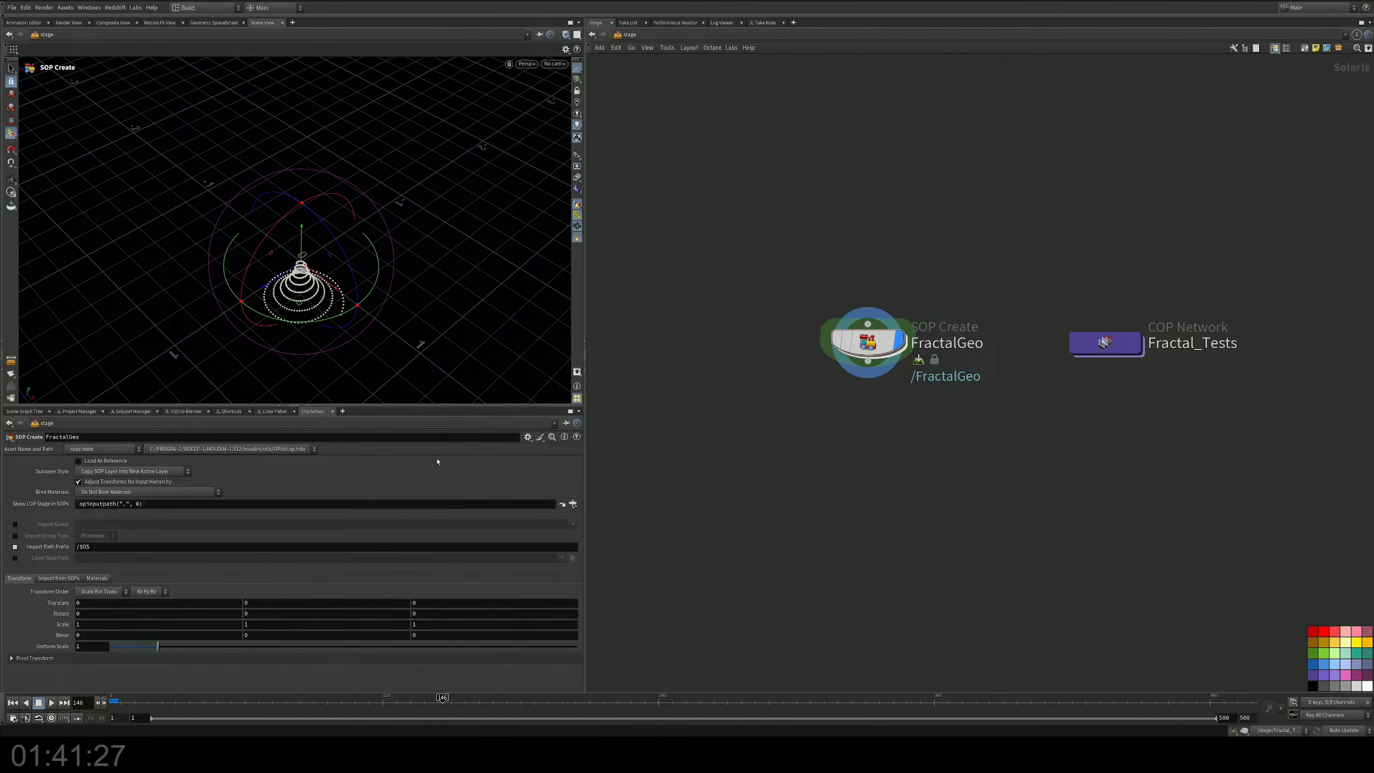
Examine the fractal spiral reference images on the colour palette canvas, both up close and as a set.
middle_drag(722, 437, 672, 450)
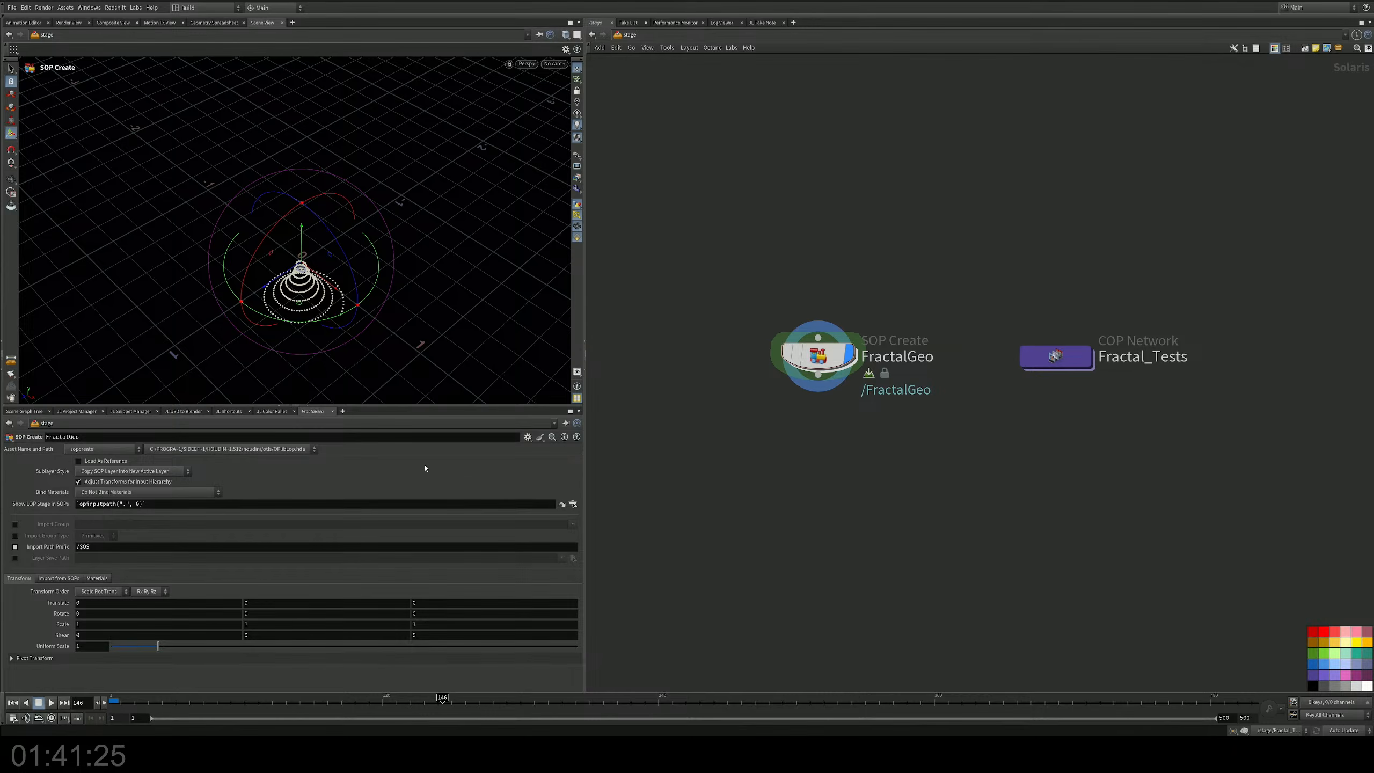
click(271, 411)
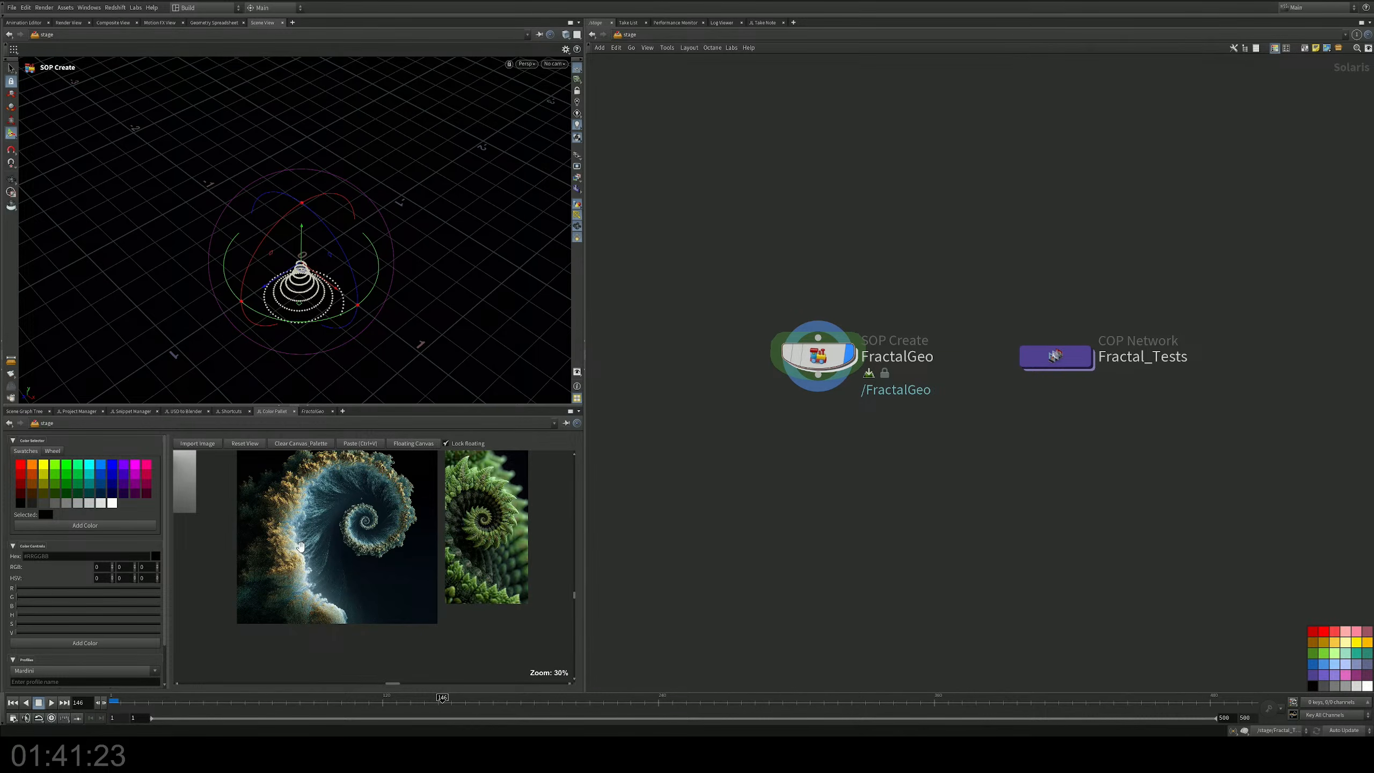
drag(380, 524, 329, 590)
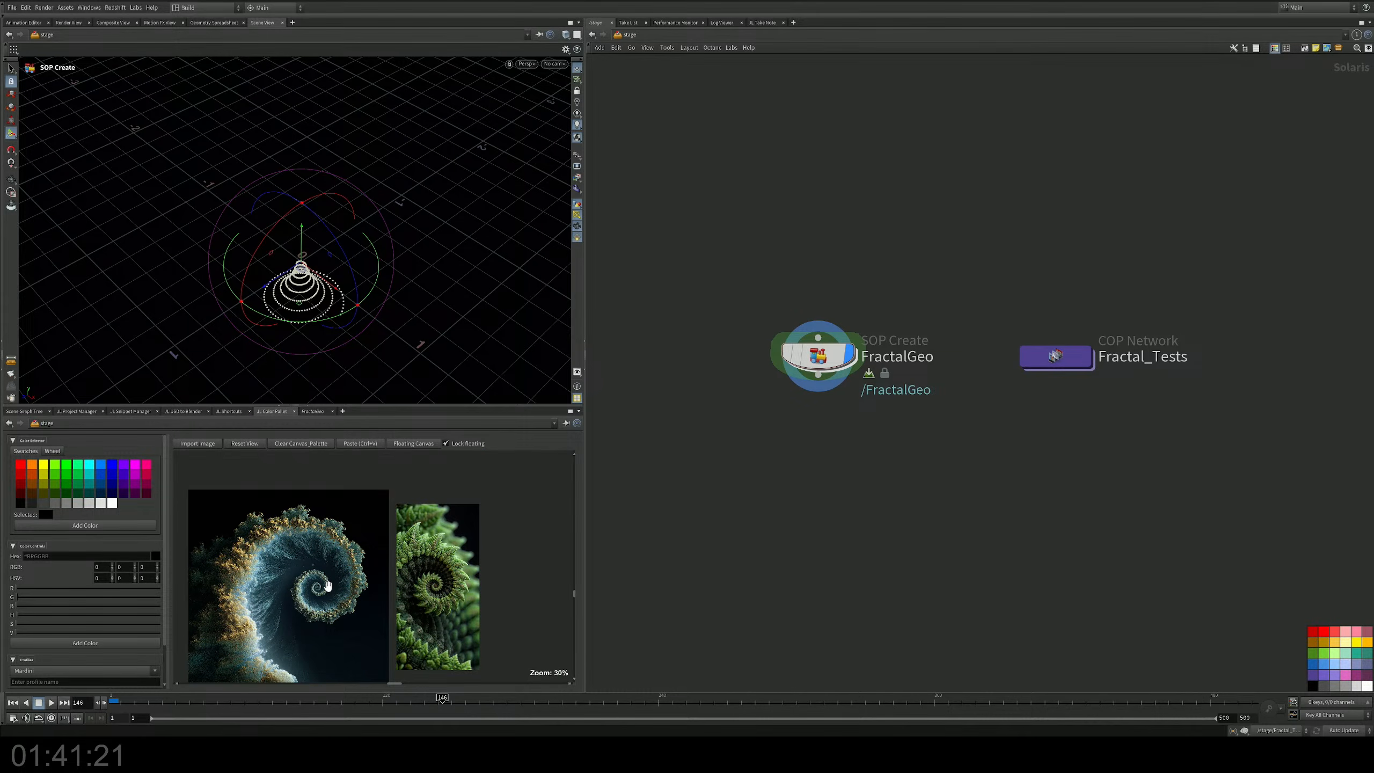
middle_drag(312, 575, 500, 559)
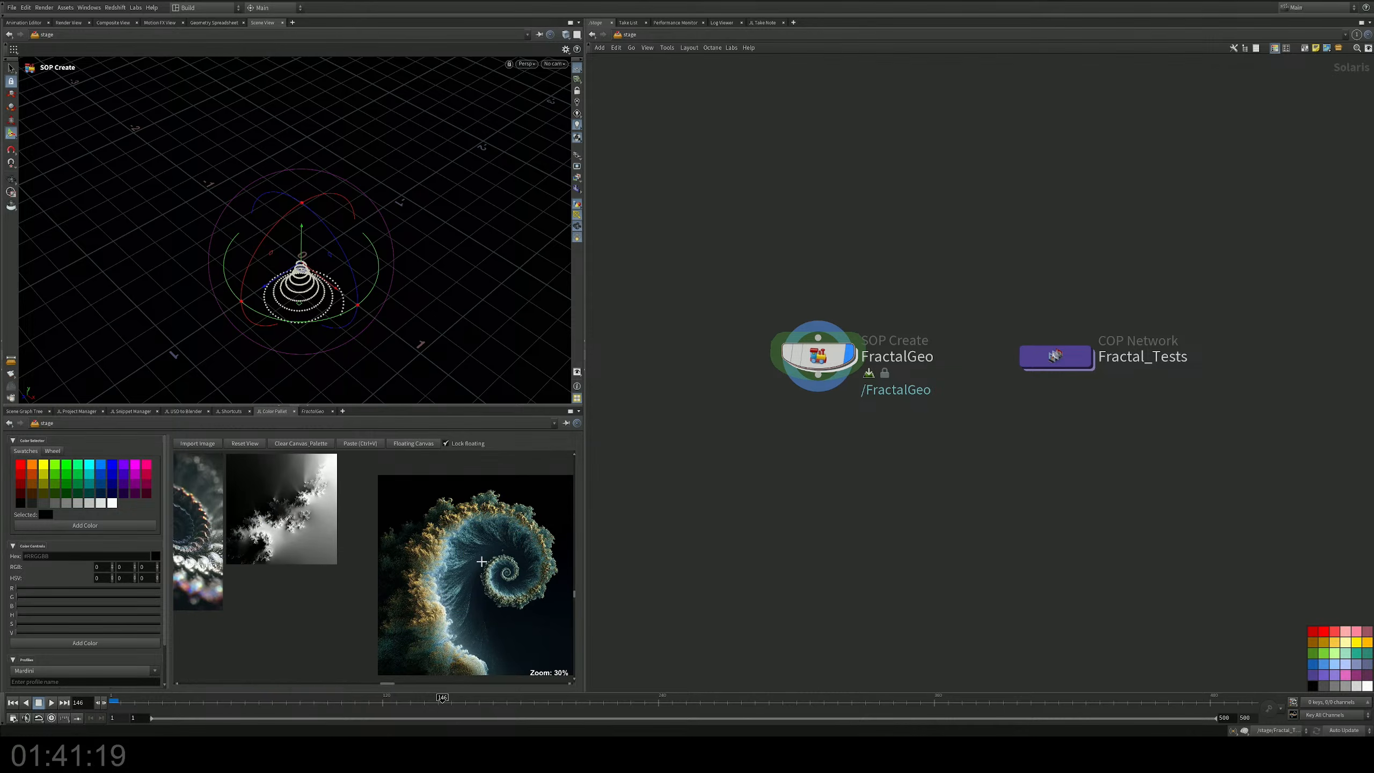
middle_drag(358, 542, 494, 569)
scroll(361, 575, up, 3)
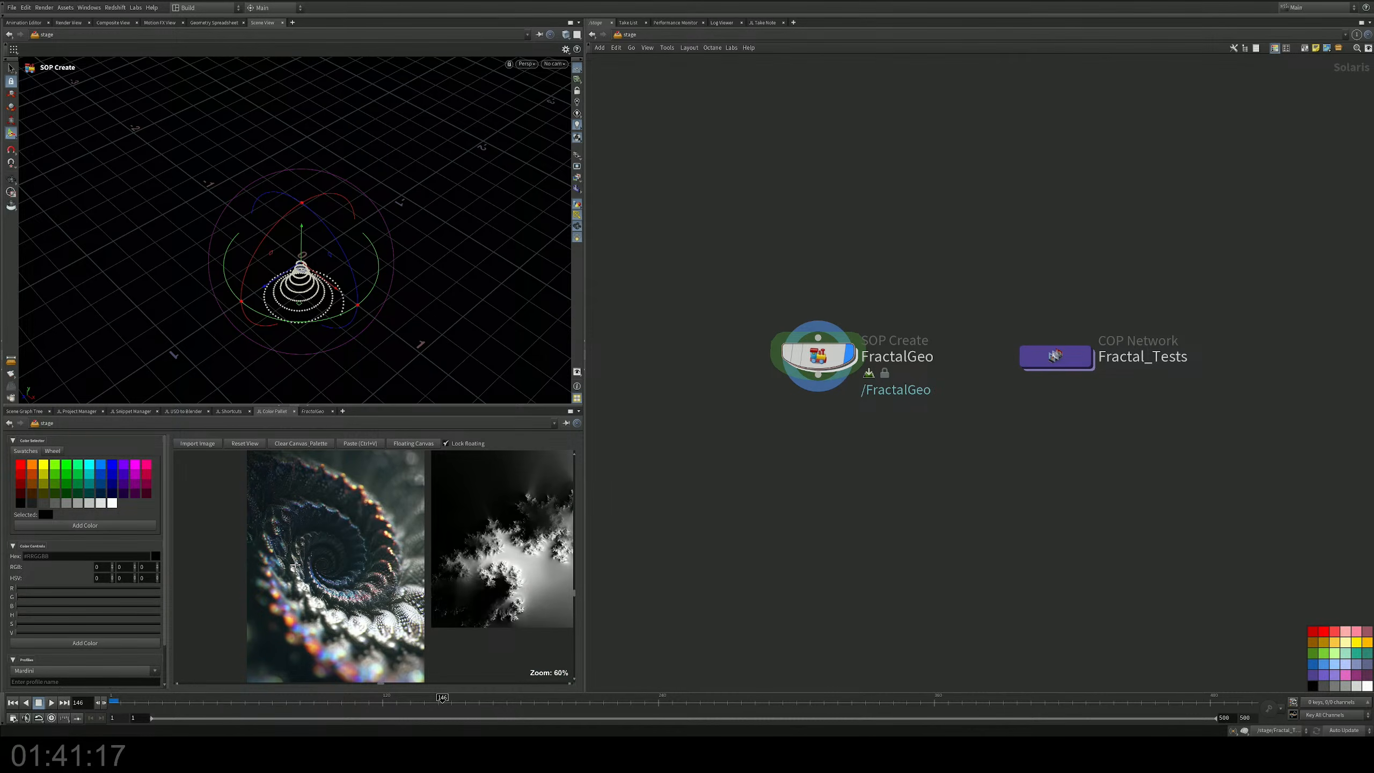
scroll(341, 567, up, 3)
scroll(341, 566, up, 1)
scroll(341, 567, down, 11)
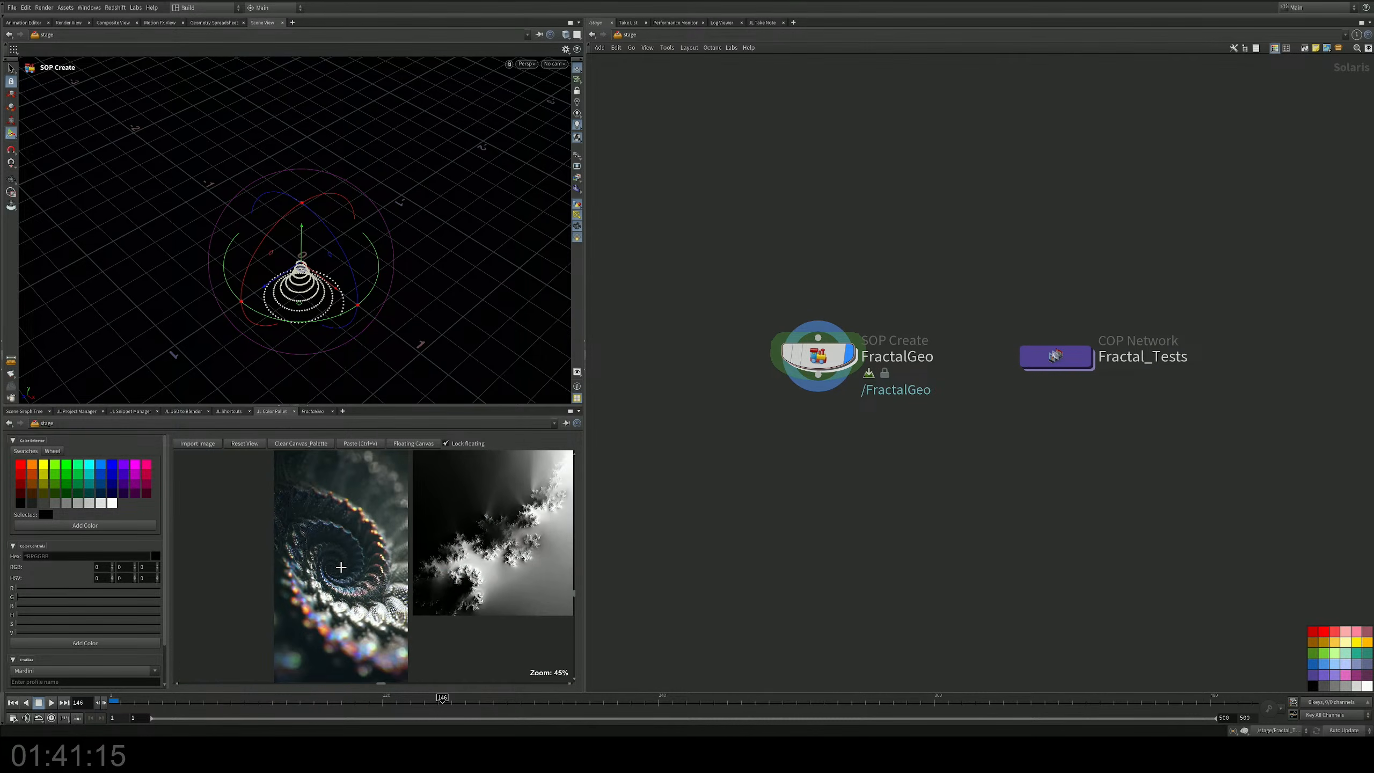
middle_drag(423, 558, 288, 510)
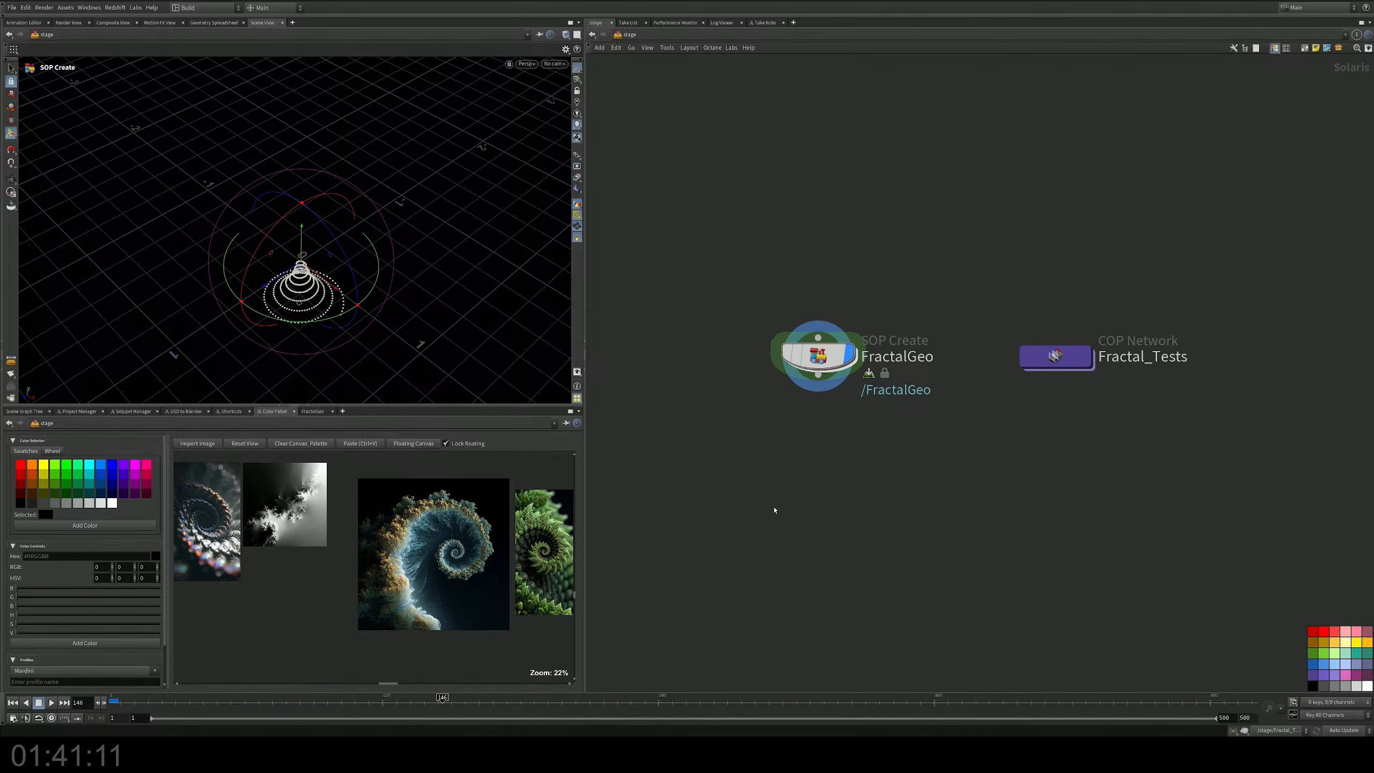
Enter the FractalGeo network and display the copytopoints2 result, viewing the whole sphere arrangement.
middle_drag(771, 400, 693, 393)
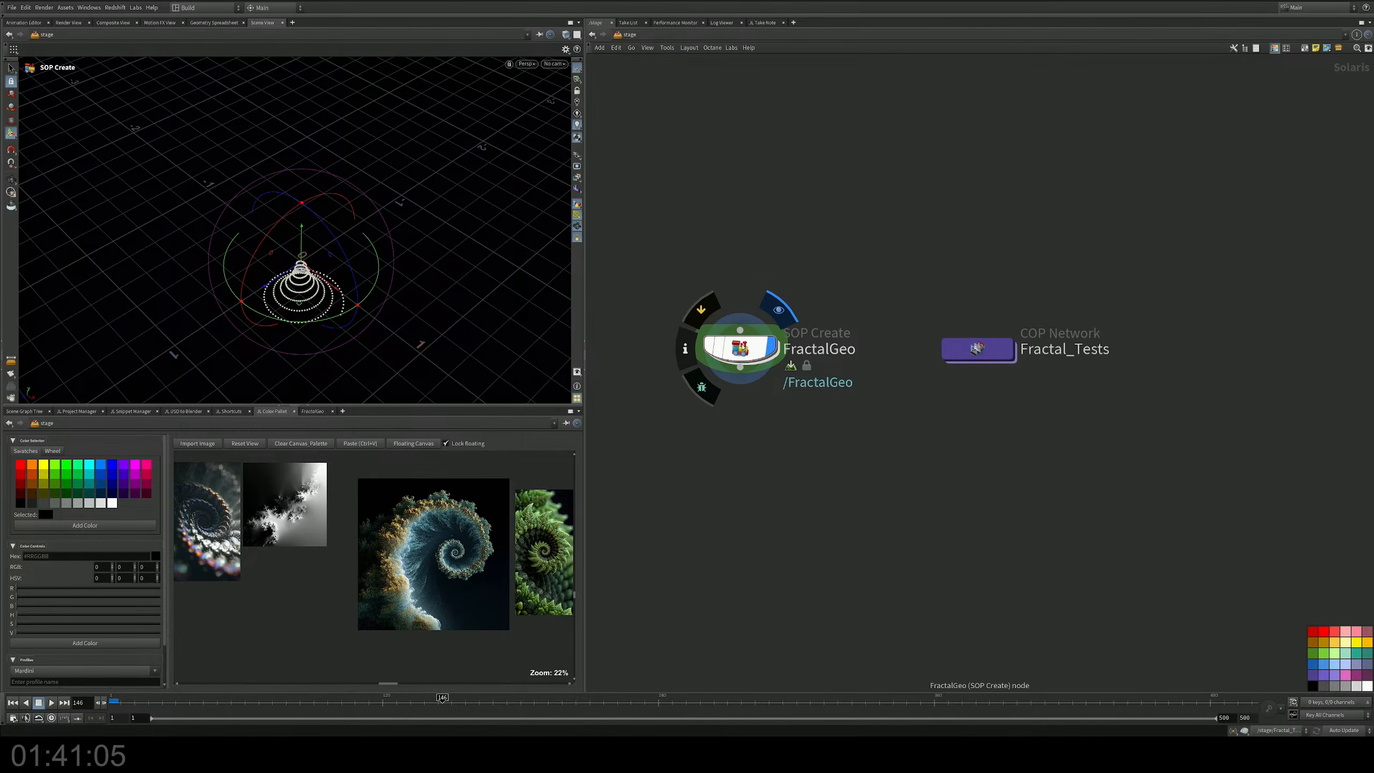
double_click(743, 348)
middle_drag(673, 421, 857, 419)
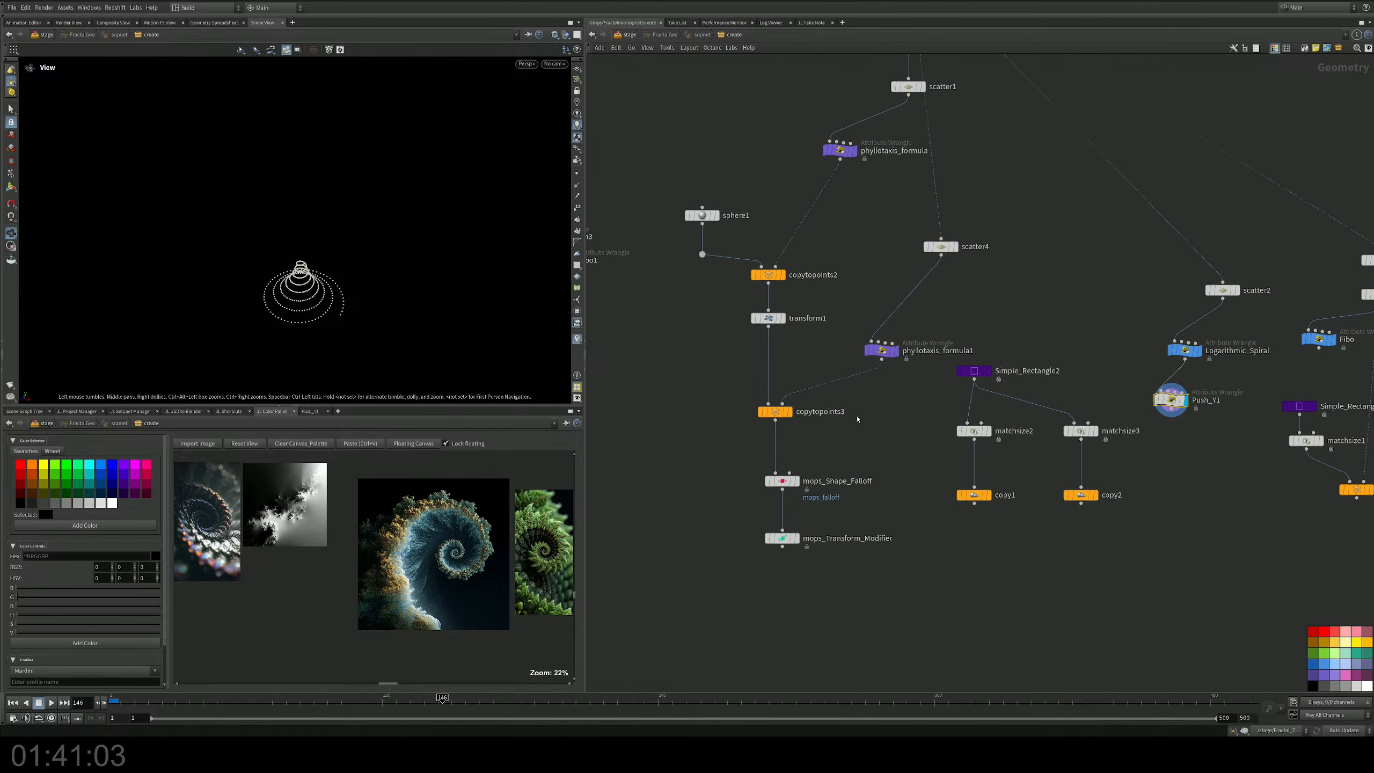
middle_drag(715, 356, 752, 455)
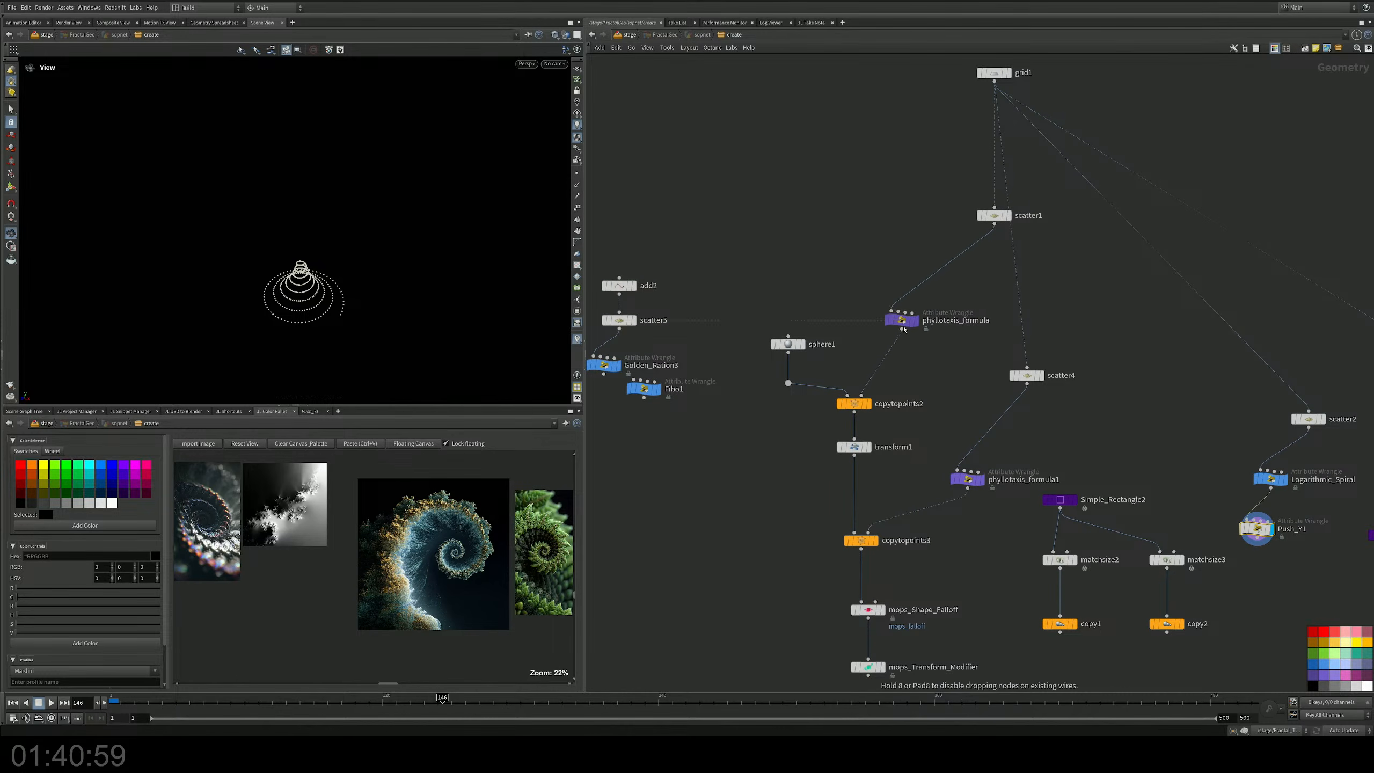
middle_drag(920, 379, 933, 319)
click(882, 343)
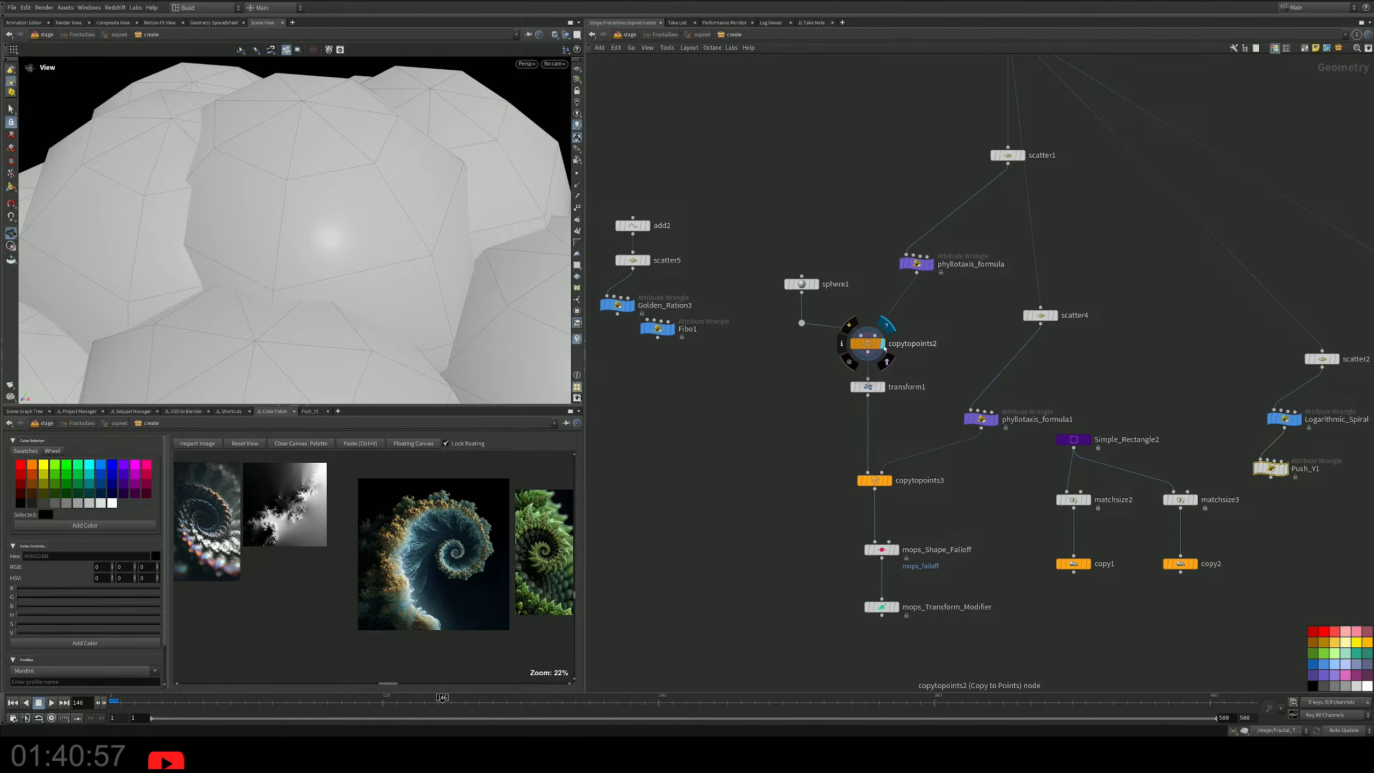
right_drag(335, 240, 379, 293)
middle_drag(379, 293, 343, 271)
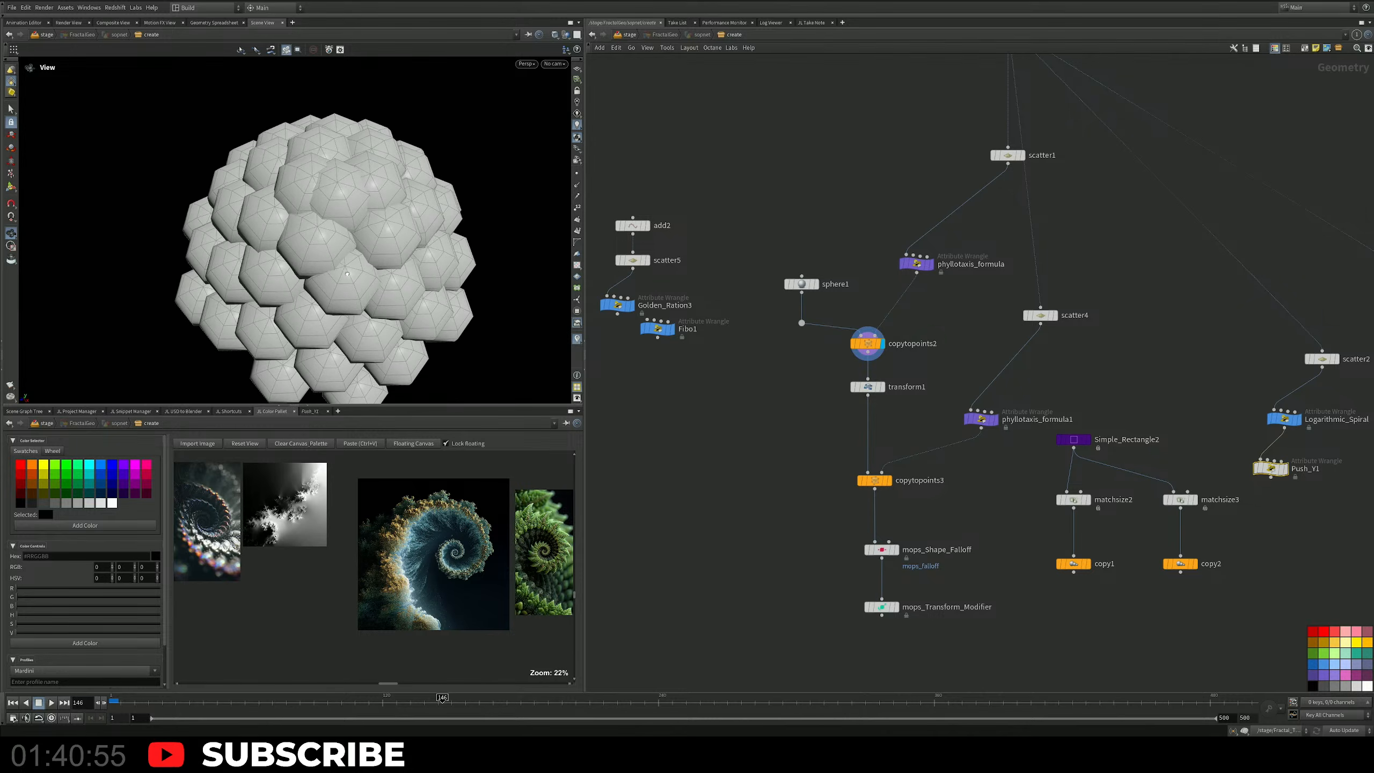
drag(343, 270, 343, 238)
Display the phyllotaxis_formula wrangle and set its Height to 0 and its Radius to 0.9977.
click(930, 263)
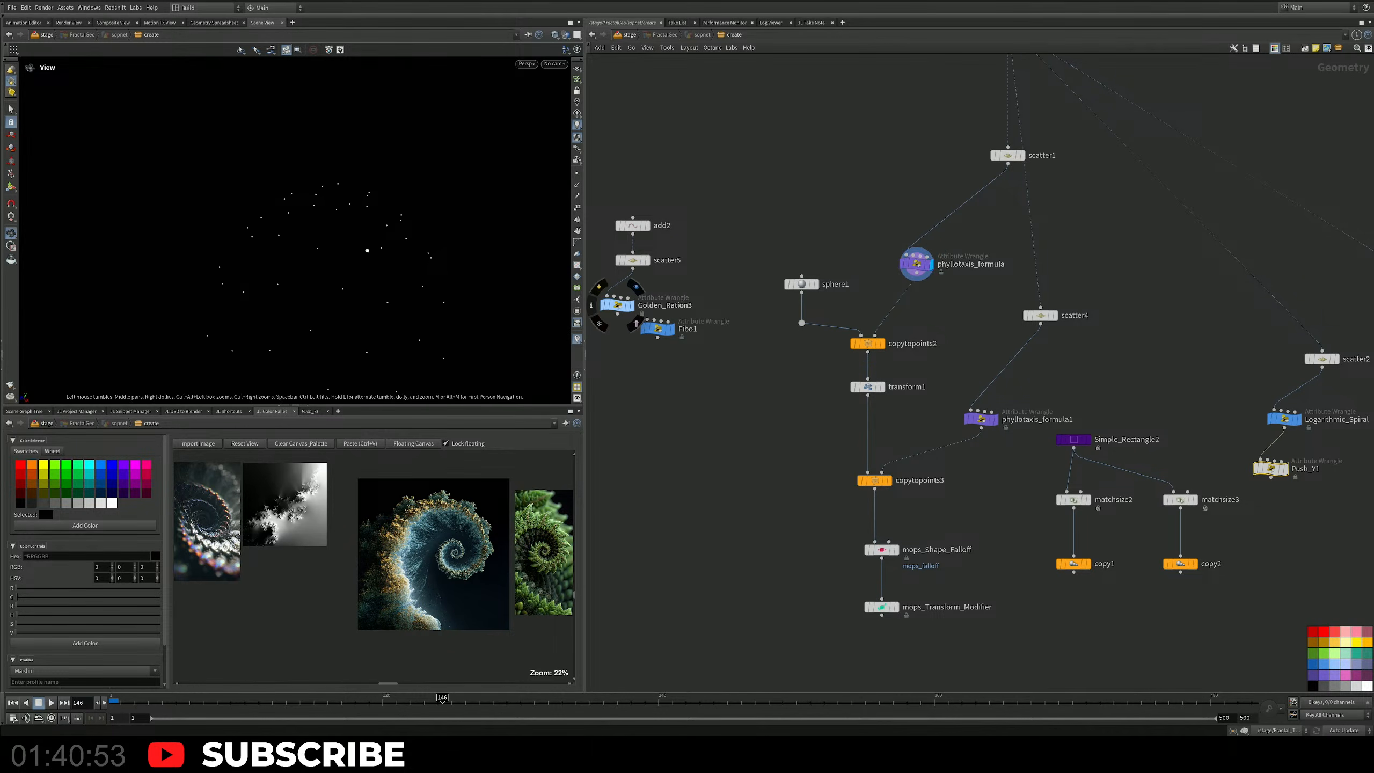
click(917, 263)
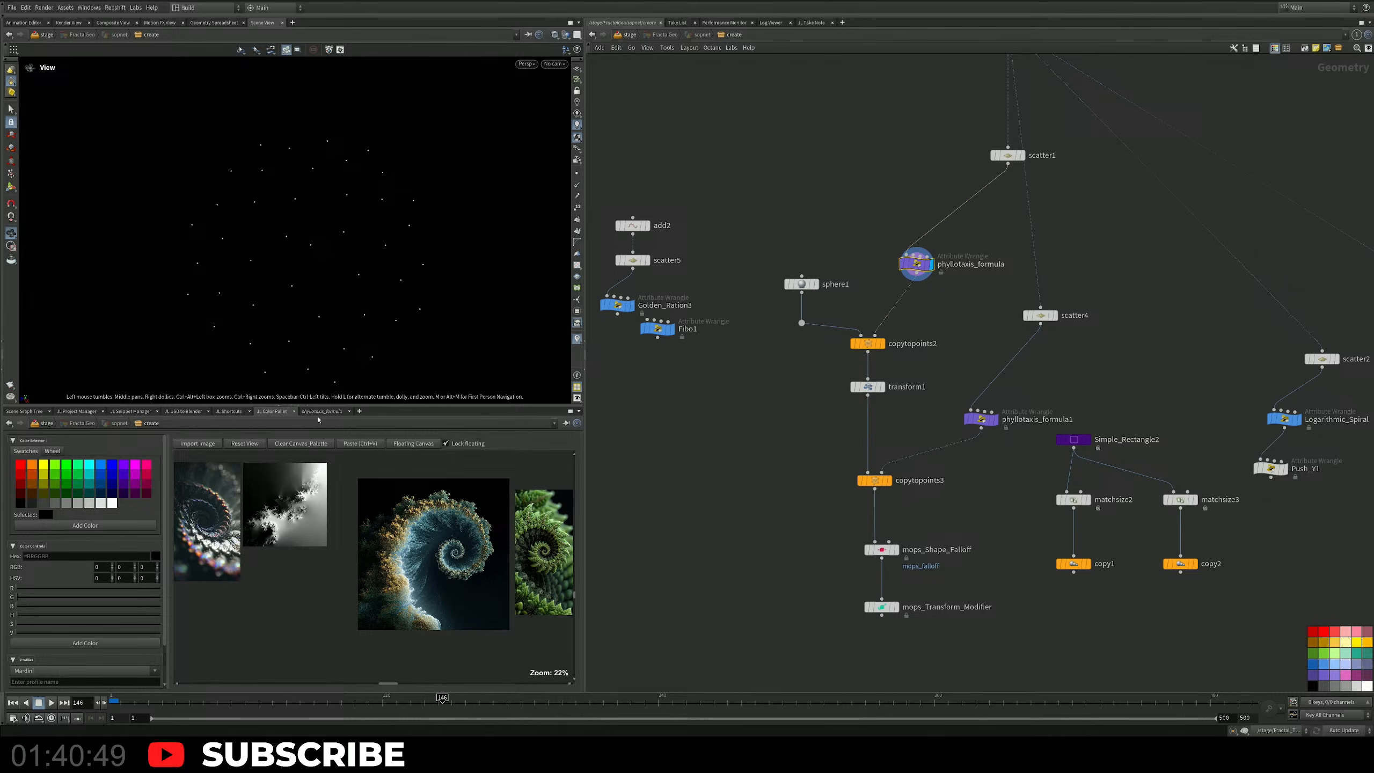
click(322, 411)
drag(449, 511, 348, 509)
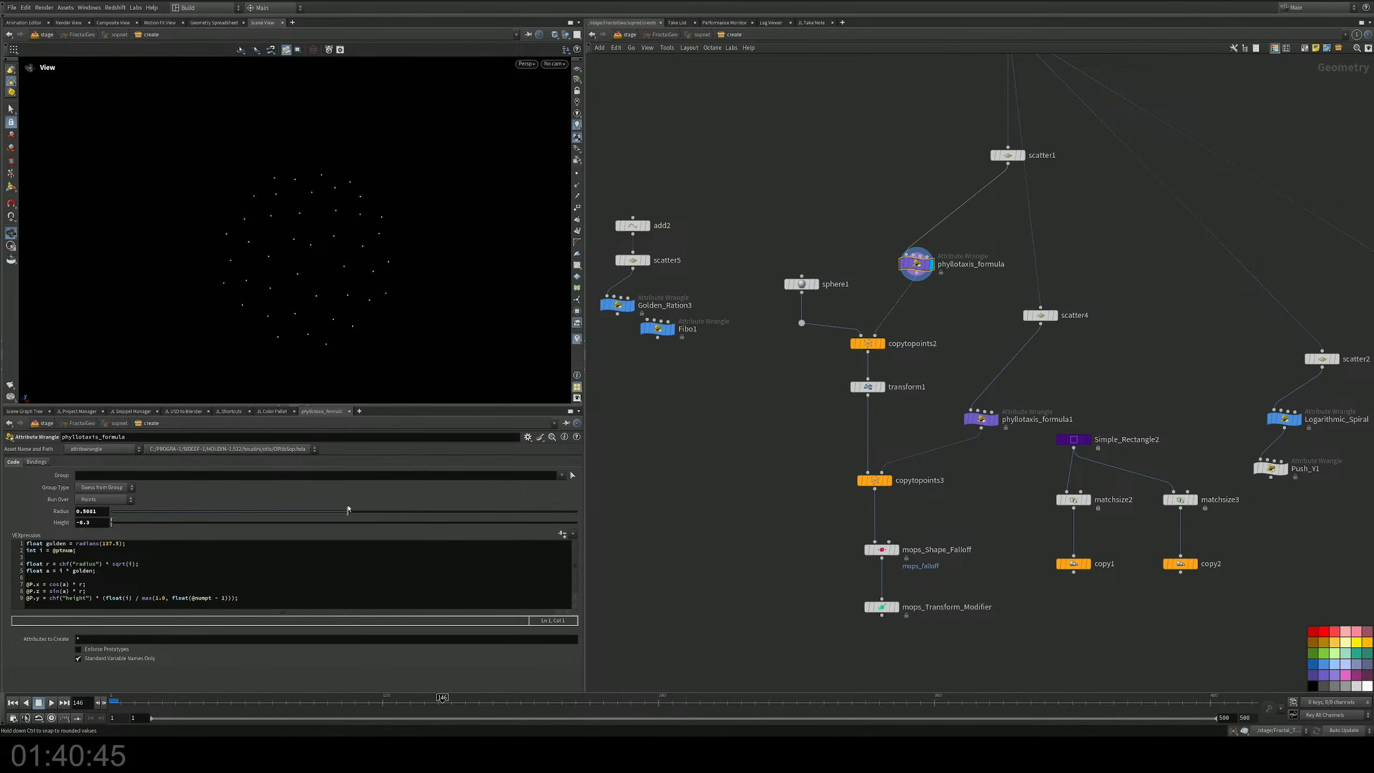
click(115, 522)
drag(355, 282, 359, 183)
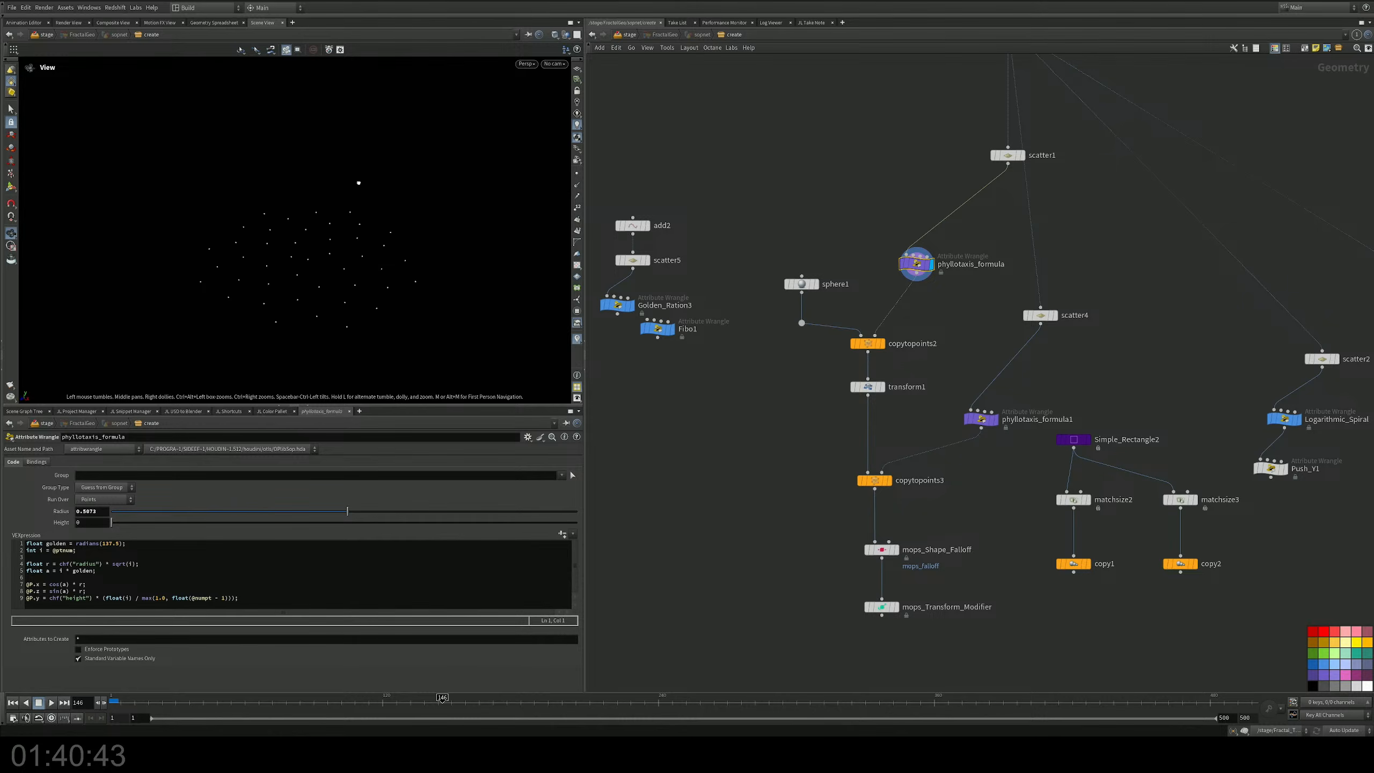
drag(347, 511, 569, 494)
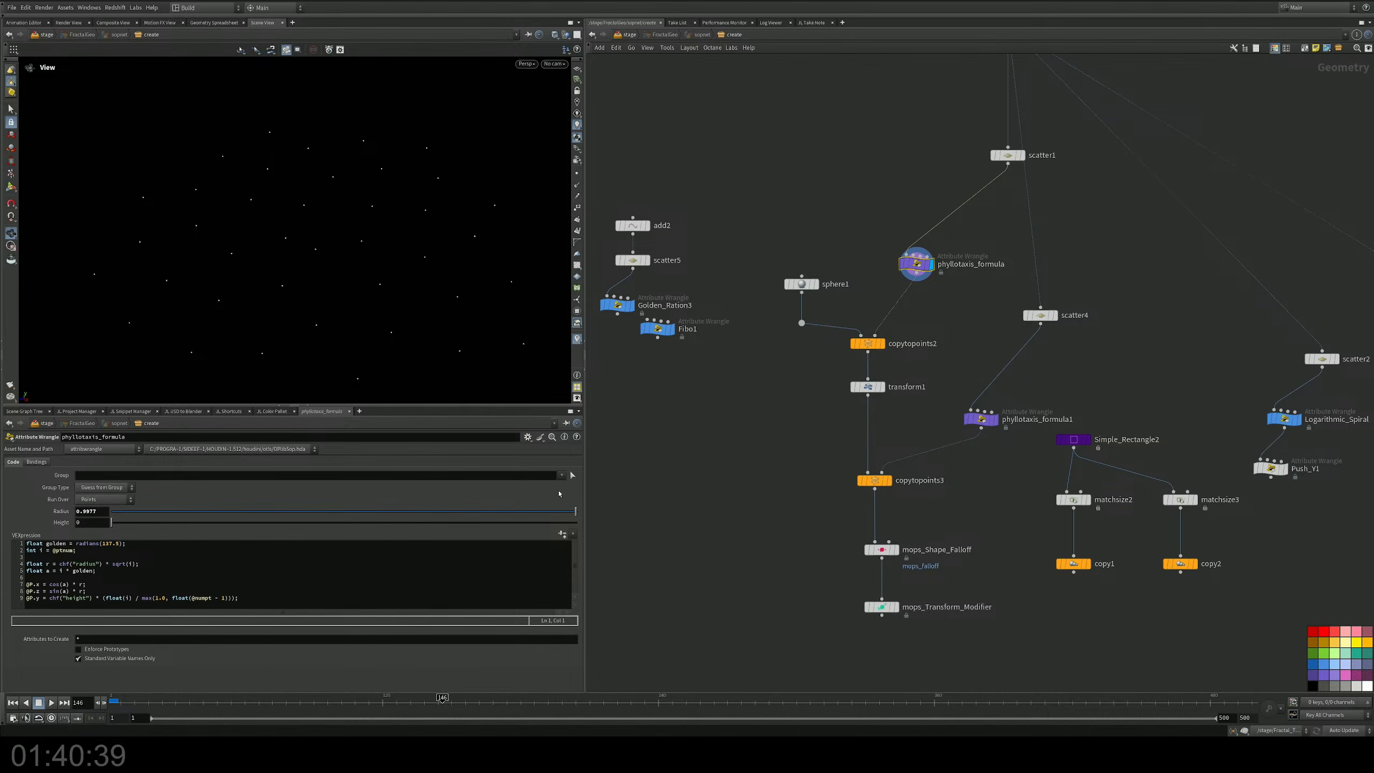
Place scatter1 above the phyllotaxis_formula node and raise its Force Total Count to about 175.
middle_drag(1000, 288, 984, 326)
drag(993, 194, 889, 201)
click(888, 201)
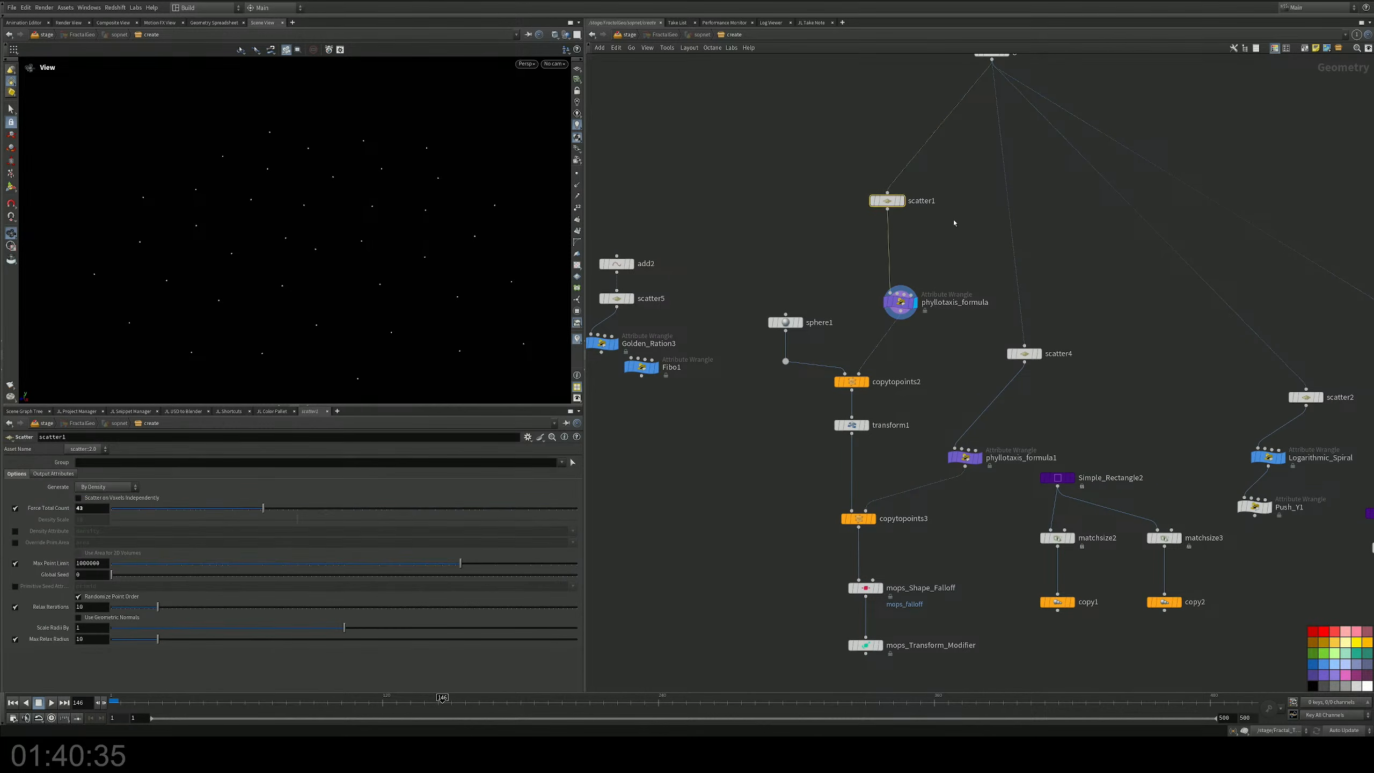
drag(286, 508, 315, 513)
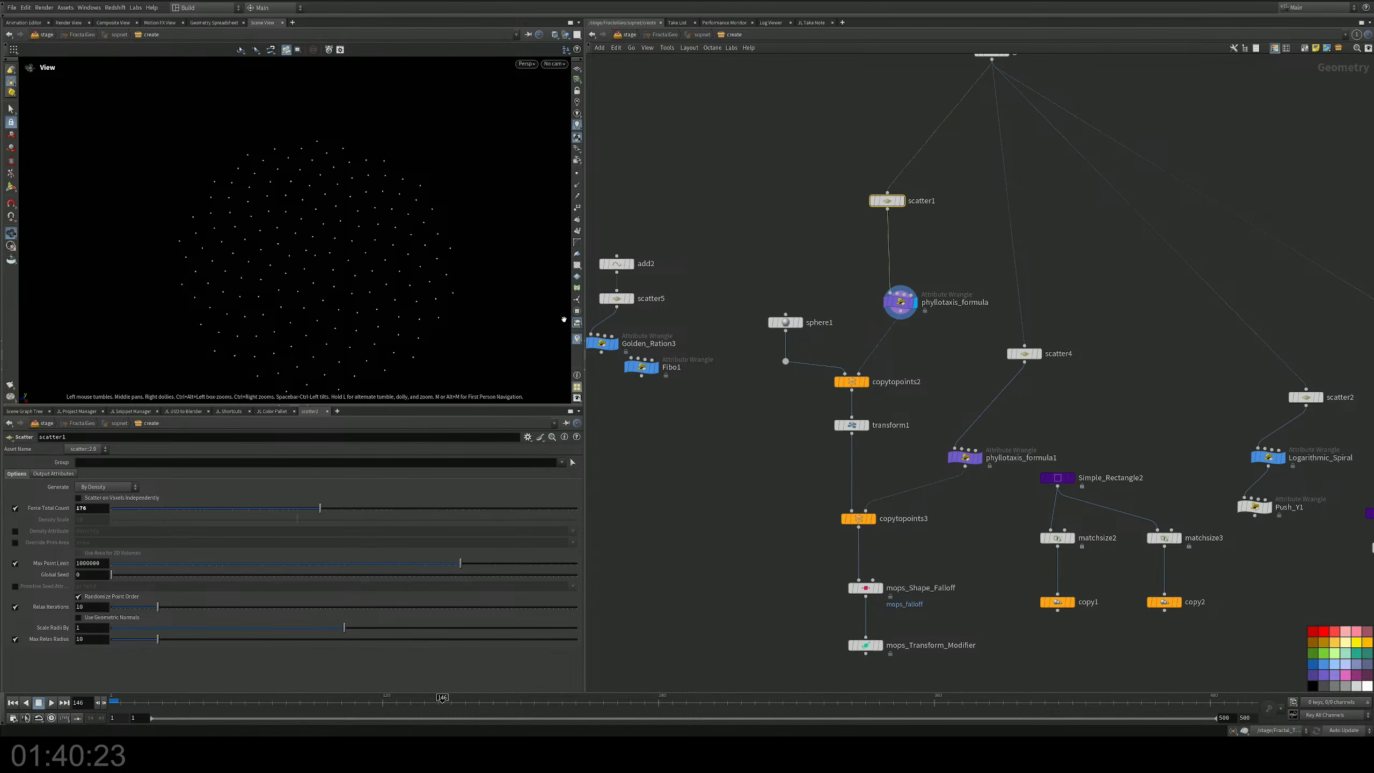
Move the whole phyllotaxis branch, from scatter1 to mops_Transform_Modifier, into empty space beyond the Golden_Ration3 nodes.
middle_drag(905, 419, 904, 401)
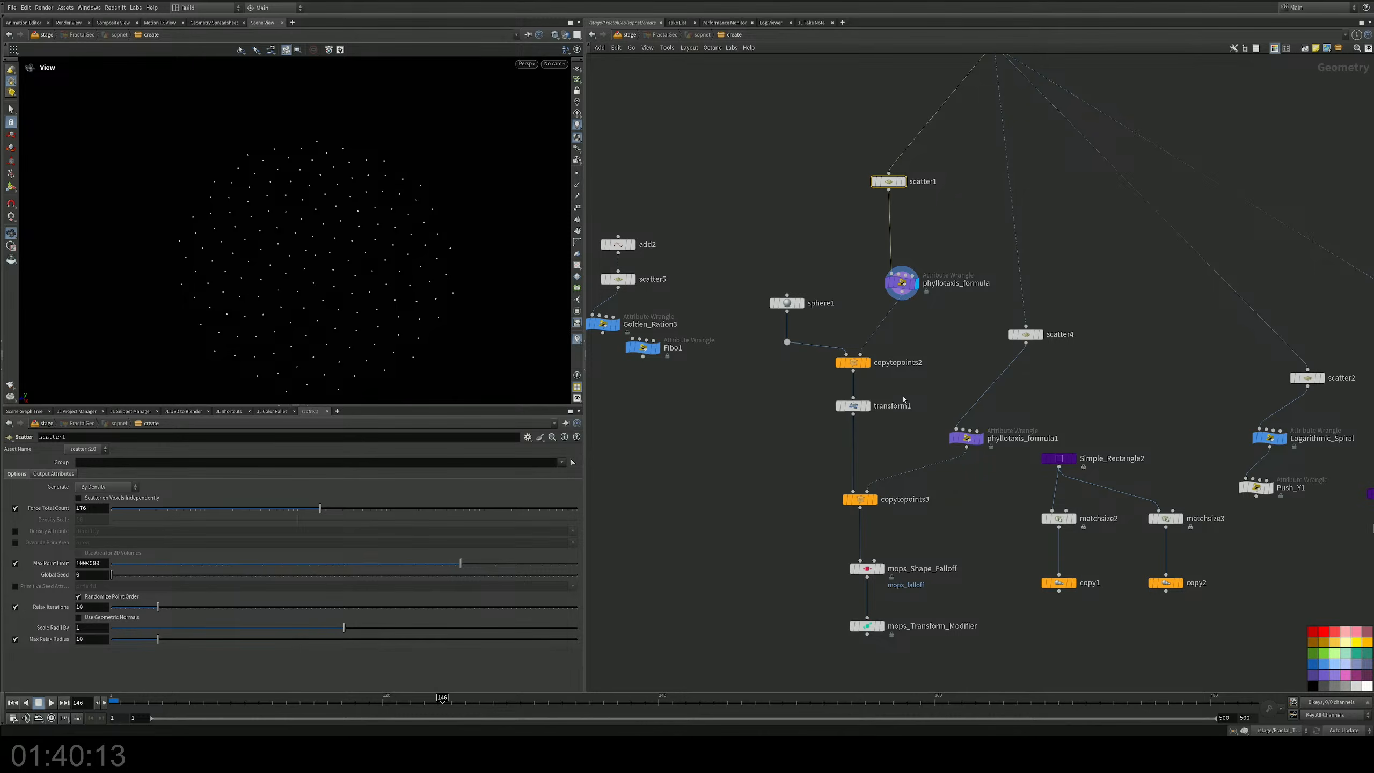
middle_drag(782, 409, 913, 372)
scroll(897, 394, down, 3)
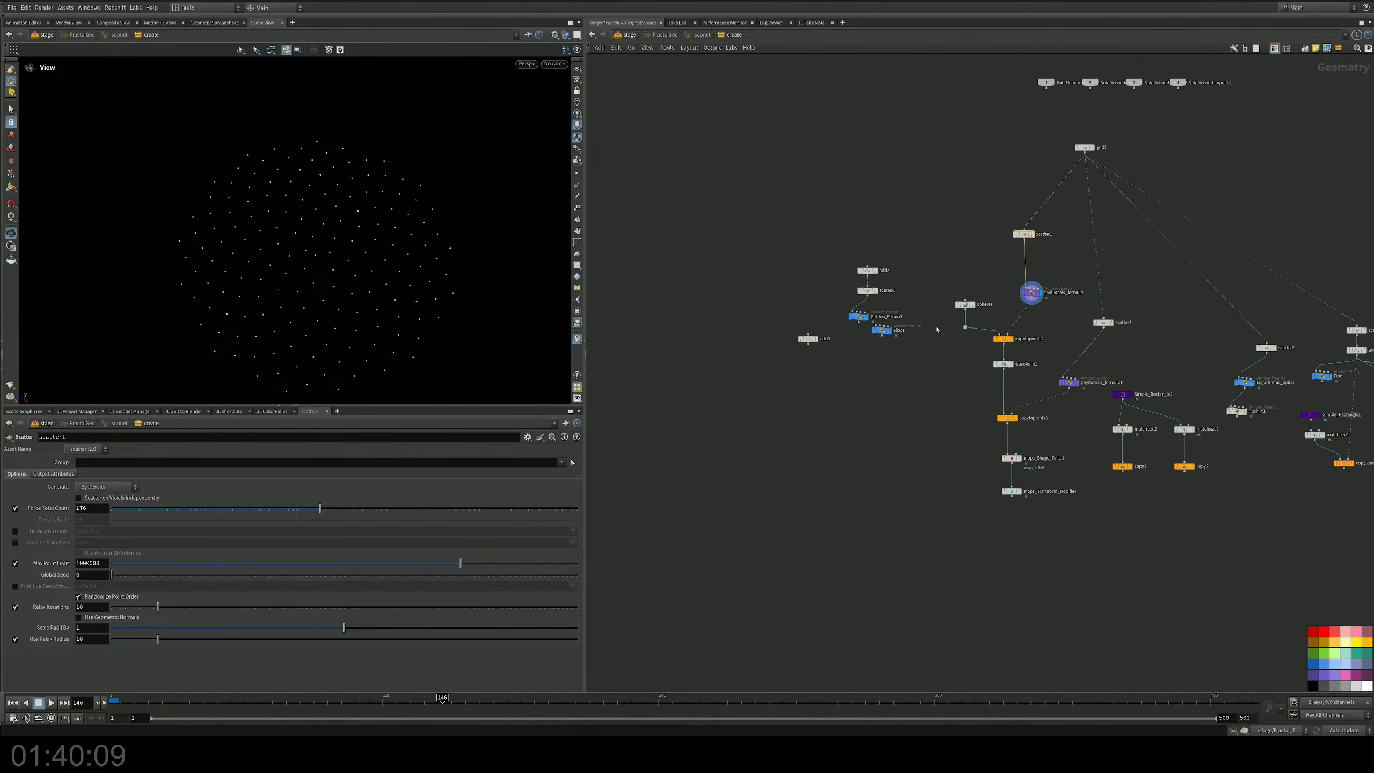
drag(947, 209, 1108, 507)
drag(1103, 322, 682, 344)
middle_drag(712, 371, 996, 417)
drag(968, 394, 856, 398)
middle_drag(970, 405, 975, 435)
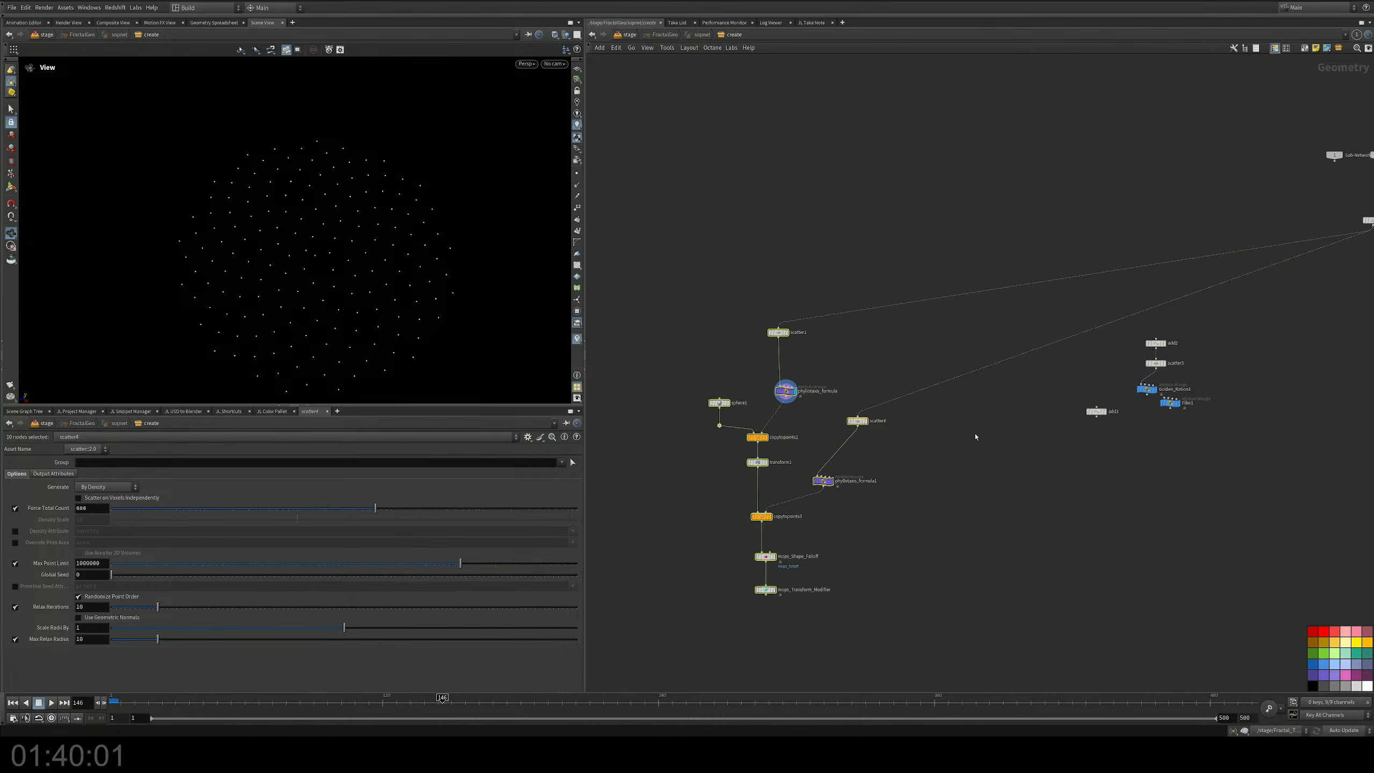
Reposition grid1 above the phyllotaxis branch and add a dot to its wire into scatter1.
drag(1368, 220, 951, 177)
middle_drag(945, 248, 959, 240)
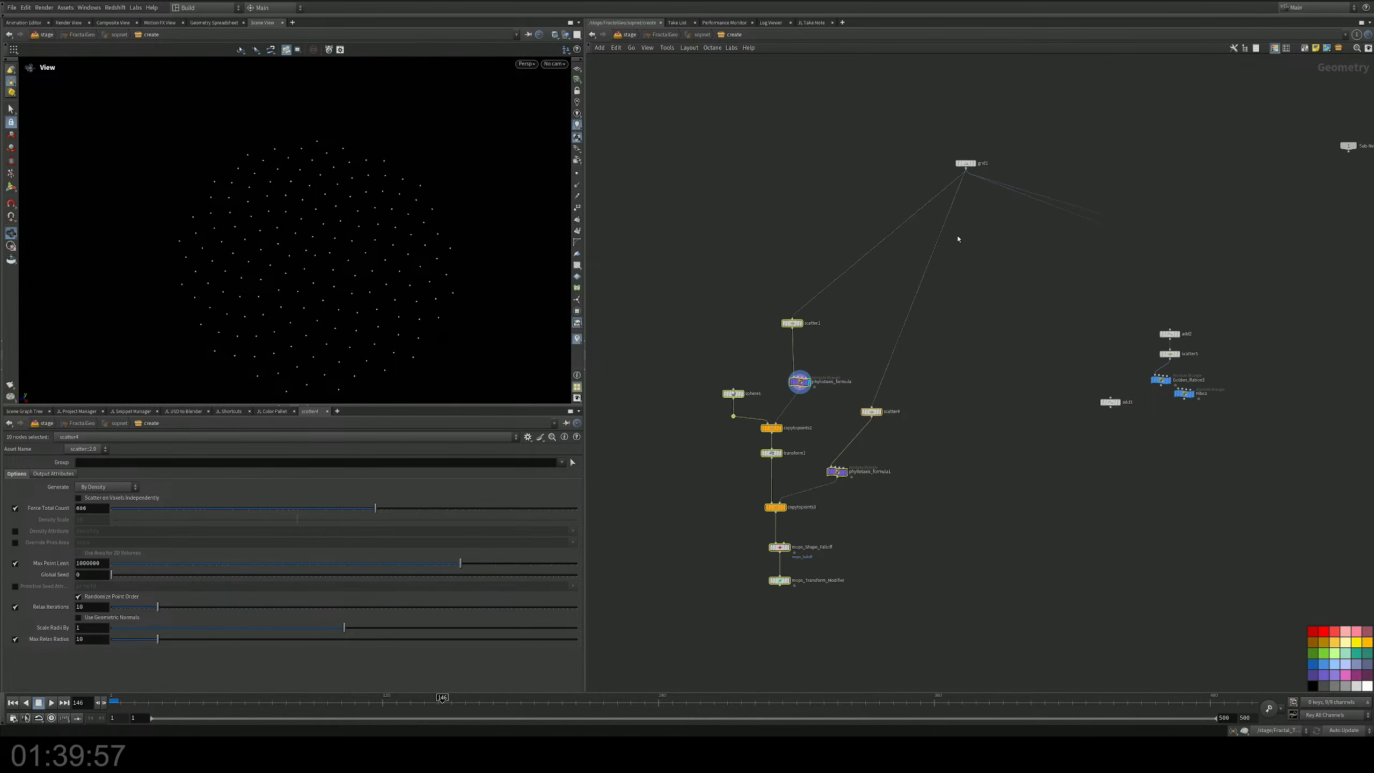
alt+drag(880, 243, 792, 250)
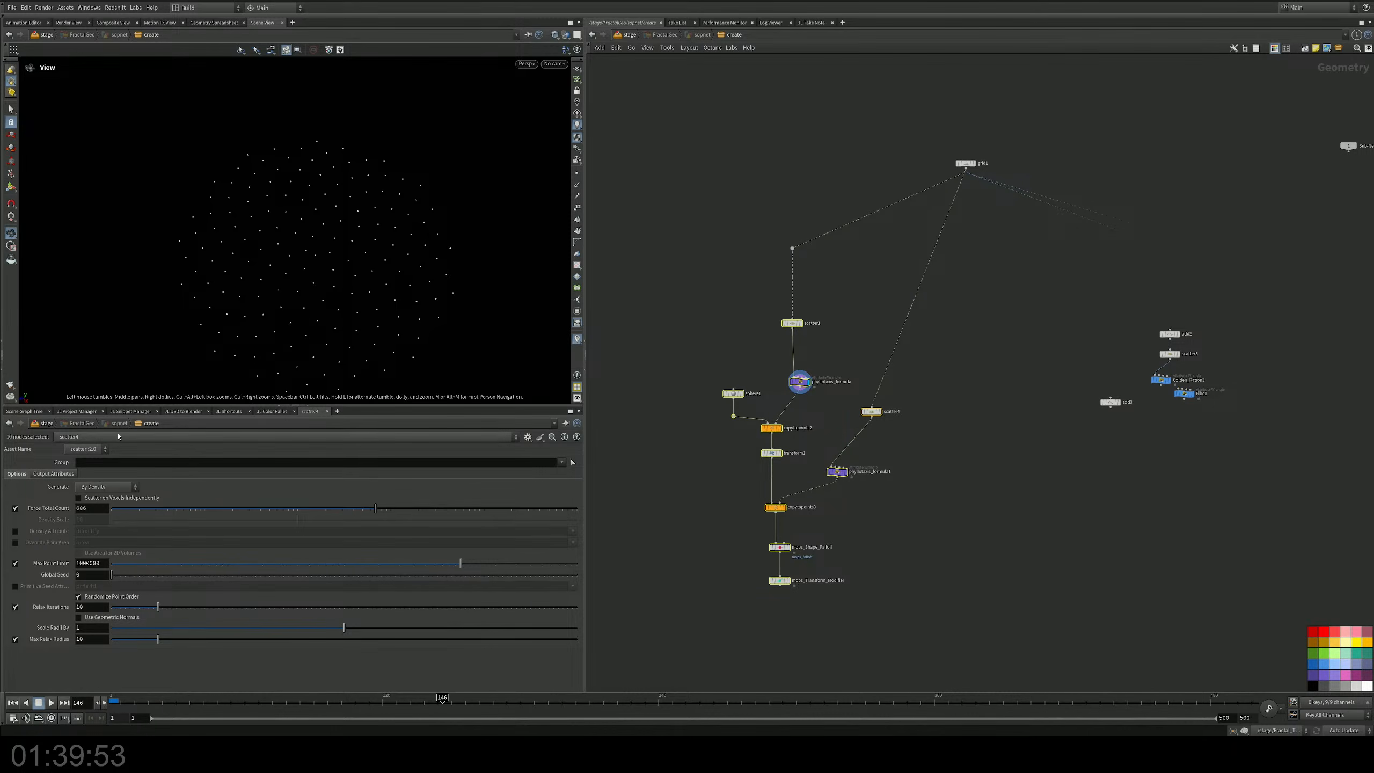
Return to the reference image canvas and collapse its colour controls to give the images the full width.
click(272, 411)
middle_drag(672, 276, 691, 259)
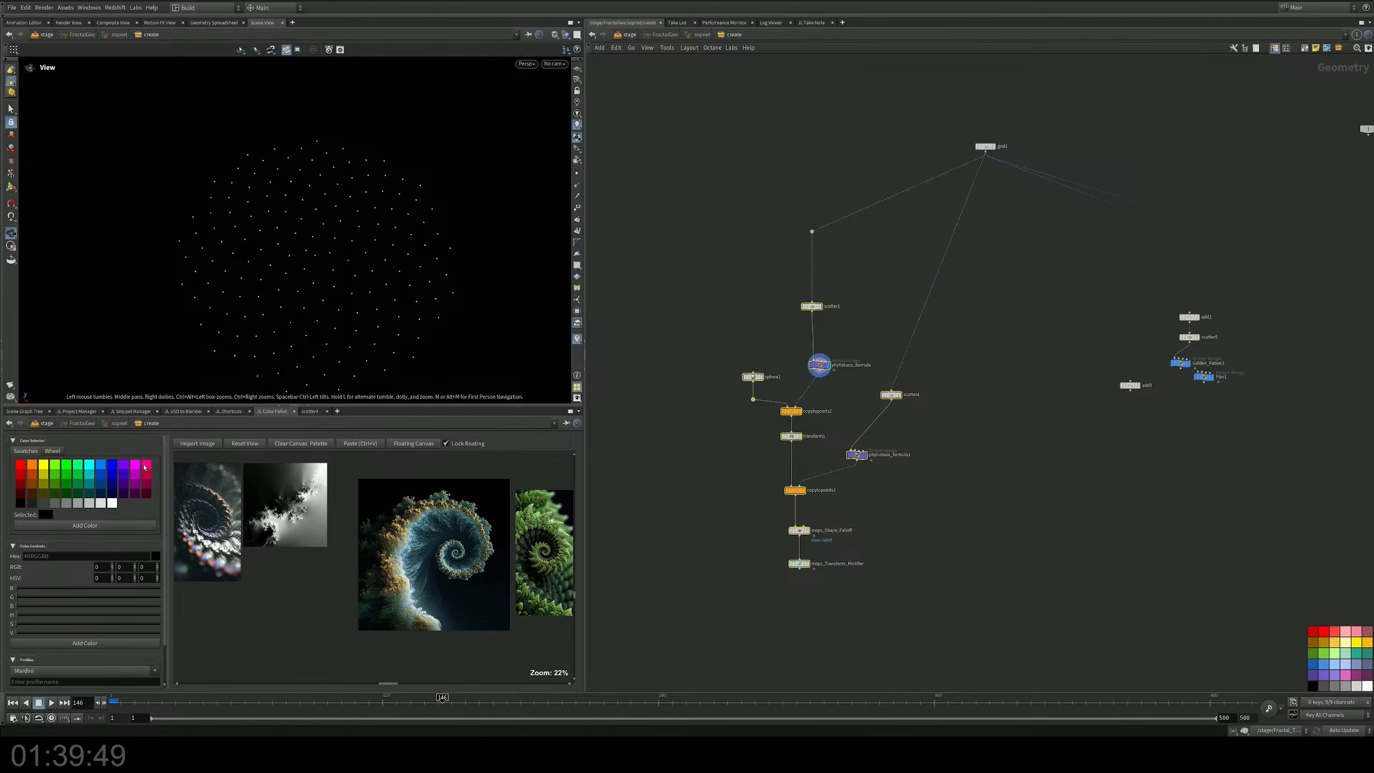
drag(168, 461, 10, 463)
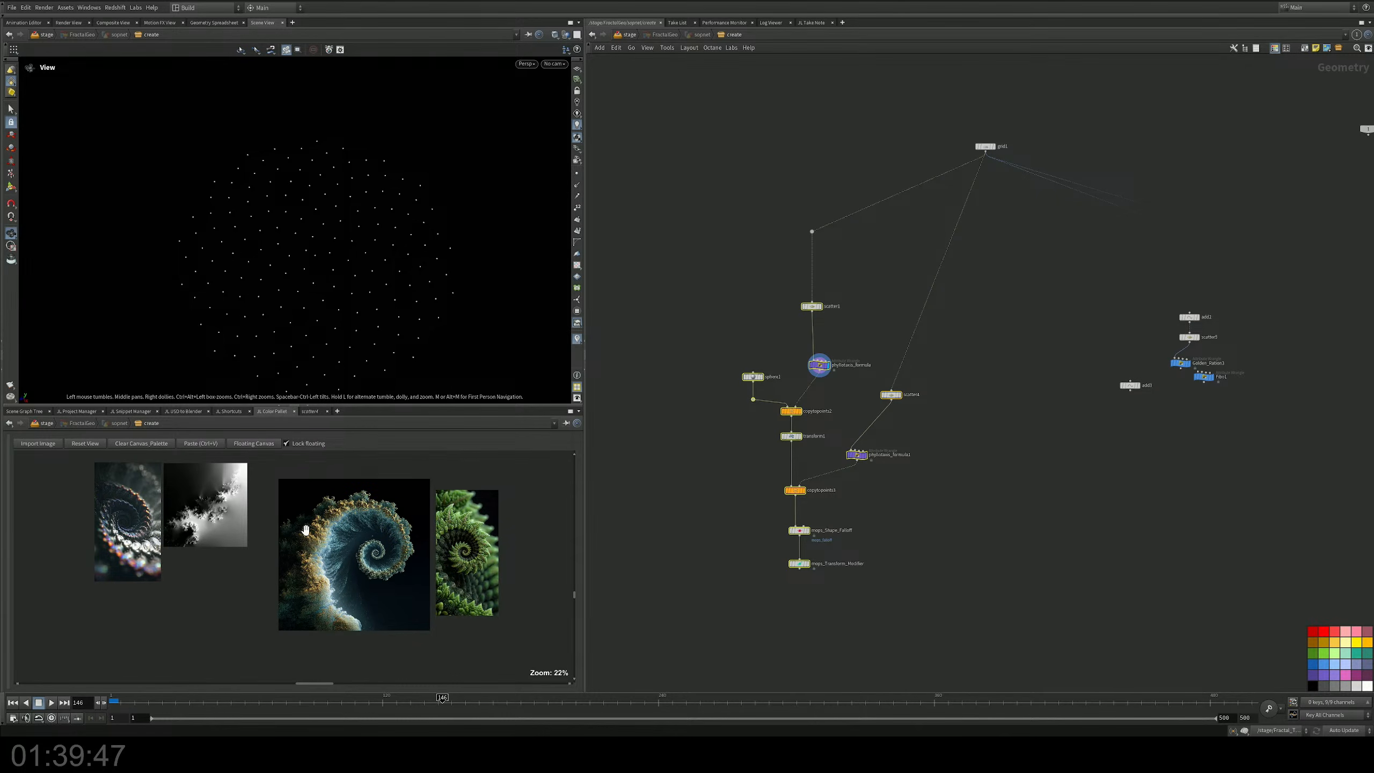
scroll(259, 500, up, 3)
scroll(259, 502, down, 3)
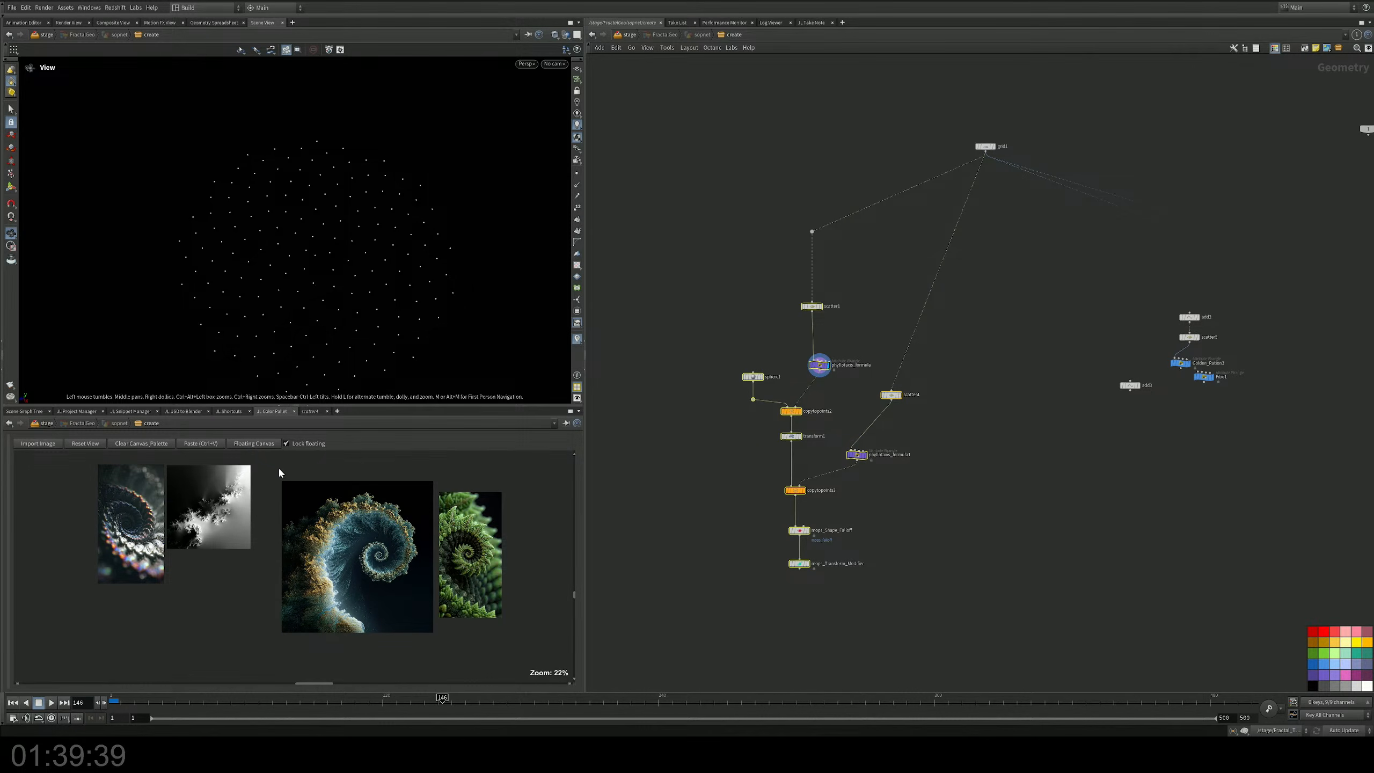
Open the references in a floating canvas, unlock it, fit it into the network editor's upper corner and lock it again.
click(251, 445)
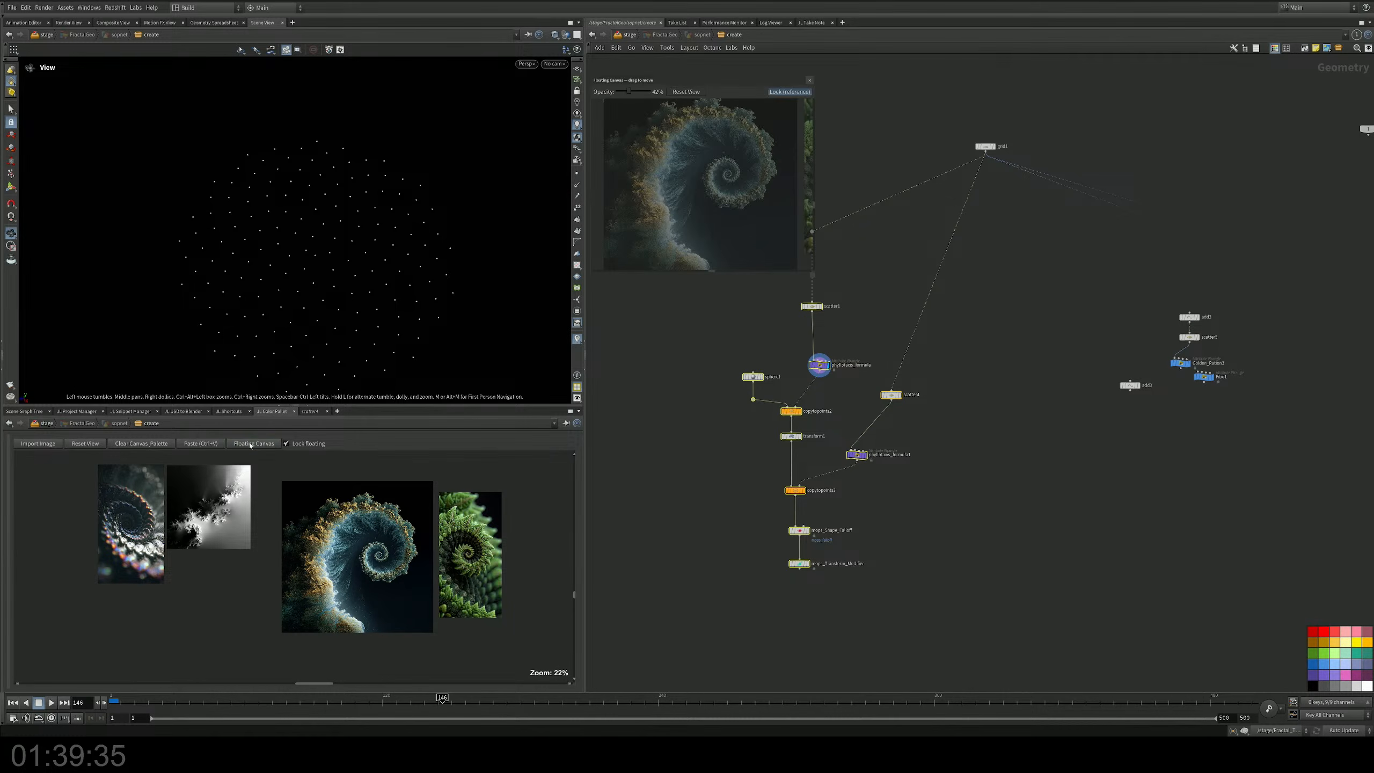
click(630, 86)
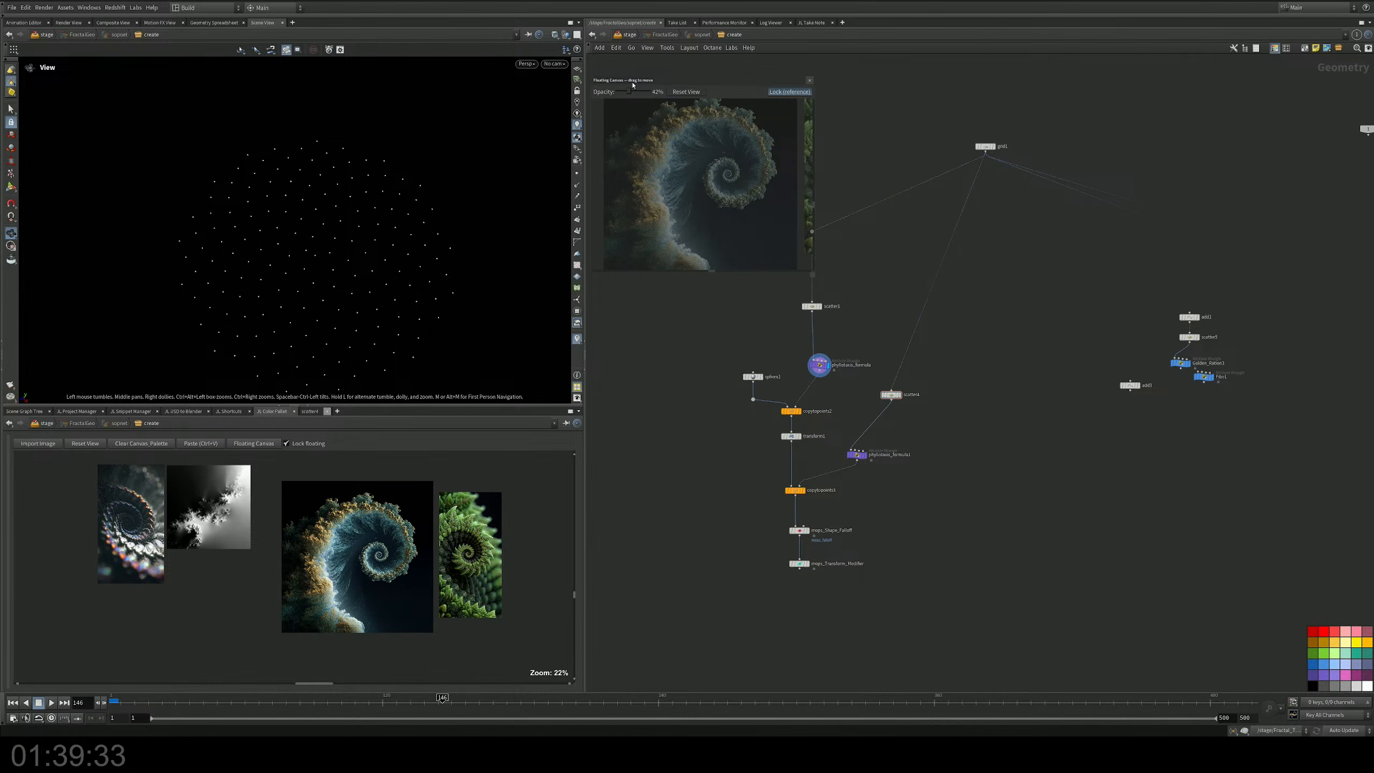
click(296, 445)
mouse_move(628, 85)
mouse_down()
mouse_move(290, 222)
mouse_move(782, 120)
mouse_move(707, 170)
mouse_move(630, 73)
mouse_up()
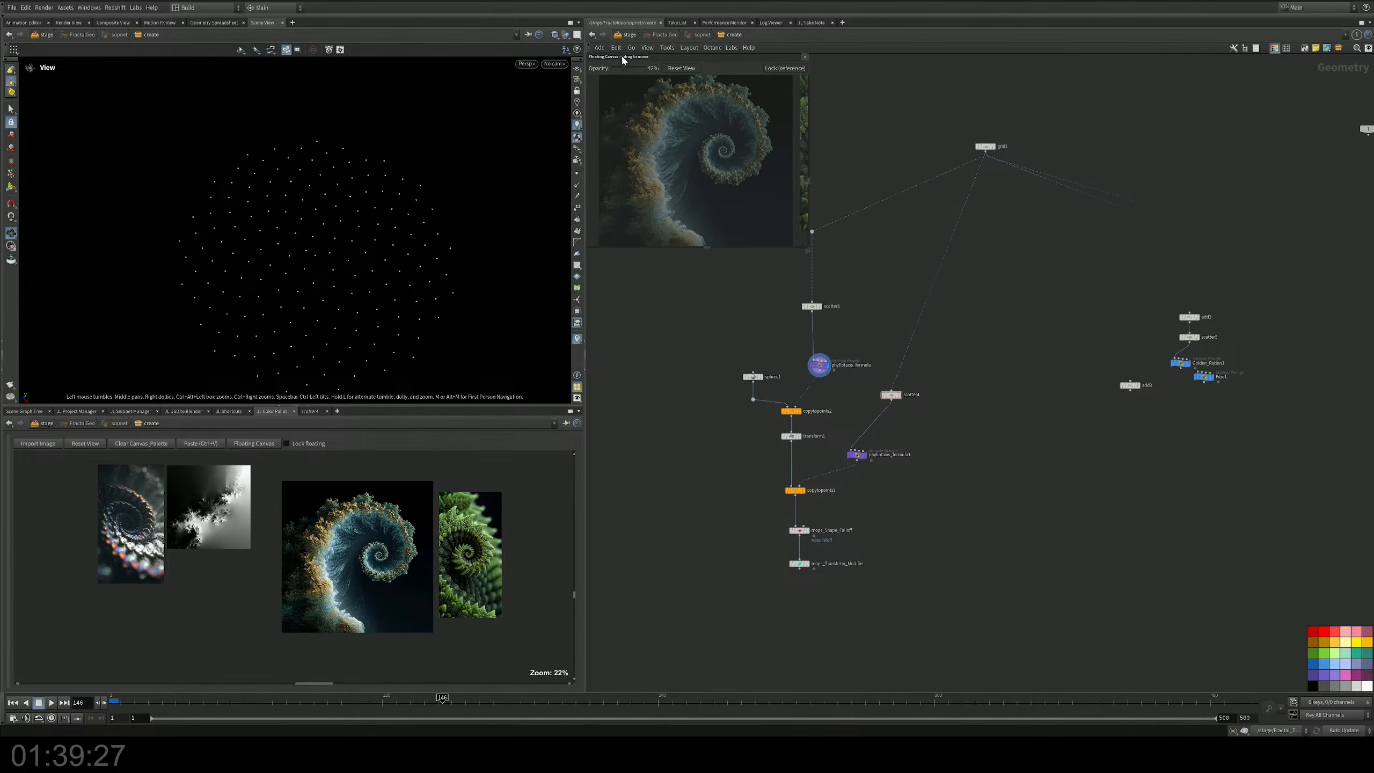
drag(812, 256, 785, 252)
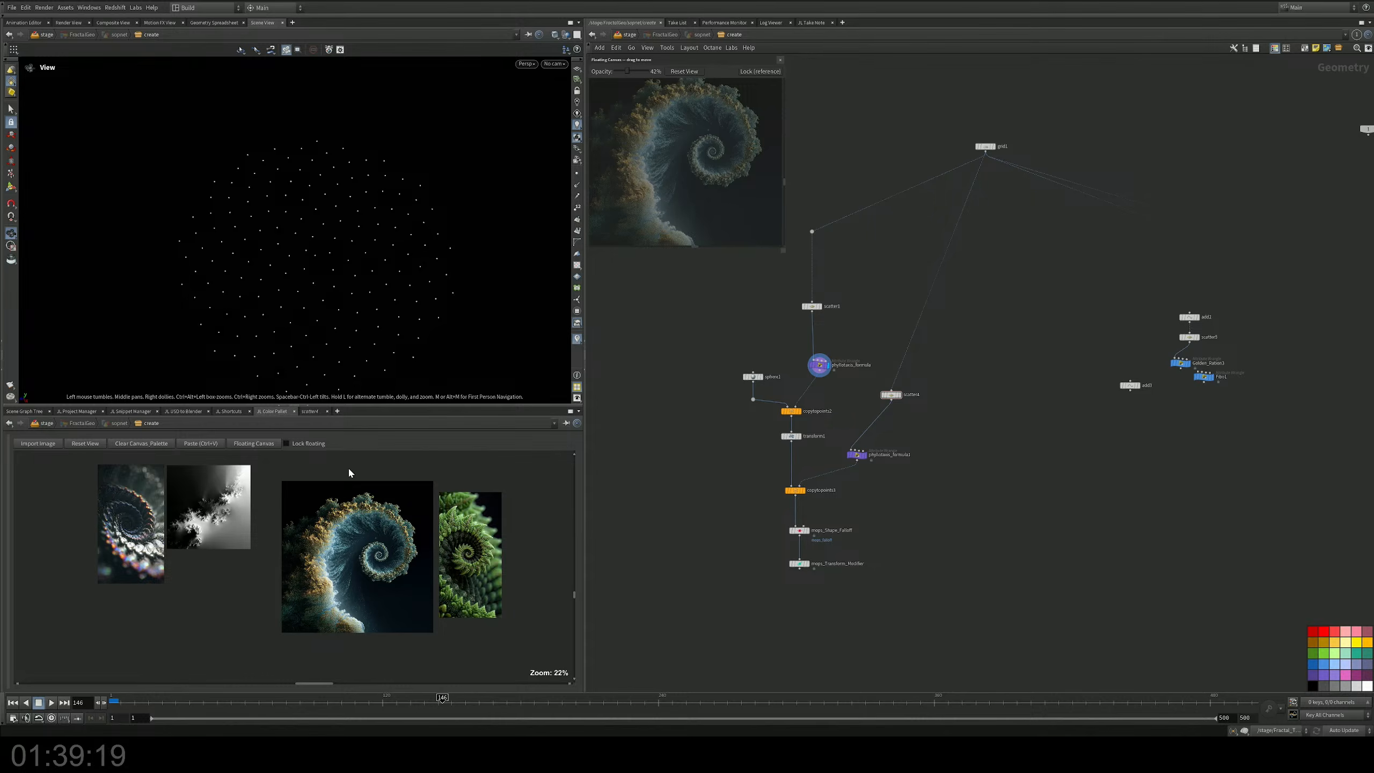
click(287, 443)
Show the scatter4 parameters and readjust the split between the viewport and the network editor.
click(310, 410)
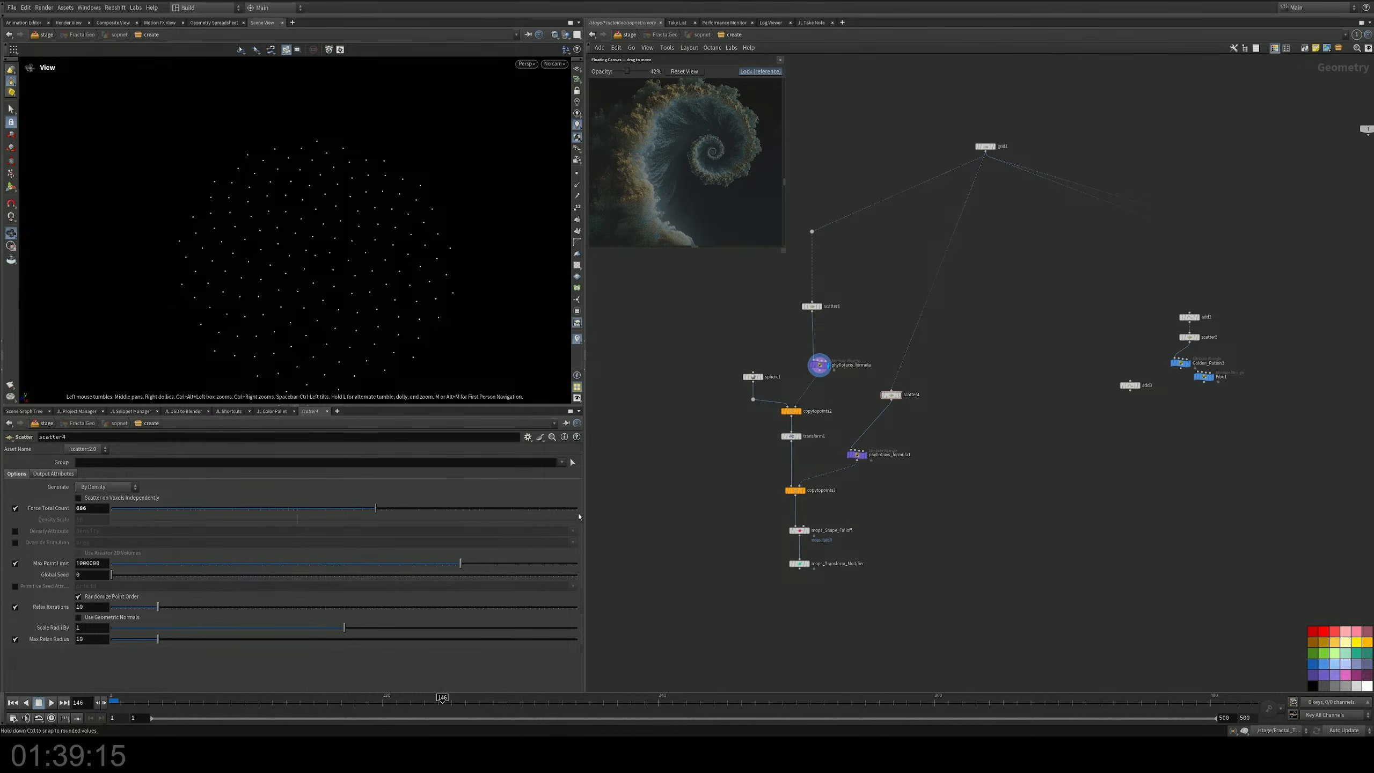
drag(590, 480, 526, 465)
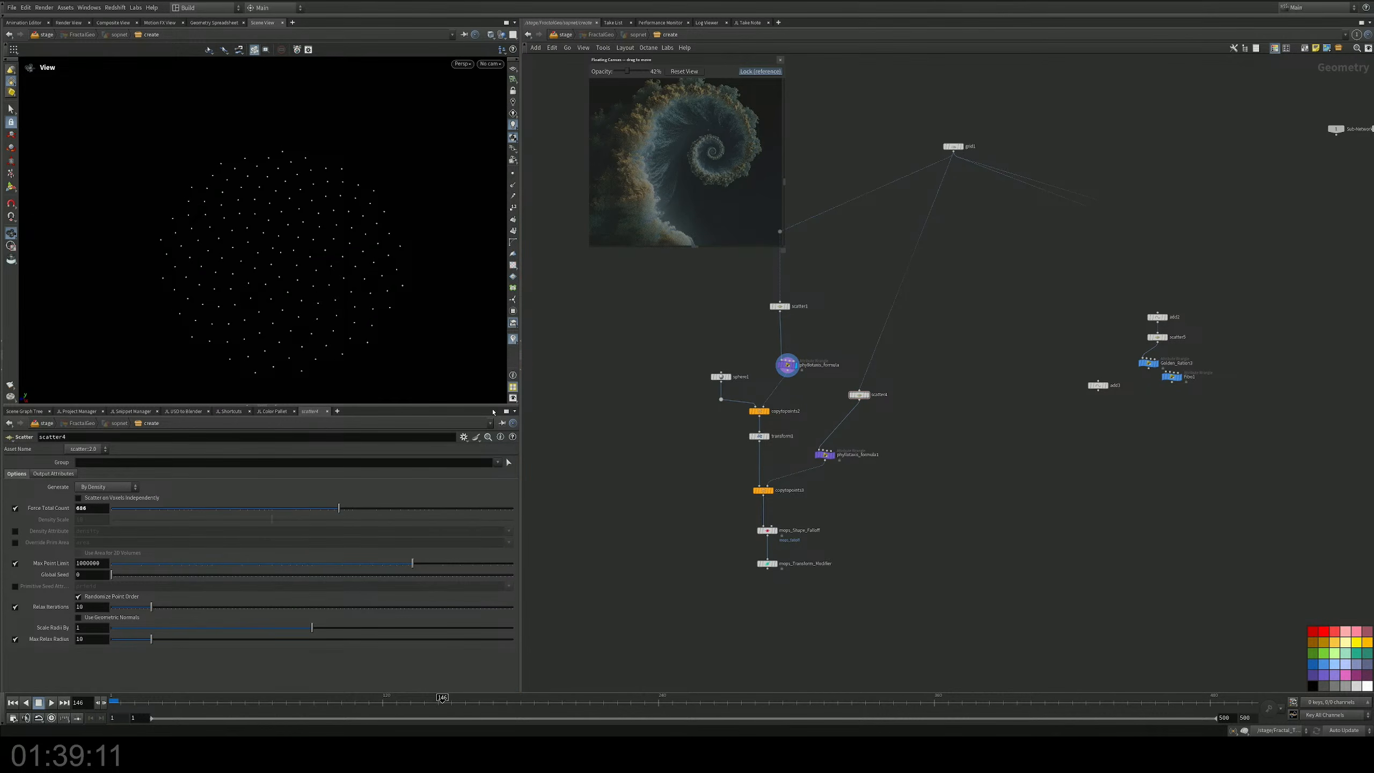
click(522, 362)
click(523, 360)
click(522, 359)
click(523, 360)
click(523, 360)
click(521, 359)
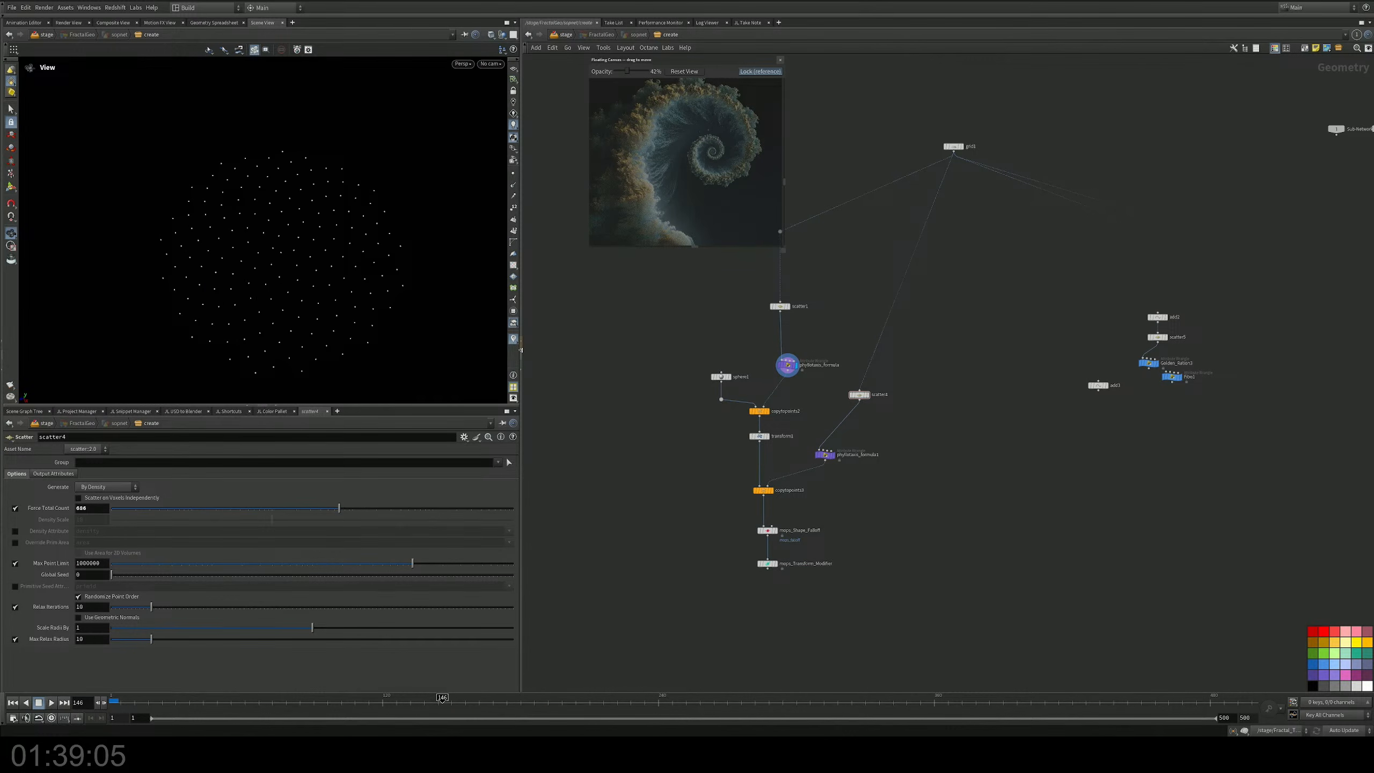
drag(524, 356, 579, 357)
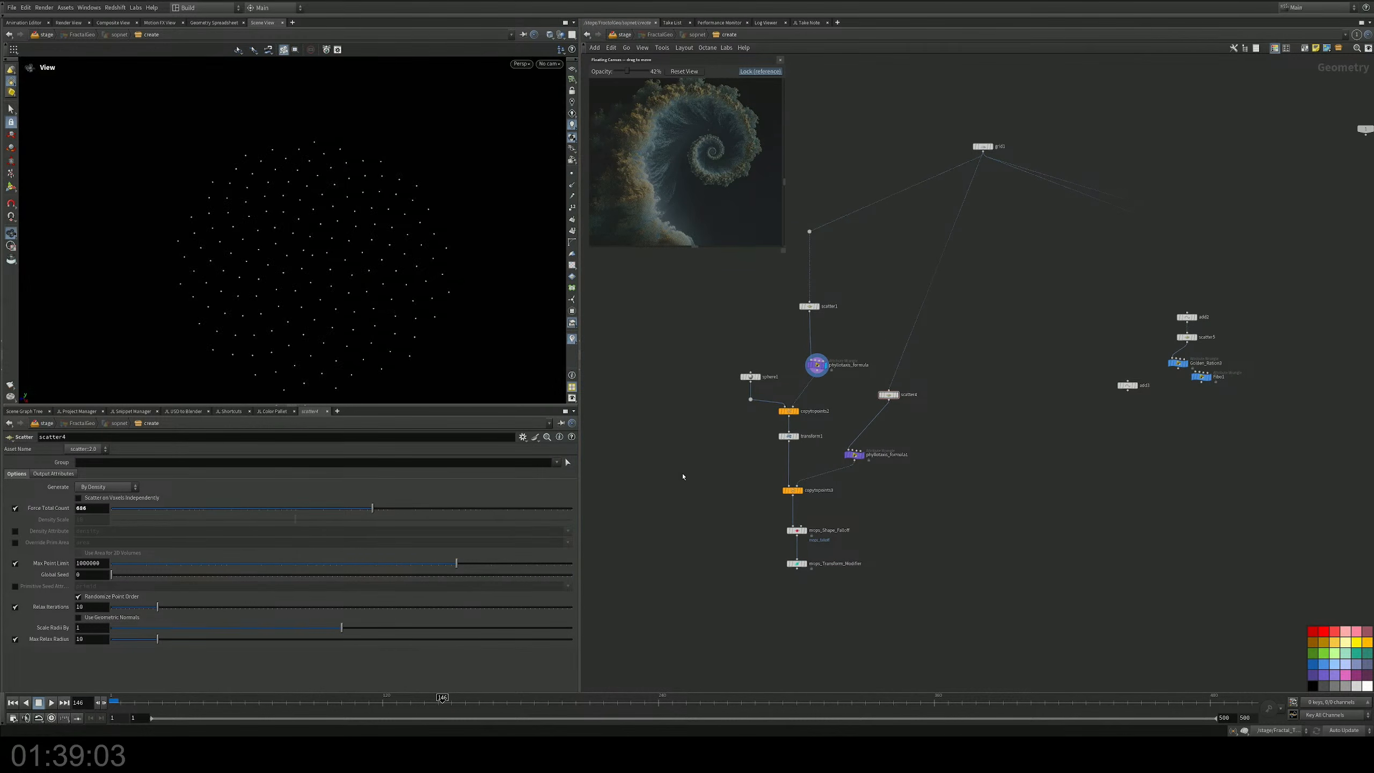
Enclose the phyllotaxis branch, from scatter1 and sphere1 down to mops_Transform_Modifier, in a network box.
scroll(758, 465, down, 3)
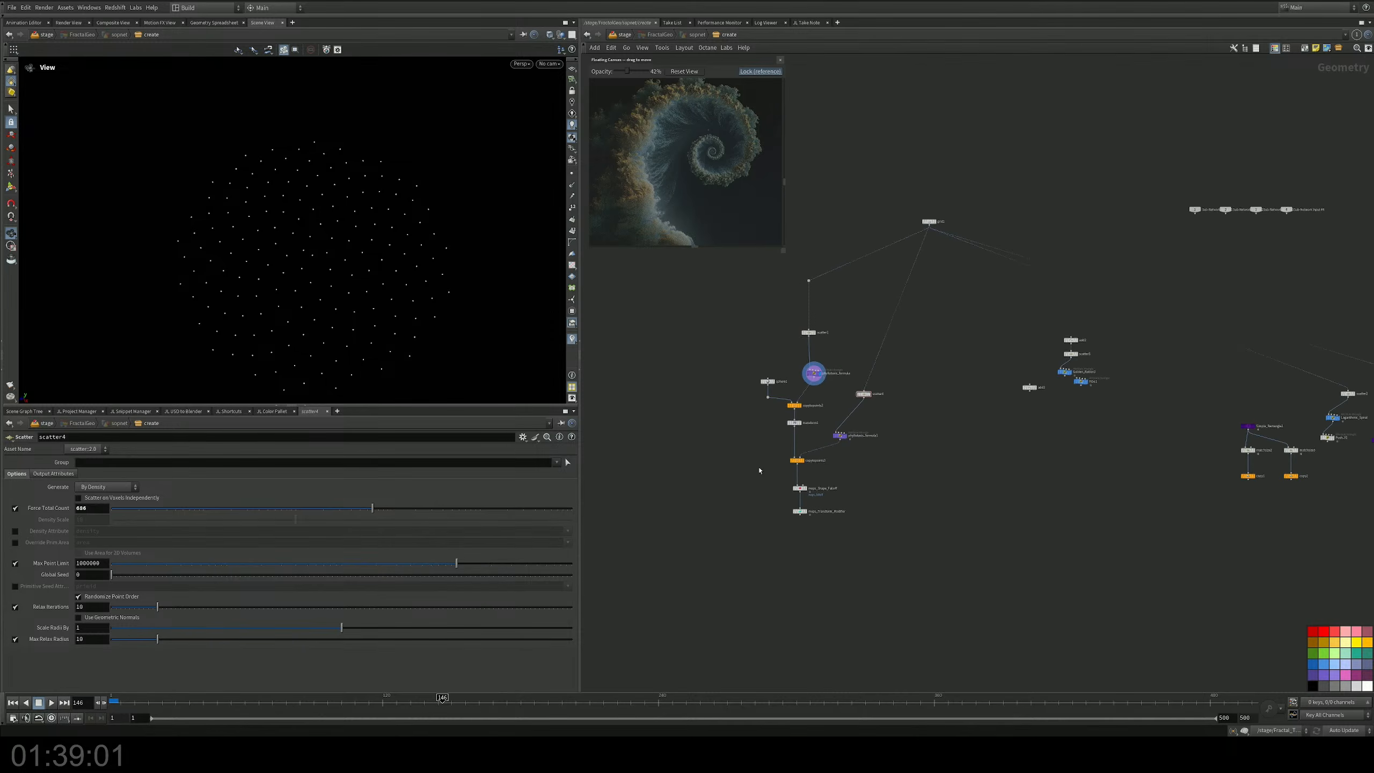
drag(870, 394, 847, 397)
middle_drag(665, 350, 694, 364)
drag(722, 317, 955, 582)
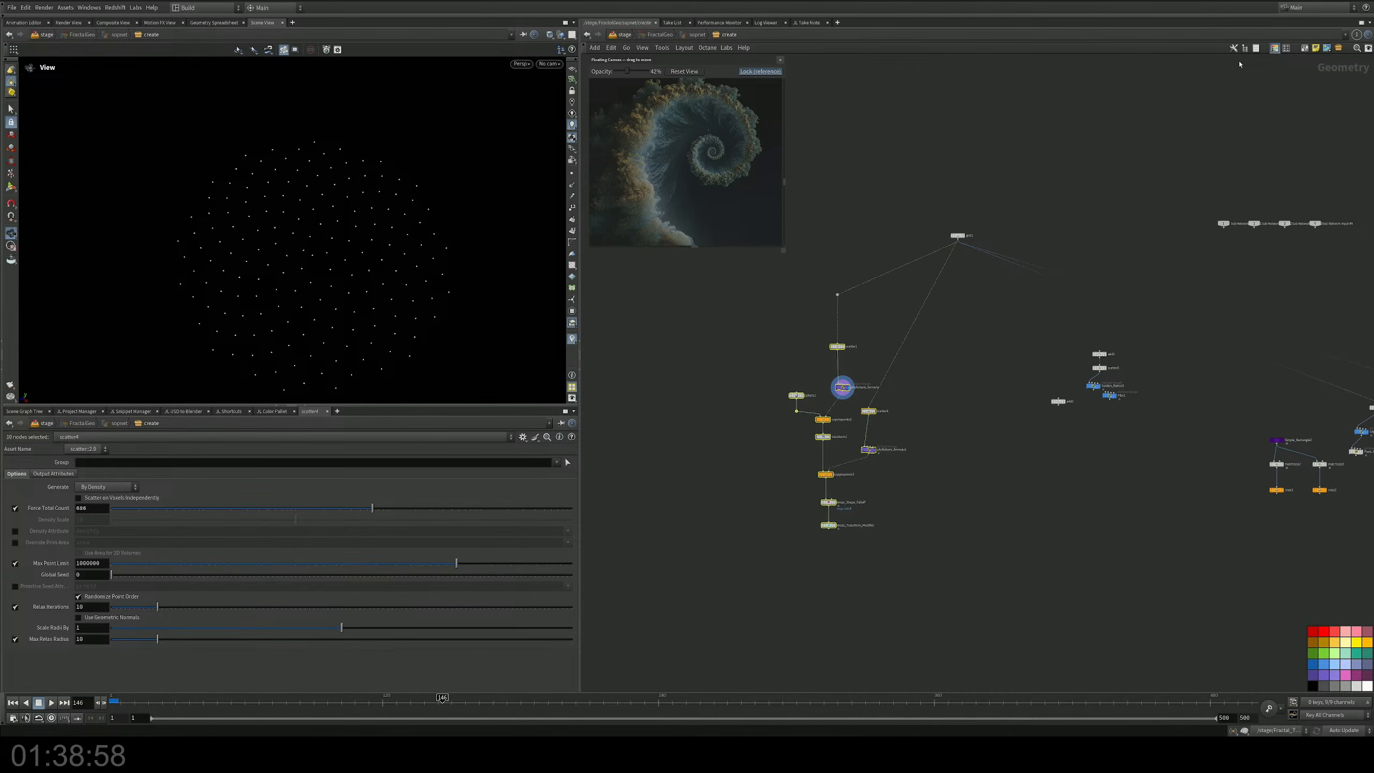
click(1286, 48)
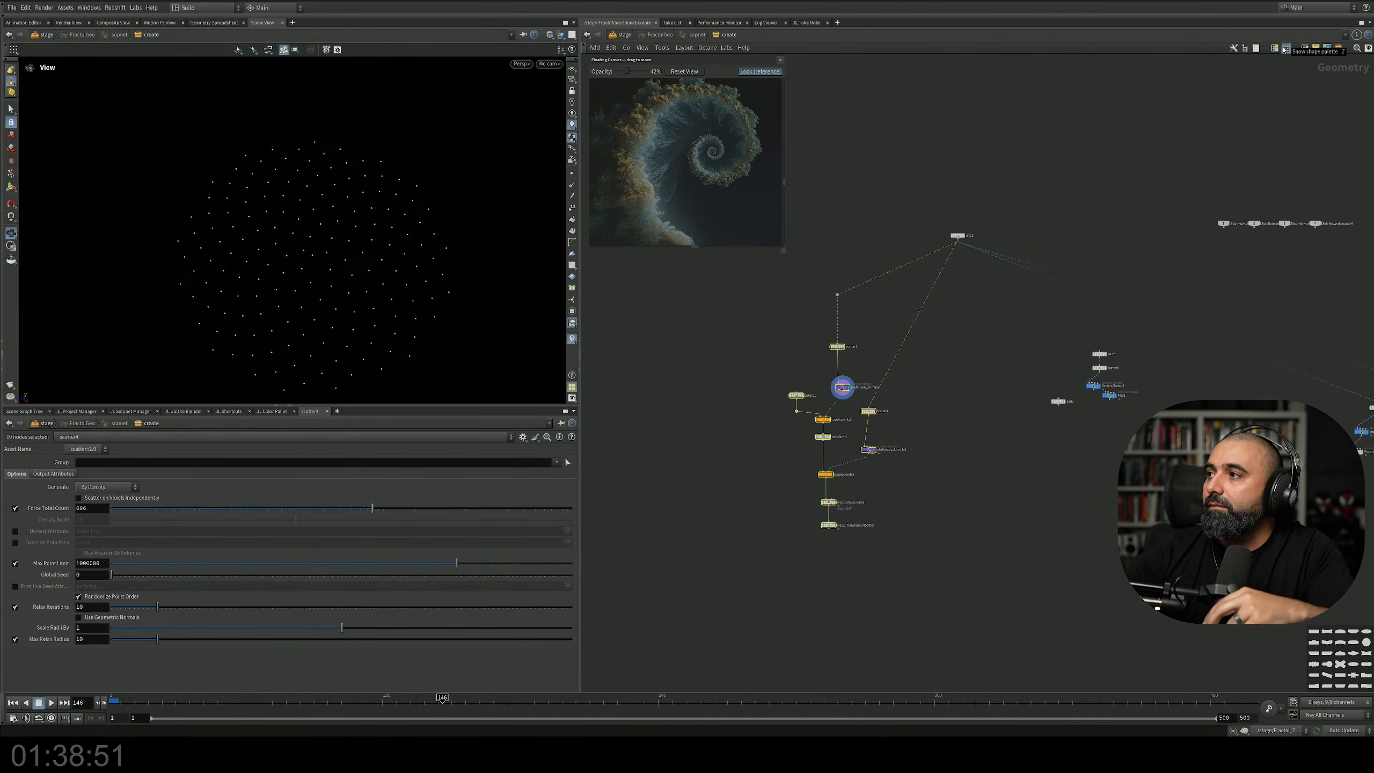
scroll(865, 361, up, 3)
scroll(854, 358, down, 2)
drag(750, 305, 993, 580)
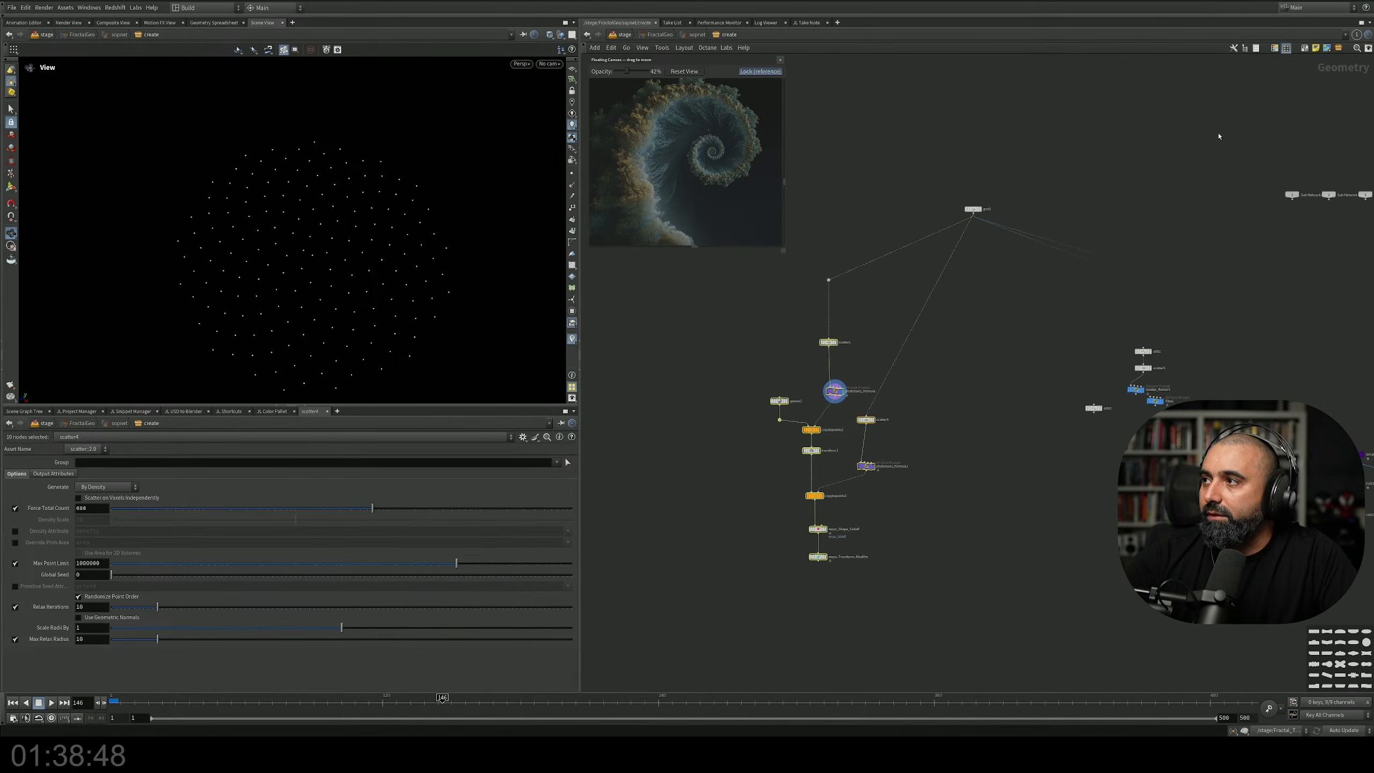
click(1304, 48)
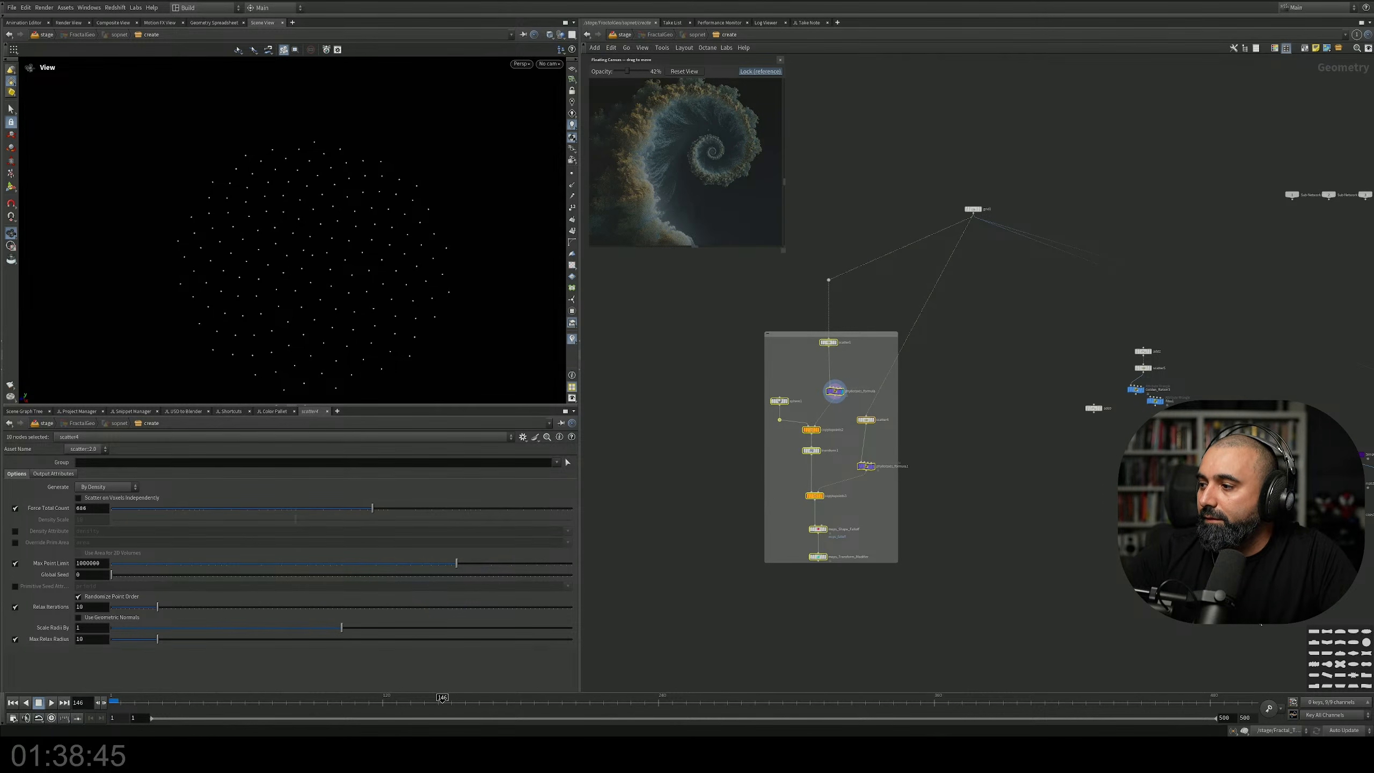
Colour the network box around the phyllotaxis branch black.
key(c)
drag(1313, 686, 931, 601)
scroll(861, 418, up, 5)
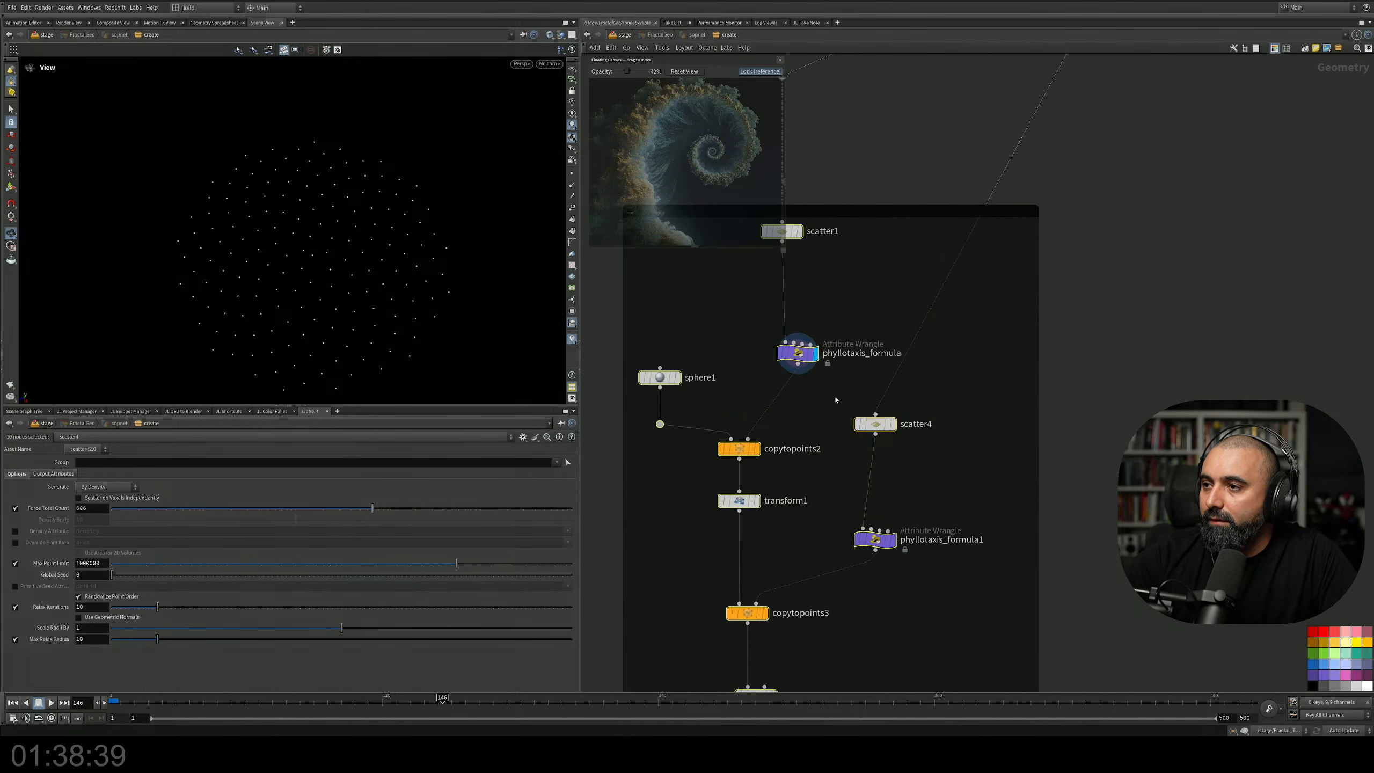
Display copytopoints2 and examine the spiral disc of spheres from several angles.
middle_drag(834, 399, 920, 444)
click(902, 451)
click(851, 494)
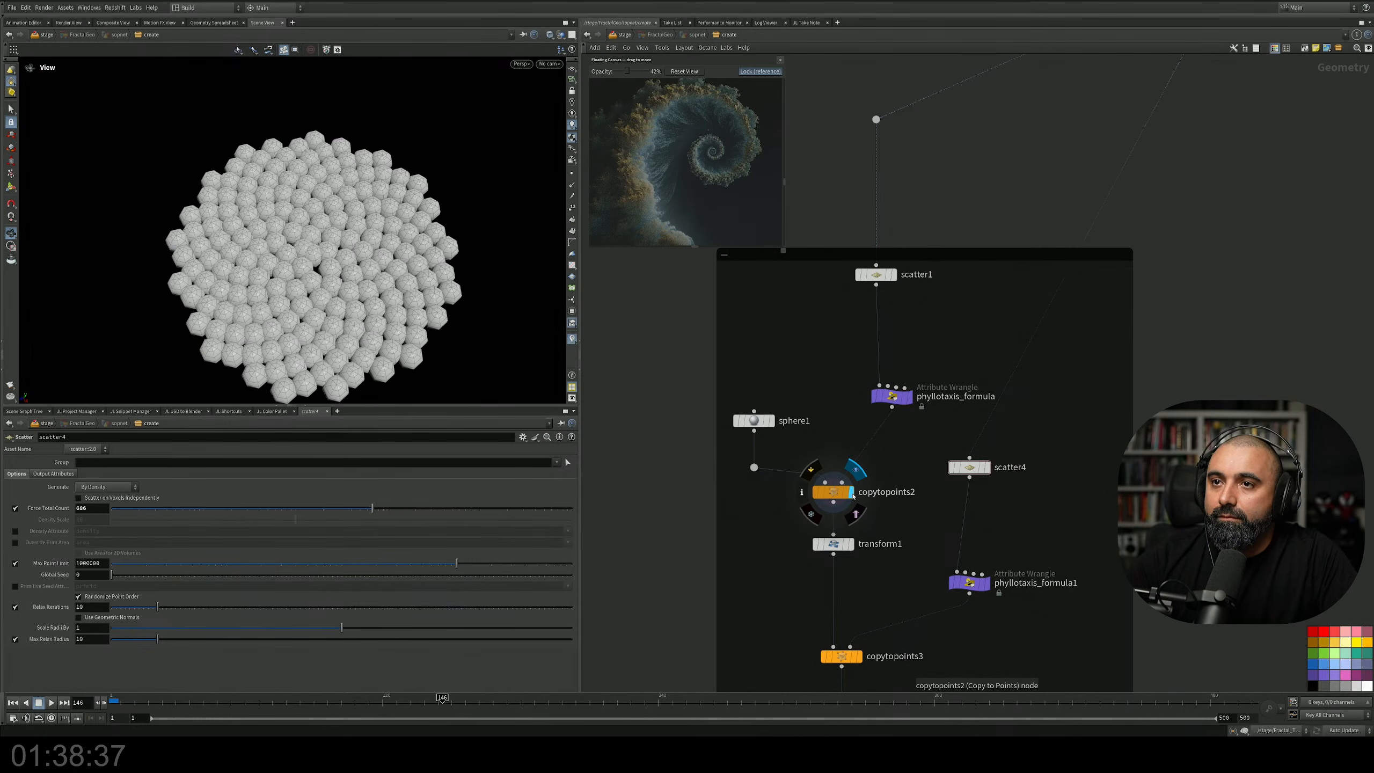
drag(330, 303, 332, 242)
right_drag(332, 241, 367, 224)
middle_drag(367, 224, 358, 184)
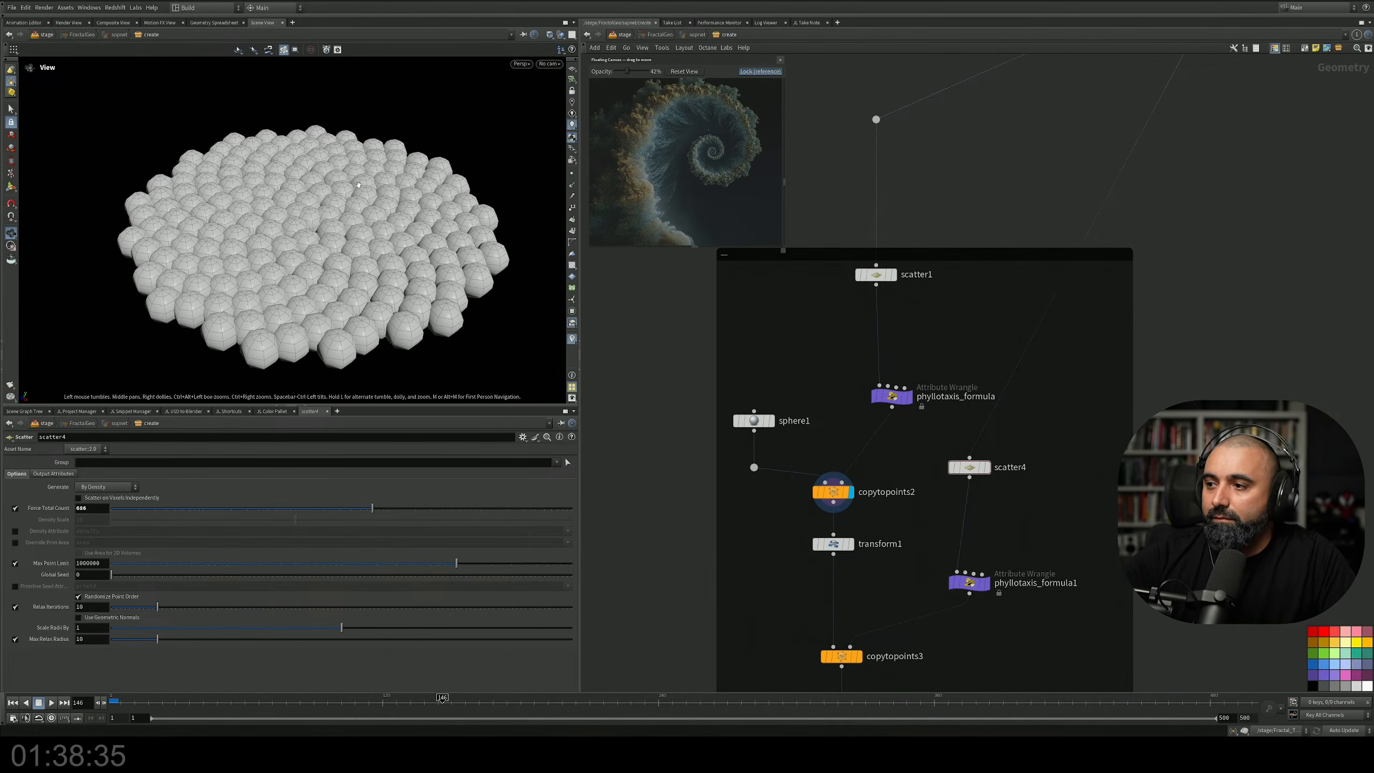
drag(411, 226, 412, 259)
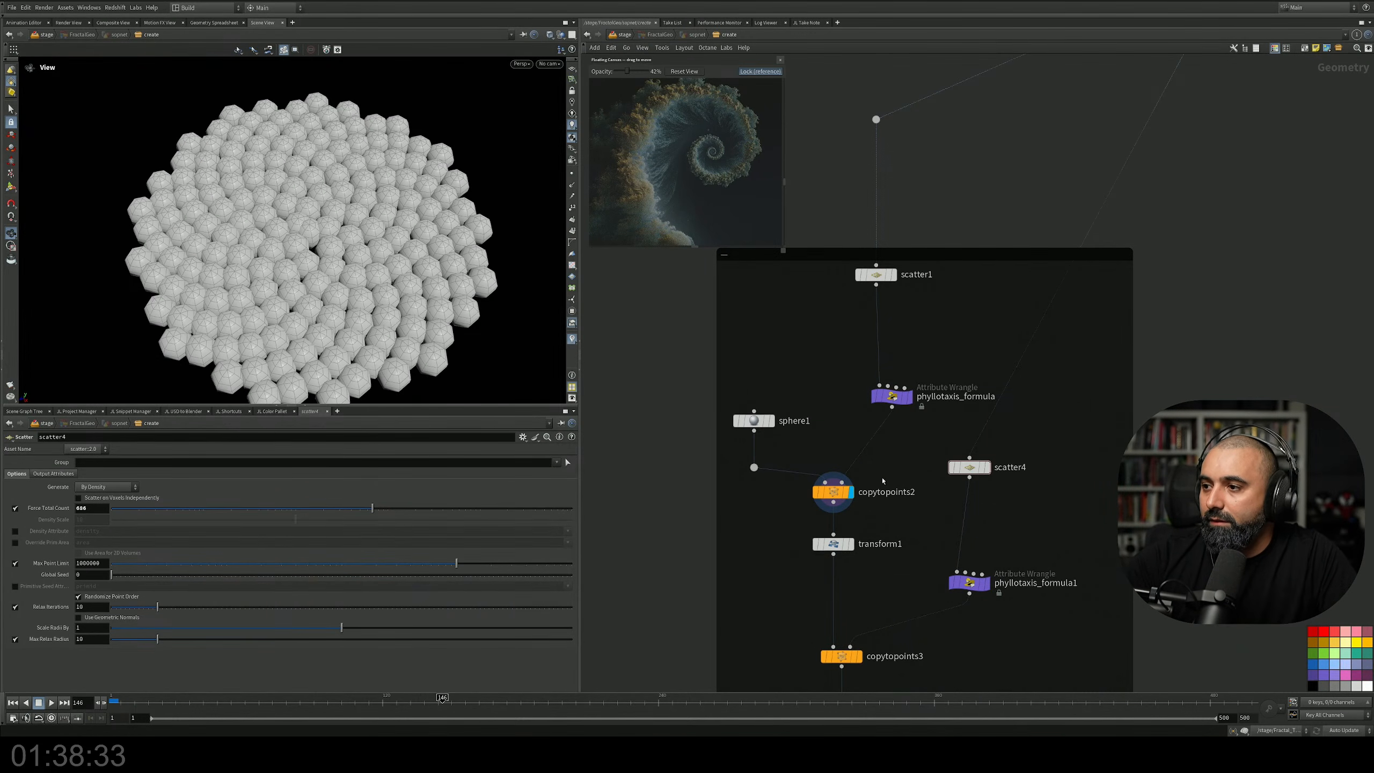
Set the Height of phyllotaxis_formula to -8 to bend the sphere disc into a dome.
drag(822, 361, 934, 456)
middle_drag(107, 523, 265, 518)
middle_drag(451, 526, 243, 526)
middle_drag(259, 258, 302, 113)
right_drag(302, 112, 129, 285)
middle_drag(100, 521, 313, 510)
drag(307, 236, 347, 259)
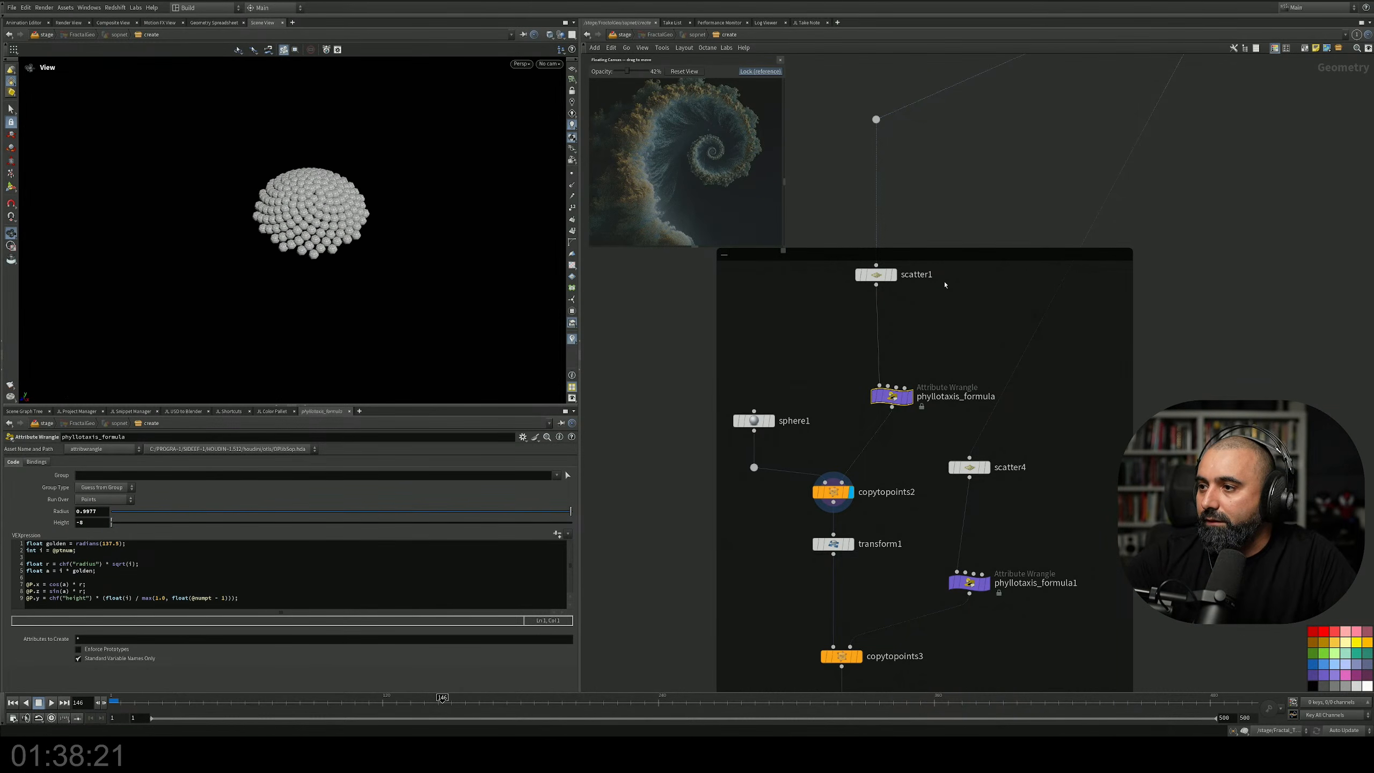
Display transform1 and examine the scaled-down sphere dome from the side.
scroll(880, 355, up, 3)
click(841, 415)
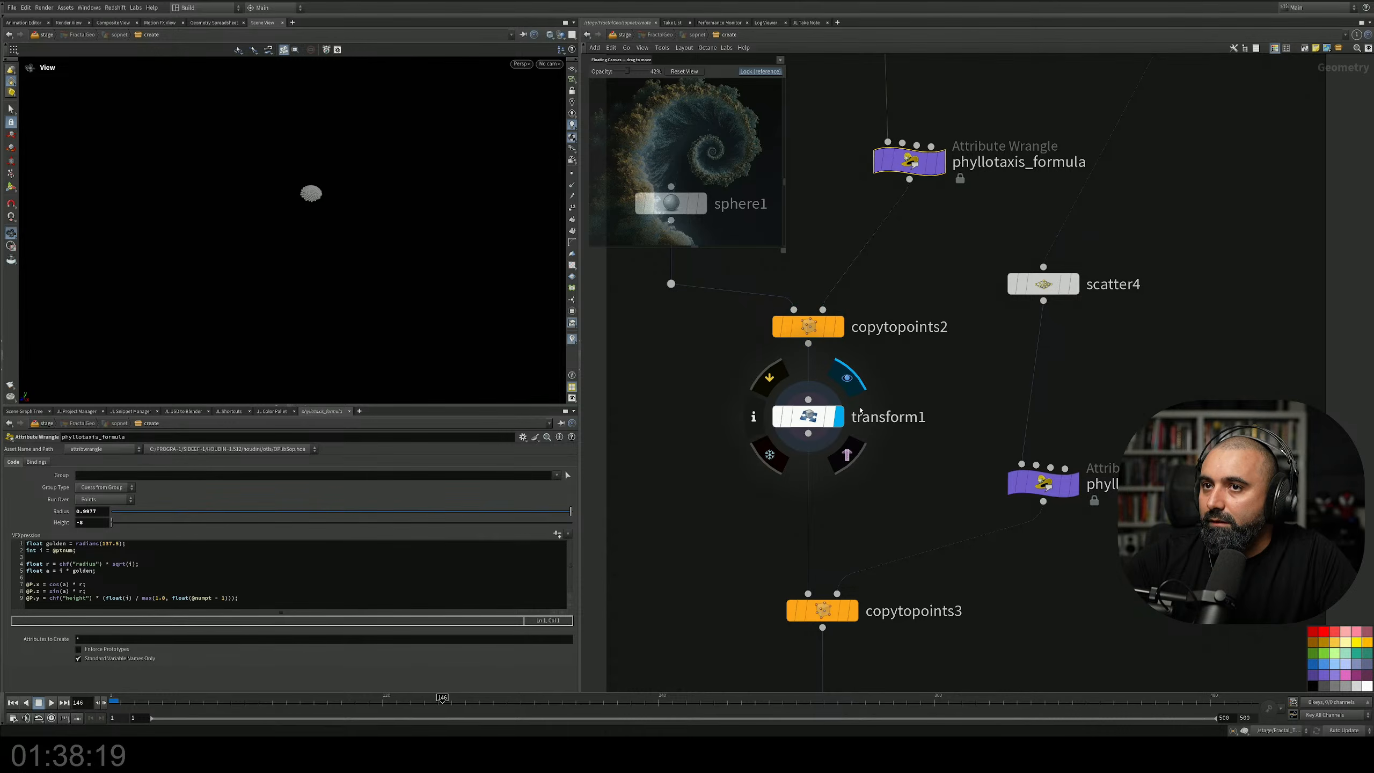
key(space+g)
drag(313, 197, 175, 320)
scroll(175, 320, down, 5)
Display scatter4, then phyllotaxis_formula1, and lower that wrangle's Outer Tightness to about 0.33.
click(1043, 284)
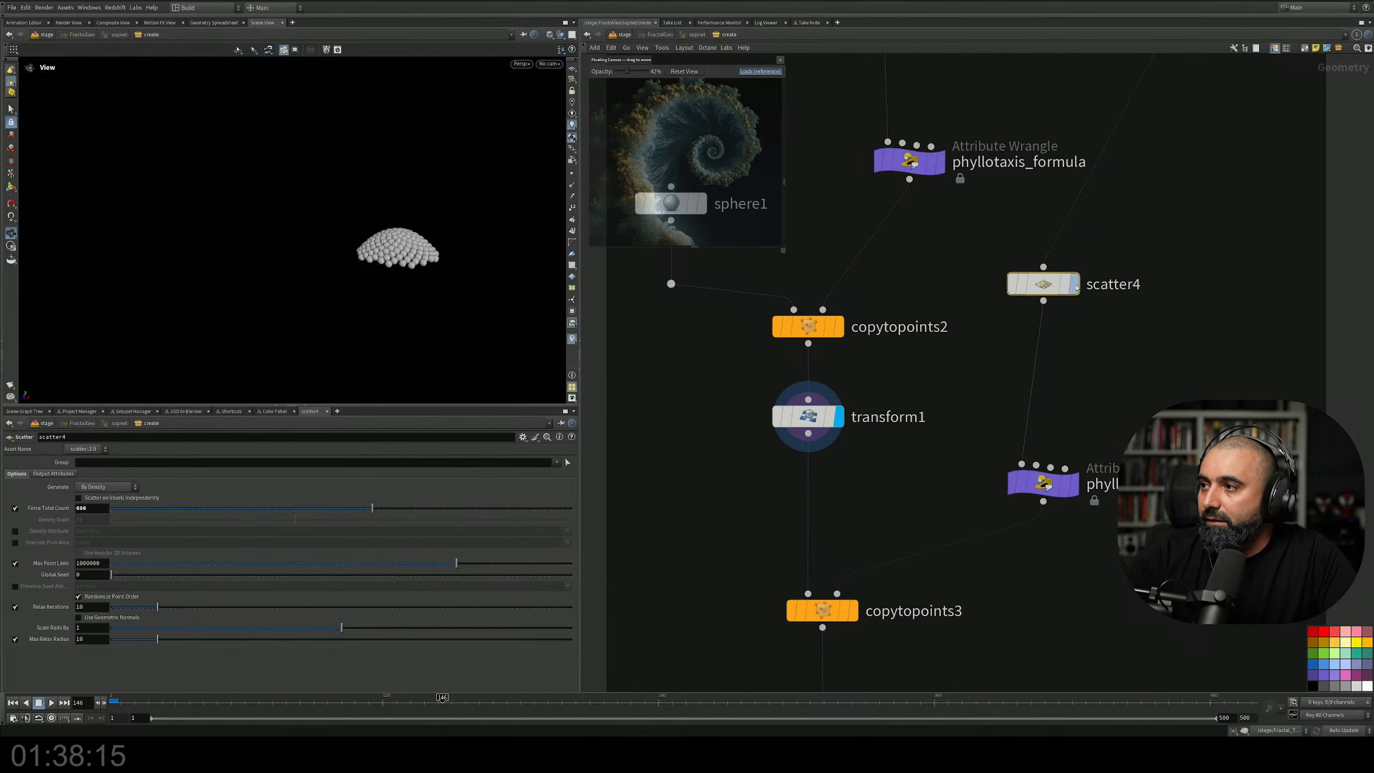
click(1074, 283)
mouse_move(471, 254)
mouse_down()
mouse_move(473, 280)
mouse_move(457, 263)
mouse_up()
click(1074, 483)
click(1043, 484)
drag(344, 537, 276, 522)
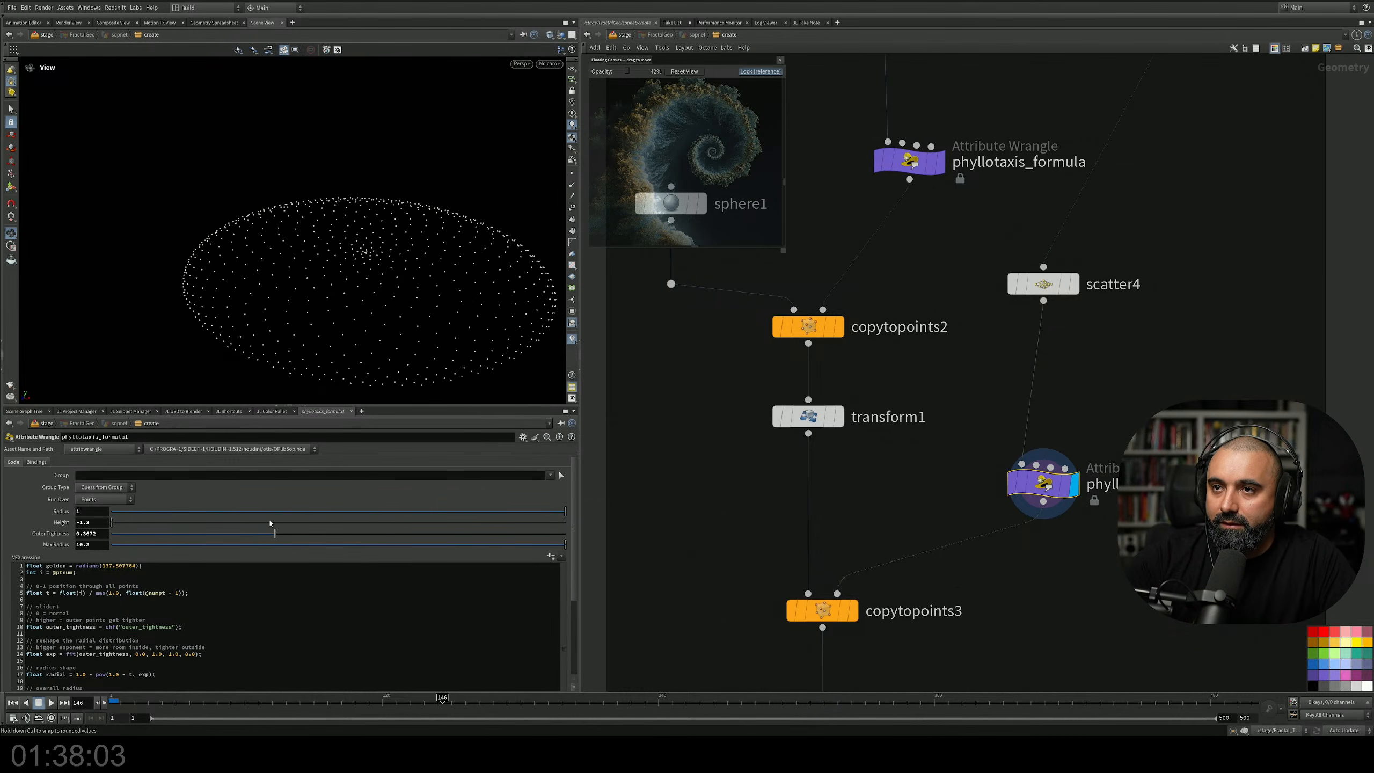
Display copytopoints3 and reduce the Uniform Scale of transform1 to 0.054, checking the clusters up close.
middle_drag(817, 500, 872, 399)
click(909, 516)
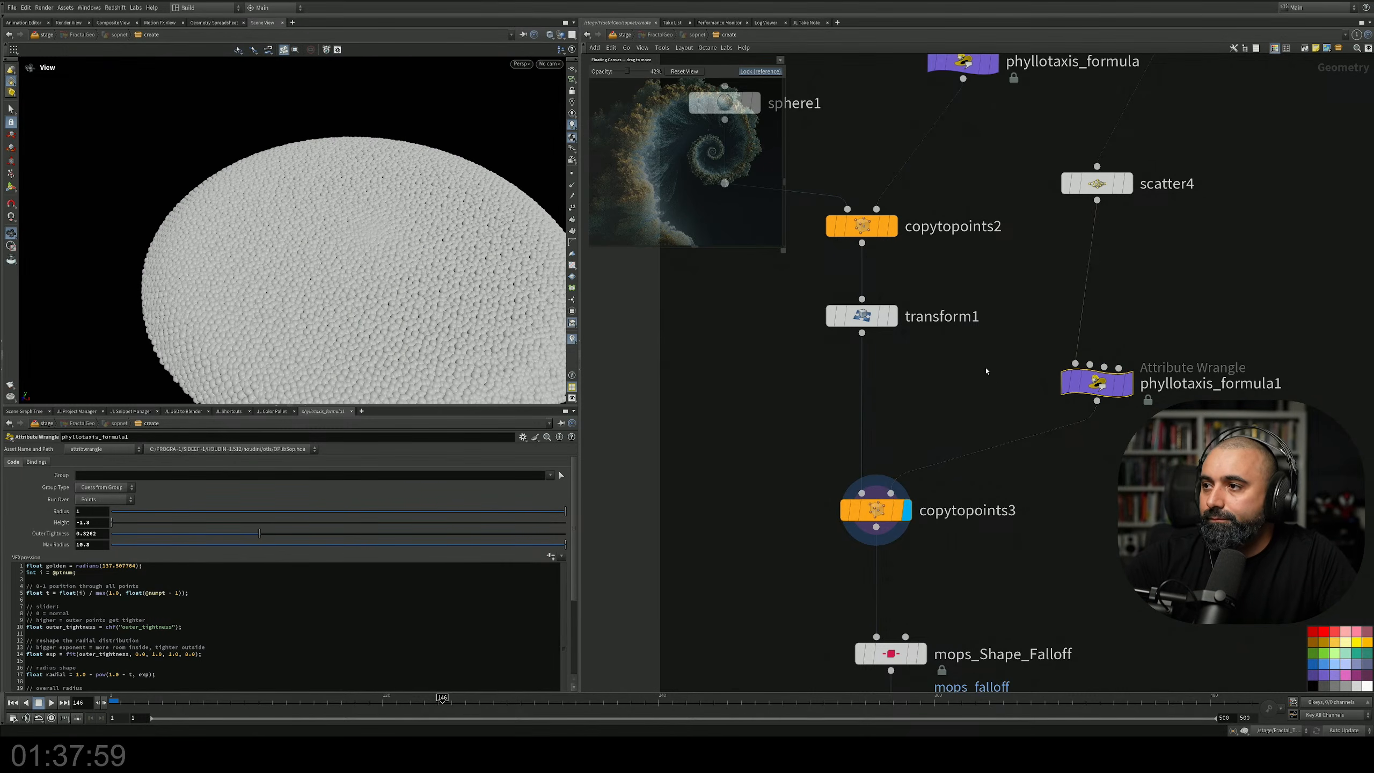
middle_drag(982, 353, 993, 381)
click(874, 344)
drag(119, 538, 114, 540)
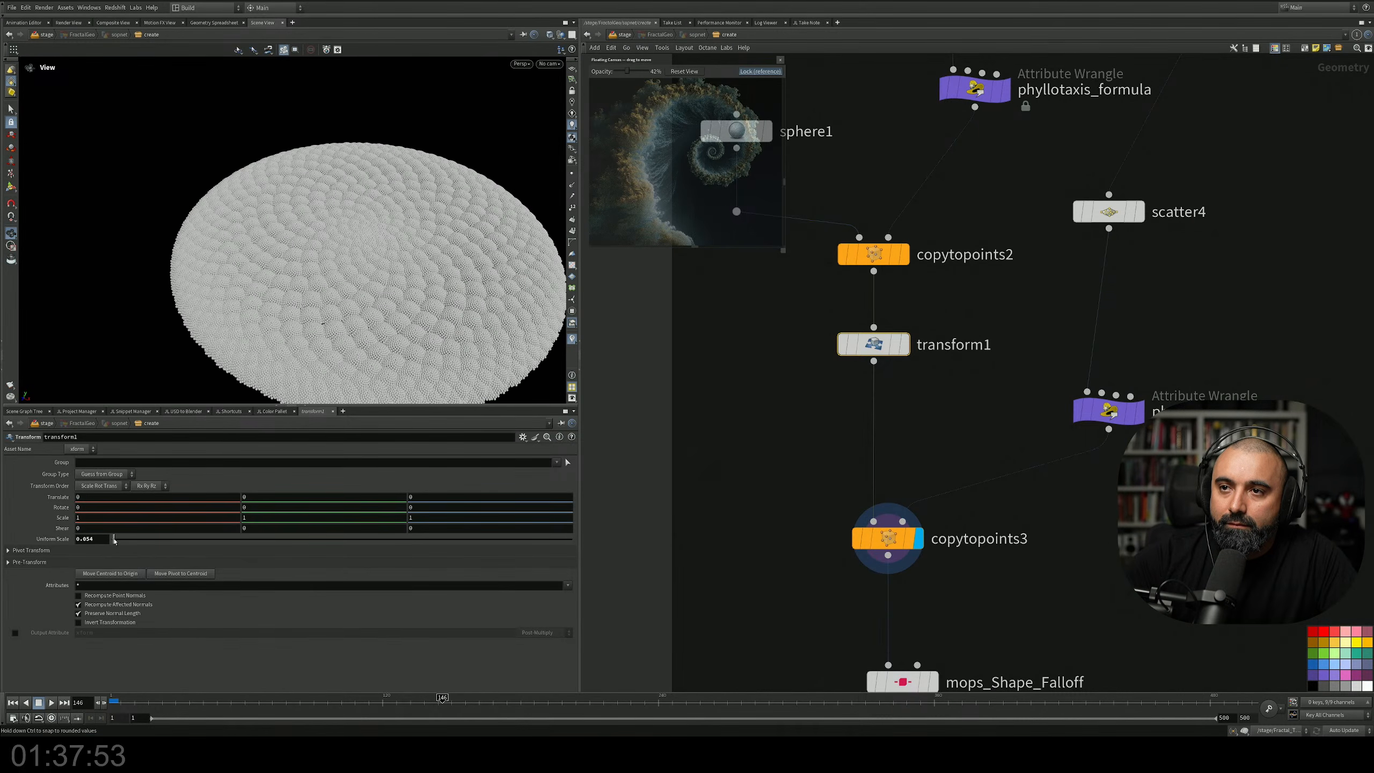
mouse_move(386, 242)
alt+mouse_down()
mouse_move(388, 325)
mouse_move(388, 252)
alt+mouse_up()
scroll(389, 252, up, 5)
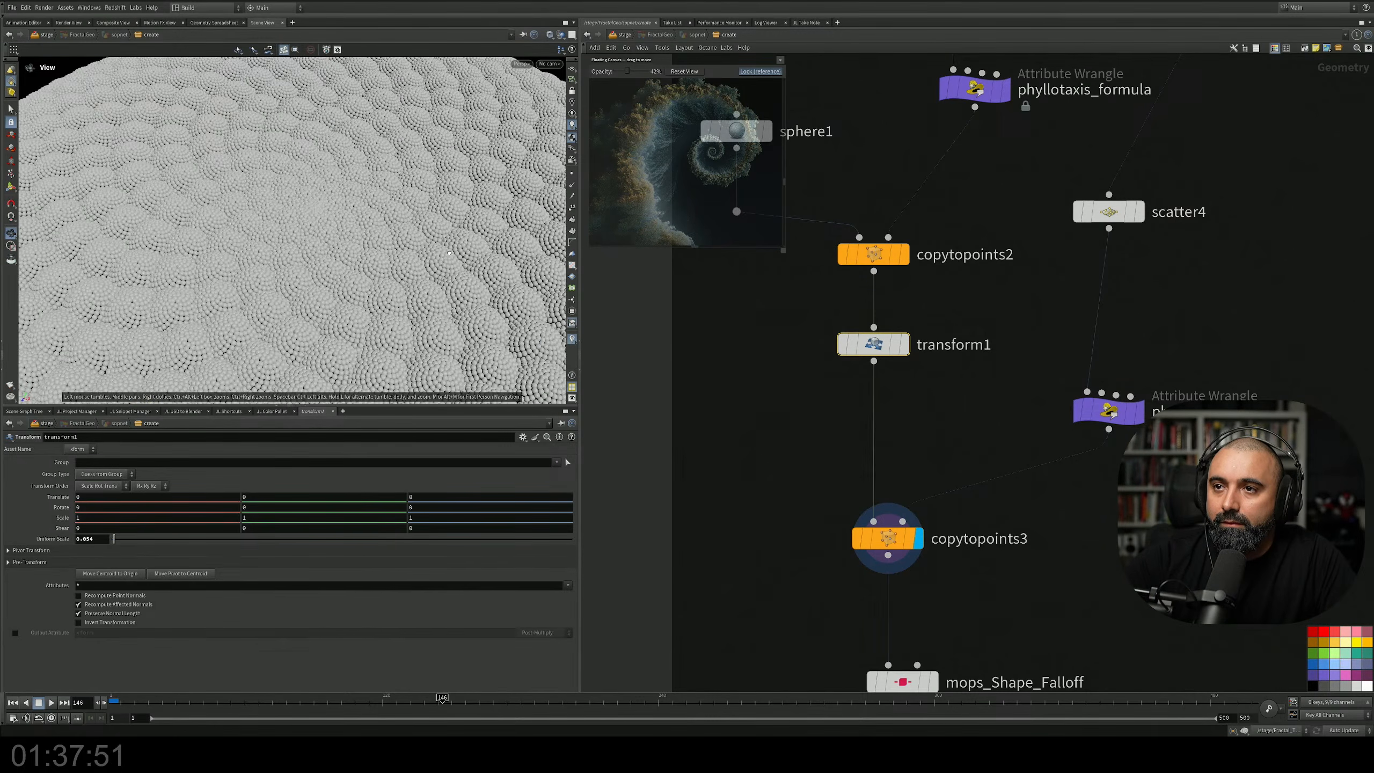
Lower the Height of phyllotaxis_formula to -12 for more domed clusters and check the whole disc.
middle_drag(965, 298, 1008, 342)
drag(1002, 348, 812, 428)
click(920, 299)
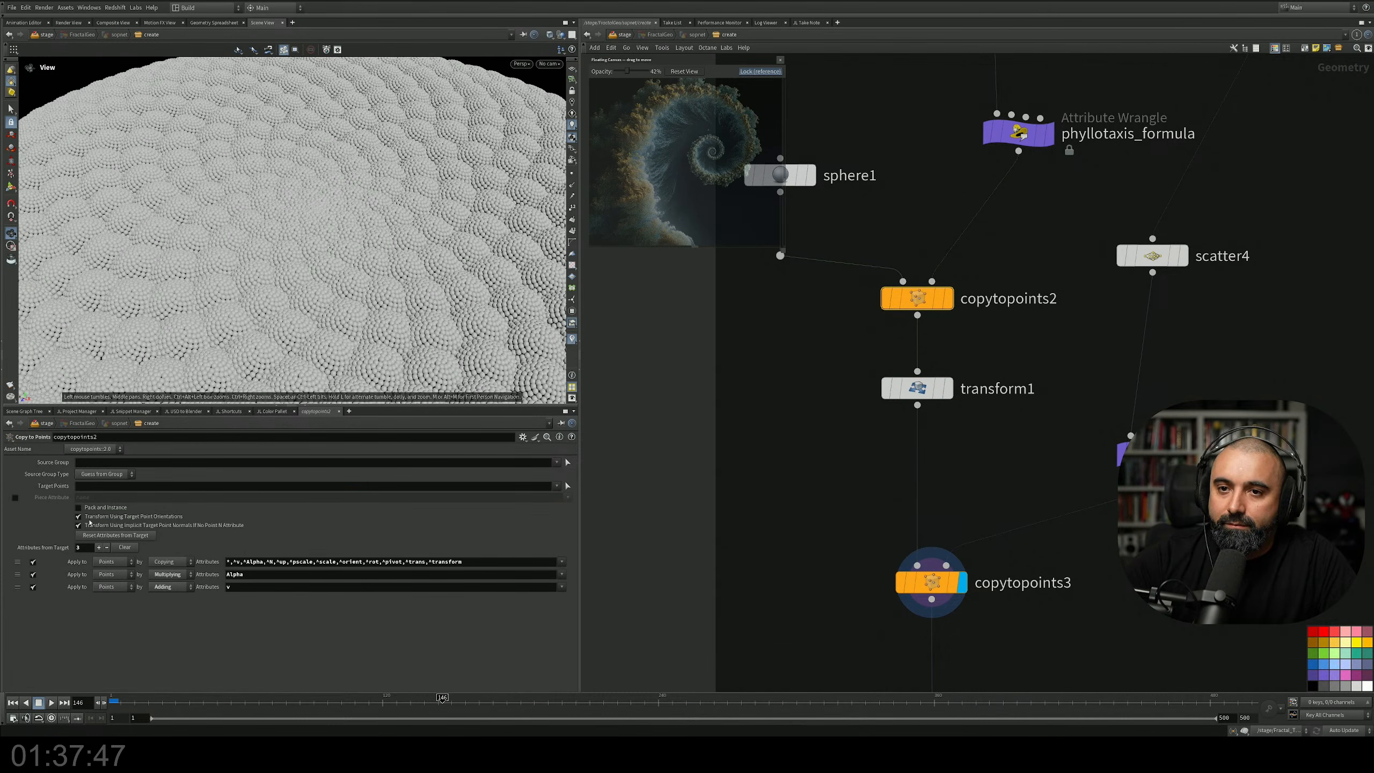
middle_drag(929, 218, 902, 359)
click(992, 273)
middle_drag(85, 522, 8, 535)
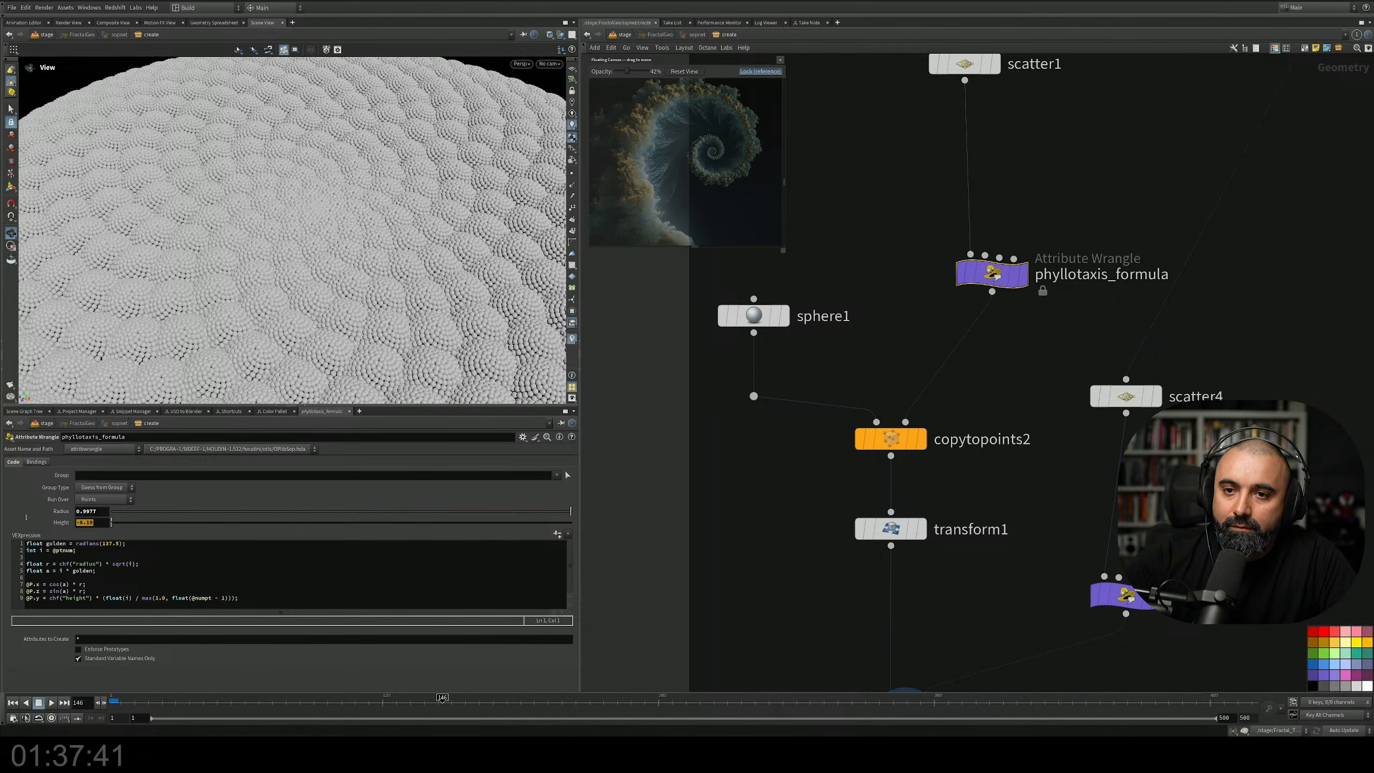
text(-12)
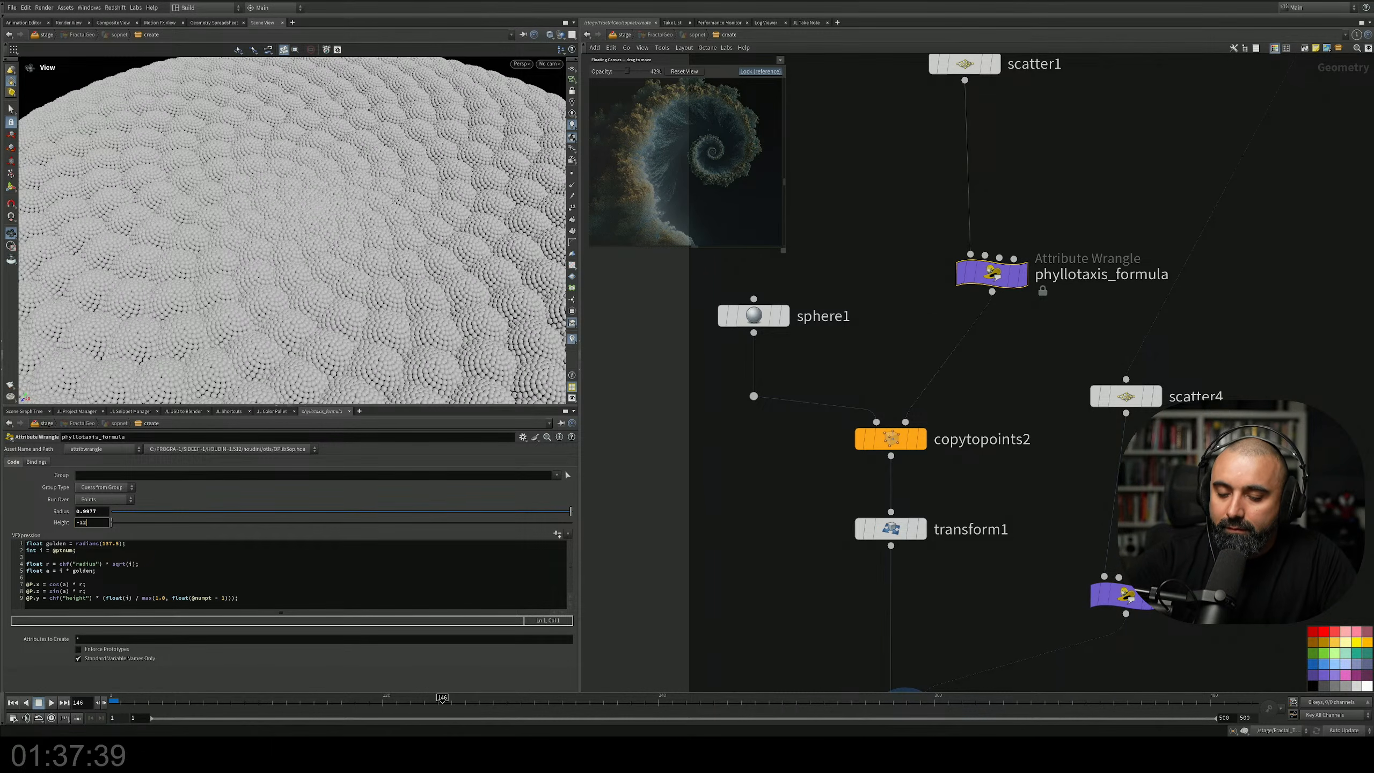
key(Return)
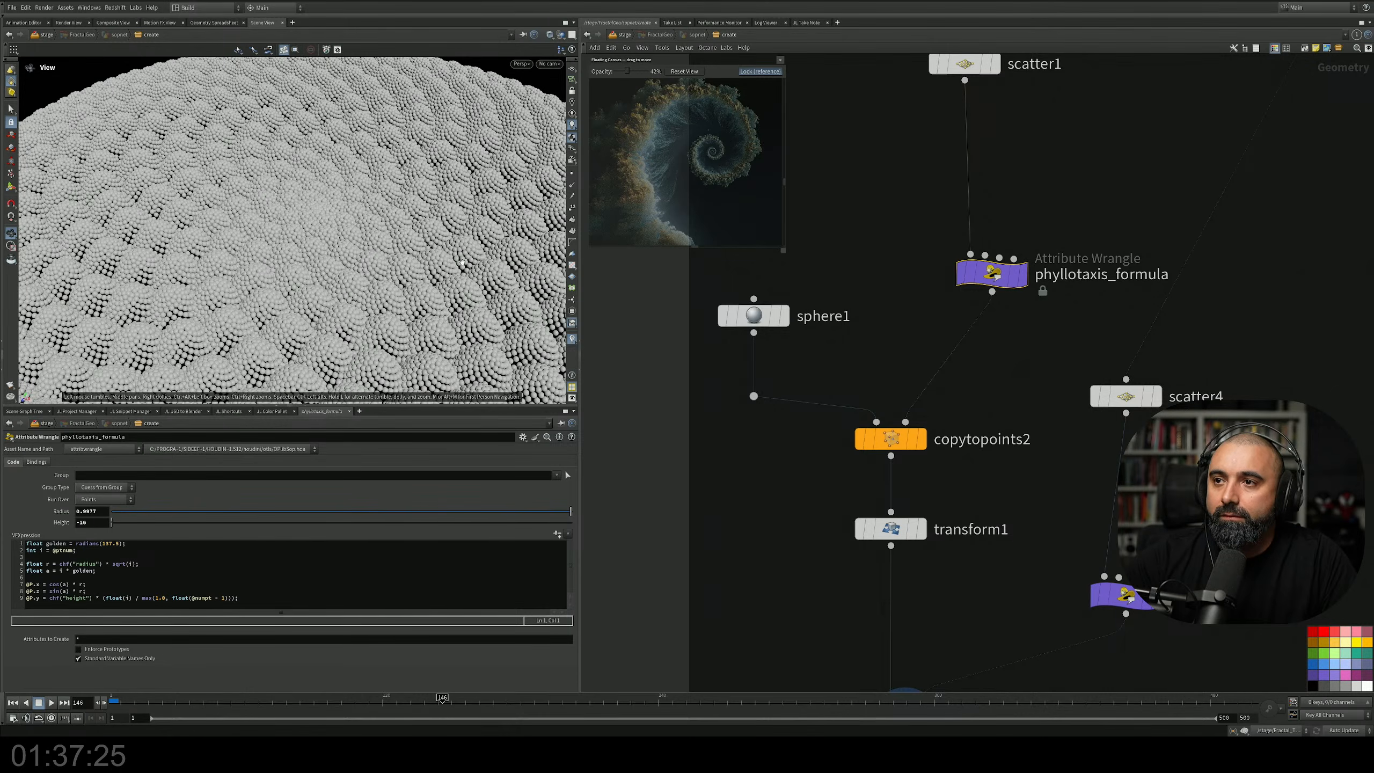
scroll(319, 238, down, 3)
drag(320, 241, 325, 211)
scroll(708, 423, down, 3)
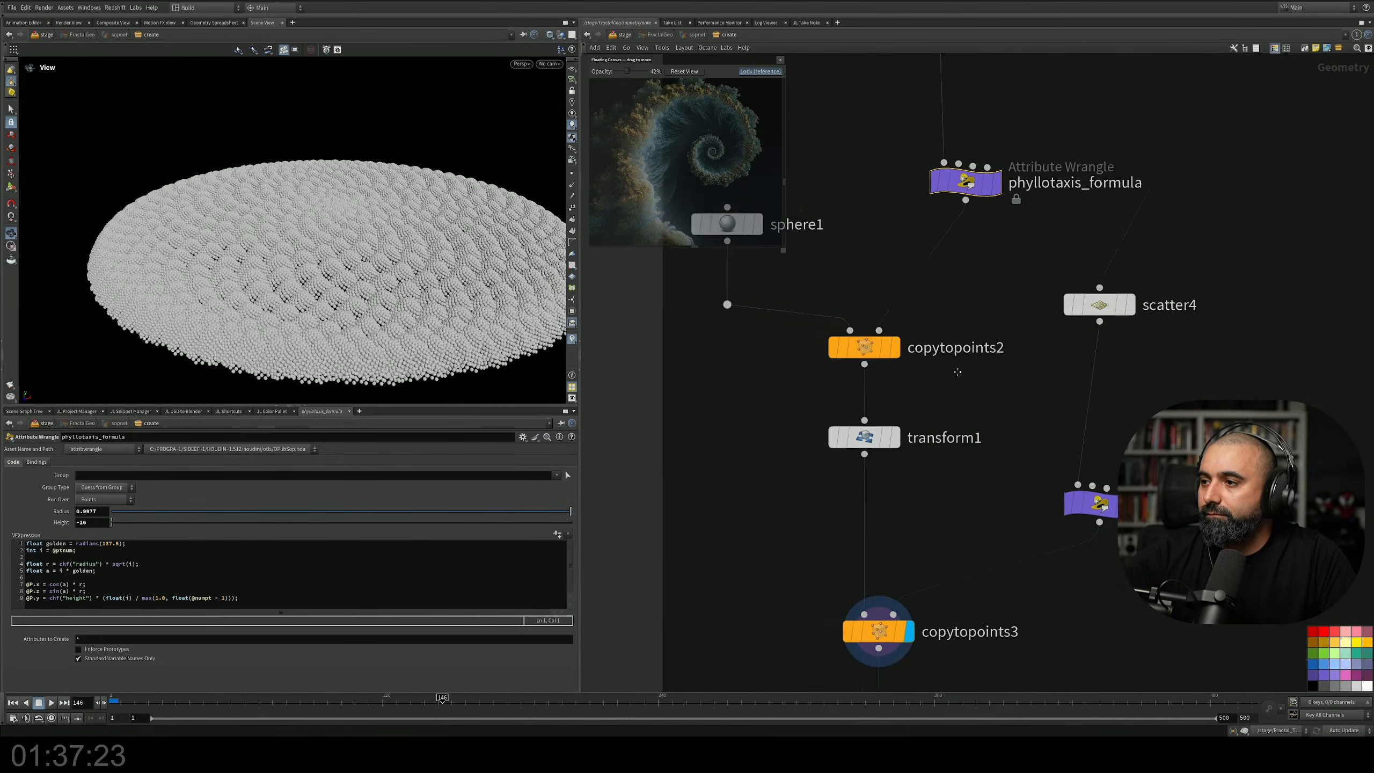
Unlock the floating reference canvas, raise its opacity to 79%, enlarge it, recentre the spiral image and lock it again.
click(1031, 440)
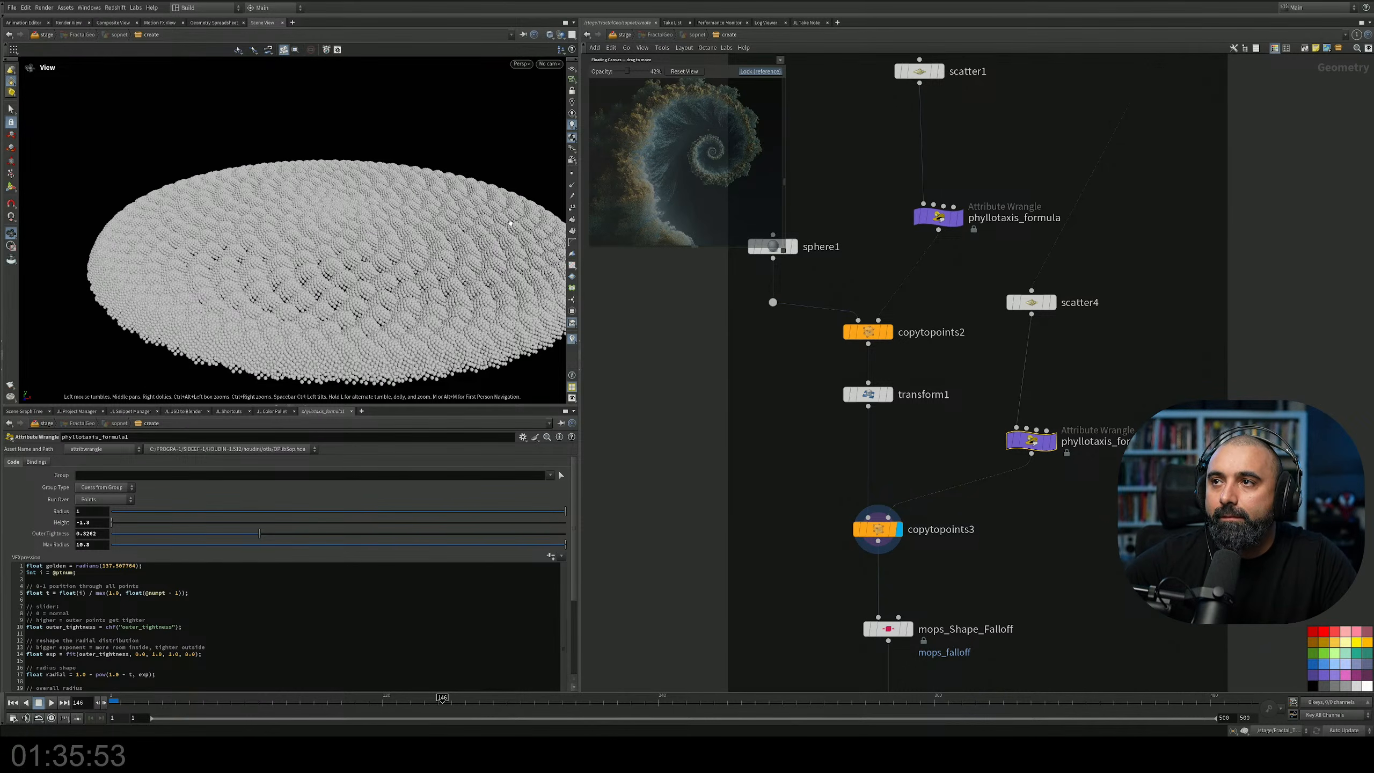
click(278, 412)
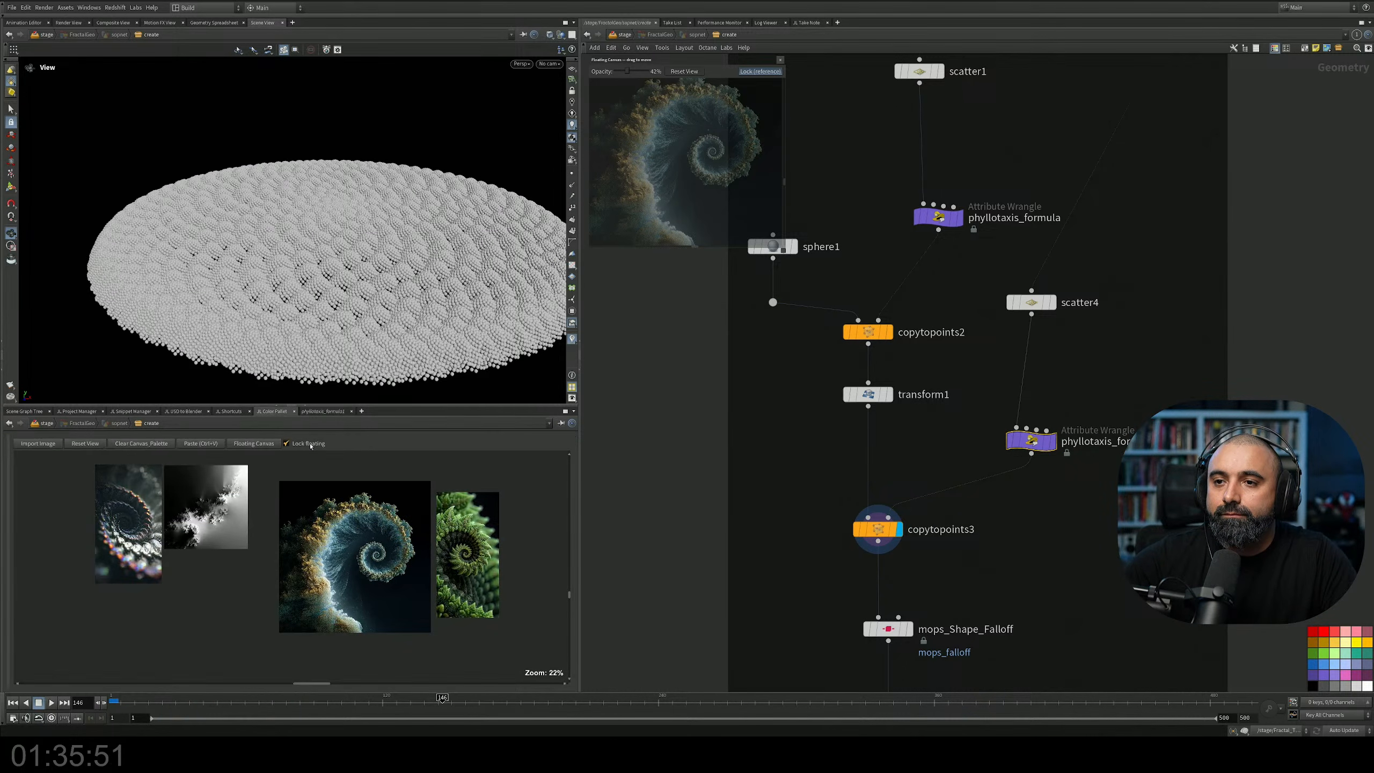
click(286, 443)
drag(627, 71, 639, 70)
mouse_move(788, 252)
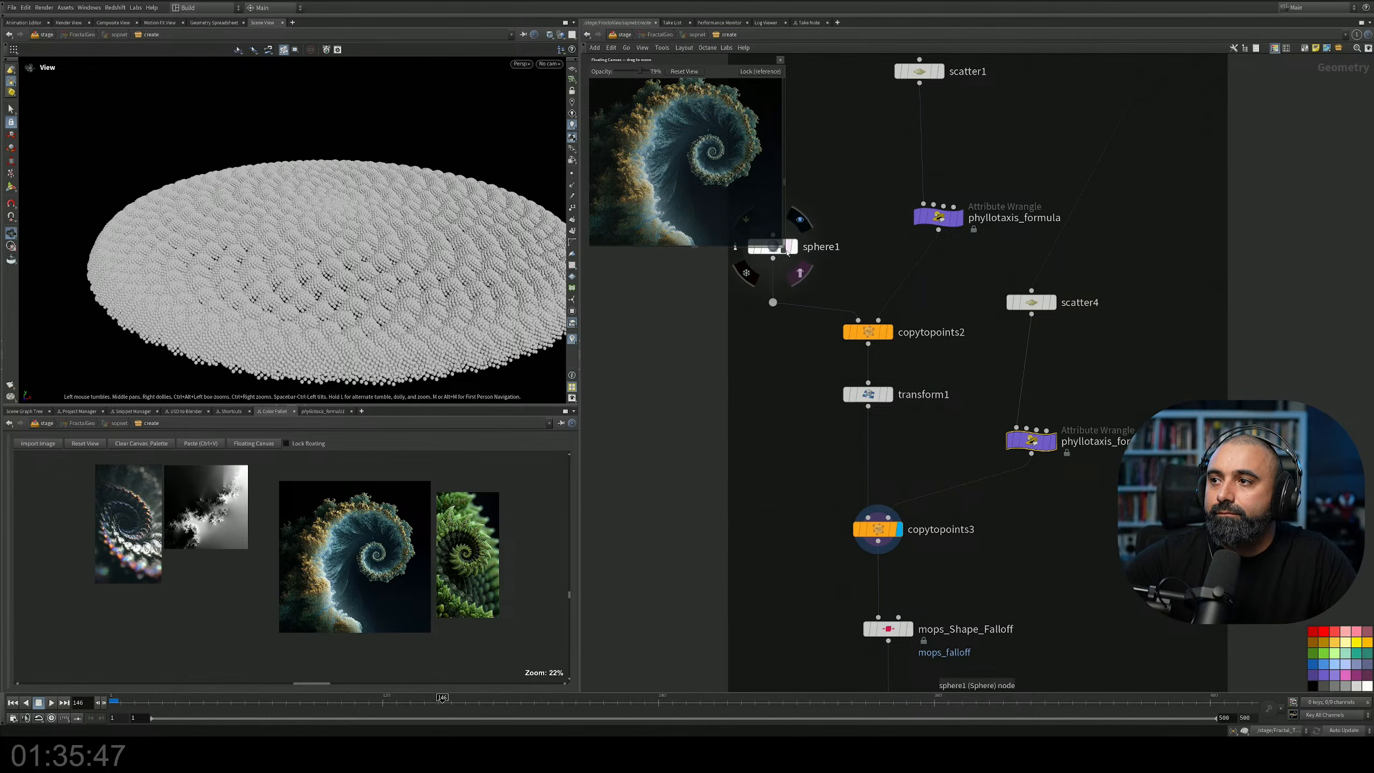
drag(785, 248, 810, 263)
drag(758, 205, 731, 203)
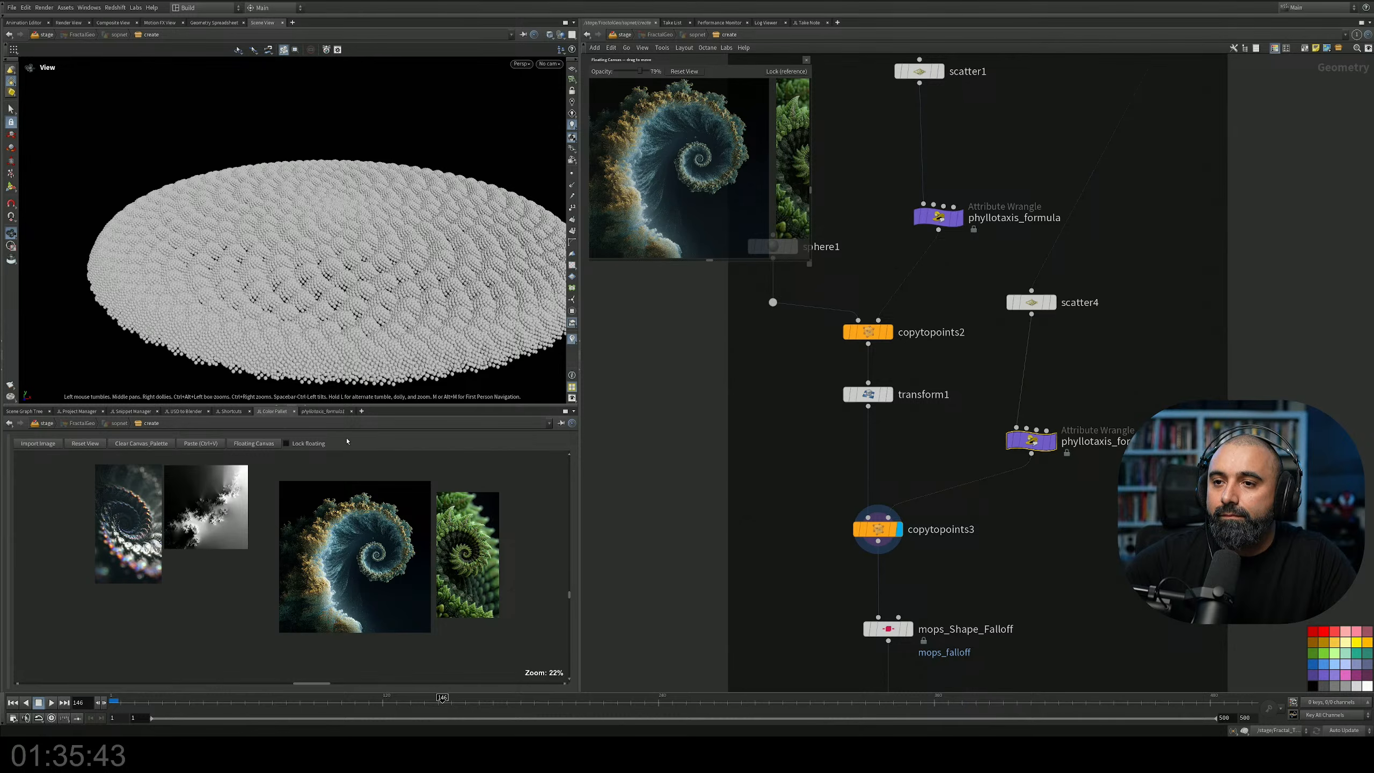
click(292, 443)
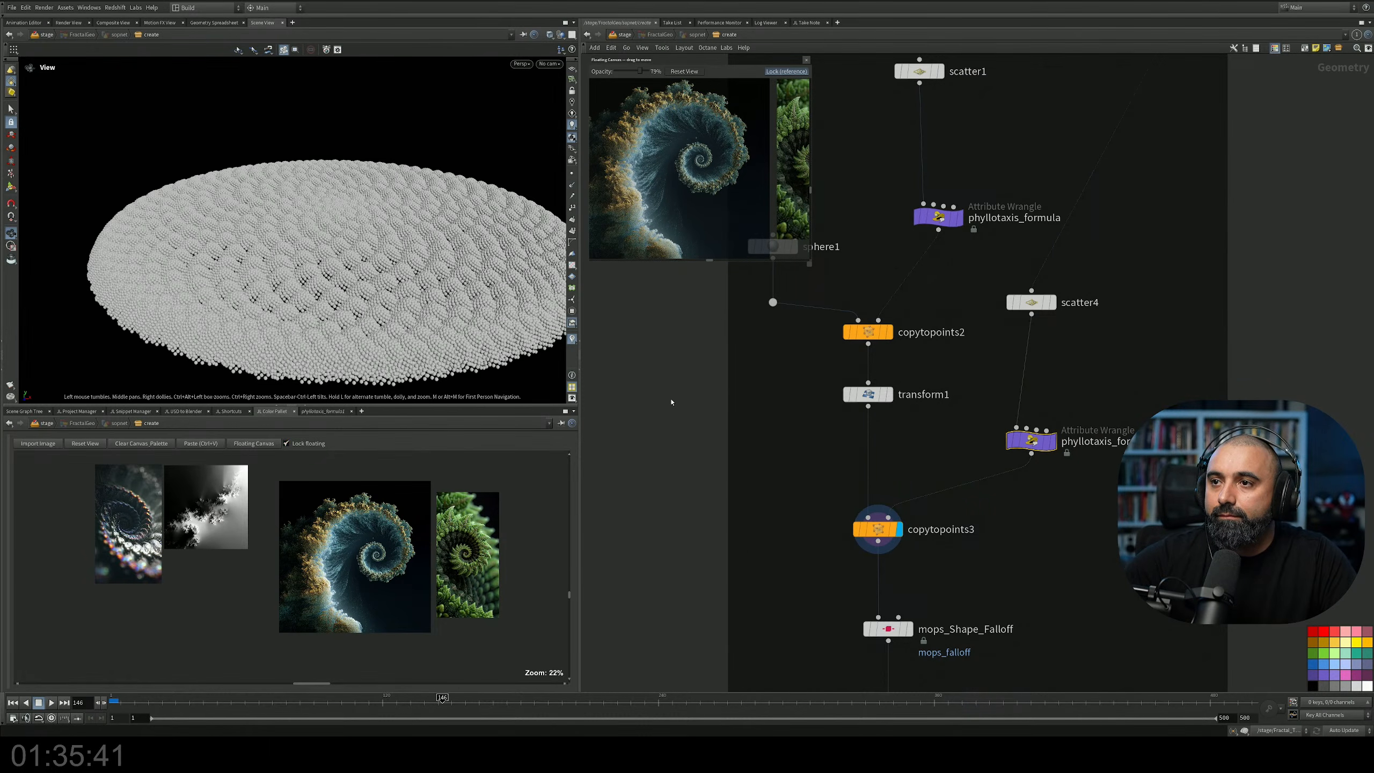
click(323, 410)
middle_drag(728, 354, 823, 360)
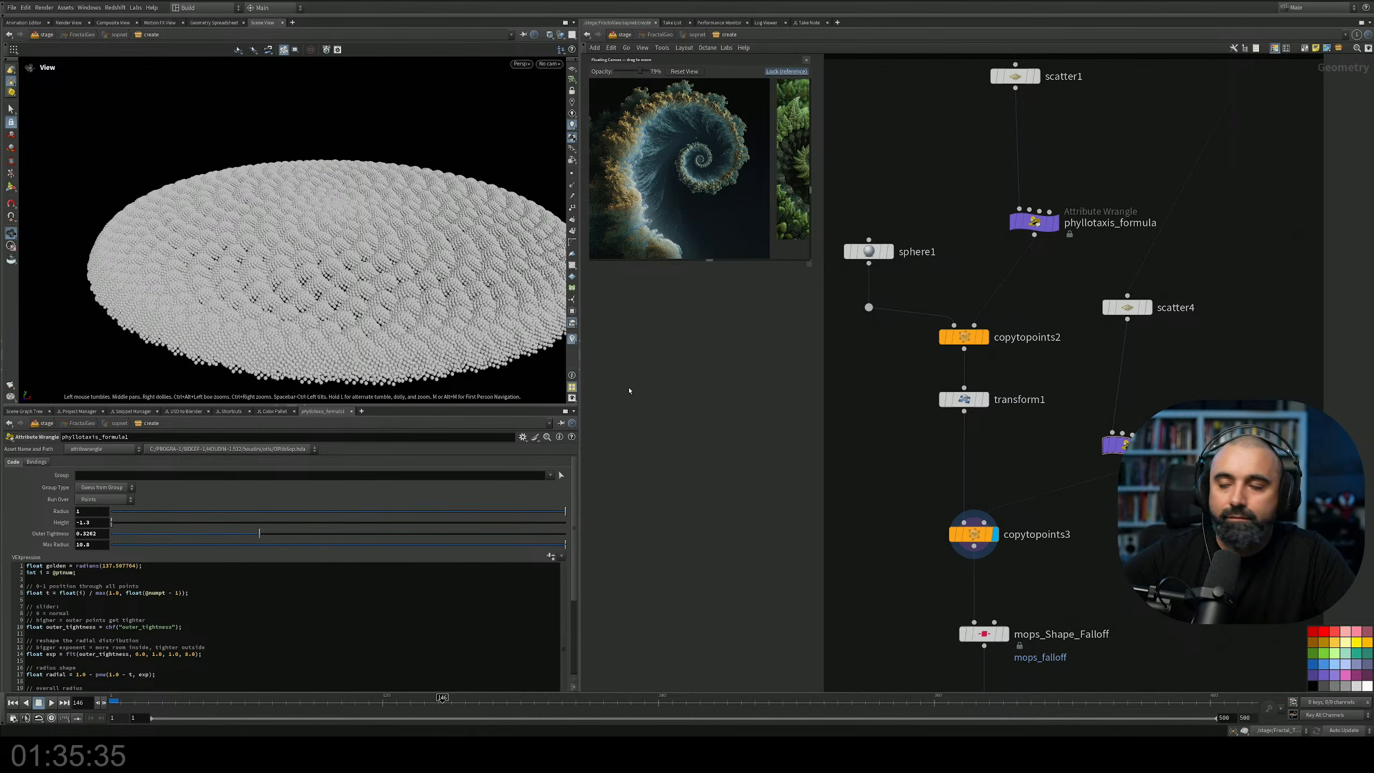
Display mops_Shape_Falloff with its parameters and frame the falloff sphere around the clustered disc.
mouse_move(379, 244)
mouse_down()
mouse_move(352, 306)
mouse_move(350, 213)
mouse_move(233, 303)
mouse_move(223, 245)
mouse_move(365, 255)
mouse_up()
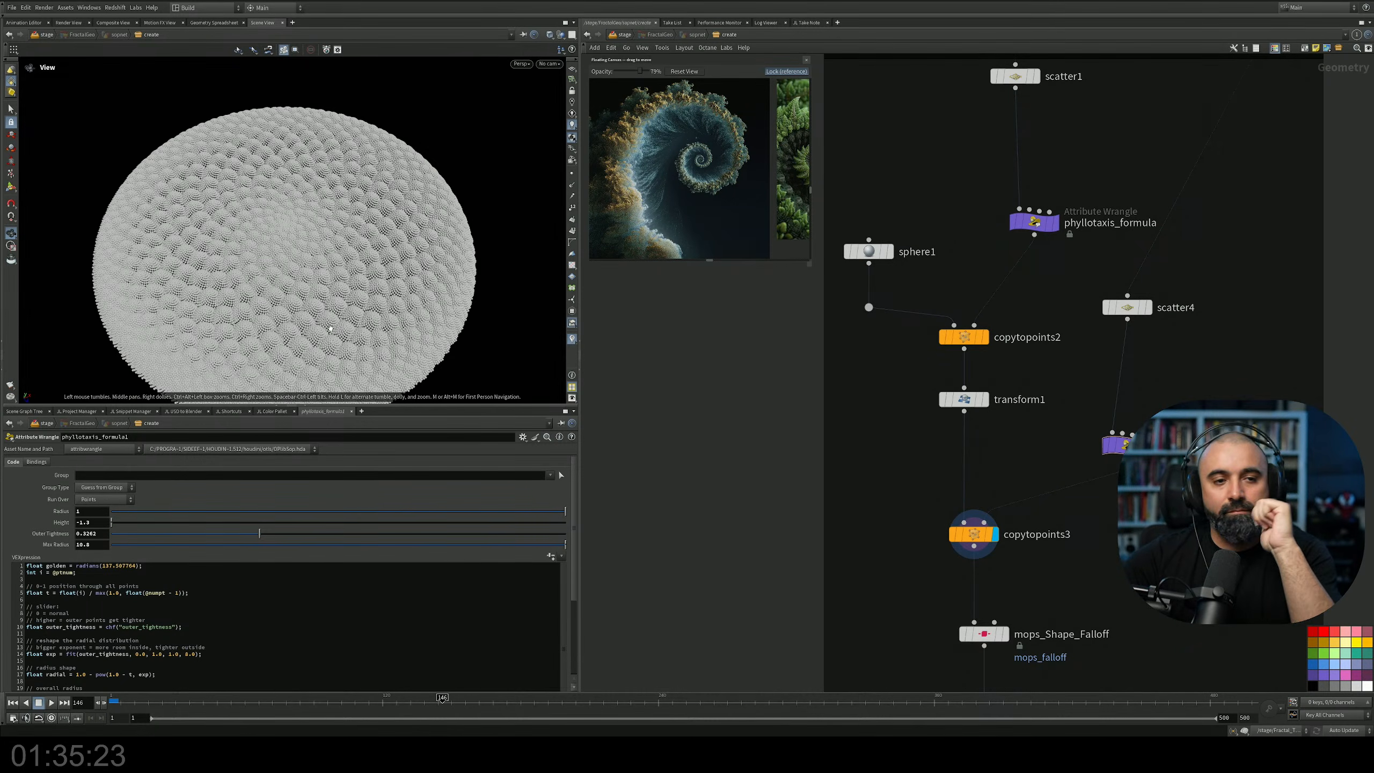
middle_drag(841, 545, 804, 442)
scroll(801, 456, down, 2)
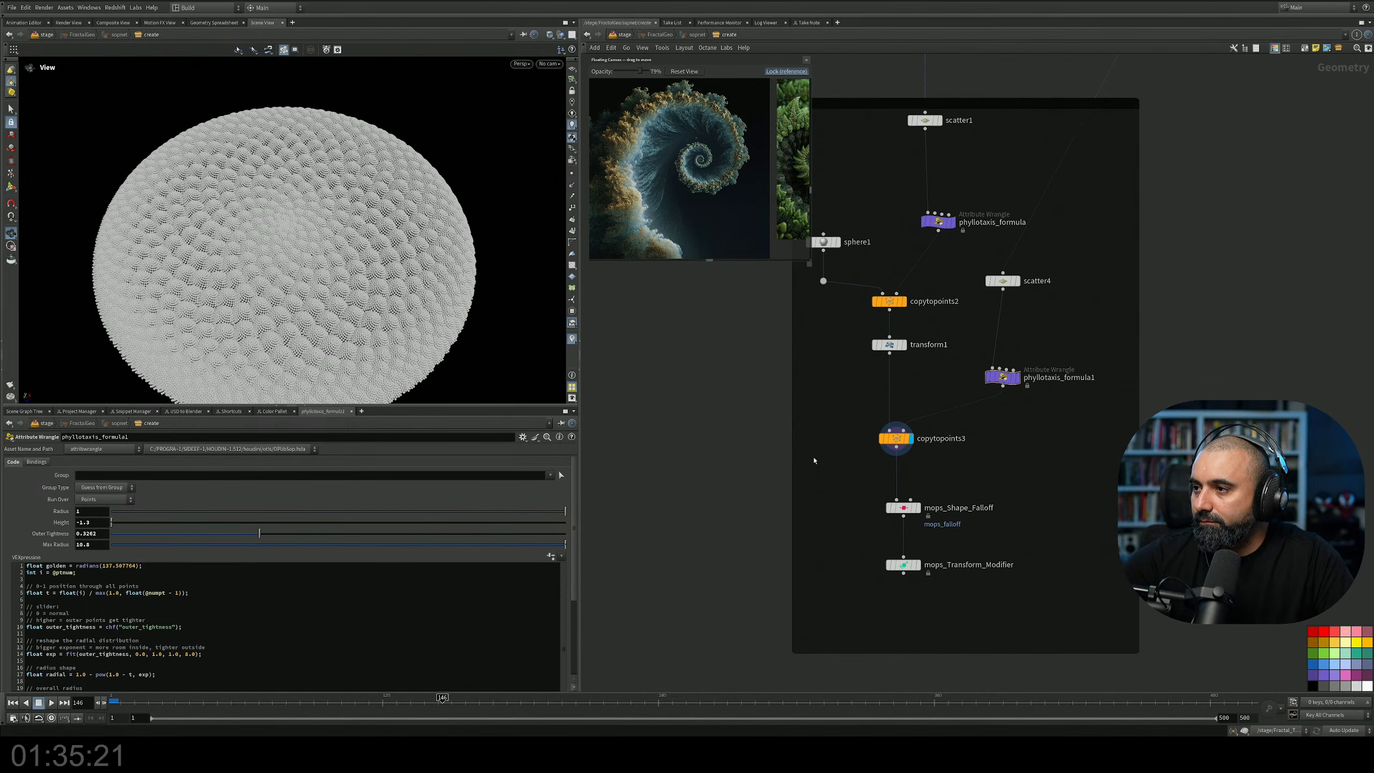
scroll(895, 538, up, 1)
scroll(895, 500, up, 3)
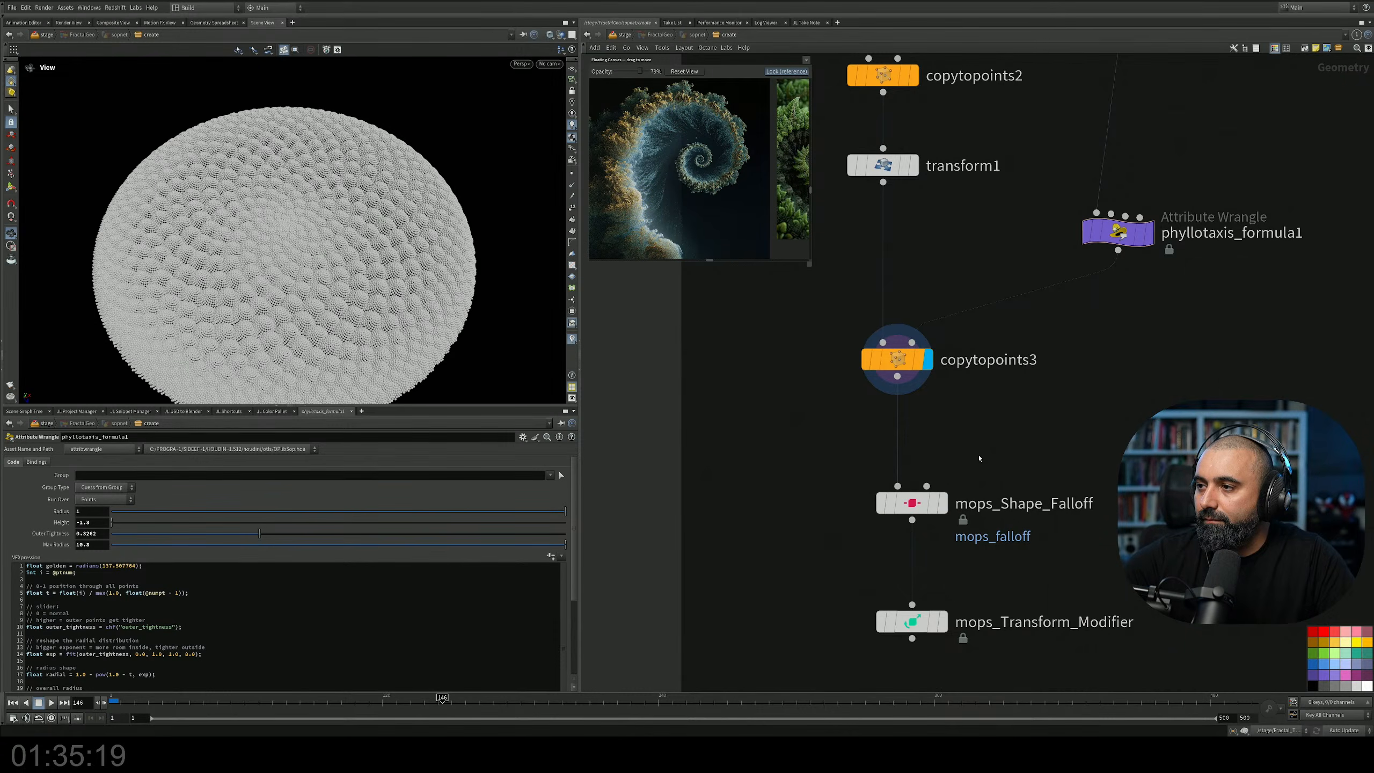
middle_drag(978, 457, 947, 460)
click(911, 505)
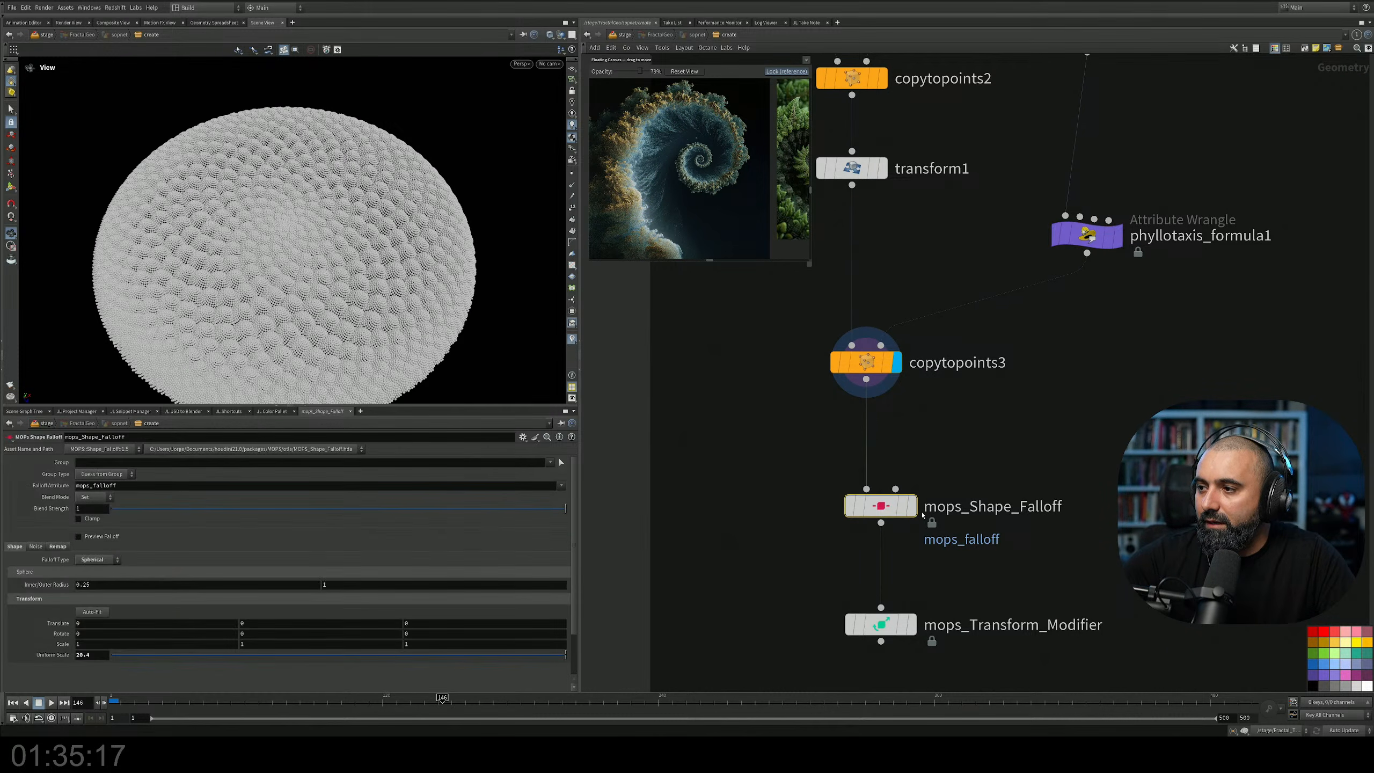
click(912, 513)
scroll(319, 212, down, 3)
drag(227, 281, 221, 255)
Turn on Preview Falloff for mops_Shape_Falloff and inspect the colour gradient across the clusters.
click(78, 536)
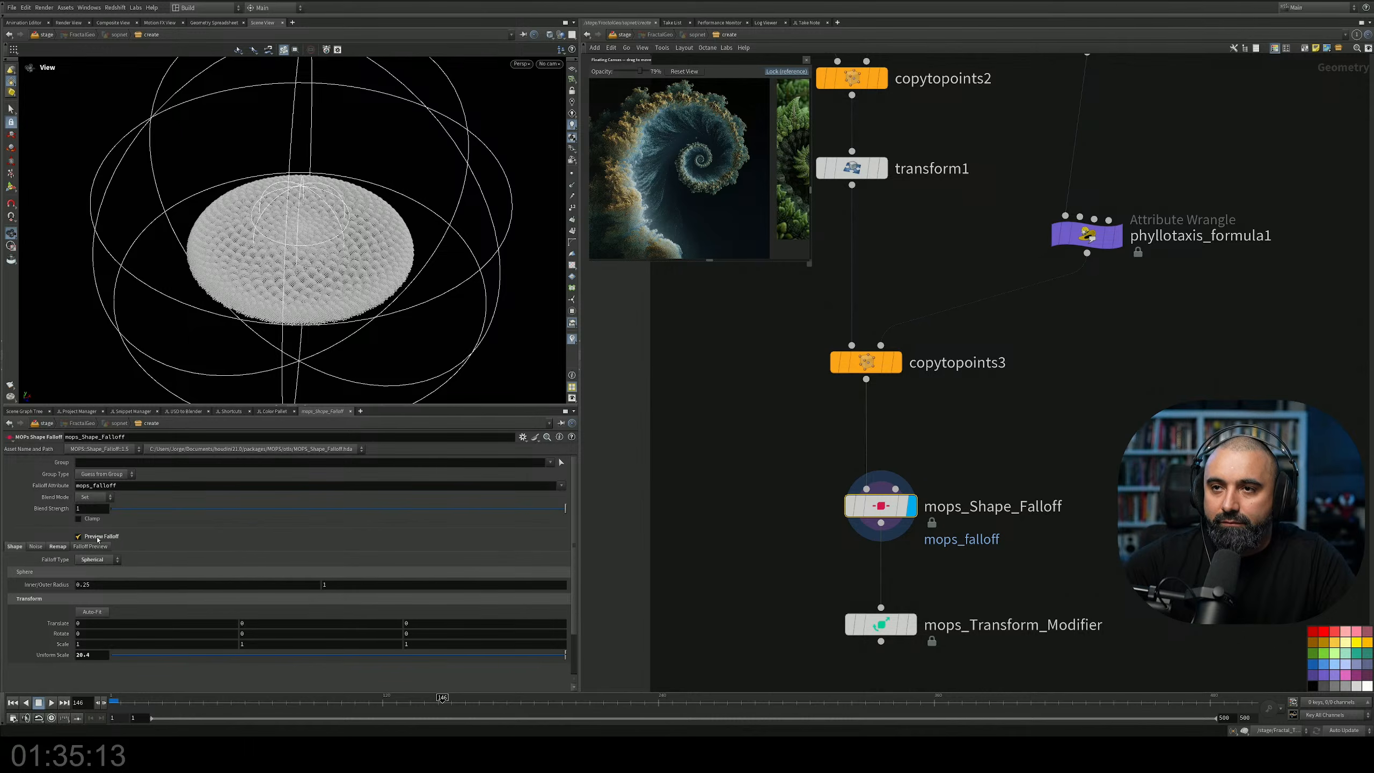
drag(324, 304, 324, 359)
right_drag(323, 359, 187, 255)
middle_drag(263, 228, 261, 266)
drag(270, 254, 288, 275)
right_drag(288, 276, 381, 271)
drag(353, 270, 454, 307)
Display mops_Transform_Modifier below the falloff node and show its parameters.
middle_drag(764, 565, 763, 435)
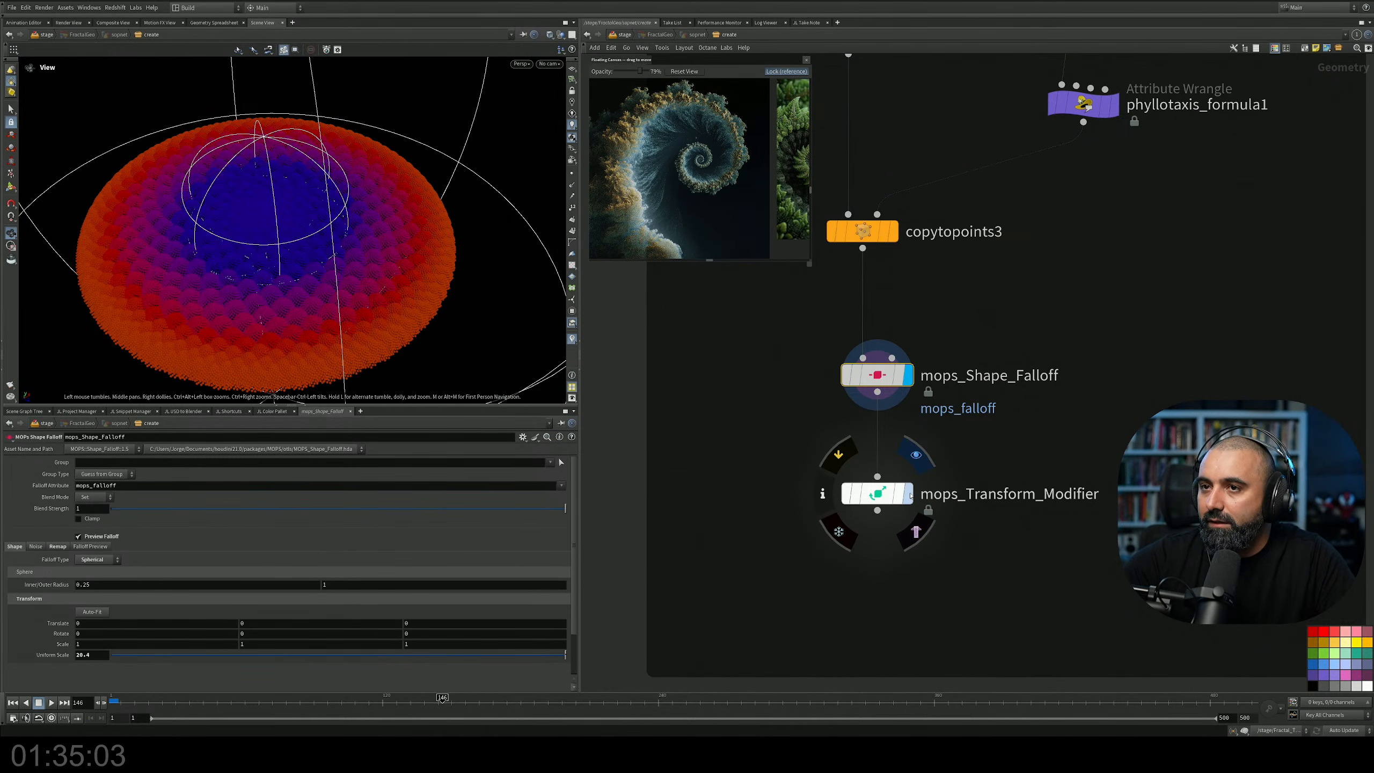
click(884, 488)
click(884, 487)
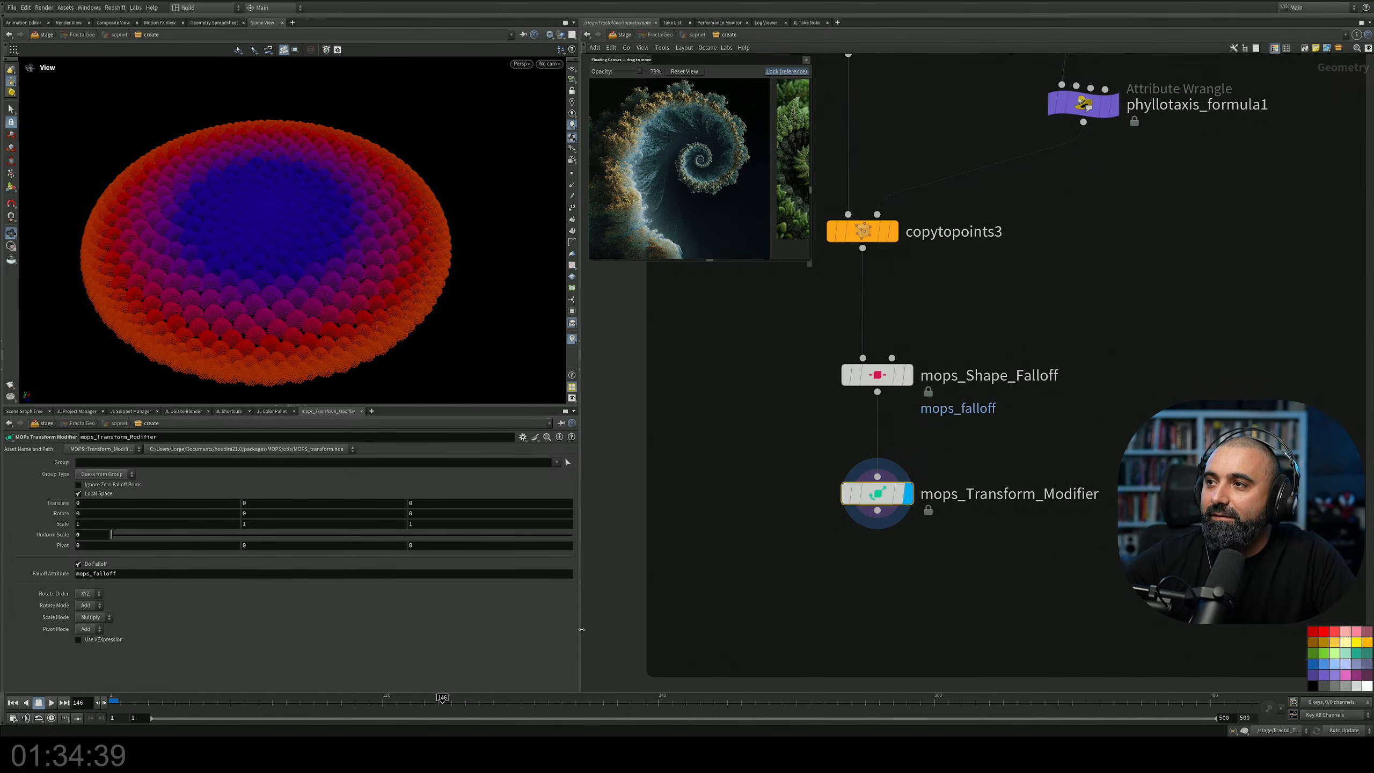
middle_drag(827, 555, 808, 527)
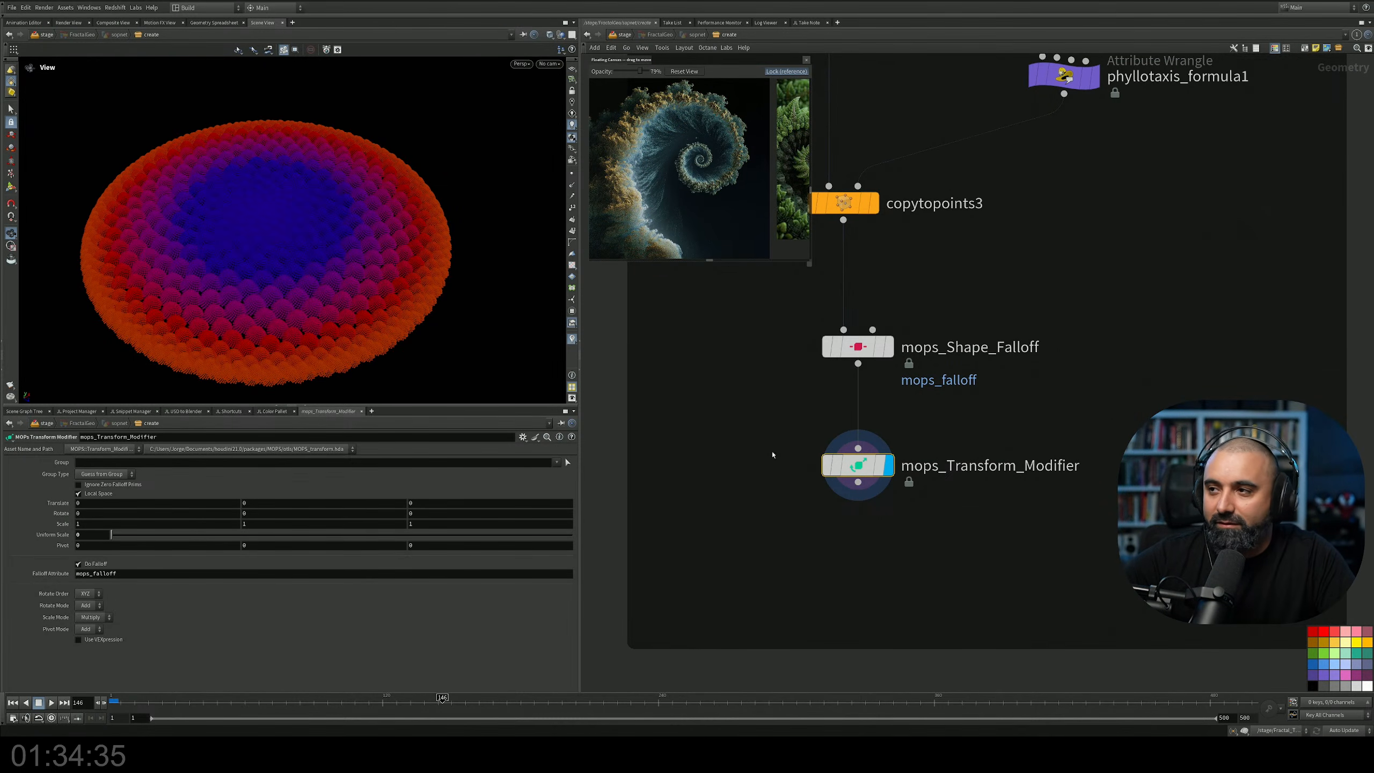
Inspect the Remap settings and falloff ramp of mops_Shape_Falloff.
drag(997, 306, 736, 389)
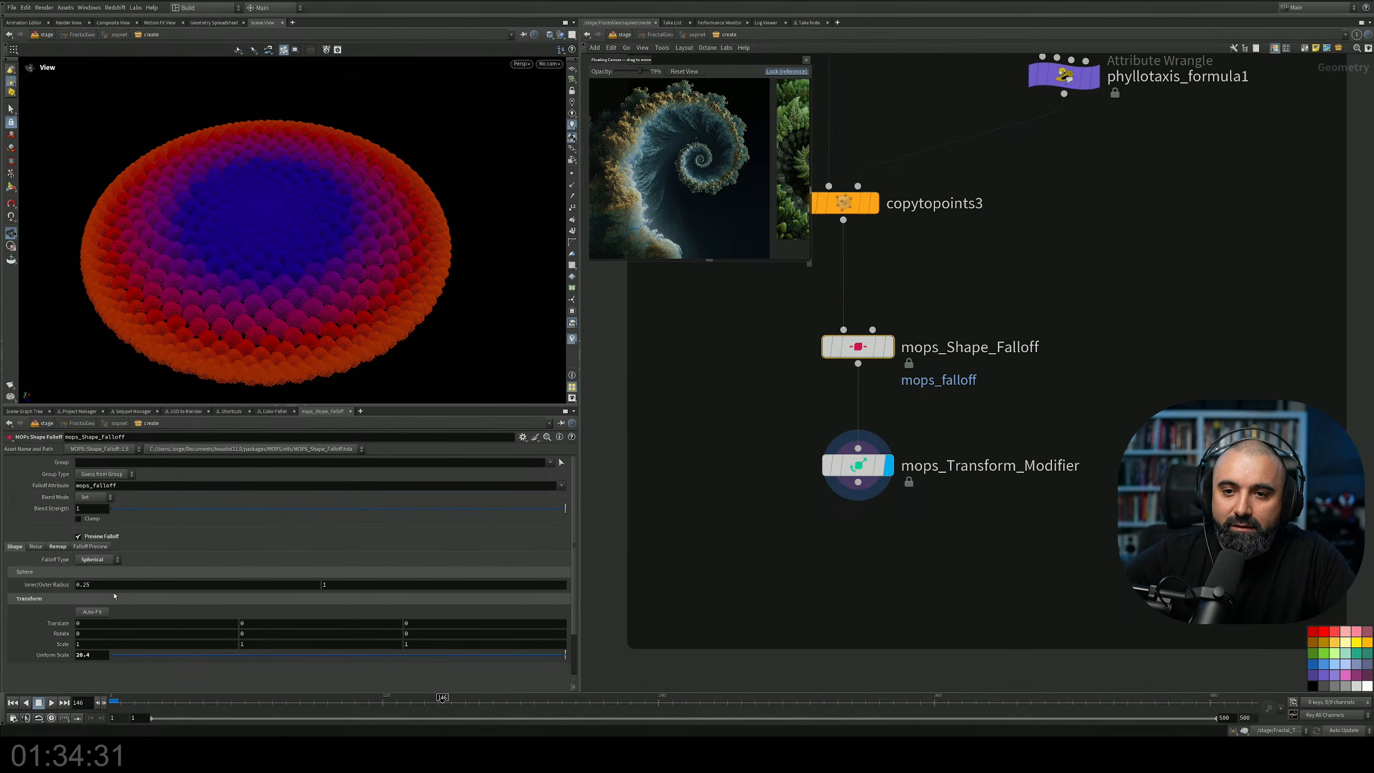
click(57, 546)
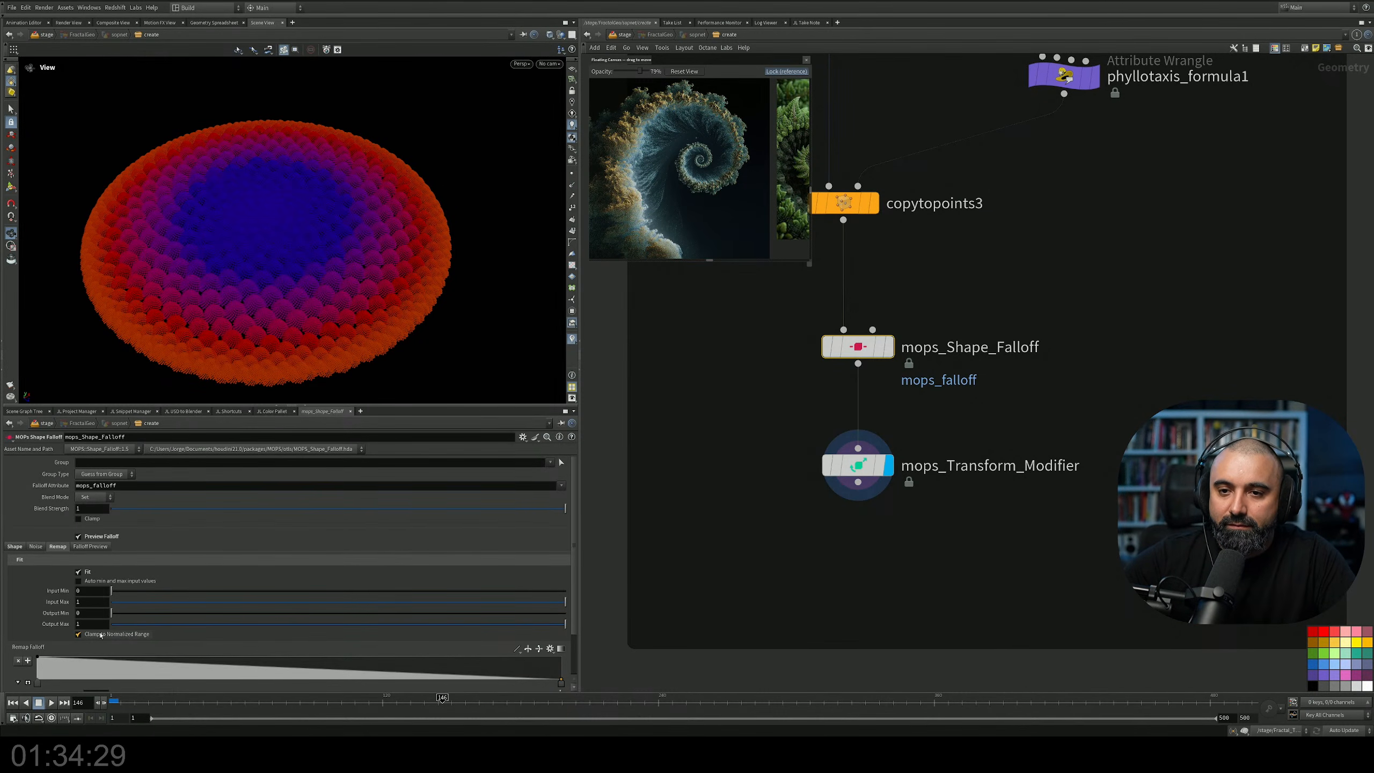
mouse_move(563, 625)
mouse_down()
mouse_move(399, 625)
mouse_move(582, 626)
mouse_up()
Lower the Outer Tightness of phyllotaxis_formula1 to 0.1182 and check the disc's shape from the side.
middle_drag(988, 277, 1060, 443)
middle_drag(943, 312, 993, 477)
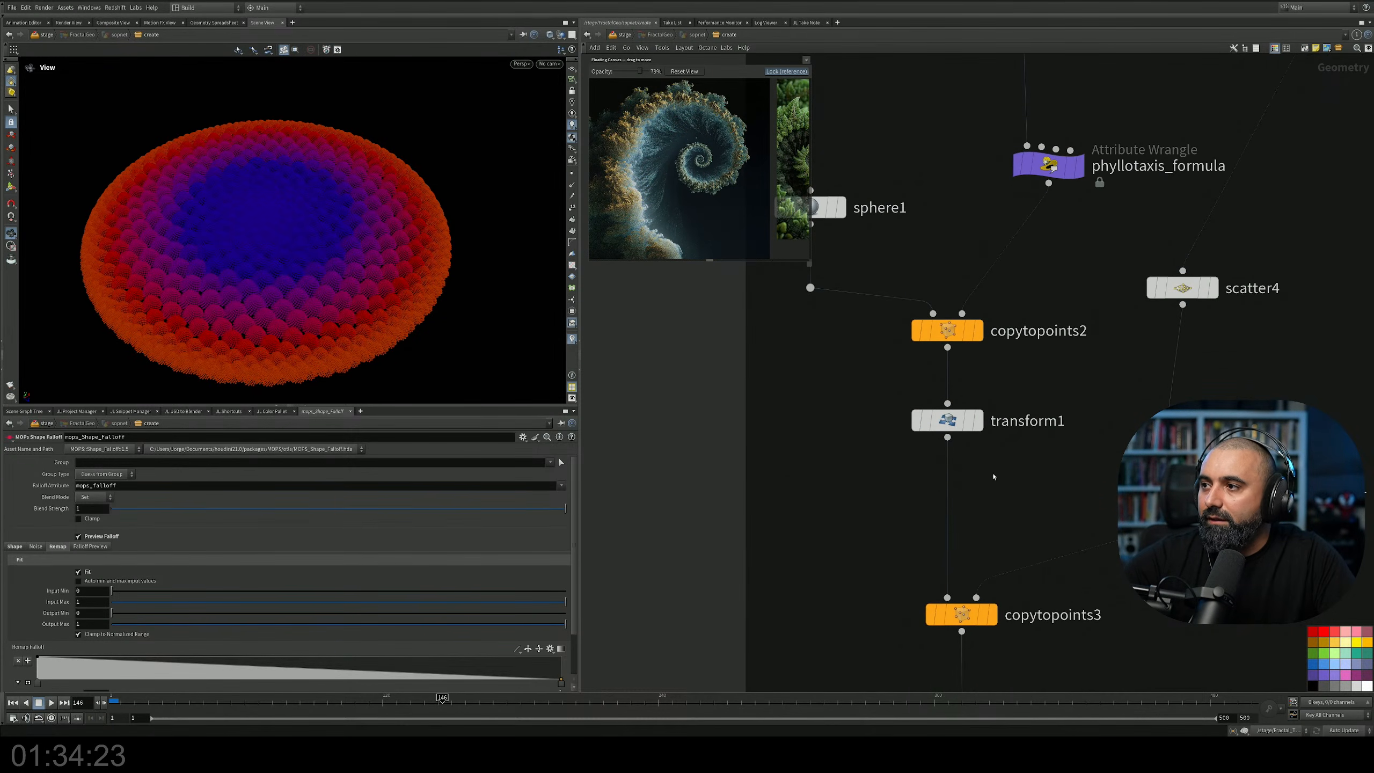
middle_drag(1038, 374, 914, 196)
click(1058, 309)
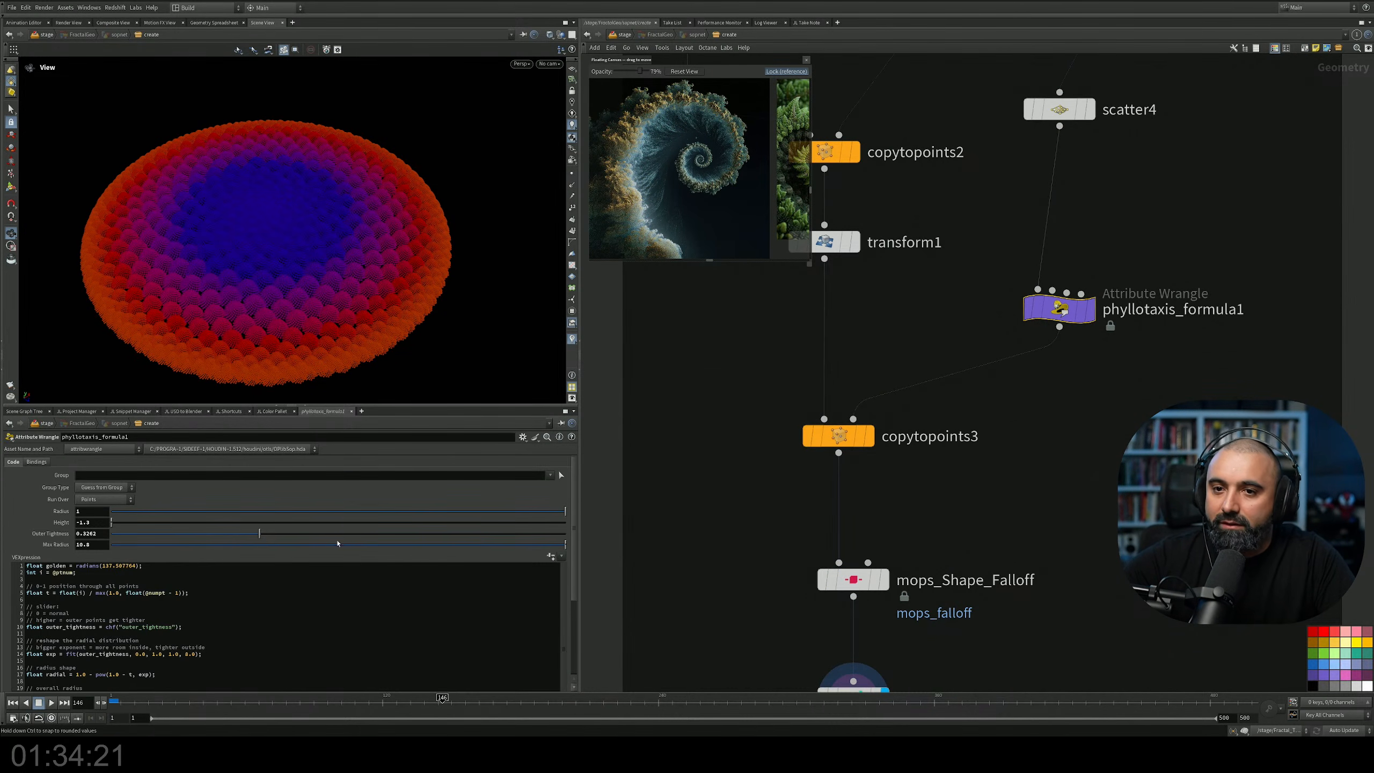
drag(258, 535, 168, 535)
alt+drag(453, 287, 458, 265)
drag(495, 546, 460, 544)
key(ctrl+z)
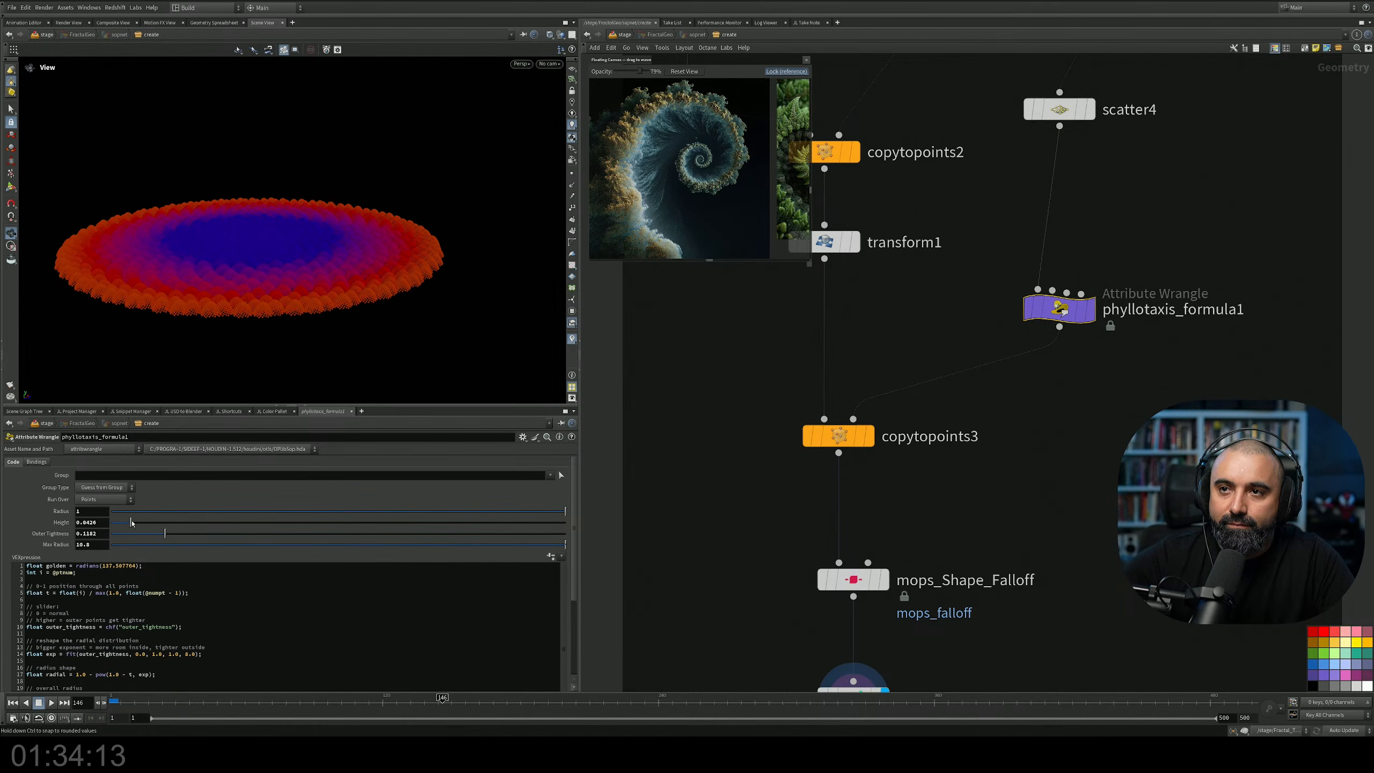
Set the Height of phyllotaxis_formula1 to -4 and inspect the domed arrangement up close.
middle_drag(91, 523, 47, 523)
drag(373, 239, 325, 319)
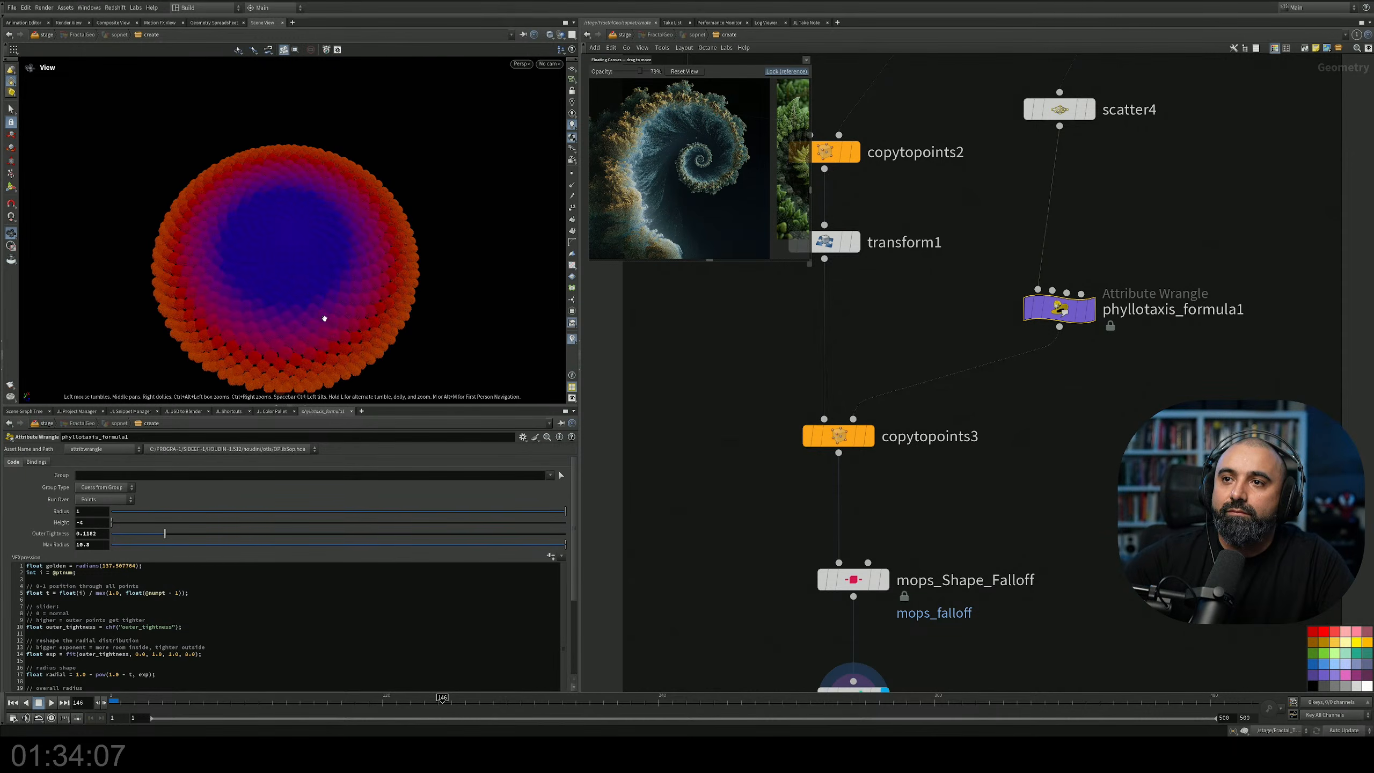
right_drag(325, 320, 374, 237)
drag(374, 237, 411, 236)
Lower the Height of phyllotaxis_formula above copytopoints2 further to stretch each small sphere cluster into a taller cone.
middle_drag(818, 374, 845, 554)
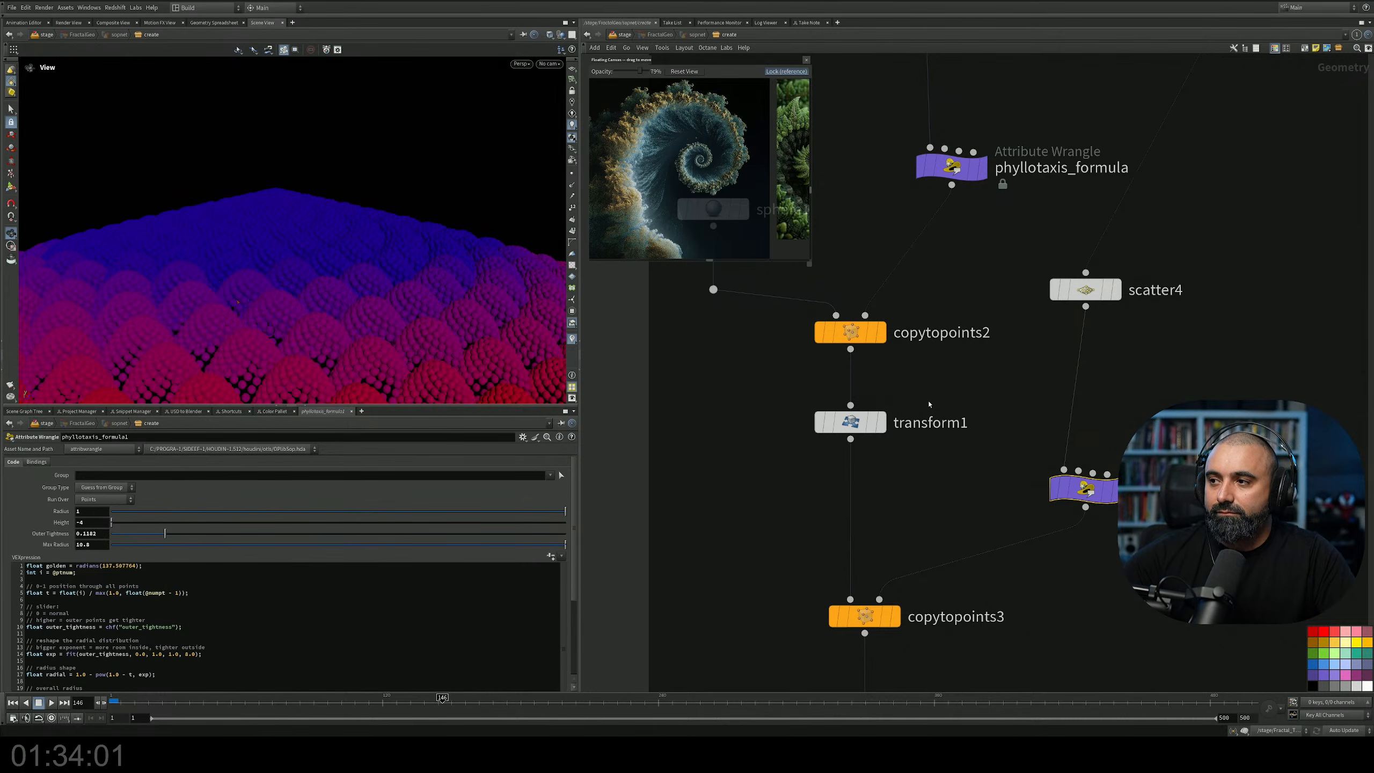
click(852, 429)
middle_drag(93, 539, 100, 572)
middle_drag(1028, 153, 1082, 300)
click(1080, 302)
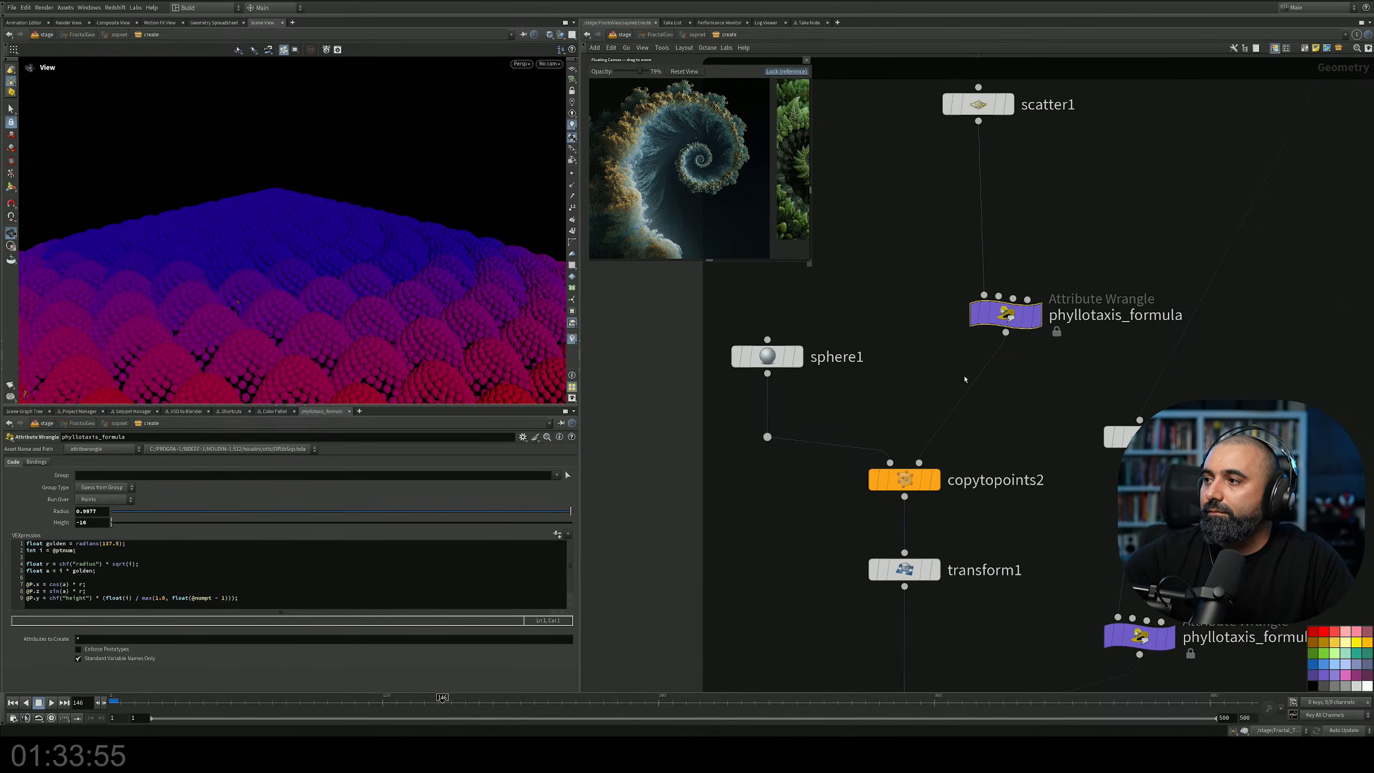
middle_drag(93, 522, 1, 522)
mouse_move(374, 239)
mouse_down()
mouse_move(390, 310)
mouse_move(346, 307)
mouse_move(397, 195)
mouse_move(374, 255)
mouse_up()
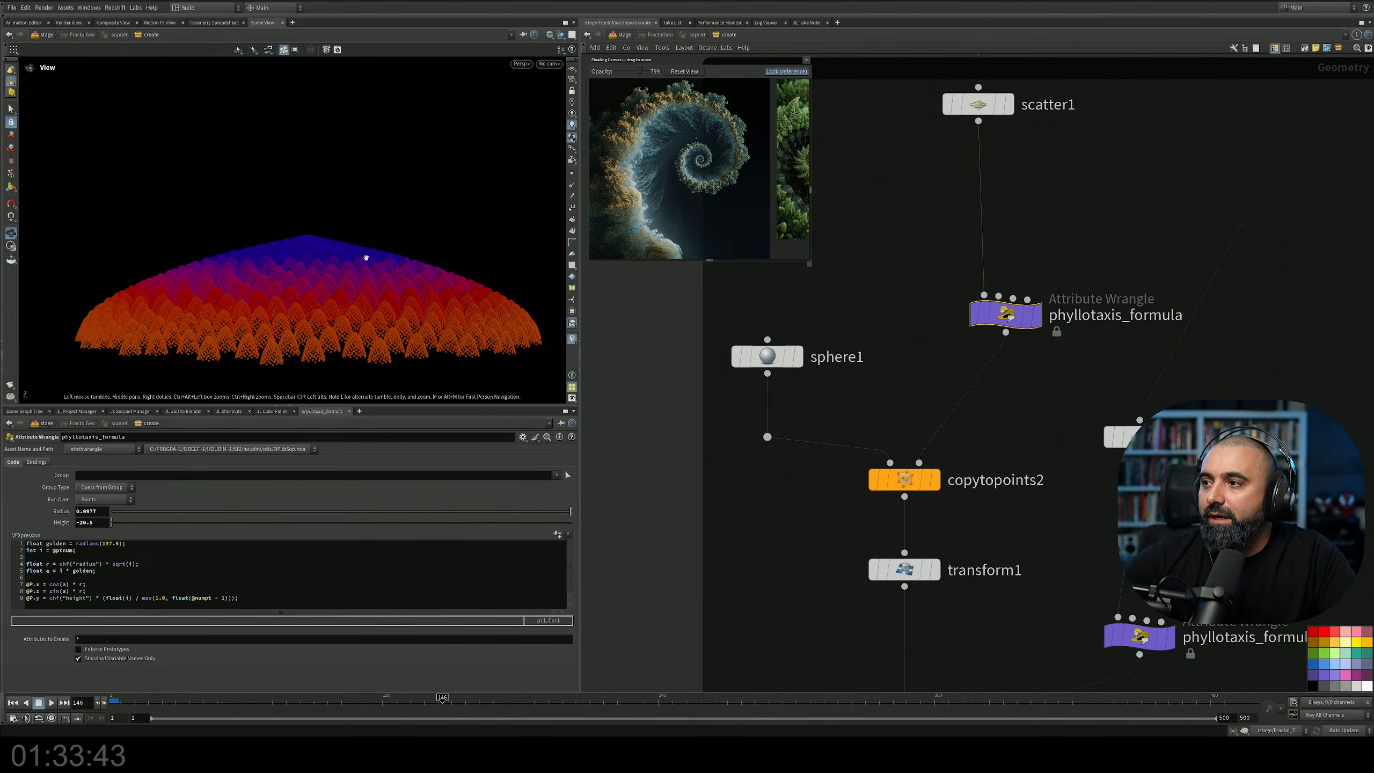
key(h)
Display only the points of phyllotaxis_formula1 and examine their dome shape from the side.
middle_drag(1017, 335, 979, 485)
click(906, 435)
click(907, 433)
alt+drag(325, 254, 319, 281)
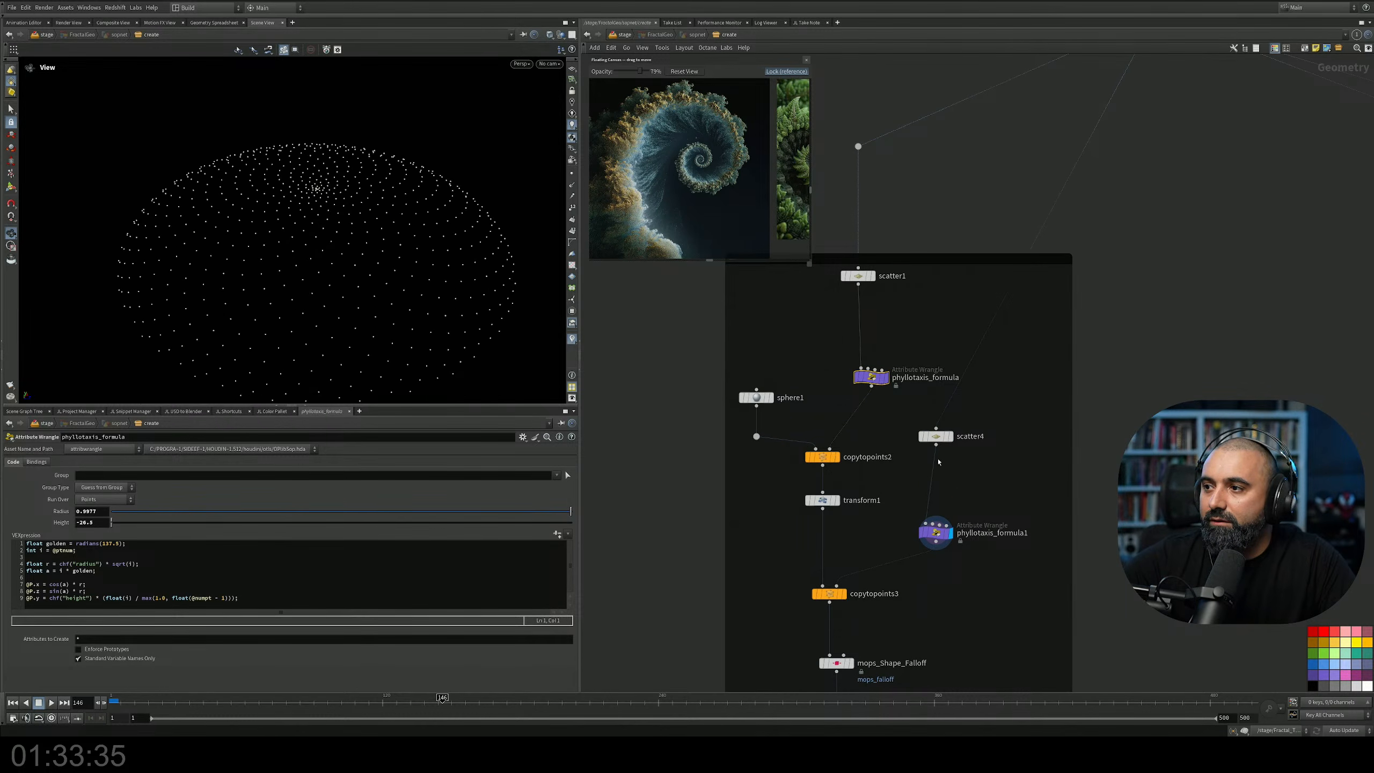
middle_drag(991, 489, 948, 348)
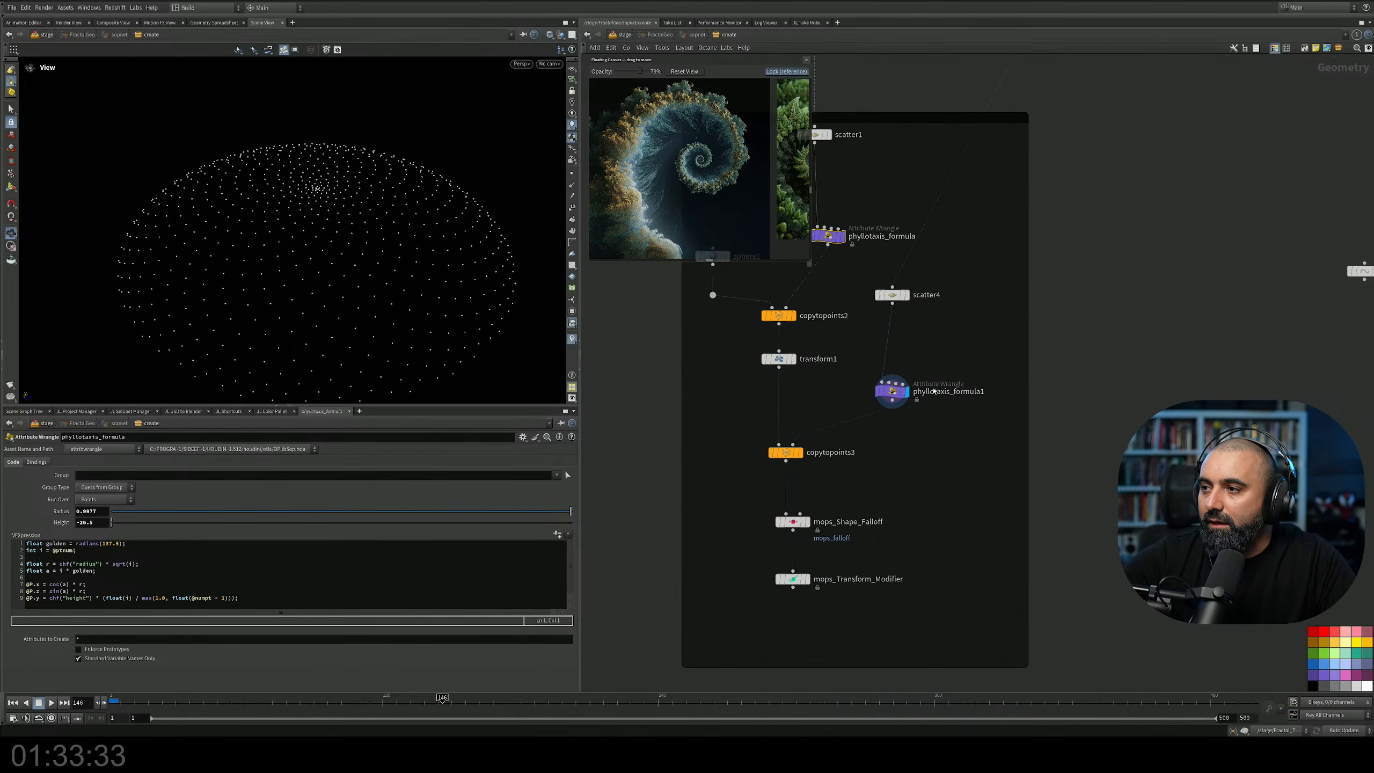
scroll(933, 390, up, 3)
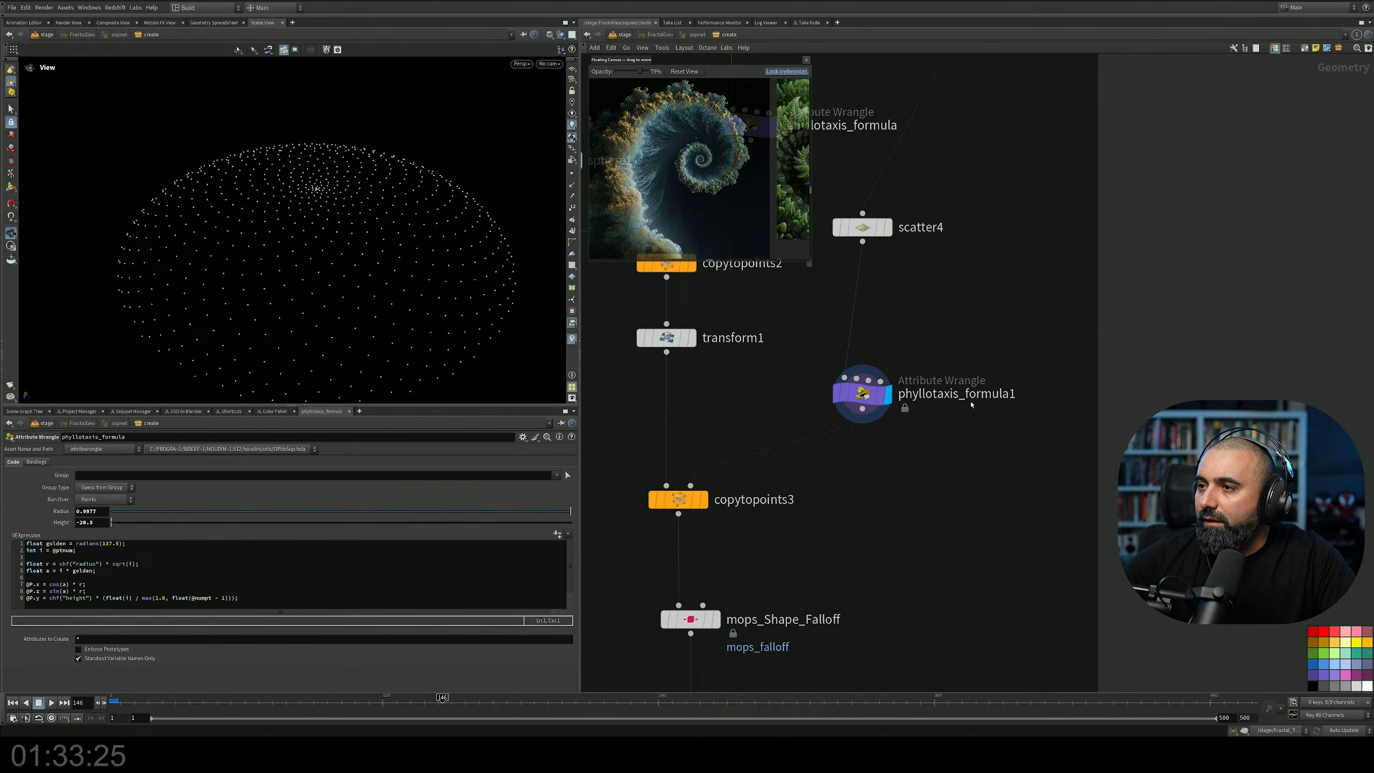
middle_drag(967, 393, 978, 451)
scroll(977, 451, down, 4)
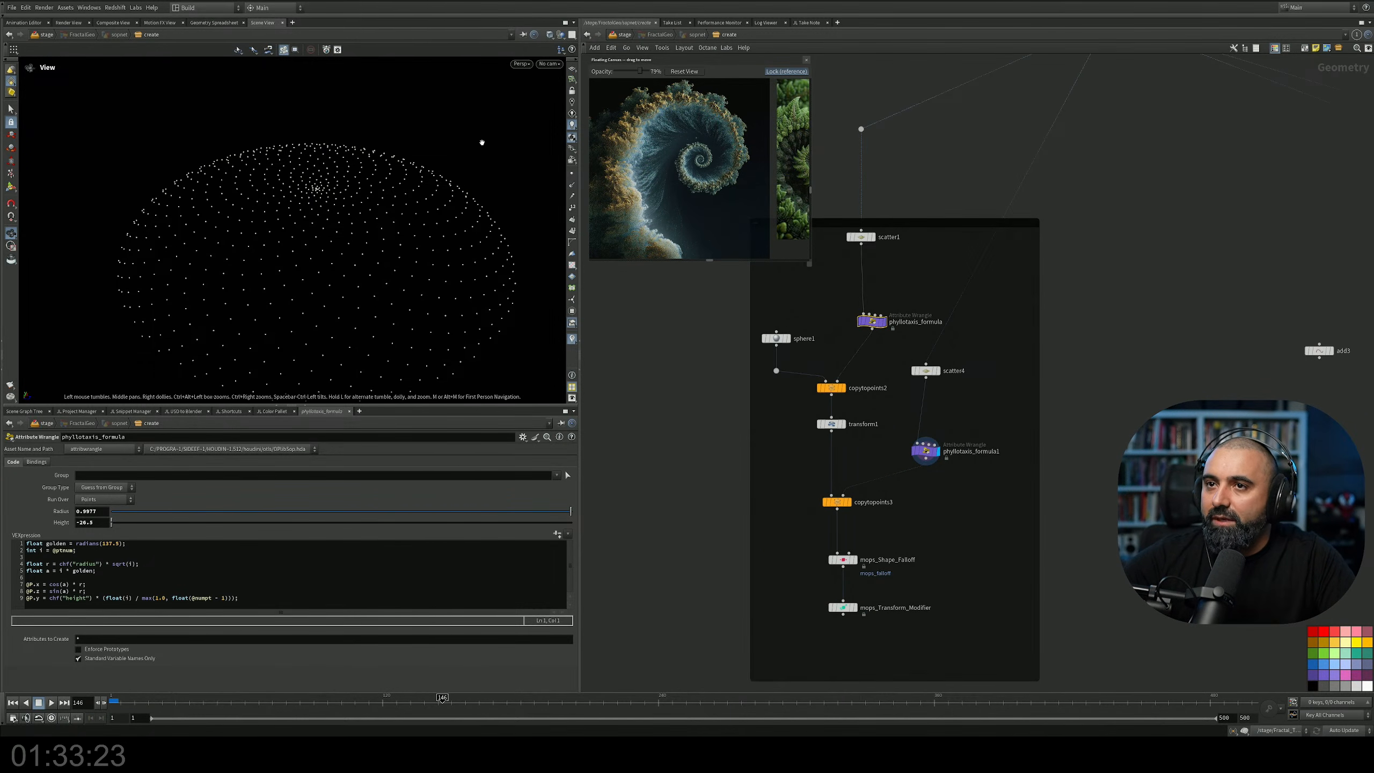
drag(362, 269, 377, 238)
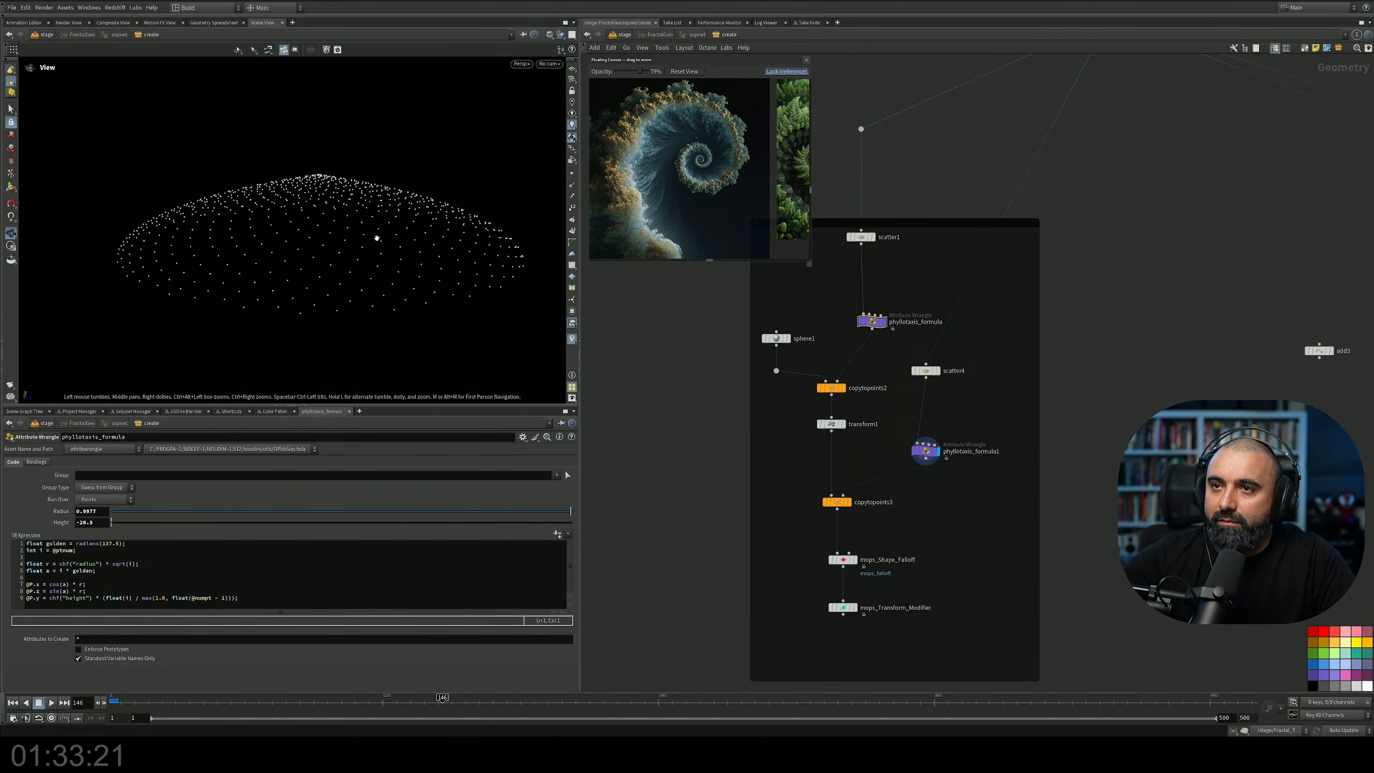
Move phyllotaxis_formula1 closer beneath scatter4 to make room above copytopoints3.
middle_drag(978, 393, 898, 332)
scroll(858, 420, up, 2)
scroll(858, 419, down, 1)
middle_drag(928, 406, 887, 449)
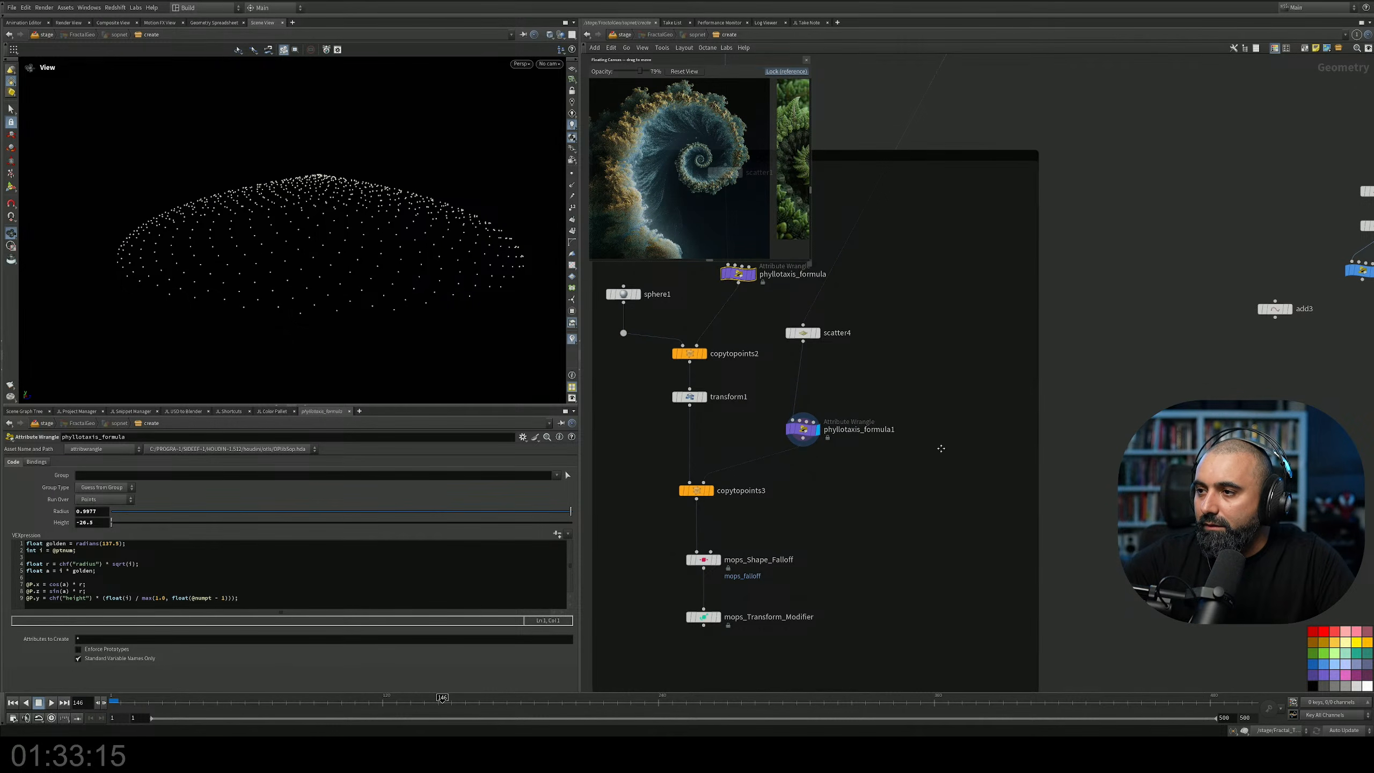
middle_drag(854, 394, 855, 437)
drag(804, 471, 805, 424)
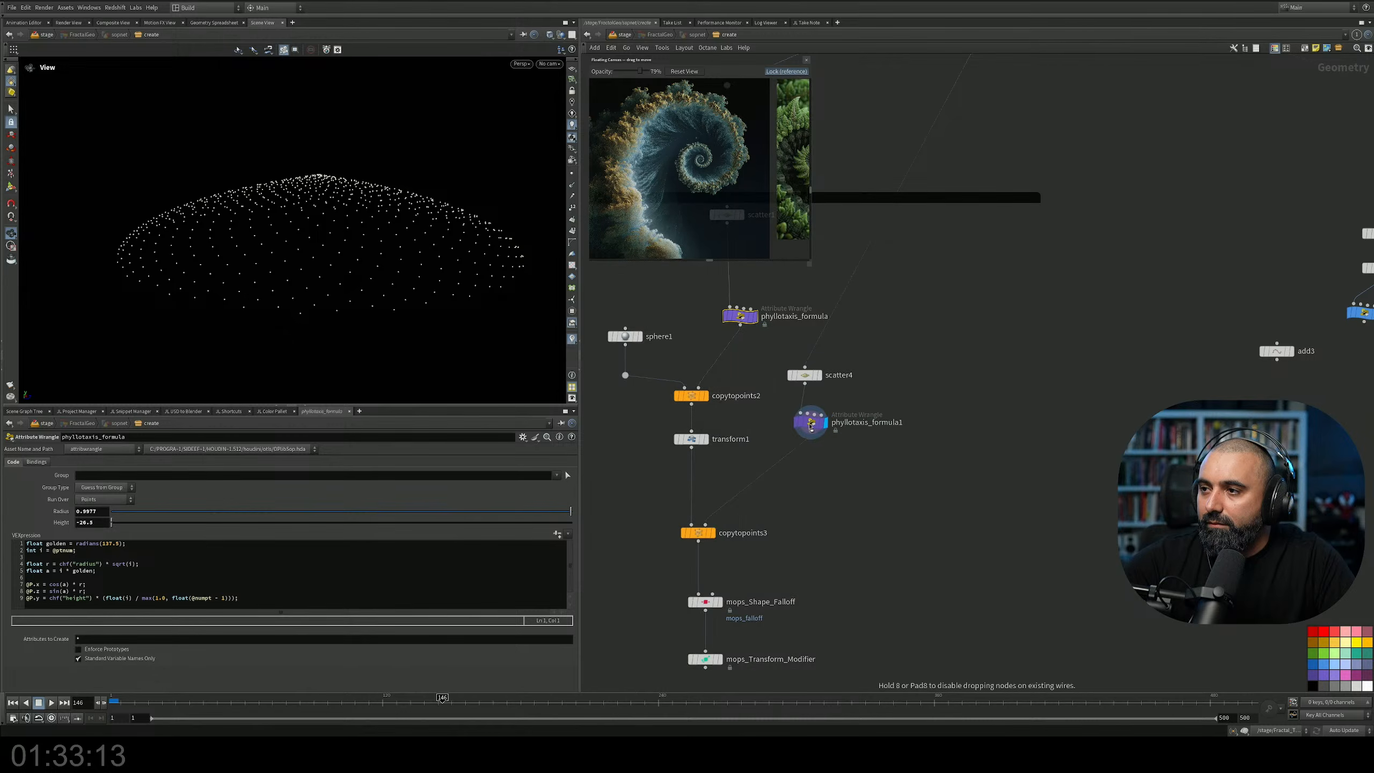
Add a Normal node in the free space below phyllotaxis_formula1.
middle_drag(831, 461, 831, 452)
key(Tab)
mouse_move(831, 452)
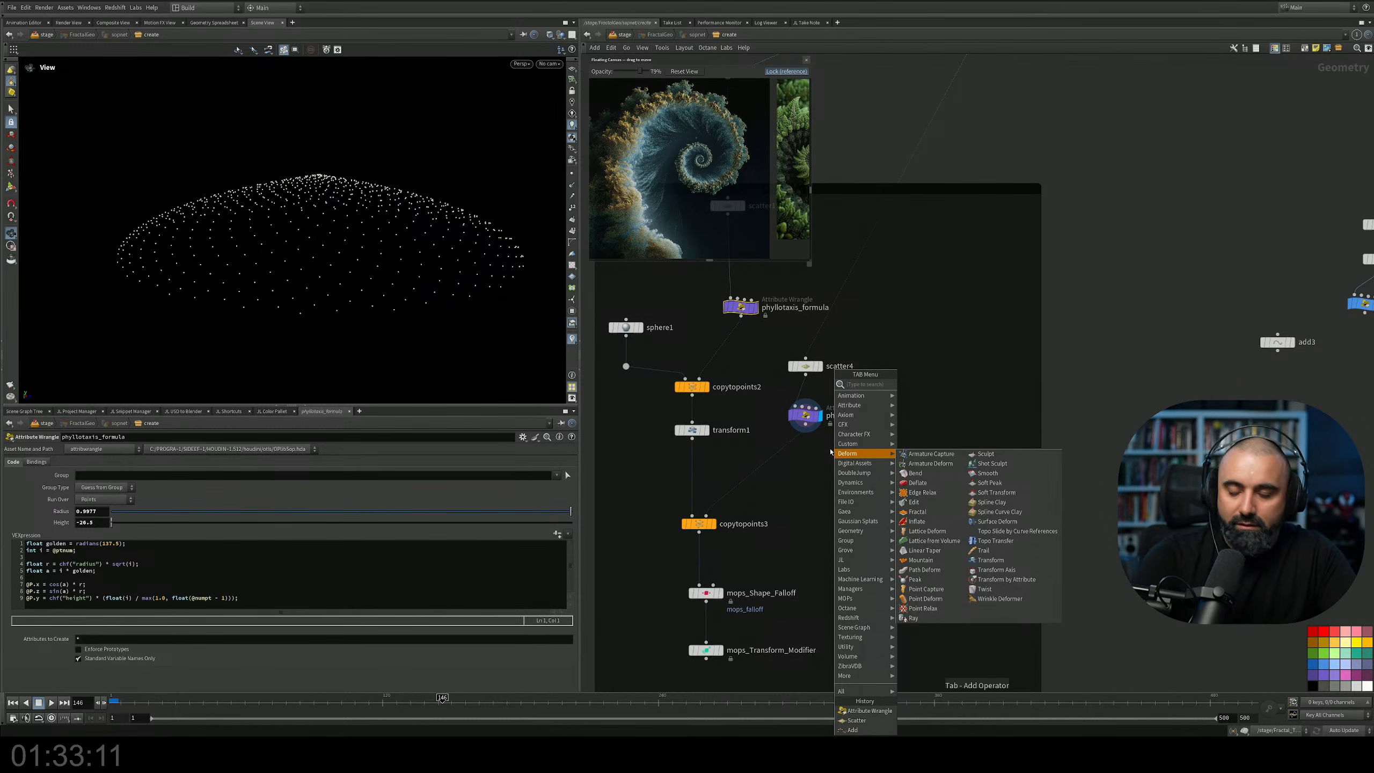
text(no)
key(Down)
key(Down)
key(Return)
click(858, 482)
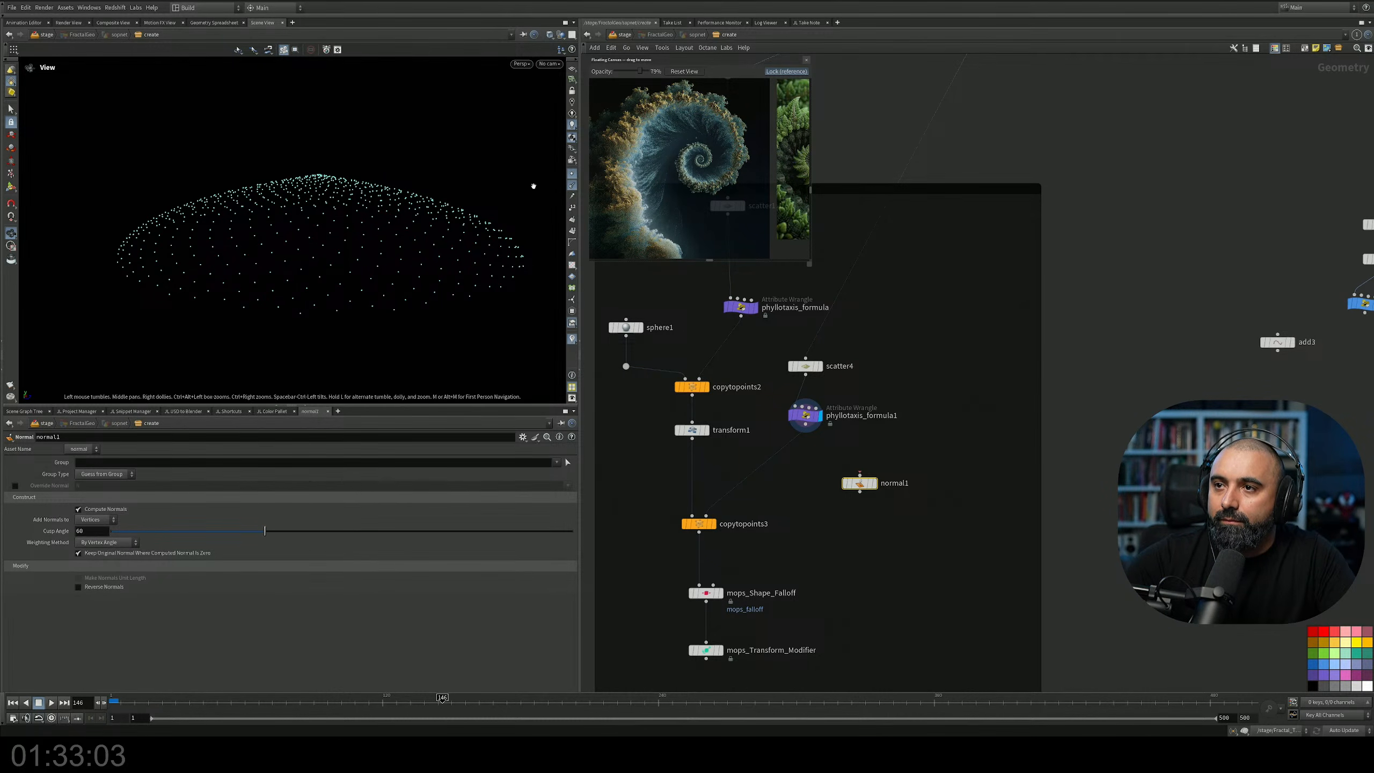
Open a Geometry Spreadsheet in a new pane tab next to the parameters.
scroll(537, 189, up, 5)
scroll(471, 211, down, 4)
middle_drag(475, 200, 412, 212)
click(338, 412)
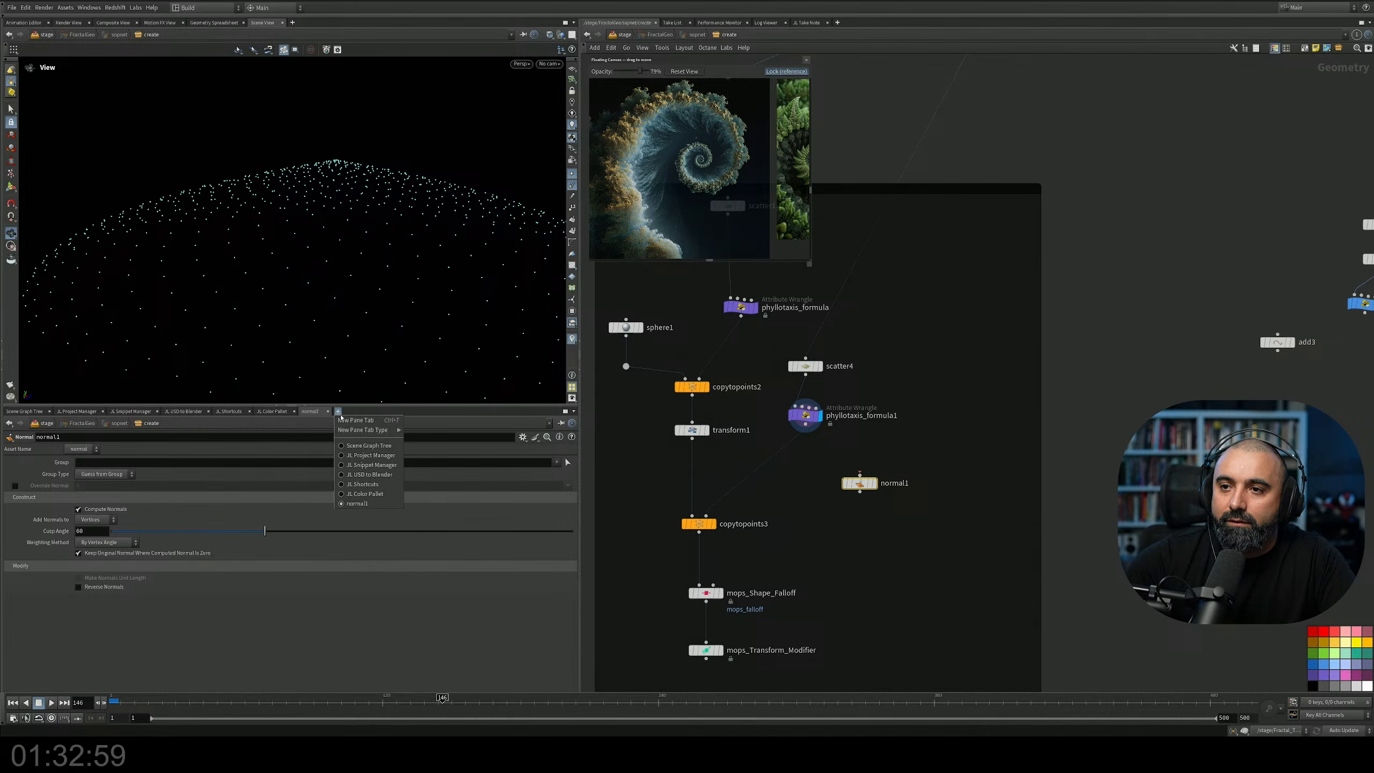
click(307, 424)
key(ctrl+t)
key(alt+8)
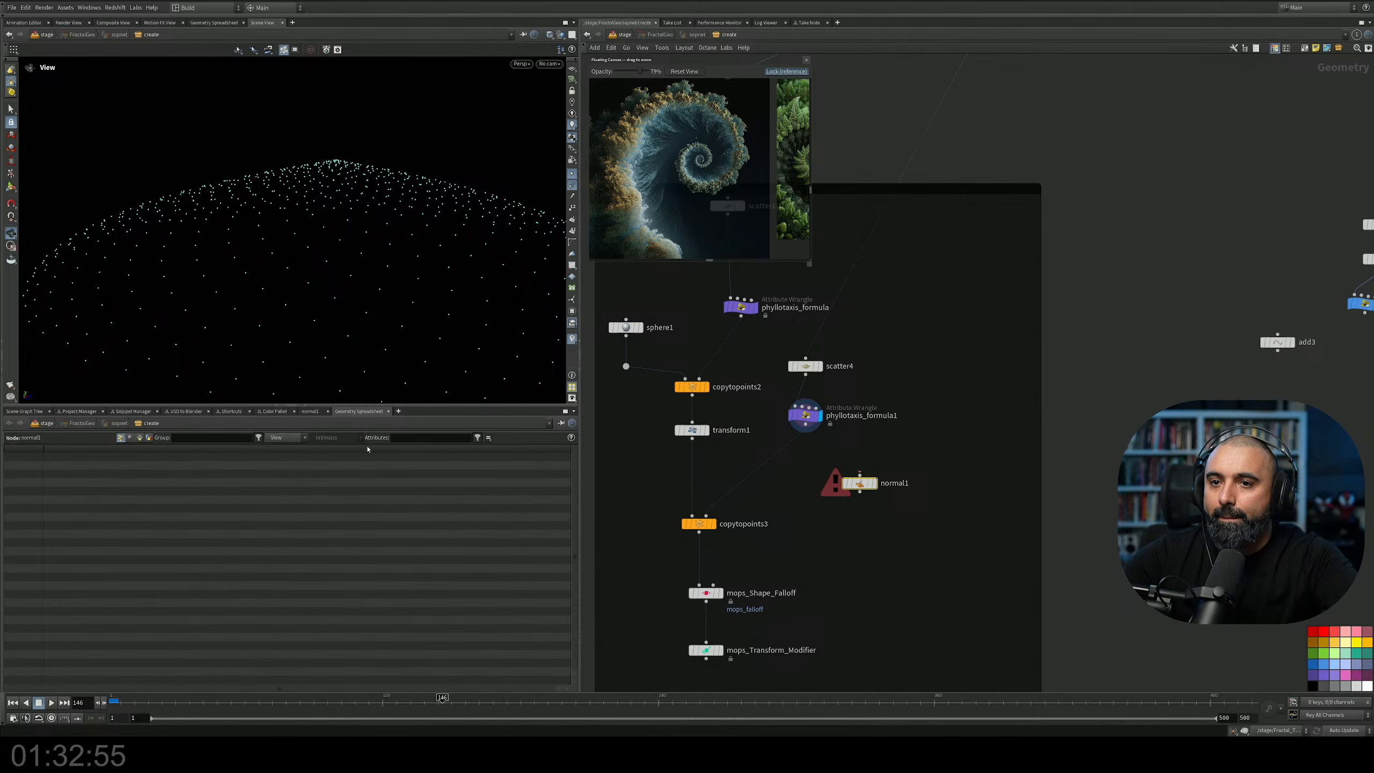
Try normal1 between phyllotaxis_formula1 and copytopoints3, check the point attributes for normals, and delete the node.
click(806, 415)
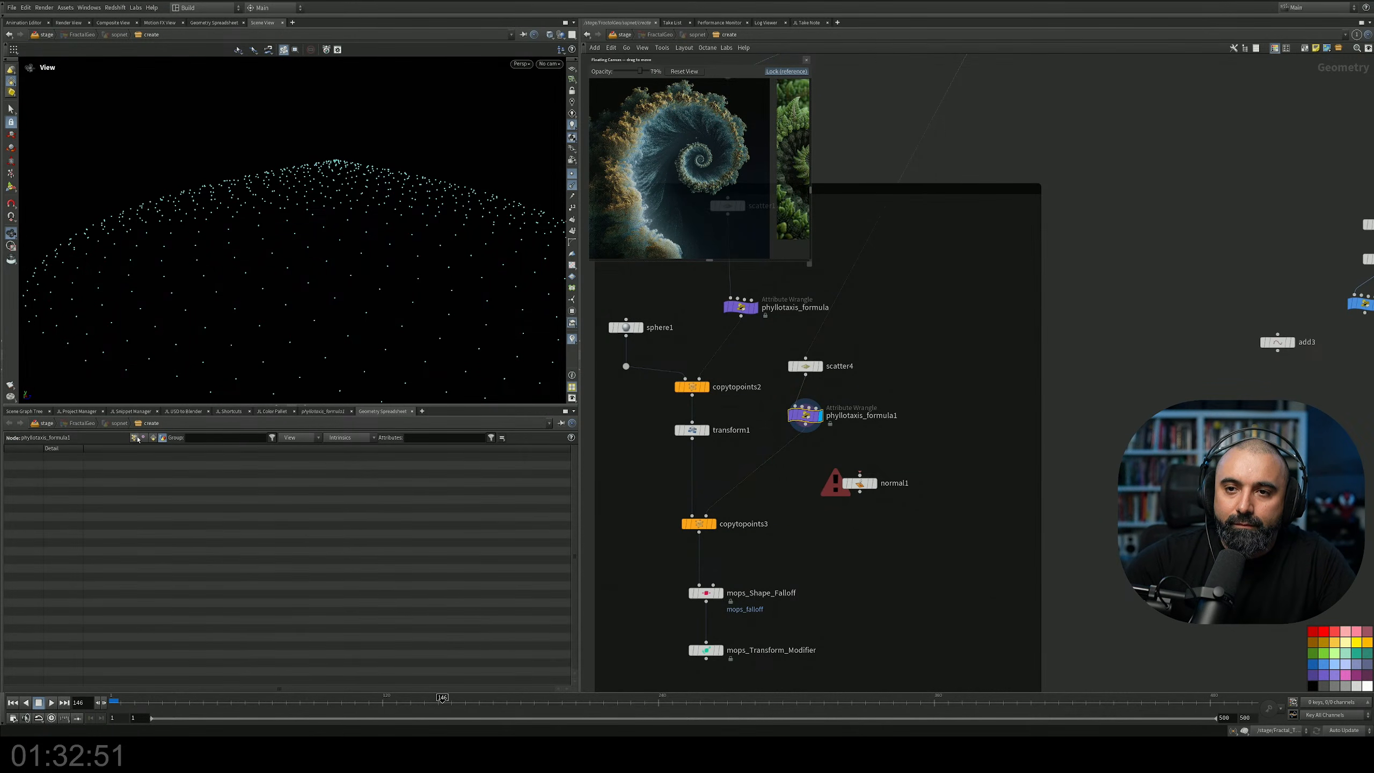
drag(874, 484, 819, 453)
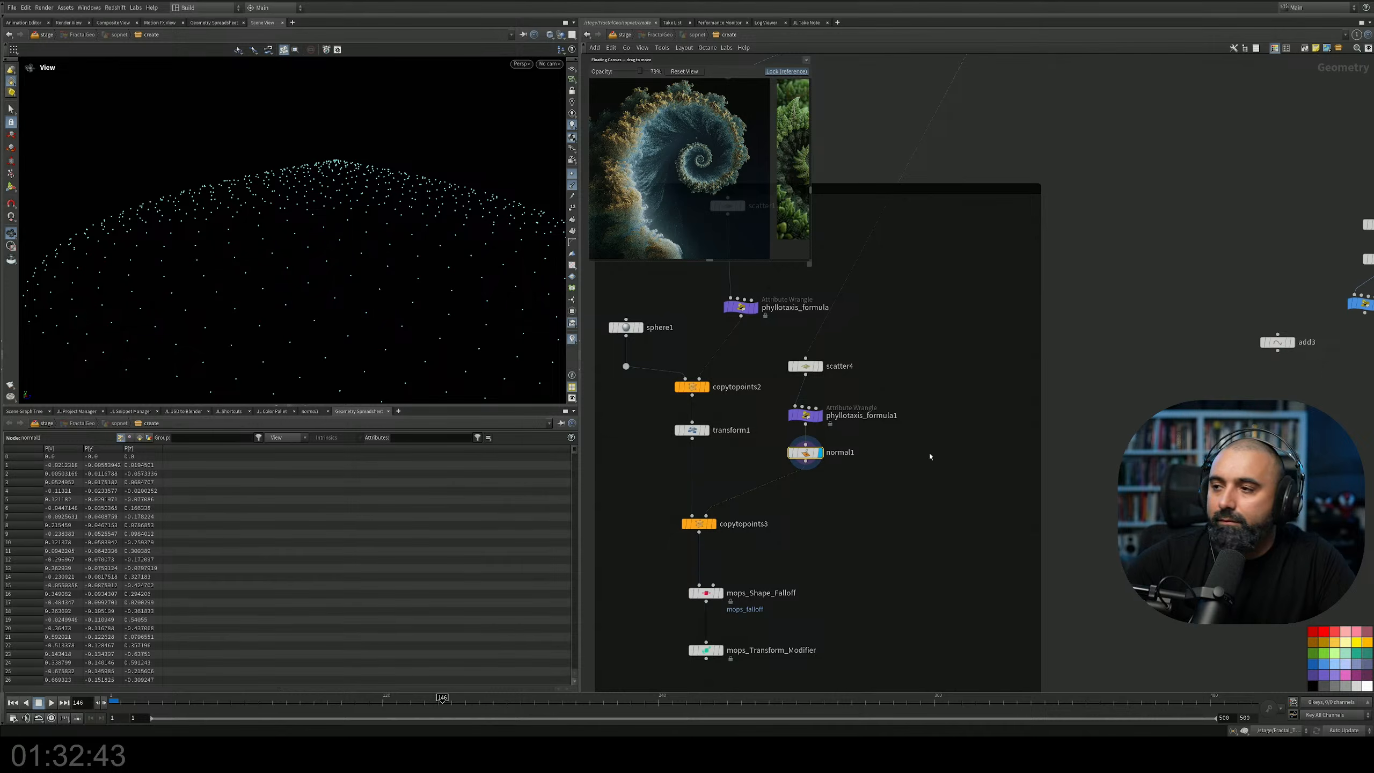
key(Delete)
Insert an Attribute Wrangle between phyllotaxis_formula1 and copytopoints3 and rename it PN.
key(Tab)
text(wr)
key(Return)
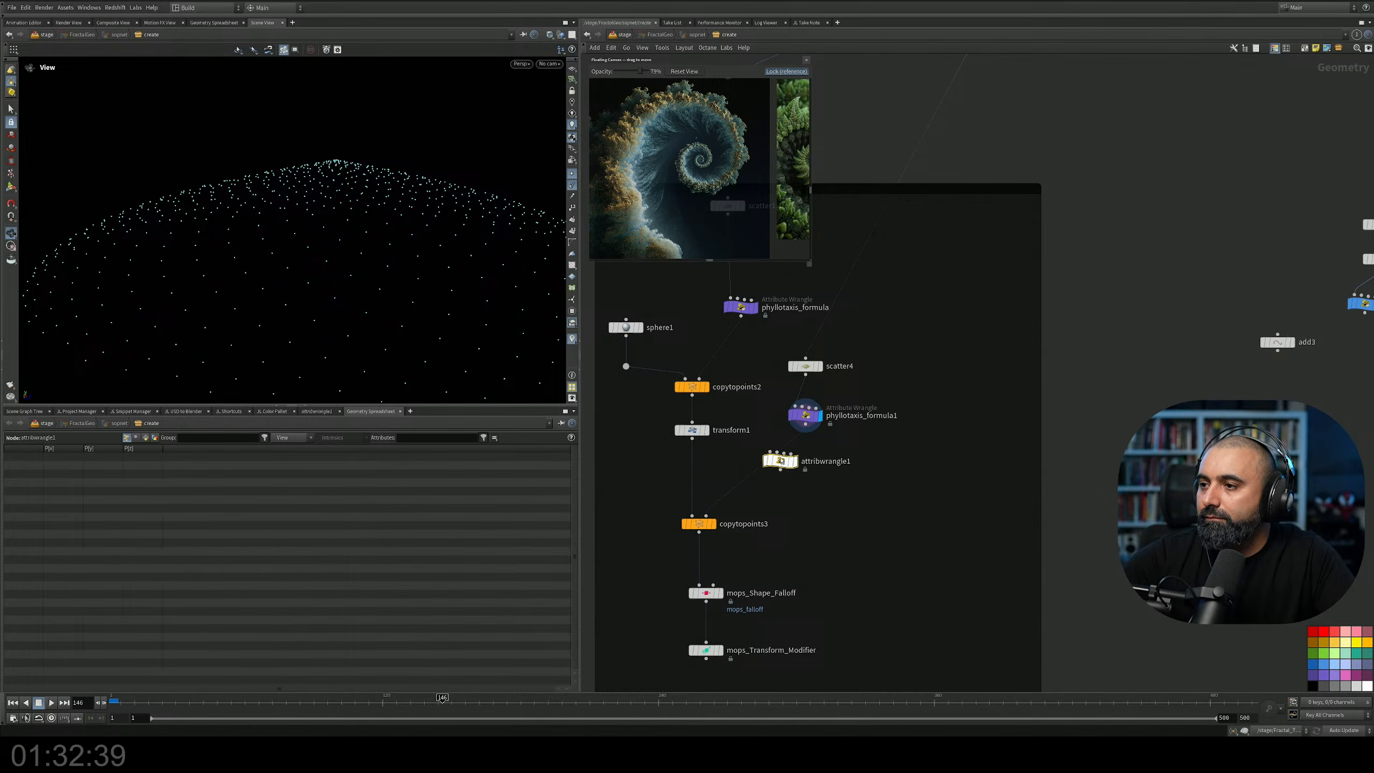
click(807, 454)
double_click(892, 452)
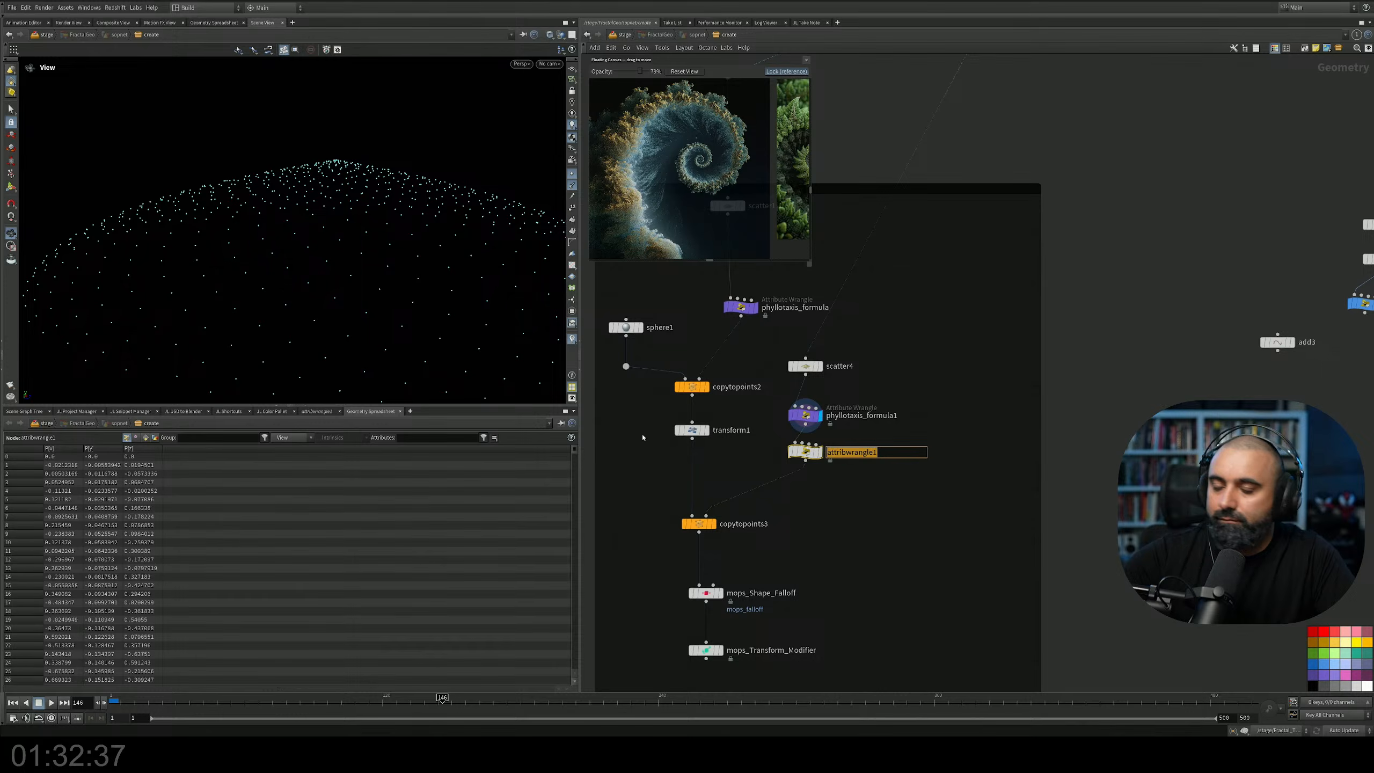
text(PN)
key(Return)
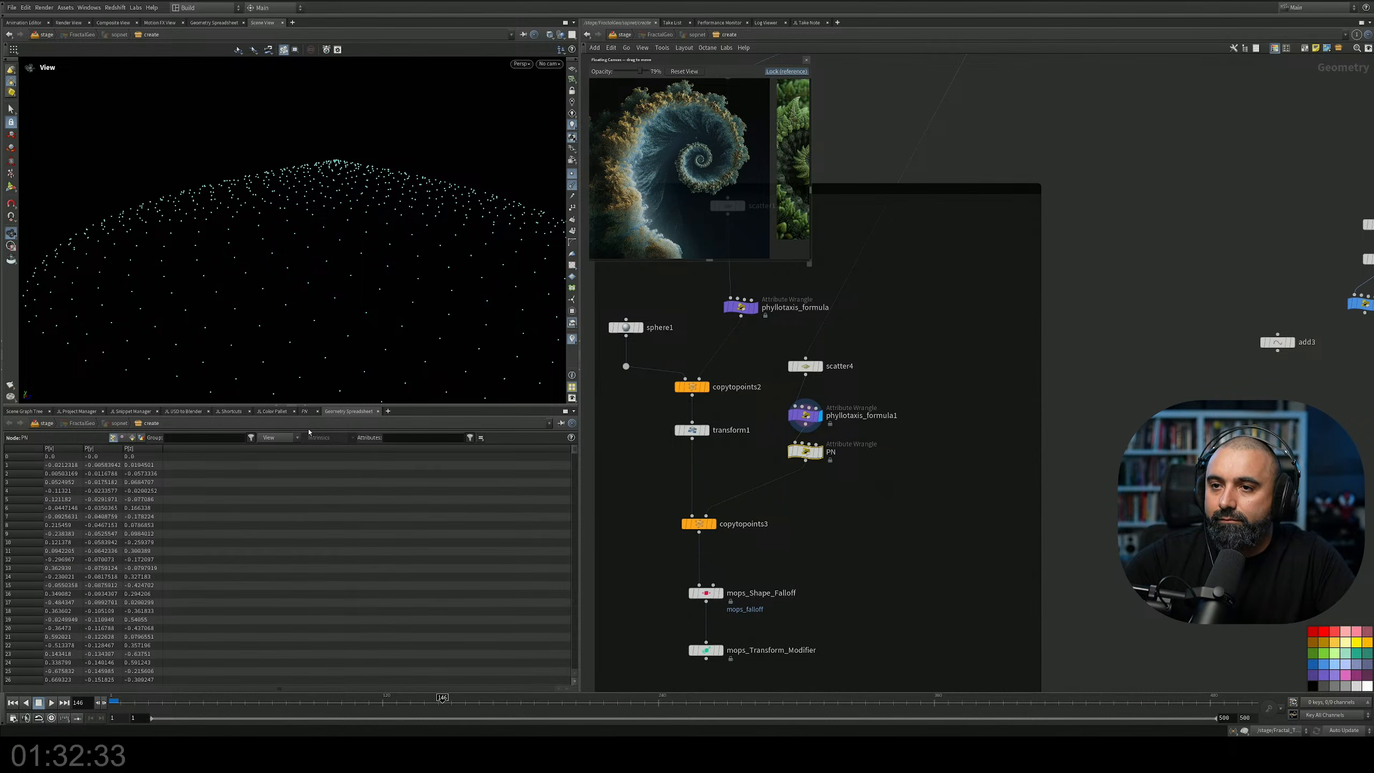
Enter @N = @P; as PN's VEXpression, display the node and inspect the direction of the point normals.
click(300, 412)
click(74, 534)
text(@p)
key(BackSpace)
text(P)
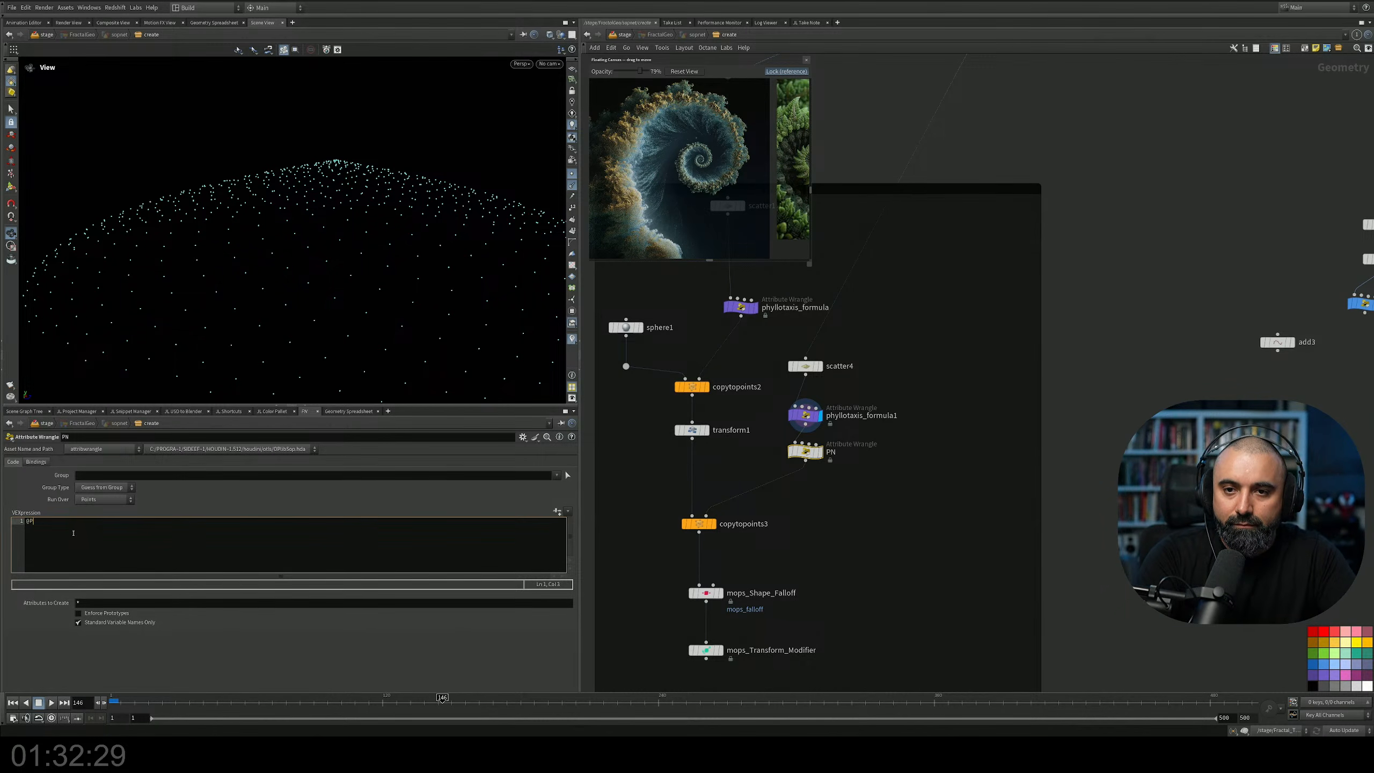
text( = @)
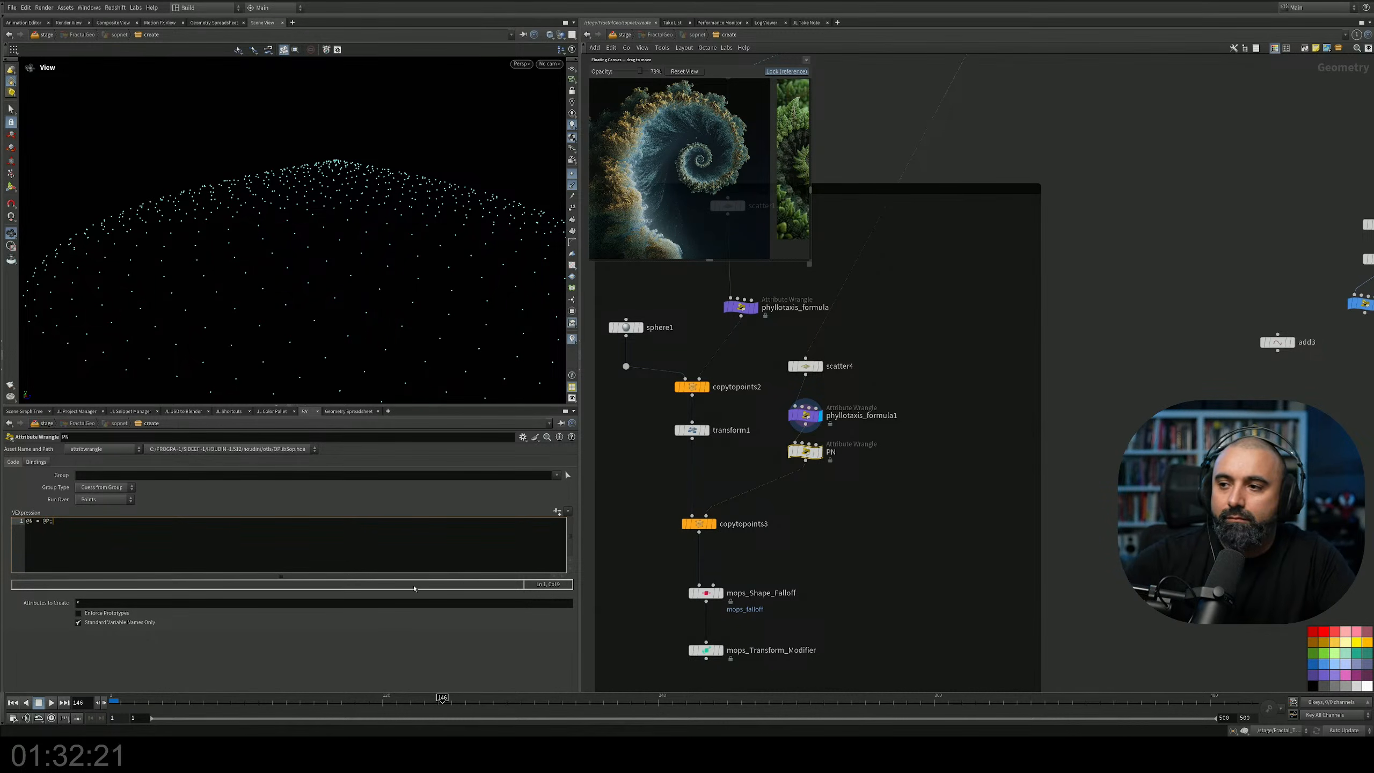
click(824, 456)
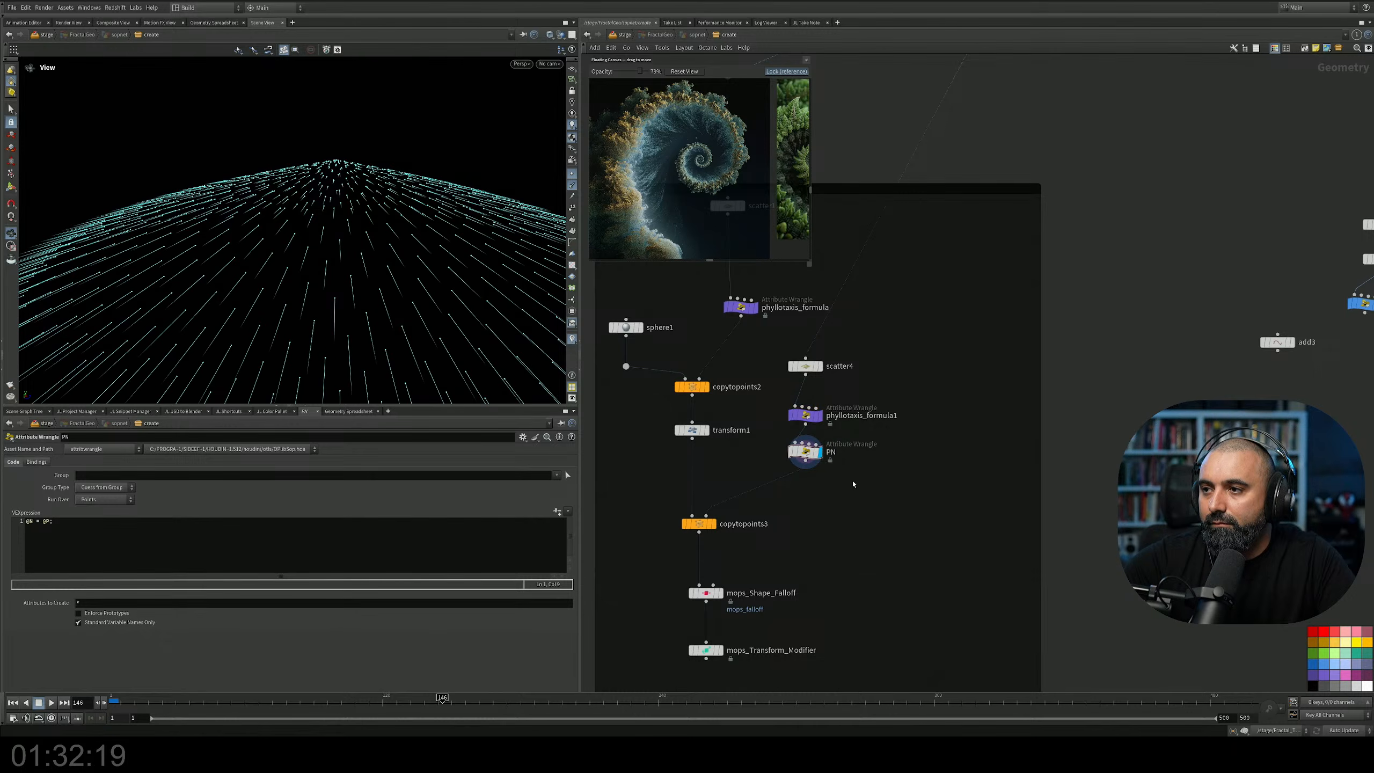
drag(364, 207, 373, 303)
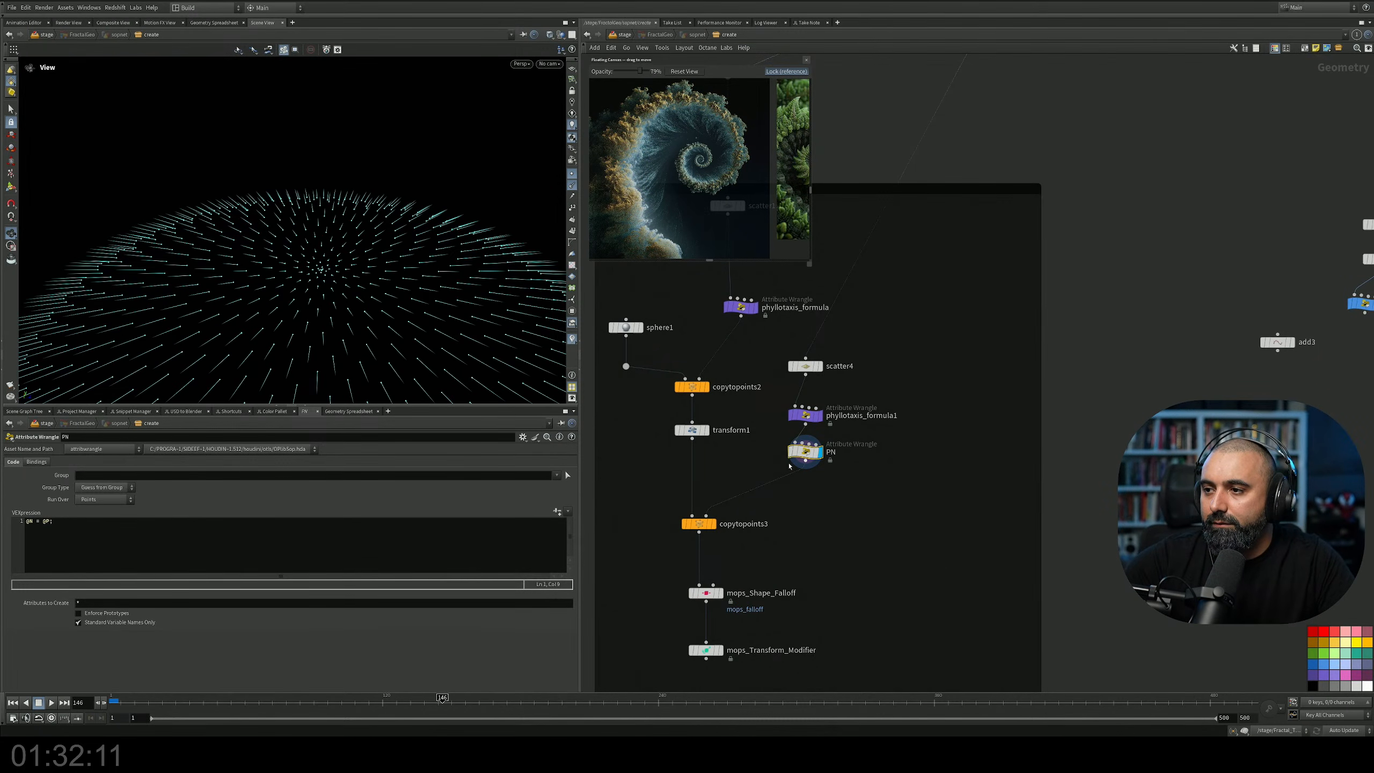
Display copytopoints3 and examine how the sphere clusters orient along the new normals.
middle_drag(769, 465, 806, 404)
click(752, 463)
drag(422, 295, 373, 243)
scroll(303, 254, up, 4)
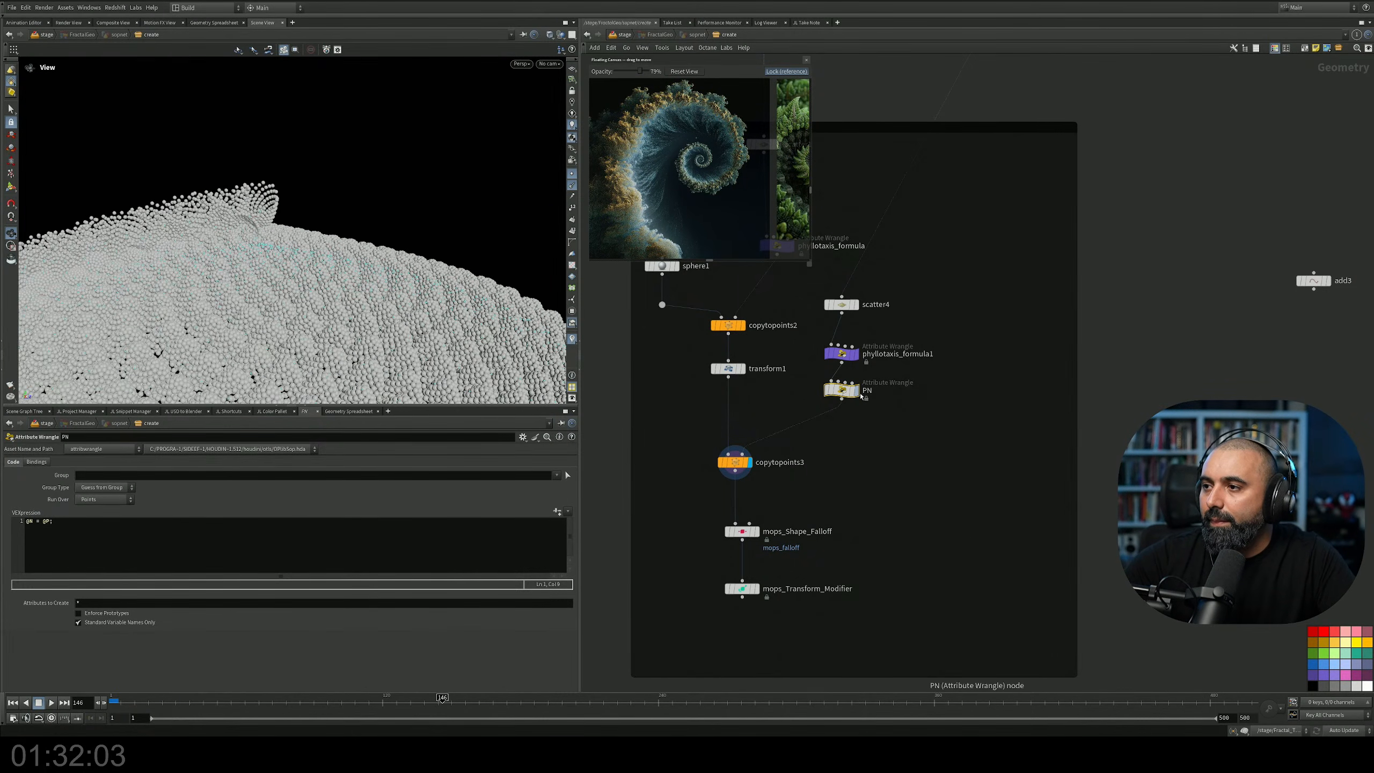
Display PN, change its expression to @N = {0,1,0}; and inspect the point normals.
click(855, 389)
click(50, 522)
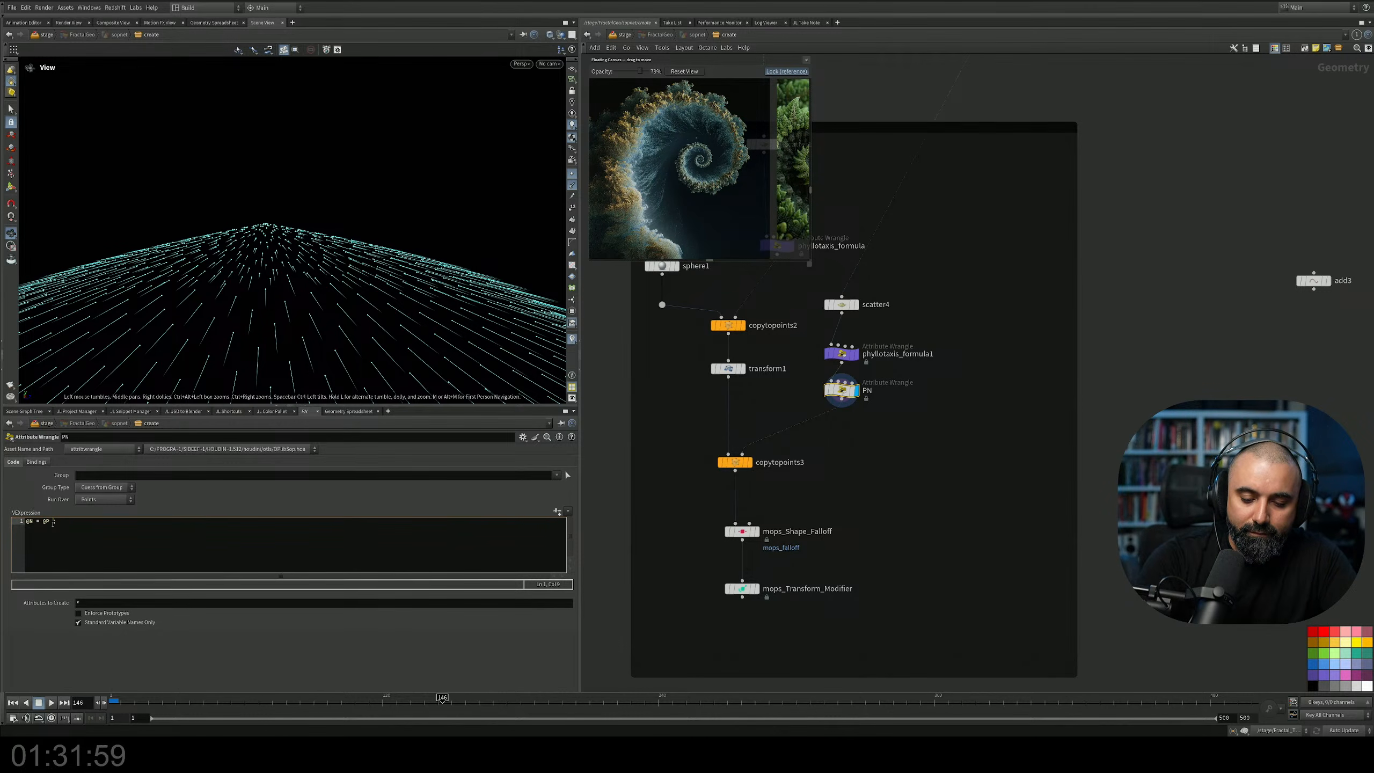
key(BackSpace)
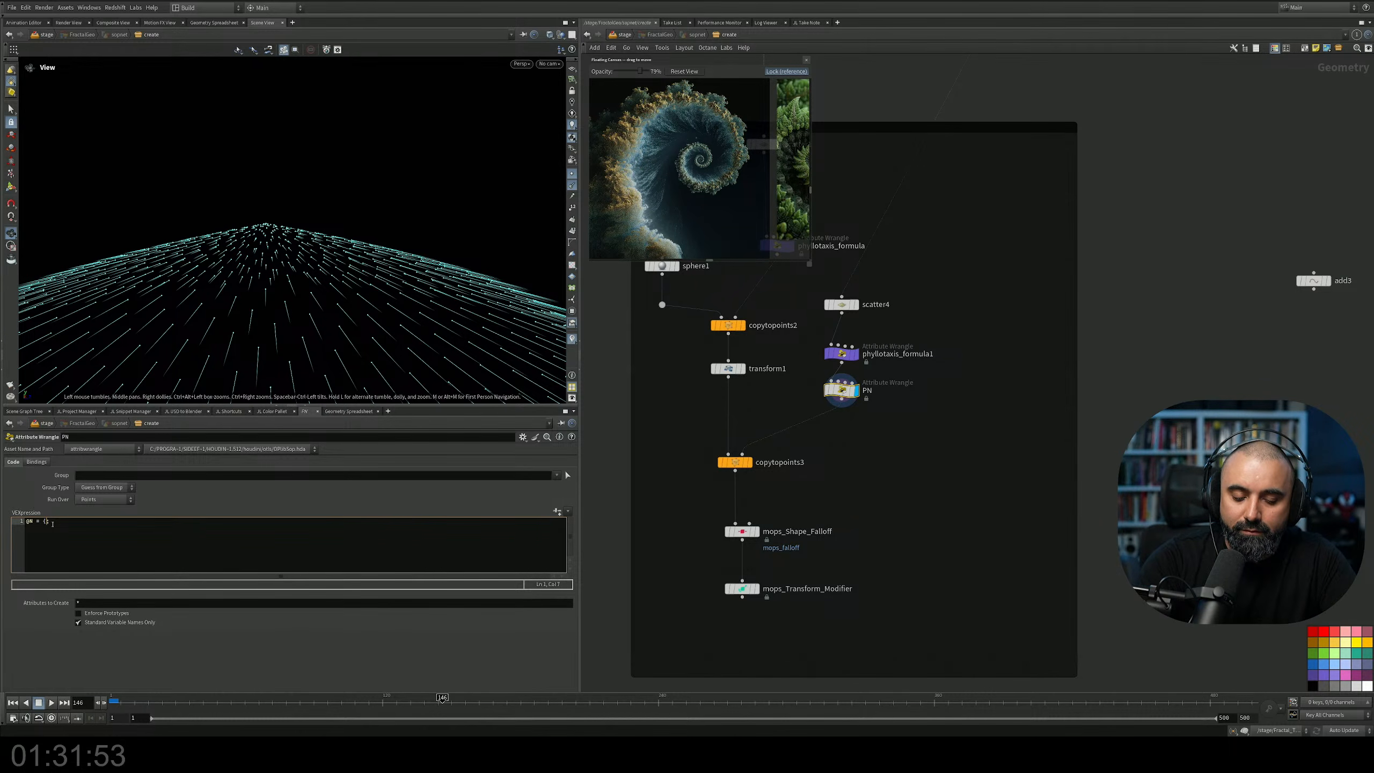
text(1,0)
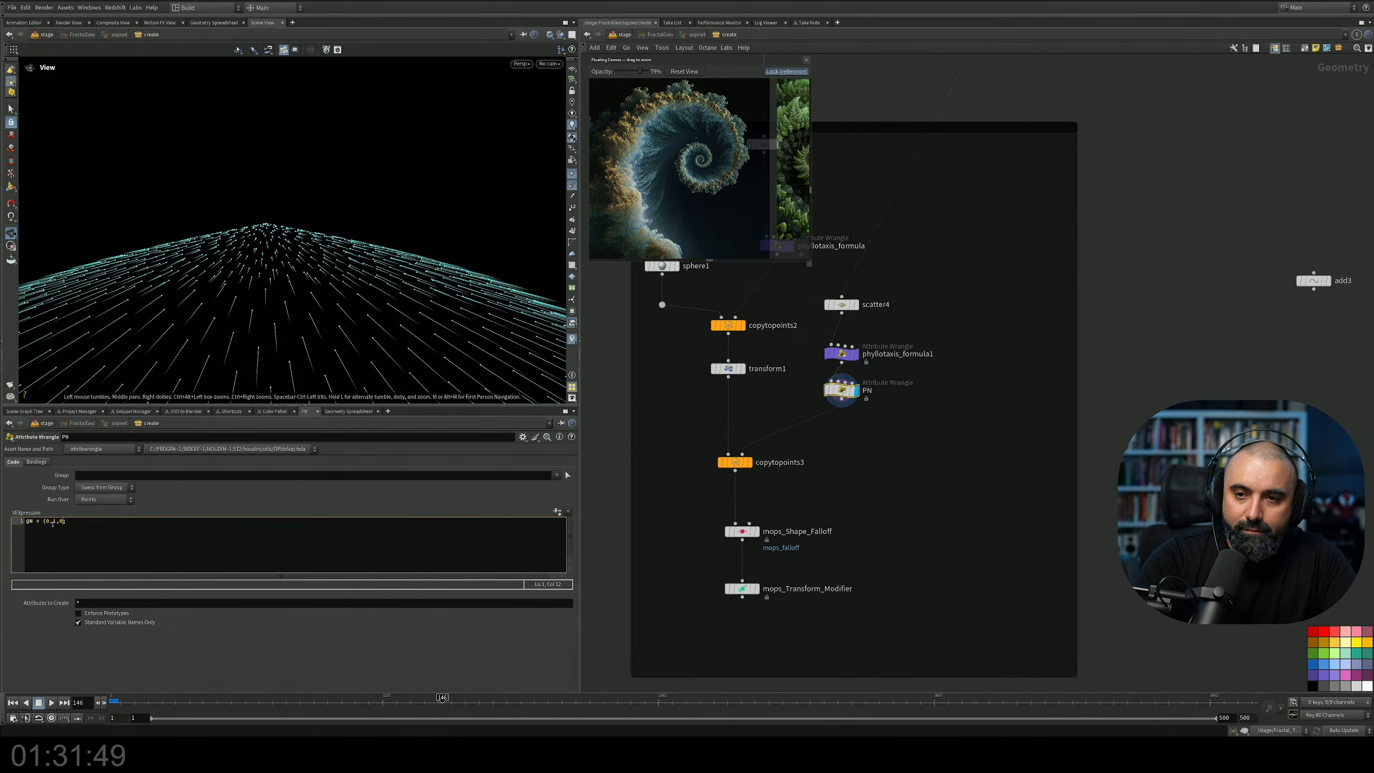
click(301, 671)
drag(331, 218, 303, 195)
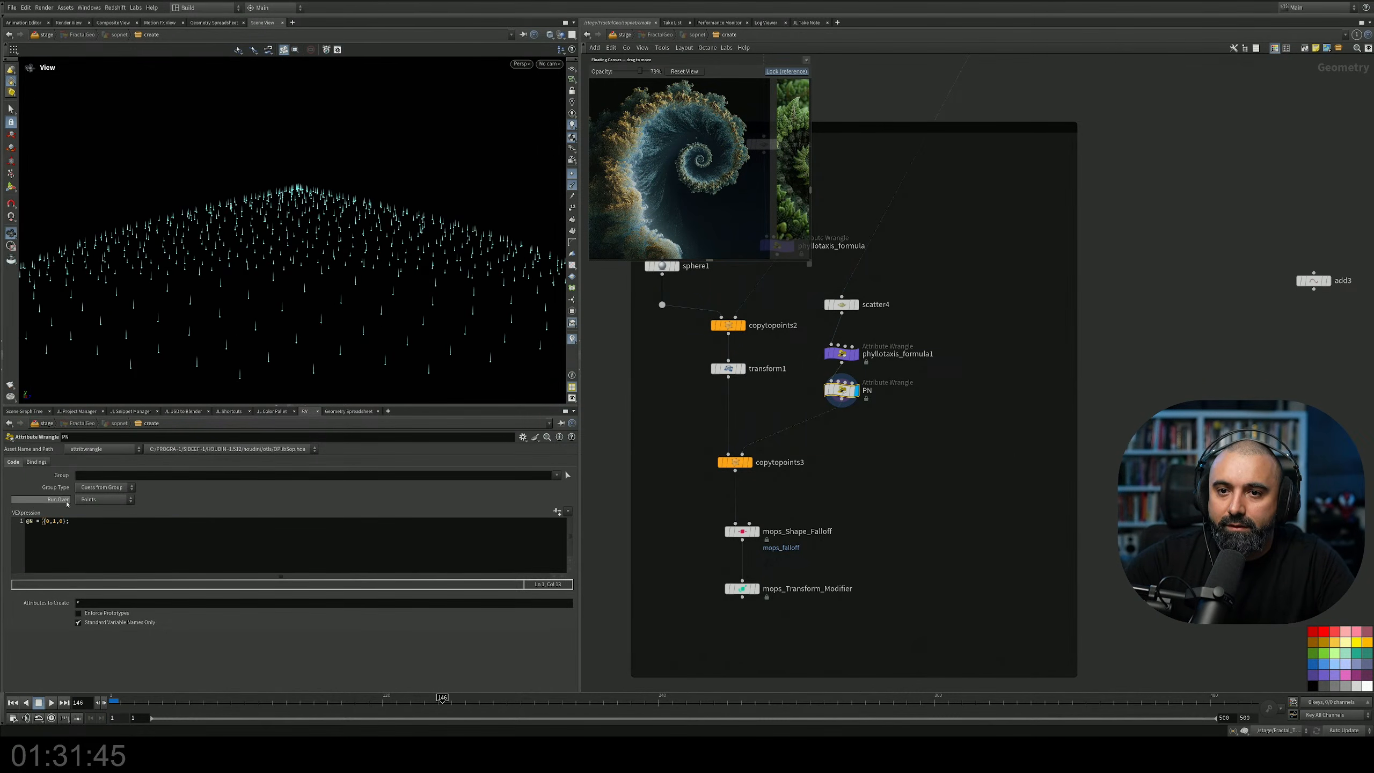
Try multiplying PN's normal vector by {0,0,0} and remove the multiplication again.
click(66, 521)
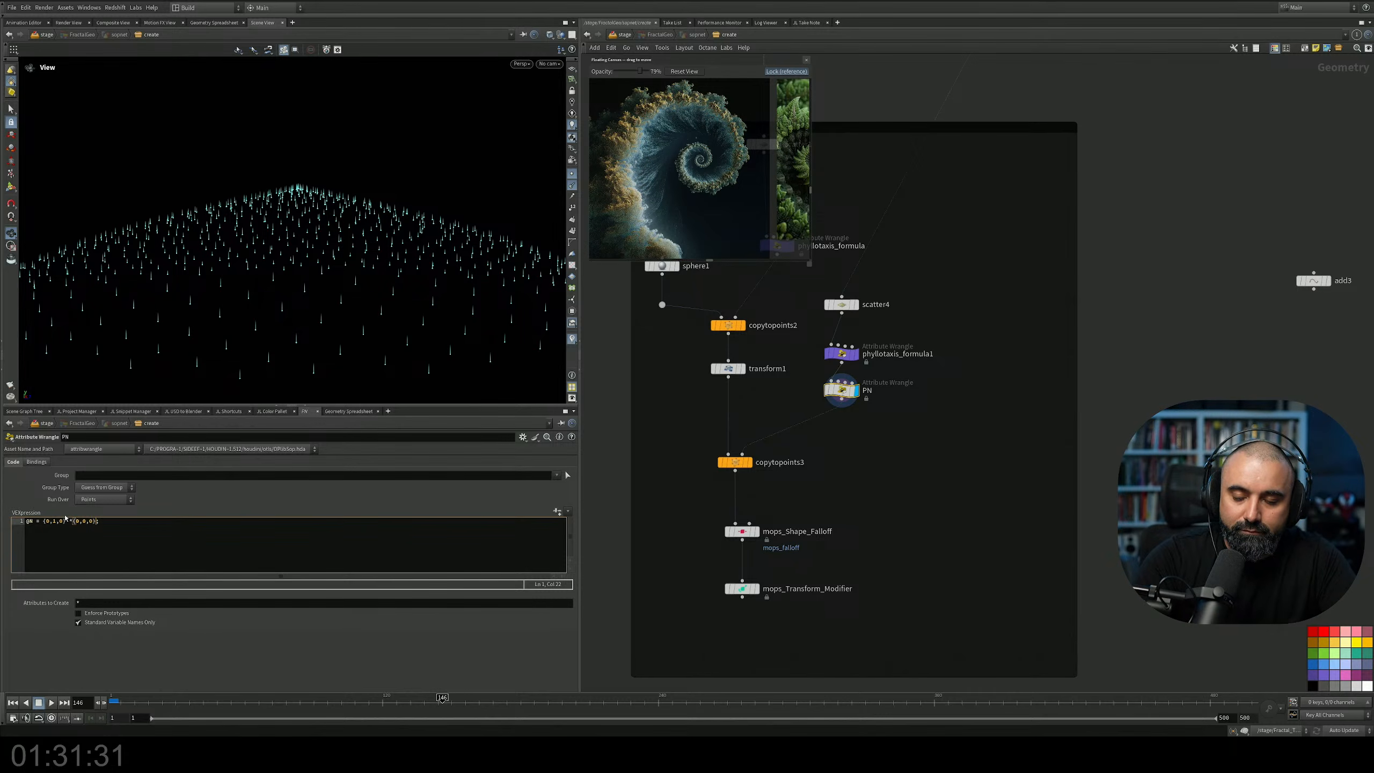
key(Return)
key(BackSpace)
click(216, 643)
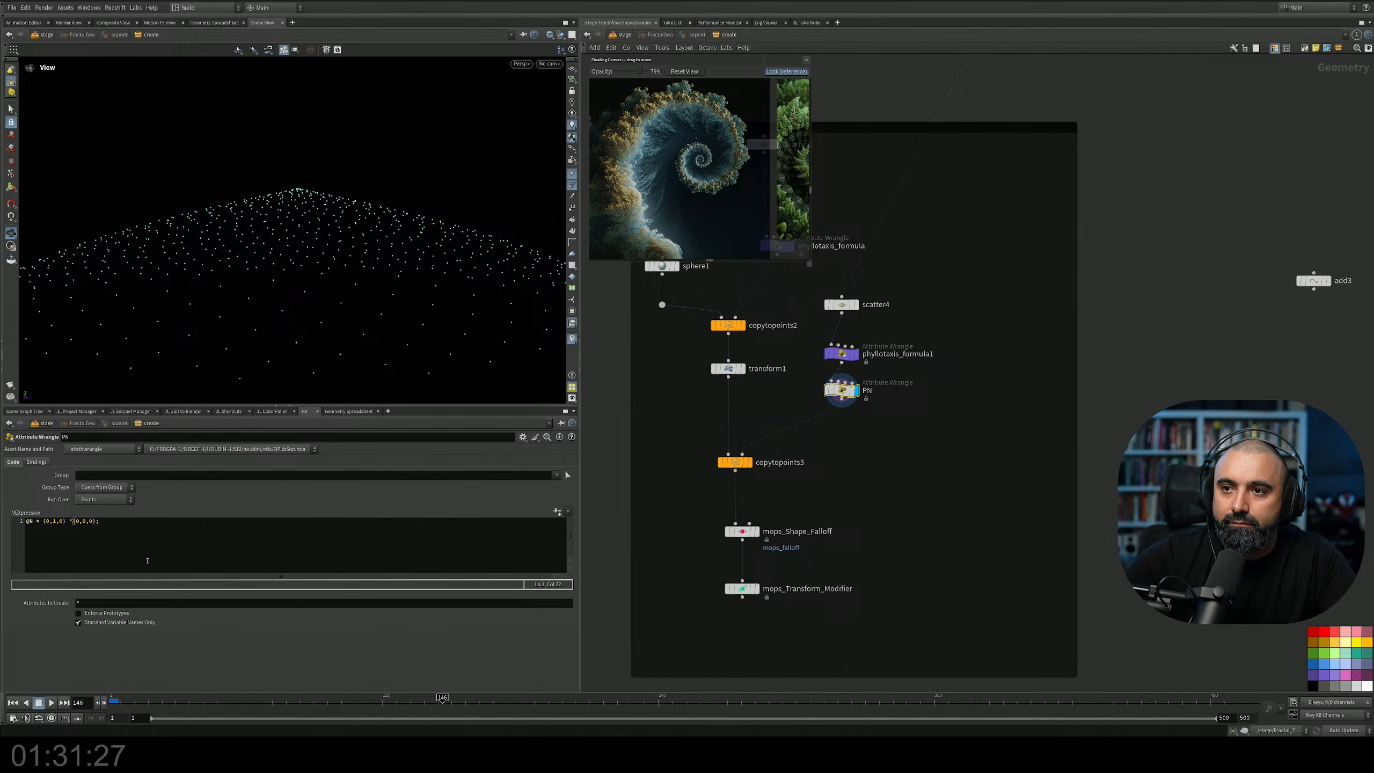
click(85, 520)
key(BackSpace)
key(BackSpace)
key(BackSpace)
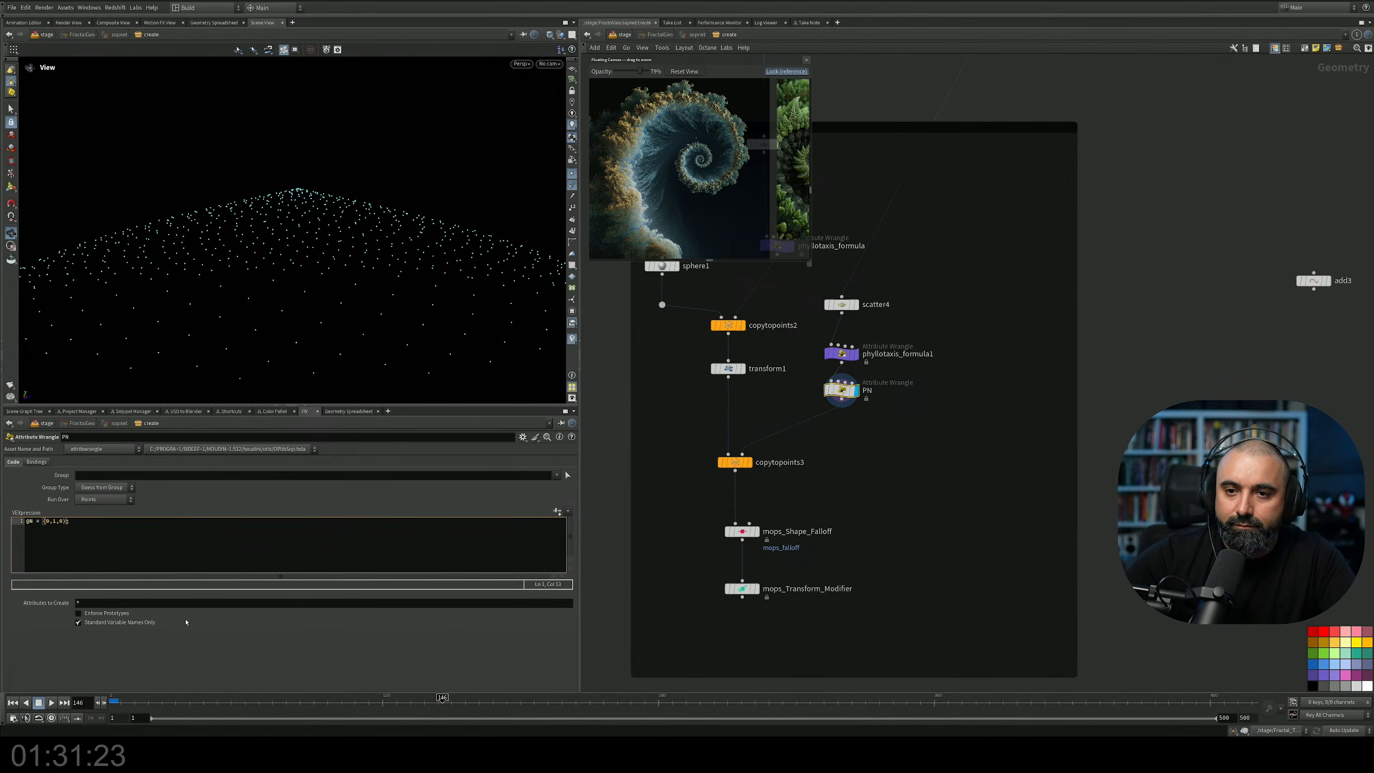
Add a Sphere node in the empty network area beside copytopoints3.
middle_drag(921, 423, 881, 452)
key(Tab)
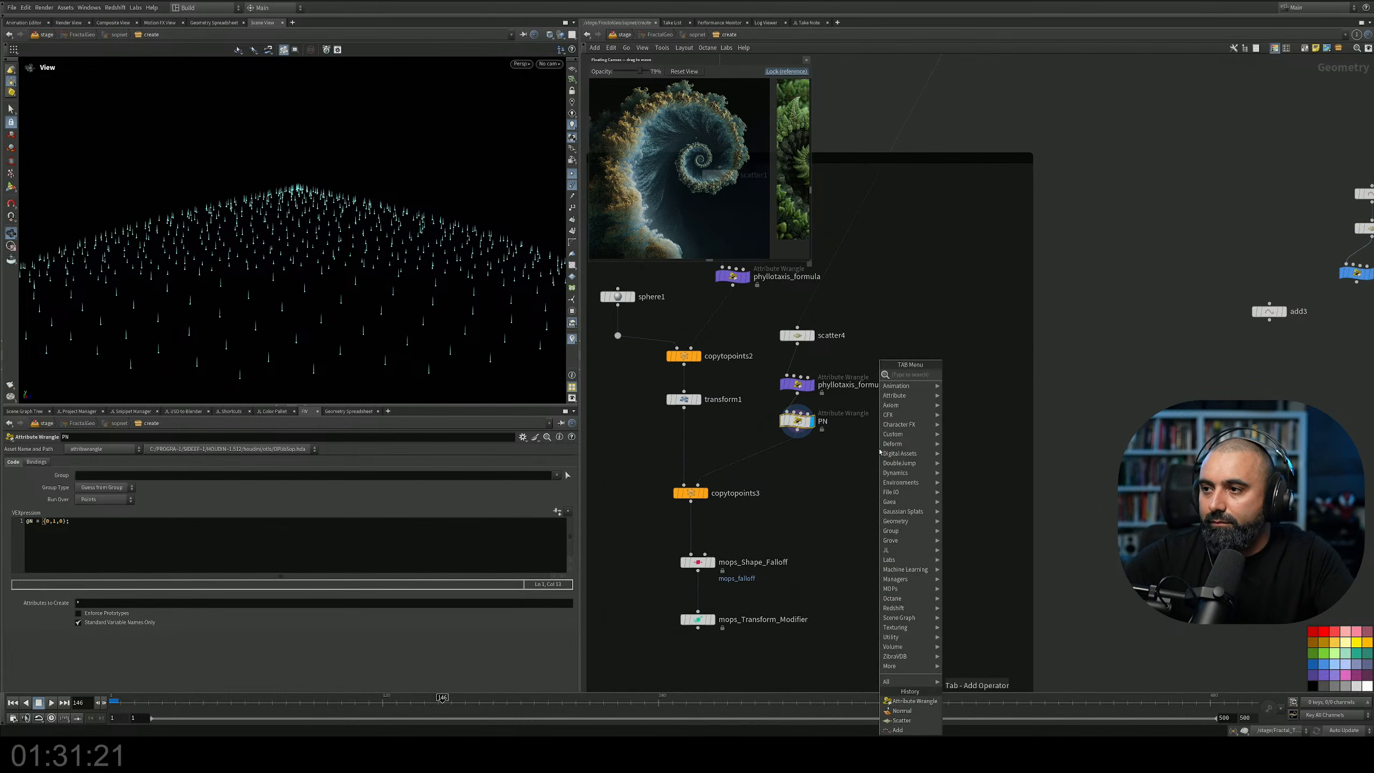
text(ran)
key(Return)
click(871, 469)
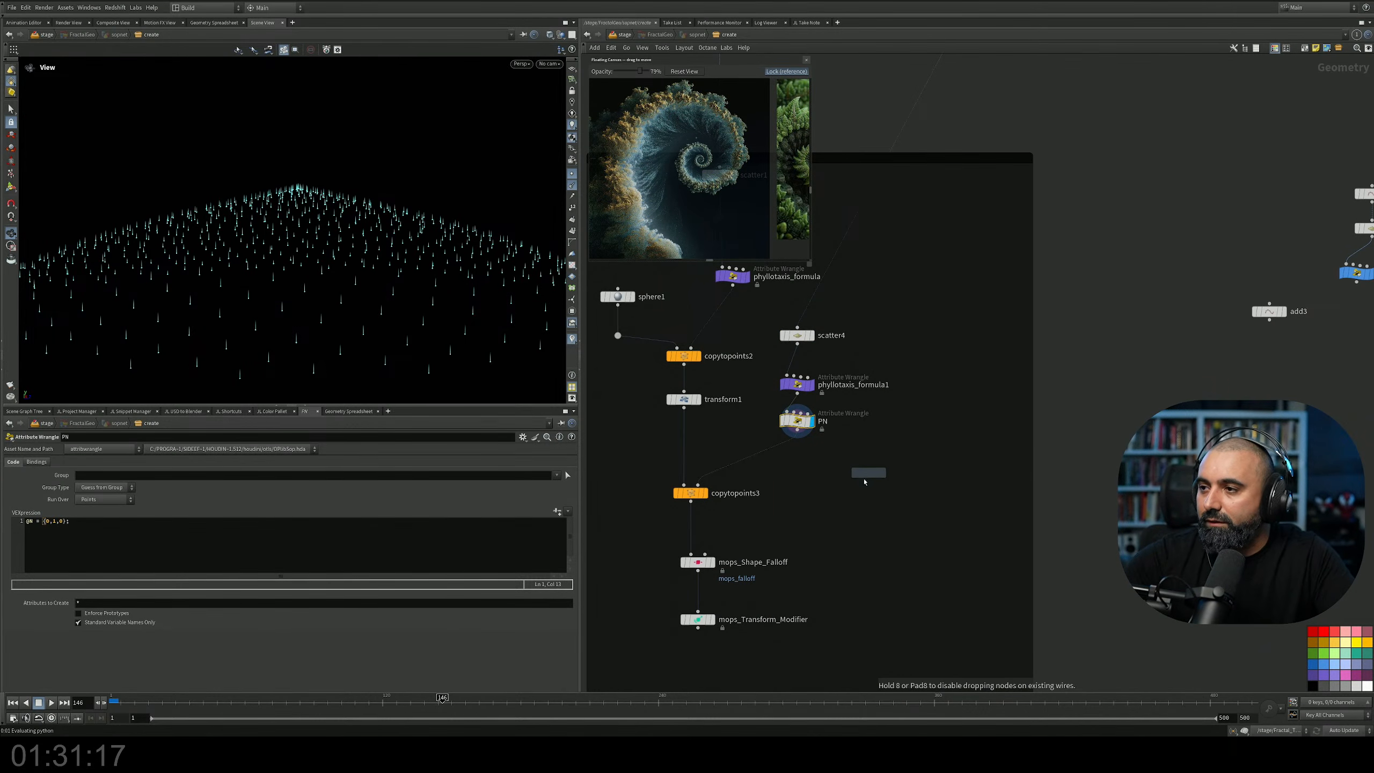
key(Tab)
text(attran)
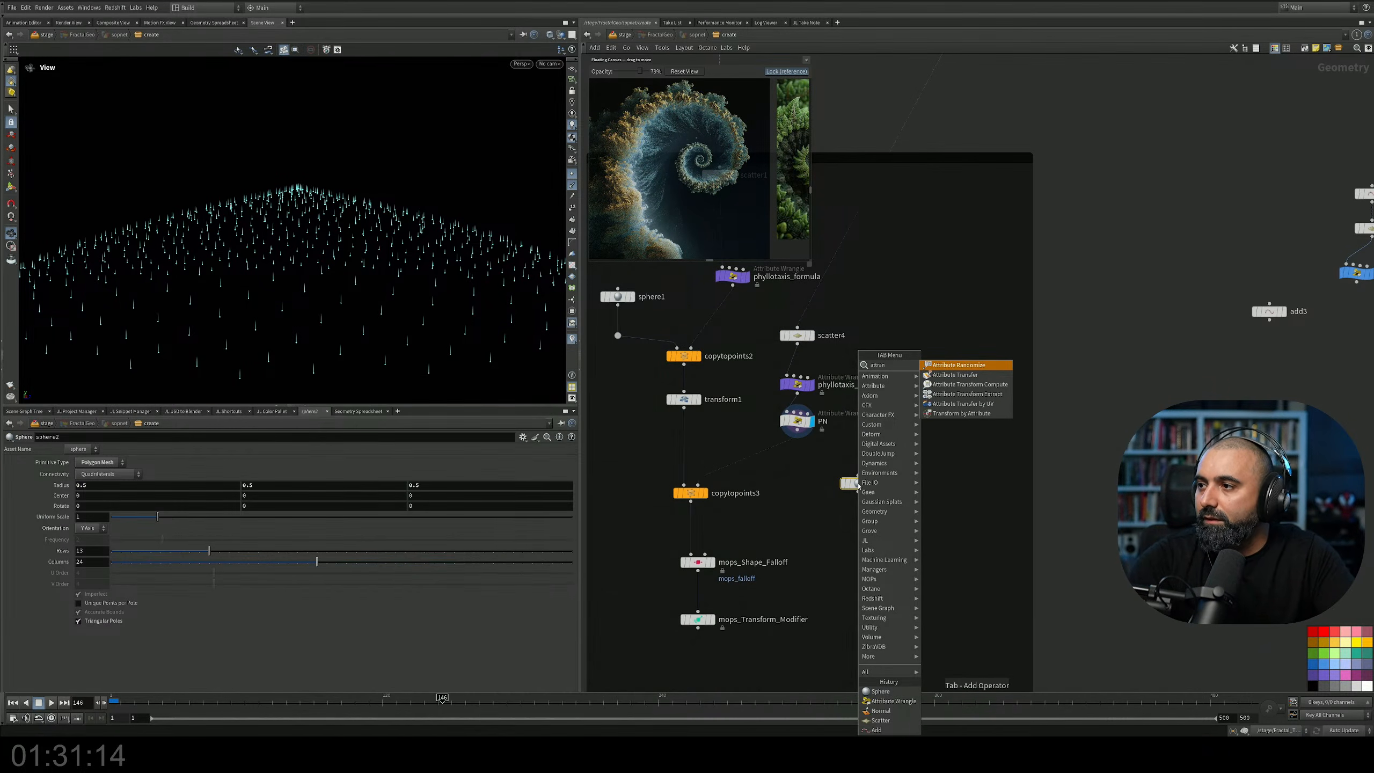
key(Return)
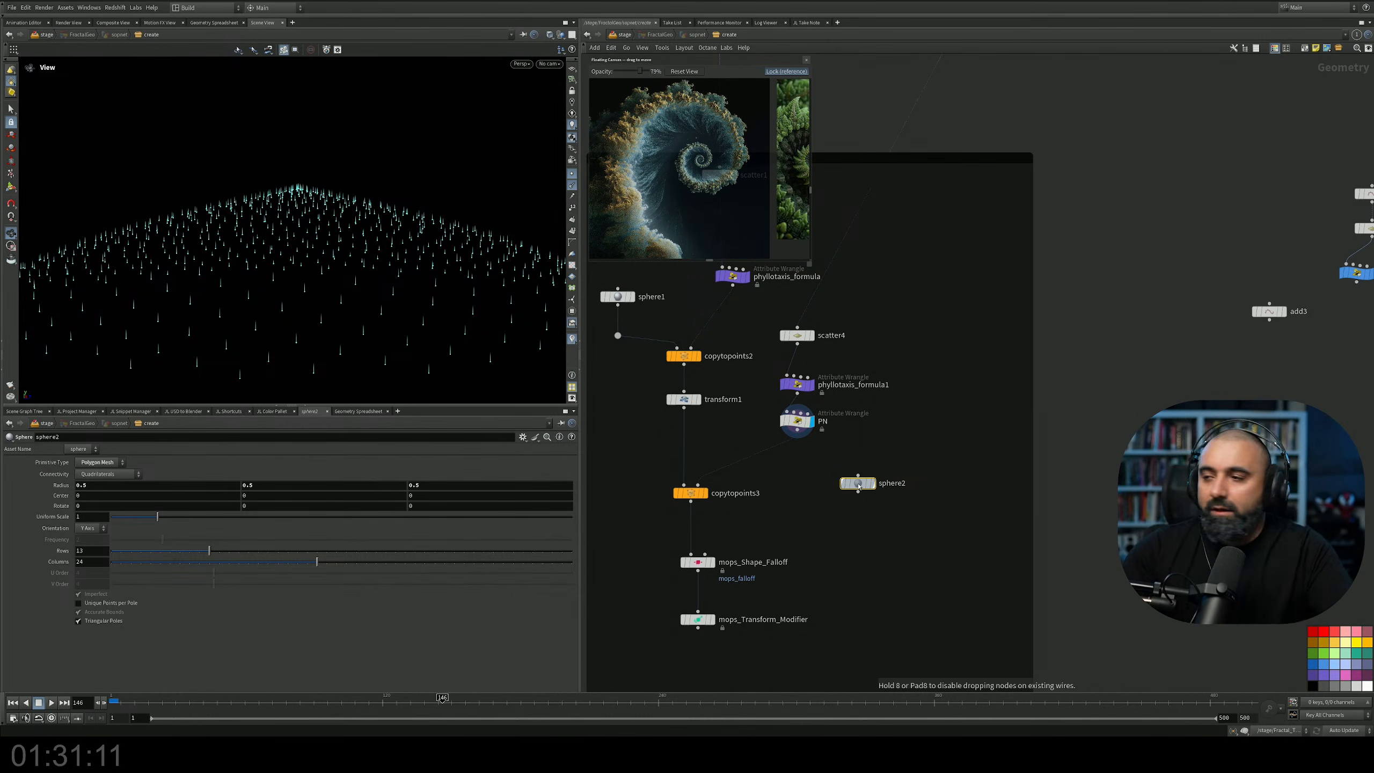
click(916, 461)
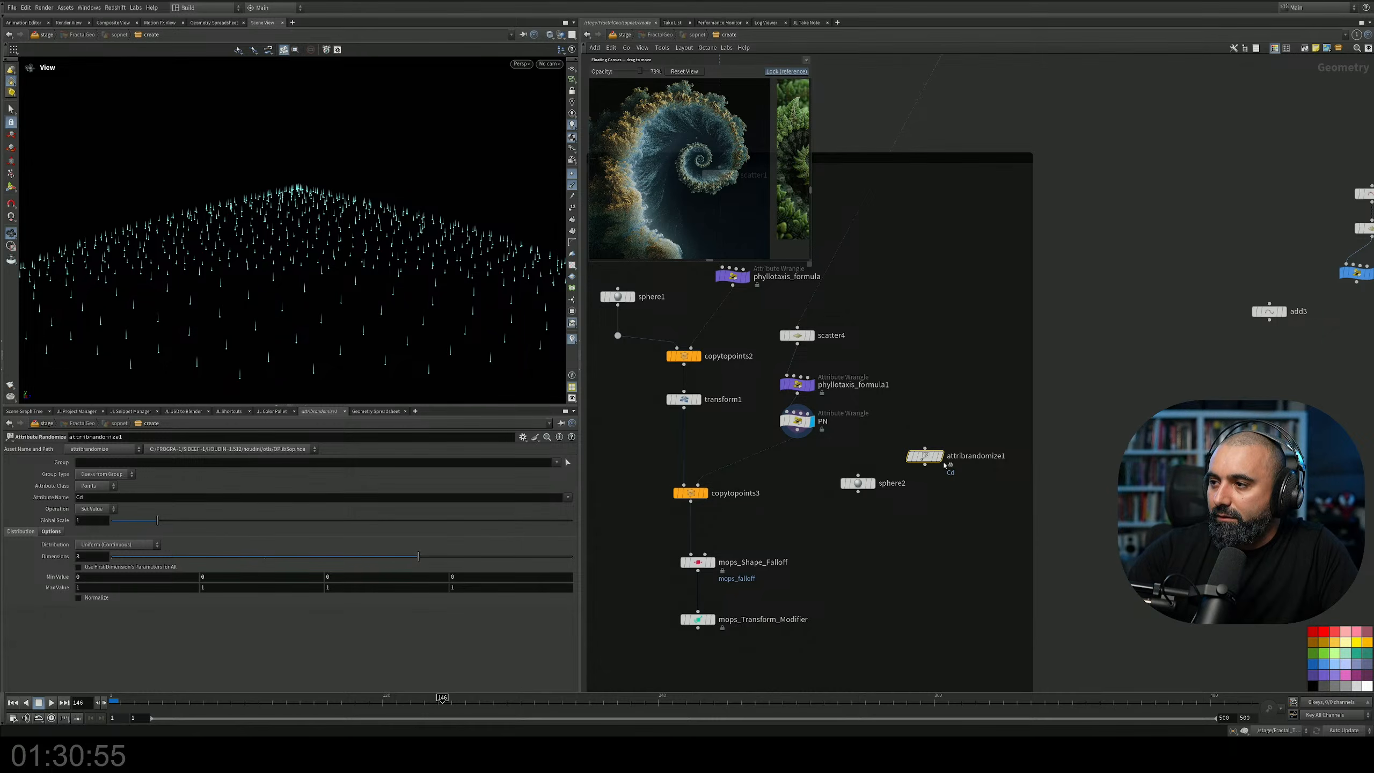
key(Delete)
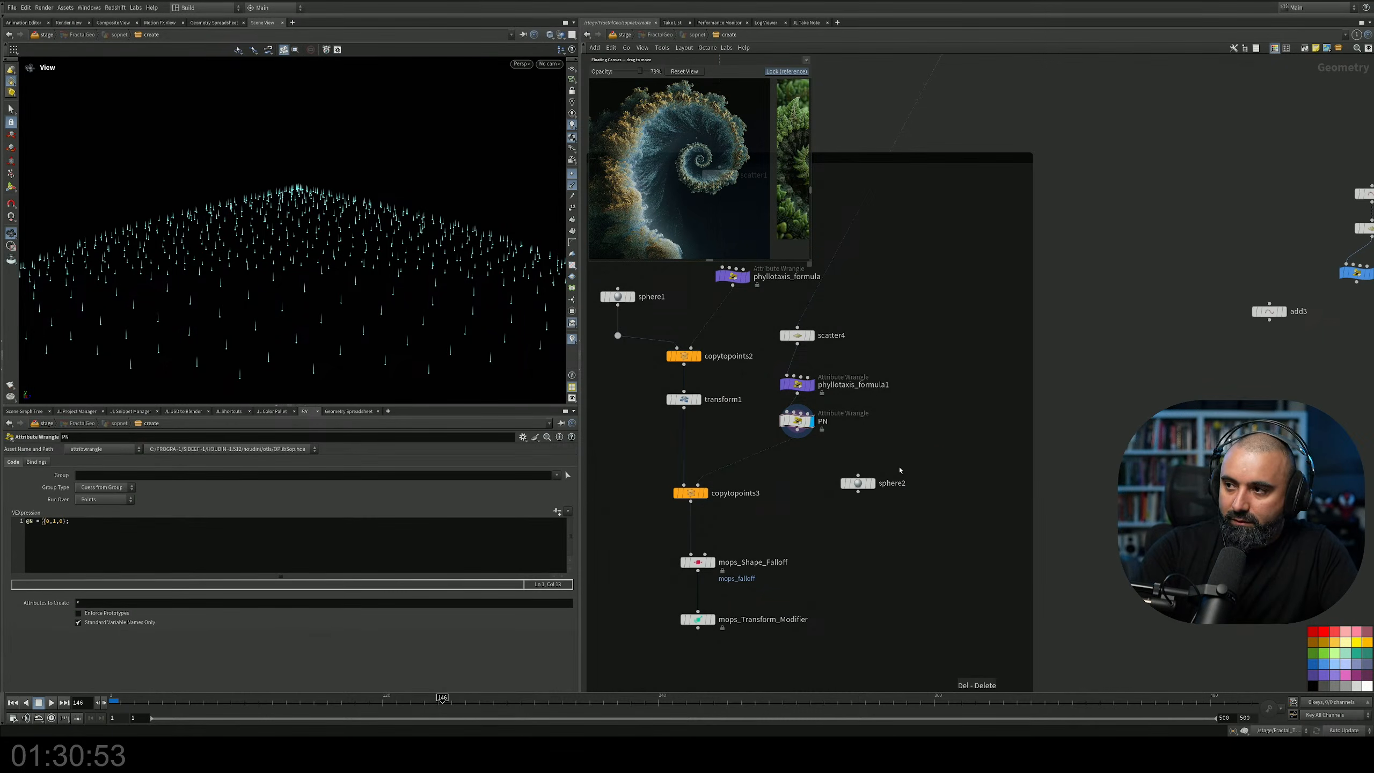
Insert an Attribute Transfer between PN and copytopoints3, wire sphere2 into its second input and display it.
key(Tab)
text(attran)
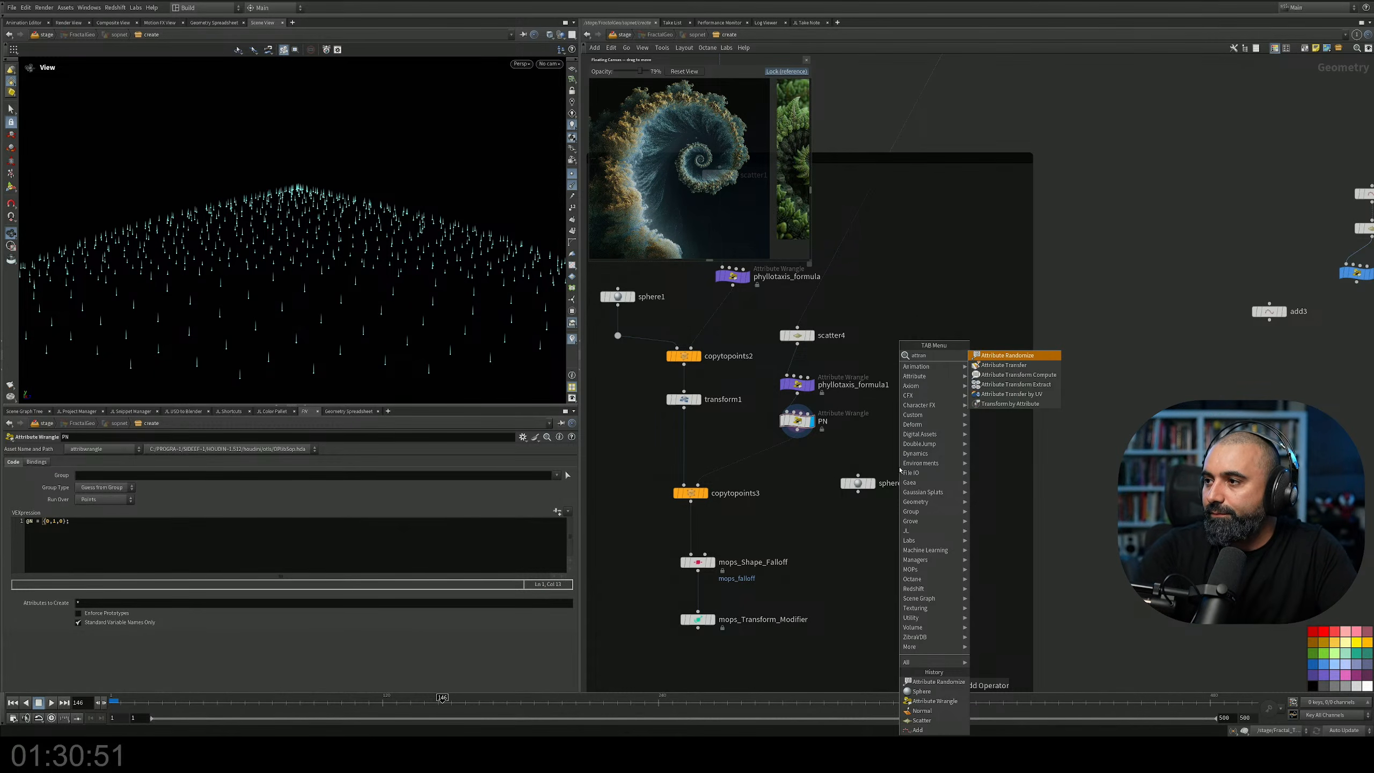
key(Down)
key(Return)
click(794, 470)
drag(794, 469, 772, 458)
drag(859, 483, 875, 421)
drag(775, 448, 873, 430)
drag(763, 463, 789, 461)
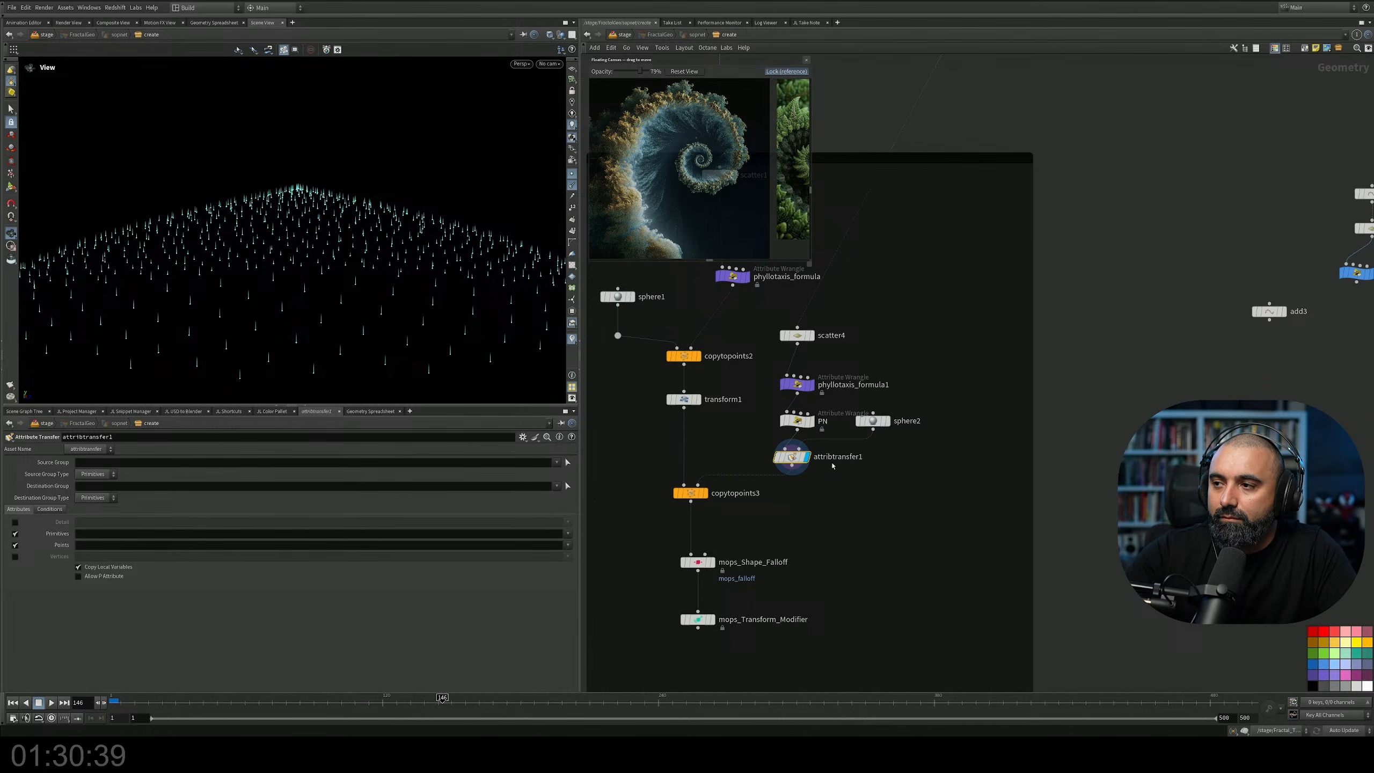
Insert a Normal node between sphere2 and attribtransfer1.
click(876, 421)
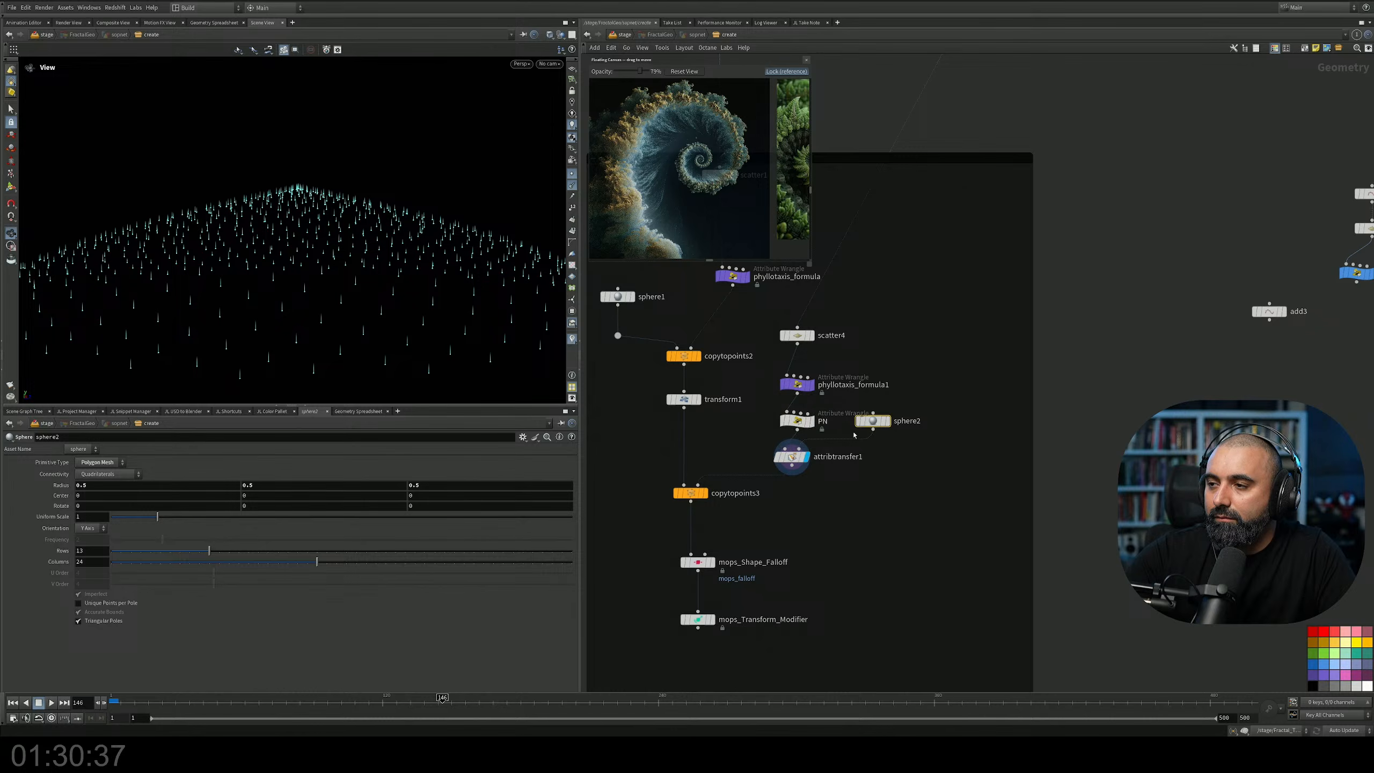
key(Tab)
text(nom)
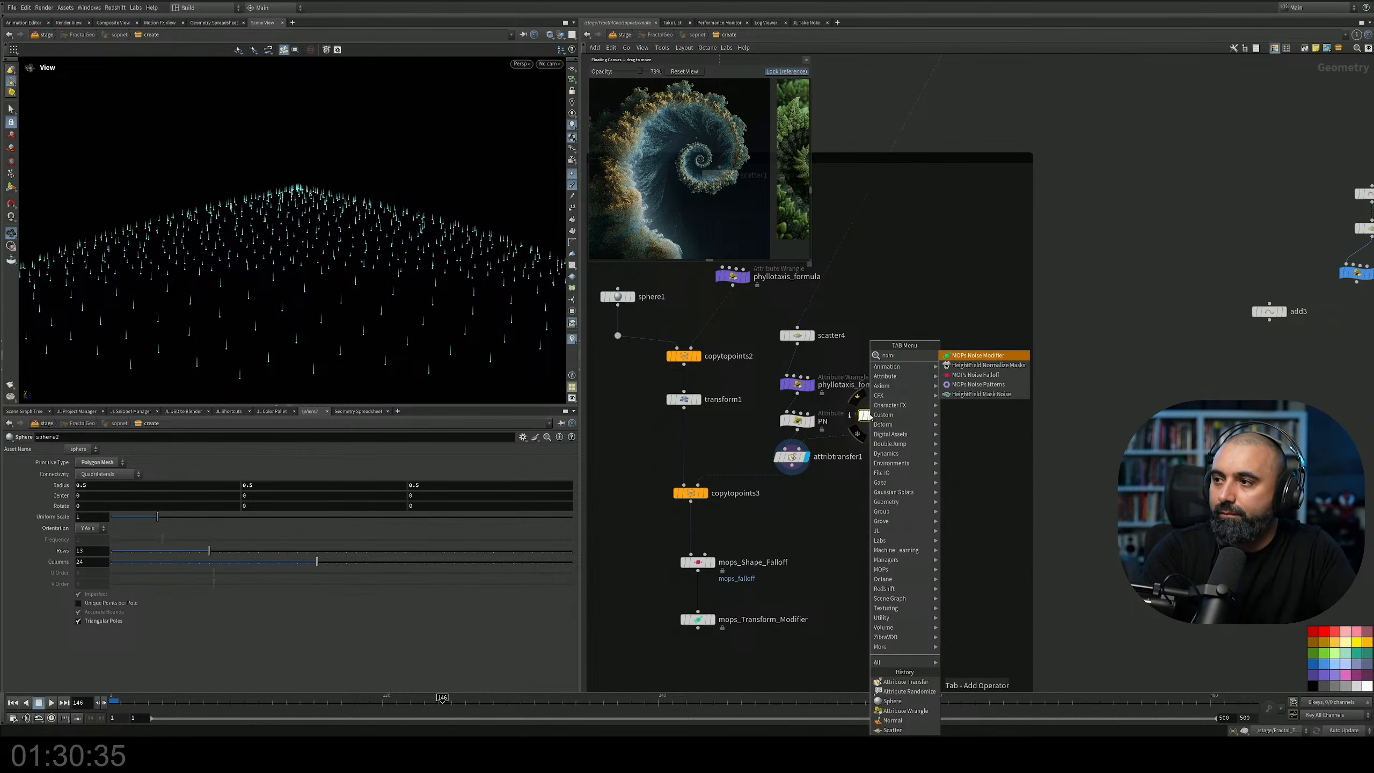
key(Return)
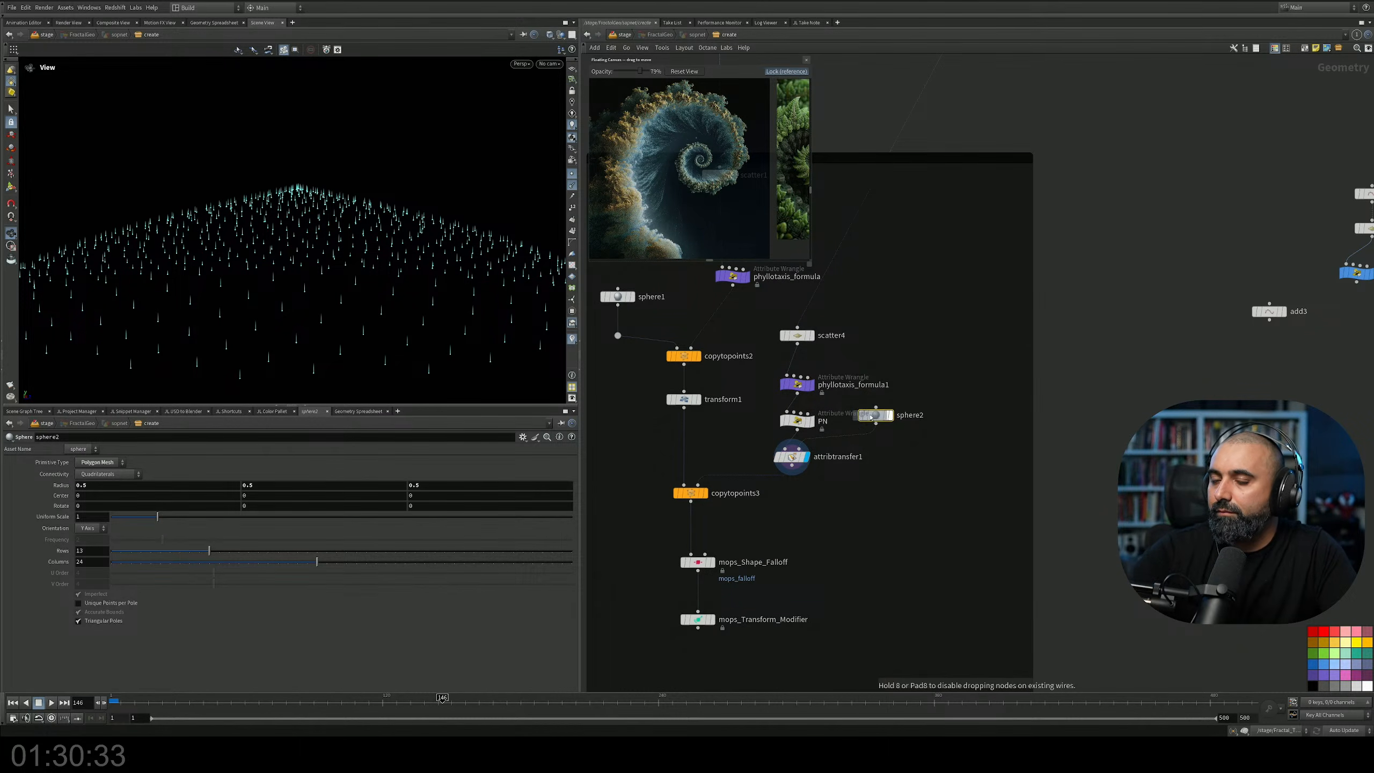
click(856, 440)
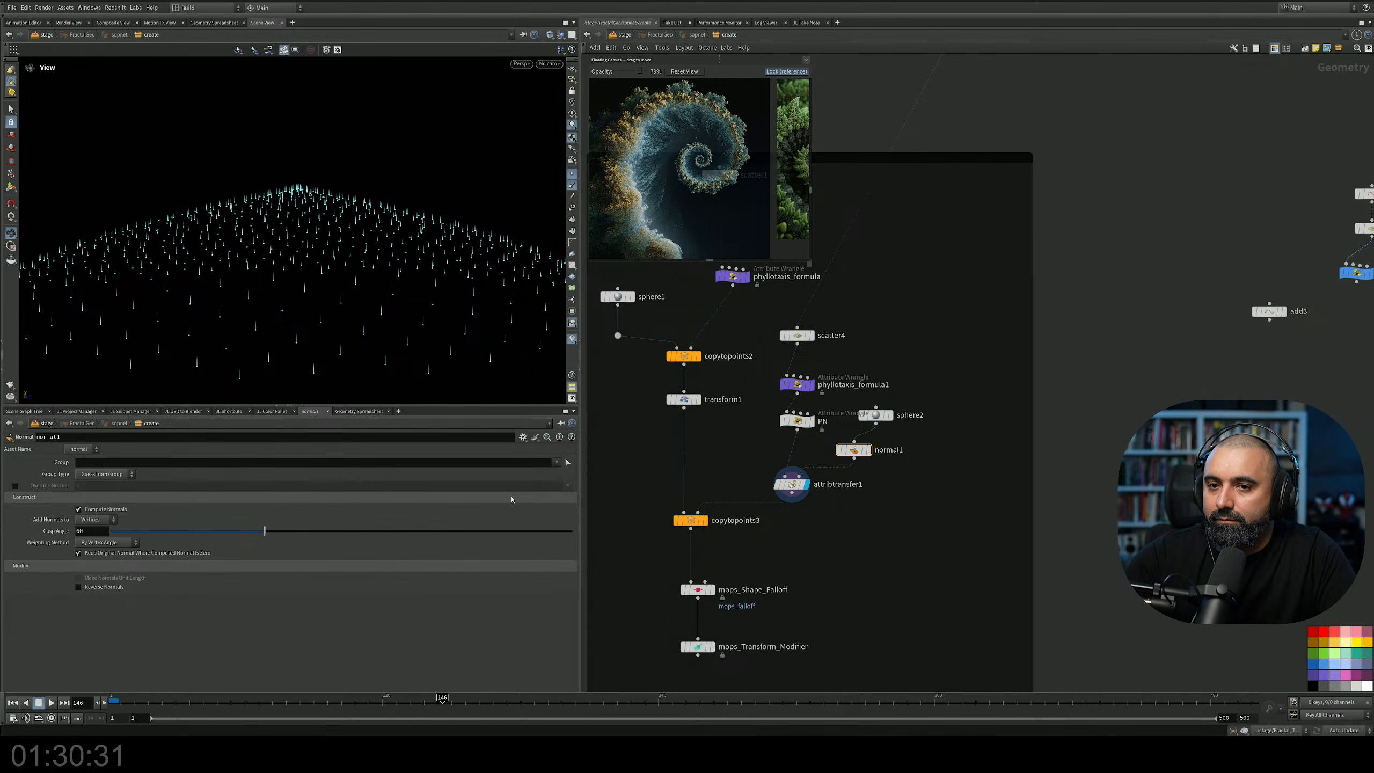
Set both the source and destination group types of attribtransfer1 to Points.
click(793, 484)
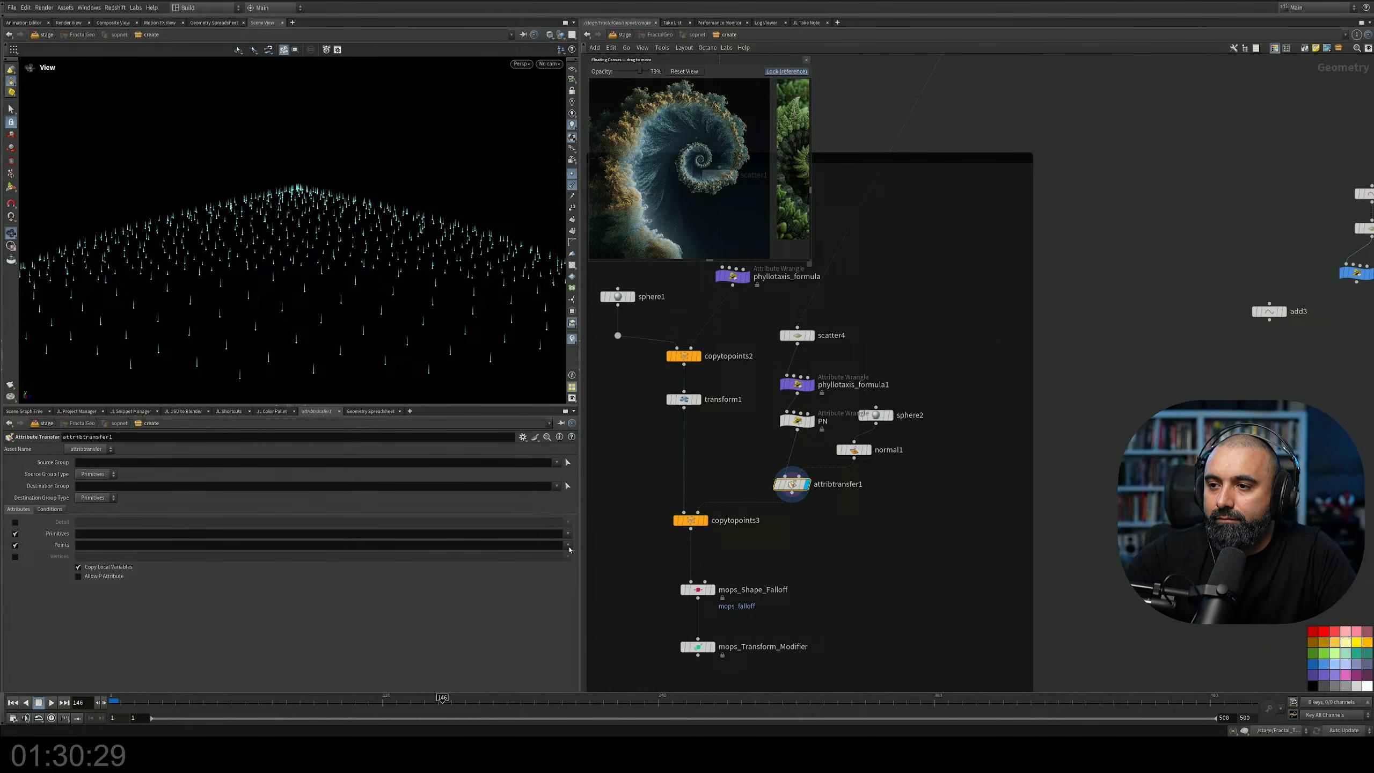
click(571, 534)
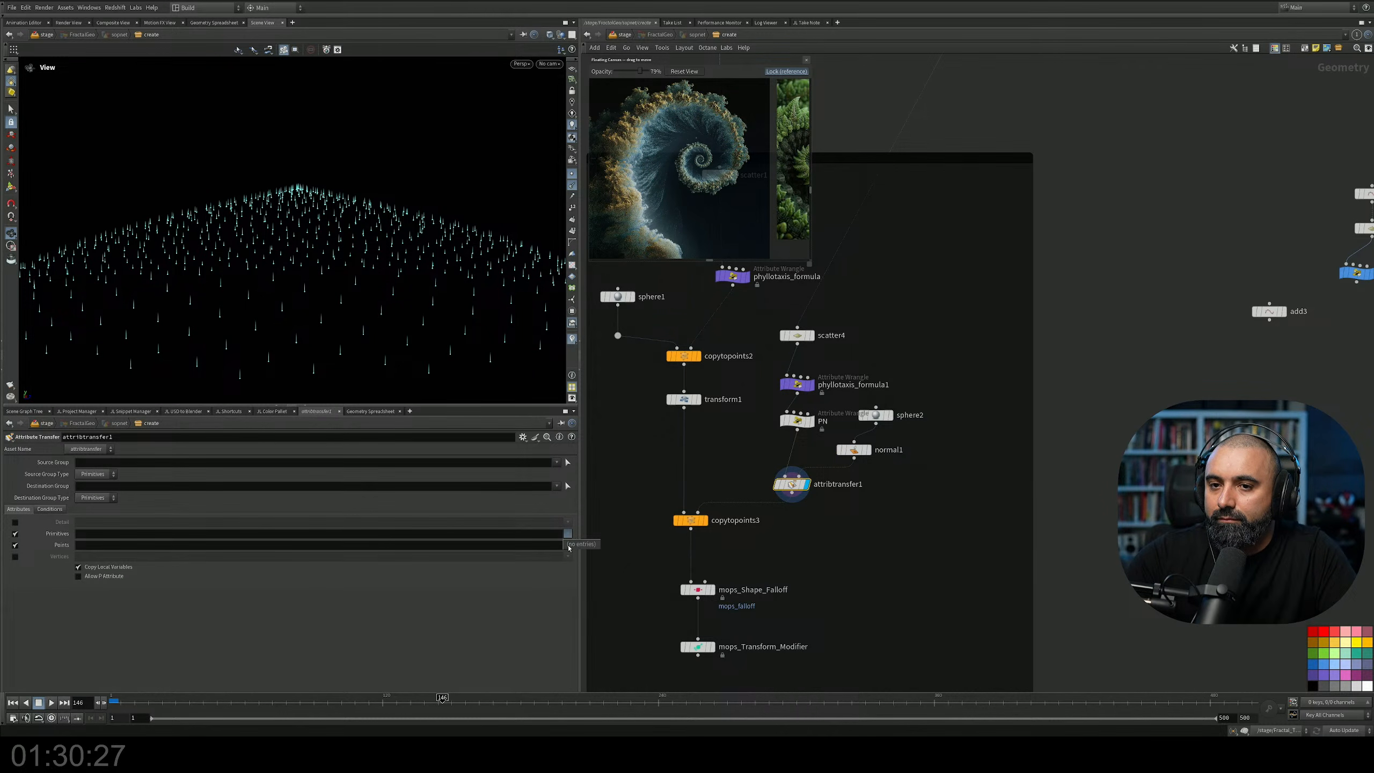
click(95, 498)
click(94, 510)
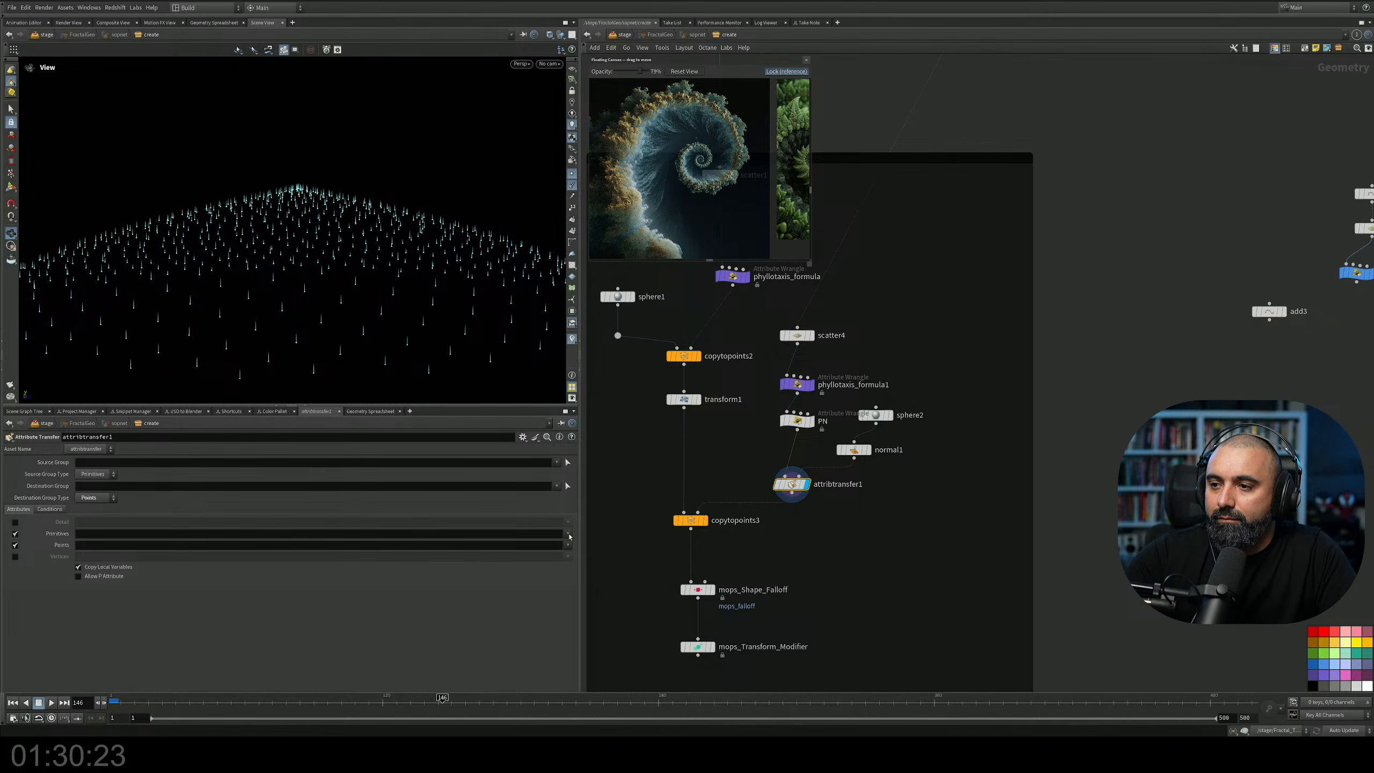
click(104, 474)
click(99, 486)
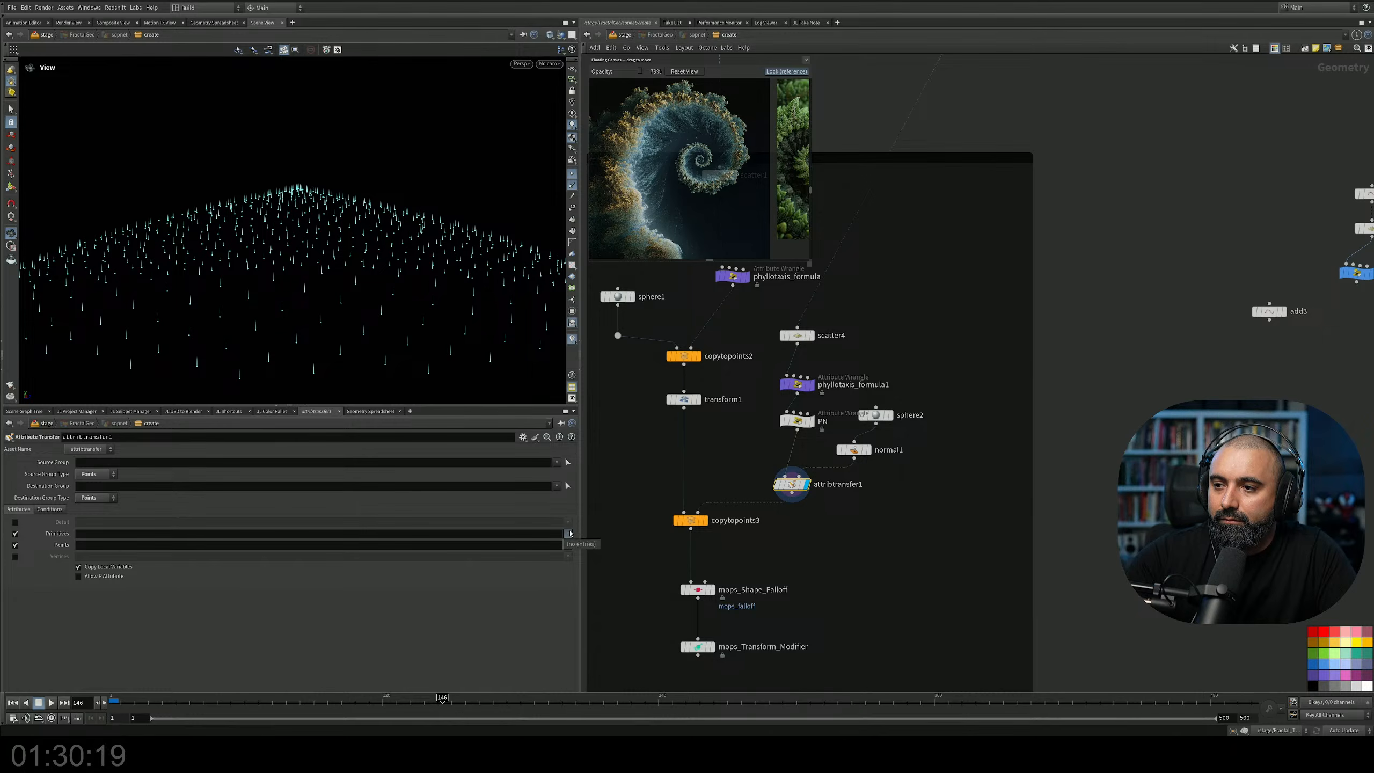
Check the point attributes of sphere2, PN and normal1, and set normal1 to add its normals to Points.
click(876, 415)
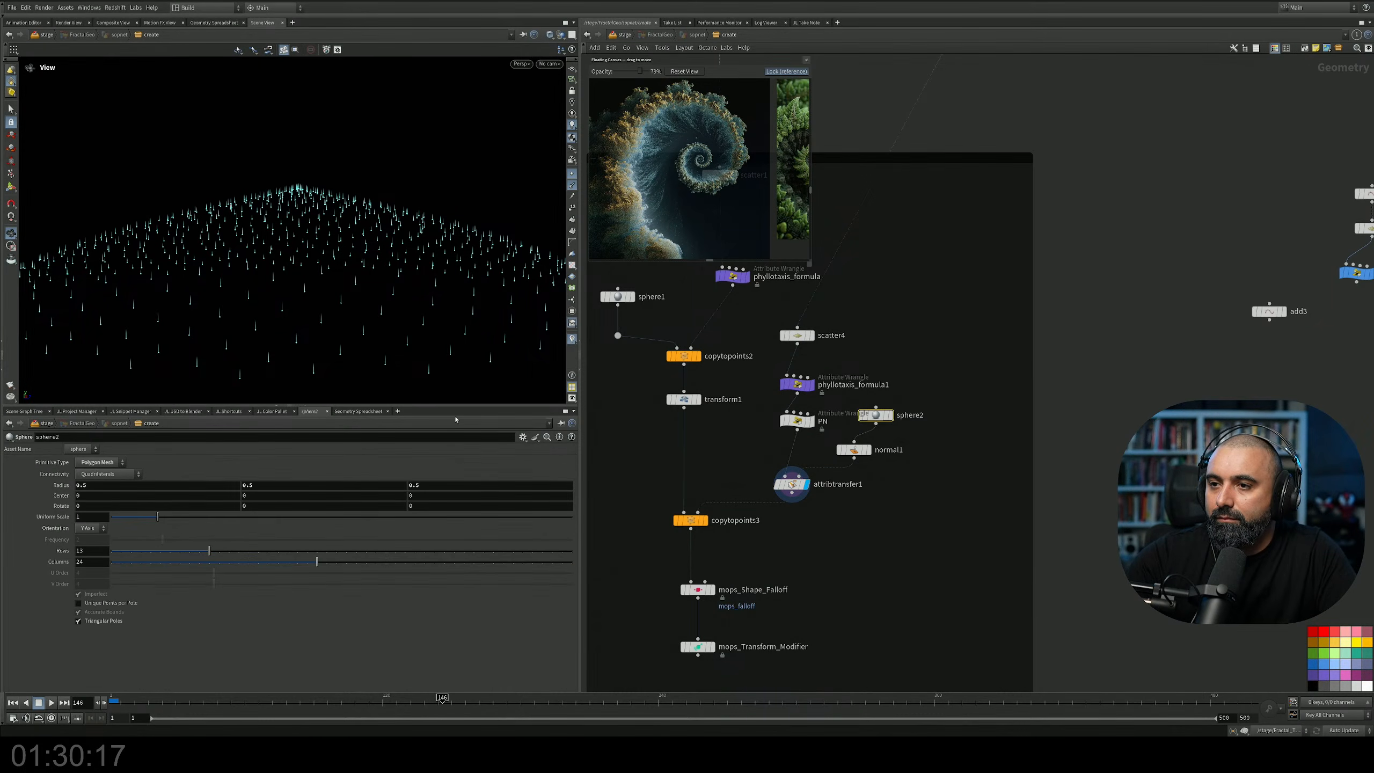
click(358, 410)
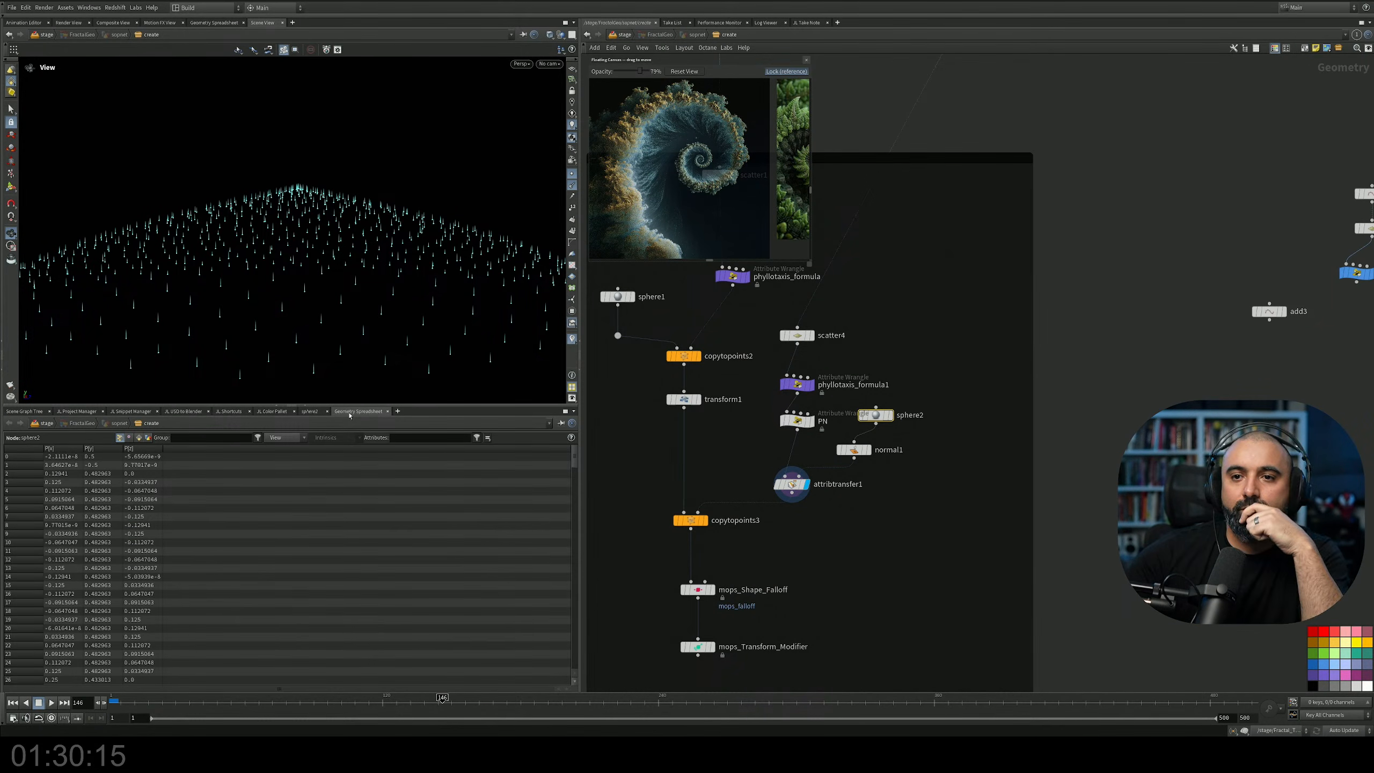
click(797, 421)
click(853, 450)
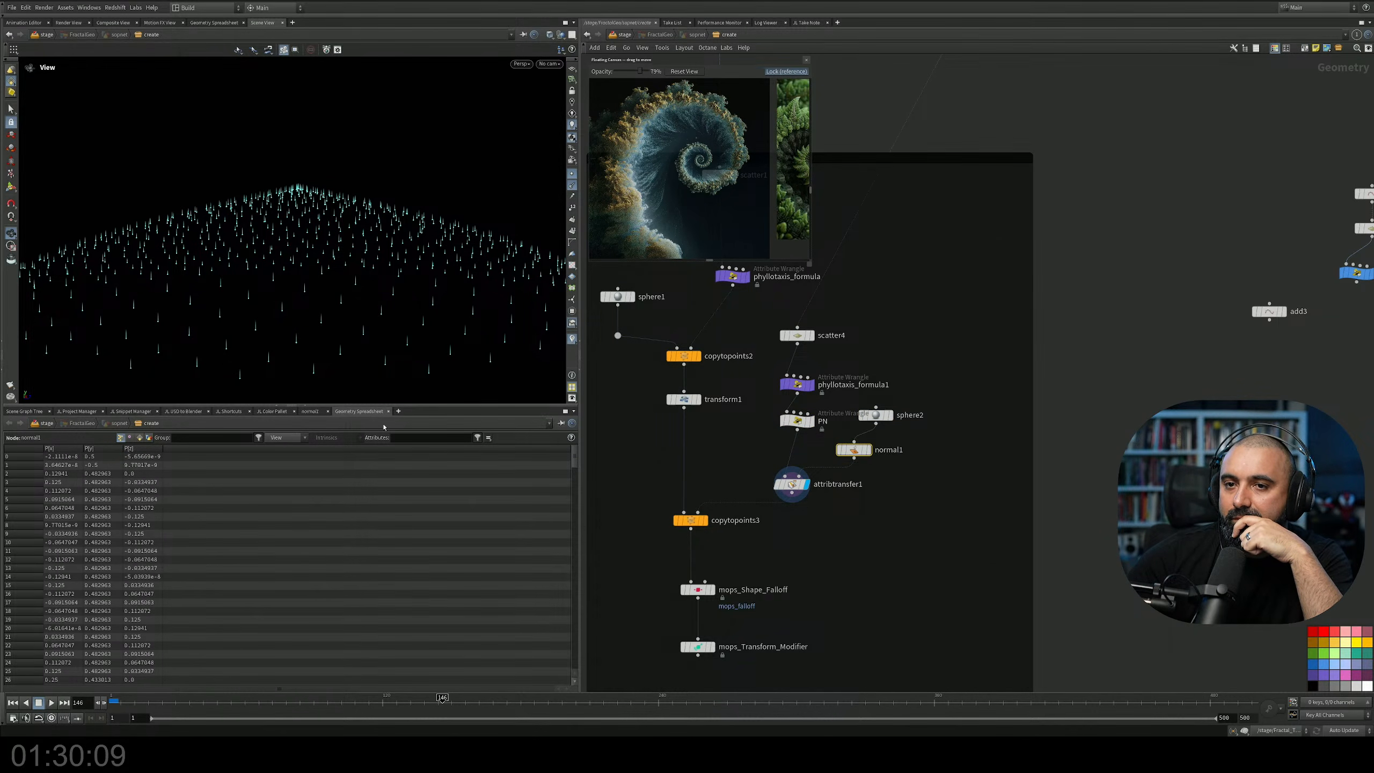
click(314, 411)
click(96, 520)
click(93, 518)
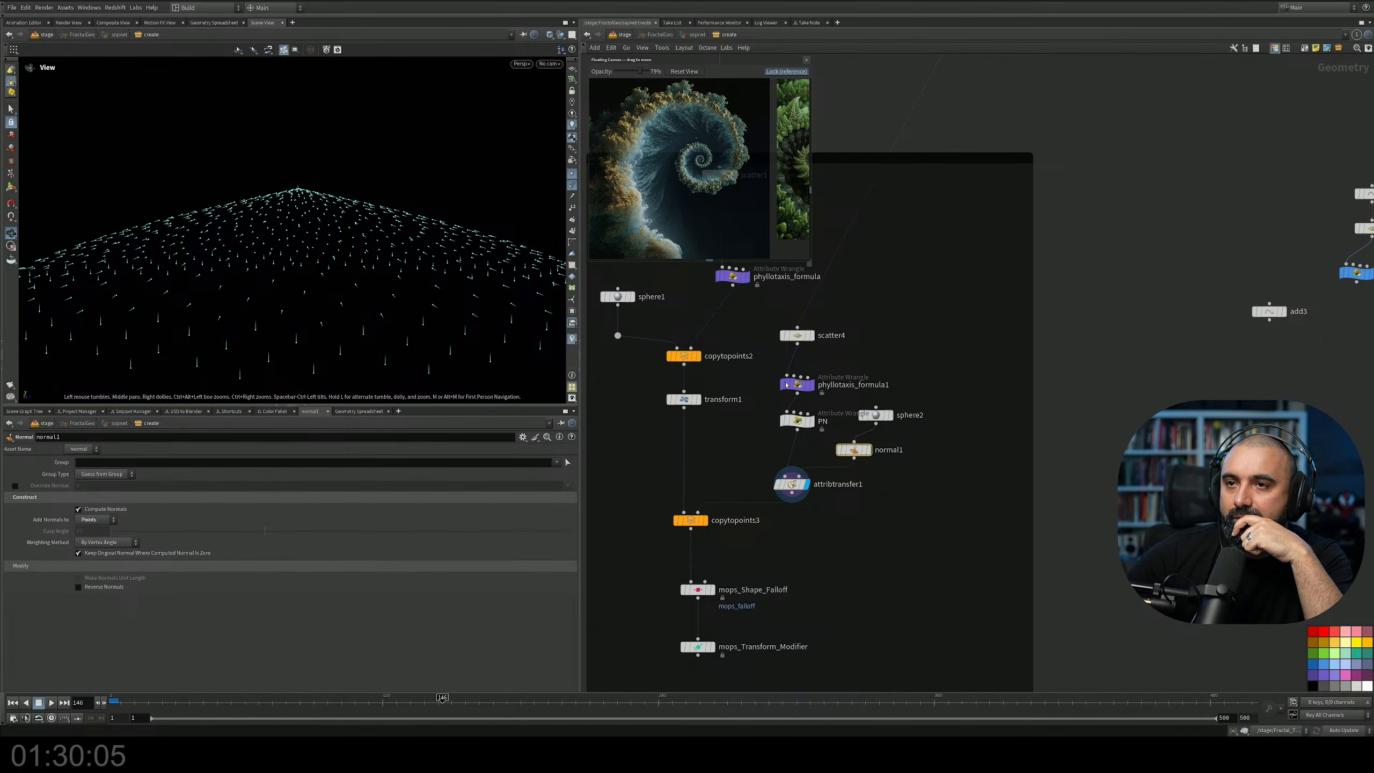
Review the options for where normal1 adds normals, keep Points, and inspect its point attributes in the geometry spreadsheet.
click(876, 414)
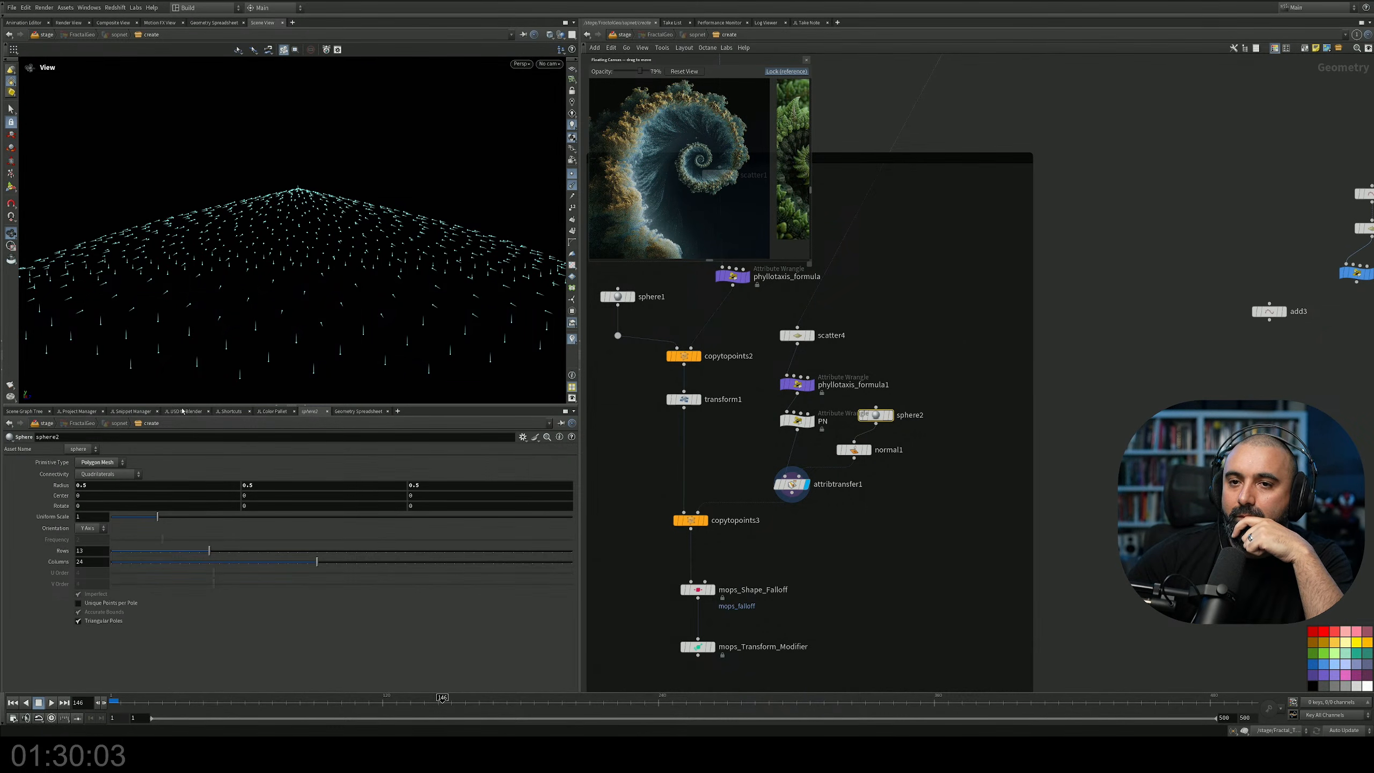
click(857, 450)
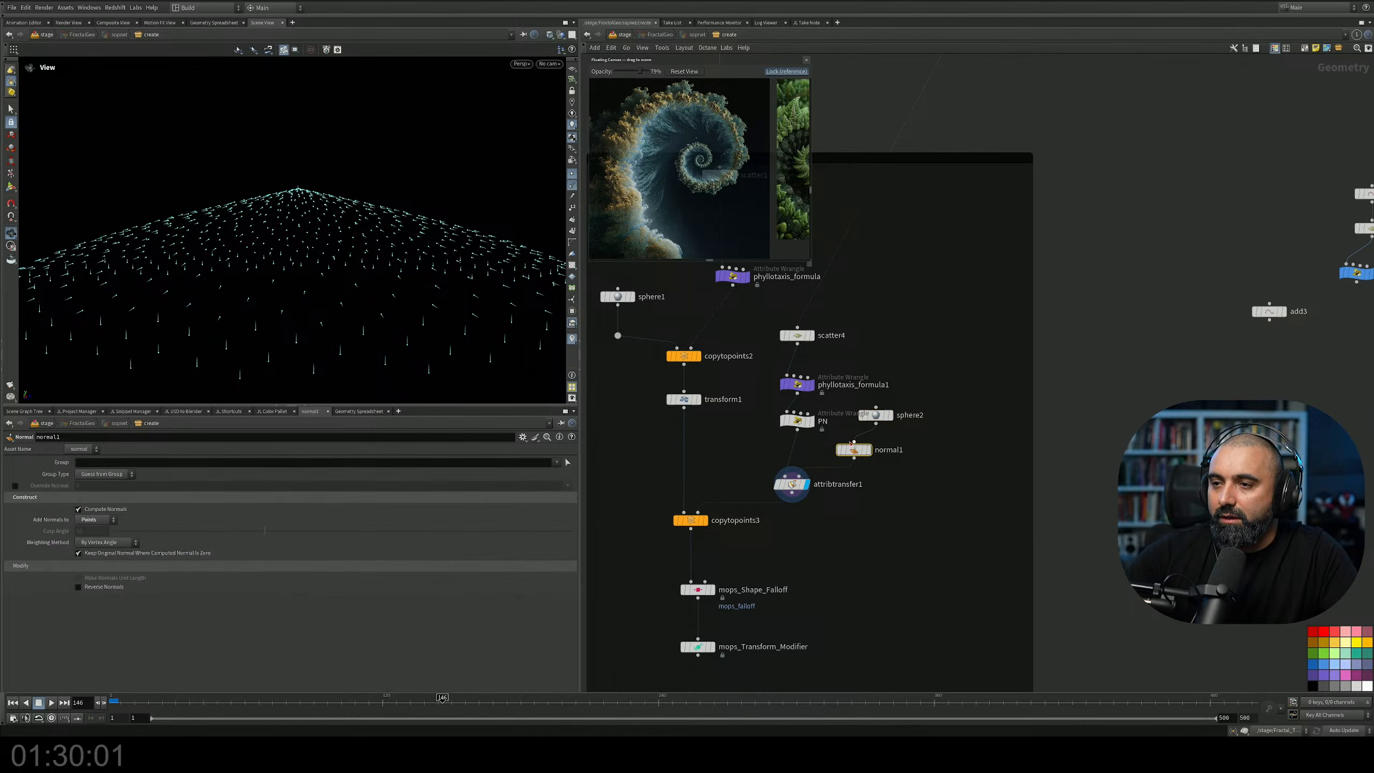
click(104, 521)
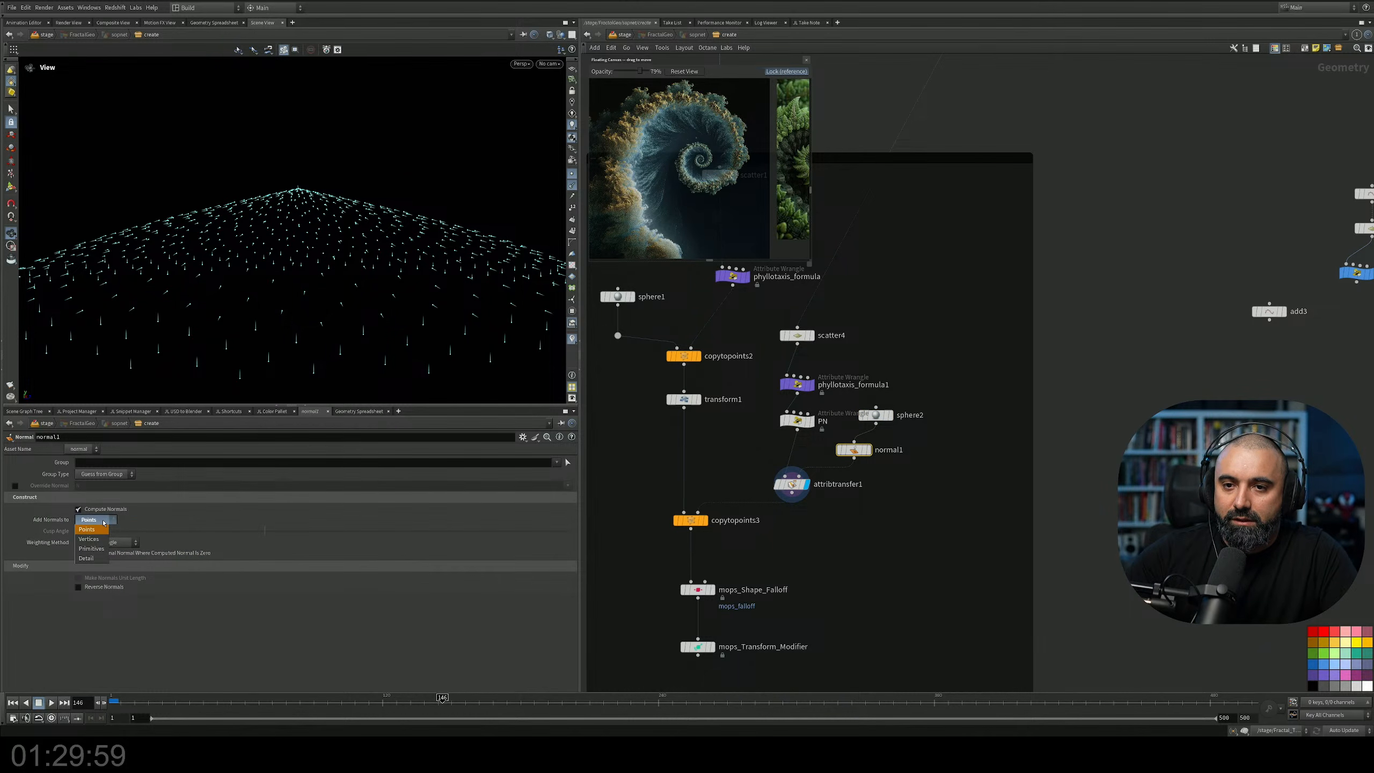
click(91, 530)
click(335, 412)
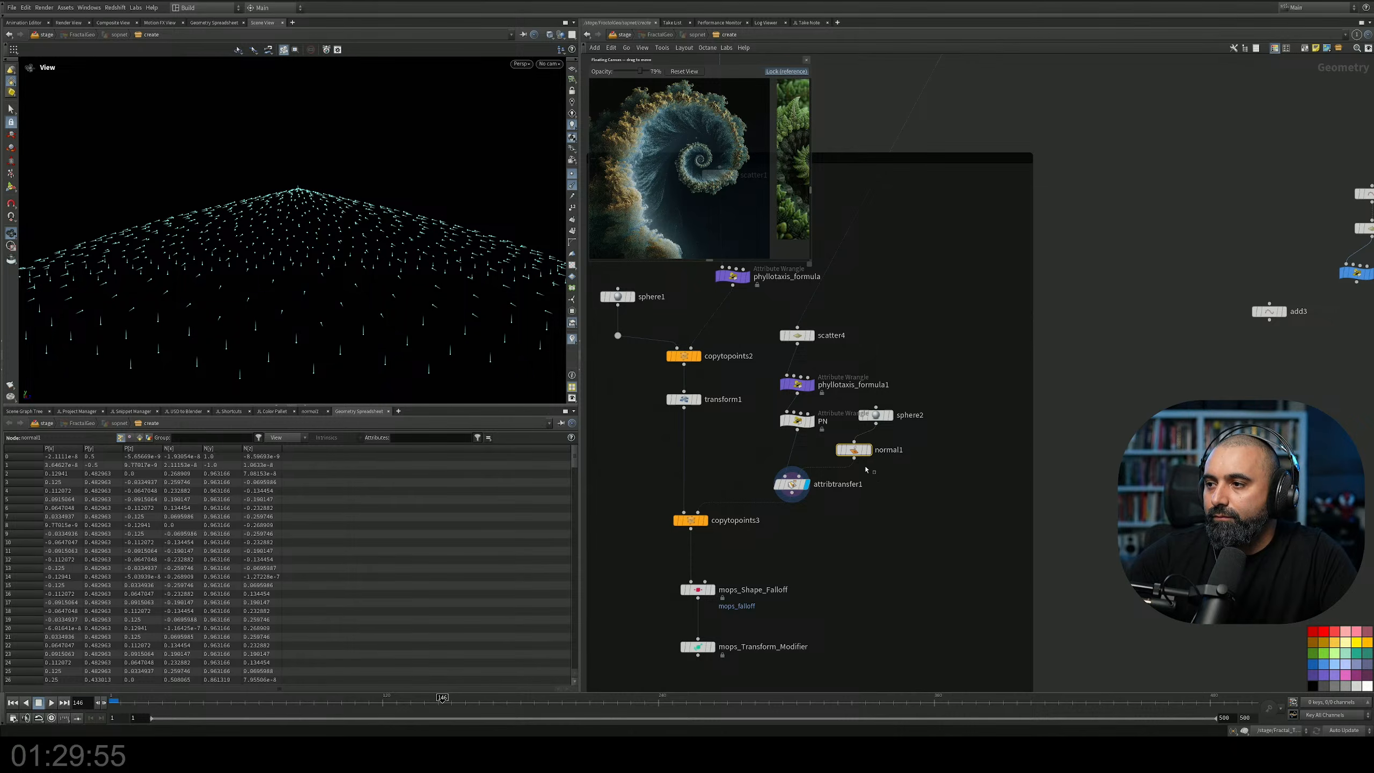
Choose N as the point attribute that attribtransfer1 transfers.
click(792, 485)
click(317, 412)
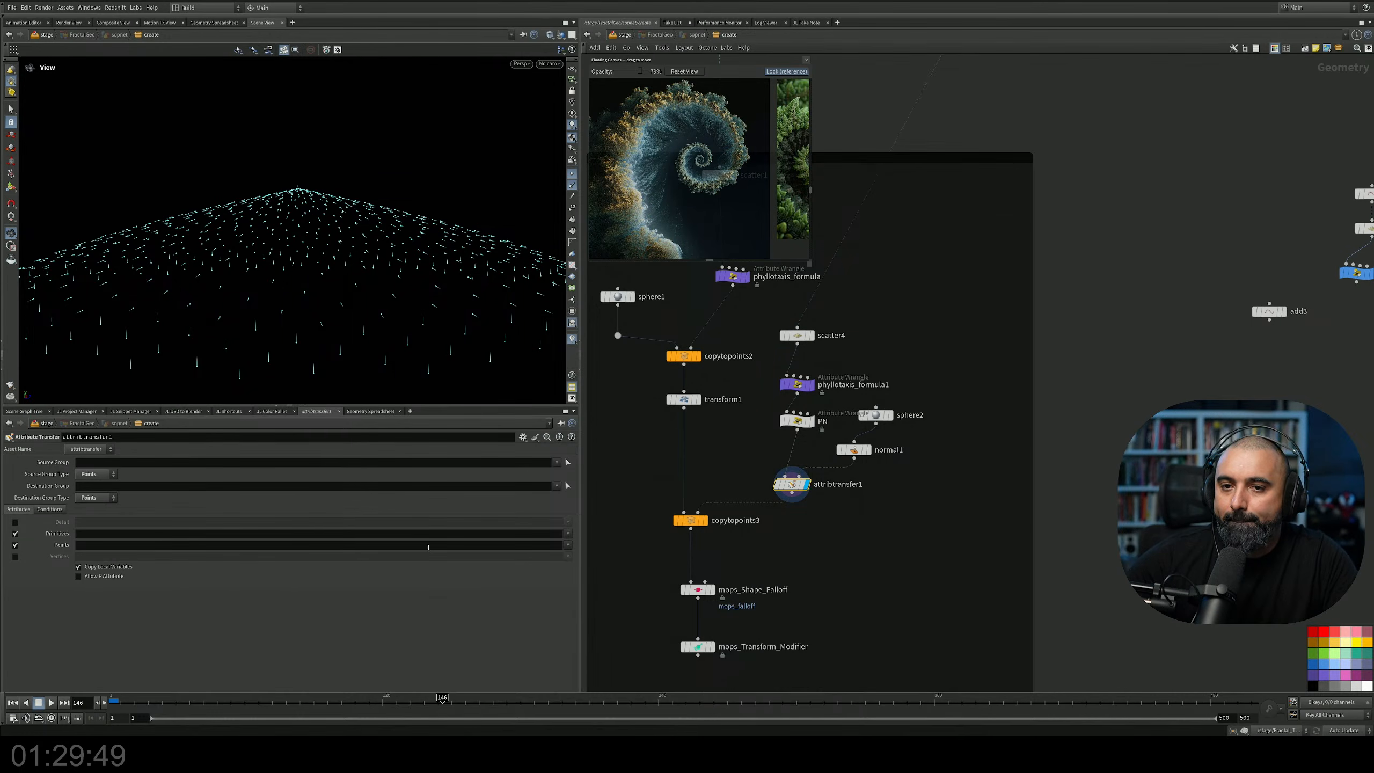
click(568, 544)
click(577, 556)
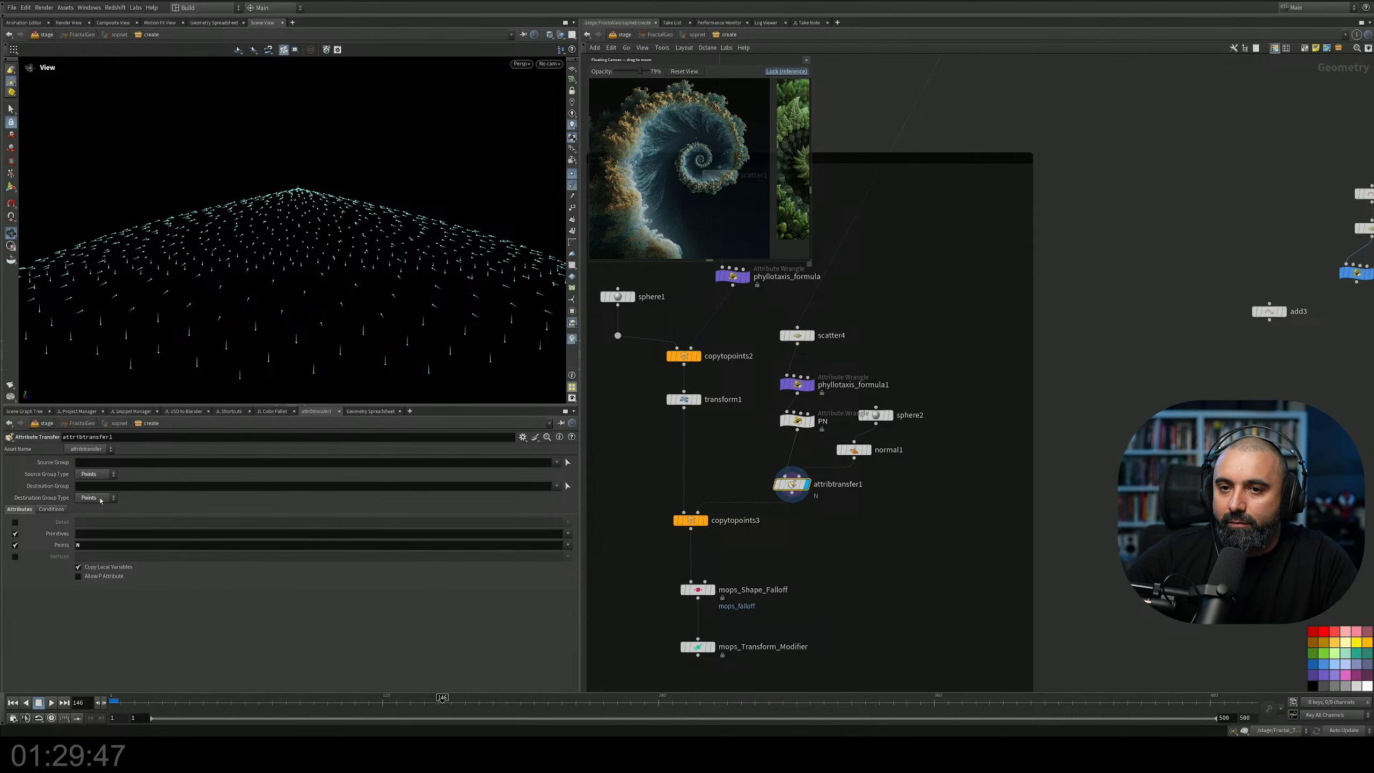
Set attribtransfer1's distance threshold to about 4.157 and its blend width to about 5.089.
click(61, 511)
drag(565, 557, 288, 544)
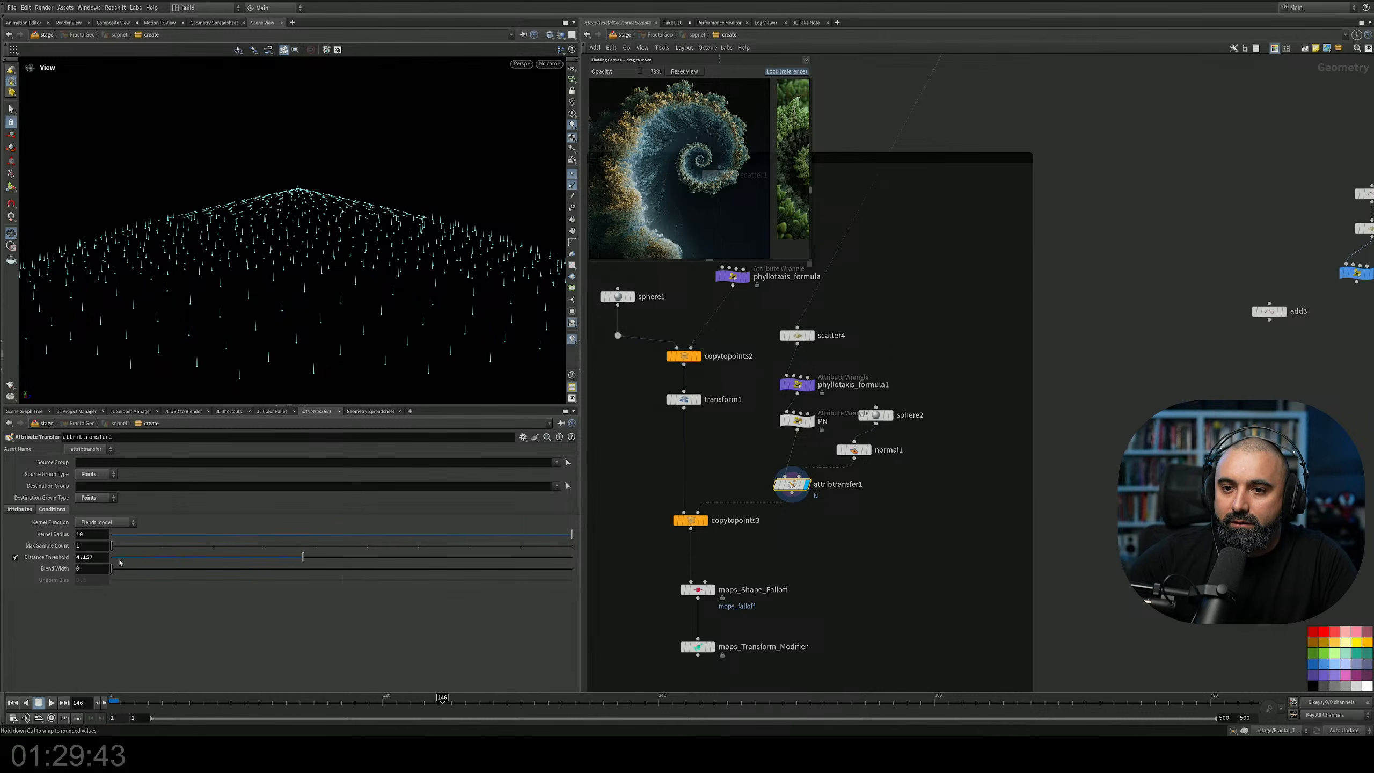
drag(114, 569, 345, 569)
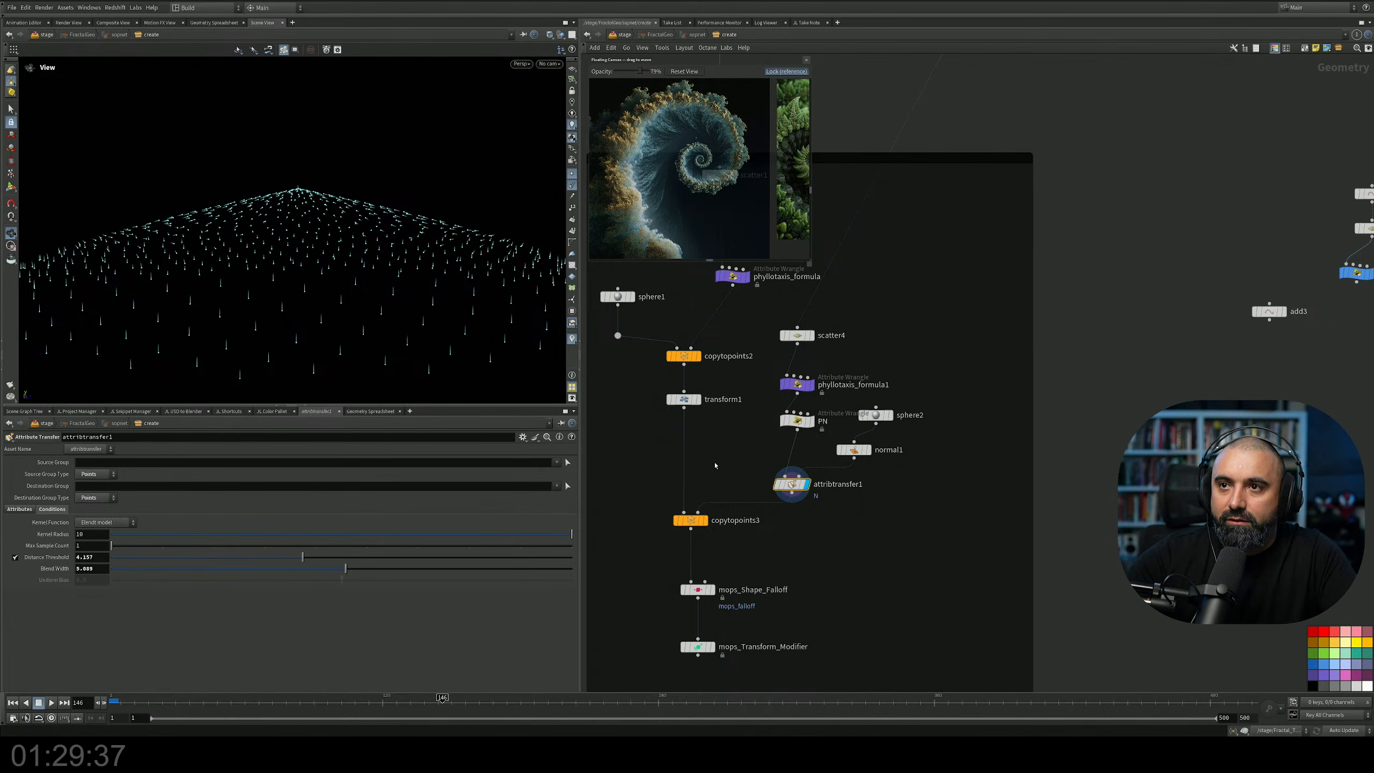
key(shift+r)
key(shift+r)
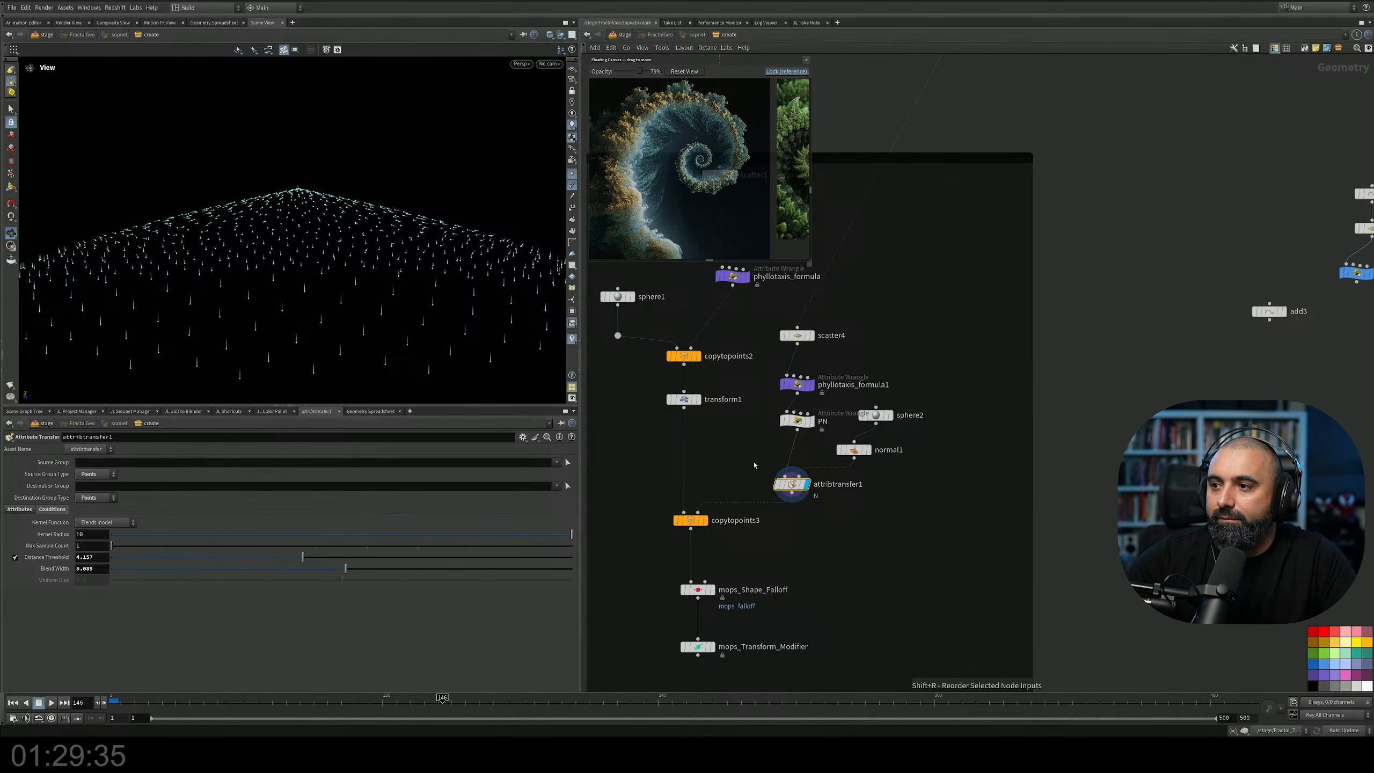
Space sphere2 and normal1 farther away from PN in the network and display sphere2.
drag(876, 414, 896, 399)
drag(868, 449, 881, 460)
click(912, 401)
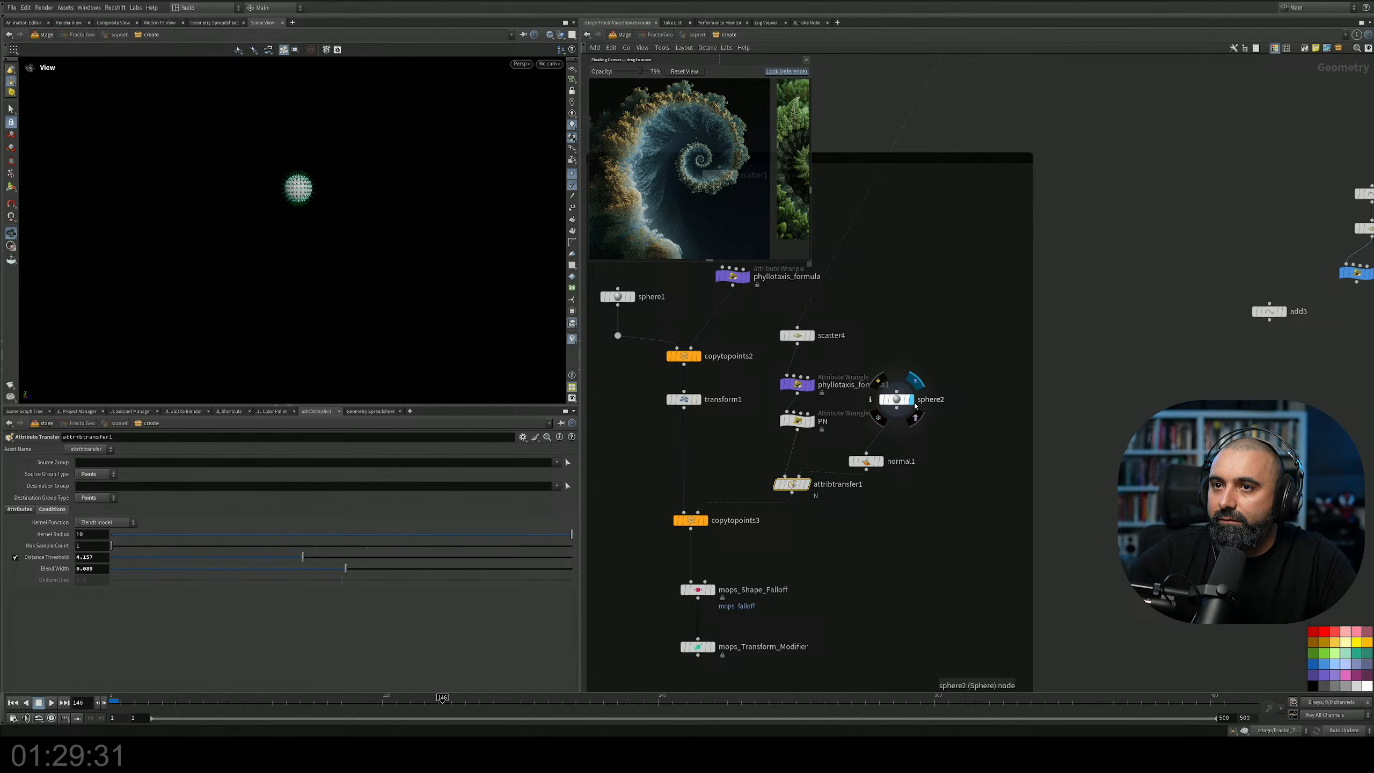
Move sphere2's center to -5.6 in Y and display normal1.
click(897, 399)
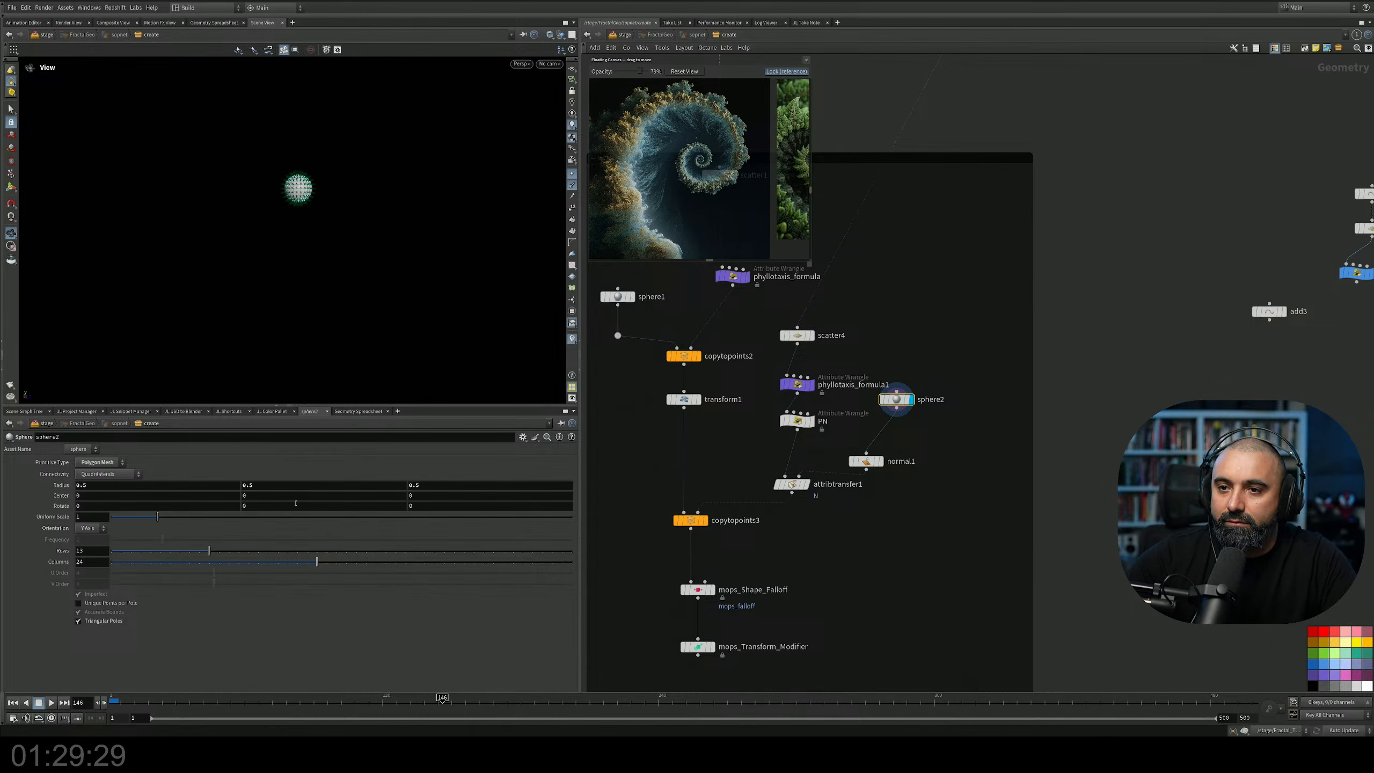
middle_drag(297, 493, 232, 487)
click(881, 462)
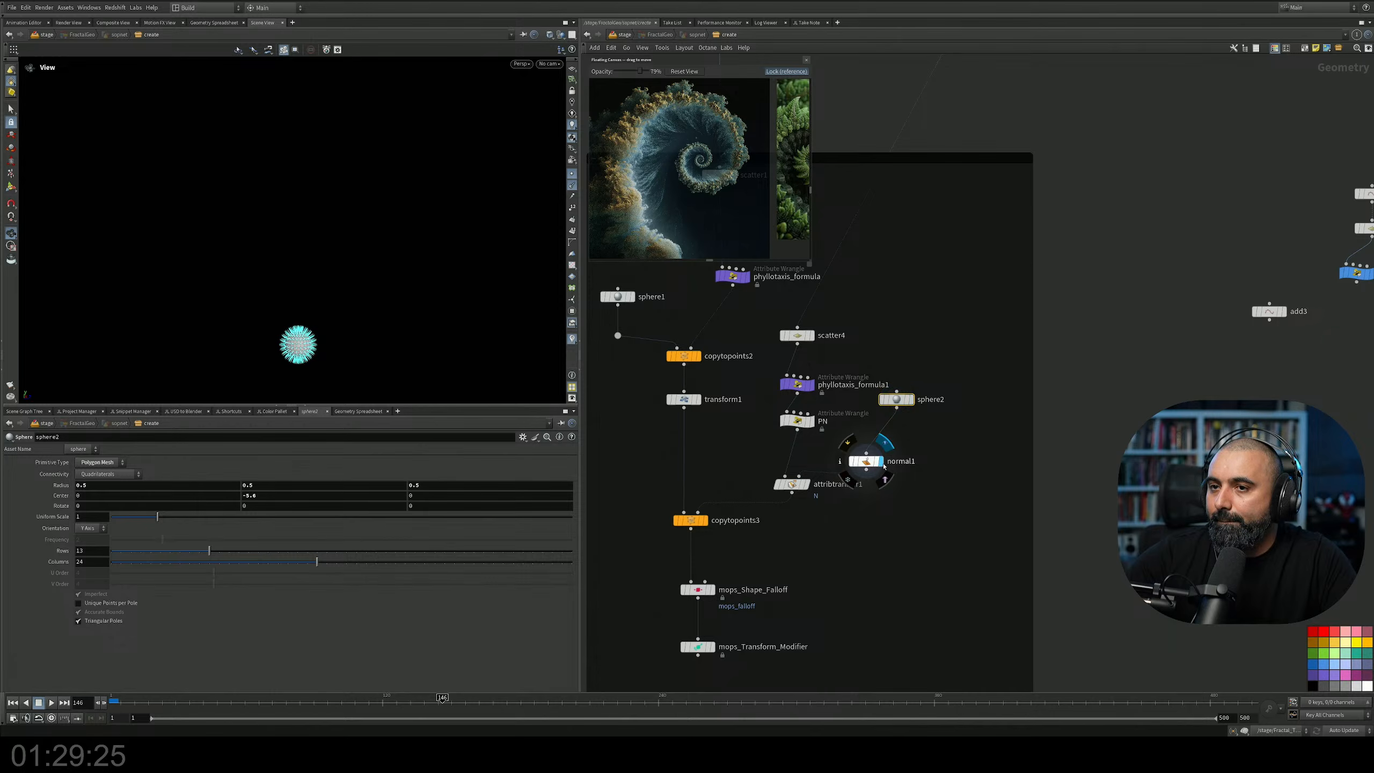
Display attribtransfer1 and examine the transferred normals across the point dome.
click(812, 464)
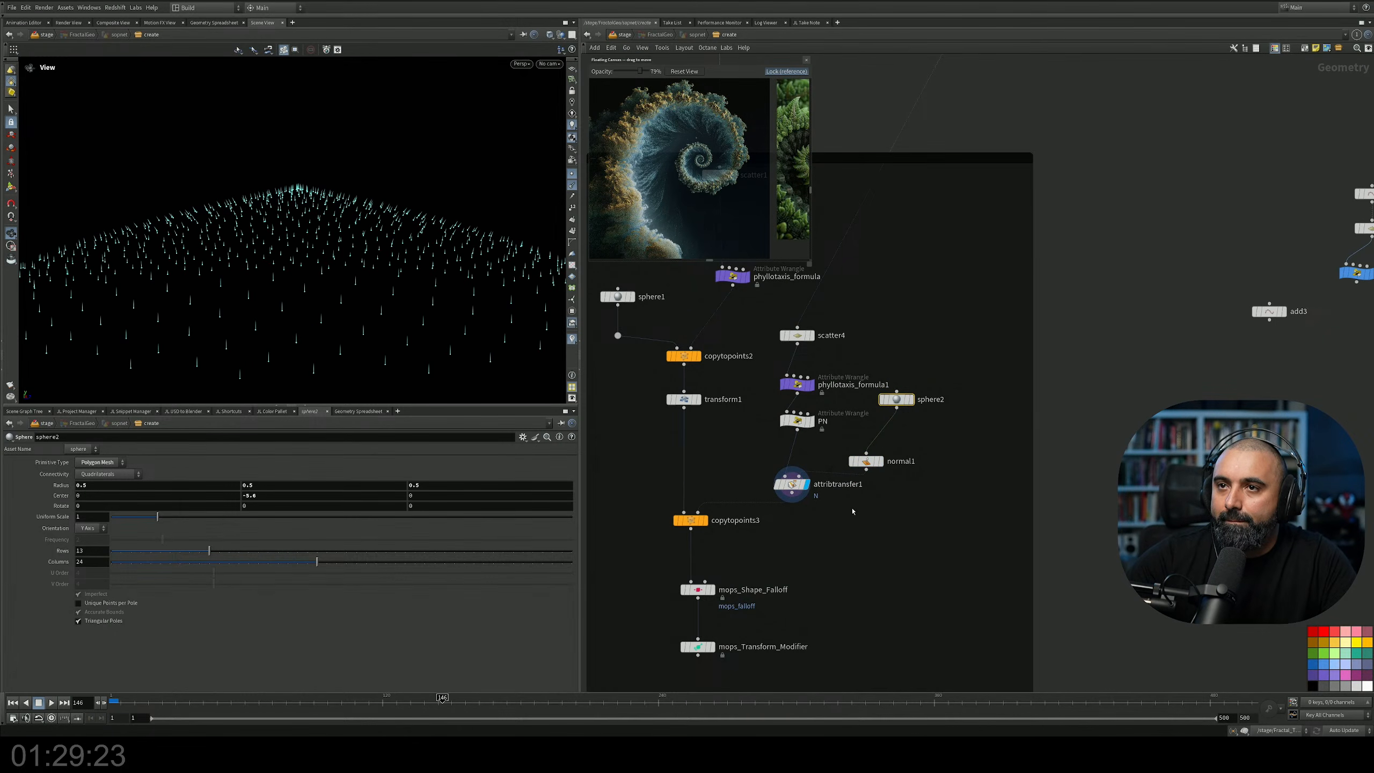
drag(859, 515, 756, 461)
drag(458, 268, 485, 248)
right_drag(485, 249, 359, 278)
Display sphere2, change its primitive type to Polygon and set its frequency to 8.
click(897, 399)
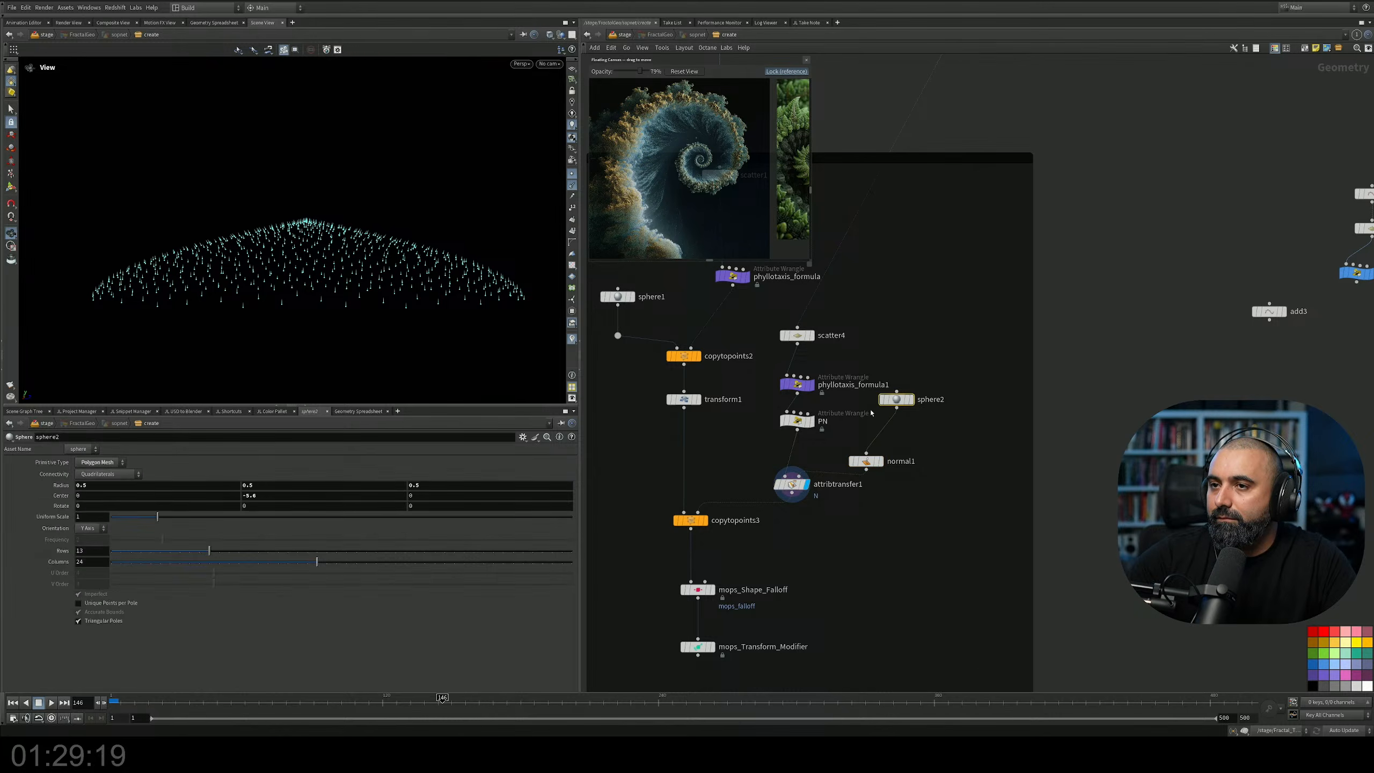
mouse_move(905, 403)
key(r)
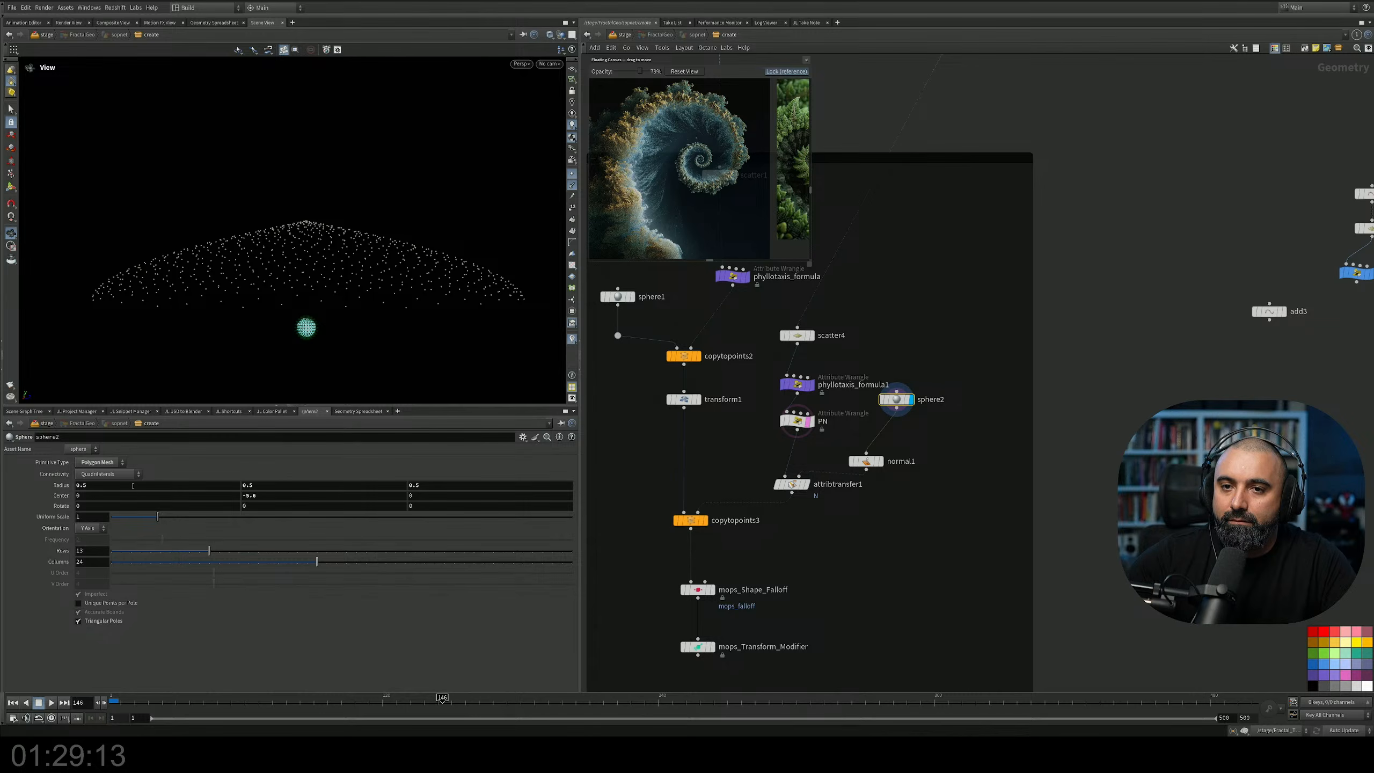
click(100, 462)
click(96, 473)
drag(175, 537, 567, 537)
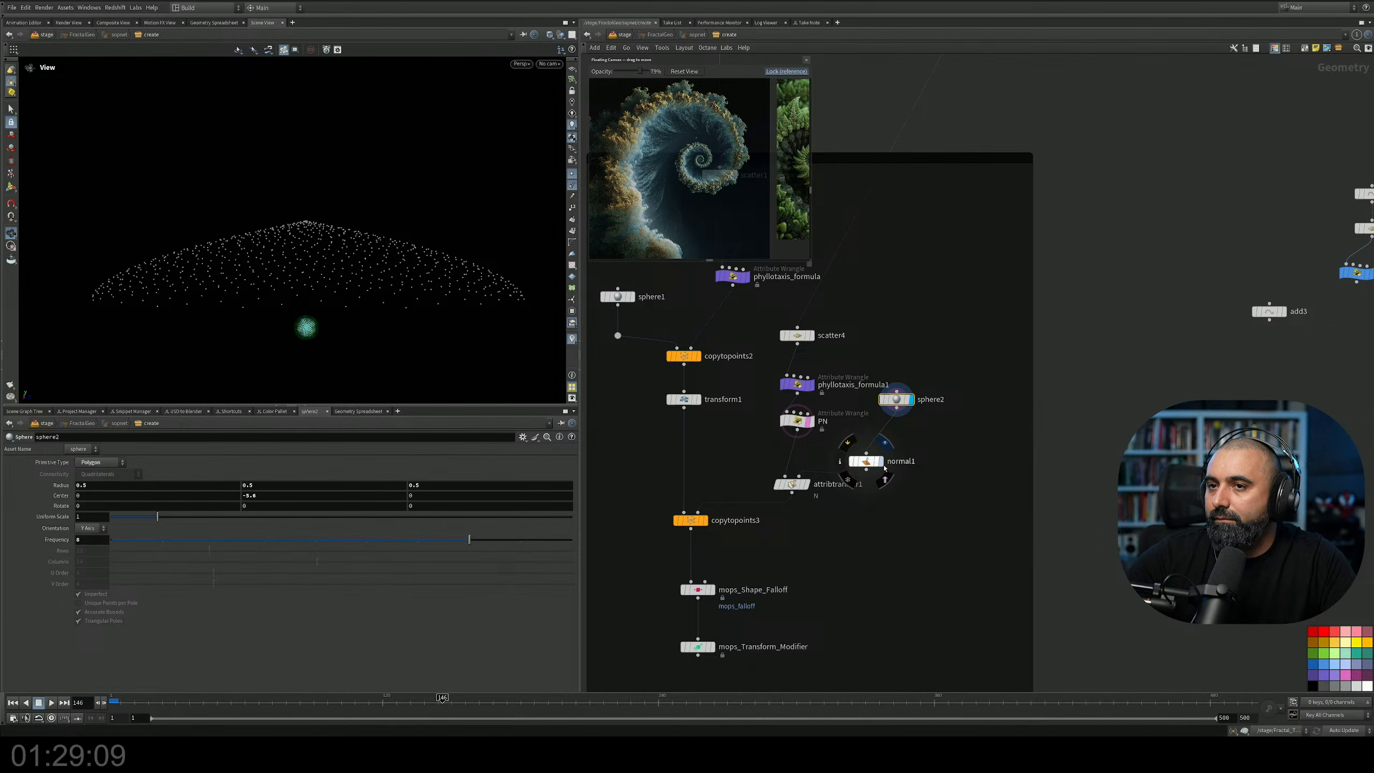
Compare the sphere normals from normal1 with the point normals from attribtransfer1 in the viewport.
click(881, 461)
click(808, 485)
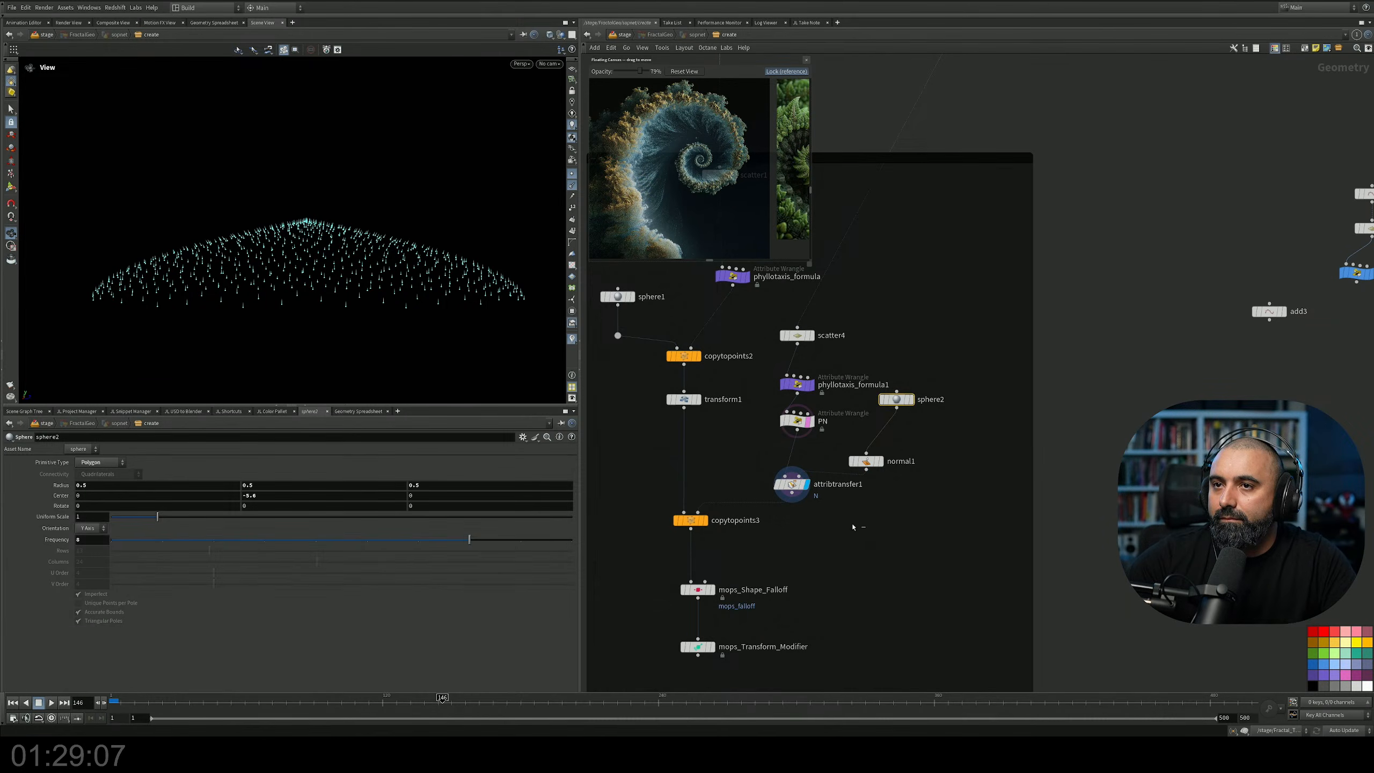
click(791, 485)
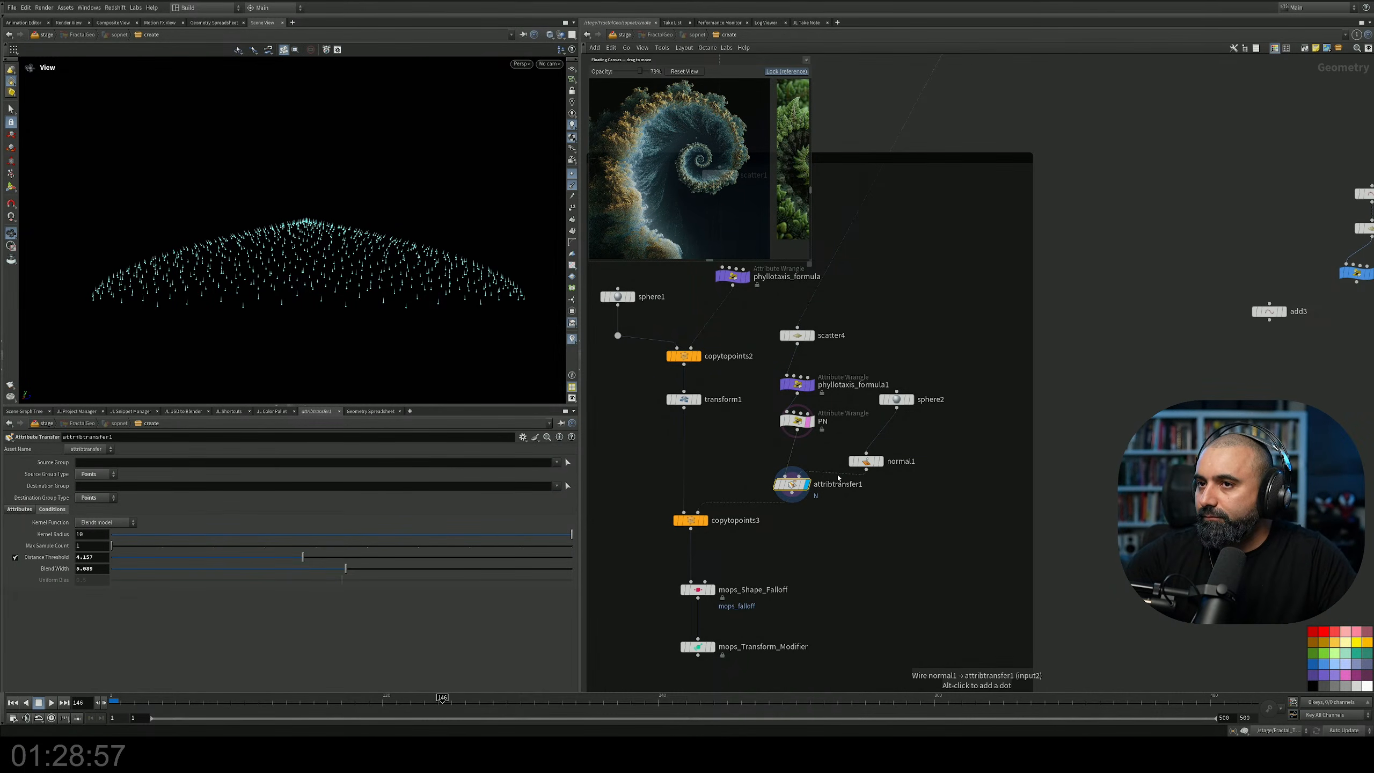
drag(368, 282, 319, 304)
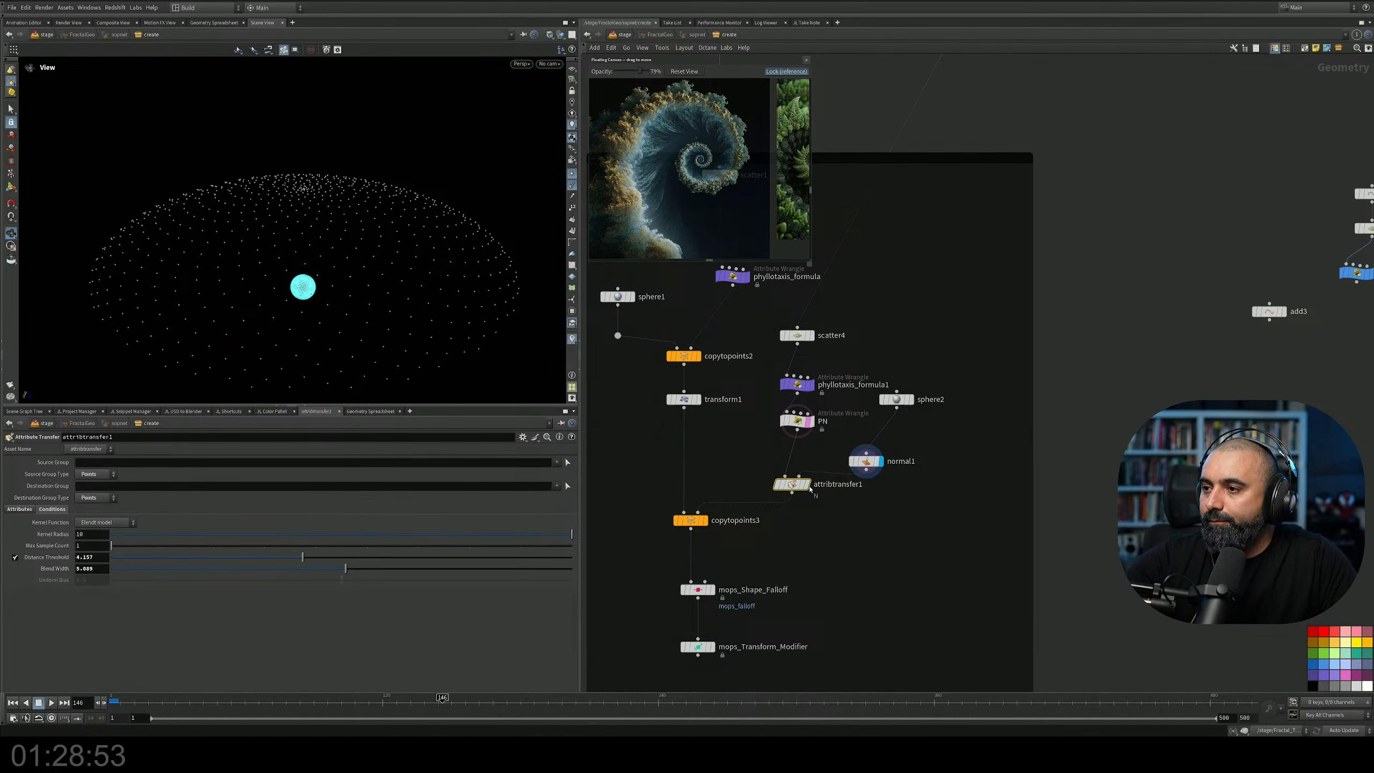
mouse_move(809, 488)
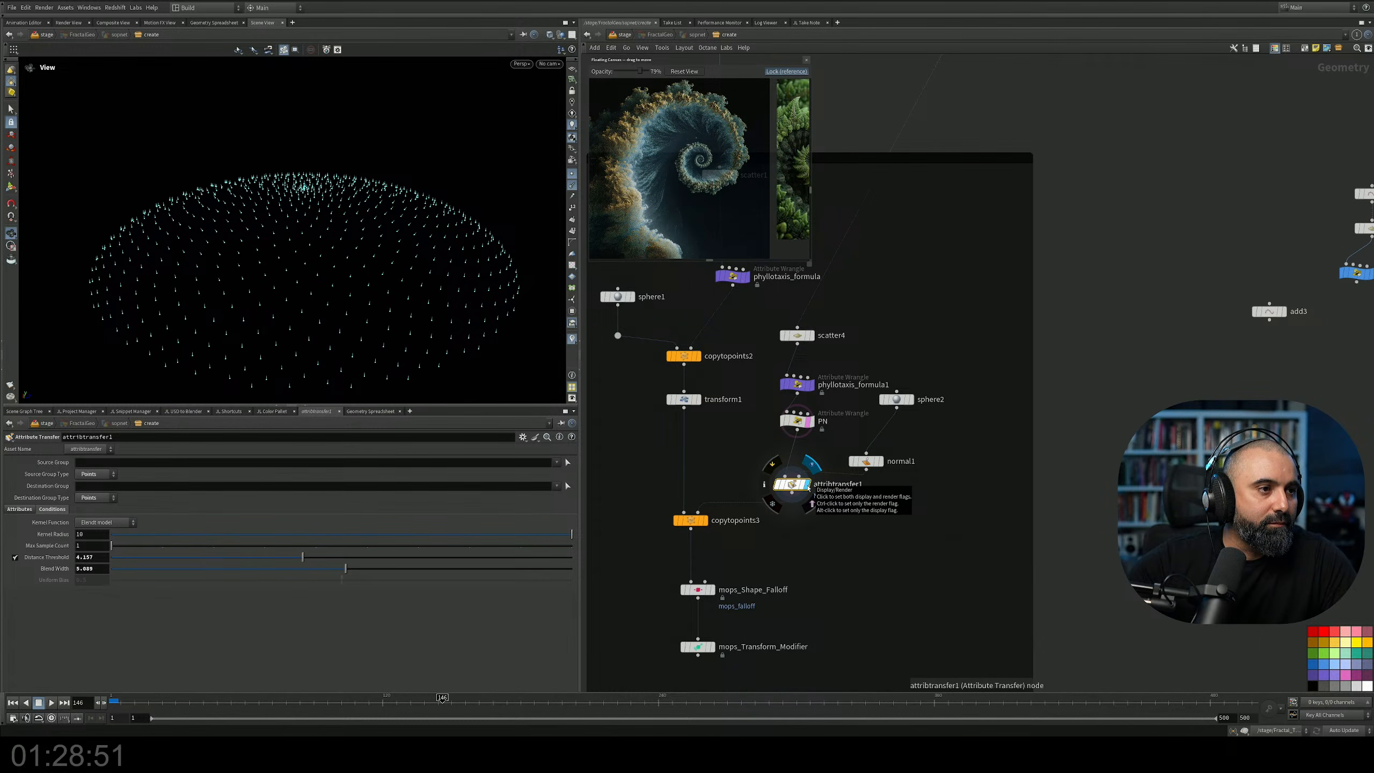
click(809, 488)
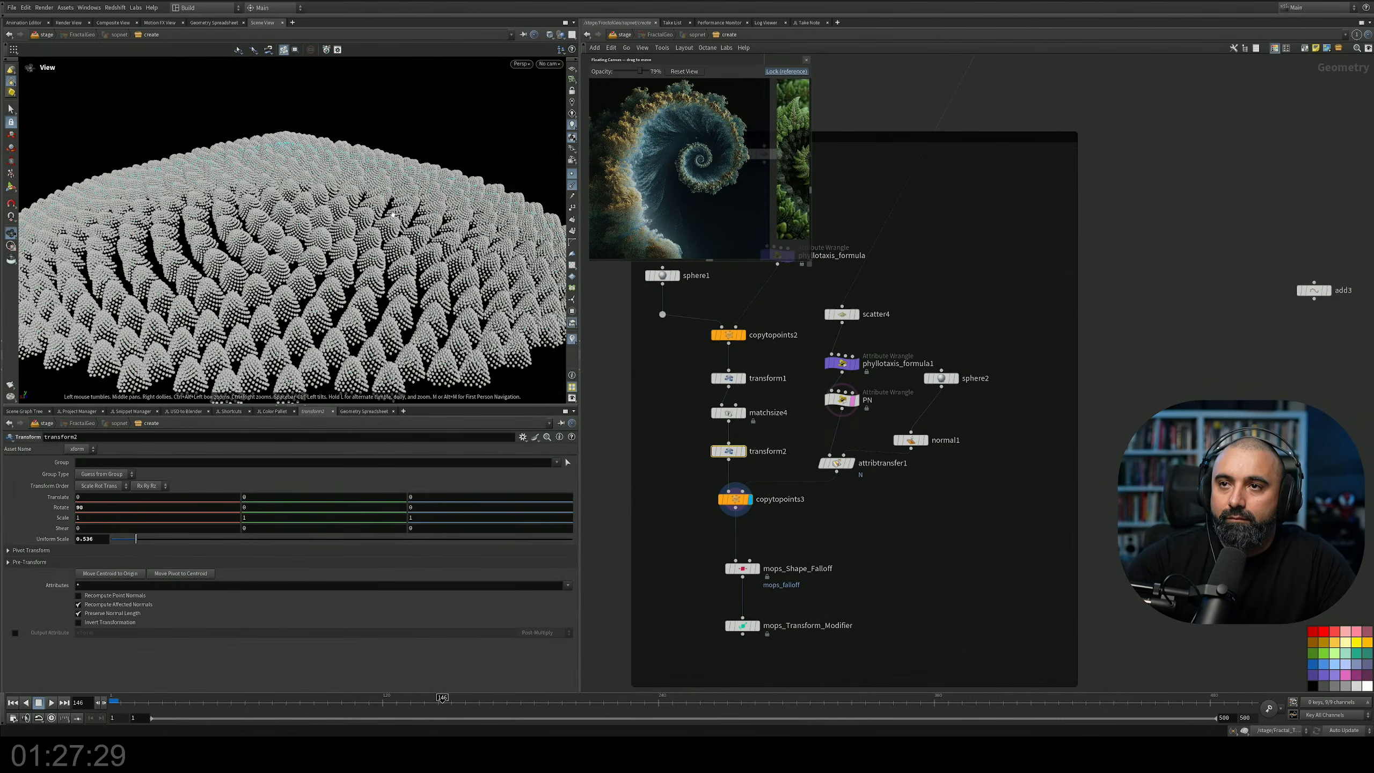
Set the height of phyllotaxis_formula1 to -11.
drag(393, 215, 302, 299)
middle_drag(898, 462, 913, 474)
scroll(891, 381, up, 3)
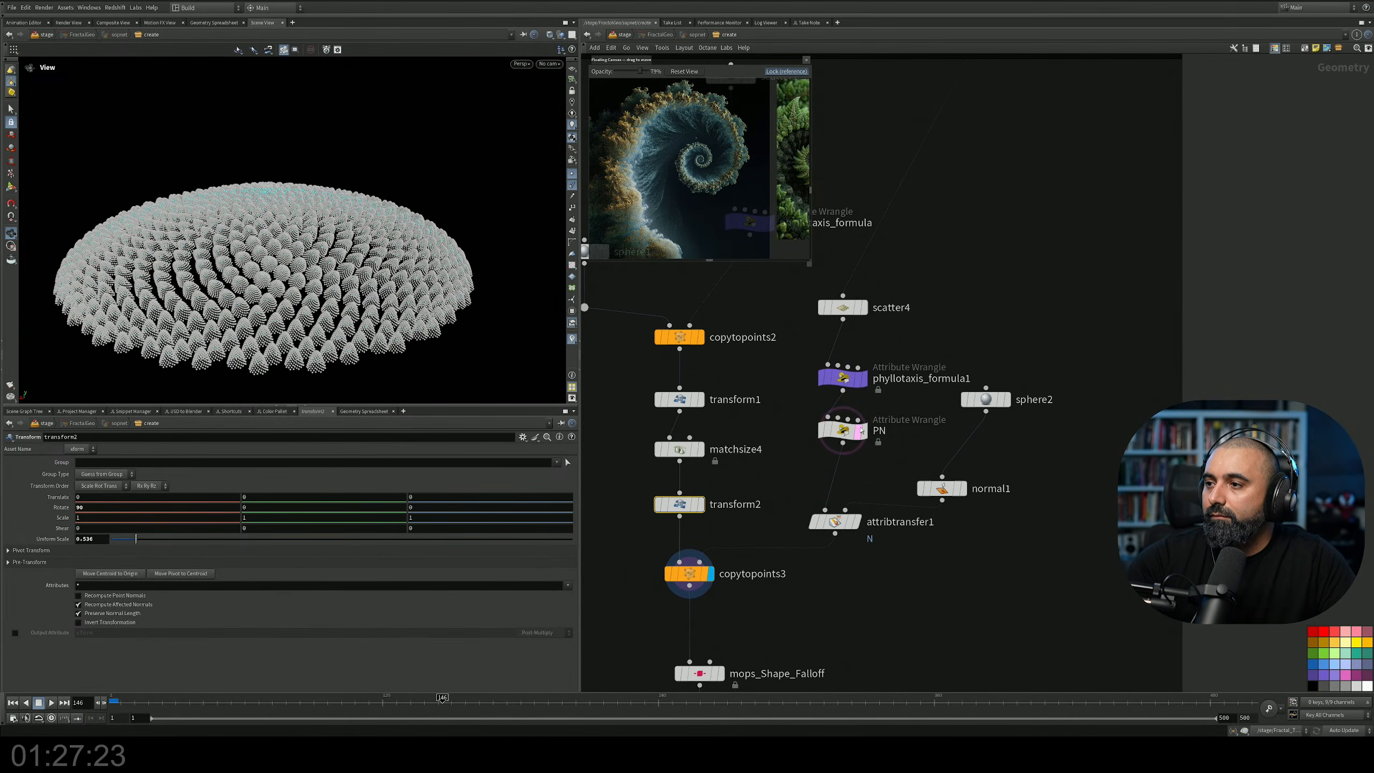
click(842, 378)
middle_drag(101, 525, 27, 525)
drag(503, 307, 411, 238)
middle_drag(411, 239, 413, 281)
Display mops_Transform_Modifier and set scatter4's forced total count to about 2768.
middle_drag(821, 662, 888, 410)
click(792, 477)
middle_drag(792, 476, 781, 414)
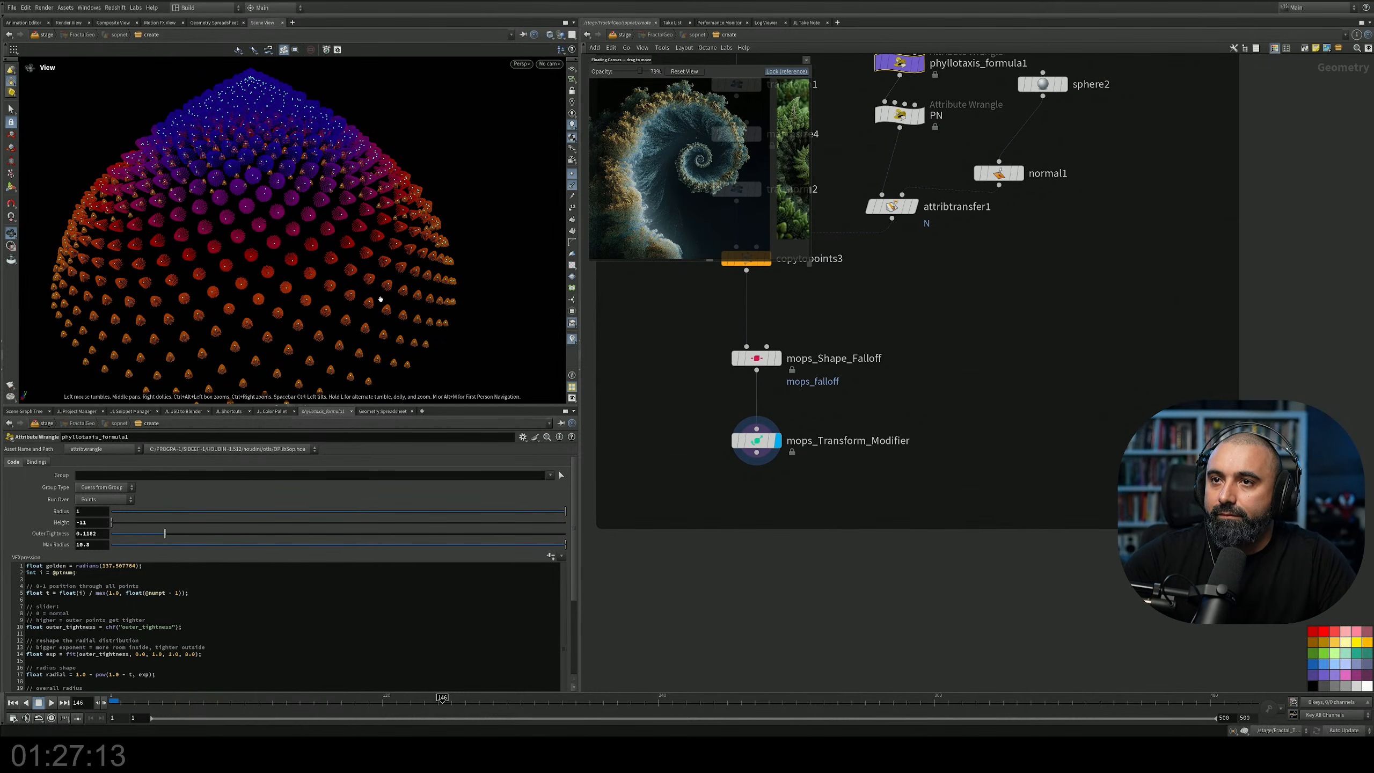
middle_drag(1105, 180, 1076, 521)
middle_drag(1080, 338, 1052, 411)
drag(931, 368, 858, 412)
drag(404, 506, 429, 506)
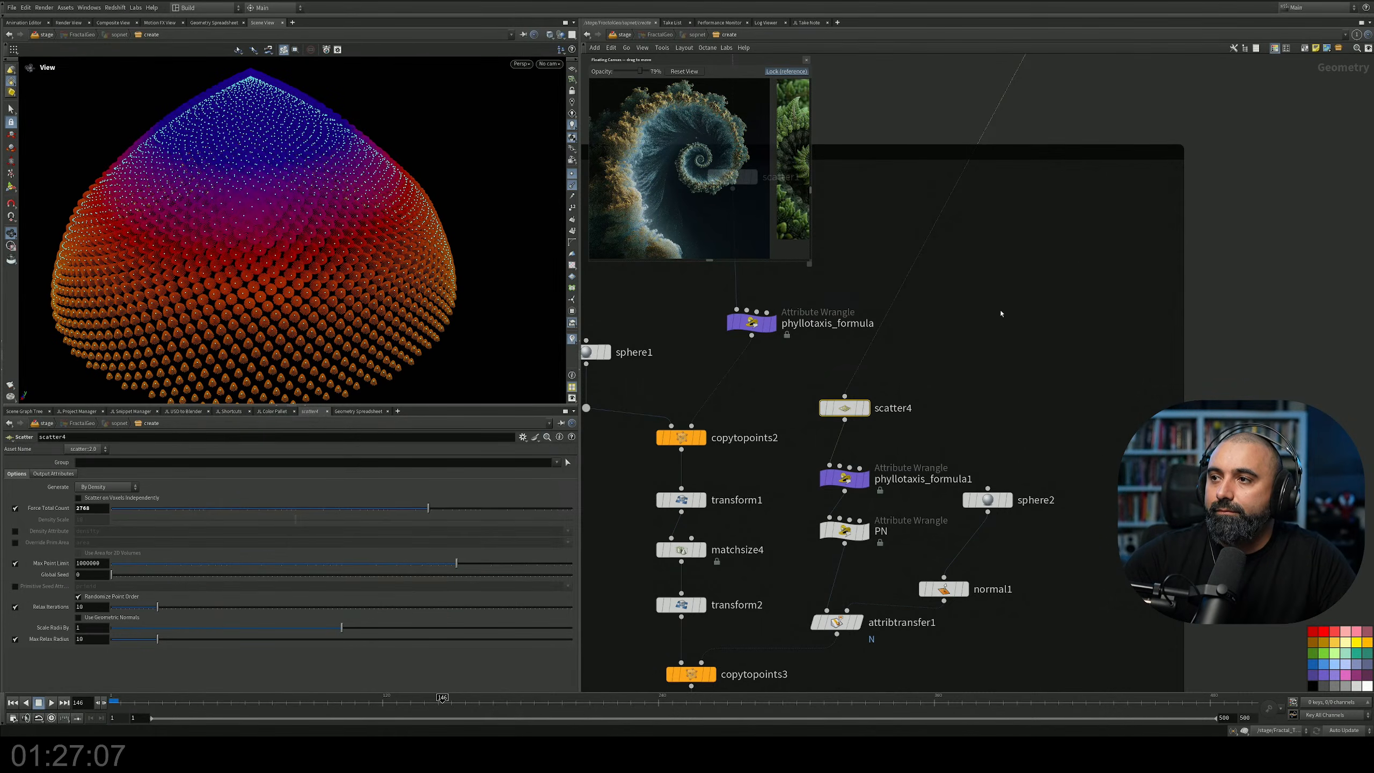
Turn off the falloff preview on mops_Shape_Falloff and view the dome from above.
middle_drag(986, 361, 1061, 143)
click(776, 555)
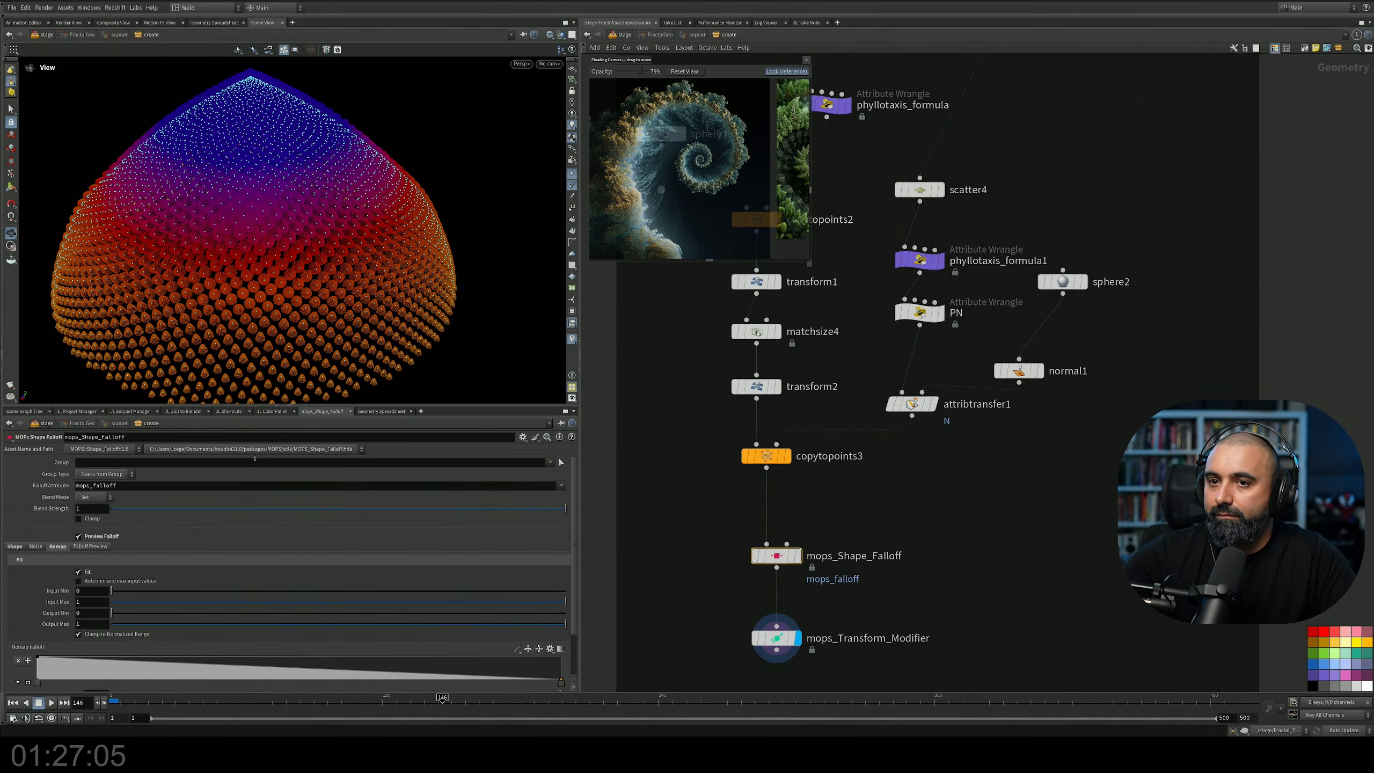
click(78, 536)
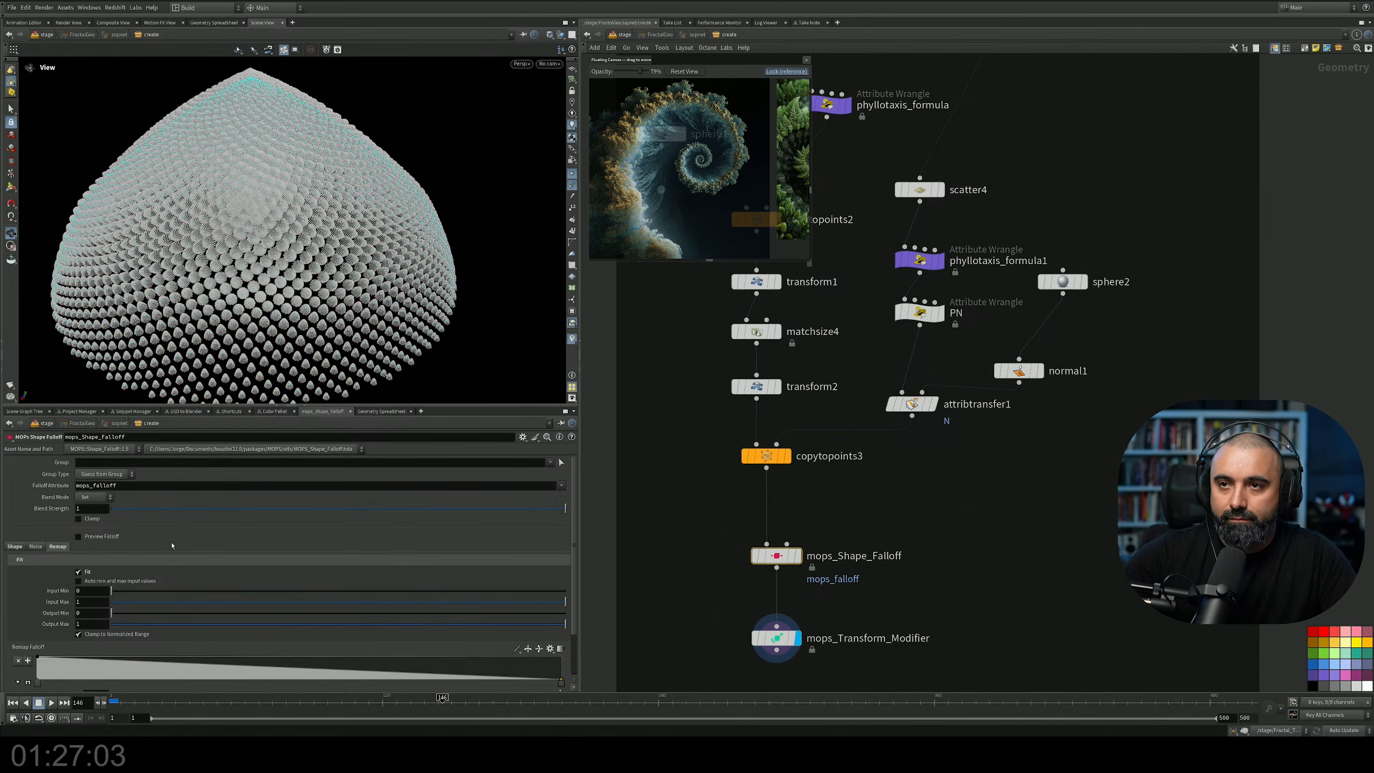
drag(416, 245, 367, 327)
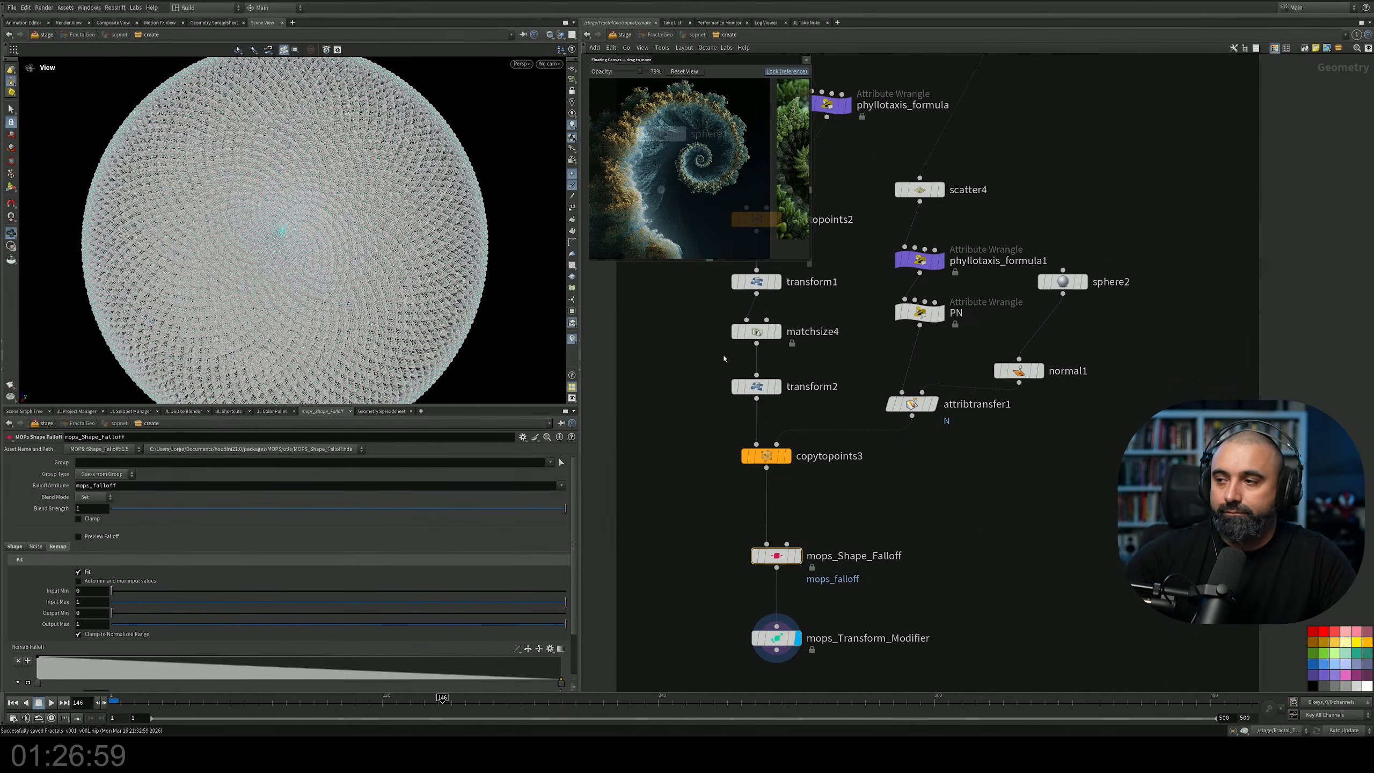
Make room above copytopoints3 and insert a Twist node between attribtransfer1 and copytopoints3.
middle_drag(900, 486, 900, 474)
drag(772, 444, 775, 479)
click(884, 469)
key(Tab)
text(t)
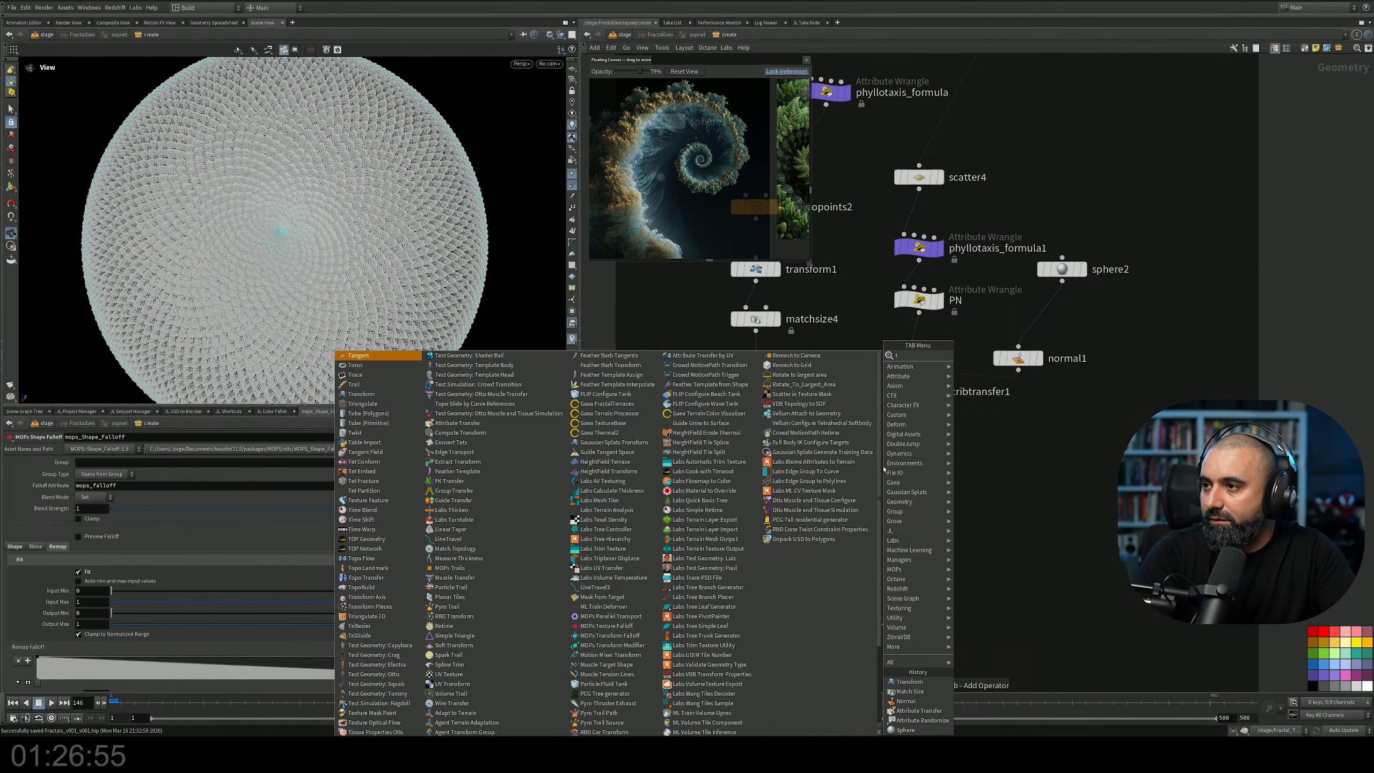
text(wis)
key(Return)
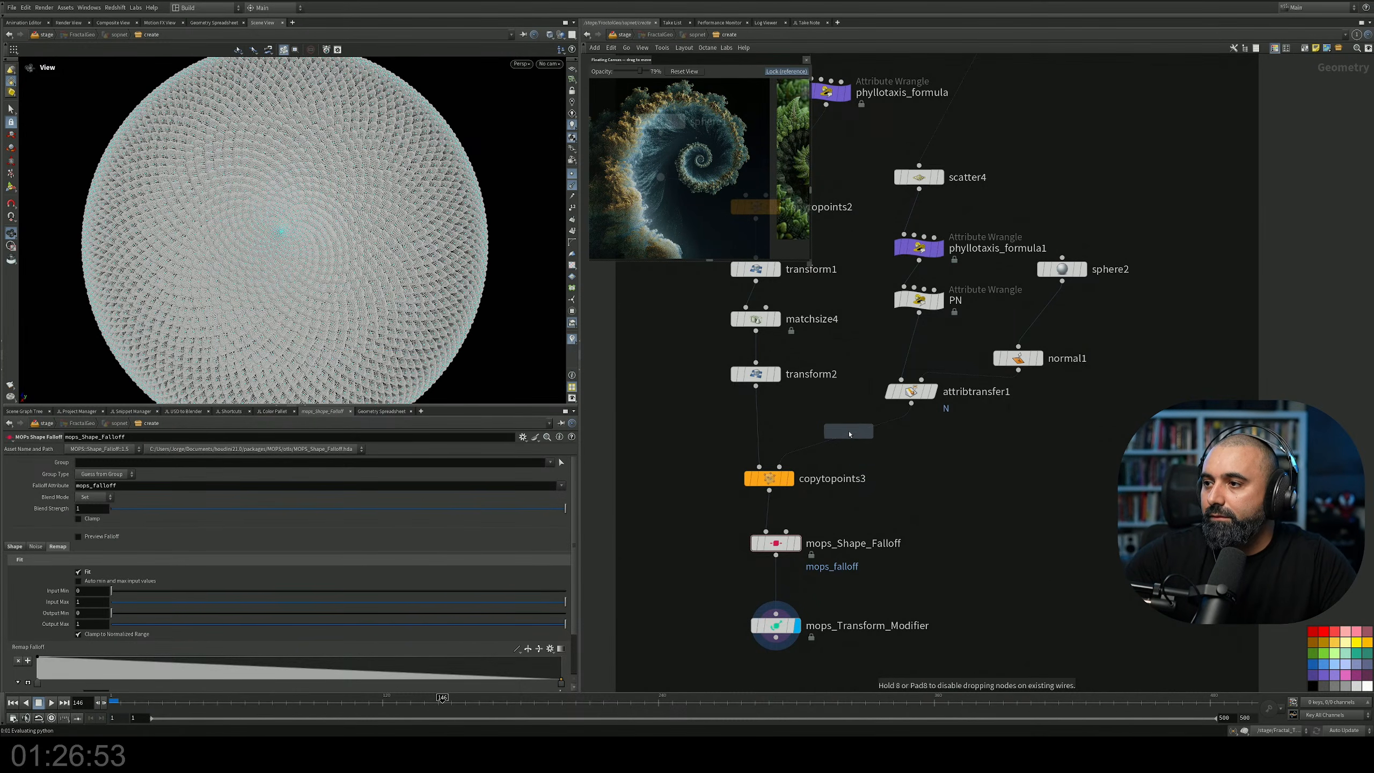
click(851, 438)
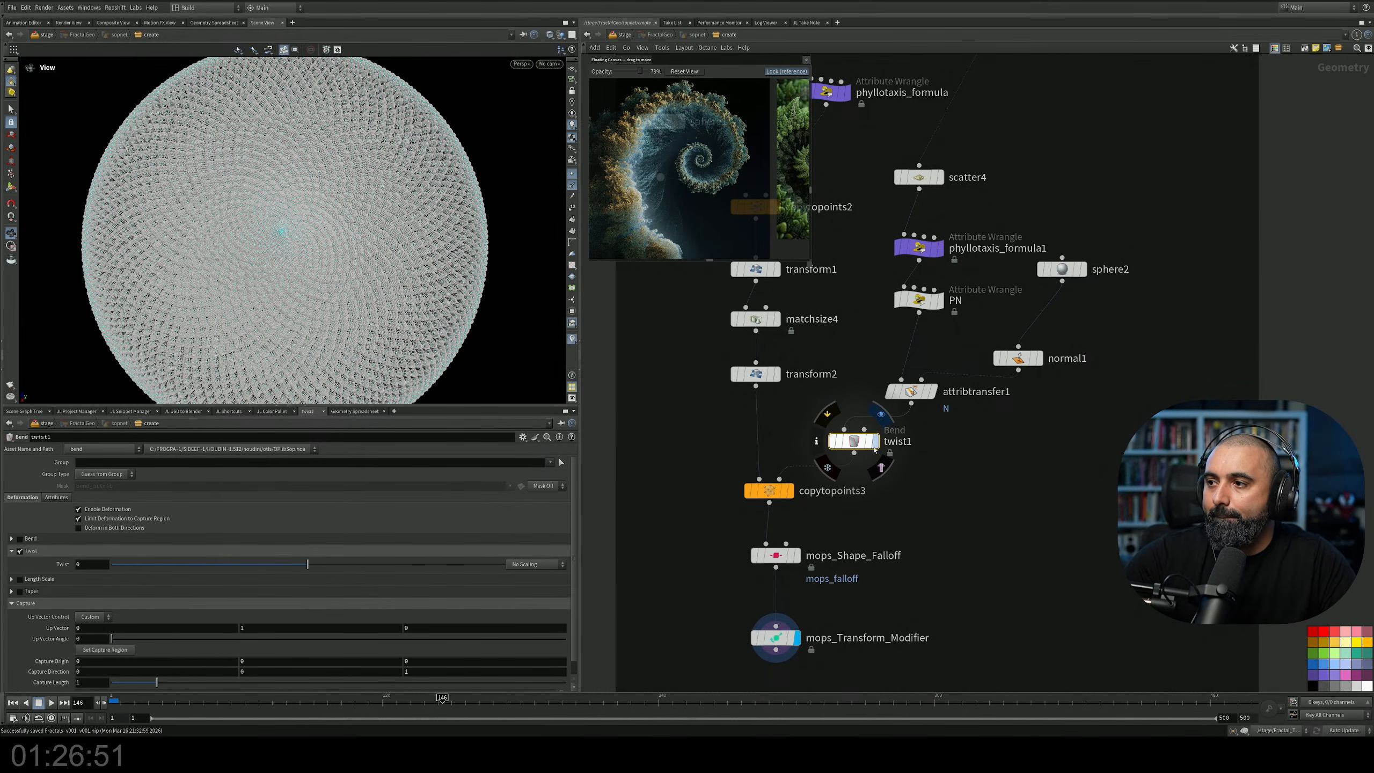
Display twist1 and, in the right view, define its capture region vertically from the dome's base to its tip.
click(875, 445)
mouse_move(297, 233)
mouse_down()
mouse_move(298, 327)
mouse_move(301, 181)
mouse_move(298, 221)
mouse_up()
key(space+b)
key(space+b)
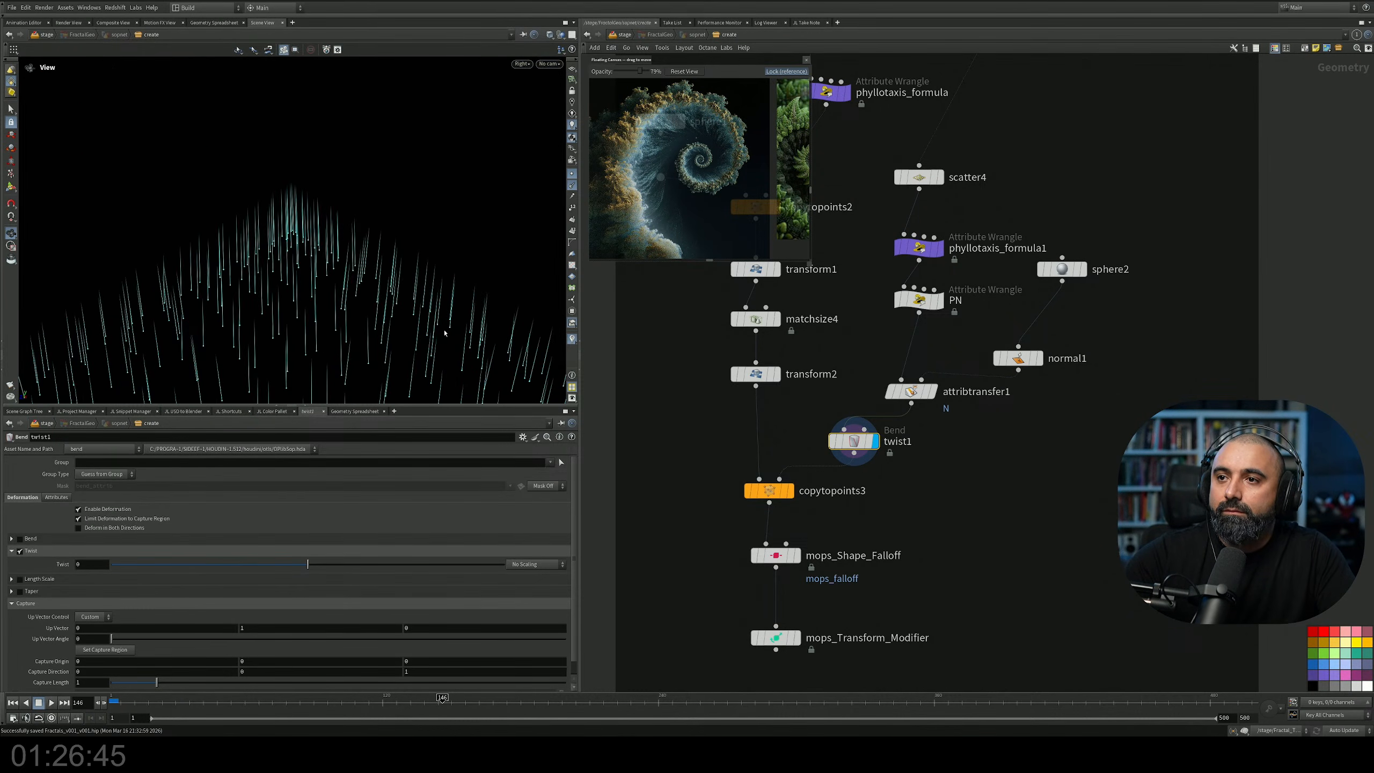
scroll(307, 329, down, 5)
middle_drag(310, 316, 263, 239)
click(104, 650)
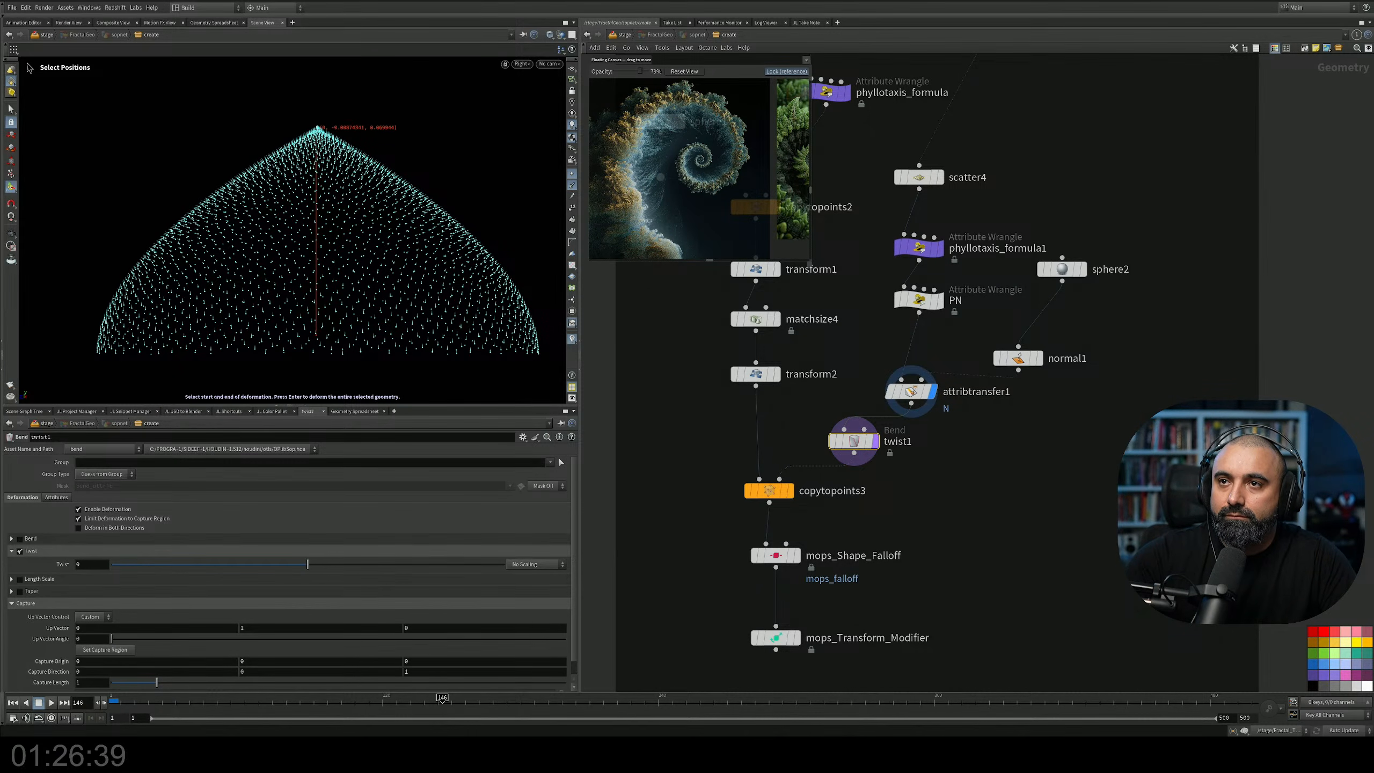
click(317, 129)
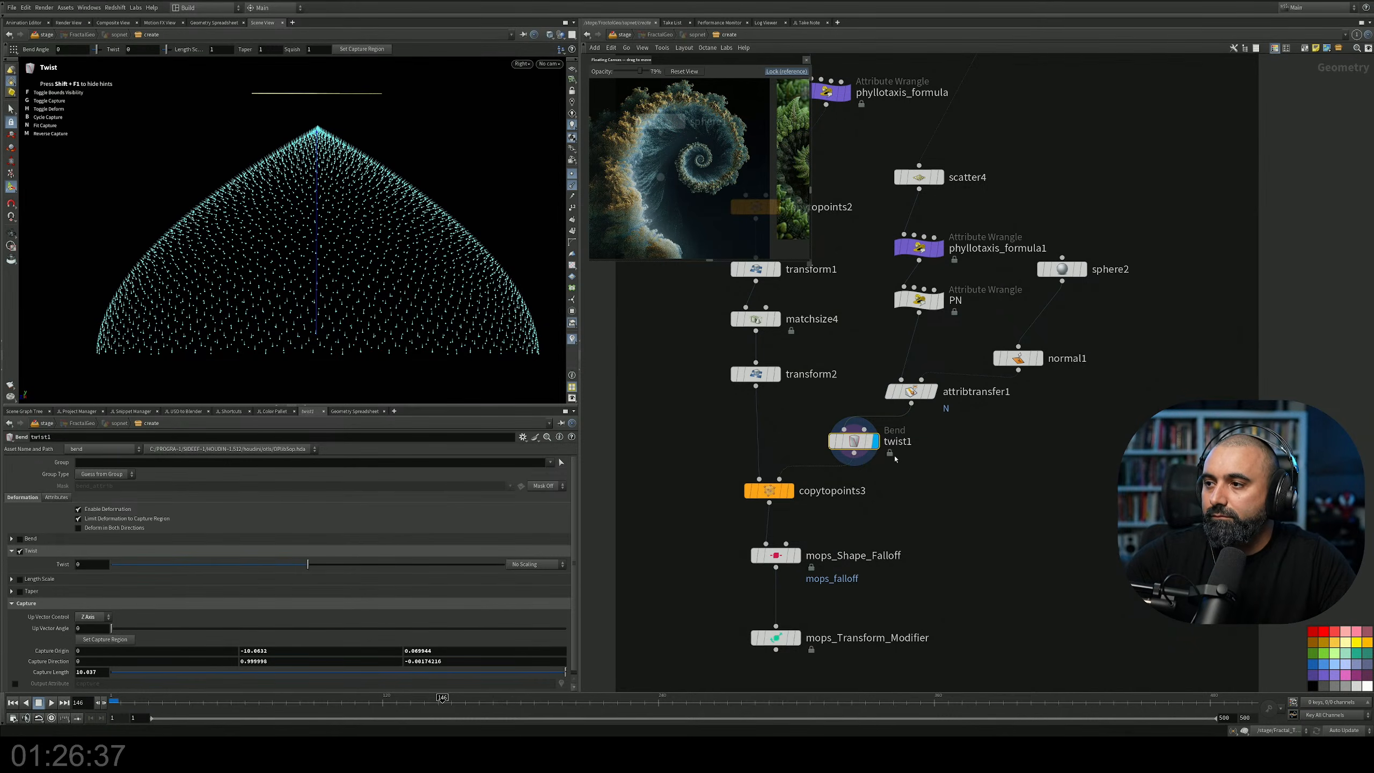
Set twist1's twist to 180 and display mops_Transform_Modifier to inspect the twisted dome.
drag(312, 565, 532, 570)
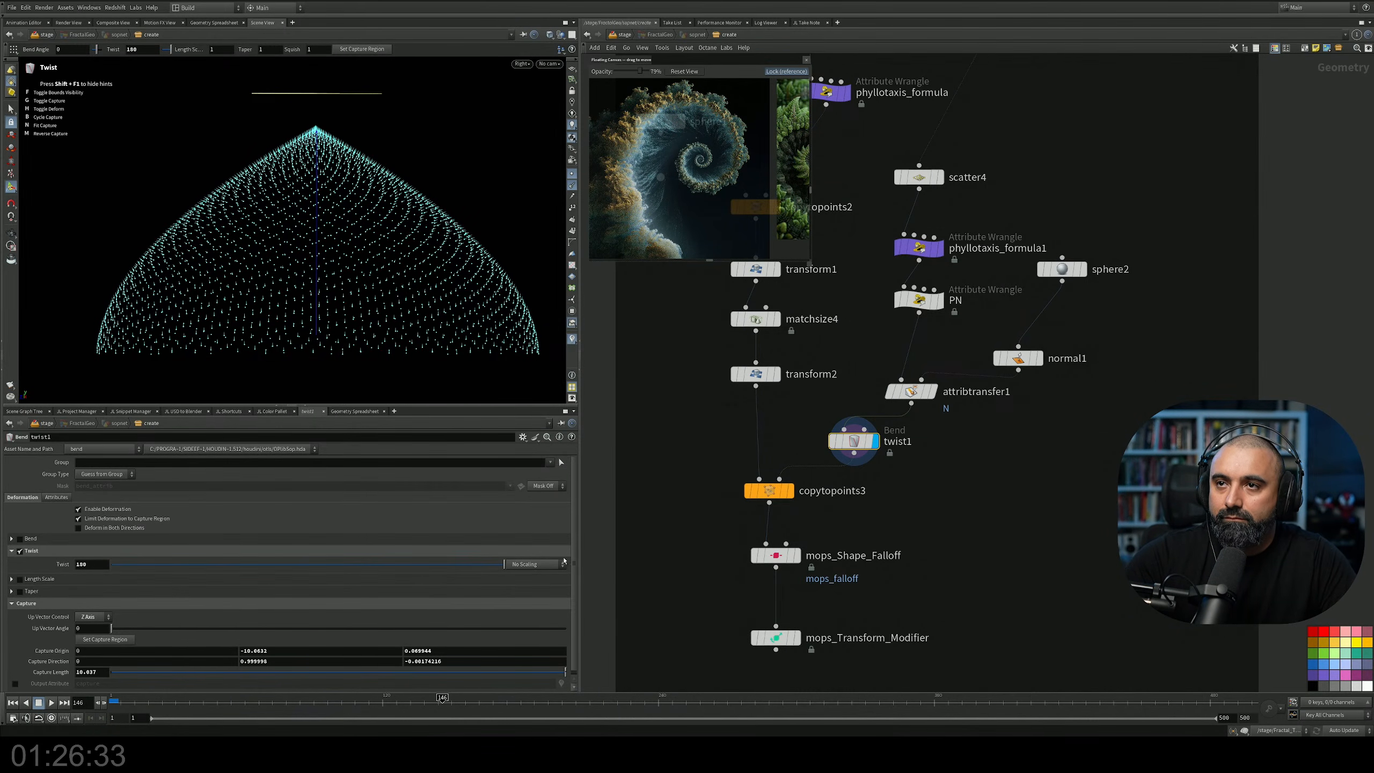
click(797, 637)
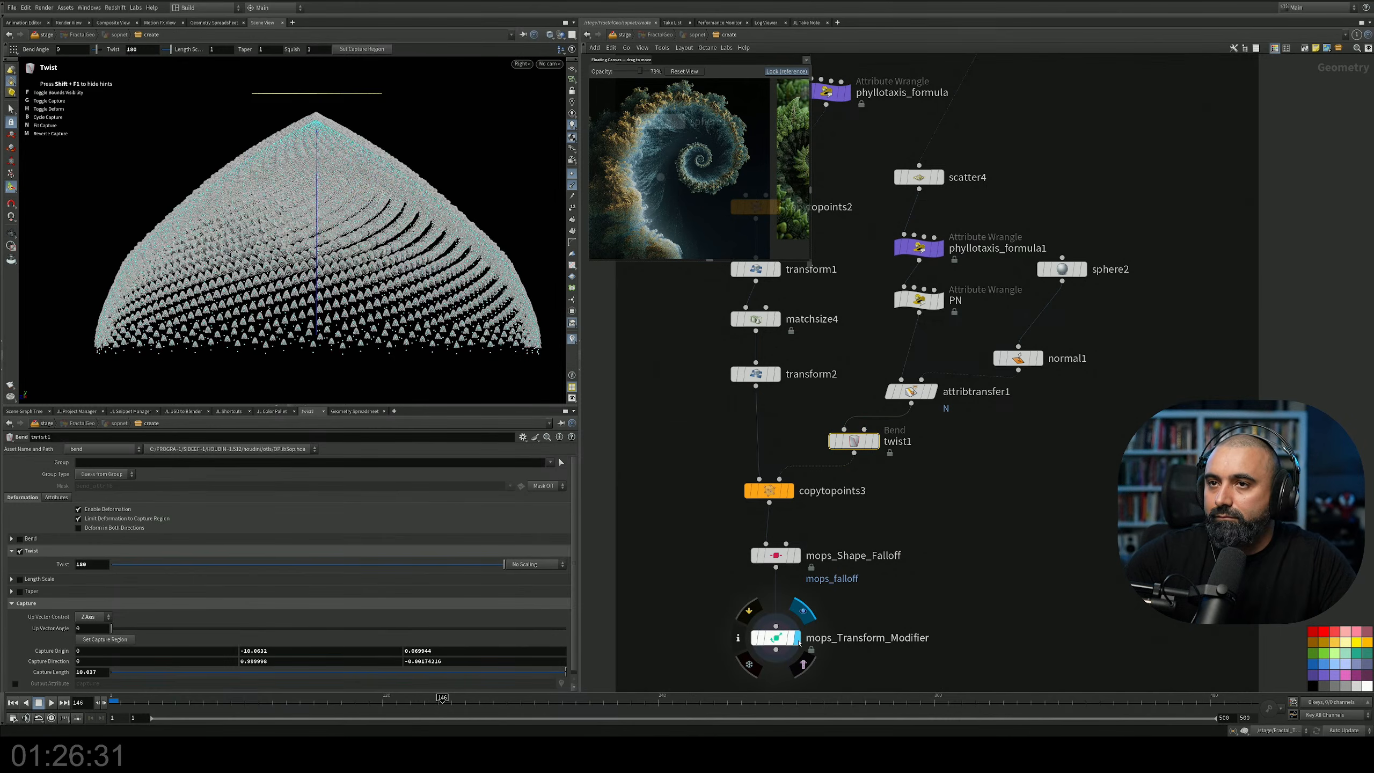
key(Escape)
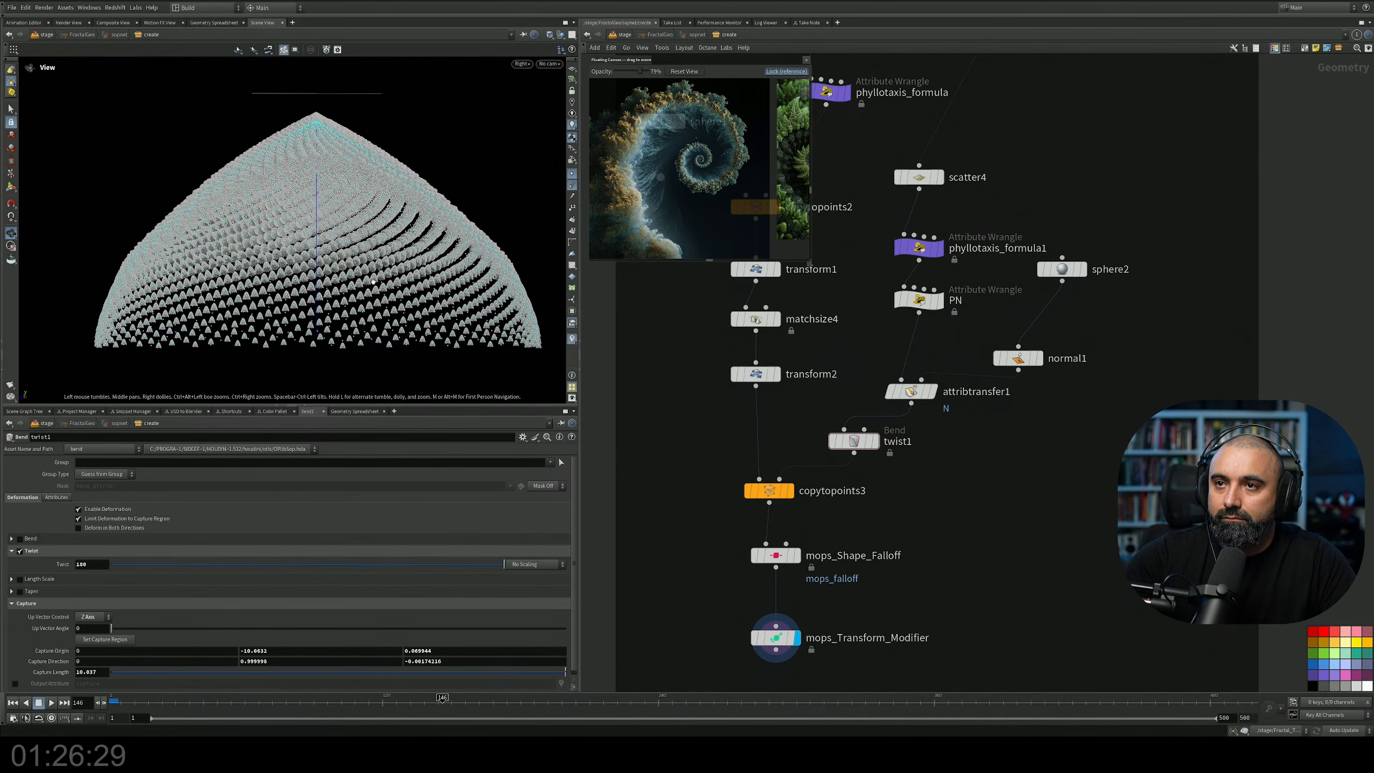
drag(373, 282, 334, 231)
middle_drag(334, 232, 277, 244)
scroll(277, 245, up, 6)
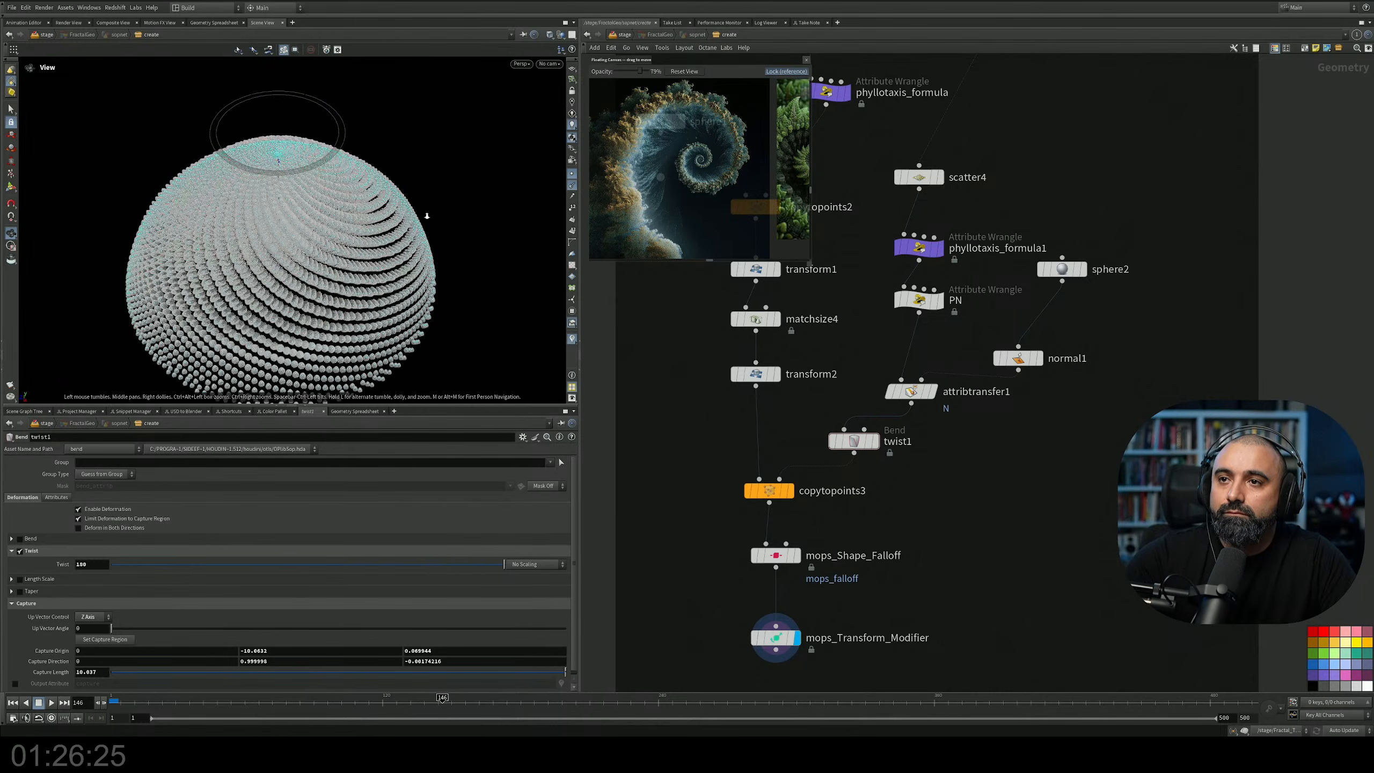
drag(277, 244, 199, 322)
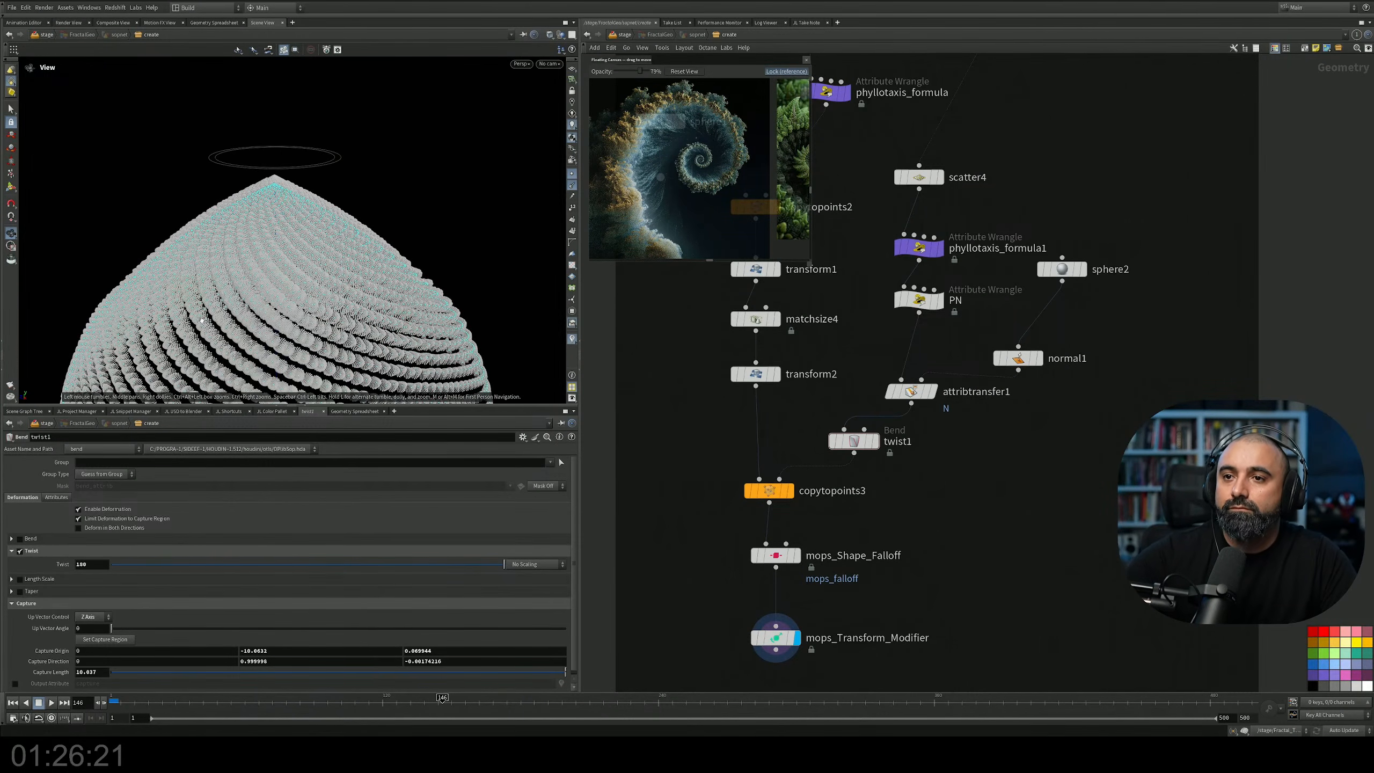
drag(337, 235, 361, 219)
Flatten the dome by setting the height of phyllotaxis_formula1 to -5.4.
middle_drag(869, 330, 951, 461)
click(908, 496)
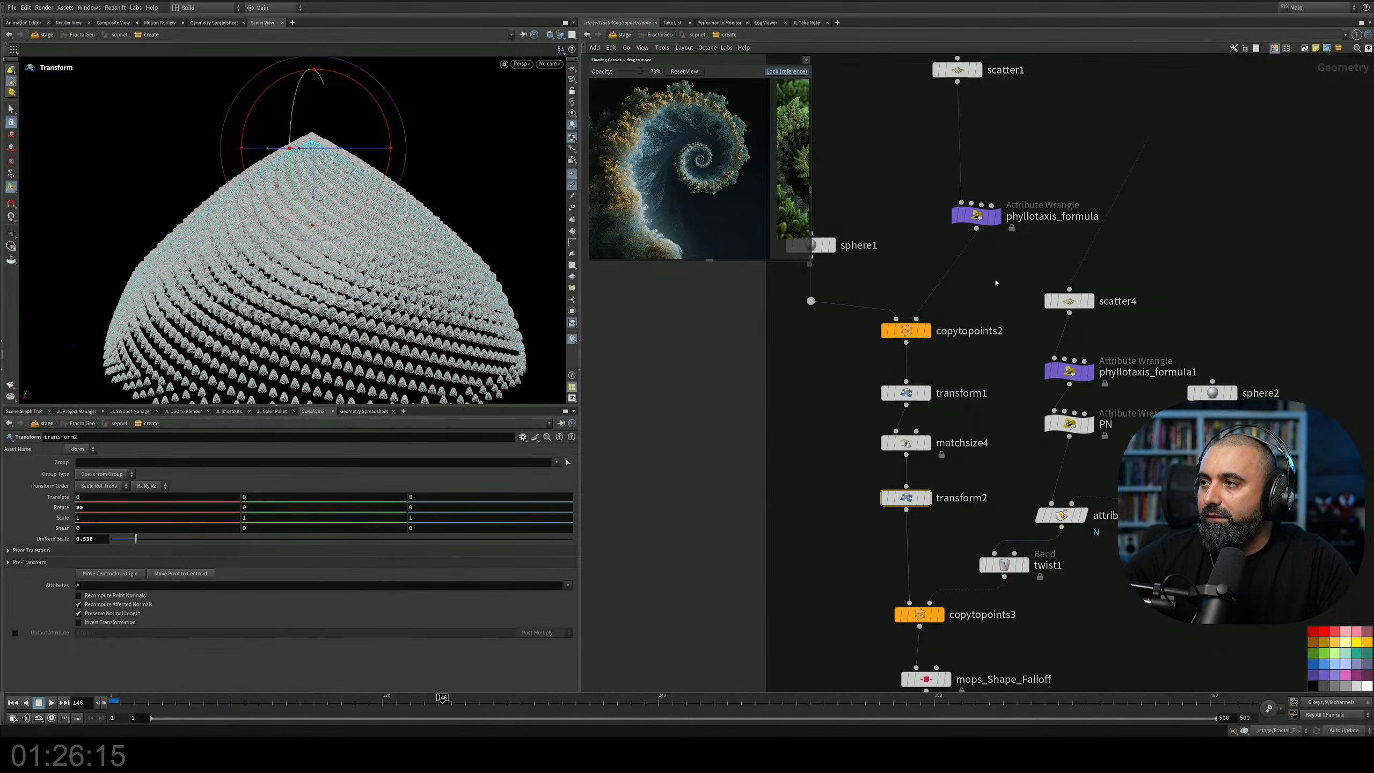
middle_drag(994, 285, 949, 345)
click(1024, 431)
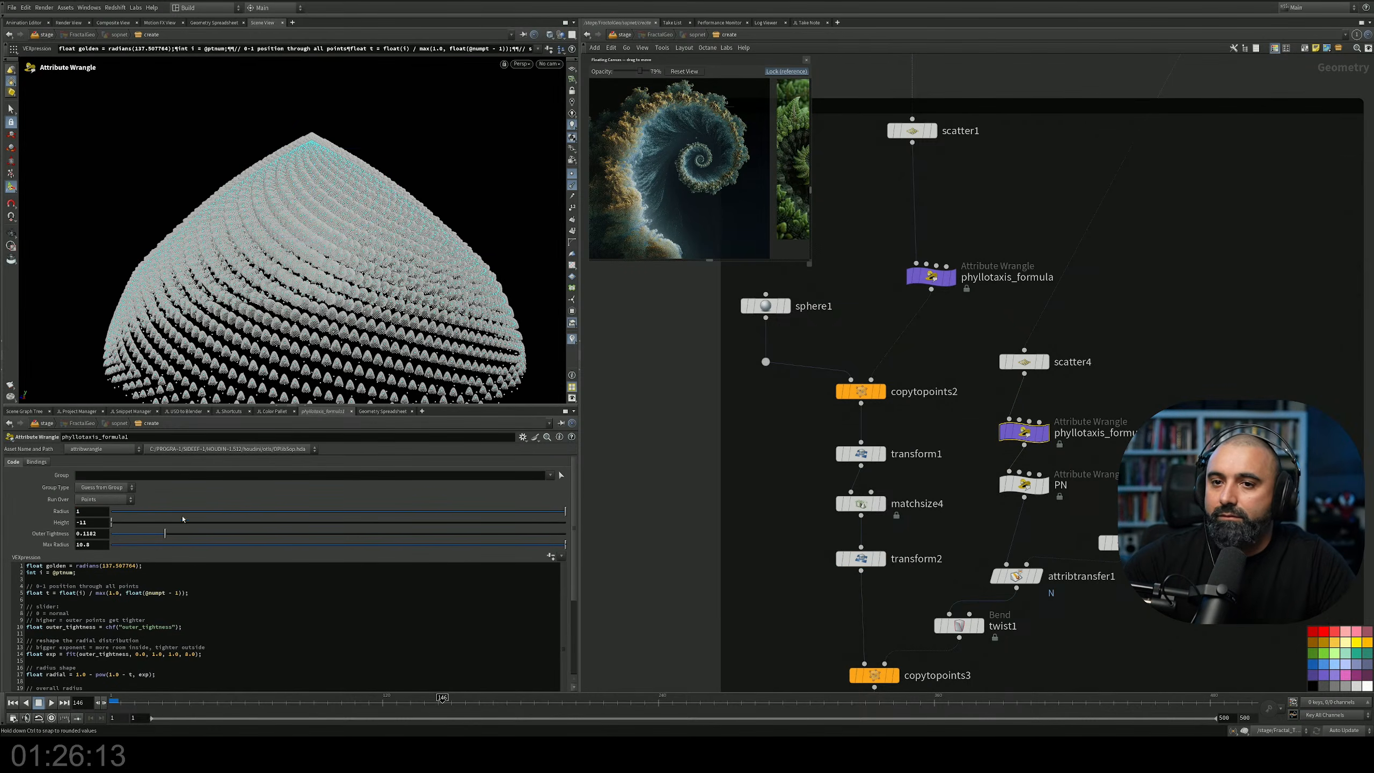
middle_drag(84, 521, 177, 521)
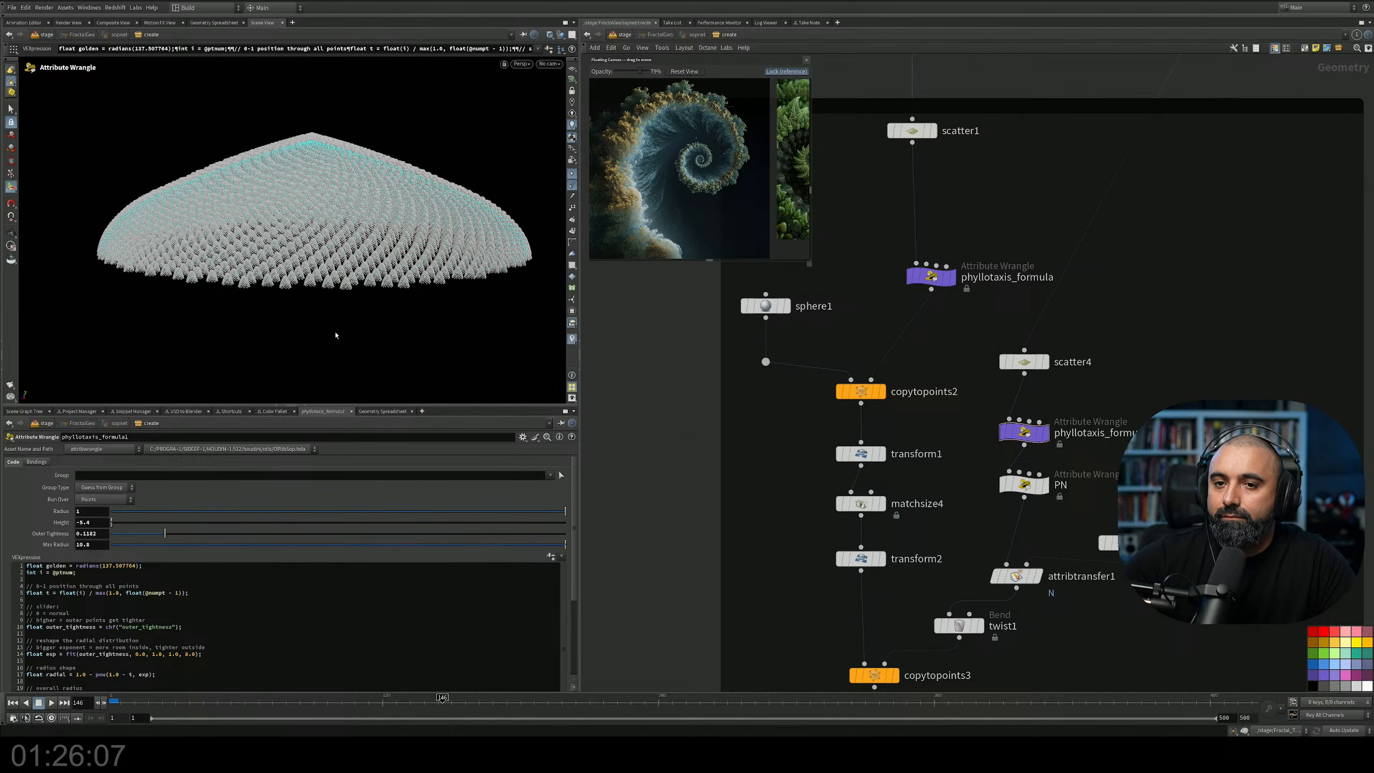
Set phyllotaxis_formula1's outer tightness to about 0.172 and its max radius to 9.9.
drag(158, 536, 192, 536)
drag(522, 545, 672, 557)
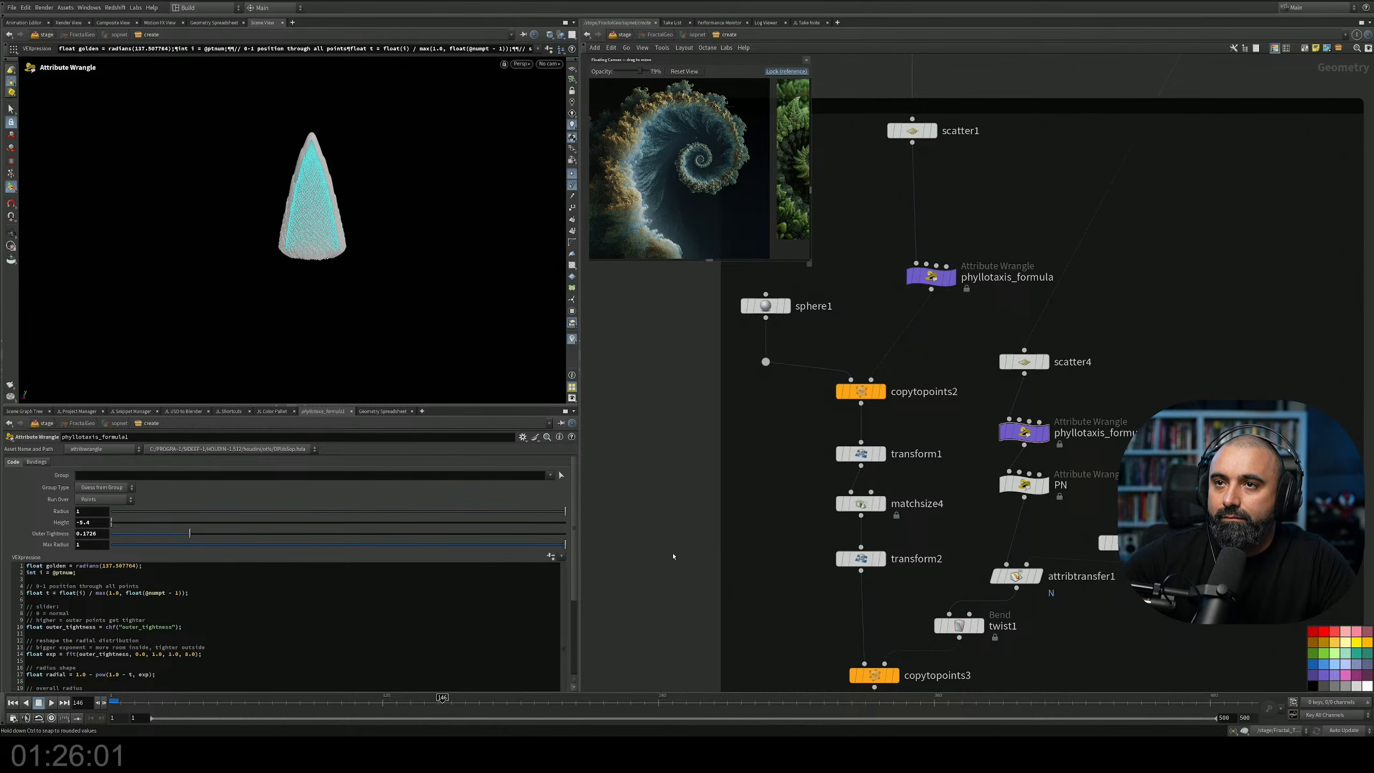
middle_drag(95, 541, 444, 528)
alt+drag(379, 135, 325, 228)
alt+right_drag(325, 228, 380, 234)
scroll(1006, 479, down, 5)
Insert a Point Jitter node between twist1 and copytopoints3.
key(Tab)
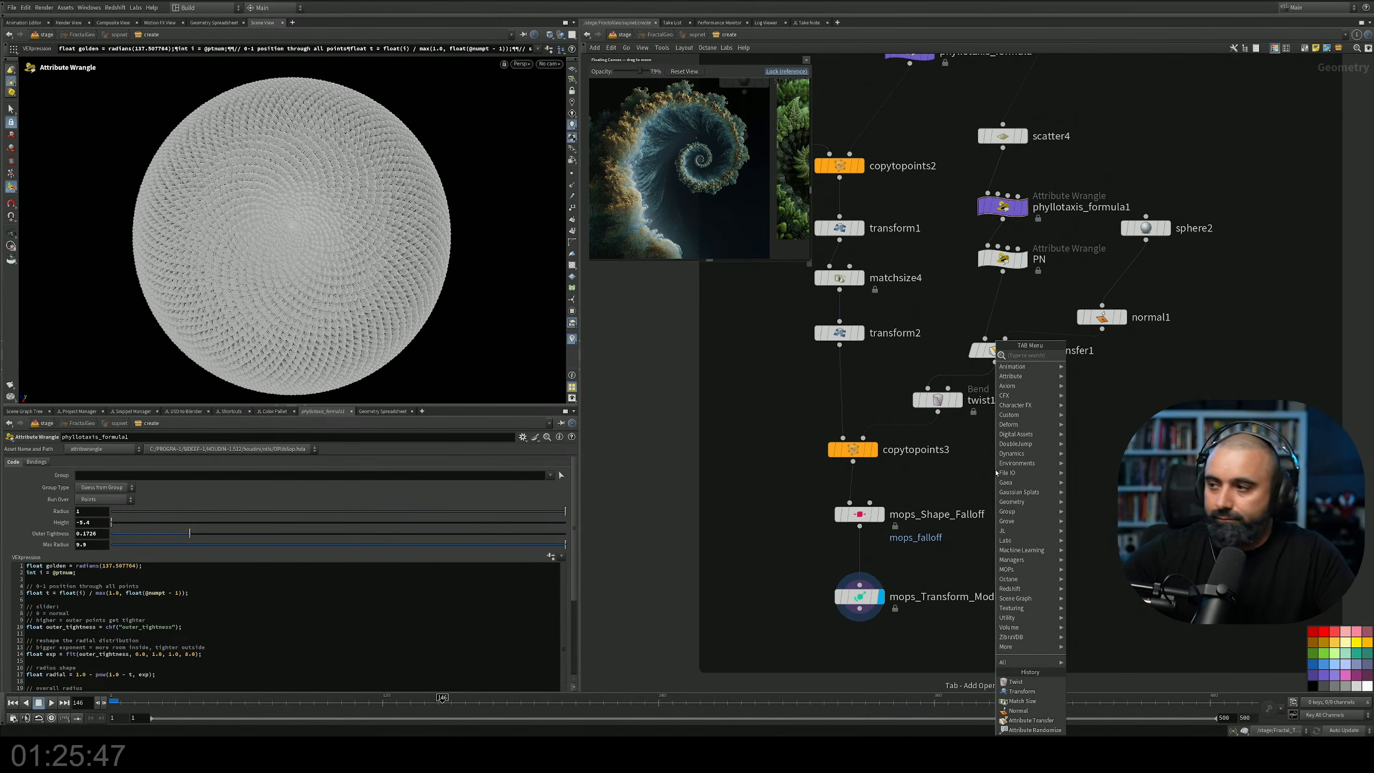
text(point j)
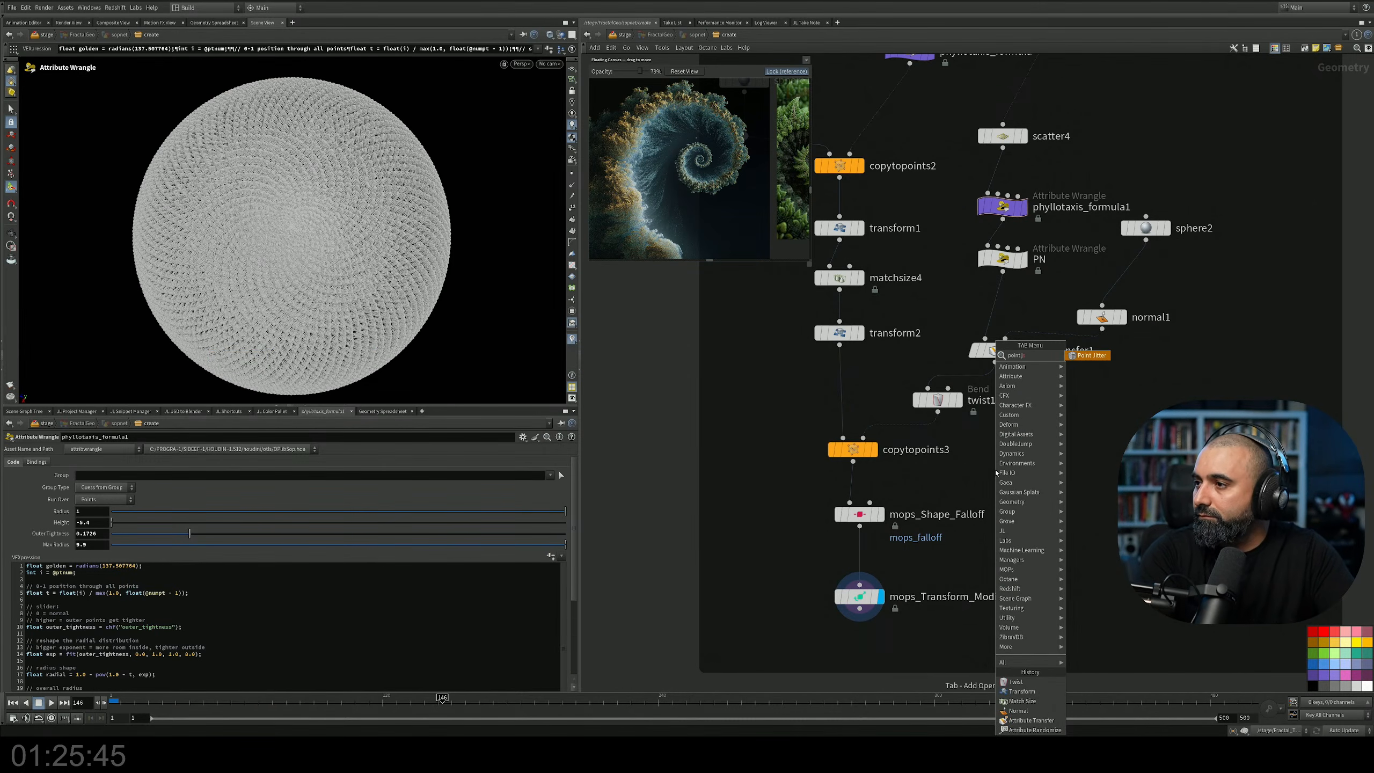
key(Return)
click(931, 441)
alt+drag(341, 242, 338, 109)
drag(911, 456, 919, 450)
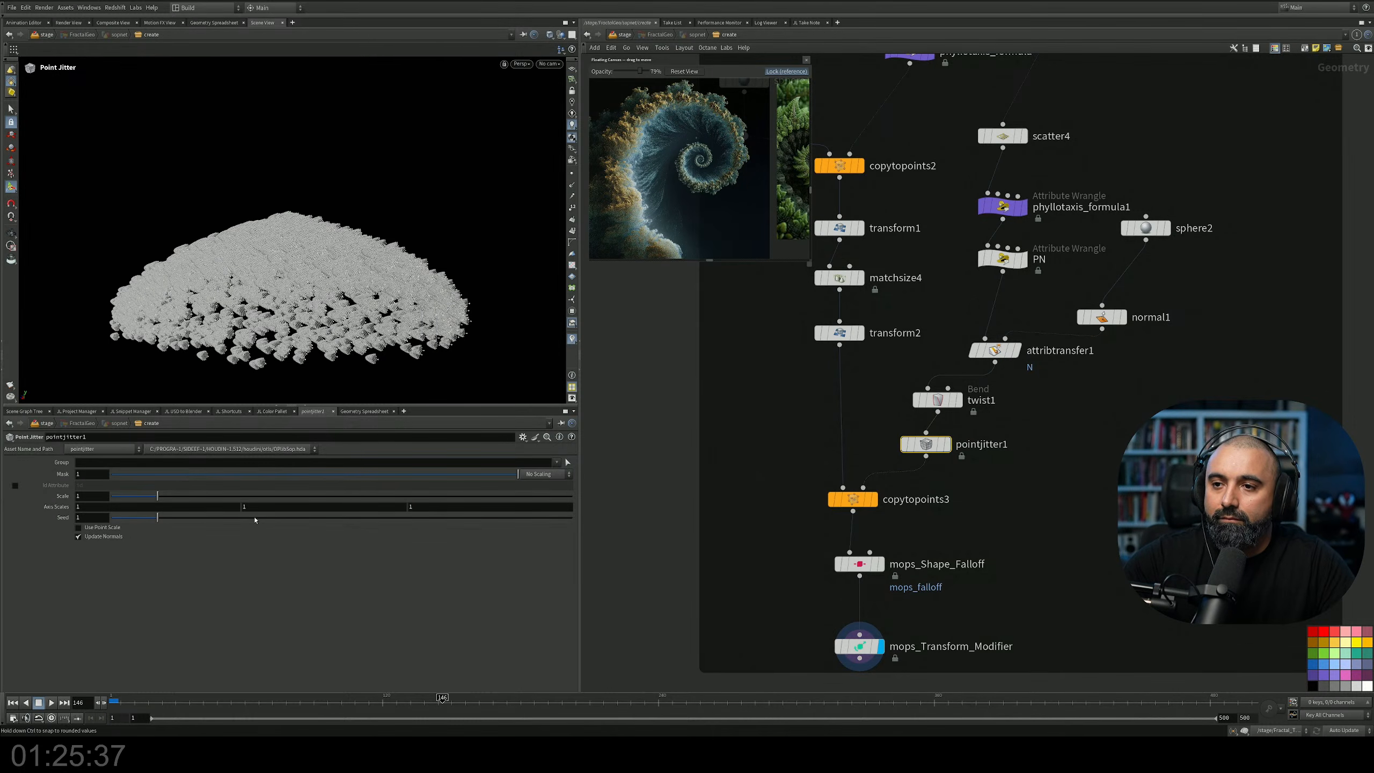
Reduce pointjitter1's scale to 0.093 and inspect the copied shapes up close.
drag(155, 498, 116, 497)
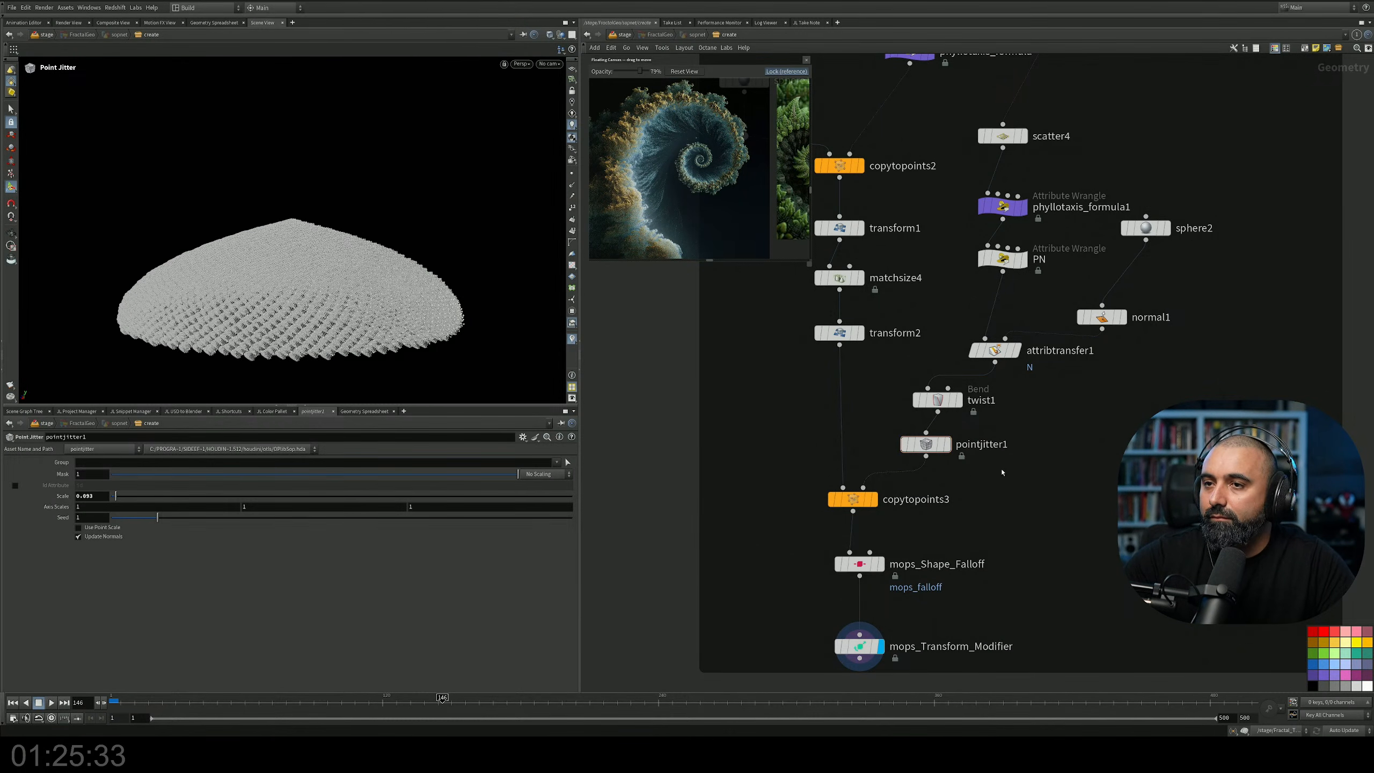
alt+drag(323, 195, 323, 250)
alt+right_drag(323, 250, 351, 135)
alt+middle_drag(331, 86, 357, 211)
alt+drag(357, 211, 411, 259)
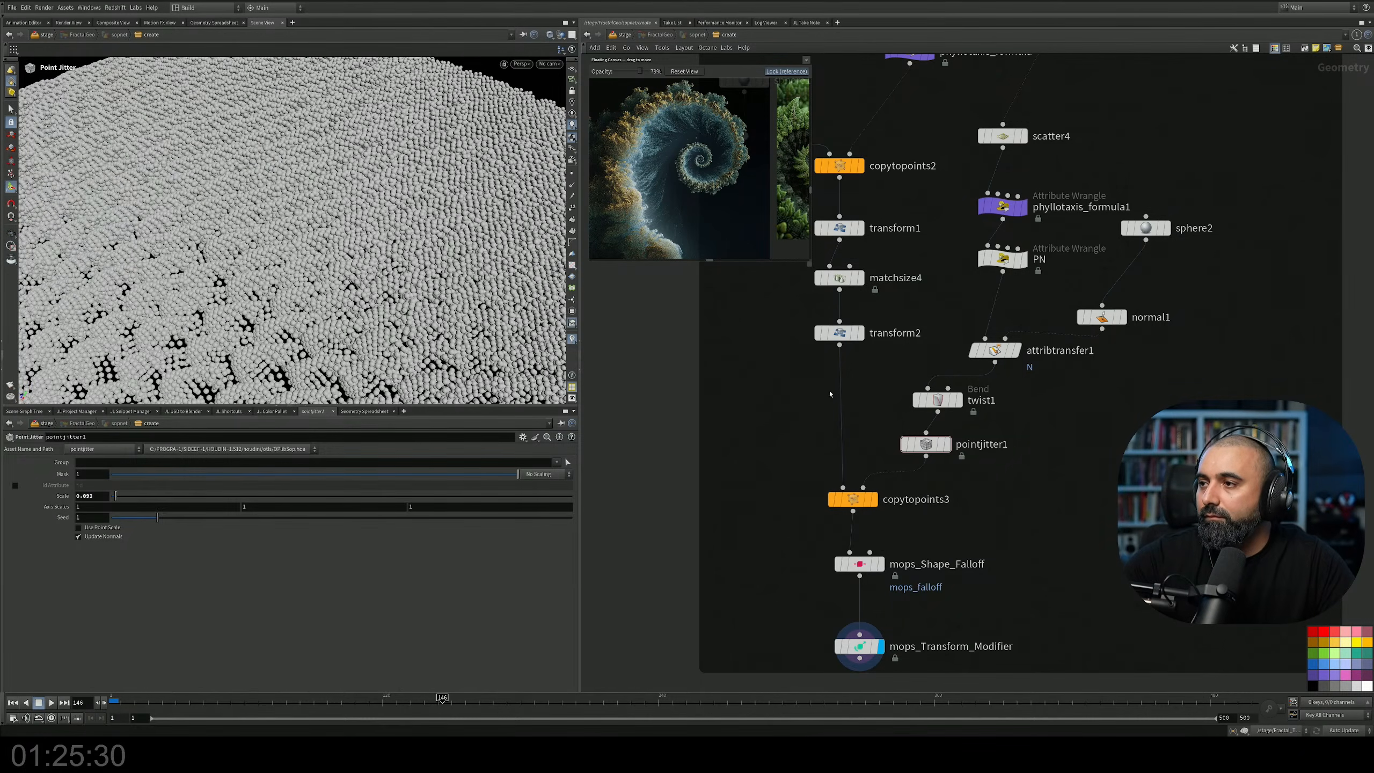
Bypass transform2 and raise pointjitter1's scale to 0.451, checking the whole dome from several angles.
click(818, 333)
key(space+g)
mouse_move(208, 274)
alt+mouse_down()
mouse_move(192, 228)
mouse_move(216, 278)
alt+mouse_up()
drag(120, 492, 133, 496)
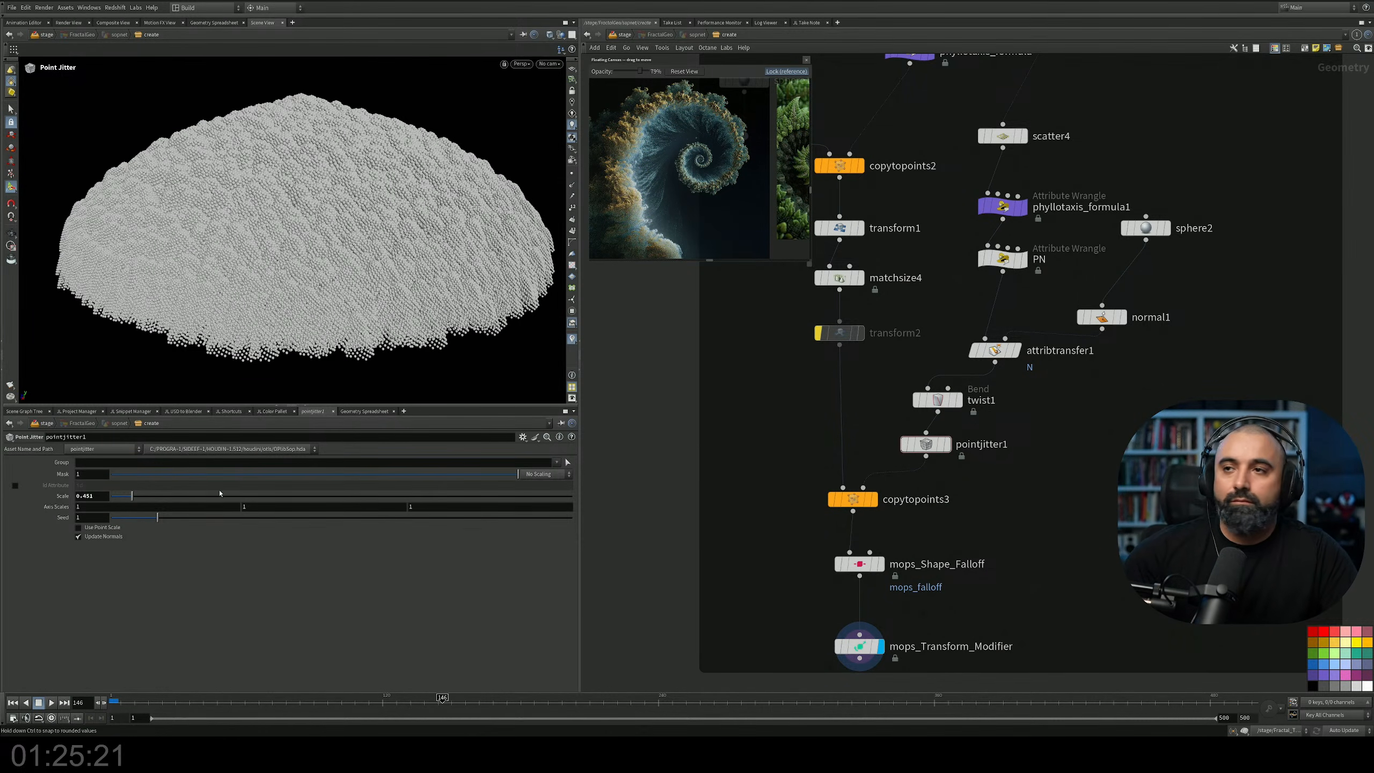
alt+drag(385, 271, 352, 263)
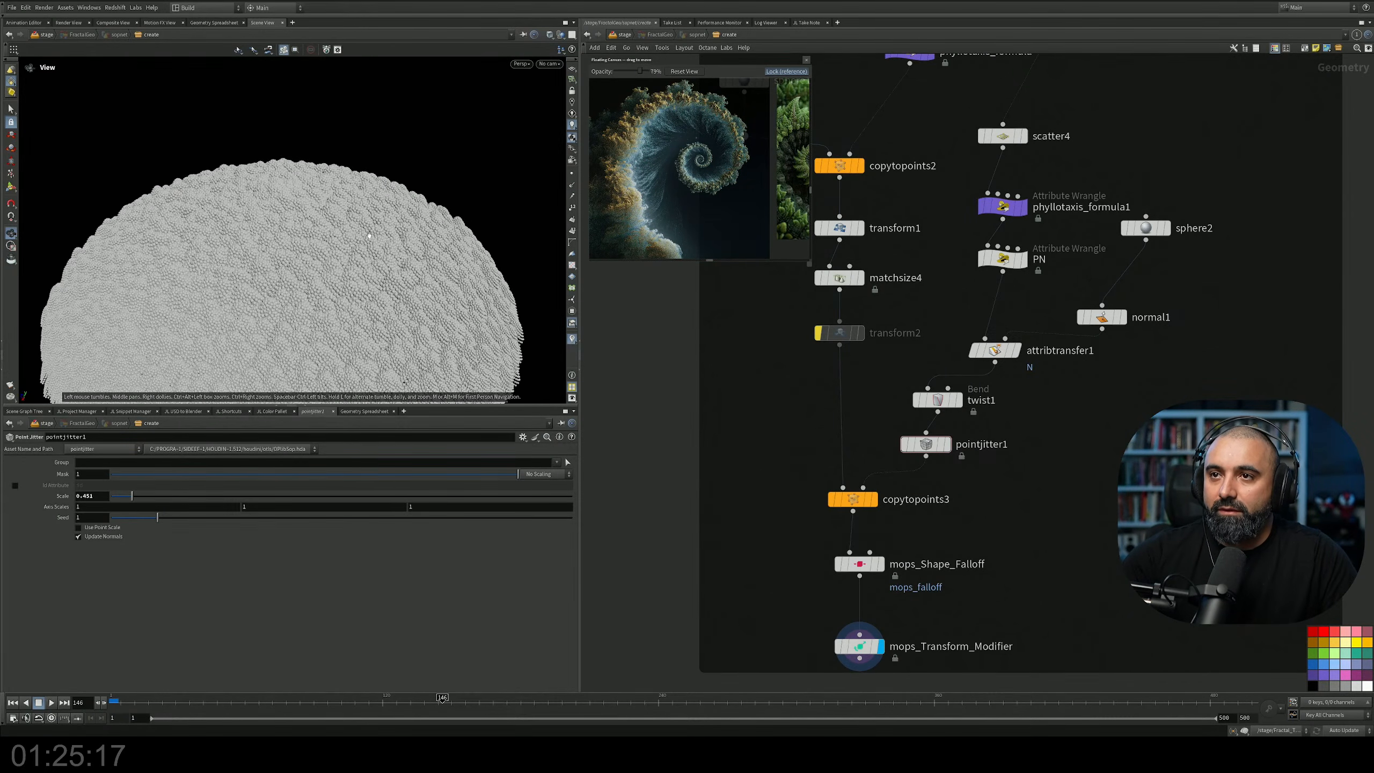
alt+right_drag(352, 263, 260, 298)
alt+middle_drag(261, 298, 315, 235)
alt+drag(331, 182, 327, 241)
alt+middle_drag(328, 241, 325, 258)
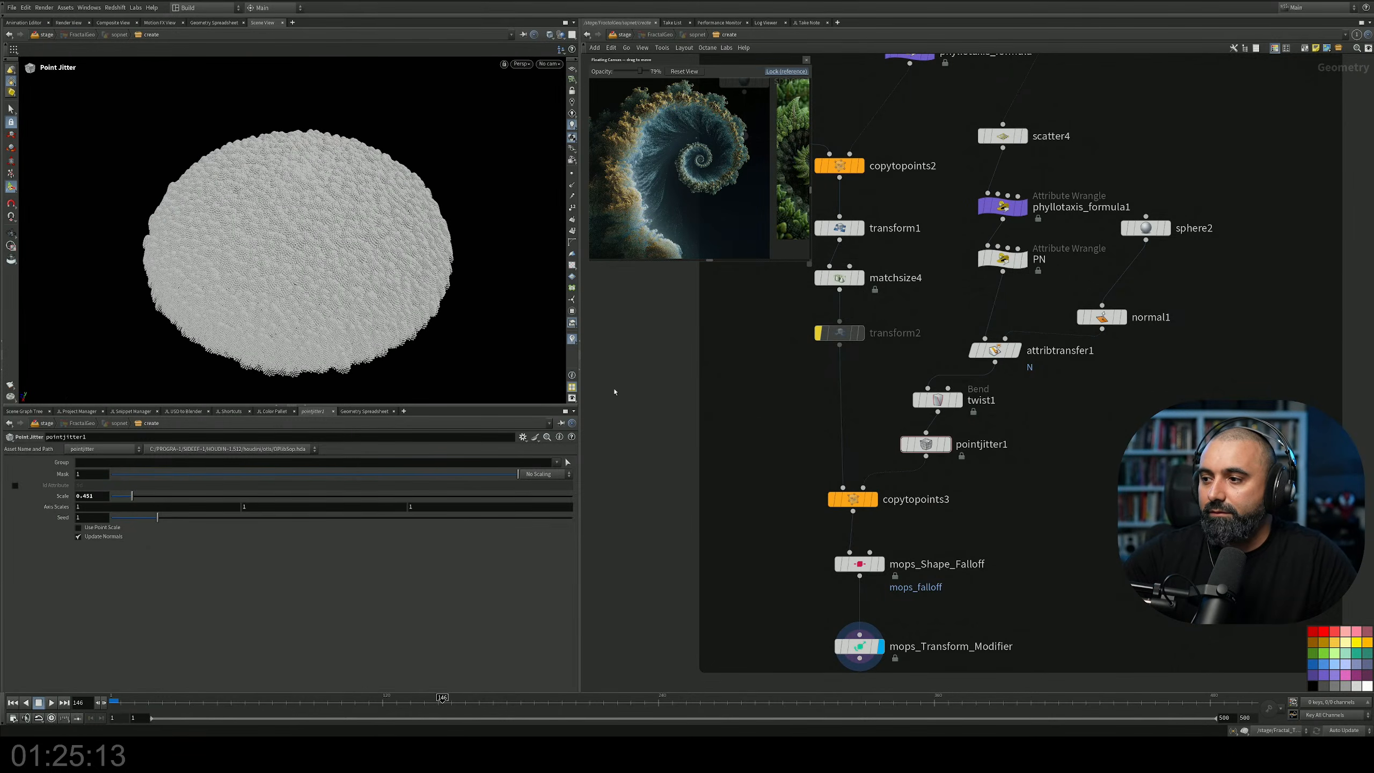
Return to the stage network and frame the FractalGeo dome in the viewport.
middle_drag(799, 396, 794, 417)
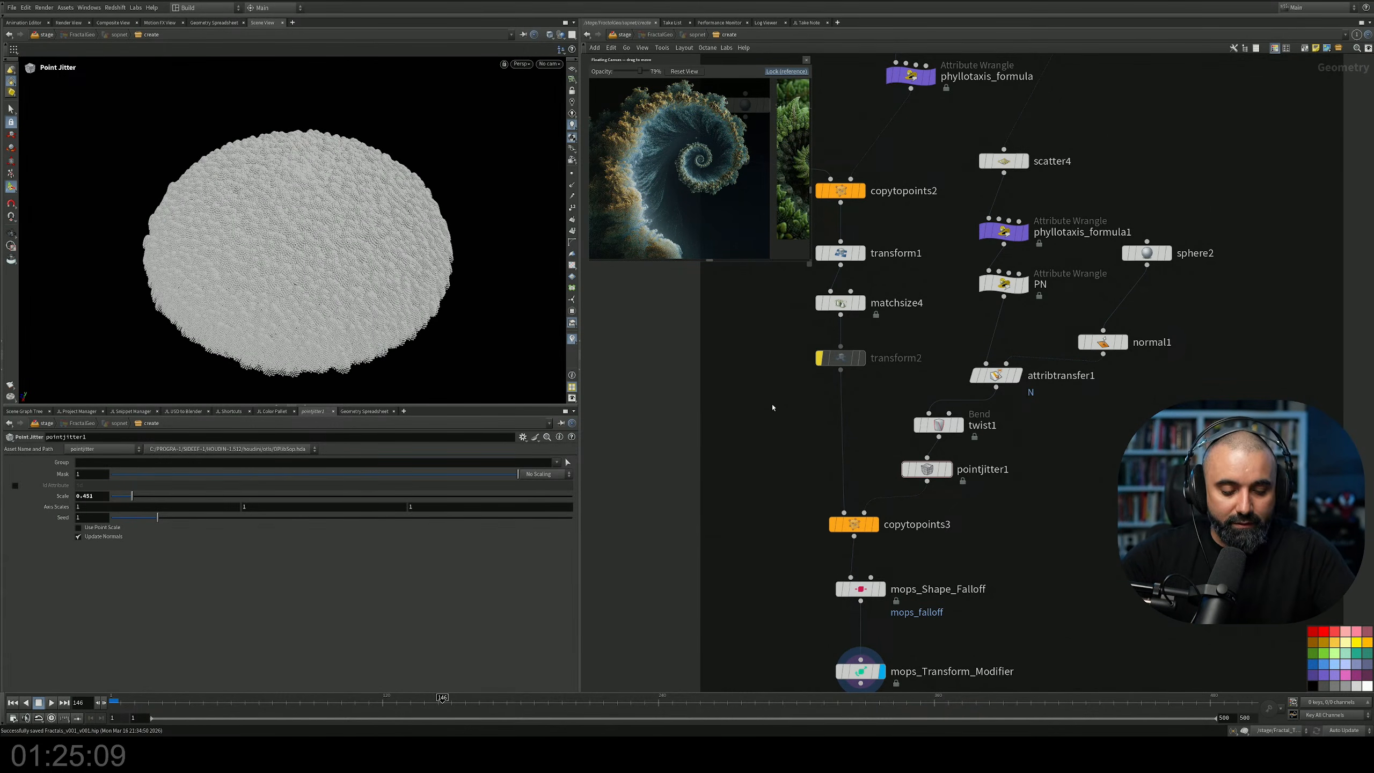
key(u)
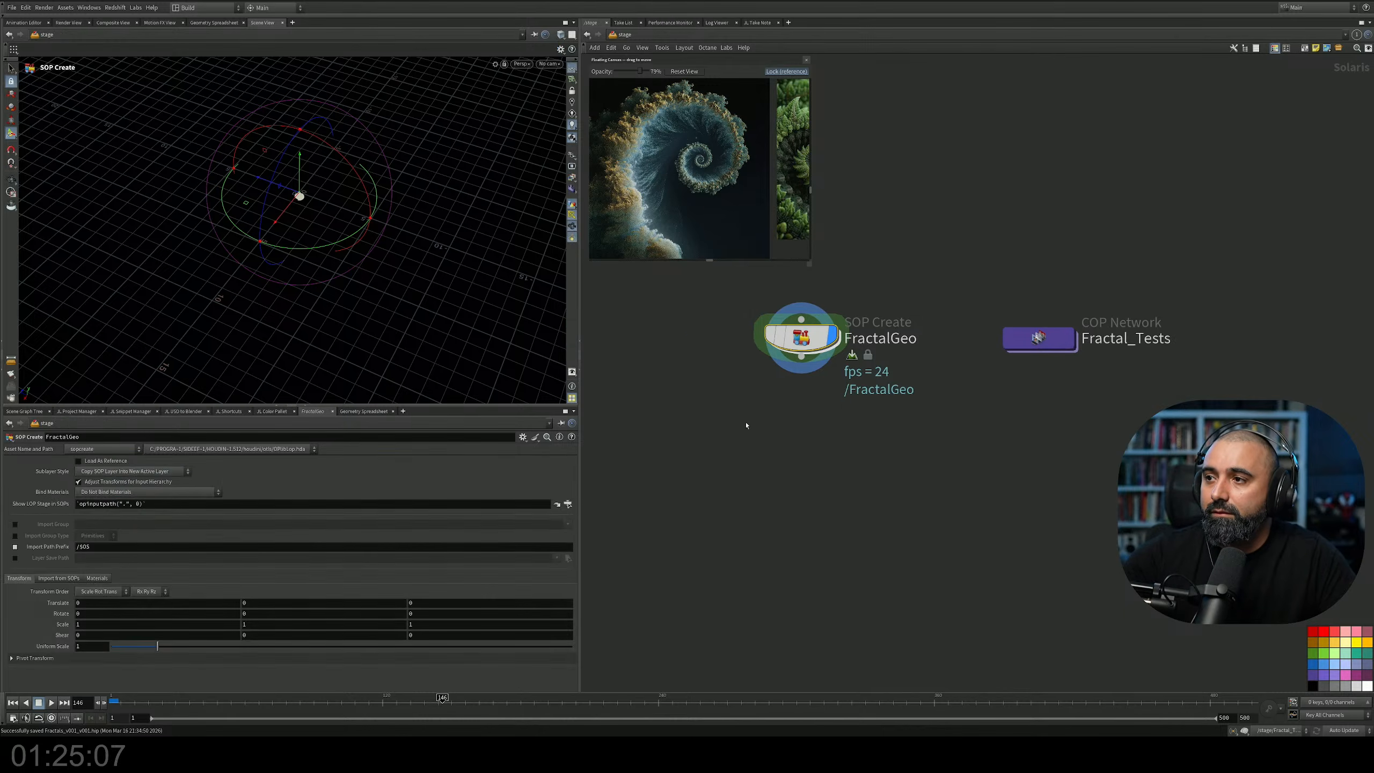
mouse_move(306, 282)
alt+mouse_down()
mouse_move(381, 286)
mouse_move(395, 303)
mouse_move(303, 265)
alt+mouse_up()
alt+right_drag(268, 270, 315, 297)
alt+drag(315, 296, 314, 251)
mouse_move(314, 251)
alt+right_down()
mouse_move(346, 292)
mouse_move(311, 232)
alt+right_up()
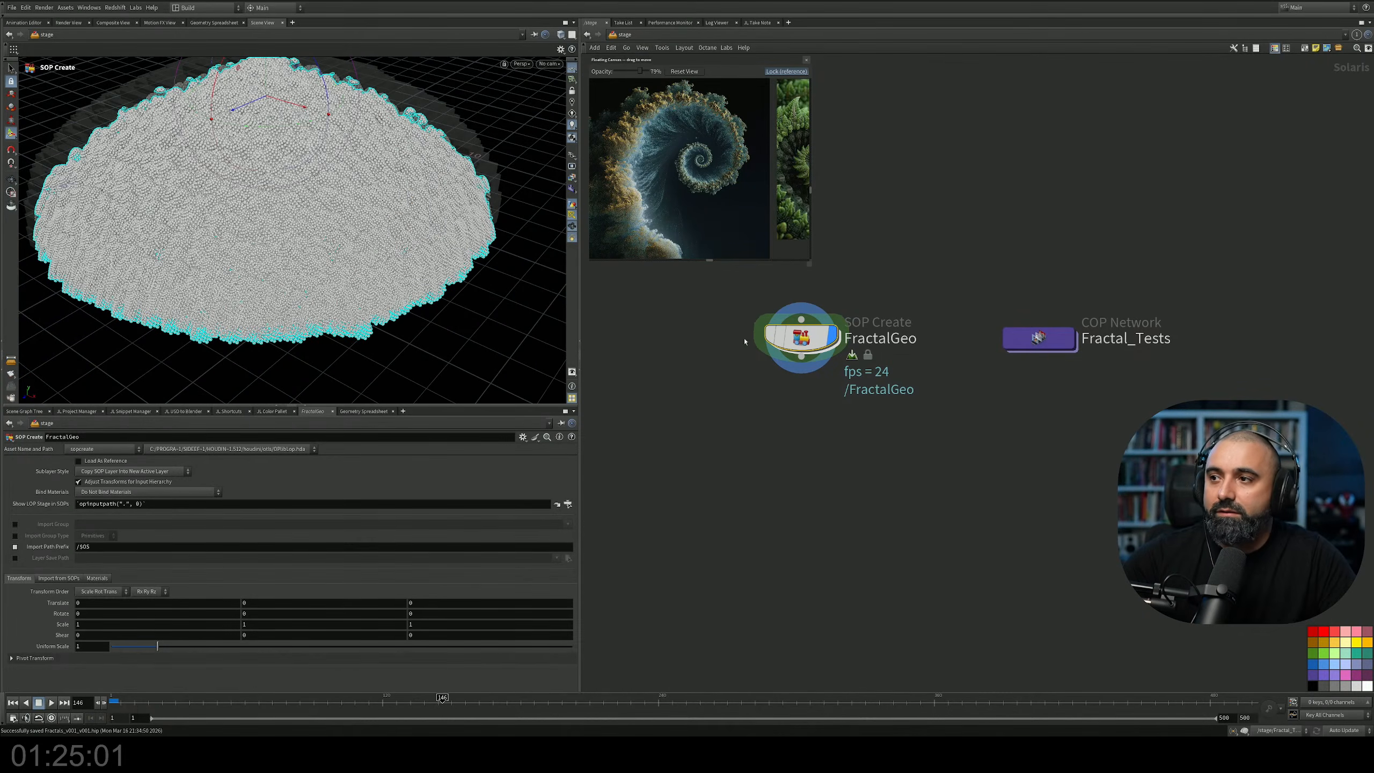
drag(803, 343, 800, 370)
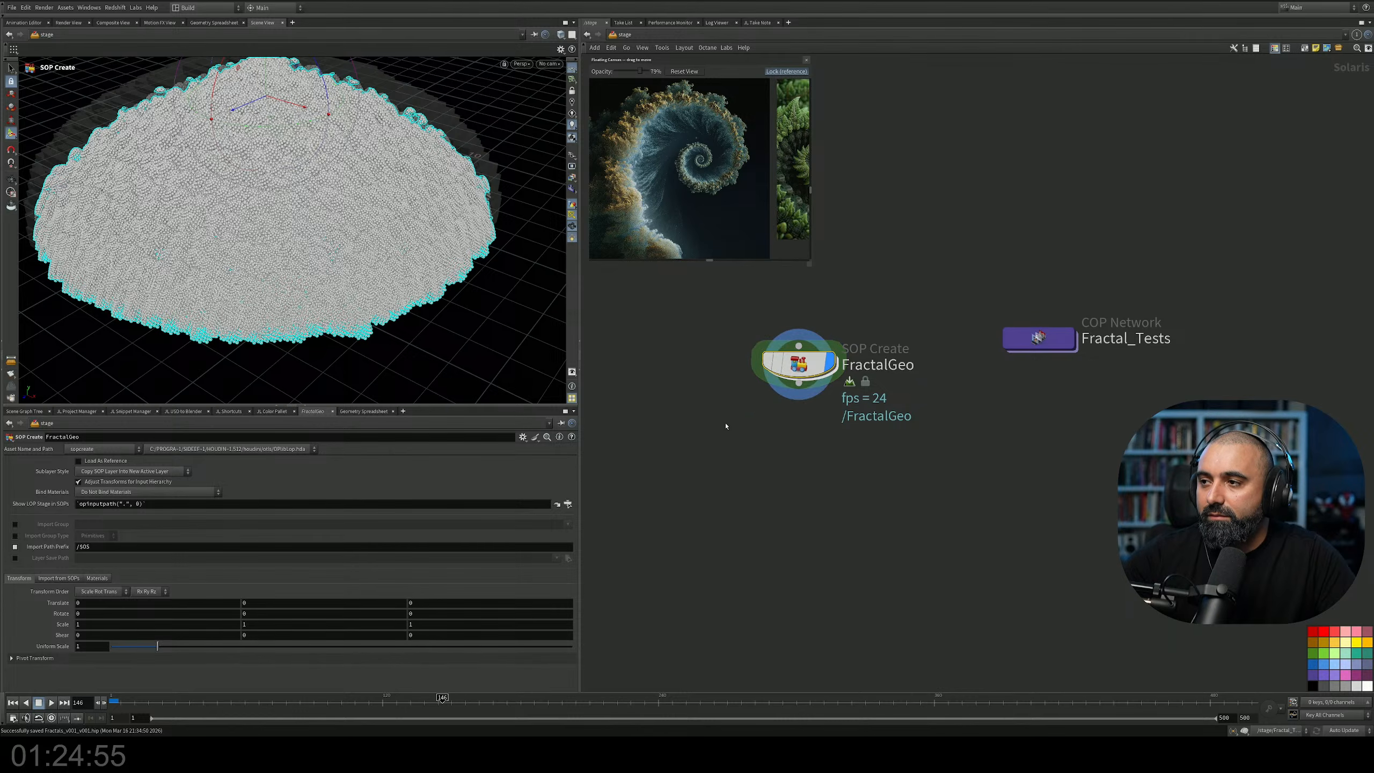
Add an Area Light node below FractalGeo and make it the displayed node.
key(Tab)
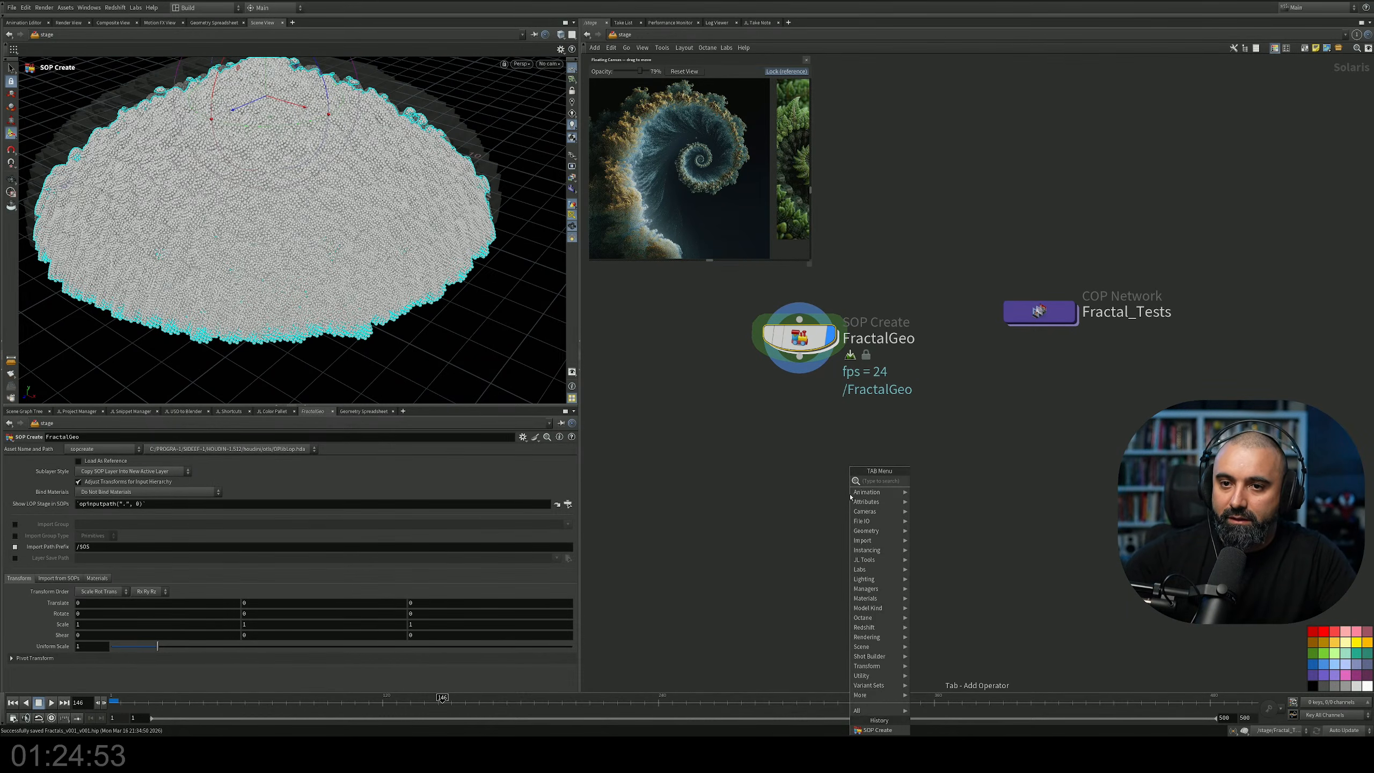
key(Escape)
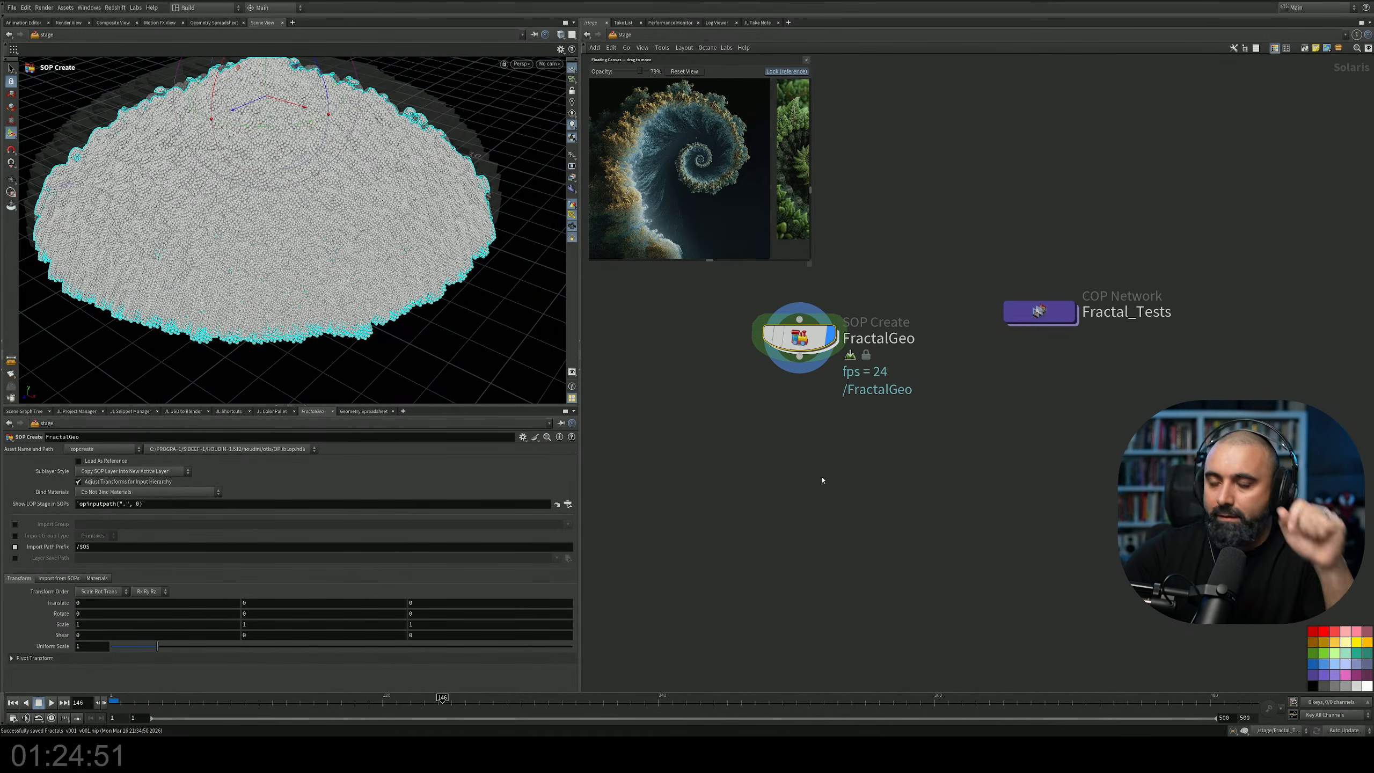
key(Tab)
text(dome)
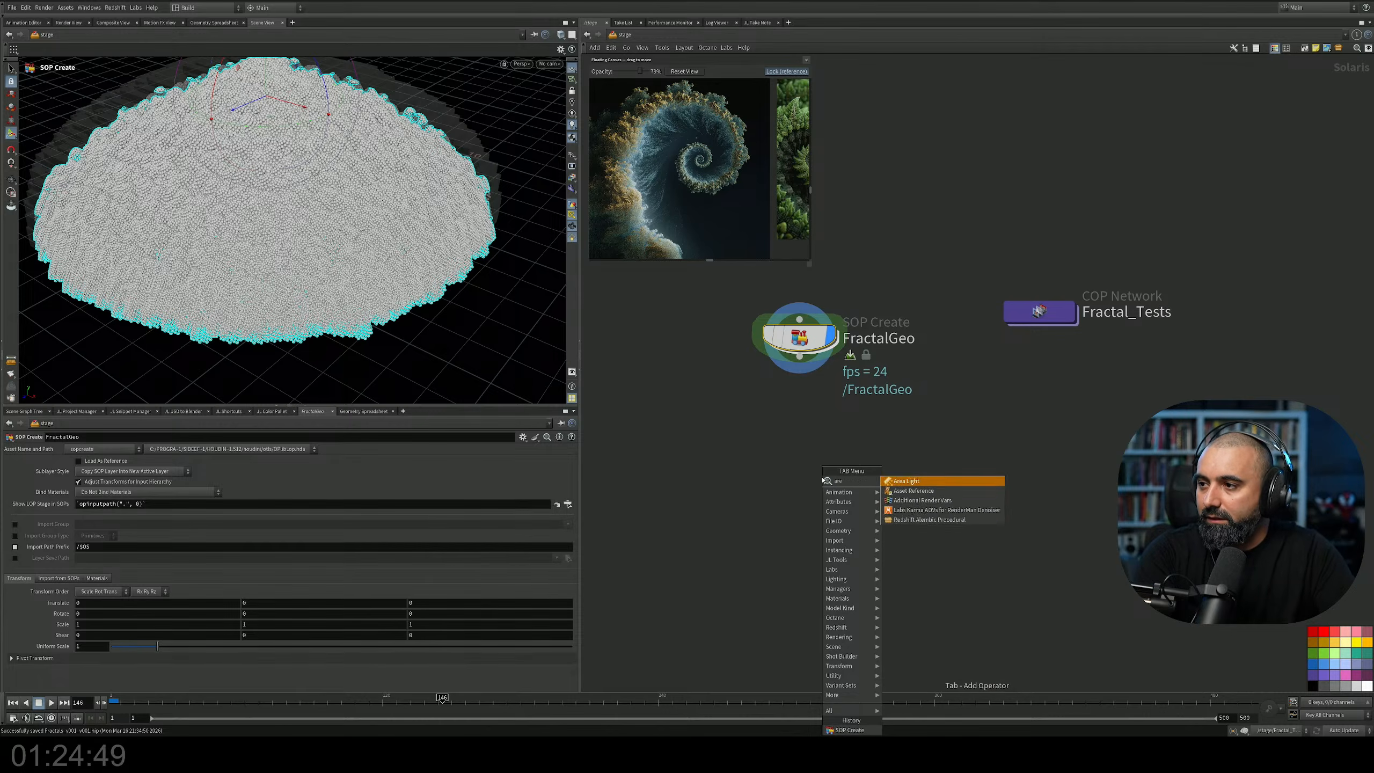
key(Return)
click(800, 420)
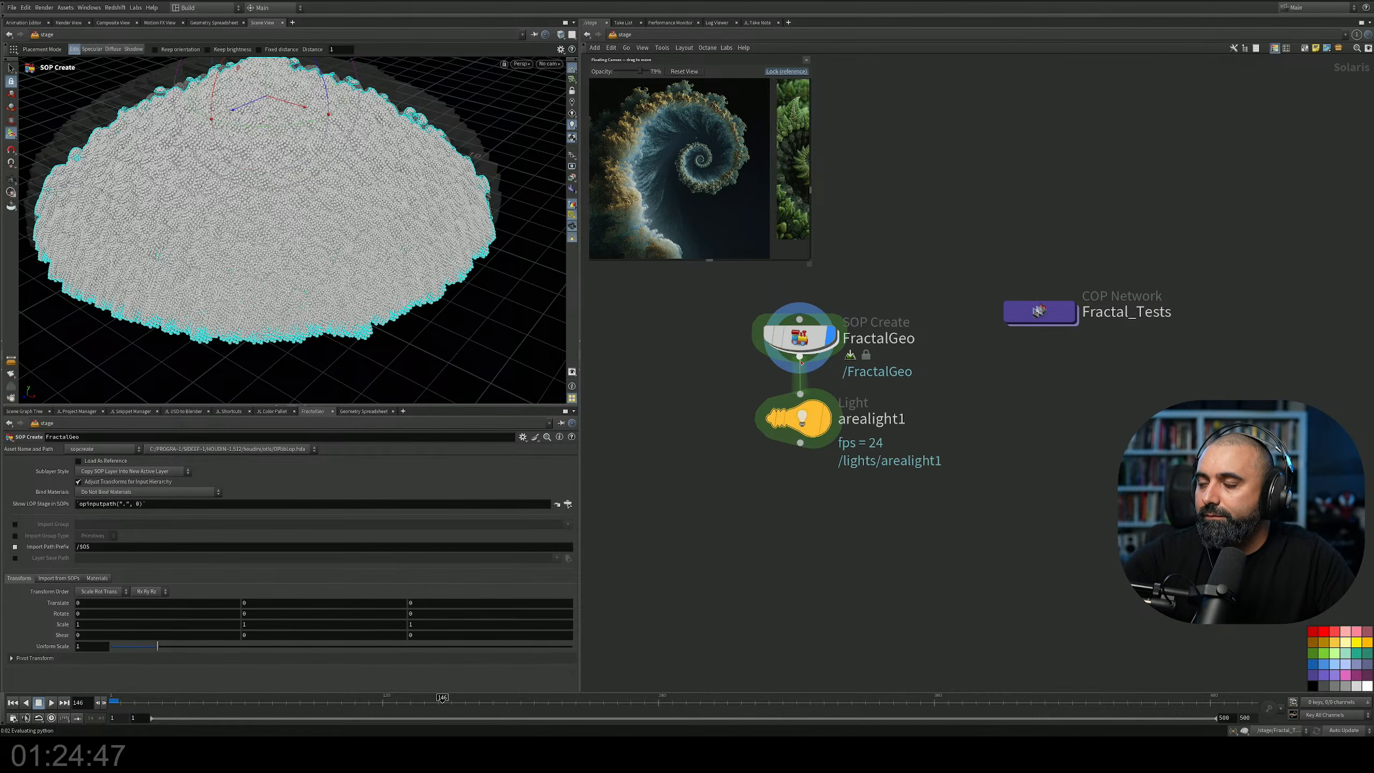
click(821, 417)
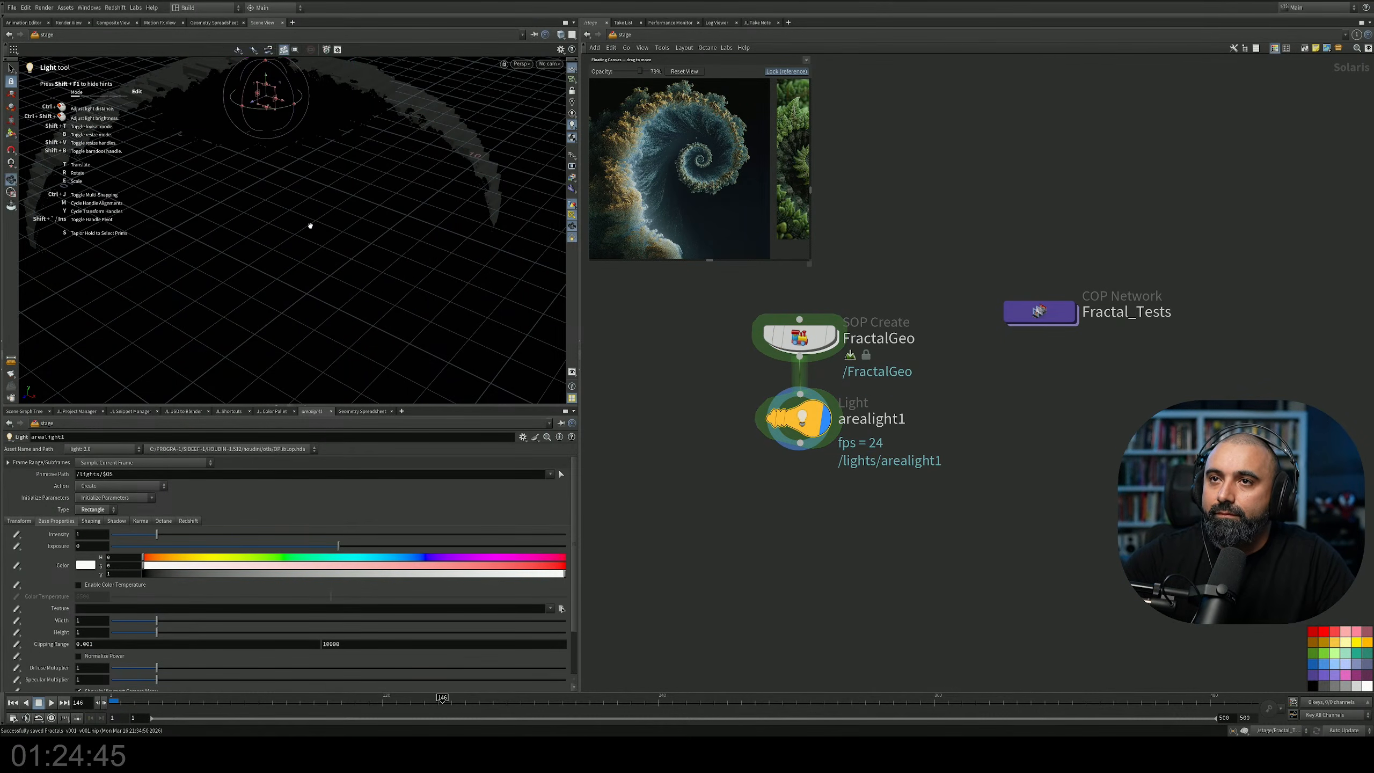
Aim arealight1 down at the dome and set its intensity to 10 and its width and height to 3.
alt+middle_drag(330, 197, 366, 293)
alt+drag(366, 293, 424, 281)
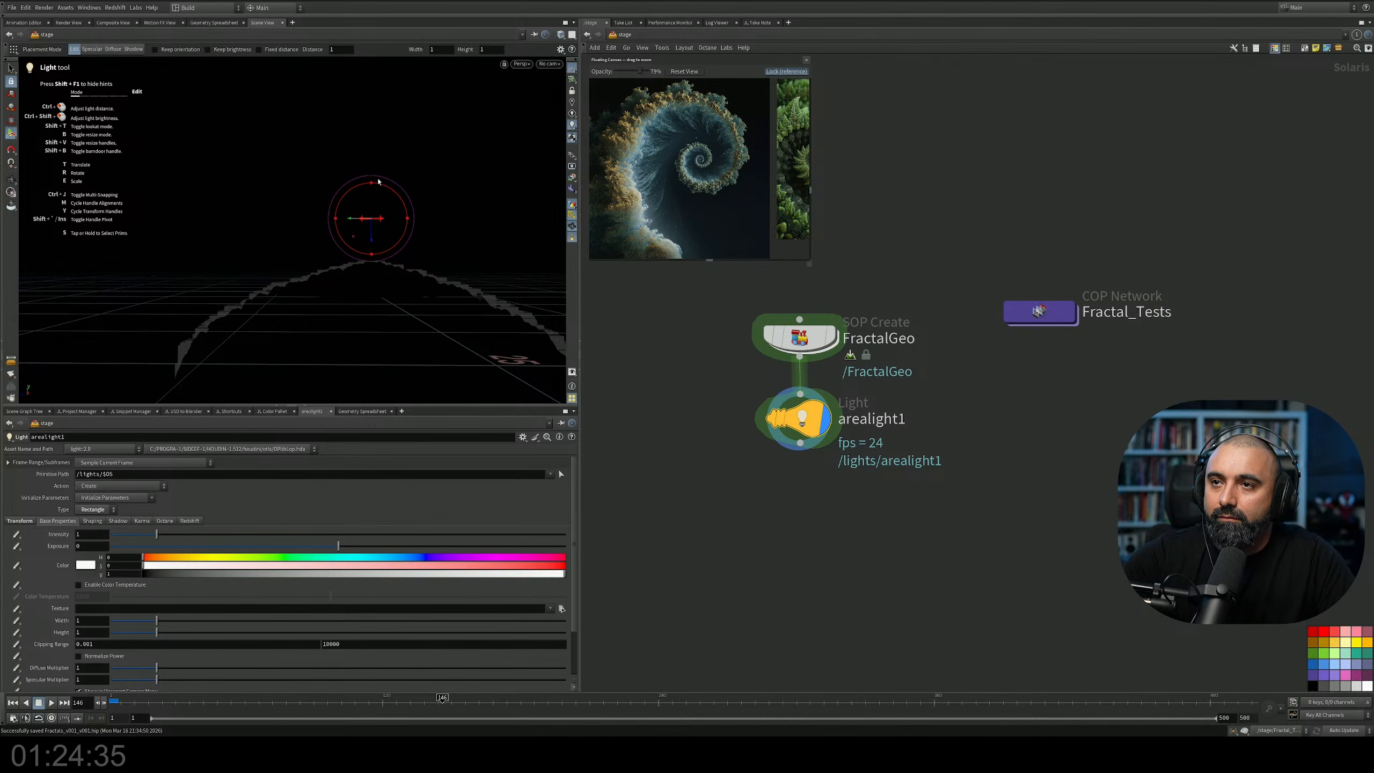
drag(362, 269, 390, 307)
drag(224, 534, 257, 535)
drag(576, 542, 578, 539)
drag(168, 621, 243, 634)
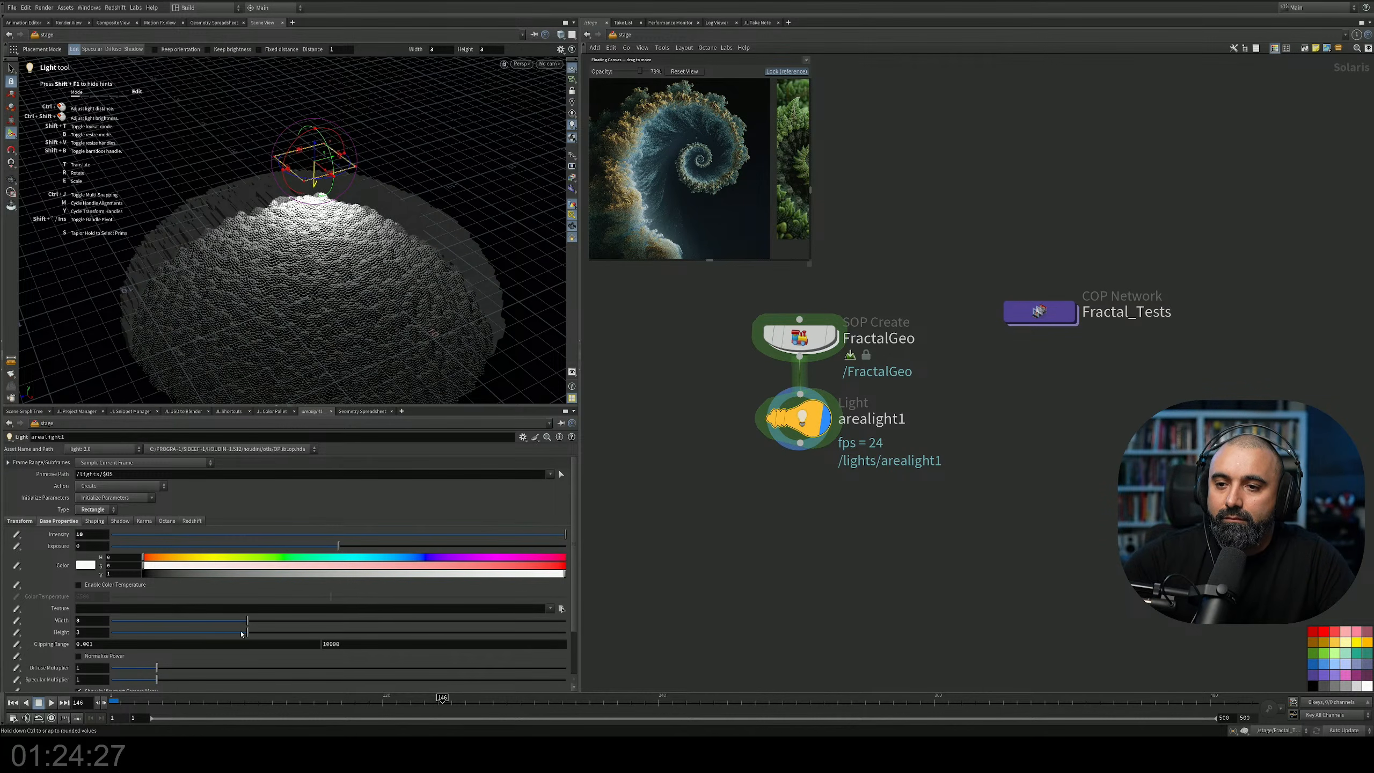
Switch the viewport renderer to Karma XPU and inspect the lit dome.
click(573, 72)
alt+drag(379, 216, 349, 211)
alt+middle_drag(349, 210, 341, 240)
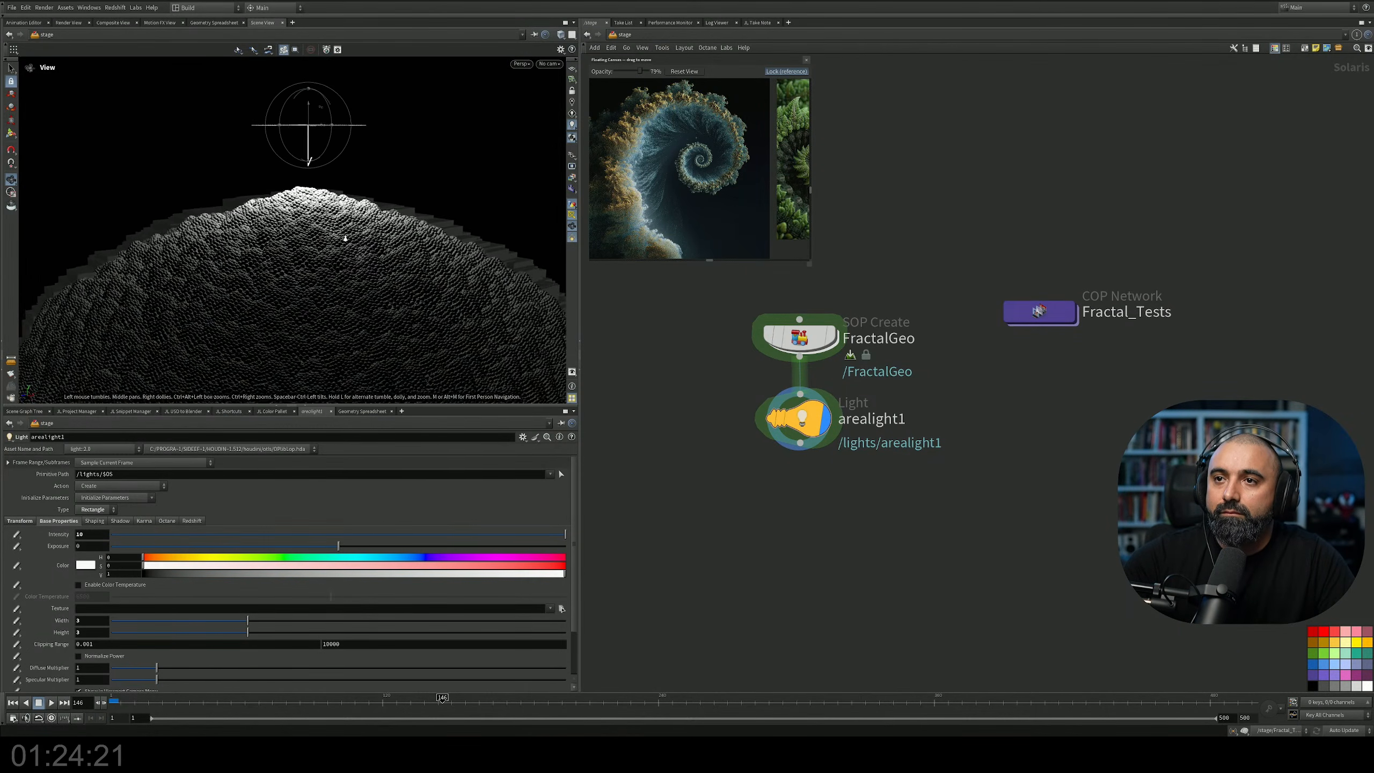
alt+right_drag(341, 241, 358, 235)
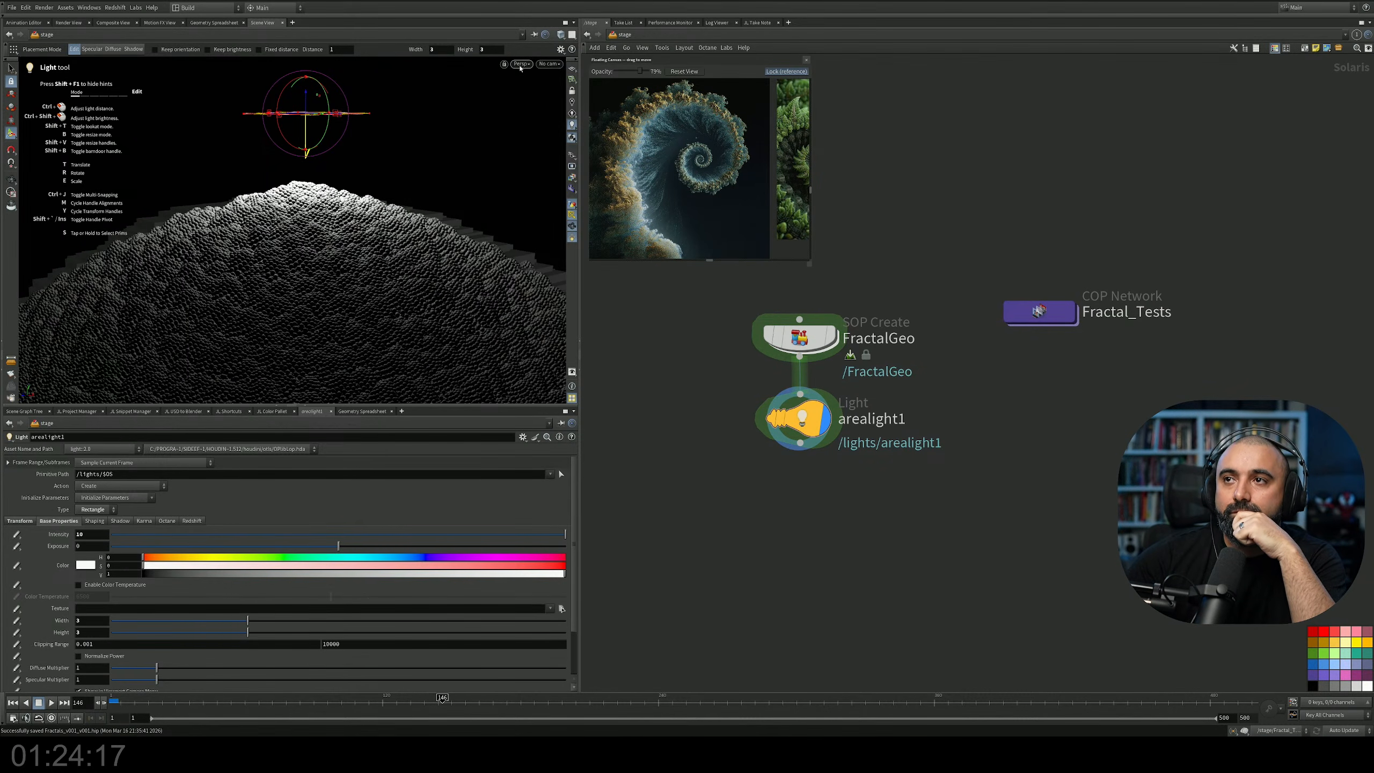
click(521, 65)
click(526, 119)
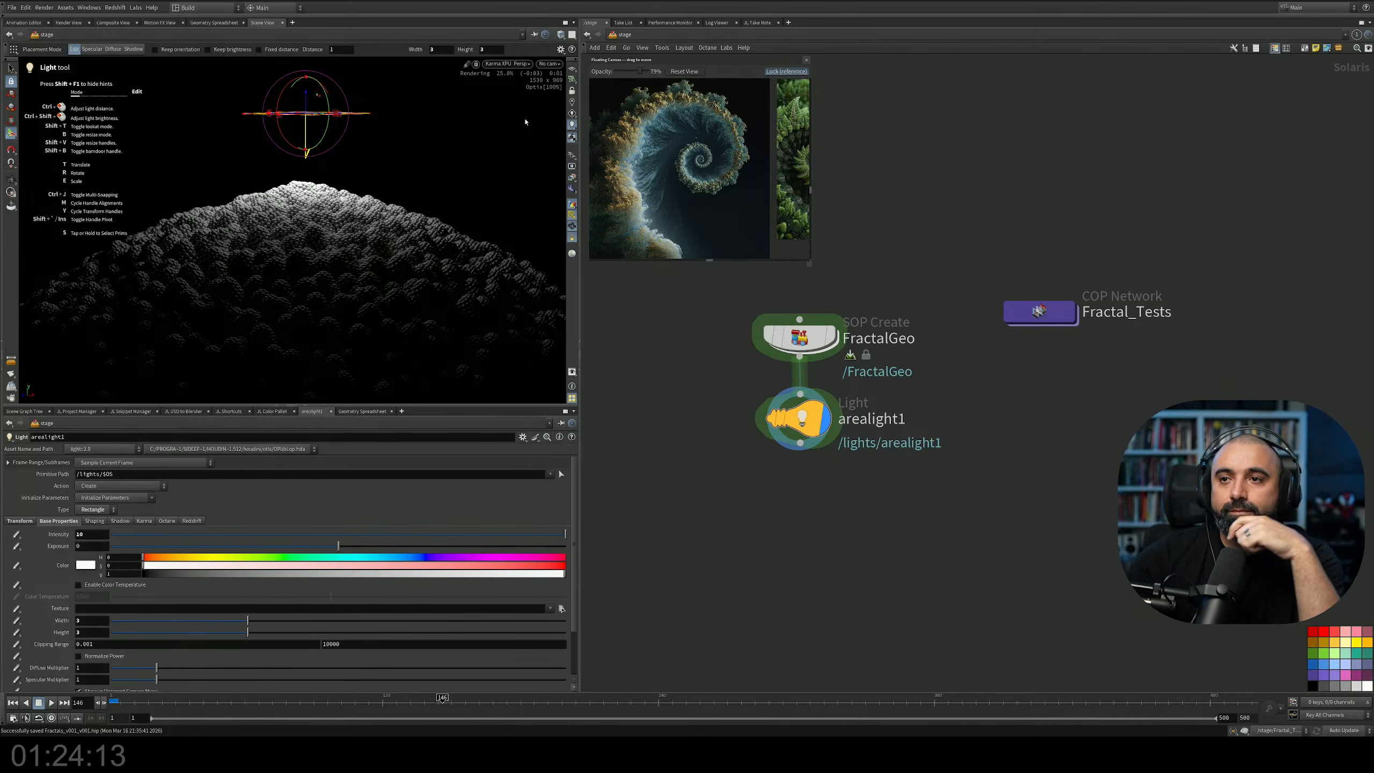
key(Escape)
drag(454, 169, 367, 263)
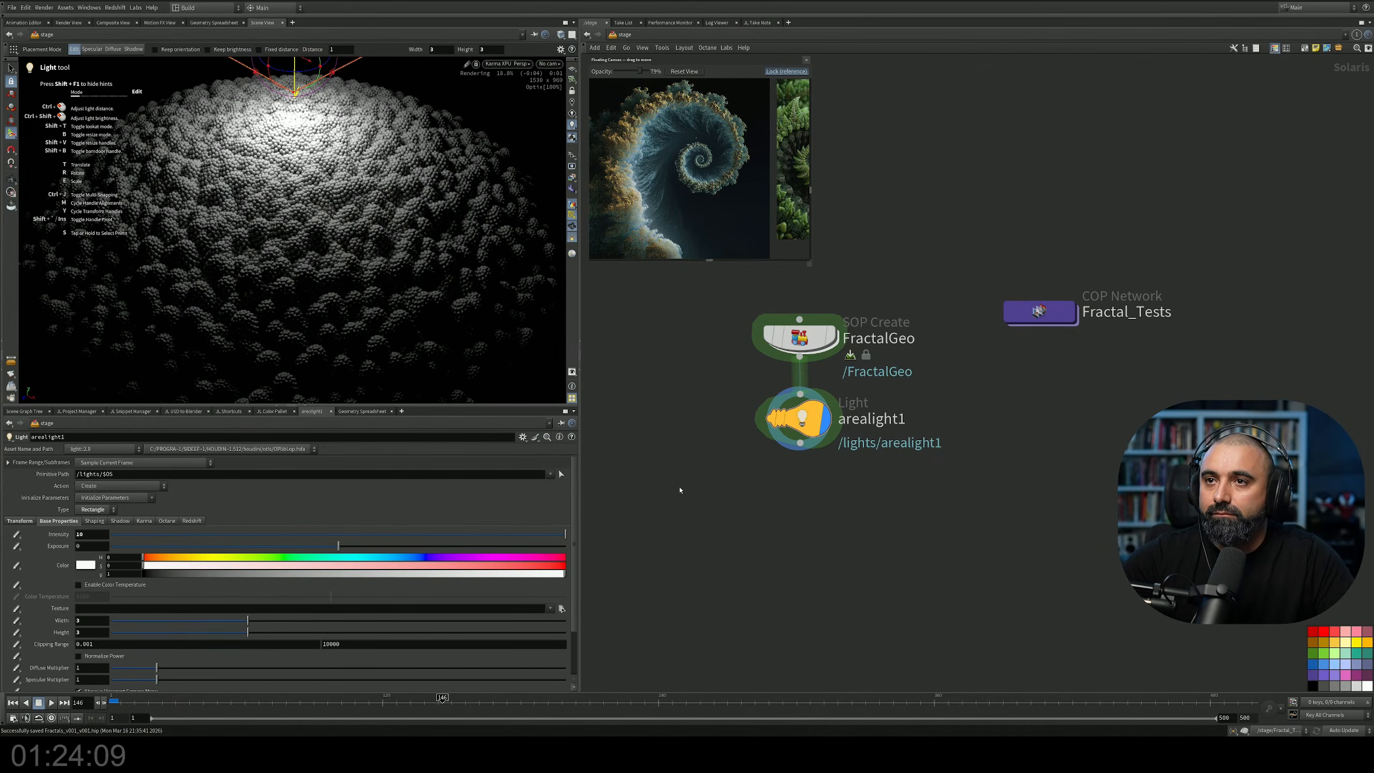
middle_drag(680, 491, 691, 453)
alt+right_drag(325, 265, 553, 387)
middle_drag(723, 493, 724, 472)
key(Tab)
text(mat)
key(Return)
key(Escape)
Add a Material Library node below arealight1.
key(Tab)
text(ate)
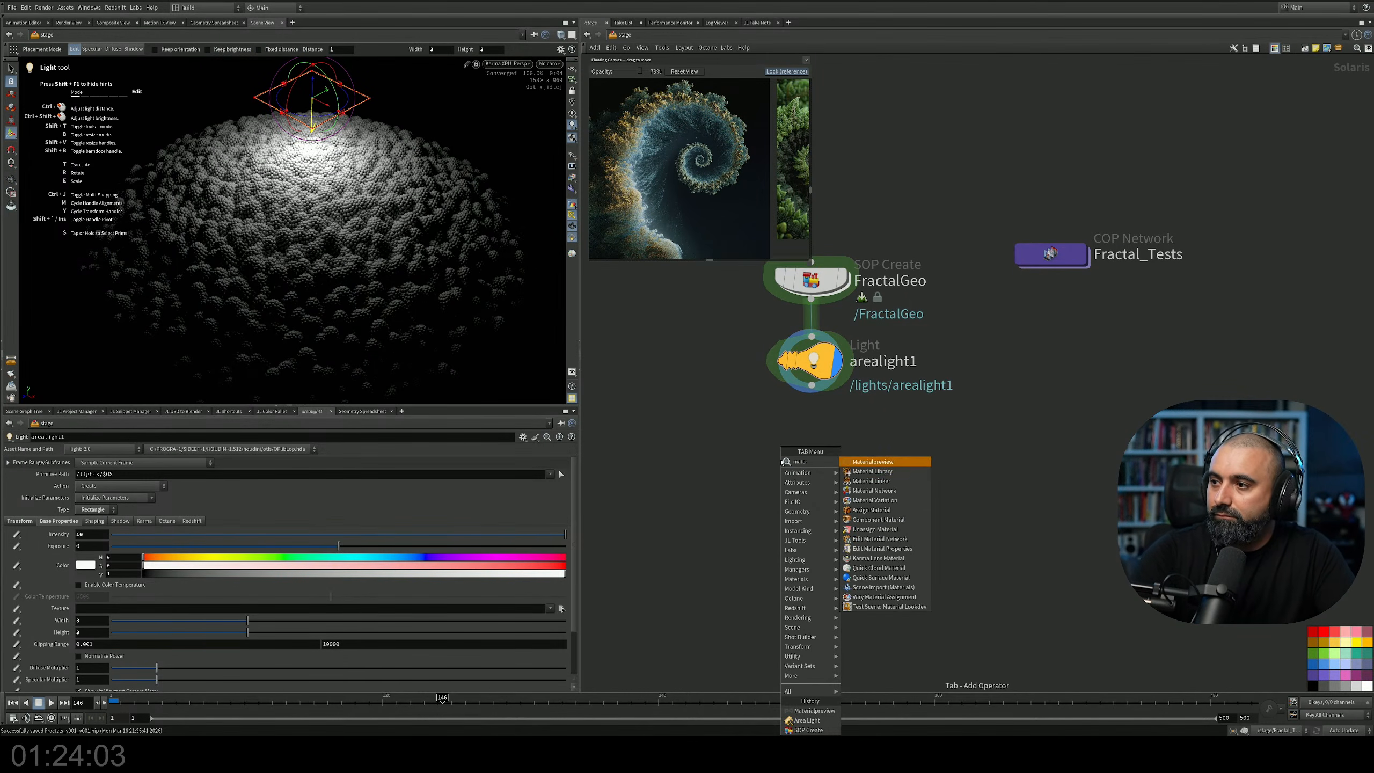
key(Down)
key(Return)
click(814, 394)
drag(812, 398, 833, 497)
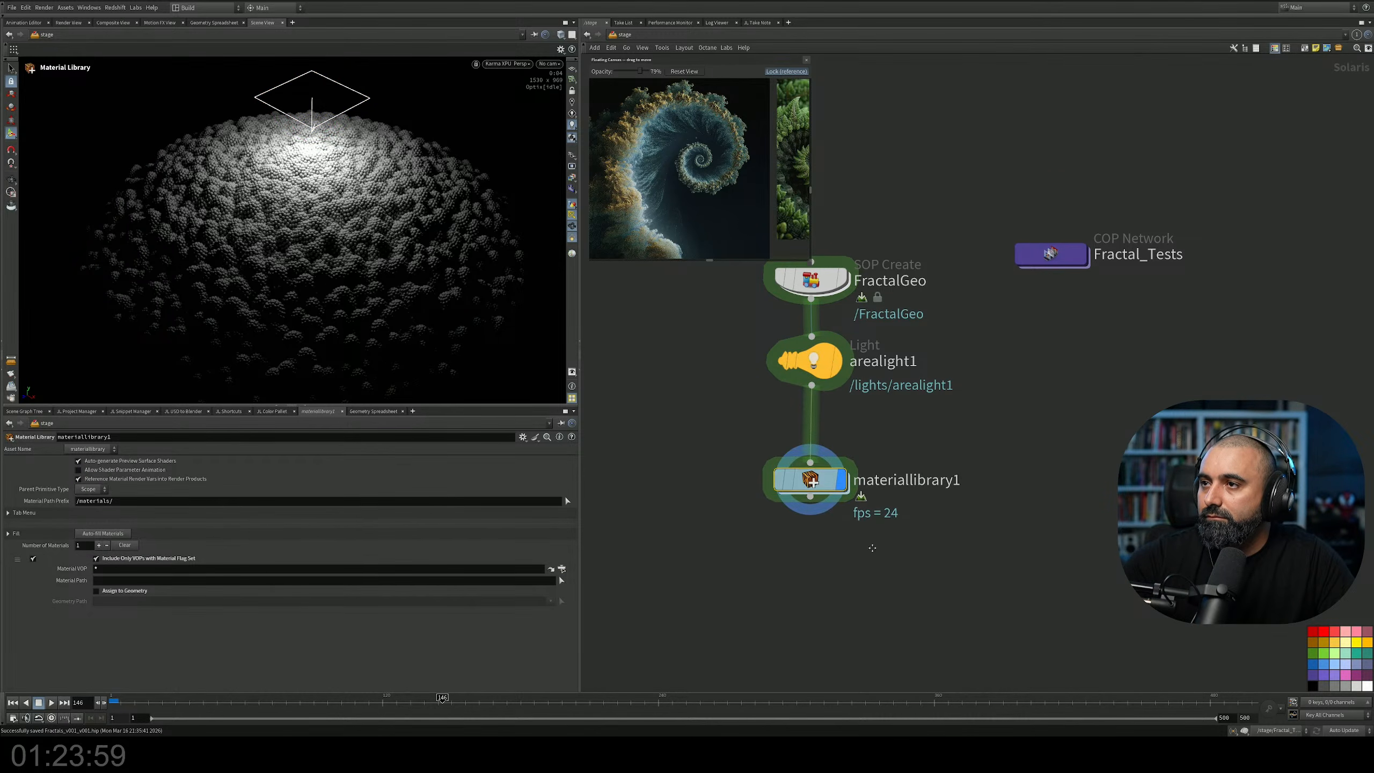
middle_drag(873, 548, 874, 476)
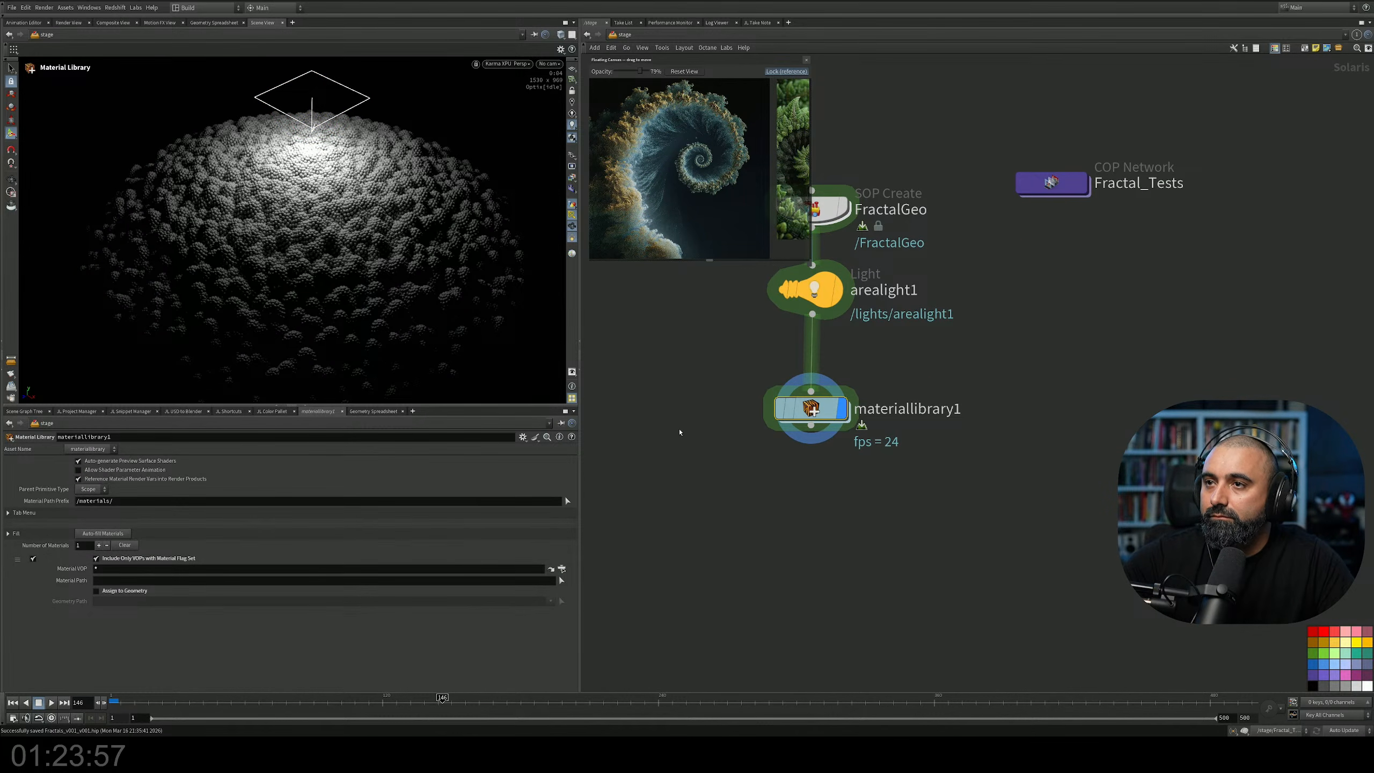
Unlock the floating reference canvas, frame the dark spiral image in it, and lock it again.
click(373, 410)
click(272, 410)
click(303, 447)
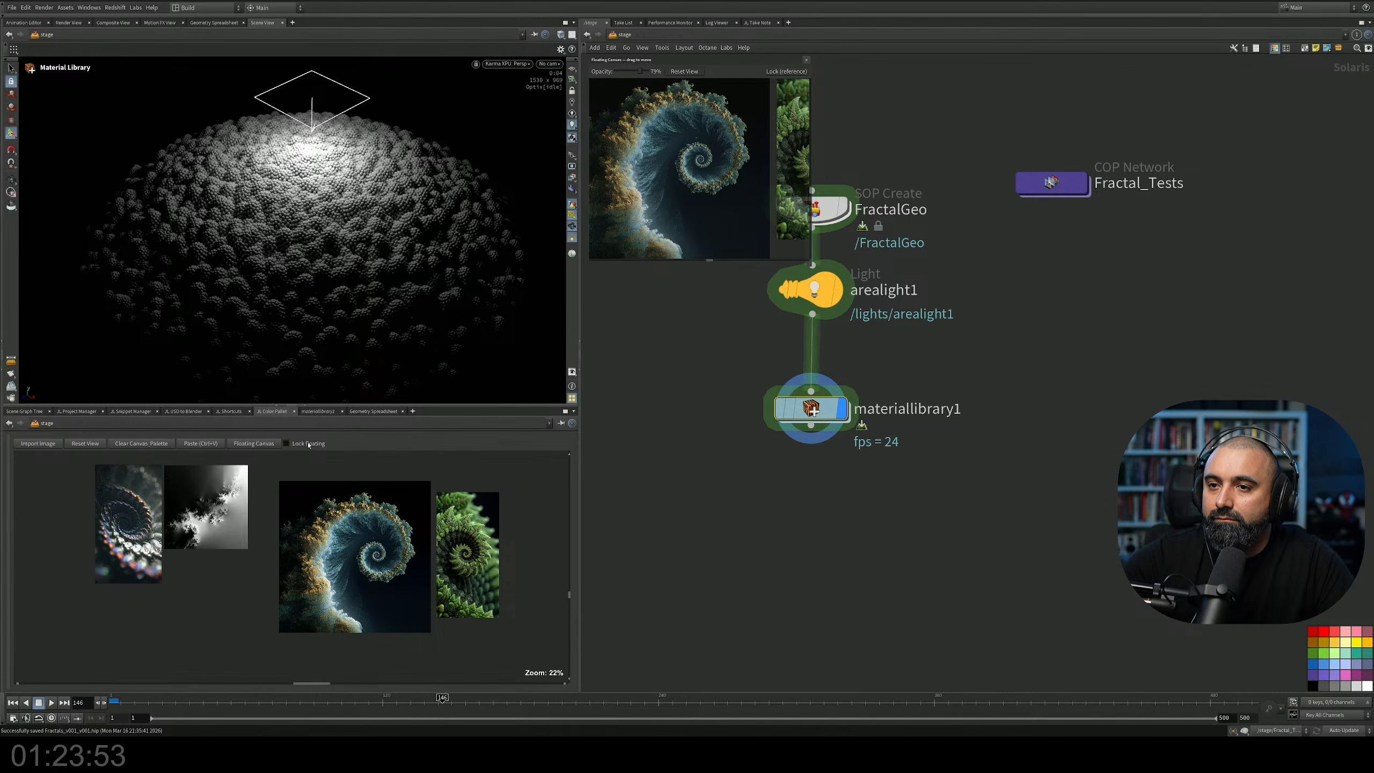
middle_drag(791, 171, 715, 233)
scroll(701, 141, up, 10)
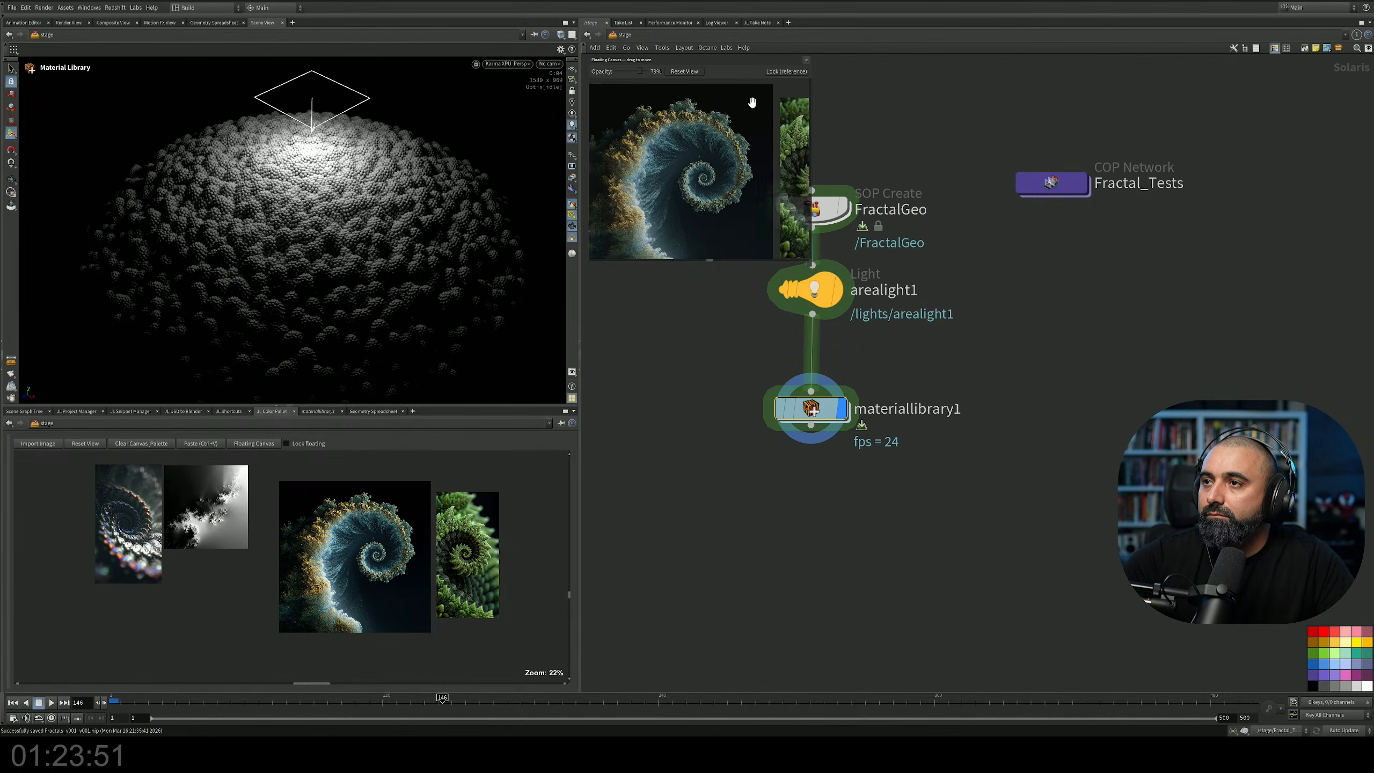
scroll(746, 156, down, 8)
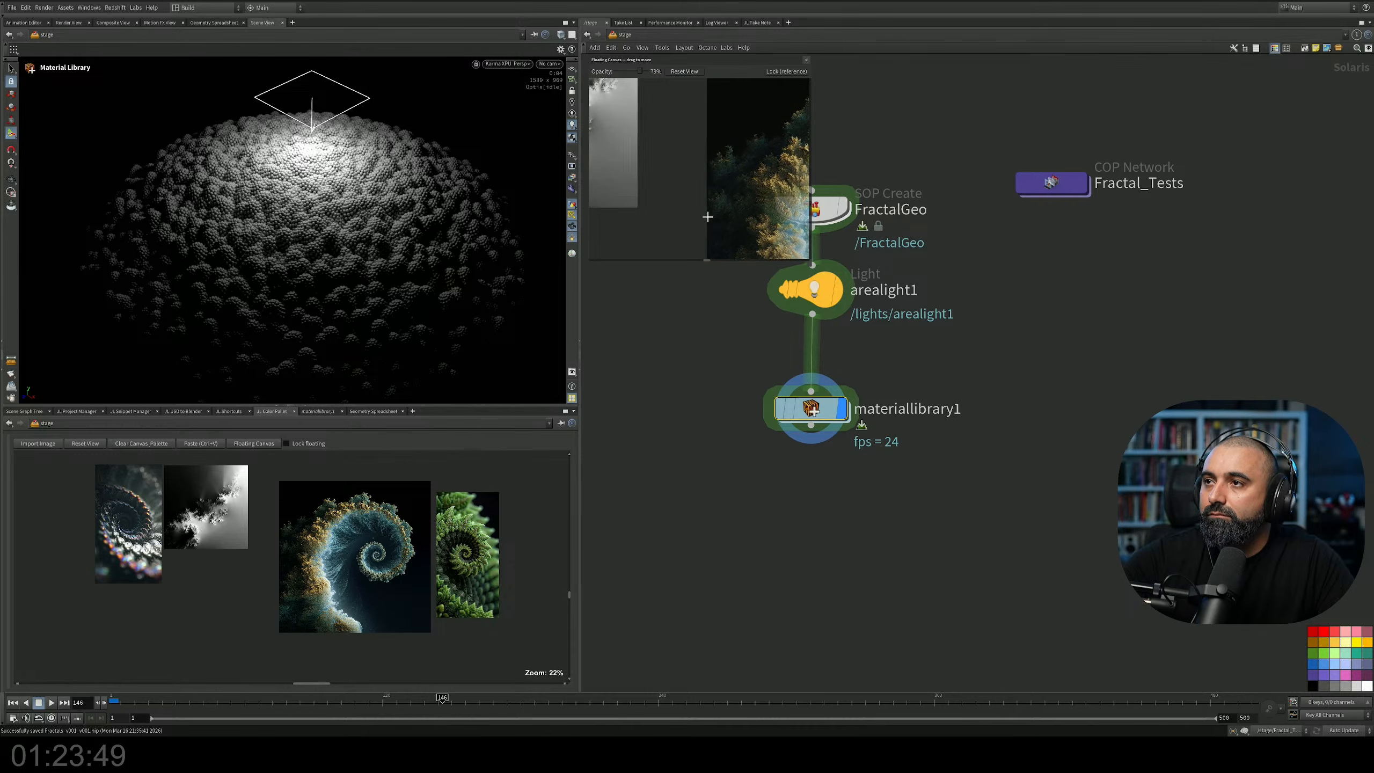
scroll(746, 155, up, 3)
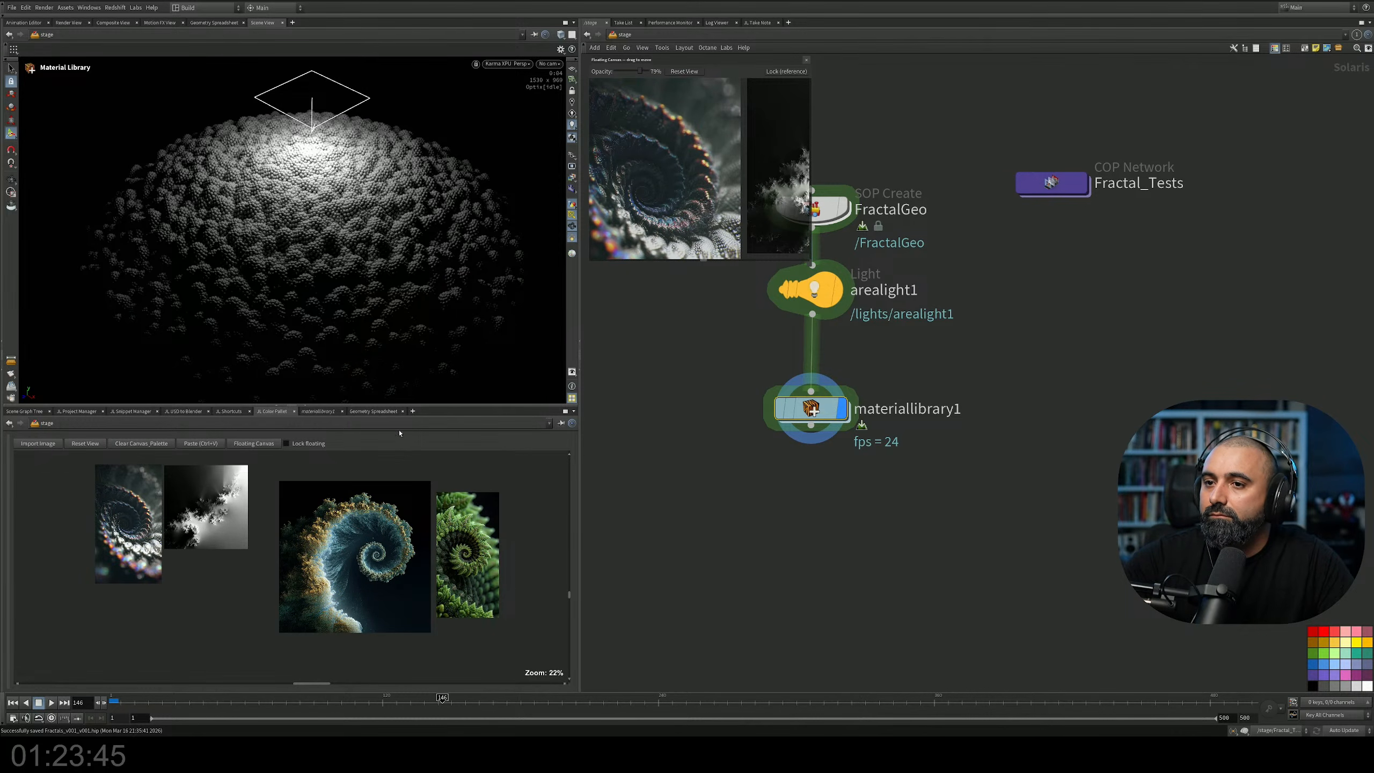
click(287, 444)
Create a USD MaterialX material builder inside materiallibrary1.
click(373, 411)
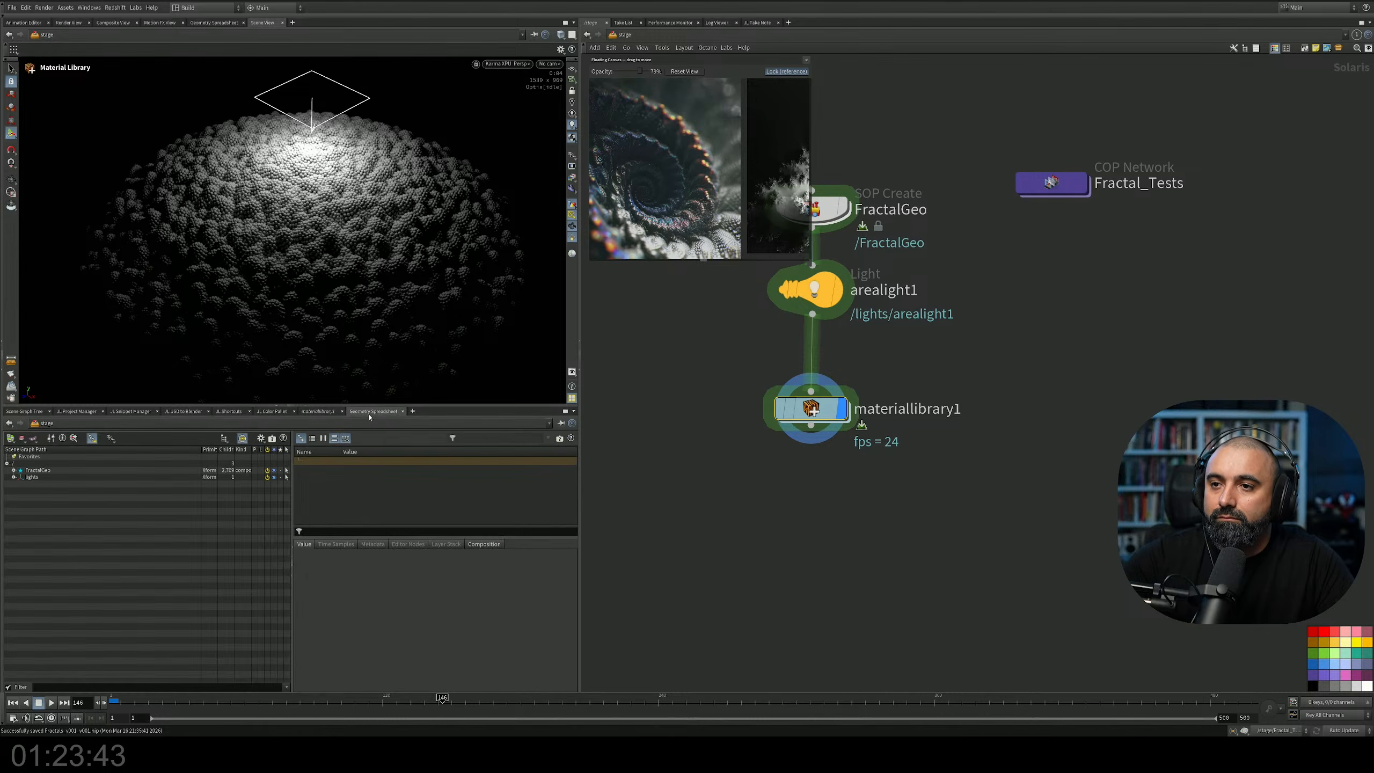
middle_drag(690, 364, 649, 477)
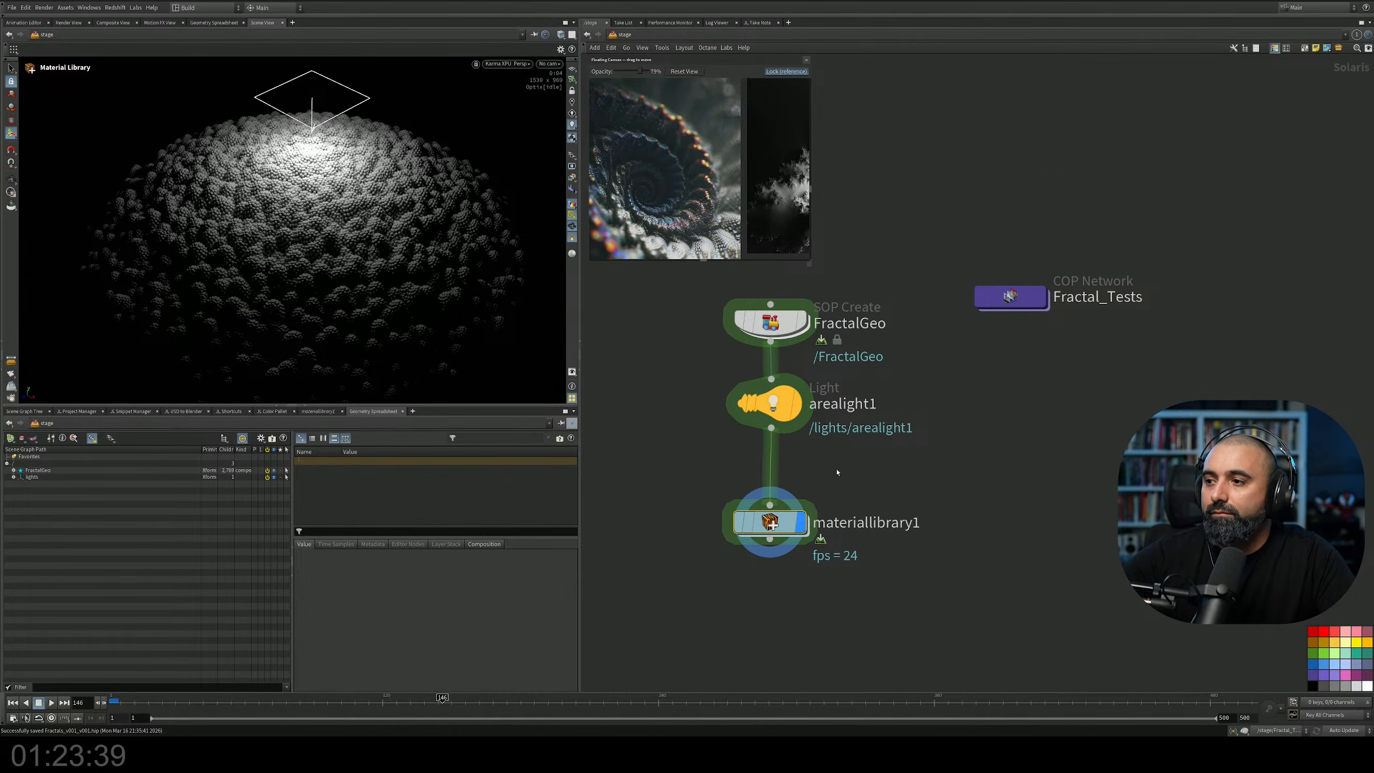
key(i)
key(Tab)
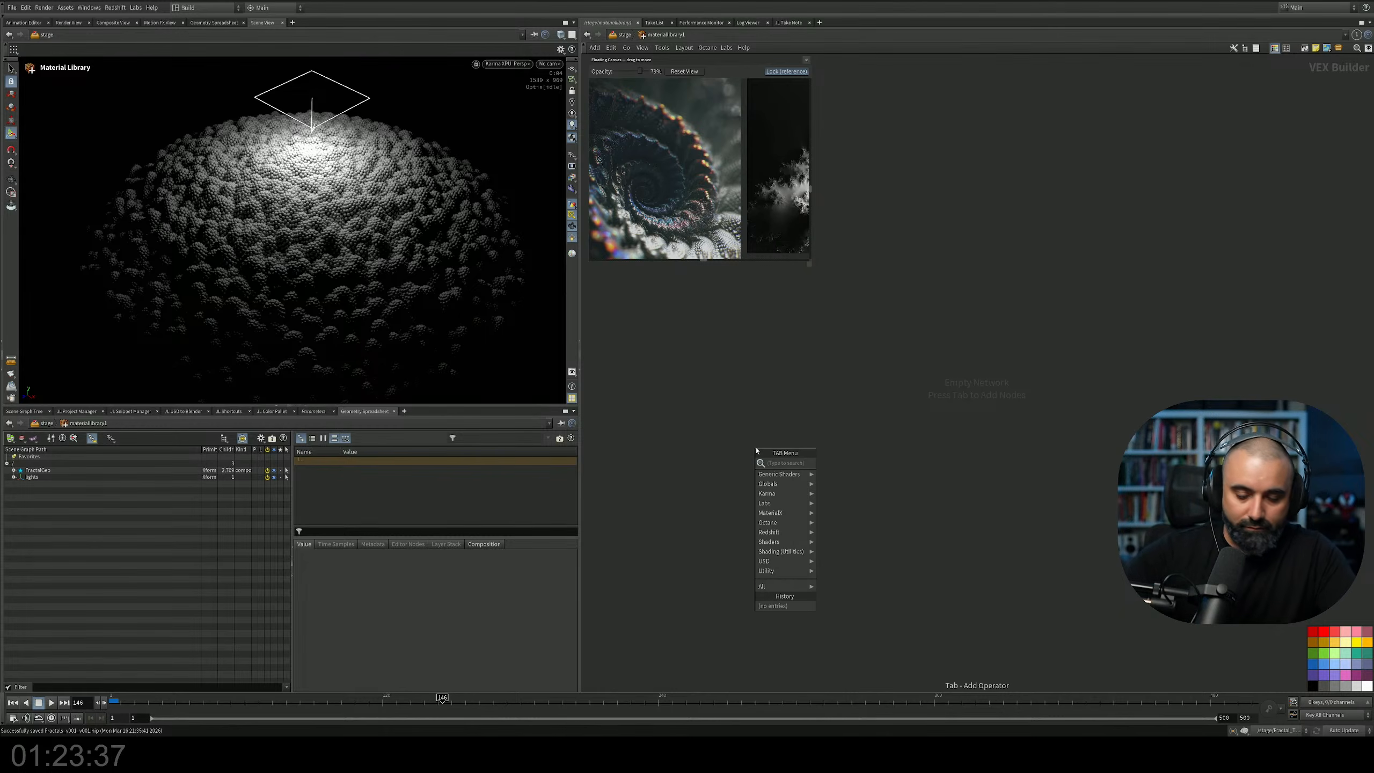
text(usd)
key(Return)
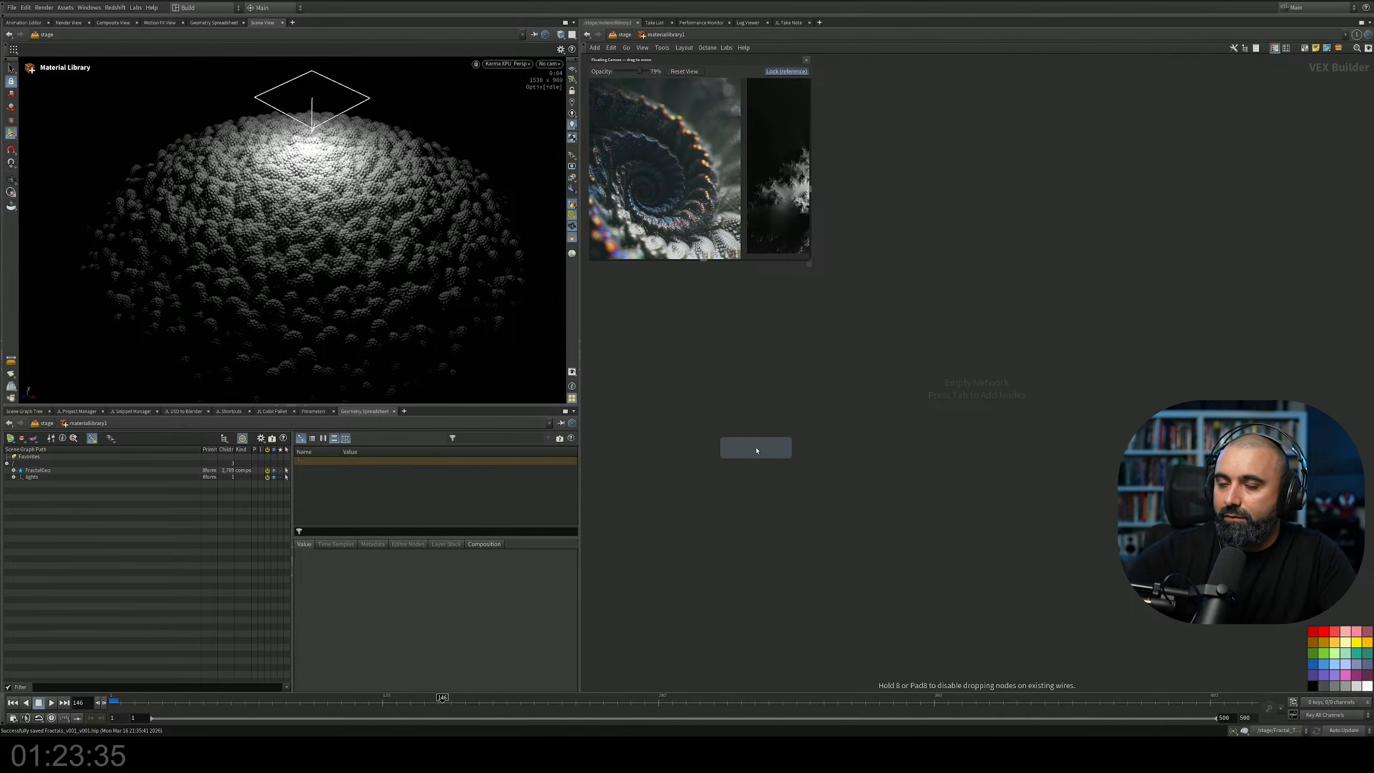
click(759, 381)
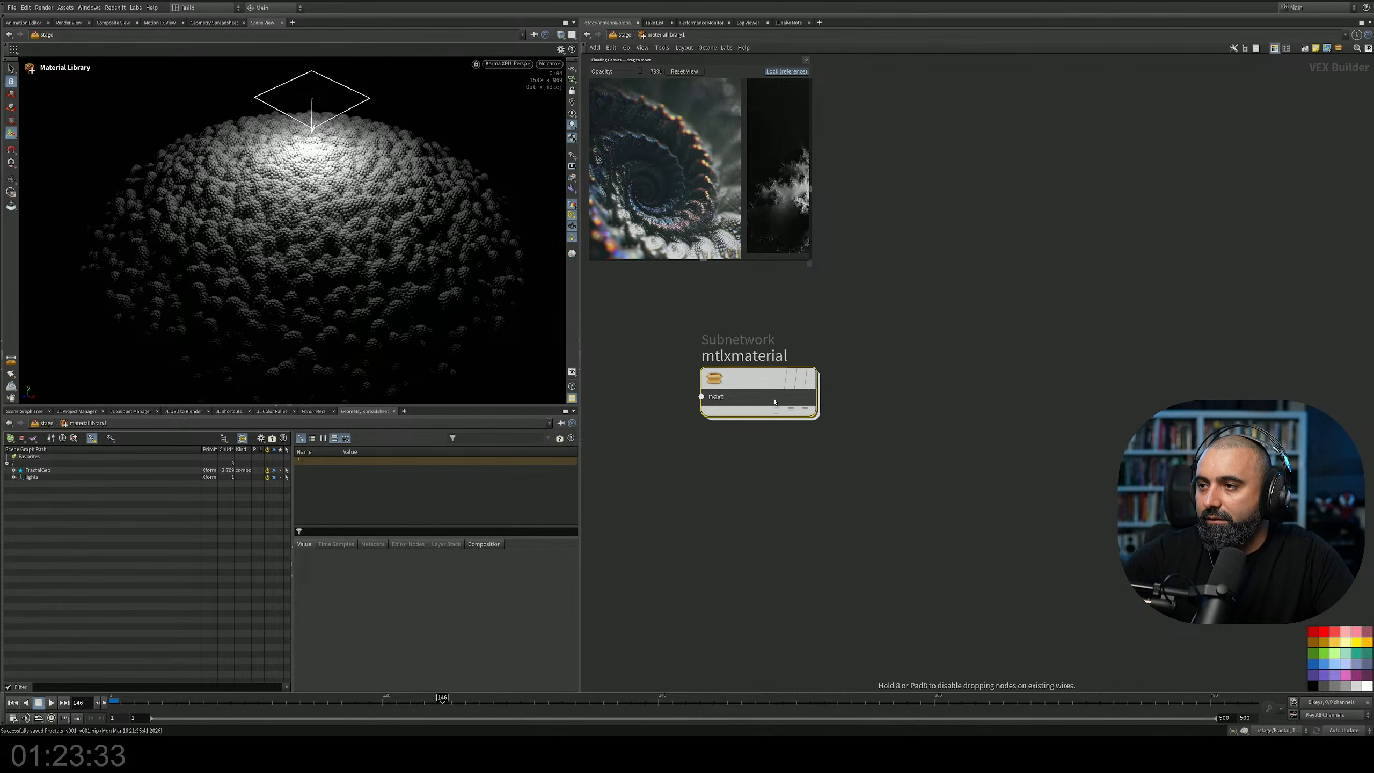
Rename the material subnetwork to Green.
click(784, 356)
drag(794, 355, 578, 347)
text(G)
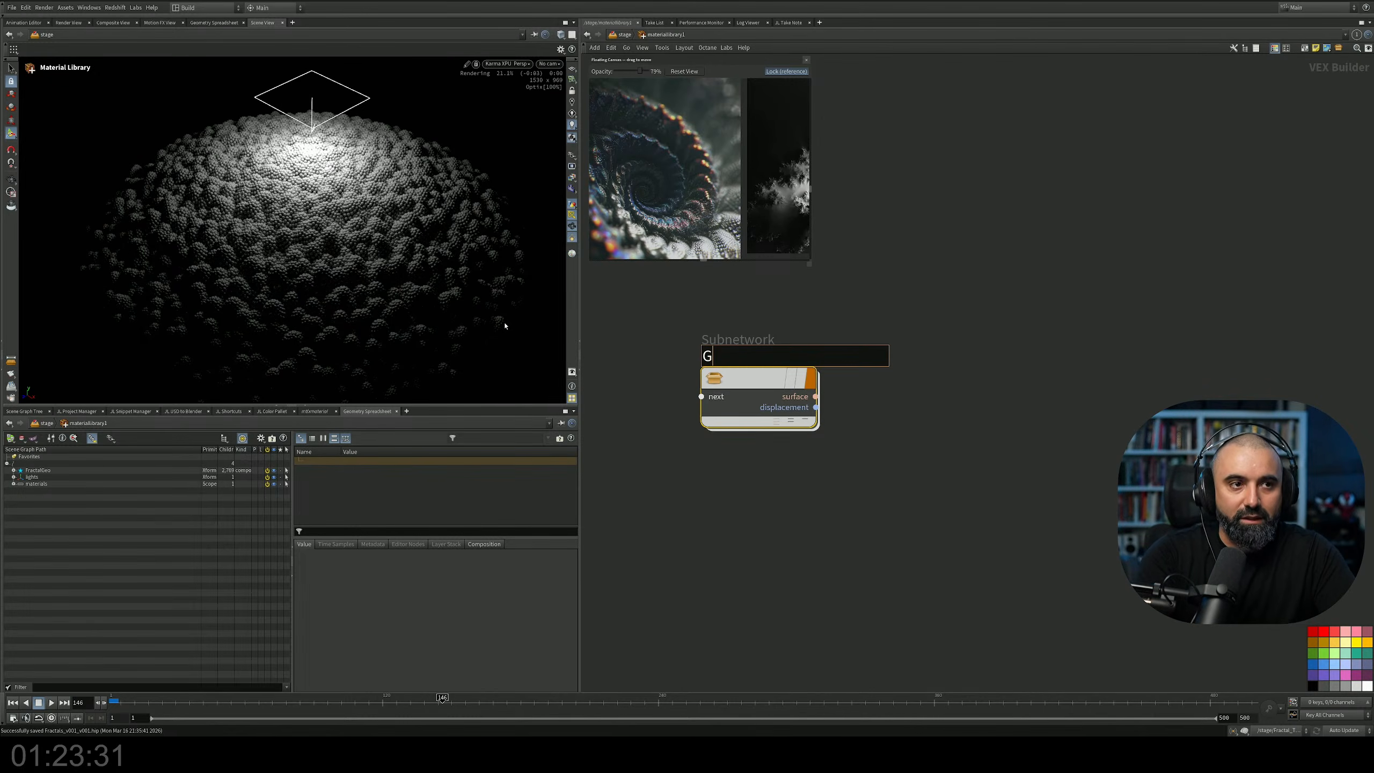
text(reen)
key(Return)
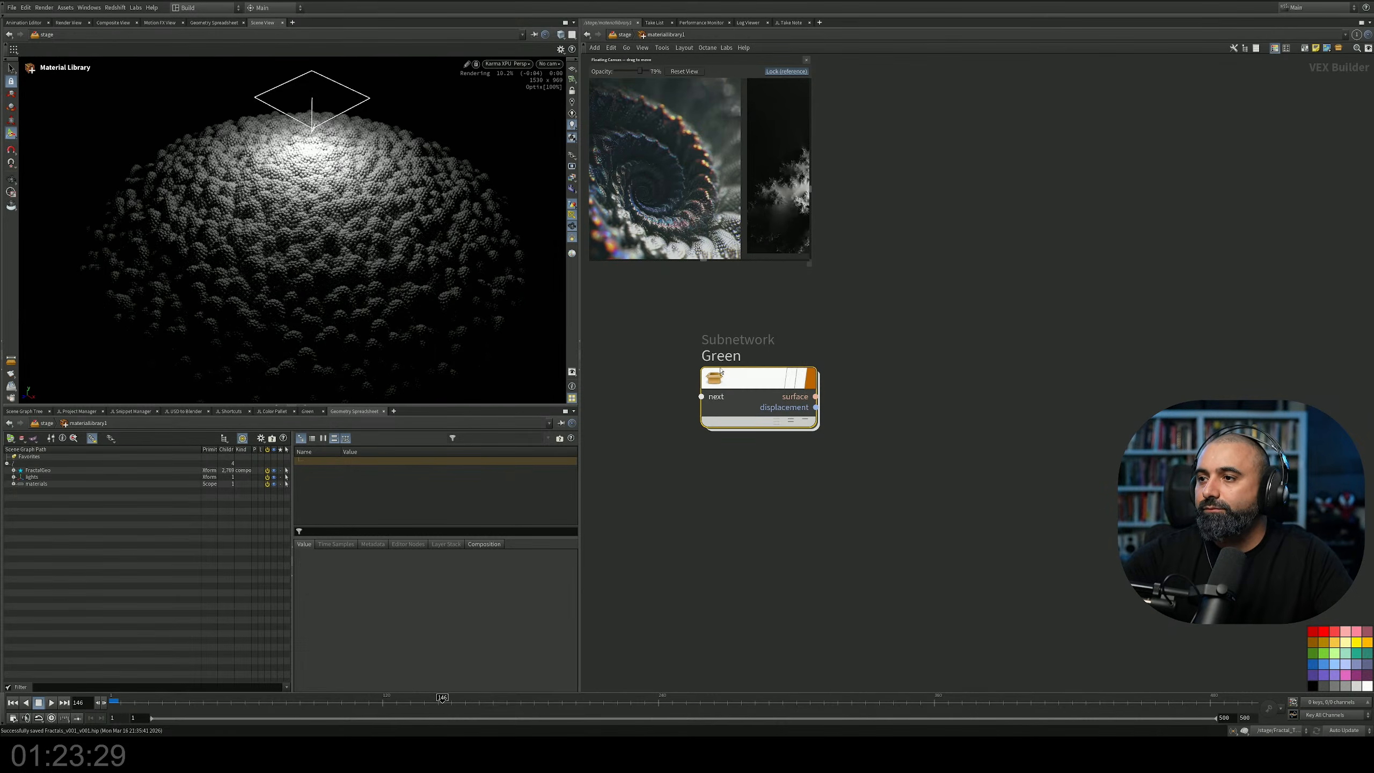
Set the base color of the Green material's mtlxstandard_surface to a dark green swatch and return to the material library.
key(i)
drag(965, 349, 977, 268)
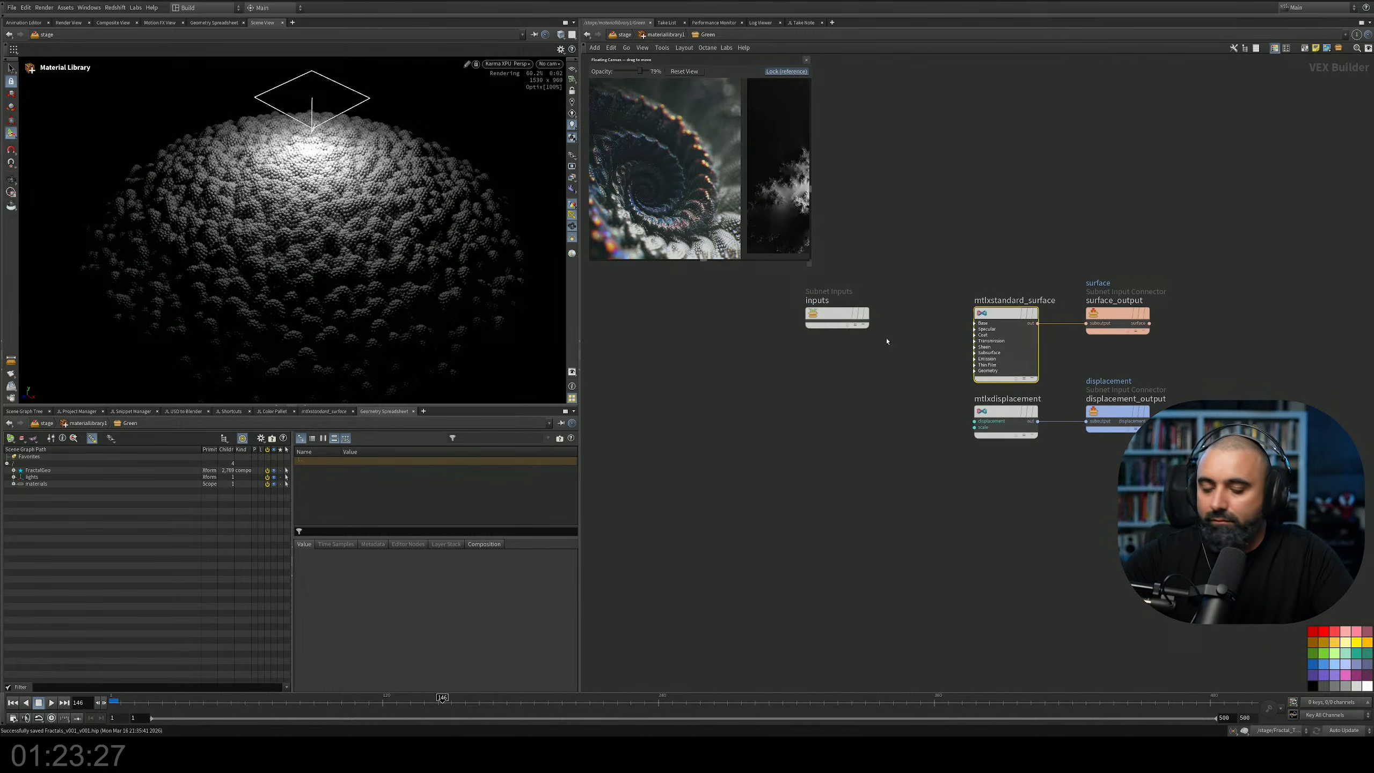
click(311, 415)
click(87, 501)
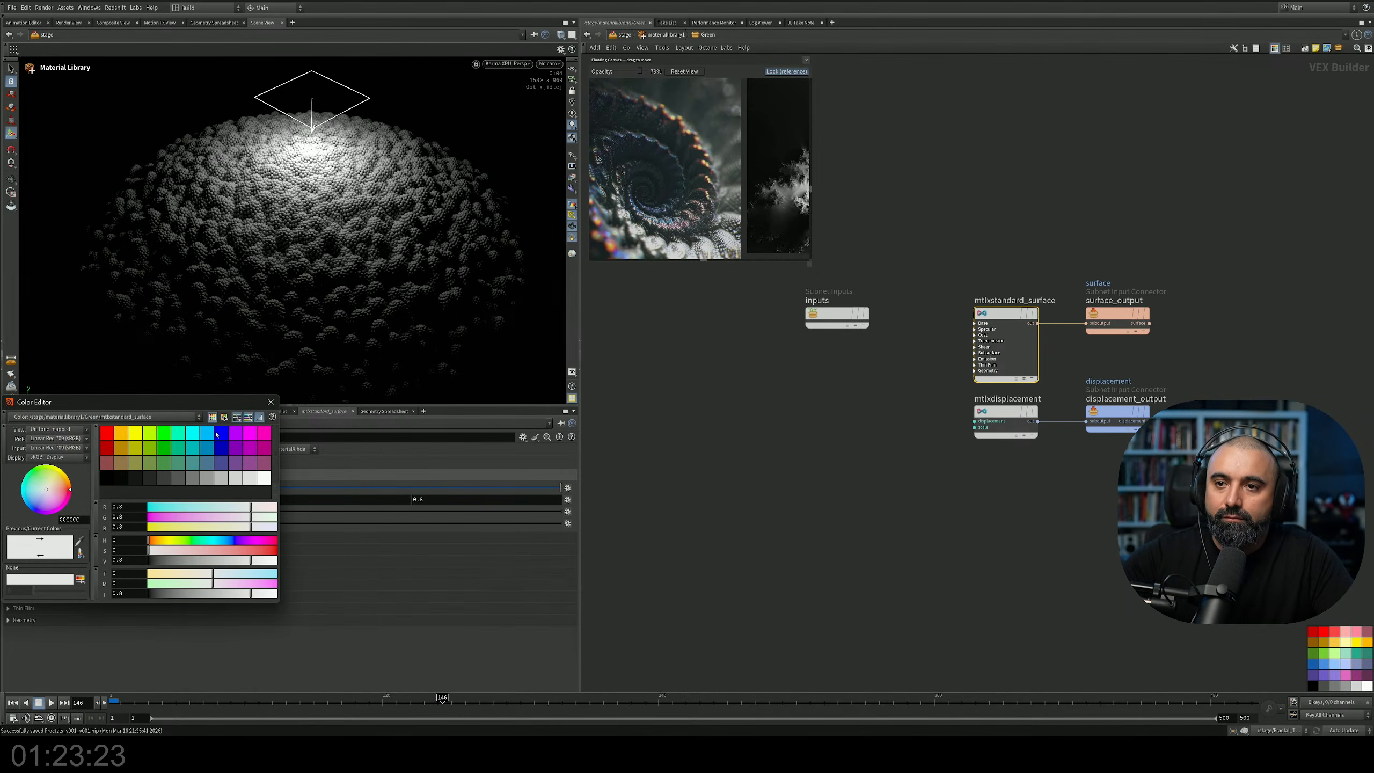
click(156, 462)
click(151, 449)
click(270, 401)
key(u)
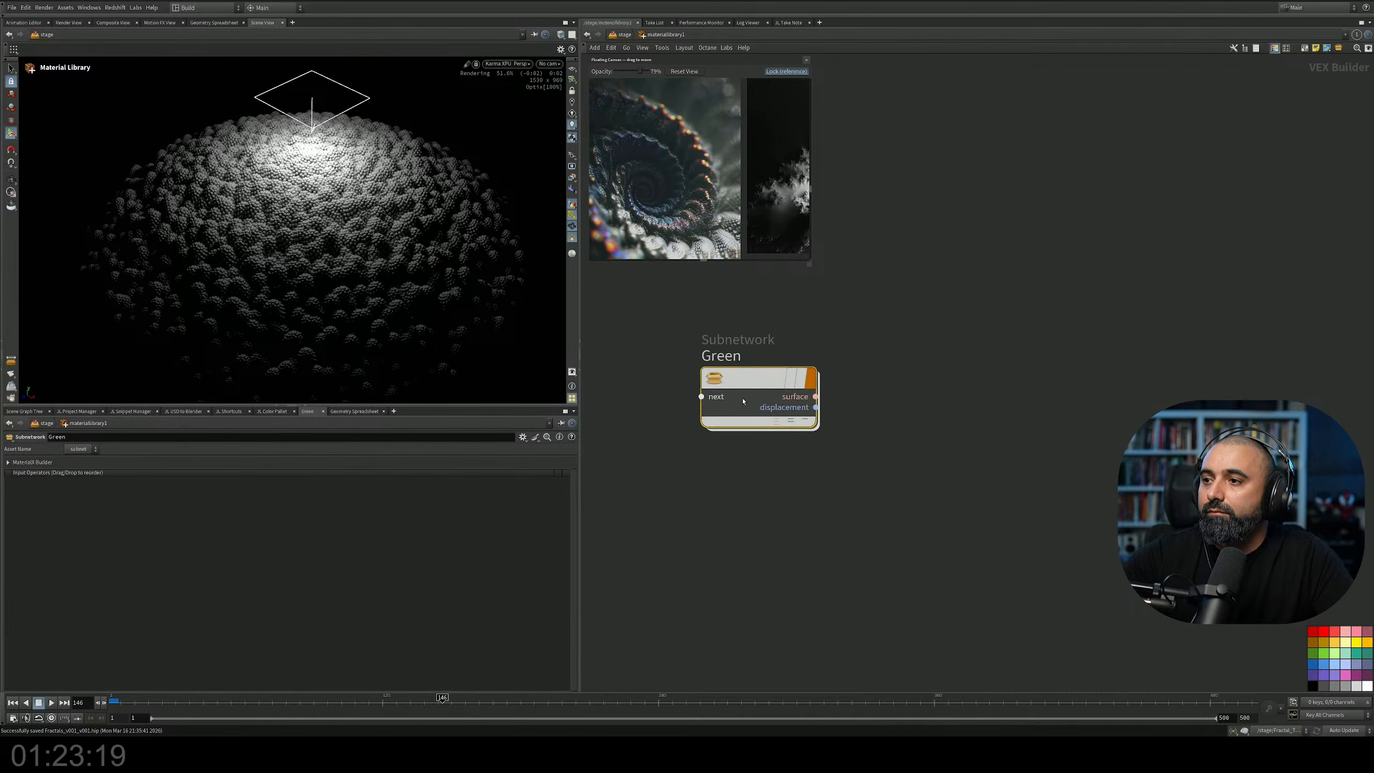
Switch the viewport renderer to Houdini VK and return to the stage network.
click(508, 63)
click(524, 118)
drag(757, 379, 398, 277)
key(Escape)
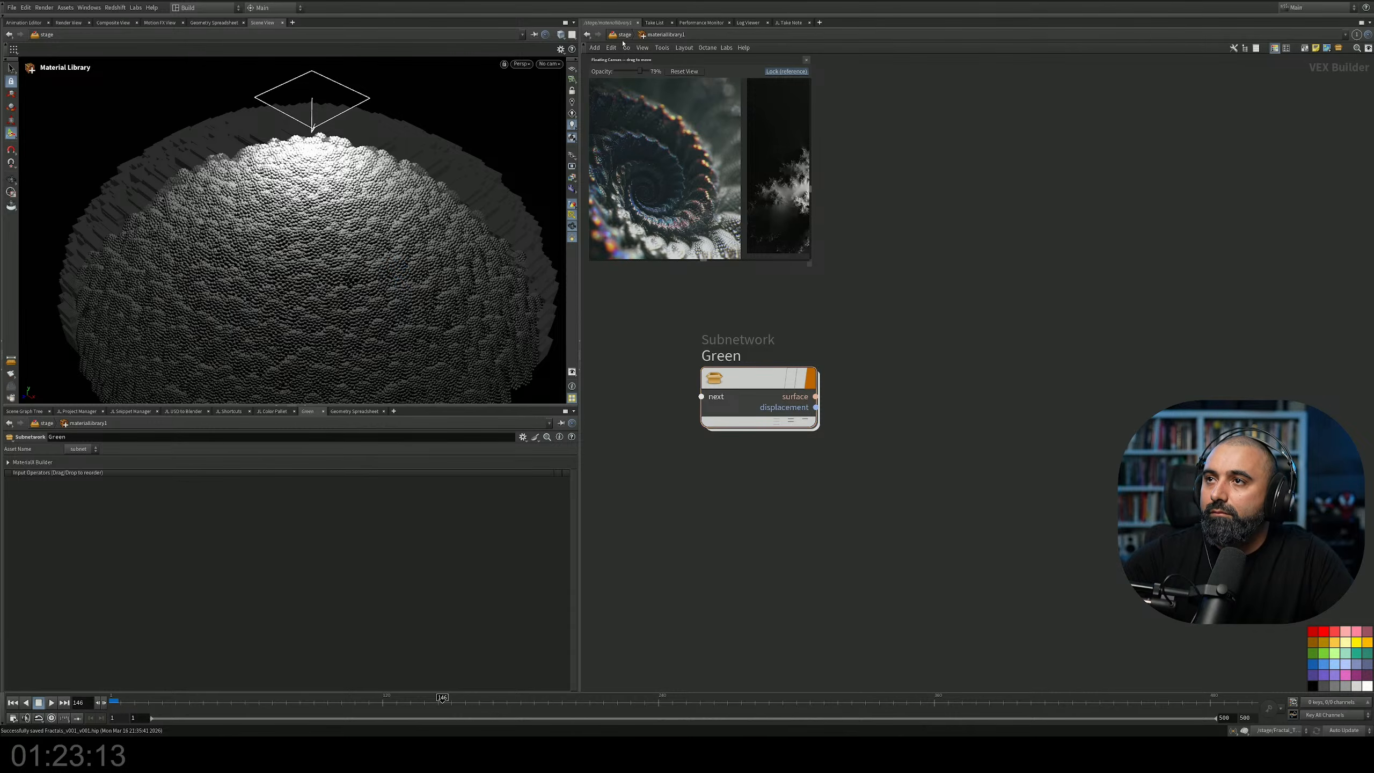
click(622, 34)
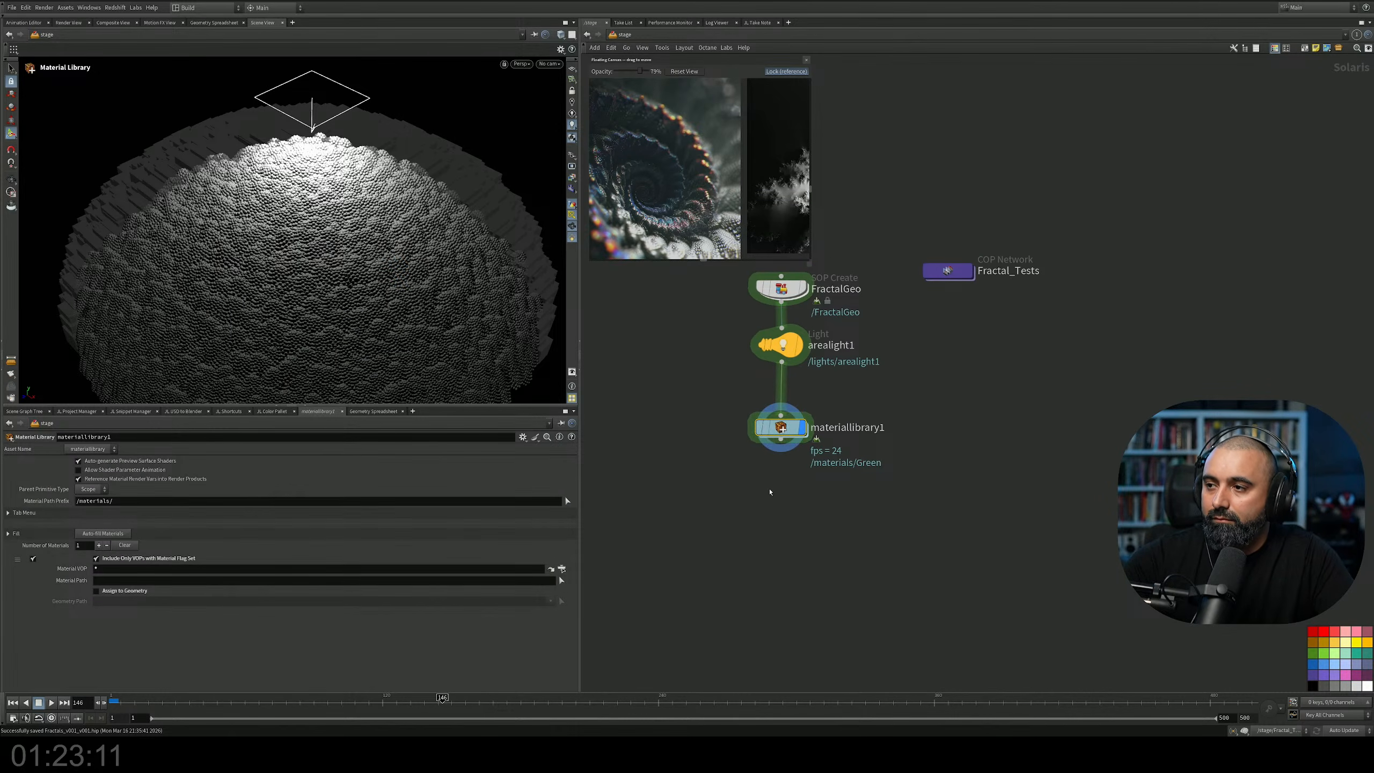
Add an Assign Material node after materiallibrary1 and make it the displayed node.
key(Tab)
text(assign)
key(Return)
click(753, 453)
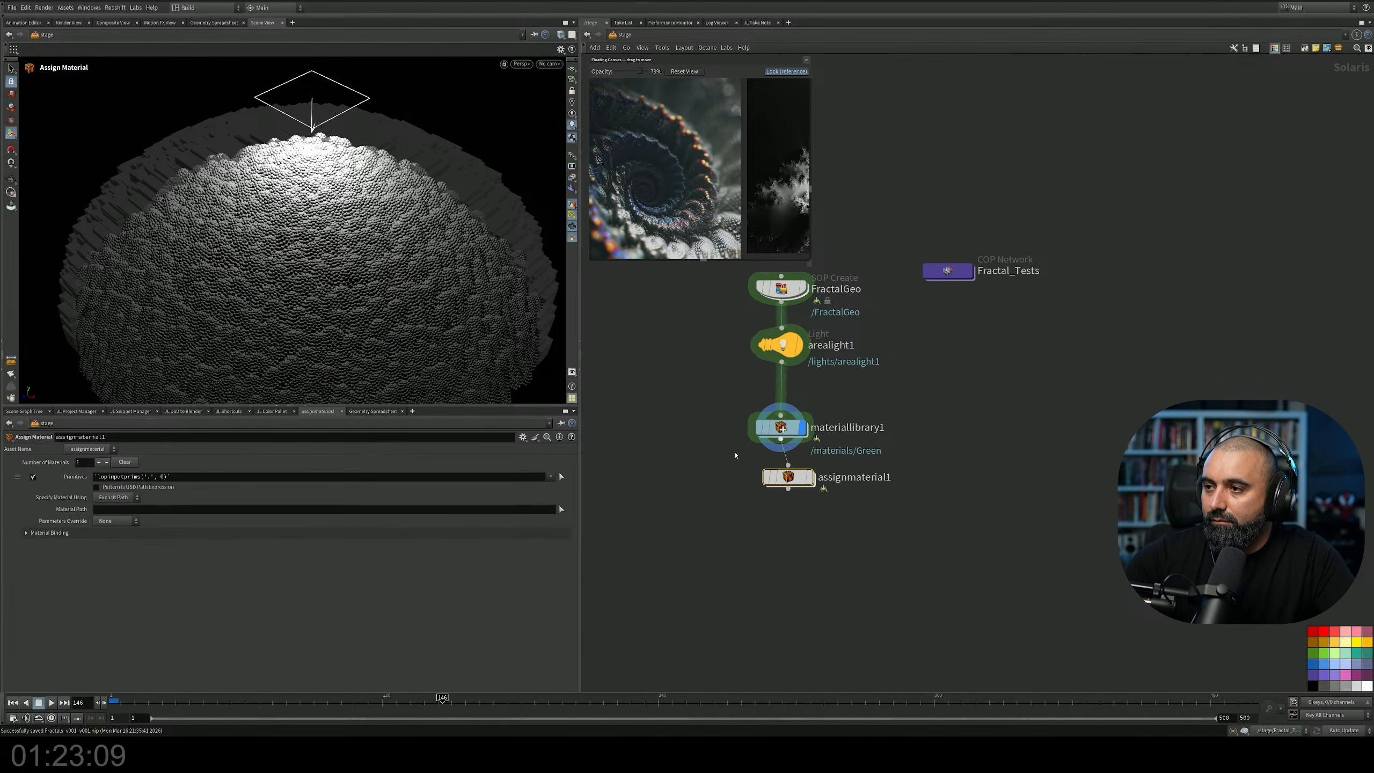
click(24, 411)
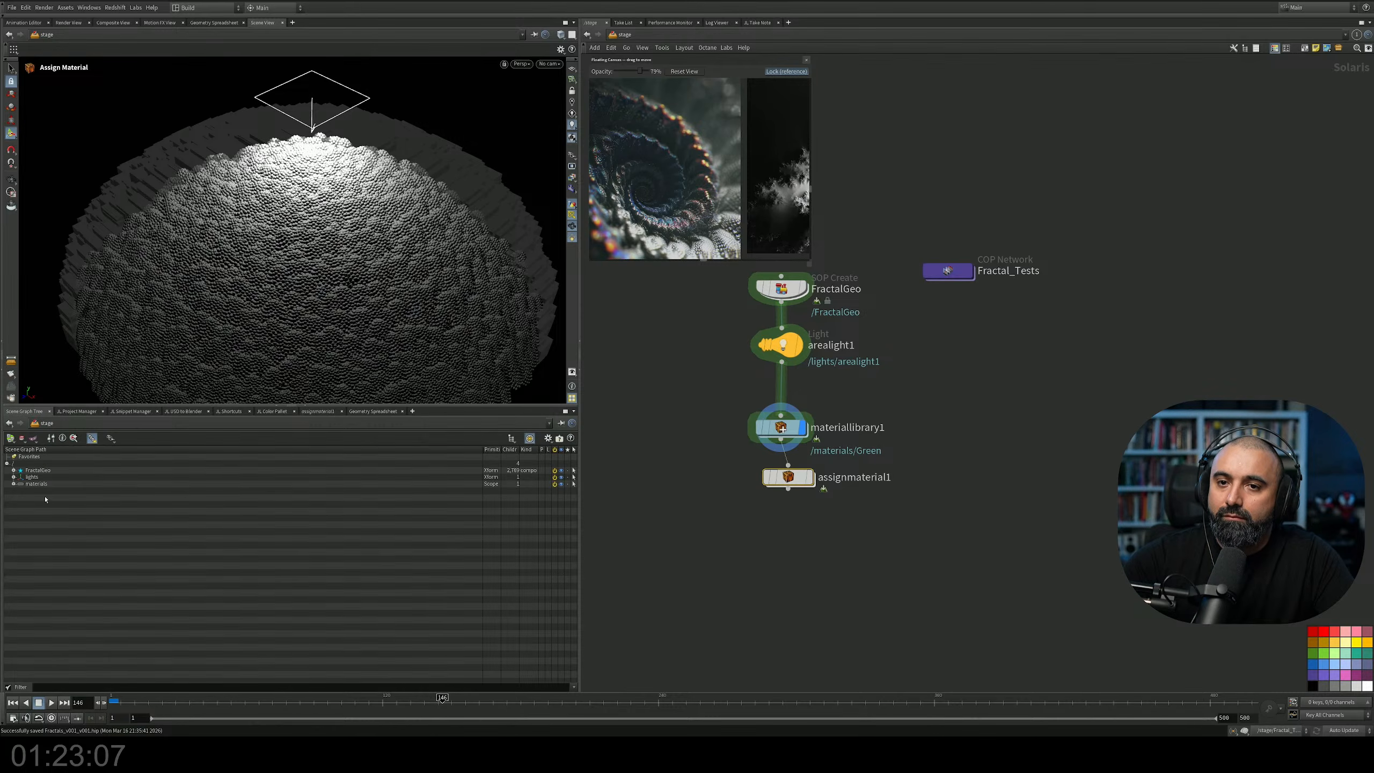
drag(798, 480, 791, 510)
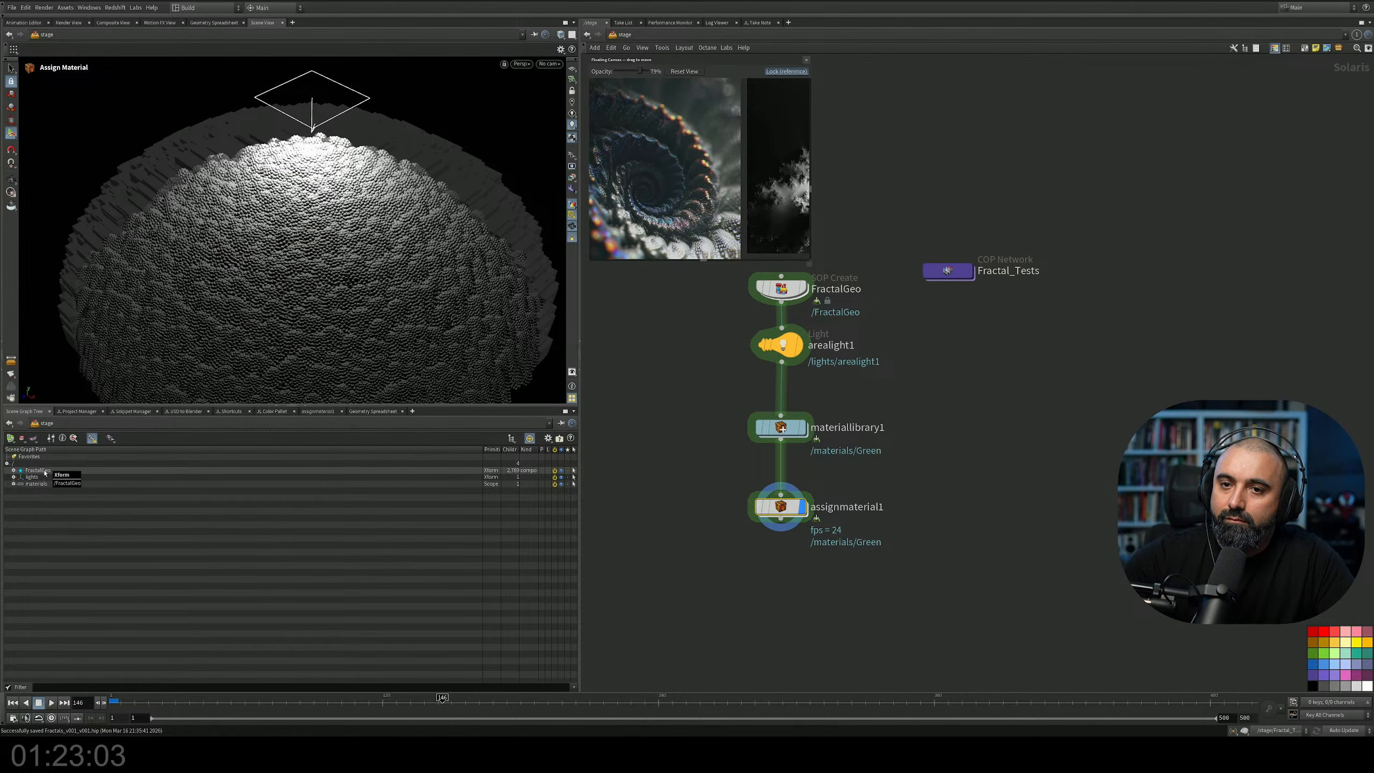
Assign the material /materials/Green to the /FractalGeo primitive in assignmaterial1.
key(p)
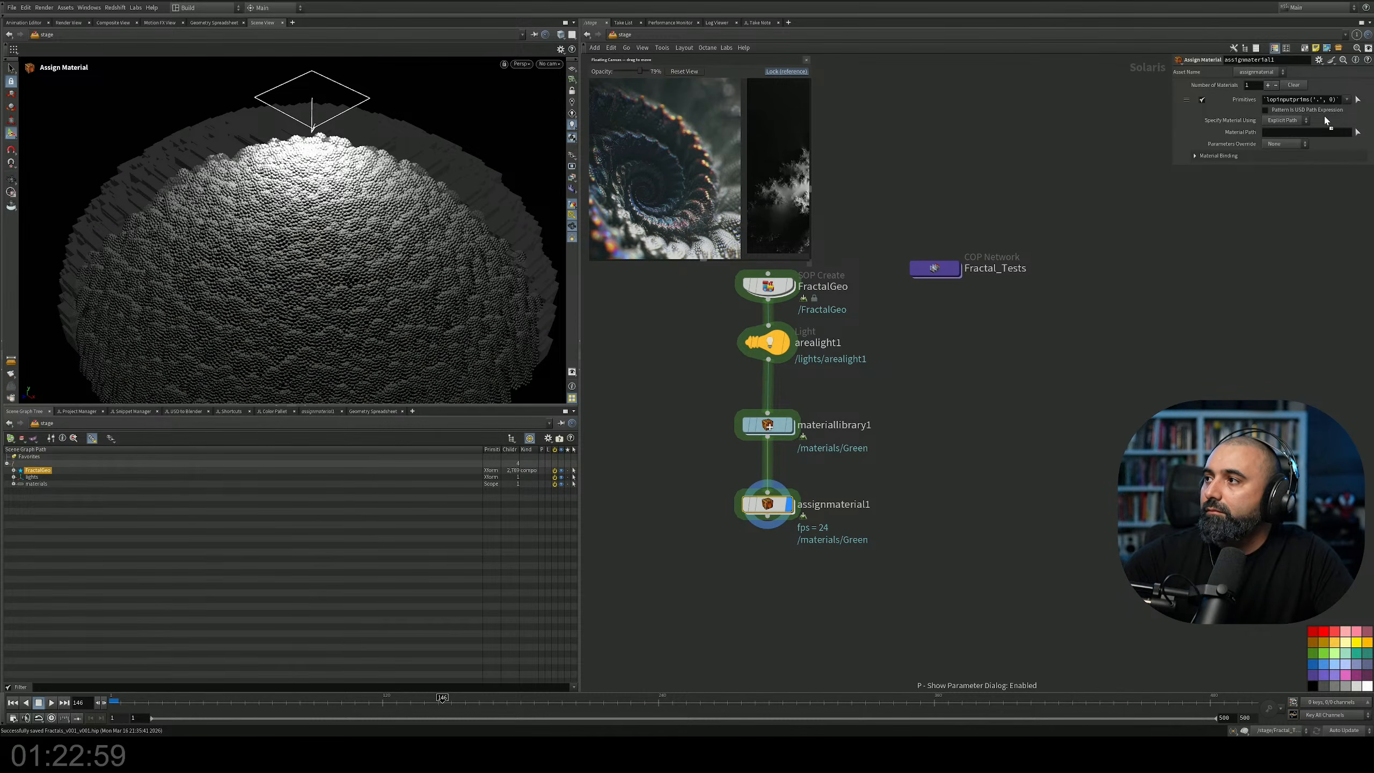
click(1358, 132)
double_click(1170, 71)
click(1171, 80)
click(1290, 256)
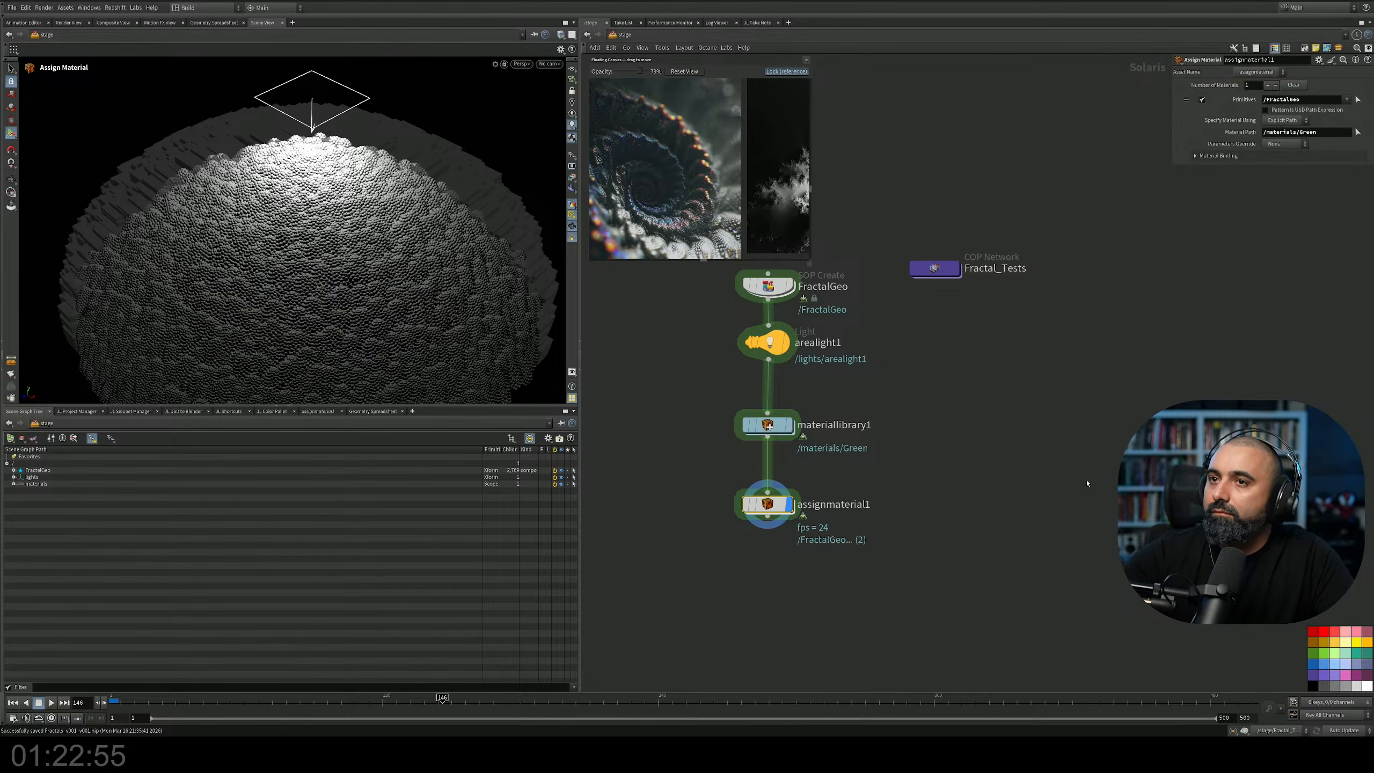
Render the viewport with Karma XPU and frame the upper part of the green dome more closely.
scroll(797, 357, up, 2)
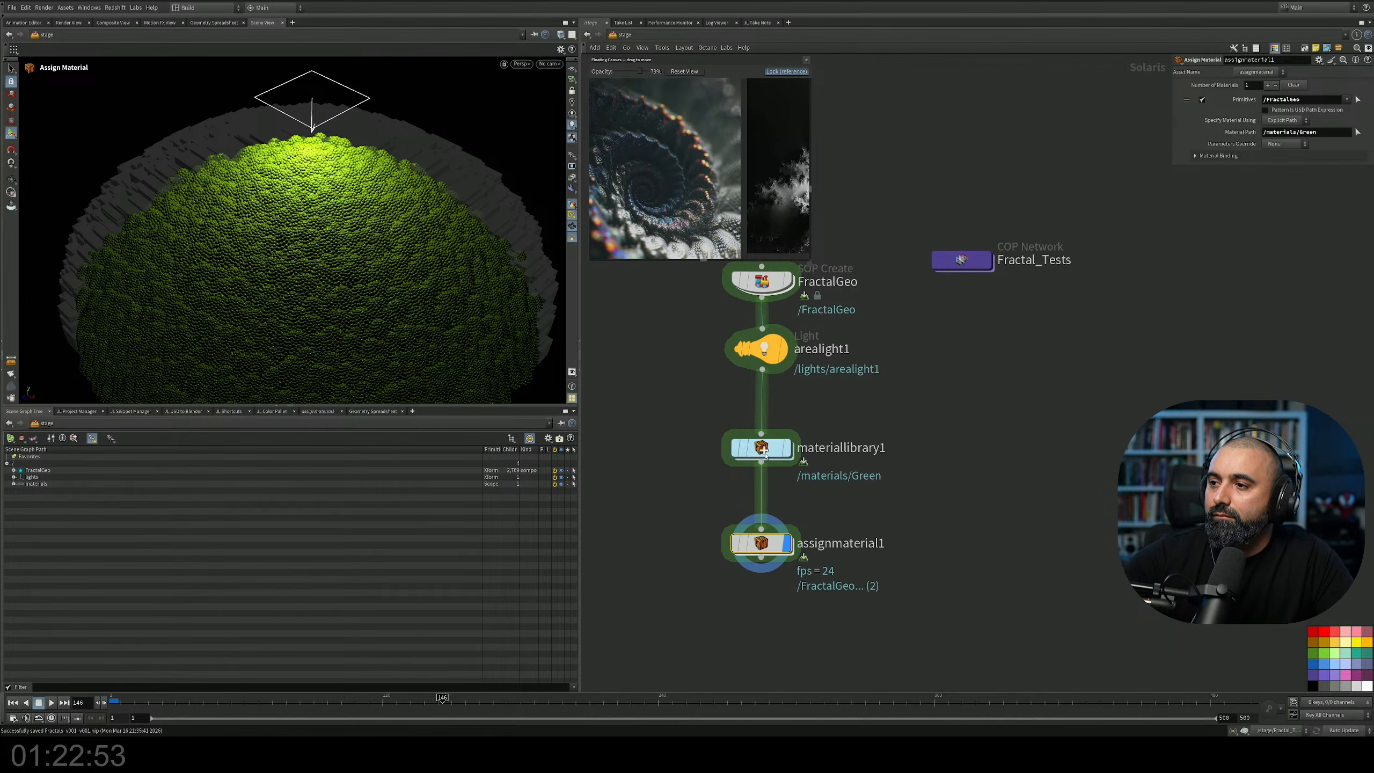
middle_drag(894, 508, 927, 386)
click(521, 64)
click(546, 118)
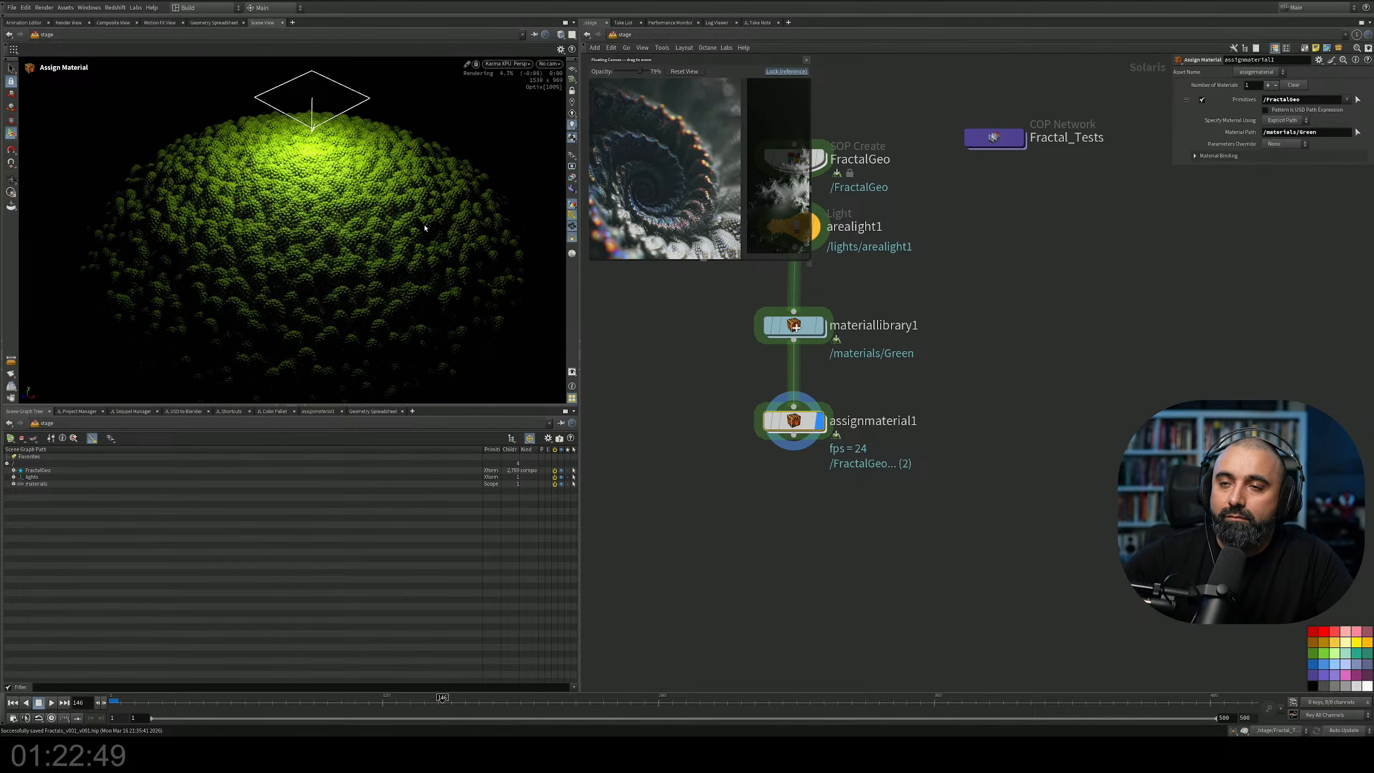
key(Escape)
drag(424, 228, 345, 211)
middle_drag(344, 211, 344, 225)
right_drag(345, 225, 426, 223)
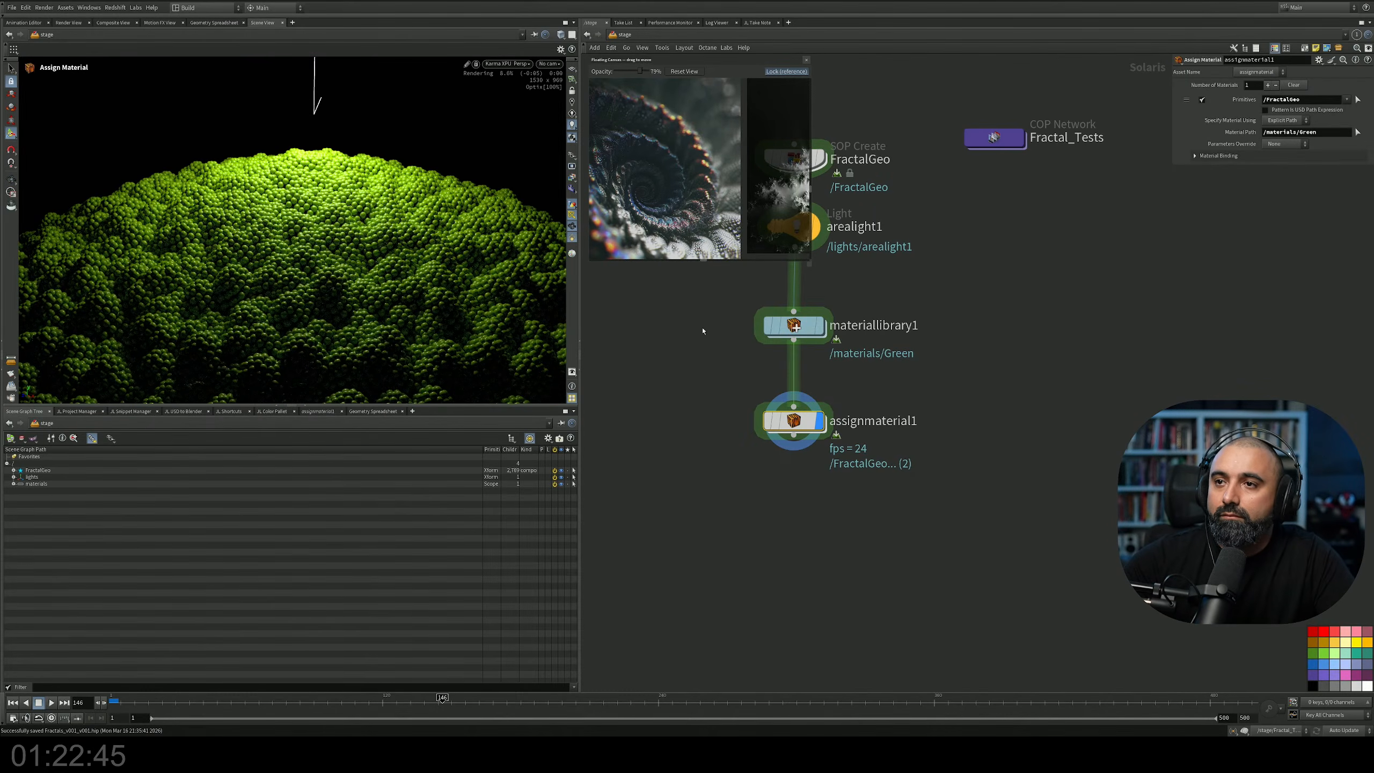
Set the Subsurface weight of the Green material's mtlxstandard_surface to 1.
middle_drag(847, 362, 860, 382)
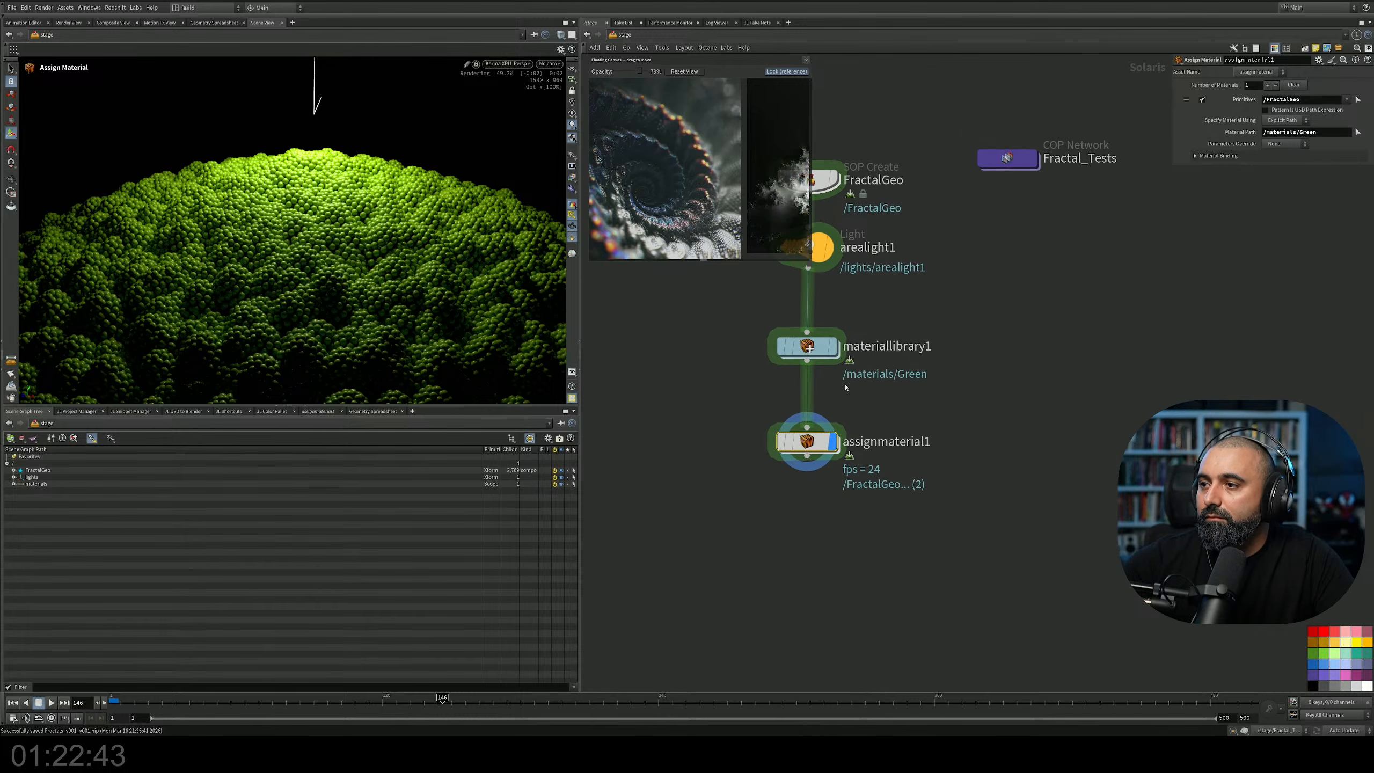
double_click(815, 348)
double_click(777, 386)
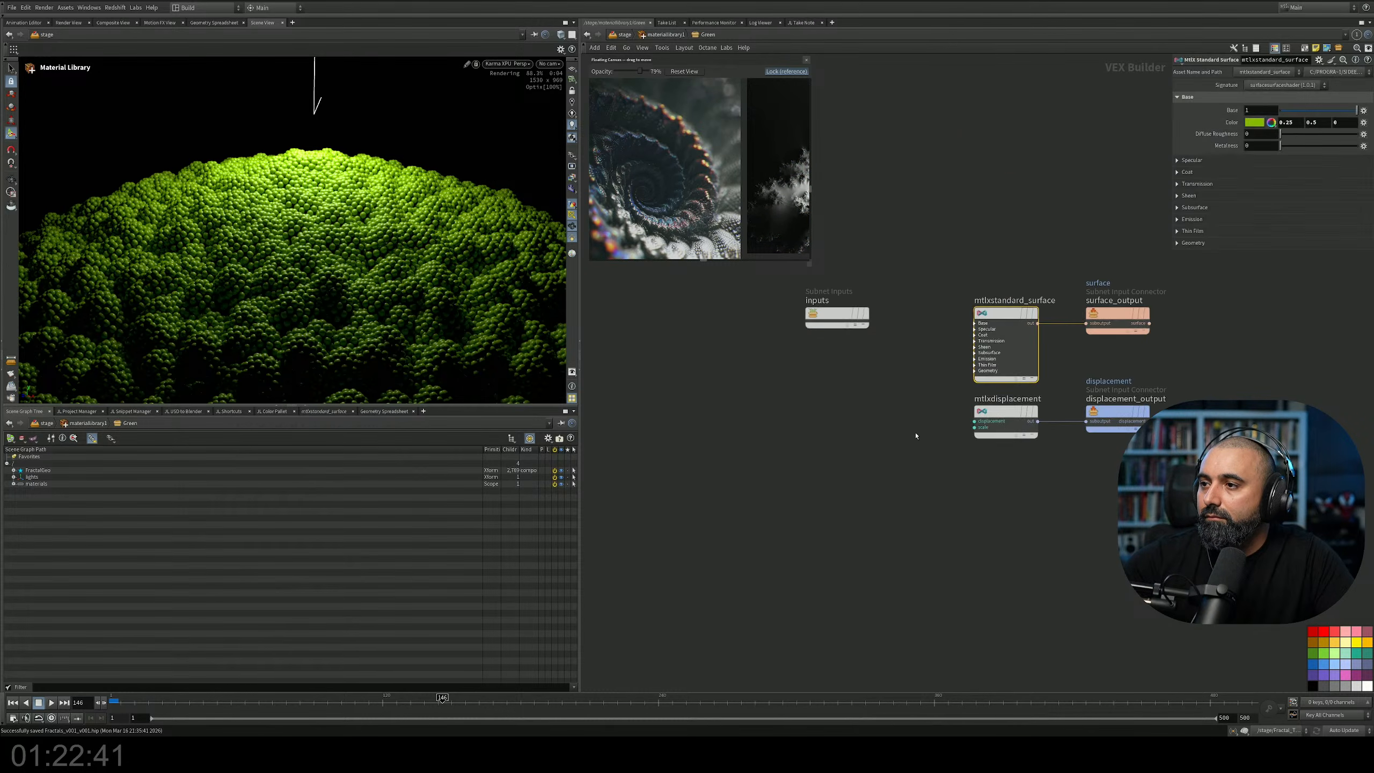
key(Tab)
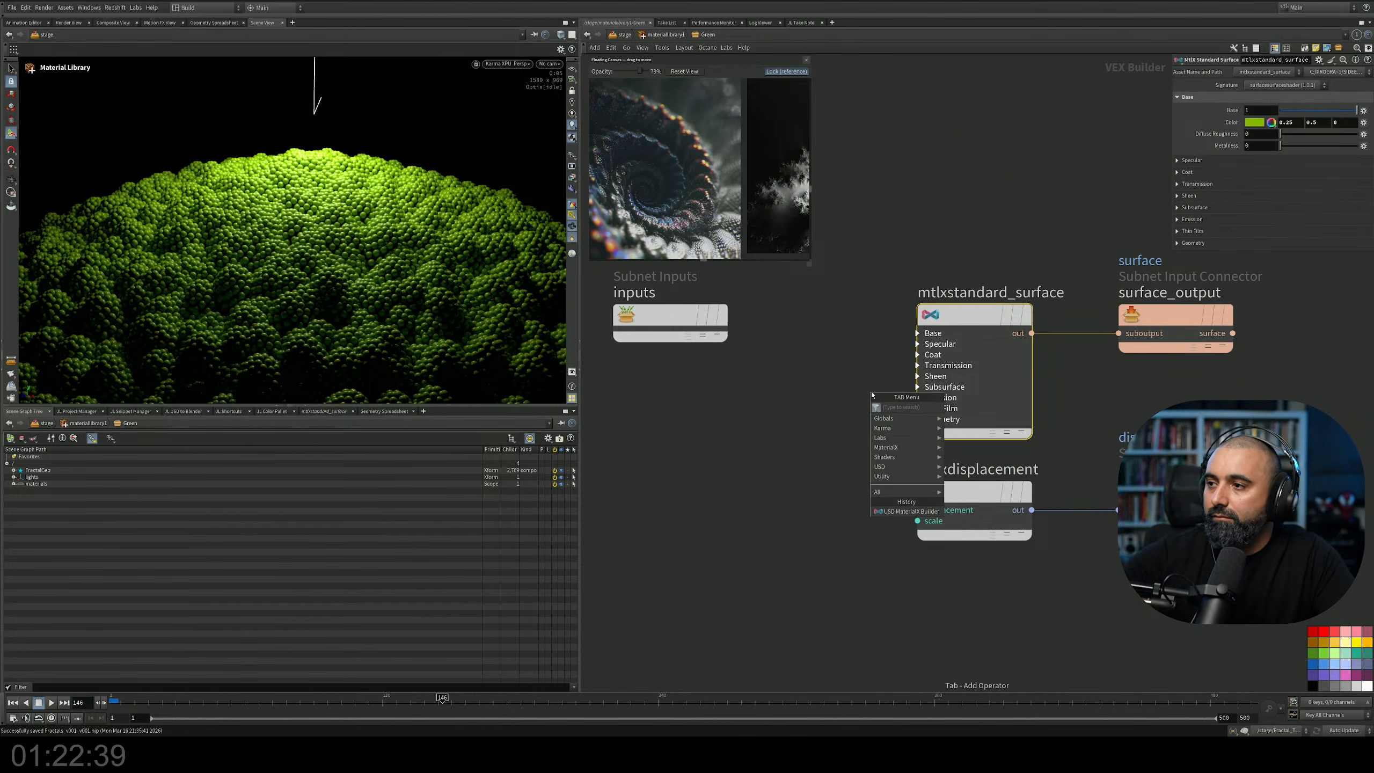
click(825, 396)
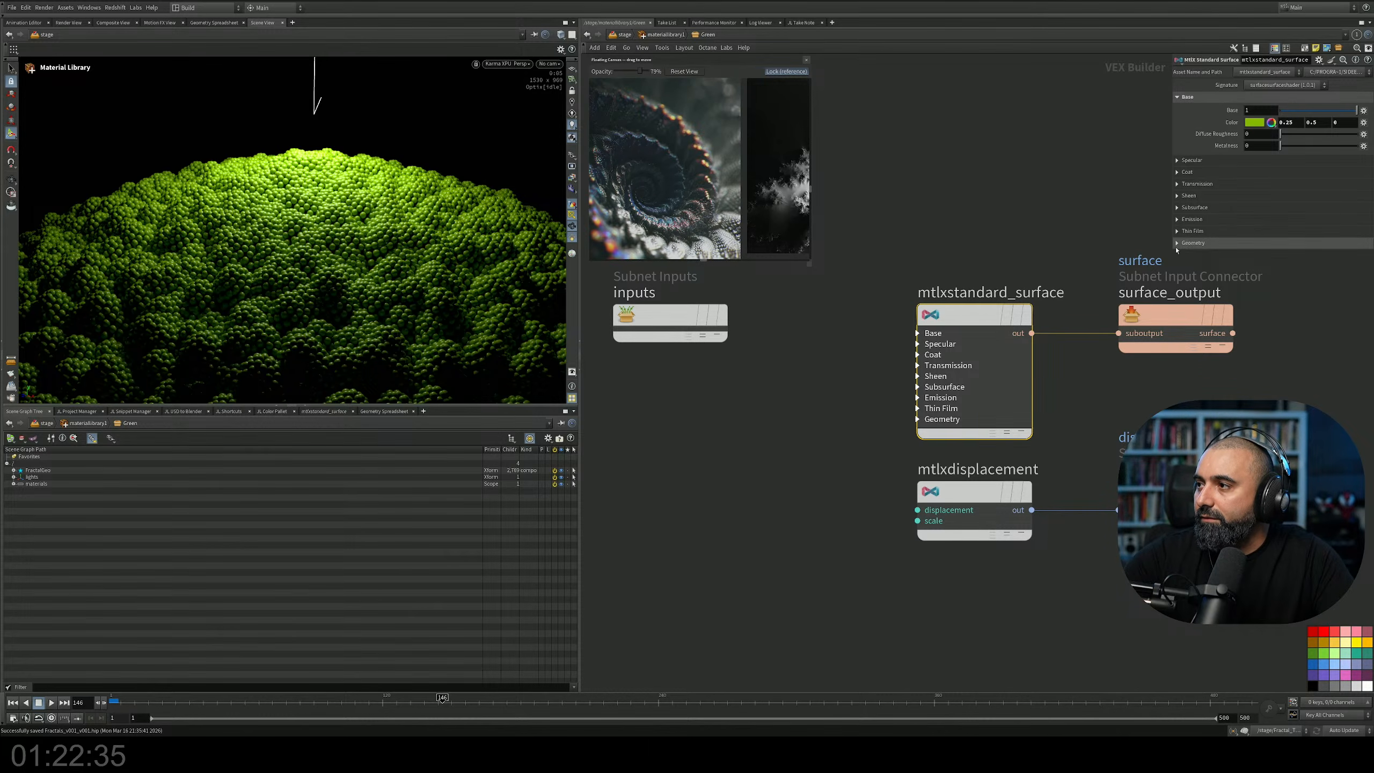
click(1180, 207)
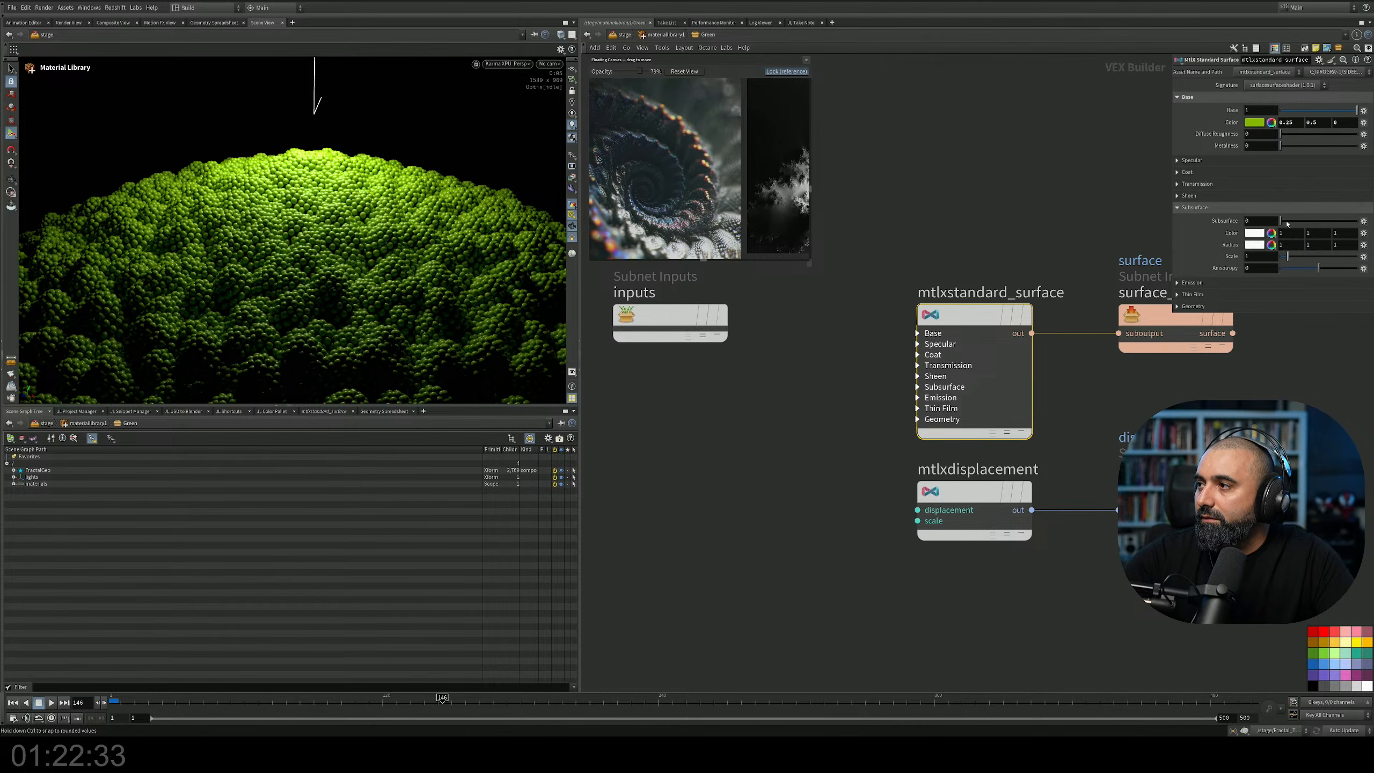
drag(1370, 222, 1364, 222)
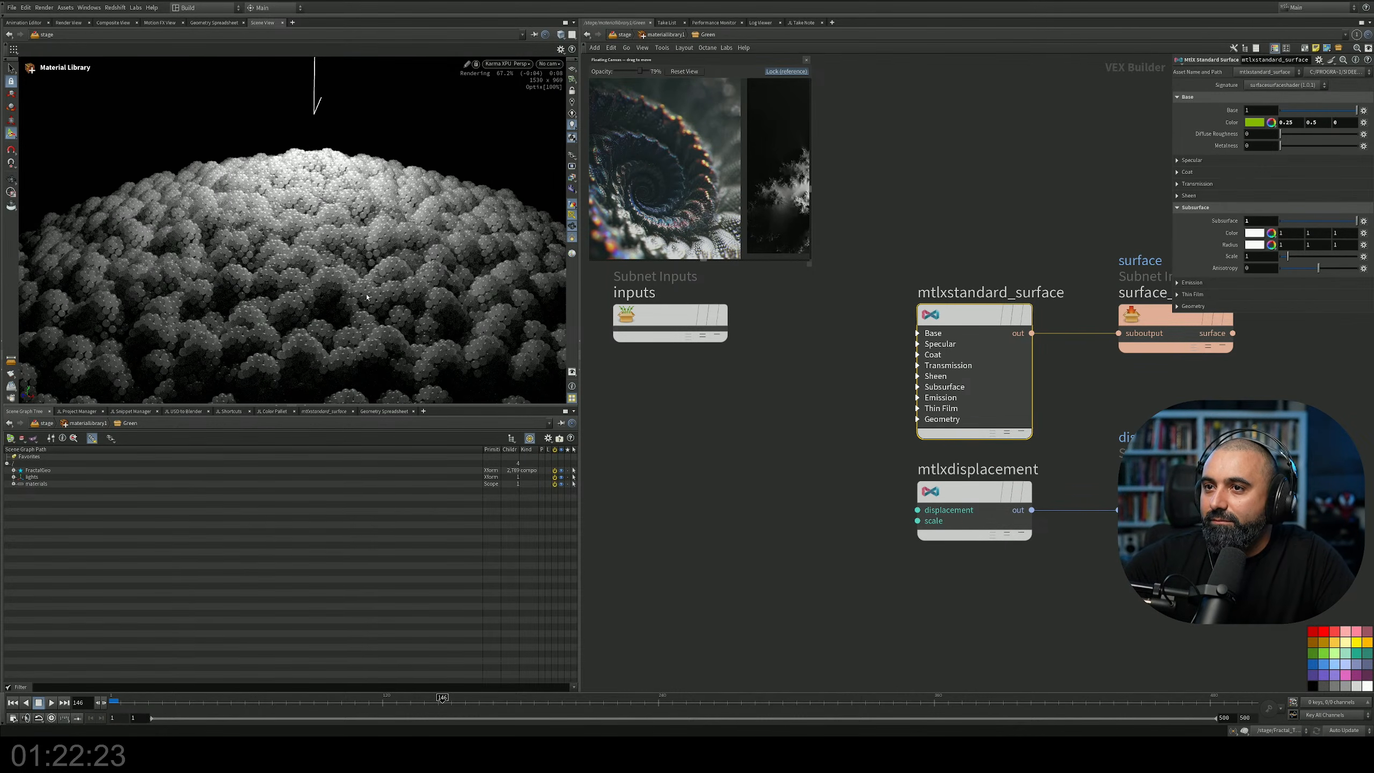
Set the subsurface color to the green swatch with values 0.25, 0.5, 0.
click(1256, 233)
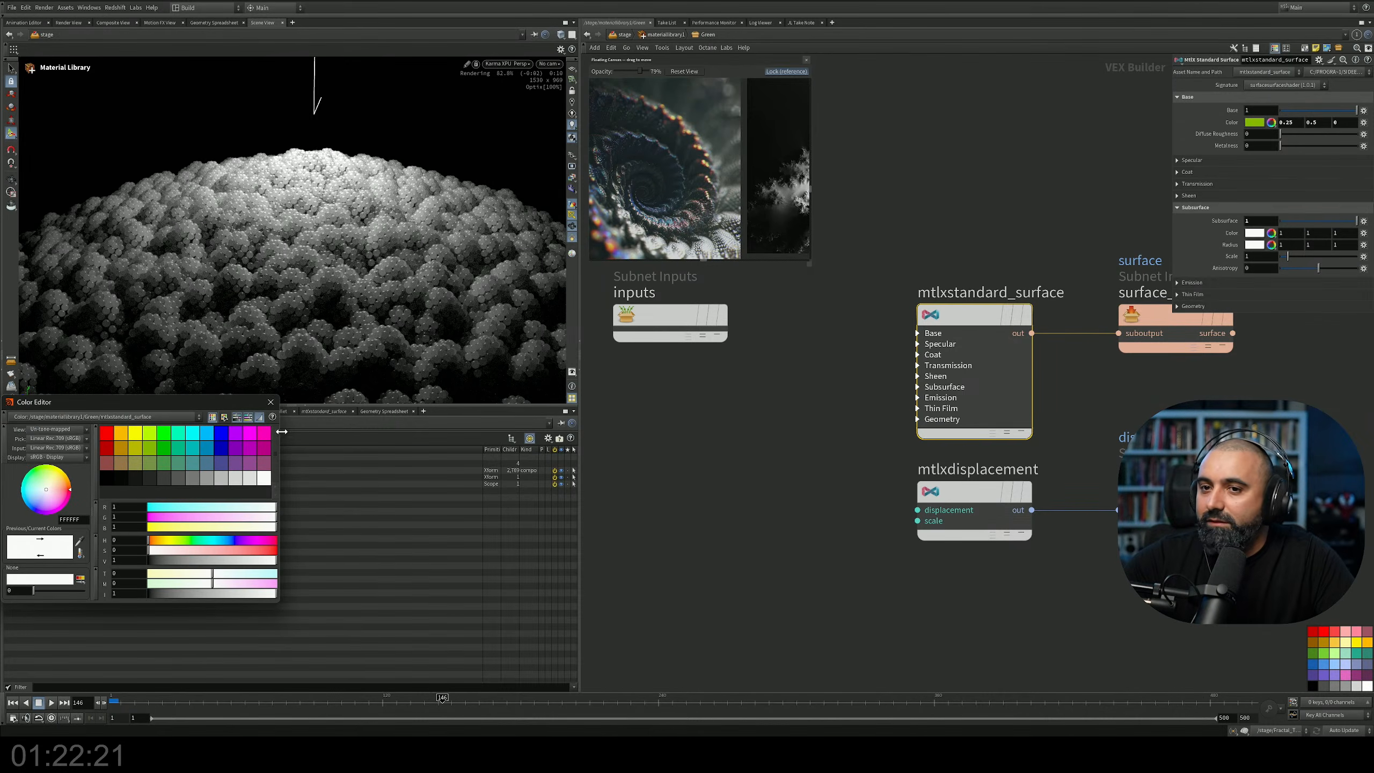
click(150, 448)
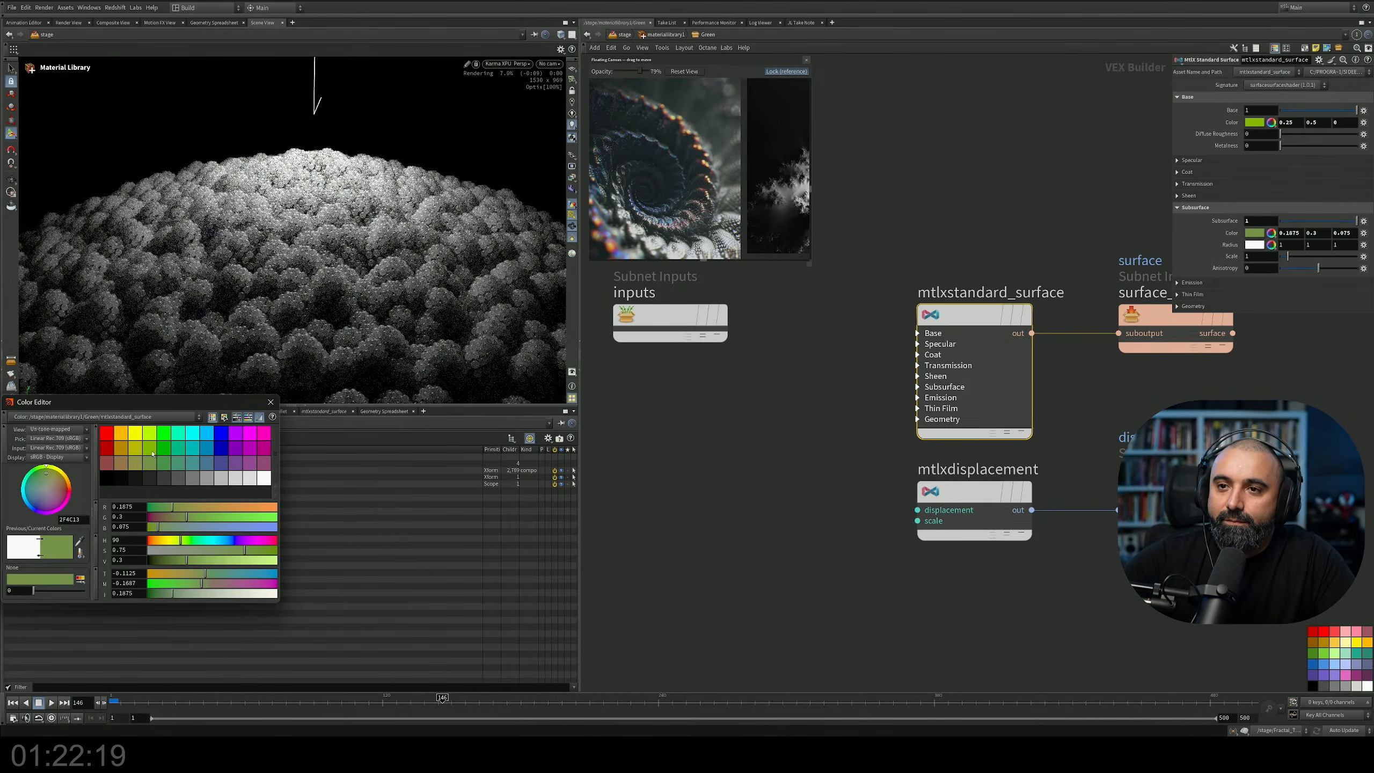
click(270, 401)
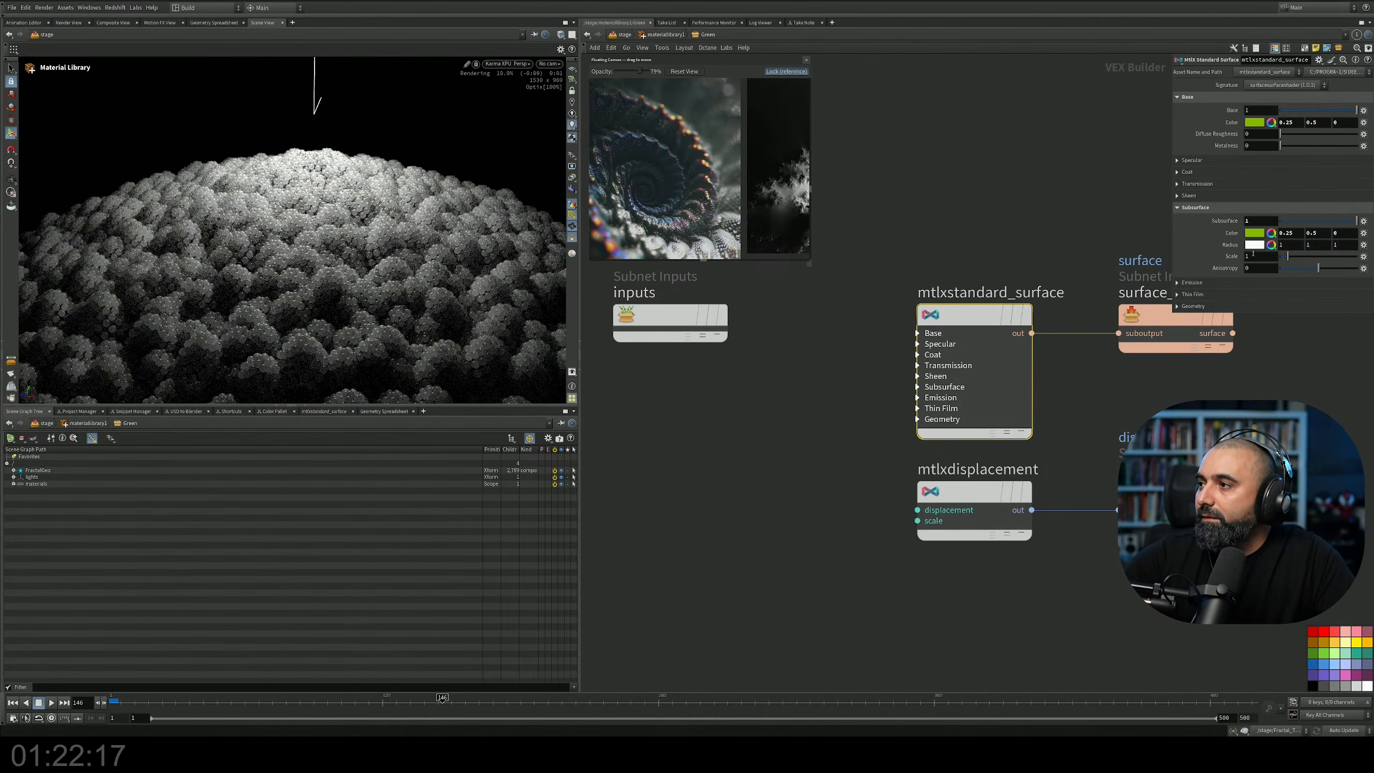
Set the subsurface radius to the muted green swatch with values 0.1875, 0.3, 0.075.
click(1269, 246)
click(1255, 252)
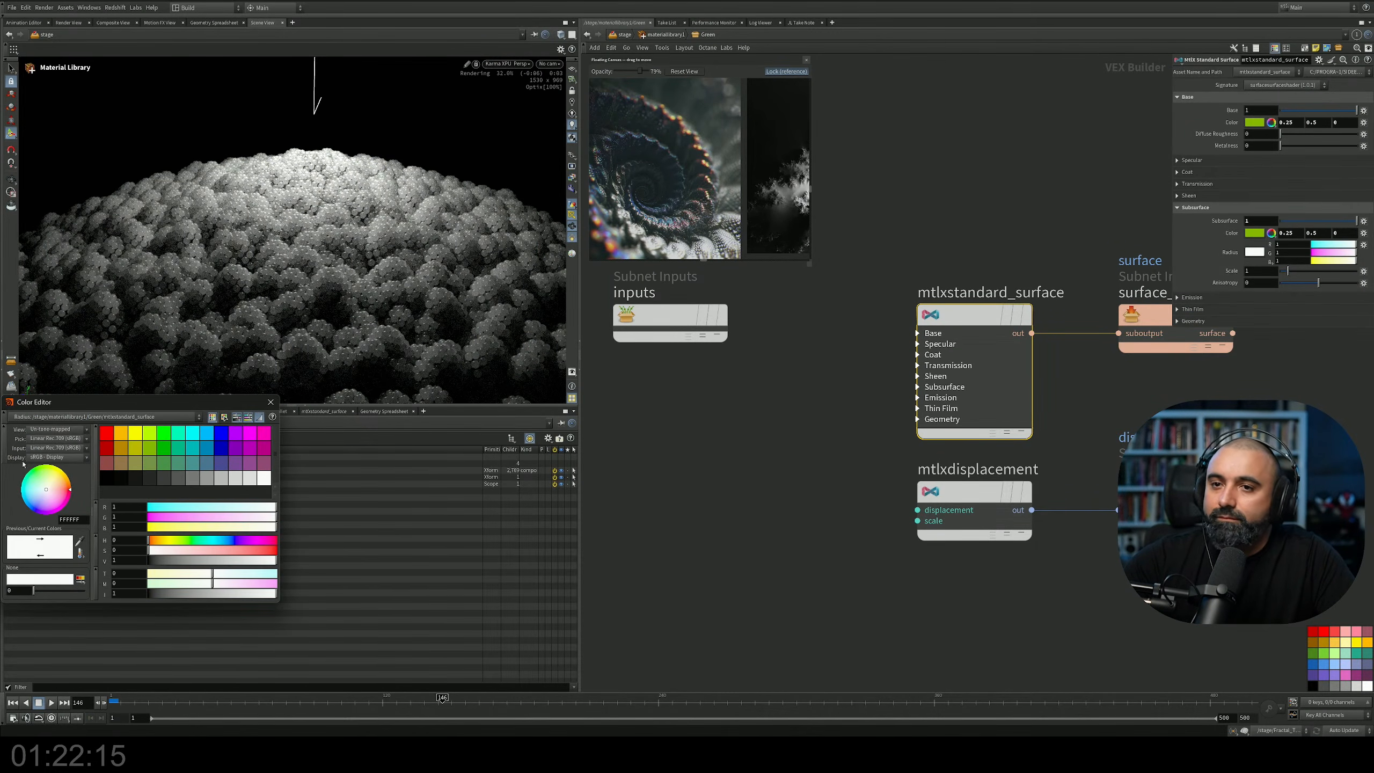
click(139, 466)
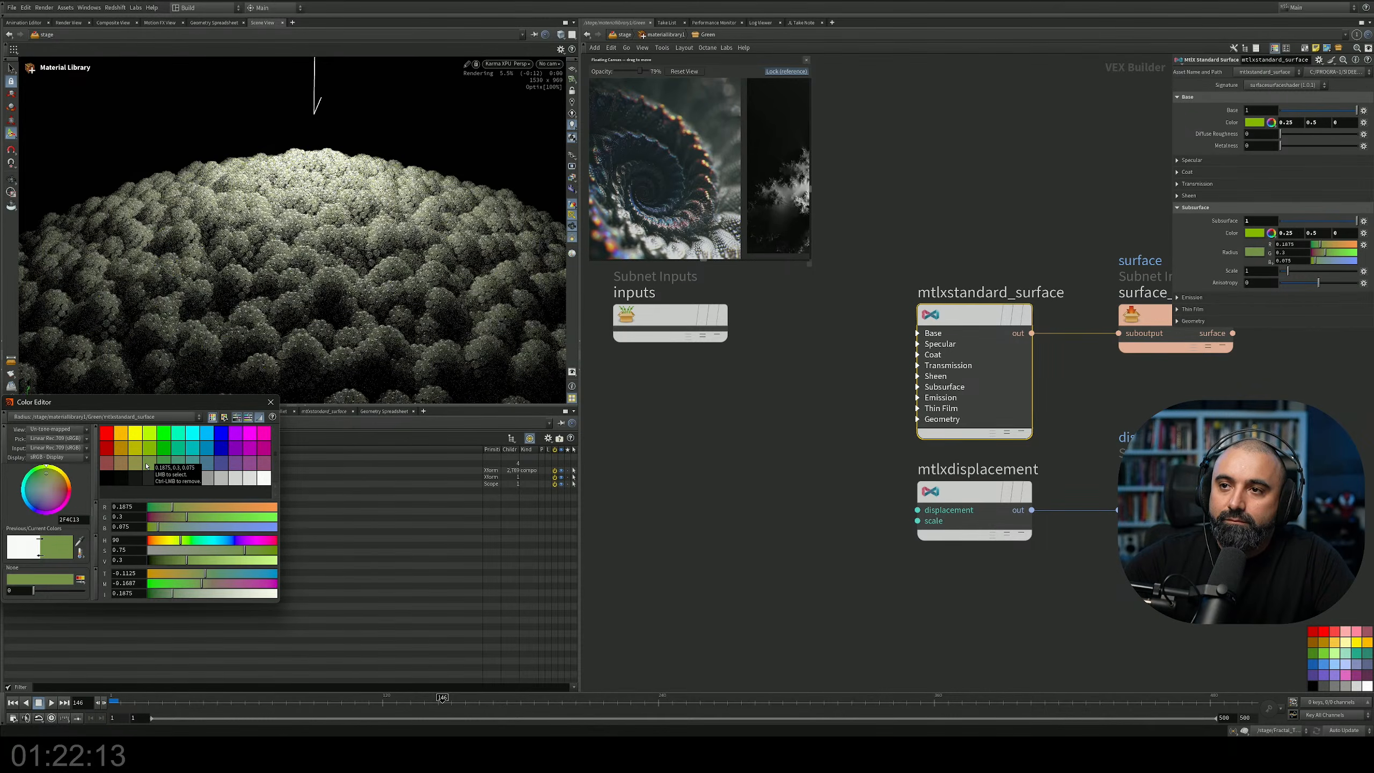
click(270, 401)
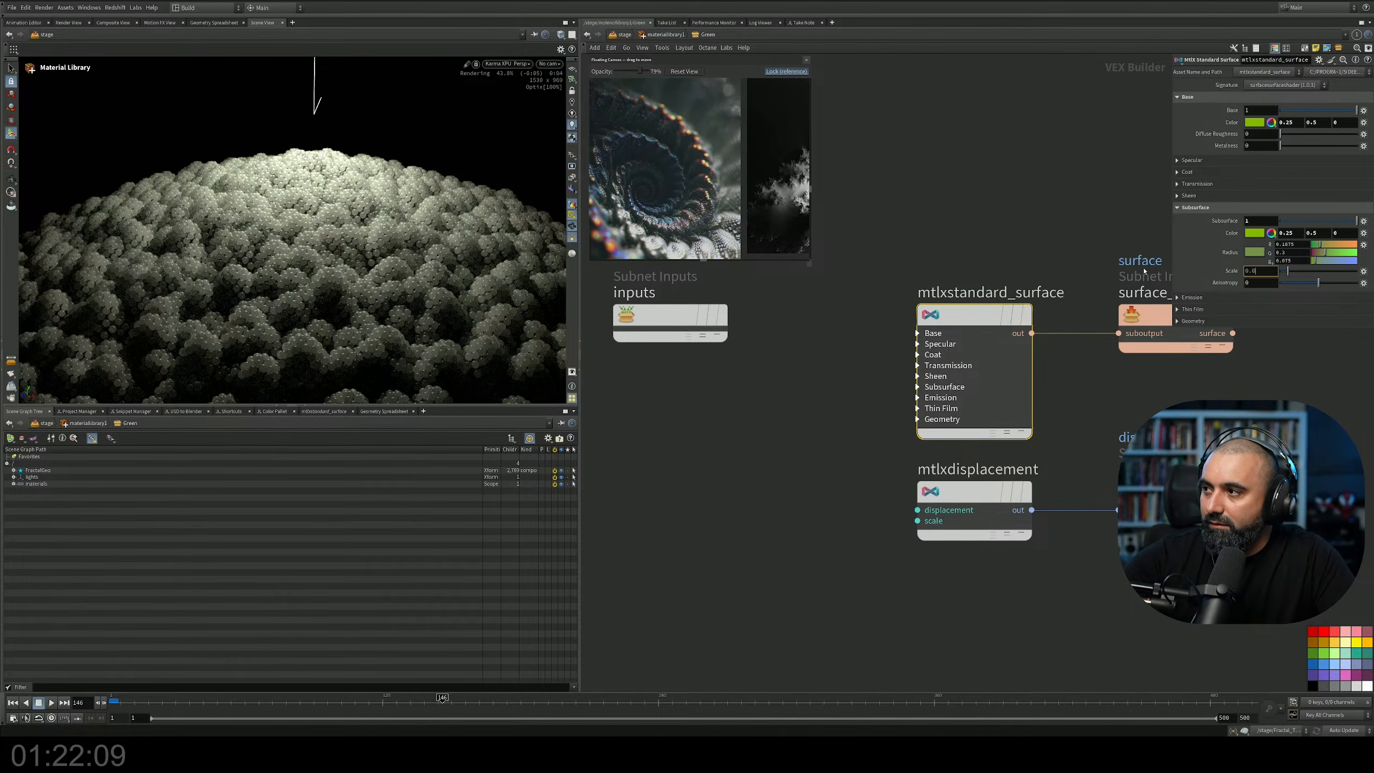
Reduce the subsurface scale of the Green material to 0.04.
key(Return)
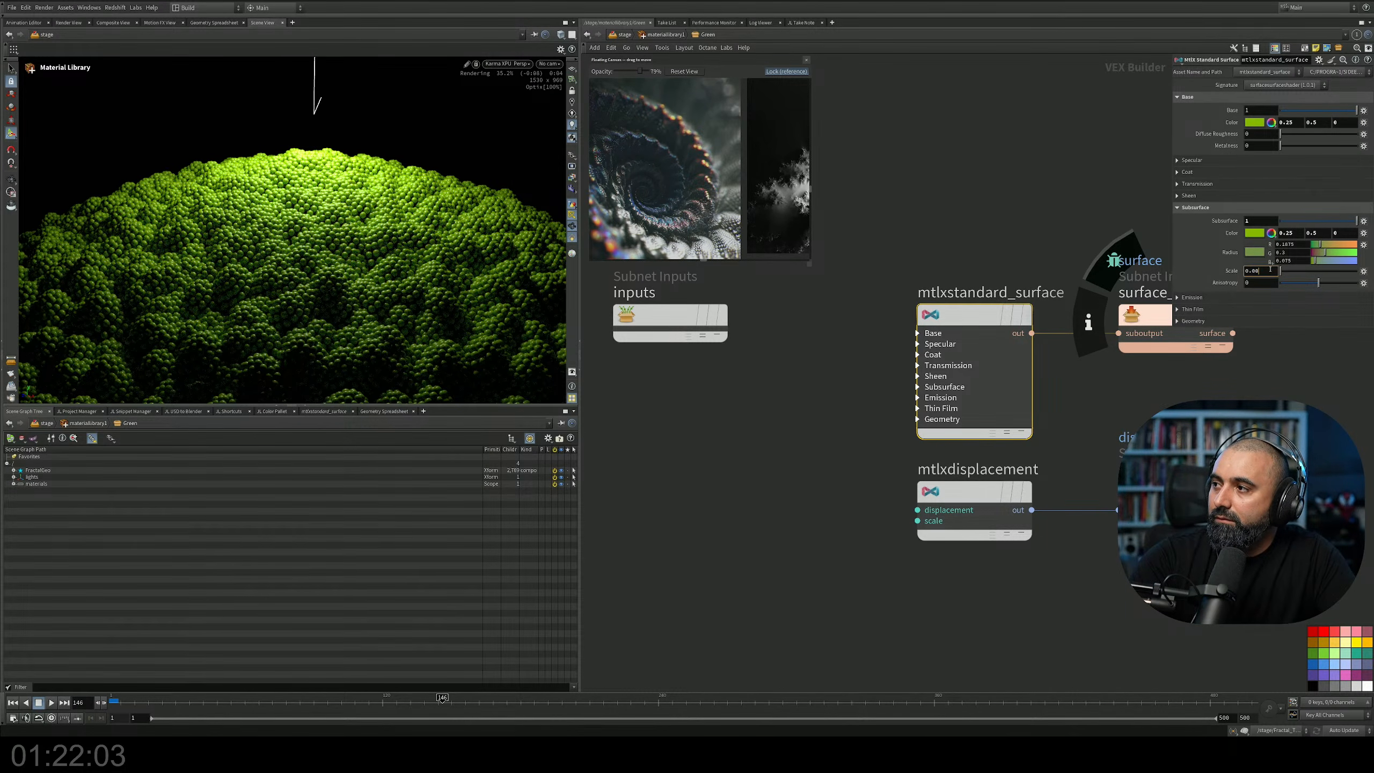
key(Return)
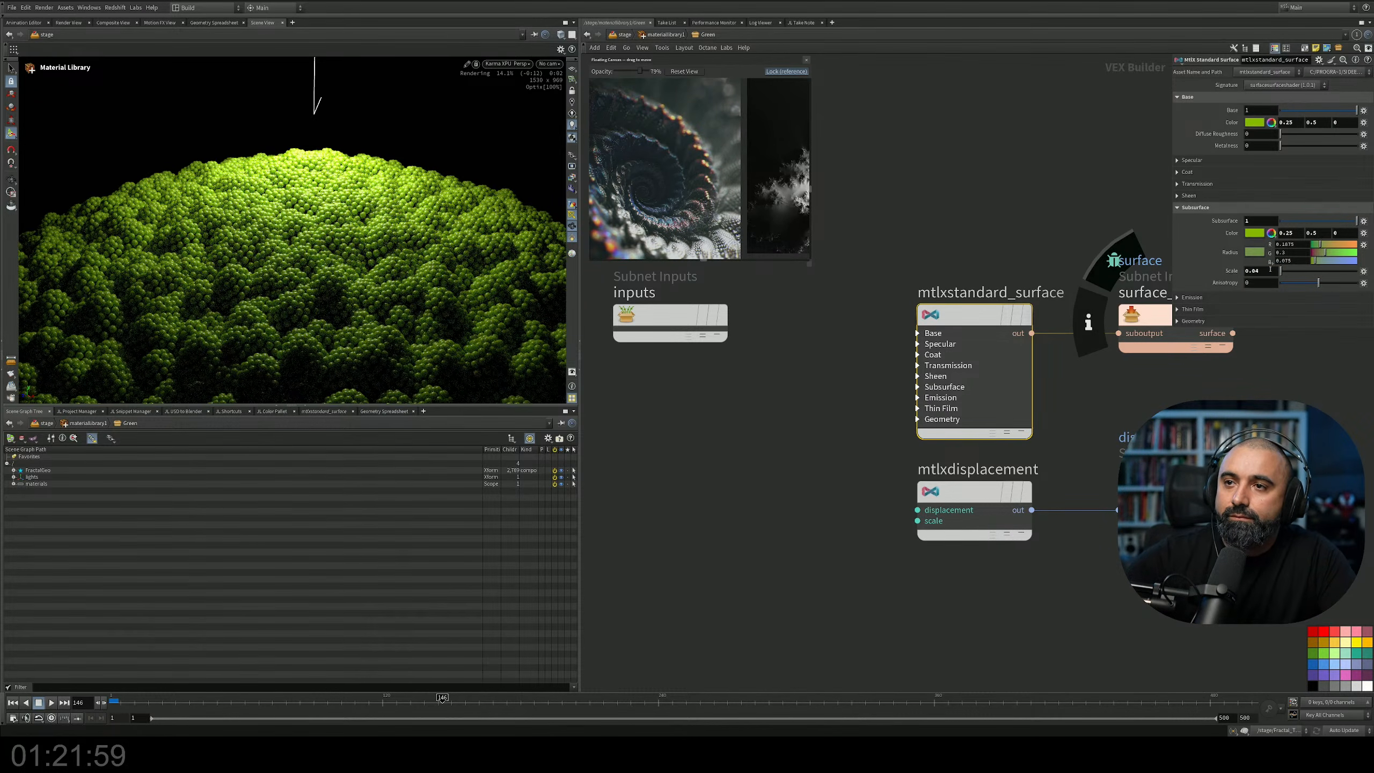
click(1269, 271)
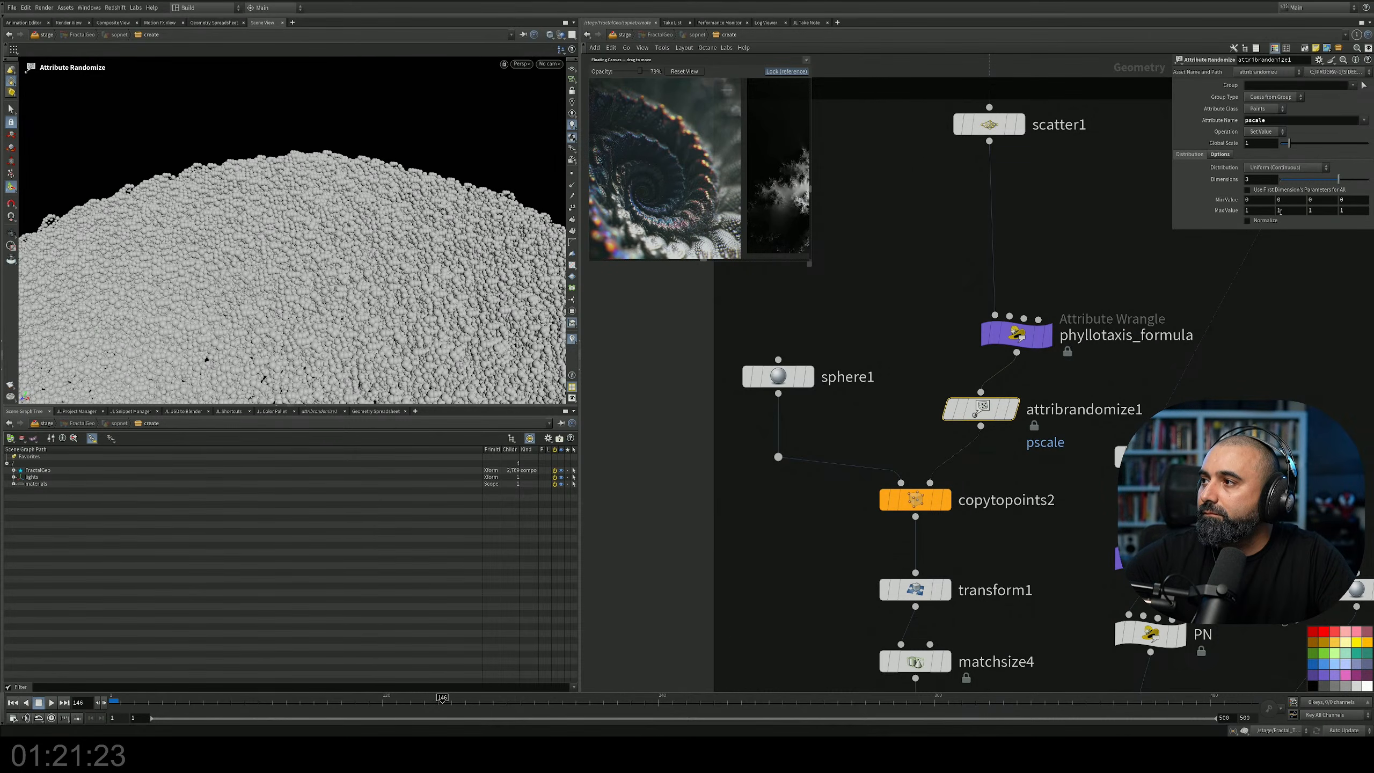
Set the first minimum value of the pscale randomization in attribrandomize1 to .5 and return to the stage network.
key(Return)
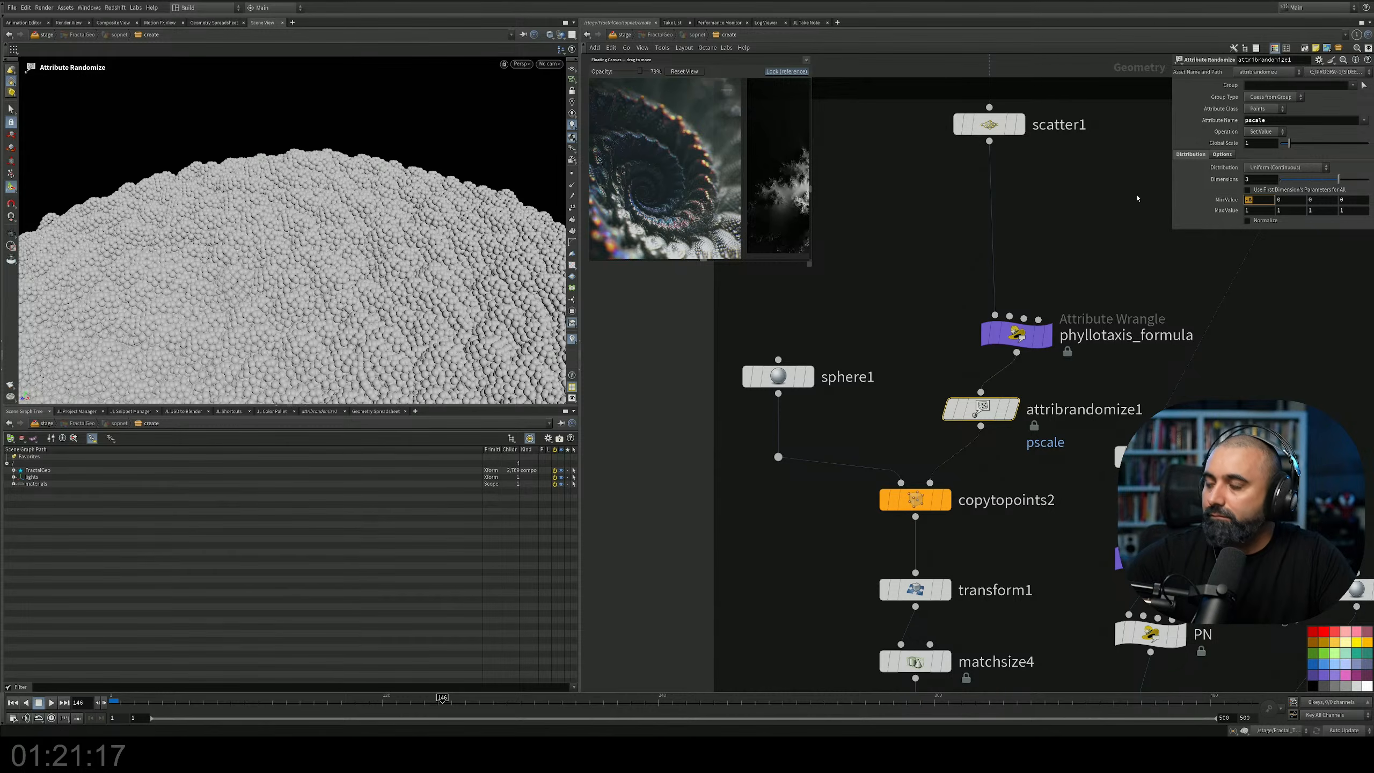
text(.5)
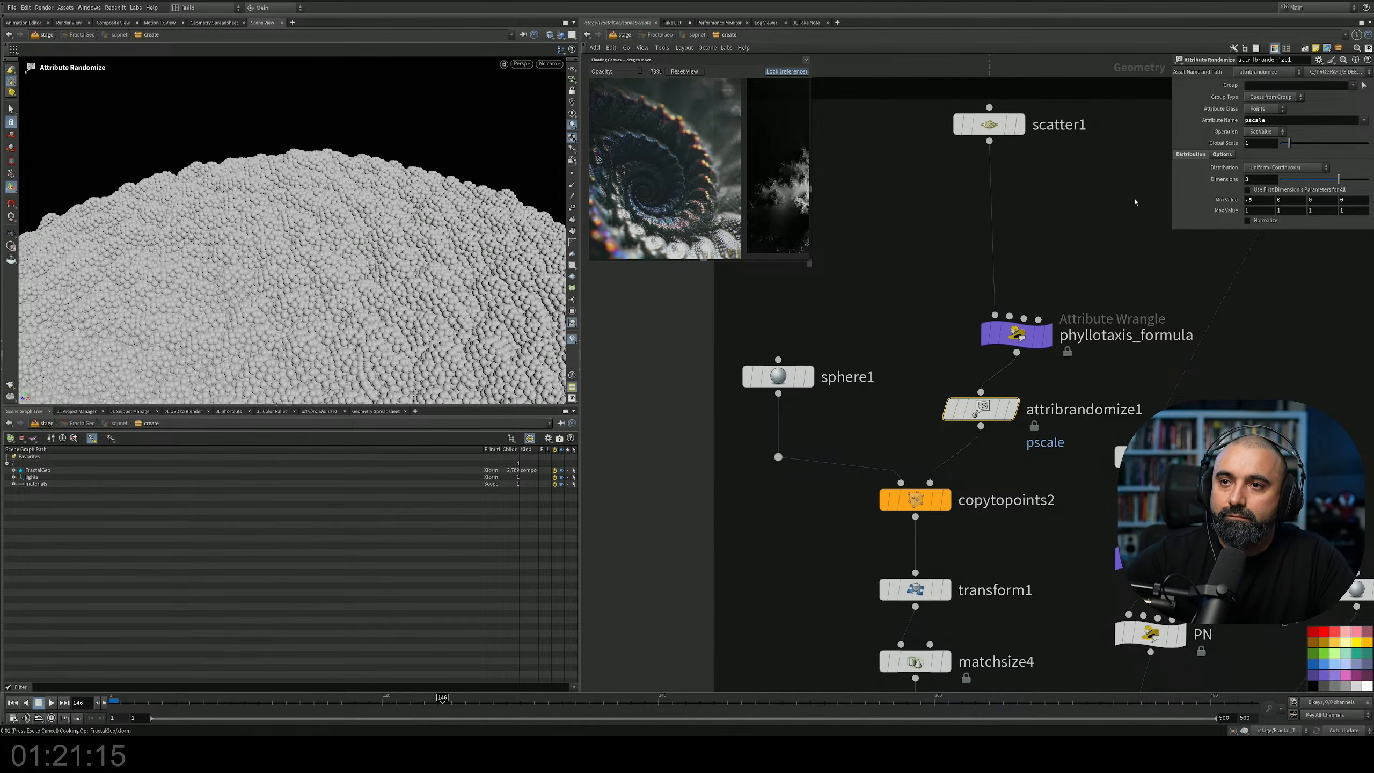
click(624, 35)
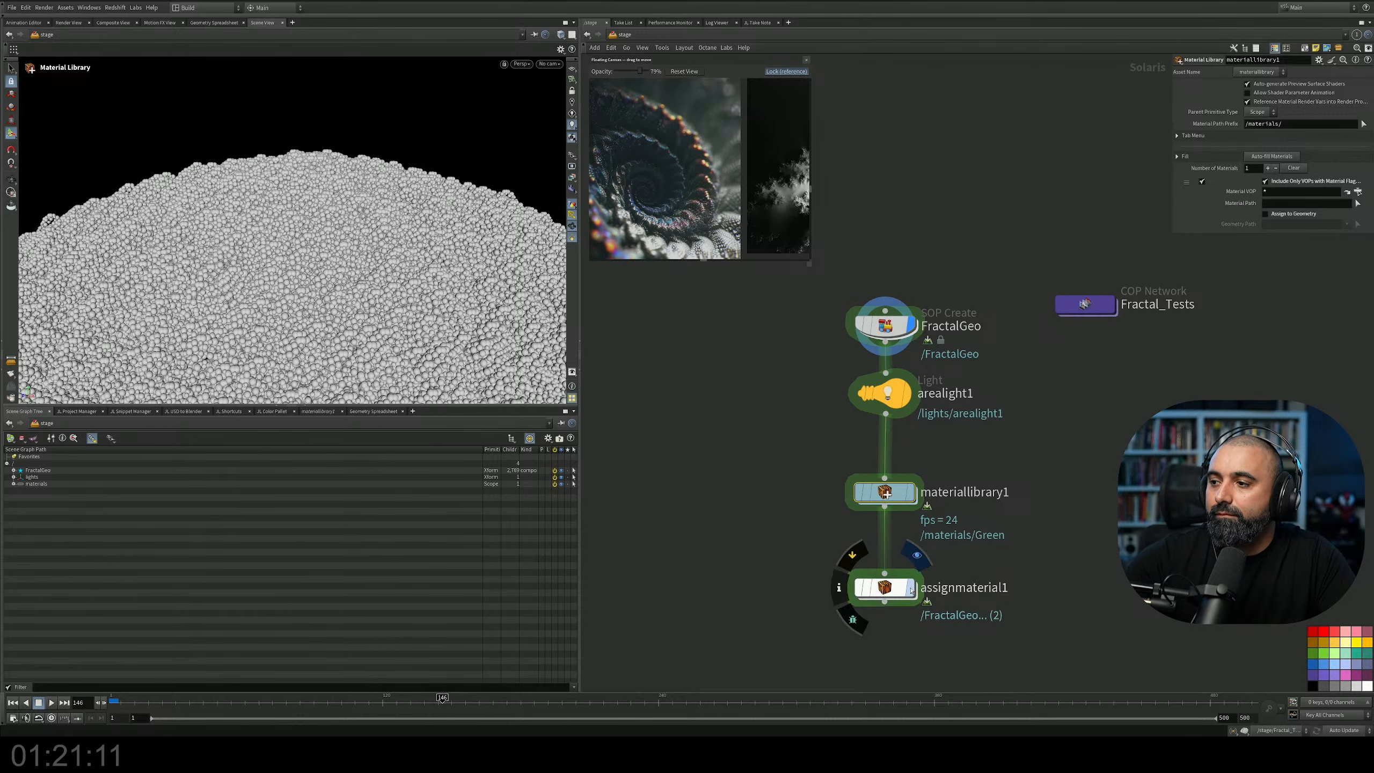
Display assignmaterial1 and render the shaded geometry in the viewport with Karma XPU.
click(912, 589)
click(523, 64)
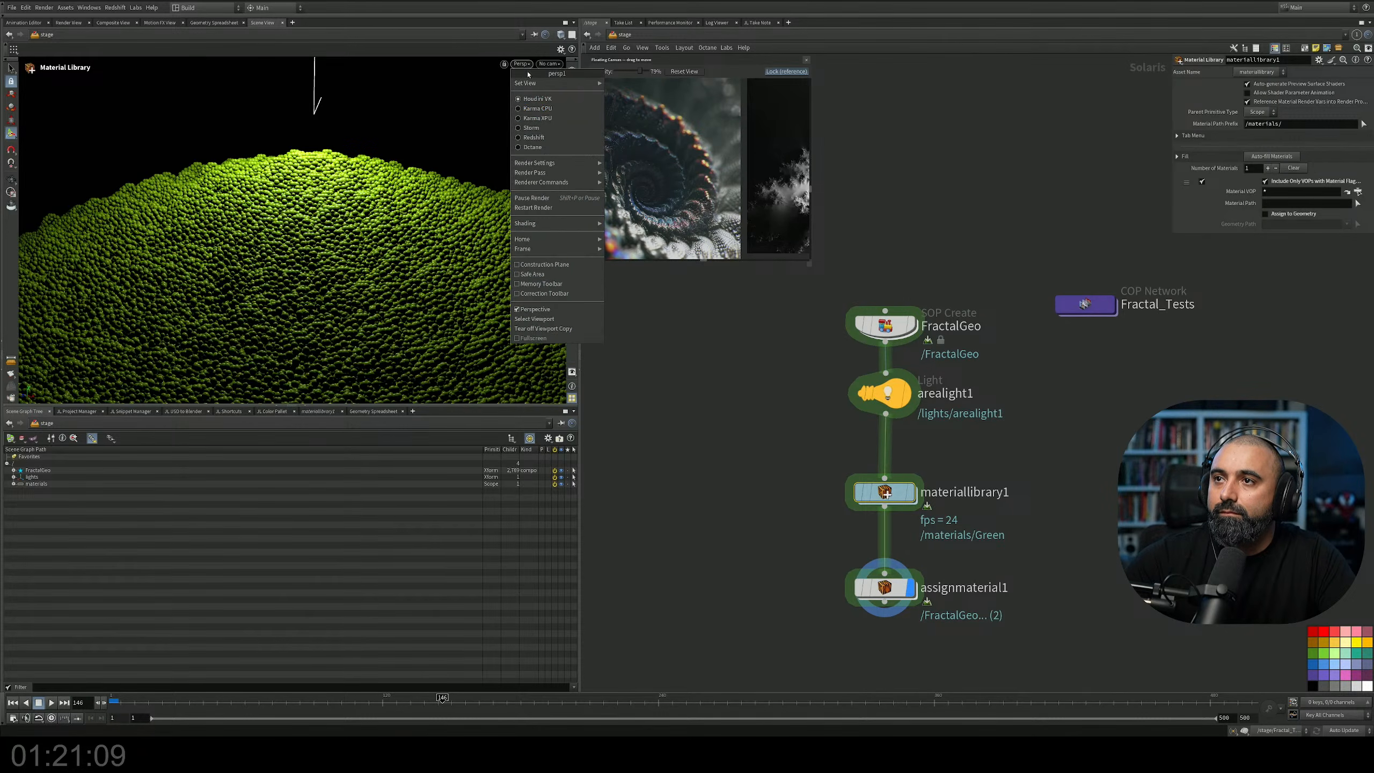
click(537, 118)
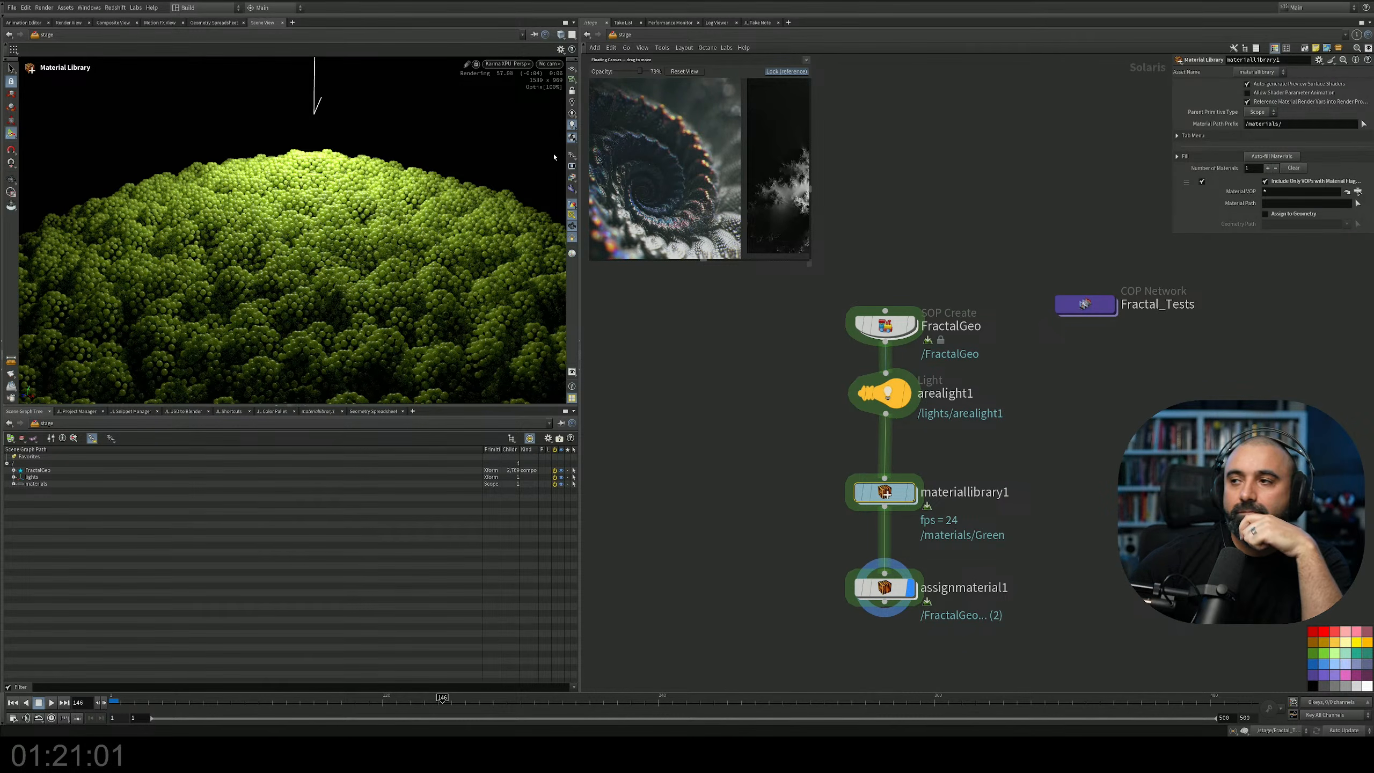
Insert a Distant Light node between arealight1 and materiallibrary1.
alt+drag(887, 400, 741, 439)
key(Delete)
key(Tab)
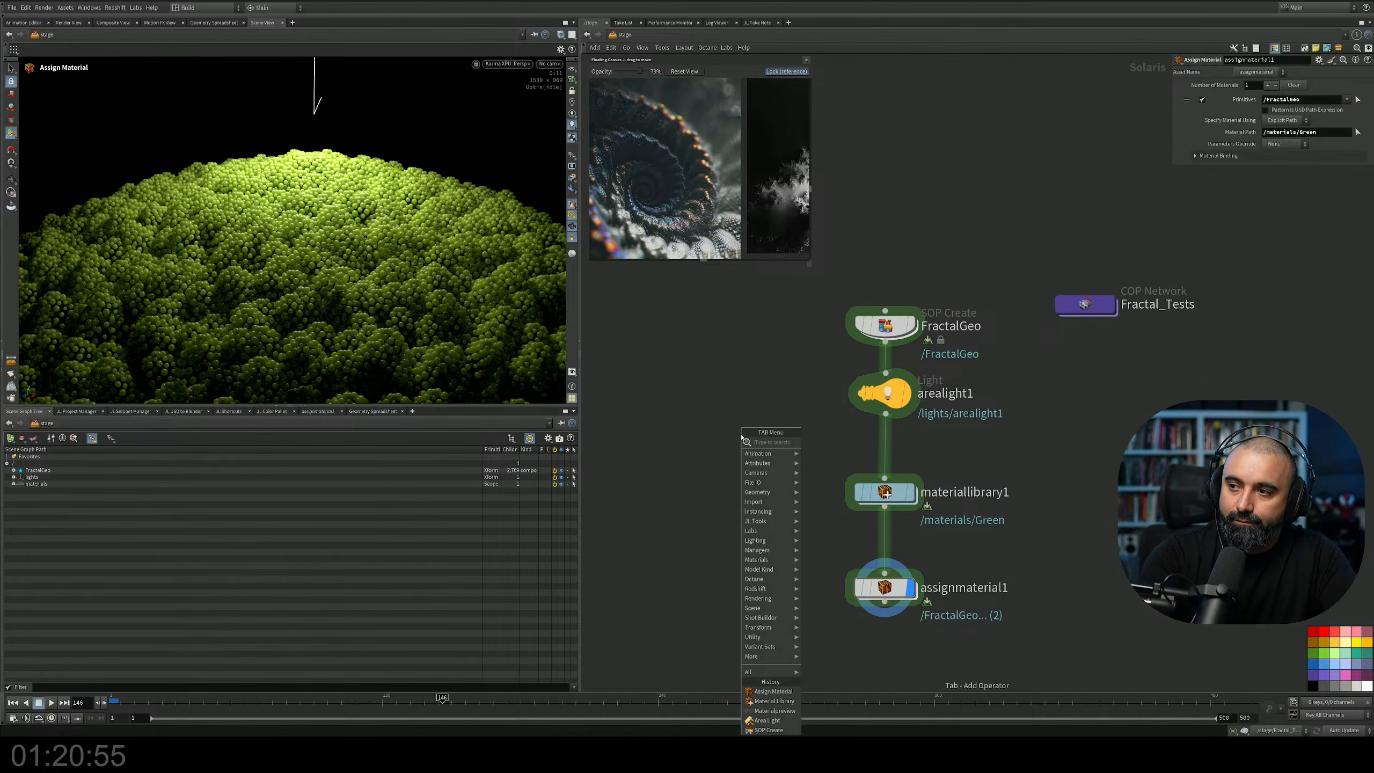
text(dome)
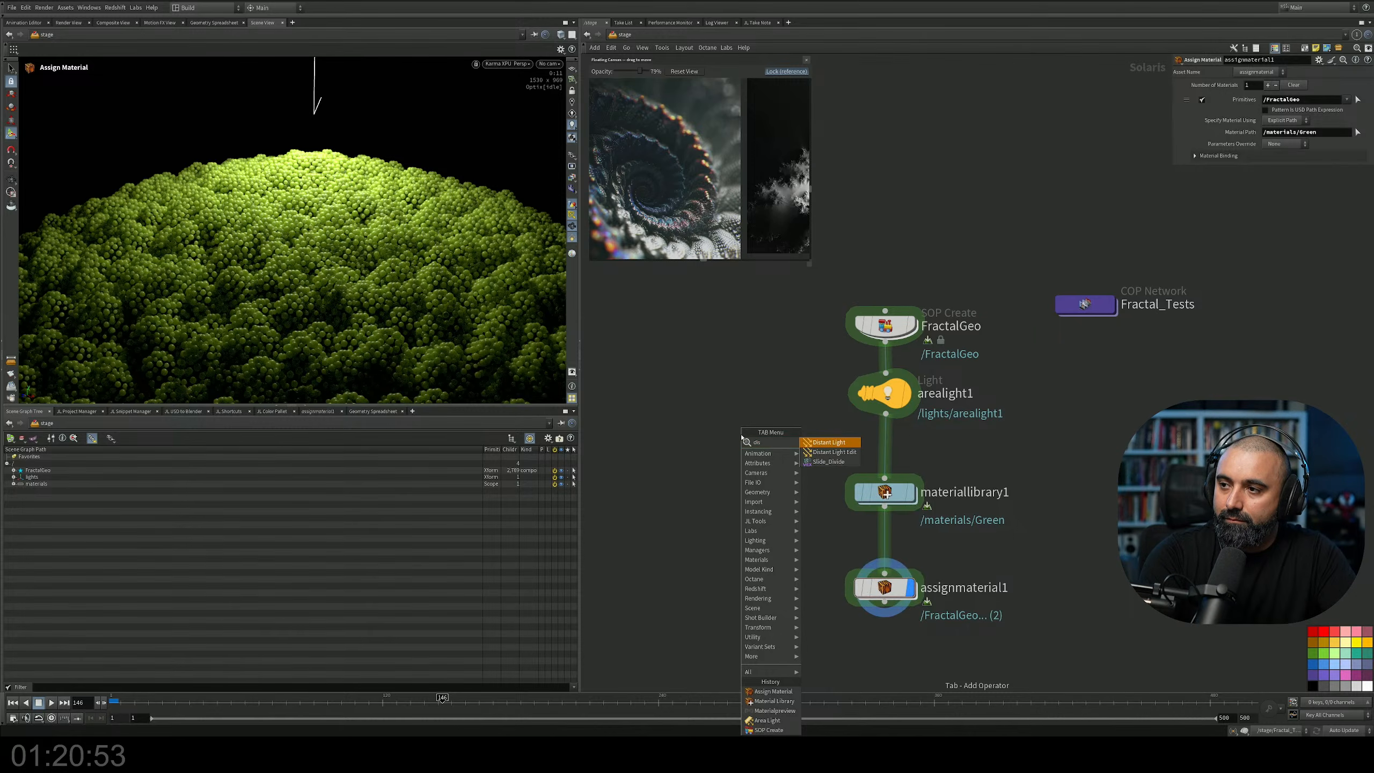
key(Return)
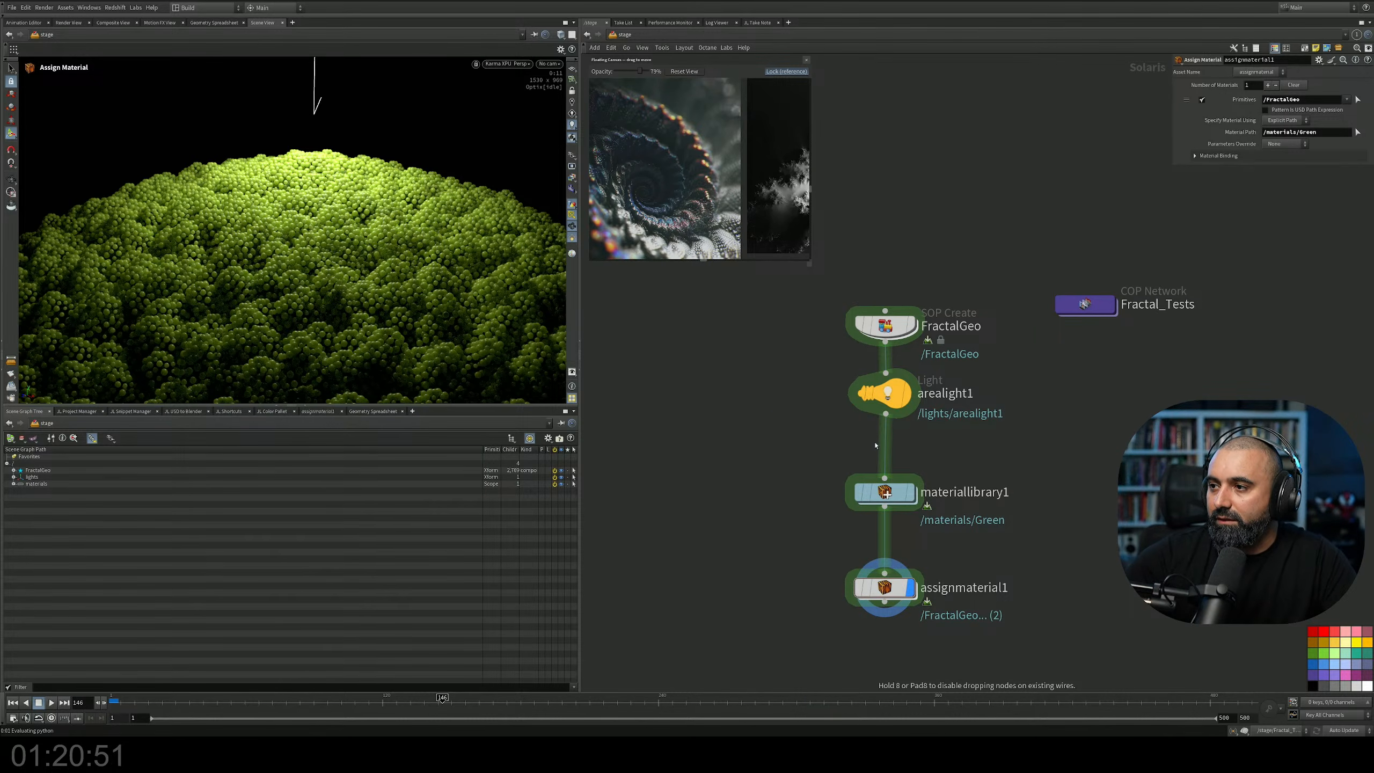
click(885, 445)
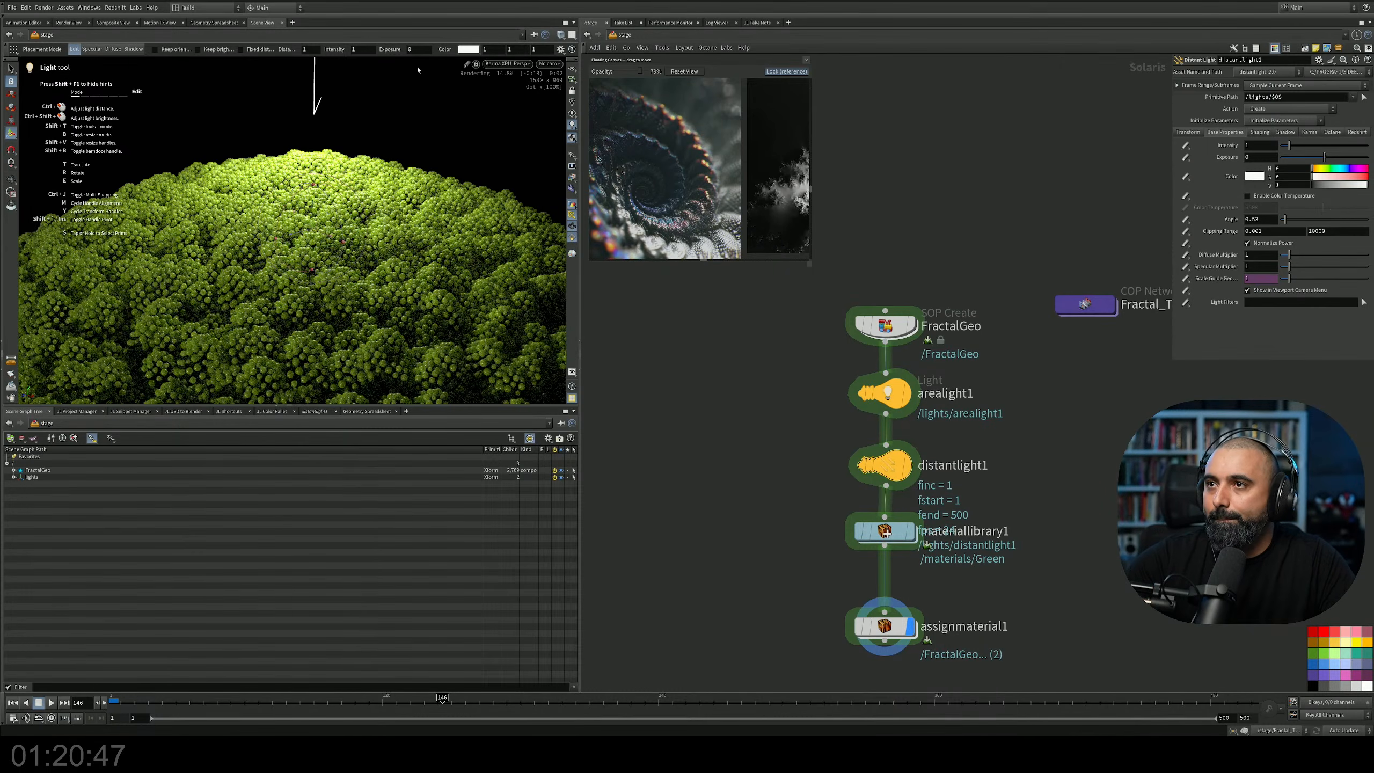
Switch the viewport renderer to Houdini VK and position the distant light above the top of the dome.
click(508, 64)
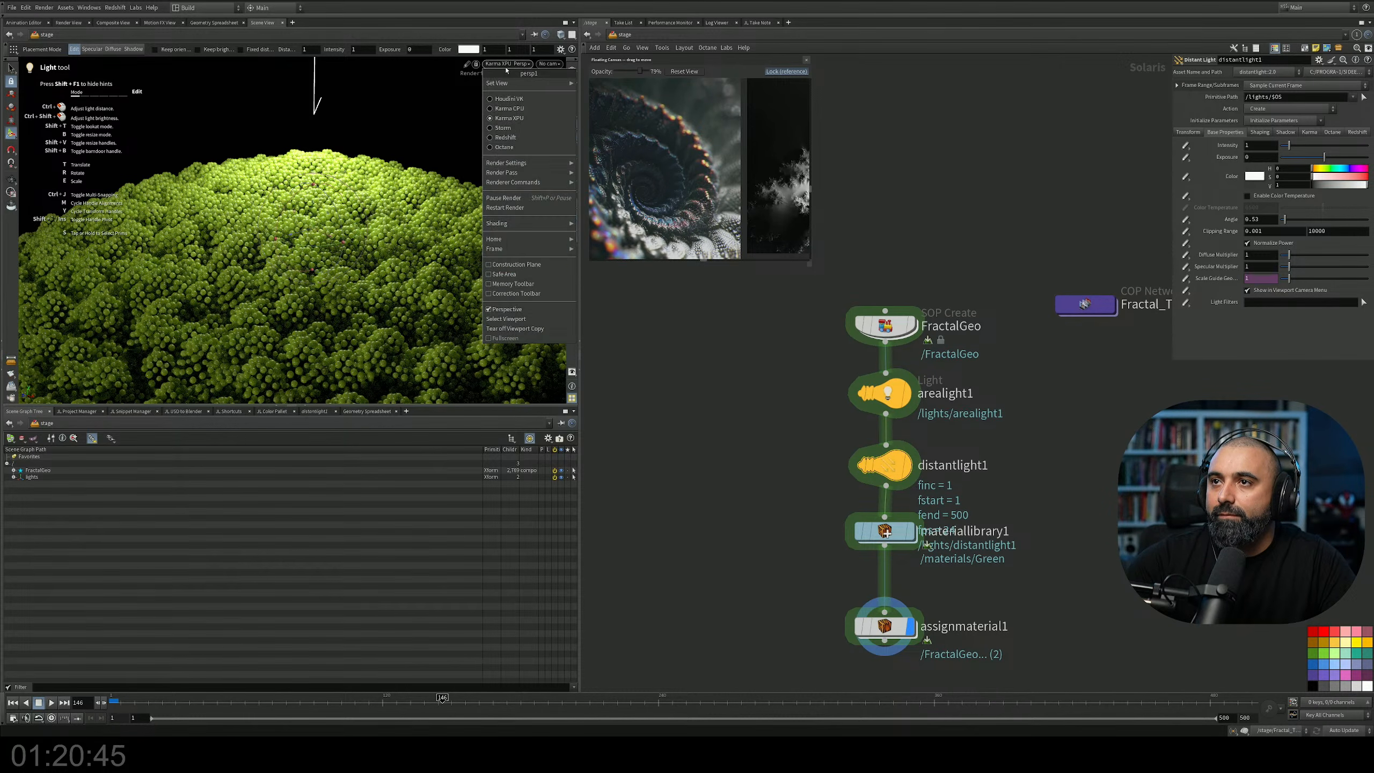
click(510, 100)
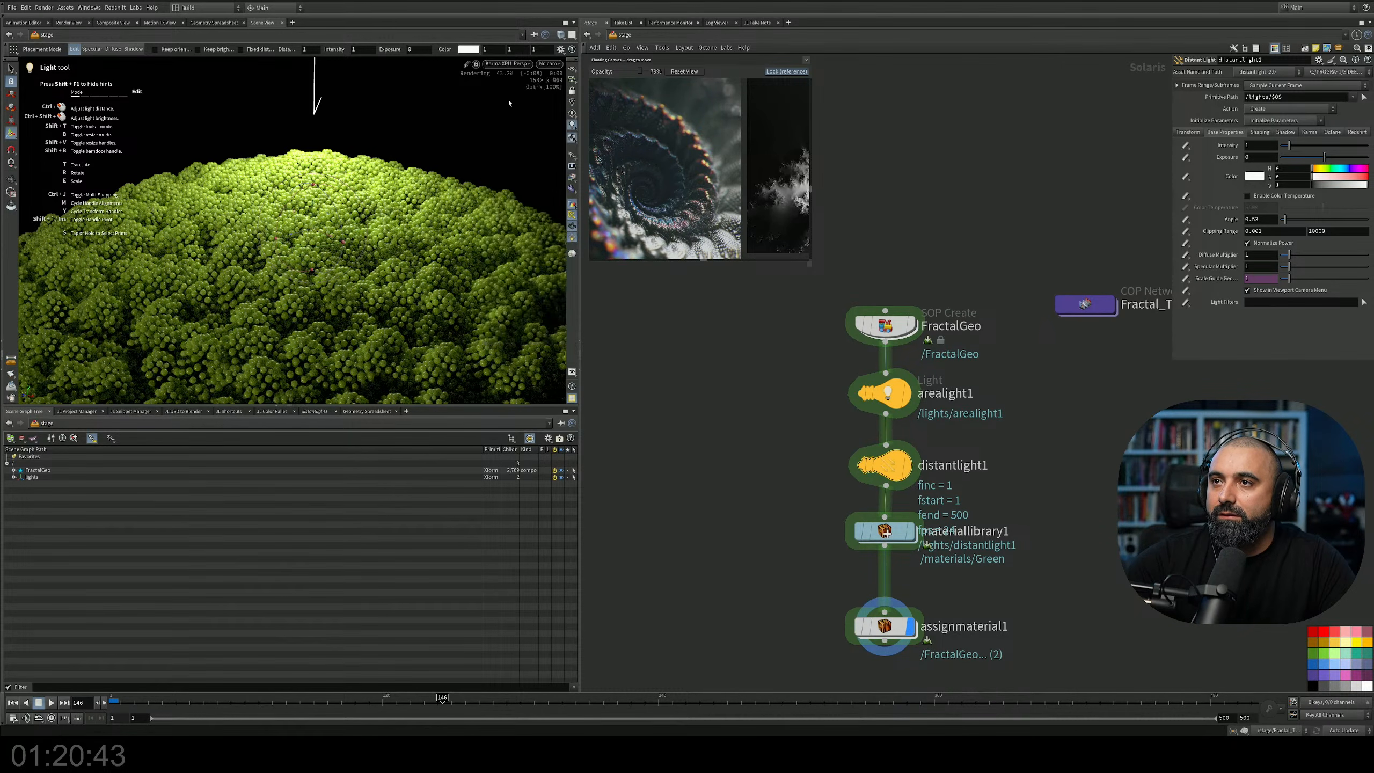
key(Escape)
scroll(332, 237, down, 5)
middle_drag(331, 236, 404, 256)
mouse_move(405, 256)
alt+mouse_down()
mouse_move(371, 199)
mouse_move(408, 249)
alt+mouse_up()
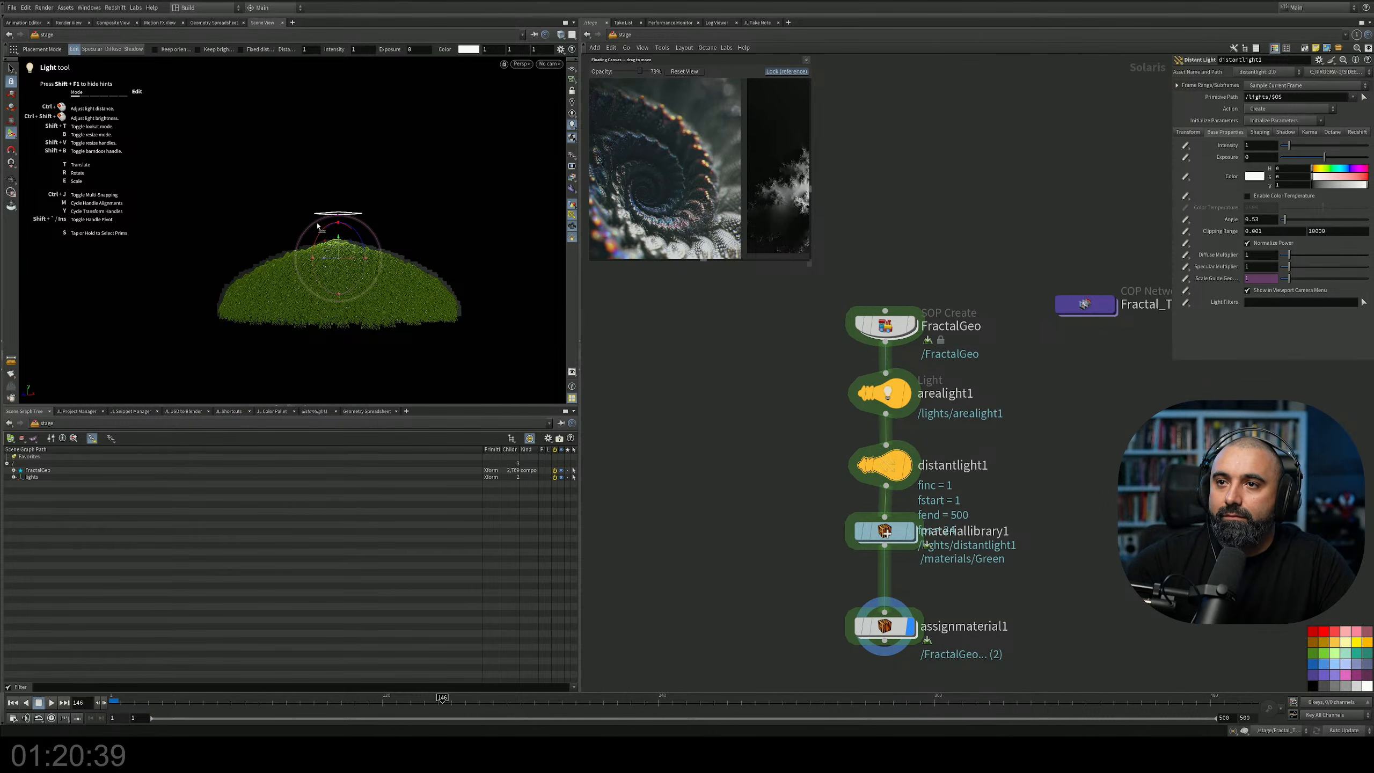
drag(339, 199, 339, 181)
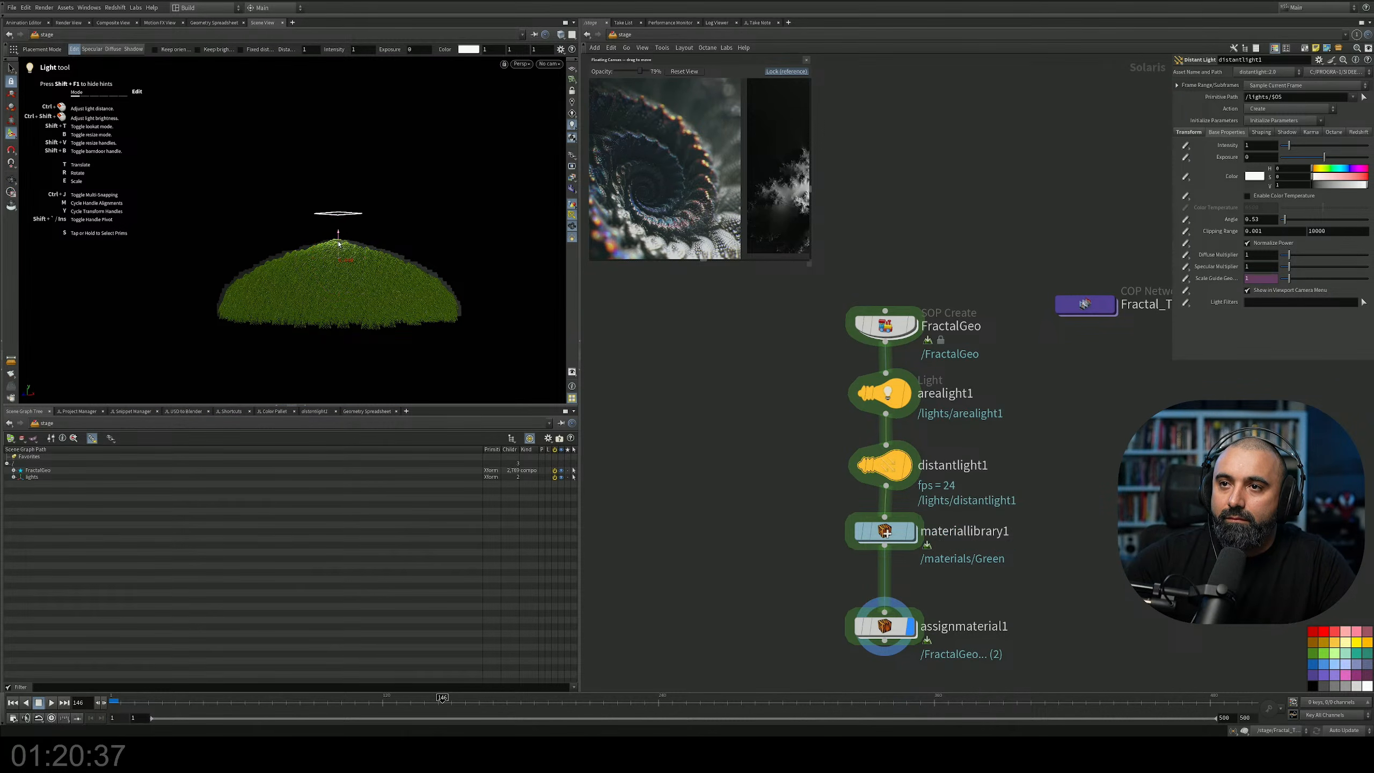
alt+drag(334, 202, 408, 187)
alt+right_drag(408, 187, 353, 211)
alt+drag(353, 210, 376, 196)
drag(391, 272, 283, 249)
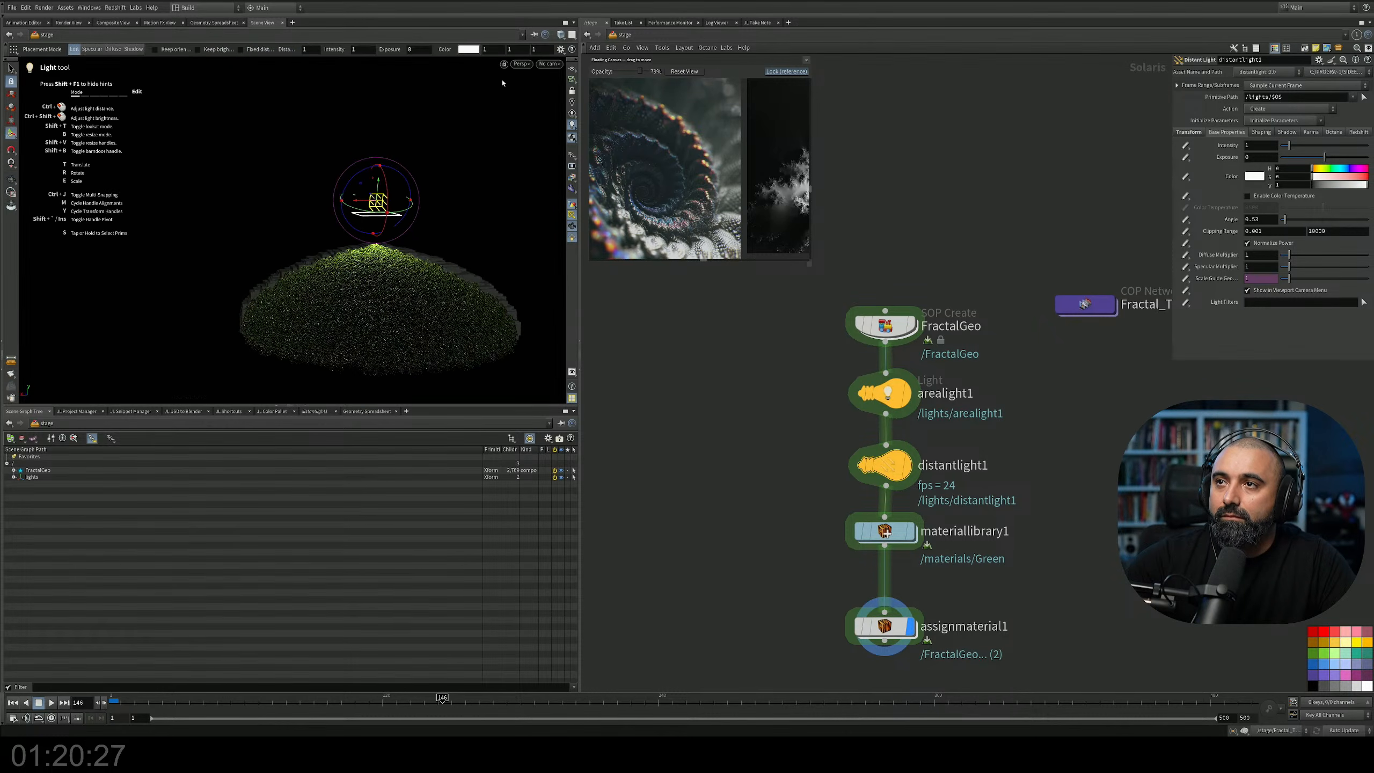
Render the viewport with Karma XPU to check the distant light over the dome's peak.
click(522, 63)
click(541, 106)
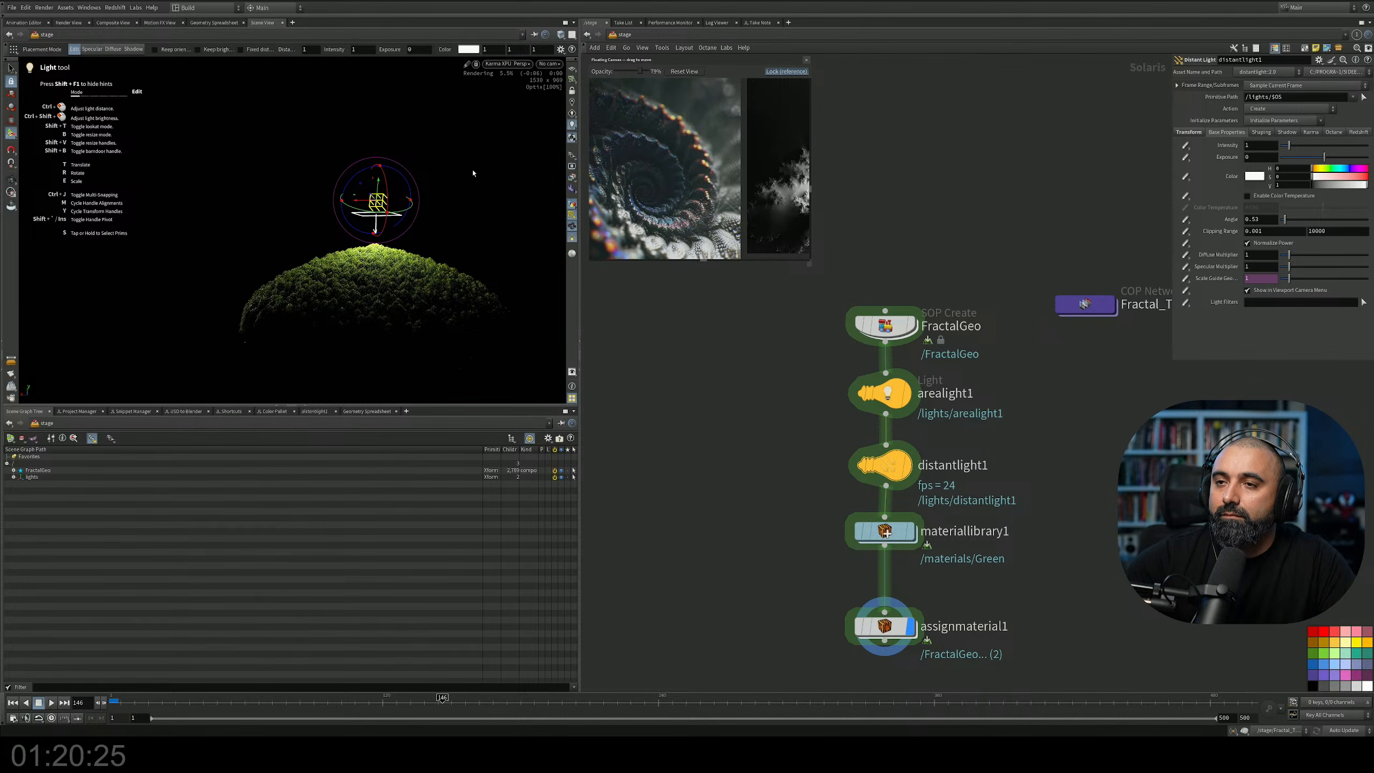
alt+right_drag(355, 292, 527, 214)
alt+middle_drag(383, 236, 308, 220)
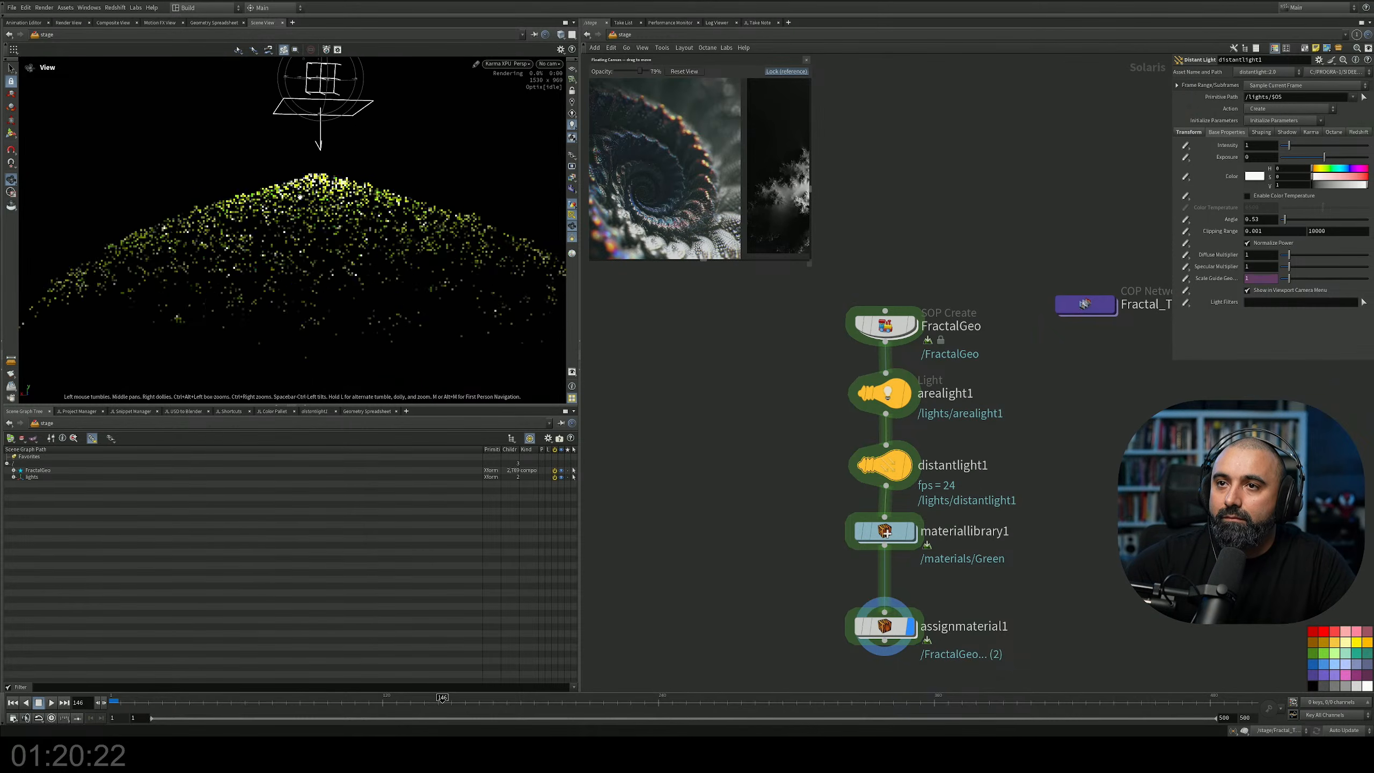
Bypass arealight1 and raise the intensity of the distant light.
click(864, 396)
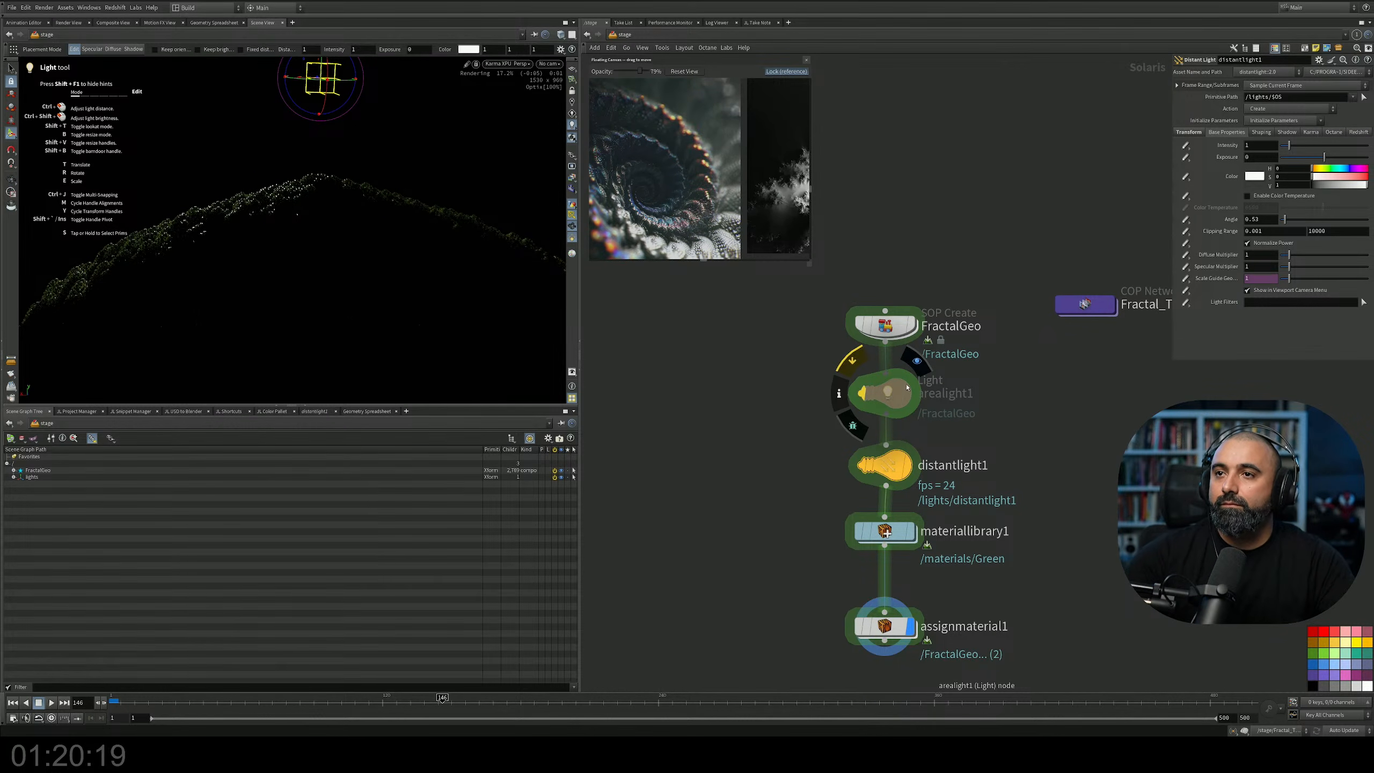
drag(1289, 145, 1309, 146)
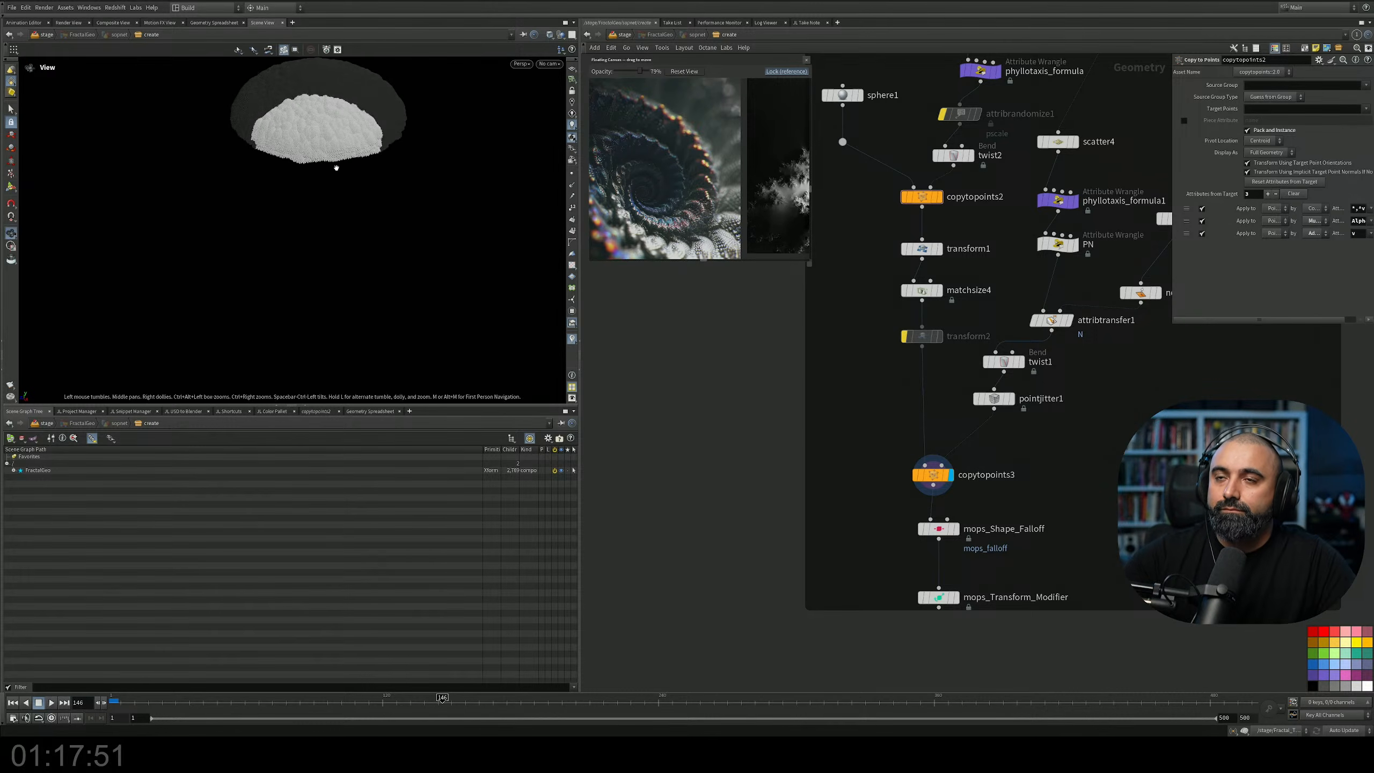
Re-enable the bypassed transform2 node in the FractalGeo network while copytopoints3 is displayed.
key(Return)
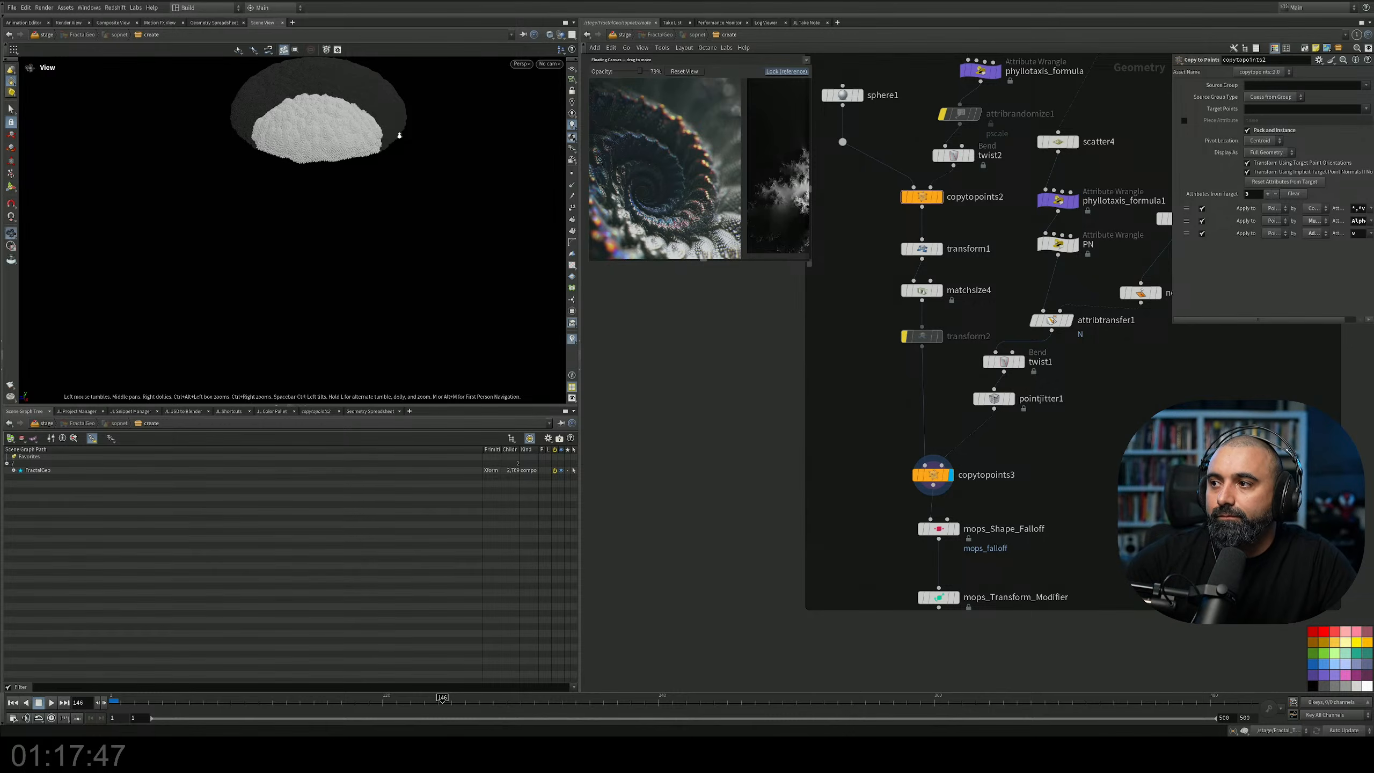
scroll(317, 153, up, 8)
mouse_move(905, 341)
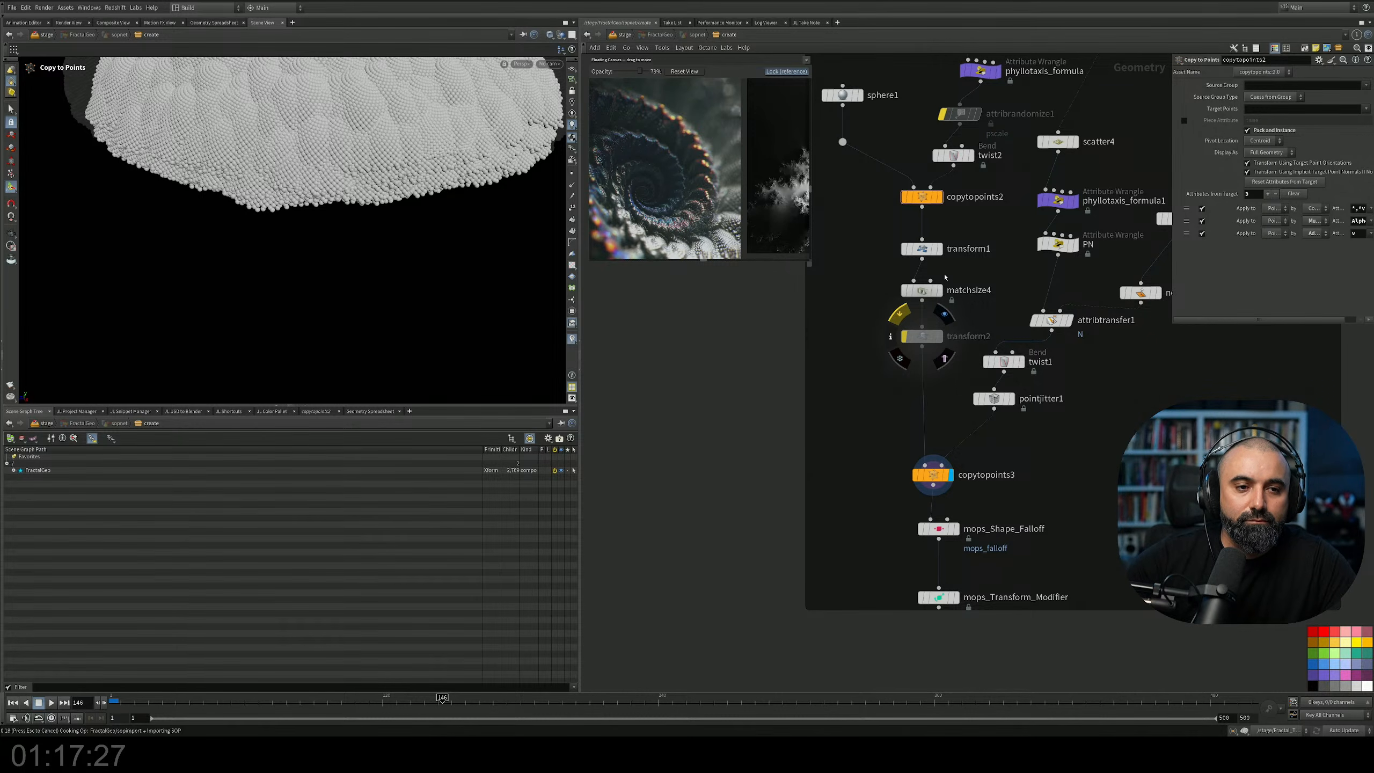
key(q)
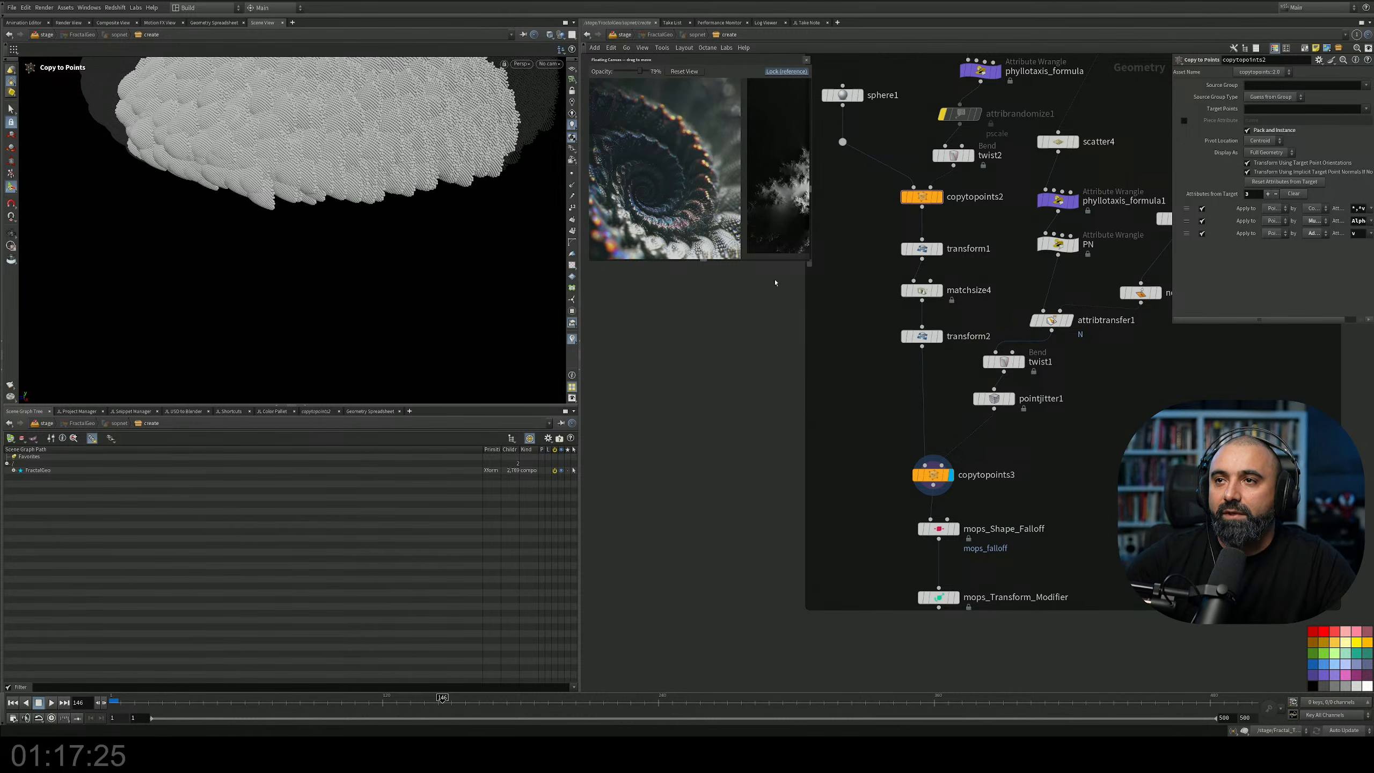
alt+middle_drag(340, 120, 324, 218)
alt+drag(325, 218, 298, 292)
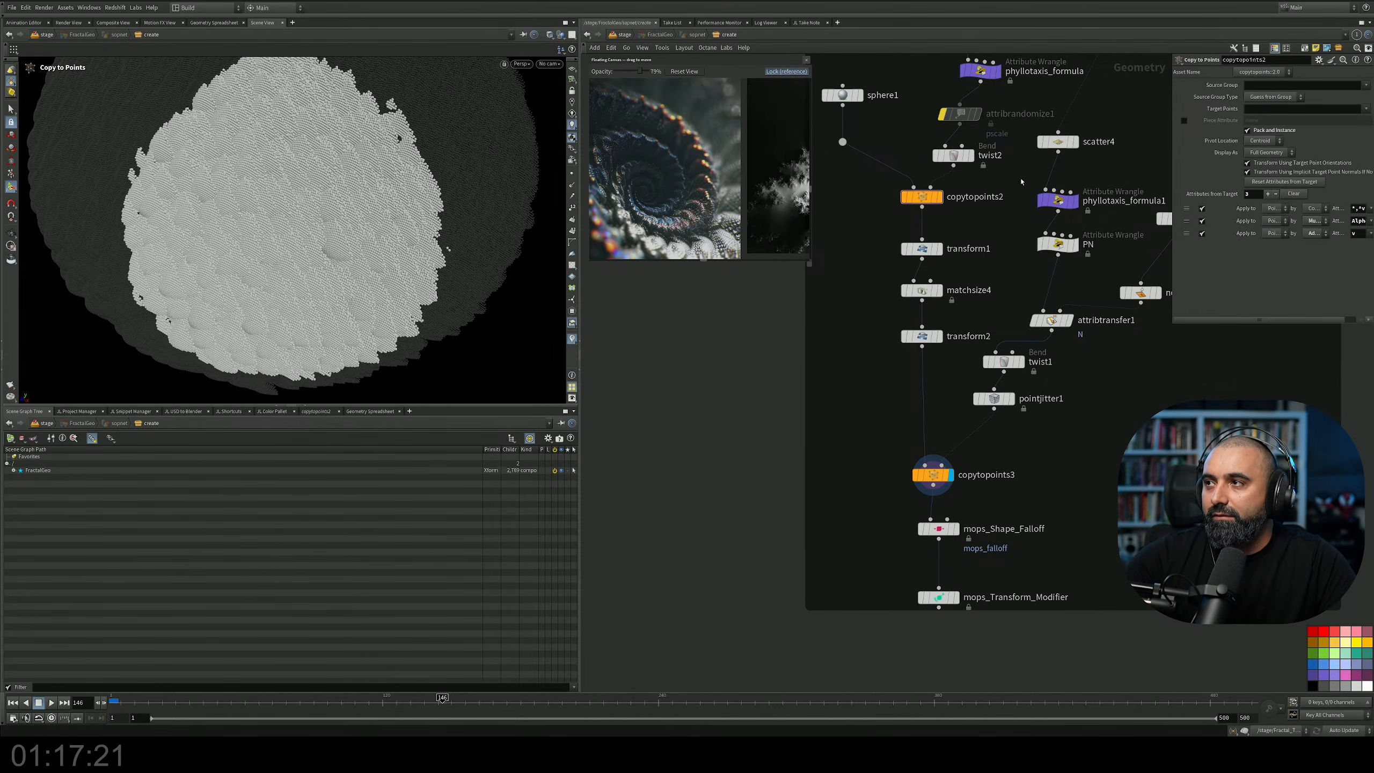
Display the phyllotaxis_formula wrangle and examine its spiral point pattern.
middle_drag(1021, 182, 1013, 223)
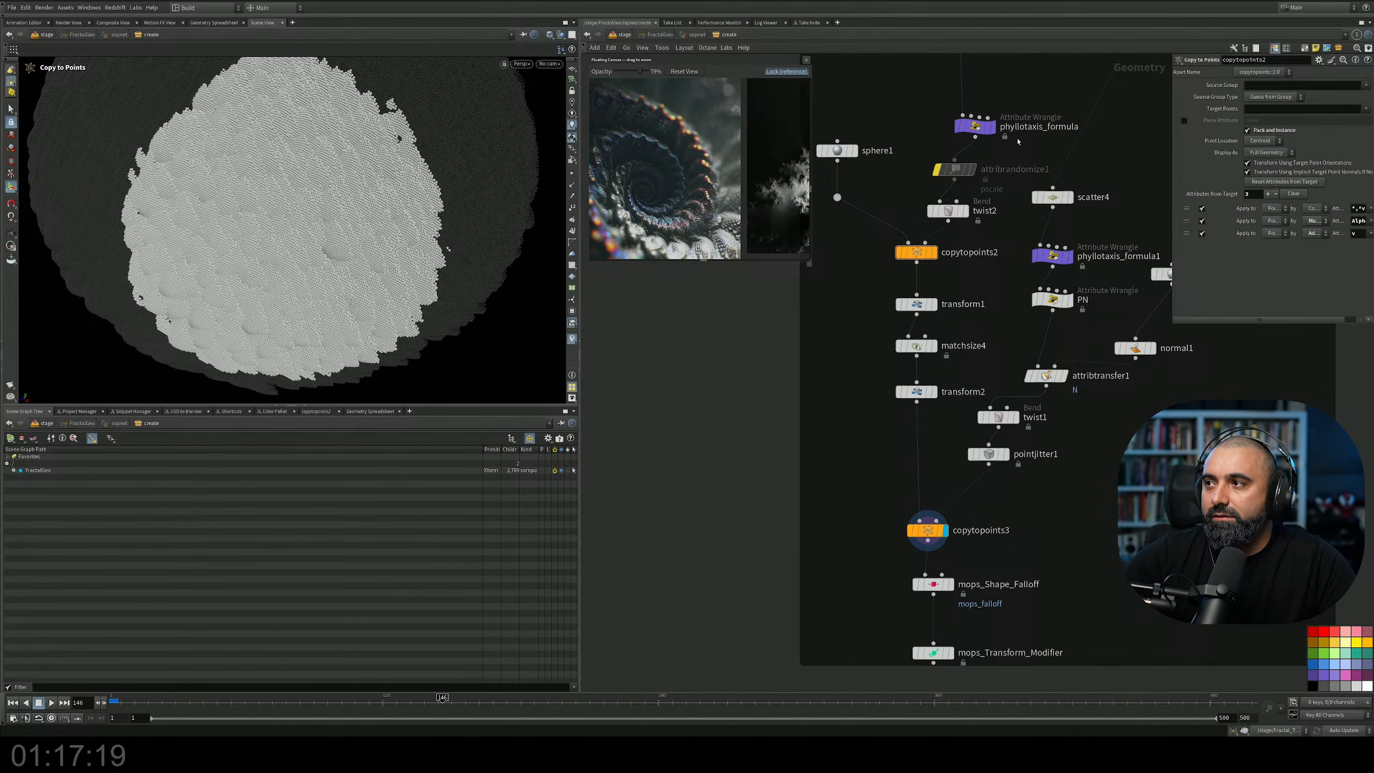
alt+drag(357, 203, 352, 265)
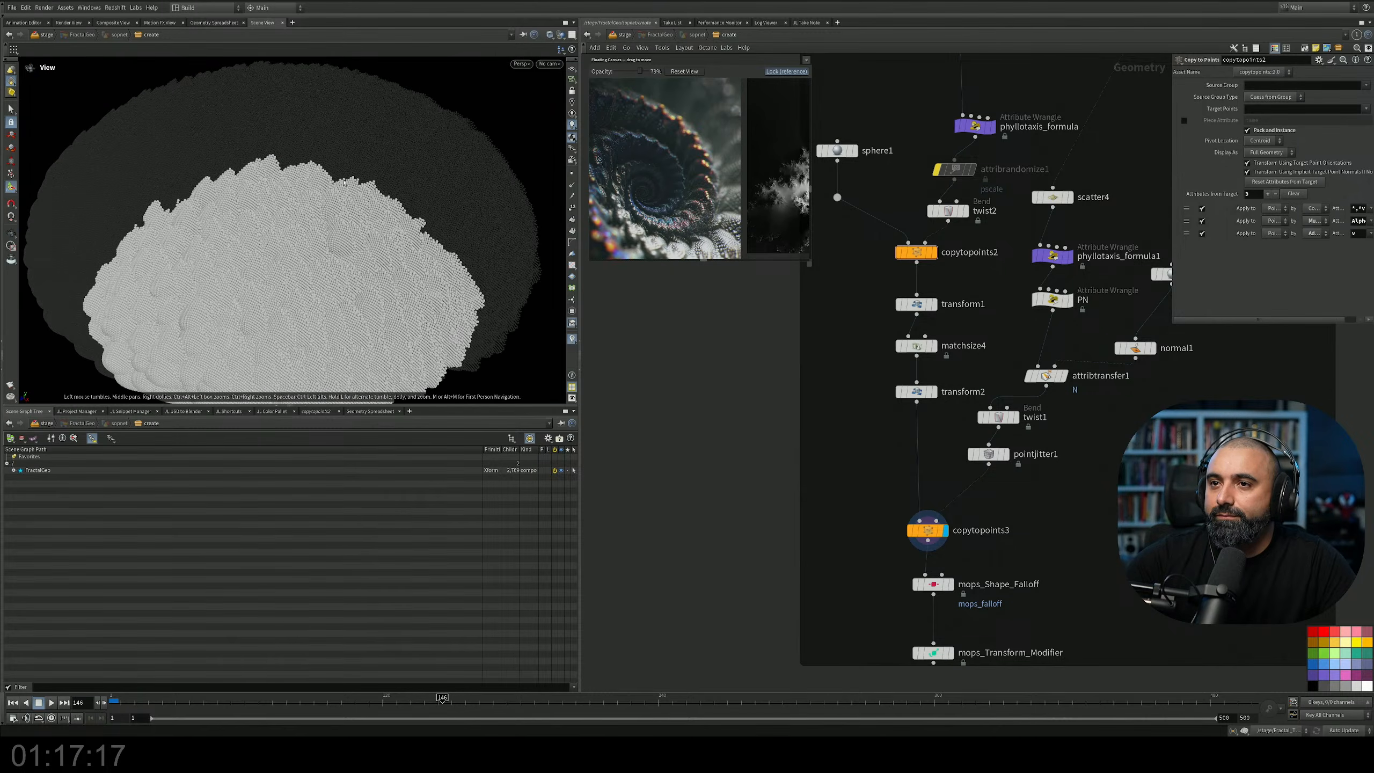
scroll(988, 148, up, 2)
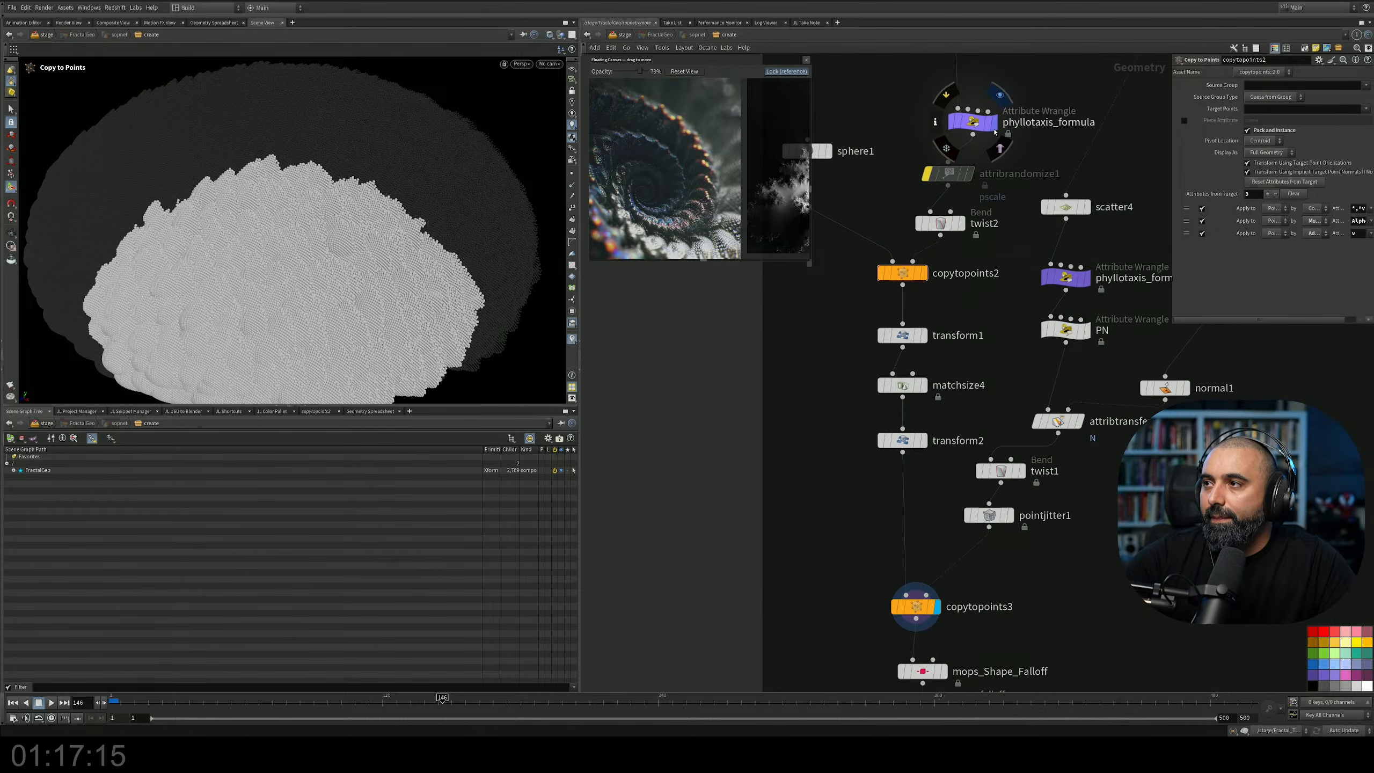
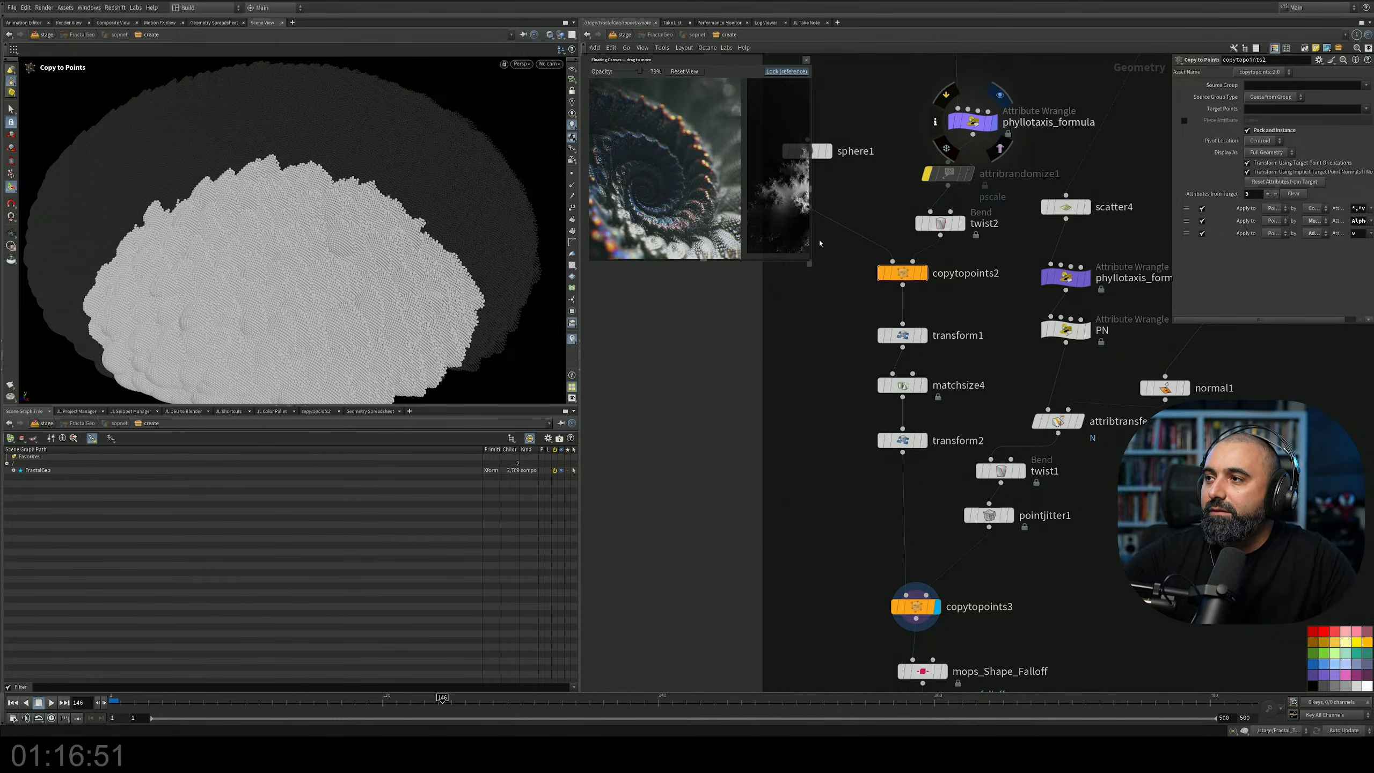
middle_drag(1011, 327, 987, 380)
key(space)
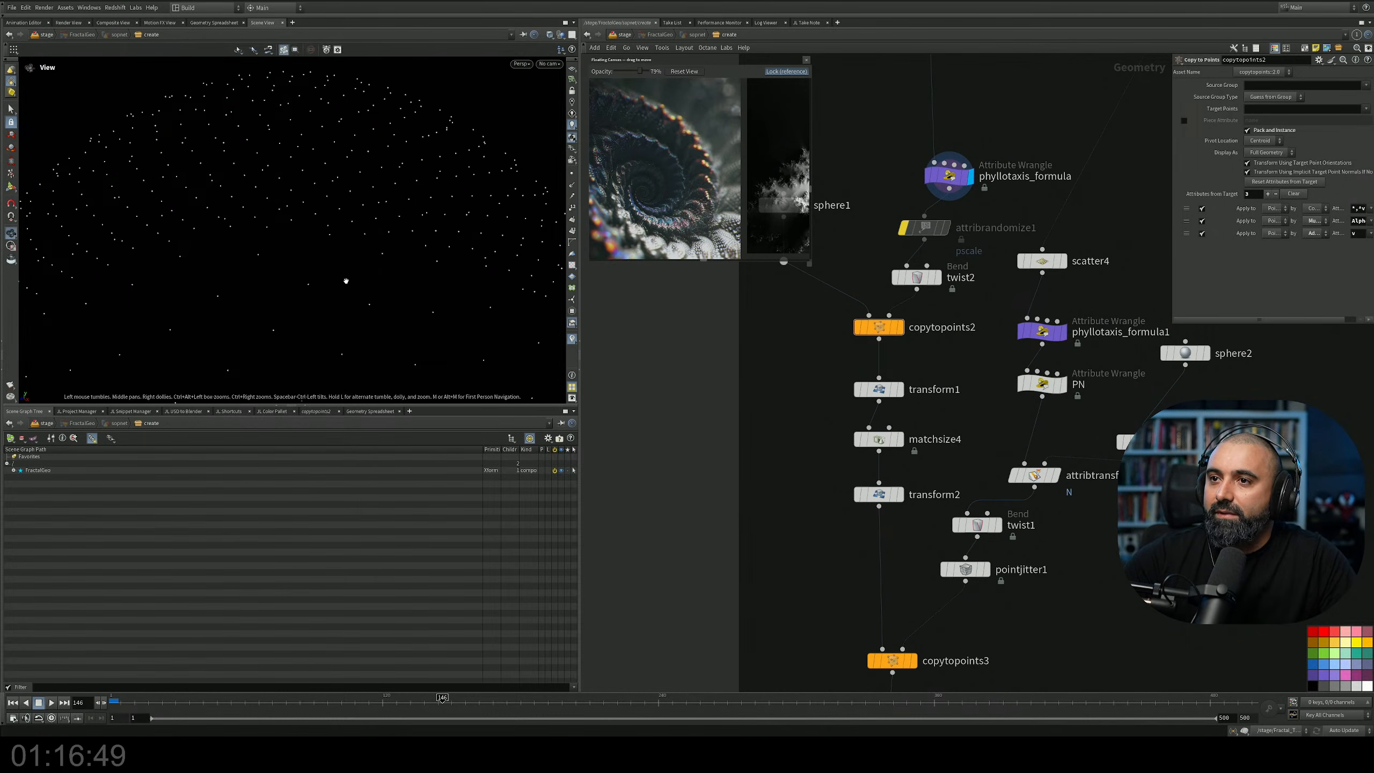
drag(381, 276, 282, 275)
key(space)
middle_drag(366, 234, 317, 232)
scroll(342, 210, up, 2)
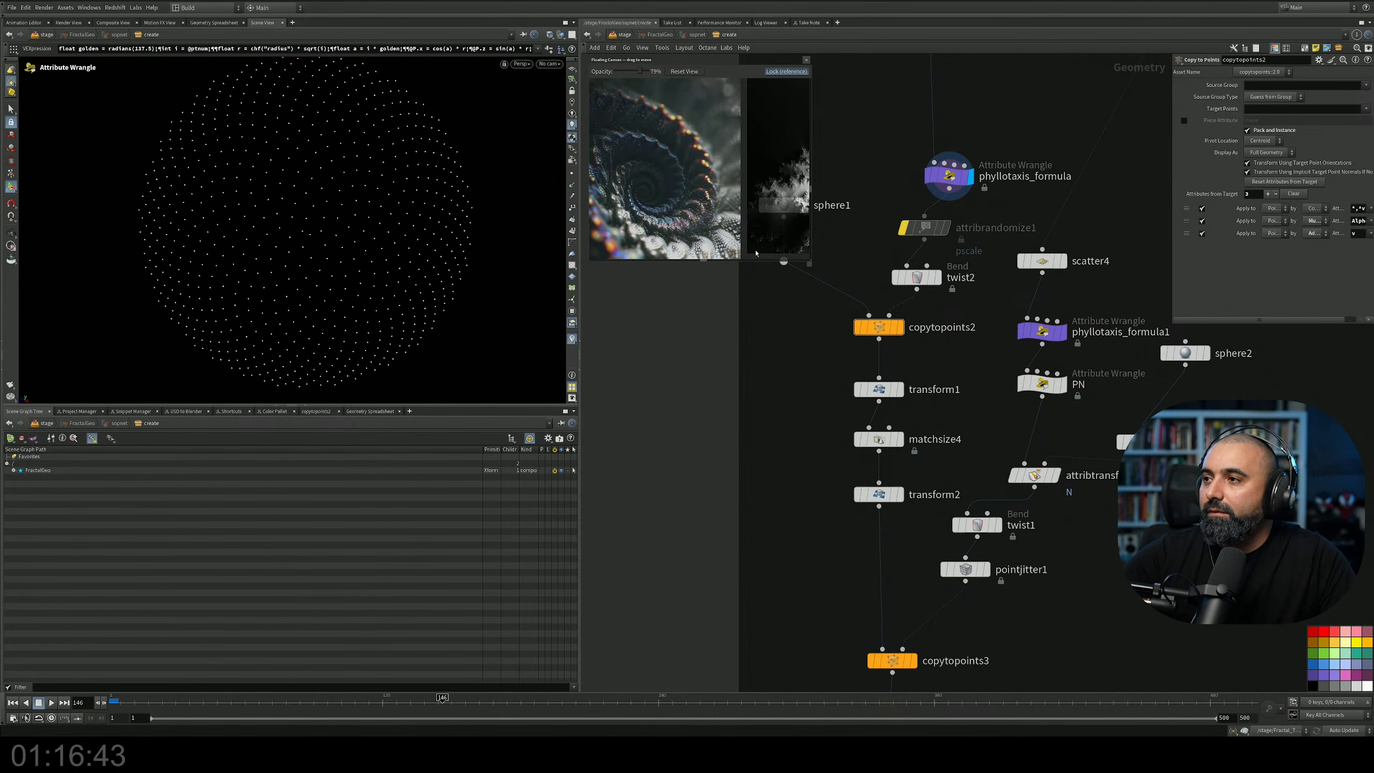
Reduce the force total count of scatter1 to a handful of points and display copytopoints2.
click(878, 327)
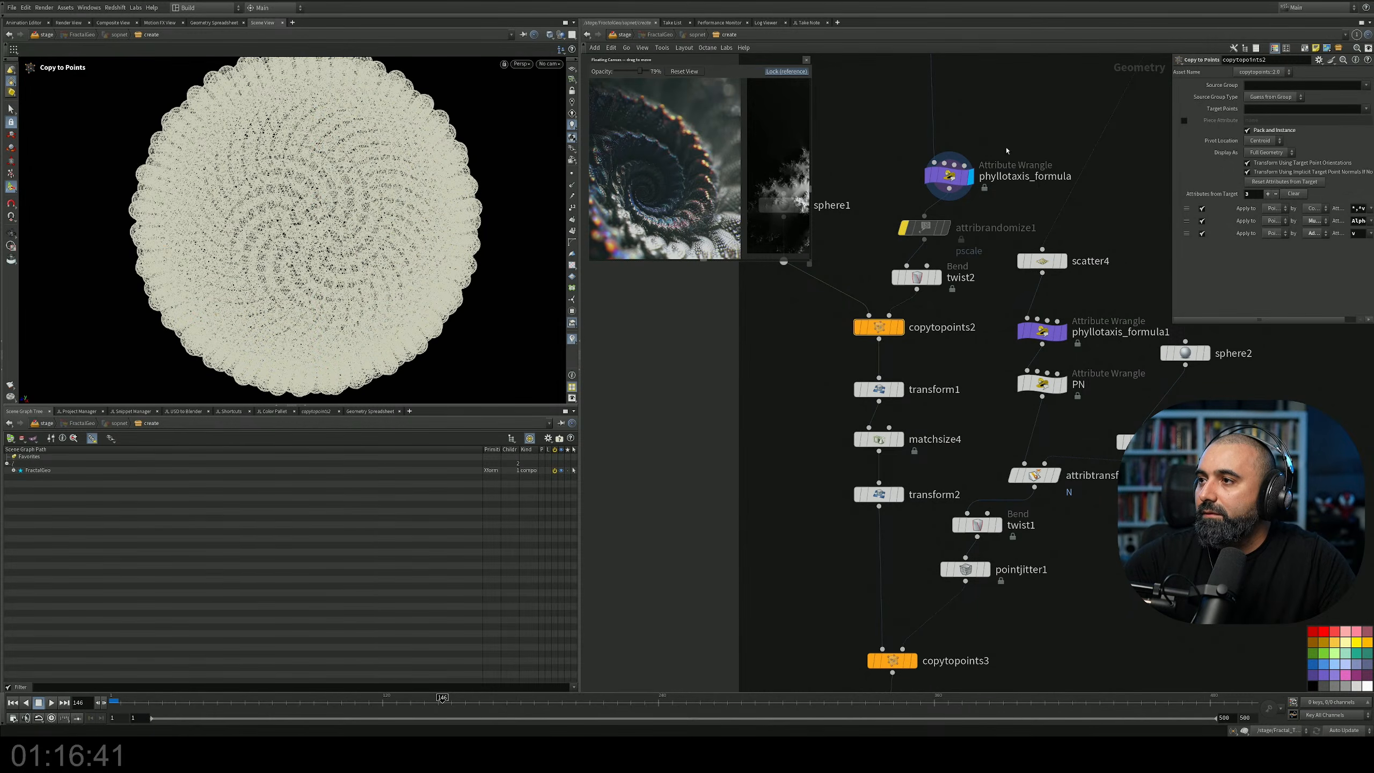
middle_drag(1009, 137, 994, 344)
click(915, 236)
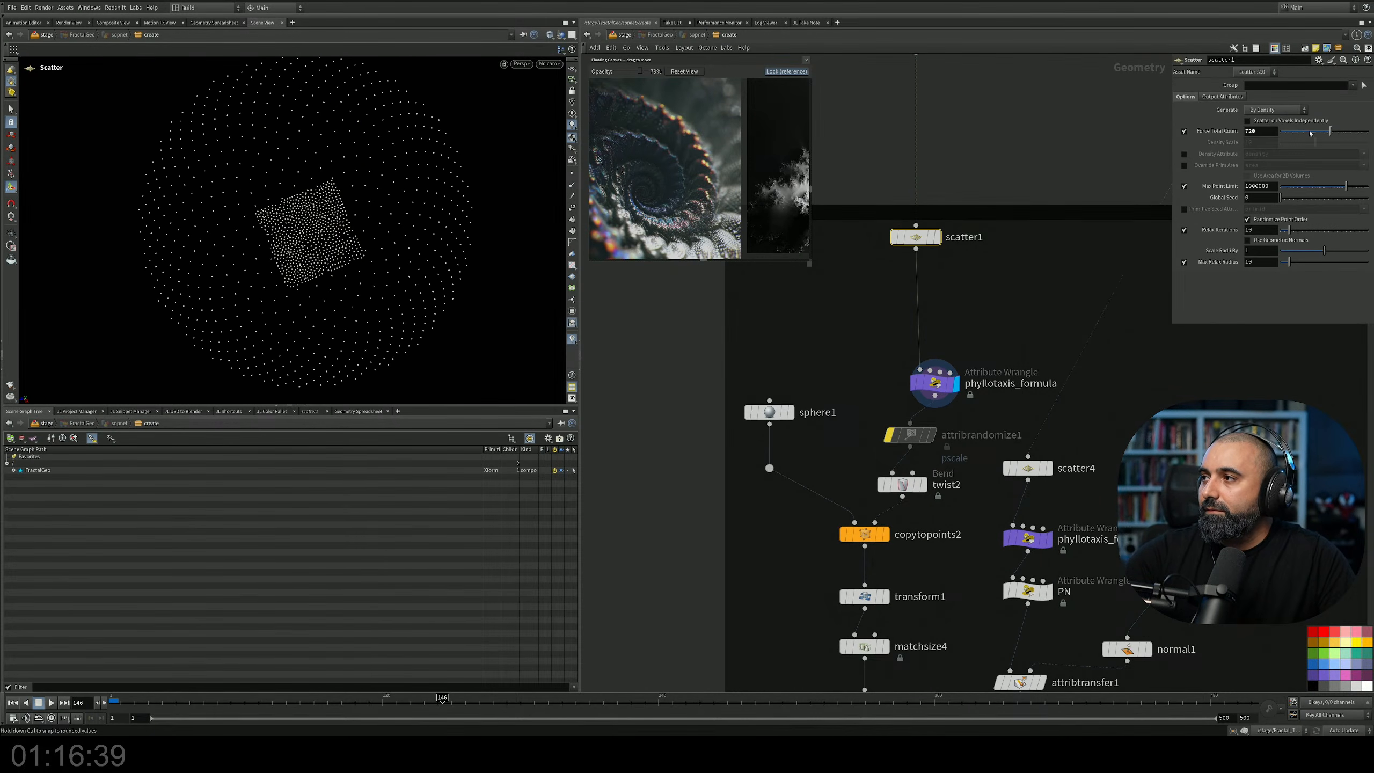
drag(1310, 133, 1297, 132)
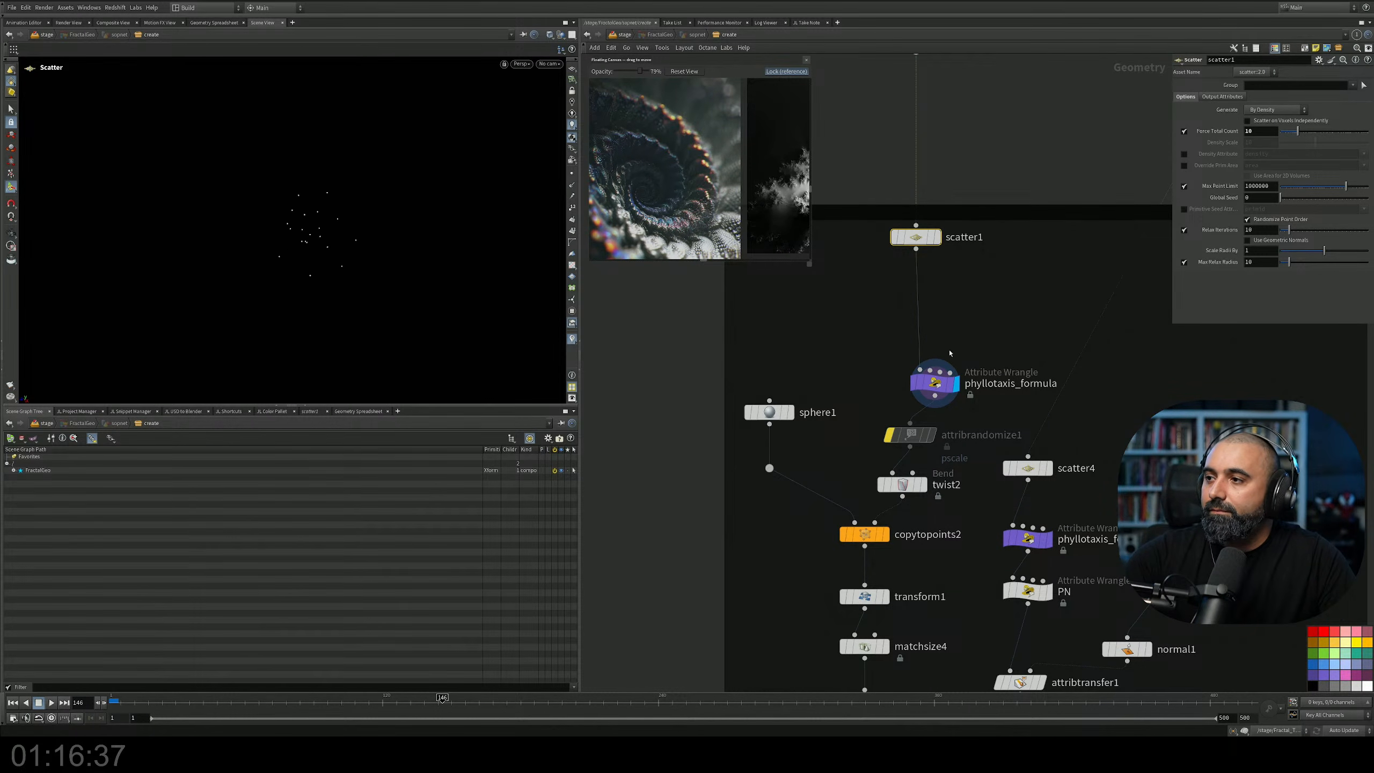
middle_drag(929, 486, 942, 334)
click(898, 381)
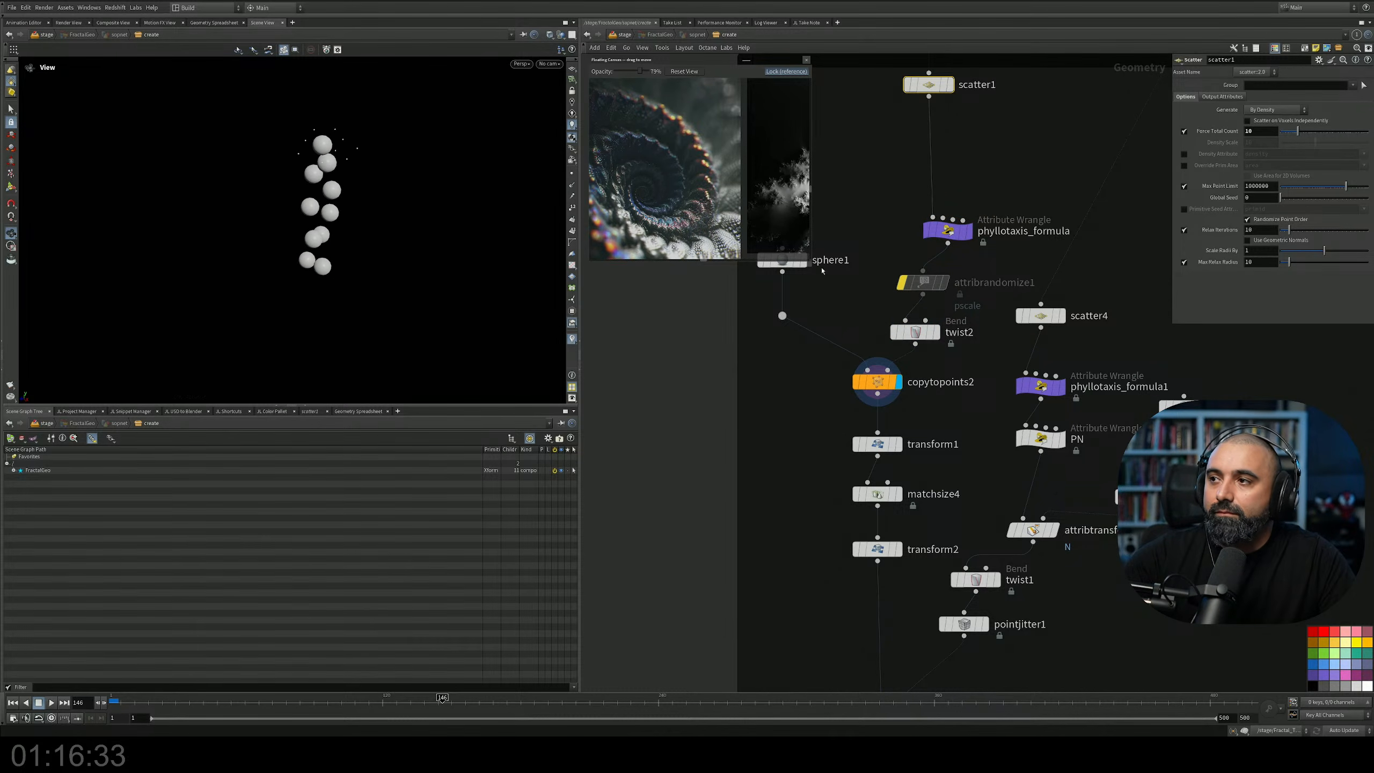
Raise the force total count of scatter1 until the sphere copies form a dense dome.
click(948, 231)
middle_drag(1016, 157, 1014, 231)
drag(997, 210, 920, 154)
drag(1298, 132, 1329, 132)
Lower the frequency of sphere1 to 1 to make the copied spheres faceted.
click(780, 333)
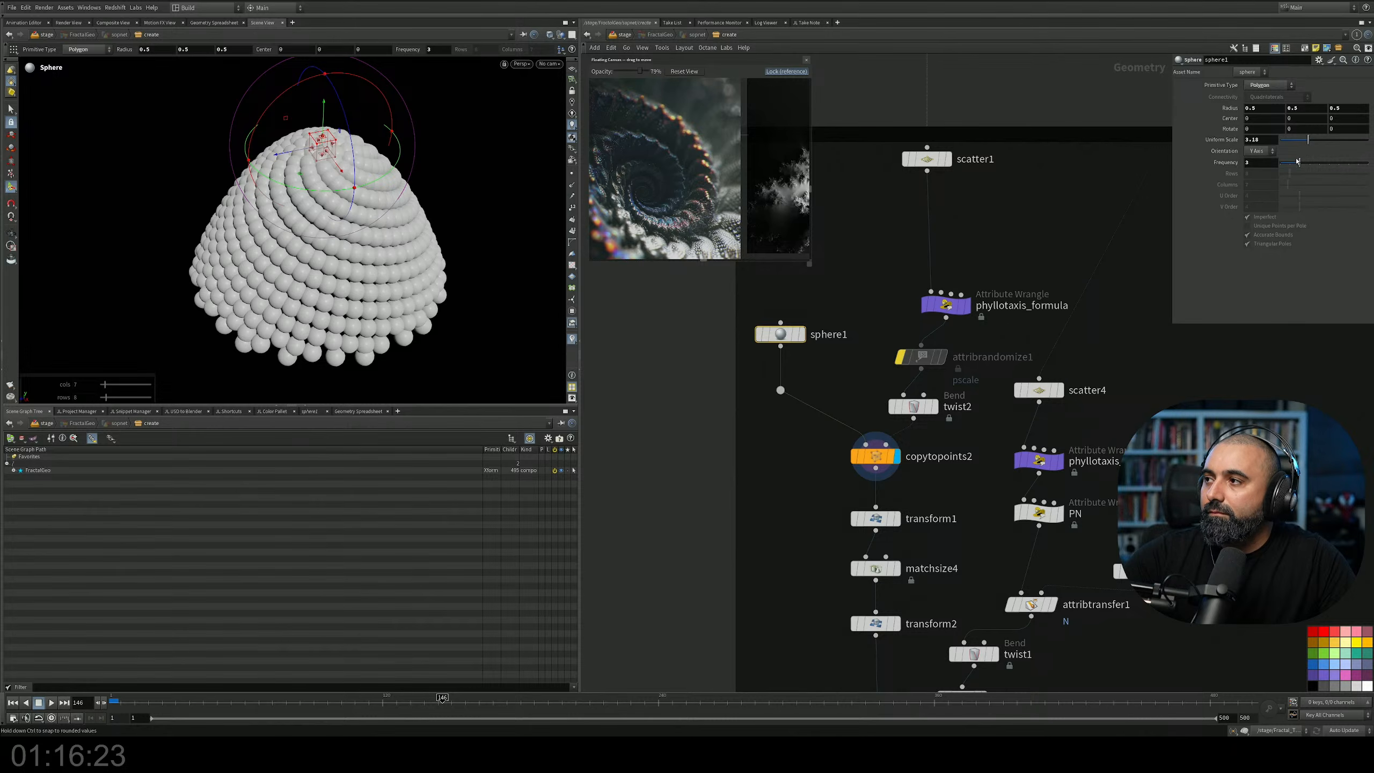
drag(1298, 161, 1281, 163)
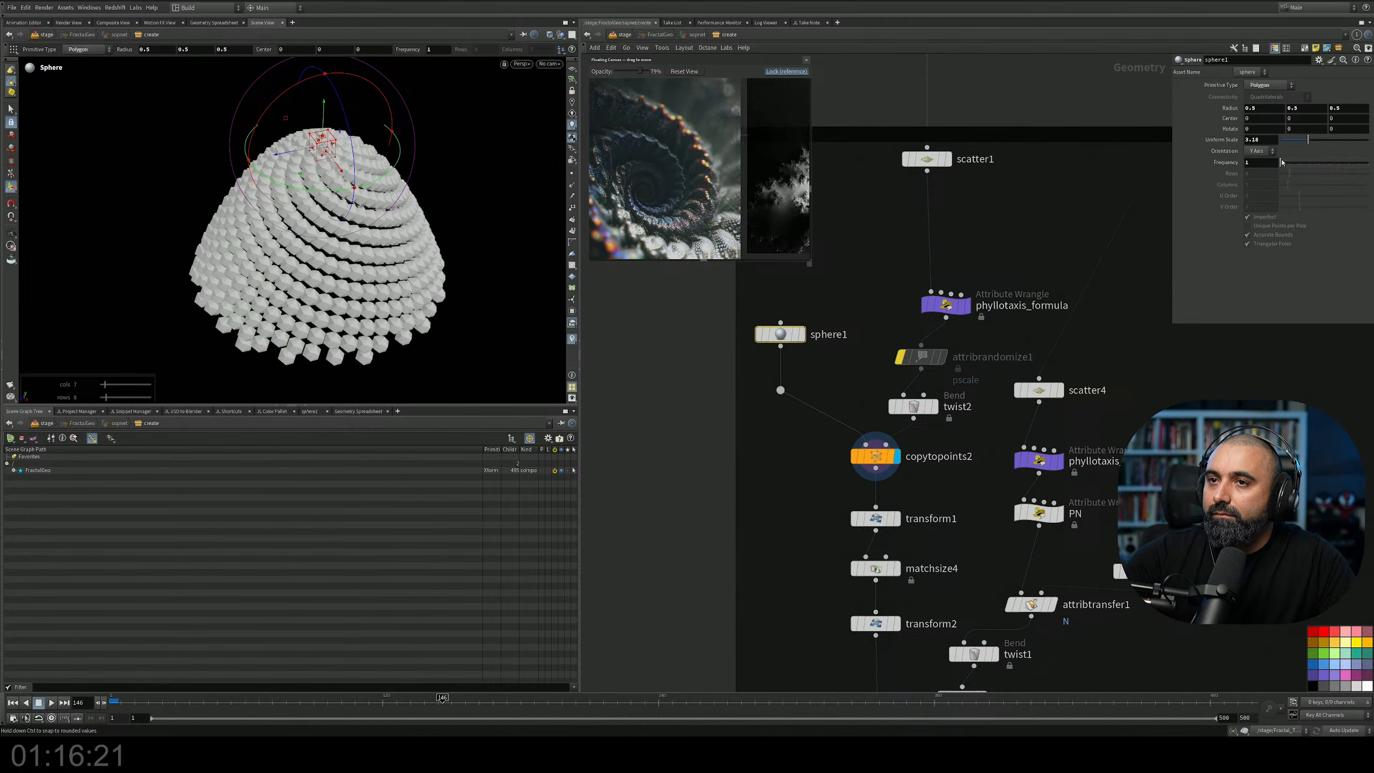
alt+drag(347, 228, 357, 189)
alt+right_drag(357, 190, 364, 168)
alt+drag(365, 169, 351, 208)
alt+middle_drag(351, 208, 357, 158)
Add a Platonic Solids node below sphere1 and wire it into copytopoints2 in place of the sphere.
middle_drag(841, 297, 949, 334)
drag(888, 372, 909, 269)
key(Tab)
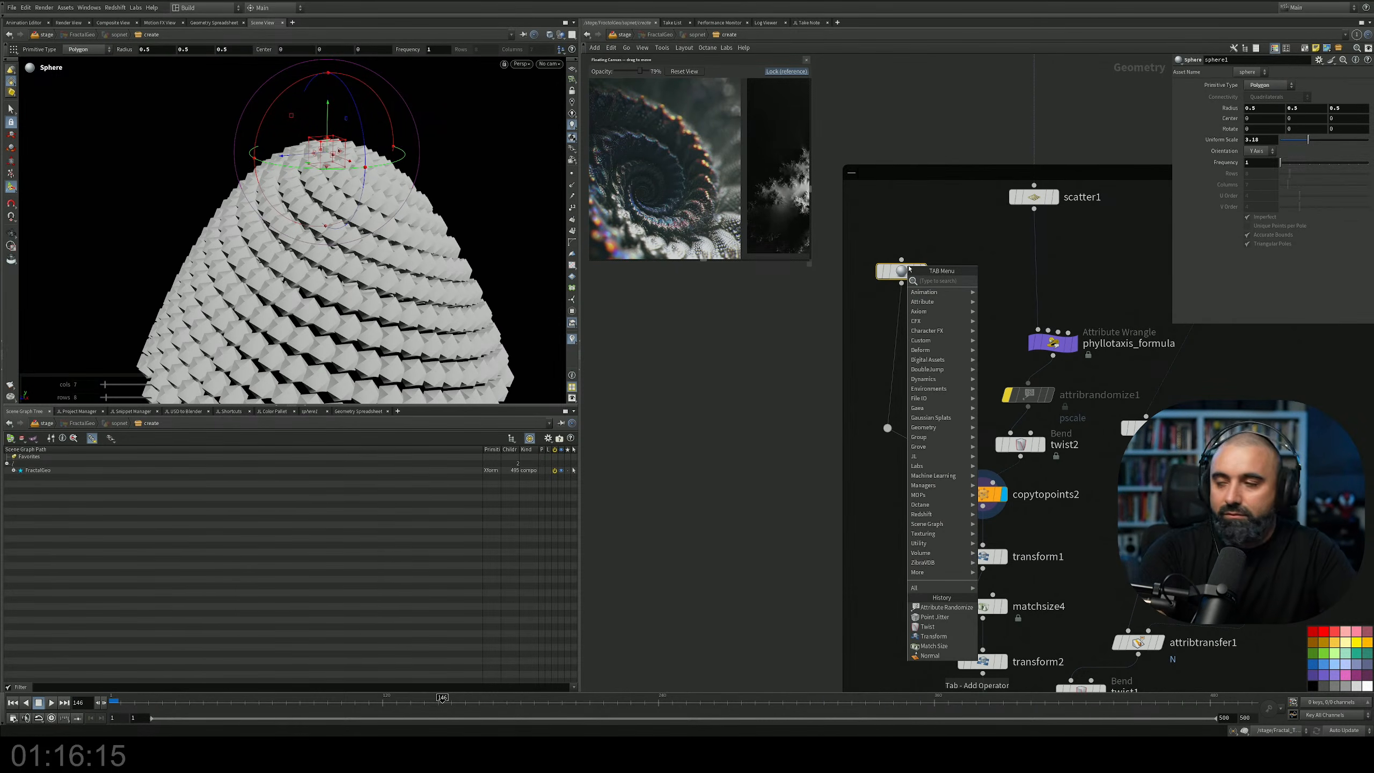
text(plas)
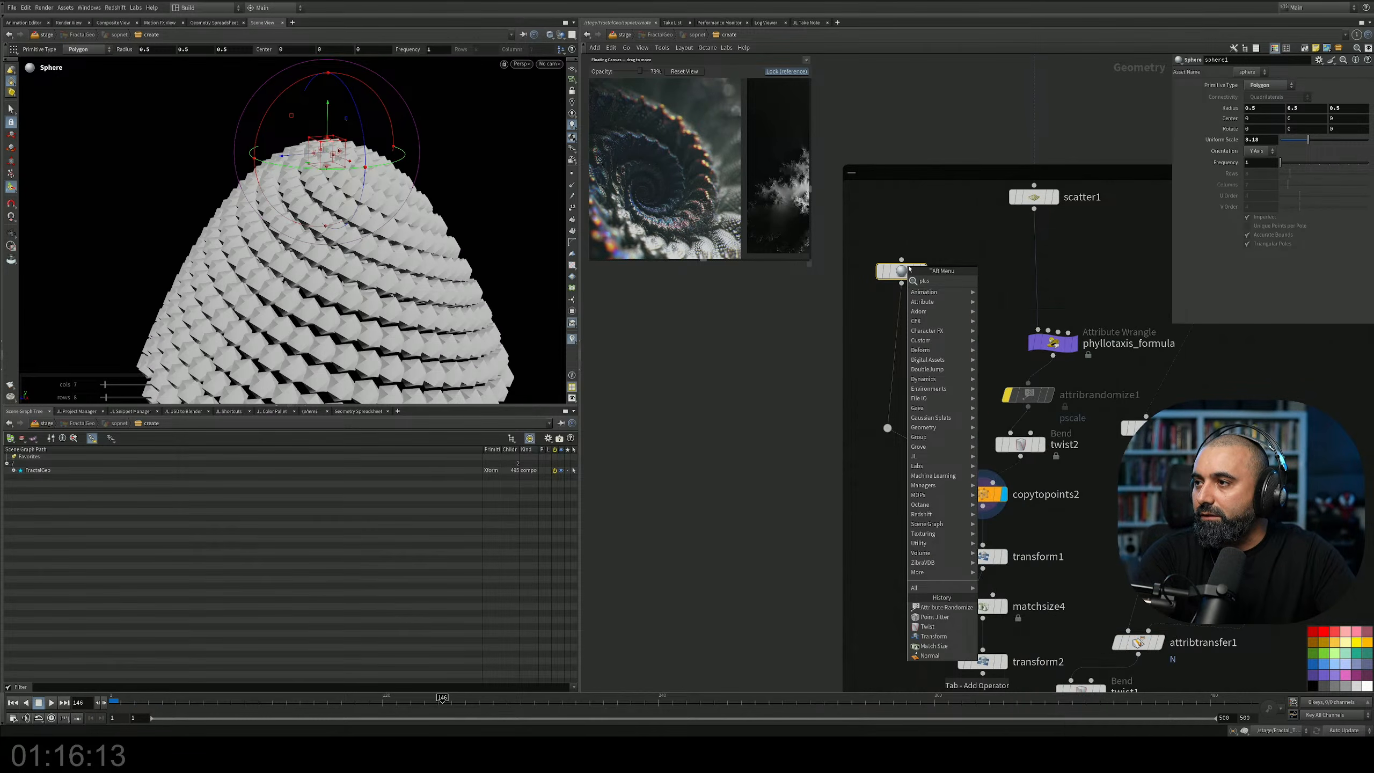
key(Return)
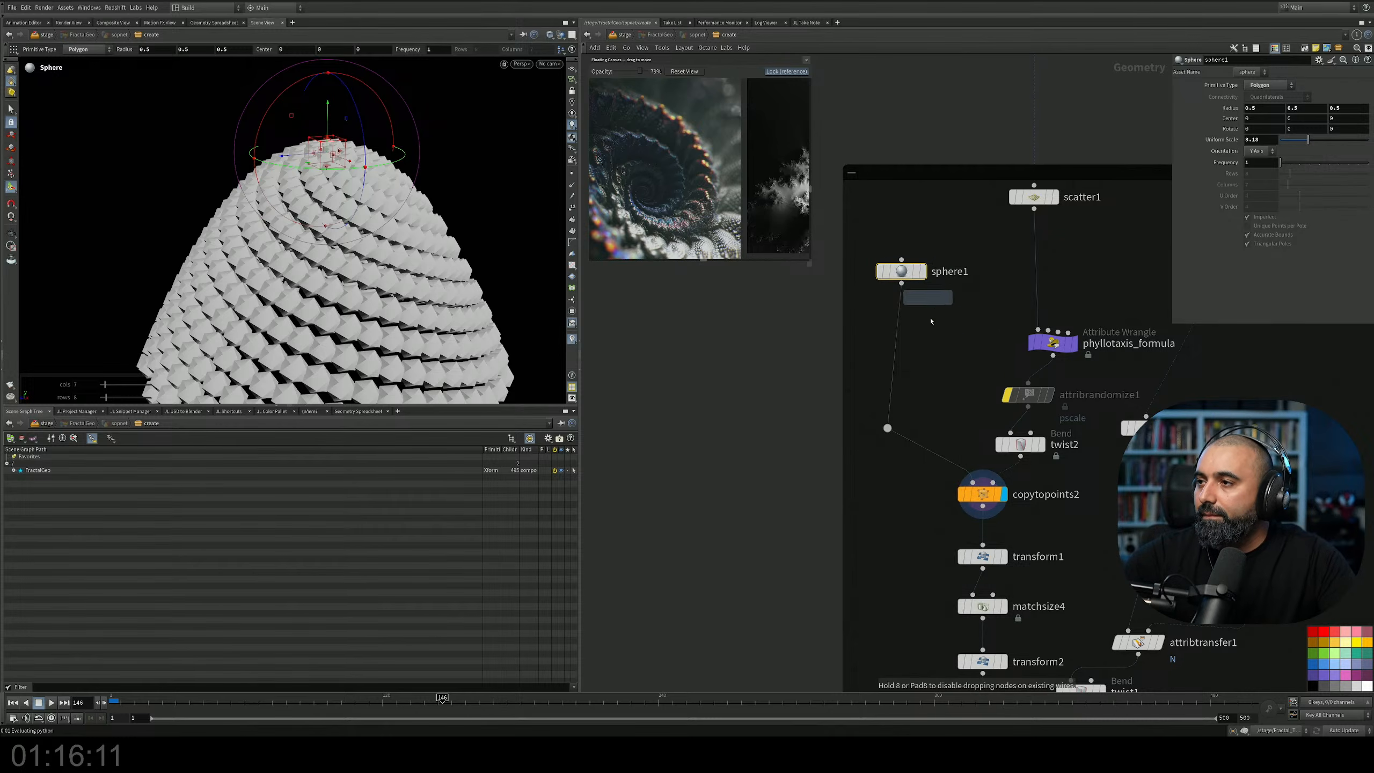
click(930, 341)
drag(936, 339, 887, 428)
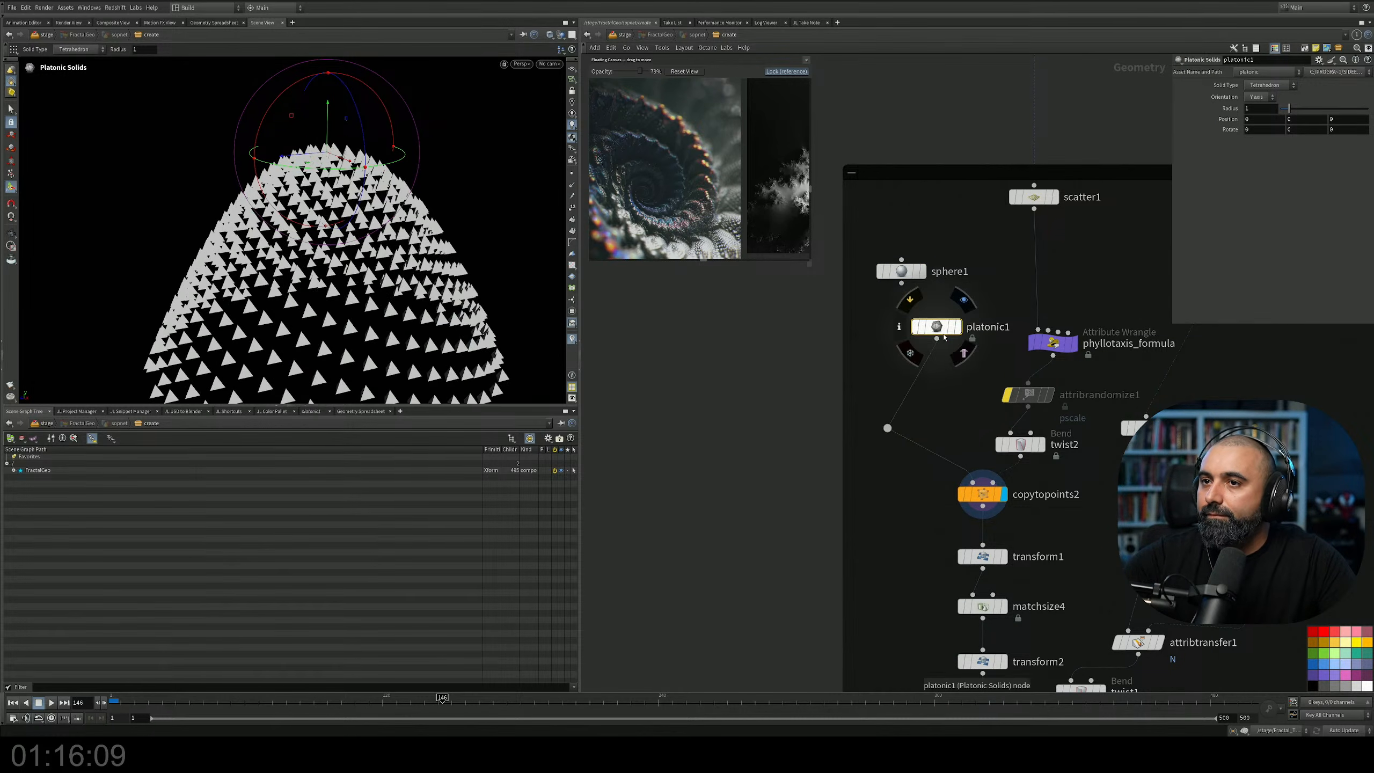
Set the solid type of platonic1 to Dodecahedron and its radius to 1.47.
click(1267, 86)
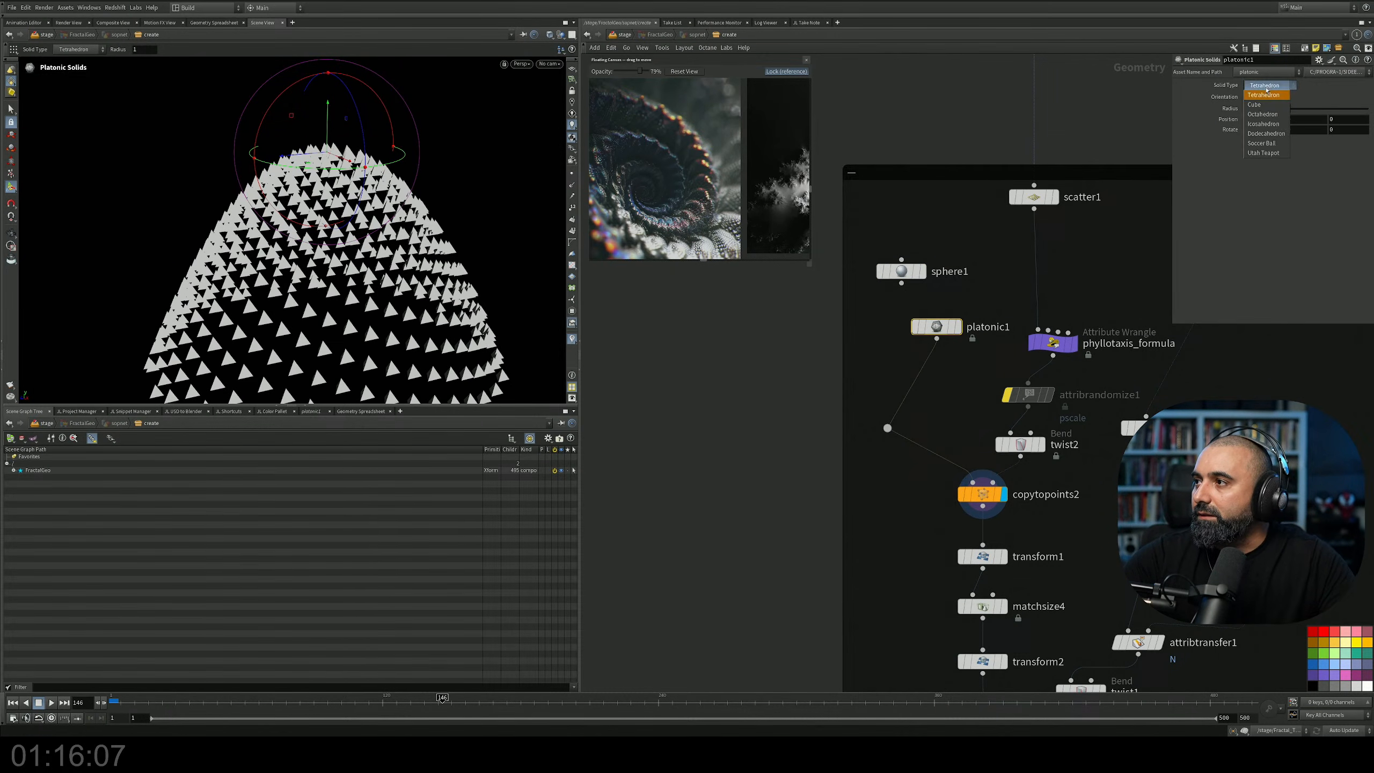
click(1265, 131)
alt+drag(379, 227, 325, 244)
alt+right_drag(325, 244, 379, 244)
mouse_move(379, 244)
alt+mouse_down()
mouse_move(431, 235)
mouse_move(369, 246)
alt+mouse_up()
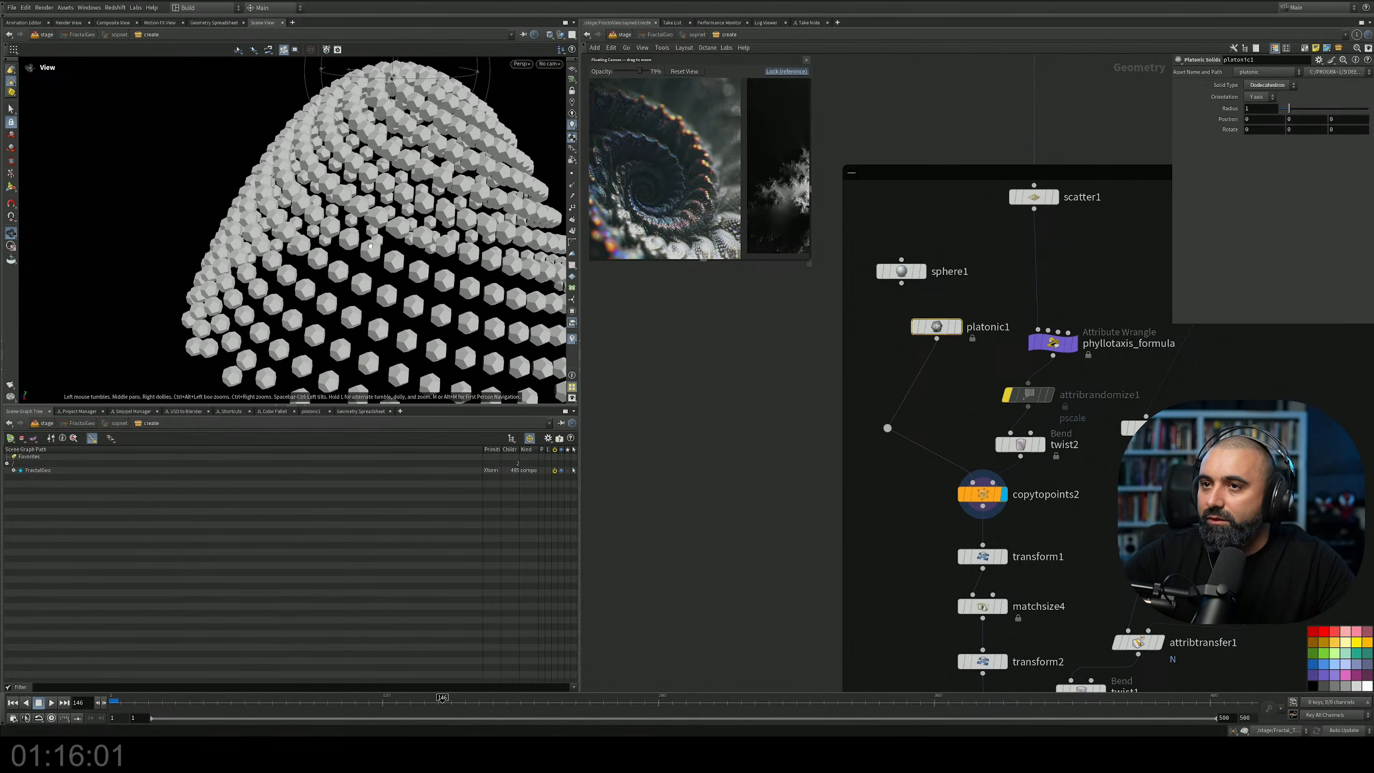
key(Return)
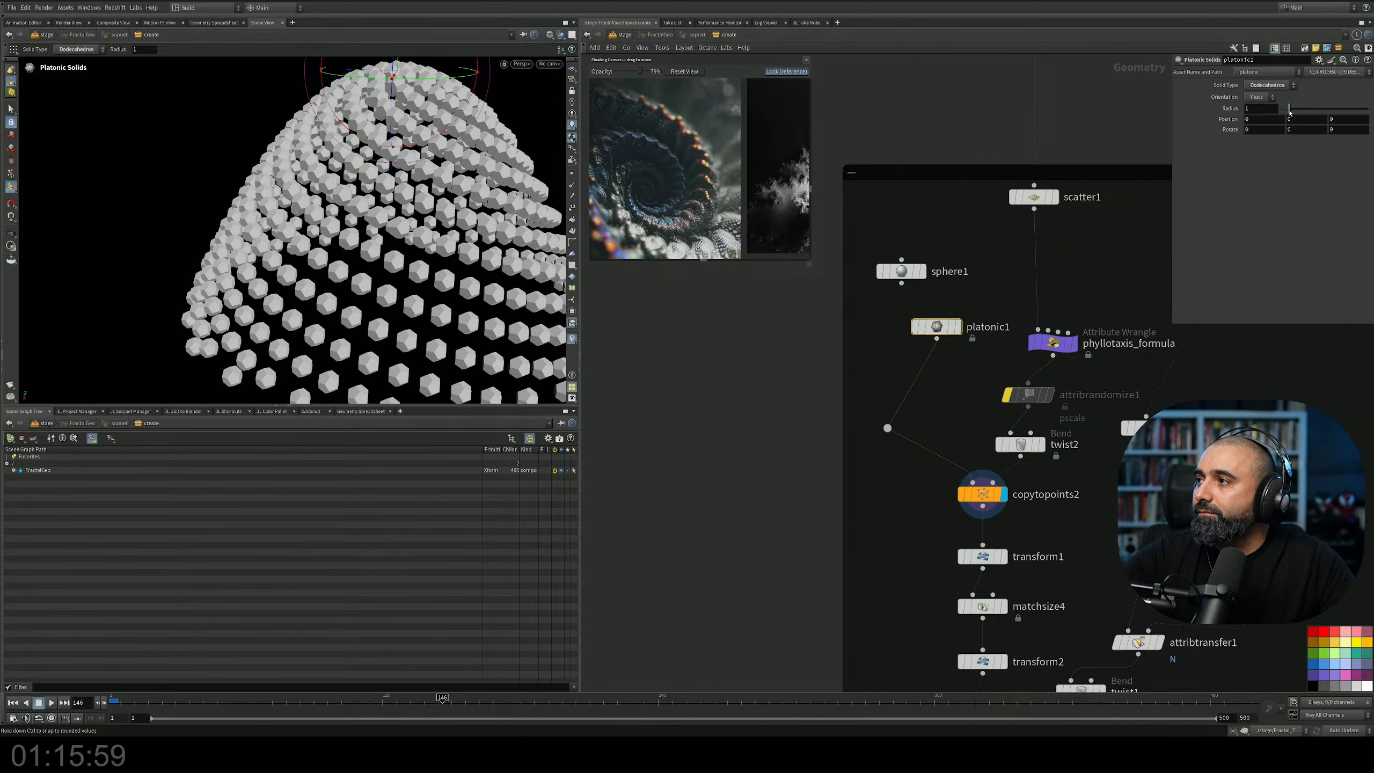
drag(1289, 110, 1293, 110)
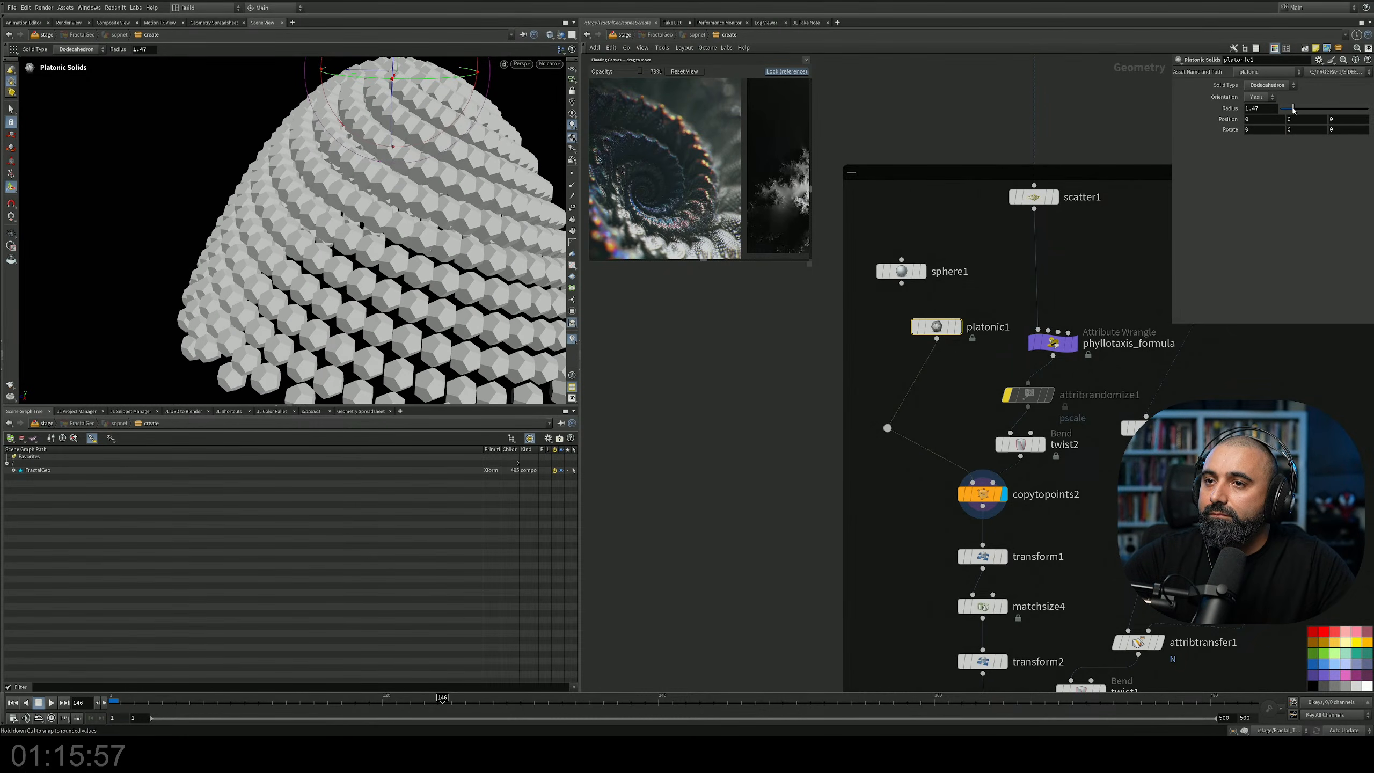
Display the transform1 node below copytopoints2.
alt+drag(487, 244, 411, 234)
alt+right_drag(412, 234, 362, 227)
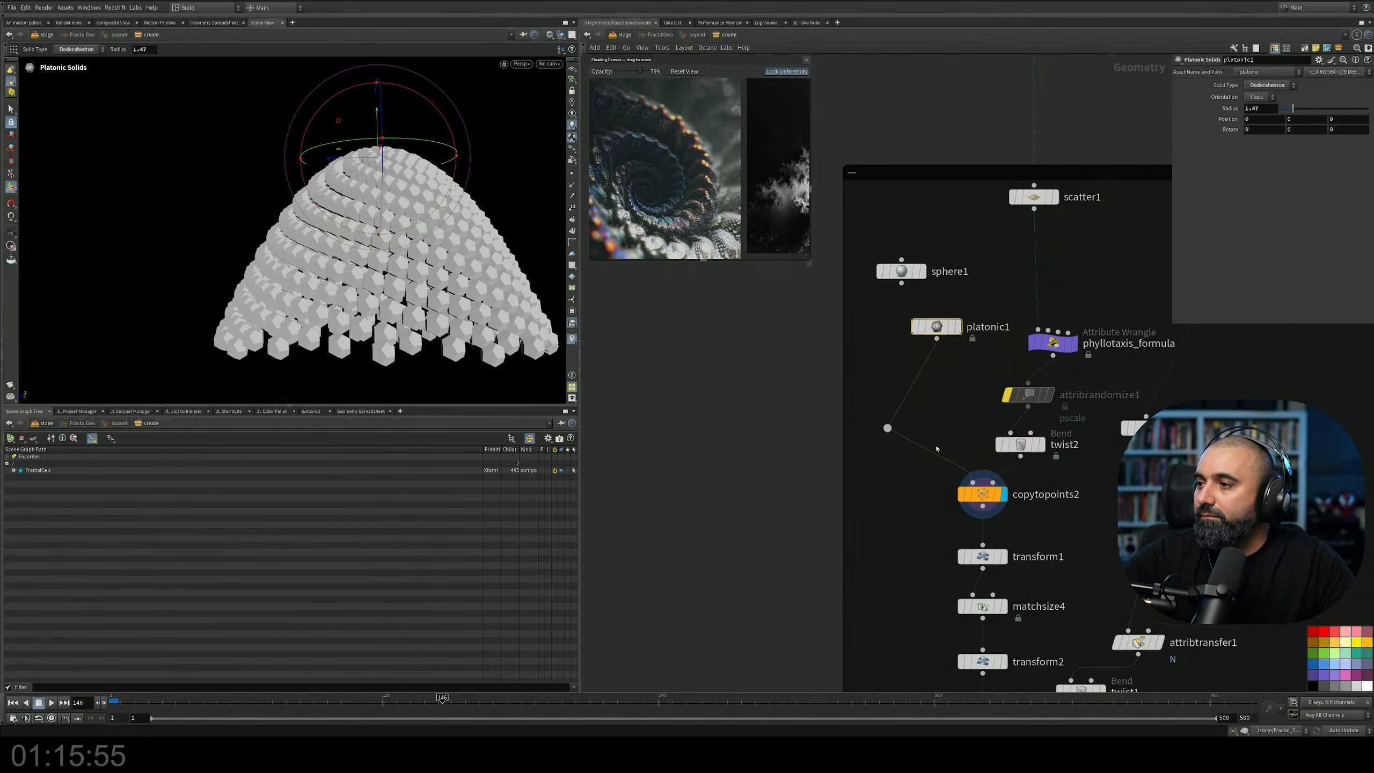
middle_drag(982, 546, 970, 418)
click(990, 428)
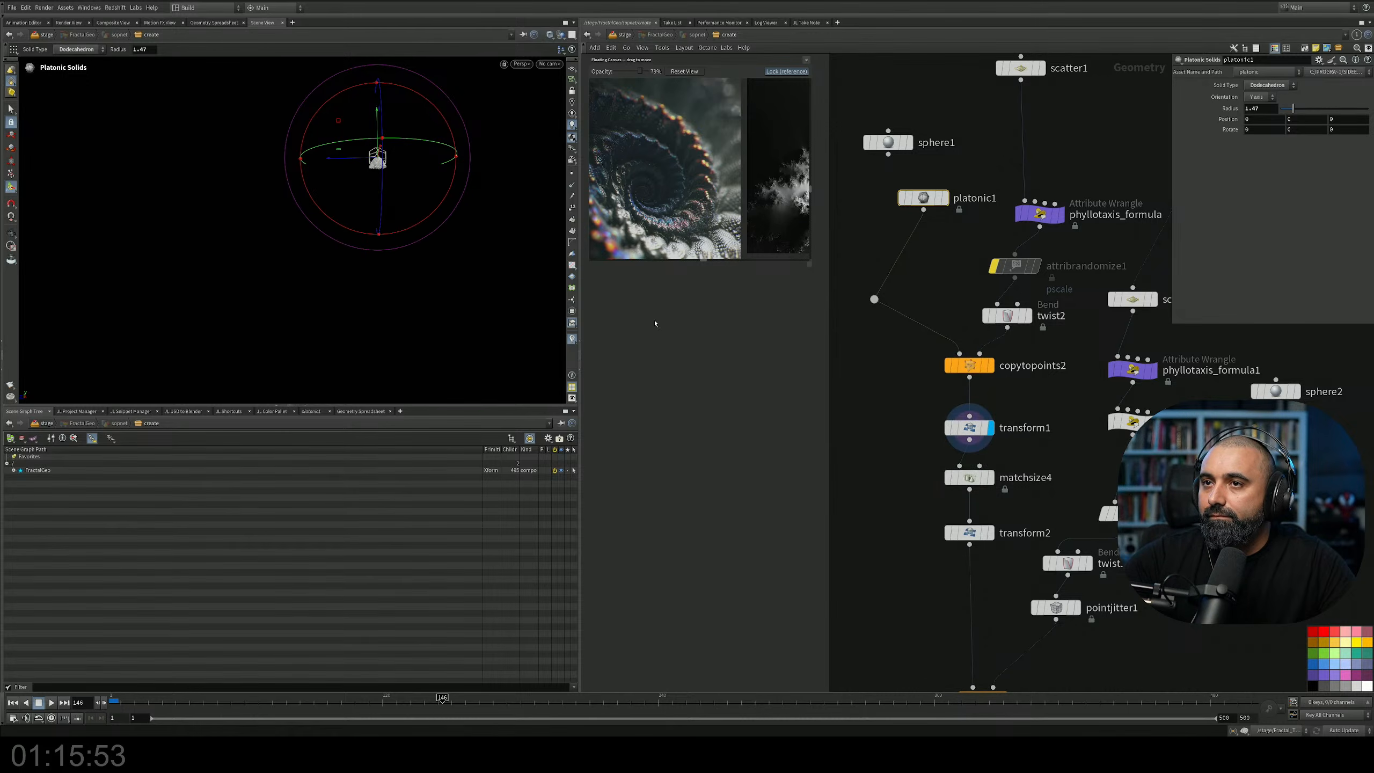
Examine the dodecahedron dome up close and display the matchsize4 node.
key(space+g)
alt+drag(362, 192, 368, 201)
alt+right_drag(368, 201, 485, 242)
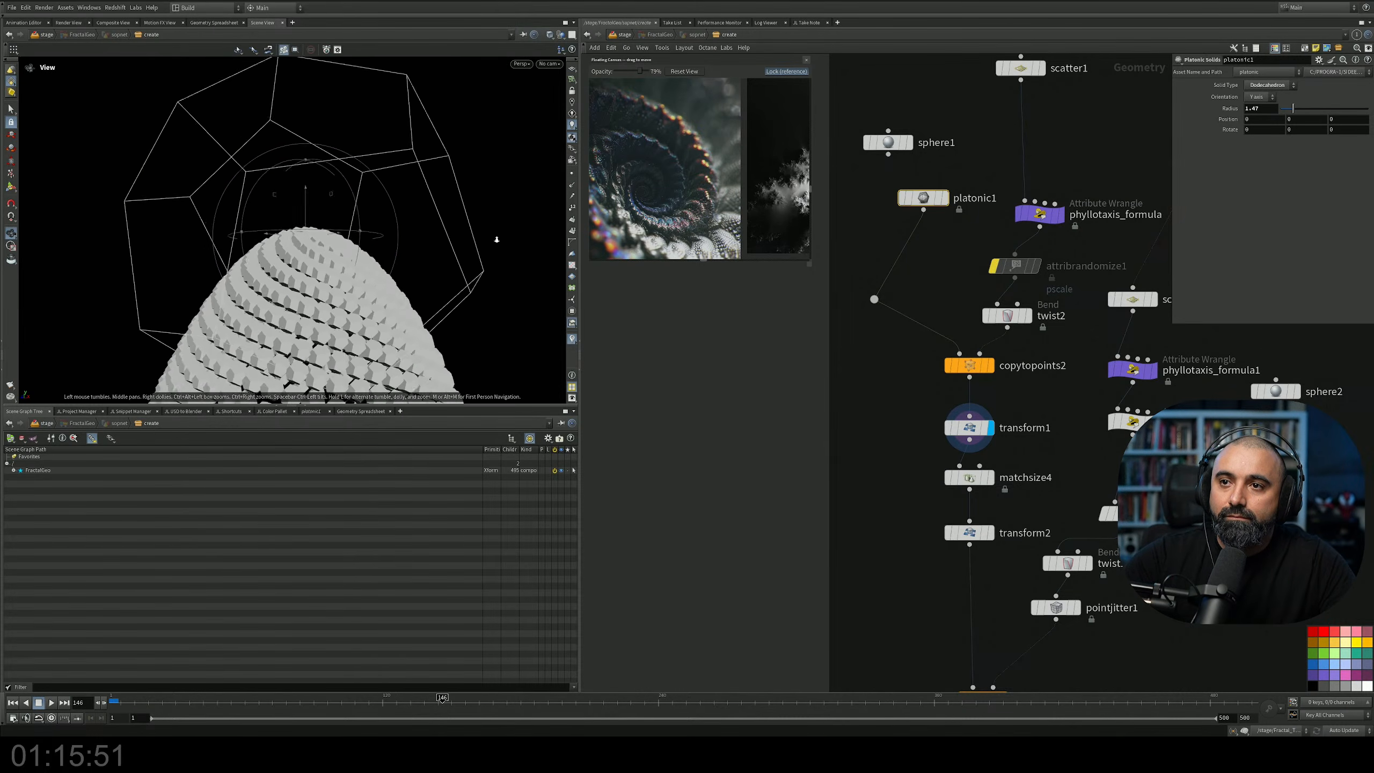
alt+middle_drag(484, 243, 391, 141)
alt+drag(391, 141, 371, 219)
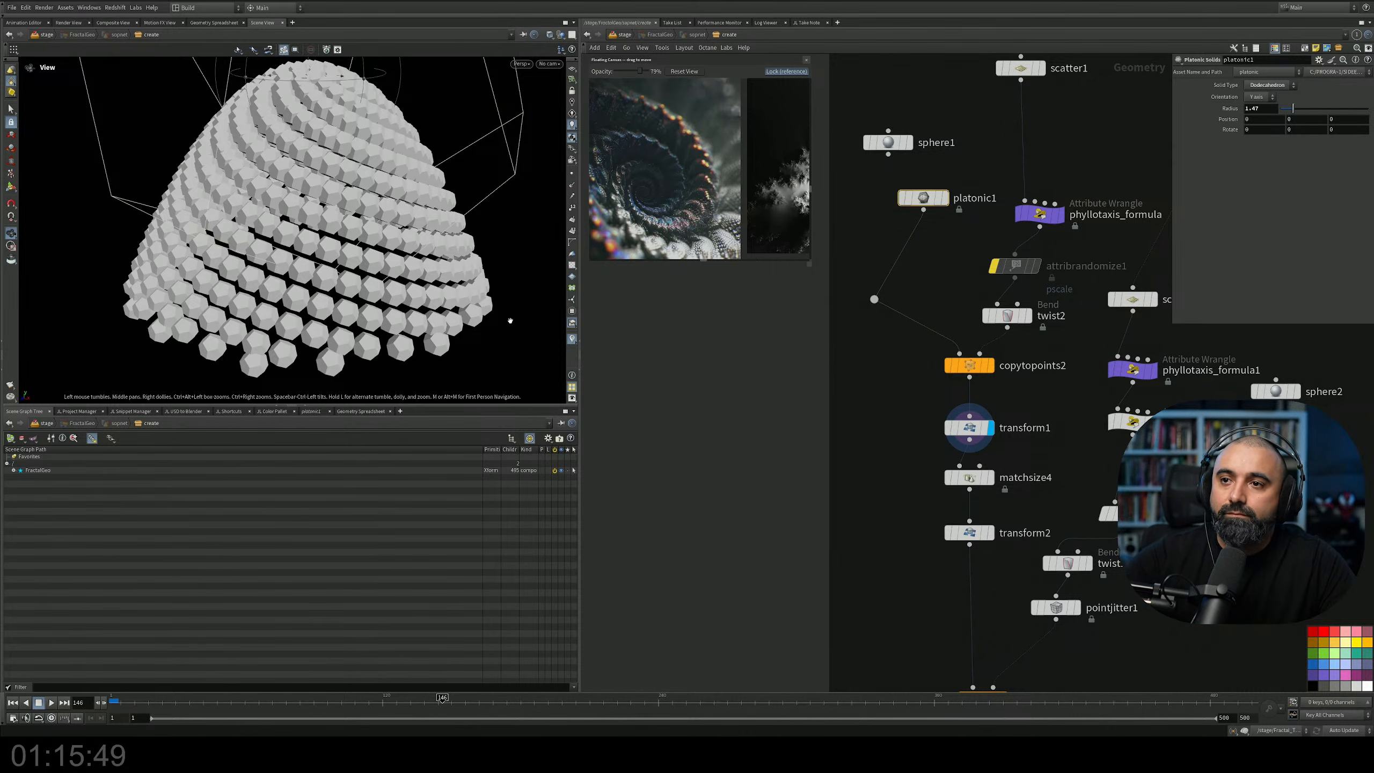
middle_drag(997, 457, 961, 282)
click(954, 301)
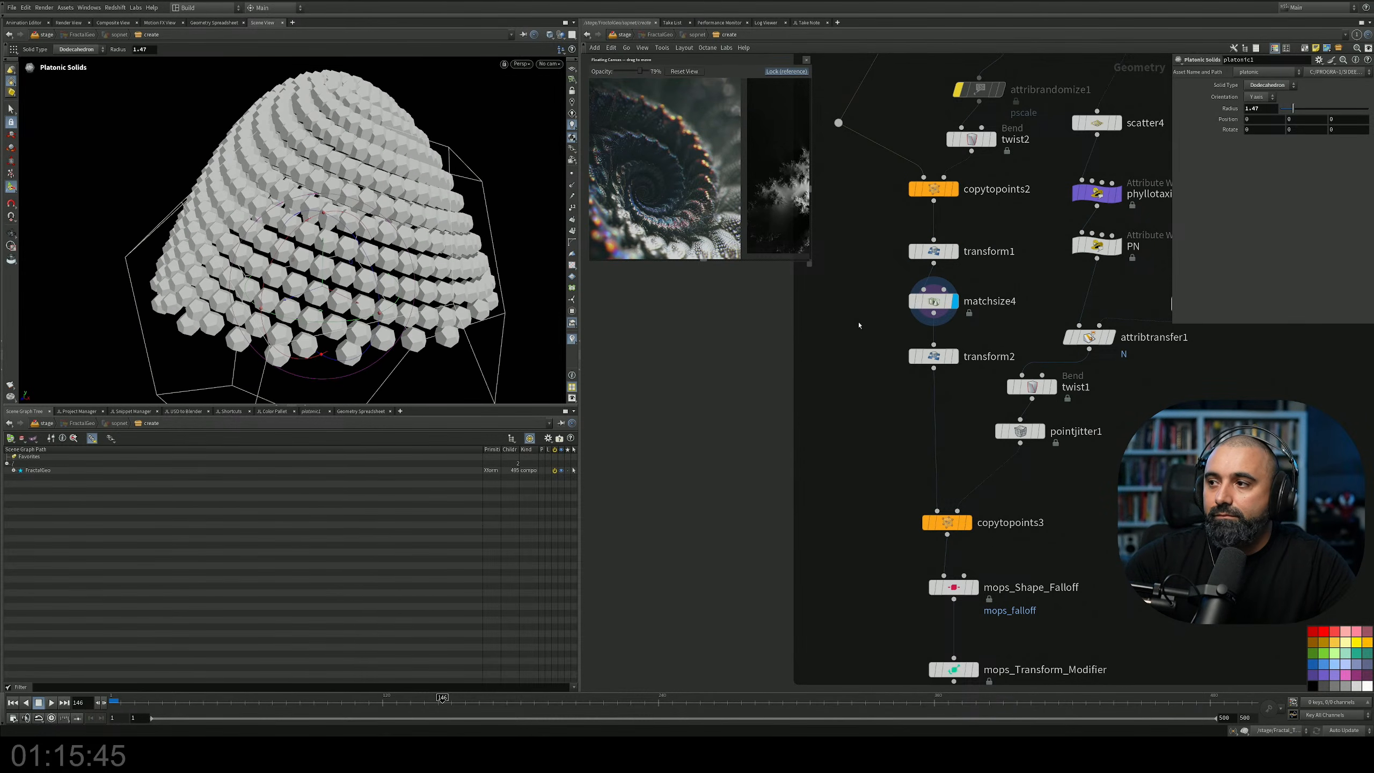
Display the pointjitter1 points and set the force total count of scatter4 to 212.
middle_drag(1029, 492, 951, 343)
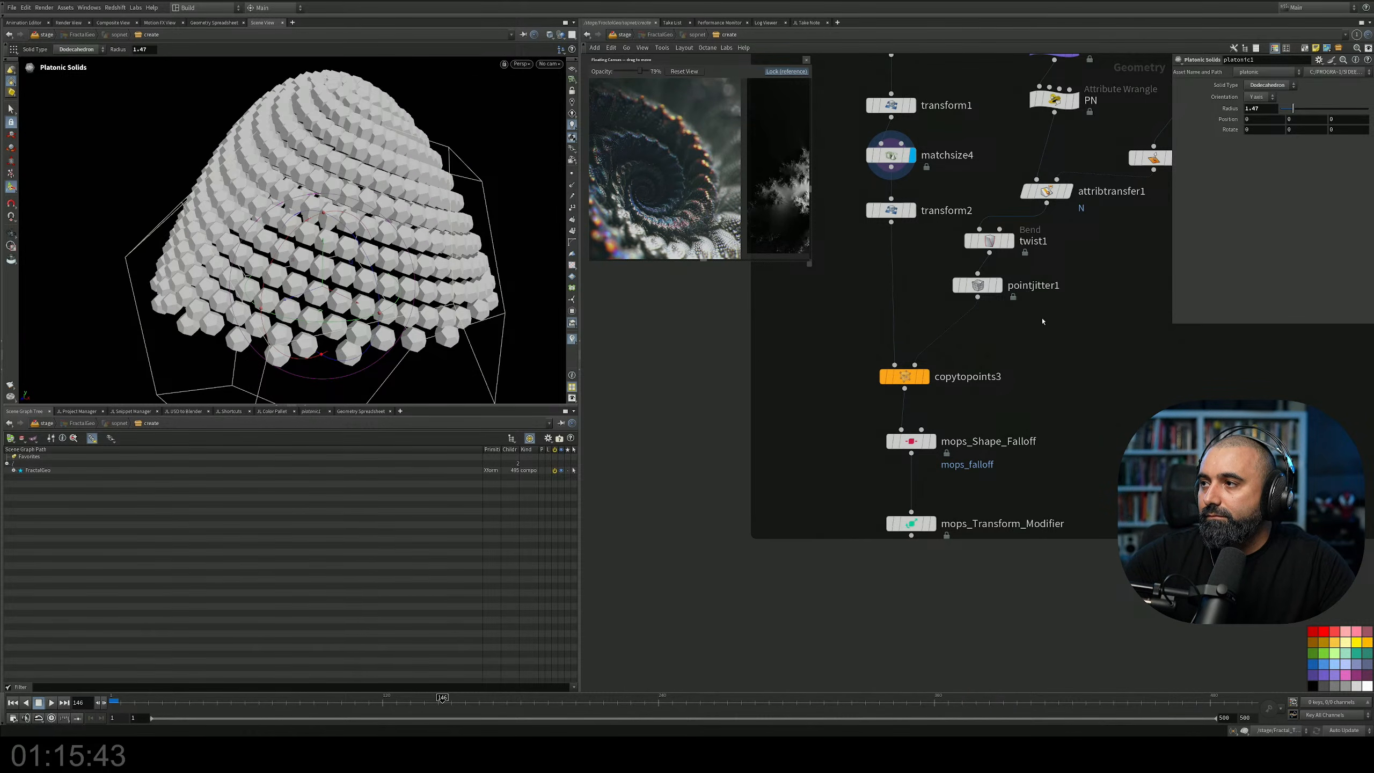
middle_drag(1043, 322, 1006, 355)
click(962, 319)
drag(192, 266, 366, 189)
middle_drag(1064, 307, 1038, 507)
drag(1061, 192, 1008, 217)
drag(1338, 132, 1320, 131)
Display the copytopoints3 result and set the X rotation of transform2 to 0.
middle_drag(1064, 519, 1133, 290)
scroll(952, 380, up, 2)
click(928, 380)
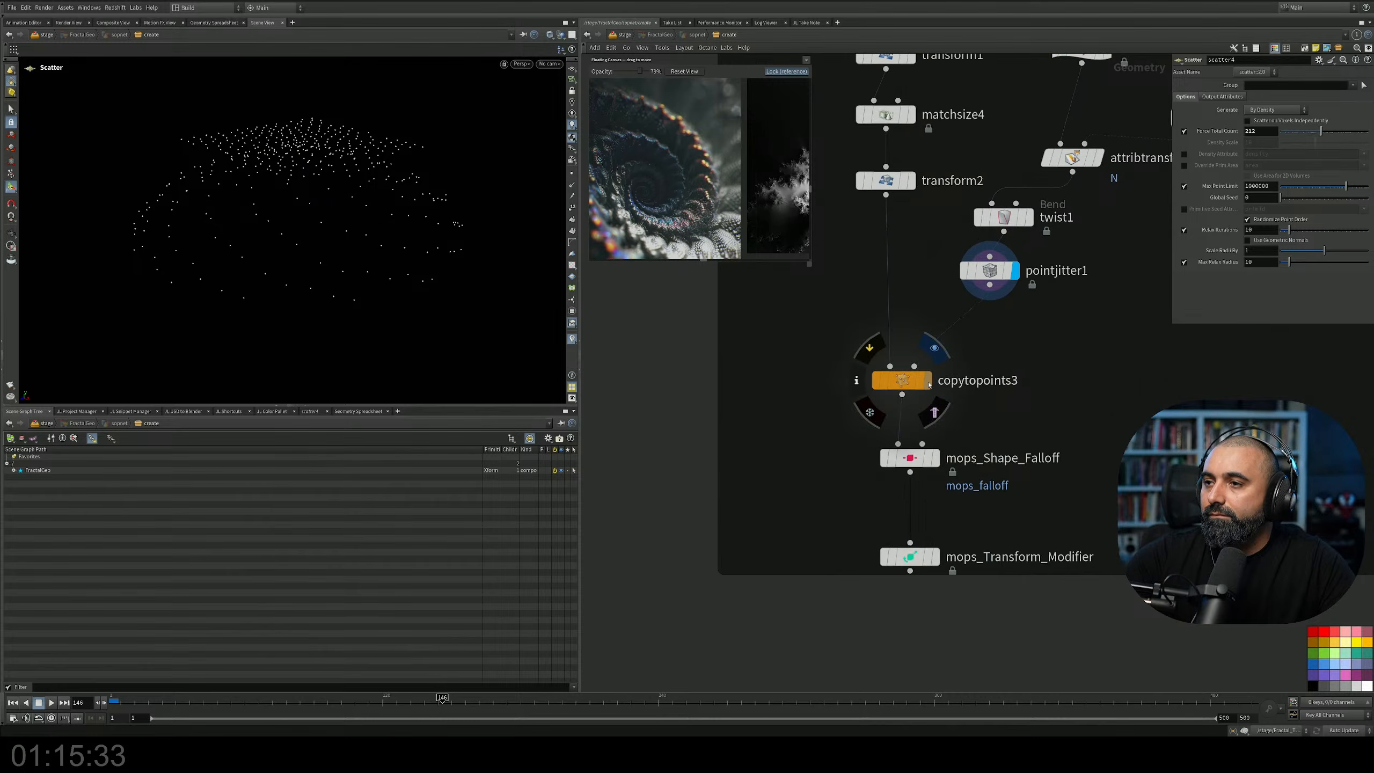
alt+middle_drag(488, 282, 525, 359)
drag(933, 209, 875, 172)
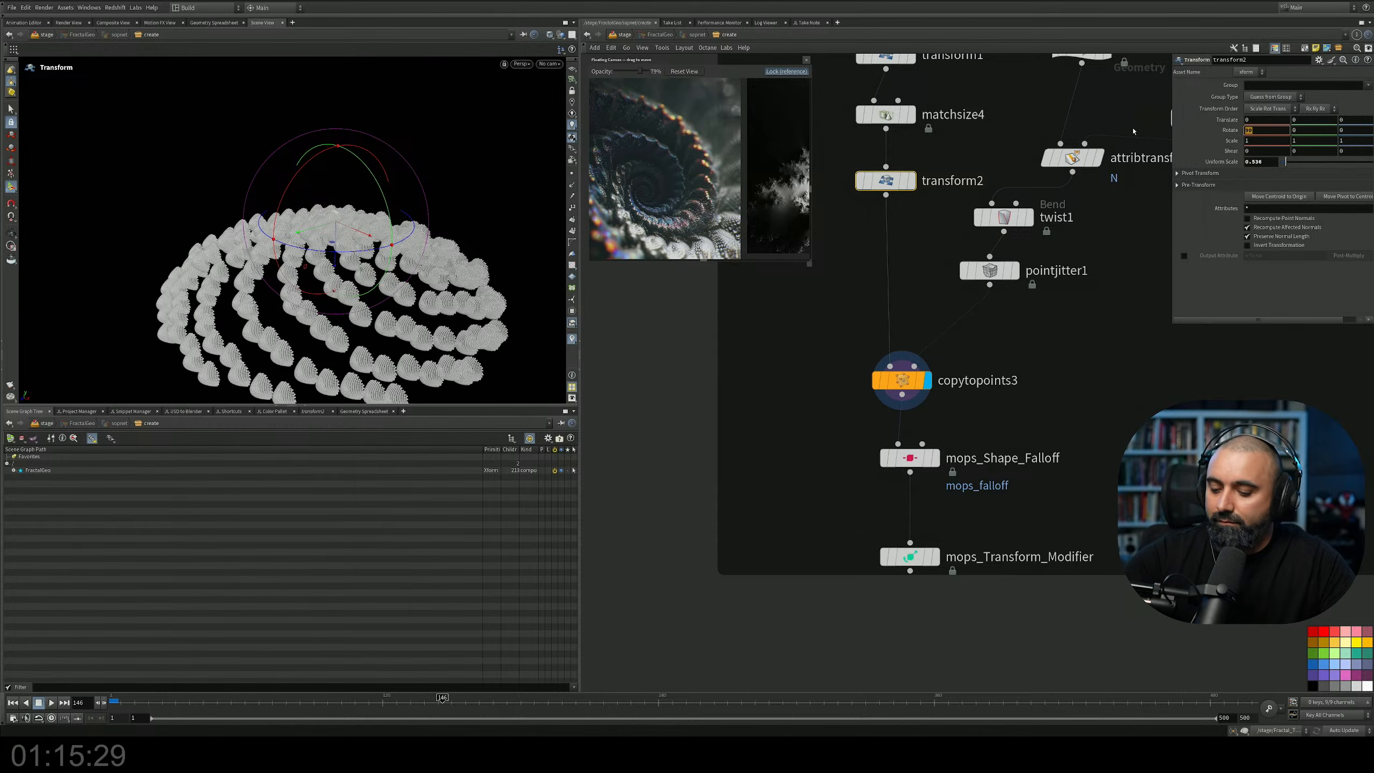
Examine the spiral arrangement and orientation of the copied domes from several angles, up close and from afar.
alt+drag(260, 265, 213, 328)
scroll(372, 277, up, 2)
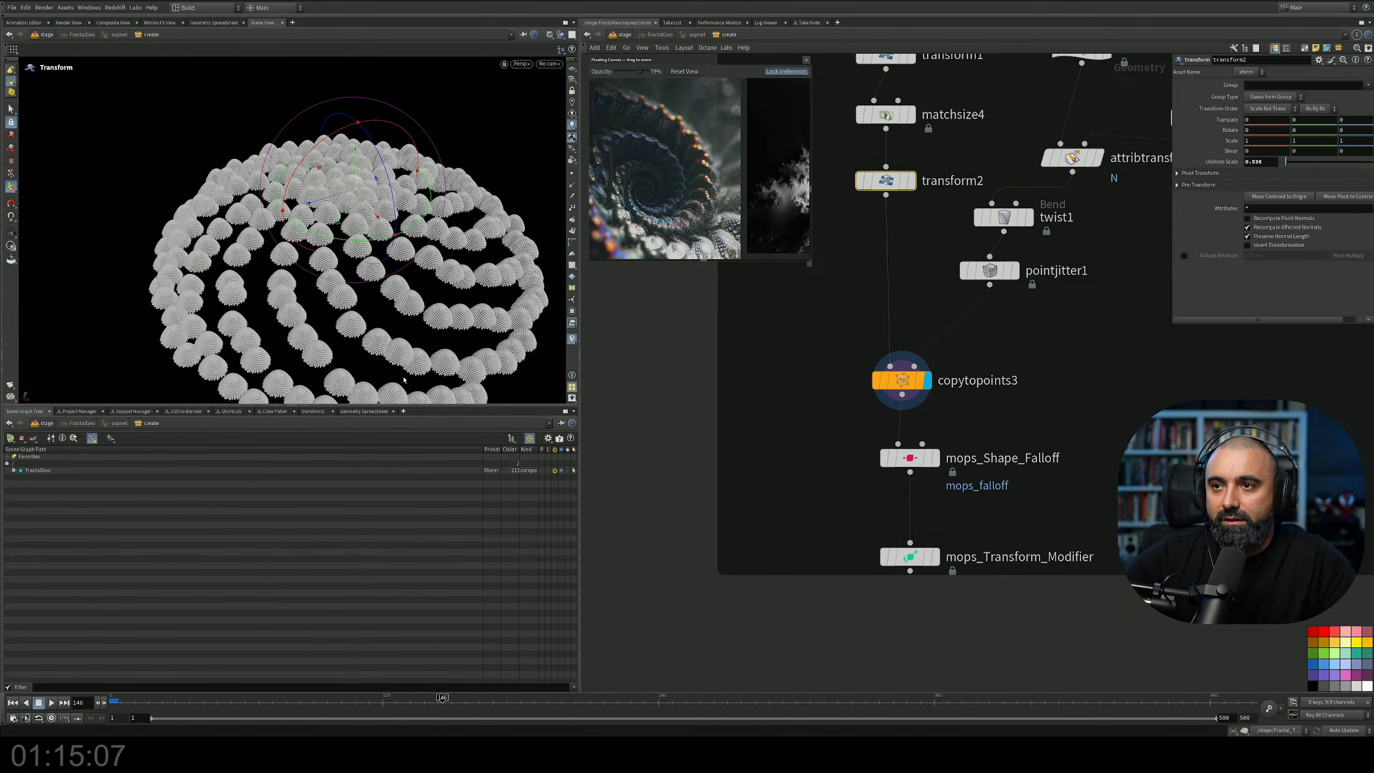
alt+drag(405, 271, 367, 262)
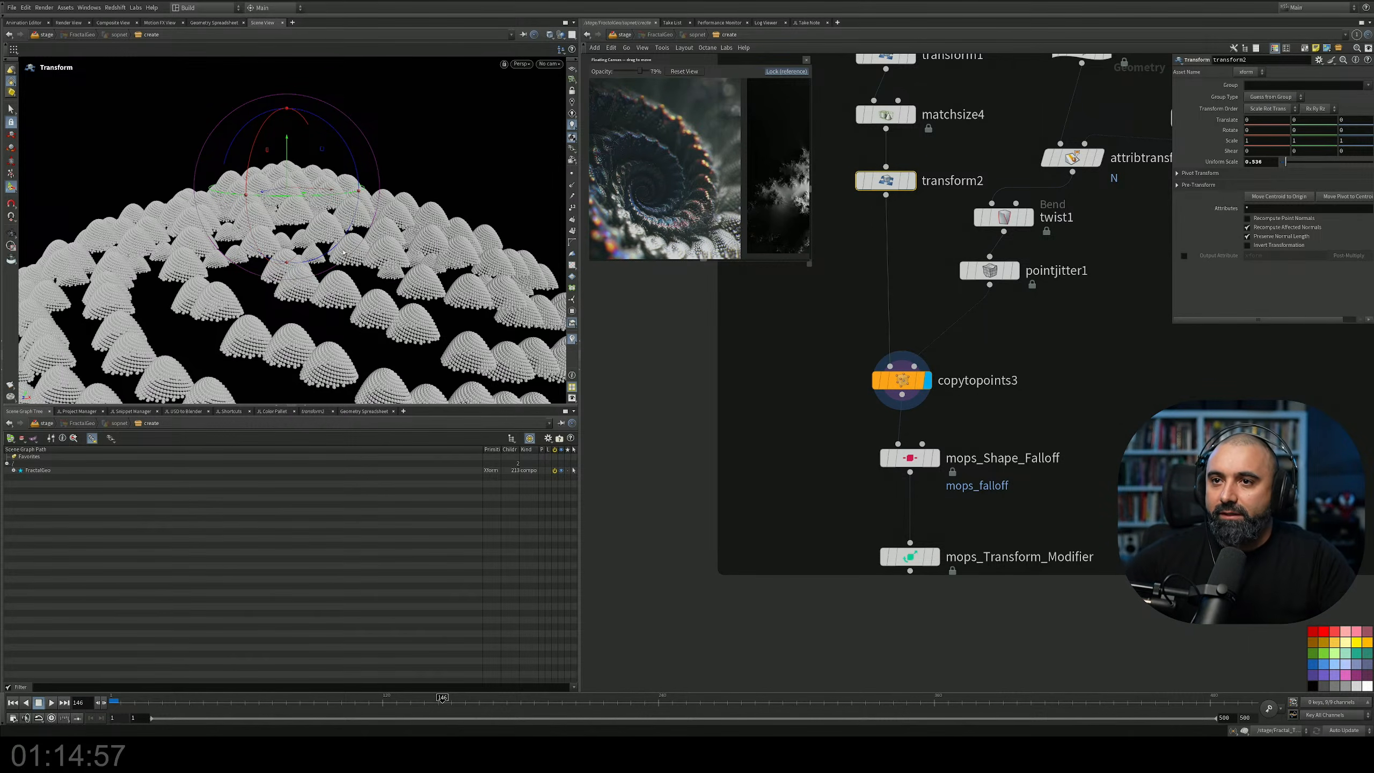
alt+drag(413, 232, 351, 238)
scroll(383, 270, down, 3)
alt+right_drag(352, 238, 431, 273)
alt+drag(431, 273, 379, 309)
alt+middle_drag(379, 309, 398, 322)
alt+drag(398, 323, 451, 265)
scroll(443, 268, down, 3)
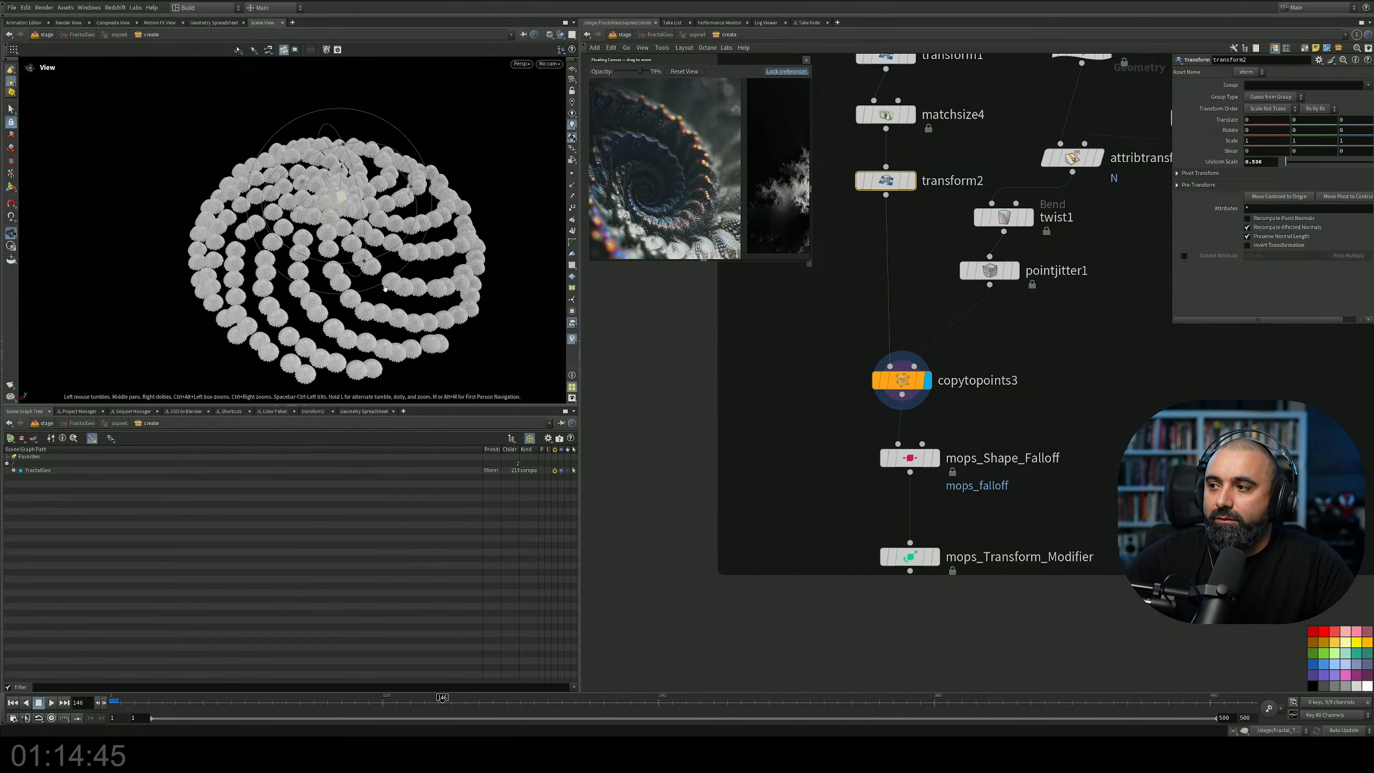
Display mops_Shape_Falloff and finally mops_Transform_Modifier, and inspect the size falloff across the domes.
click(936, 457)
click(936, 555)
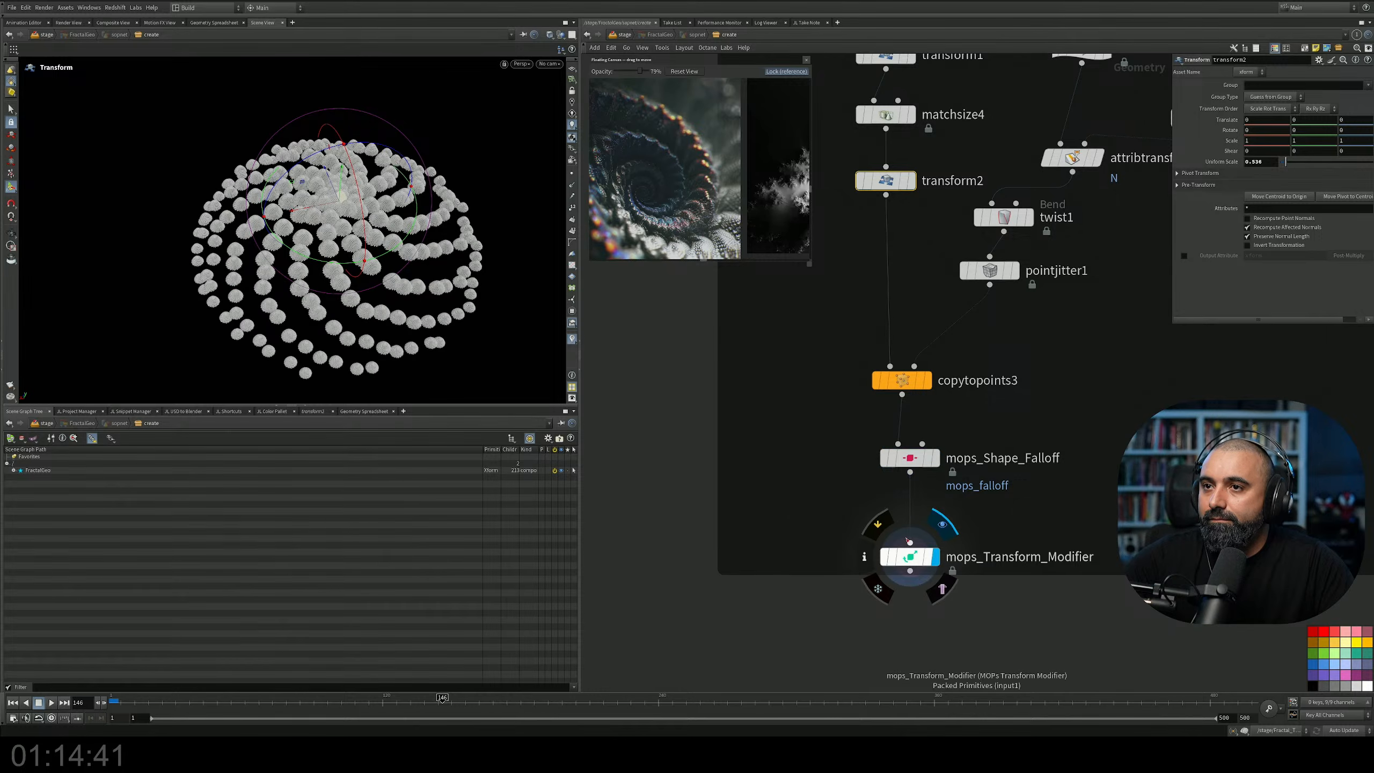
alt+drag(499, 316, 408, 224)
alt+middle_drag(408, 225, 406, 247)
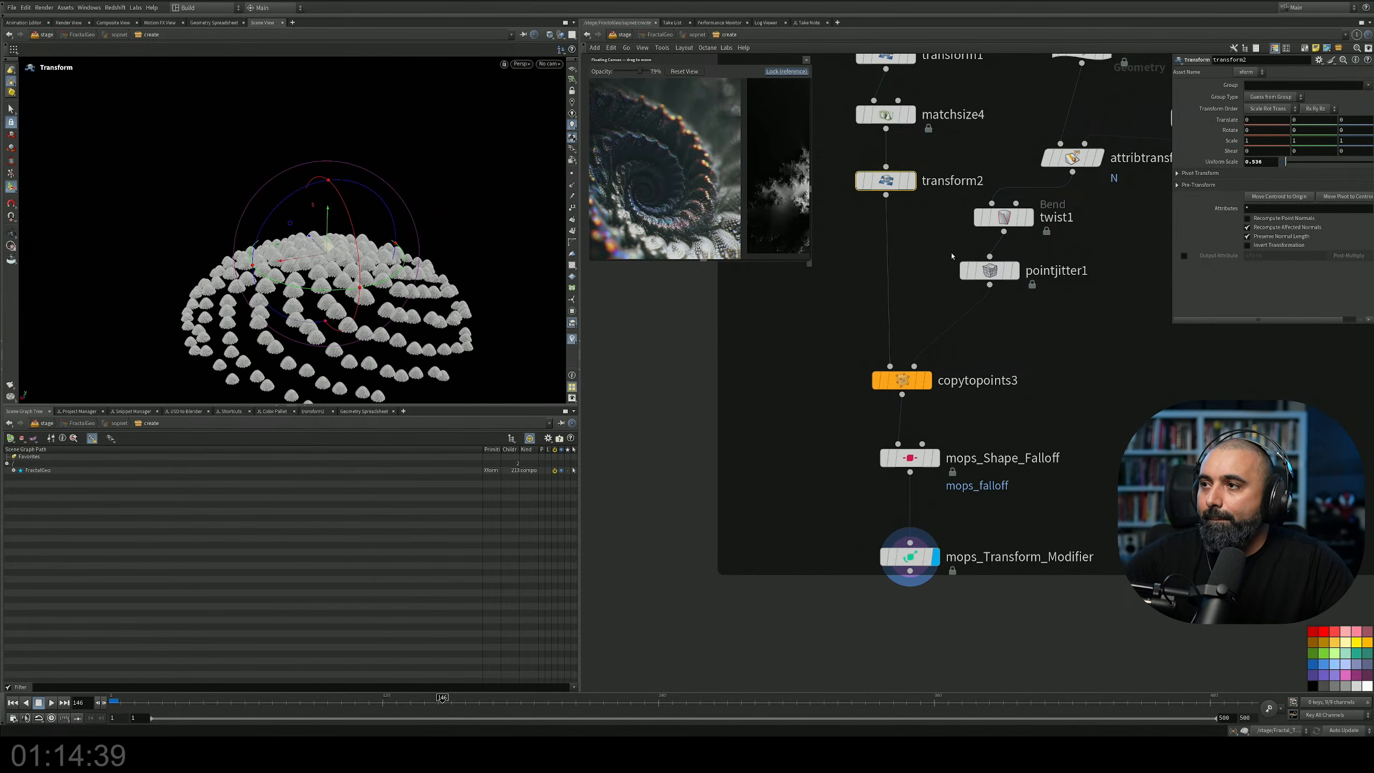
middle_drag(828, 198, 810, 339)
alt+right_drag(311, 289, 405, 240)
alt+middle_drag(406, 240, 403, 279)
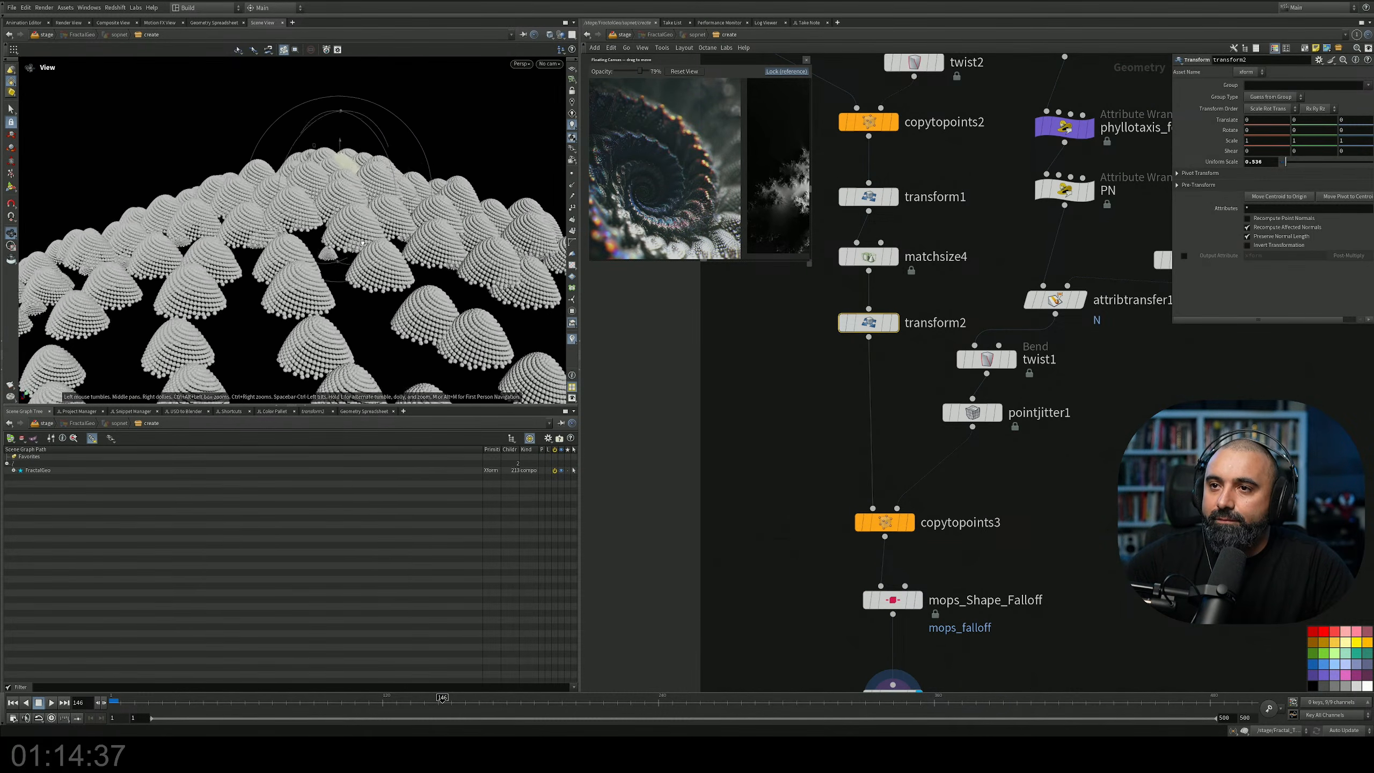
alt+right_drag(403, 278, 432, 259)
alt+drag(433, 260, 360, 277)
alt+right_drag(361, 276, 319, 293)
Set the force total count of scatter1 to 50.
middle_drag(974, 135, 981, 282)
click(931, 217)
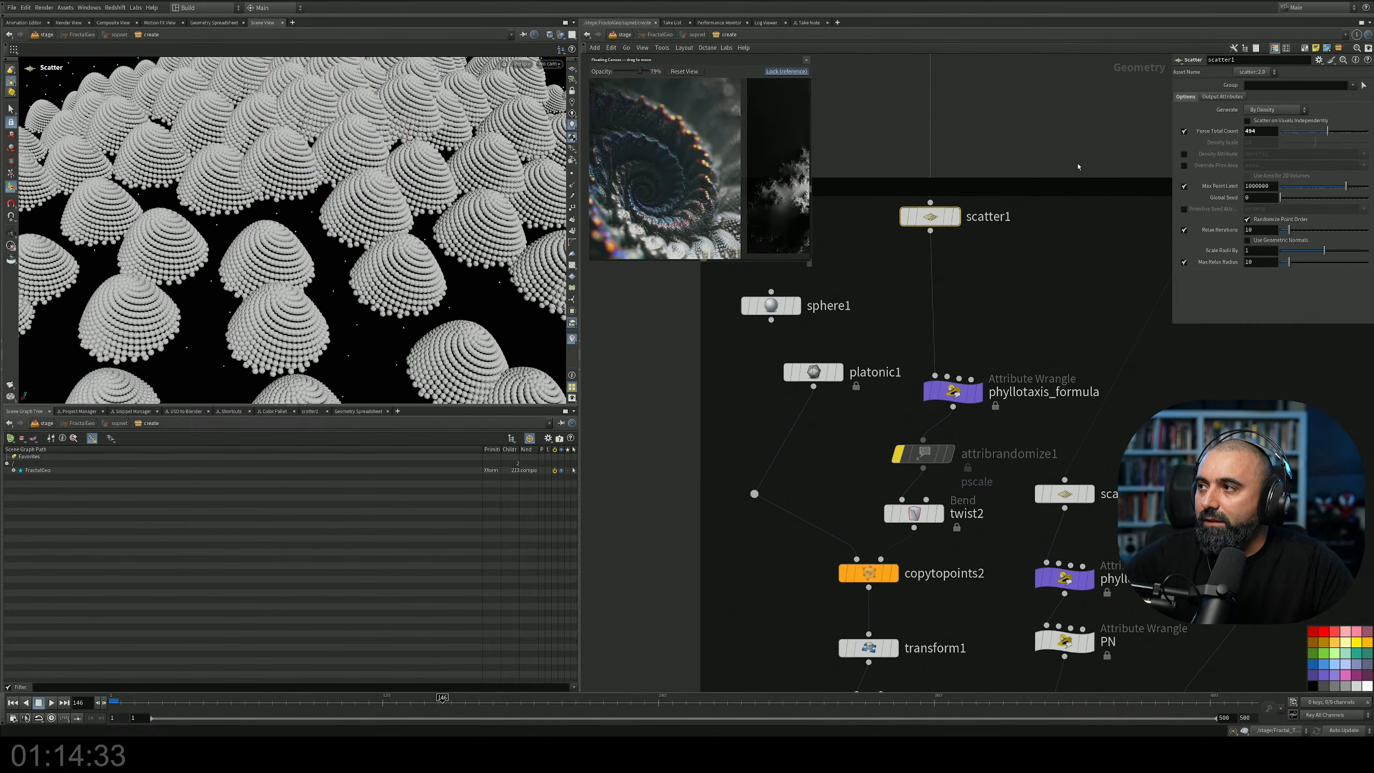
drag(1300, 133, 1320, 131)
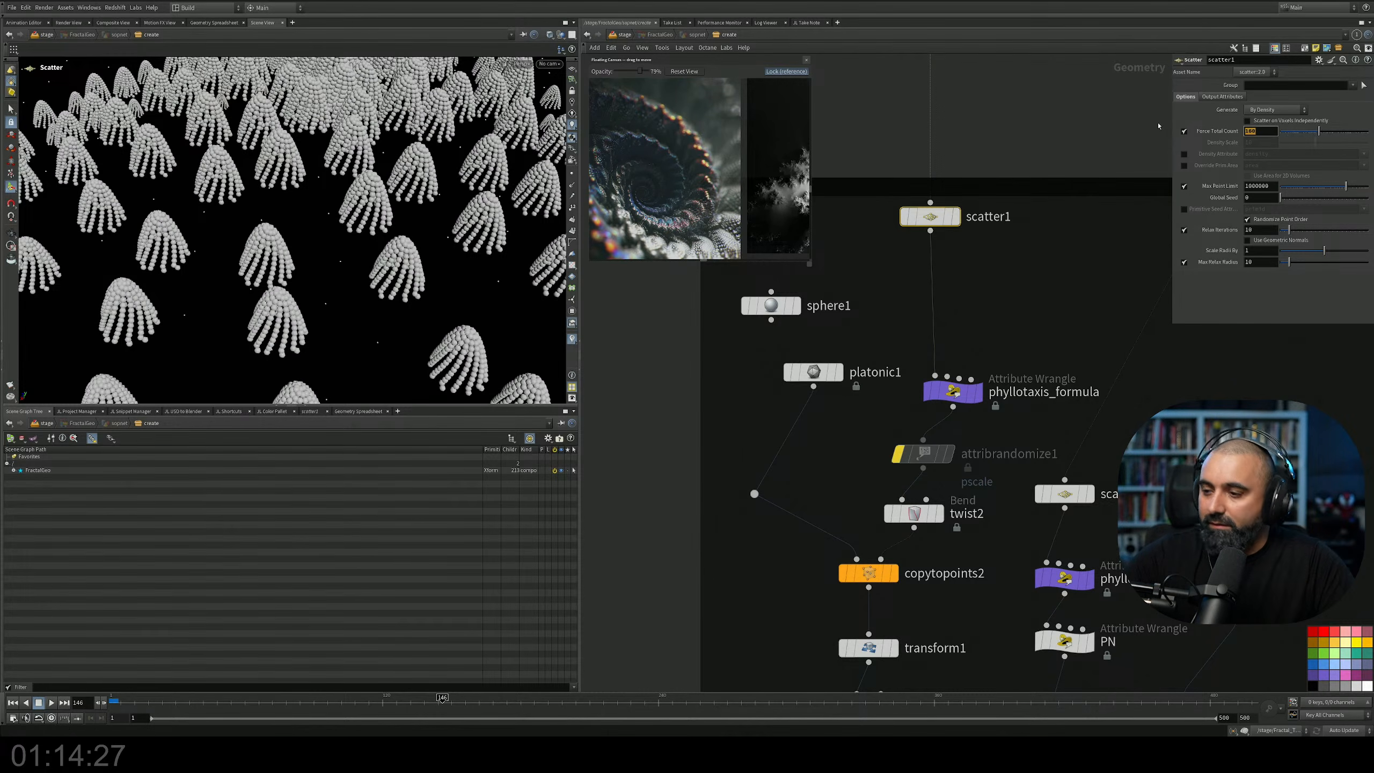
key(Return)
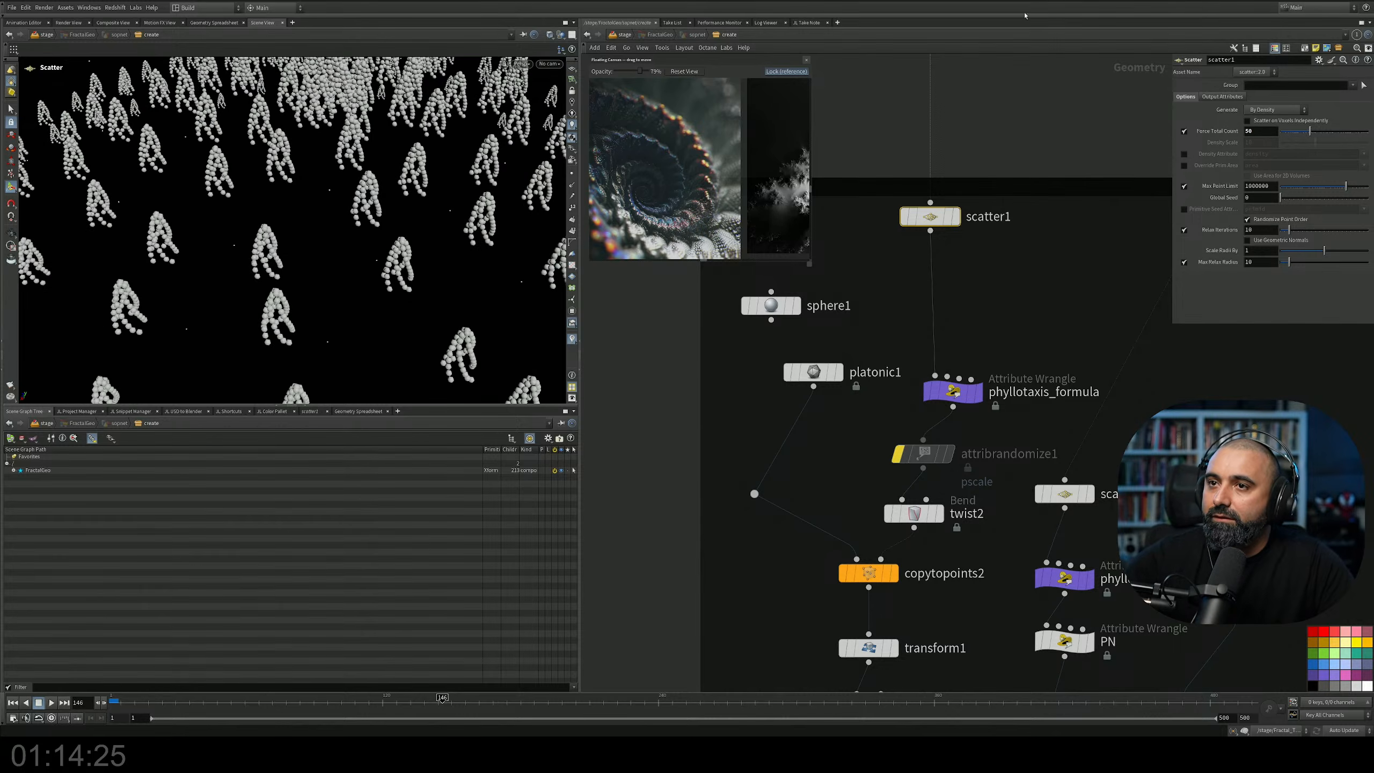
Flatten the copied domes by setting the height of the phyllotaxis_formula wrangle to 0.
middle_drag(852, 333, 863, 253)
click(964, 313)
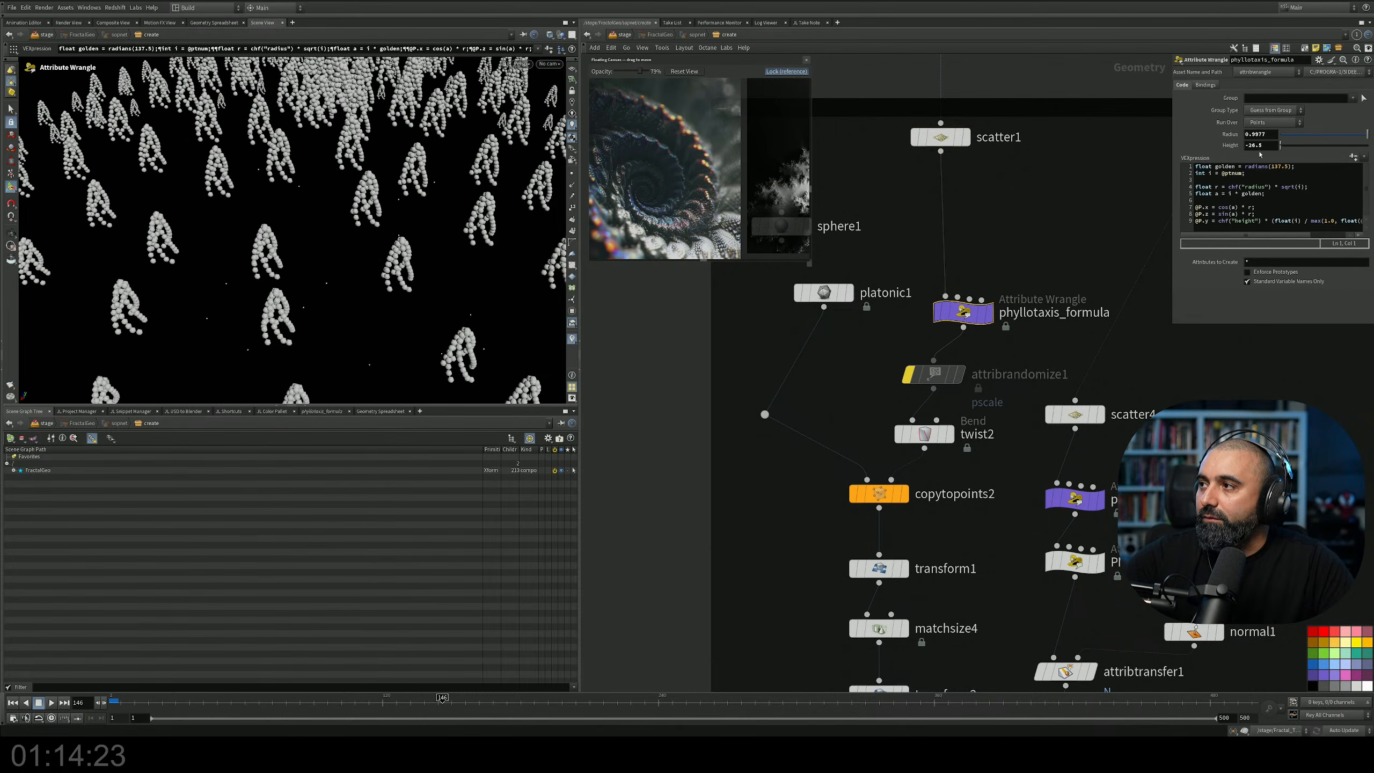
drag(1267, 146, 1205, 146)
text(0)
key(Return)
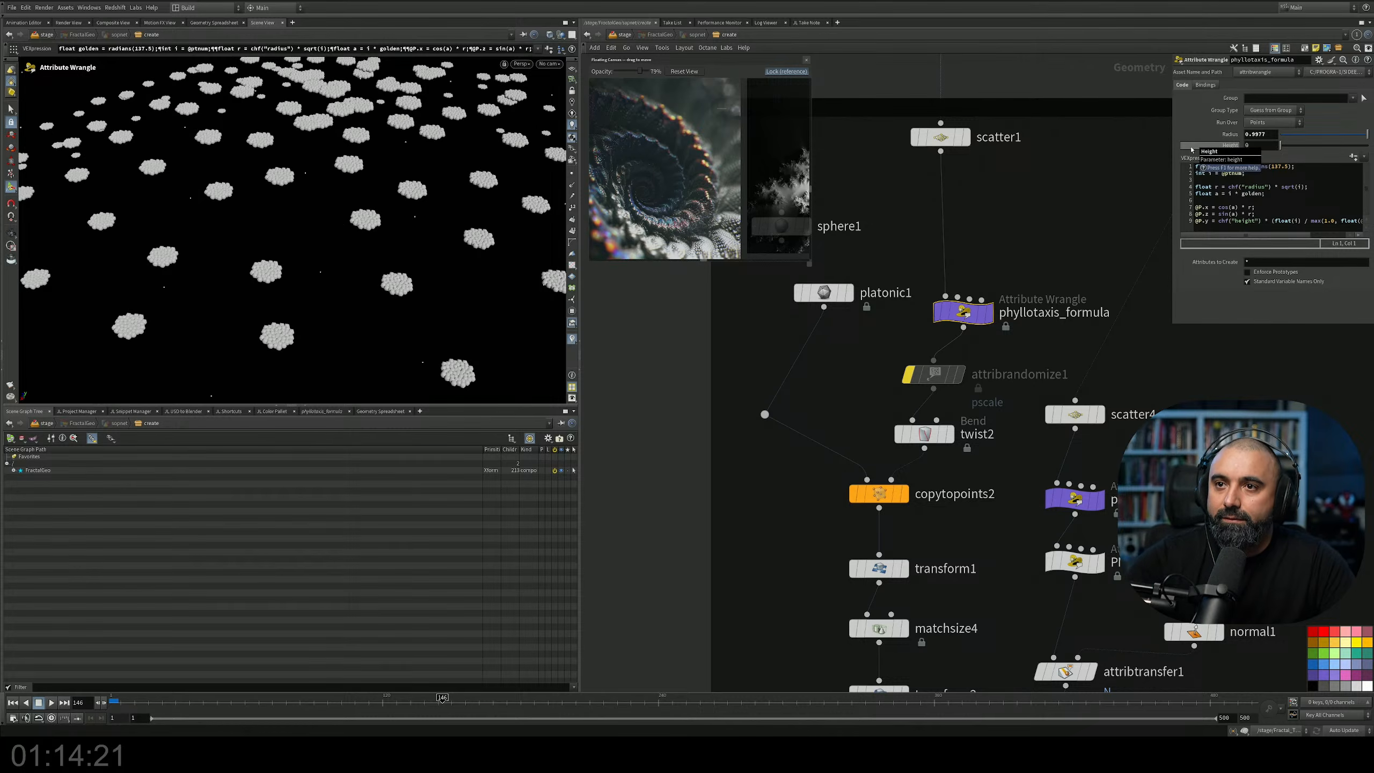
alt+right_drag(453, 316, 514, 216)
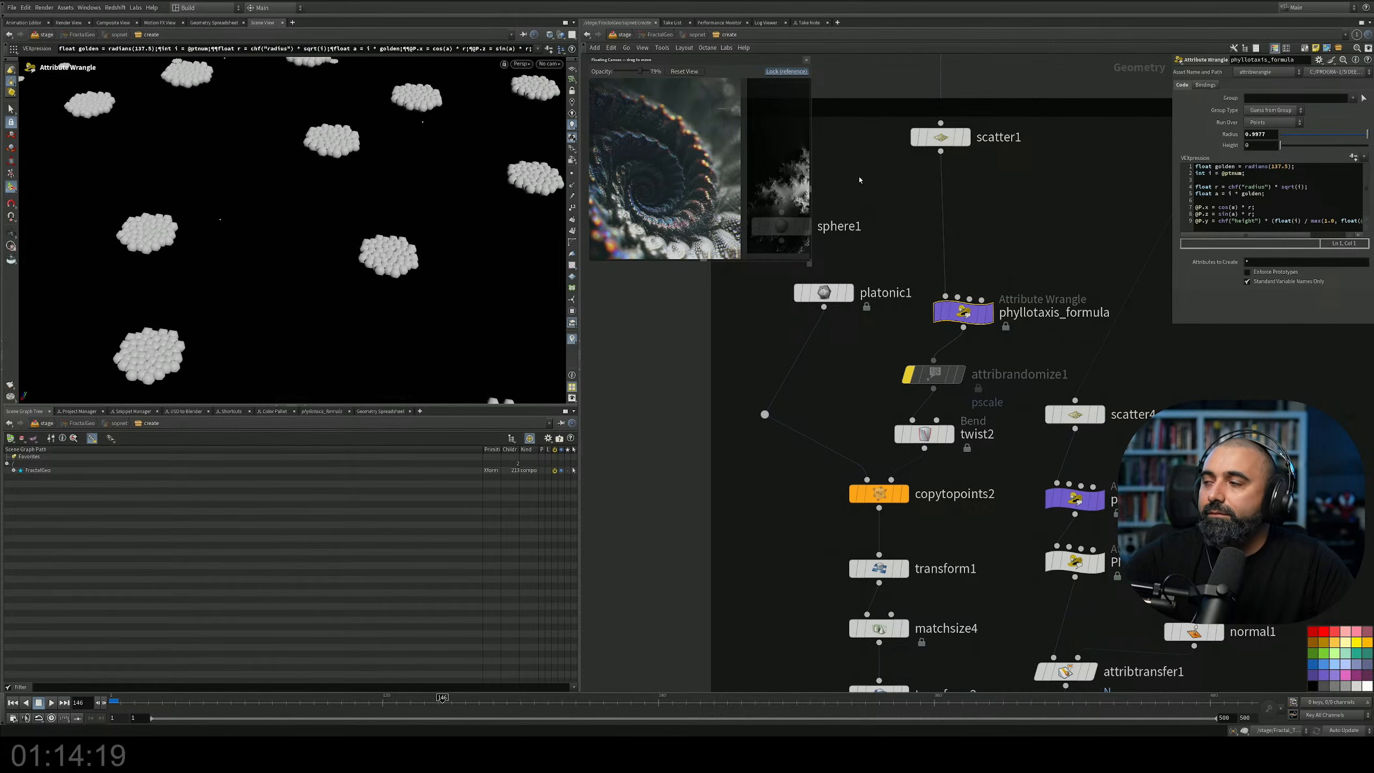
Set the height of the phyllotaxis_formula wrangle to -5.
middle_drag(1264, 146, 1310, 179)
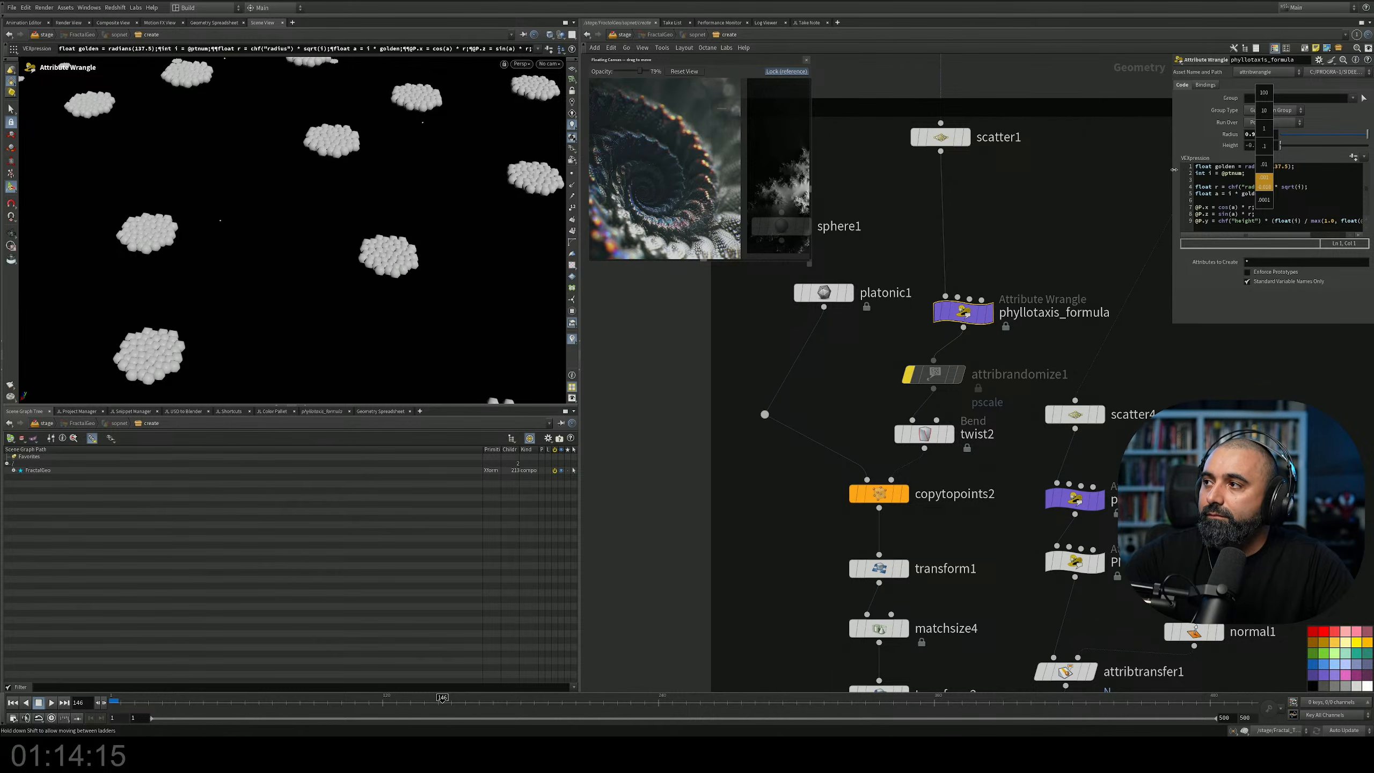
middle_drag(689, 171, 1372, 137)
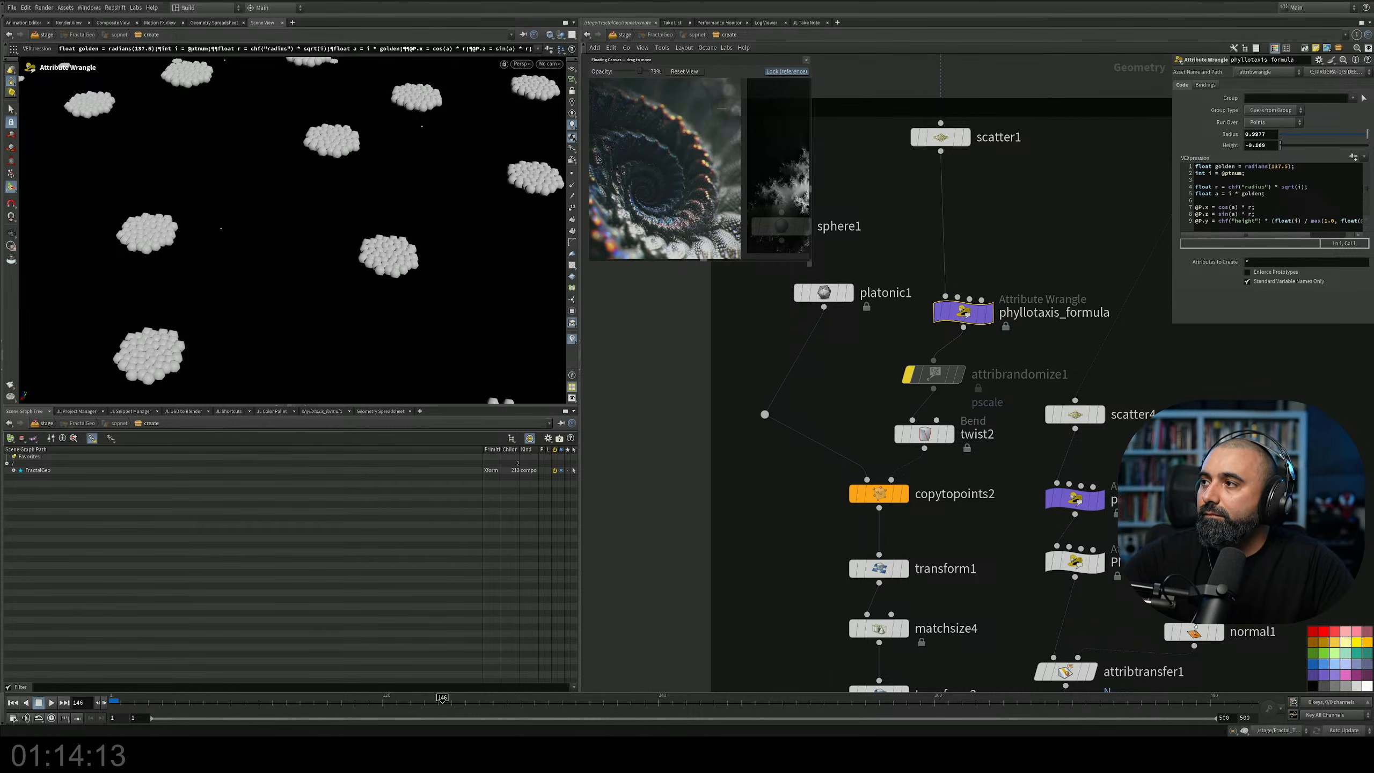
double_click(1268, 146)
text(-5)
key(Return)
alt+drag(377, 222, 373, 174)
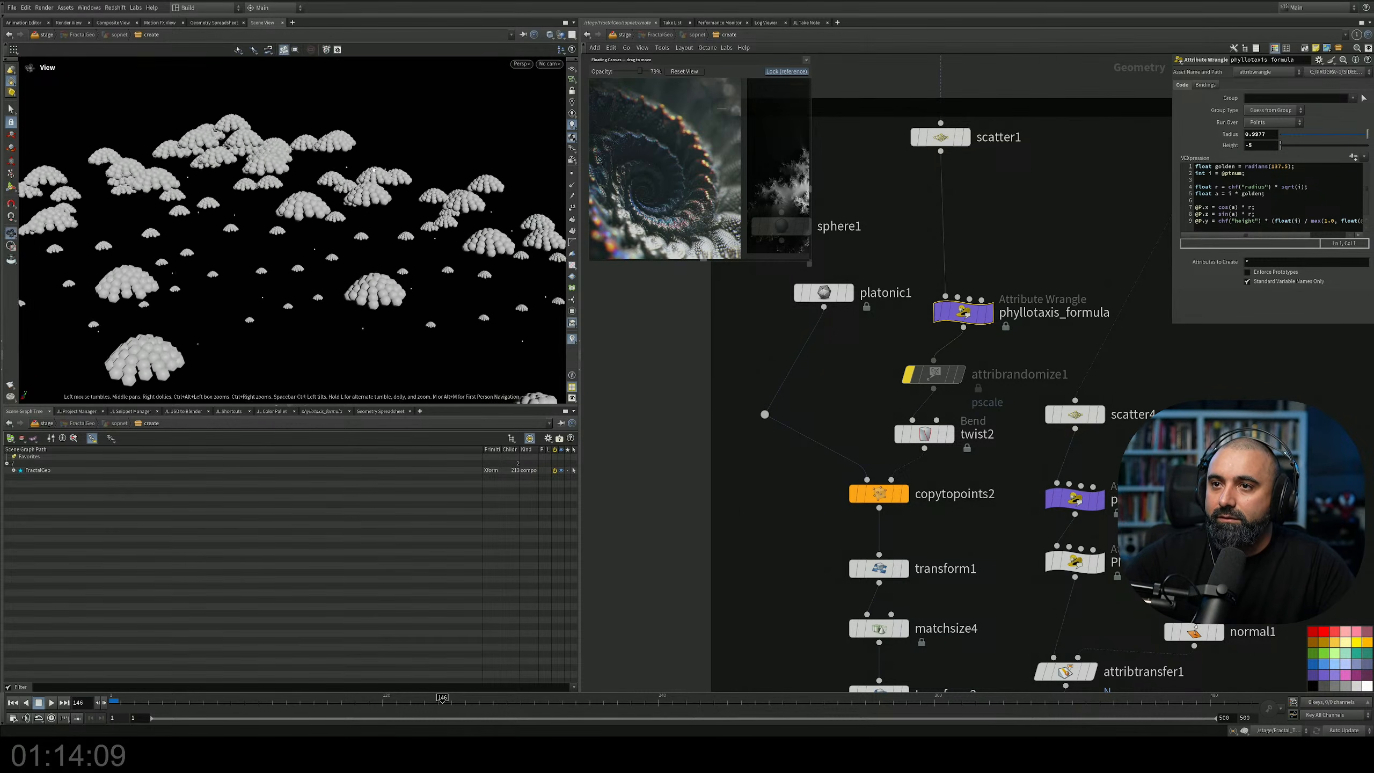
key(Return)
Bypass the twist2 bend node above copytopoints2.
middle_drag(916, 496, 910, 335)
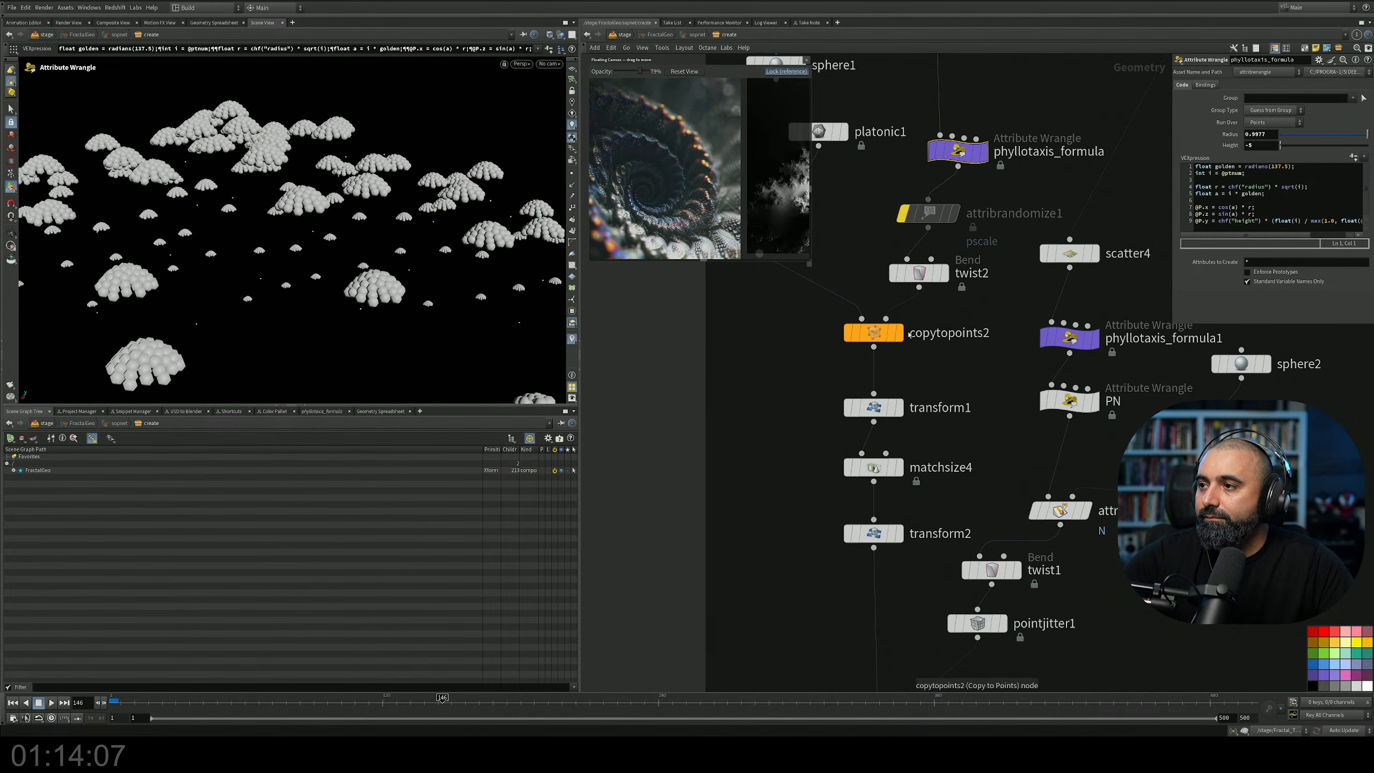
mouse_move(895, 273)
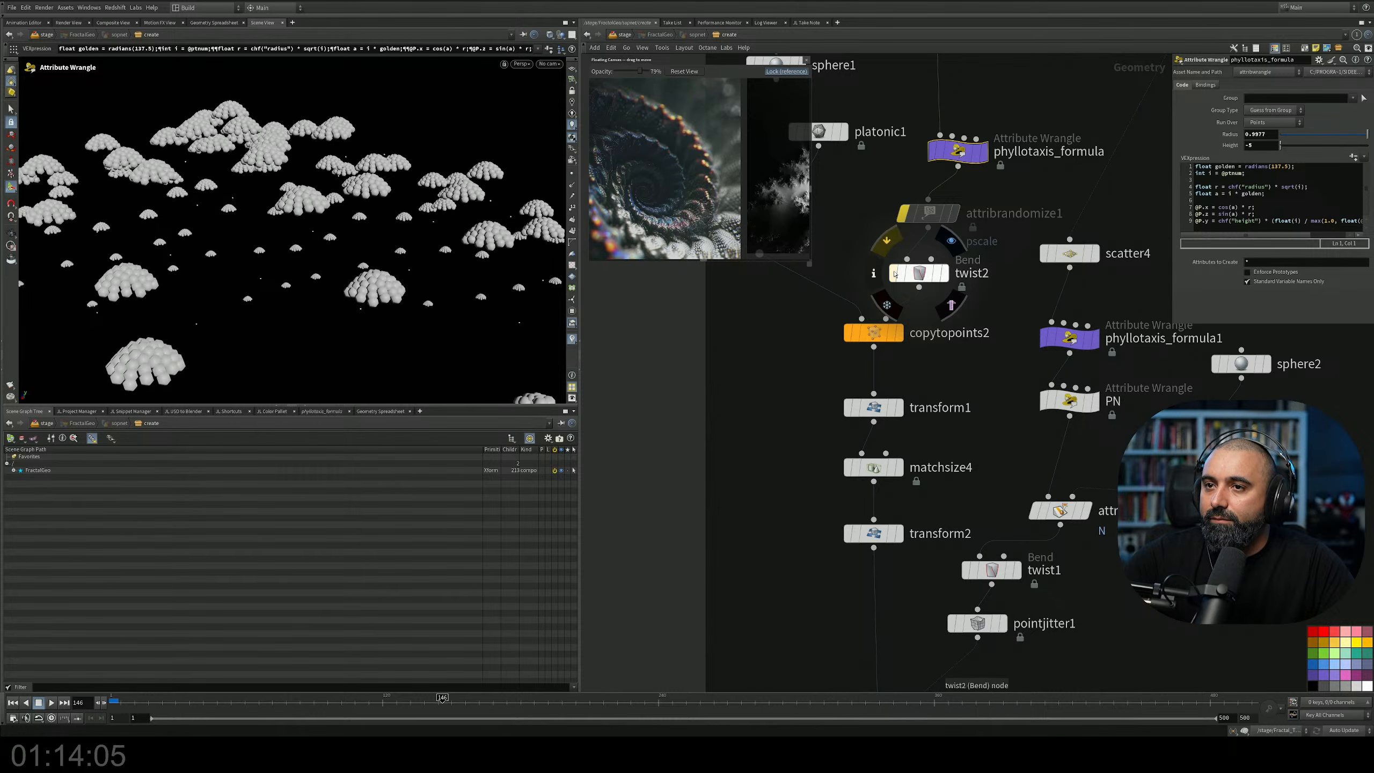
click(886, 240)
middle_drag(942, 391, 976, 291)
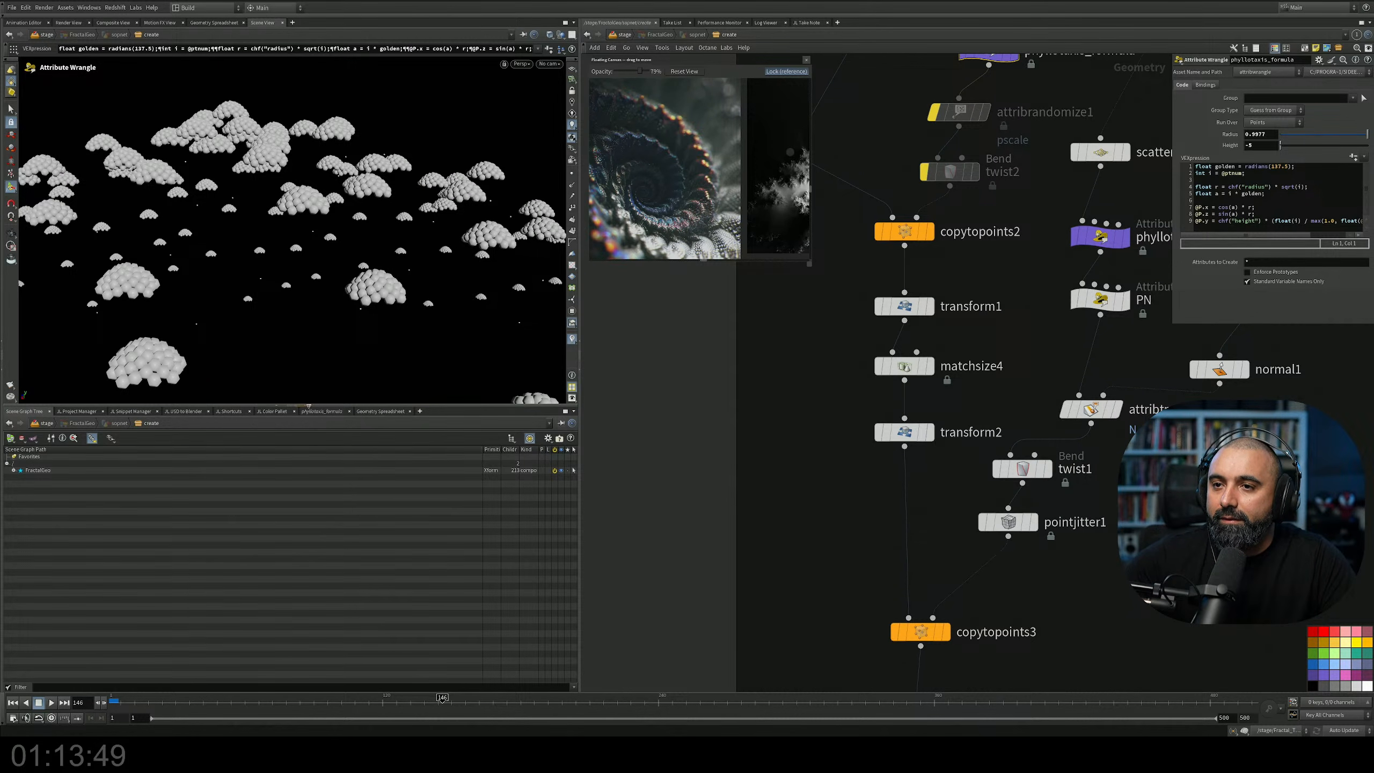
Open the reference image canvas, turn off Lock Routing, and examine the black-and-white fractal and blue spiral images.
click(321, 411)
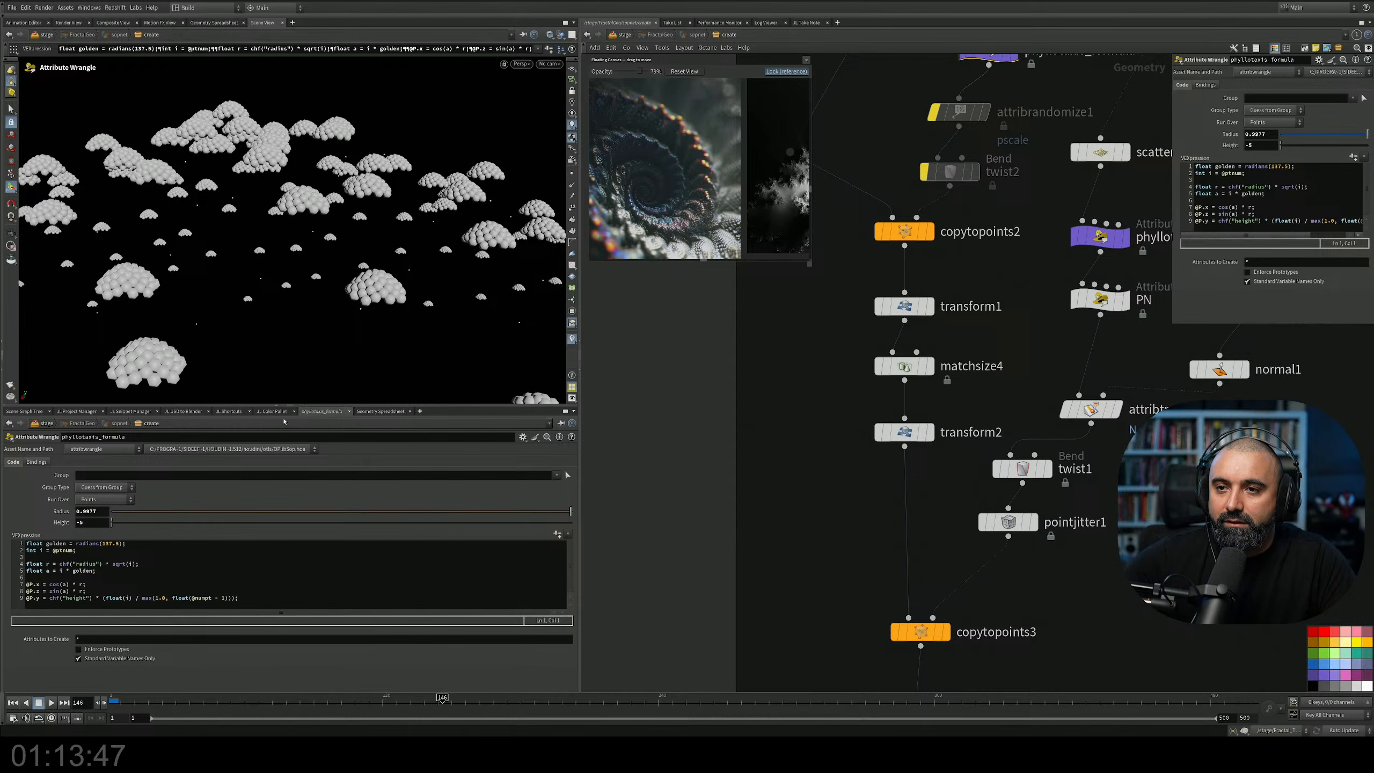
click(272, 411)
click(287, 444)
drag(754, 181, 692, 190)
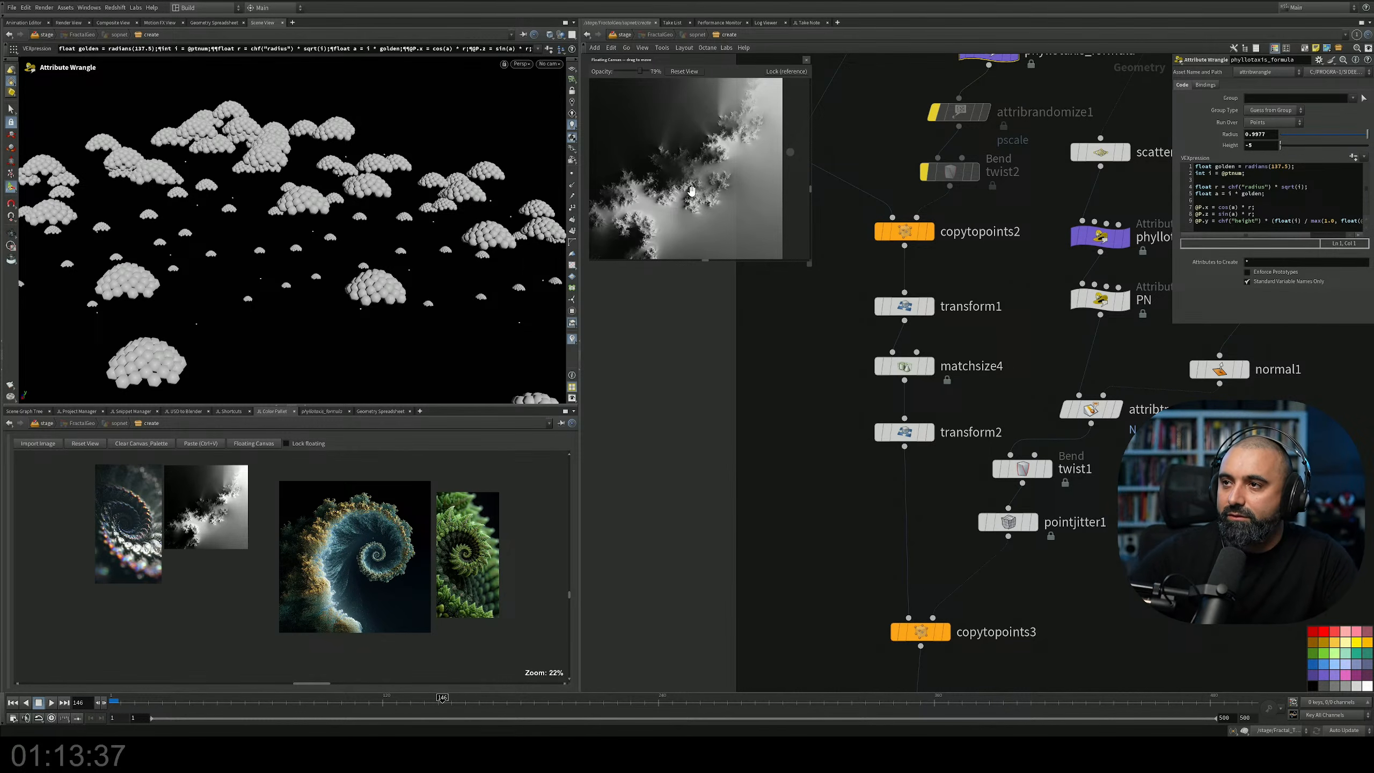
drag(681, 191, 709, 168)
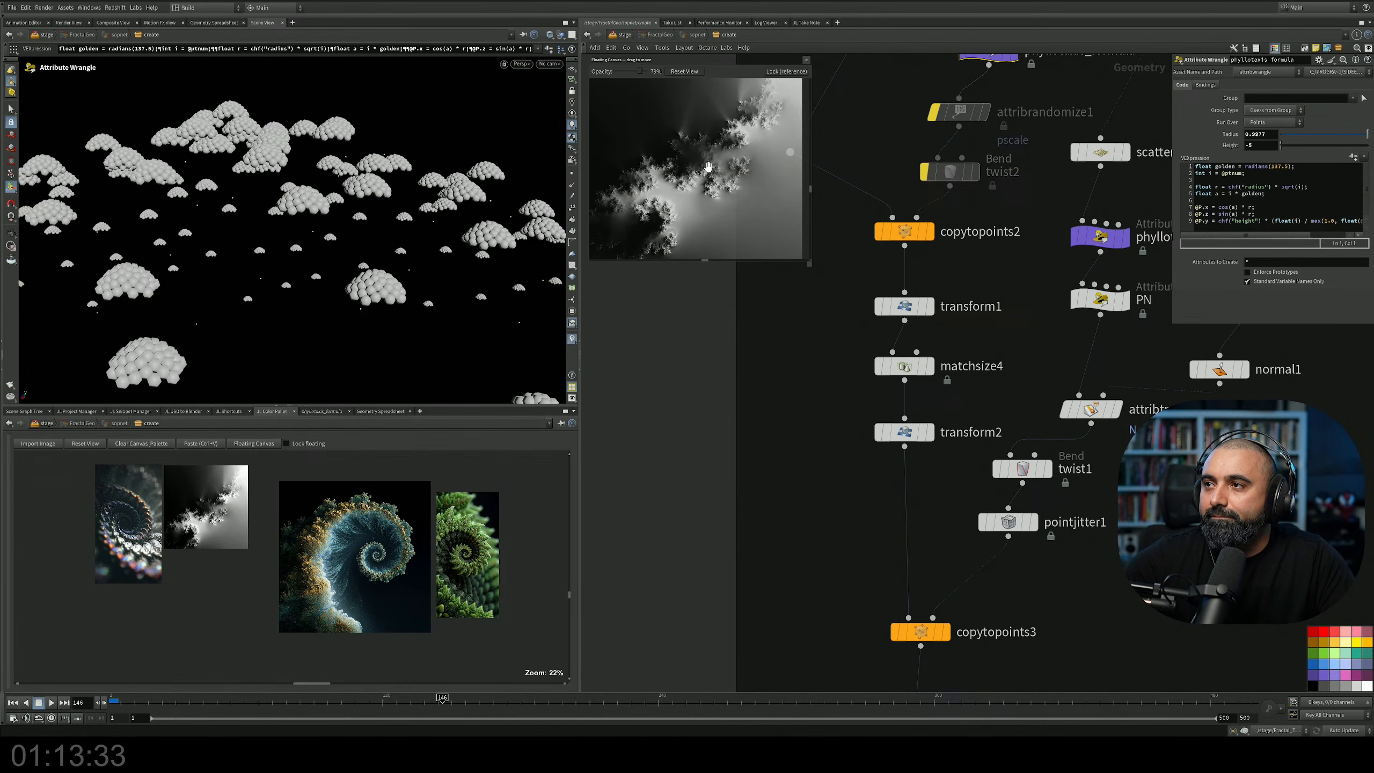
scroll(712, 169, down, 3)
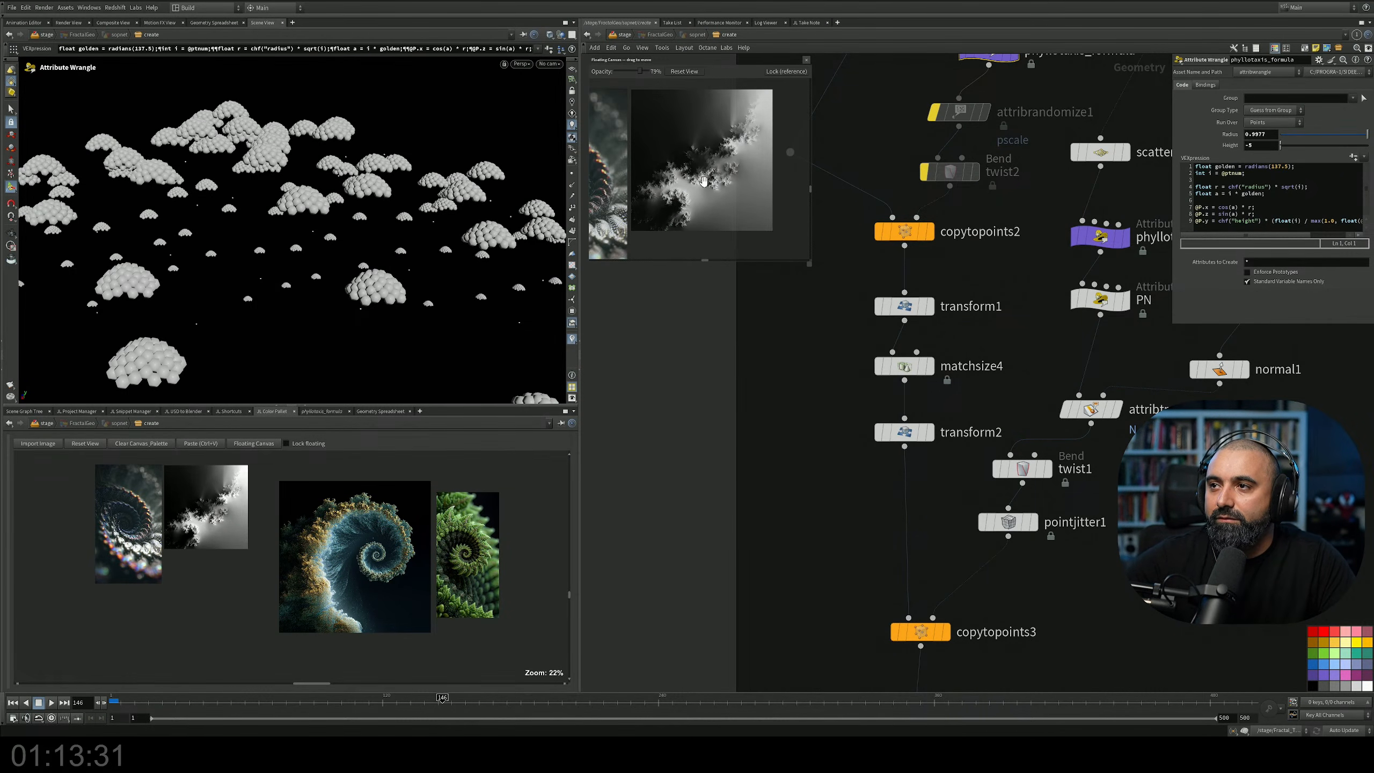
scroll(701, 185, up, 3)
drag(747, 187, 641, 138)
scroll(679, 193, down, 3)
drag(784, 157, 645, 134)
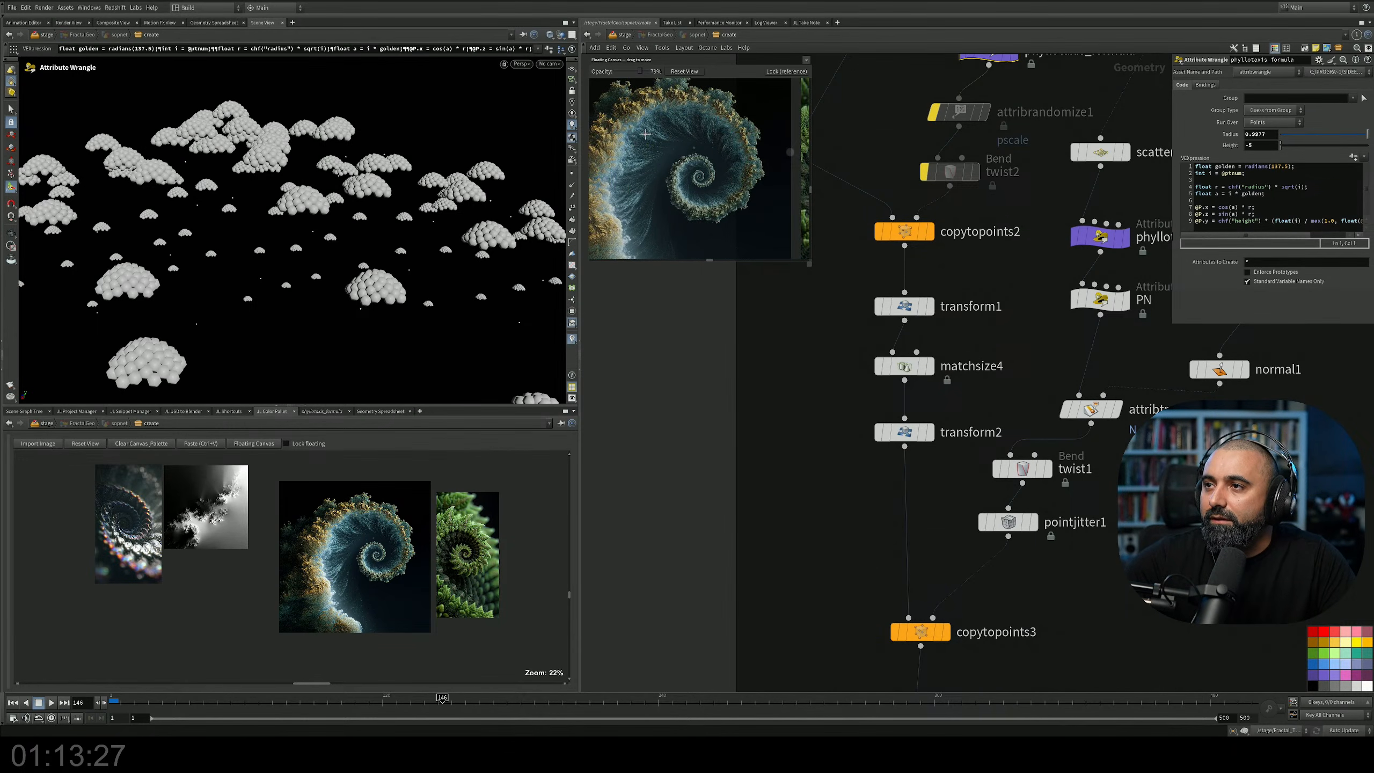
scroll(669, 166, up, 2)
scroll(674, 166, up, 4)
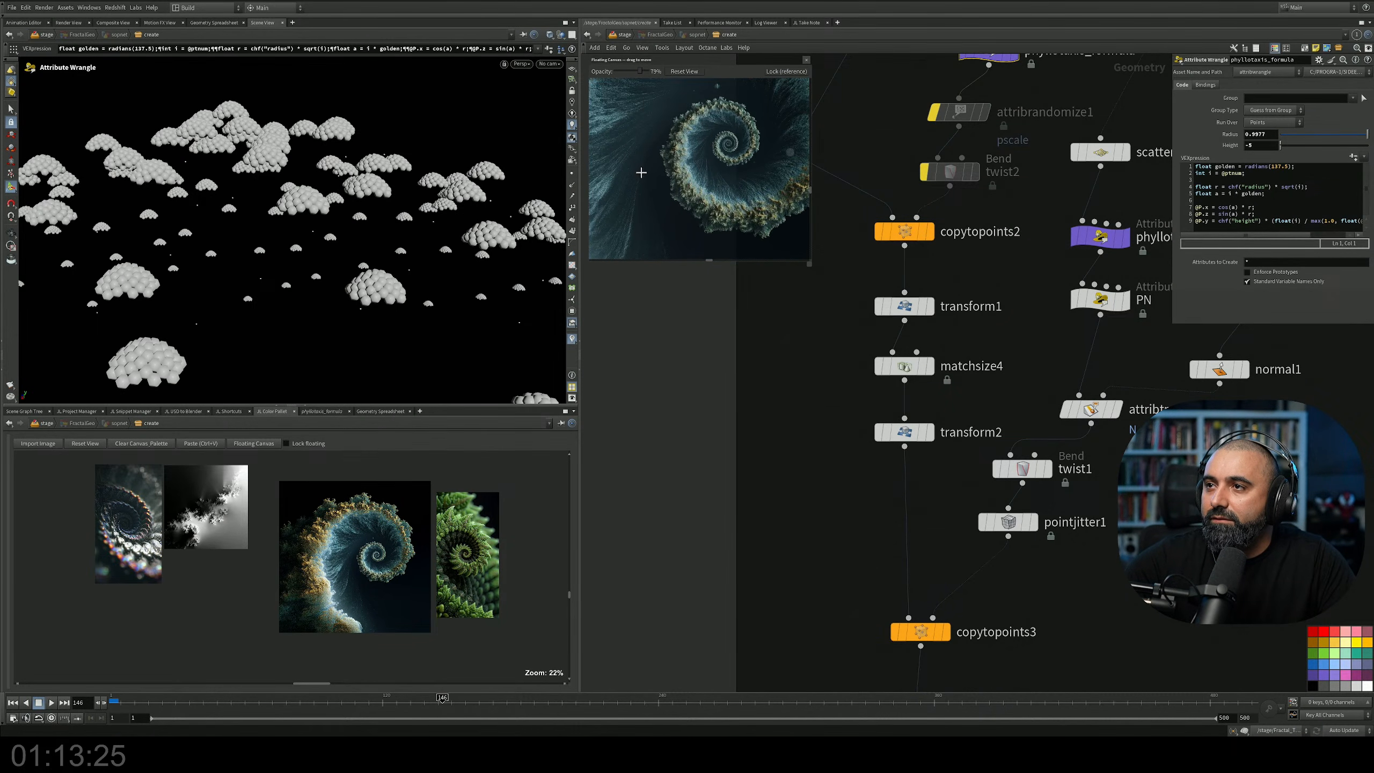
drag(734, 127, 692, 173)
Examine the details of the green spiral plant image, and enlarge the blue spiral image on the main reference canvas.
drag(774, 209, 625, 172)
scroll(718, 156, down, 3)
drag(743, 188, 684, 169)
scroll(684, 169, up, 2)
scroll(711, 171, up, 2)
scroll(711, 171, down, 8)
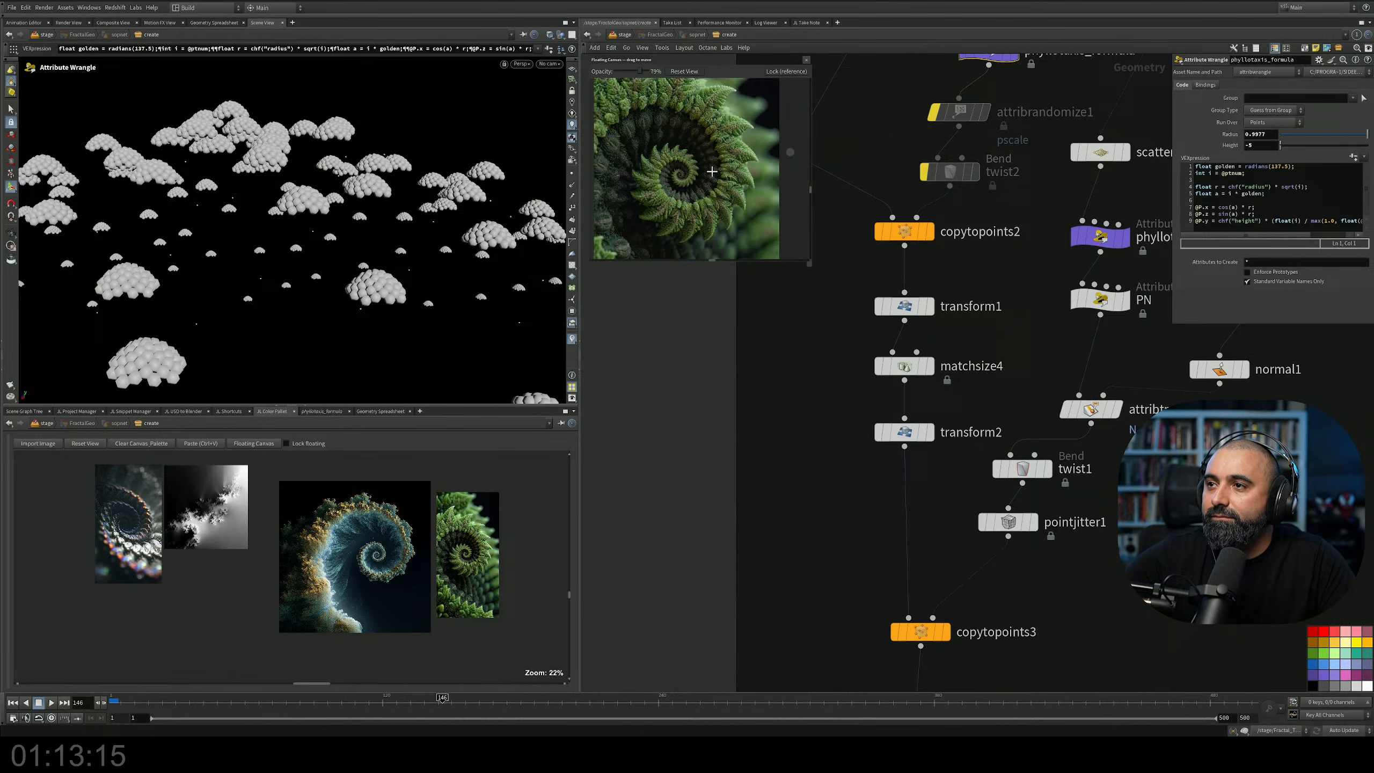
drag(693, 174, 760, 196)
scroll(709, 154, up, 5)
drag(646, 196, 705, 208)
scroll(374, 567, up, 7)
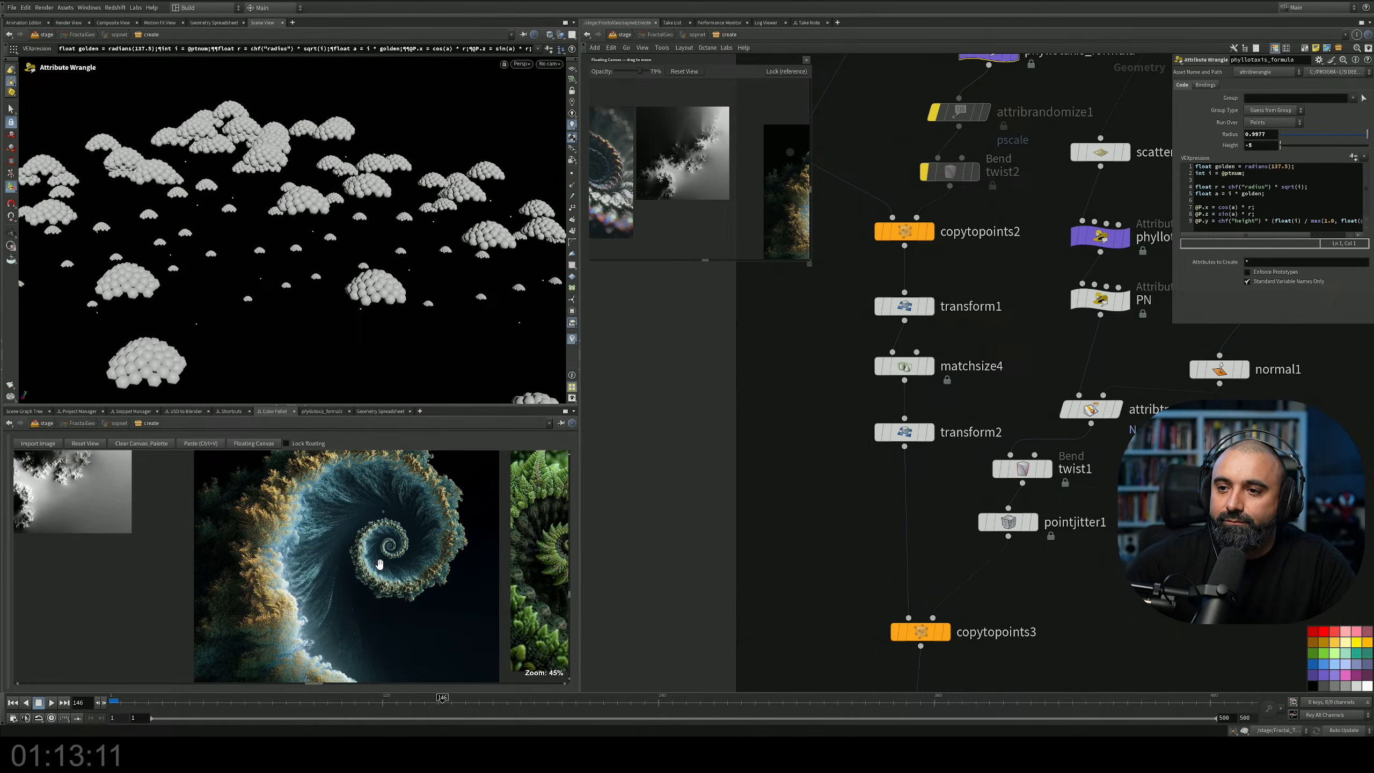
drag(269, 546, 323, 564)
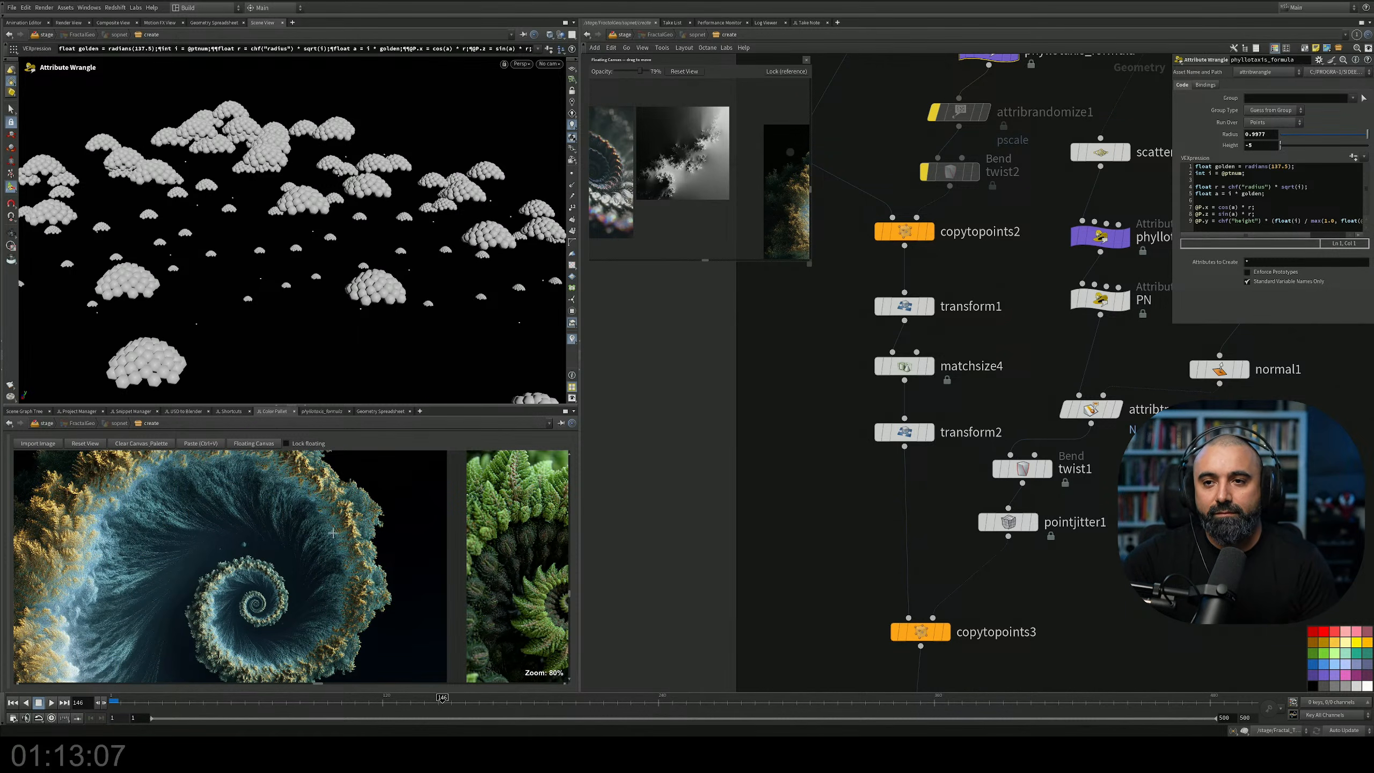
Turn Lock Routing back on for the reference canvas and open the Geometry Spreadsheet for phyllotaxis_formula.
click(287, 444)
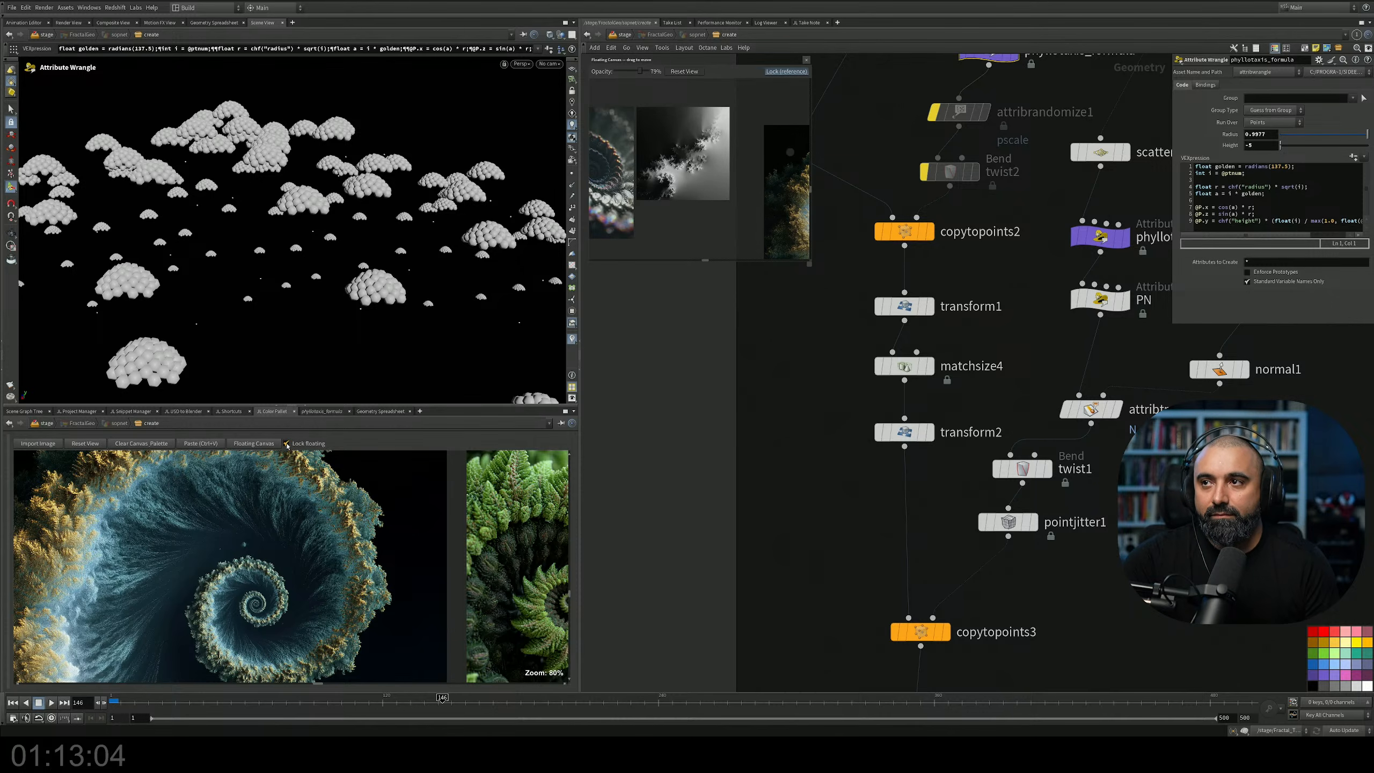
click(381, 410)
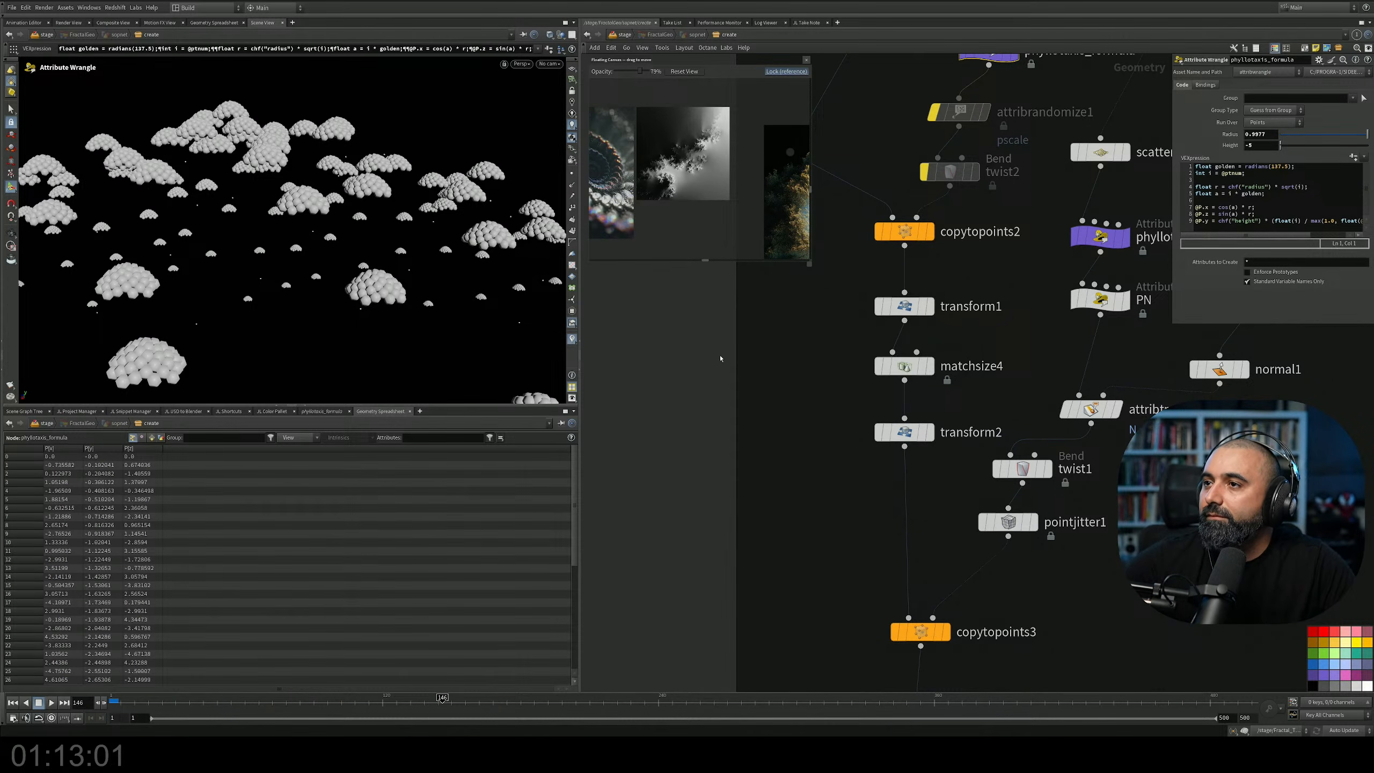
Open the reference canvas, unlock its routing to bring the blue-grey spiral close-up into the floating canvas, and turn Lock Routing back on.
click(321, 410)
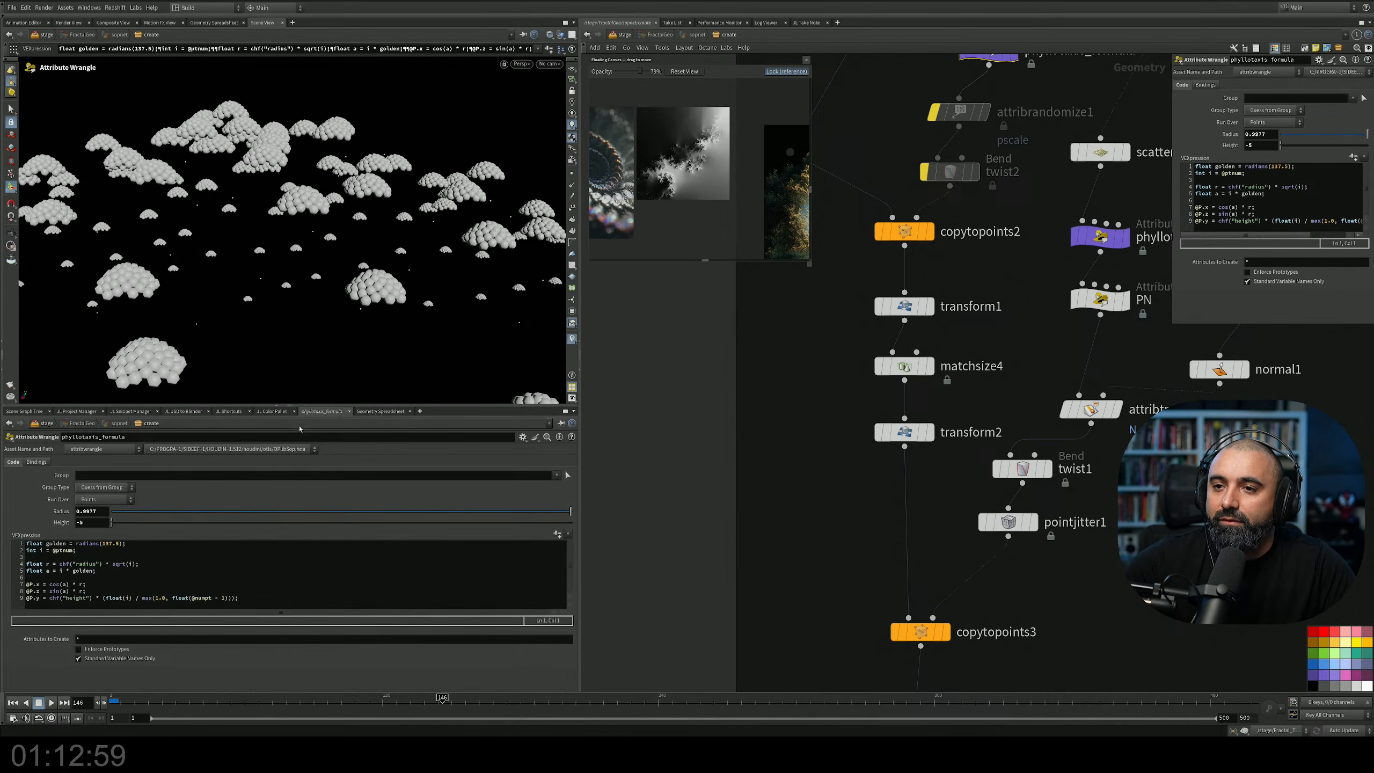
click(273, 411)
click(303, 445)
drag(722, 188, 798, 156)
drag(696, 143, 697, 172)
scroll(681, 180, up, 4)
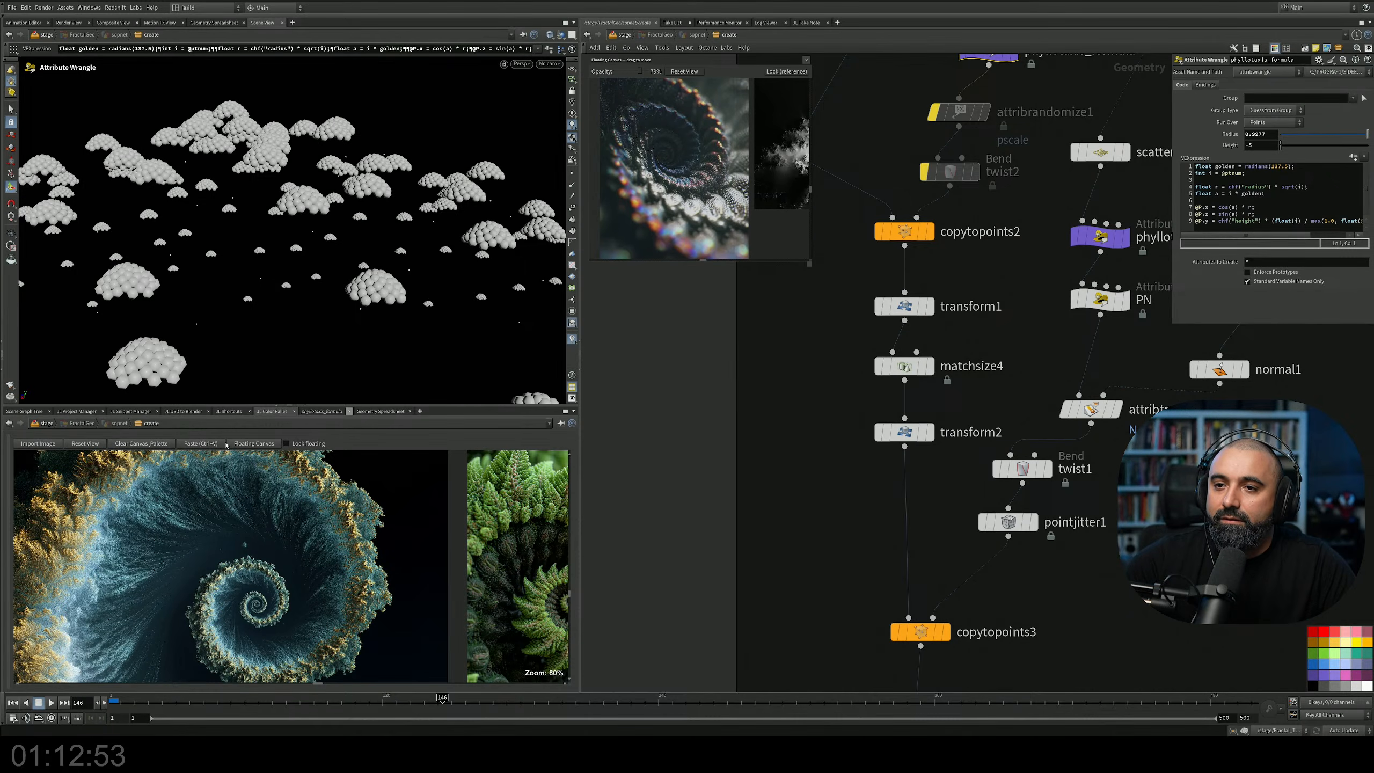
click(286, 445)
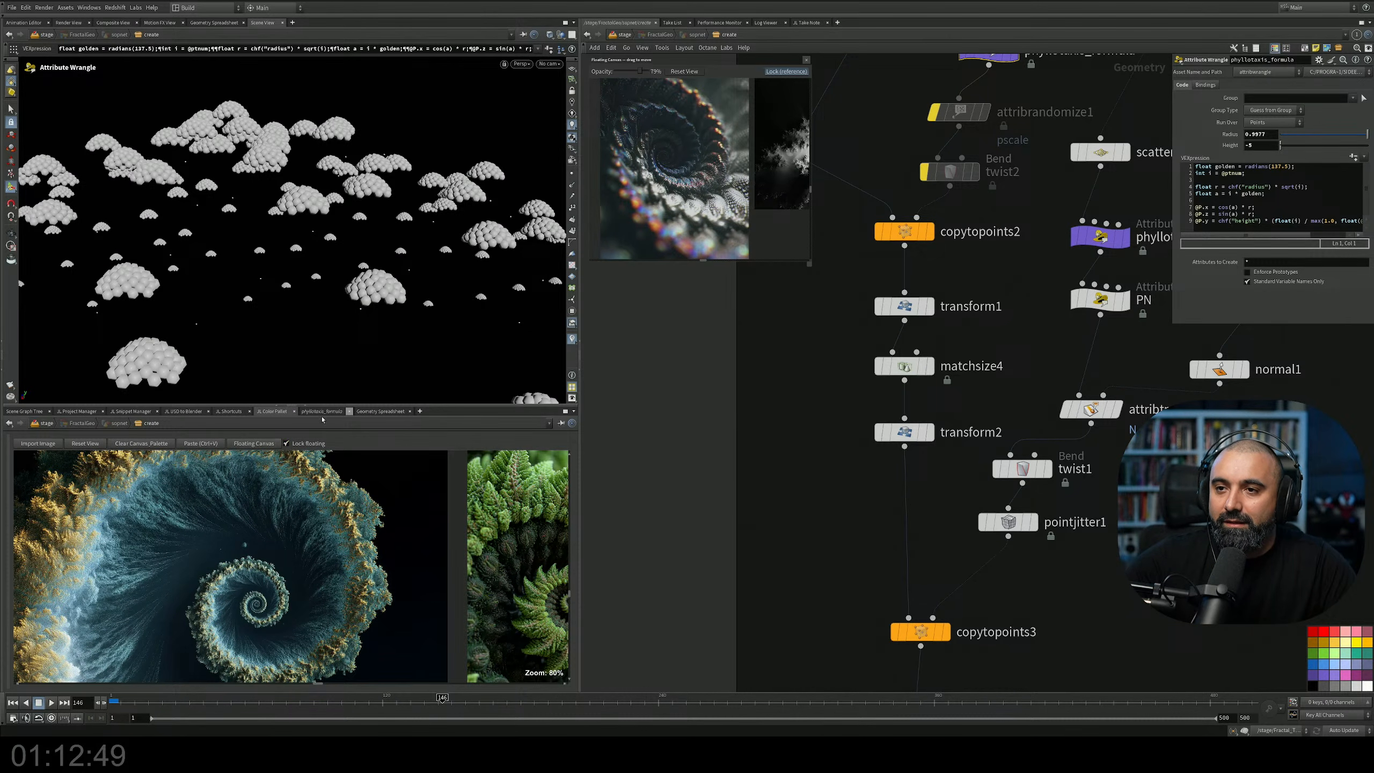
Return to the Geometry Spreadsheet and examine the full dome of phyllotaxis copies from a wider angle.
click(379, 410)
key(h)
scroll(349, 258, down, 3)
alt+drag(346, 208, 341, 264)
scroll(340, 263, down, 4)
alt+middle_drag(411, 224, 344, 258)
alt+drag(345, 257, 339, 234)
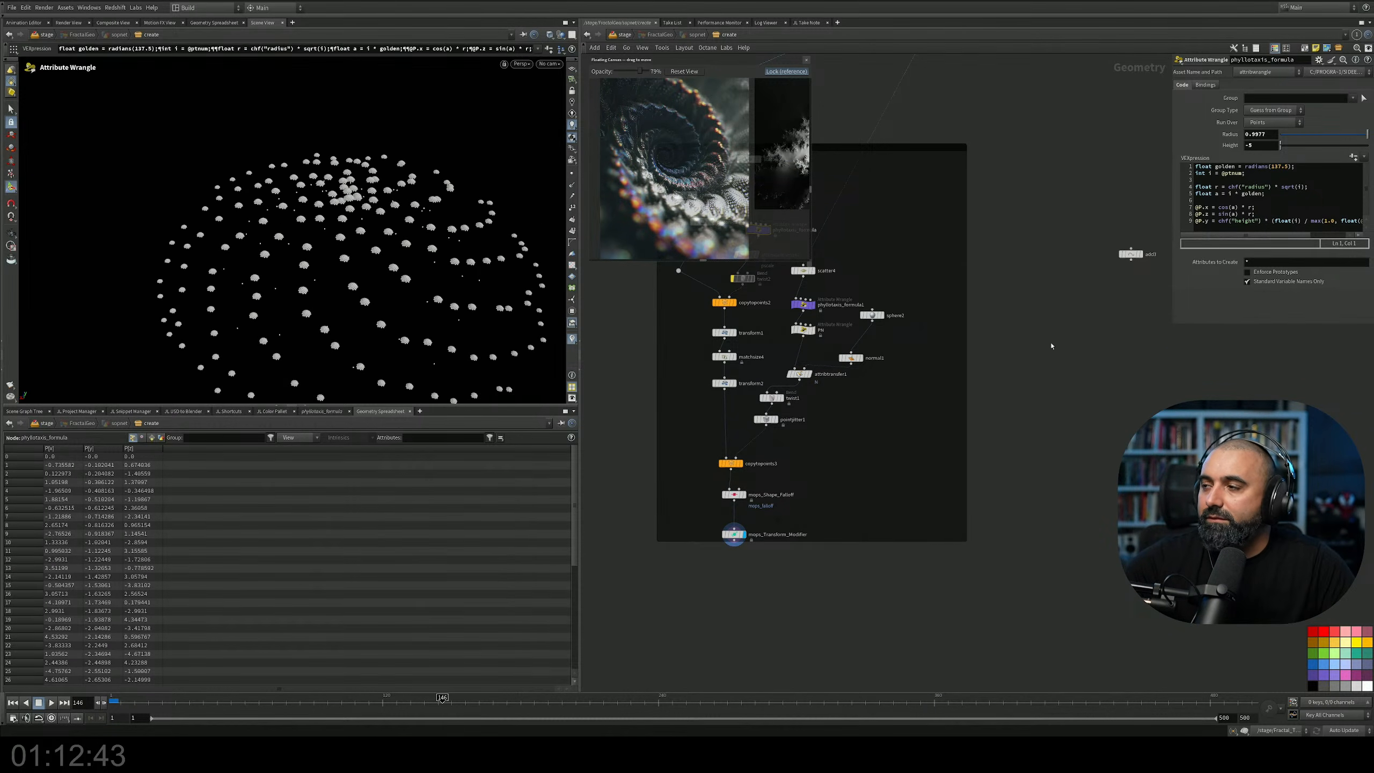
Display matchsize2 and copy1 under Simple_Rectangle2 and examine the rectangle spiral up close.
middle_drag(1186, 386, 862, 413)
scroll(872, 414, down, 1)
scroll(996, 368, up, 1)
middle_drag(1041, 386, 785, 340)
scroll(934, 358, up, 4)
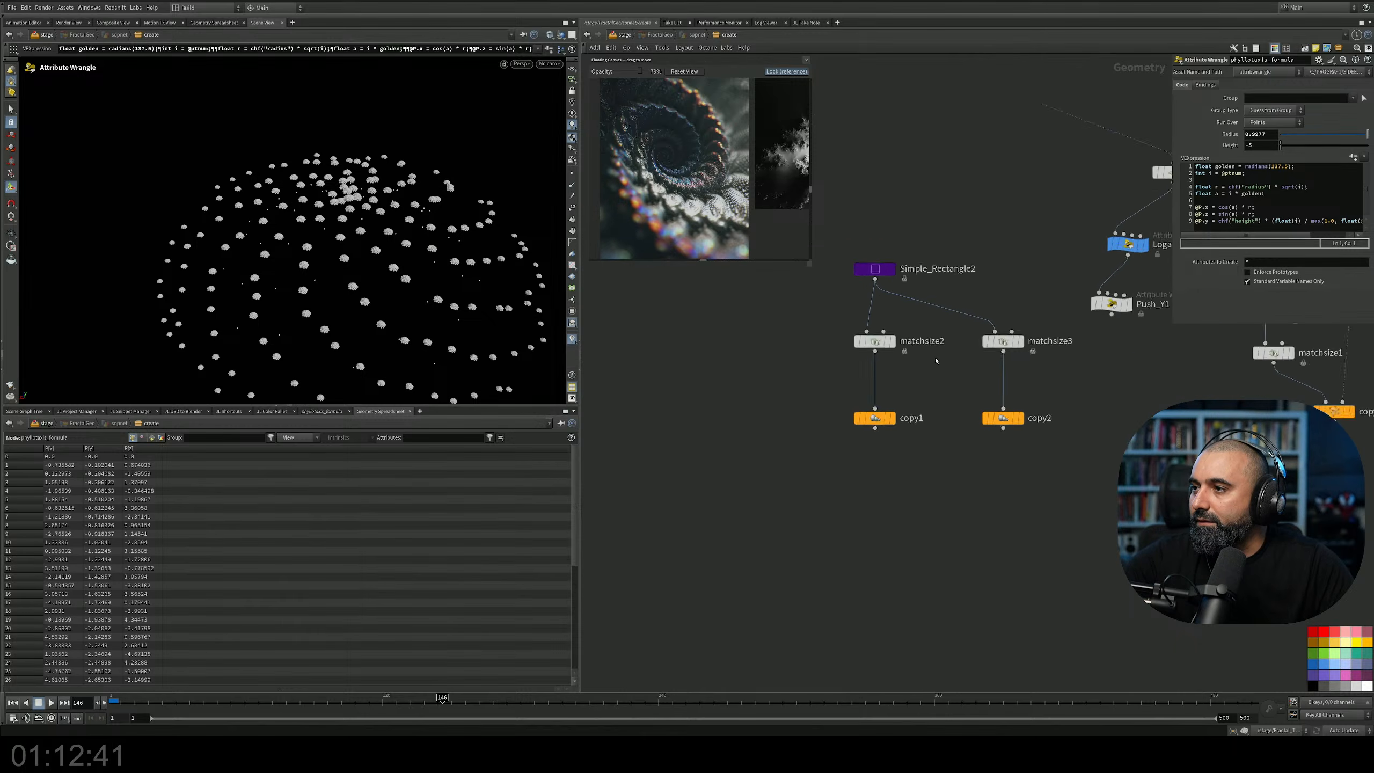
click(889, 316)
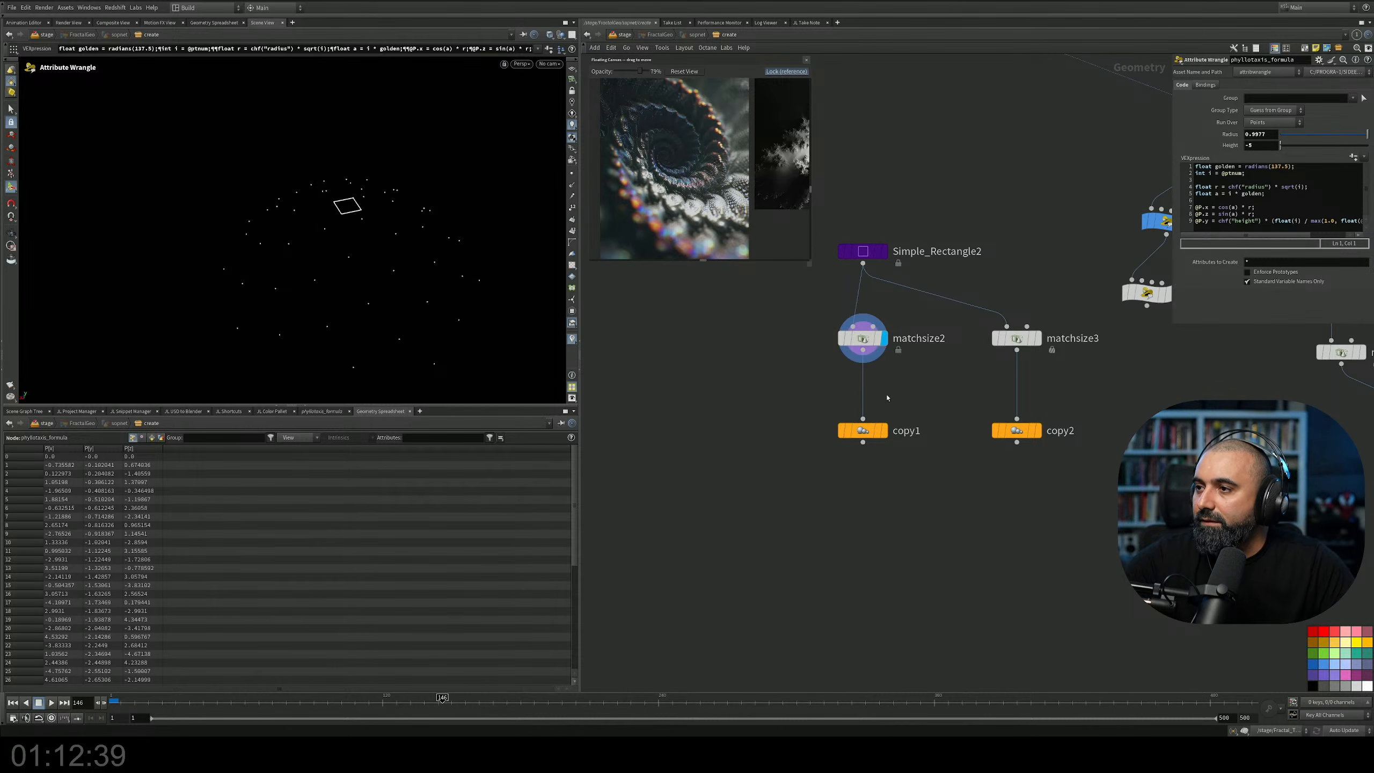
click(884, 430)
right_drag(361, 206, 449, 154)
middle_drag(444, 154, 409, 273)
right_drag(365, 264, 435, 215)
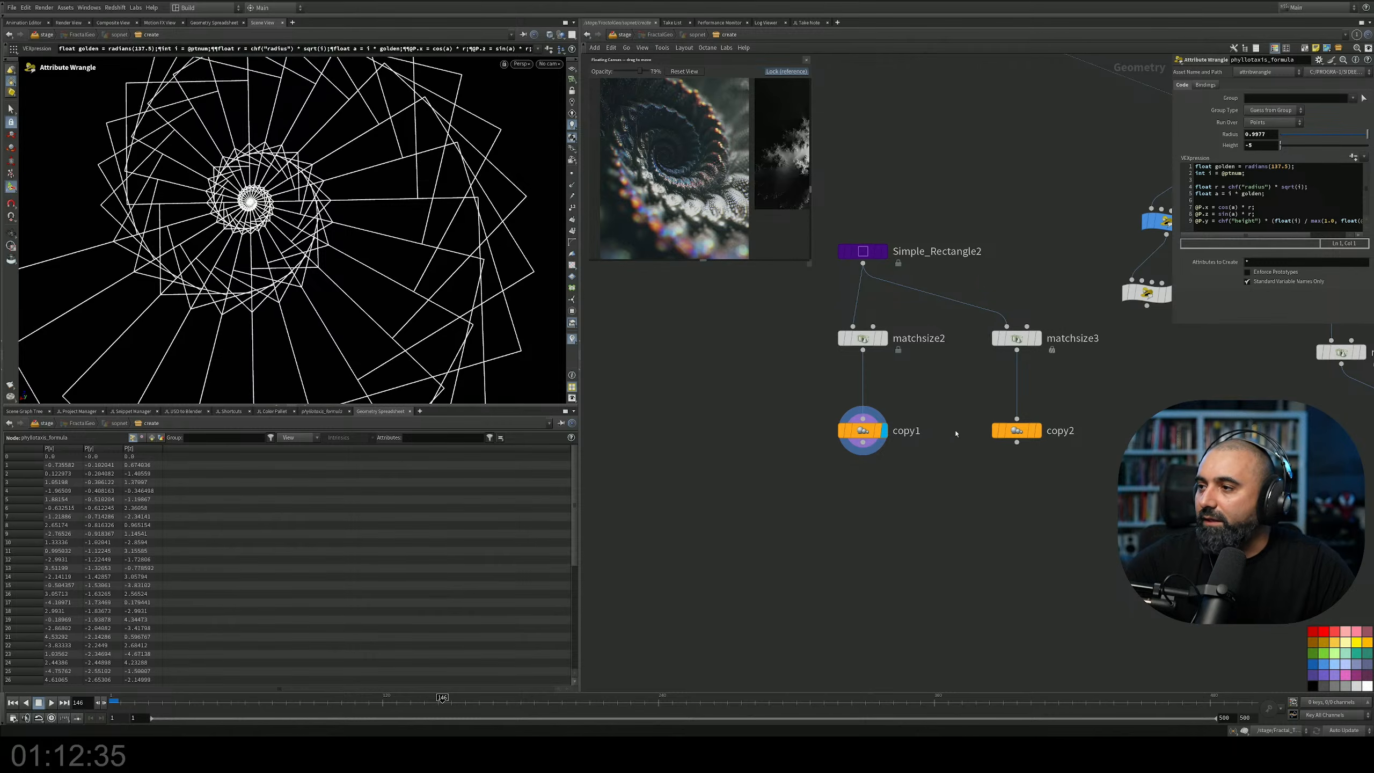
Display copy2 under matchsize3 and examine its growing rectangle pattern from near and far.
click(1037, 431)
right_drag(324, 240, 227, 298)
mouse_move(393, 298)
right_down()
mouse_move(288, 260)
mouse_move(82, 346)
right_up()
mouse_move(314, 310)
right_down()
mouse_move(98, 343)
mouse_move(285, 329)
mouse_move(107, 349)
right_up()
middle_drag(392, 279, 387, 193)
right_drag(387, 194, 363, 280)
middle_drag(363, 280, 341, 282)
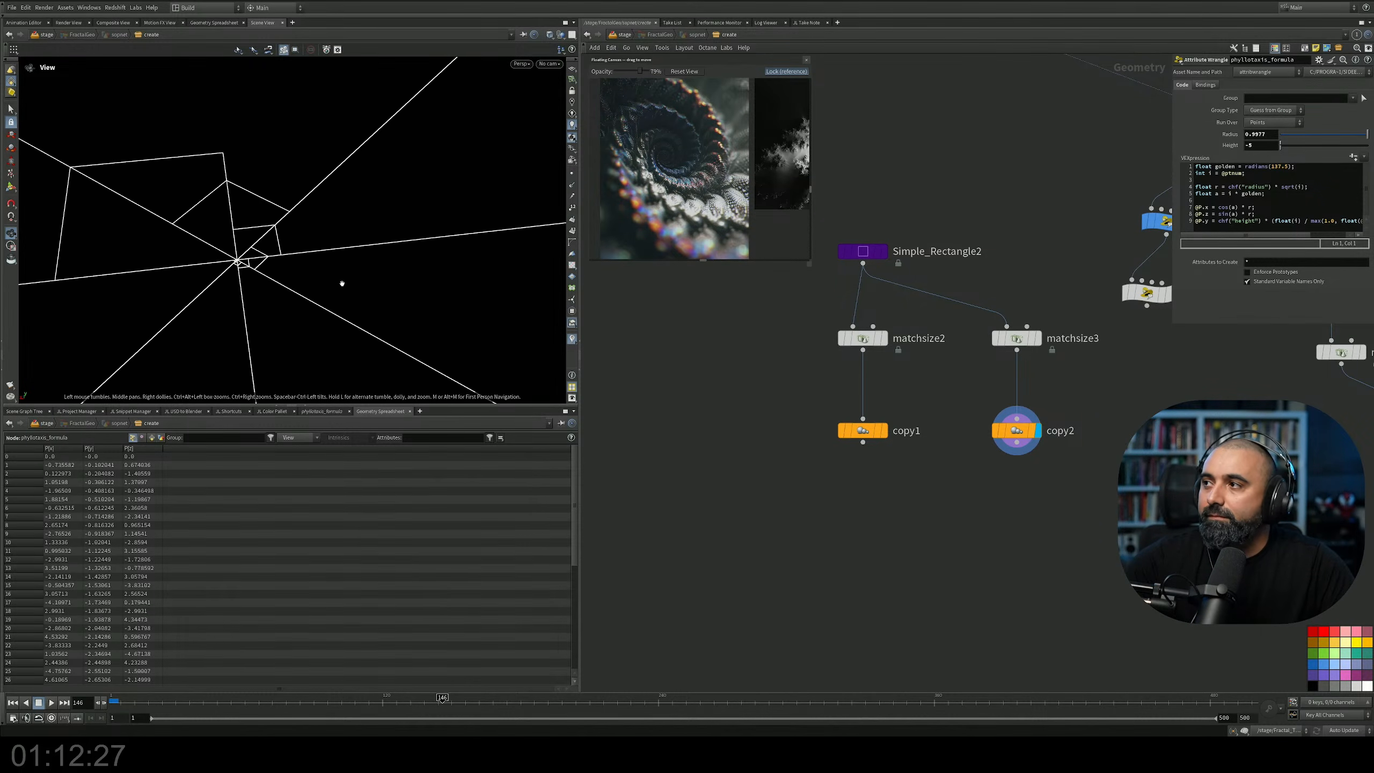
Display Push_Y1 and copytopoints1 in turn and examine the rectangles copied onto the scattered points.
middle_drag(1281, 426, 928, 518)
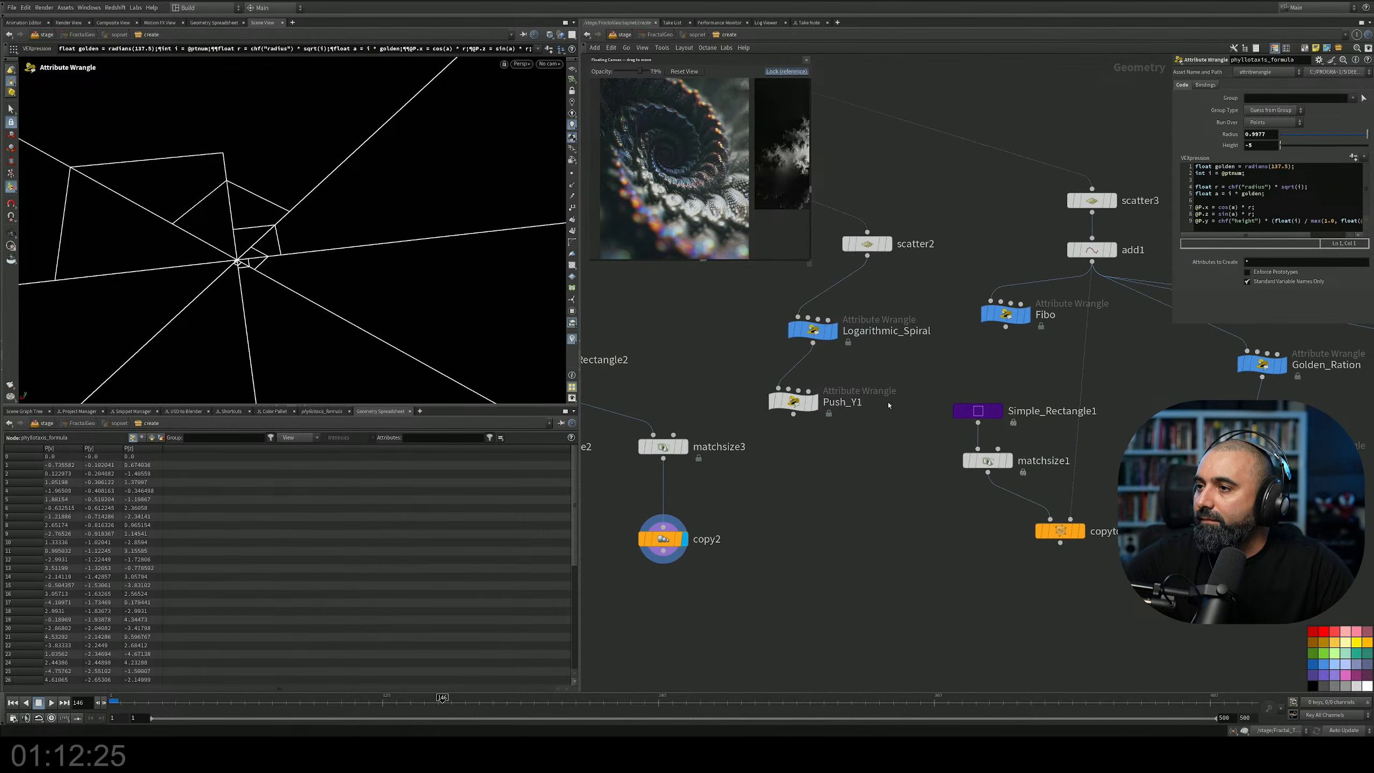
click(816, 401)
click(794, 401)
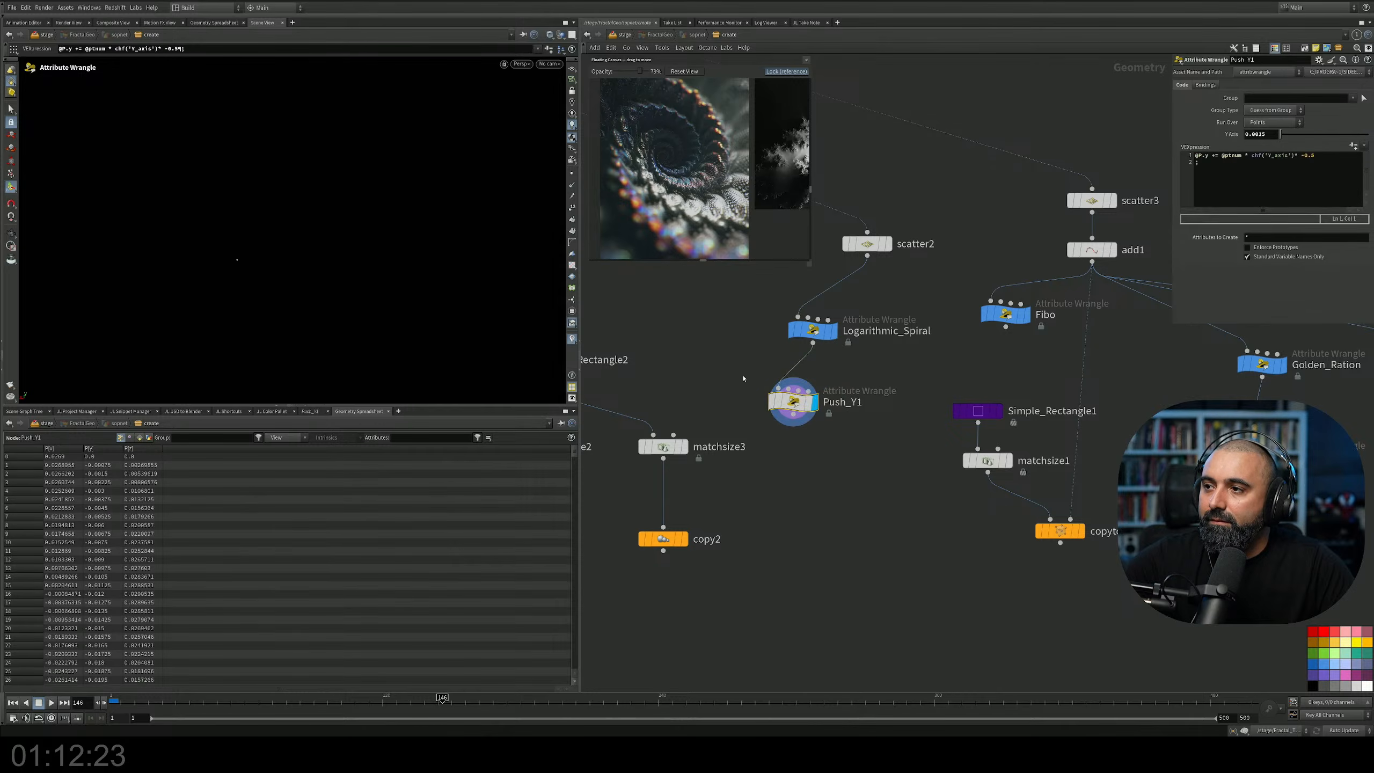
click(1081, 530)
drag(1126, 507, 951, 582)
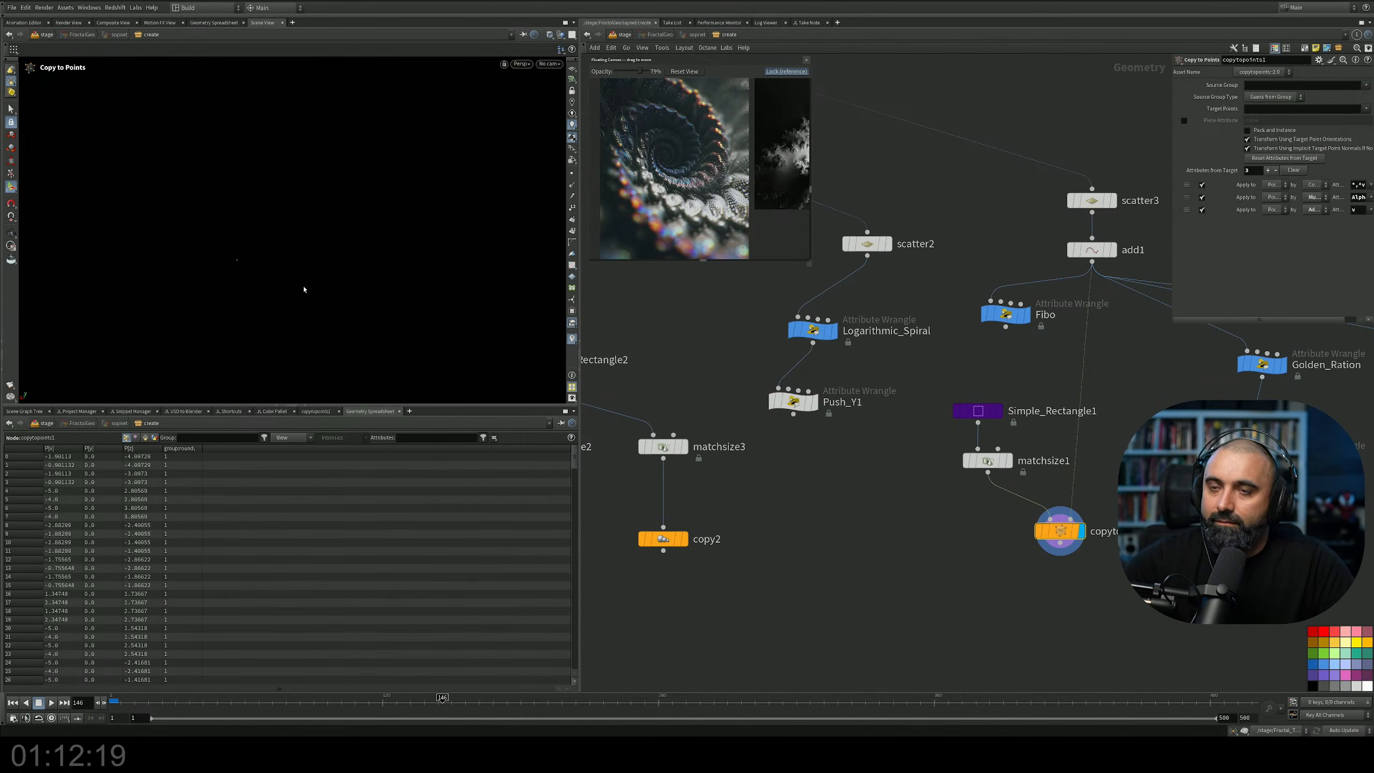
alt+drag(370, 311, 358, 289)
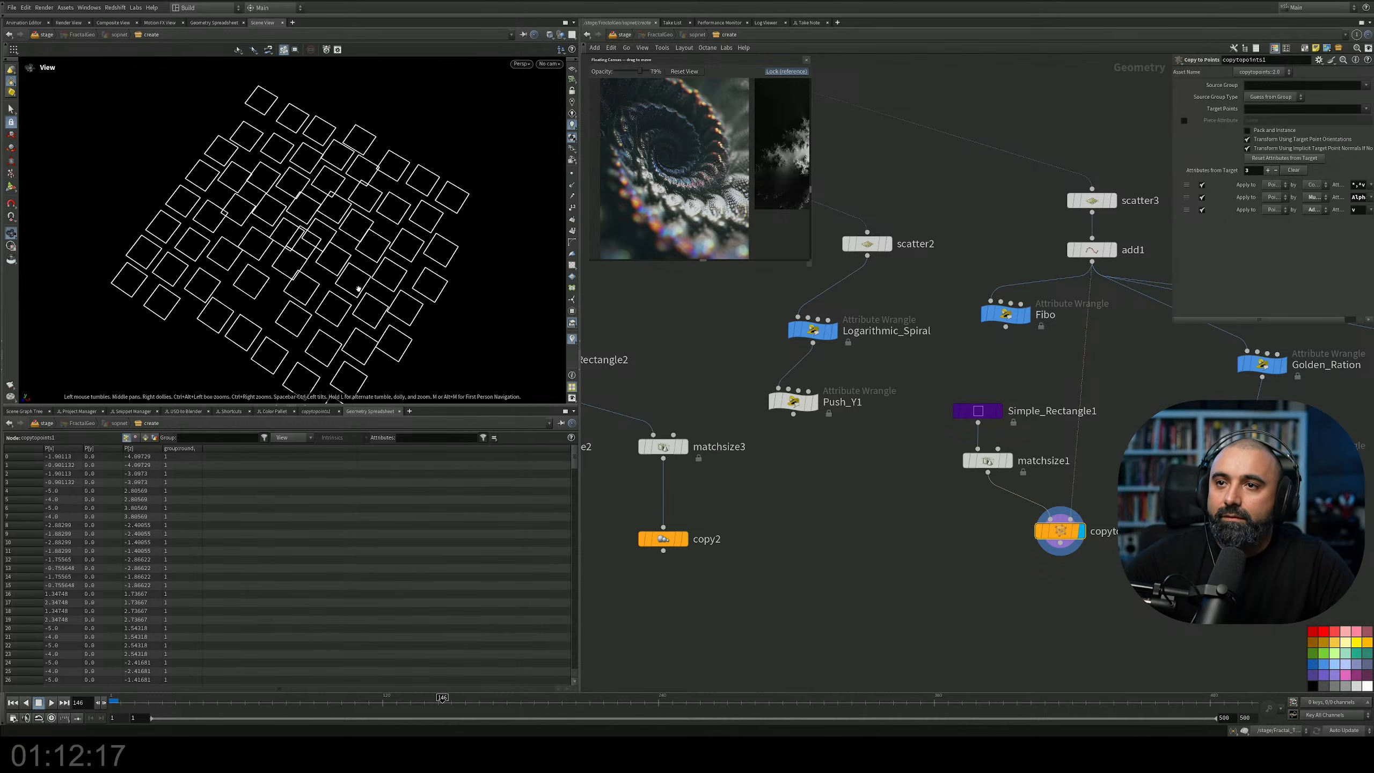
scroll(359, 288, down, 2)
Display the Push_Y wrangle below Golden_Ration and set its Y Axis to 0.057.
middle_drag(1298, 447, 974, 445)
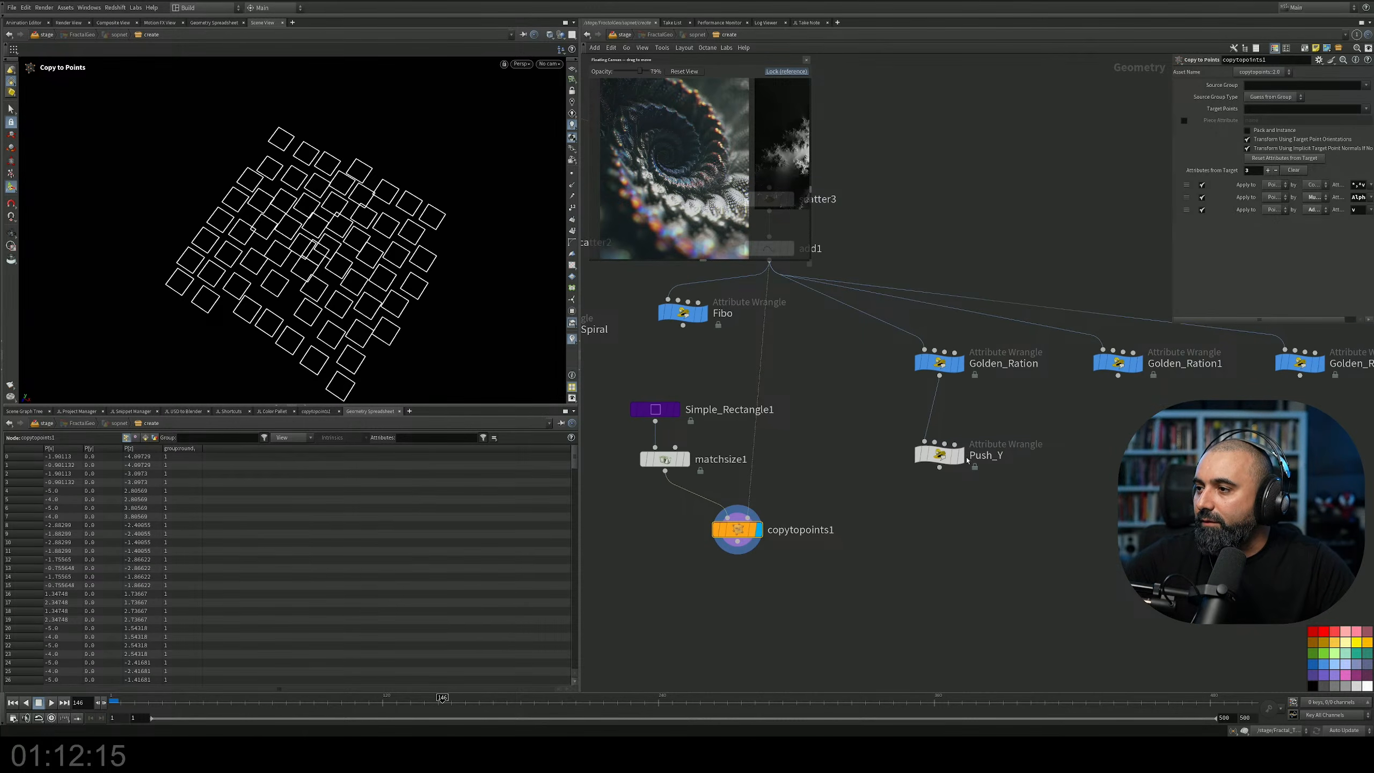
click(958, 453)
key(Escape)
drag(389, 296, 319, 231)
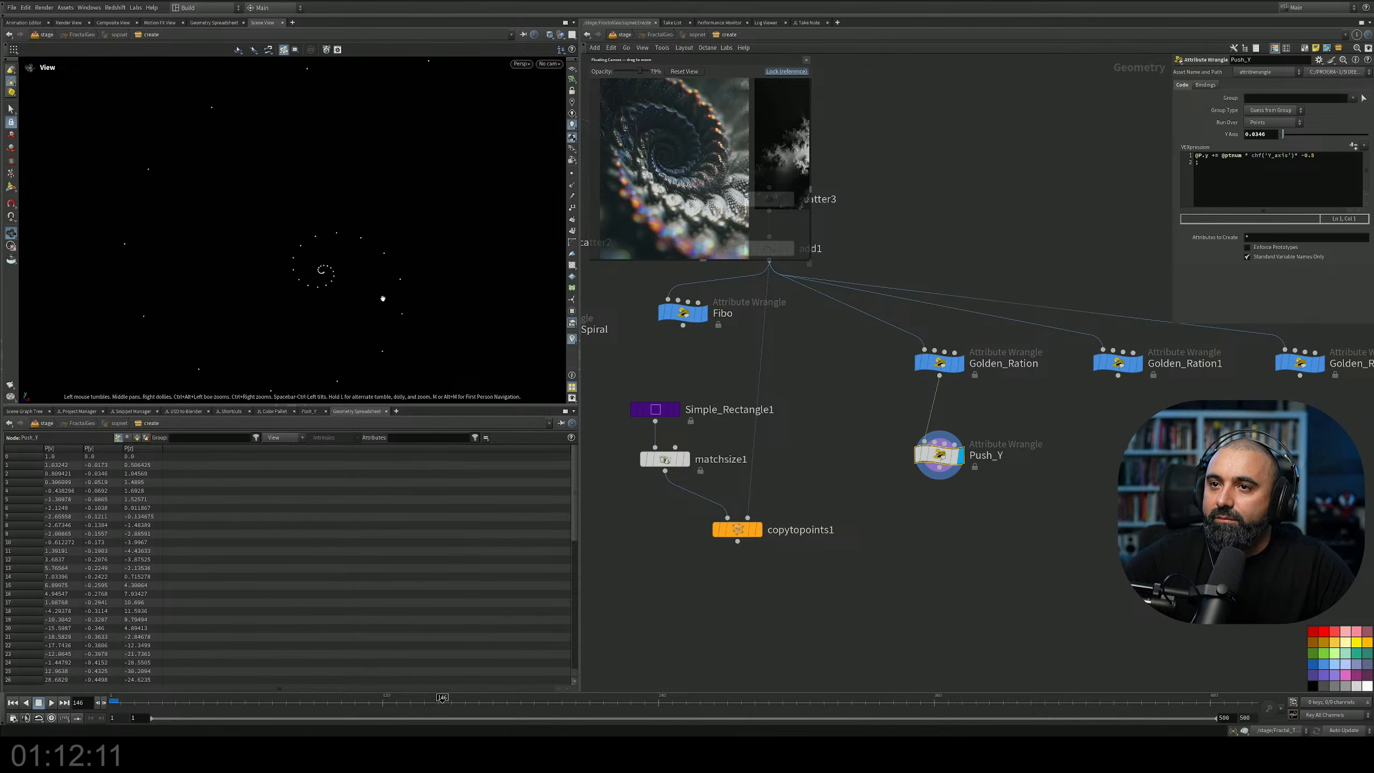
key(Return)
mouse_move(1283, 135)
mouse_down()
mouse_move(1308, 140)
mouse_move(1285, 135)
mouse_up()
Add a Sphere node in the empty network area beside the phyllotaxis network box.
scroll(1028, 433, down, 5)
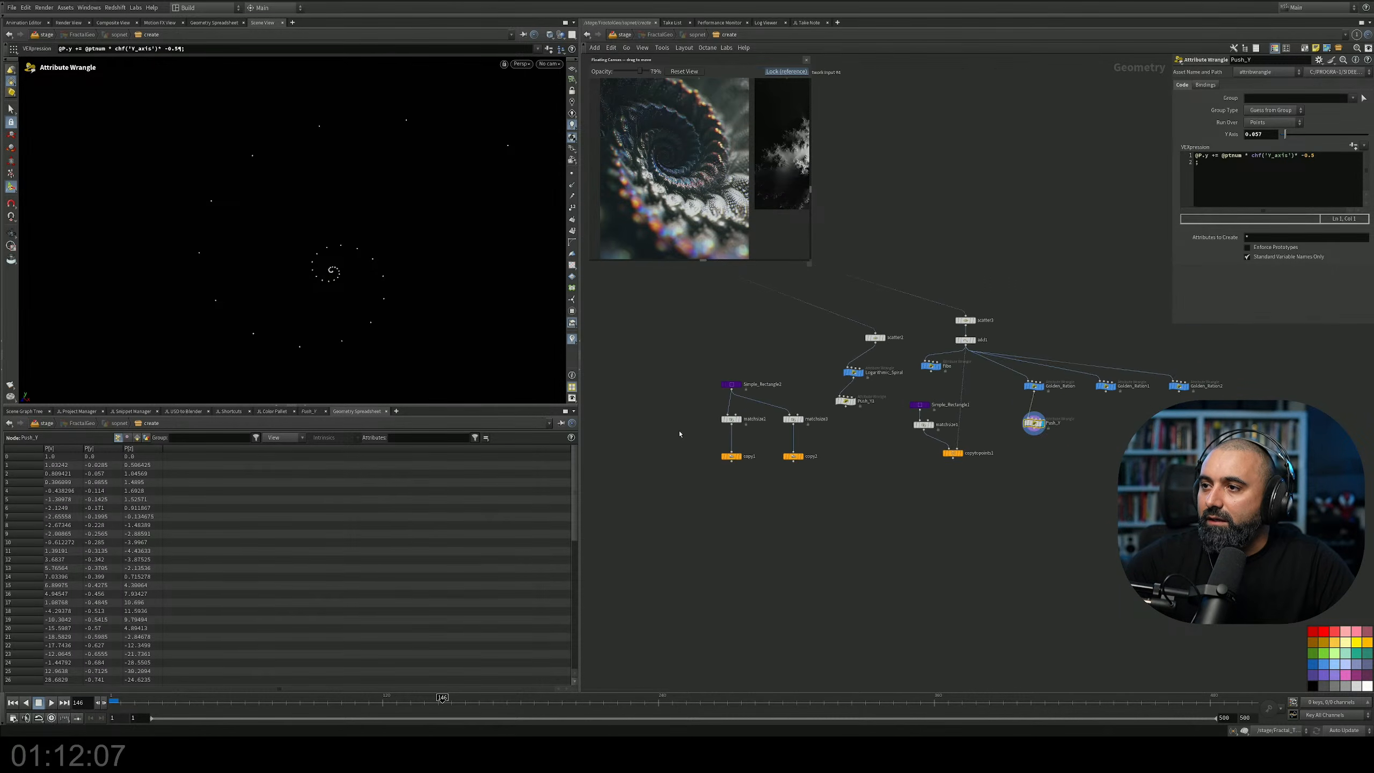
middle_drag(674, 435, 1031, 438)
middle_drag(862, 378, 1157, 371)
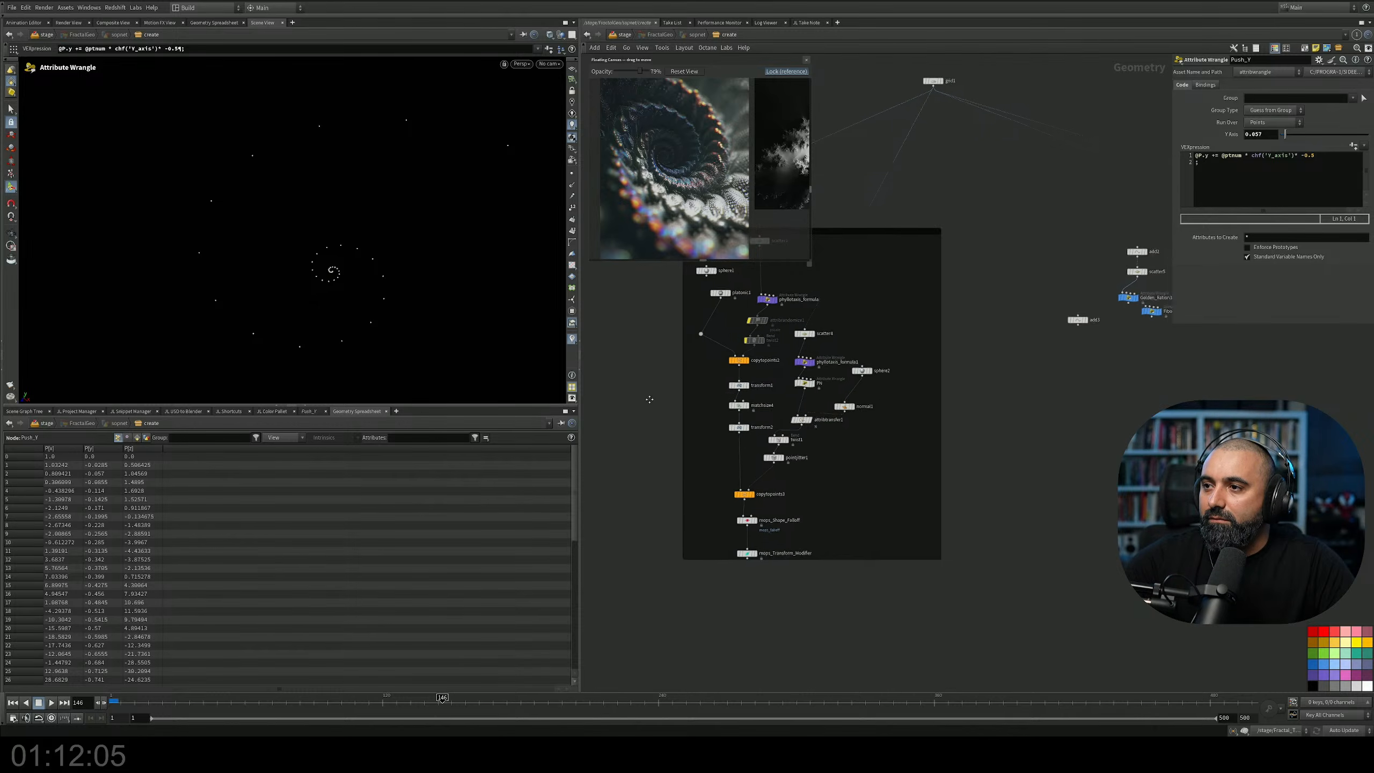
middle_drag(636, 397, 817, 418)
scroll(752, 400, up, 5)
middle_drag(791, 372, 765, 389)
key(Tab)
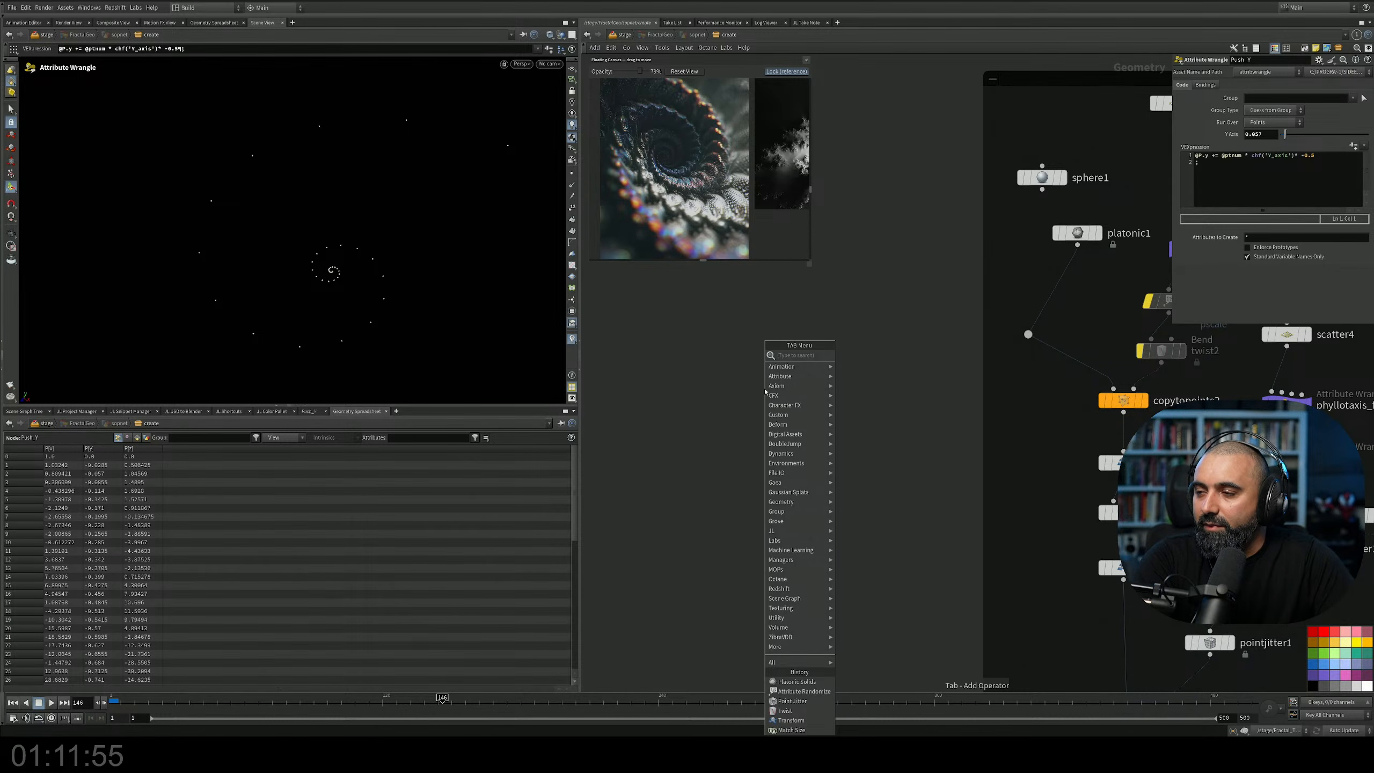
text(copy)
key(Return)
click(764, 391)
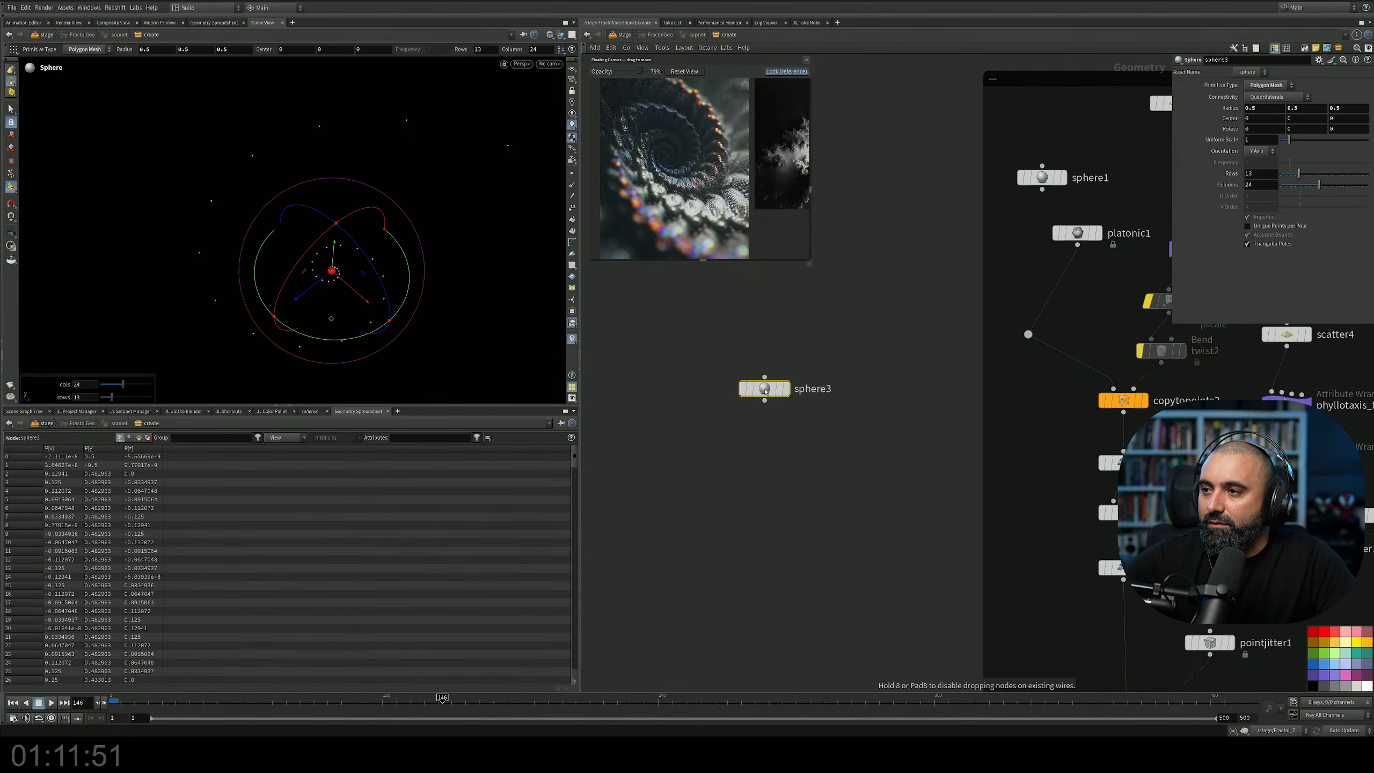
key(Tab)
text(tra)
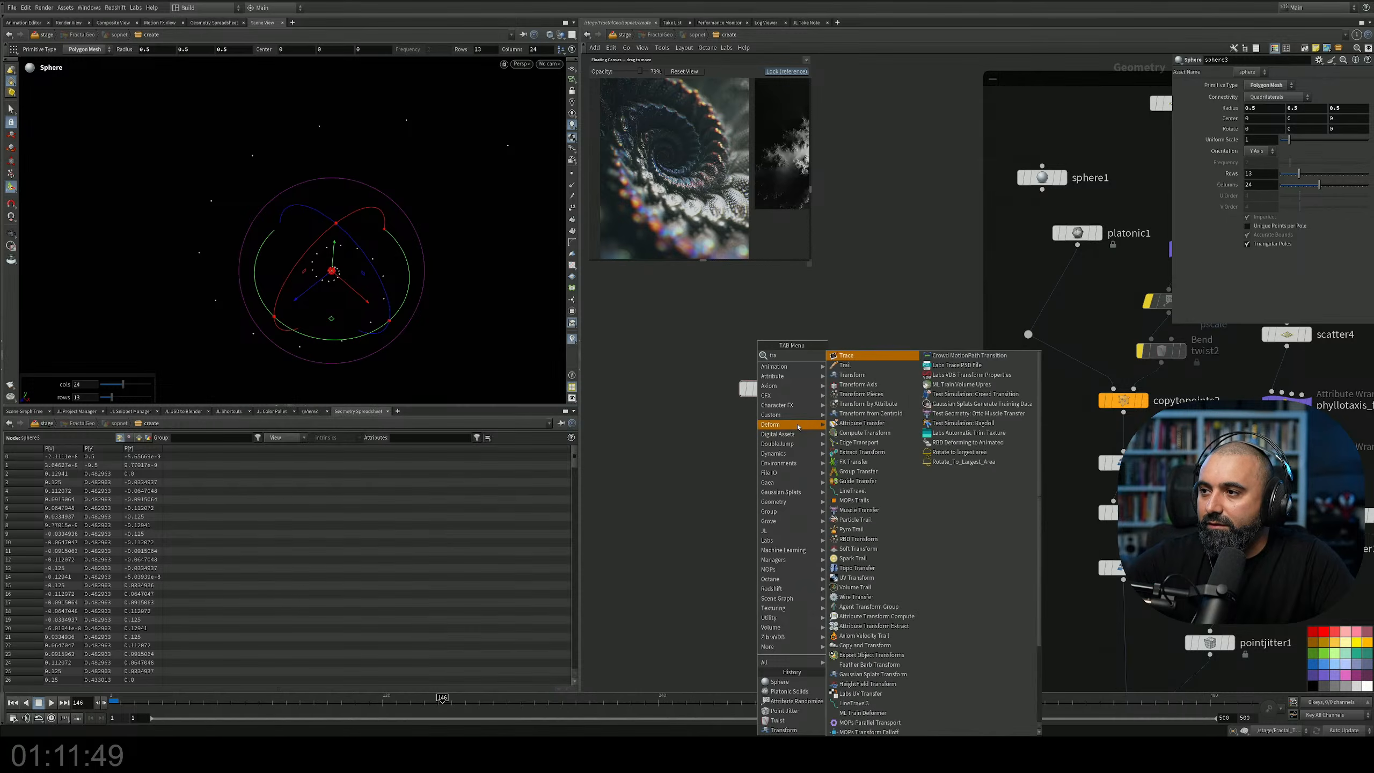
text(c)
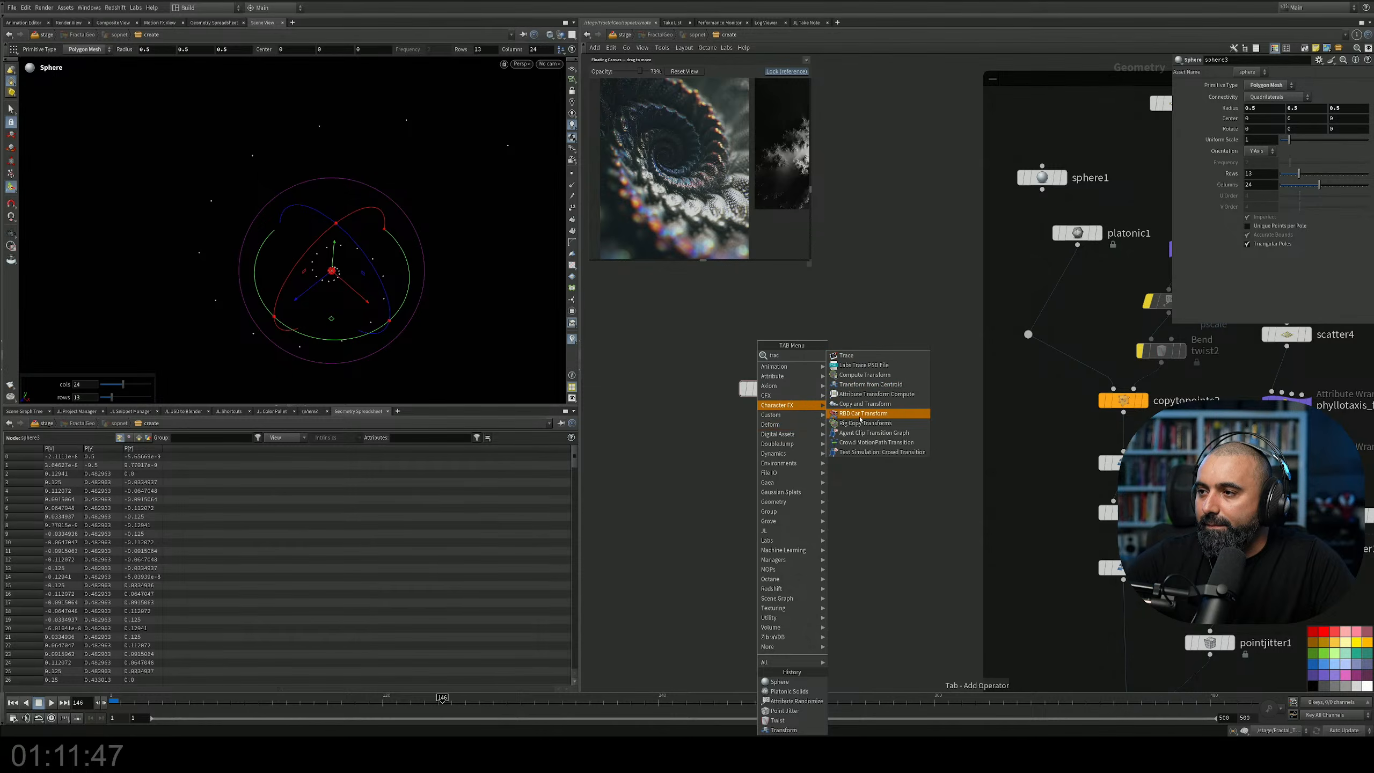
key(Escape)
Add a Copy and Transform node fed by sphere3, align it below, and make it the displayed node.
key(Tab)
text(cop)
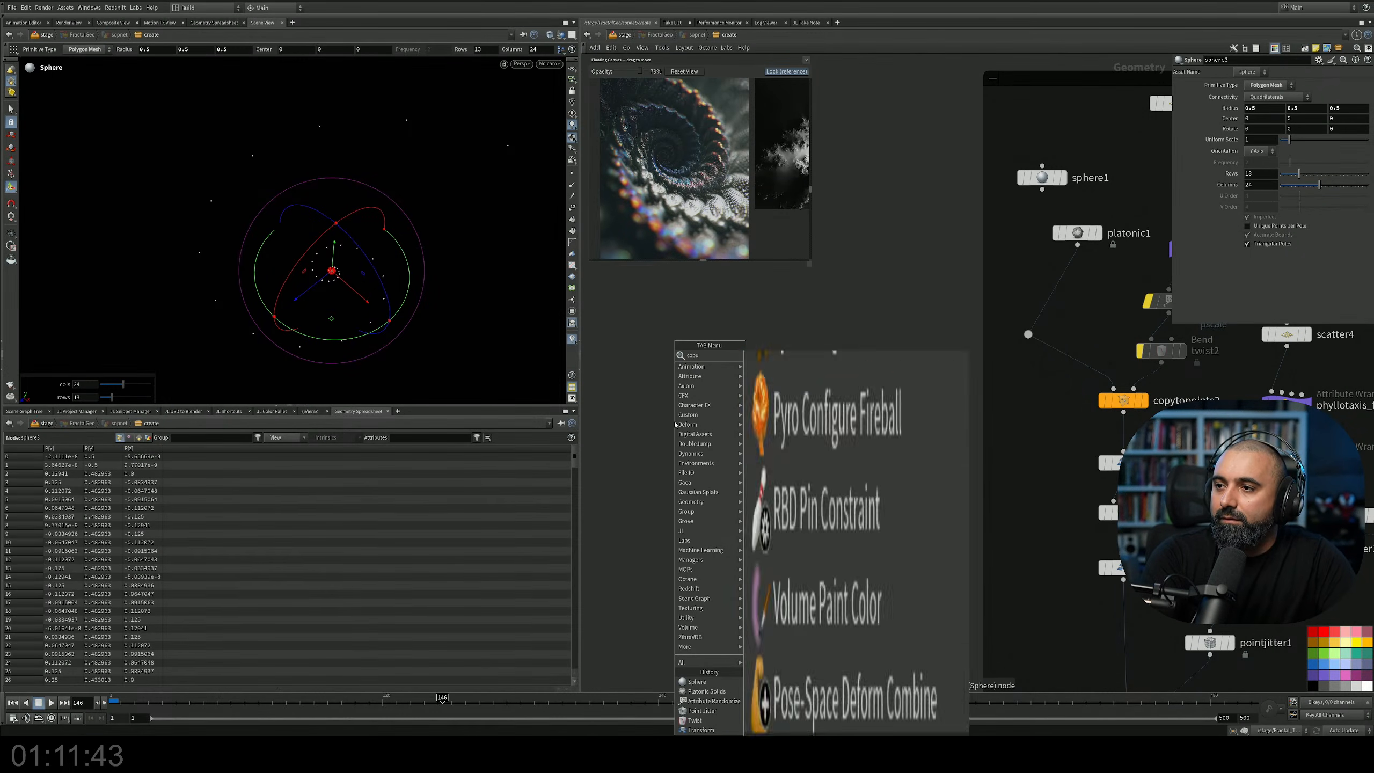
text(y trans)
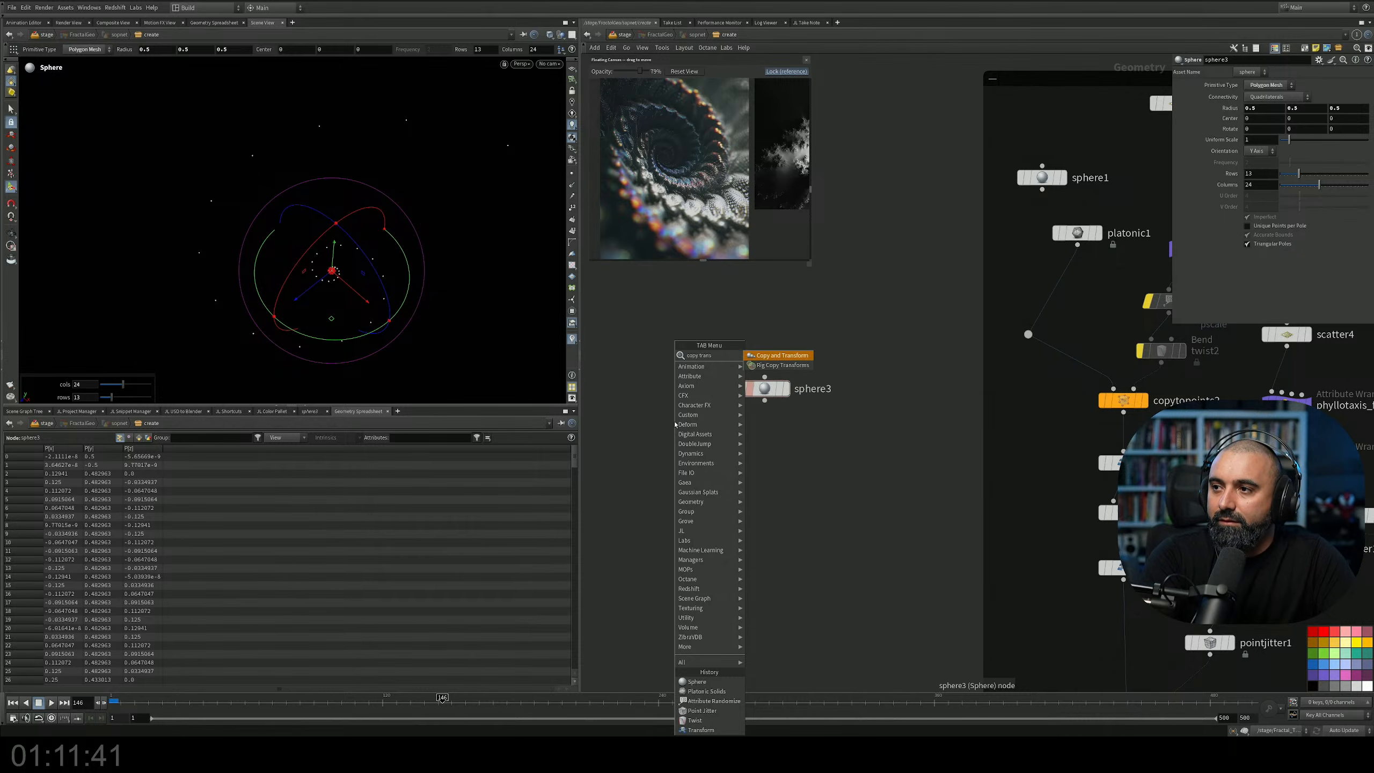
key(Return)
click(764, 449)
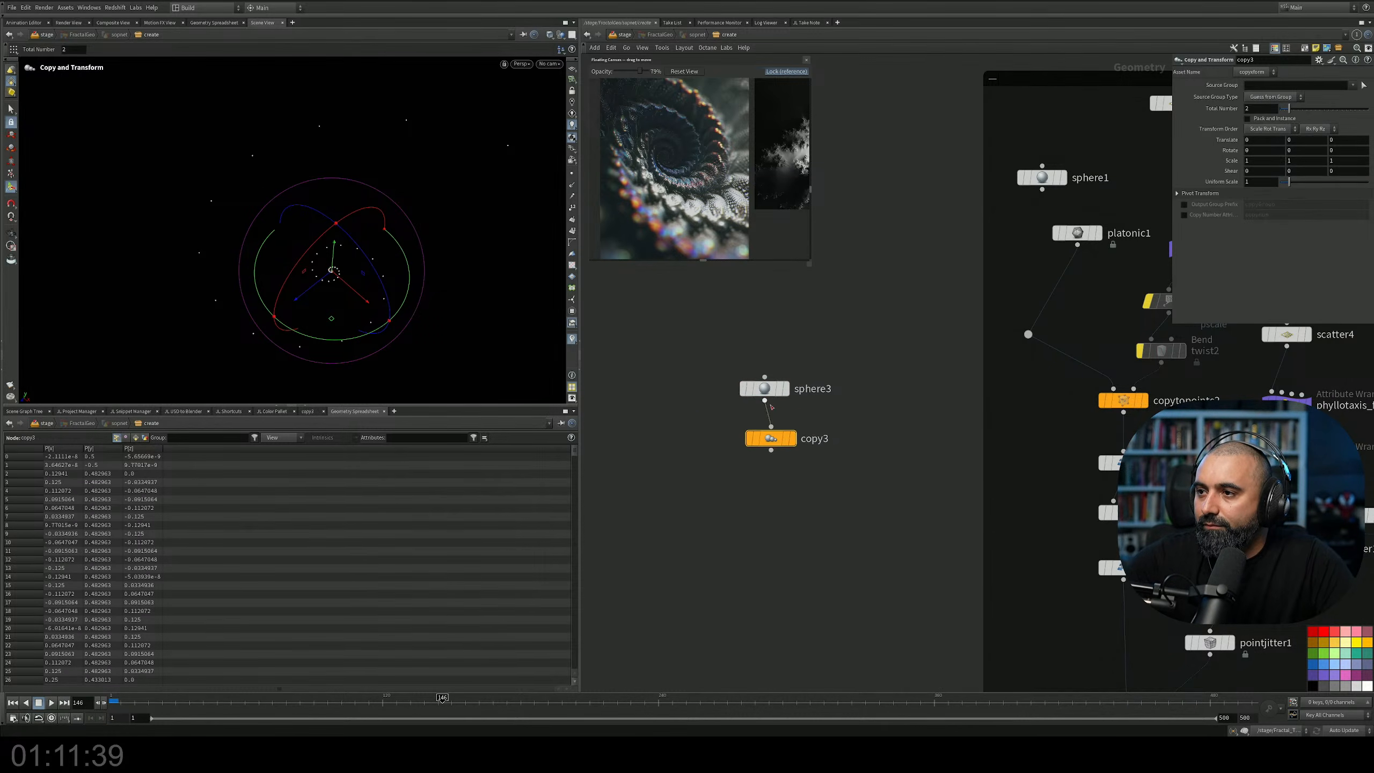
drag(773, 456, 658, 379)
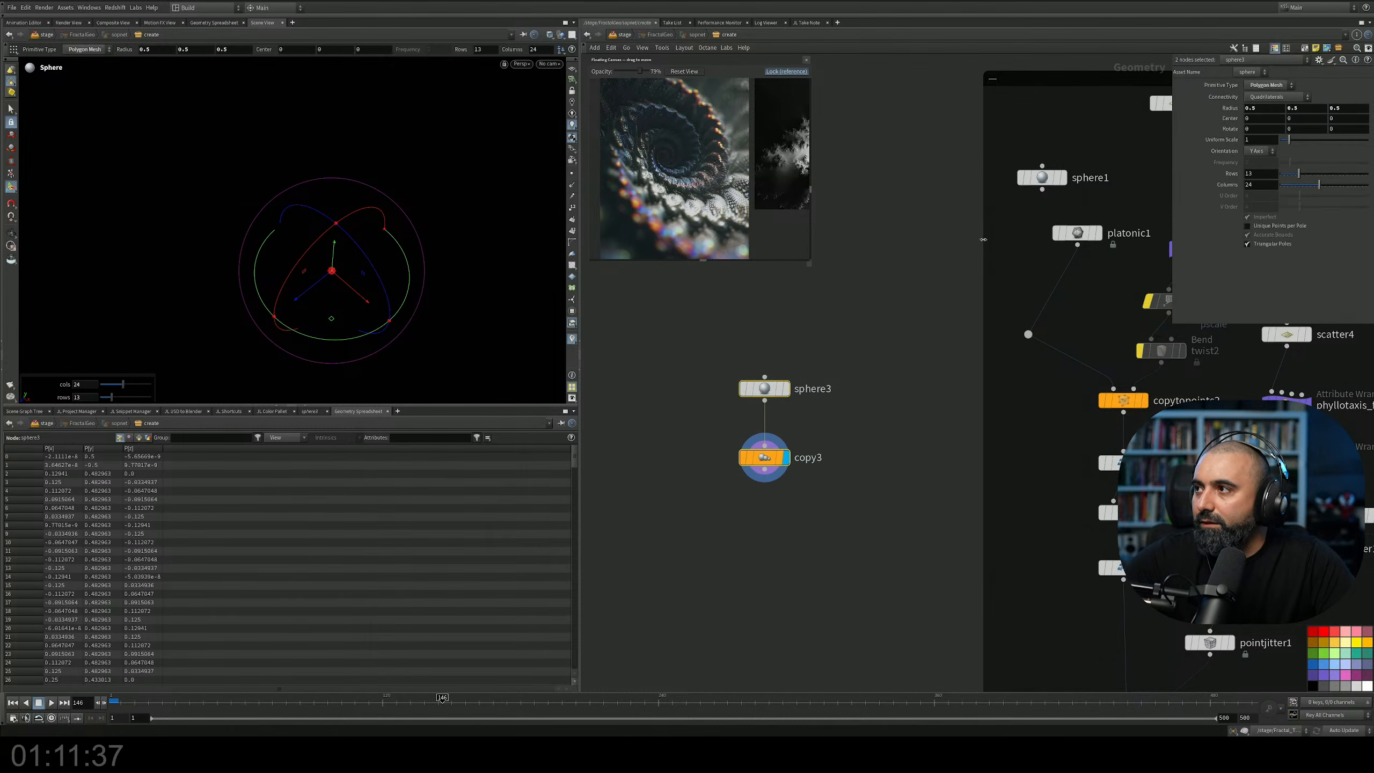
drag(872, 424, 694, 490)
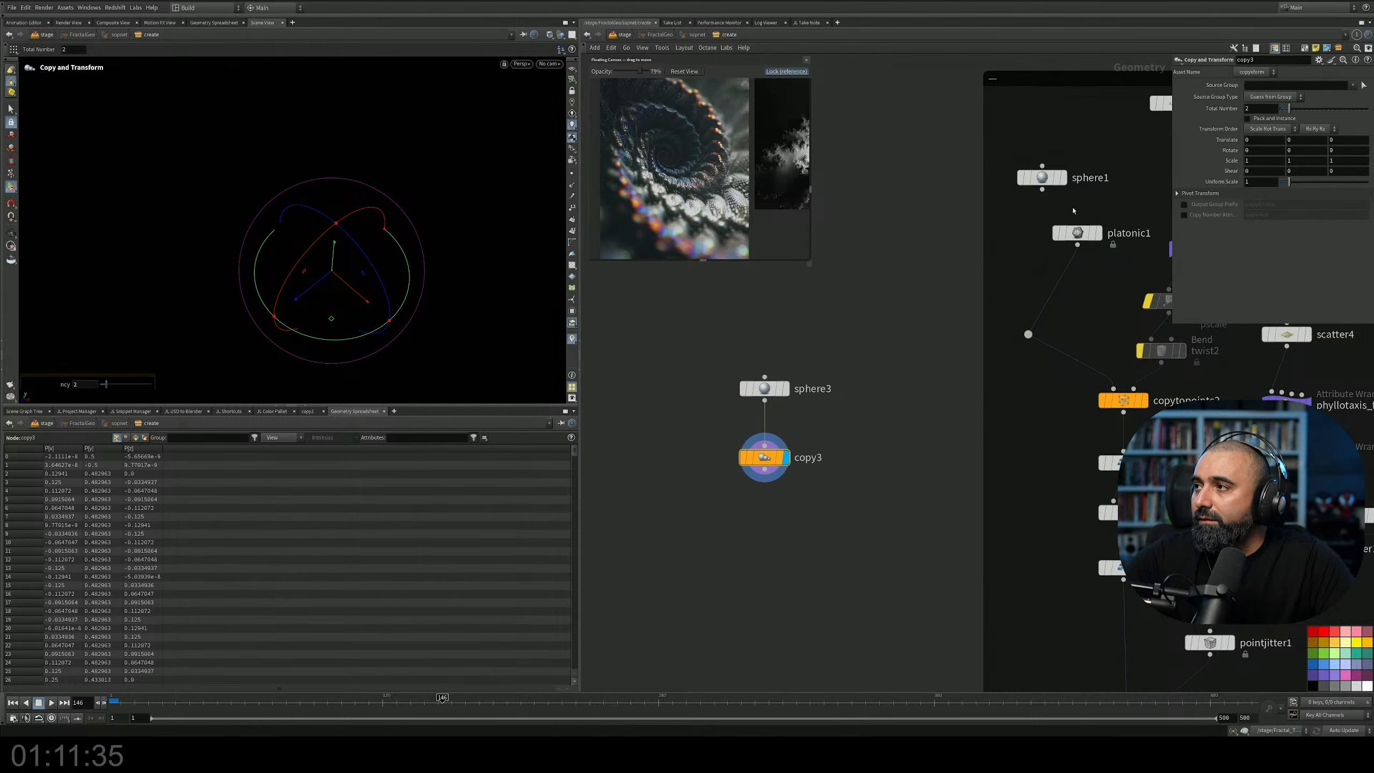
Set copy3 to a total of 9 copies with an X translation of 0.4 and an X rotation of 12.5.
drag(1310, 110, 1319, 110)
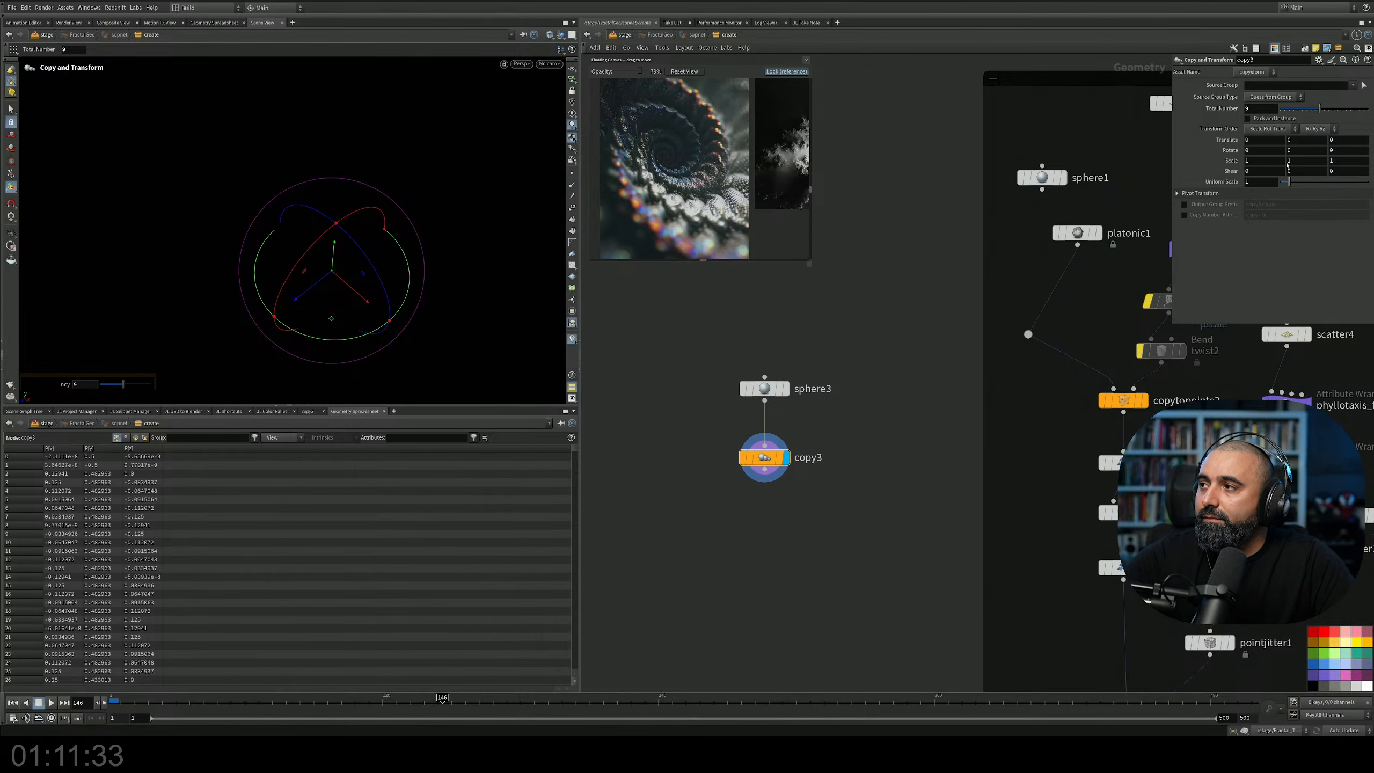
click(764, 388)
key(Return)
alt+right_drag(454, 251, 417, 270)
alt+right_drag(300, 213, 238, 216)
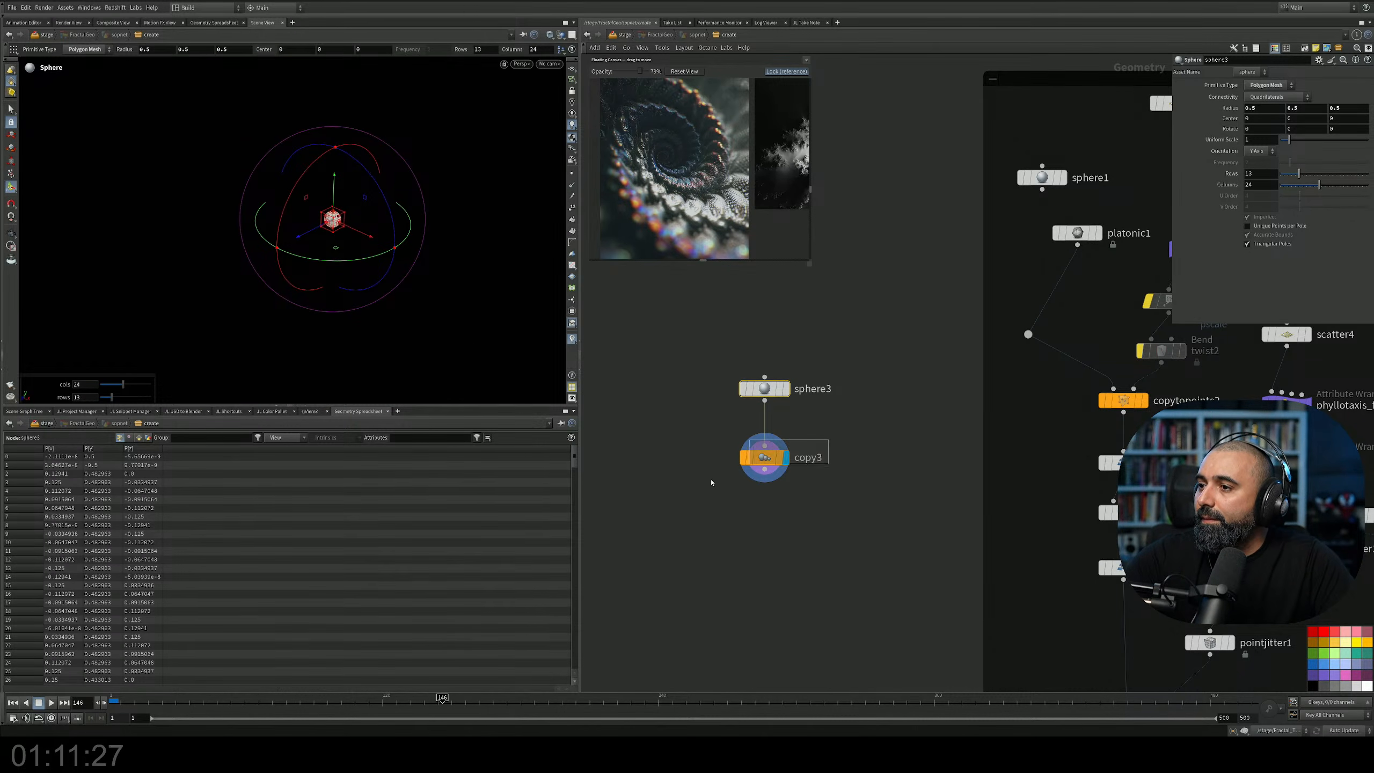
click(768, 457)
middle_drag(1252, 144, 1284, 150)
key(ctrl+z)
key(space)
scroll(331, 247, up, 3)
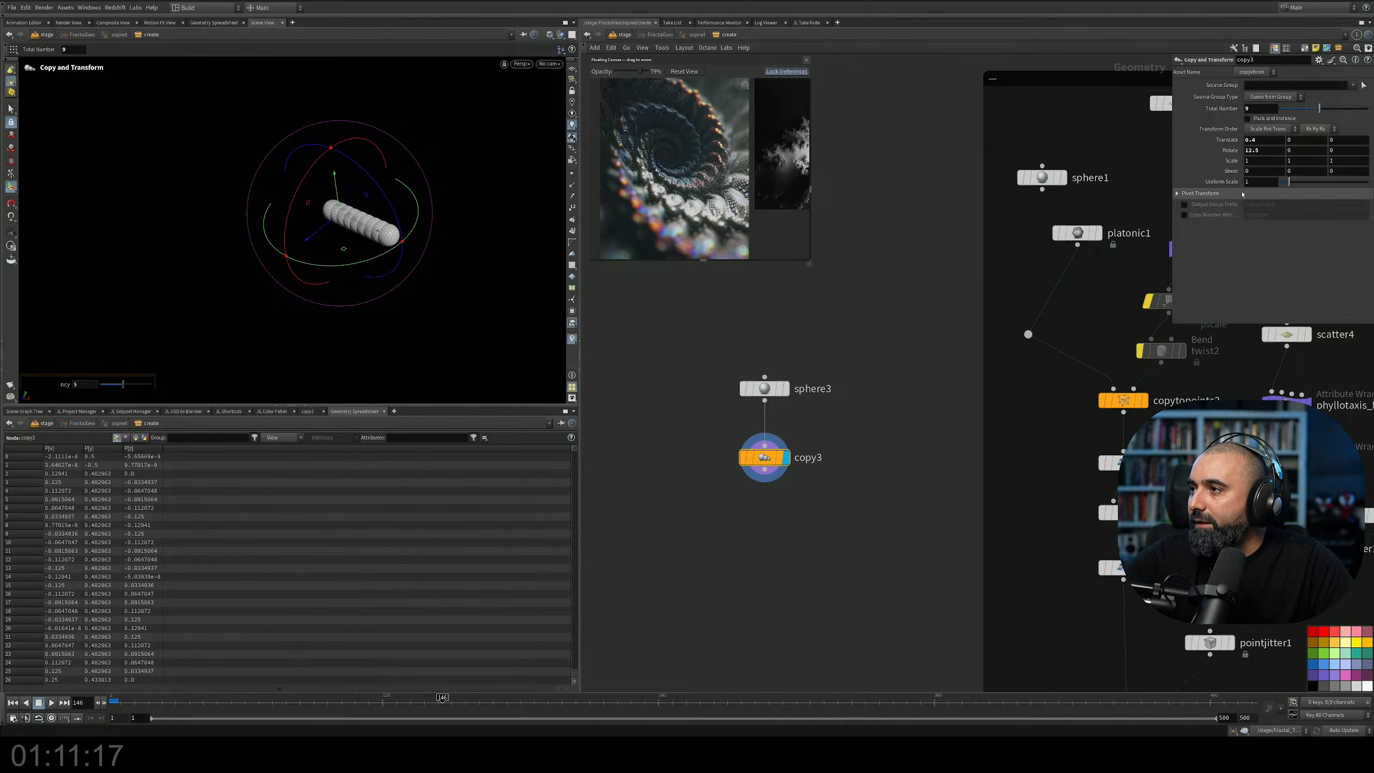
Try a different X shear on copy3 and undo the change.
middle_drag(1254, 171, 1271, 163)
key(ctrl+z)
key(ctrl+z)
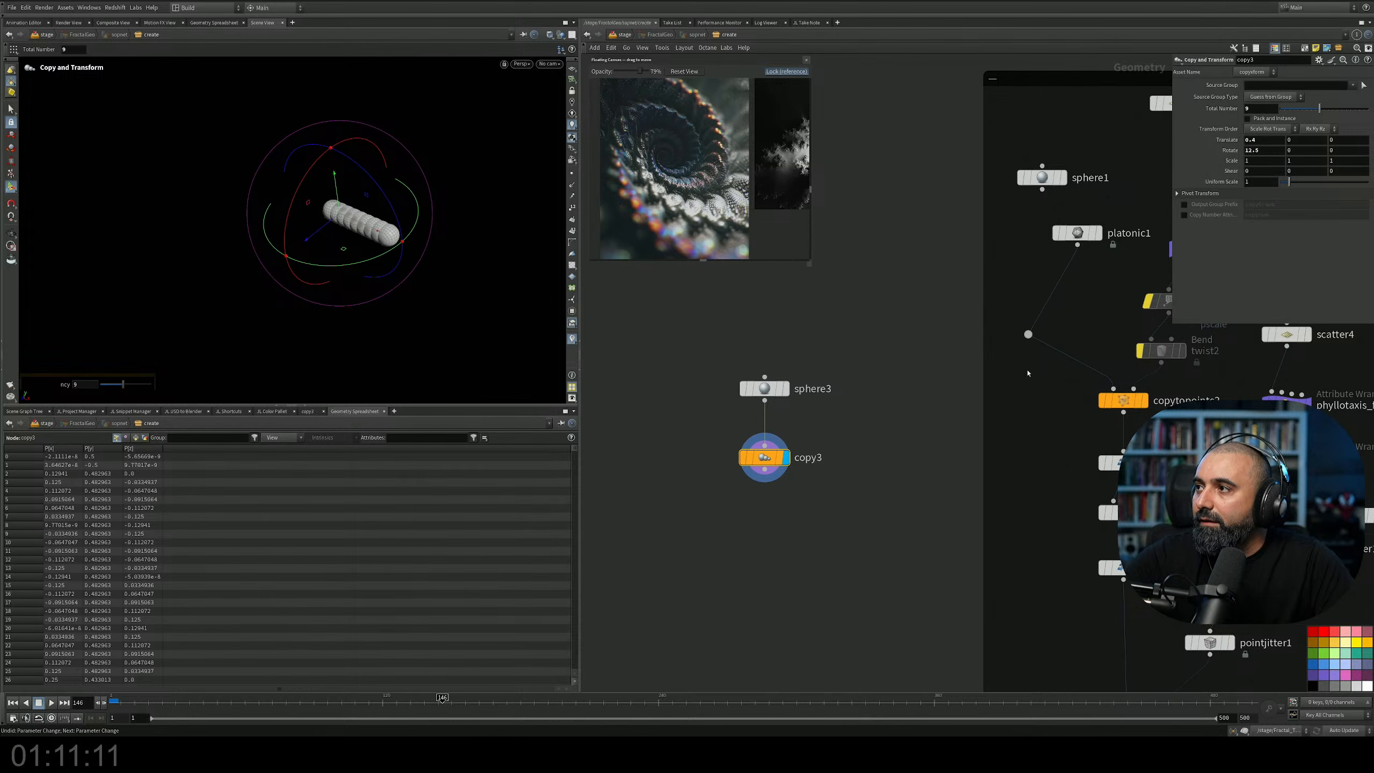
click(1279, 119)
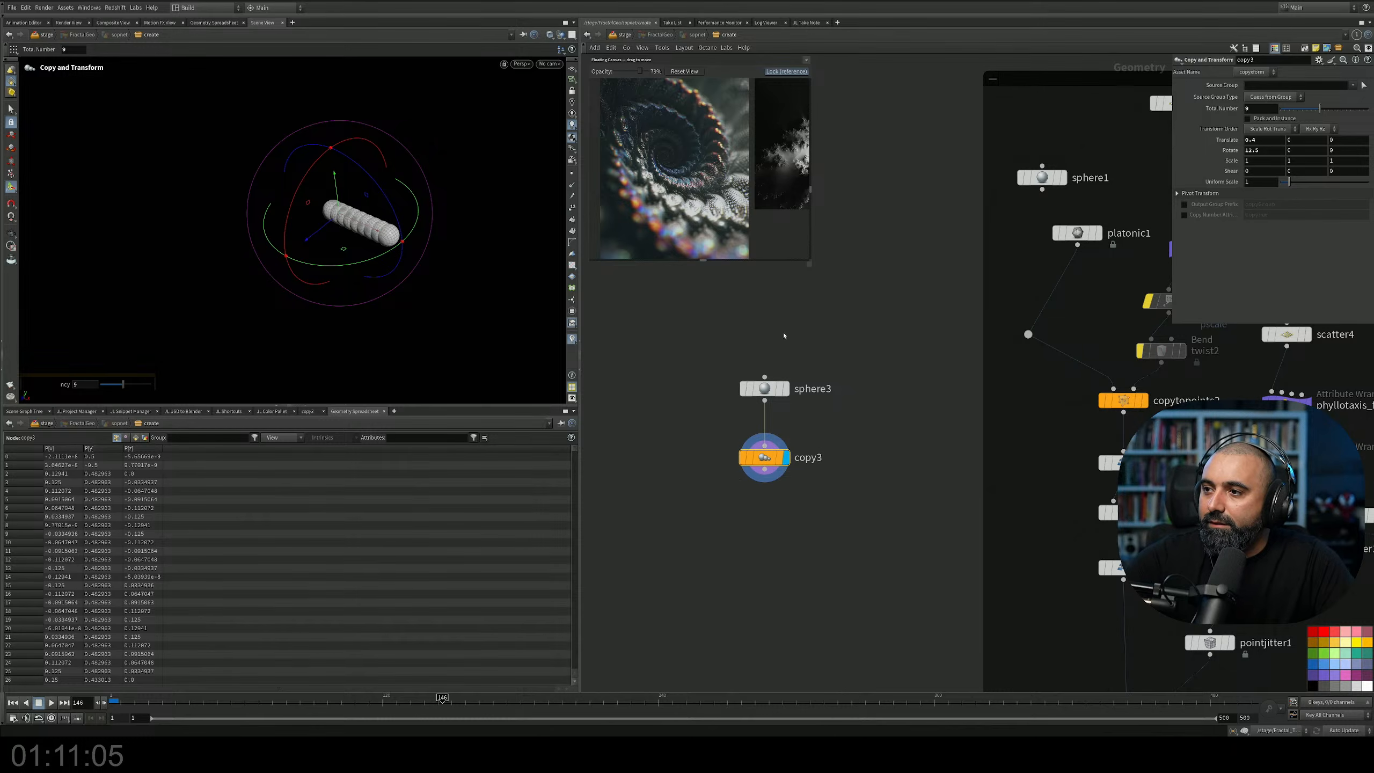
Rearrange sphere3 and copy3 into a vertical column with more space between them.
click(766, 389)
middle_drag(828, 393, 827, 317)
drag(765, 394, 776, 627)
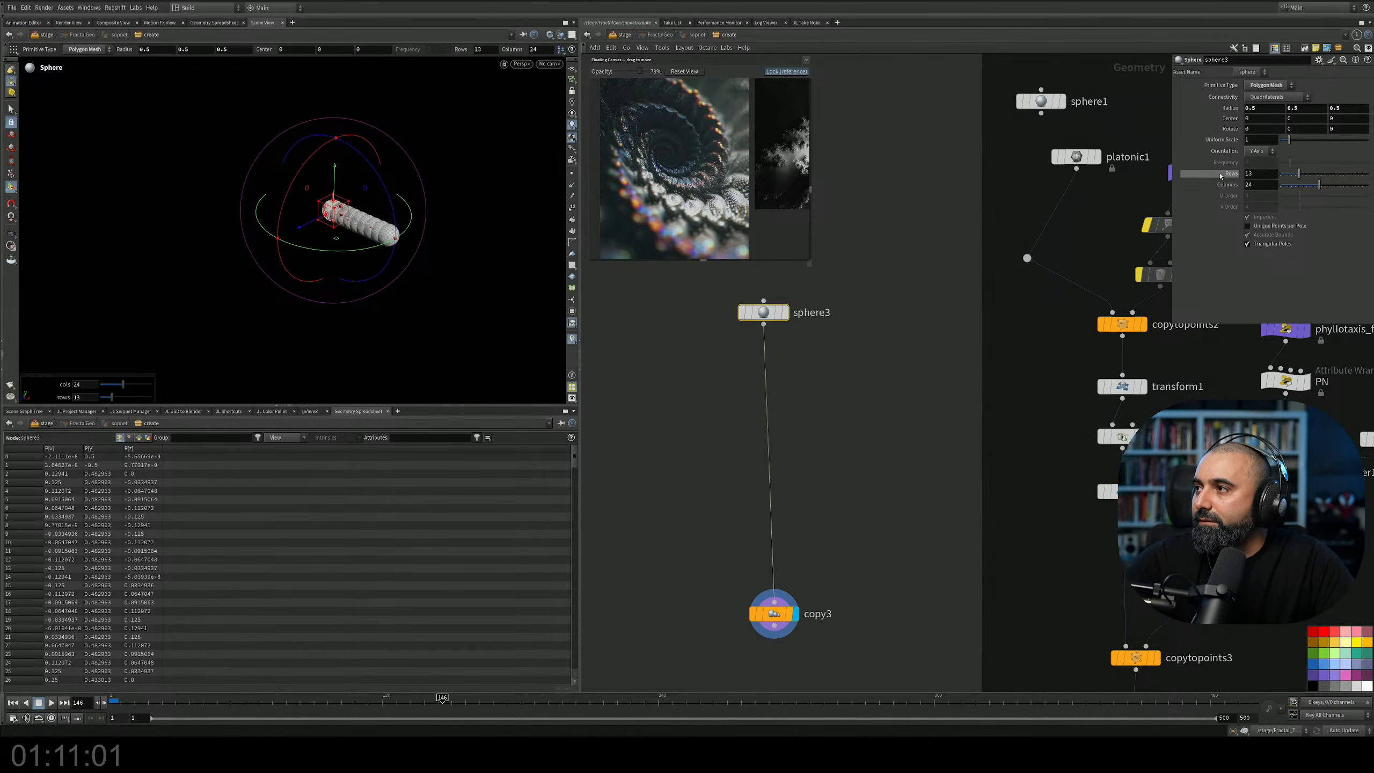
drag(753, 315, 750, 412)
drag(831, 328, 644, 499)
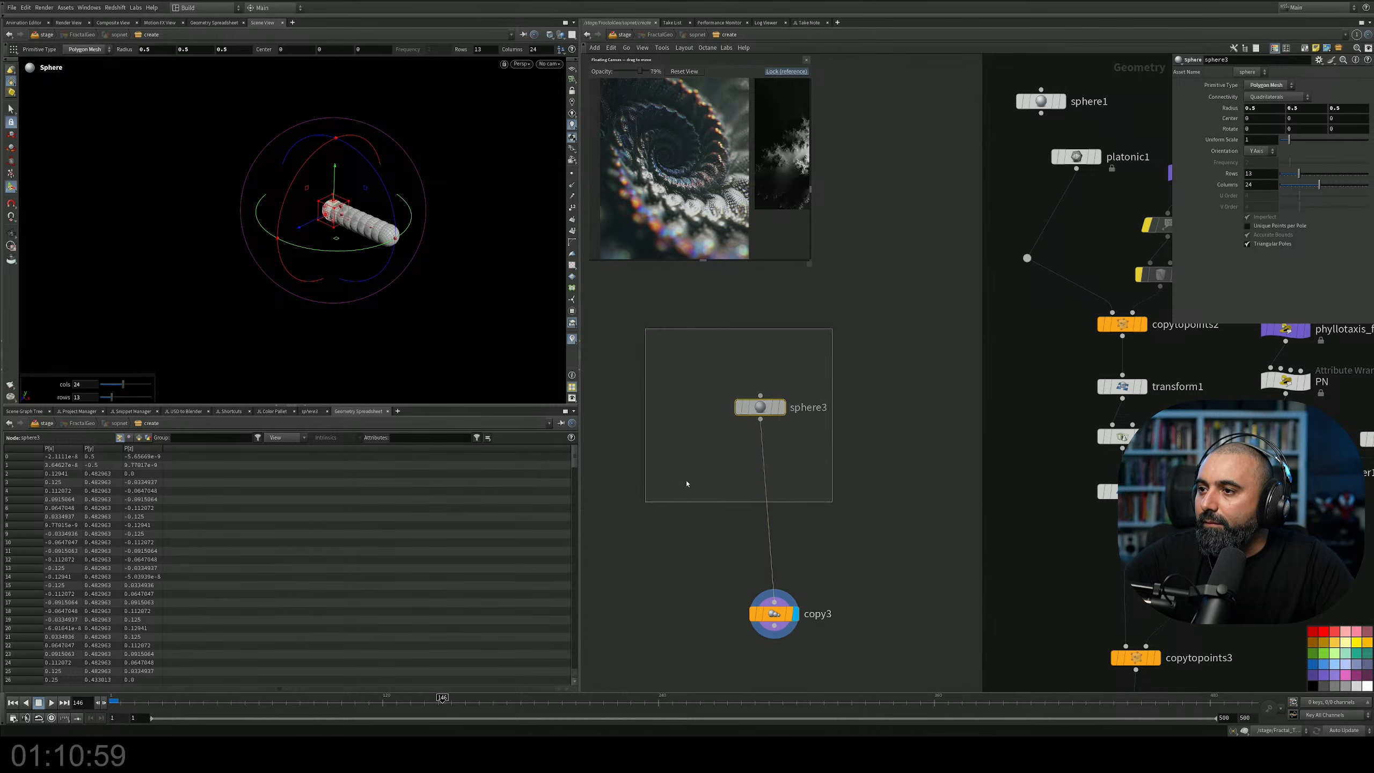
drag(769, 416, 782, 486)
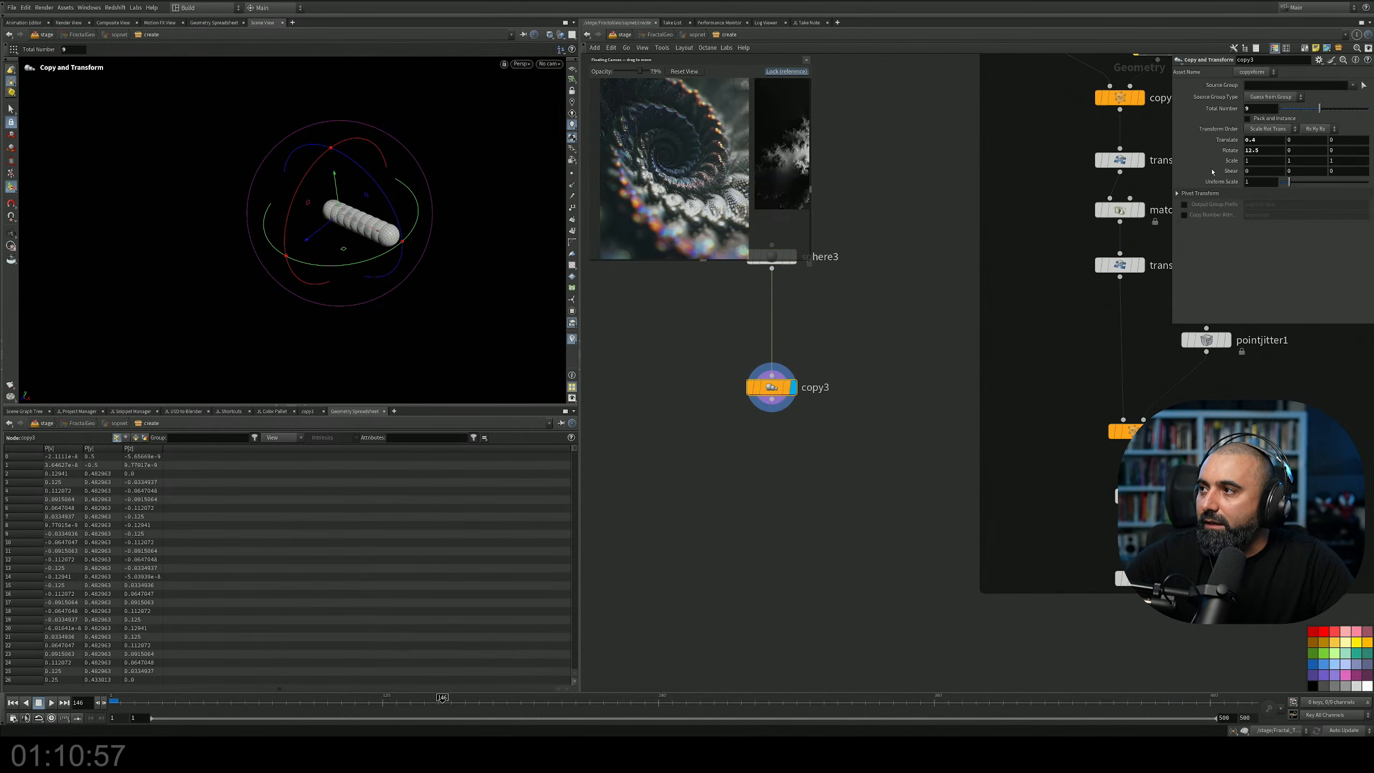
Set copy3's Uniform Scale to 1.27 and inspect the scaled spheres from several angles.
mouse_move(1287, 189)
mouse_down()
mouse_move(1320, 186)
mouse_move(1292, 186)
mouse_up()
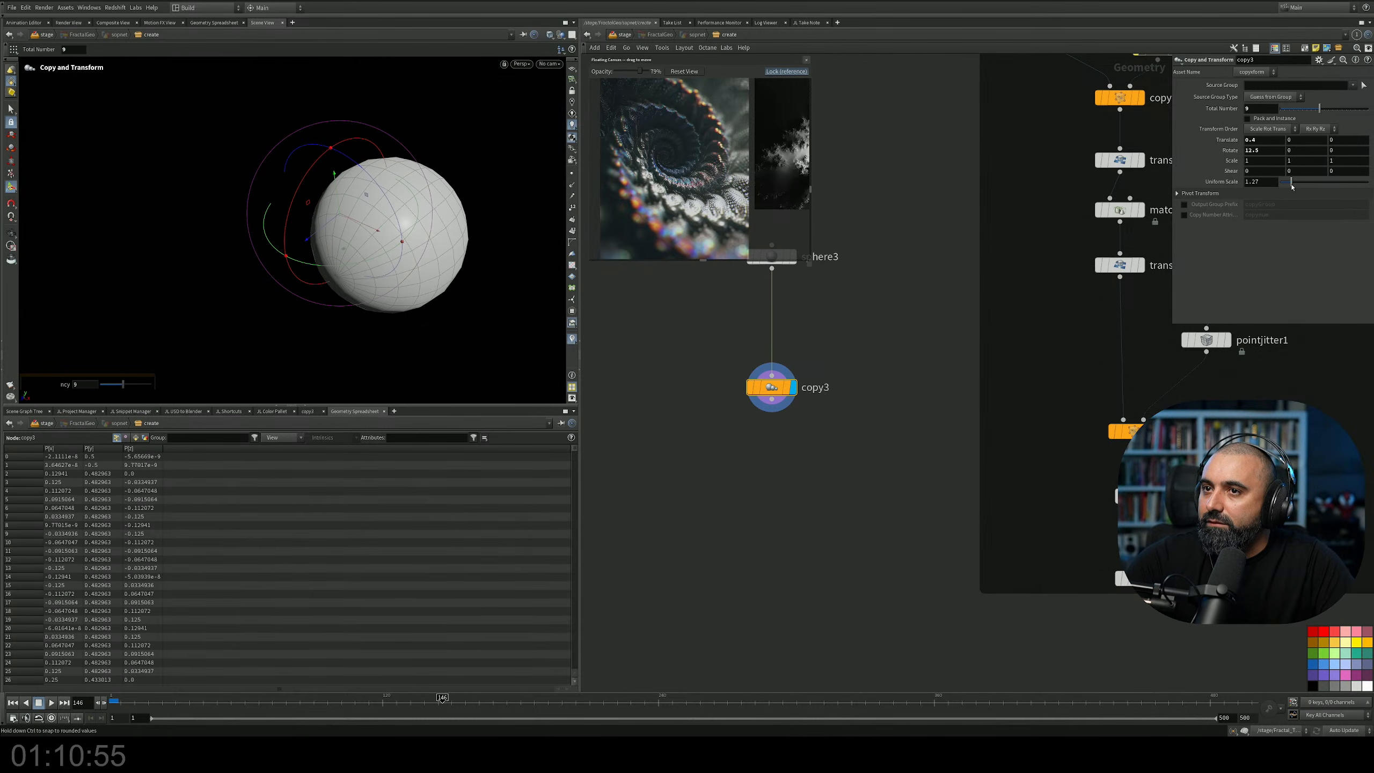
alt+right_drag(466, 185, 243, 285)
alt+drag(242, 285, 472, 211)
alt+middle_drag(472, 211, 434, 235)
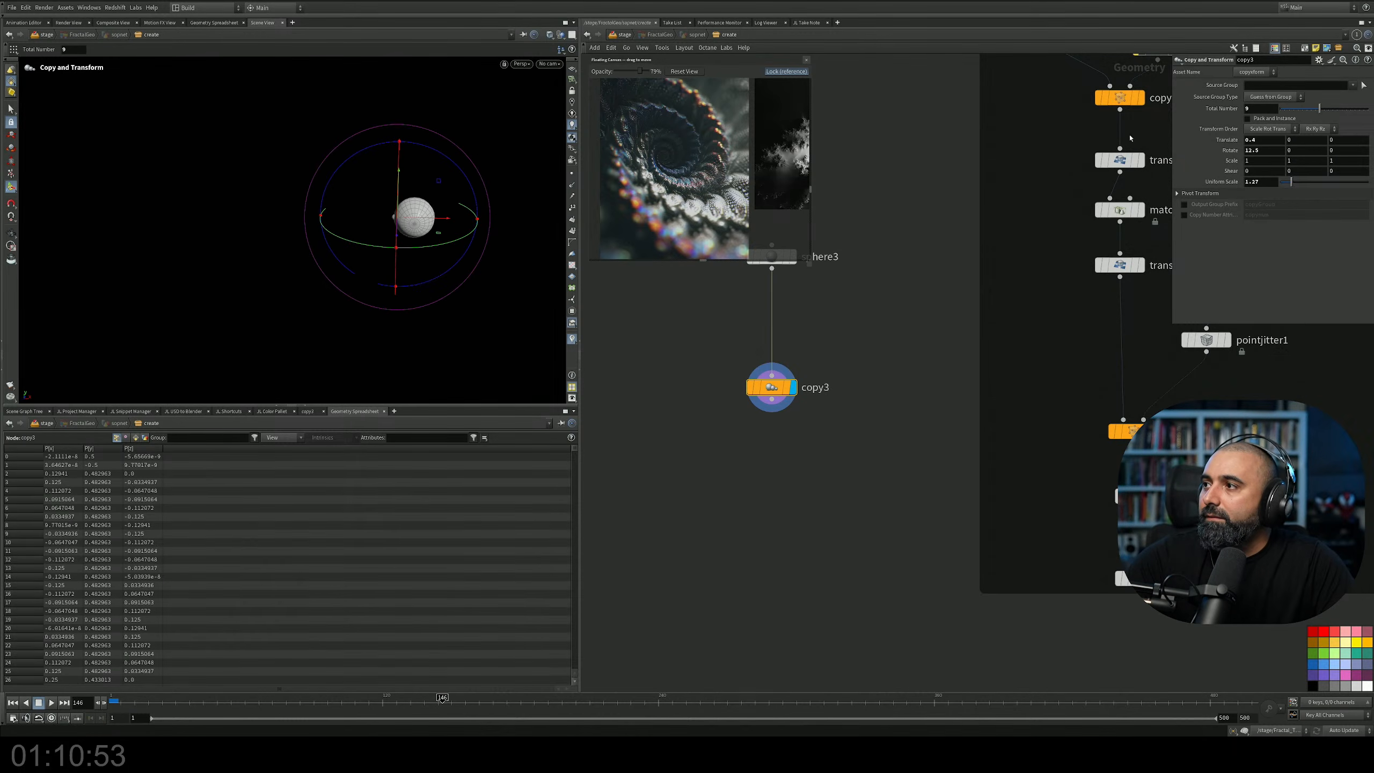
Set copy3's X translation to 5.3 and its total number to 13 copies, and inspect the growing row of spheres.
middle_drag(1272, 137, 1369, 138)
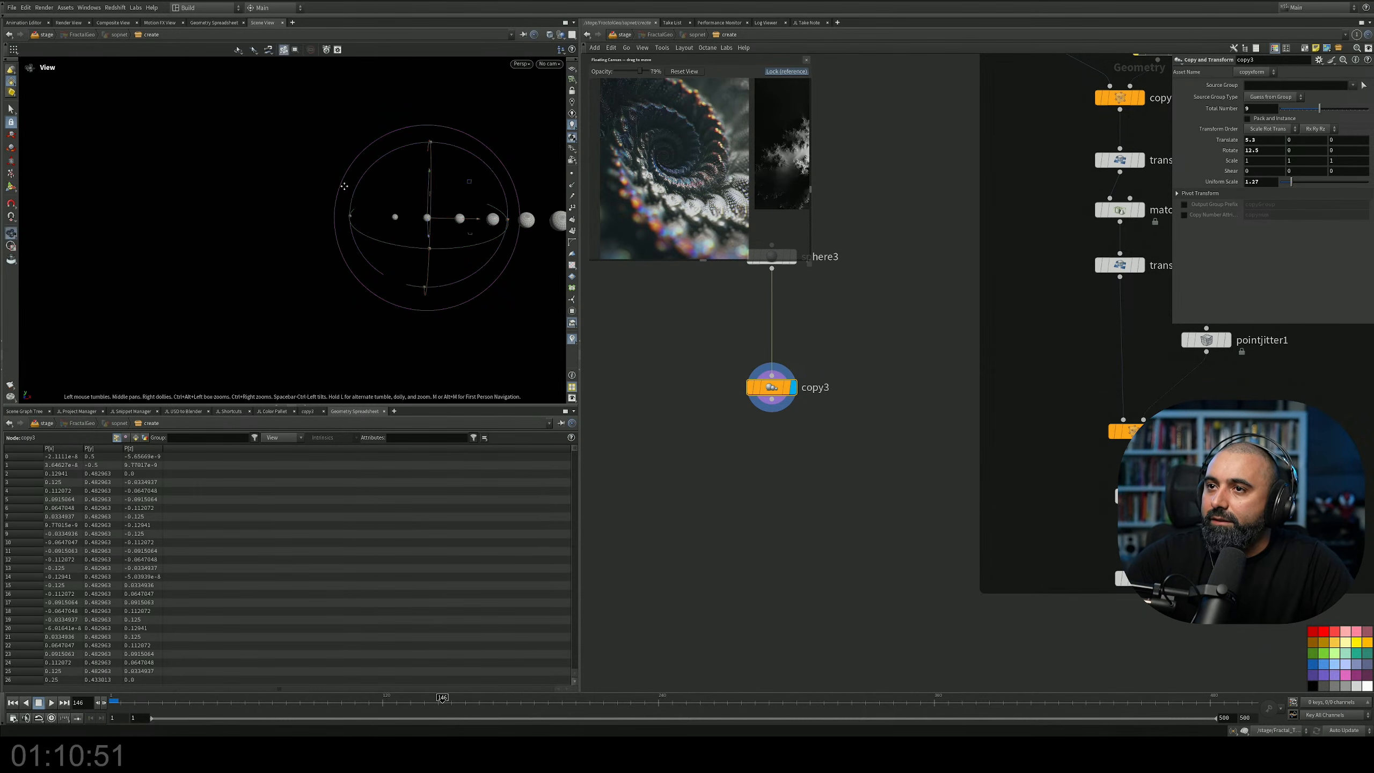
alt+middle_drag(374, 181, 209, 185)
key(Return)
drag(1291, 181, 1292, 181)
drag(1320, 108, 1337, 108)
alt+middle_drag(454, 197, 321, 213)
scroll(321, 212, down, 4)
alt+drag(321, 212, 281, 352)
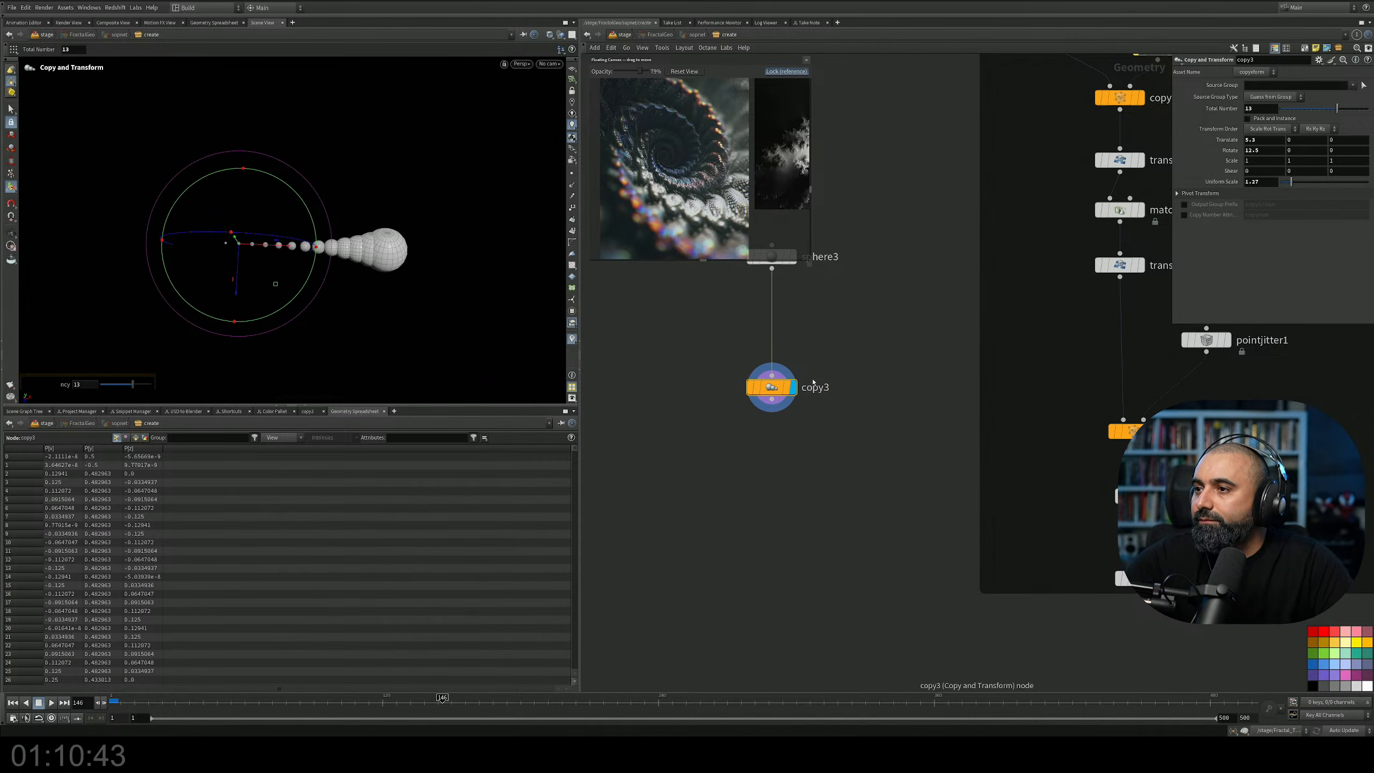
Delete the sphere3 and copy3 demonstration nodes from the geometry network.
drag(782, 392, 782, 455)
middle_drag(850, 378, 846, 472)
scroll(846, 471, down, 3)
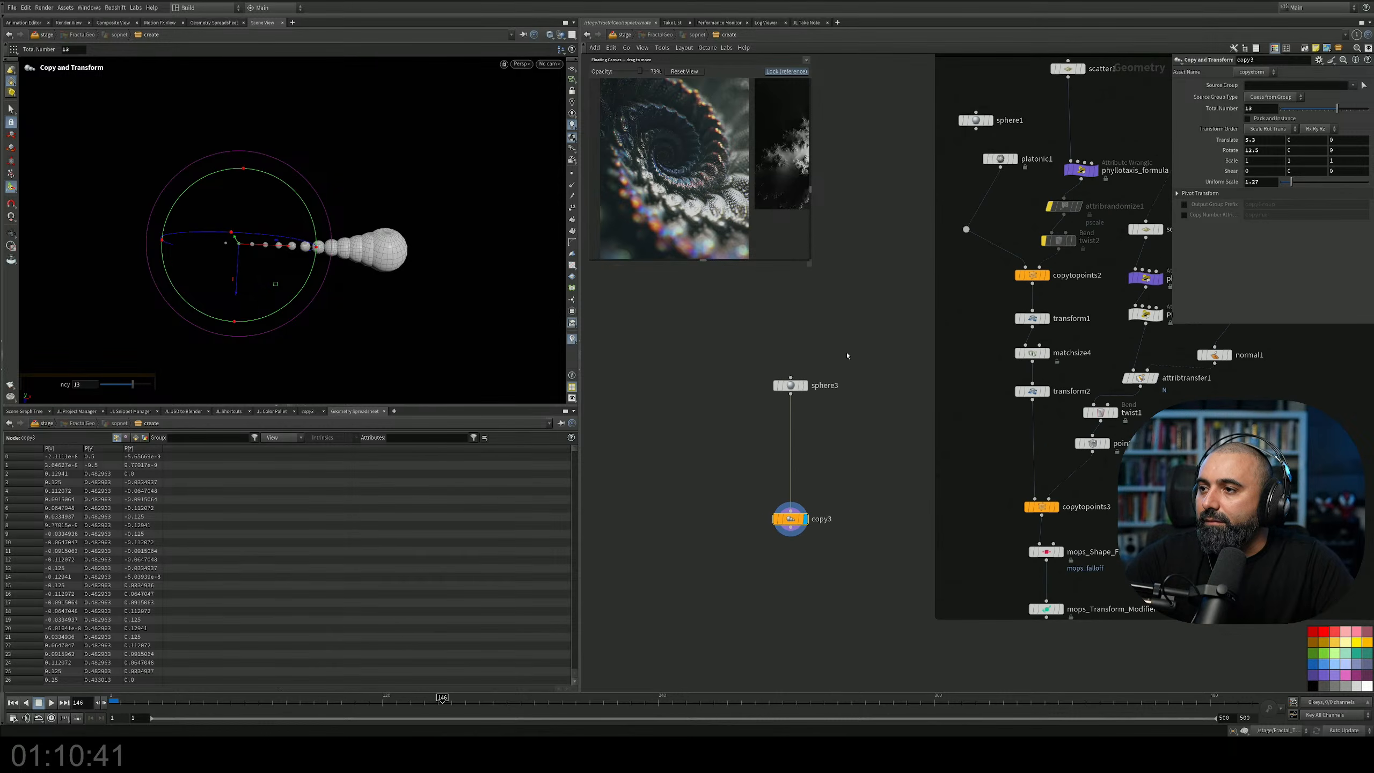
drag(849, 352, 717, 562)
key(Delete)
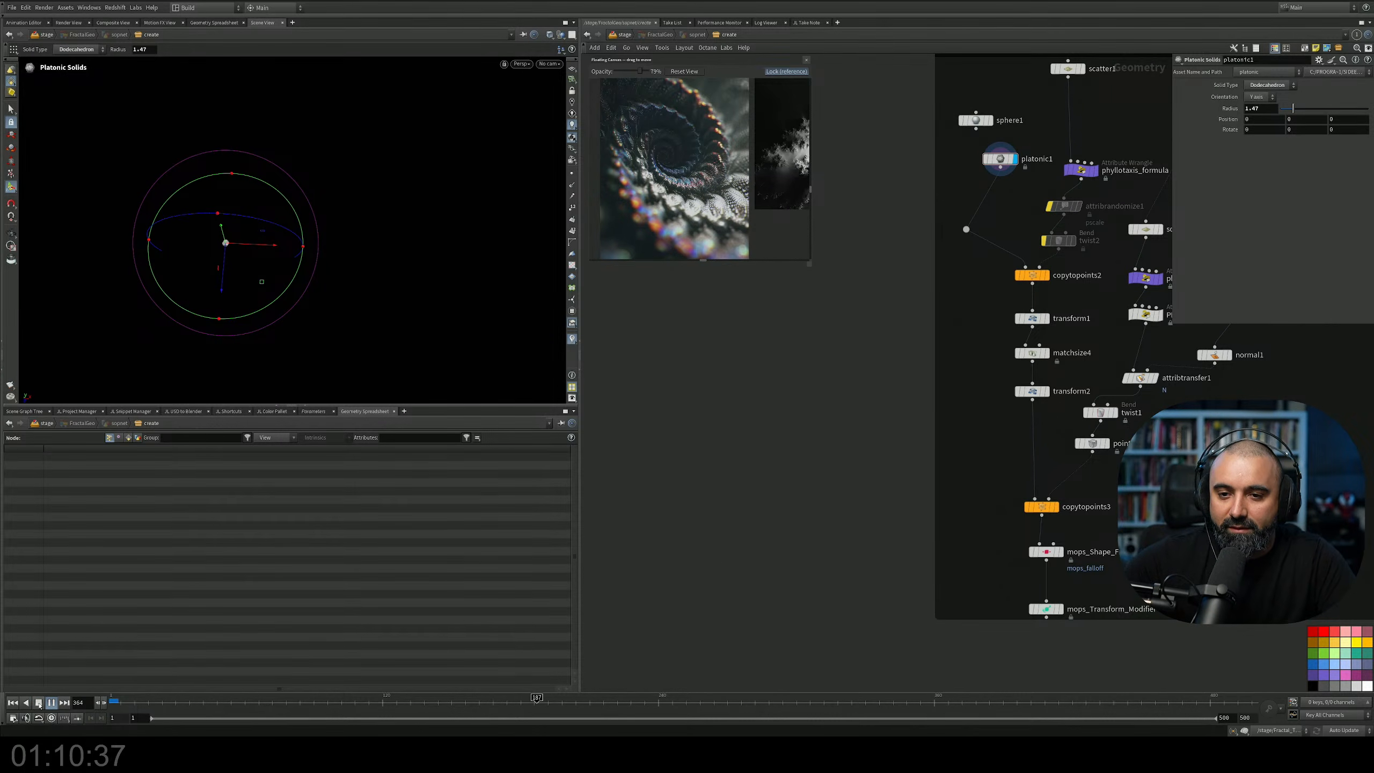
Leave the FractalGeo geometry network and open the fractal COP network on the stage.
drag(409, 686, 527, 686)
middle_drag(773, 269, 672, 331)
scroll(672, 332, down, 5)
scroll(839, 362, down, 3)
middle_drag(916, 373, 890, 413)
key(u)
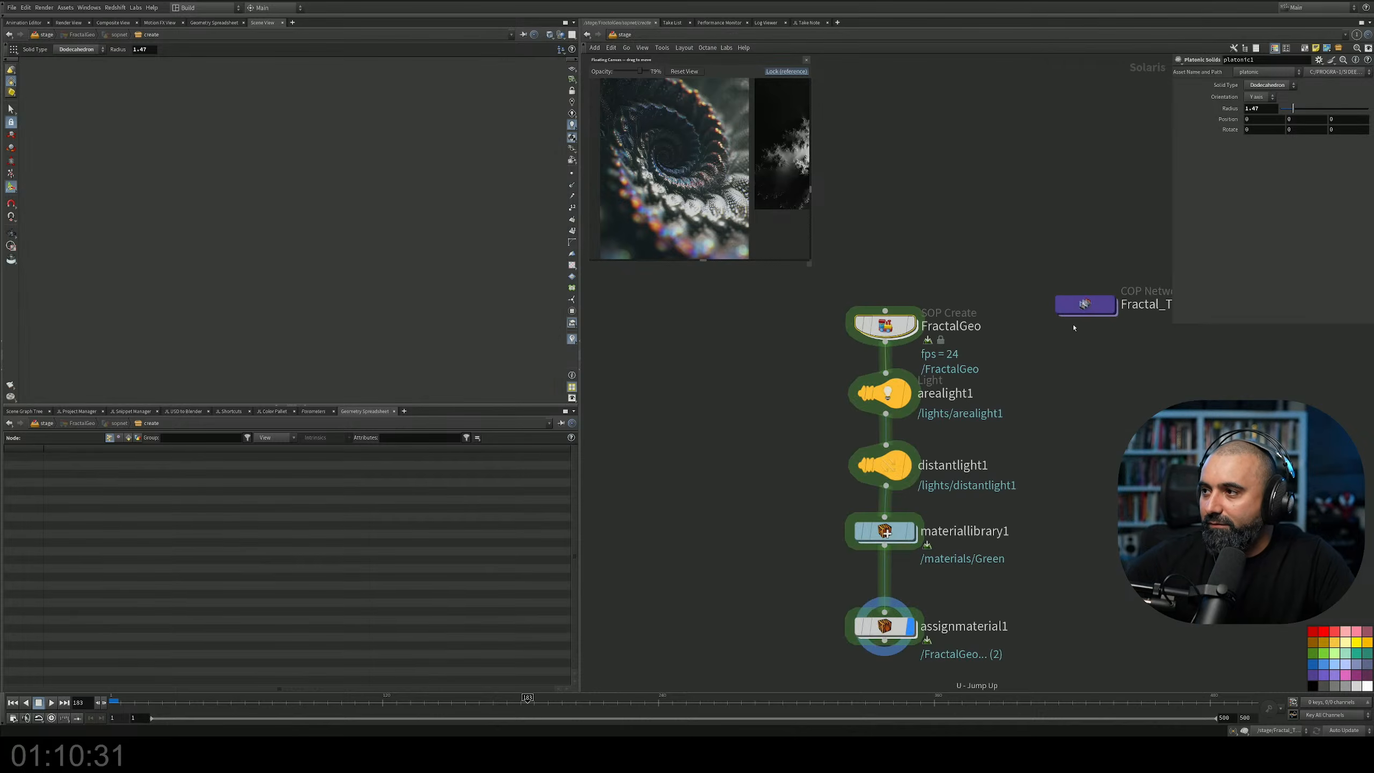
middle_drag(1014, 337, 756, 395)
click(822, 370)
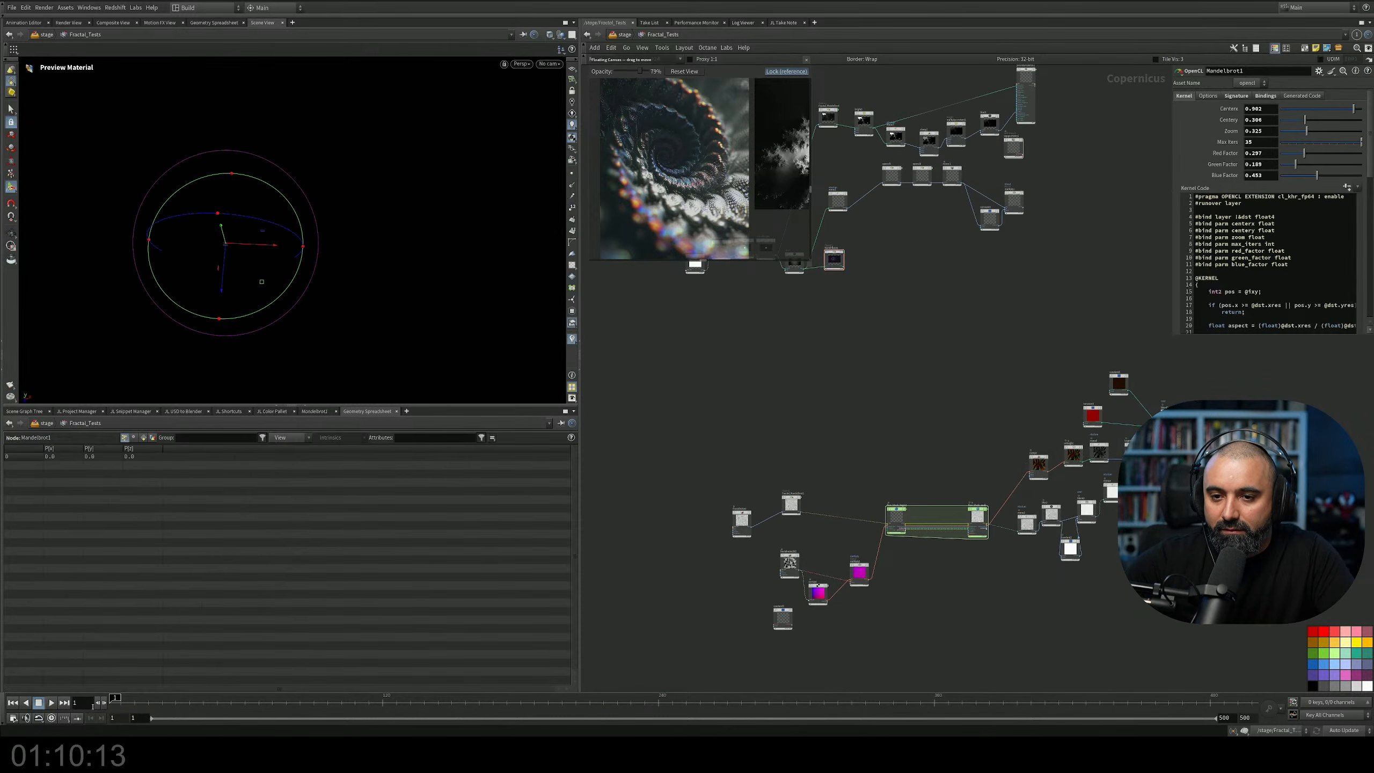
Show the layer1 output in the Composite View, followed by the sdfshape1 output.
middle_drag(864, 336, 890, 464)
scroll(845, 379, up, 4)
middle_drag(684, 471, 756, 533)
scroll(839, 454, up, 3)
click(807, 407)
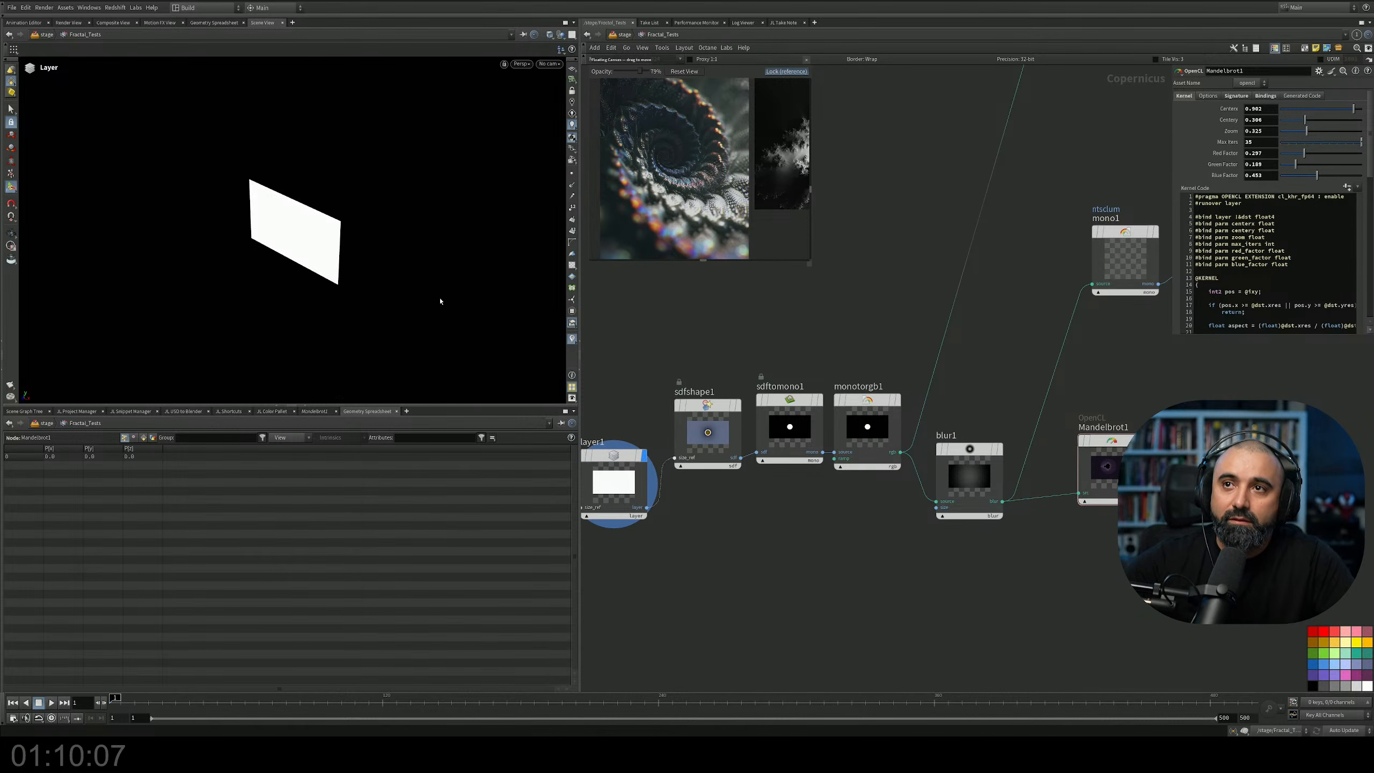
click(113, 22)
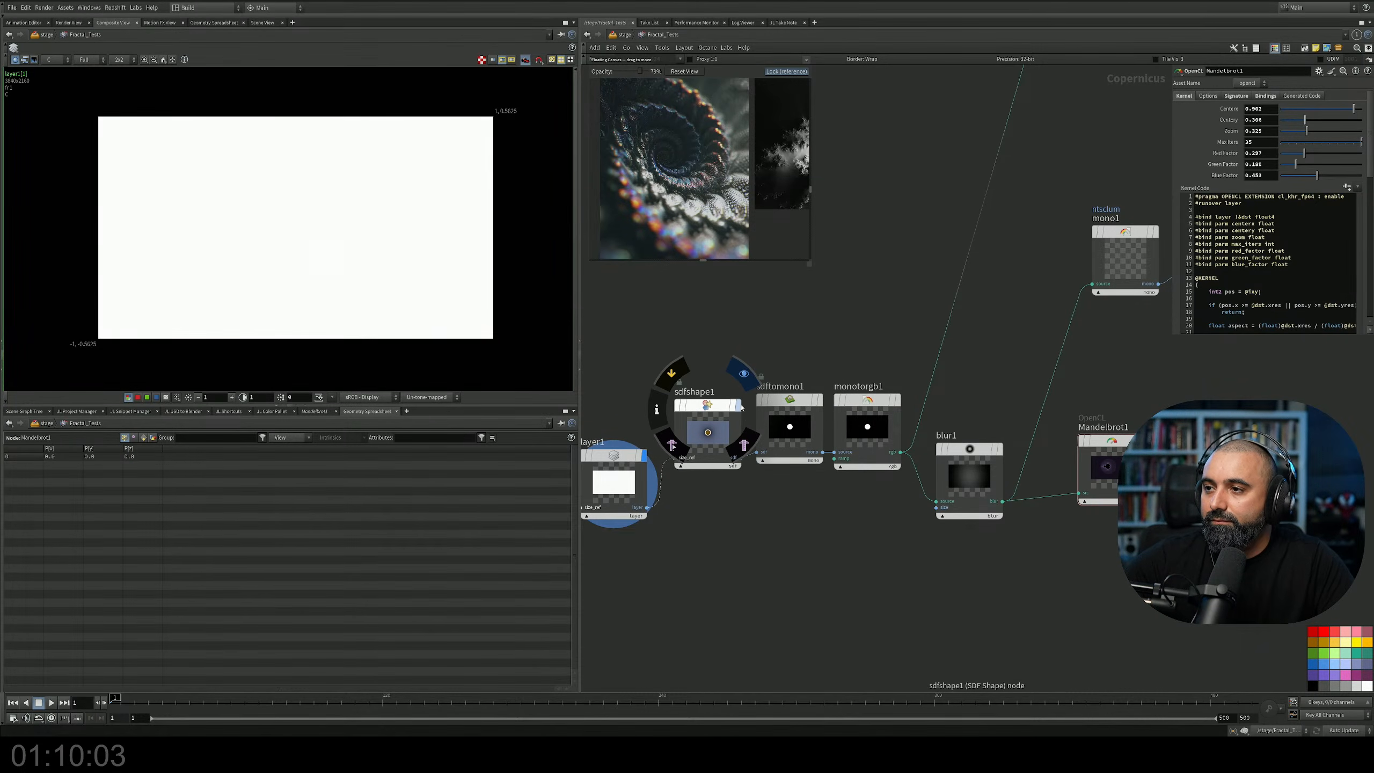
click(739, 405)
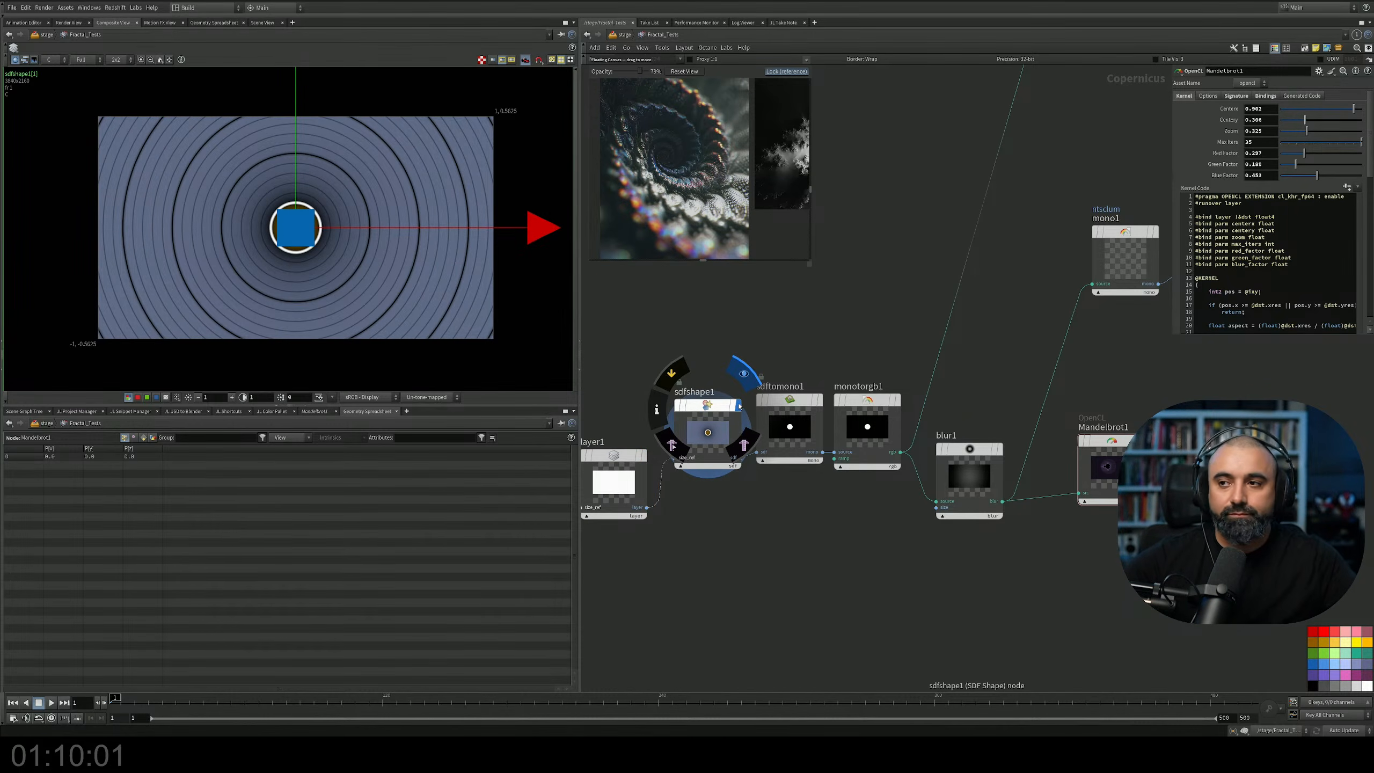
Display the Mandelbrot1 OpenCL node's output and move the node slightly lower in the network.
middle_drag(986, 358, 871, 355)
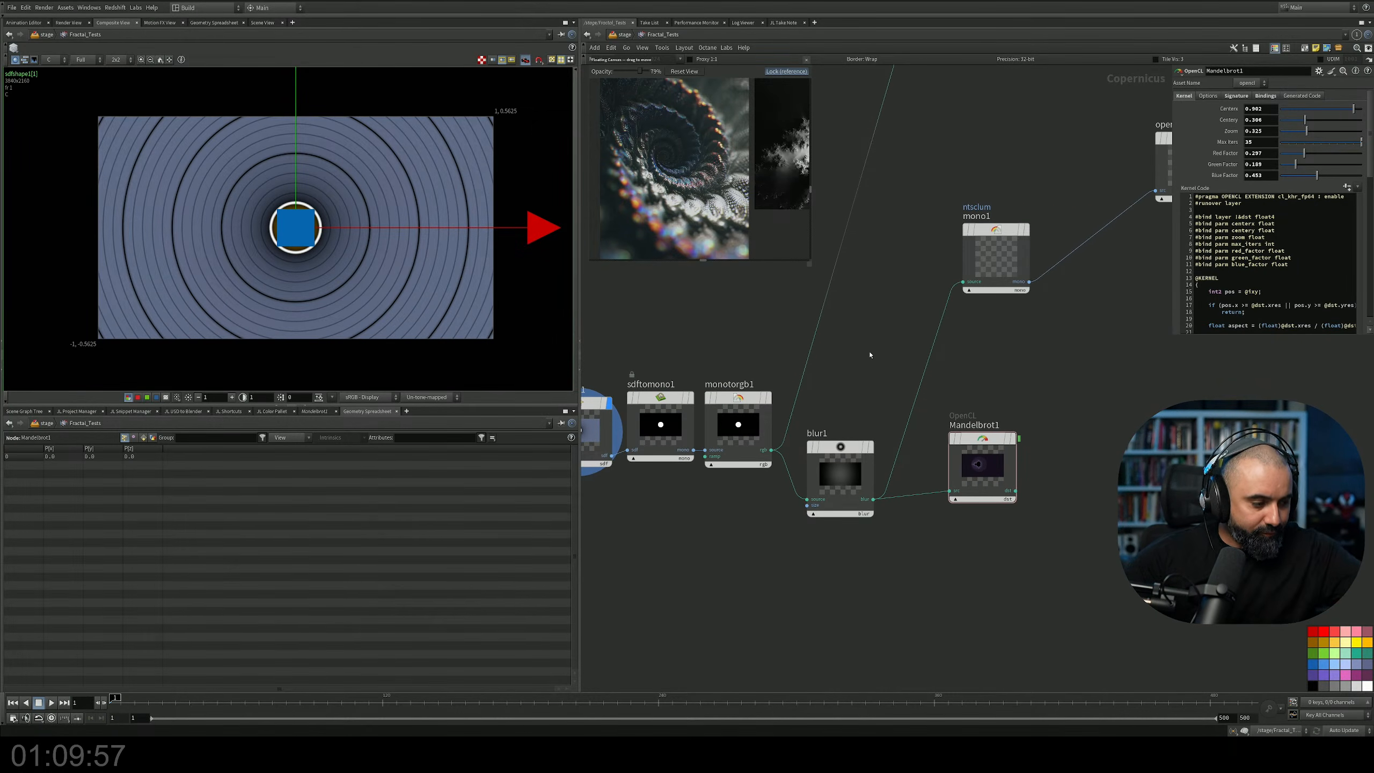
drag(1058, 409, 924, 539)
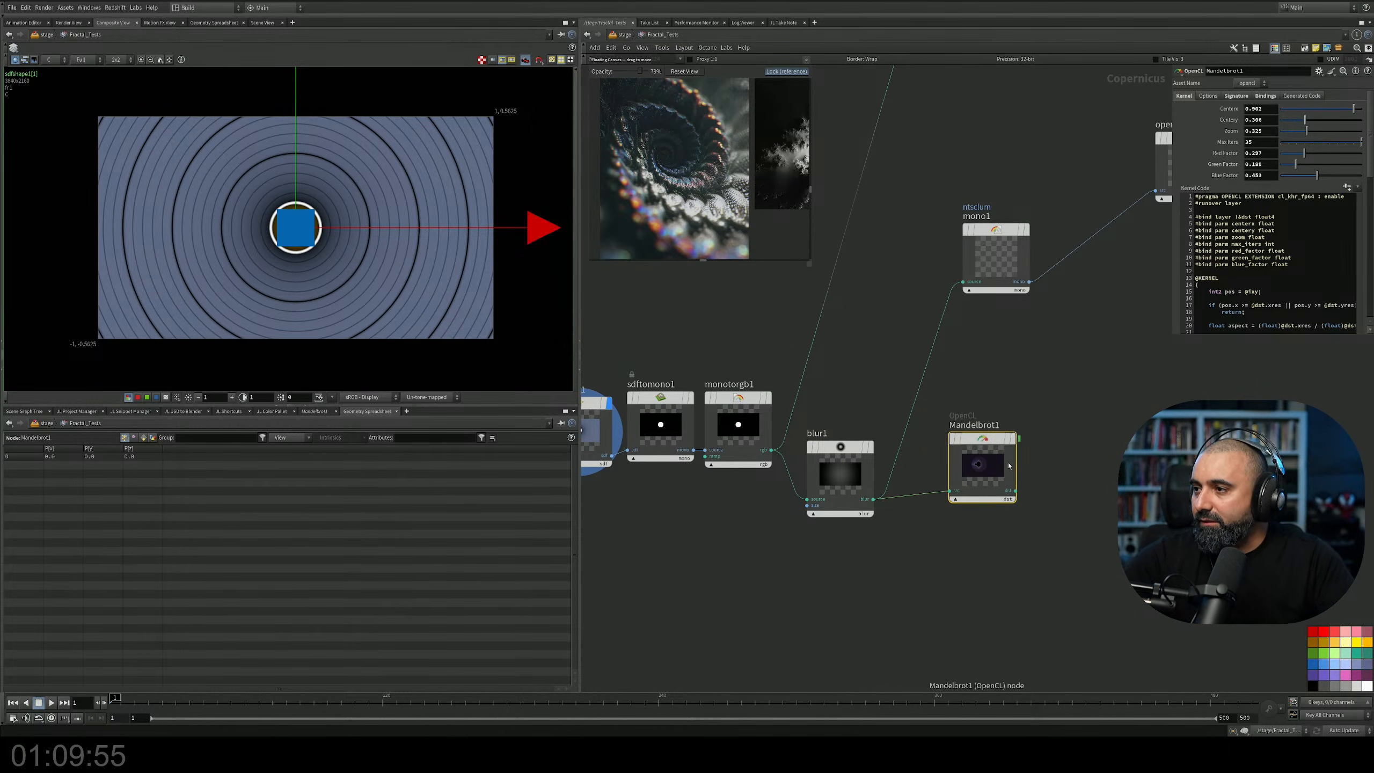
click(1011, 437)
drag(1011, 438, 1024, 486)
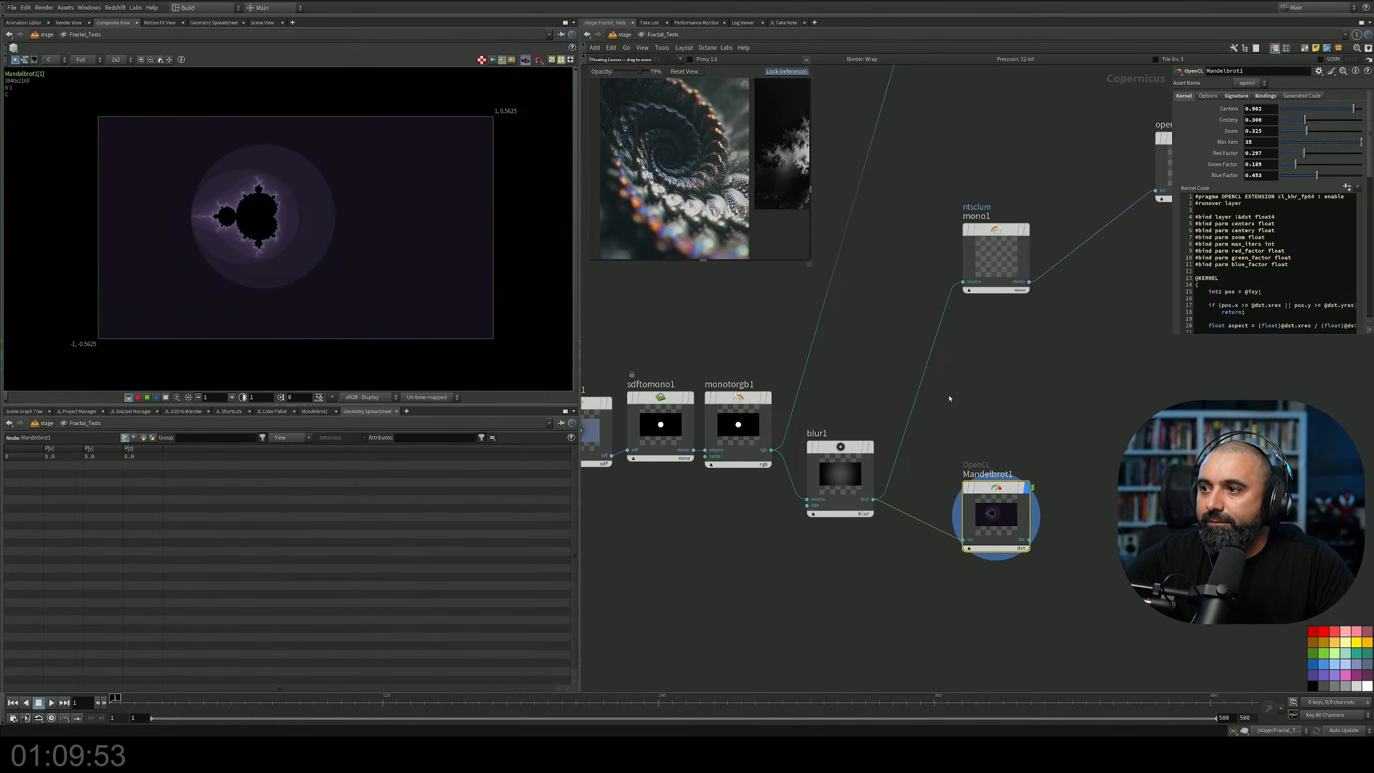
Enlarge the Mandelbrot1 parameter area to expose its full kernel code and reposition the node.
drag(1174, 335, 1079, 677)
middle_drag(1013, 406, 973, 388)
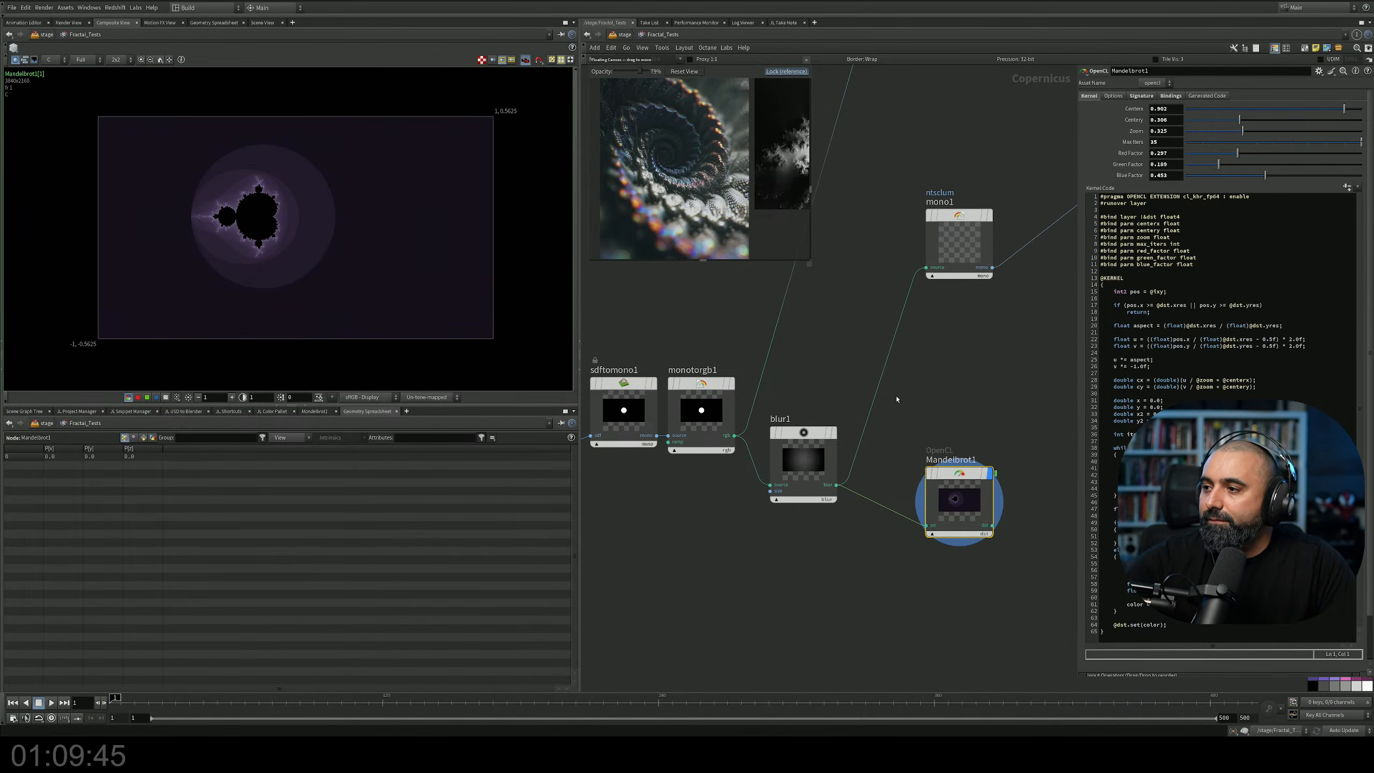
middle_drag(952, 420, 865, 358)
drag(870, 427, 881, 414)
drag(963, 329, 821, 502)
Set Mandelbrot1's Centerx to -0.398, Centery to 0.574, Zoom to 14.298 and Max Iters to 100.
scroll(376, 194, up, 4)
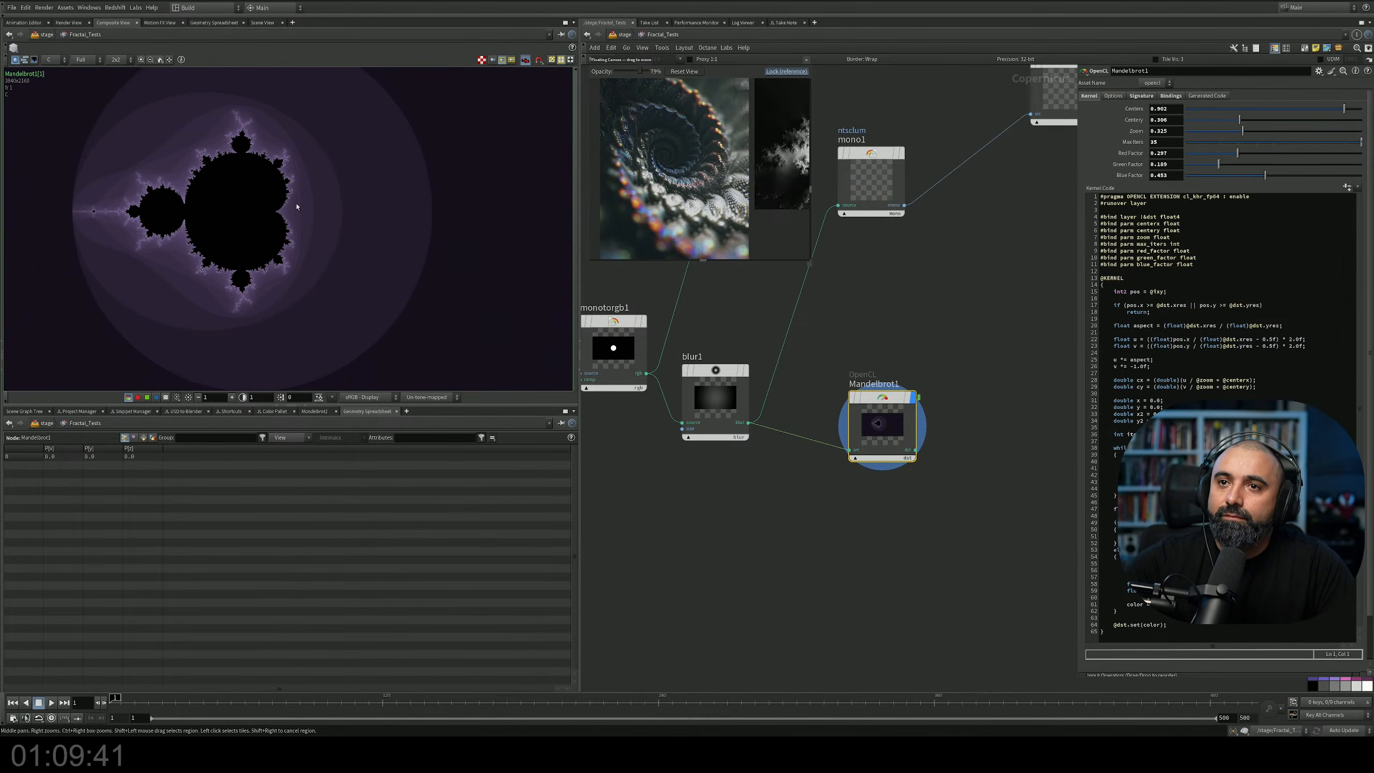
scroll(458, 255, down, 2)
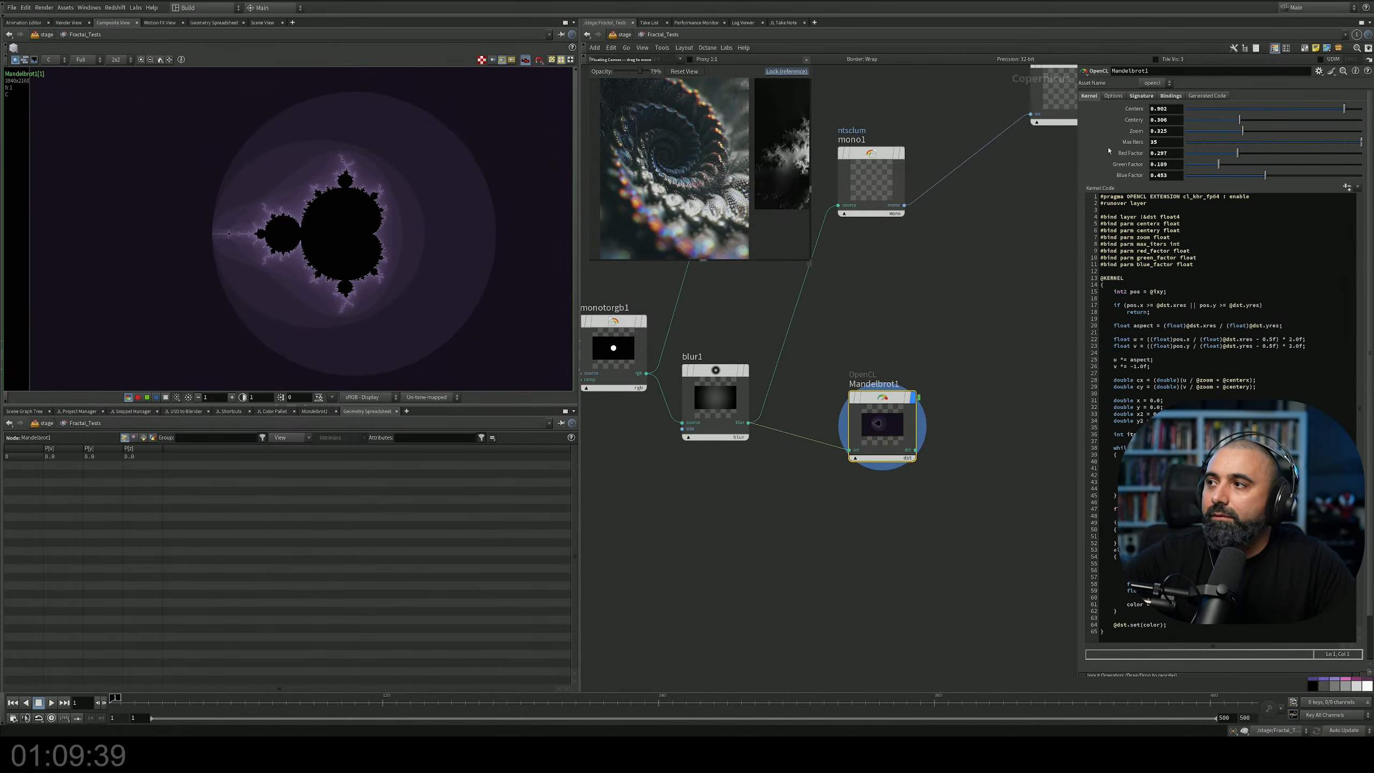
drag(1238, 121, 1361, 133)
middle_drag(283, 215, 460, 220)
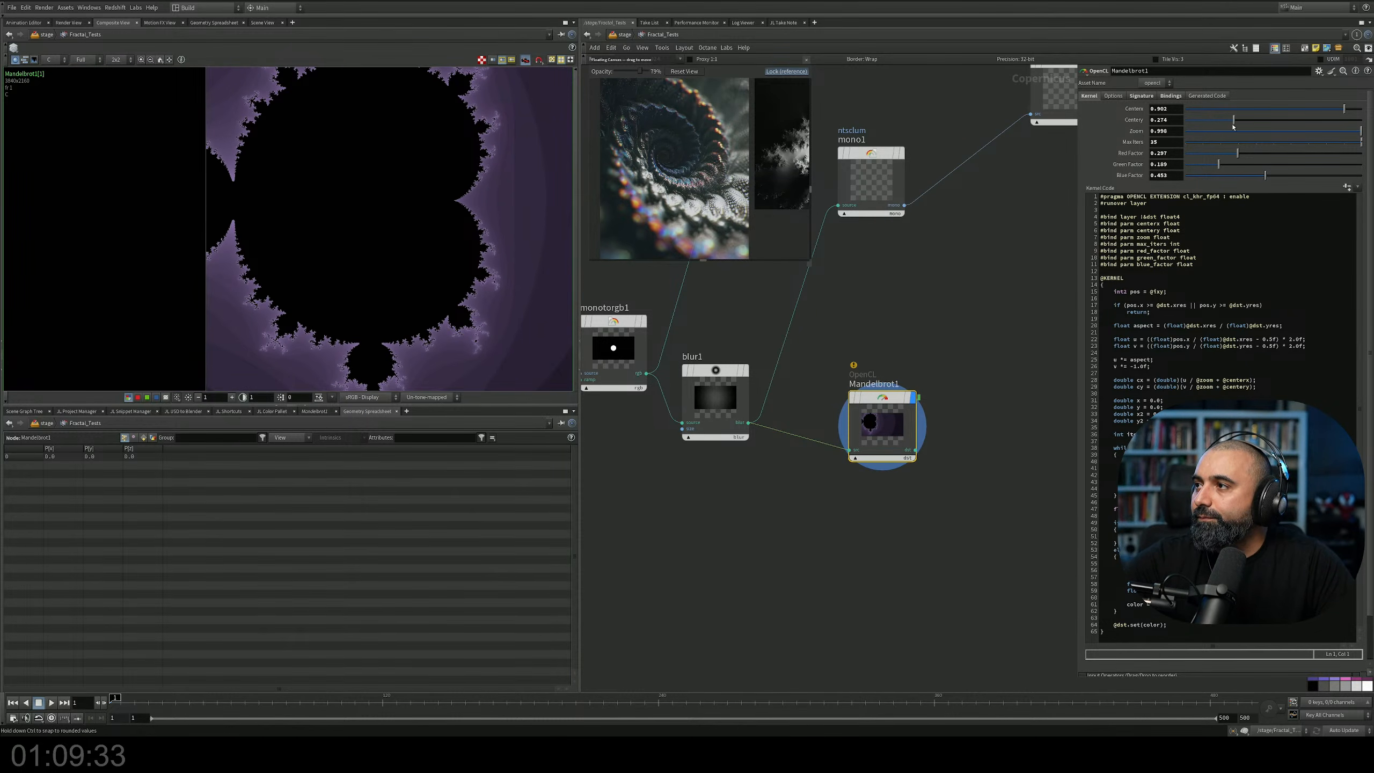
middle_drag(1171, 133, 1225, 141)
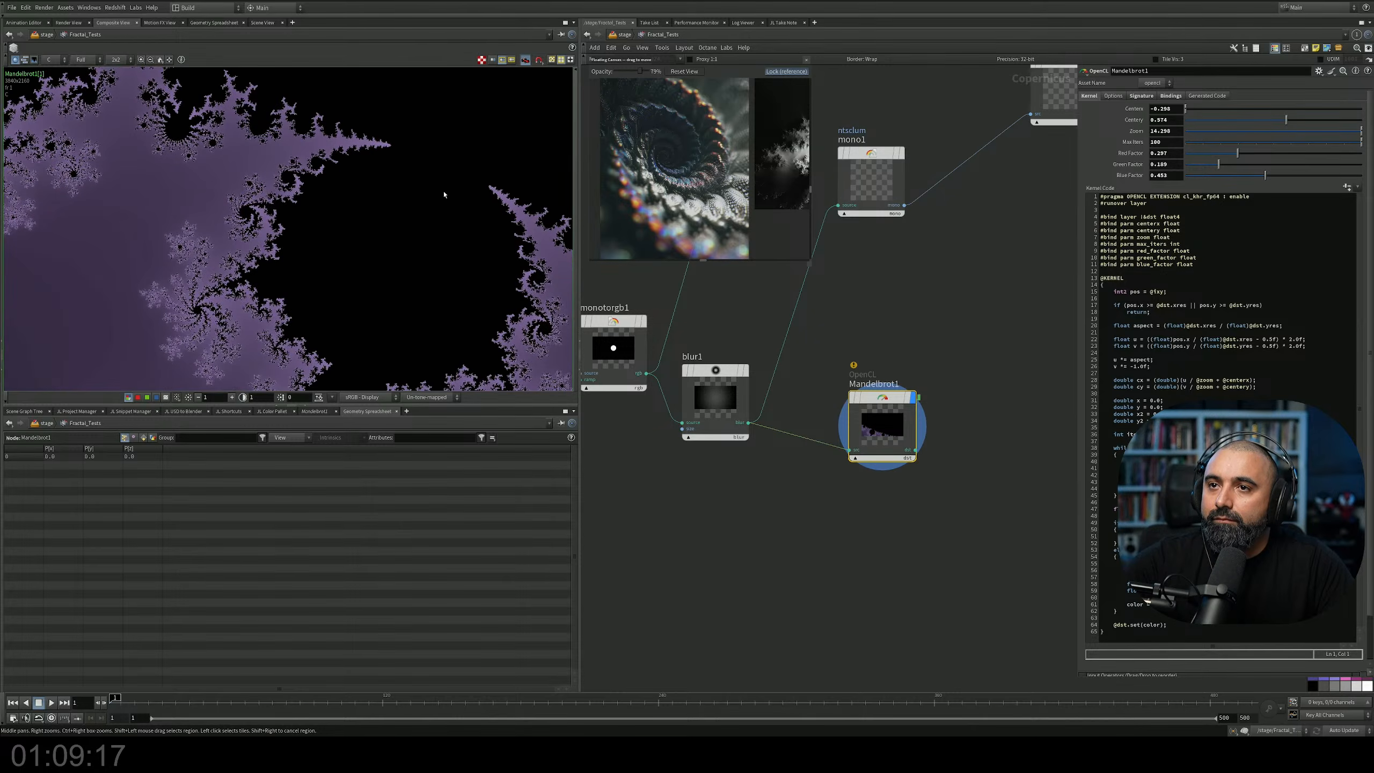
Set Mandelbrot1's Zoom to 200, with Centerx at 0.419 and Centery at 0.339, to frame the fractal's edge.
middle_drag(443, 194, 510, 285)
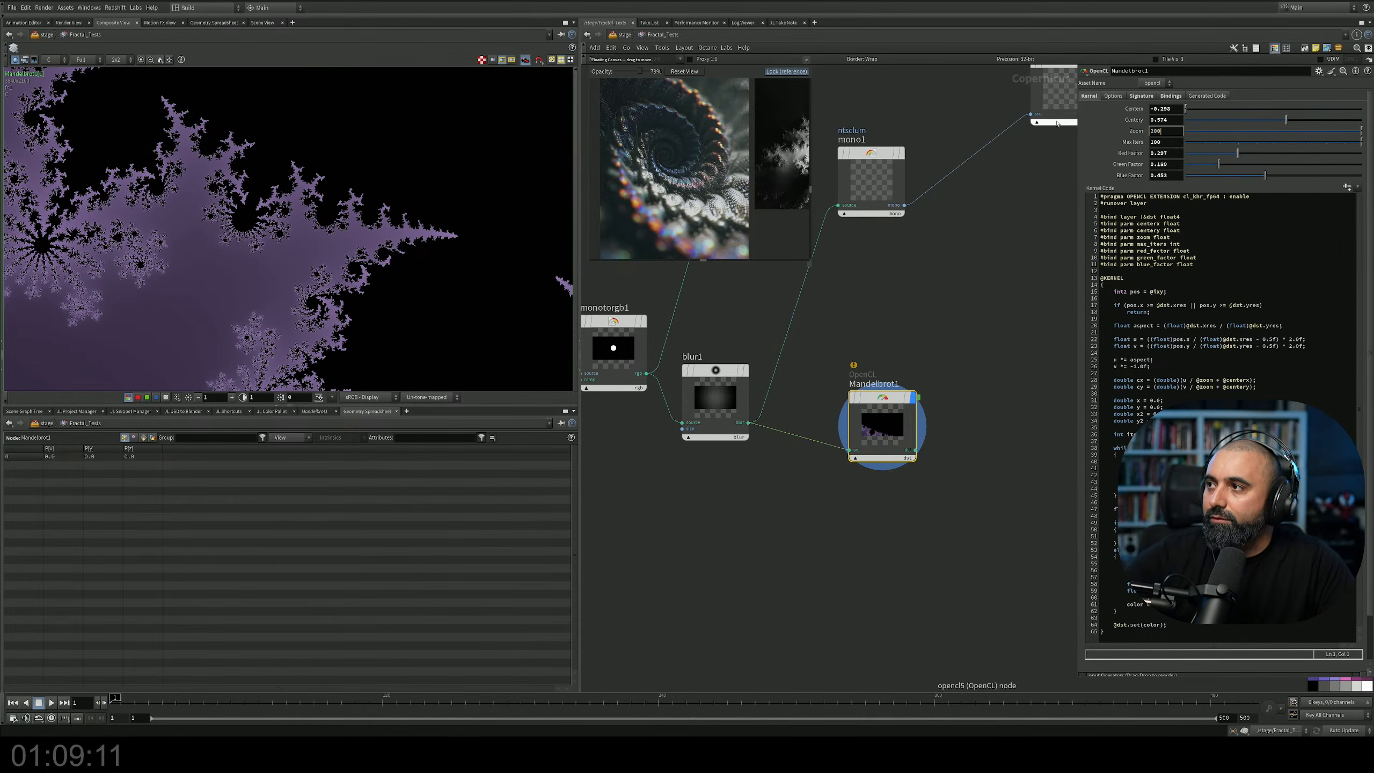
scroll(377, 179, down, 6)
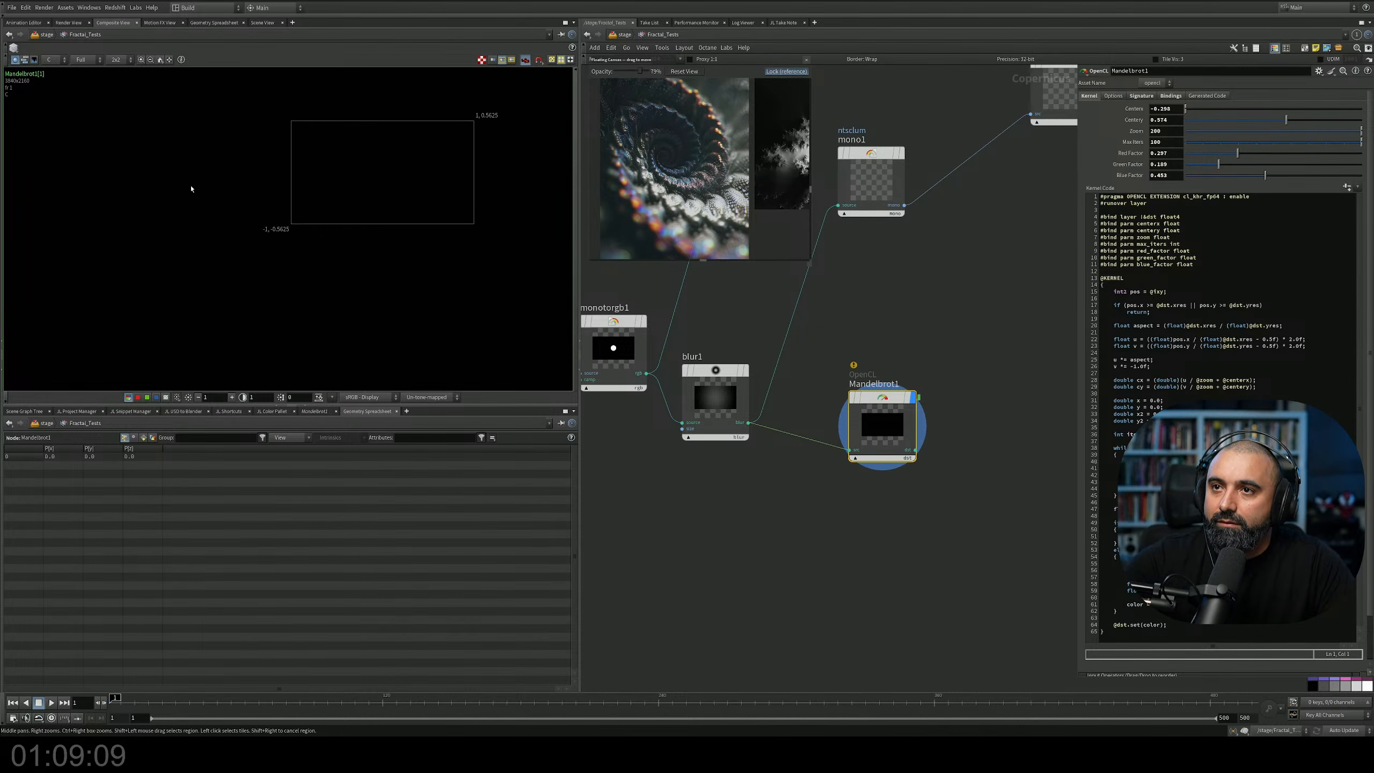
drag(1185, 108, 1246, 124)
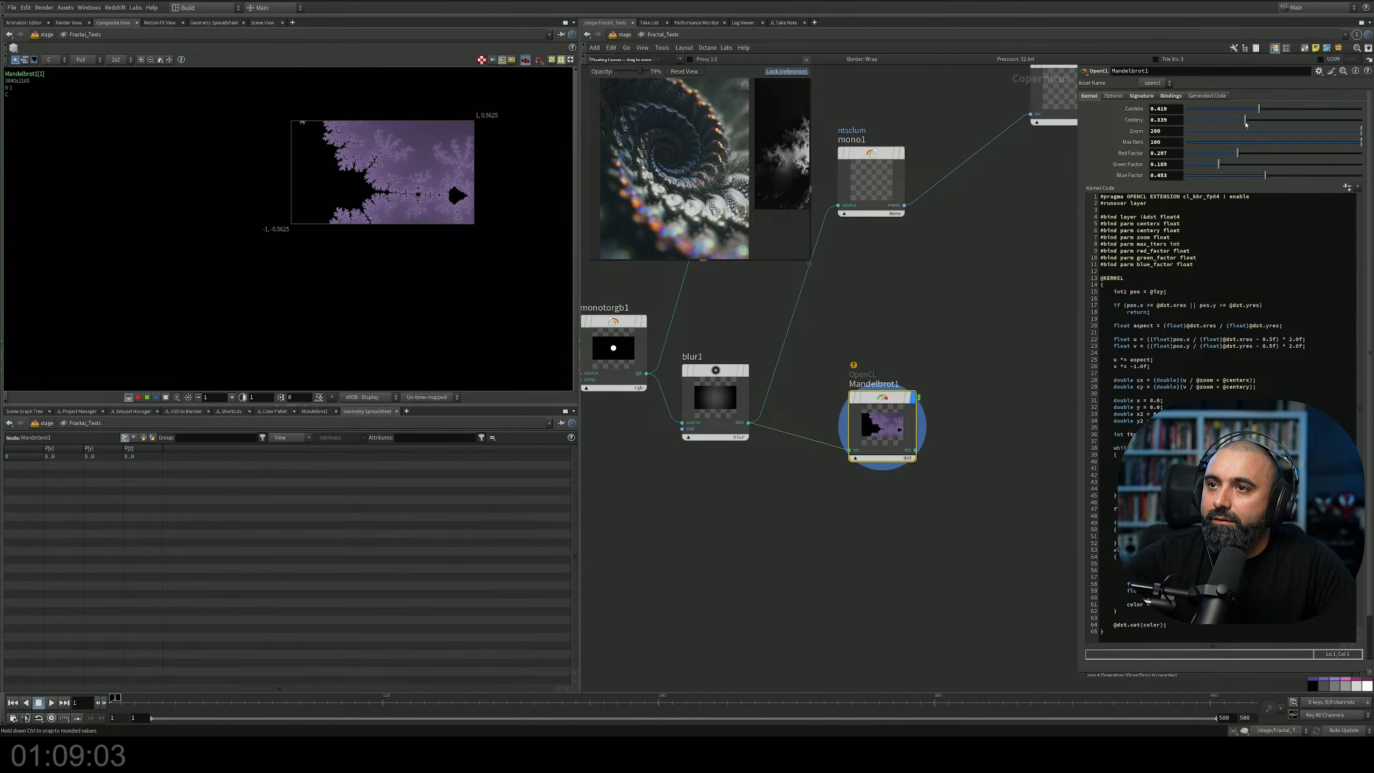
Set the Mandelbrot1 node's maximum iterations to 201 and check the added detail along the fractal's edge.
scroll(416, 221, up, 8)
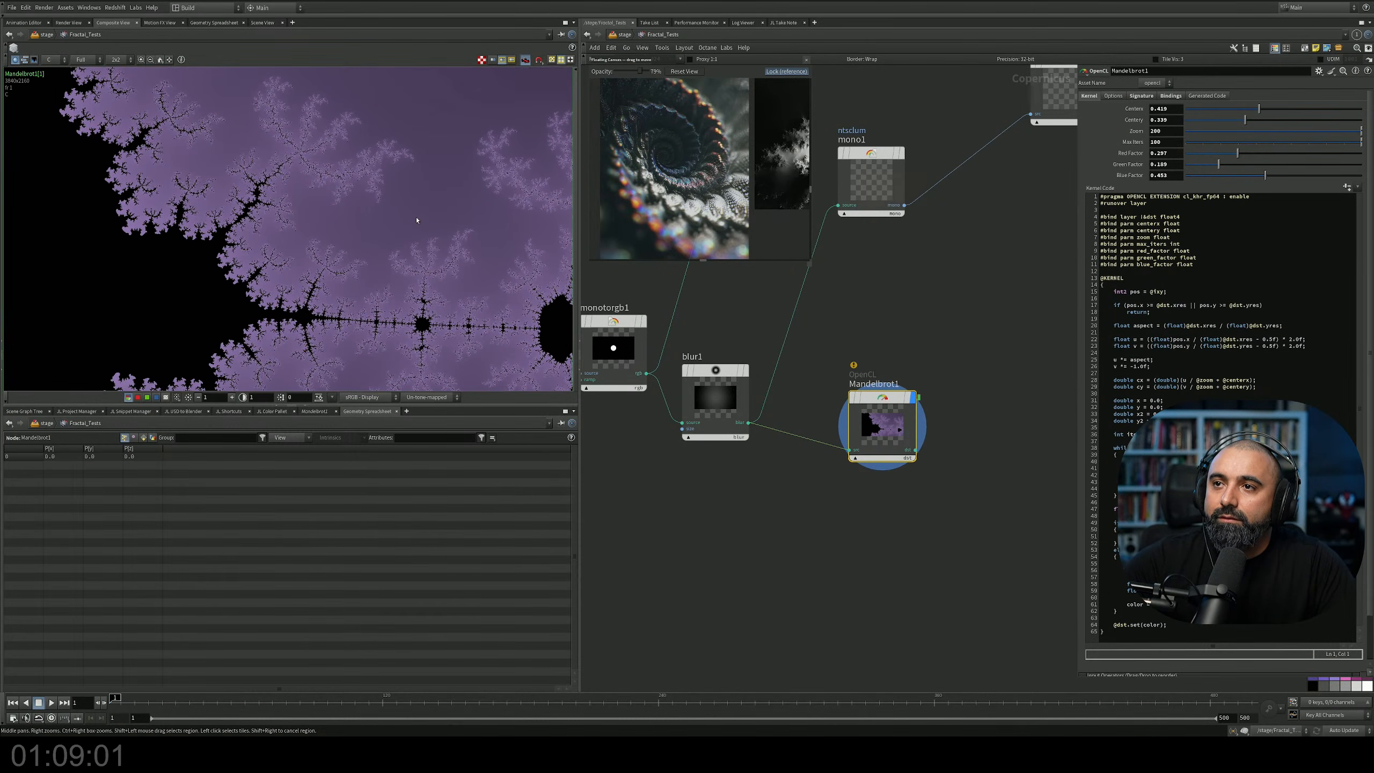
scroll(416, 221, up, 10)
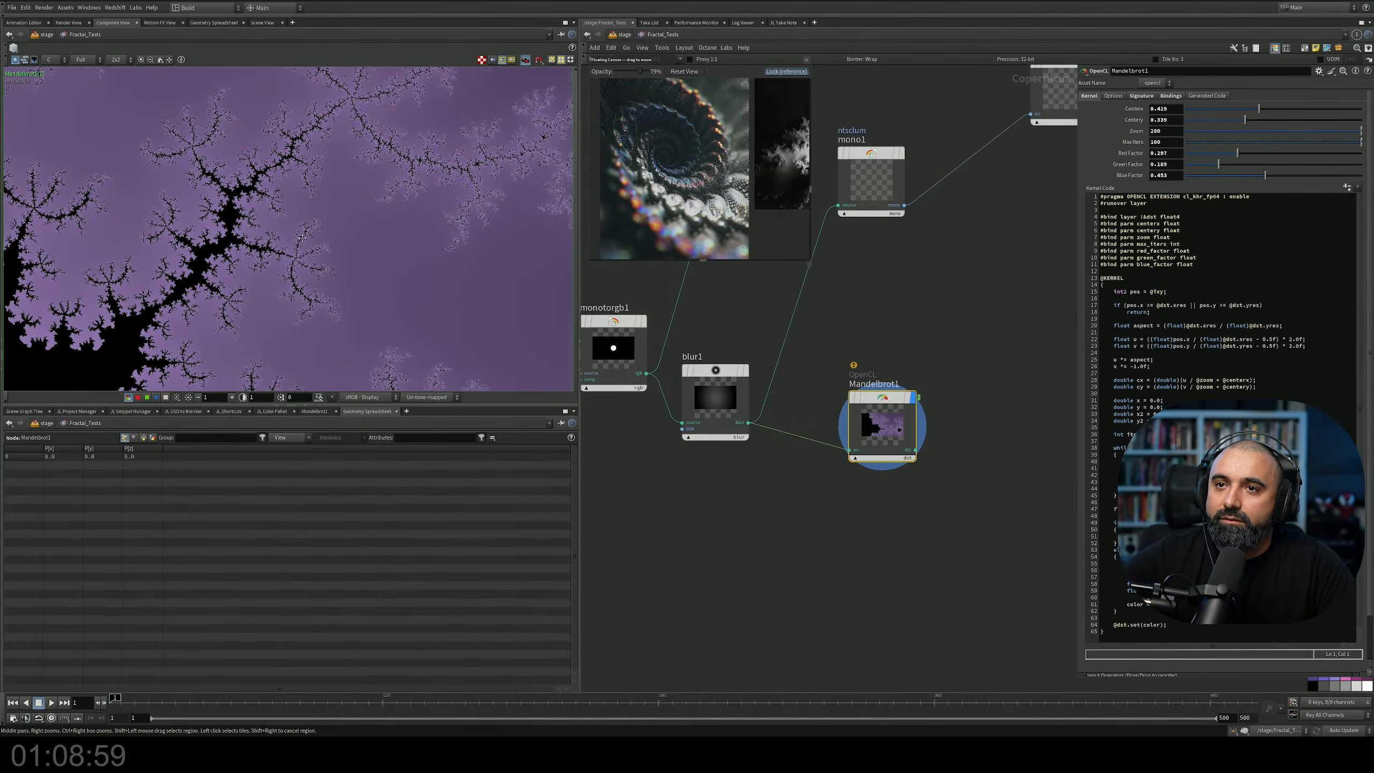
scroll(299, 237, up, 4)
mouse_move(1162, 147)
middle_down()
mouse_move(1190, 142)
mouse_move(1173, 142)
middle_up()
middle_drag(310, 273, 330, 147)
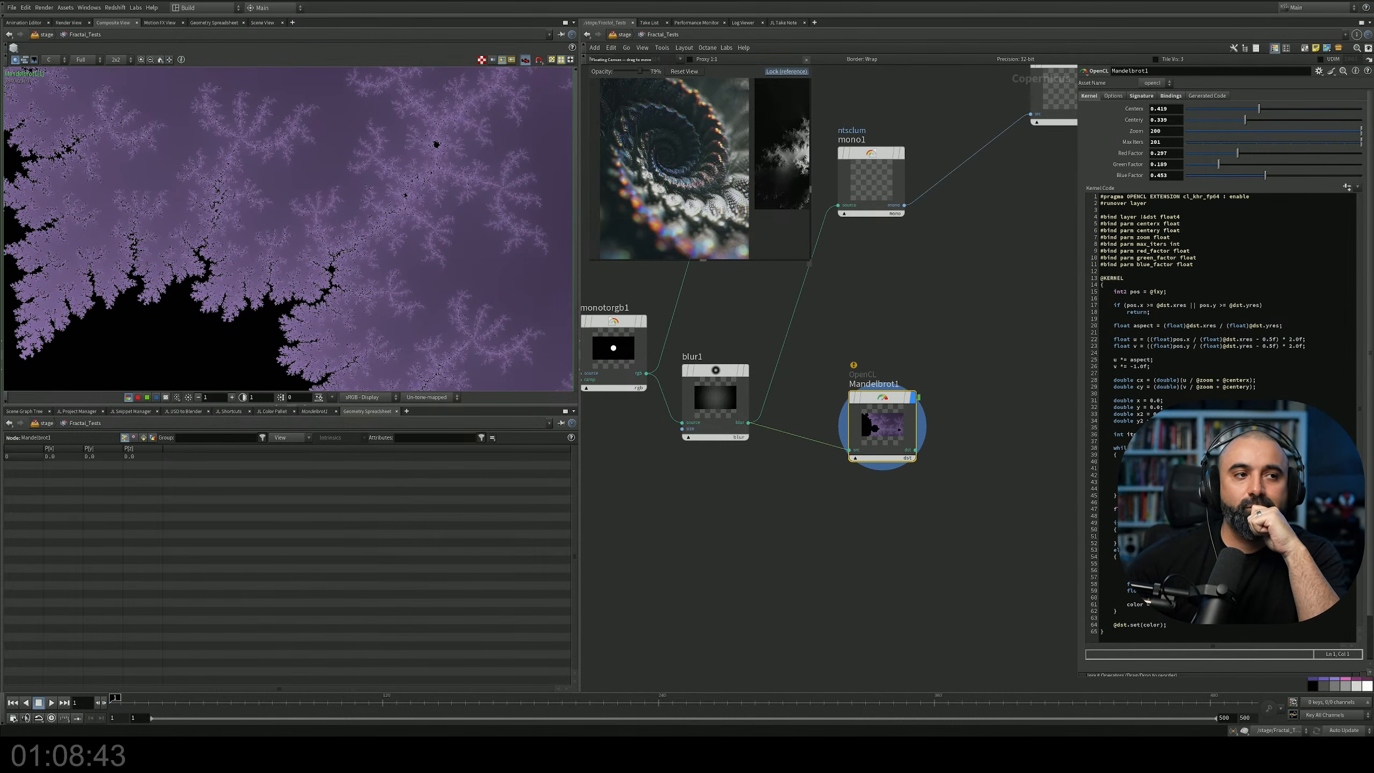
Display the Fractal_Mandelbrot node's output and examine the whole greyscale fractal image.
middle_drag(1034, 221, 815, 606)
middle_drag(633, 334, 837, 502)
scroll(836, 503, up, 3)
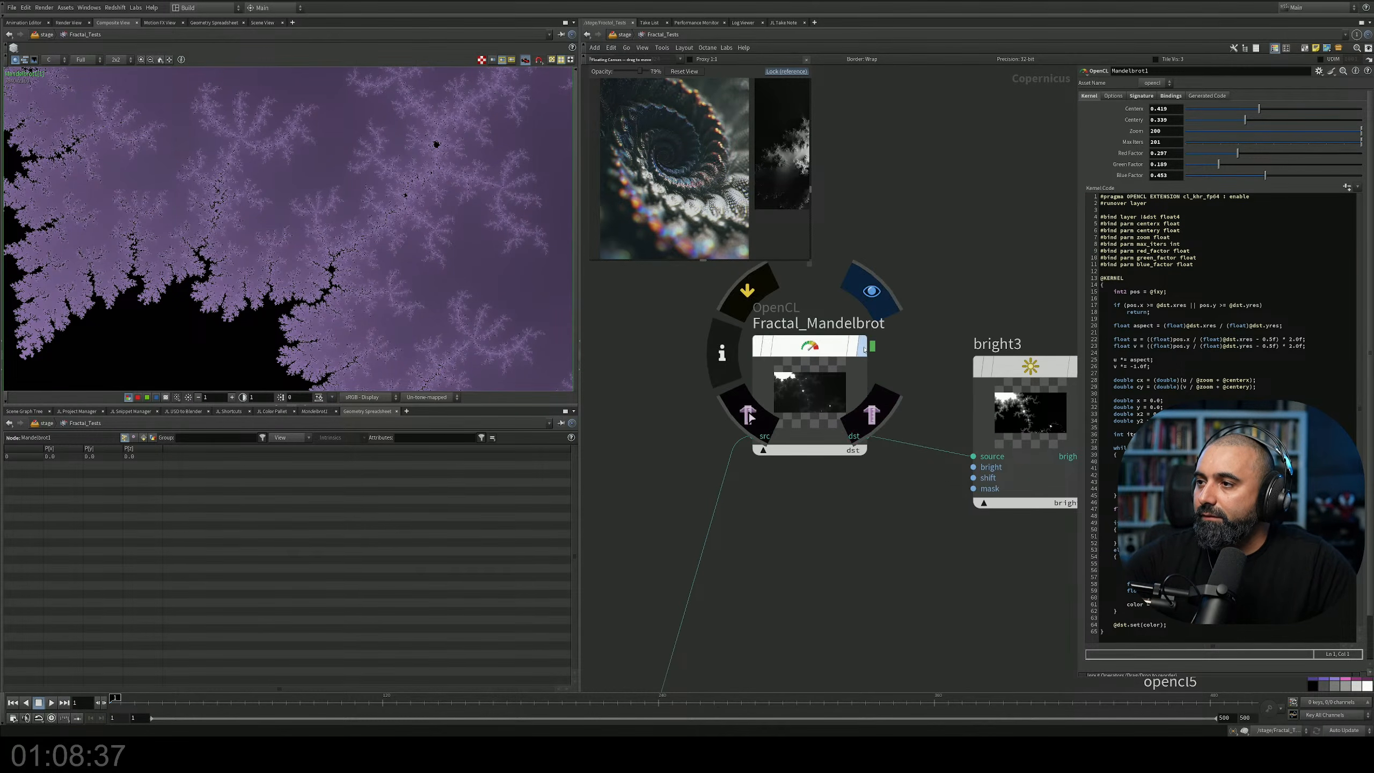
click(860, 347)
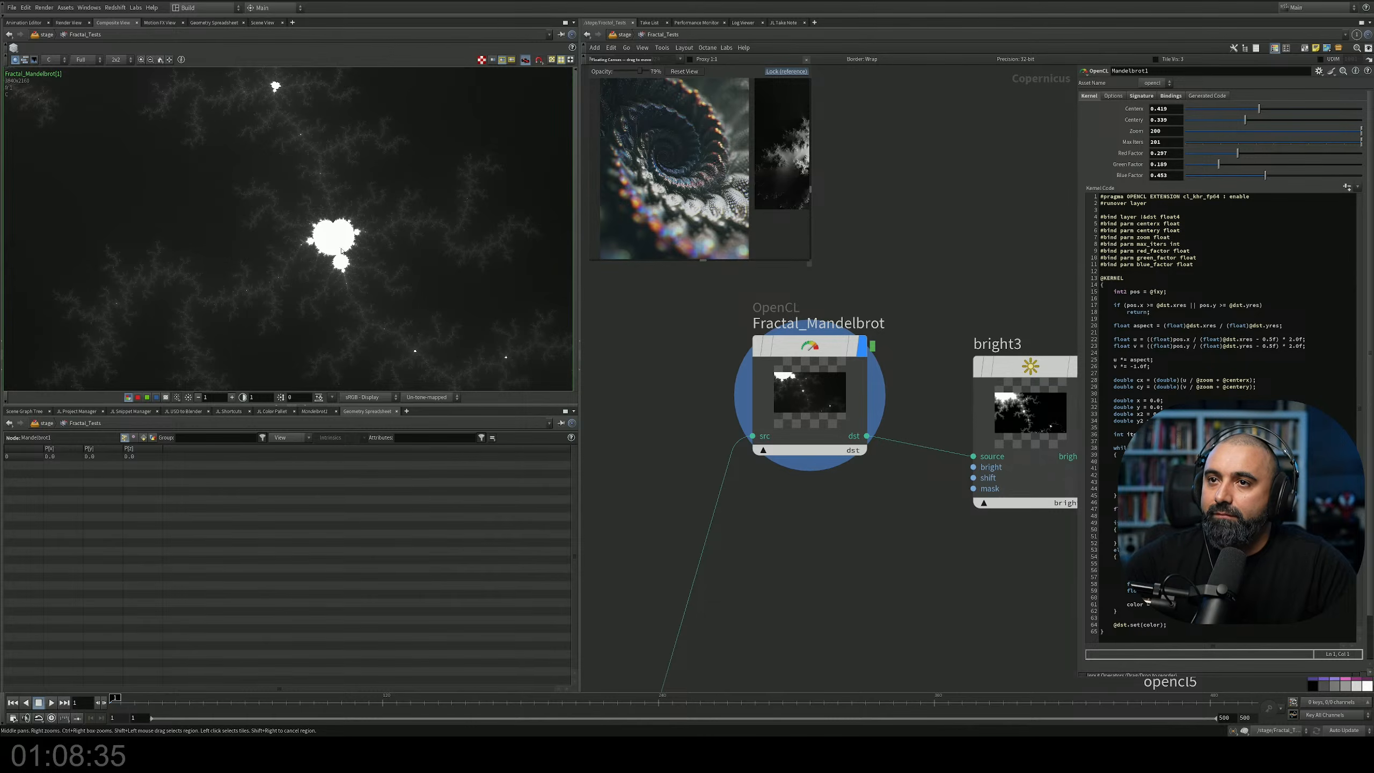
scroll(365, 248, down, 5)
middle_drag(414, 227, 305, 245)
scroll(293, 245, up, 2)
scroll(295, 239, down, 5)
scroll(295, 239, down, 3)
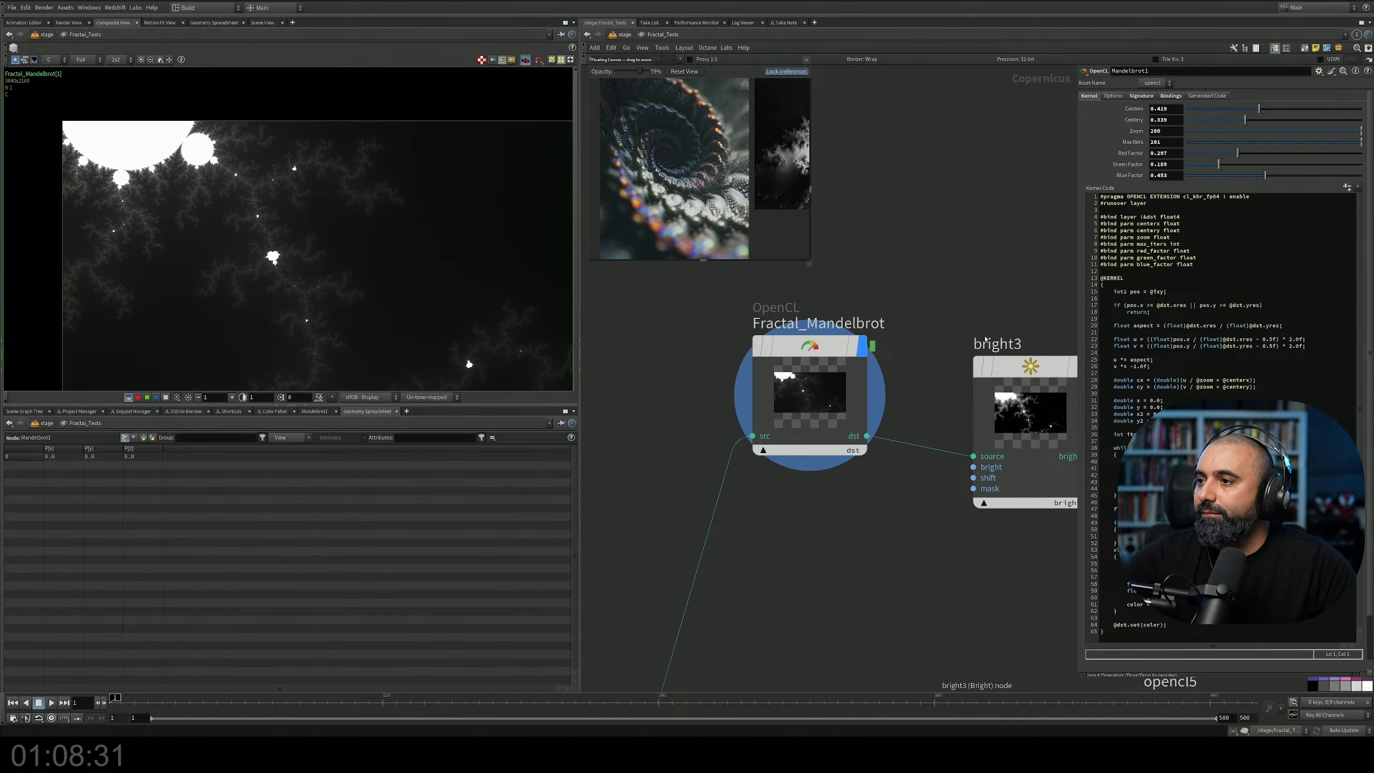
Select Fractal_Mandelbrot to show its parameters, and preview the outputs of bright3, clamp2 and multiplyconstant1 in turn.
click(812, 379)
middle_drag(954, 276, 795, 264)
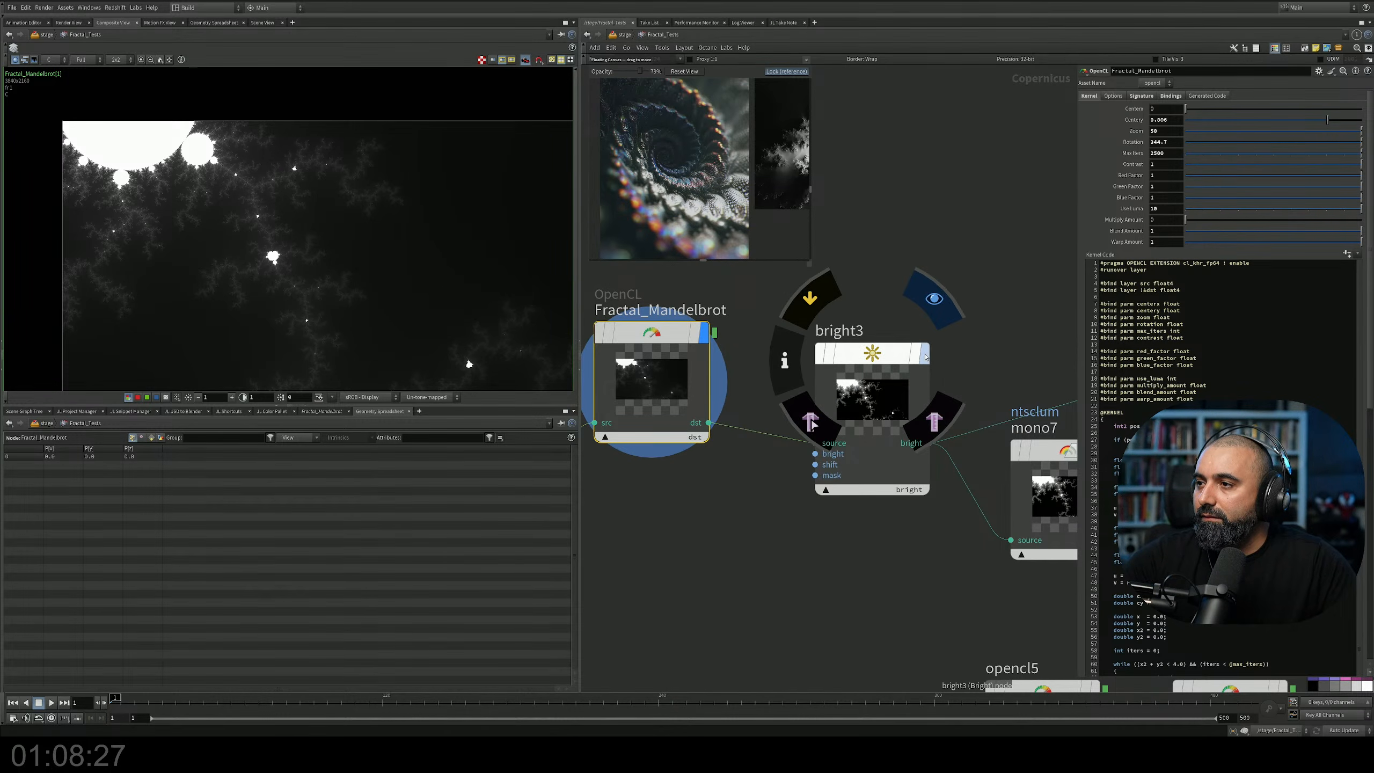
click(927, 358)
middle_drag(1117, 408, 701, 255)
click(902, 282)
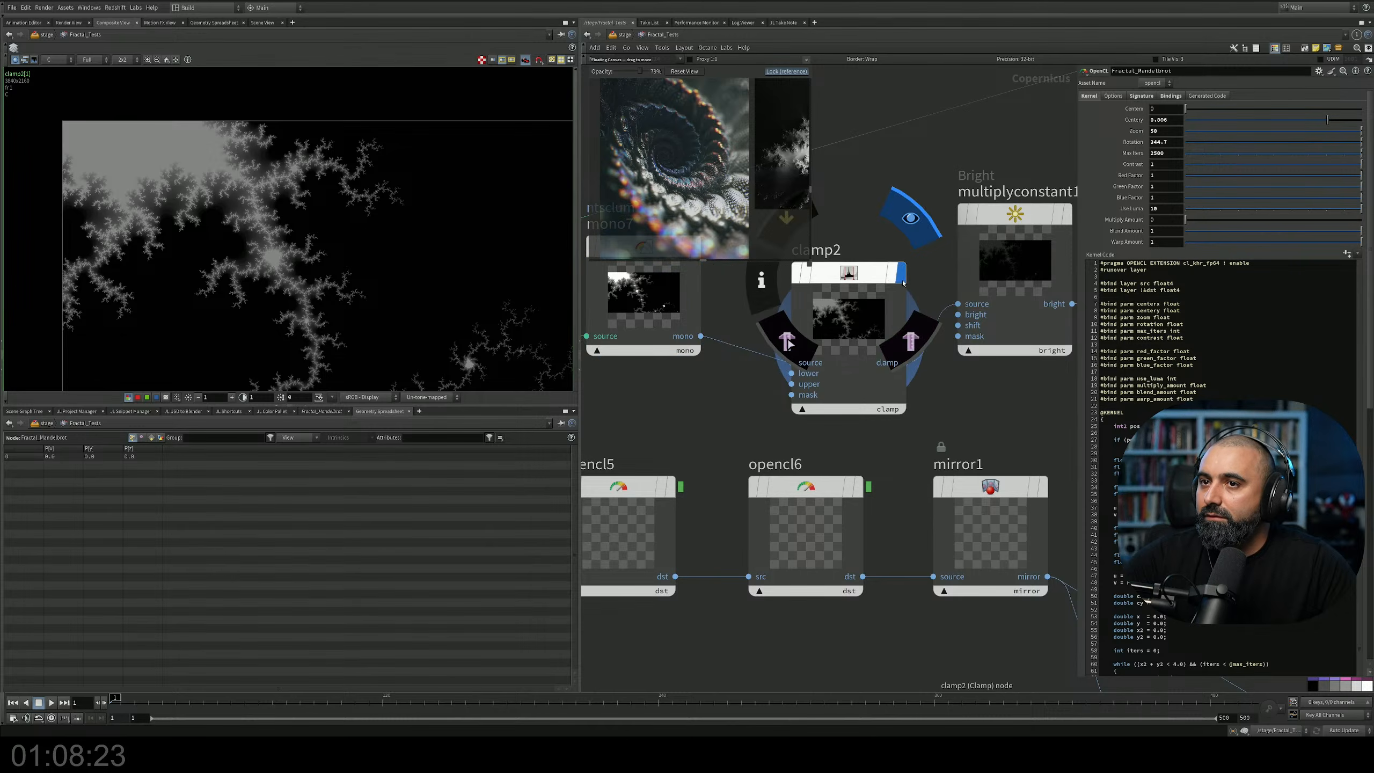
middle_drag(1048, 220, 723, 391)
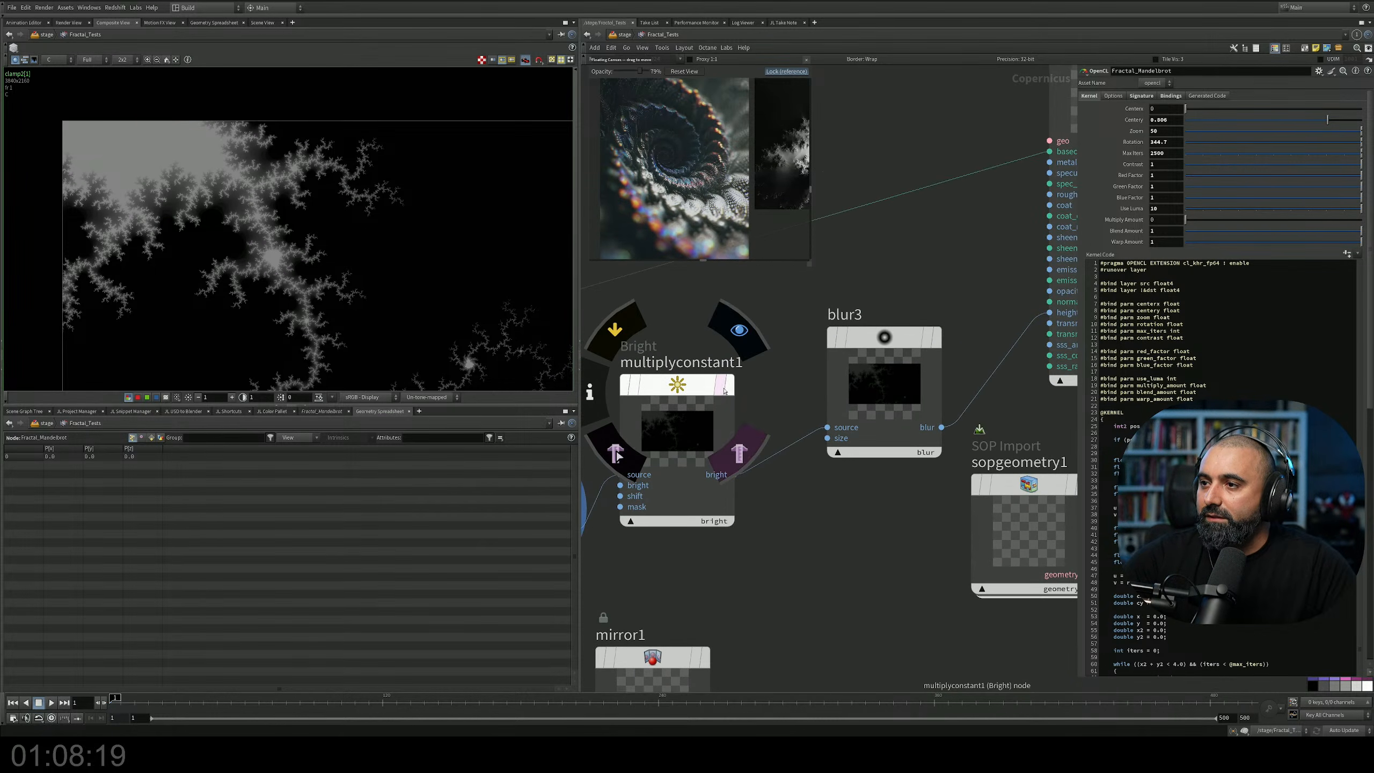
click(723, 390)
Make previewmaterial2 the displayed node and show it in the 3D scene view.
middle_drag(922, 268, 742, 382)
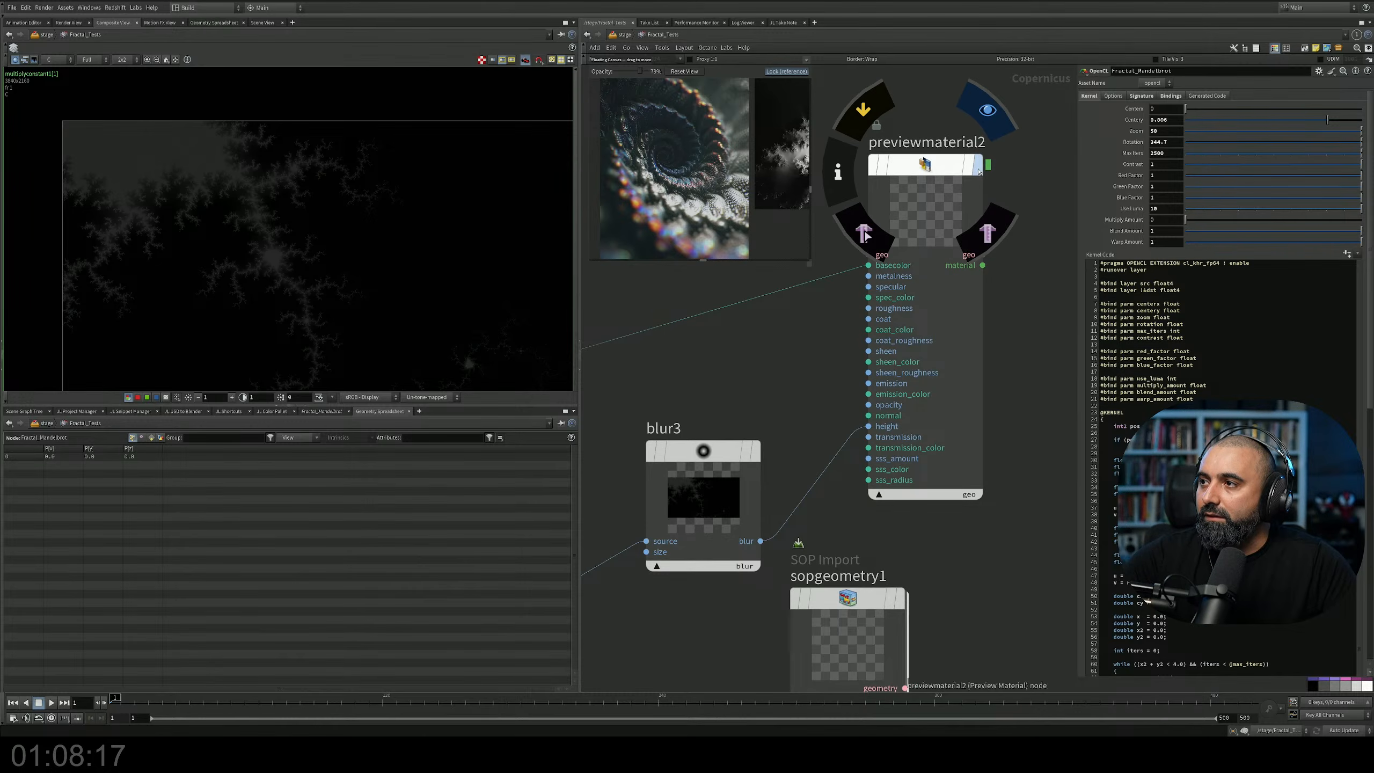
click(989, 136)
click(262, 23)
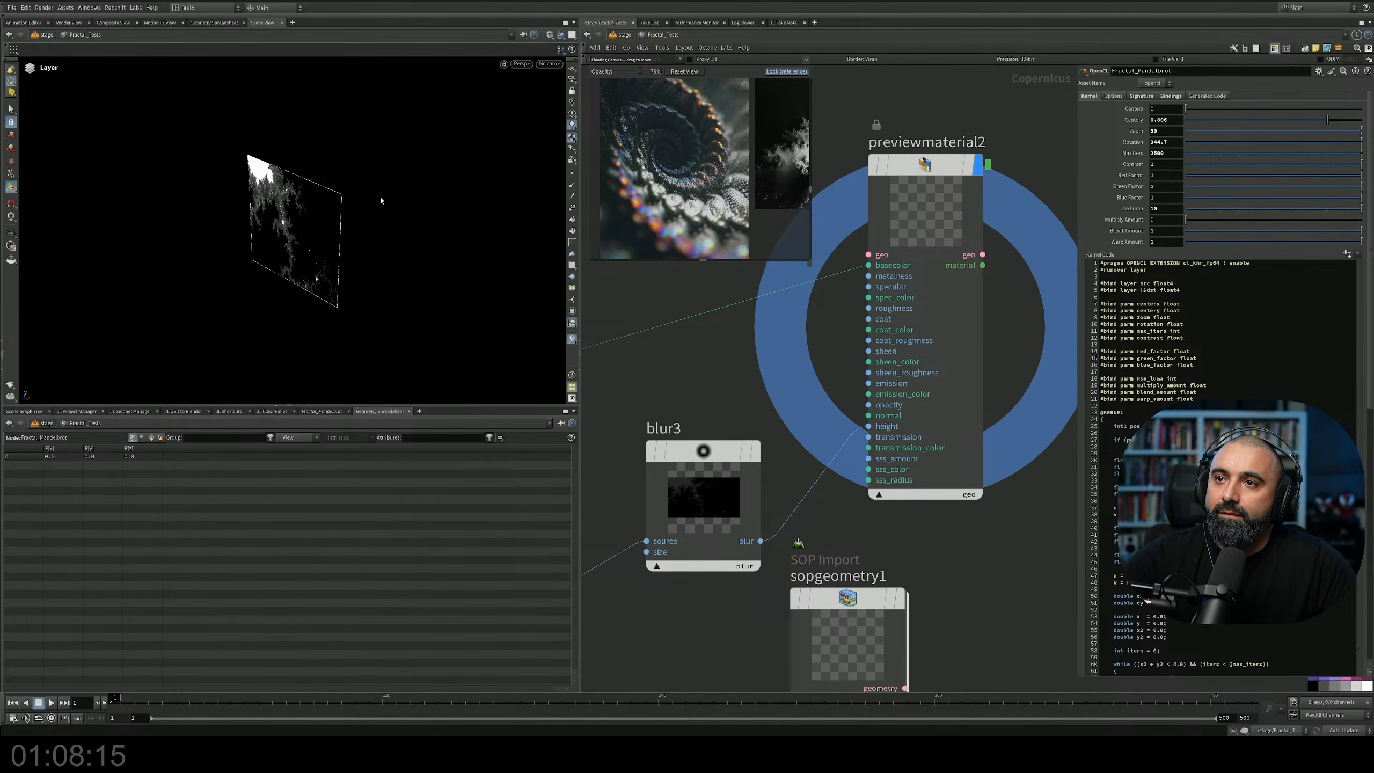
Examine the displaced fractal relief on the preview grid up close and from several angles.
alt+drag(264, 257, 341, 218)
alt+right_drag(341, 218, 466, 157)
alt+drag(335, 303, 283, 215)
alt+right_drag(283, 218, 390, 227)
alt+drag(390, 281, 332, 211)
drag(349, 327, 351, 330)
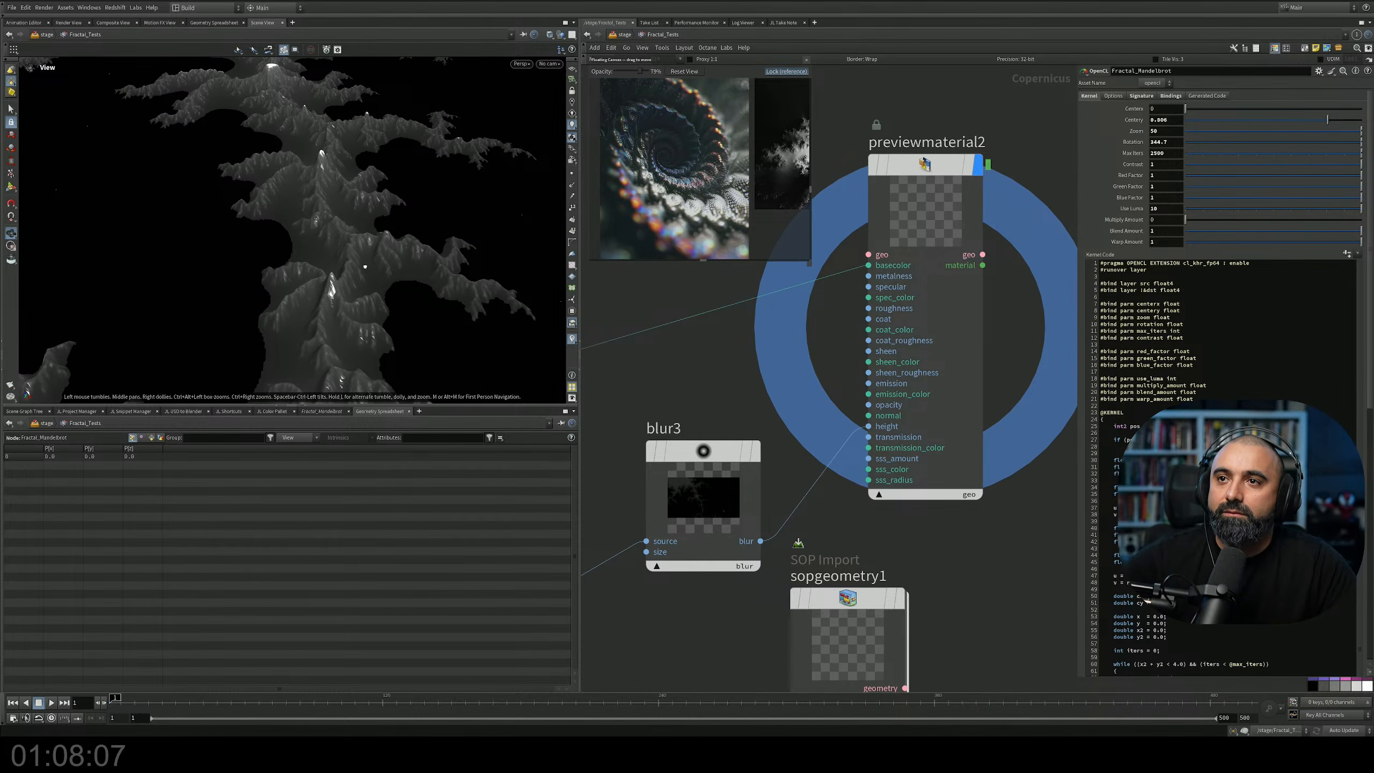
scroll(364, 266, down, 4)
drag(361, 271, 317, 391)
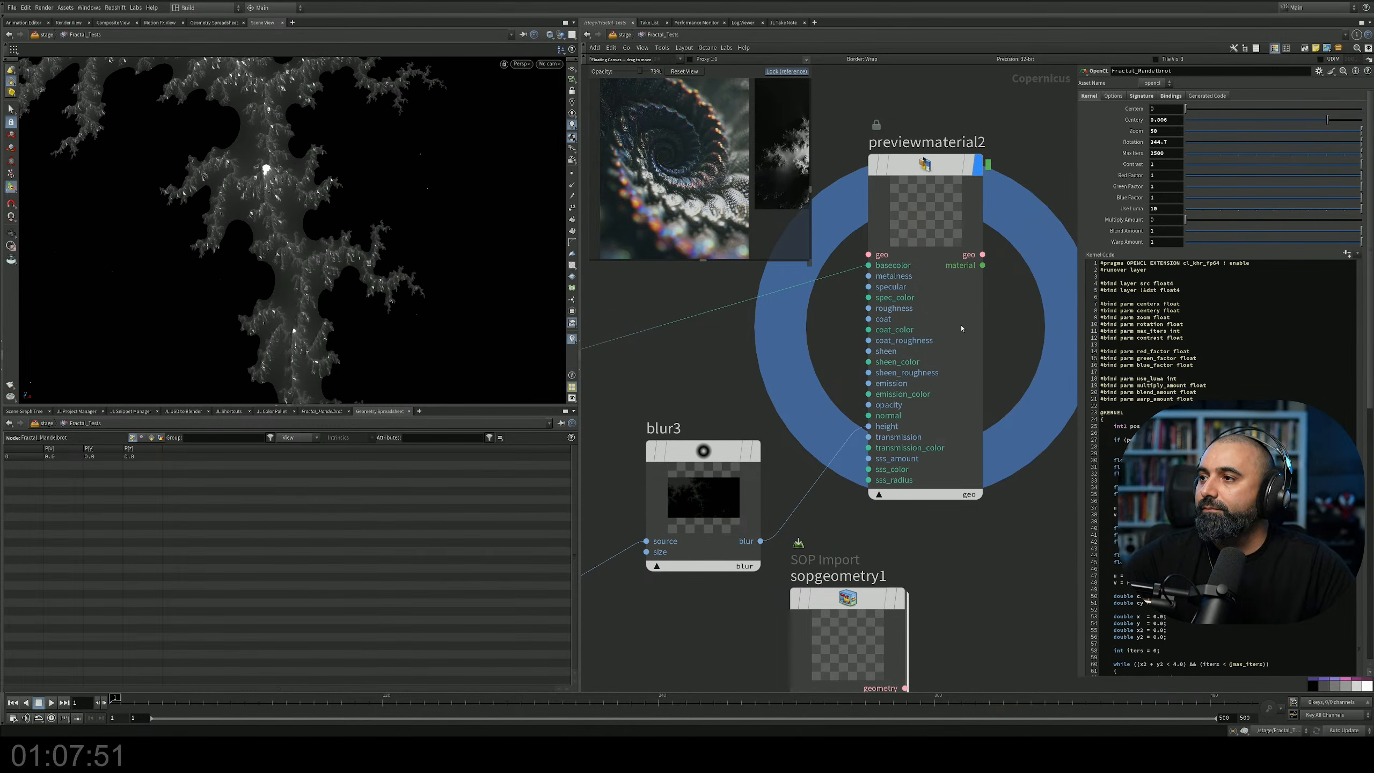
Change the previewmaterial2 geometry to Sphere and check how the fractal wraps around it.
click(914, 160)
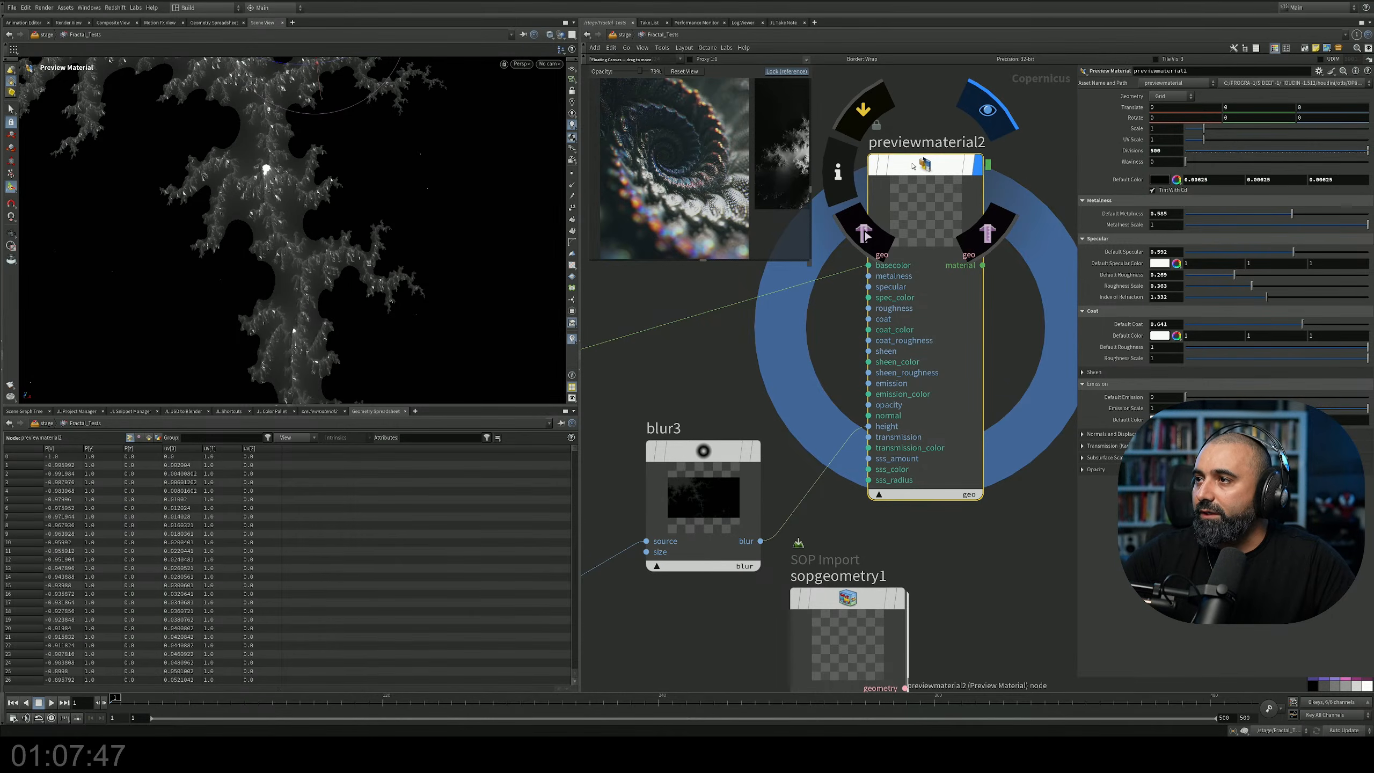
click(1172, 96)
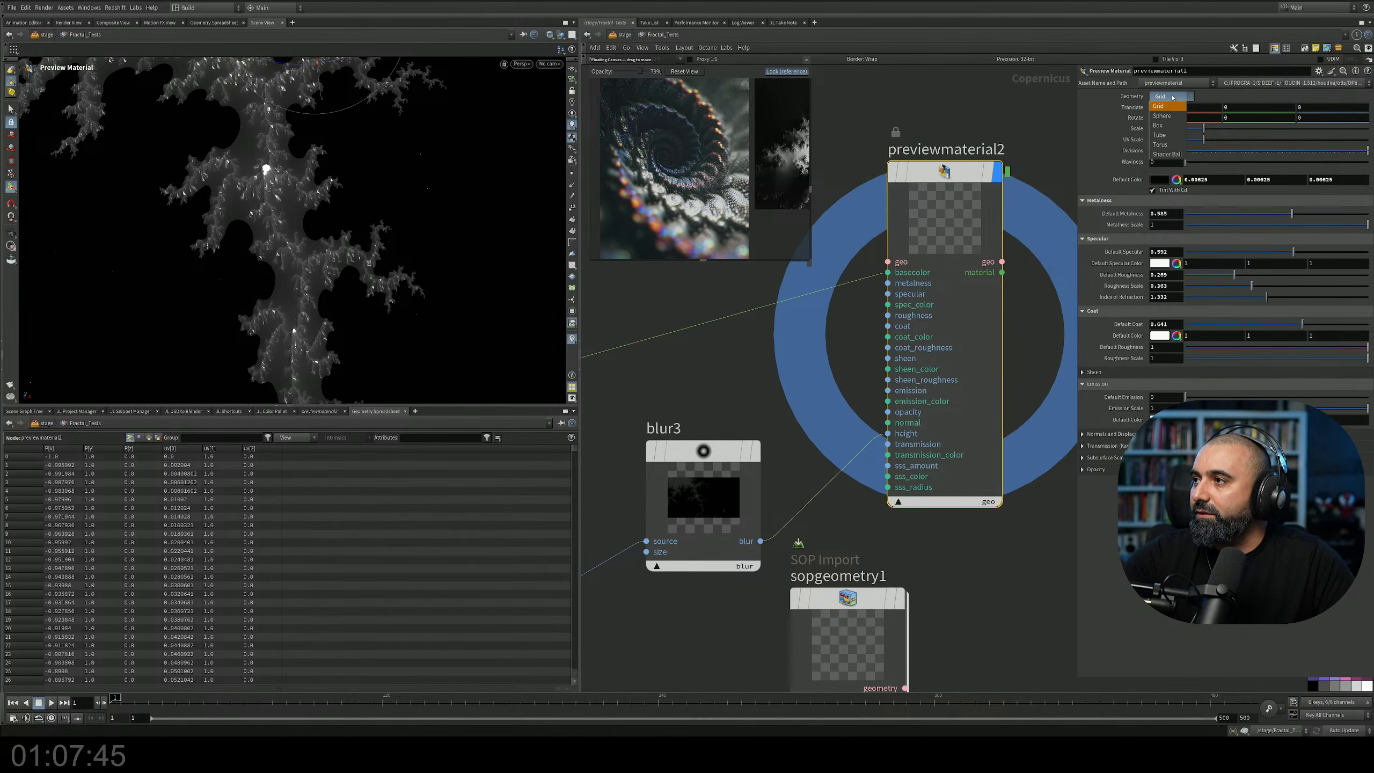
click(1167, 117)
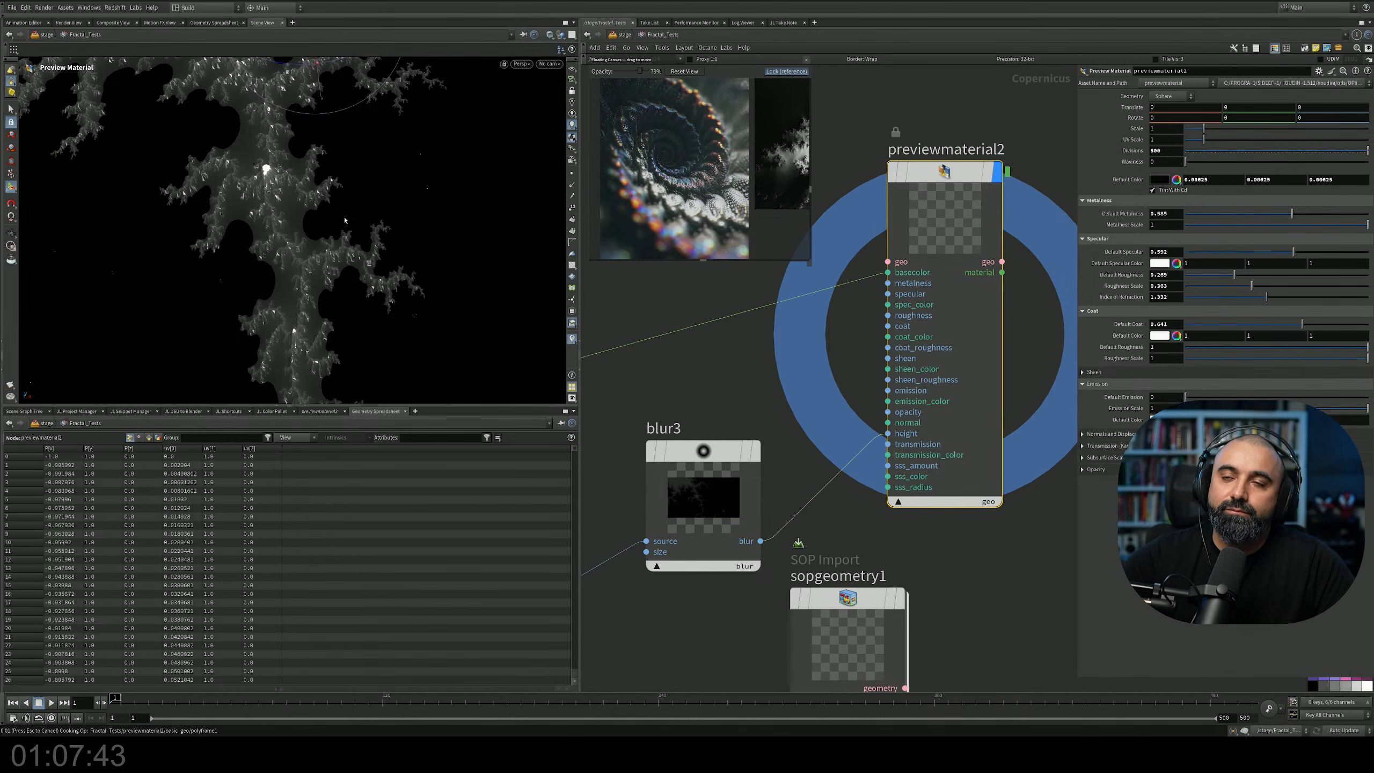
key(Escape)
scroll(289, 227, down, 8)
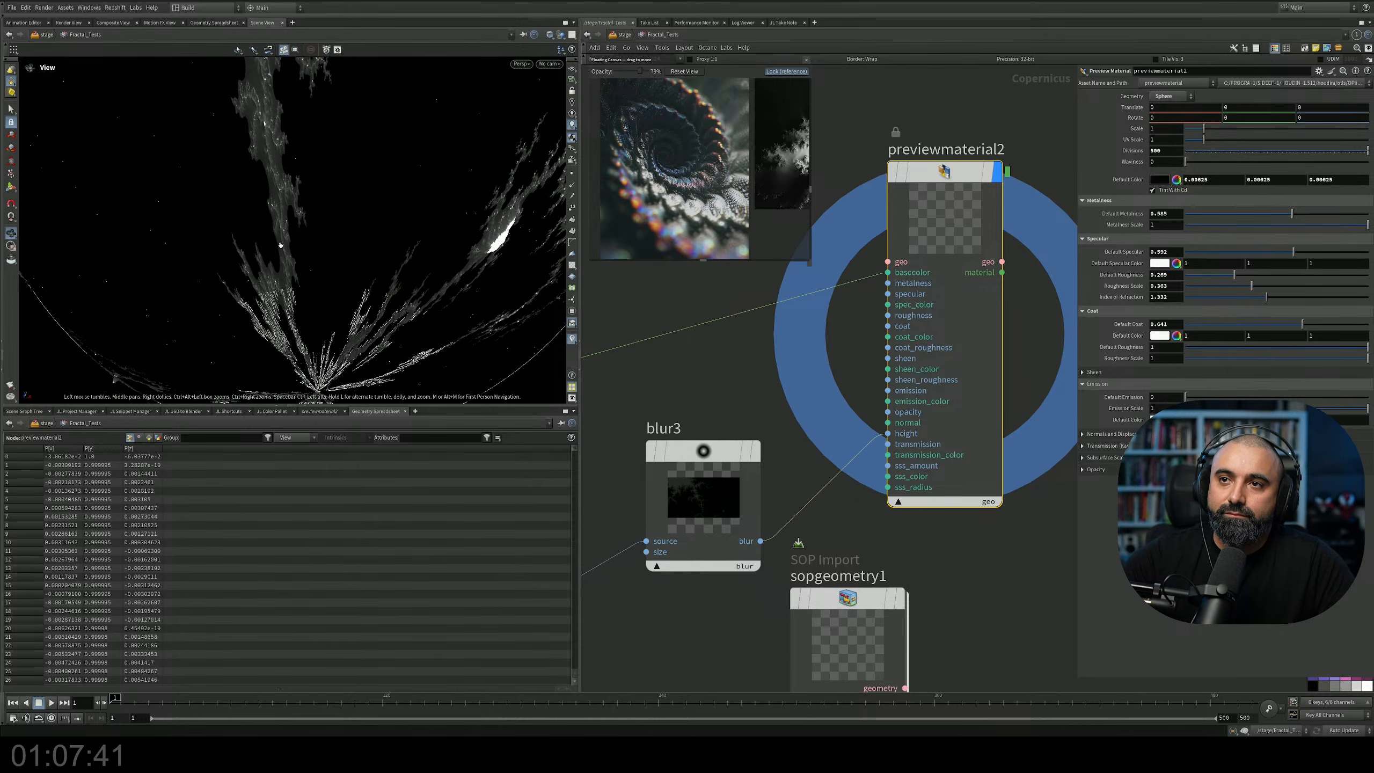
drag(300, 190, 325, 231)
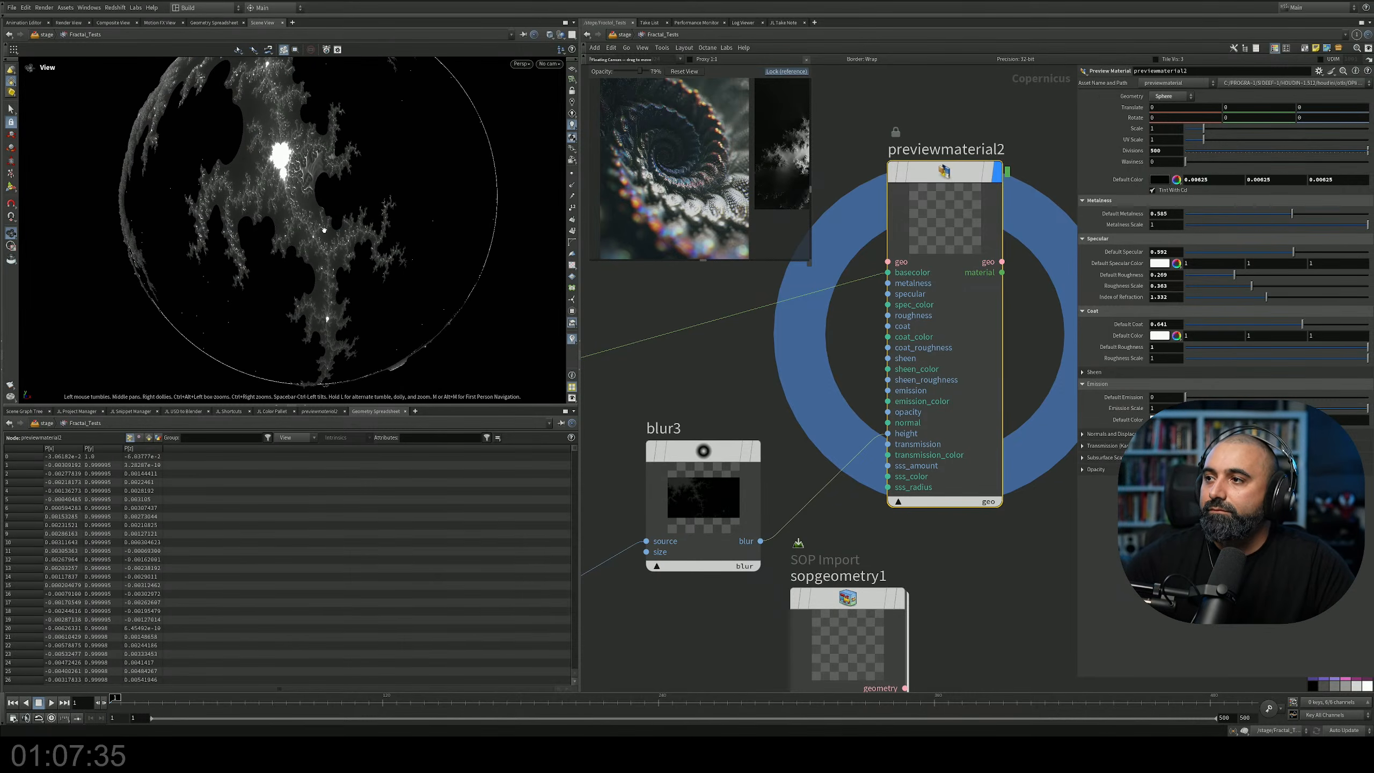
Cut the wire feeding previewmaterial2's basecolor input and inspect the sphere's displacement without the fractal colour.
middle_drag(736, 320, 792, 336)
key(y)
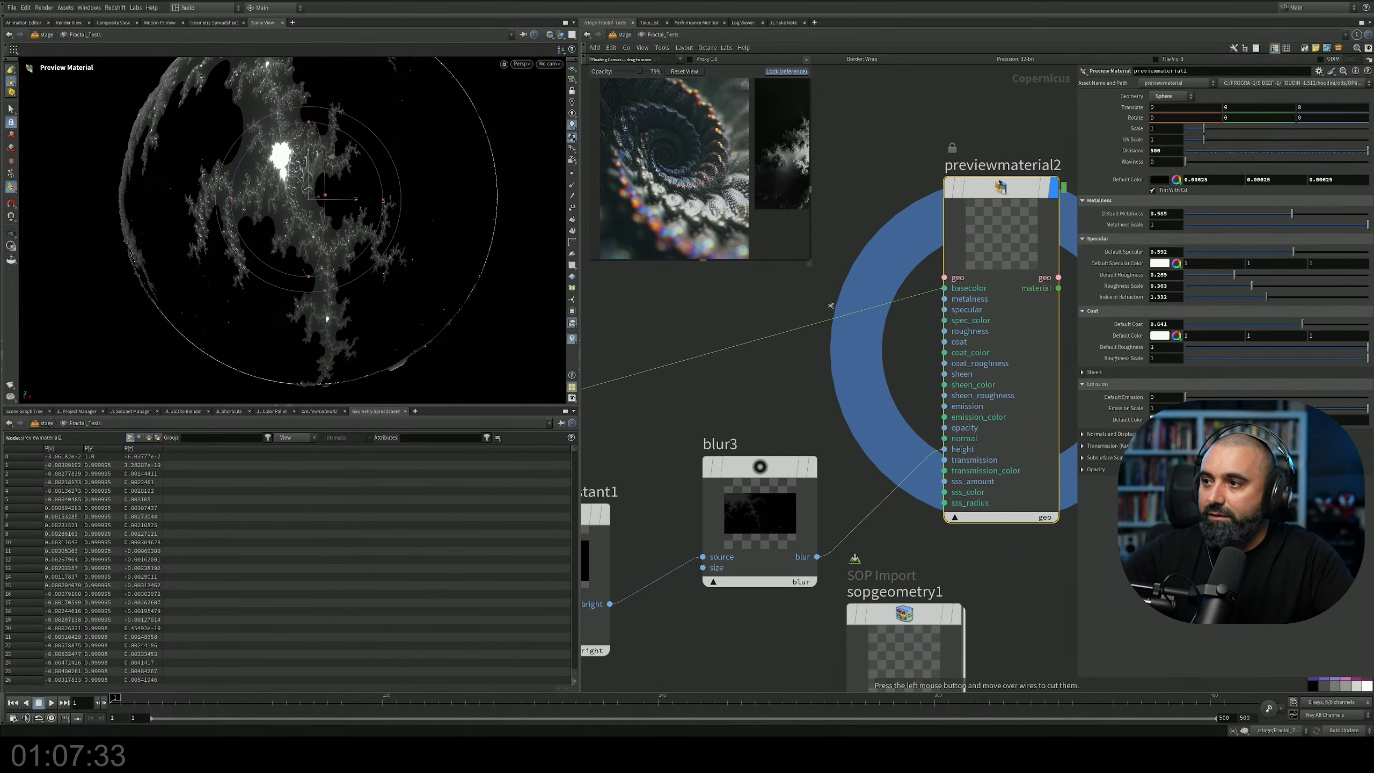
alt+drag(357, 303, 306, 224)
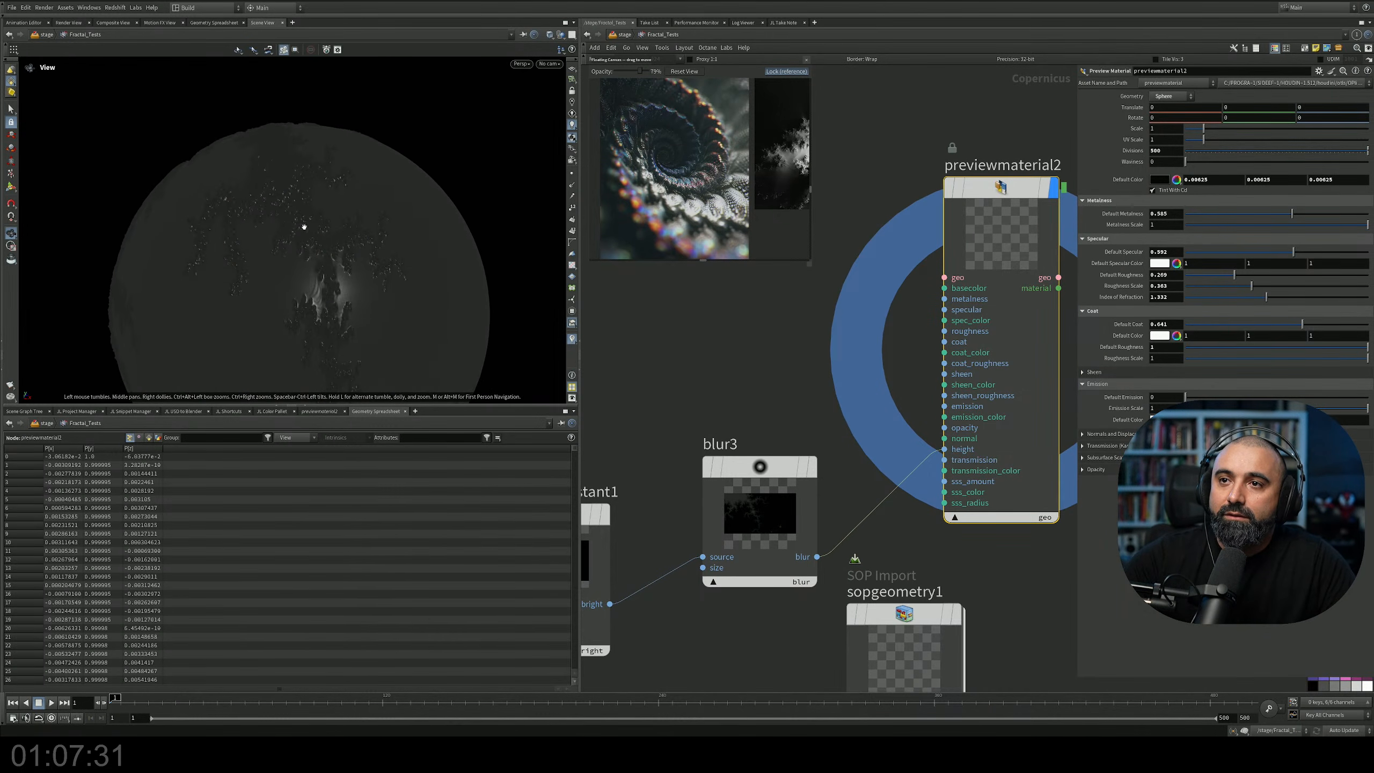
alt+right_drag(307, 224, 472, 191)
drag(473, 192, 380, 230)
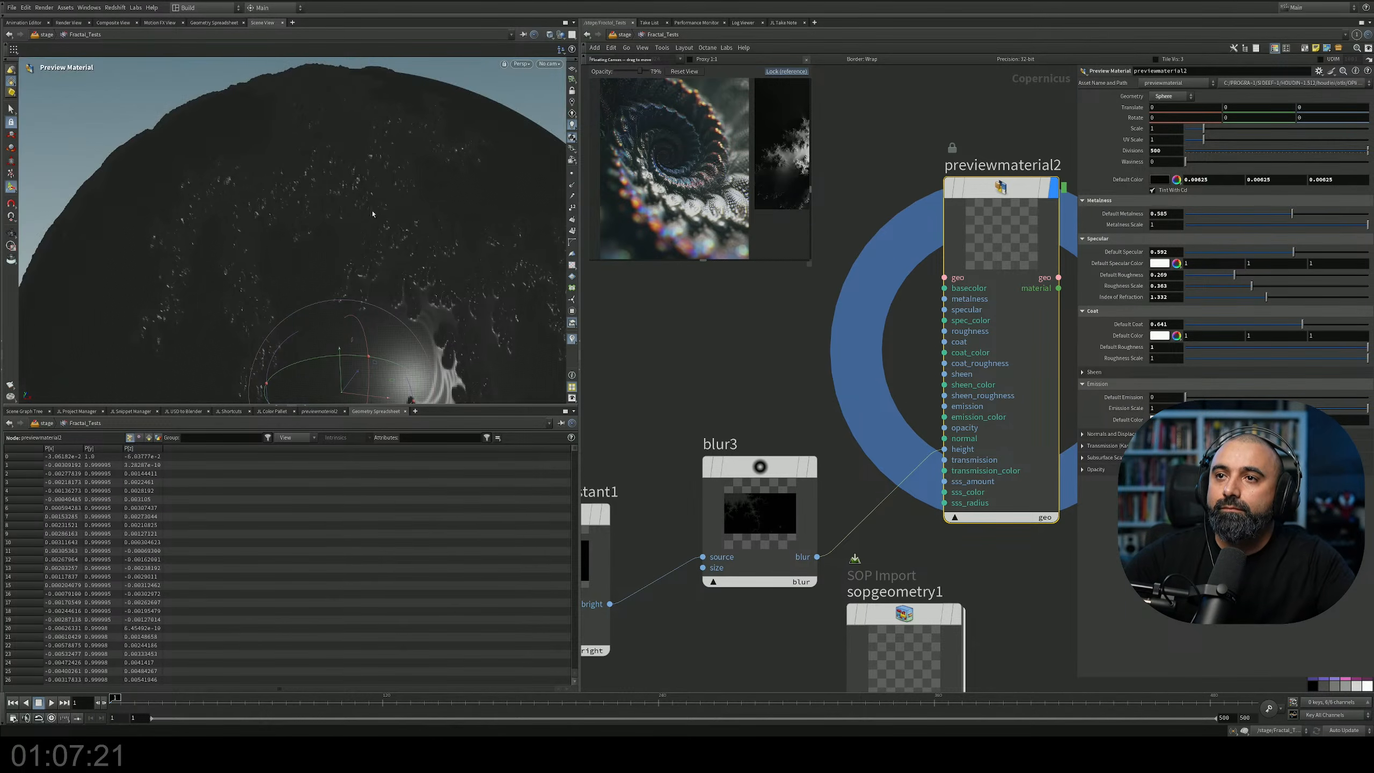
mouse_move(344, 220)
alt+mouse_down()
mouse_move(374, 208)
mouse_move(363, 215)
alt+mouse_up()
Try mono7's output as previewmaterial2's basecolor input and check the look on the sphere.
middle_drag(837, 257, 901, 322)
middle_drag(875, 444, 831, 356)
middle_drag(724, 280, 821, 397)
scroll(821, 397, down, 2)
scroll(816, 393, down, 5)
scroll(847, 434, up, 4)
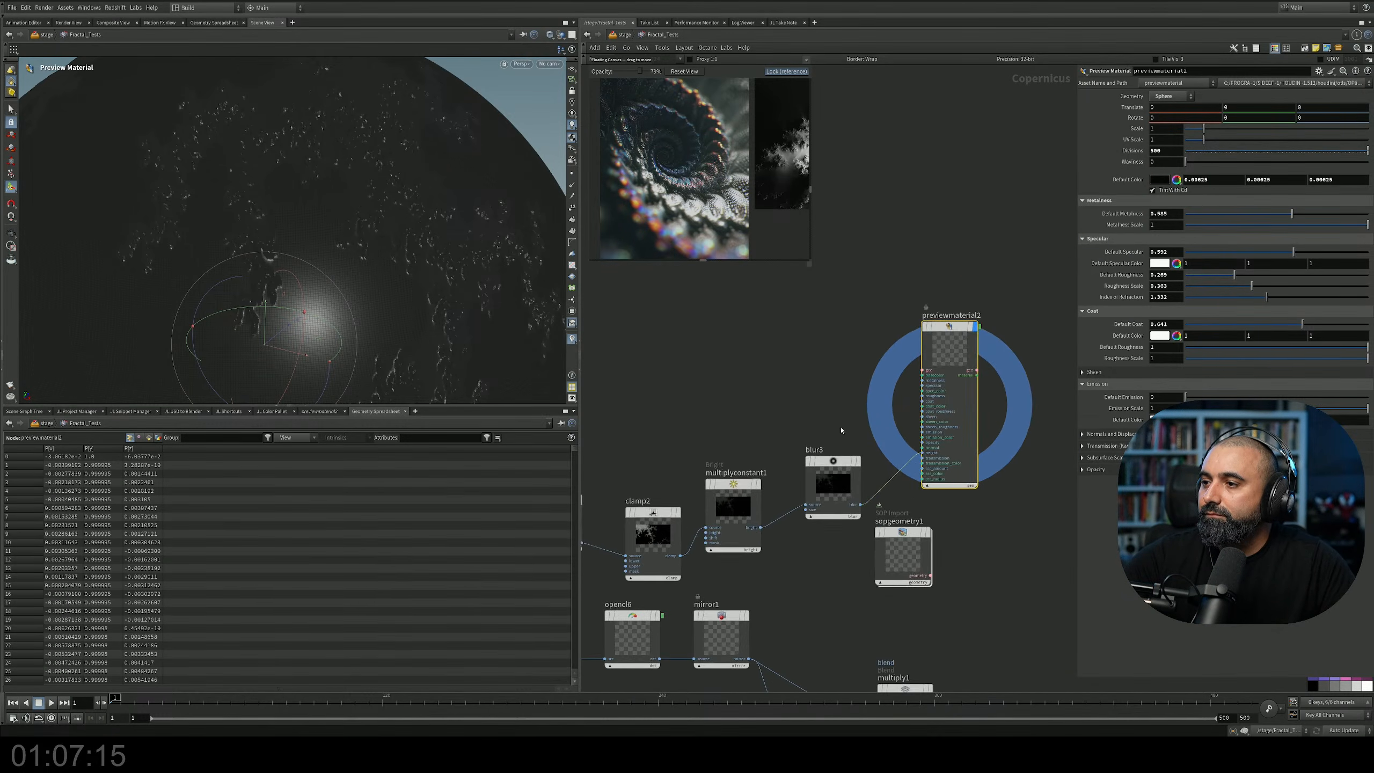
middle_drag(715, 445, 931, 433)
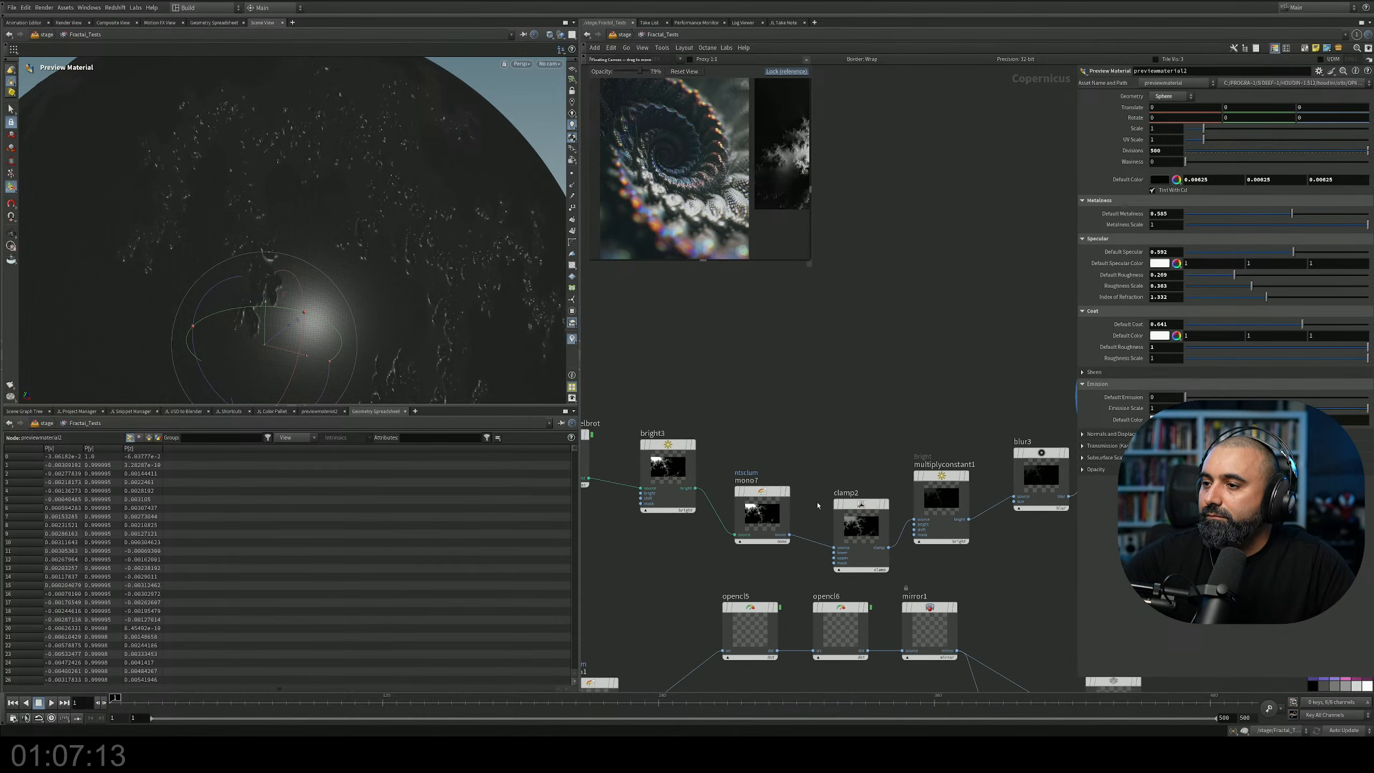
middle_drag(990, 317, 626, 396)
scroll(705, 435, up, 4)
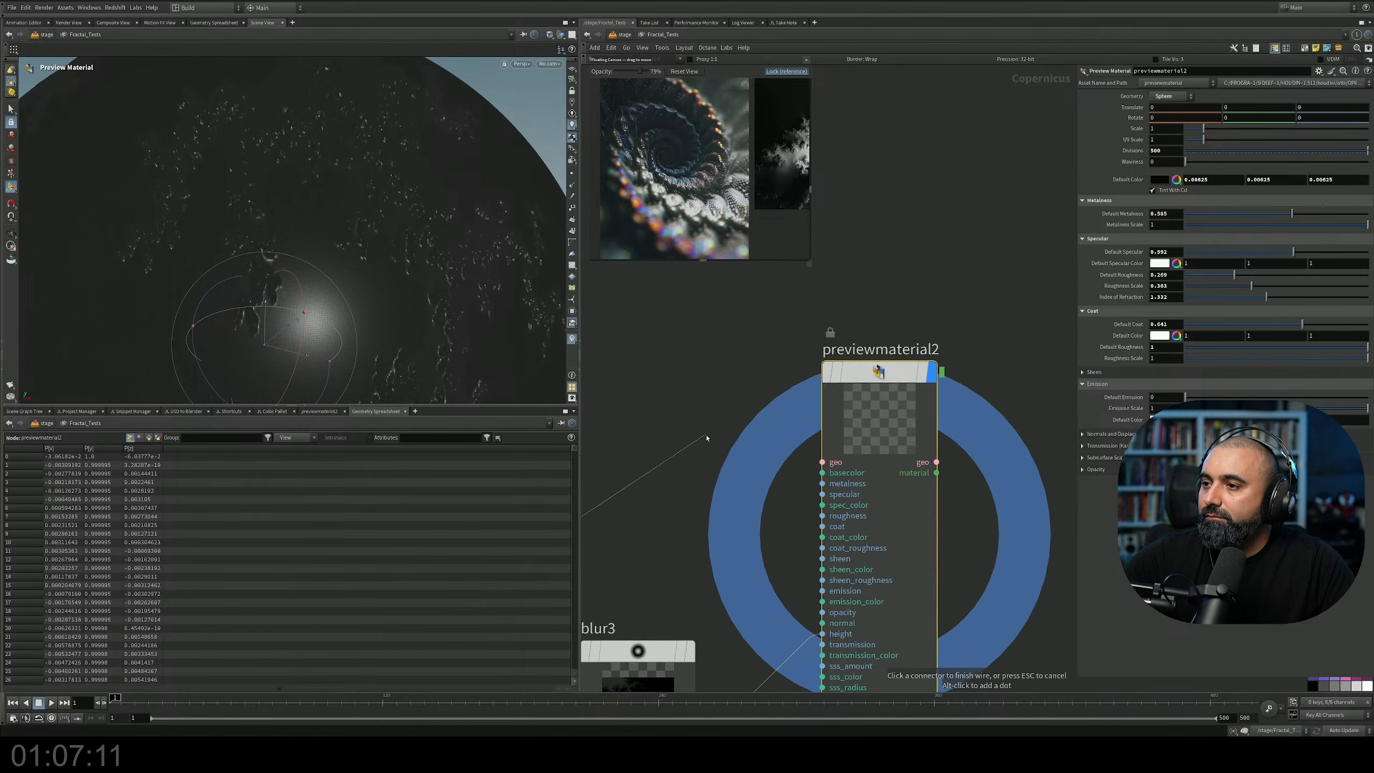
alt+right_drag(389, 244, 291, 252)
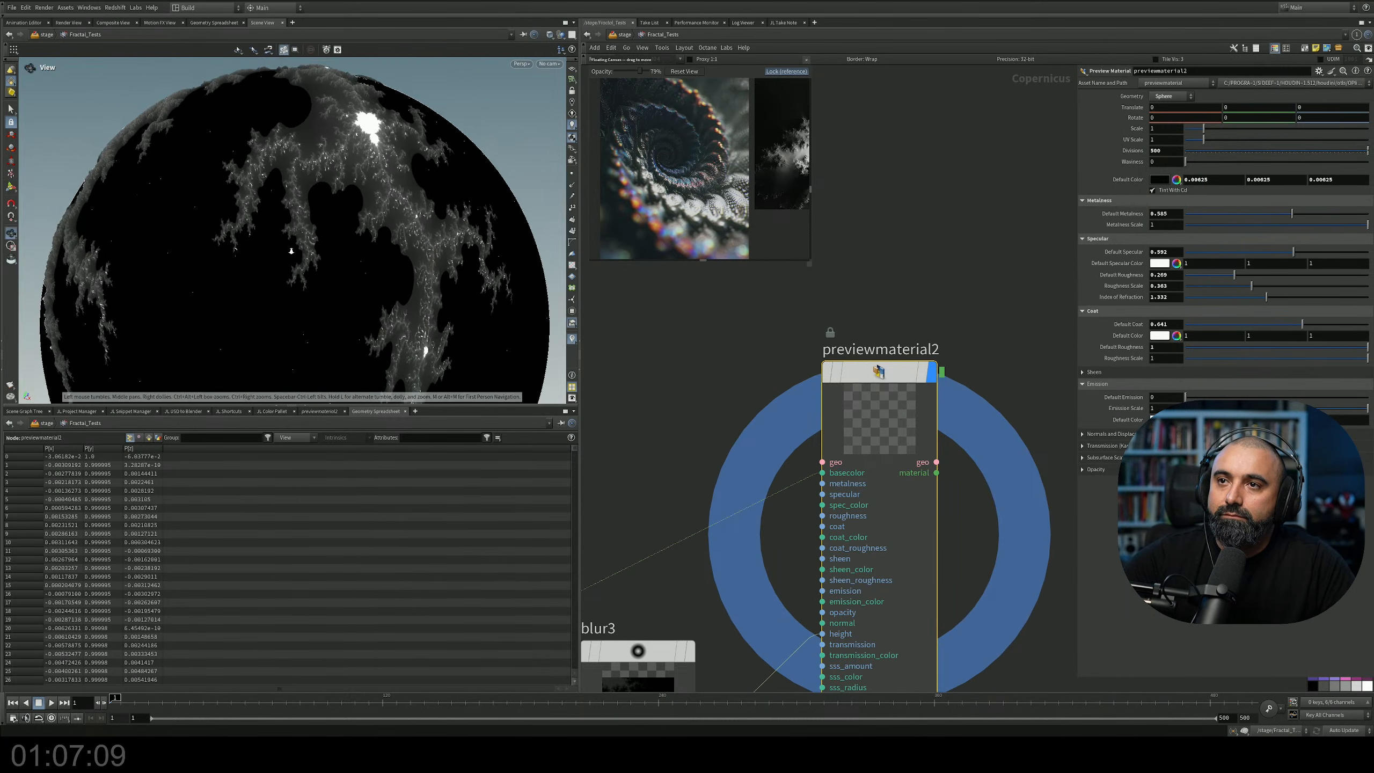
alt+drag(379, 249, 334, 251)
Connect multiplyconstant1's output to the basecolor input of previewmaterial2.
middle_drag(709, 451, 840, 294)
scroll(840, 294, down, 2)
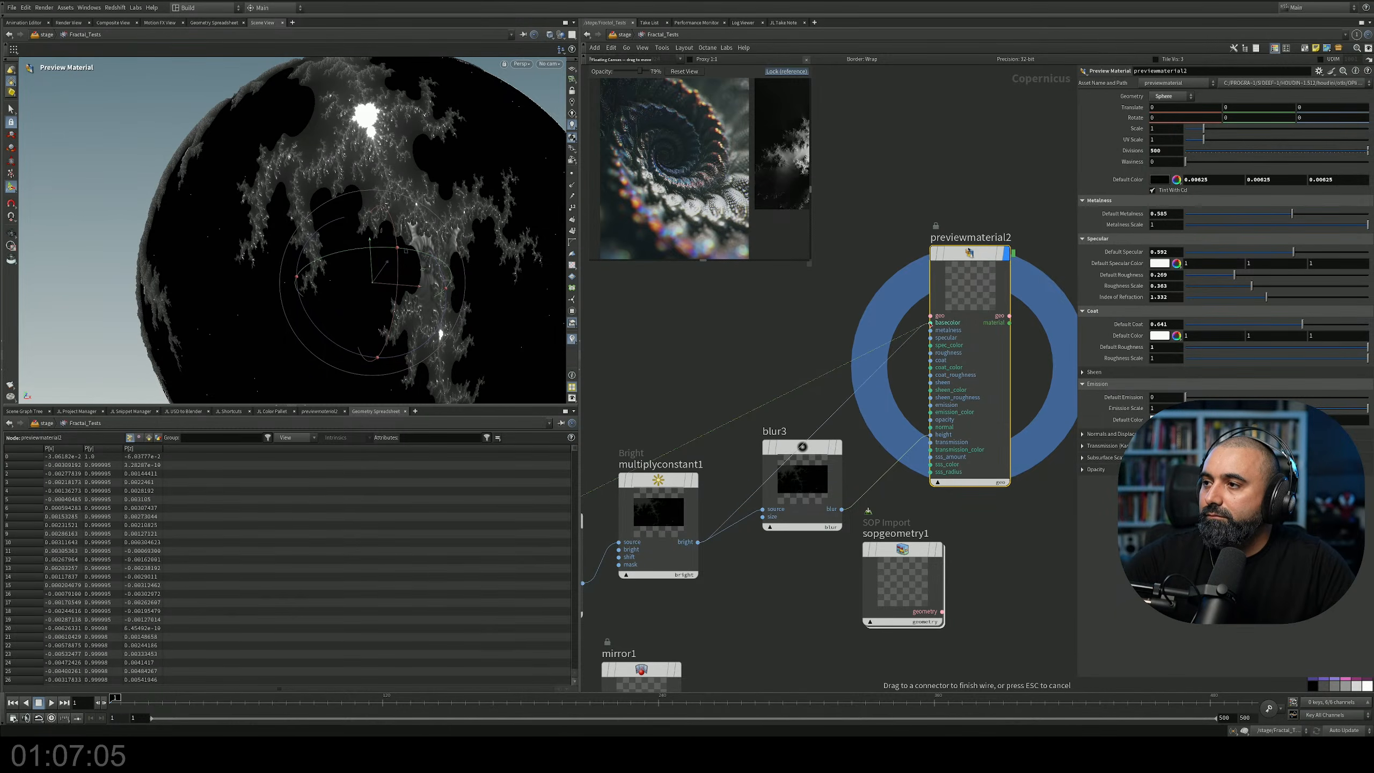
mouse_move(417, 227)
alt+mouse_down()
mouse_move(411, 259)
mouse_move(435, 241)
mouse_move(413, 267)
mouse_move(427, 263)
alt+mouse_up()
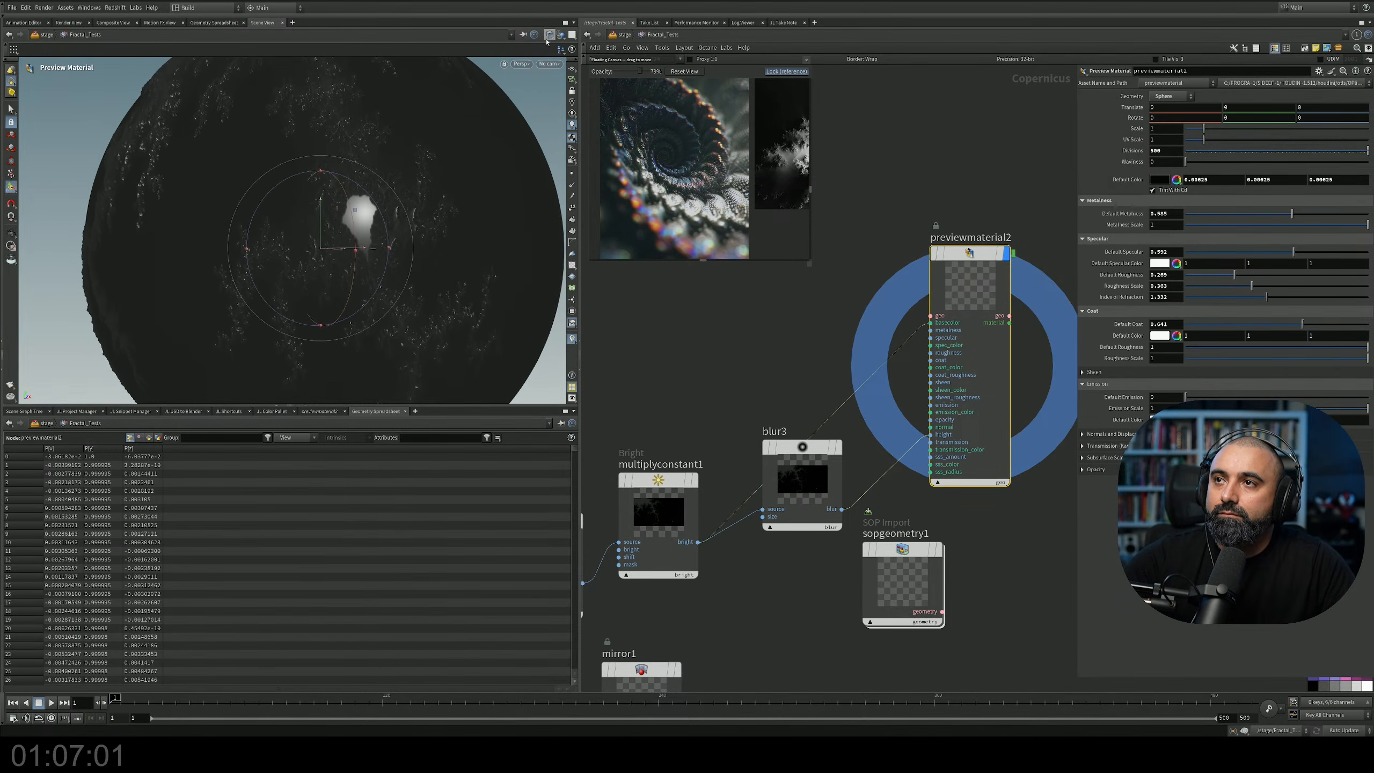
Examine the darker material and the displaced fractal details on the sphere from close up and from a distance.
click(550, 34)
click(561, 143)
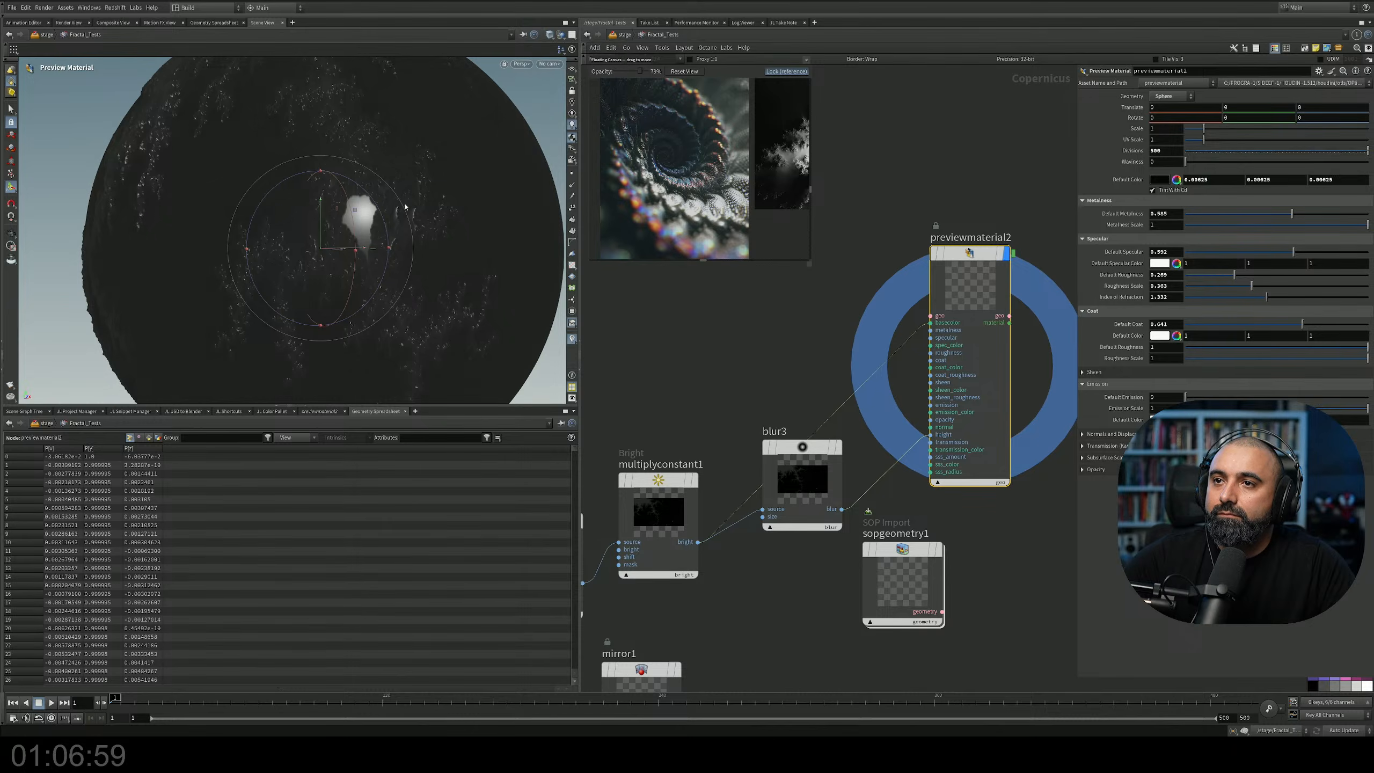
alt+drag(352, 242, 349, 209)
alt+right_drag(349, 209, 525, 200)
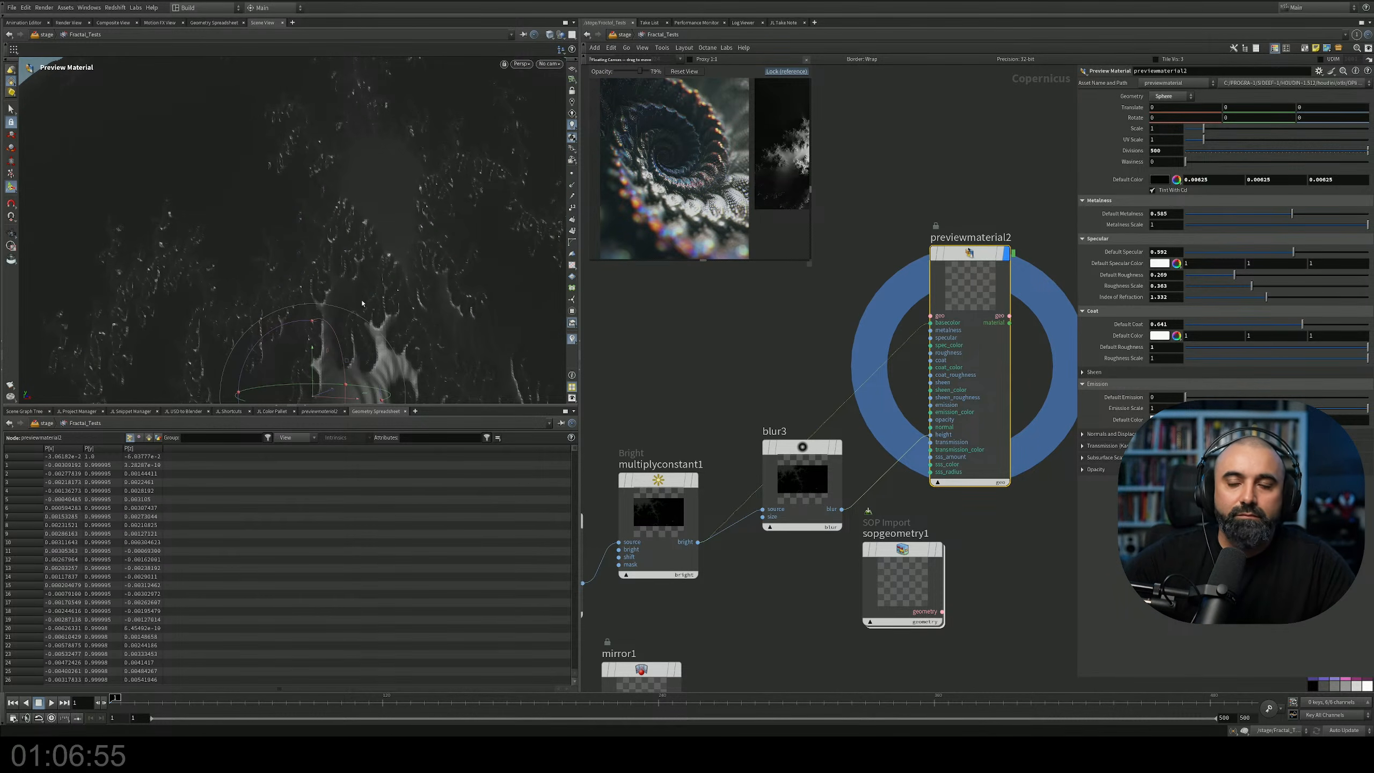
alt+right_drag(381, 261, 395, 230)
alt+drag(396, 230, 366, 245)
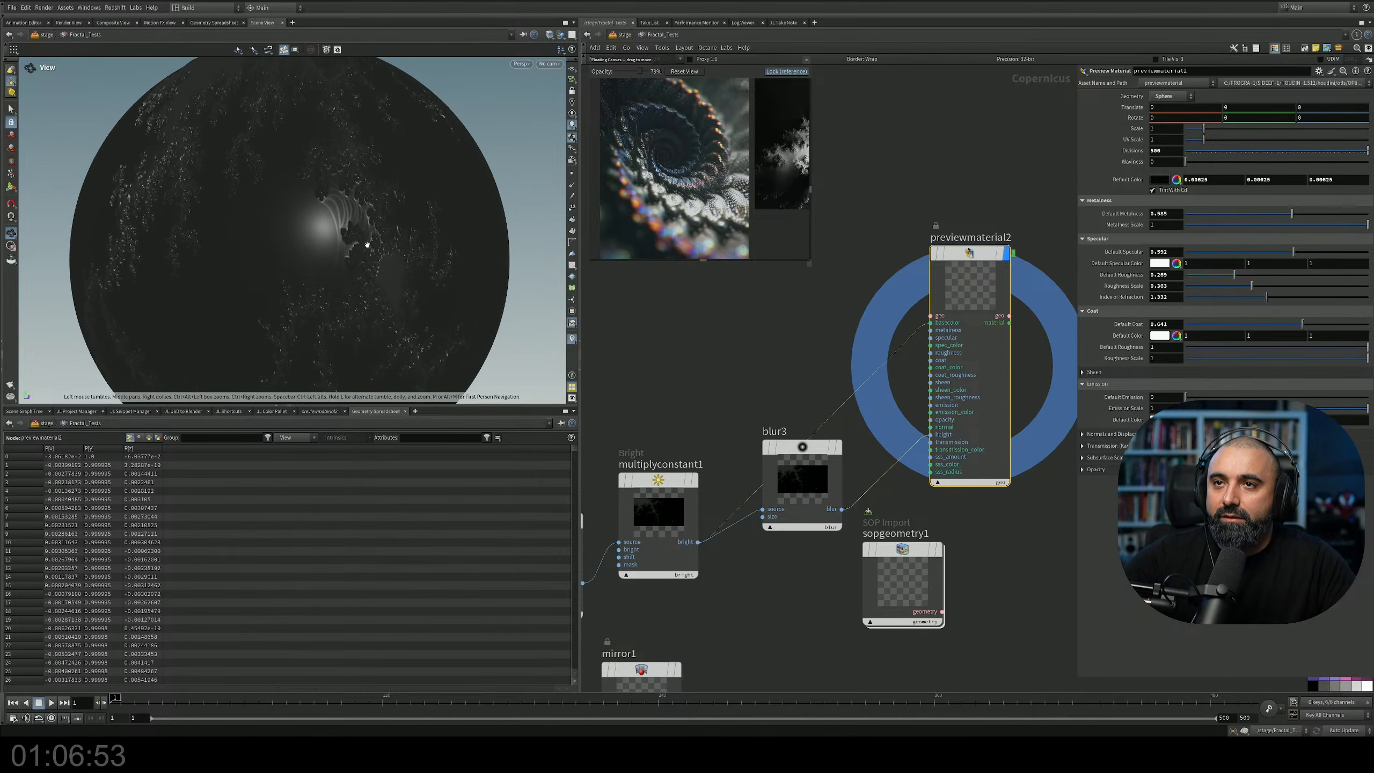
alt+right_drag(366, 245, 329, 240)
mouse_move(329, 239)
alt+mouse_down()
mouse_move(377, 246)
mouse_move(335, 264)
mouse_move(328, 253)
alt+mouse_up()
alt+right_drag(339, 274, 426, 253)
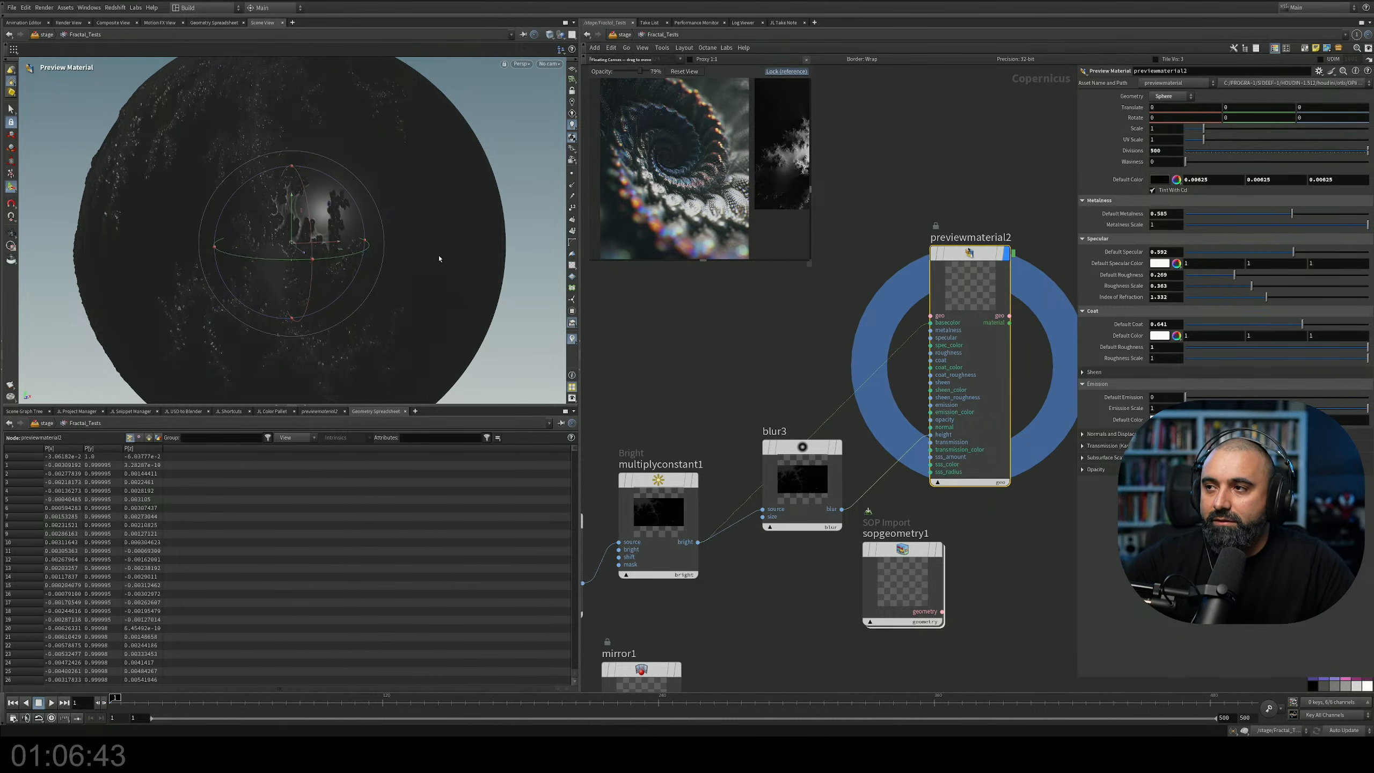
Add a Fractal Noise 3D node beside previewmaterial2 in the network.
scroll(796, 353, down, 3)
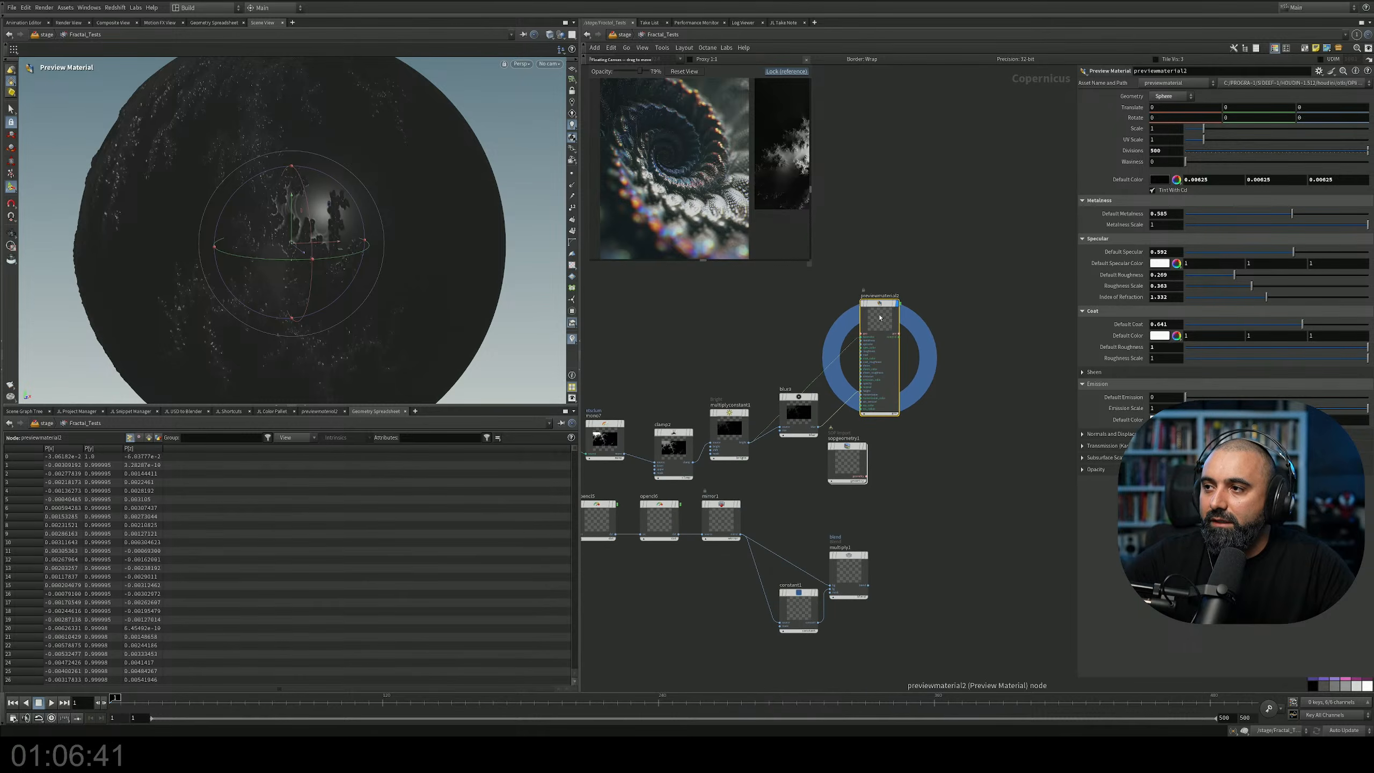
scroll(874, 456, down, 3)
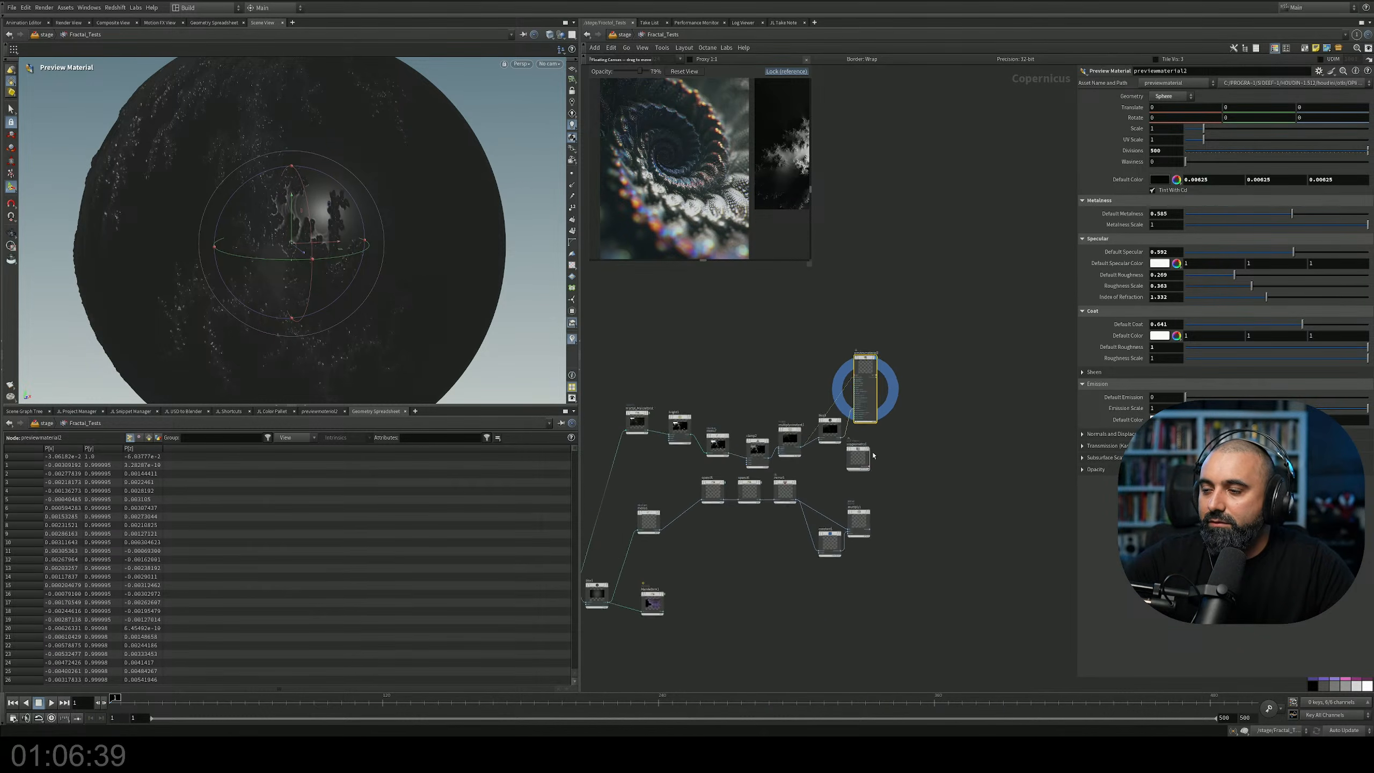
scroll(873, 457, up, 5)
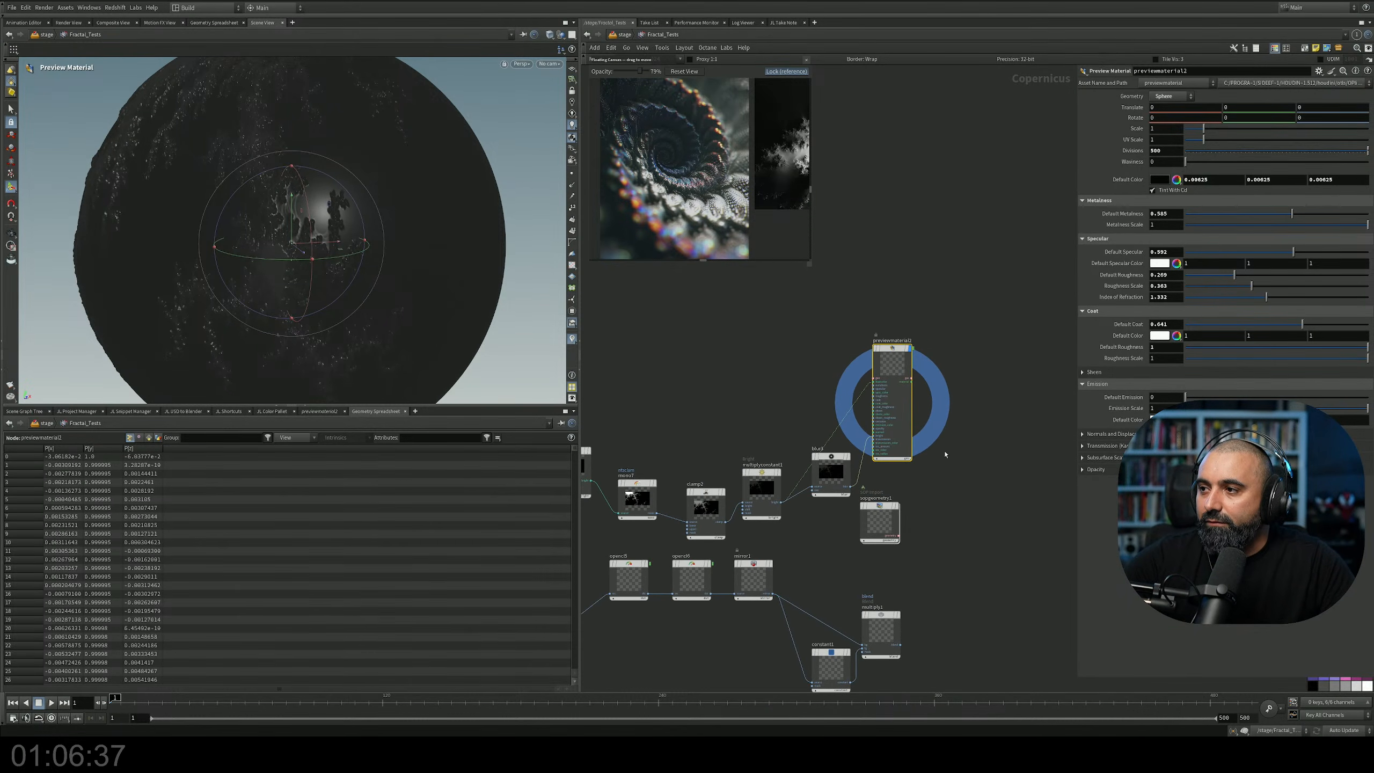
scroll(809, 358, up, 4)
key(Tab)
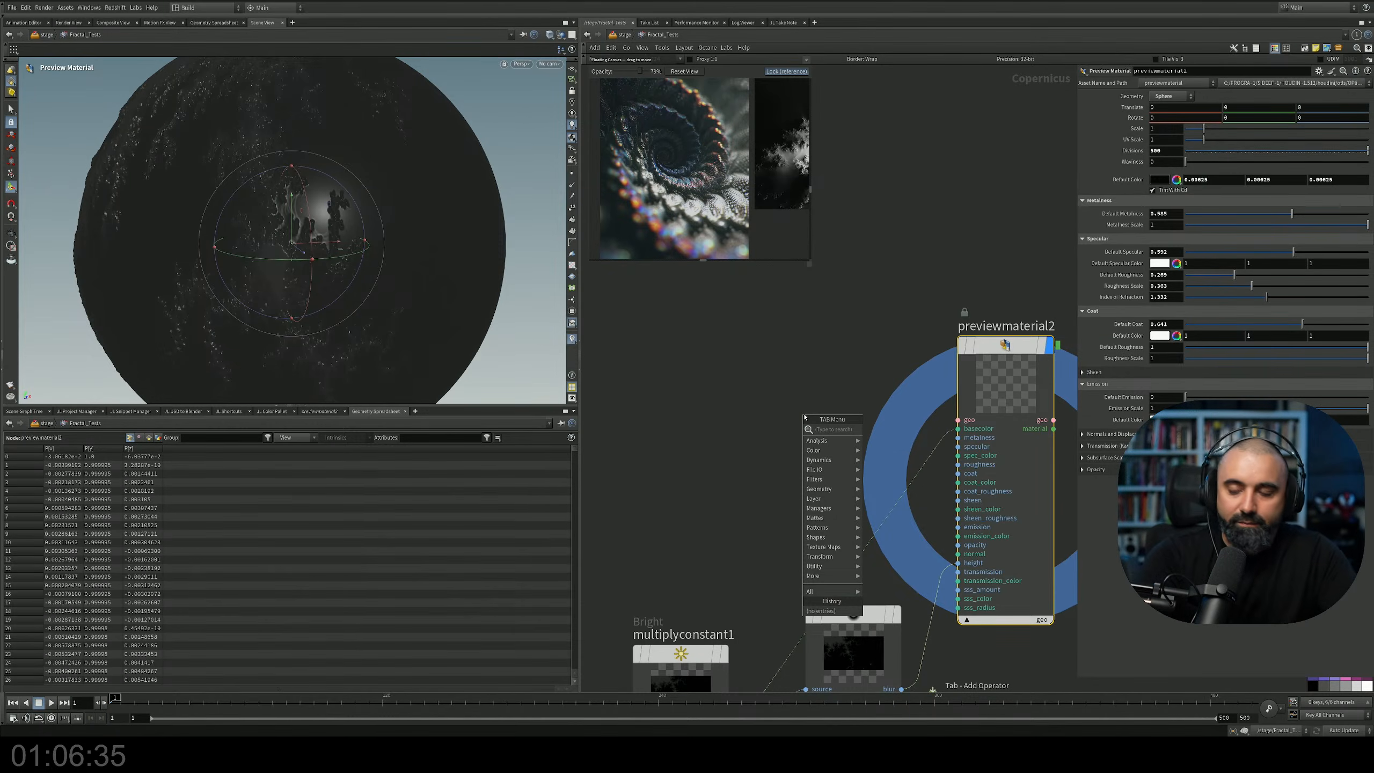
text(frac)
key(Down)
key(Return)
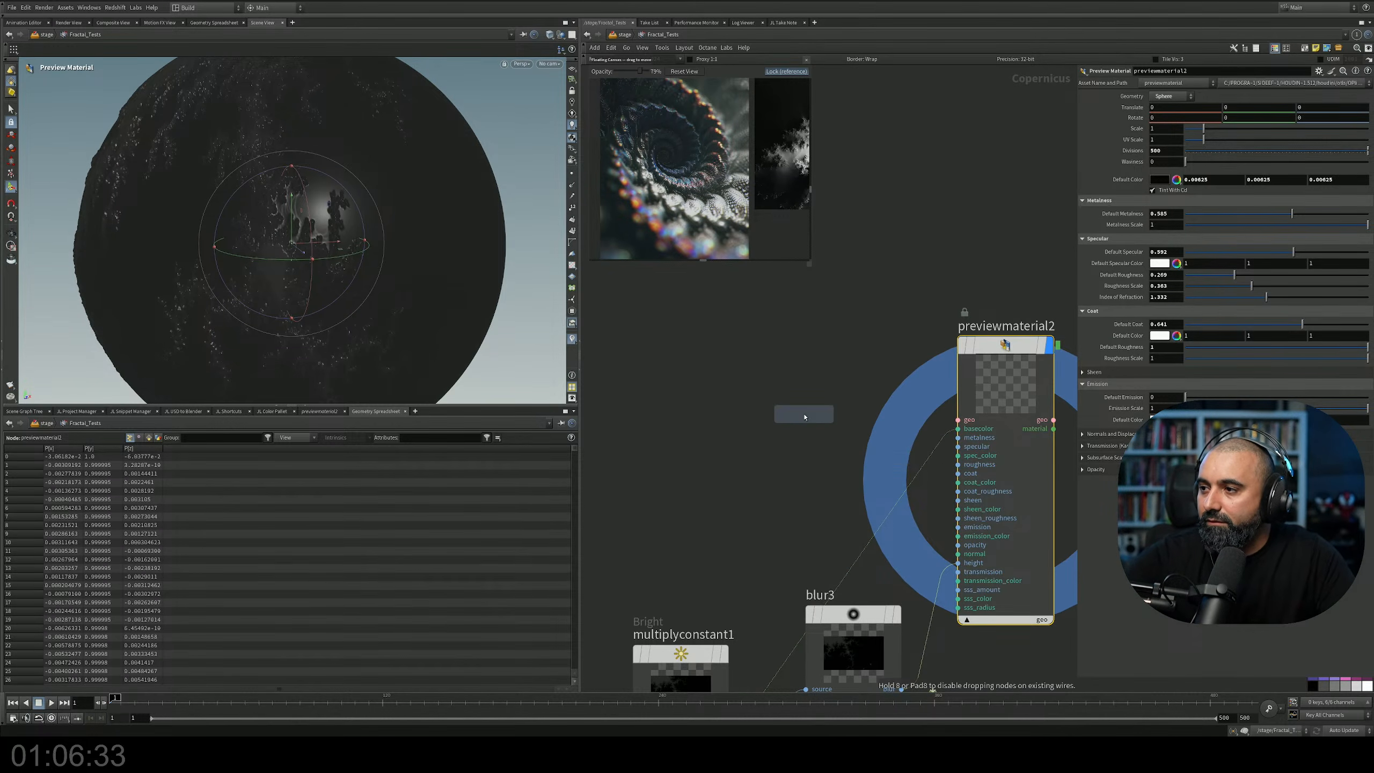
click(701, 358)
Connect the new fractal noise's output to the height input of previewmaterial2, replacing the blurred fractal.
drag(711, 425, 881, 578)
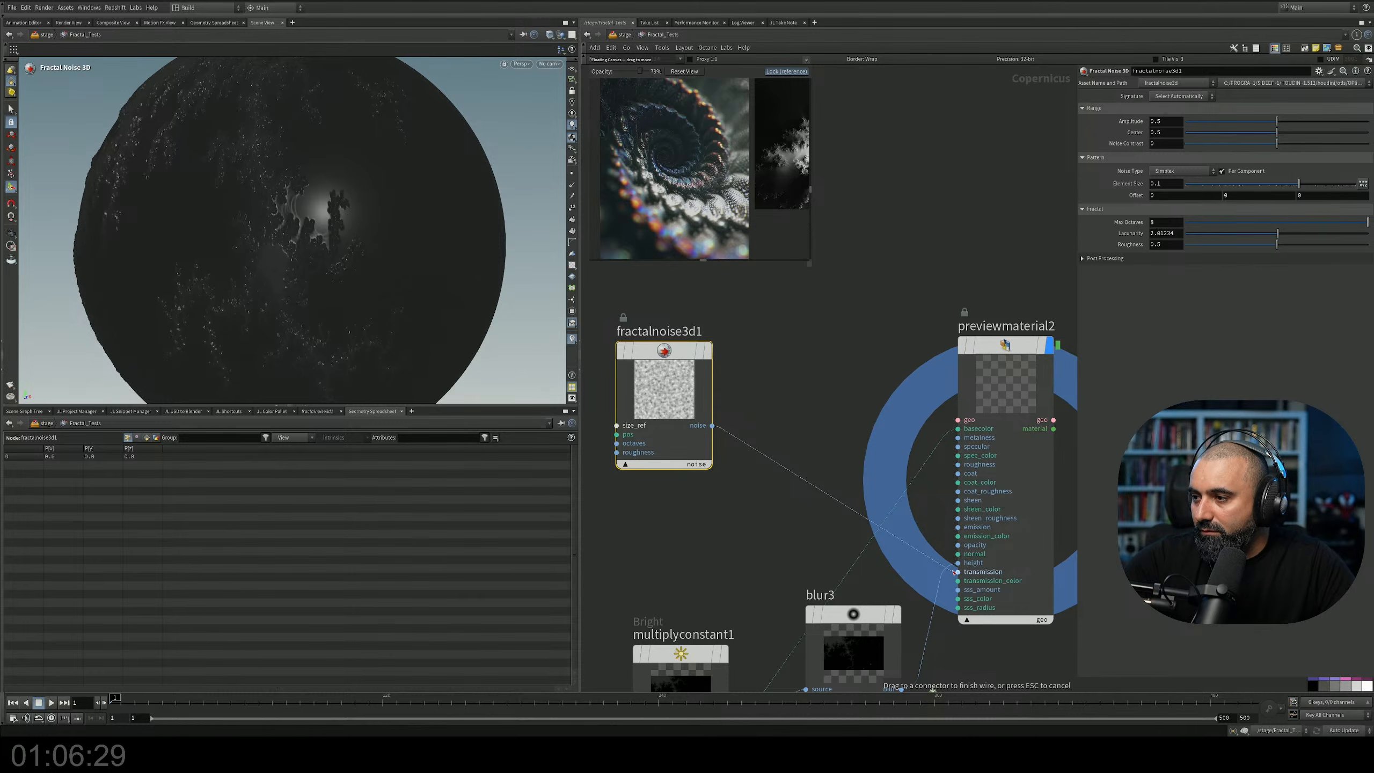
drag(959, 566, 956, 565)
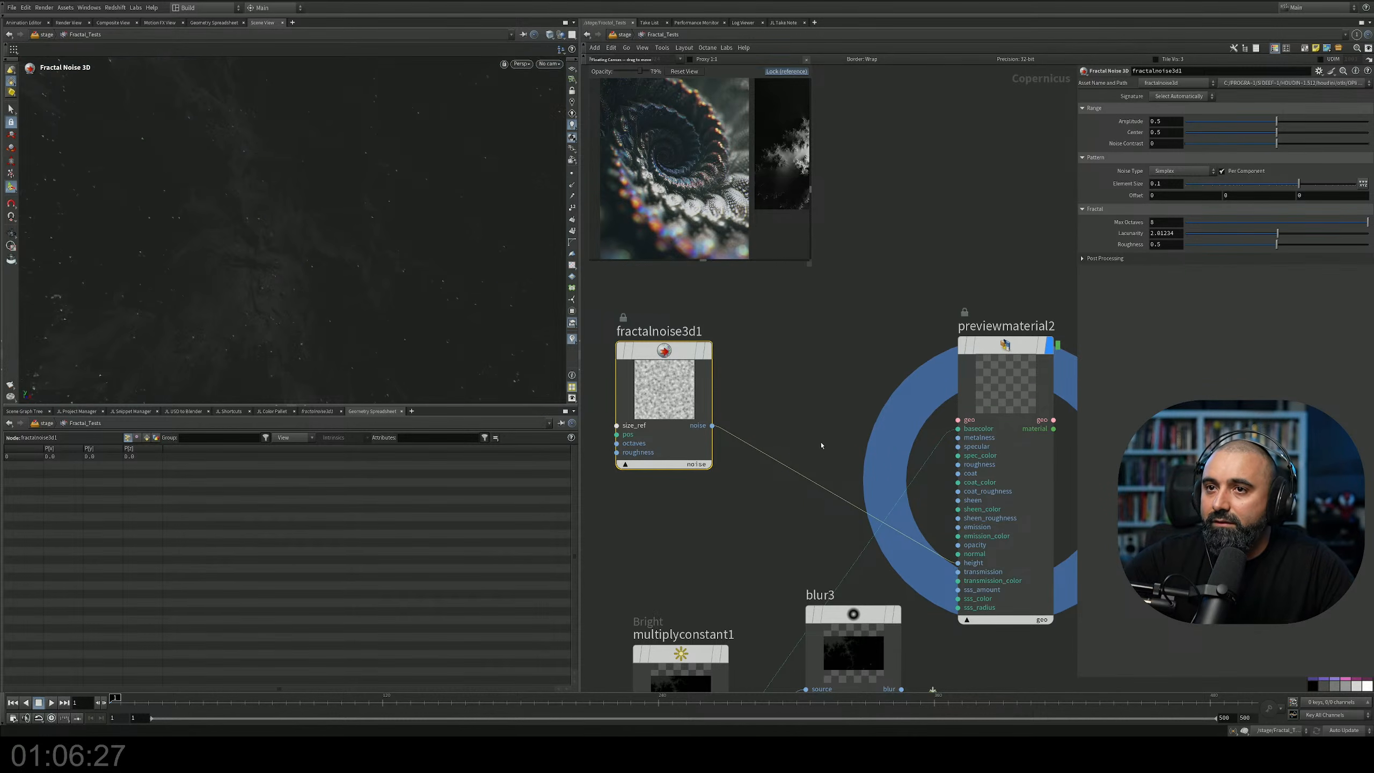
key(Escape)
mouse_move(388, 225)
middle_down()
mouse_move(347, 251)
mouse_move(391, 239)
middle_up()
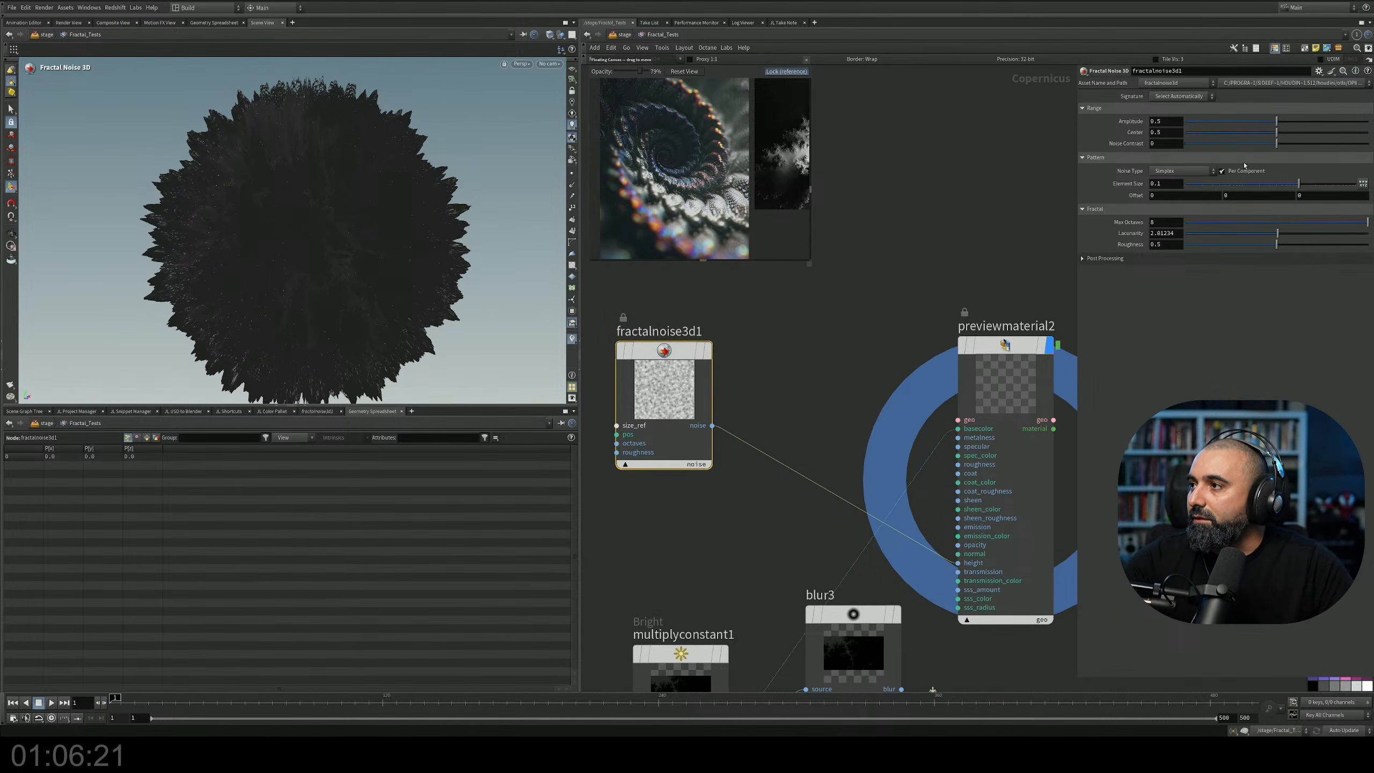
Raise the fractal noise's element size to about 0.37 and check the displaced sphere.
drag(1286, 187, 1338, 189)
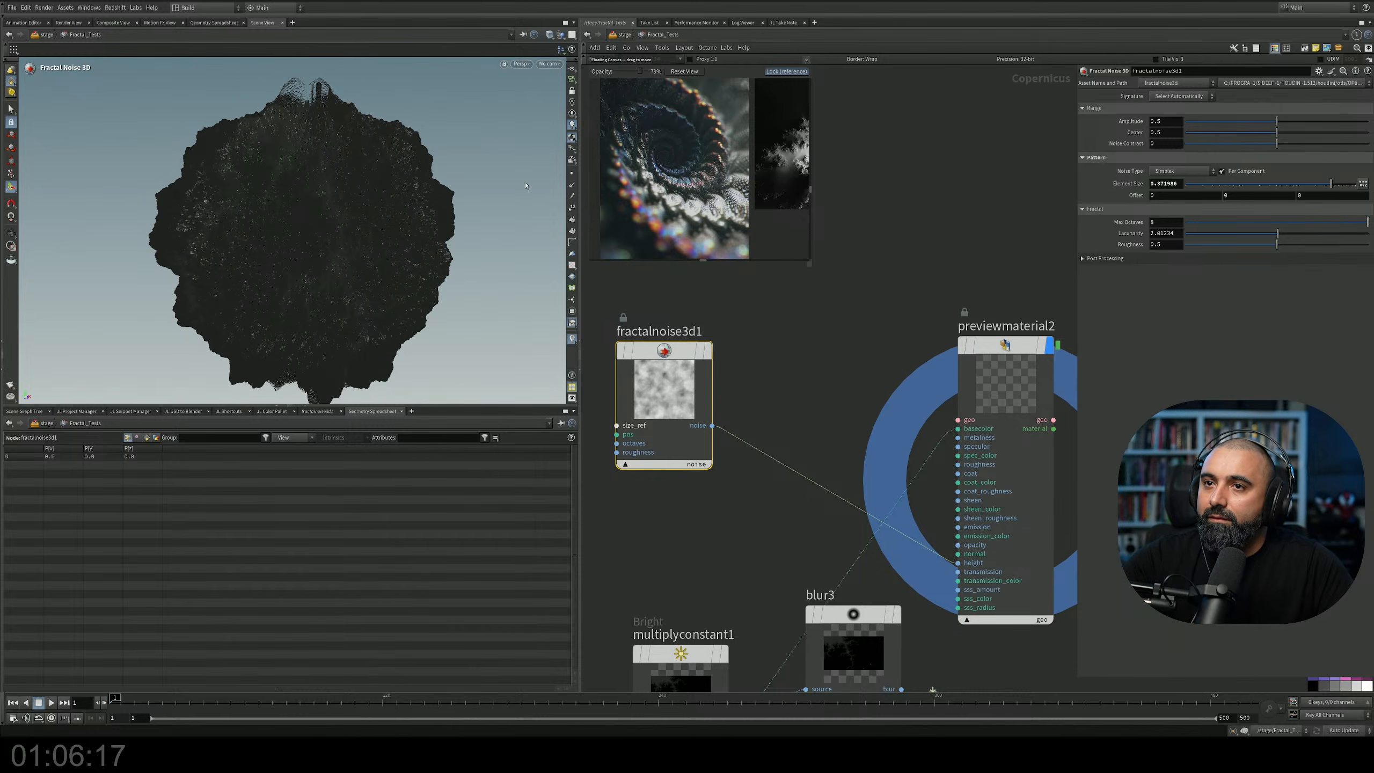
key(space)
drag(417, 209, 335, 211)
Set previewmaterial2's default colour to a grey of 0.333.
drag(923, 293, 1014, 397)
click(1163, 182)
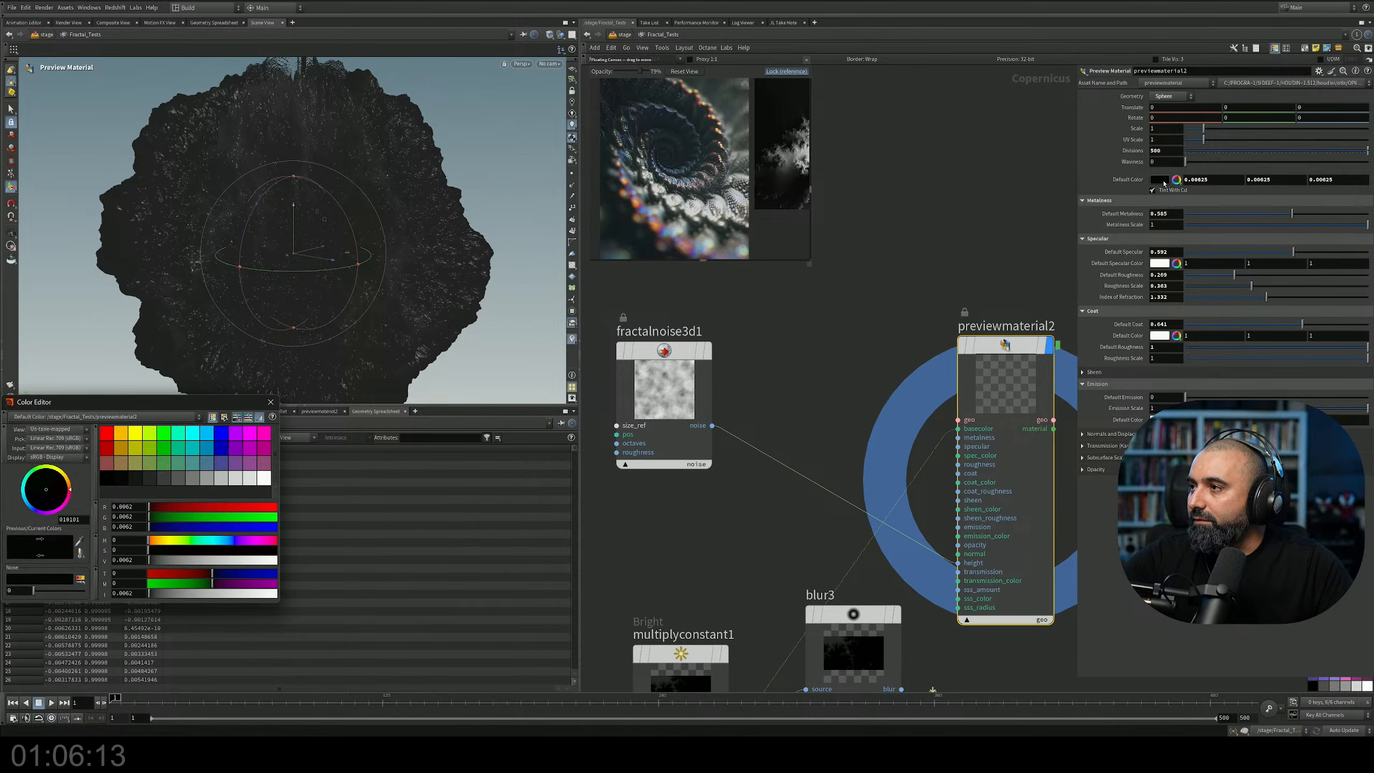
click(196, 480)
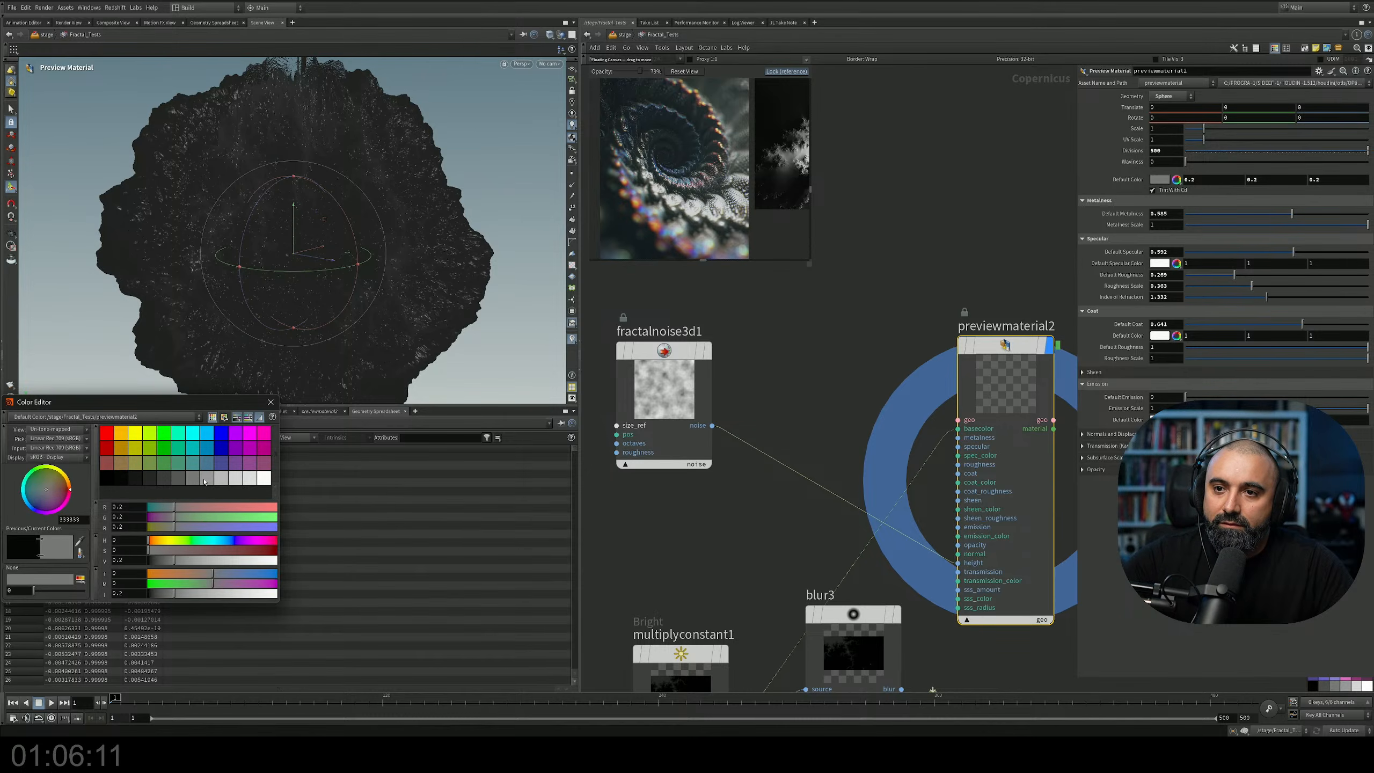
click(204, 480)
click(269, 401)
Cut the wire feeding previewmaterial2's basecolor input and inspect the noise displacement on the sphere.
middle_drag(899, 438, 874, 426)
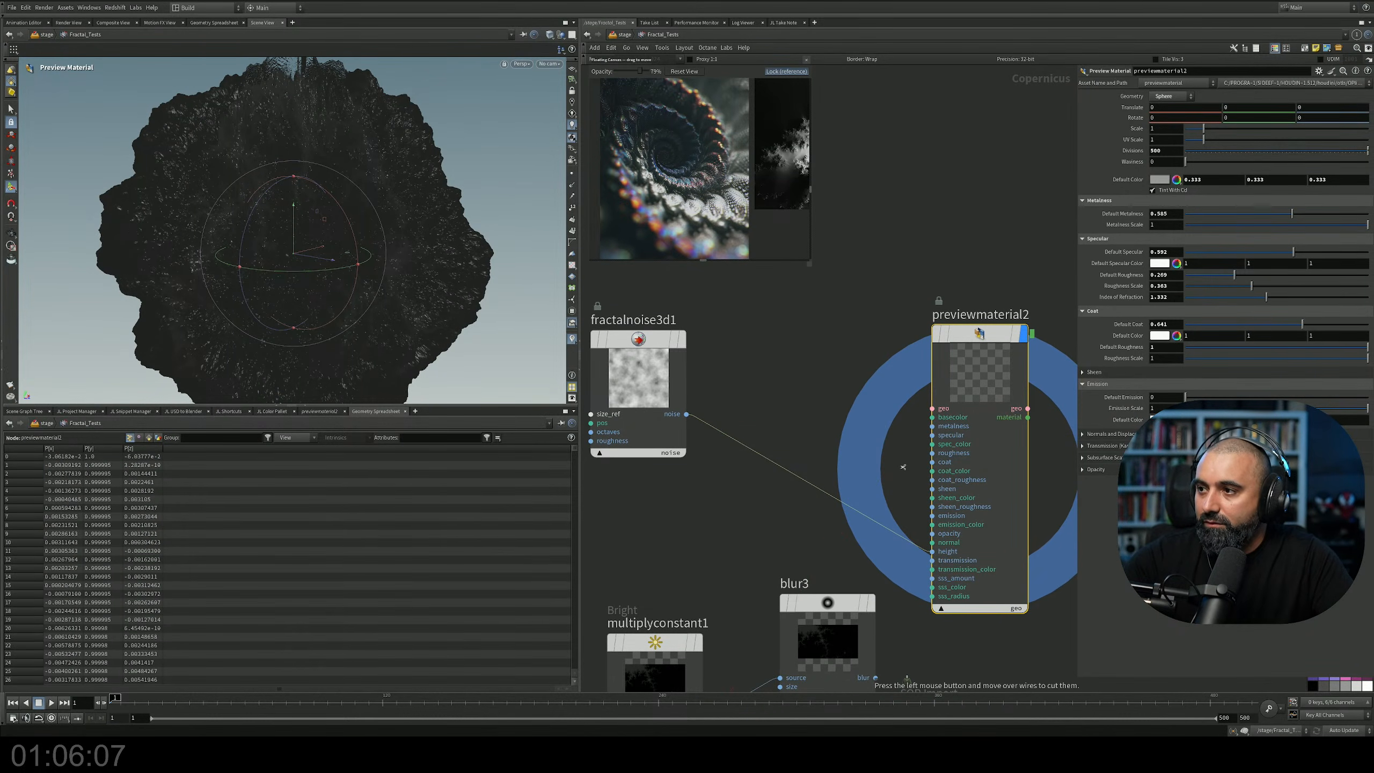
drag(417, 302, 296, 247)
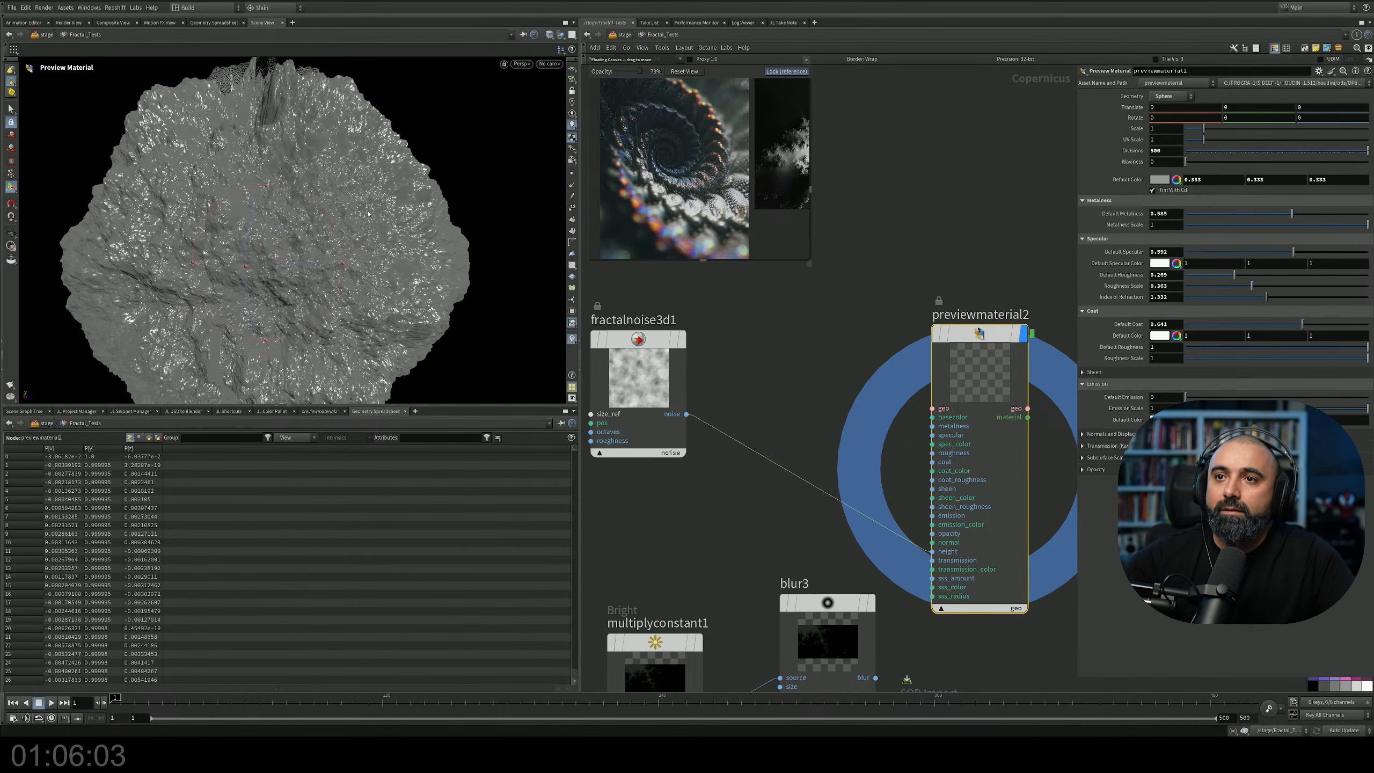
drag(645, 340, 662, 342)
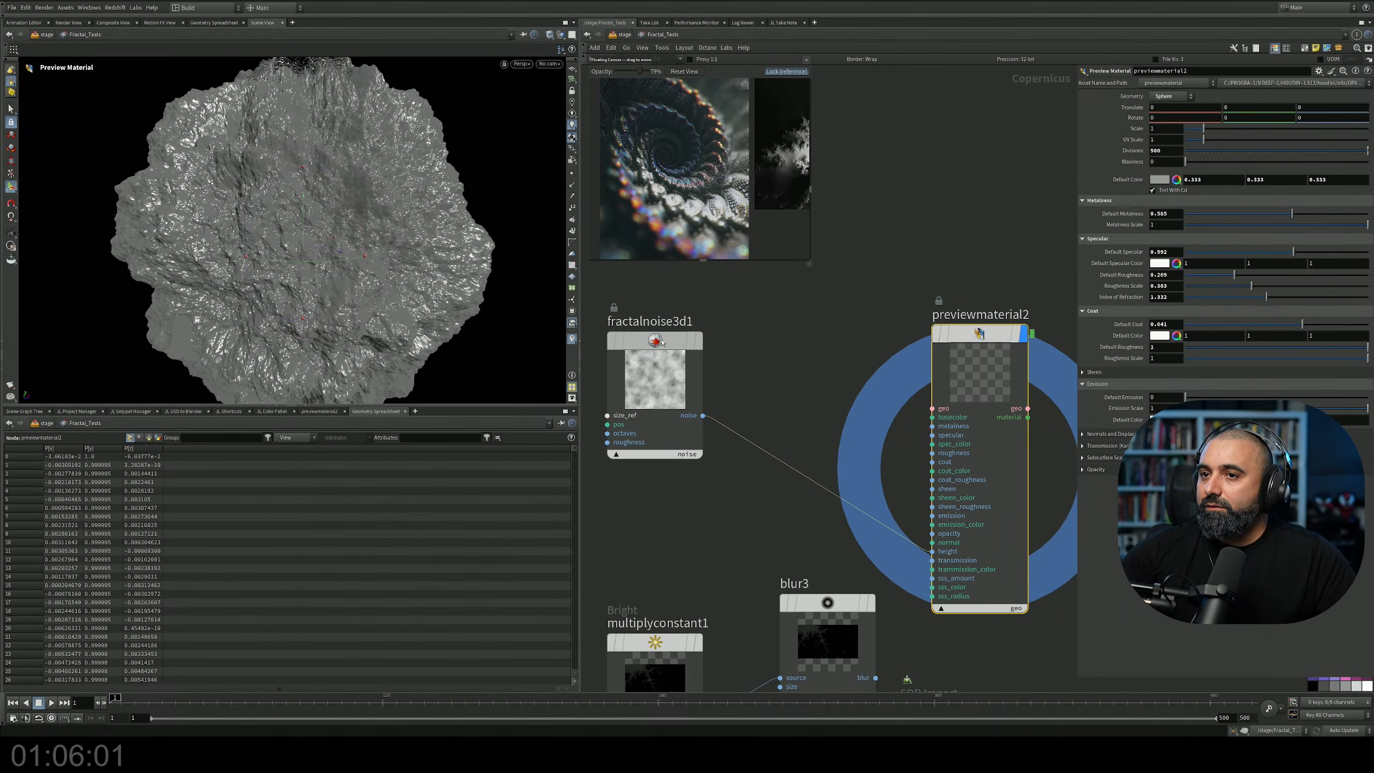
click(661, 341)
drag(324, 238, 398, 202)
Set fractalnoise3d1's amplitude to 0.233 and center to 0.214, with a slightly negative noise contrast.
middle_drag(736, 318, 808, 300)
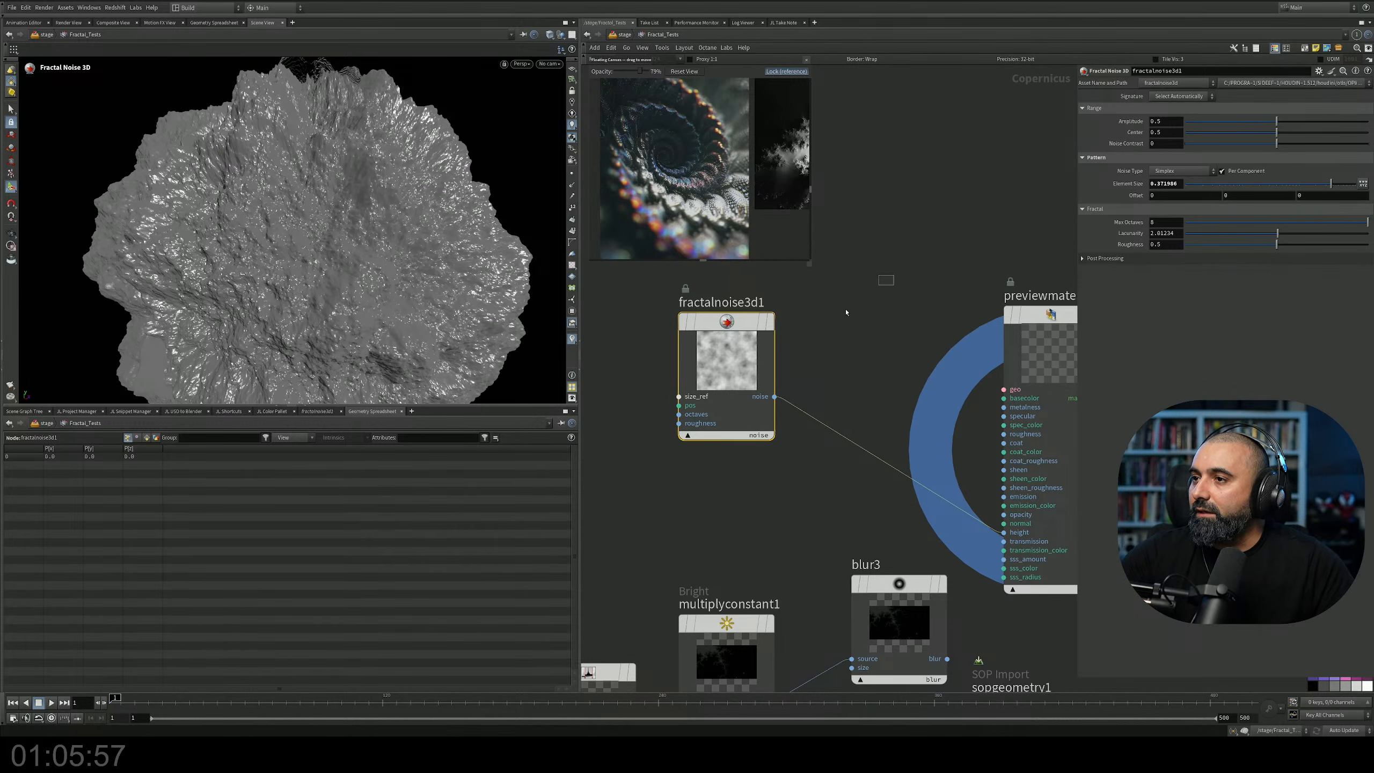
middle_drag(1007, 250, 862, 258)
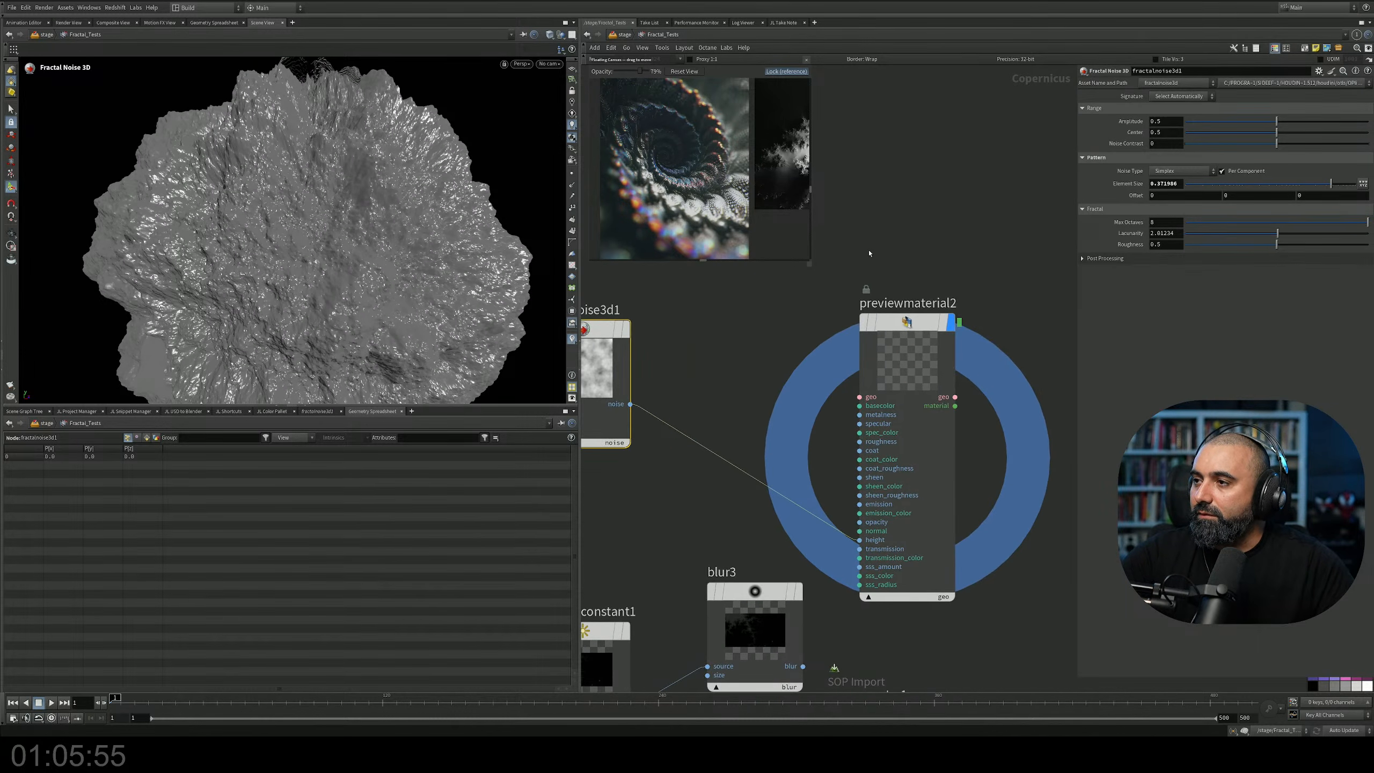
drag(873, 250, 1020, 380)
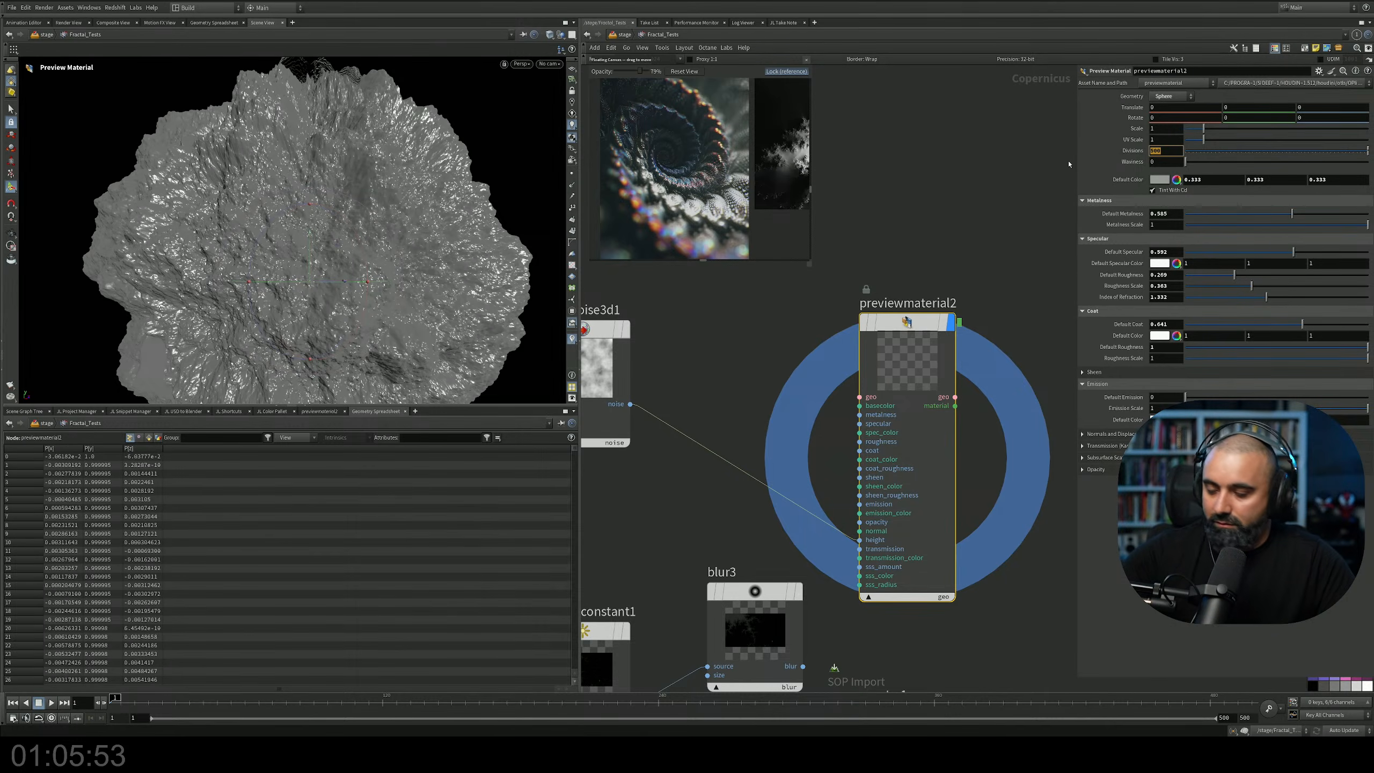
middle_drag(718, 362, 836, 353)
drag(797, 295, 698, 374)
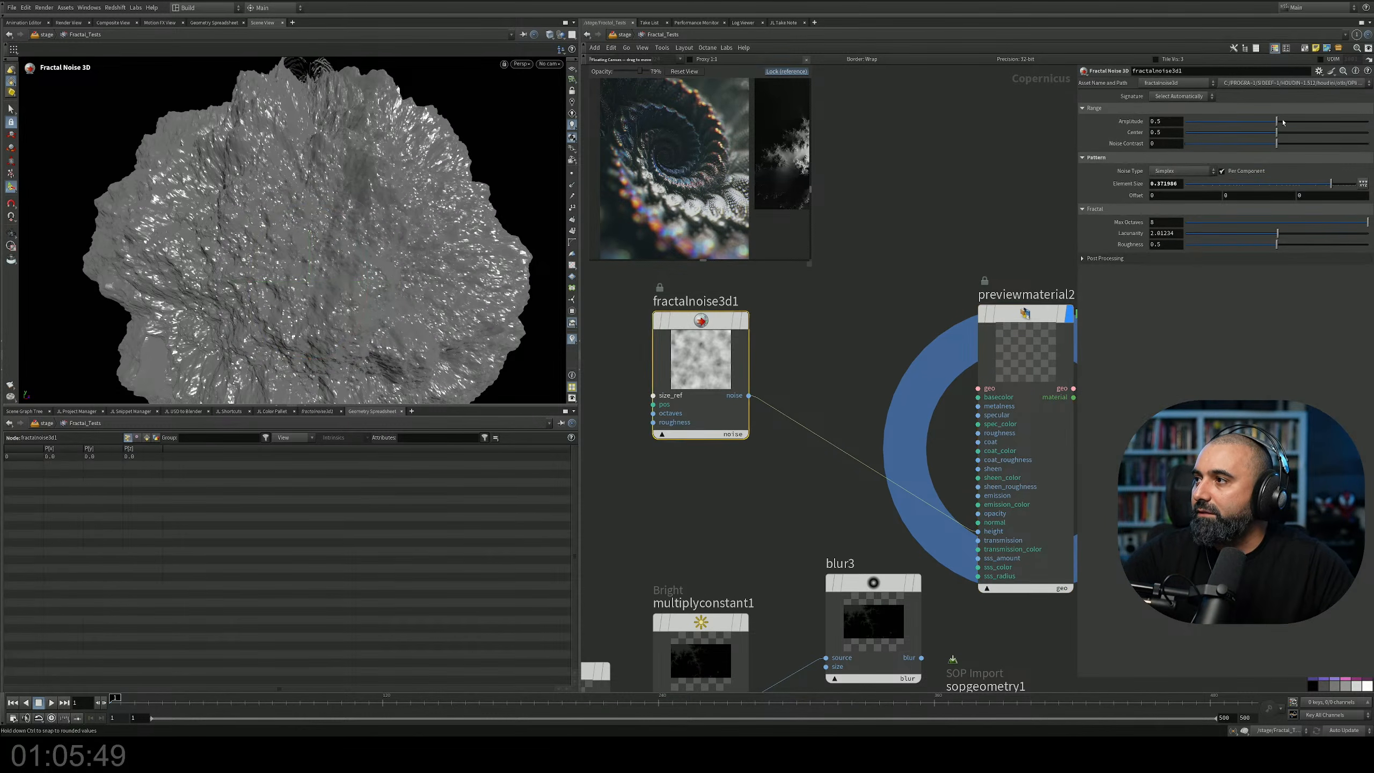
mouse_move(1266, 126)
mouse_down()
mouse_move(1193, 130)
mouse_move(1301, 134)
mouse_move(1208, 144)
mouse_move(1306, 147)
mouse_move(1273, 145)
mouse_up()
Change fractalnoise3d1's noise type to Alligator.
click(1179, 171)
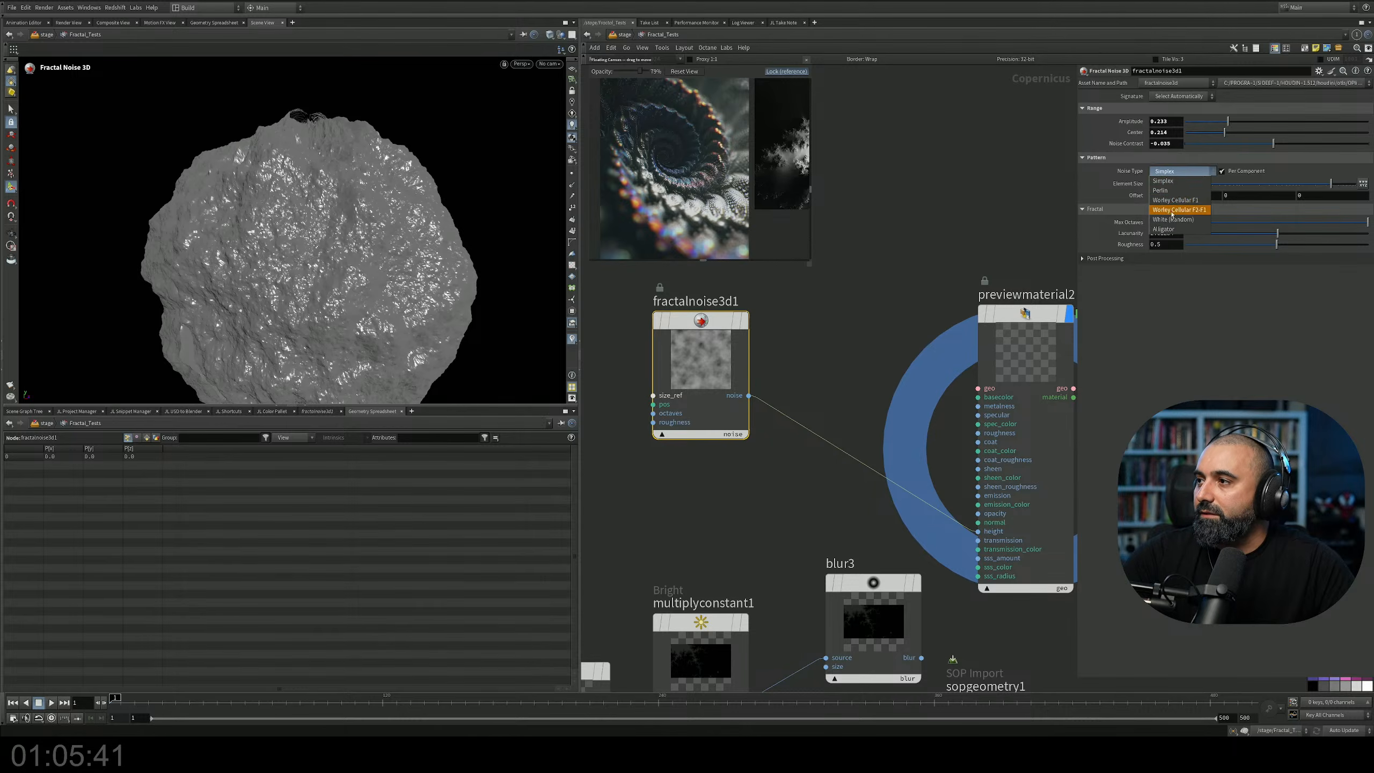
click(1170, 230)
key(Escape)
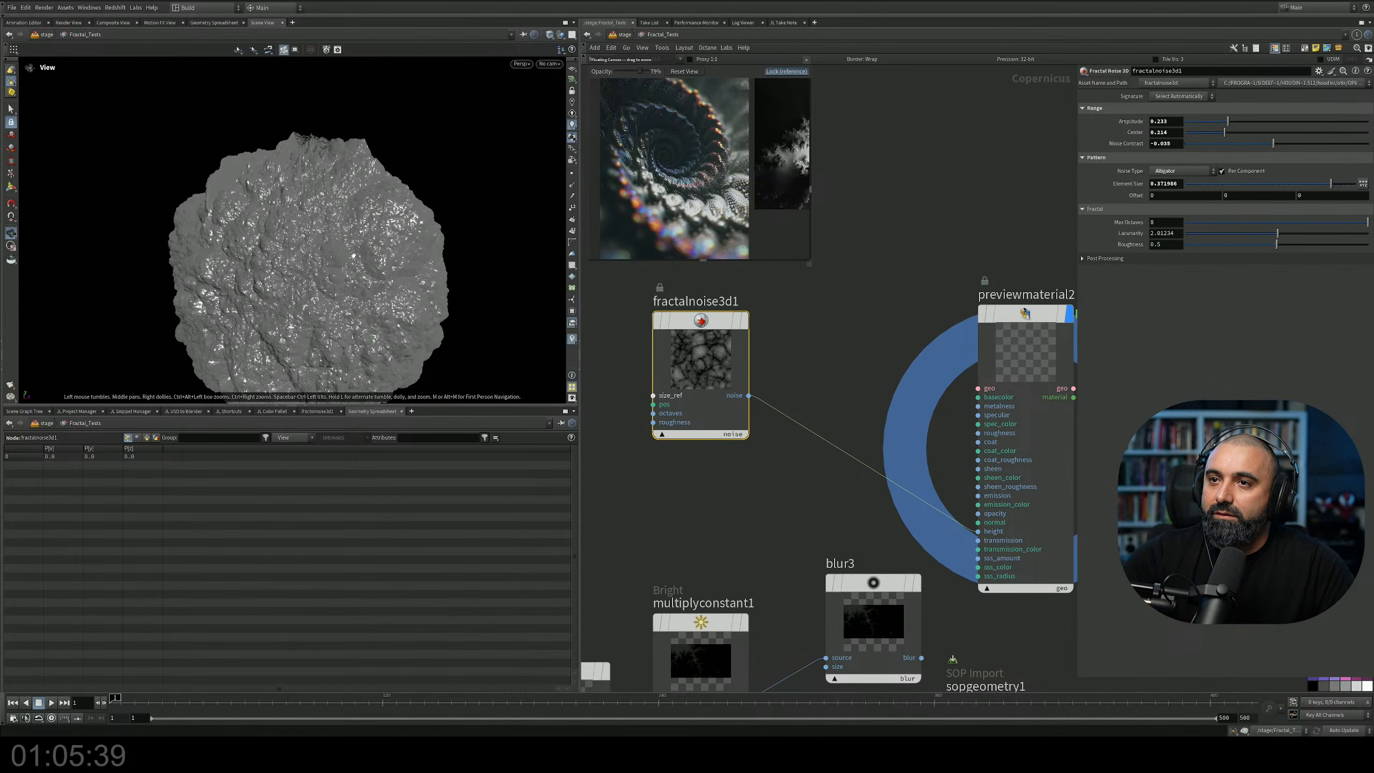
middle_drag(370, 264, 407, 228)
scroll(408, 229, up, 3)
Reduce fractalnoise3d1's element size to about 0.2476 and examine the displaced surface from near and far.
drag(1281, 189, 1321, 186)
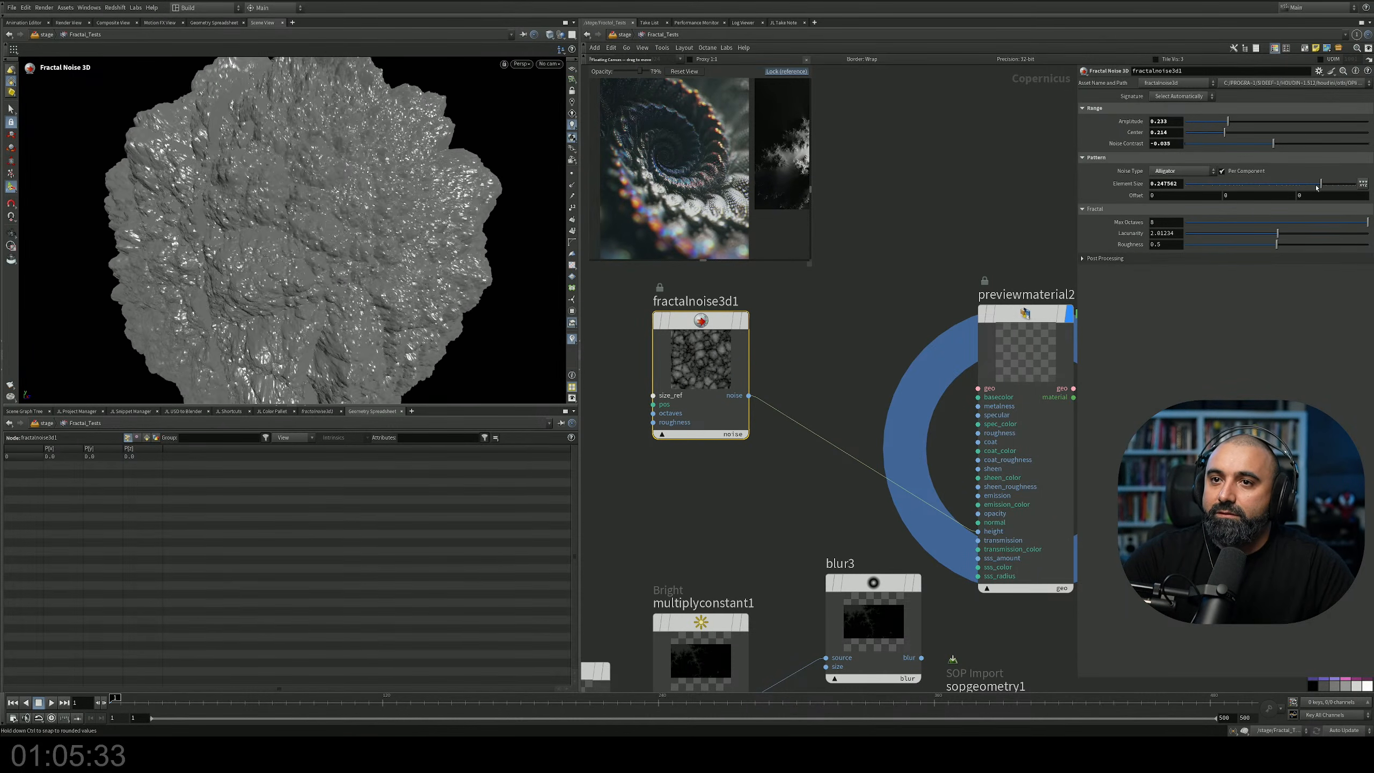
mouse_move(330, 256)
alt+mouse_down()
mouse_move(401, 252)
mouse_move(303, 249)
alt+mouse_up()
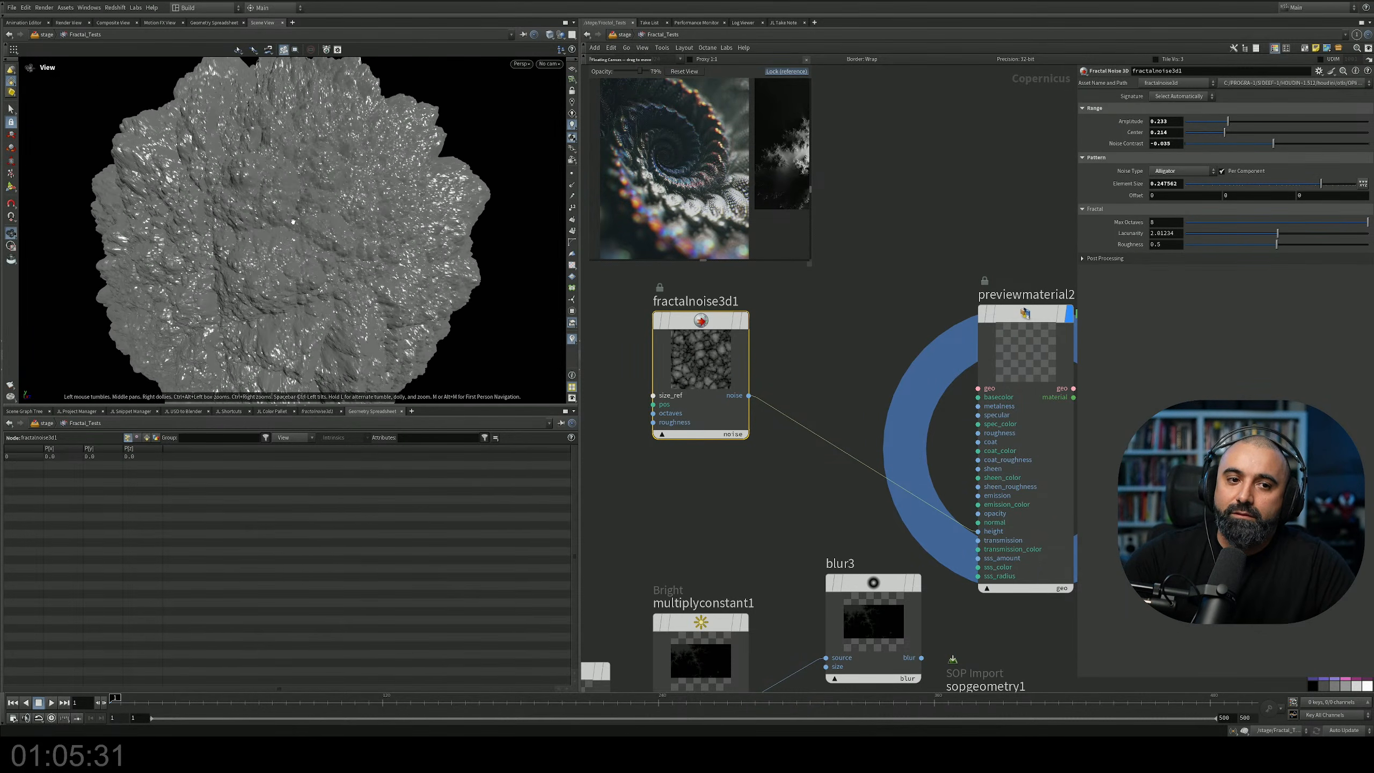
alt+right_drag(303, 249, 257, 233)
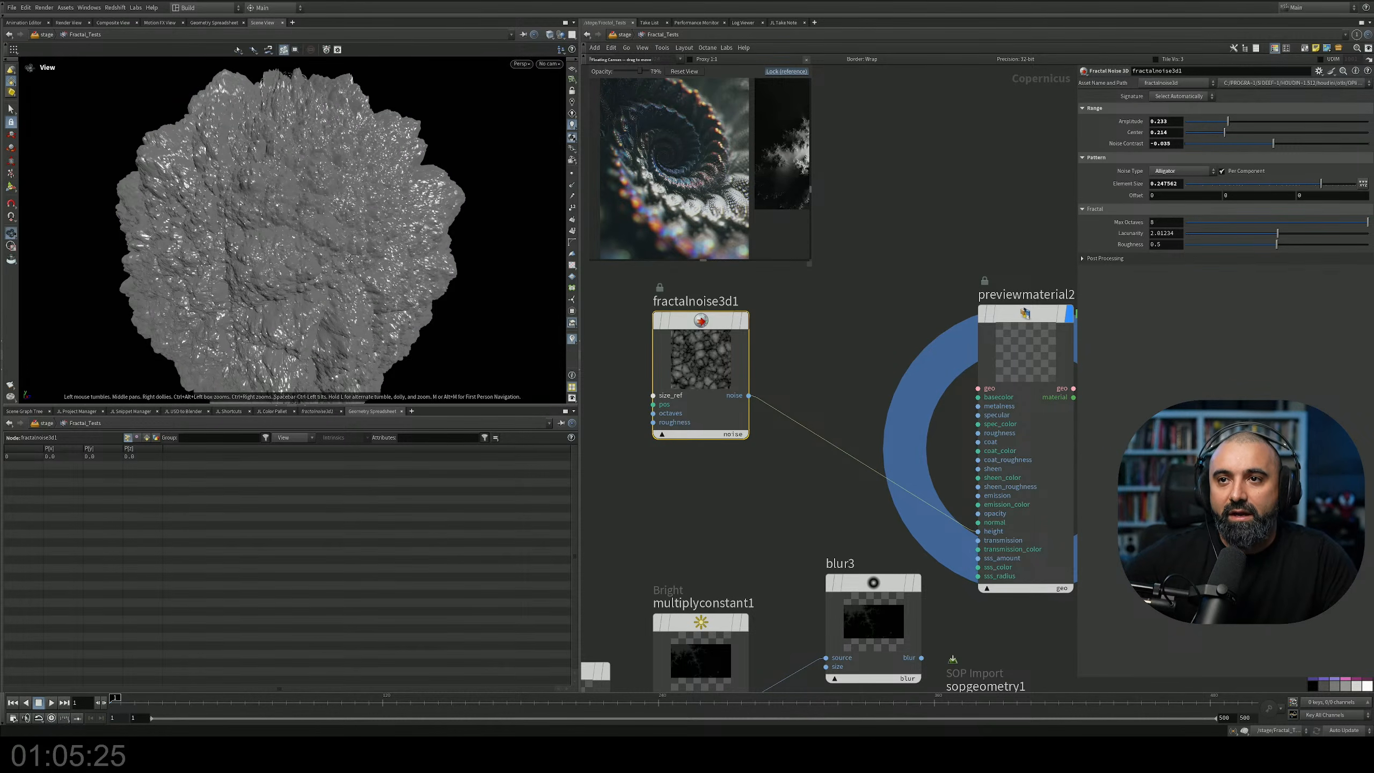
alt+middle_drag(343, 181, 325, 215)
alt+drag(325, 214, 319, 289)
alt+right_drag(319, 289, 256, 312)
alt+drag(308, 309, 334, 251)
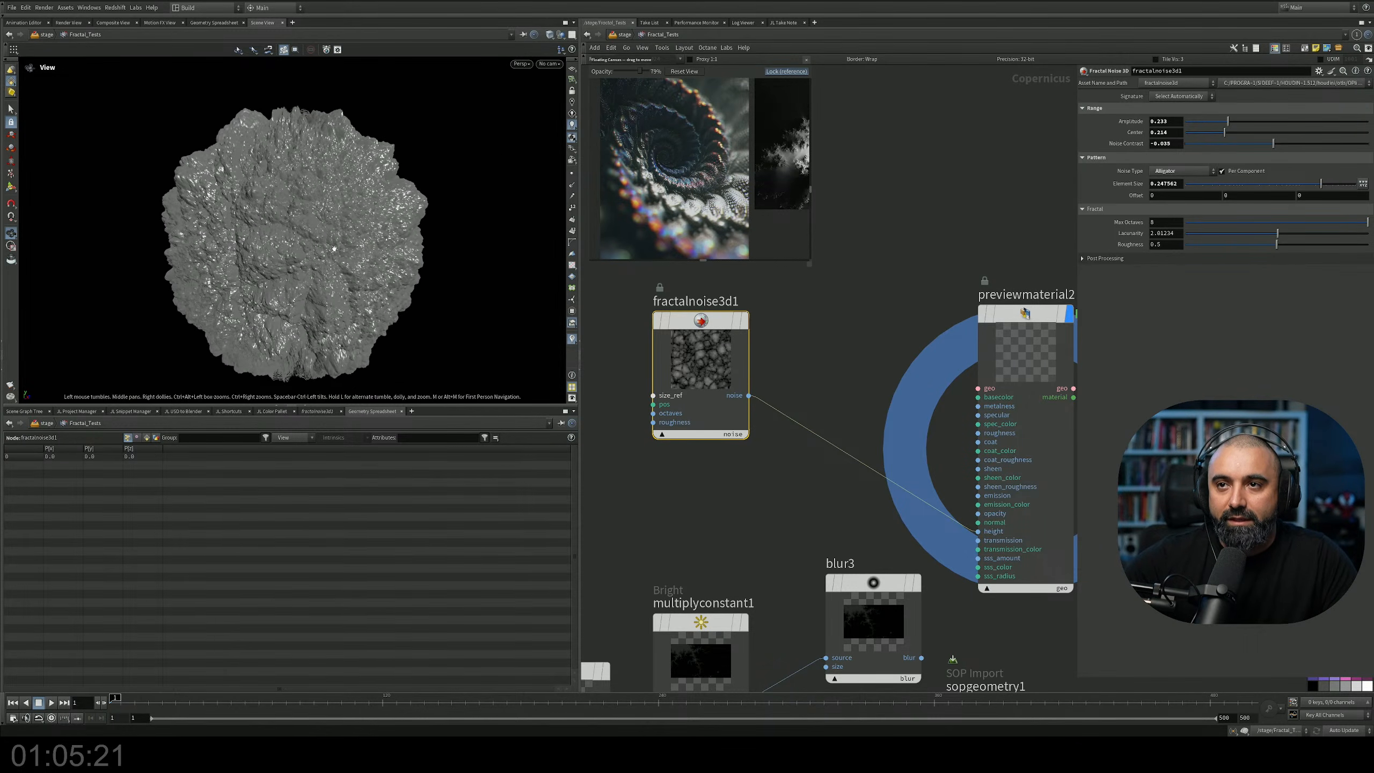
alt+right_drag(332, 262, 397, 244)
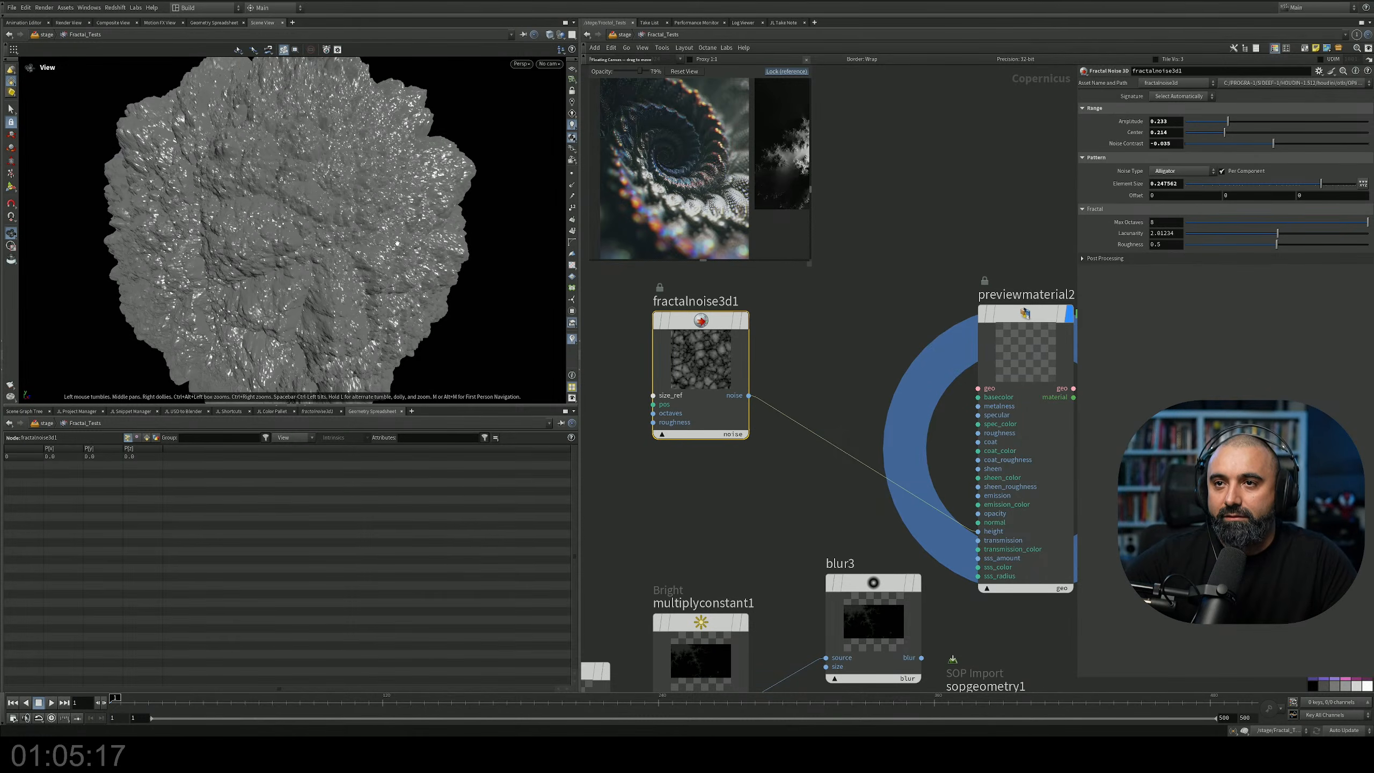
Connect fractalnoise3d1's noise output to the basecolor input of previewmaterial2 as well.
middle_drag(802, 389, 785, 409)
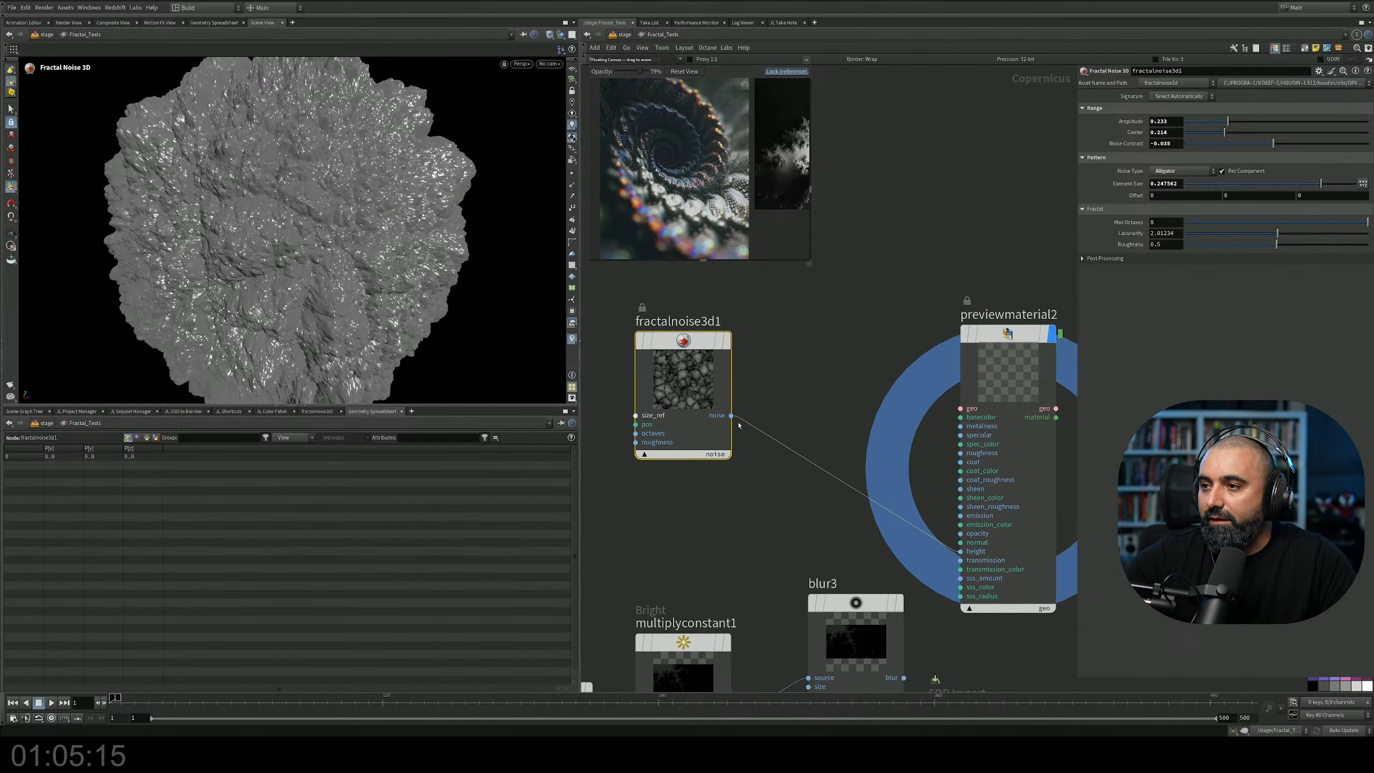
drag(732, 416, 872, 423)
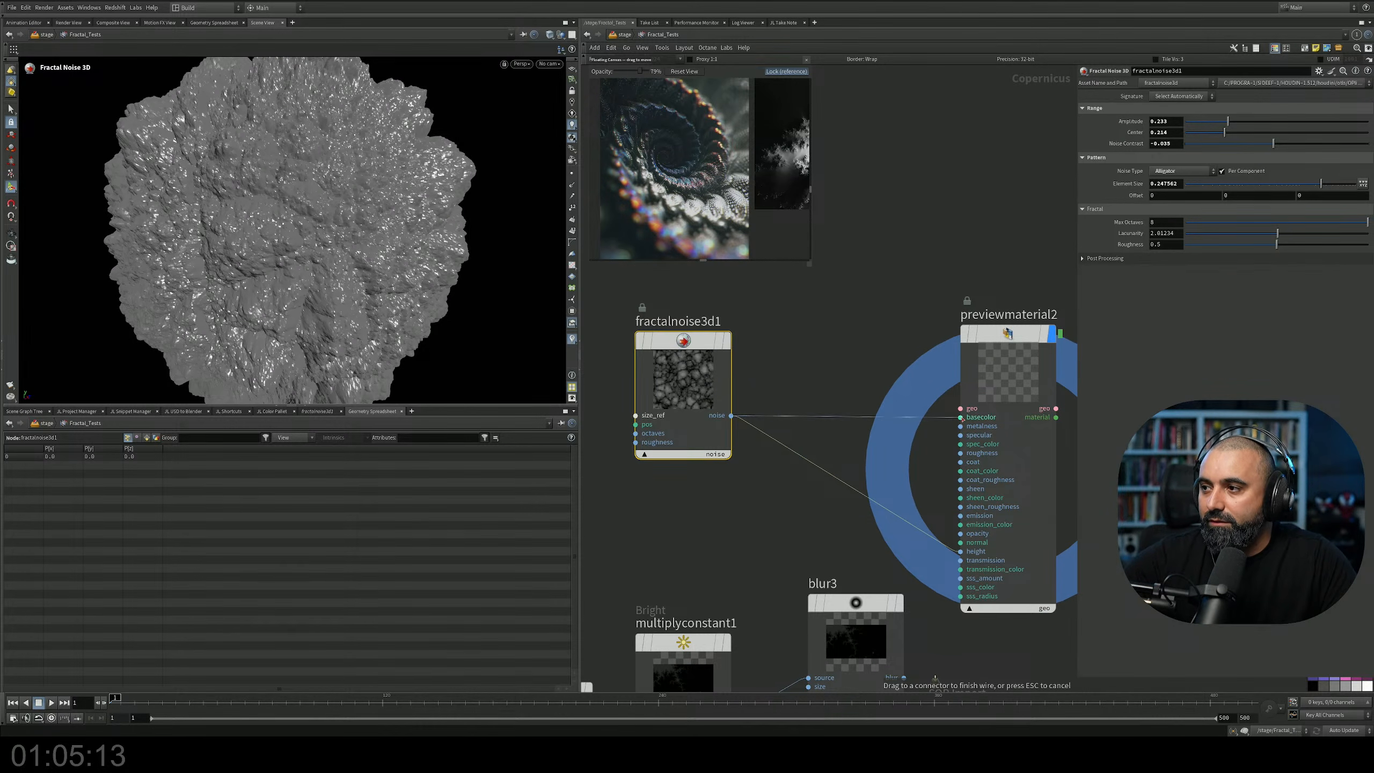
drag(962, 419, 961, 417)
Examine the sphere with the Alligator noise driving both displacement and base colour, from several angles and close up.
mouse_move(346, 271)
alt+mouse_down()
mouse_move(271, 287)
mouse_move(301, 301)
mouse_move(350, 288)
alt+mouse_up()
alt+right_drag(350, 288, 264, 296)
mouse_move(265, 297)
mouse_down()
mouse_move(479, 293)
mouse_move(334, 310)
mouse_up()
right_drag(334, 311, 325, 310)
middle_drag(325, 311, 322, 271)
right_drag(322, 271, 270, 276)
drag(270, 276, 282, 239)
right_drag(282, 239, 408, 226)
drag(408, 226, 435, 215)
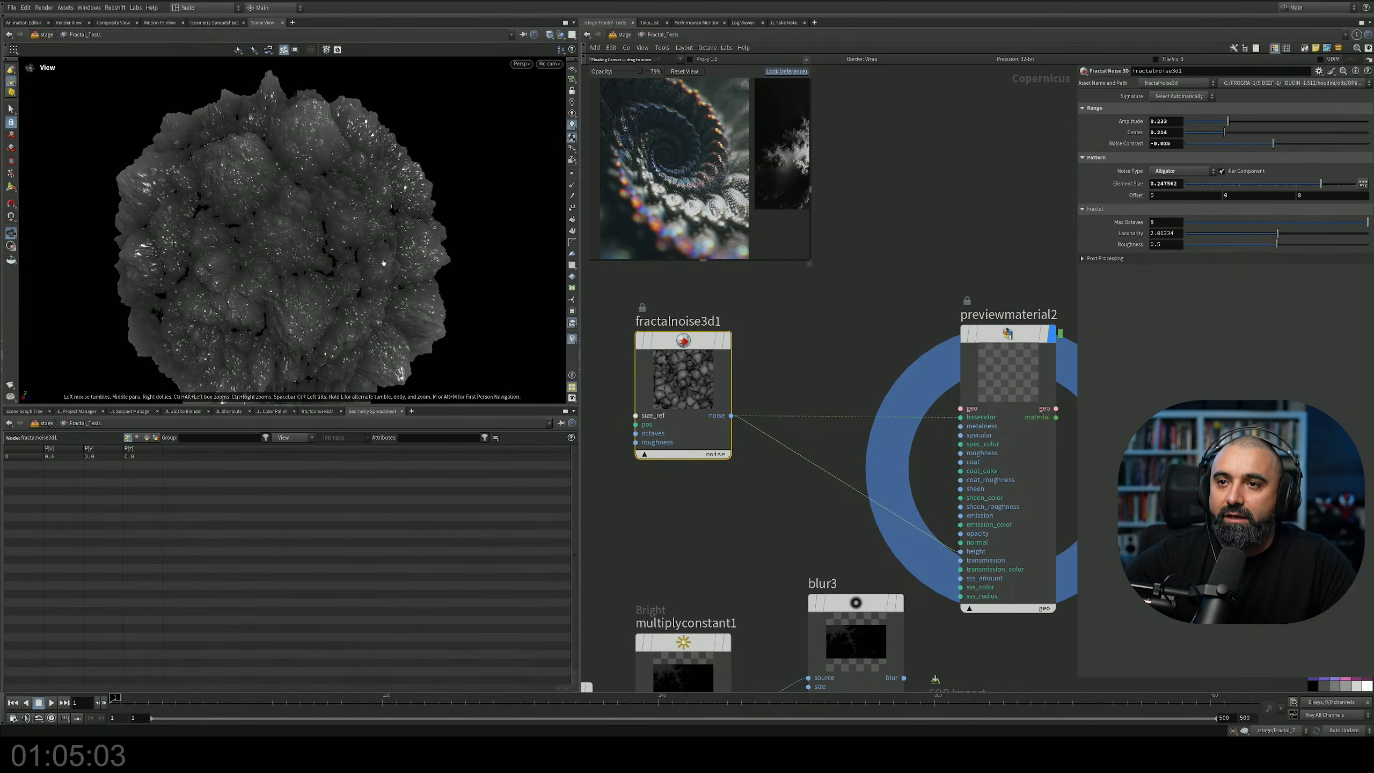
scroll(731, 488, down, 5)
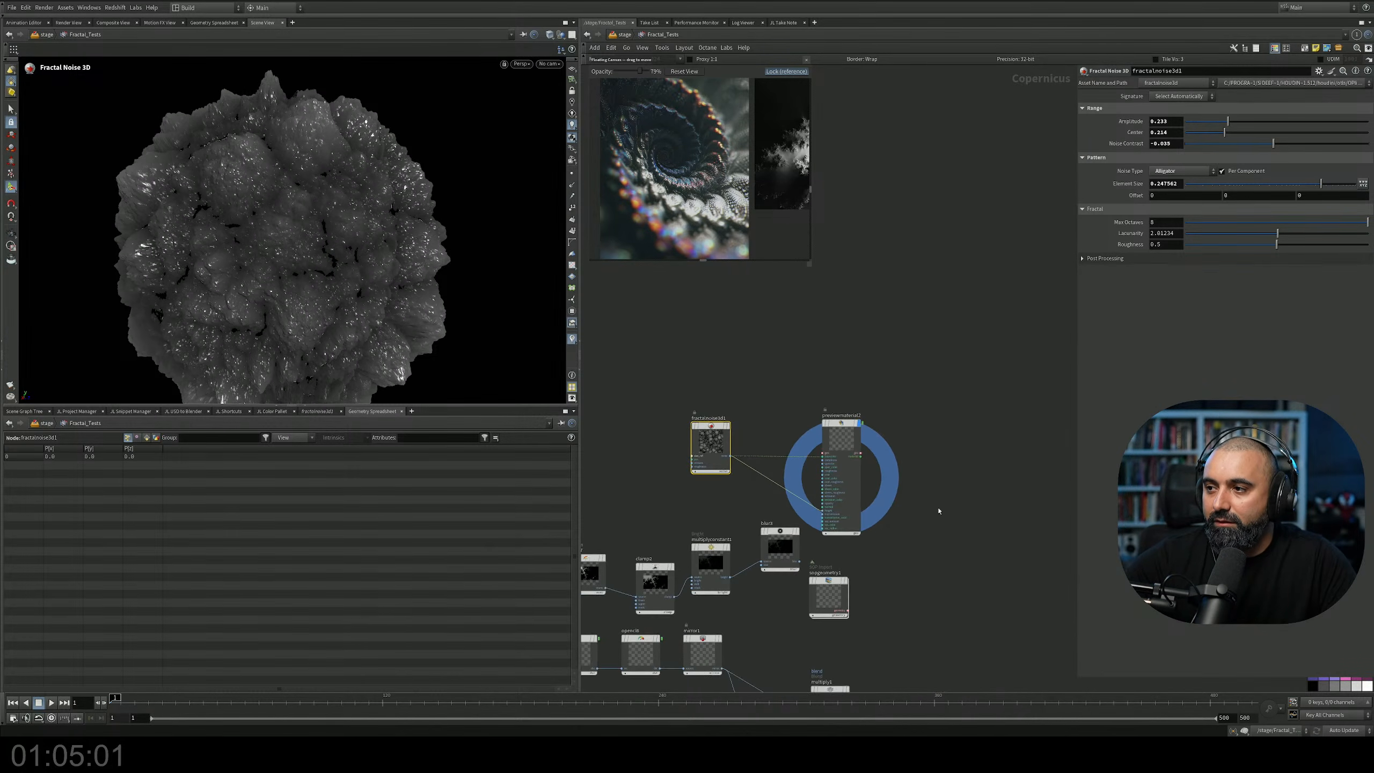
middle_drag(839, 513, 825, 376)
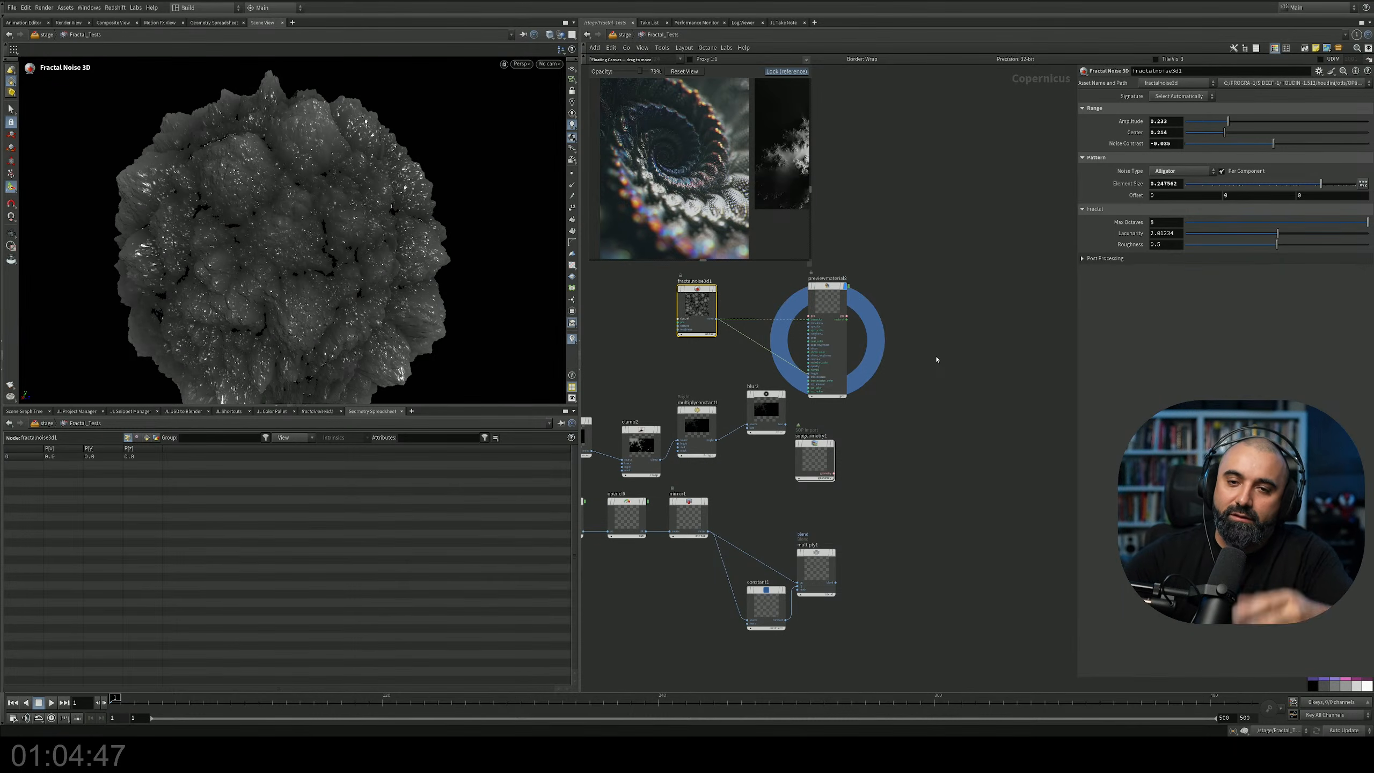
alt+drag(384, 288, 374, 261)
alt+right_drag(374, 261, 402, 237)
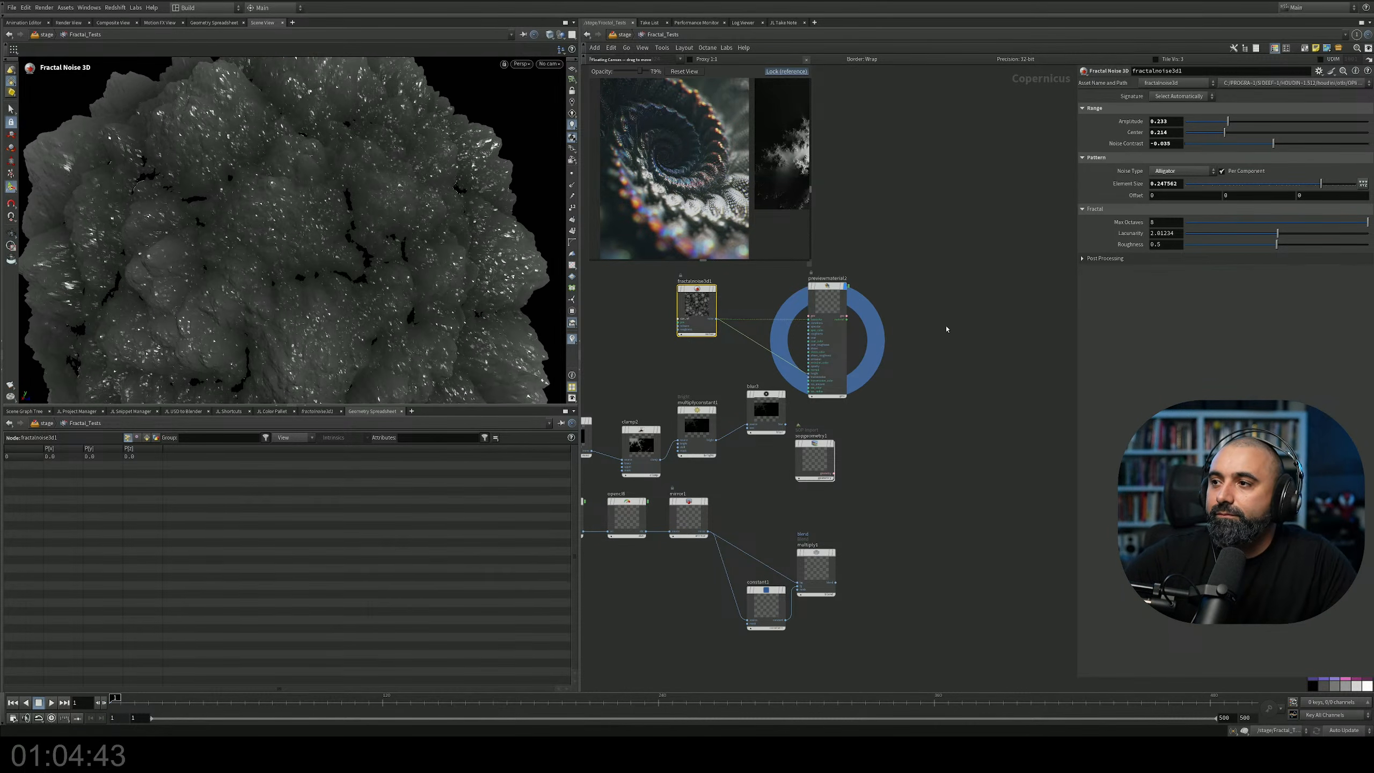
Find the separate network below and examine its fractal noise, ramp and multiply nodes that feed the green block.
middle_drag(864, 343, 893, 386)
scroll(893, 387, up, 4)
scroll(893, 386, down, 4)
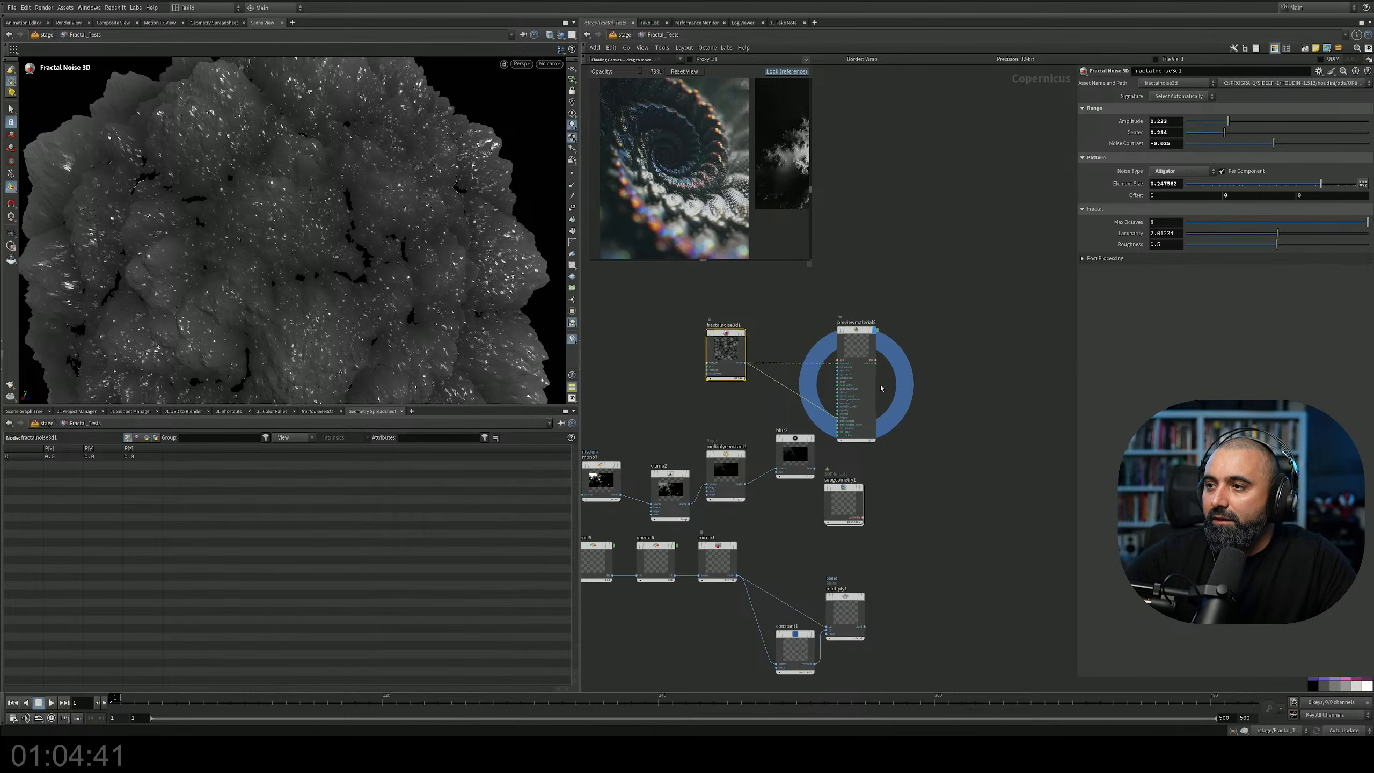
scroll(788, 435, down, 6)
middle_drag(855, 536, 879, 306)
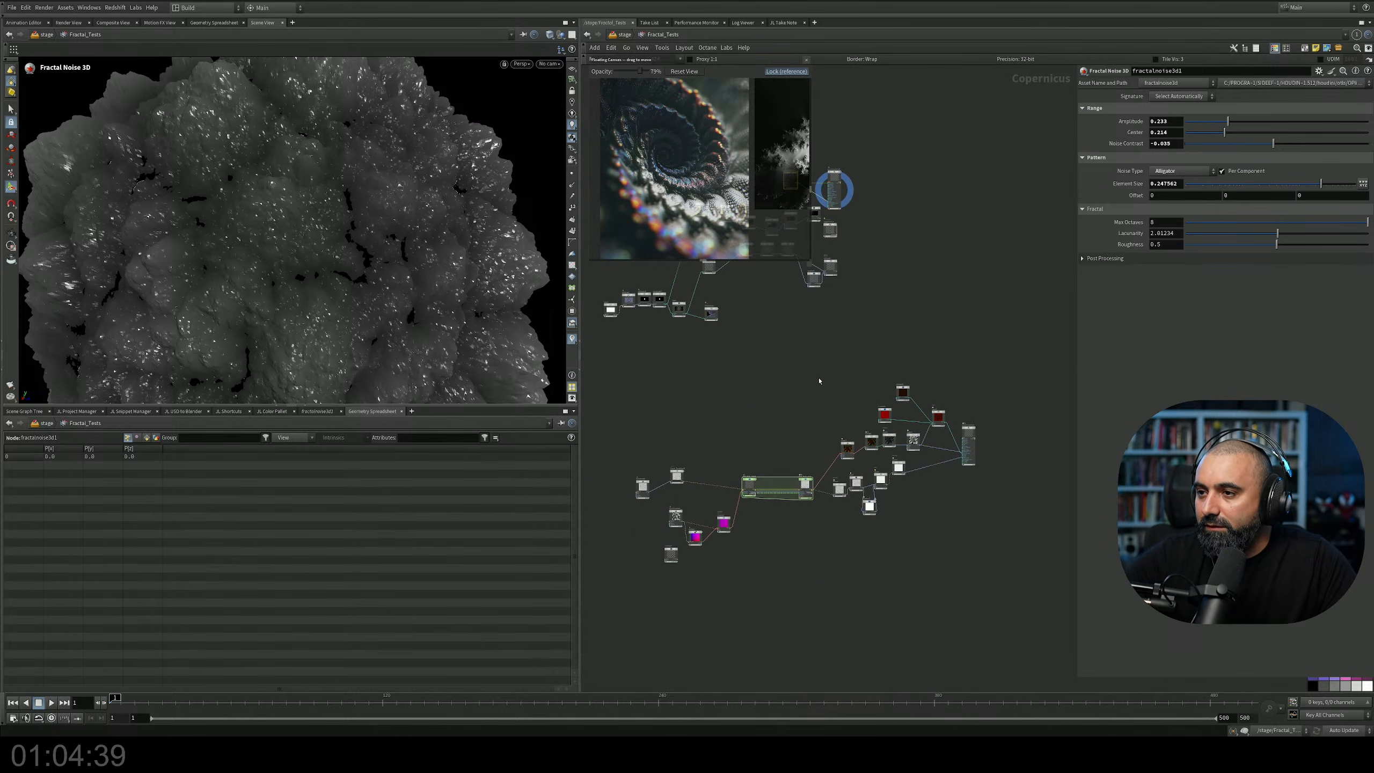
middle_drag(680, 446, 728, 405)
drag(714, 435, 716, 424)
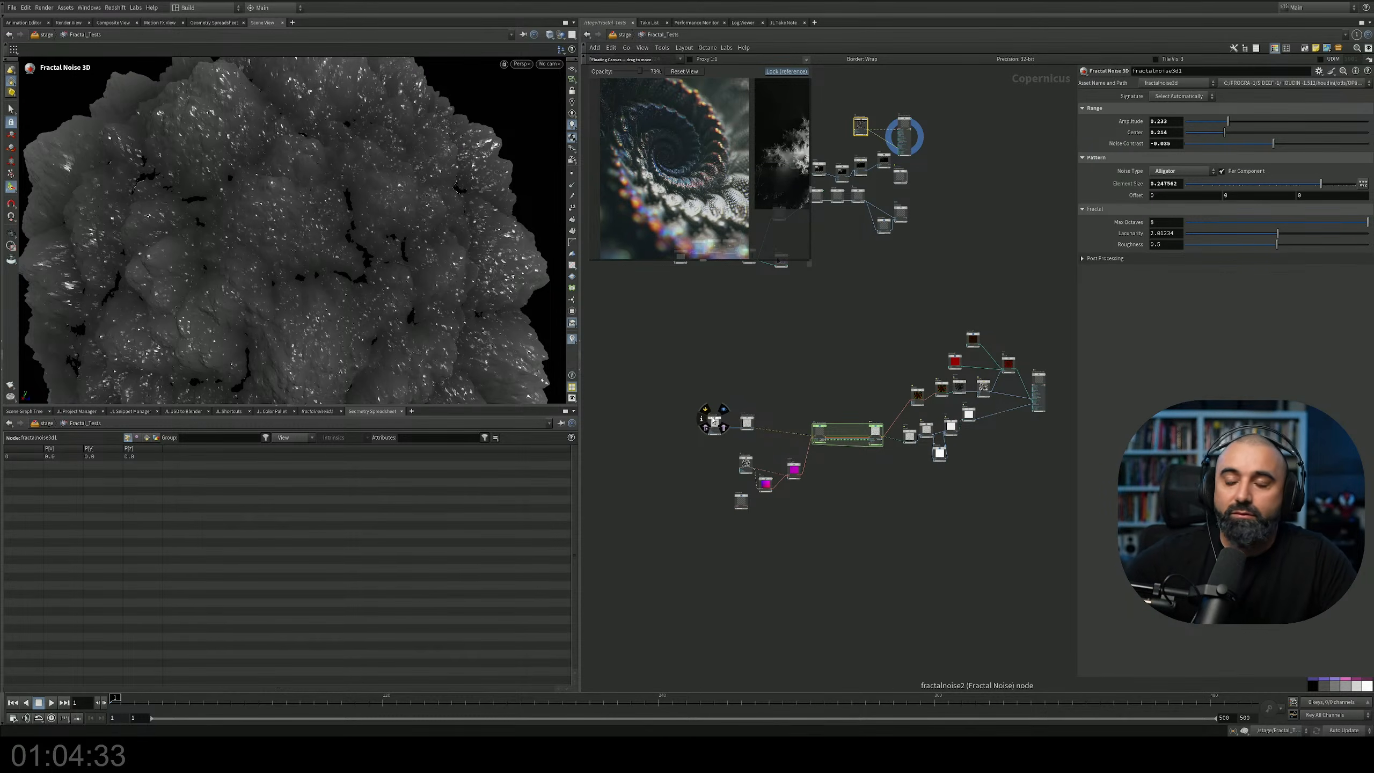
scroll(816, 408, up, 5)
middle_drag(703, 451, 905, 316)
scroll(905, 317, up, 5)
middle_drag(847, 454, 783, 399)
scroll(834, 433, down, 5)
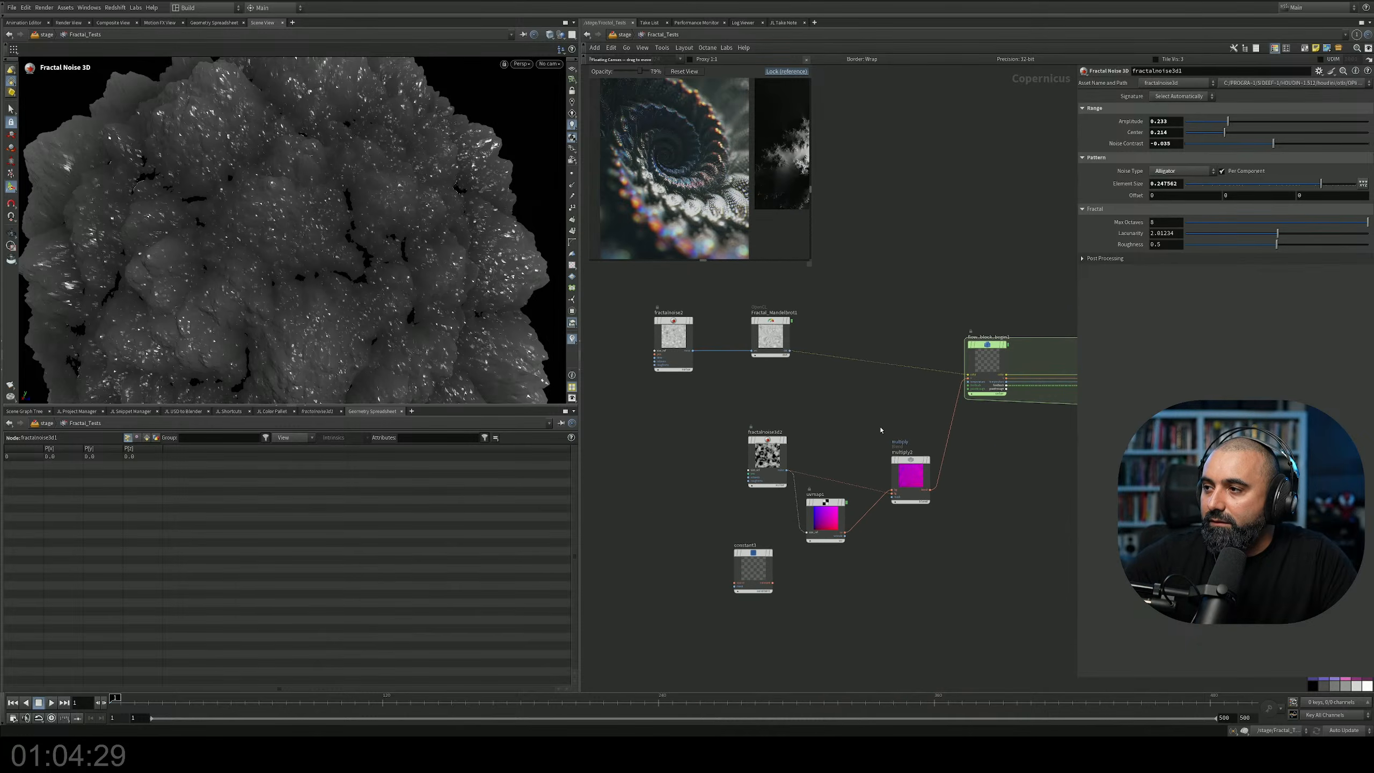
Display the output of the fractalnoise2 node that feeds the Mandelbrot node in the viewport.
middle_drag(902, 408, 803, 436)
scroll(882, 379, up, 6)
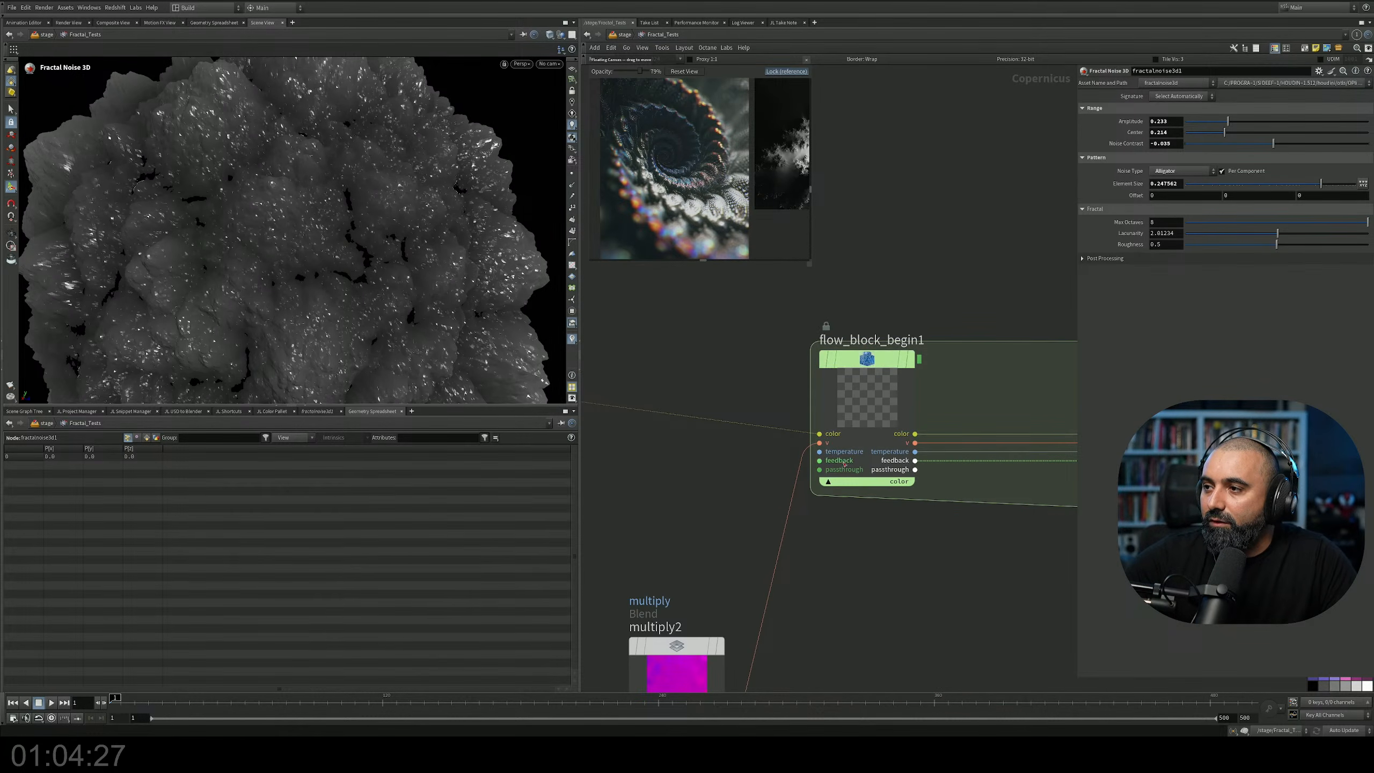
scroll(1026, 349, down, 4)
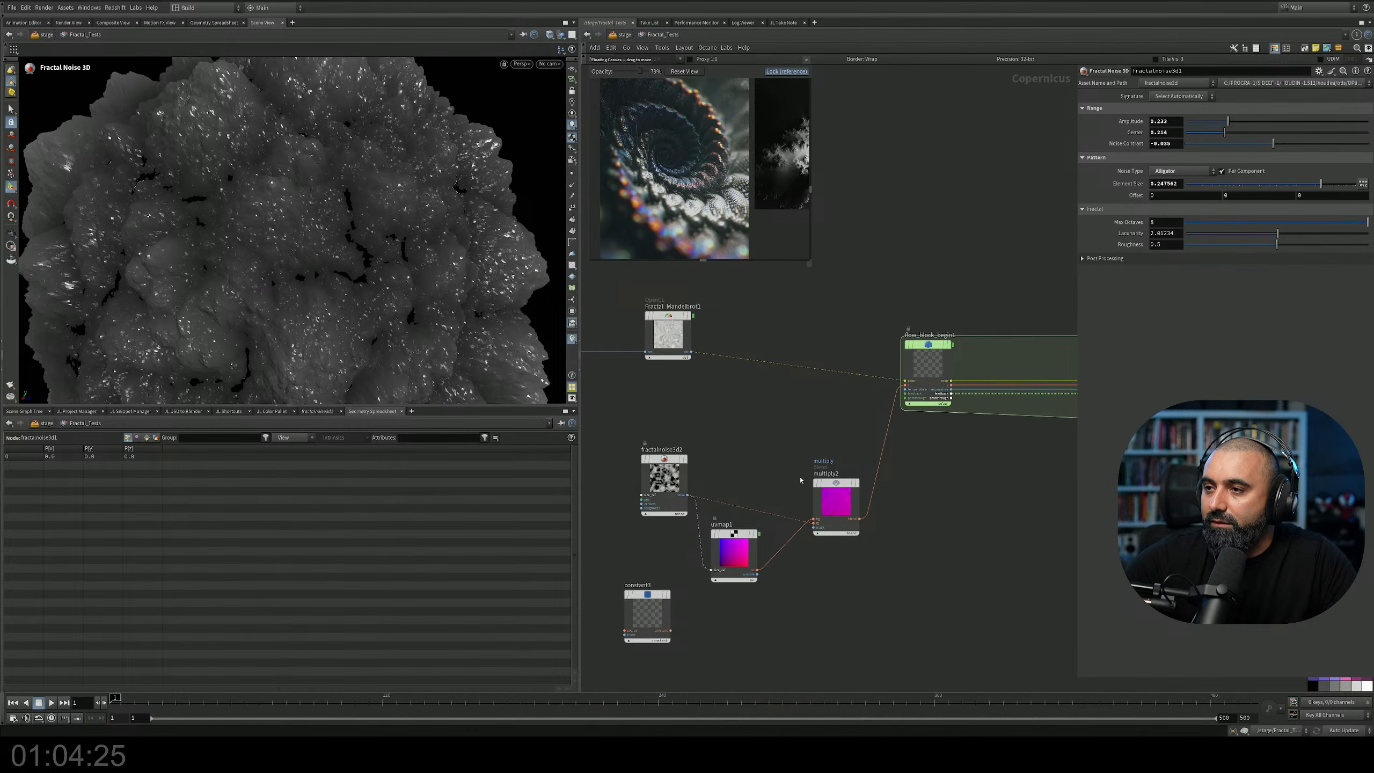
middle_drag(698, 468, 791, 469)
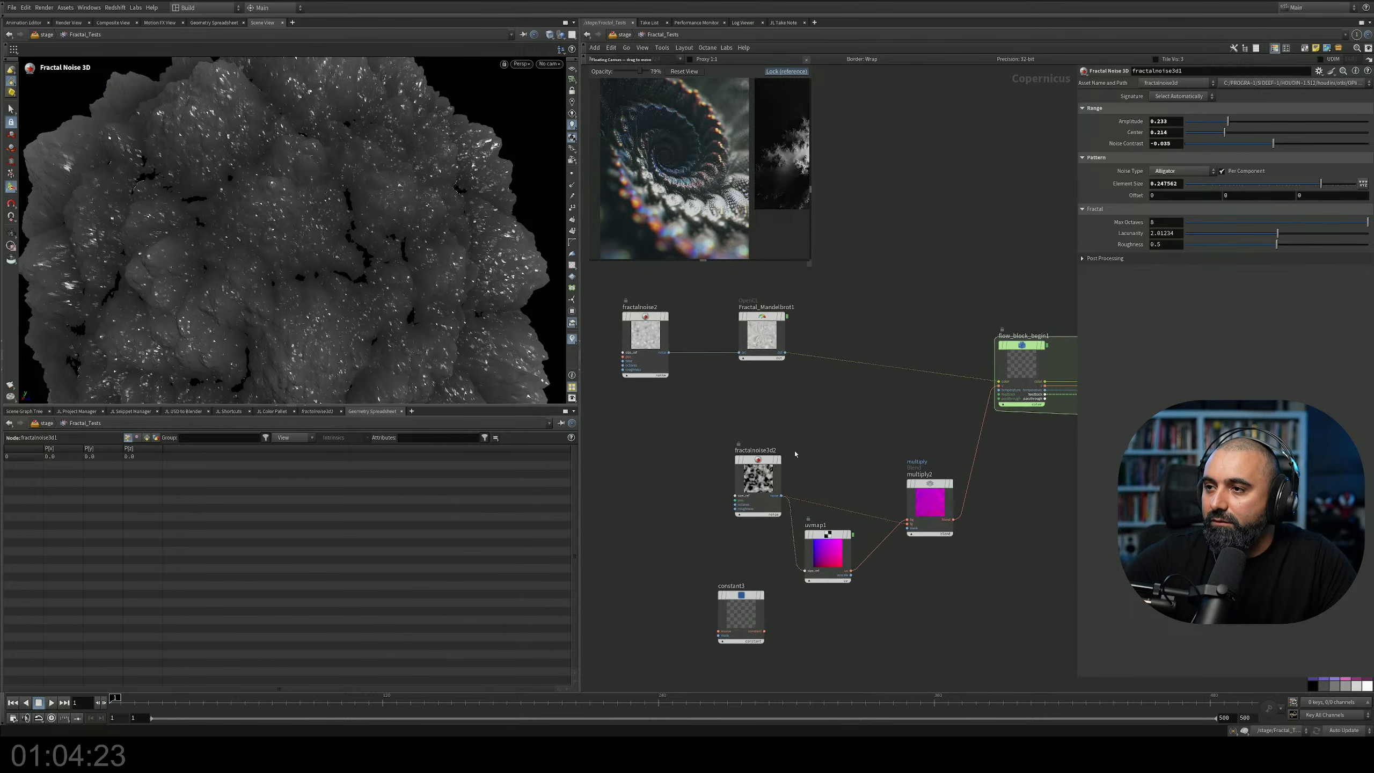
scroll(805, 448, up, 6)
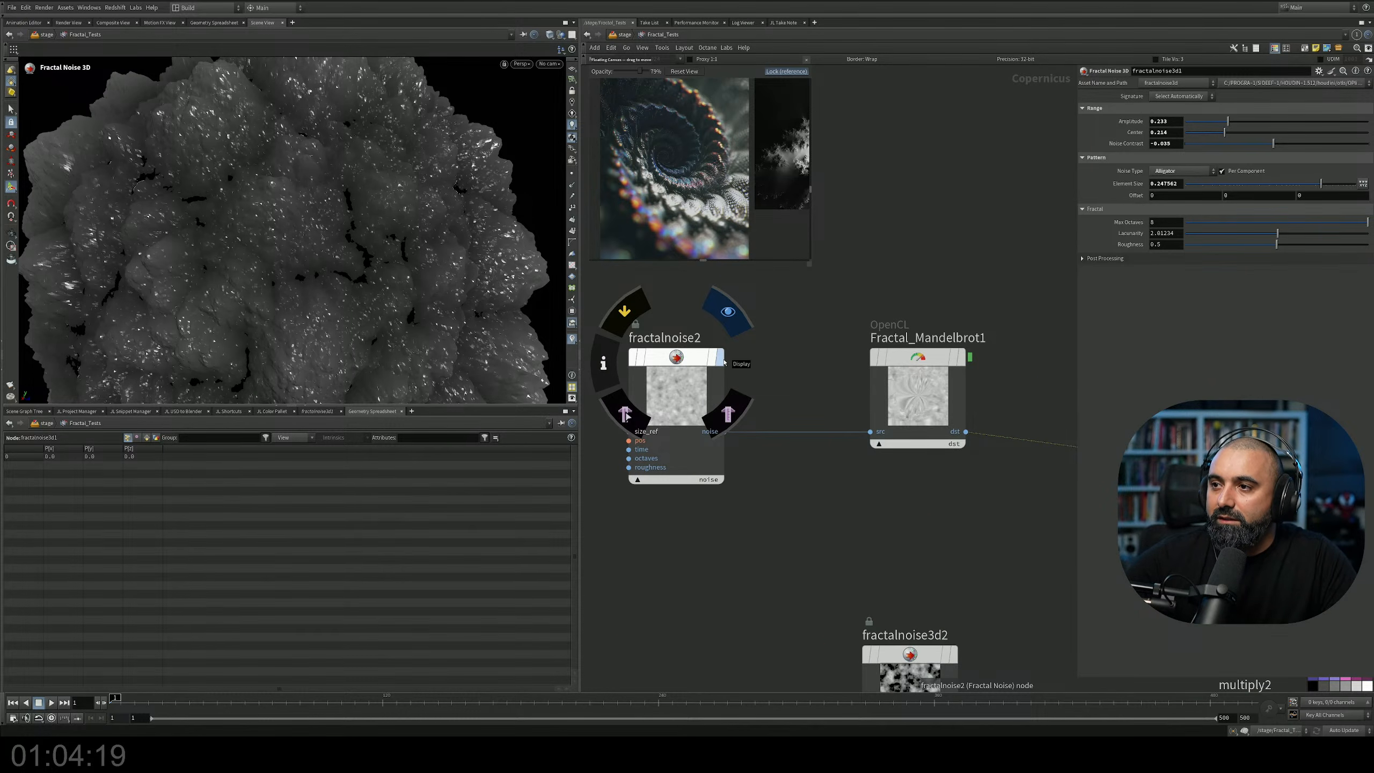
click(723, 360)
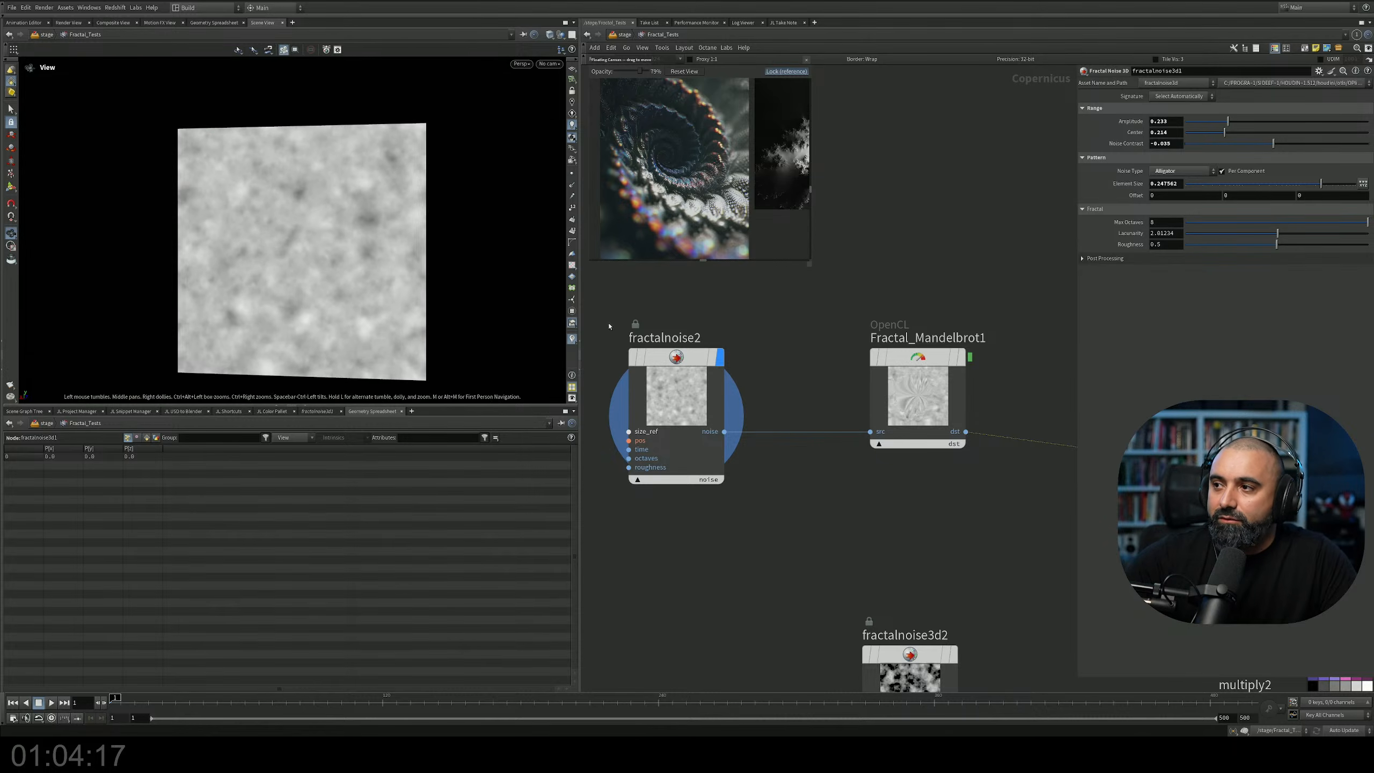
Display the Fractal_Mandelbrot1 node's output in the viewport.
middle_drag(936, 340, 749, 328)
drag(747, 344, 762, 368)
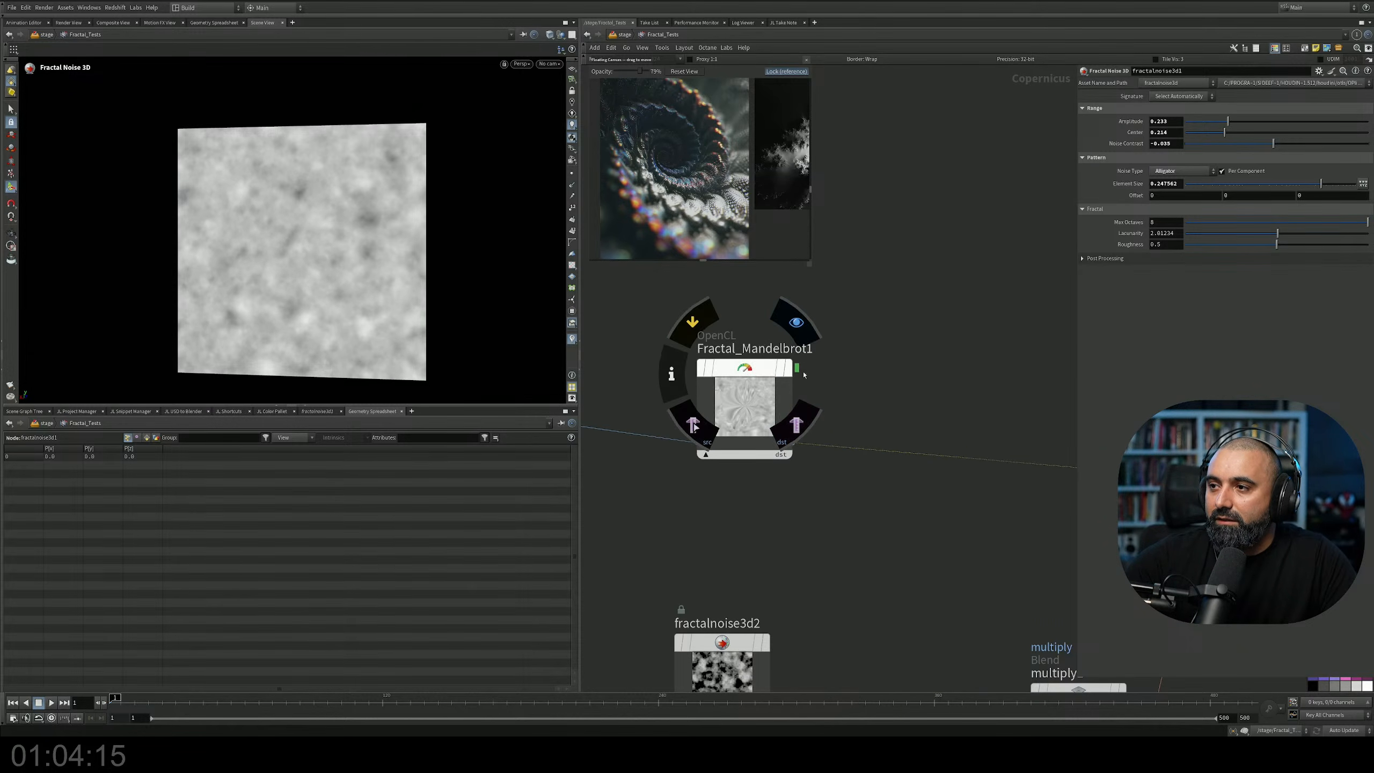
click(796, 323)
scroll(357, 260, up, 1)
scroll(356, 261, down, 1)
Trace how fractalnoise3d2, uvmap1 and multiply2 feed the v input of flow_block_begin1, and follow the block to its end.
middle_drag(851, 362, 679, 268)
scroll(727, 347, down, 2)
middle_drag(830, 421, 937, 367)
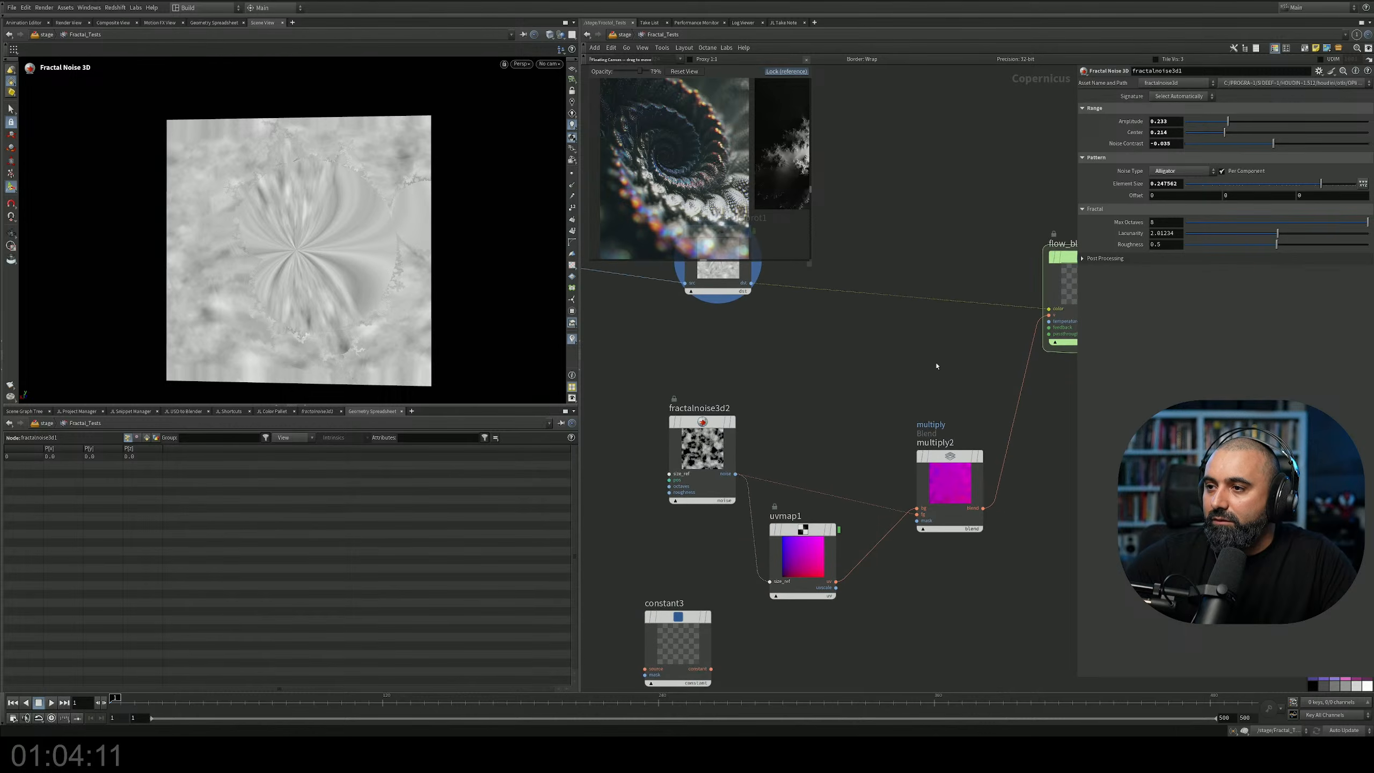
mouse_move(703, 423)
mouse_move(697, 430)
mouse_down()
mouse_move(724, 424)
mouse_move(712, 434)
mouse_up()
middle_drag(819, 440, 736, 422)
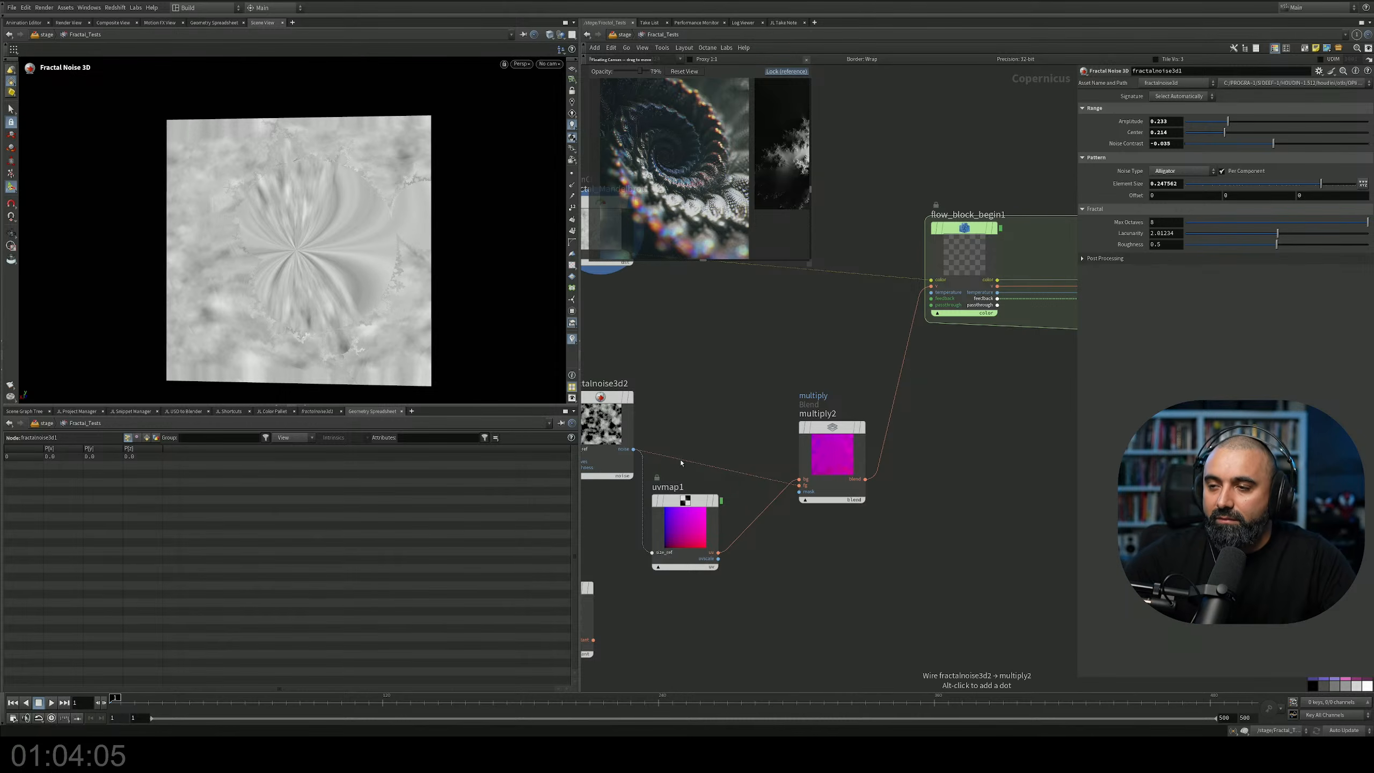
scroll(930, 314, up, 3)
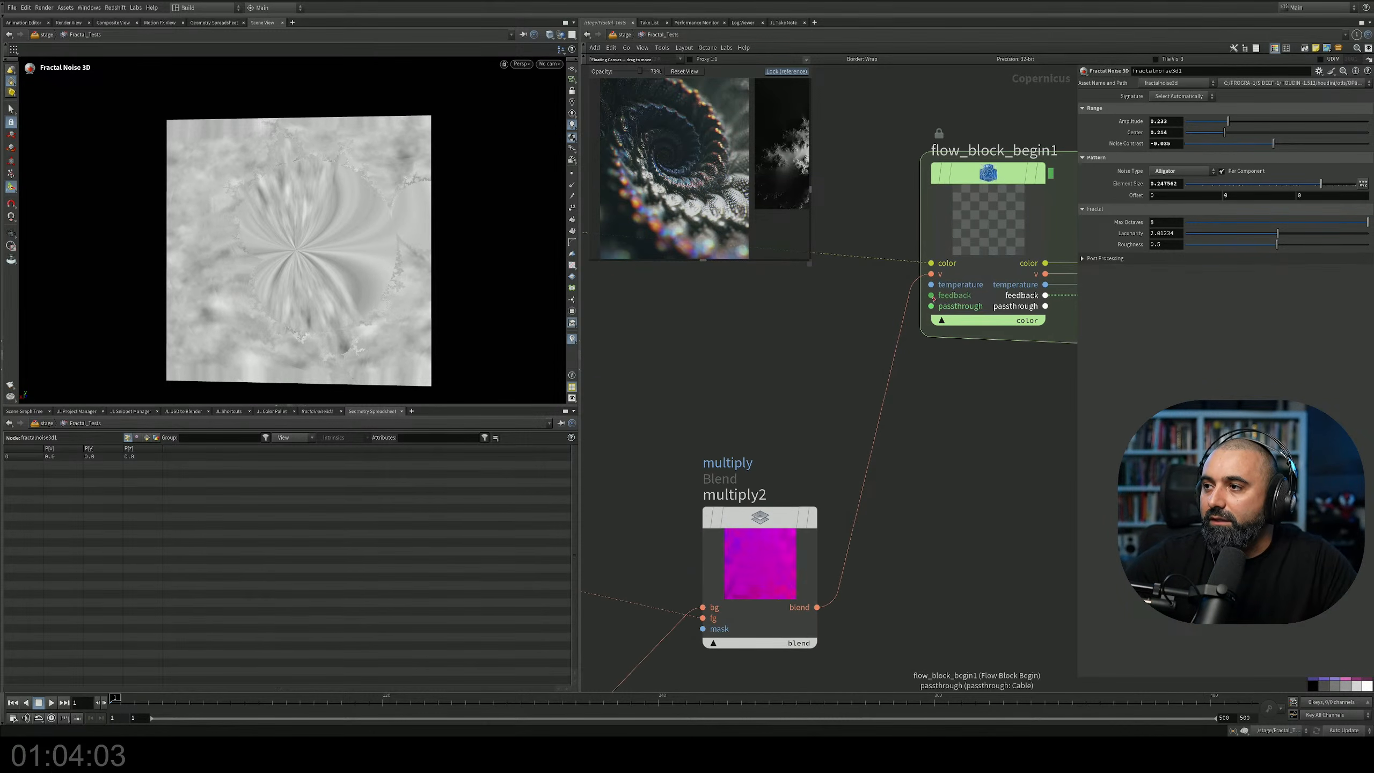
middle_drag(945, 389, 793, 450)
scroll(812, 451, down, 3)
middle_drag(1007, 465, 834, 479)
scroll(834, 479, down, 2)
Display flow_block_end1, play the flow simulation to watch the swirling pattern, and scrub back to frame 120.
scroll(939, 393, up, 4)
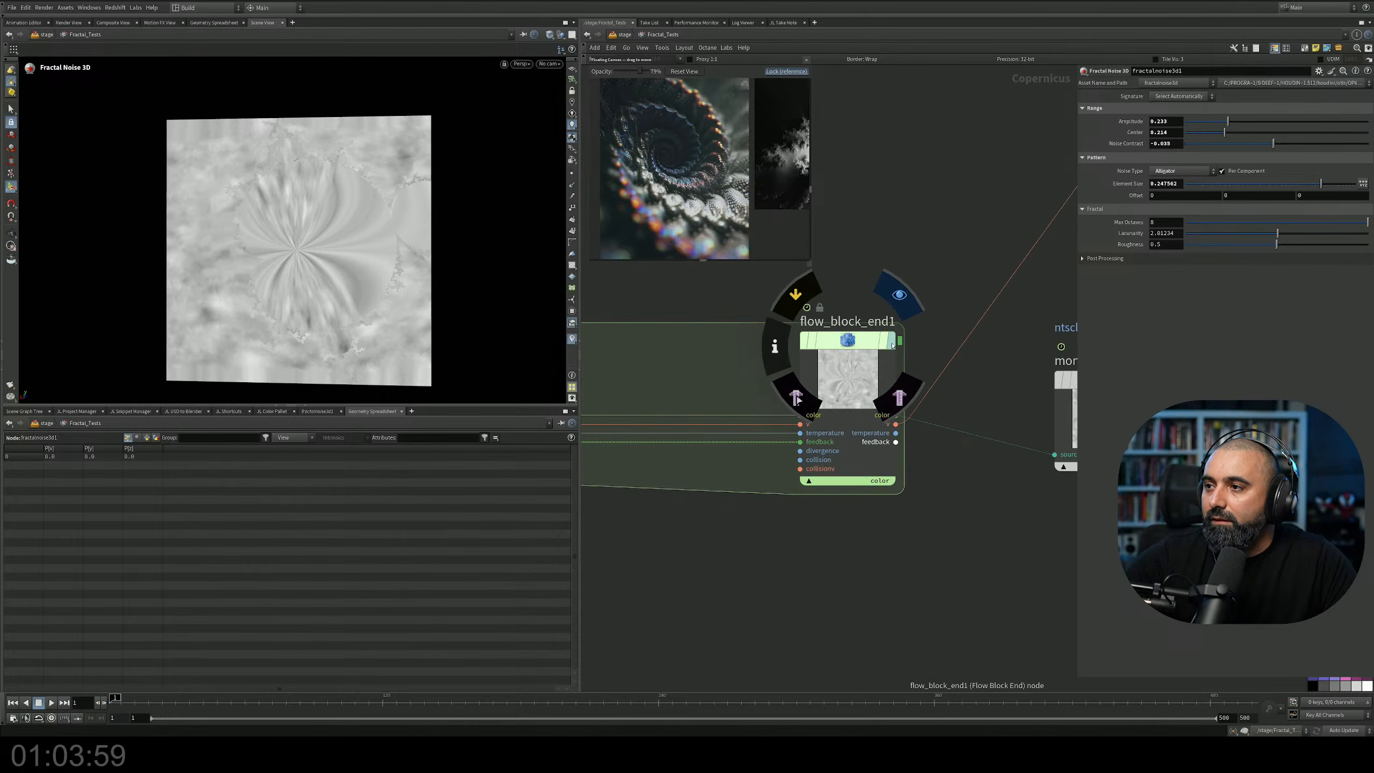
click(892, 341)
scroll(379, 245, up, 2)
drag(379, 244, 372, 240)
click(52, 702)
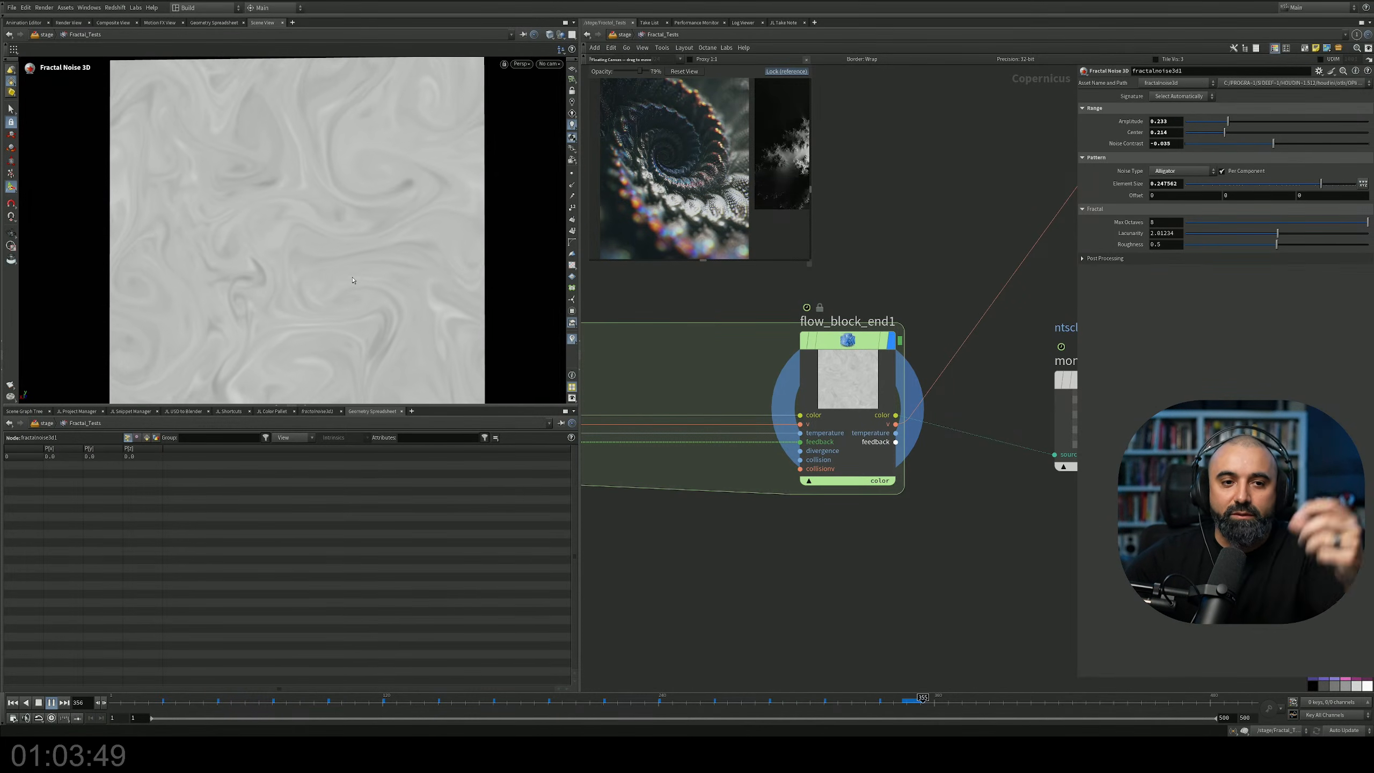
click(41, 703)
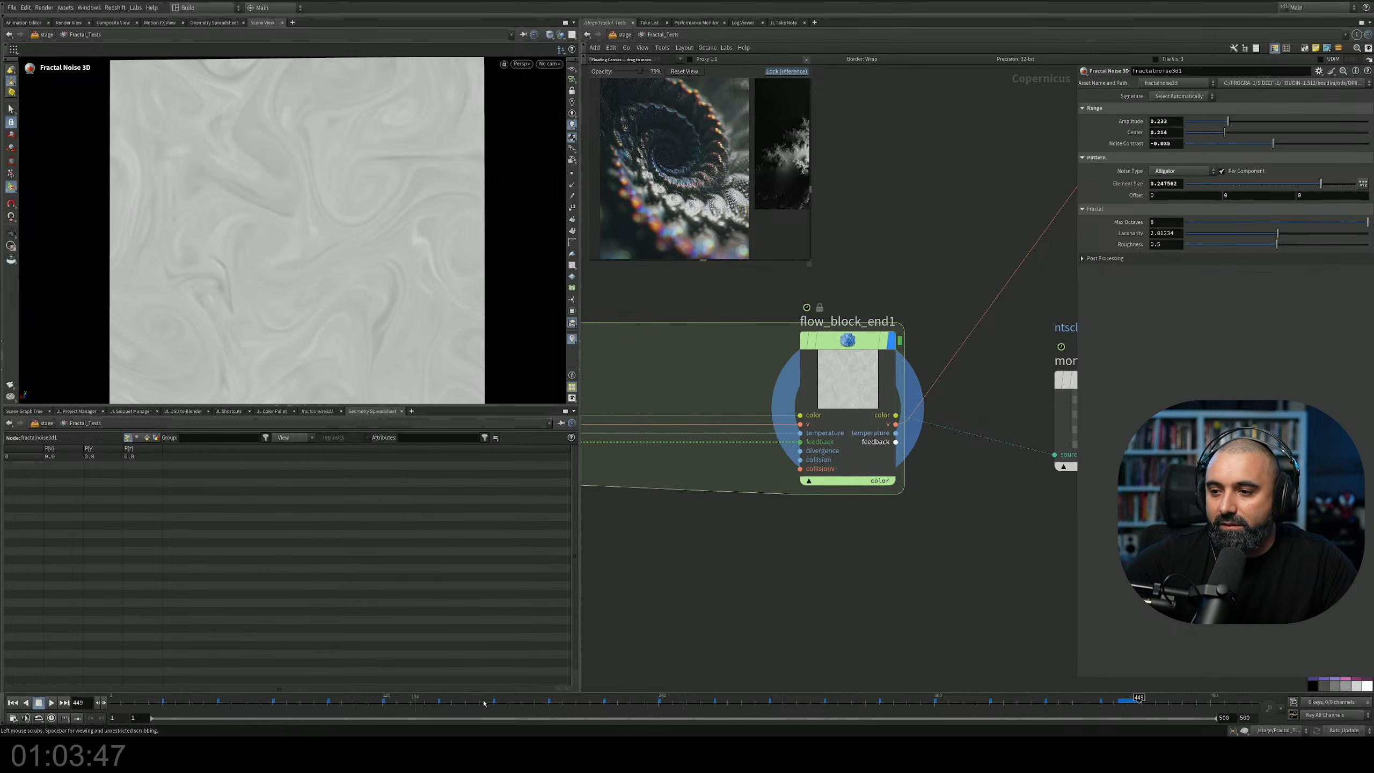
drag(971, 698, 382, 669)
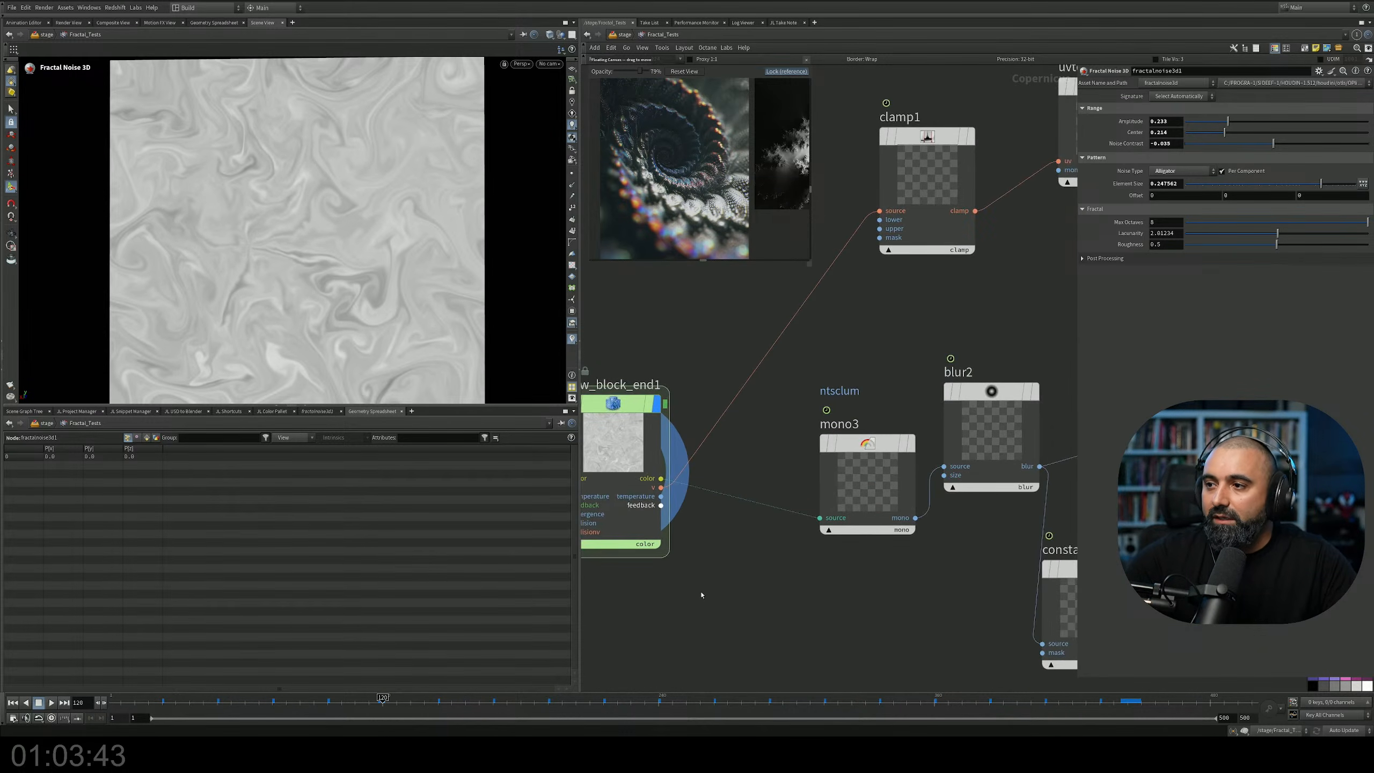
Display the outputs of clamp1 and uvtorgb1 one after the other in the viewport.
middle_drag(979, 366, 904, 478)
click(895, 249)
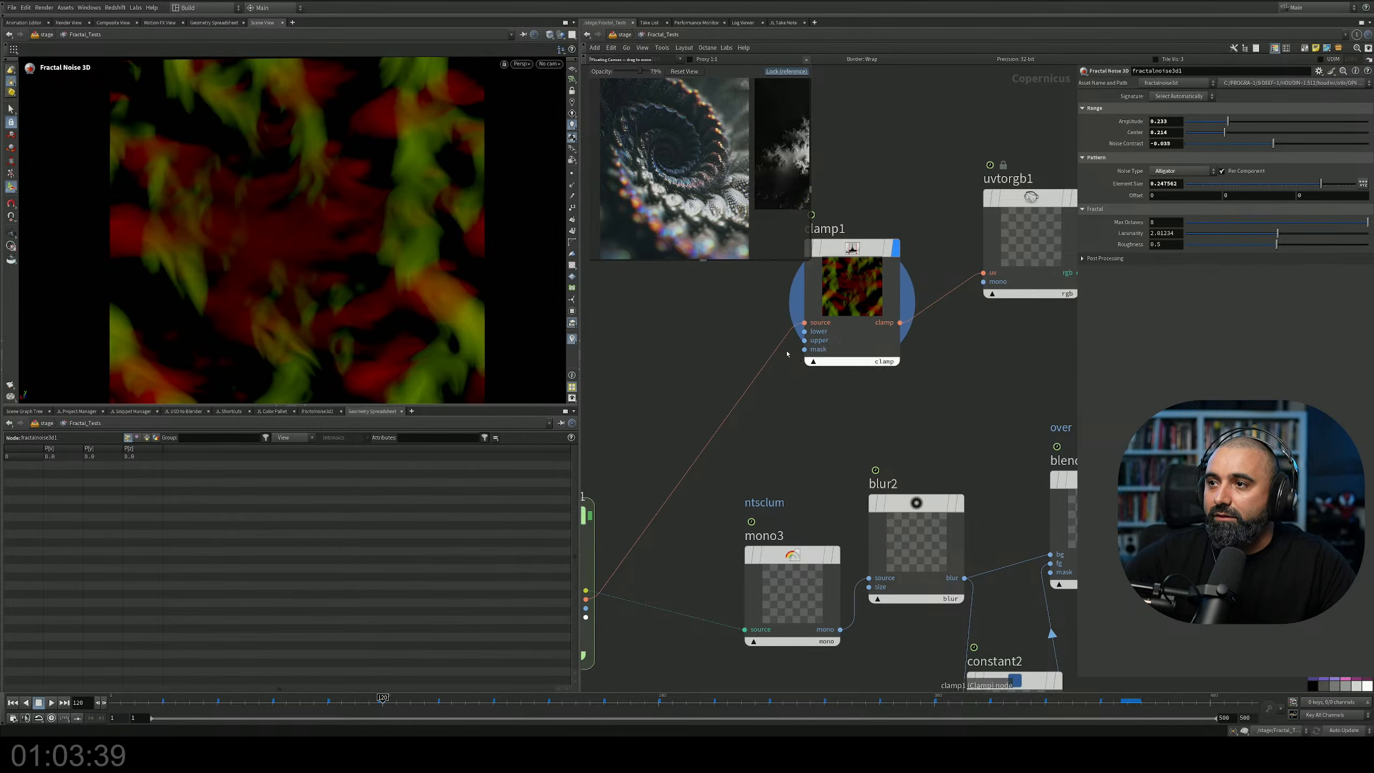
middle_drag(958, 340, 823, 450)
click(902, 337)
Display previewmaterial1 at the end of the network.
middle_drag(920, 352, 666, 409)
scroll(779, 447, down, 5)
middle_drag(979, 395, 862, 392)
scroll(866, 390, up, 5)
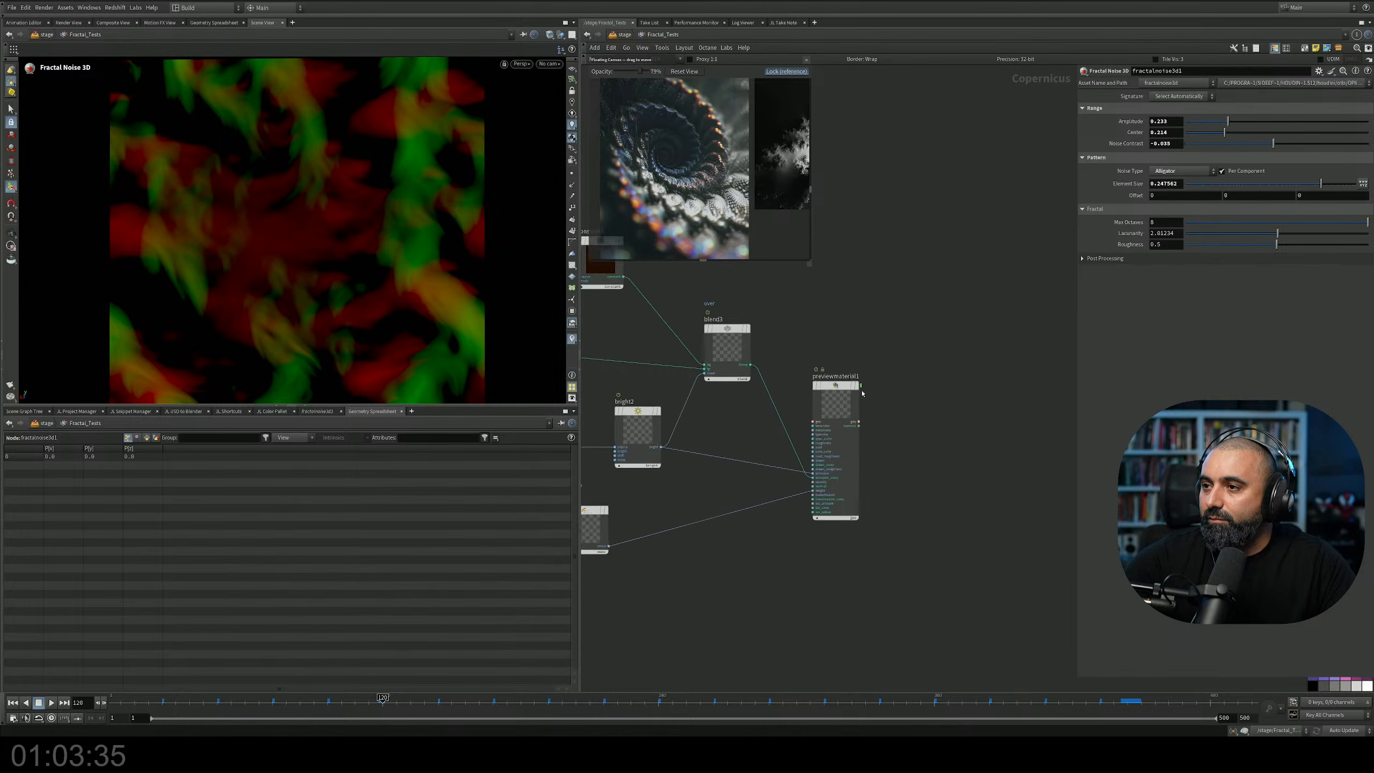
click(860, 384)
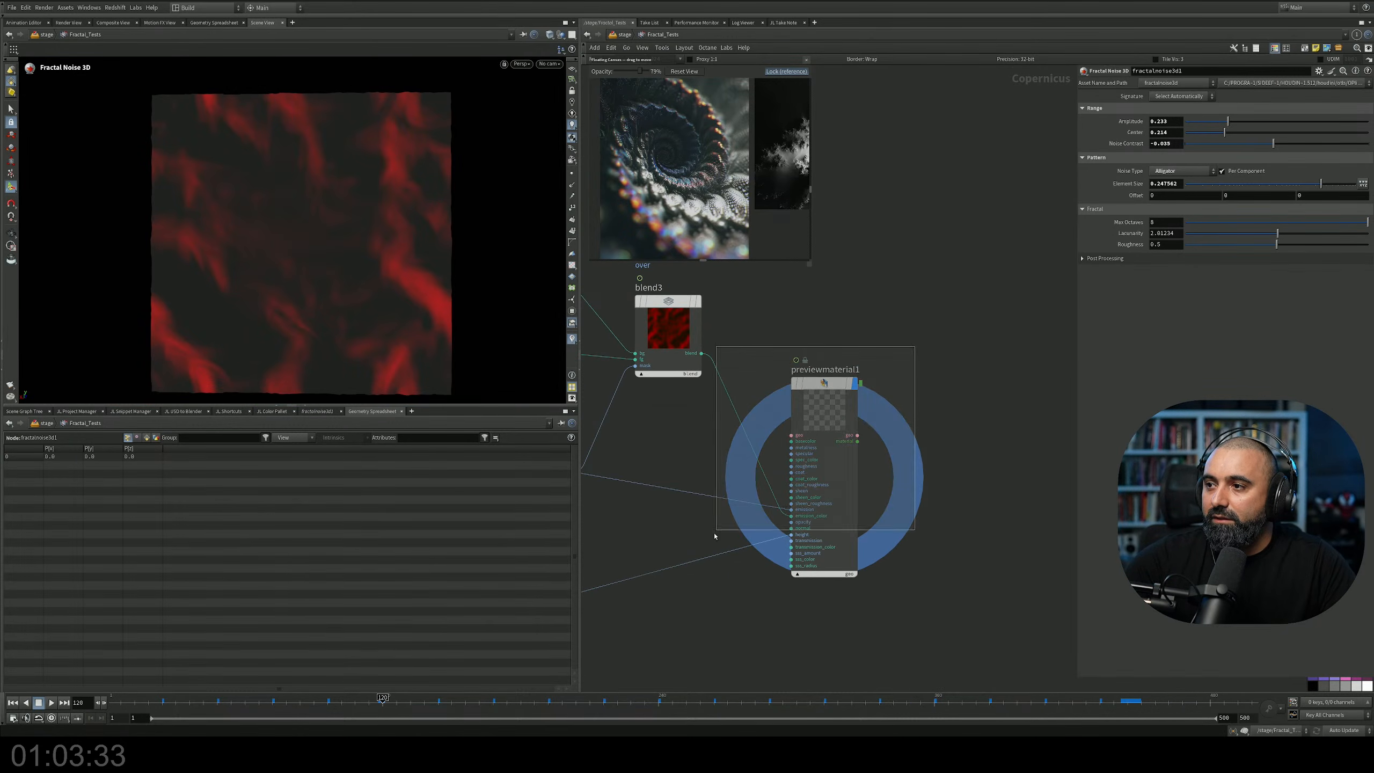
Select previewmaterial1, frame its grid in the viewport and examine the red swirling material close up.
drag(410, 276, 510, 297)
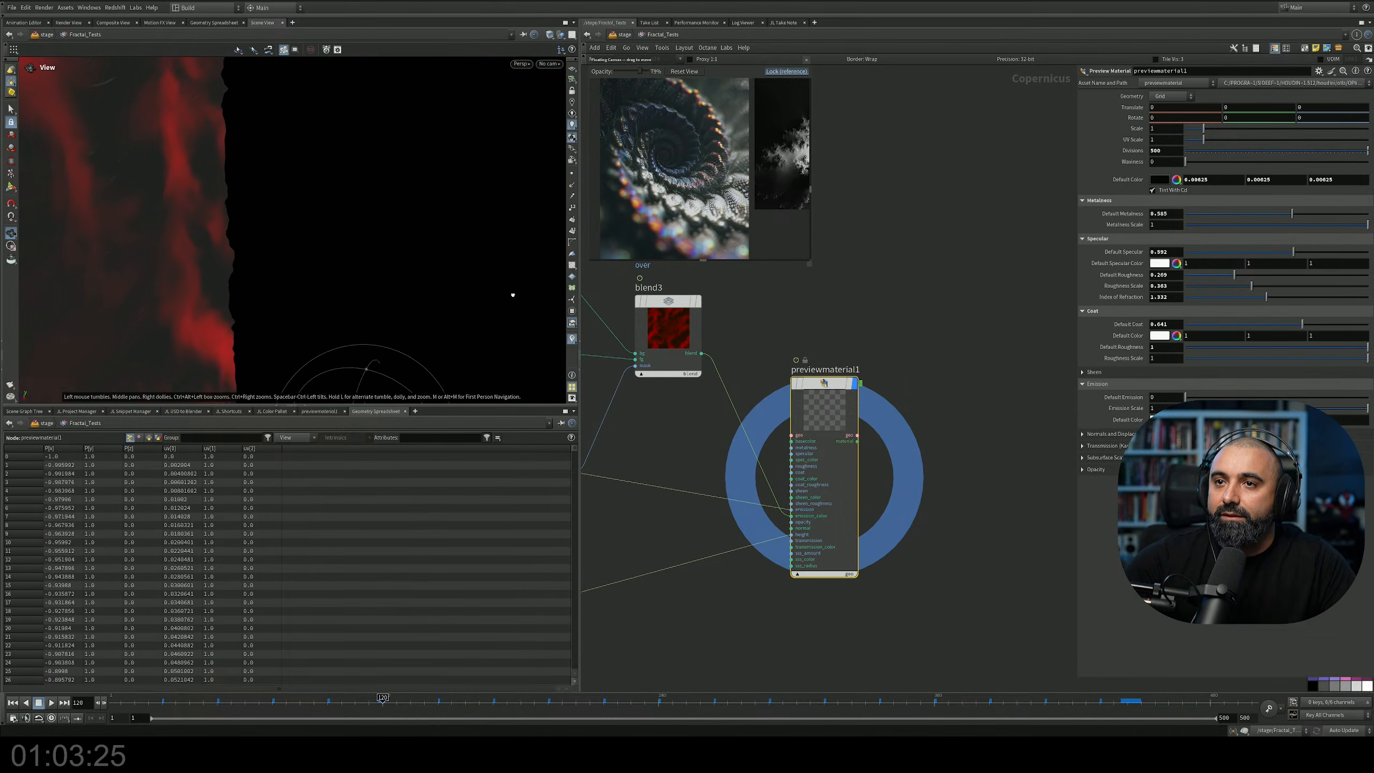
middle_drag(238, 252, 298, 228)
key(space+h)
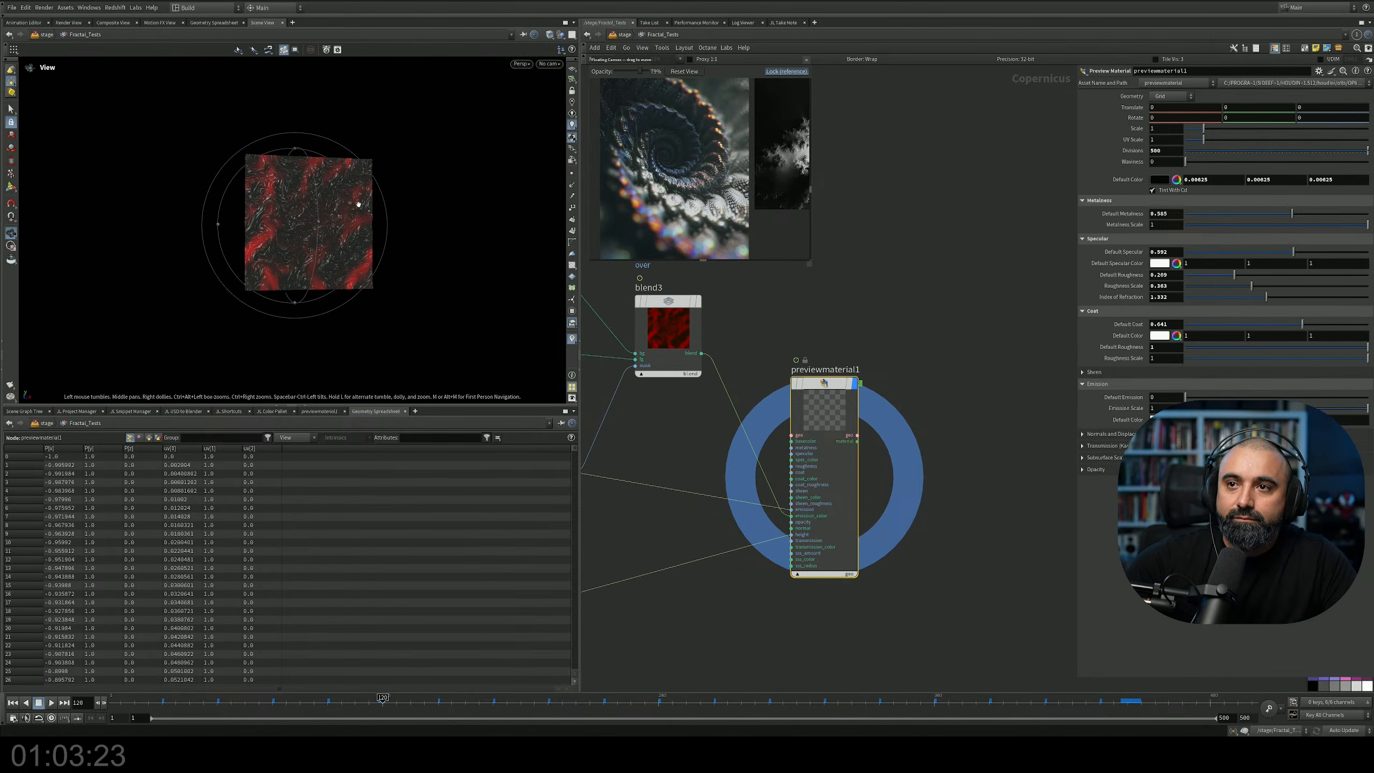
right_drag(481, 154, 294, 228)
middle_drag(294, 228, 345, 237)
key(Return)
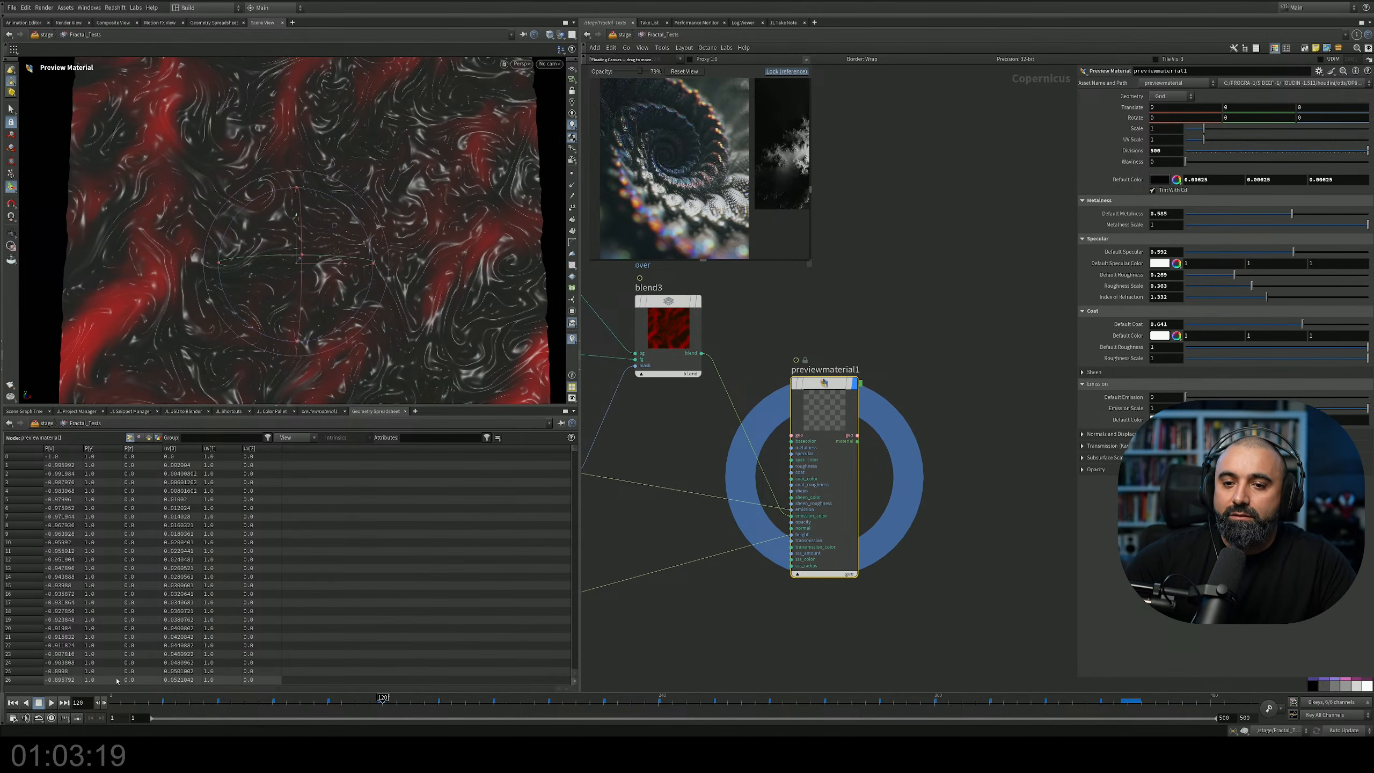
Rewind to the first frame and watch the animation play on the preview grid.
click(16, 703)
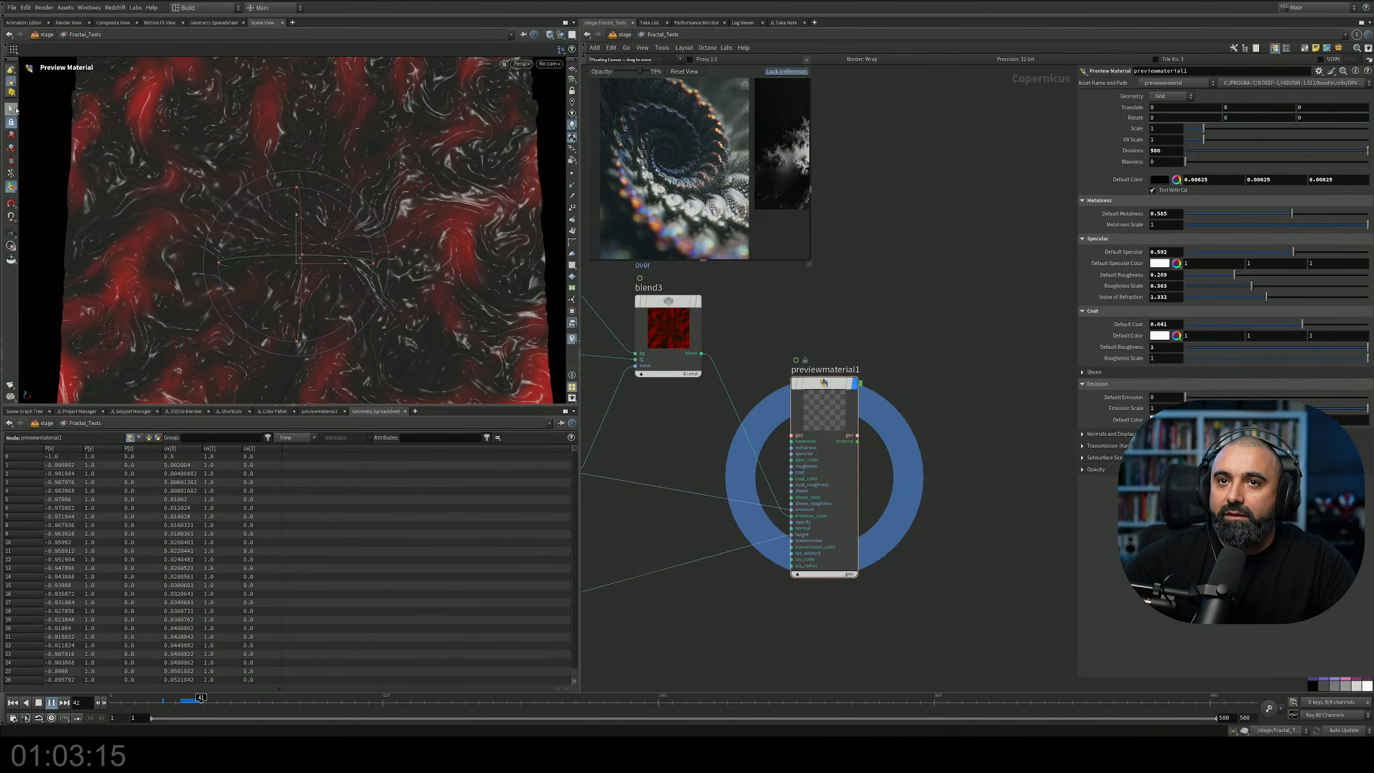
click(12, 109)
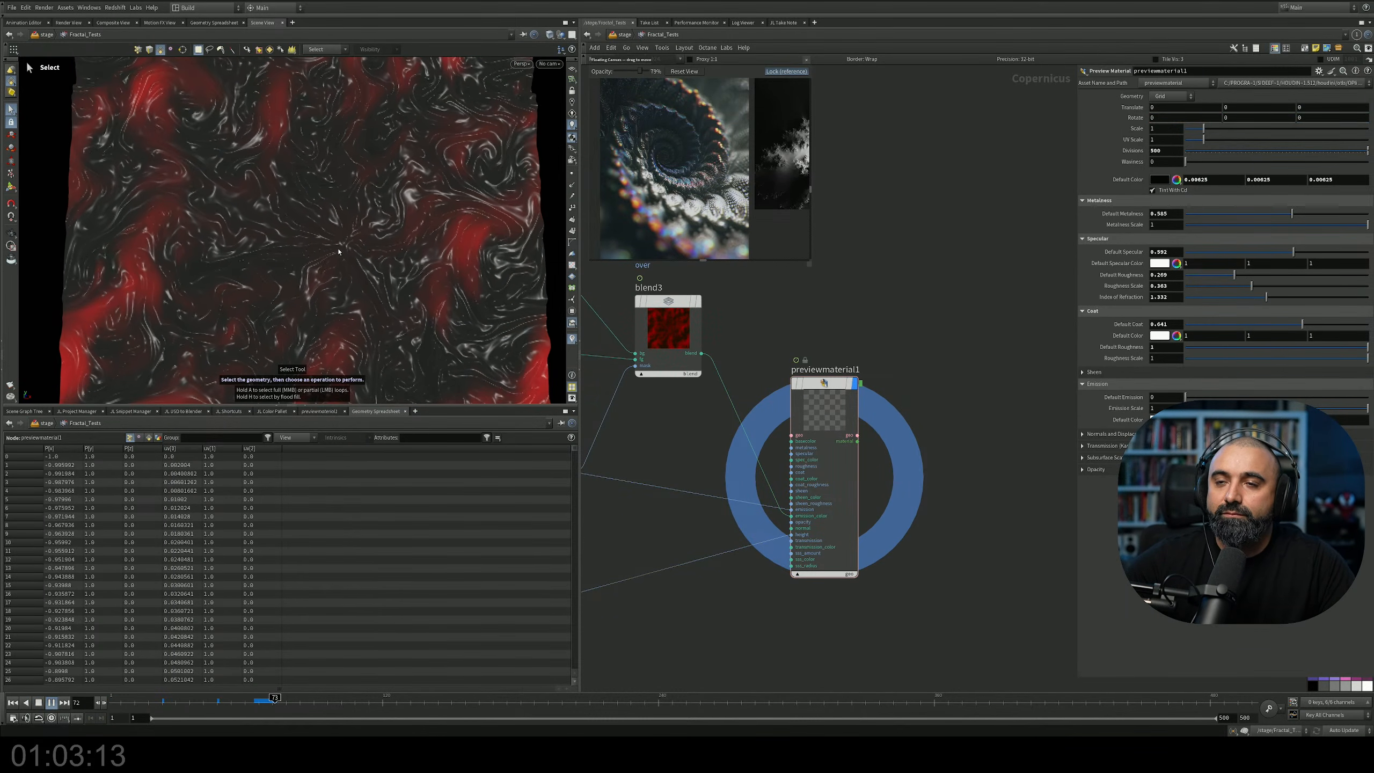
key(Escape)
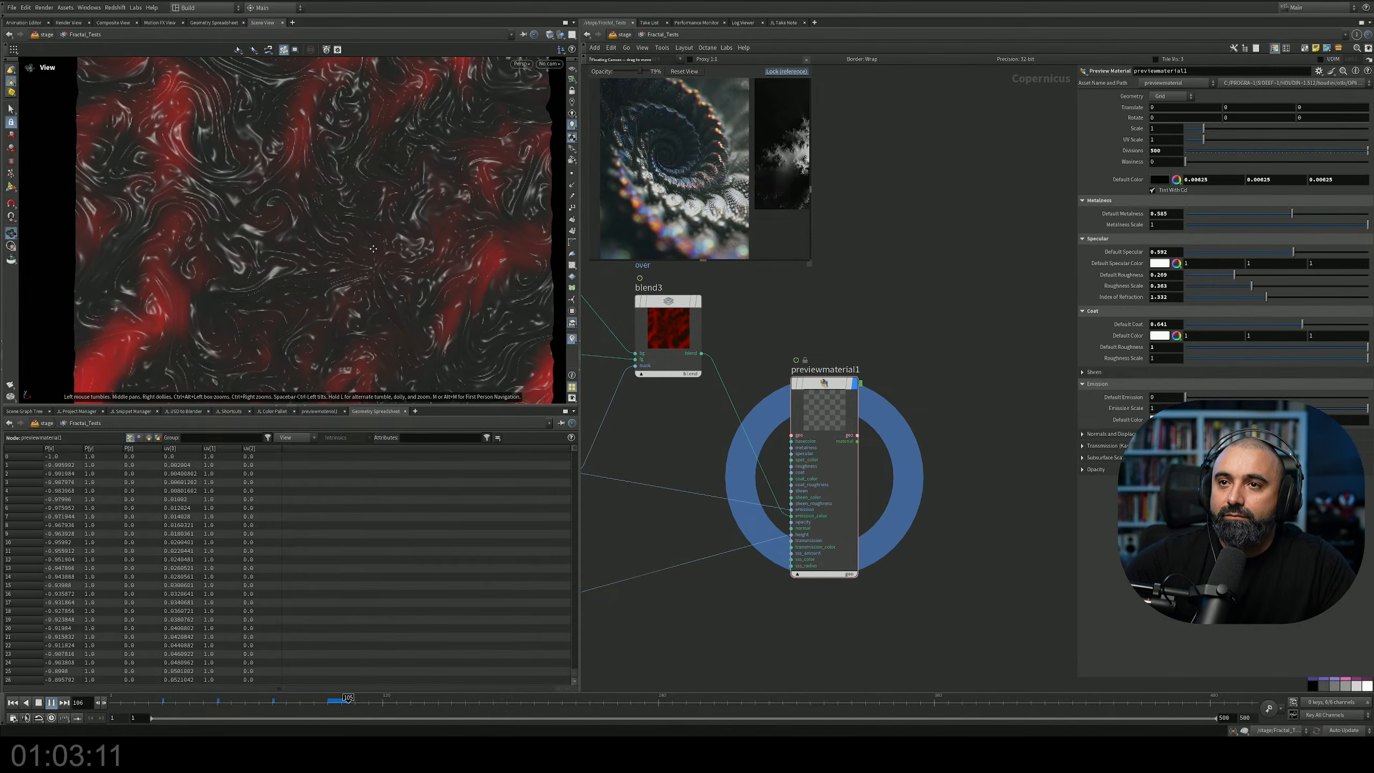
middle_drag(377, 249, 348, 238)
scroll(349, 239, down, 3)
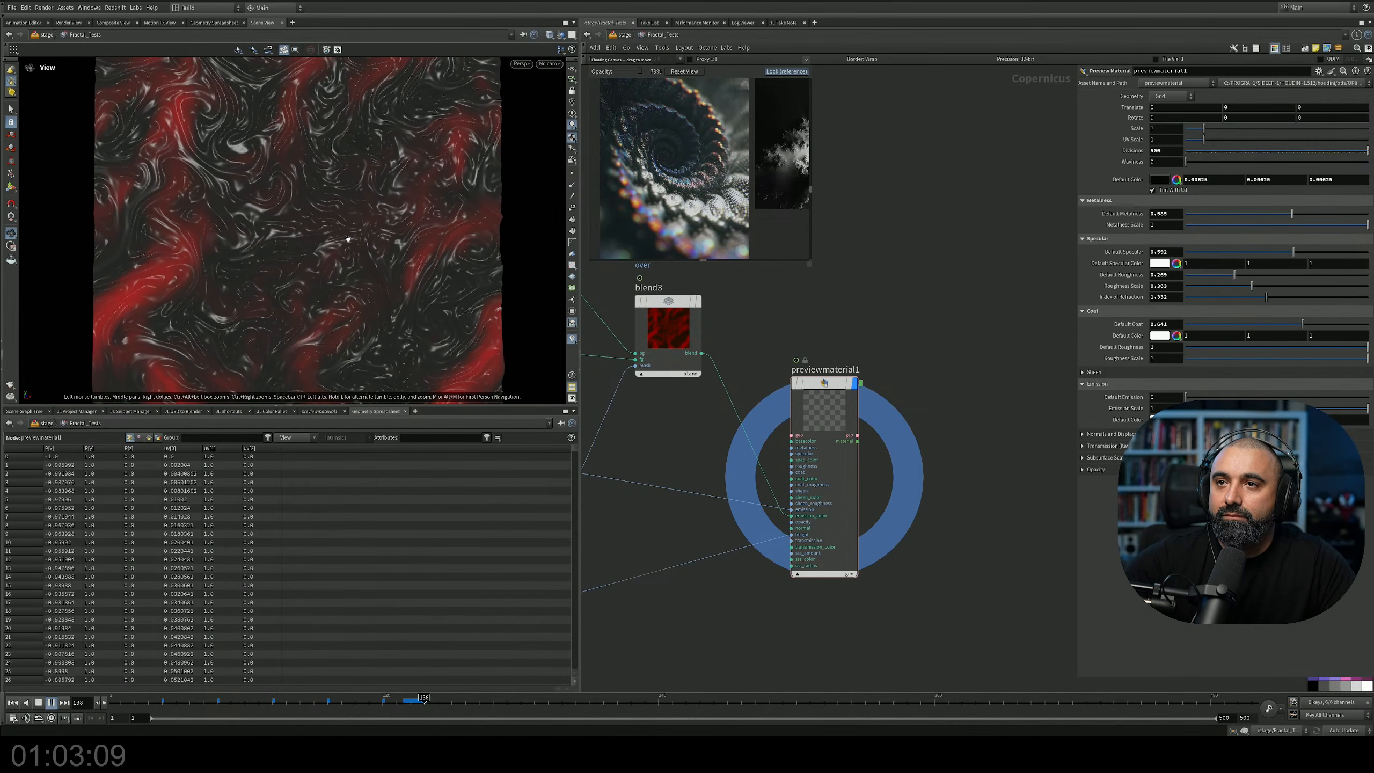
Change previewmaterial1's geometry to Sphere, frame the sphere in the viewport and stop the playback.
drag(800, 331, 949, 436)
click(1158, 96)
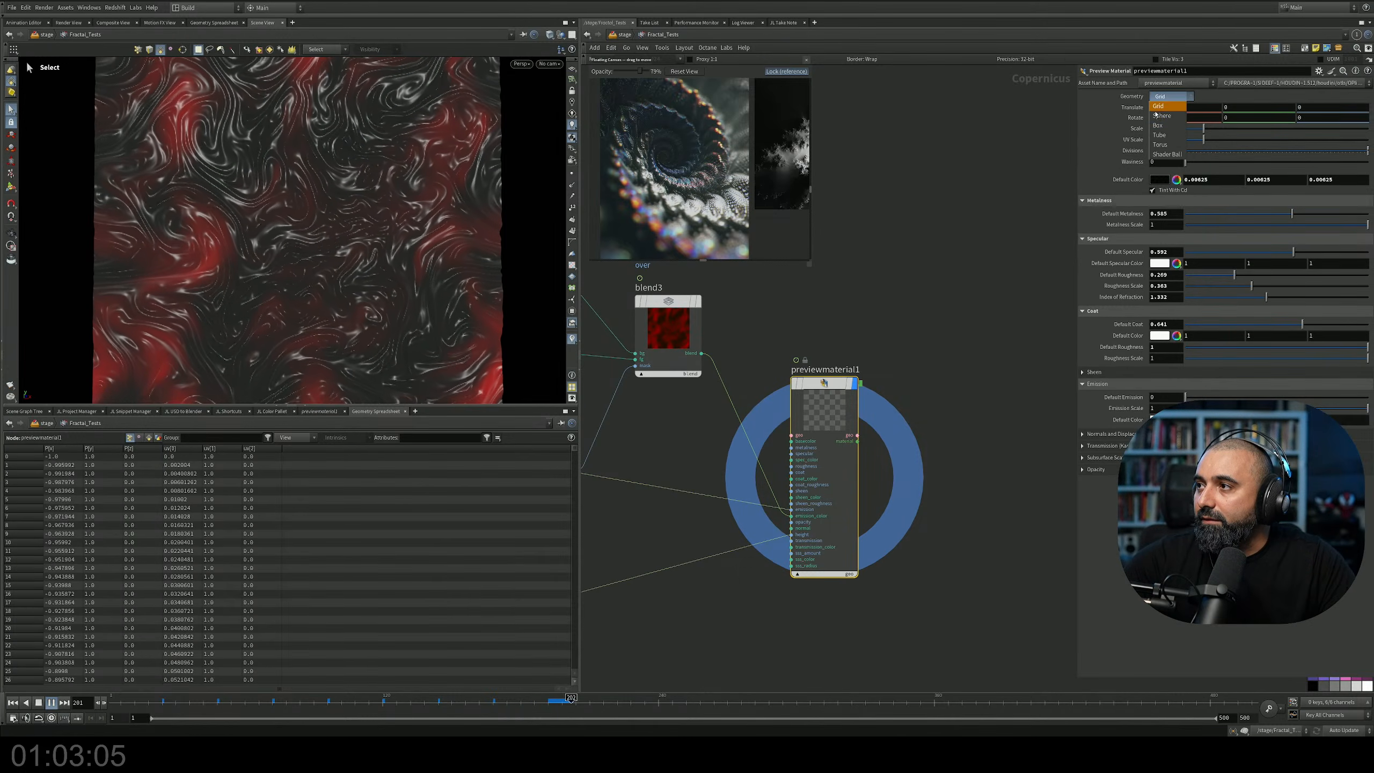
click(1158, 117)
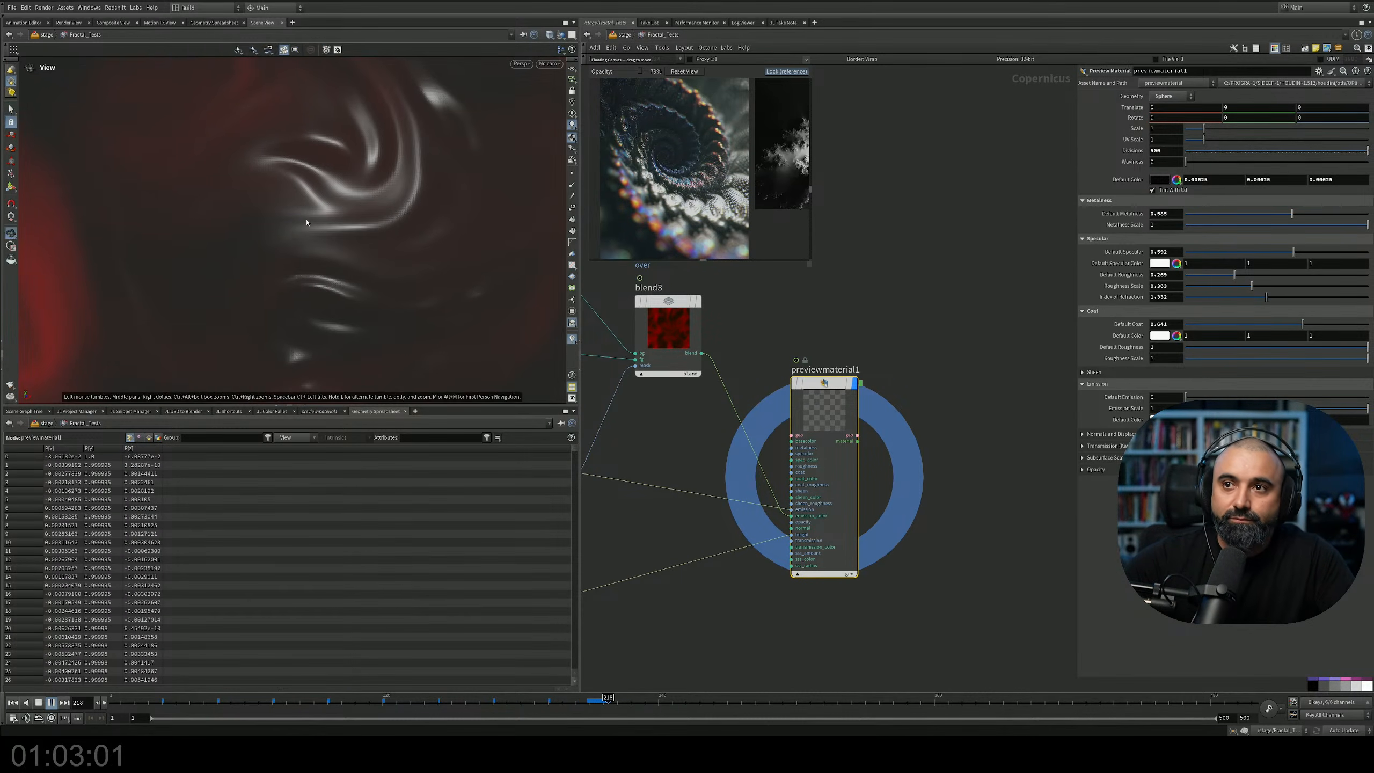
key(g)
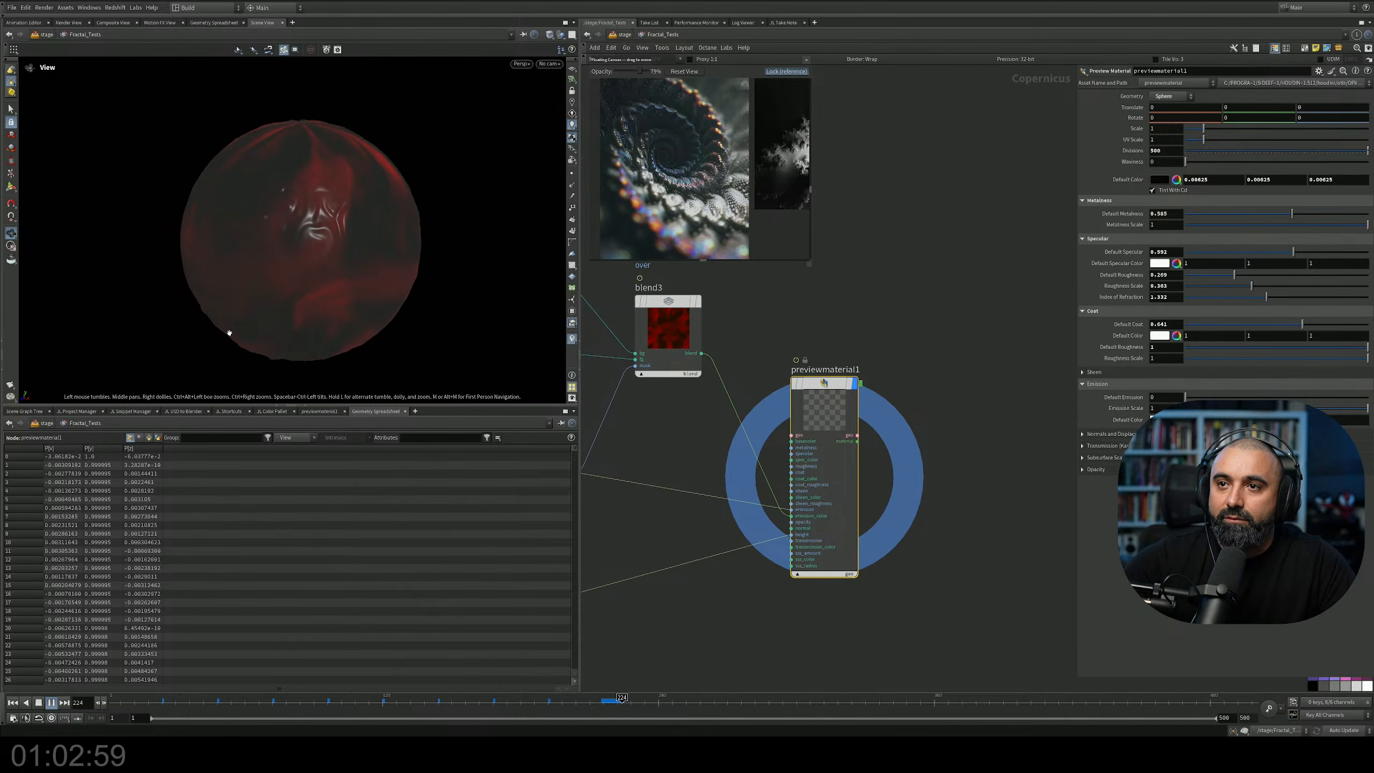
click(38, 702)
alt+drag(307, 292, 314, 269)
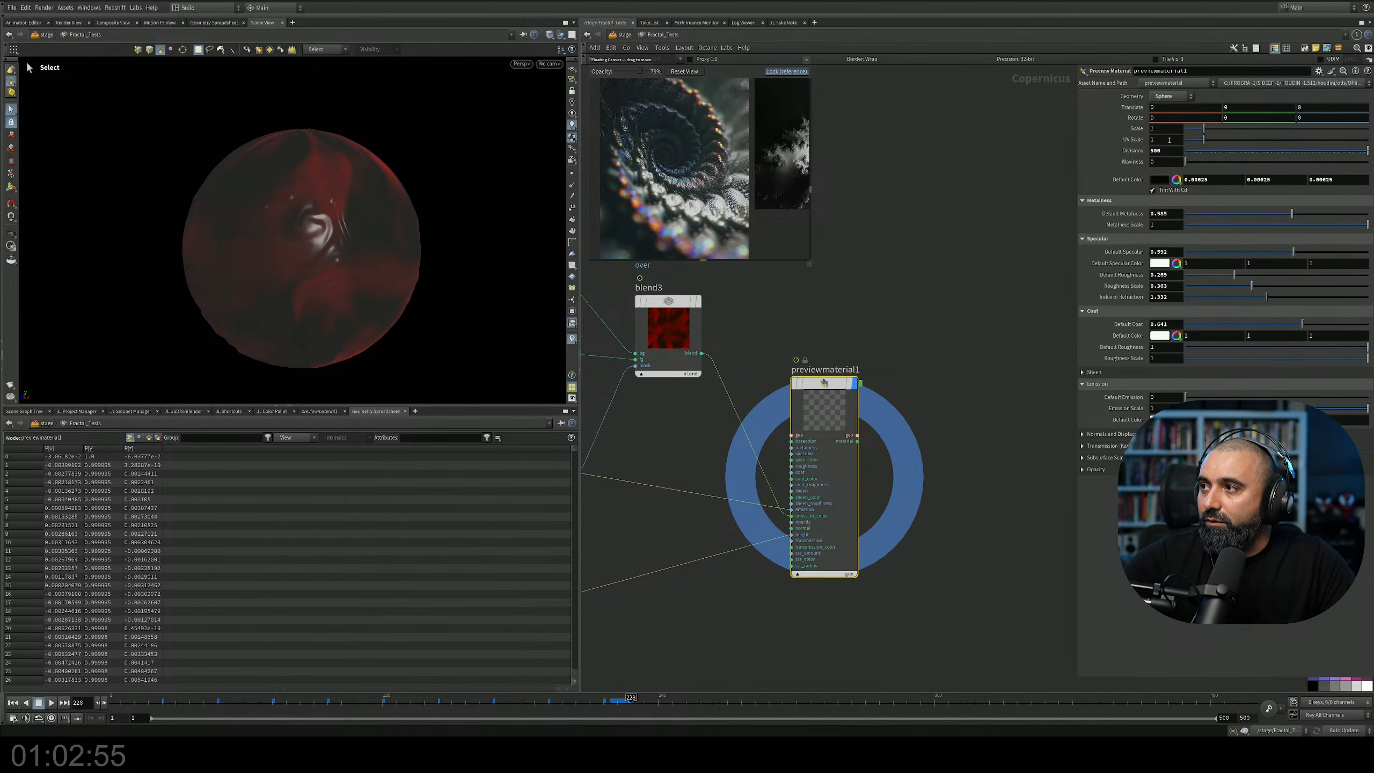
Set previewmaterial1's UV scale to 4 and its divisions to 150, and examine the sphere near and far.
text(4)
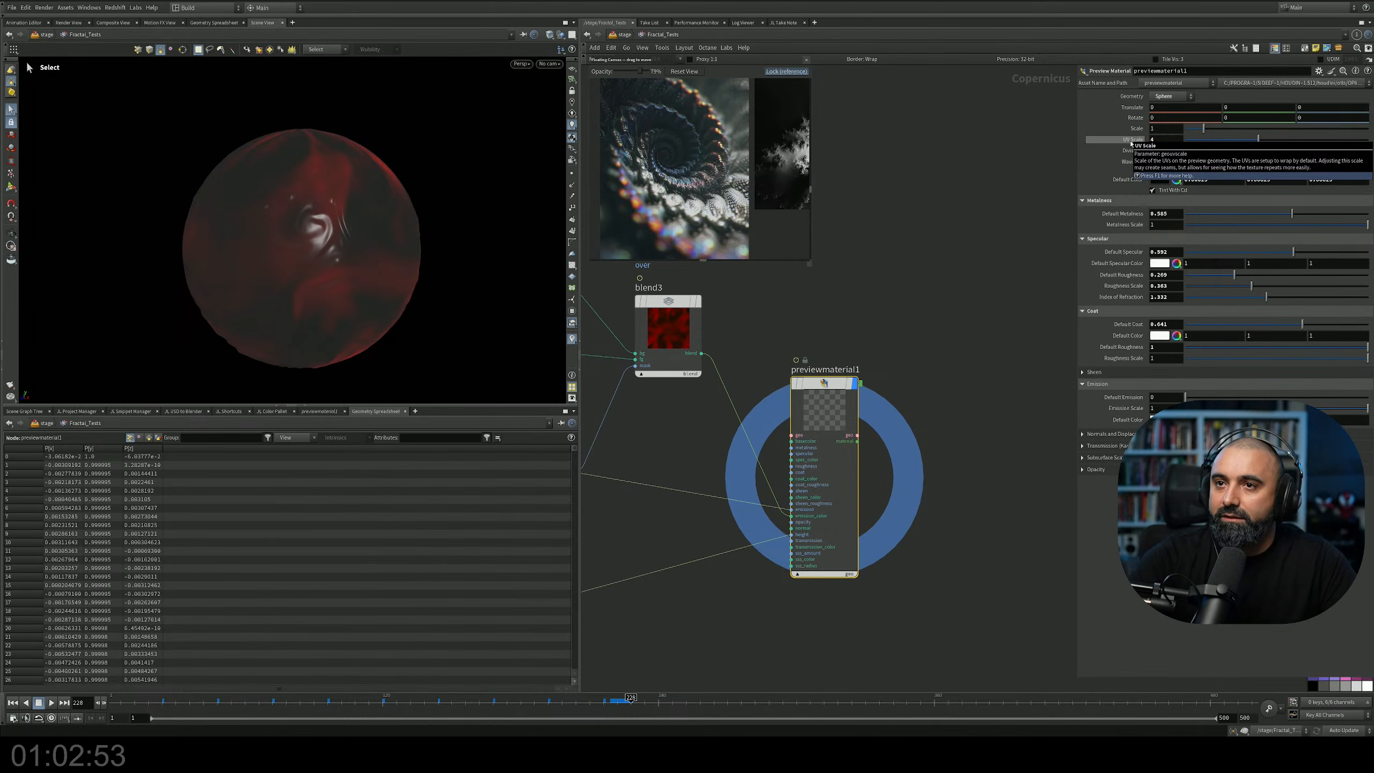
alt+right_drag(354, 236, 455, 204)
alt+right_drag(258, 237, 284, 236)
alt+middle_drag(285, 236, 304, 242)
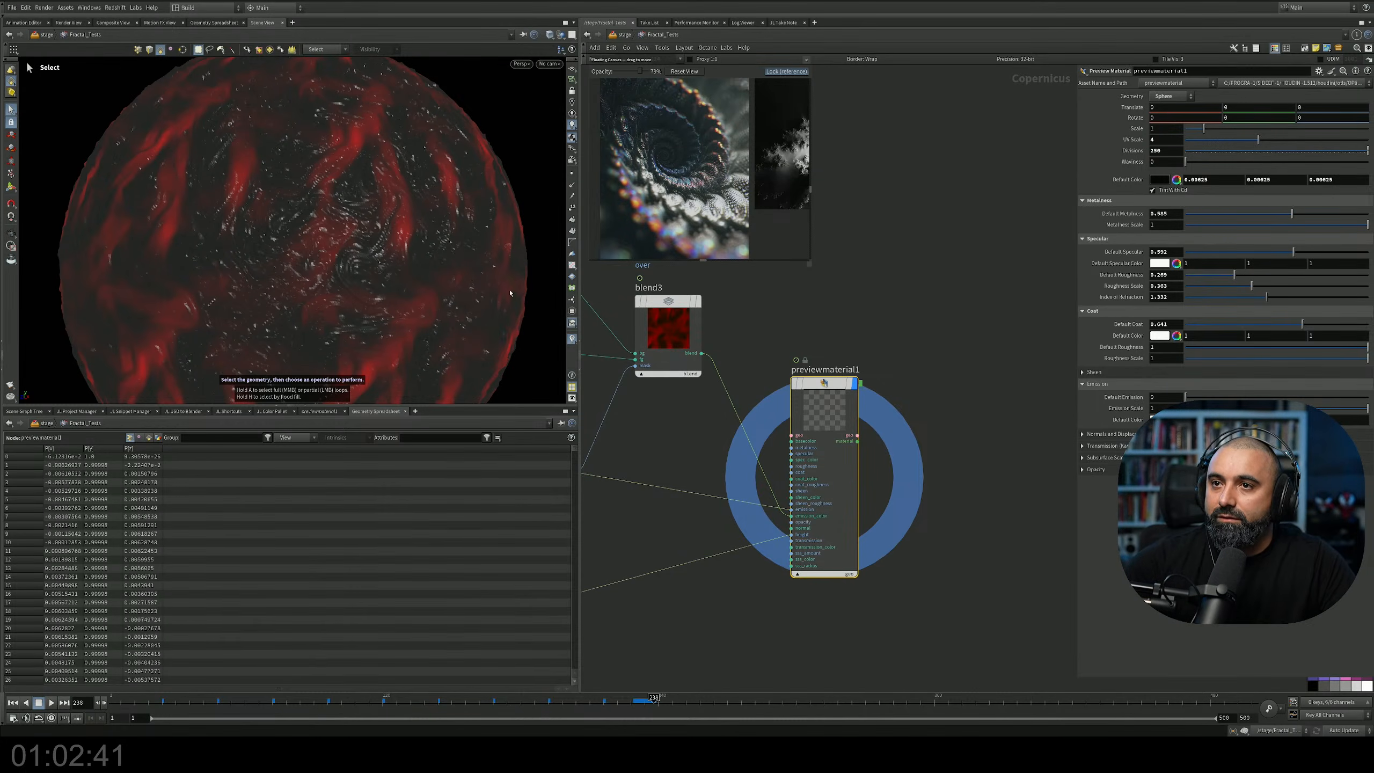
alt+right_drag(356, 247, 326, 261)
alt+middle_drag(326, 261, 325, 252)
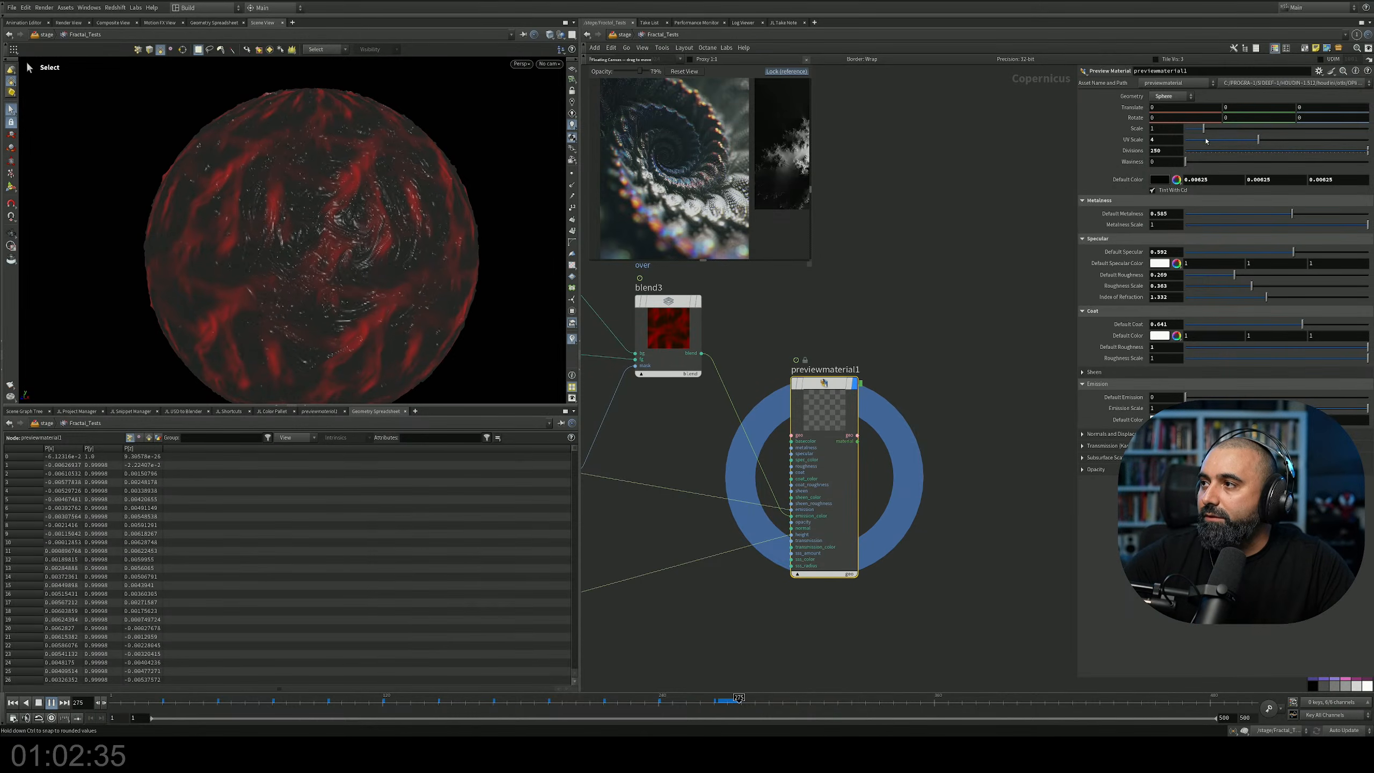
Reduce previewmaterial1's UV scale to 2 and turn the sphere to check the result.
drag(1217, 142, 1221, 141)
mouse_move(345, 276)
alt+mouse_down()
mouse_move(303, 252)
mouse_move(368, 263)
alt+mouse_up()
Review the clamp, UV to RGB, mono, bright, blur and blend nodes leading into previewmaterial1.
middle_drag(600, 444, 842, 439)
middle_drag(725, 417, 831, 368)
scroll(752, 541, down, 3)
middle_drag(752, 541, 955, 414)
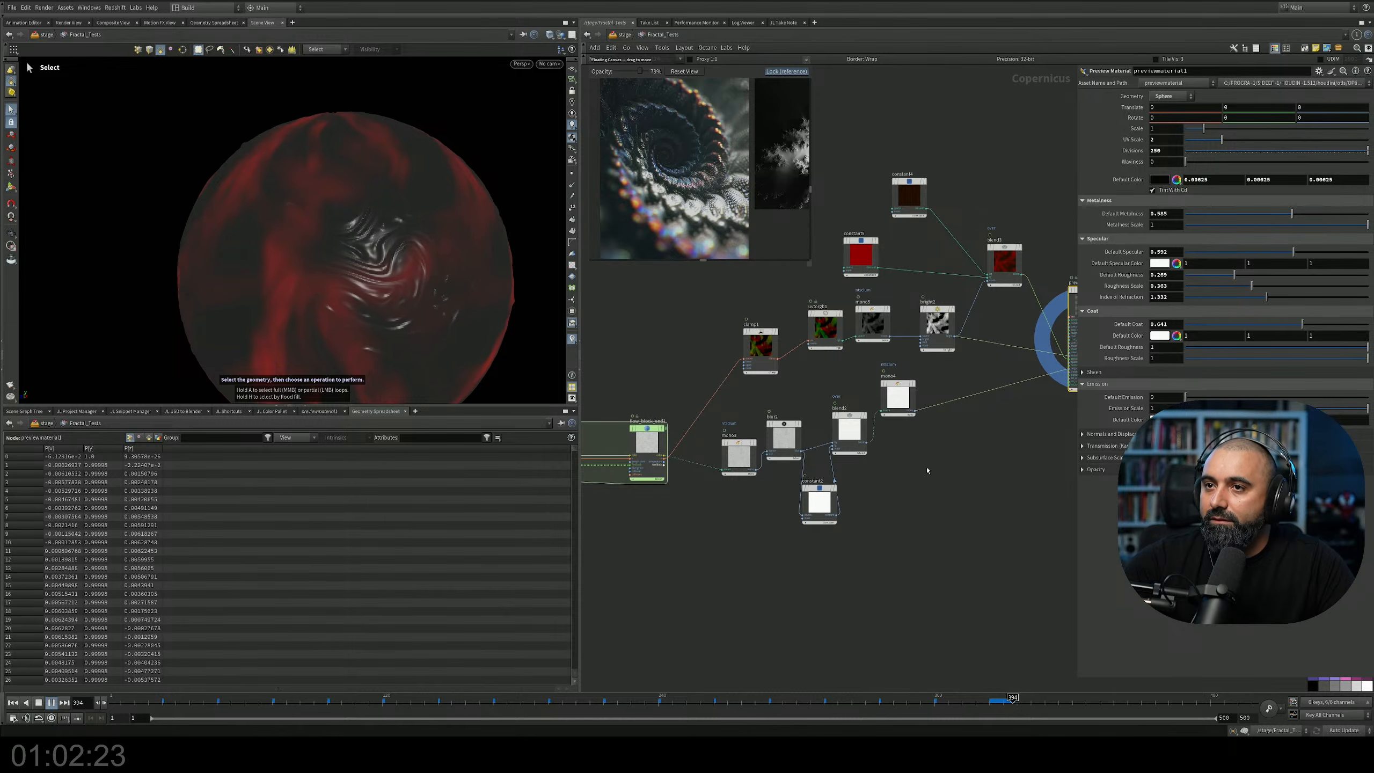
middle_drag(923, 470, 834, 498)
Watch the animated sphere from its first frames and examine its displaced surface close up from several angles.
key(Escape)
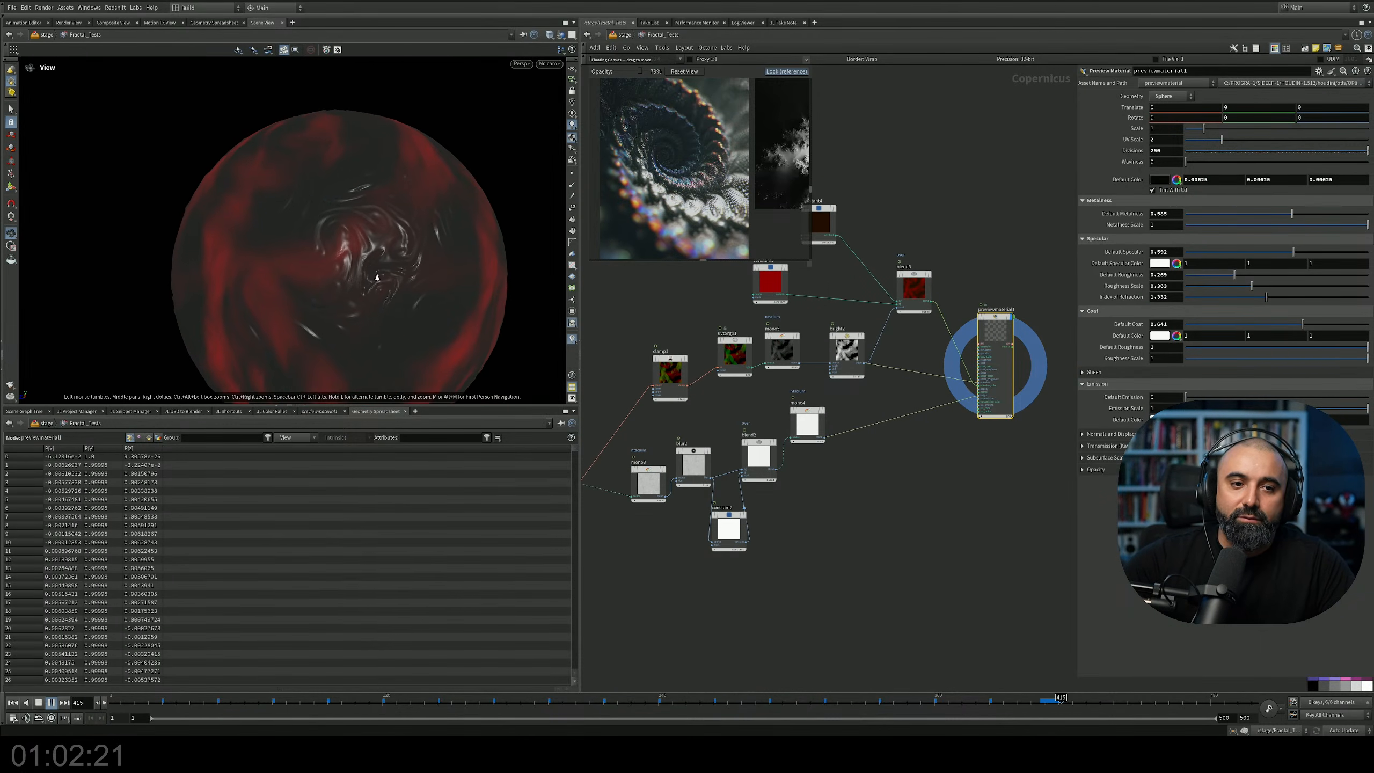
key(s)
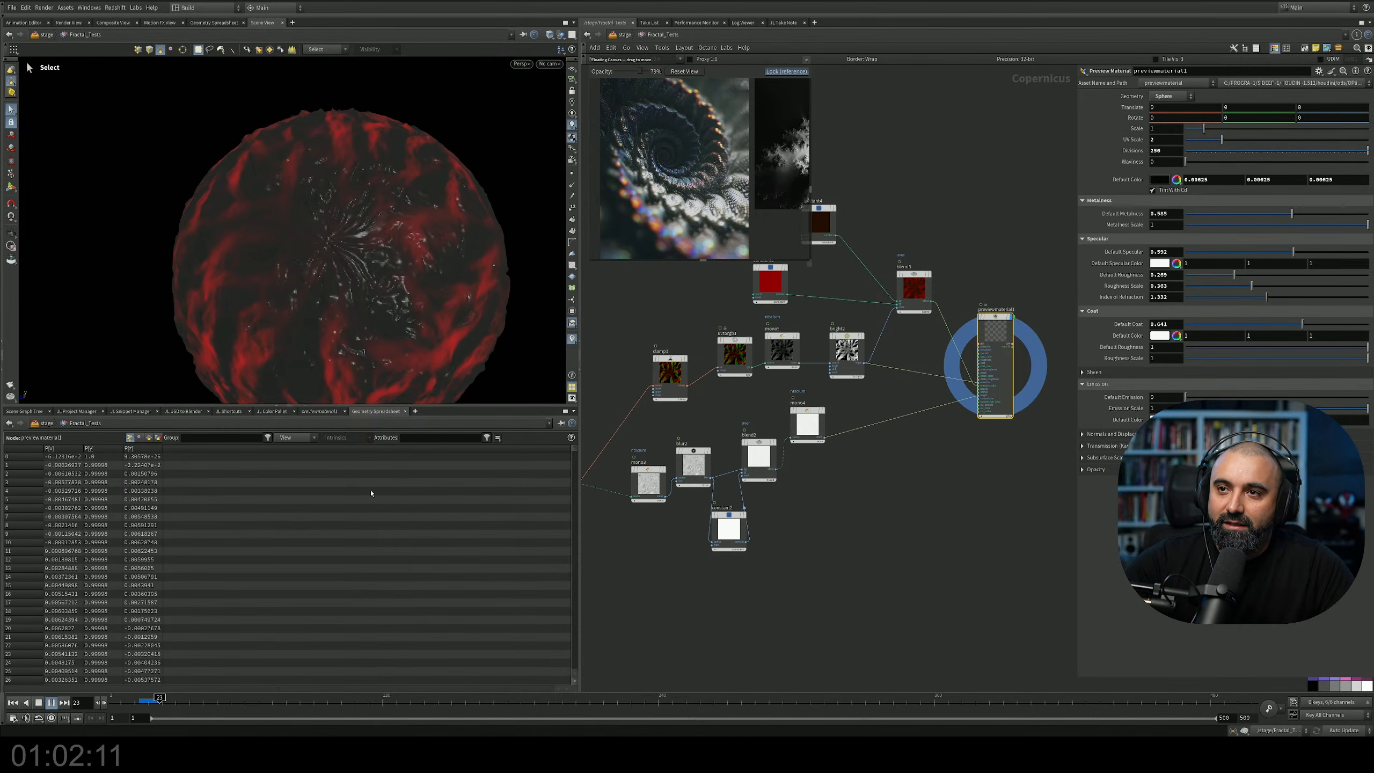
alt+drag(408, 217, 288, 221)
alt+right_drag(288, 221, 449, 227)
alt+middle_drag(449, 228, 464, 229)
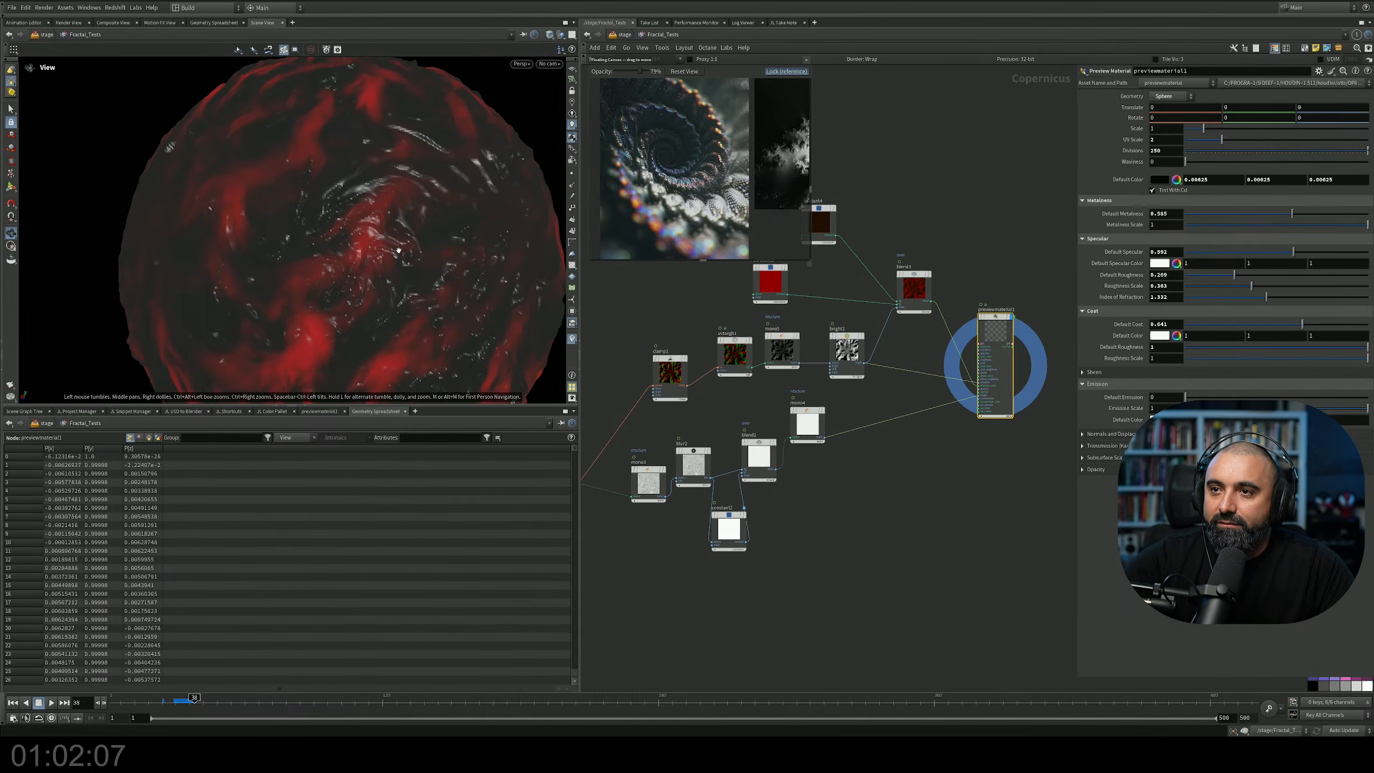
alt+right_drag(464, 230, 355, 258)
alt+drag(356, 258, 331, 266)
mouse_move(332, 266)
alt+right_down()
mouse_move(230, 266)
mouse_move(317, 266)
alt+right_up()
alt+drag(317, 266, 268, 229)
alt+middle_drag(267, 229, 325, 302)
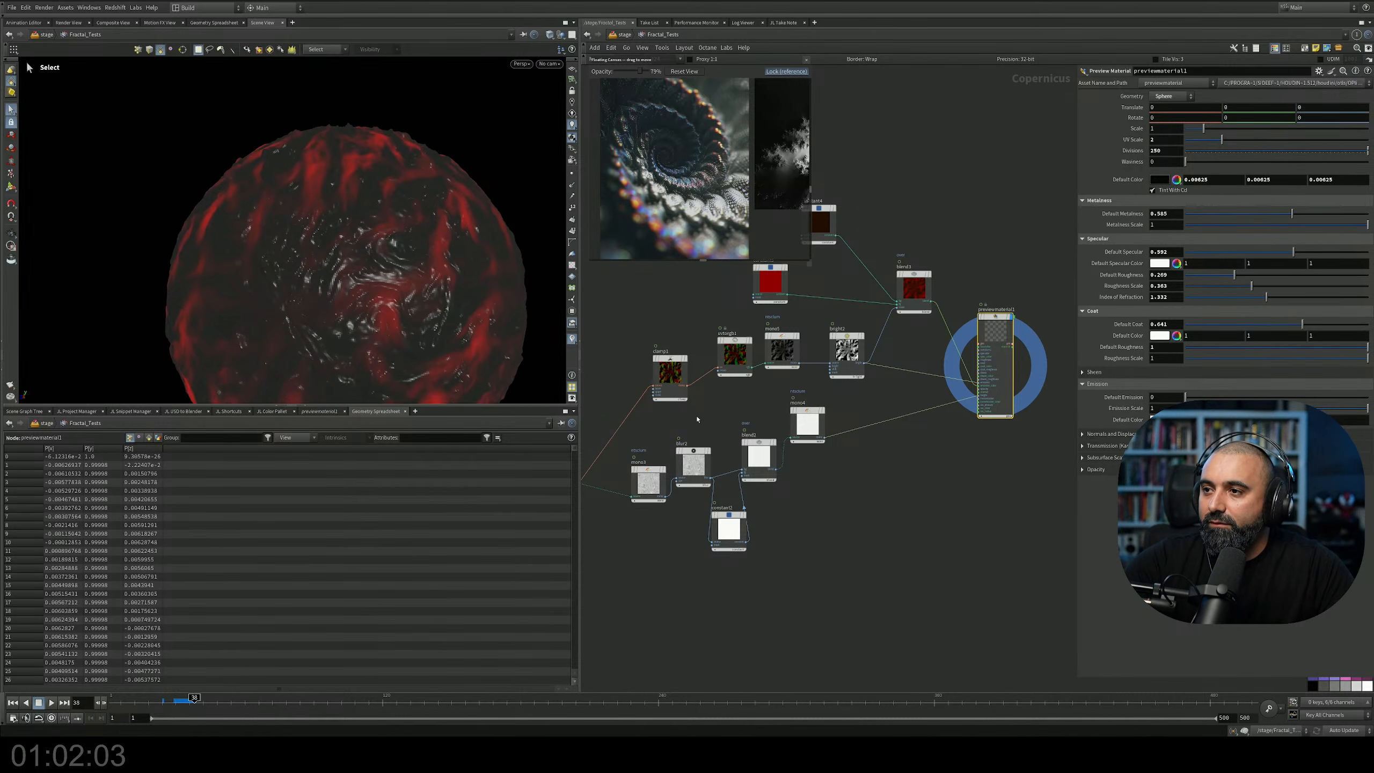
Set the constant4 node's colour to an orange-yellow of 0.5, 0.25, 0.
middle_drag(706, 421, 800, 423)
scroll(1011, 340, up, 5)
middle_drag(1010, 335, 903, 404)
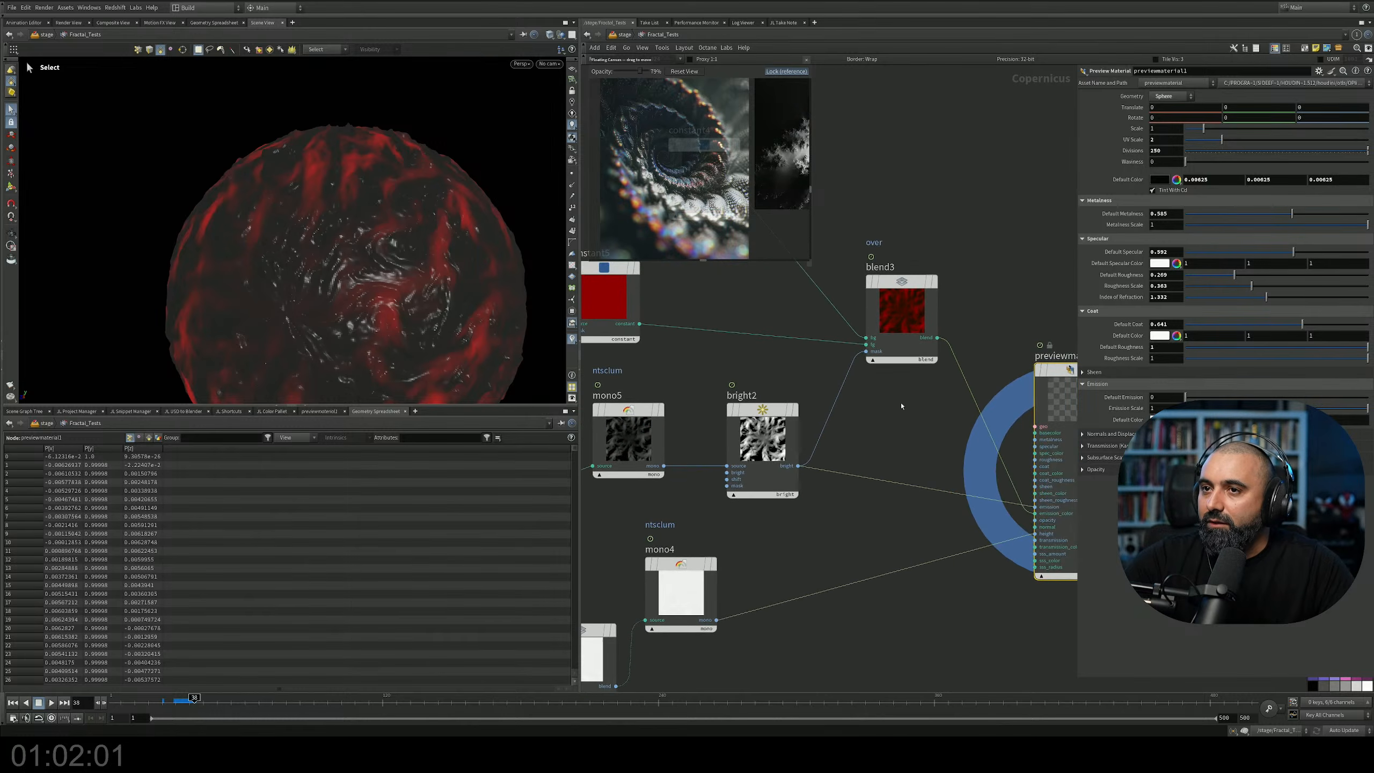
scroll(914, 357, down, 5)
scroll(913, 357, up, 3)
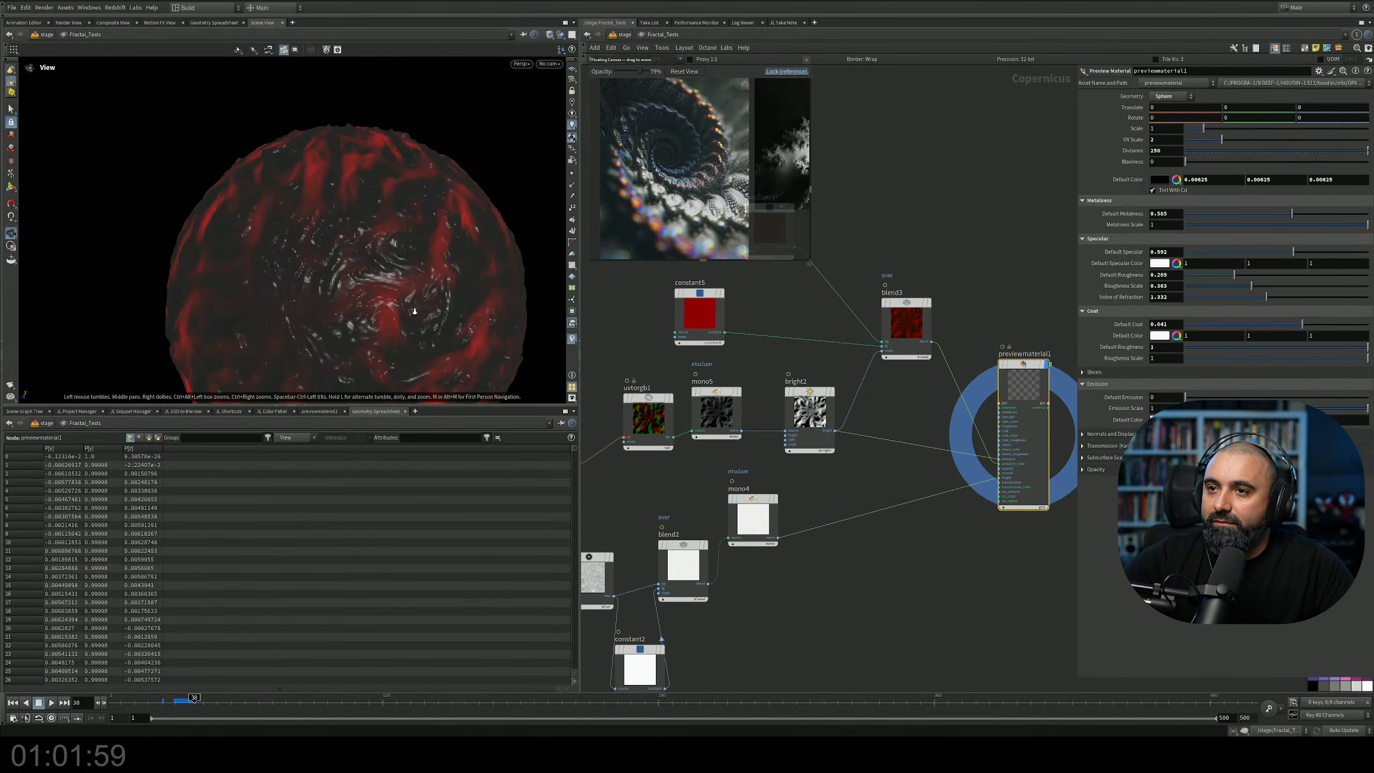
alt+right_drag(396, 261, 365, 287)
alt+drag(365, 286, 391, 334)
scroll(392, 333, up, 1)
middle_drag(779, 313, 825, 421)
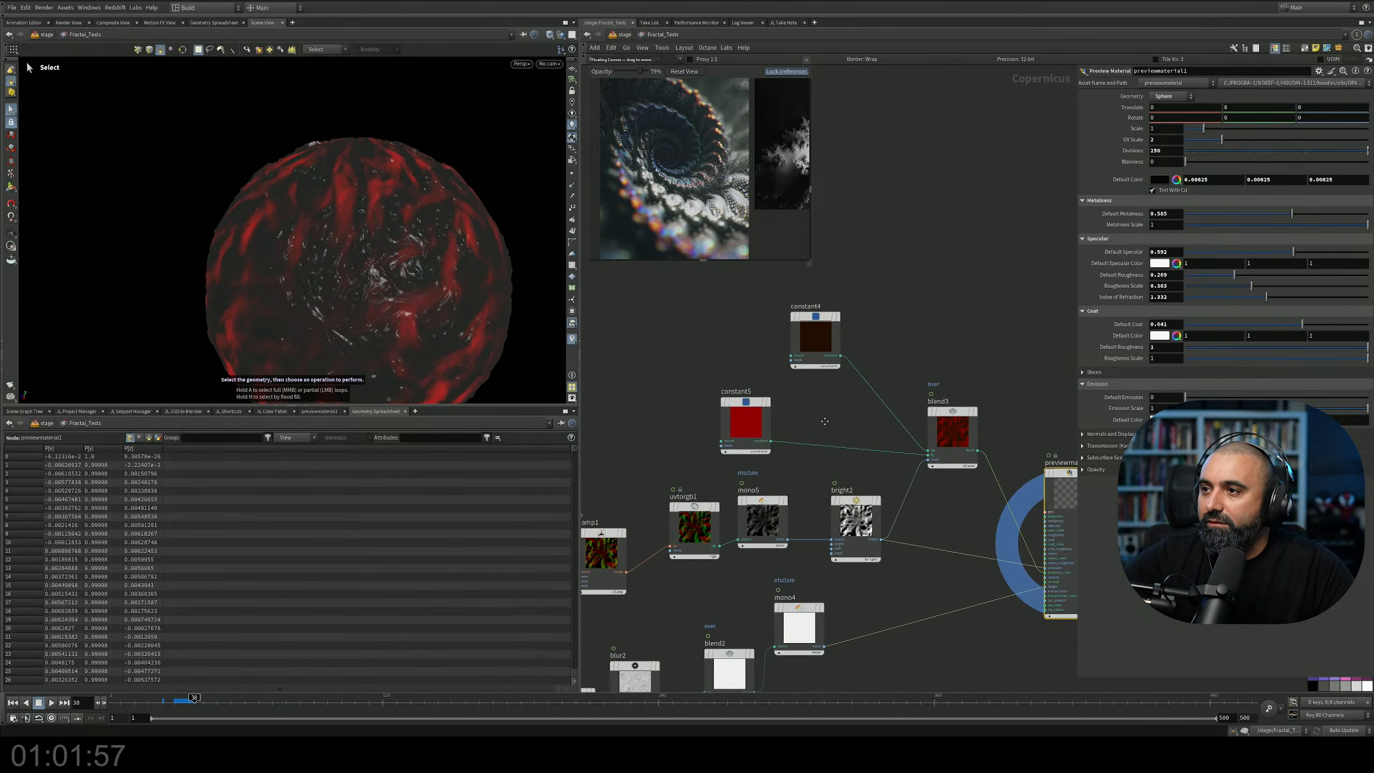
click(810, 337)
click(1159, 124)
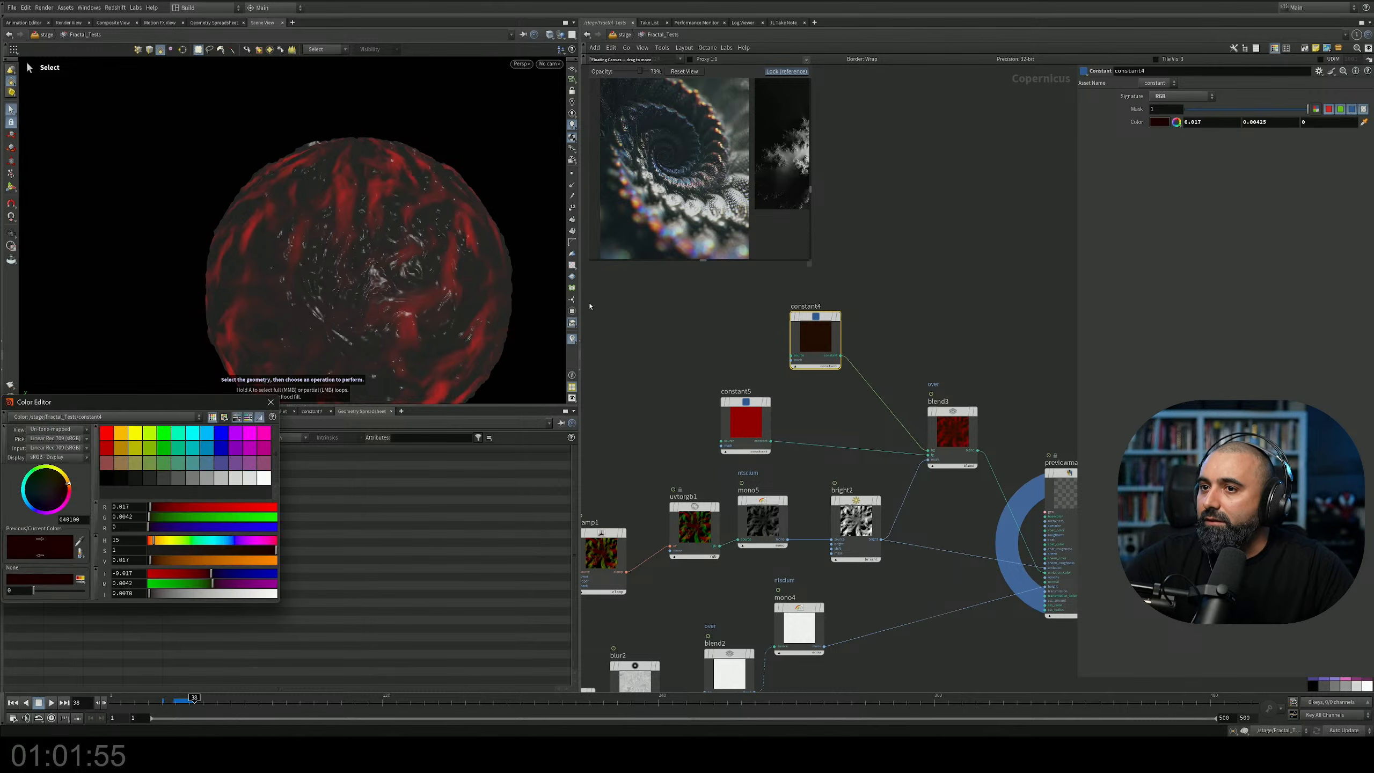
click(120, 447)
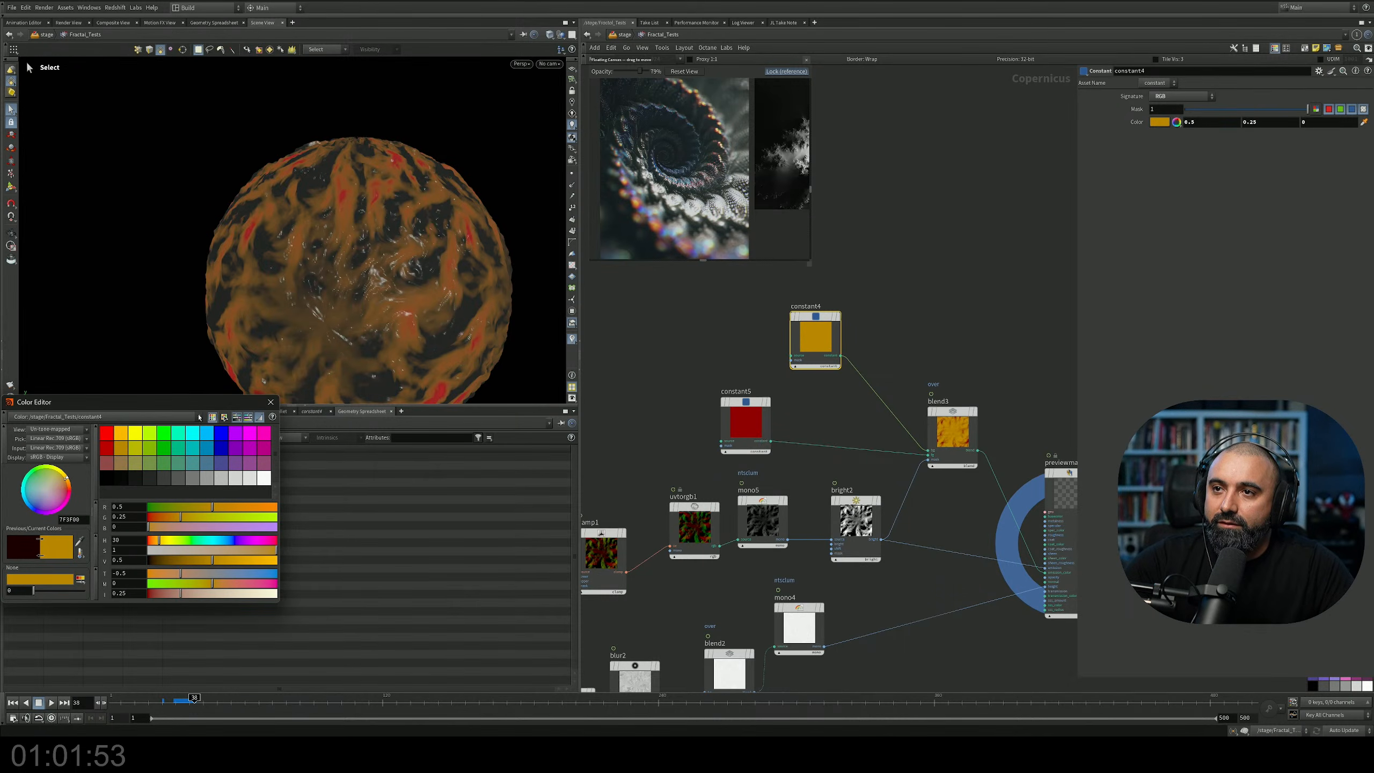
click(271, 401)
Connect blend3's output to the basecolor input of previewmaterial1 and examine the sphere from another angle.
scroll(902, 484, up, 5)
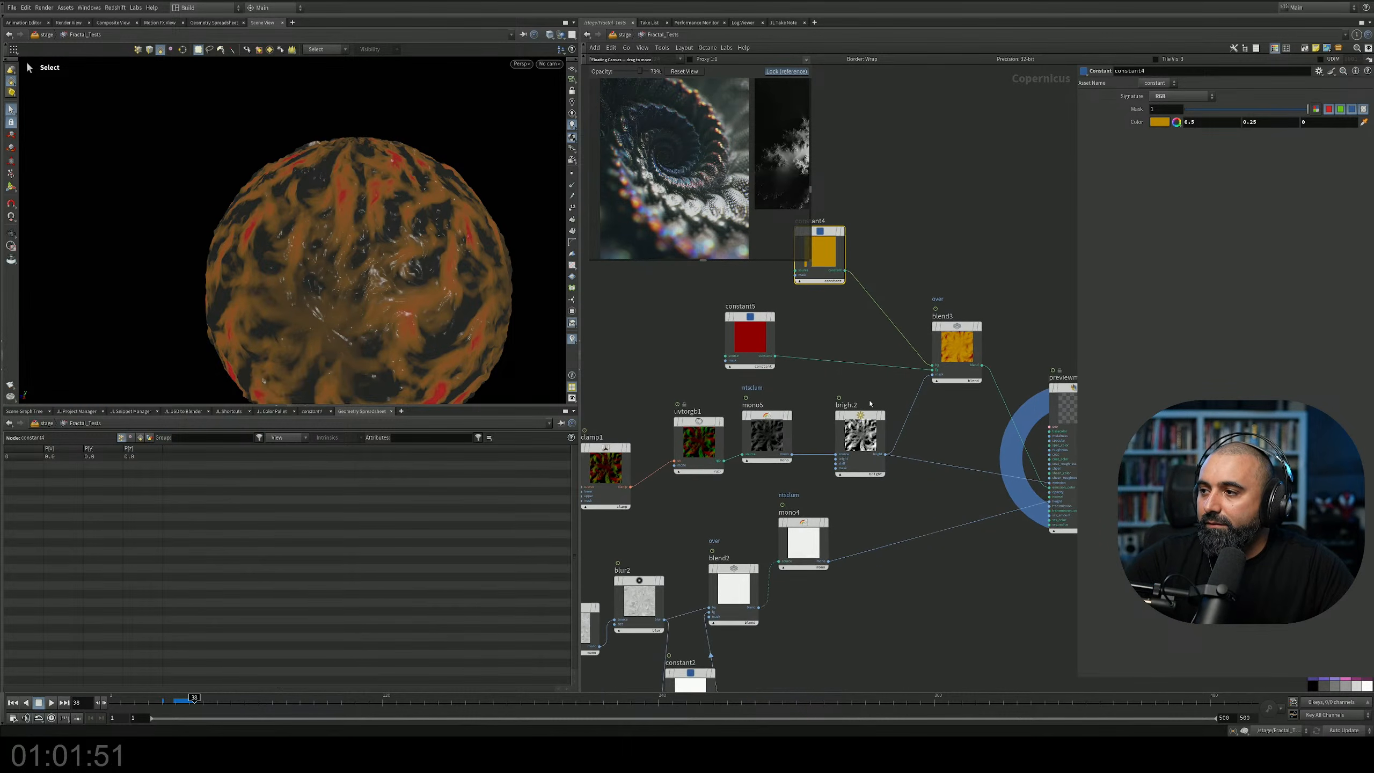
scroll(902, 484, up, 1)
middle_drag(891, 450, 857, 543)
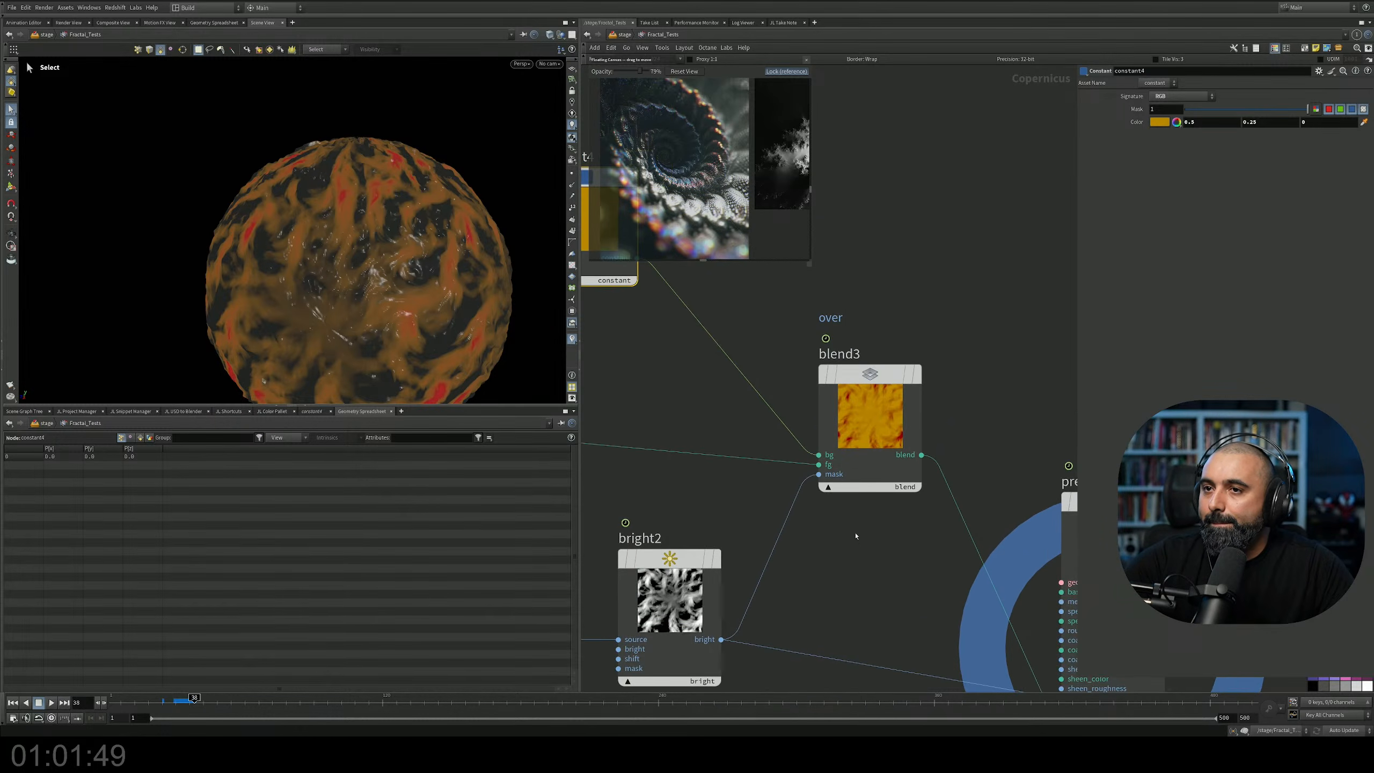
alt+drag(439, 262, 377, 257)
alt+middle_drag(377, 257, 340, 207)
middle_drag(933, 509, 801, 349)
scroll(886, 463, up, 1)
middle_drag(905, 420, 893, 483)
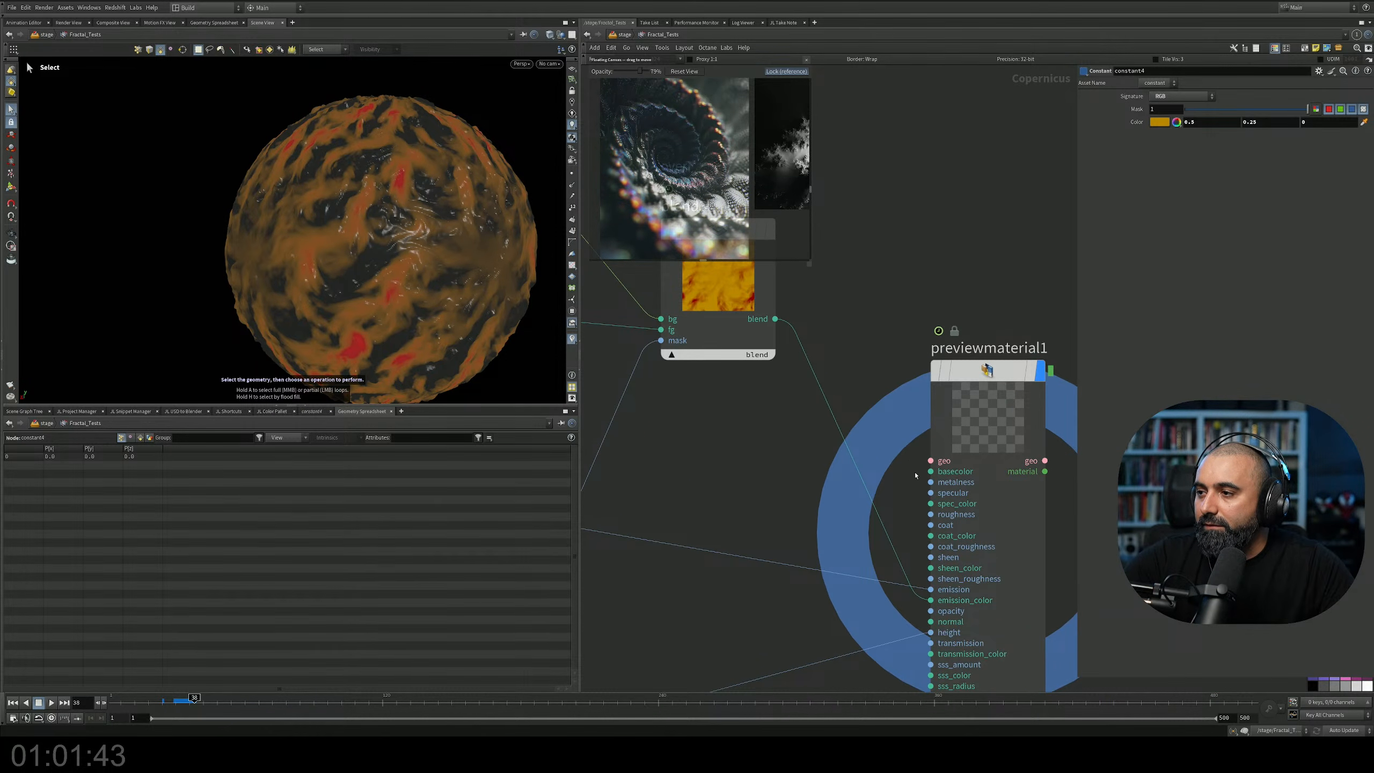
drag(931, 482, 775, 319)
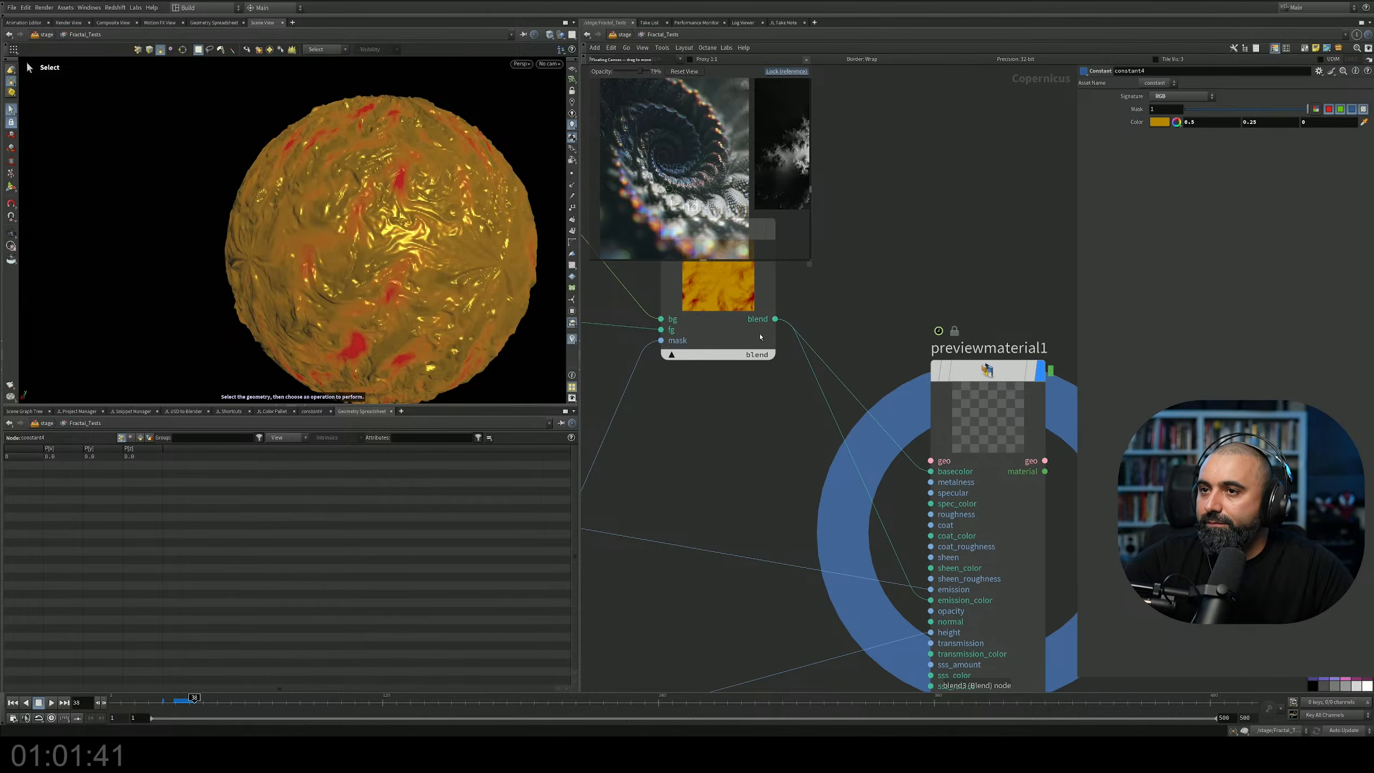
alt+drag(324, 195, 288, 255)
alt+right_drag(288, 254, 438, 247)
alt+middle_drag(438, 247, 284, 245)
alt+right_drag(284, 245, 290, 248)
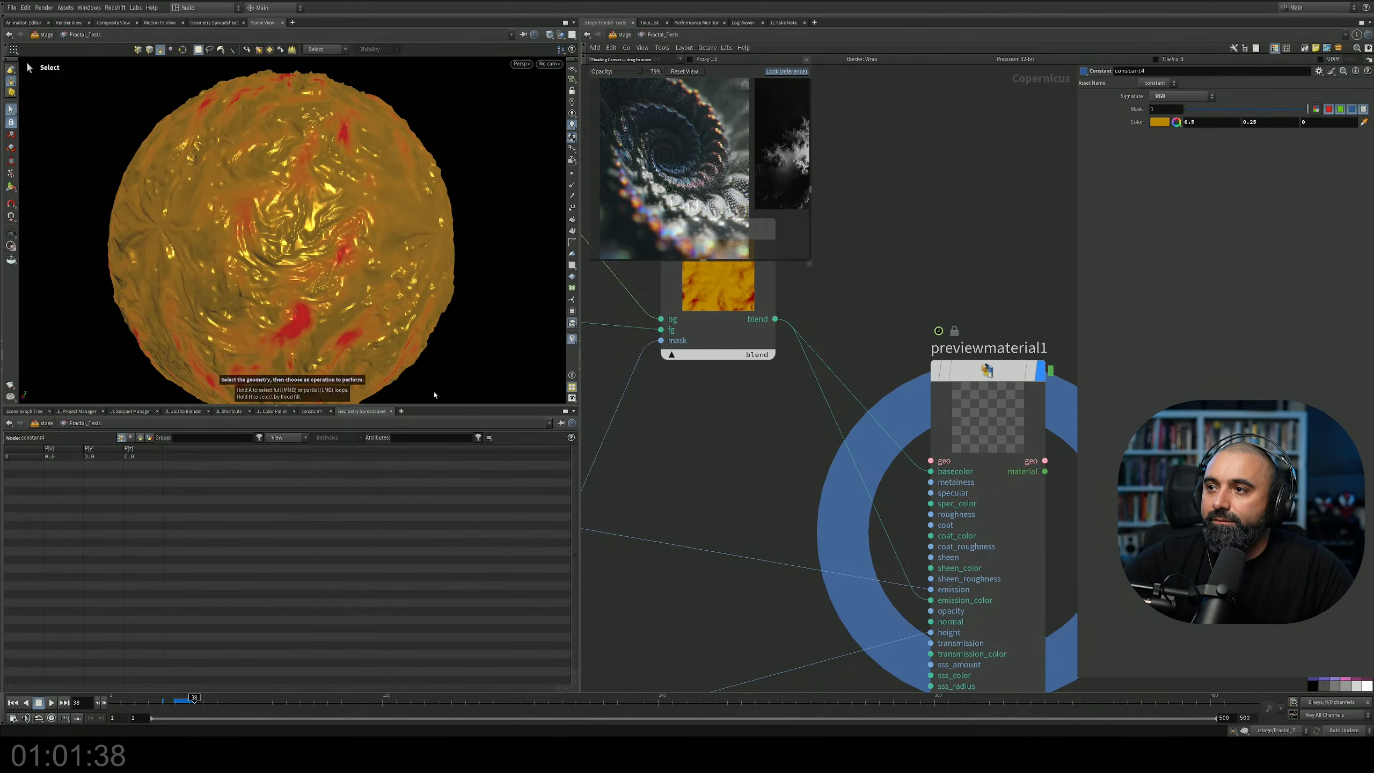
Change the constant5 node's colour to a near-black grey of 0.0125 in all three channels.
middle_drag(681, 462, 763, 555)
middle_drag(802, 364, 906, 388)
scroll(731, 436, down, 3)
click(617, 396)
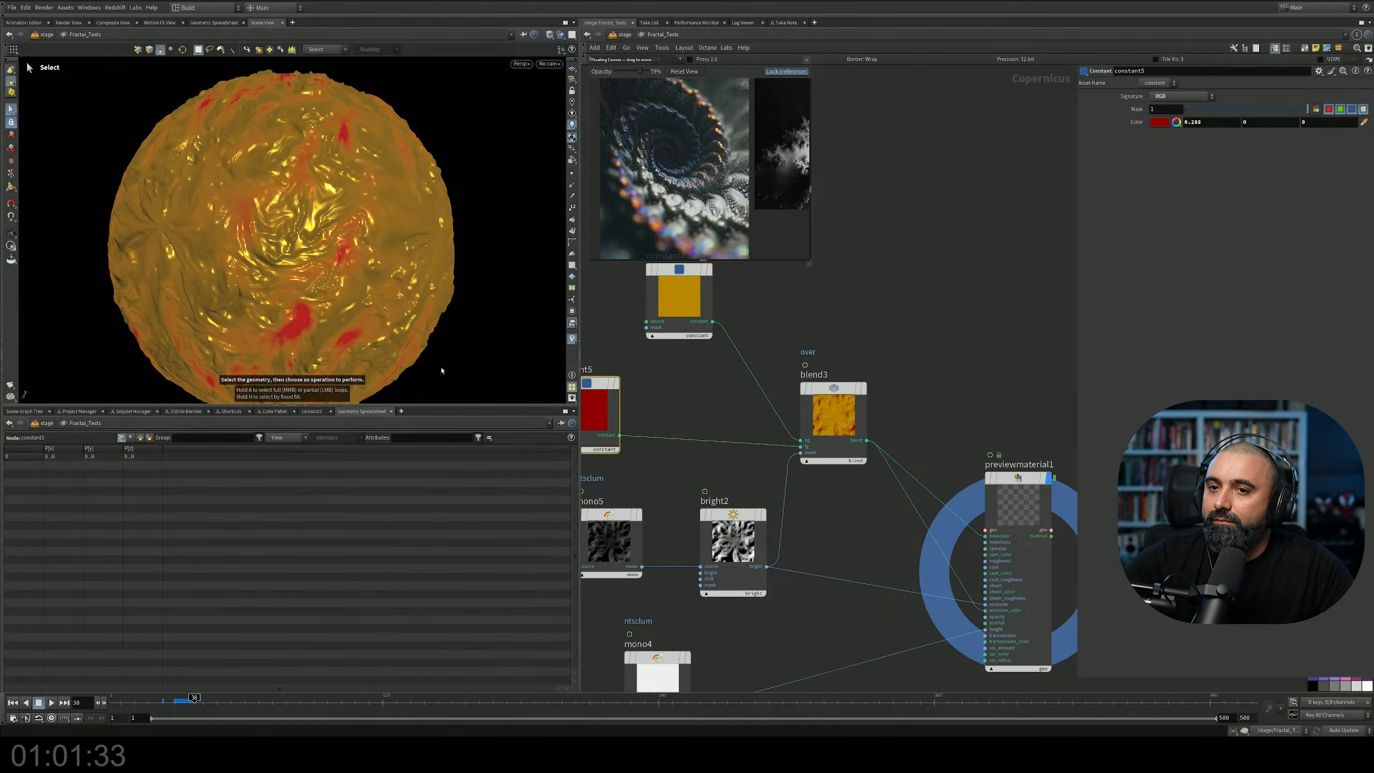
click(1158, 122)
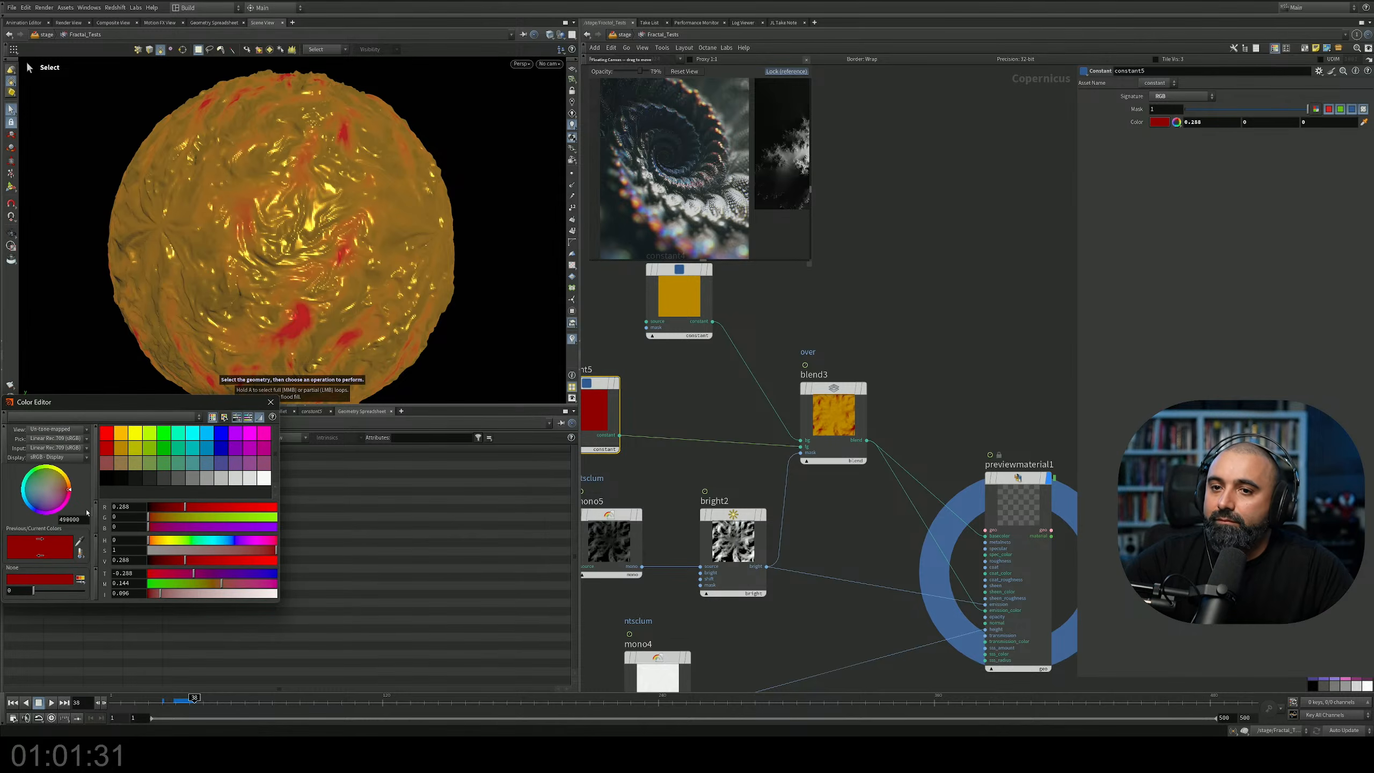
click(131, 479)
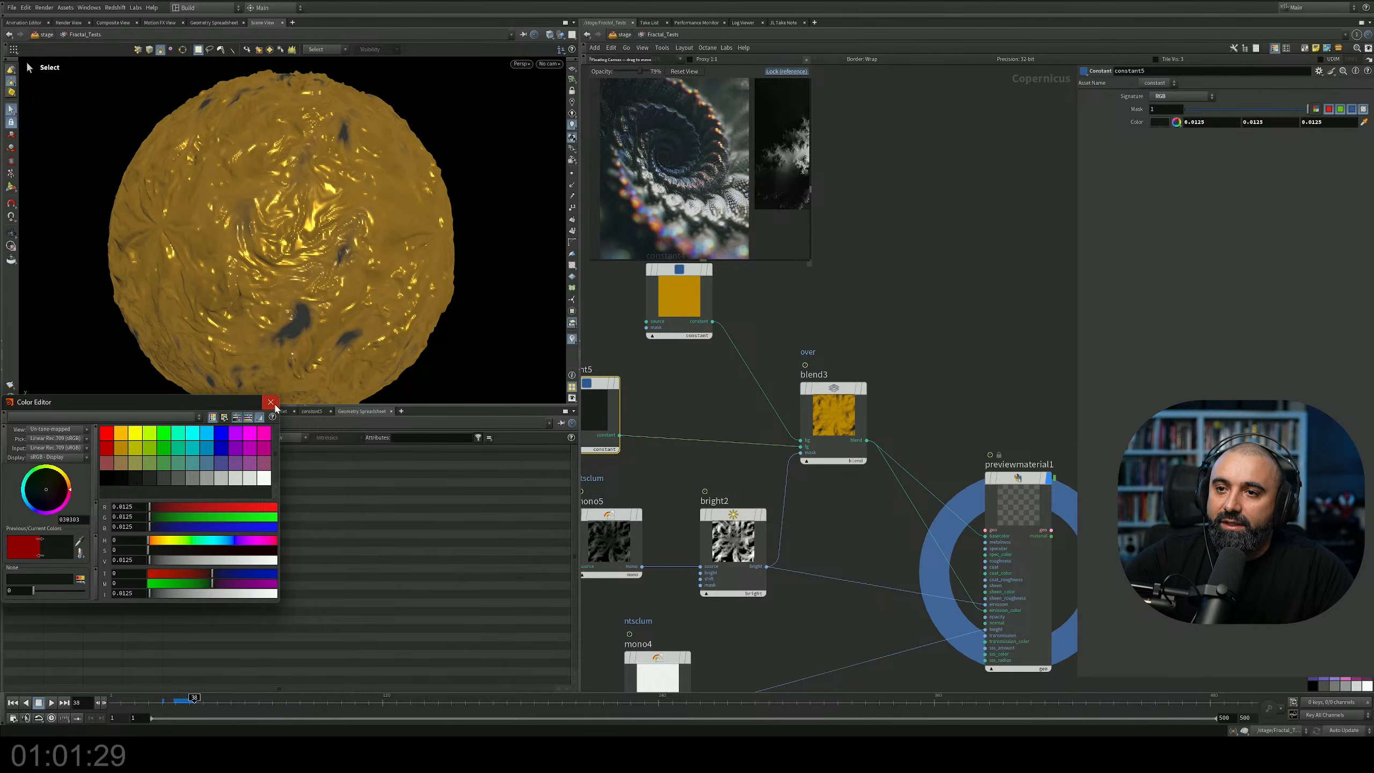
click(271, 401)
Select the fractalnoise2 node and advance the animation to frame 52 to watch the sphere's surface.
scroll(825, 514, down, 6)
middle_drag(719, 553, 872, 469)
scroll(649, 474, up, 8)
drag(770, 374, 669, 474)
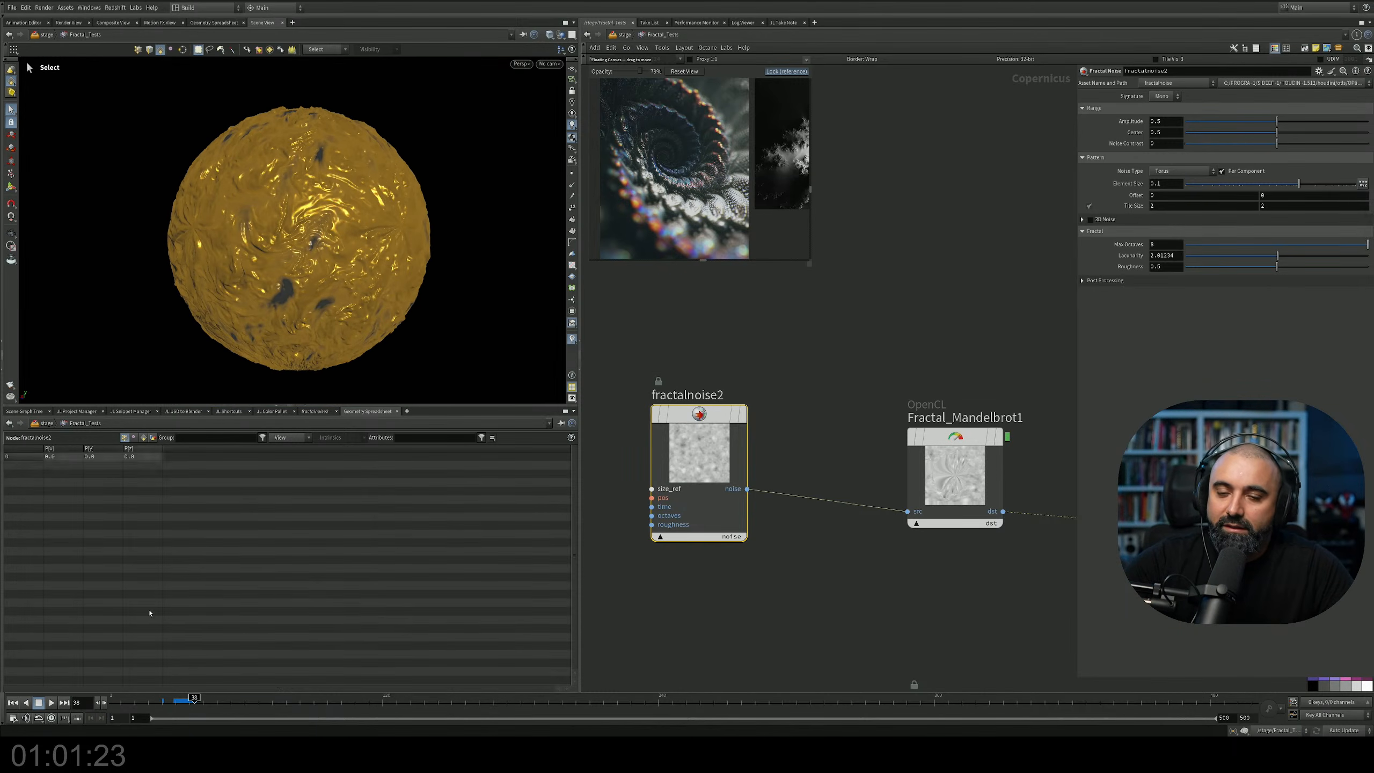
drag(160, 711, 227, 684)
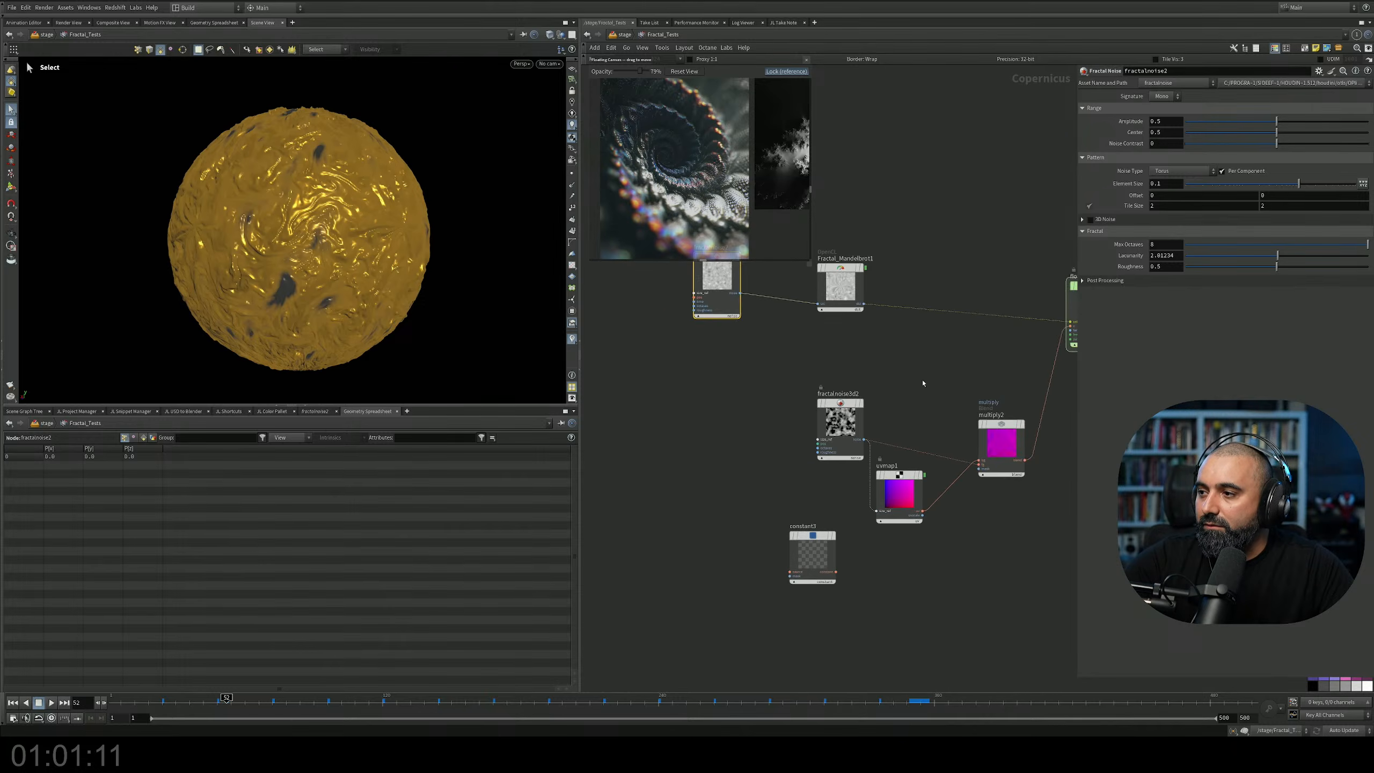
Bypass the multiply2 node feeding the flow block and play the animation from the first frame.
click(859, 412)
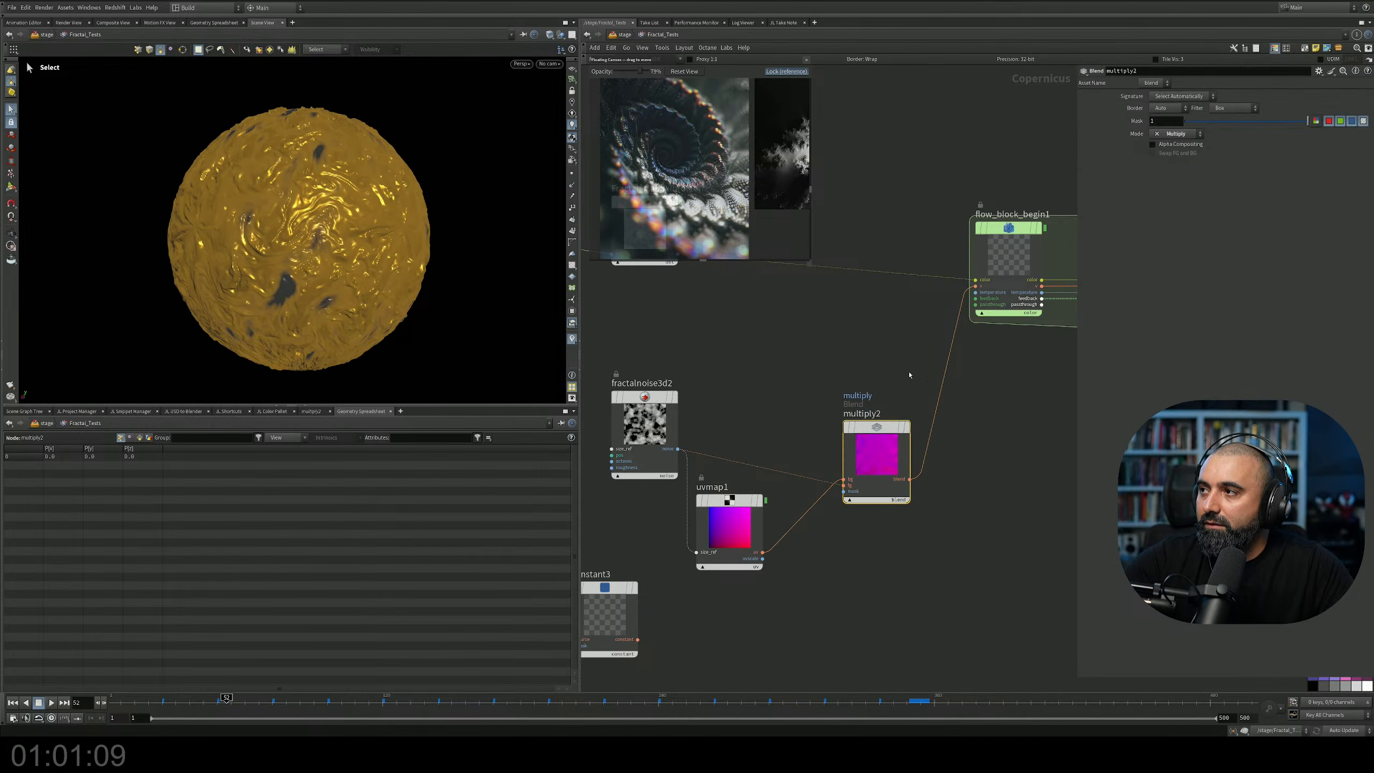
middle_drag(914, 376, 824, 409)
middle_drag(772, 413, 849, 394)
scroll(877, 432, up, 3)
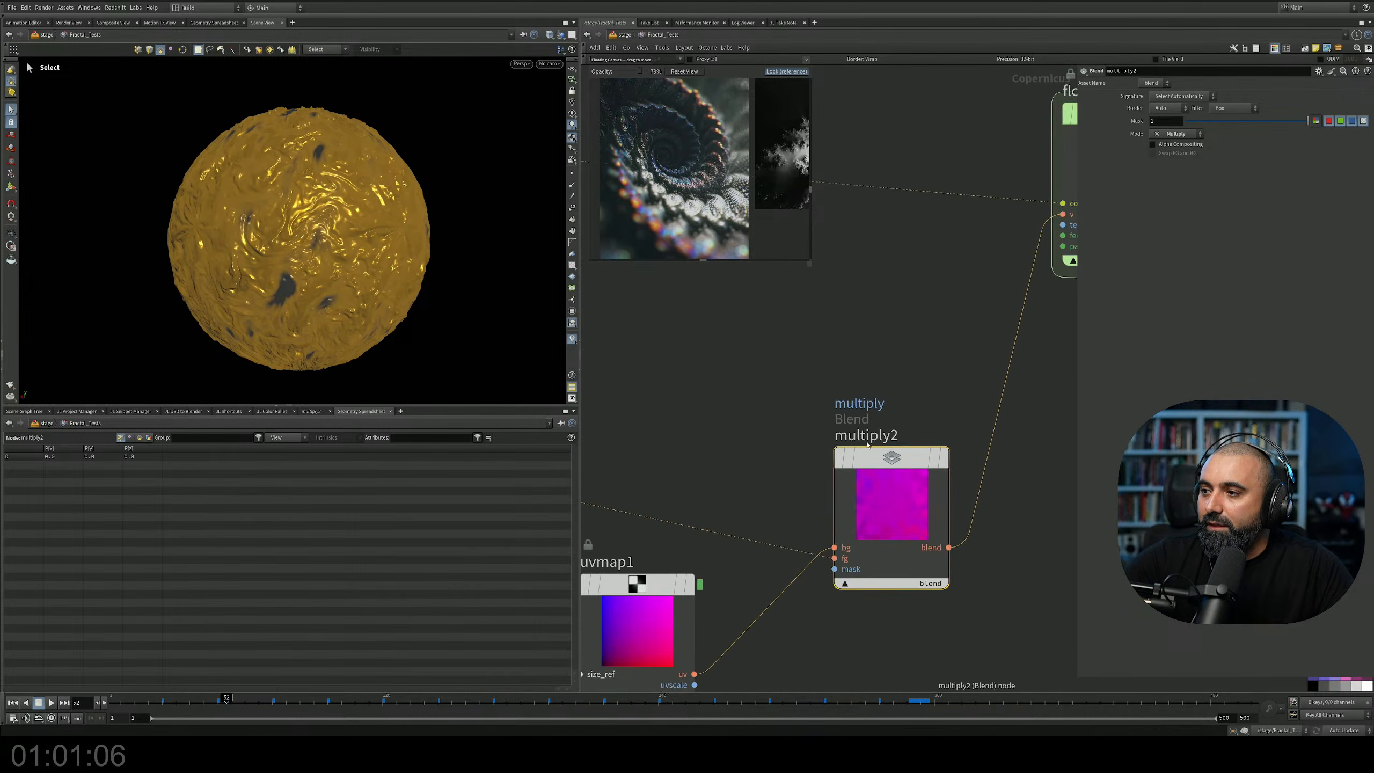
click(840, 460)
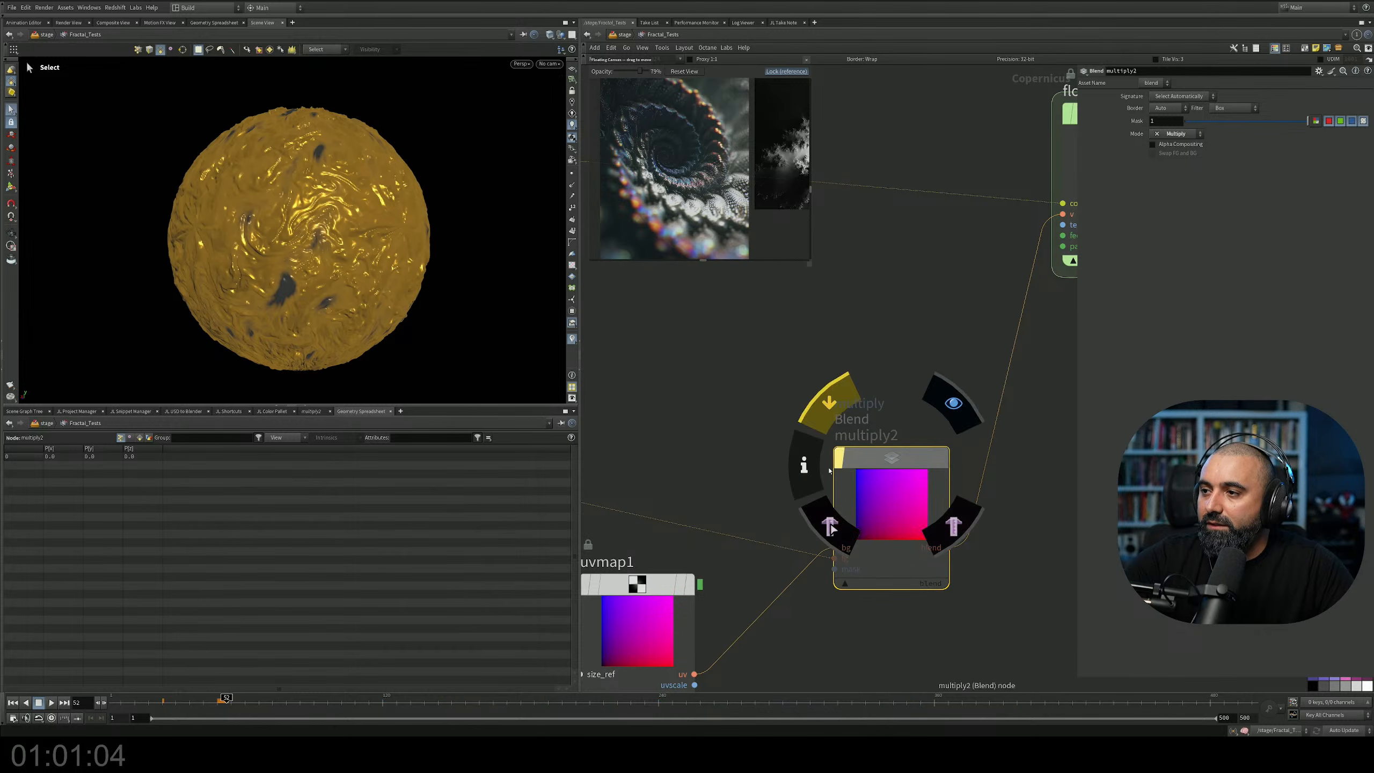
click(13, 703)
click(52, 703)
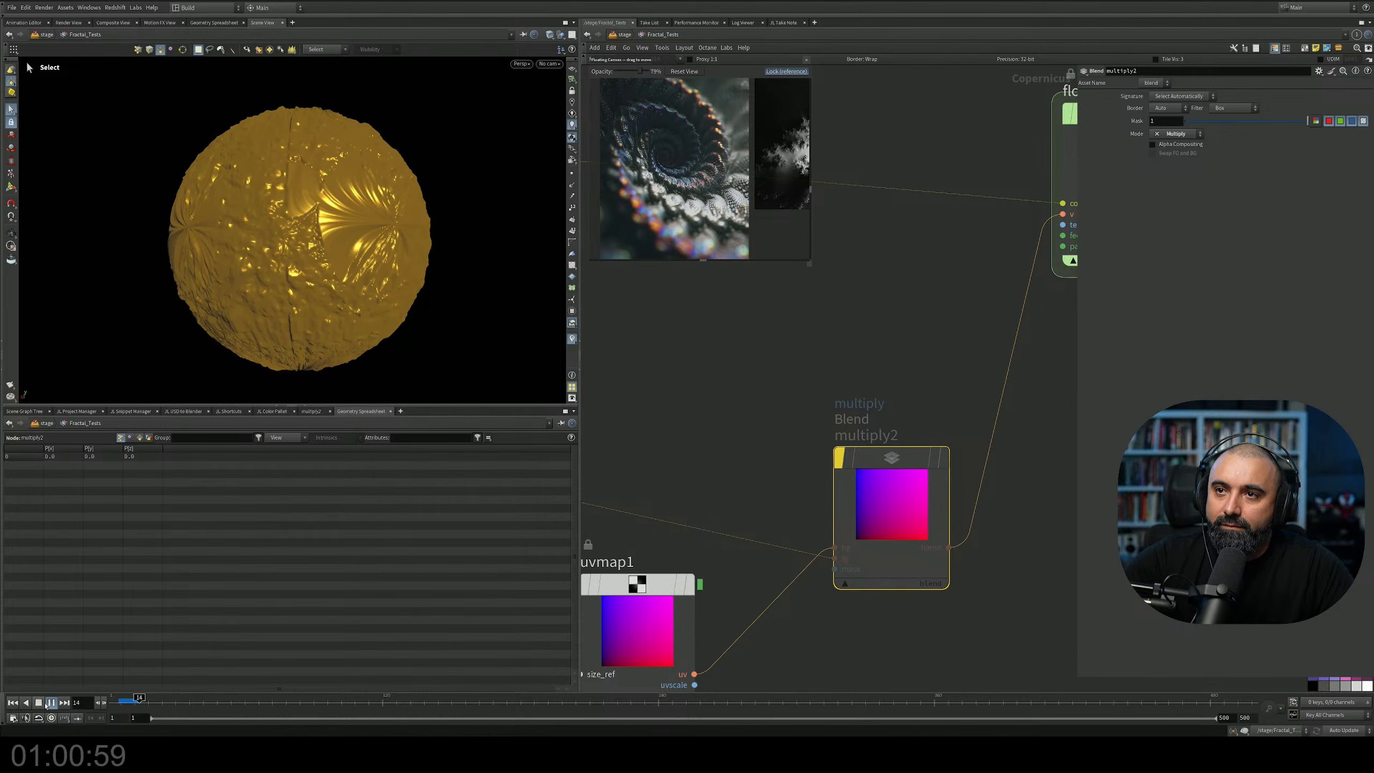
Re-enable the bypassed multiply2 node and place it slightly higher in the network.
scroll(698, 521, down, 3)
middle_drag(742, 508, 762, 487)
scroll(770, 486, up, 3)
scroll(771, 486, down, 2)
scroll(827, 508, up, 3)
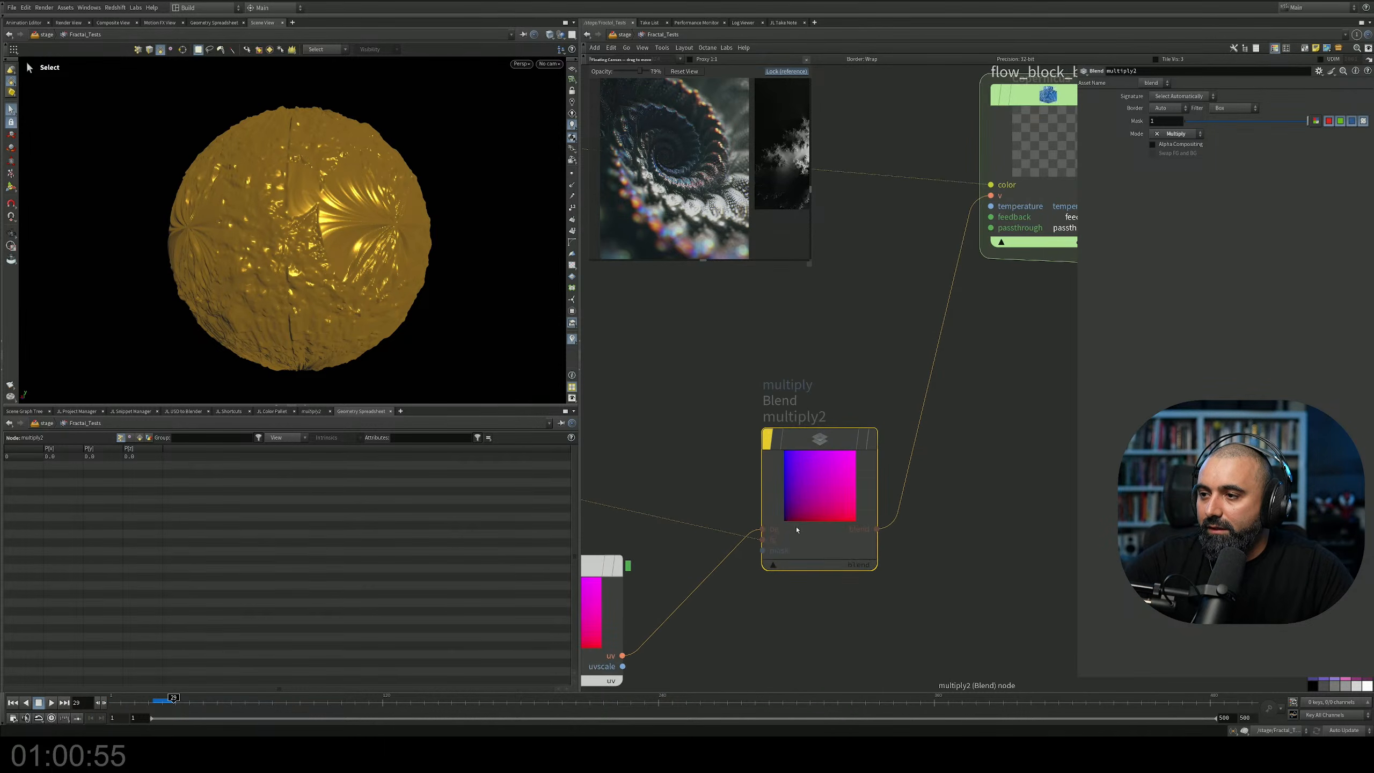
scroll(758, 536, down, 3)
mouse_move(772, 492)
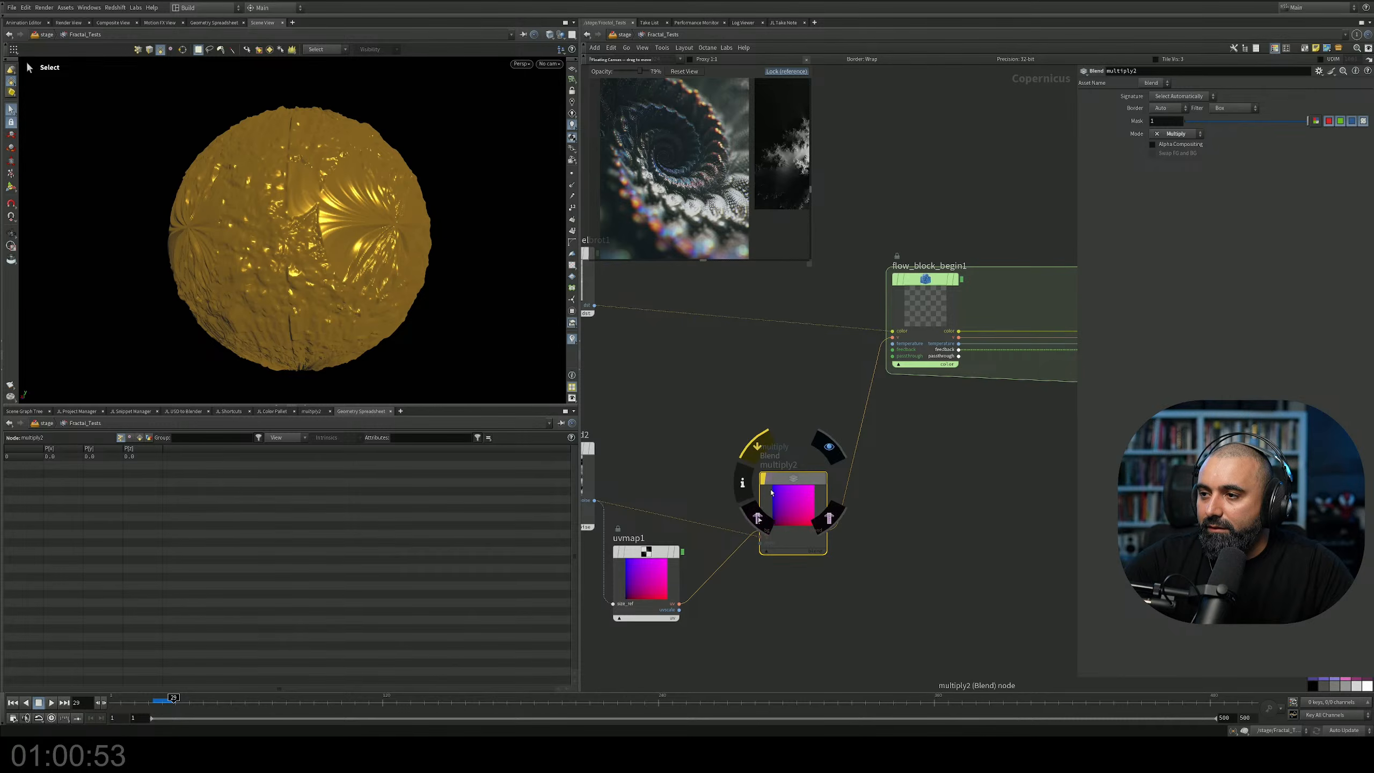
middle_drag(777, 421, 815, 397)
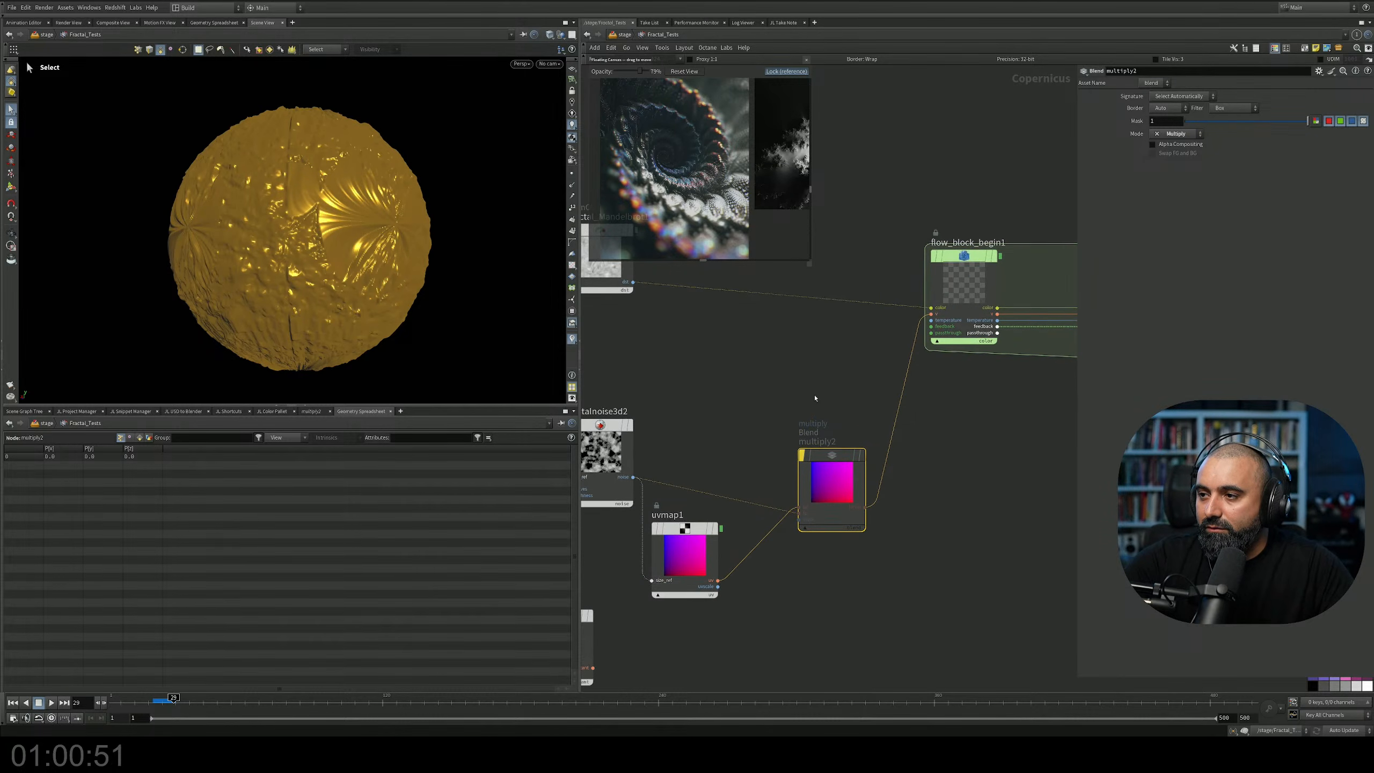
mouse_move(804, 459)
drag(819, 470, 818, 446)
click(795, 400)
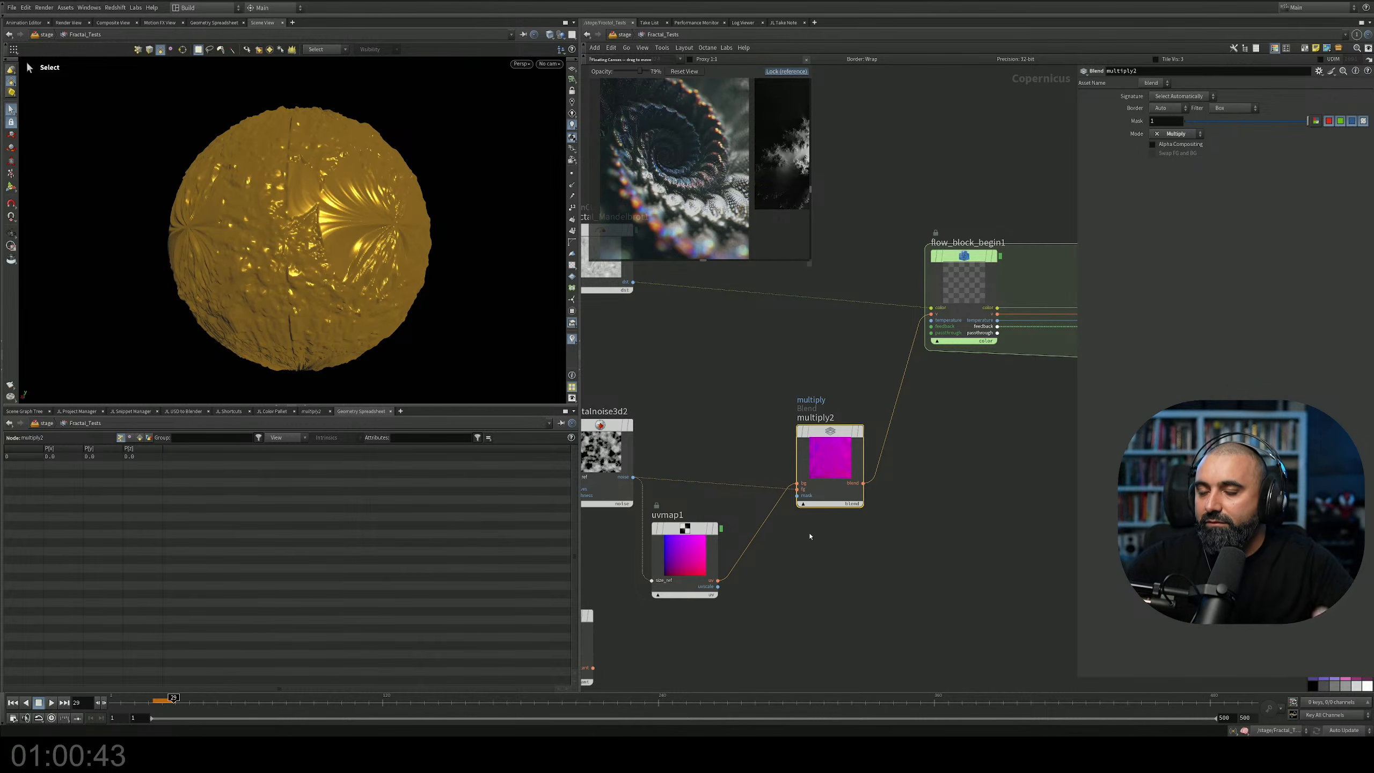
Replay the animation from the first frame, stop at frame 25, and examine the sphere's surface close up.
middle_drag(778, 426, 797, 526)
scroll(810, 461, down, 3)
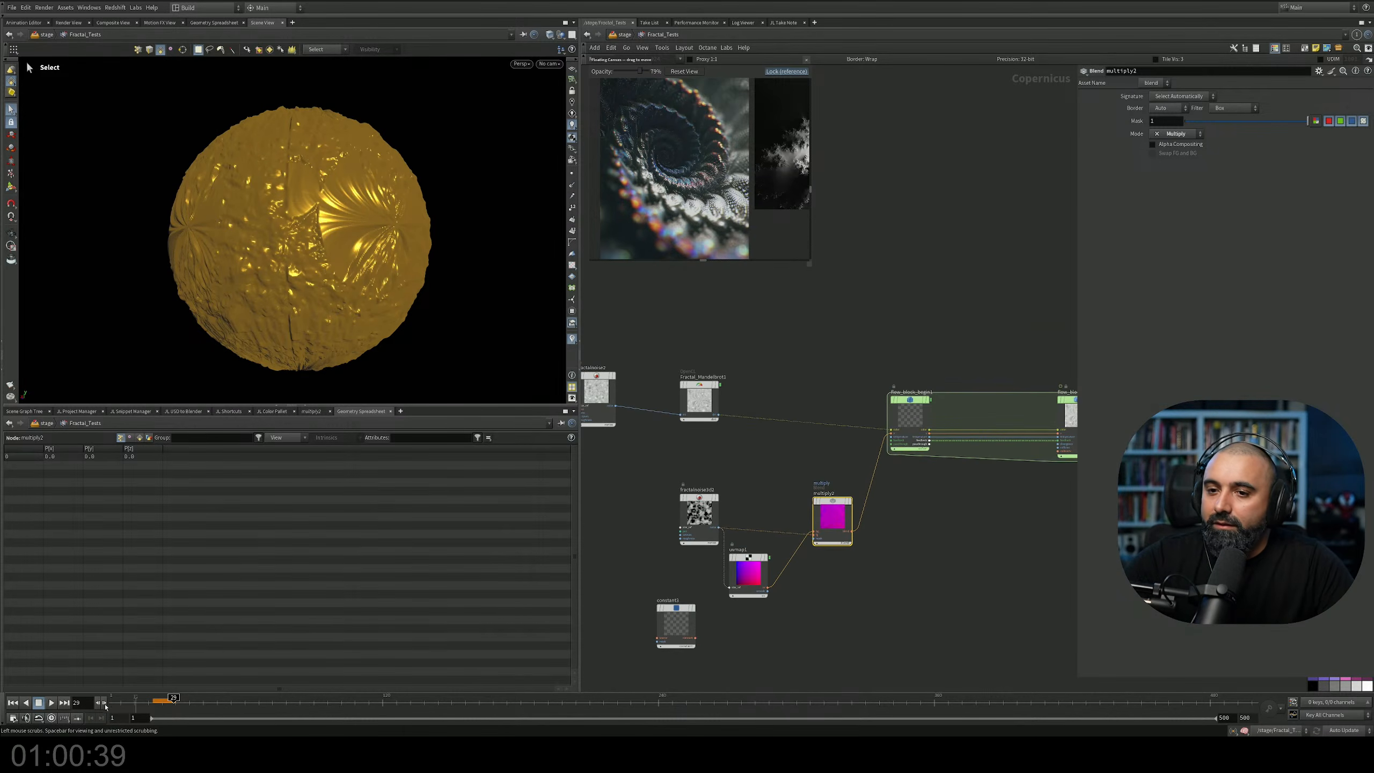
click(13, 702)
click(51, 702)
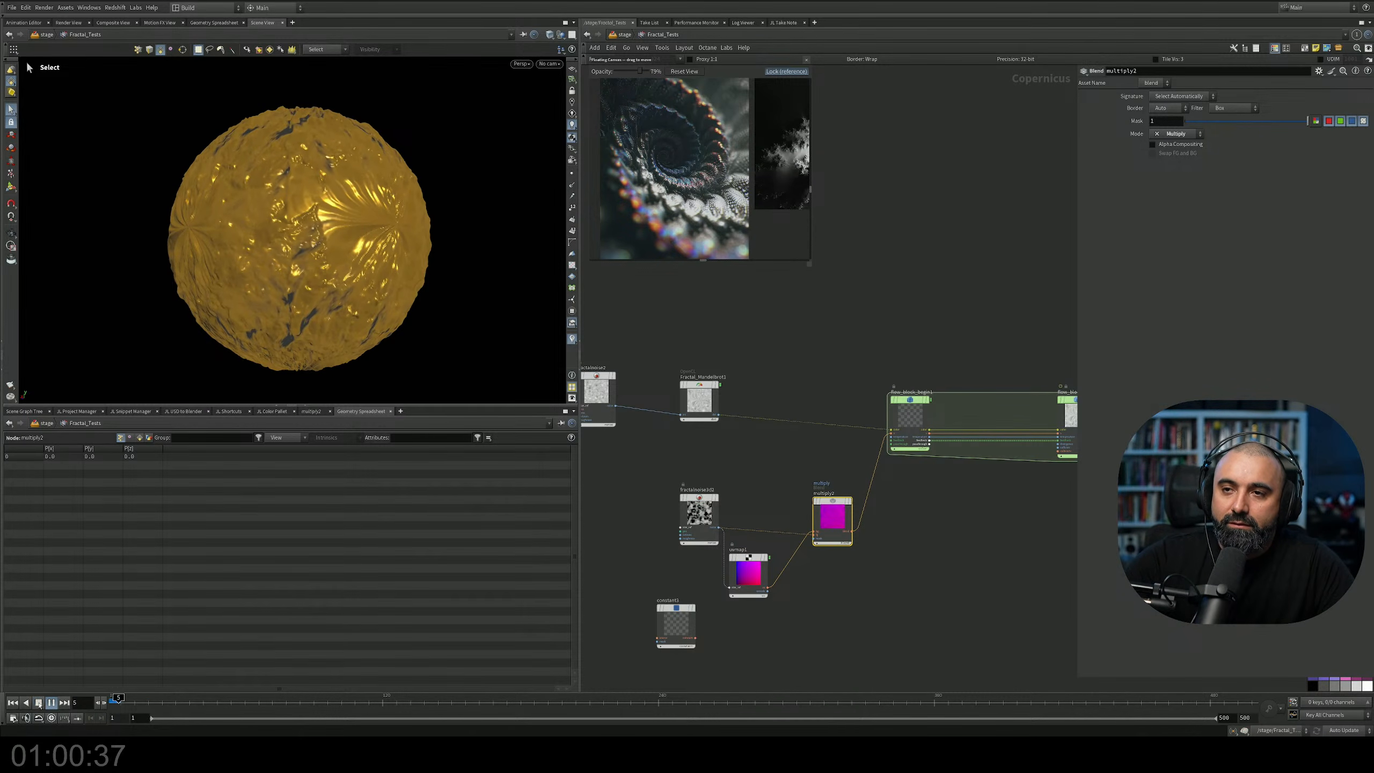
click(39, 703)
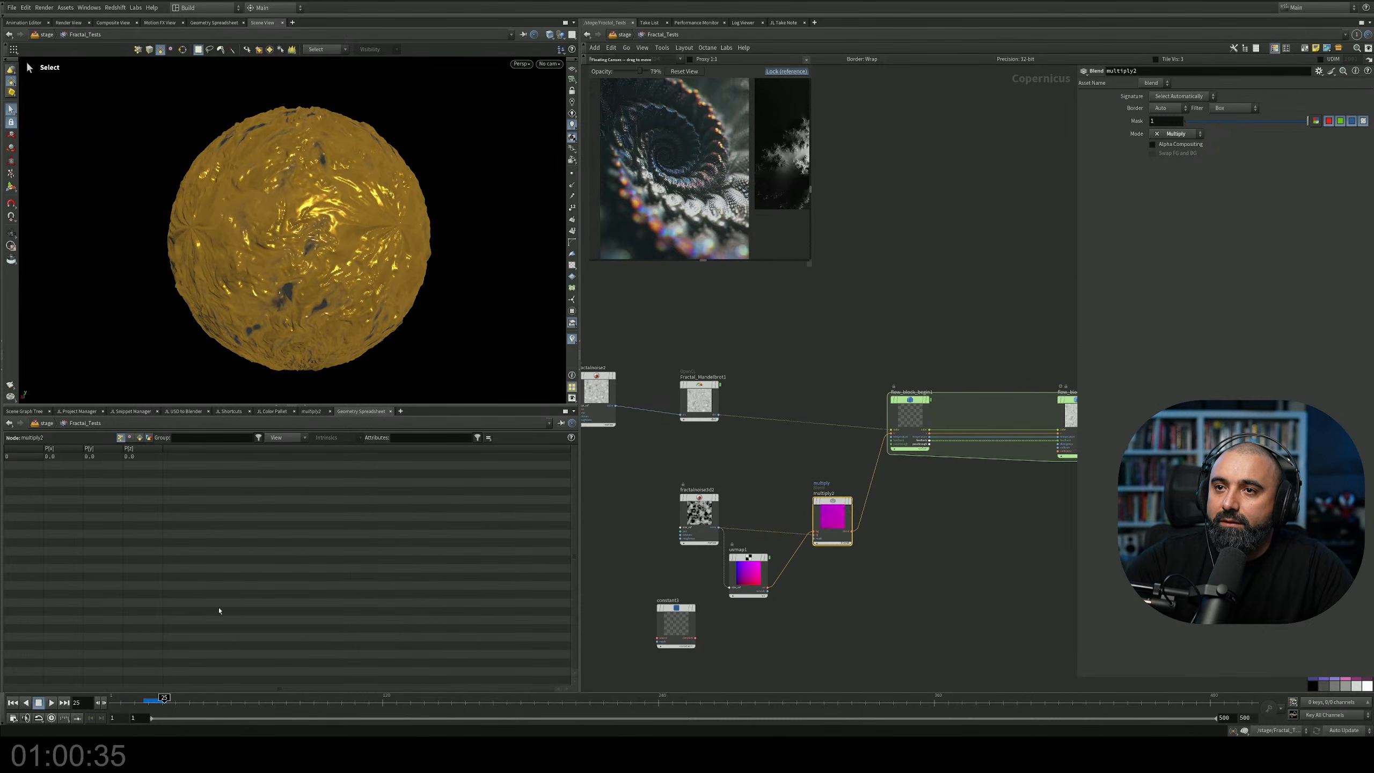
middle_drag(759, 317, 766, 381)
alt+drag(336, 233, 389, 236)
scroll(389, 235, up, 3)
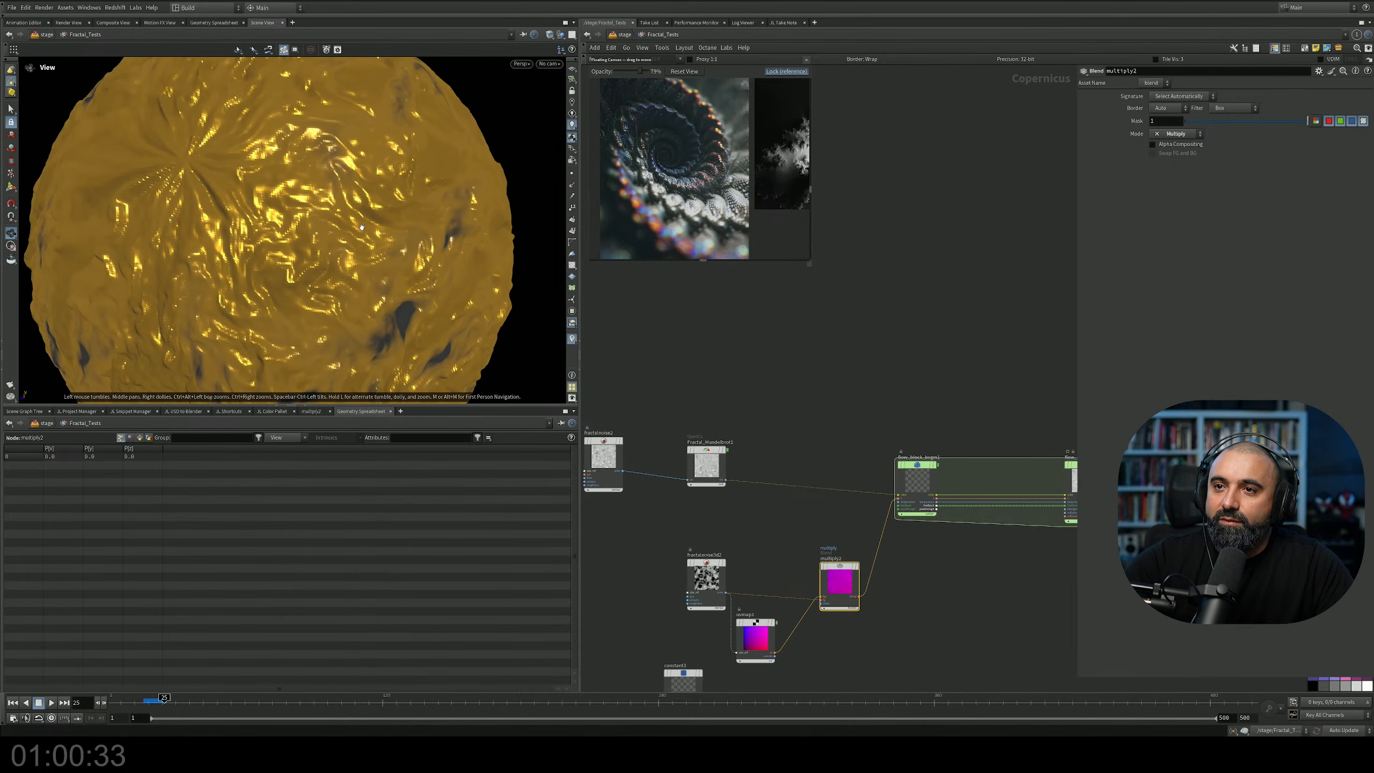
alt+middle_drag(390, 235, 456, 251)
scroll(784, 441, up, 4)
Display flow_block_end1's output face-on in the viewport and play its animation from the first frame.
middle_drag(633, 451, 606, 367)
scroll(813, 386, down, 2)
middle_drag(1039, 379, 727, 380)
scroll(893, 432, up, 4)
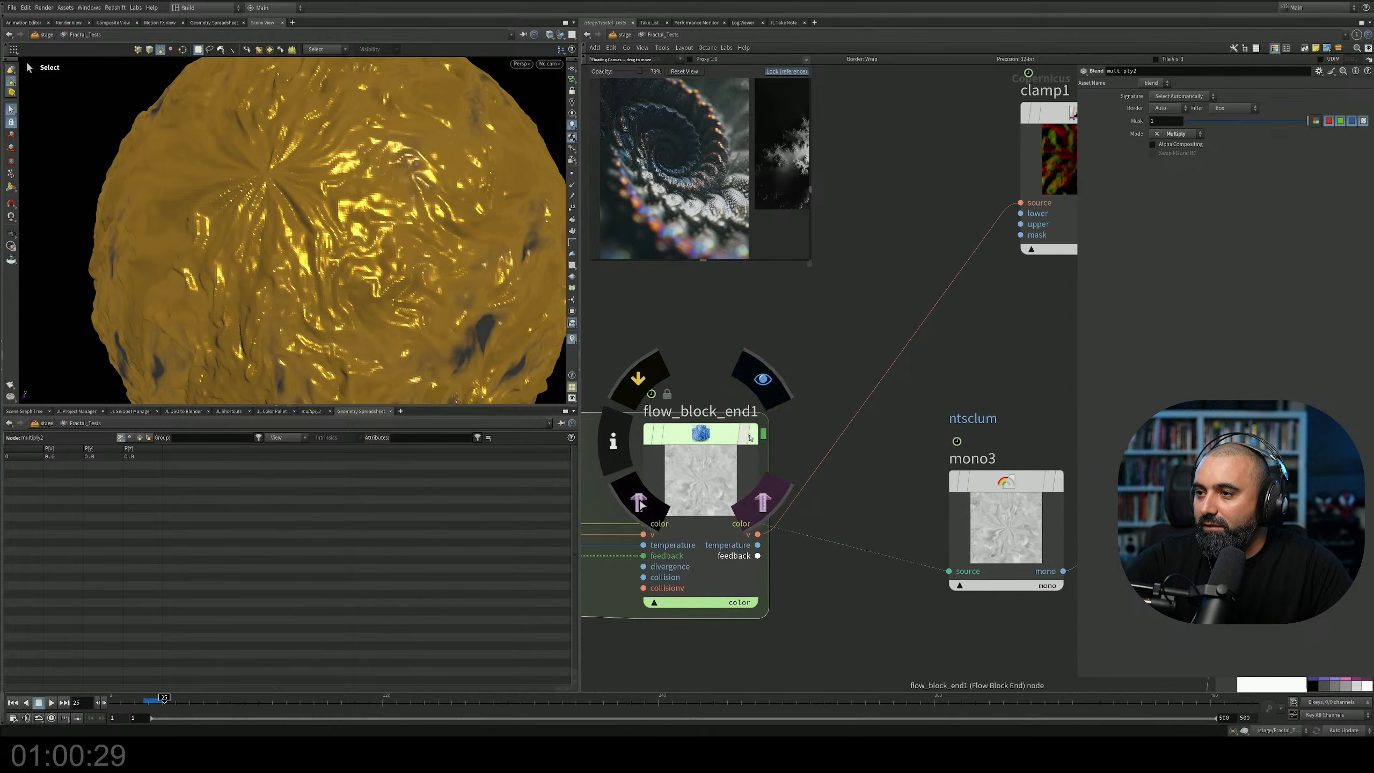
click(753, 437)
alt+drag(500, 362, 255, 295)
alt+middle_drag(435, 236, 365, 260)
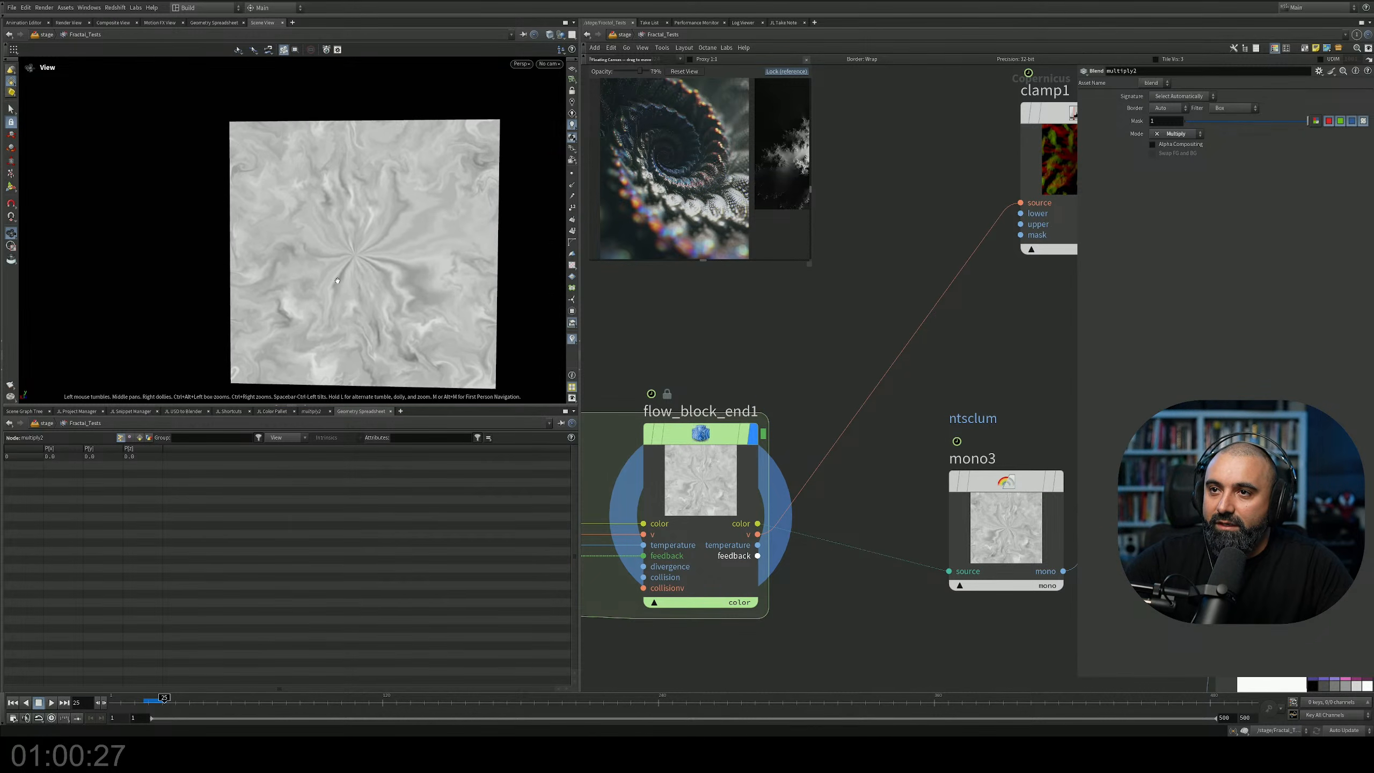
alt+right_drag(365, 260, 436, 267)
middle_drag(437, 267, 405, 257)
key(s)
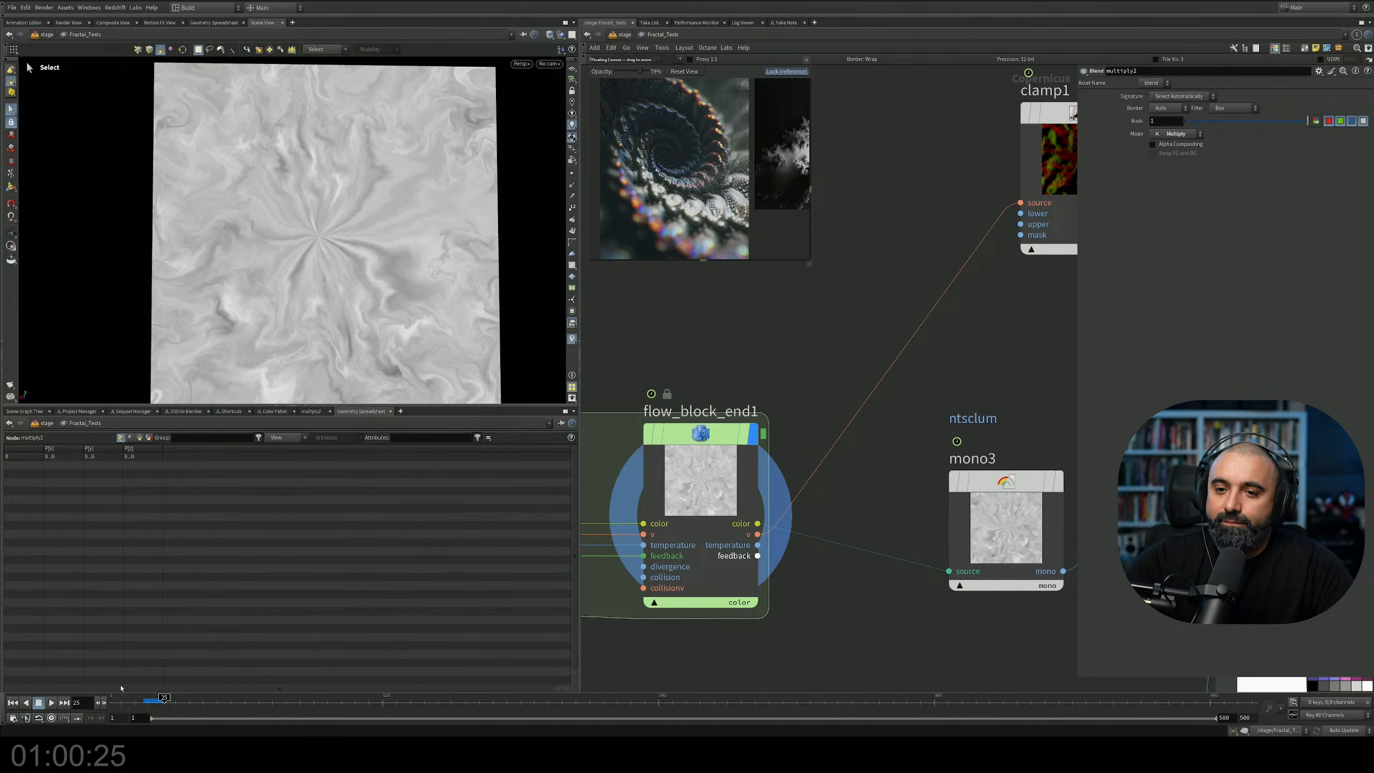
click(12, 703)
click(51, 702)
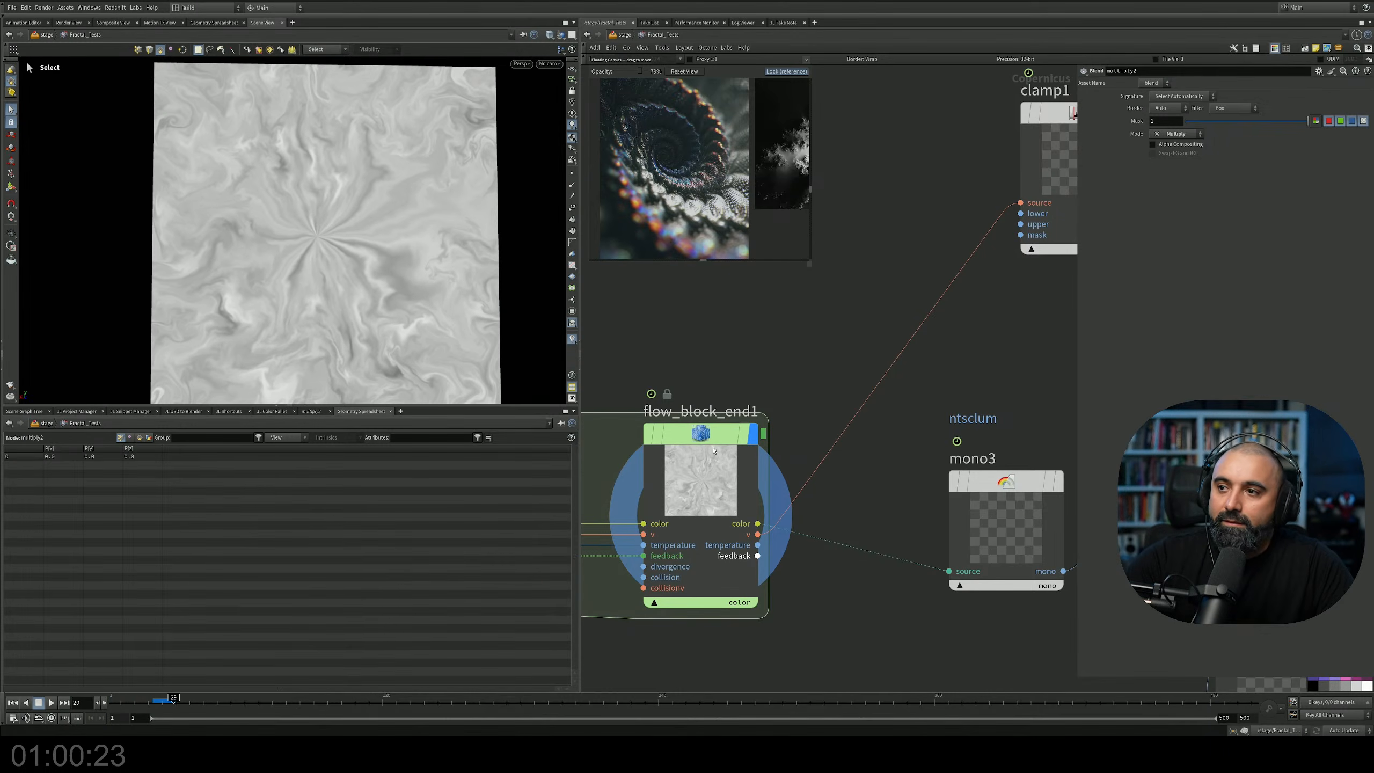
Display fractalnoise2 and set its amplitude to 1, center to 0.371, noise contrast to 0.099 and element size to 0.101958.
scroll(711, 411, down, 5)
middle_drag(681, 353, 1028, 351)
middle_drag(757, 337, 1012, 349)
scroll(730, 438, up, 3)
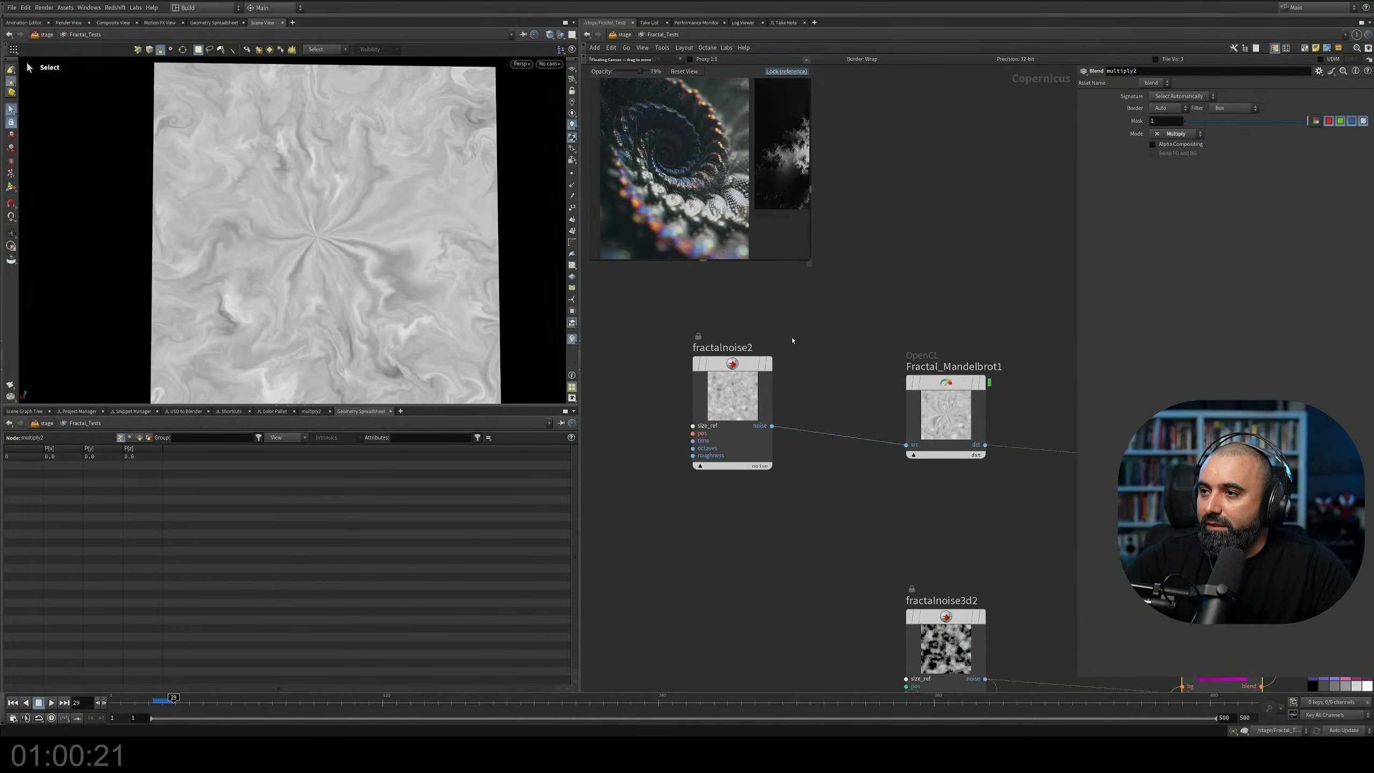
click(731, 379)
click(769, 364)
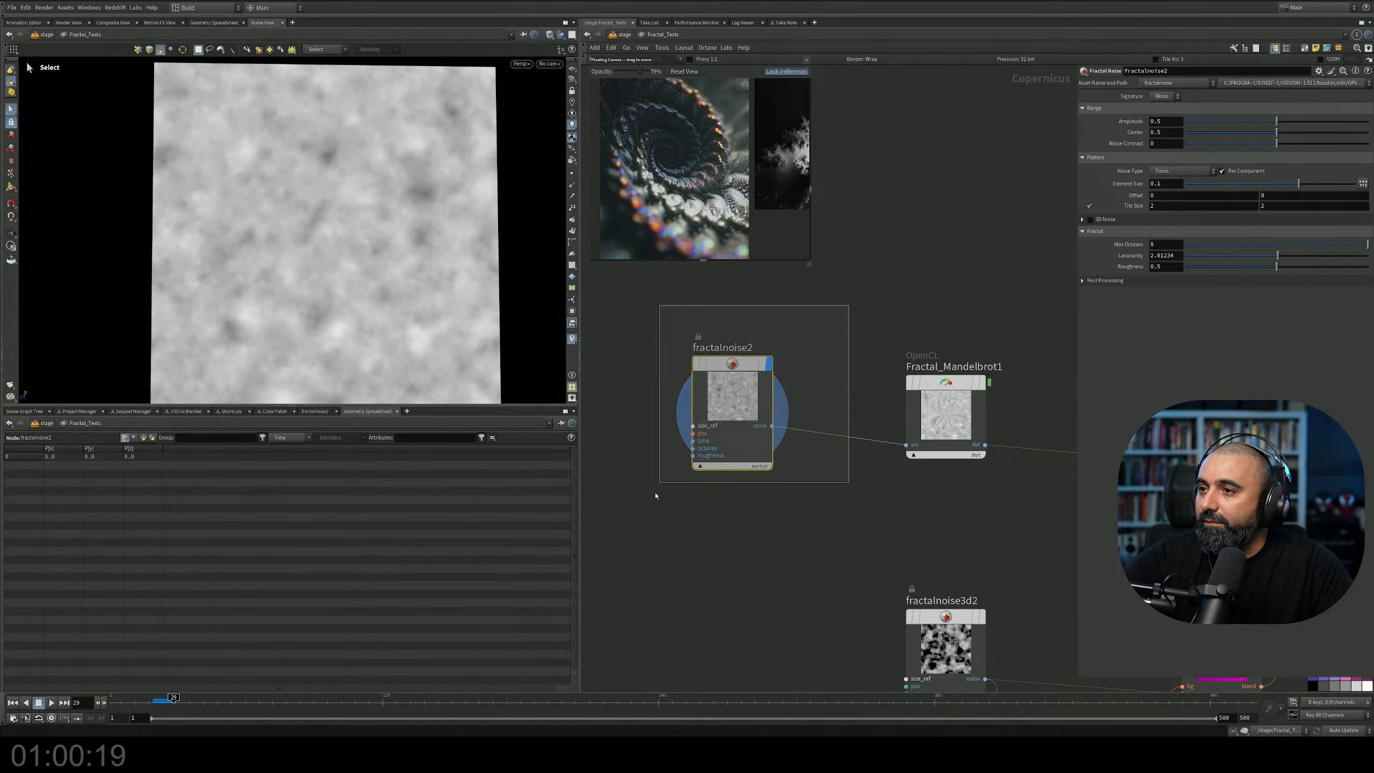
drag(1281, 121, 1299, 185)
Display flow_block_end1's output in the viewport, play its animation, and go to frame 74.
middle_drag(858, 298, 691, 298)
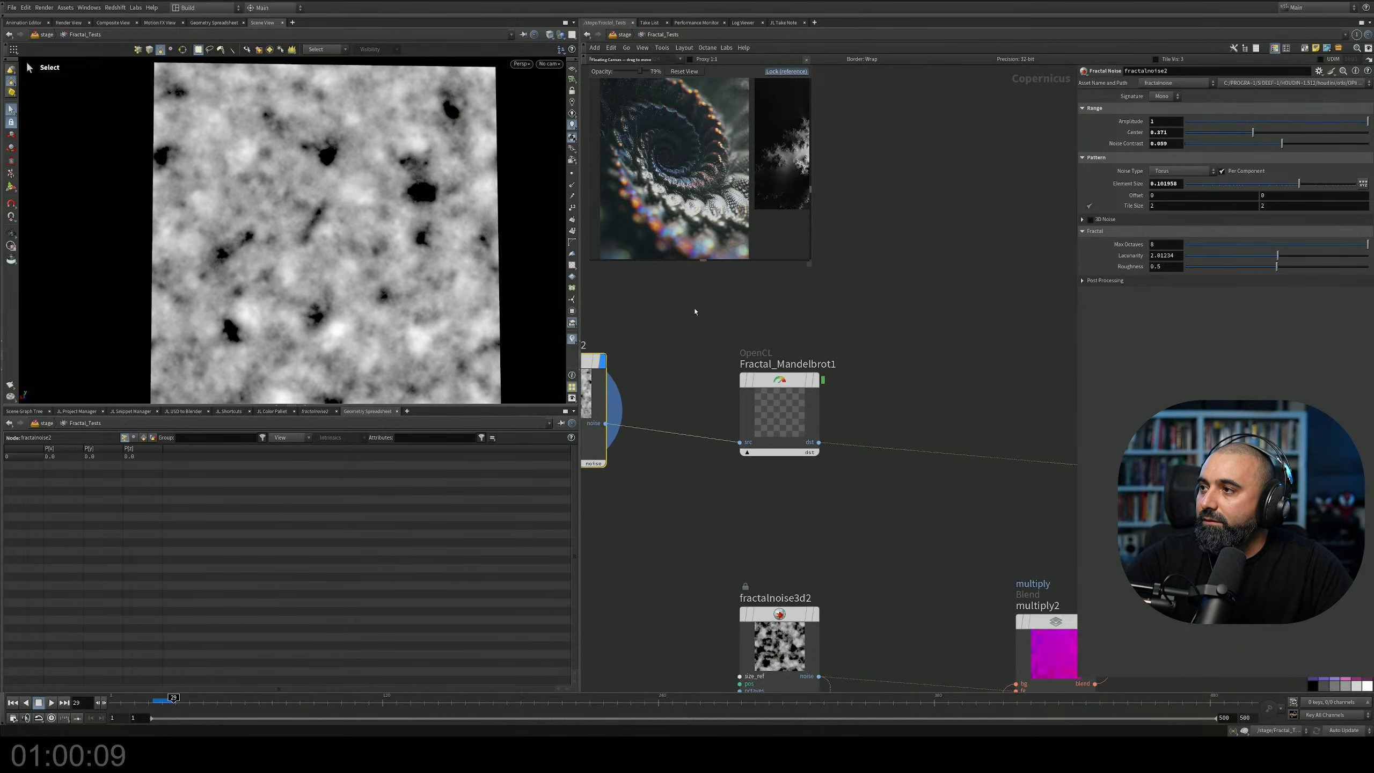
scroll(836, 362, down, 5)
scroll(993, 383, up, 5)
middle_drag(926, 331, 556, 325)
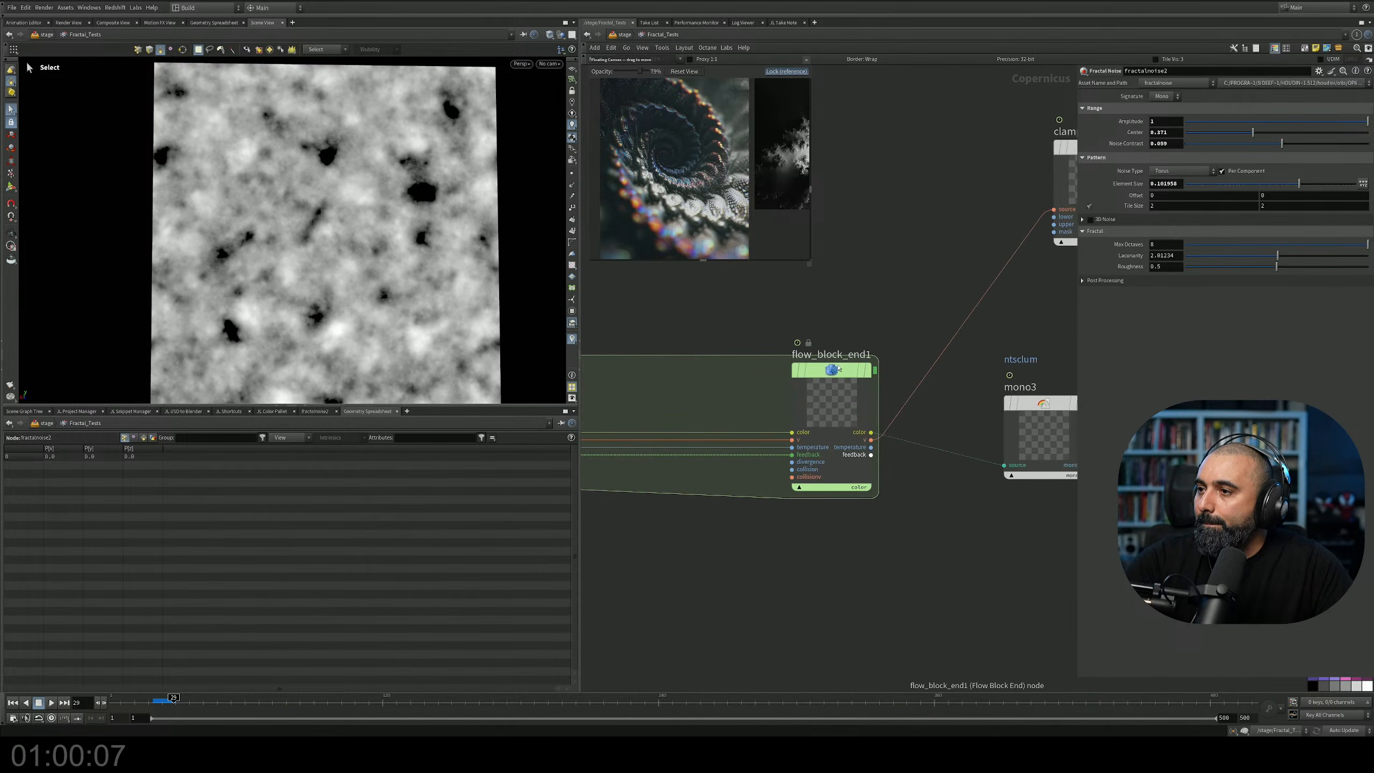
mouse_move(839, 374)
click(873, 331)
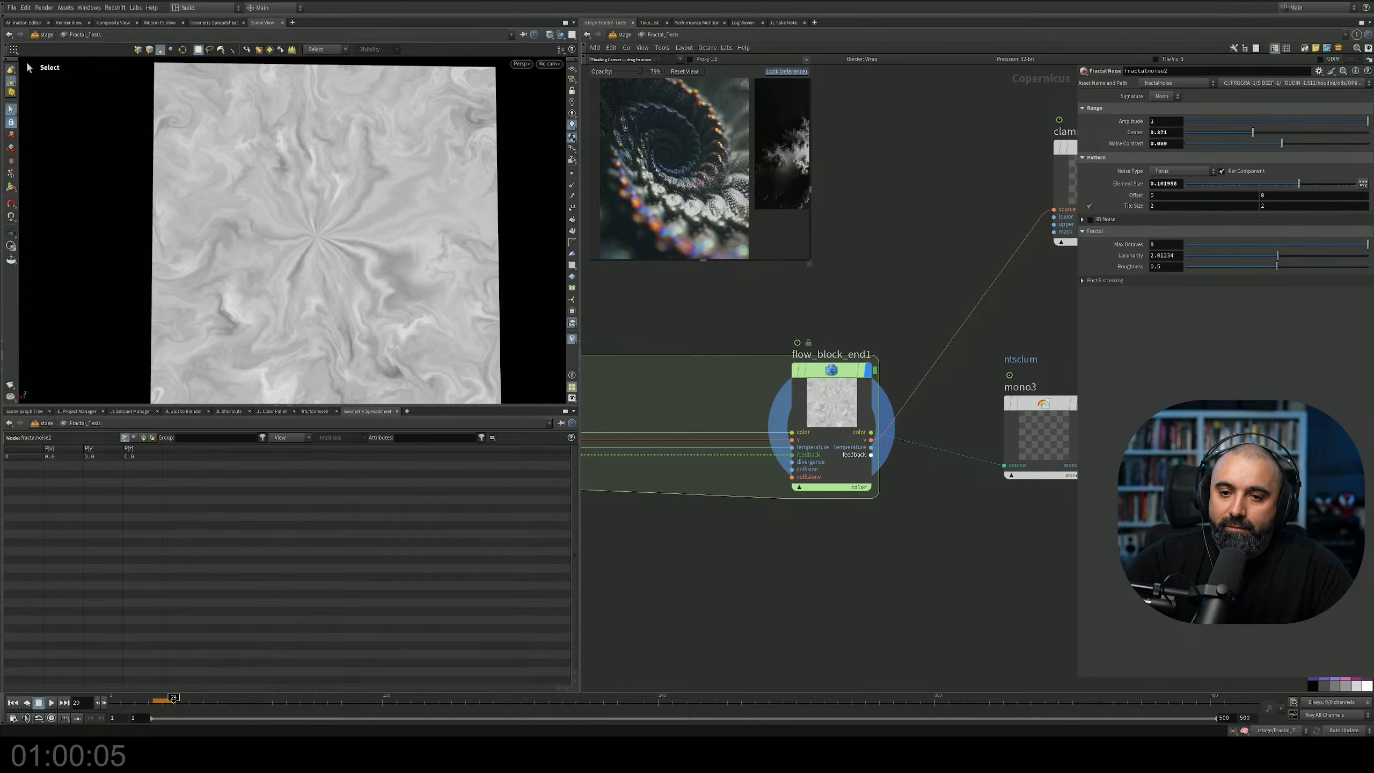
click(51, 702)
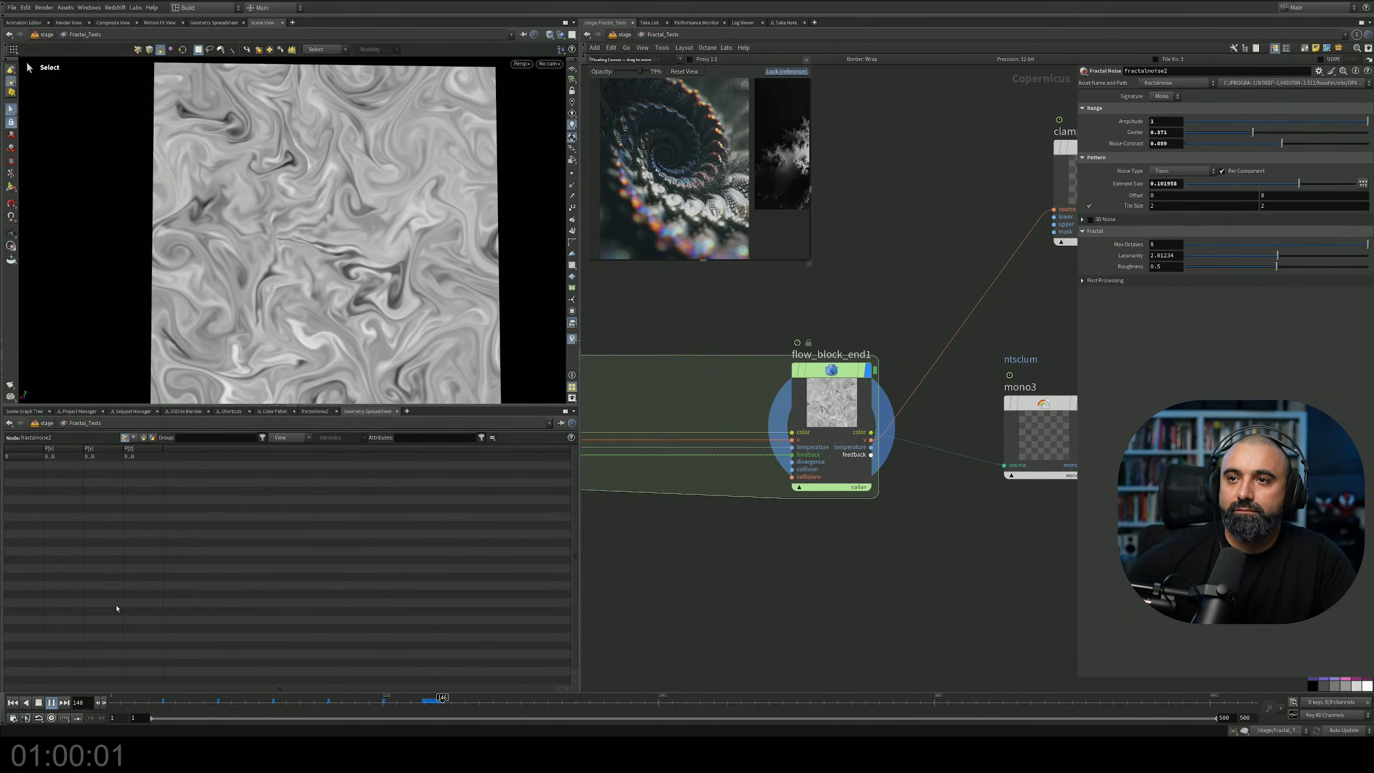
alt+drag(352, 233, 421, 241)
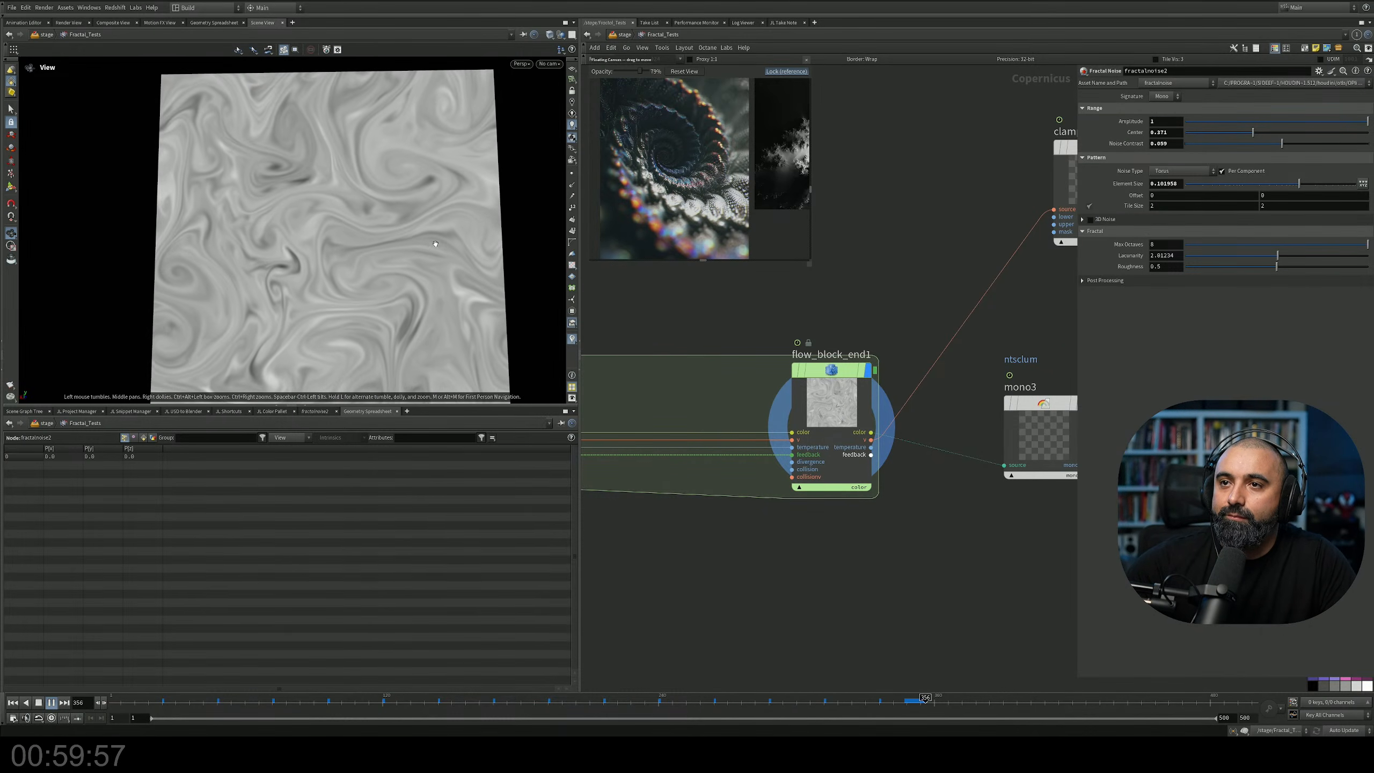
key(s)
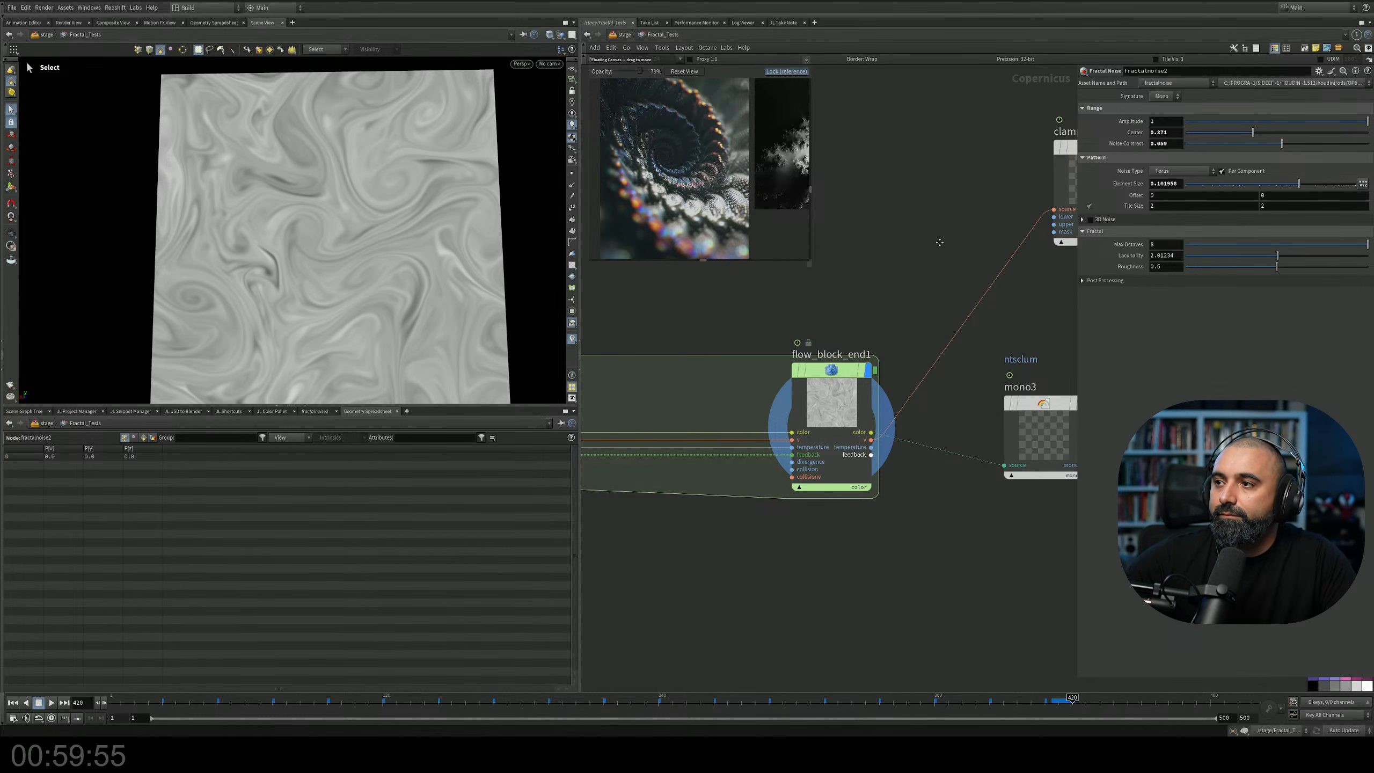
click(278, 709)
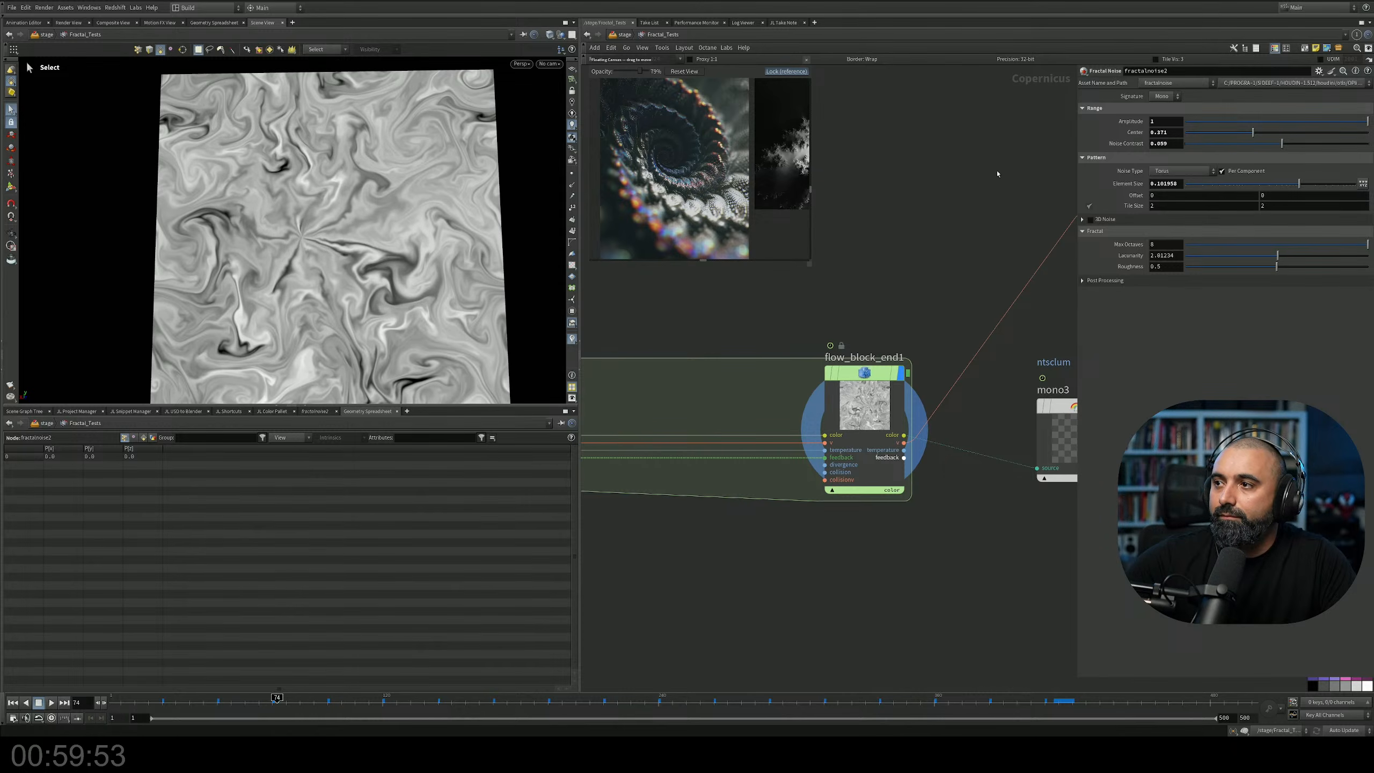
Display previewmaterial1, examine the gold sphere close up, and scrub the timeline to frame 156.
middle_drag(999, 173, 663, 421)
scroll(803, 408, down, 4)
middle_drag(1028, 374, 632, 389)
scroll(776, 379, up, 5)
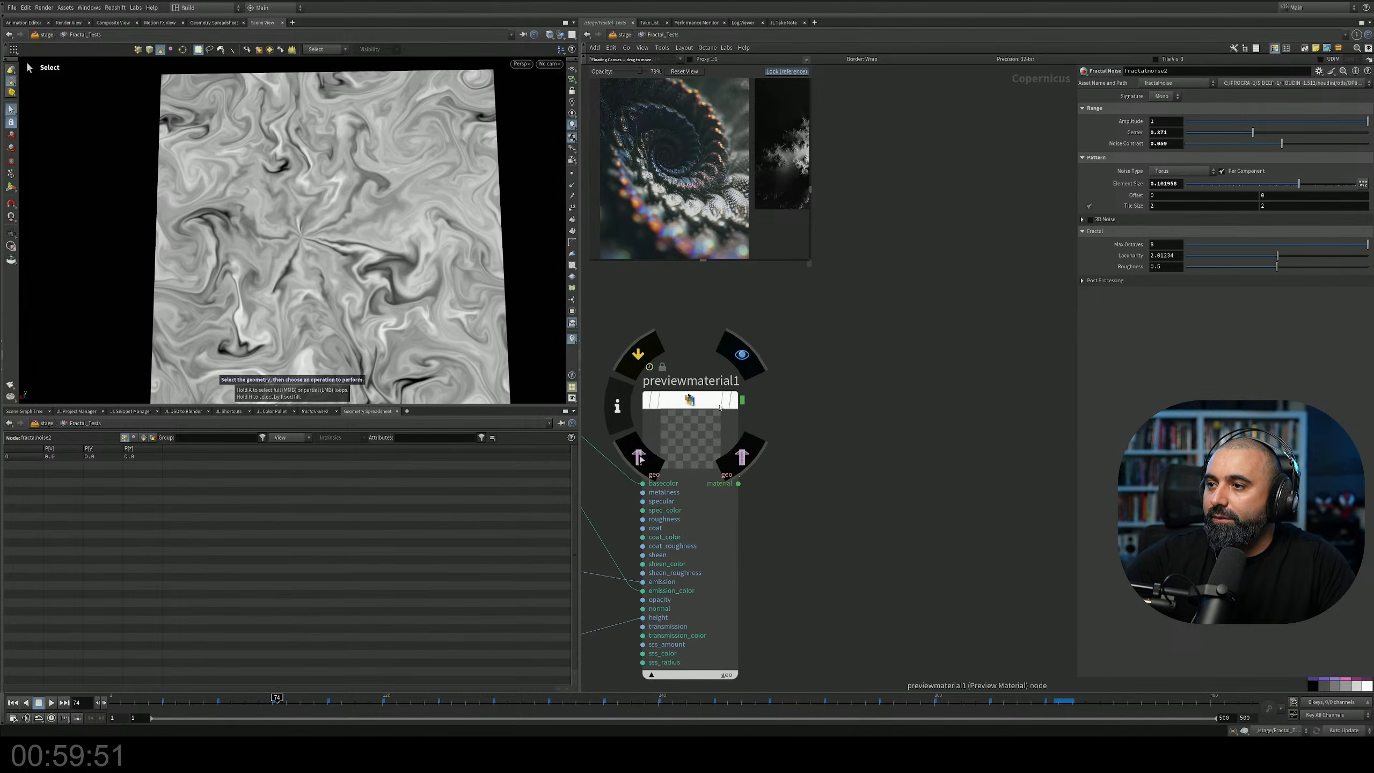
click(733, 400)
key(Escape)
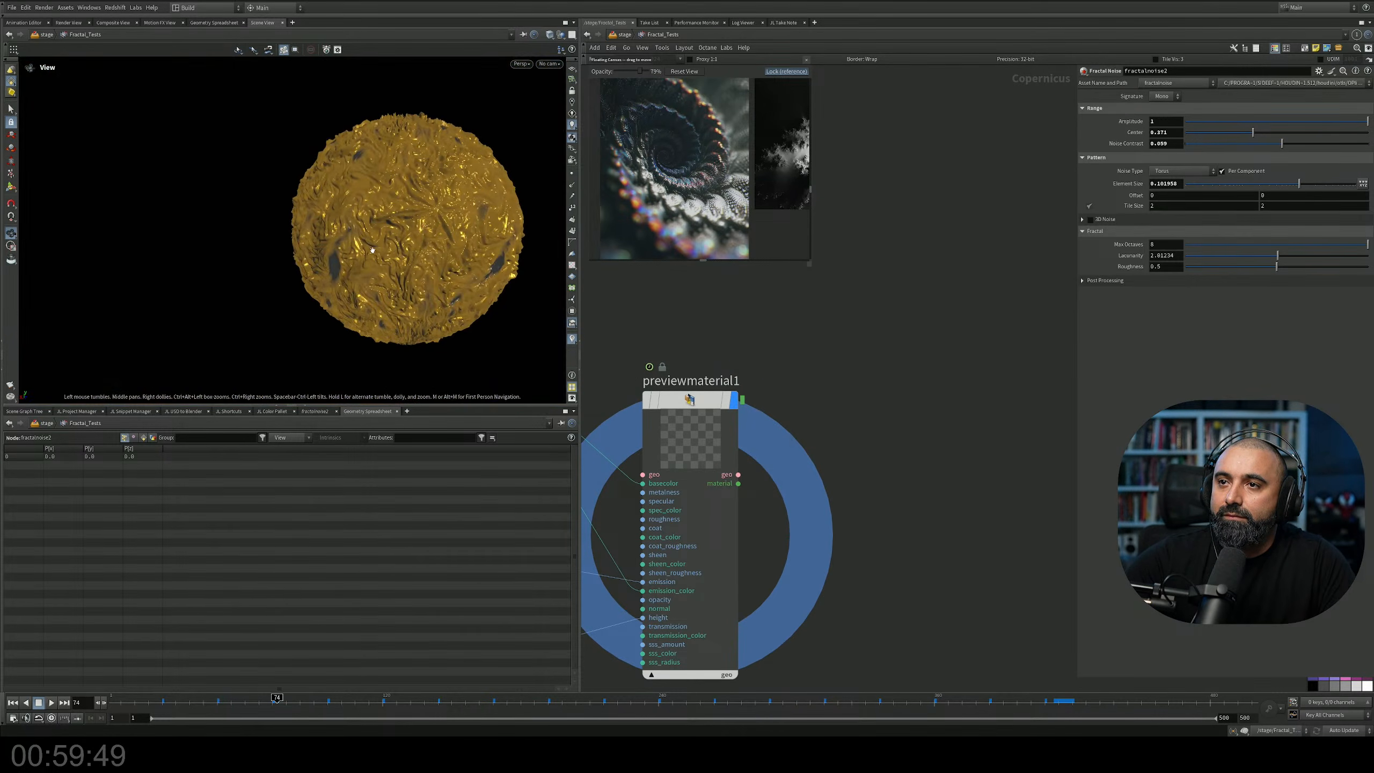
scroll(421, 236, up, 3)
drag(420, 237, 433, 286)
middle_drag(868, 417, 997, 269)
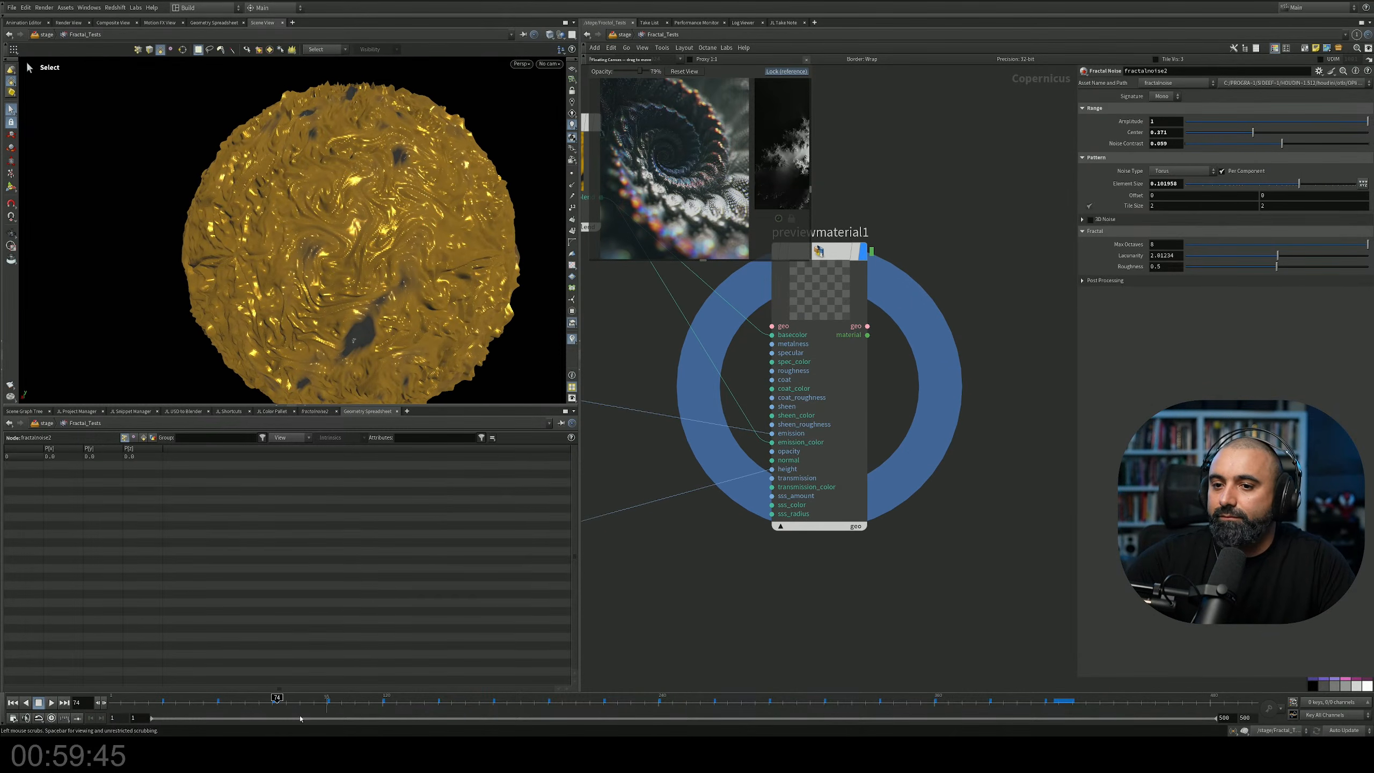
drag(216, 702, 466, 704)
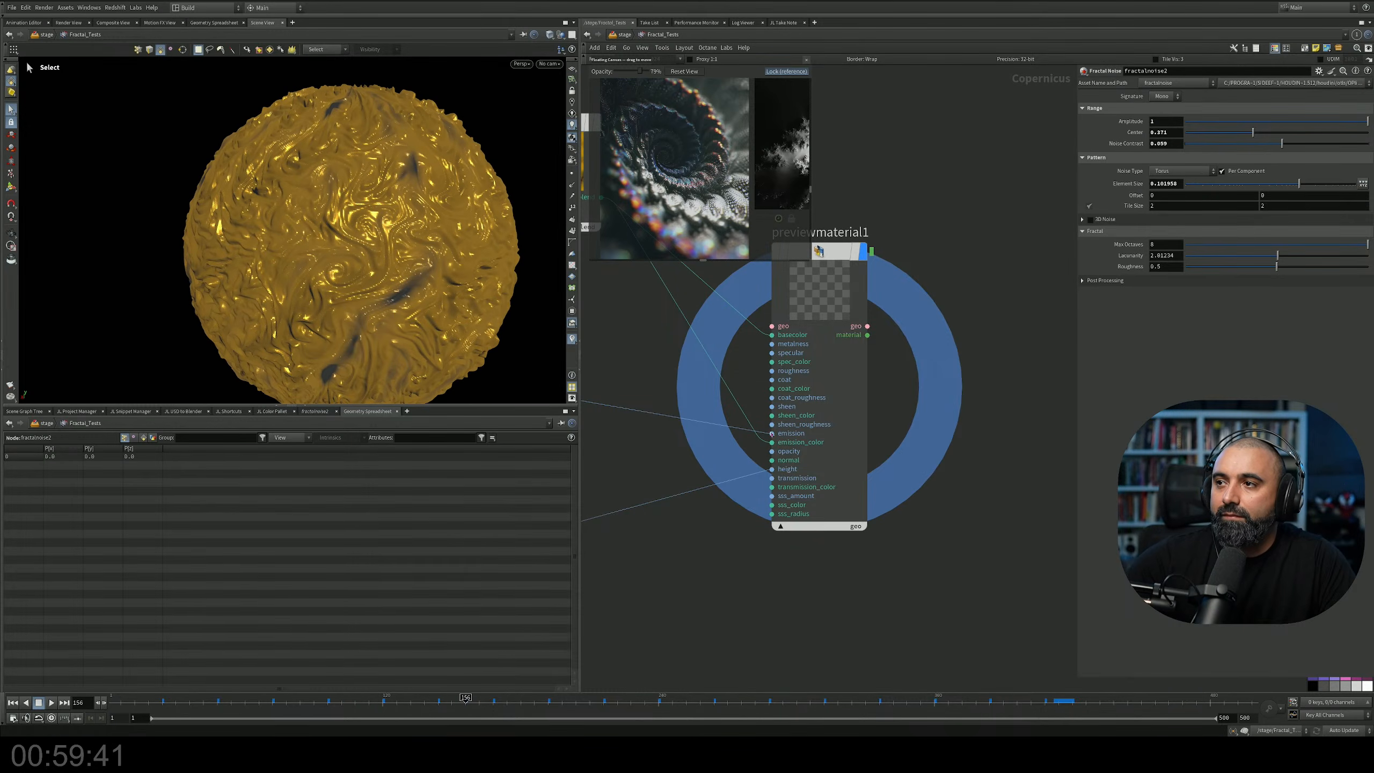
Select the previewmaterial2 node in the other network branch and display its sphere in the viewport.
scroll(929, 294, down, 5)
middle_drag(887, 222, 958, 434)
scroll(924, 359, down, 5)
middle_drag(829, 301, 883, 467)
scroll(884, 369, up, 5)
middle_drag(877, 357, 948, 448)
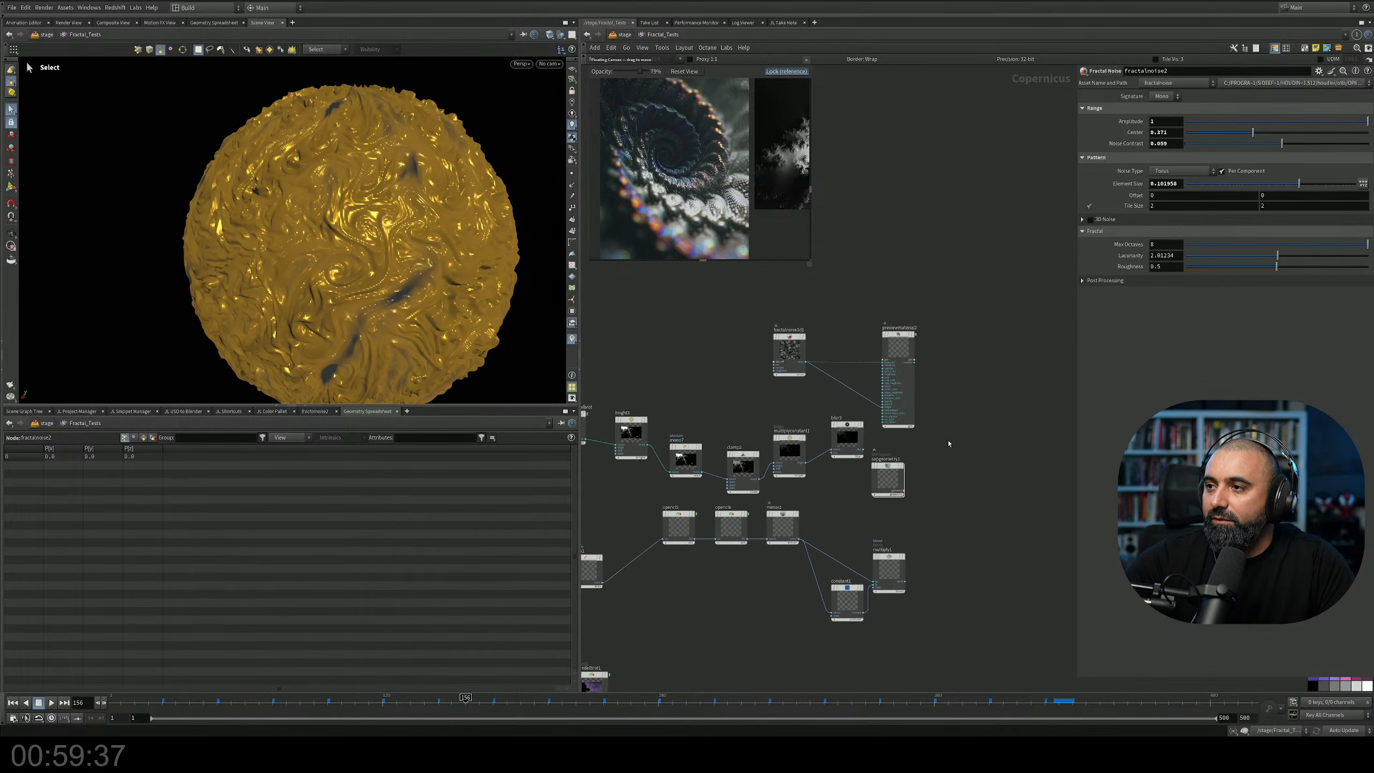
scroll(926, 386, up, 6)
click(949, 340)
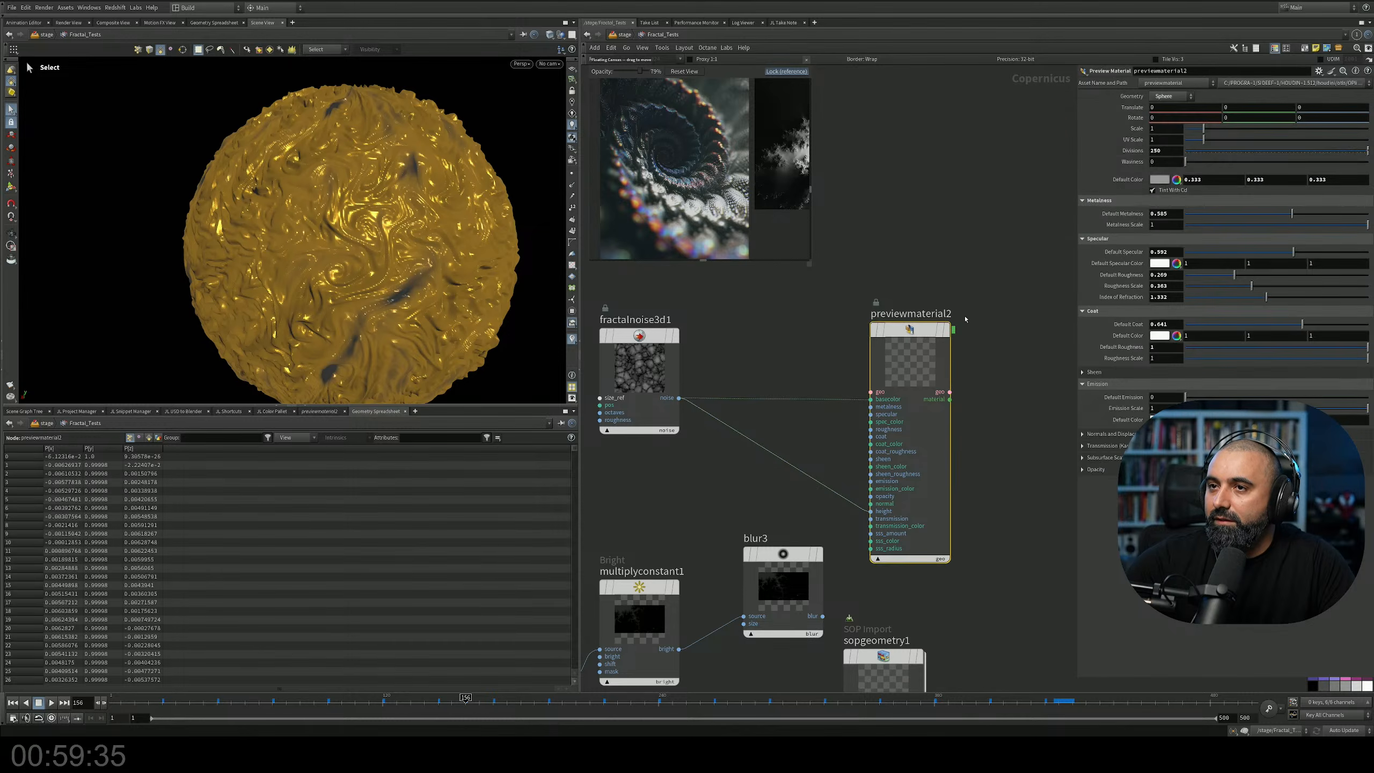
click(946, 330)
scroll(357, 237, up, 5)
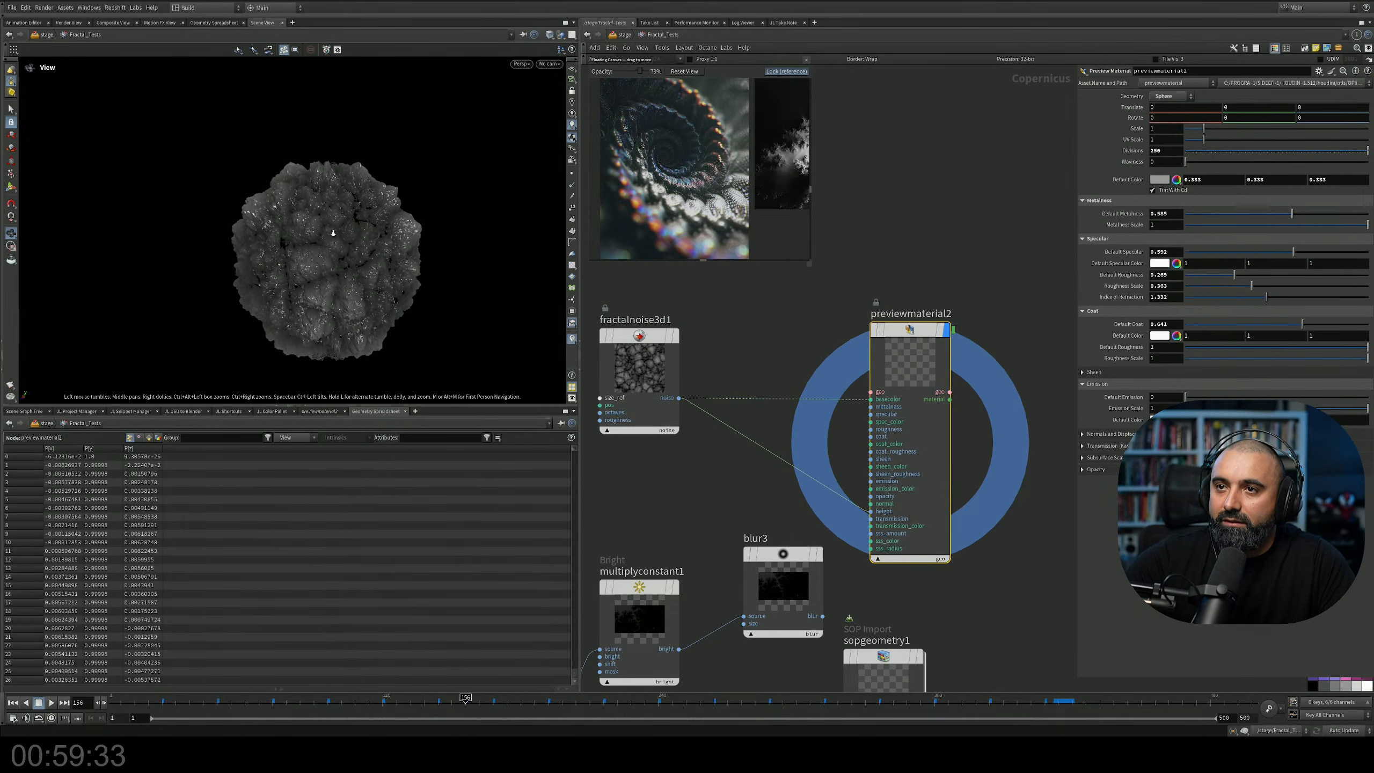
Set fractalnoise3d1's noise type to Worley Cellular F1 and its element size to 0.136376.
middle_drag(739, 328, 815, 321)
click(721, 423)
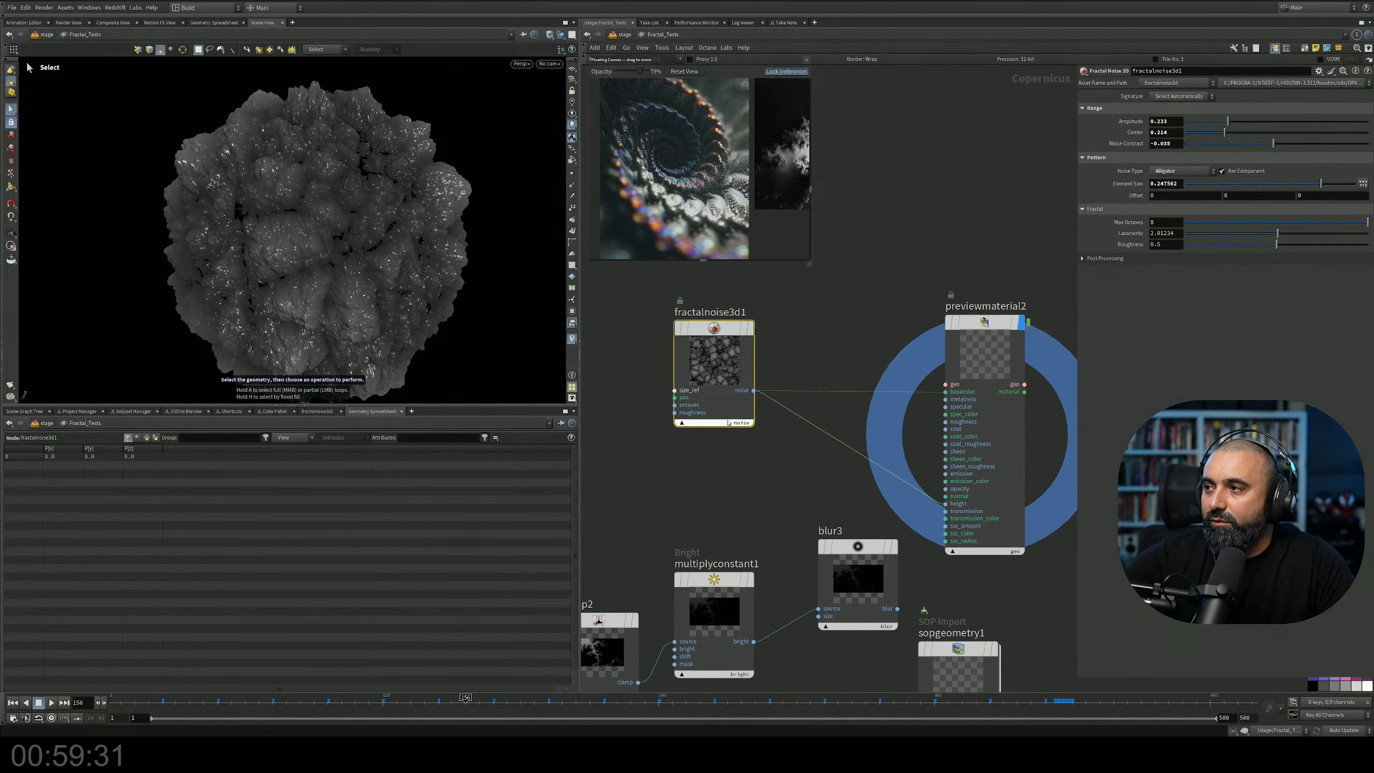
click(1185, 170)
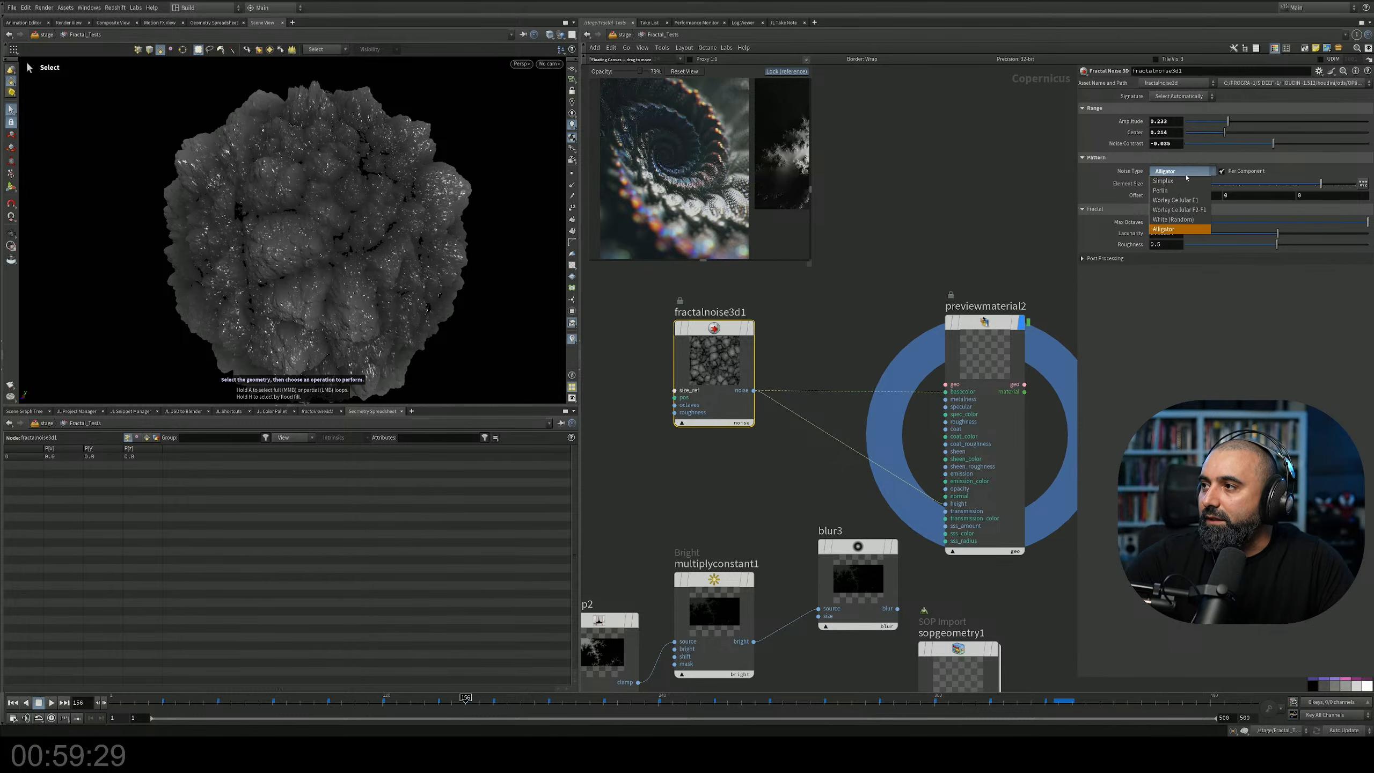
click(1180, 198)
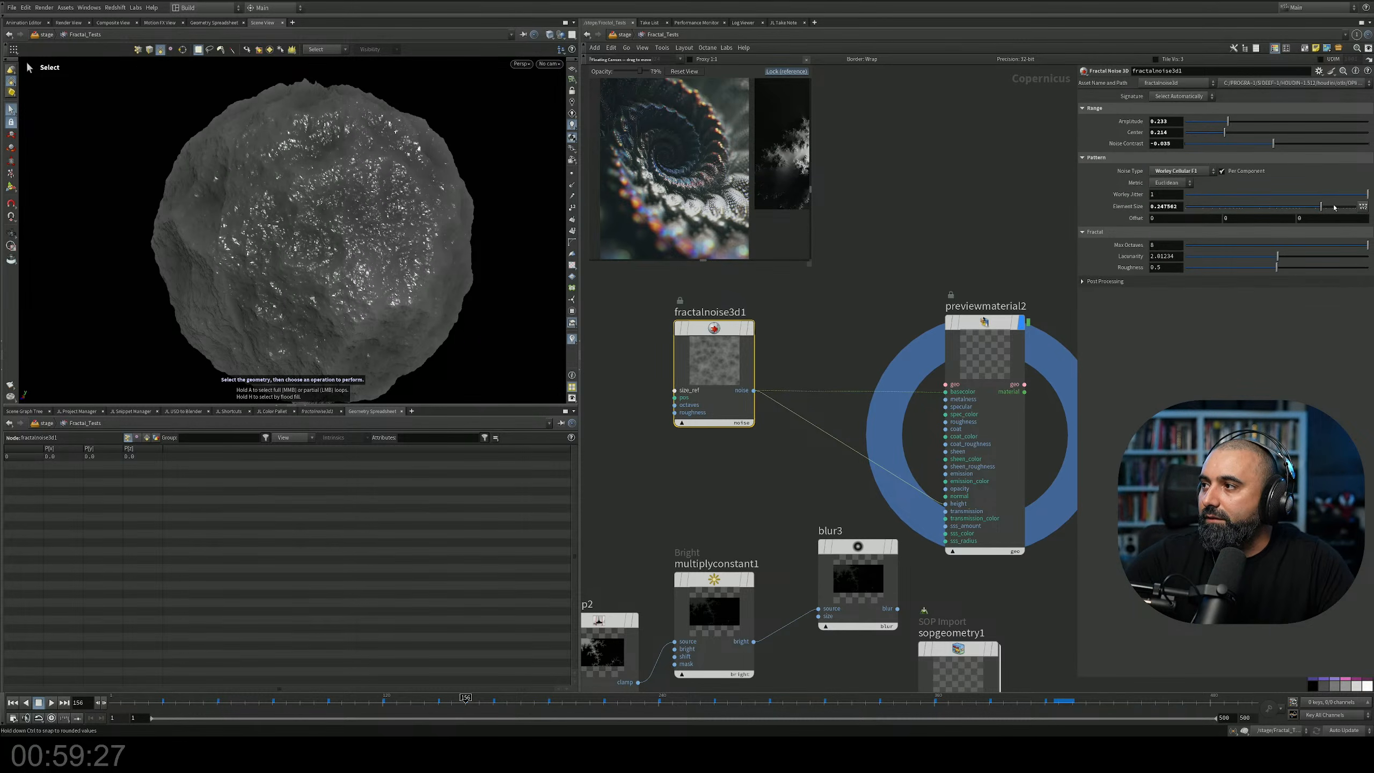
drag(1334, 207, 1307, 210)
middle_drag(894, 287, 830, 281)
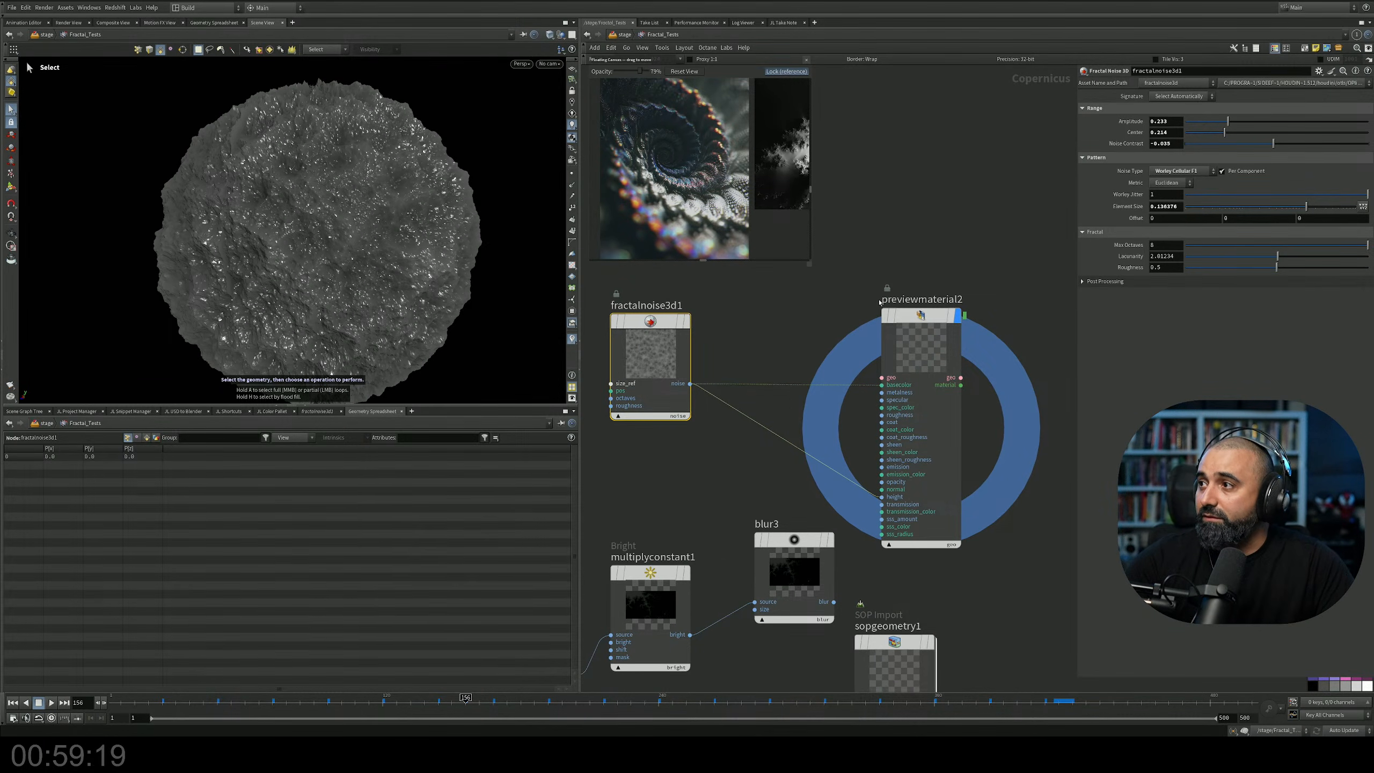
Try the Manhattan metric on fractalnoise3d1, and return its noise type to Alligator.
scroll(831, 384, down, 5)
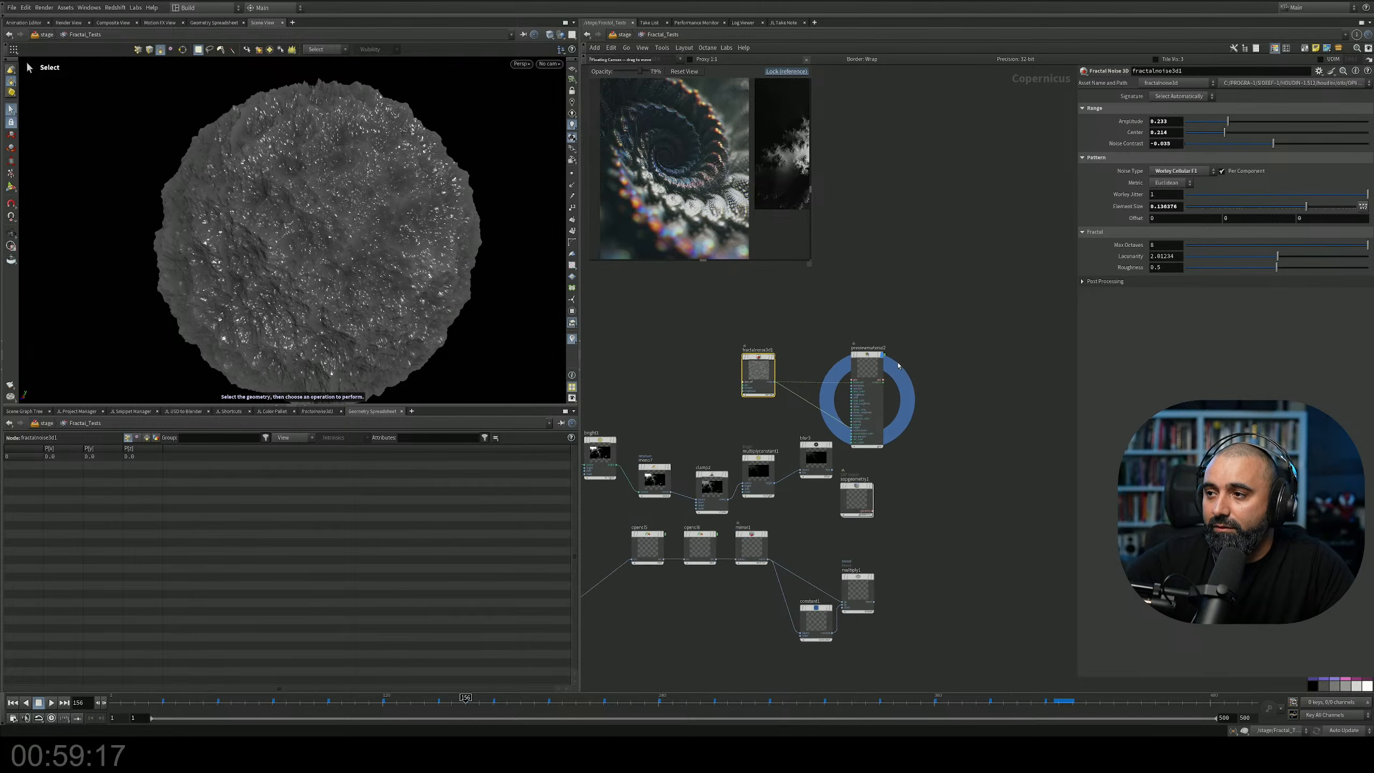
mouse_move(864, 354)
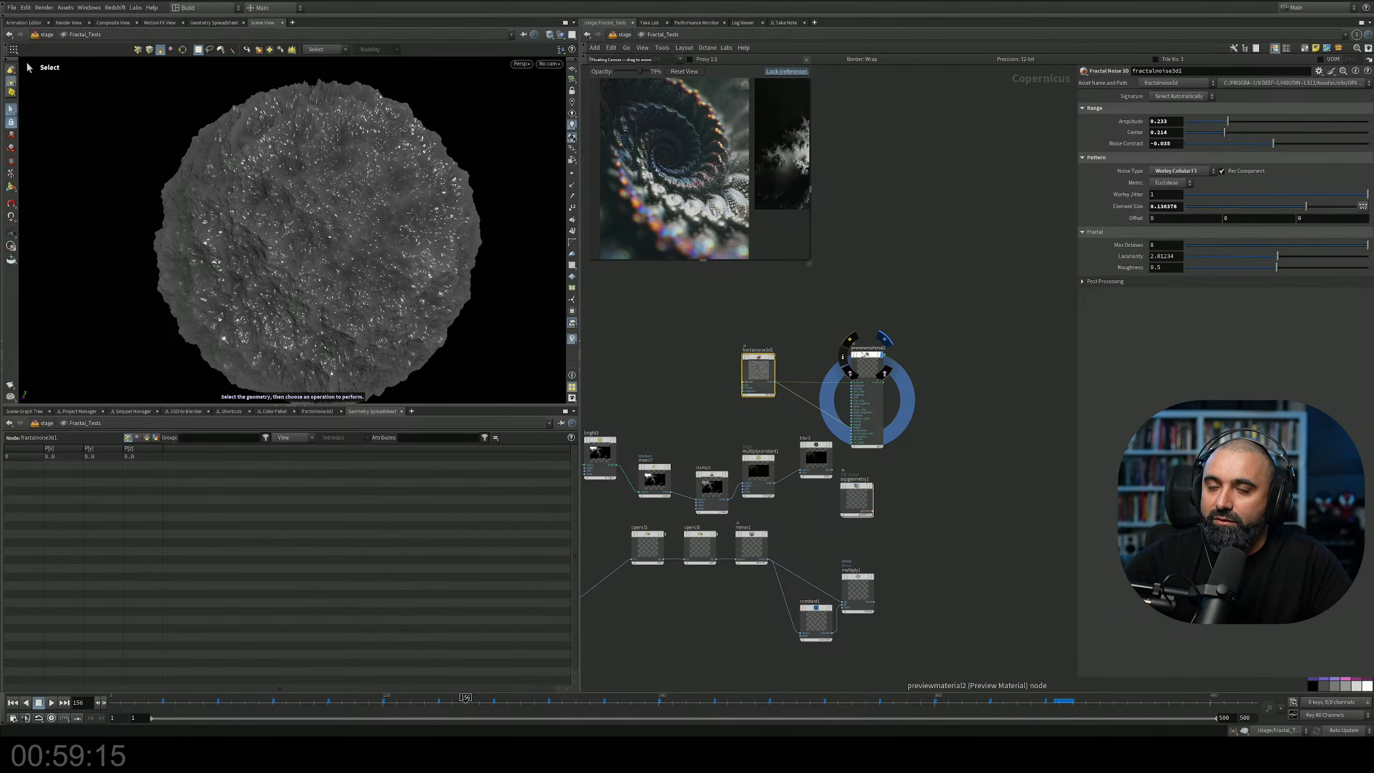
click(1172, 183)
click(1169, 202)
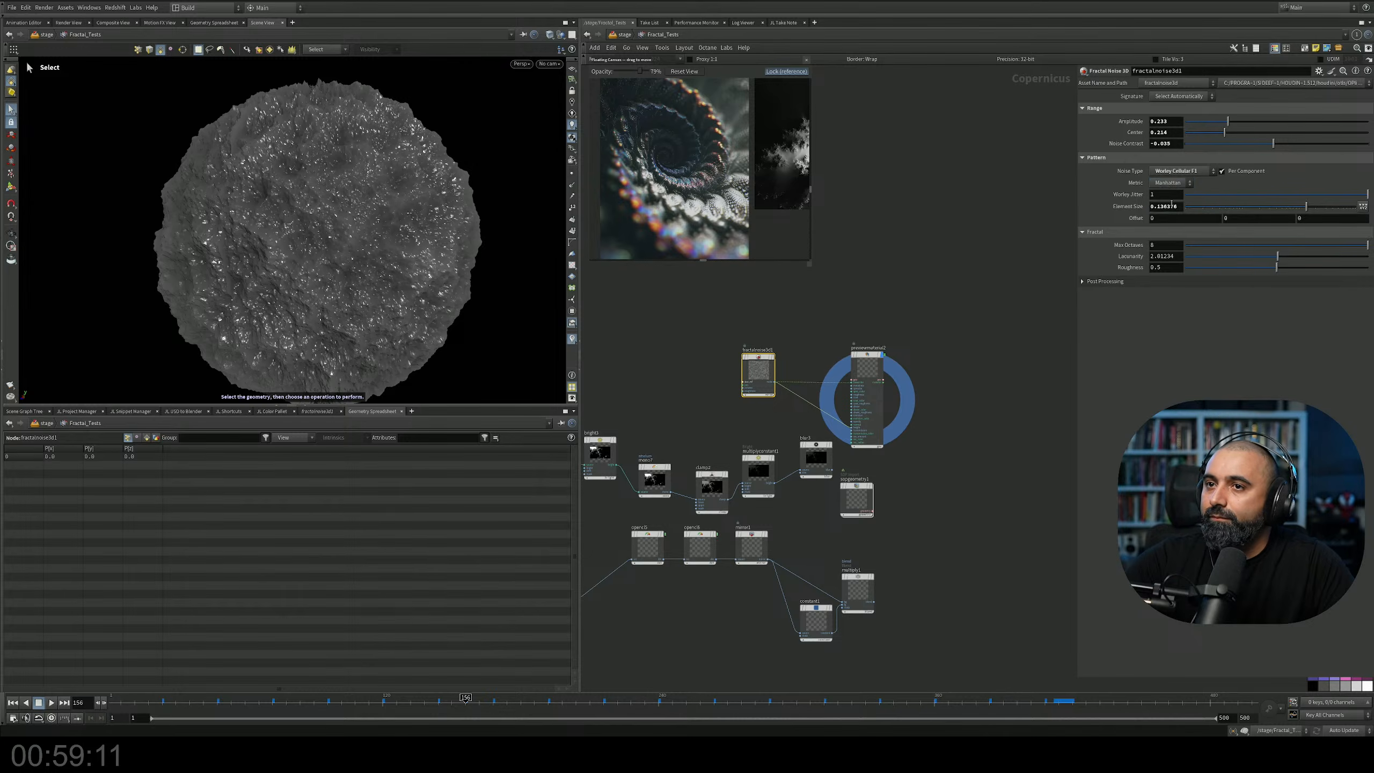
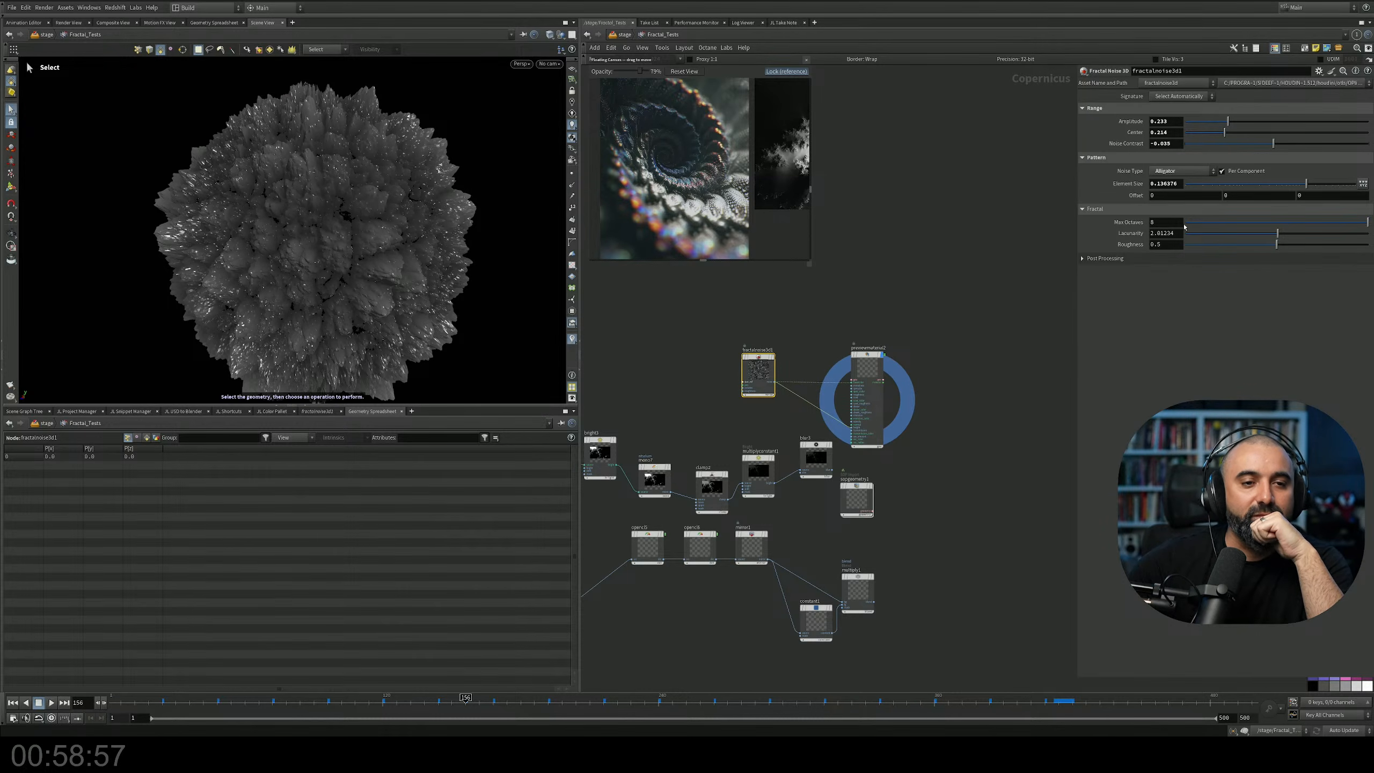
alt+drag(362, 214, 337, 225)
alt+right_drag(337, 225, 310, 258)
Move the constant3 node further below the noise nodes that feed the flow block.
scroll(733, 311, down, 5)
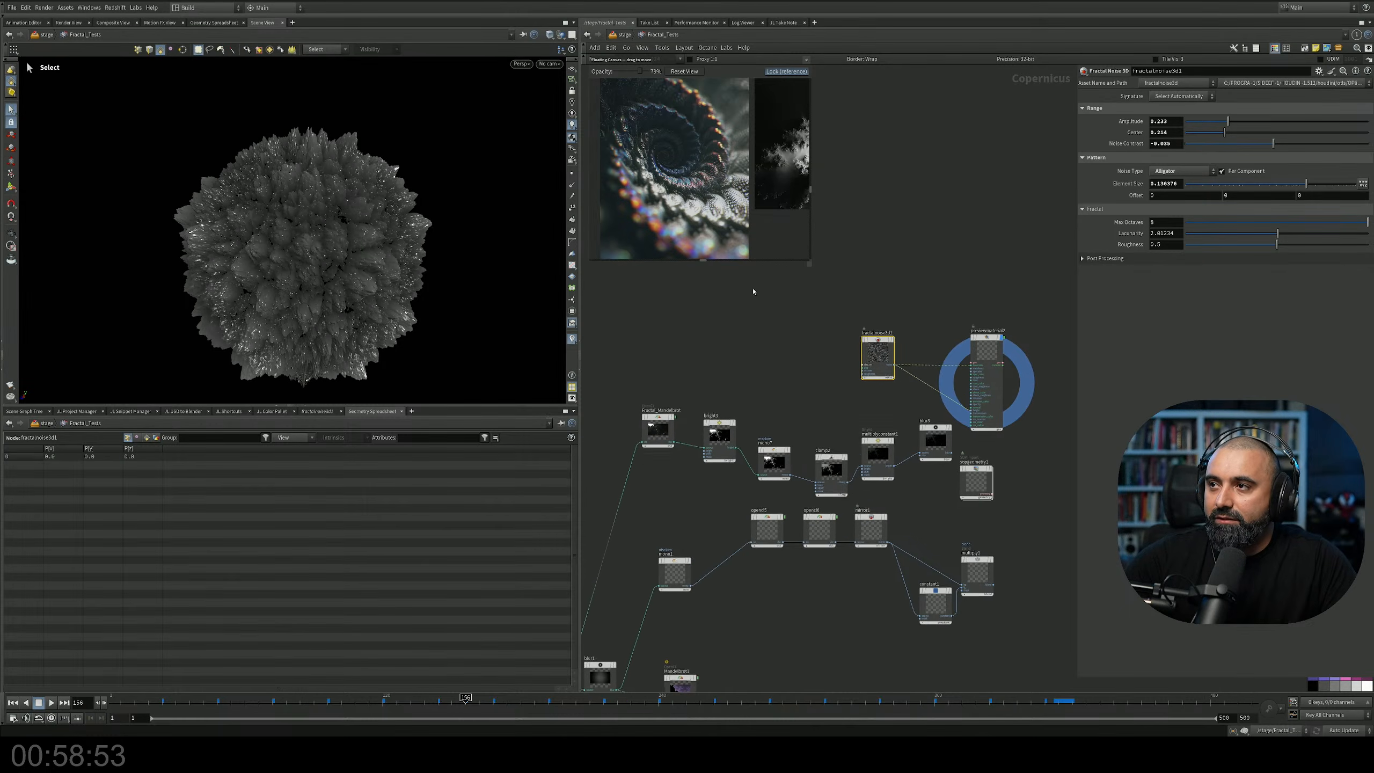
scroll(733, 311, down, 5)
scroll(723, 382, up, 6)
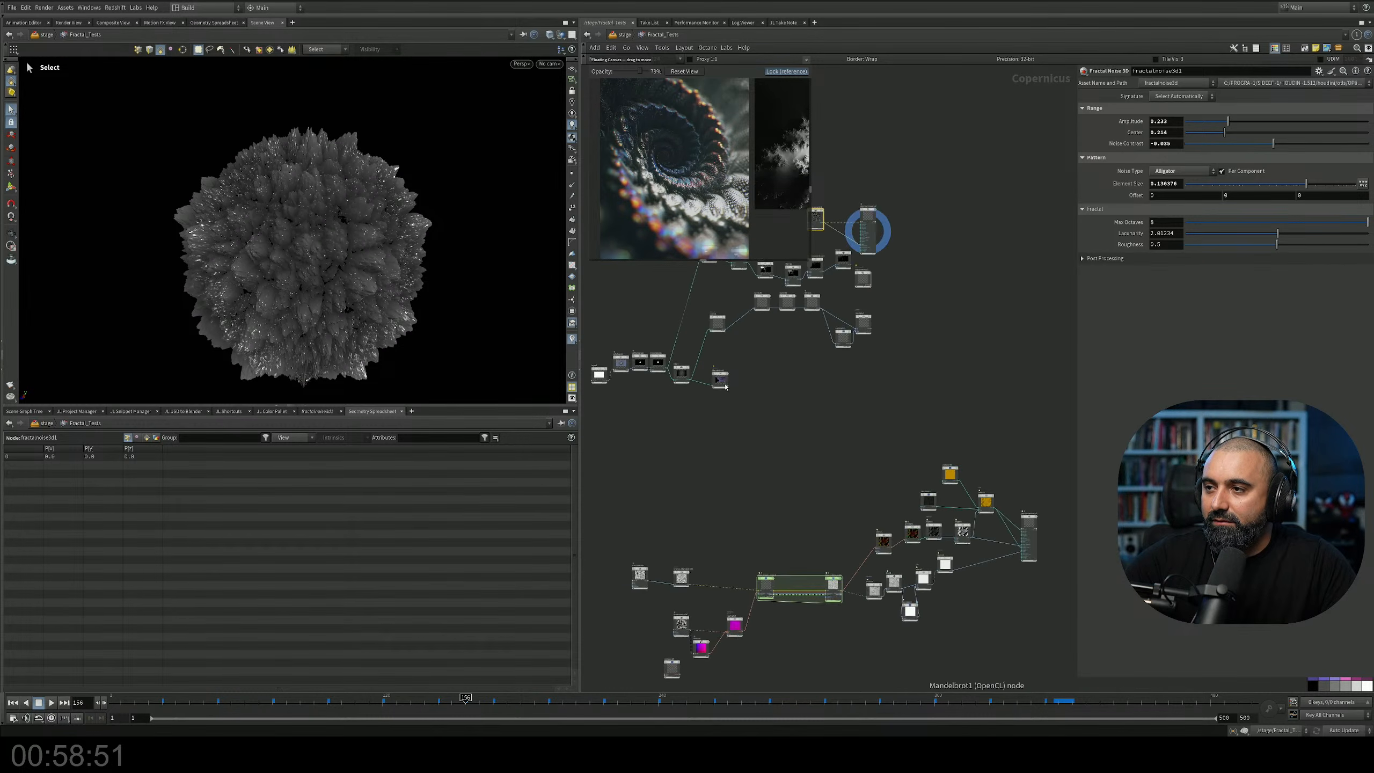
middle_drag(765, 545, 810, 389)
scroll(816, 420, up, 6)
middle_drag(837, 445, 717, 307)
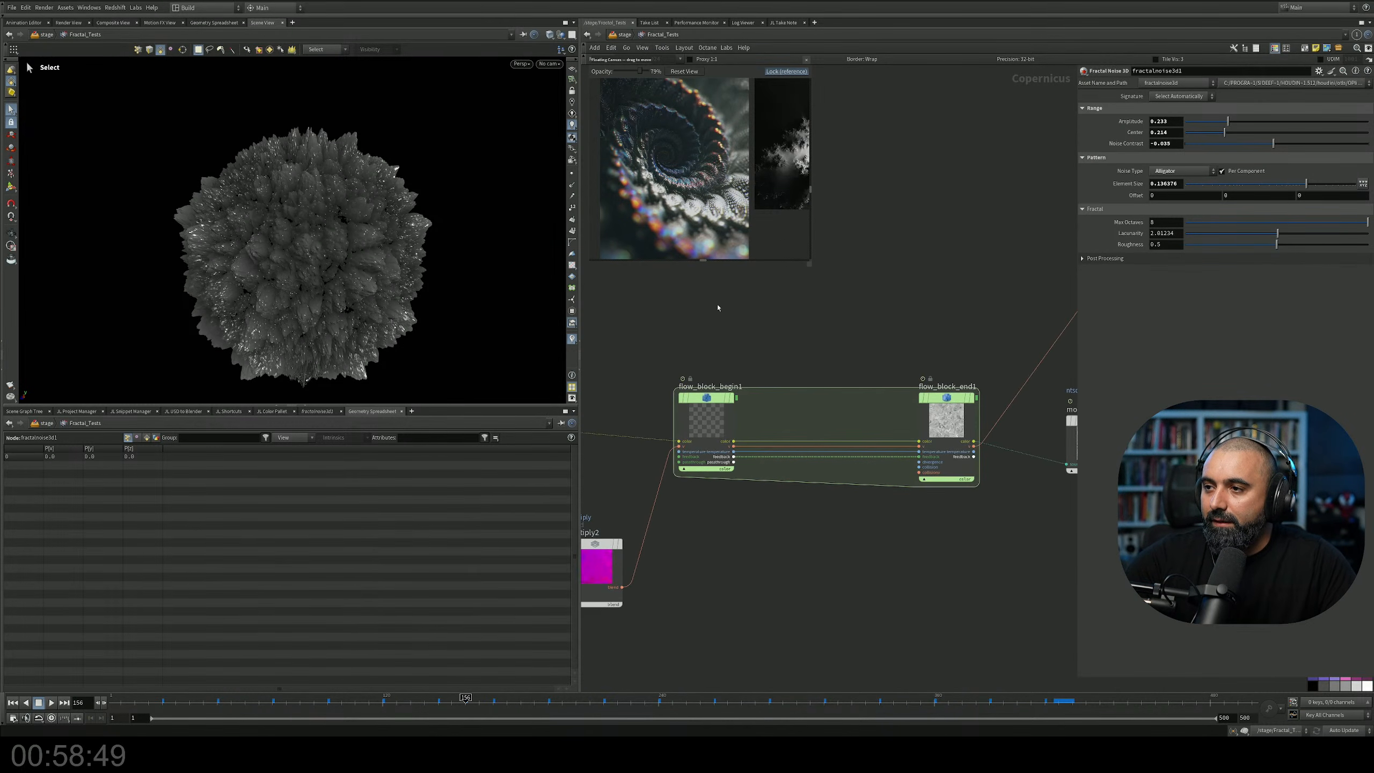
scroll(729, 333, down, 4)
scroll(841, 359, up, 5)
scroll(835, 315, down, 4)
middle_drag(847, 279, 962, 282)
middle_drag(766, 306, 843, 311)
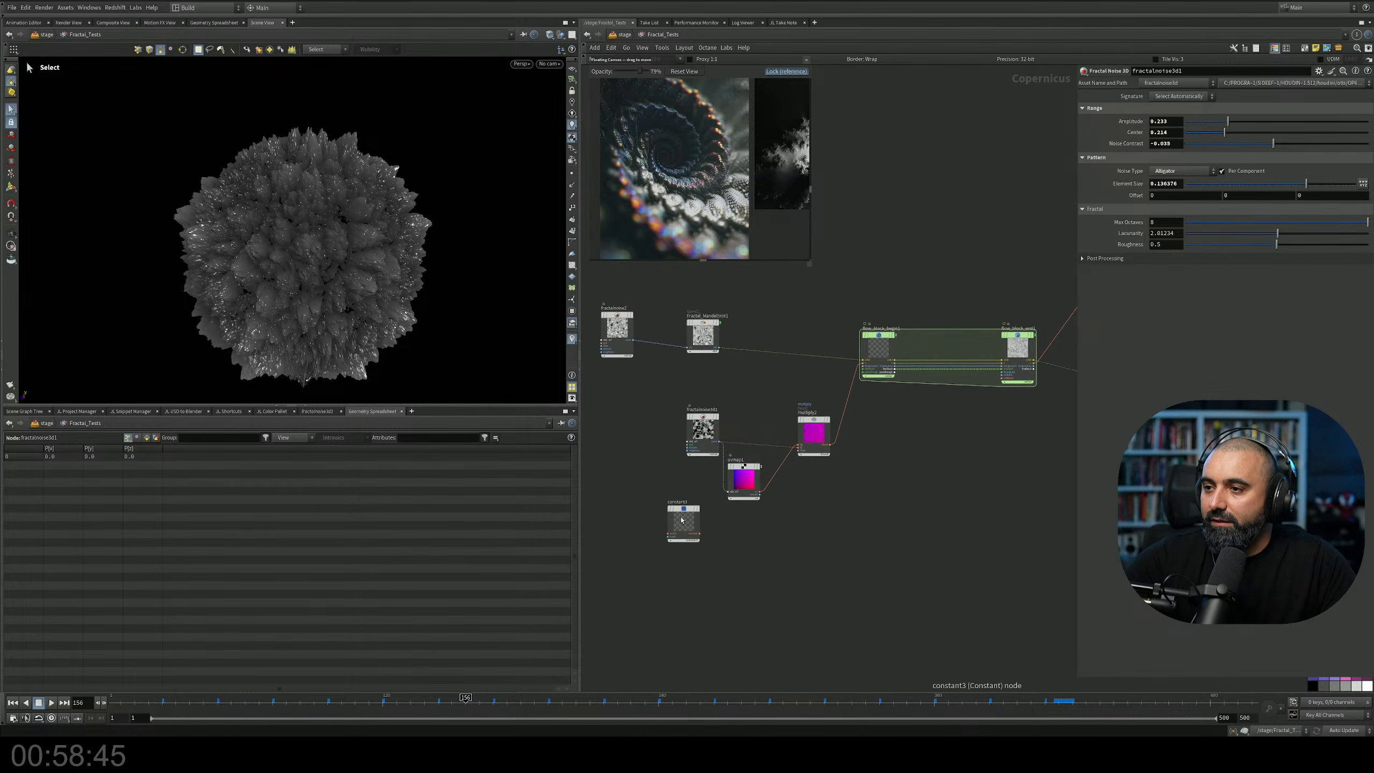
drag(683, 514, 700, 590)
Select the nodes from fractalnoise2 to flow_block_end1, maximize the network editor framed on them, and hide the node parameters.
drag(1073, 260, 583, 521)
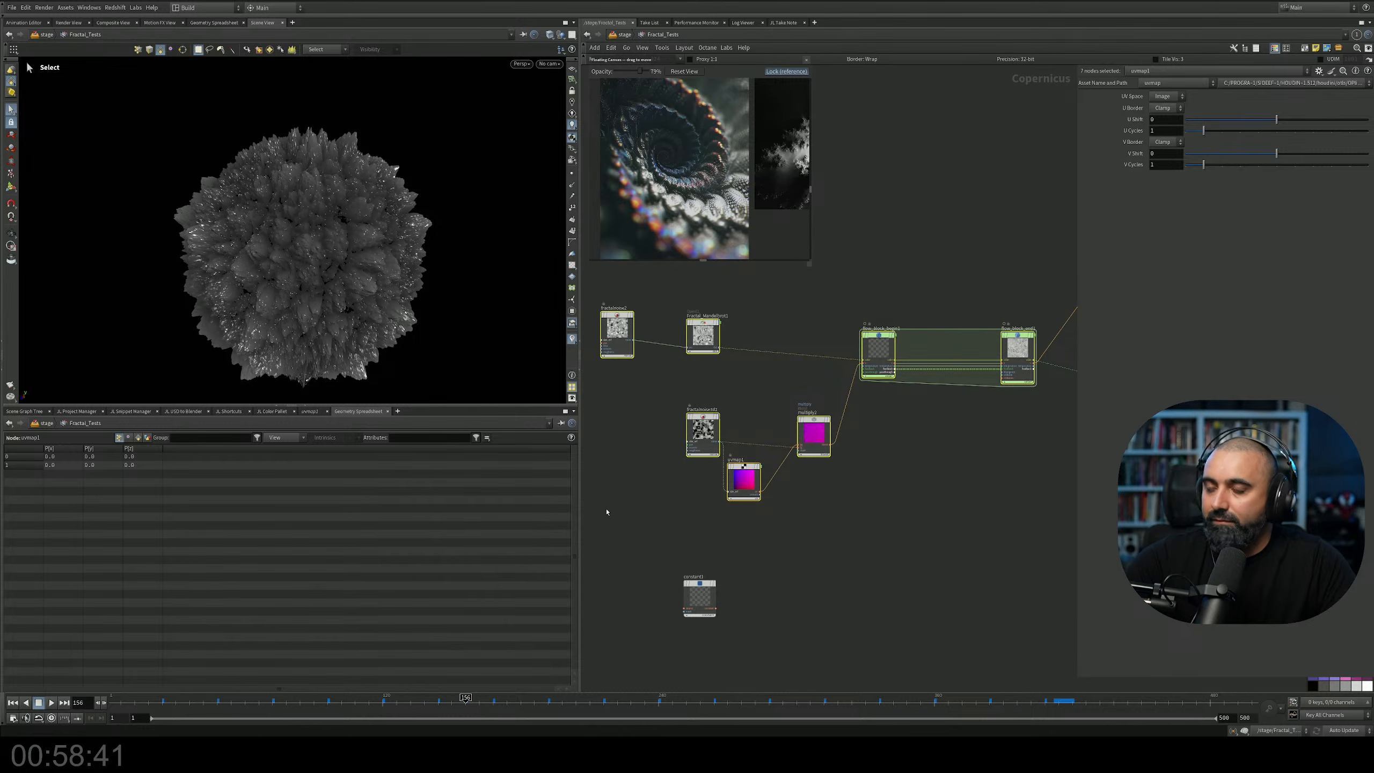
key(shift+c)
key(ctrl+b)
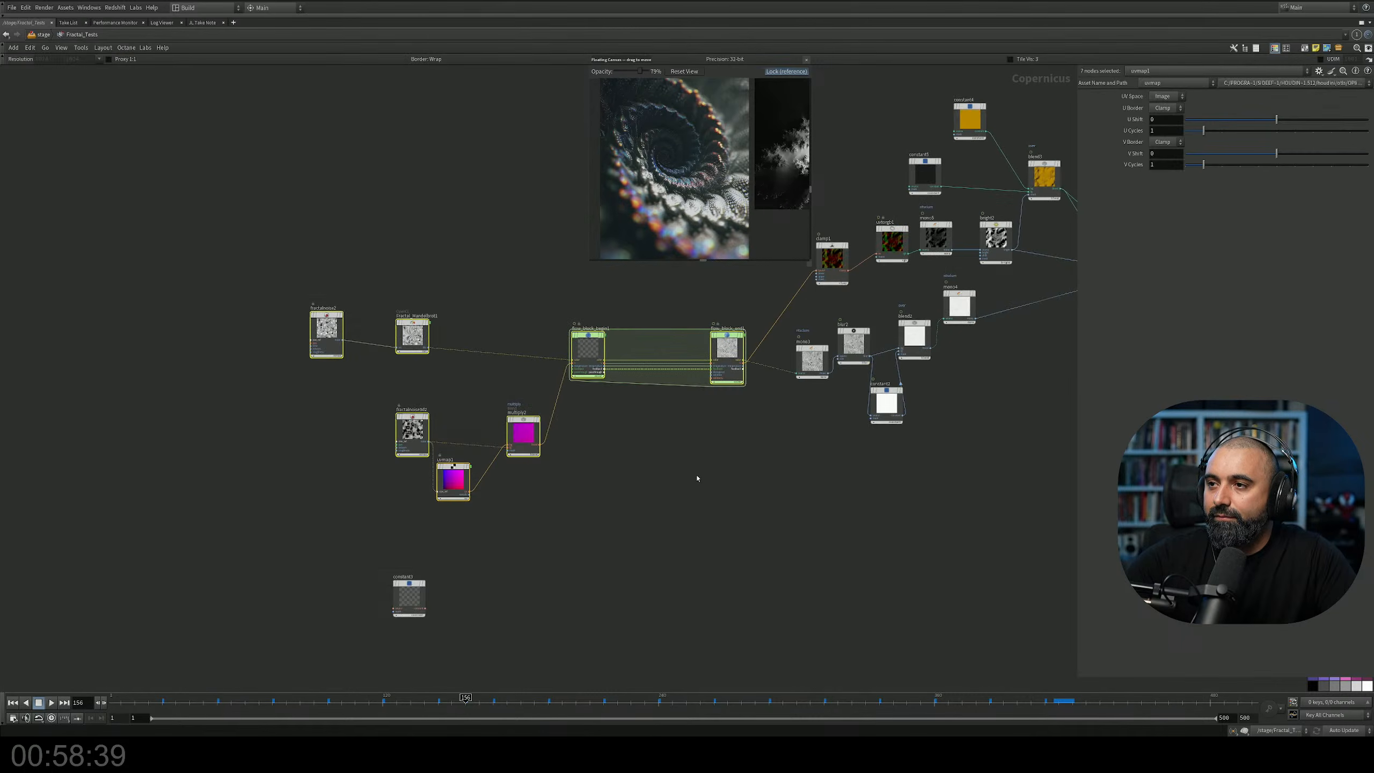
key(f)
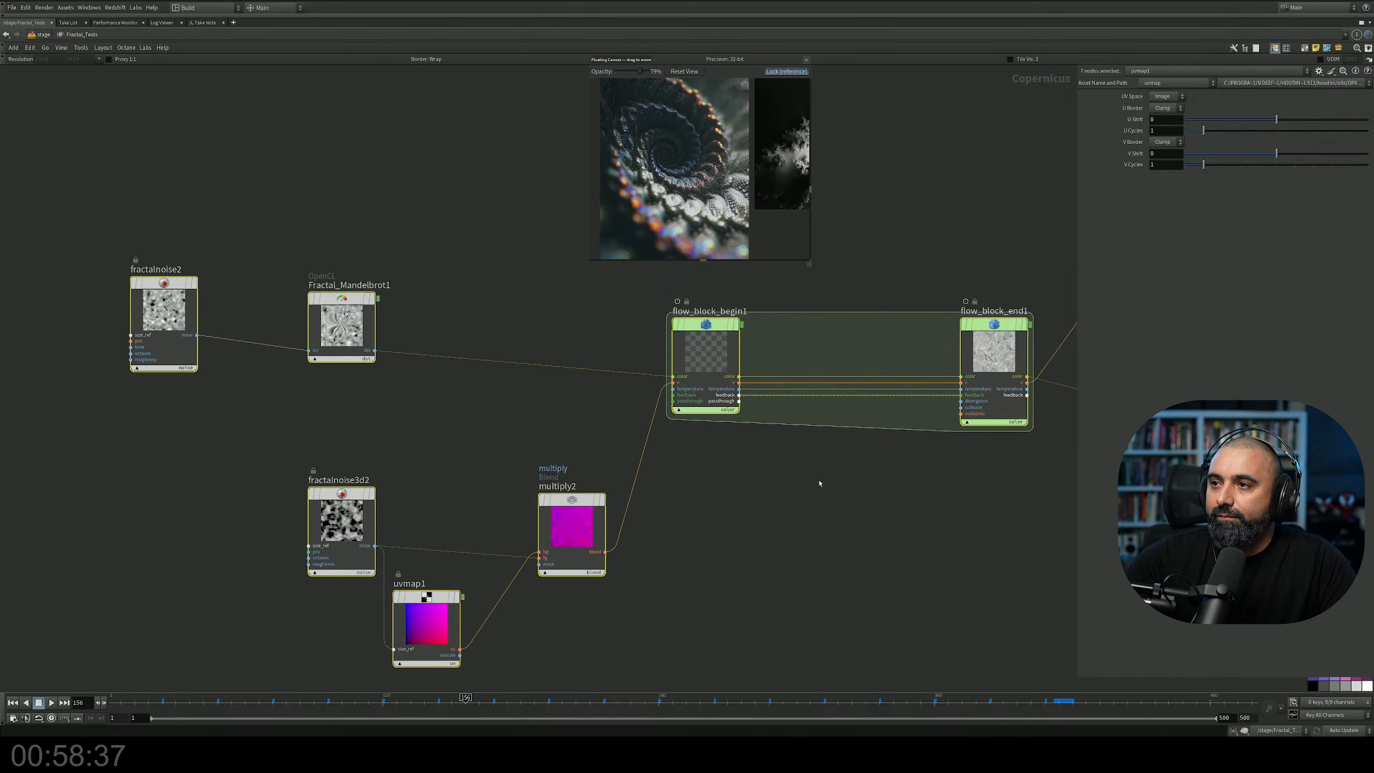
key(p)
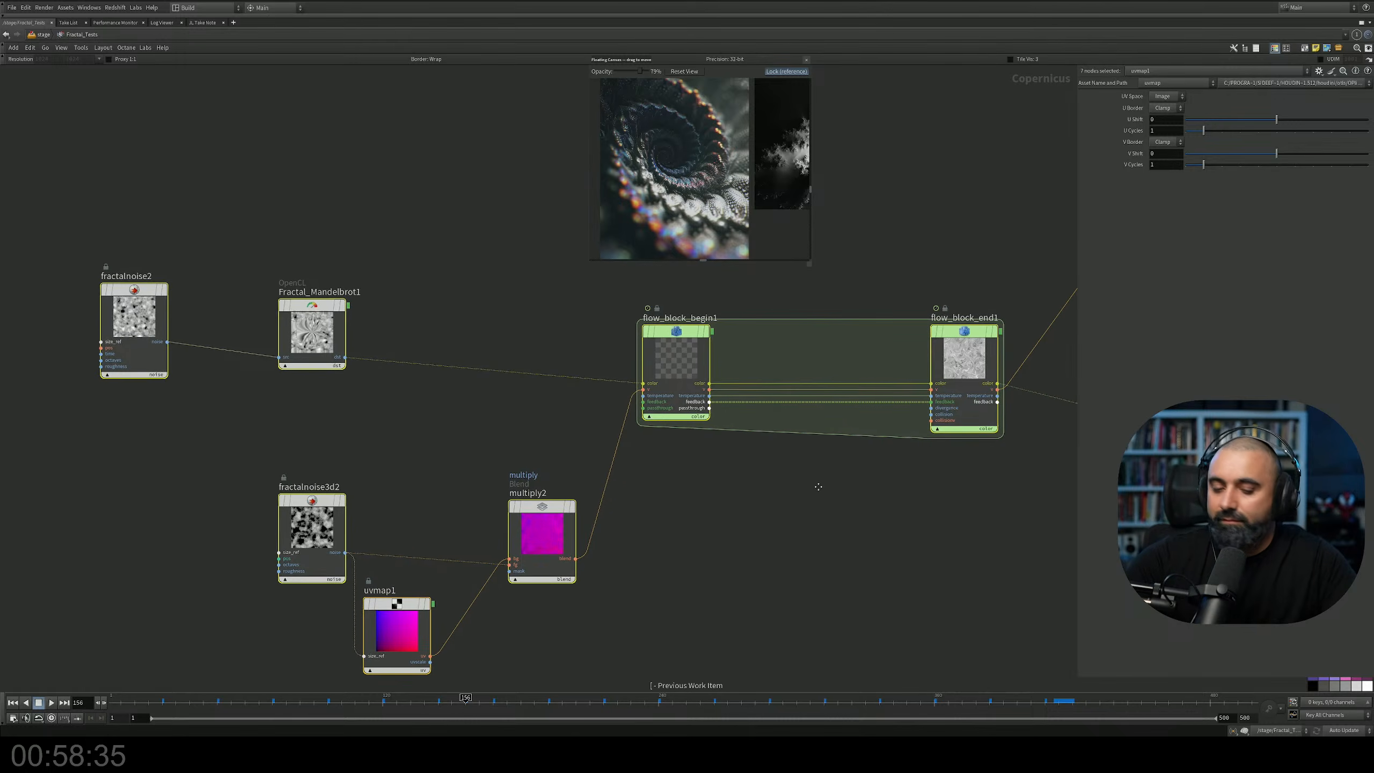
scroll(866, 472, up, 2)
middle_drag(868, 472, 891, 484)
Bypass Fractal_Mandelbrot1 and arrange it with fractalnoise2, fractalnoise3d2, multiply2 and uvmap1 in a tighter group near flow_block_begin1.
middle_drag(518, 424, 760, 434)
middle_drag(449, 311, 648, 322)
drag(648, 321, 860, 346)
drag(480, 308, 777, 346)
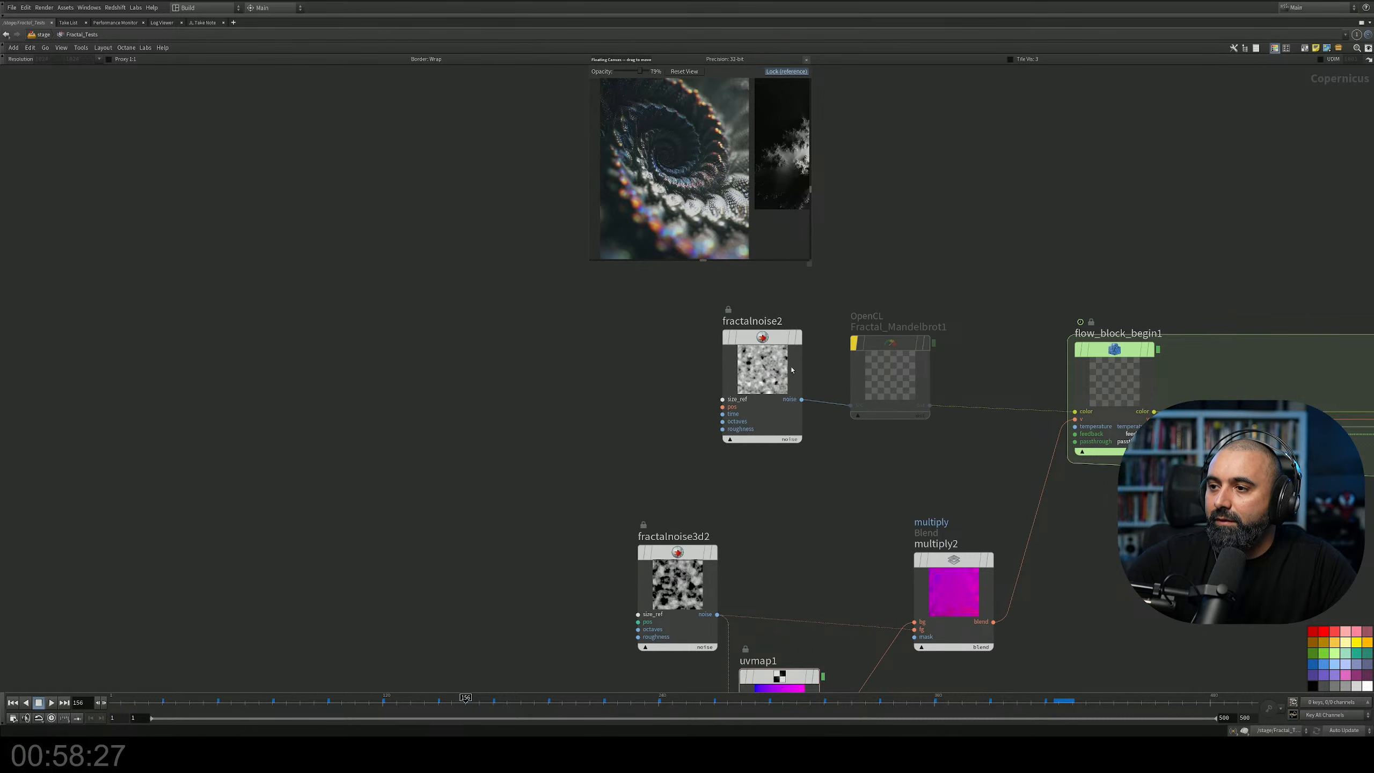
middle_drag(777, 346, 549, 217)
drag(469, 422, 544, 372)
drag(726, 430, 743, 380)
drag(560, 546, 646, 498)
Try to pull the flow block's end and the nodes after it closer to flow_block_begin1.
middle_drag(991, 472, 778, 549)
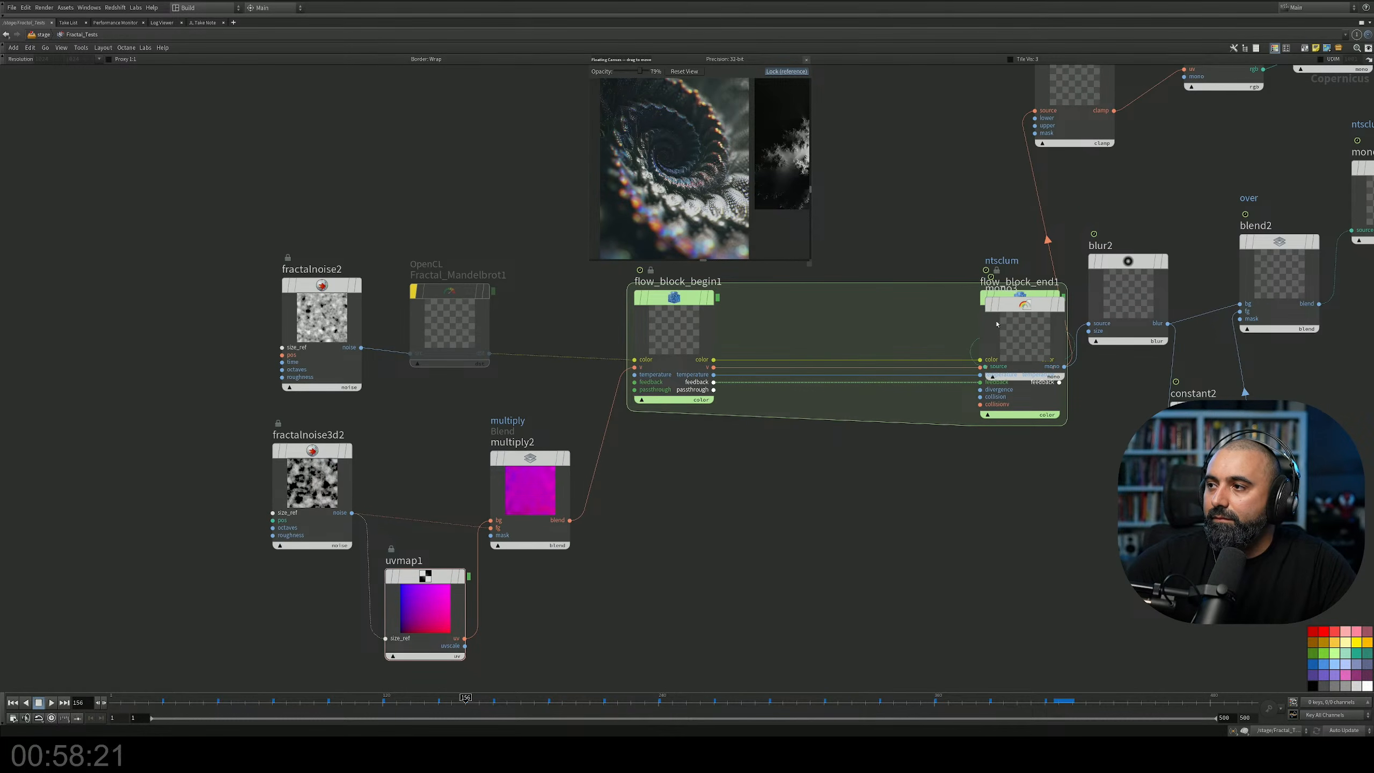
mouse_move(1027, 310)
shift+drag(1015, 295, 809, 294)
middle_drag(574, 474, 662, 493)
drag(107, 263, 992, 662)
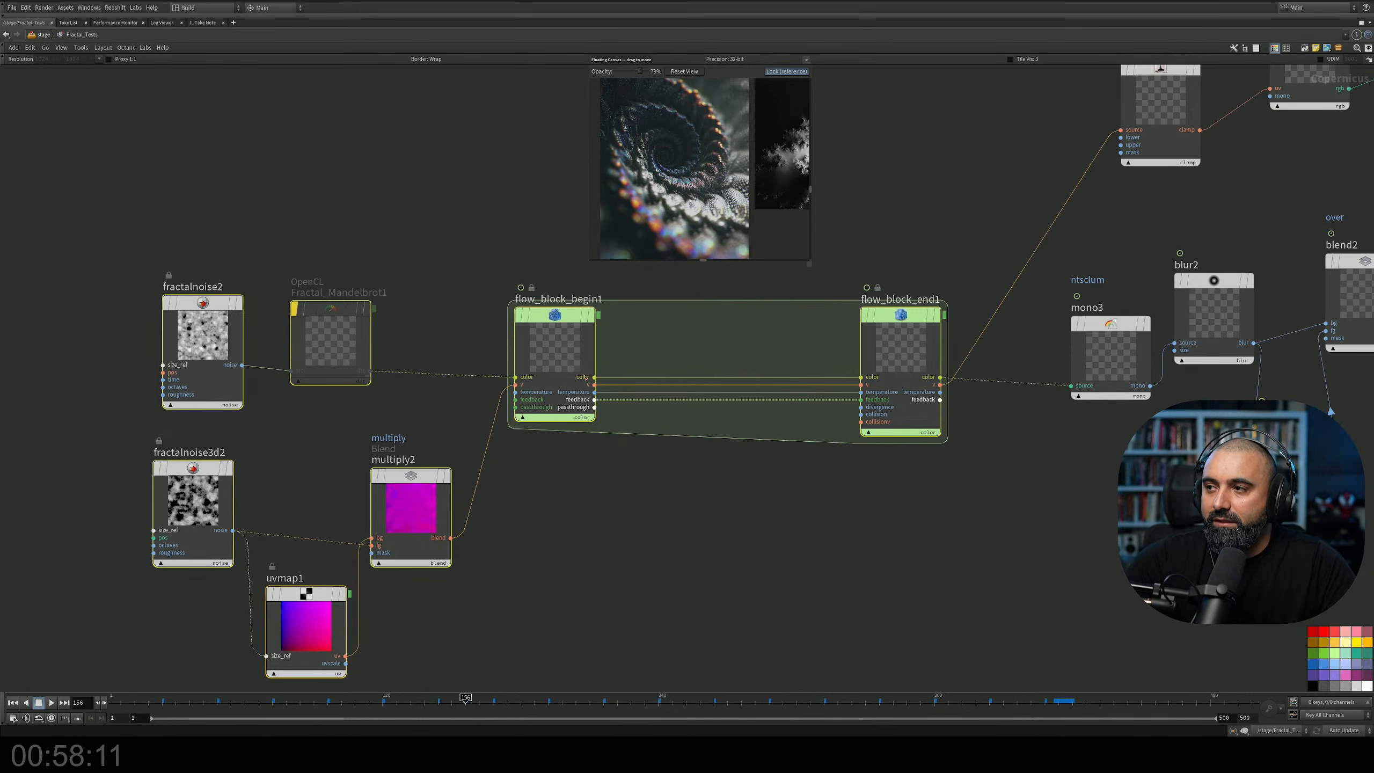
middle_drag(292, 498, 480, 482)
click(373, 454)
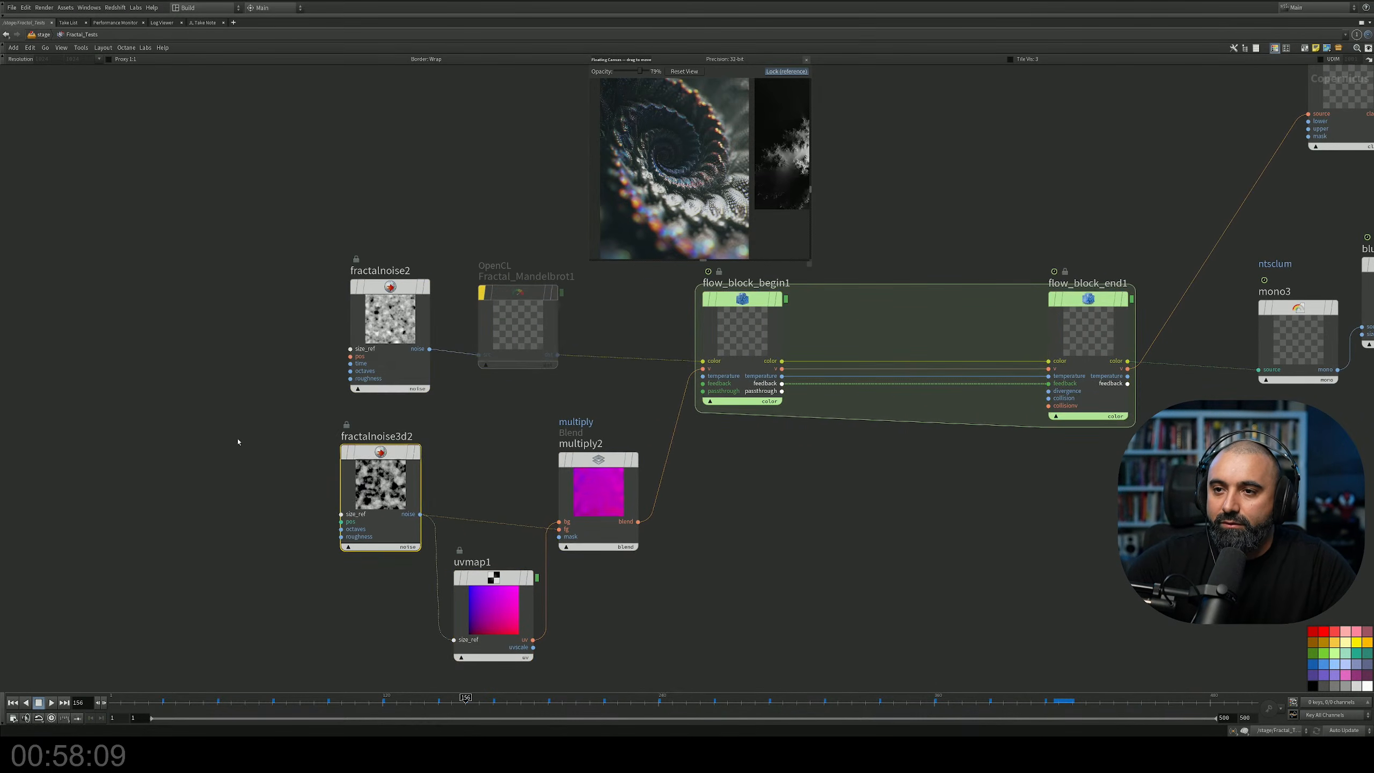
key(Tab)
text(nois)
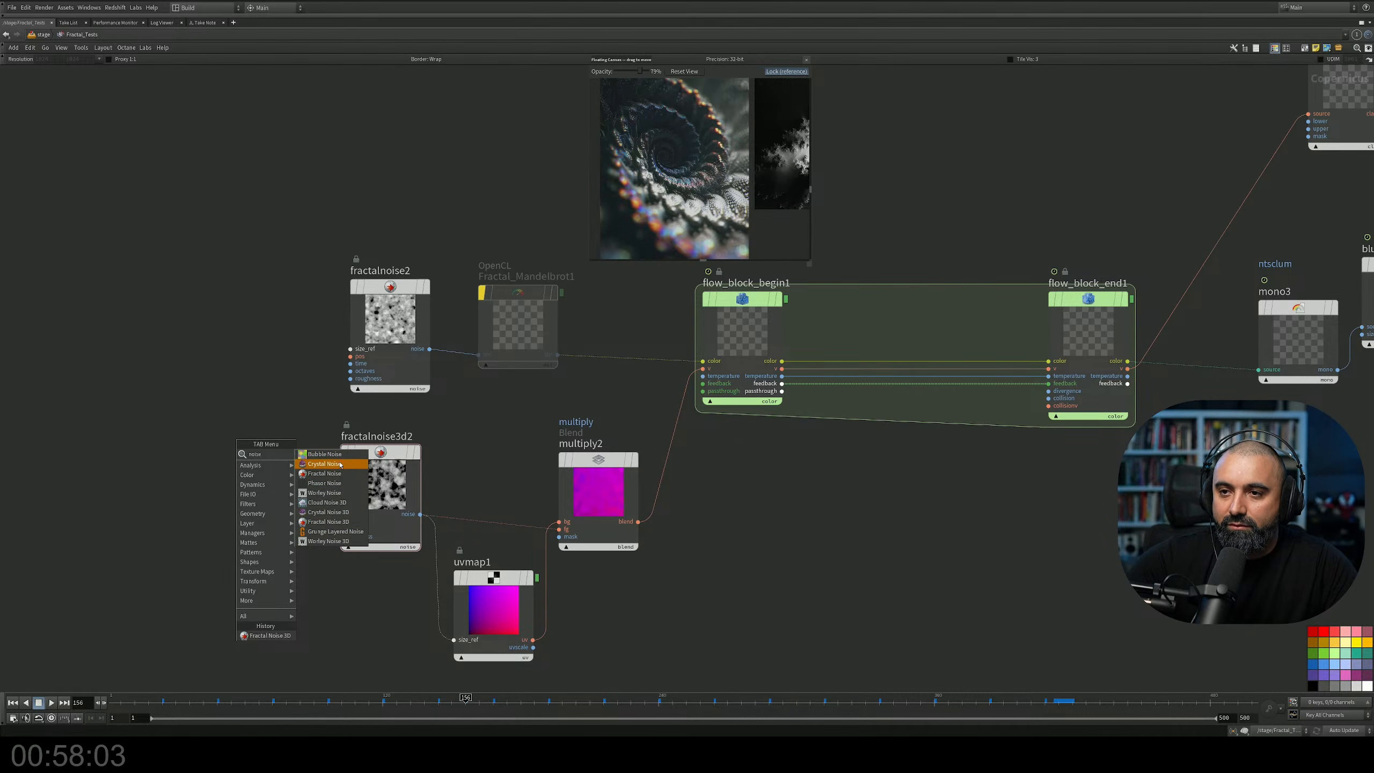
click(325, 454)
click(227, 439)
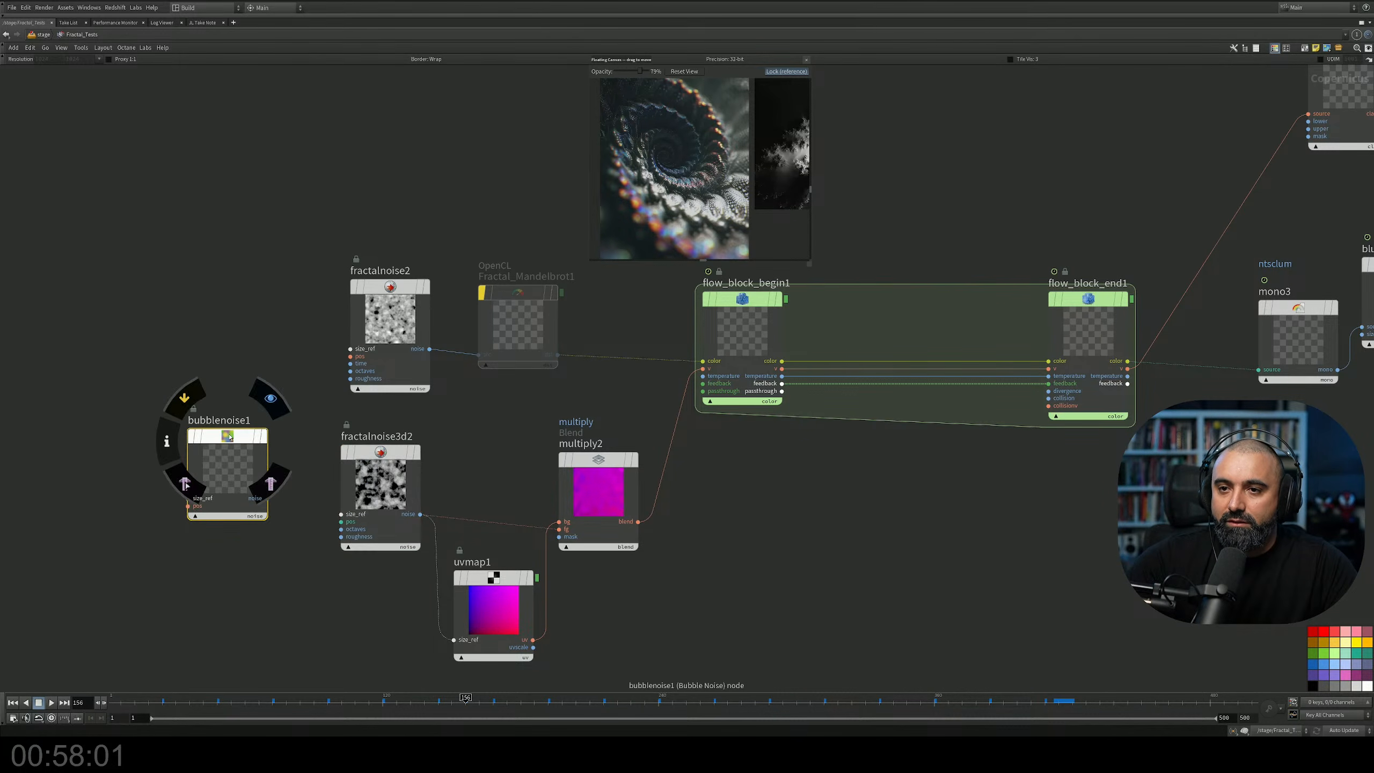
drag(227, 436, 241, 479)
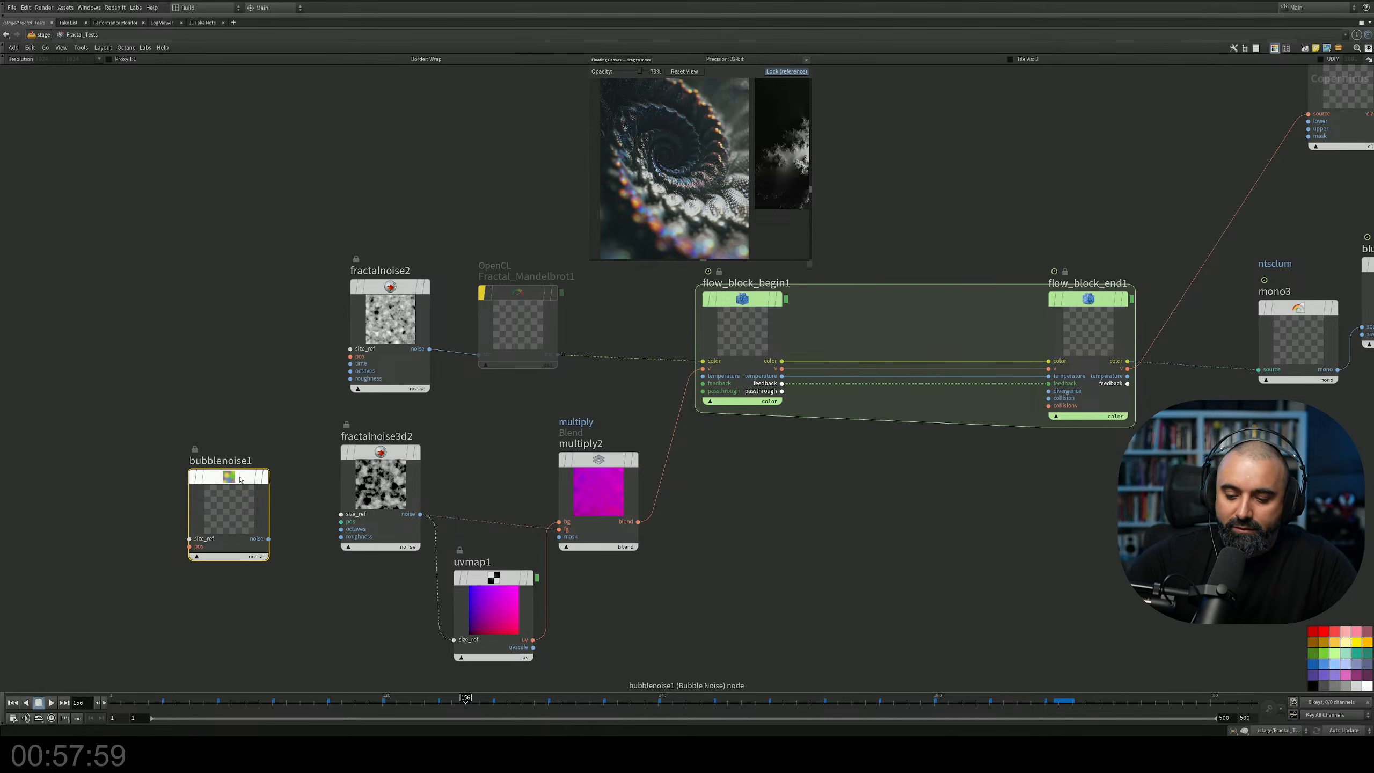
key(Delete)
Add a Grunge Layered Noise node beside fractalnoise3d2.
key(Tab)
text(noise)
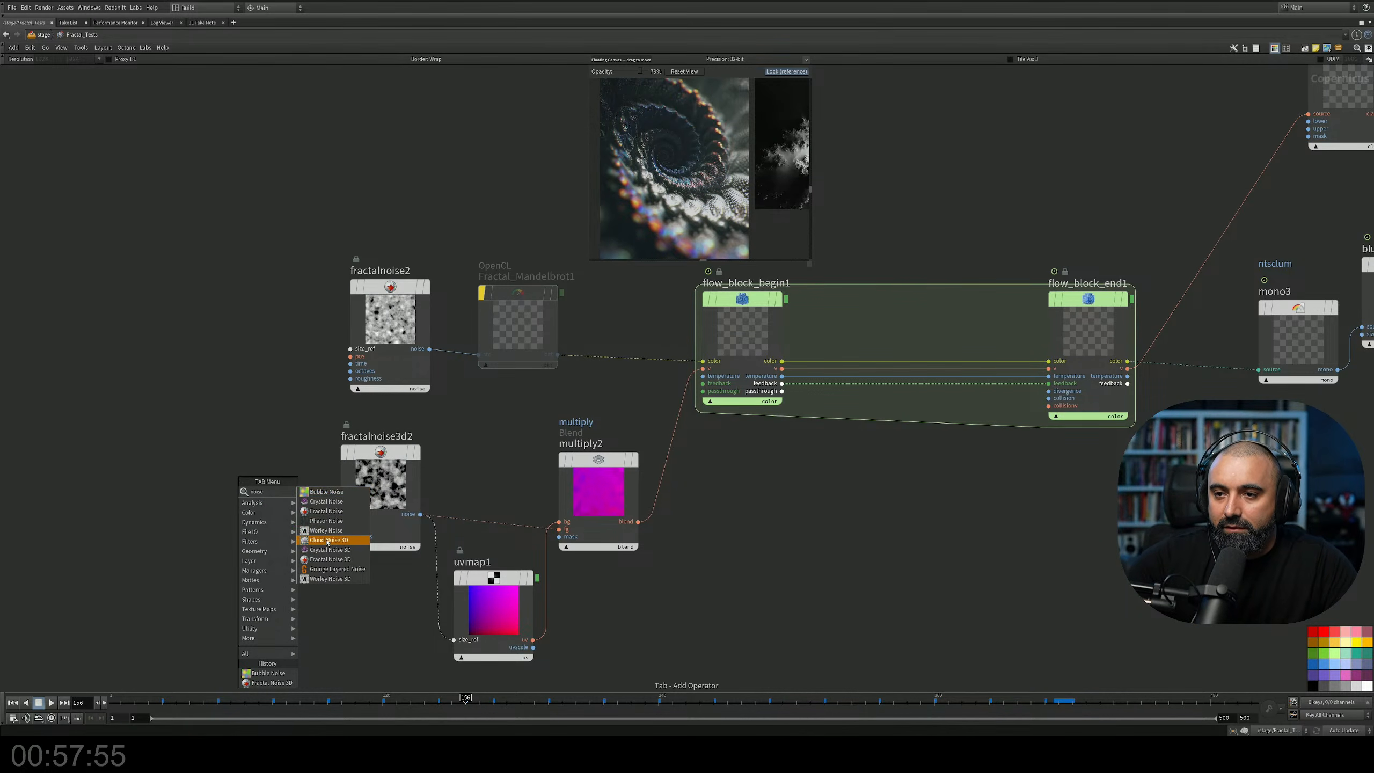
click(337, 569)
click(273, 533)
Wire grunge_layerednoise1 into multiply2 and uvmap1 in place of fractalnoise3d2, and move fractalnoise3d2 out of the way.
drag(279, 476, 535, 430)
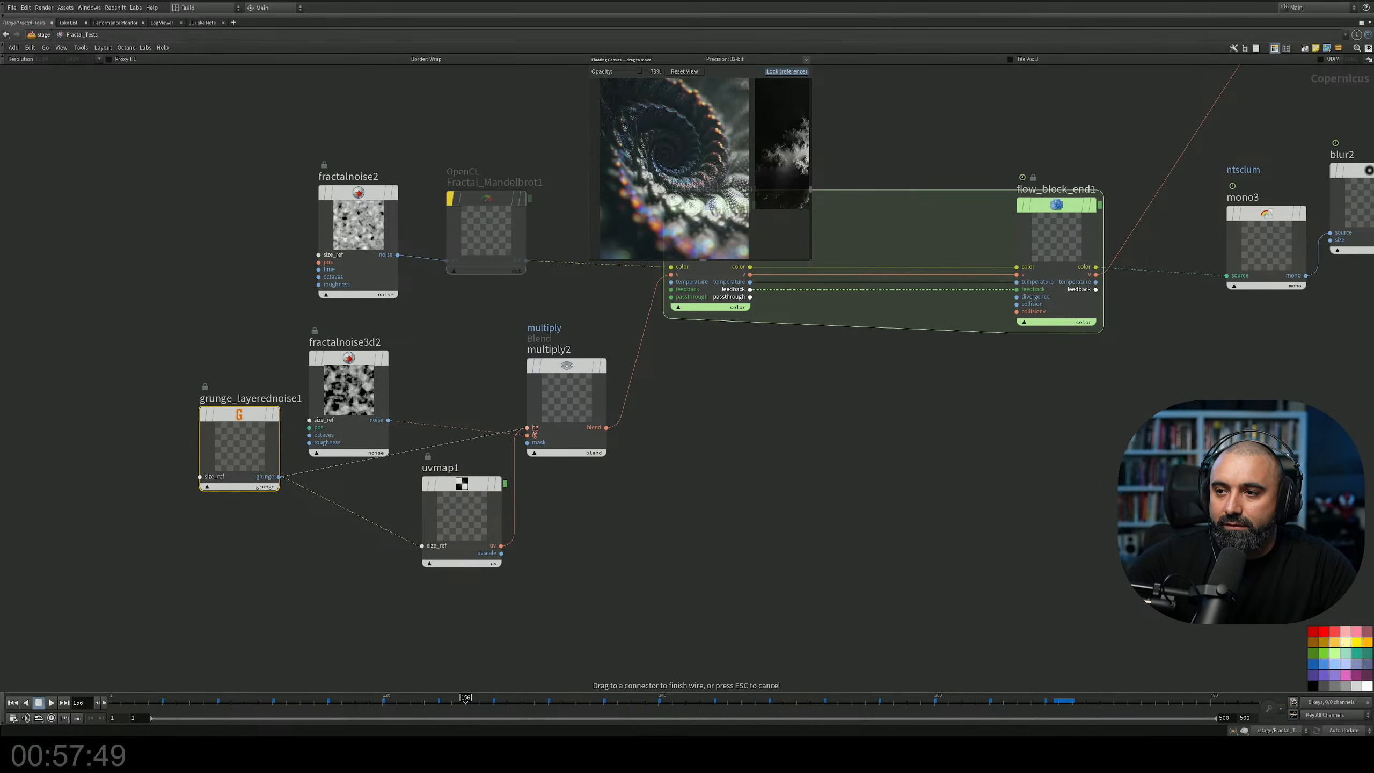
drag(242, 488, 264, 488)
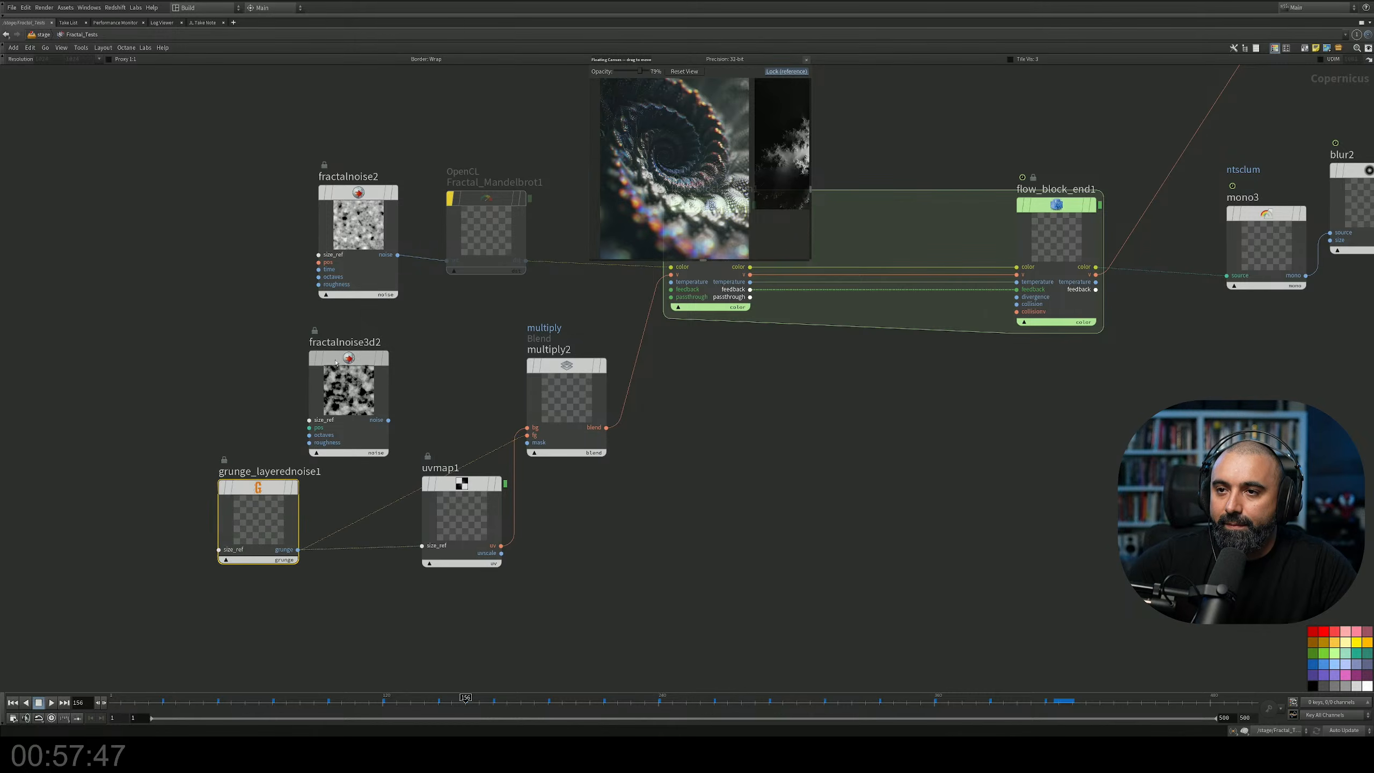
drag(348, 358, 196, 349)
Display grunge_layerednoise1 and restore the split pane layout to examine the noise in the viewport.
click(293, 487)
middle_drag(395, 401, 401, 397)
key(ctrl+b)
alt+drag(336, 282, 301, 273)
scroll(300, 274, up, 5)
mouse_move(254, 270)
alt+middle_down()
mouse_move(301, 273)
mouse_move(254, 261)
alt+middle_up()
scroll(300, 274, down, 5)
Display flow_block_end1 and play the flow simulation from the first frame to check how the grunge noise distorts it.
middle_drag(1056, 470, 777, 531)
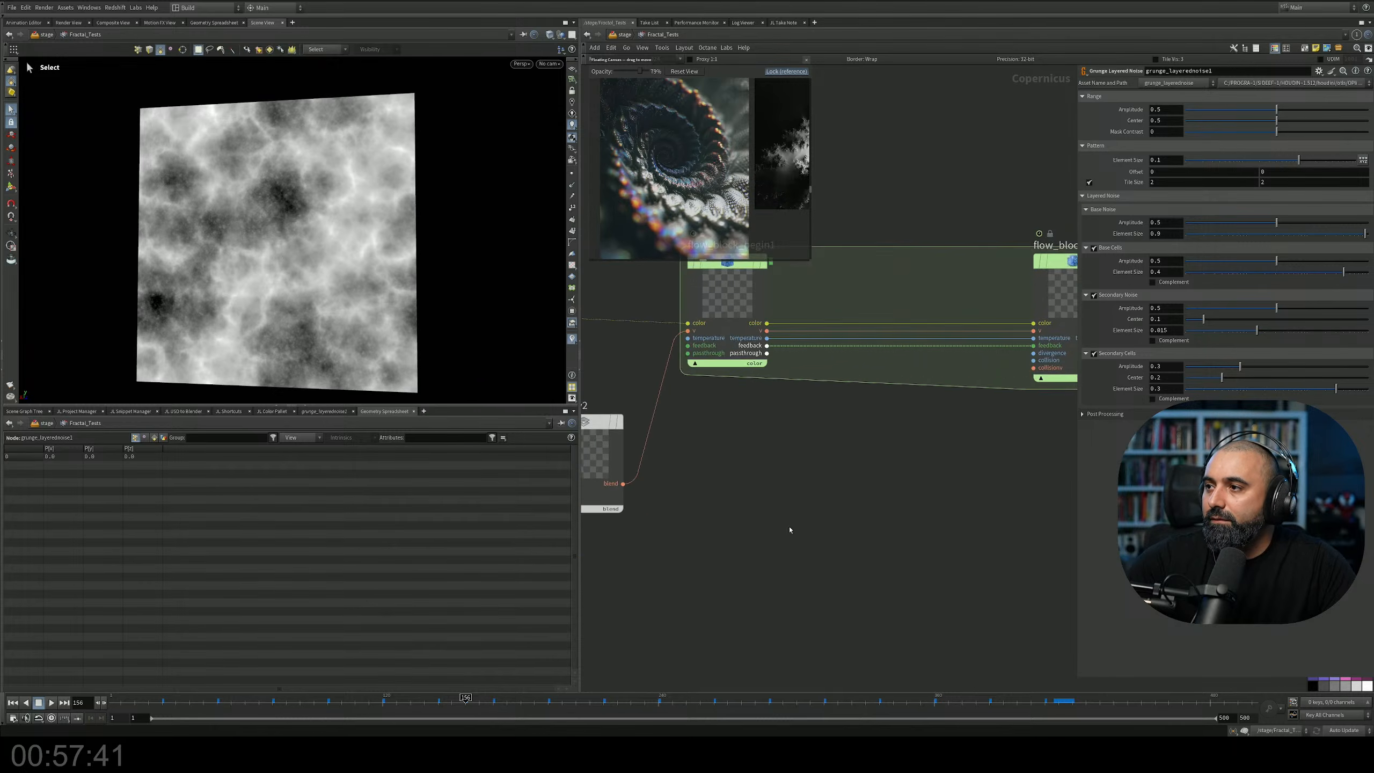
scroll(777, 532, down, 2)
middle_drag(1060, 334, 826, 373)
scroll(826, 374, up, 3)
mouse_move(801, 331)
click(823, 295)
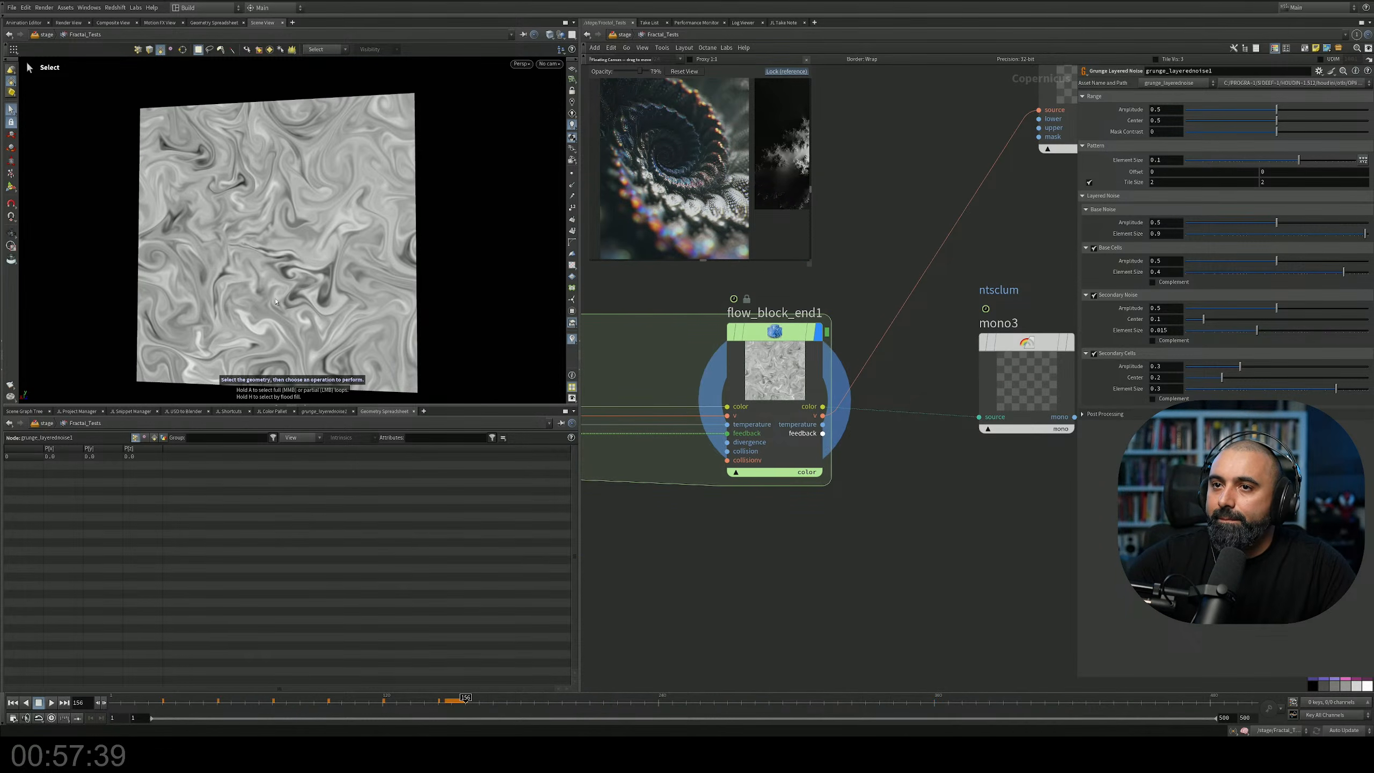
click(12, 702)
click(51, 702)
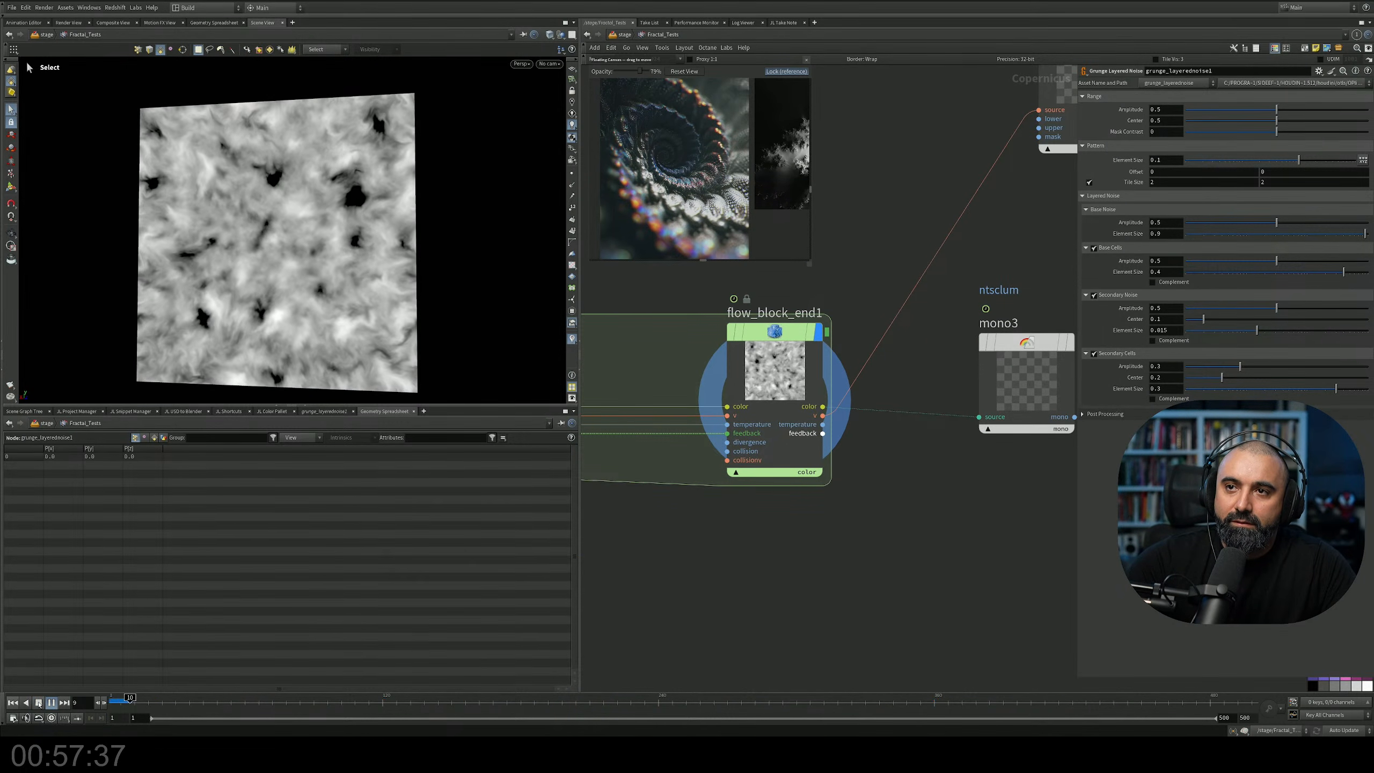
click(39, 702)
alt+drag(303, 303, 367, 309)
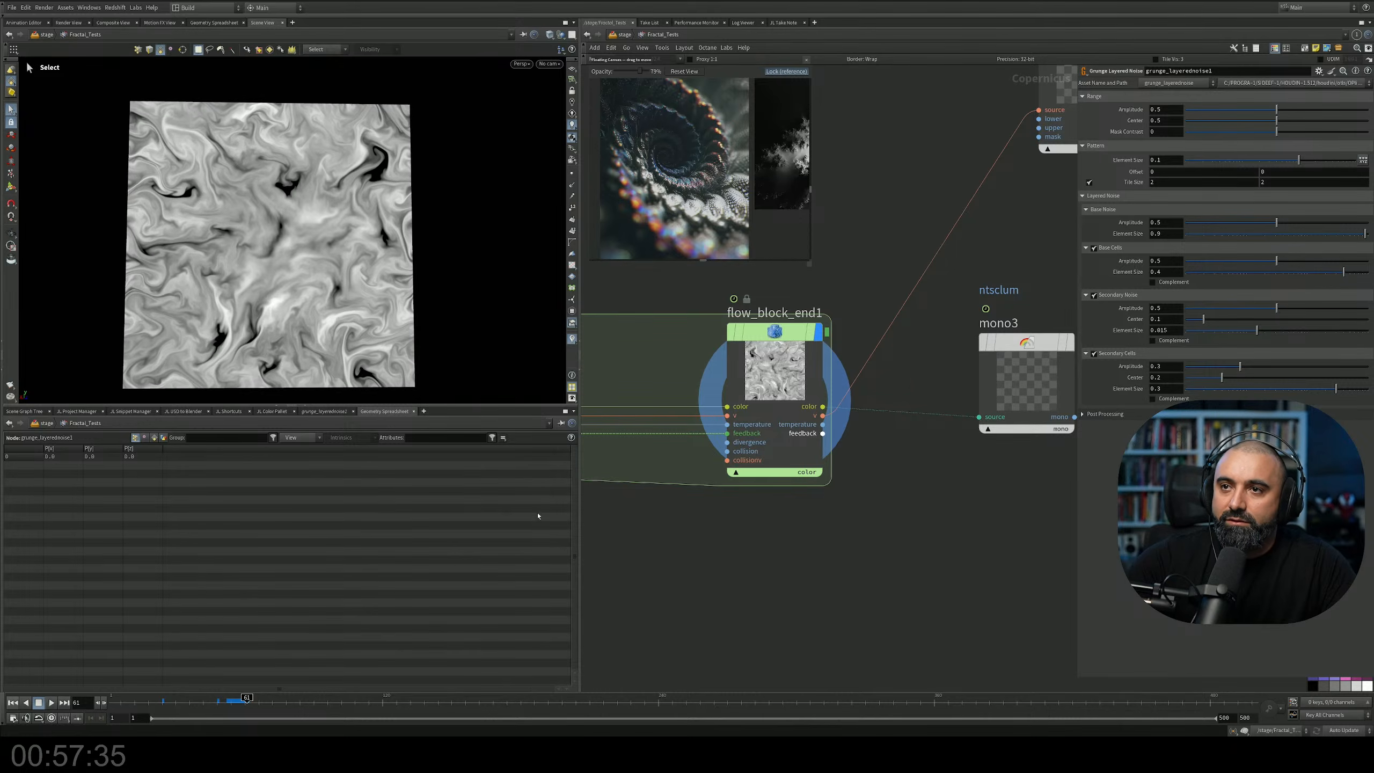
Move multiply2 and uvmap1 closer to grunge_layerednoise1, leaving room for another node before flow_block_begin1.
middle_drag(643, 557, 1019, 519)
scroll(821, 520, down, 3)
middle_drag(799, 513, 951, 475)
middle_drag(667, 448, 821, 414)
scroll(782, 478, up, 3)
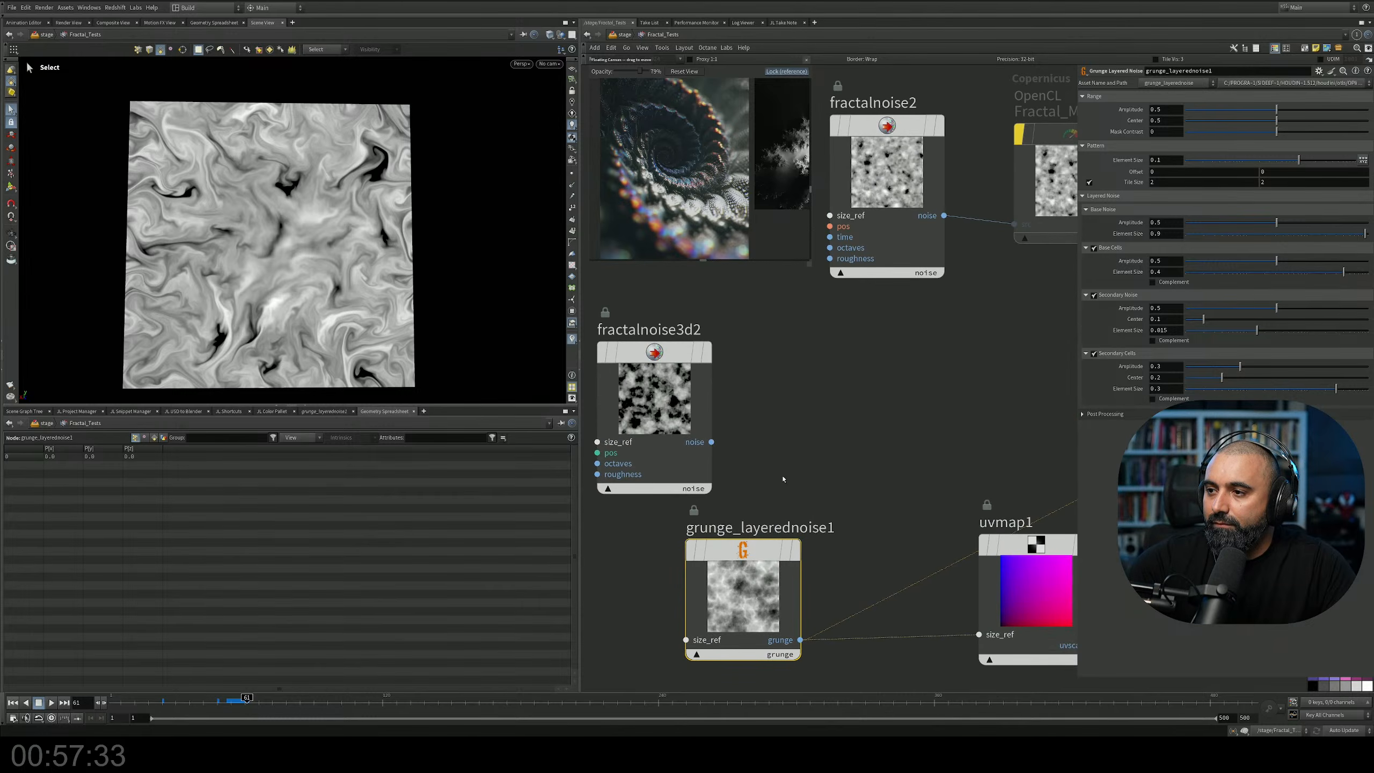
middle_drag(877, 475, 730, 466)
middle_drag(891, 445, 776, 466)
scroll(775, 466, down, 3)
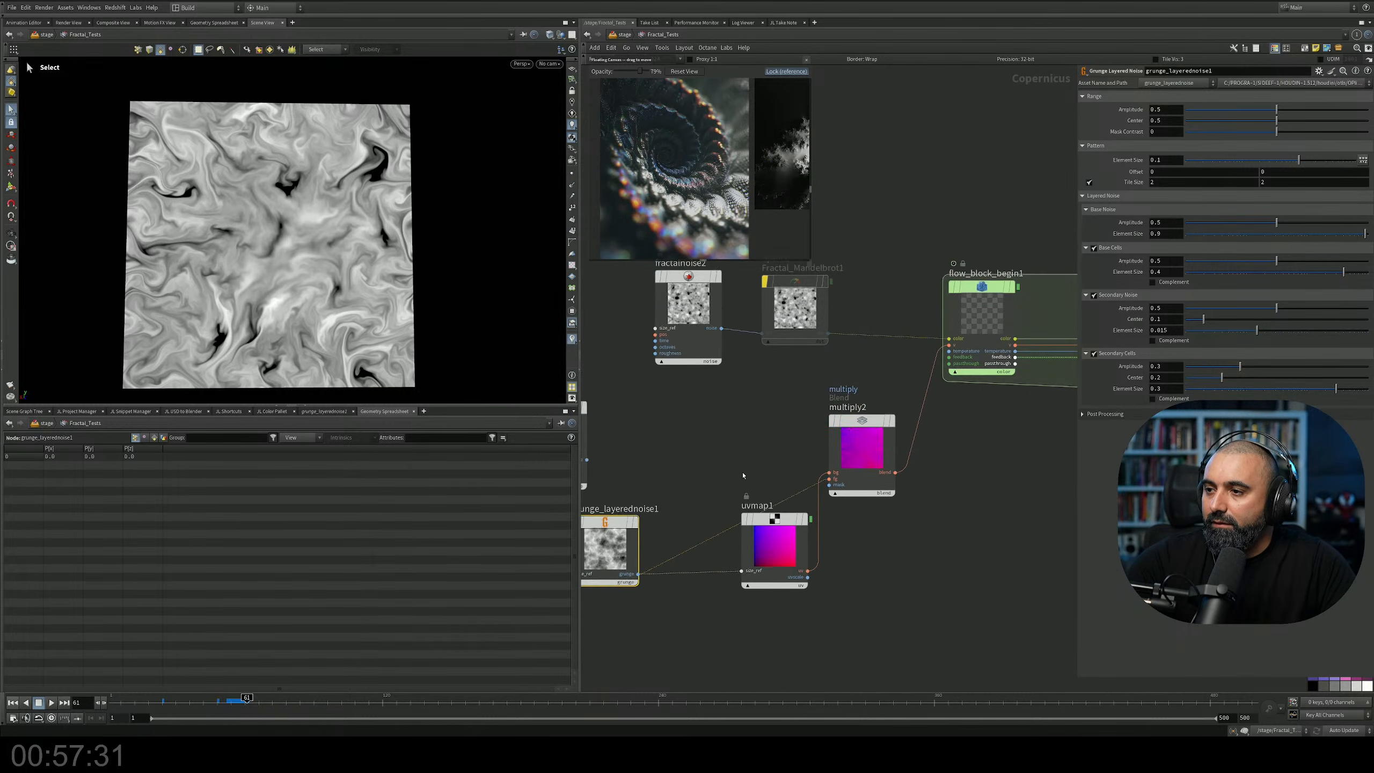
middle_drag(607, 449, 724, 410)
drag(676, 397, 650, 330)
drag(1002, 350, 674, 611)
drag(969, 395, 822, 450)
Insert a Multiply Constant node between multiply2 and flow_block_begin1 and lower its brightness.
key(Tab)
text(mul)
key(Down)
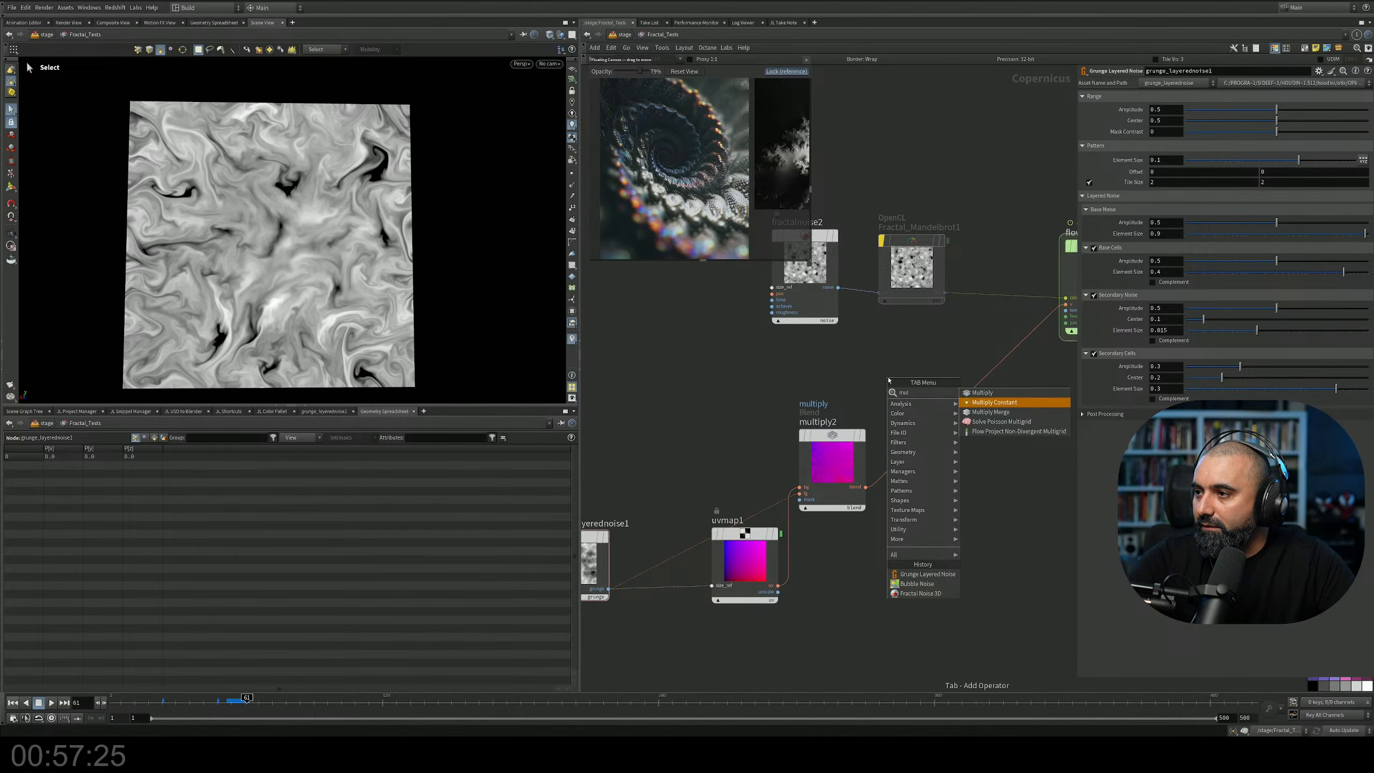
key(Return)
click(958, 397)
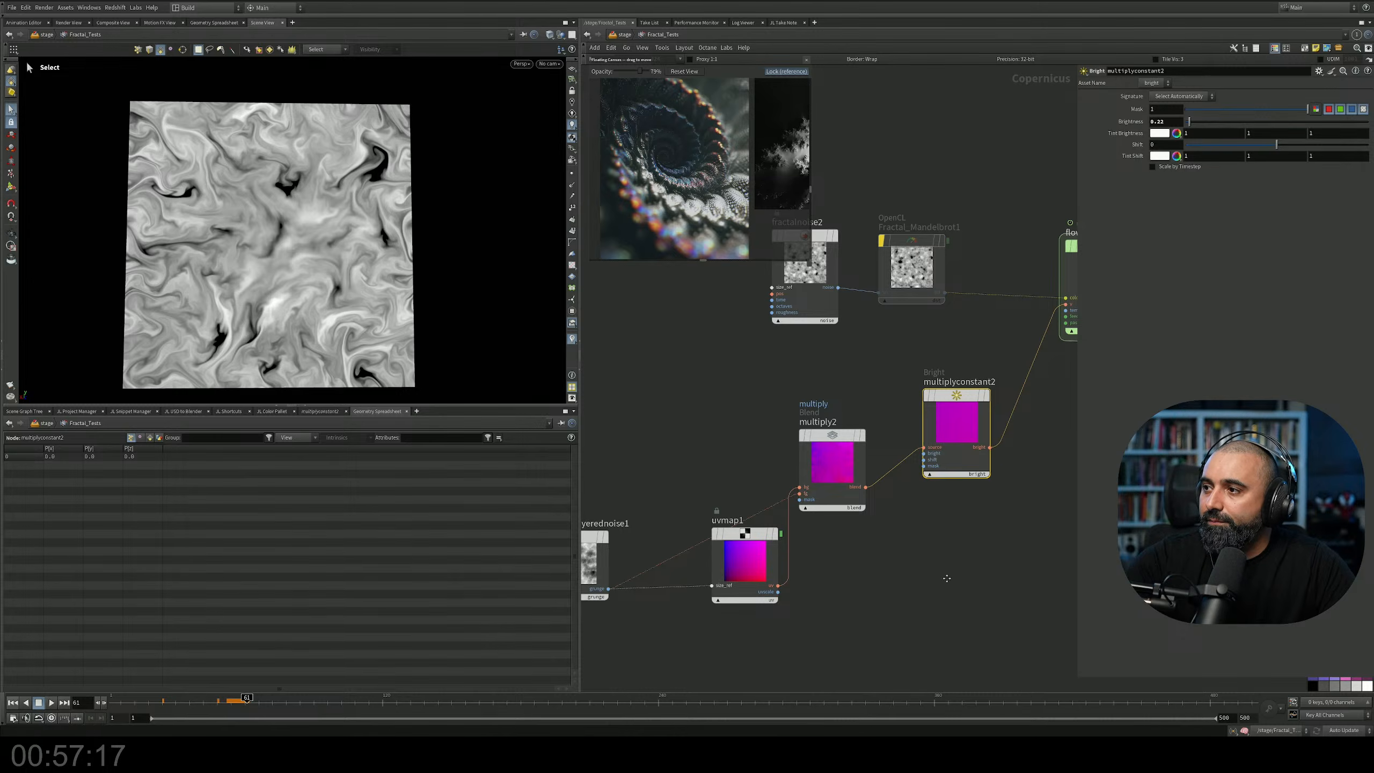
Play the flow simulation from the first frame to judge the effect of the reduced brightness.
middle_drag(948, 581, 879, 573)
click(12, 702)
click(51, 702)
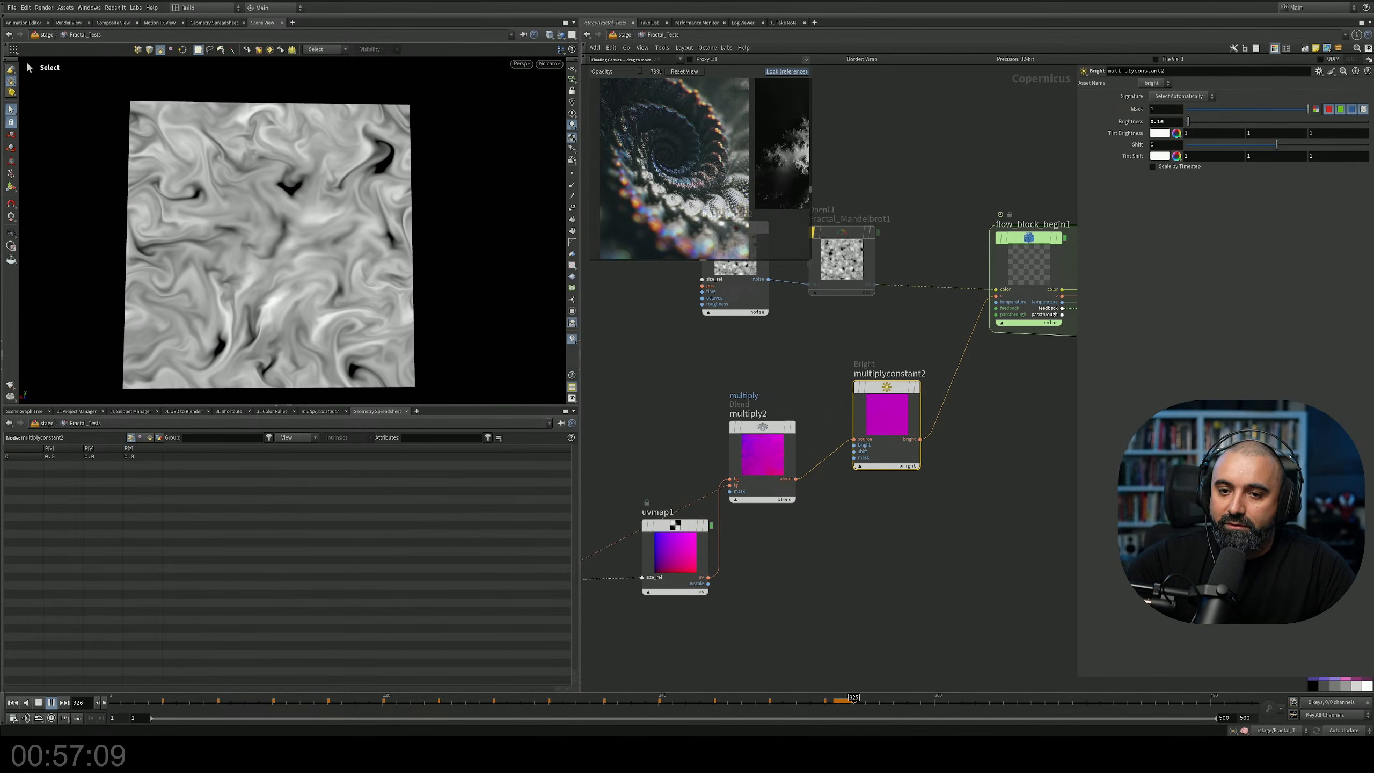
click(50, 702)
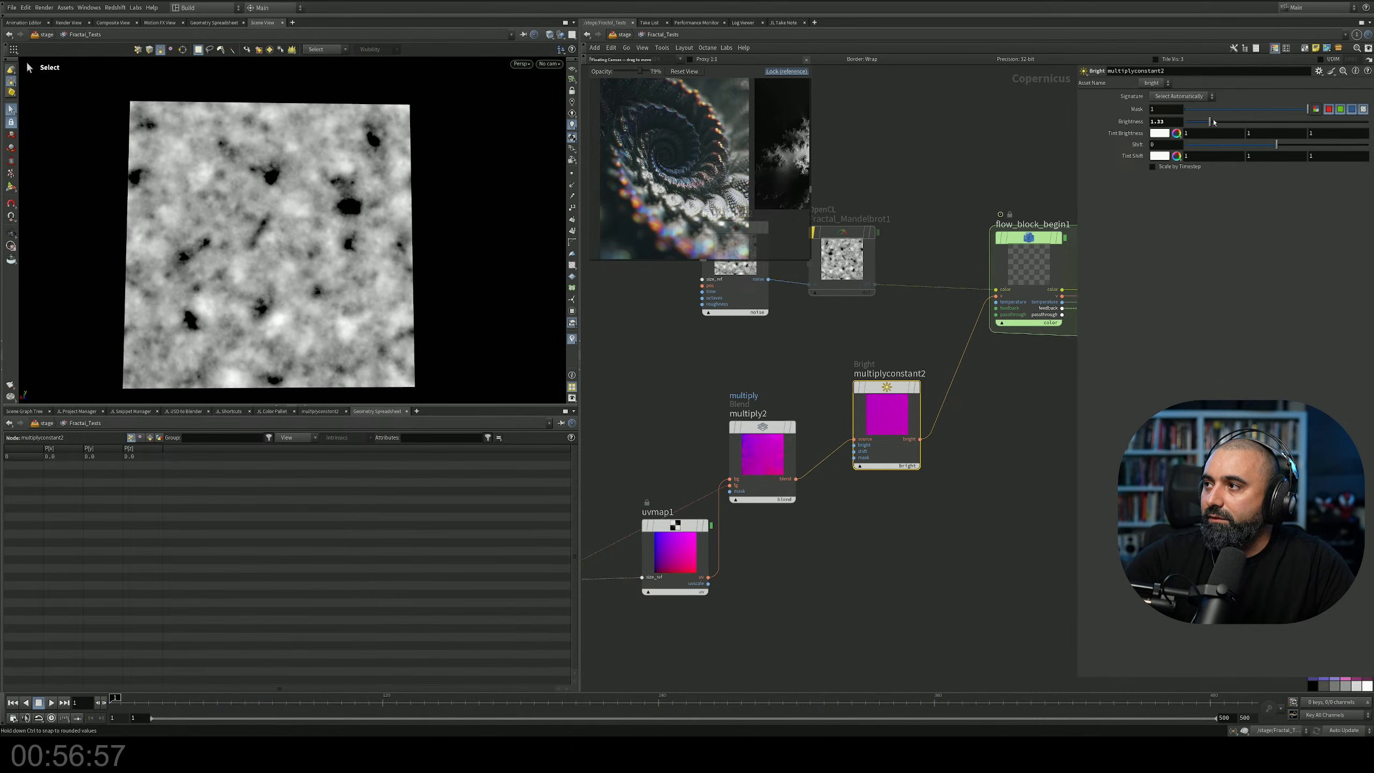
Compare multiplyconstant2 brightness values of 10 and 0.41 by replaying the flow simulation from the first frame.
drag(1212, 122, 1368, 122)
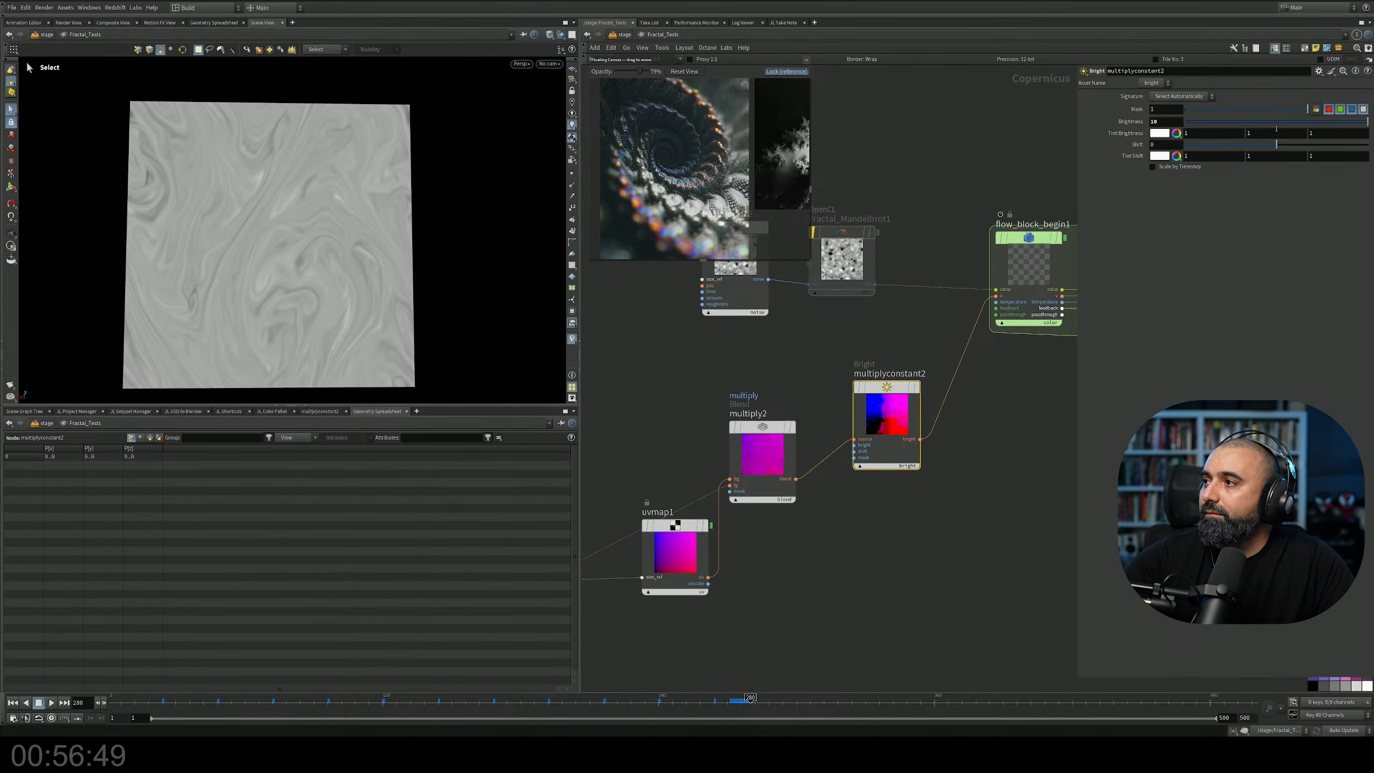
drag(930, 332, 834, 503)
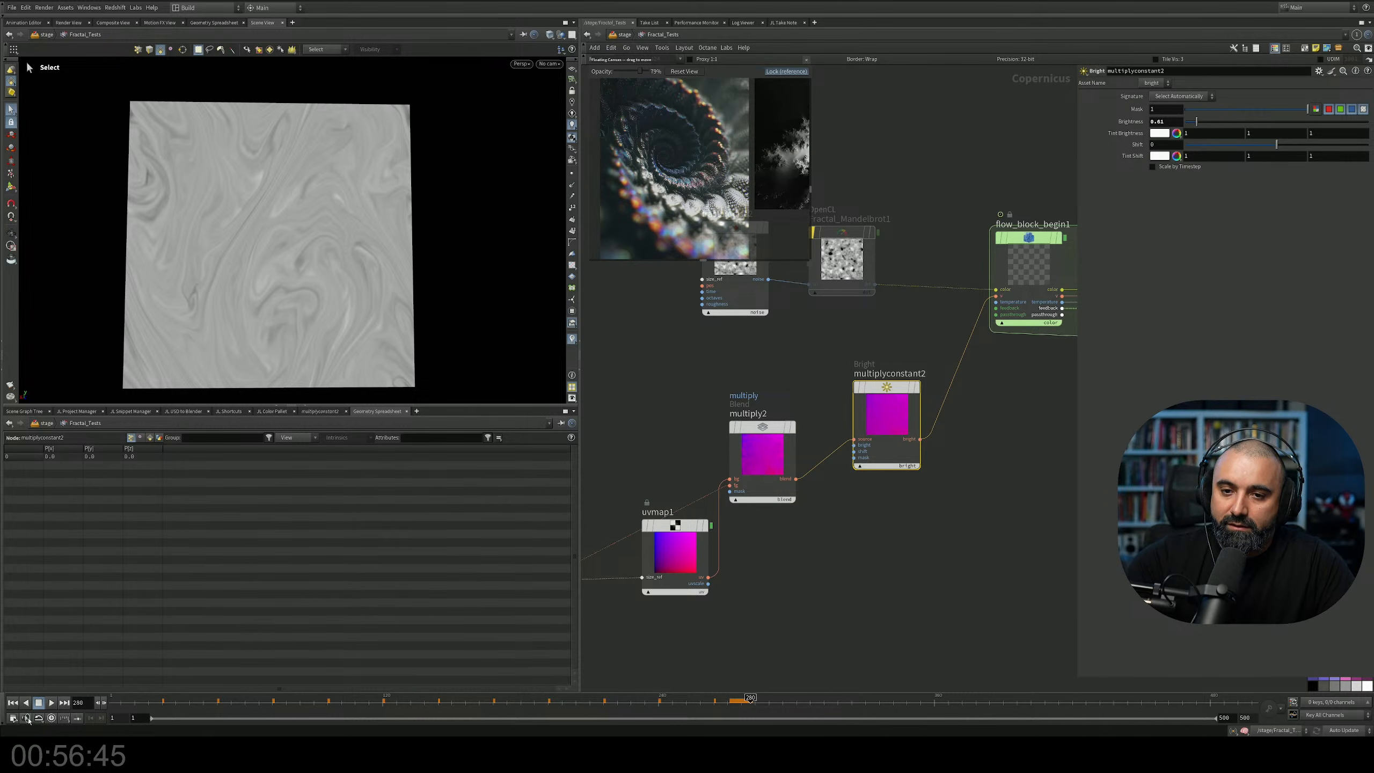
click(12, 702)
click(49, 702)
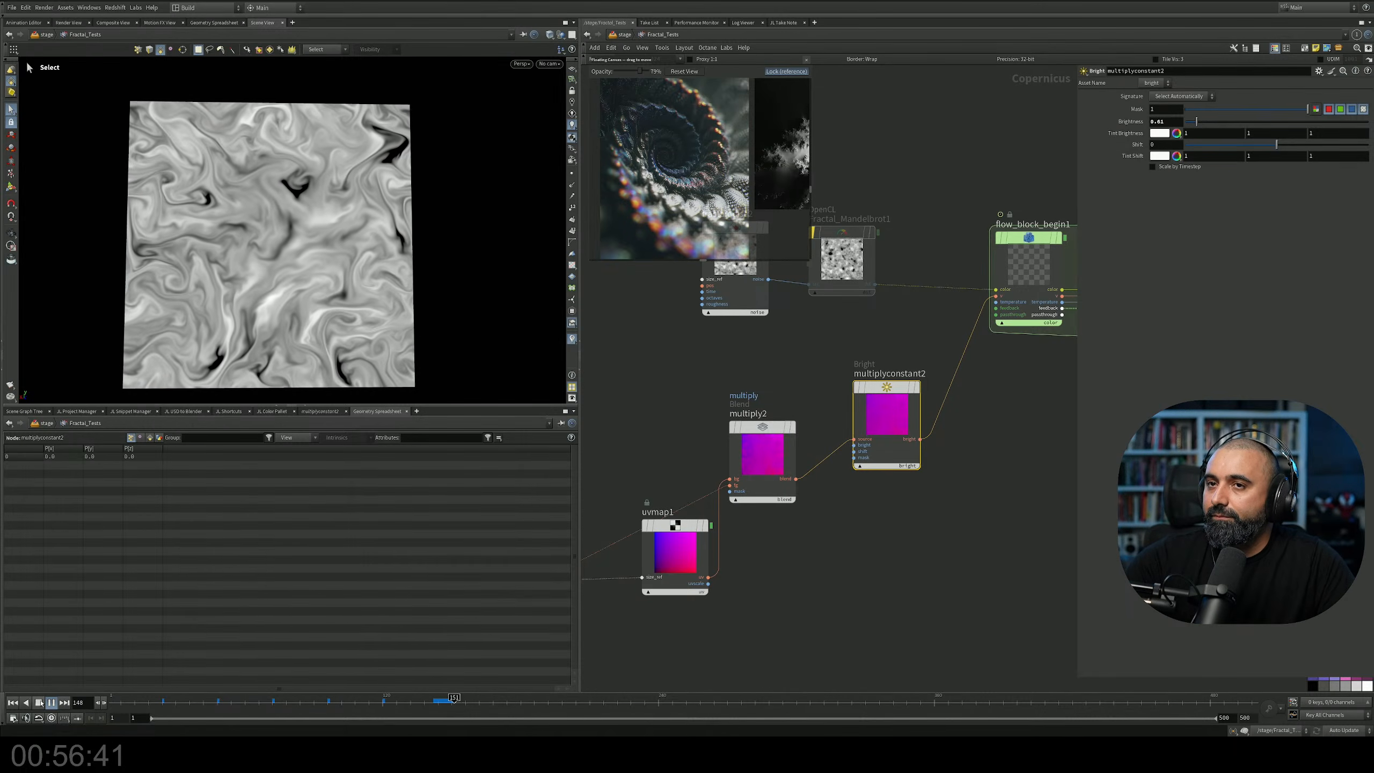
click(40, 702)
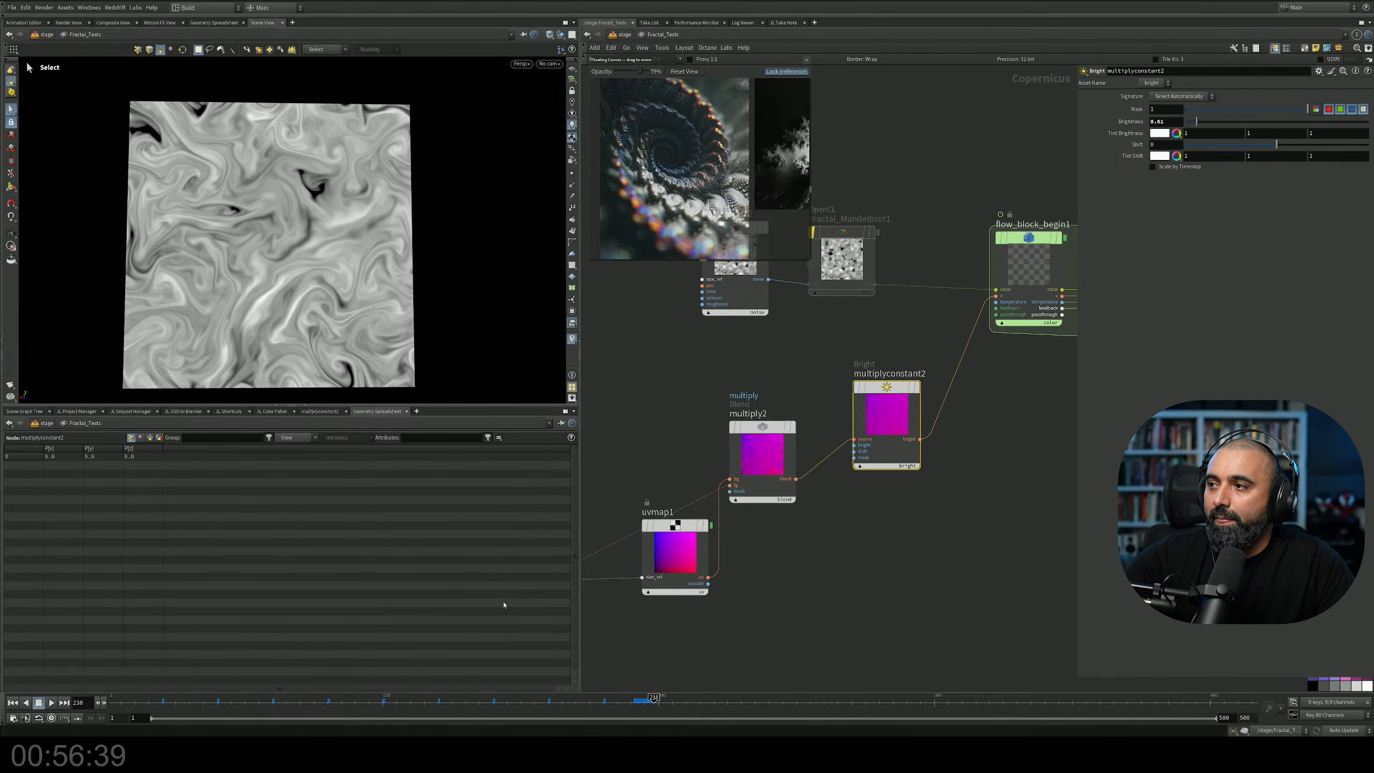
Go up from the Fractal_Tests network to the stage and open the FractalGeo node's geometry network.
middle_drag(766, 458, 778, 594)
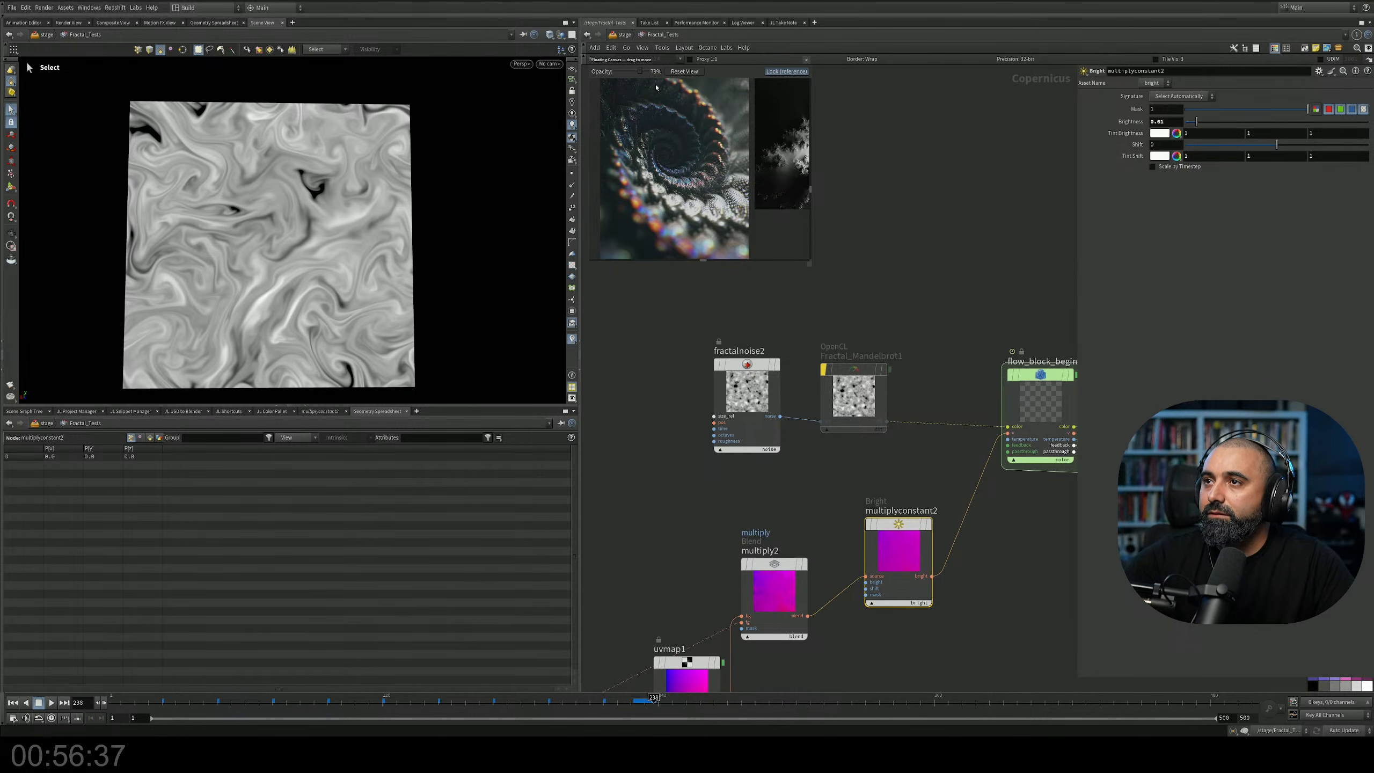
click(625, 35)
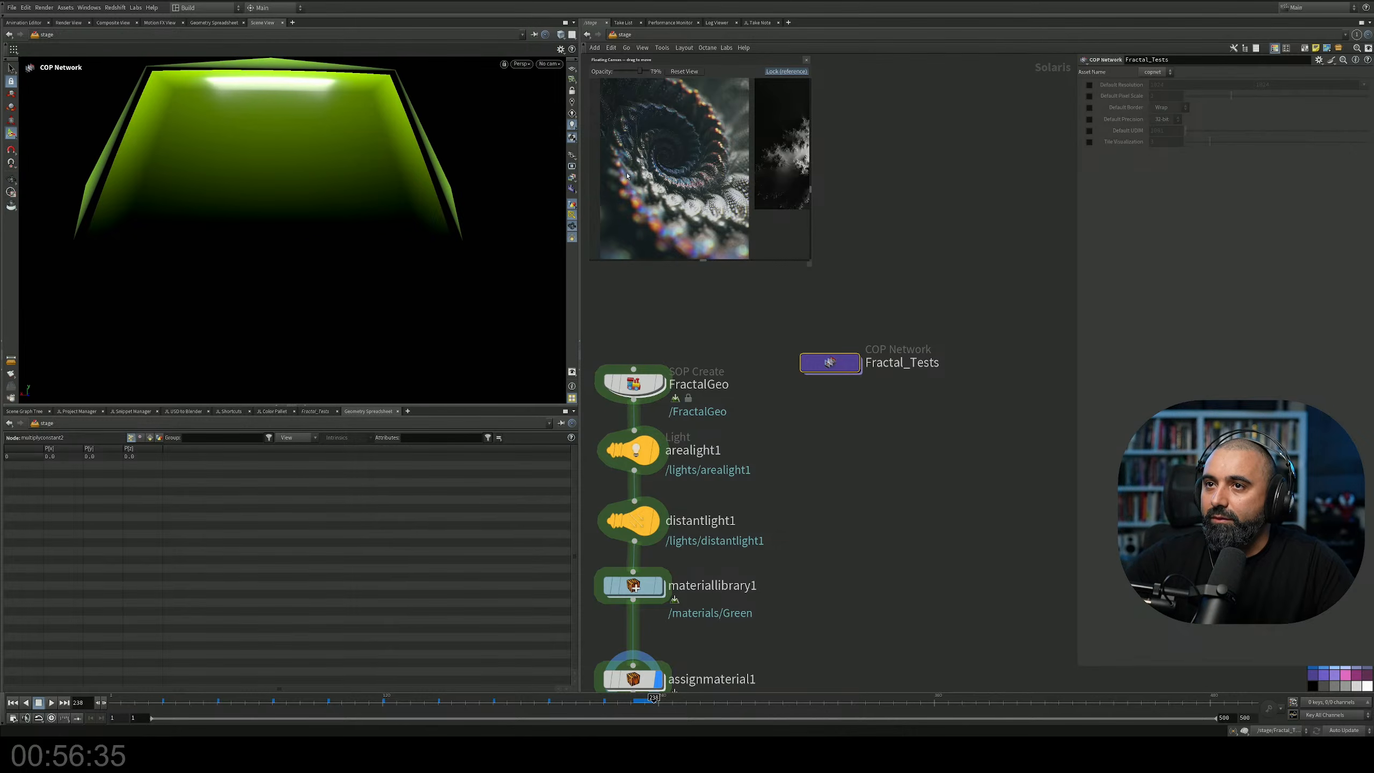
middle_drag(708, 379, 824, 335)
alt+right_drag(346, 220, 111, 230)
alt+middle_drag(315, 142, 300, 249)
mouse_move(301, 249)
alt+mouse_down()
mouse_move(420, 231)
mouse_move(303, 239)
alt+mouse_up()
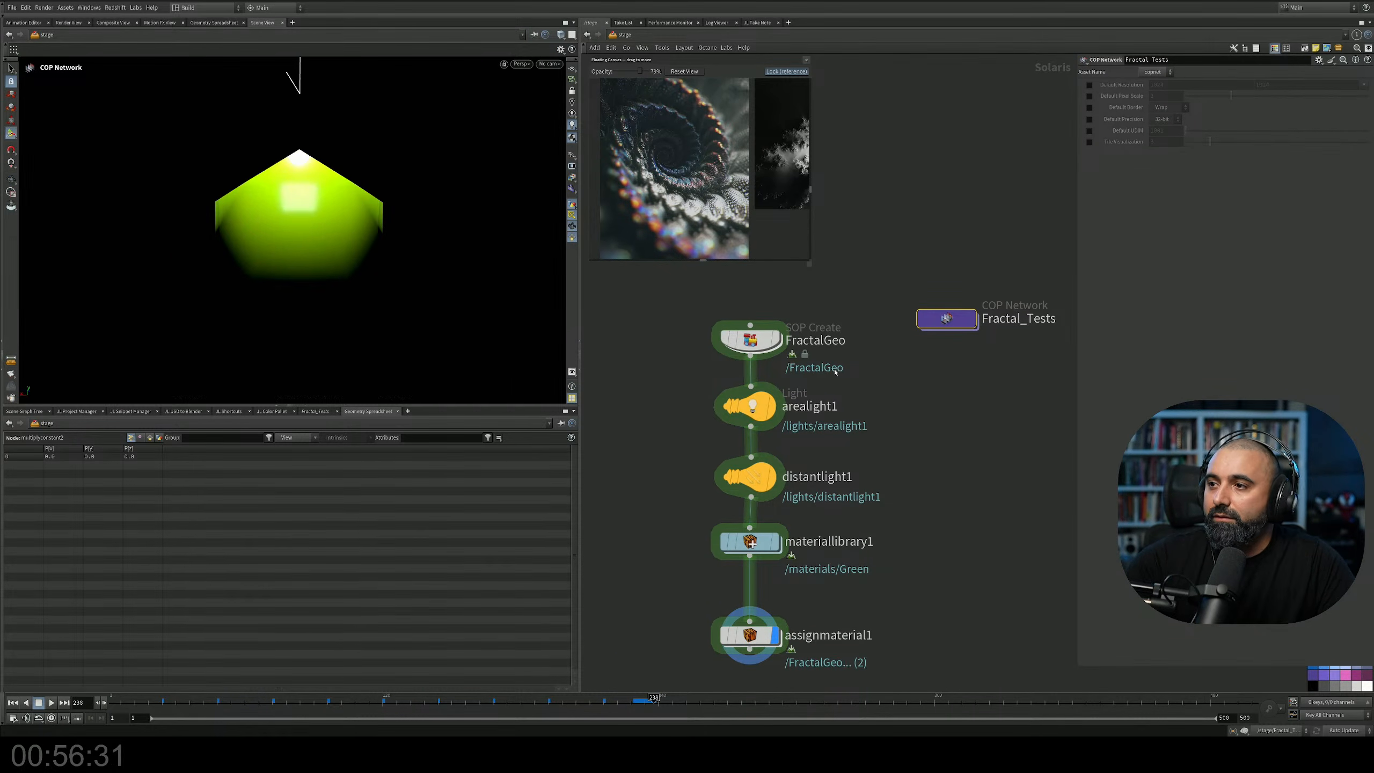
double_click(755, 338)
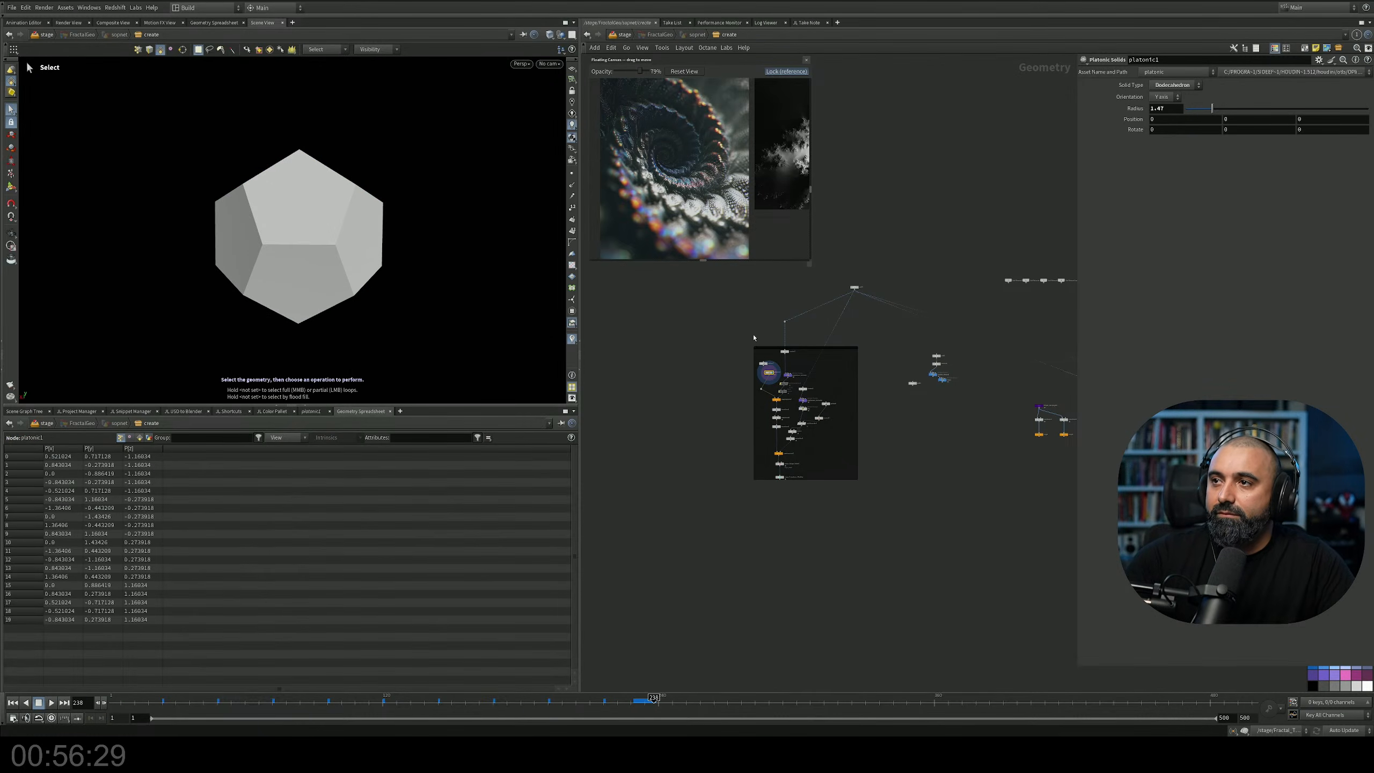
Display the mops_Transform_Modifier output and examine the arrangement of copied clusters in the viewport.
scroll(798, 437, up, 7)
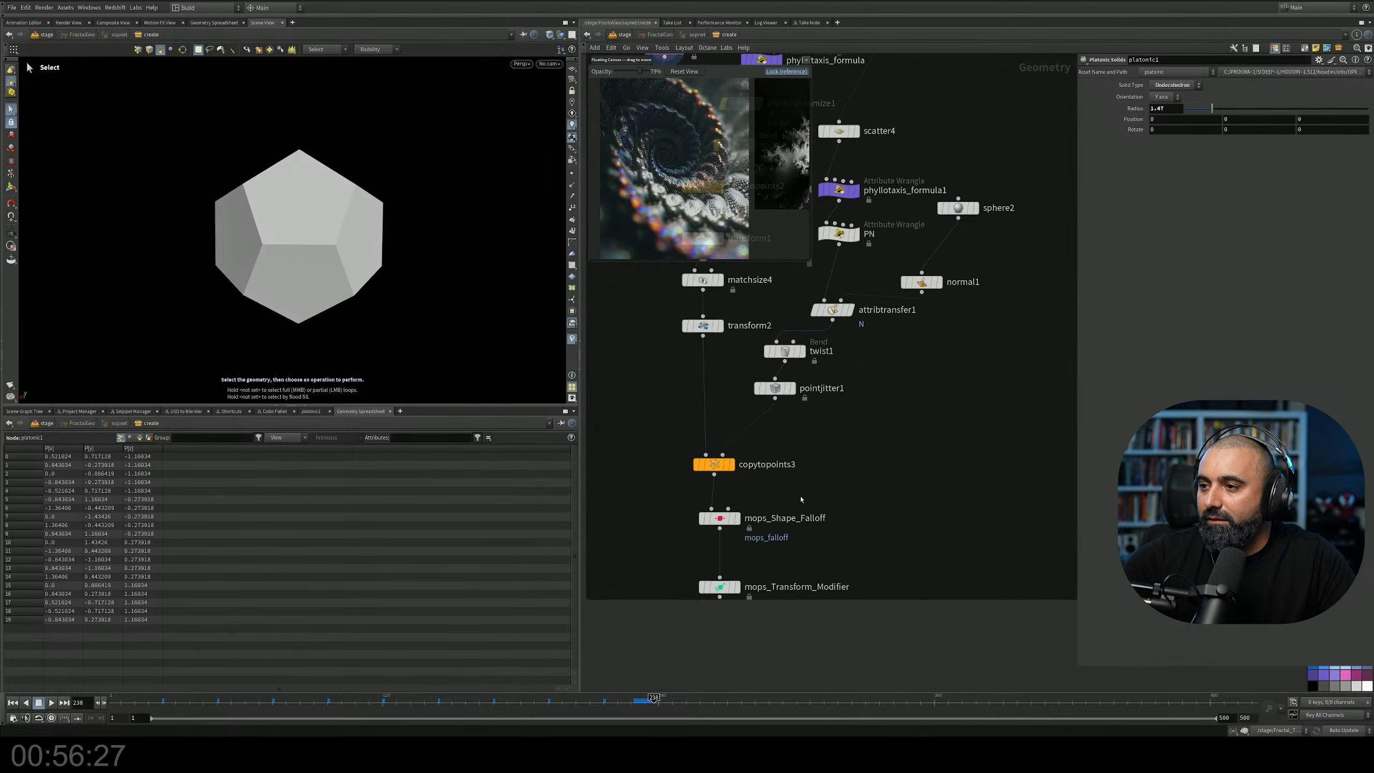
middle_drag(801, 500, 814, 460)
click(752, 547)
drag(838, 528, 714, 596)
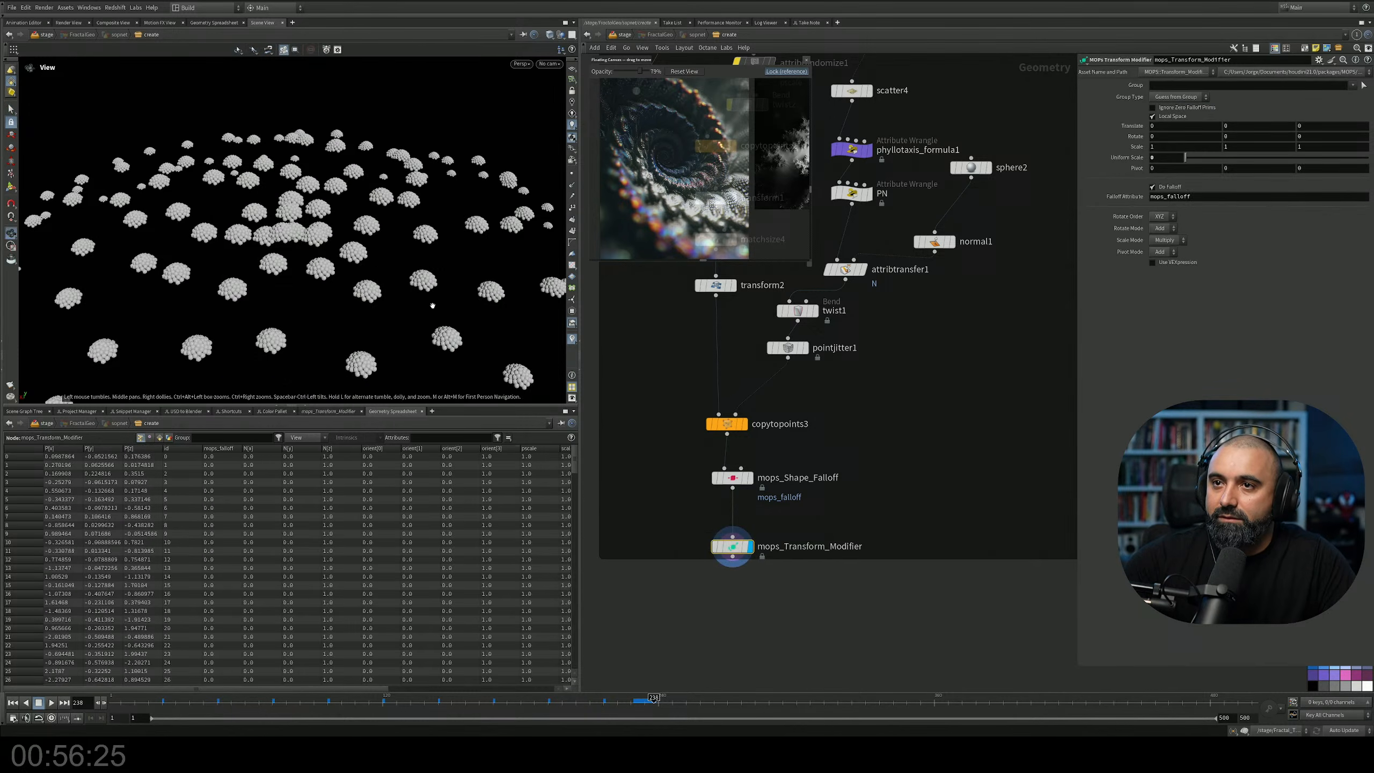
scroll(433, 309, down, 3)
alt+drag(433, 309, 339, 314)
key(s)
Set the Force Total Count of scatter4, which feeds phyllotaxis_formula1, to 1924.
middle_drag(919, 202, 905, 379)
click(838, 325)
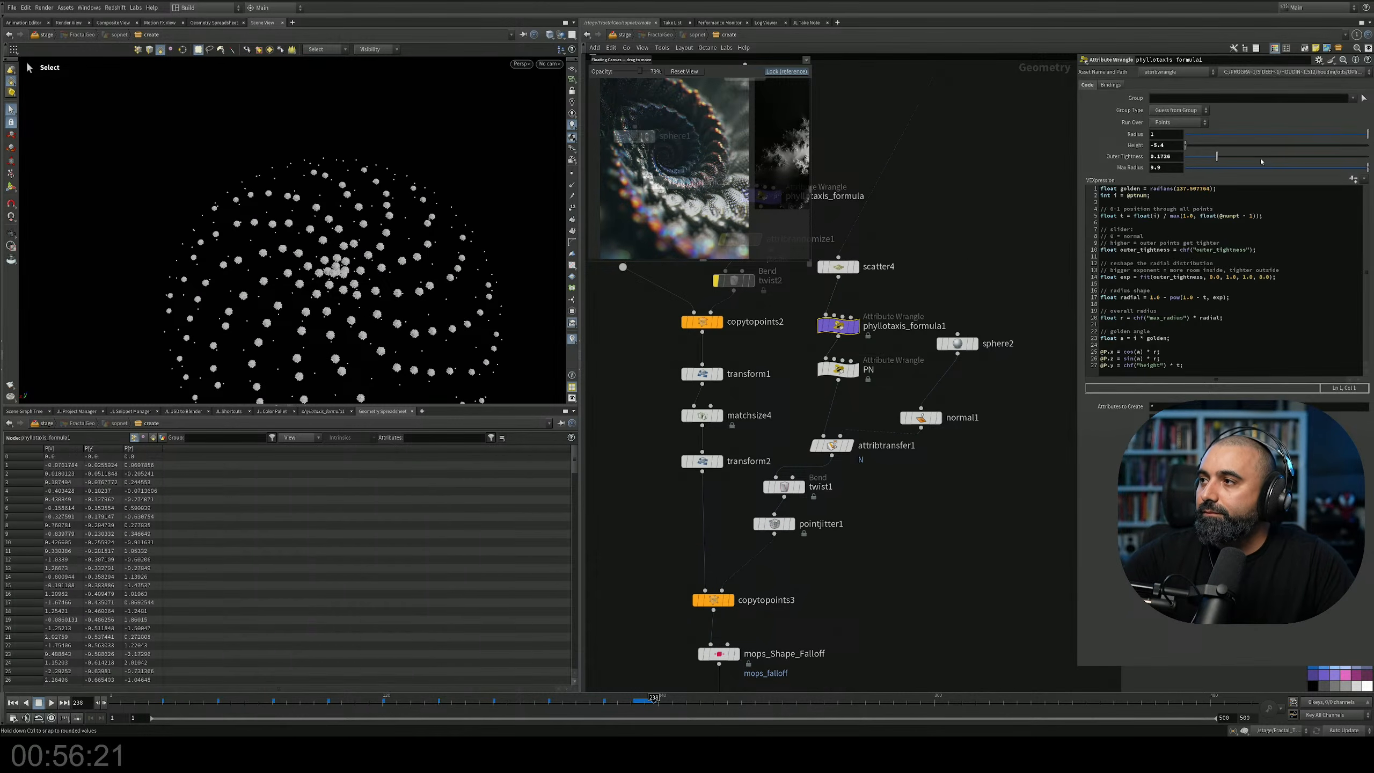
middle_drag(908, 272, 904, 350)
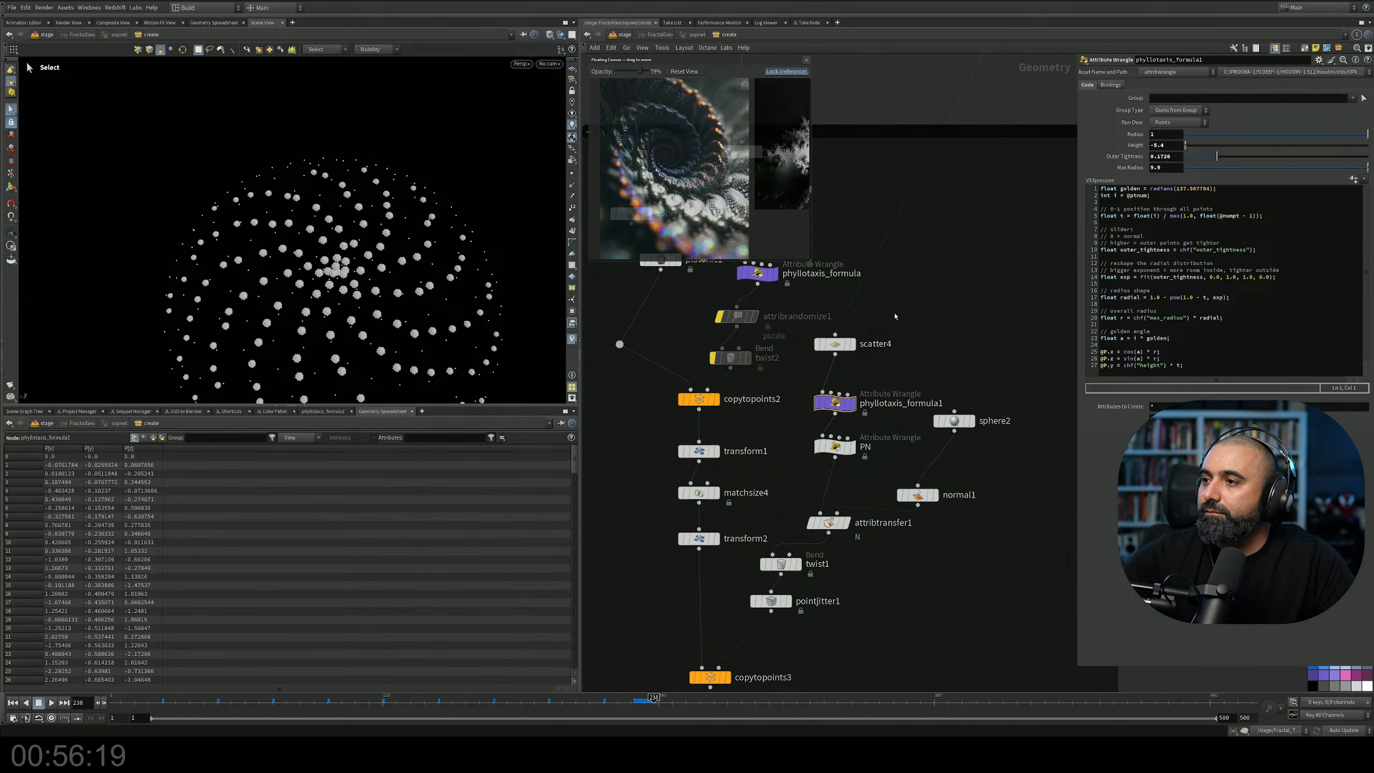
click(835, 344)
drag(1300, 130, 1307, 128)
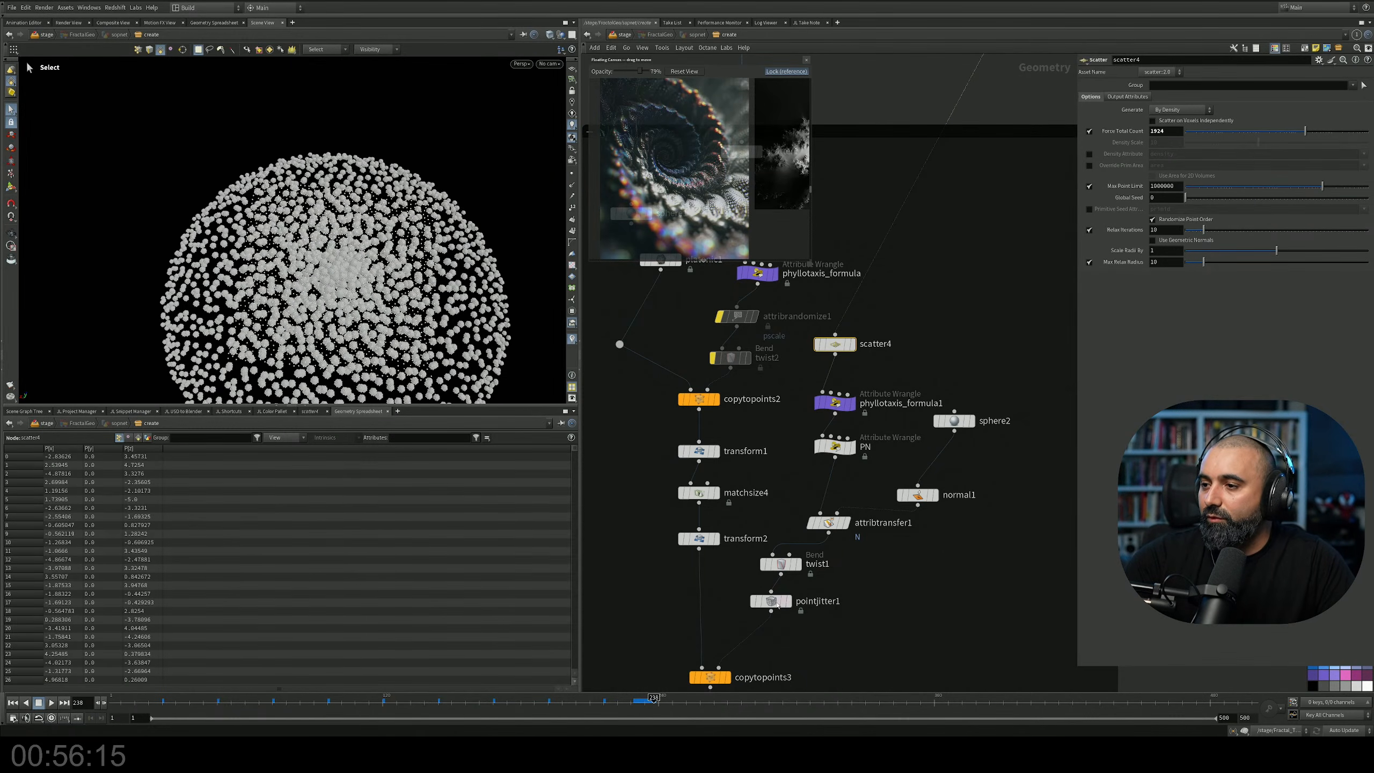
Bypass pointjitter1 and inspect the dome's spiral pattern up close.
click(754, 601)
key(Escape)
mouse_move(366, 262)
mouse_down()
mouse_move(352, 293)
mouse_move(373, 239)
mouse_up()
scroll(379, 265, up, 3)
middle_drag(379, 265, 372, 217)
drag(372, 217, 400, 197)
key(s)
Temporarily bypass transform2 to compare the copies on the dome without it, and enable it again.
middle_drag(788, 452, 852, 332)
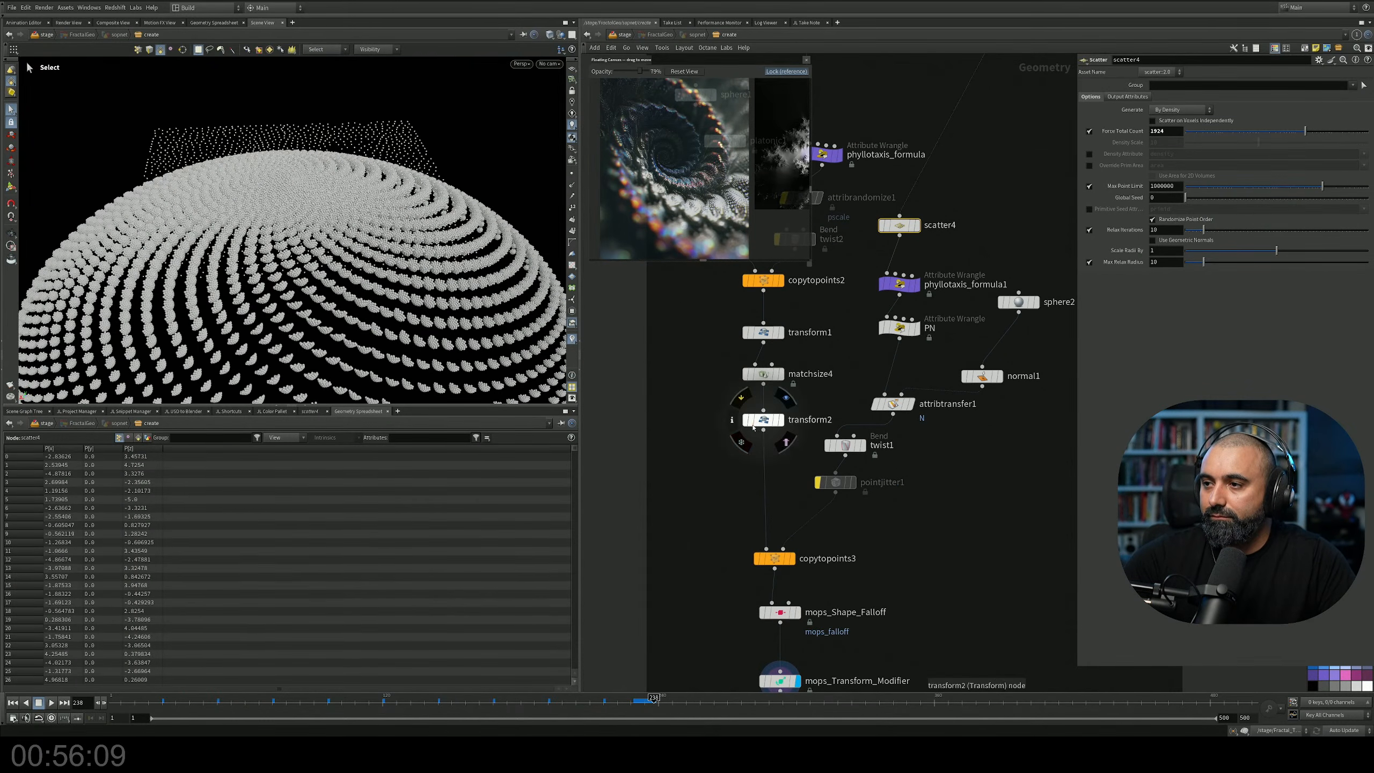
click(747, 423)
key(Escape)
drag(390, 244, 430, 254)
key(s)
click(764, 420)
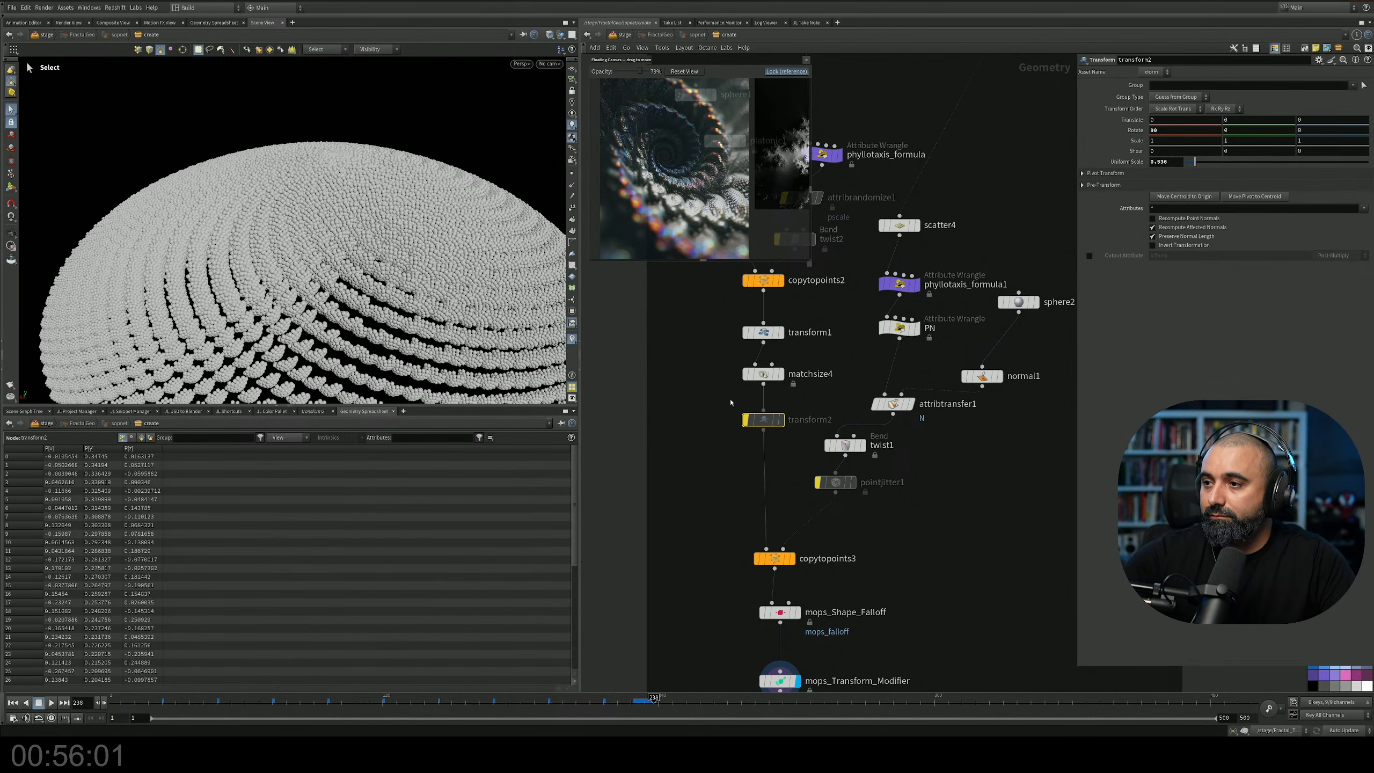
click(747, 421)
key(Escape)
drag(465, 228, 379, 303)
key(s)
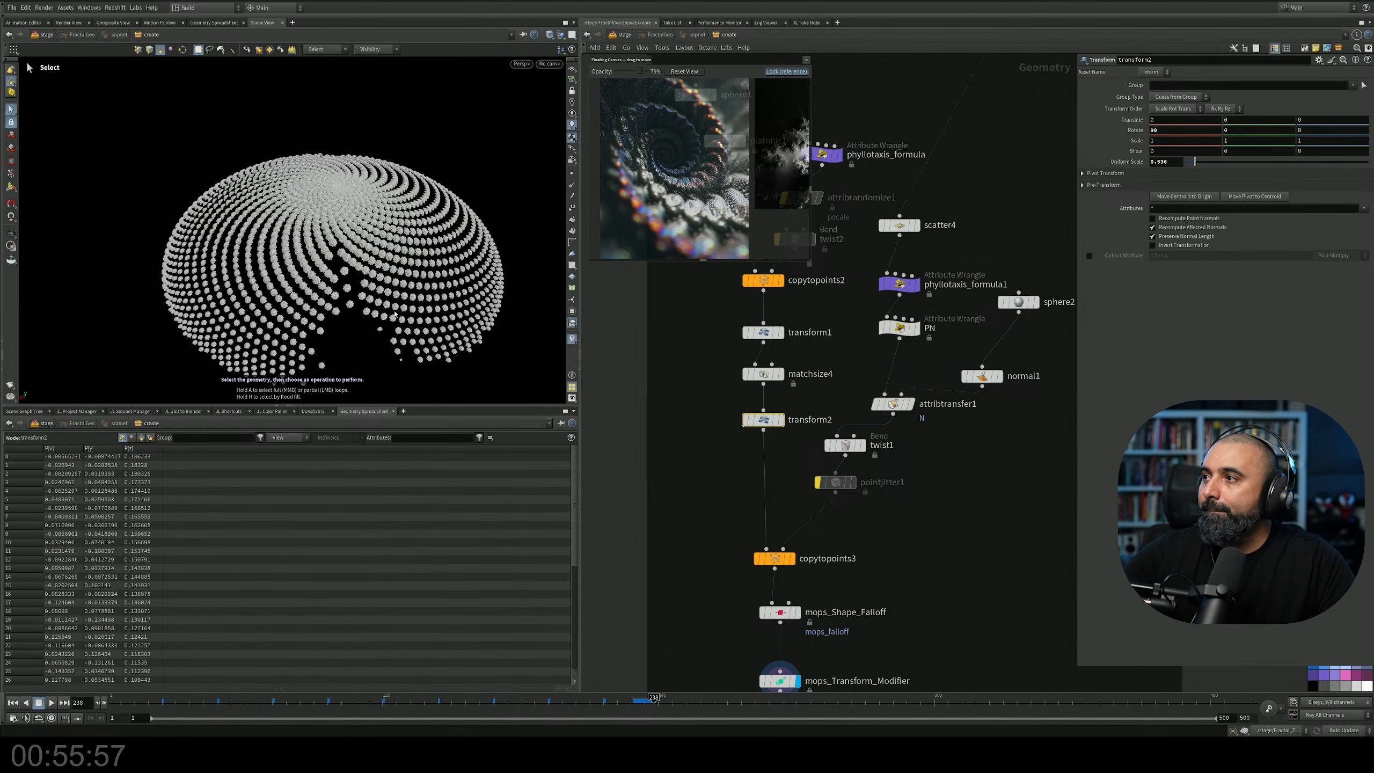
Set the Outer Tightness of phyllotaxis_formula1 to 0.7.
click(909, 284)
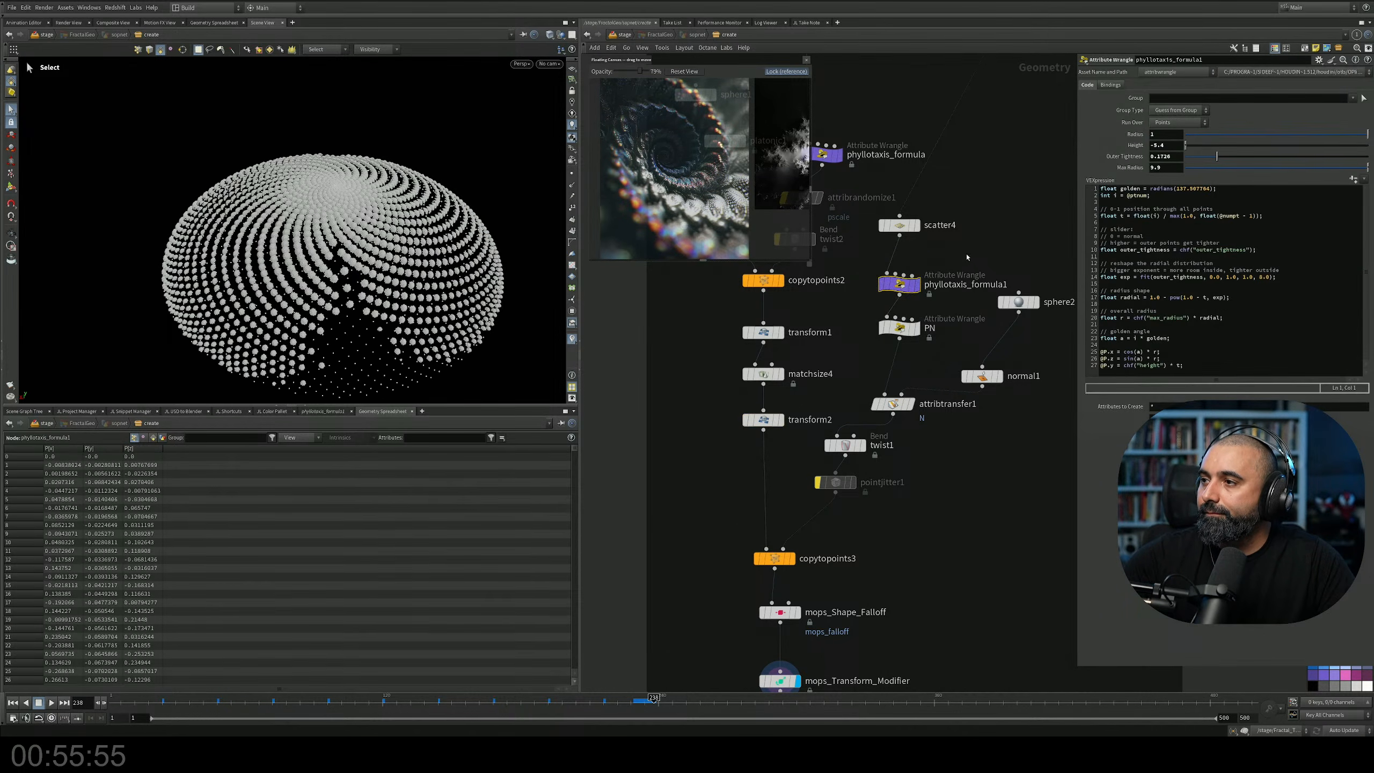
drag(1219, 155, 1319, 143)
middle_drag(904, 331, 963, 342)
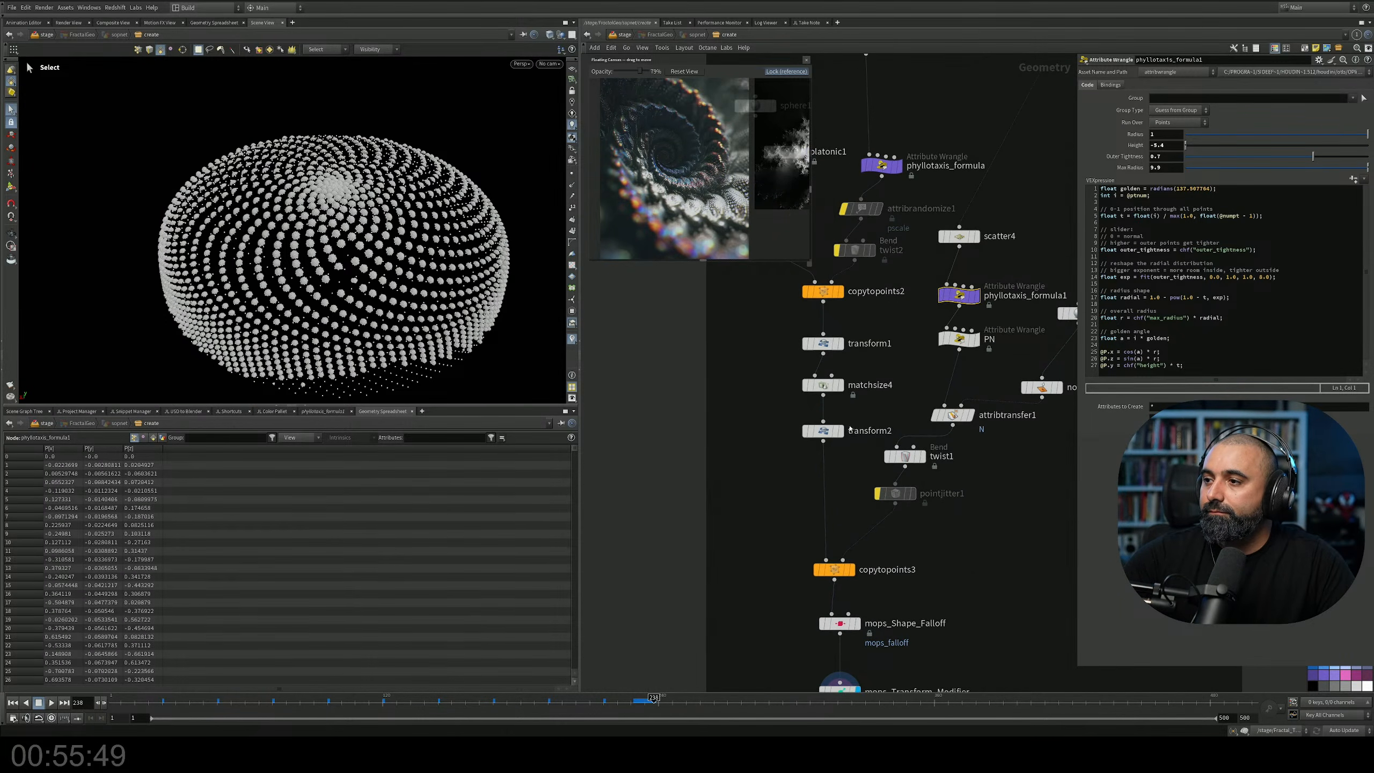
Set the Uniform Scale of transform2 to 1.53 and look at the dome from the side.
click(823, 431)
drag(1196, 165, 1213, 161)
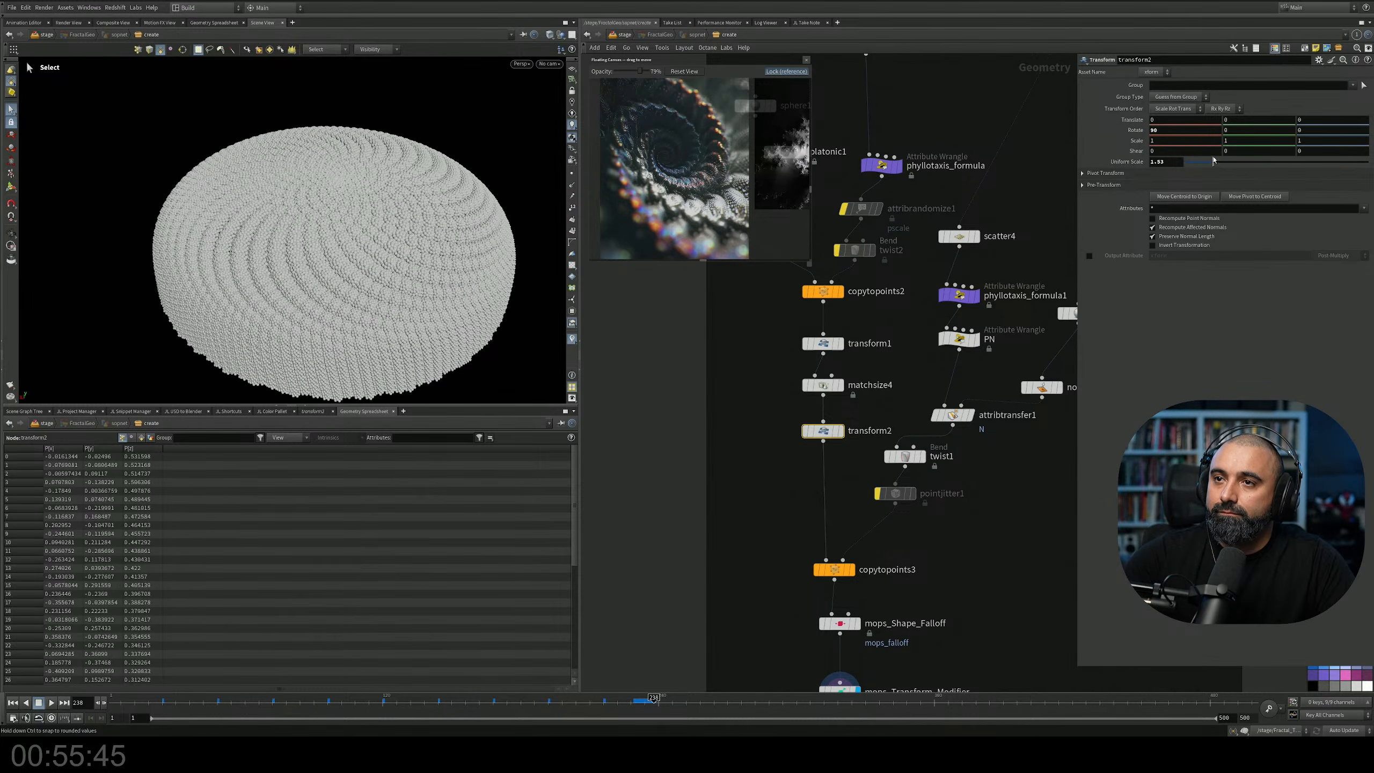
alt+drag(401, 281, 414, 190)
alt+right_drag(414, 191, 246, 330)
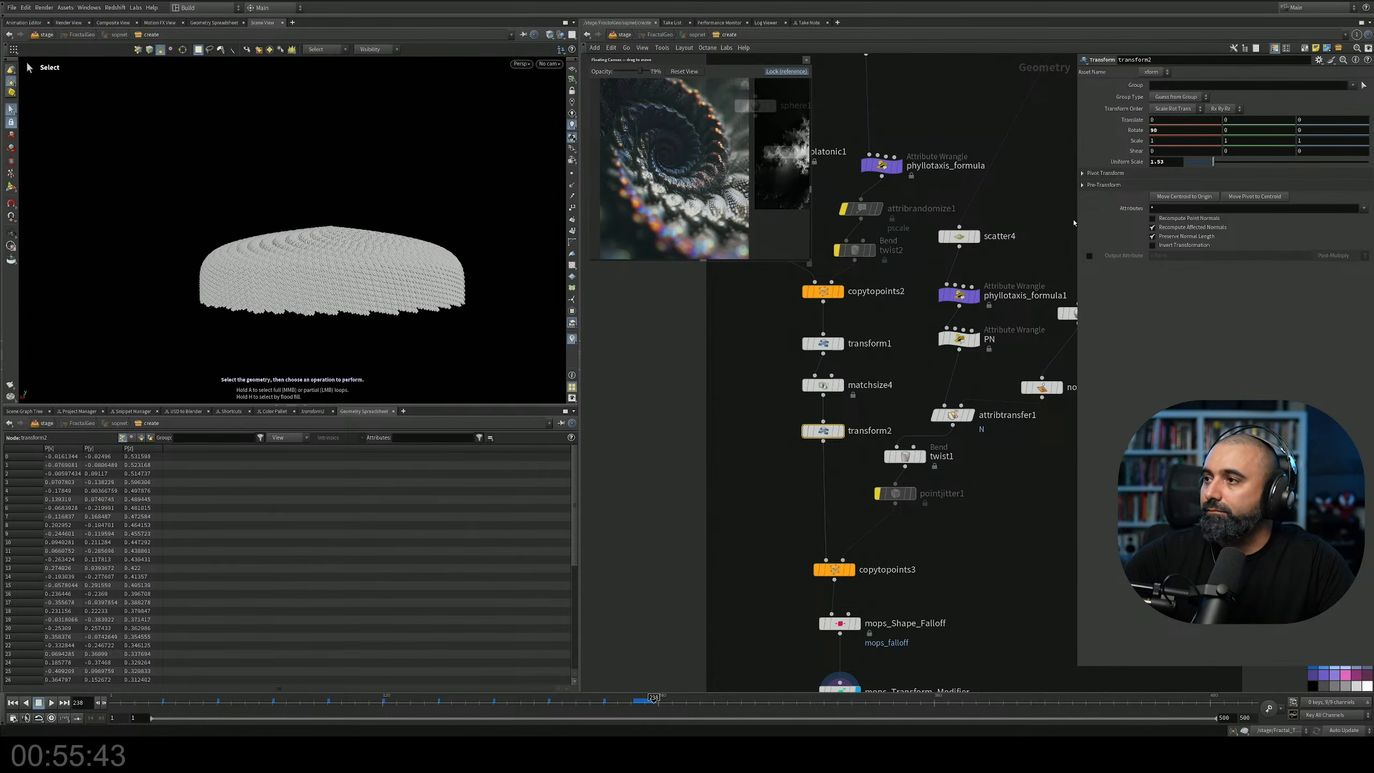
Set phyllotaxis_formula1's Max Radius to 10.9 and its Outer Tightness to 0.318.
click(990, 286)
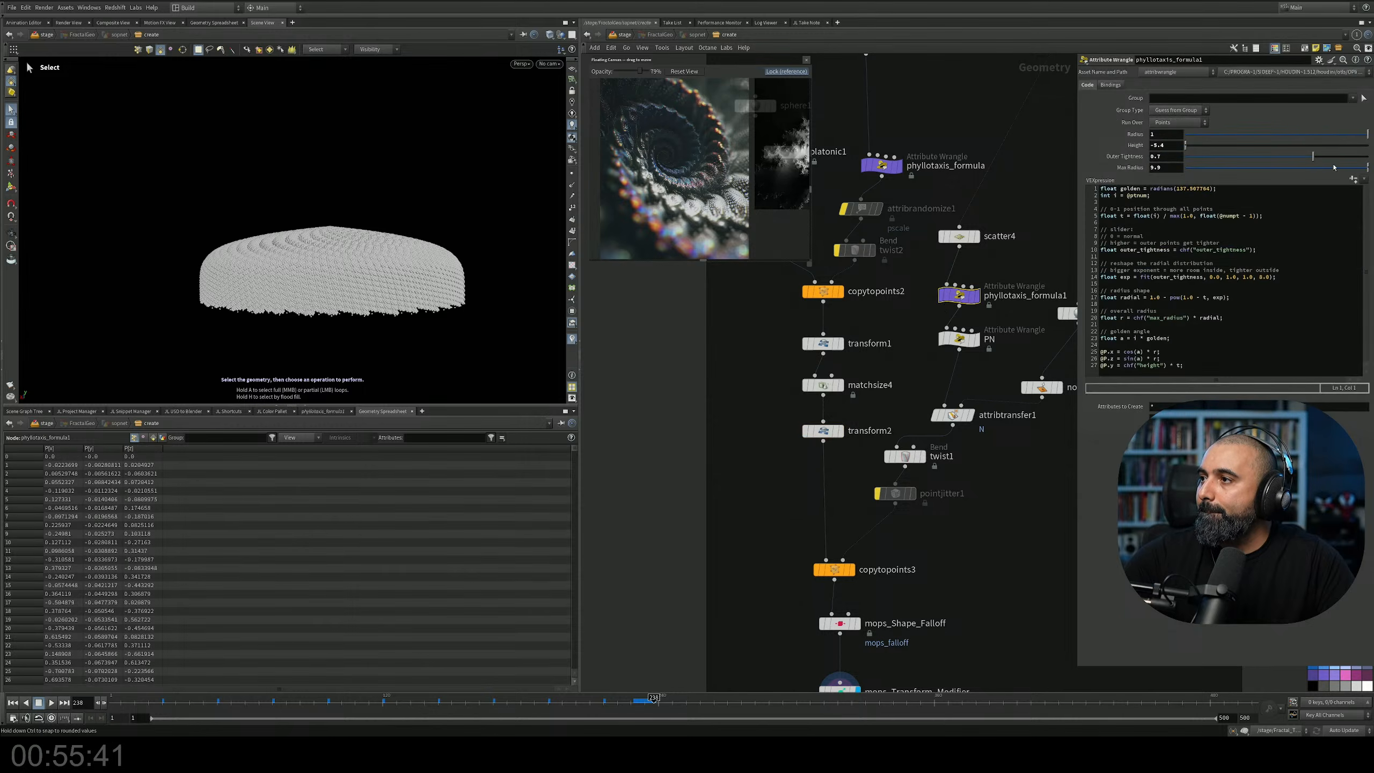
drag(1361, 168, 1352, 174)
key(ctrl+z)
middle_drag(1166, 168, 1228, 149)
drag(1315, 157, 1281, 157)
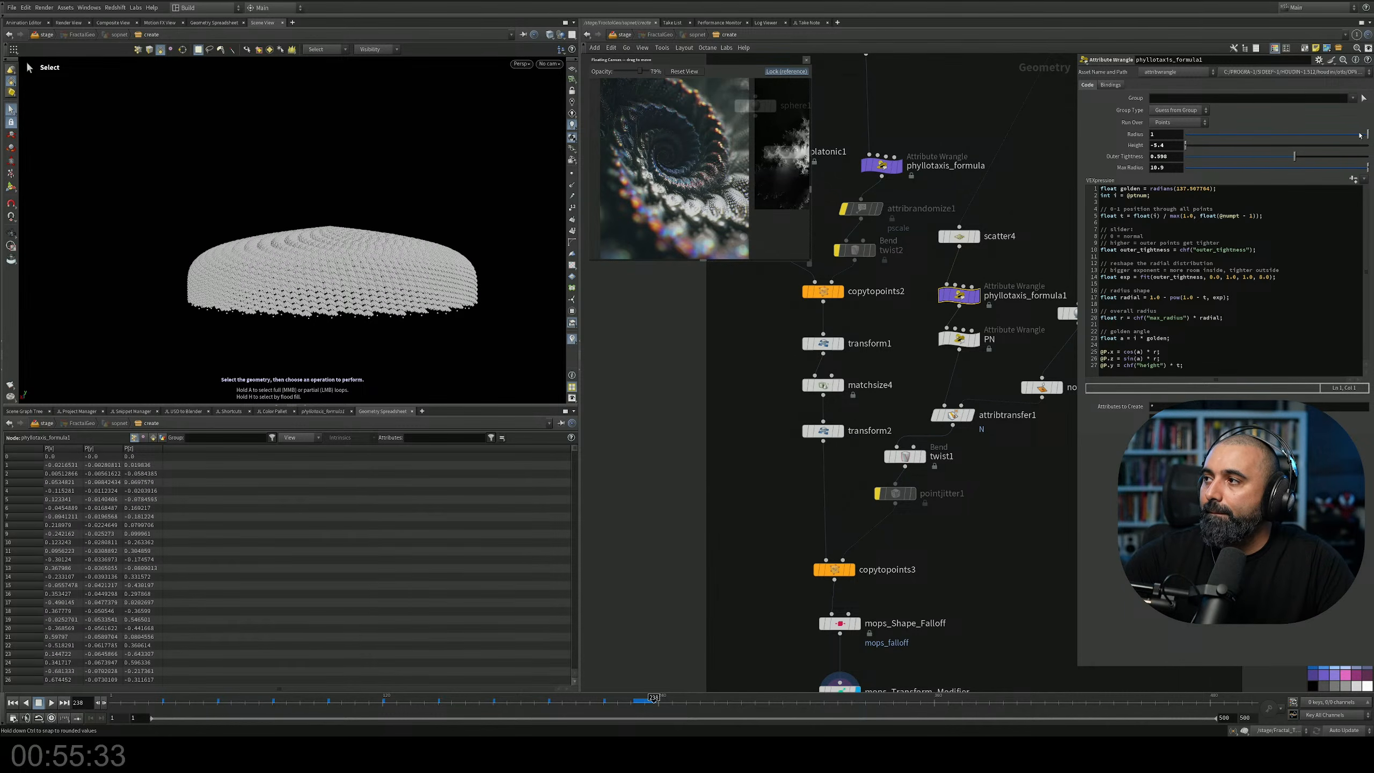
middle_drag(1172, 157, 1074, 171)
Inspect the reshaped dome up close from several angles.
alt+drag(341, 265, 337, 330)
alt+right_drag(337, 330, 373, 250)
alt+middle_drag(373, 249, 364, 299)
alt+drag(364, 299, 361, 228)
alt+right_drag(361, 228, 379, 184)
alt+drag(379, 184, 412, 233)
key(s)
middle_drag(720, 279, 741, 400)
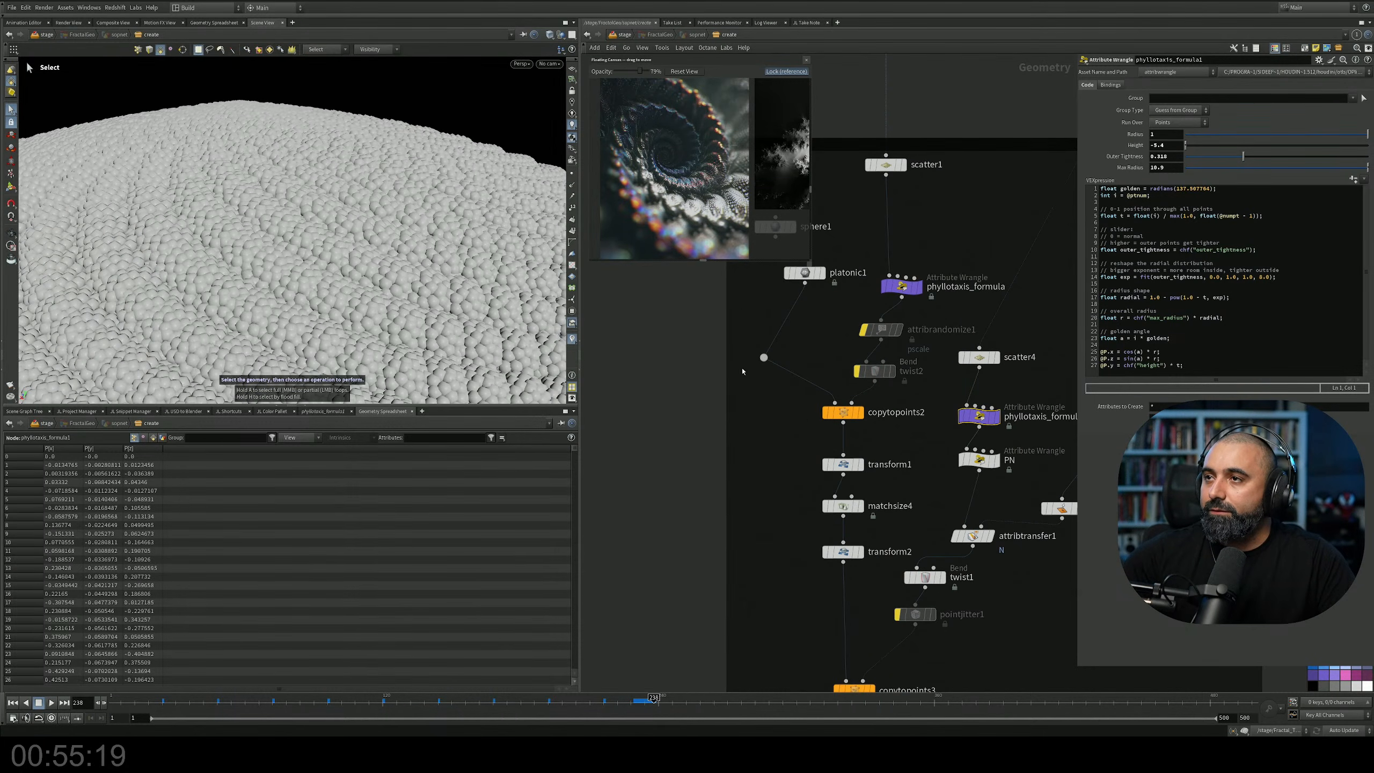
Render the dome at stage level with Karma XPU, examine its spiral rows, and return the viewport to Houdini VK.
click(625, 35)
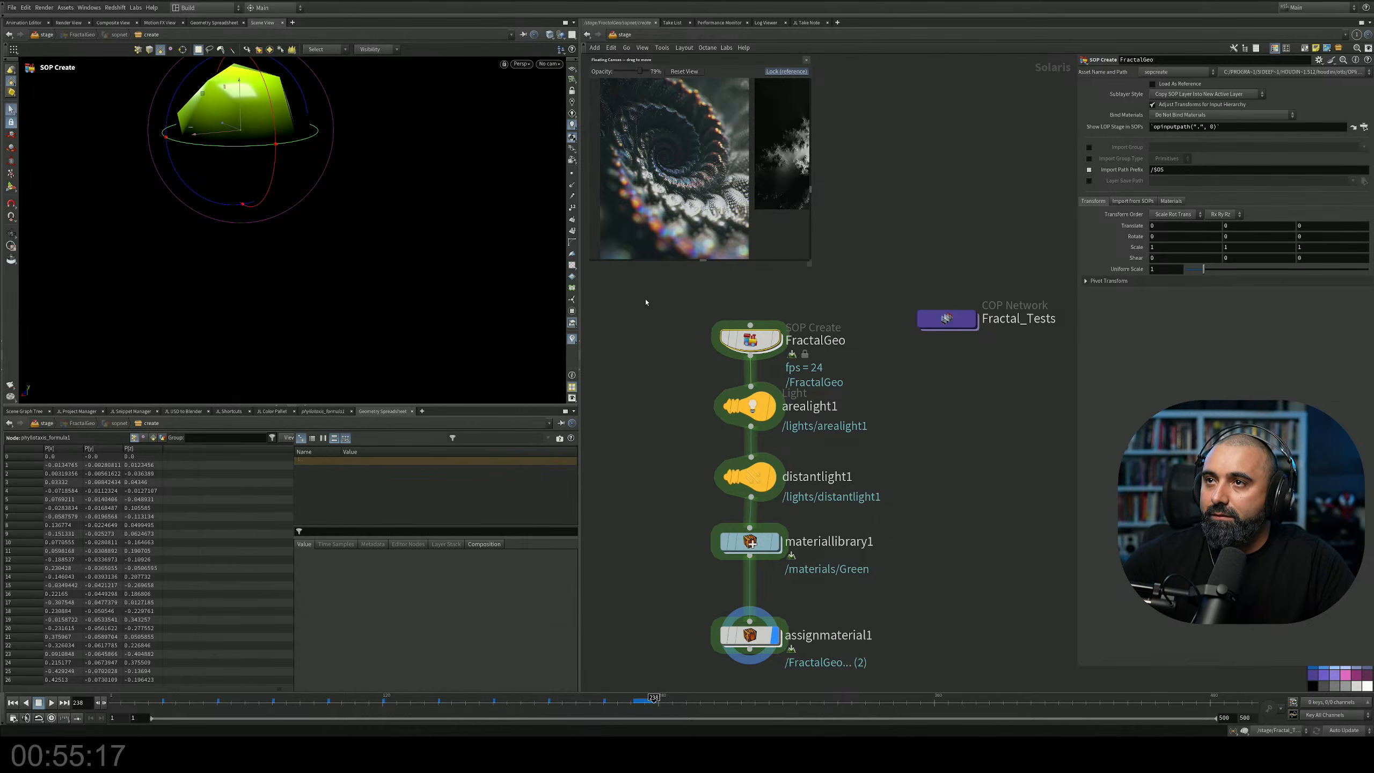
right_drag(403, 250, 562, 208)
middle_drag(167, 192, 336, 218)
click(521, 64)
click(532, 123)
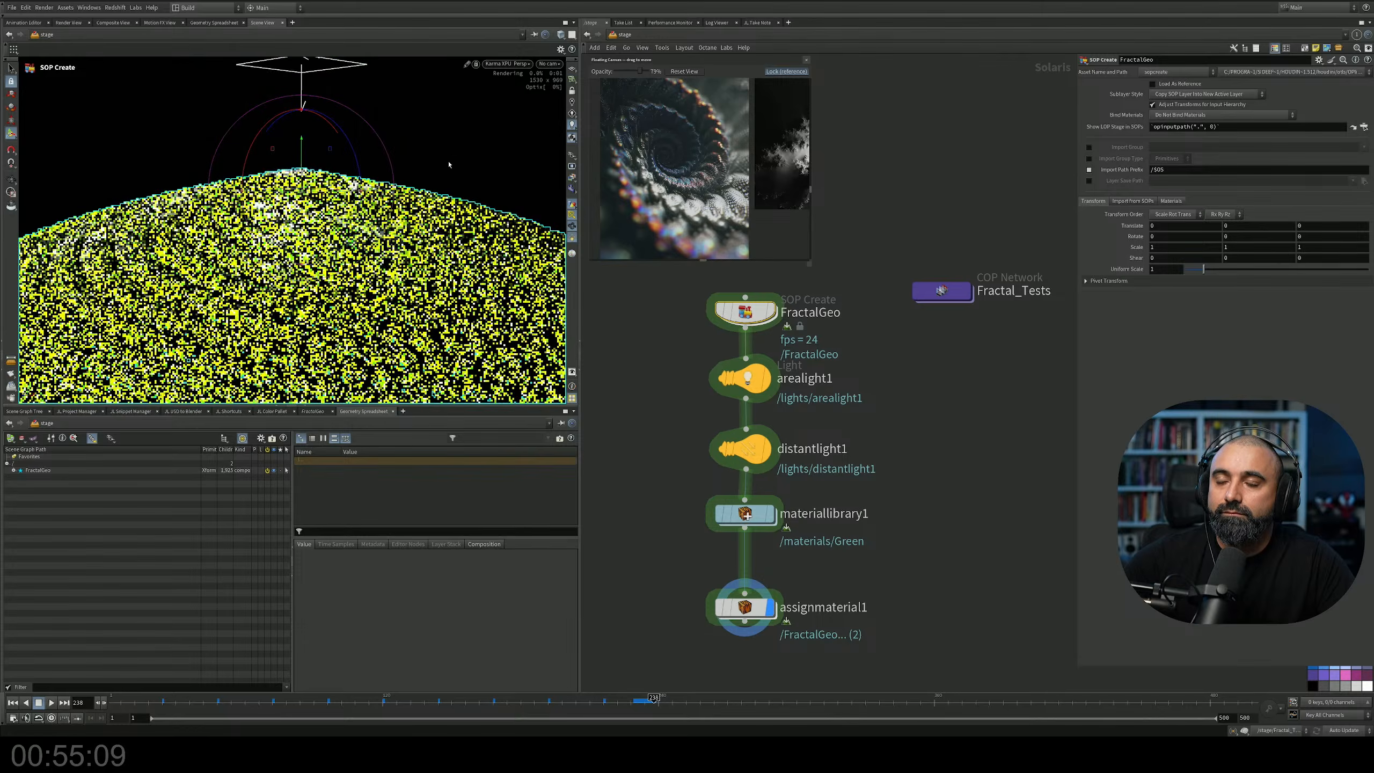
middle_drag(472, 255, 470, 238)
drag(470, 238, 469, 181)
drag(377, 189, 414, 178)
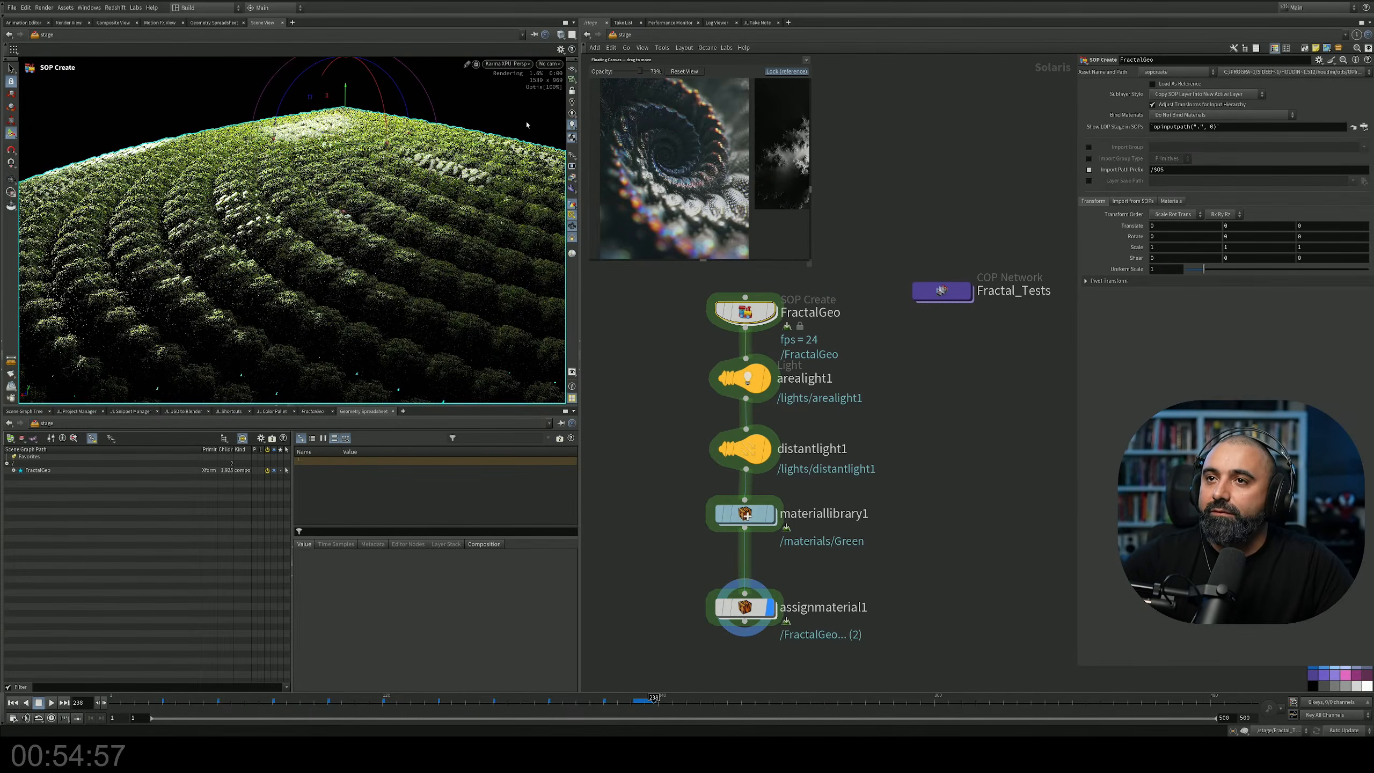
click(504, 63)
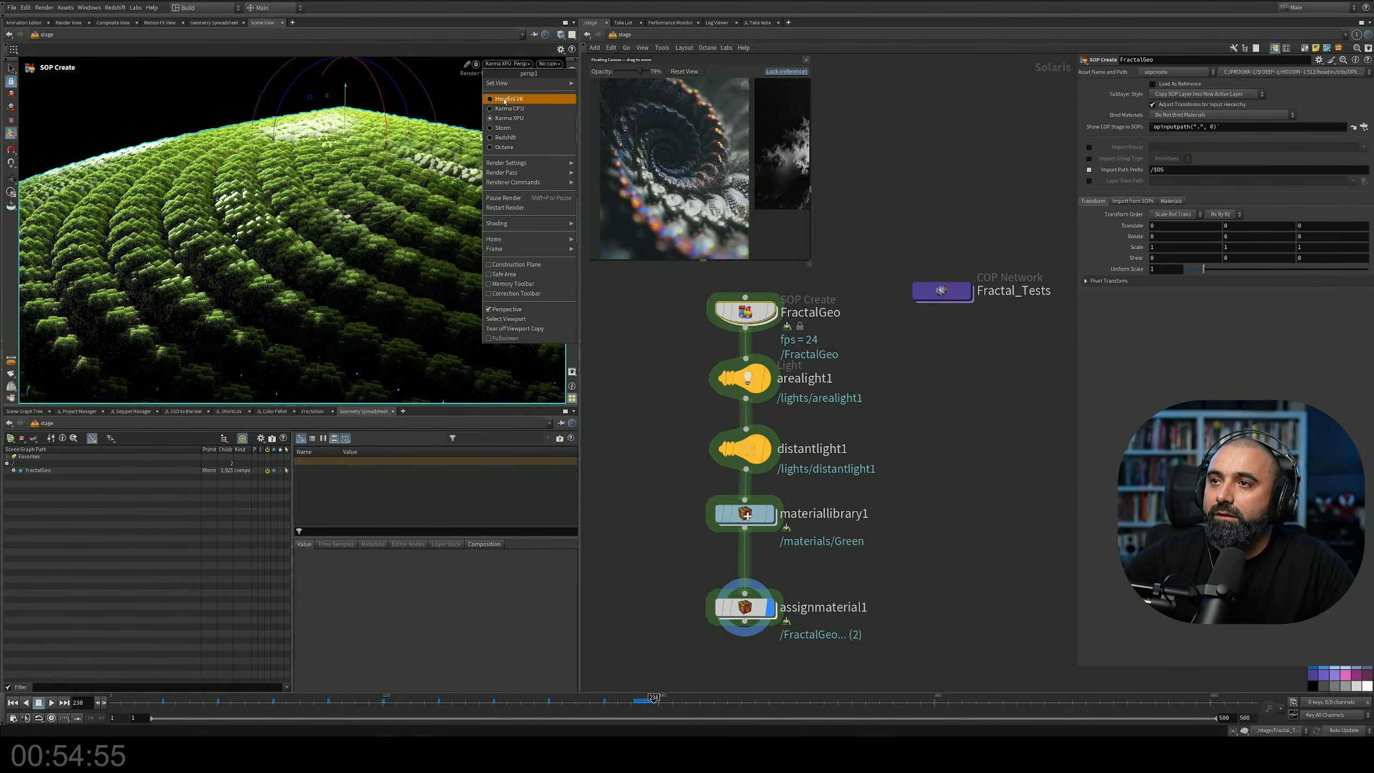
click(504, 99)
Reopen FractalGeo, wire sphere1 into the input of copytopoints2, and move platonic1 aside.
middle_drag(844, 320, 850, 346)
double_click(751, 337)
middle_drag(853, 287, 866, 375)
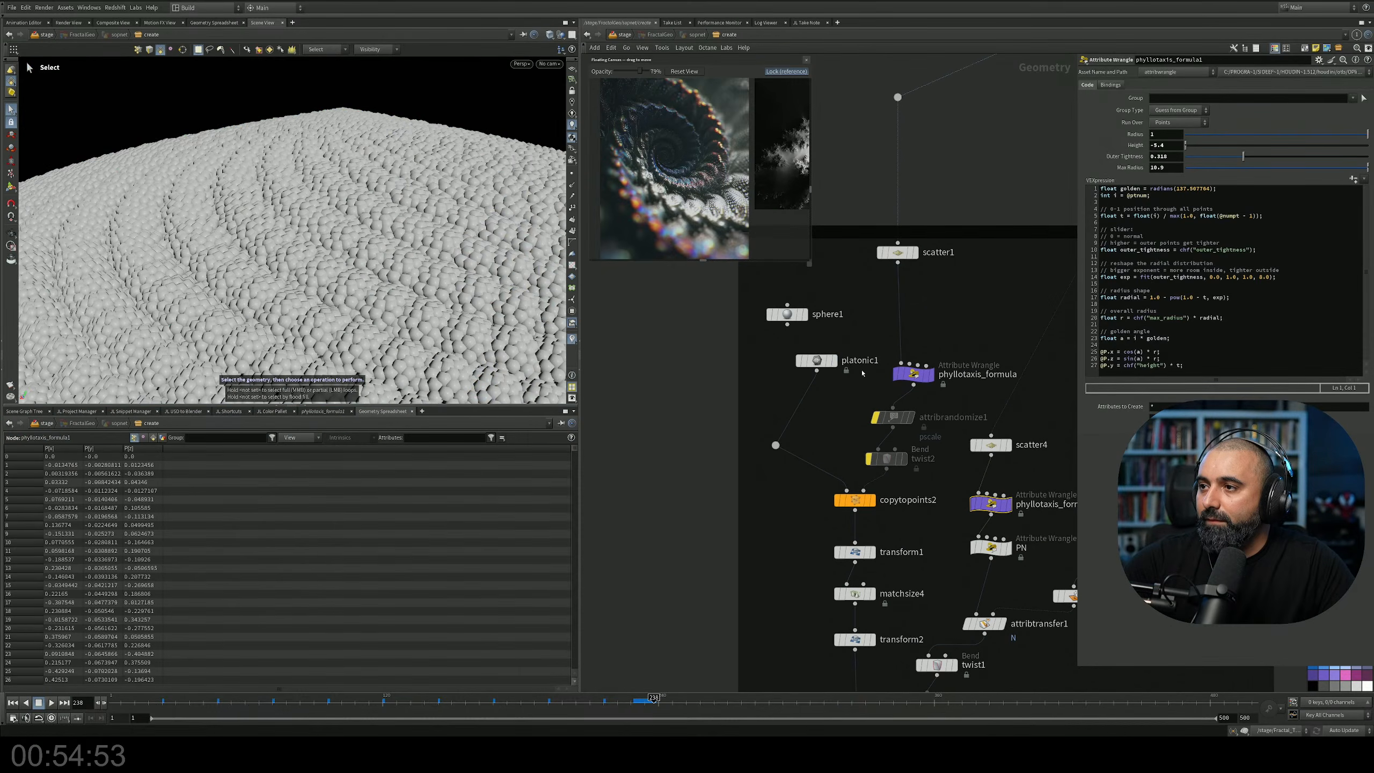
scroll(806, 316, up, 4)
click(824, 393)
drag(774, 330, 754, 538)
drag(825, 393, 853, 368)
middle_drag(851, 415, 850, 332)
scroll(846, 394, down, 3)
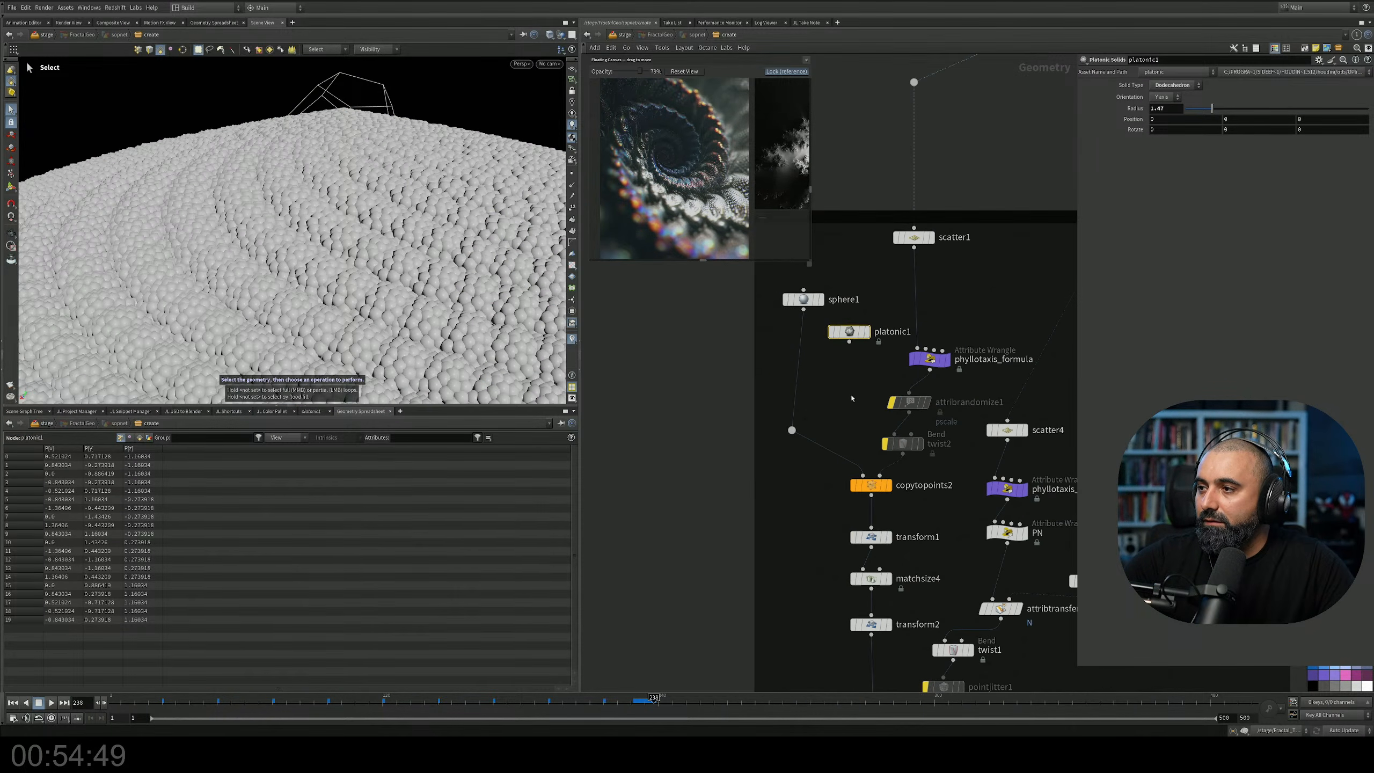
scroll(946, 383, up, 3)
Set the Height of the phyllotaxis_formula wrangle to -15 and check the copies on the dome.
click(920, 343)
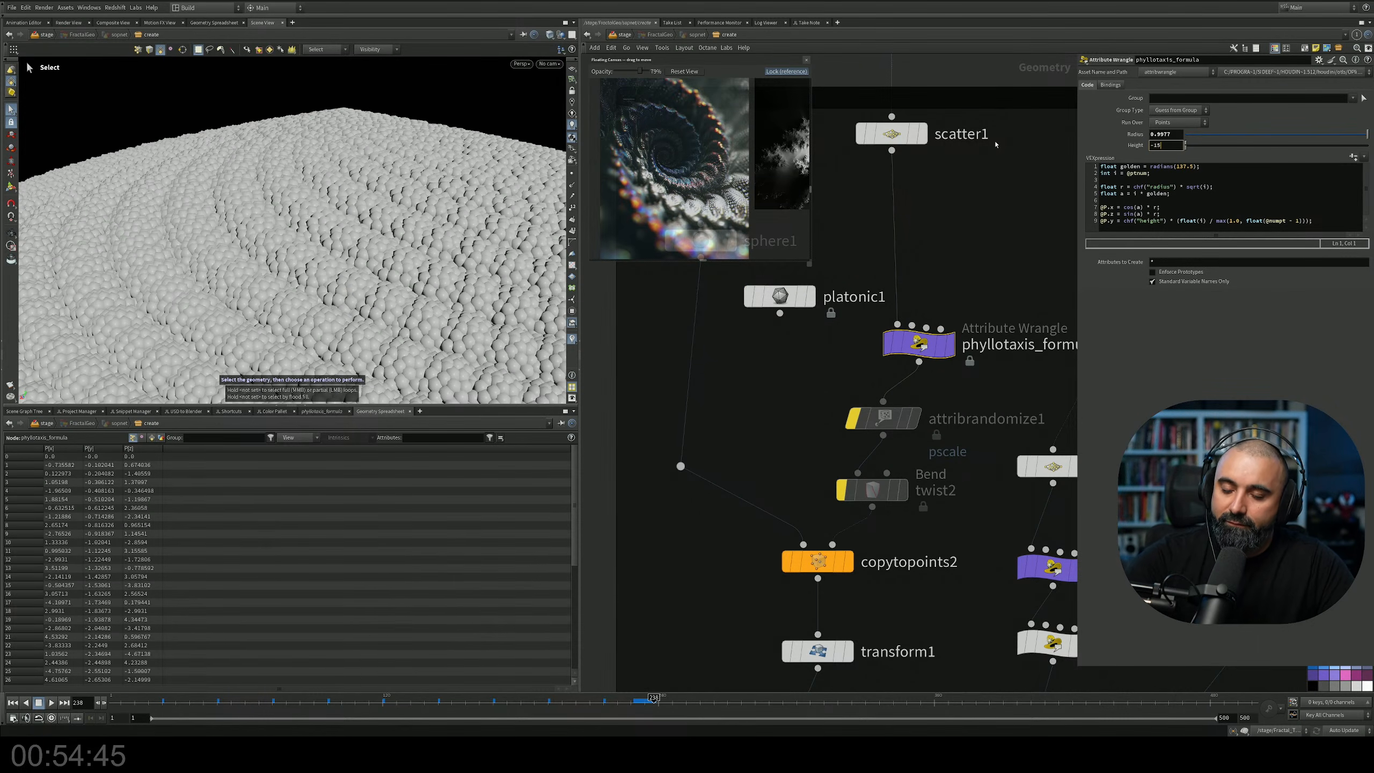
key(Return)
alt+right_drag(398, 146, 379, 216)
mouse_move(379, 217)
alt+mouse_down()
mouse_move(415, 187)
mouse_move(363, 251)
mouse_move(379, 228)
alt+mouse_up()
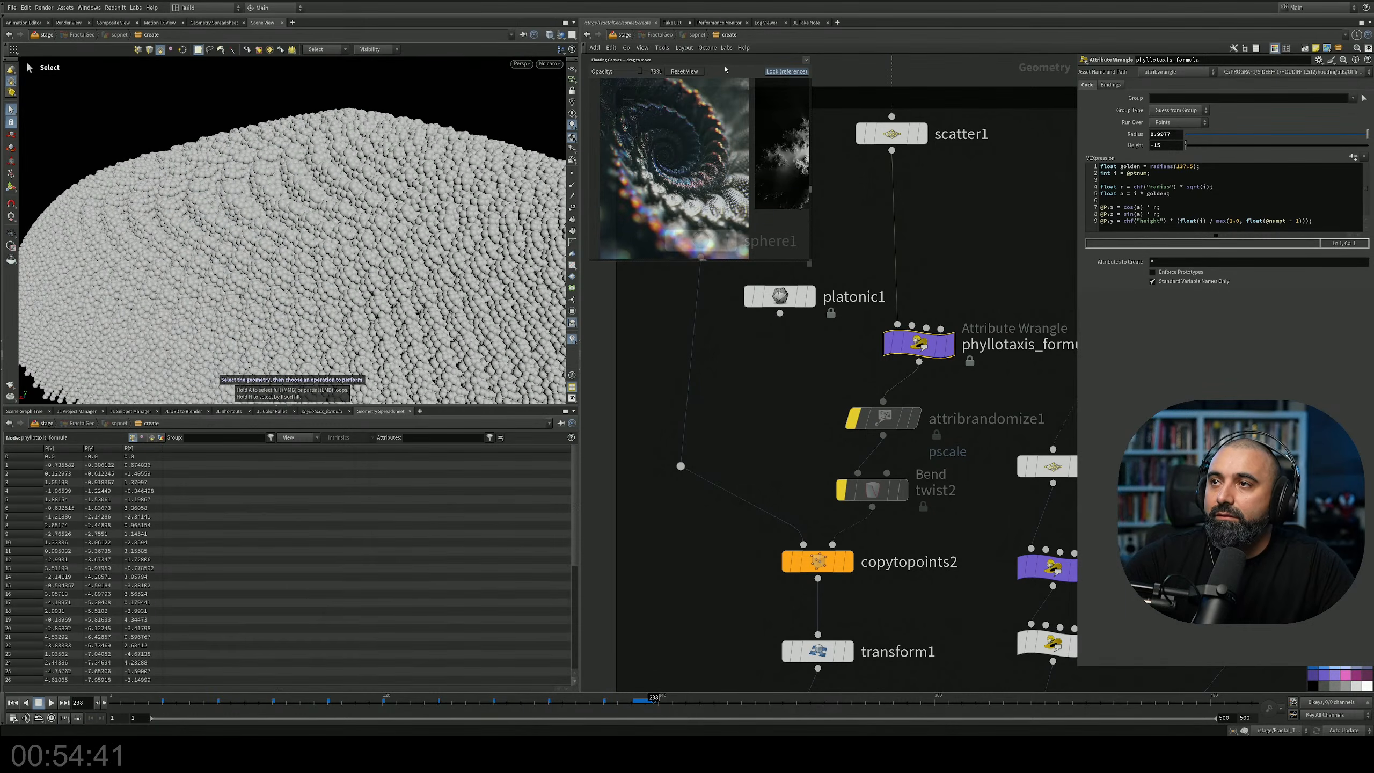
Preview the taller copies at stage level in Karma XPU, and switch the viewport back to Houdini VK.
click(616, 38)
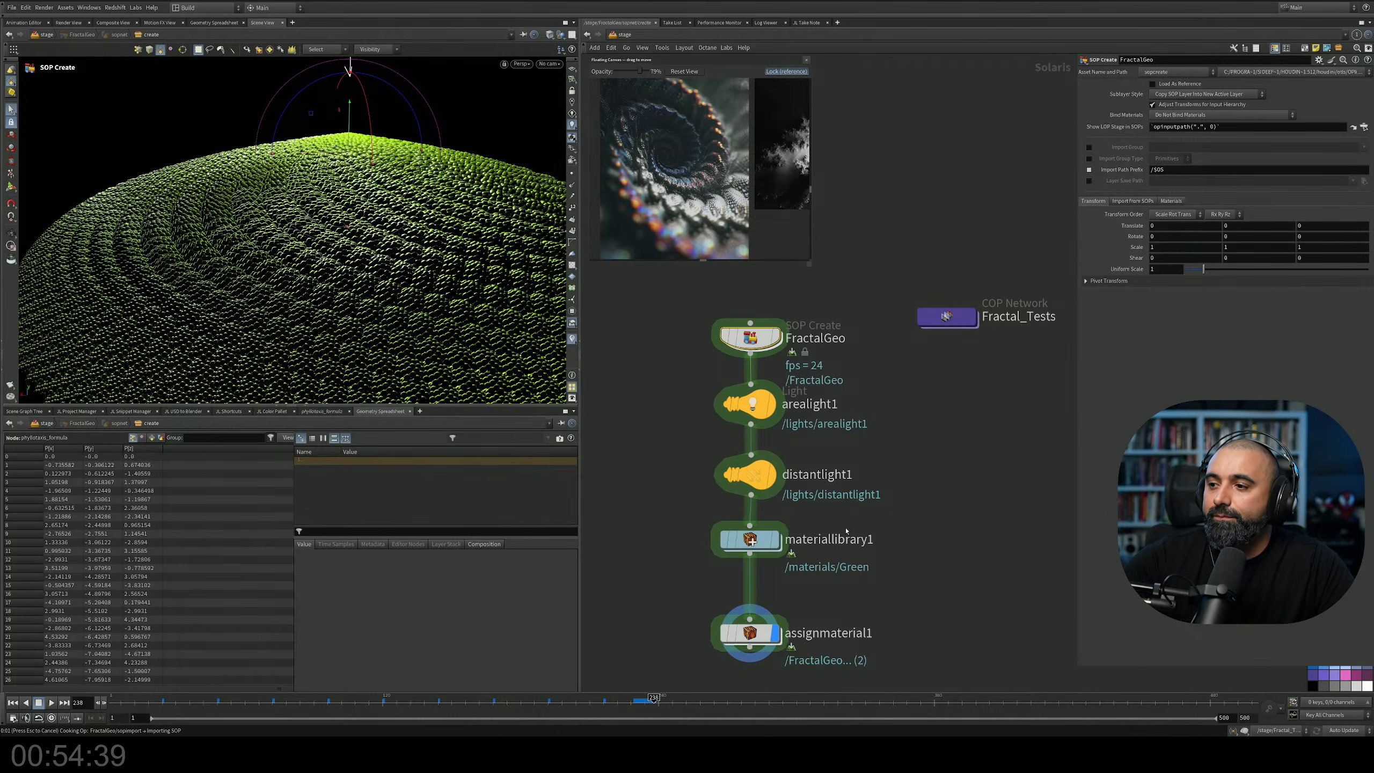
click(521, 64)
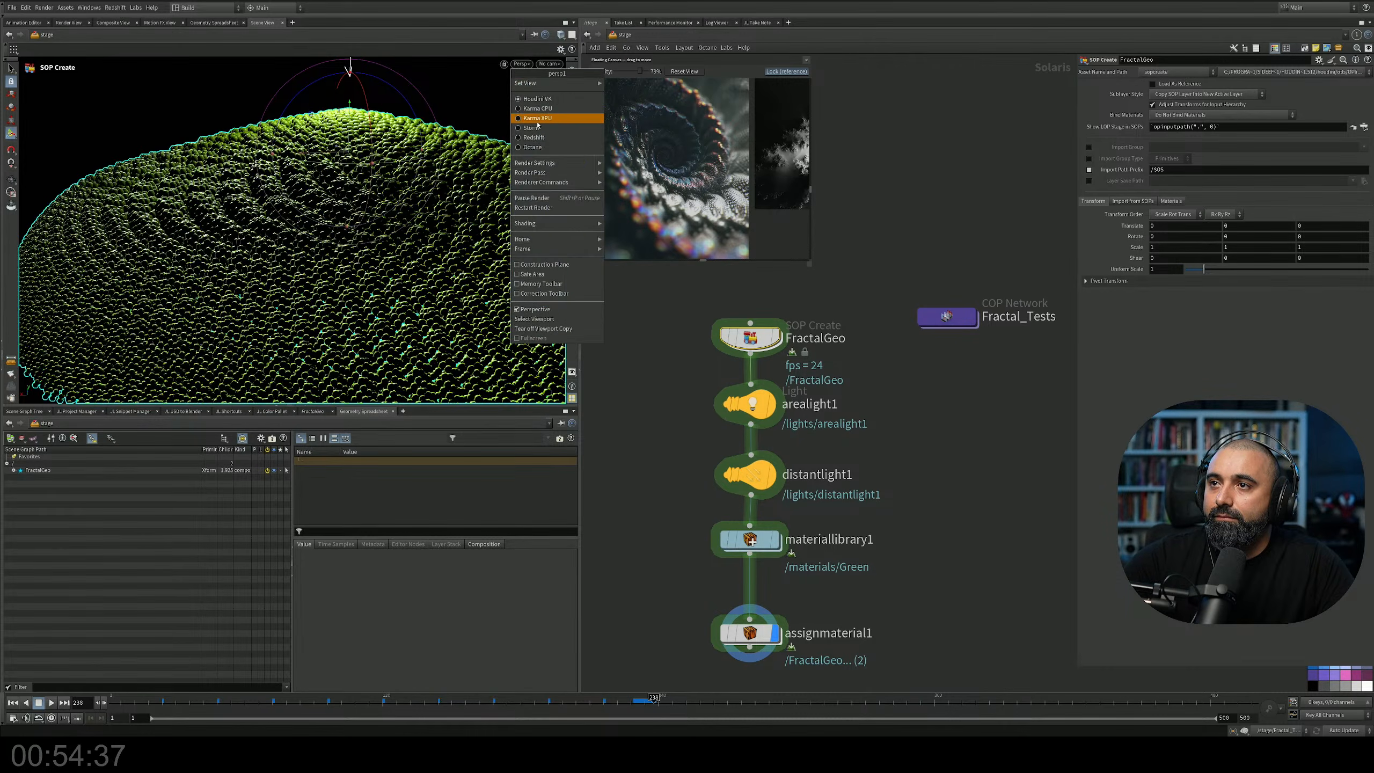
click(537, 125)
alt+drag(442, 234, 437, 185)
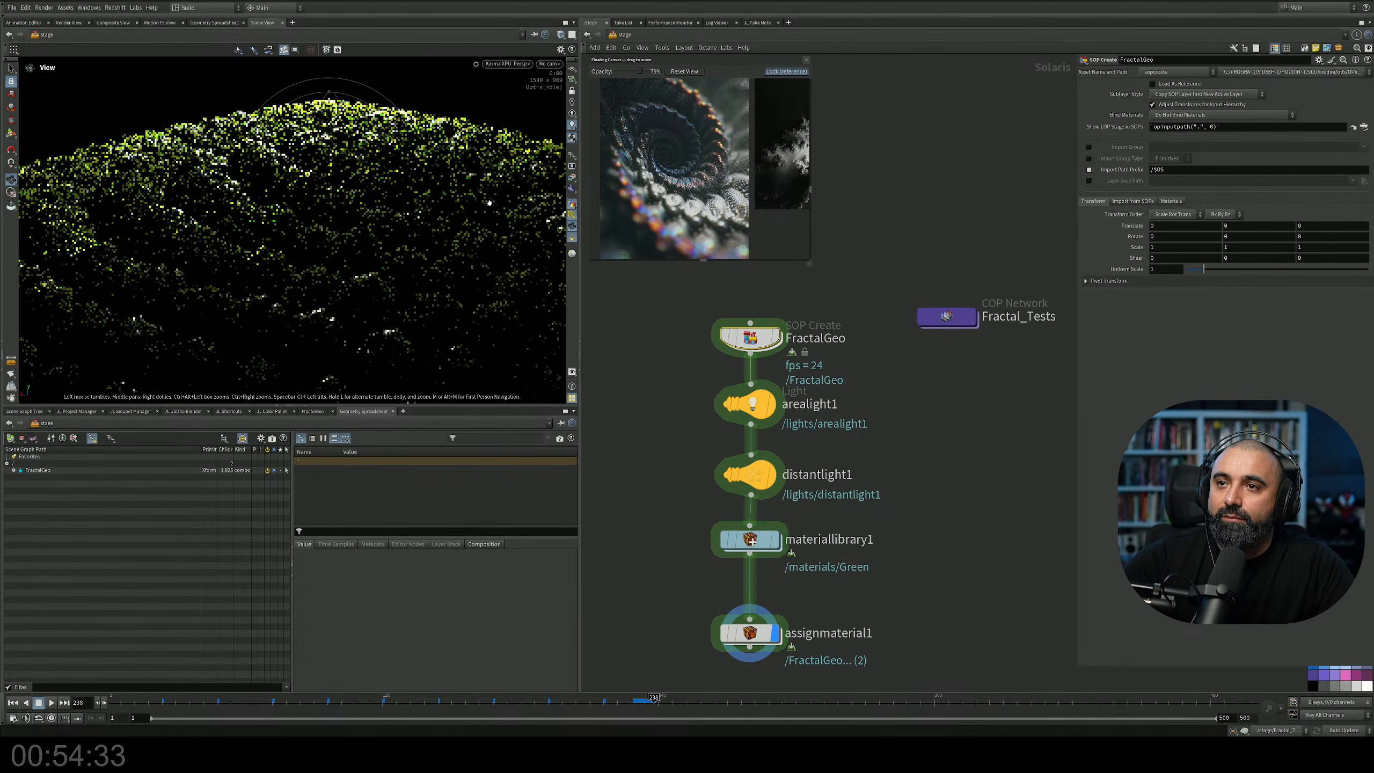
key(Return)
click(499, 66)
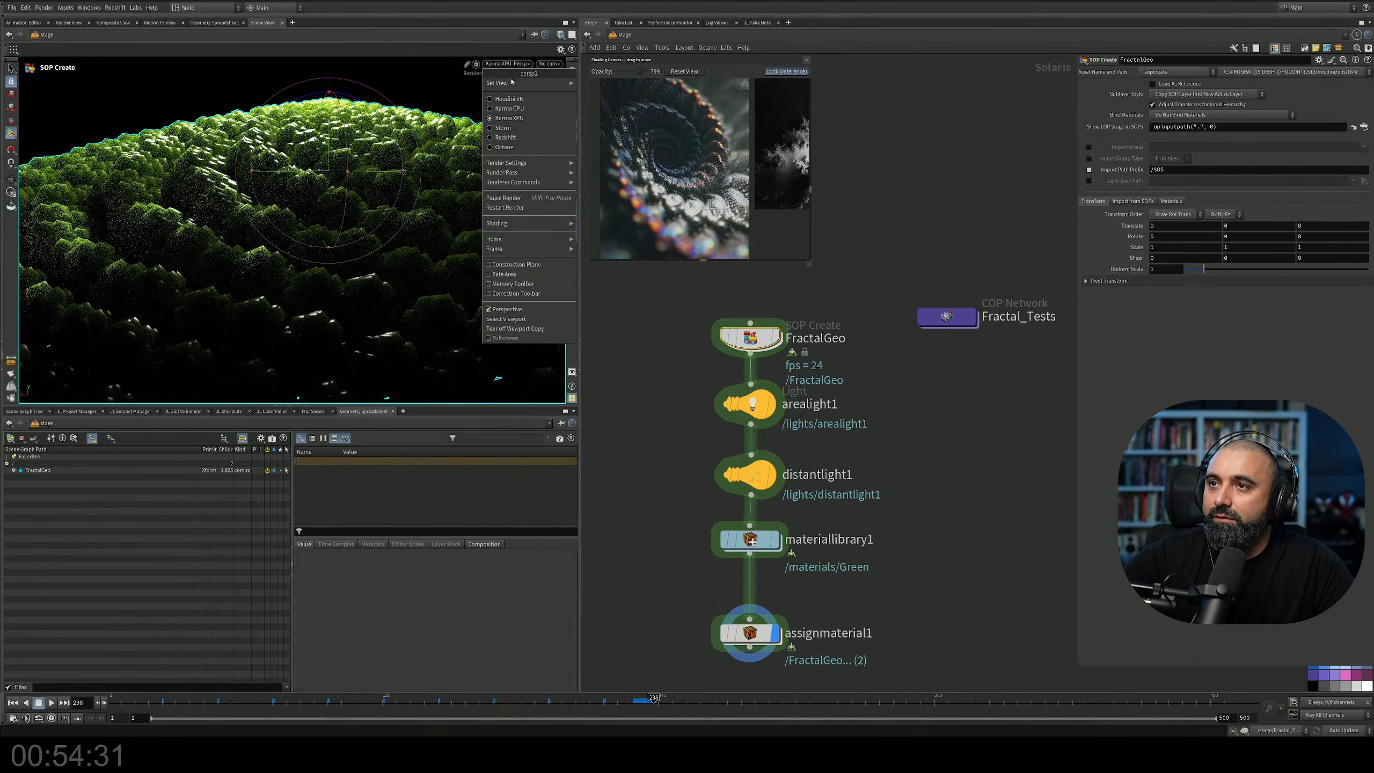
click(511, 98)
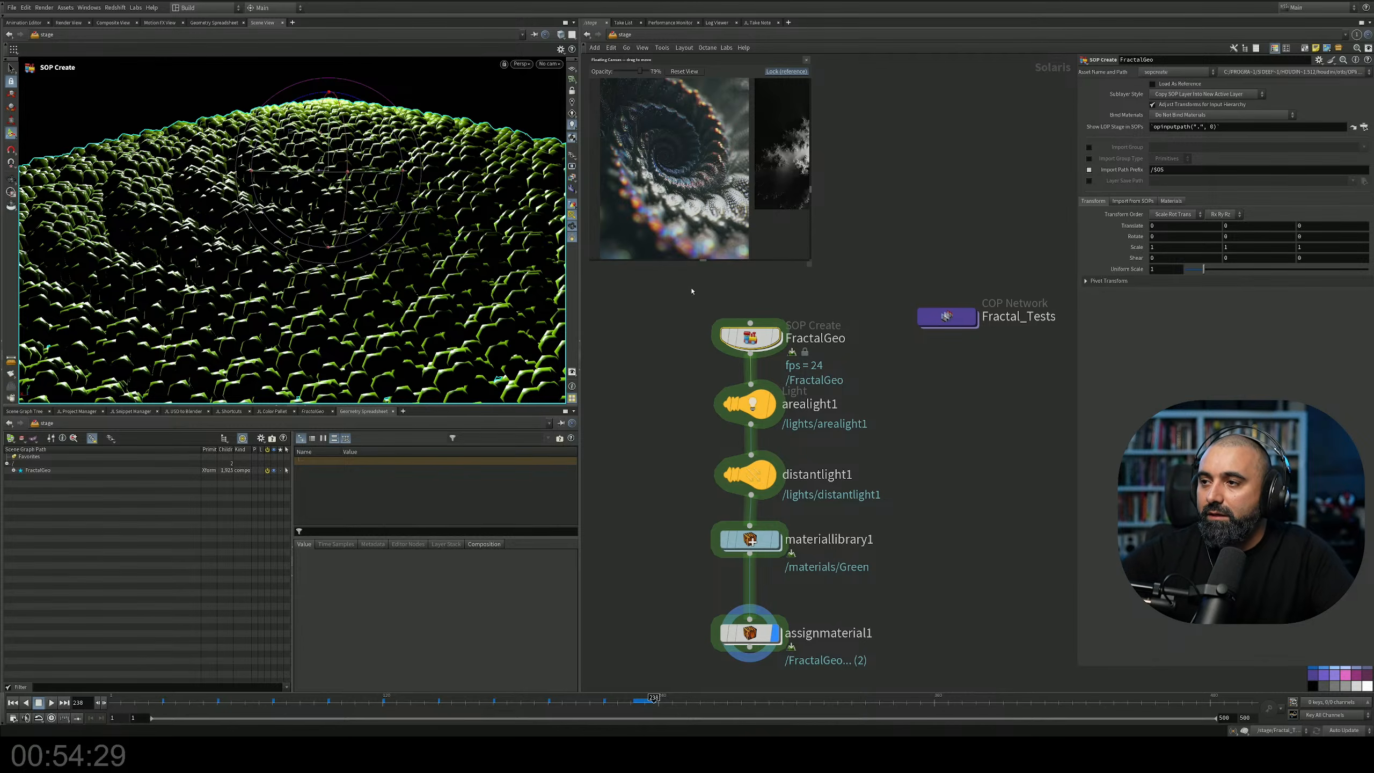
Add an Instancer node in the stage network beside the FractalGeo chain.
scroll(746, 383, down, 5)
middle_drag(782, 411, 900, 424)
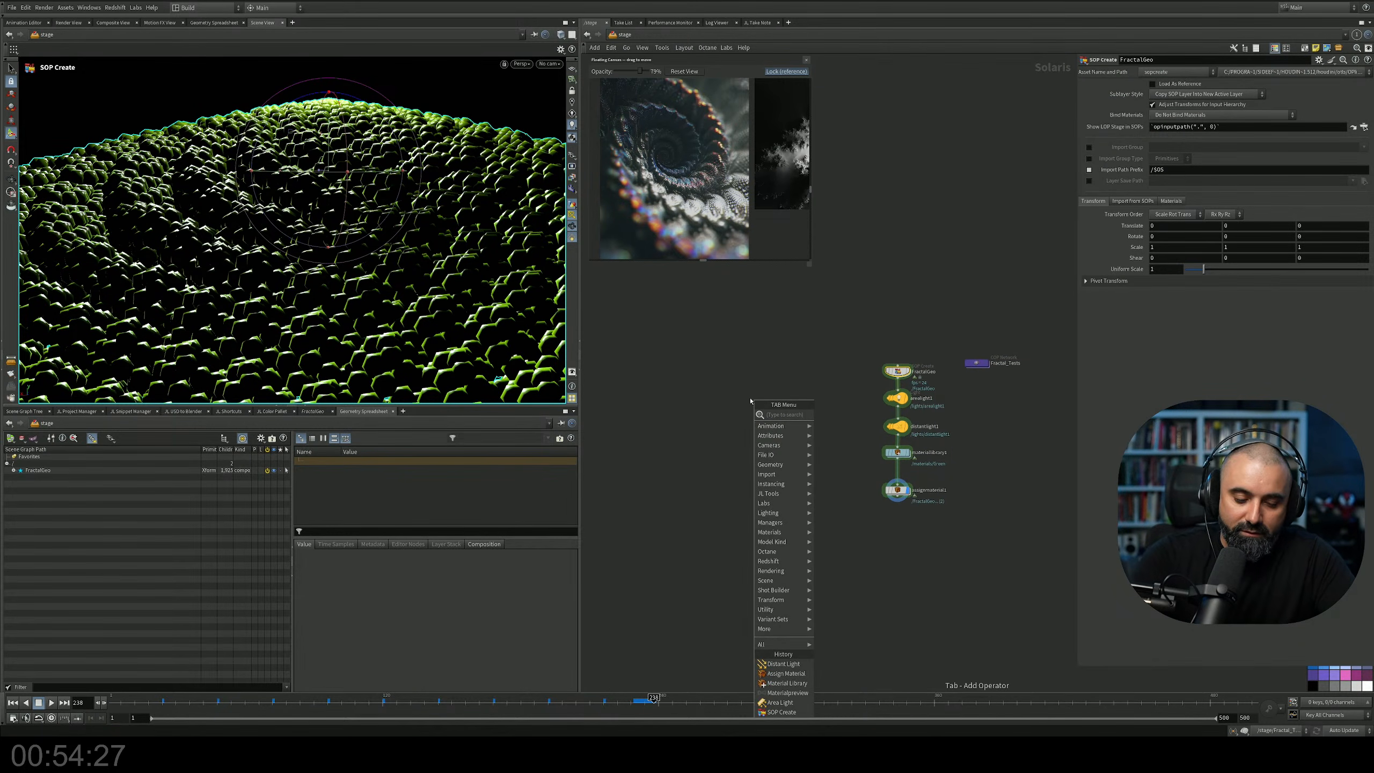
text(cam)
key(Return)
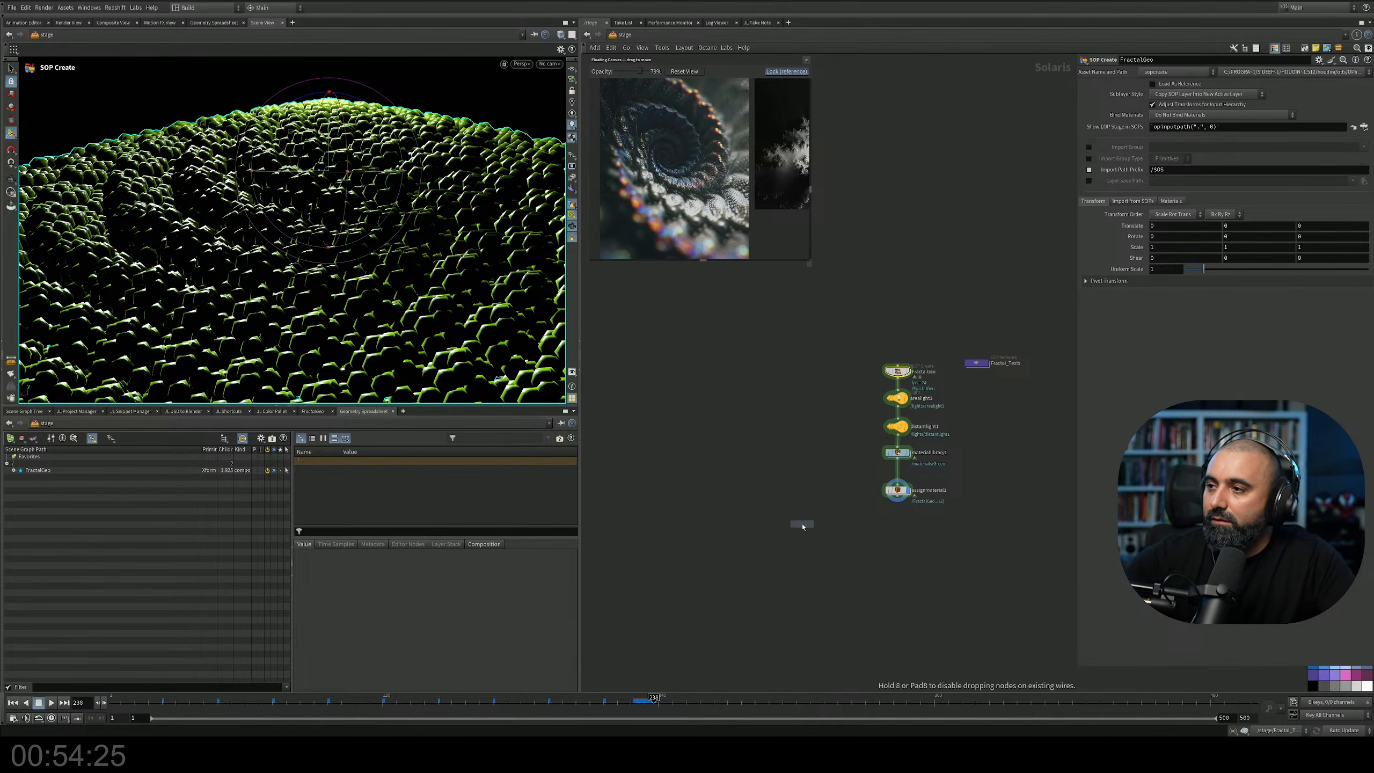
click(782, 416)
scroll(794, 406, up, 4)
middle_drag(889, 372, 838, 403)
Enter the FractalGeo network and bring the source nodes around sphere1 into view.
double_click(1001, 353)
scroll(813, 368, down, 4)
scroll(831, 402, down, 1)
scroll(819, 399, up, 4)
key(Tab)
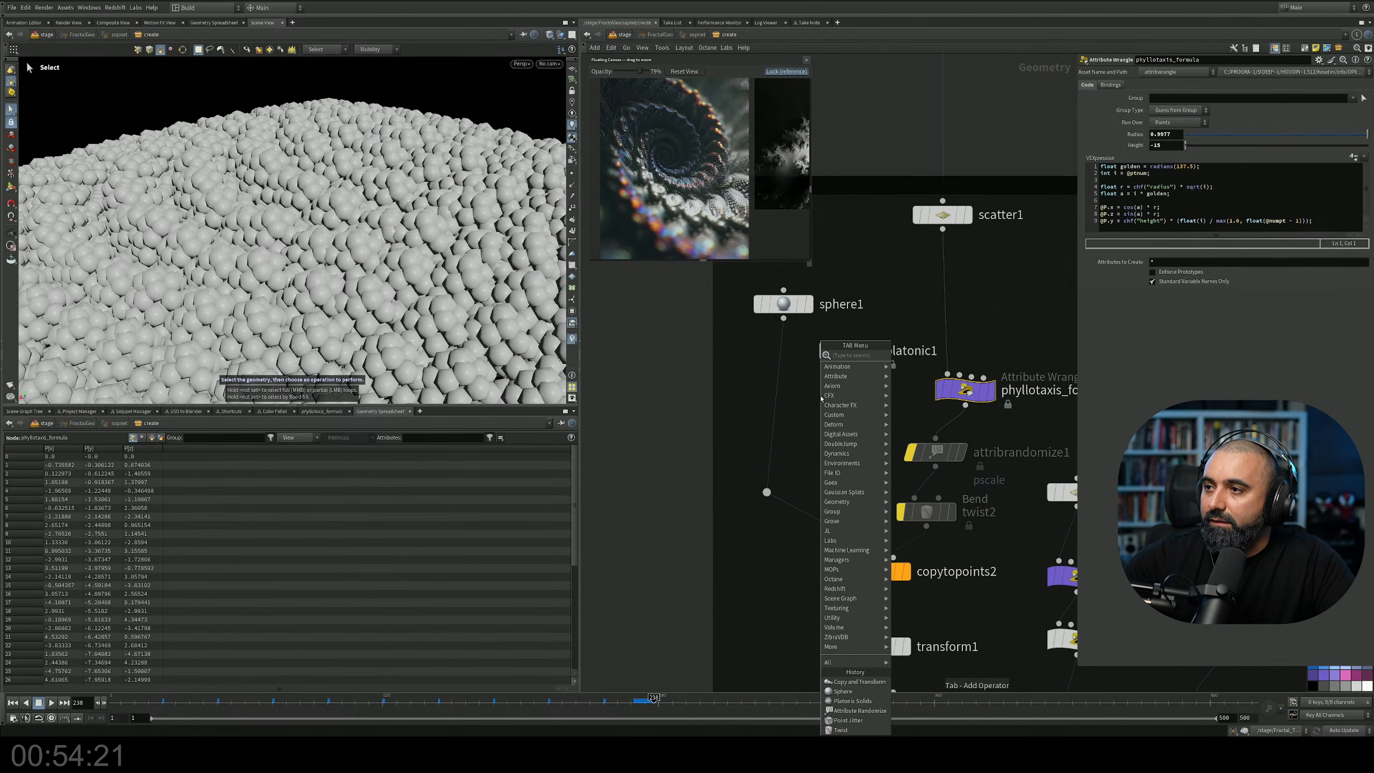
text(asd)
key(Escape)
Create an Add node with one point and wire it into copytopoints2 in place of sphere1.
key(Tab)
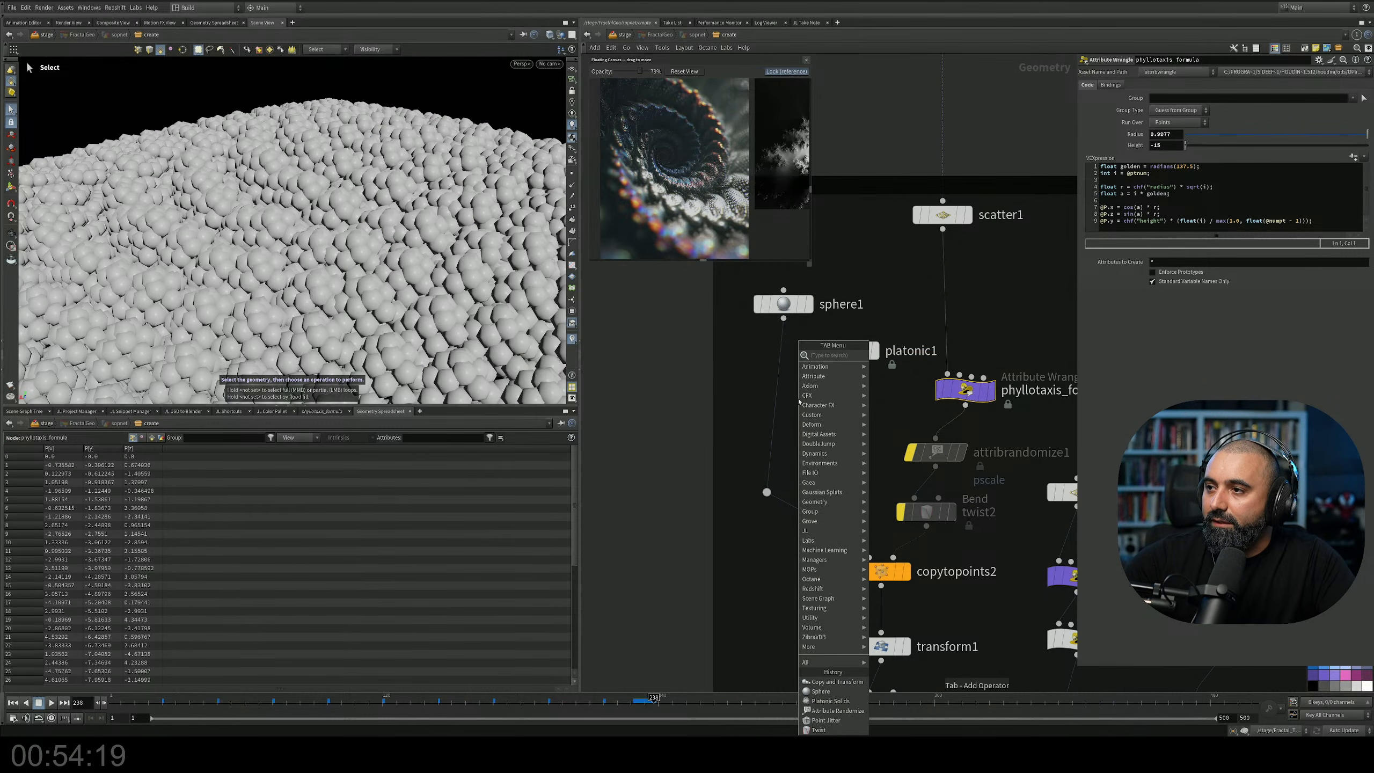
text(ad)
key(Return)
click(819, 412)
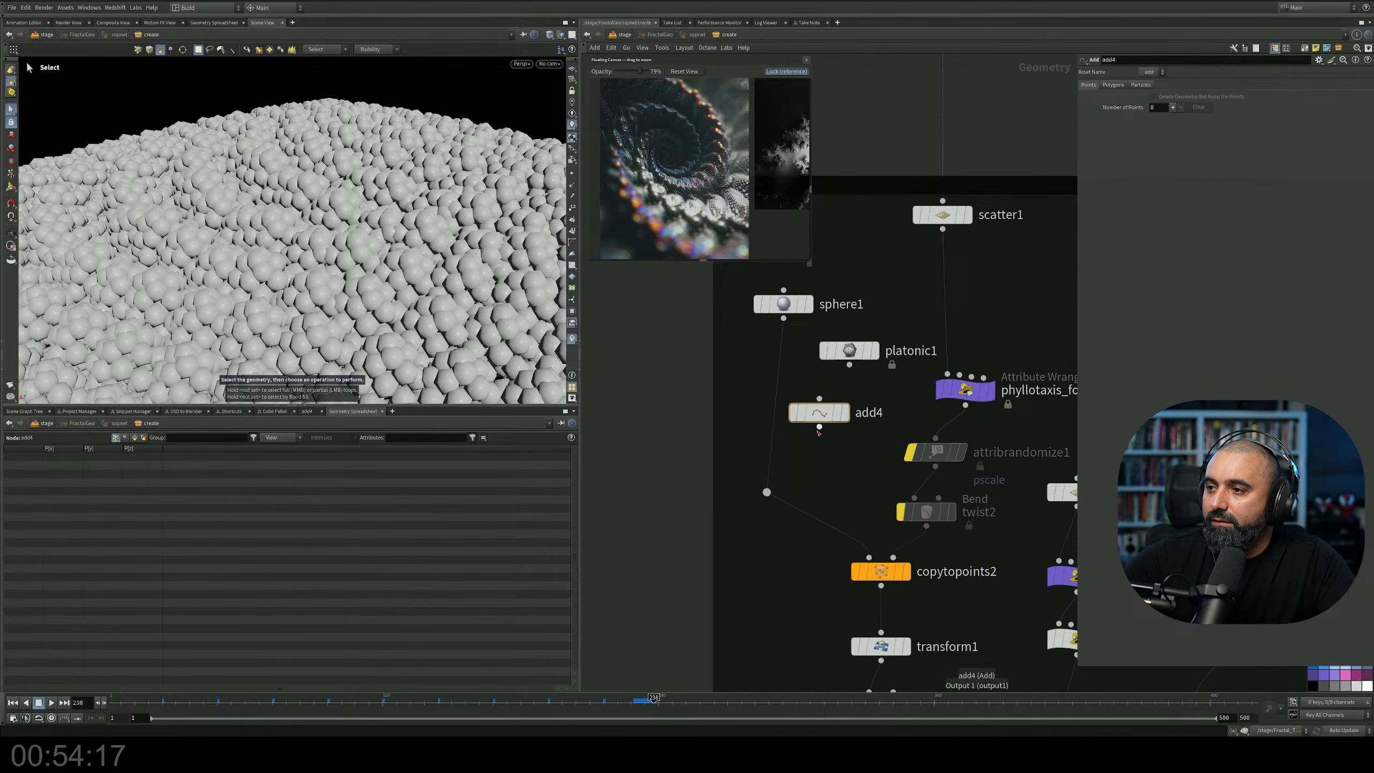
click(1173, 109)
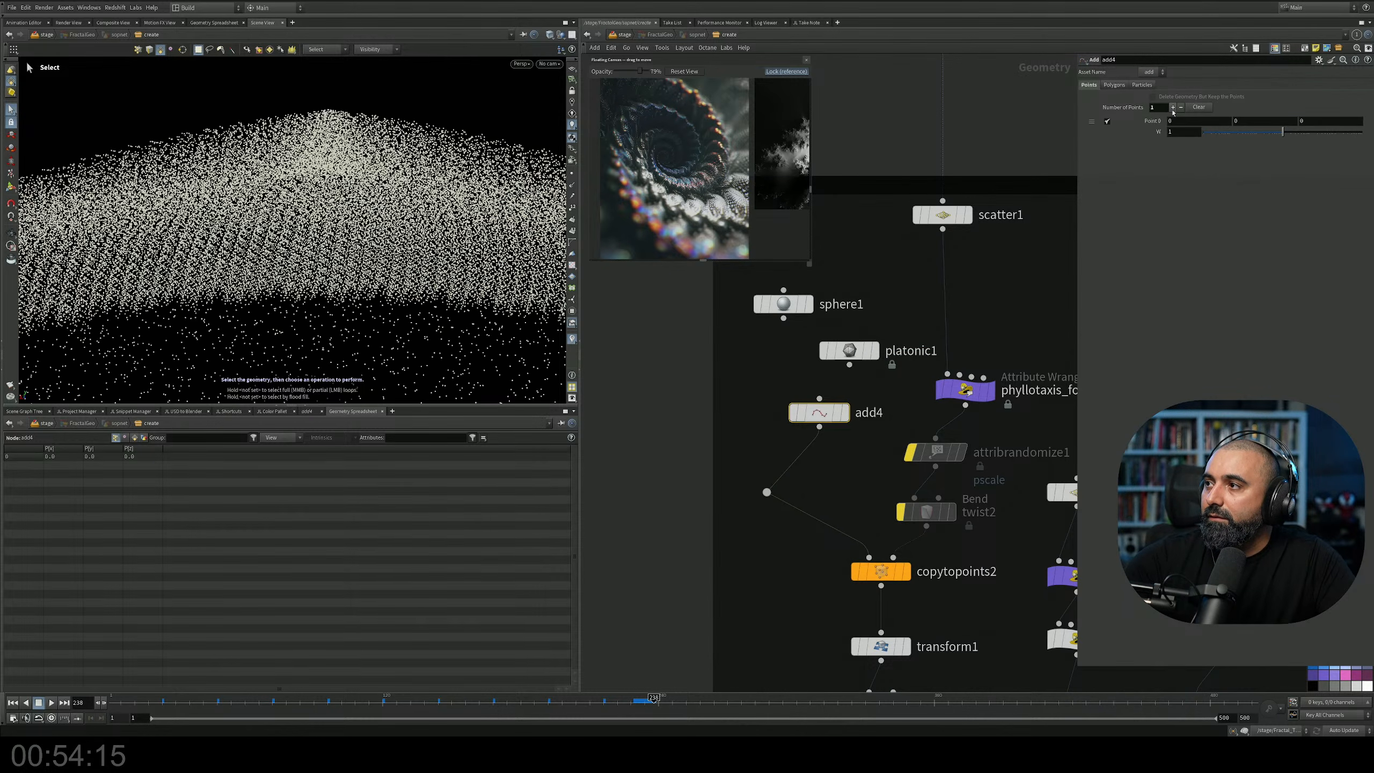
alt+drag(250, 350, 216, 325)
Add a Null node below mops_Transform_Modifier and connect the modifier's output to it.
middle_drag(865, 542, 787, 364)
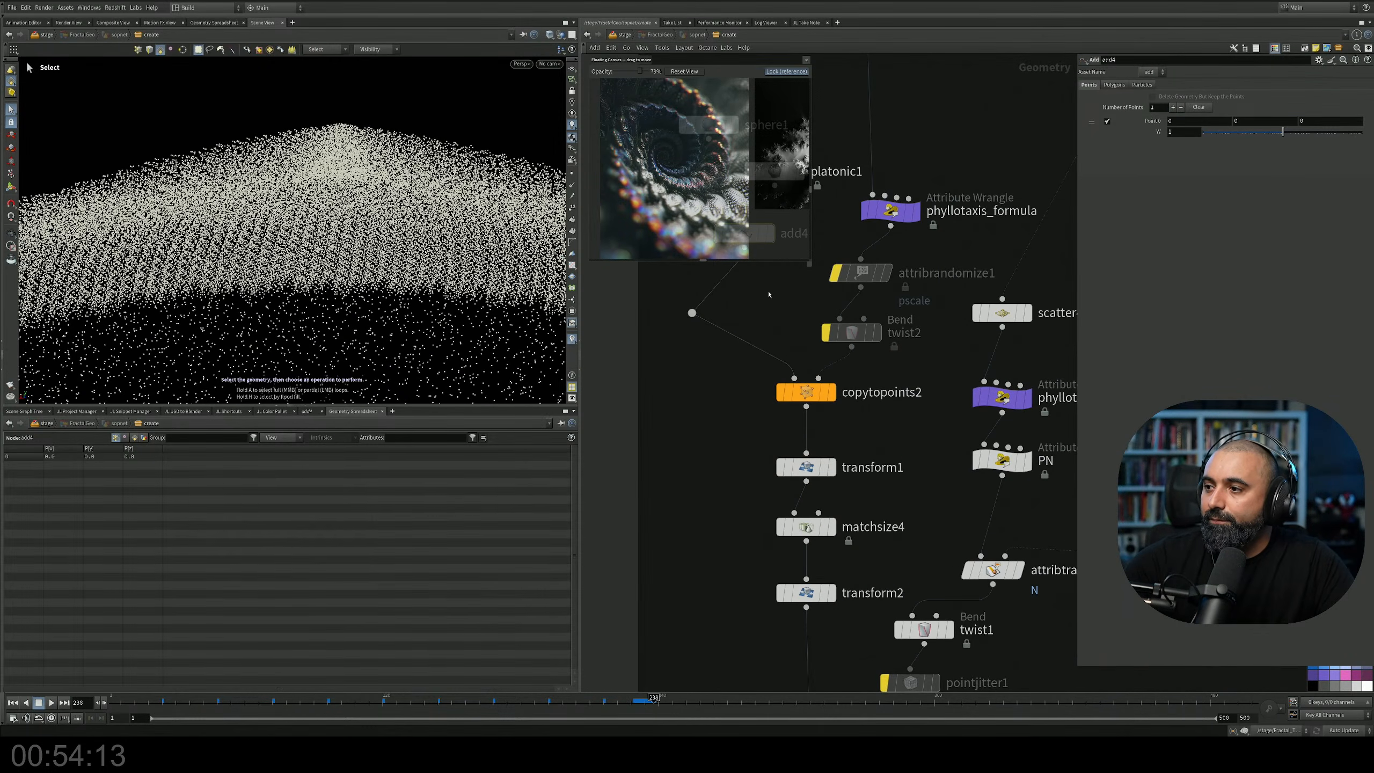
scroll(787, 364, down, 4)
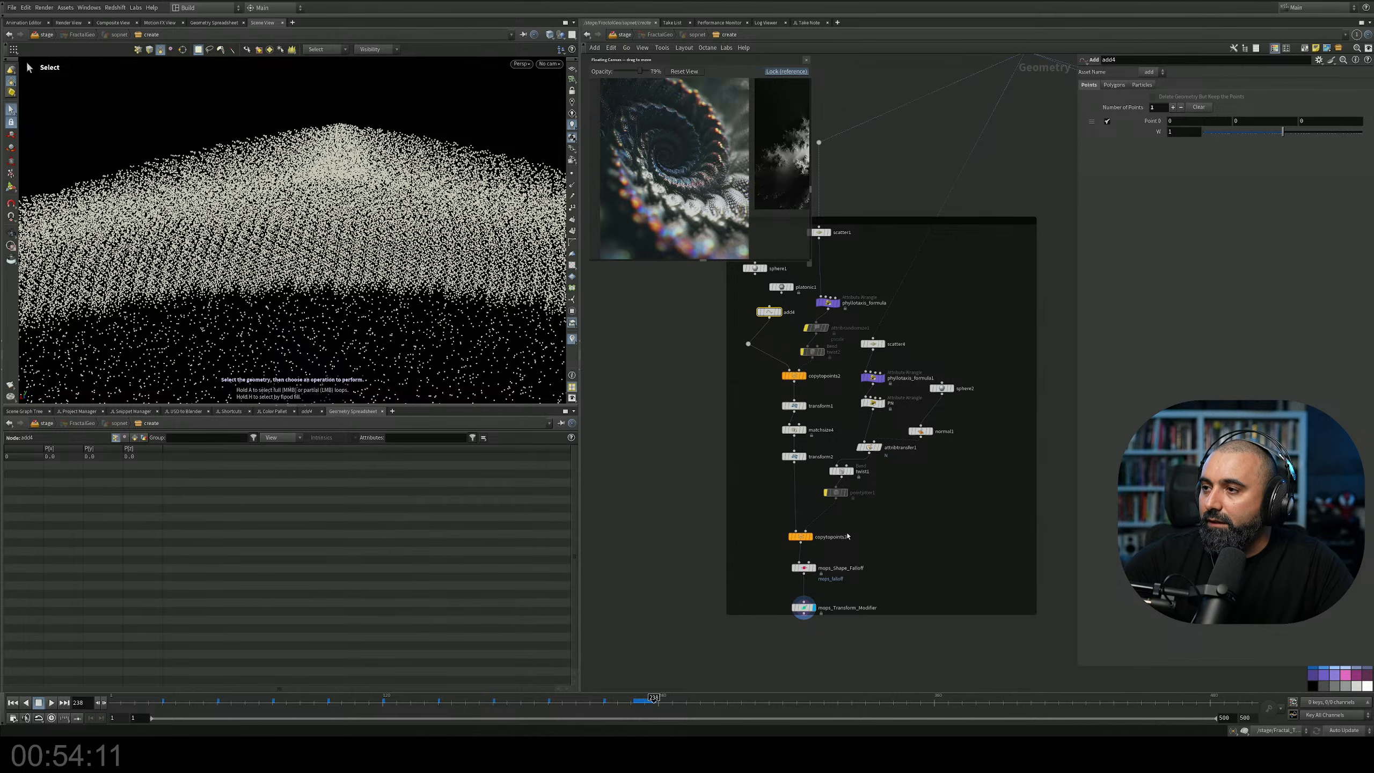
middle_drag(847, 536, 874, 389)
scroll(304, 237, down, 3)
mouse_move(304, 237)
alt+mouse_down()
mouse_move(319, 162)
mouse_move(335, 227)
mouse_move(300, 254)
alt+mouse_up()
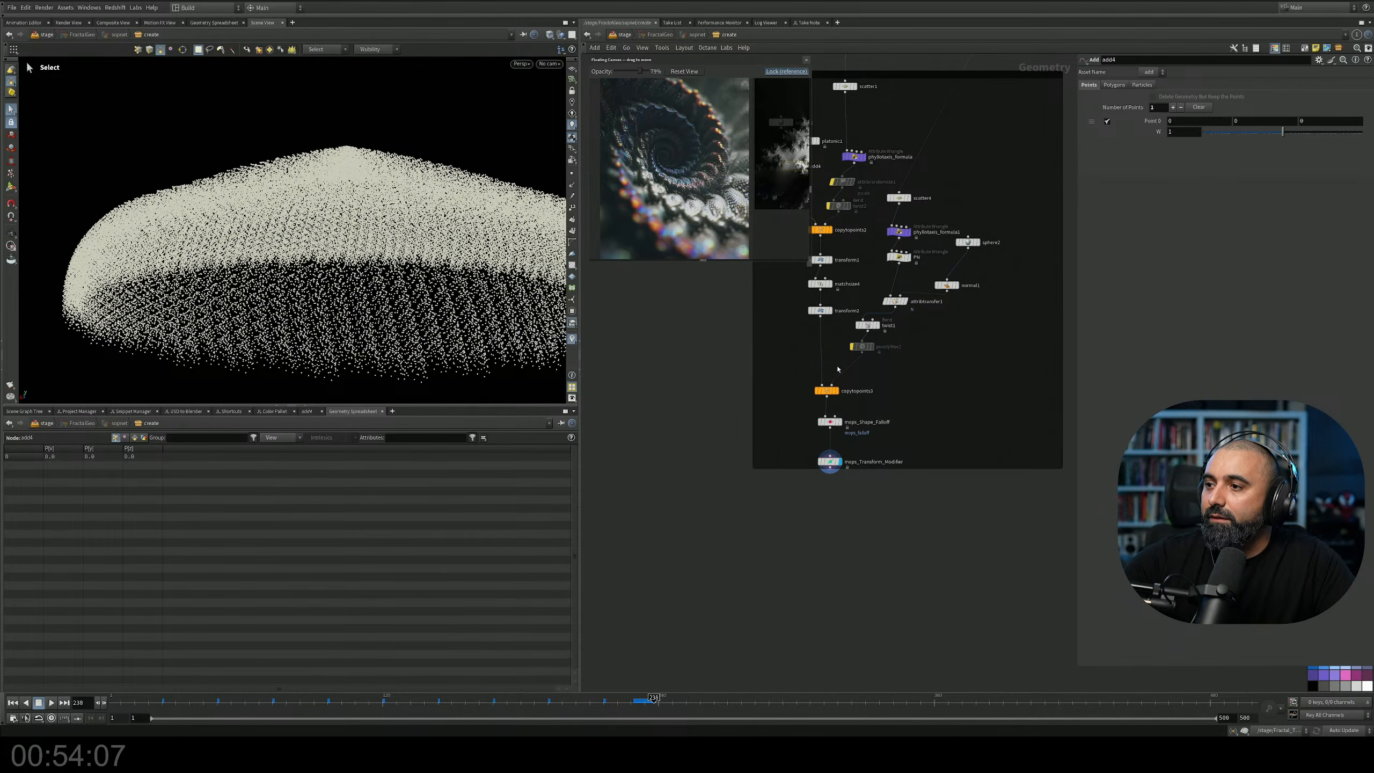
scroll(836, 368, up, 5)
middle_drag(836, 411, 836, 369)
key(Tab)
text(nu)
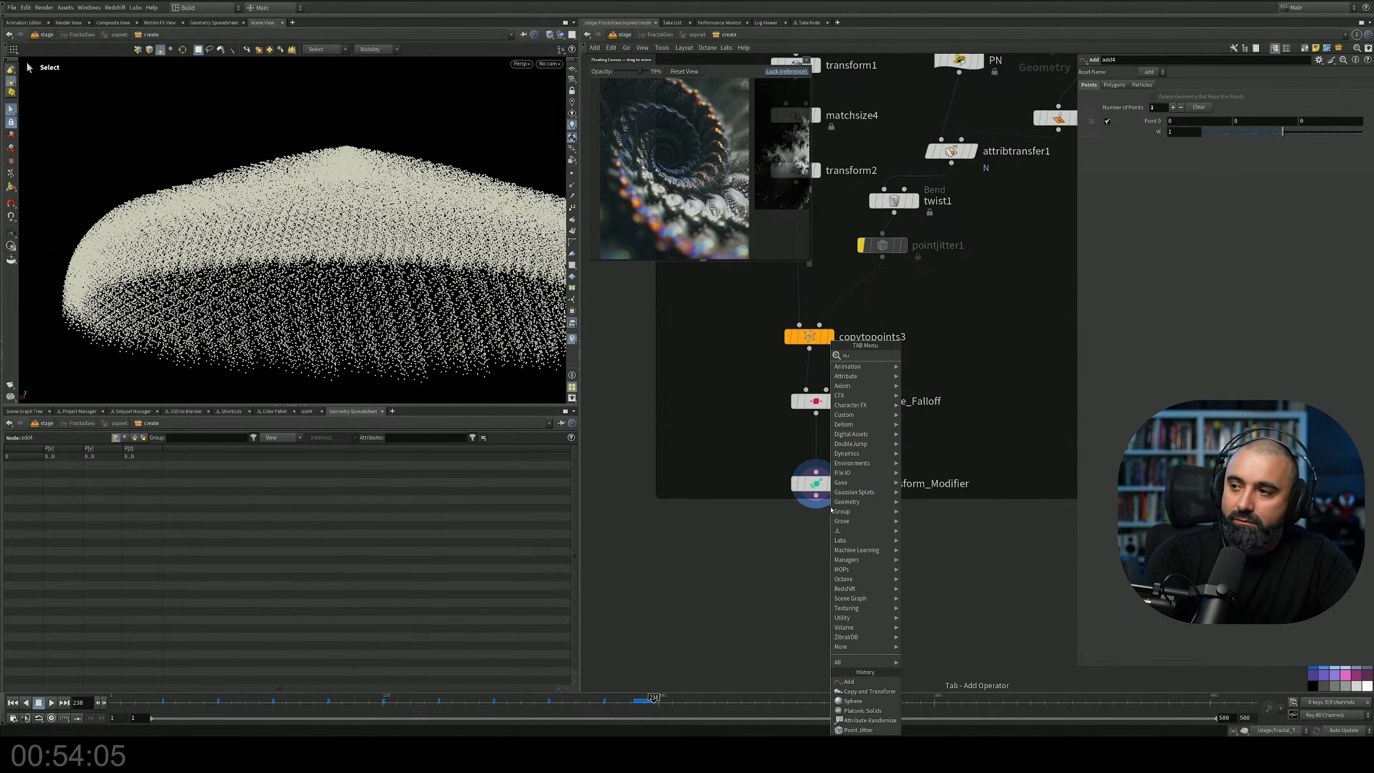
key(Return)
click(796, 584)
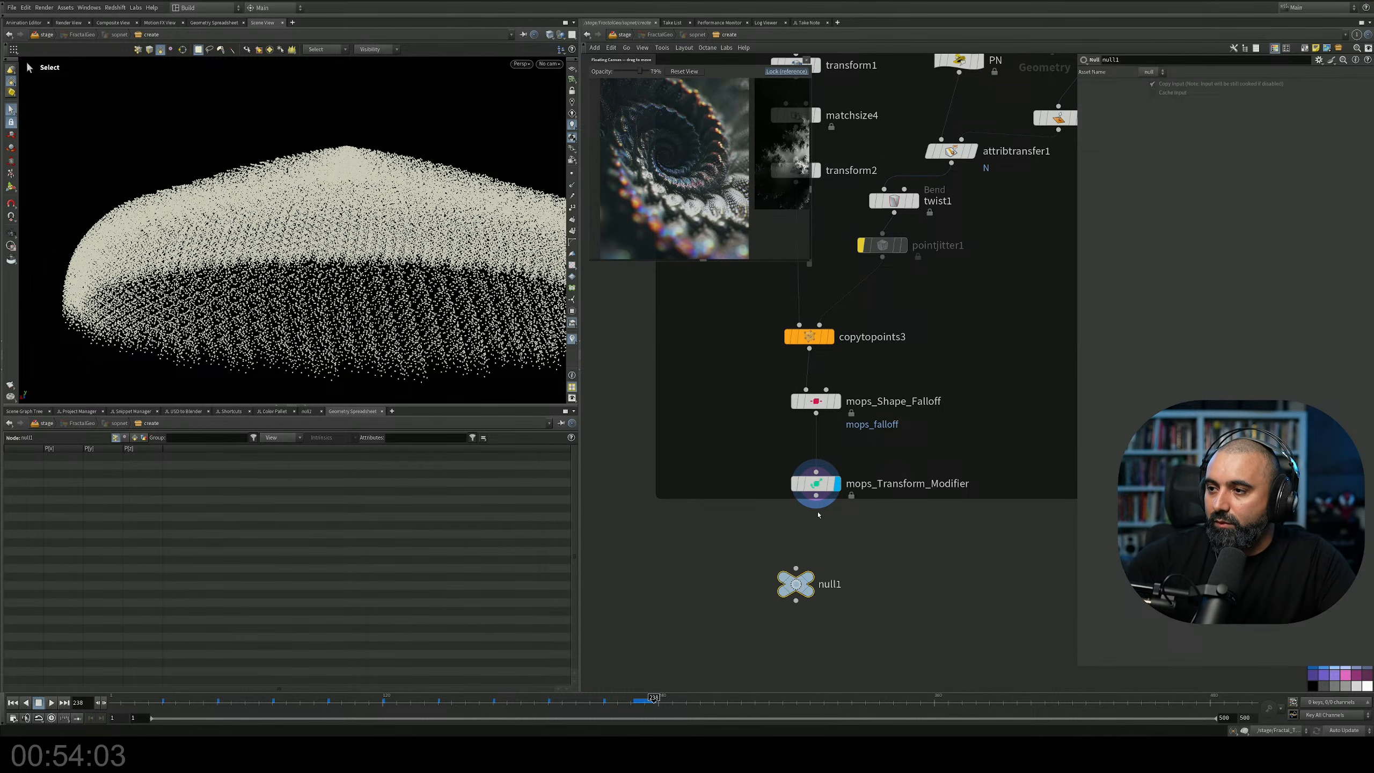
click(796, 568)
Rename the null as OUT_Points and save the scene.
double_click(828, 584)
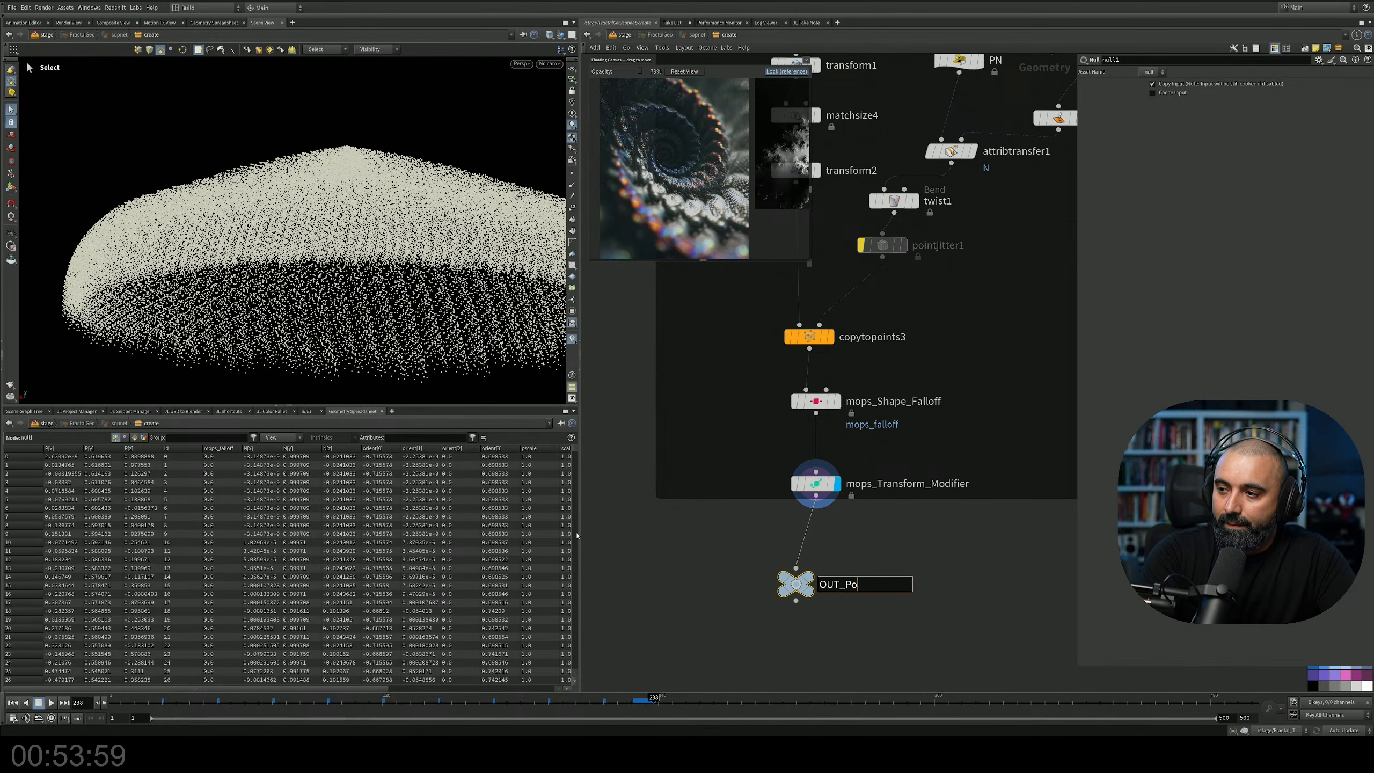
text(OUT_Points)
key(Return)
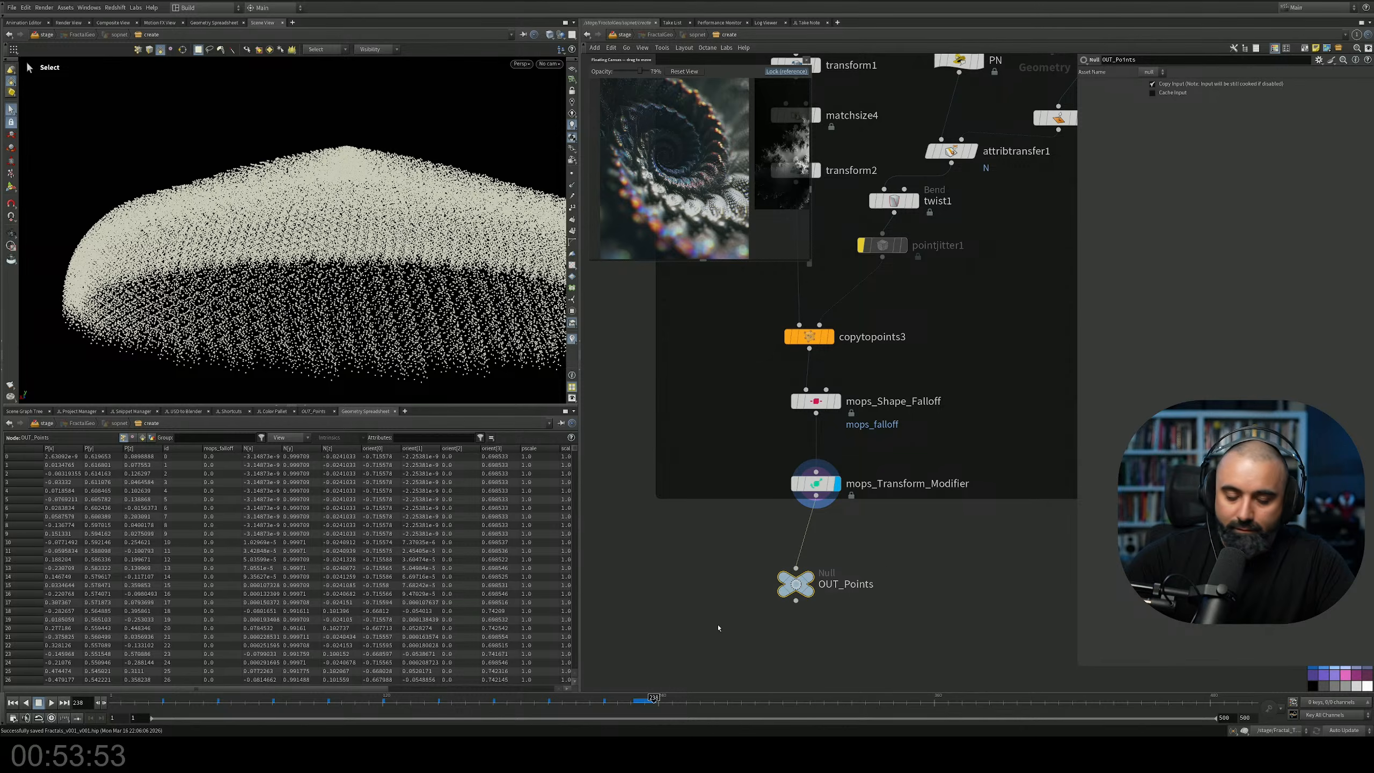
Inside instancer1, create an Object Merge node referencing the copied OUT_Points path /stage/FractalGeo/sopnet/create/OUT_Points, and return to the stage.
key(ctrl+c)
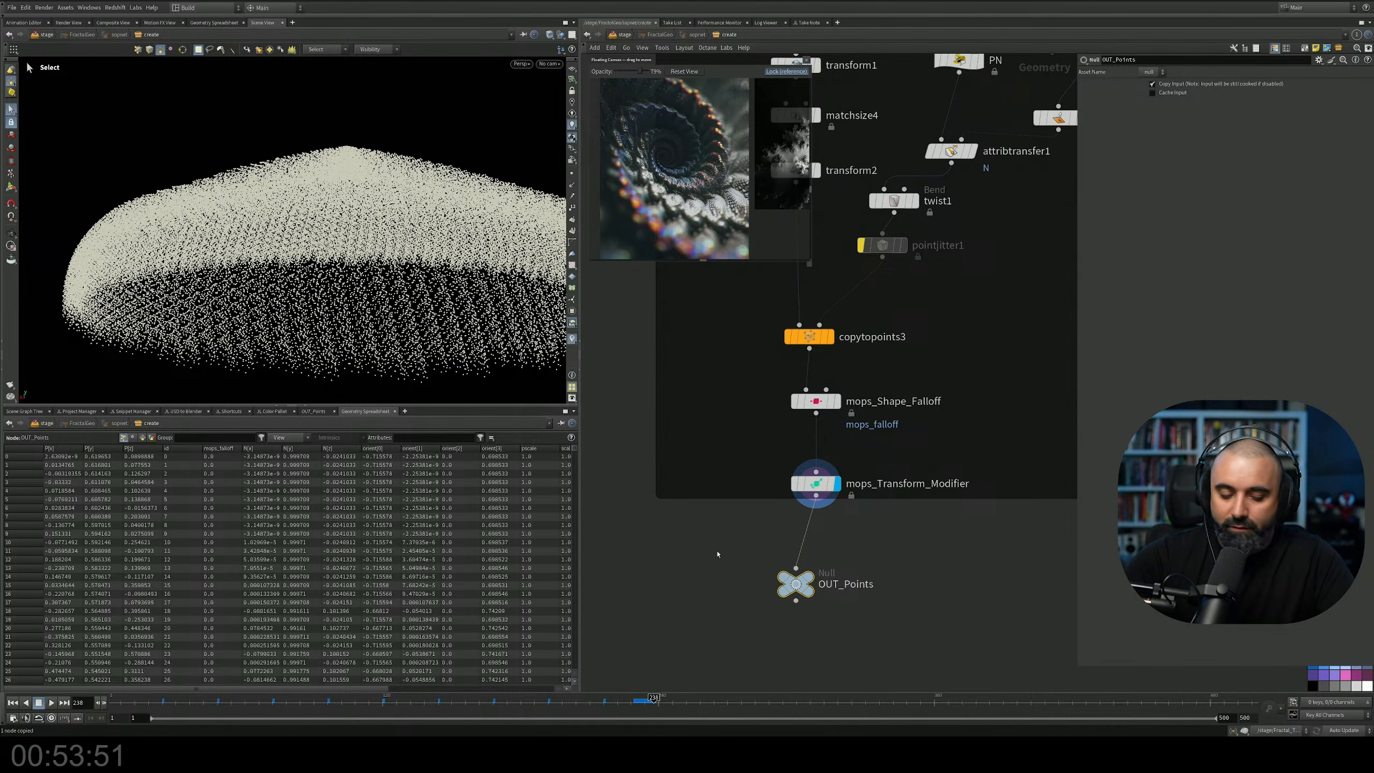
key(u)
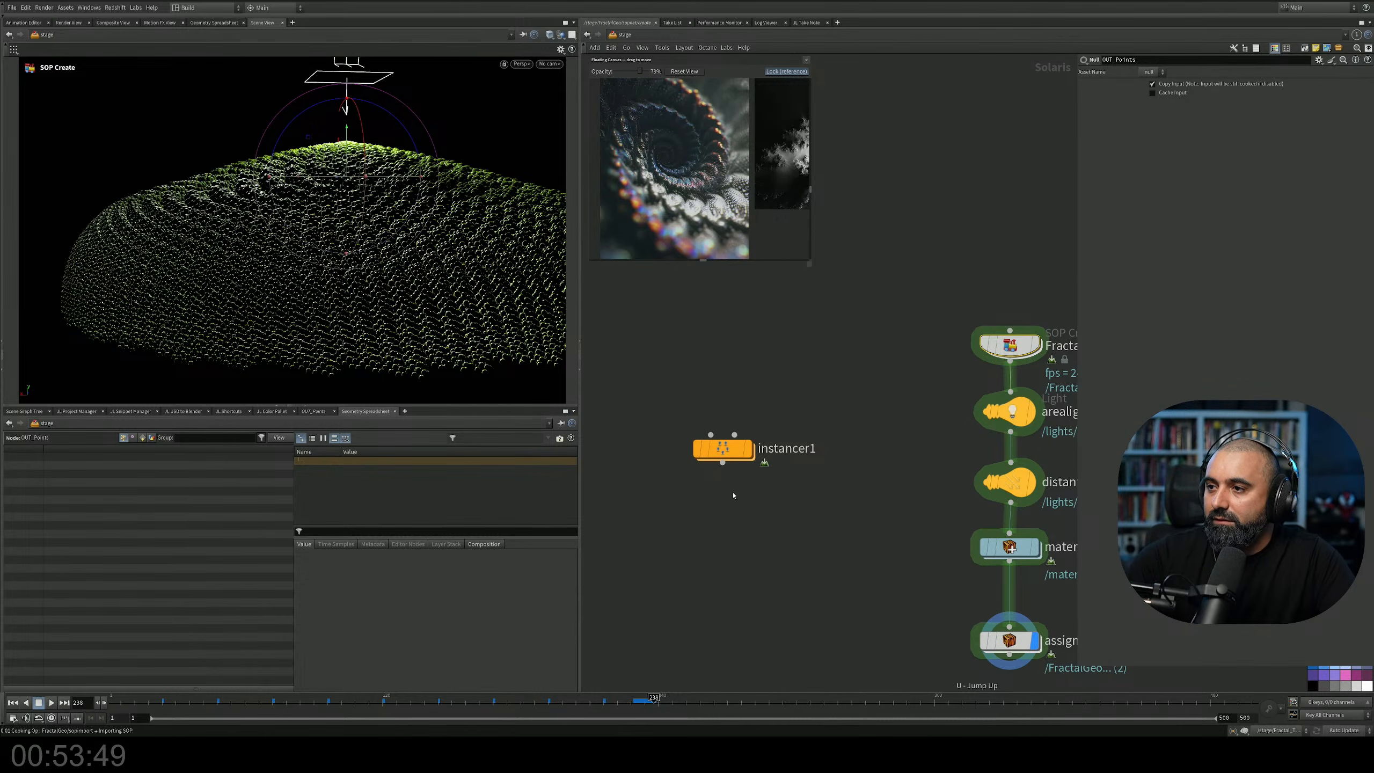
key(i)
key(Tab)
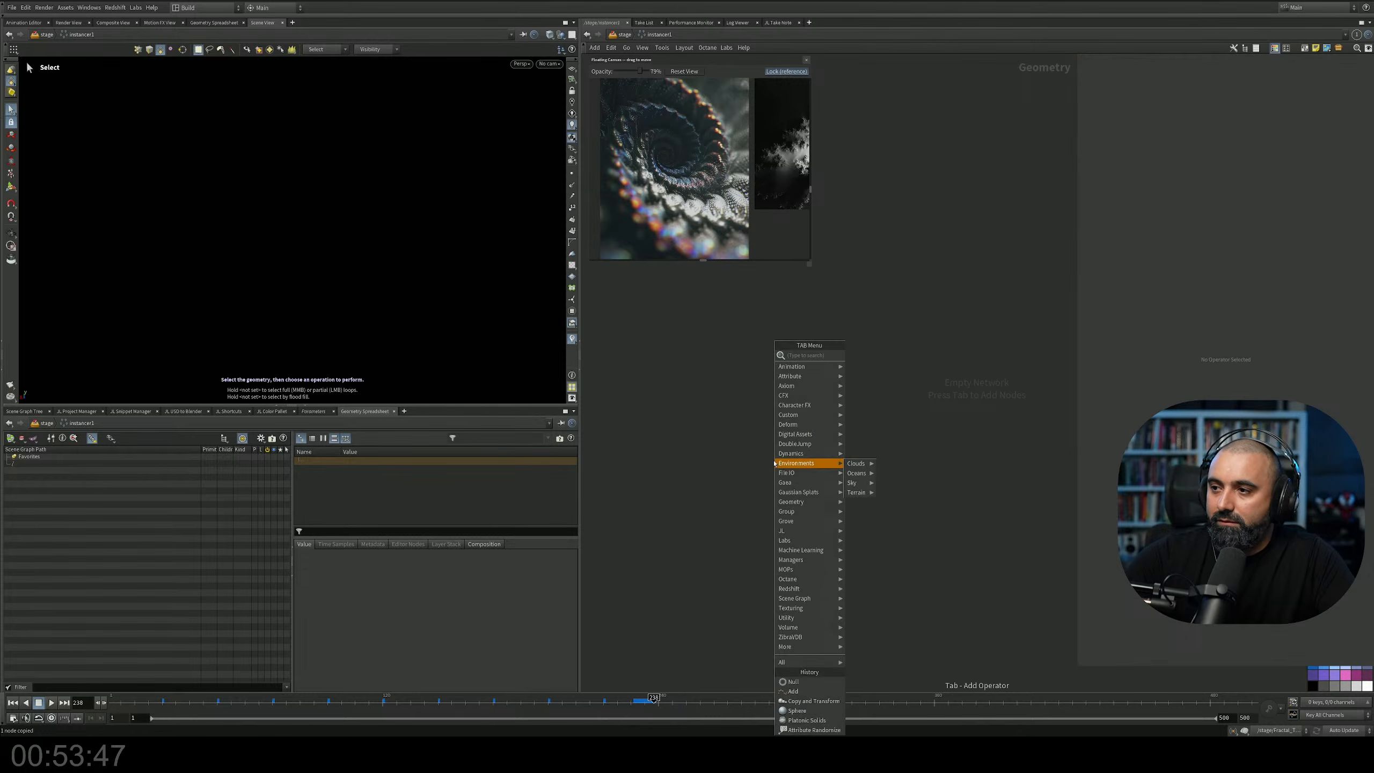
key(Escape)
key(Tab)
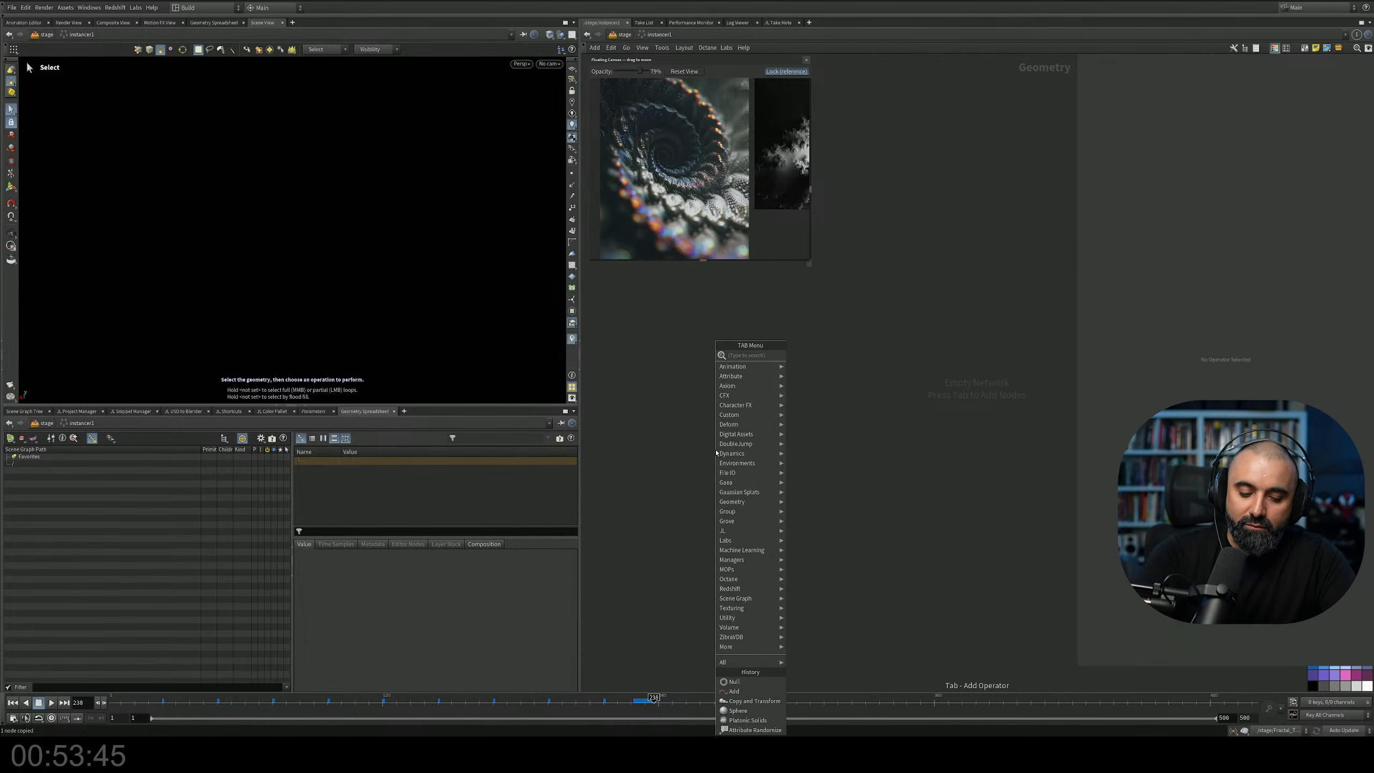
text(obj)
key(Return)
click(716, 452)
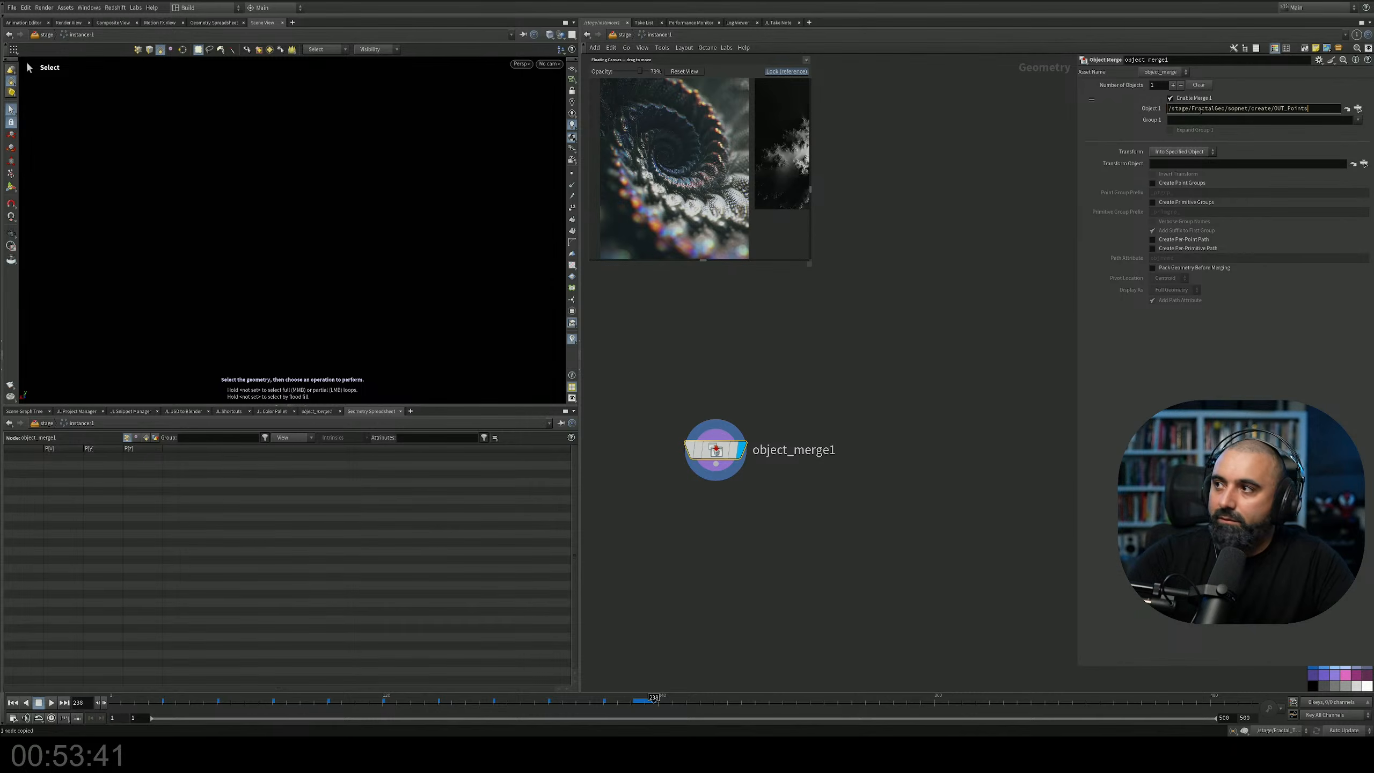
key(Return)
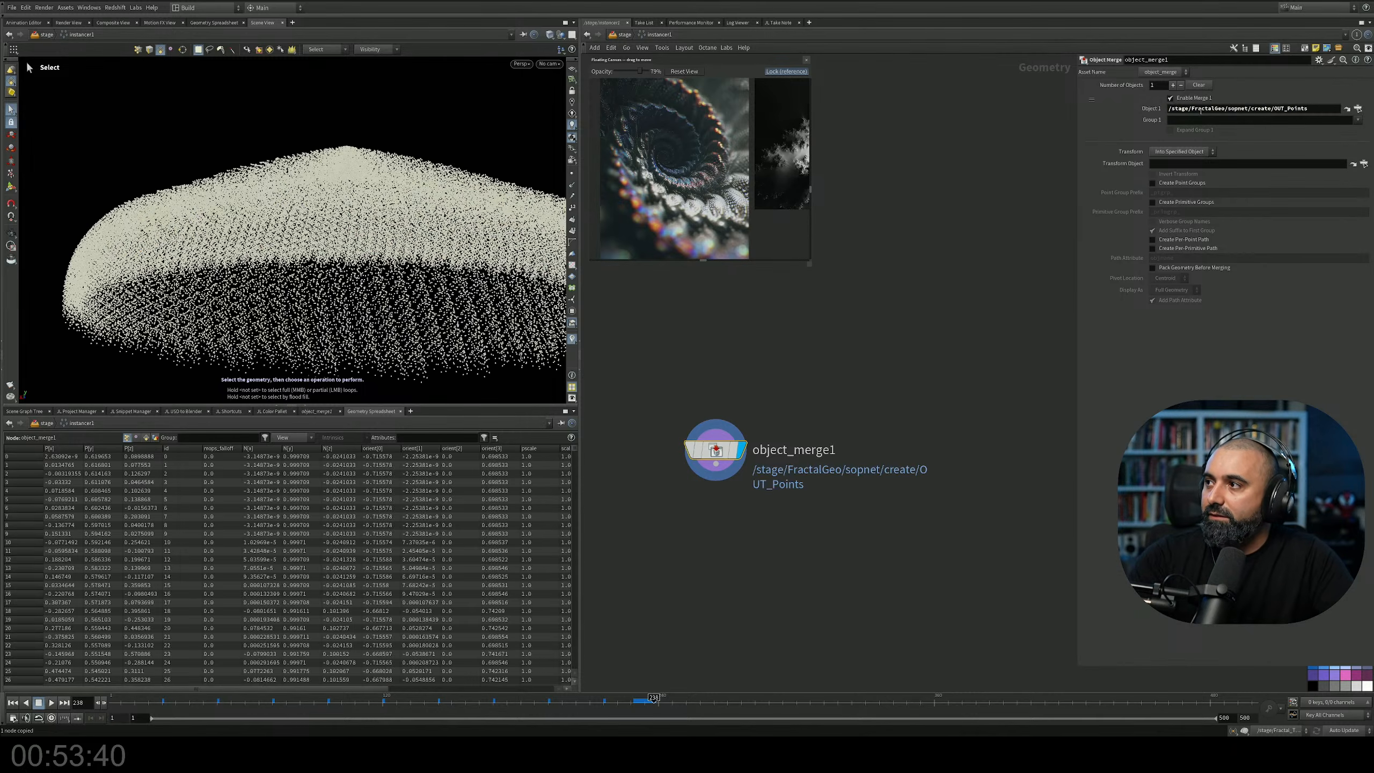
click(625, 35)
key(Tab)
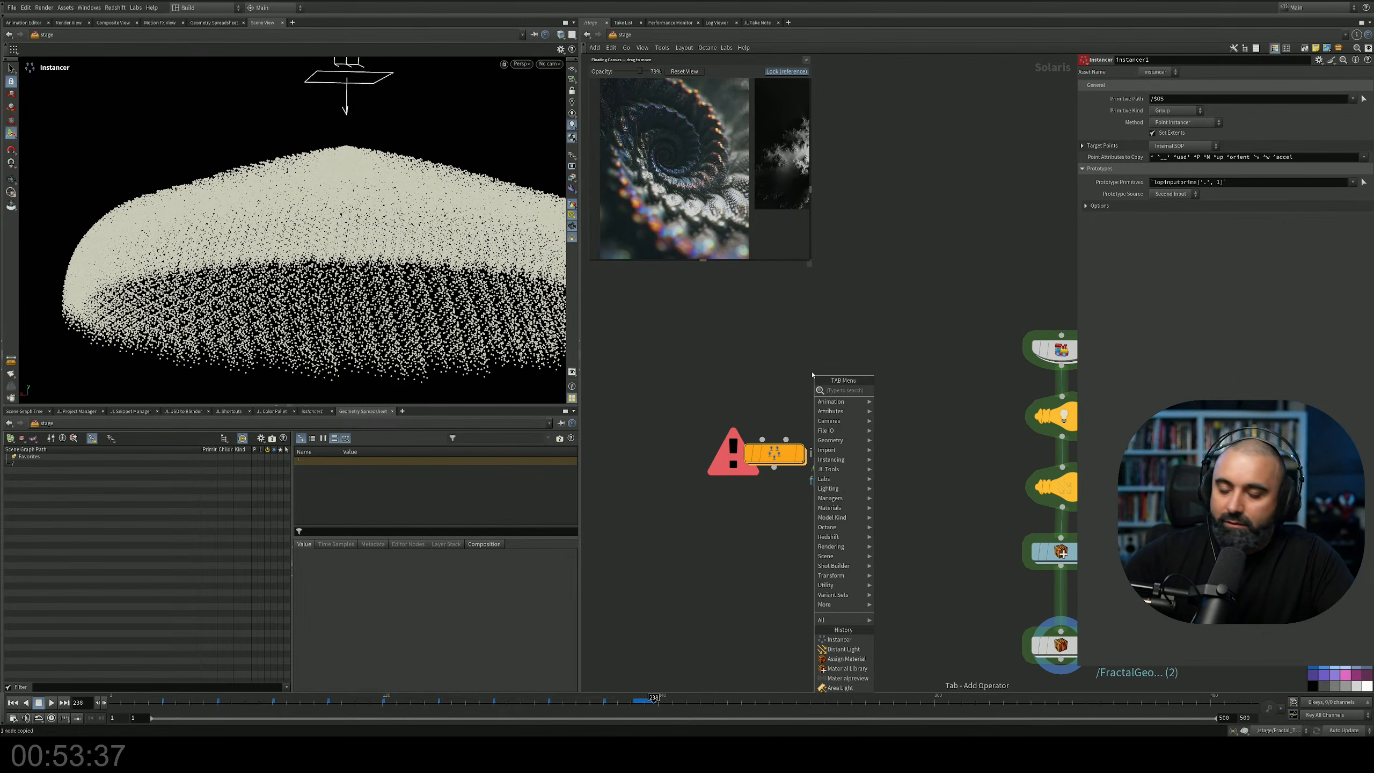
text(sp)
key(Return)
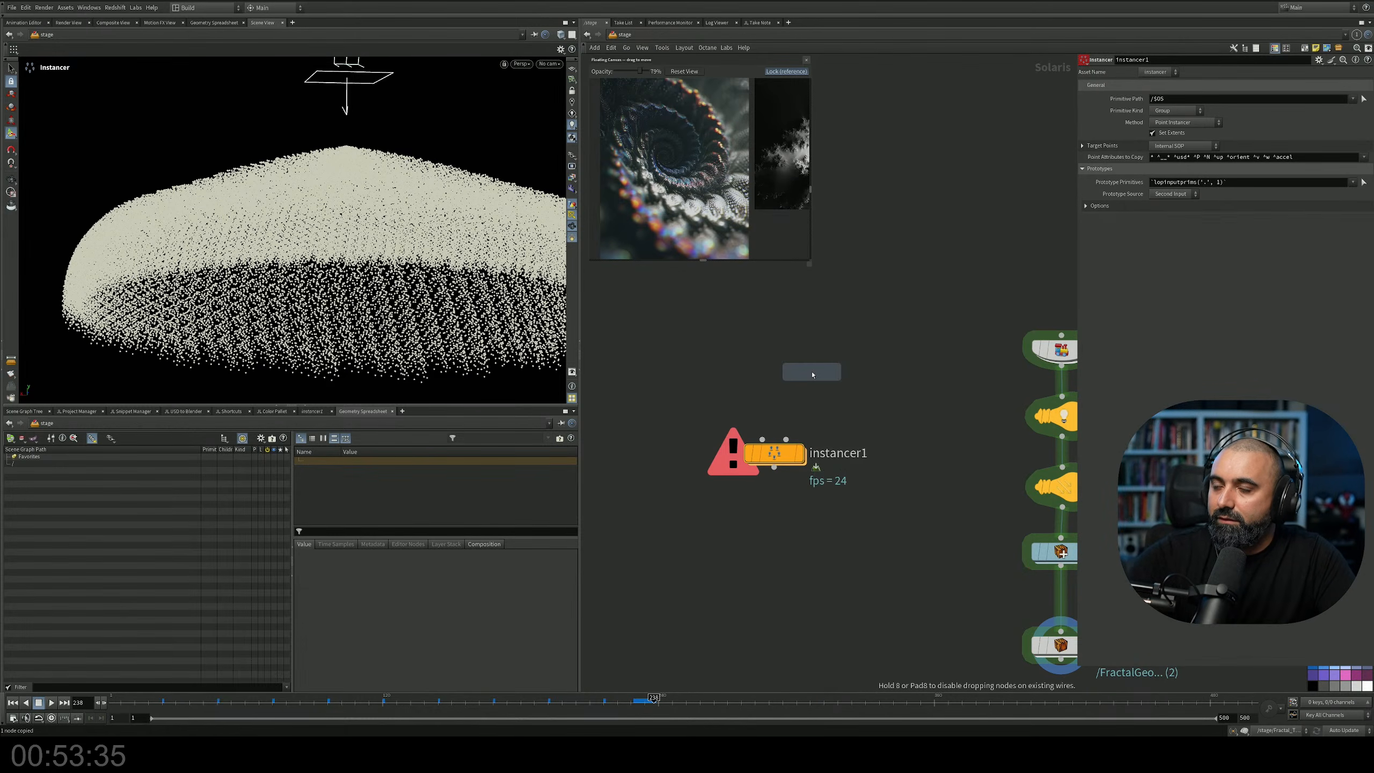
click(812, 374)
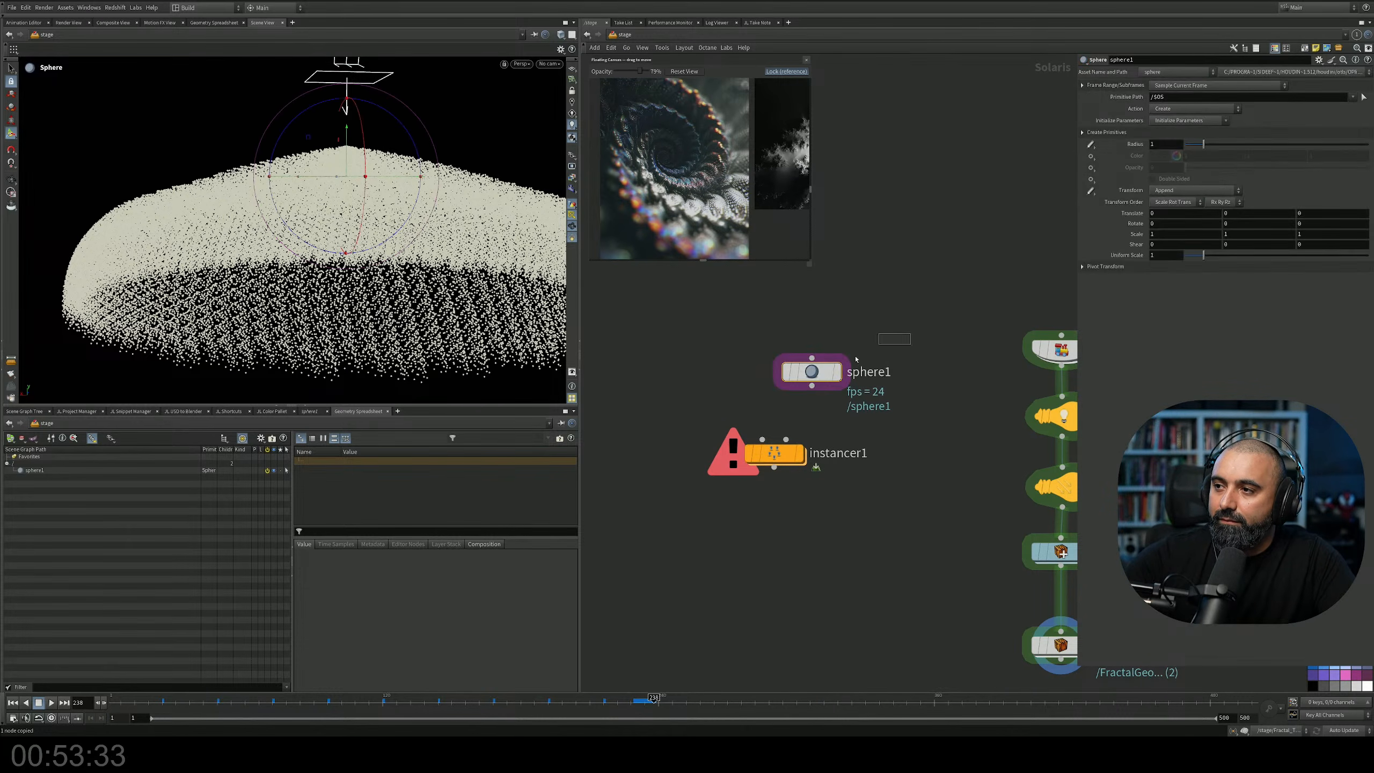
key(ctrl+z)
Create a SOP Create node, wire it into instancer1's second input and rename it Sphere.
key(Tab)
text(so)
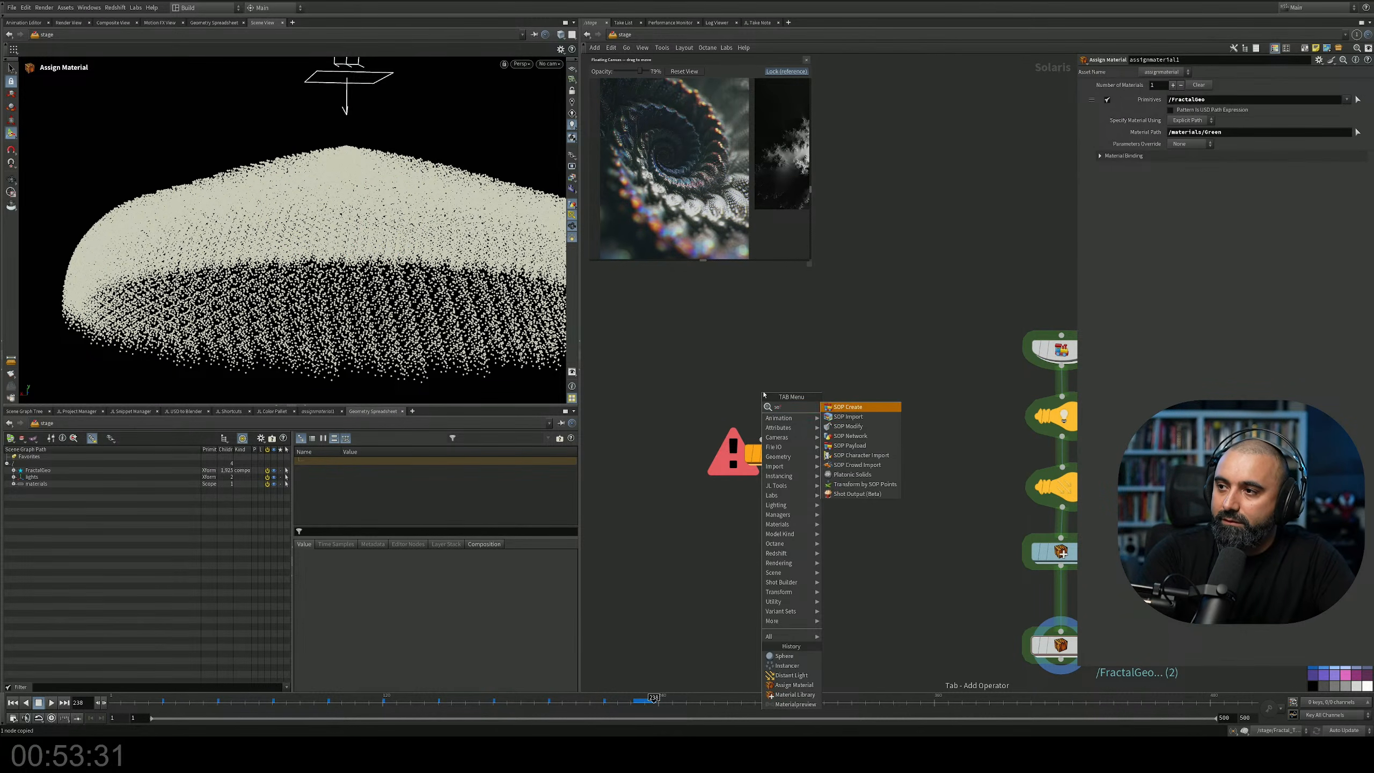
key(Return)
click(839, 385)
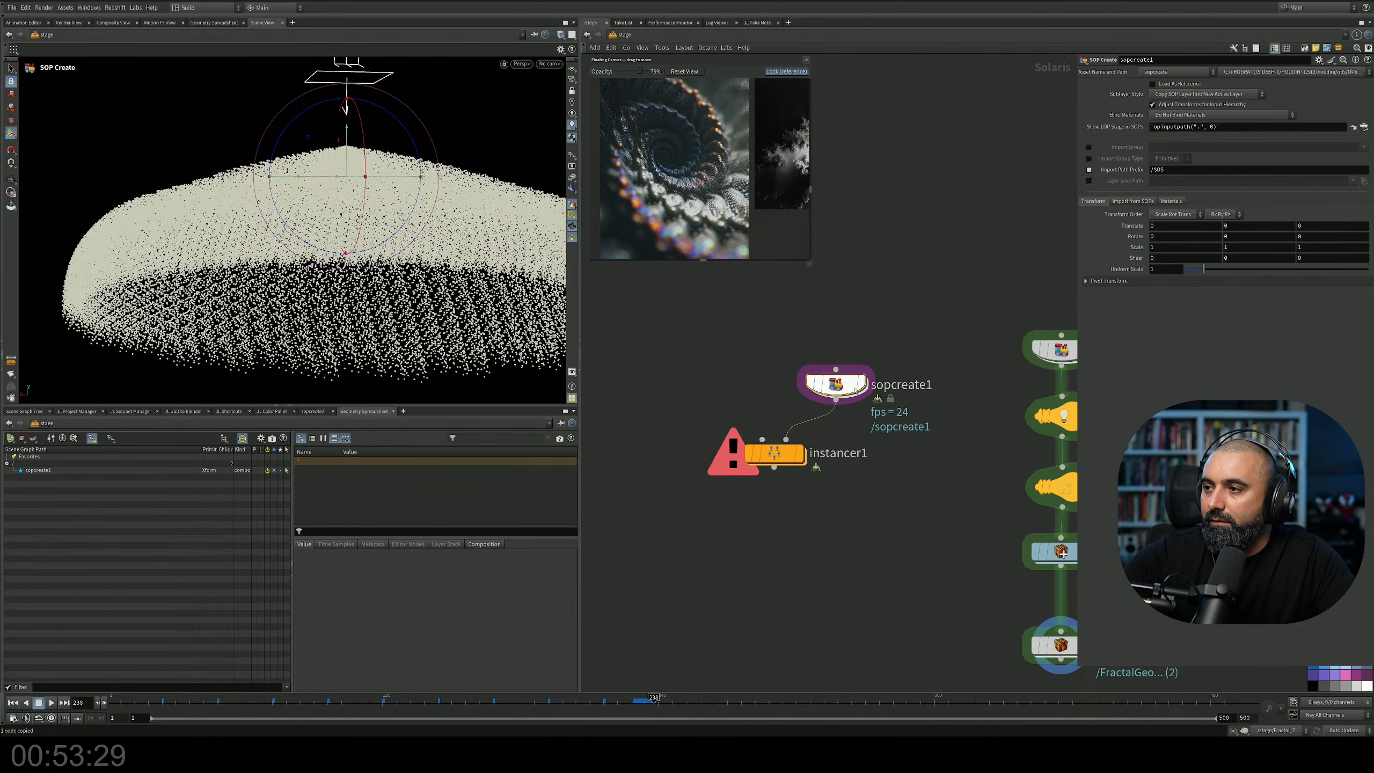
click(901, 385)
drag(965, 388, 675, 384)
text(Sp)
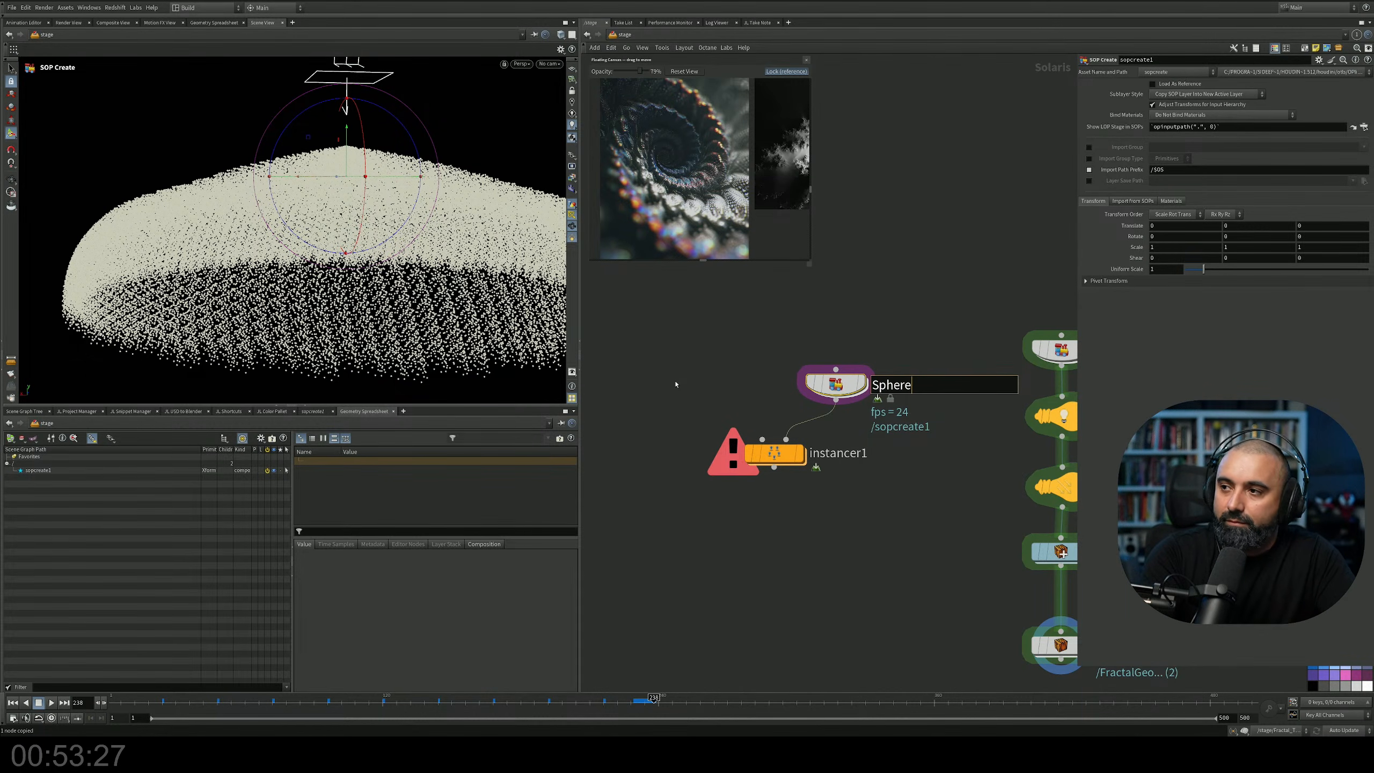
text(here)
key(Return)
Inside the Sphere SOP Create node, add a polygon mesh sphere below the sub-network inputs.
double_click(820, 384)
key(Tab)
text(sph)
key(Return)
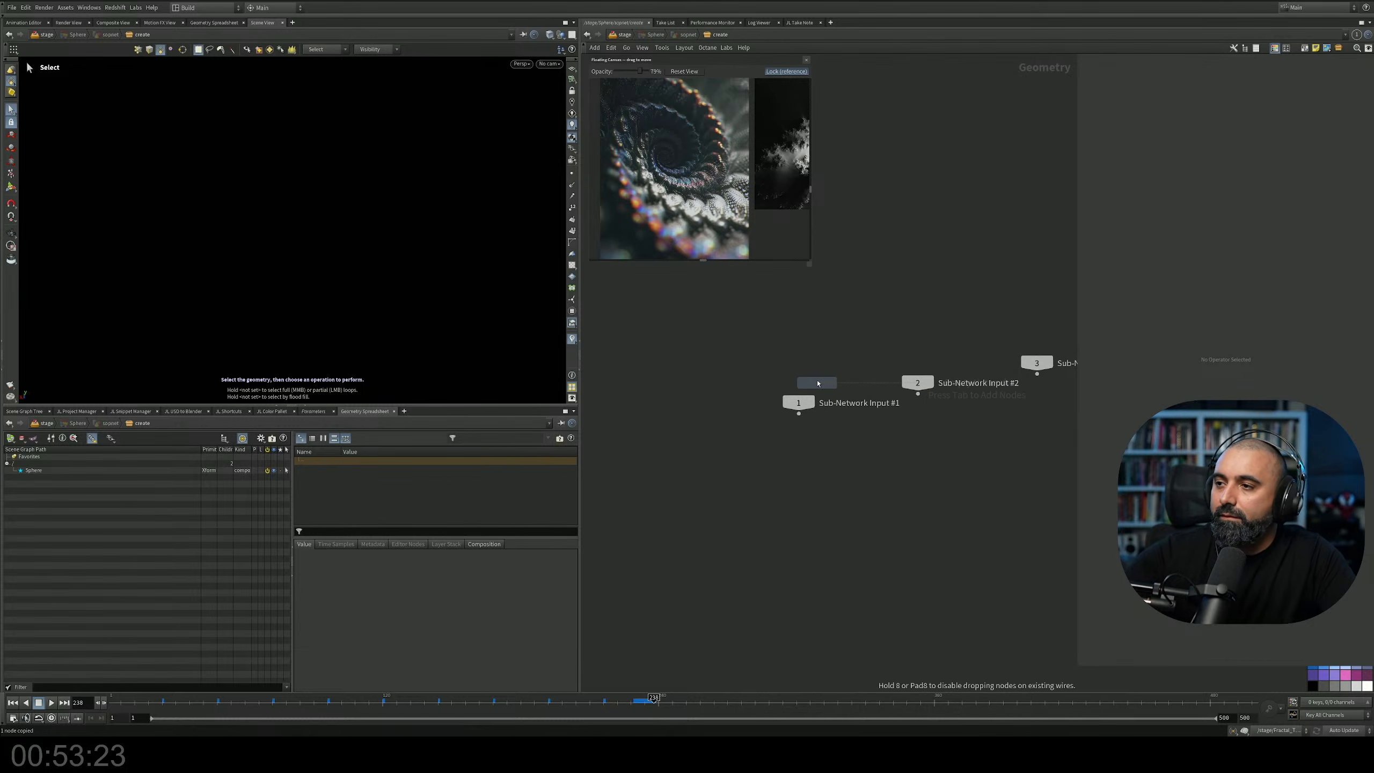
click(805, 475)
middle_drag(869, 455, 868, 421)
middle_drag(705, 321, 717, 345)
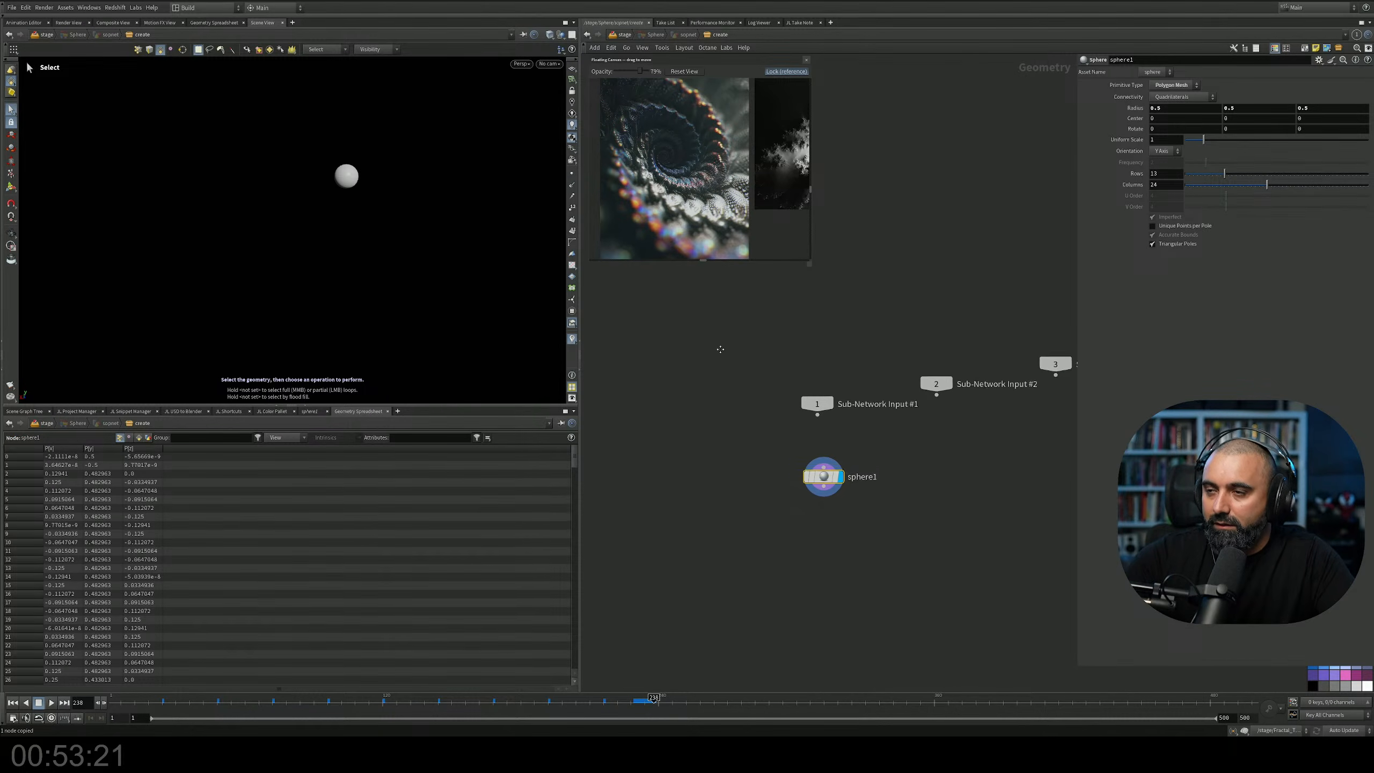
Return to the stage, display instancer1, move it lower beneath Sphere and inspect the instanced spheres.
key(u)
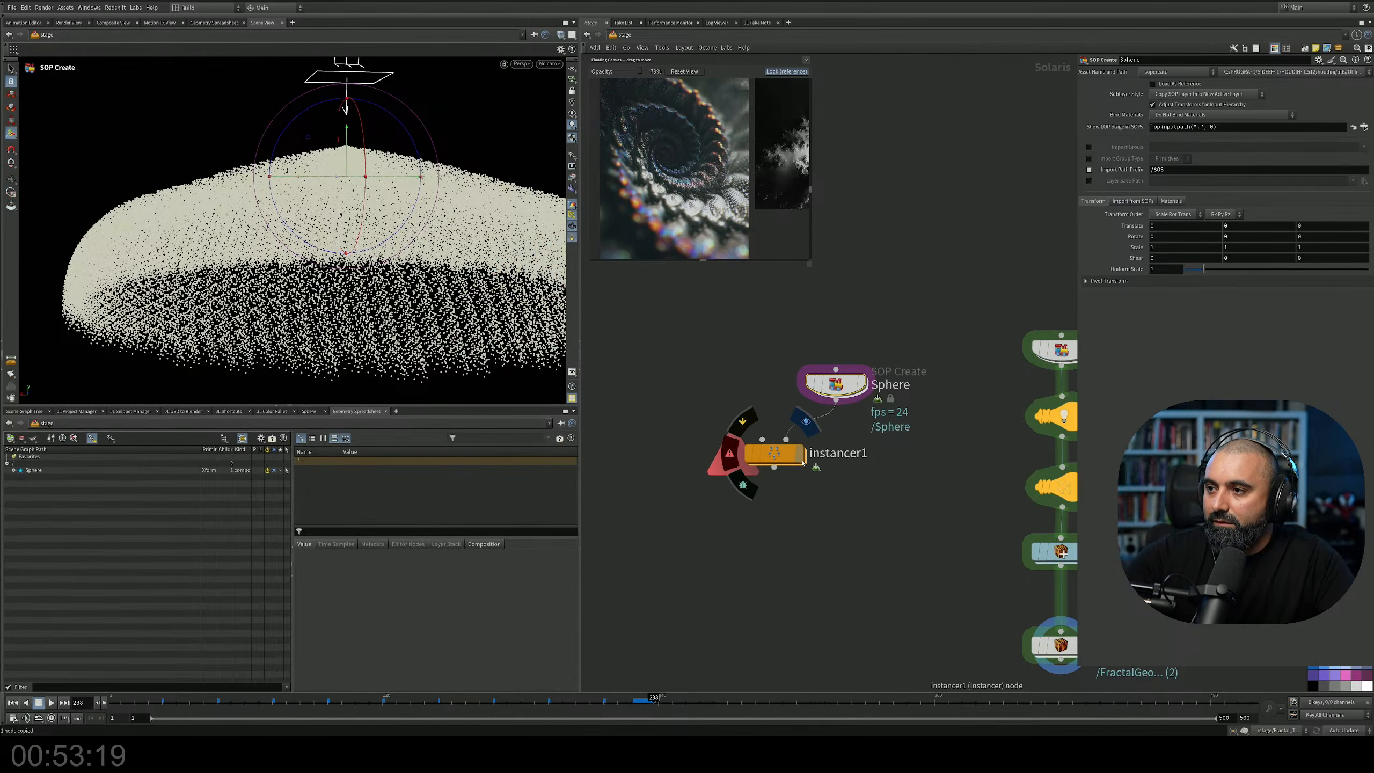
click(801, 460)
drag(775, 459, 771, 508)
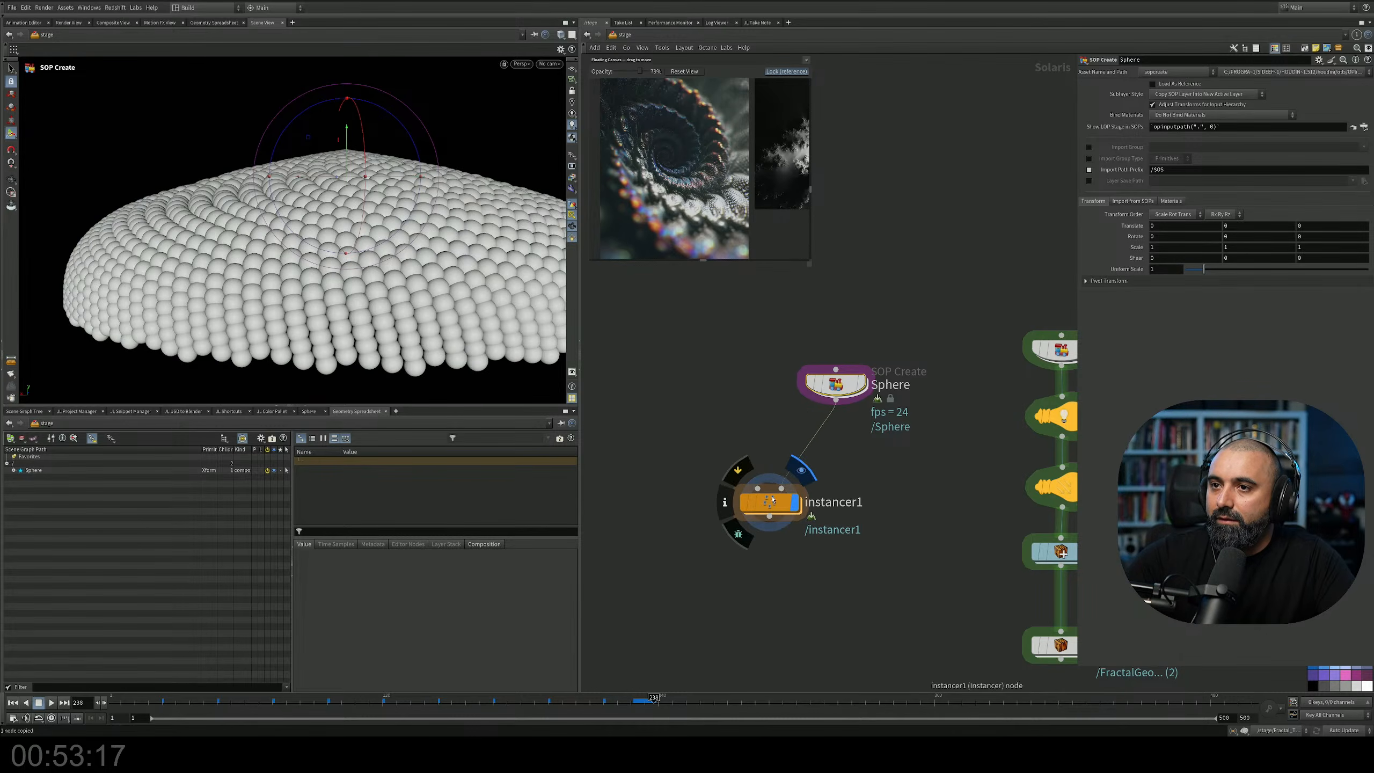
alt+drag(433, 260, 402, 359)
scroll(411, 304, down, 4)
alt+middle_drag(402, 360, 513, 327)
scroll(749, 465, up, 3)
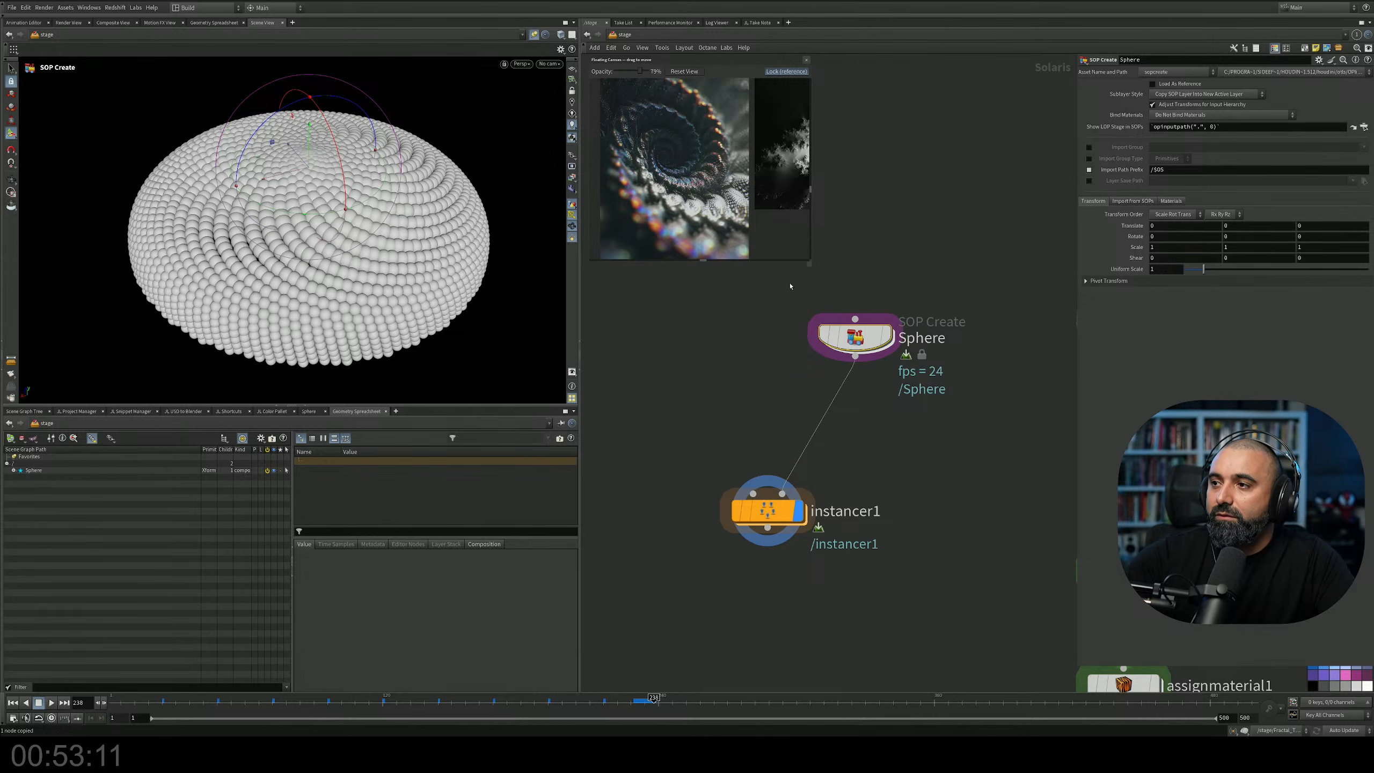
Reduce the uniform scale of sphere1 inside the Sphere node and return to the stage.
double_click(854, 335)
key(Tab)
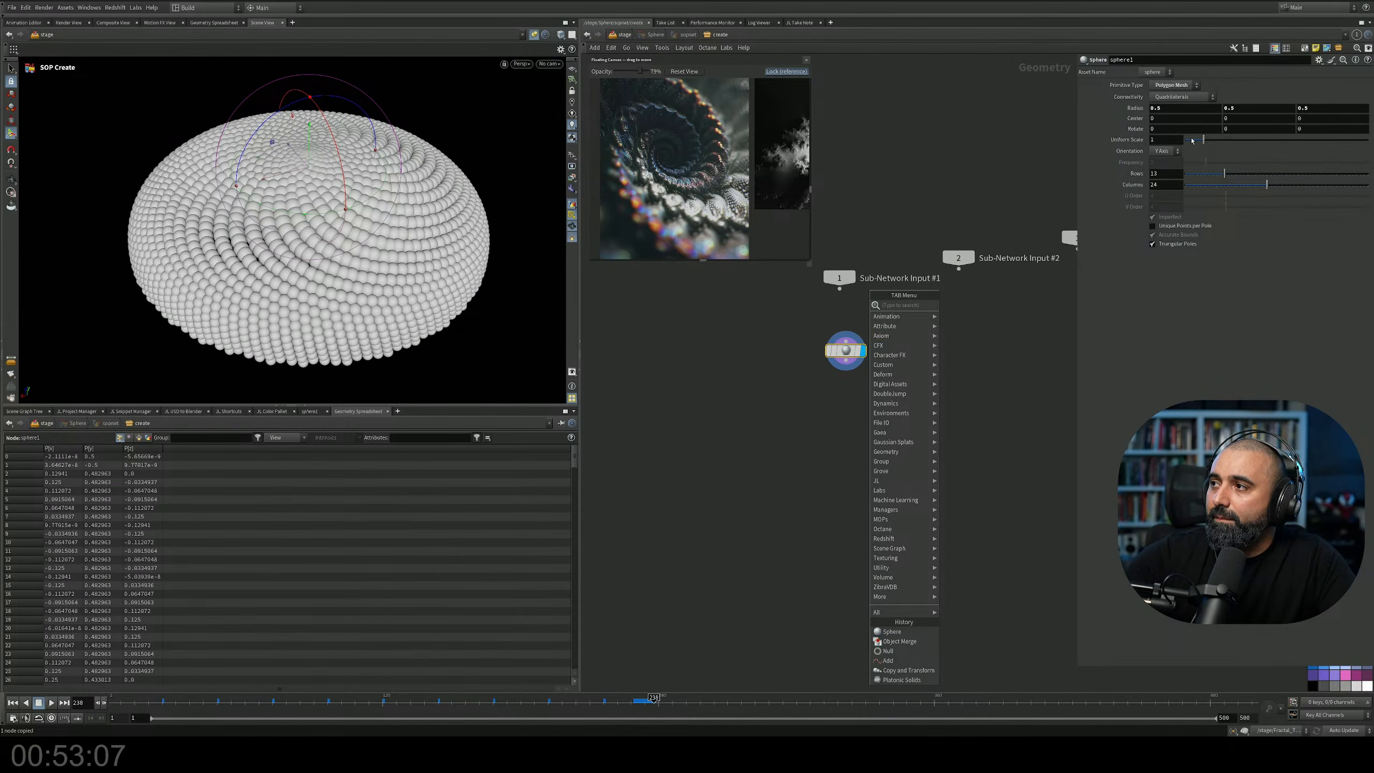
drag(1195, 143, 1189, 140)
key(Escape)
drag(384, 267, 341, 230)
right_drag(339, 228, 368, 293)
drag(368, 293, 402, 286)
key(u)
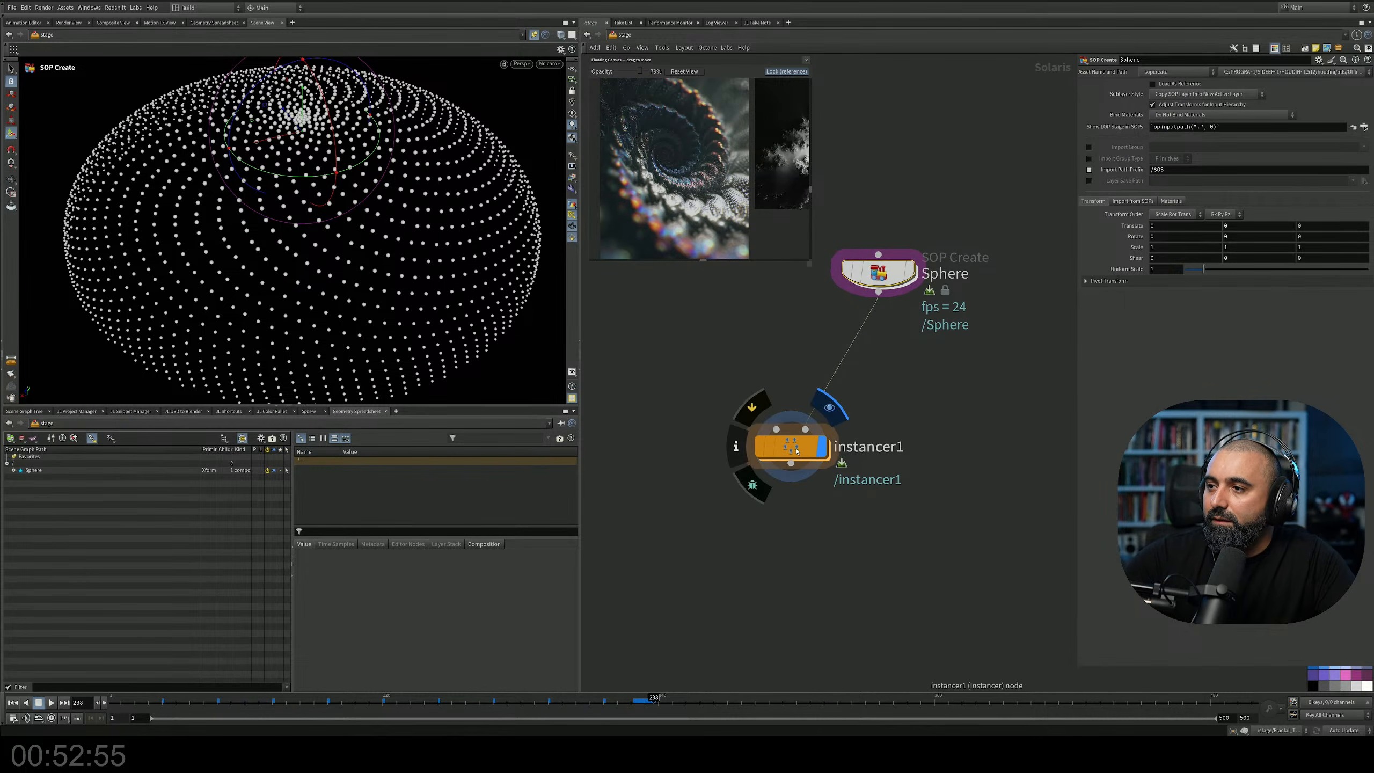
Inside FractalGeo, turn off Pack and Instance on copytopoints2 and return to the stage.
key(h)
scroll(758, 400, down, 2)
scroll(854, 335, up, 1)
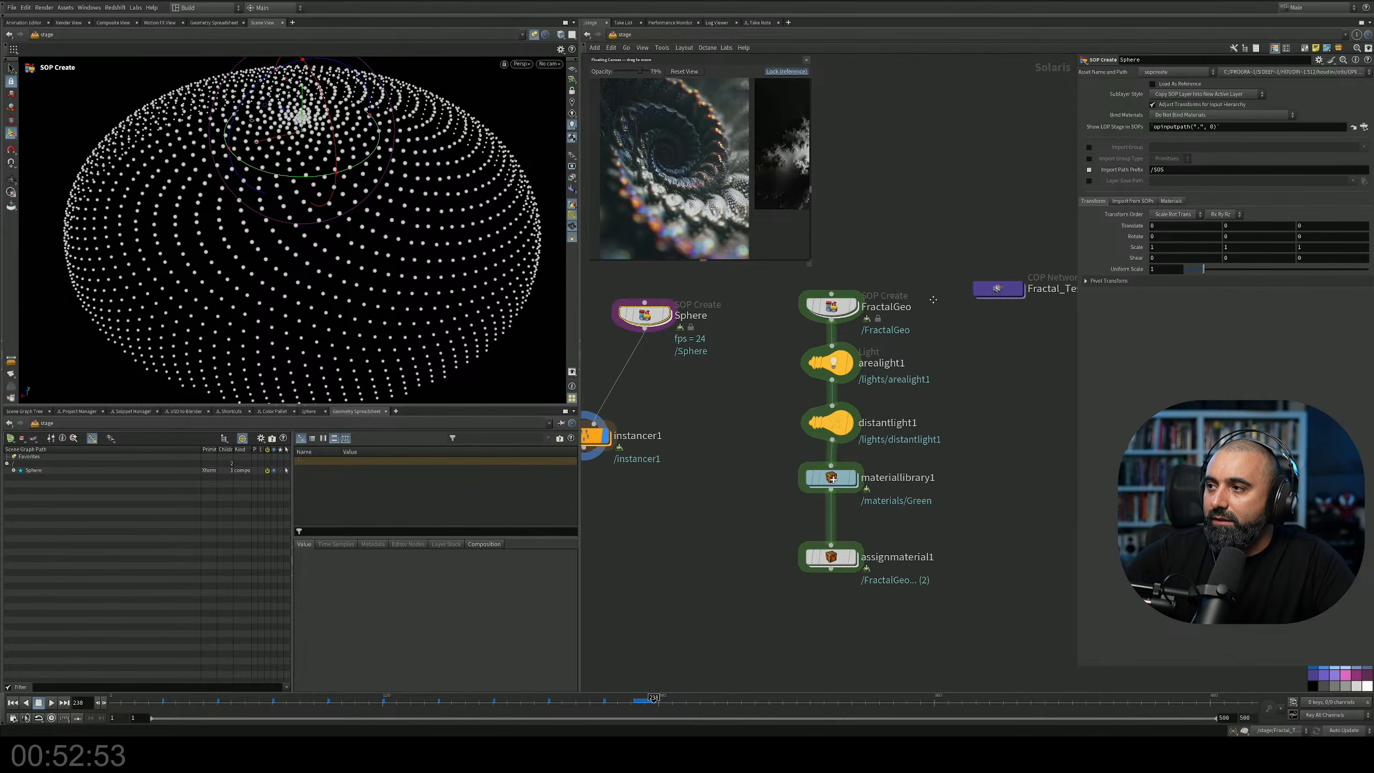
middle_drag(852, 306, 791, 345)
double_click(791, 345)
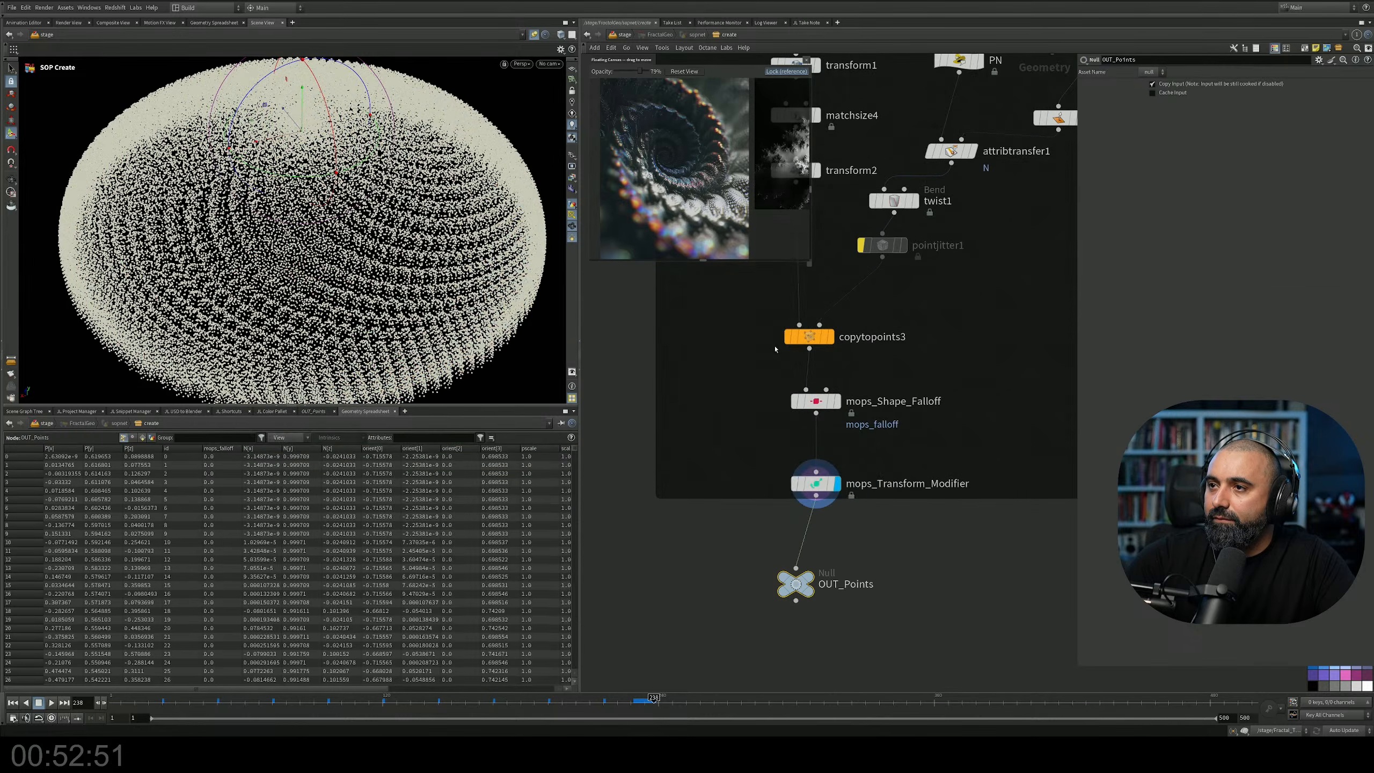
middle_drag(739, 402, 785, 639)
middle_drag(792, 368, 828, 566)
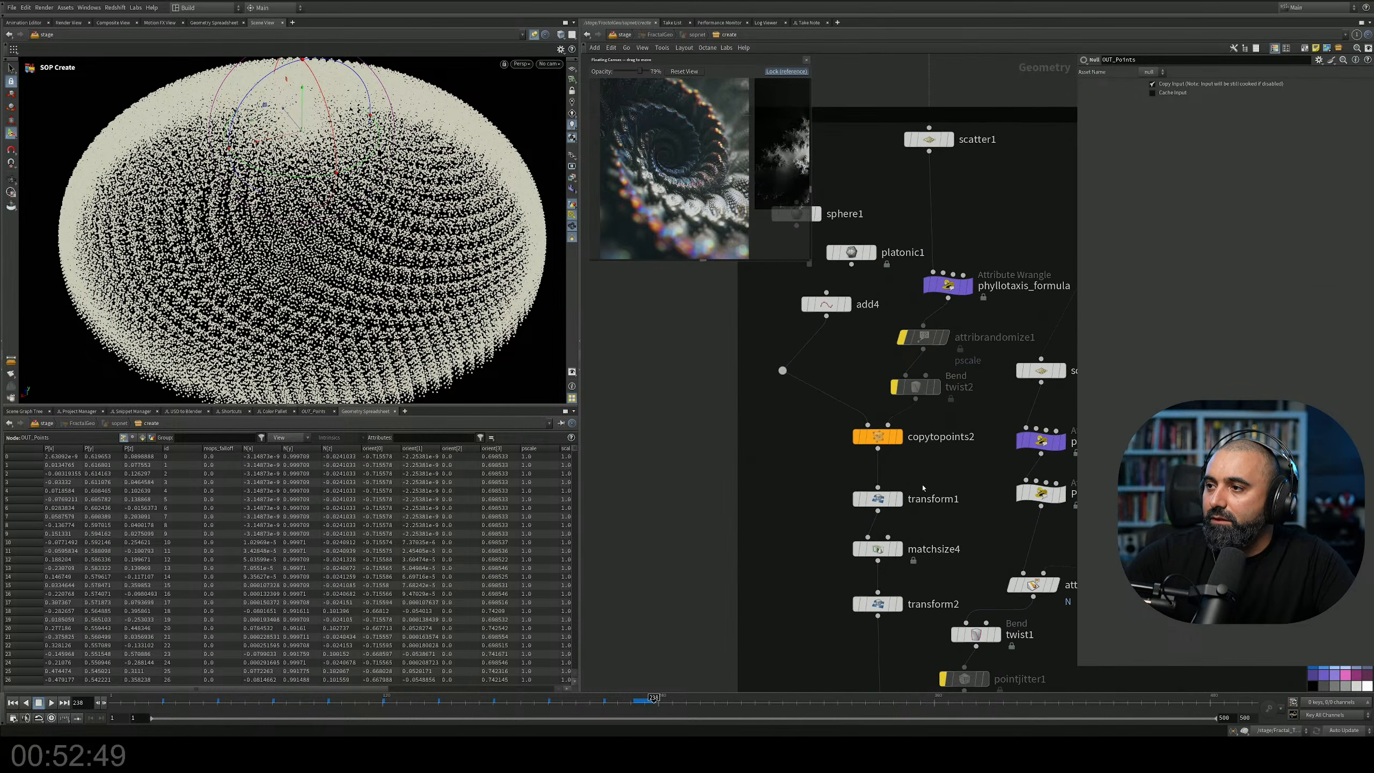
click(883, 439)
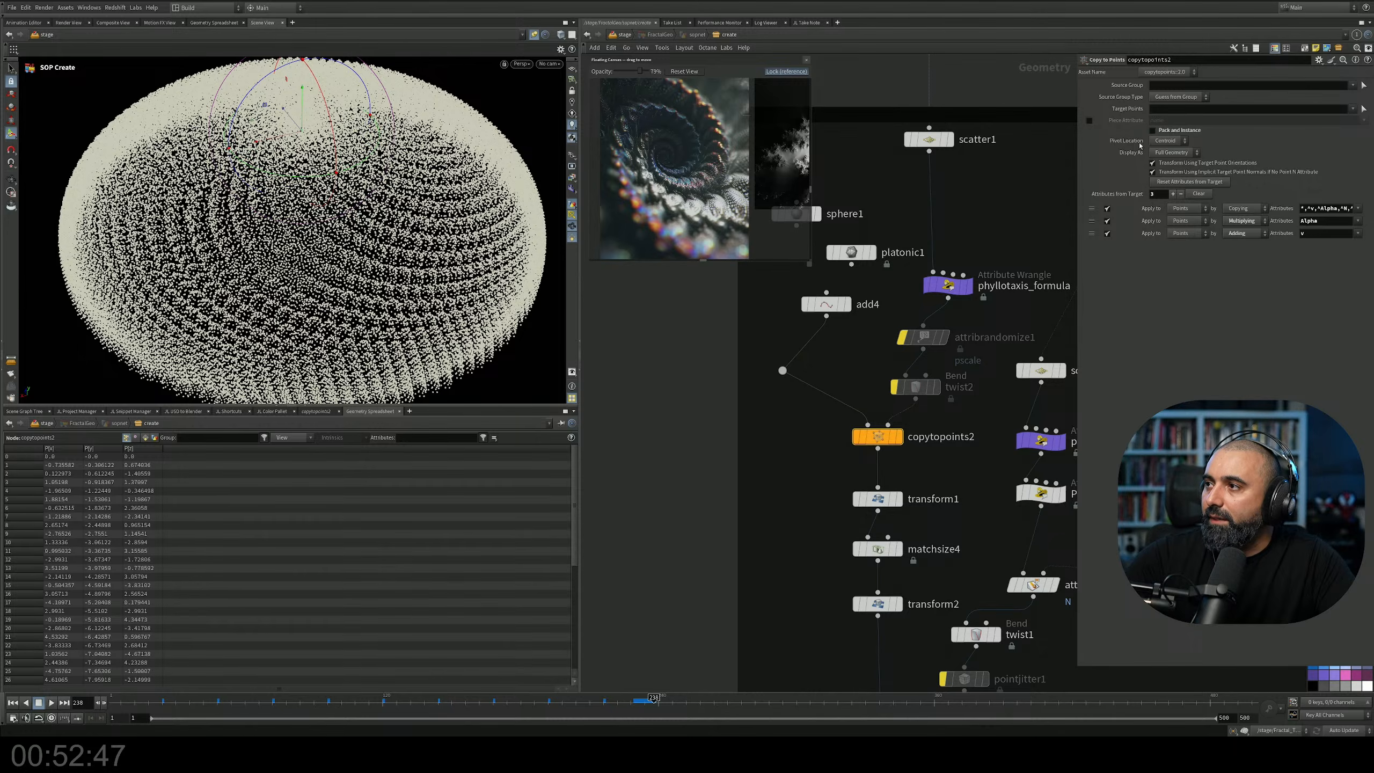
click(622, 35)
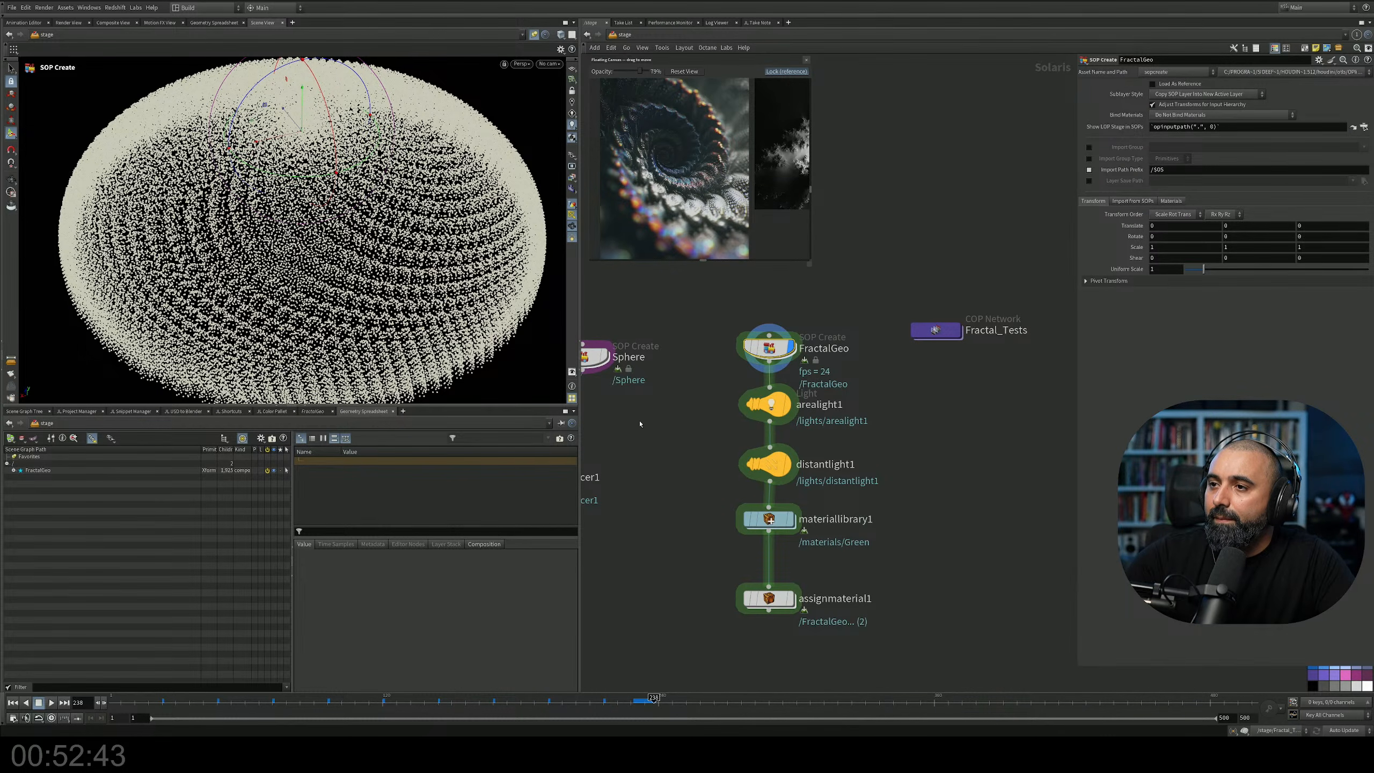
Switch the stage display back to instancer1.
middle_drag(637, 424, 815, 339)
click(760, 448)
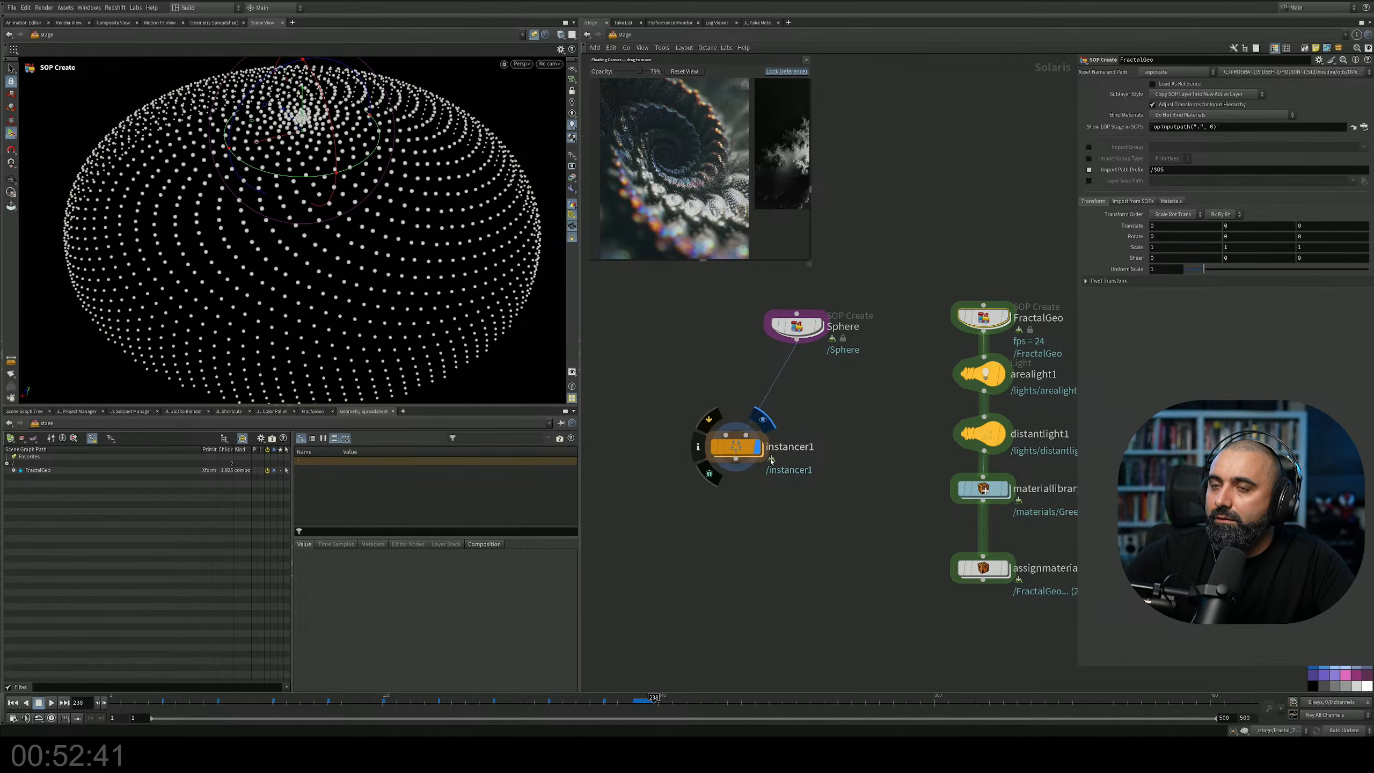
click(735, 447)
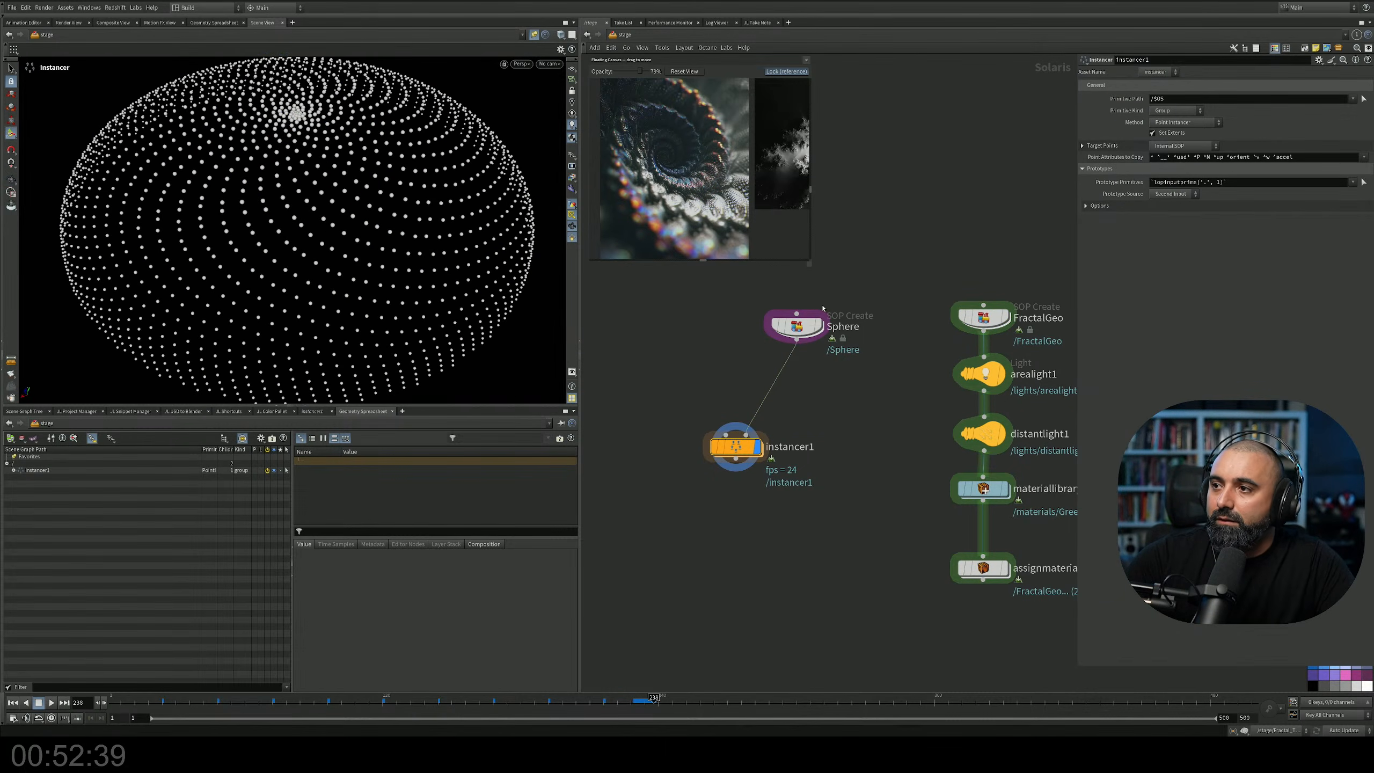
click(795, 325)
Compare the merged points inside instancer1 with the spheres instanced on the stage.
double_click(760, 443)
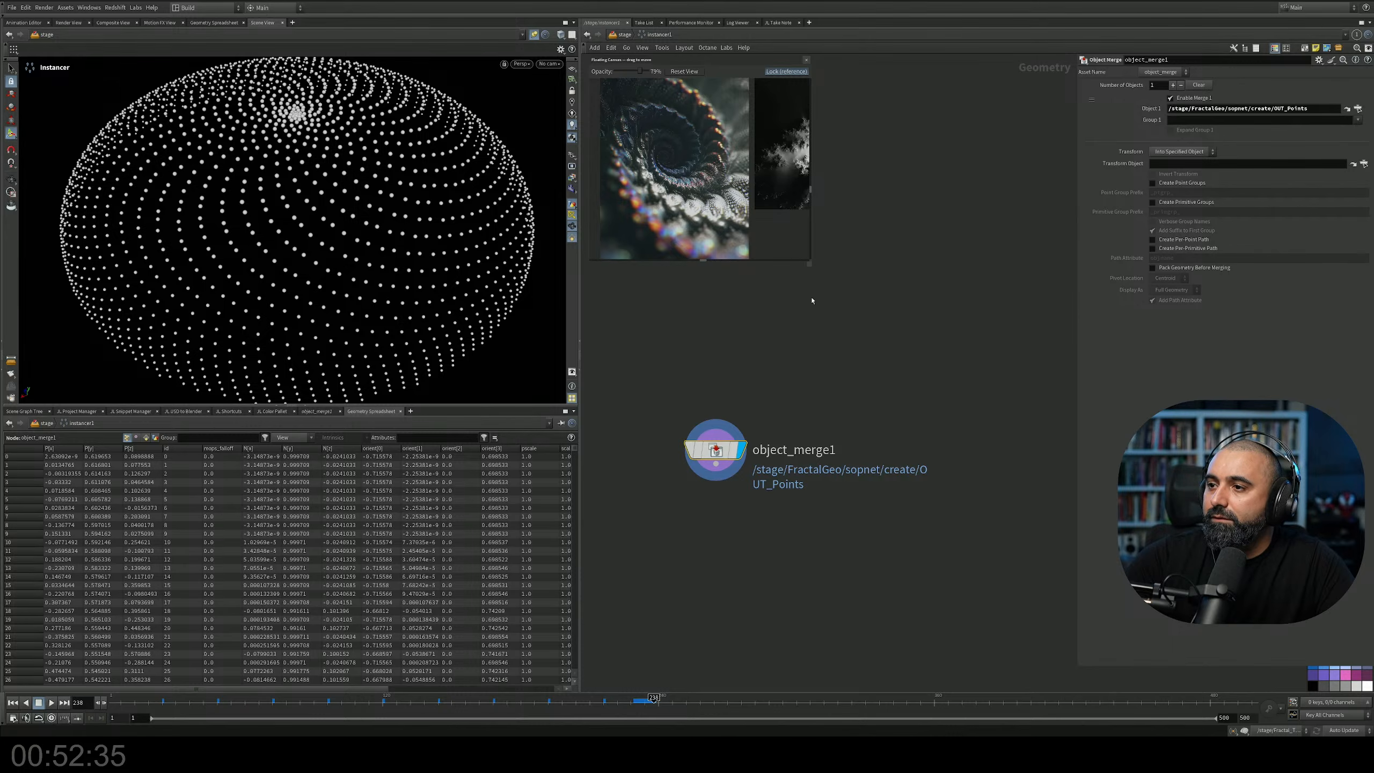
middle_drag(810, 295, 842, 278)
click(534, 35)
alt+drag(448, 292, 477, 264)
scroll(472, 251, up, 3)
right_drag(478, 264, 494, 205)
middle_drag(303, 239, 509, 205)
scroll(363, 325, down, 3)
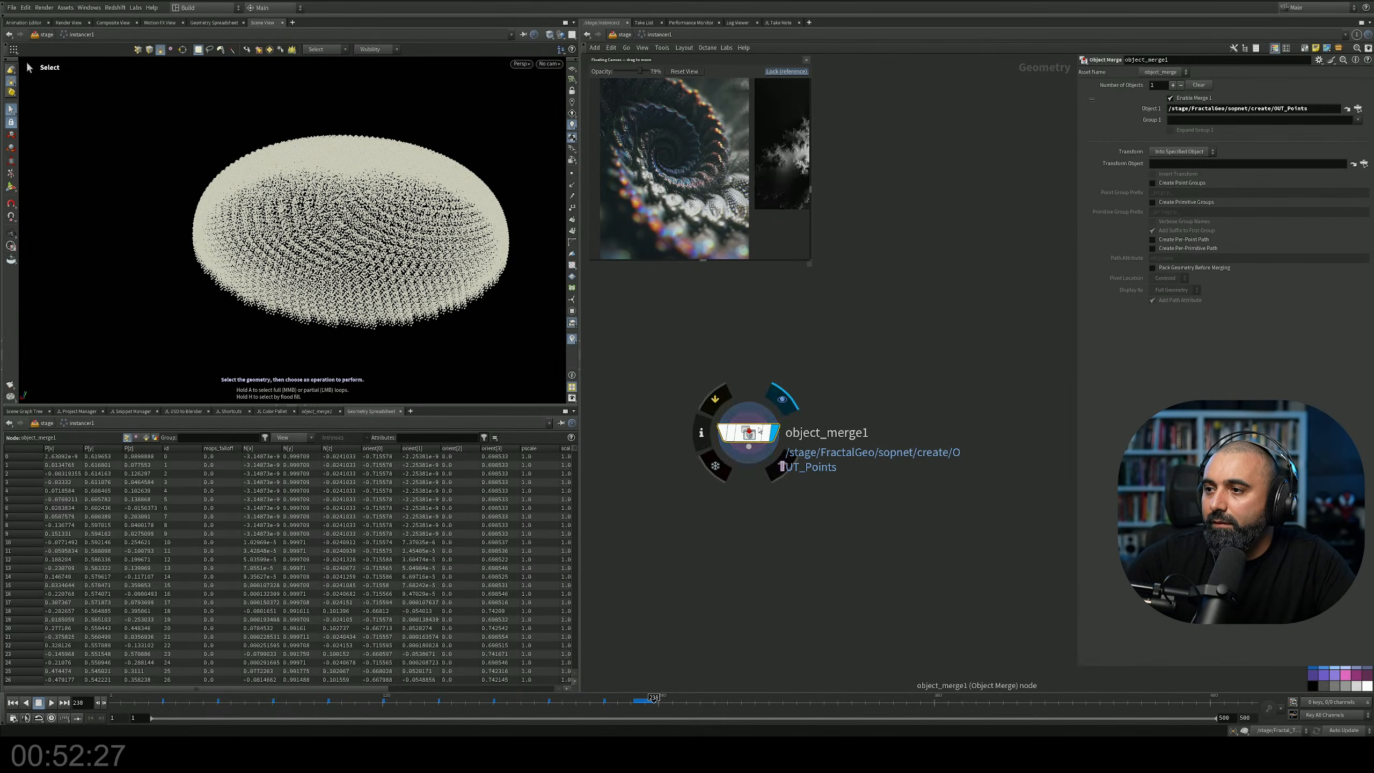
key(u)
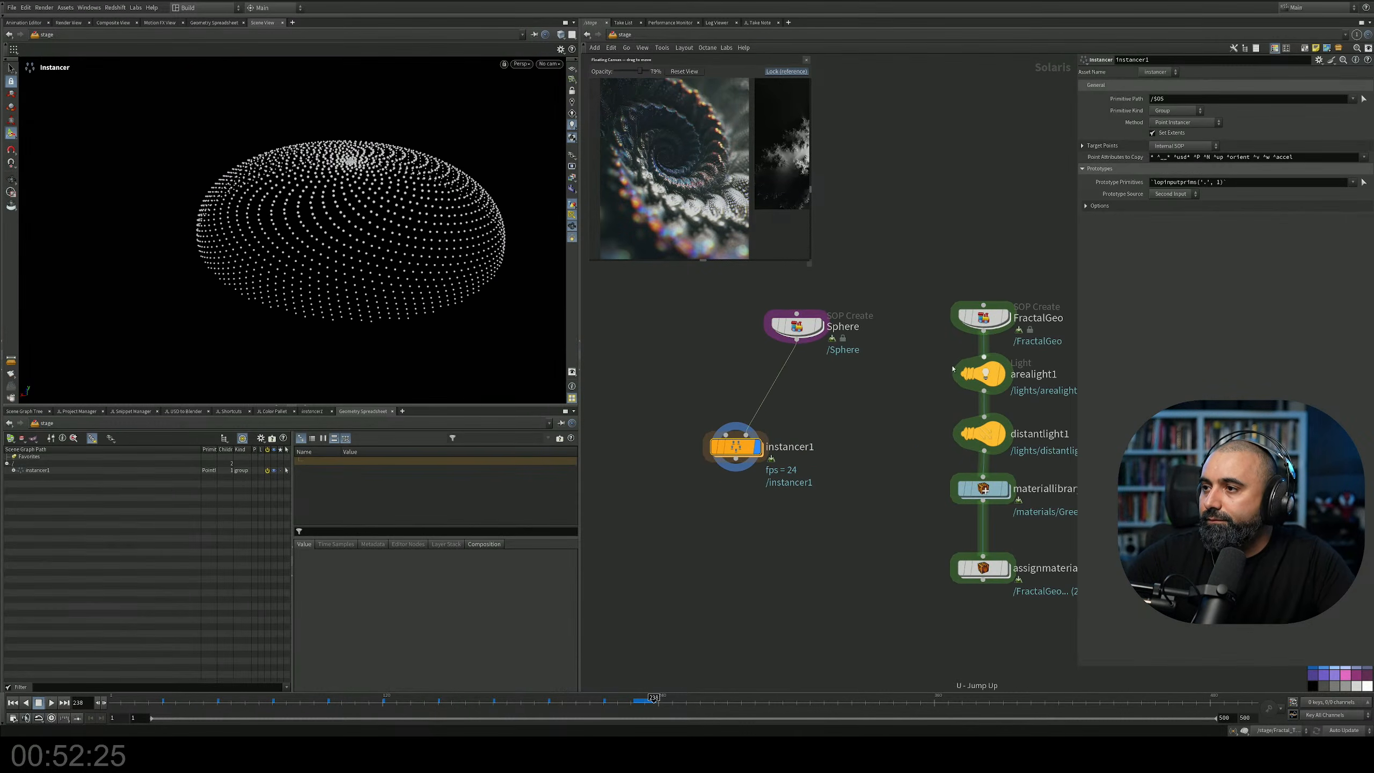
Turn off Pack and Instance on copytopoints3 inside FractalGeo and inspect instancer1's result on the stage.
double_click(978, 319)
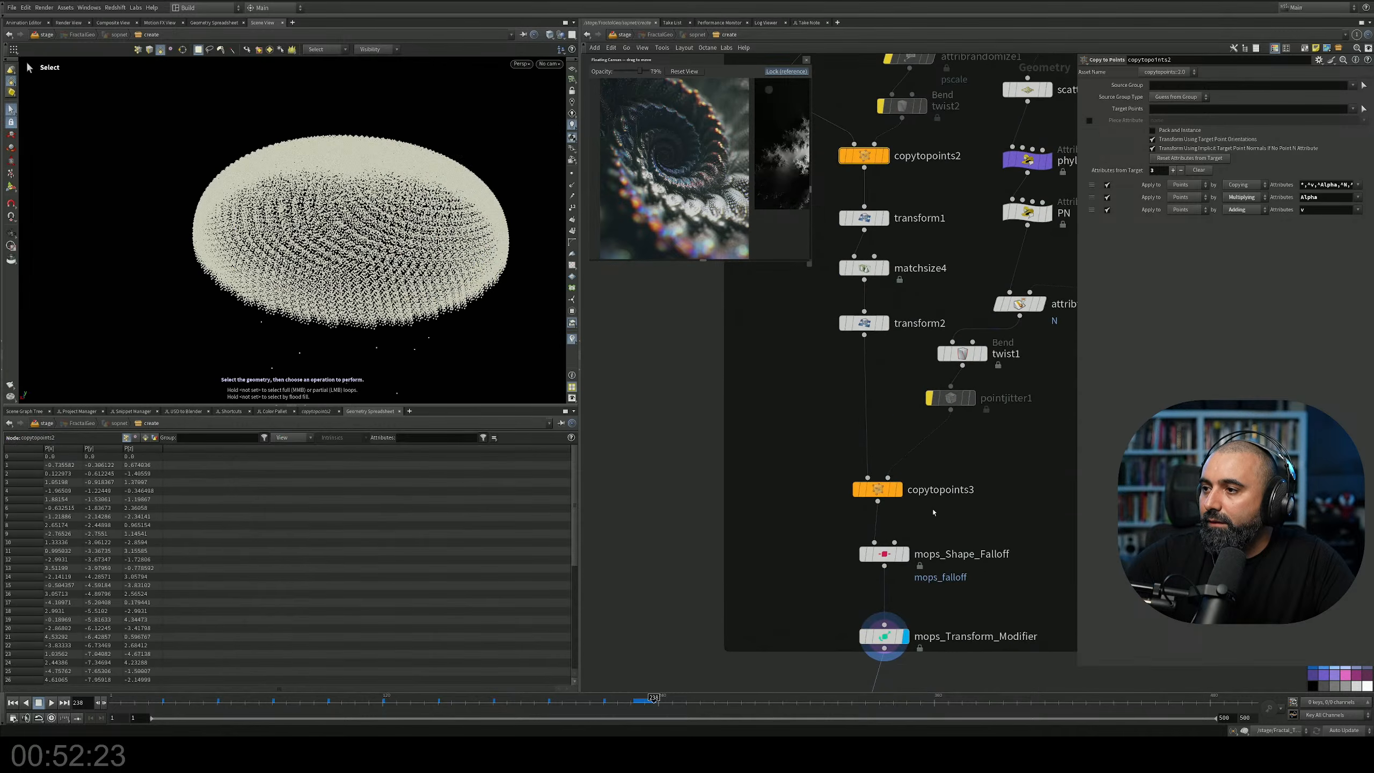
click(1152, 130)
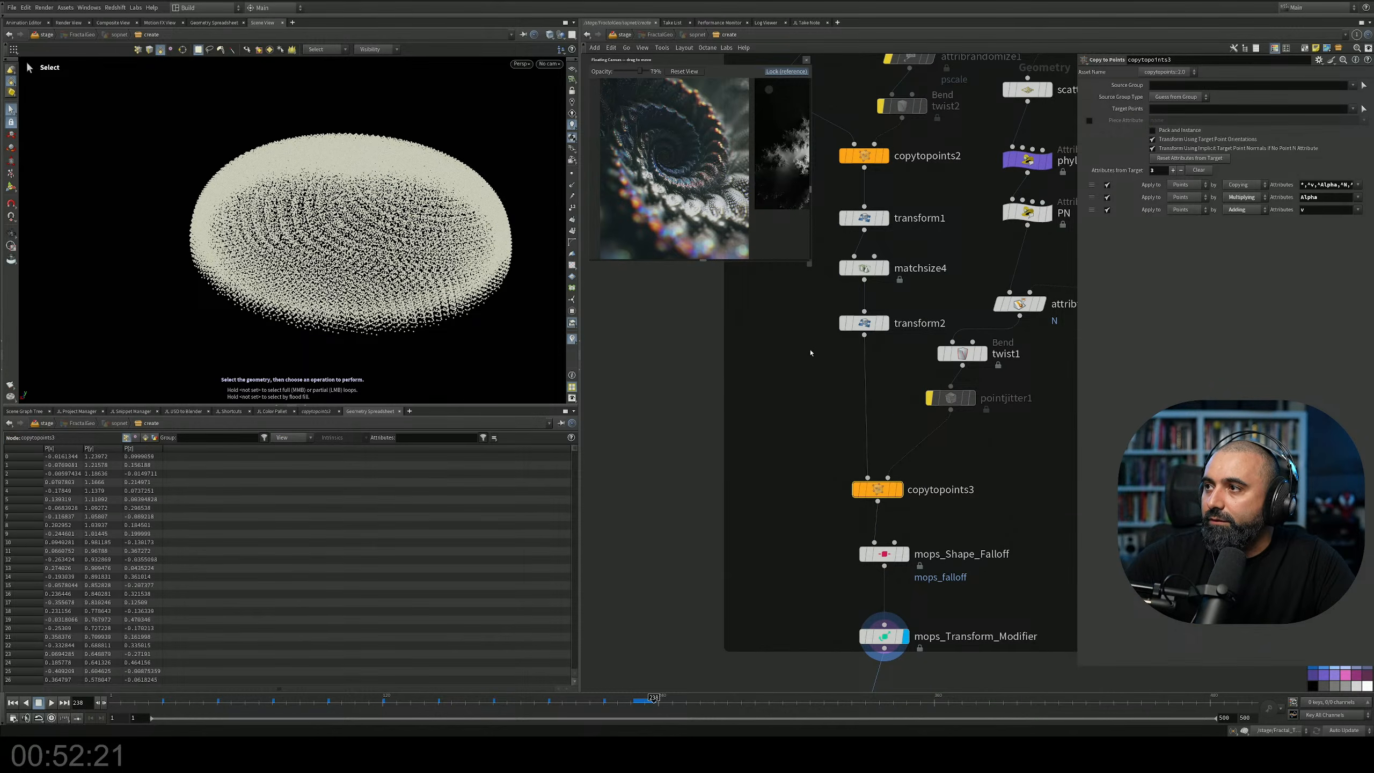
click(623, 35)
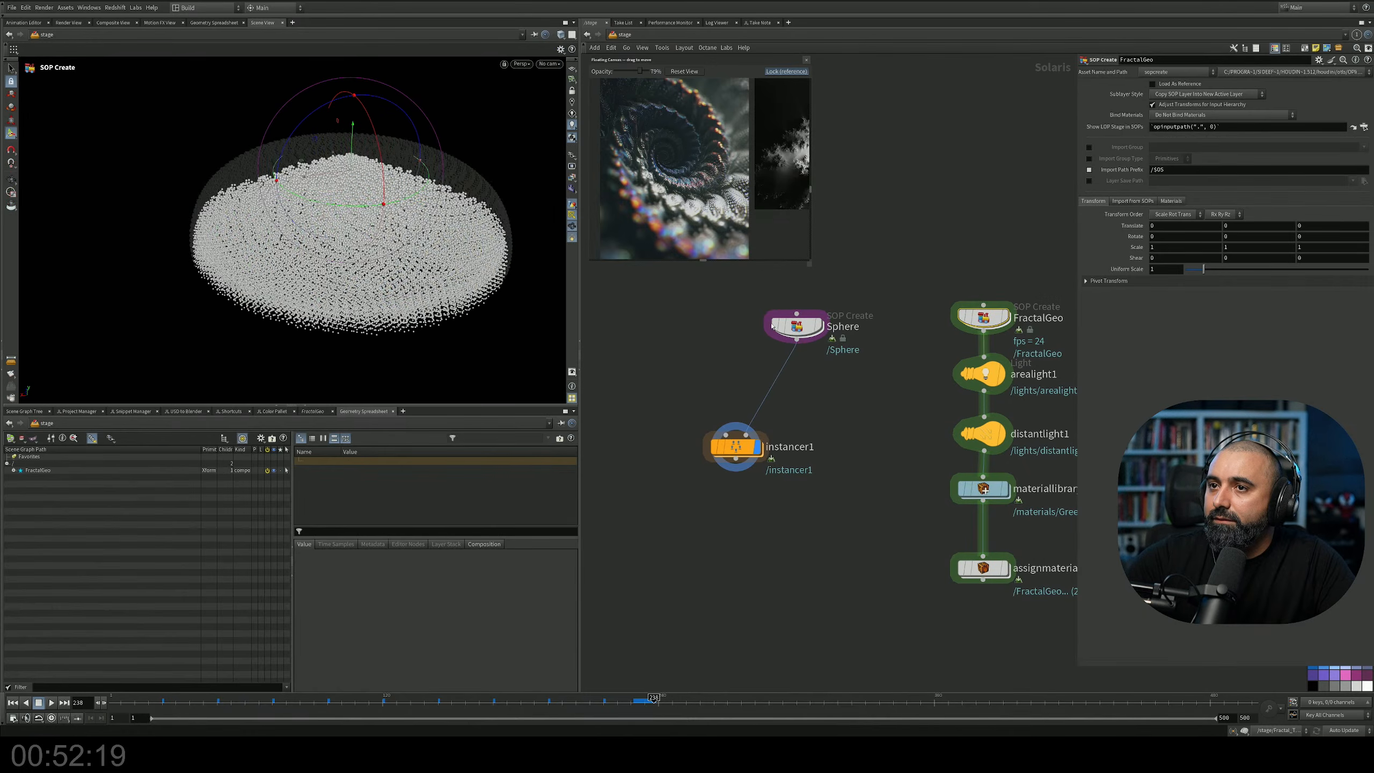
drag(807, 411, 667, 503)
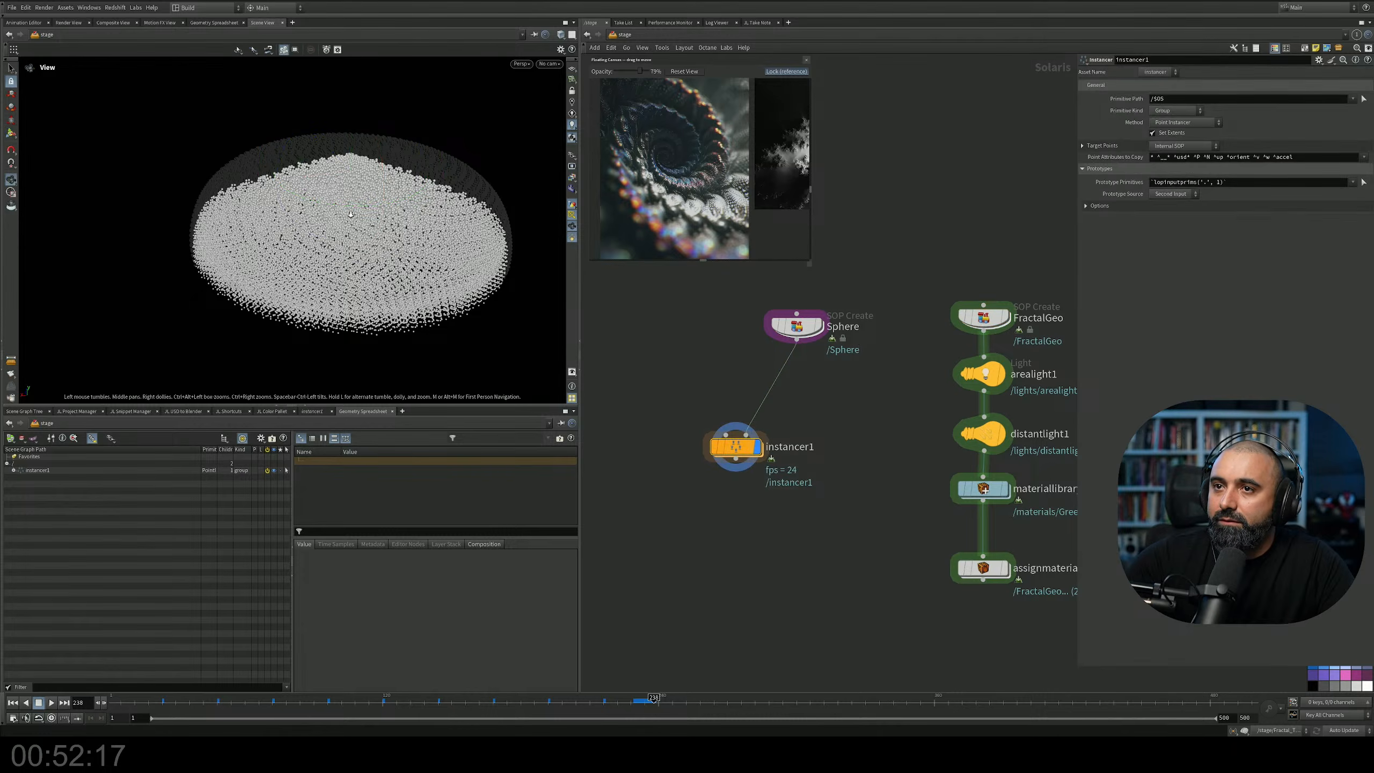
scroll(401, 215, up, 3)
drag(401, 216, 400, 195)
middle_drag(401, 195, 335, 156)
Move instancer1 directly beneath the Sphere node and select both nodes.
middle_drag(748, 450, 761, 383)
drag(761, 383, 812, 335)
middle_drag(891, 211, 914, 295)
drag(926, 282, 738, 456)
mouse_move(851, 336)
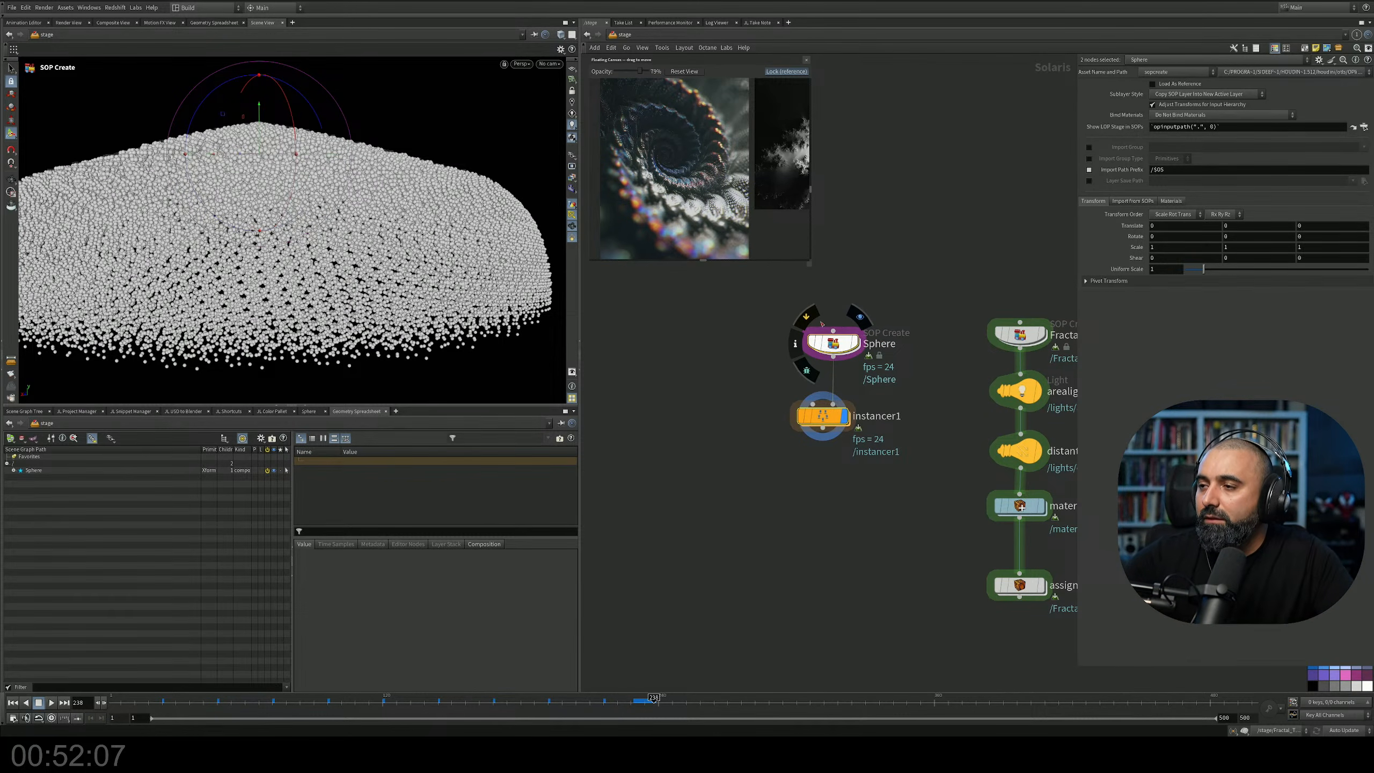
middle_drag(904, 284, 913, 247)
drag(915, 241, 847, 379)
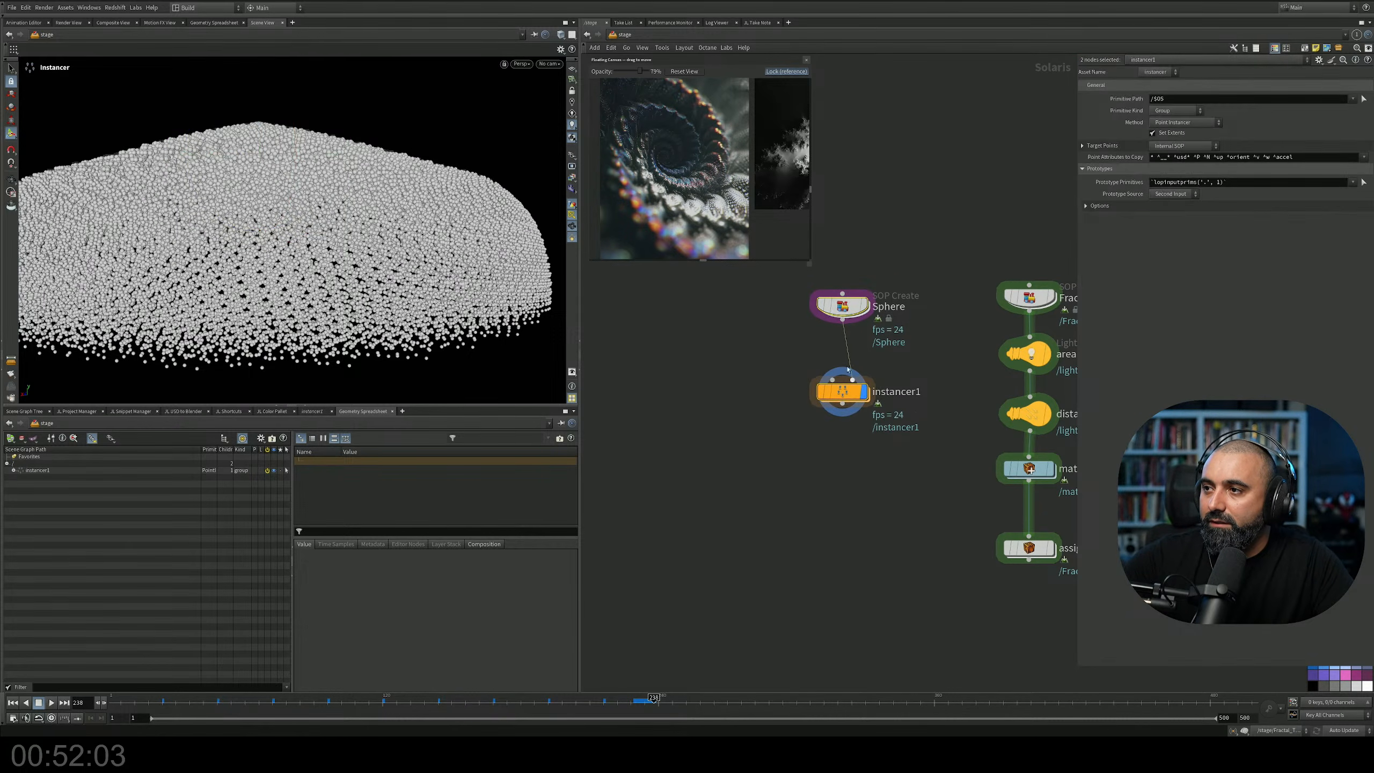
Wire instancer1 into arealight1 in place of FractalGeo and display the stage result from assignmaterial1.
drag(845, 308, 870, 206)
middle_drag(922, 352, 886, 356)
drag(993, 340, 831, 306)
click(1014, 553)
middle_drag(790, 450, 655, 409)
Set assignmaterial1's Primitives to /instancer1 so the instanced spheres use the Green material.
drag(925, 488, 790, 573)
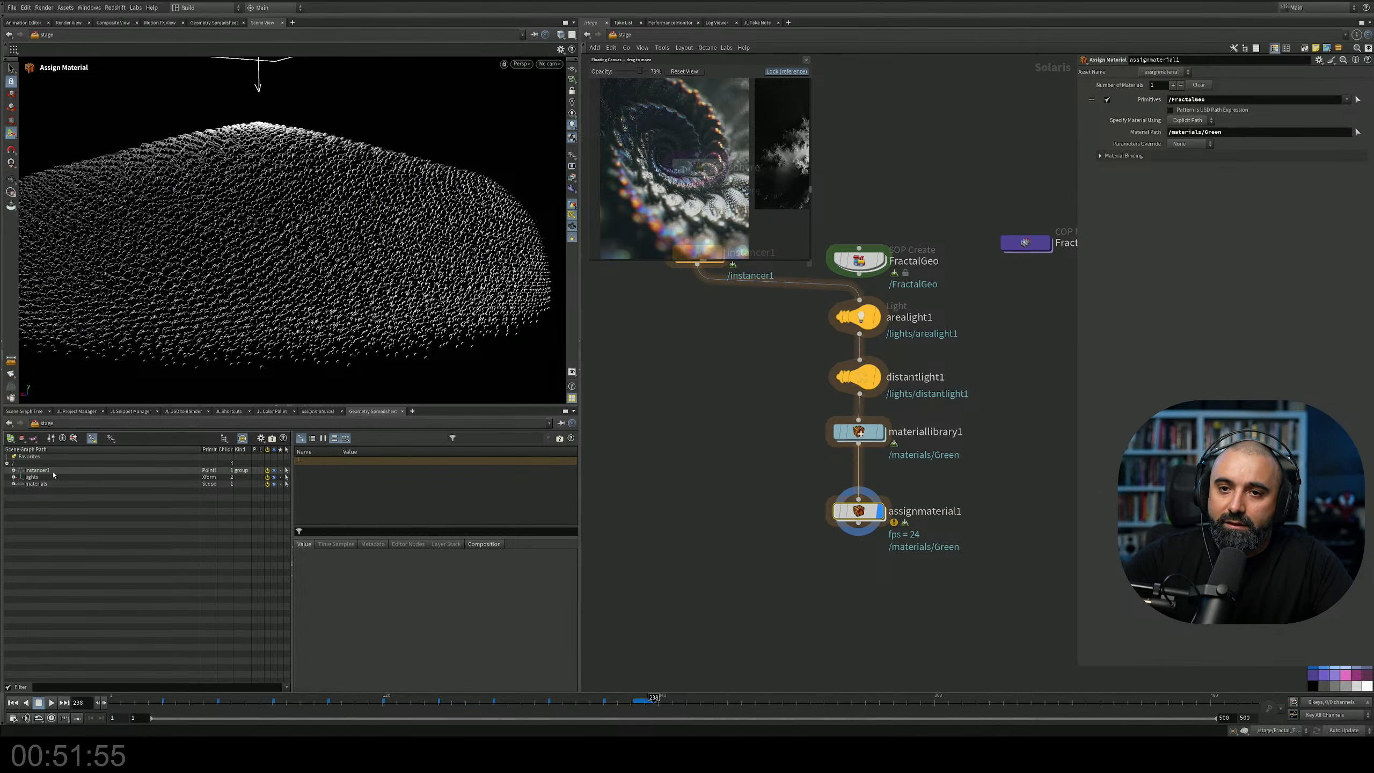
drag(1220, 101, 1221, 98)
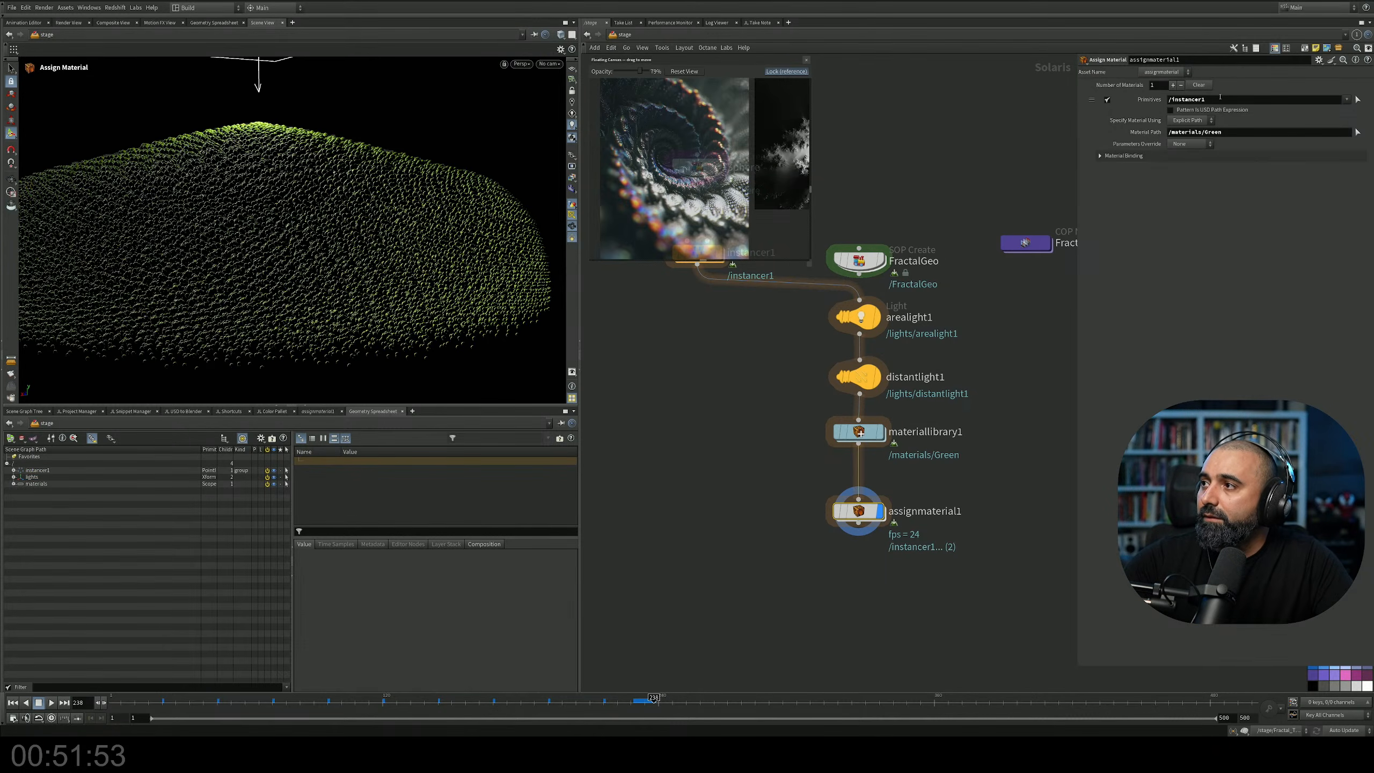
middle_drag(661, 336, 713, 385)
alt+drag(355, 230, 80, 123)
alt+right_drag(79, 123, 250, 210)
alt+drag(250, 210, 292, 230)
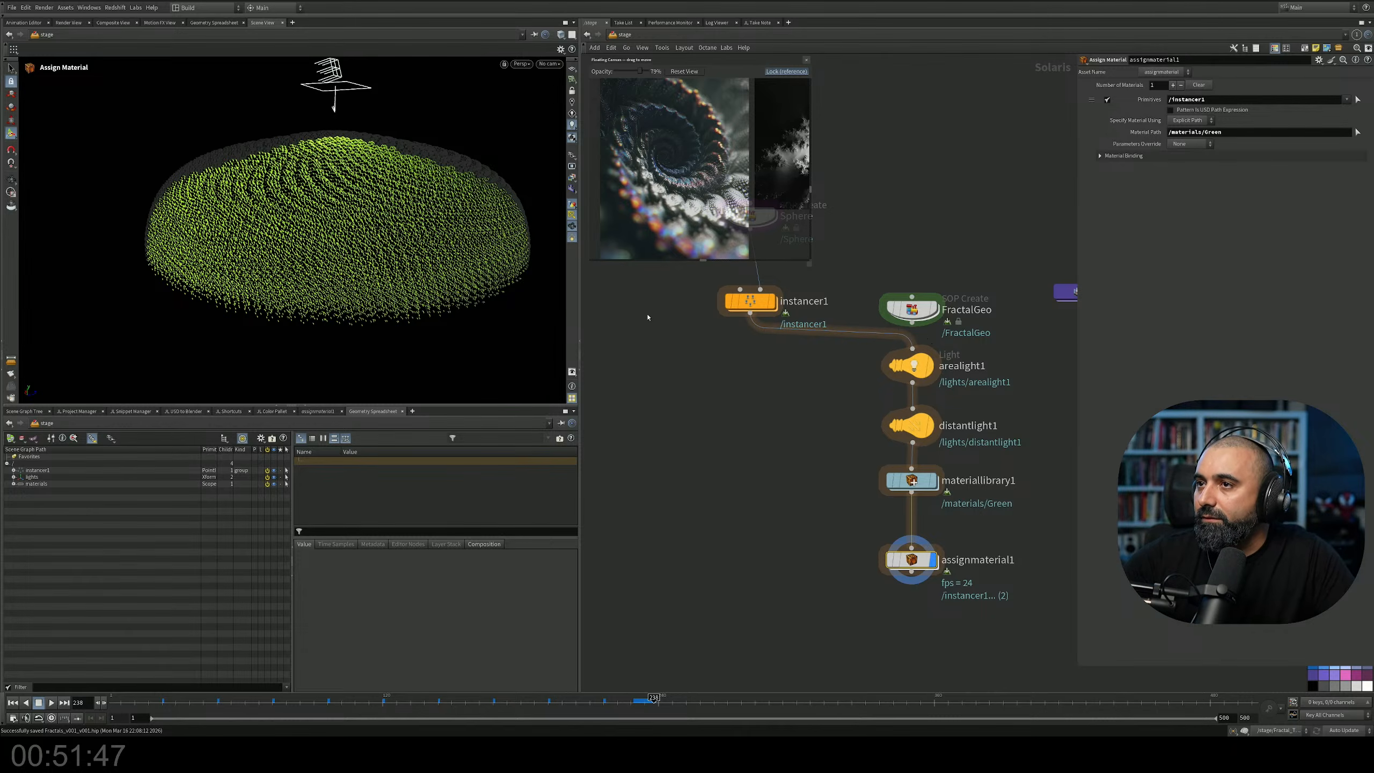
Switch the viewport renderer to Karma XPU and frame the green sphere clusters up close across the dome.
alt+middle_drag(347, 199, 349, 234)
alt+right_drag(349, 233, 397, 158)
alt+middle_drag(398, 158, 346, 229)
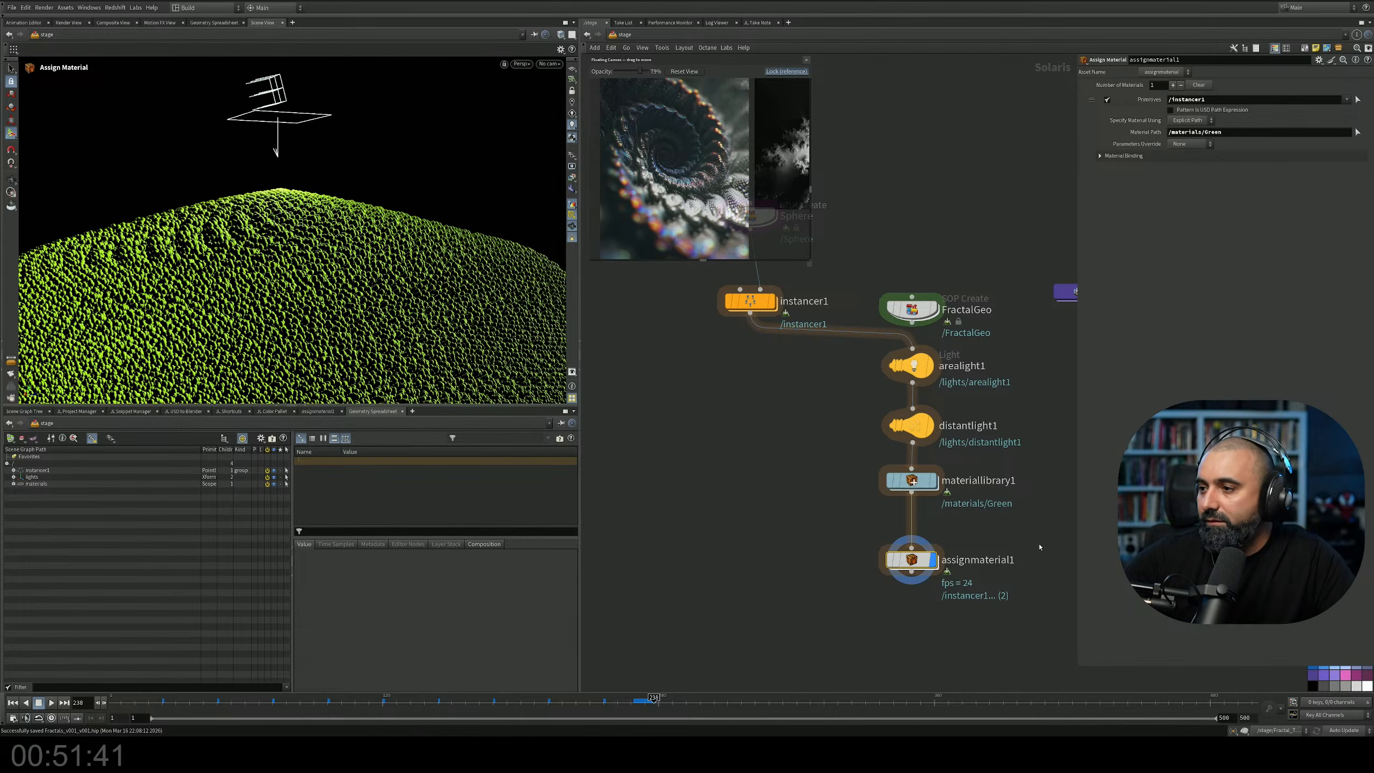
click(521, 63)
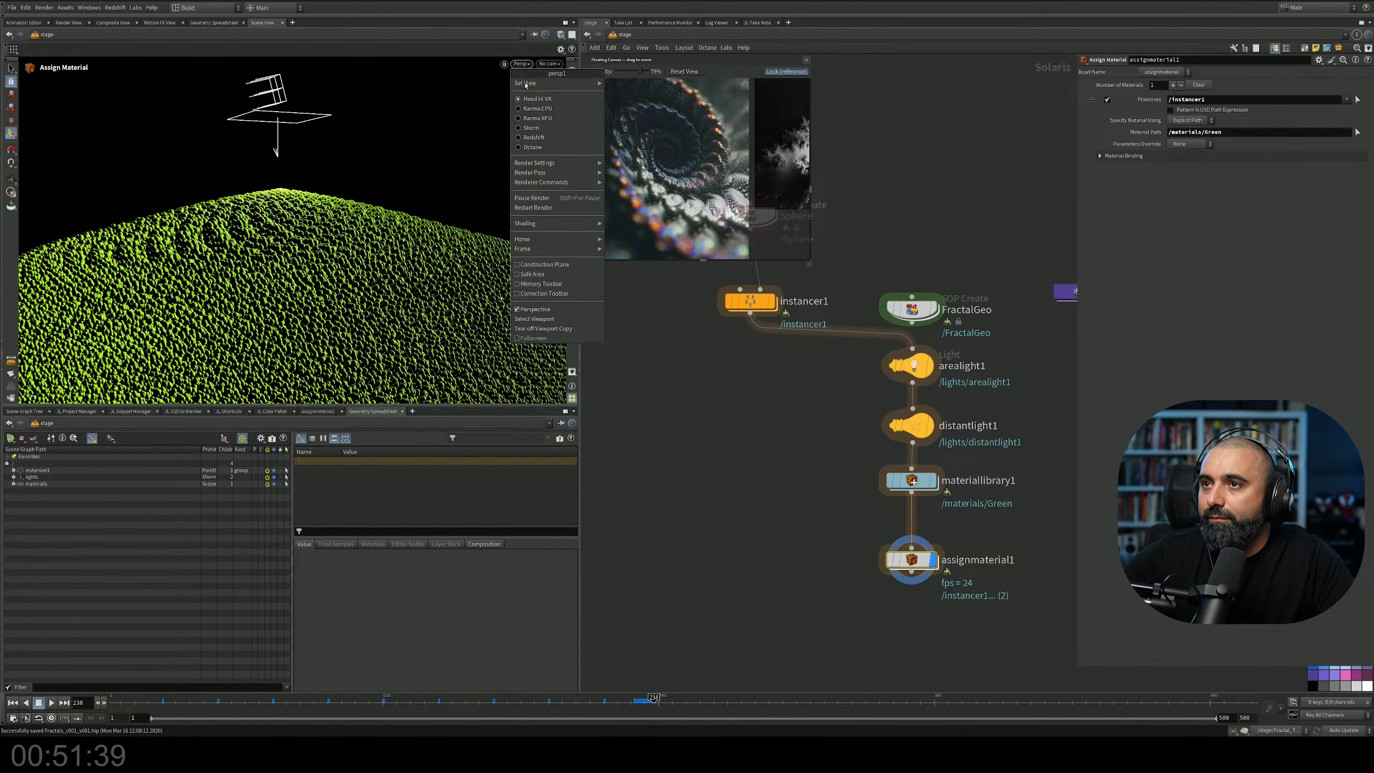
click(535, 118)
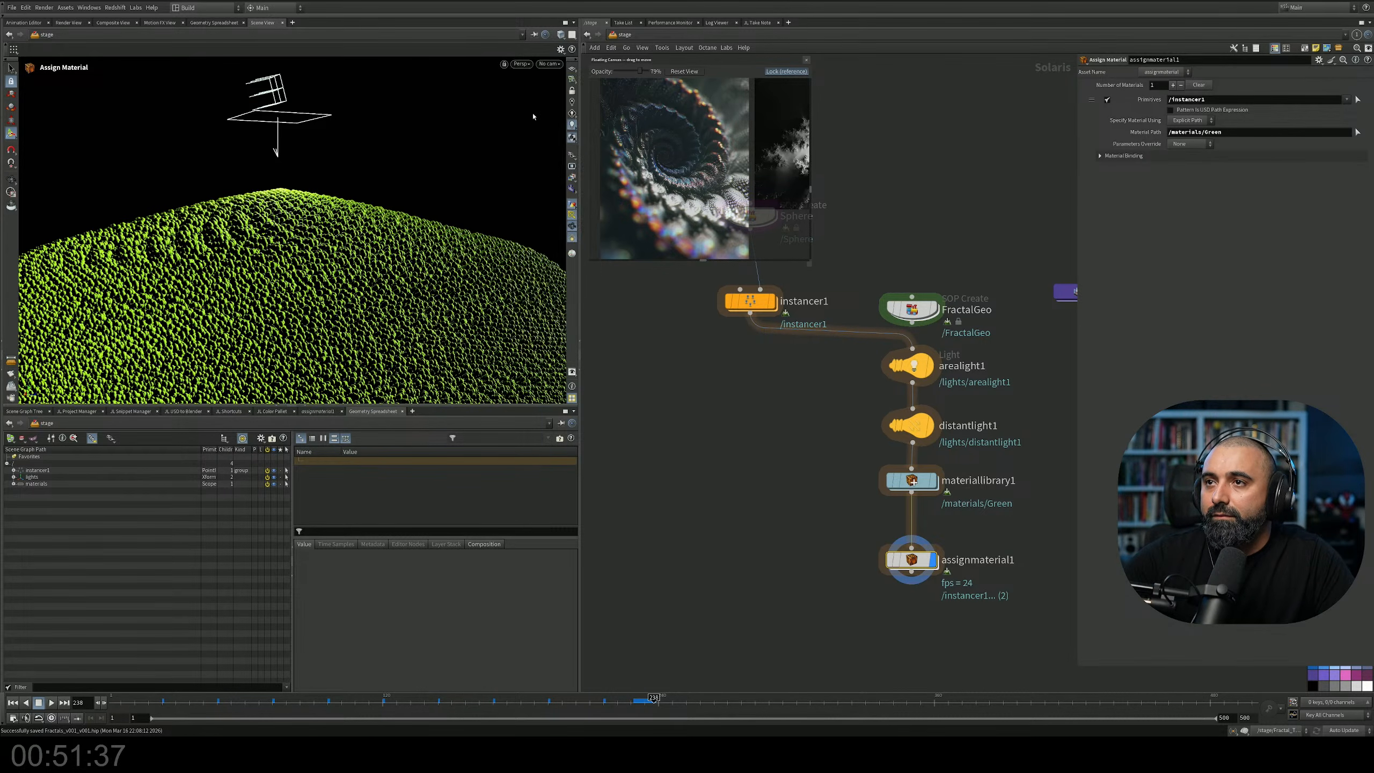
alt+drag(278, 268, 336, 240)
middle_drag(336, 241, 344, 199)
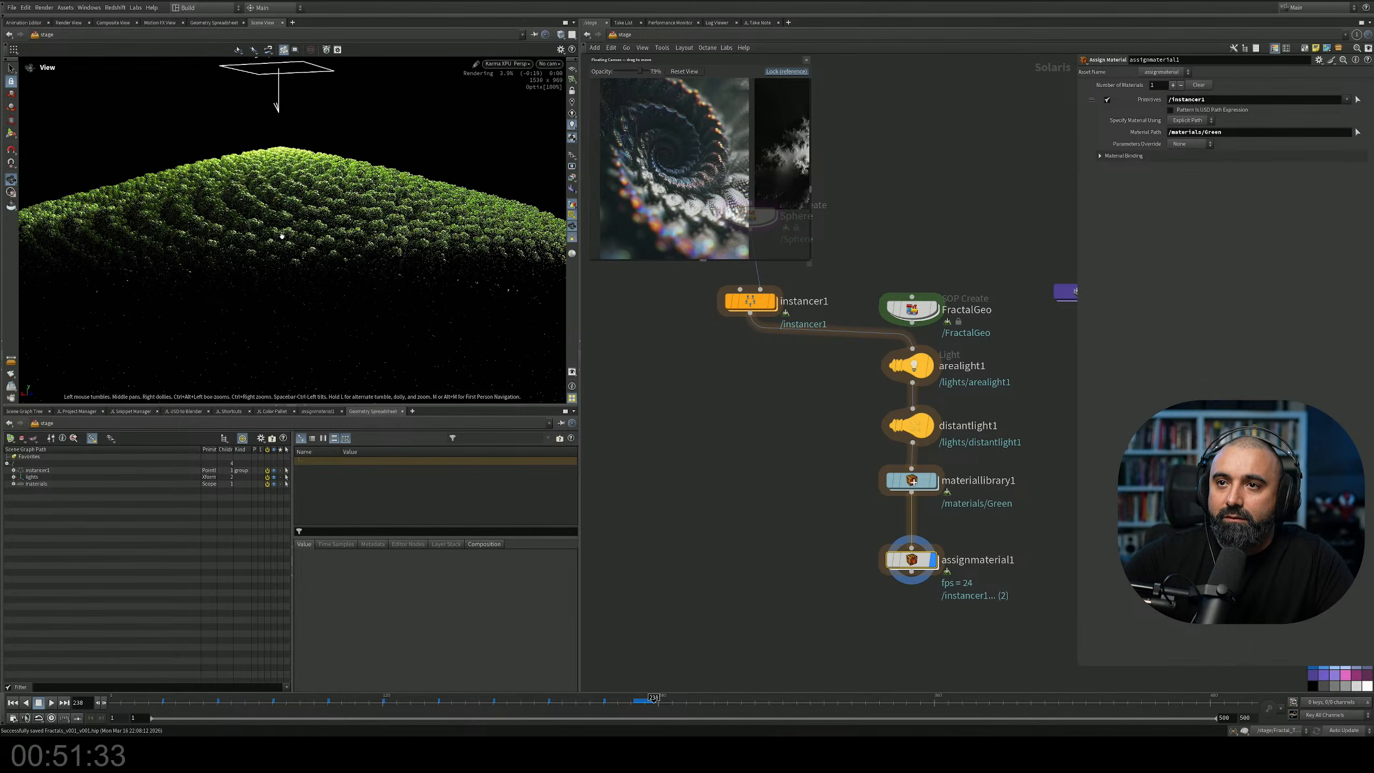
drag(286, 209, 315, 221)
right_drag(315, 225, 406, 233)
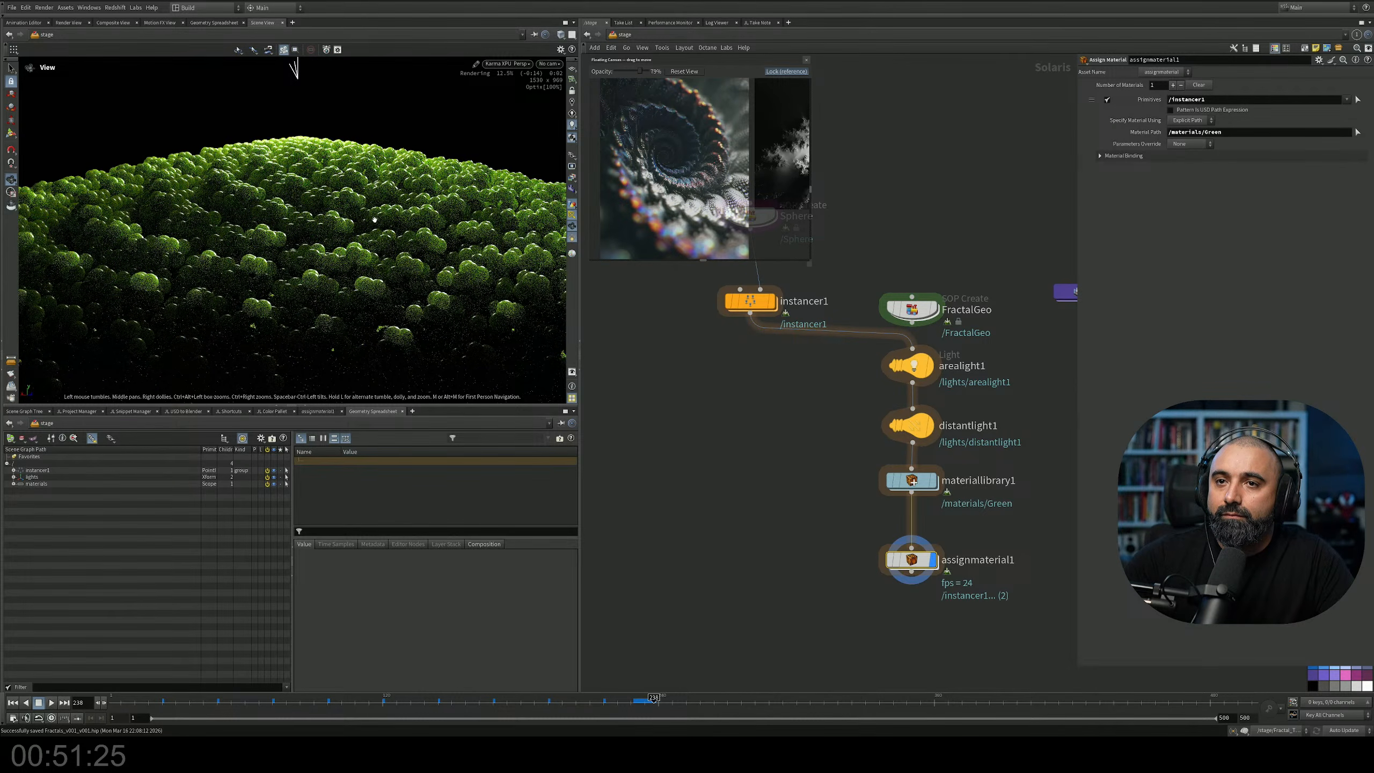
drag(374, 220, 373, 233)
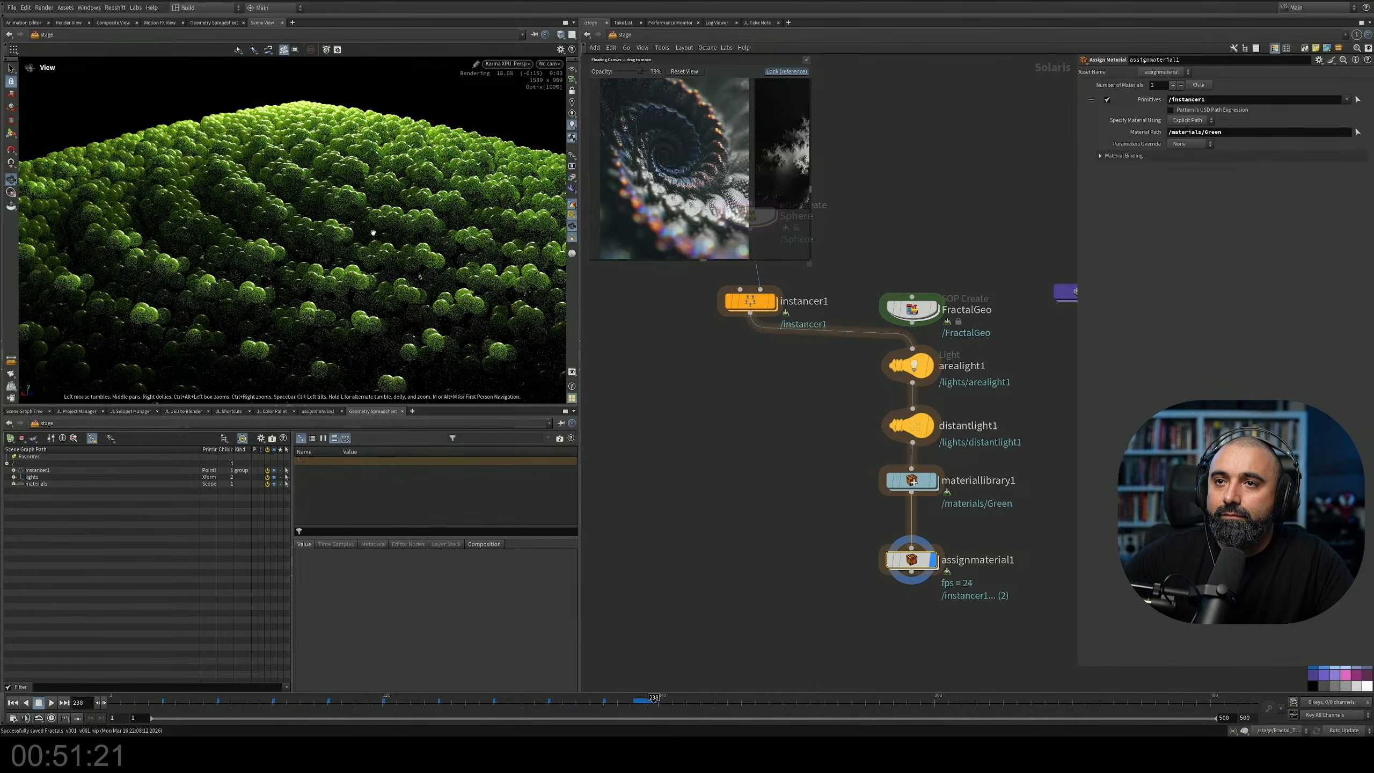
middle_drag(384, 214, 381, 236)
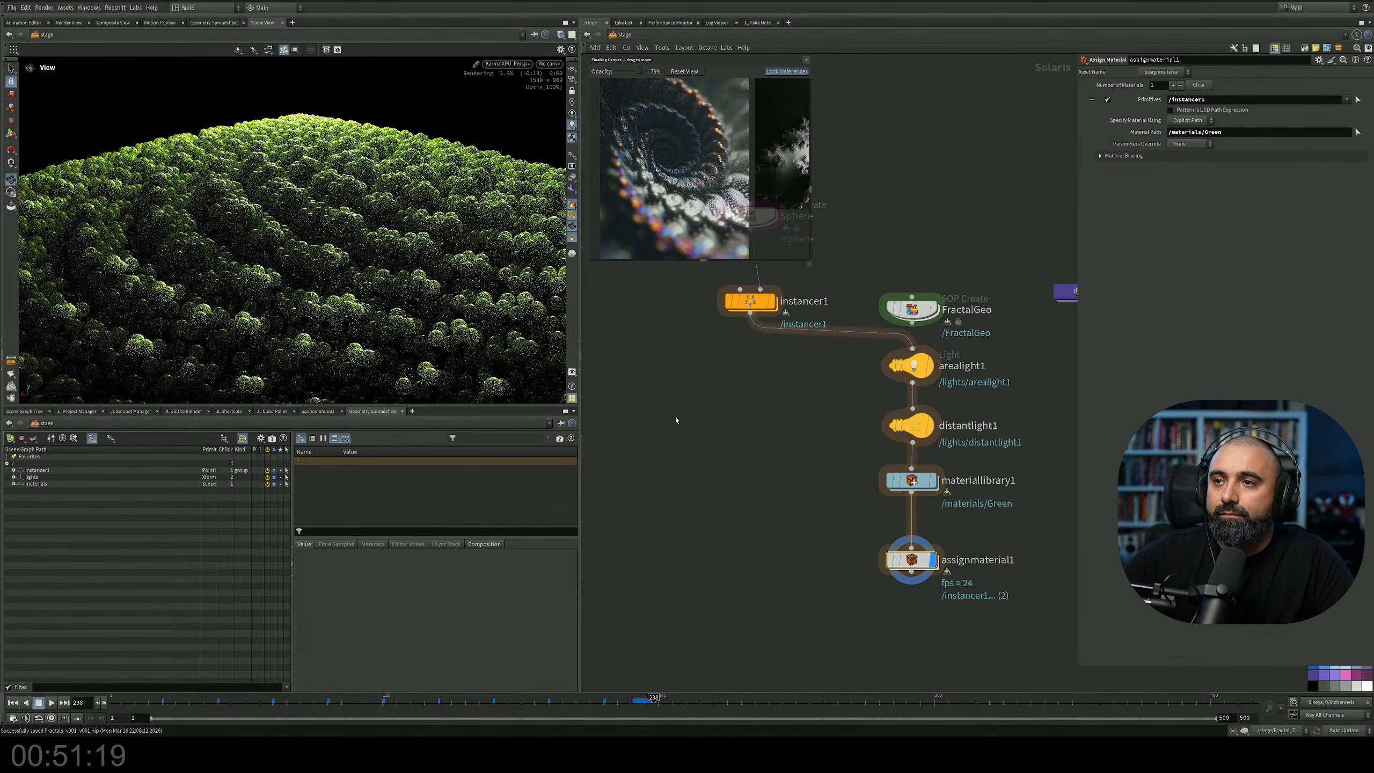
Create a new camera from the current view, appended after assignmaterial1.
middle_drag(857, 526, 831, 438)
key(Tab)
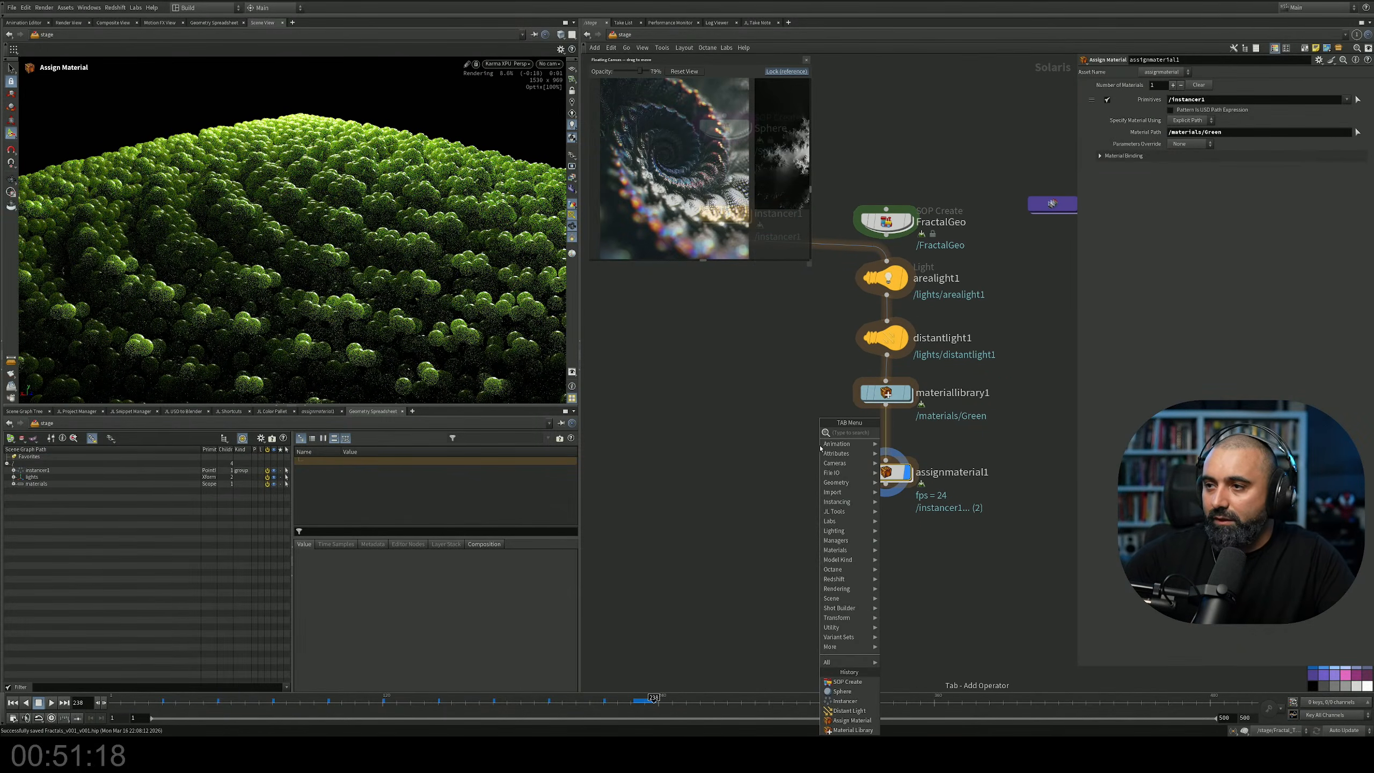
click(553, 65)
click(578, 111)
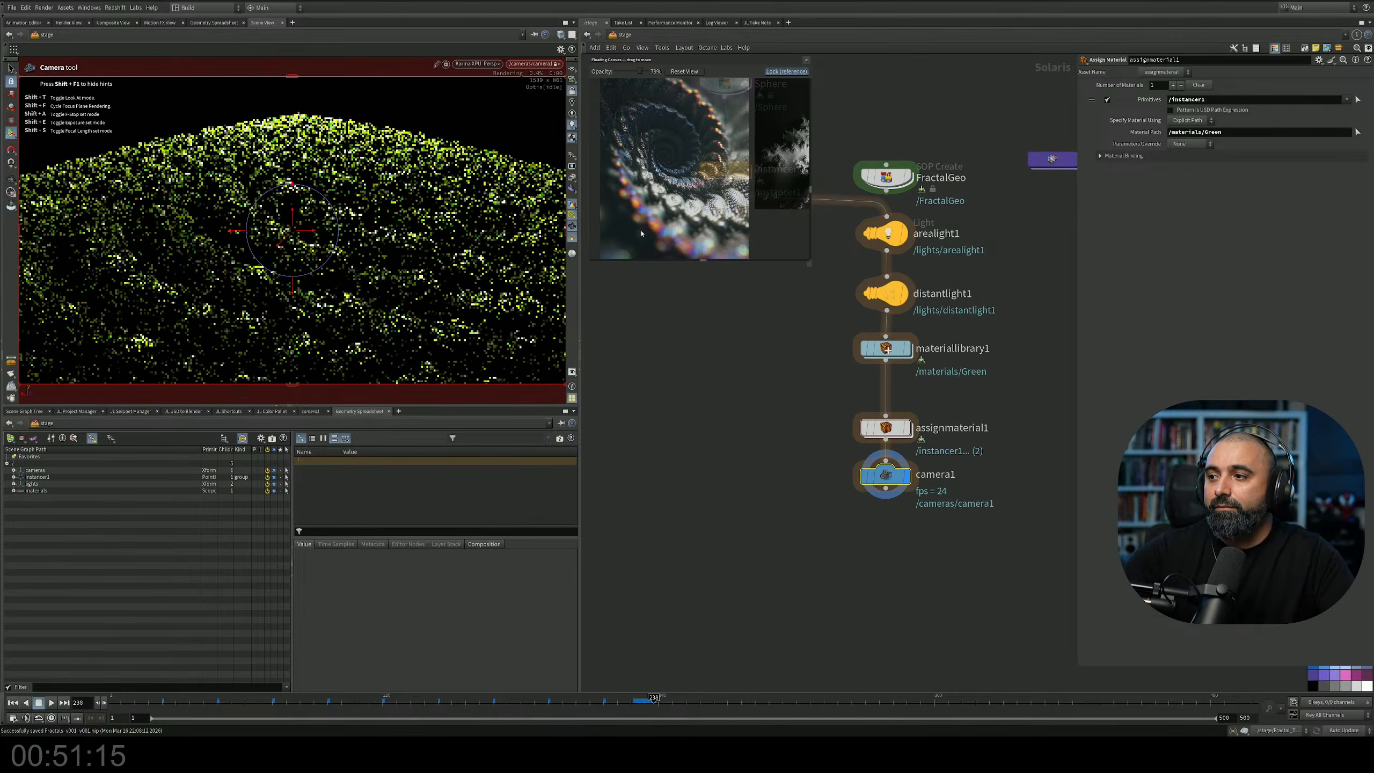
Set camera1's F-Stop to 1.2 in its sampling settings.
drag(981, 459, 829, 517)
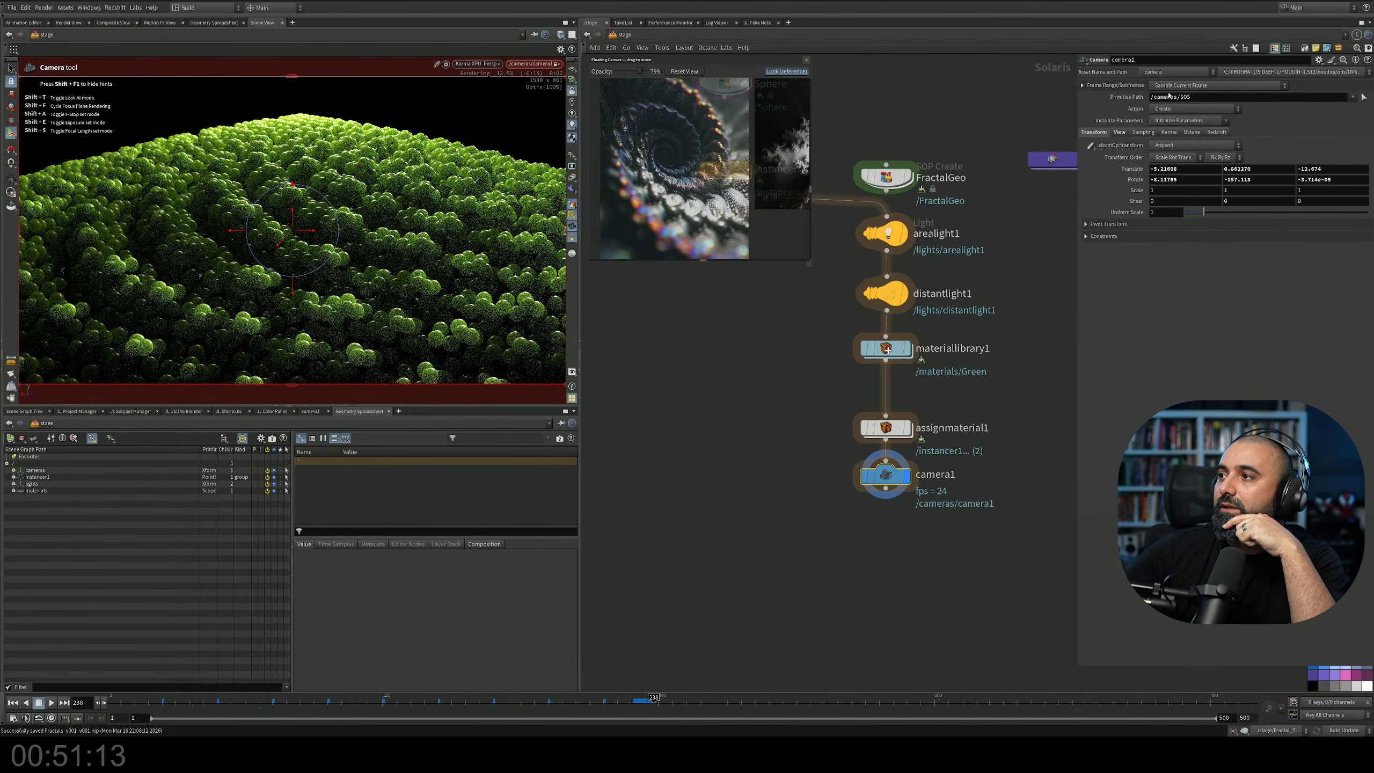
click(1164, 134)
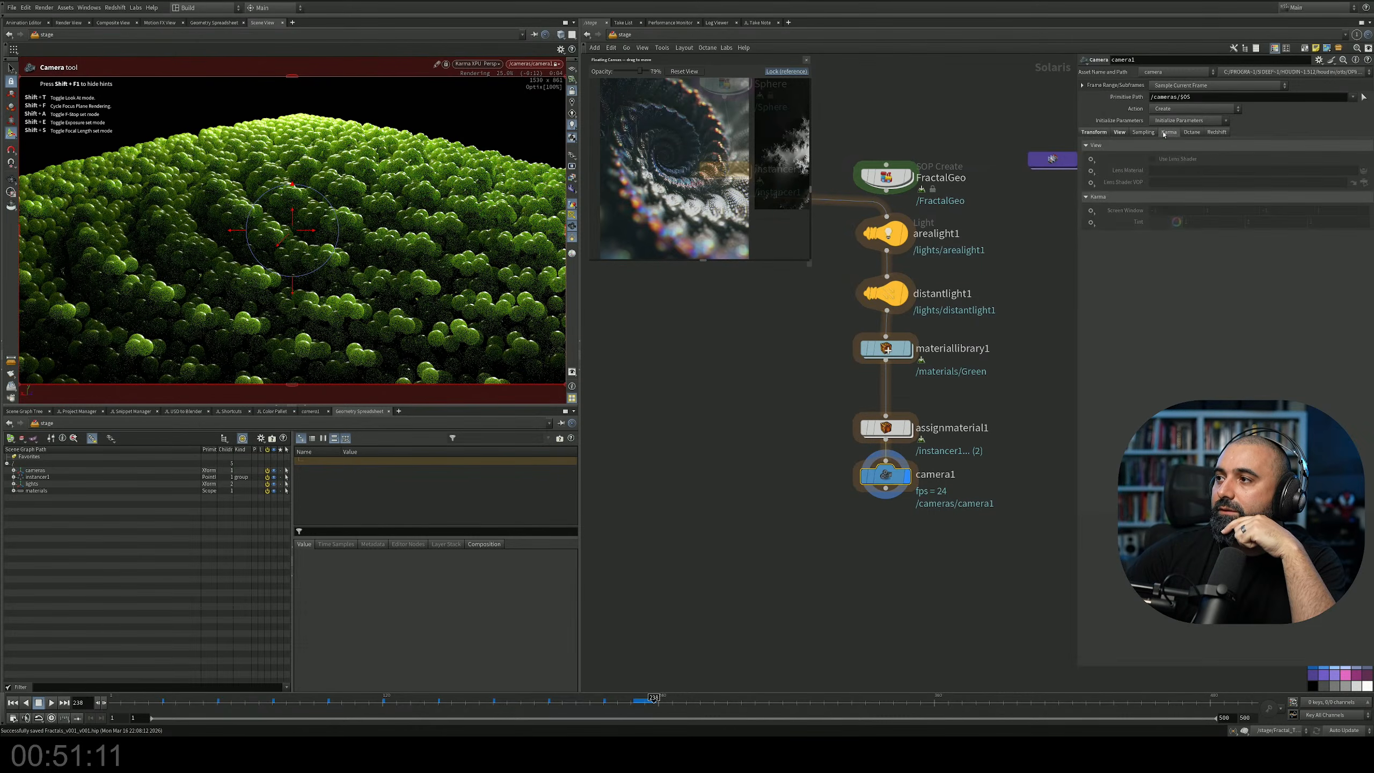
click(1143, 133)
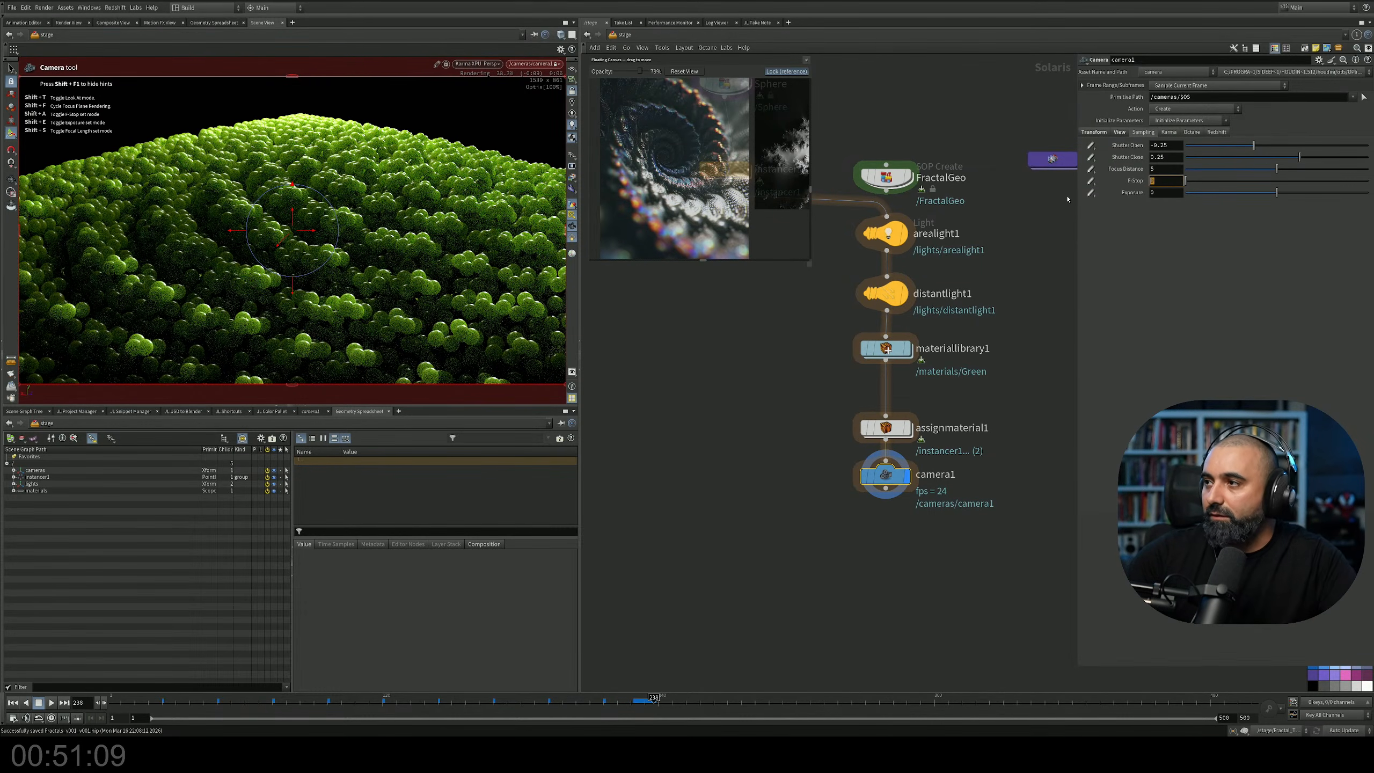
click(1158, 215)
drag(1159, 183, 1103, 184)
text(1.)
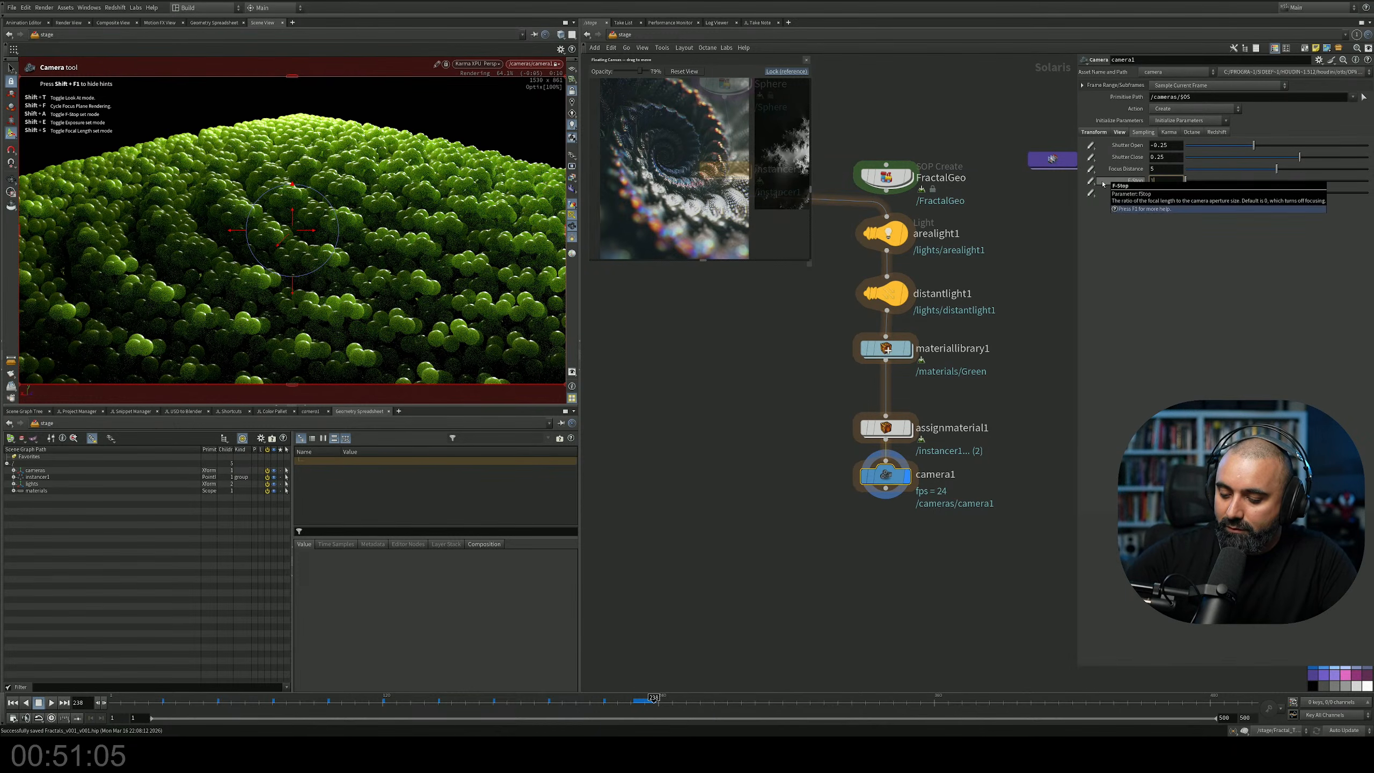
text(2)
key(Return)
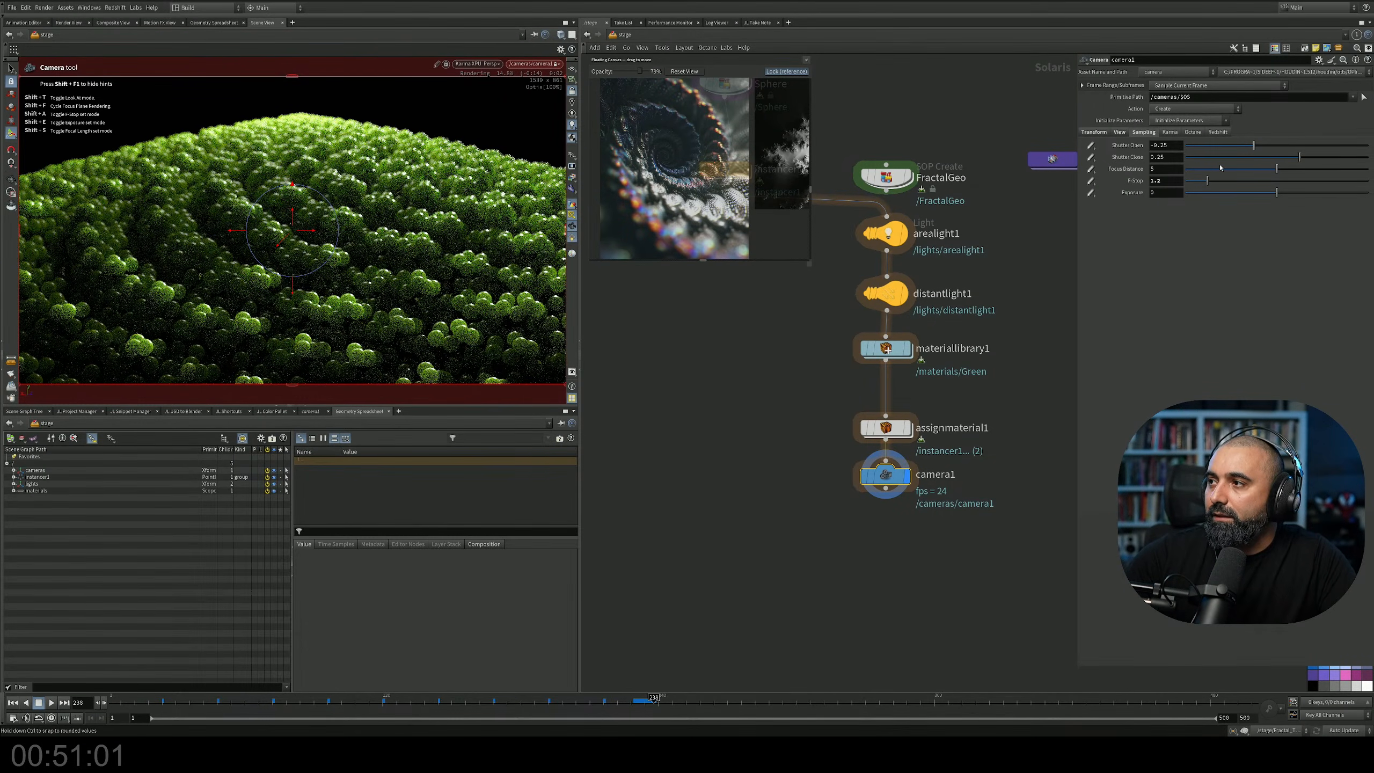
Set camera1's focus distance to about 9.76 by picking sphere clusters near the upper part of the dome.
mouse_move(1276, 170)
mouse_down()
mouse_move(1263, 170)
mouse_move(1280, 170)
mouse_up()
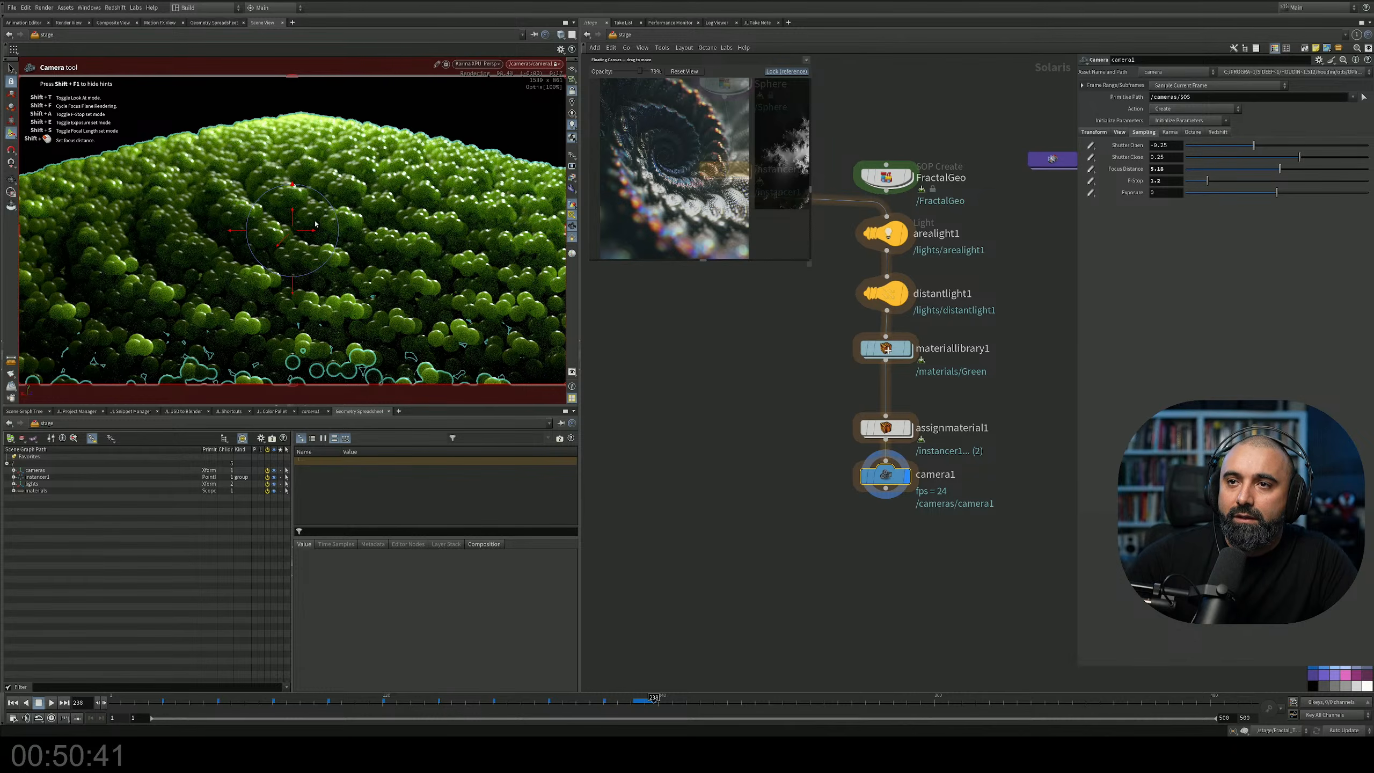
shift+click(305, 208)
shift+click(299, 216)
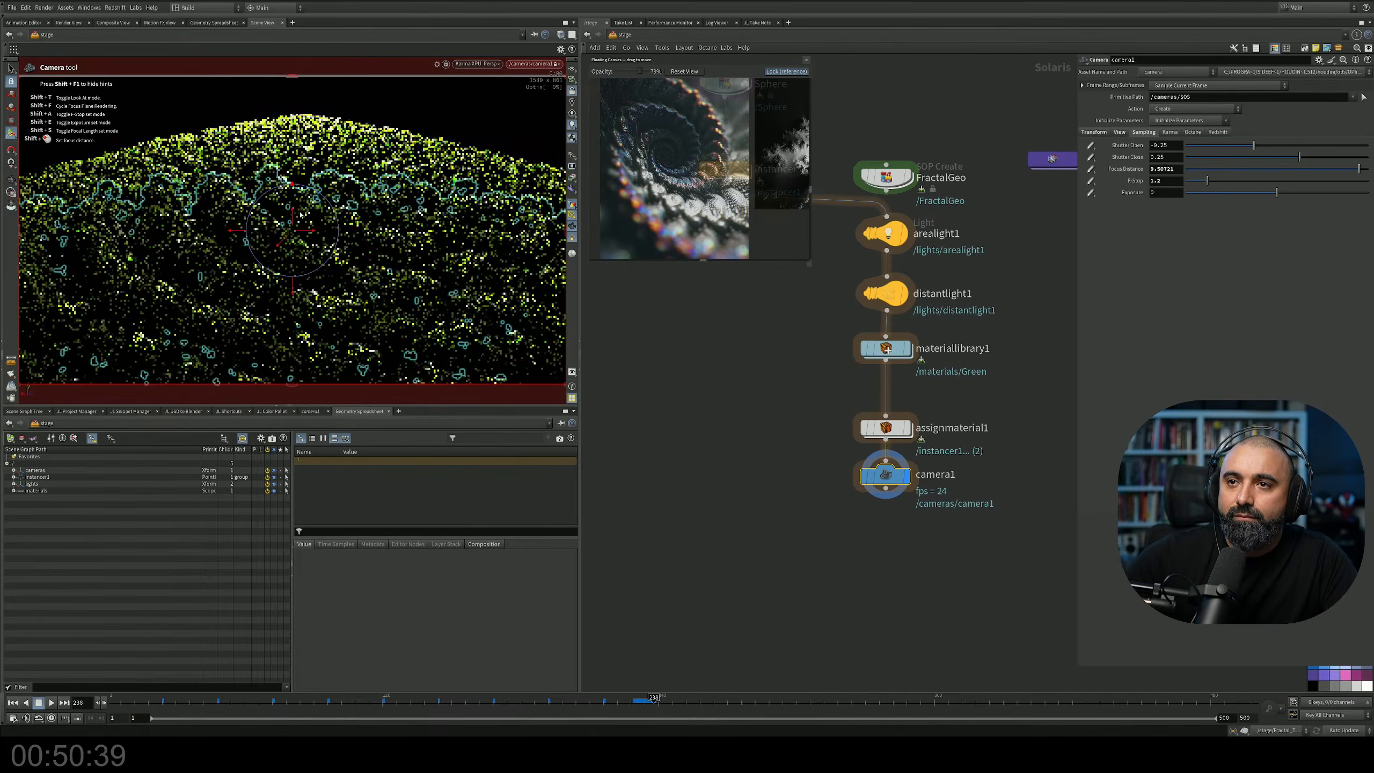
shift+click(304, 214)
shift+click(309, 214)
shift+click(321, 210)
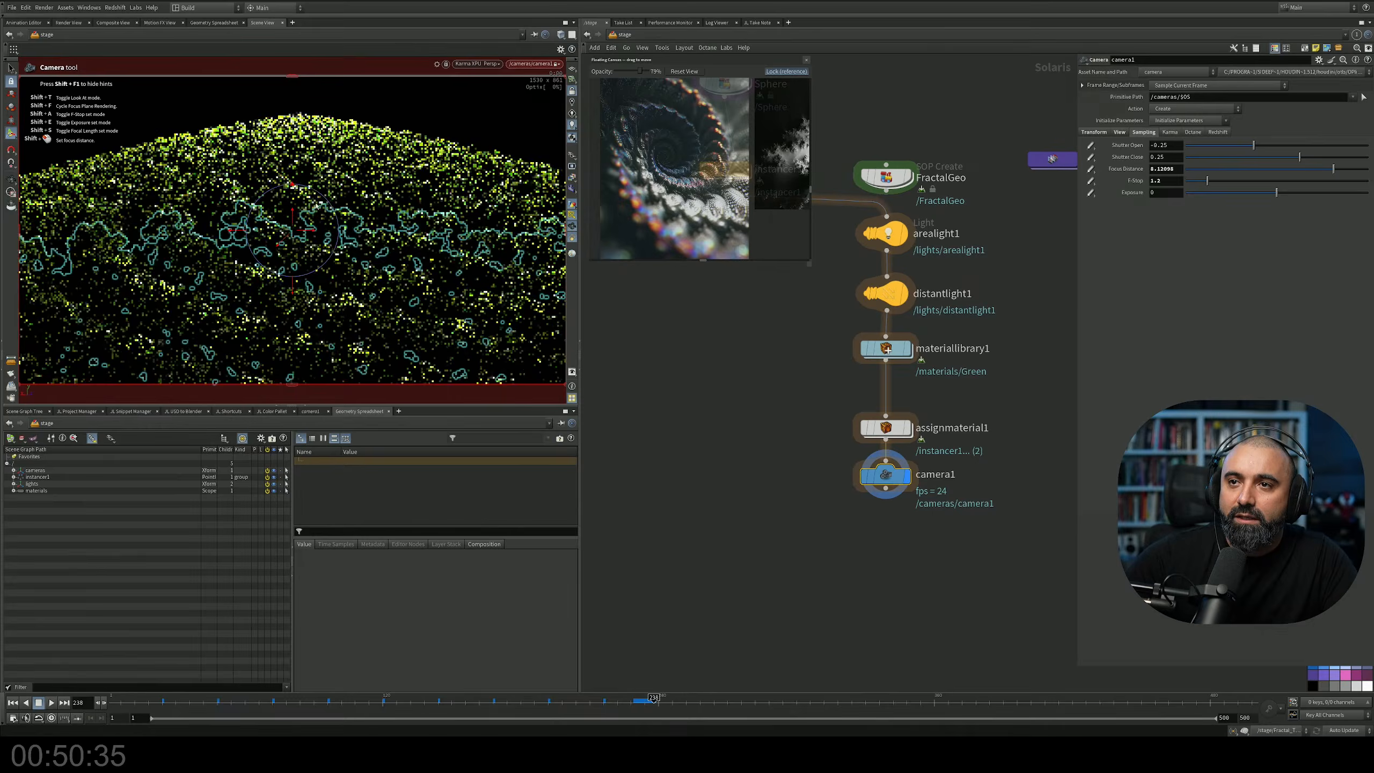
shift+click(297, 211)
shift+click(277, 215)
shift+click(265, 217)
shift+click(263, 215)
shift+click(265, 227)
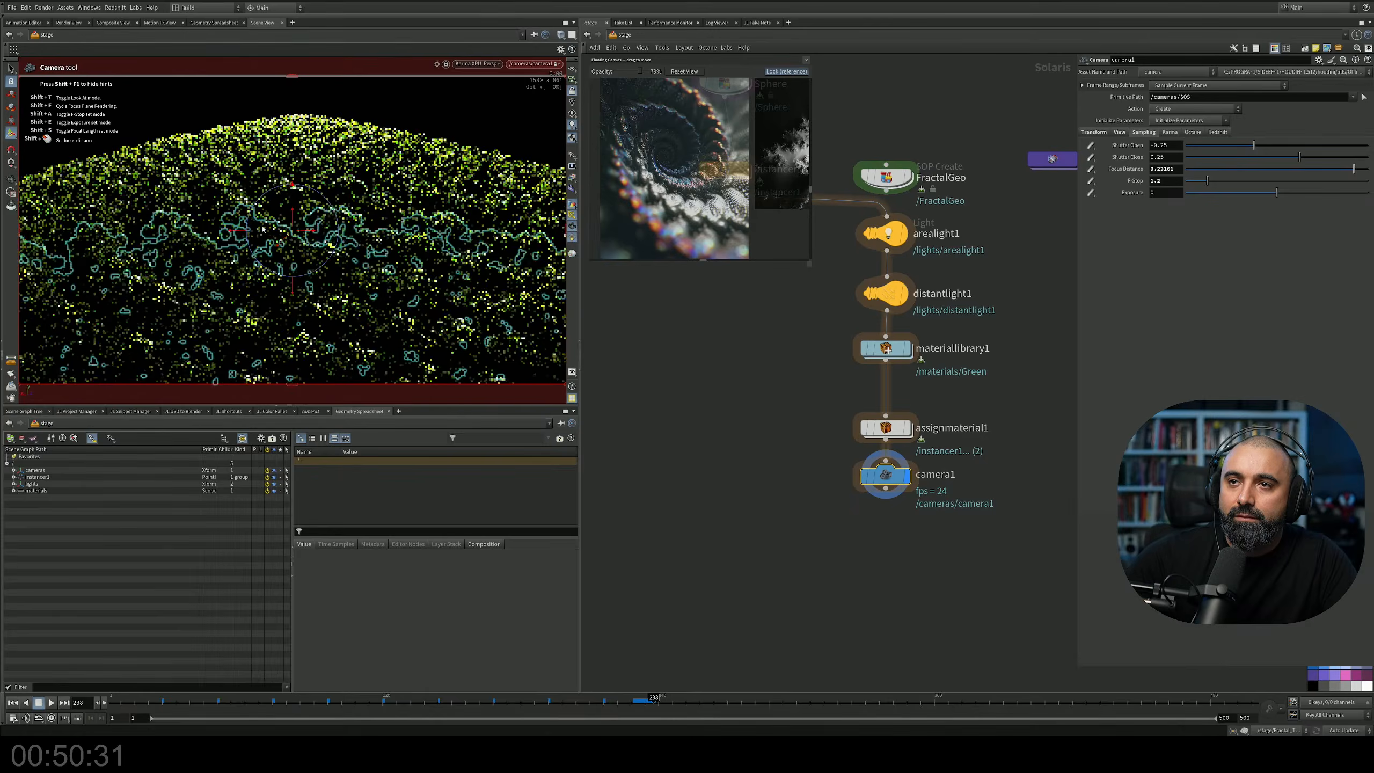
shift+click(292, 189)
shift+click(304, 177)
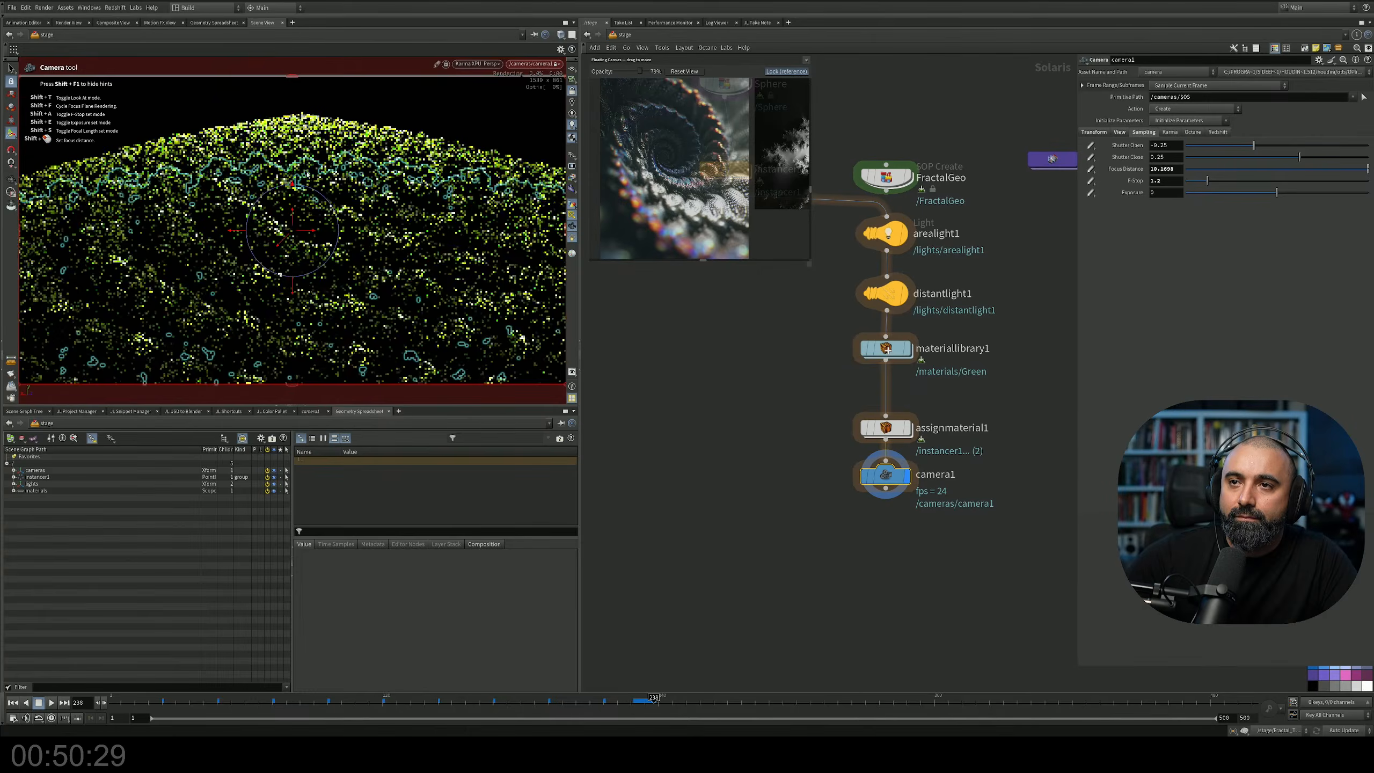
shift+drag(304, 178, 306, 185)
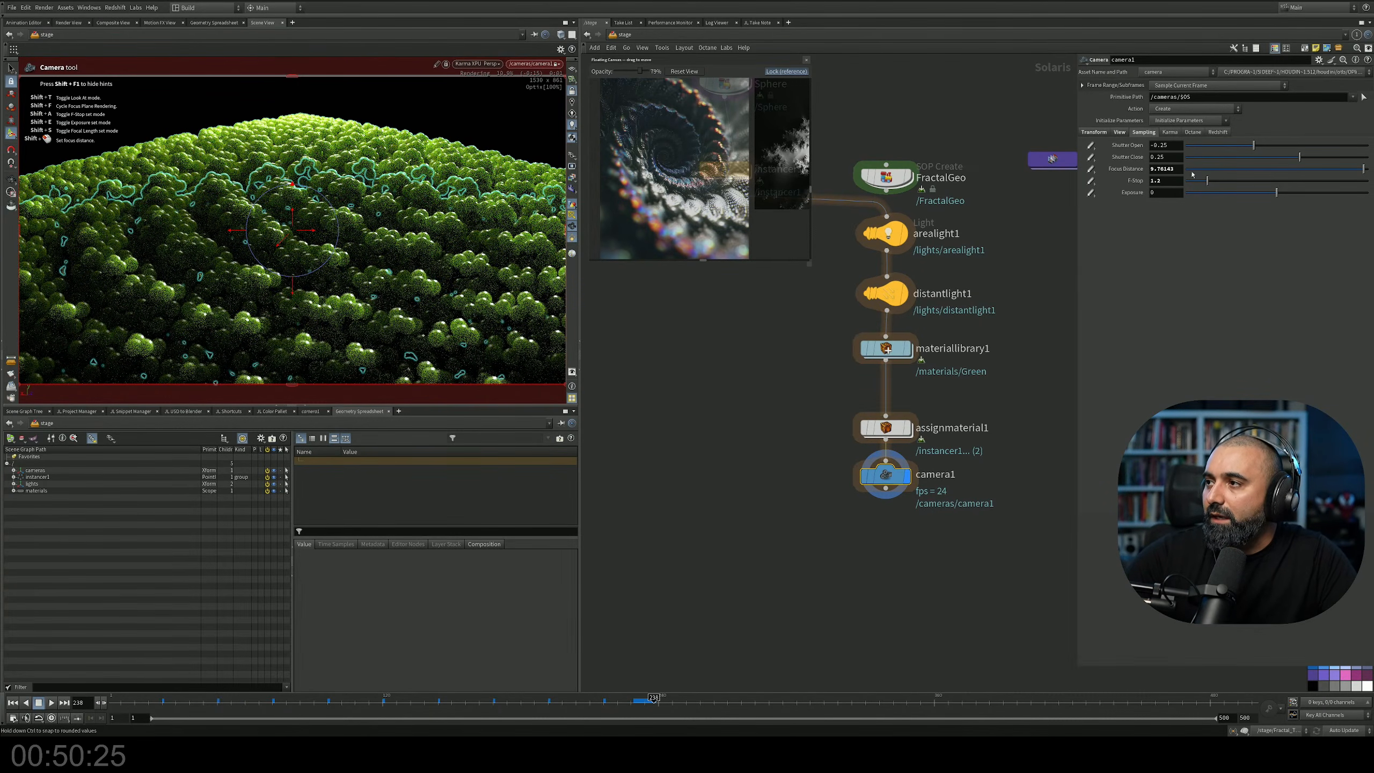
Try F-Stop values of 0.33 and 0.1 on camera1 for a shallower depth of field.
drag(1207, 180, 1193, 181)
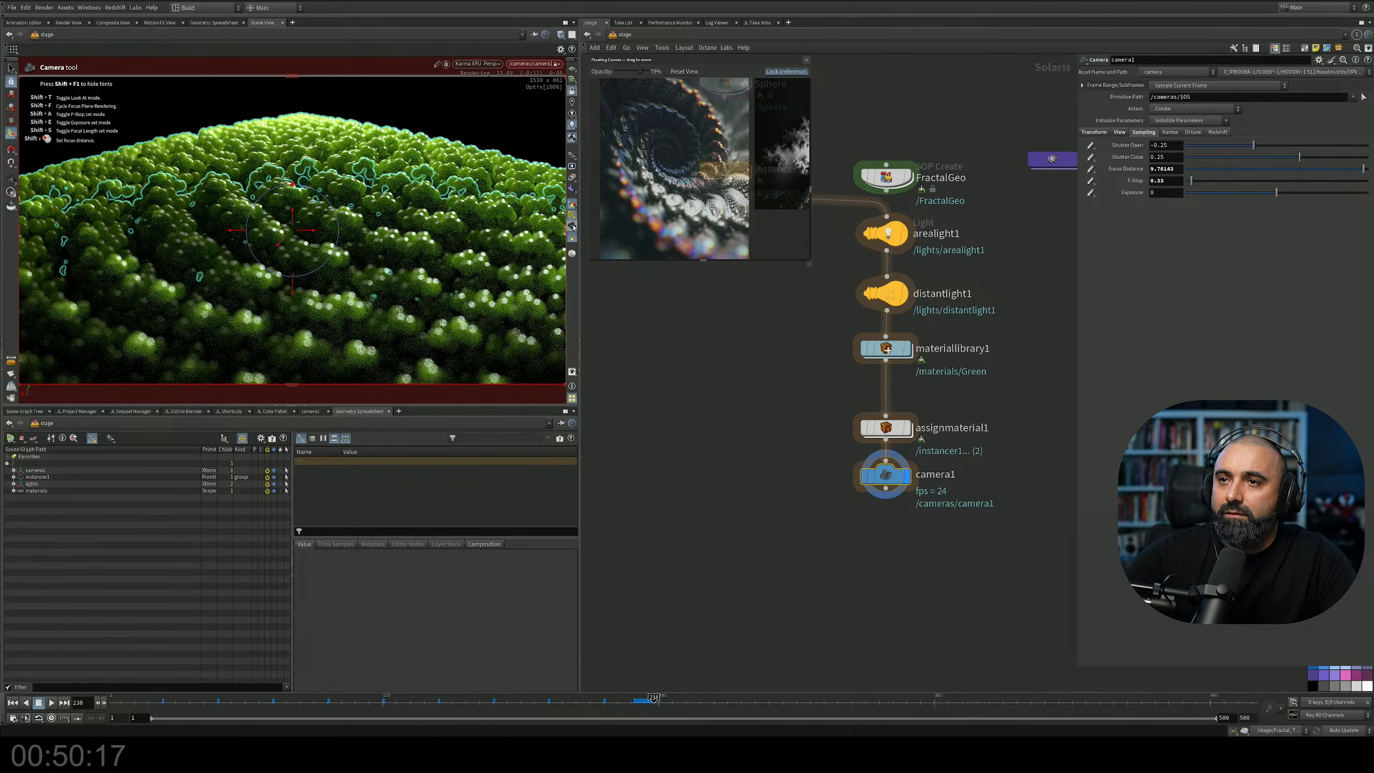
key(s)
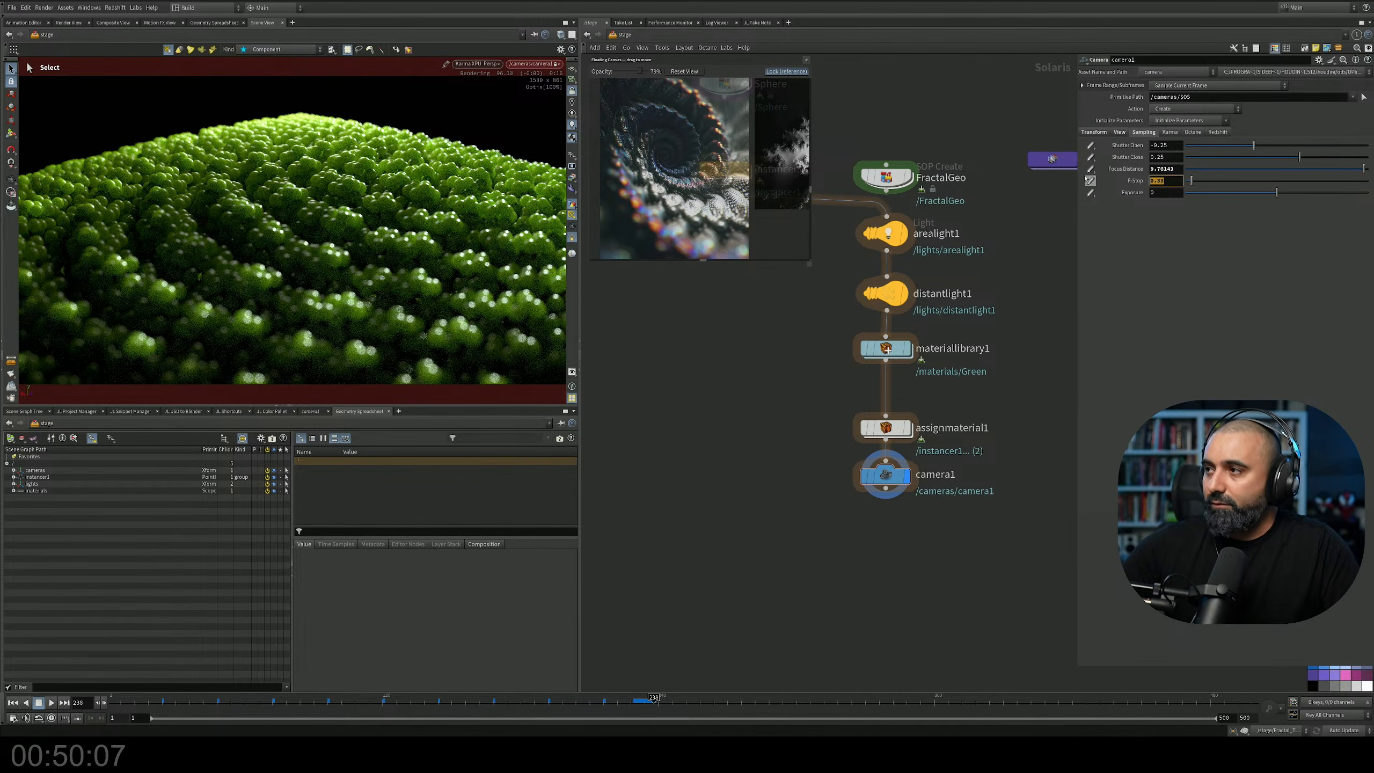
text(0.1)
key(Return)
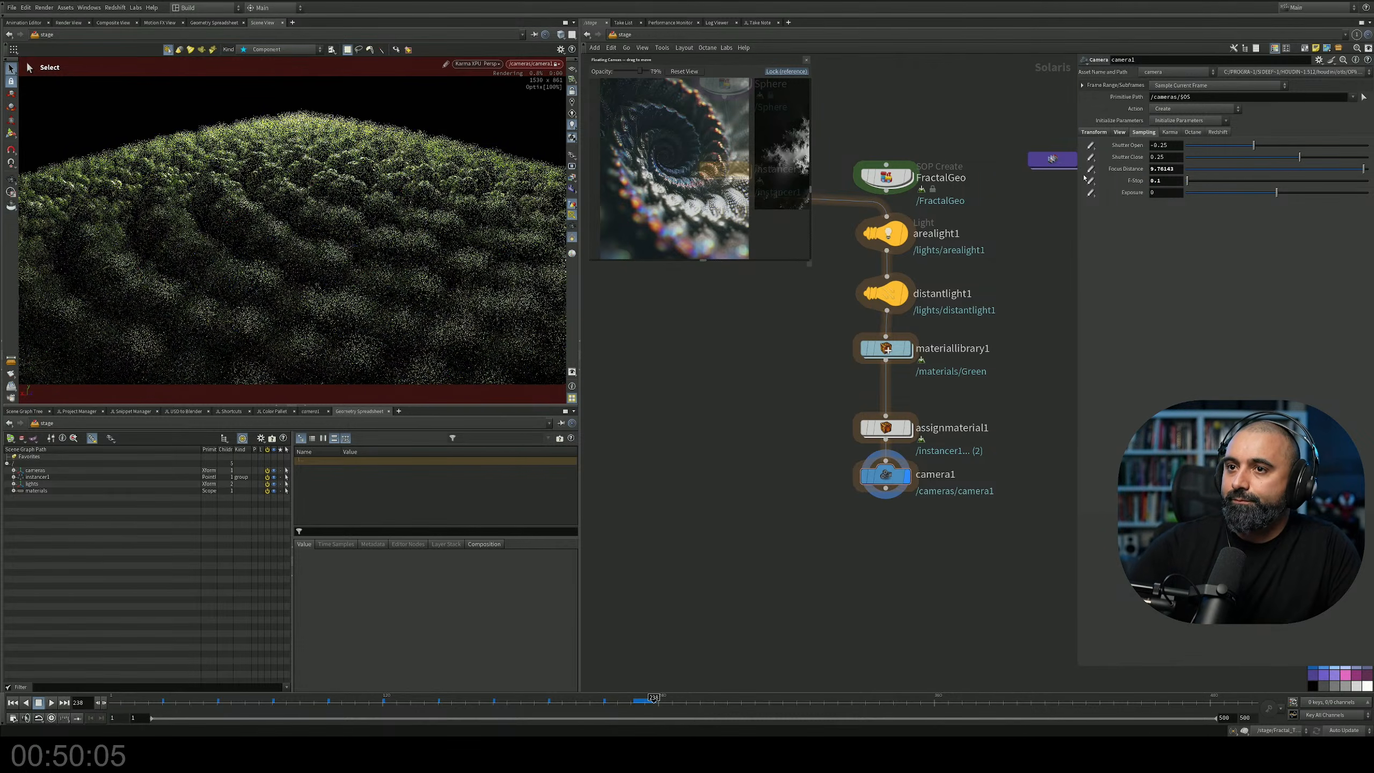
Set camera1's F-Stop to 0.2 and save the scene.
click(1173, 182)
drag(1173, 182, 1070, 186)
text(.2)
key(Return)
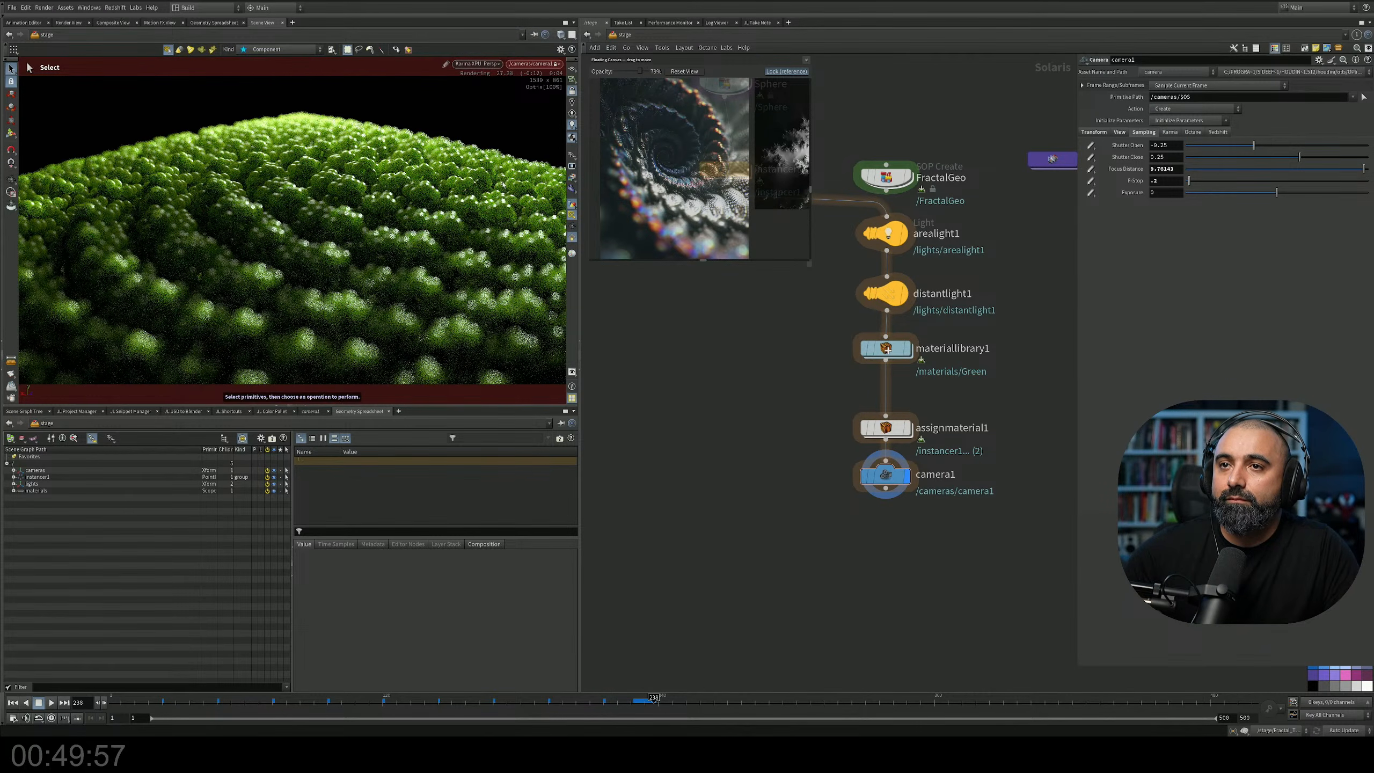
key(ctrl+s)
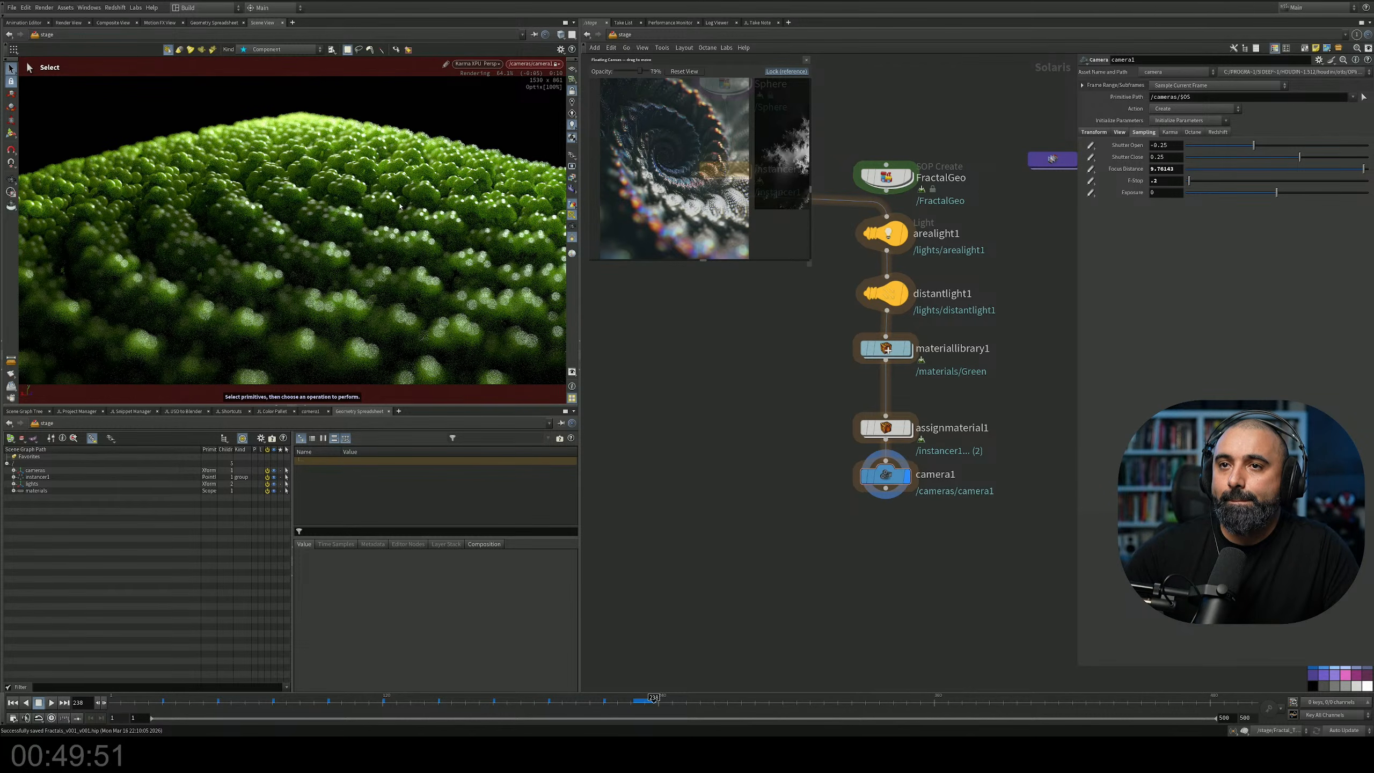
Orbit camera1 for a higher view of the sphere rows, try a smaller horizontal aperture and undo it.
alt+drag(363, 222, 458, 275)
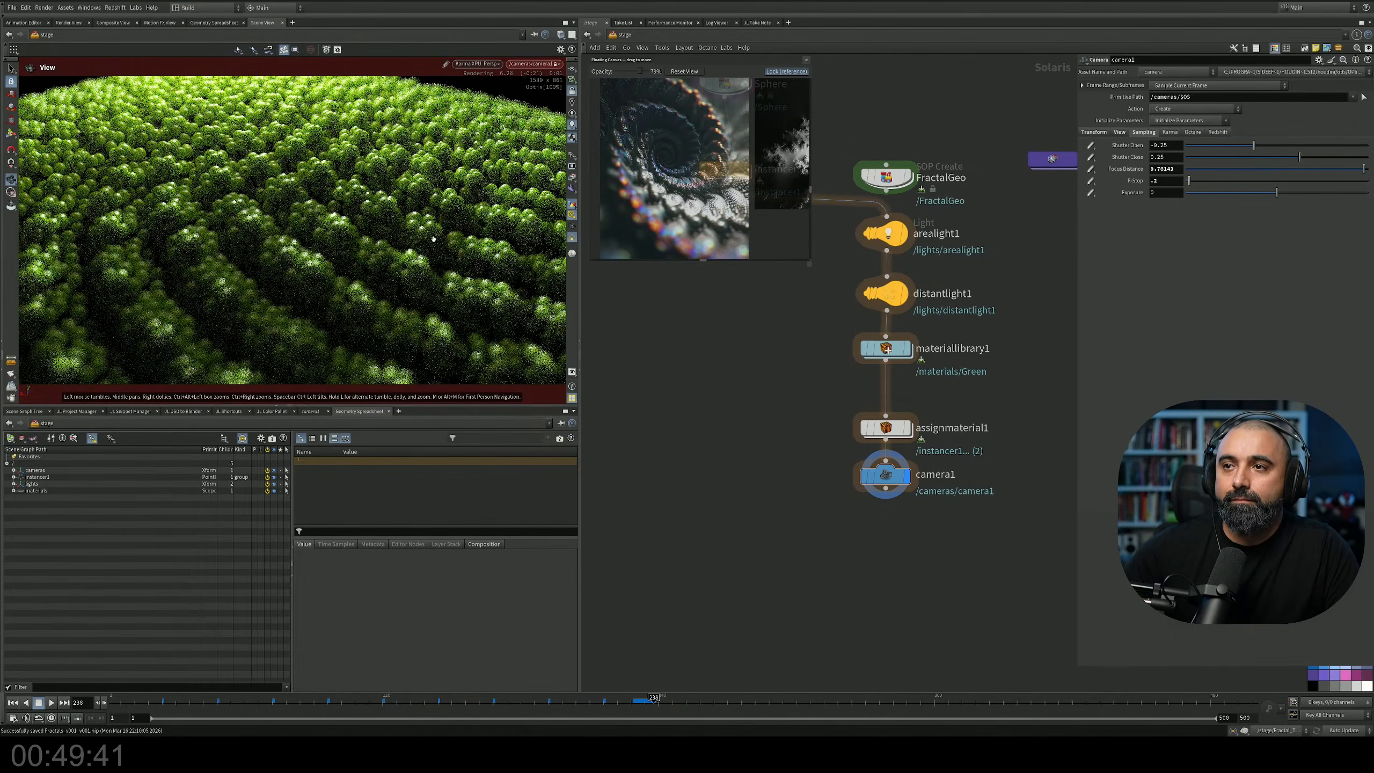
key(s)
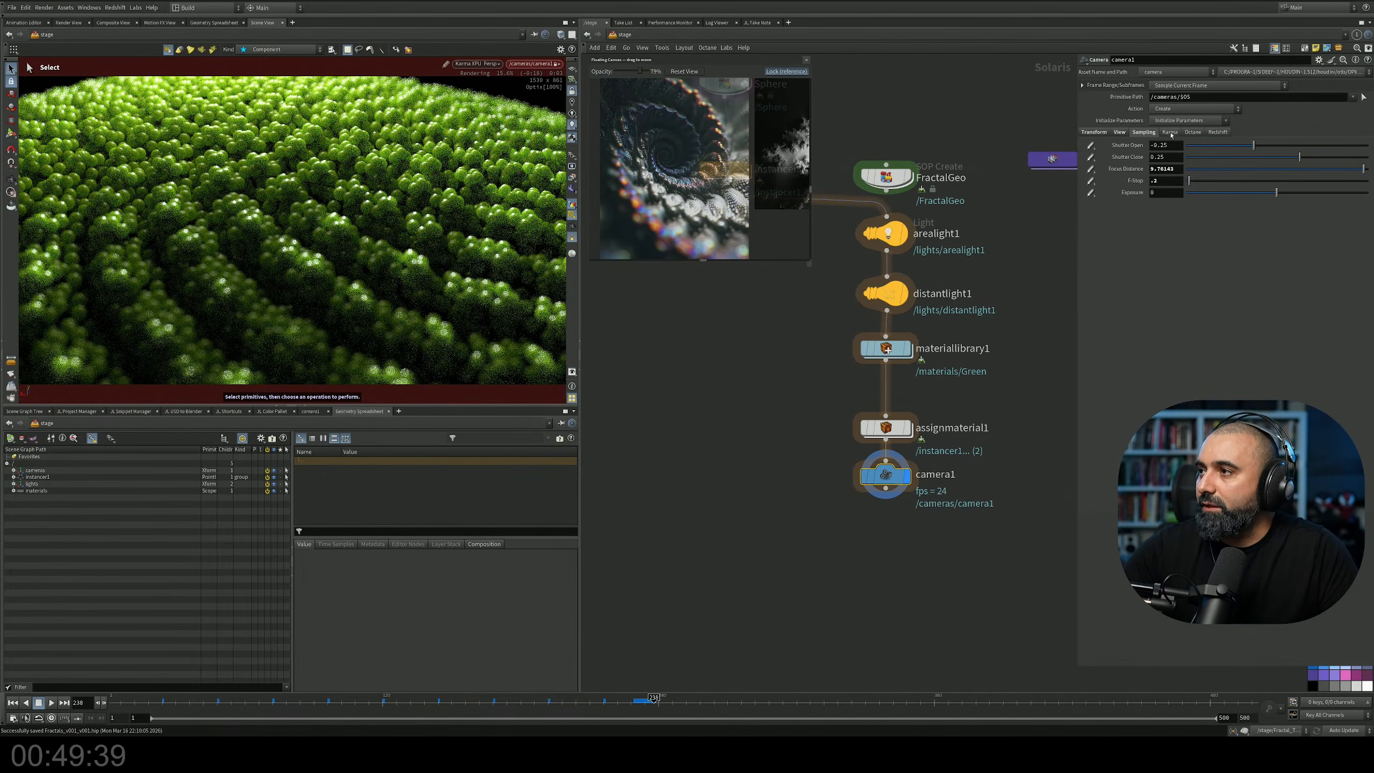
click(1119, 132)
drag(1256, 205, 1221, 207)
key(ctrl+z)
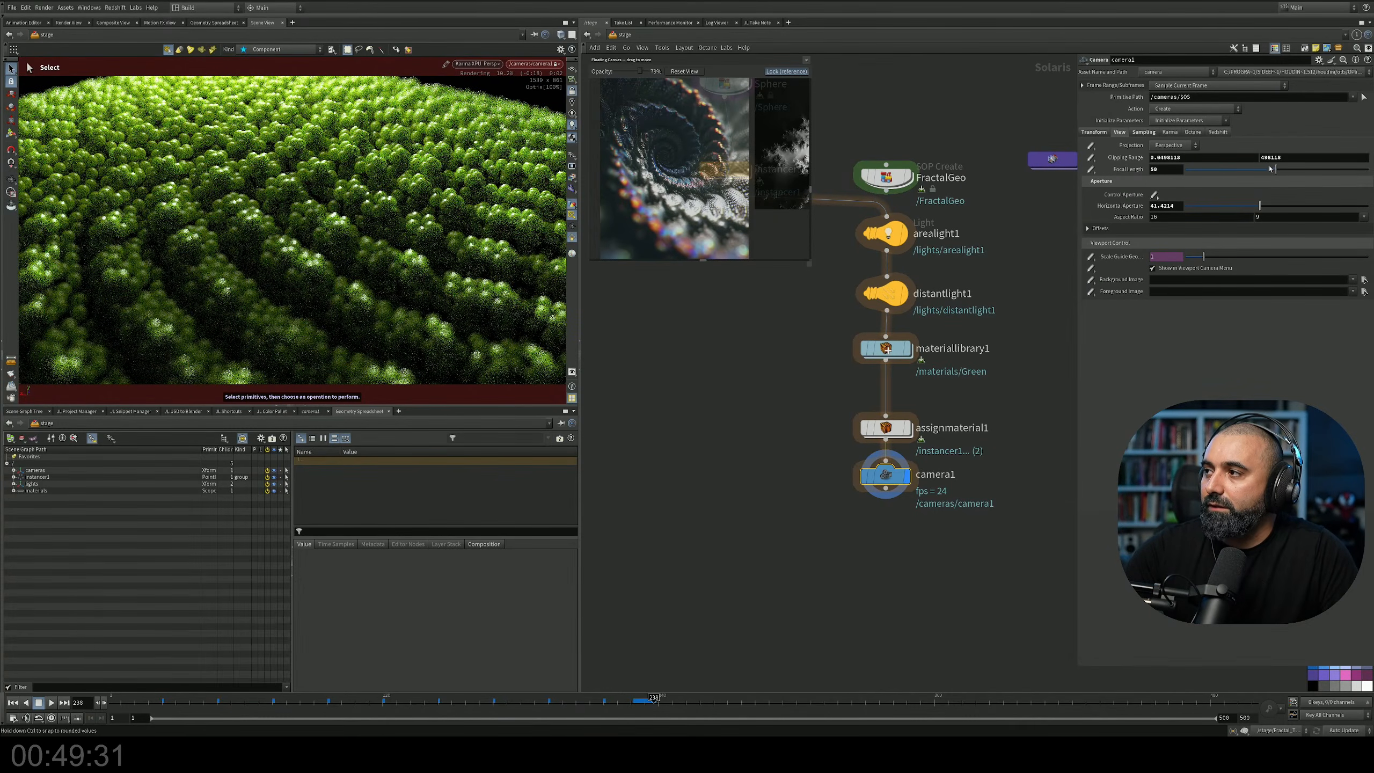
Set camera1's focal length to about 23.3 and reframe the camera on the dome of spheres.
drag(1272, 170, 1227, 174)
key(Escape)
middle_drag(334, 232, 332, 188)
right_drag(469, 191, 480, 222)
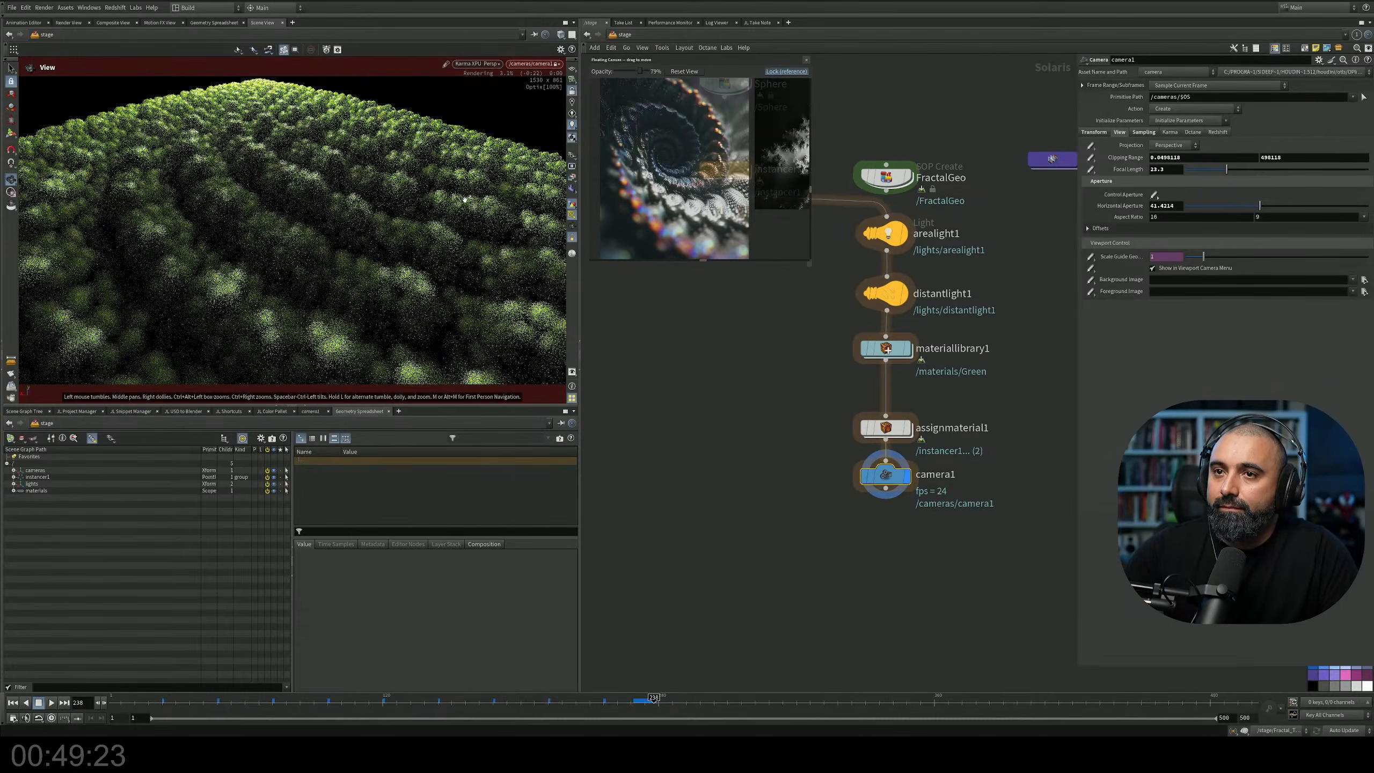
middle_drag(465, 199, 412, 183)
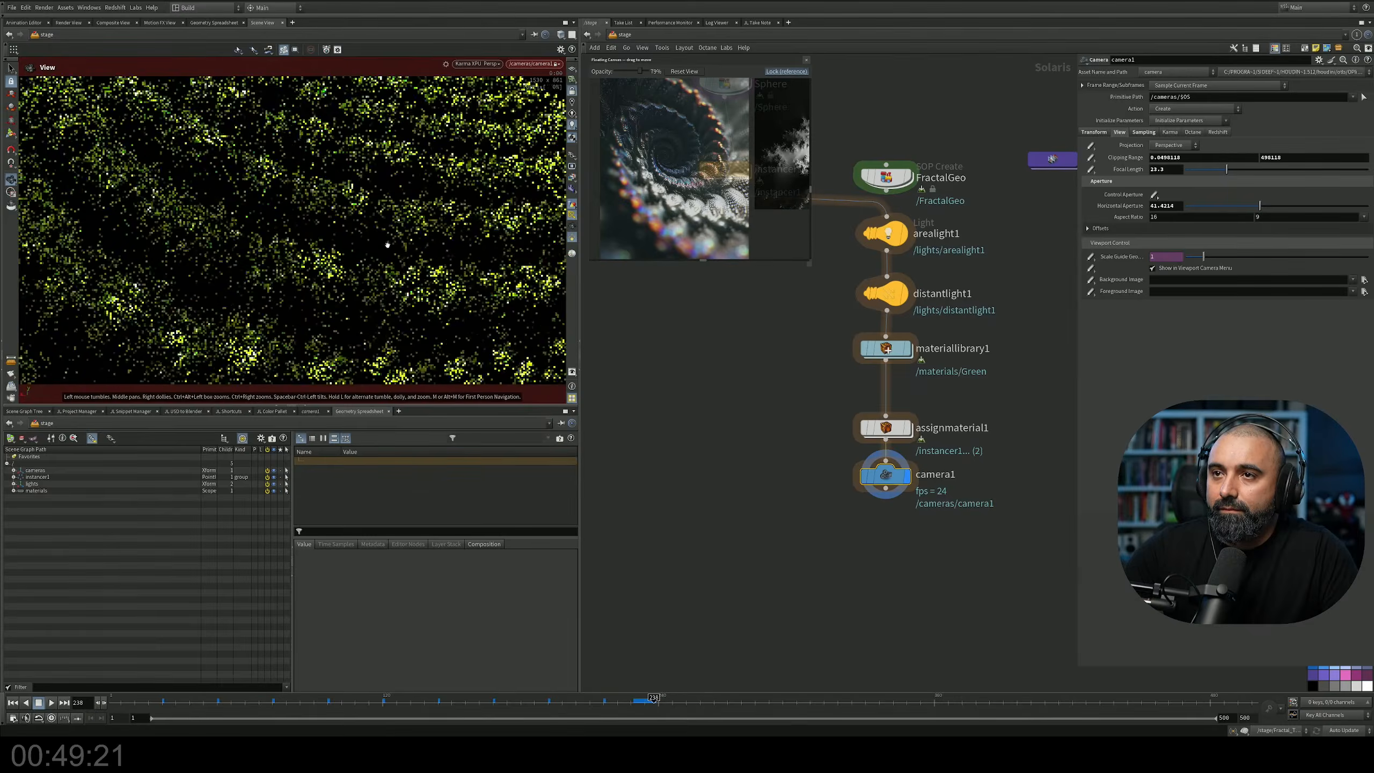
drag(403, 240, 431, 232)
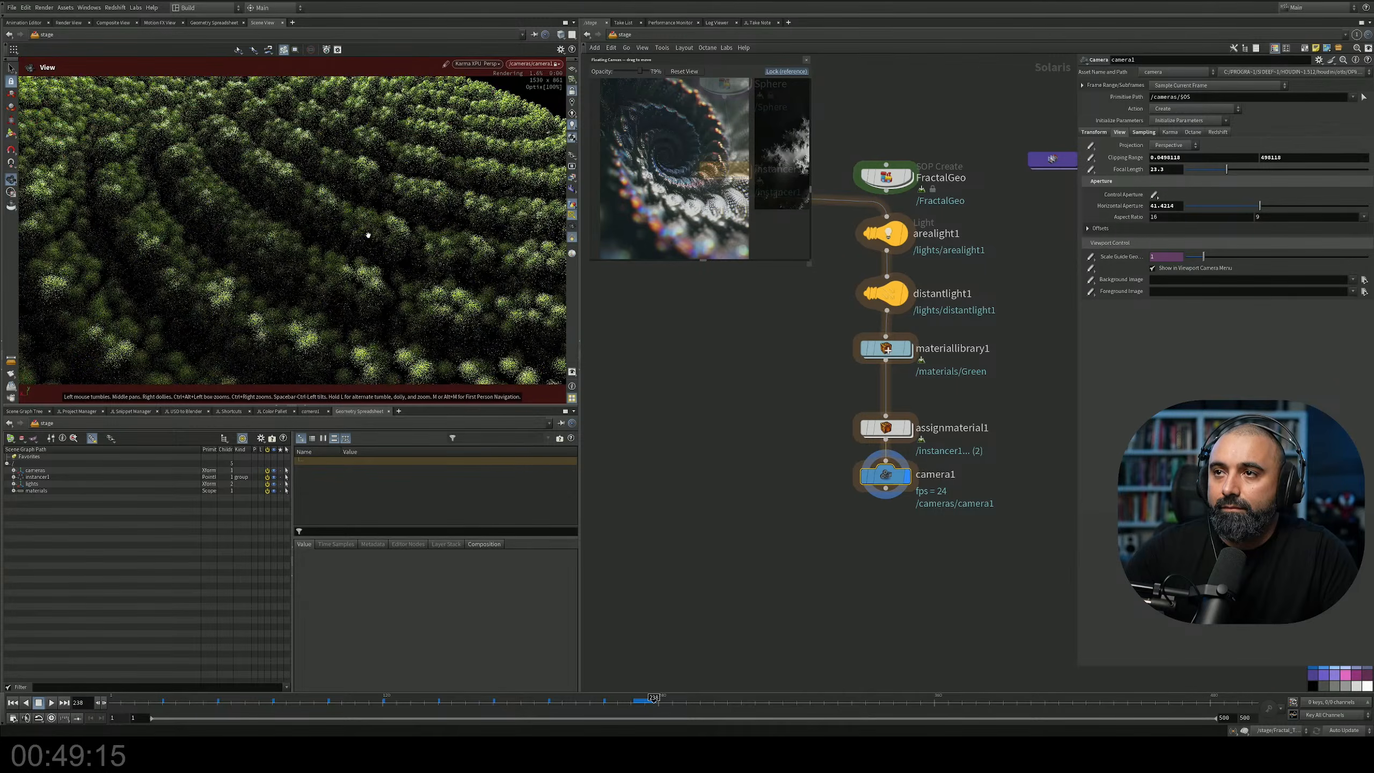
drag(233, 233, 377, 355)
drag(381, 267, 419, 213)
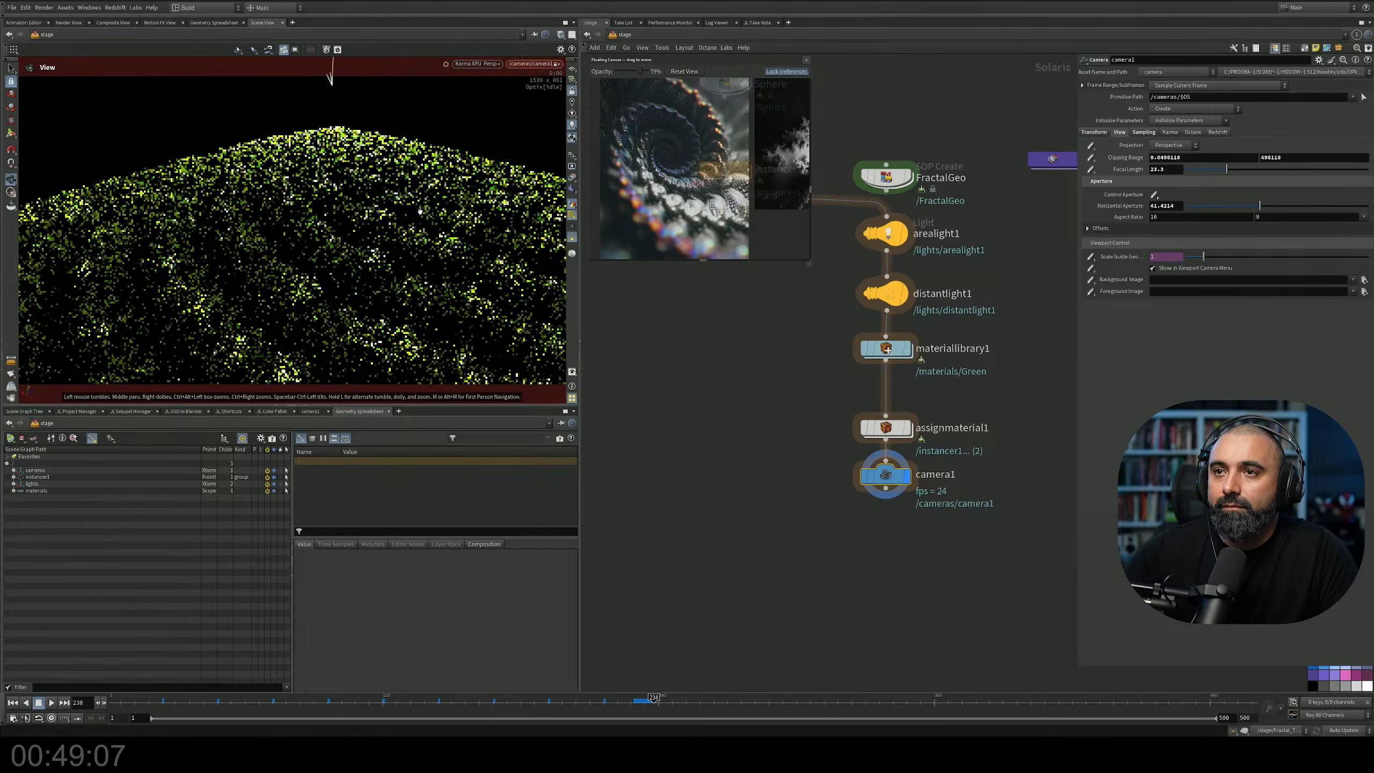
Set camera1's focus distance by picking a sphere near the centre of the dome with the Camera tool, and save the scene.
key(s)
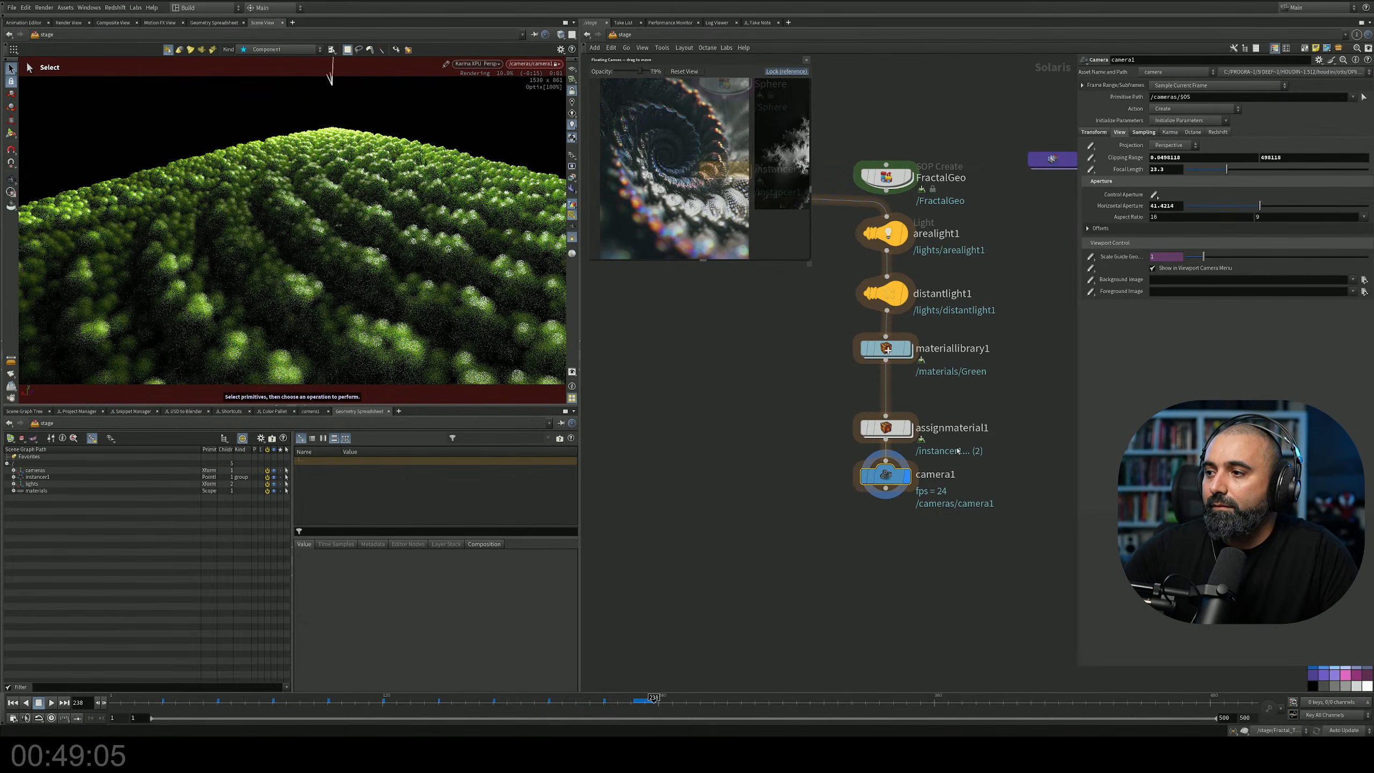
click(11, 133)
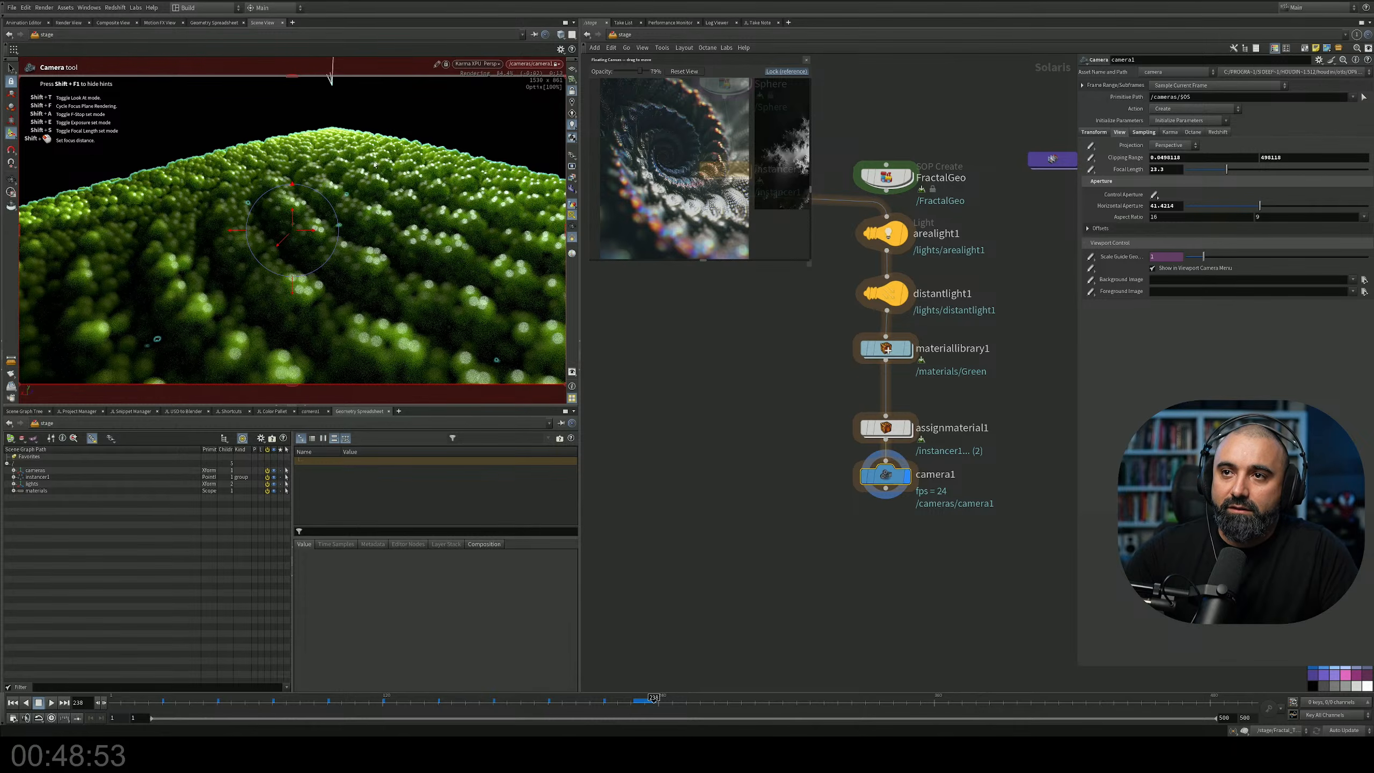
shift+click(373, 202)
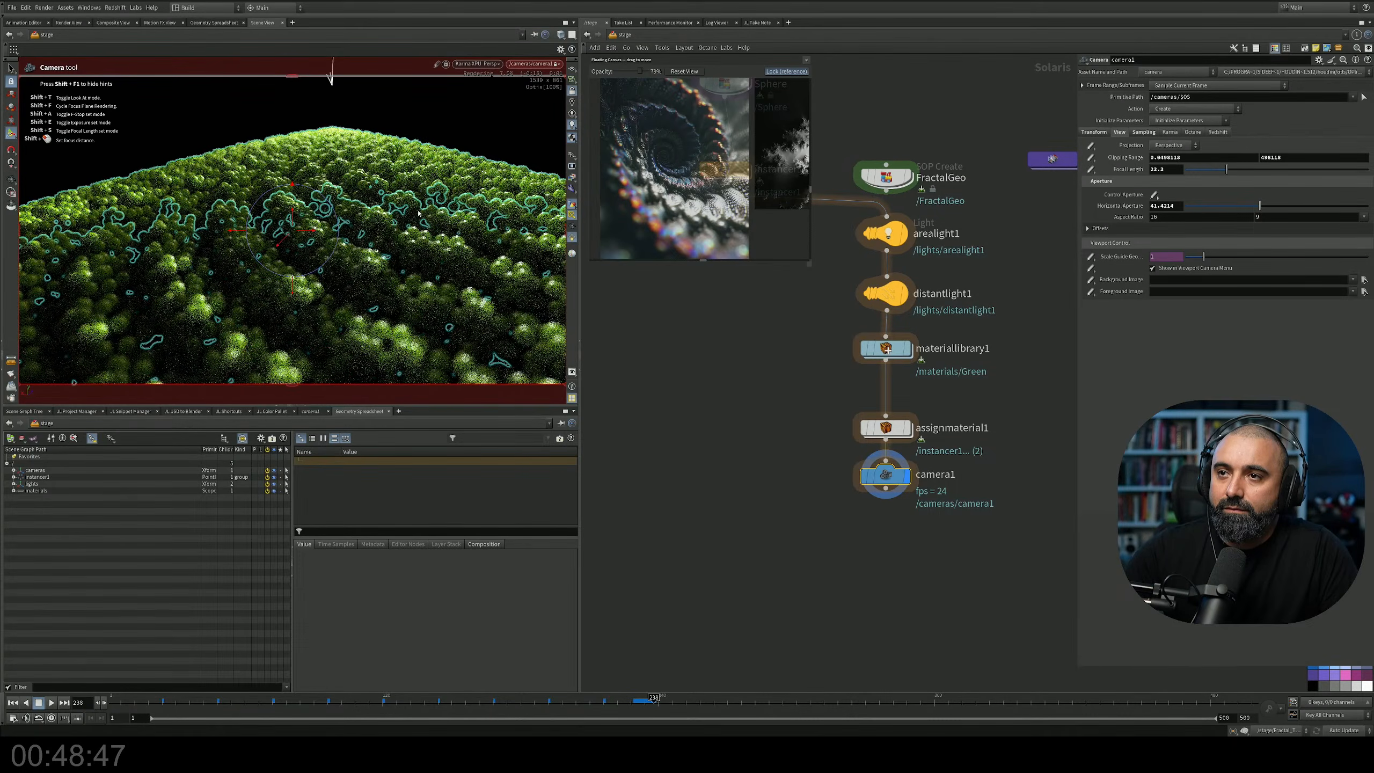
key(s)
click(873, 434)
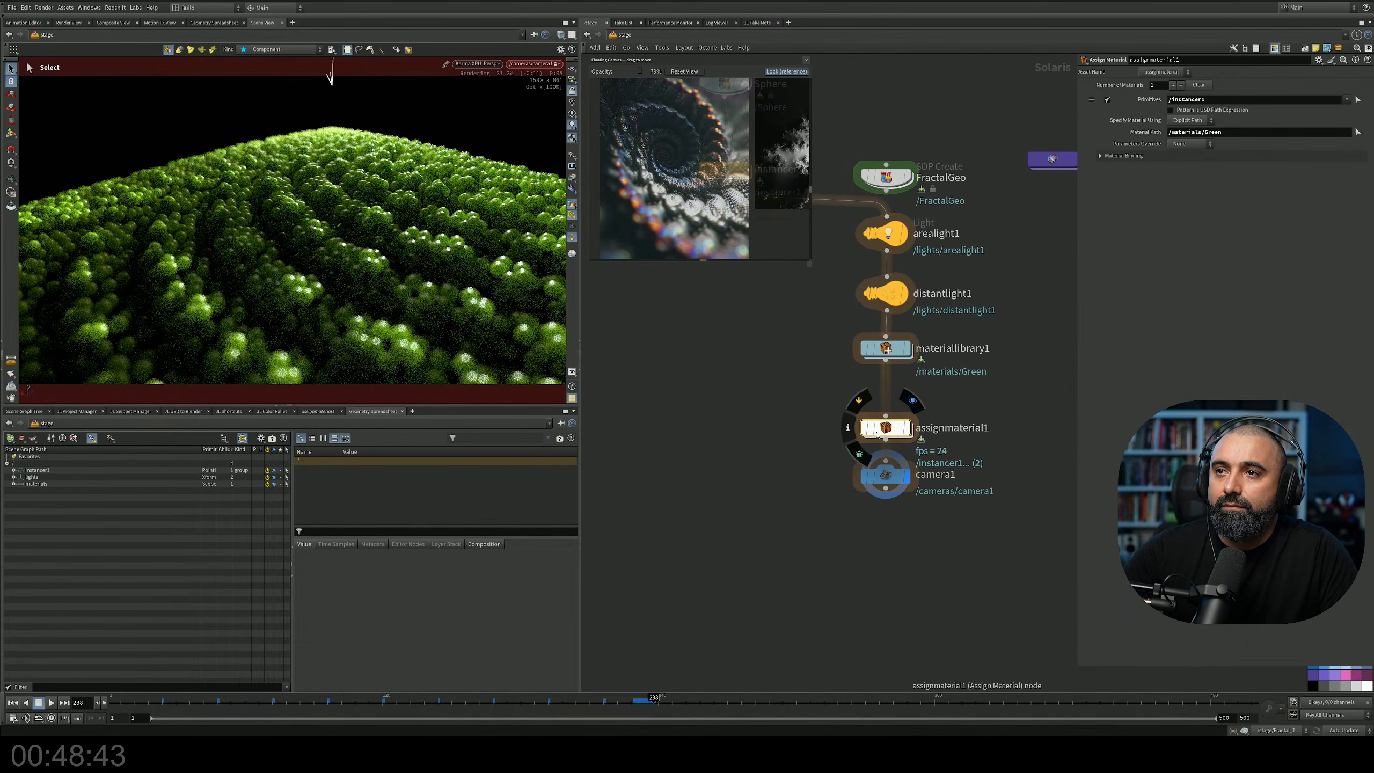
key(ctrl+s)
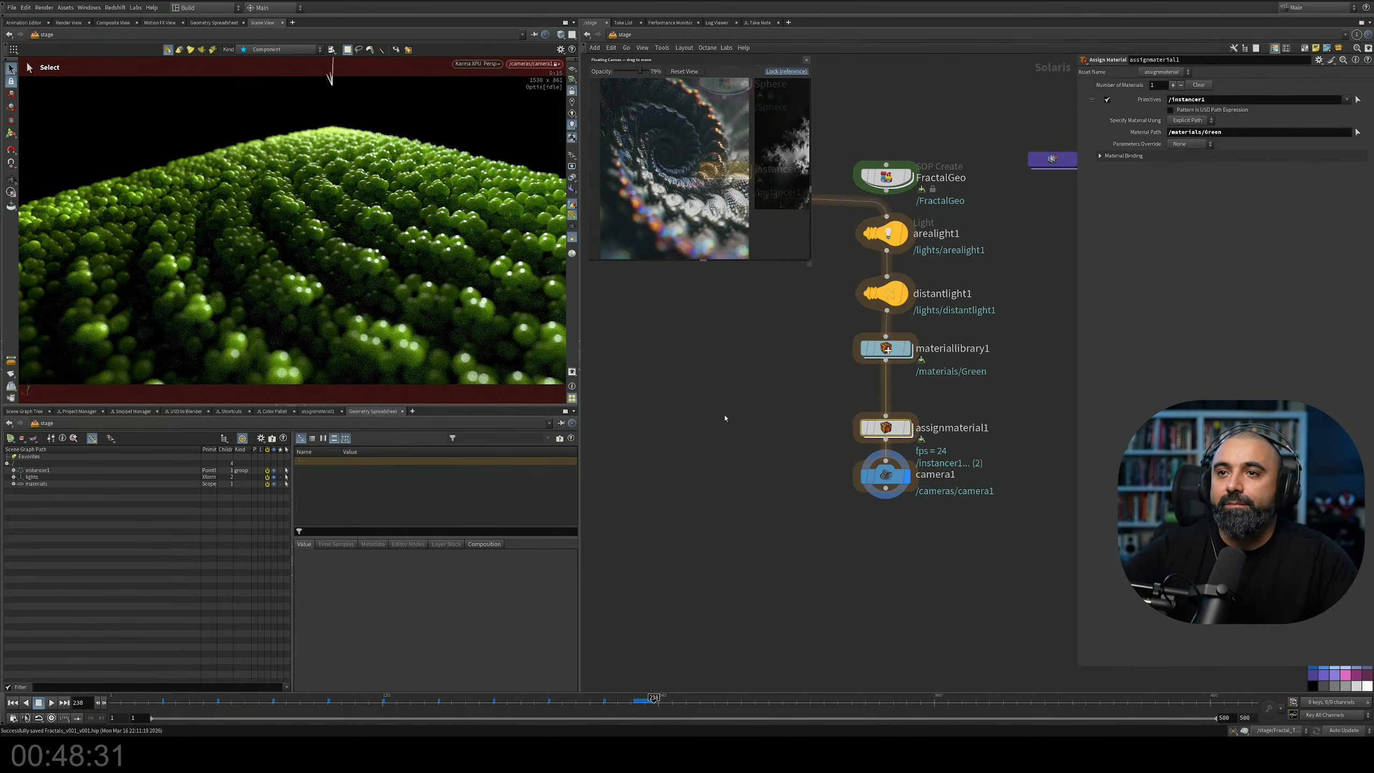
Review the instancer1 settings and arealight1's shadow, shaping and base properties, and save the scene.
middle_drag(812, 364, 807, 472)
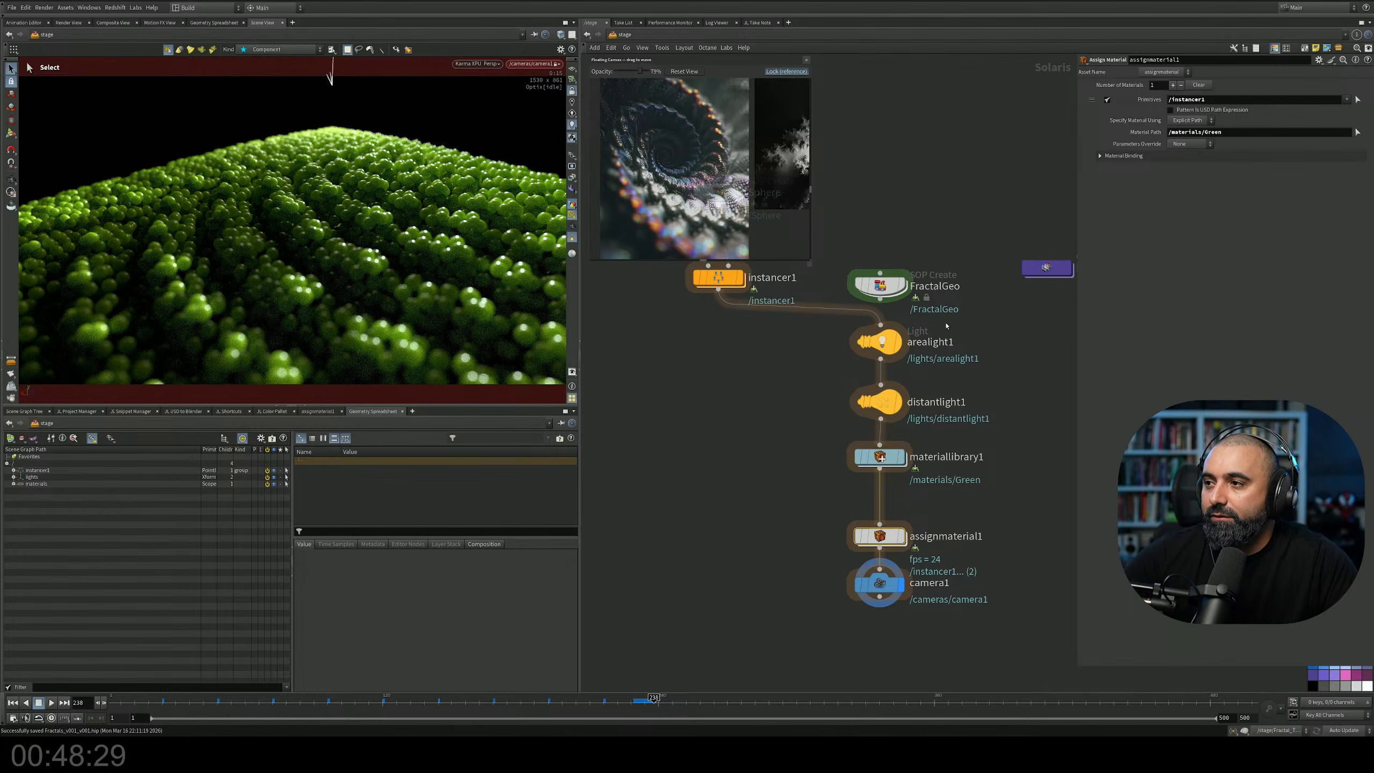
click(880, 342)
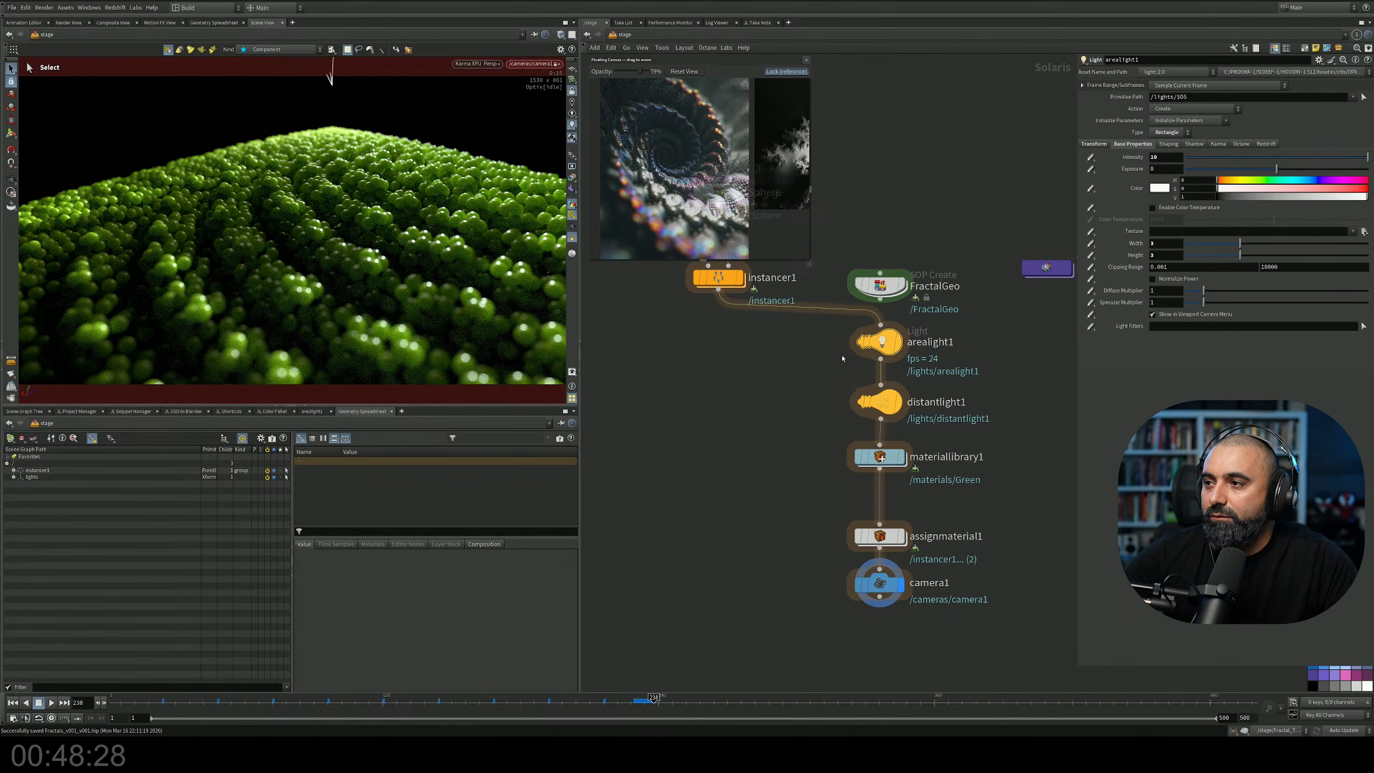
click(11, 132)
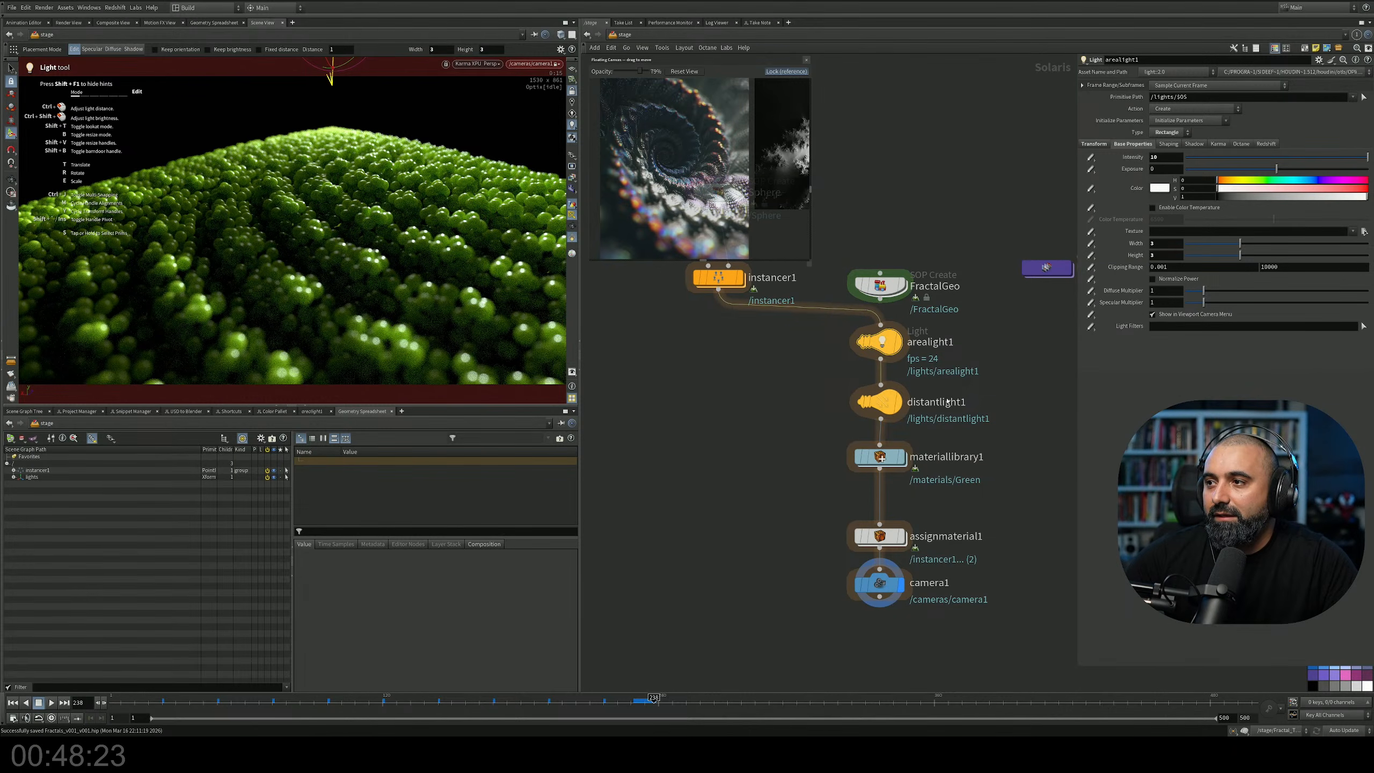
middle_drag(948, 401, 965, 491)
click(751, 369)
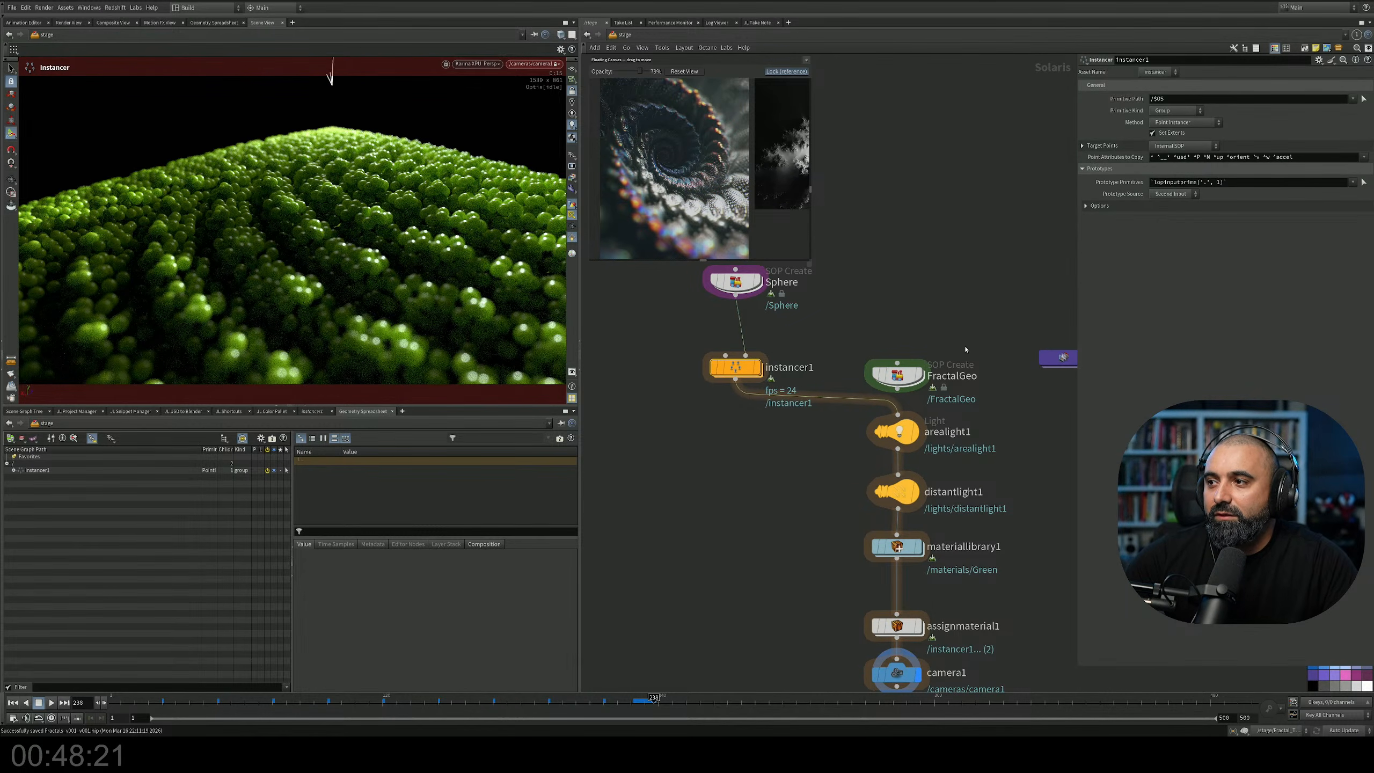
click(897, 431)
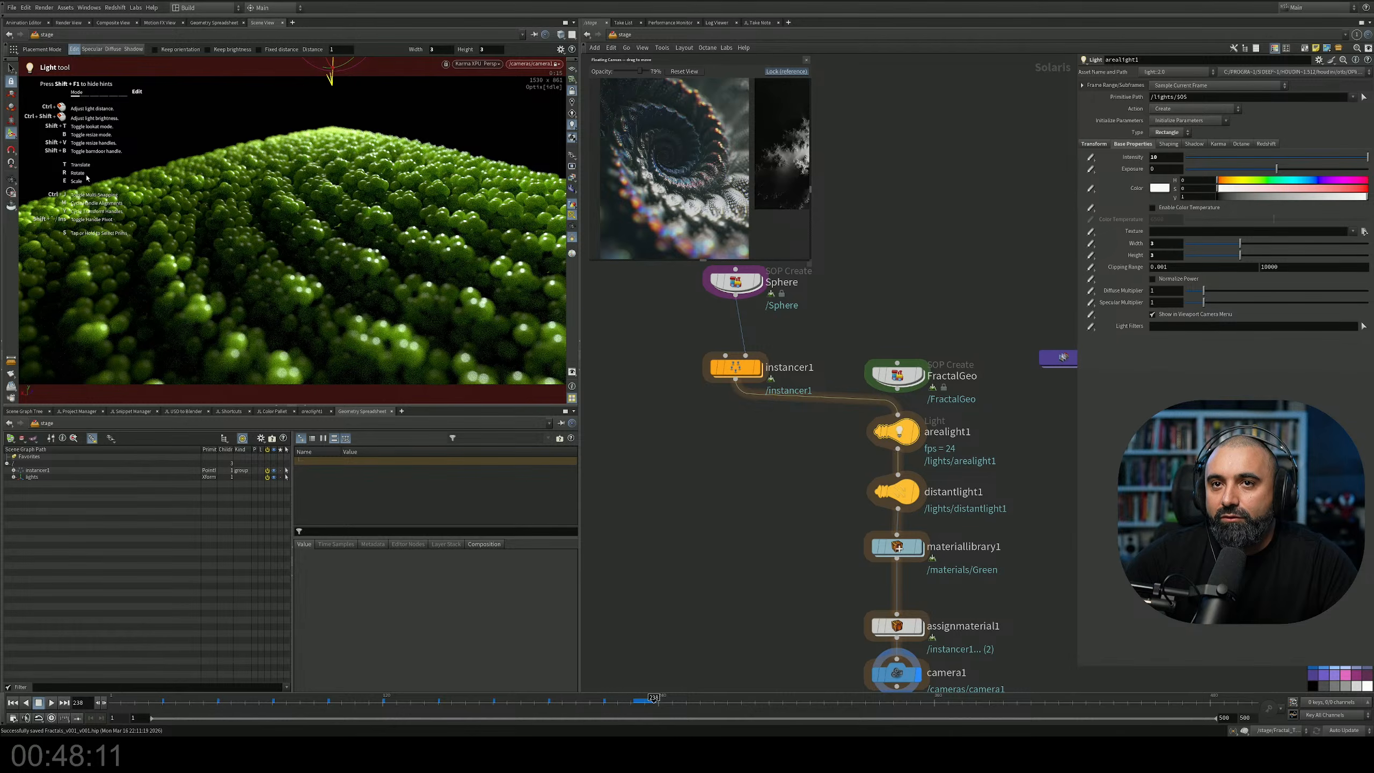
click(1194, 144)
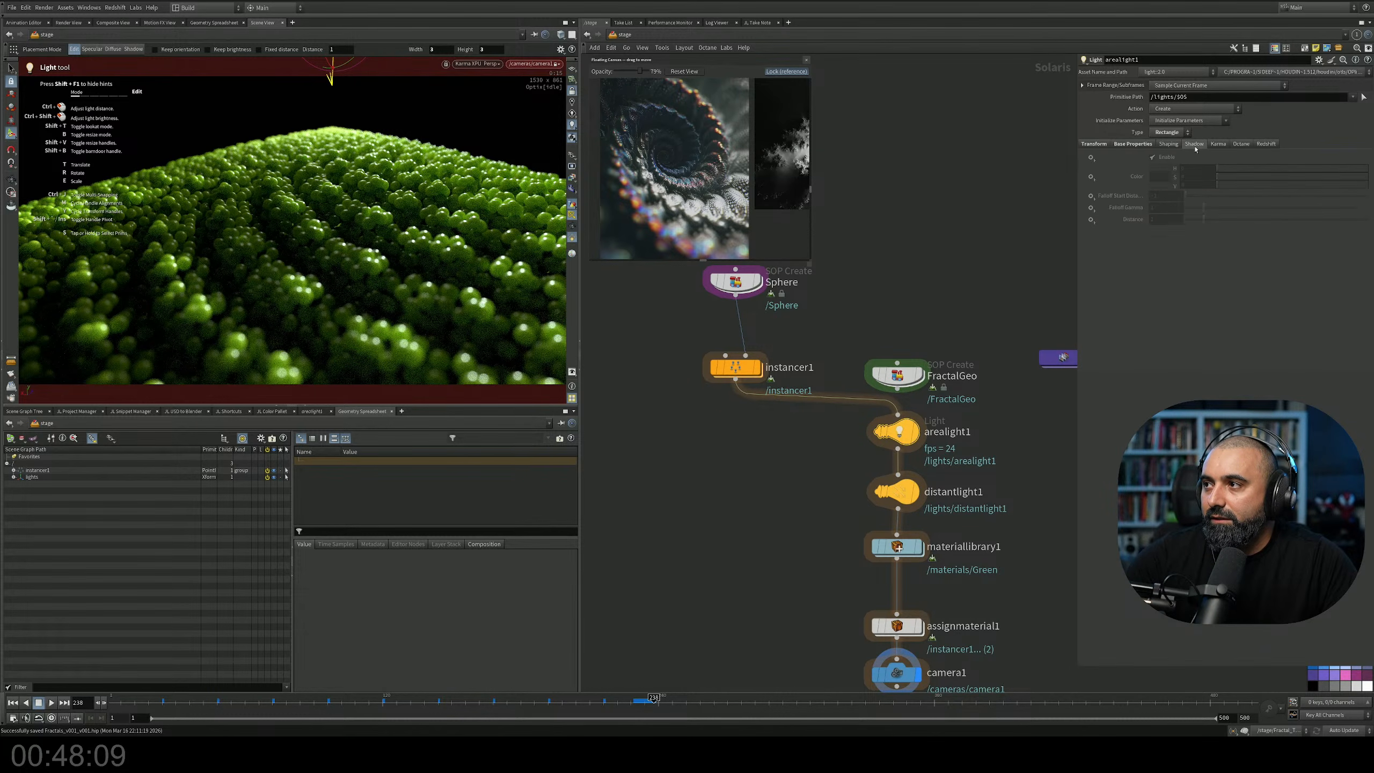
click(1169, 144)
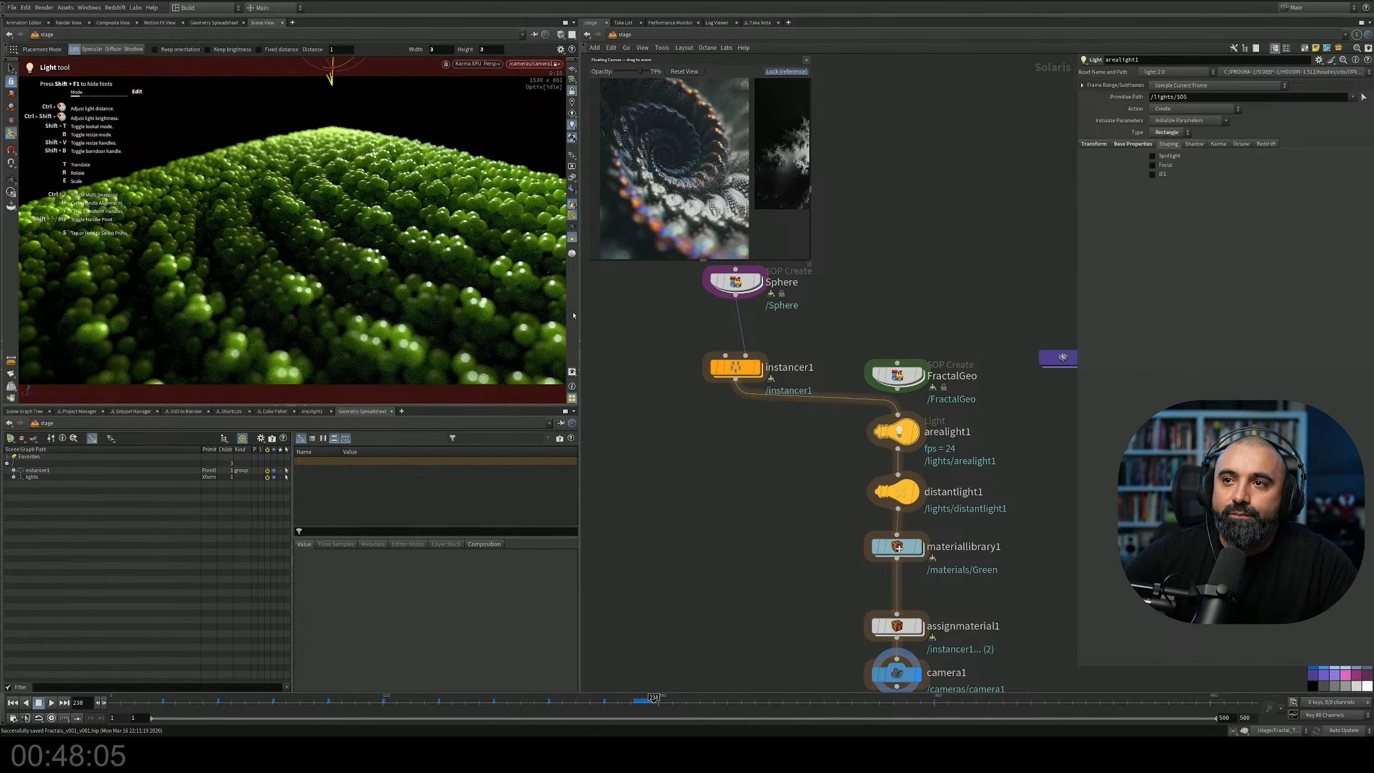
click(1132, 144)
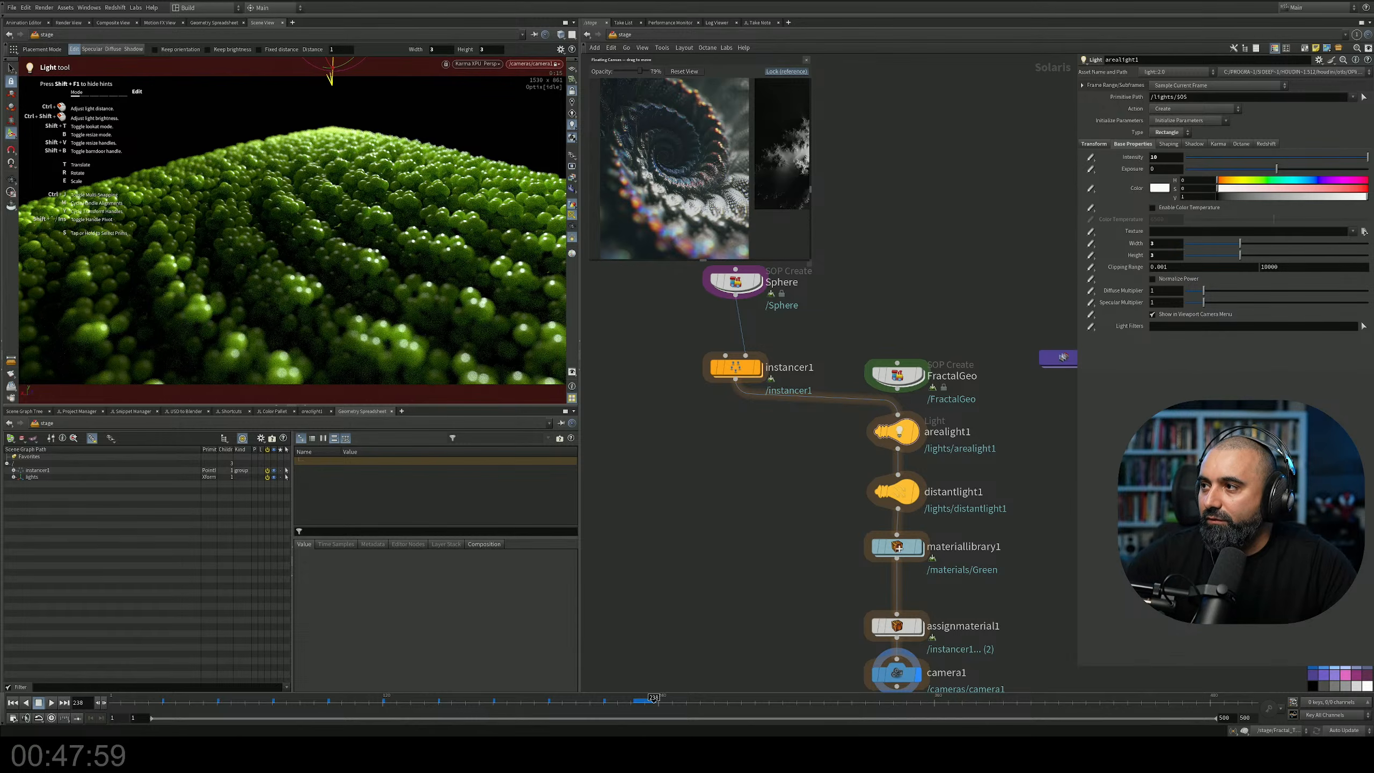
middle_drag(764, 479, 773, 458)
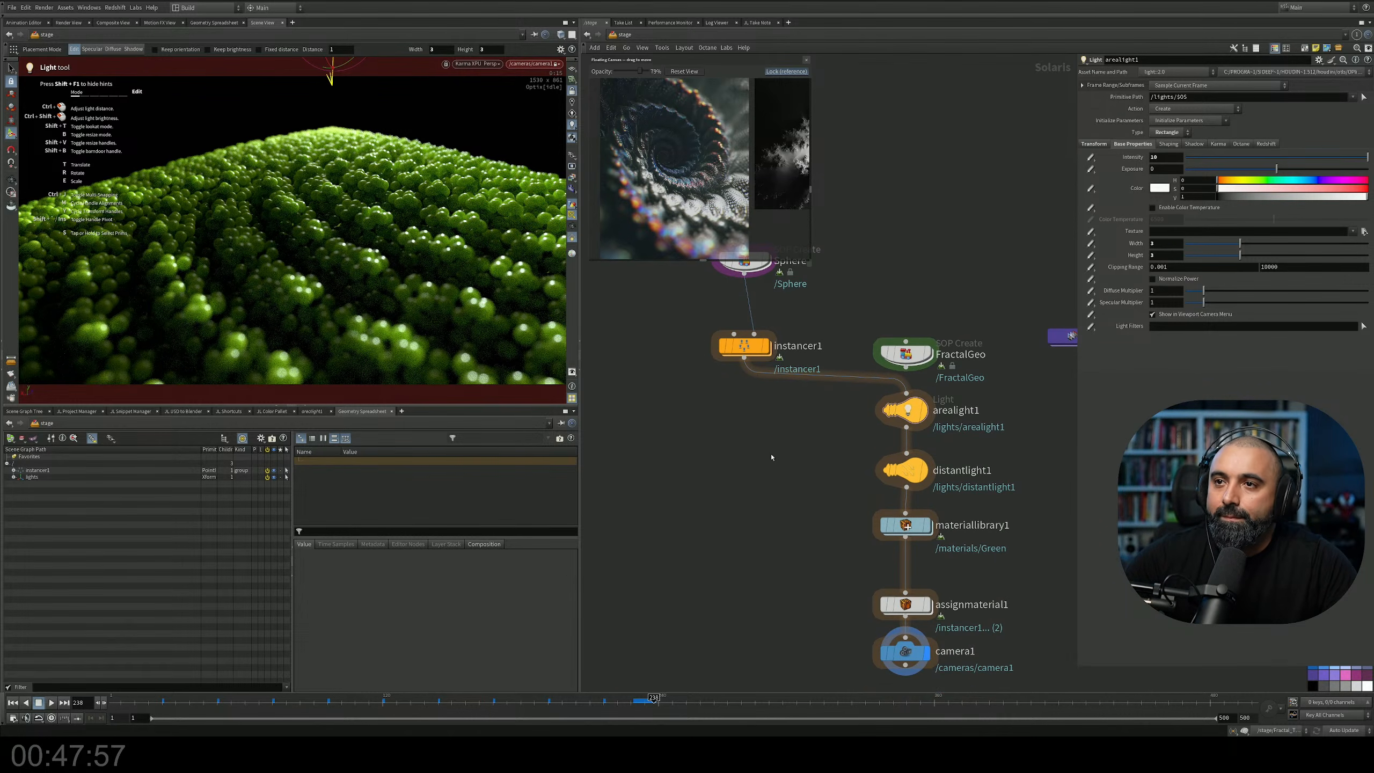
key(ctrl+s)
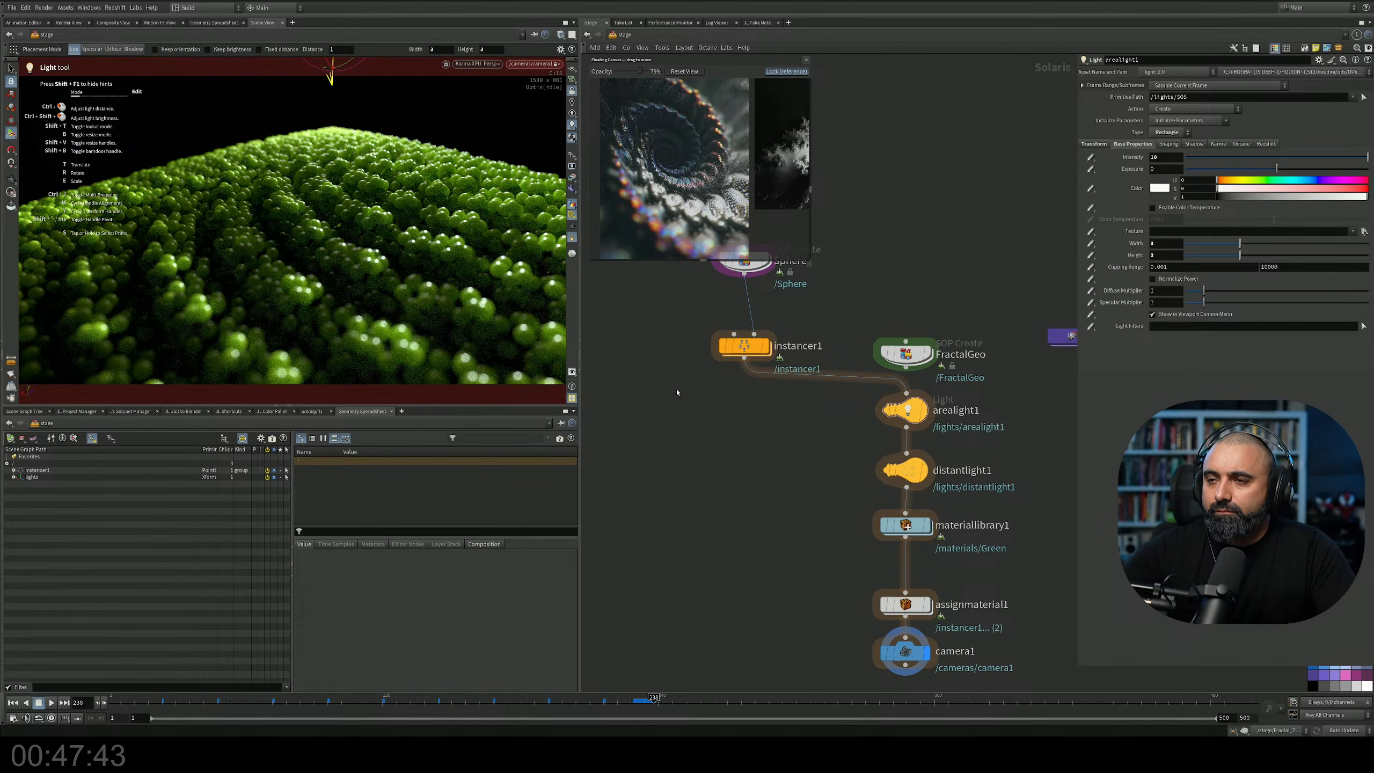
Reposition the Sphere node above instancer1 and switch the viewport from Karma XPU to the standard viewport renderer.
scroll(683, 437, up, 3)
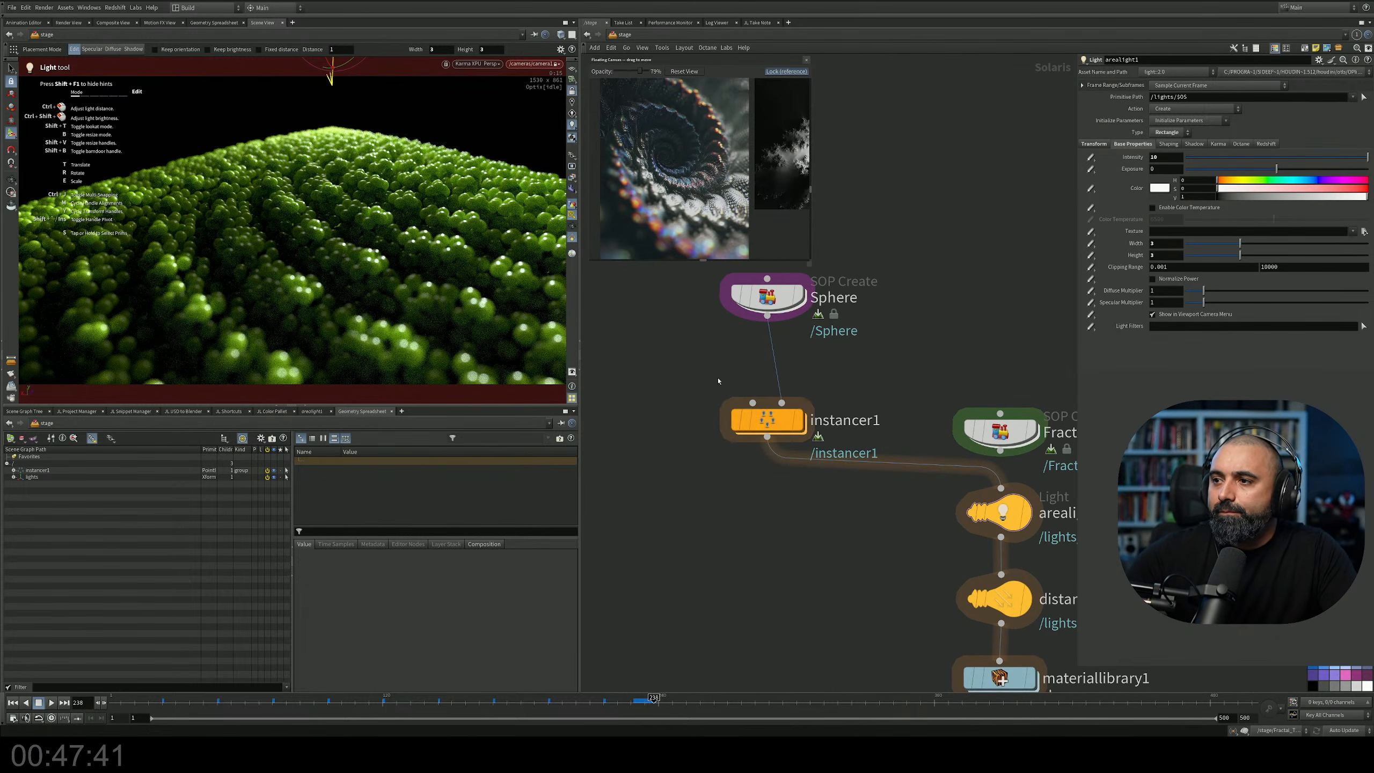
middle_drag(839, 352, 848, 409)
drag(784, 360, 796, 320)
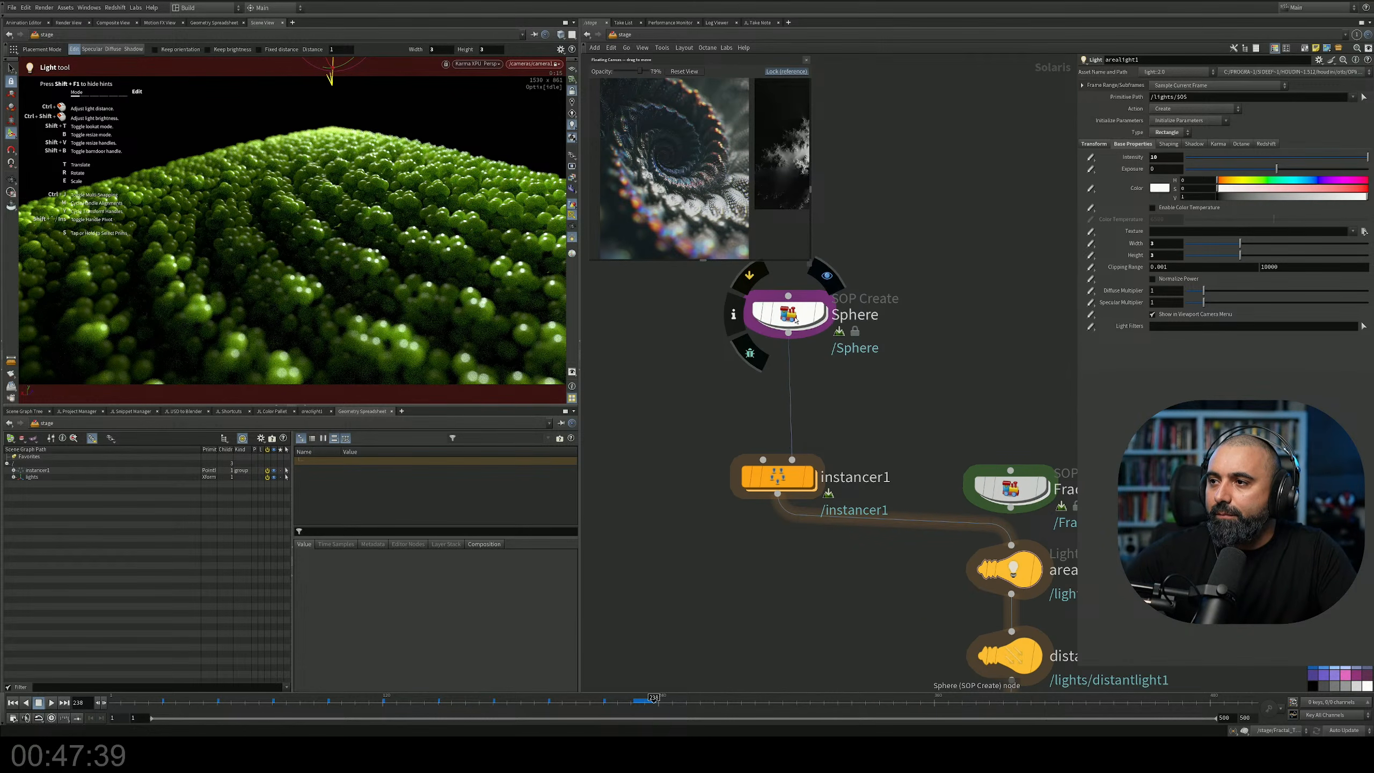
drag(799, 322, 798, 317)
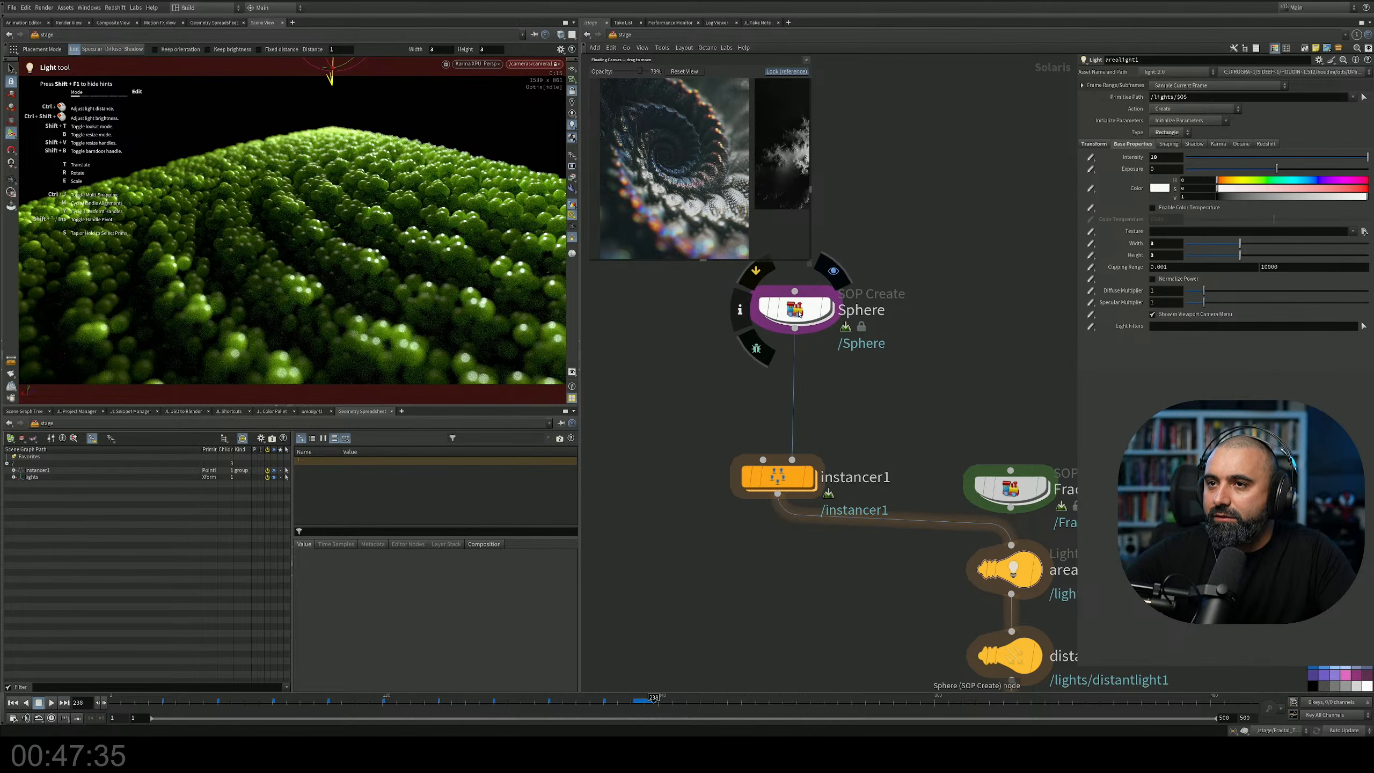
click(478, 63)
click(481, 98)
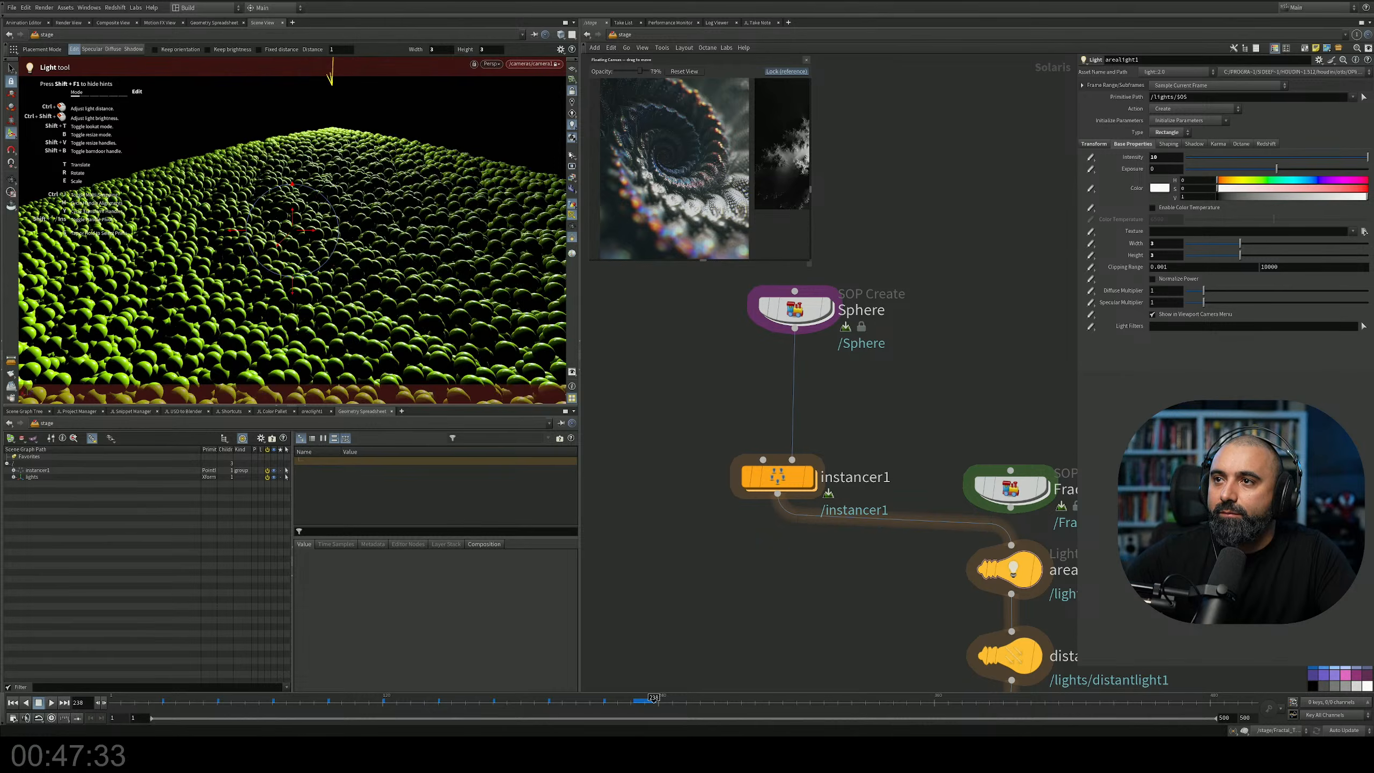
Add an Attribute Randomize node for Cd after object_merge1 inside instancer1.
double_click(793, 308)
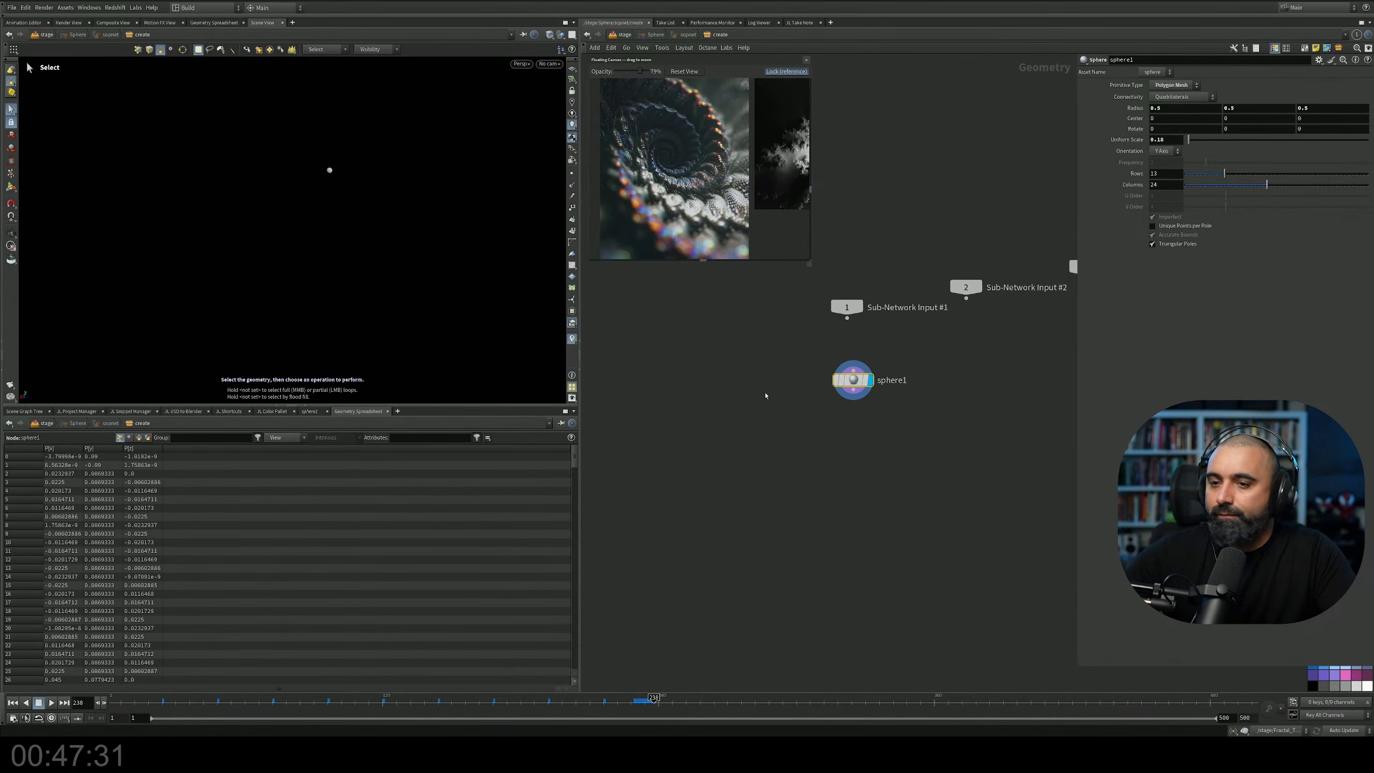
key(u)
double_click(773, 476)
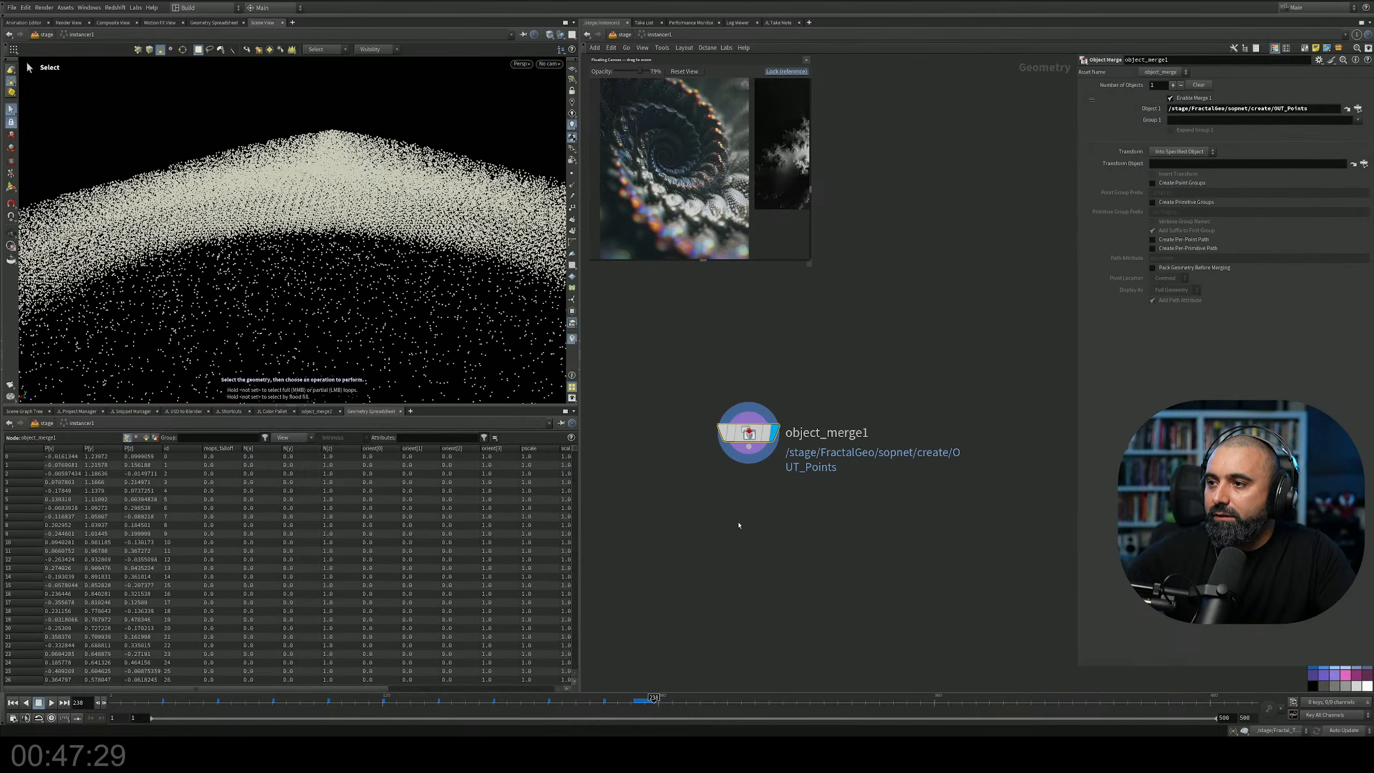
key(Tab)
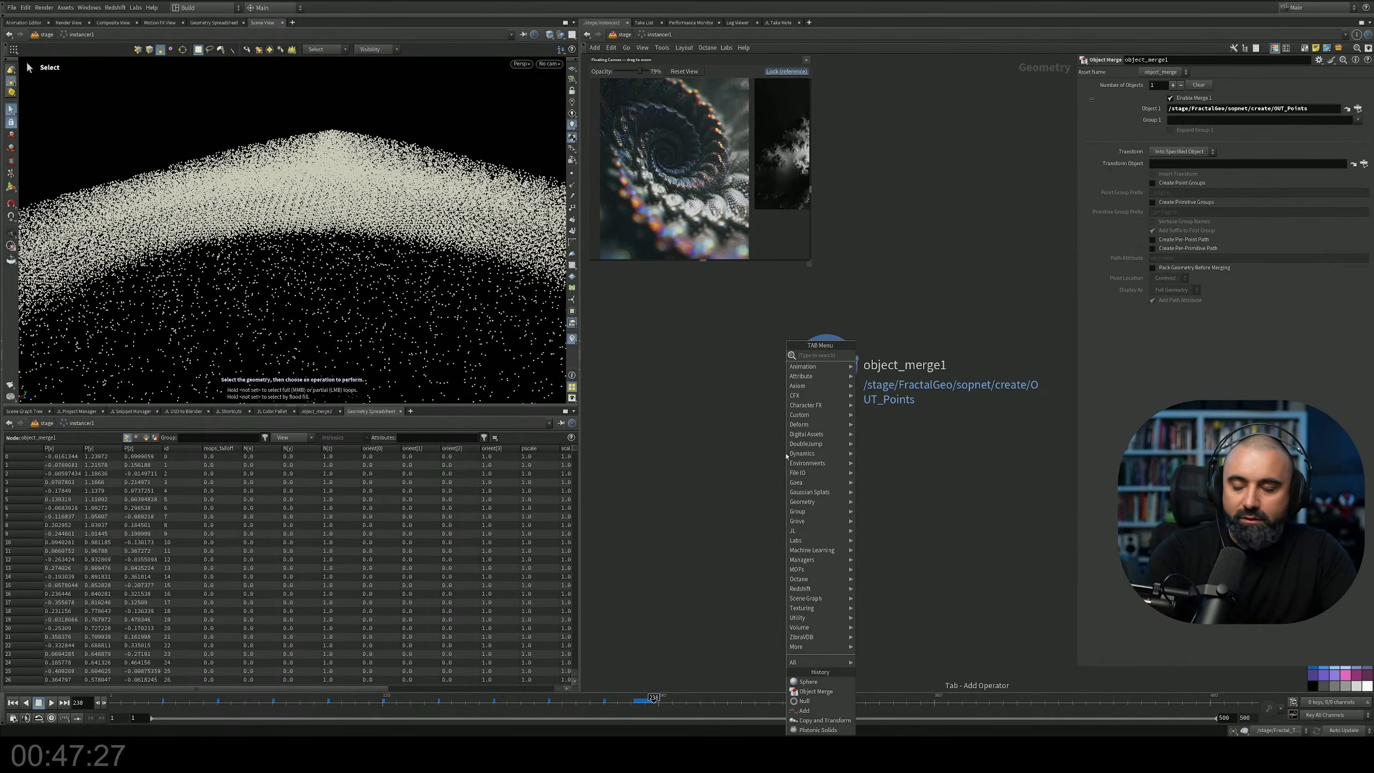
text(attran)
key(Return)
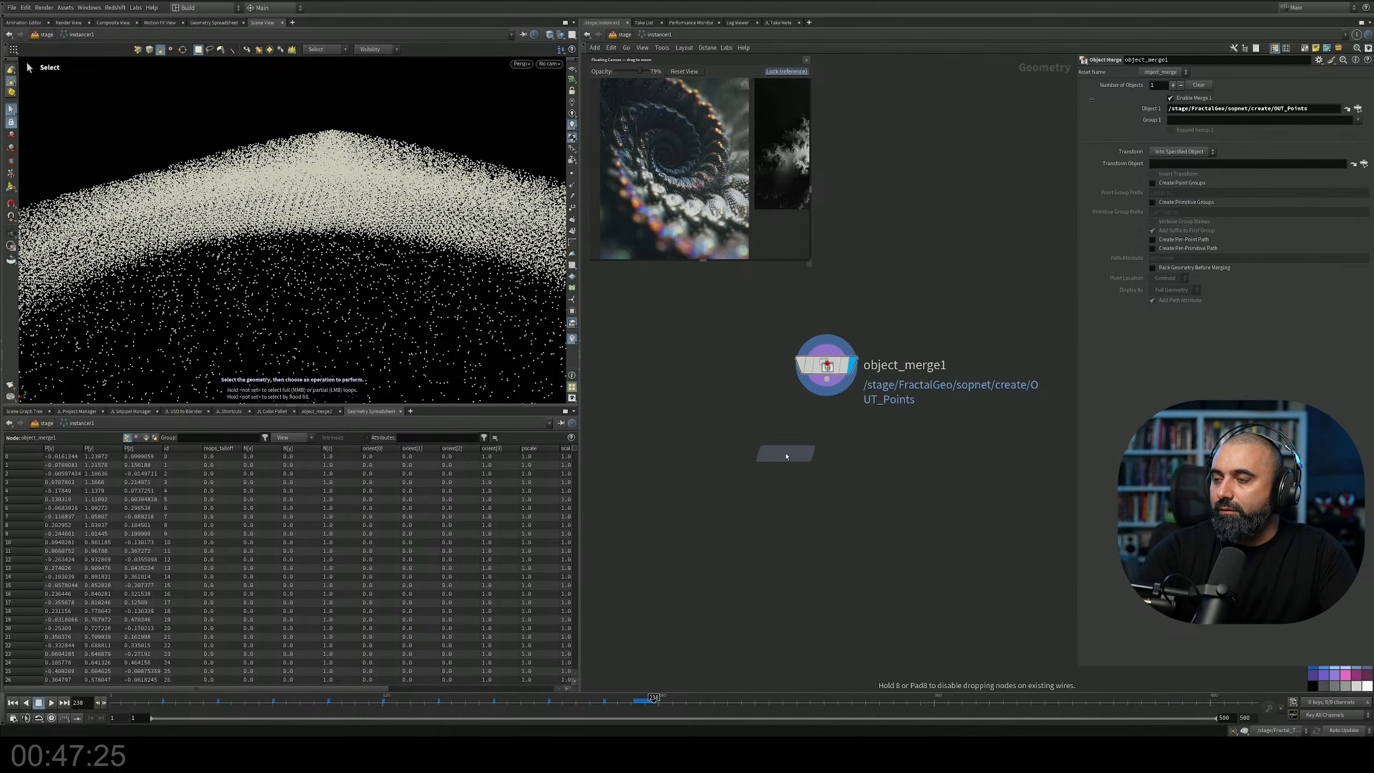
click(826, 424)
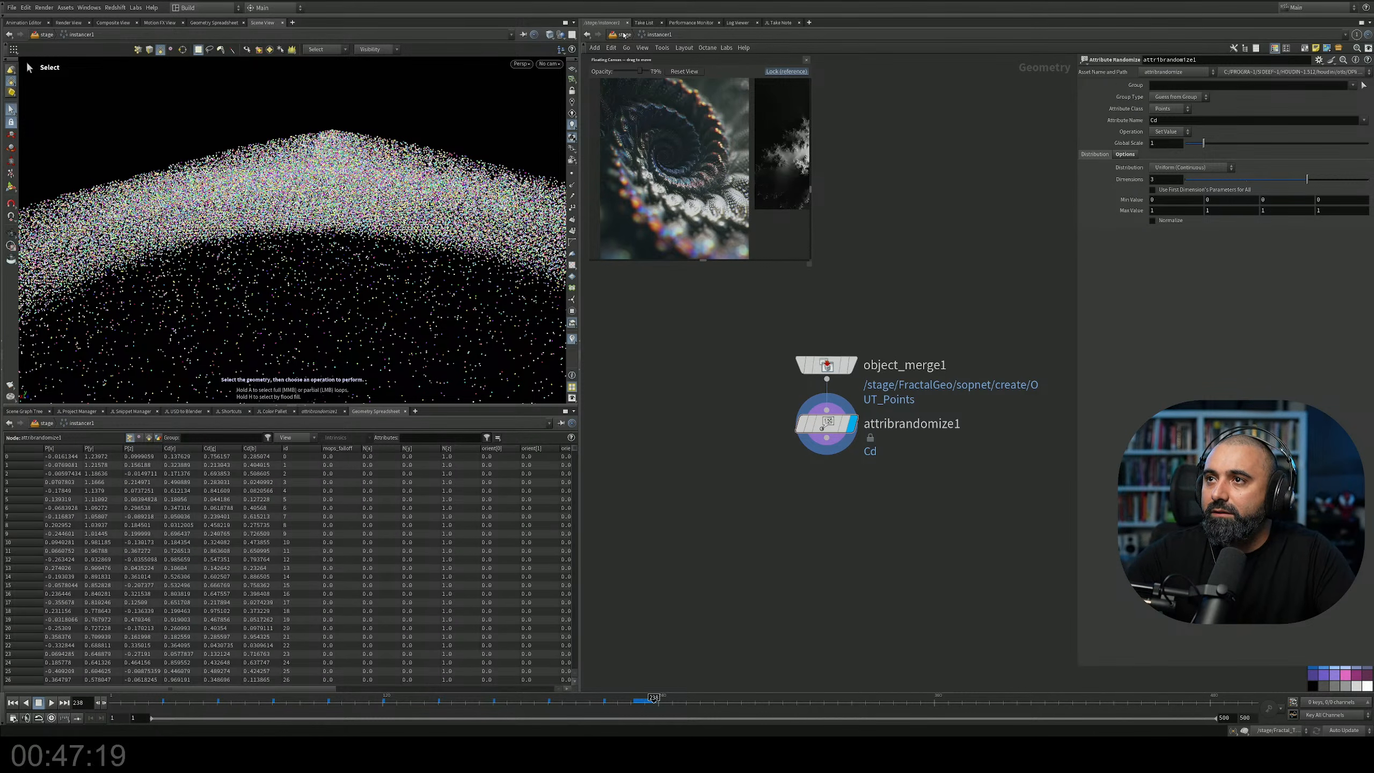
Add a MtlX Geometry Color node inside the Green material of materiallibrary1.
key(u)
middle_drag(895, 627, 893, 425)
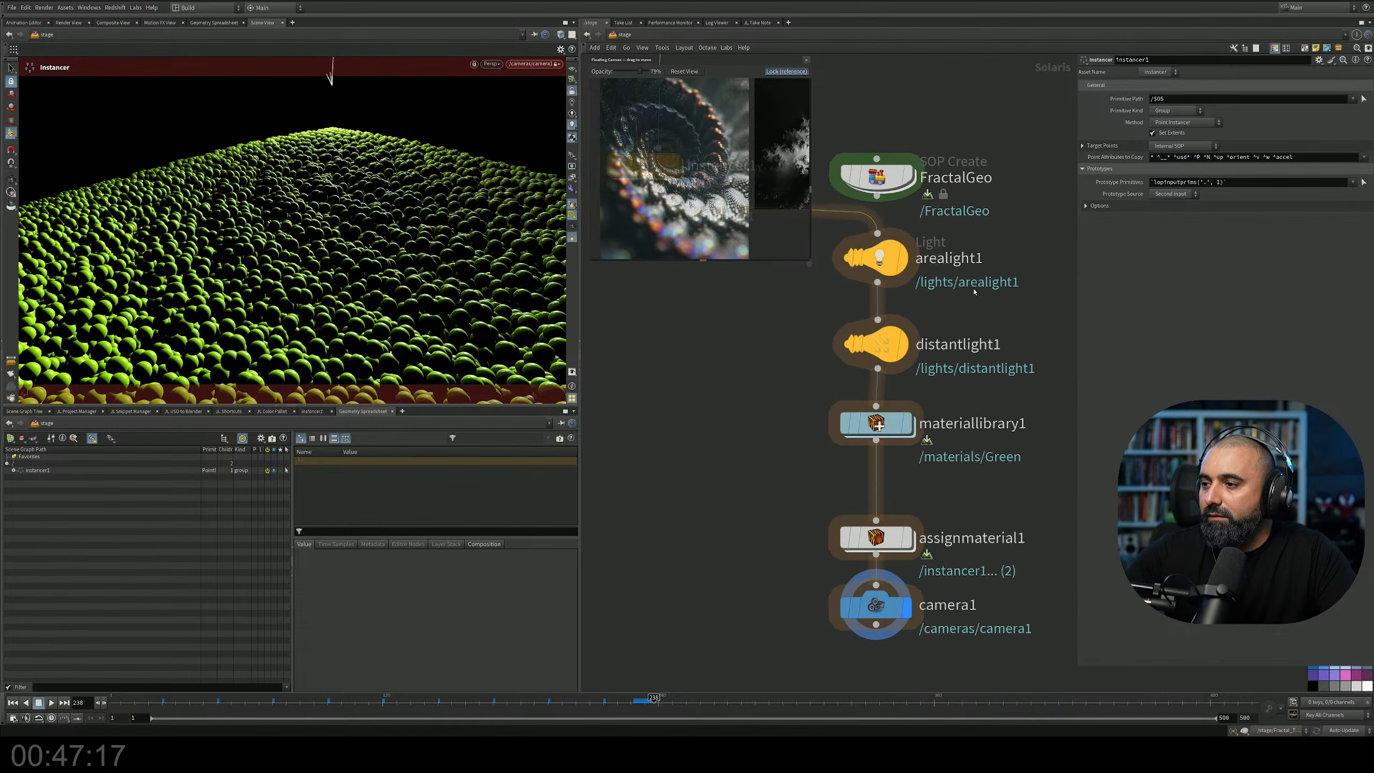
double_click(889, 423)
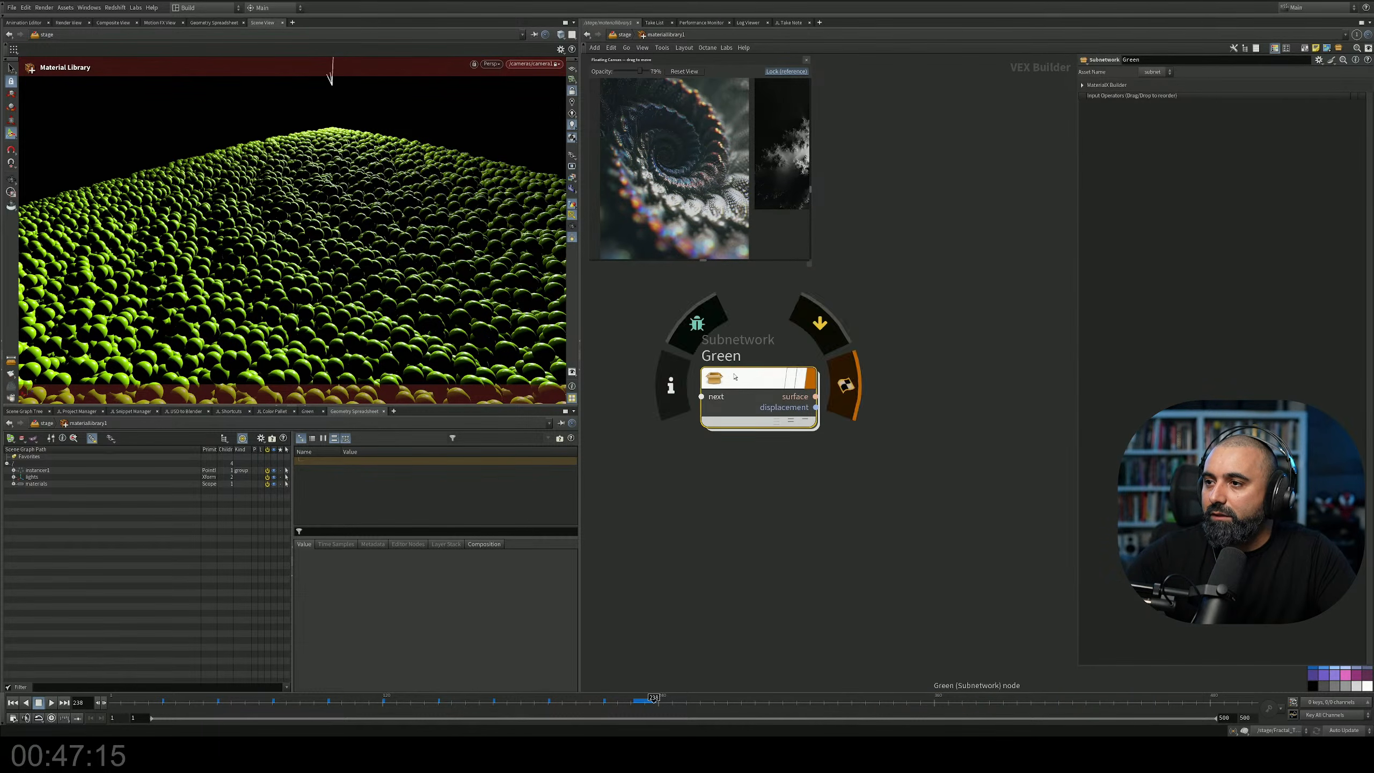
double_click(780, 379)
key(Tab)
text(geom)
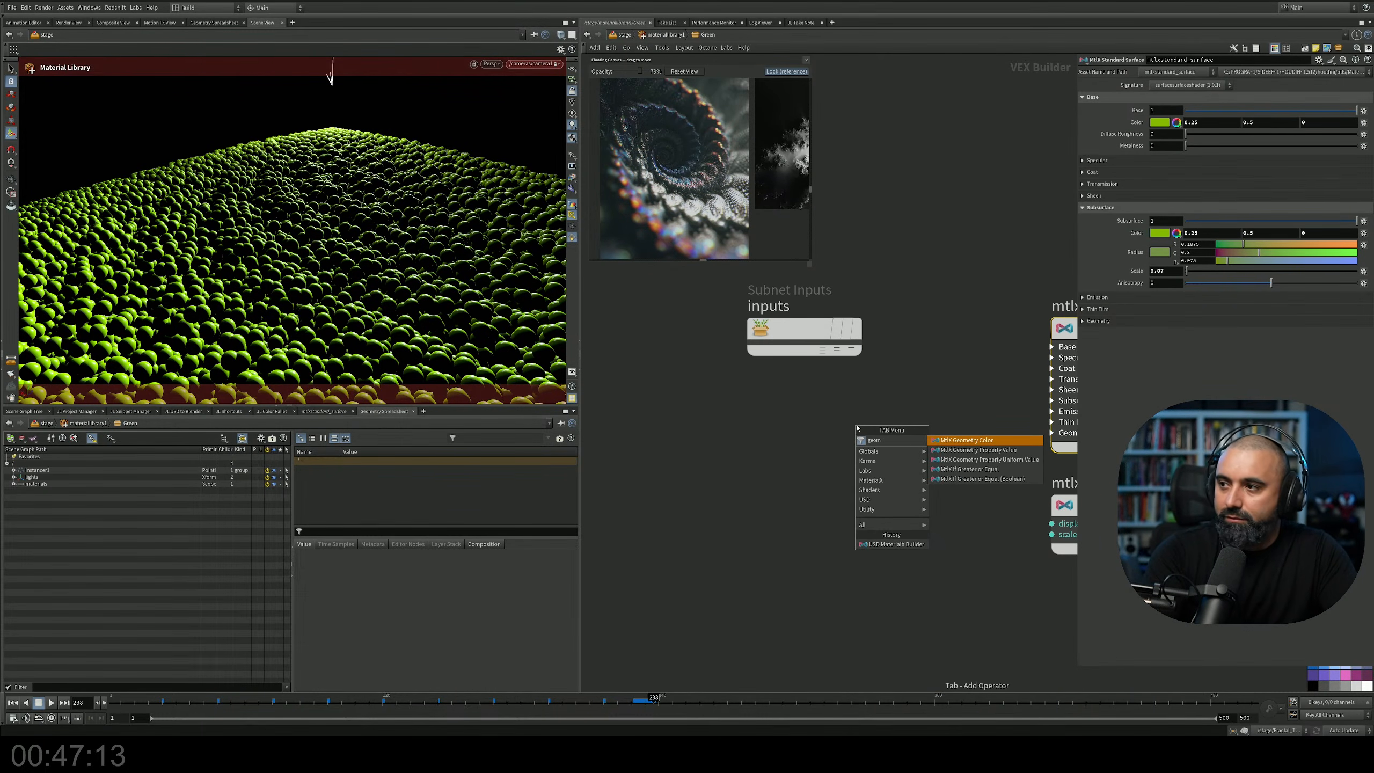
key(Return)
click(721, 437)
Connect the mtlxgeomcolor1 output to the base_color and subsurface_color inputs of mtlxstandard_surface.
middle_drag(852, 404, 785, 385)
click(984, 339)
drag(991, 331, 911, 241)
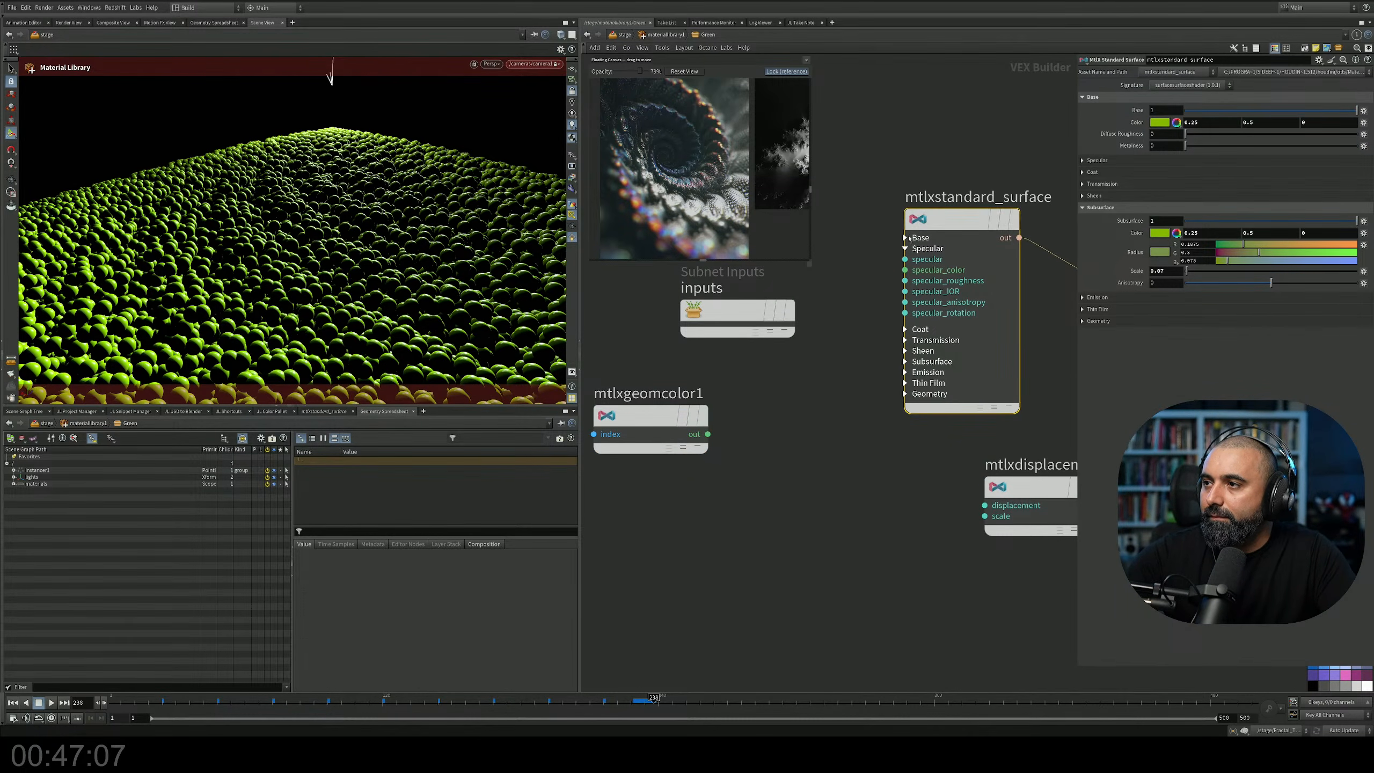
click(905, 238)
middle_drag(905, 241, 941, 241)
drag(942, 259, 736, 406)
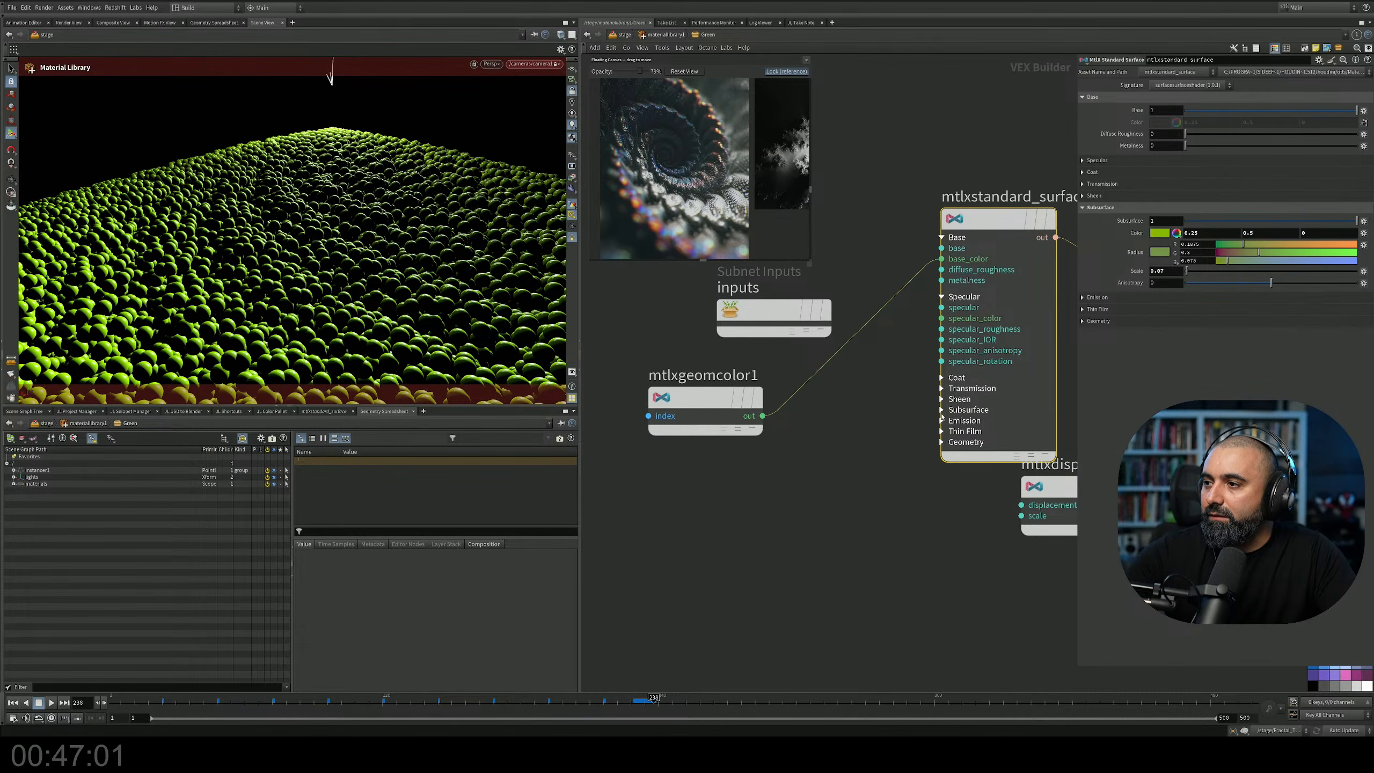
click(942, 411)
drag(763, 416, 942, 432)
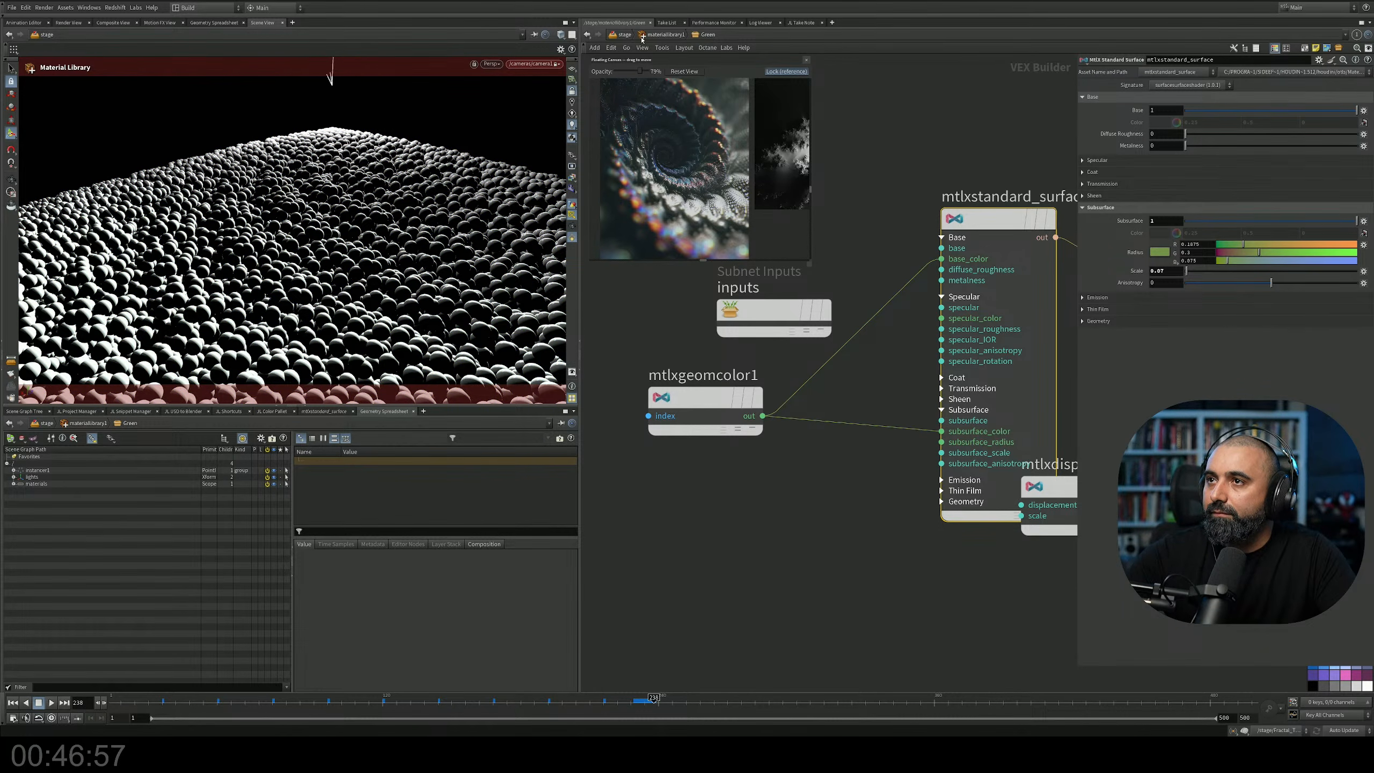
Return to the stage network and render the camera view with Karma XPU.
click(627, 36)
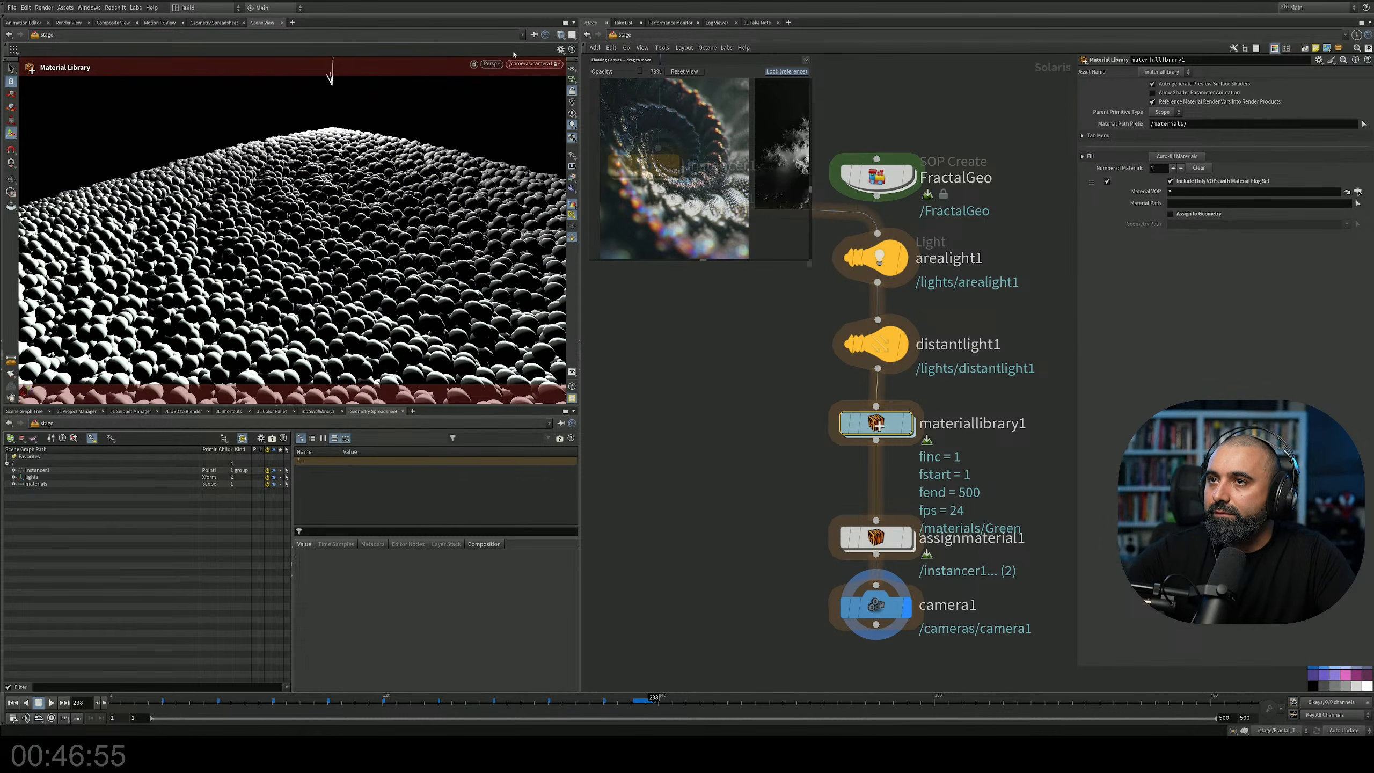
click(491, 64)
click(506, 118)
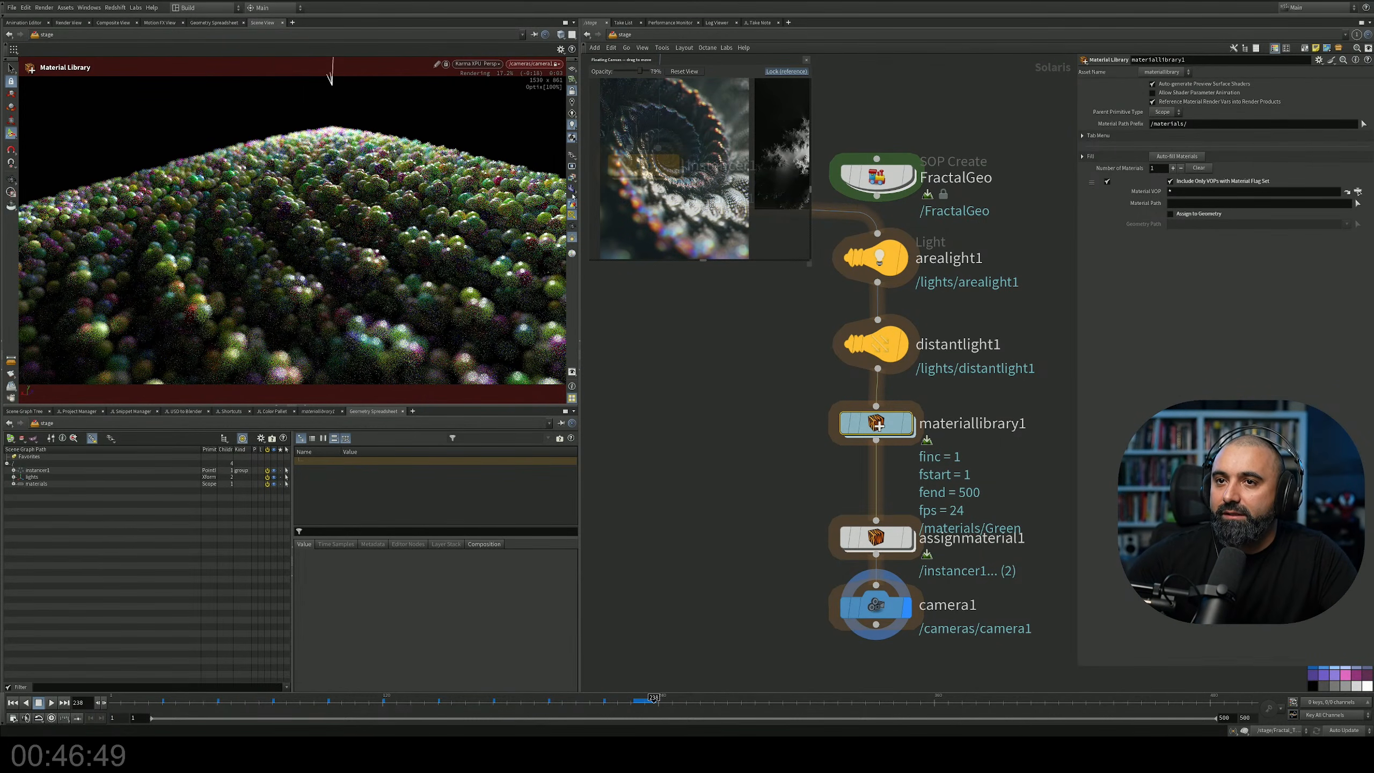
Add an Attribute VOP node below attribrandomize1 inside instancer1.
middle_drag(766, 309, 822, 420)
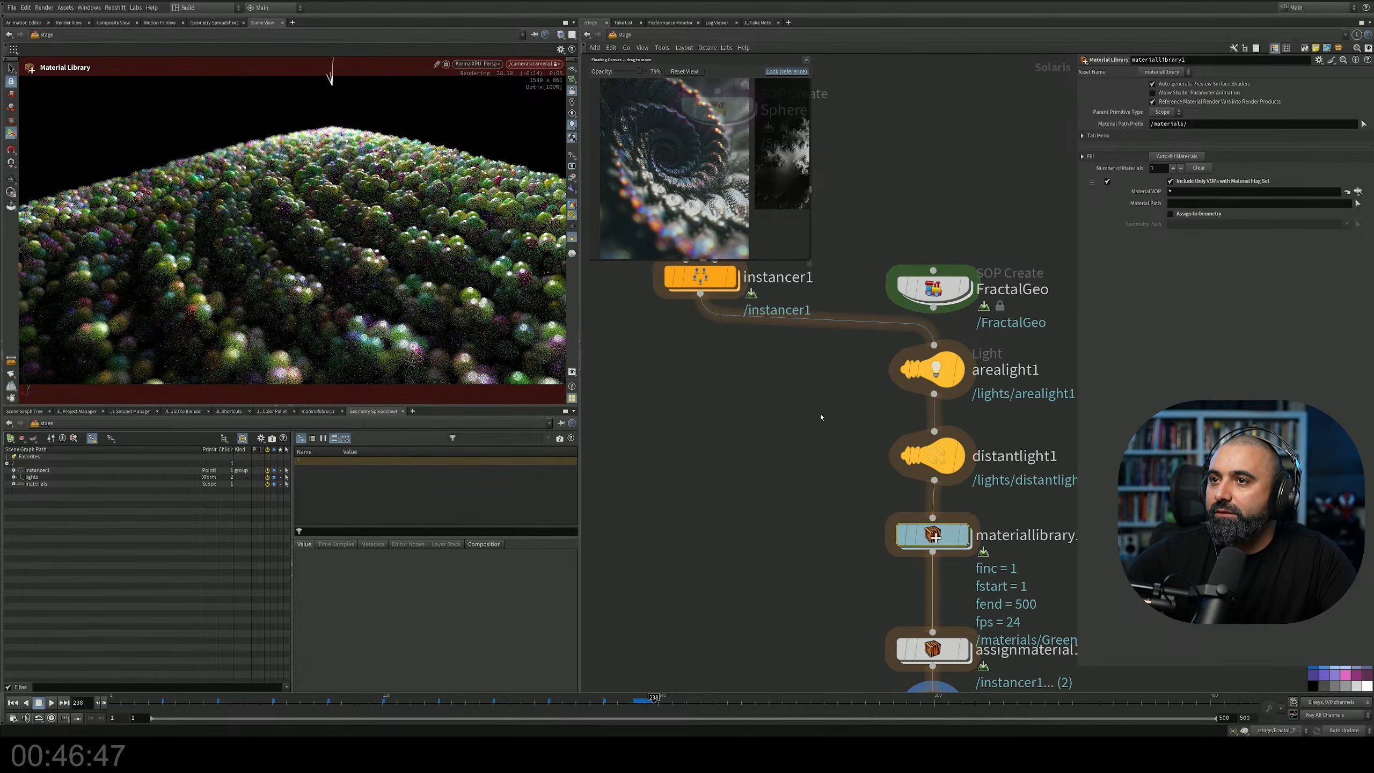
middle_drag(714, 329, 735, 374)
click(534, 36)
middle_drag(714, 319, 736, 381)
double_click(736, 380)
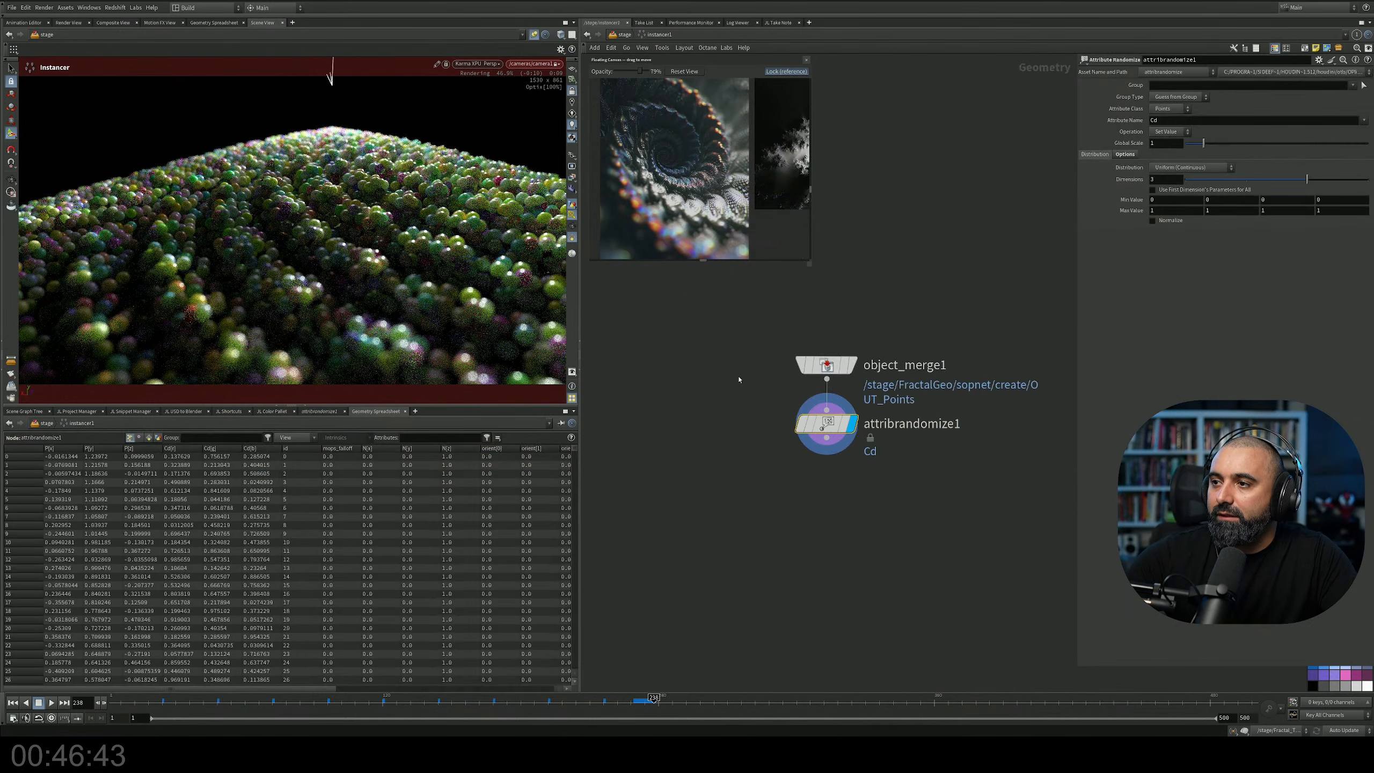
middle_drag(822, 424, 819, 393)
key(Tab)
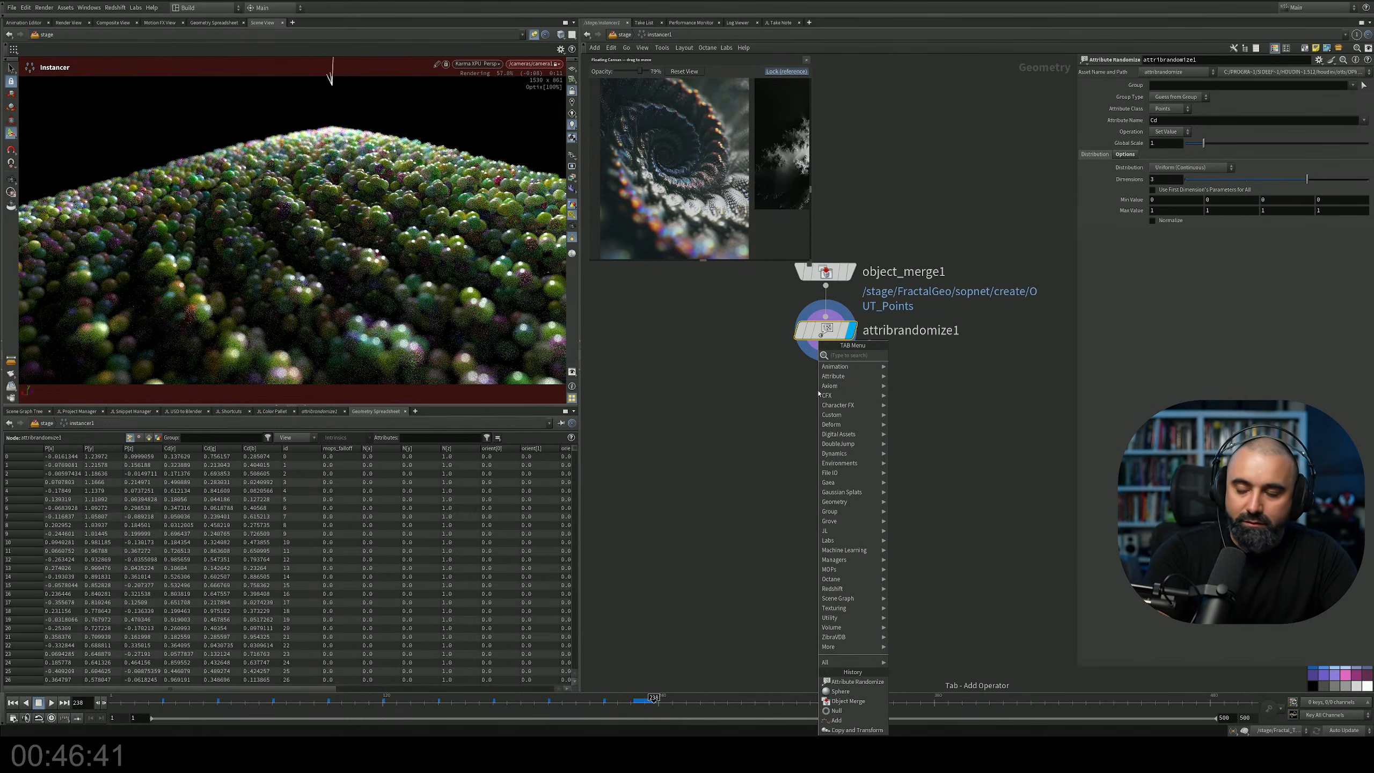
text(atrv)
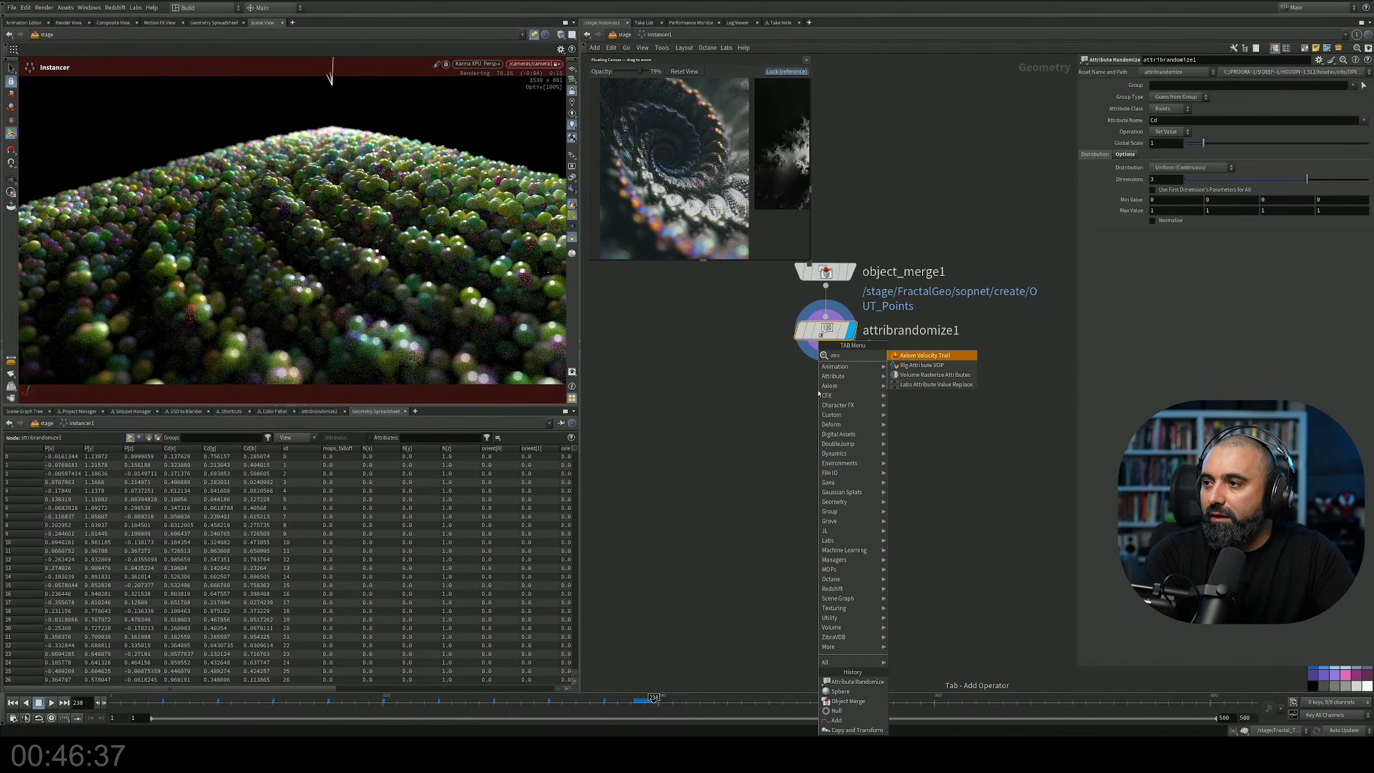
key(BackSpace)
key(BackSpace)
text(tv)
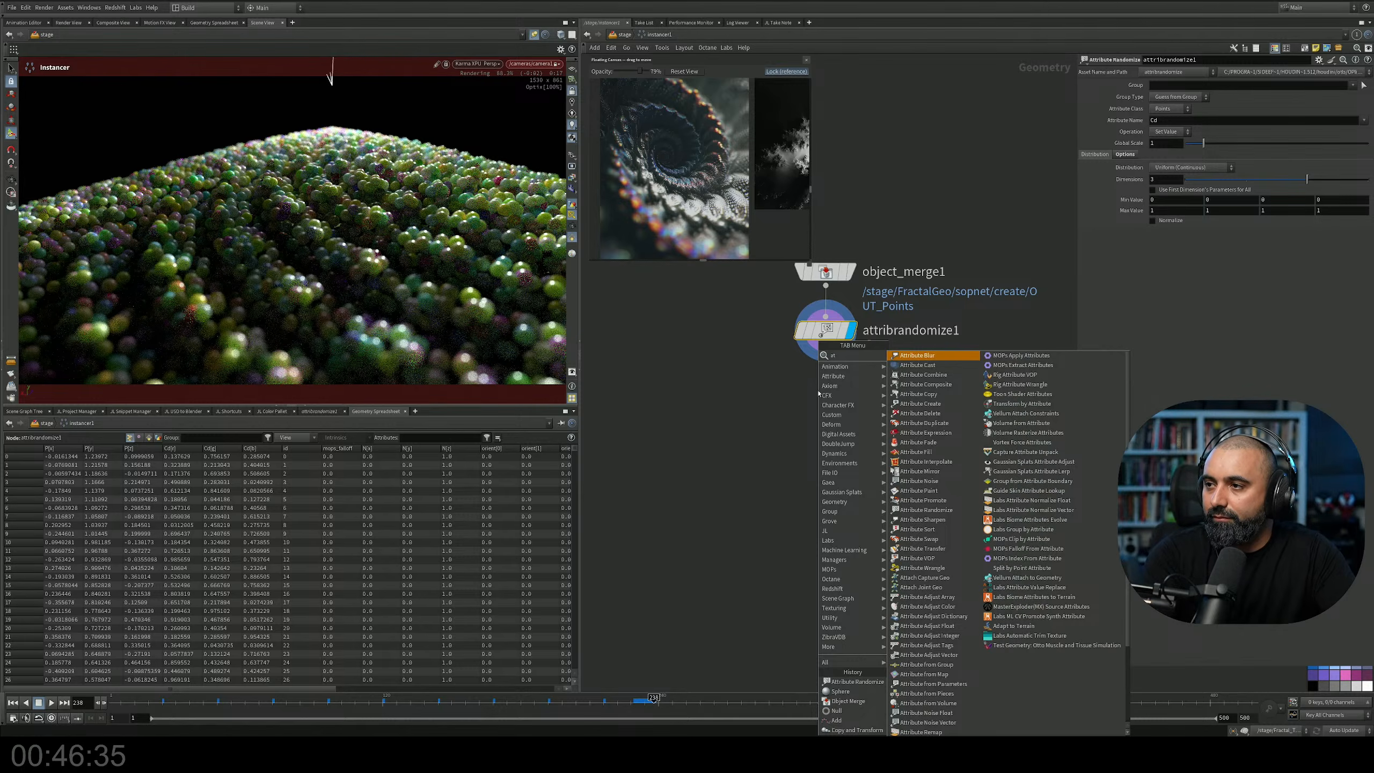
key(Return)
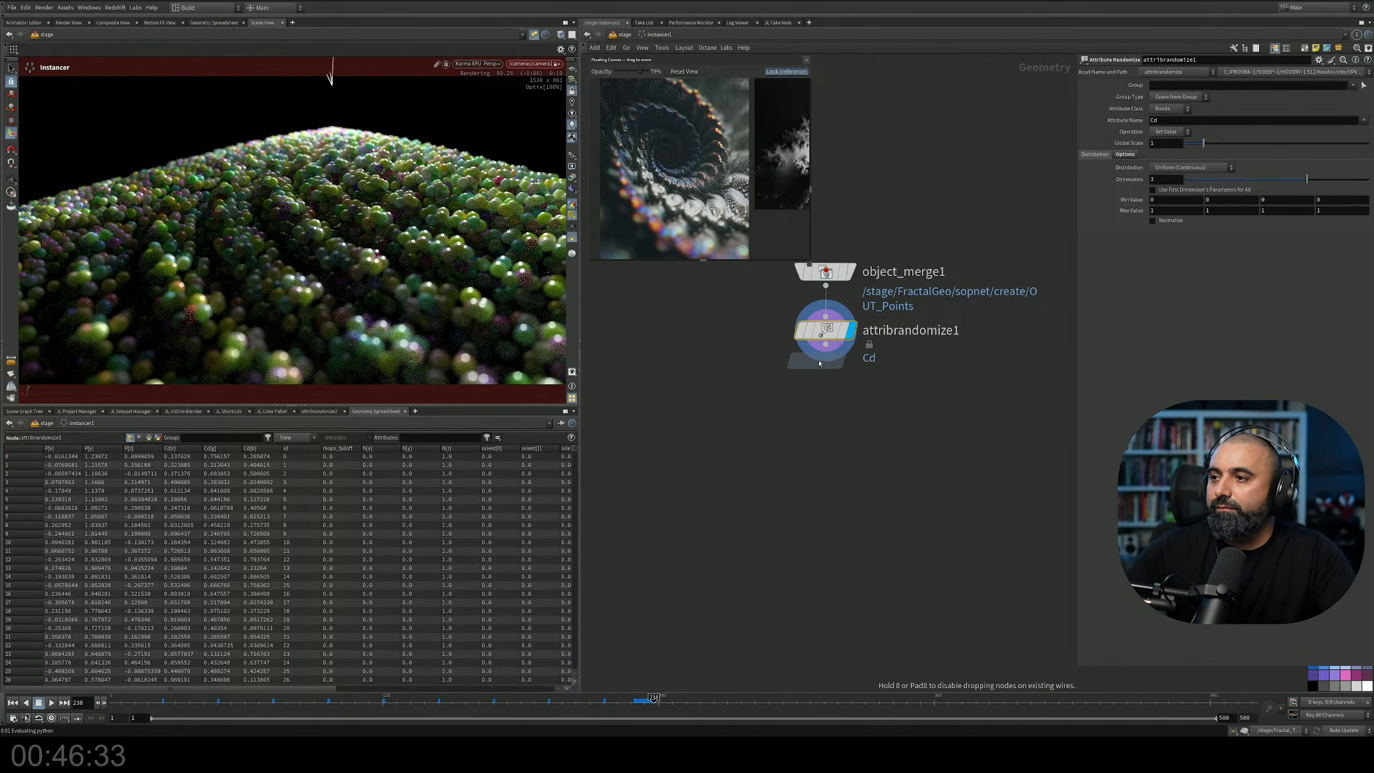
click(837, 393)
Inside attribvop1, connect the Cd output of geometryvopglobal1 to the Cd input of geometryvopoutput1.
double_click(837, 392)
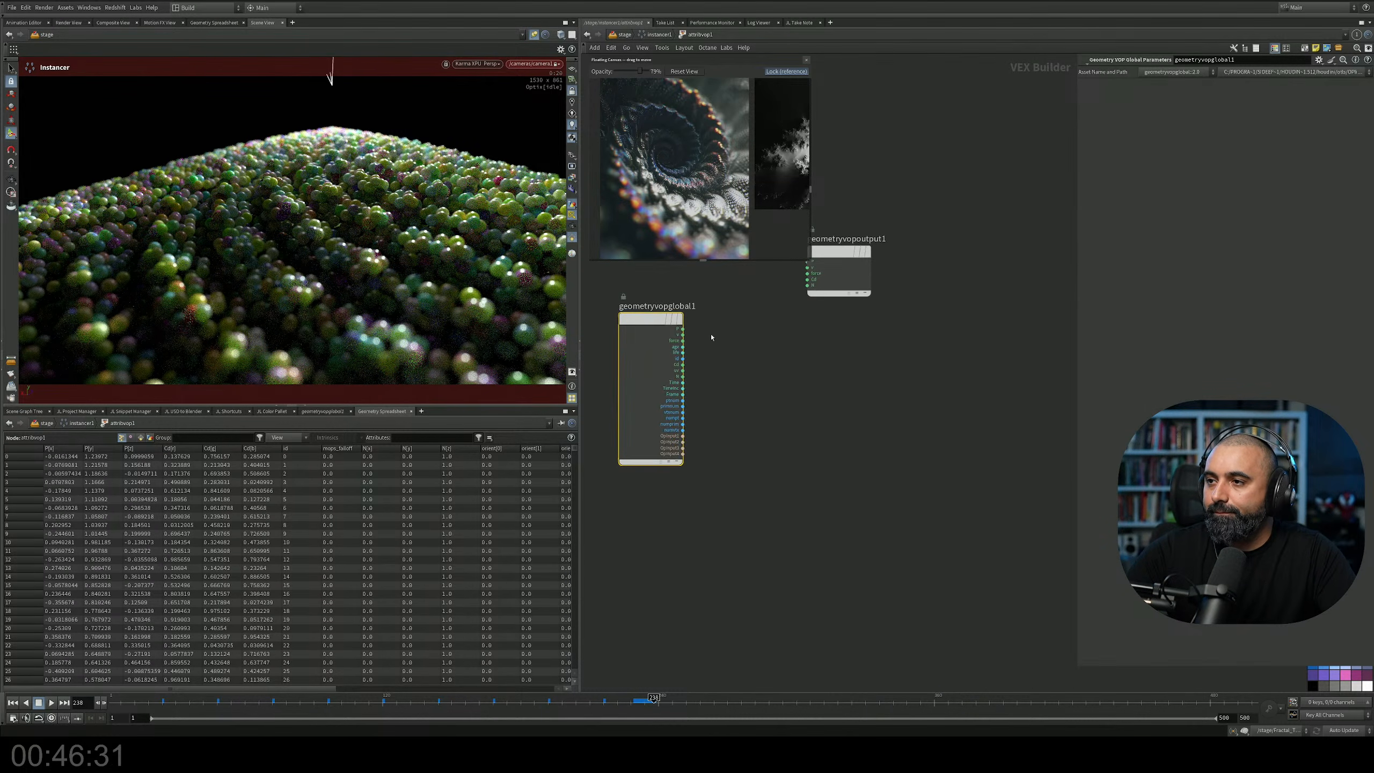
drag(832, 262, 888, 340)
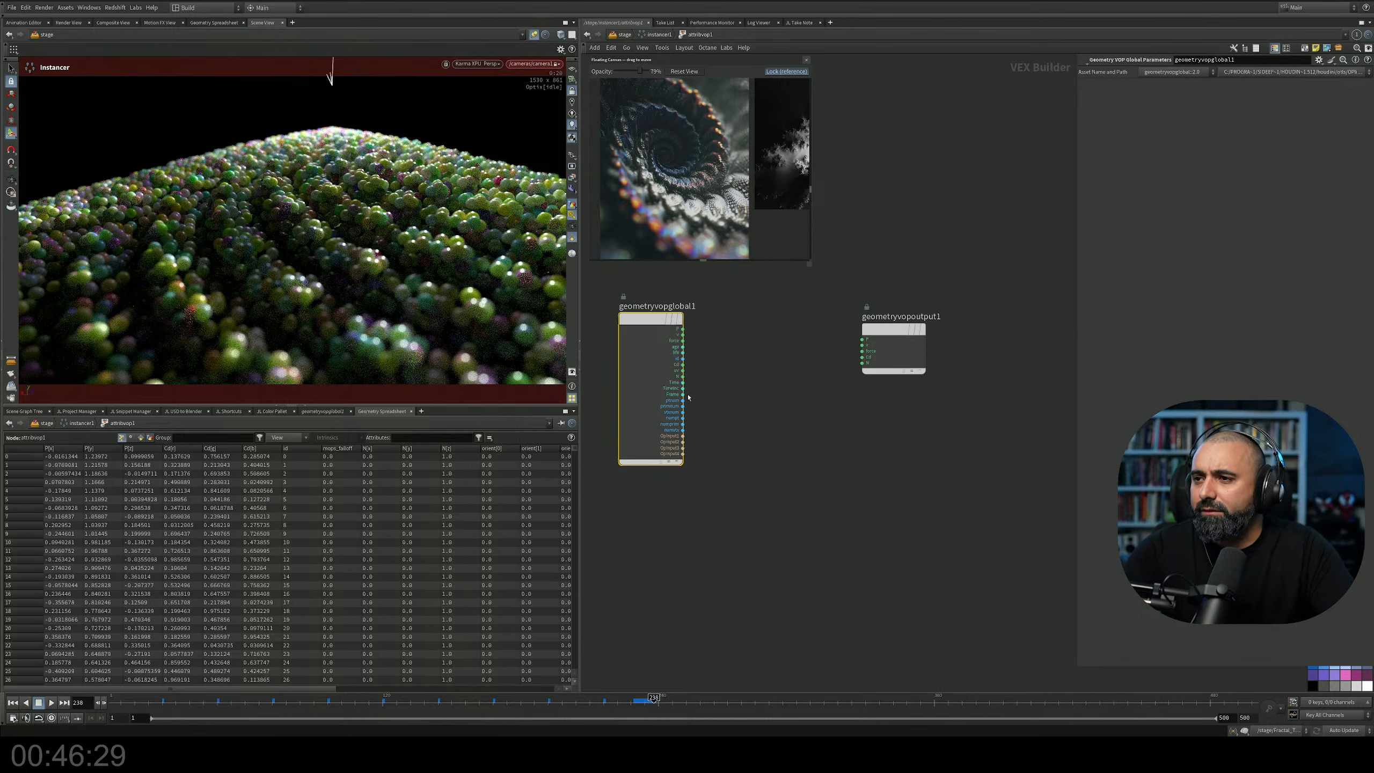
drag(683, 365, 863, 357)
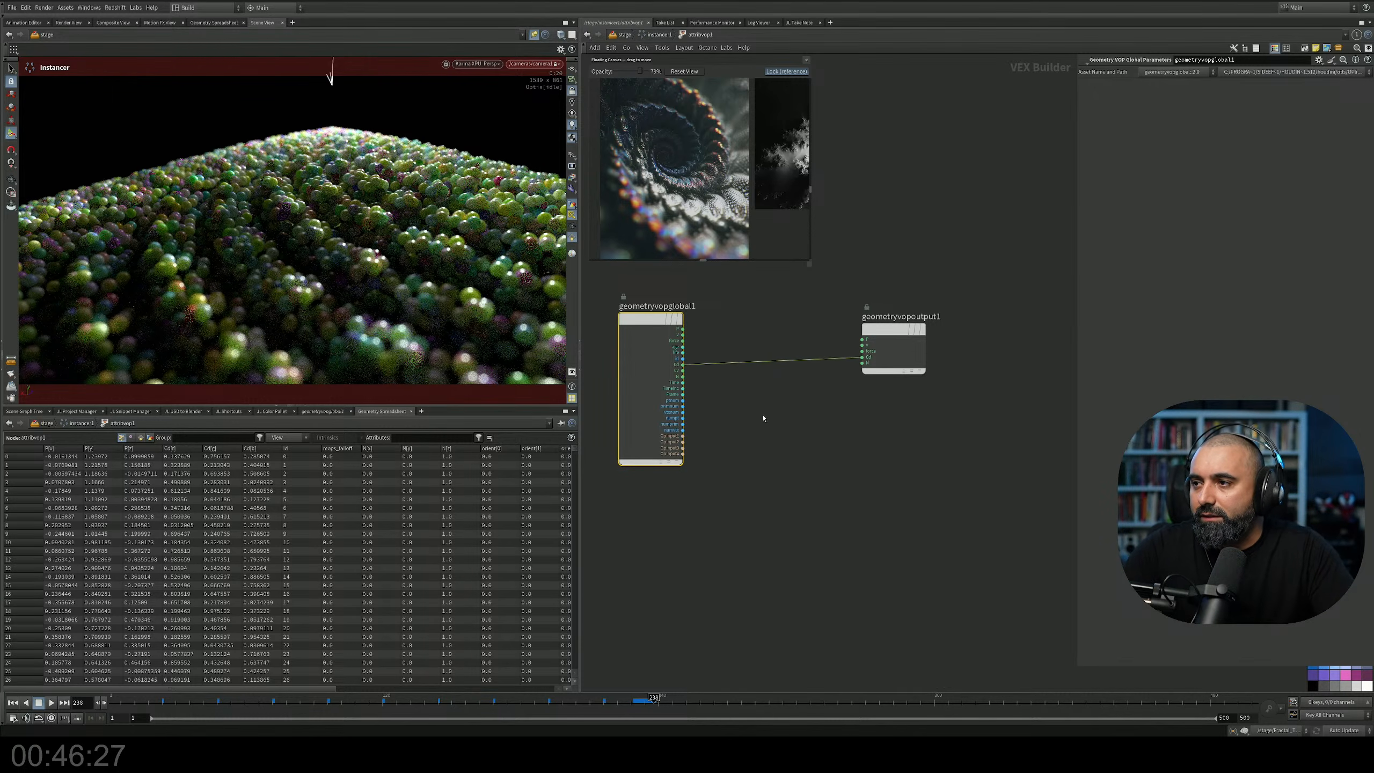
Insert a Ramp Parameter node on the Cd wire between geometryvopglobal1 and geometryvopoutput1.
middle_drag(767, 417, 819, 407)
key(Tab)
text(ramp)
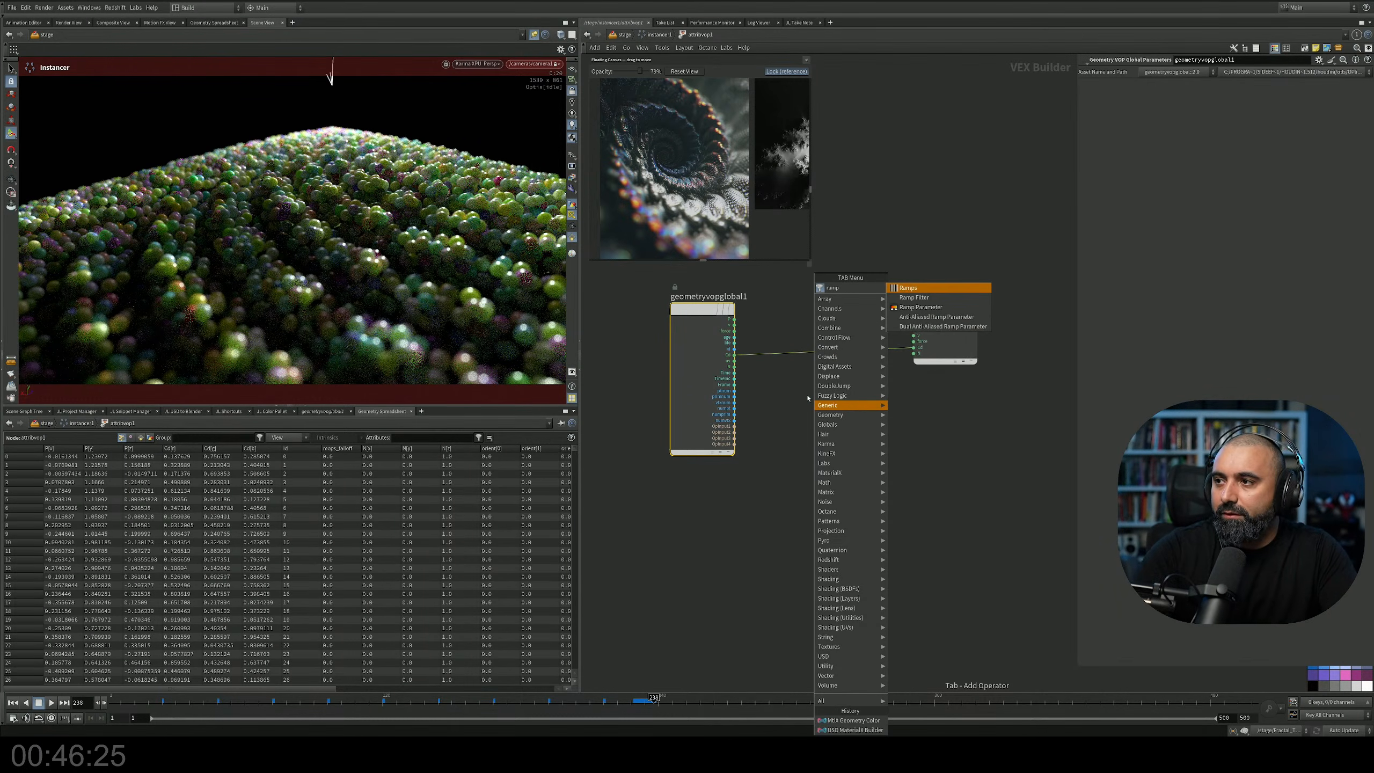
key(Down)
key(Down)
key(Return)
click(822, 353)
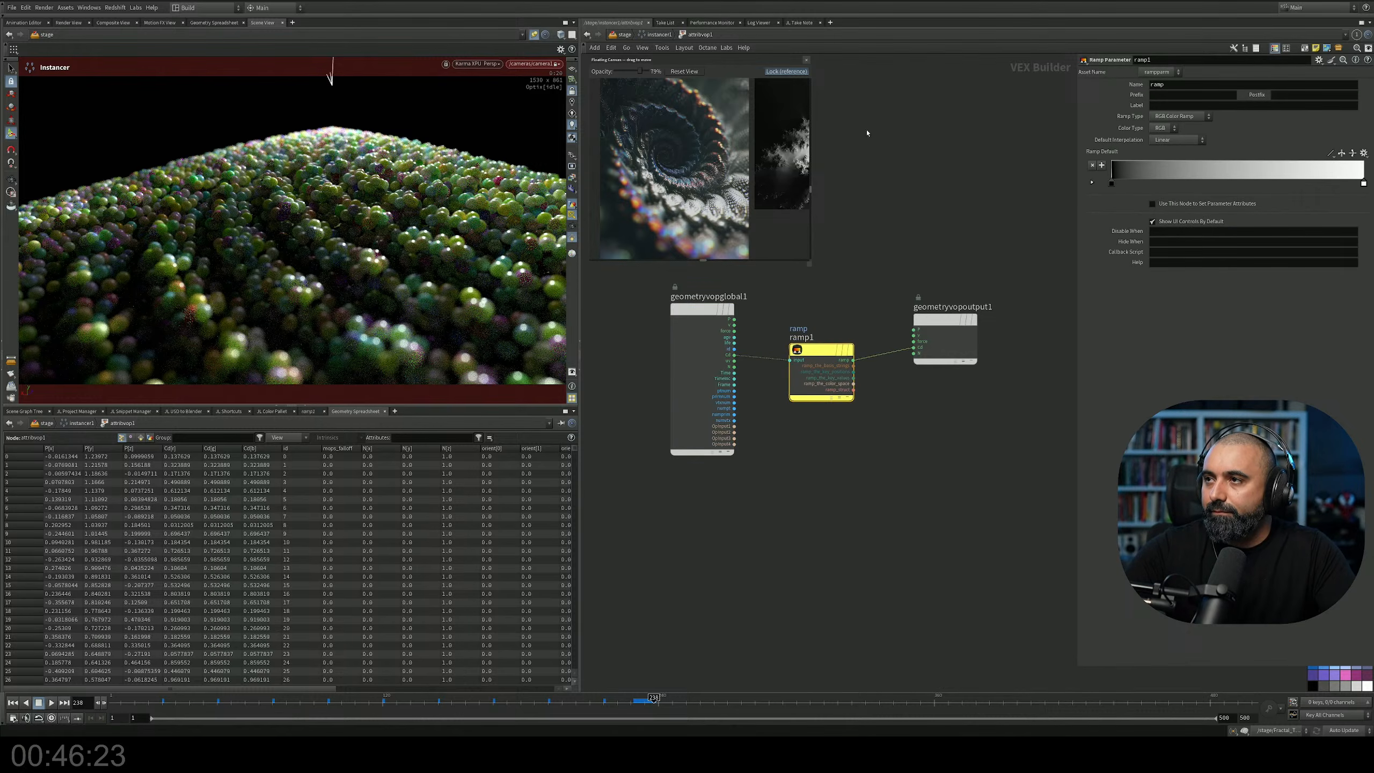
Return to the instancer1 network and set attribvop1 as the displayed node.
middle_drag(881, 137, 885, 196)
key(u)
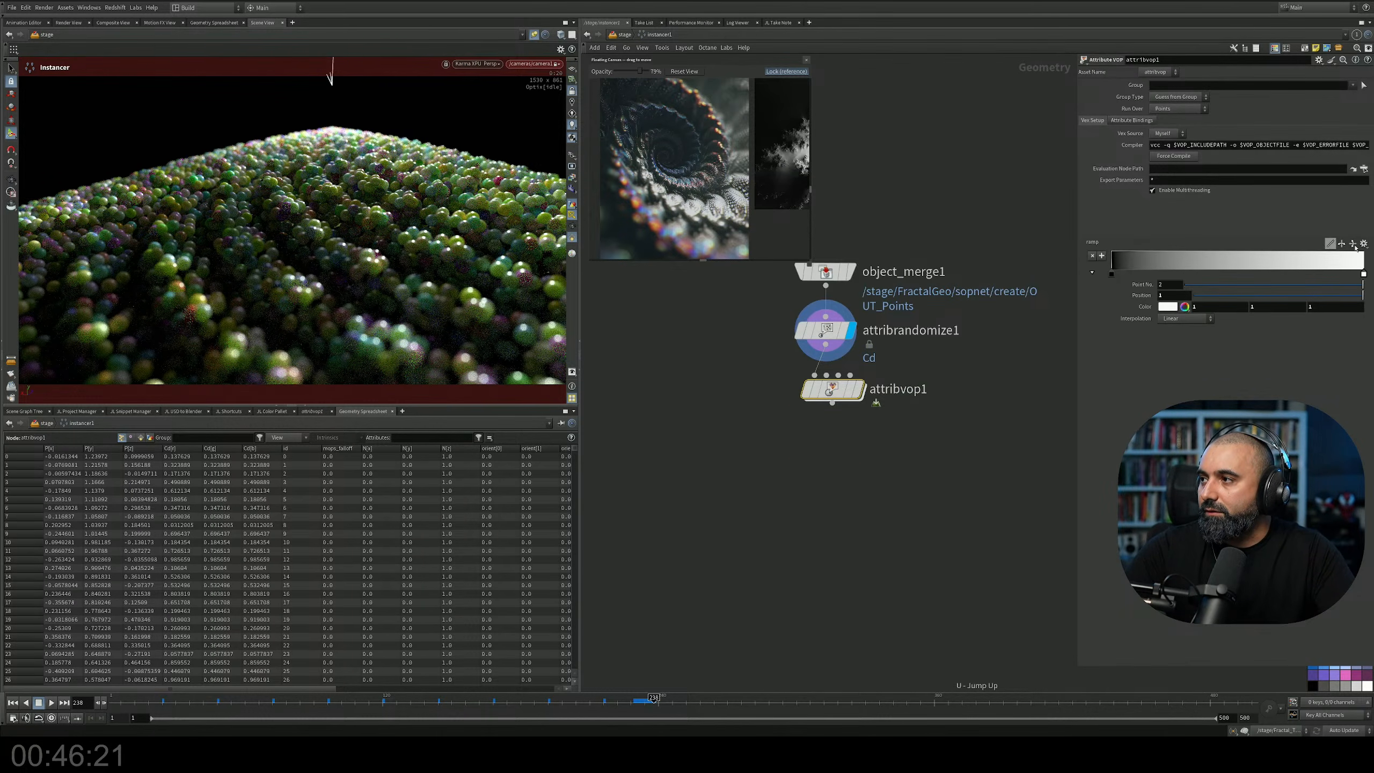
click(1364, 244)
click(1333, 318)
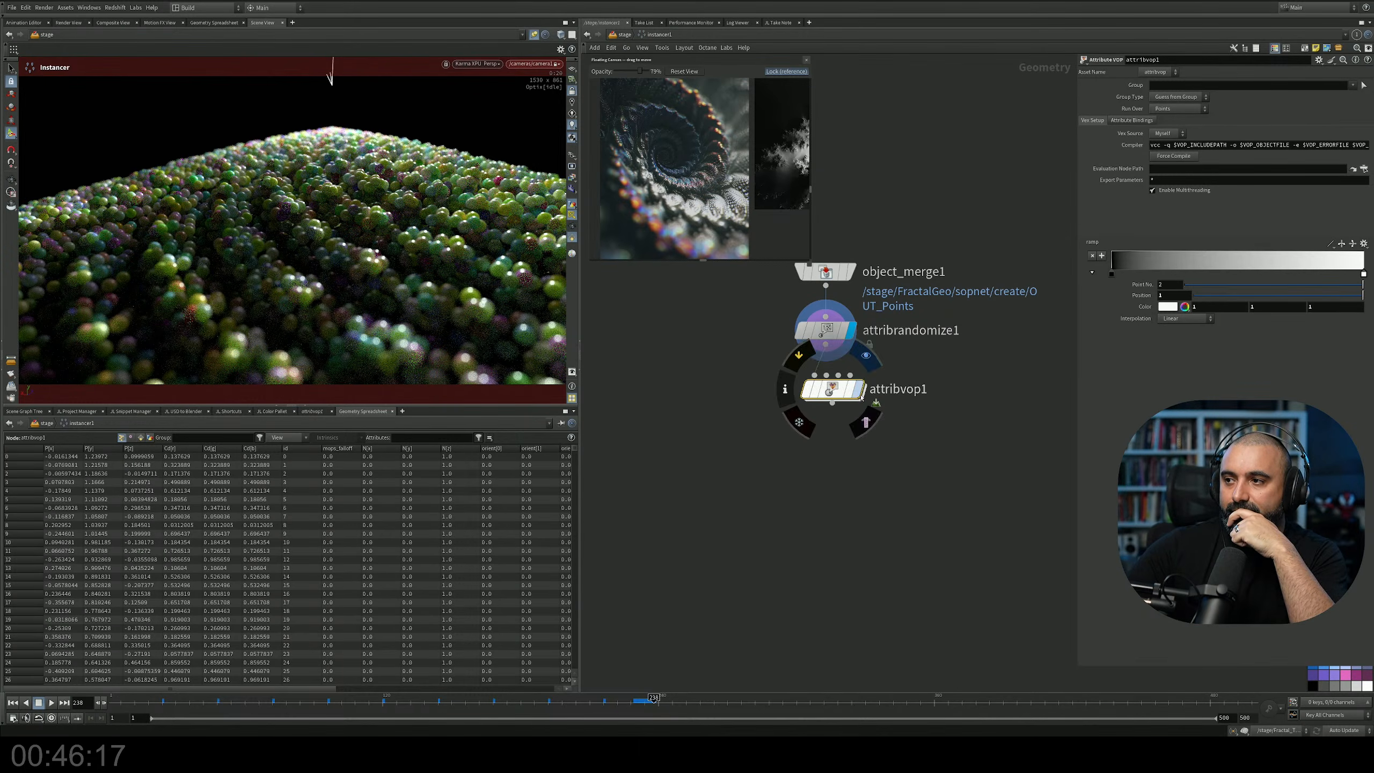
click(859, 389)
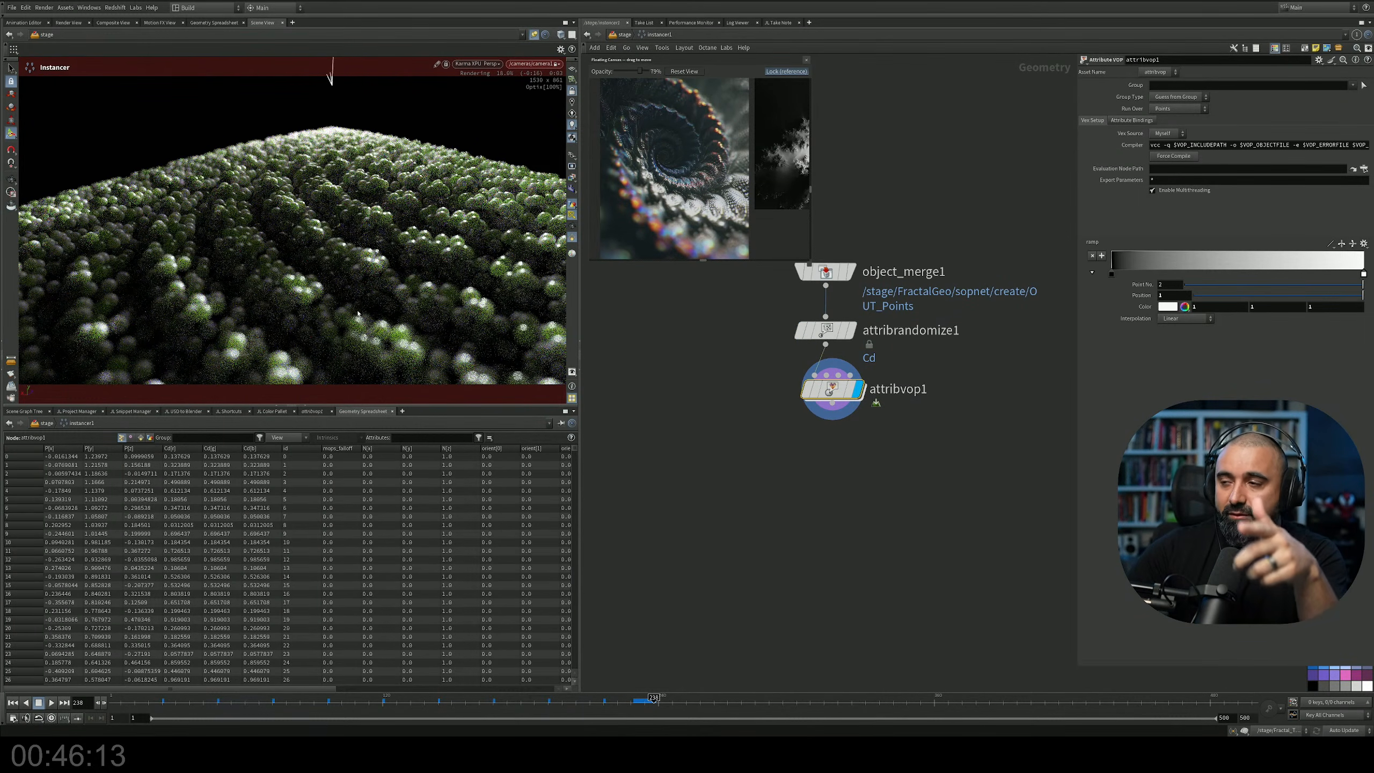
Connect mtlxgeomcolor1 to the subsurface_radius input of mtlxstandard_surface inside the Green material.
key(u)
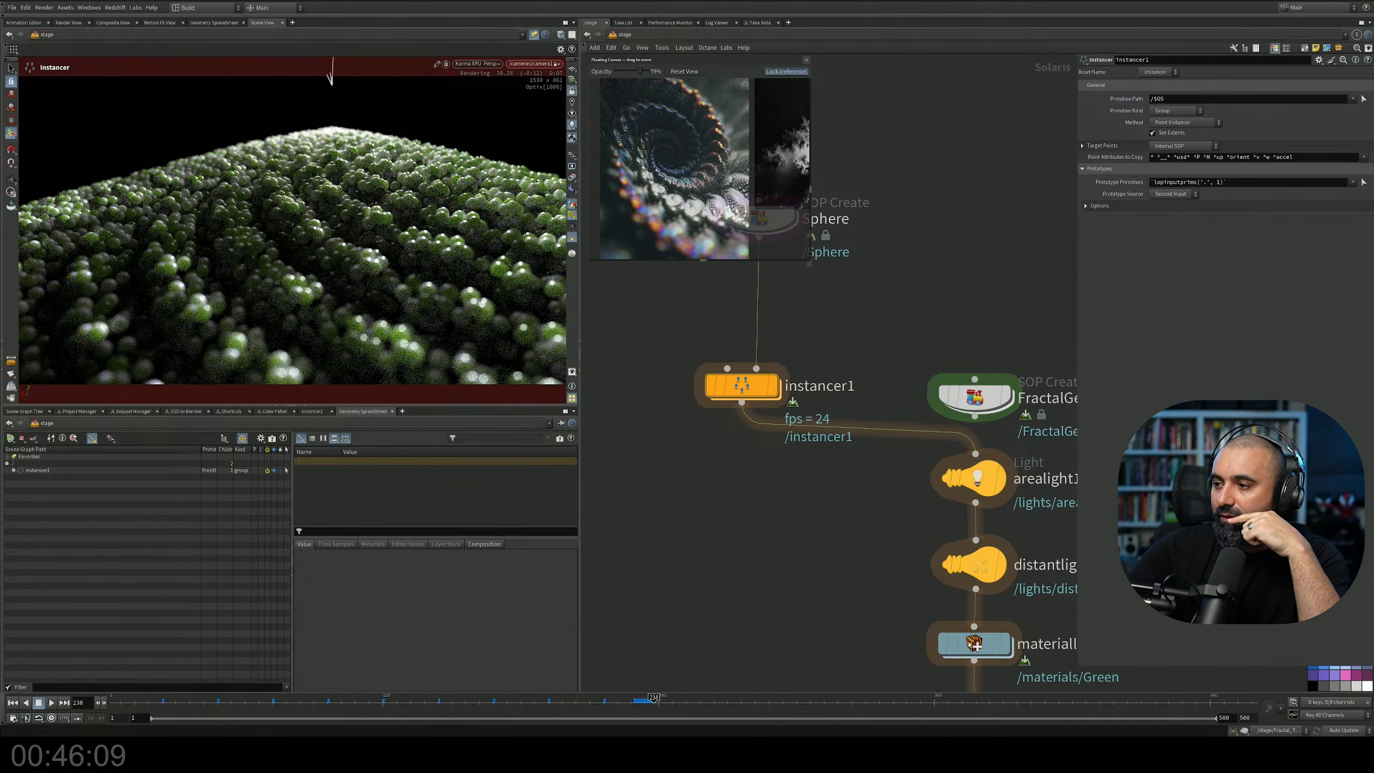
double_click(968, 633)
double_click(739, 388)
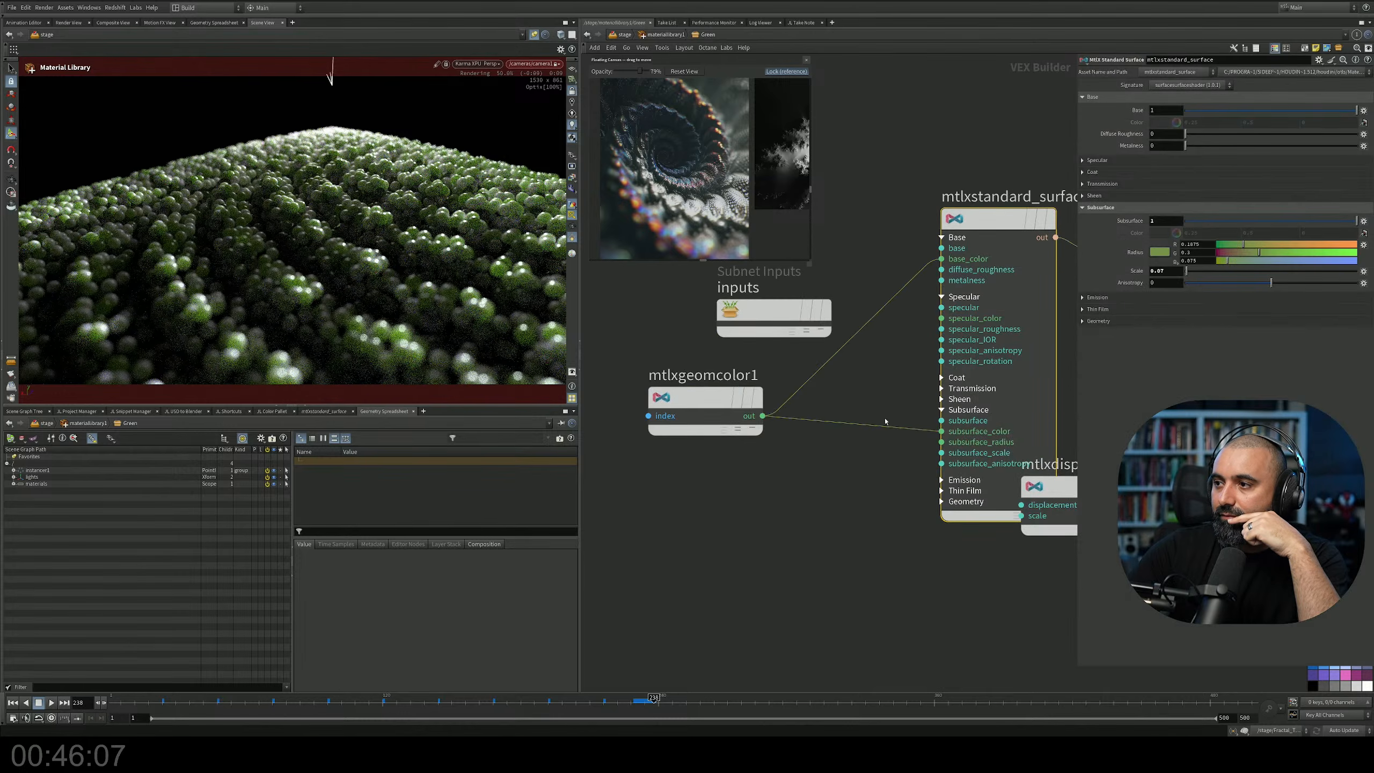
drag(942, 442, 763, 416)
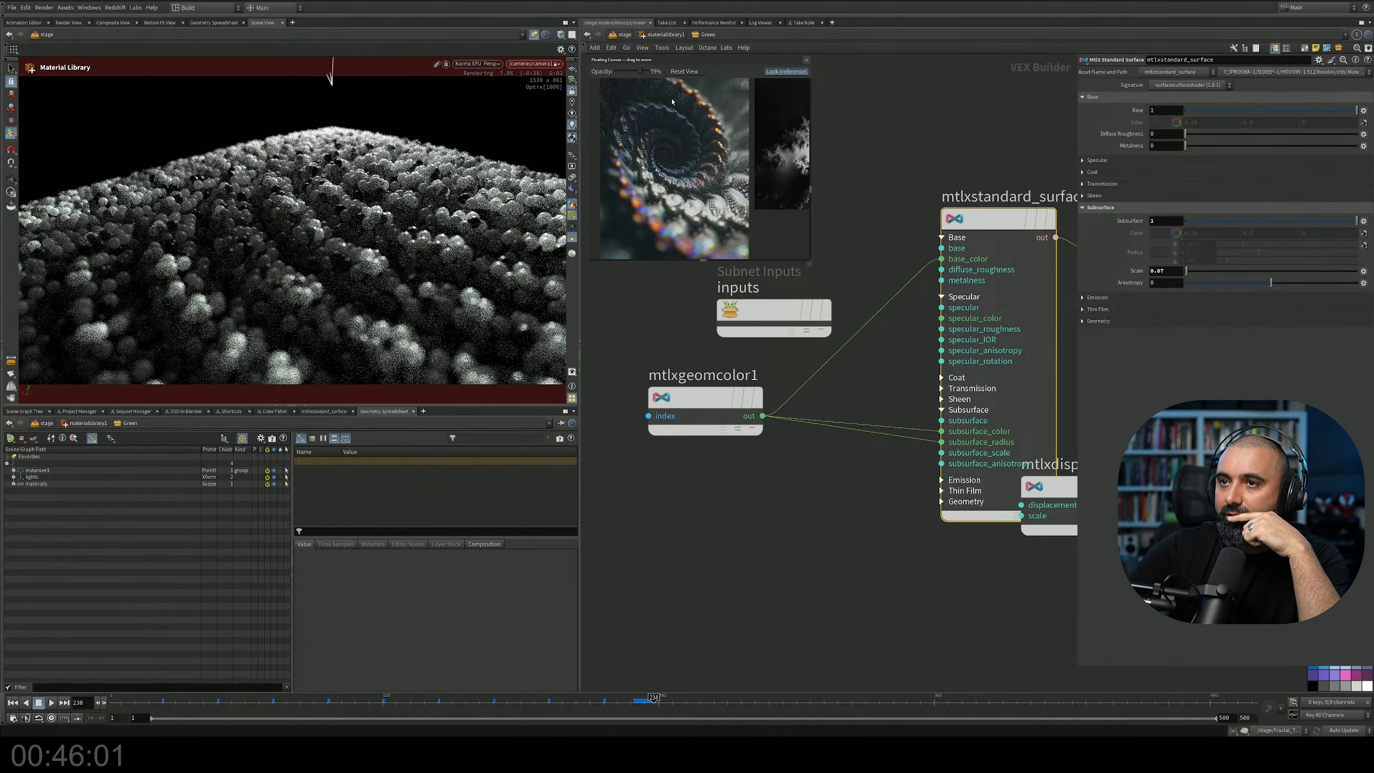
Go back into instancer1 and apply the Sand preset to the attribvop1 colour ramp.
click(622, 35)
double_click(760, 394)
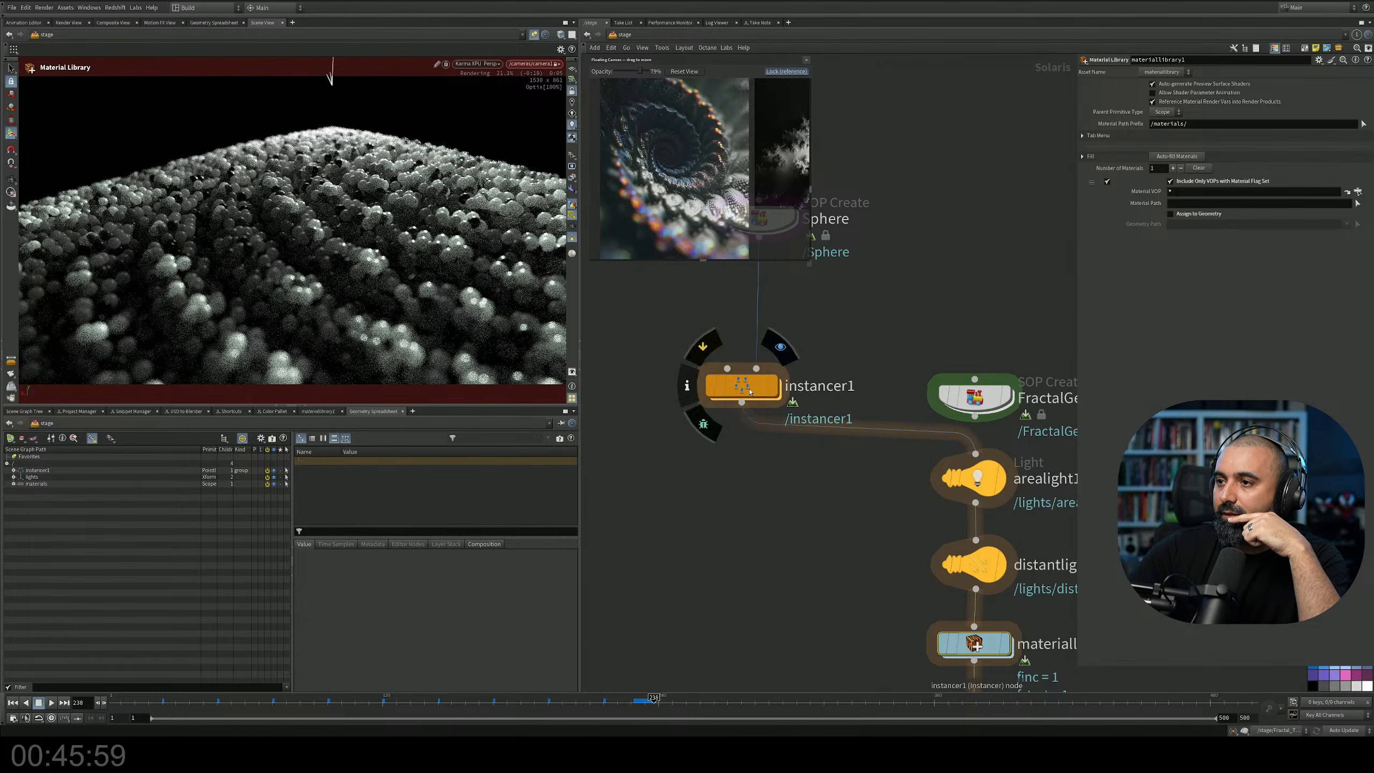
click(1364, 244)
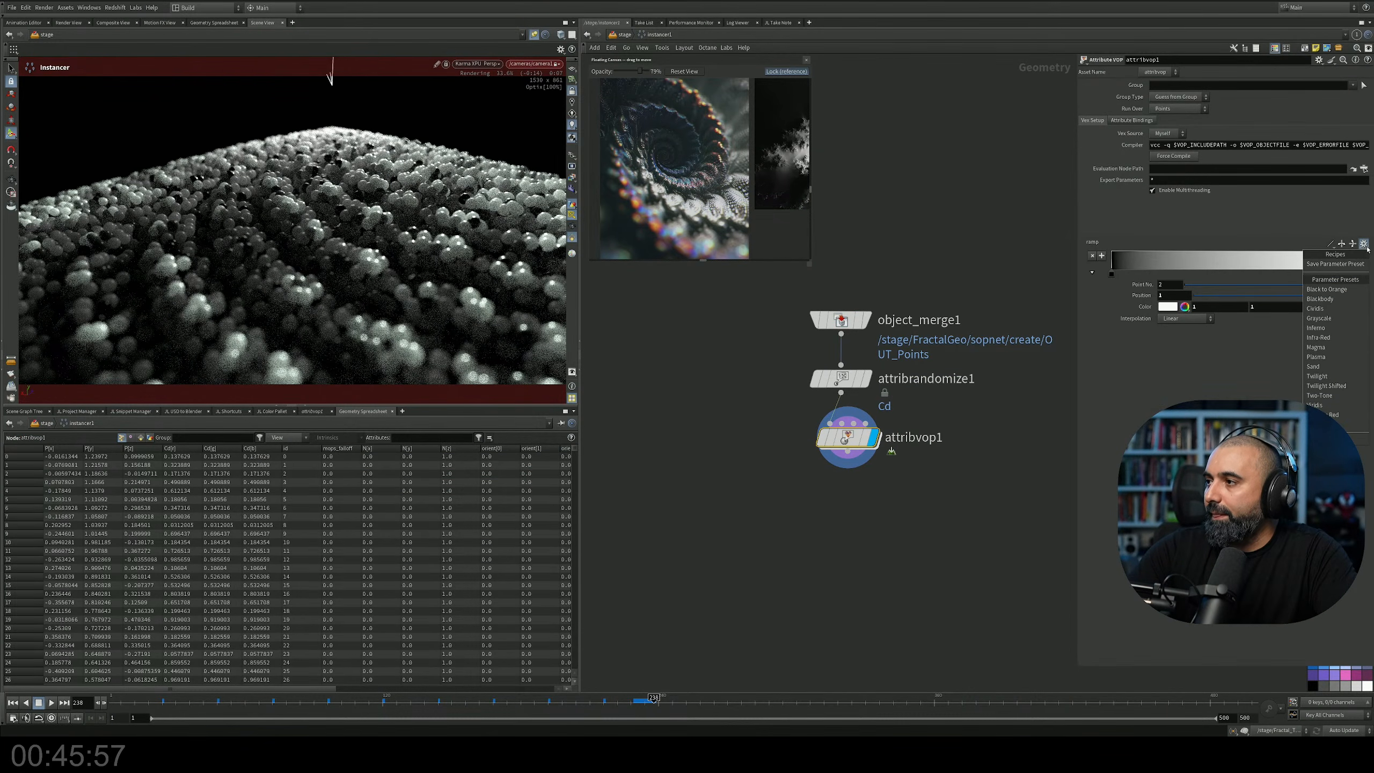
click(1328, 376)
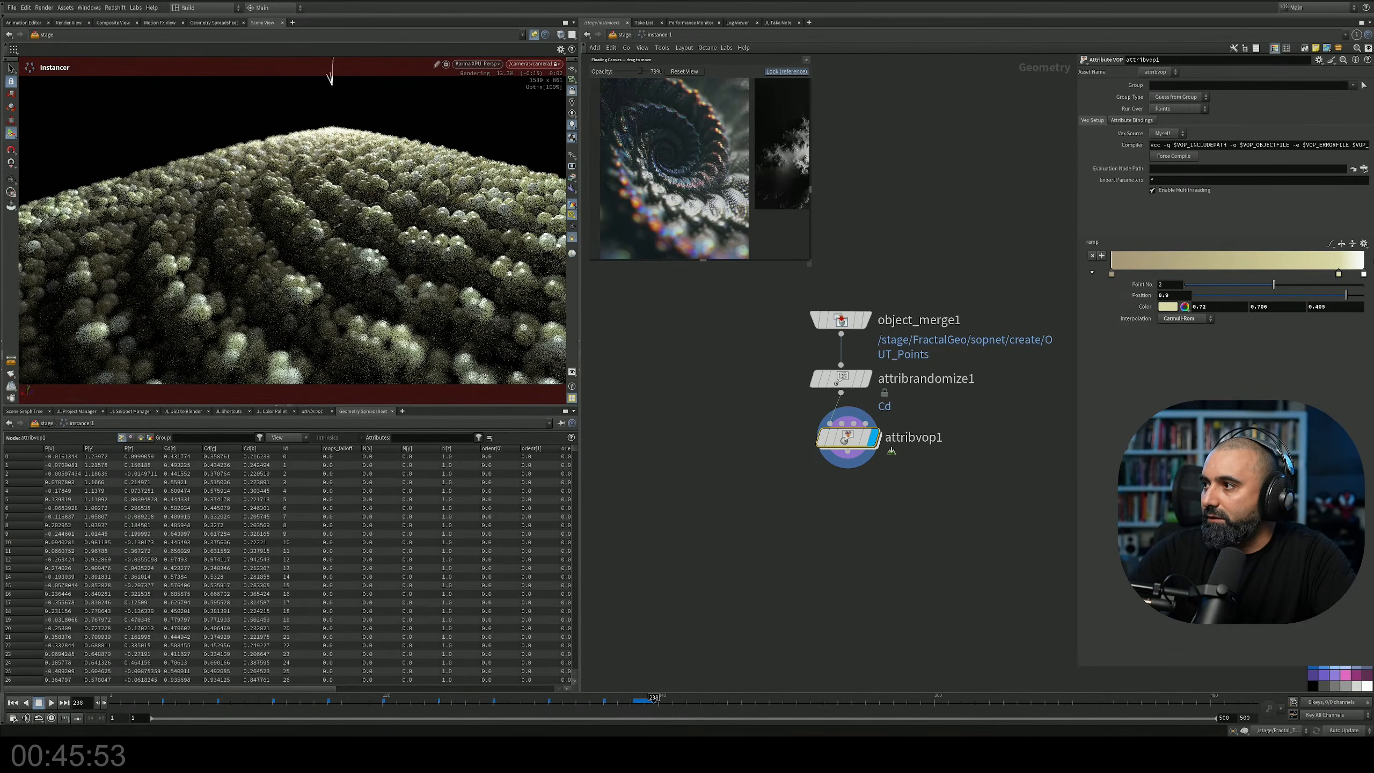
Try the Black to Orange preset and a white-to-red preset on the attribvop1 ramp.
click(1364, 243)
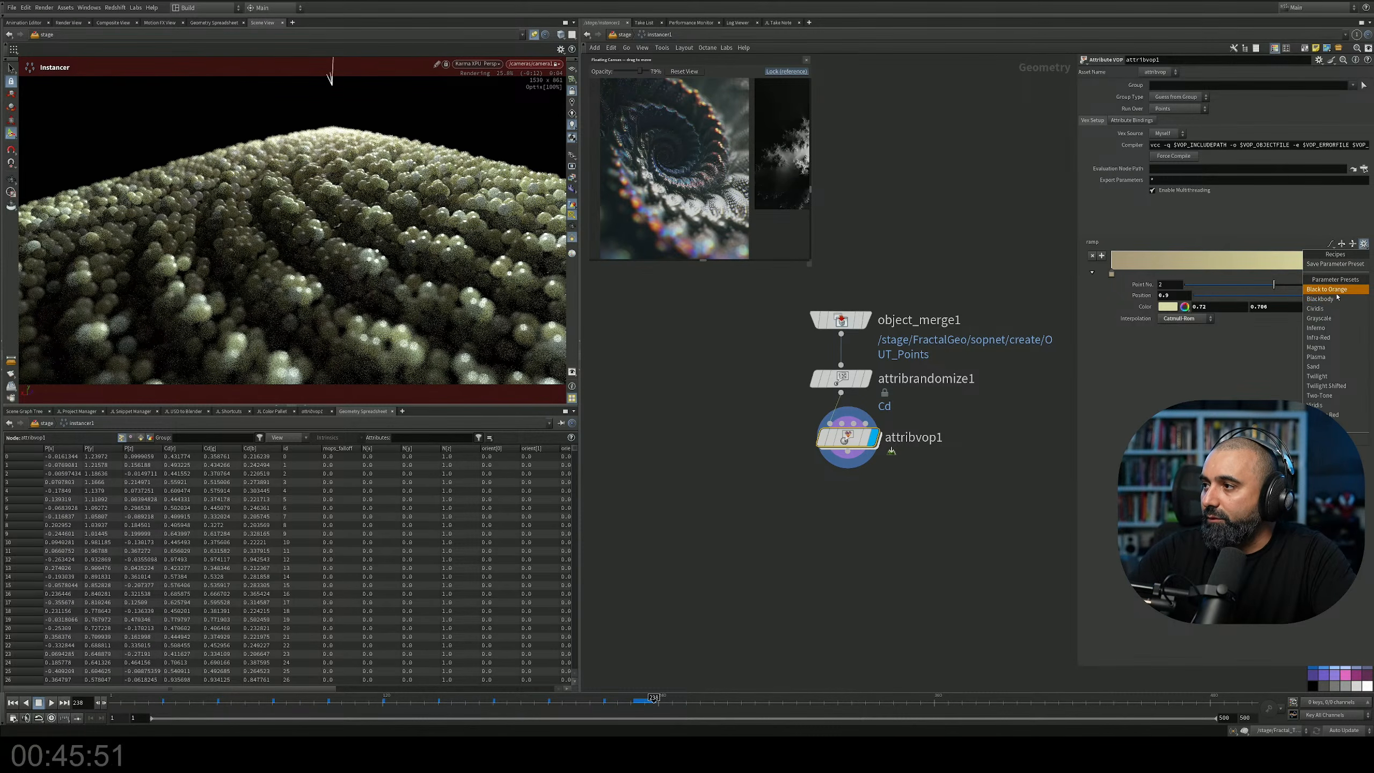
click(1337, 297)
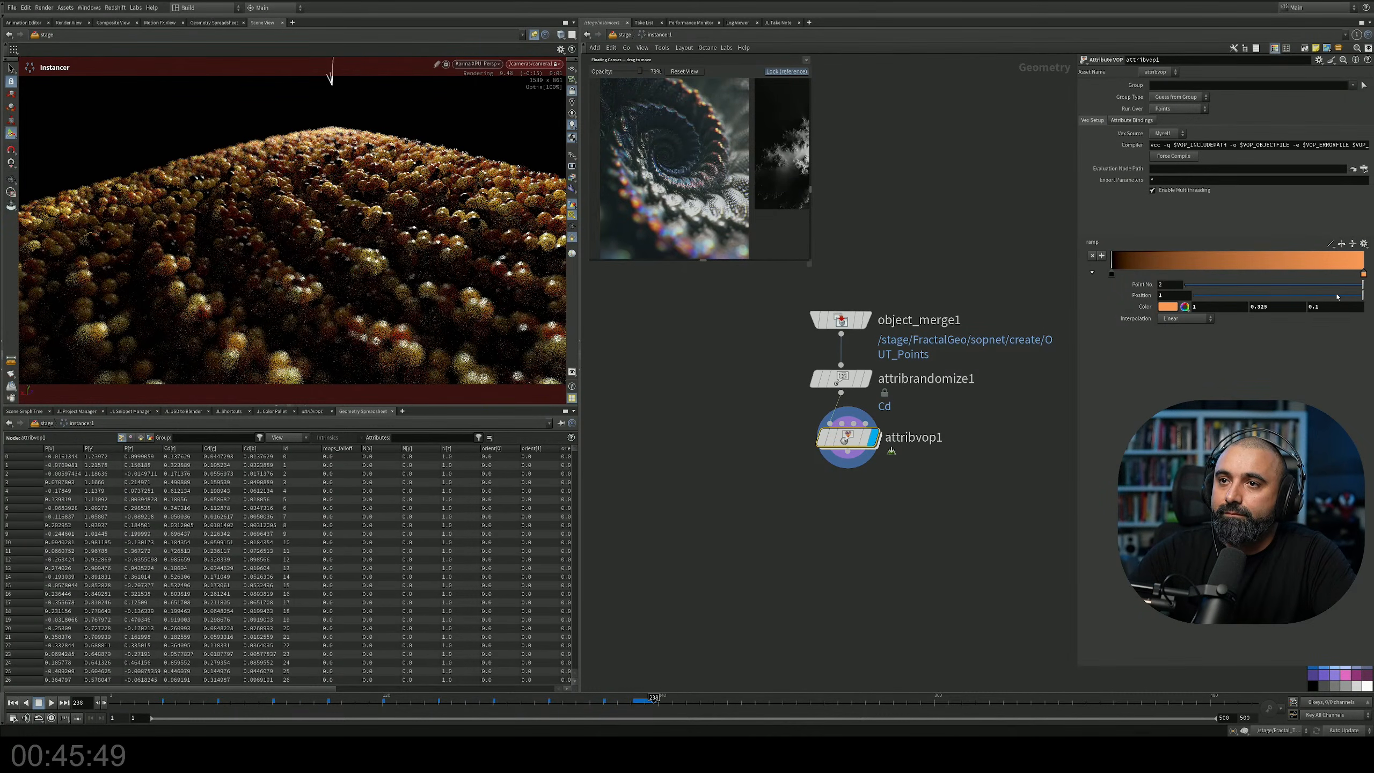
click(1364, 244)
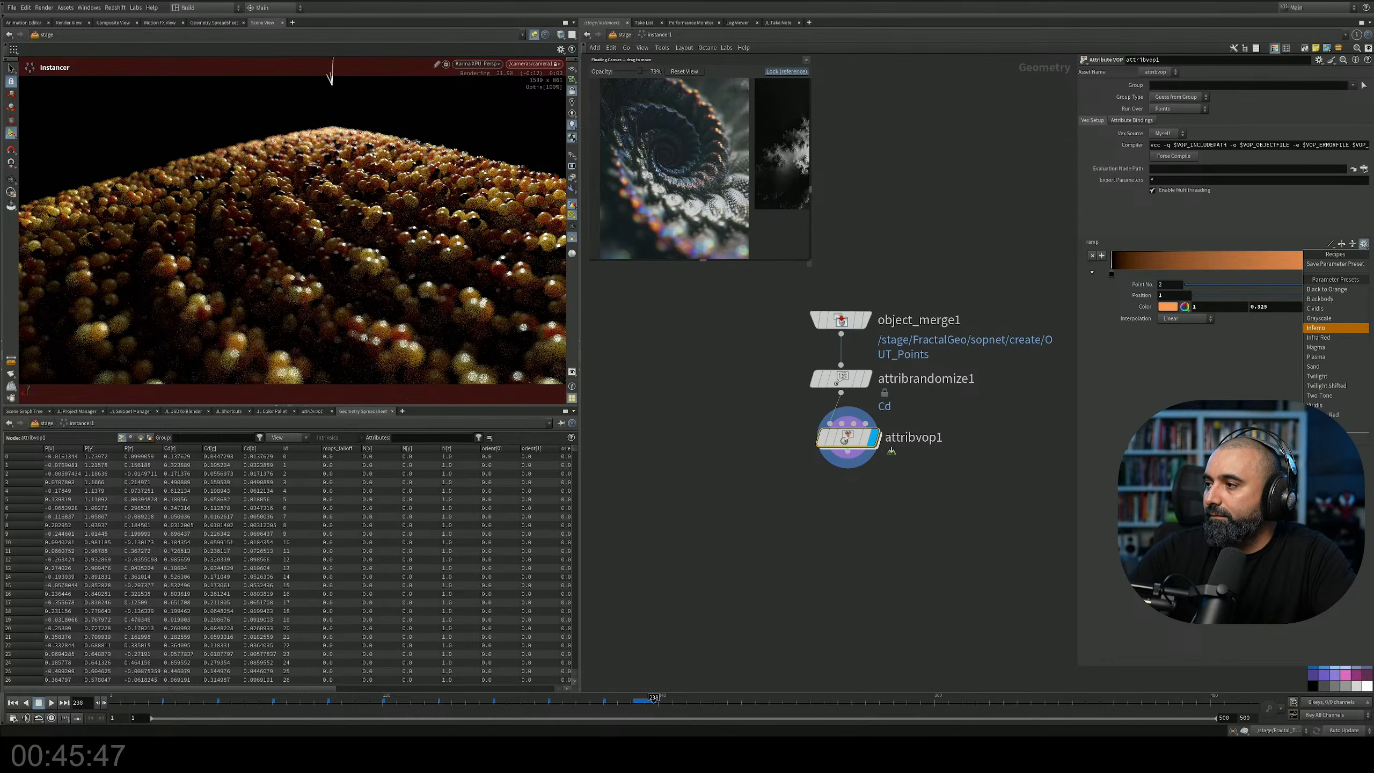
click(1354, 414)
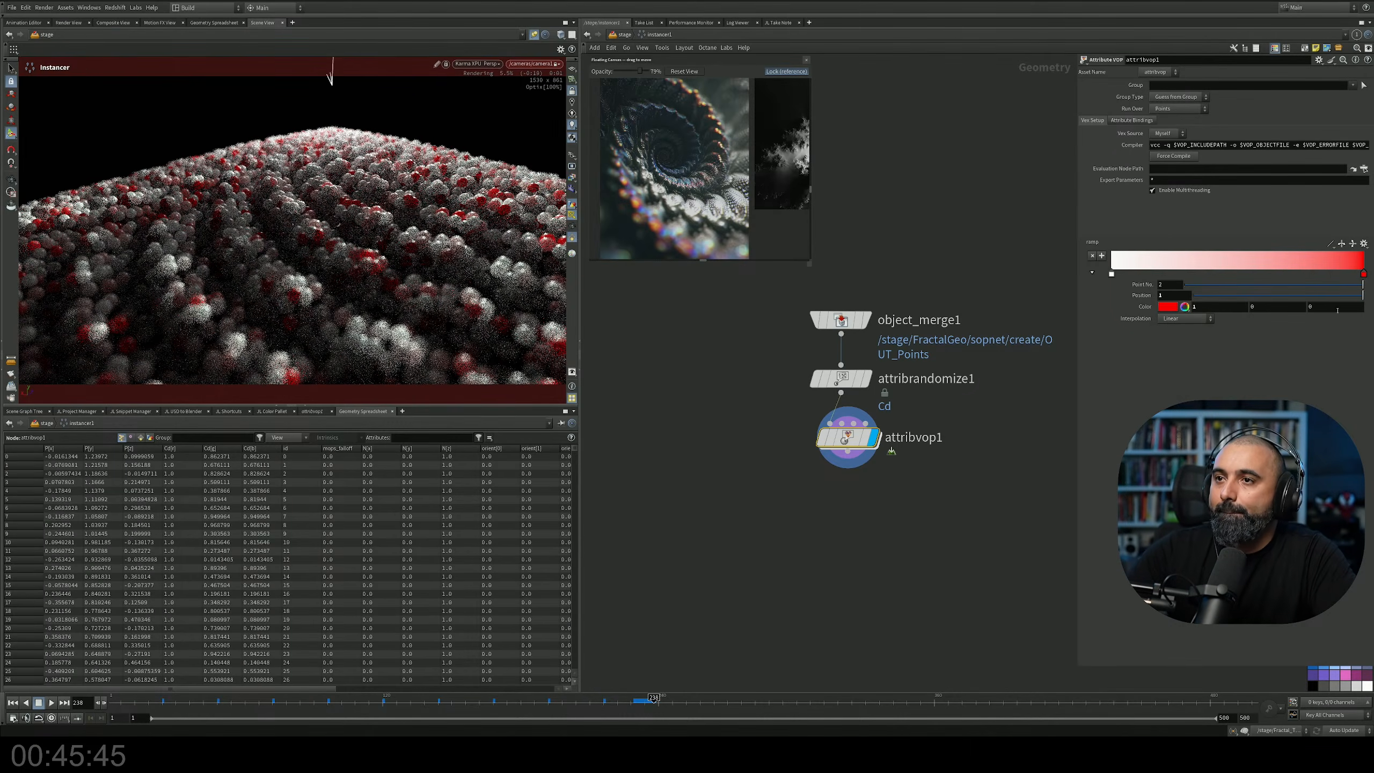
Try the Twilight Shifted and Twilight presets on the attribvop1 ramp.
click(1364, 244)
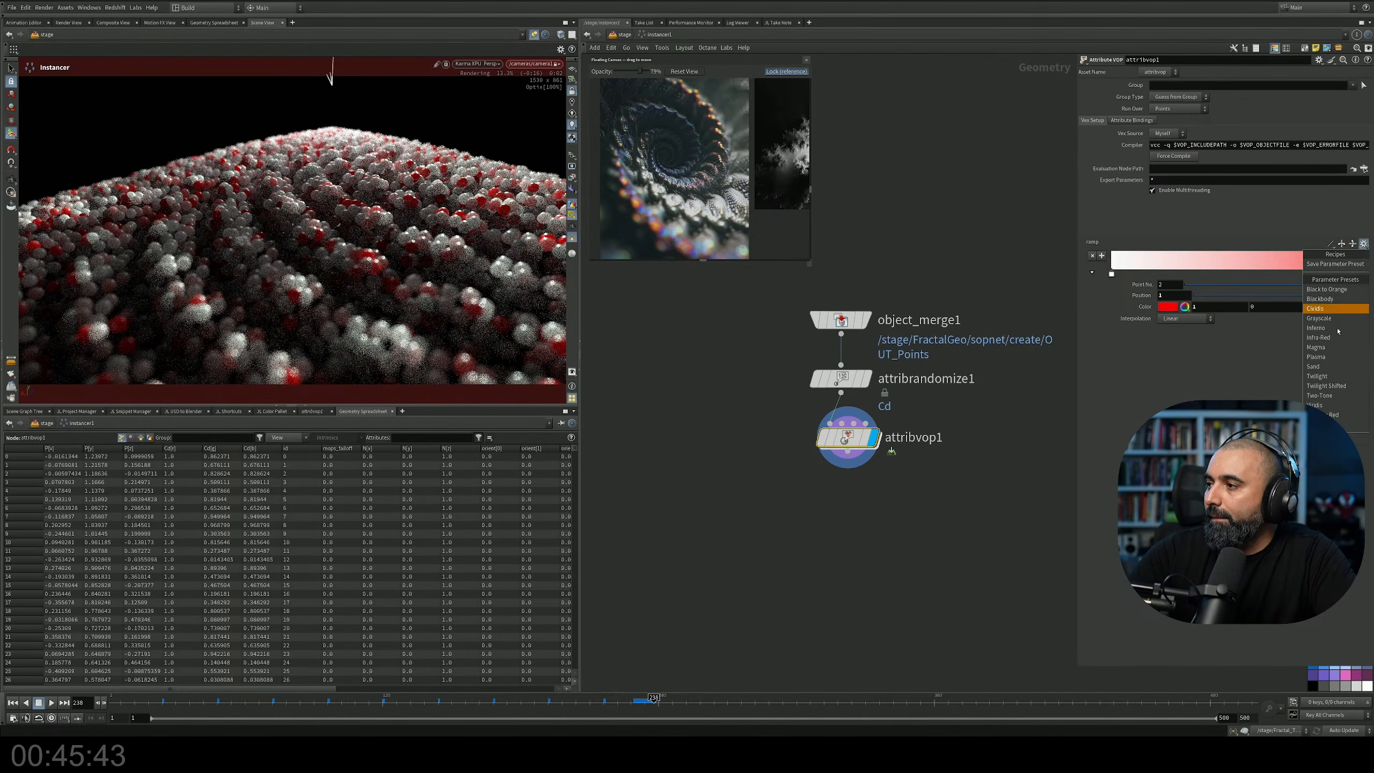
click(1329, 386)
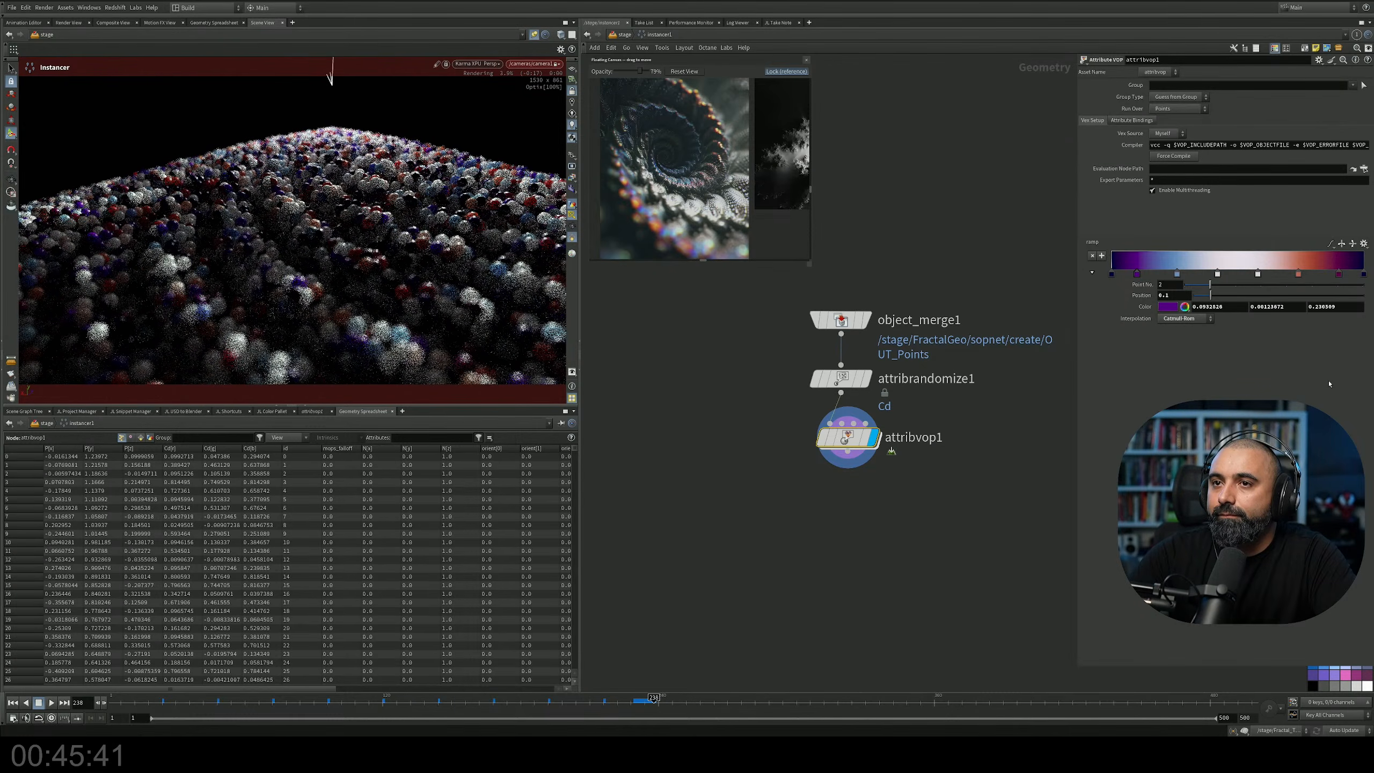
click(1364, 244)
click(1337, 377)
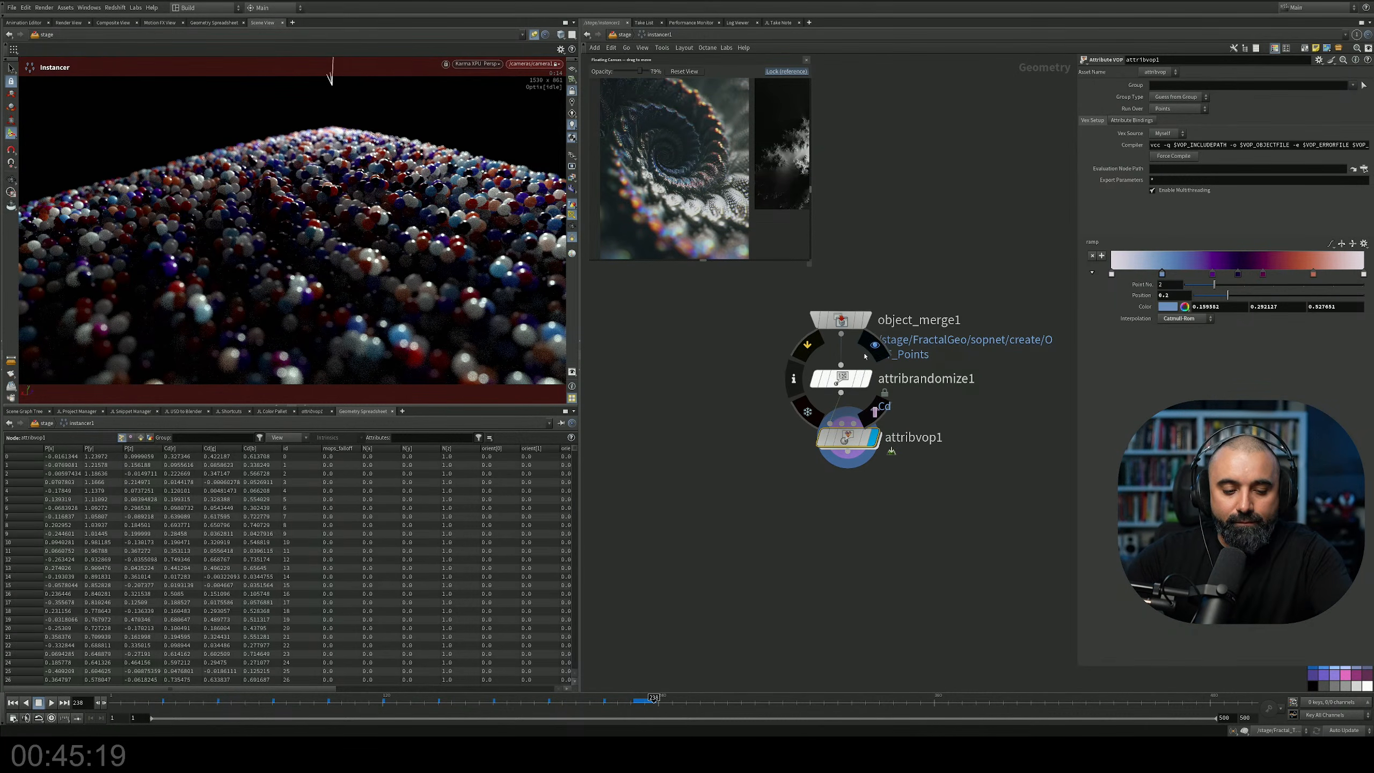
Switch the attribvop1 colour ramp back to the Sand preset.
click(1365, 244)
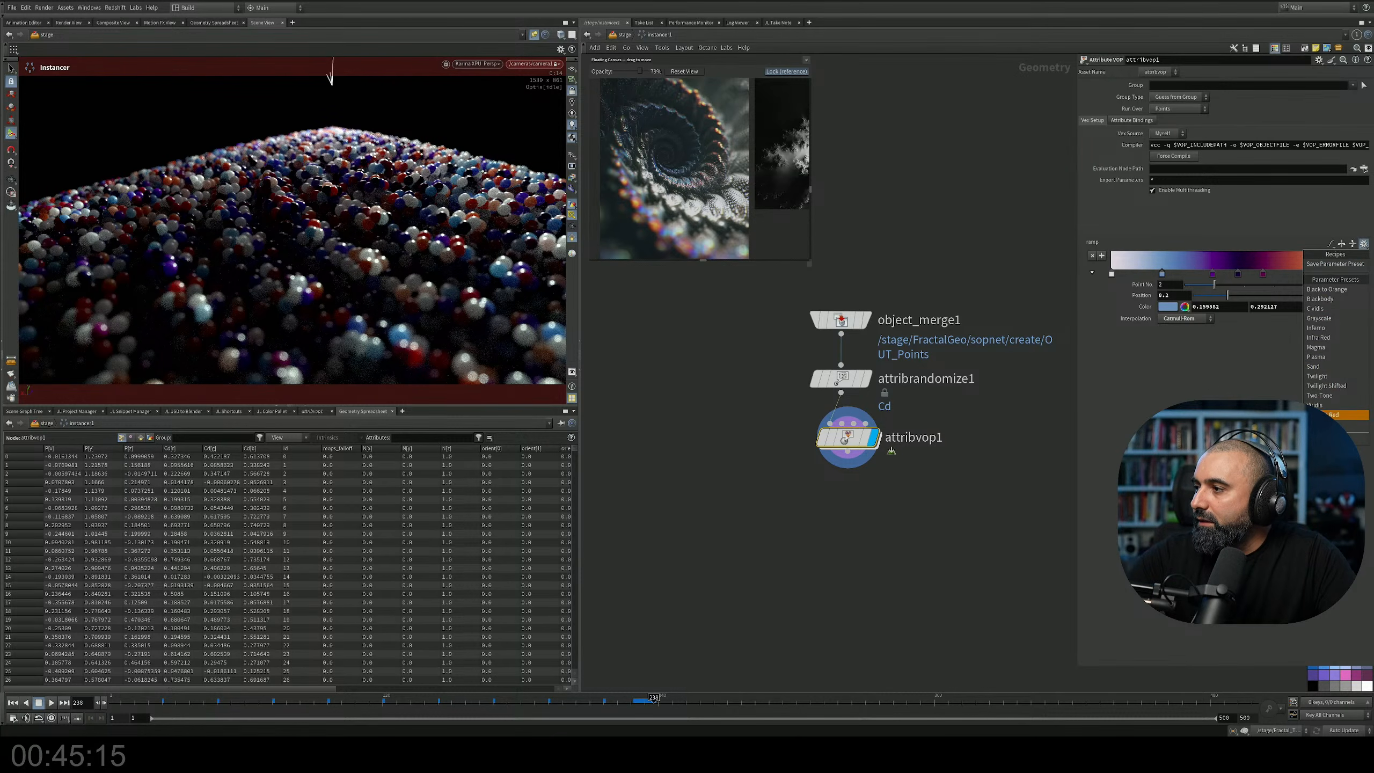
click(1318, 367)
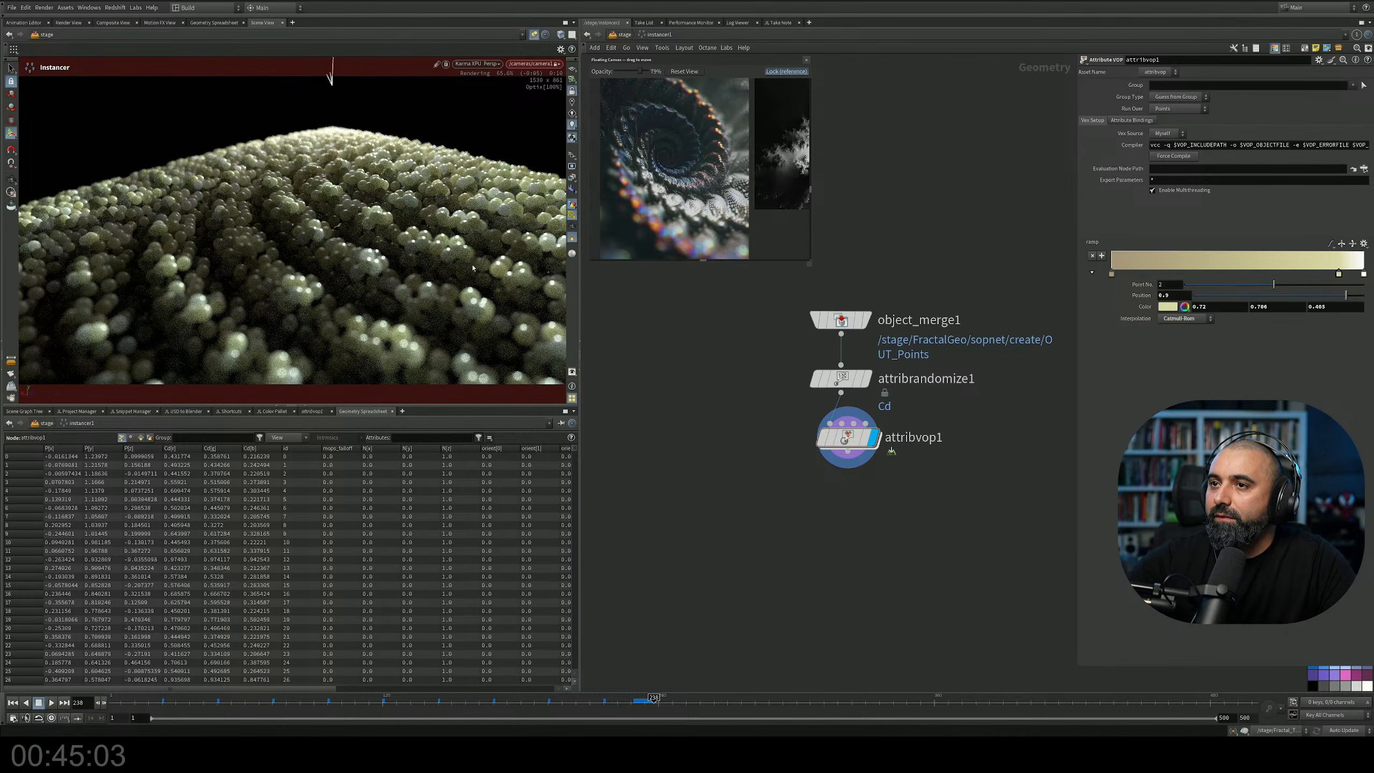
Leave the camera view and examine the ramp-coloured spheres from a free perspective, from far away and close up.
middle_drag(720, 353, 715, 375)
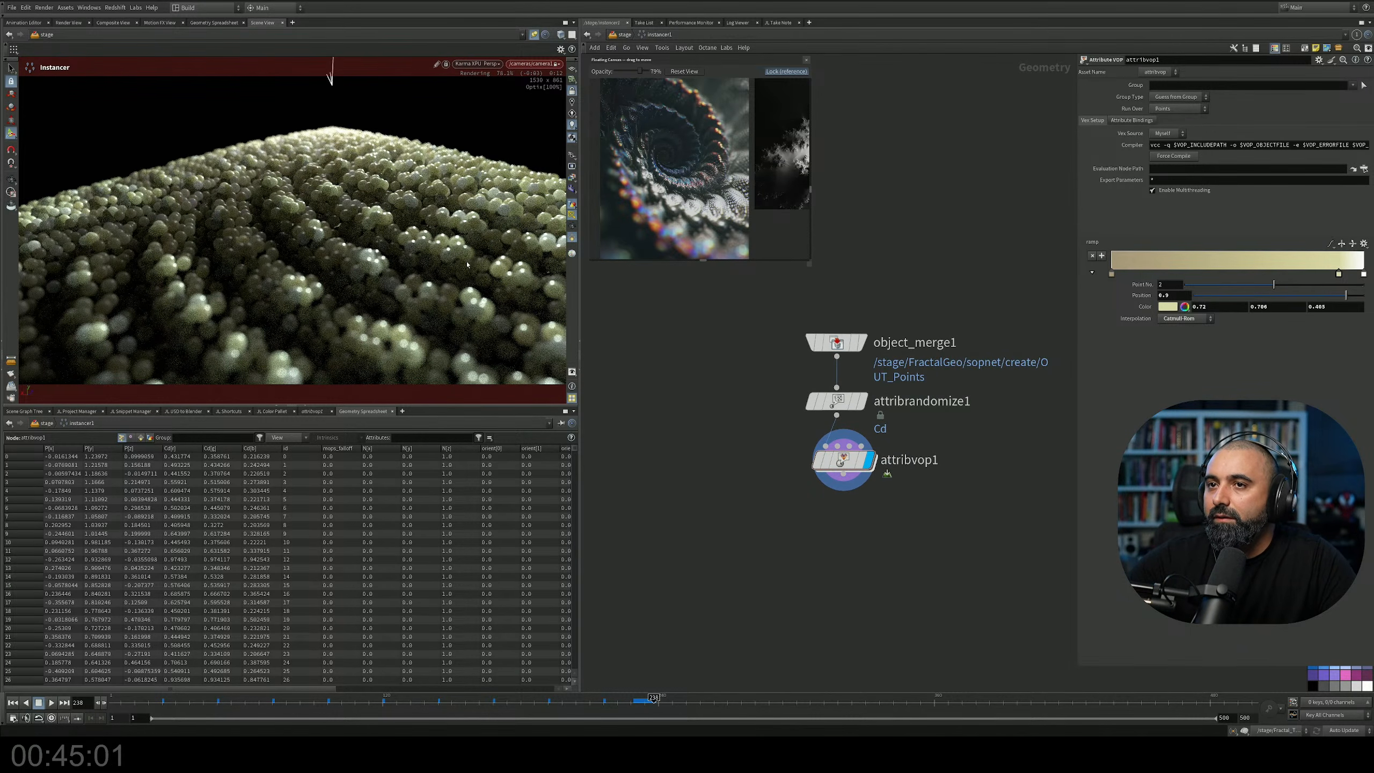
click(572, 90)
alt+drag(411, 184, 401, 251)
scroll(401, 252, down, 10)
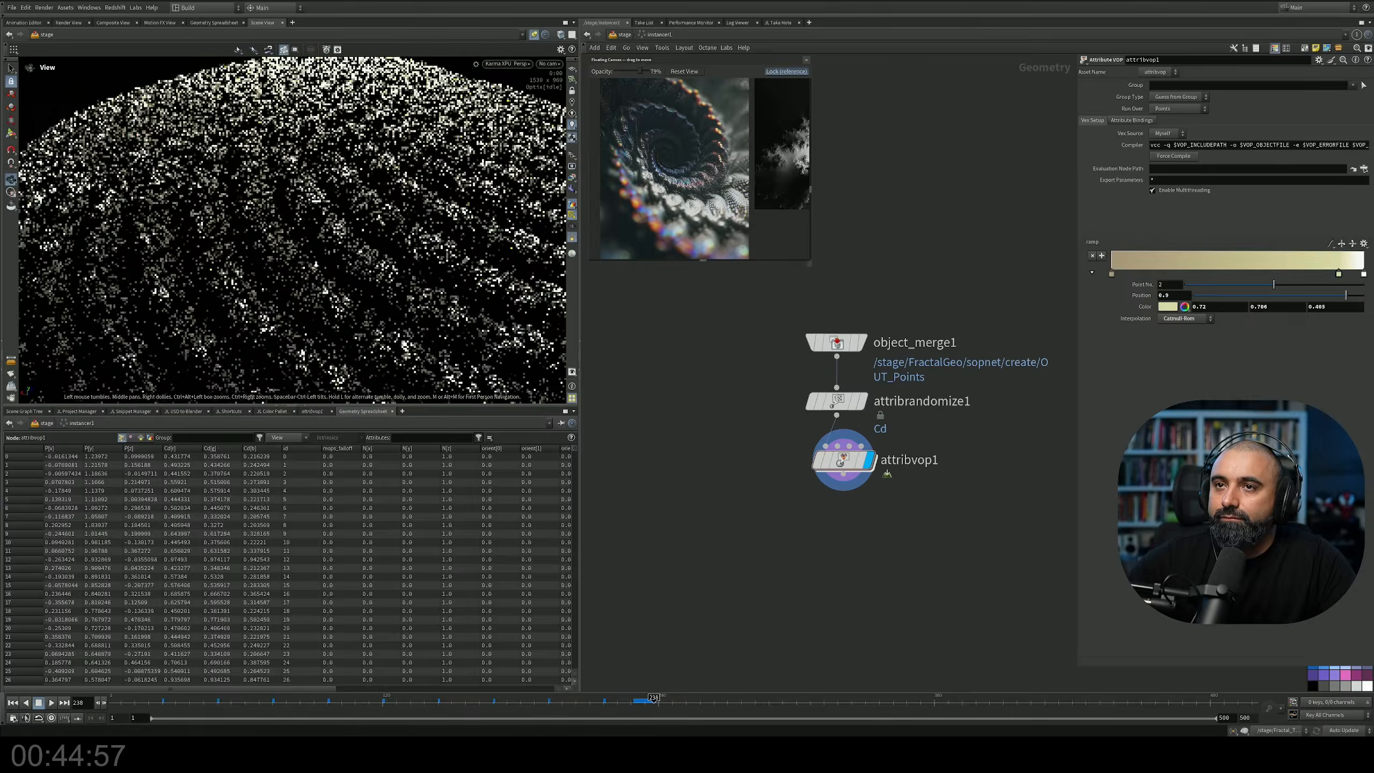
mouse_move(408, 232)
mouse_down()
mouse_move(384, 258)
mouse_move(411, 244)
mouse_up()
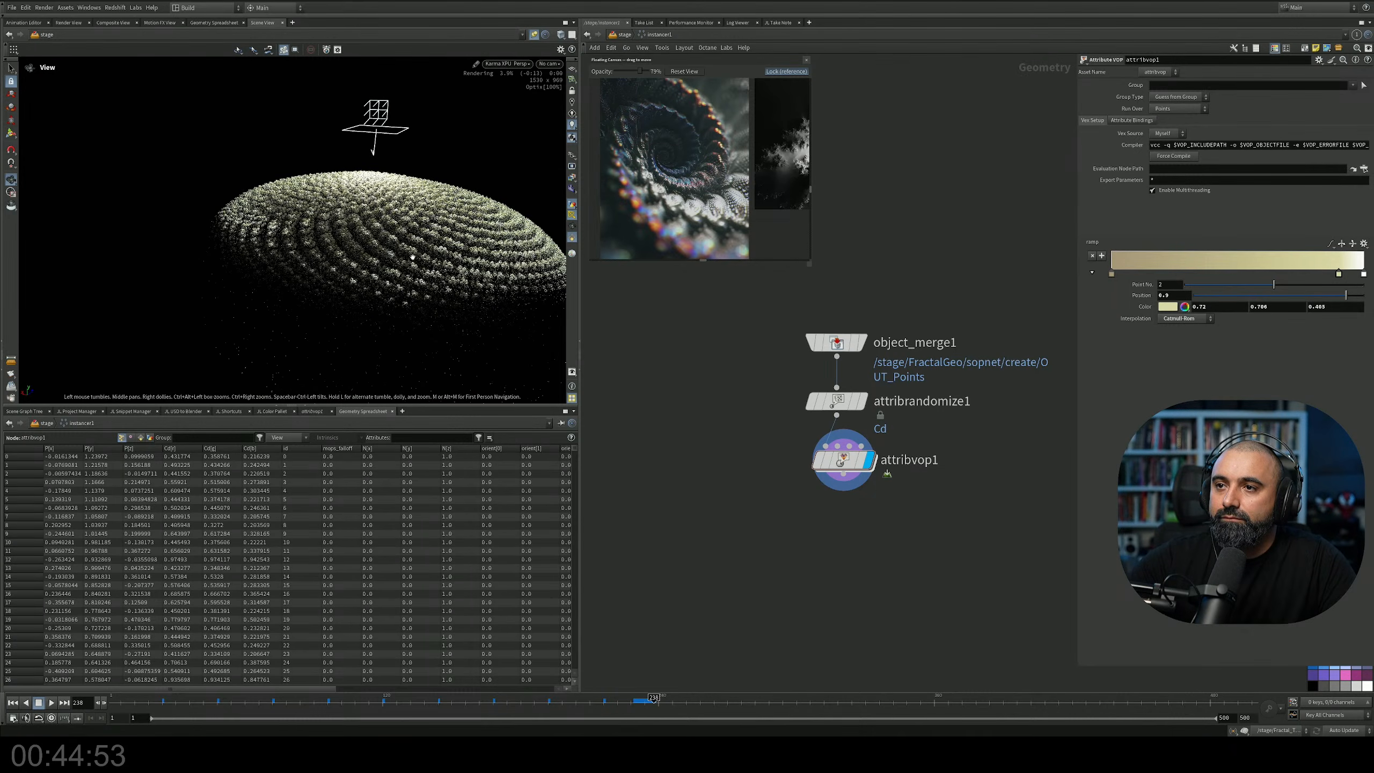
scroll(409, 253, up, 5)
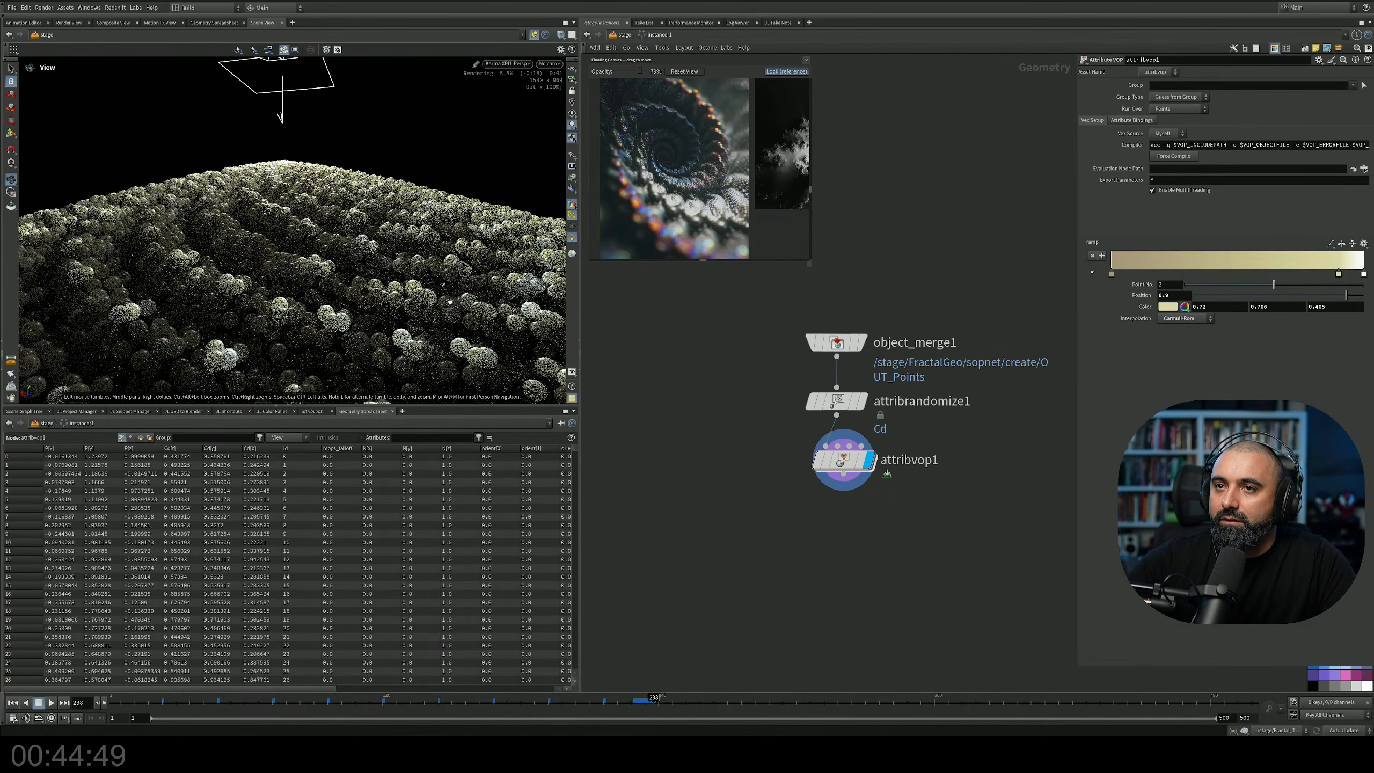
Examine the rendered fractal instances close up and as a whole, and switch the viewport renderer to Houdini VK.
middle_drag(418, 334, 543, 271)
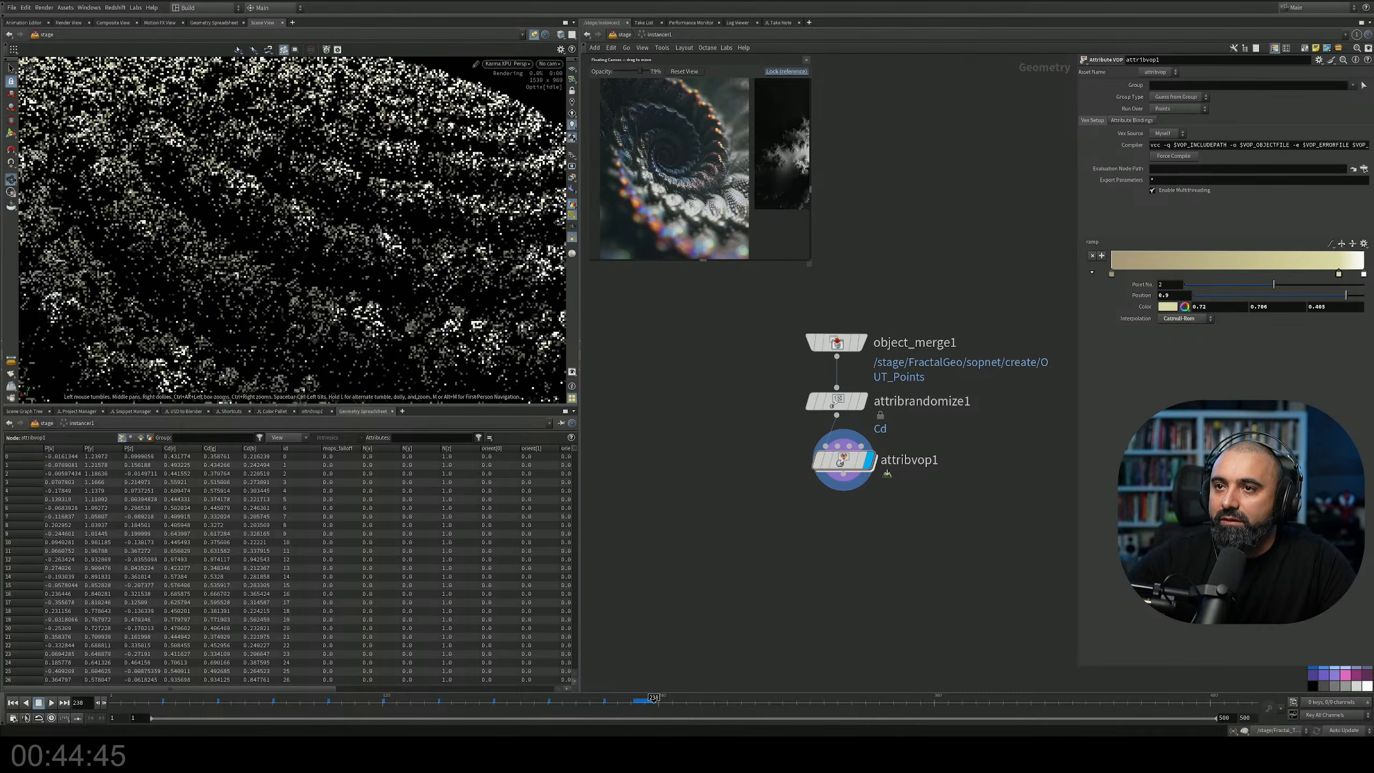
drag(542, 270, 420, 308)
scroll(457, 295, down, 5)
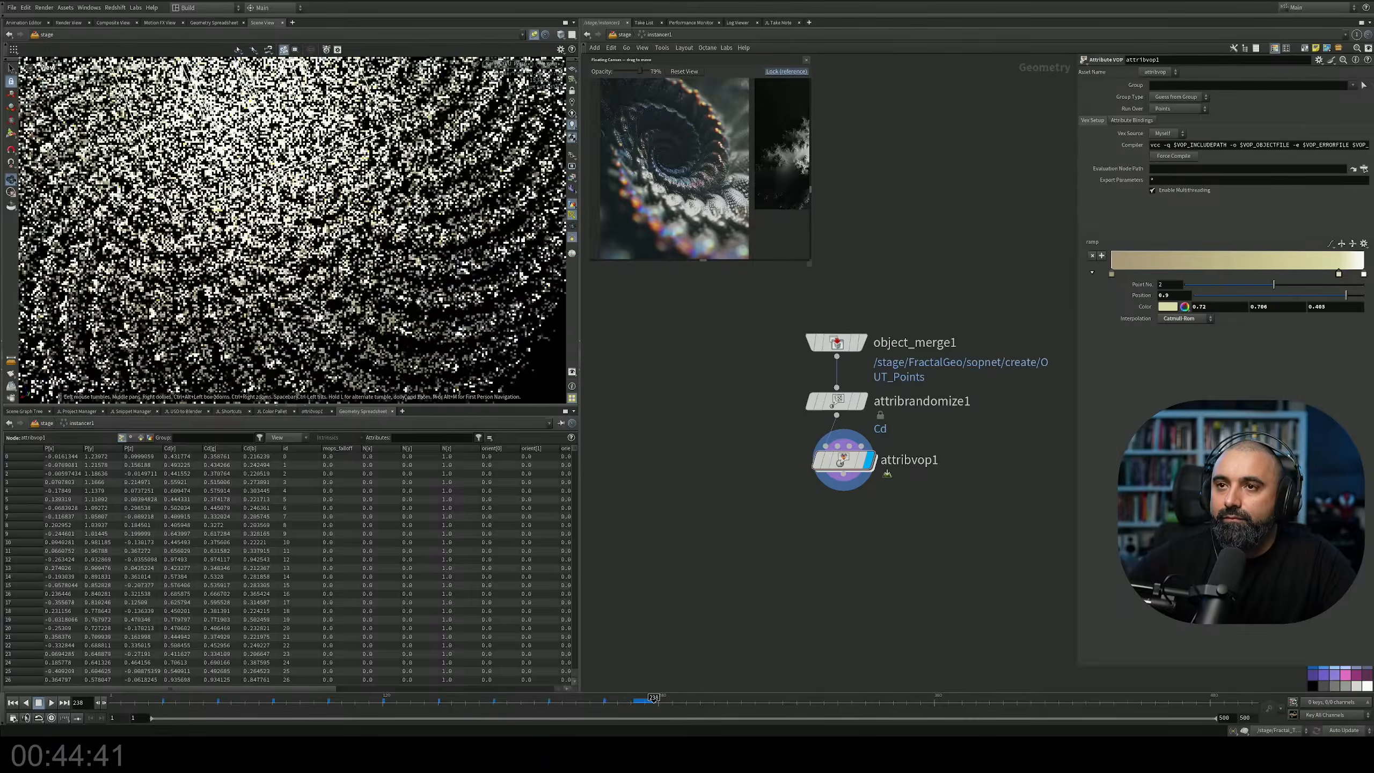
drag(400, 256, 323, 202)
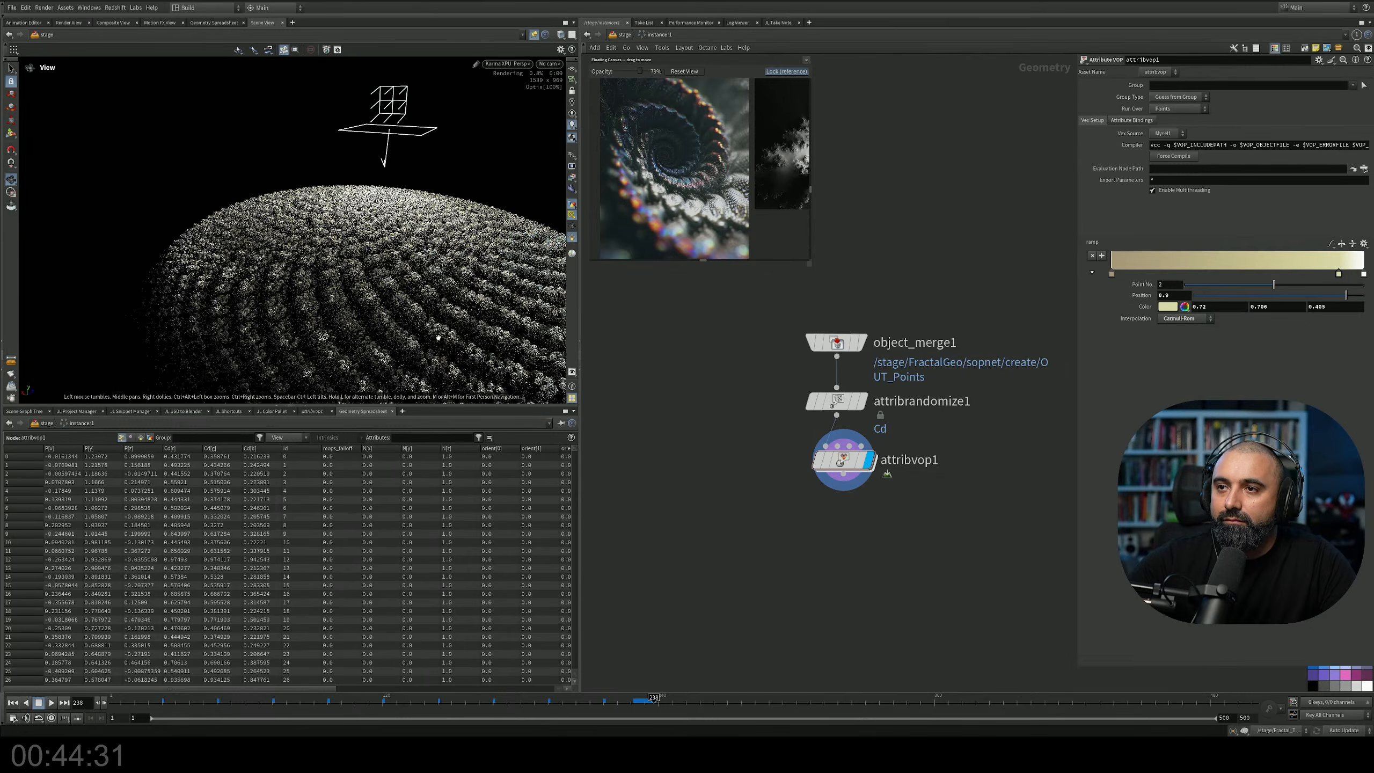
drag(469, 312, 433, 304)
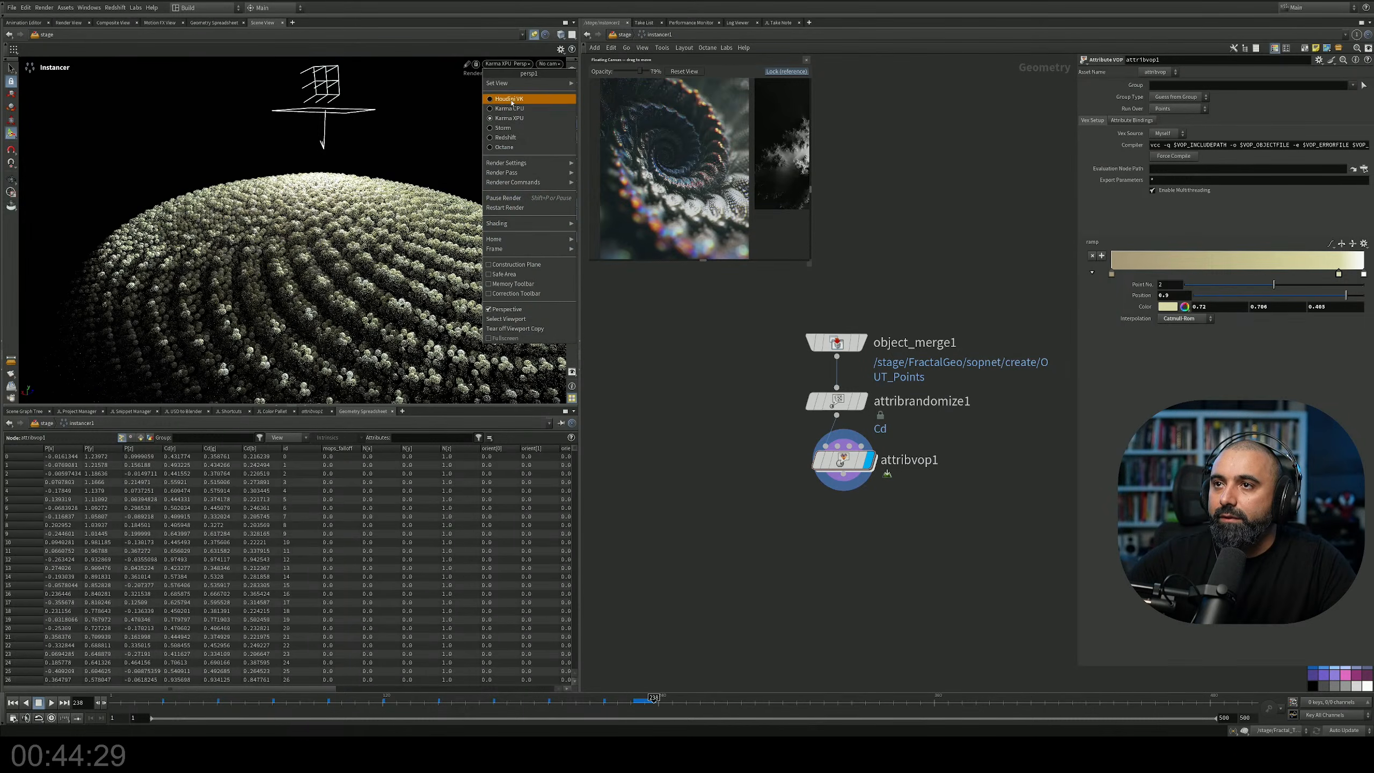
click(511, 99)
Leave the instancer network and open the FractalGeo geometry network.
key(u)
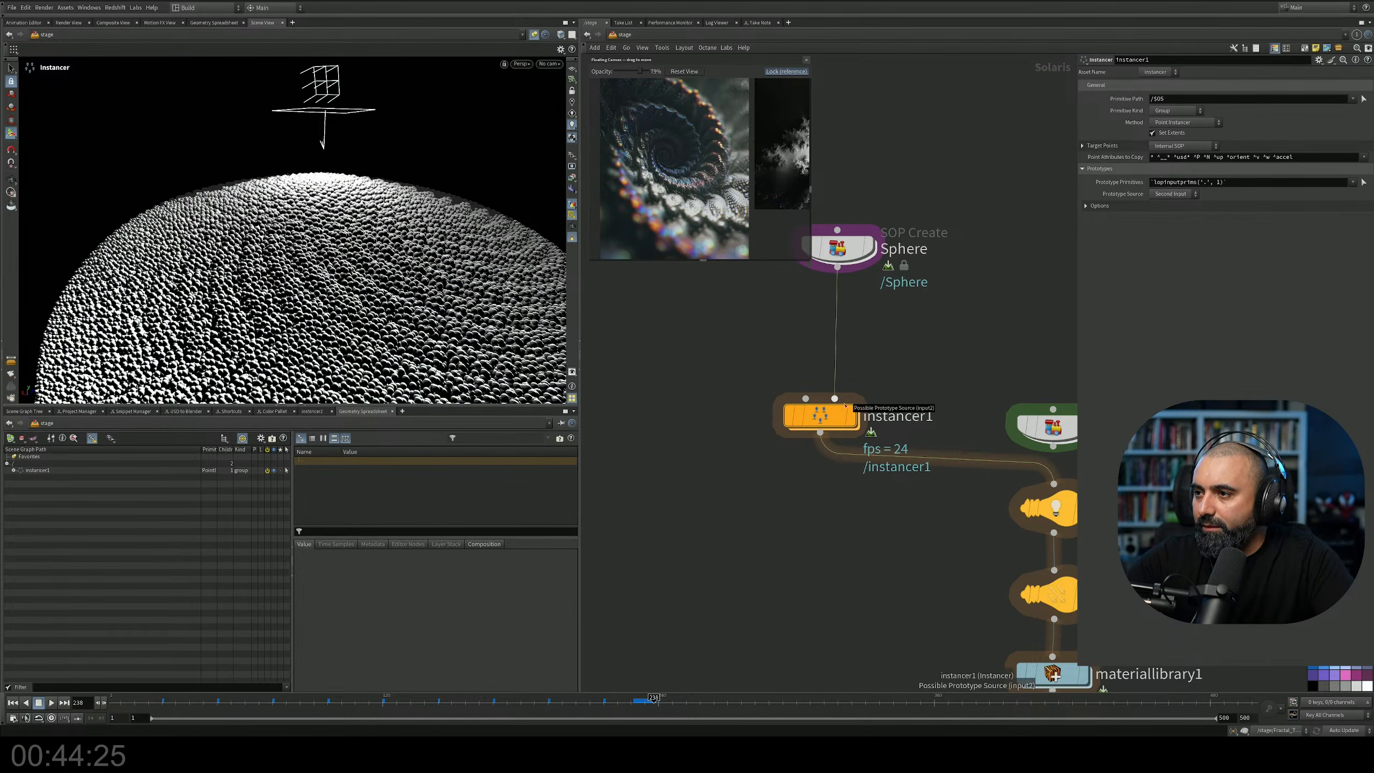
key(i)
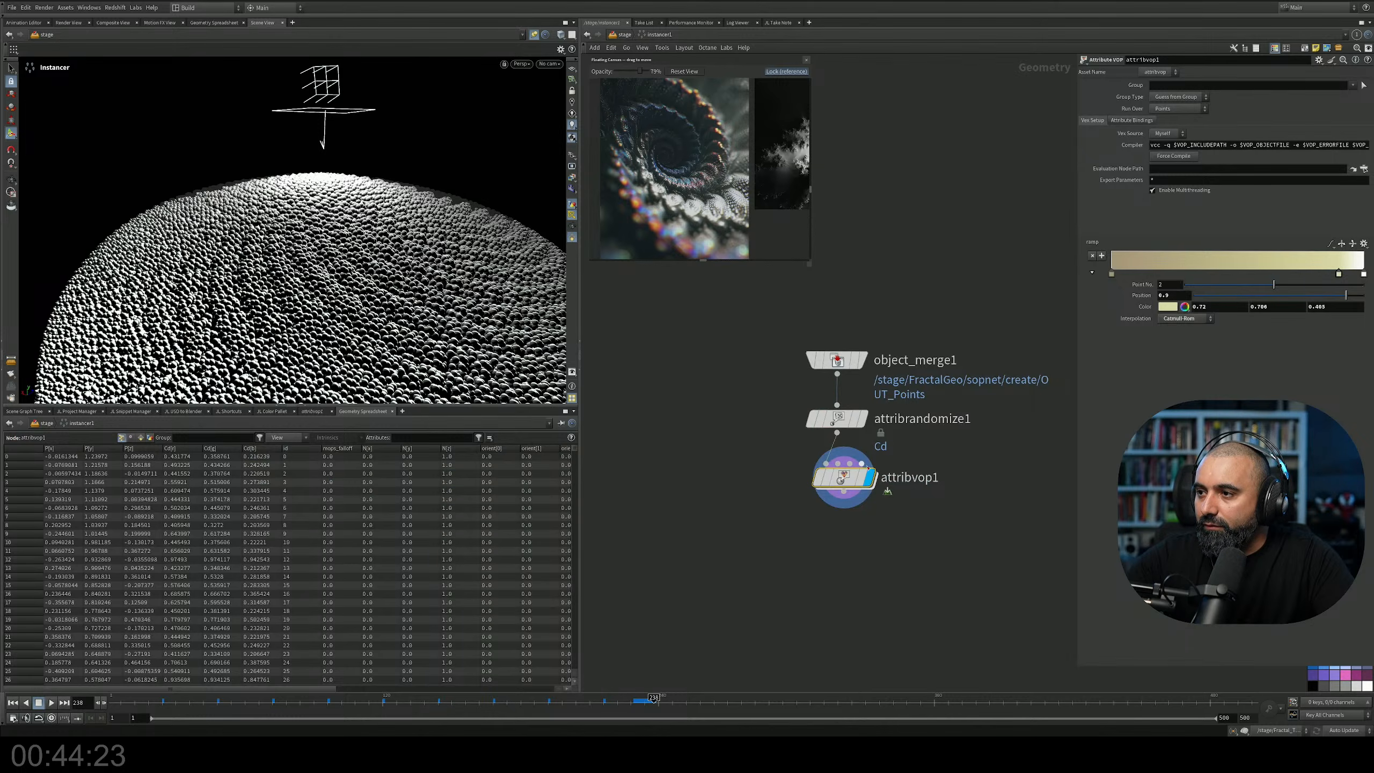
key(u)
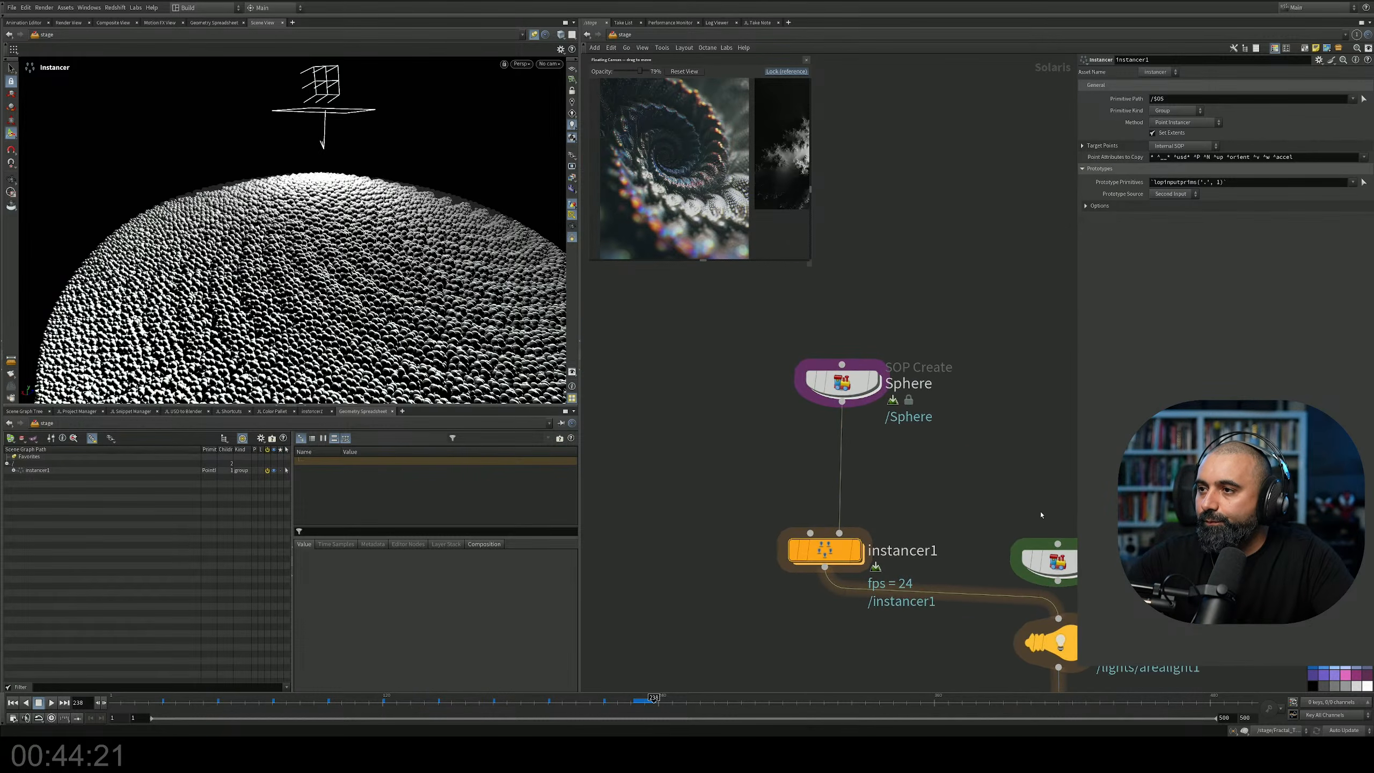
key(i)
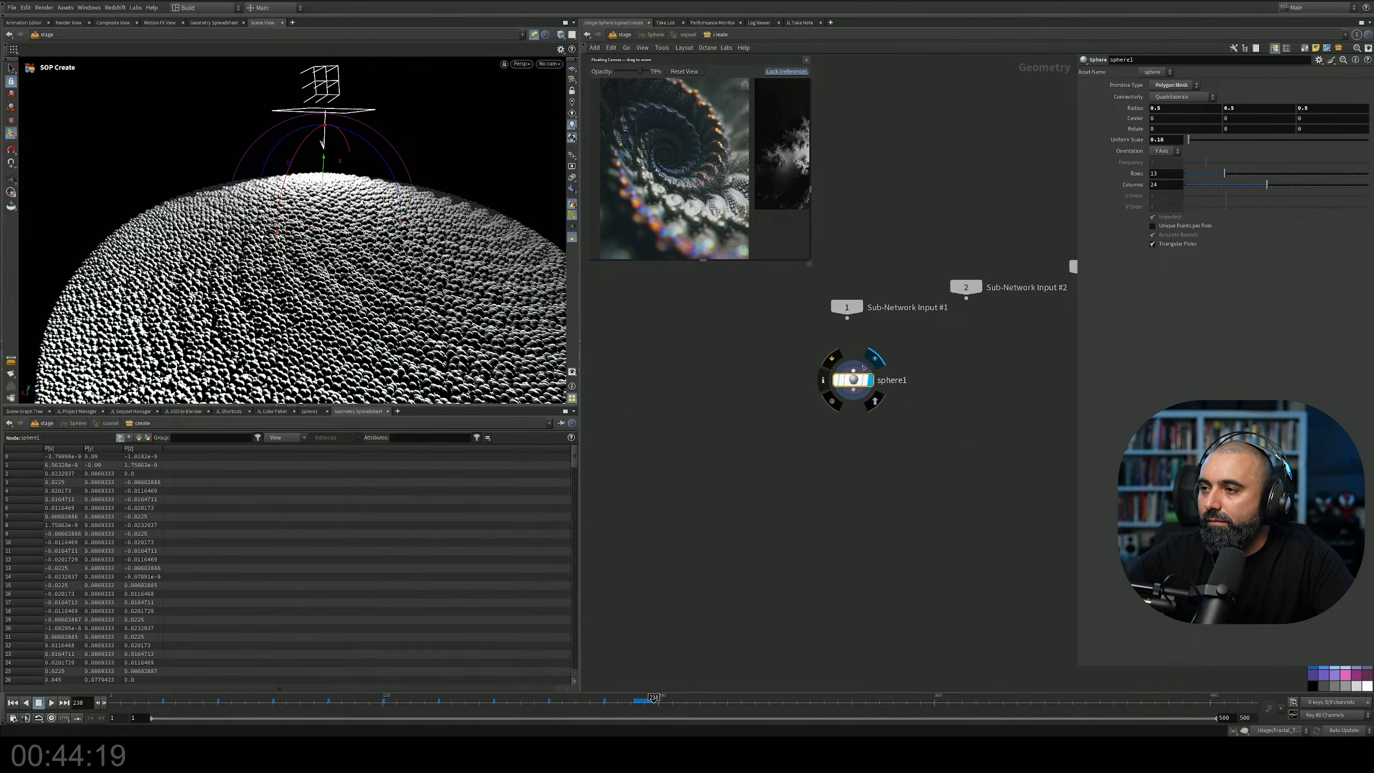
key(u)
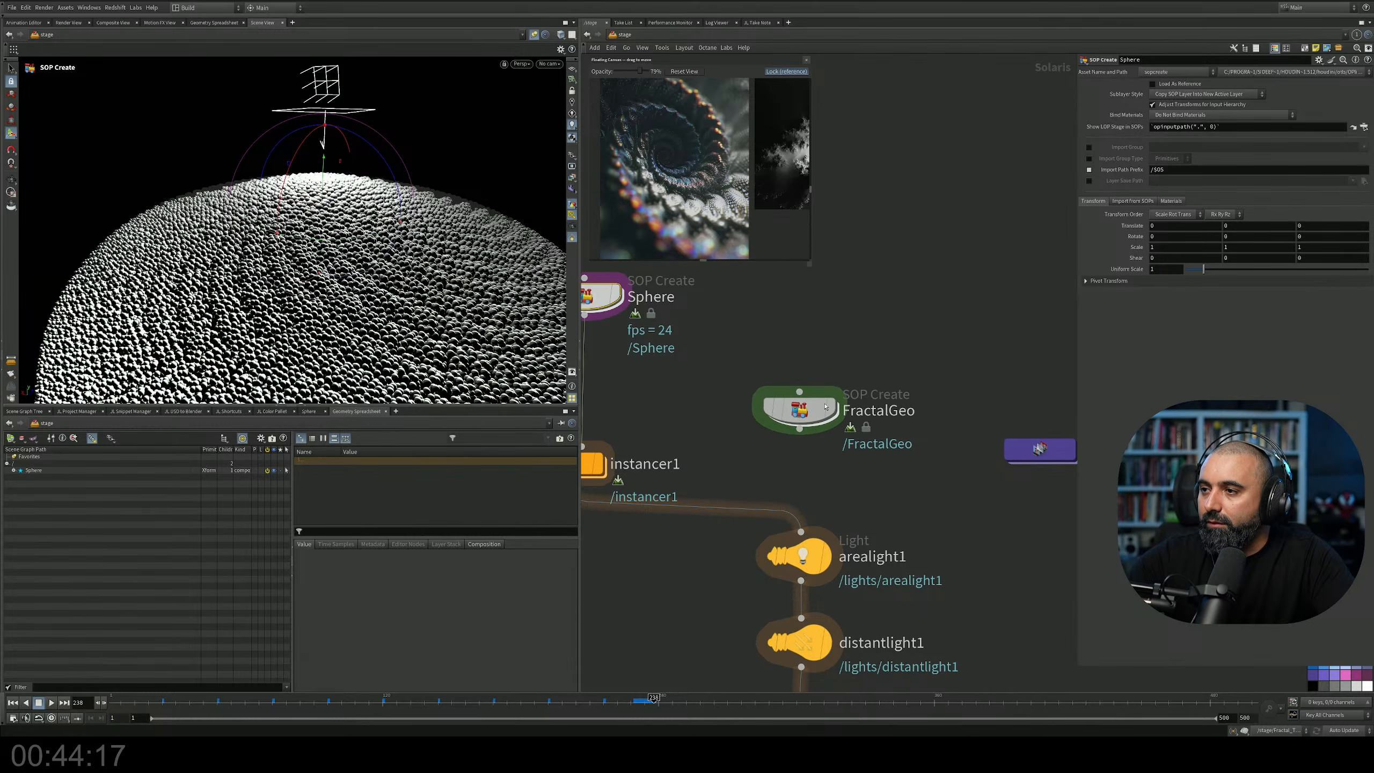
key(i)
Show the network's geometry in the viewport and insert a Twist node between mops_Transform_Modifier and OUT_Points.
drag(828, 489, 842, 604)
click(534, 34)
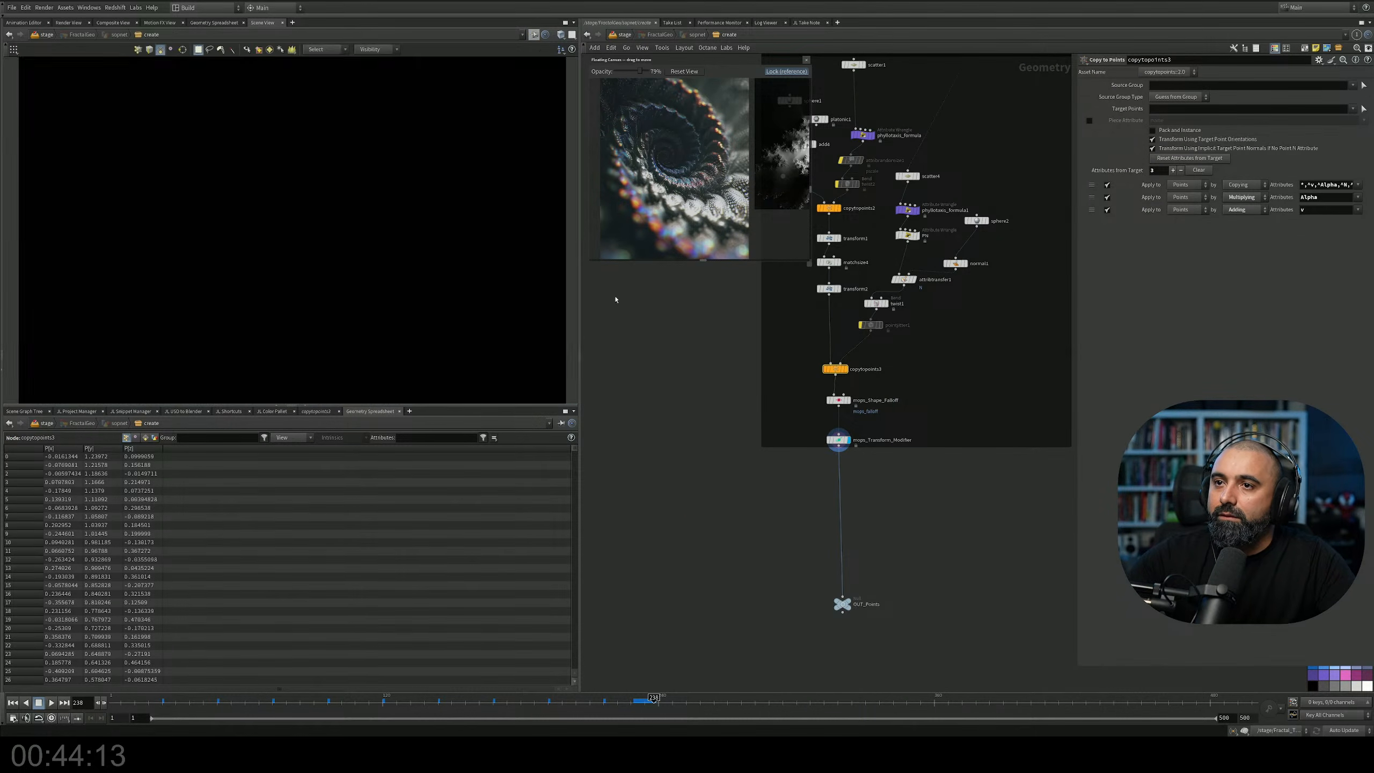
key(Tab)
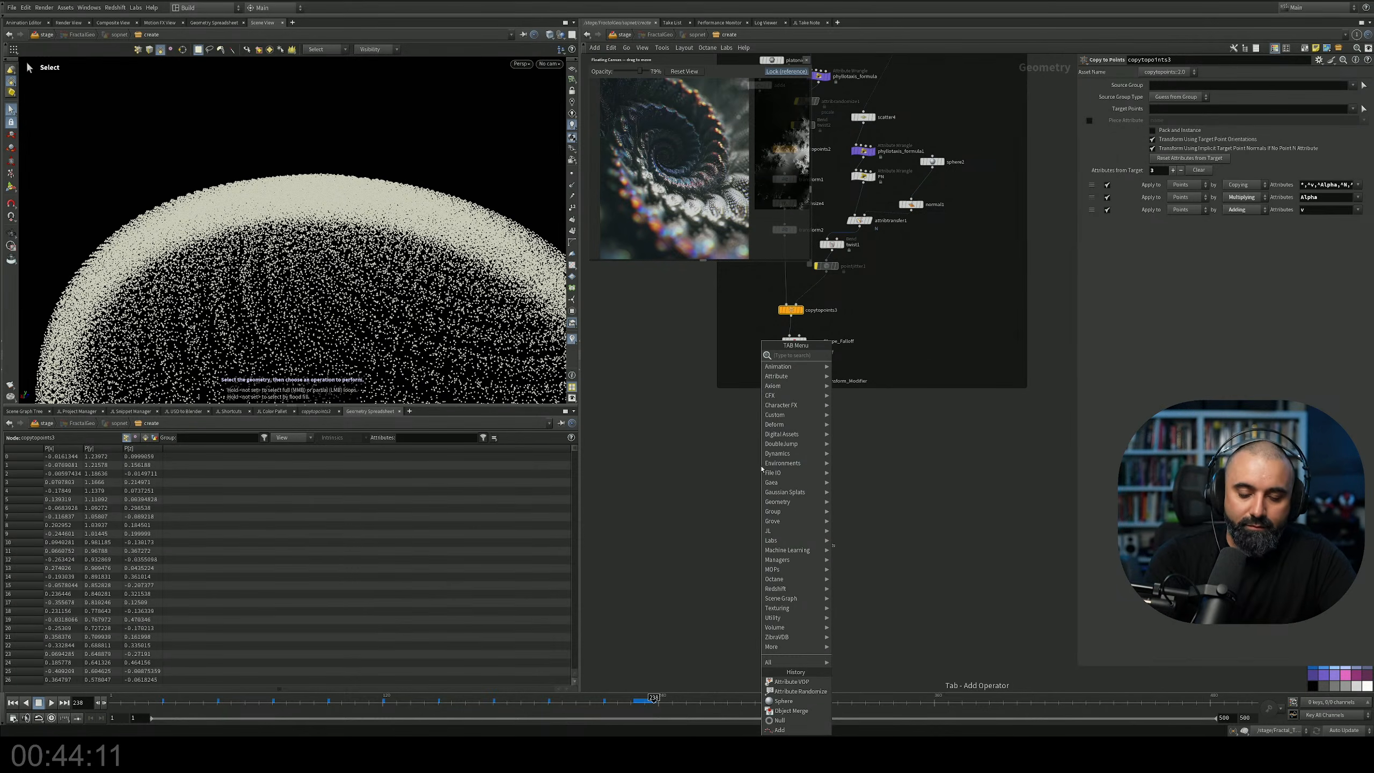
text(trasn)
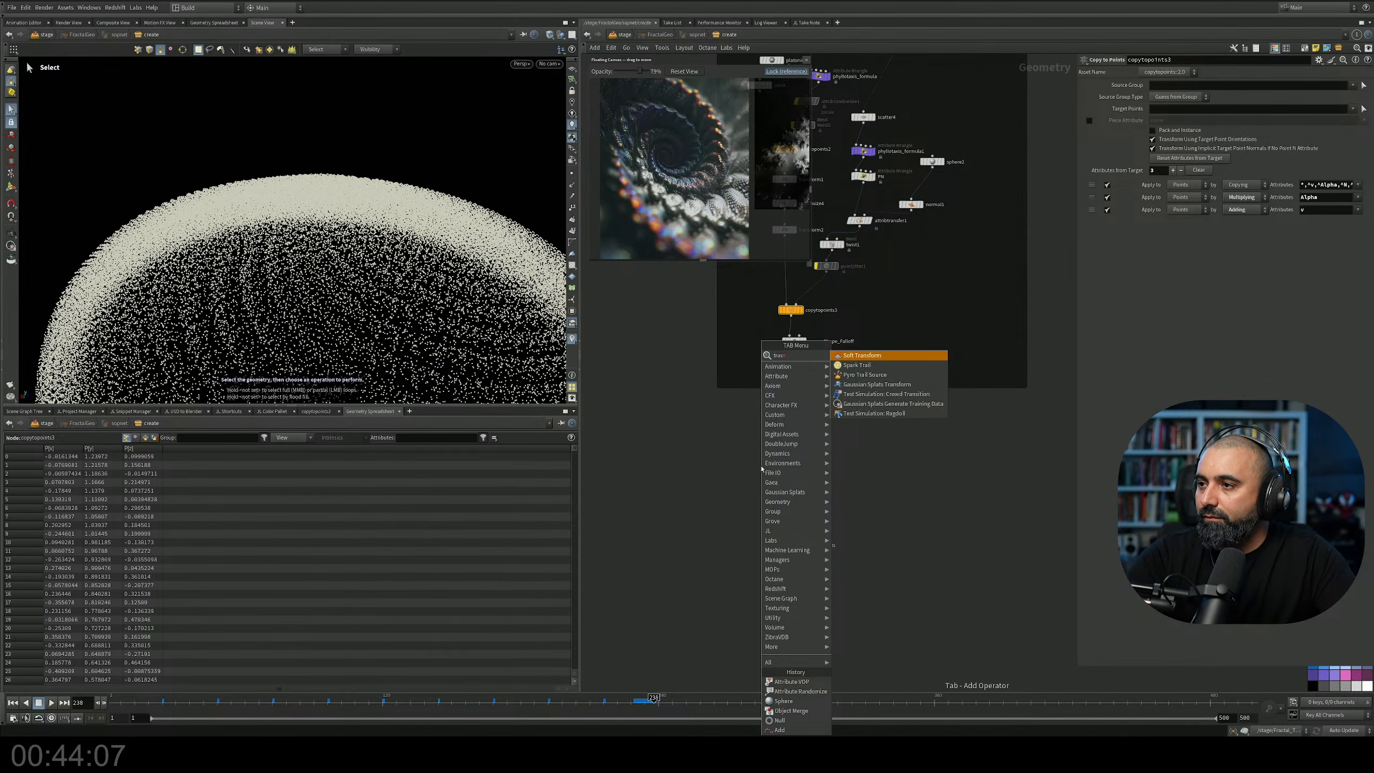
key(BackSpace)
key(BackSpace)
key(BackSpace)
key(BackSpace)
key(BackSpace)
text(tw)
key(Return)
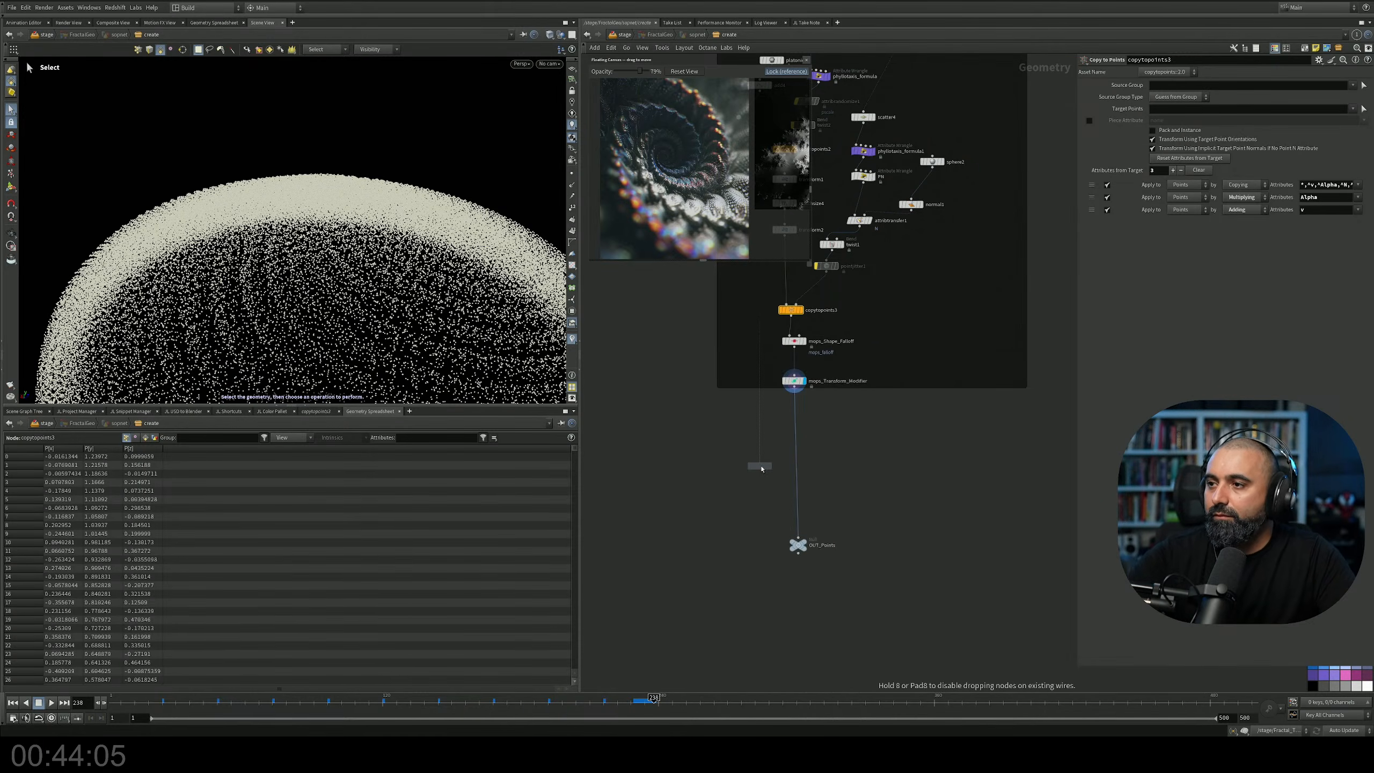
click(804, 445)
drag(803, 445, 794, 437)
click(803, 437)
Set the twist amount to 62 and define its capture region vertically through the middle of the dome.
alt+drag(292, 233, 281, 184)
alt+right_drag(280, 184, 322, 261)
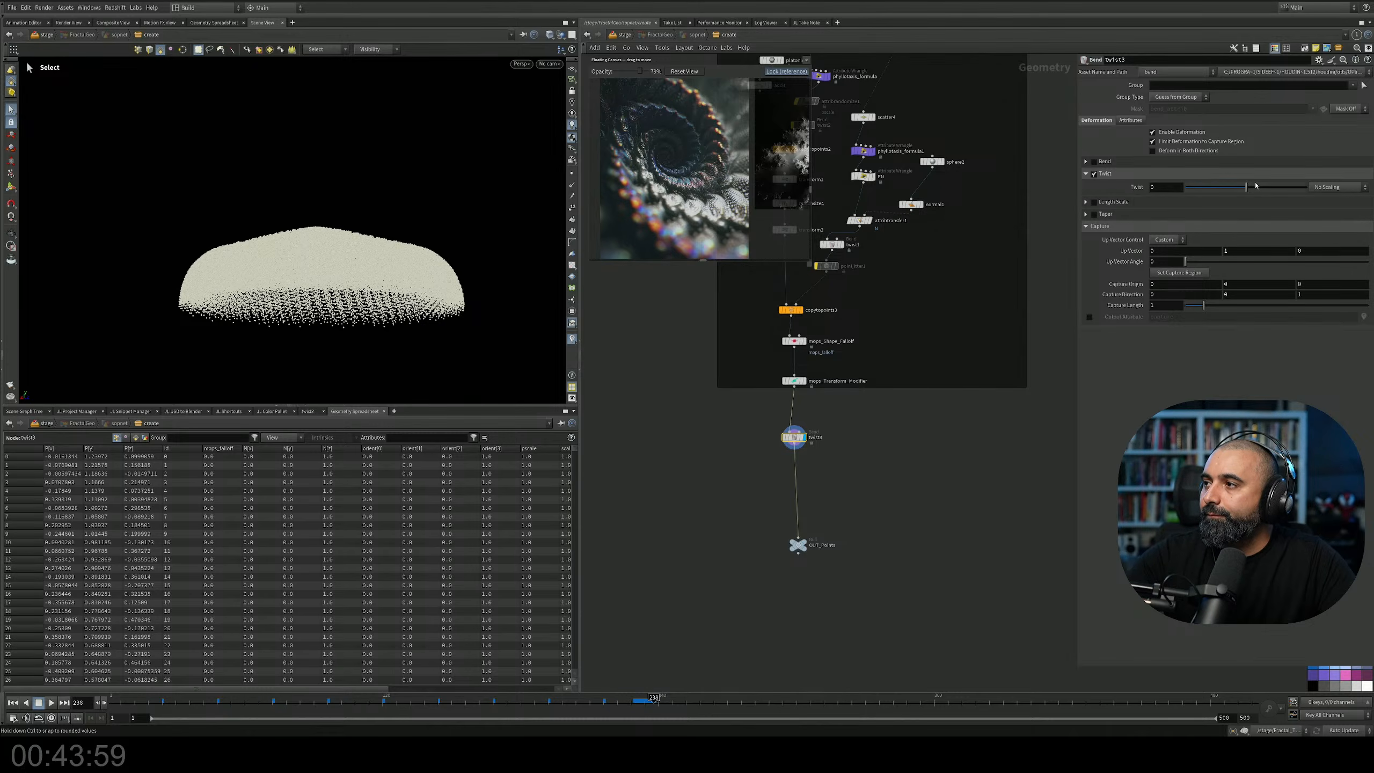
drag(1247, 187, 1266, 187)
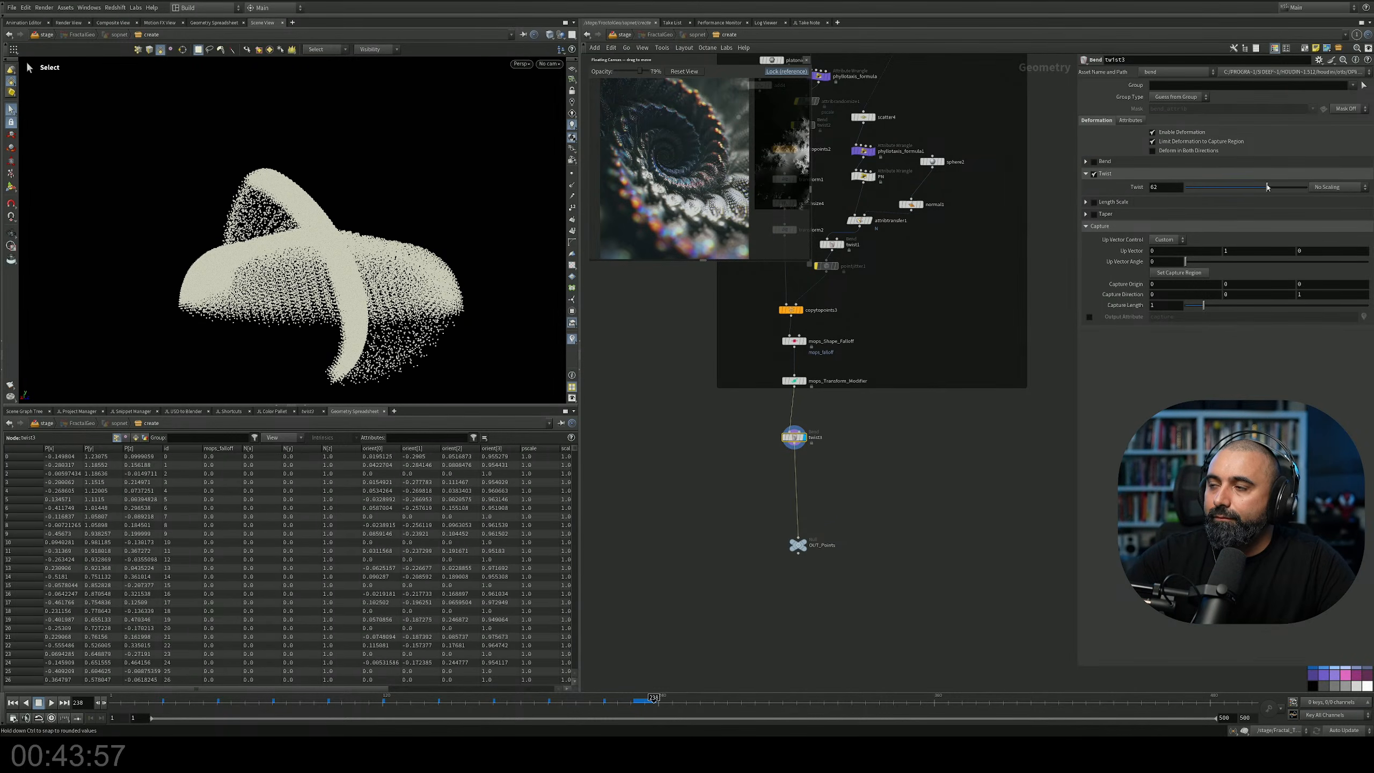
click(1178, 273)
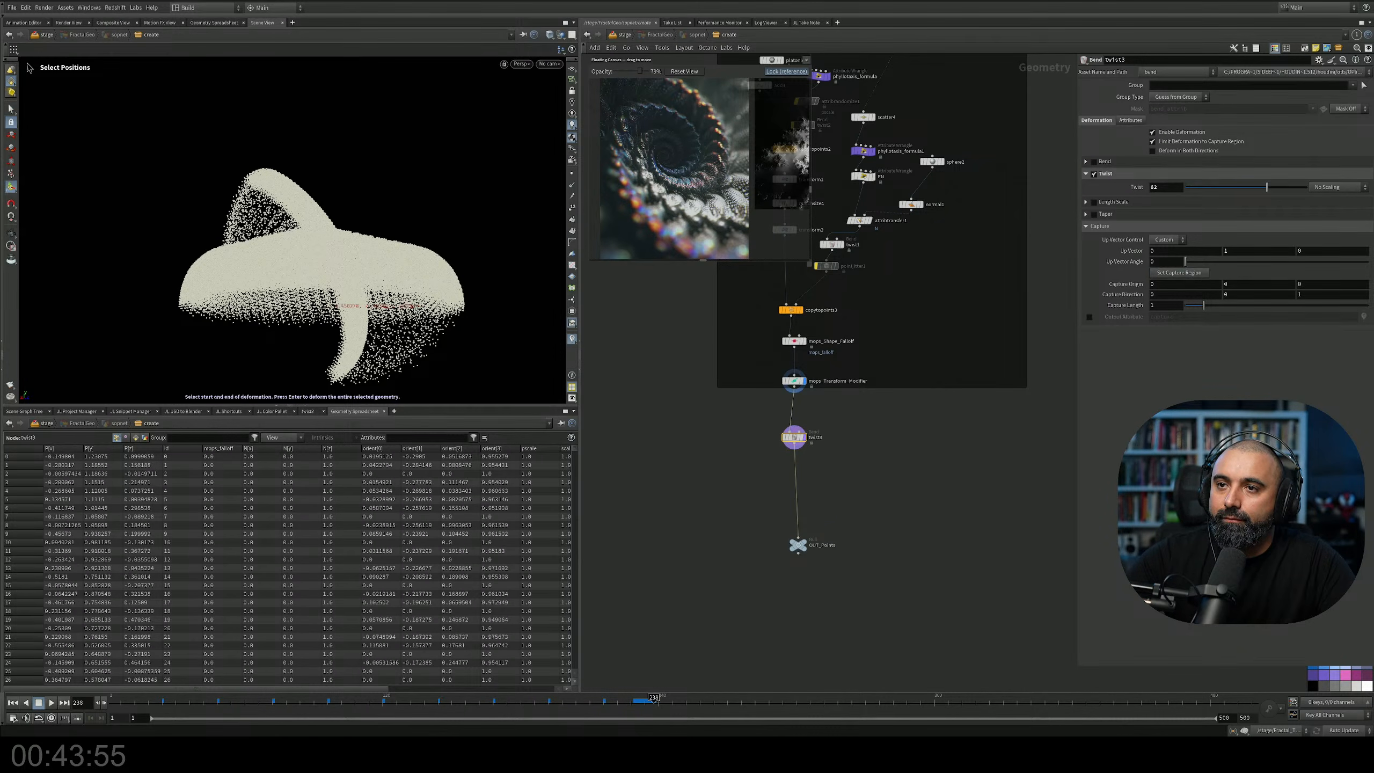
click(317, 242)
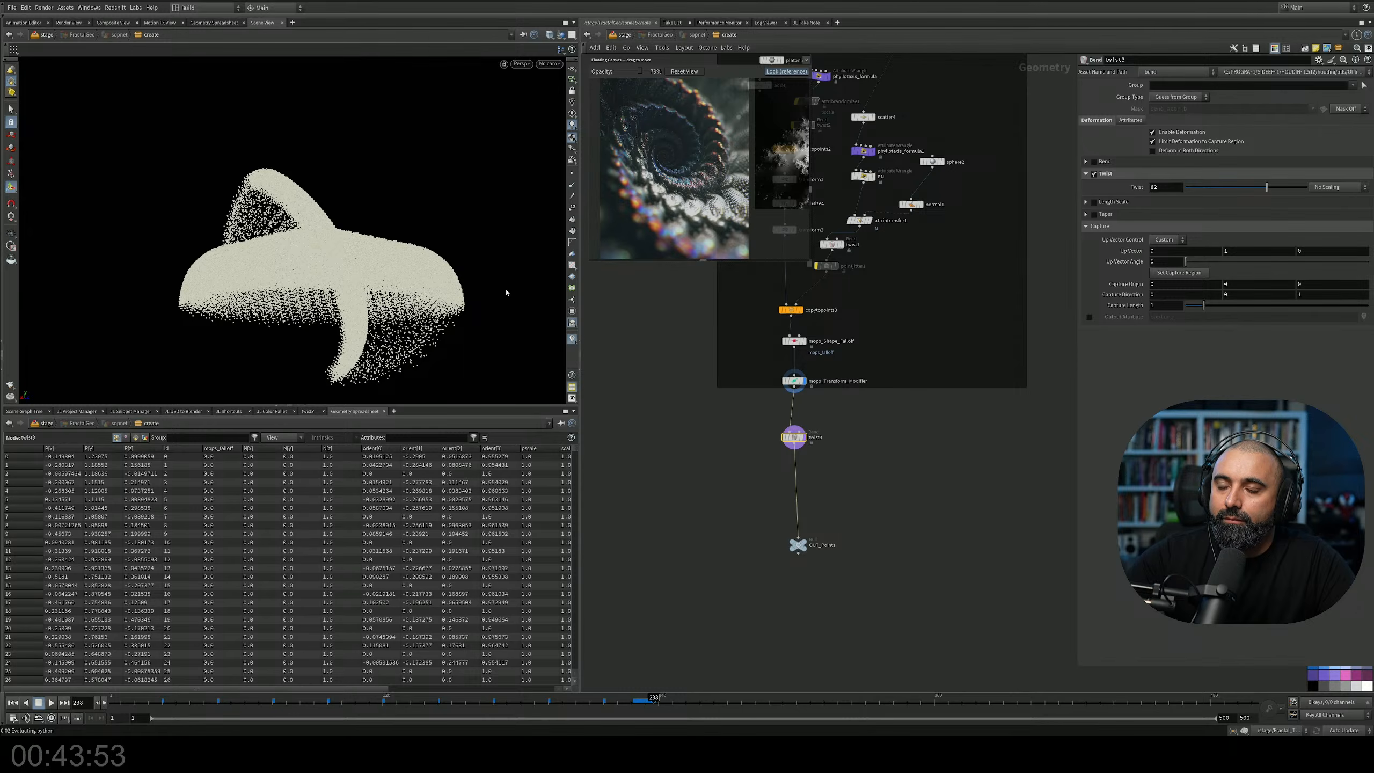
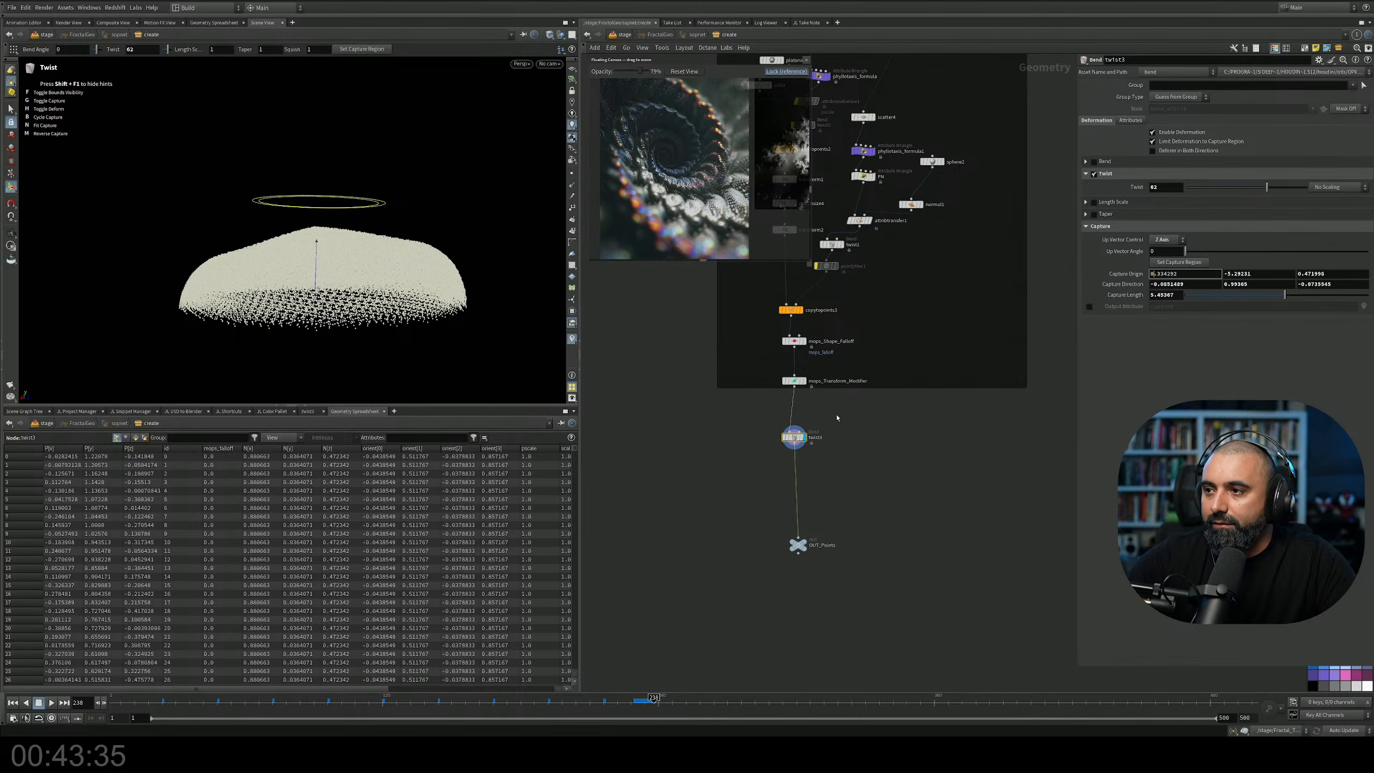
Set the twist amount on twist3 to 180.
middle_drag(835, 415, 882, 535)
scroll(798, 354, up, 2)
middle_drag(824, 400, 861, 428)
alt+drag(857, 169, 882, 481)
middle_drag(873, 485, 828, 348)
middle_drag(928, 508, 913, 380)
drag(923, 377, 760, 491)
drag(1266, 187, 1317, 187)
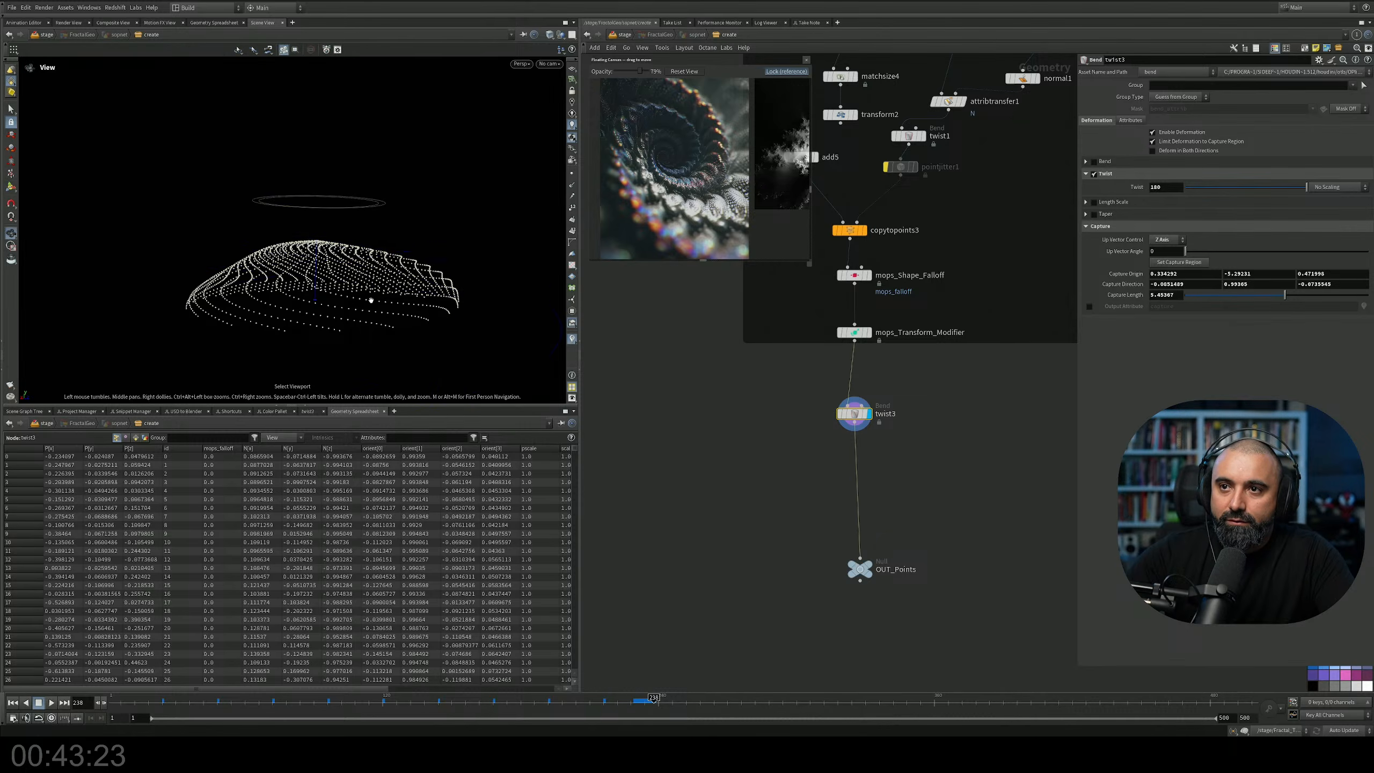
Switch the viewport to the front view and redraw twist3's capture region vertically up to the dome's peak.
key(n)
key(space+b)
key(space+b)
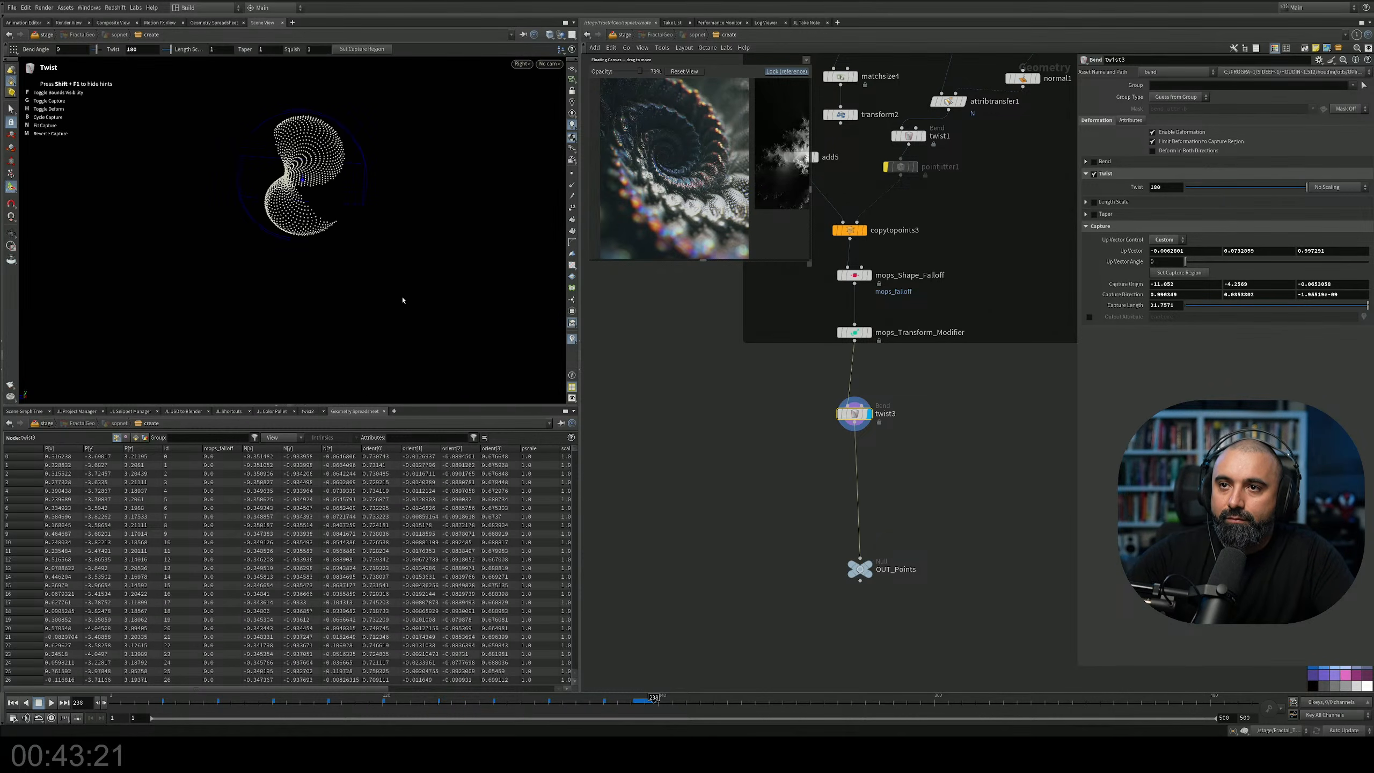
key(space+b)
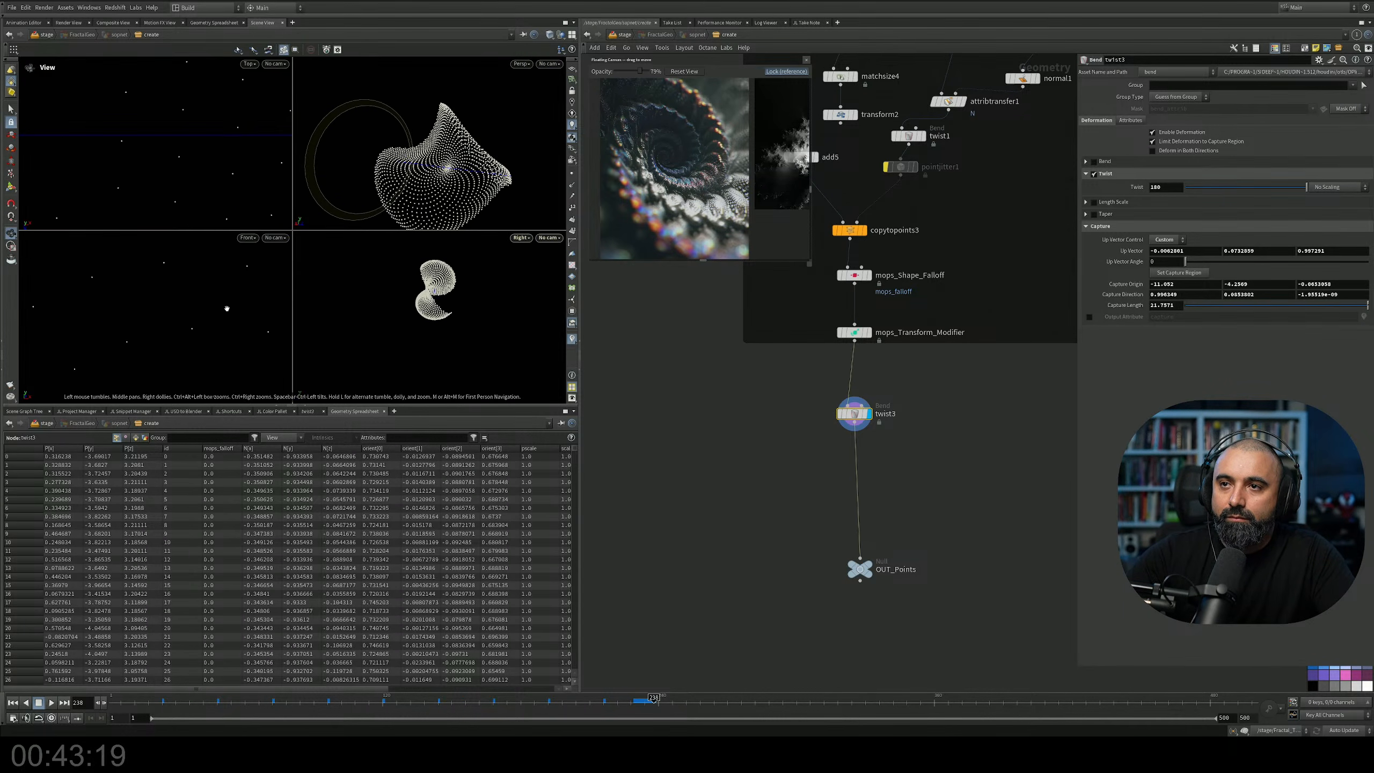
key(space+b)
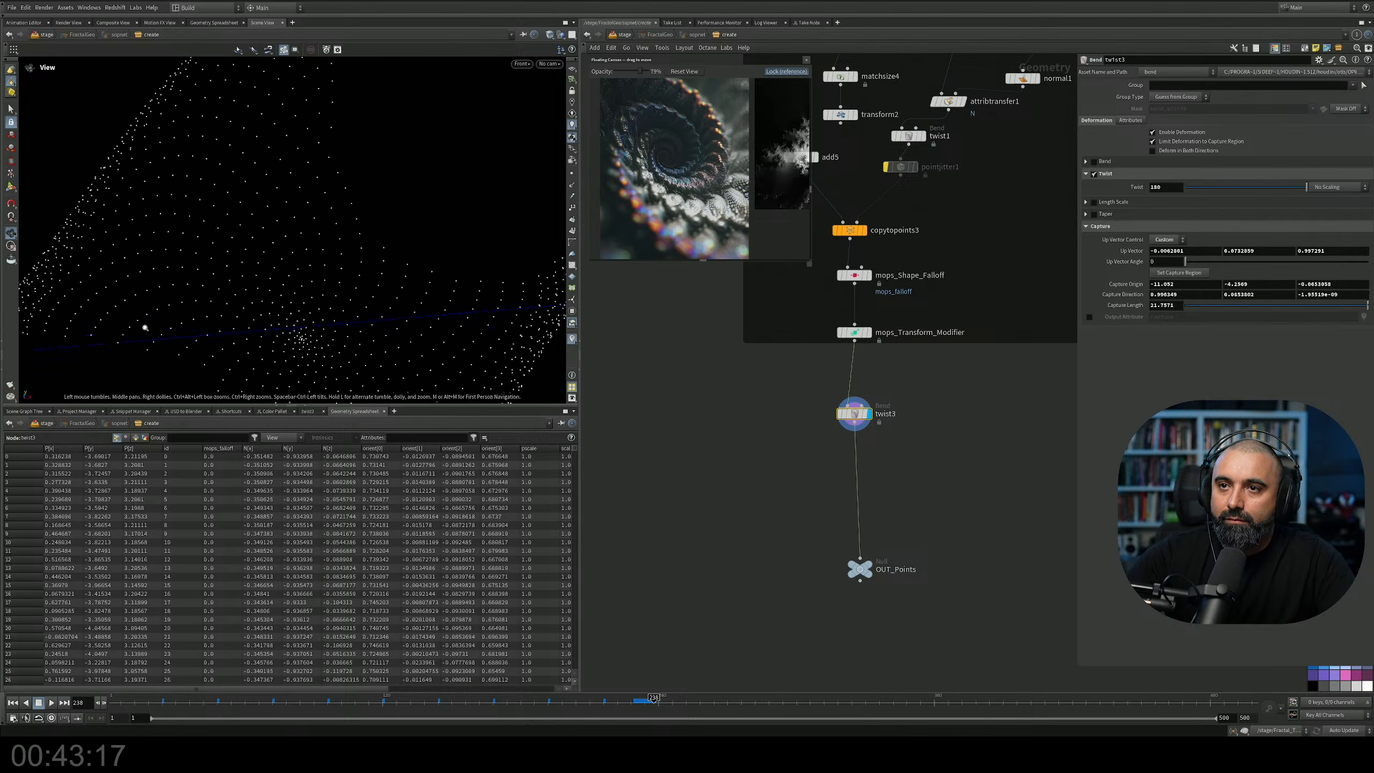
key(Return)
click(1180, 273)
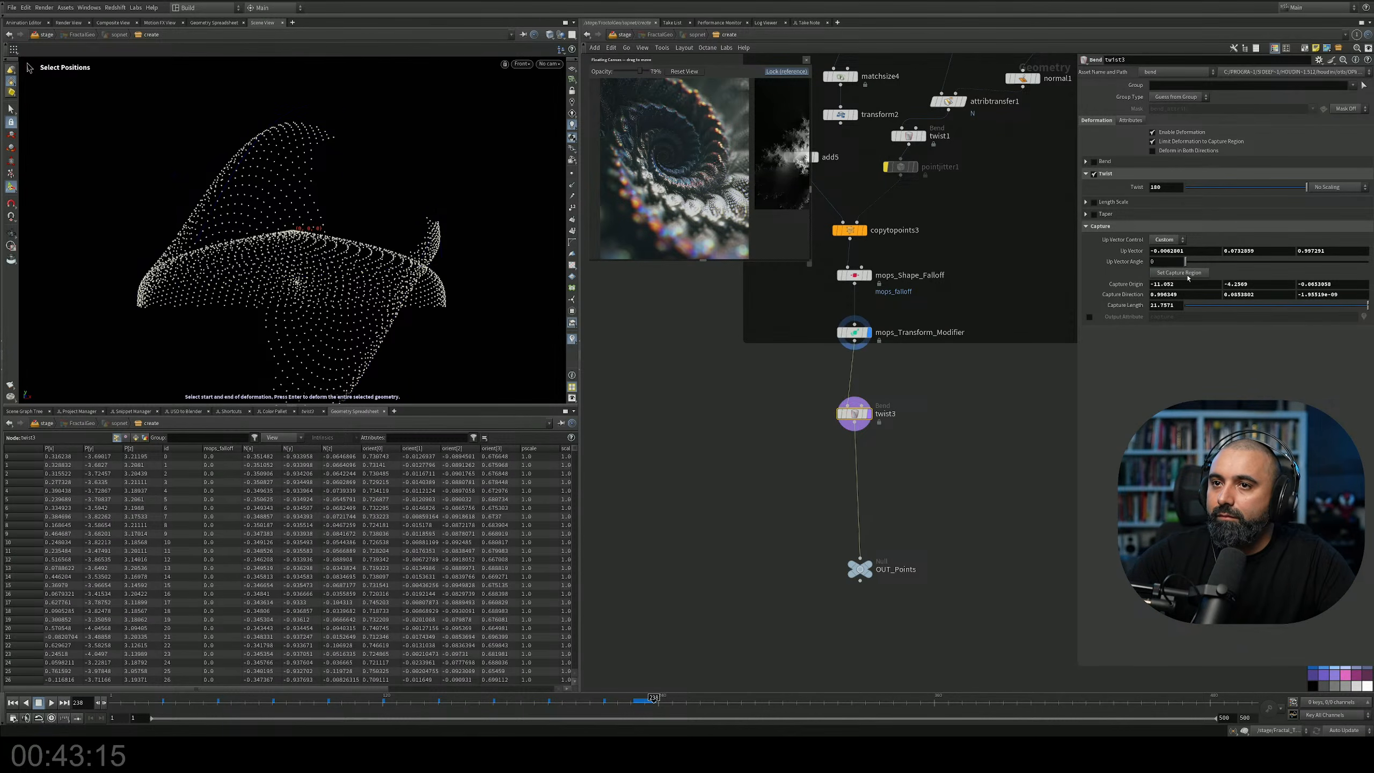
drag(296, 298, 296, 231)
Set twist3's capture direction to 0, 1, 0, its capture origin to 0, -5, 0 and the twist to 210.
double_click(1202, 283)
text(0)
key(Return)
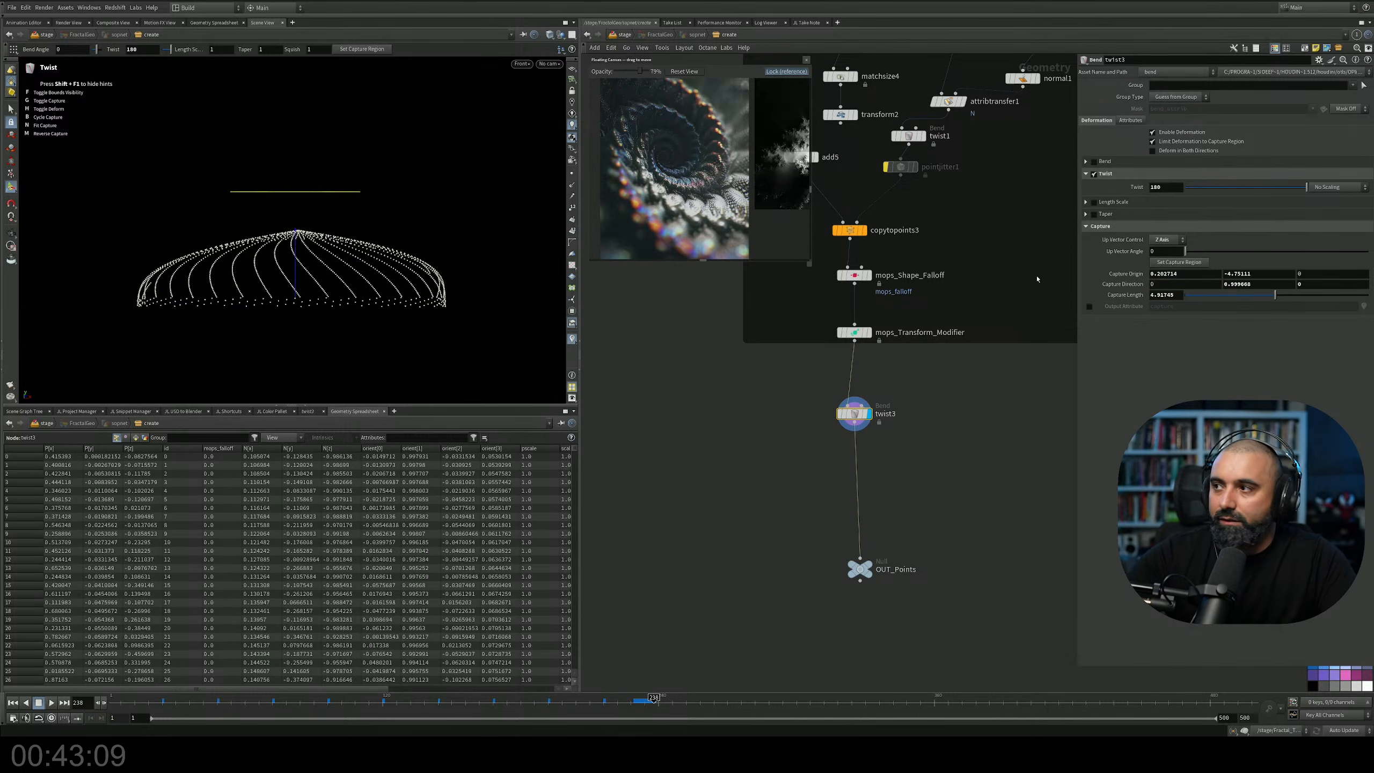
key(Tab)
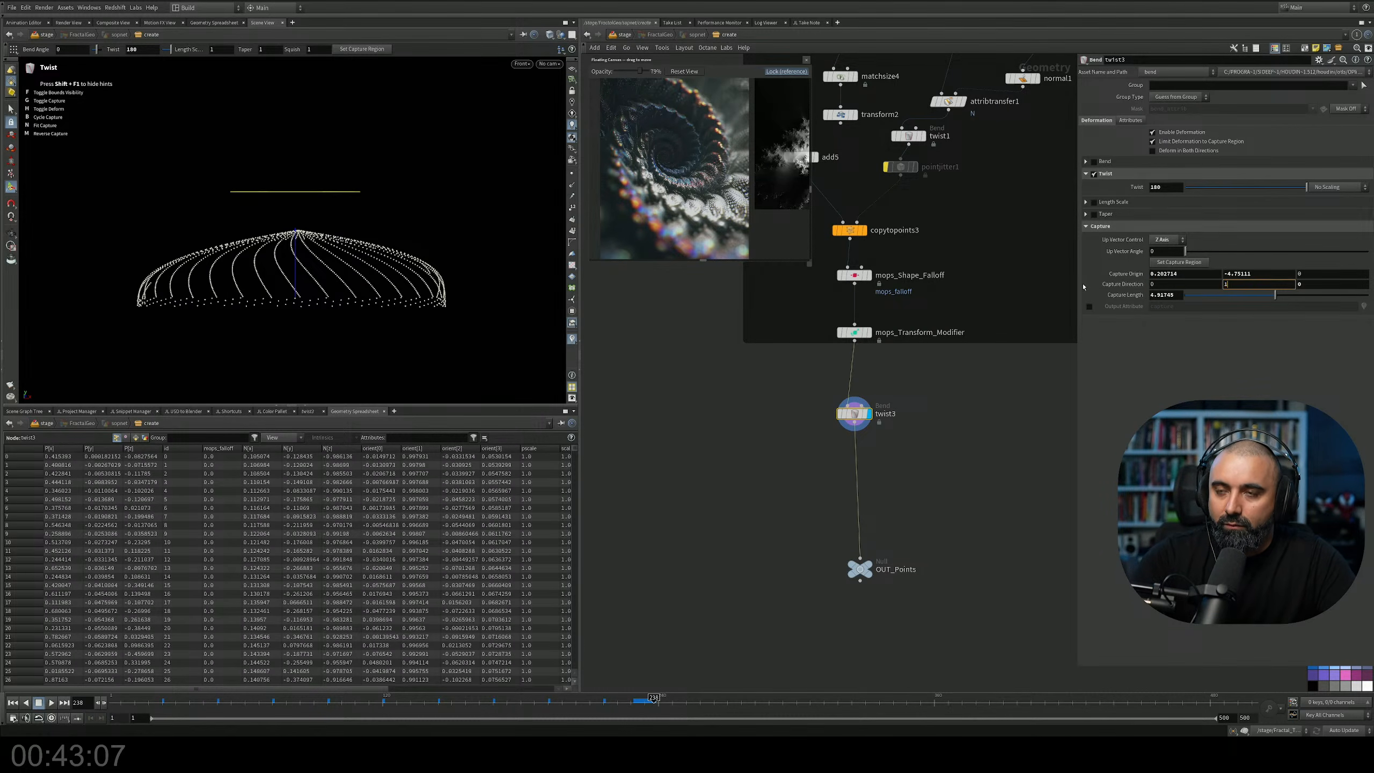
text(0)
key(Return)
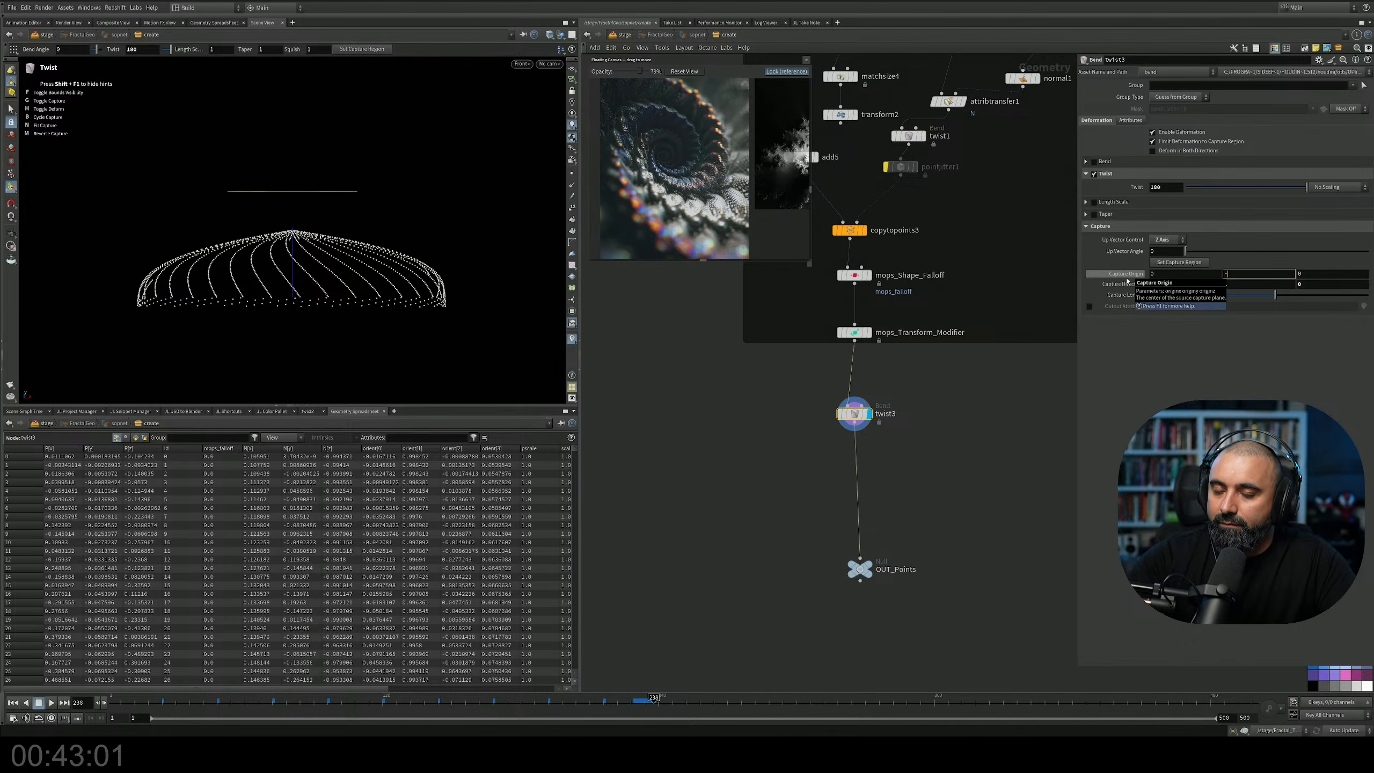
key(Return)
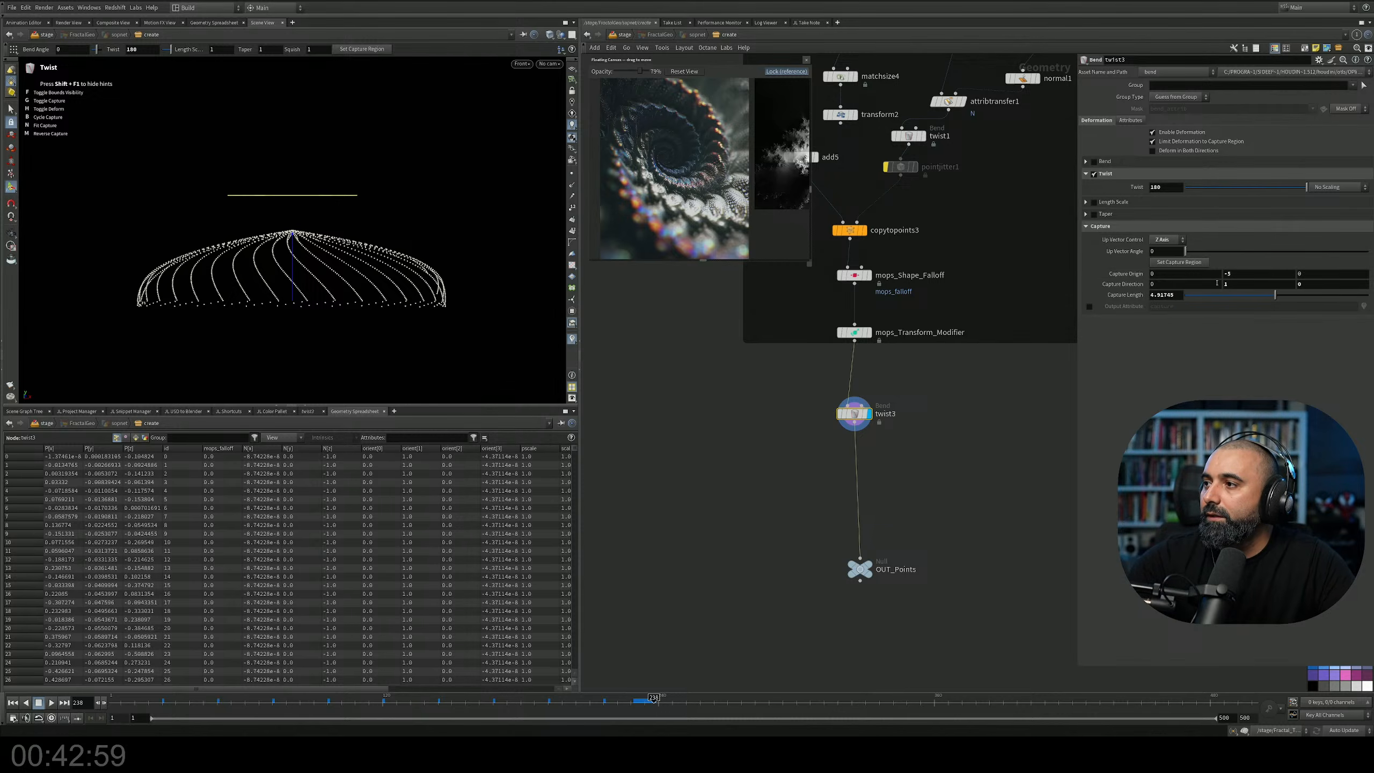
mouse_move(1167, 185)
middle_down()
mouse_move(1166, 170)
mouse_move(1218, 169)
mouse_move(1180, 152)
mouse_move(1167, 189)
middle_up()
Set the height of the phyllotaxis_formula1 wrangle to -21.6.
middle_drag(882, 362, 913, 446)
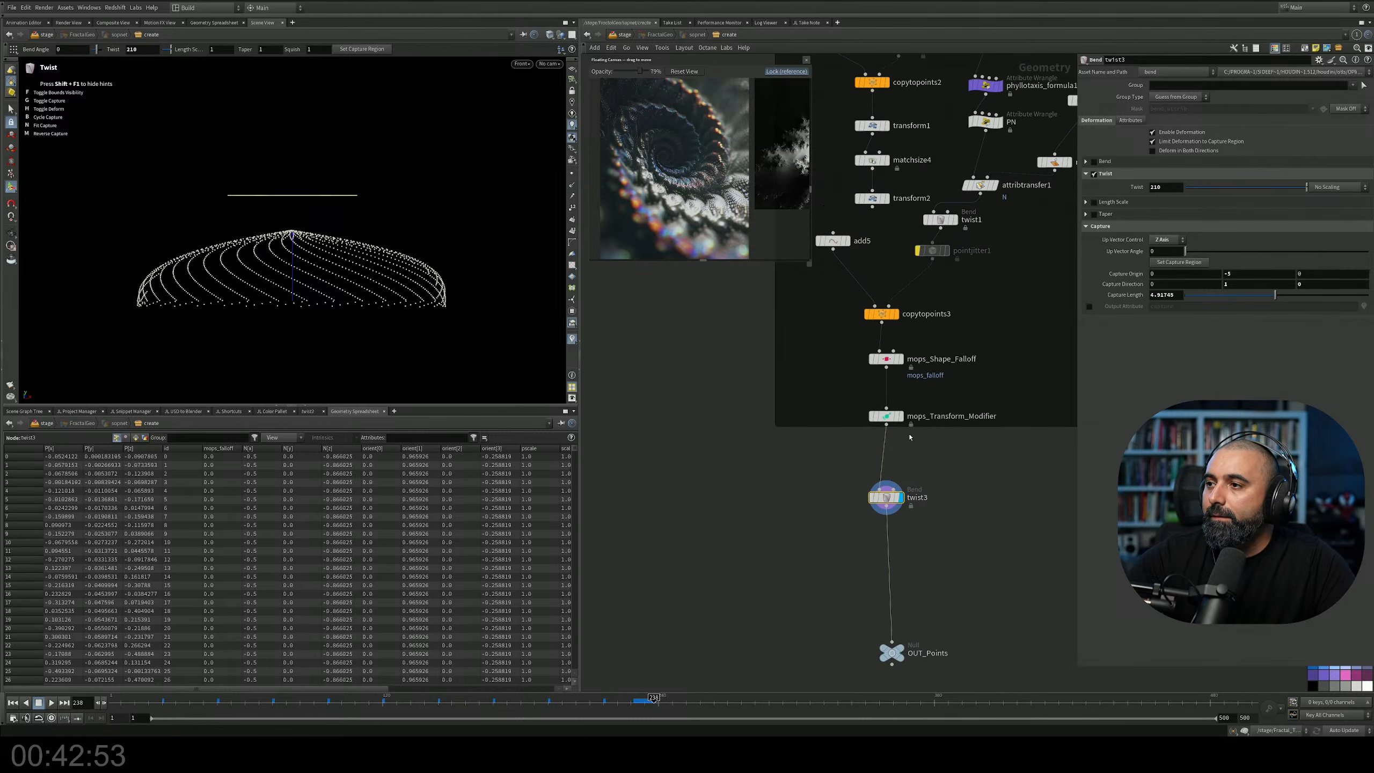
middle_drag(953, 356, 921, 454)
click(956, 183)
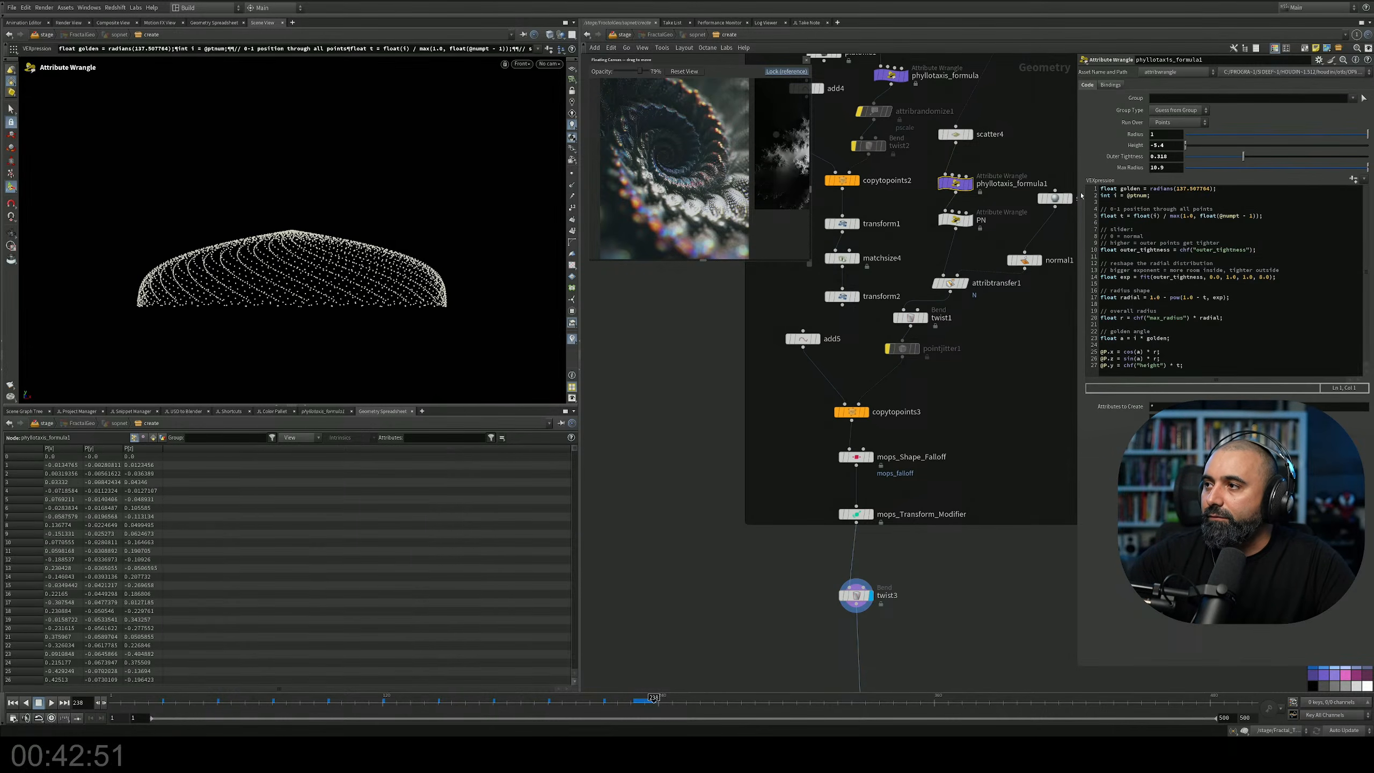
middle_drag(1172, 144, 1123, 145)
Insert a Match Size node between mops_Transform_Modifier and twist3.
middle_drag(939, 479, 936, 356)
key(Tab)
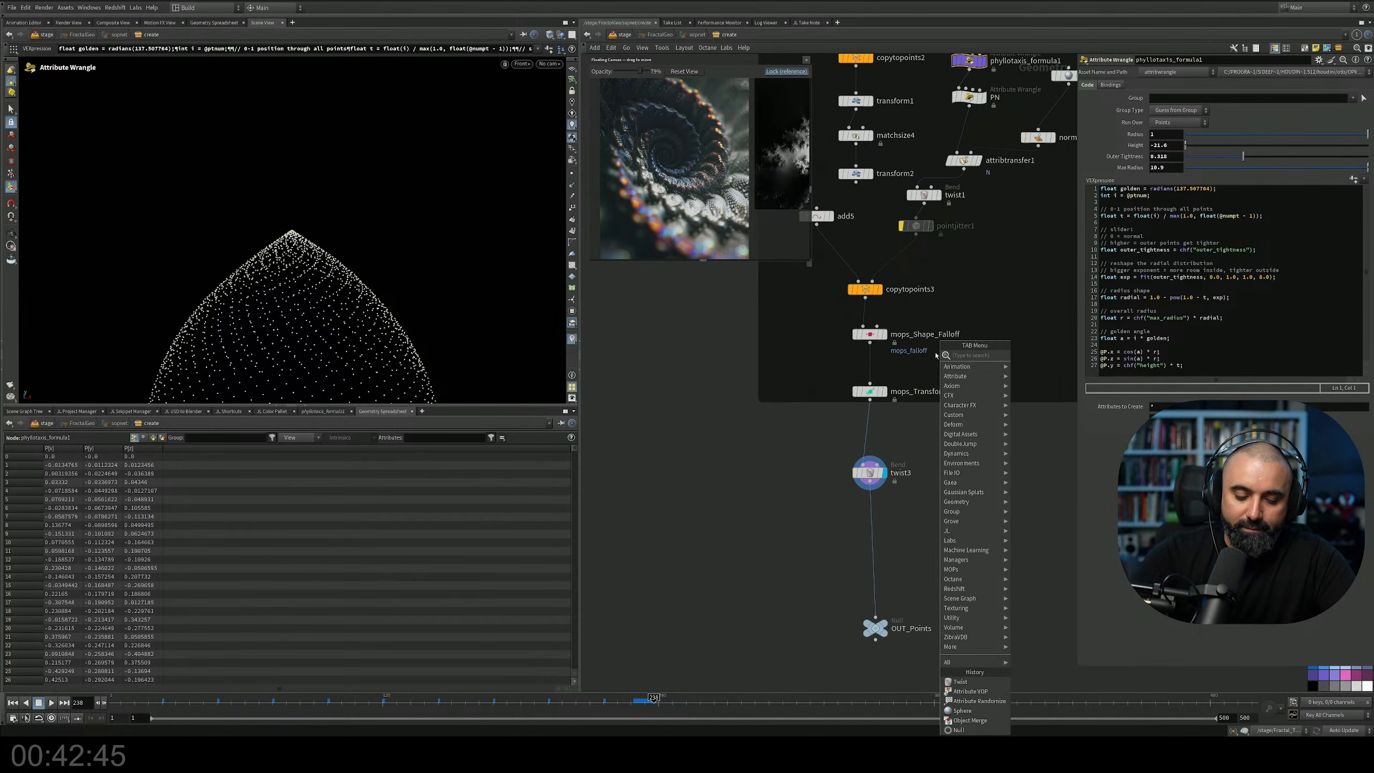
text(ma)
key(Down)
key(Down)
key(Down)
key(Down)
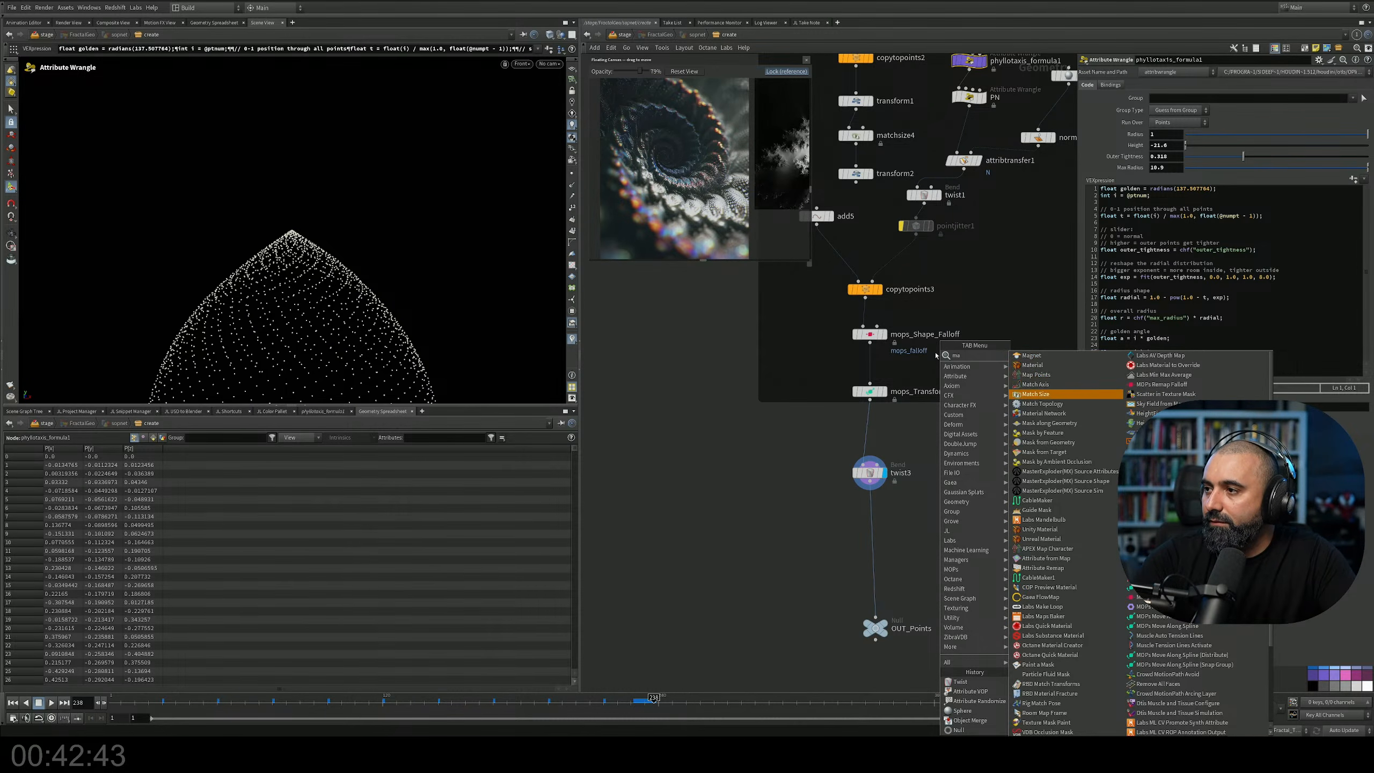
key(Return)
scroll(947, 368, down, 3)
click(910, 395)
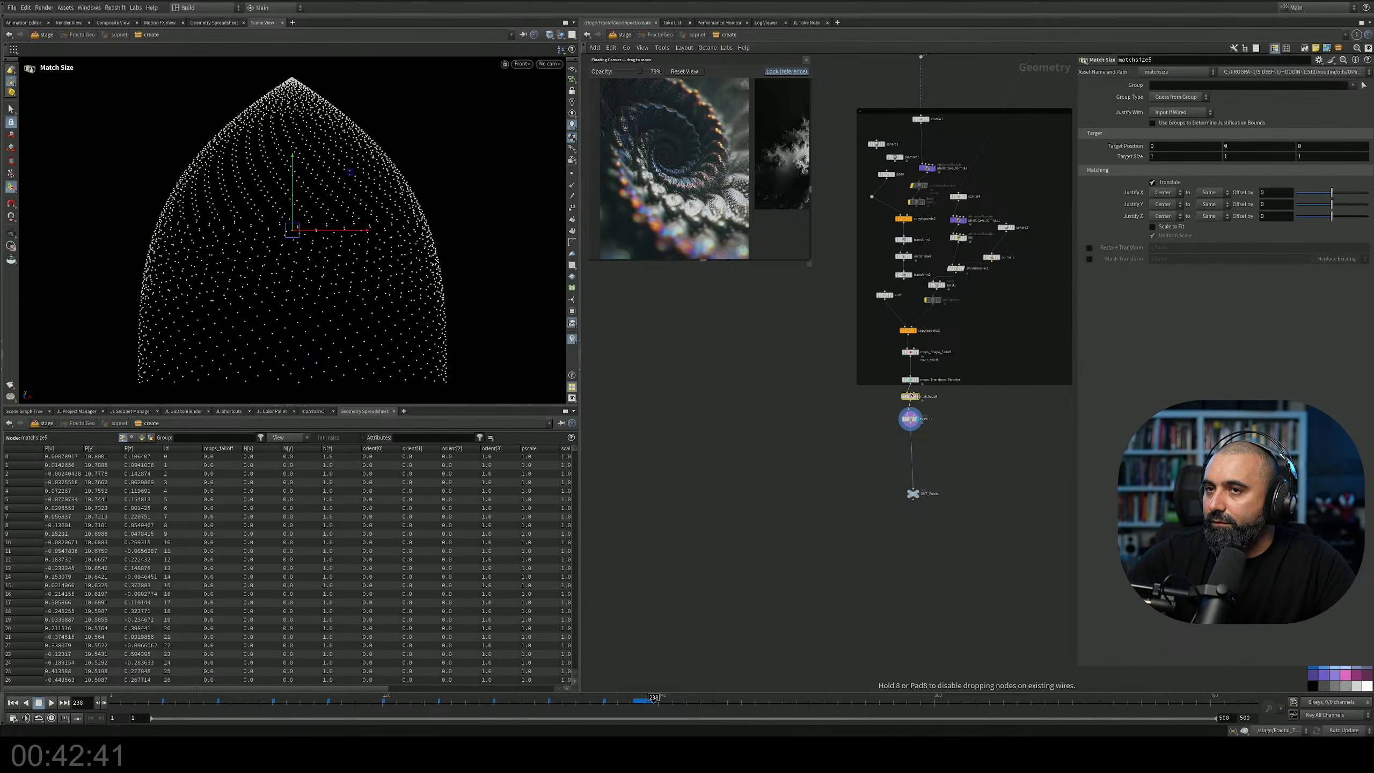
Set the Match Size node's Justify Y to Min and frame the whole point cloud.
click(1160, 205)
click(1164, 227)
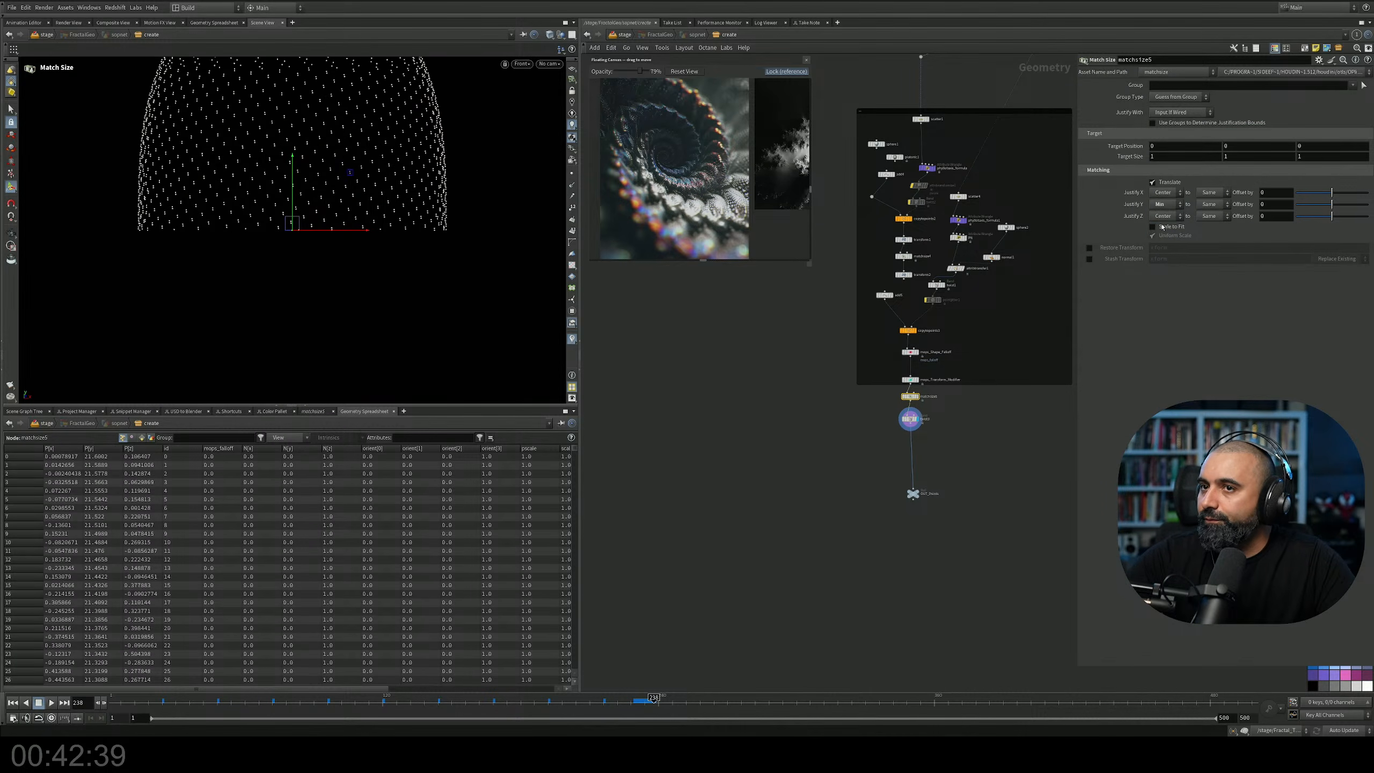
key(h)
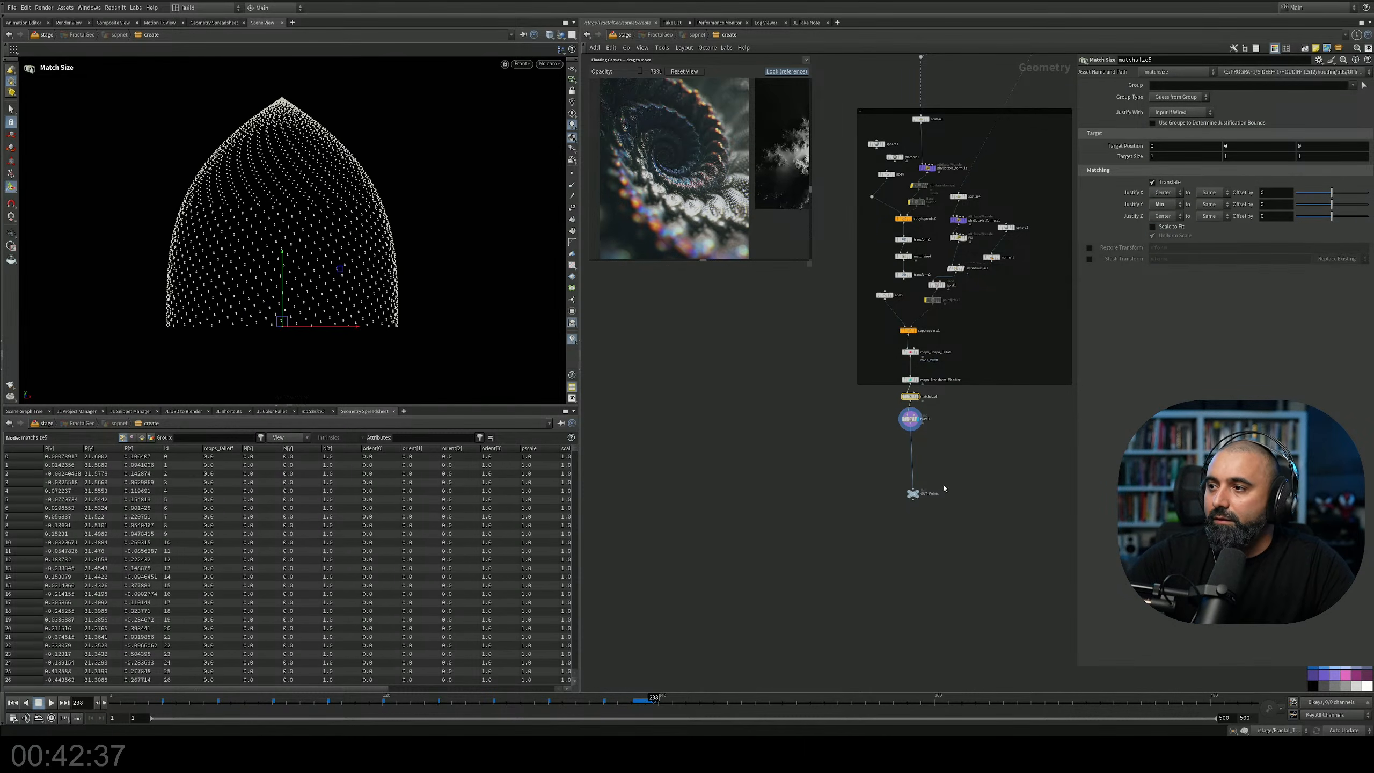
Redraw twist3's capture region from the base of the point cloud upward along a tilted axis, about 22 units long.
scroll(922, 428, up, 4)
click(898, 410)
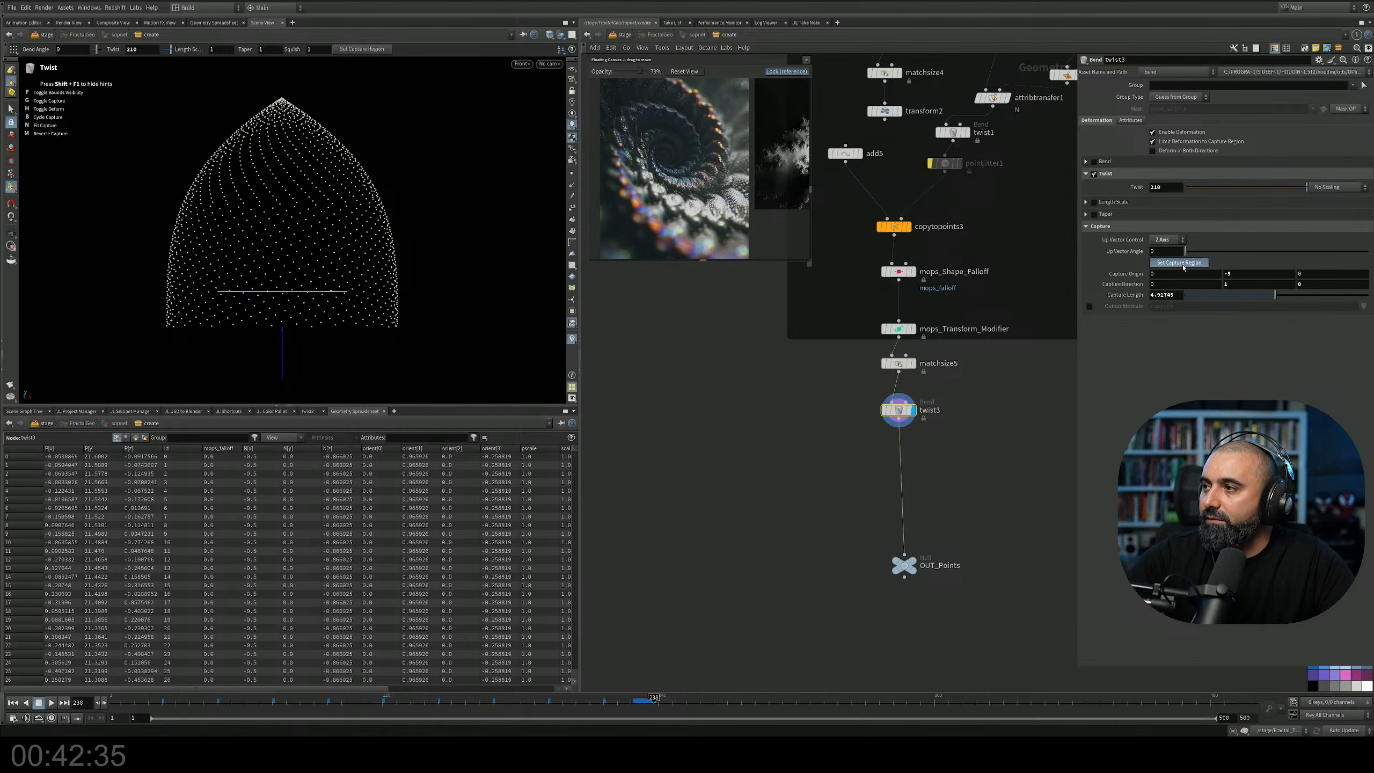
drag(280, 319, 369, 109)
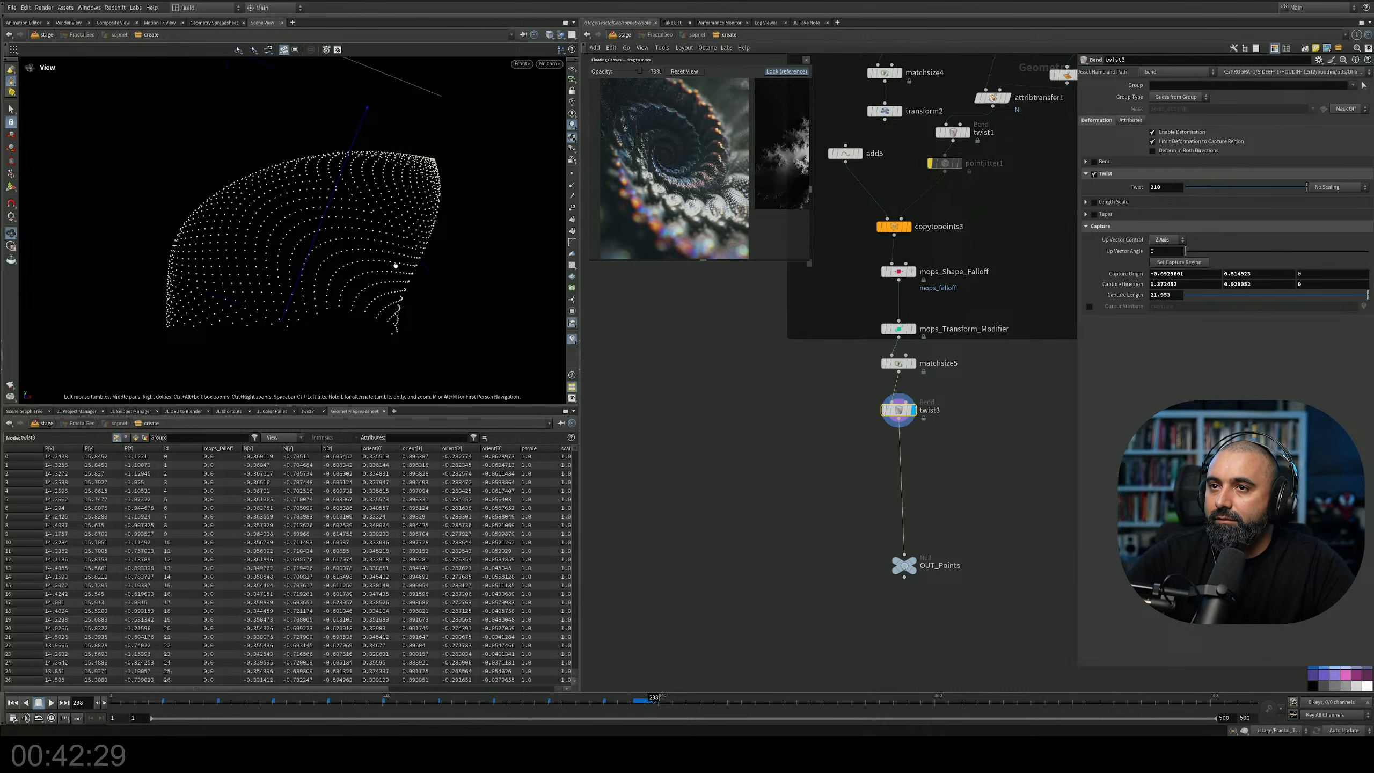
Raise twist3's twist to about 240.
drag(1204, 187, 1150, 197)
middle_drag(1170, 189, 1260, 189)
middle_drag(1175, 189, 1263, 148)
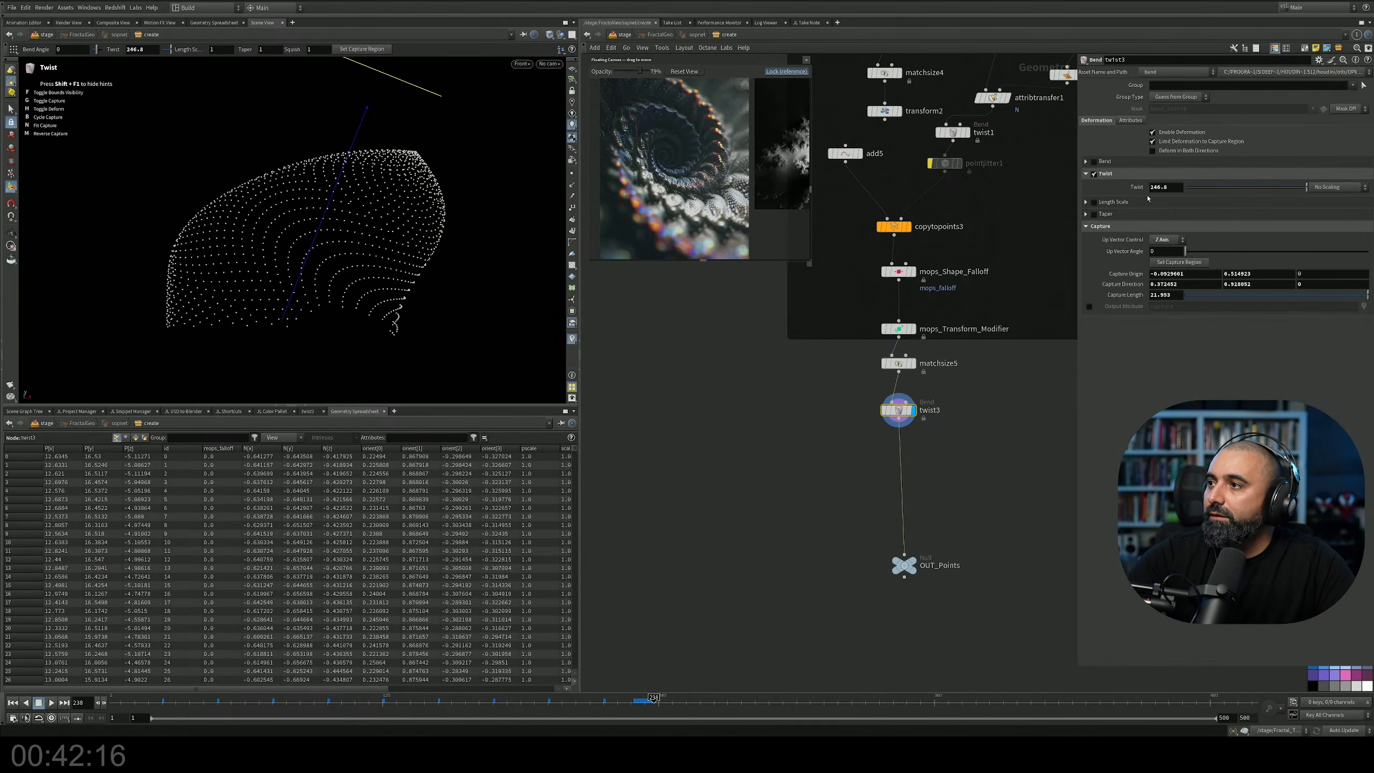
Enable twist3's taper with taper 0.012, squish about 0.4 and squish pivot about 0.5, and raise the twist to 856.8.
click(1094, 214)
drag(1246, 252, 1197, 253)
middle_drag(1169, 186, 1171, 154)
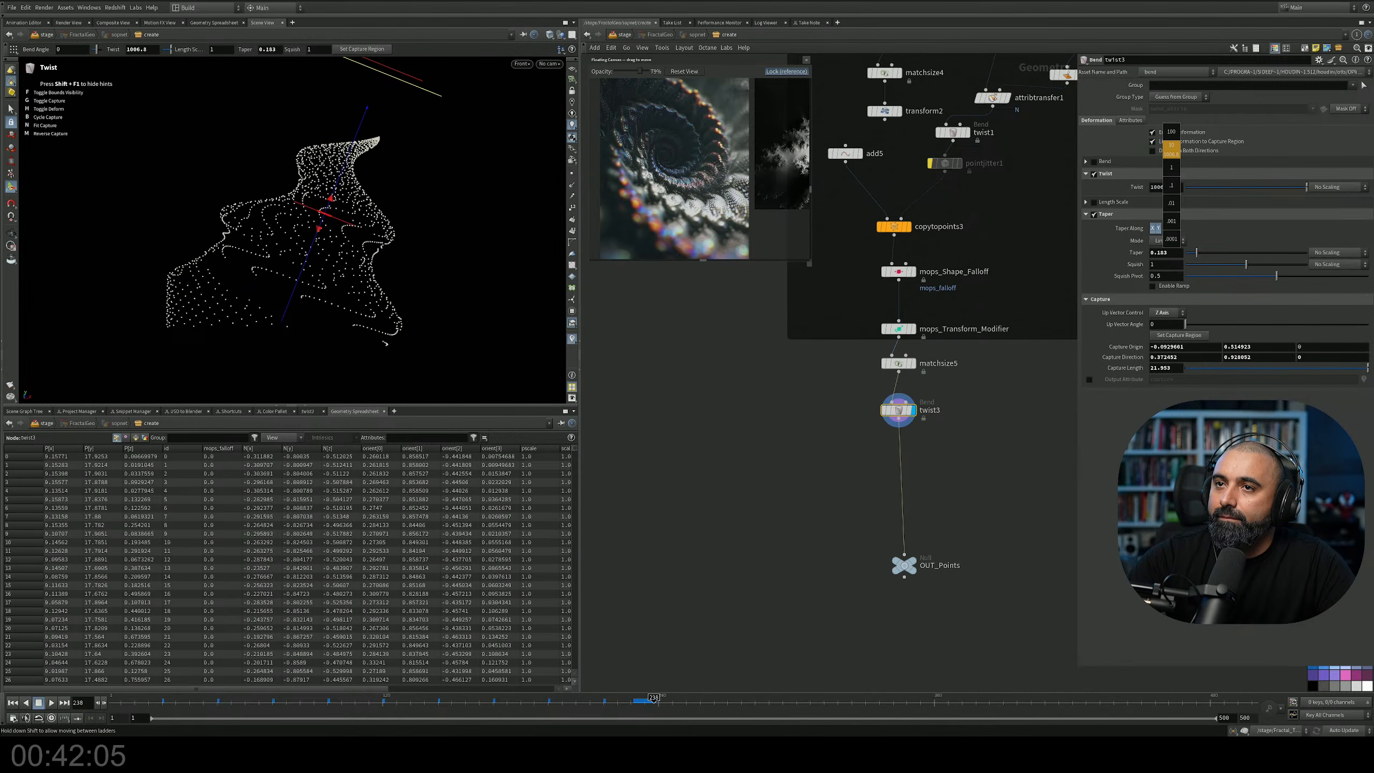
middle_drag(1171, 154, 1172, 154)
drag(1196, 253, 1289, 276)
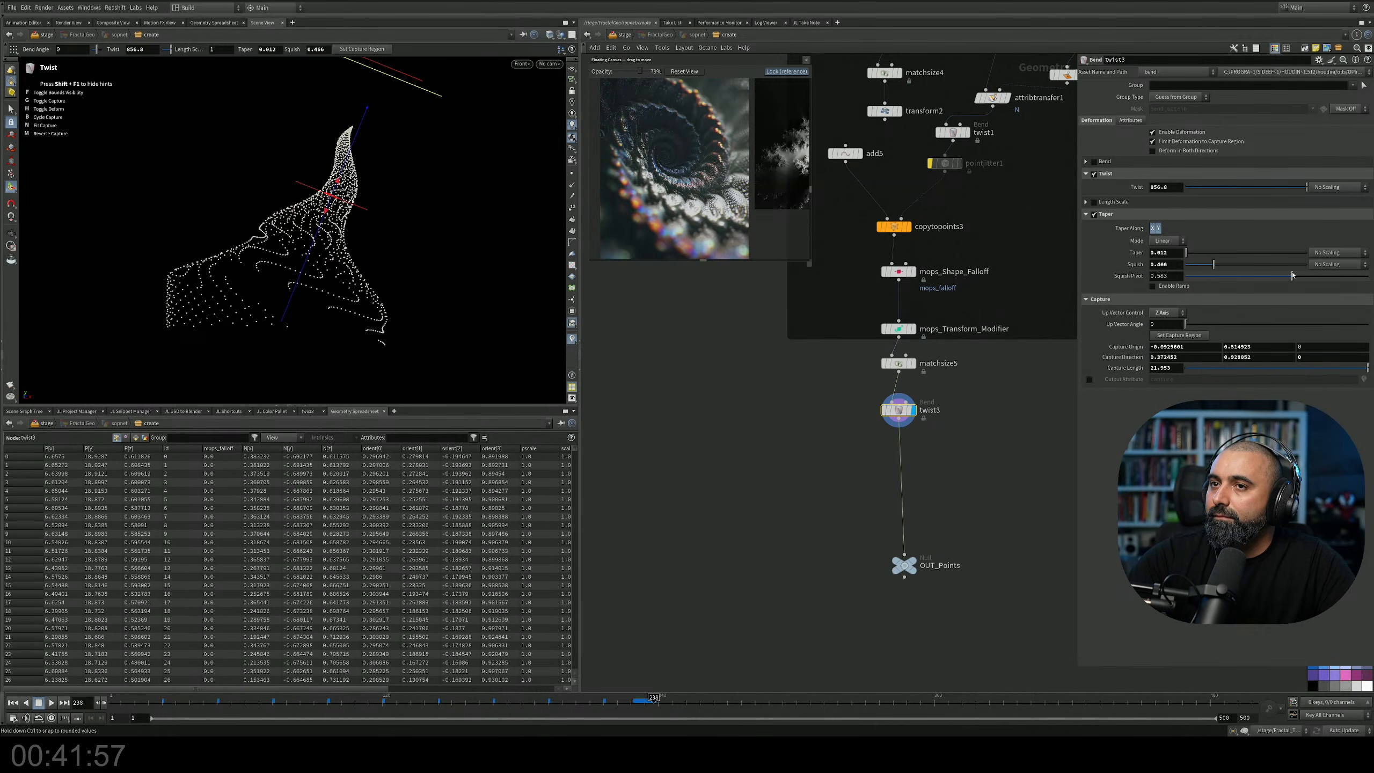
Examine the twisted, tapered point cloud from an angle in the perspective view.
key(Escape)
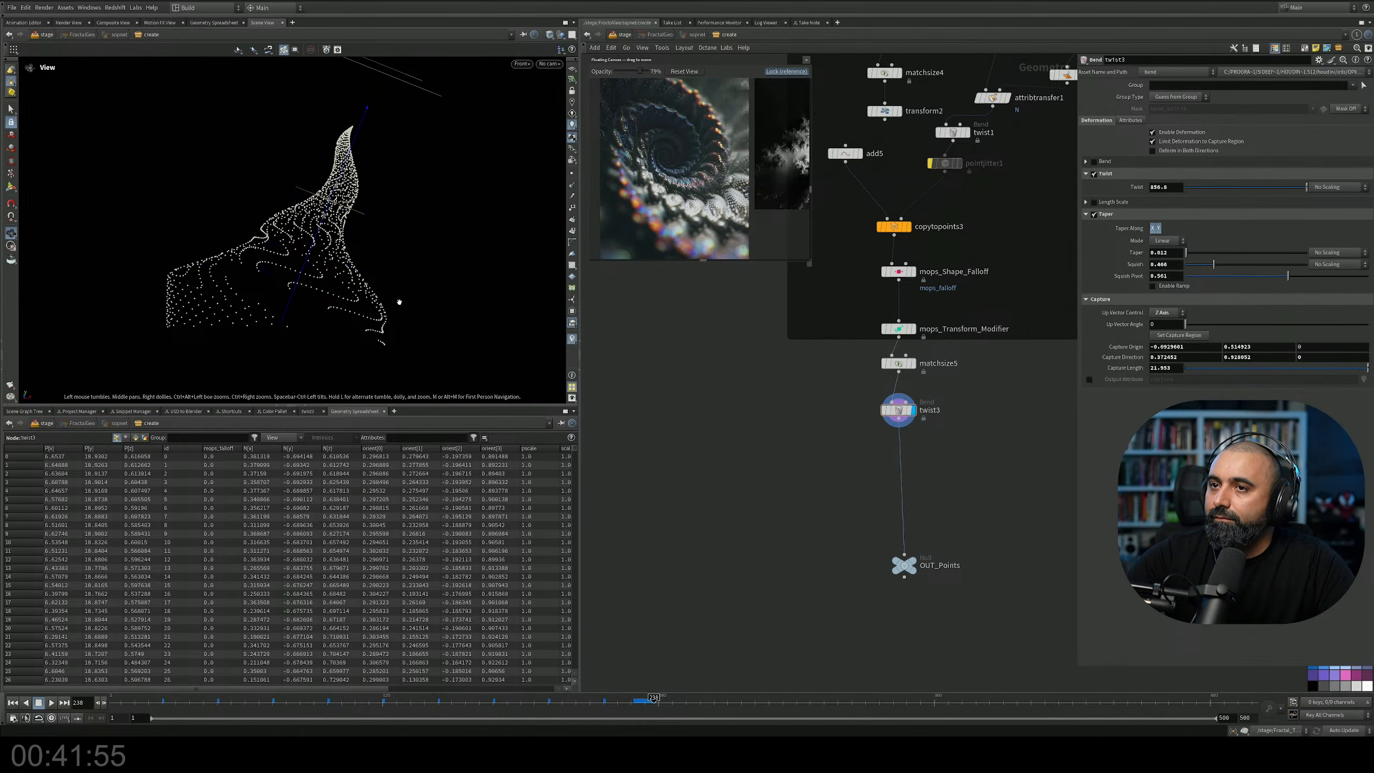
key(Return)
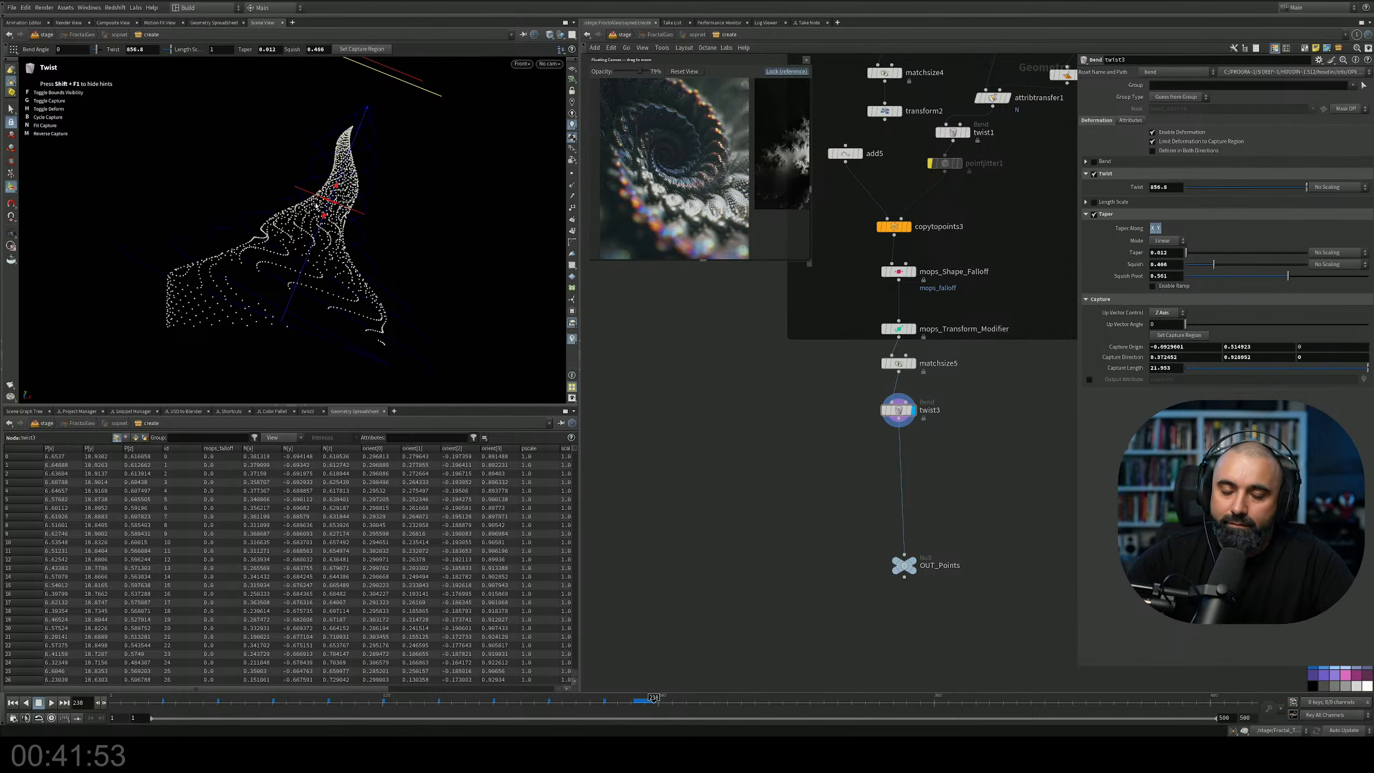
key(Escape)
key(Return)
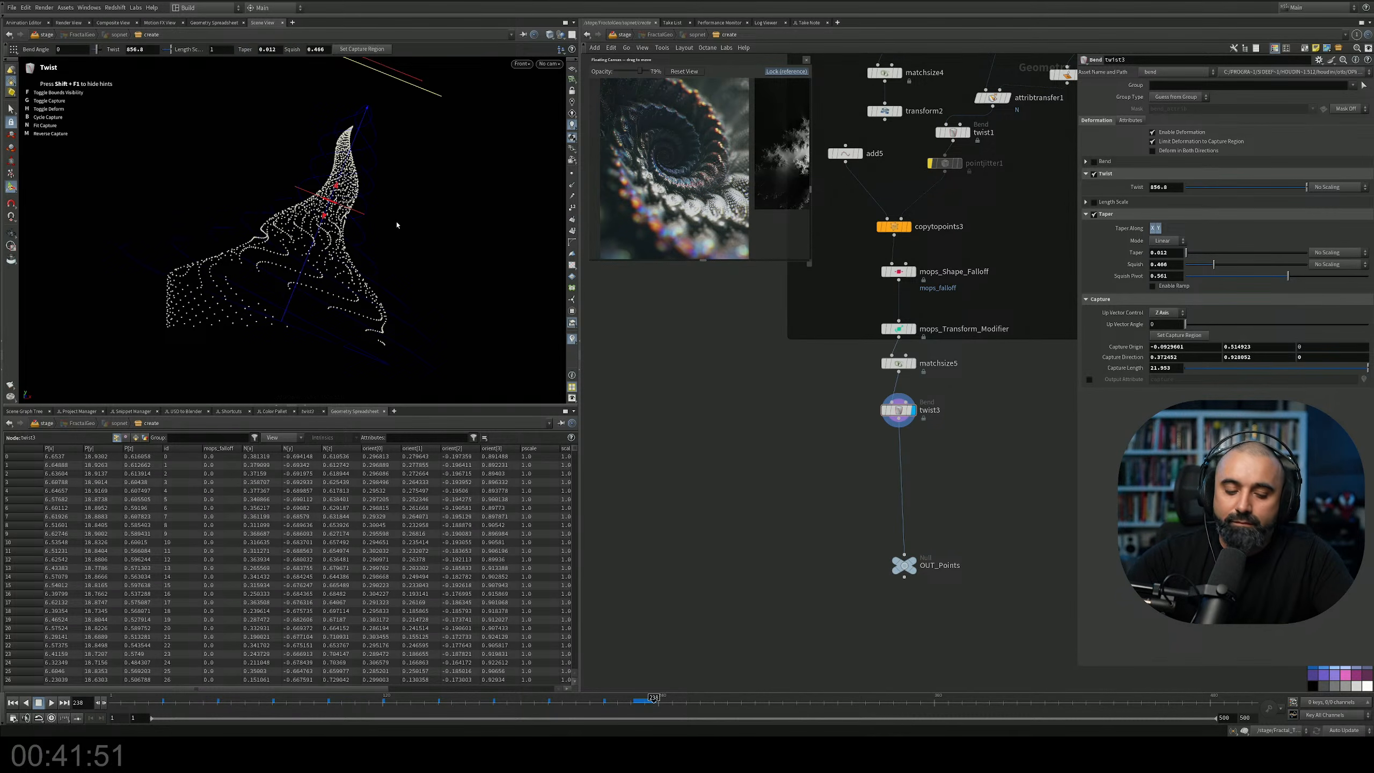
key(space+b)
key(space+b)
drag(395, 208, 454, 328)
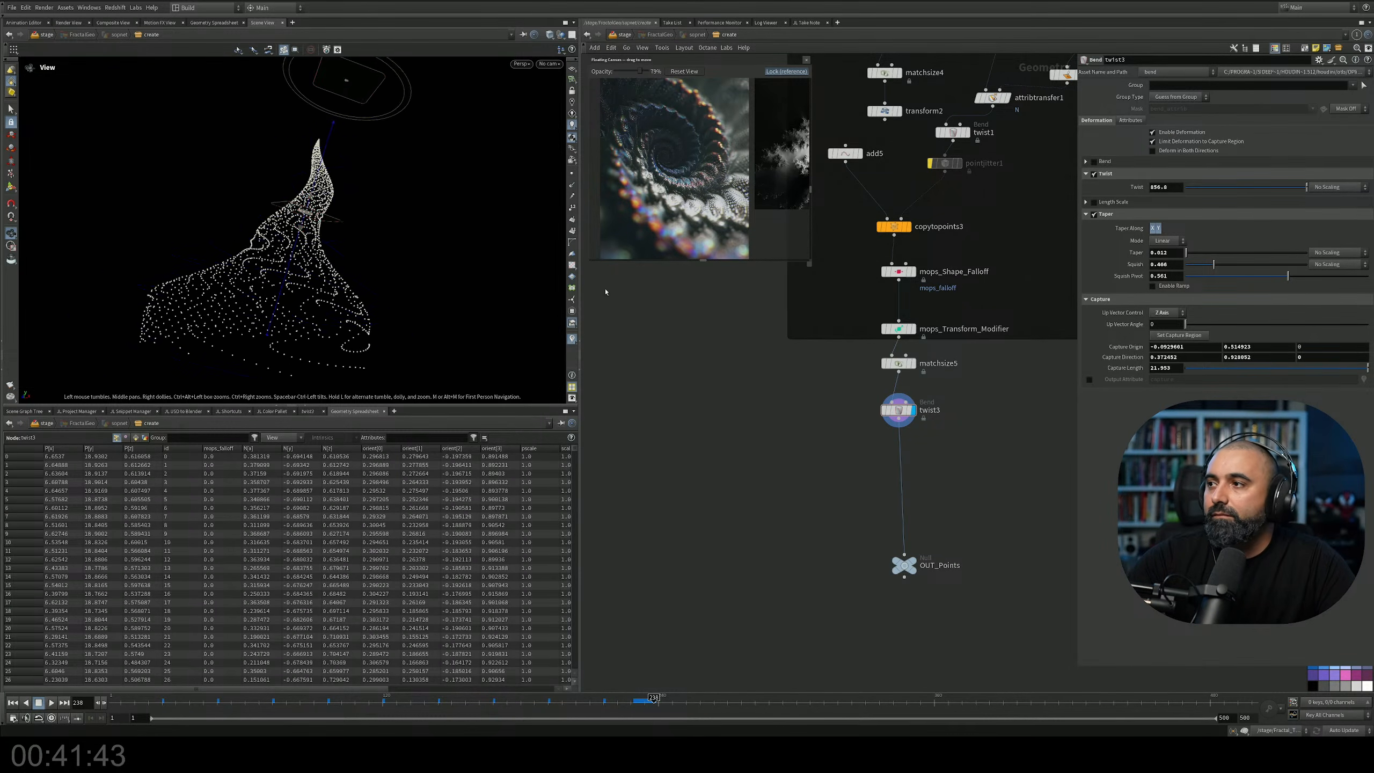
Compare twist3 with and without its taper, leave the taper enabled and set the twist to -180.
key(Return)
click(1094, 214)
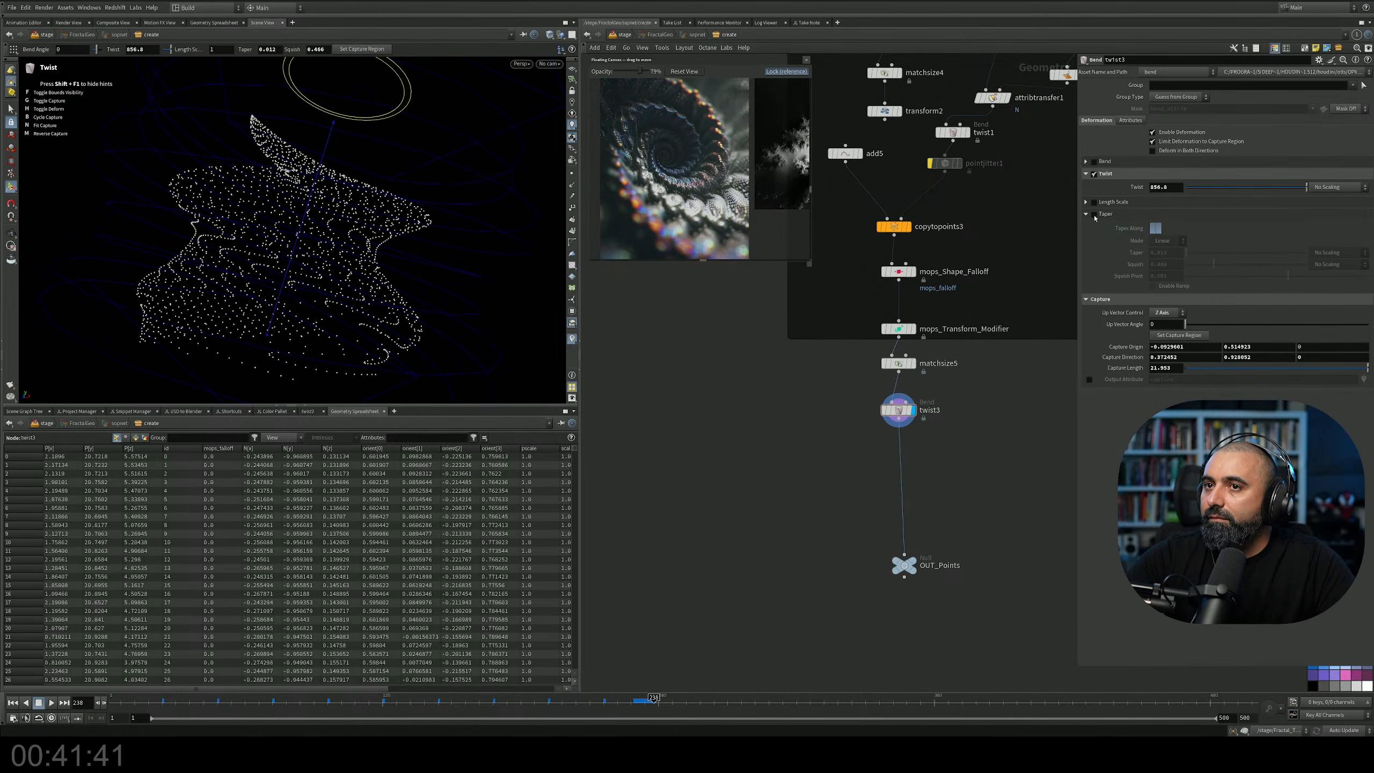
drag(1307, 187, 1183, 183)
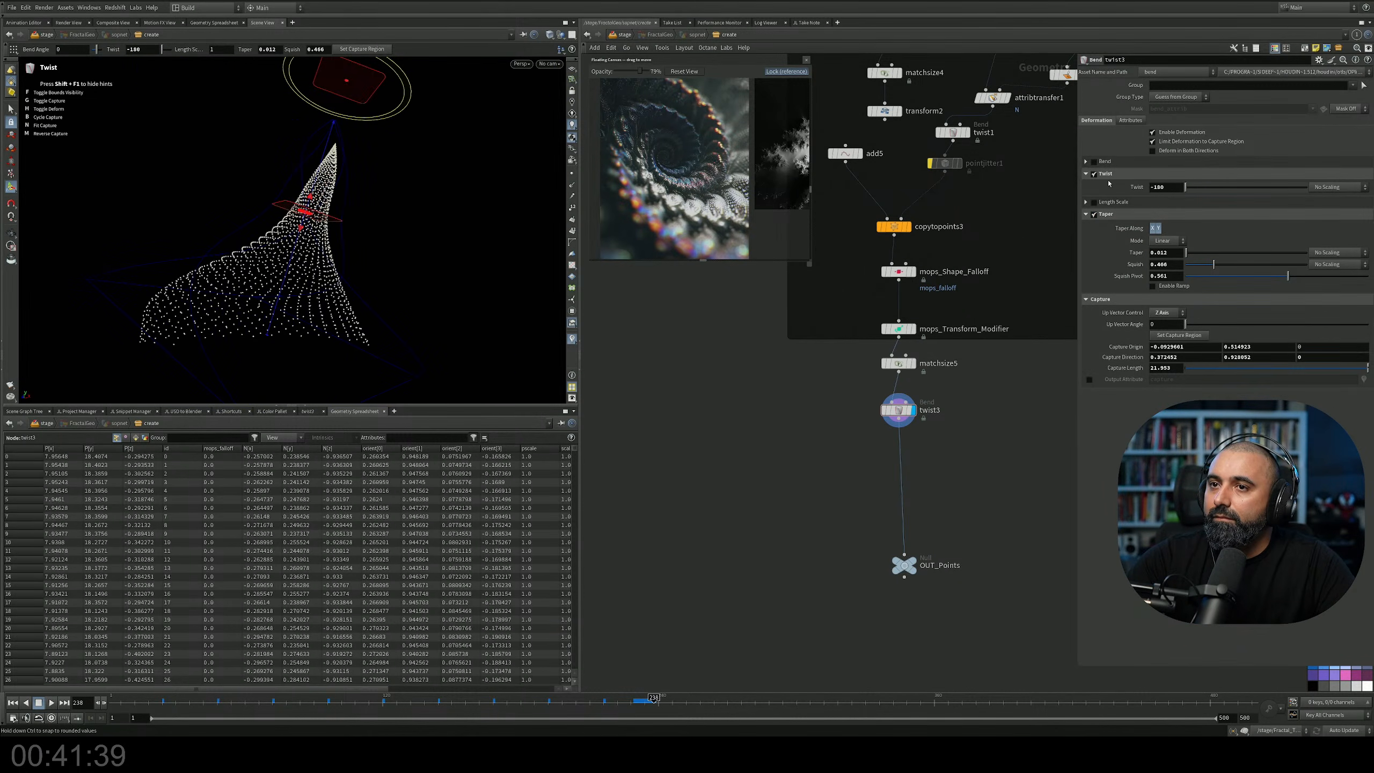
mouse_move(385, 203)
alt+mouse_down()
mouse_move(350, 240)
mouse_move(393, 190)
alt+mouse_up()
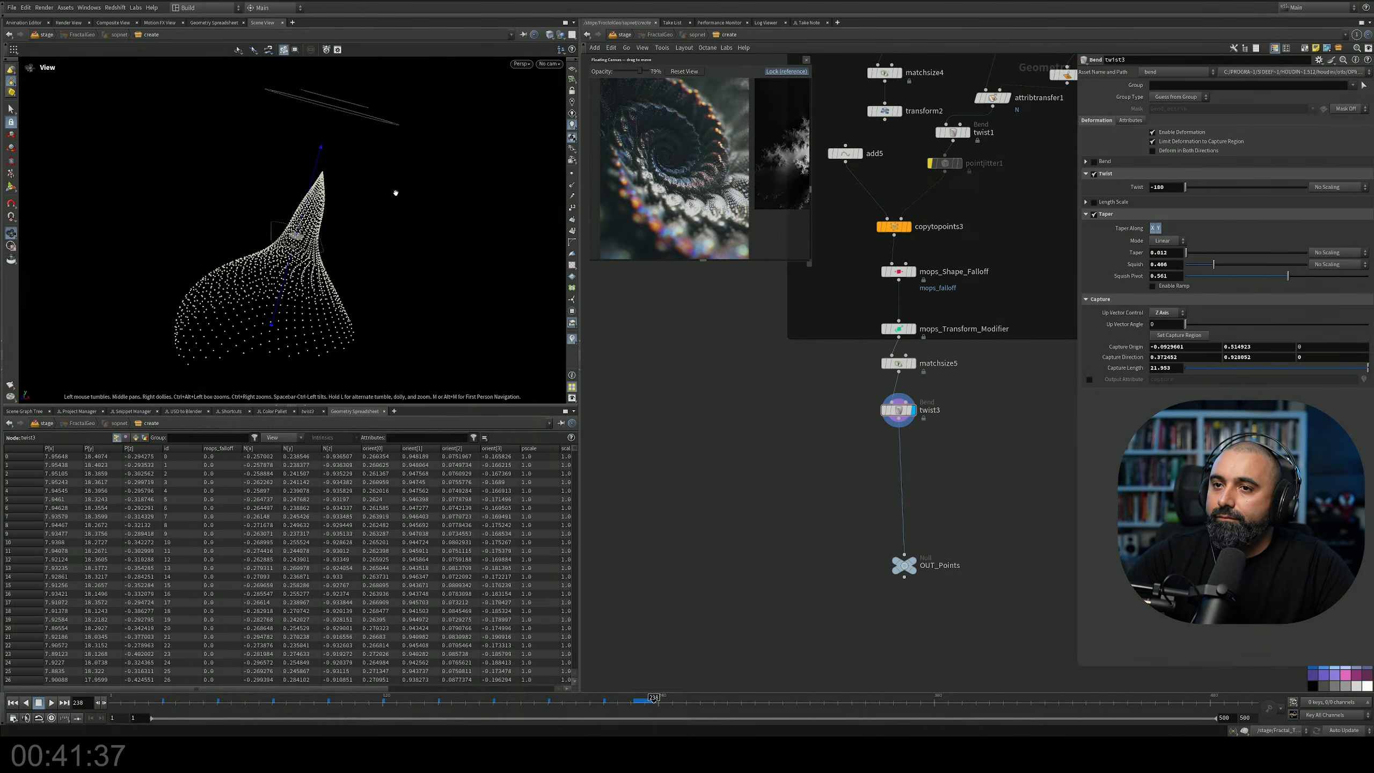
key(Return)
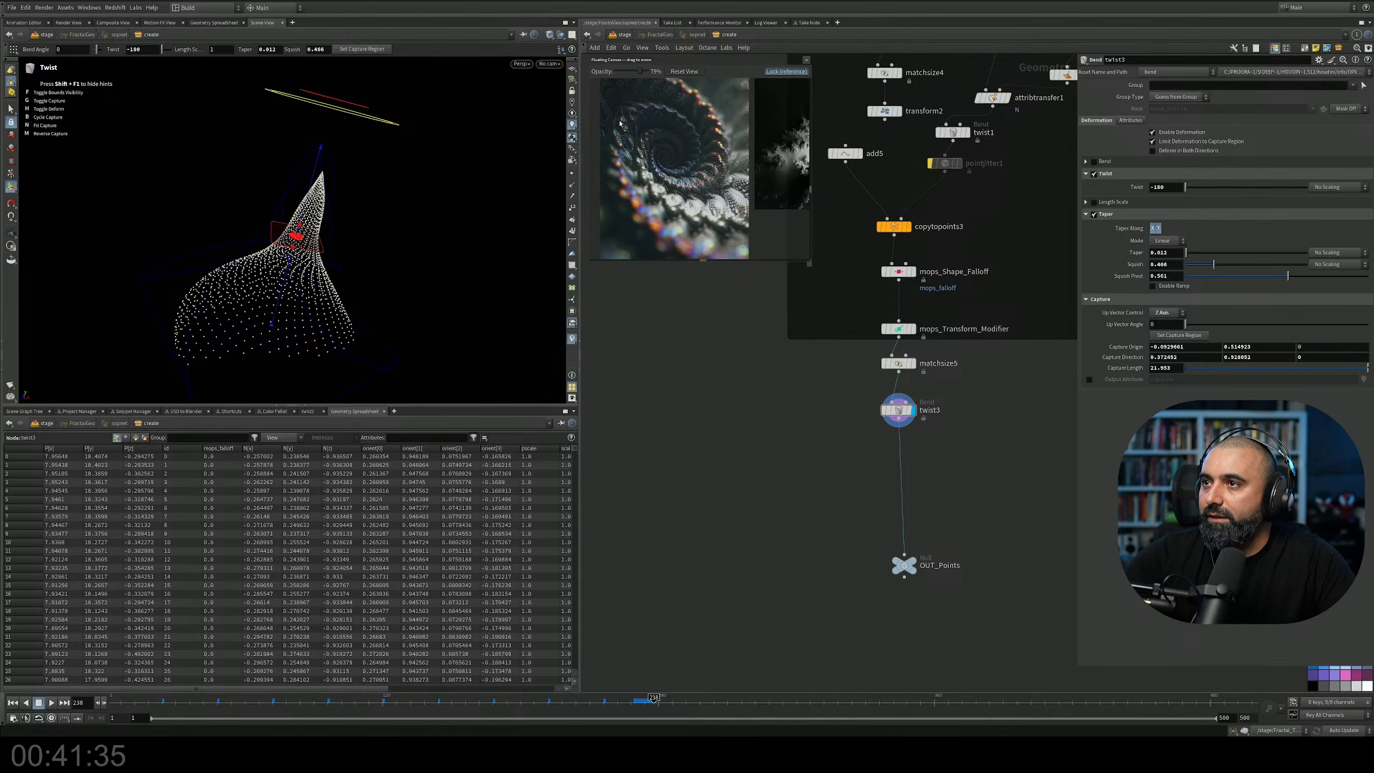
Move add5 away from the main chain and insert a Switch node between it and copytopoints3.
middle_drag(812, 448, 958, 684)
drag(990, 389, 818, 380)
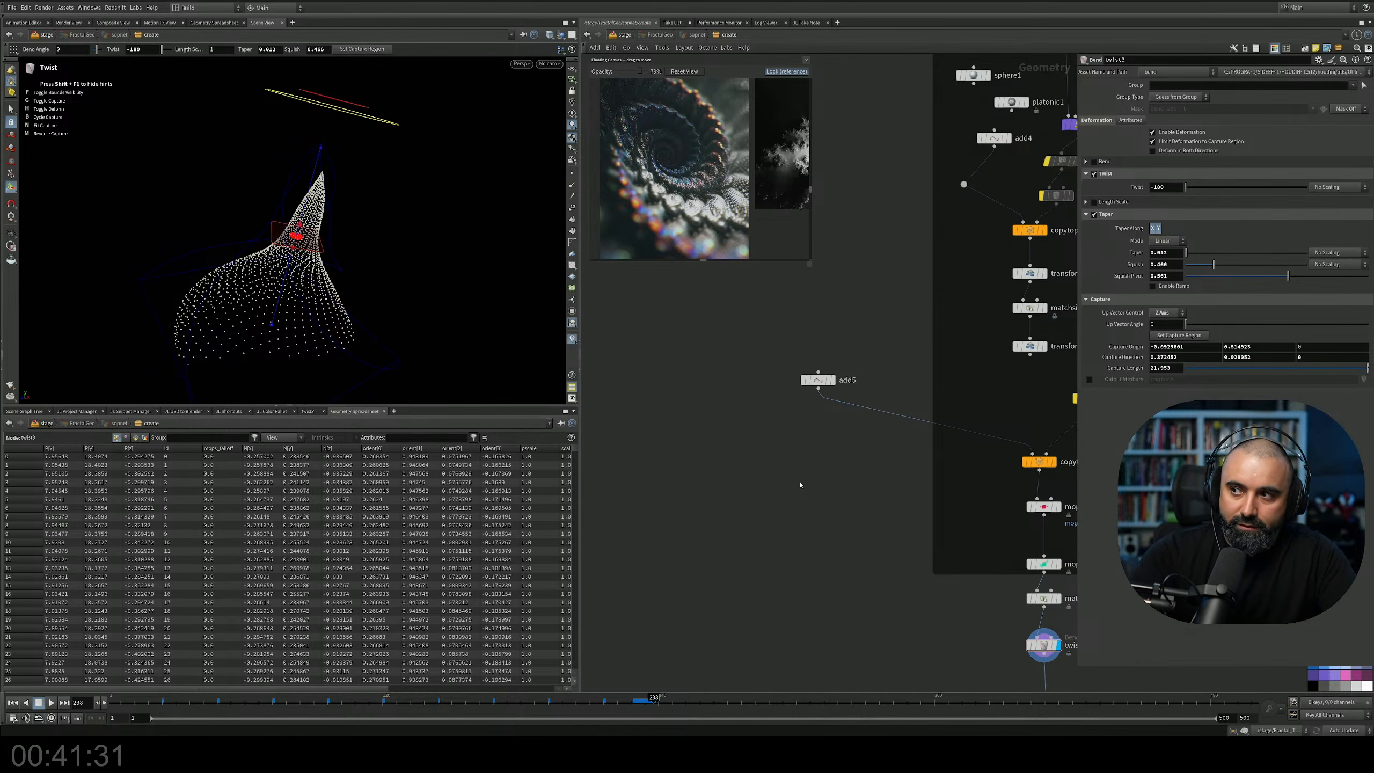
key(Tab)
key(Escape)
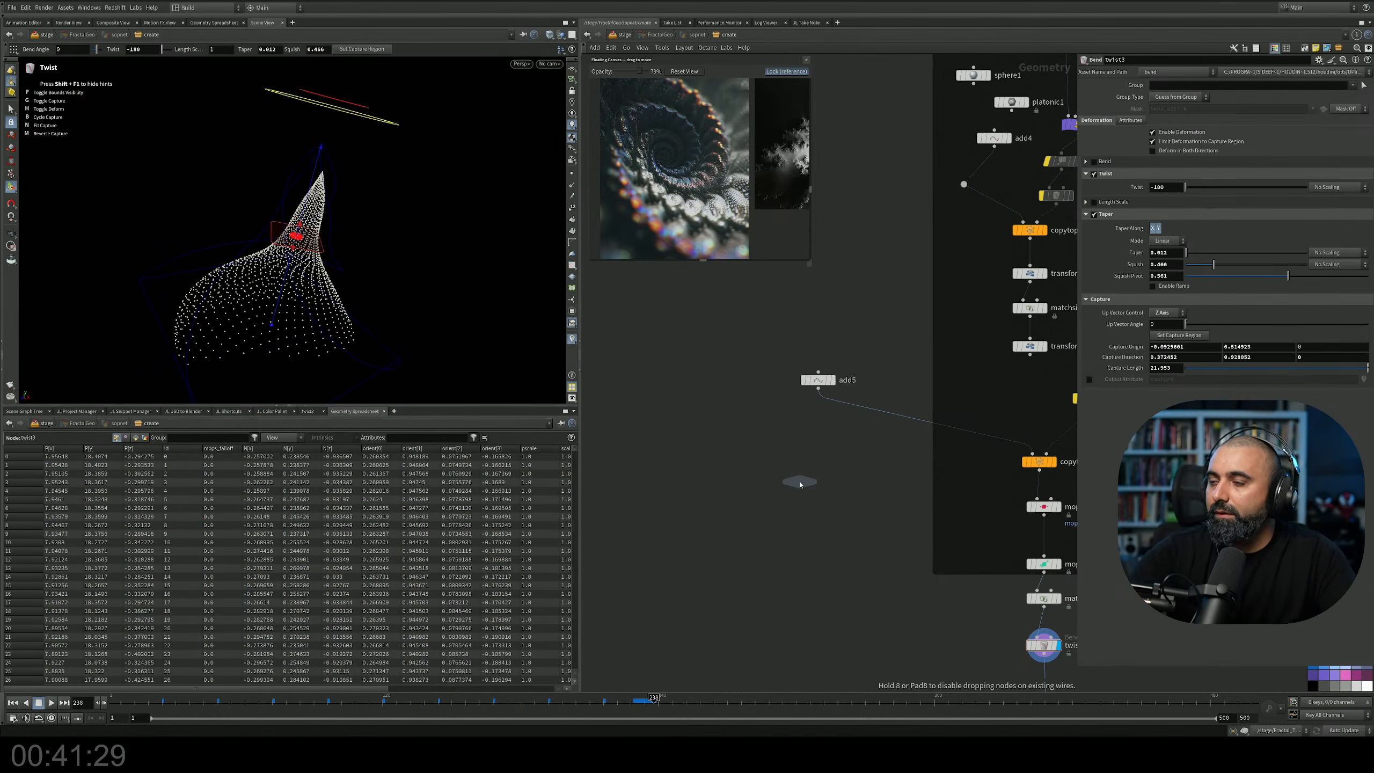
click(891, 419)
middle_drag(892, 234, 893, 417)
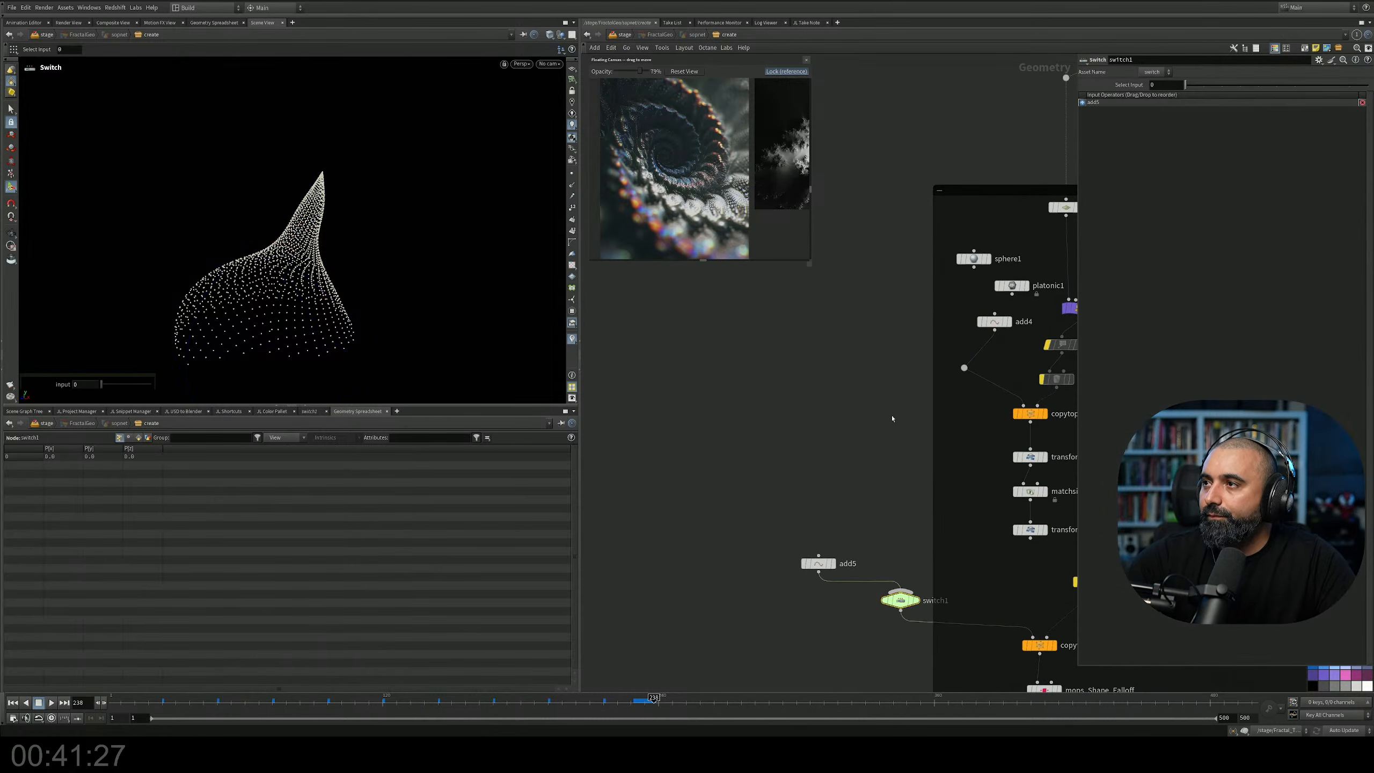
Connect transform2 as the second input of switch1 and set Select Input to 1.
scroll(902, 398, down, 3)
scroll(1015, 568, up, 3)
scroll(944, 404, up, 2)
drag(948, 411, 791, 475)
click(1202, 85)
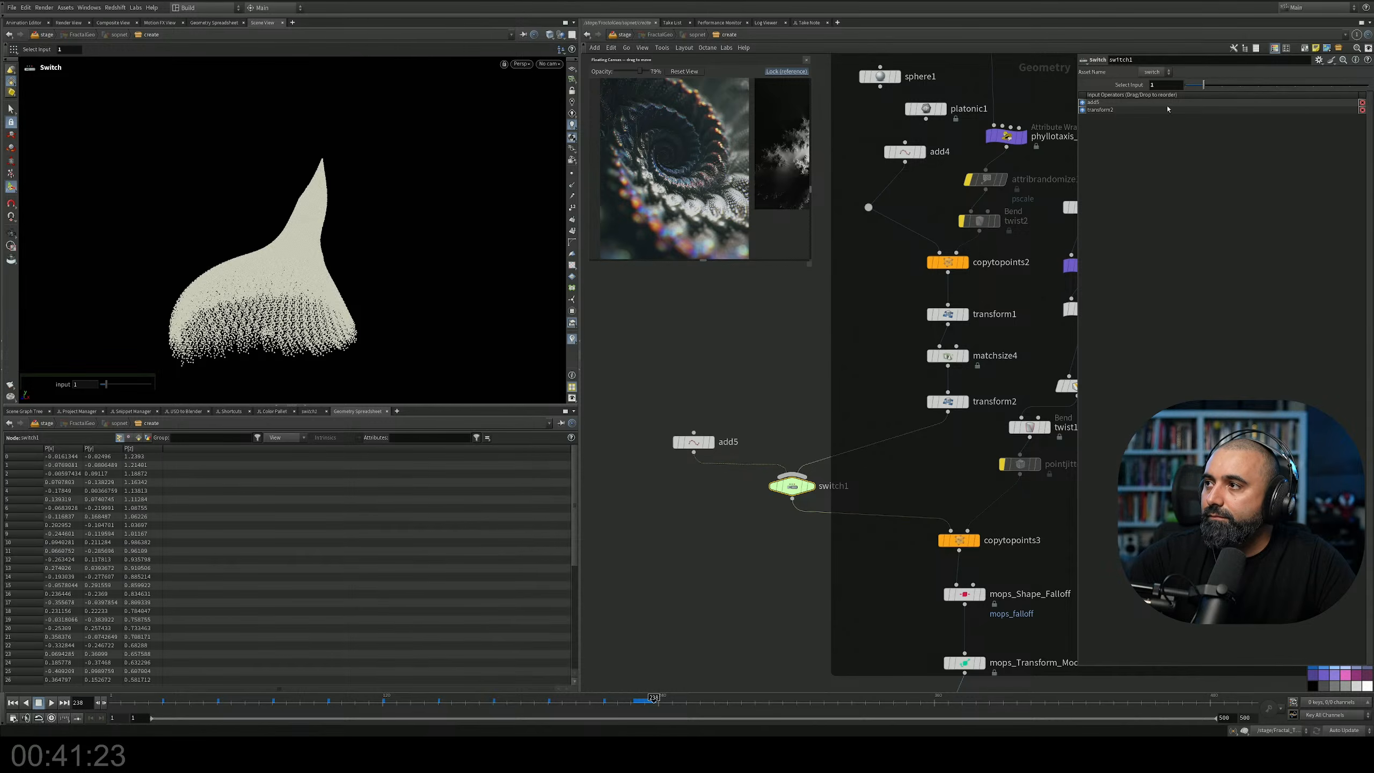
Return to the stage network and move arealight1 above the tip of the instanced shape.
click(626, 35)
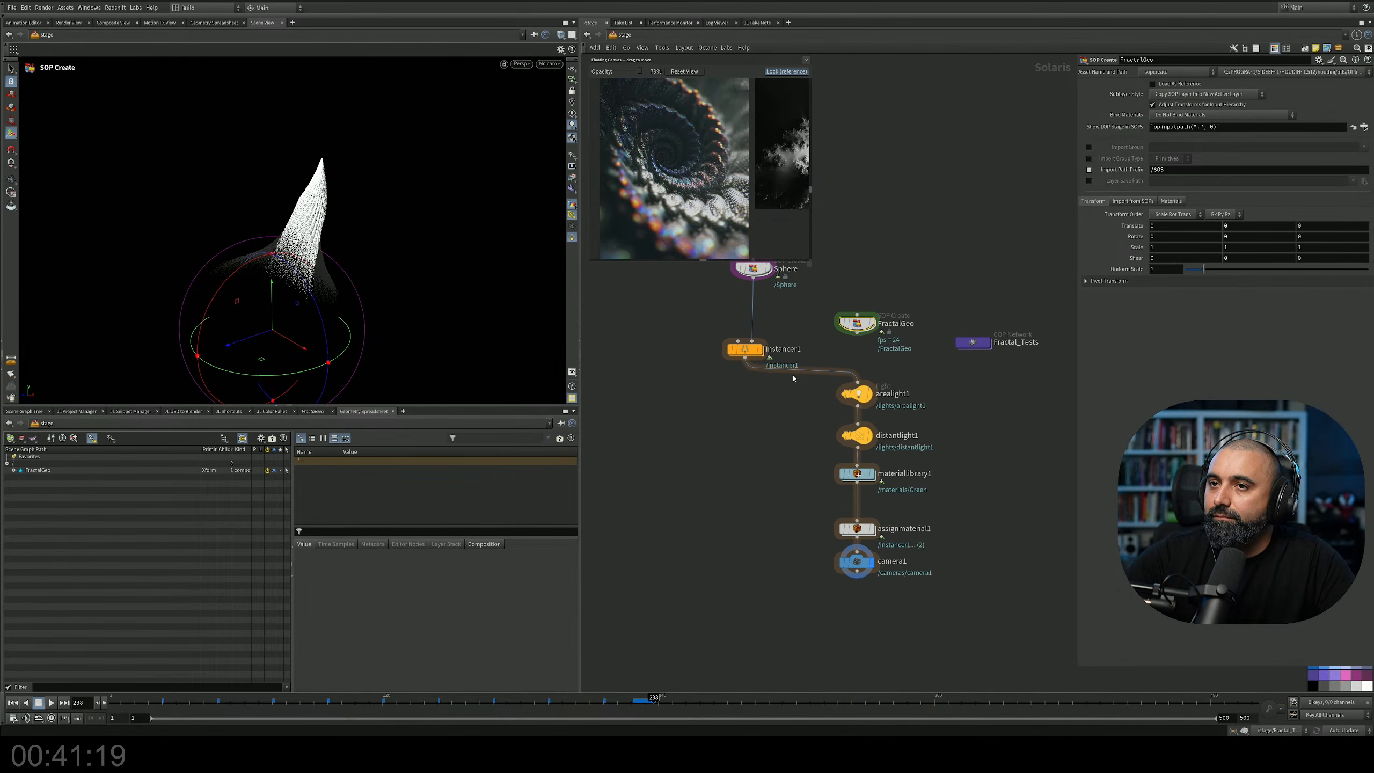
mouse_move(408, 313)
alt+mouse_down()
mouse_move(384, 257)
mouse_move(426, 276)
mouse_move(420, 304)
alt+mouse_up()
drag(907, 375, 815, 420)
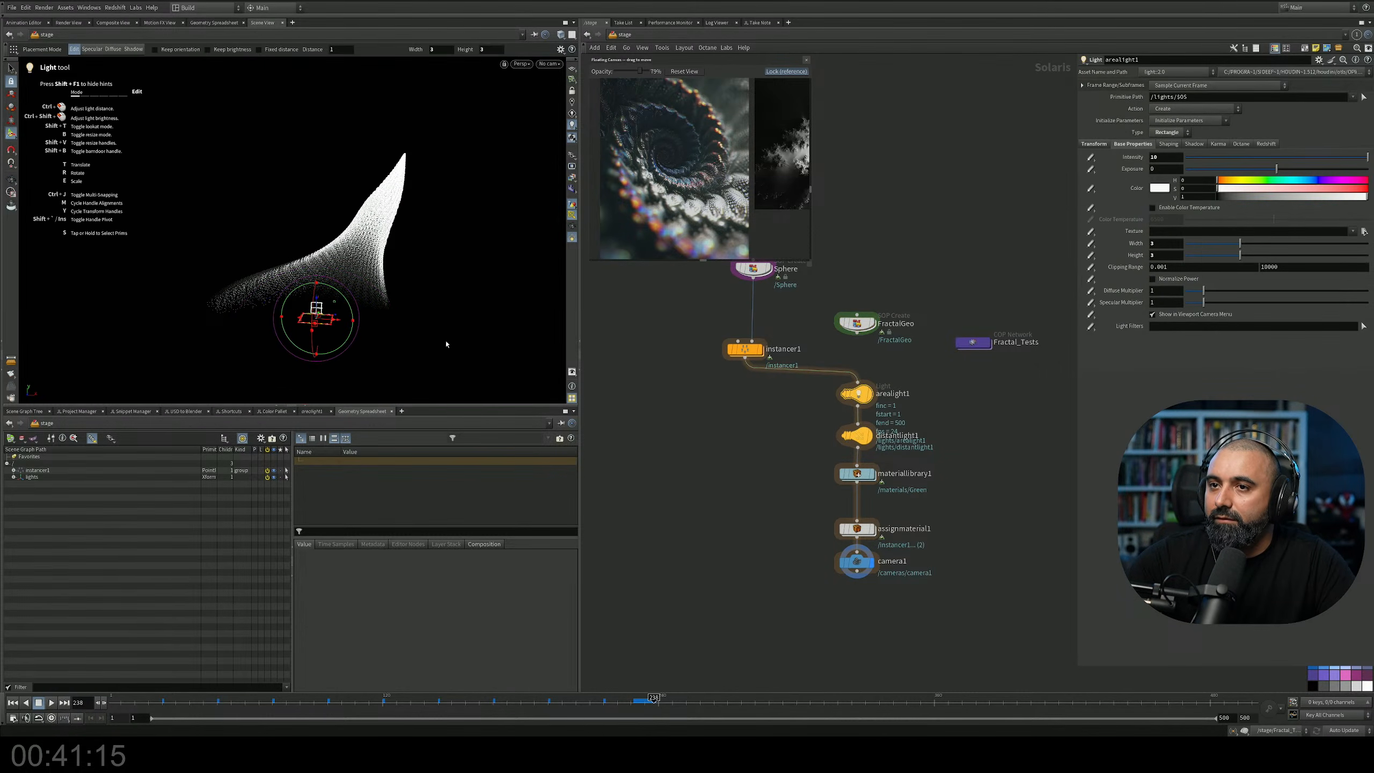
drag(338, 297, 401, 154)
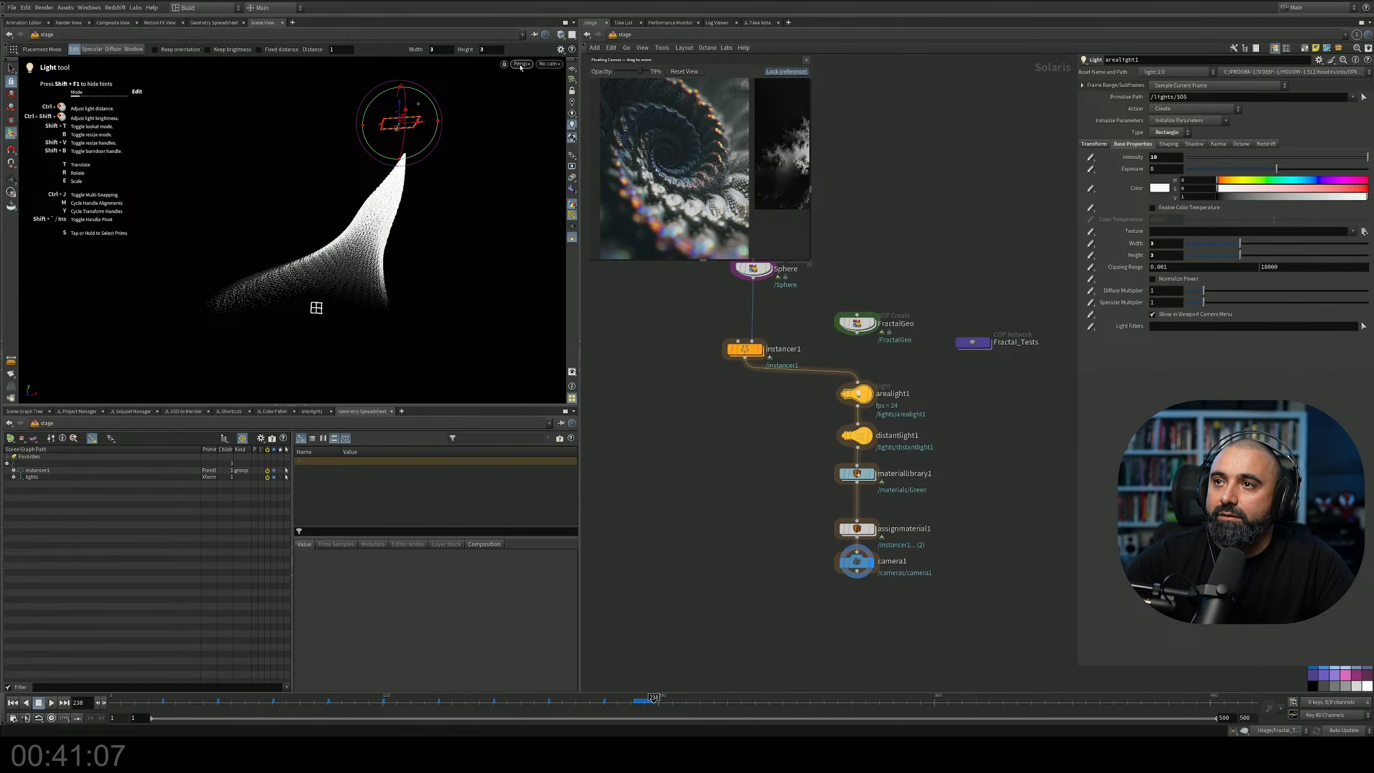
Render the viewport with Karma XPU and inspect the instanced spheres up close from inside the shape.
click(520, 65)
click(528, 119)
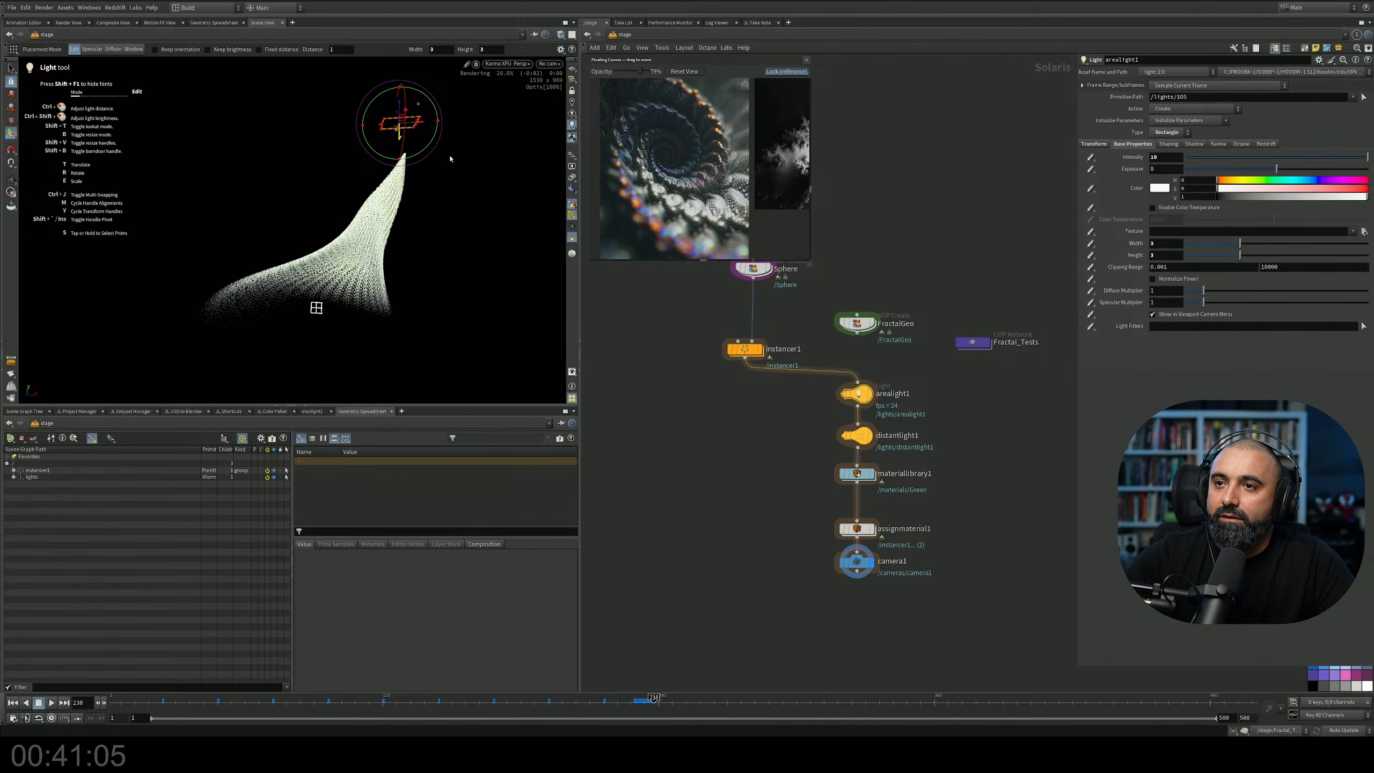
key(Escape)
drag(411, 228, 367, 228)
drag(489, 180, 454, 274)
mouse_move(340, 219)
mouse_down()
mouse_move(417, 222)
mouse_move(377, 212)
mouse_move(384, 193)
mouse_move(307, 276)
mouse_move(414, 237)
mouse_move(368, 240)
mouse_move(433, 260)
mouse_move(551, 234)
mouse_move(564, 150)
mouse_up()
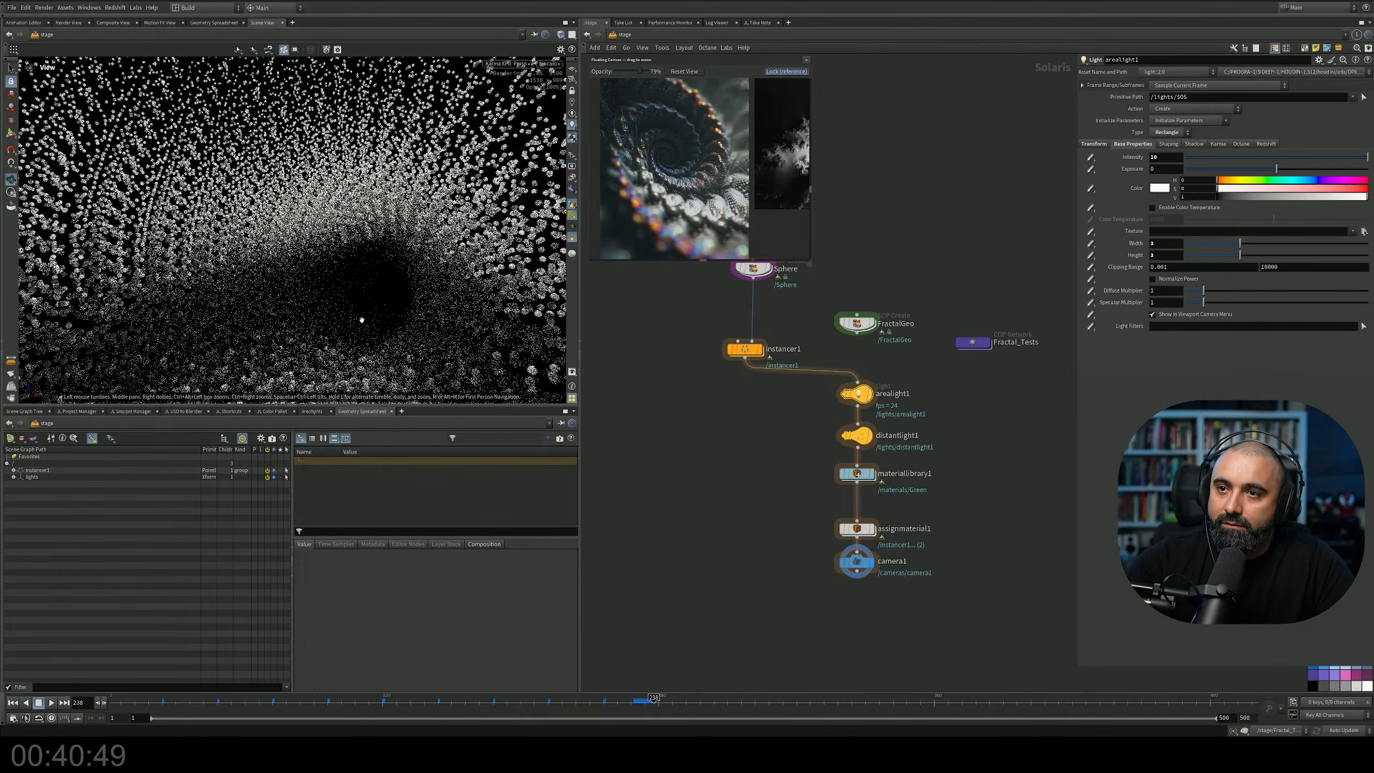
middle_drag(365, 319, 384, 306)
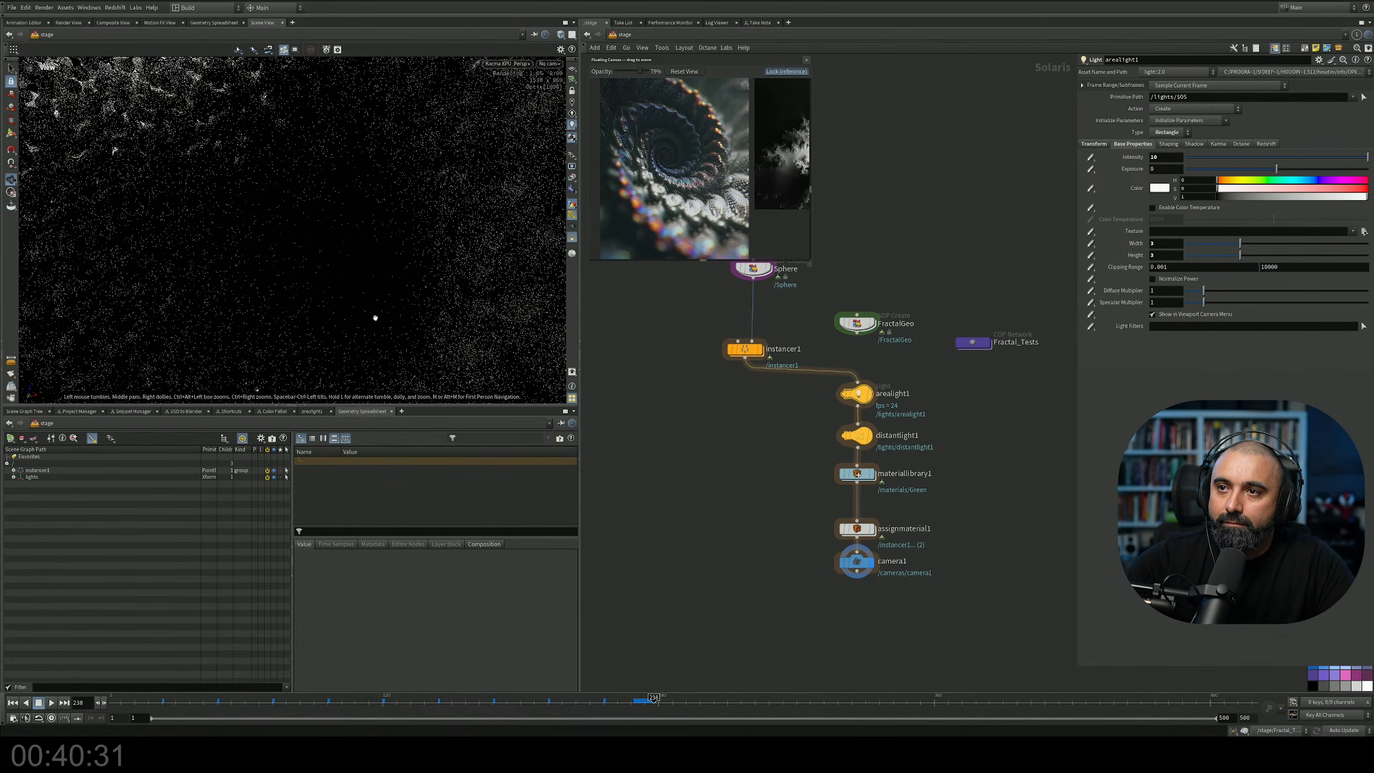
Set the subsurface Scale of mtlxstandard_surface in the Green material to 0.01, trying 0.79 for comparison.
key(Return)
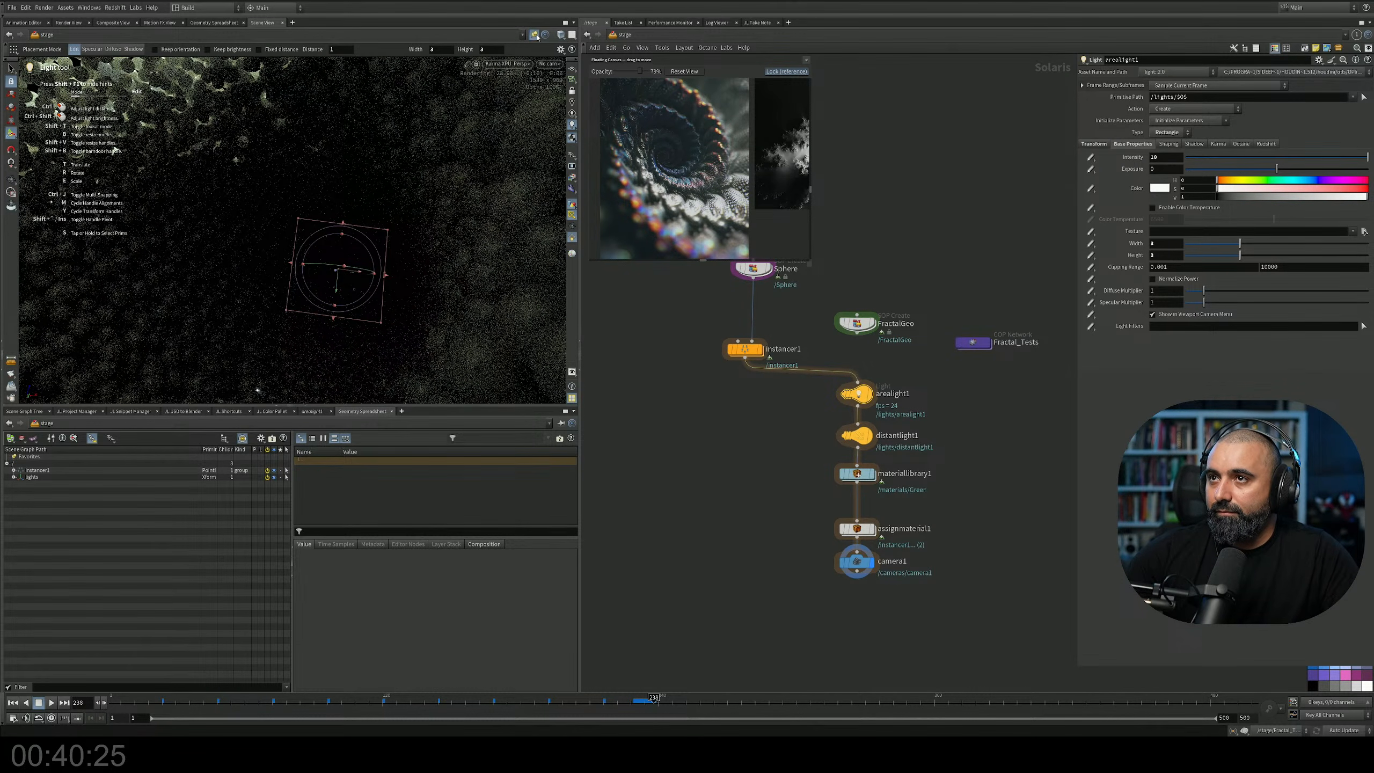
double_click(856, 474)
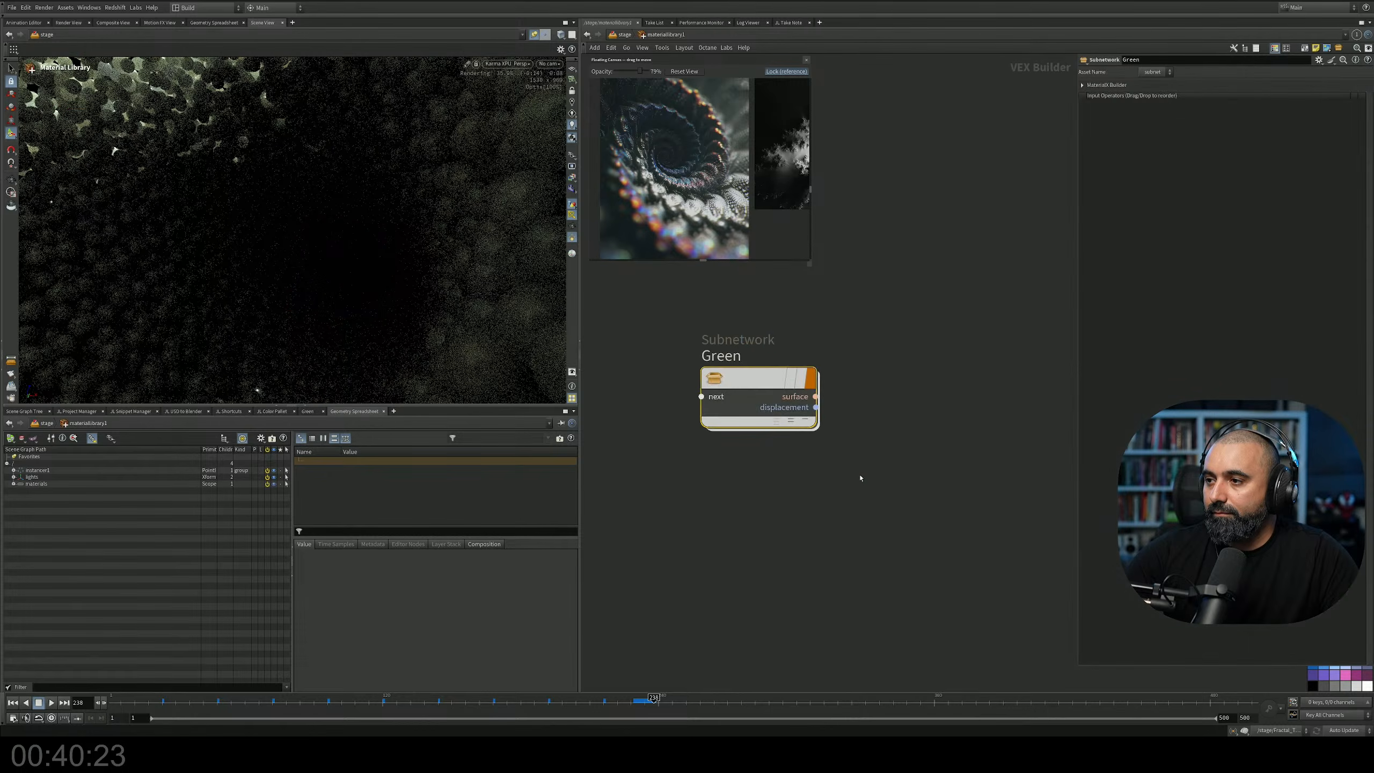
double_click(750, 383)
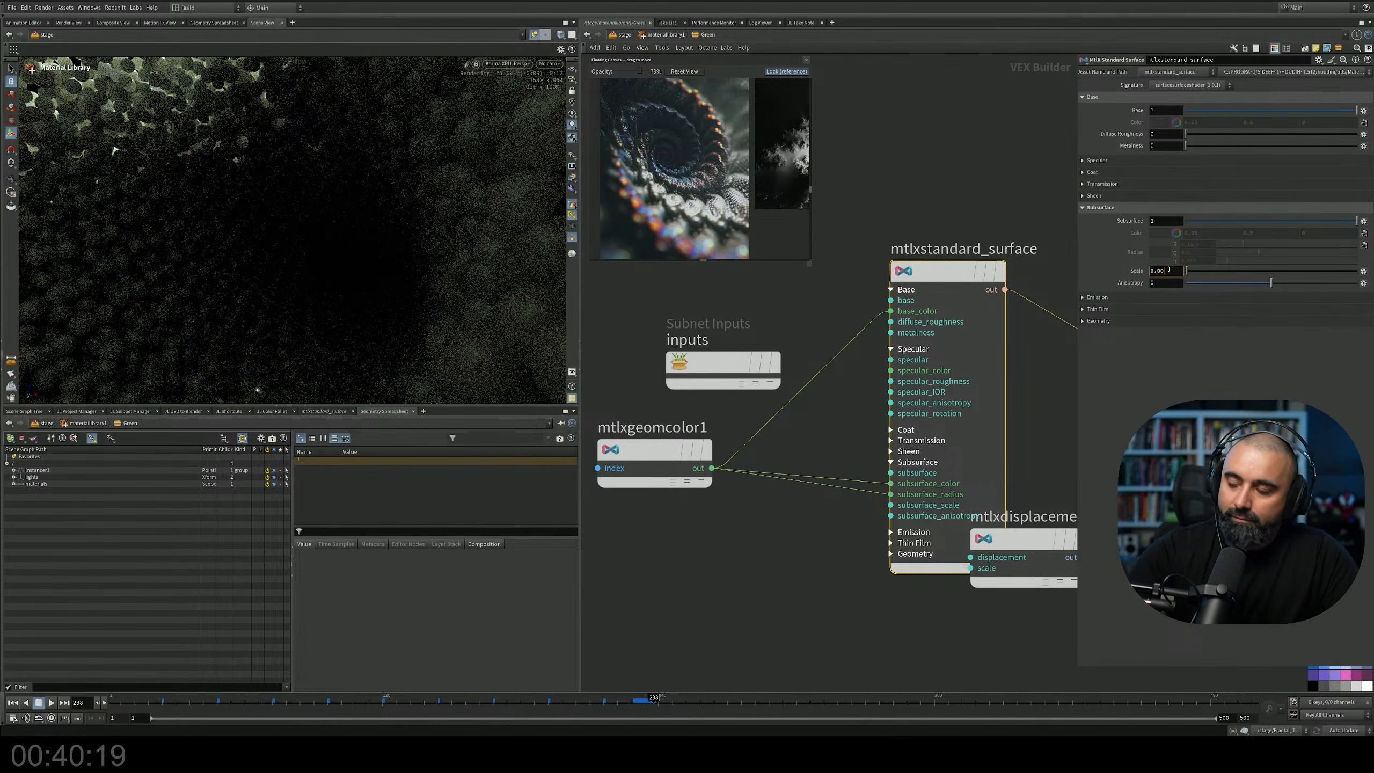
key(Return)
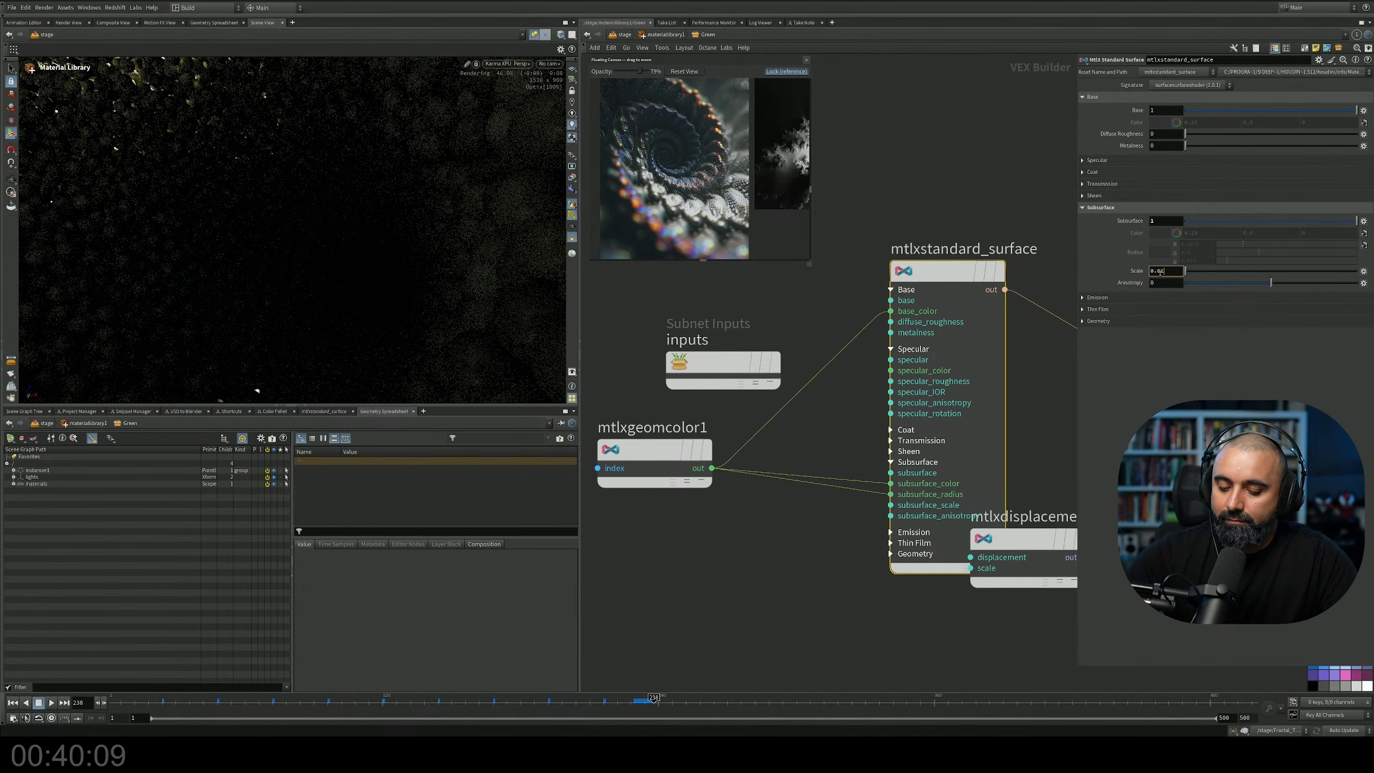
key(Return)
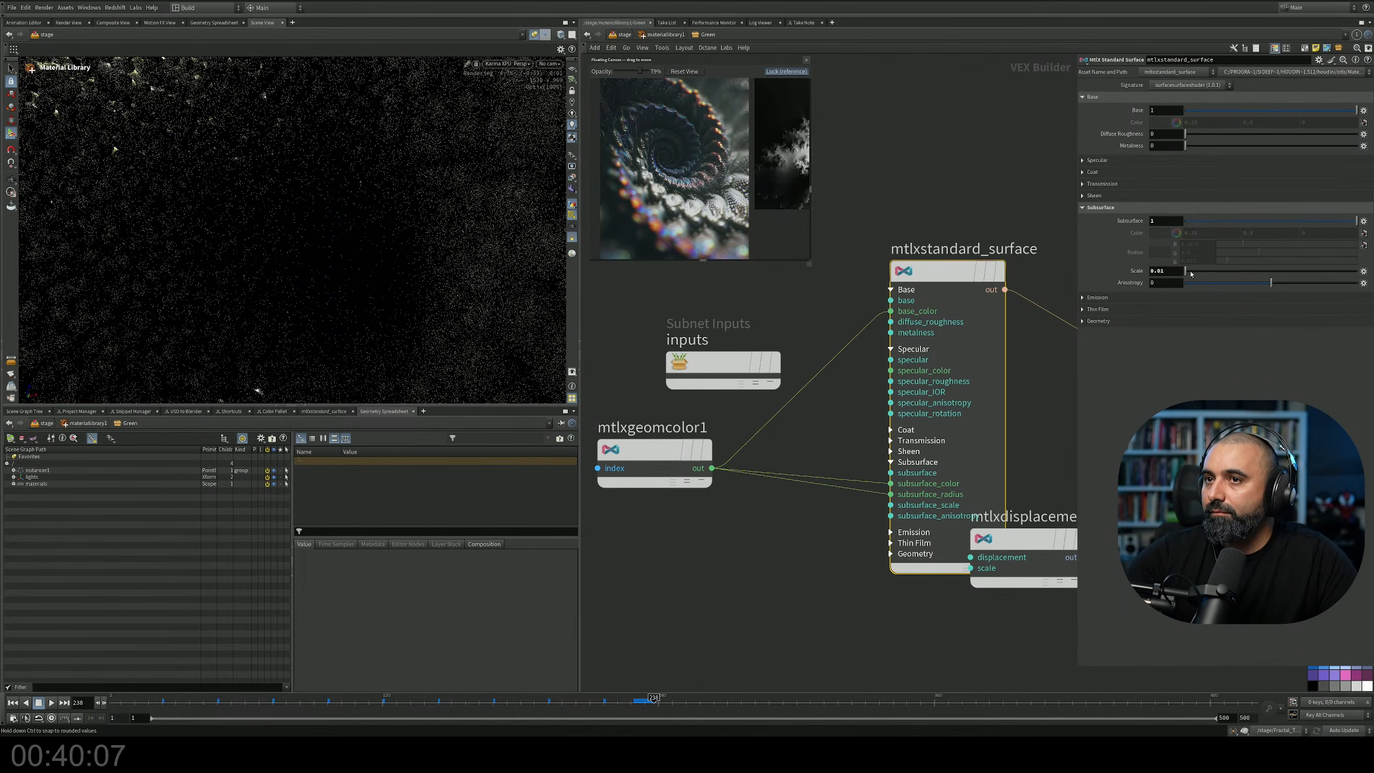
click(1198, 273)
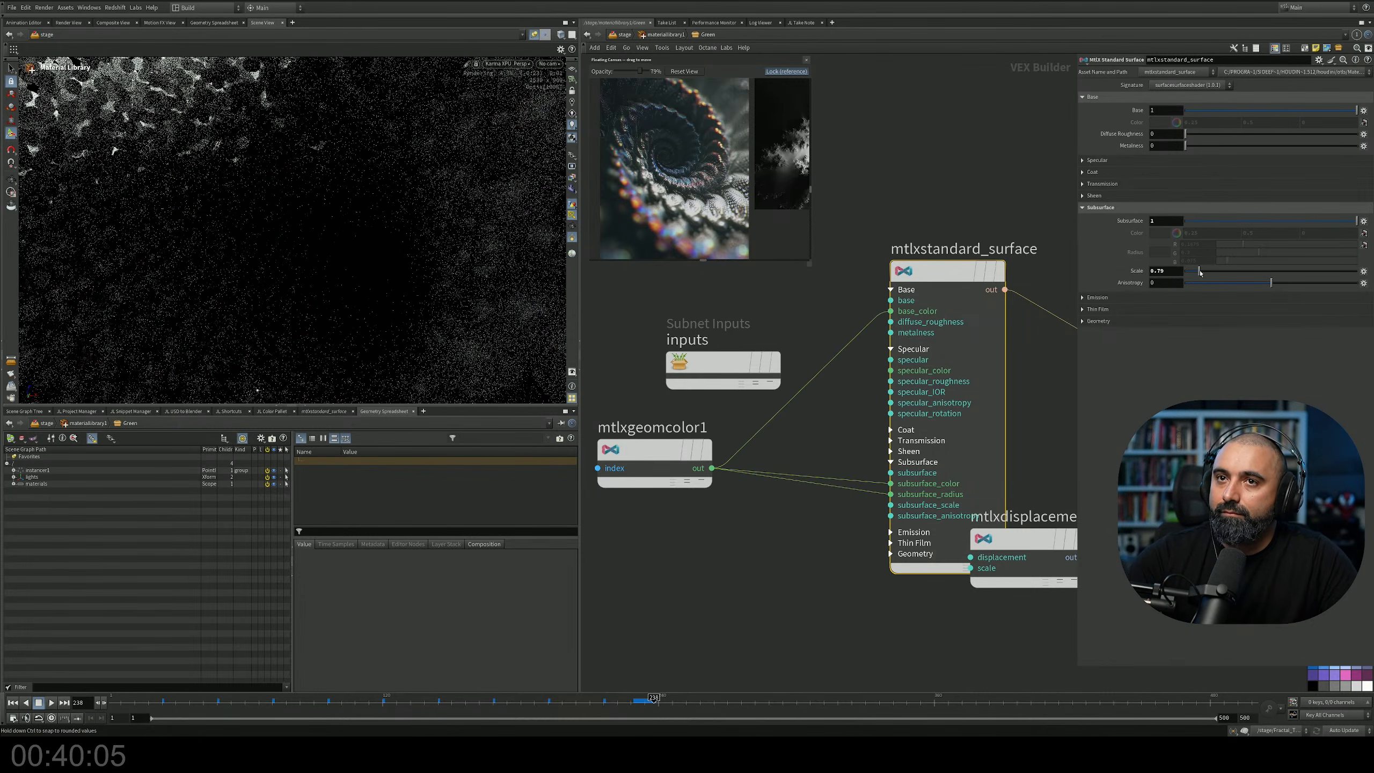
drag(1175, 273, 1082, 265)
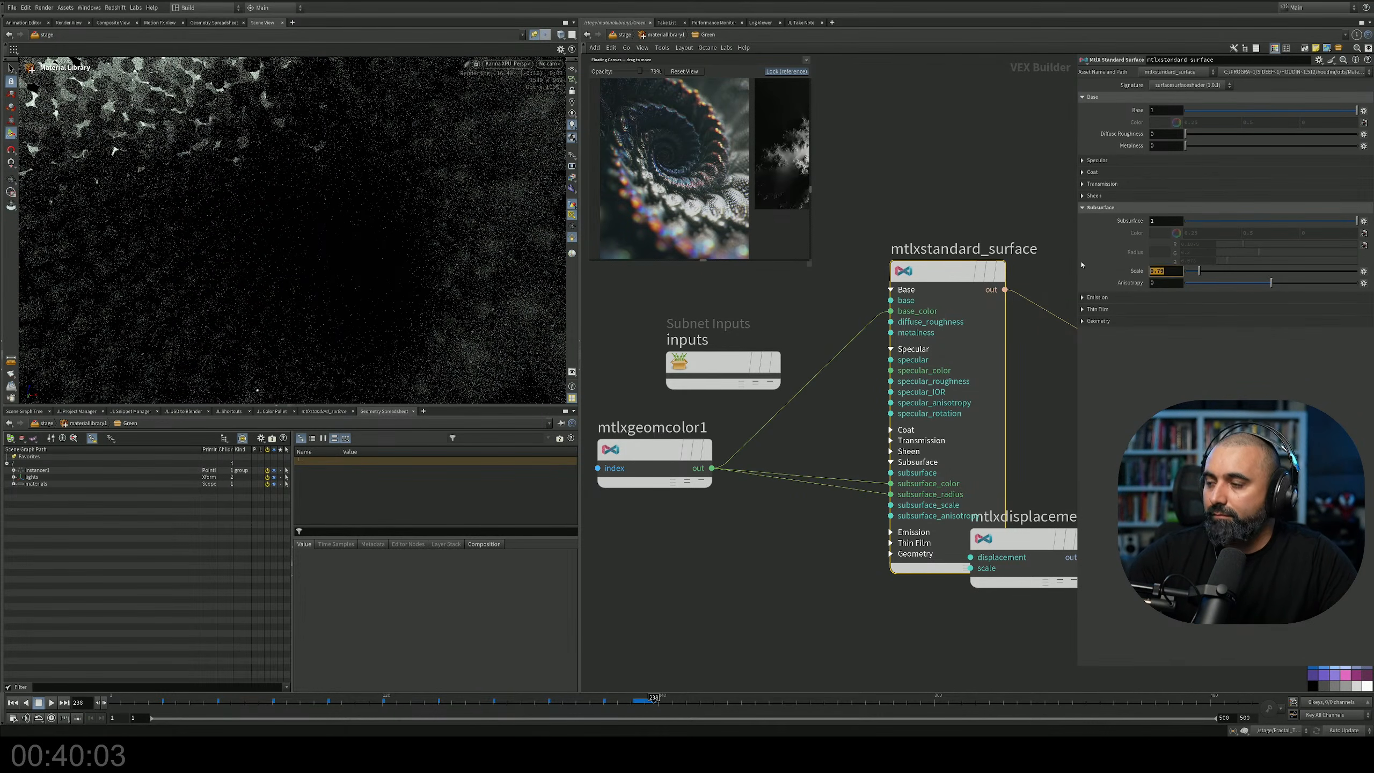
key(Return)
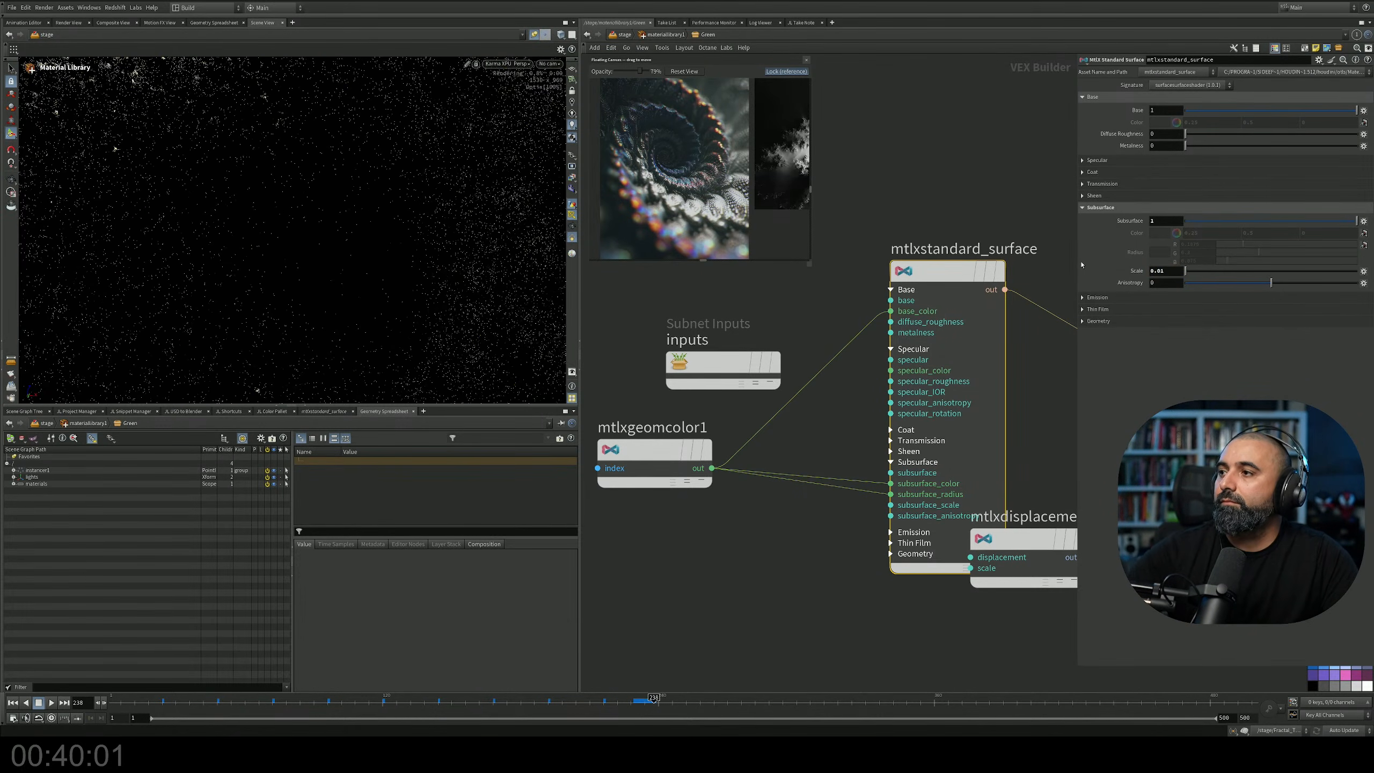
Examine the rendered spheres with the revised material from outside the tapered shape.
alt+drag(387, 181, 384, 207)
right_drag(383, 207, 199, 249)
drag(200, 249, 258, 288)
alt+drag(380, 208, 400, 187)
alt+right_drag(399, 187, 460, 176)
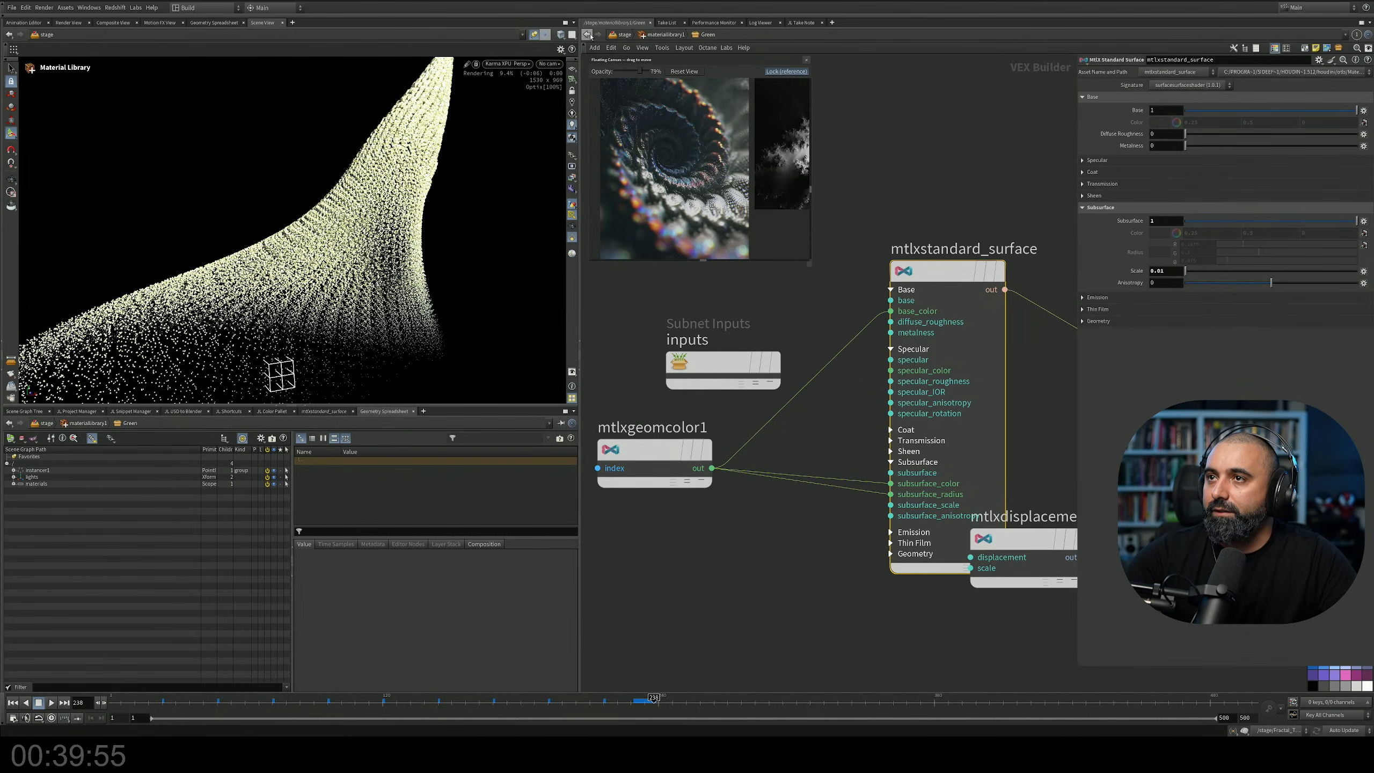
Reopen the FractalGeo network and show the node chain from switch1 down to OUT_Points.
click(533, 35)
click(624, 35)
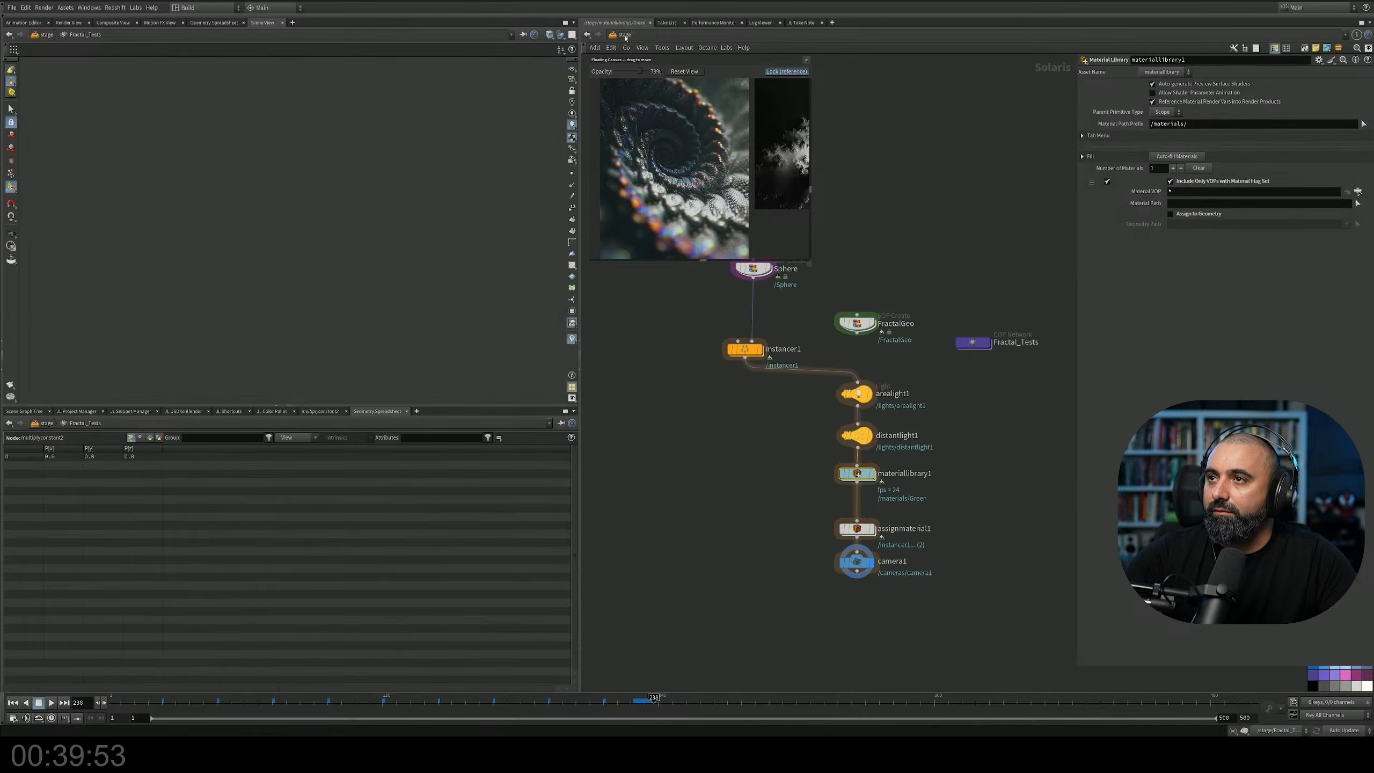
double_click(840, 389)
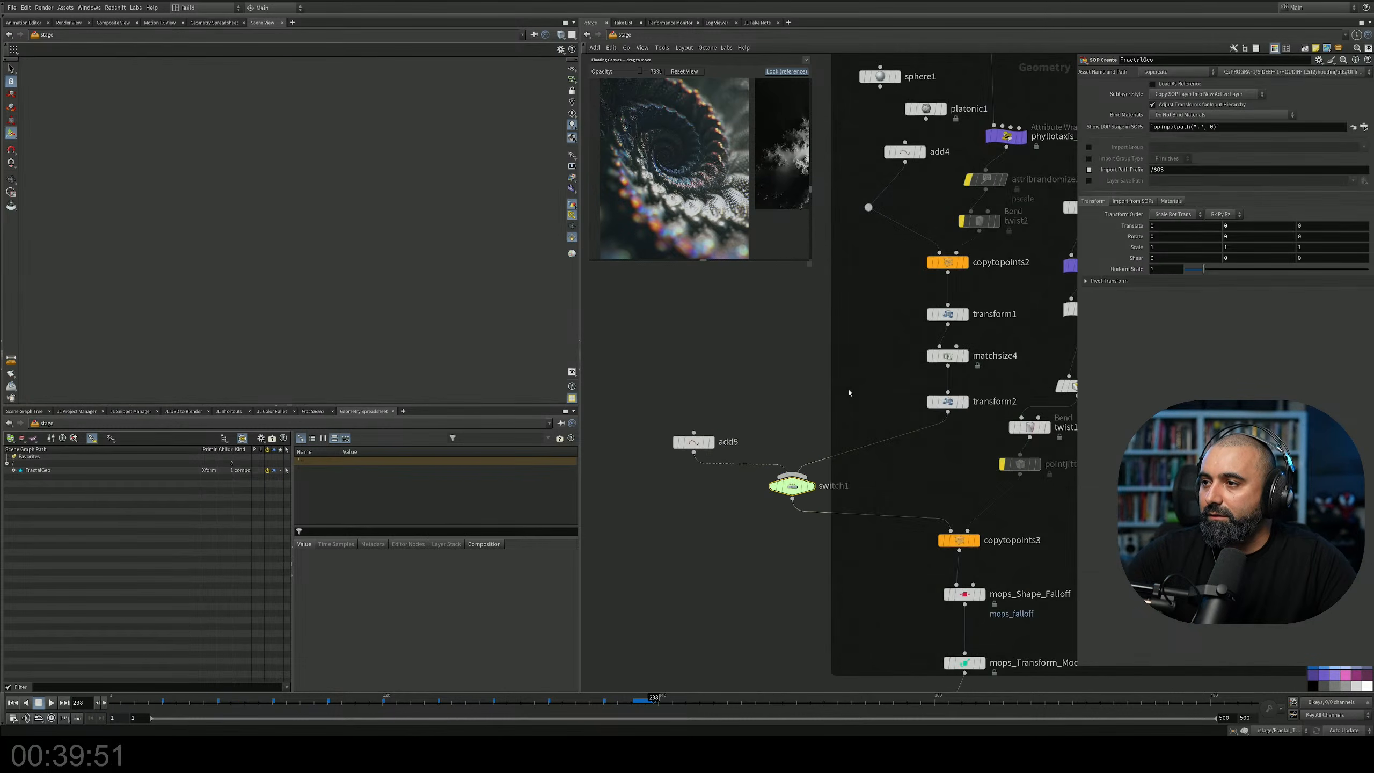
middle_drag(798, 429, 676, 296)
scroll(678, 293, down, 3)
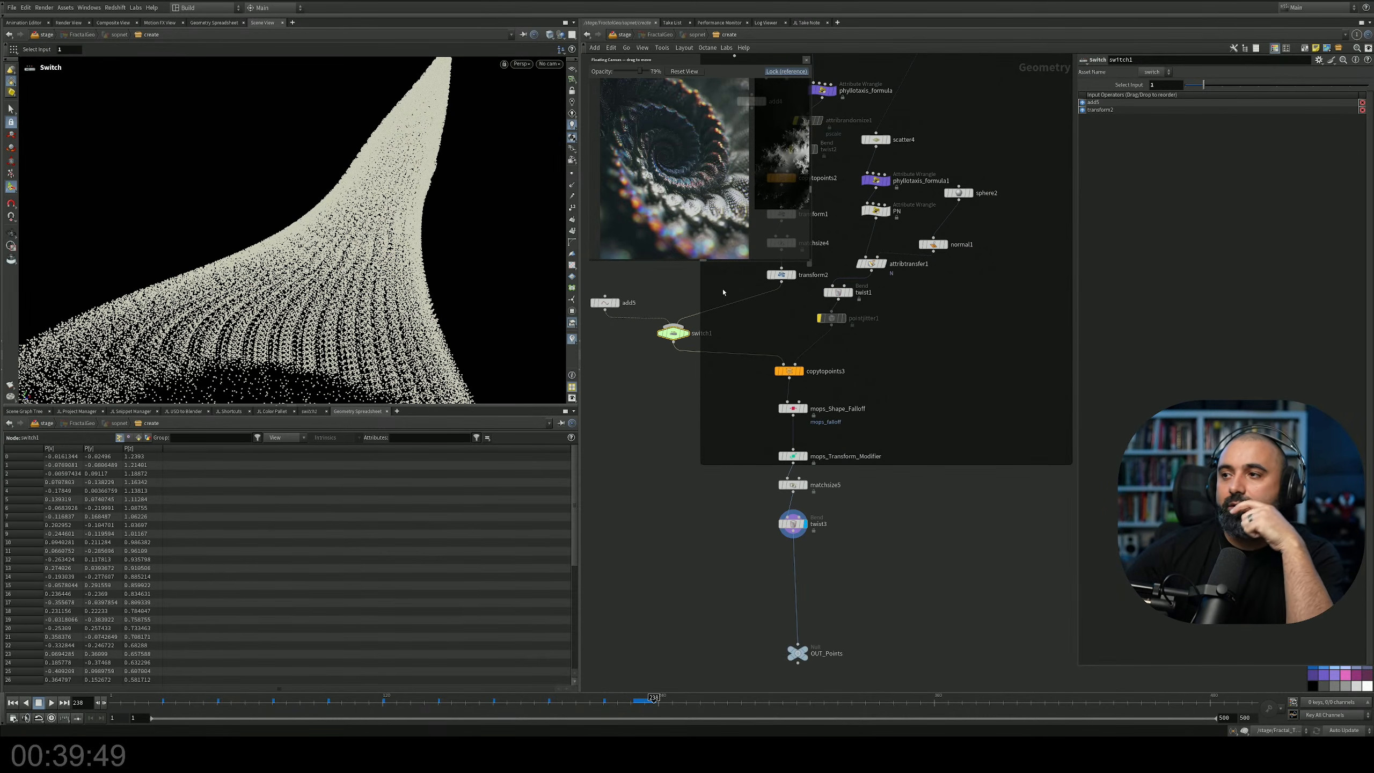
Turn off the Taper deformation on the twist3 Bend node.
middle_drag(826, 495, 818, 433)
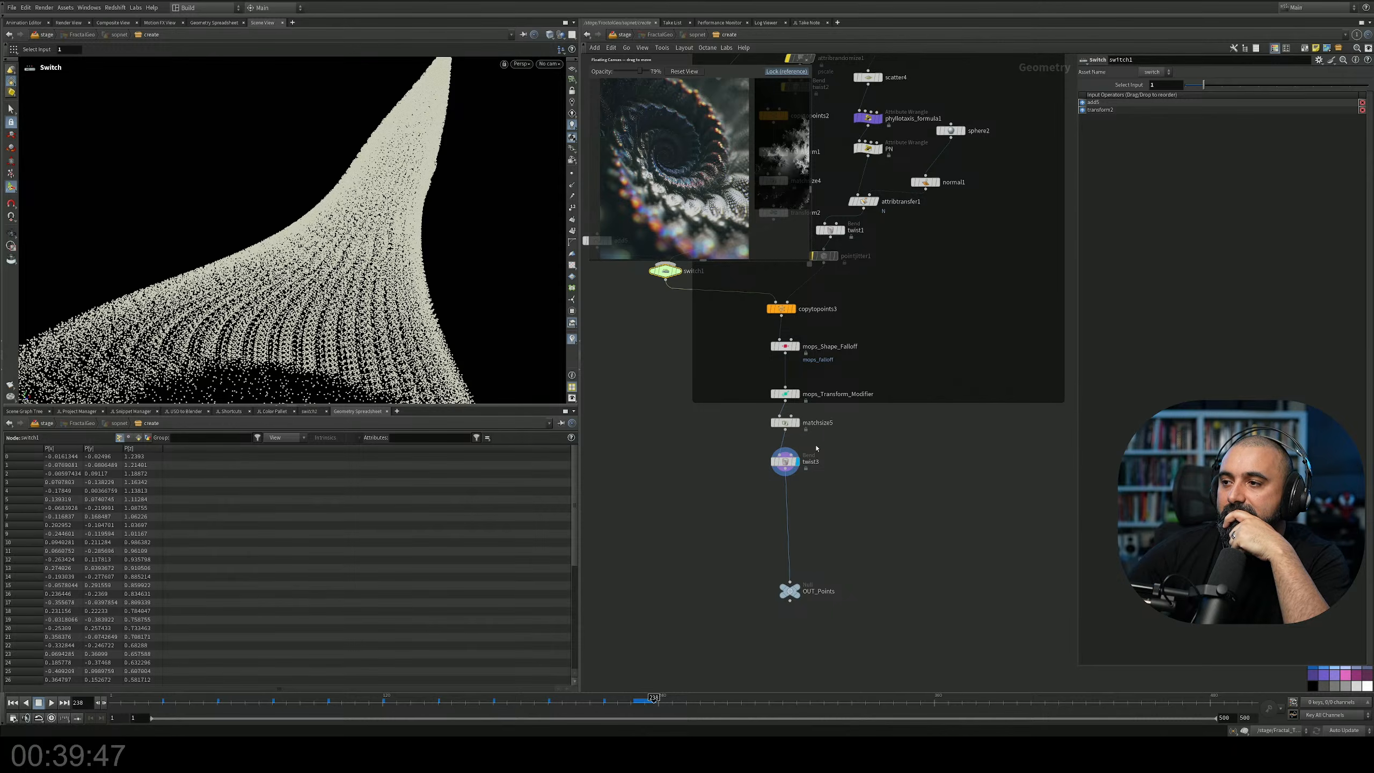
click(785, 461)
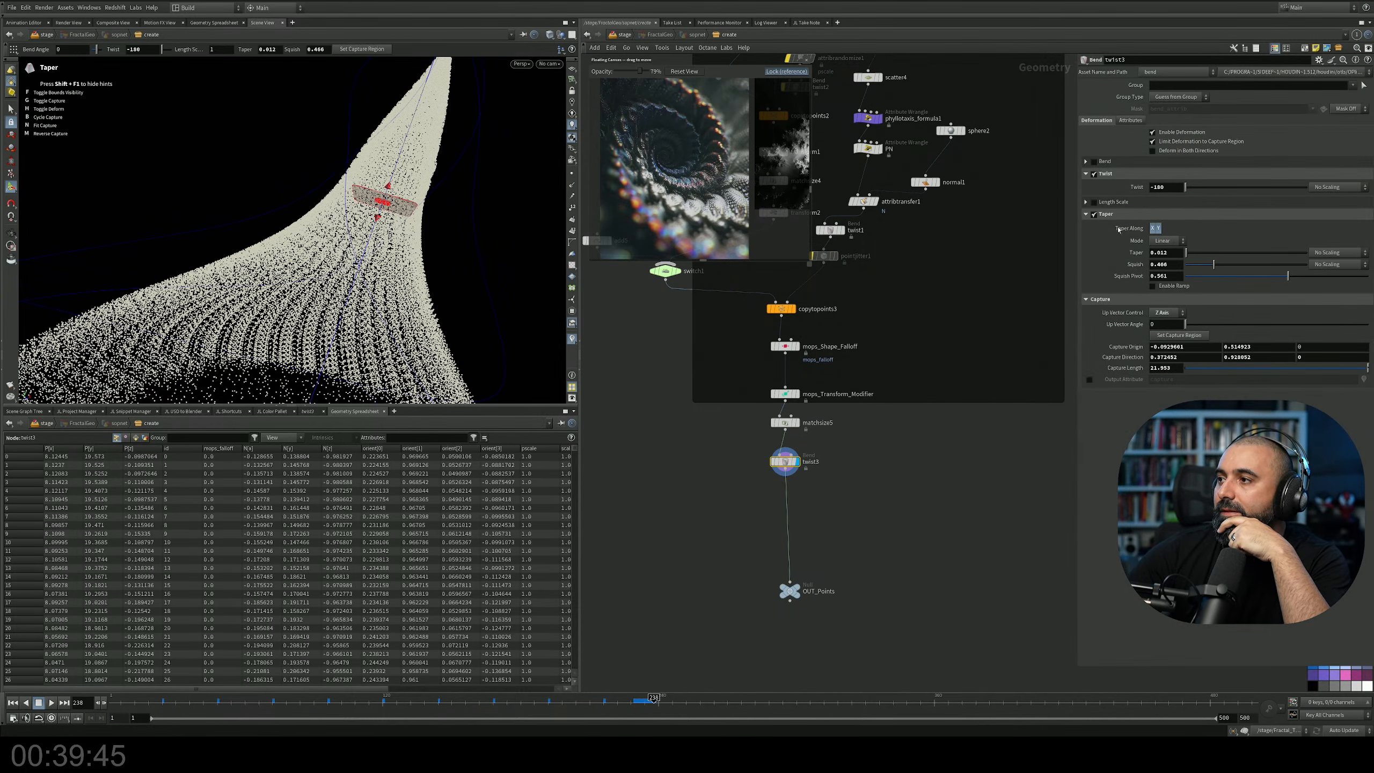
click(1094, 214)
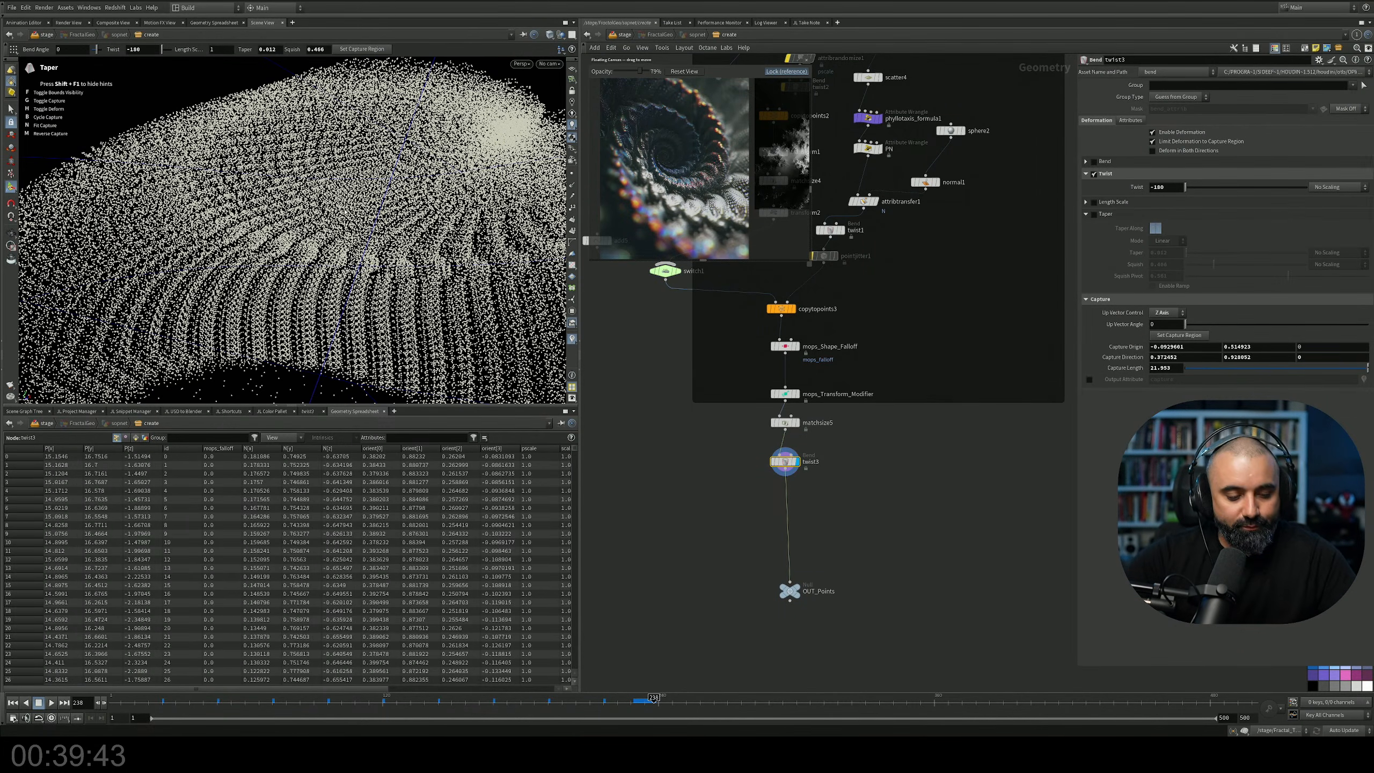
scroll(387, 246, down, 5)
Try redrawing the capture region of twist3 freehand on the point cloud in the perspective view.
drag(436, 346, 401, 254)
key(Return)
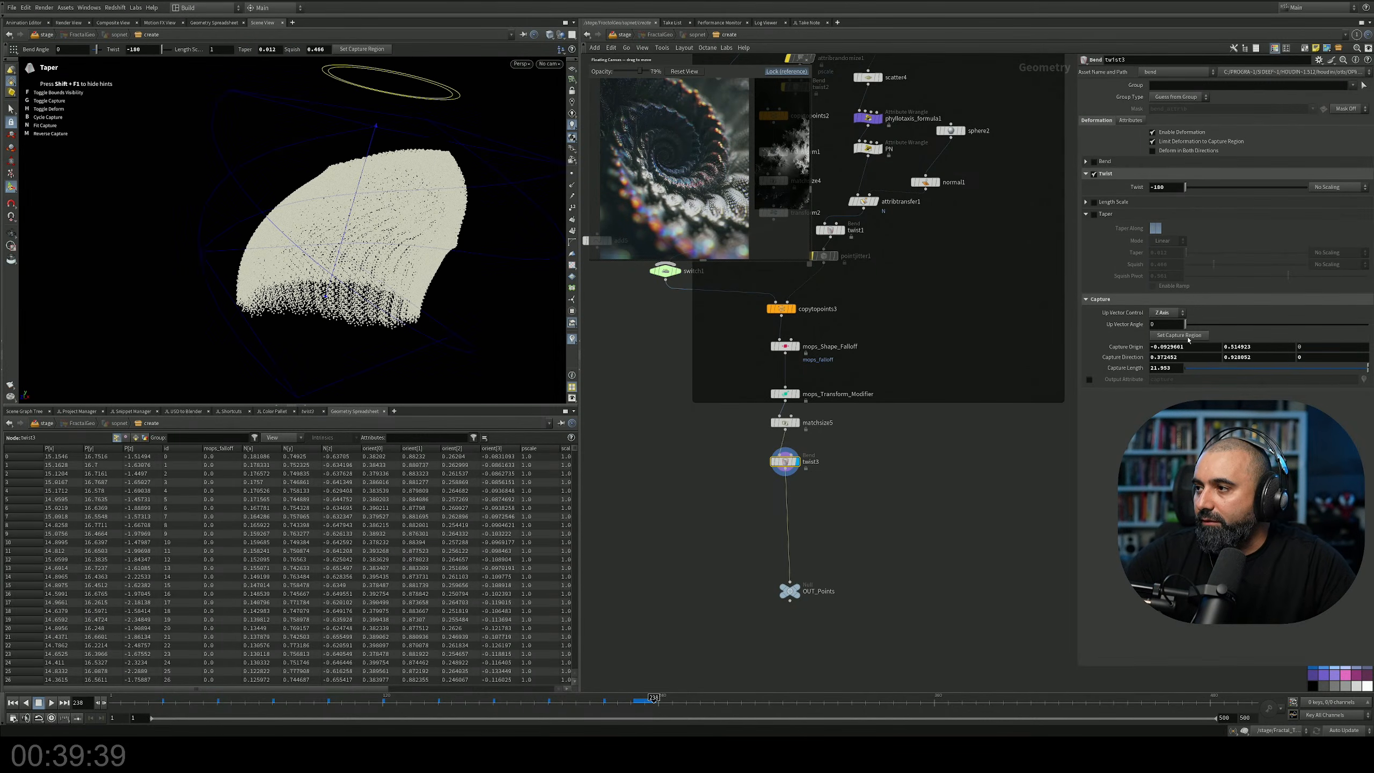
click(319, 305)
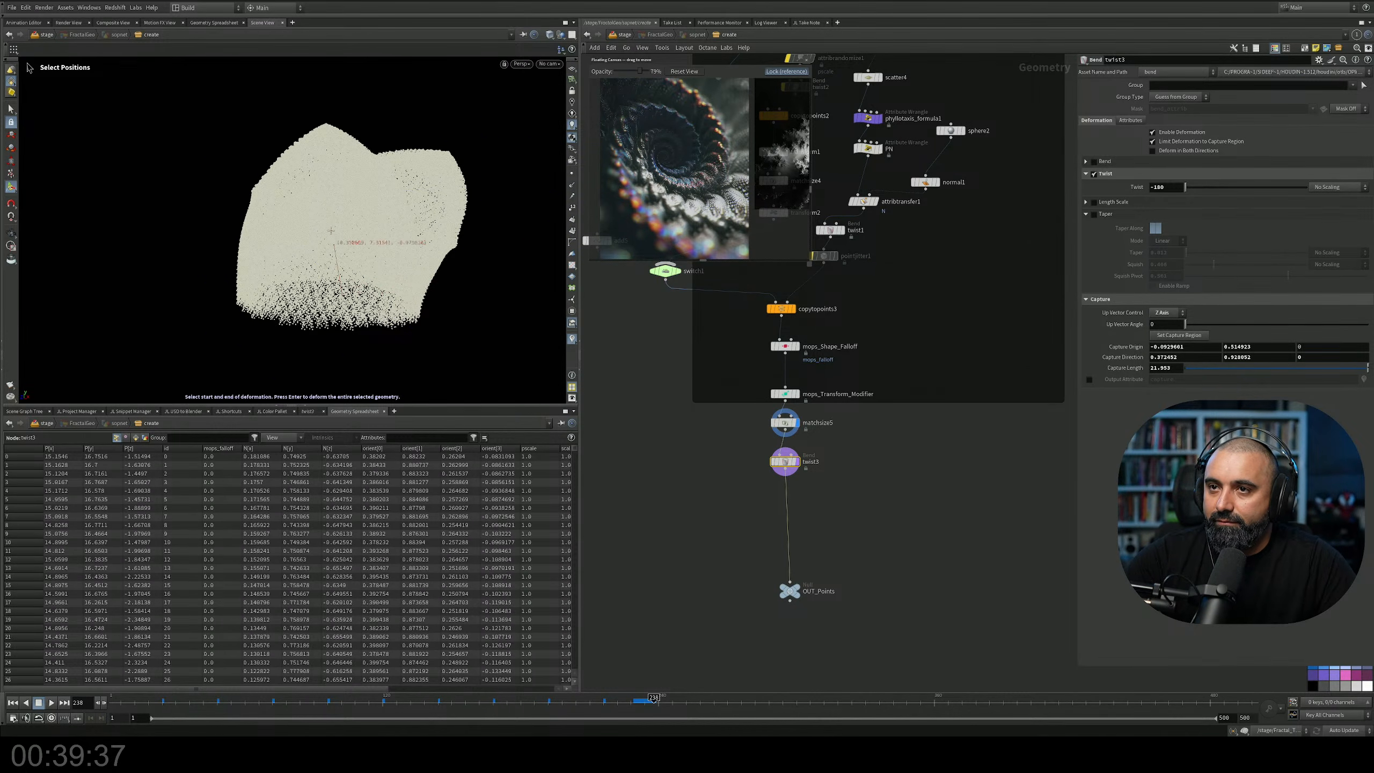
click(307, 143)
alt+drag(414, 233, 378, 245)
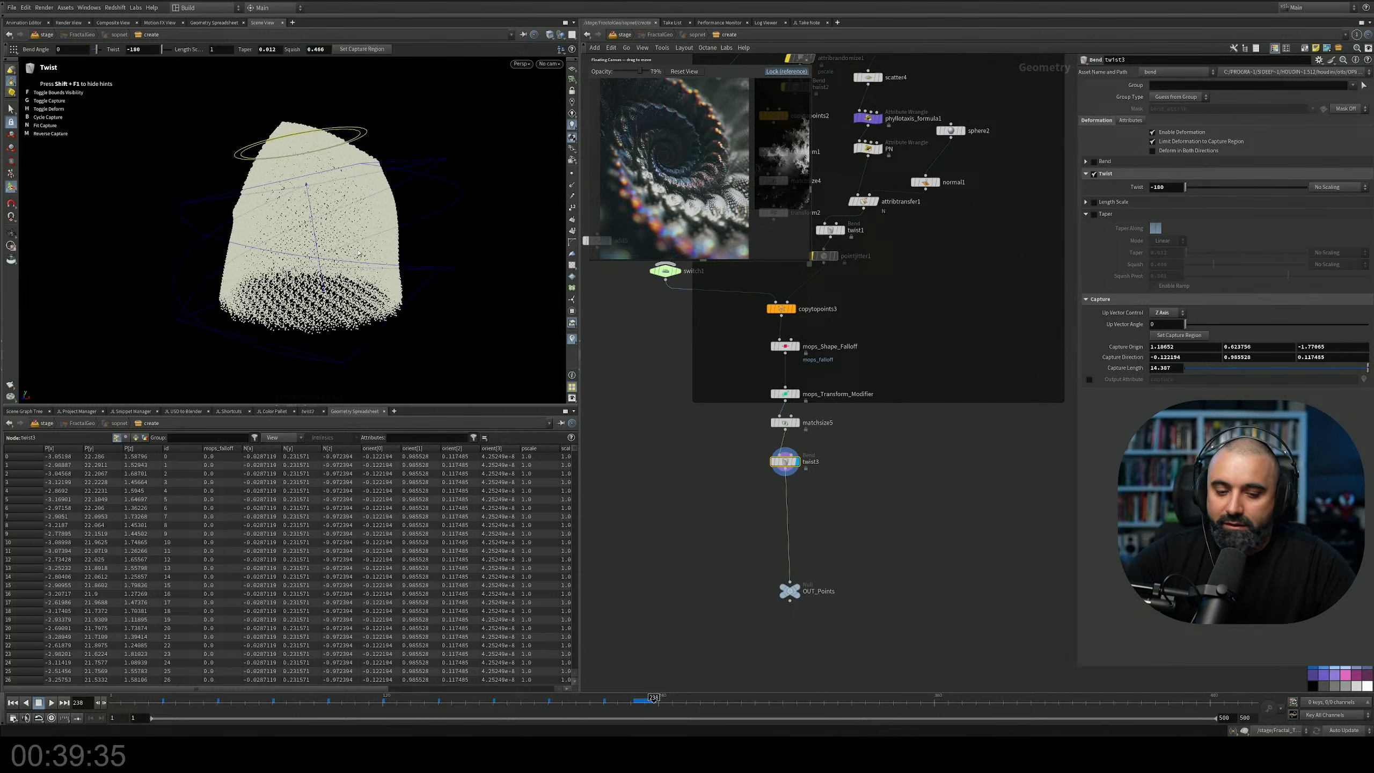
Redraw the twist3 capture region in the Right view, vertically from the base of the shape up past its tip.
key(space+b)
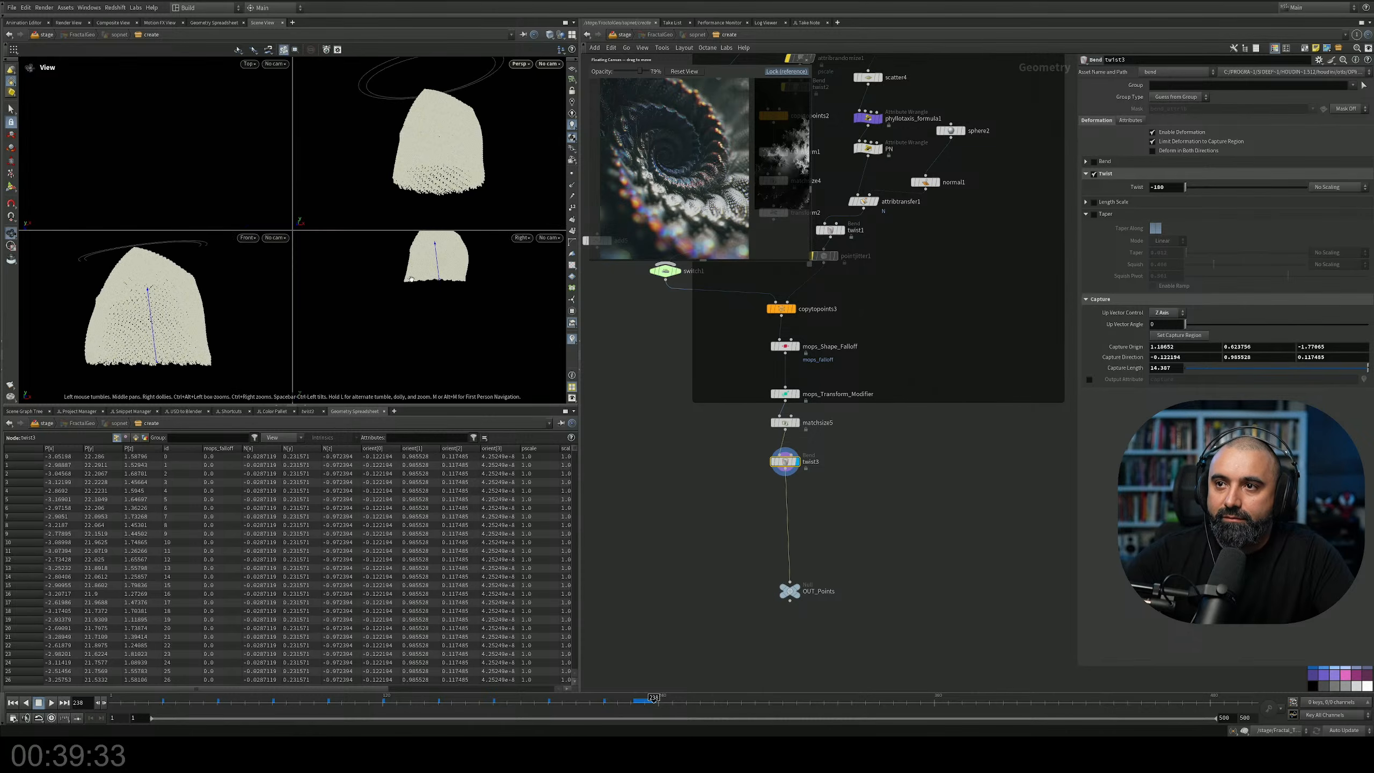
key(space+b)
alt+middle_drag(384, 210, 380, 331)
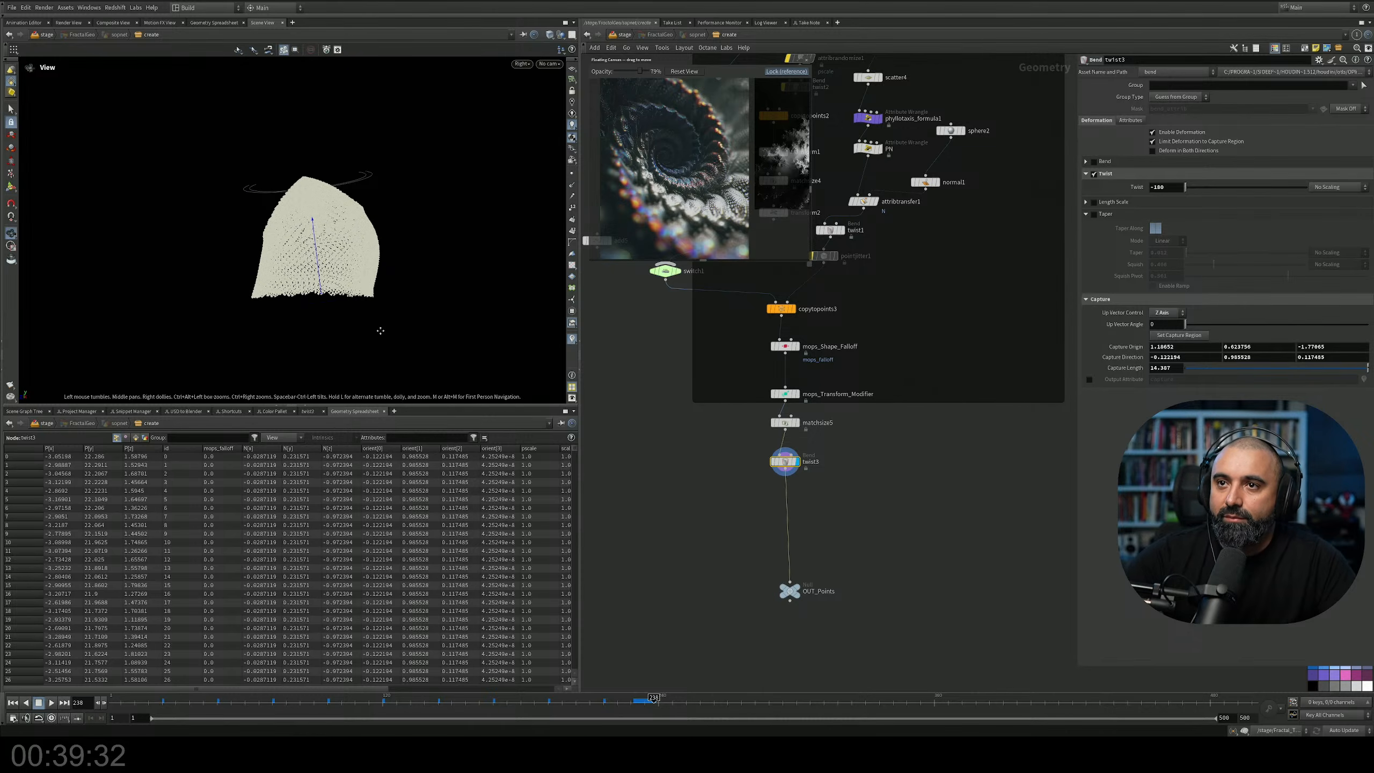
click(1195, 336)
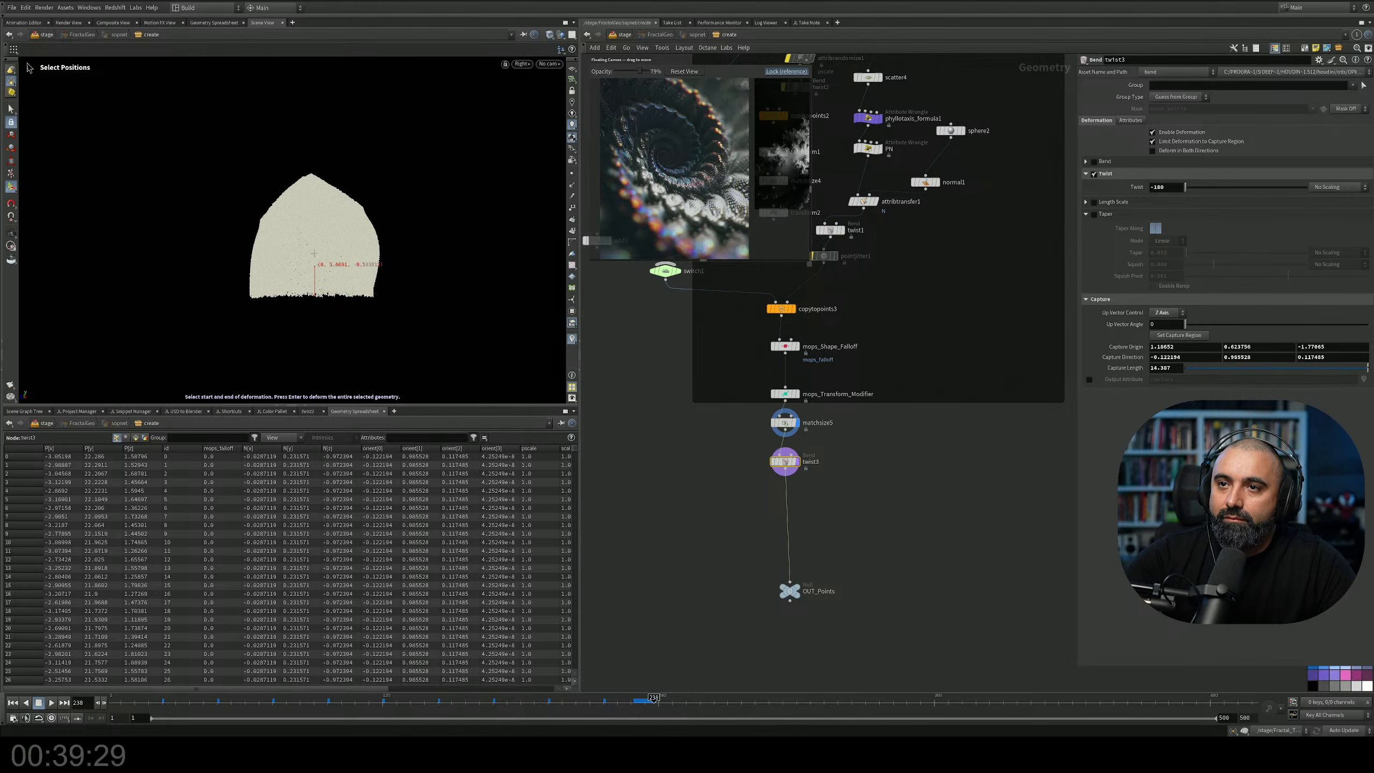
click(321, 169)
key(Return)
middle_drag(649, 361, 650, 401)
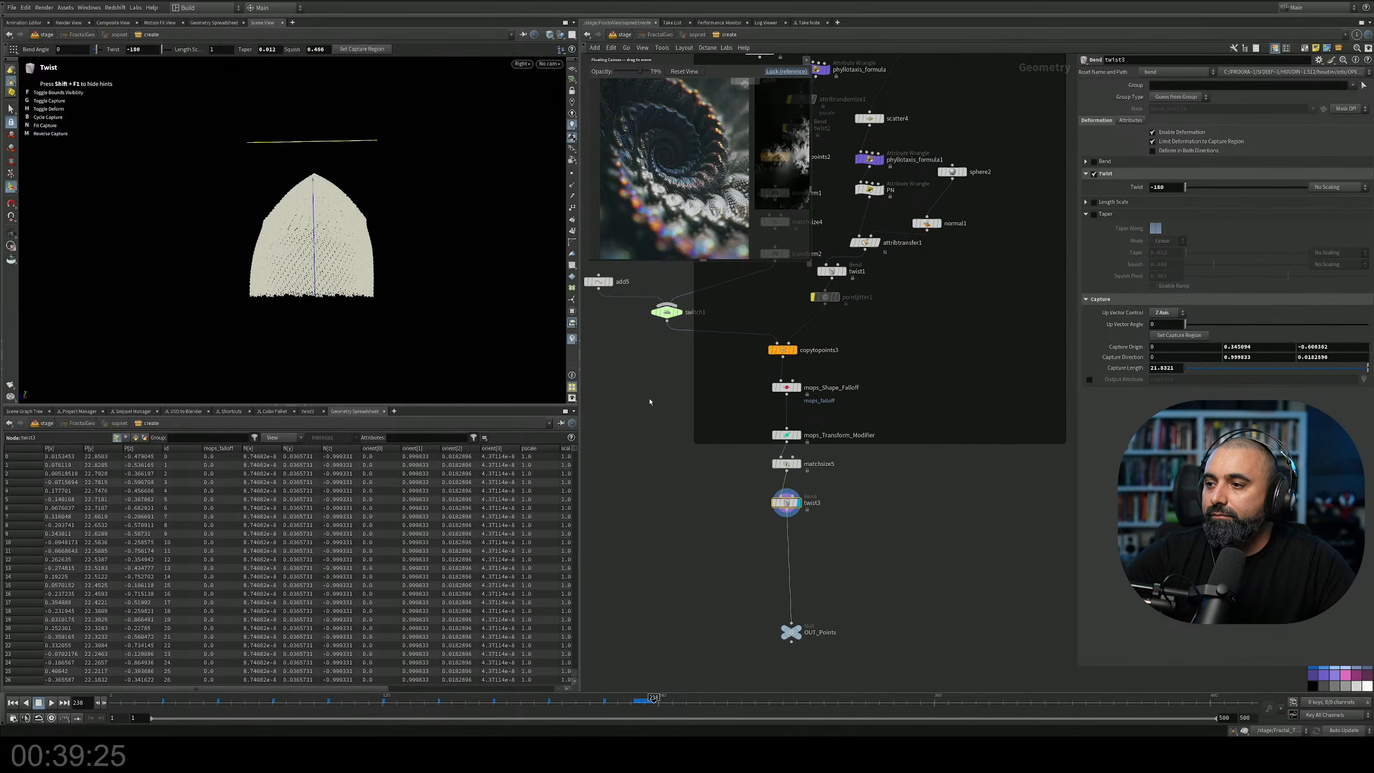
Set the Z component of twist3's Capture Direction to 0 and its Twist to -10.
drag(1327, 358, 1217, 353)
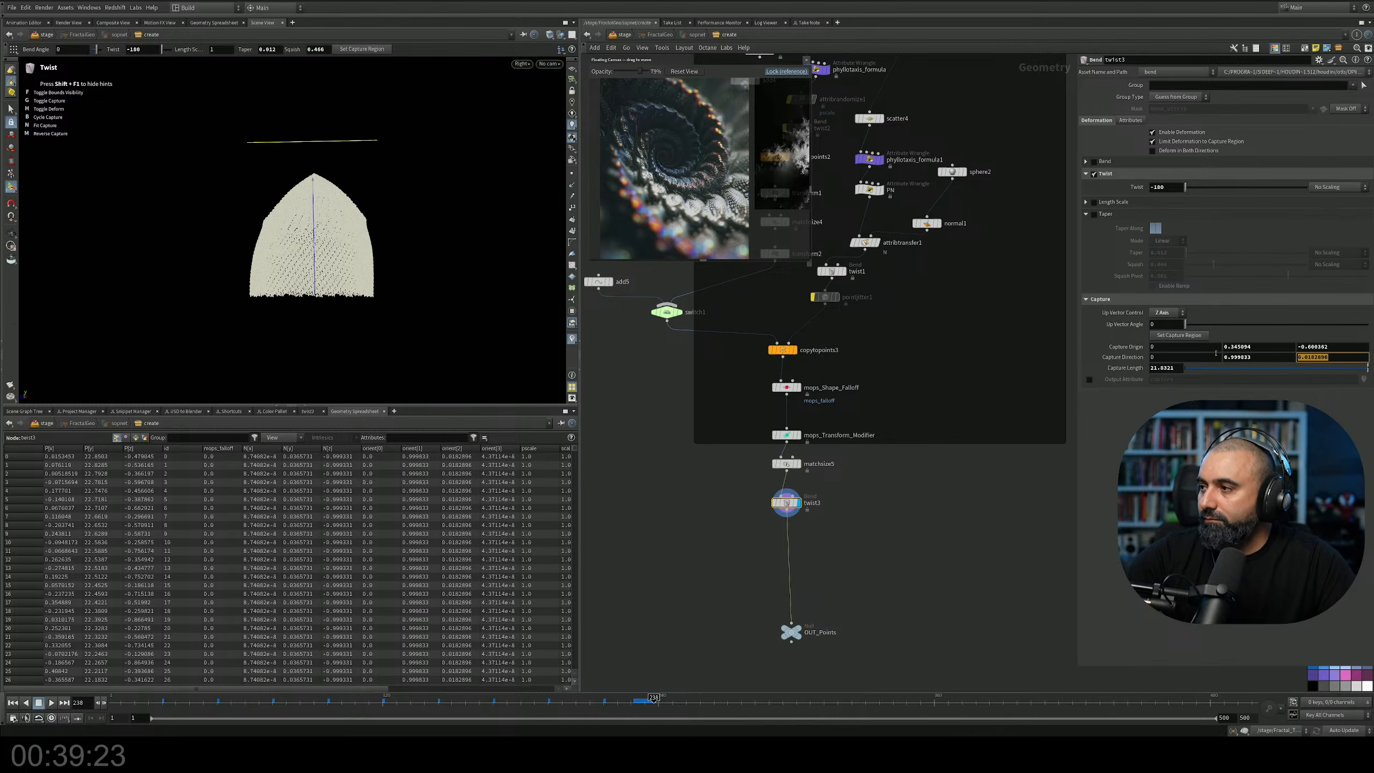
text(0)
key(Return)
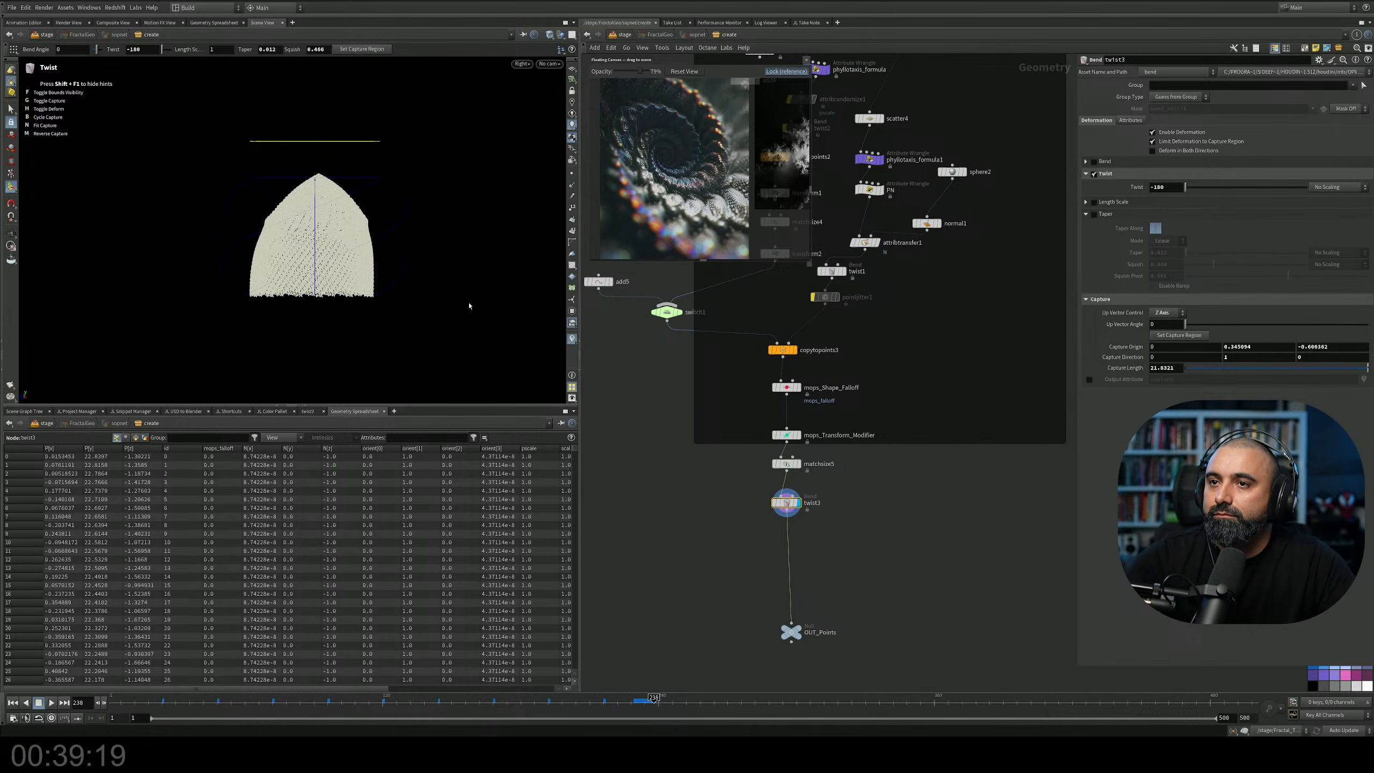
drag(1185, 187, 1244, 191)
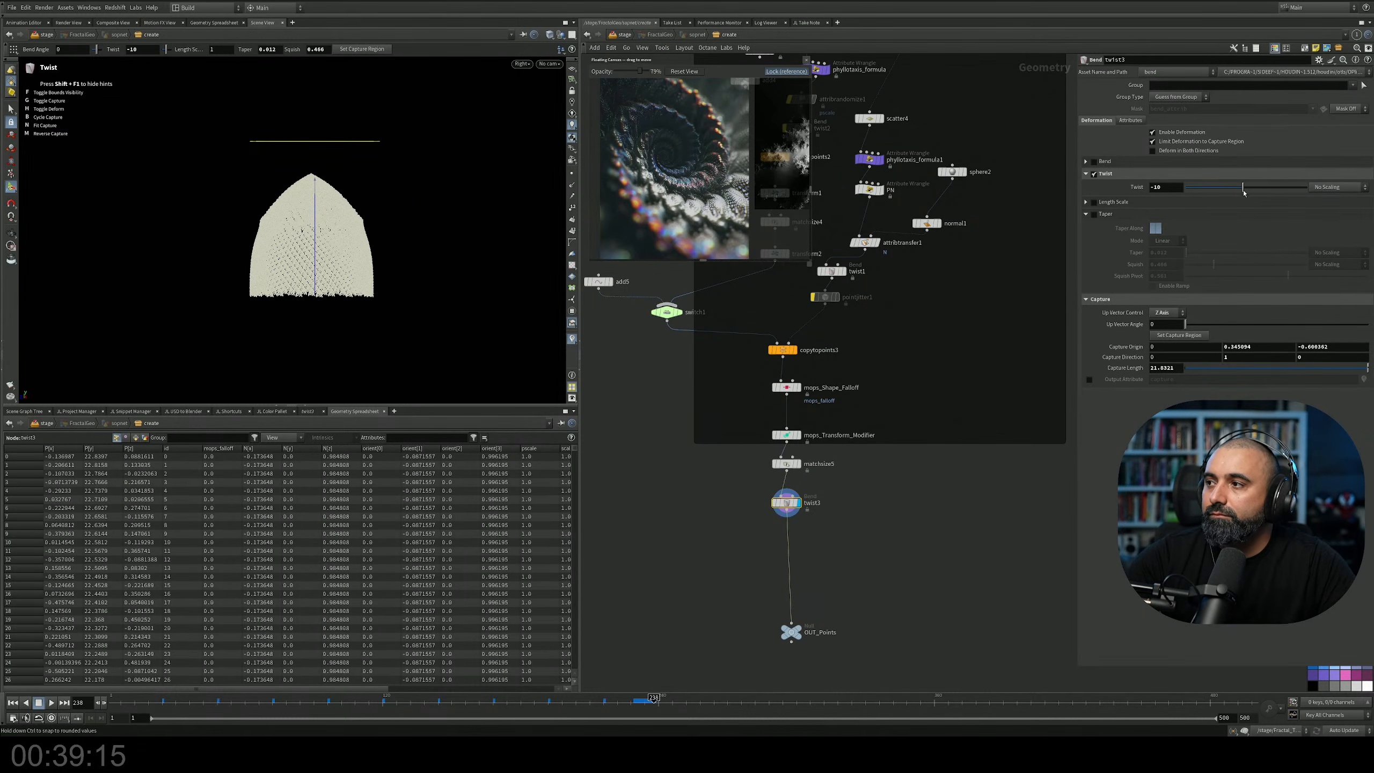
Set twist3's Up Vector Angle to 136.9 and the Z component of its Capture Origin to 0.
drag(1185, 324, 1132, 345)
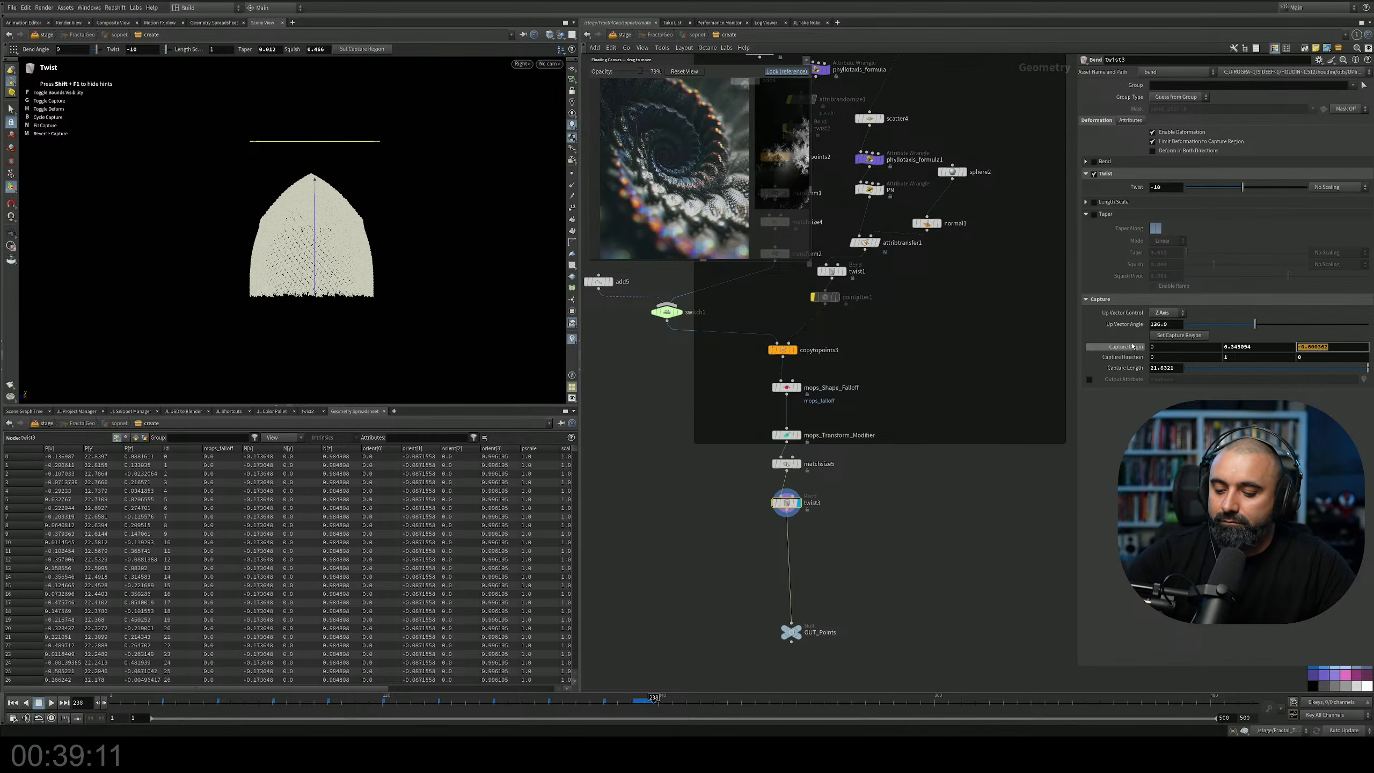
text(0)
key(Return)
mouse_move(1251, 346)
middle_down()
mouse_move(1252, 325)
mouse_move(893, 295)
mouse_move(1260, 316)
mouse_move(1254, 349)
middle_up()
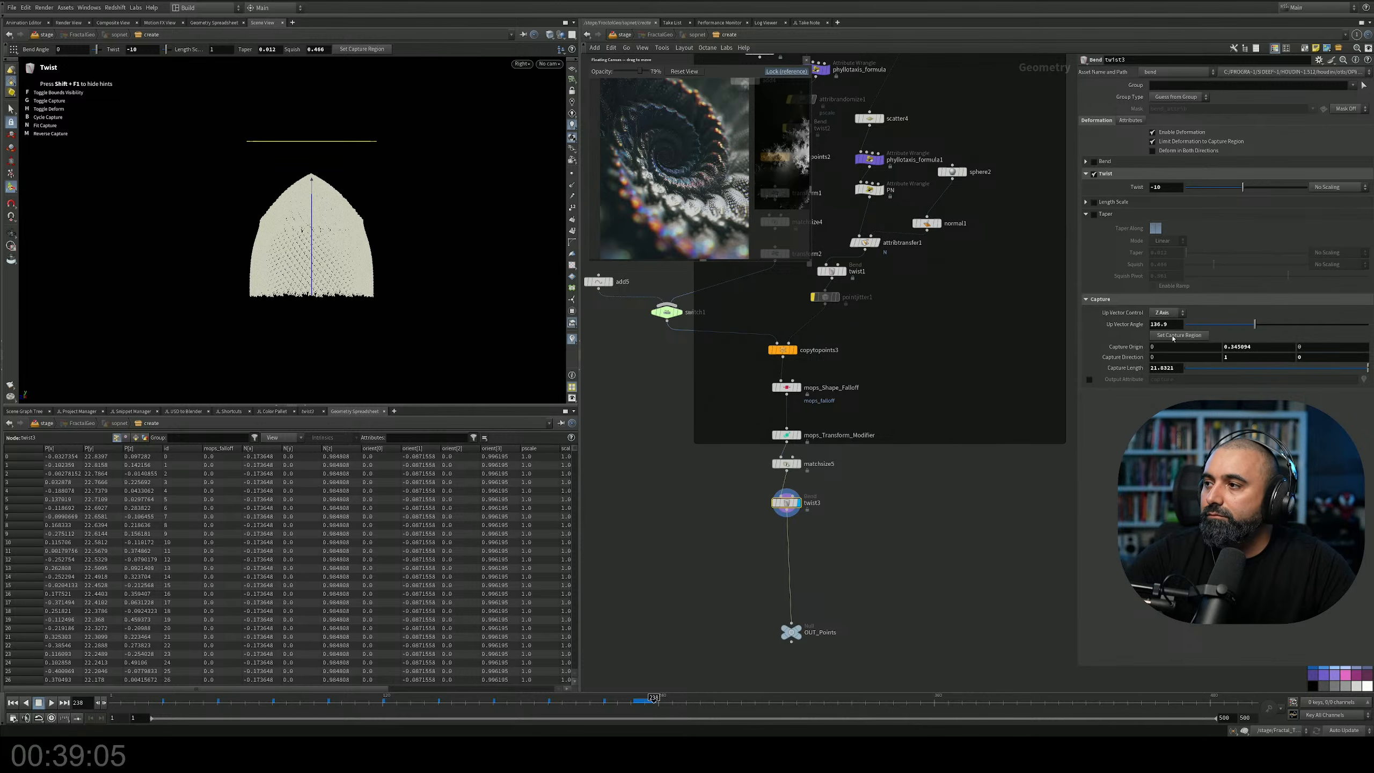
drag(1299, 326, 1255, 325)
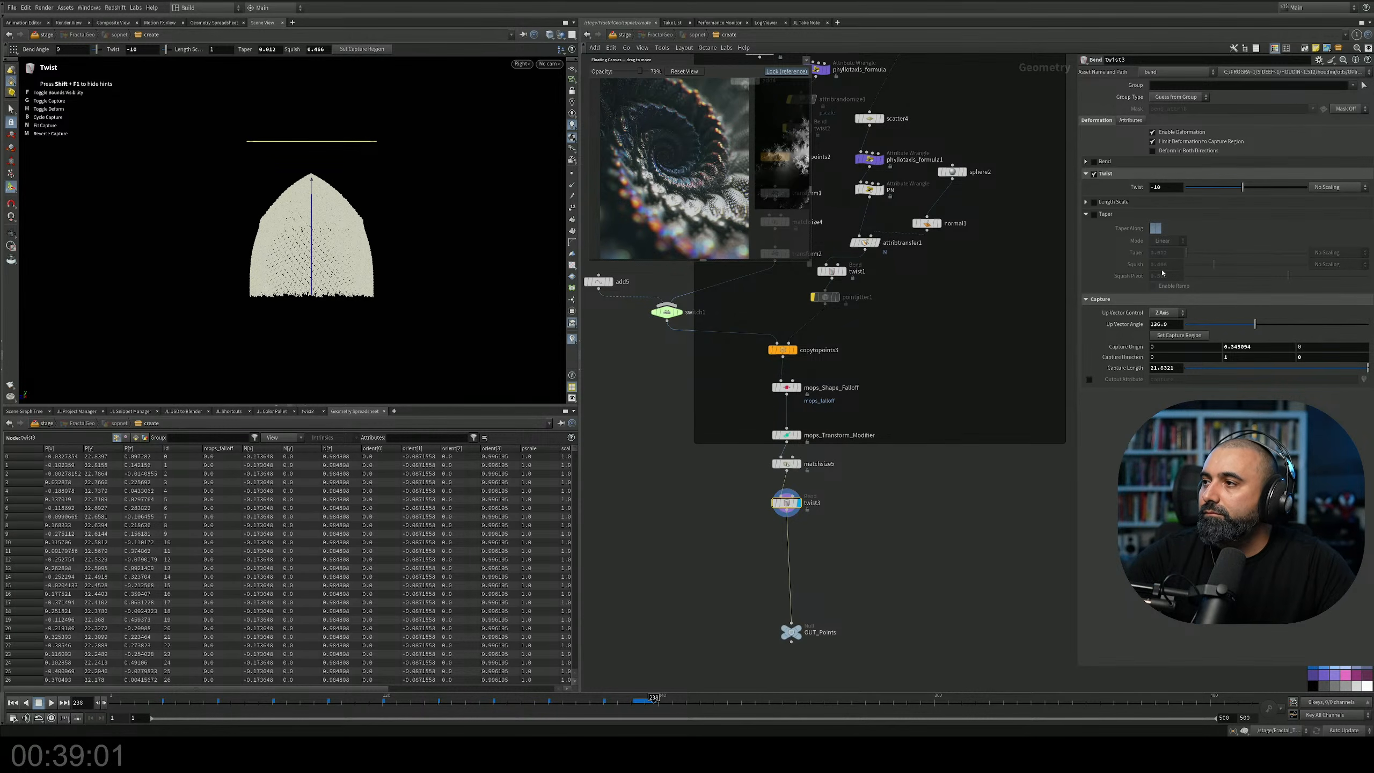
Disable Twist on twist3, enable Bend with a Bend Angle of -90, and check the shape in the perspective view.
click(1094, 174)
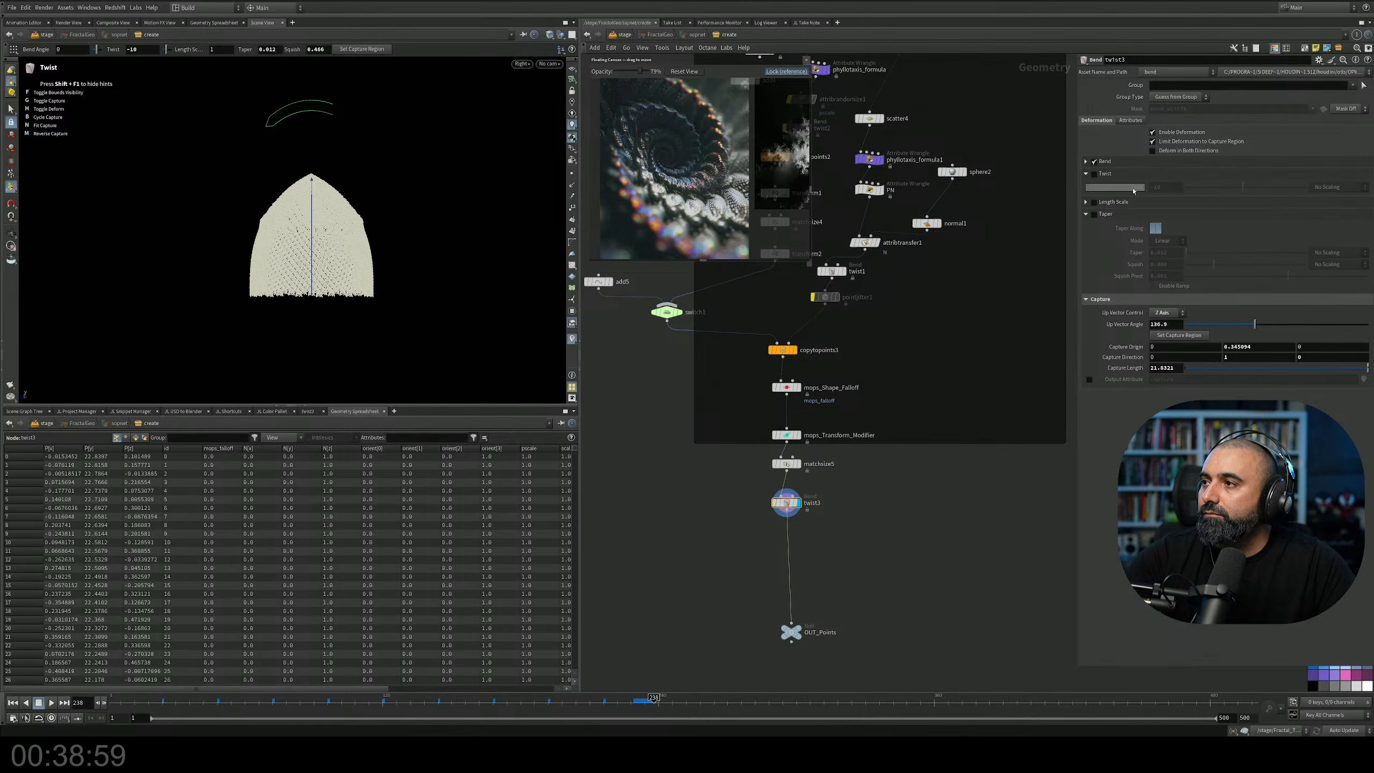
click(1085, 162)
mouse_move(1186, 187)
mouse_down()
mouse_move(1335, 196)
mouse_move(1169, 188)
mouse_up()
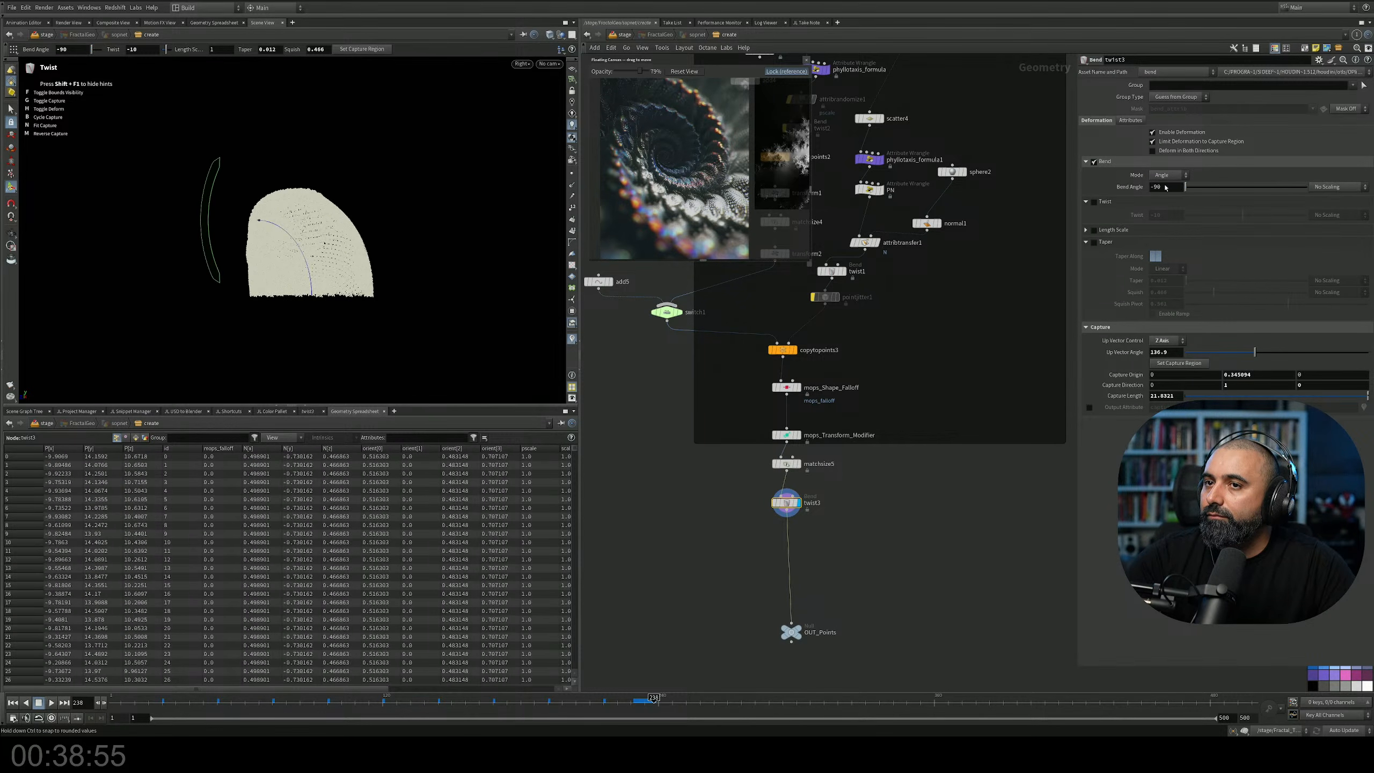
key(space)
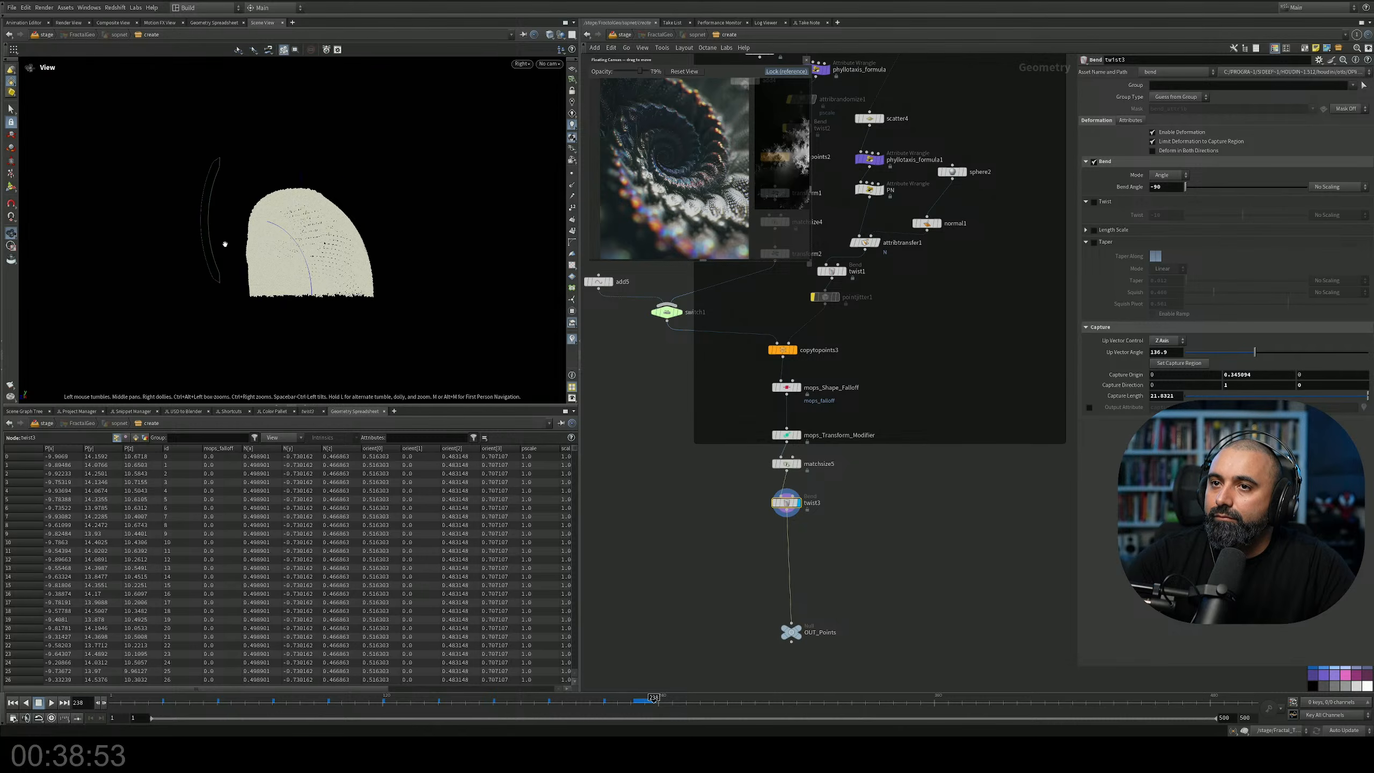
key(Return)
key(space+b)
key(space+b)
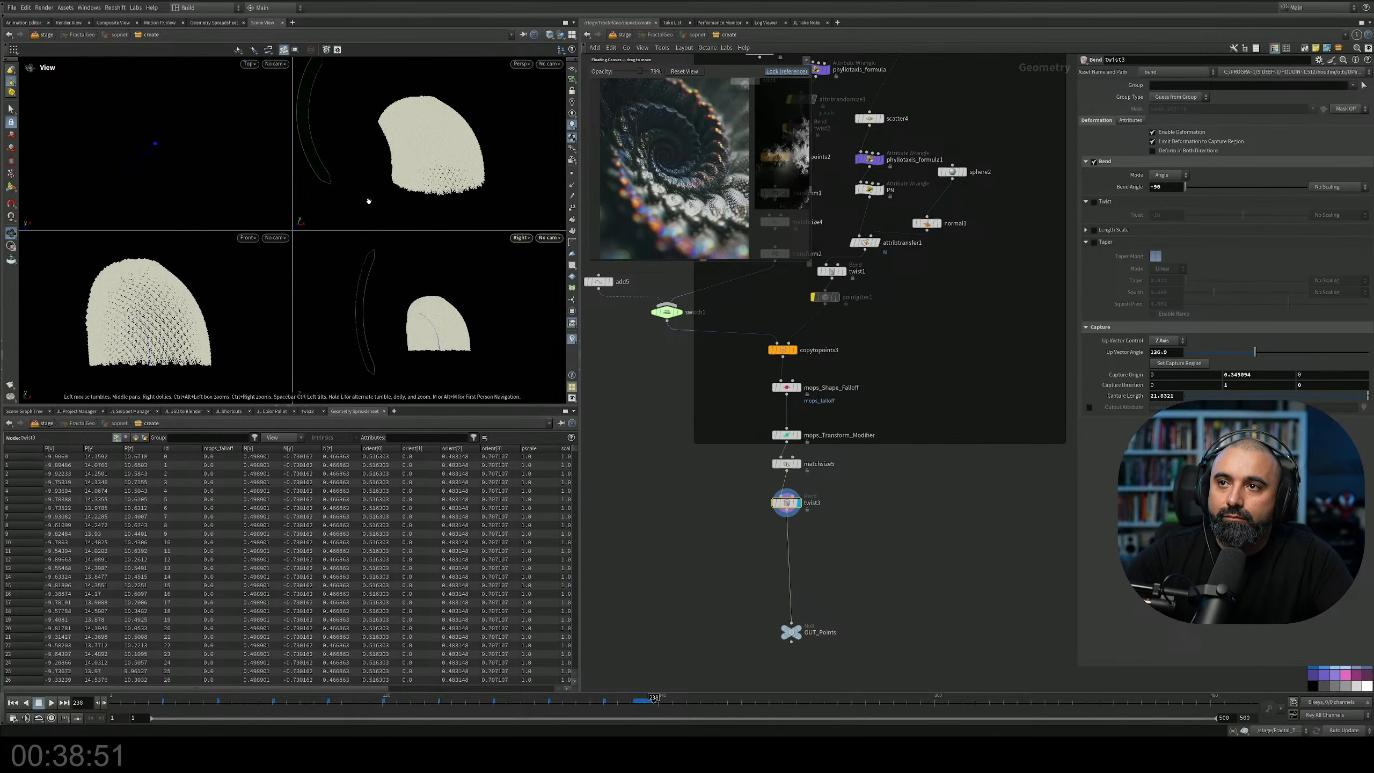
mouse_move(362, 208)
mouse_down()
mouse_move(381, 225)
mouse_move(287, 224)
mouse_move(381, 227)
mouse_up()
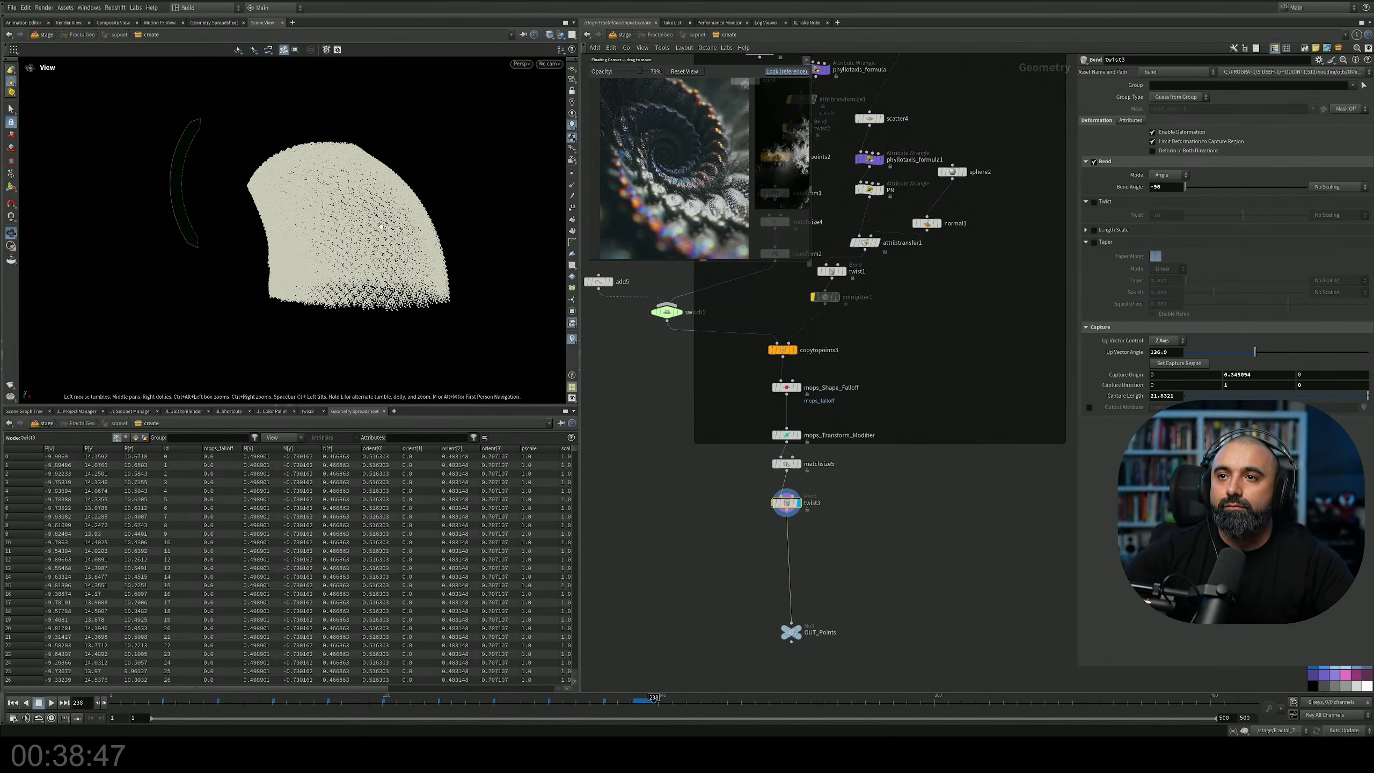
drag(451, 254, 395, 233)
Set the Select Input of switch1 to 0 and inspect the bent point cloud.
middle_drag(746, 298, 812, 342)
drag(760, 348, 701, 364)
click(734, 357)
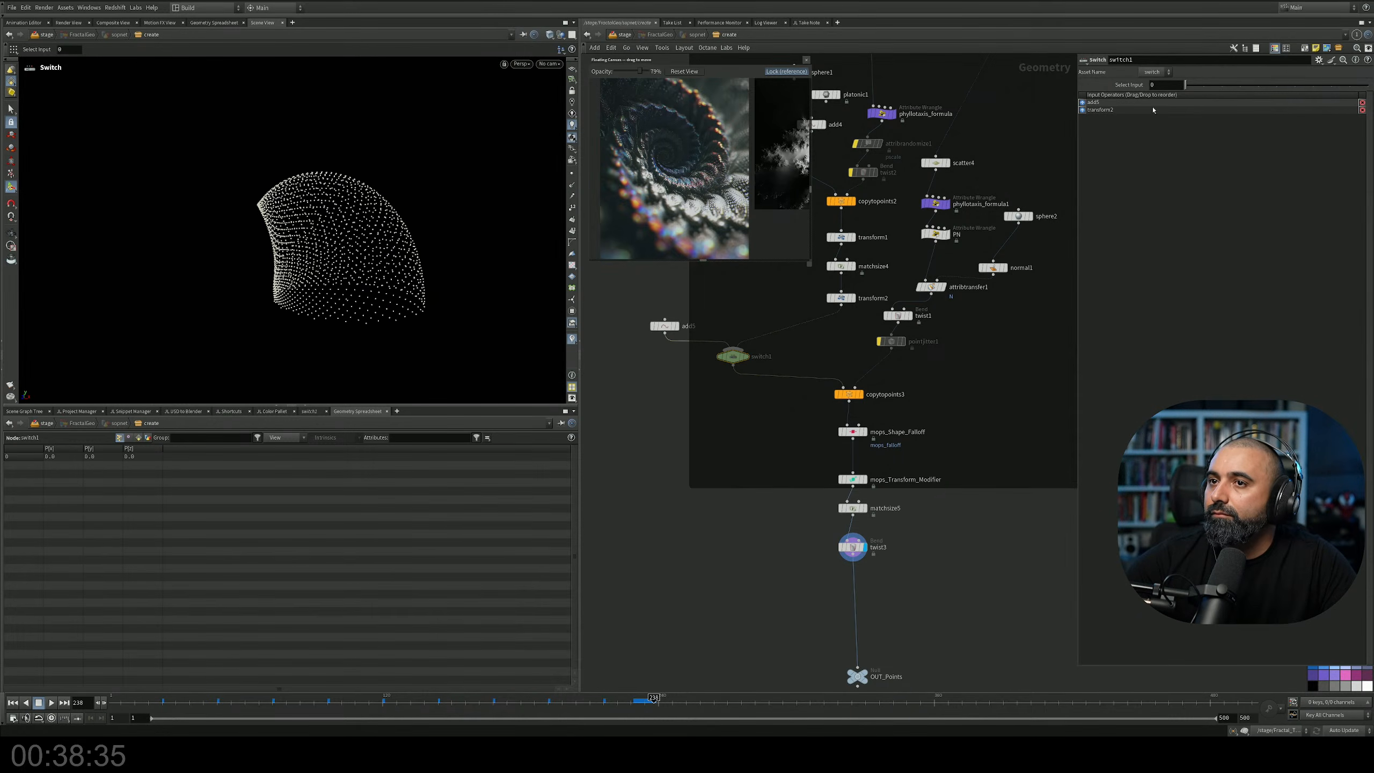
key(Escape)
scroll(395, 260, up, 4)
drag(389, 249, 358, 245)
scroll(358, 247, down, 5)
mouse_move(364, 292)
mouse_down()
mouse_move(362, 270)
mouse_move(351, 312)
mouse_up()
Duplicate copytopoints3 beside twist3 and connect the output of twist3 to the first input of the copy.
middle_drag(921, 548, 894, 472)
scroll(916, 476, down, 3)
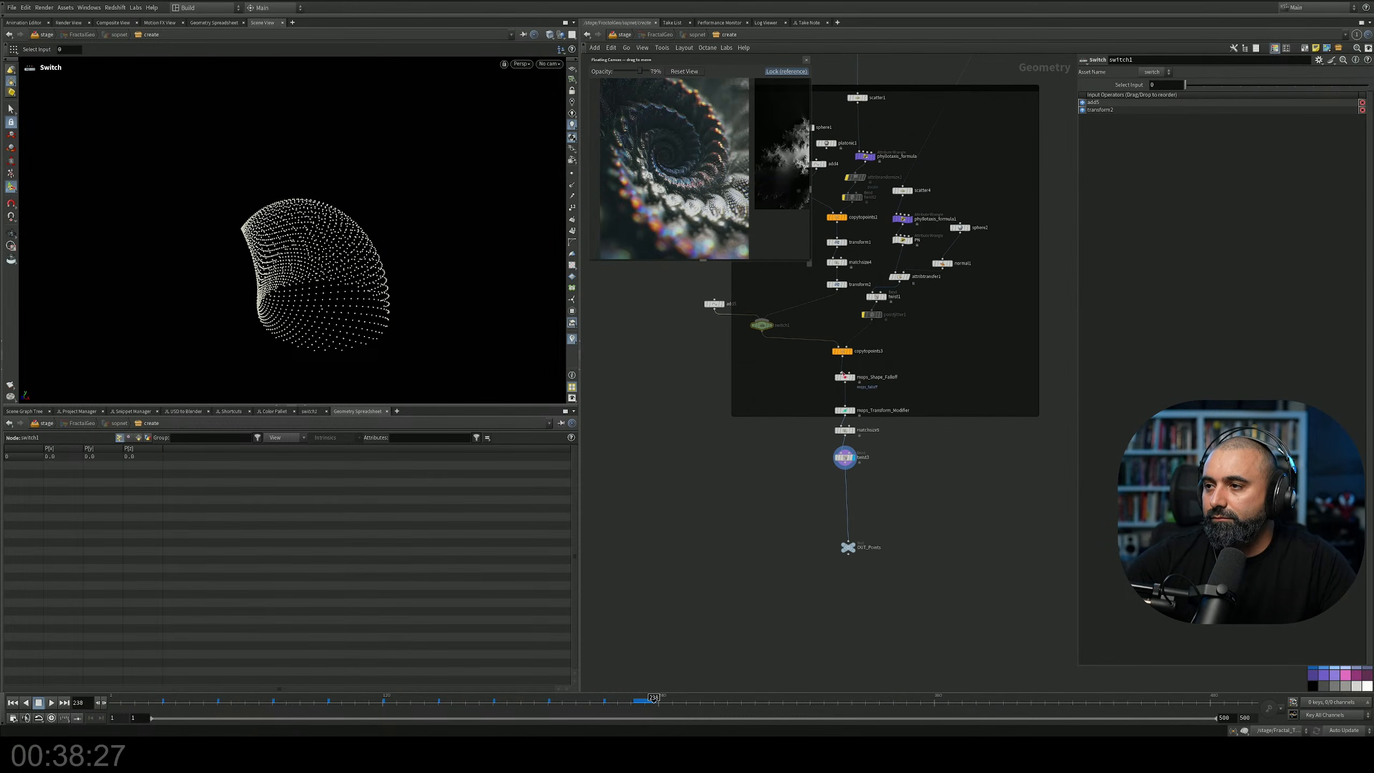
alt+drag(841, 350, 833, 448)
scroll(923, 488, up, 6)
click(875, 486)
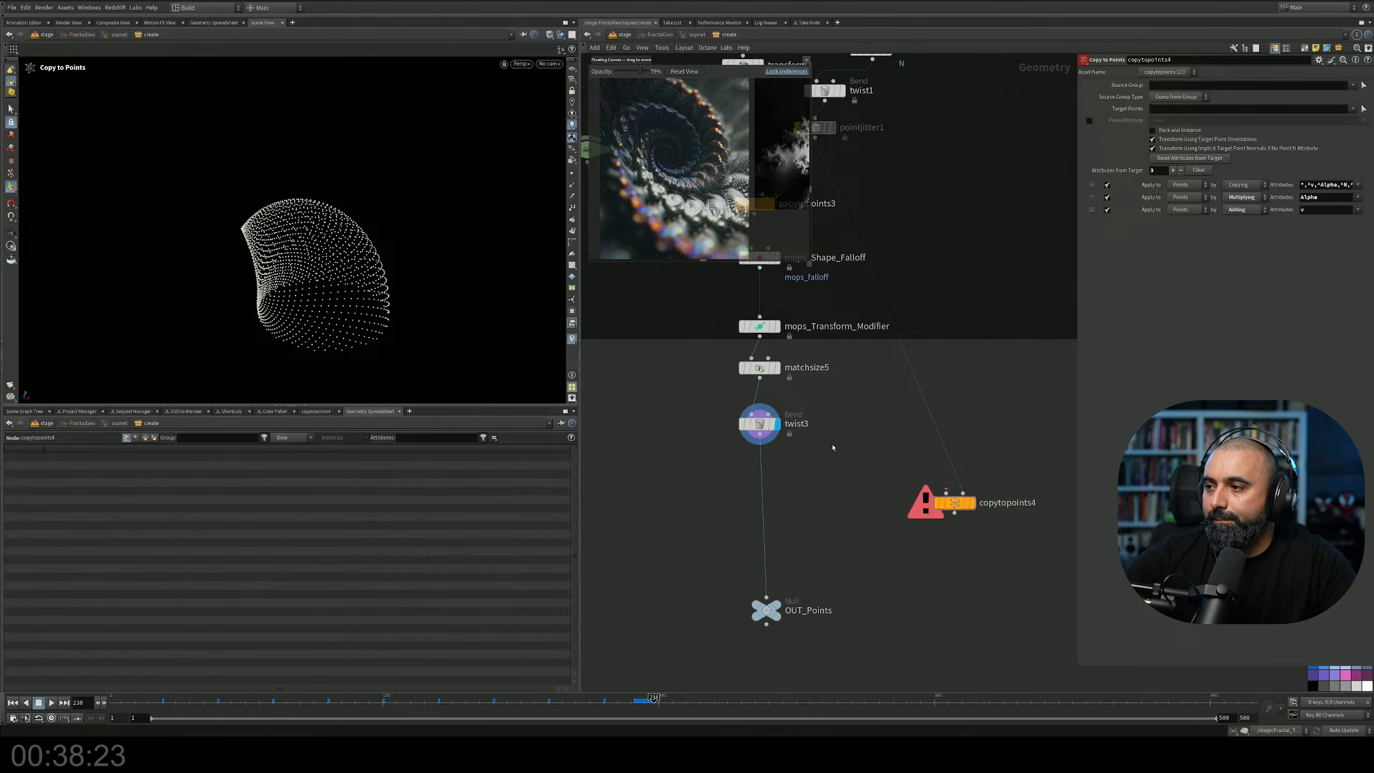
drag(945, 492, 759, 434)
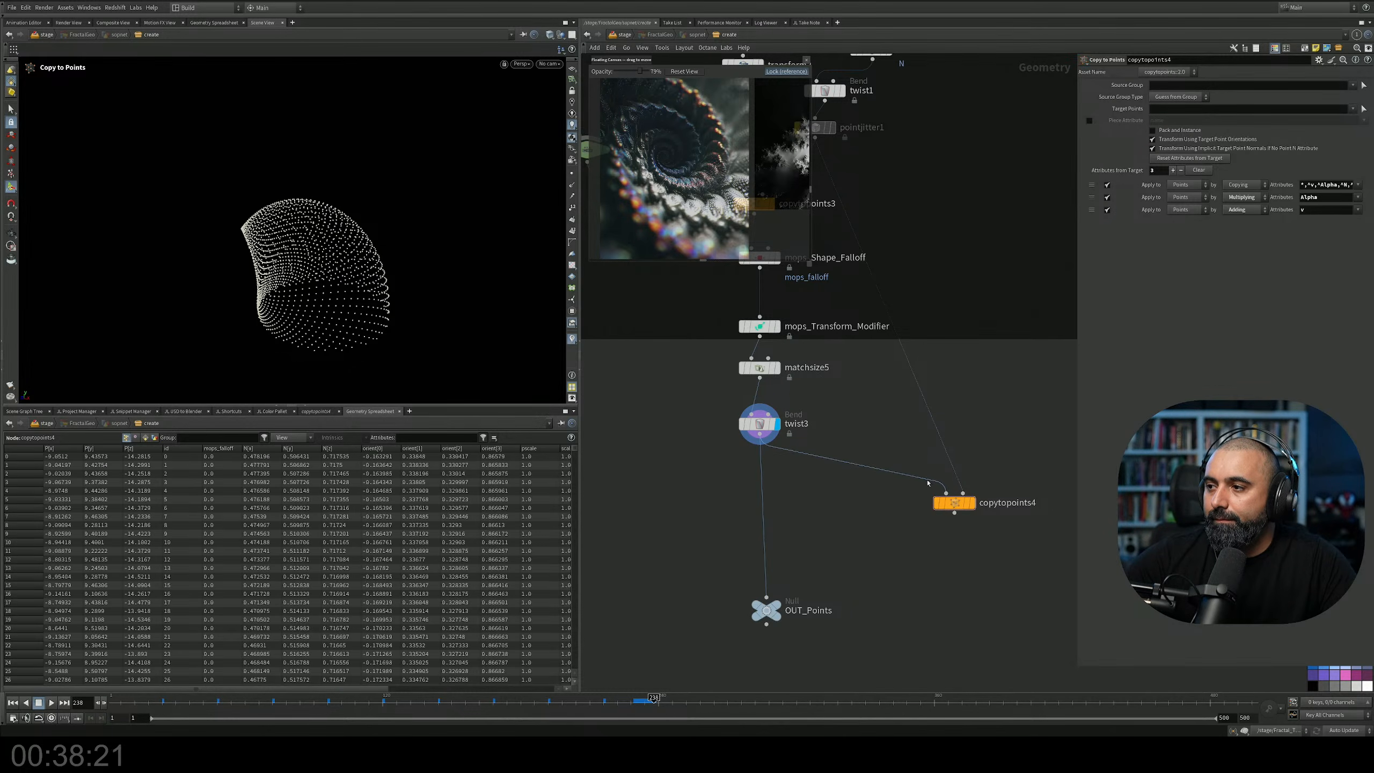
Look through the existing spiral point setups, displaying the Fibo wrangle and the Push_Y1 wrangle after Logarithmic_Spiral.
middle_drag(951, 432, 750, 469)
scroll(753, 466, down, 6)
scroll(955, 288, up, 4)
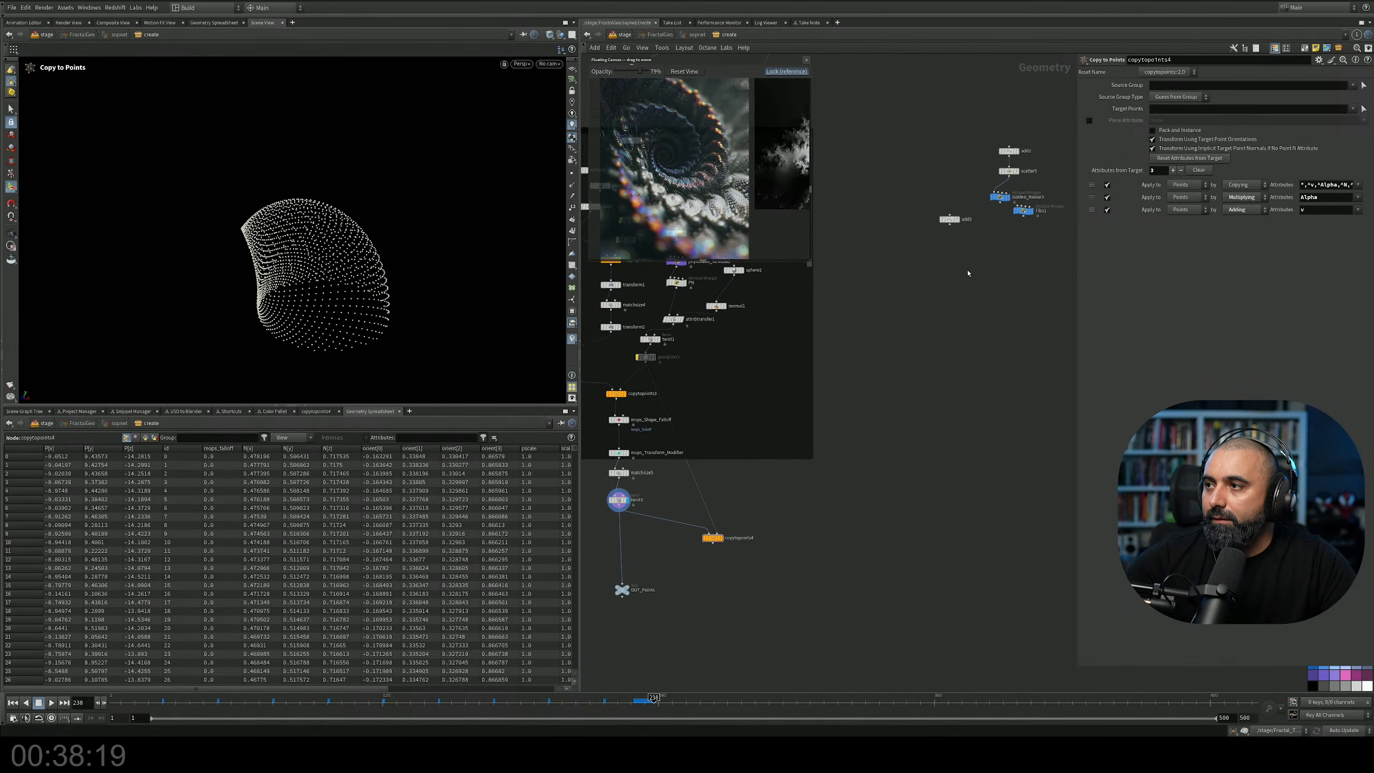
middle_drag(964, 272, 756, 380)
click(847, 294)
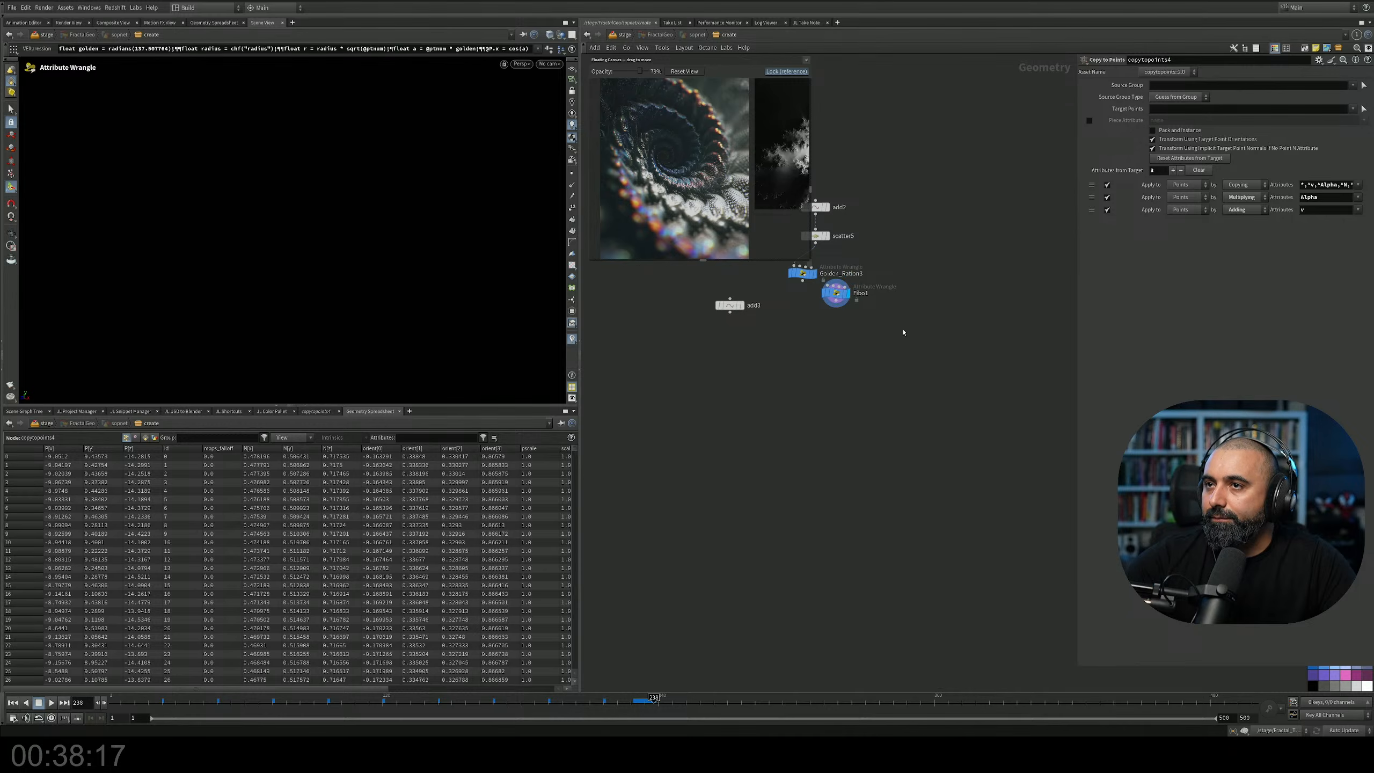
scroll(908, 343, down, 4)
scroll(933, 341, down, 3)
scroll(1007, 381, up, 3)
middle_drag(993, 402, 831, 432)
scroll(917, 390, up, 6)
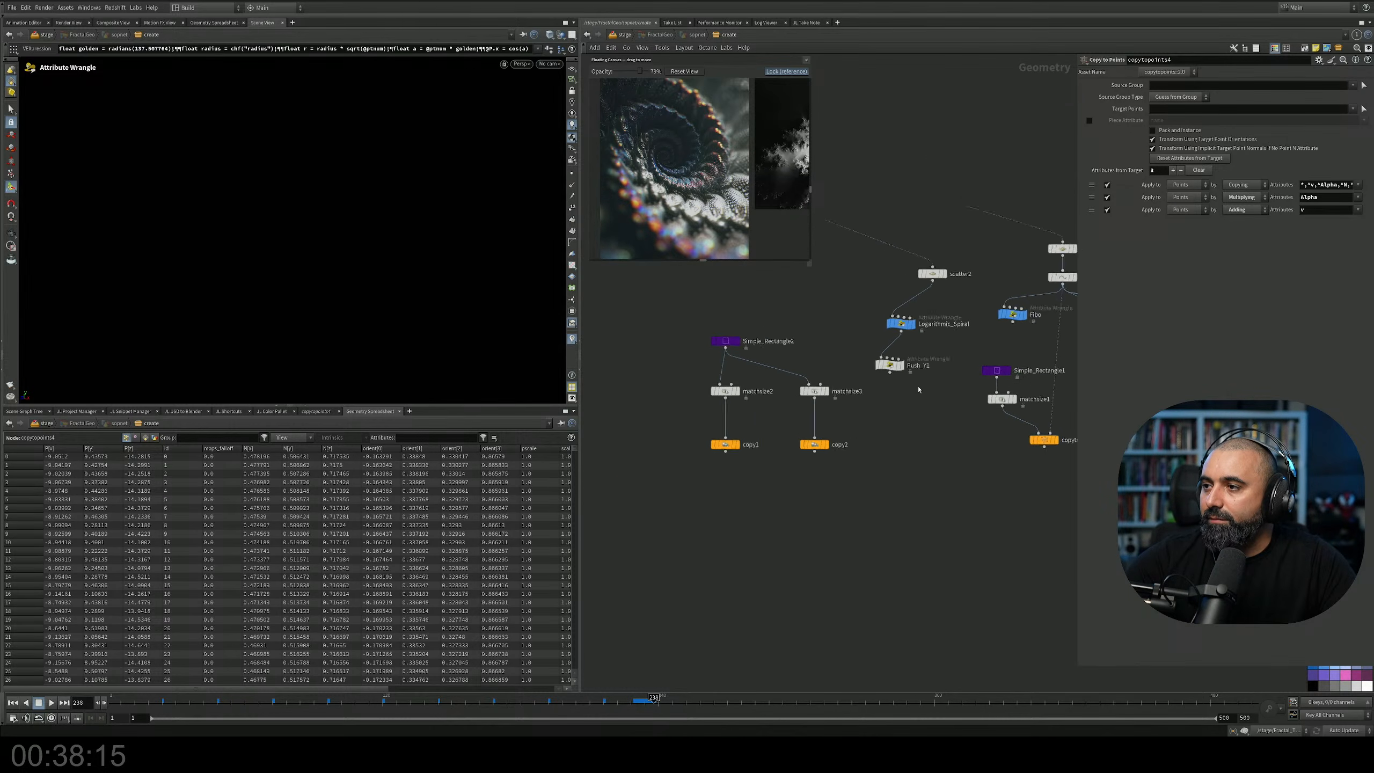
click(895, 356)
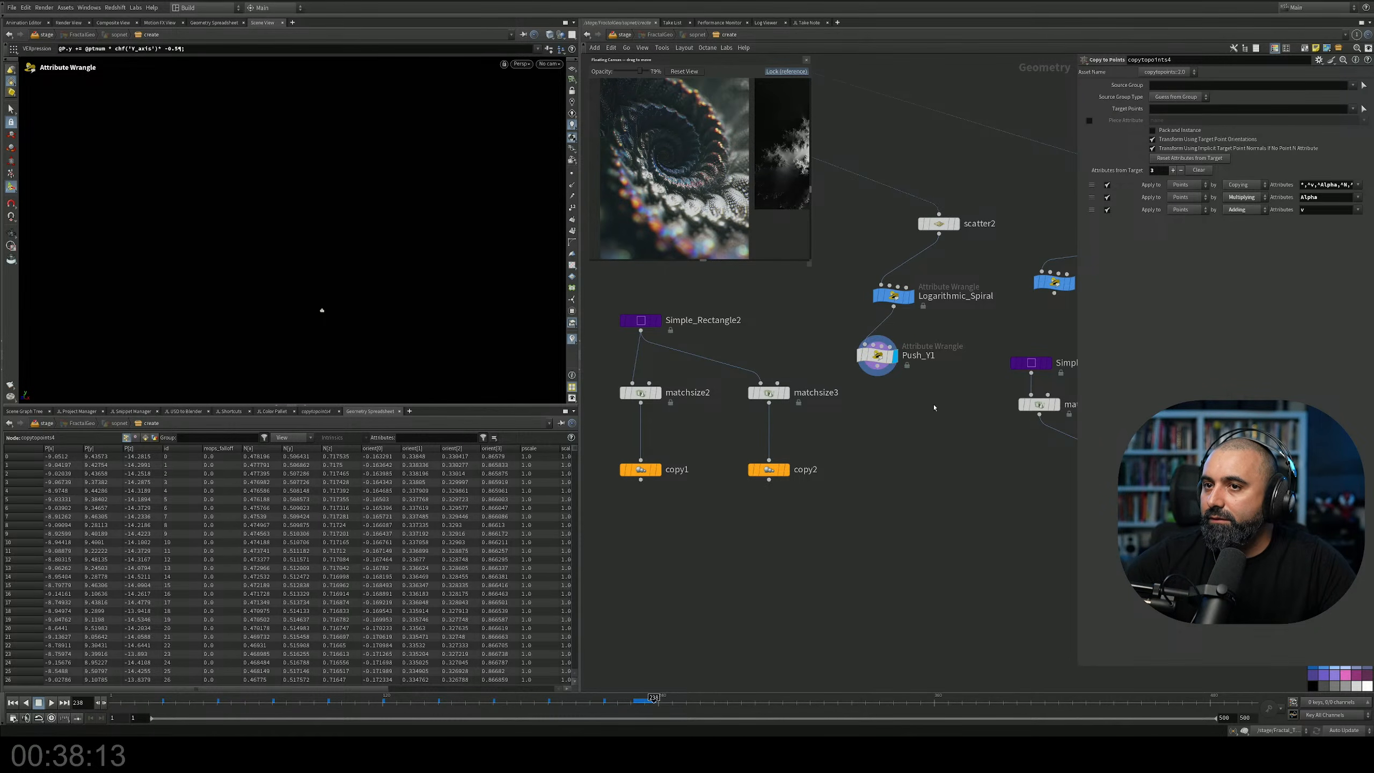
Move the scatter2, Logarithmic_Spiral and Push_Y1 nodes next to copytopoints4.
drag(922, 384, 915, 329)
scroll(922, 362, down, 6)
drag(934, 395, 635, 505)
middle_drag(692, 493, 850, 428)
scroll(850, 428, down, 1)
scroll(820, 443, up, 2)
drag(798, 438, 832, 326)
scroll(798, 370, up, 4)
Connect Push_Y1 to the second input of copytopoints4 and display copytopoints4.
click(849, 385)
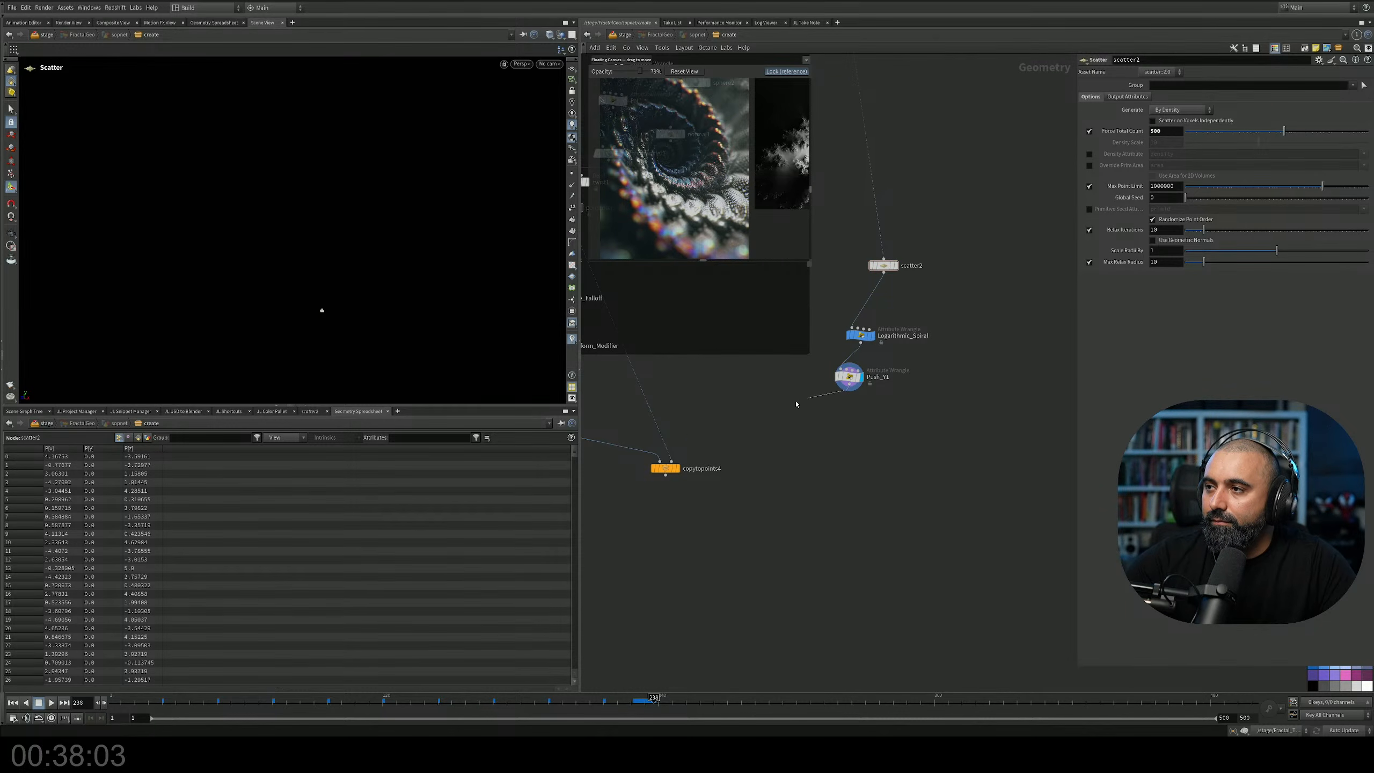
click(672, 461)
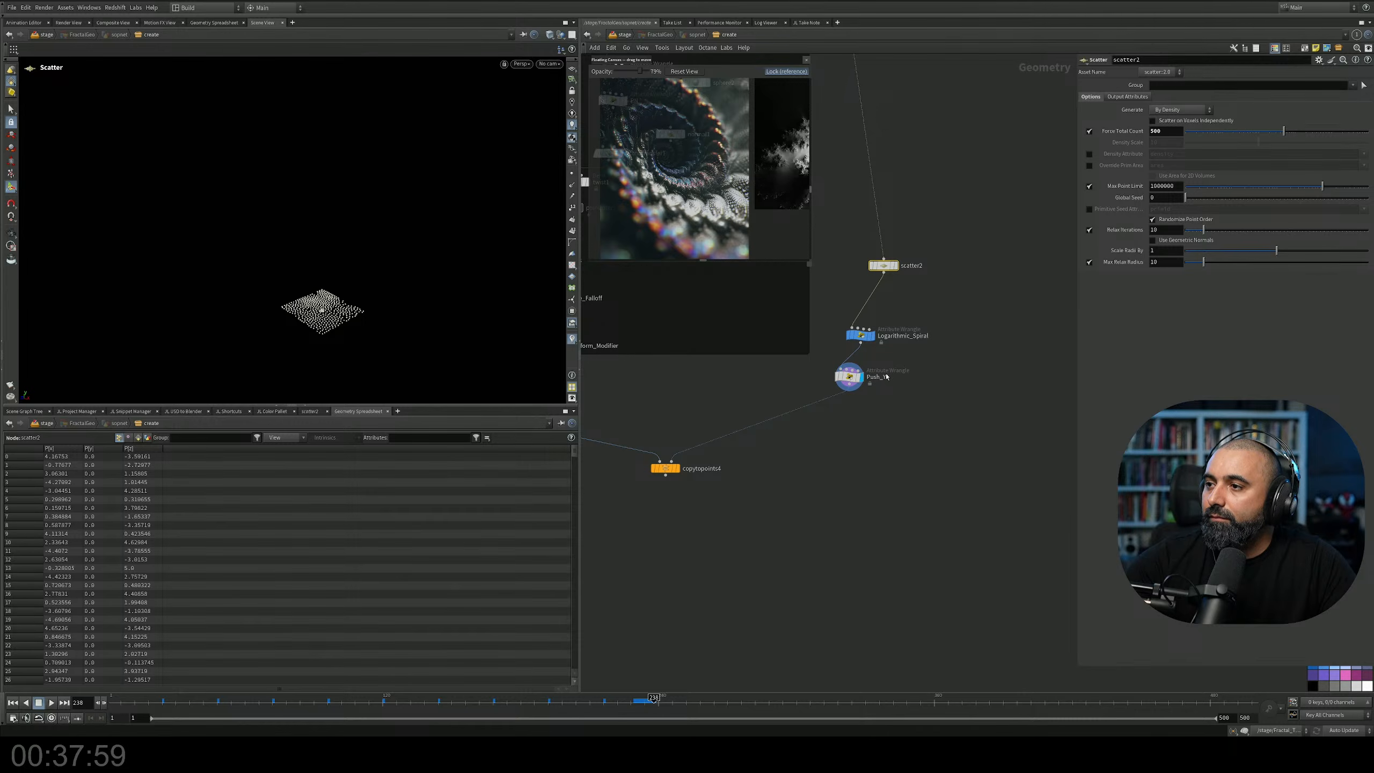
click(677, 468)
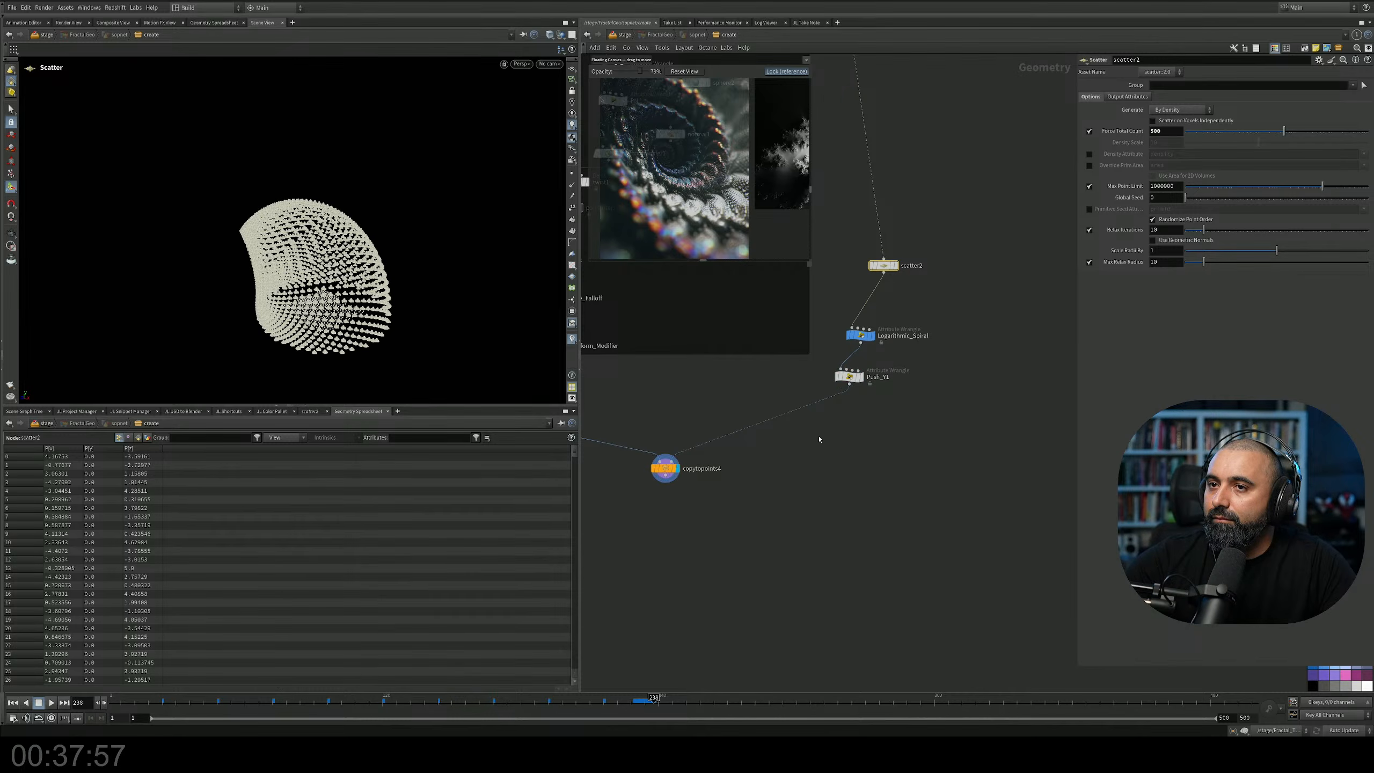
Examine the copied point shapes of copytopoints4 up close, and display twist3 for comparison.
mouse_move(451, 325)
alt+mouse_down()
mouse_move(468, 301)
mouse_move(457, 320)
alt+mouse_up()
alt+right_drag(457, 319, 530, 268)
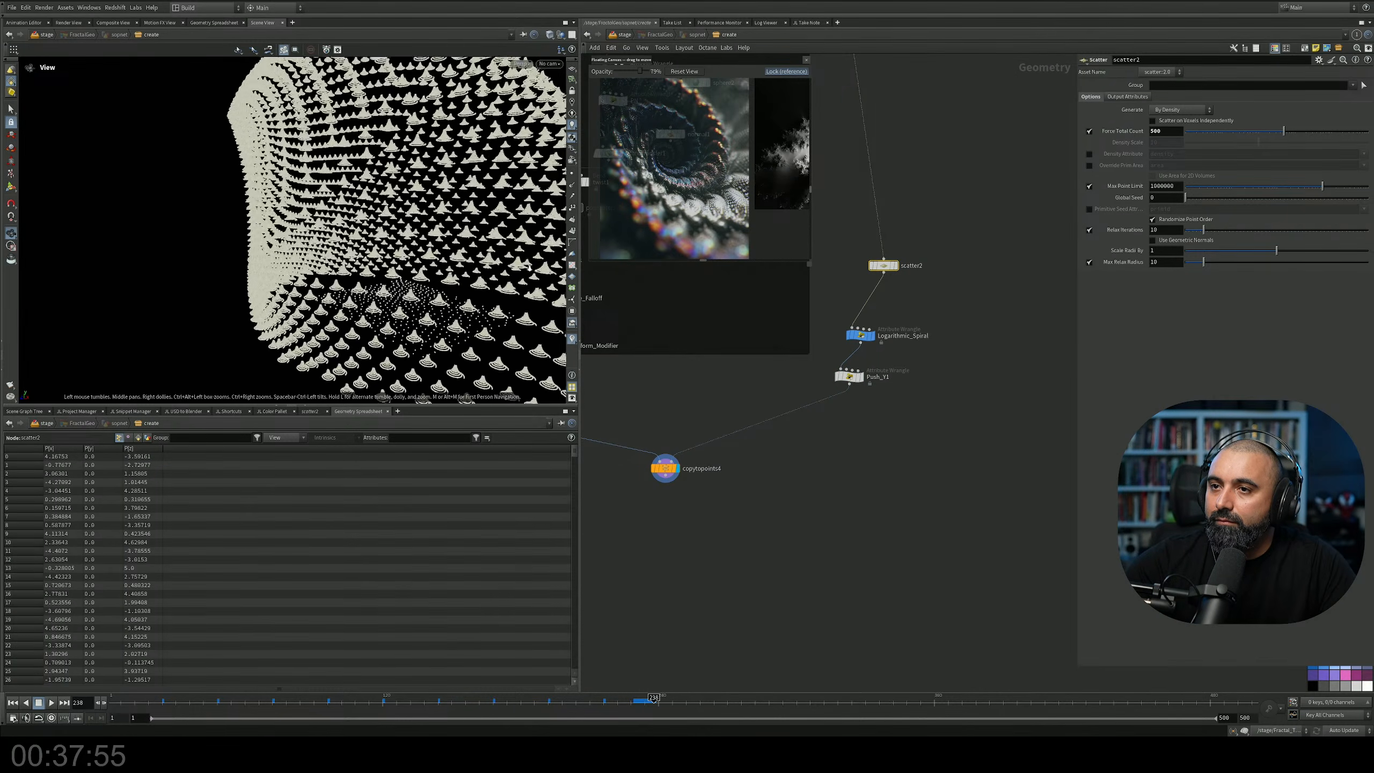
drag(560, 292, 537, 309)
middle_drag(700, 381, 765, 413)
alt+drag(547, 312, 389, 229)
drag(338, 229, 335, 229)
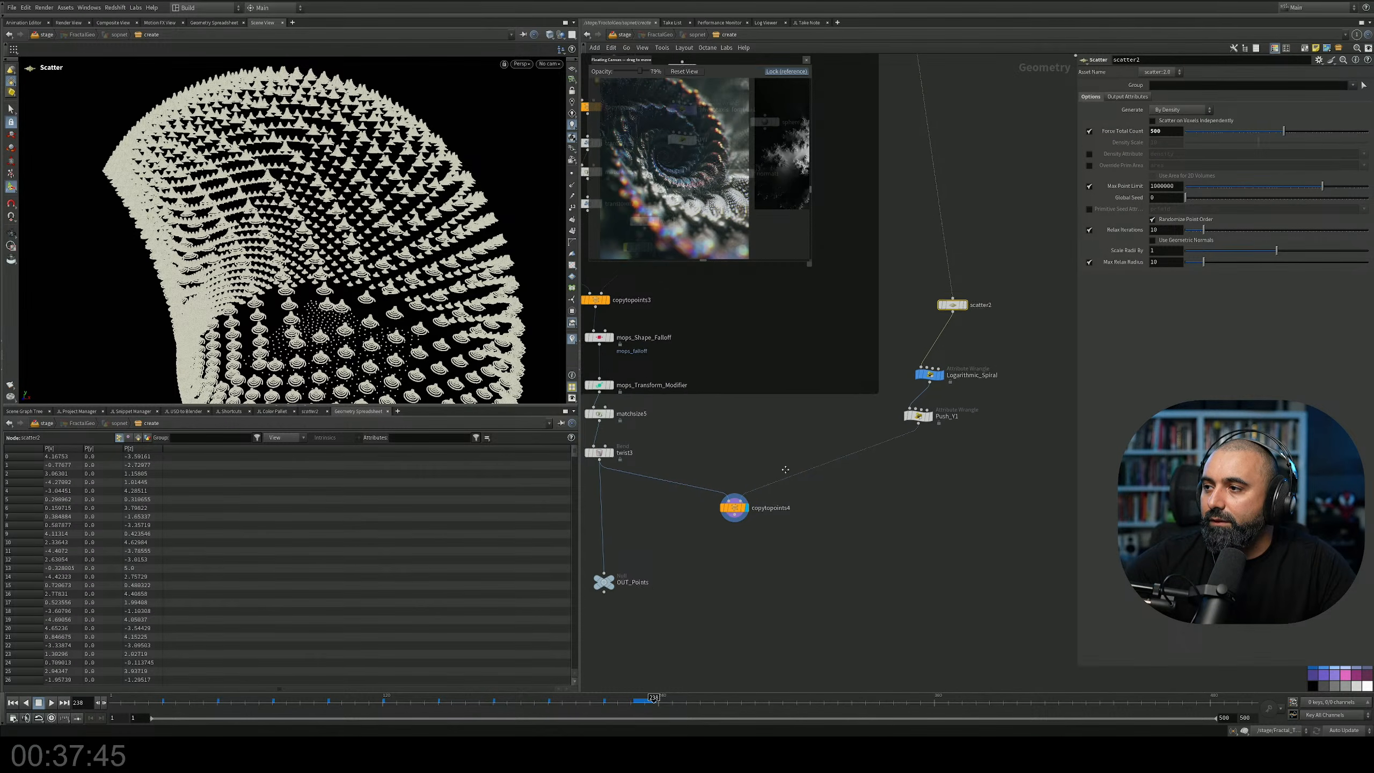
middle_drag(706, 464, 751, 501)
click(655, 492)
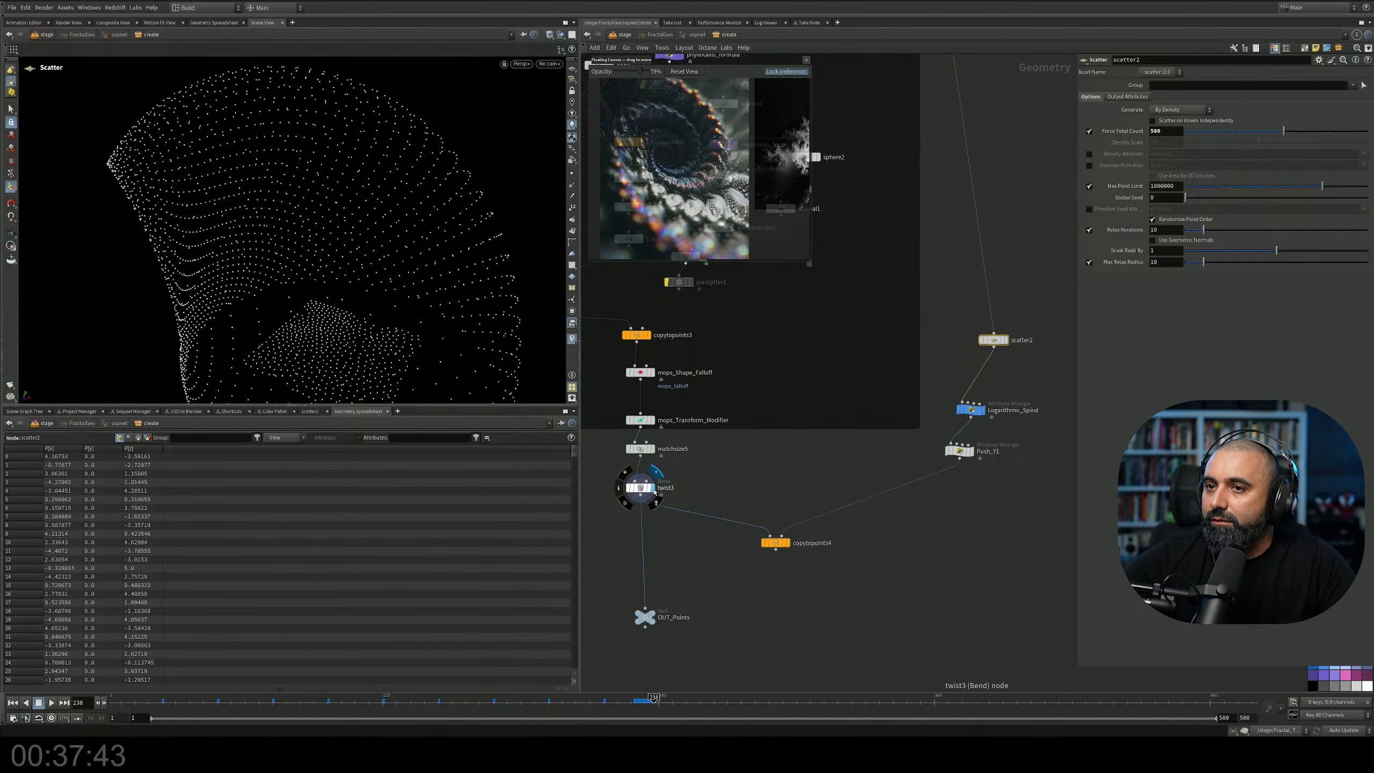
Select twist3, display copytopoints4 and inspect the copied shapes against the bent point cloud.
click(640, 488)
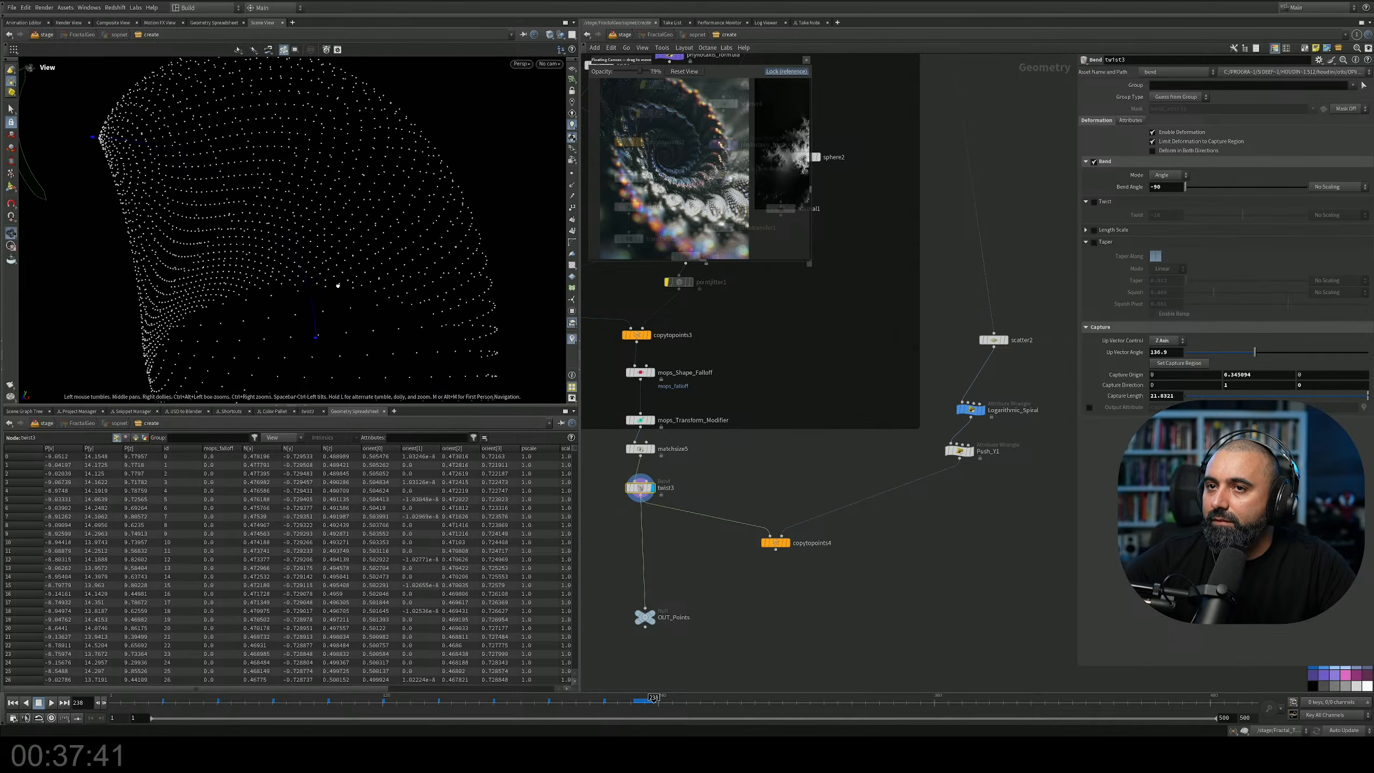
key(Return)
click(789, 542)
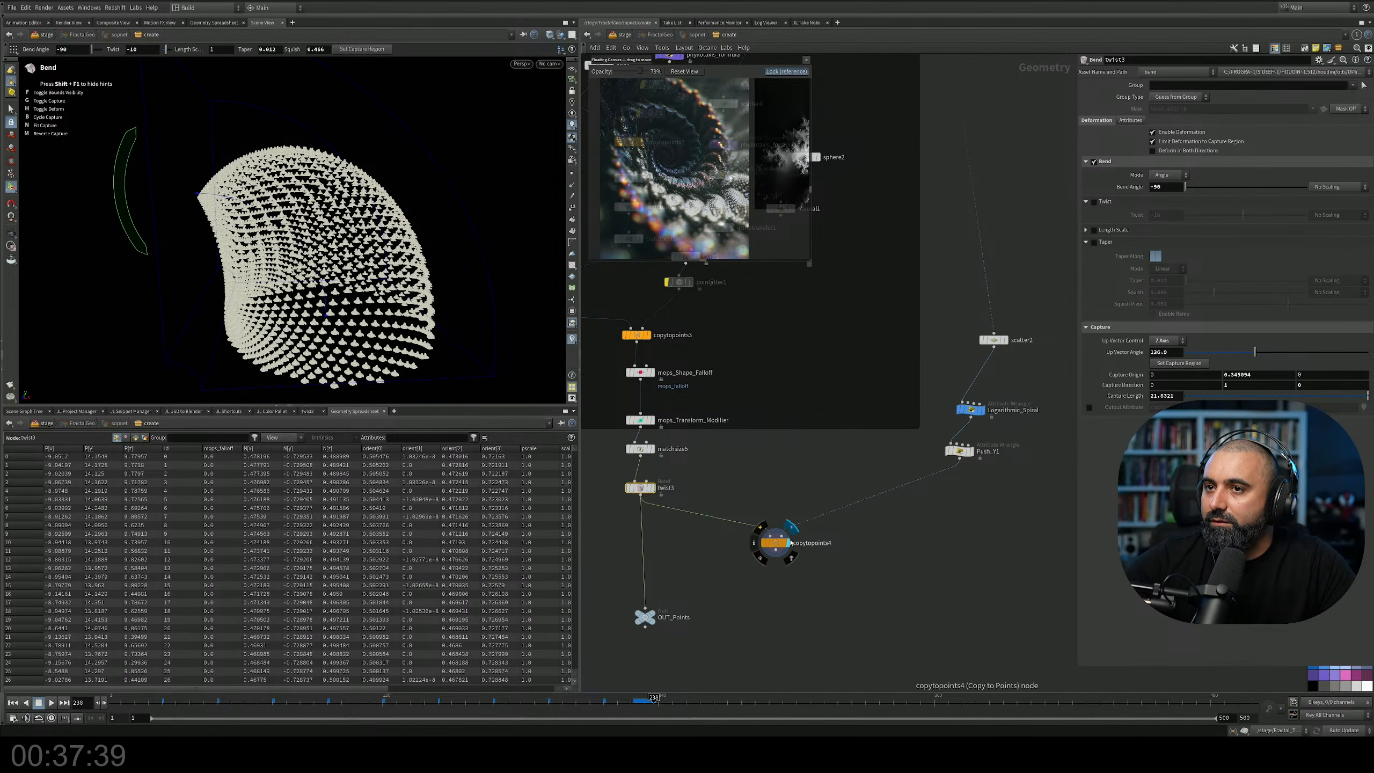
alt+drag(324, 255, 351, 228)
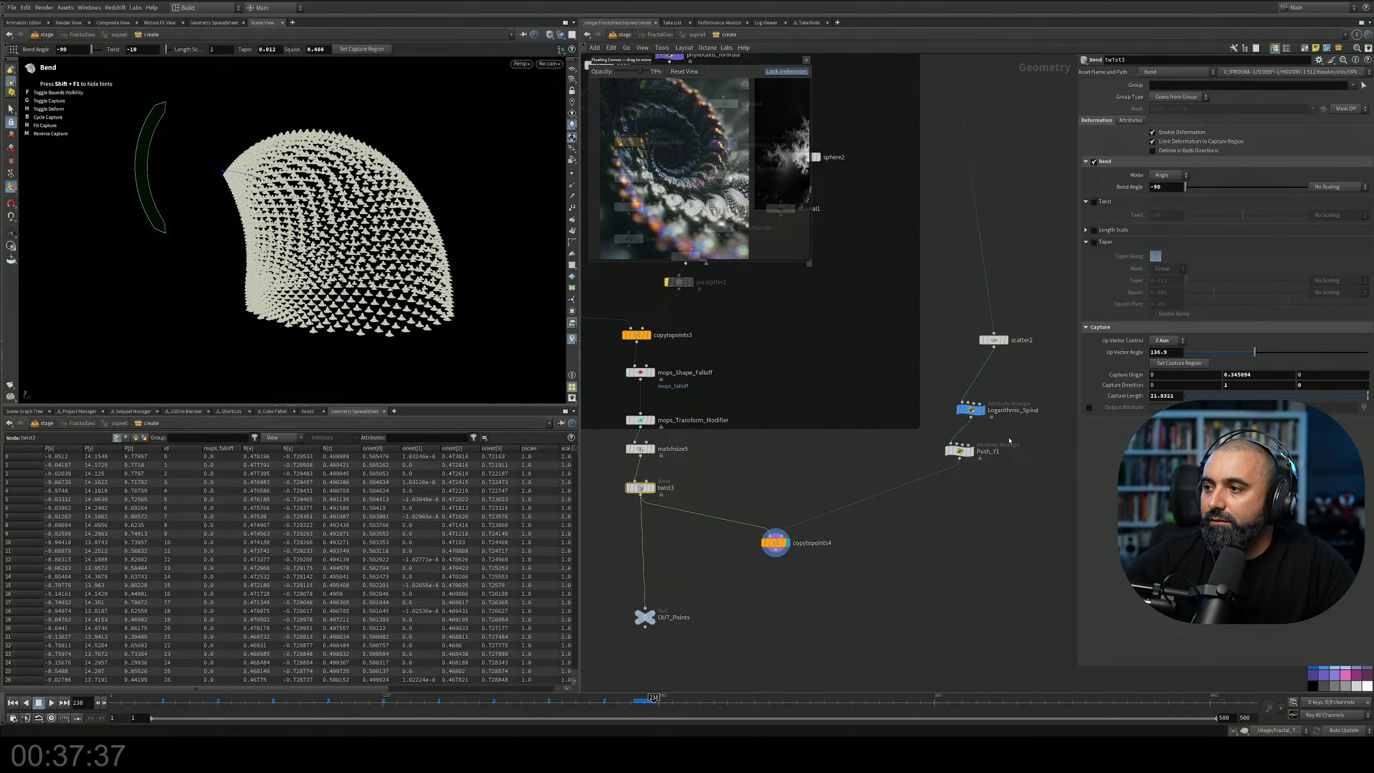
Select Push_Y1, display Logarithmic_Spiral and examine the spiral points from another angle.
click(960, 451)
click(980, 409)
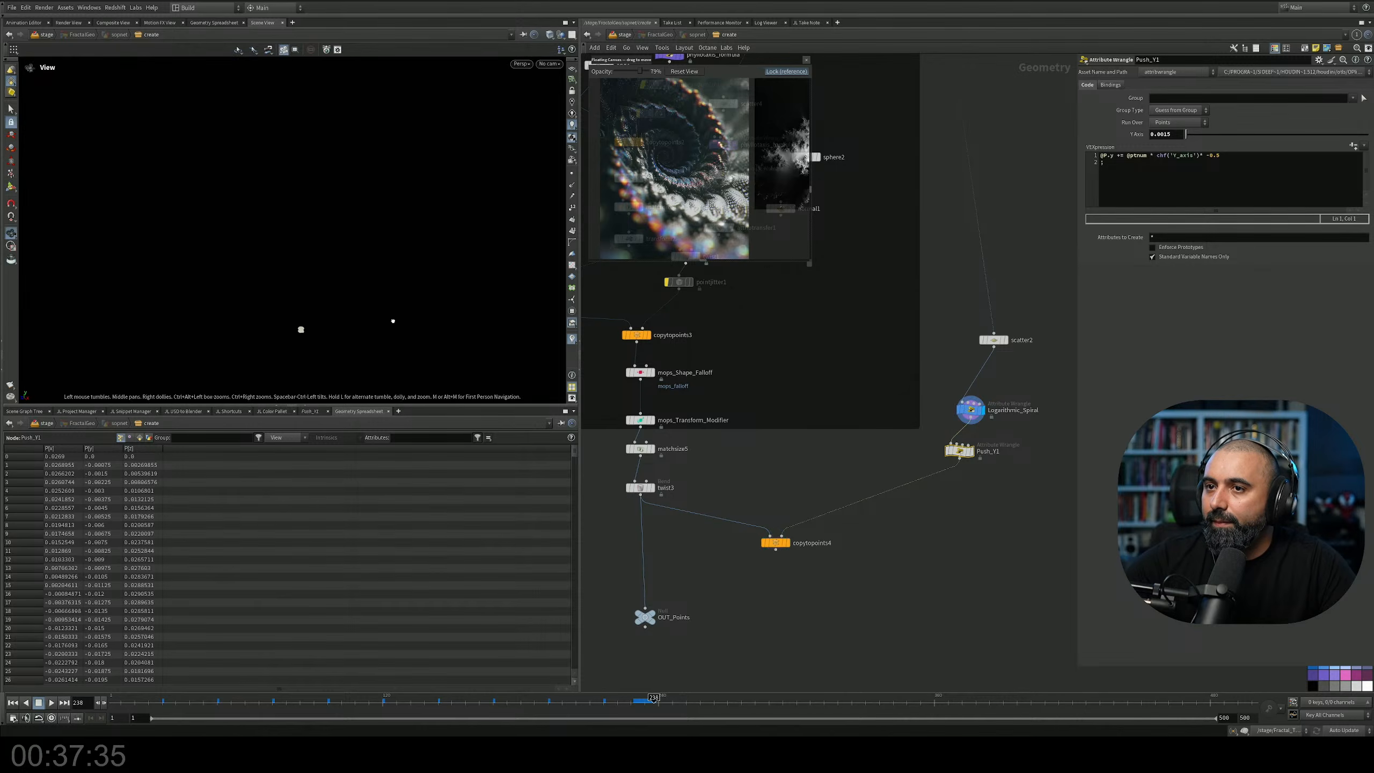
mouse_move(459, 294)
right_down()
mouse_move(322, 270)
mouse_move(462, 273)
right_up()
drag(404, 292, 283, 290)
key(Return)
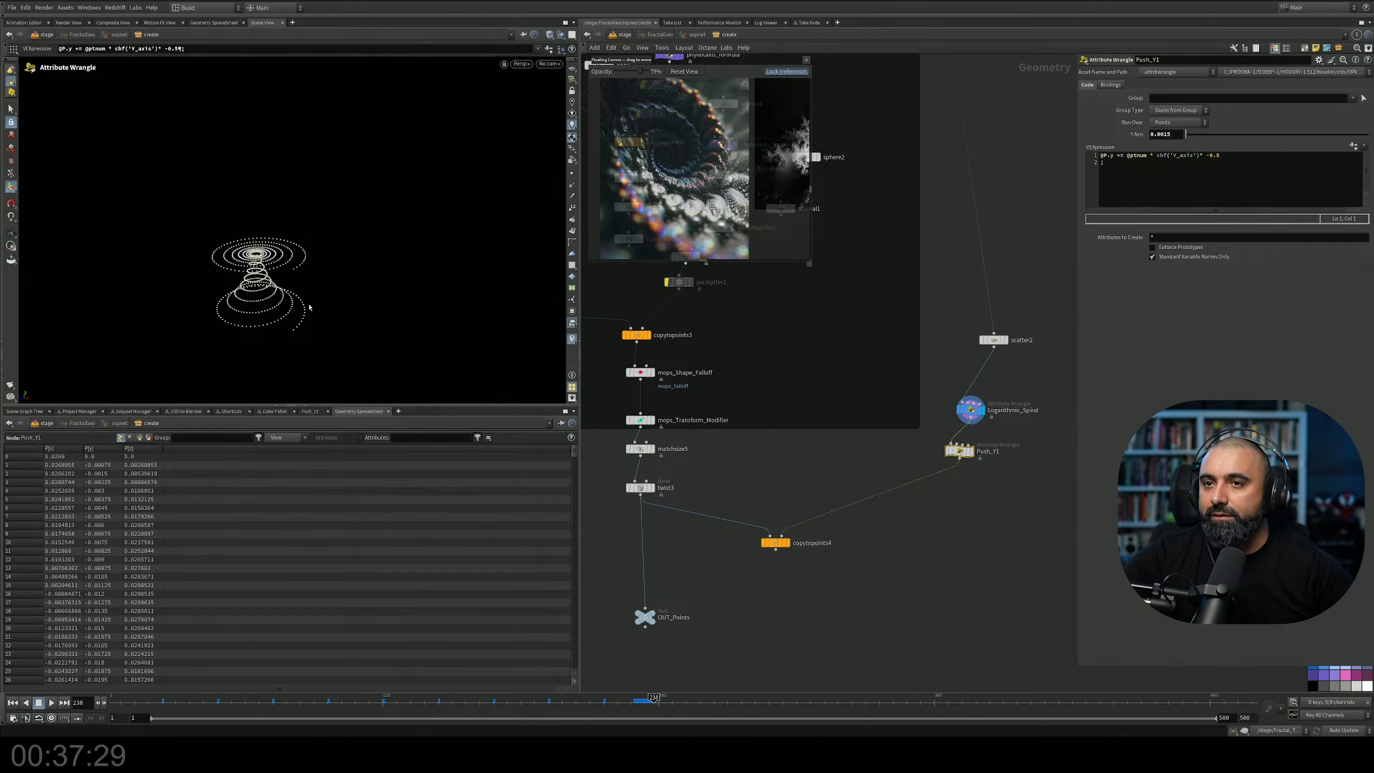
Set the Logarithmic_Spiral wrangle's A to 1 and B to 0.406, and frame the spiral in the view.
key(Up)
drag(1225, 136, 1367, 135)
mouse_move(1248, 145)
mouse_down()
mouse_move(1319, 145)
mouse_move(1259, 145)
mouse_up()
key(space+h)
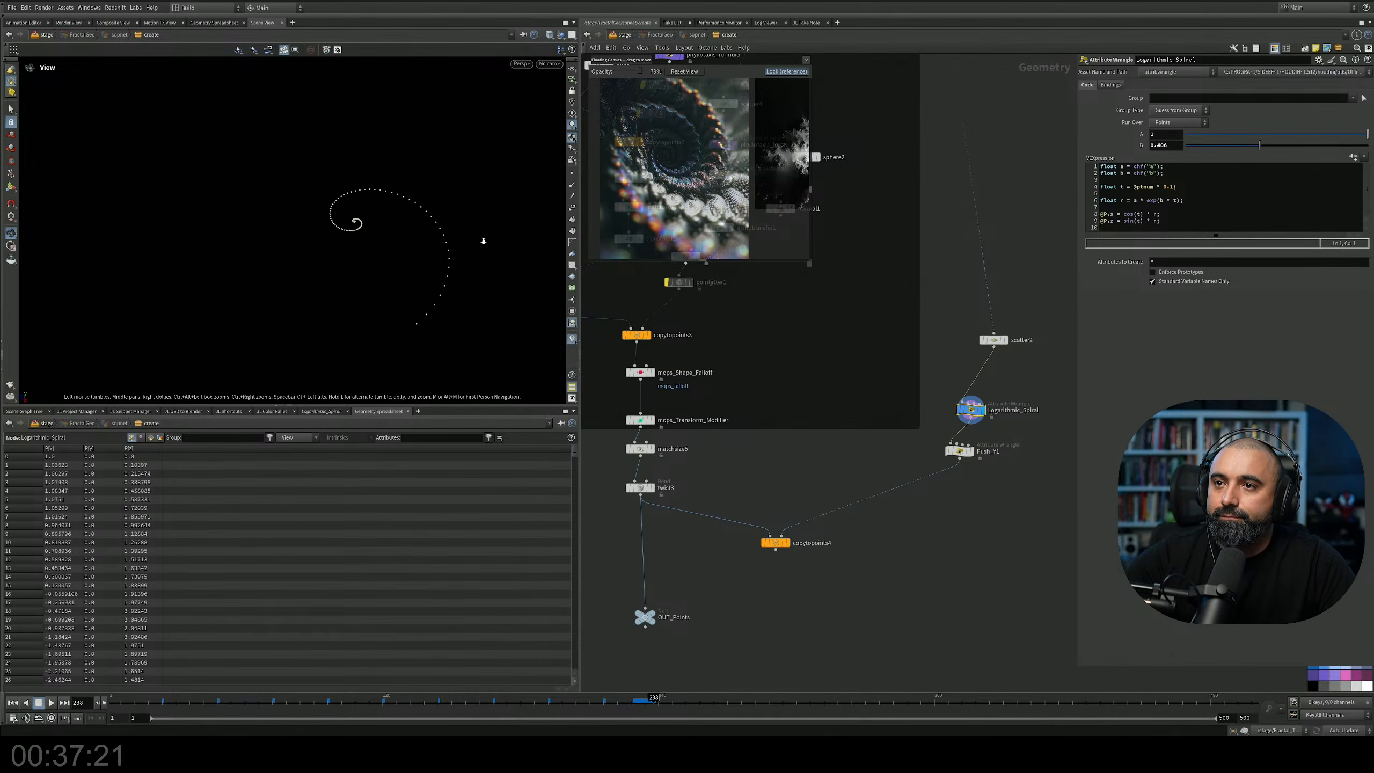
Display copytopoints4 and try its Pack and Instance option.
key(Return)
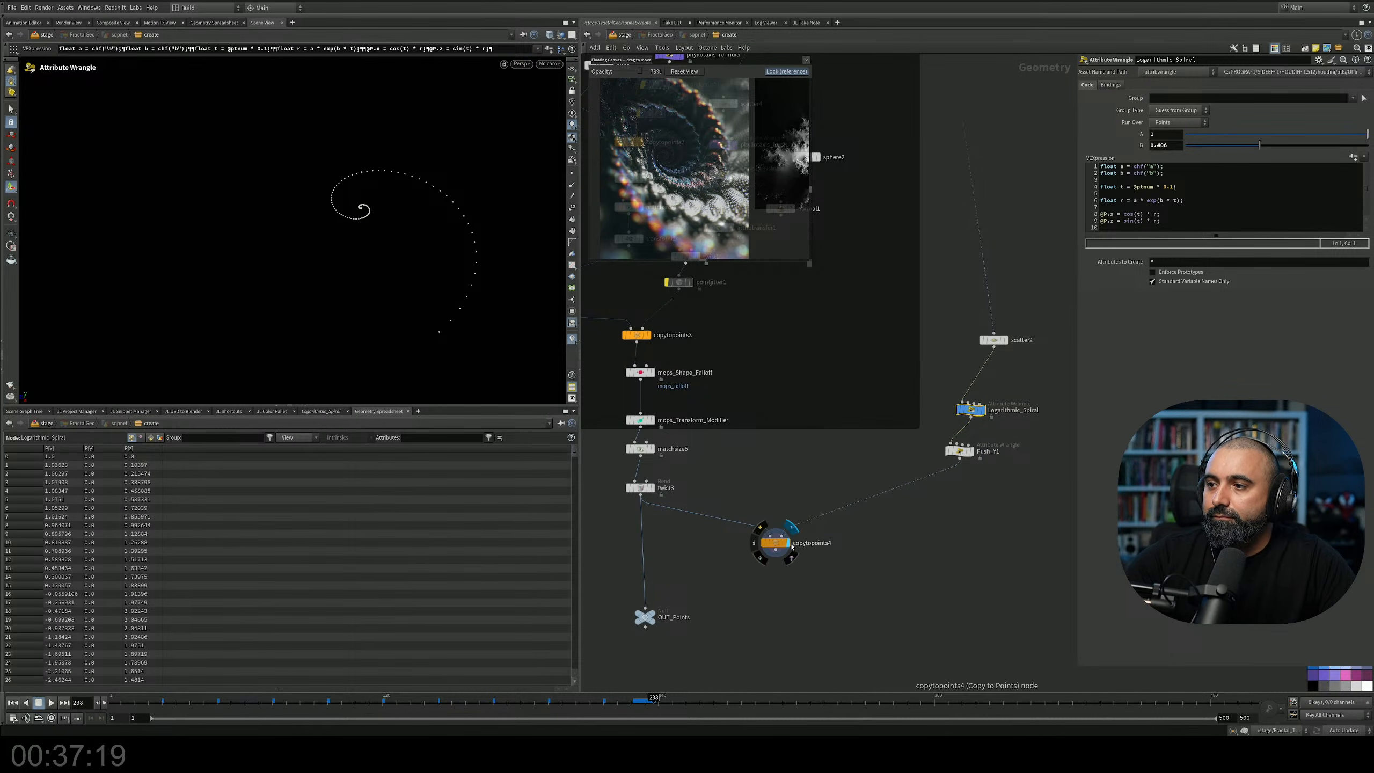
click(775, 543)
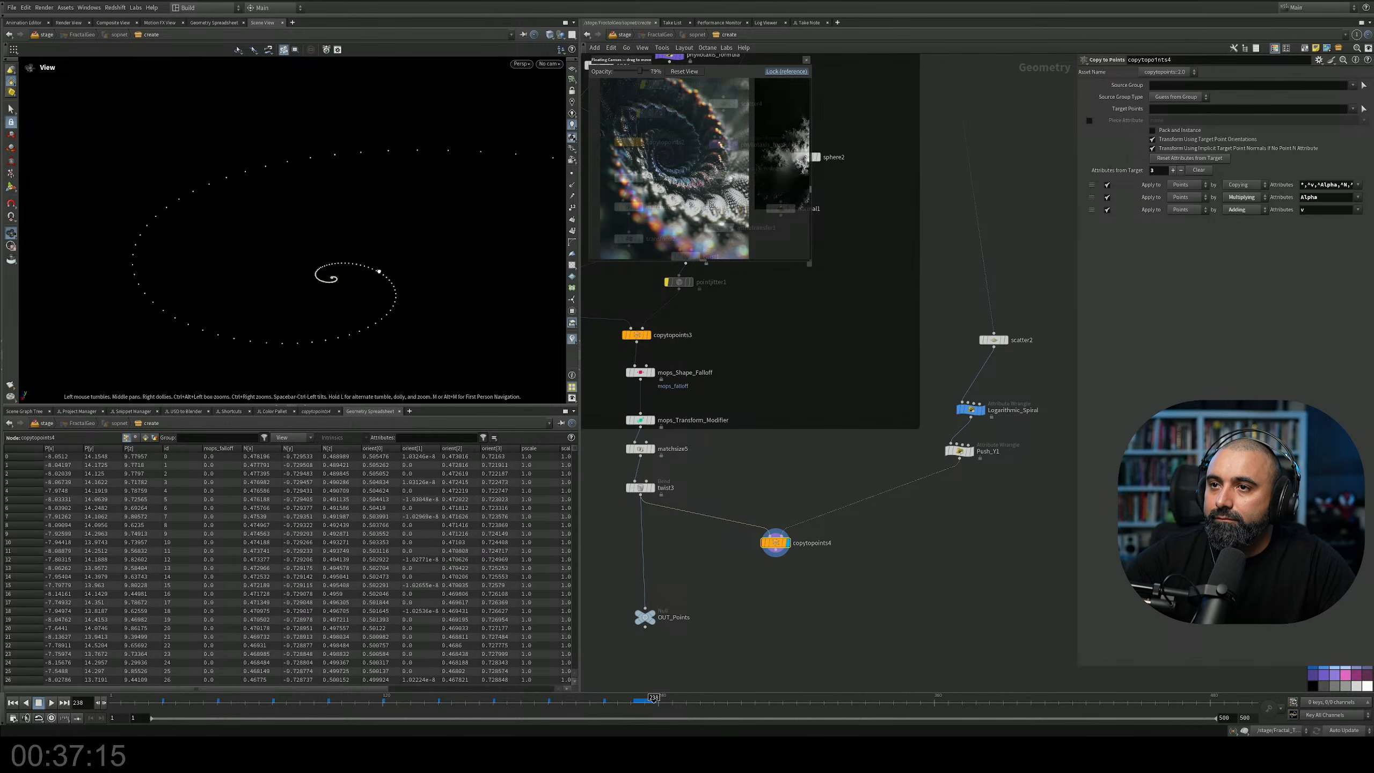
key(Return)
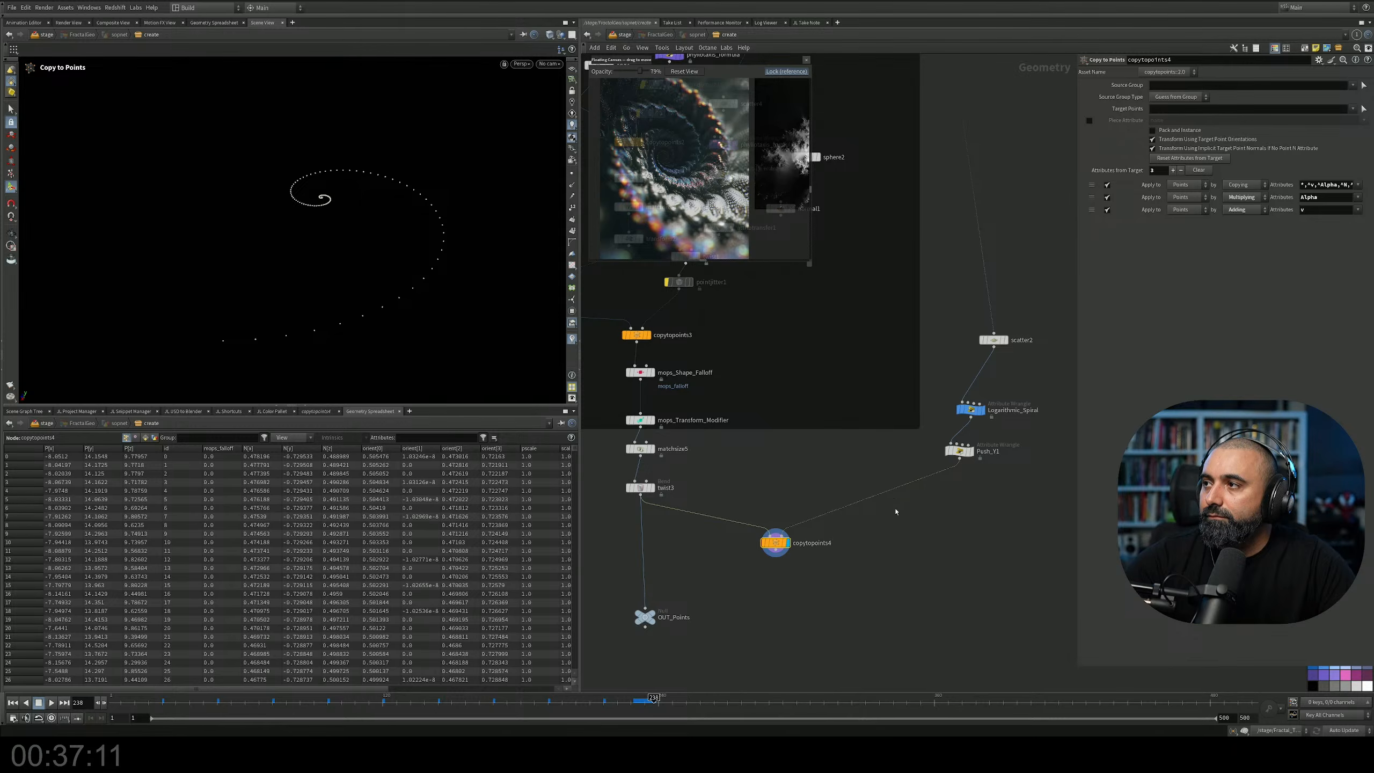
click(1152, 131)
click(1153, 130)
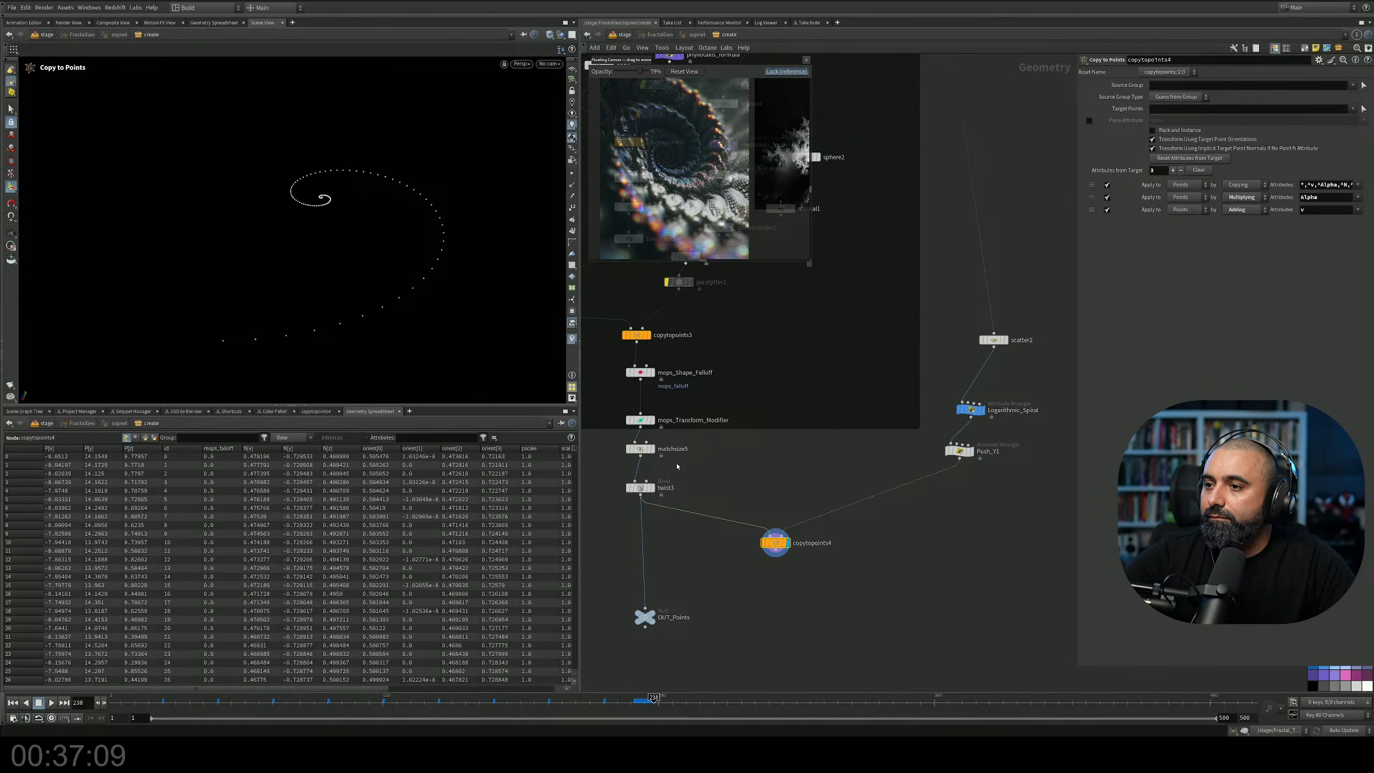
Insert a Pack node on the connection between twist3 and copytopoints4.
key(Tab)
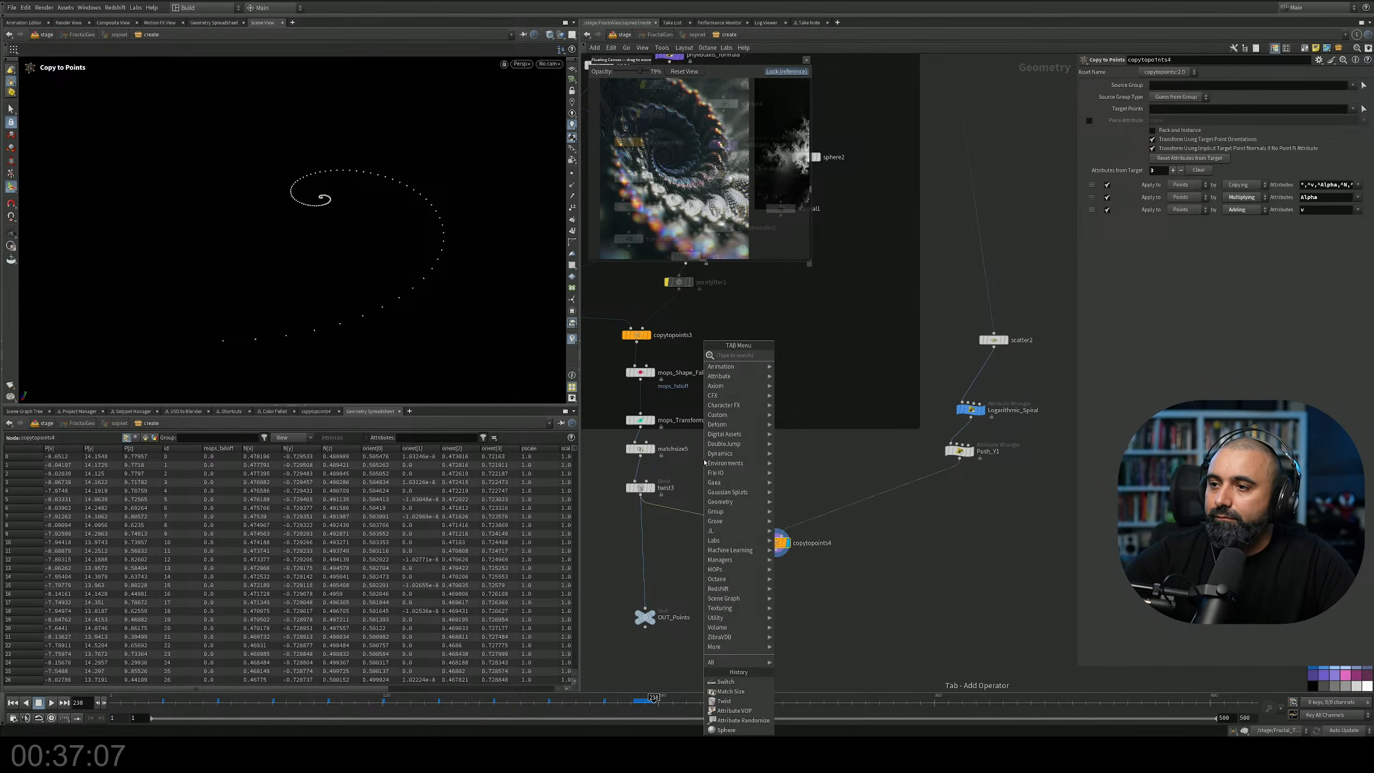
text(pack)
key(Return)
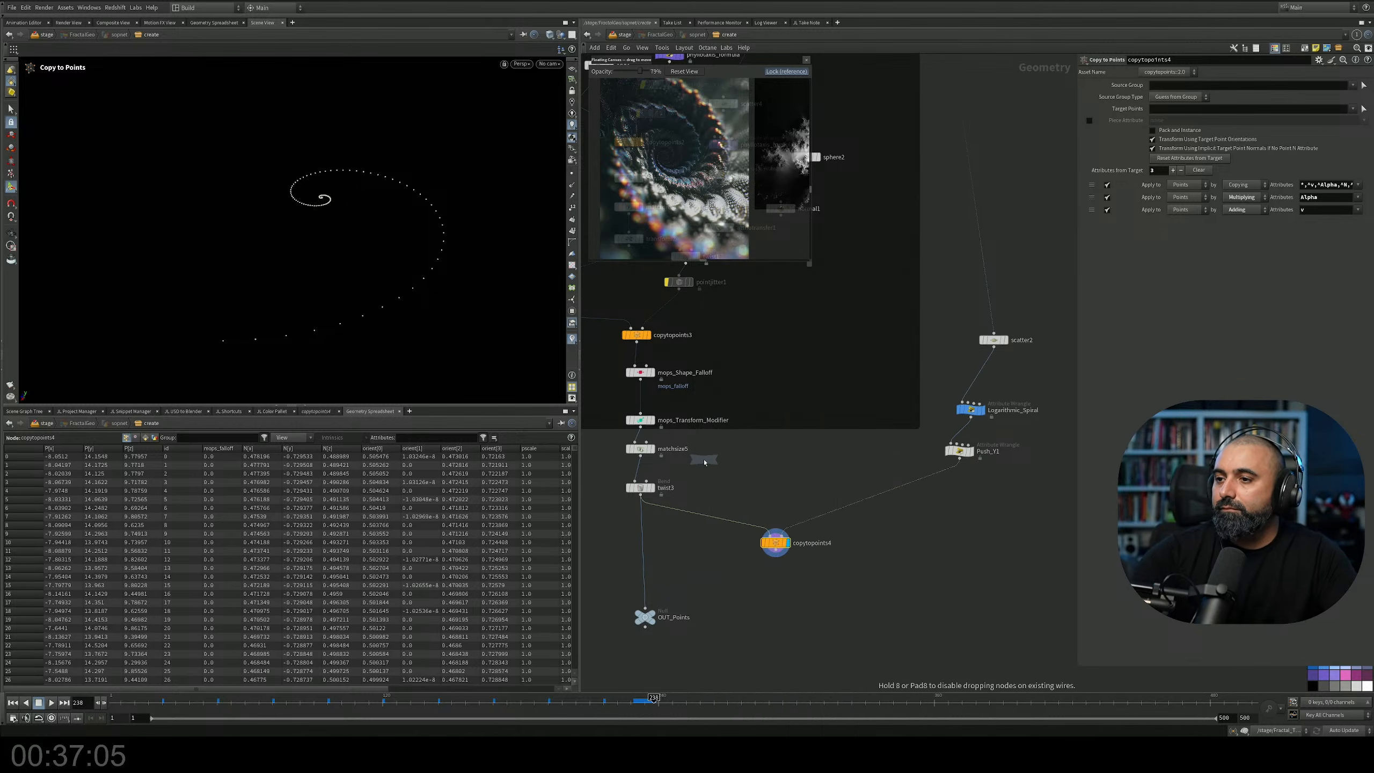
click(695, 522)
key(Escape)
drag(381, 273, 369, 210)
key(Return)
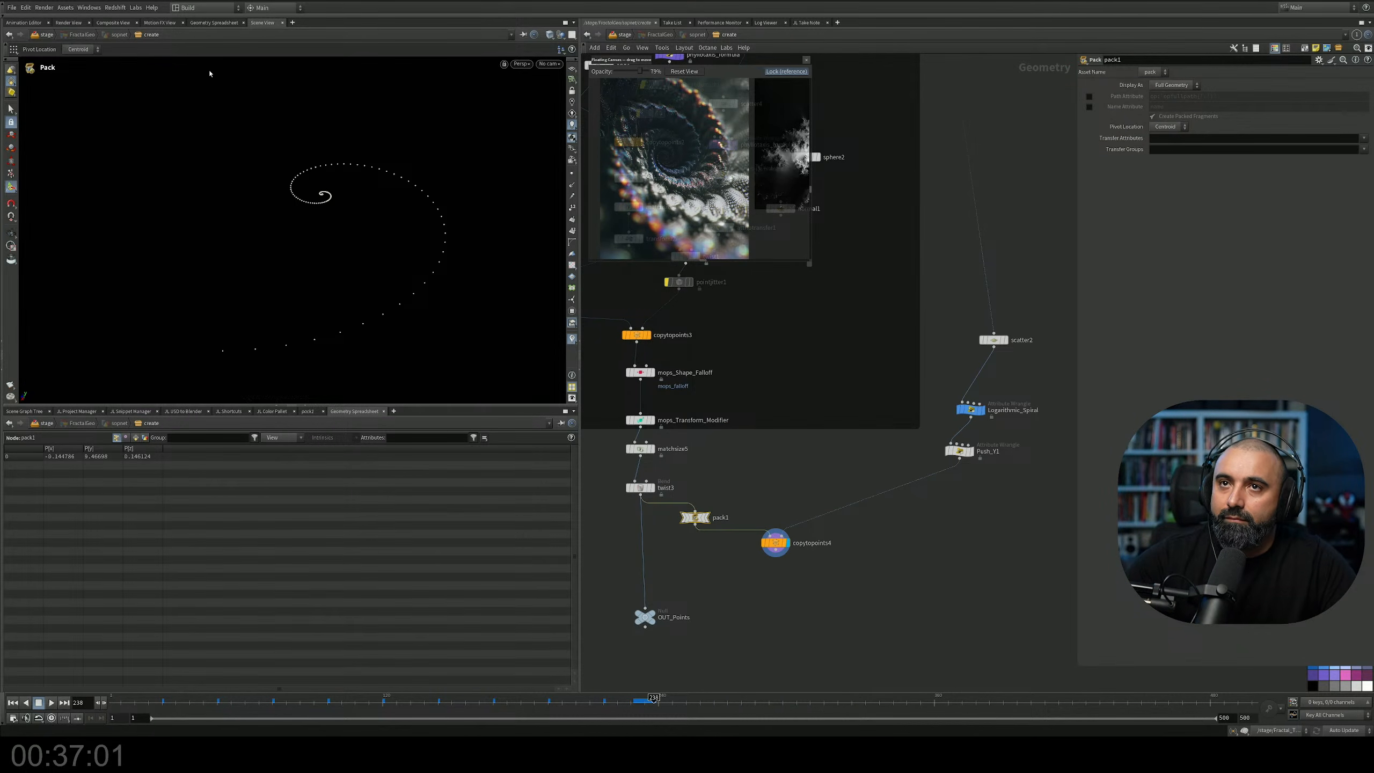
Examine the copied spiral and try Push_Y1's Y Axis at 0.055.
click(134, 8)
click(143, 35)
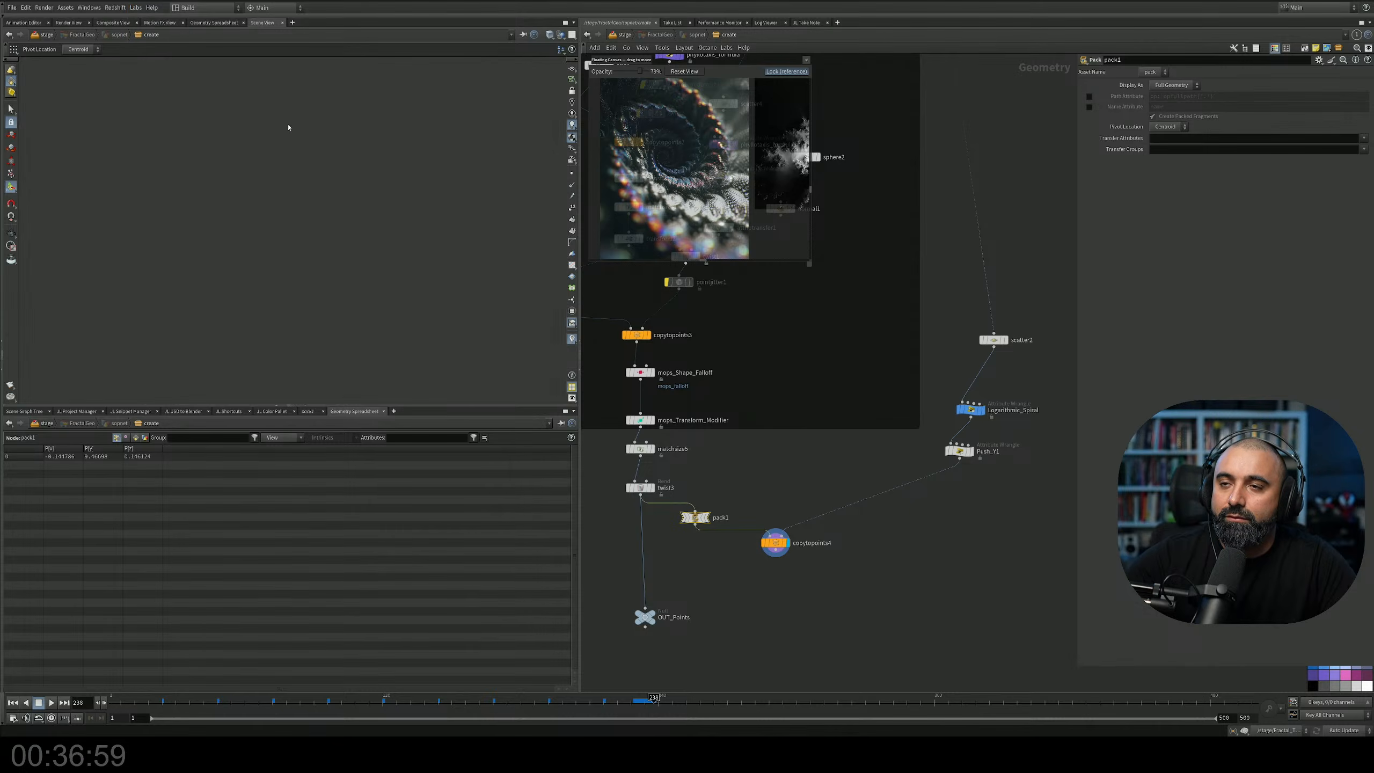
right_drag(305, 155, 362, 213)
drag(404, 211, 323, 203)
scroll(892, 540, up, 3)
scroll(930, 506, down, 3)
scroll(970, 497, up, 1)
drag(1021, 469, 919, 412)
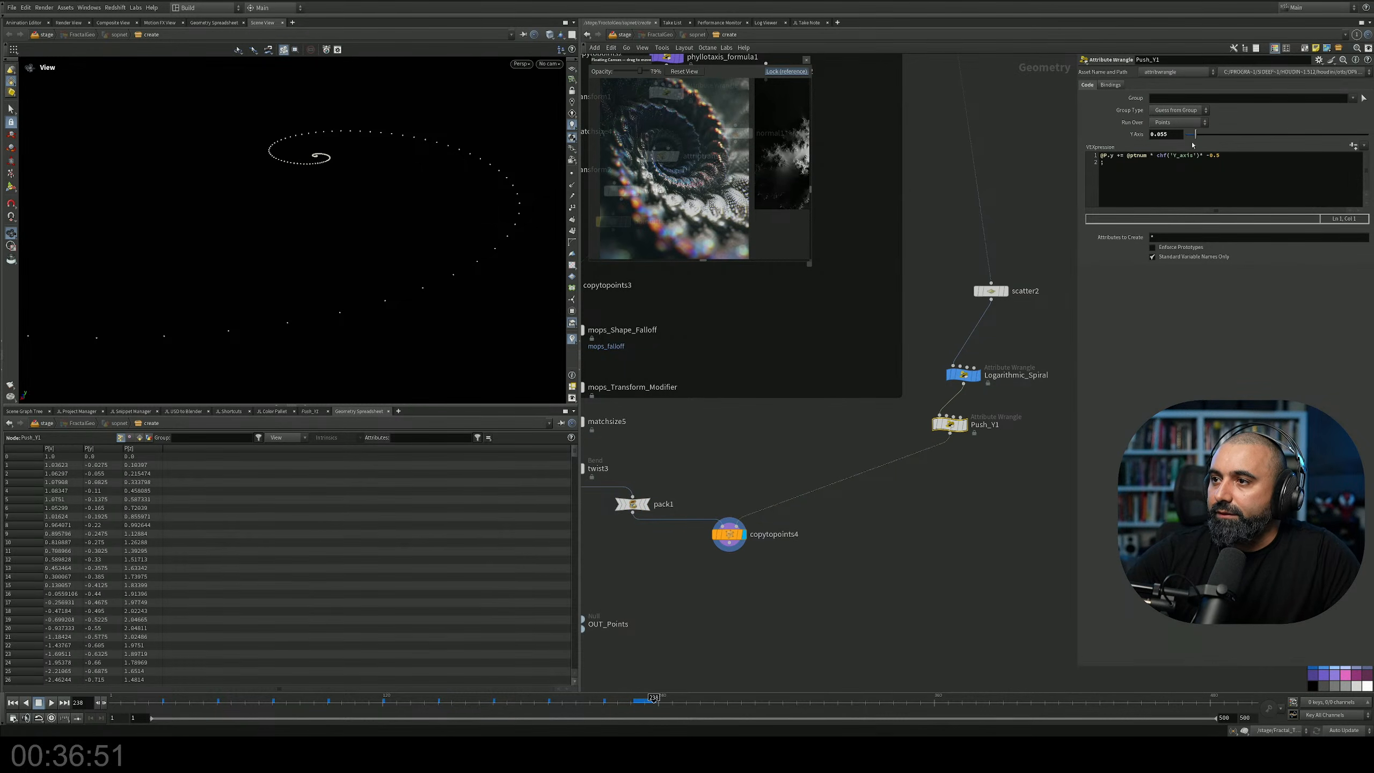
middle_drag(825, 416, 920, 395)
Display pack1 on its own, then copytopoints4, and examine the packed shapes copied along the spiral.
click(727, 483)
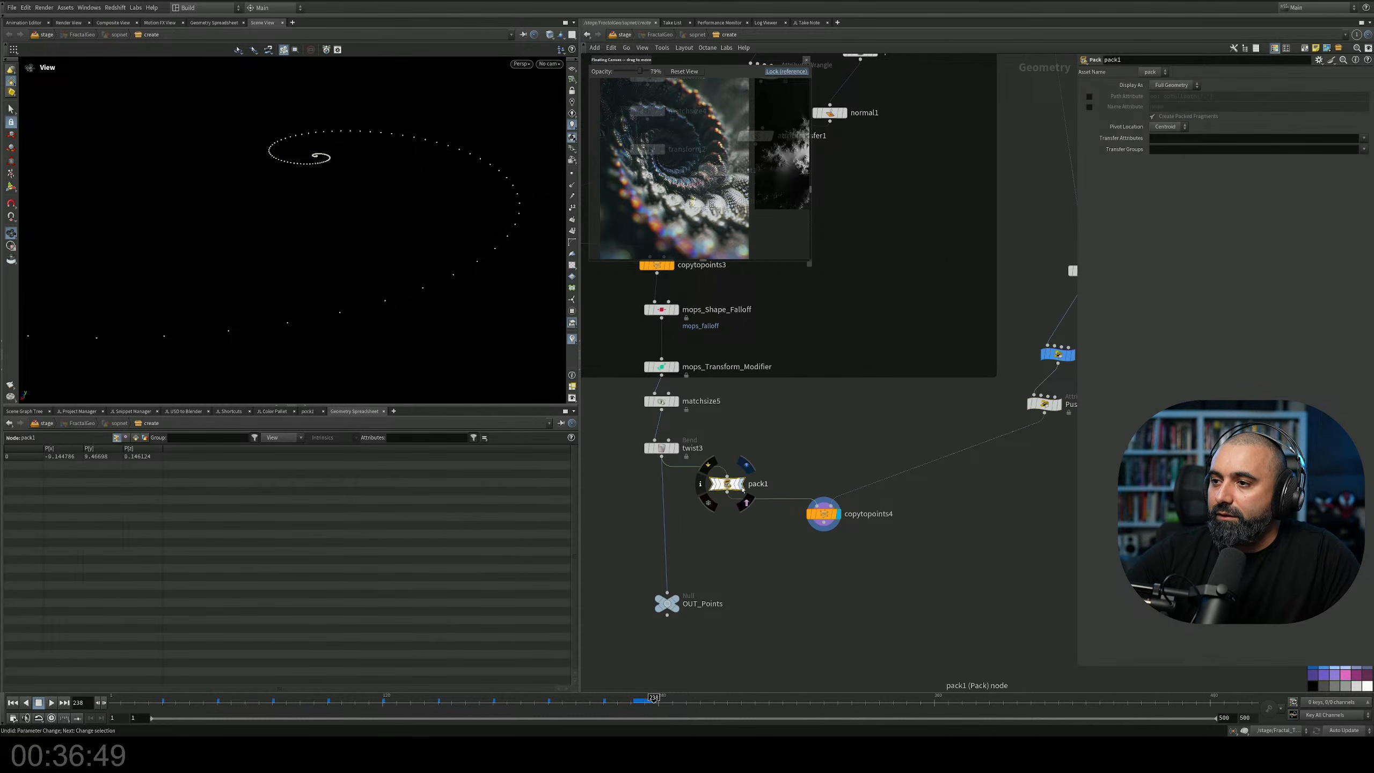
key(h)
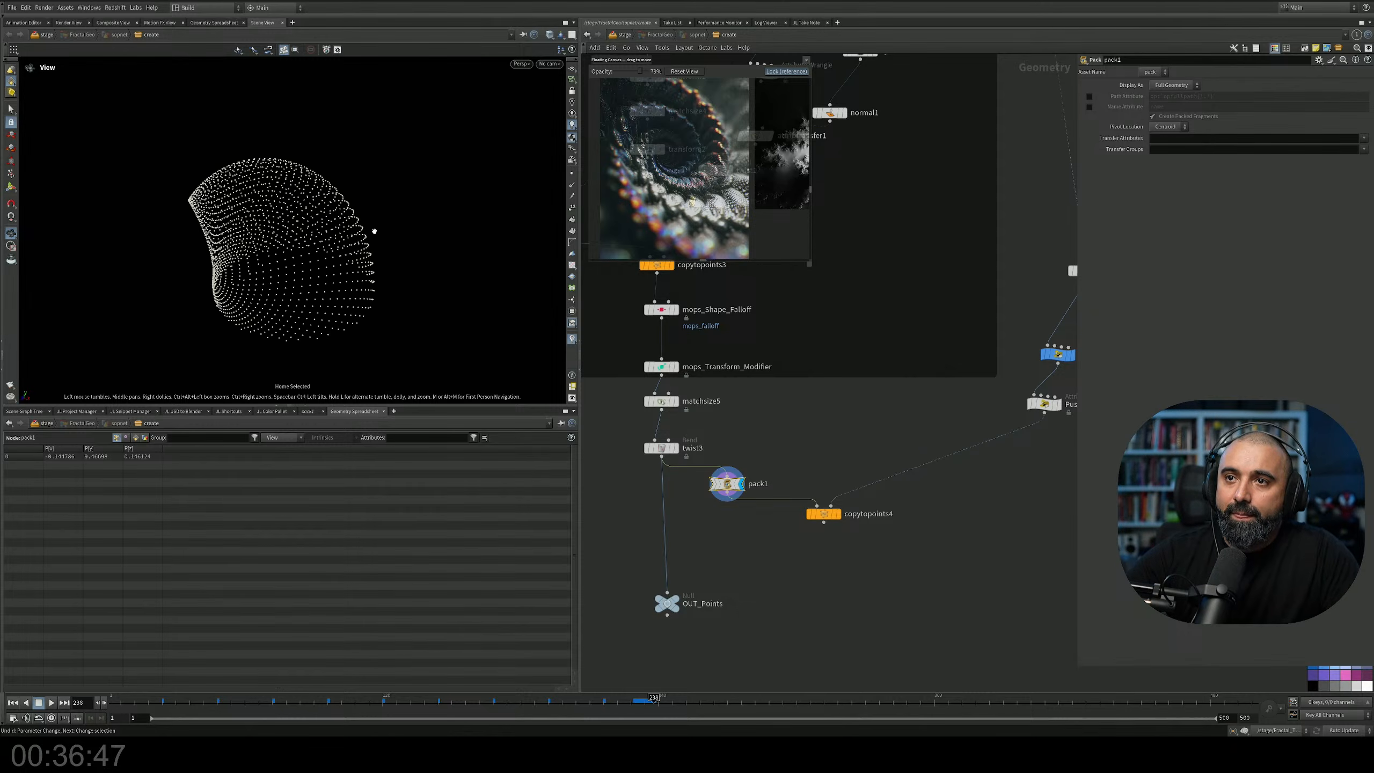
middle_drag(950, 506, 845, 549)
click(736, 557)
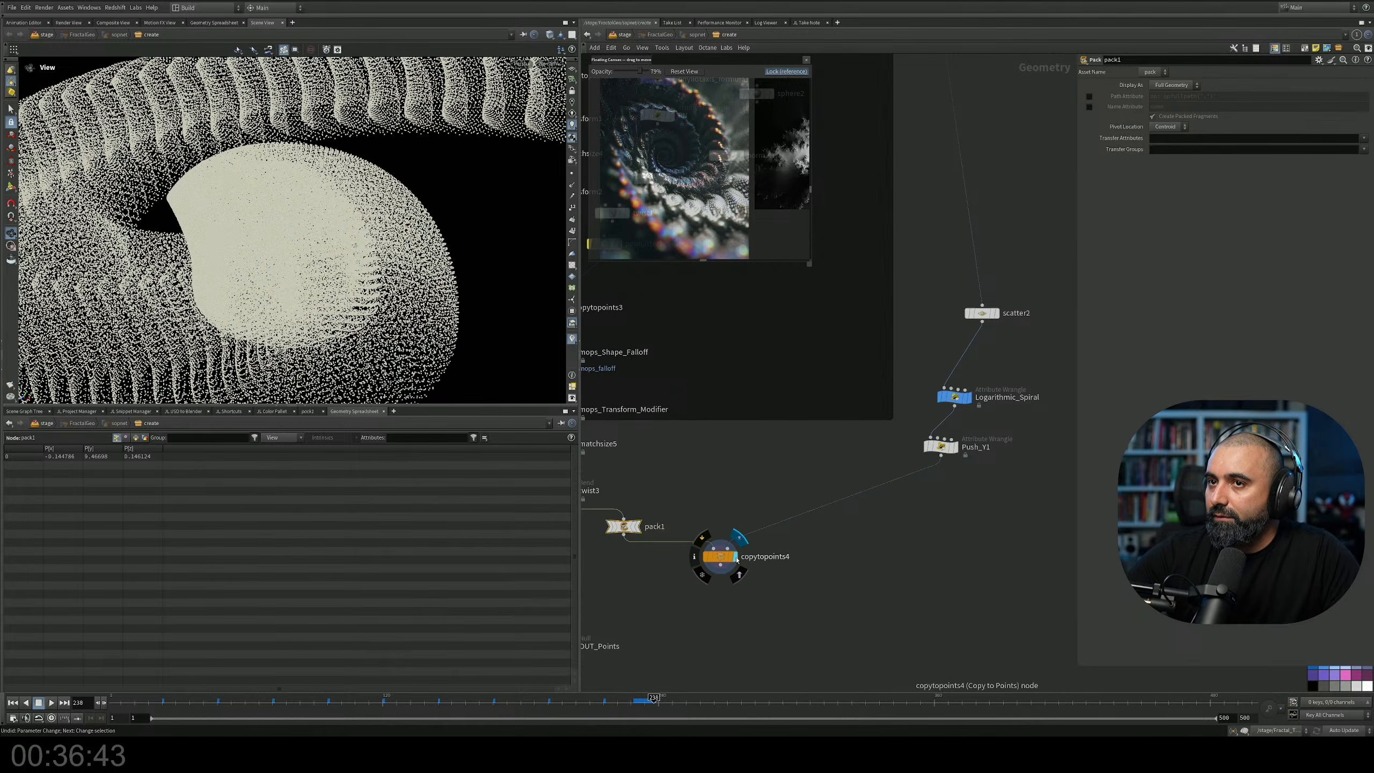
scroll(533, 355, down, 3)
drag(534, 355, 460, 211)
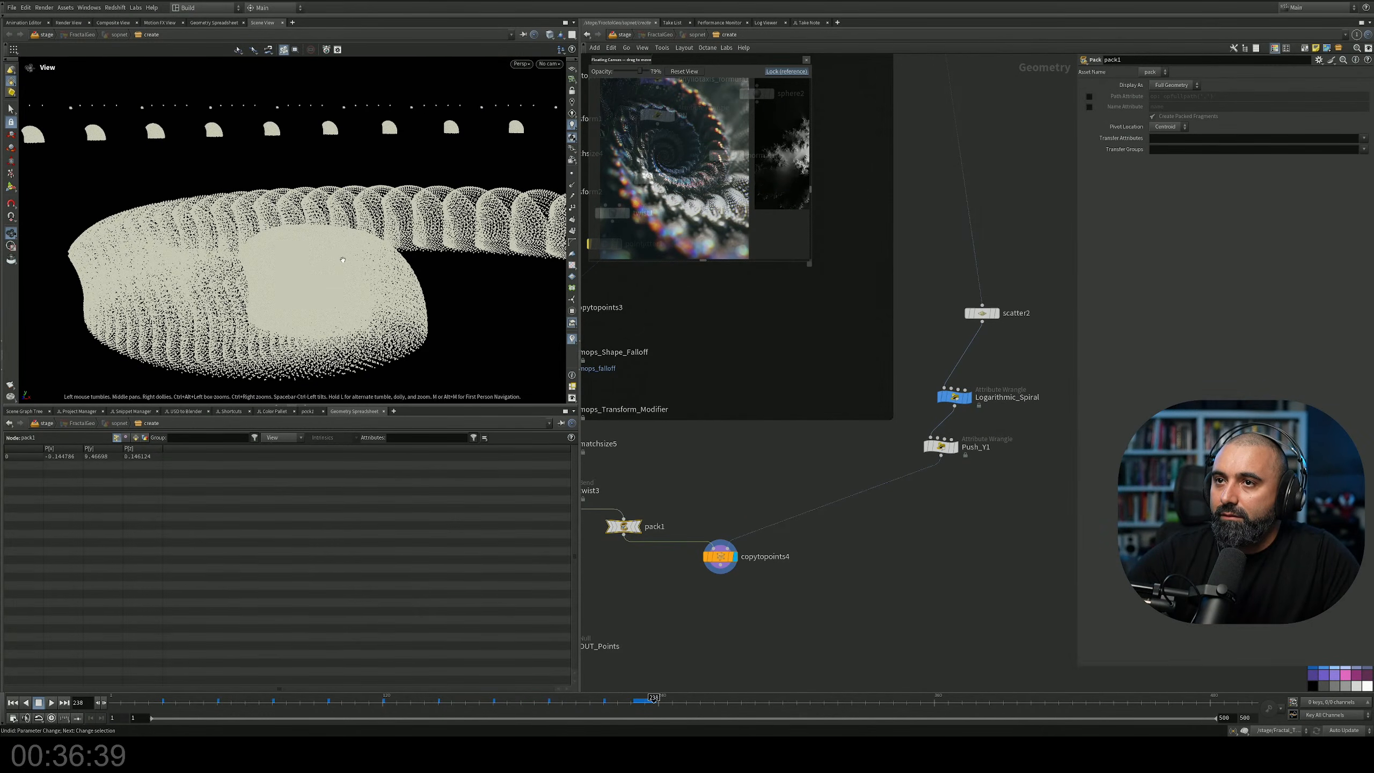
scroll(344, 261, down, 3)
drag(343, 261, 426, 281)
Set the Logarithmic_Spiral wrangle's B to 0.125 with A at 1 and inspect the copied spiral.
click(954, 396)
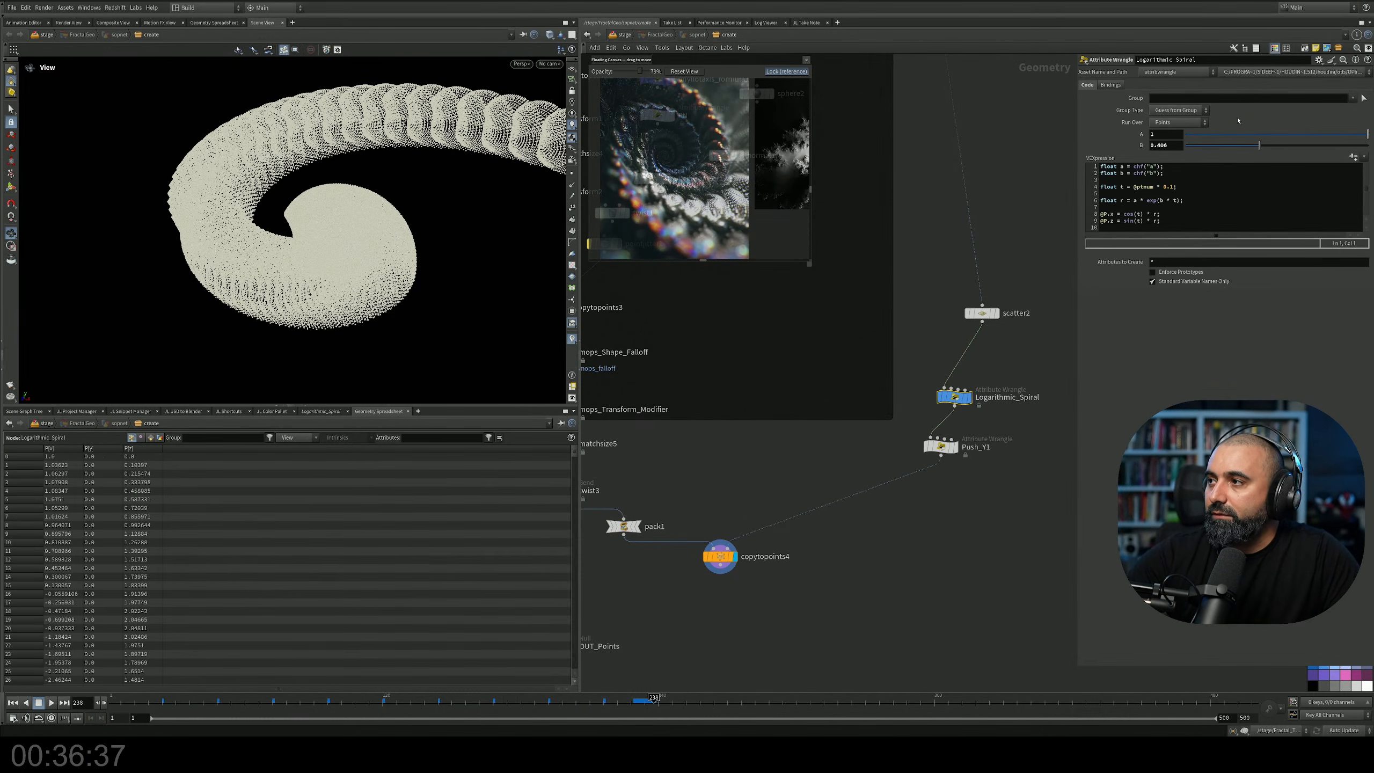
drag(1314, 135, 1367, 135)
drag(395, 293, 294, 304)
right_drag(294, 305, 360, 197)
drag(361, 197, 432, 228)
right_drag(433, 228, 760, 305)
Delete the copytopoints4 node that copies pack1 onto the Push_Y1 points.
scroll(963, 466, down, 3)
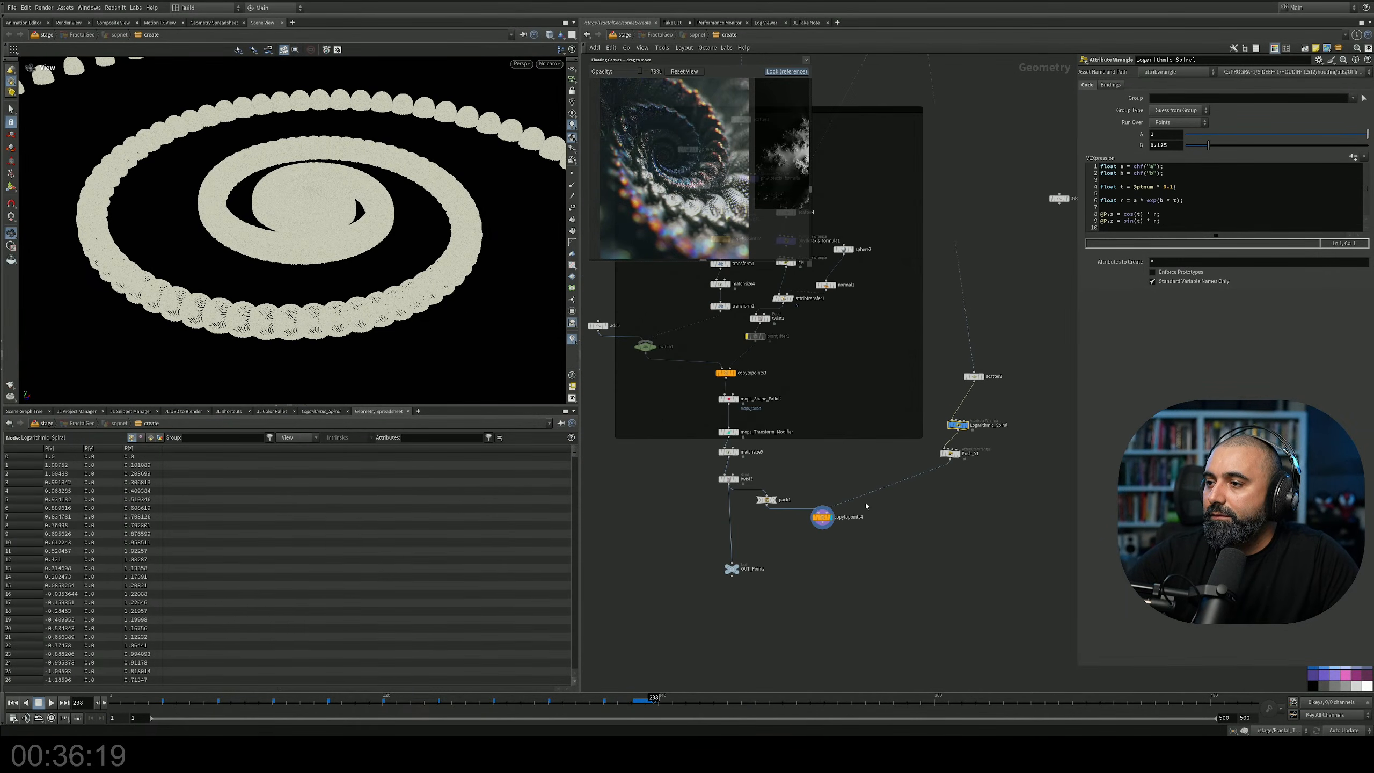
scroll(865, 506, up, 4)
click(778, 537)
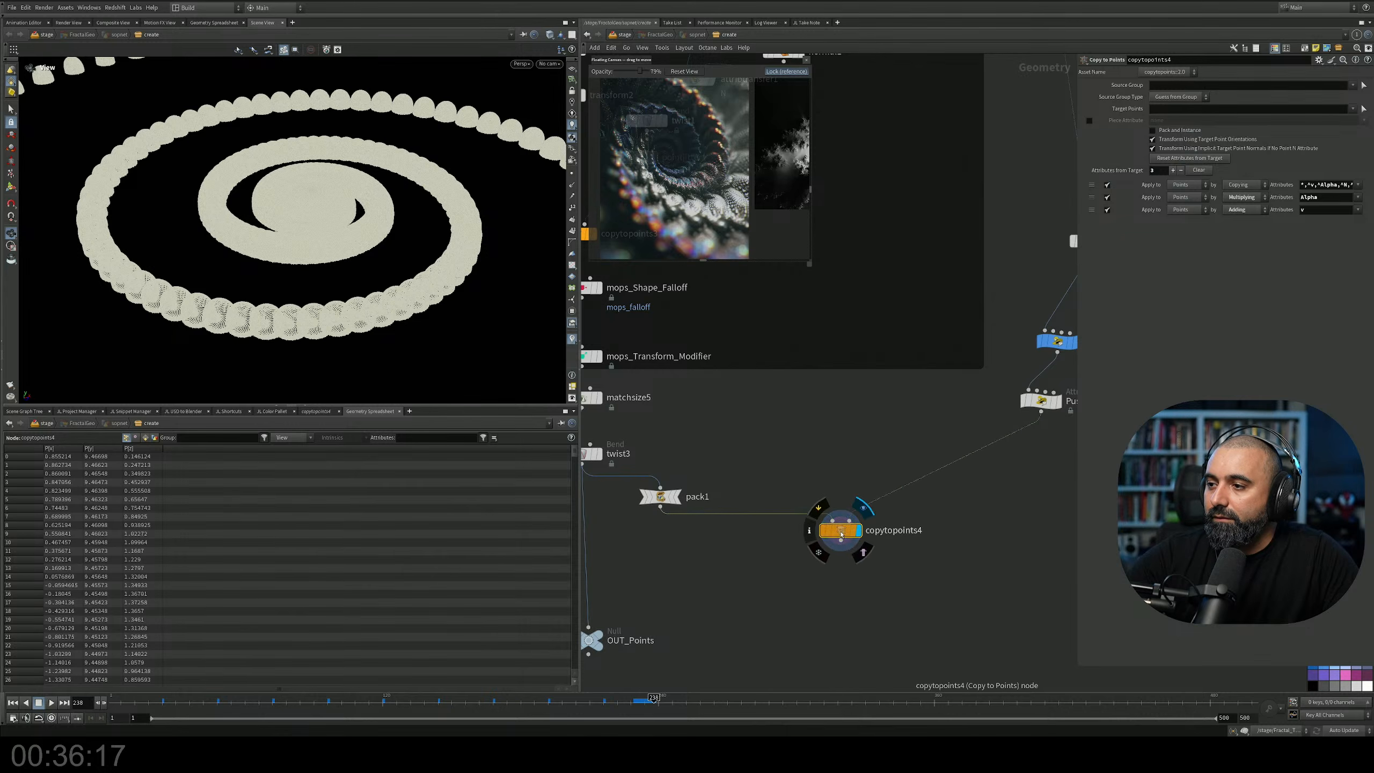
key(Delete)
Add a Spiral node and place it beside pack1.
key(Tab)
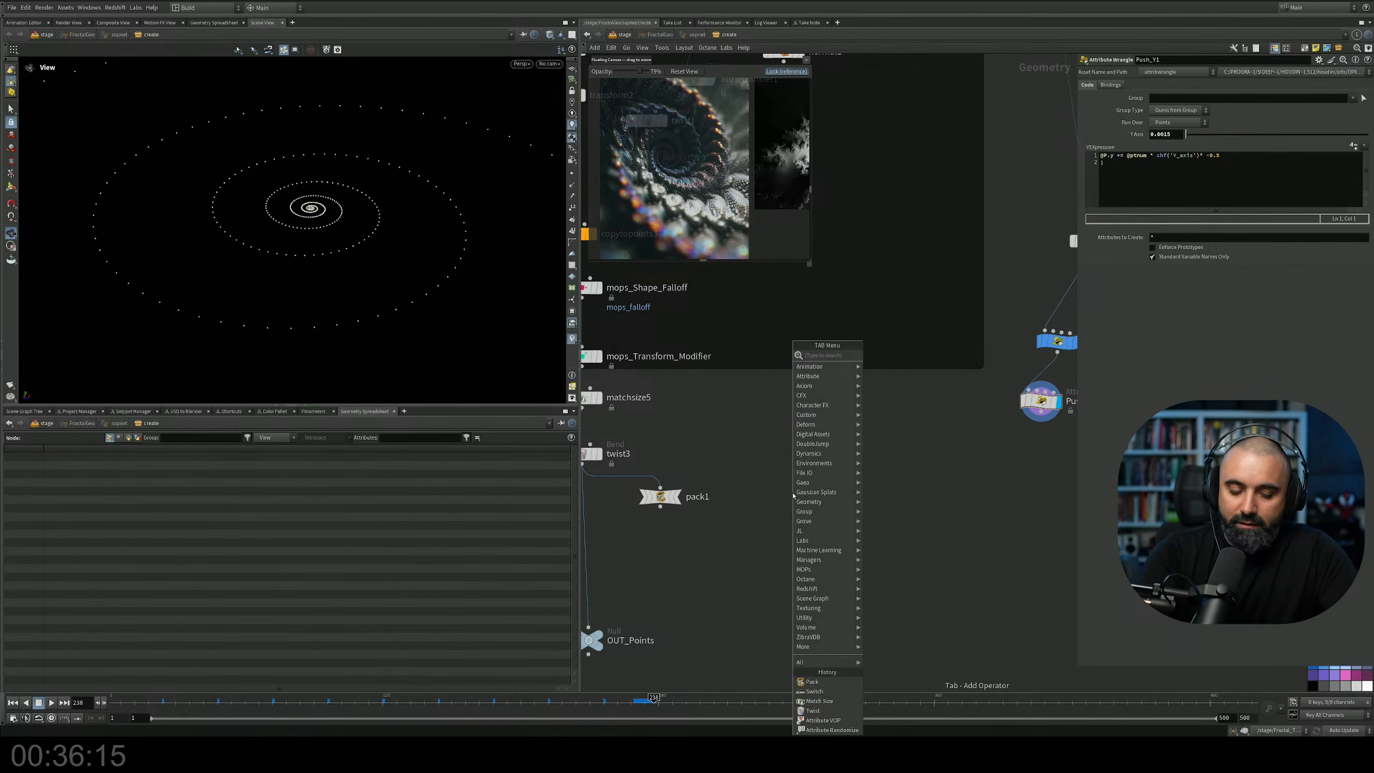
text(cop)
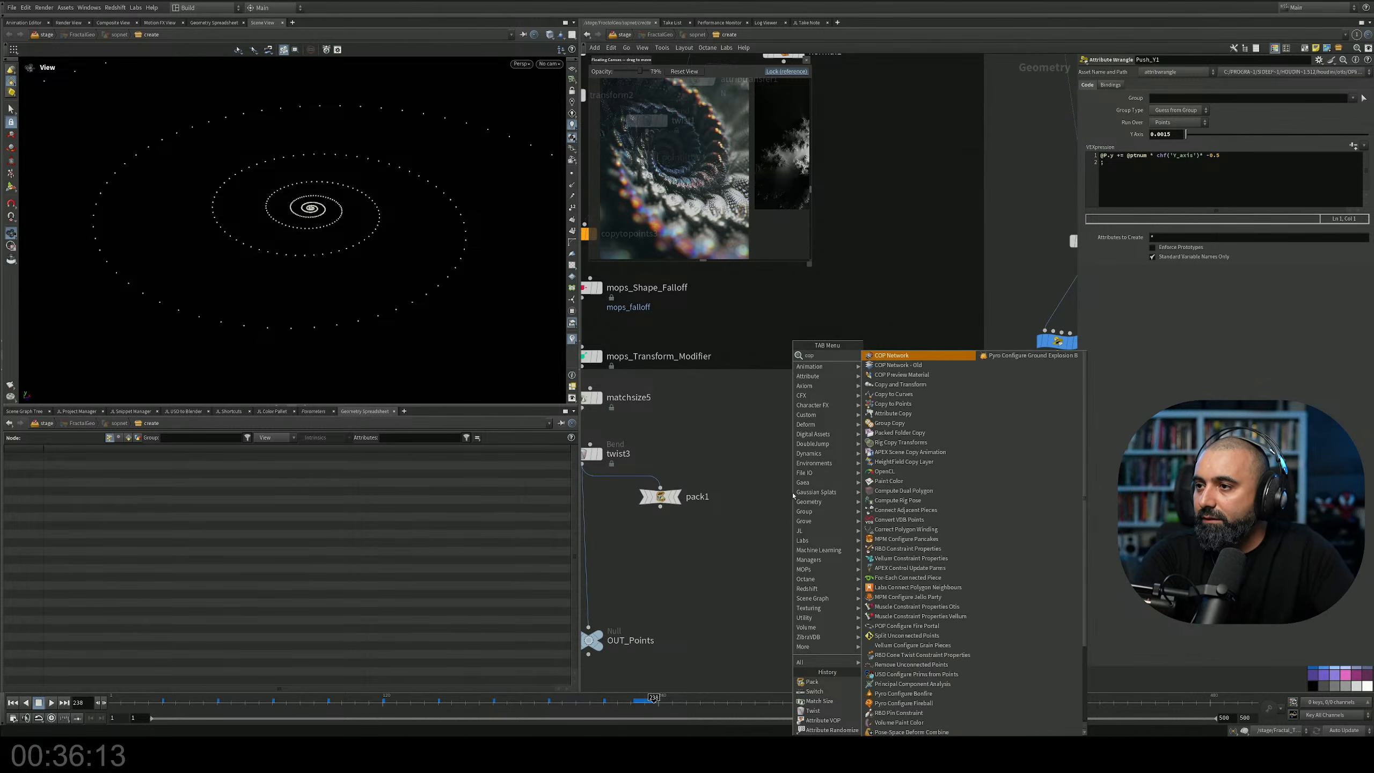
key(BackSpace)
key(BackSpace)
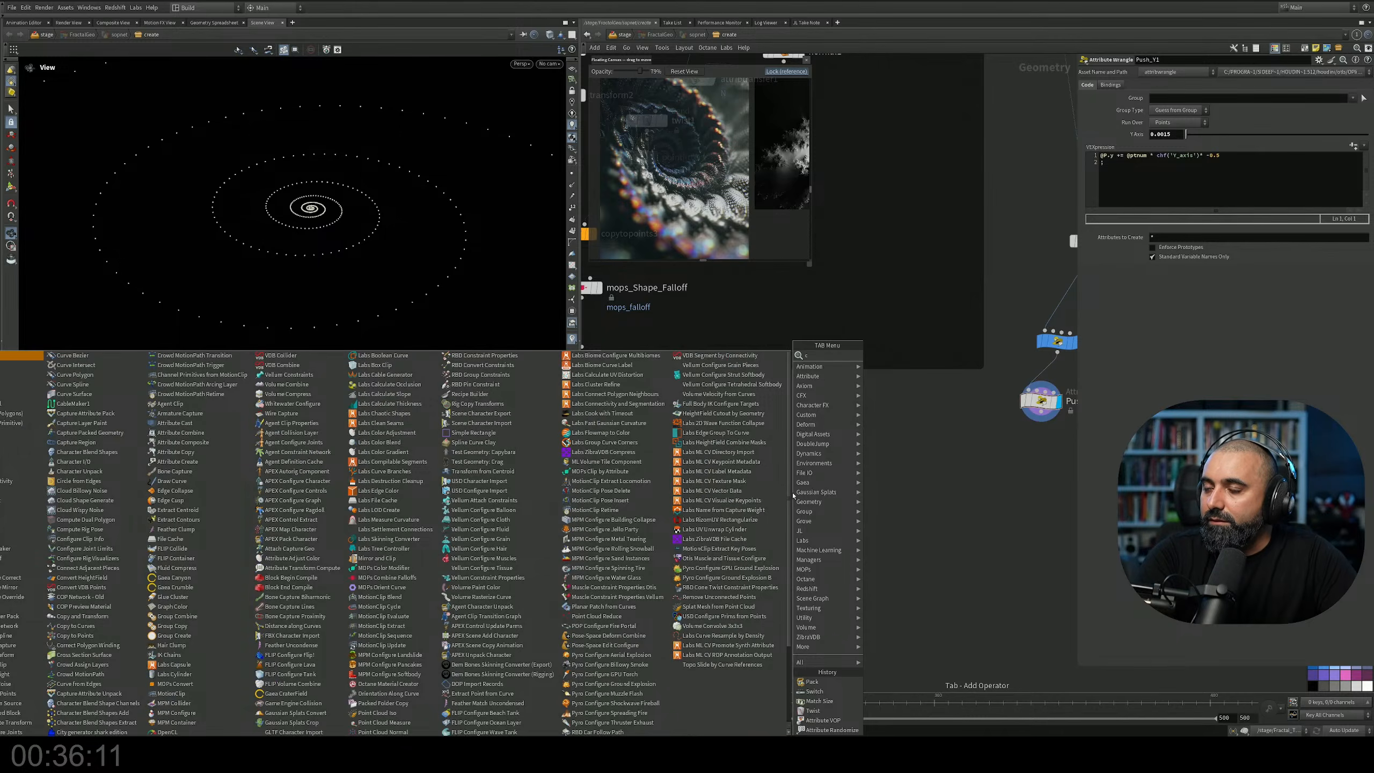
key(BackSpace)
text(sp)
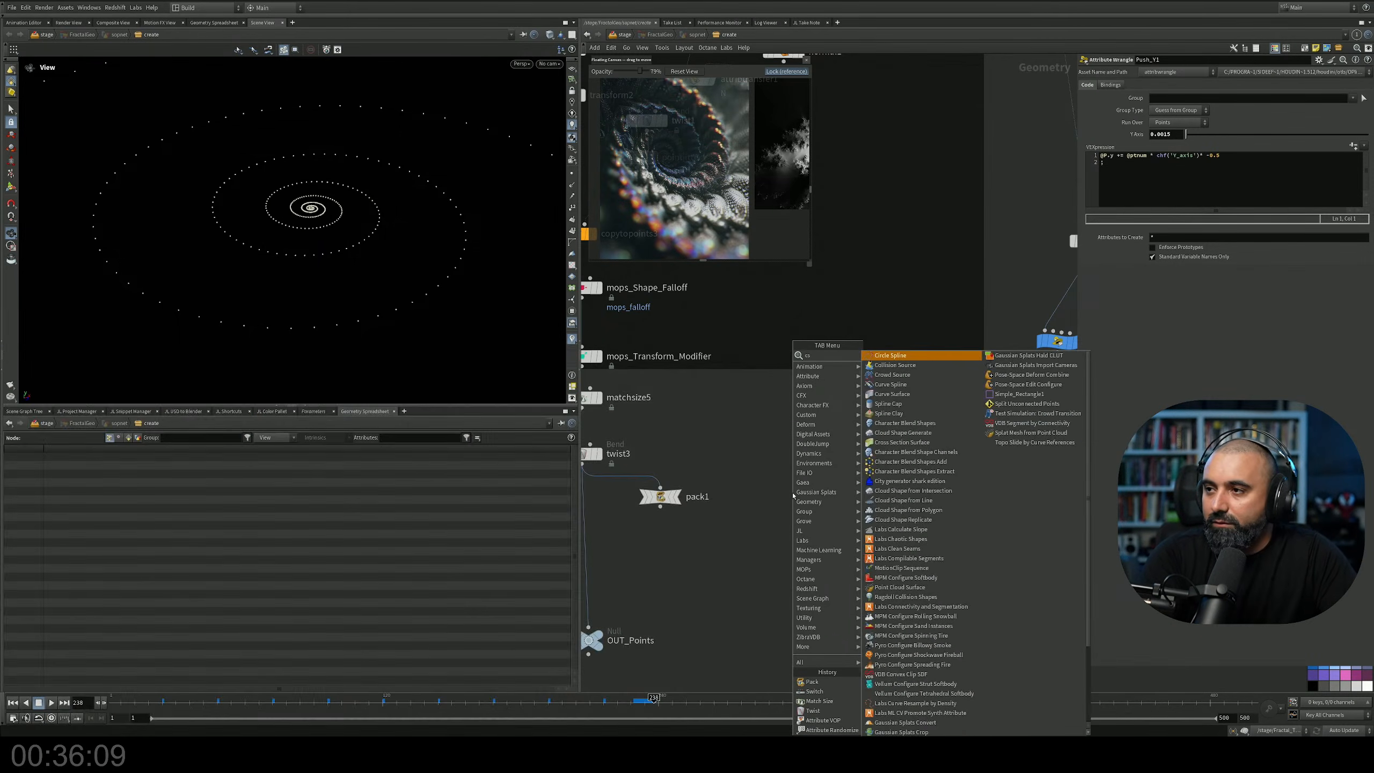
key(Return)
click(716, 562)
click(661, 507)
key(Escape)
drag(717, 562, 770, 476)
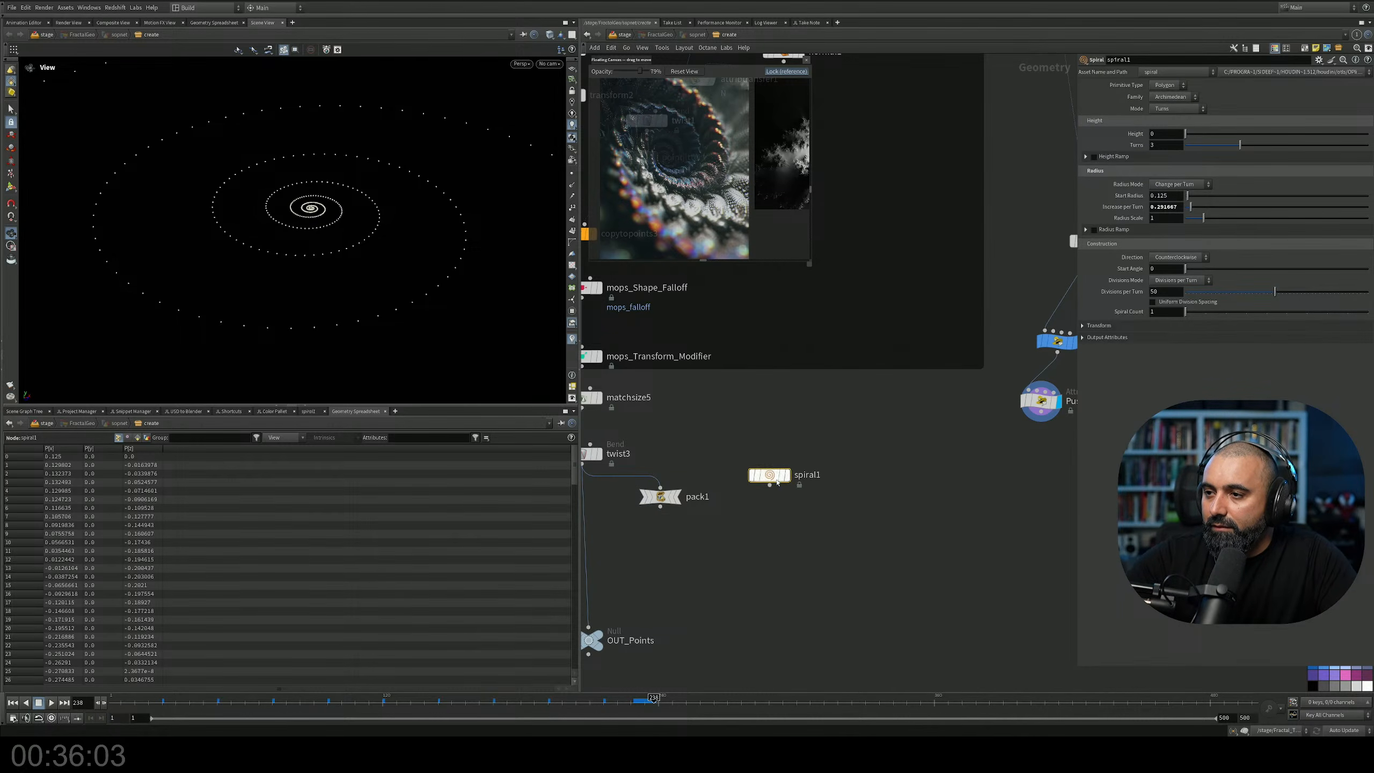
Add a Copy to Points node below pack1, with pack1 in its first input and spiral1 in its second.
key(Tab)
text(cop)
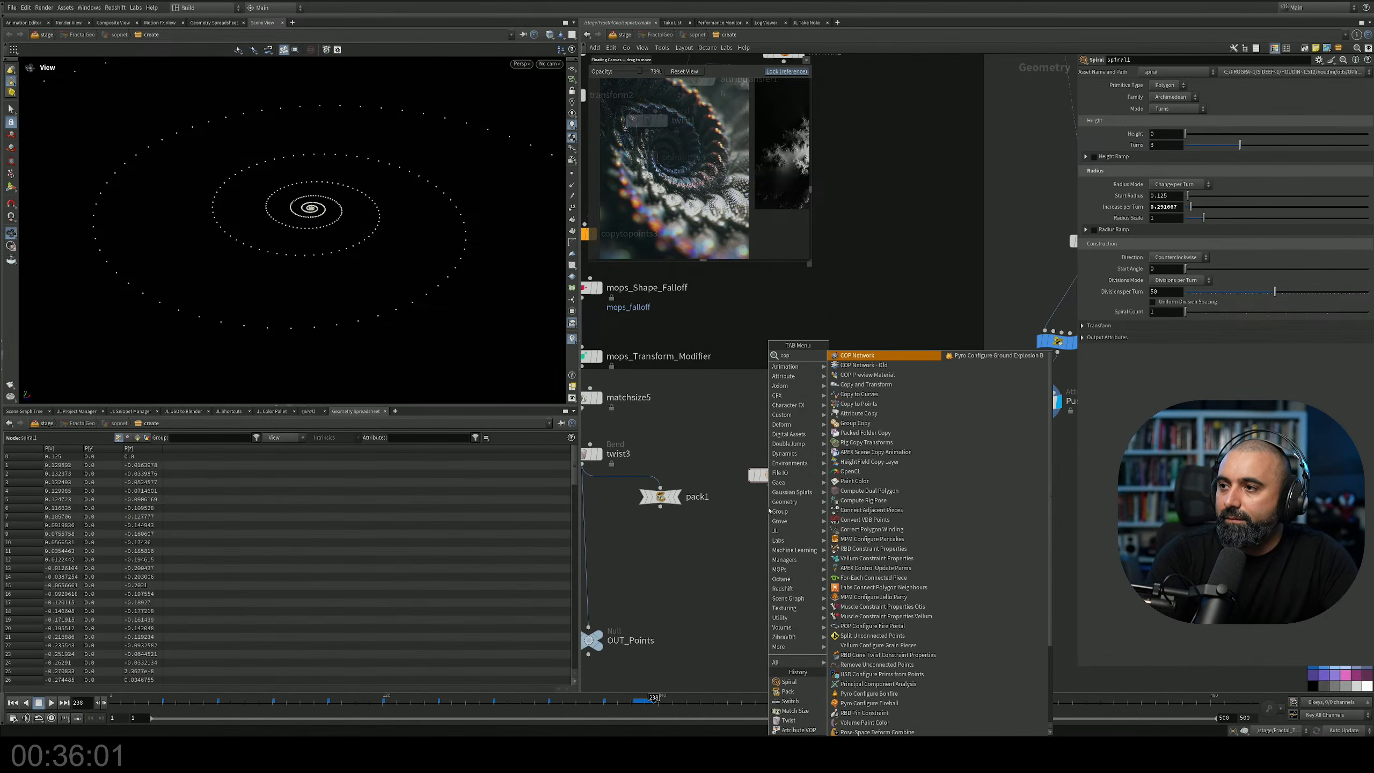
key(Down)
key(Down)
key(Down)
key(Down)
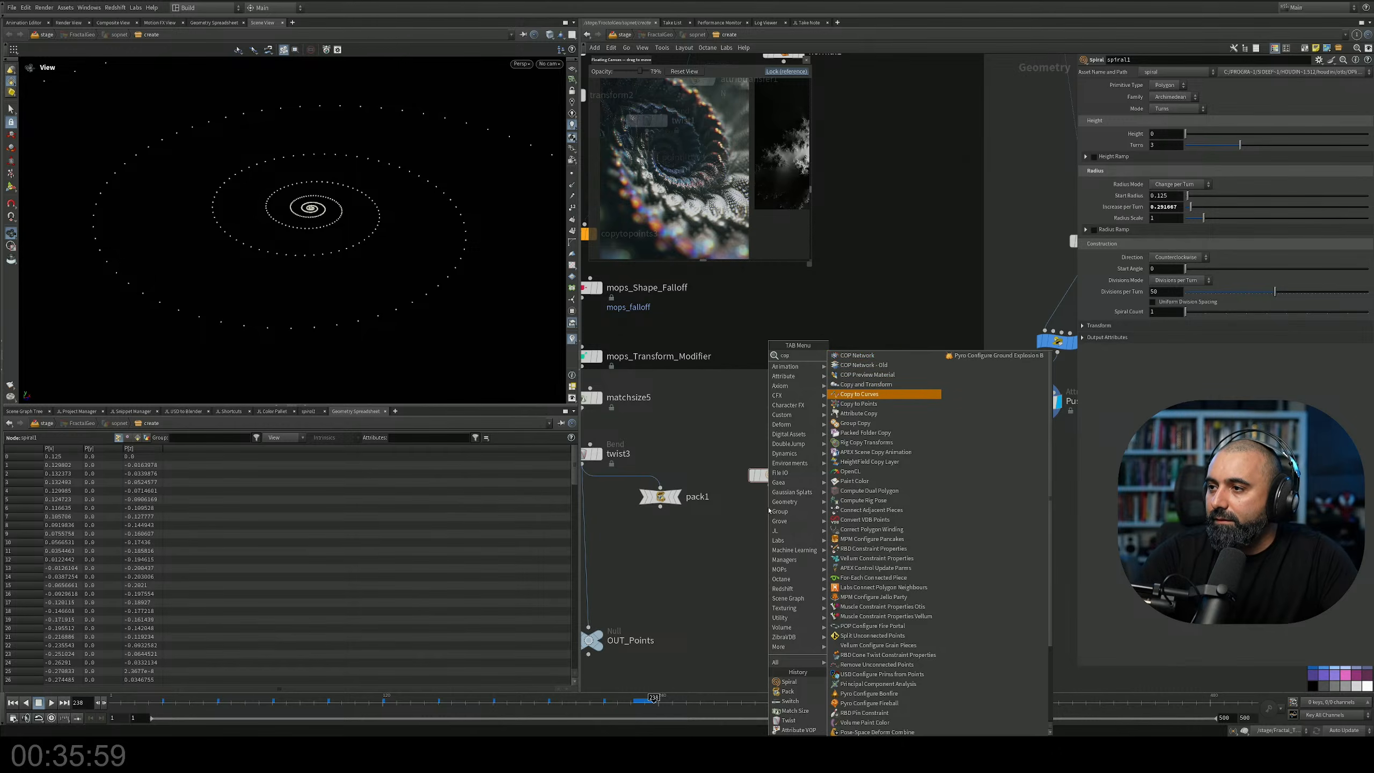
key(Return)
click(719, 537)
click(769, 485)
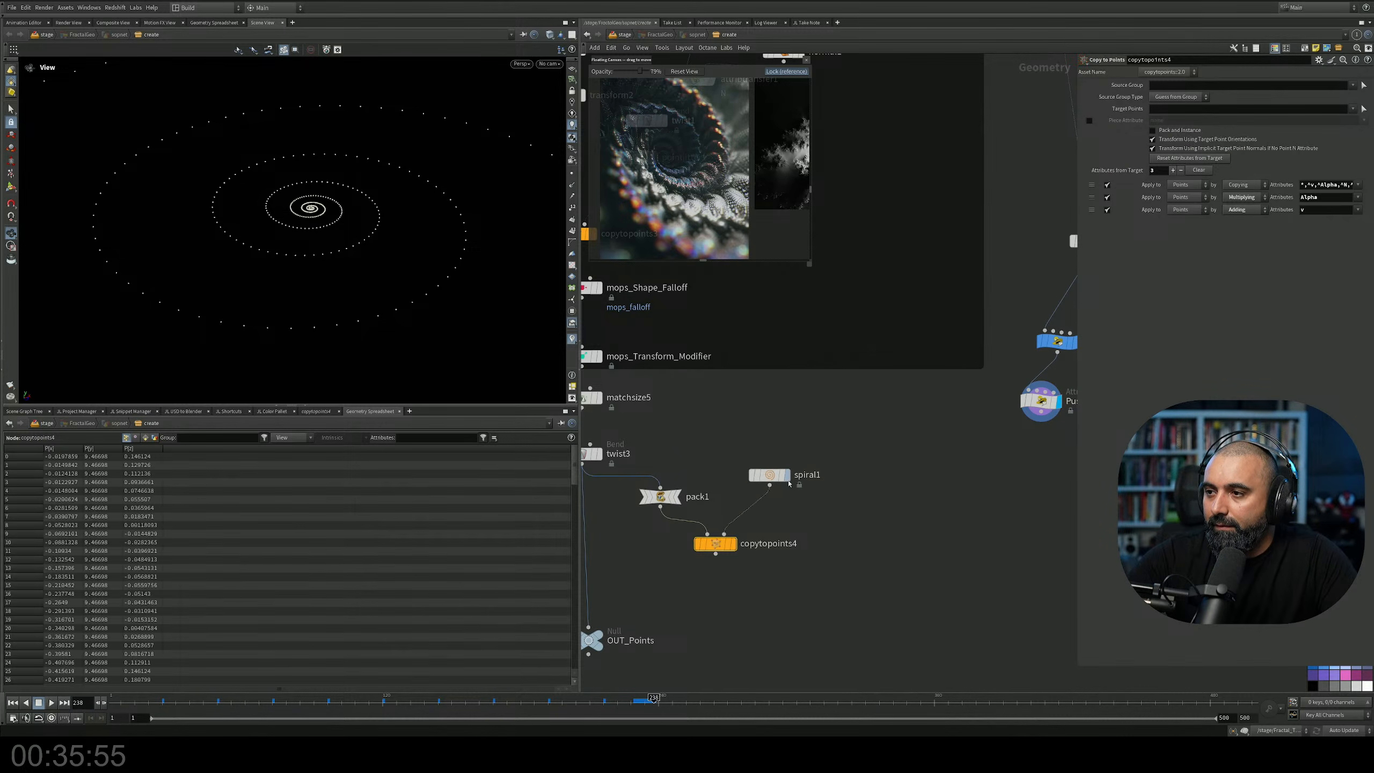
Display copytopoints4 and set spiral1's Start Radius to 43.1 and Increase per Turn to 4.79167.
click(786, 474)
click(772, 473)
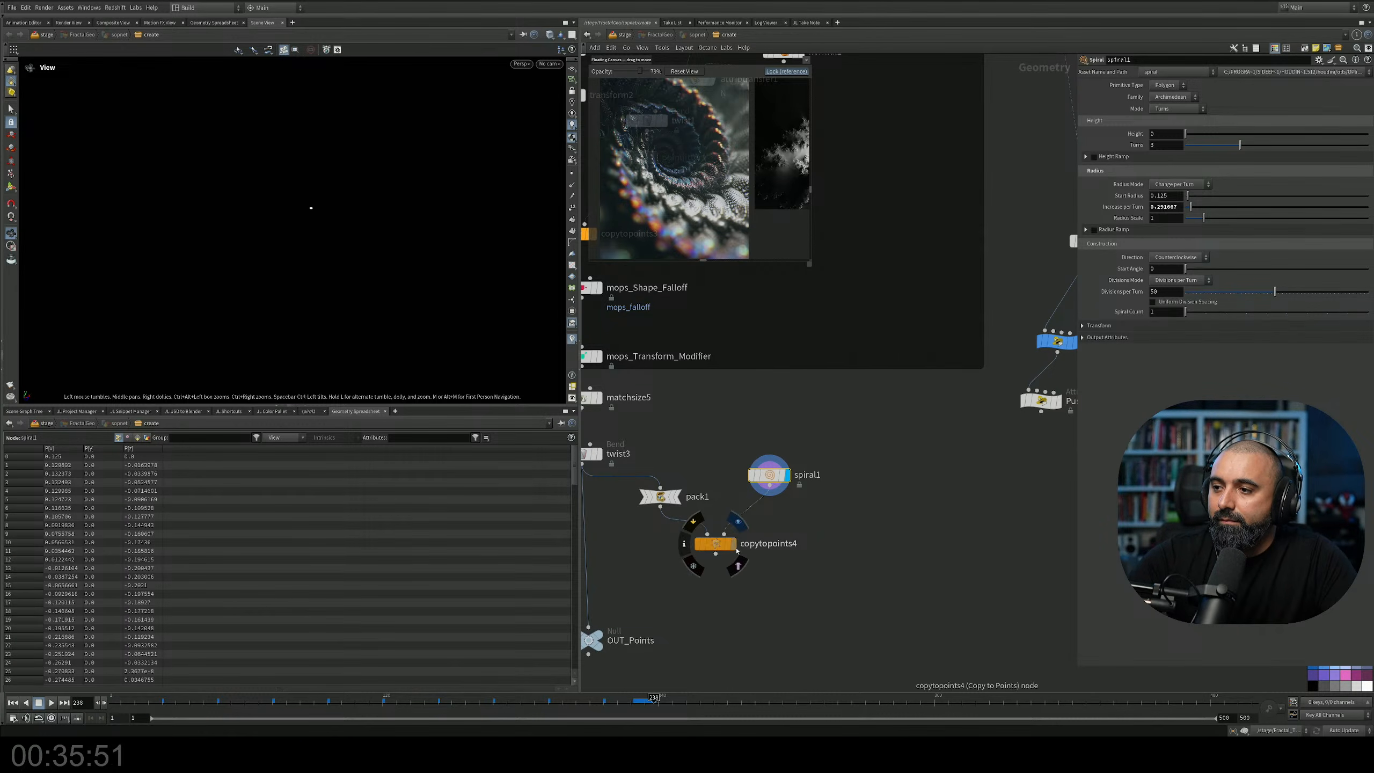
click(731, 543)
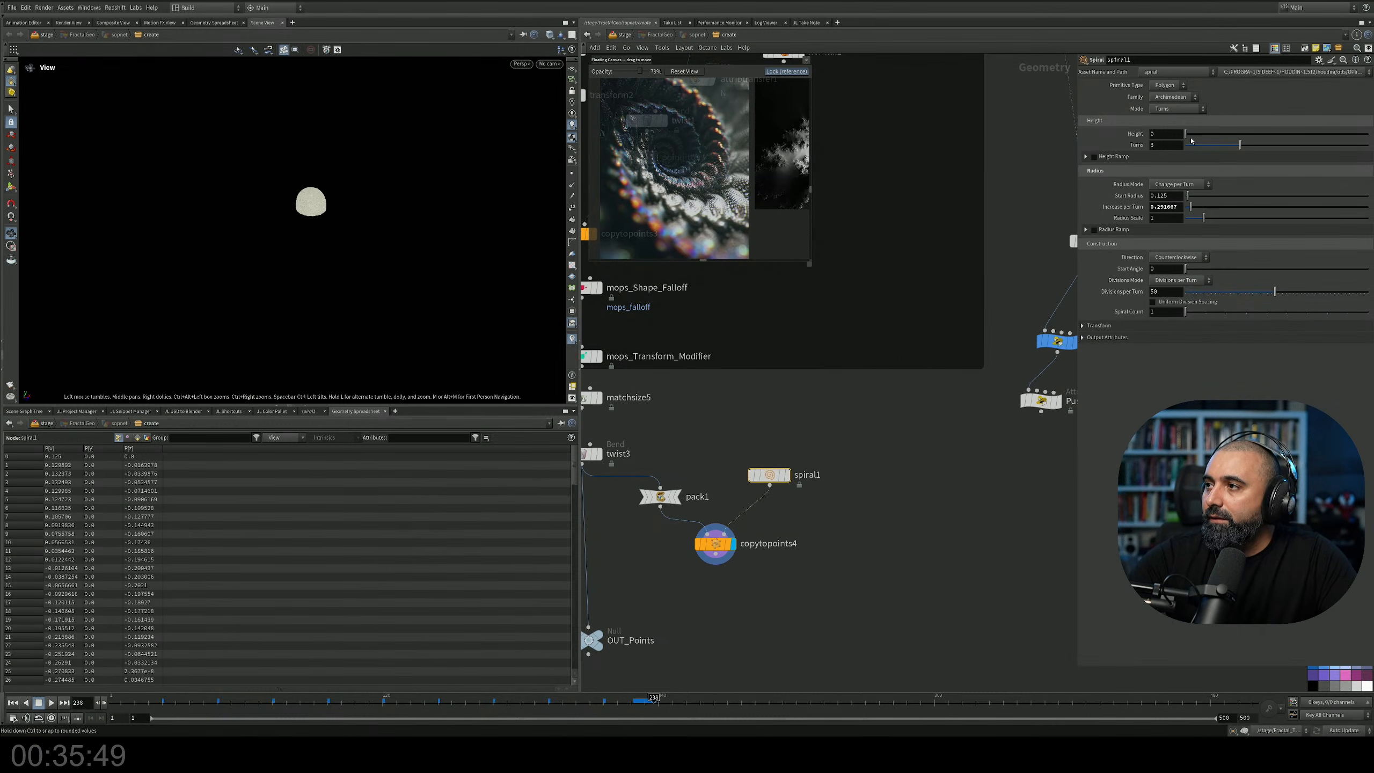
drag(1208, 198, 1367, 196)
middle_drag(1169, 197, 1223, 207)
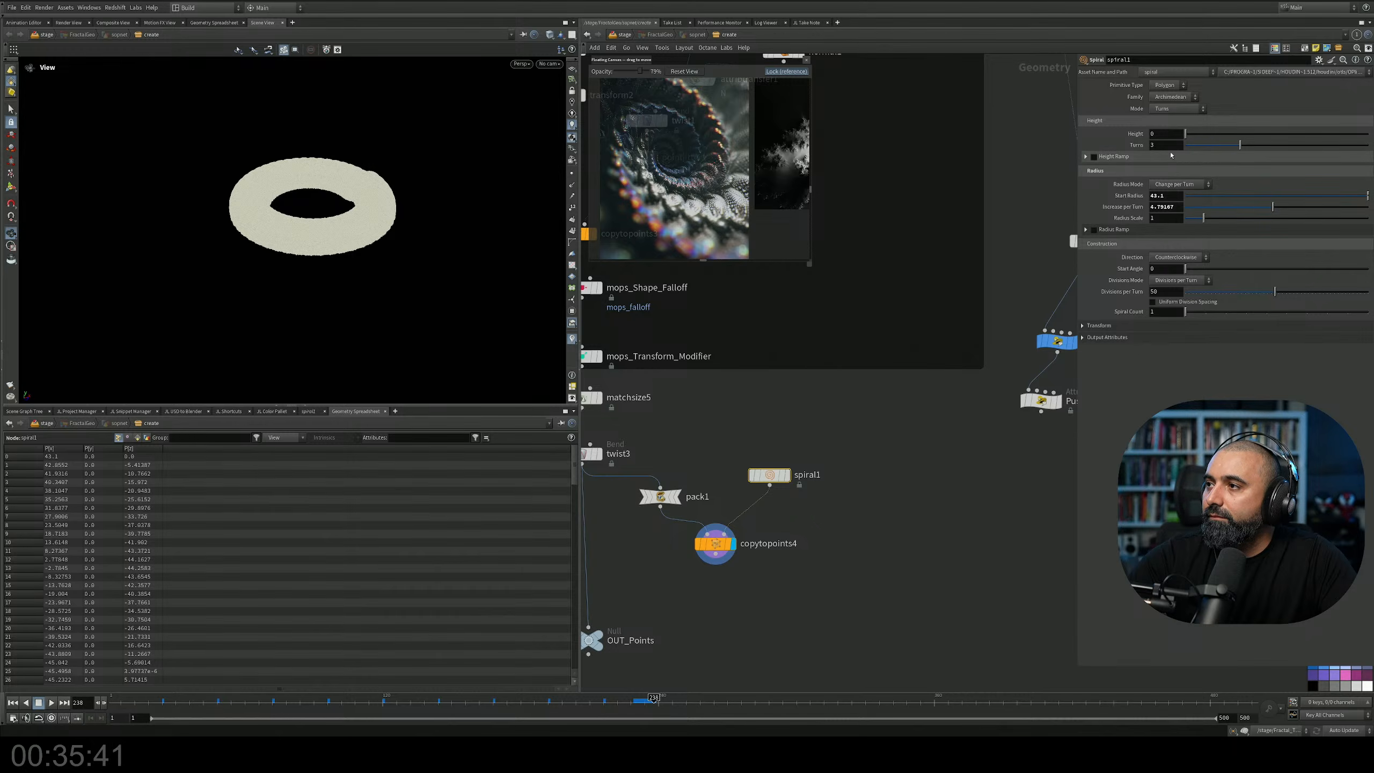
Set spiral1's Height to 127.8 to stretch the copied shapes into a rising coil.
drag(1190, 135, 1349, 133)
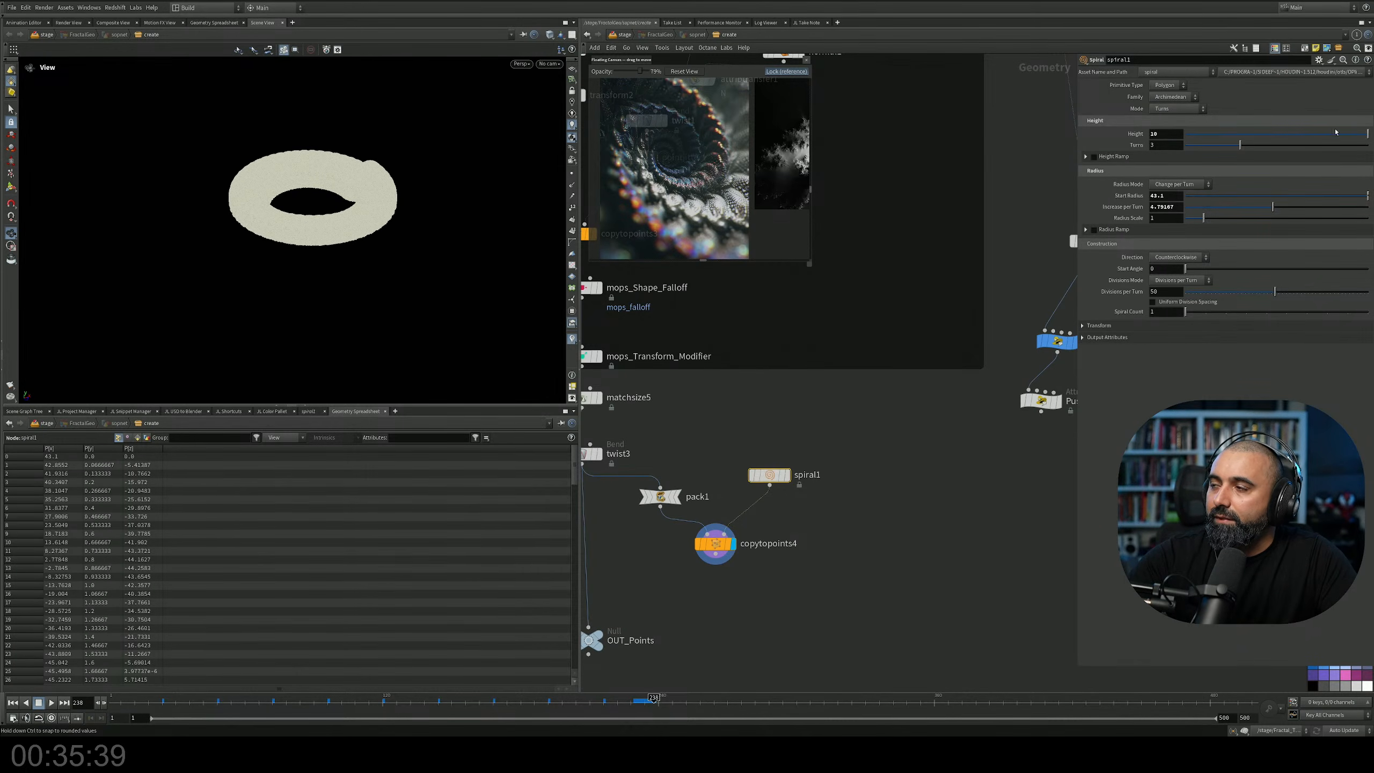
middle_drag(1183, 135, 1336, 135)
middle_drag(509, 159, 528, 276)
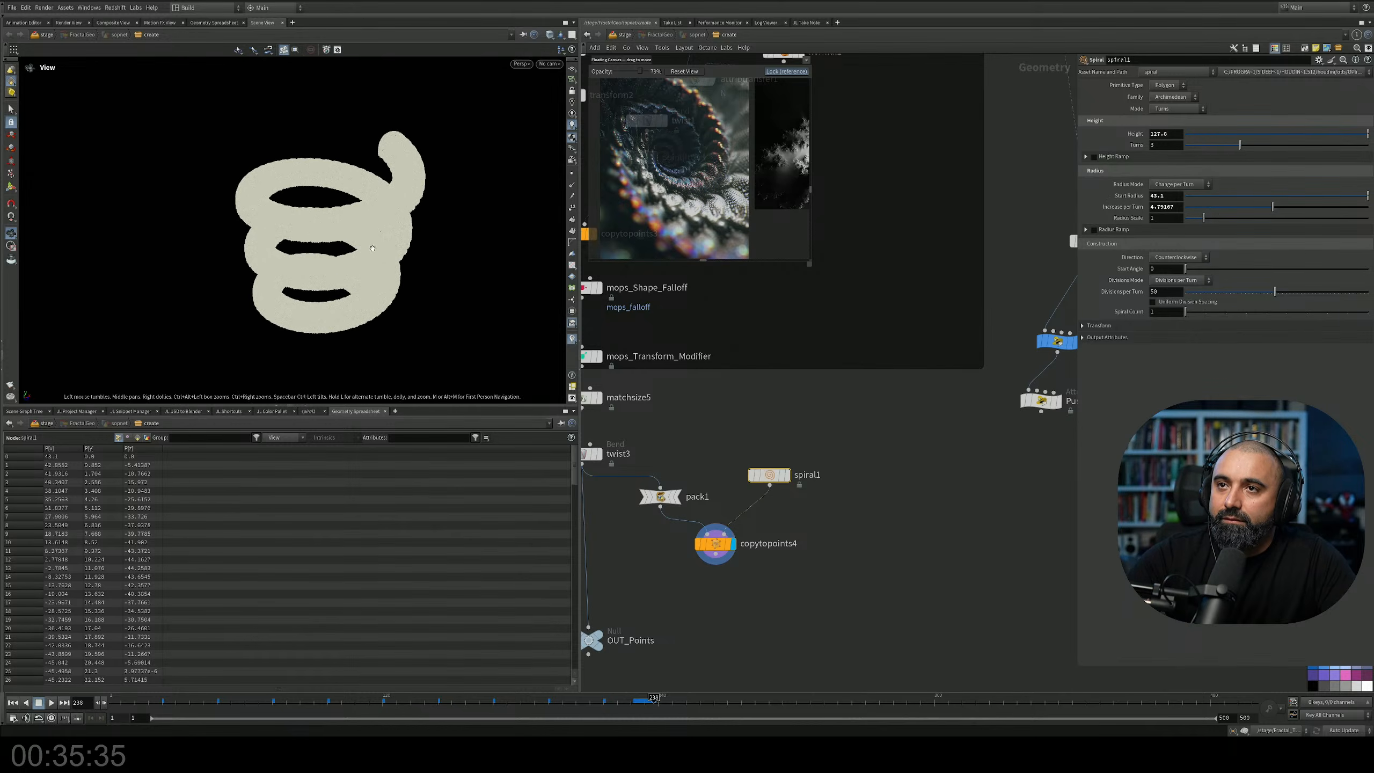
Move spiral1 farther above the pack and copy nodes, and set its Divisions per Turn to 12.
right_drag(527, 276, 469, 187)
drag(781, 481, 792, 425)
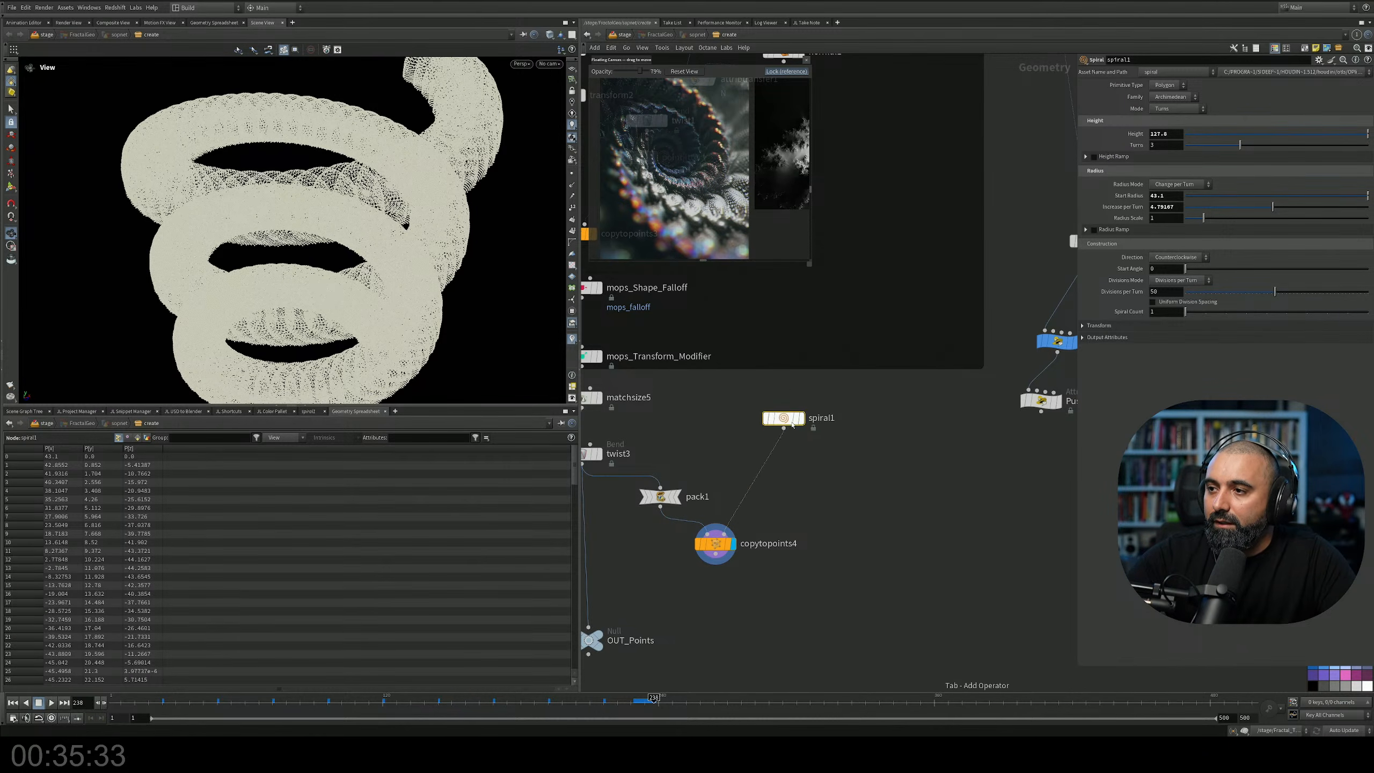
key(Tab)
key(Escape)
drag(1275, 297, 1206, 300)
drag(325, 179, 341, 236)
scroll(346, 227, down, 4)
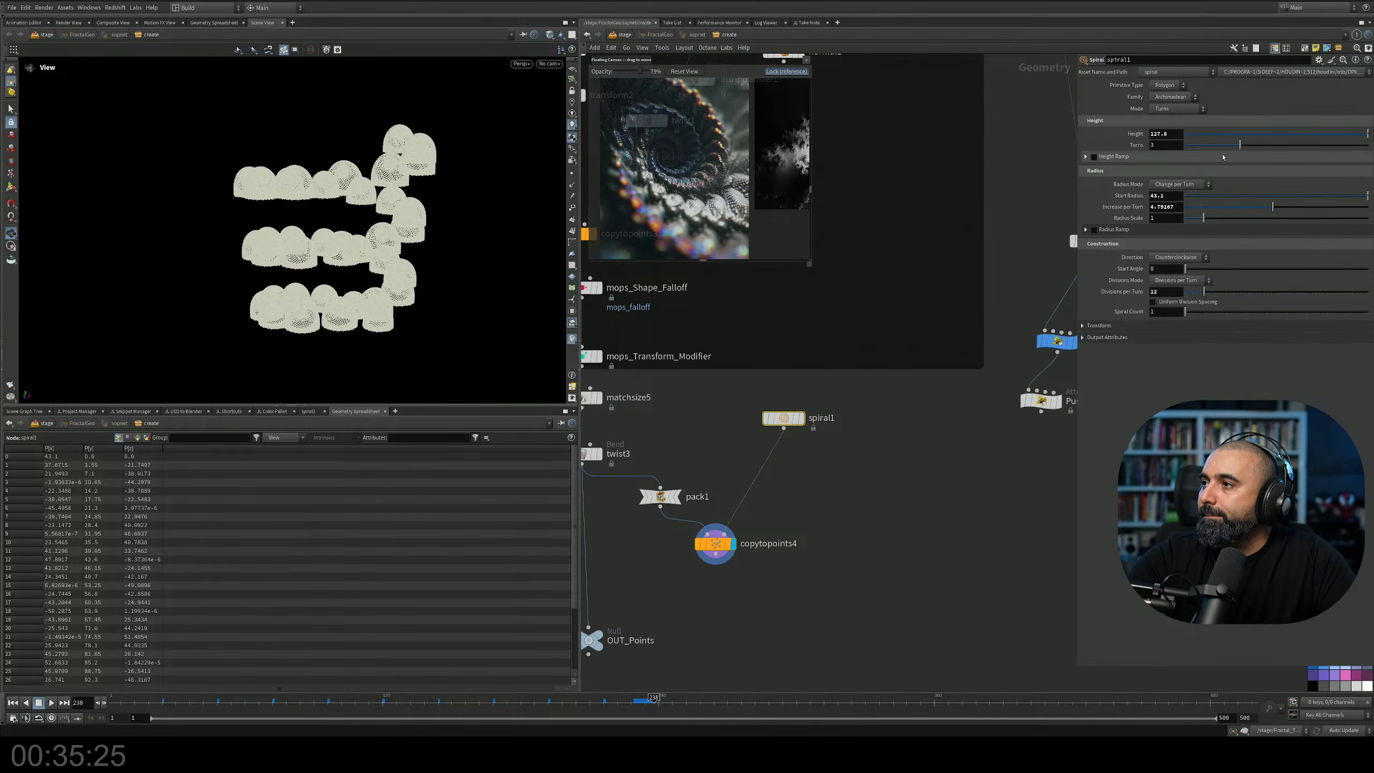
Set spiral1's Turns to 10, and switch its Mode to Height and Pitch.
drag(1240, 144, 1368, 145)
mouse_move(1215, 215)
mouse_down()
mouse_move(1239, 220)
mouse_move(1204, 220)
mouse_up()
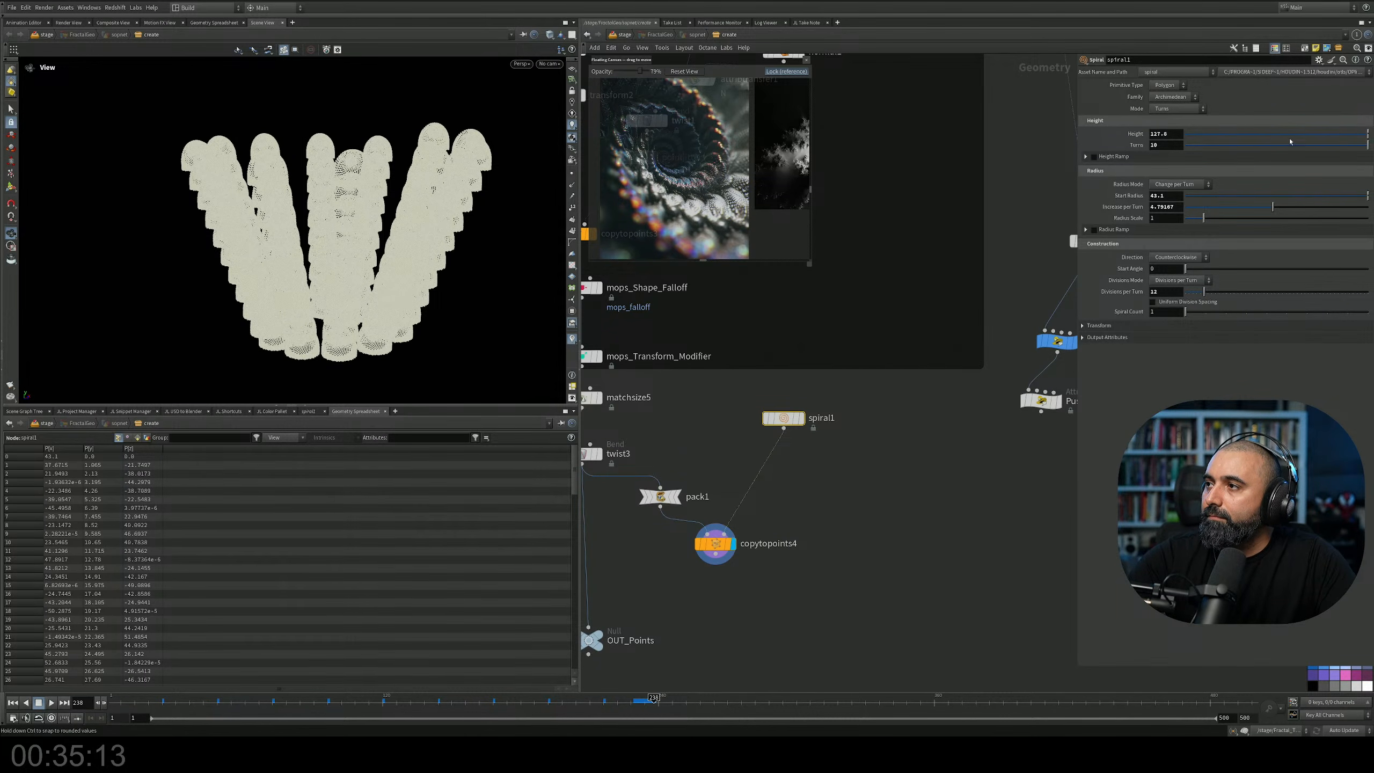
click(1191, 113)
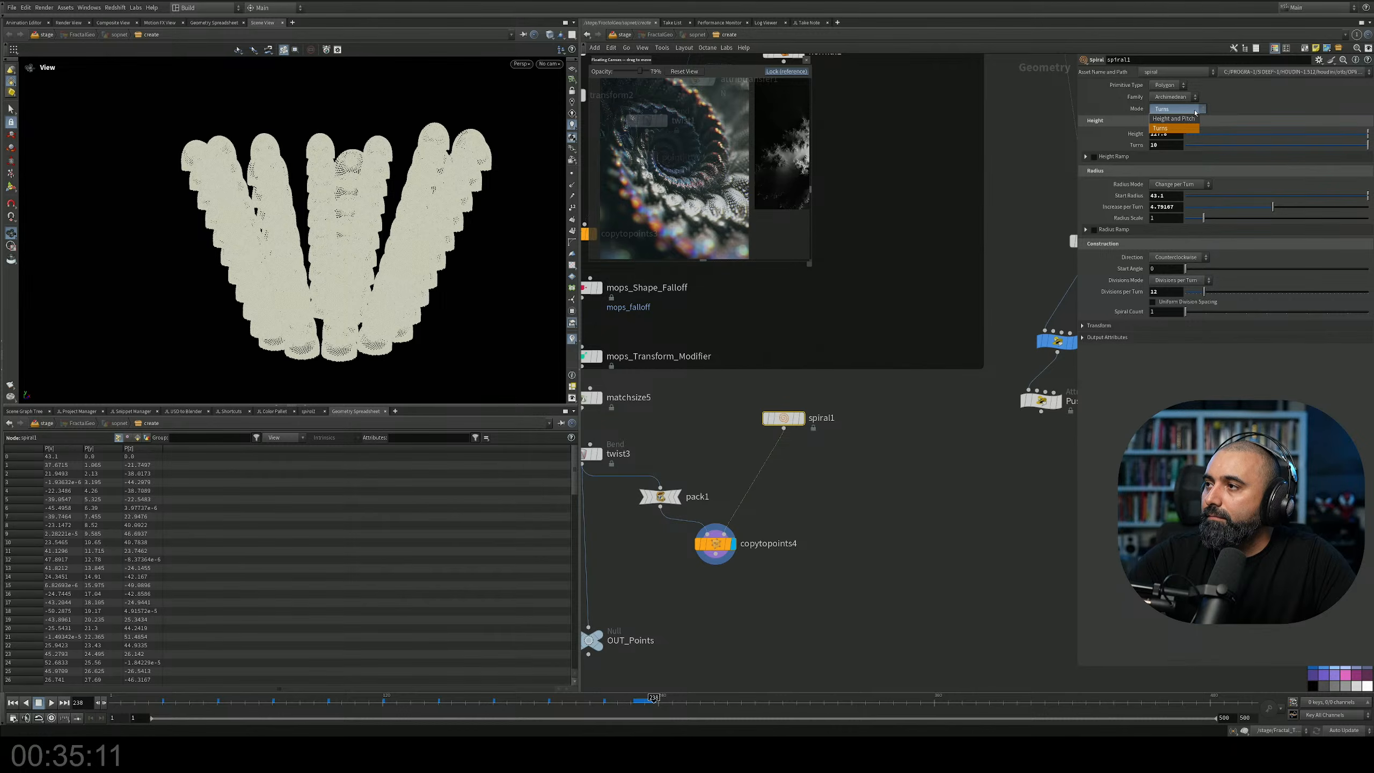
click(1184, 119)
alt+drag(325, 227, 269, 309)
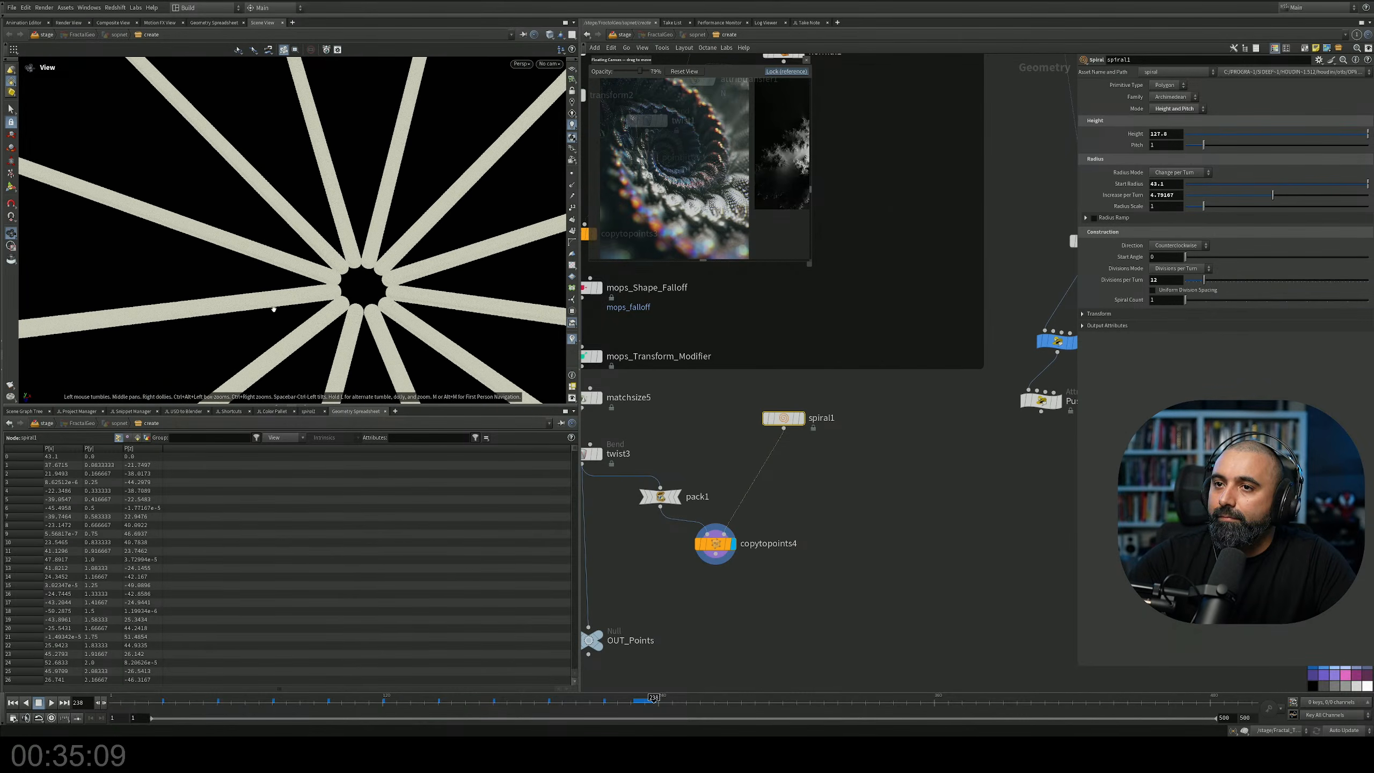
Display spiral1 and set its Height to 10, Pitch to 4.1, Increase per Turn to 5.12 and Radius Scale to 0.75.
drag(1222, 144, 1364, 134)
drag(1235, 197, 1280, 195)
click(800, 417)
drag(319, 211, 506, 285)
middle_drag(377, 311, 338, 252)
right_drag(338, 251, 430, 246)
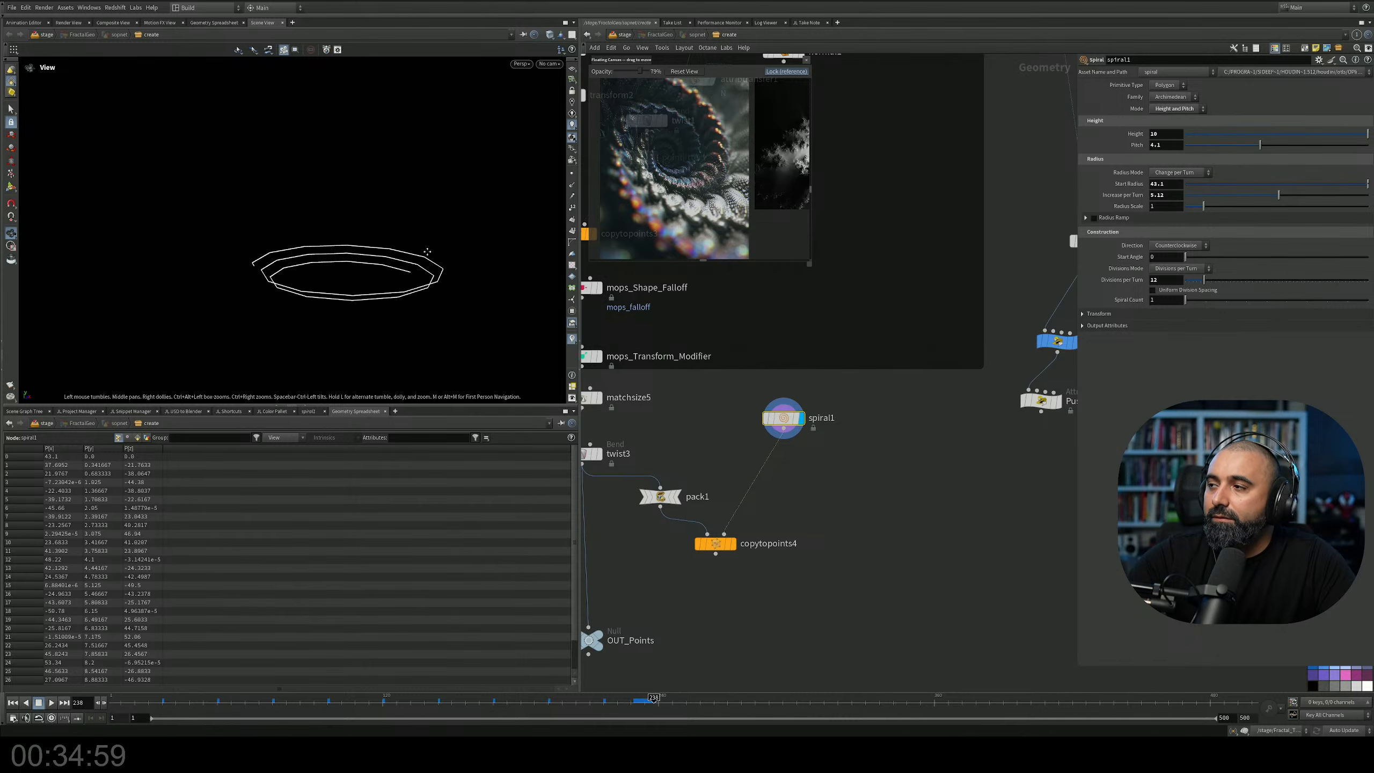
middle_drag(429, 245, 433, 267)
drag(1202, 206, 1164, 220)
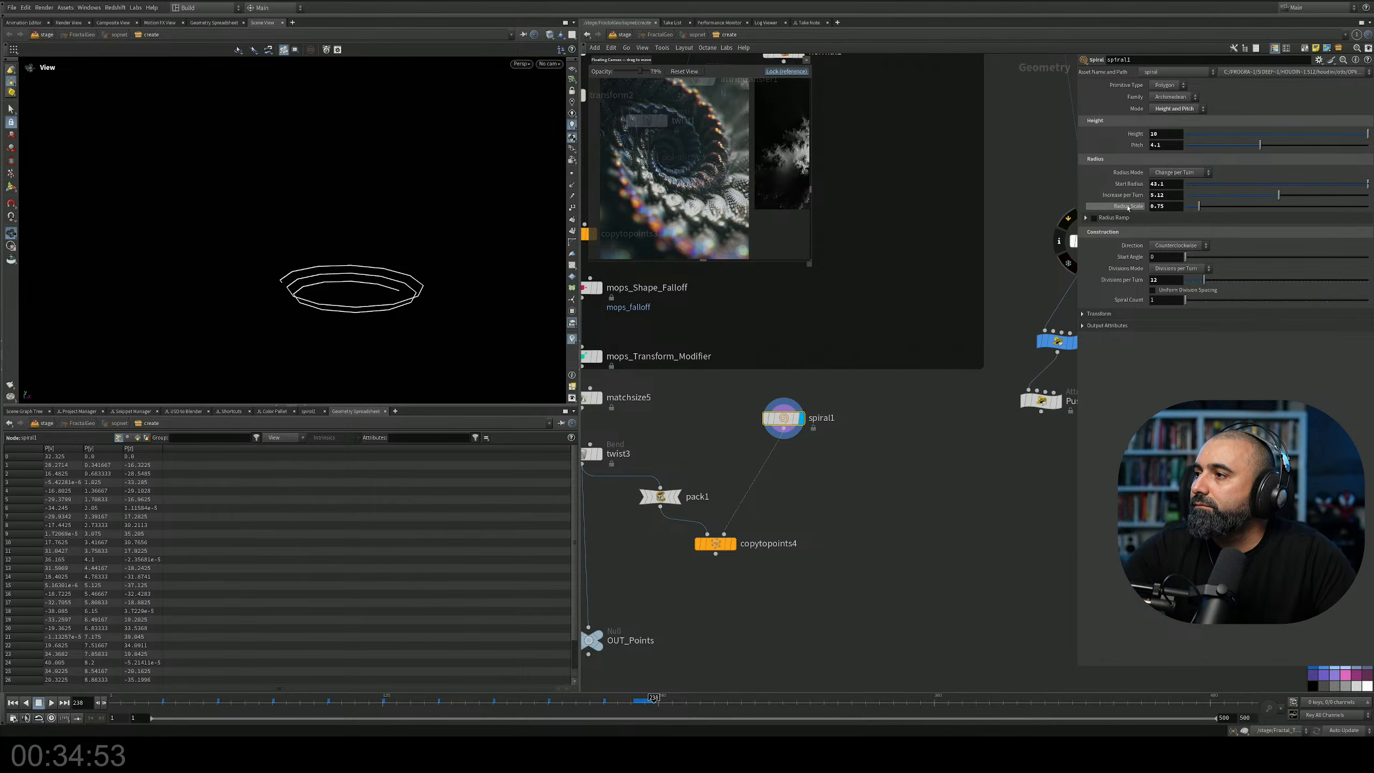
Enable spiral1's Radius Ramp and shape it as a linear fall from 1 at the start to 0 at the end.
click(1164, 218)
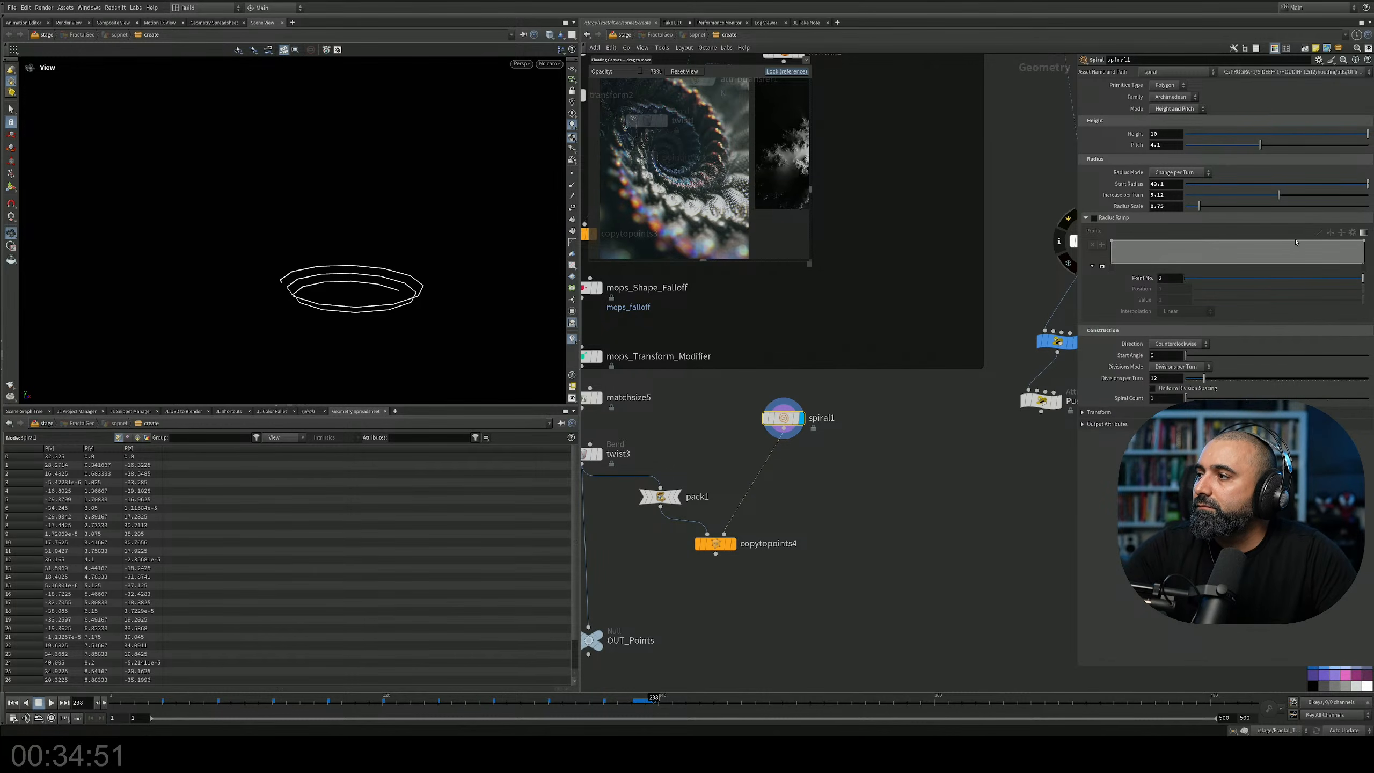
click(1094, 218)
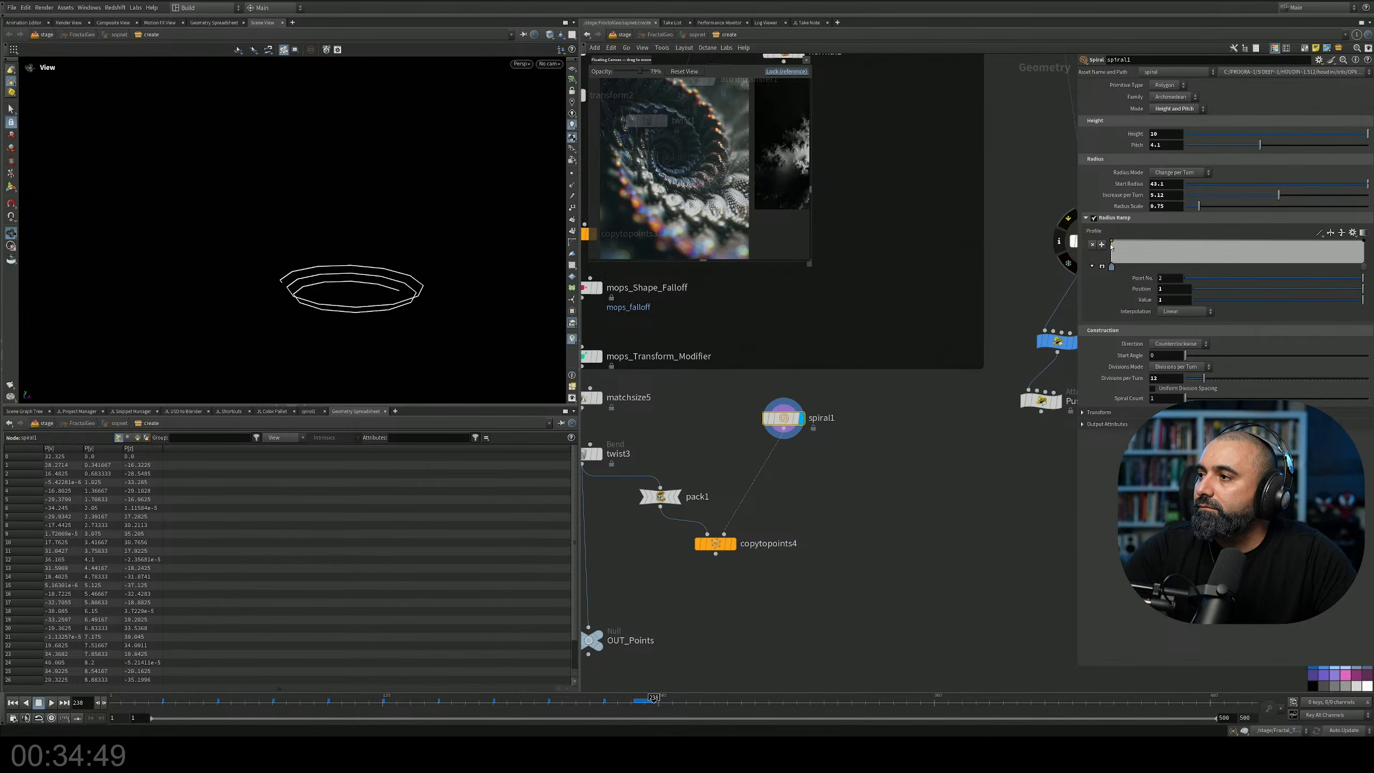
mouse_move(1112, 247)
mouse_down()
mouse_move(1113, 263)
mouse_move(1114, 231)
mouse_up()
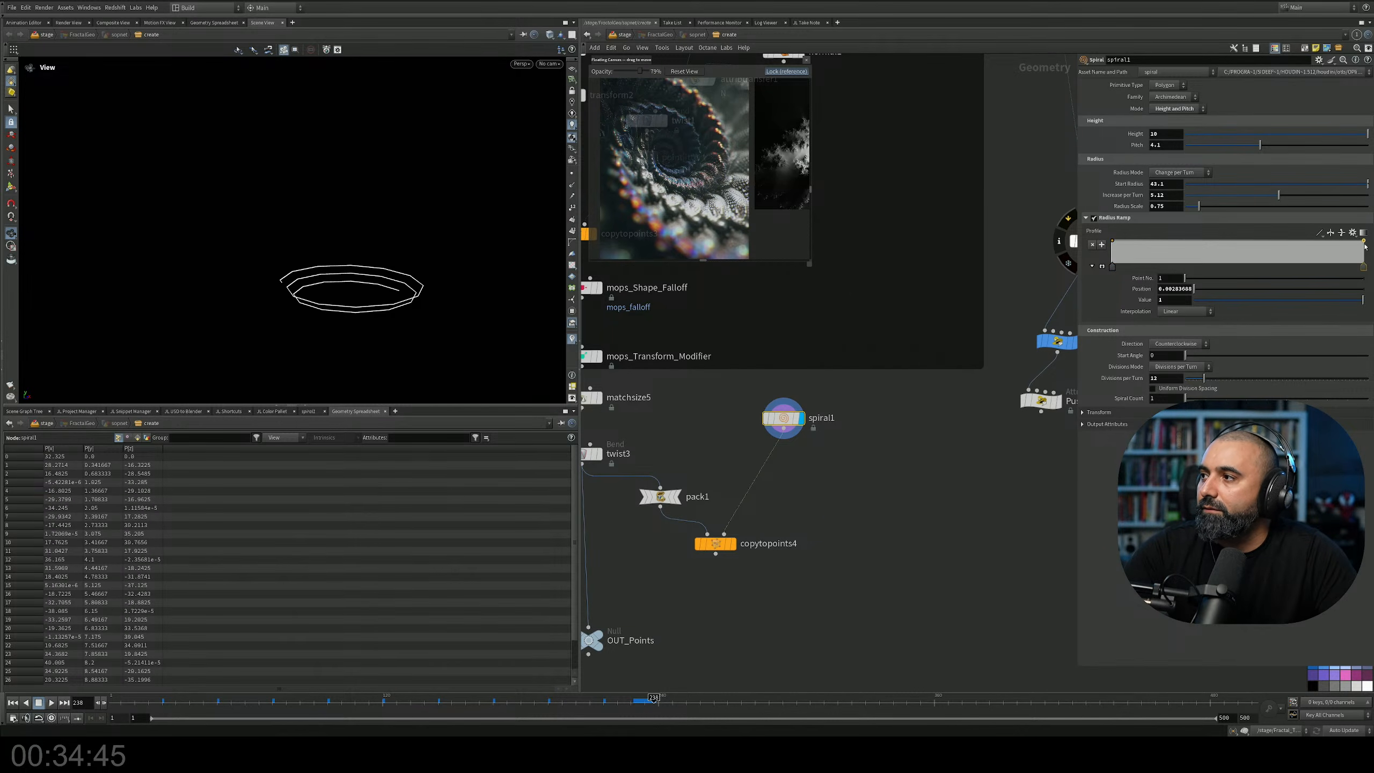
drag(1365, 243, 1368, 268)
drag(325, 301, 357, 287)
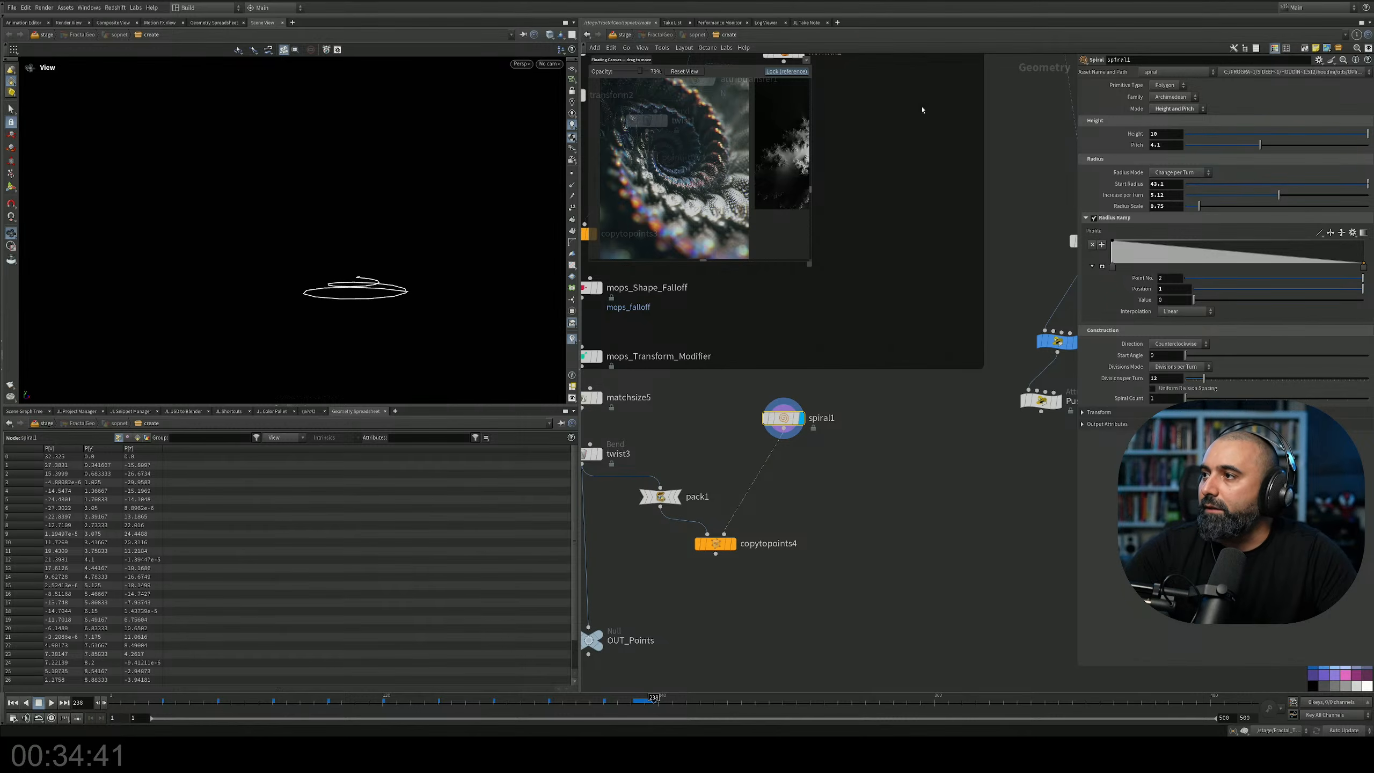
Set spiral1's Height to 79.7, Pitch to 7.27 and Divisions per Turn to 28, and display copytopoints4.
middle_drag(1164, 131, 1244, 135)
drag(436, 245, 390, 251)
drag(1260, 146, 1318, 145)
drag(1209, 381, 1236, 379)
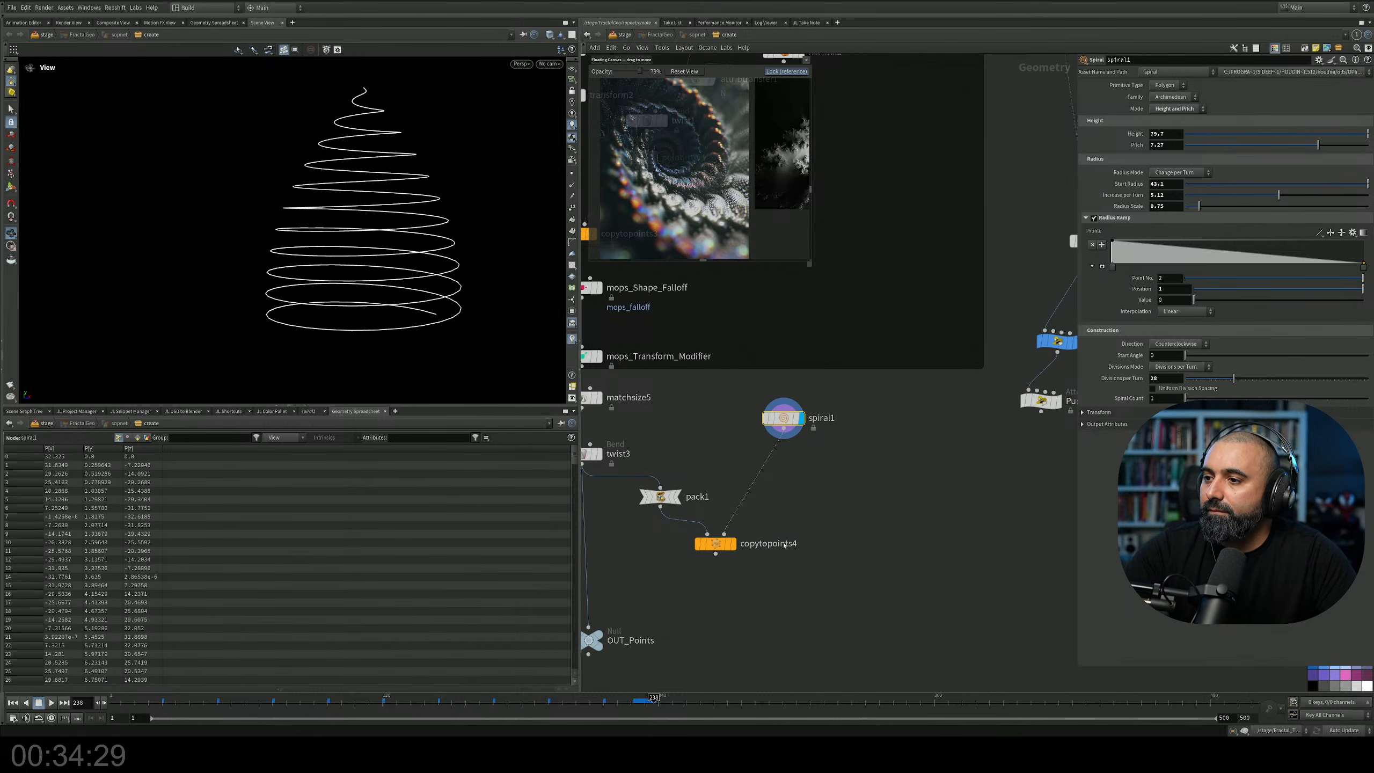
click(731, 543)
right_drag(388, 202, 346, 228)
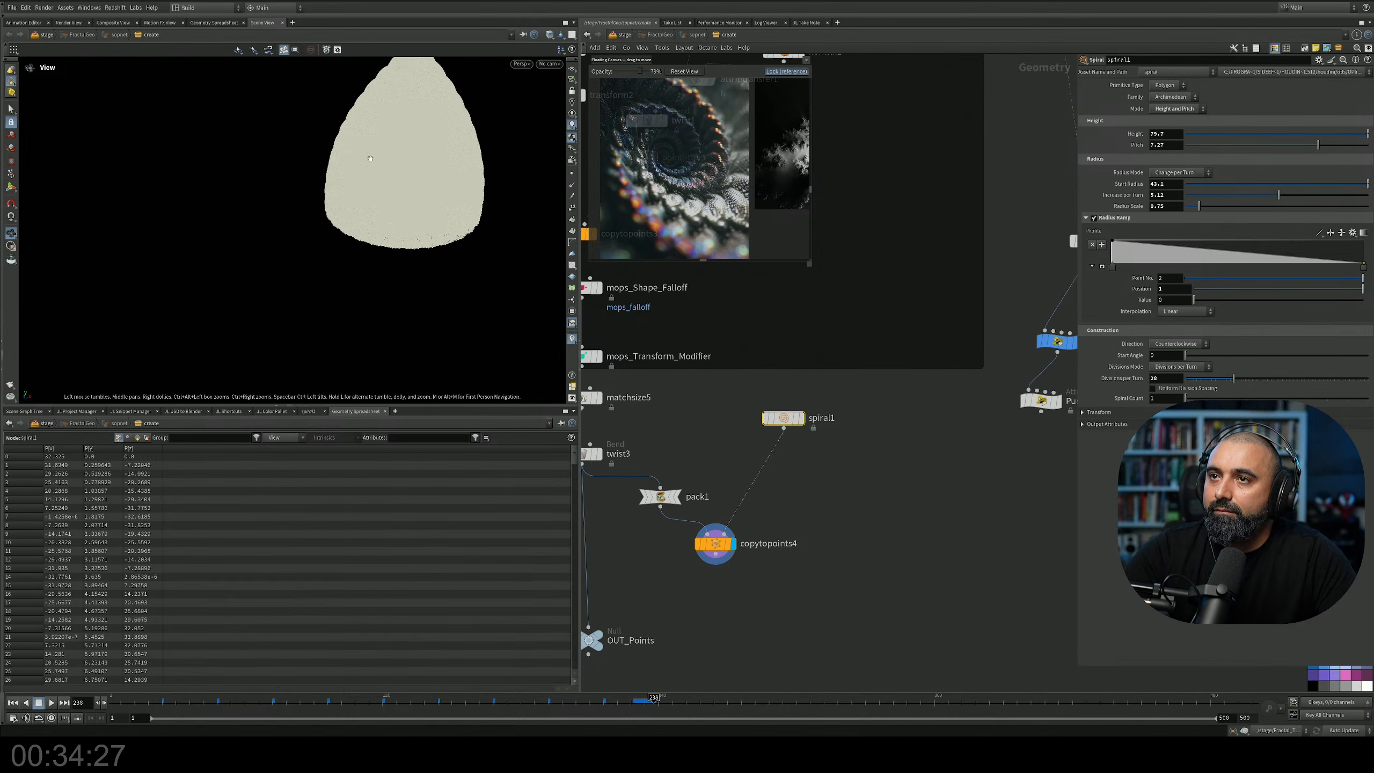
middle_drag(409, 127, 376, 213)
right_drag(376, 213, 474, 298)
Insert a Transform node between pack1 and copytopoints4 with a Uniform Scale of 0.43.
middle_drag(718, 544, 772, 498)
drag(772, 498, 802, 535)
key(Tab)
text(tran)
key(Return)
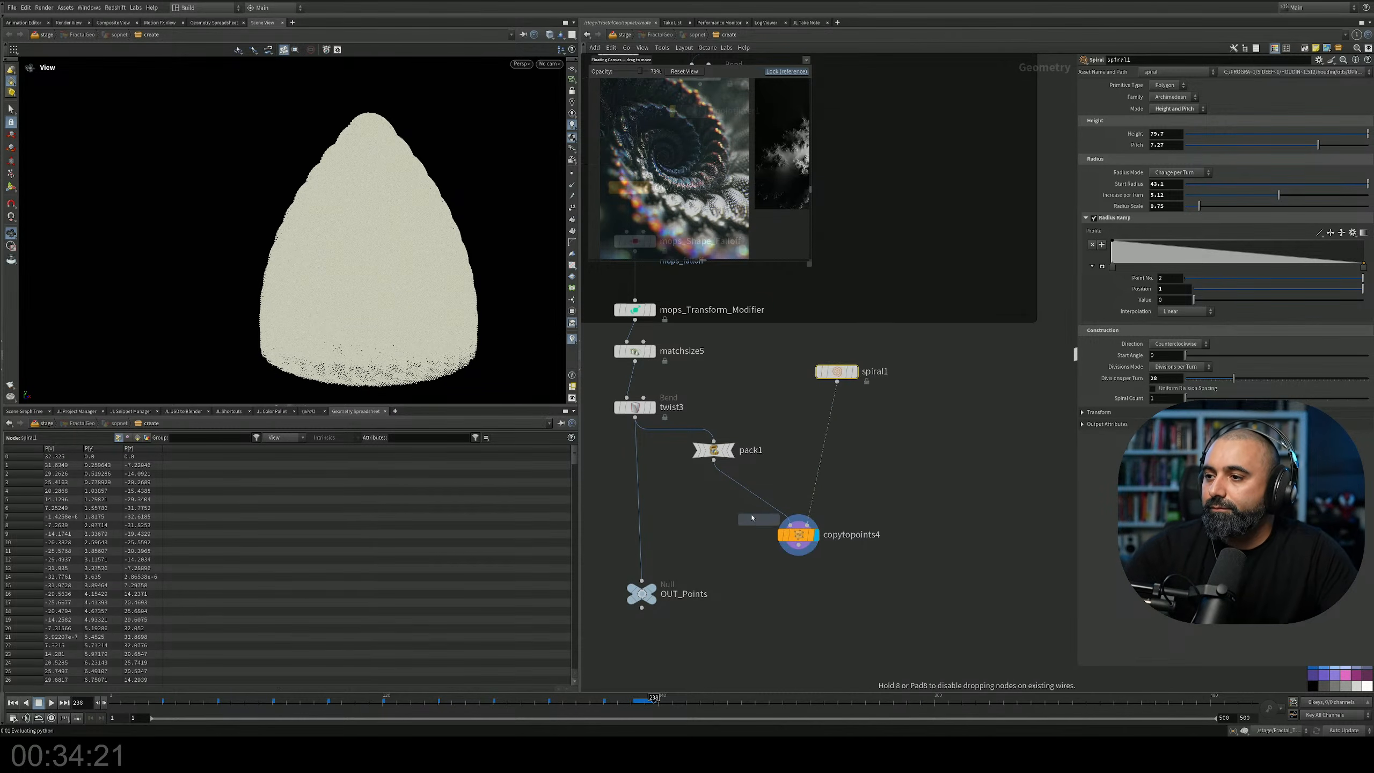
click(761, 490)
drag(761, 490, 750, 497)
drag(1206, 164, 1194, 165)
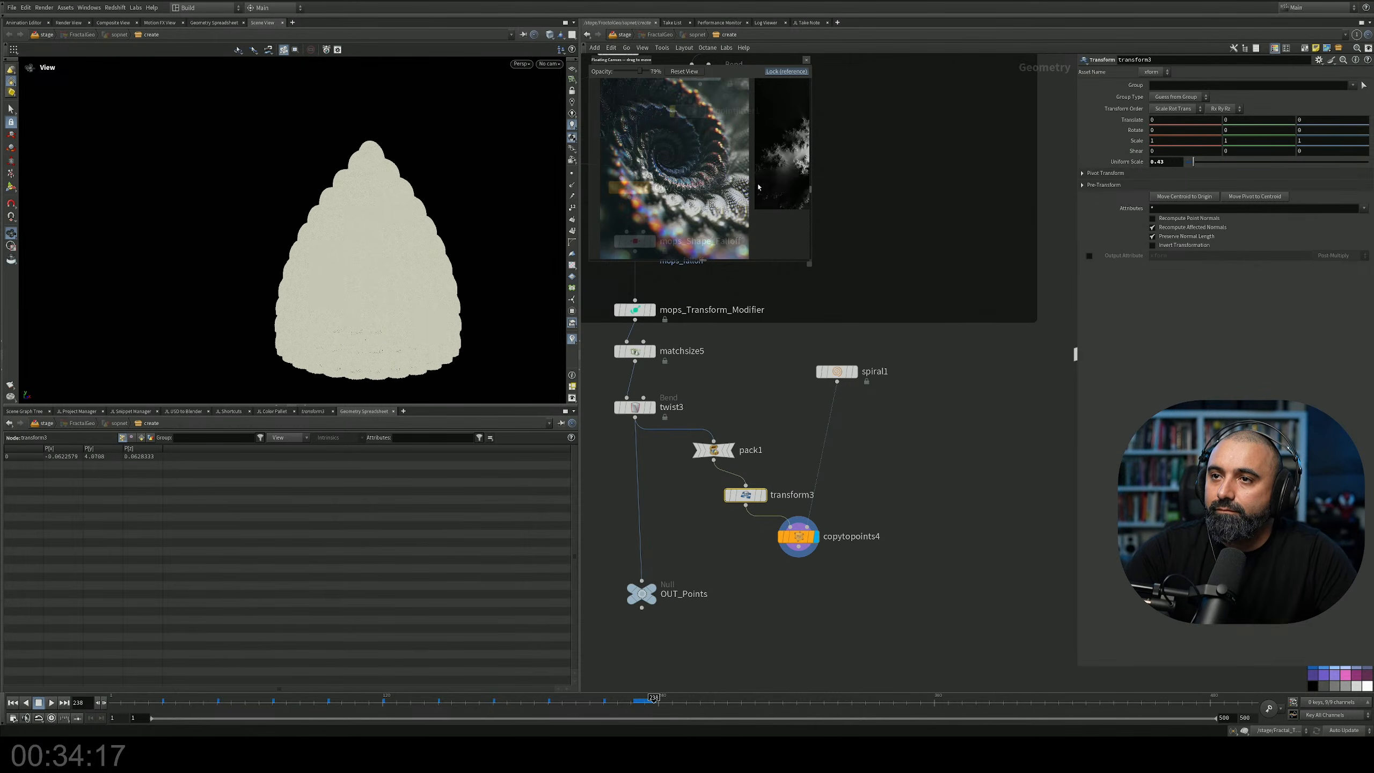
Try rotating the packed shape by 90 and -90 degrees about X in transform3.
alt+drag(411, 238, 406, 205)
alt+right_drag(406, 206, 476, 163)
alt+drag(476, 163, 325, 162)
middle_drag(763, 472, 789, 417)
drag(769, 437, 753, 429)
drag(791, 414, 740, 459)
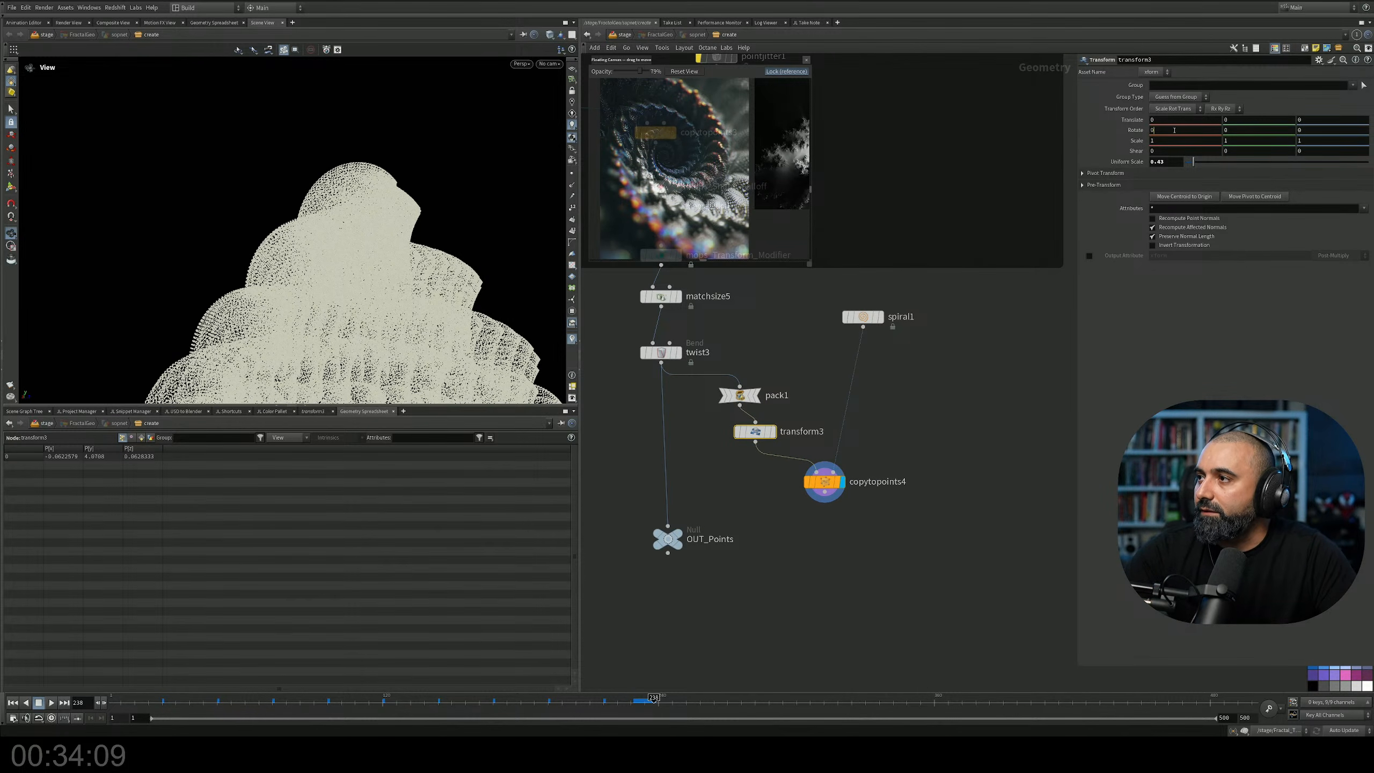
key(Return)
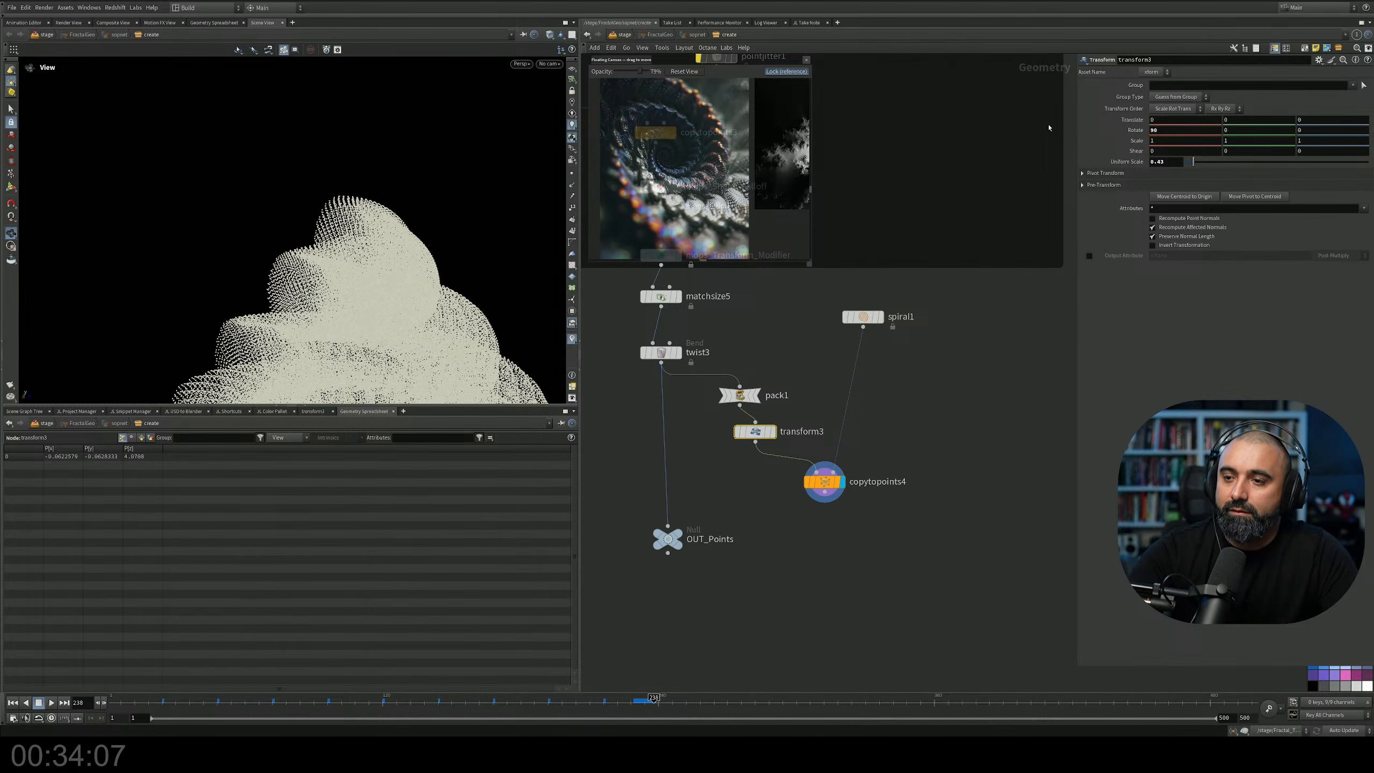
drag(388, 255, 163, 225)
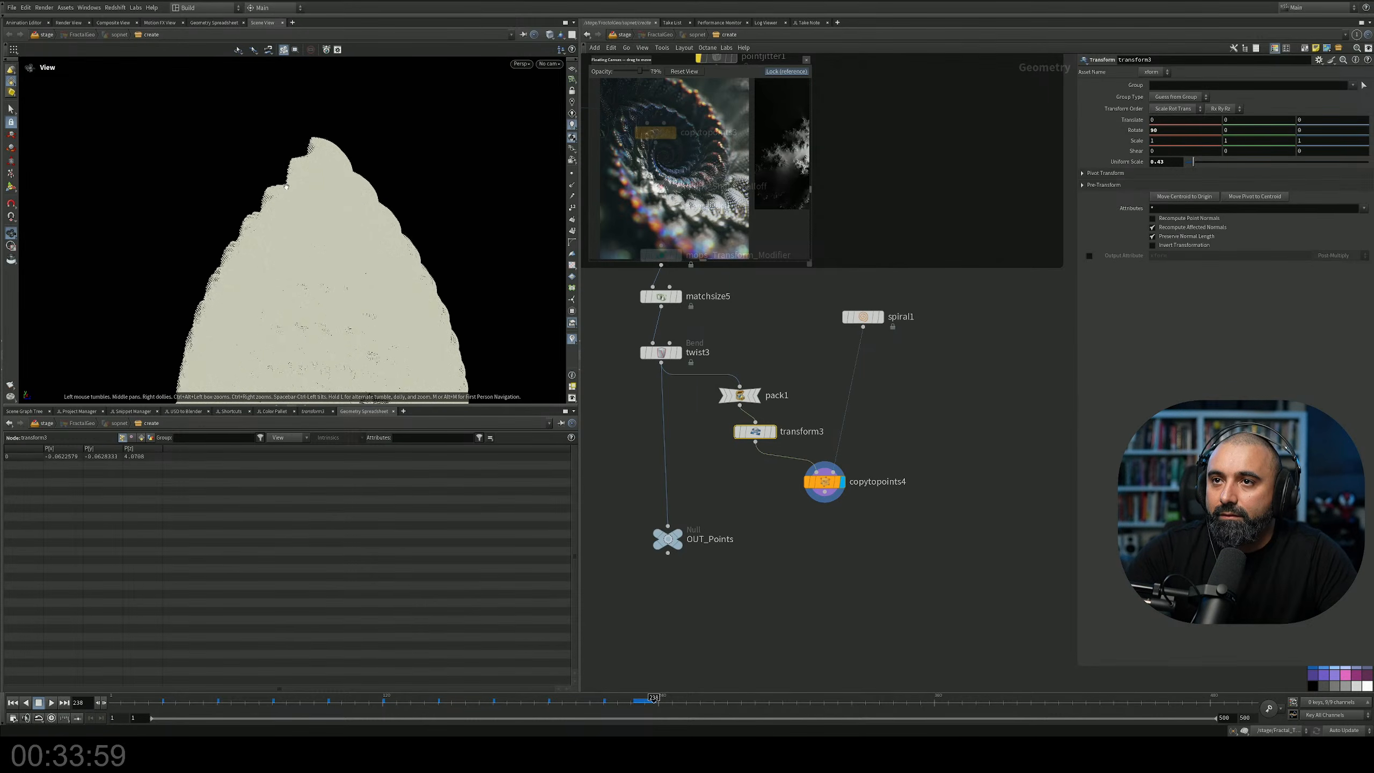
drag(308, 169, 406, 149)
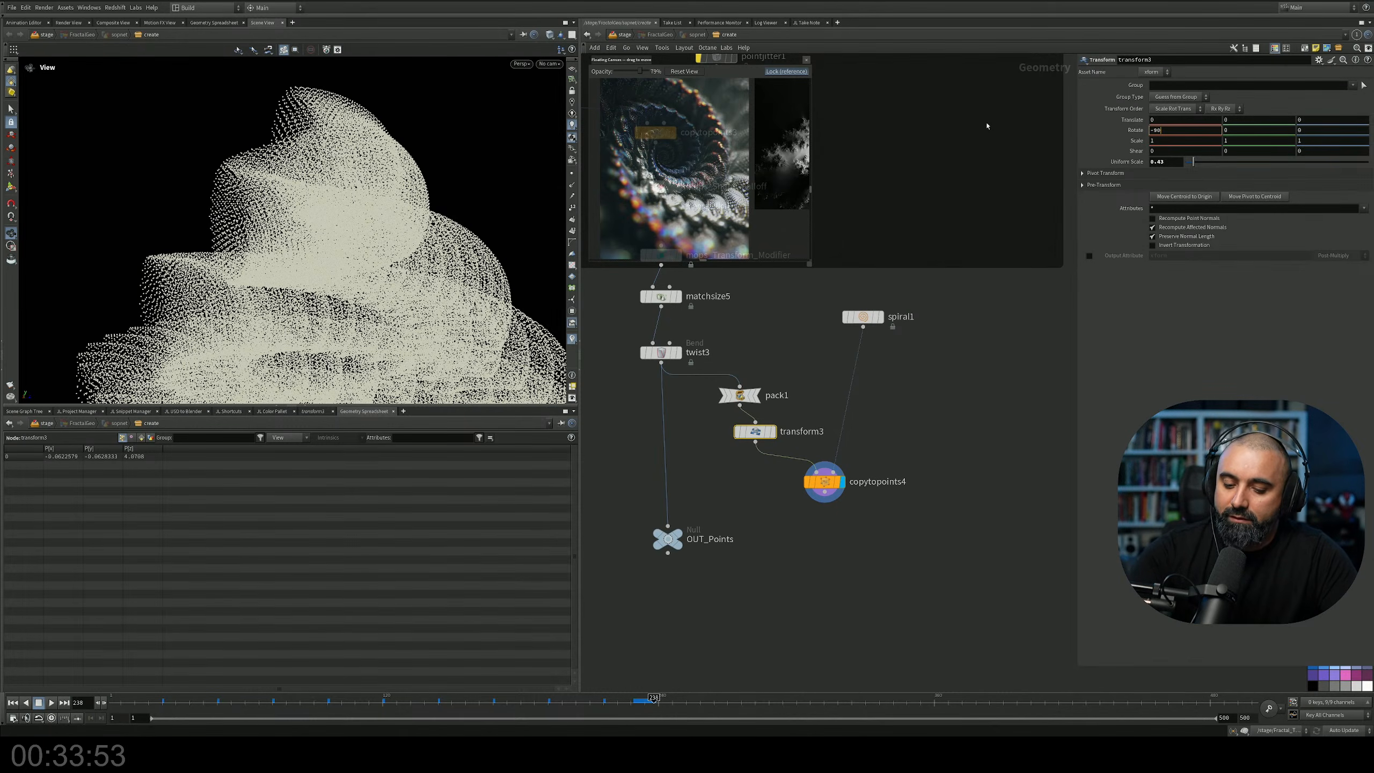
key(Return)
drag(378, 166, 336, 162)
Set transform3's Z rotation to -1.4 and reset its X rotation to 0.
middle_drag(1307, 131, 1220, 139)
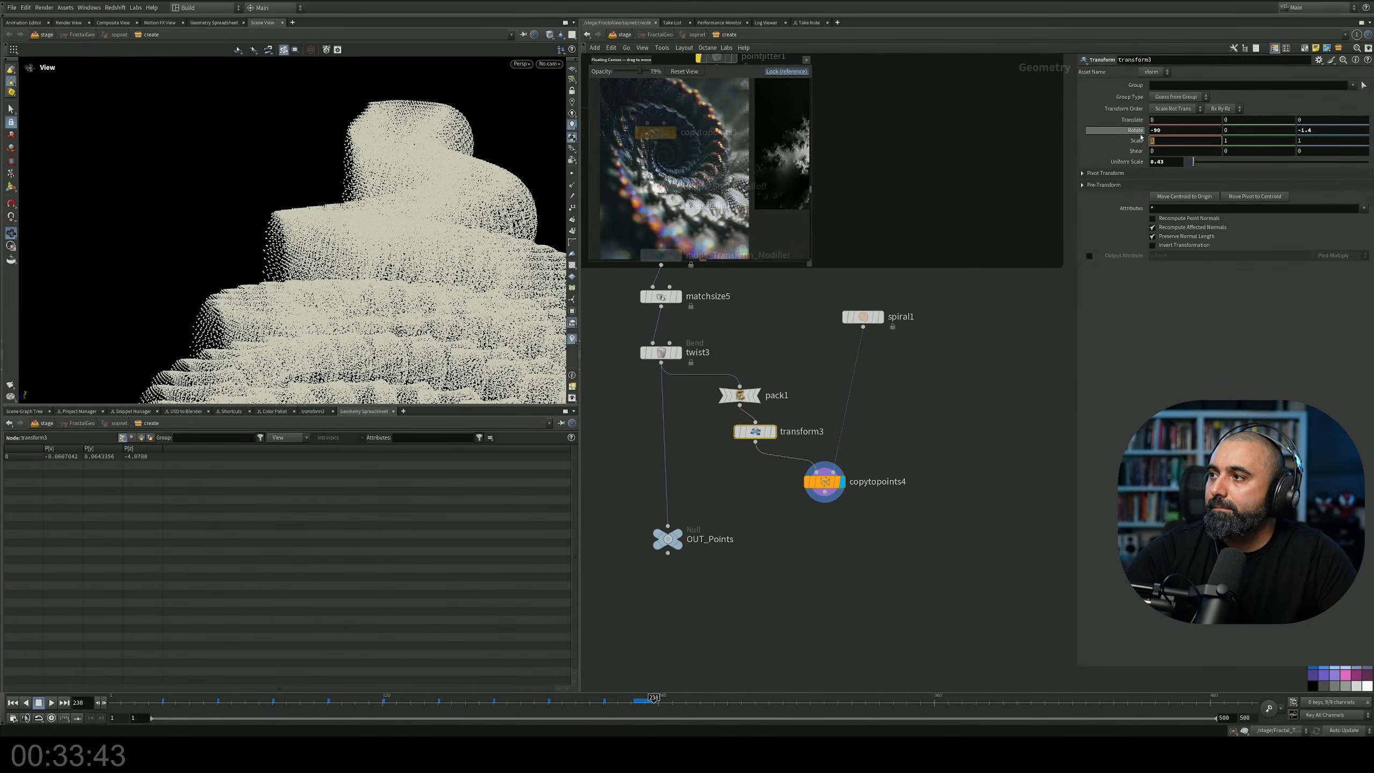
key(Return)
drag(334, 219, 432, 181)
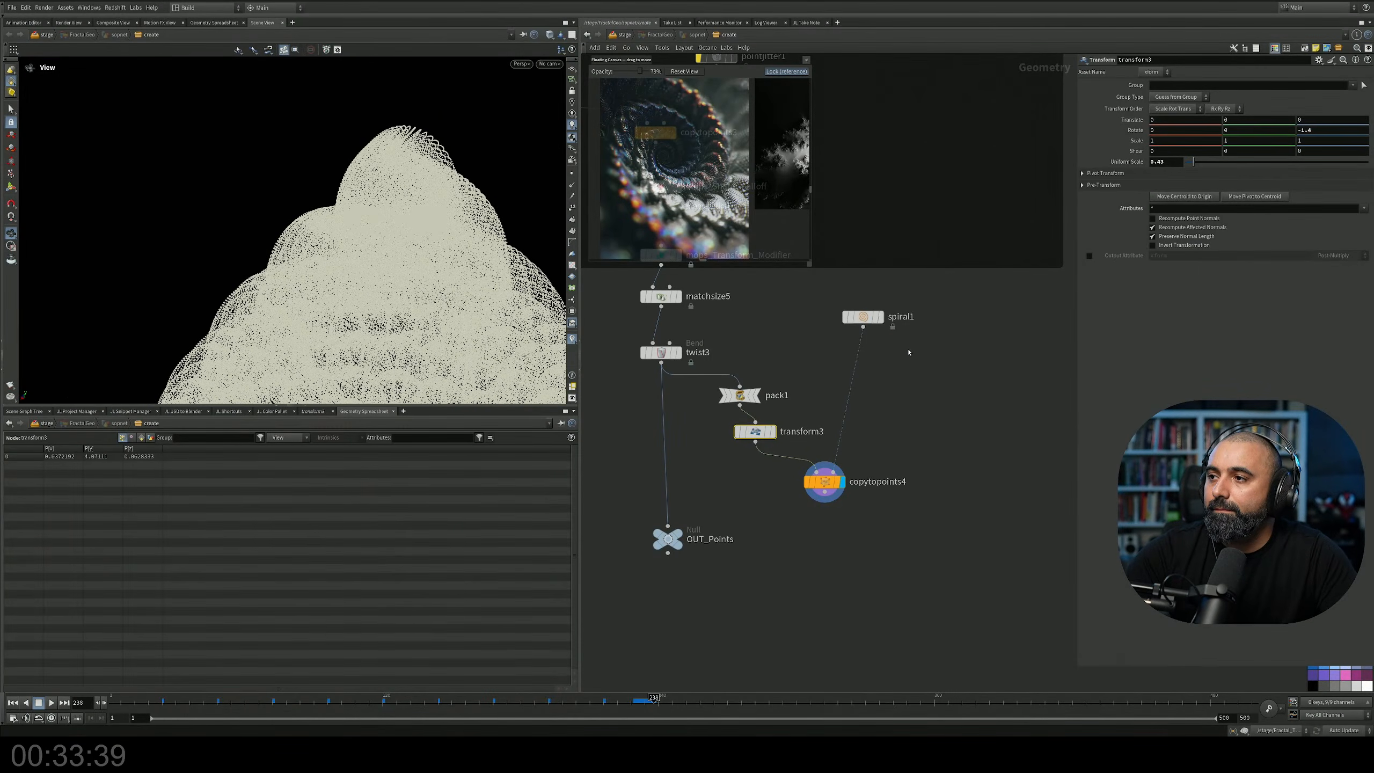
Reduce spiral1's Divisions per Turn to 2 to separate the individual copies.
click(864, 317)
drag(1219, 386, 1184, 388)
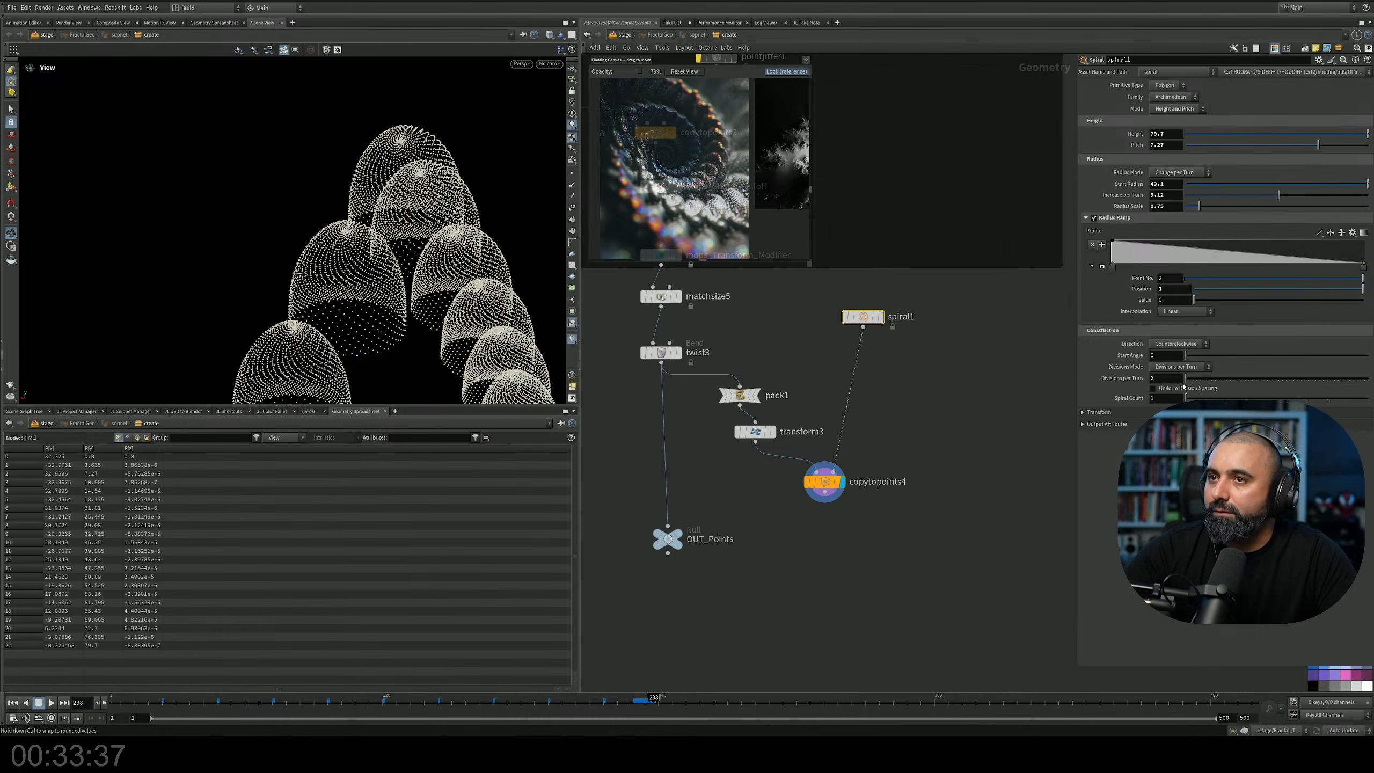
drag(330, 233, 395, 238)
scroll(395, 238, up, 3)
Enable and tune the Taper deformation on twist3 to give the copied shapes a horn-like form, and select copytopoints4.
middle_drag(787, 330, 935, 507)
click(810, 529)
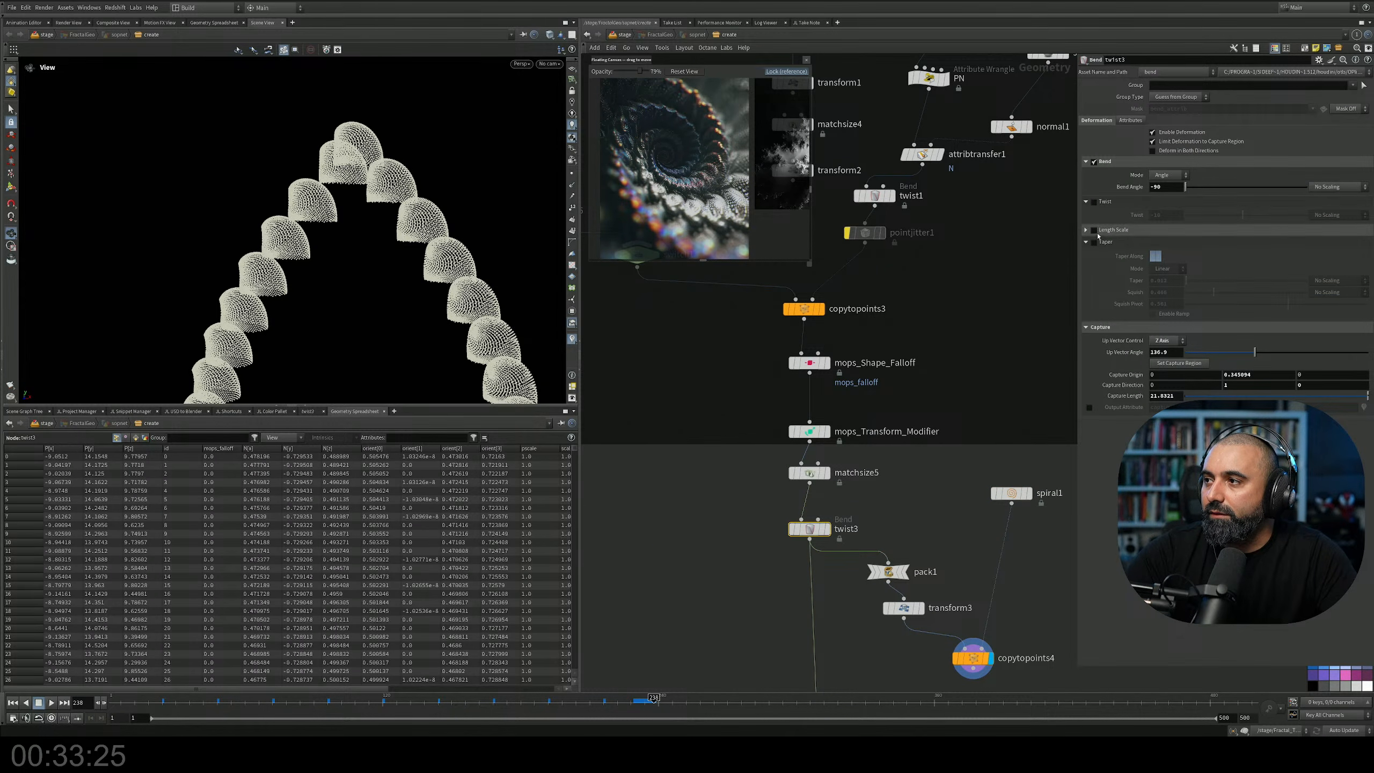
click(1099, 243)
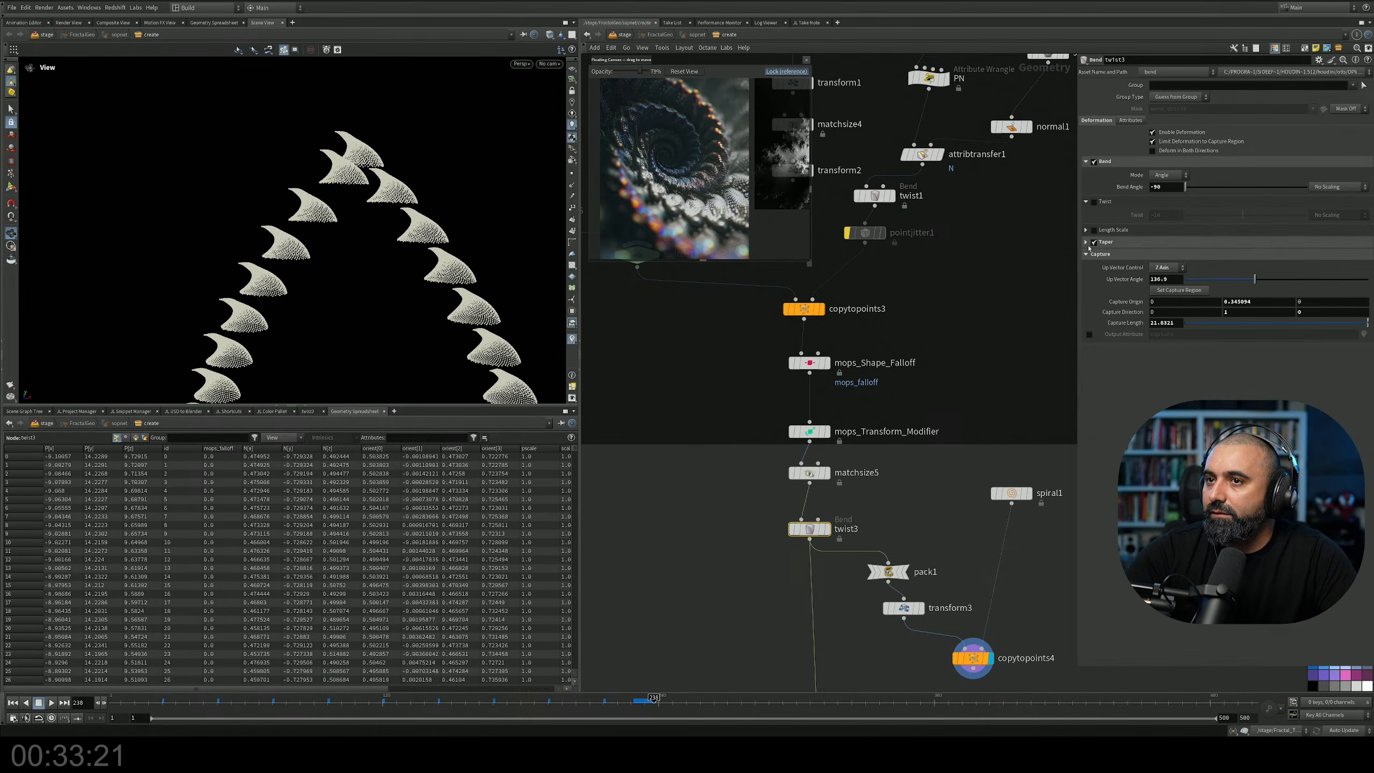
click(1106, 242)
drag(1194, 282, 1248, 311)
middle_drag(973, 658, 919, 527)
click(919, 528)
drag(387, 210, 392, 217)
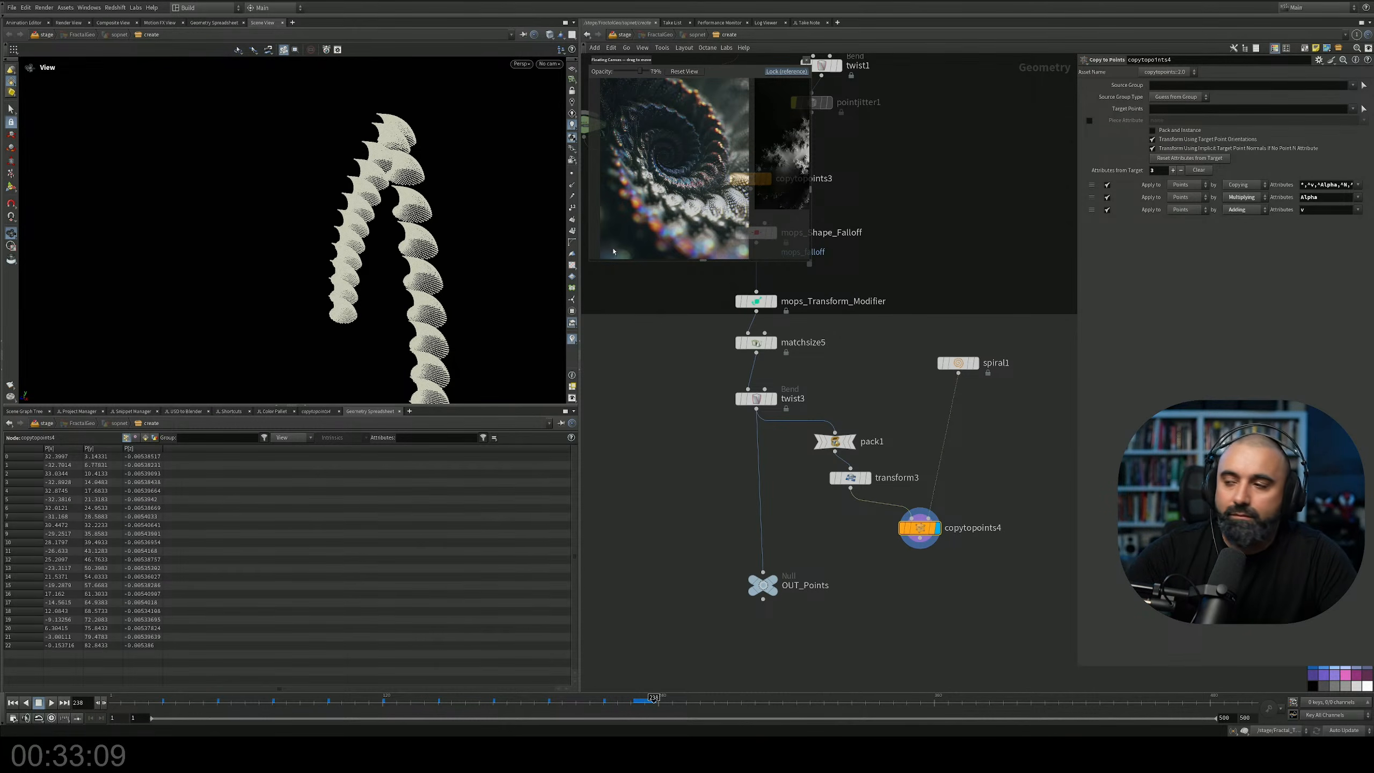
Set spiral1's Divisions per Turn to 35 and connect copytopoints4 to OUT_Points.
click(957, 363)
drag(1189, 378, 1234, 377)
drag(489, 189, 455, 200)
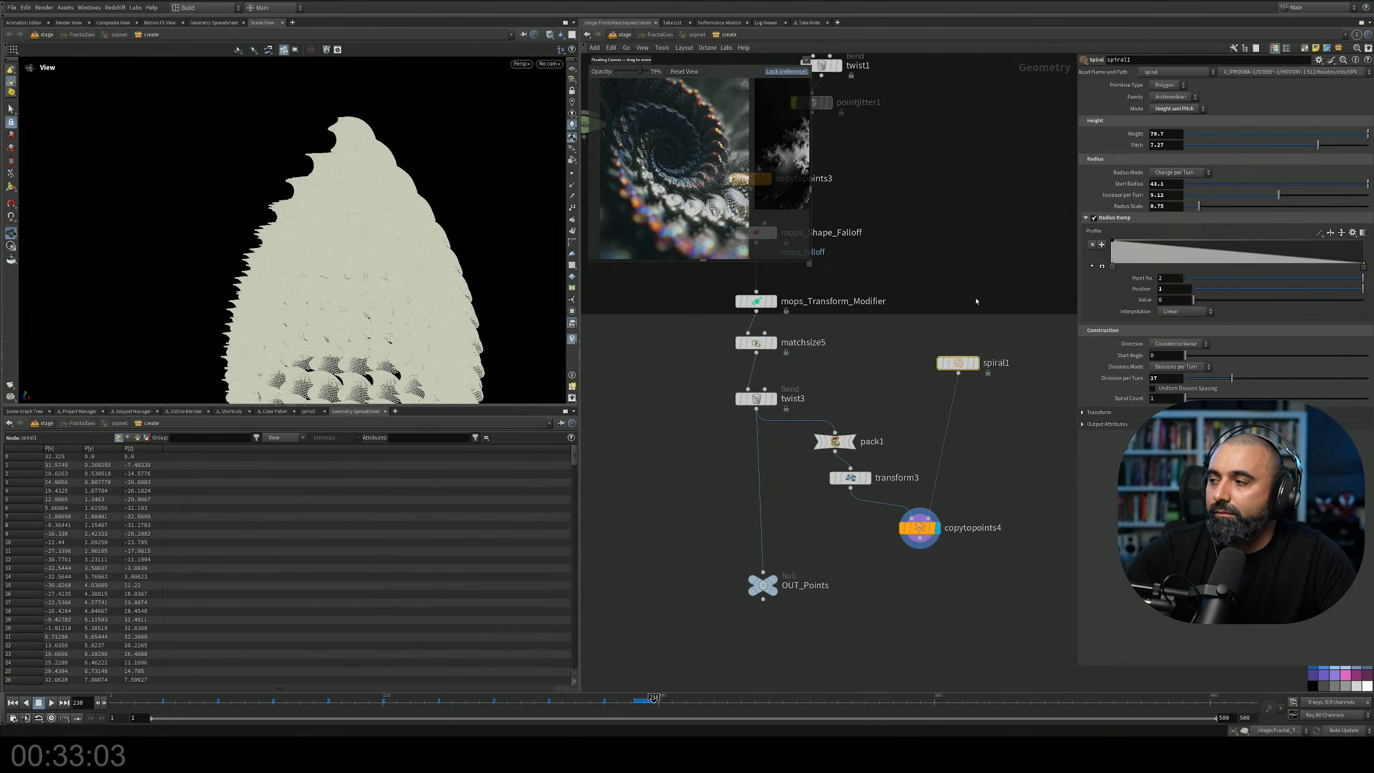
drag(1232, 378, 1247, 379)
drag(487, 319, 457, 306)
middle_drag(875, 514, 897, 423)
drag(942, 458, 778, 542)
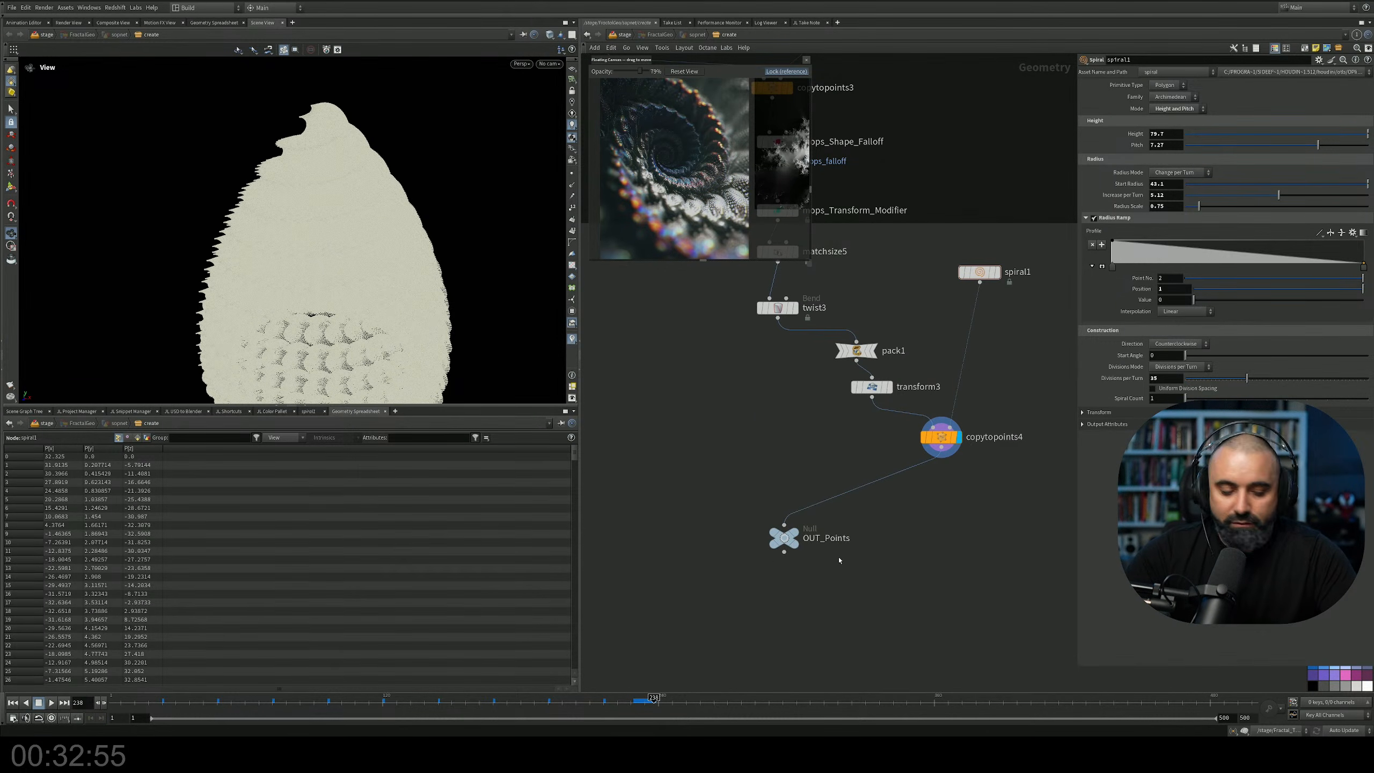
Return to the stage network and go inside the instancer1 node.
click(625, 36)
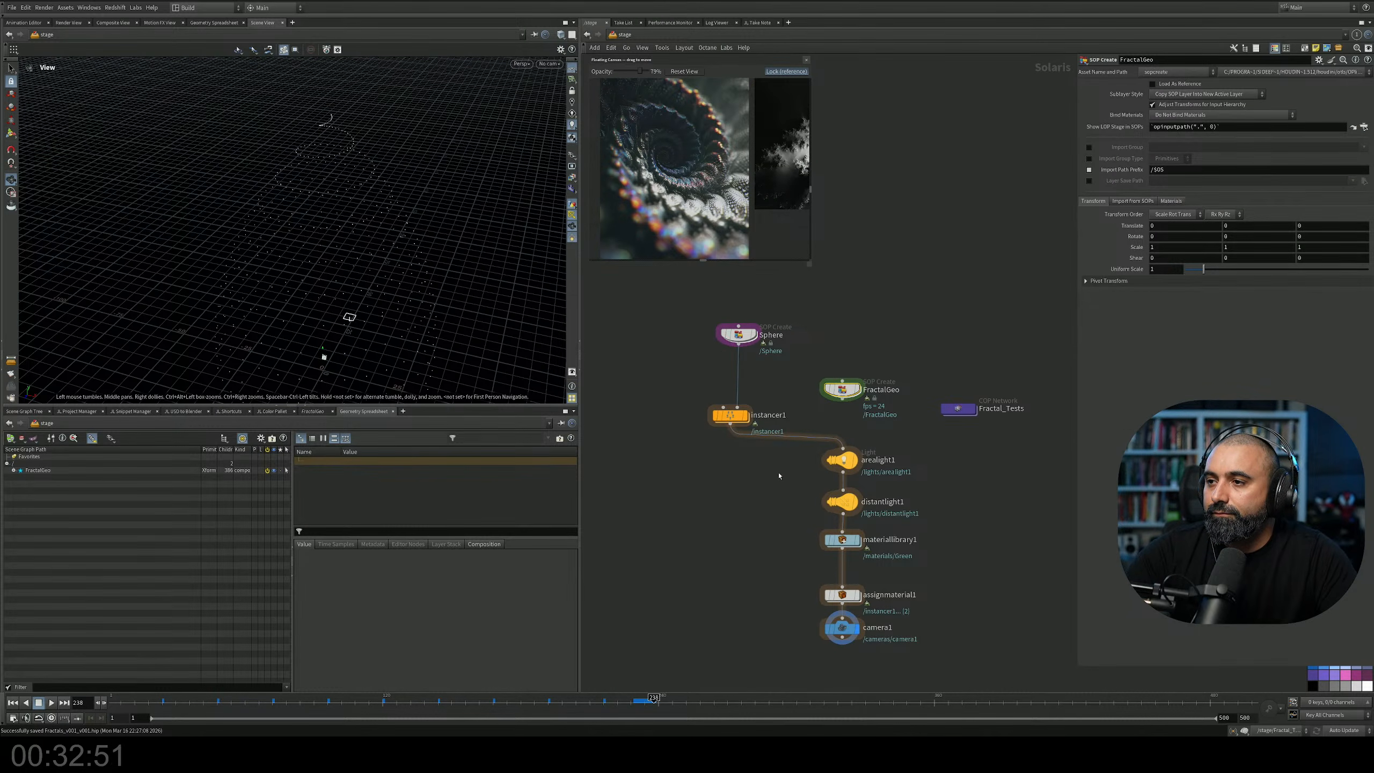
middle_drag(780, 488, 795, 459)
drag(306, 206, 292, 159)
mouse_move(360, 243)
middle_down()
mouse_move(365, 273)
mouse_move(357, 159)
mouse_move(362, 230)
middle_up()
right_drag(363, 230, 238, 252)
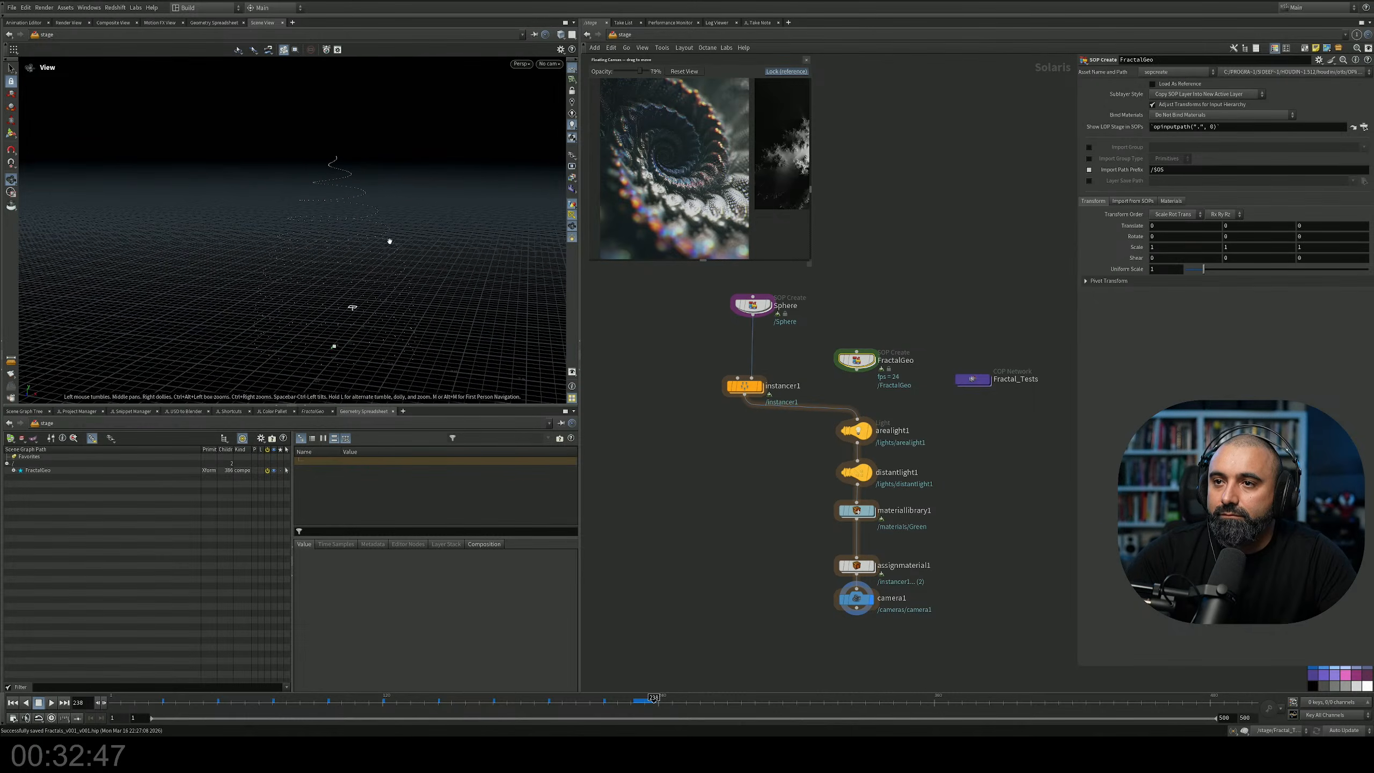
scroll(763, 325, up, 3)
drag(735, 438, 743, 442)
key(Tab)
key(Escape)
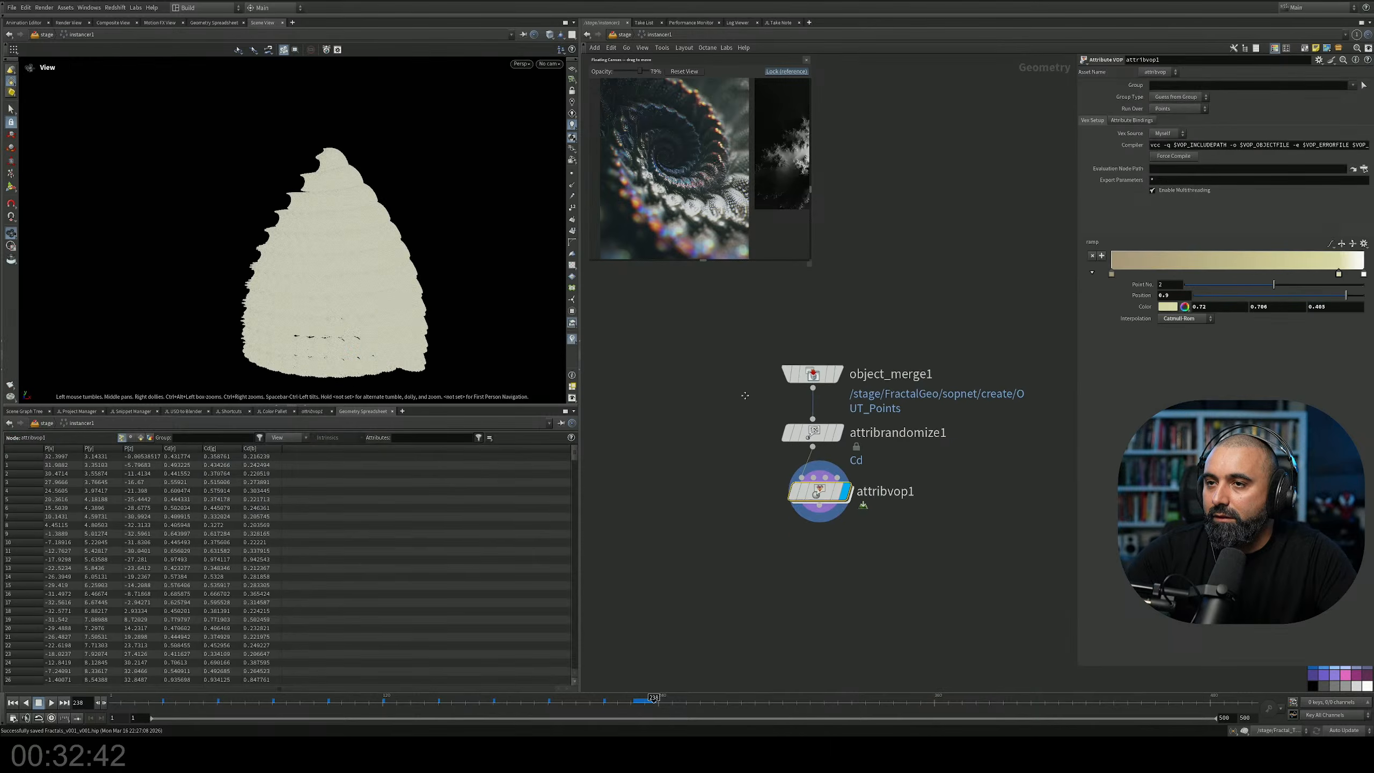
Add a Box node beside attribvop1.
middle_drag(762, 467, 750, 355)
key(Tab)
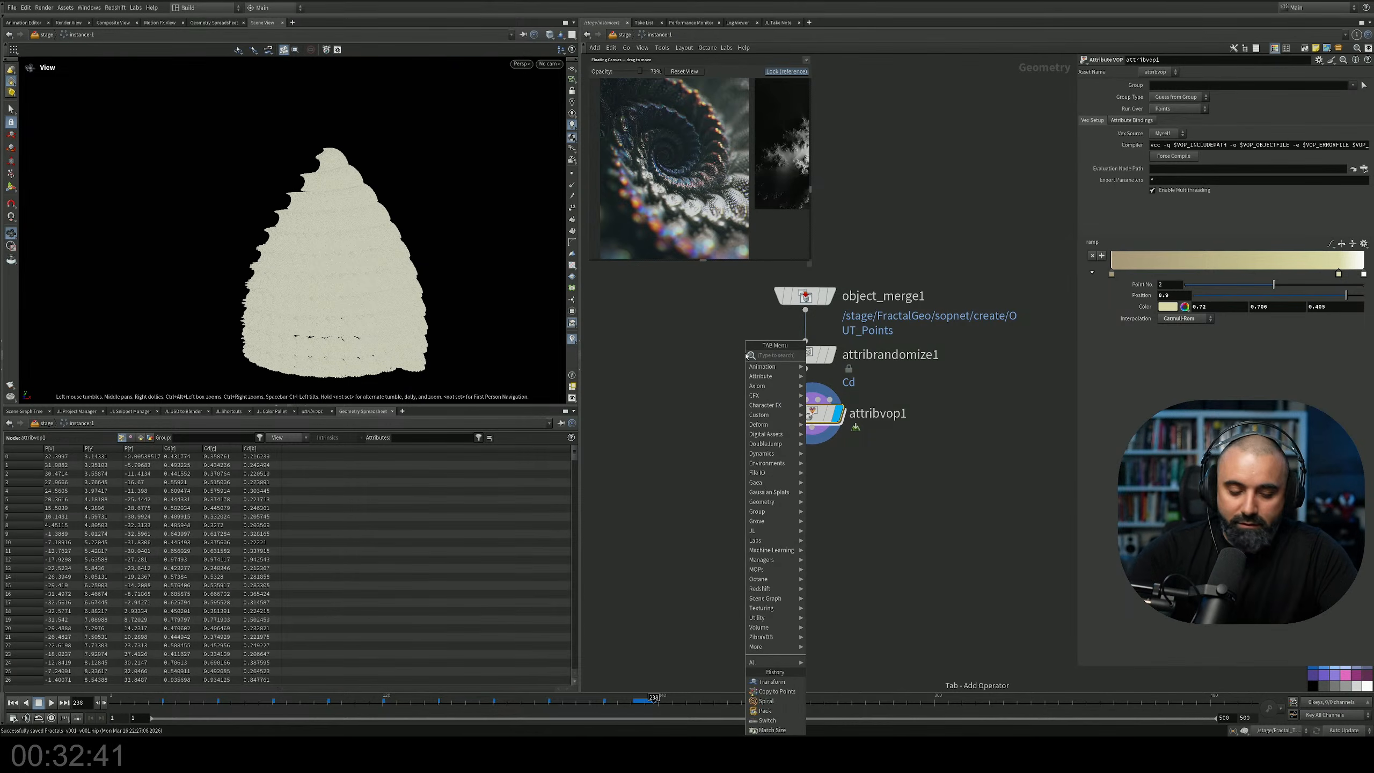
key(Return)
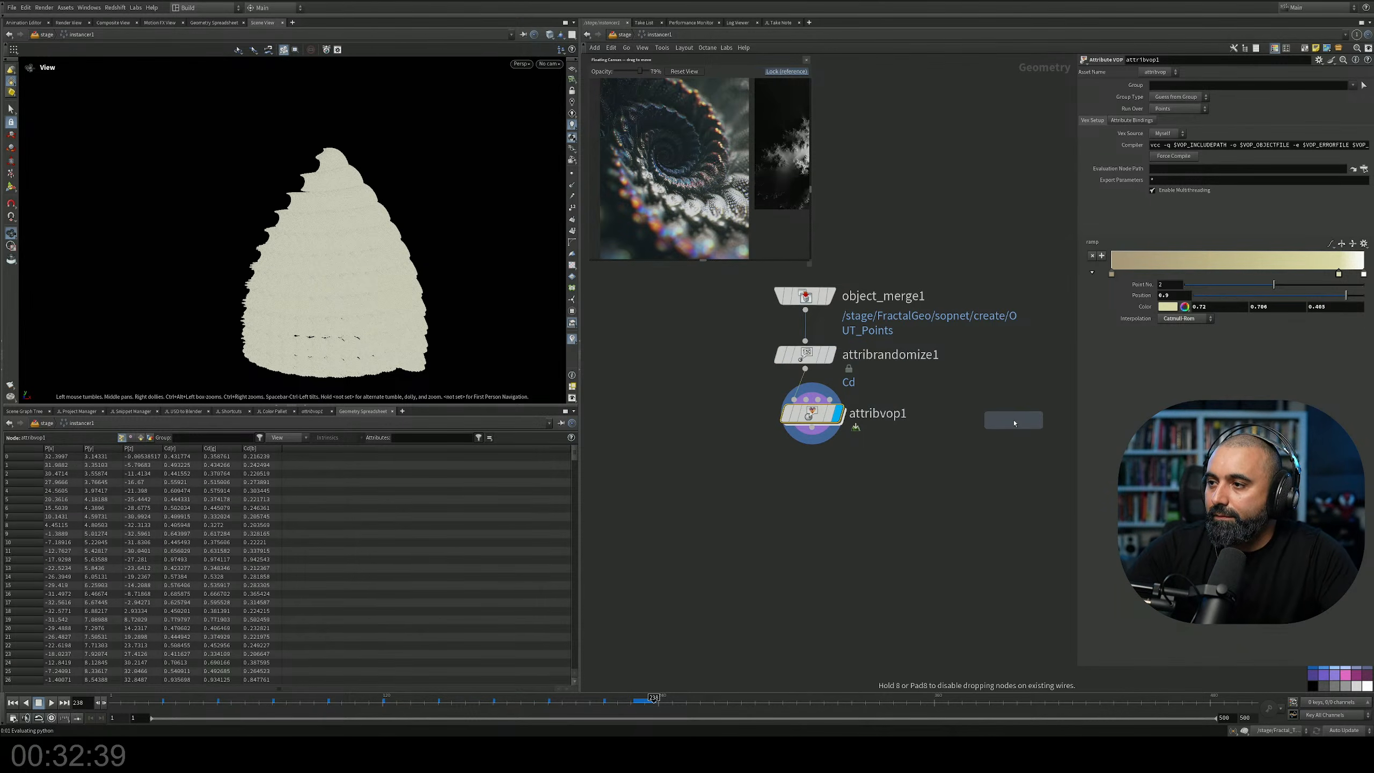
click(1016, 420)
Add a Match Size node below attribvop1, with attribvop1 in its first input and box1 in its second, and display box1.
key(Tab)
text(siz)
key(Return)
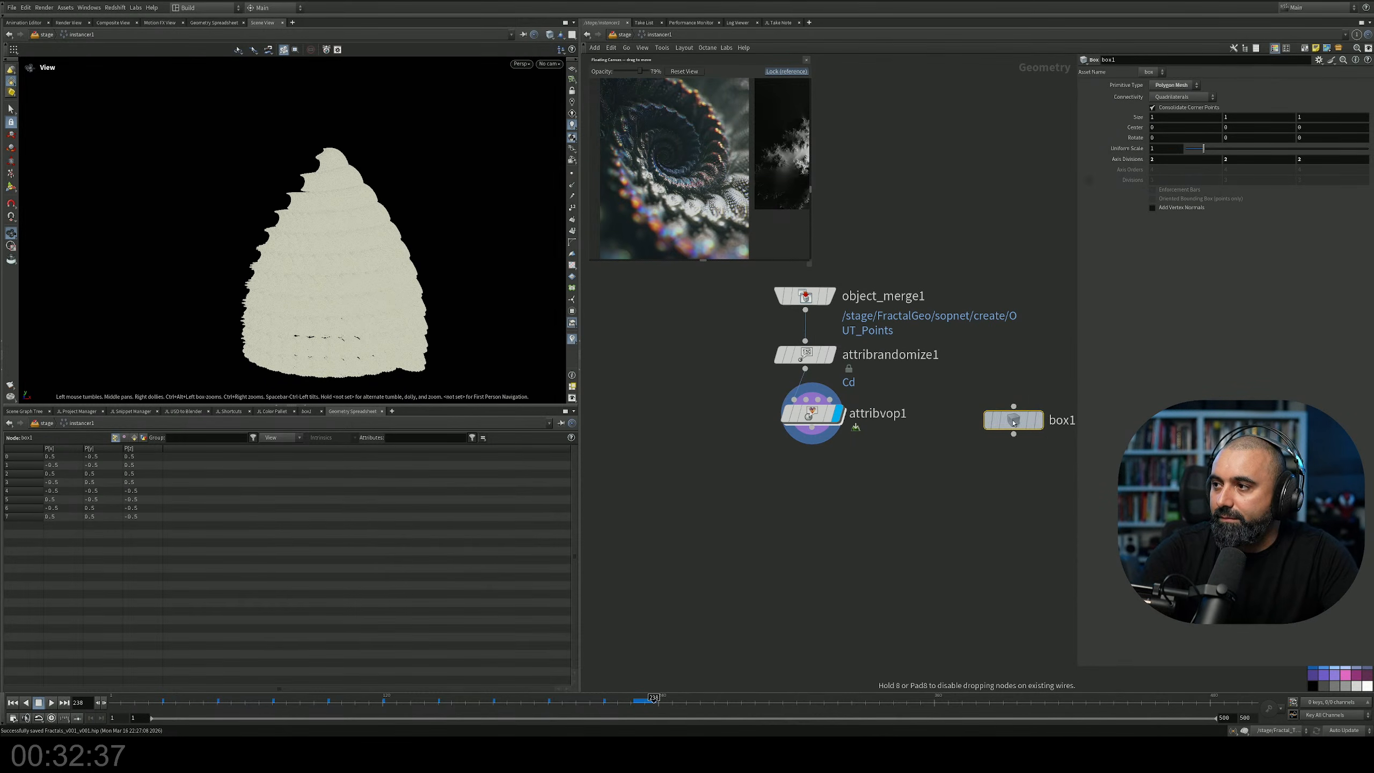
click(815, 512)
drag(813, 429, 794, 506)
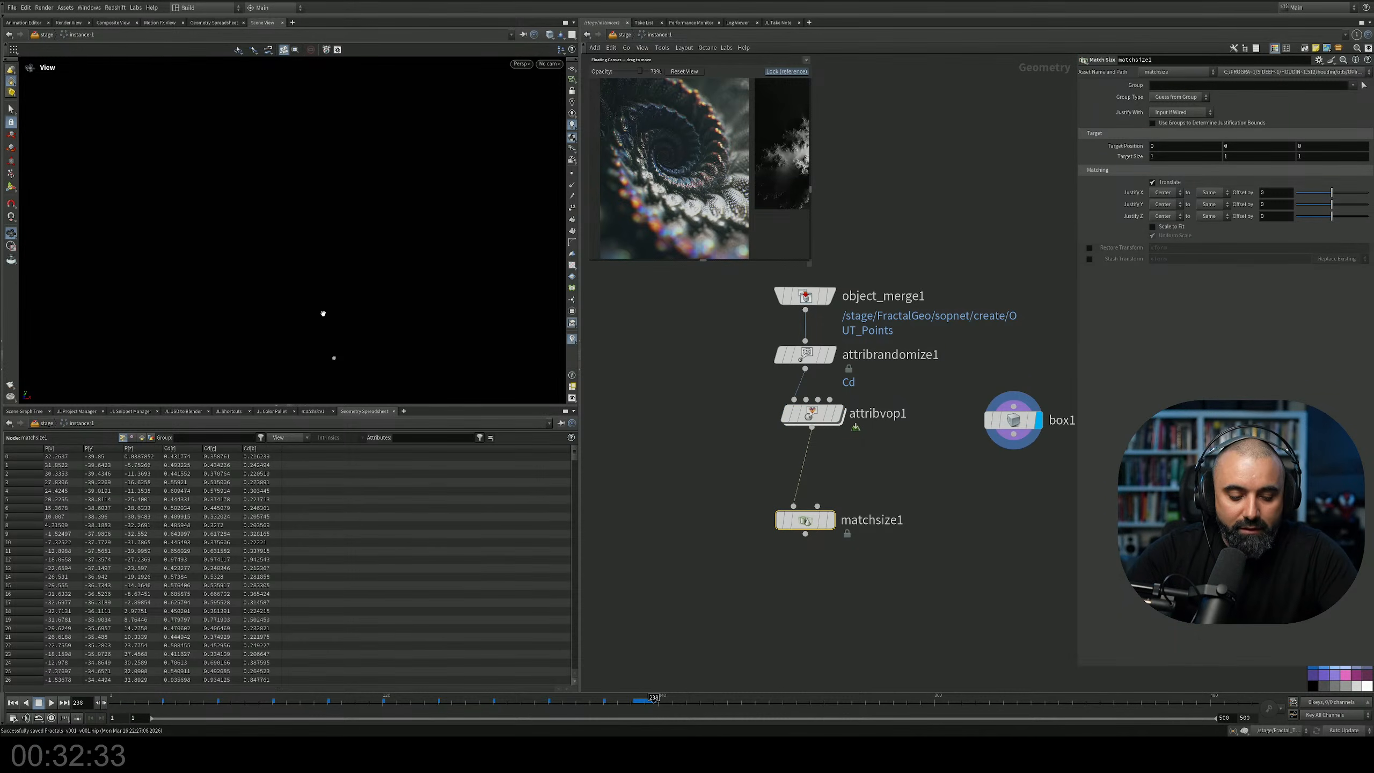
key(g)
middle_drag(948, 379, 907, 355)
drag(972, 409, 776, 480)
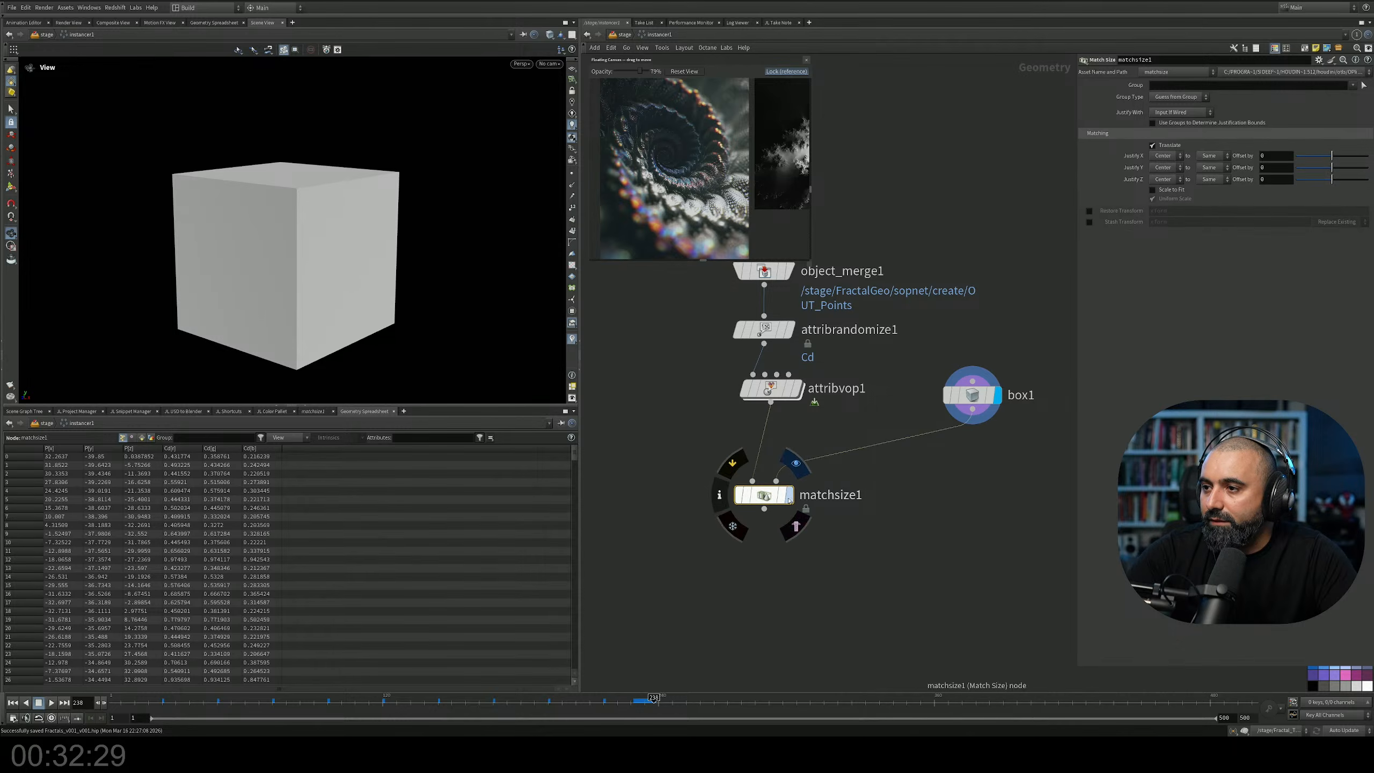
Display matchsize1, enable its Scale to Fit option and turn off Uniform Scale.
click(789, 495)
click(1153, 189)
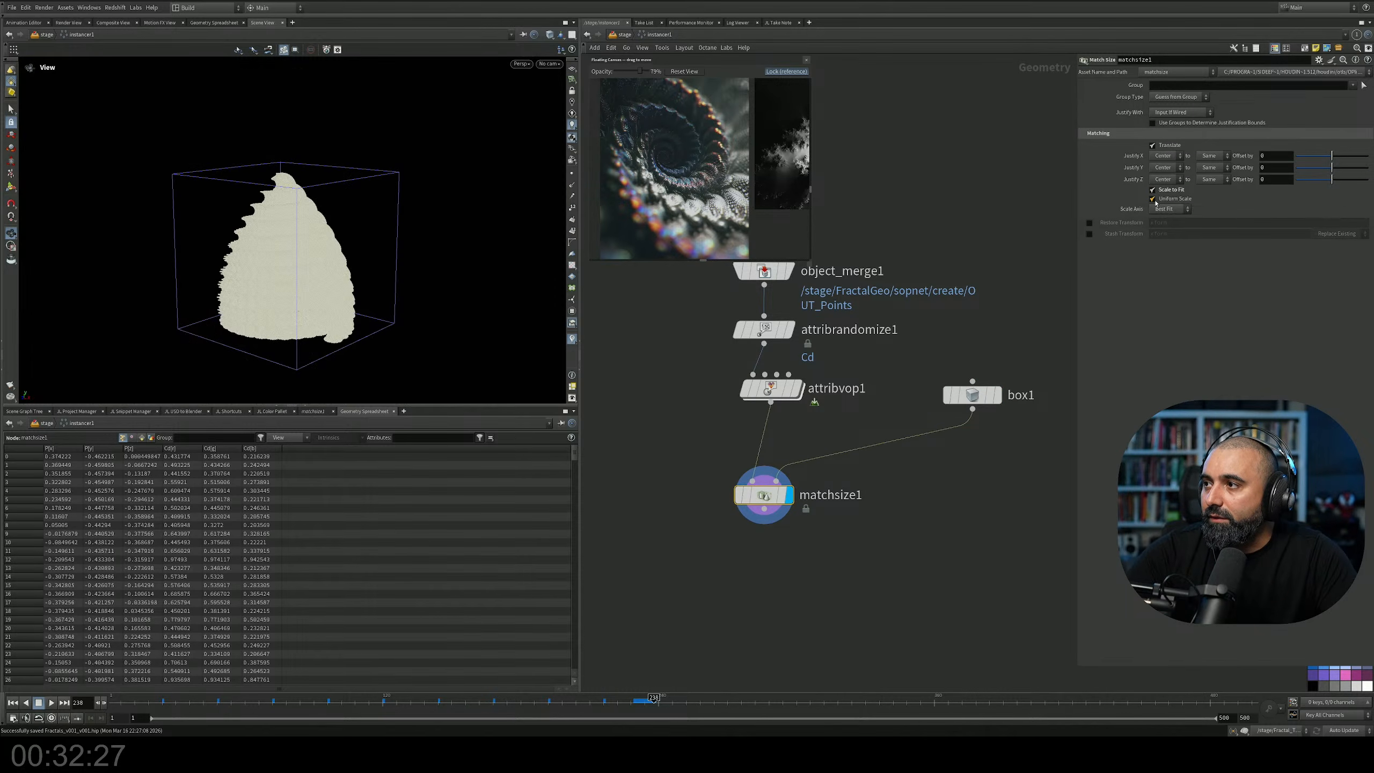
click(1153, 199)
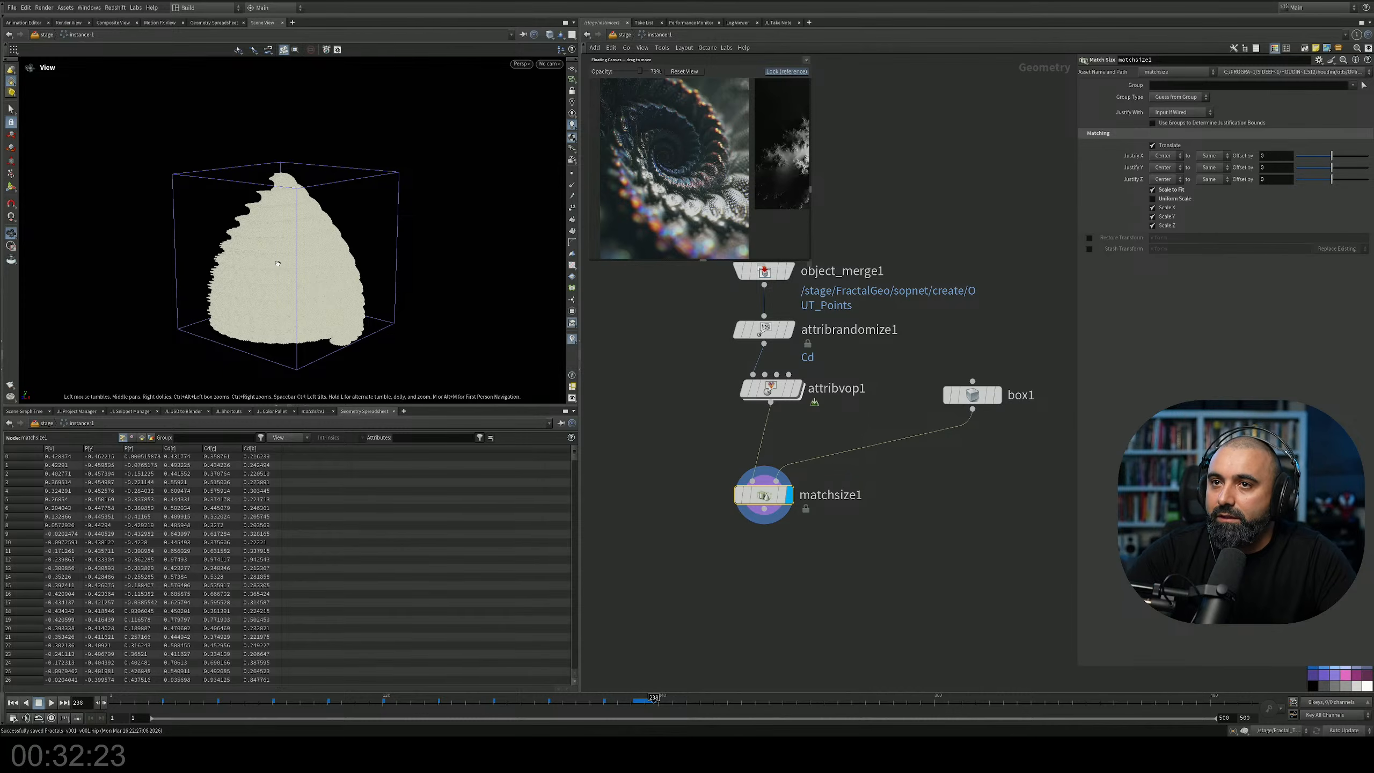
drag(303, 260, 325, 252)
Set box1's Uniform Scale to 2.88 so the matched point cloud is larger.
middle_drag(926, 466, 848, 492)
click(909, 422)
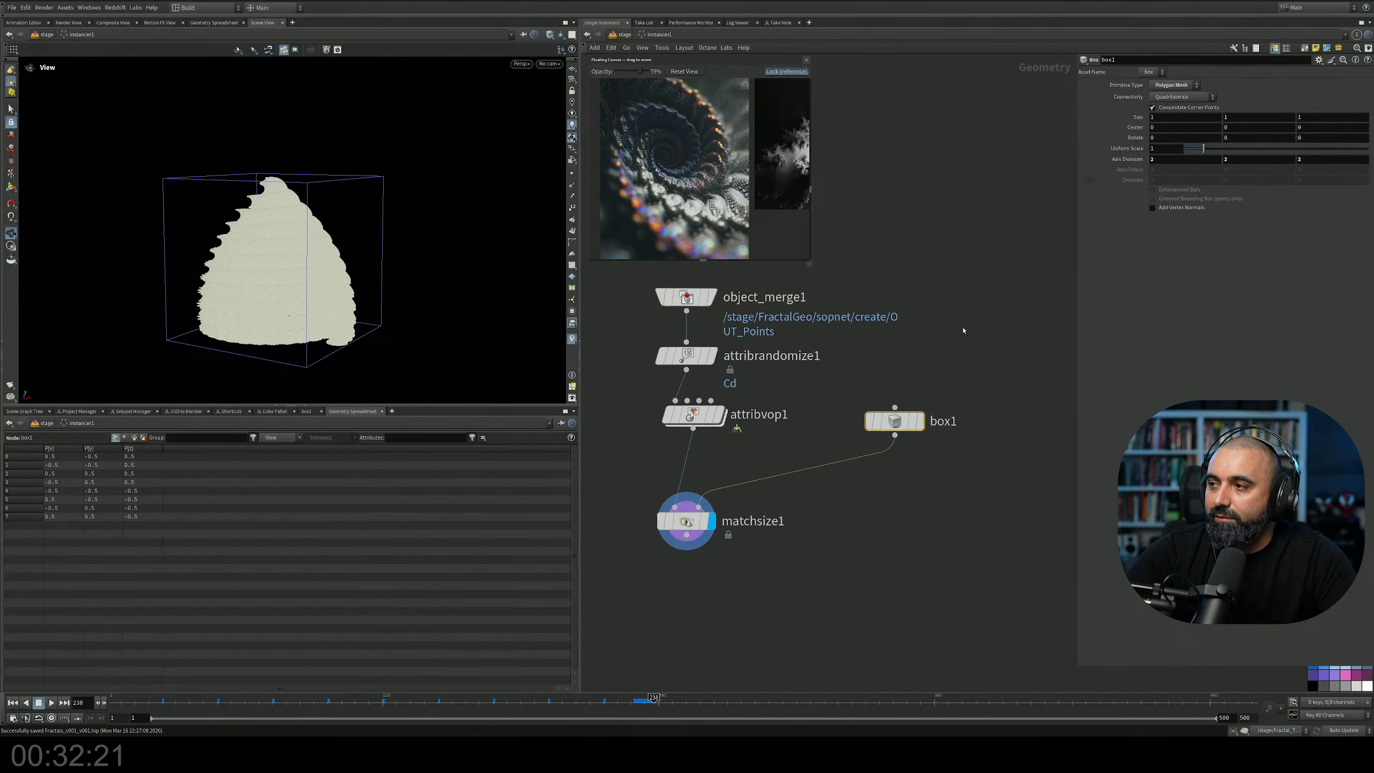
drag(1214, 151, 1222, 153)
drag(336, 255, 411, 254)
scroll(144, 270, down, 3)
scroll(381, 249, down, 3)
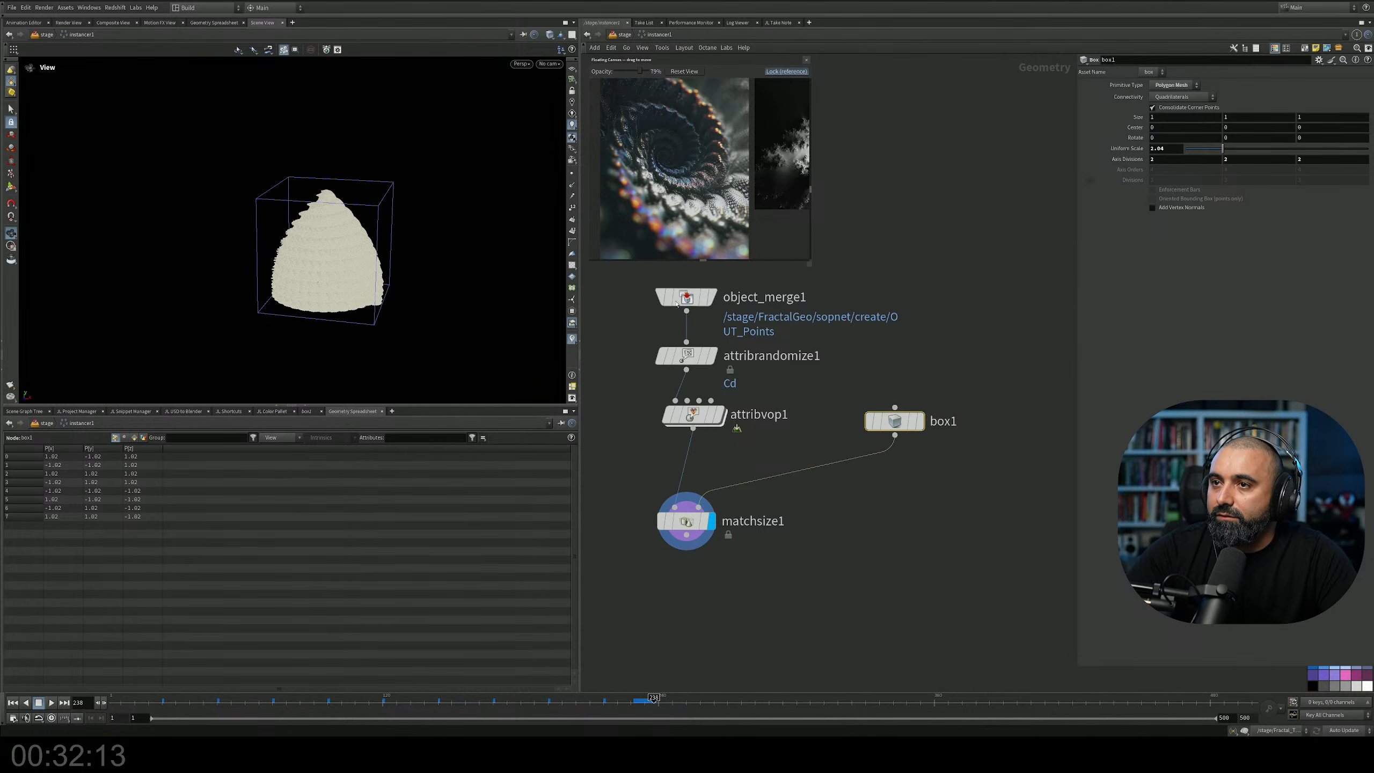
drag(1223, 149, 1239, 149)
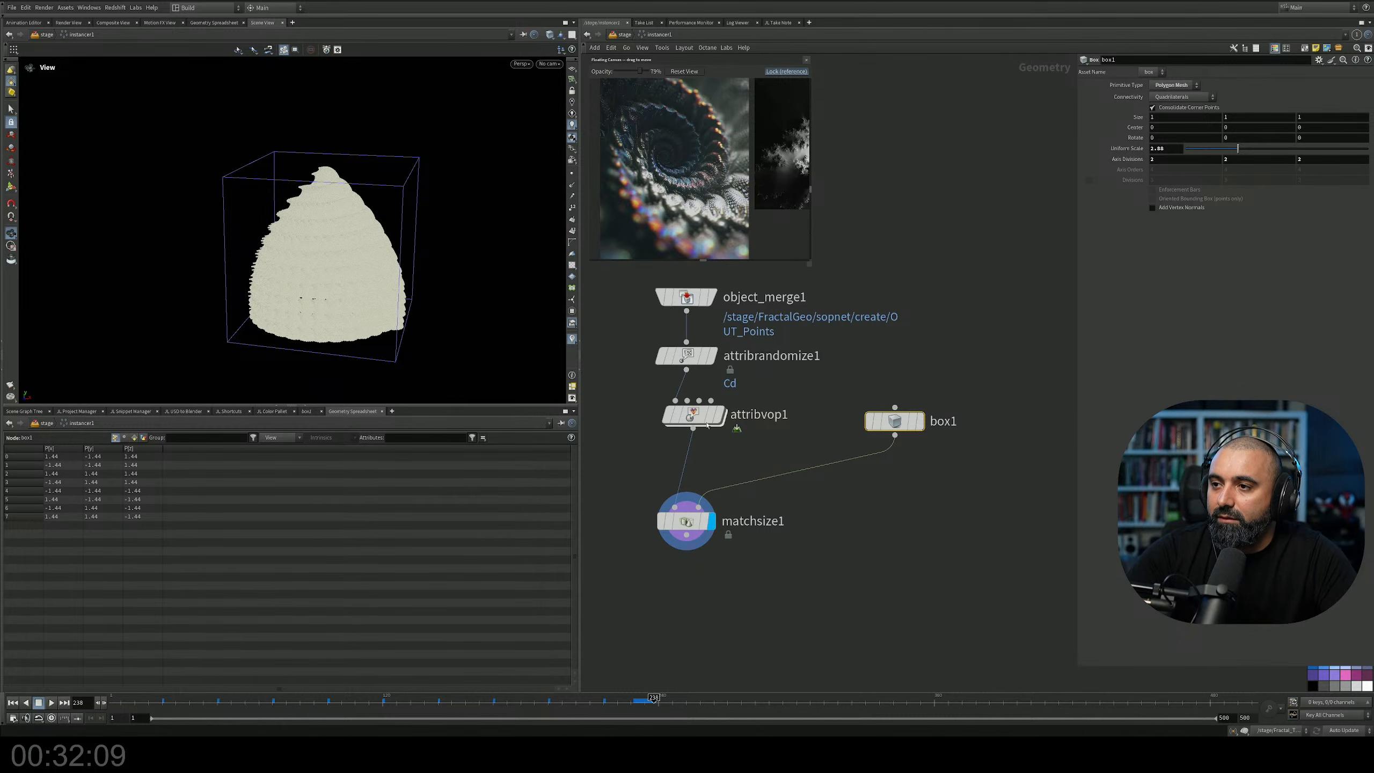
middle_drag(709, 430, 761, 472)
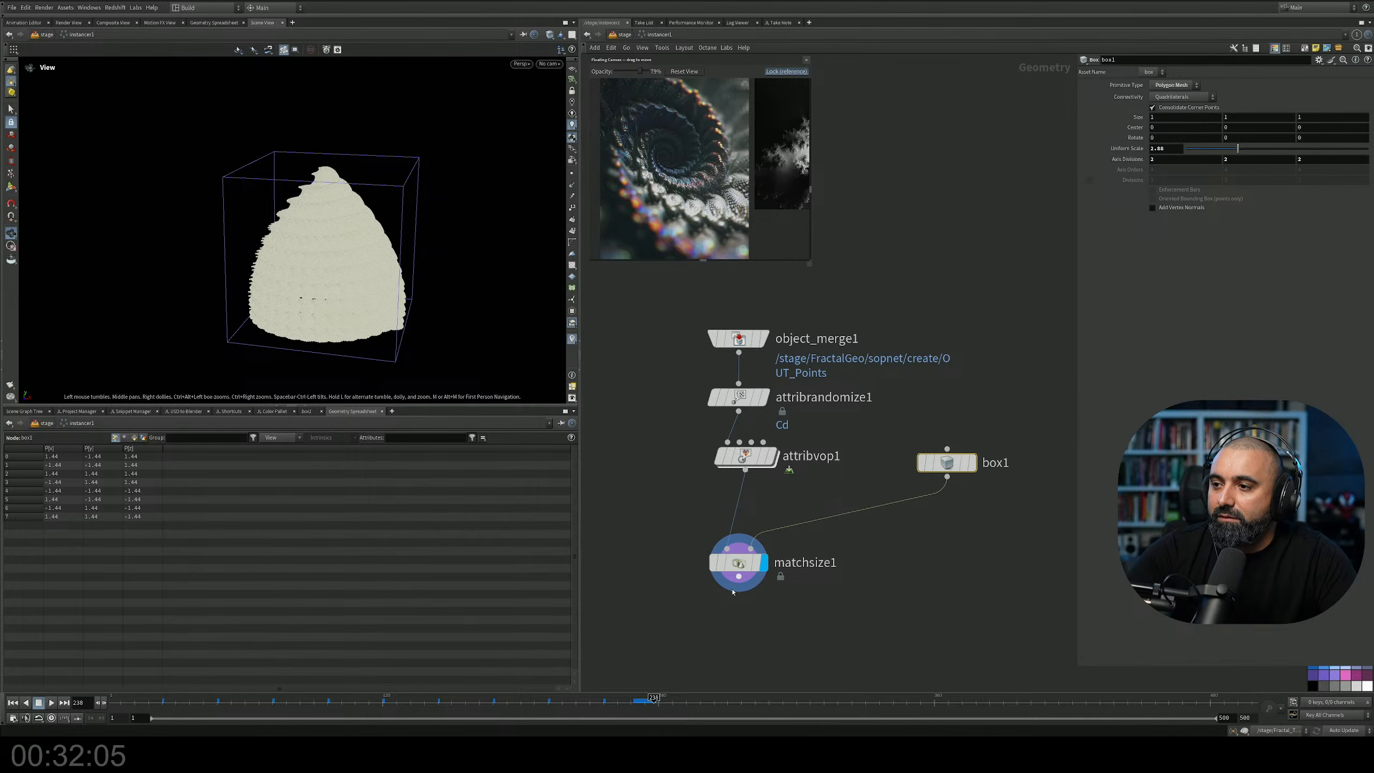
click(722, 560)
click(952, 463)
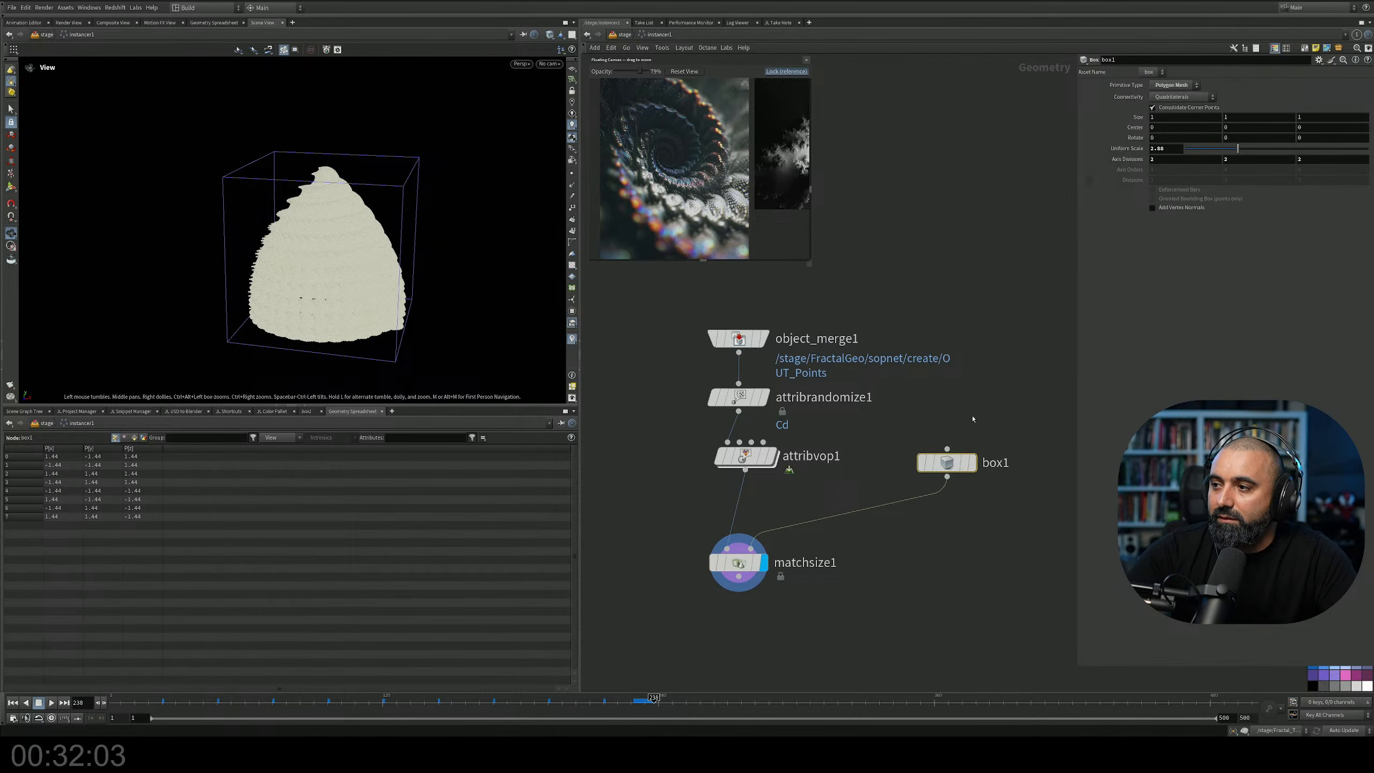
drag(329, 254, 316, 238)
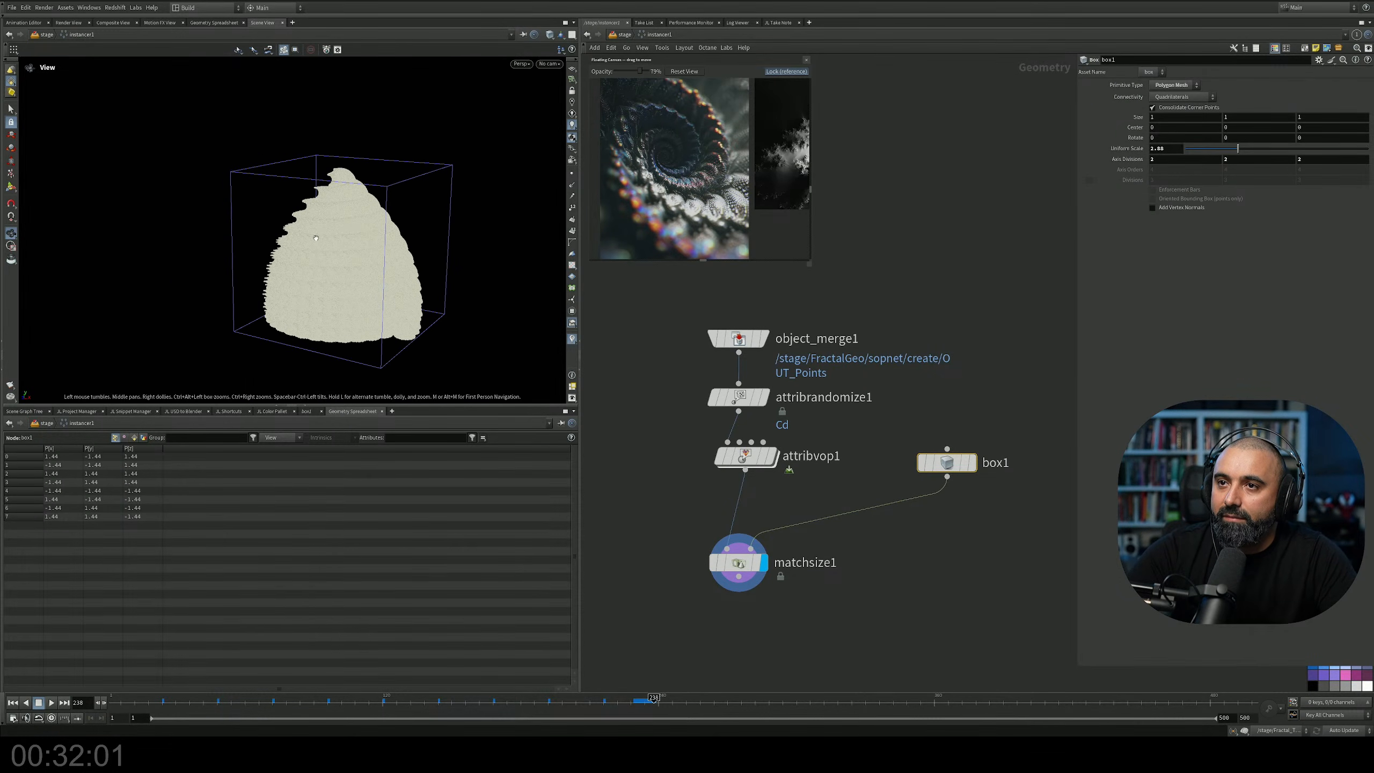
middle_drag(652, 352, 672, 365)
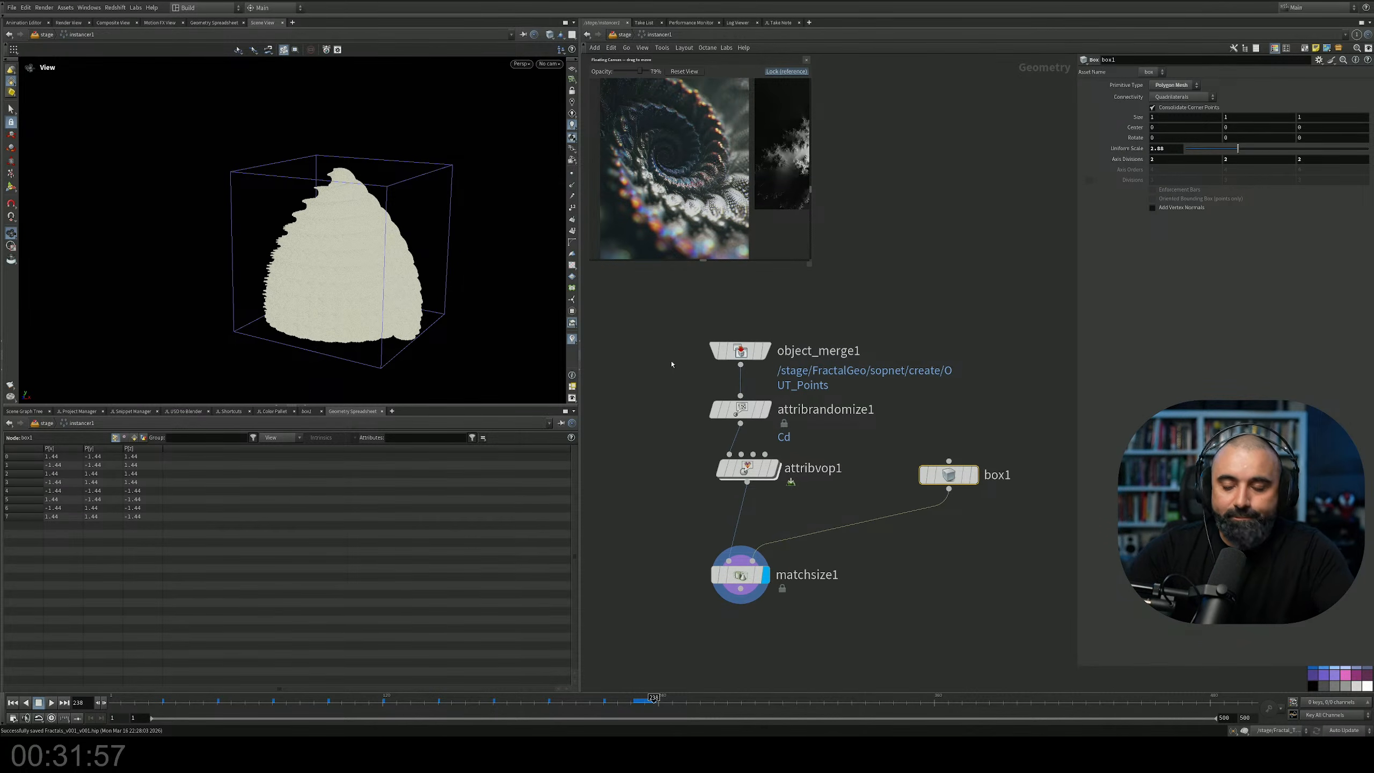
Return to the stage network and examine the sphere instances along the spiral up close.
key(u)
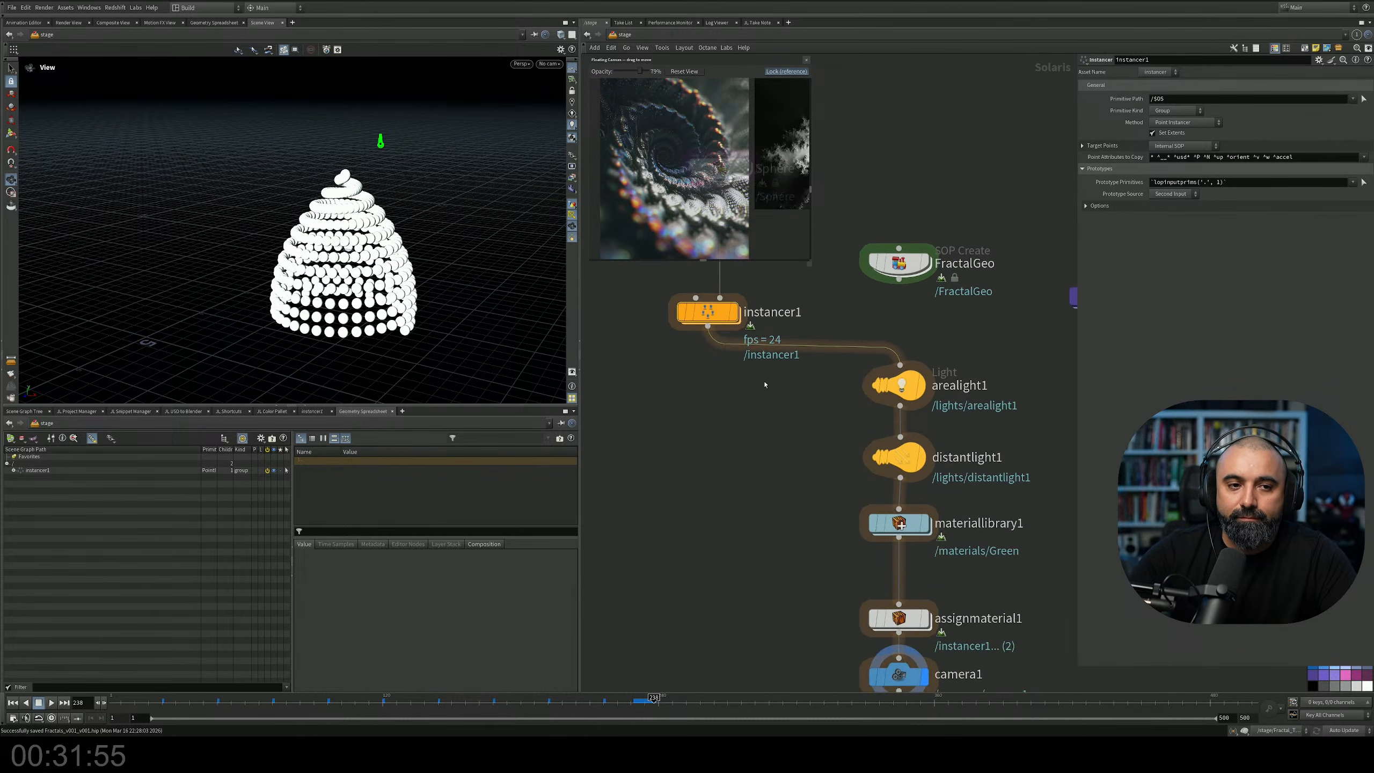
drag(542, 352, 454, 363)
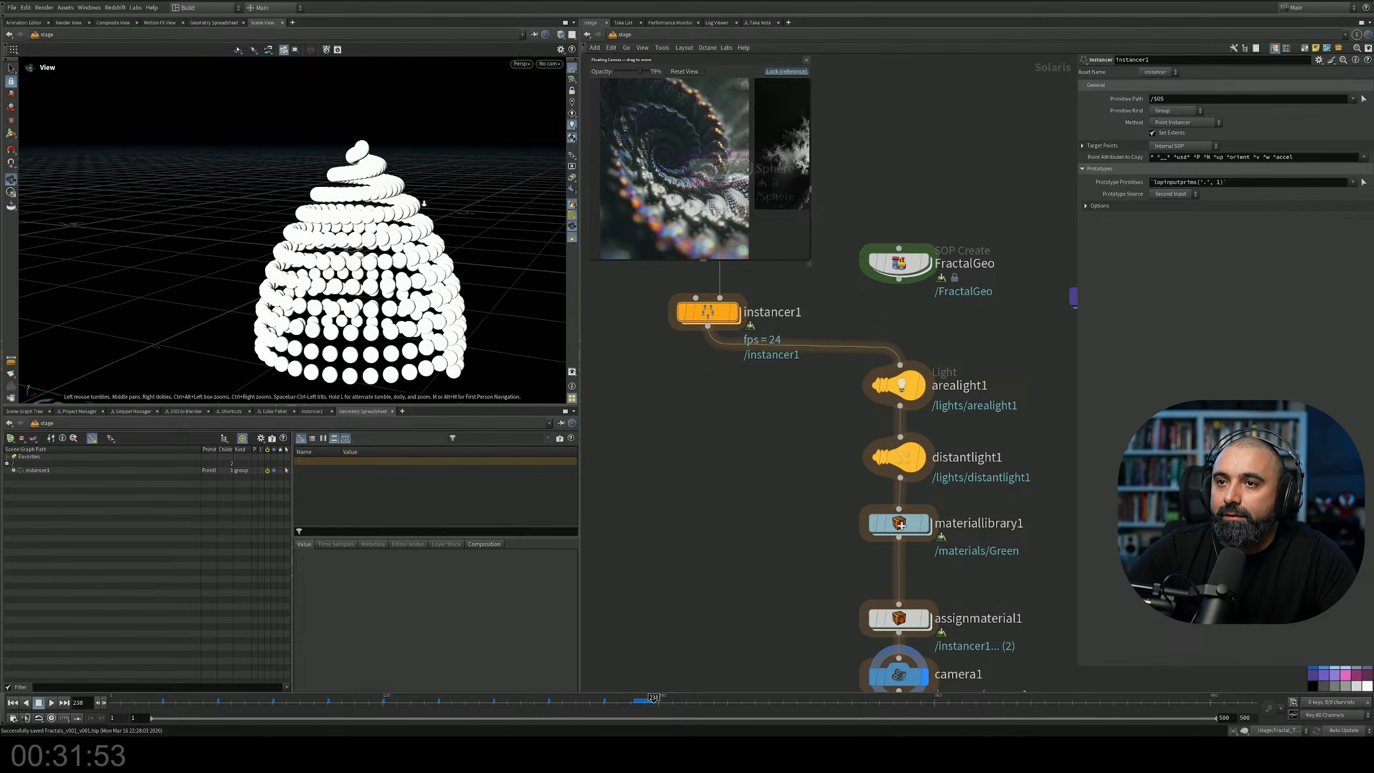
right_drag(454, 362, 460, 303)
drag(460, 303, 474, 239)
right_drag(474, 239, 460, 179)
drag(460, 179, 282, 264)
right_drag(282, 264, 465, 246)
middle_drag(699, 356, 710, 492)
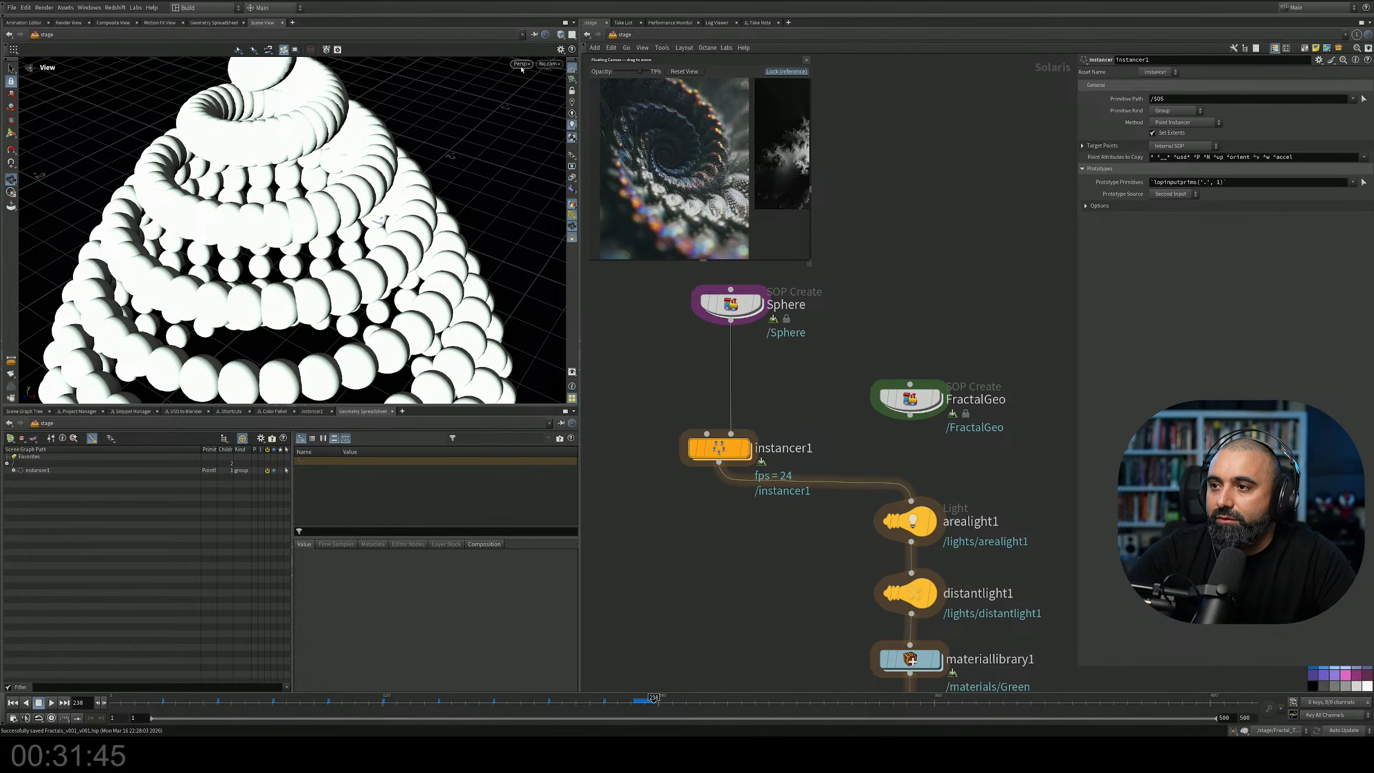
mouse_move(744, 309)
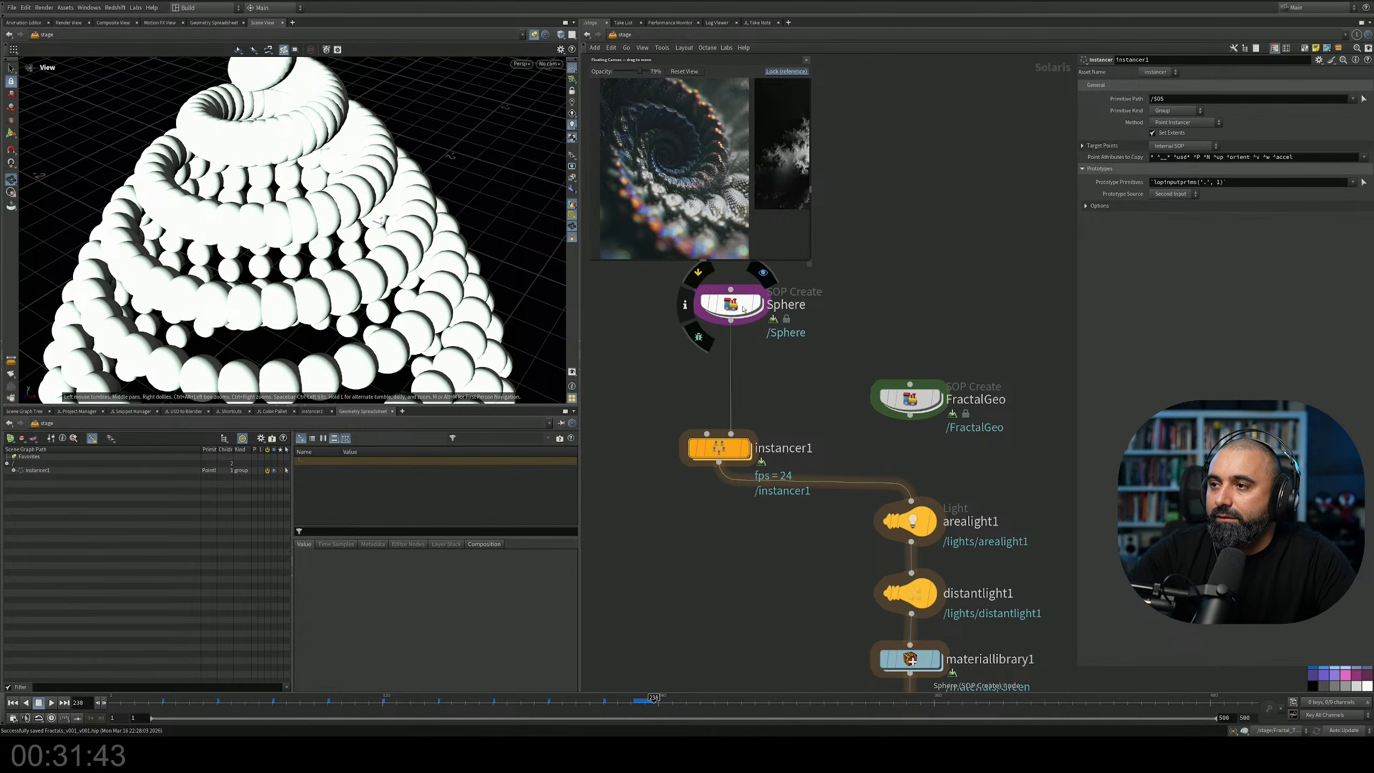
double_click(743, 309)
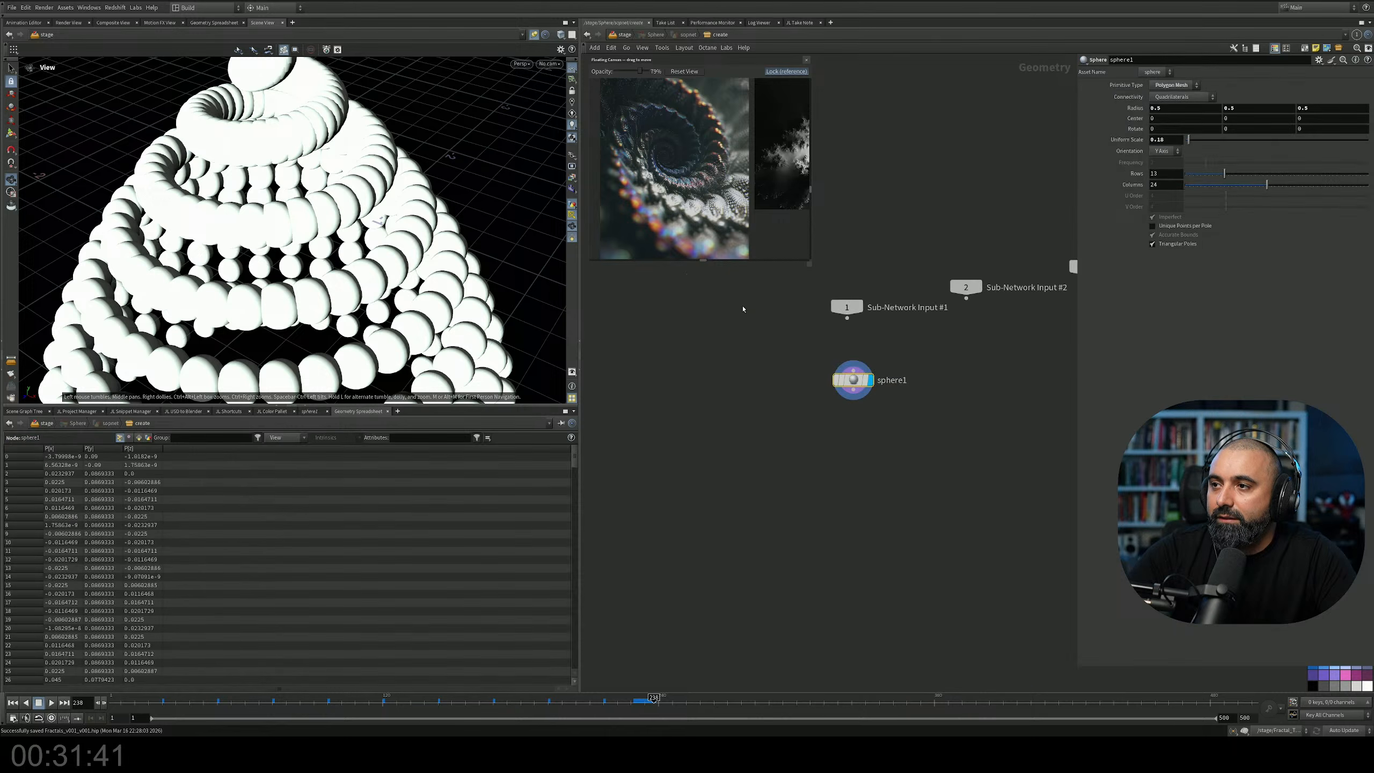
key(u)
Go inside the FractalGeo node and set switch1's Select Input to 1, so transform2 feeds copytopoints3.
double_click(910, 399)
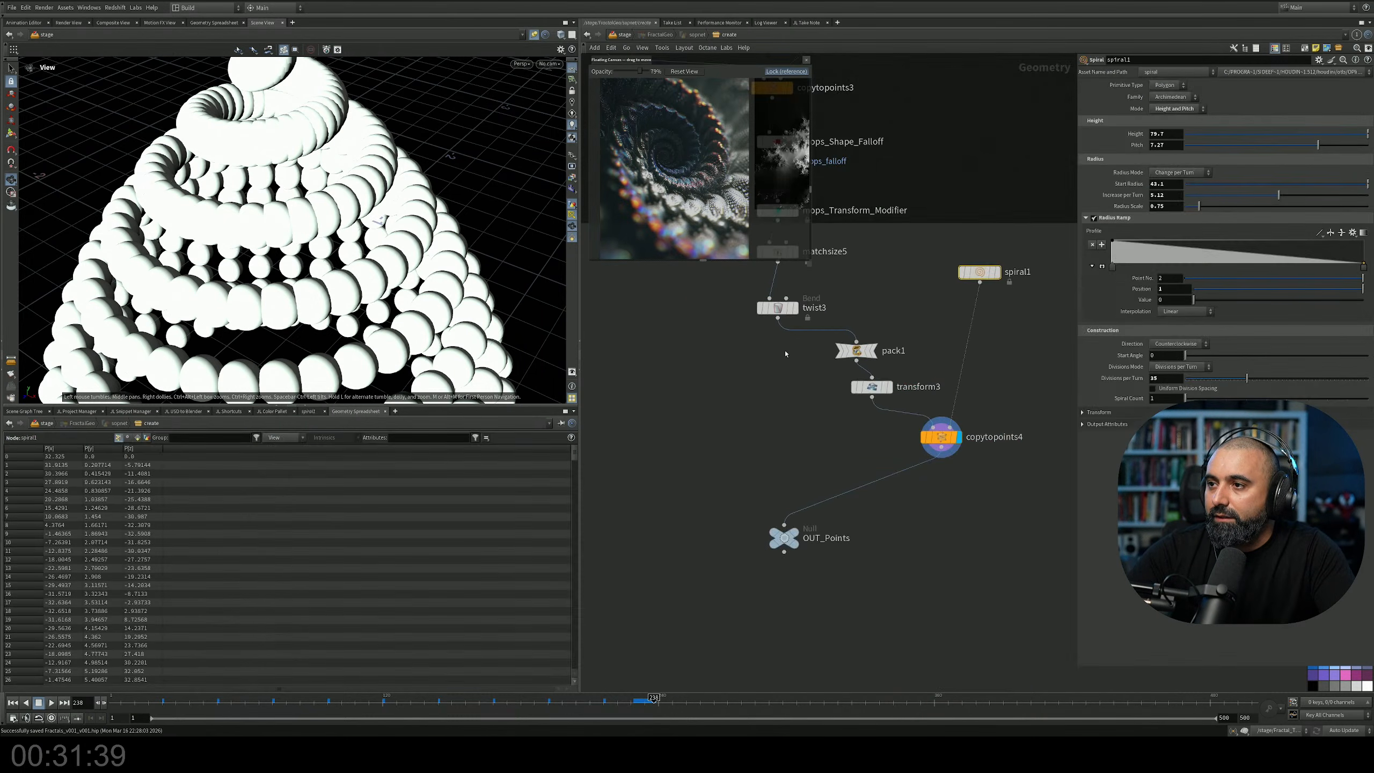
middle_drag(720, 237, 769, 496)
scroll(738, 461, down, 3)
scroll(716, 386, up, 4)
drag(718, 387, 616, 320)
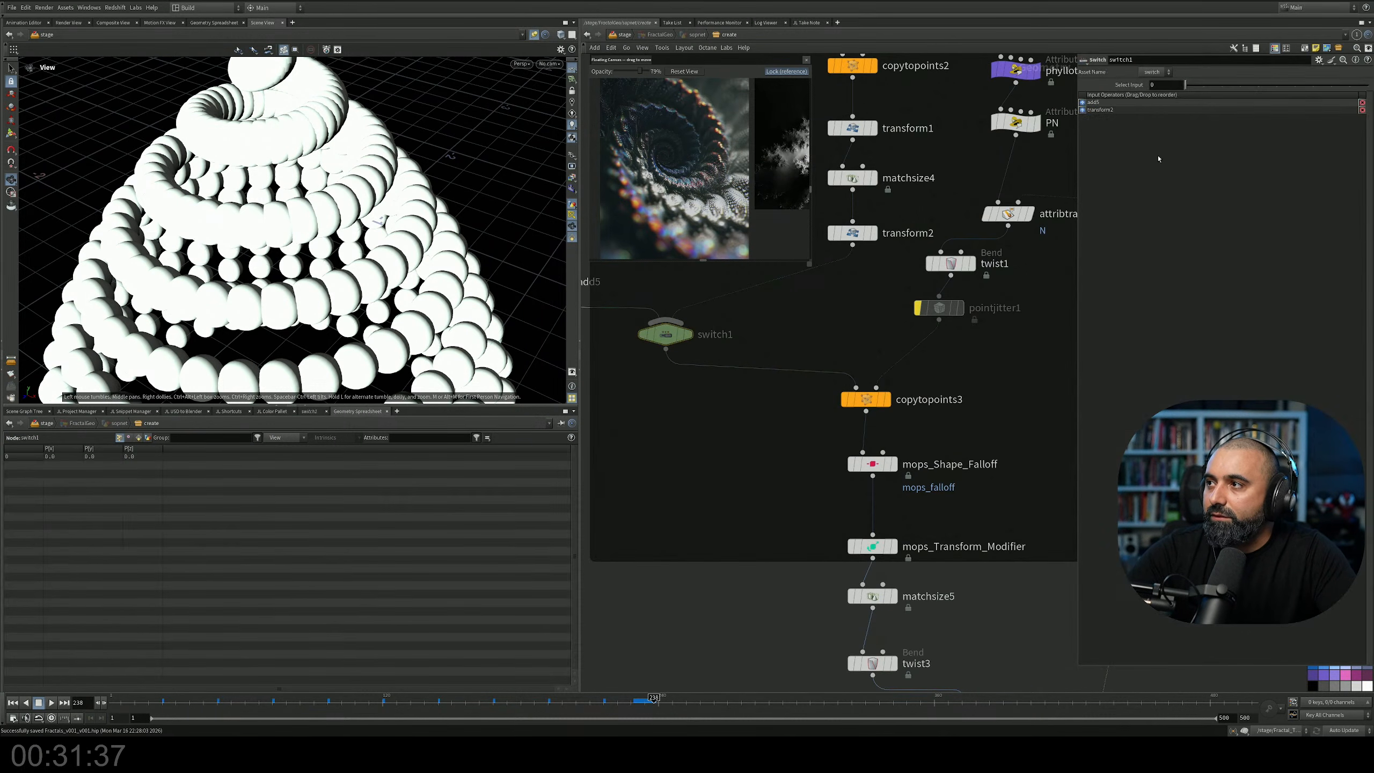
middle_drag(807, 369, 928, 482)
drag(598, 364, 751, 447)
shift+click(772, 439)
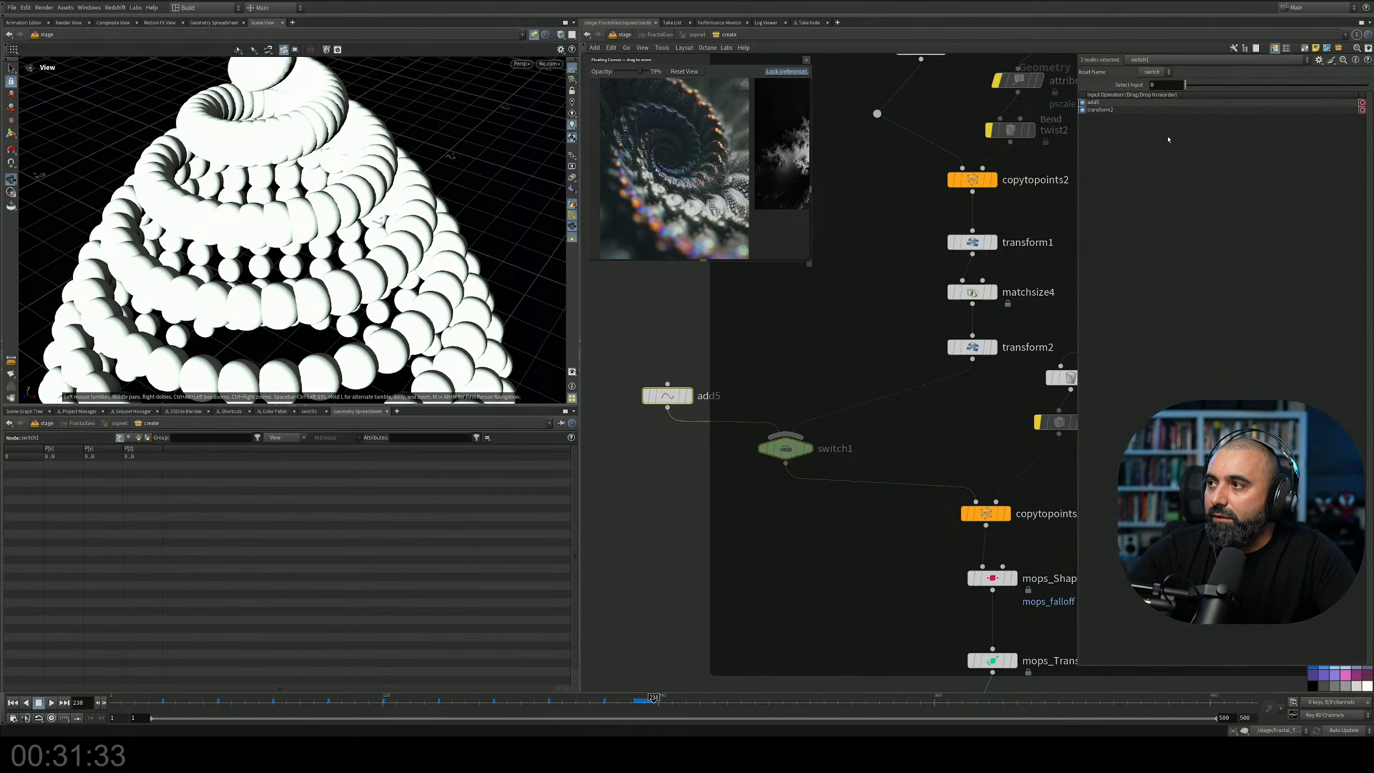
click(1202, 85)
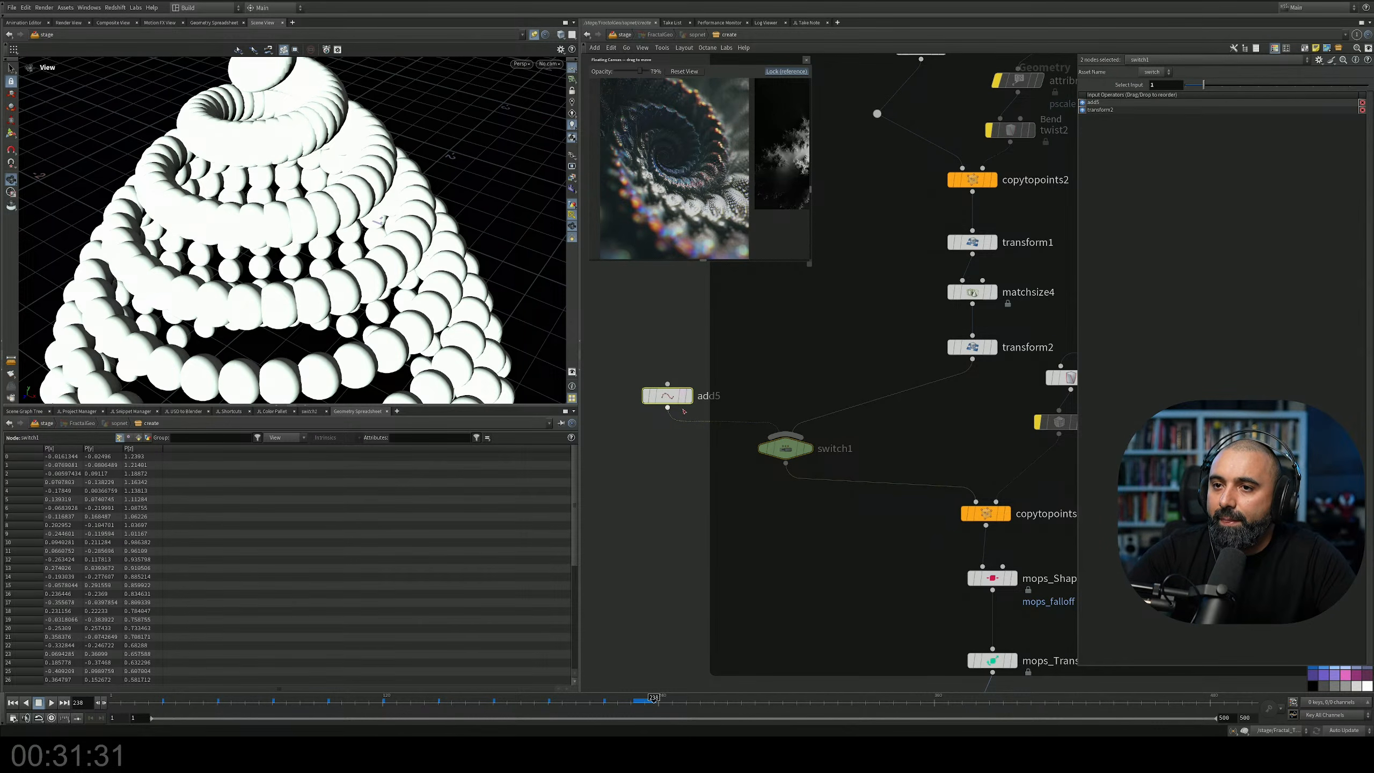
Bypass the pack1 node between twist3 and transform3, and select copytopoints4.
middle_drag(932, 556, 774, 505)
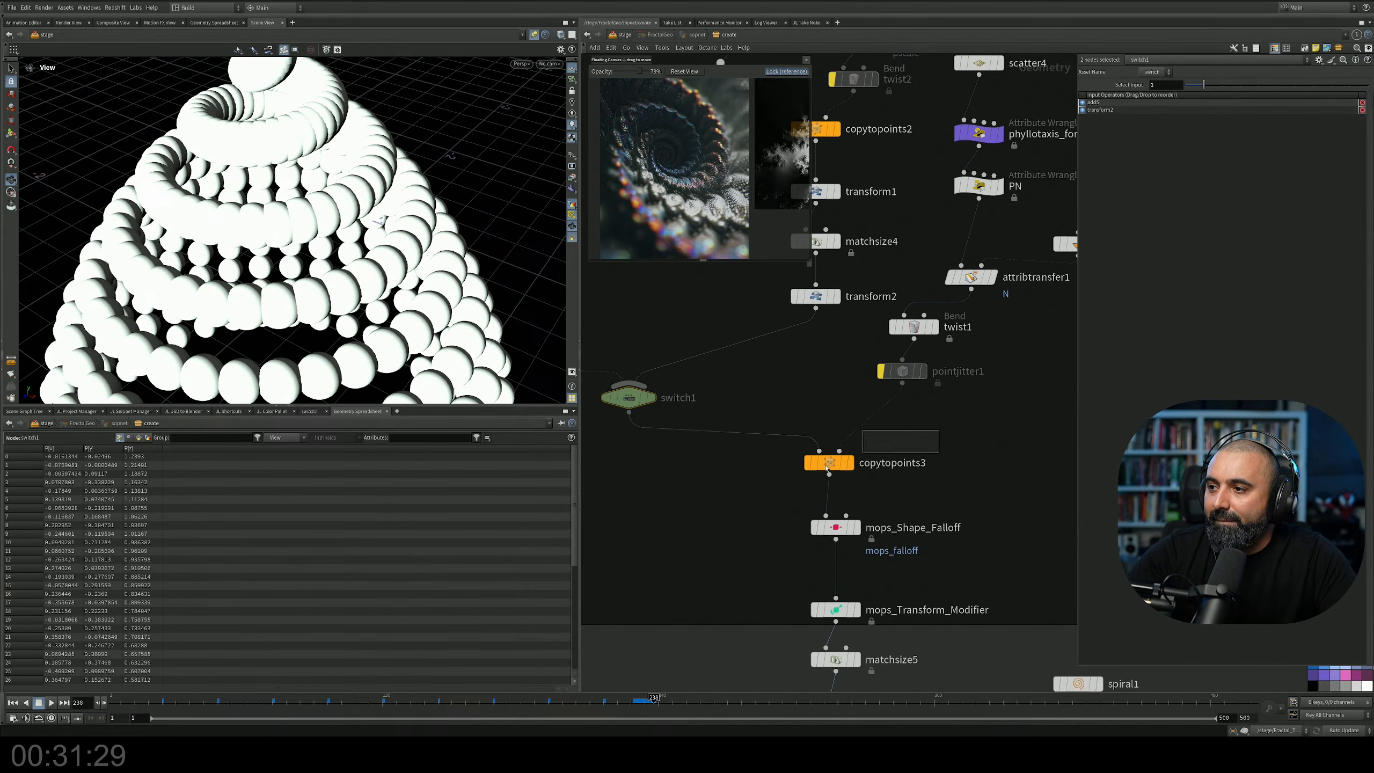
click(818, 464)
middle_drag(882, 491, 896, 333)
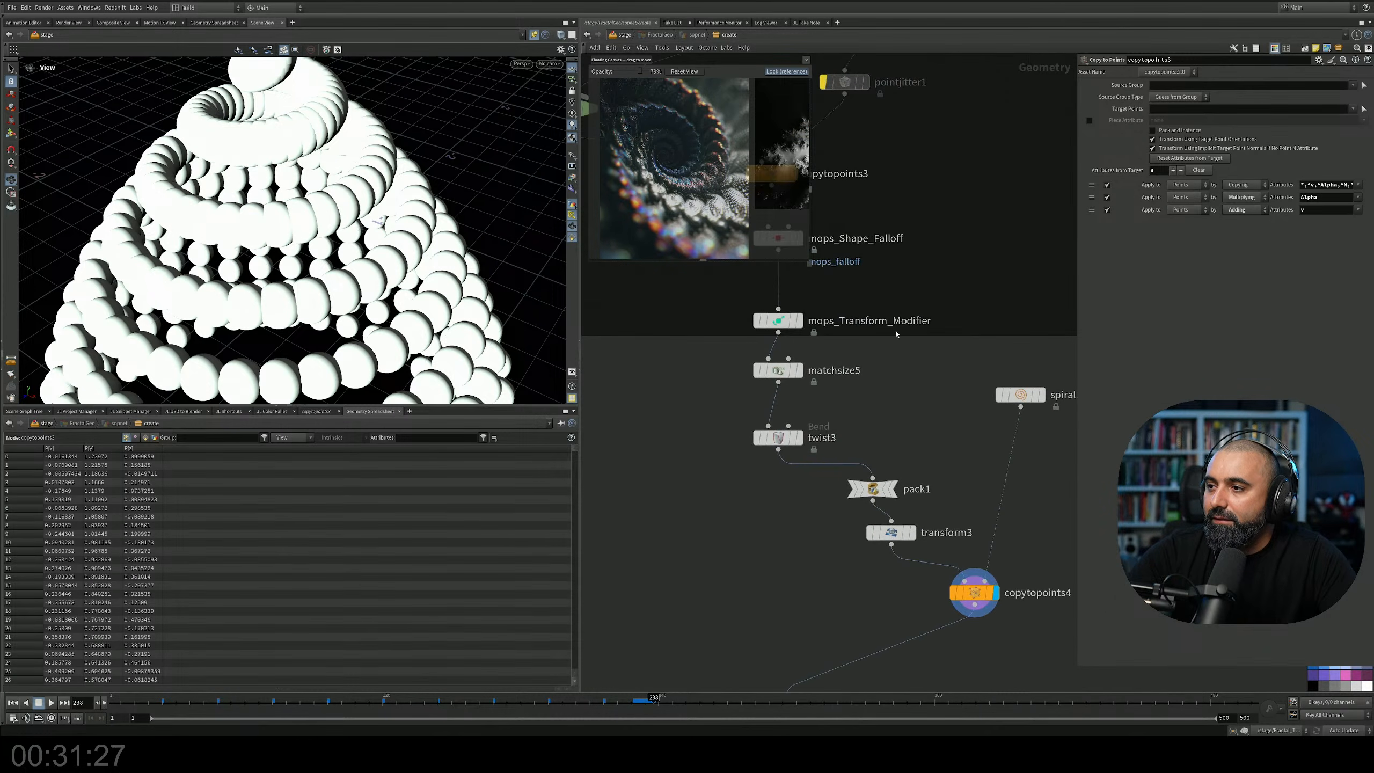
click(853, 499)
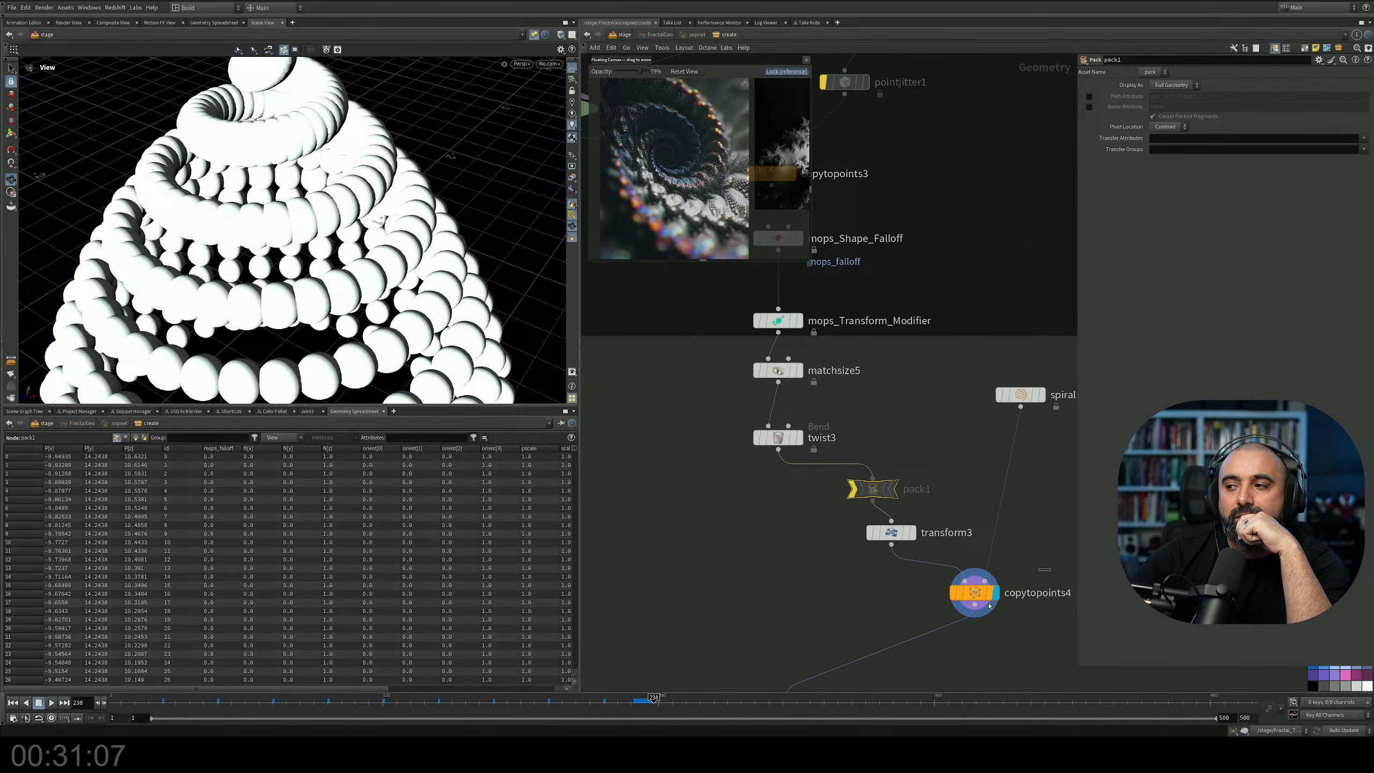
click(971, 603)
middle_drag(697, 504, 705, 486)
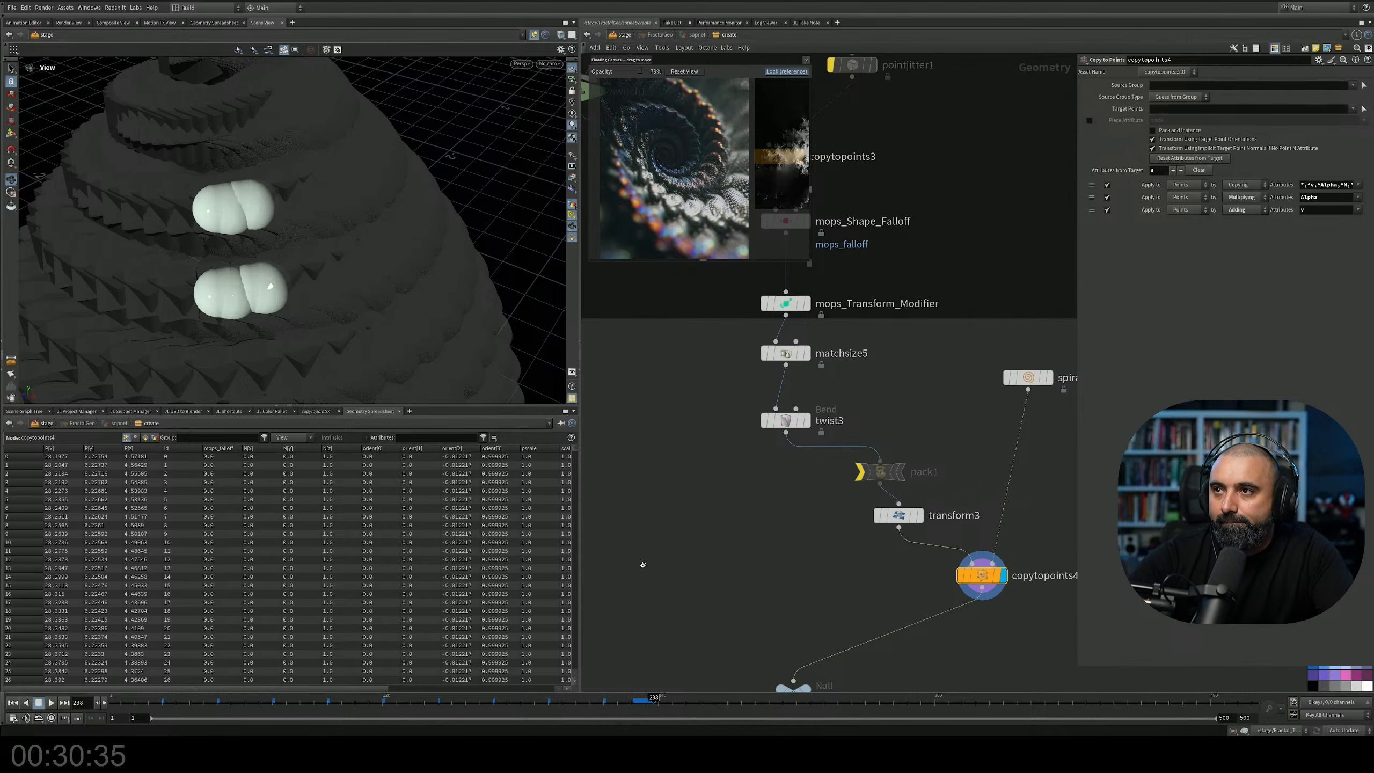
middle_drag(690, 625, 675, 572)
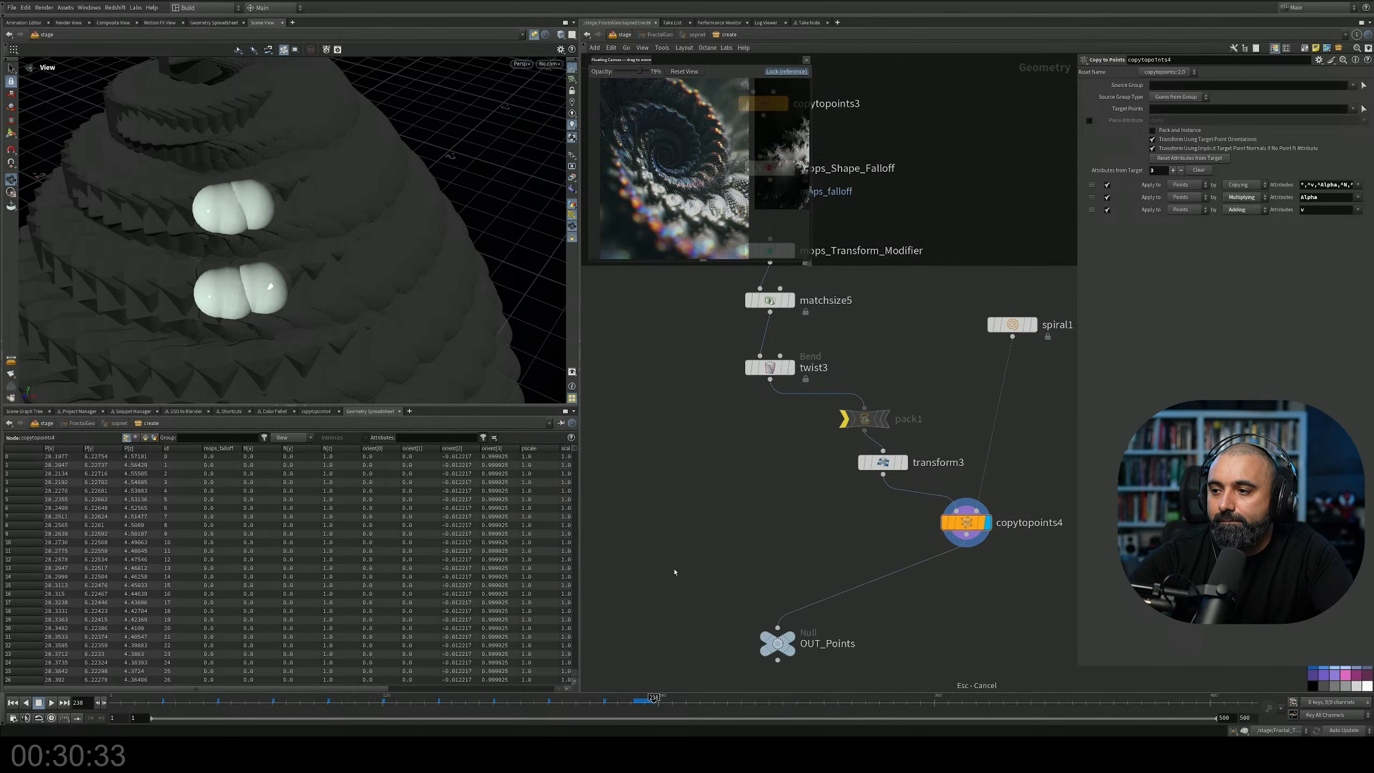
mouse_move(766, 544)
middle_down()
mouse_move(760, 577)
mouse_move(778, 550)
middle_up()
middle_drag(752, 470, 757, 482)
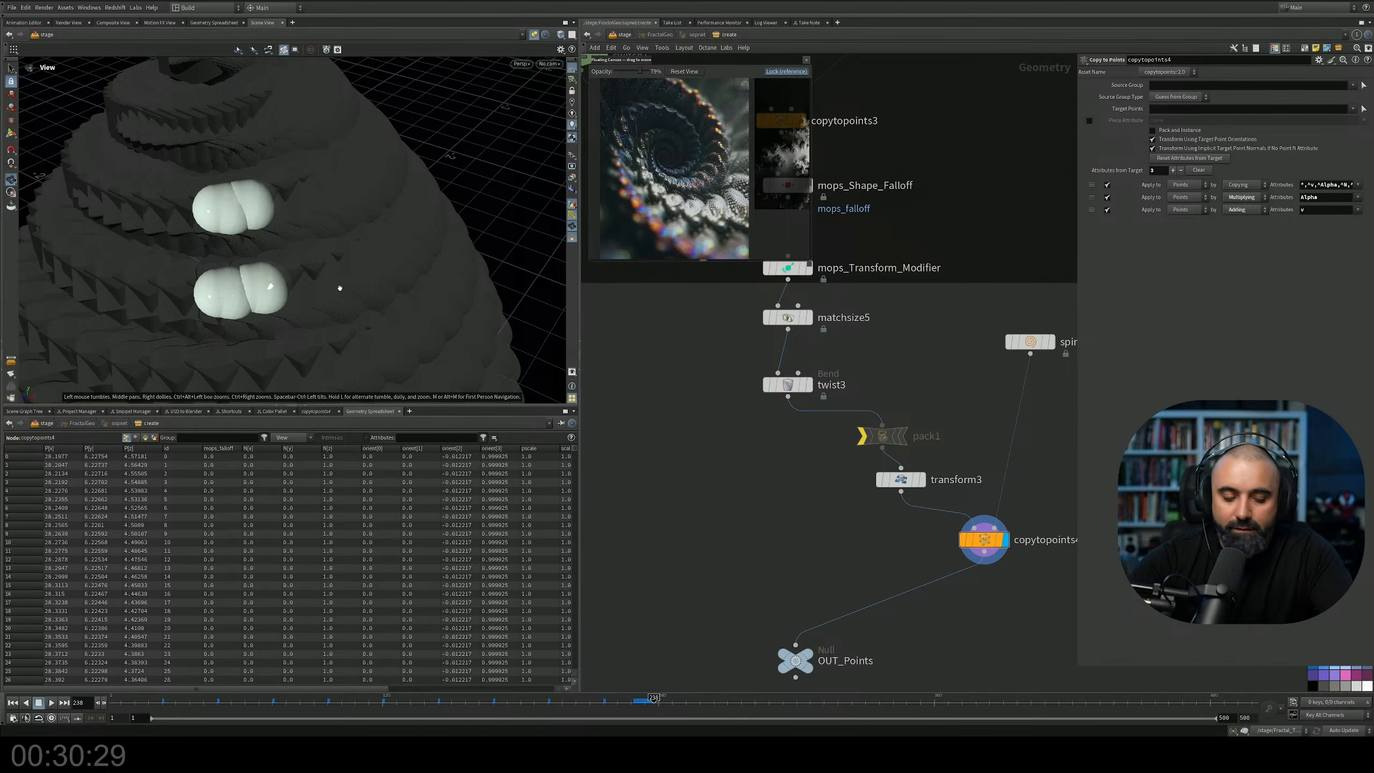
middle_drag(626, 368, 647, 391)
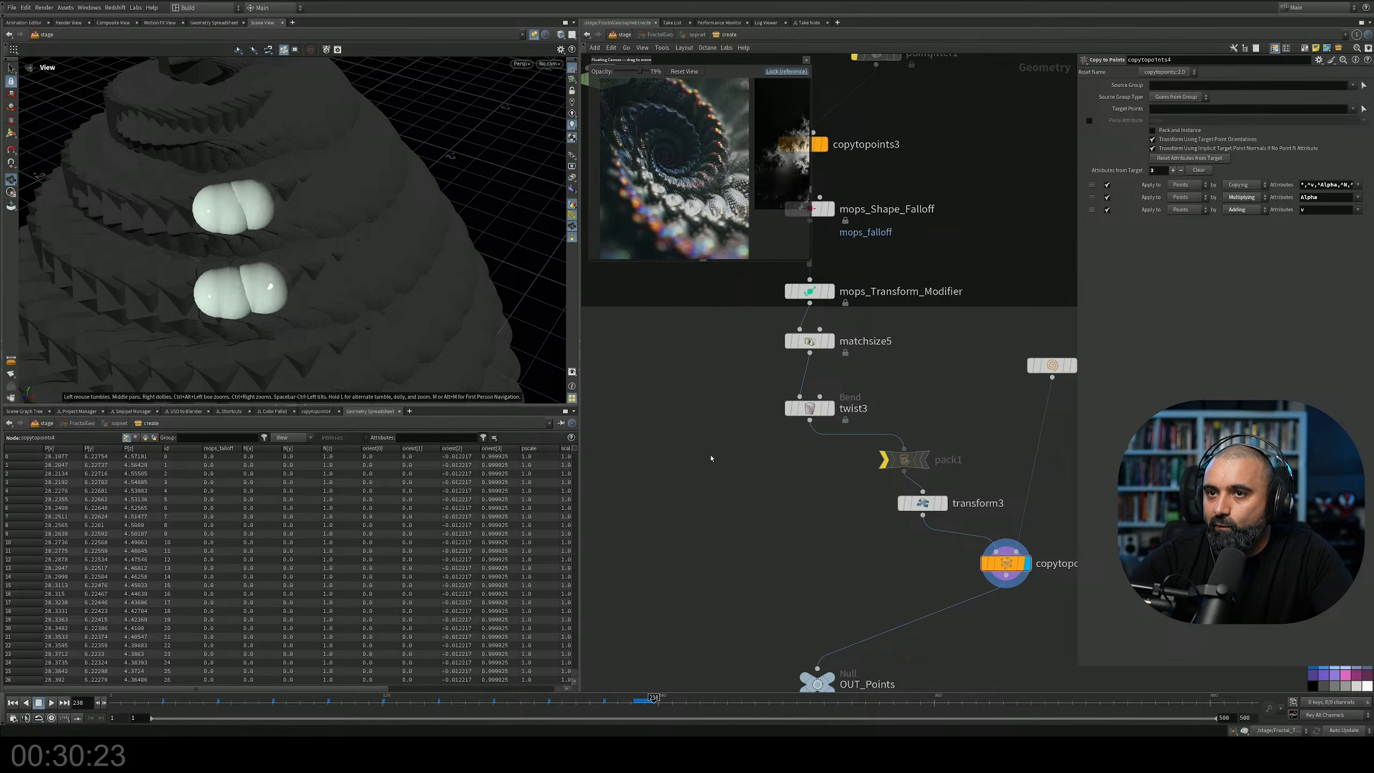
Display spiral1 in the geometry viewport instead of the stage scene, and set its Divisions per Turn to 15.
middle_drag(975, 577, 809, 601)
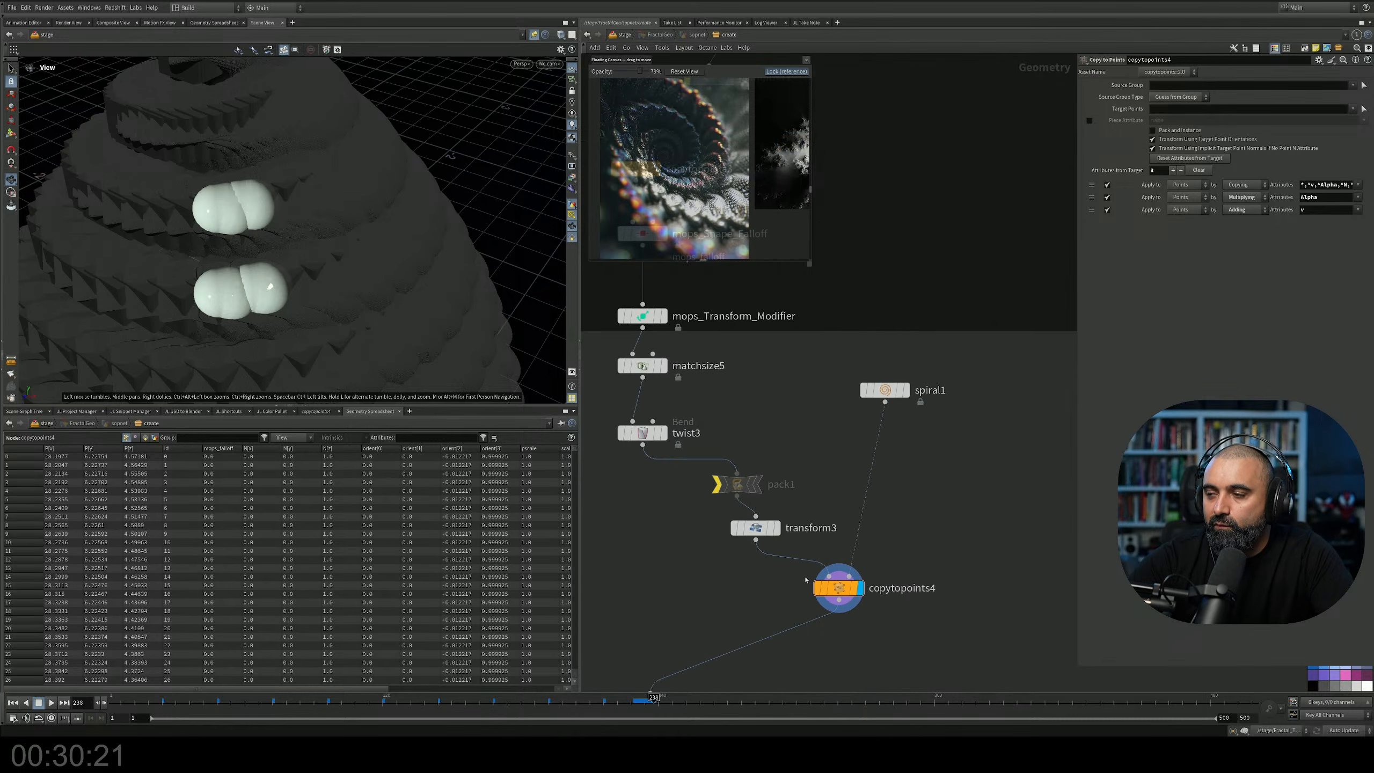
click(908, 393)
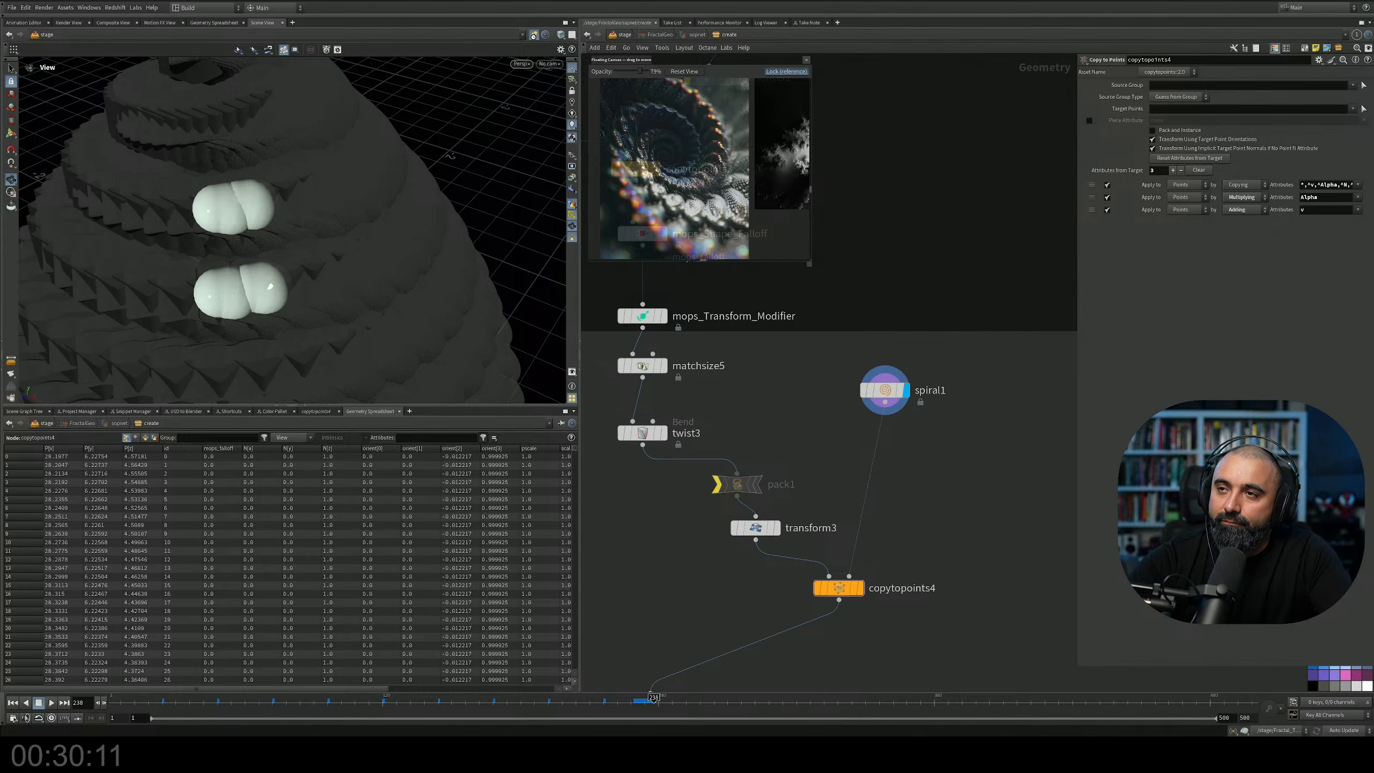
click(534, 35)
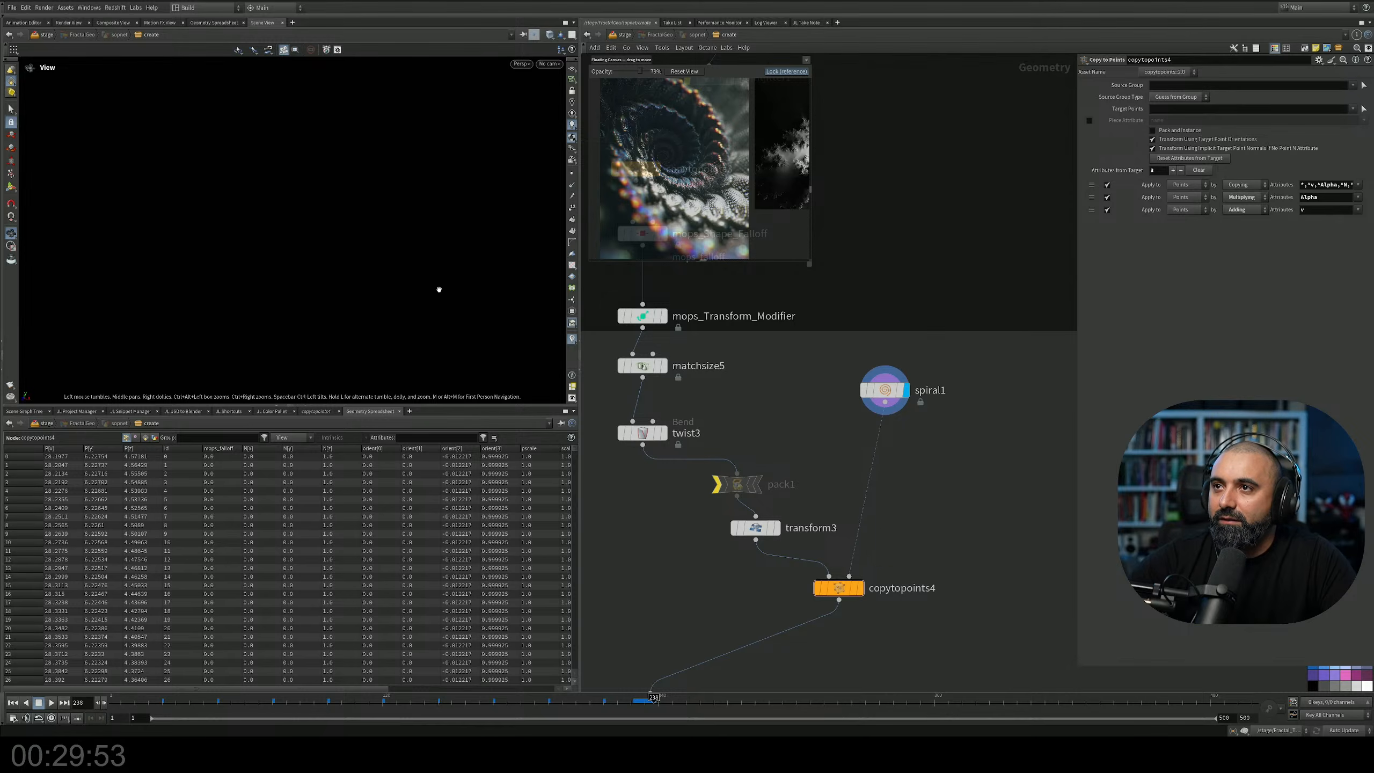
middle_drag(715, 565, 691, 532)
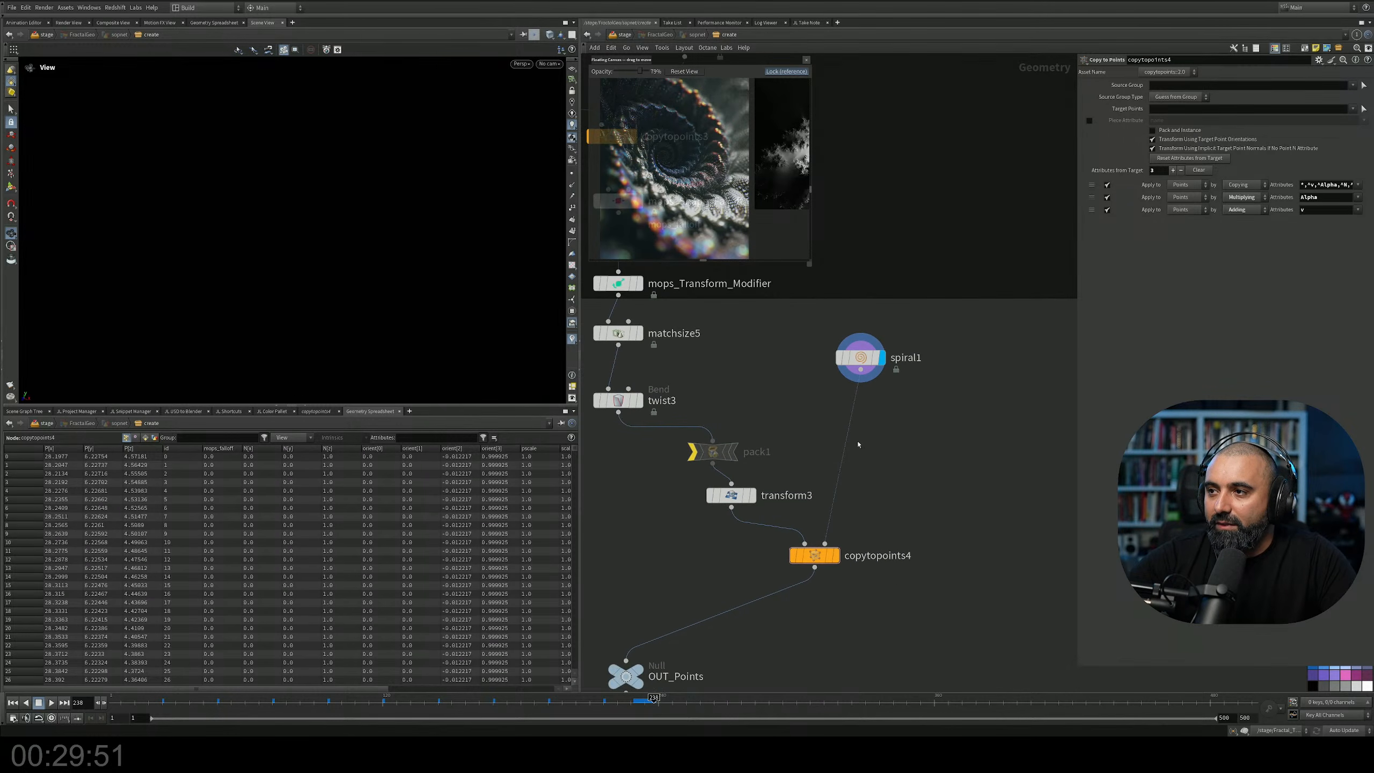
middle_drag(854, 448, 816, 472)
key(space+g)
middle_drag(337, 235, 333, 216)
scroll(333, 215, up, 5)
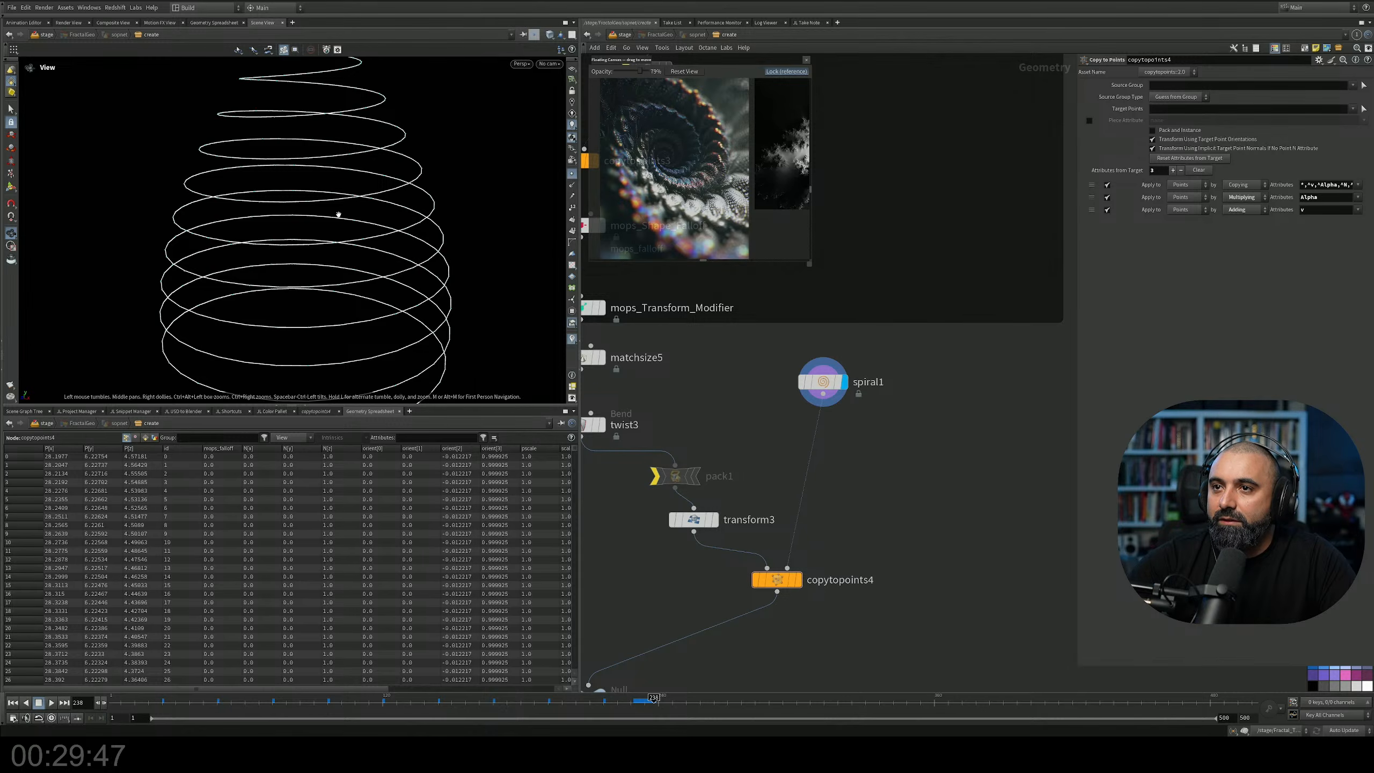
drag(343, 216, 342, 238)
click(823, 381)
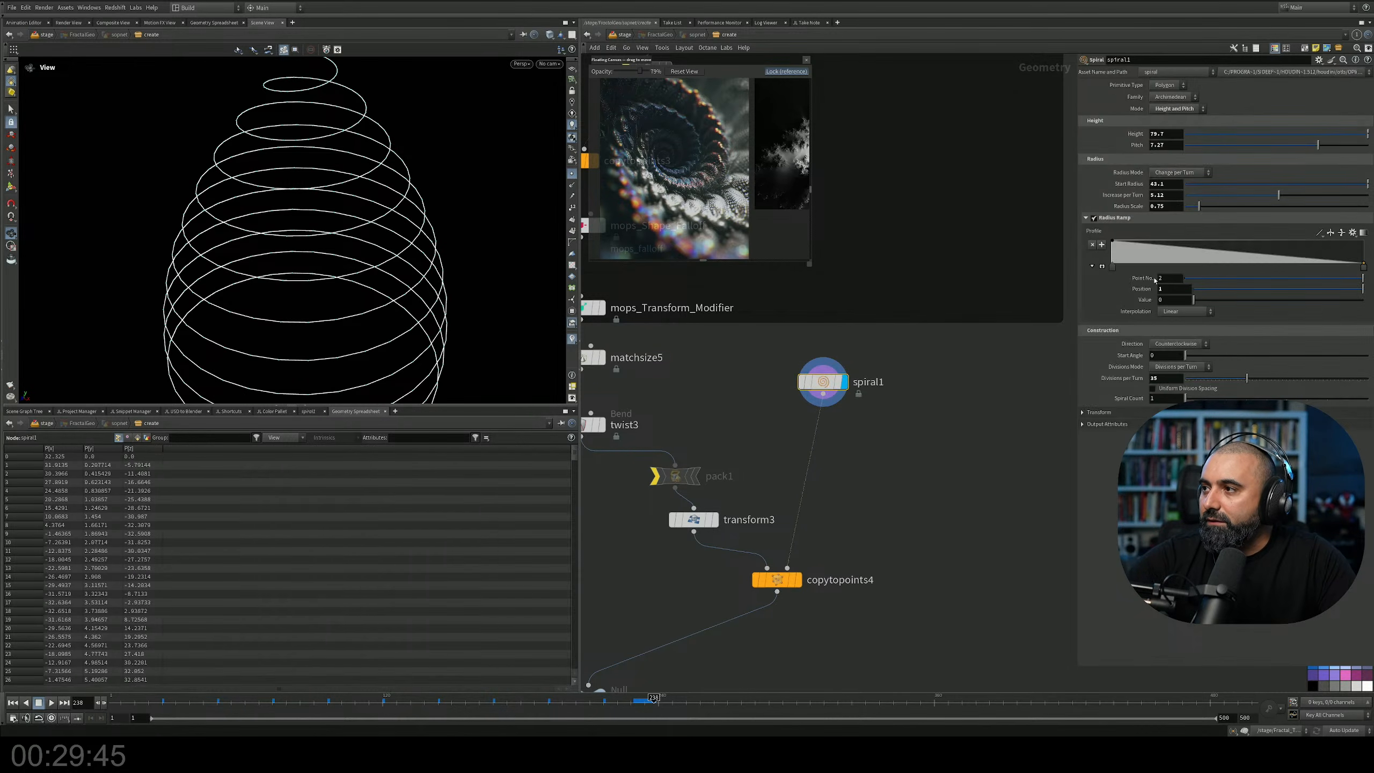
drag(1248, 378, 1210, 386)
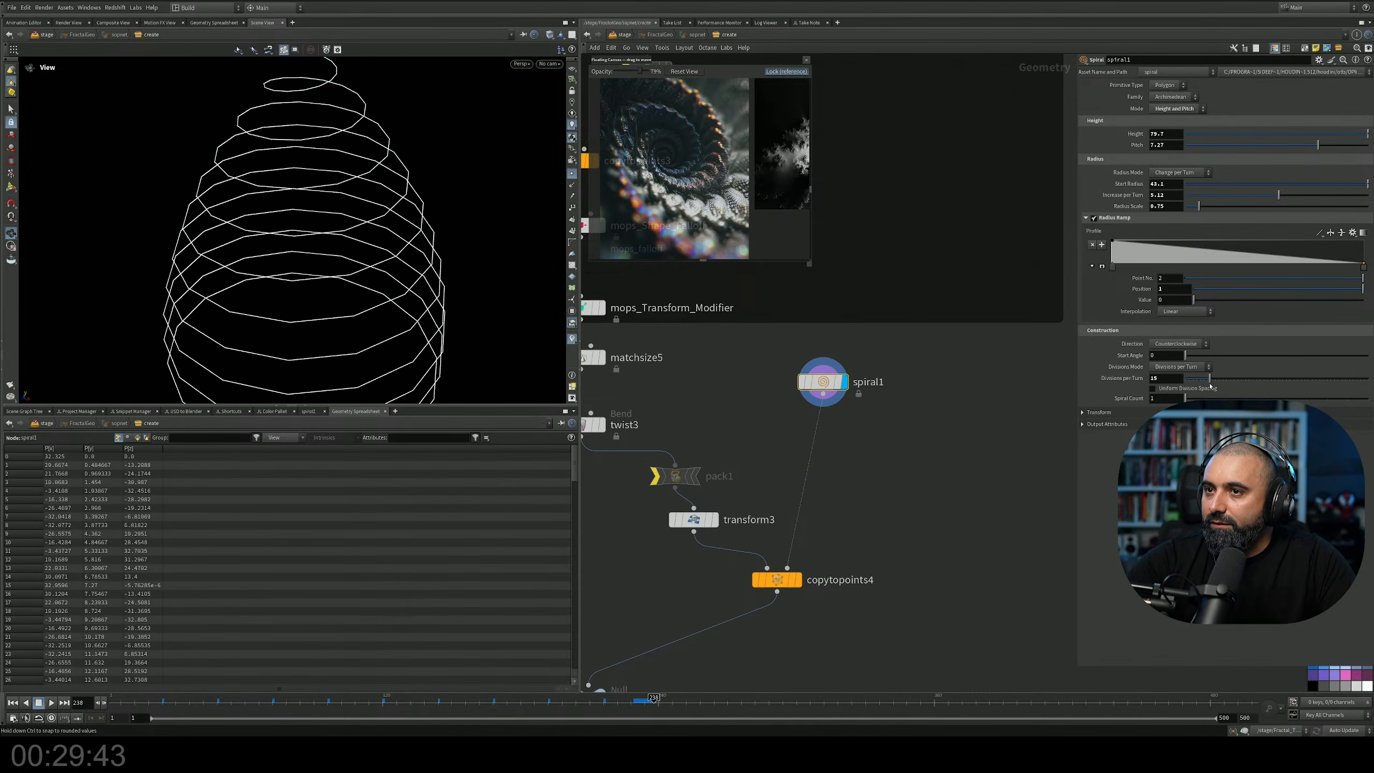
Set scatter1's Force Total Count to 25.
middle_drag(703, 336, 898, 536)
scroll(892, 533, down, 5)
scroll(838, 437, up, 5)
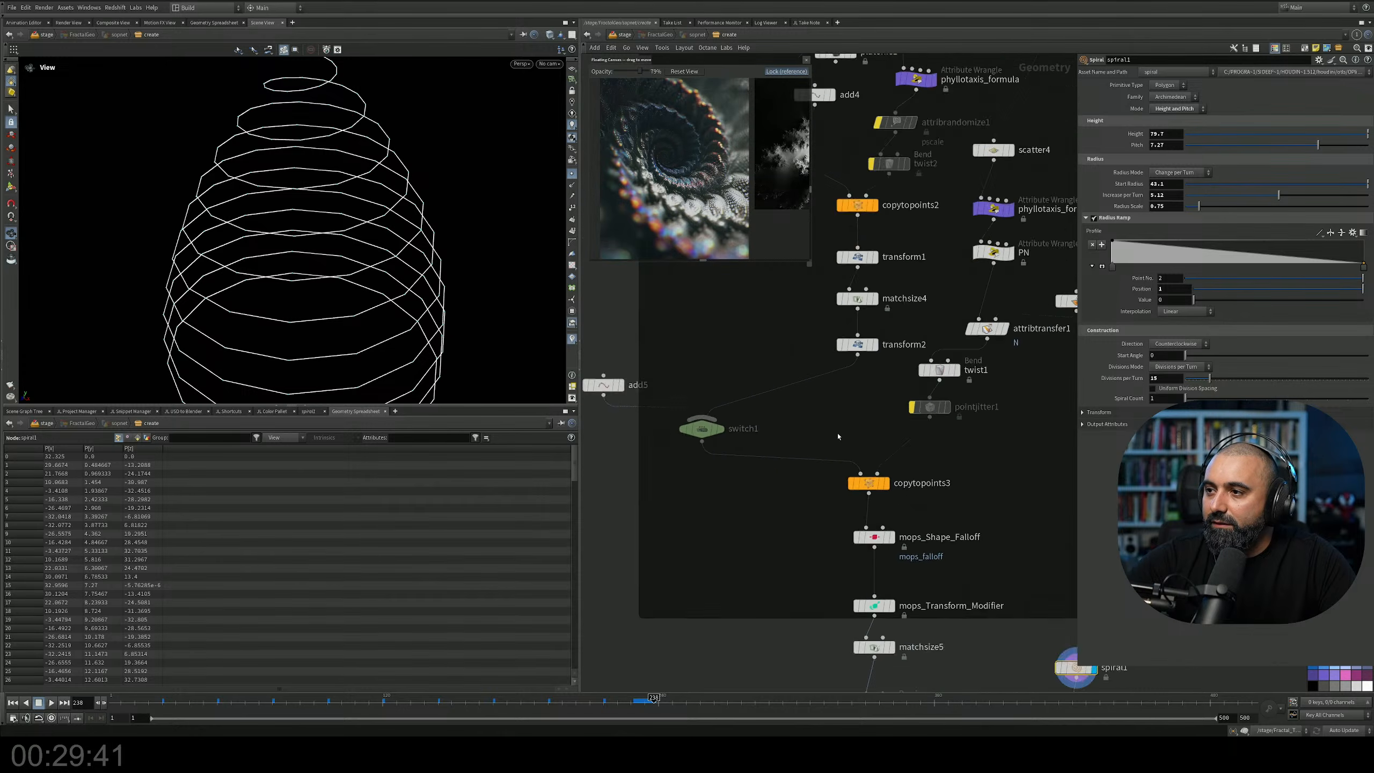
middle_drag(876, 471, 920, 607)
middle_drag(881, 298, 896, 441)
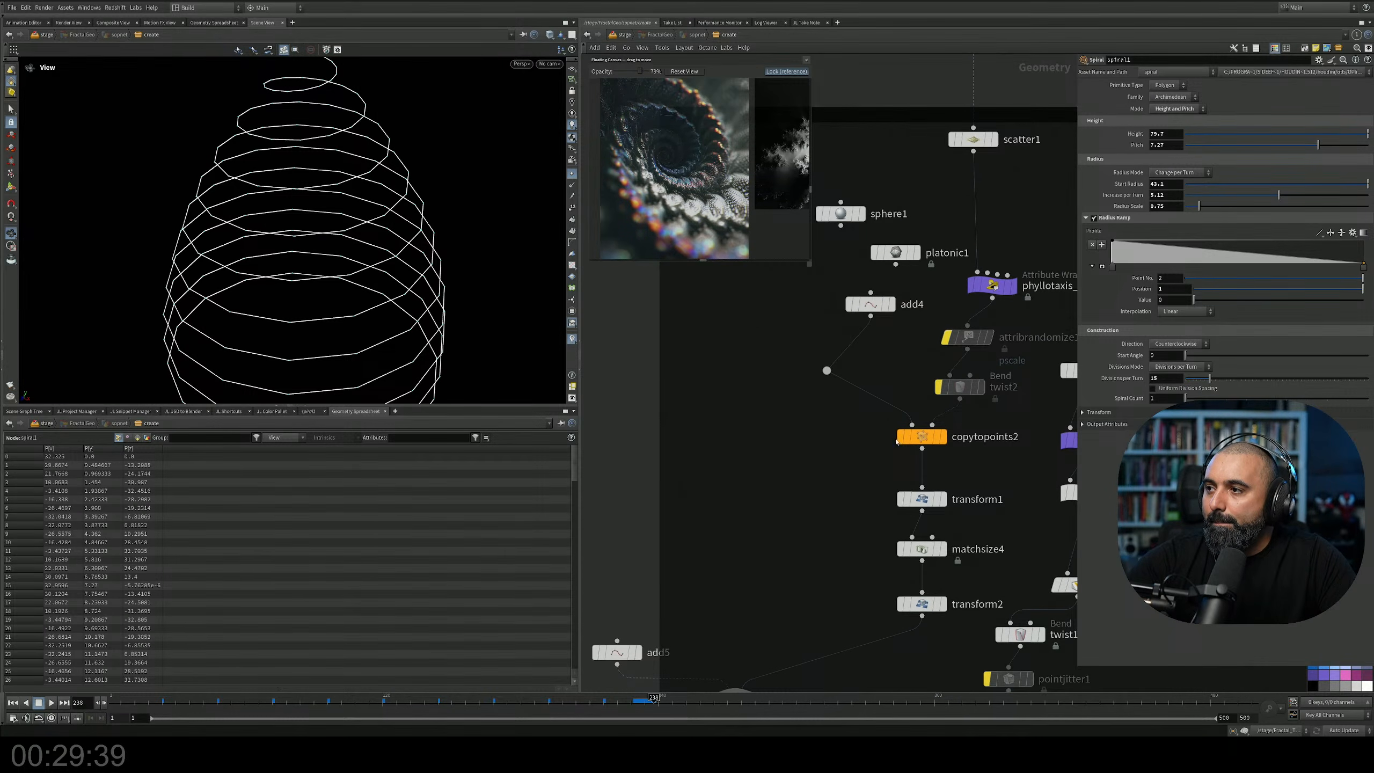
click(999, 285)
middle_drag(1006, 230, 981, 314)
click(957, 223)
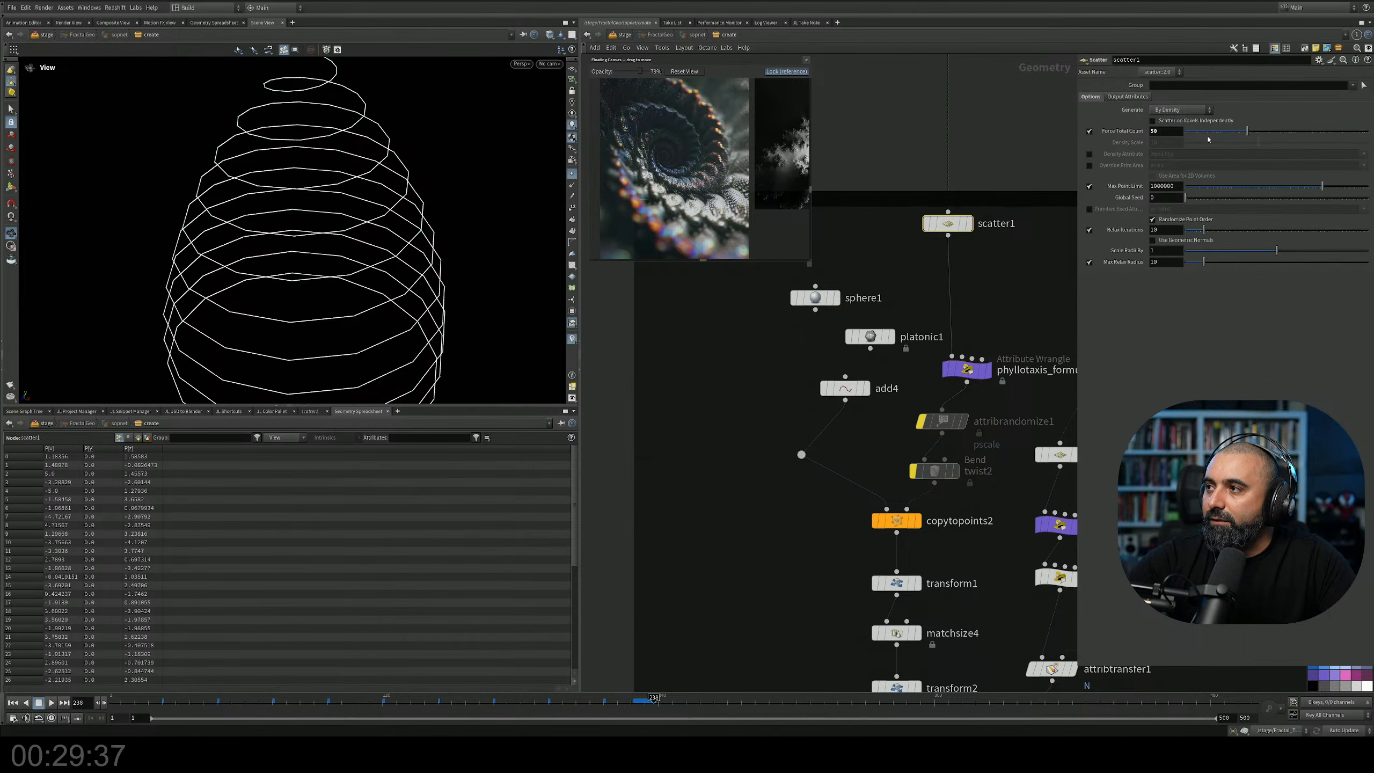
text(25)
key(Return)
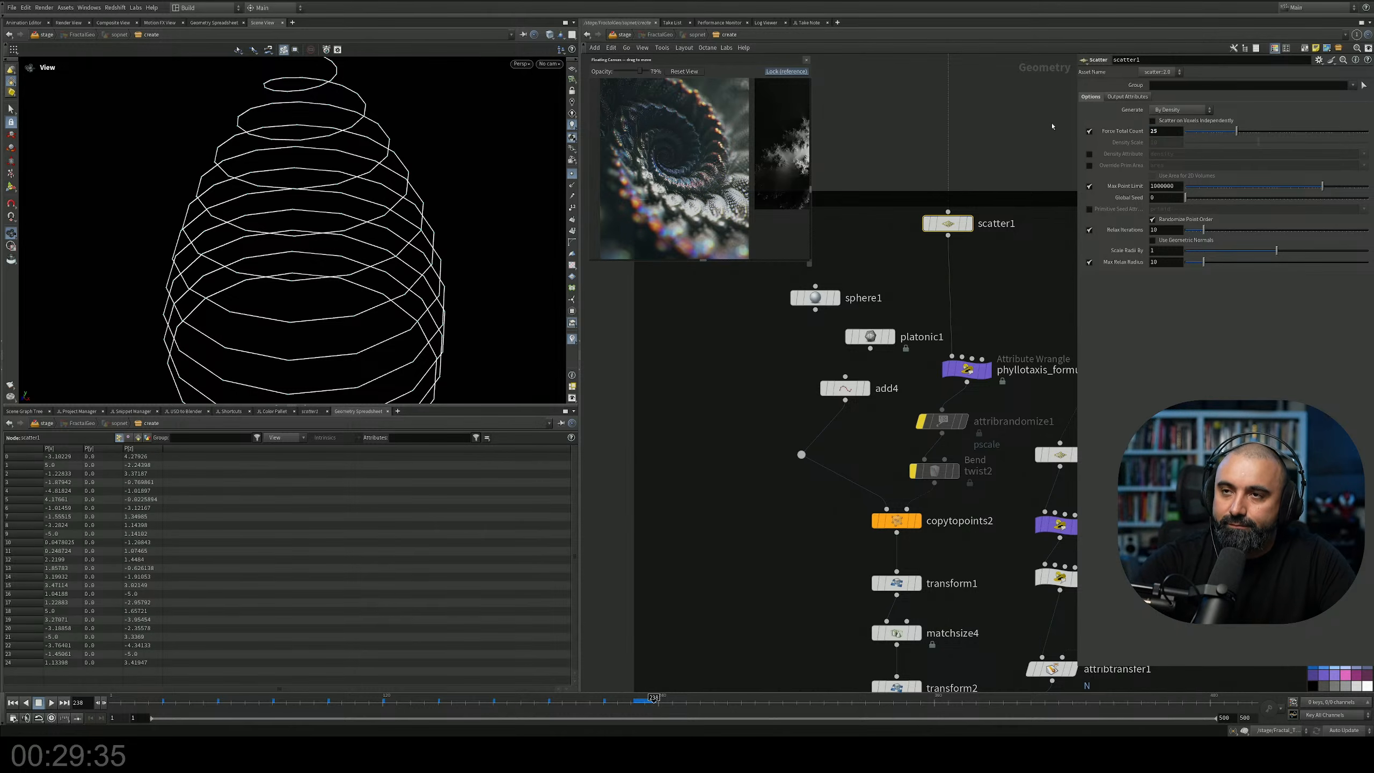
Display copytopoints3 in the viewport and select it, examining its point cloud up close.
middle_drag(959, 630, 912, 403)
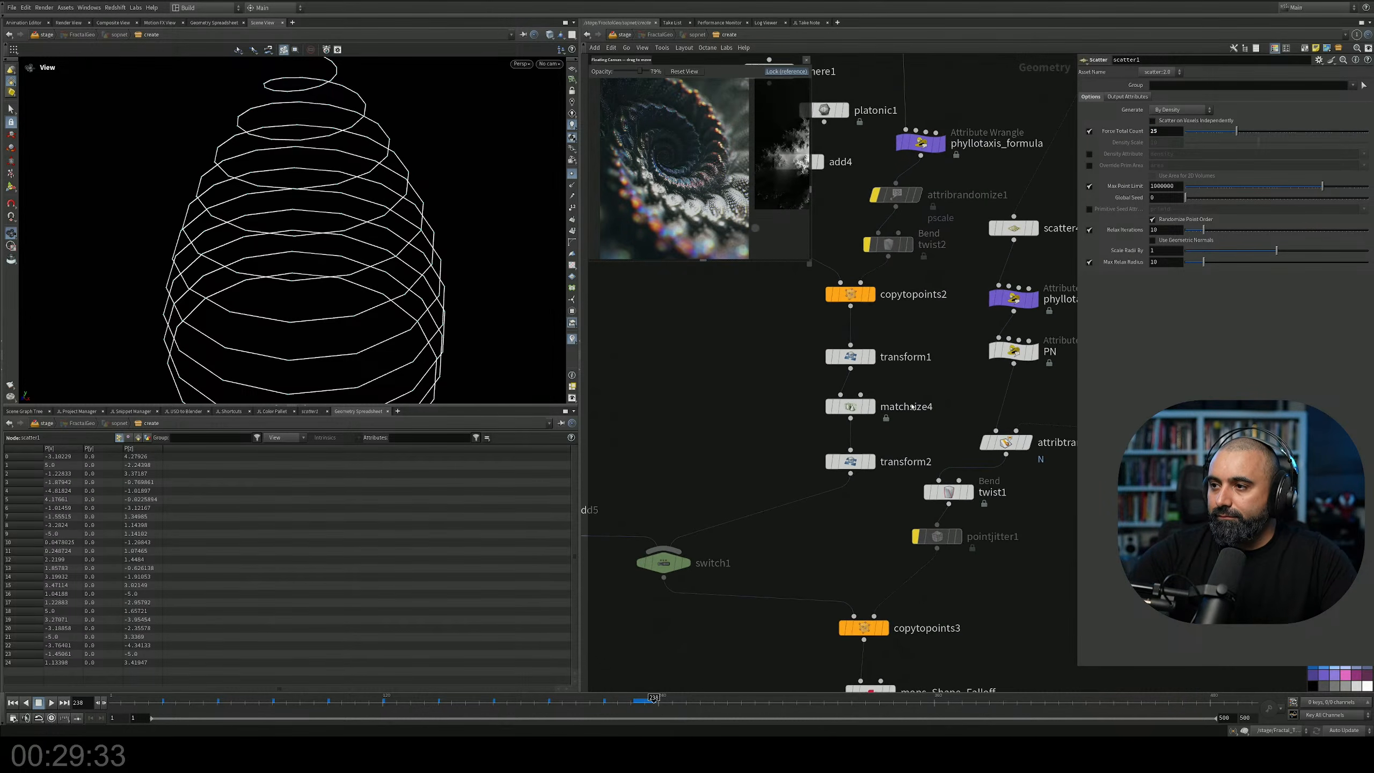
middle_drag(761, 503, 758, 323)
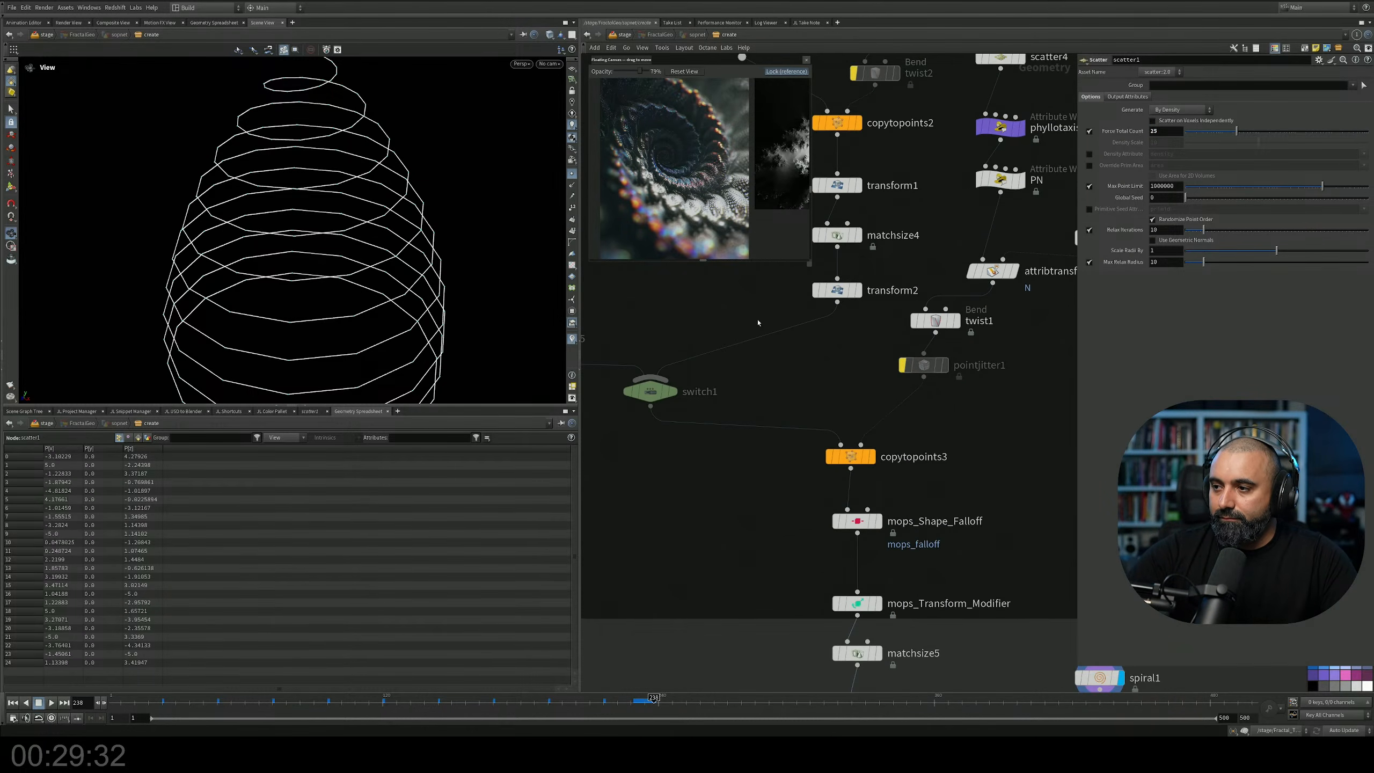
click(871, 456)
scroll(297, 214, up, 10)
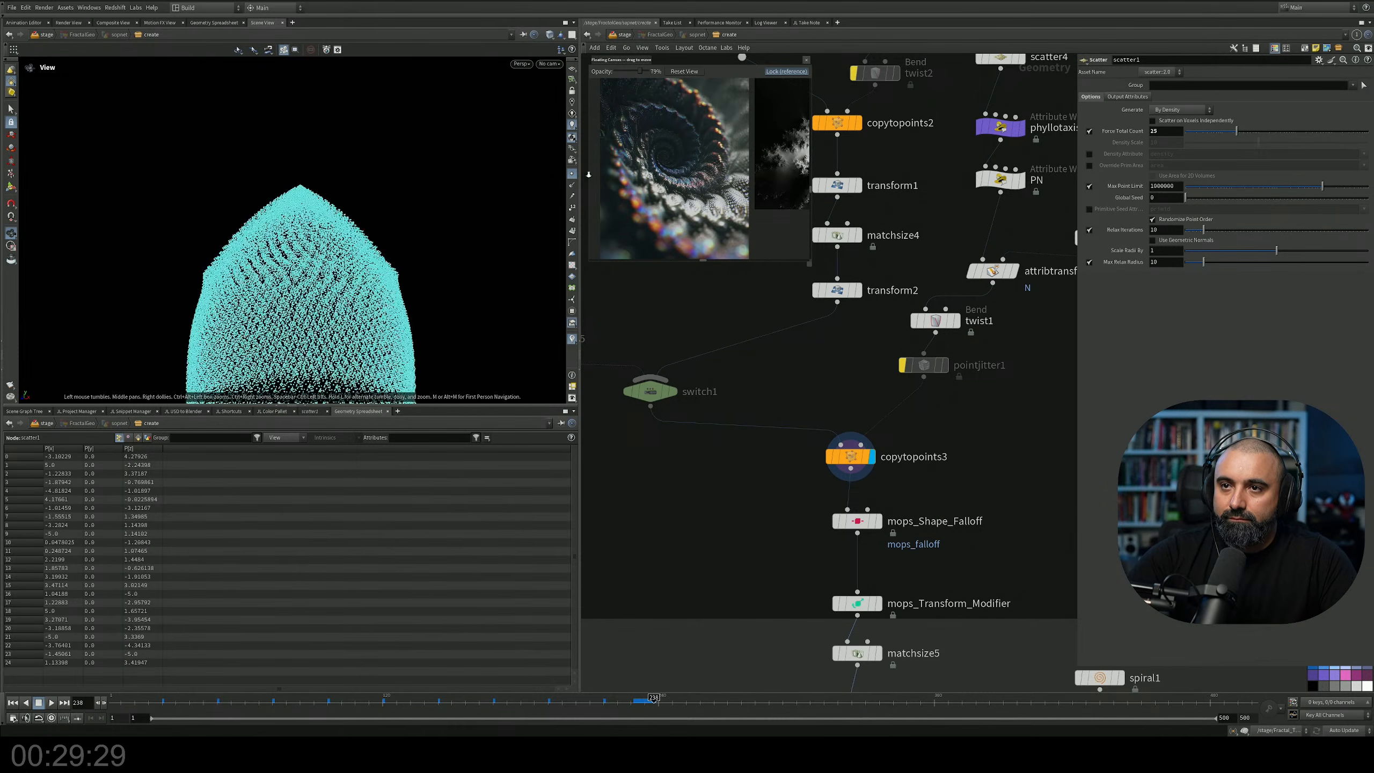
middle_drag(973, 416, 884, 418)
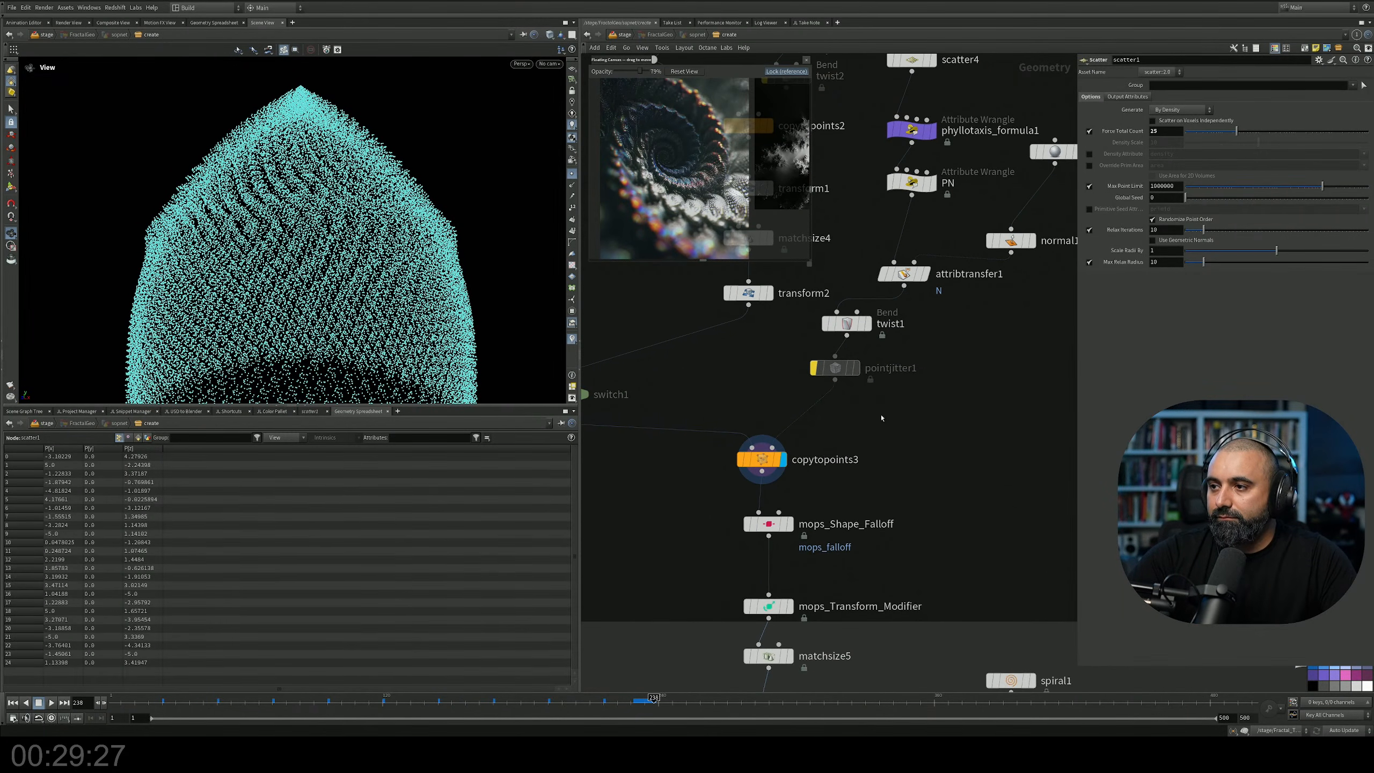
click(762, 459)
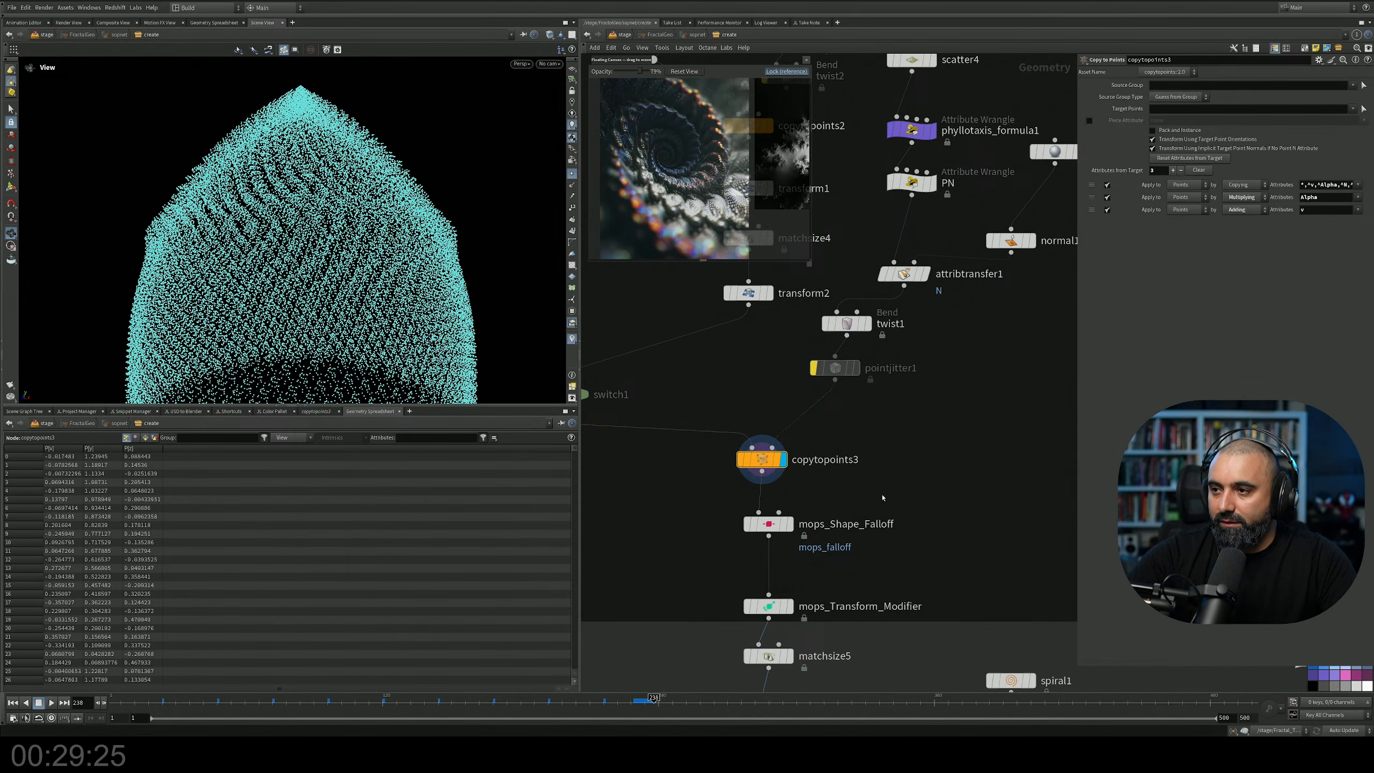
Lower scatter4's Force Total Count to 112.
middle_drag(901, 494, 855, 313)
mouse_move(924, 593)
mouse_down()
mouse_move(844, 680)
mouse_move(920, 598)
mouse_up()
middle_drag(833, 343, 979, 662)
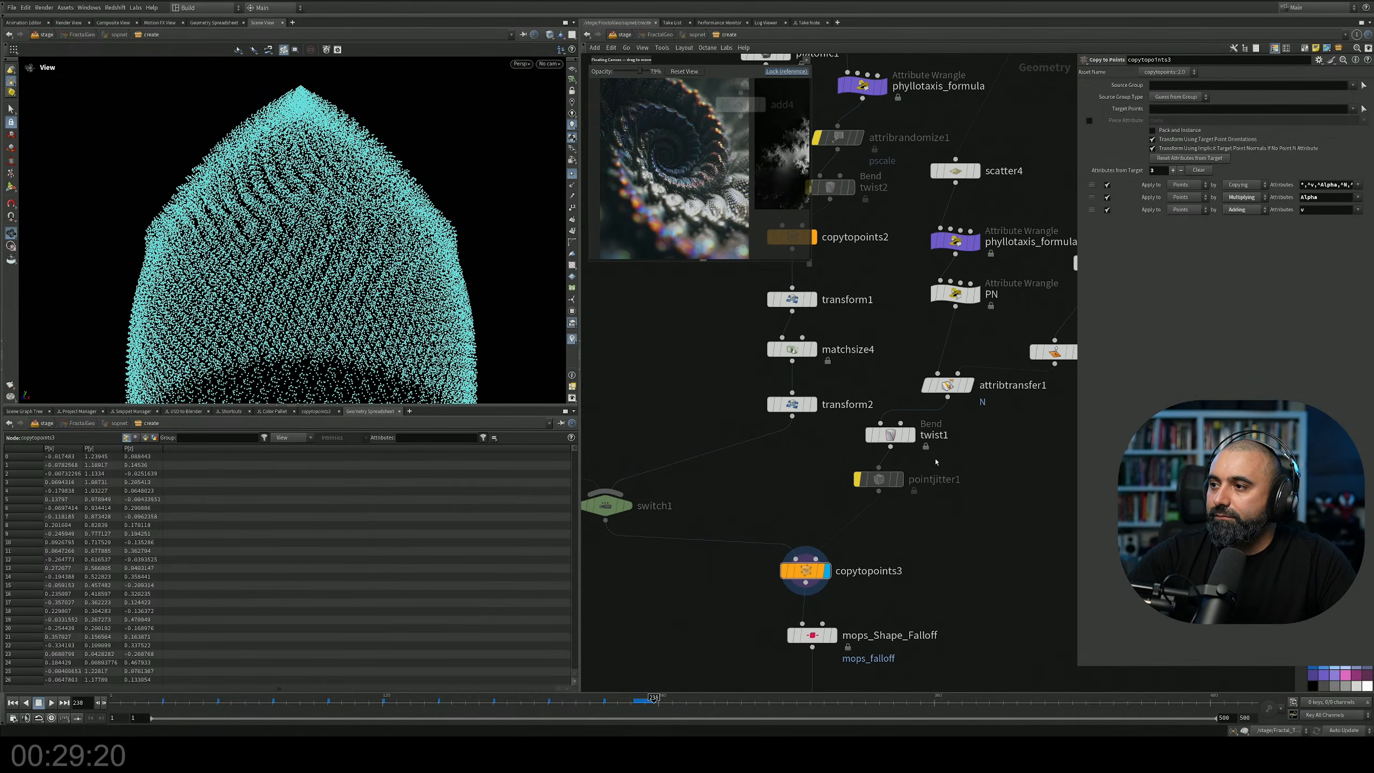
click(1001, 231)
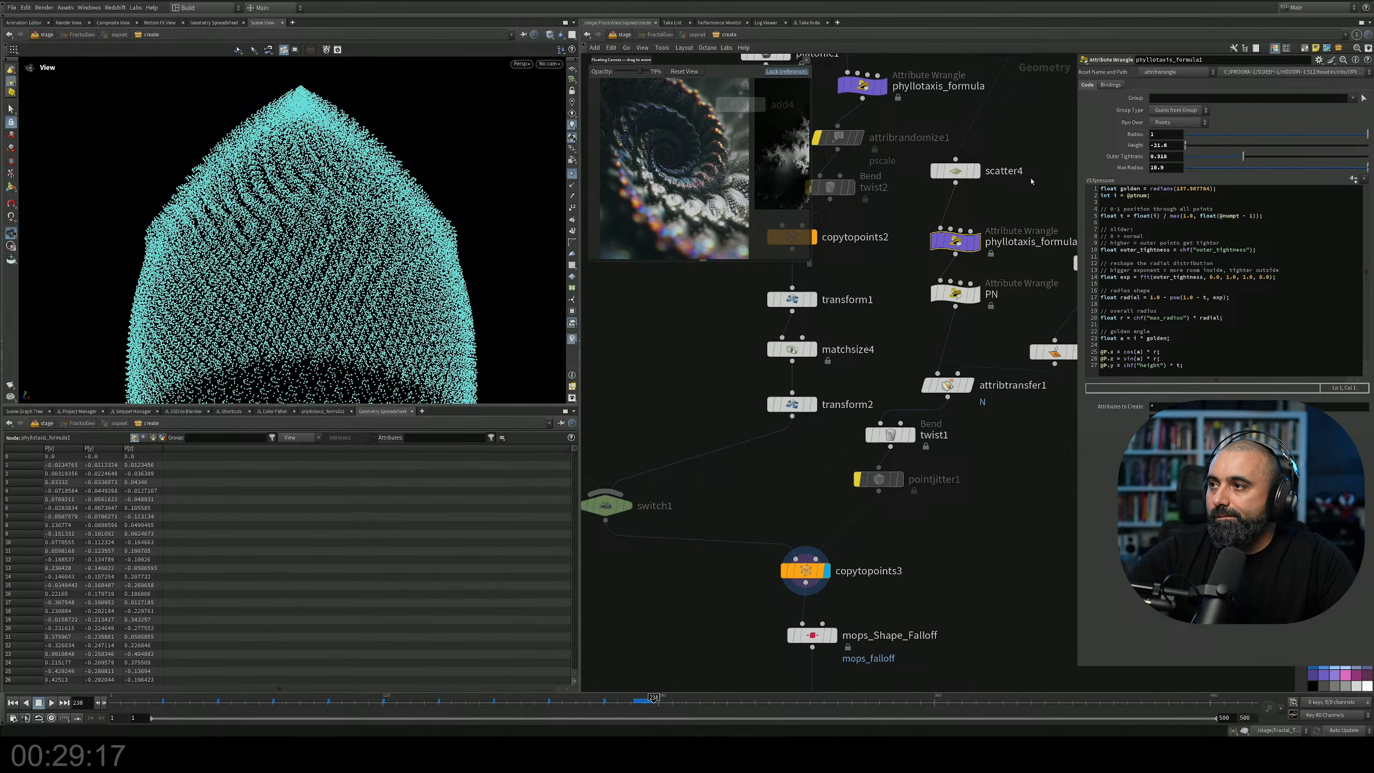
middle_drag(1031, 181, 1005, 269)
click(929, 258)
drag(1290, 131, 1260, 141)
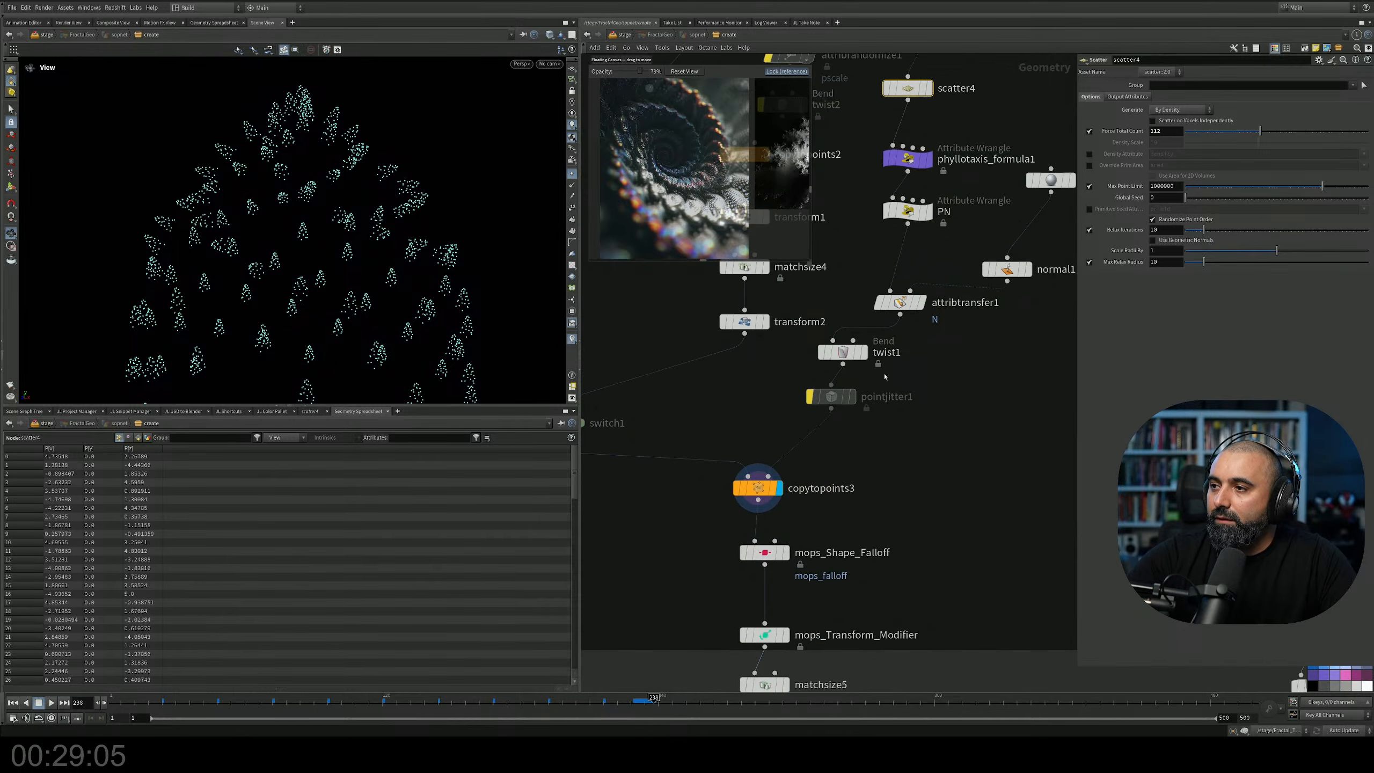
In the phyllotaxis_formula1 wrangle, set Height to -7.0, Outer Tightness to 0.133 and Max Radius to 2.3.
click(908, 158)
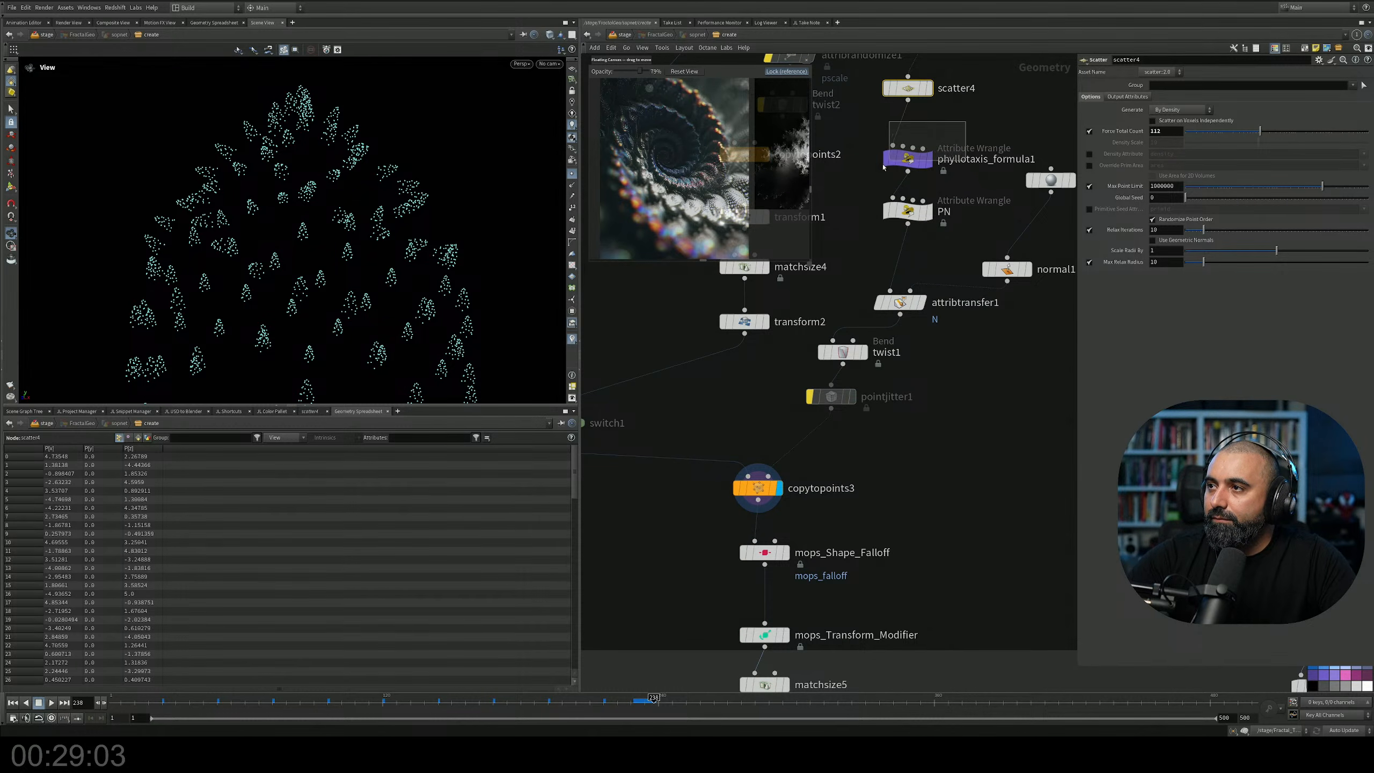
middle_drag(1171, 143, 1192, 145)
drag(1244, 156, 1210, 158)
mouse_move(1366, 167)
mouse_down()
mouse_move(1329, 171)
mouse_move(1367, 168)
mouse_up()
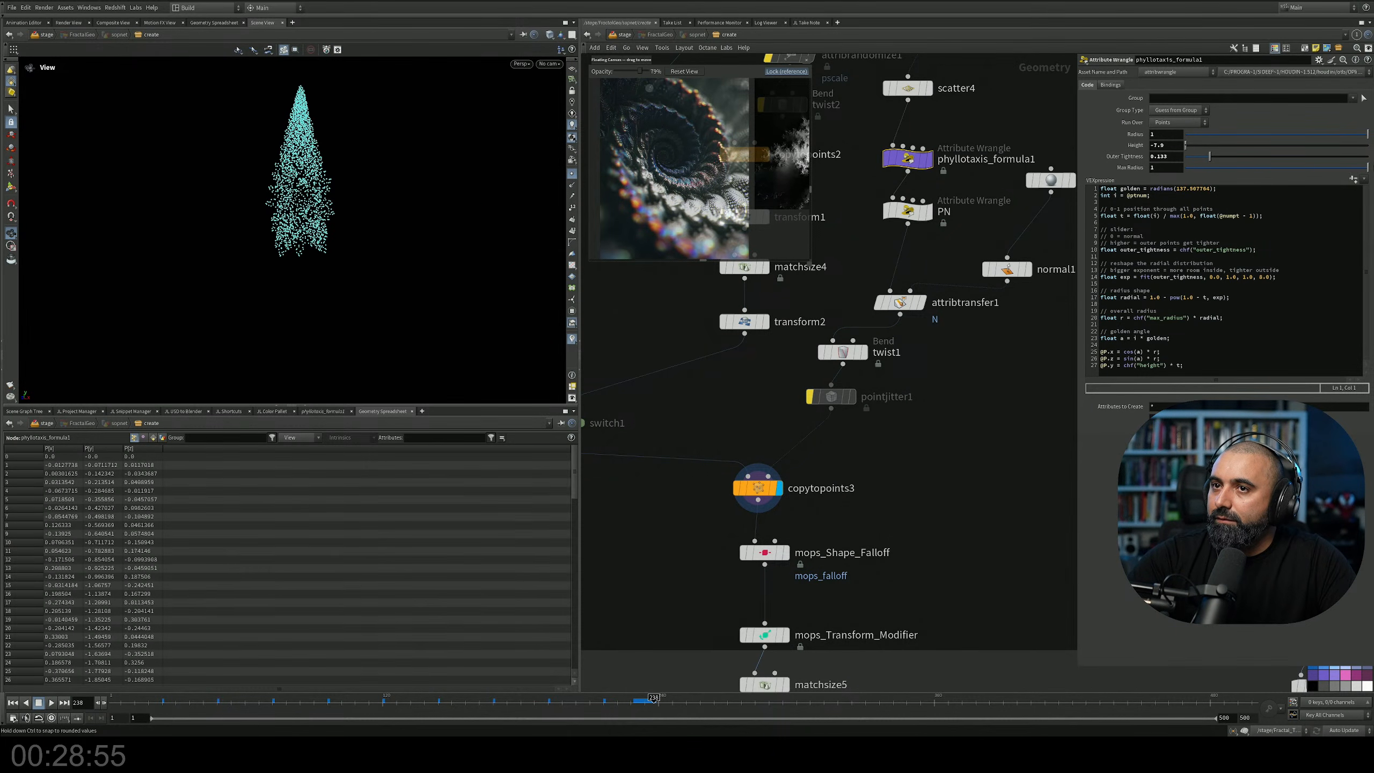
middle_drag(1171, 167, 1227, 168)
alt+middle_drag(404, 219, 535, 179)
alt+drag(535, 179, 505, 169)
alt+right_drag(506, 169, 456, 168)
alt+drag(456, 168, 403, 216)
alt+middle_drag(403, 215, 340, 229)
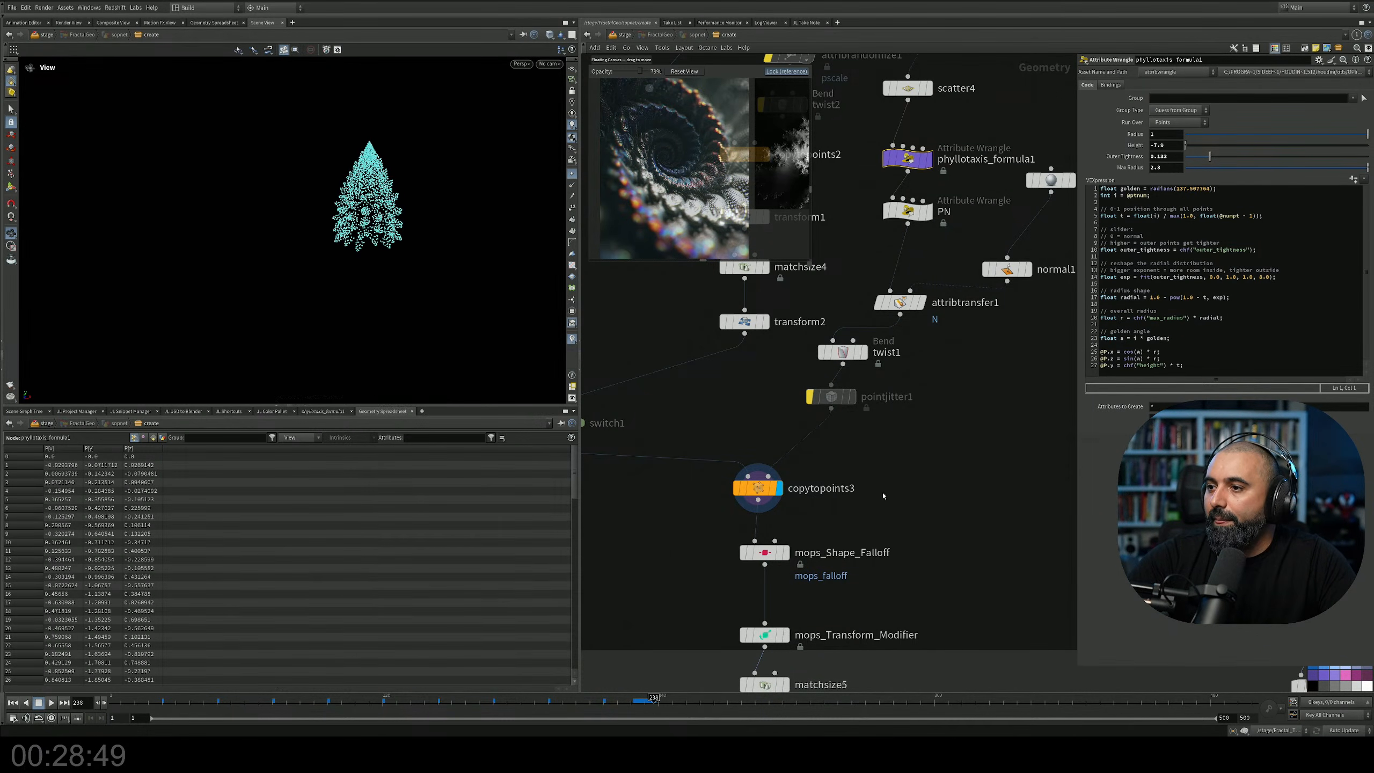
Bypass the twist3 bend between matchsize5 and pack1.
middle_drag(870, 594, 820, 407)
scroll(821, 407, down, 3)
middle_drag(825, 498, 807, 440)
scroll(807, 439, up, 4)
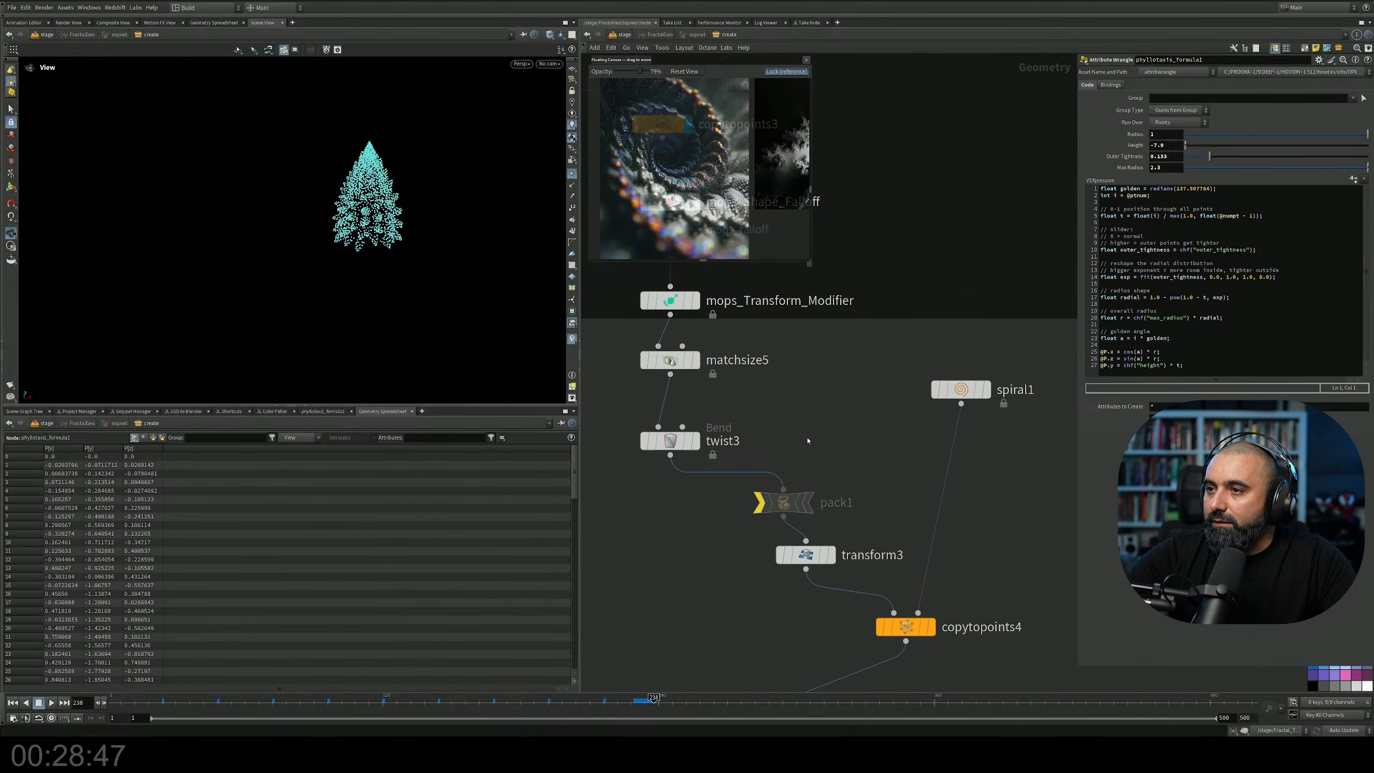
mouse_move(643, 444)
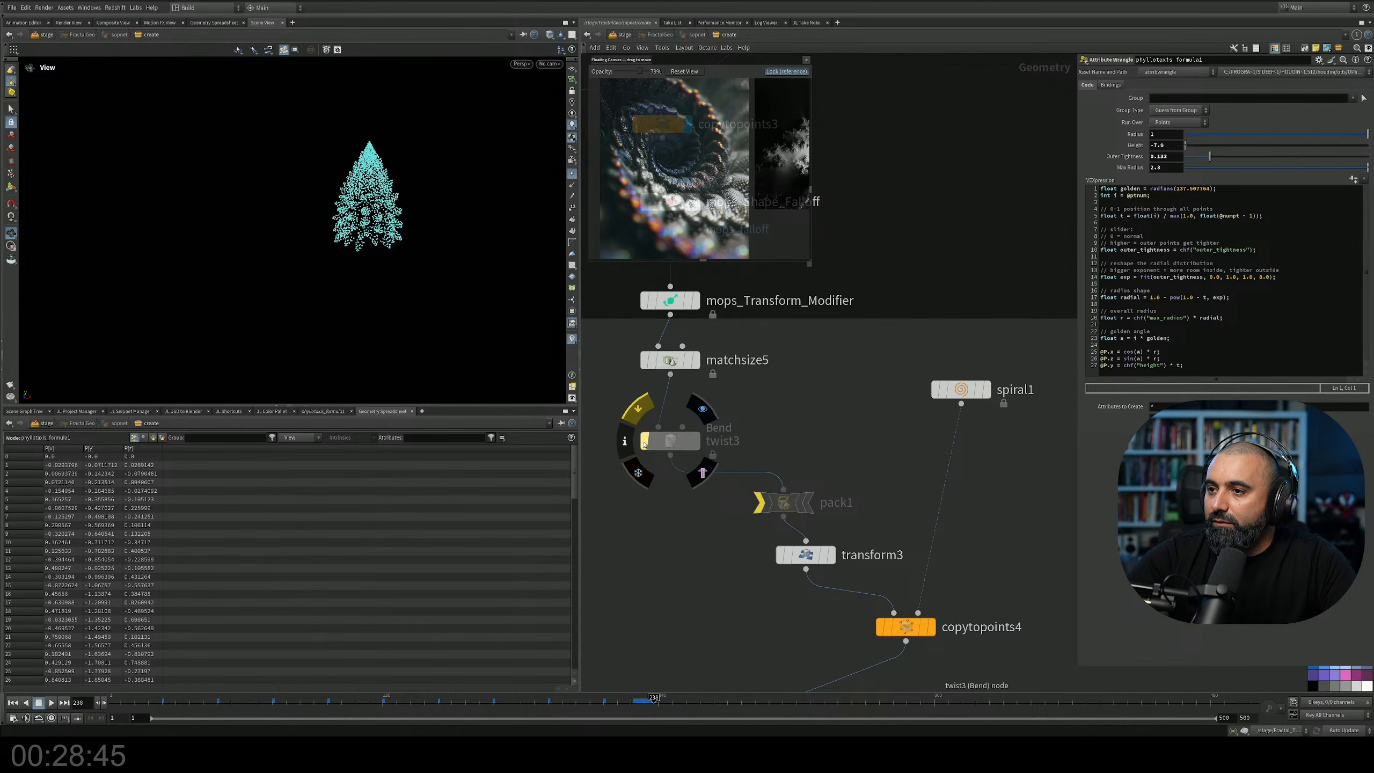
middle_drag(643, 443, 597, 362)
Display copytopoints4 in the viewport and frame the whole set of copies along the spiral.
click(886, 550)
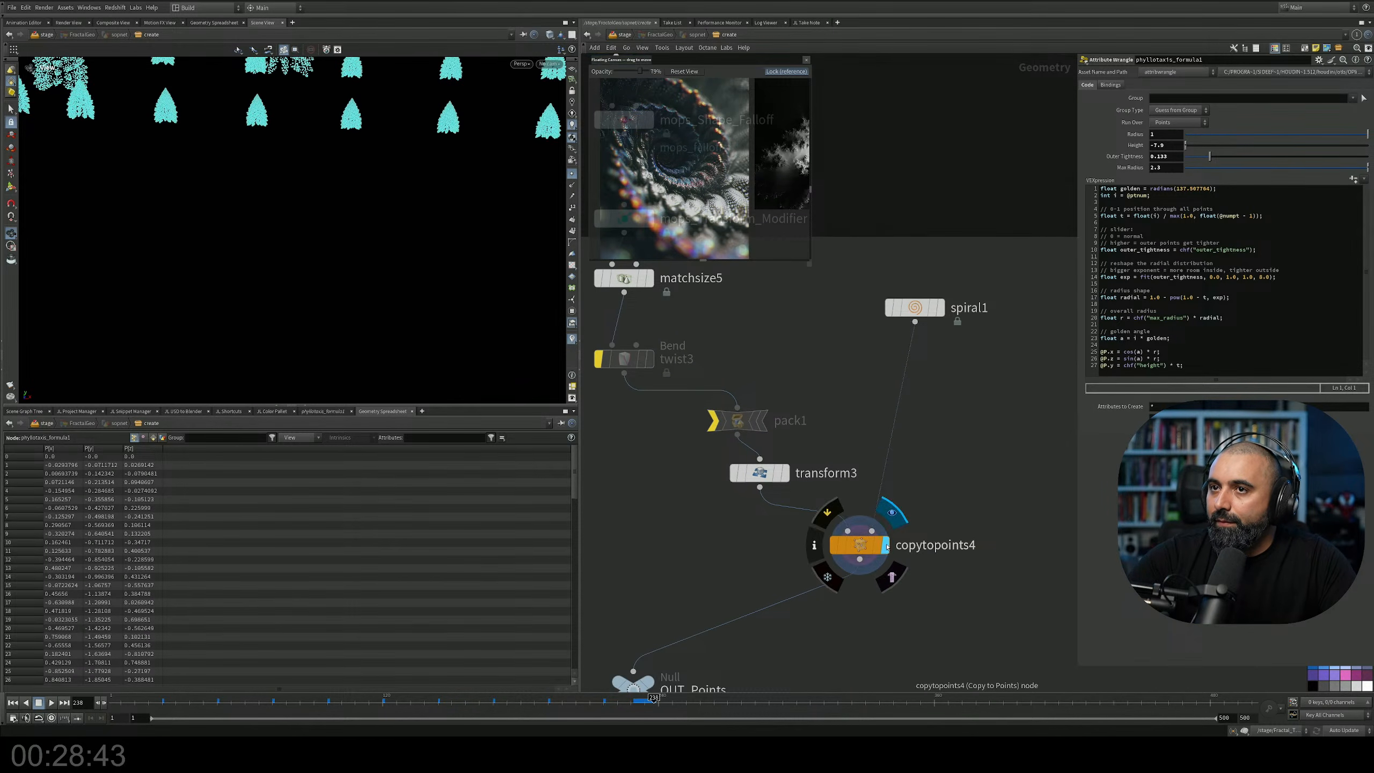
scroll(379, 189, down, 5)
drag(373, 206, 385, 254)
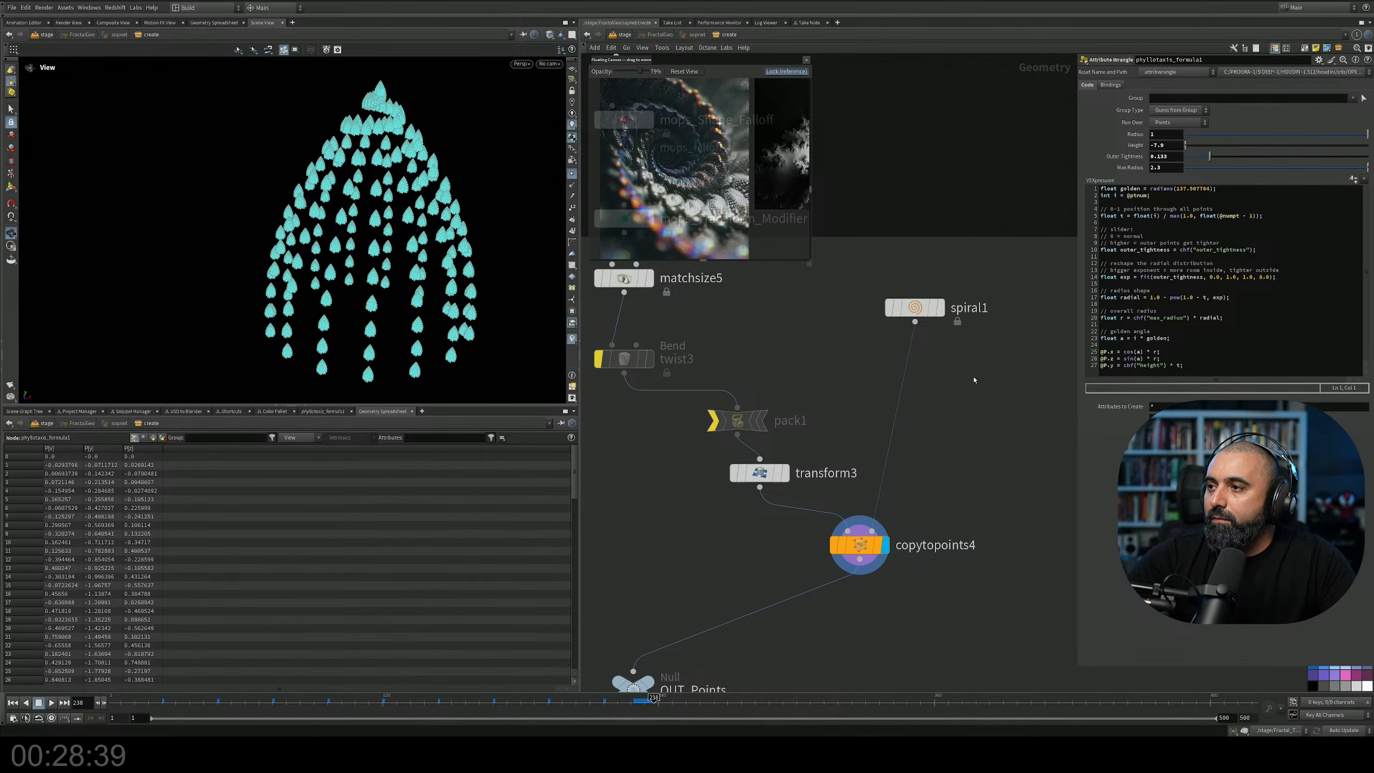
Set spiral1's Height to 77.7, Pitch to 2.53, Increase per Turn to 5.27 and Divisions per Turn to 50.
click(914, 308)
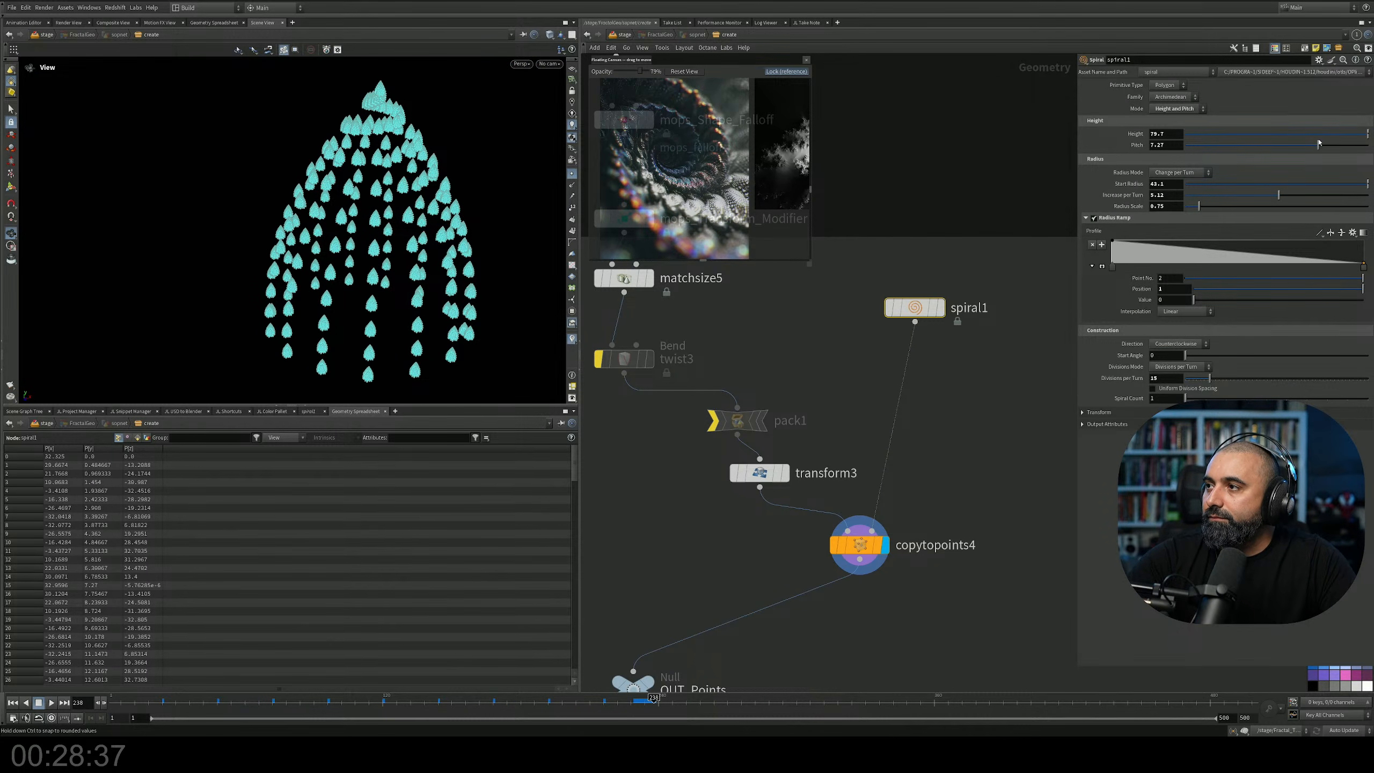
click(1366, 133)
mouse_move(1171, 133)
middle_down()
mouse_move(1212, 133)
mouse_move(1160, 132)
middle_up()
mouse_move(1279, 194)
mouse_down()
mouse_move(1362, 193)
mouse_move(1281, 194)
mouse_up()
drag(1210, 378, 1275, 378)
drag(1319, 145, 1232, 139)
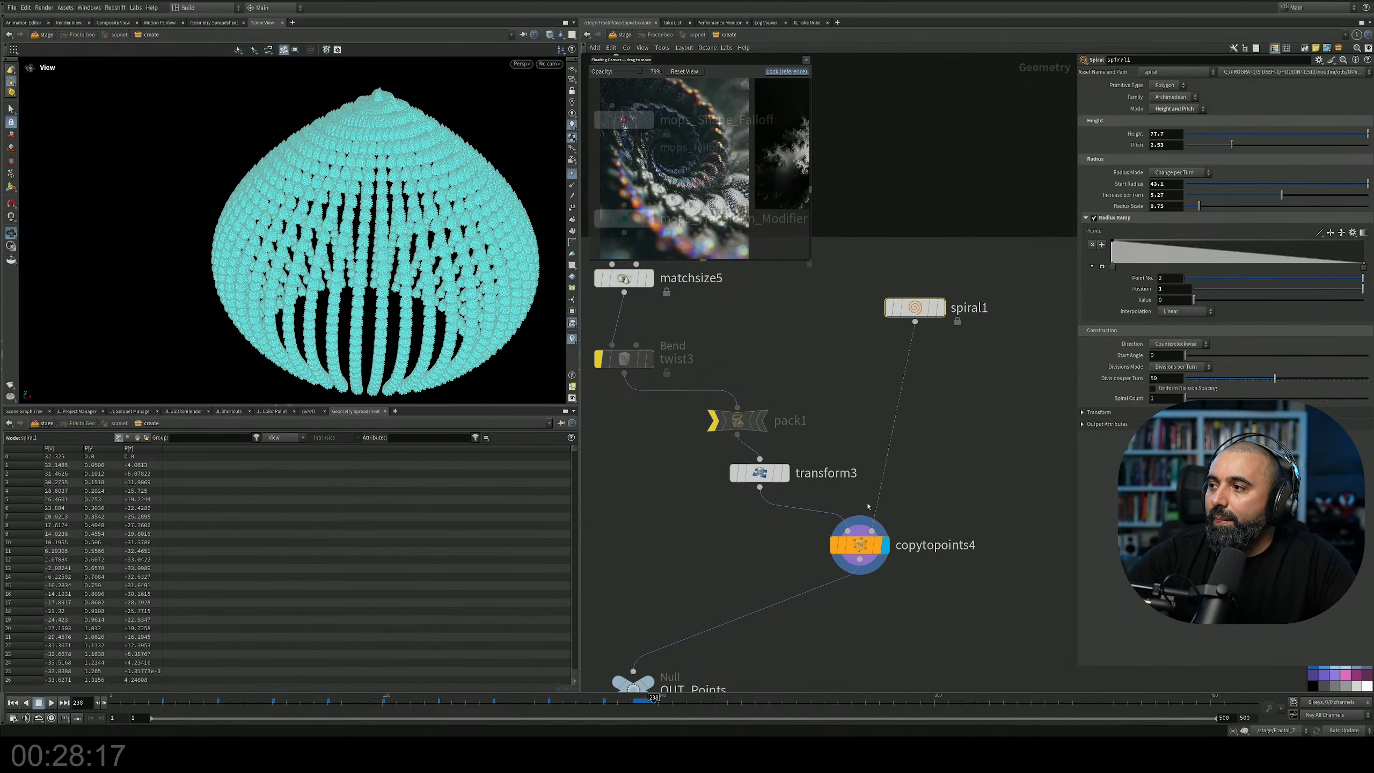
Display spiral1 on its own with point numbers on and examine how its points are spaced.
scroll(943, 239, up, 2)
click(944, 325)
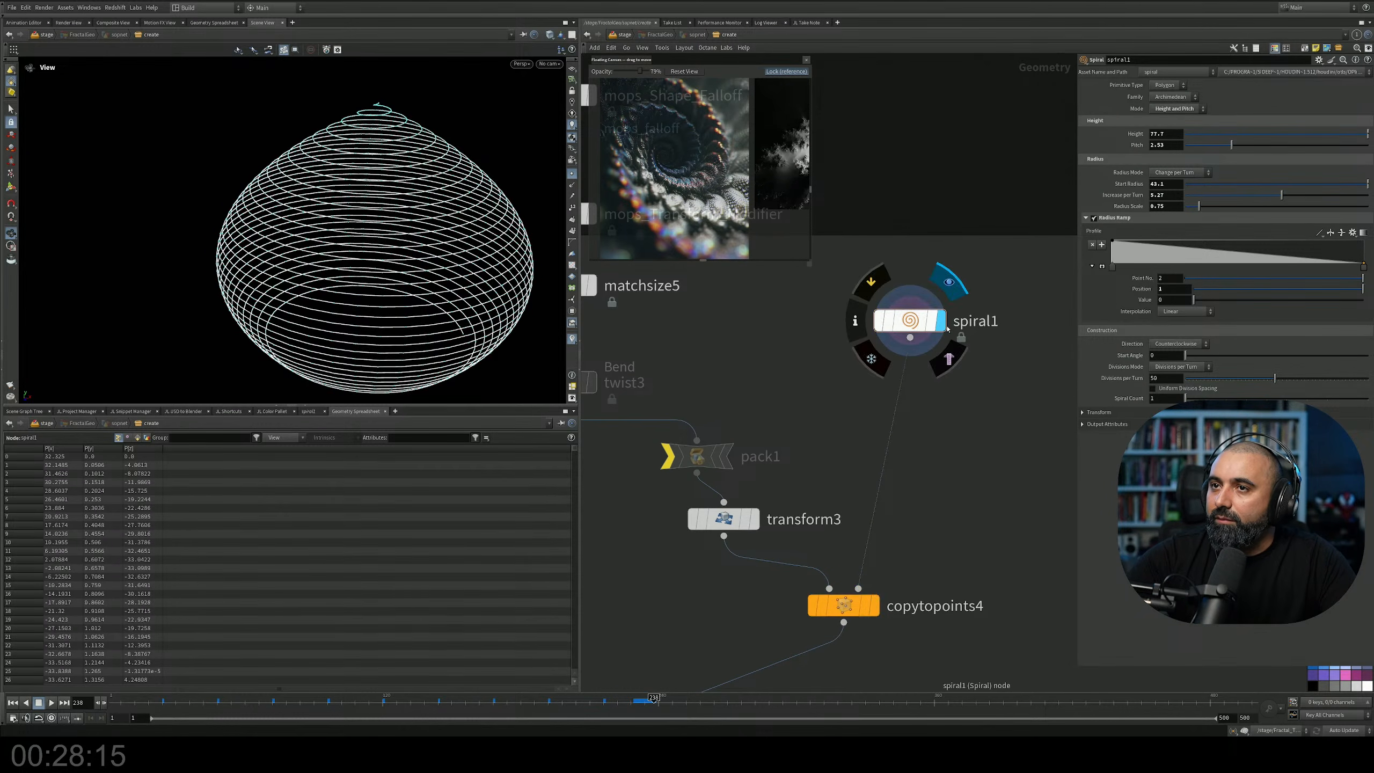
scroll(338, 149, up, 3)
drag(337, 149, 263, 260)
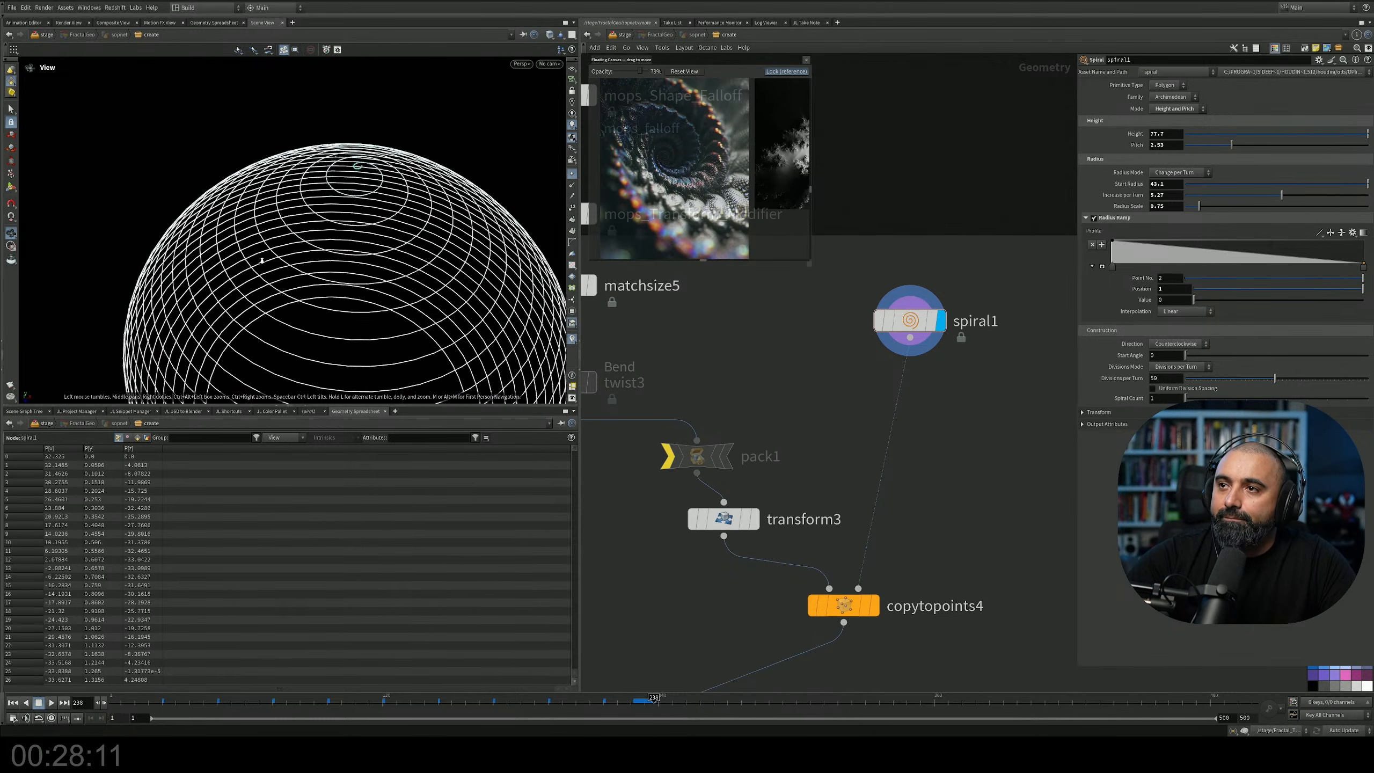
scroll(263, 260, down, 2)
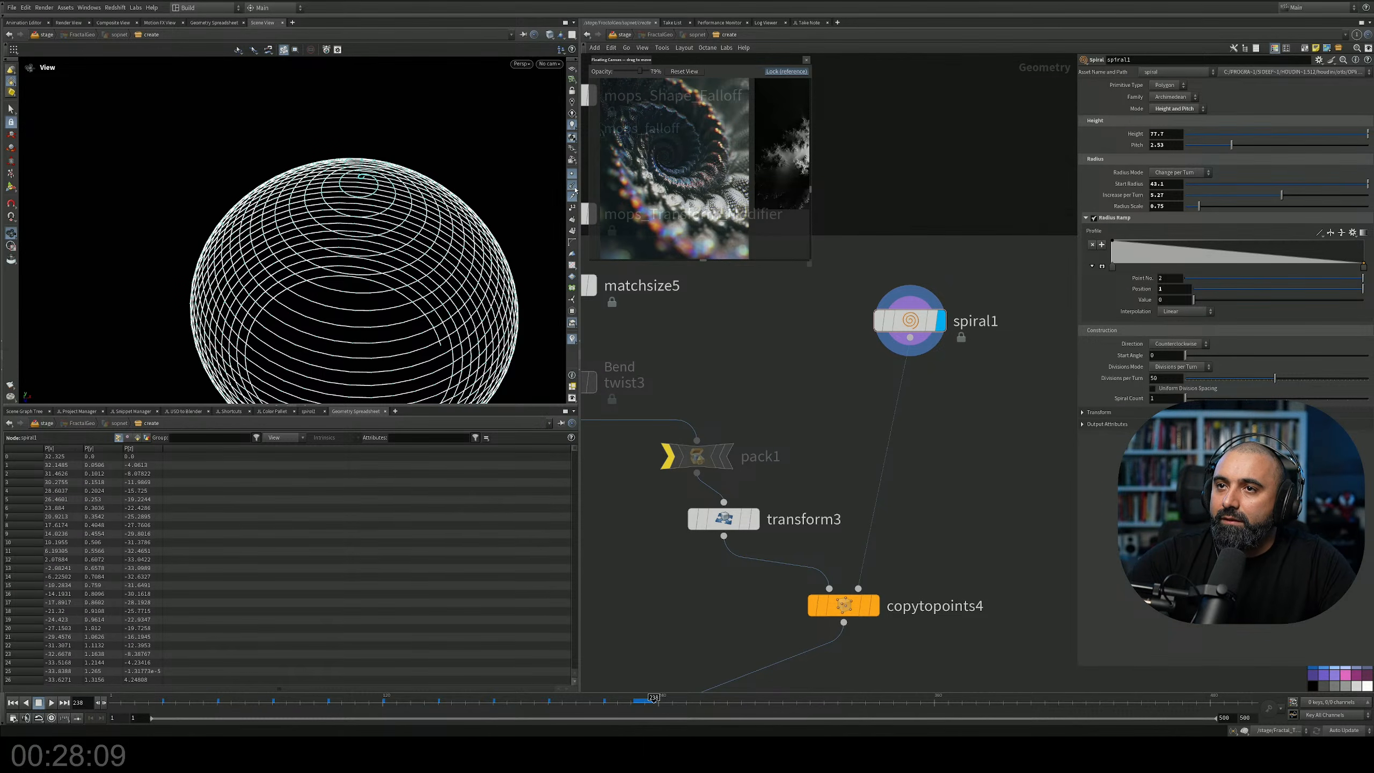
click(573, 208)
alt+drag(411, 265, 398, 206)
middle_drag(397, 206, 402, 229)
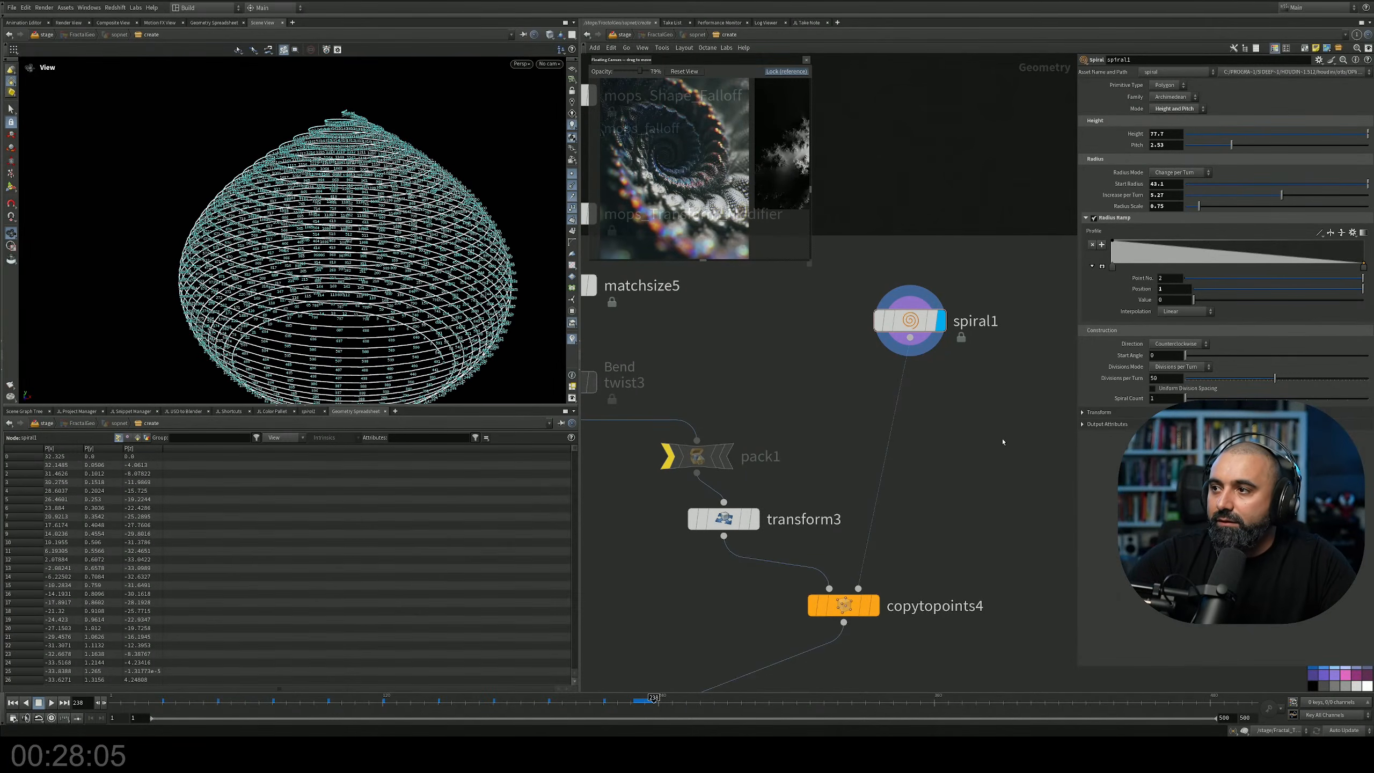
Insert a Resample node between spiral1 and copytopoints4, display it and slightly increase its segment Length.
middle_drag(992, 428, 972, 429)
key(Tab)
text(res)
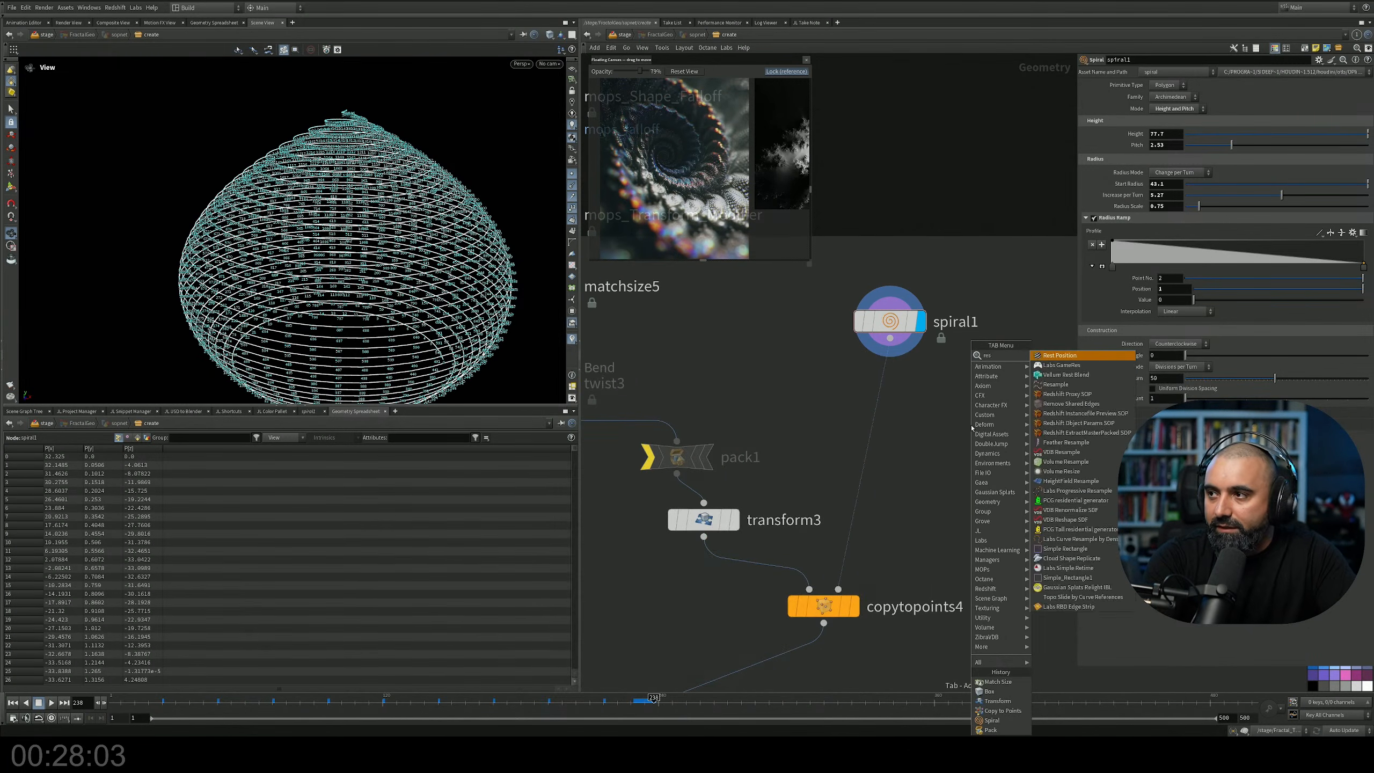
key(Return)
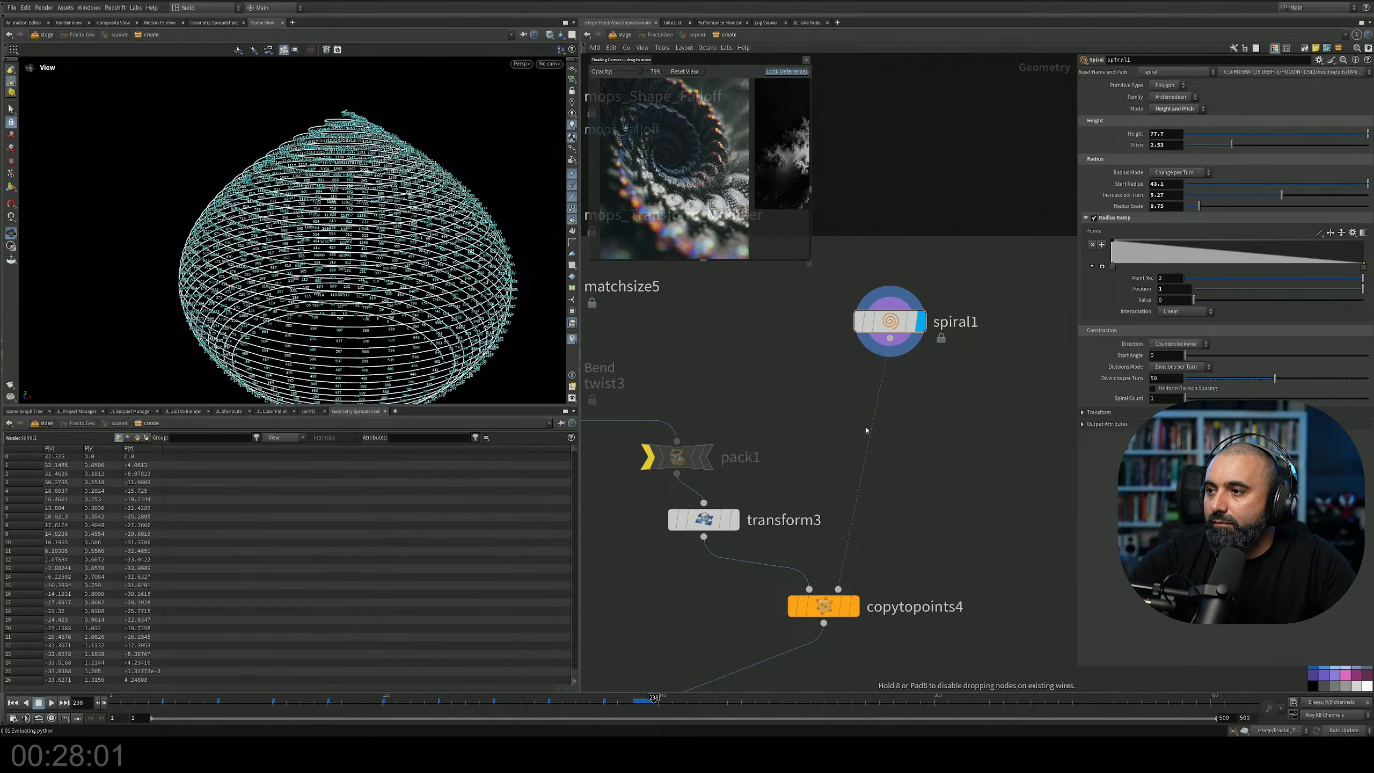
click(879, 440)
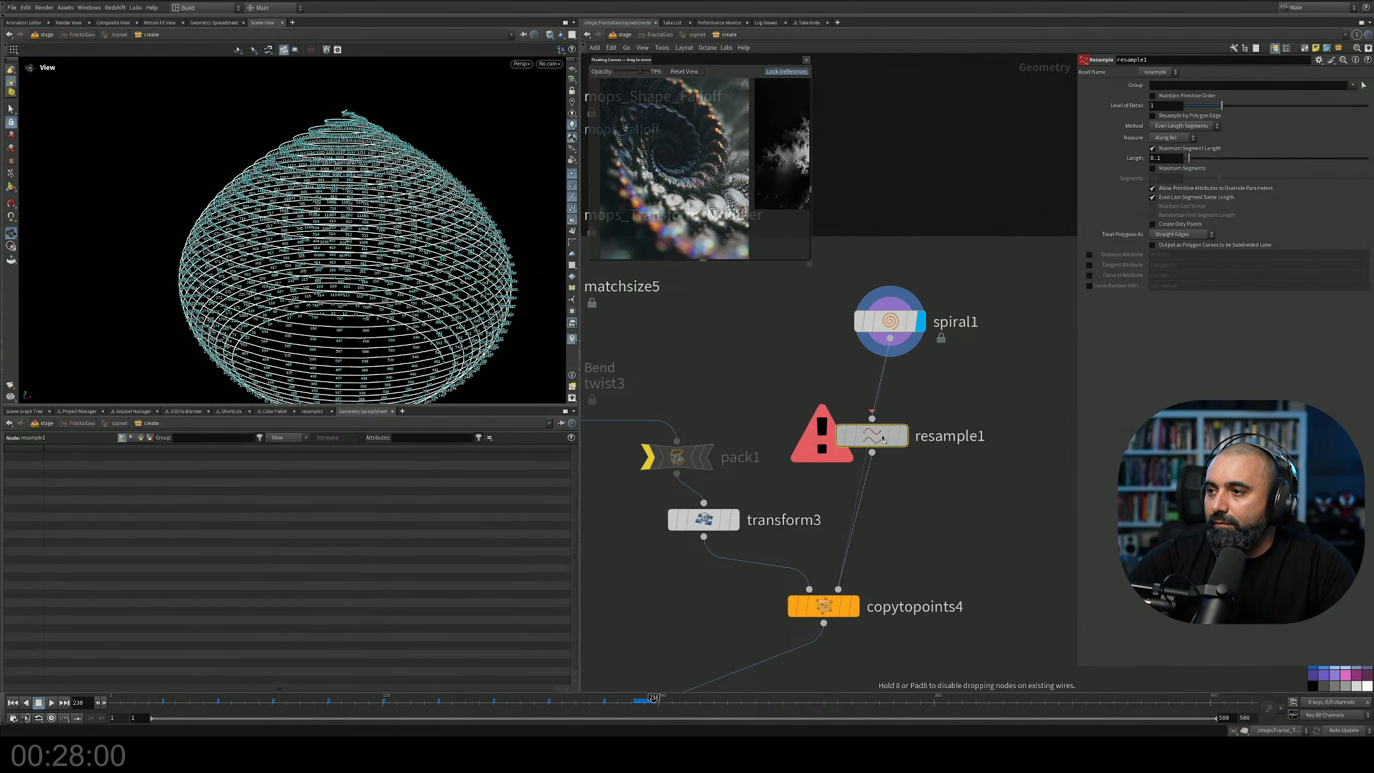
click(909, 441)
drag(1189, 157, 1192, 164)
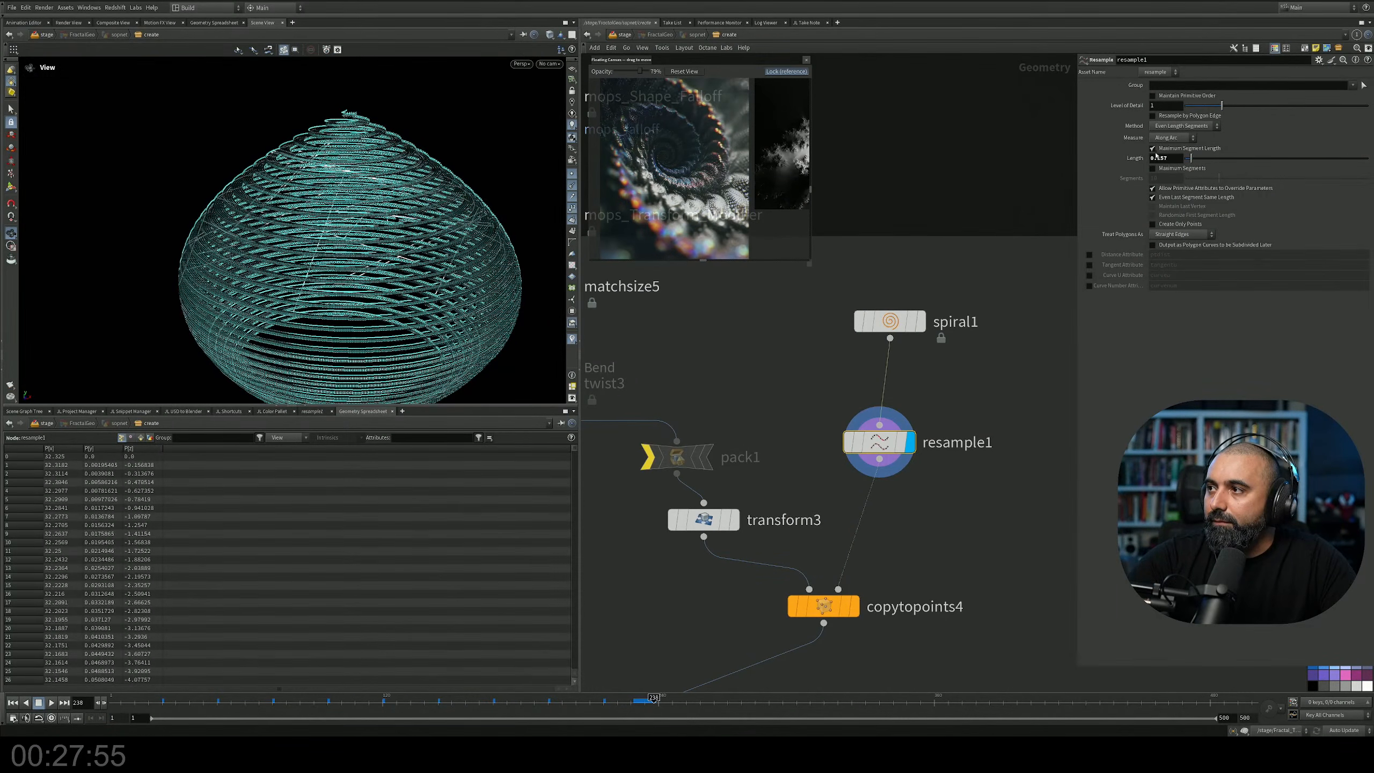
Switch resample1 from Maximum Segment Length to Maximum Segments and set Segments to 809.
click(1153, 148)
click(1153, 168)
drag(1217, 178, 1368, 178)
middle_drag(1169, 179, 1309, 29)
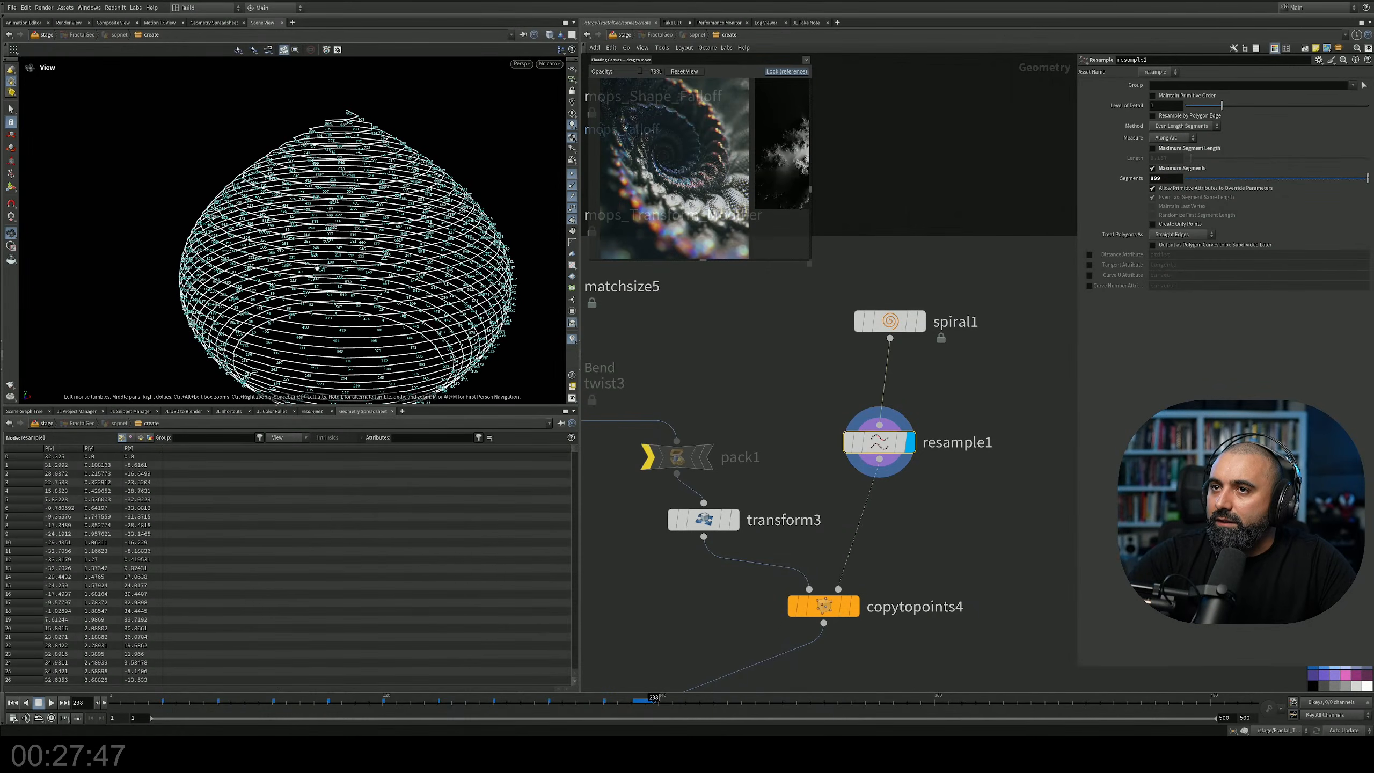
Display copytopoints4 again, turn off the viewport's point markers and examine the resampled copies.
middle_drag(883, 582, 894, 505)
click(867, 531)
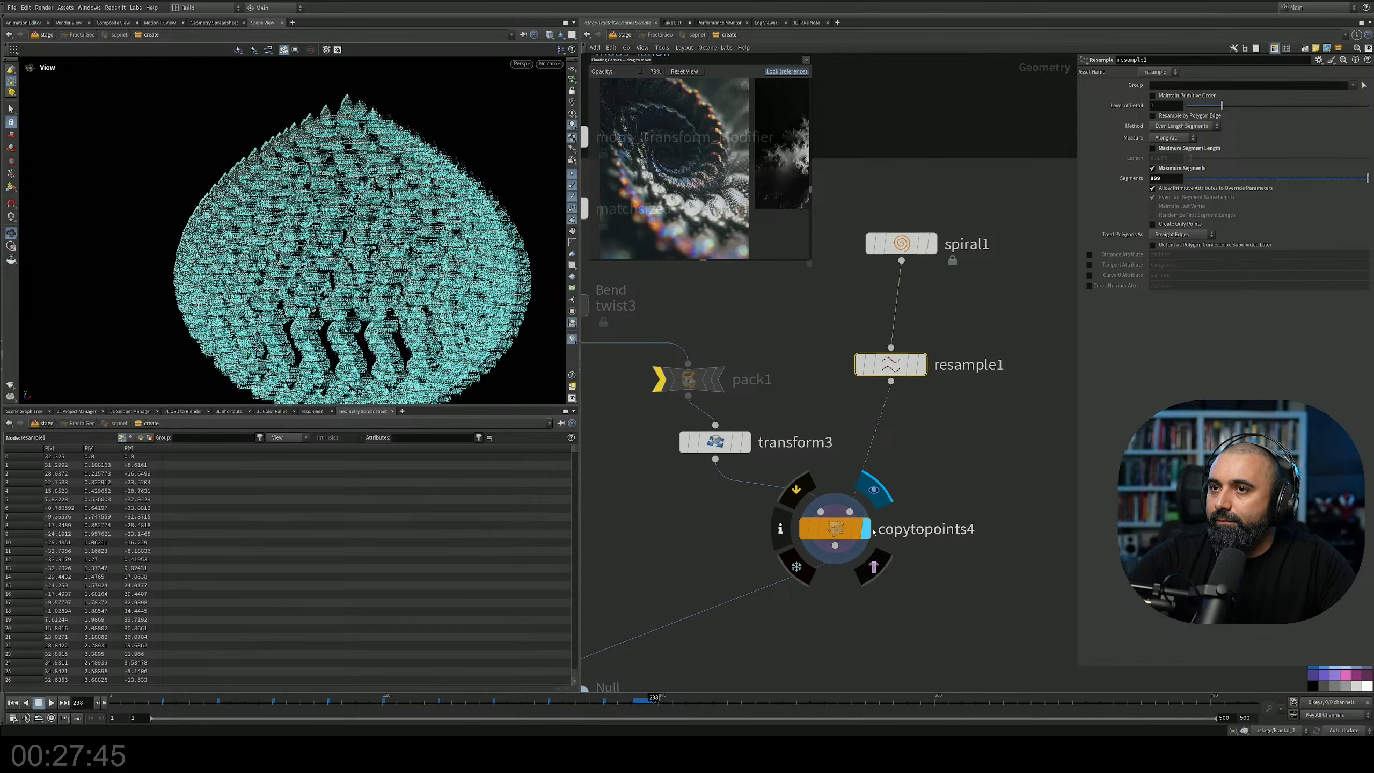
middle_drag(885, 588, 911, 555)
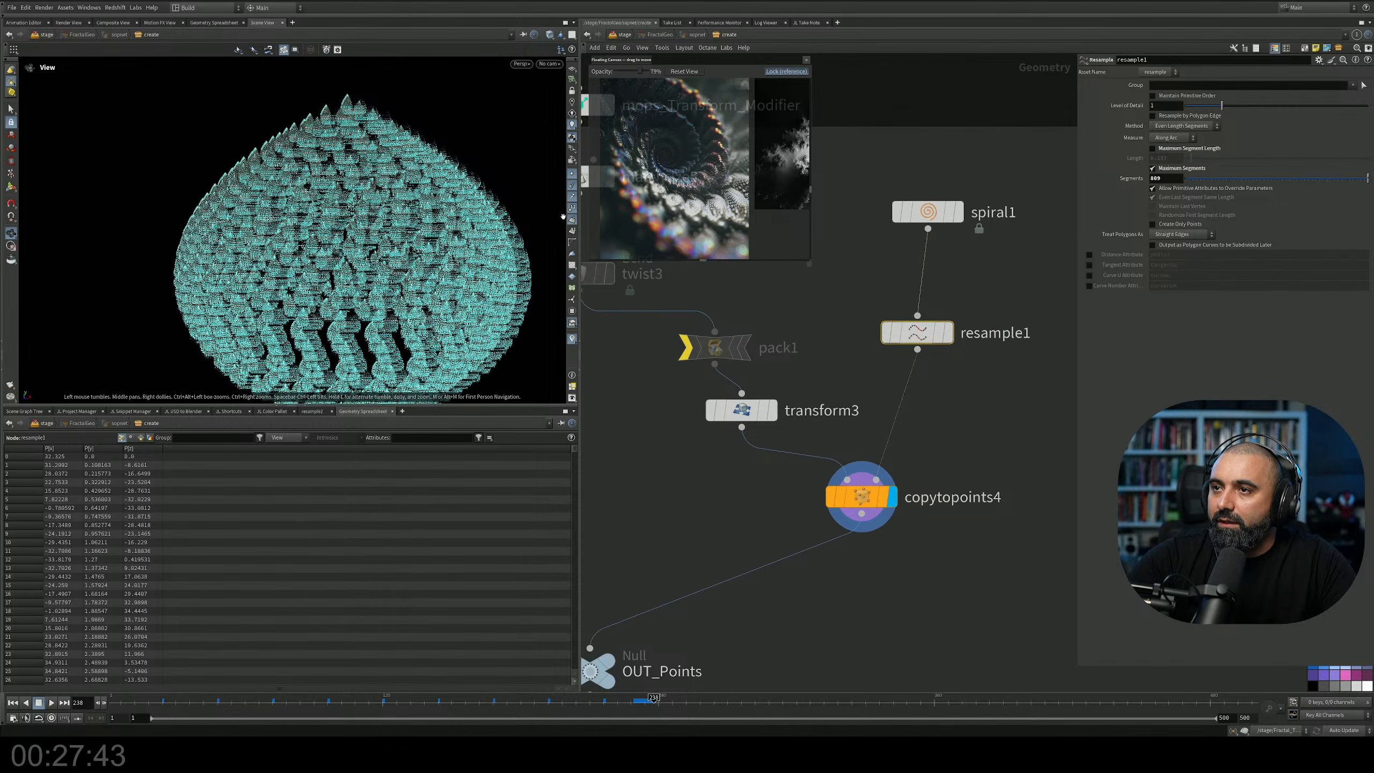
click(572, 173)
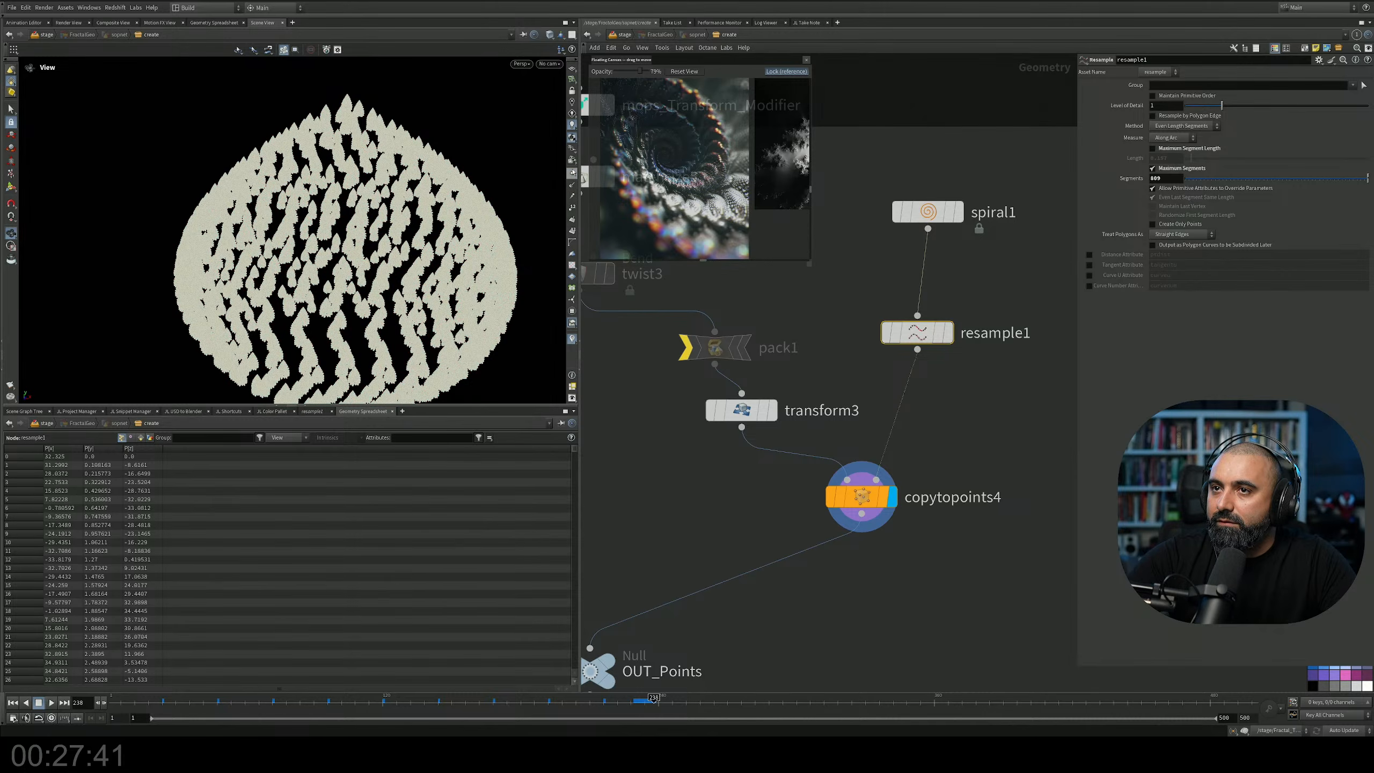
alt+drag(469, 236, 468, 255)
alt+right_drag(468, 254, 503, 239)
drag(346, 216, 338, 238)
right_drag(337, 238, 292, 185)
middle_drag(292, 186, 319, 226)
right_drag(319, 226, 324, 232)
Reduce spiral1's Increase per Turn to 1.94.
middle_drag(859, 355, 915, 444)
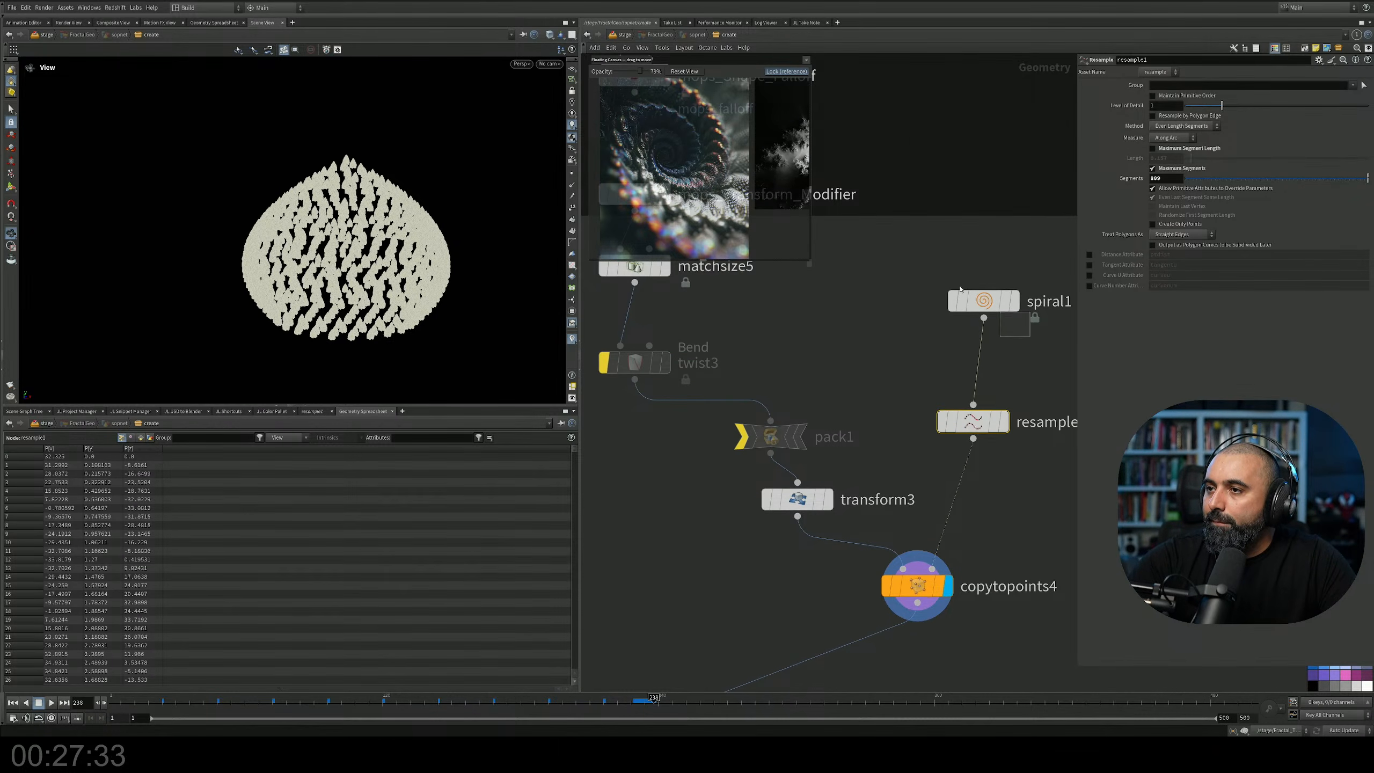
click(988, 307)
drag(1278, 196, 1213, 209)
scroll(468, 160, up, 8)
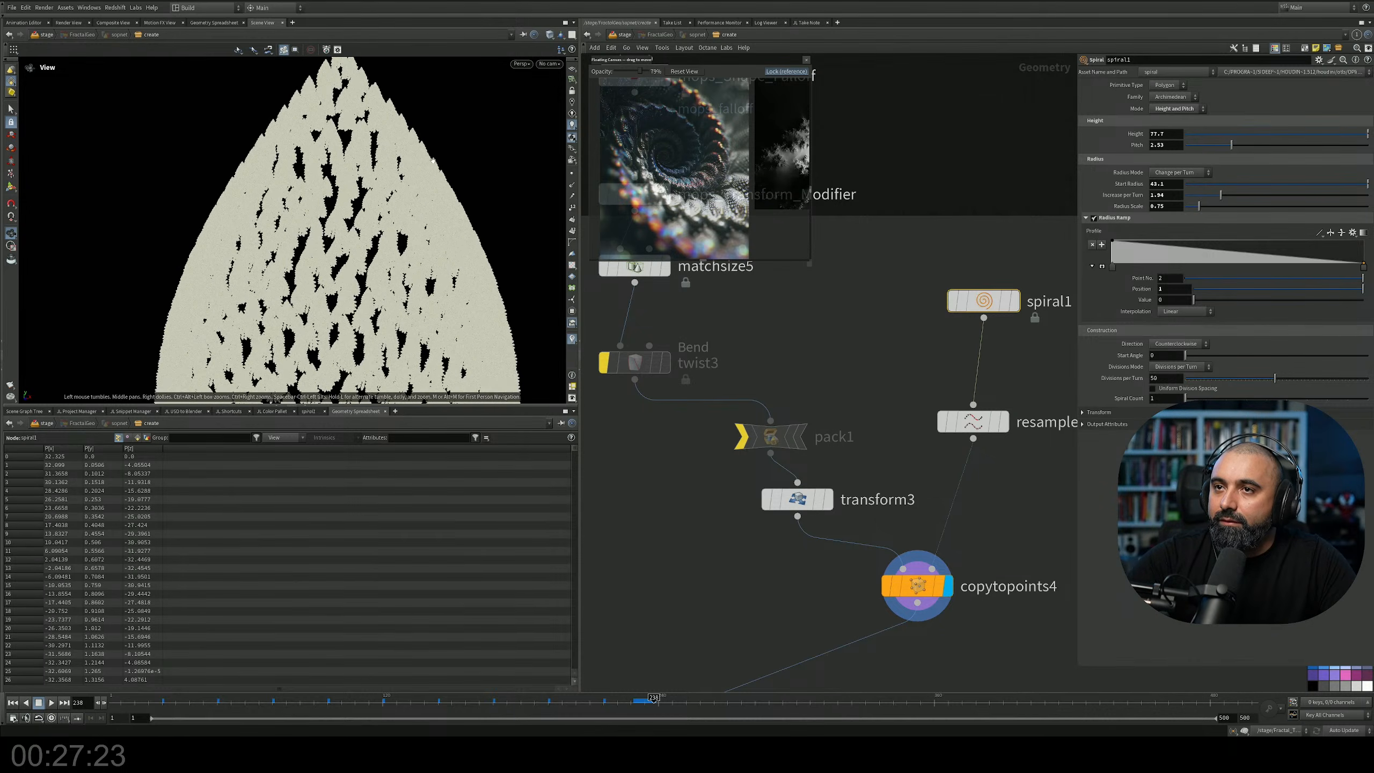
Reduce spiral1's Height to 37.8, check the shortened cone and save the scene.
middle_drag(1167, 133, 6, 69)
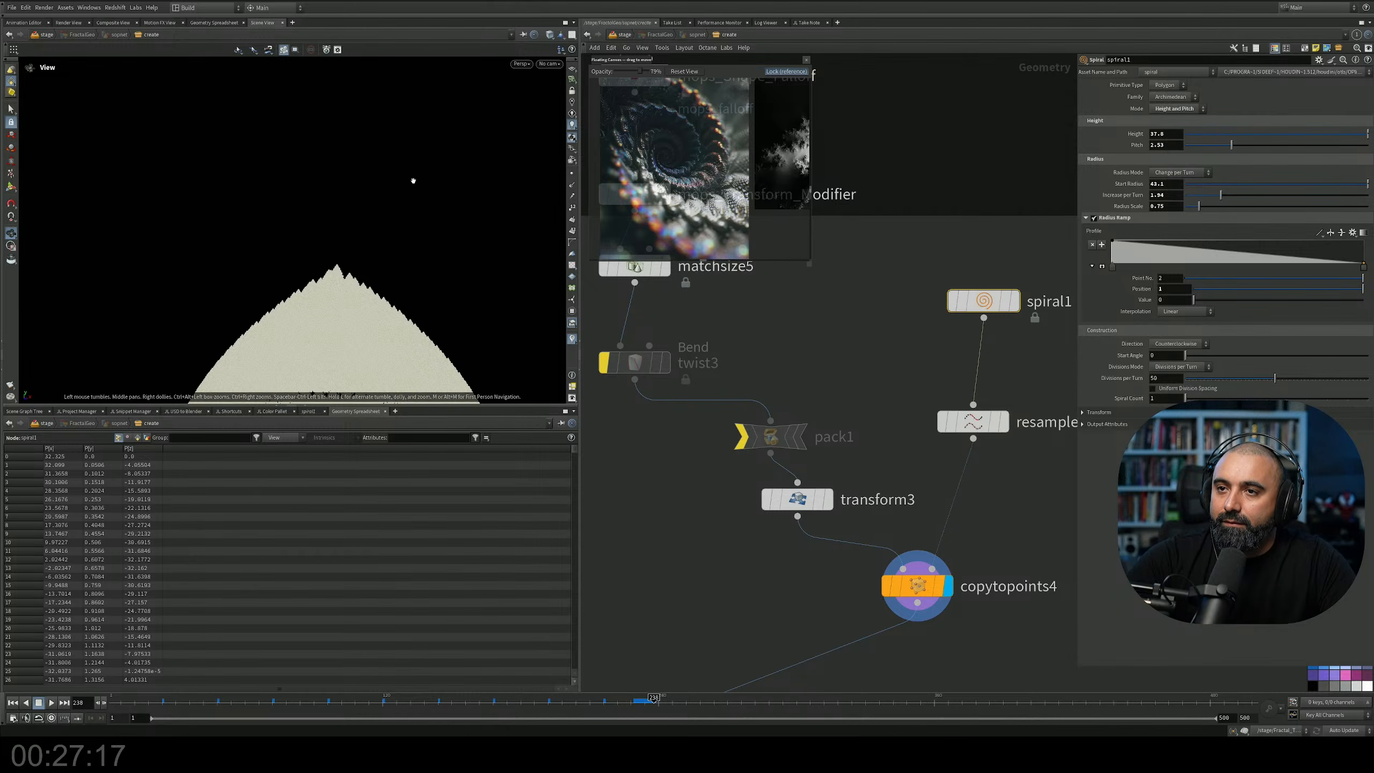
drag(417, 174, 419, 157)
middle_drag(420, 157, 419, 115)
drag(420, 114, 411, 130)
mouse_move(411, 130)
right_down()
mouse_move(443, 157)
mouse_move(411, 135)
right_up()
middle_drag(798, 369, 849, 310)
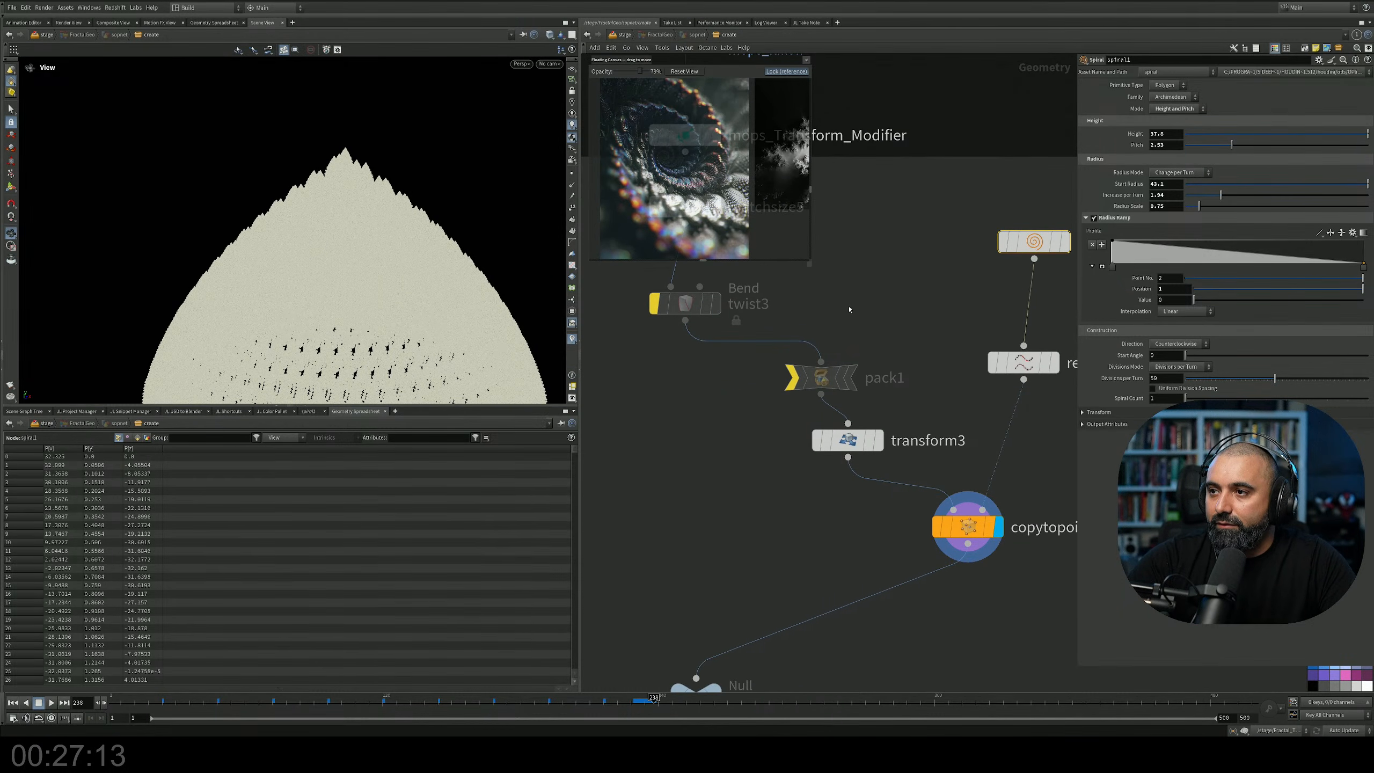
scroll(849, 309, down, 3)
key(ctrl+s)
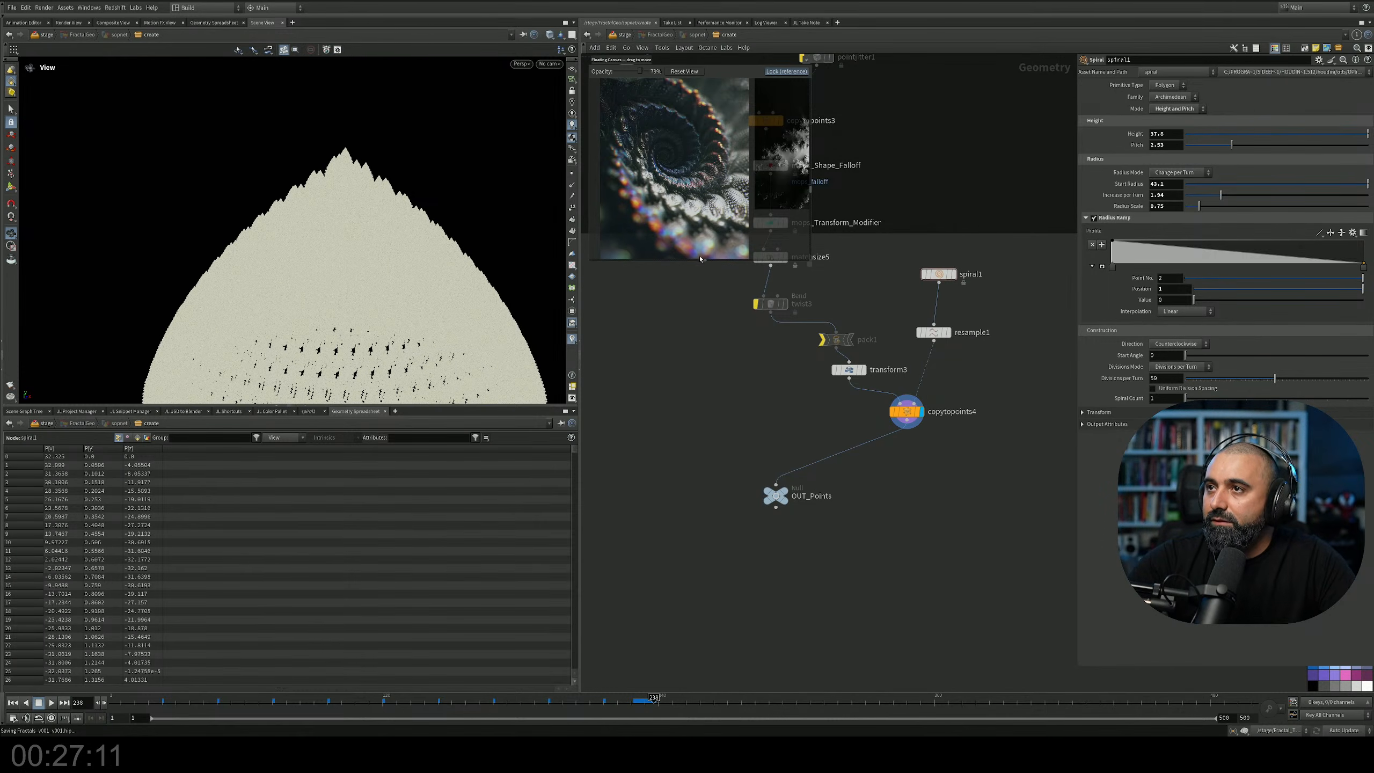
Return to the stage network and move arealight1 down close above the fractal geometry.
click(623, 35)
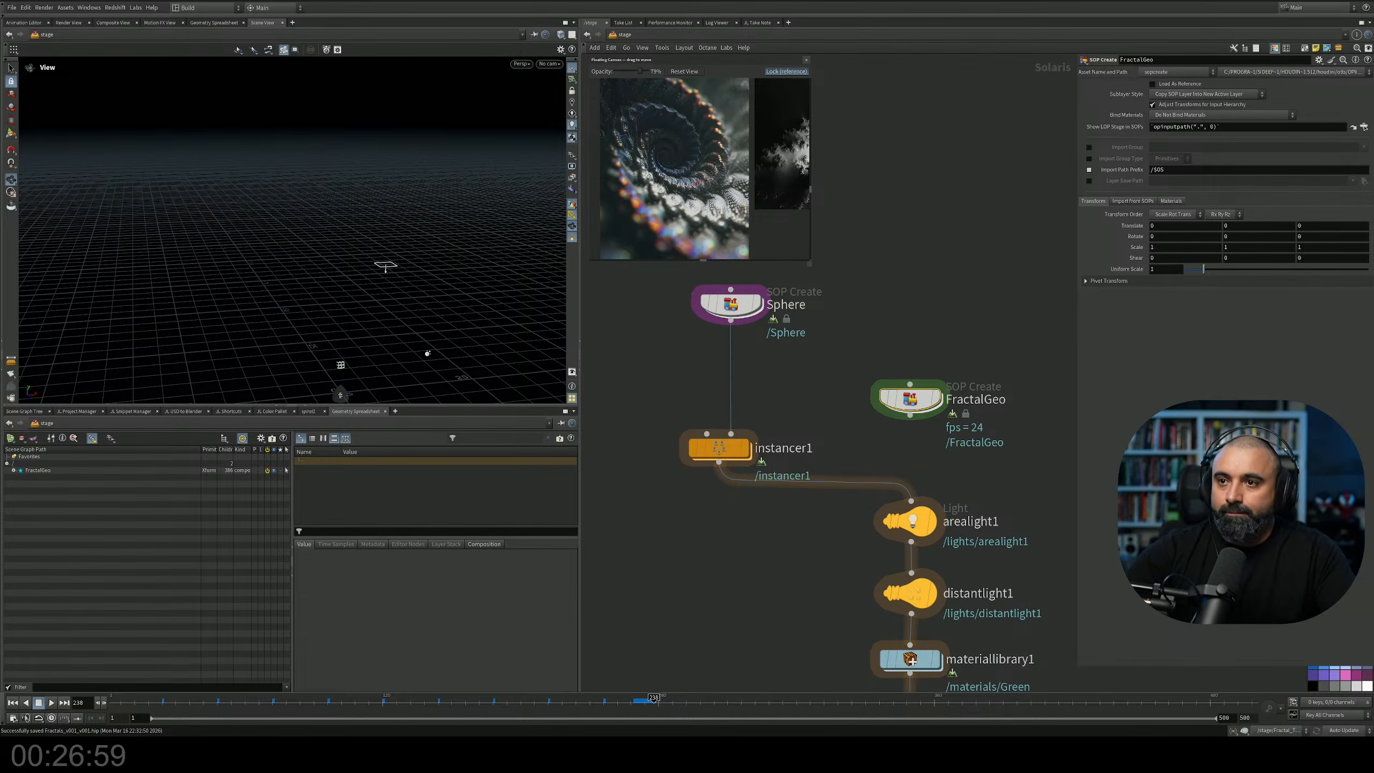
middle_drag(745, 448, 777, 465)
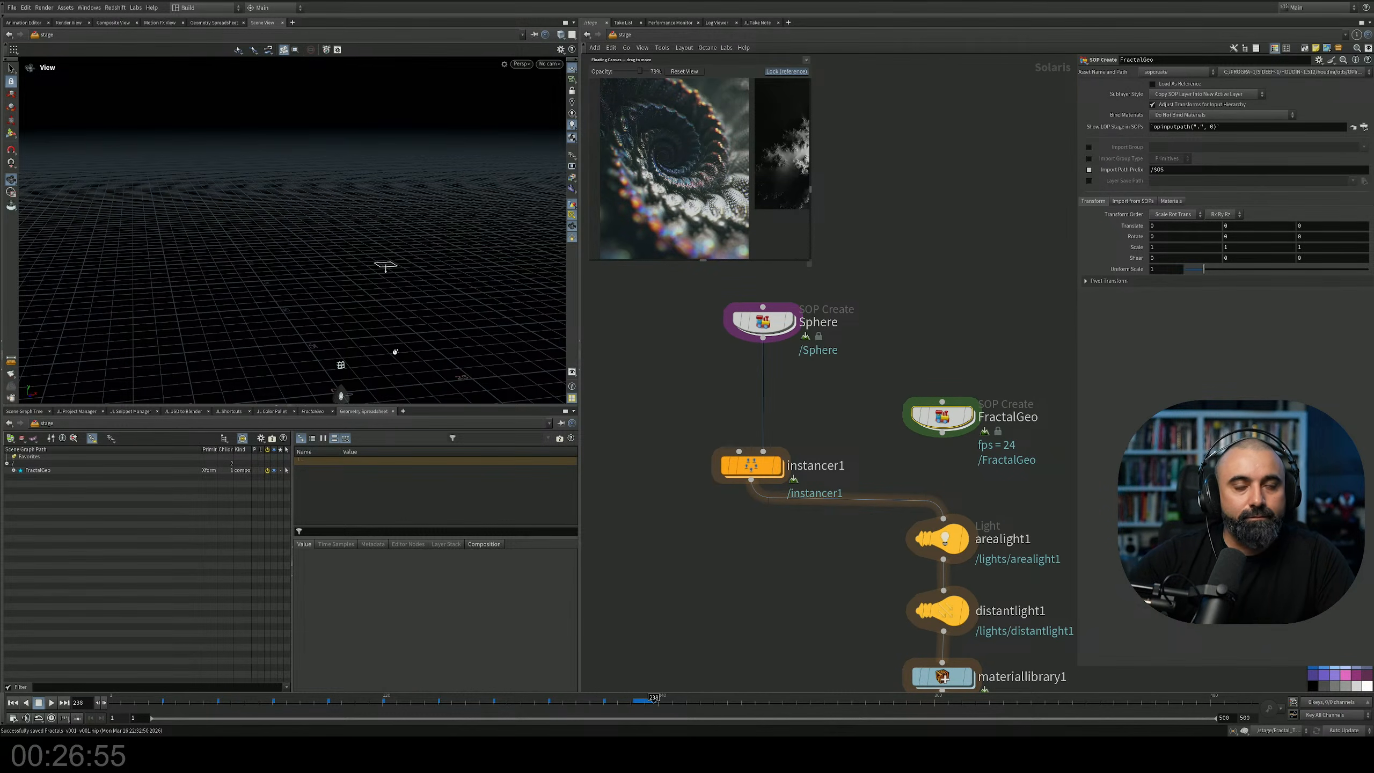
key(space+h)
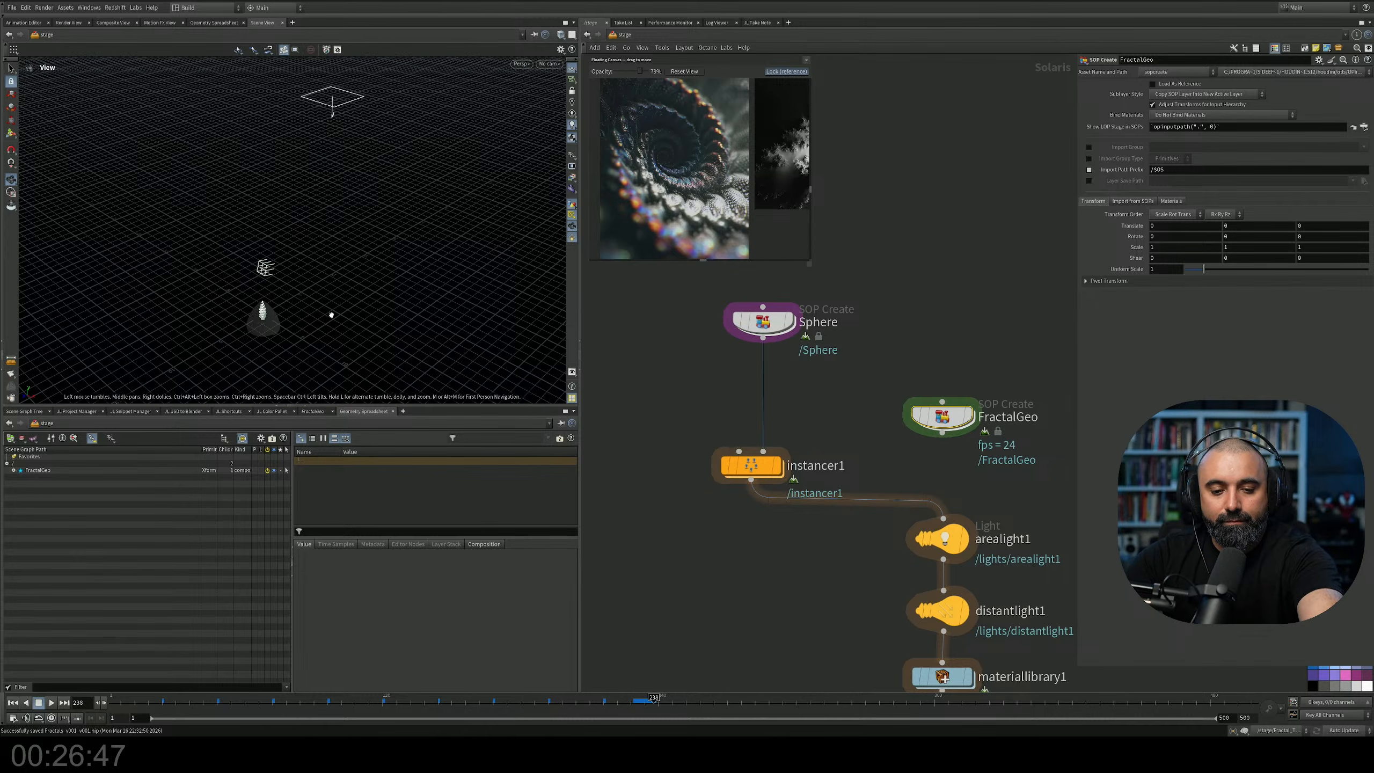
mouse_move(781, 468)
middle_drag(892, 543, 881, 482)
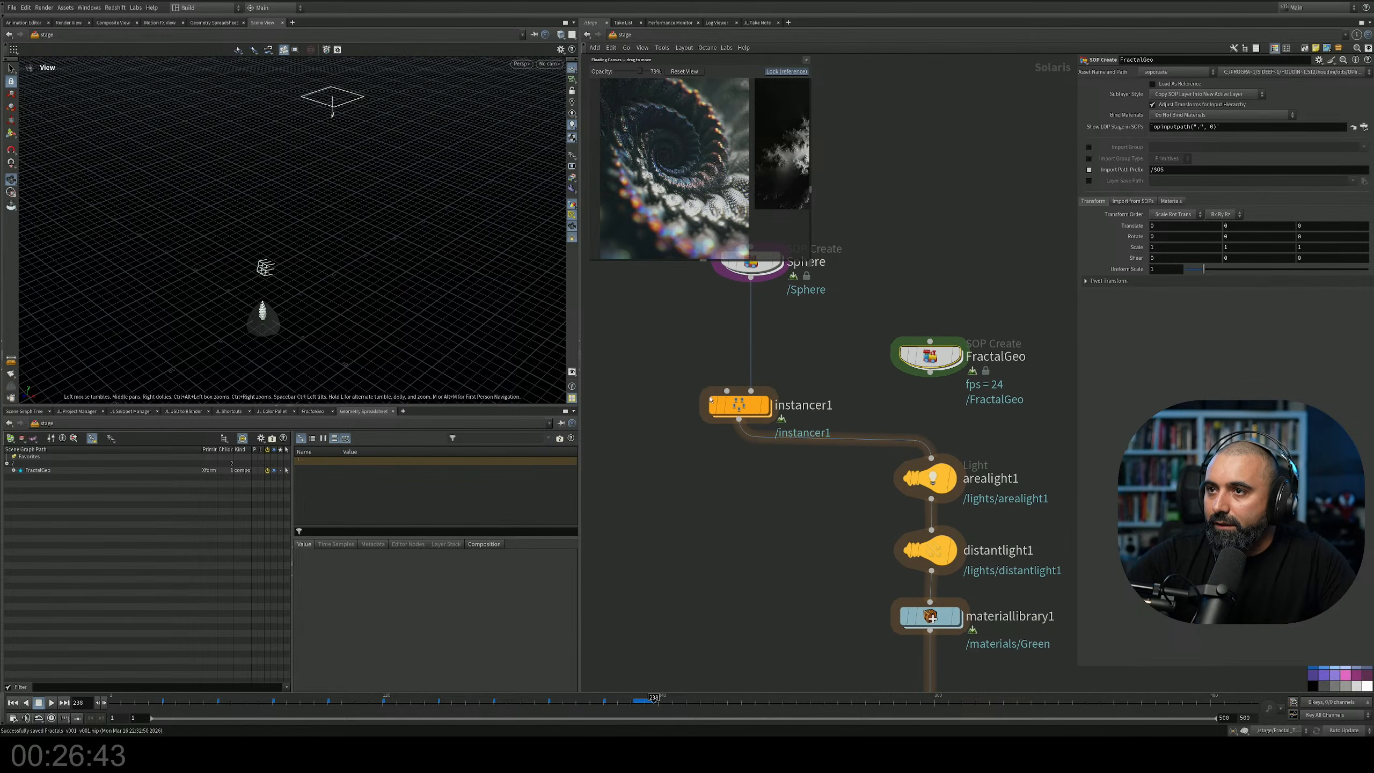
click(944, 477)
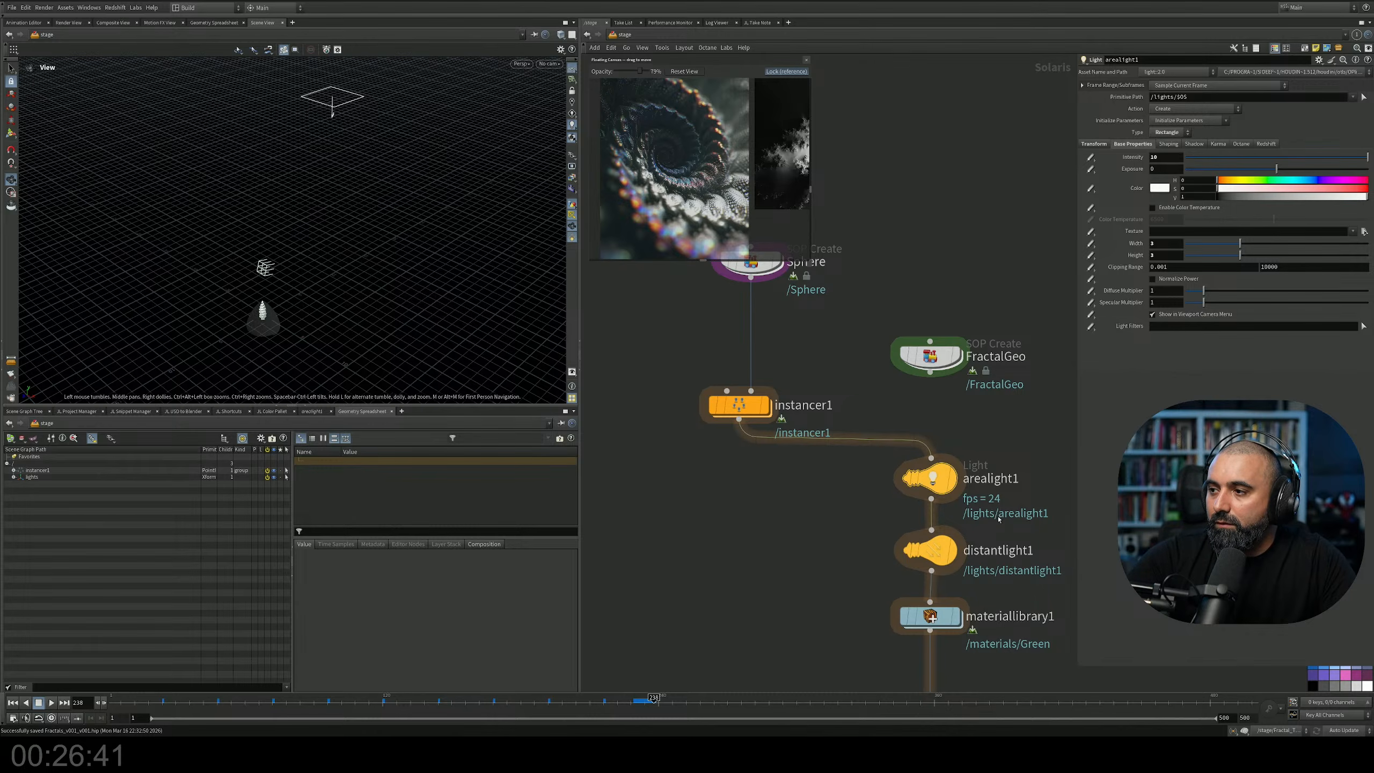
click(11, 133)
key(Escape)
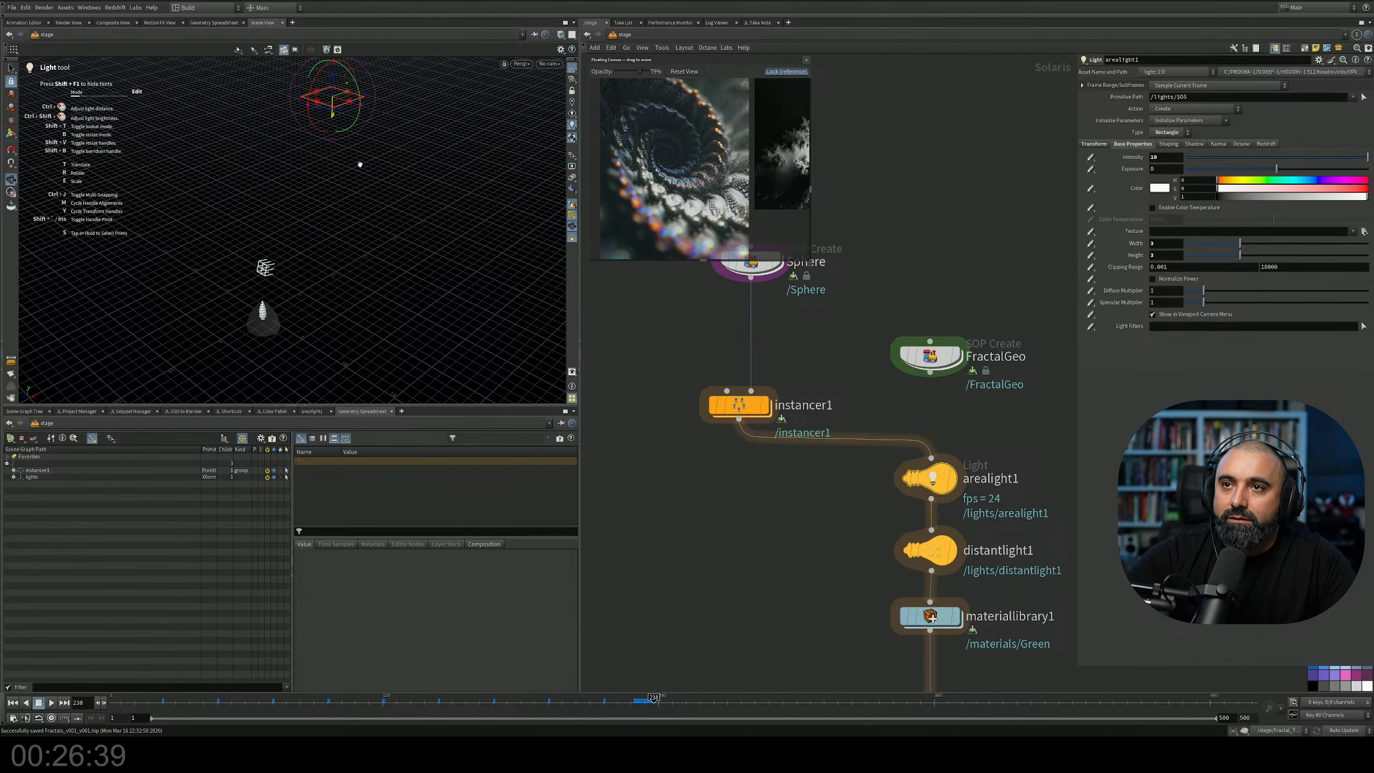
key(Return)
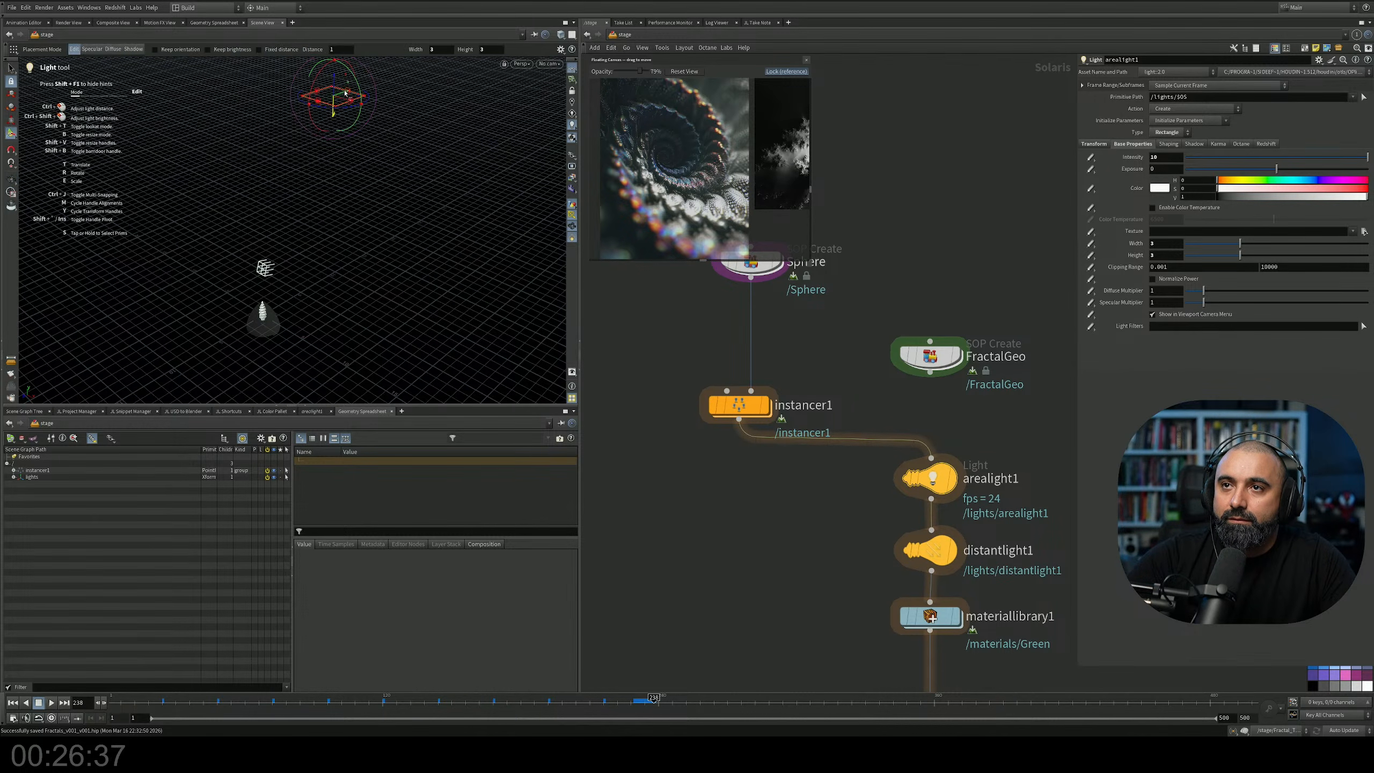
click(280, 248)
drag(279, 248, 280, 252)
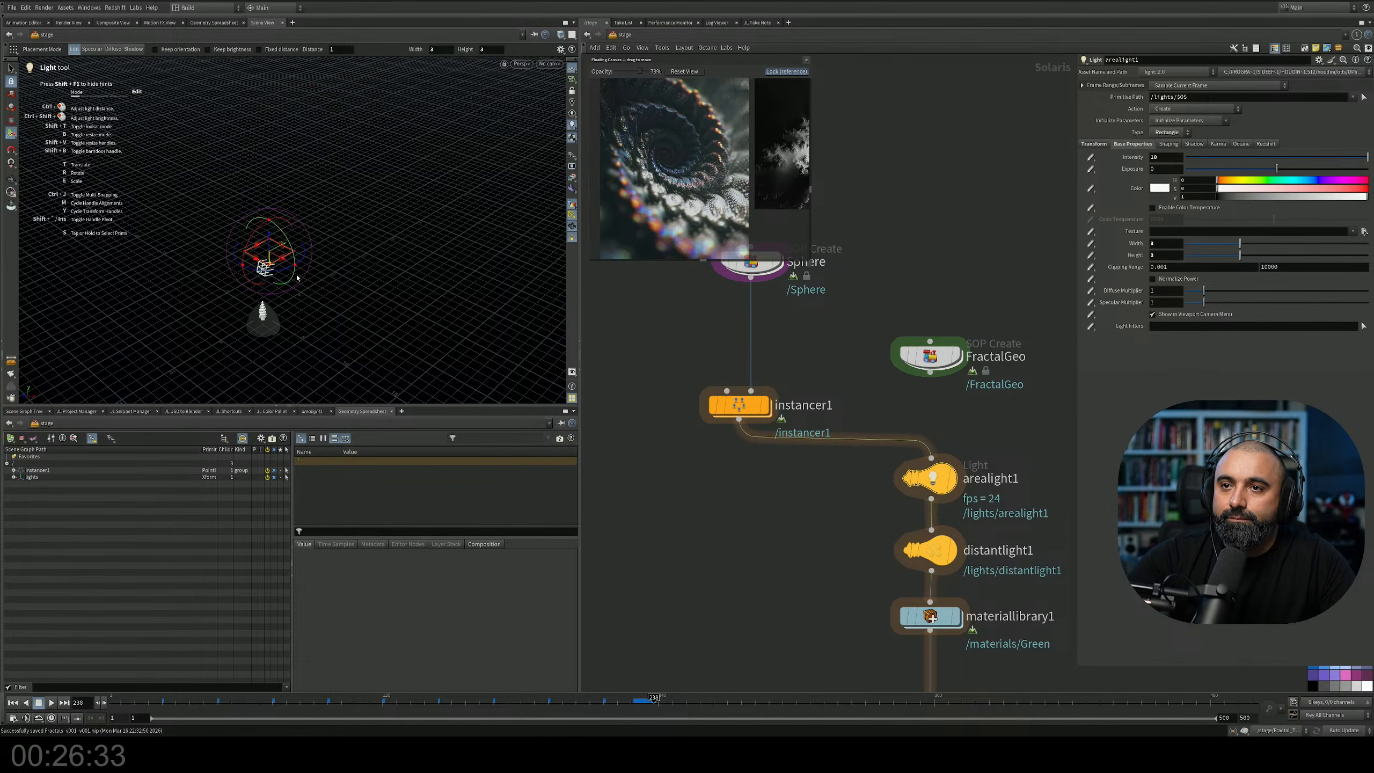
key(Escape)
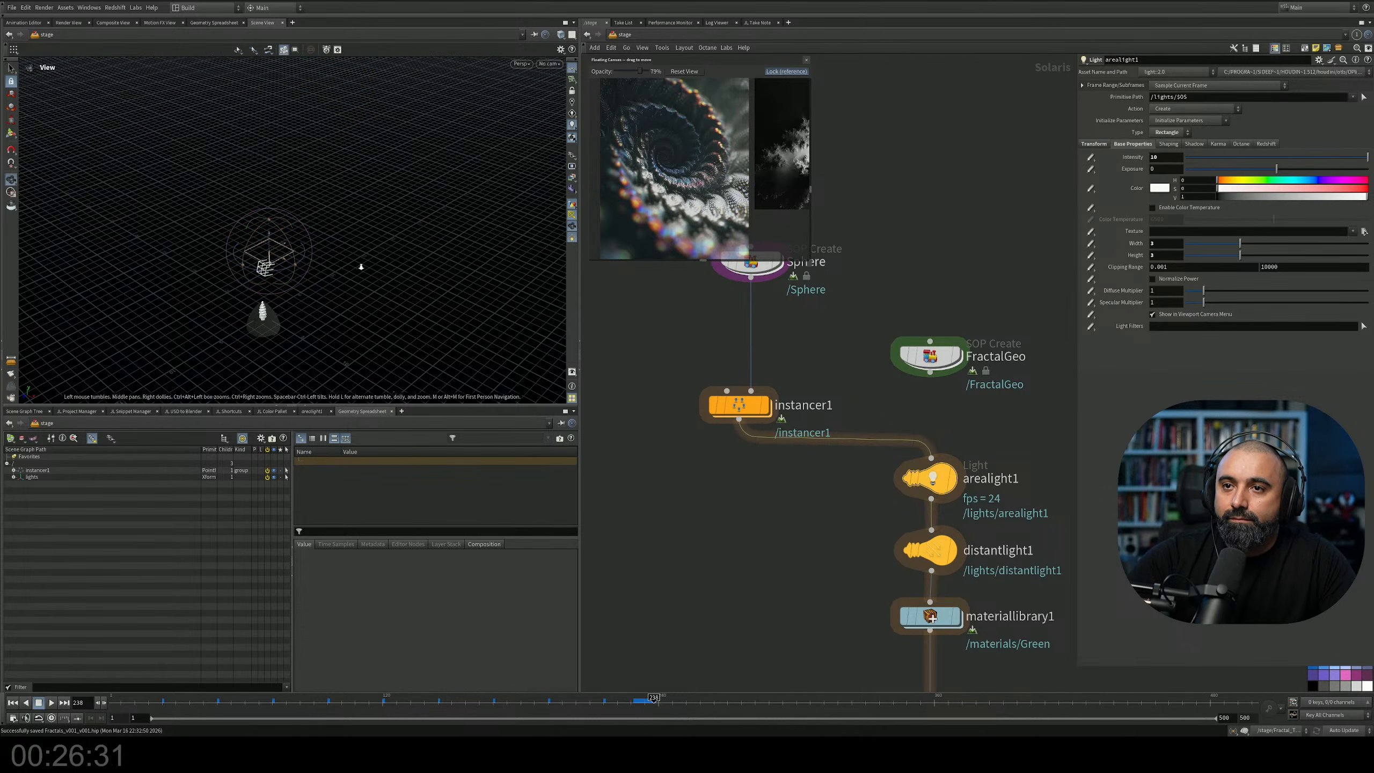
Reduce the uniform scale of the sphere inside the Sphere node and return to the stage to check the instances.
drag(374, 254, 256, 330)
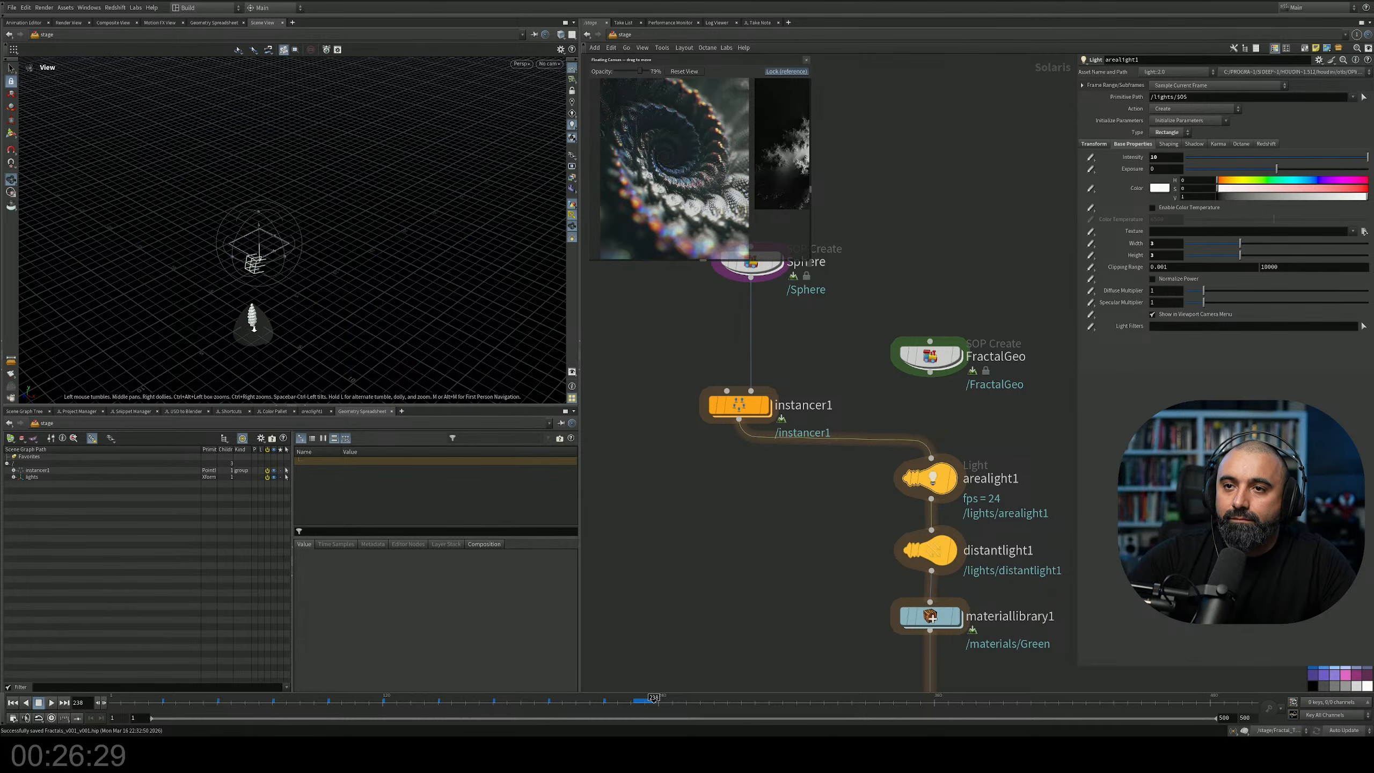
right_drag(428, 302, 658, 224)
scroll(353, 248, up, 10)
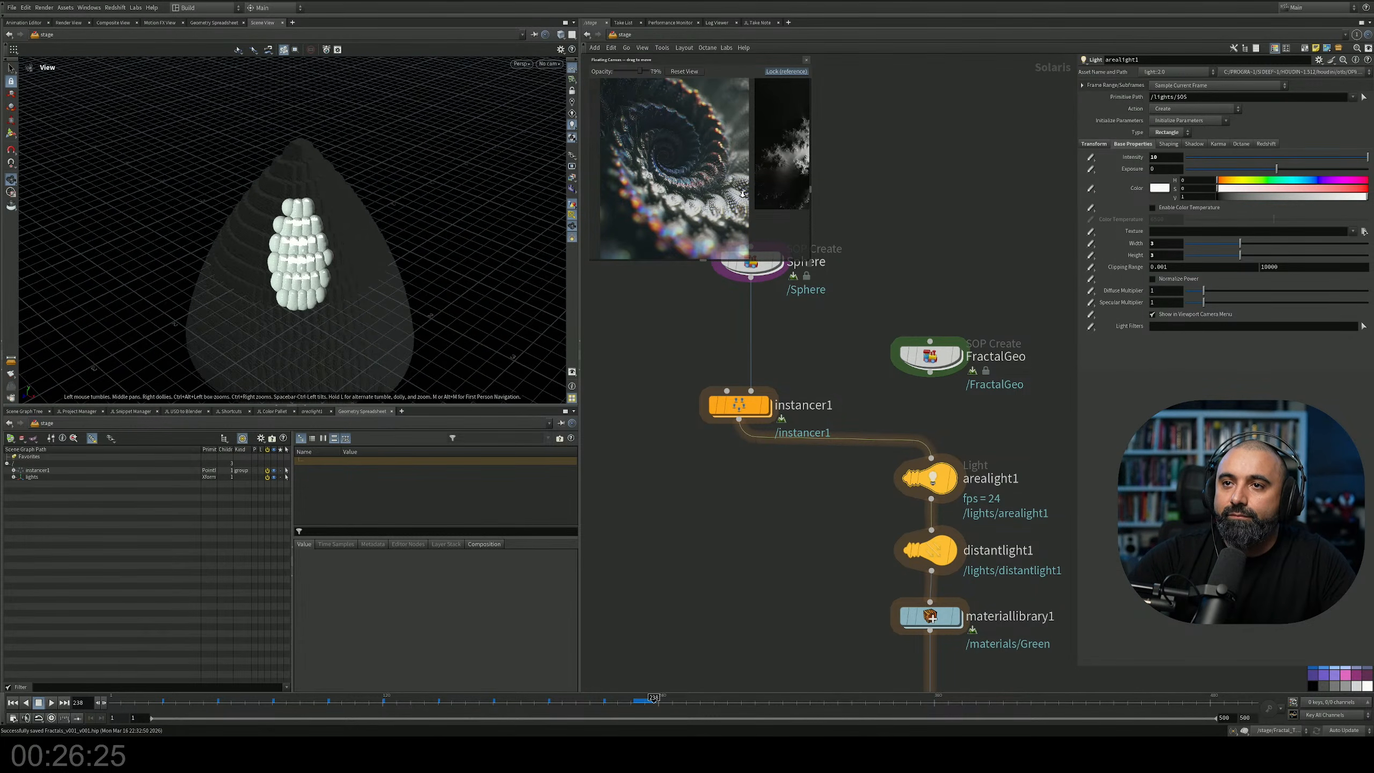
right_drag(353, 247, 380, 234)
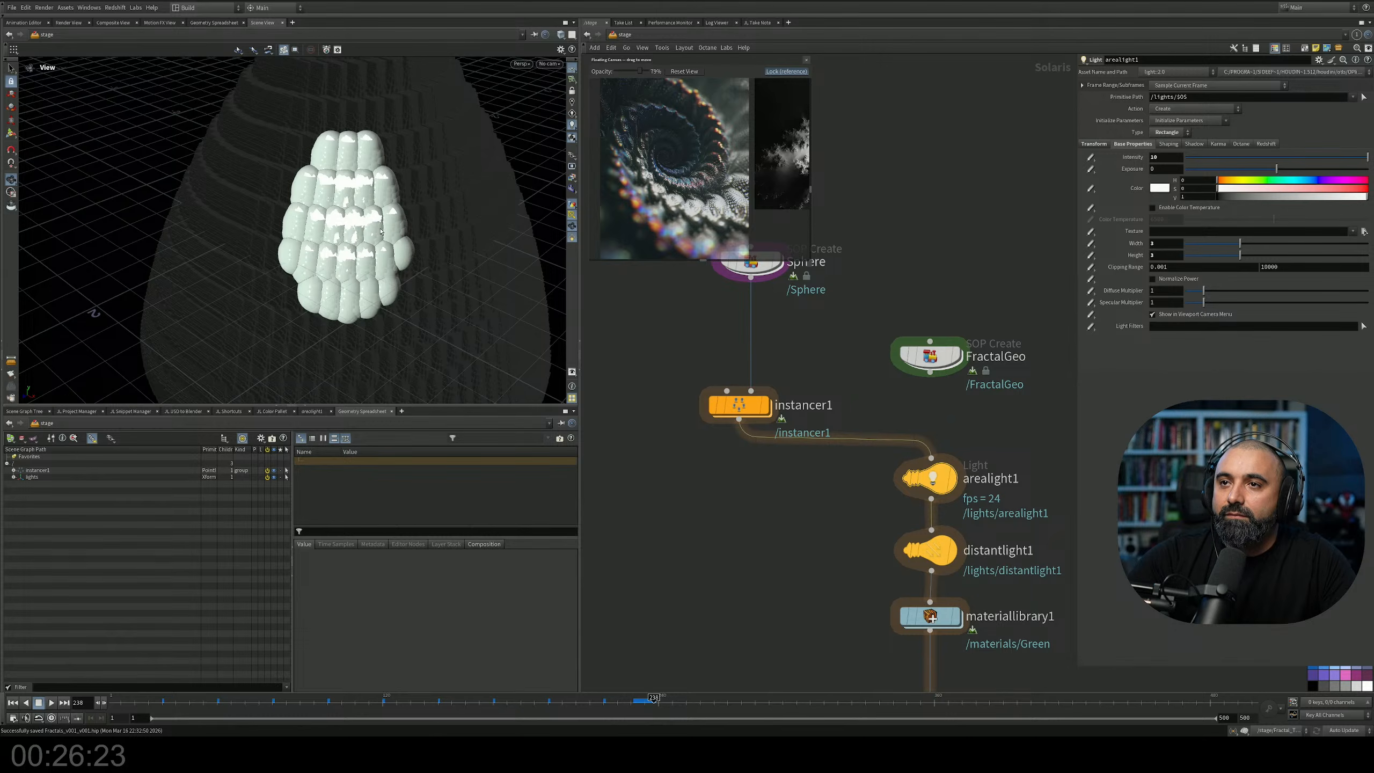
key(Return)
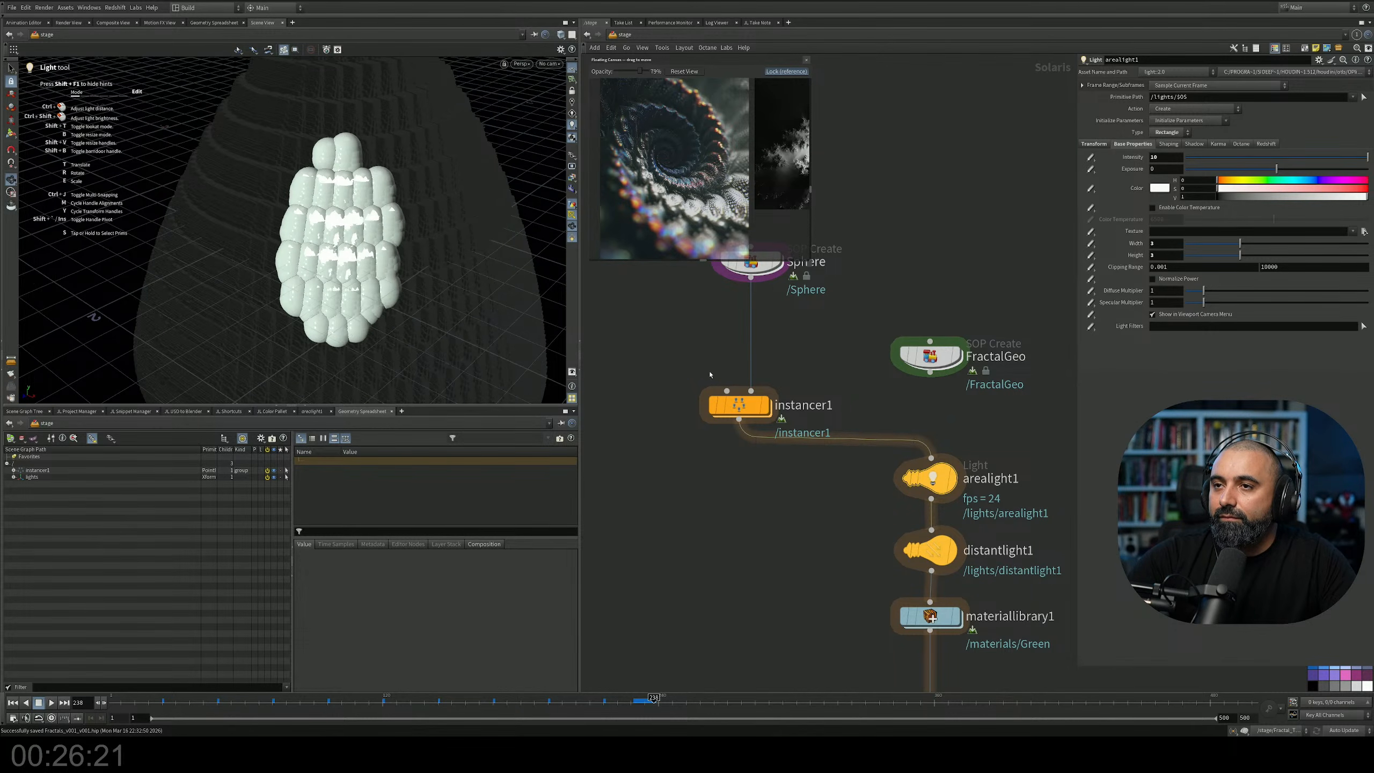
middle_drag(731, 284, 714, 344)
click(749, 325)
double_click(749, 324)
drag(902, 350, 803, 410)
drag(1170, 140, 1108, 146)
key(Return)
click(594, 34)
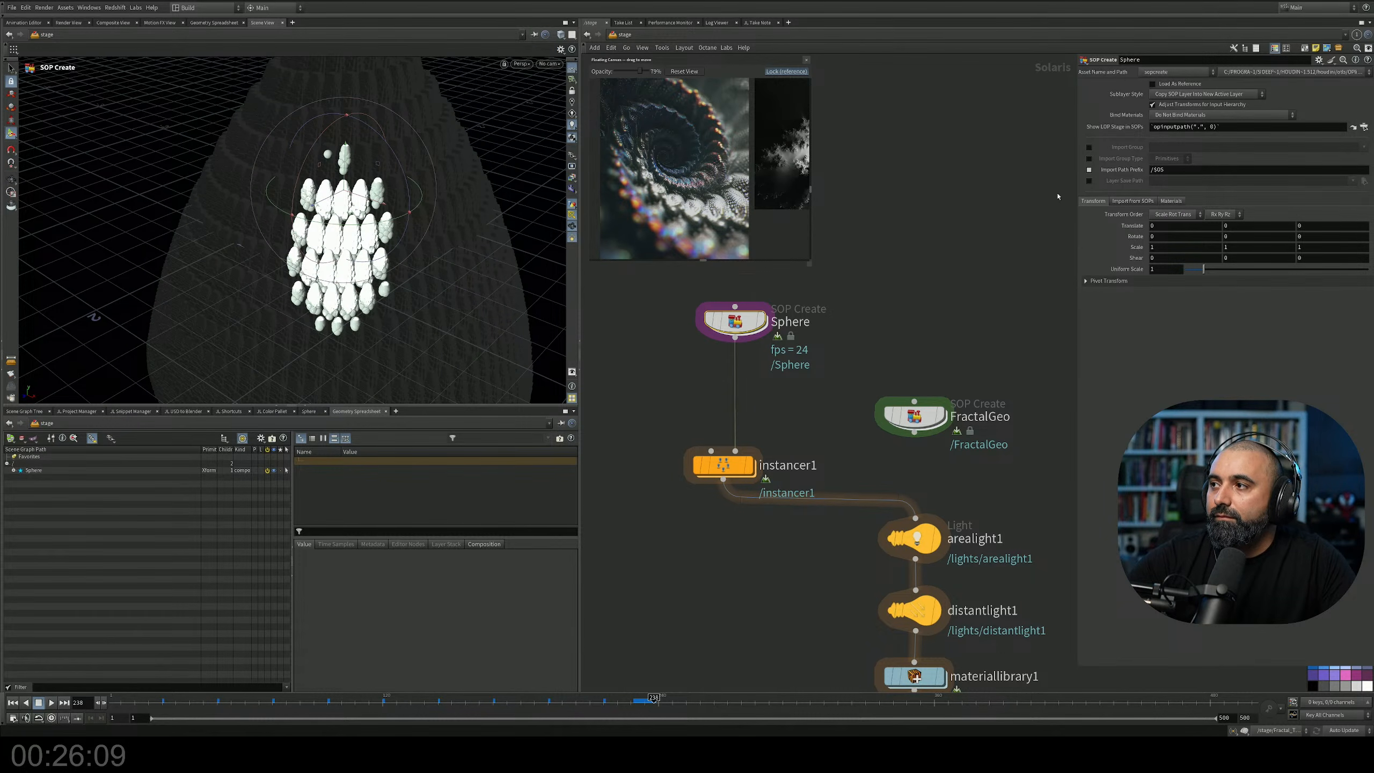
Set sphere1's Uniform Scale inside the Sphere node to 0.015 and go back to the stage.
double_click(735, 321)
click(1169, 142)
text(0.01)
key(Return)
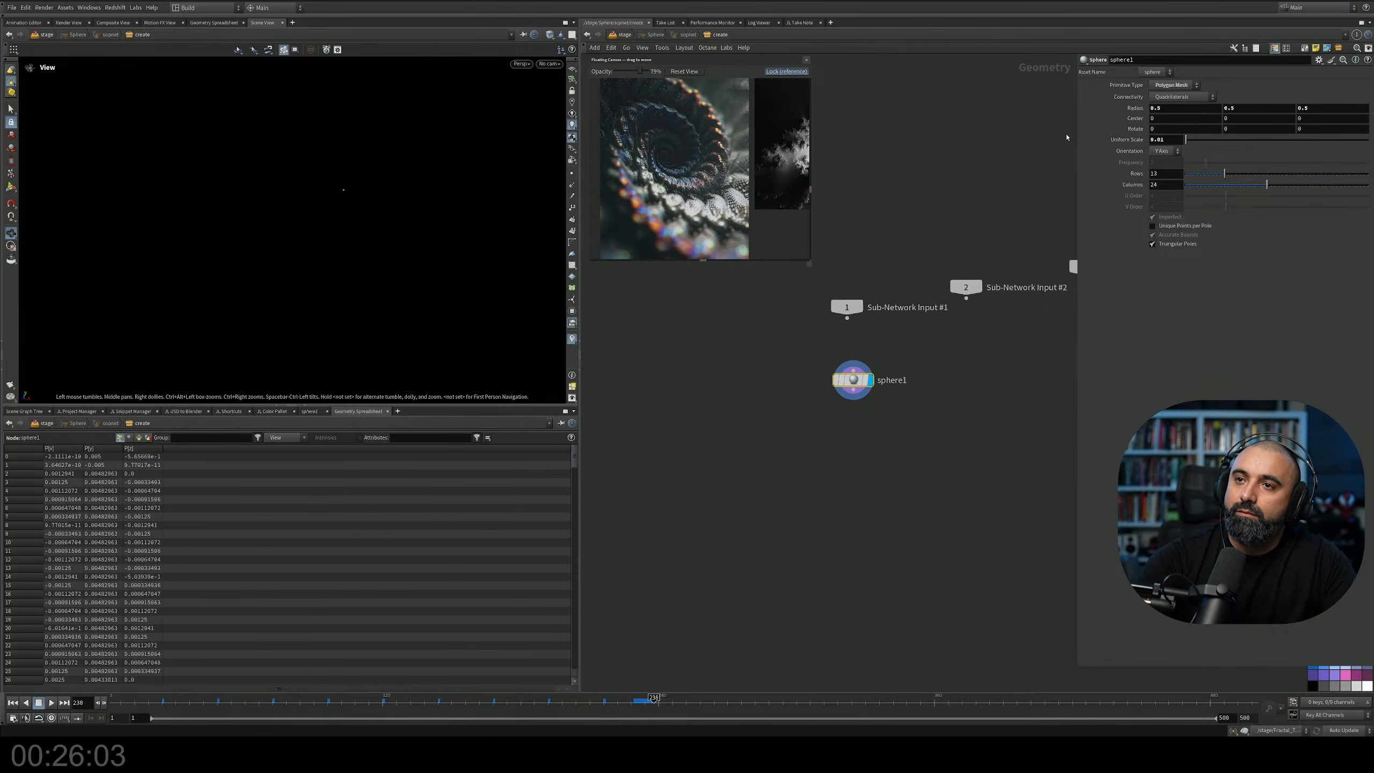
click(1170, 139)
text(5)
key(Return)
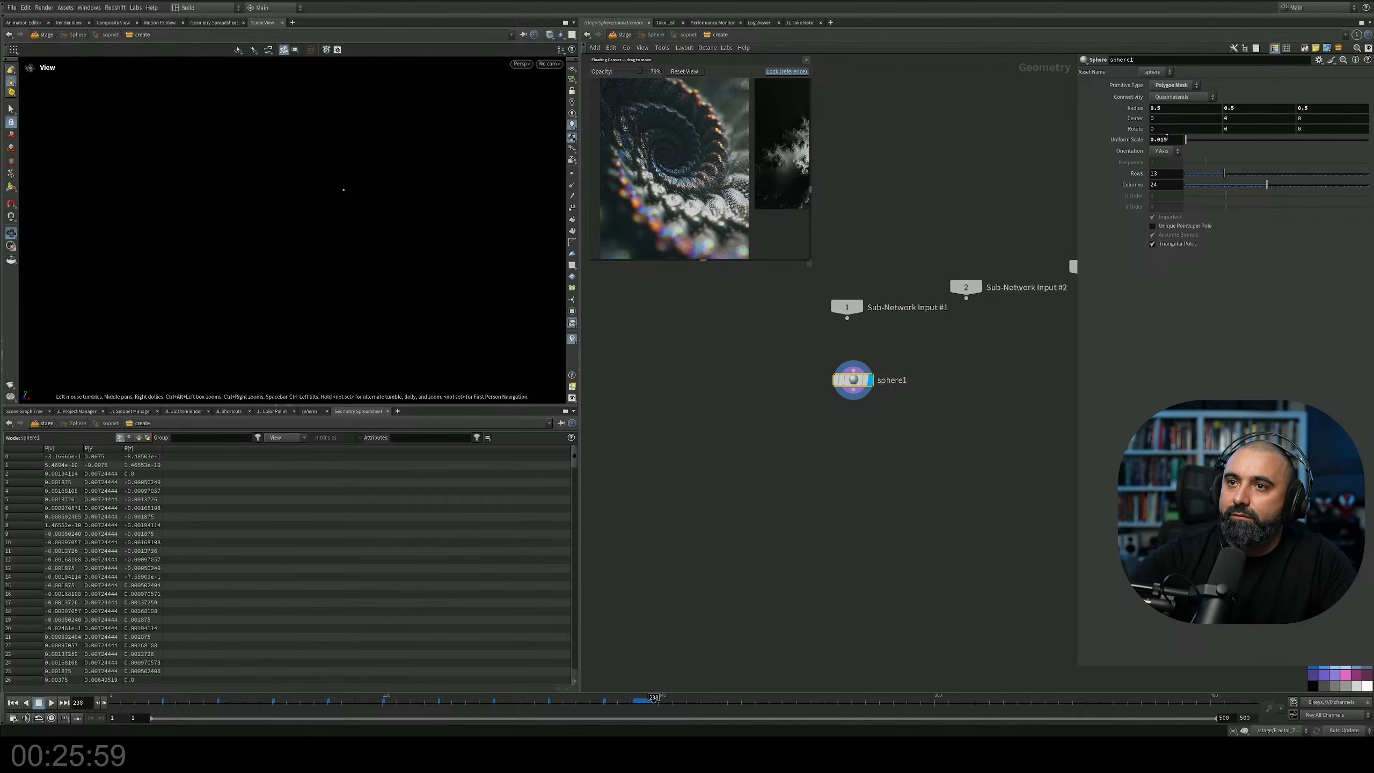
key(u)
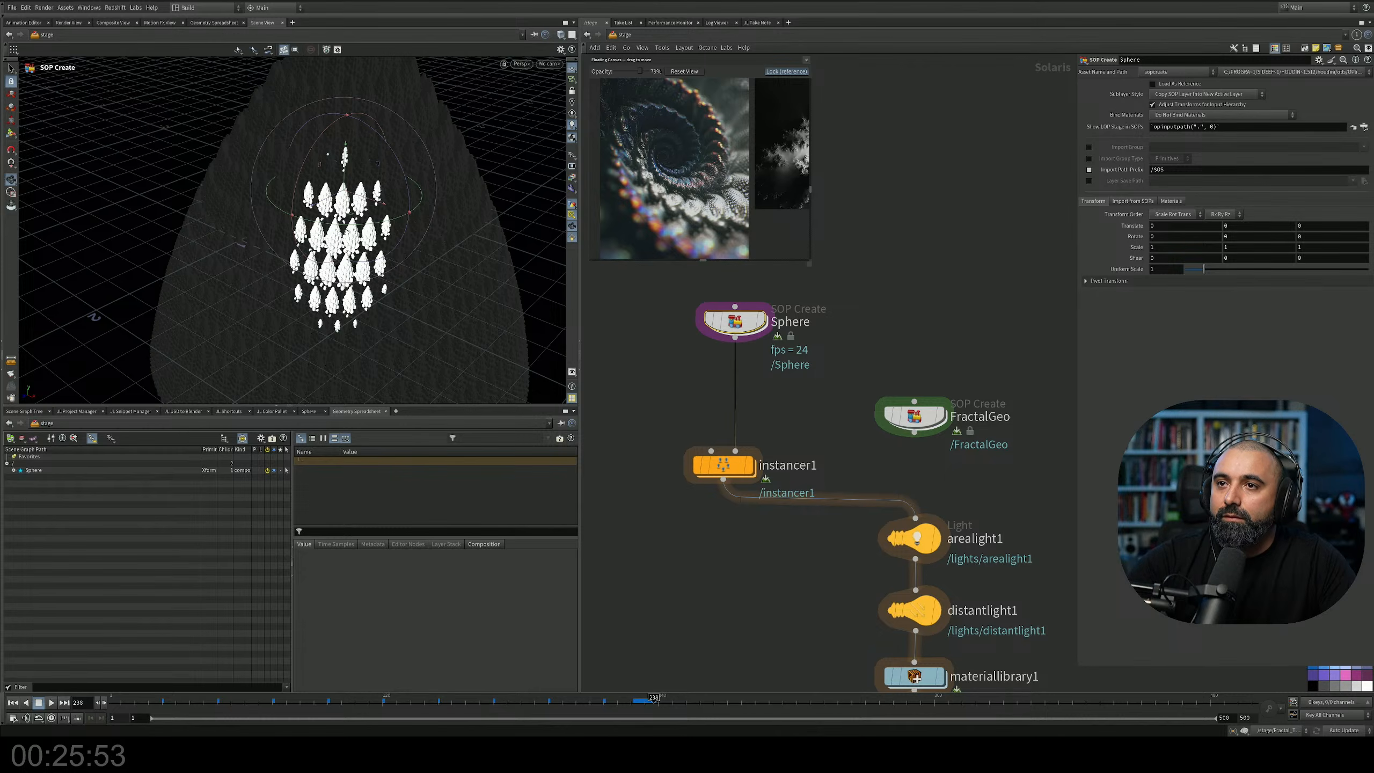
Render the cone in the viewport with Karma XPU and hide the reference grid.
alt+drag(526, 195, 526, 149)
drag(355, 196, 348, 160)
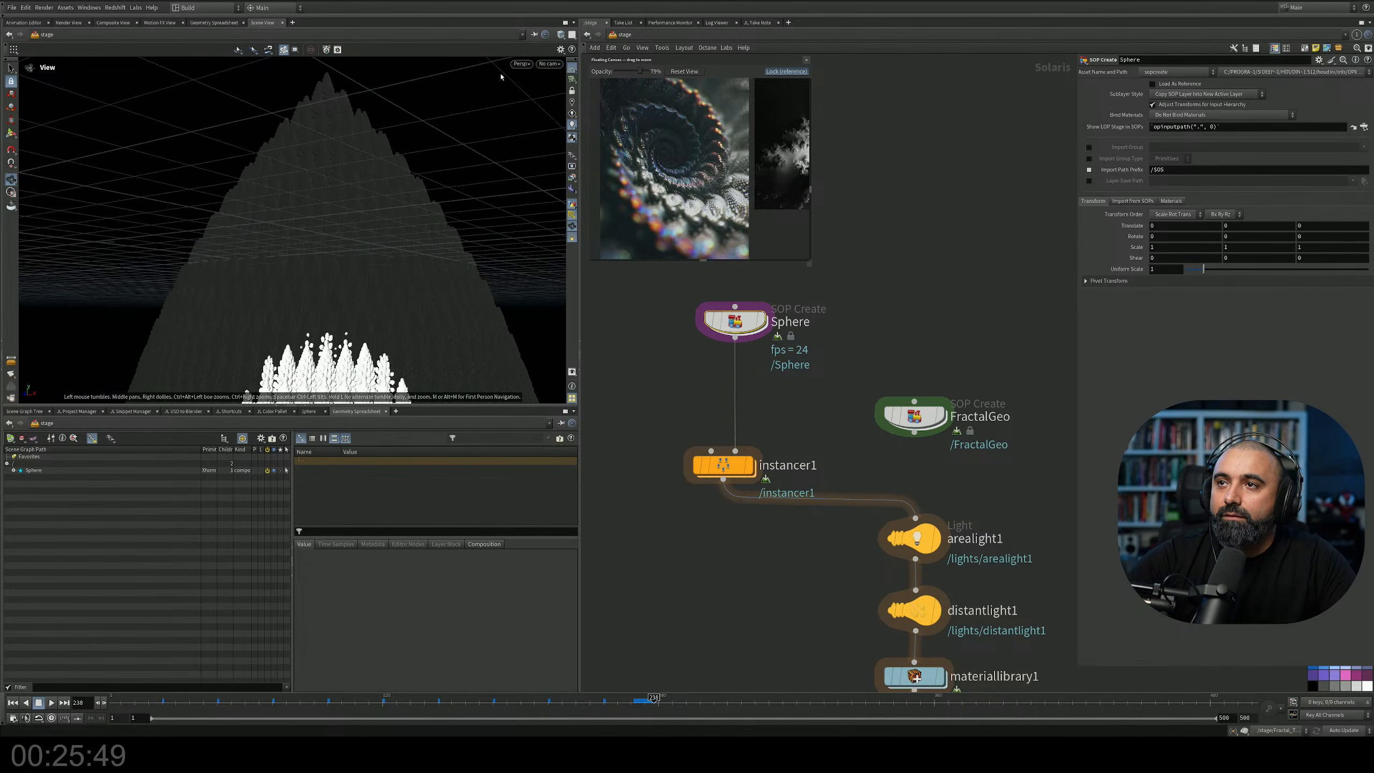
click(521, 64)
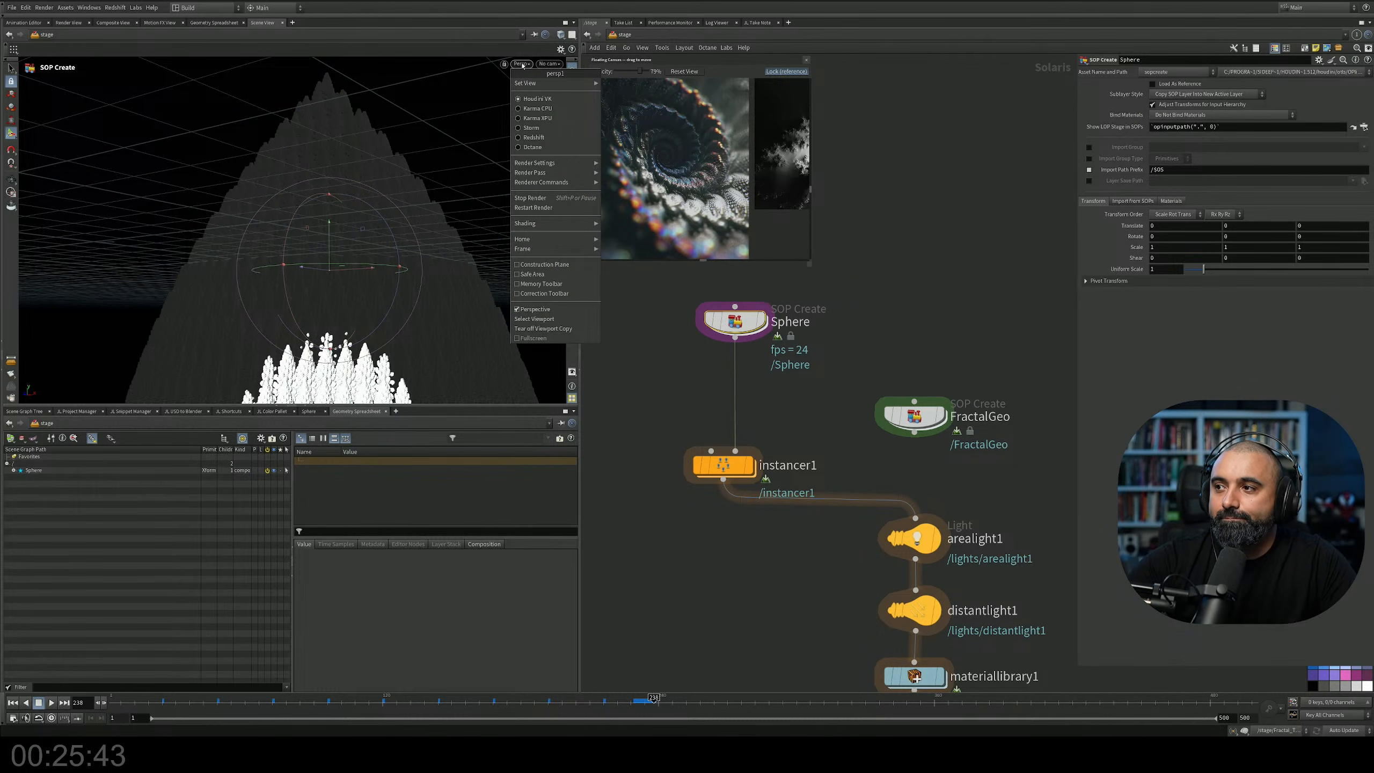
click(530, 119)
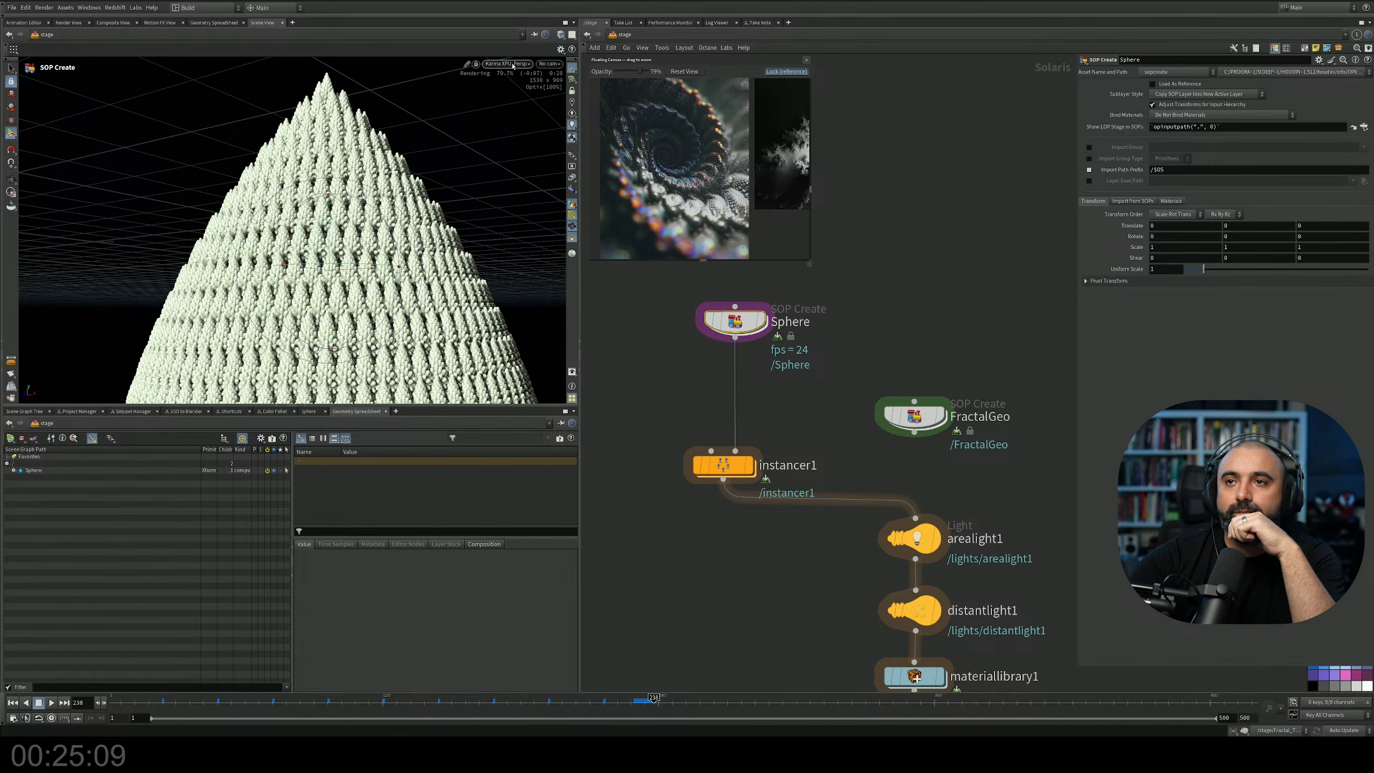
click(571, 69)
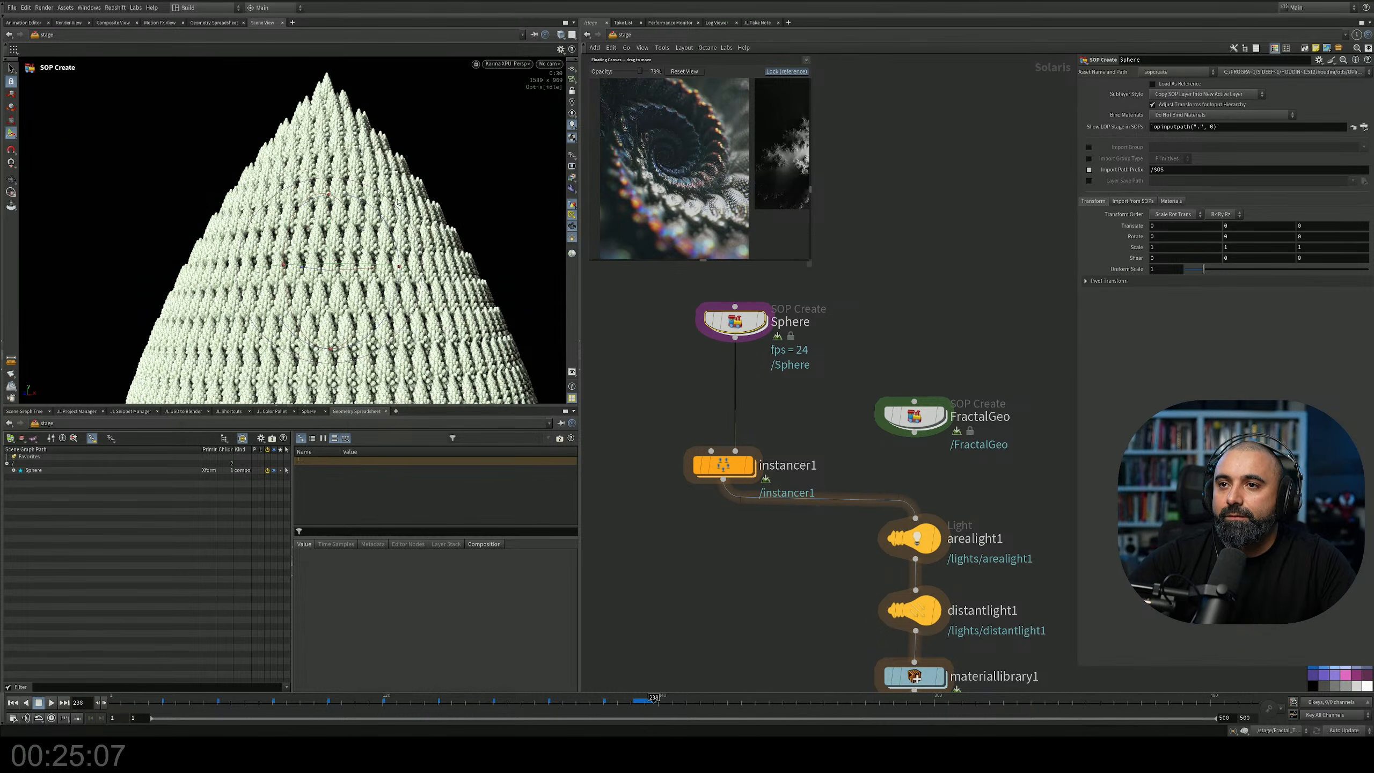
Examine the rendered cone's dense surface and tip from several angles and distances.
alt+middle_drag(204, 213, 314, 248)
middle_drag(433, 246, 290, 244)
drag(290, 244, 273, 231)
right_drag(273, 230, 329, 231)
drag(328, 230, 324, 220)
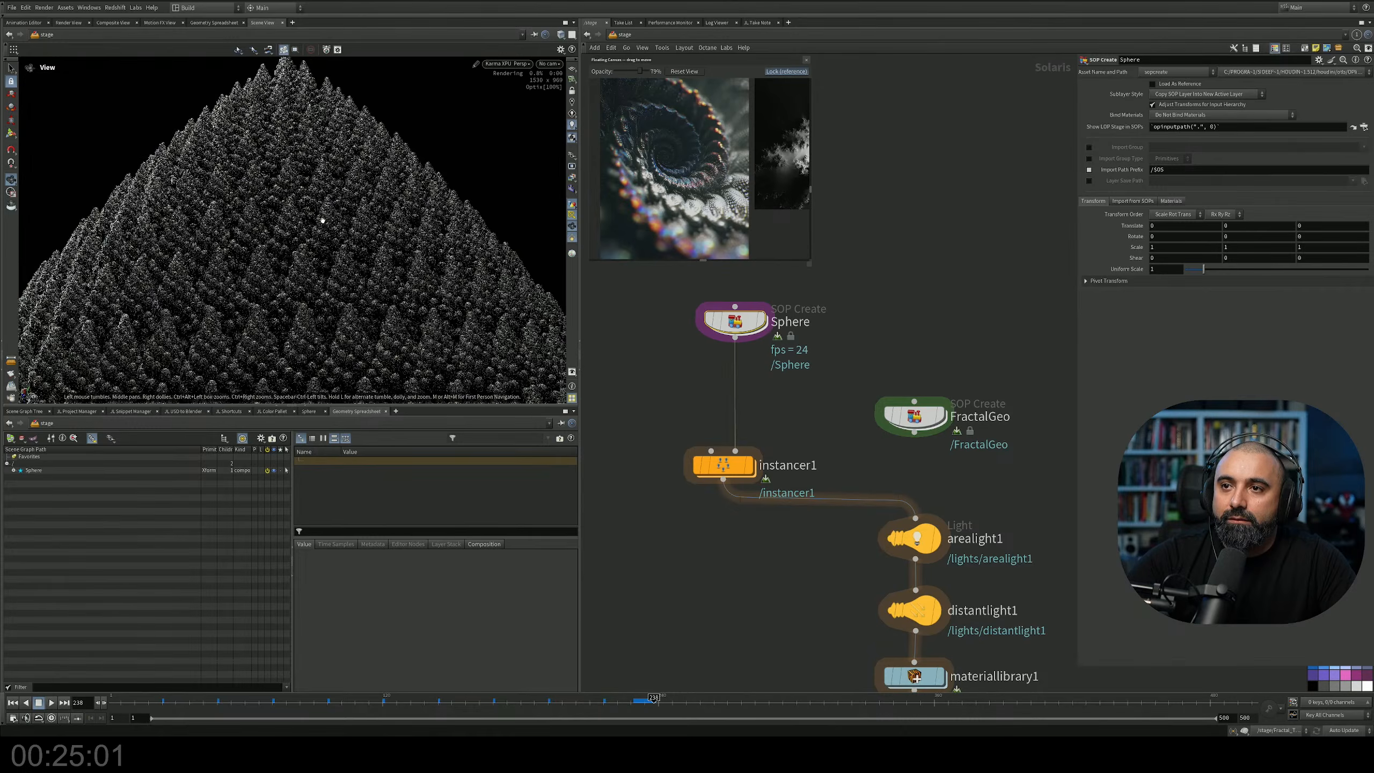
right_drag(323, 219, 299, 208)
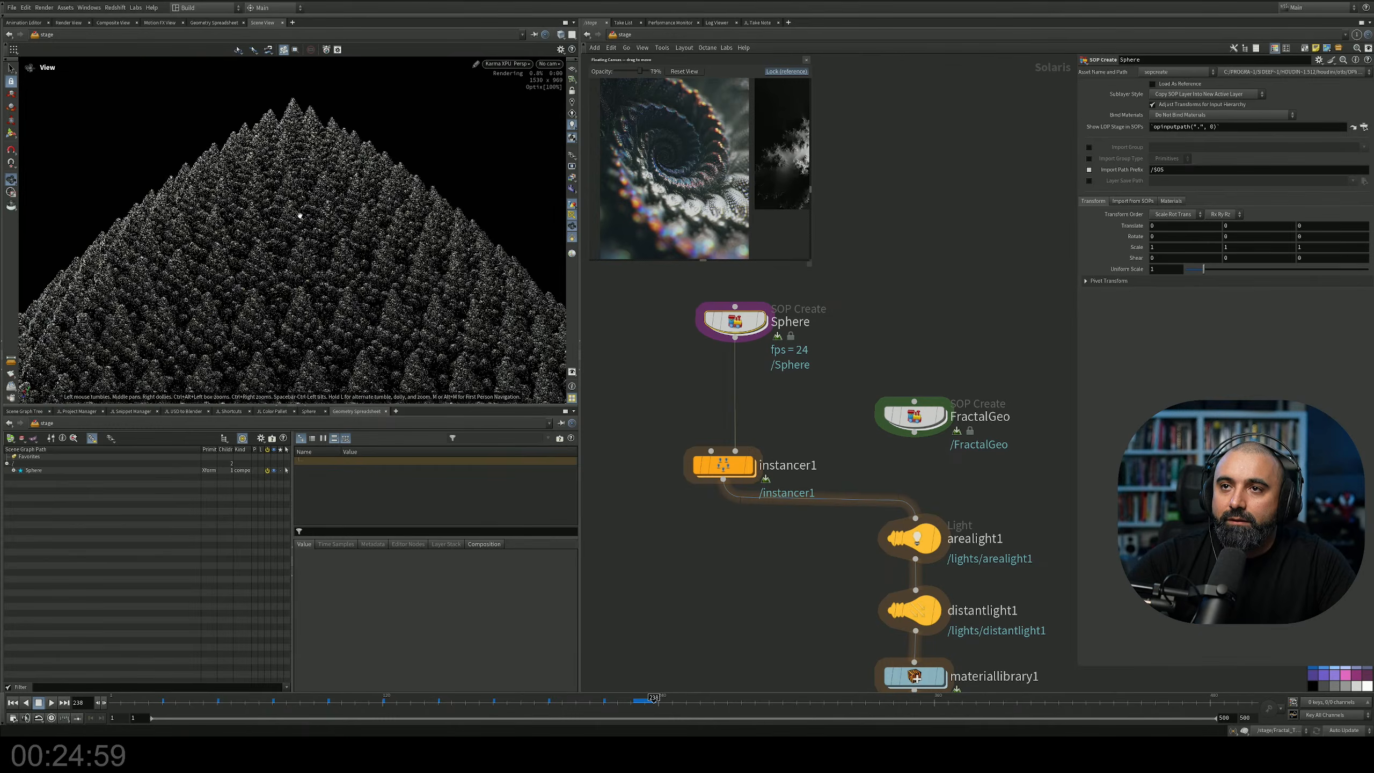
drag(292, 190, 237, 163)
middle_drag(238, 163, 327, 185)
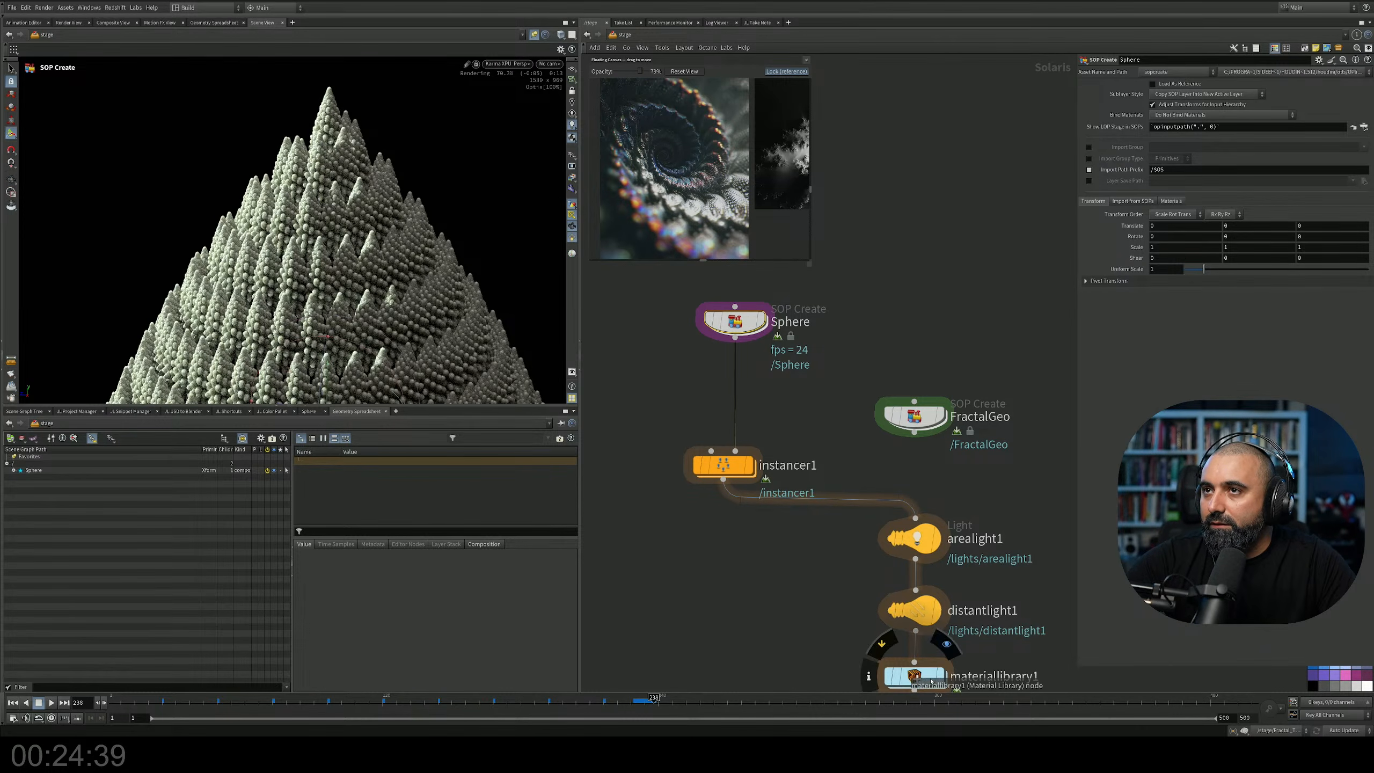
In materiallibrary1's Green material, cut the mtlxgeomcolor1 wires into base_color, subsurface_color and subsurface_radius of mtlxstandard_surface.
middle_drag(931, 682, 886, 540)
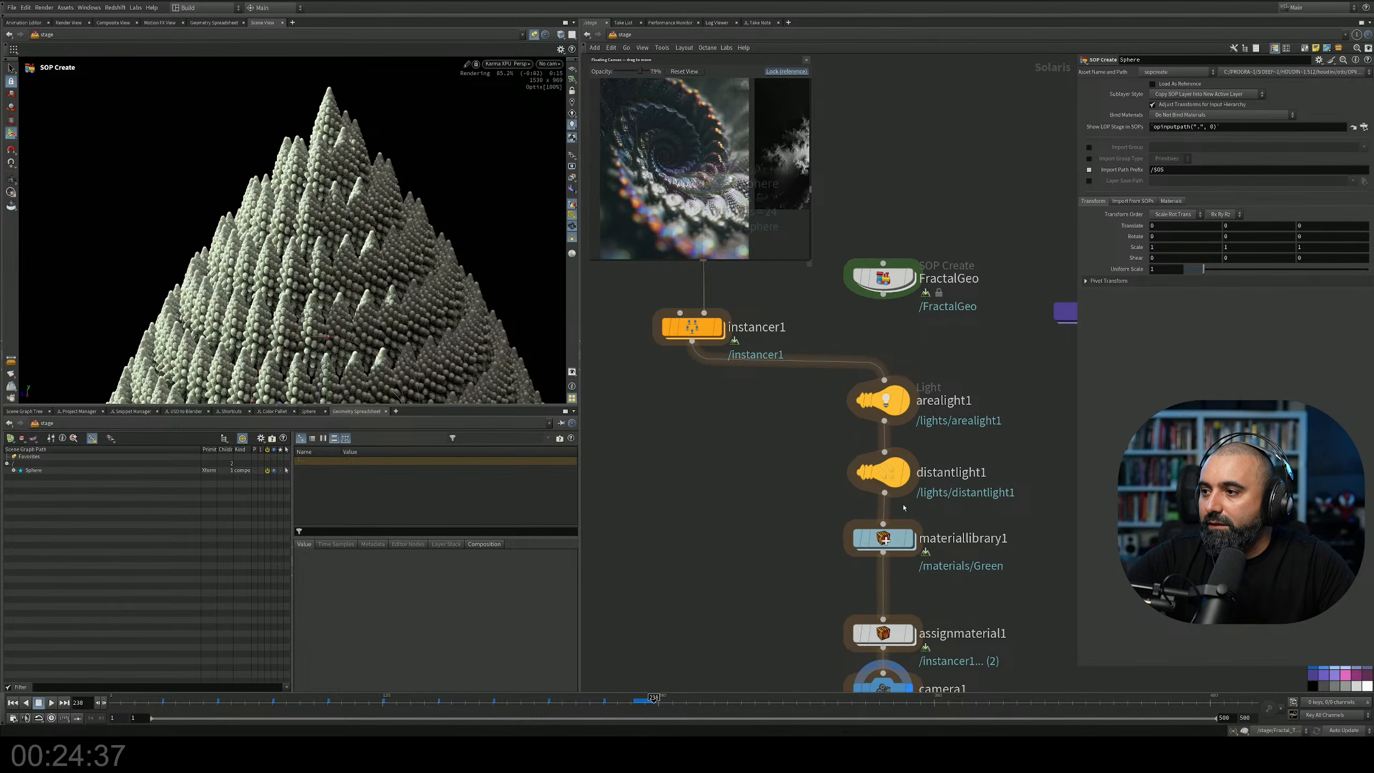
double_click(886, 540)
double_click(769, 381)
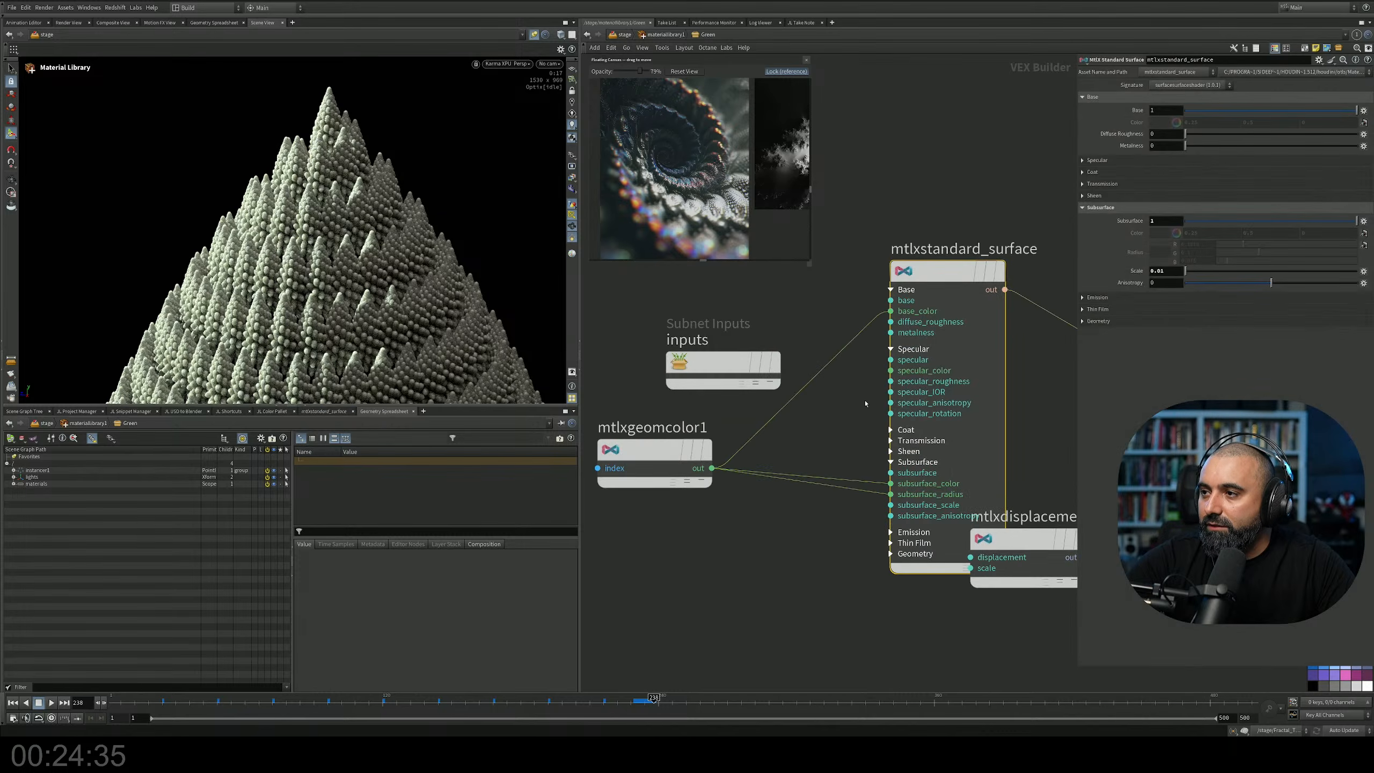
middle_drag(866, 403, 860, 423)
key(y)
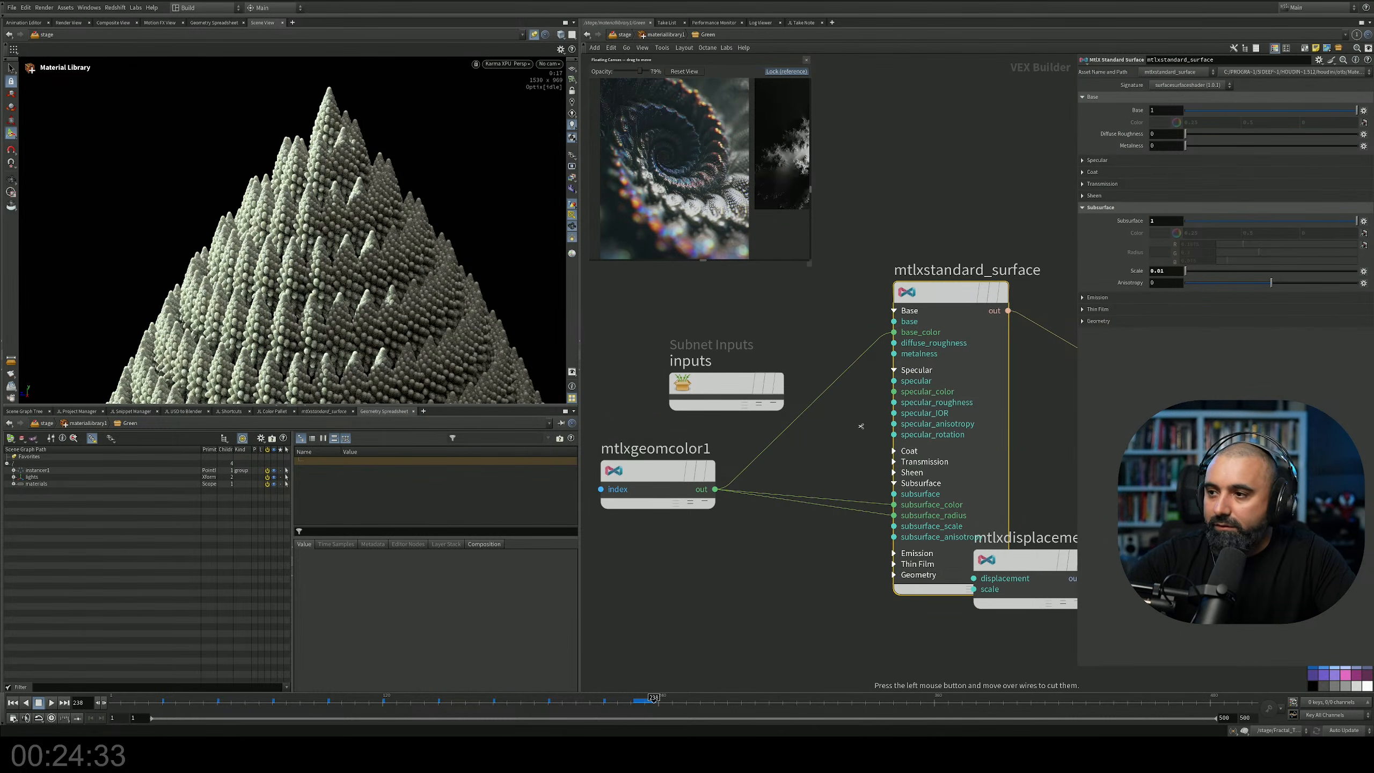
drag(829, 382, 805, 515)
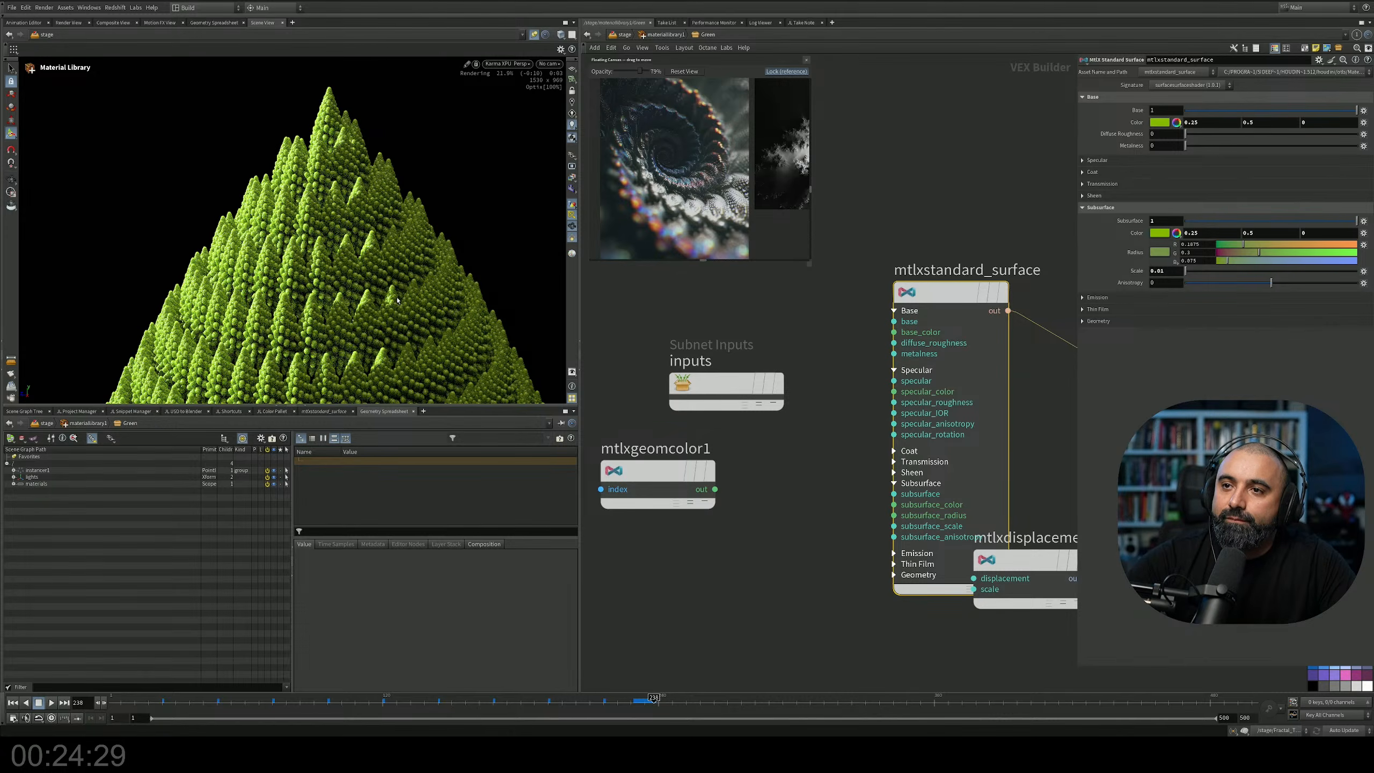
Examine the green fractal render up close, checking its spikes and small spheres from different sides.
alt+middle_drag(357, 319, 354, 301)
drag(380, 322, 392, 267)
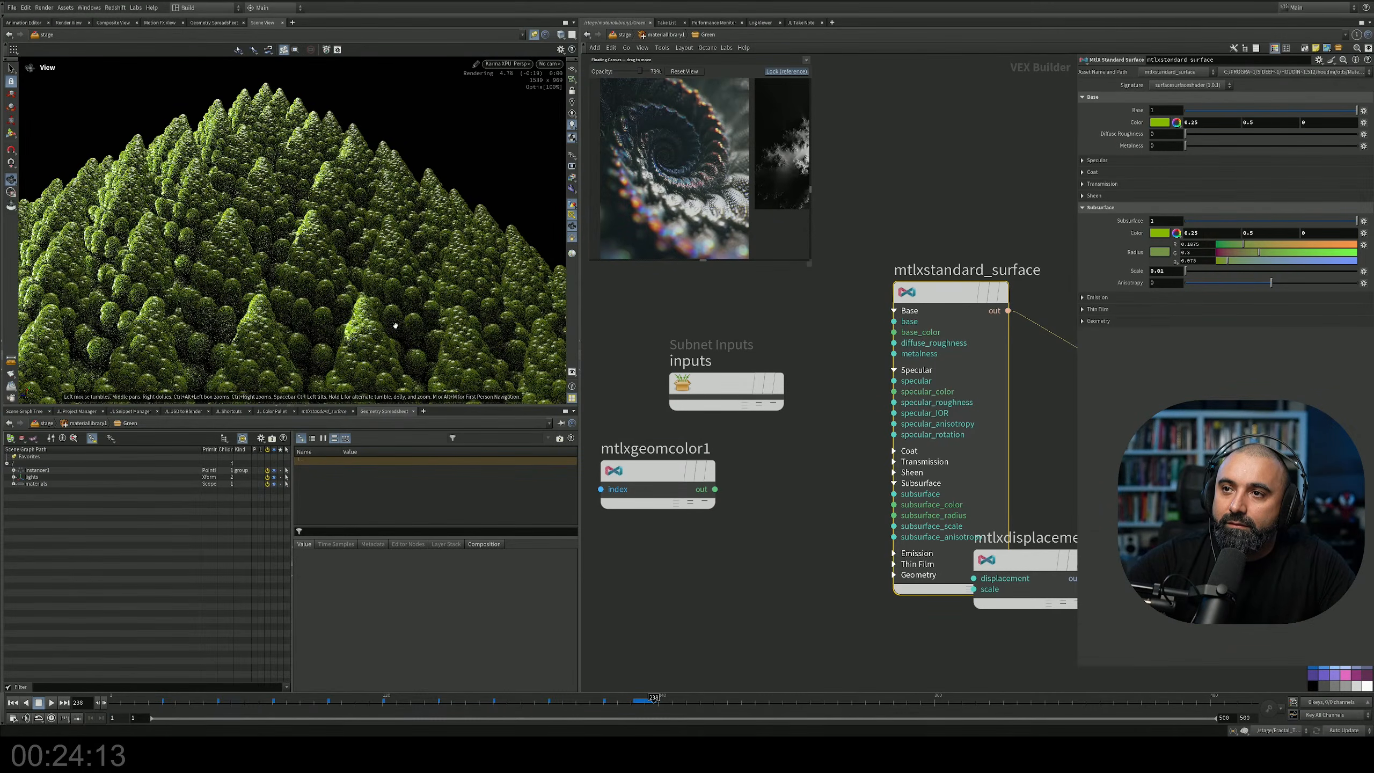
drag(387, 317, 375, 311)
right_drag(363, 314, 386, 310)
middle_drag(387, 312, 302, 325)
right_drag(162, 293, 303, 245)
drag(330, 231, 335, 309)
right_drag(335, 309, 427, 143)
middle_drag(428, 142, 340, 227)
drag(323, 240, 334, 266)
right_drag(334, 266, 387, 195)
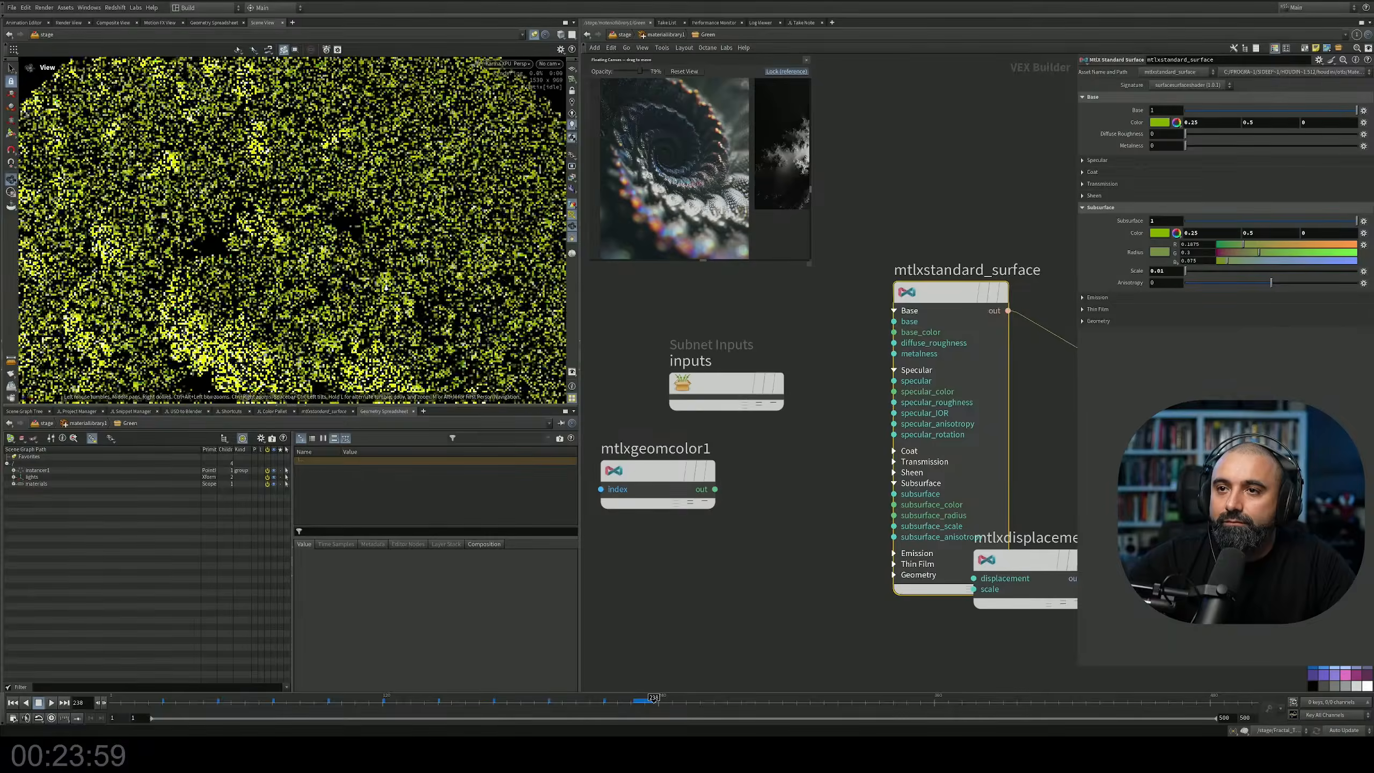
drag(357, 307, 395, 299)
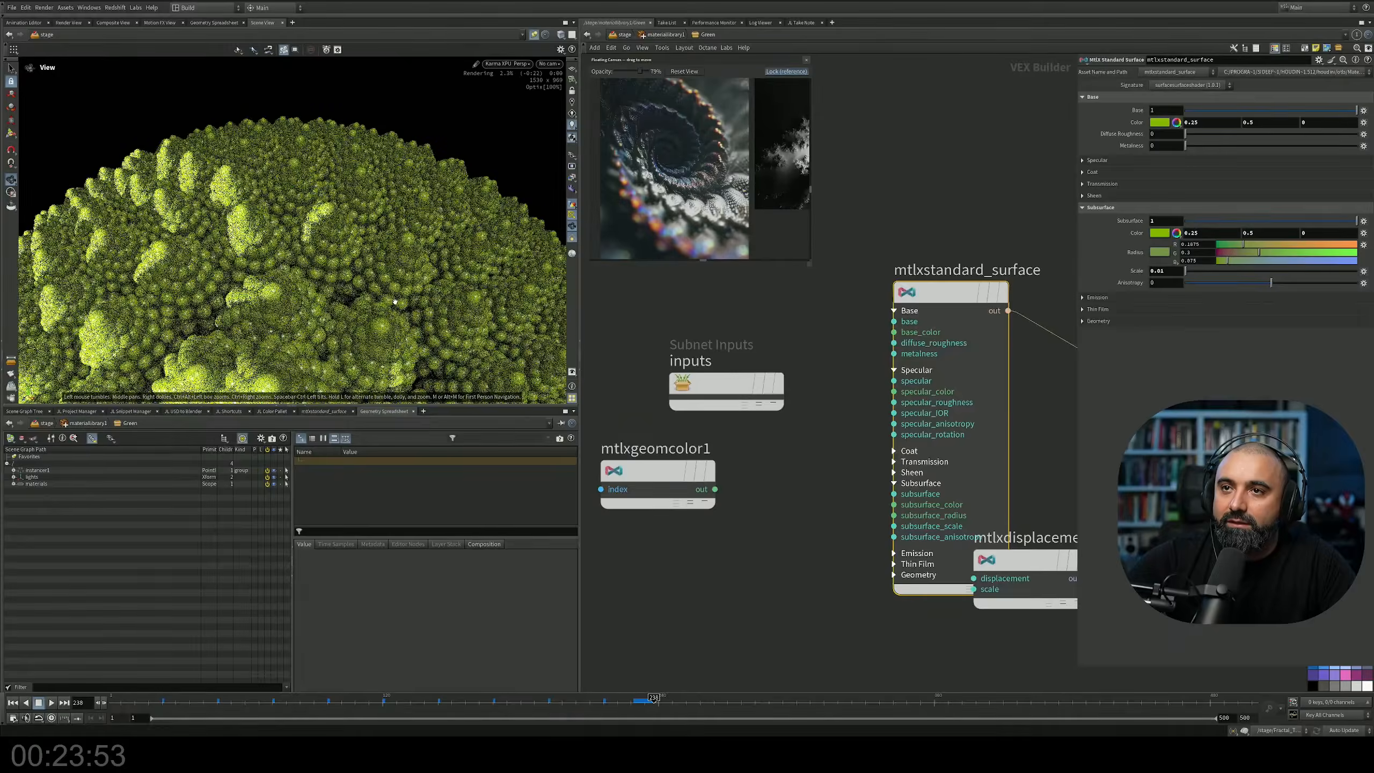
drag(393, 300, 340, 321)
mouse_move(339, 267)
mouse_down()
mouse_move(331, 233)
mouse_move(317, 265)
mouse_up()
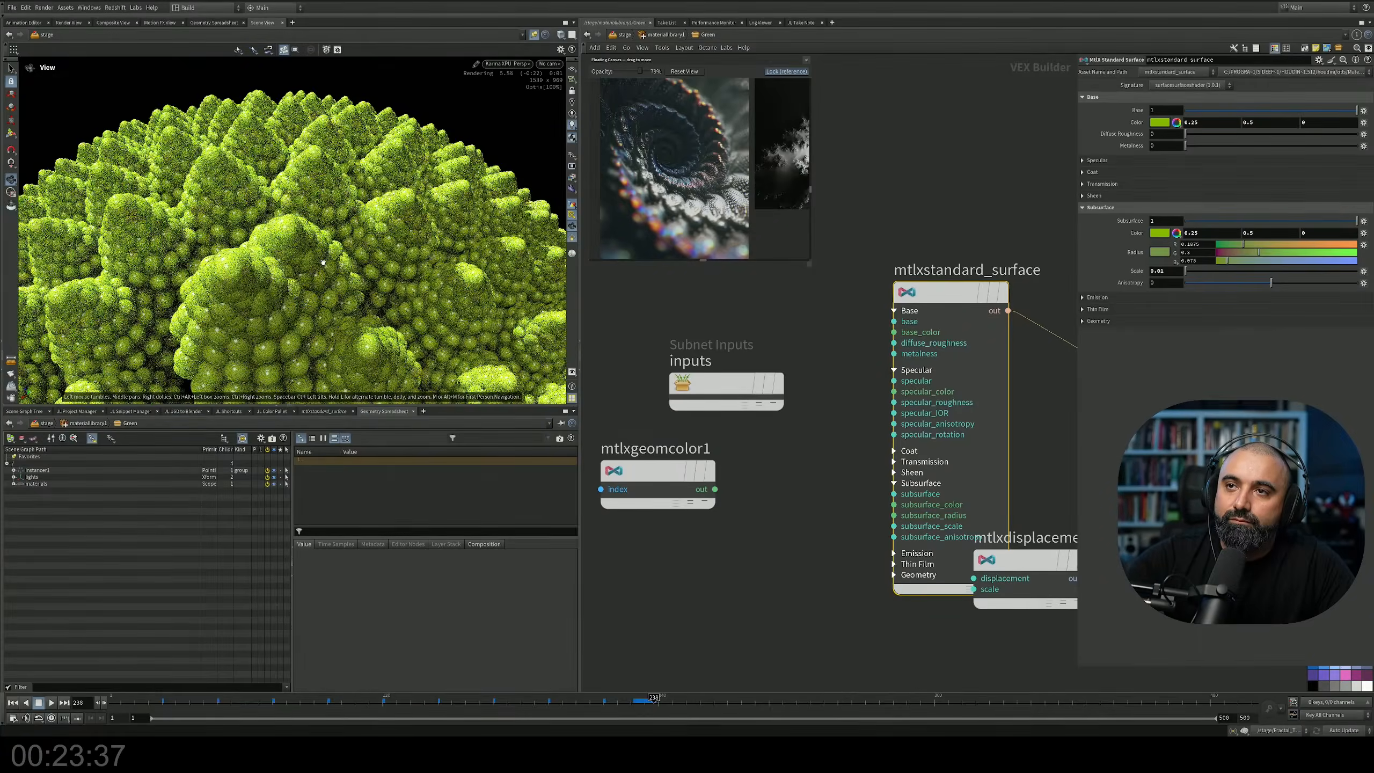
Create a new camera from the current viewport view of the green fractal.
key(Return)
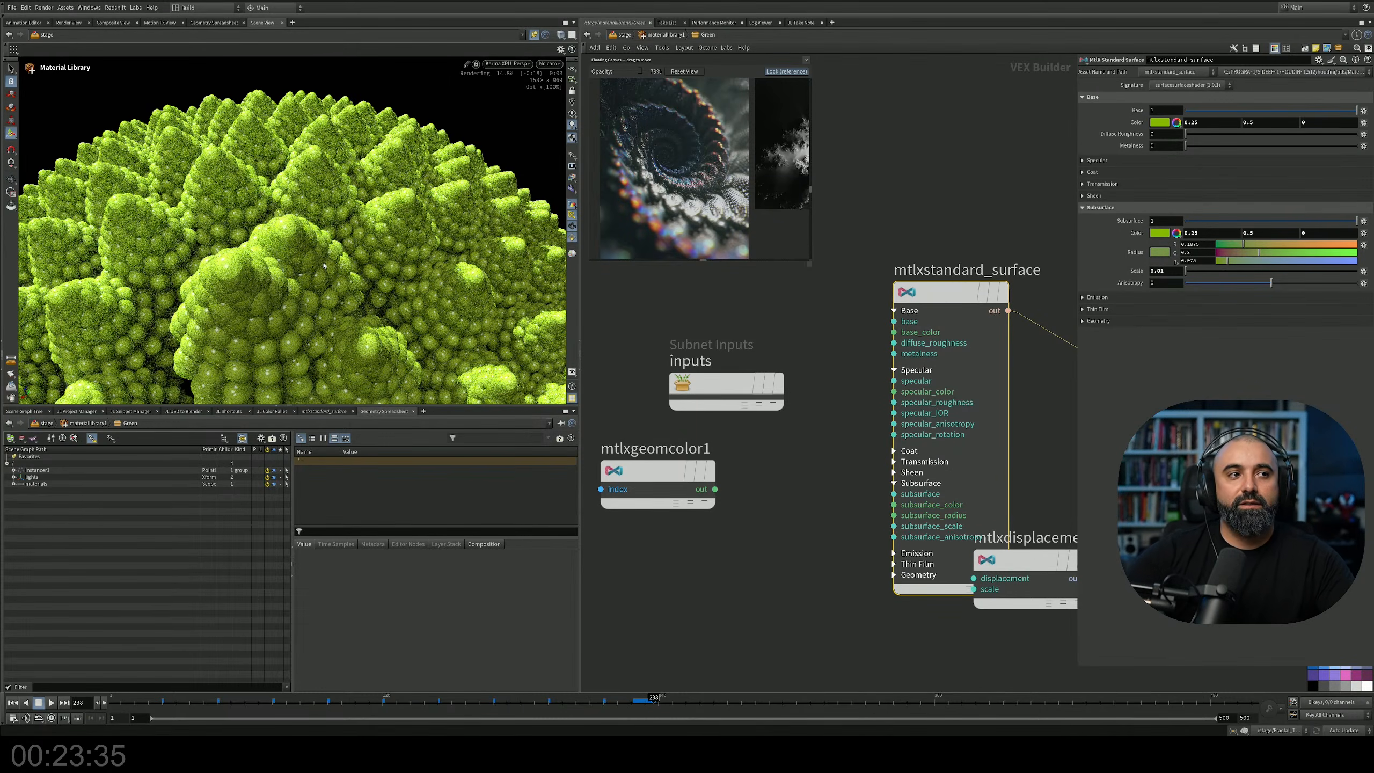
click(543, 66)
click(556, 103)
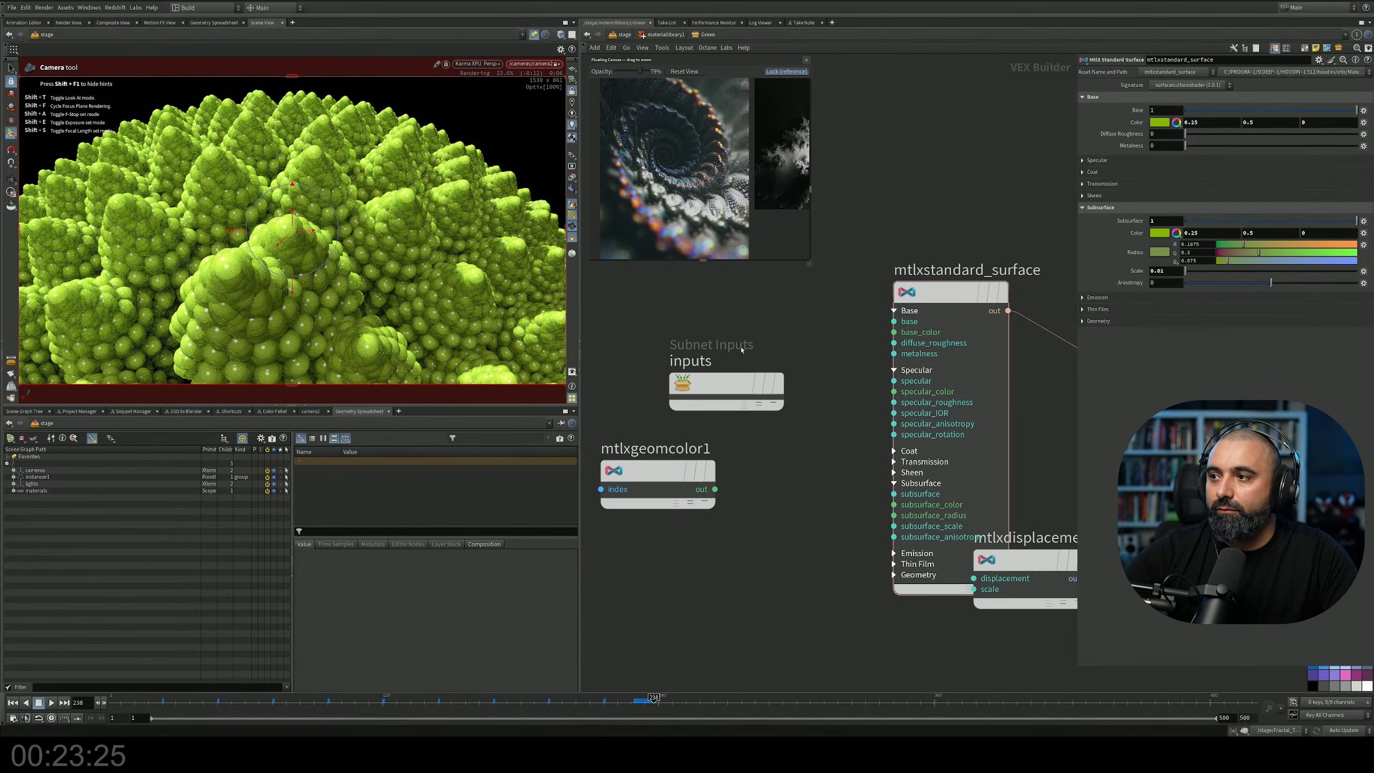
Inside the stage's Sphere SOP Create, set the Uniform Scale of sphere1 to 0.01.
scroll(781, 329, down, 2)
click(624, 34)
middle_drag(785, 368, 844, 464)
middle_drag(851, 317, 879, 426)
double_click(791, 333)
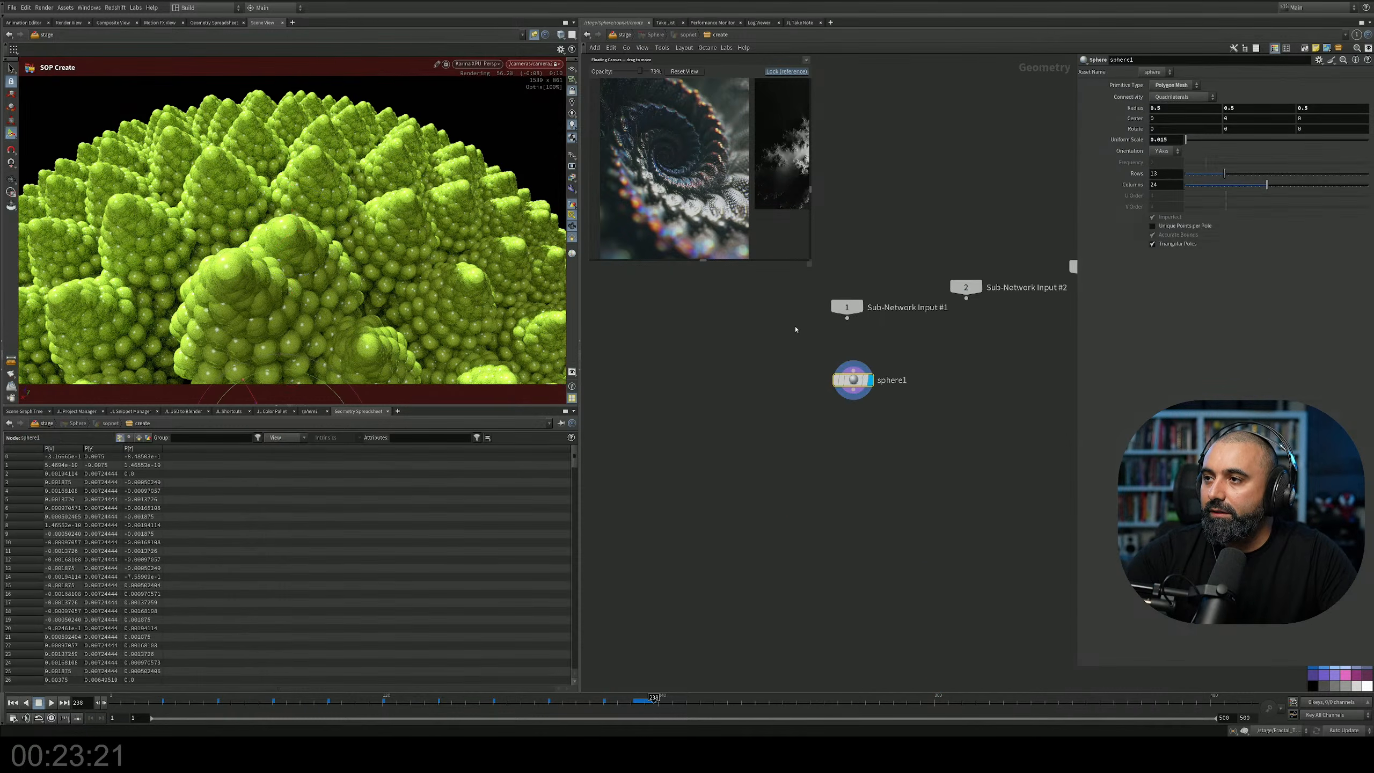
click(1169, 139)
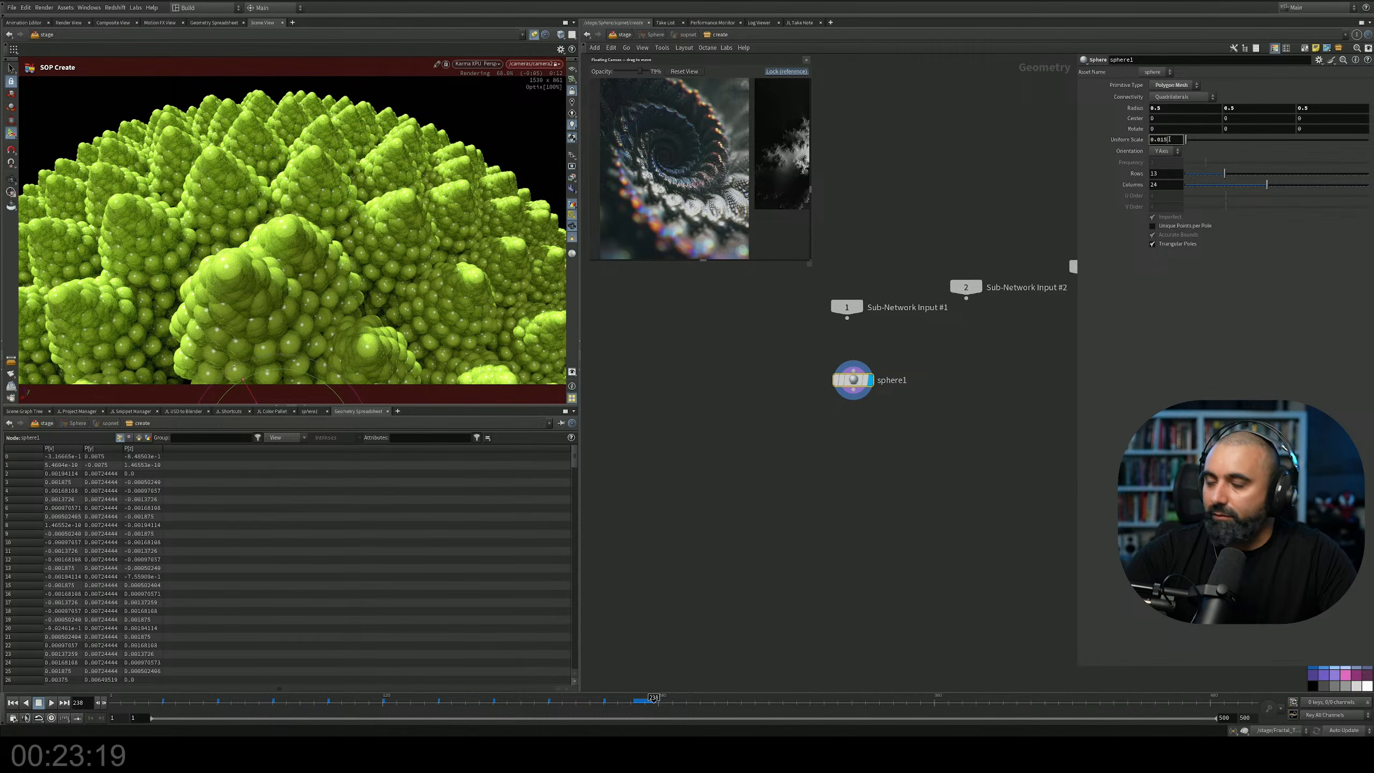
key(Return)
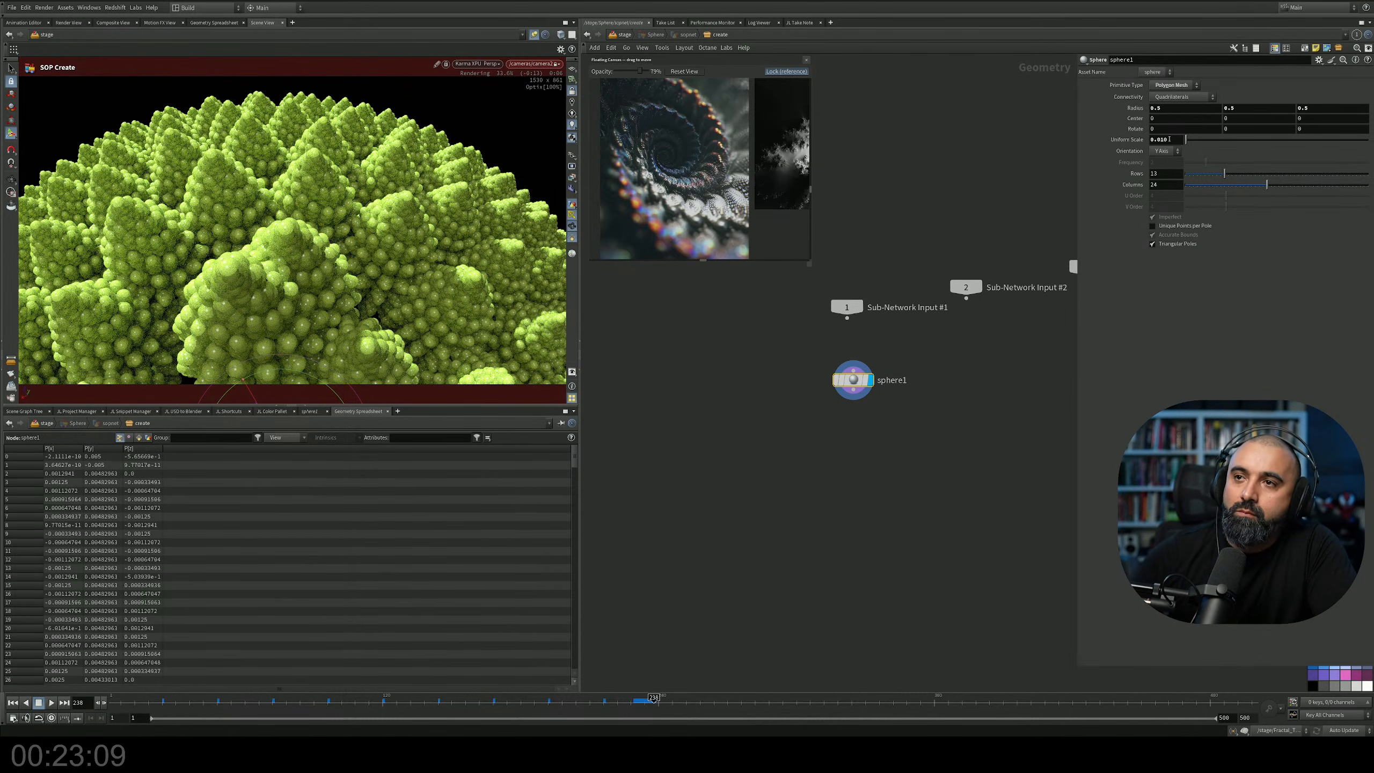
Reduce the Uniform Scale of sphere1 further to 0.005.
click(1174, 139)
key(BackSpace)
key(BackSpace)
key(Return)
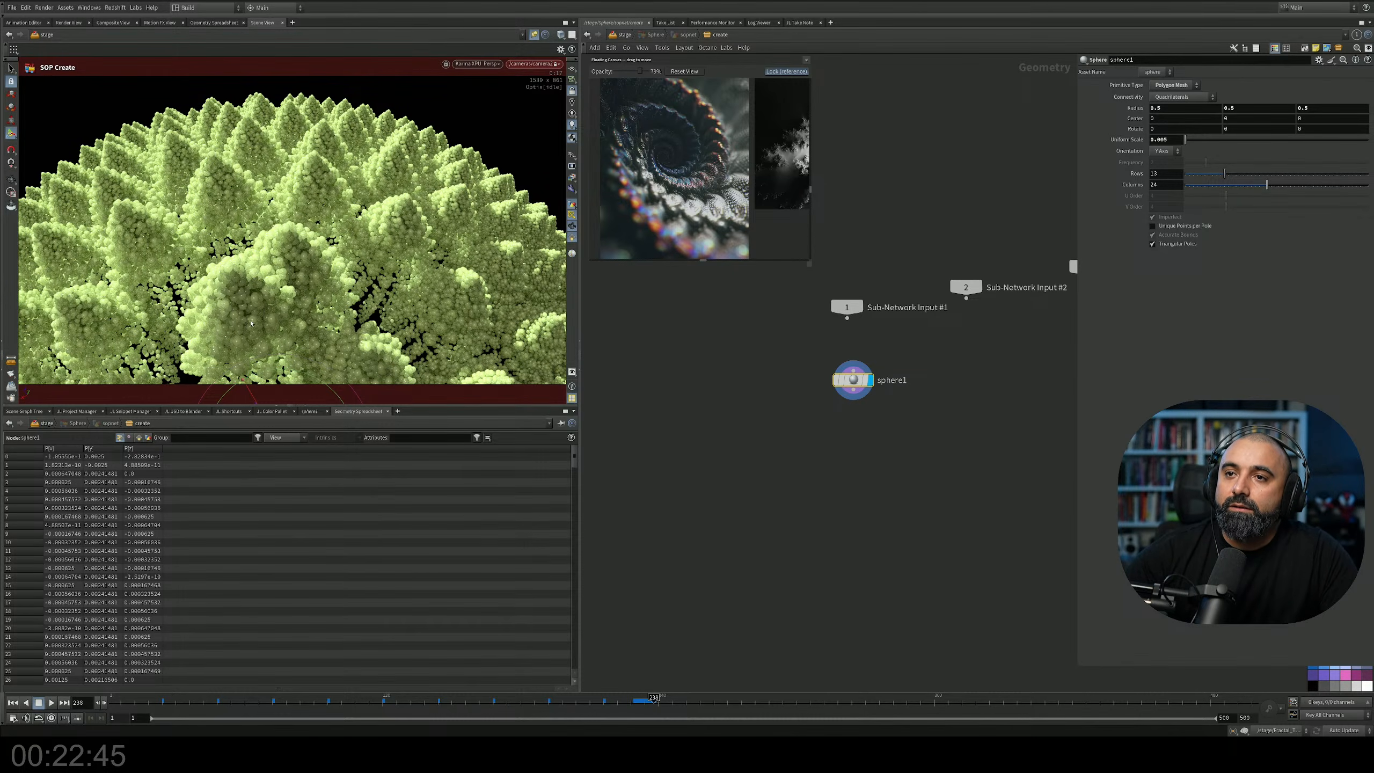
Examine the render with the smaller spheres from several side angles and from above the spiral.
alt+drag(249, 325, 354, 305)
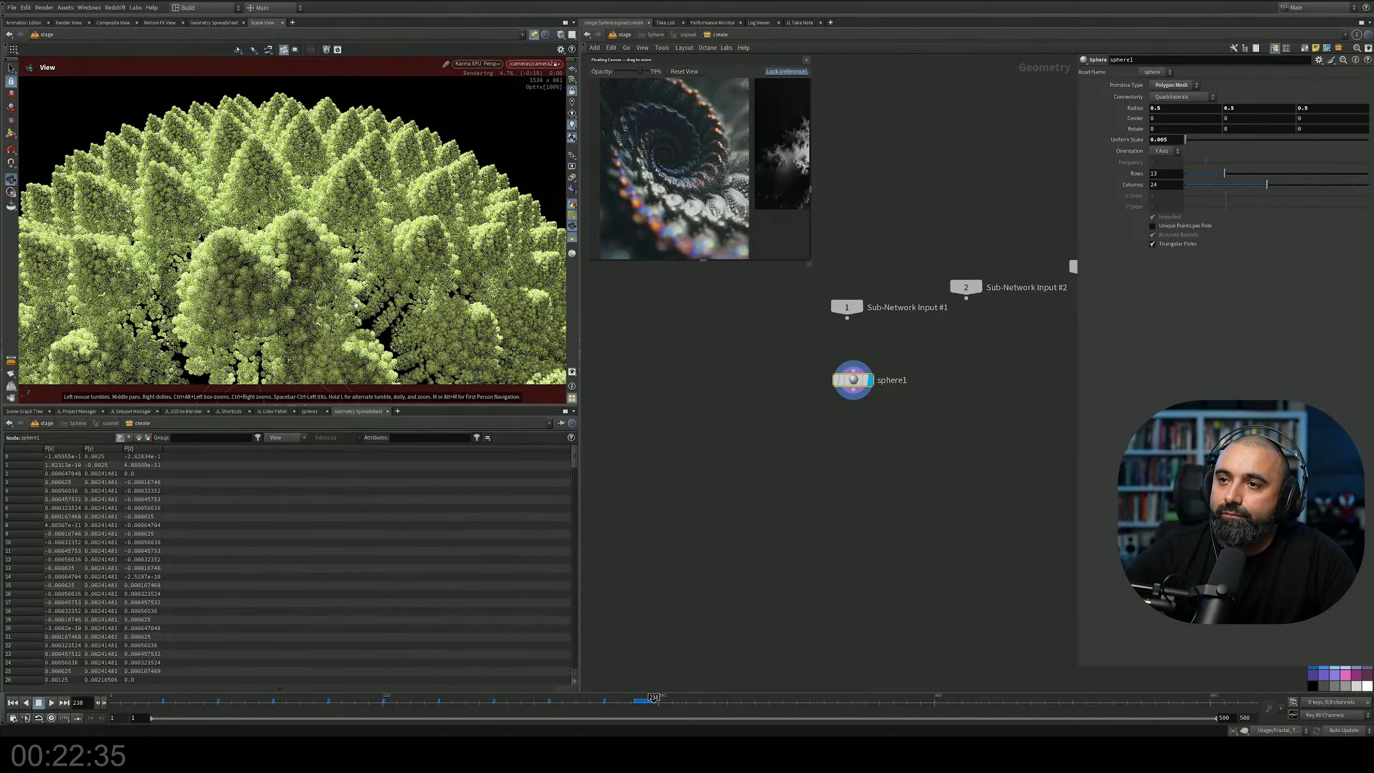
right_drag(345, 301, 338, 262)
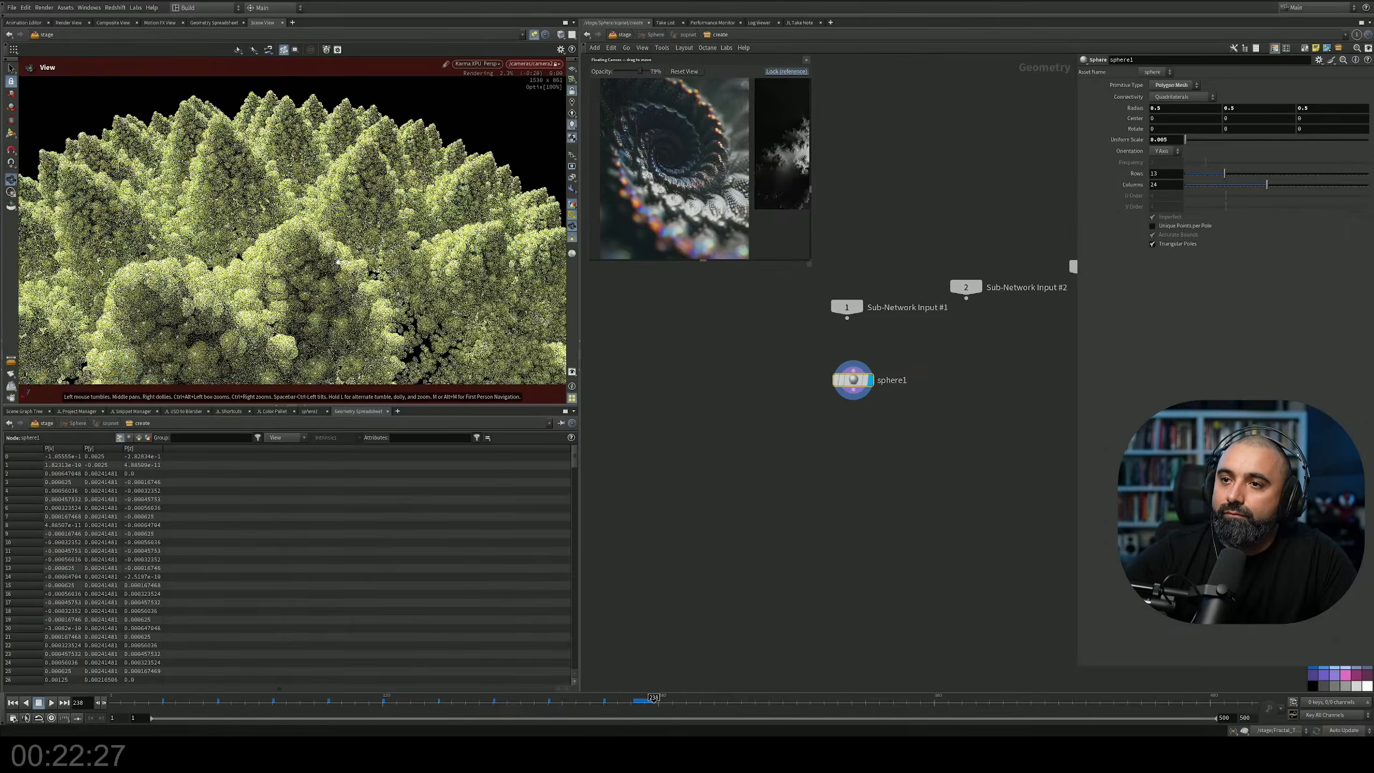
drag(354, 277, 346, 276)
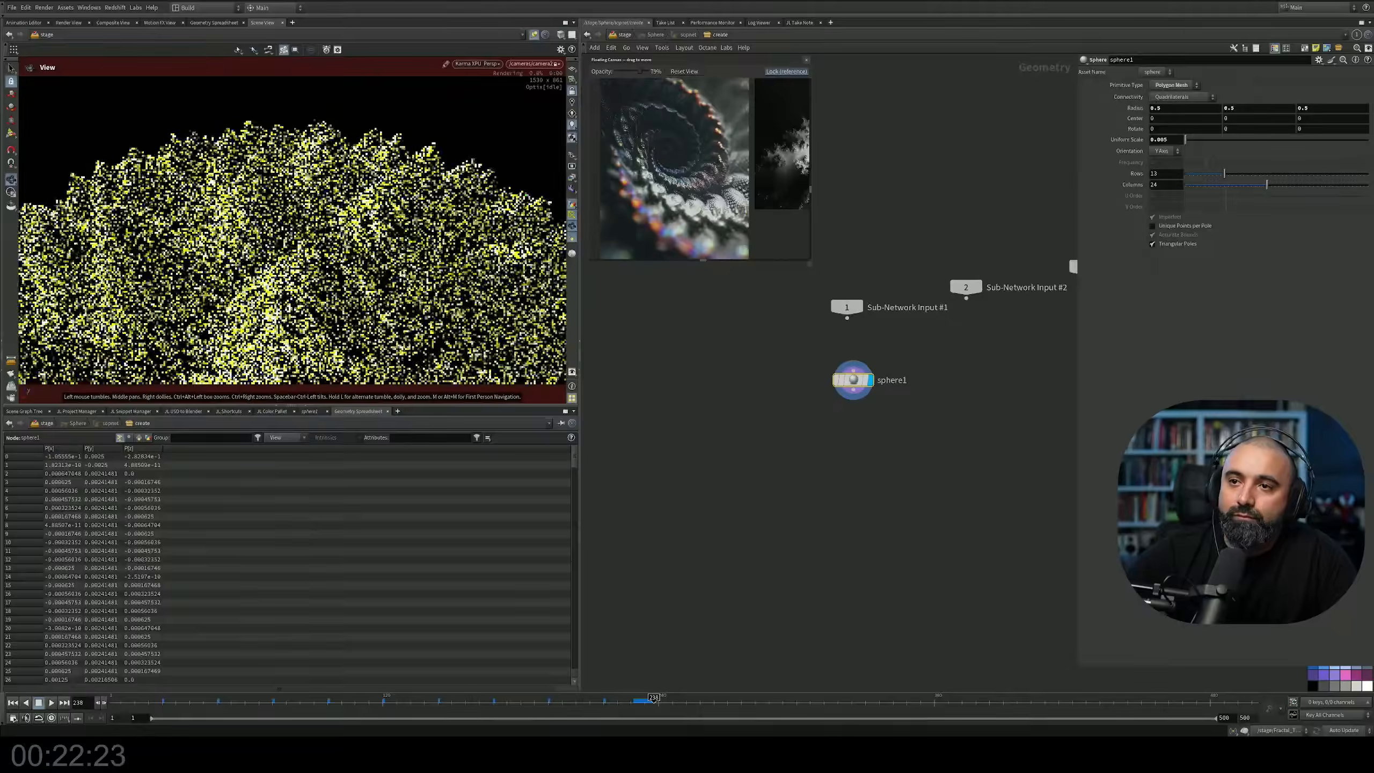
mouse_move(398, 282)
mouse_down()
mouse_move(399, 244)
mouse_move(399, 282)
mouse_up()
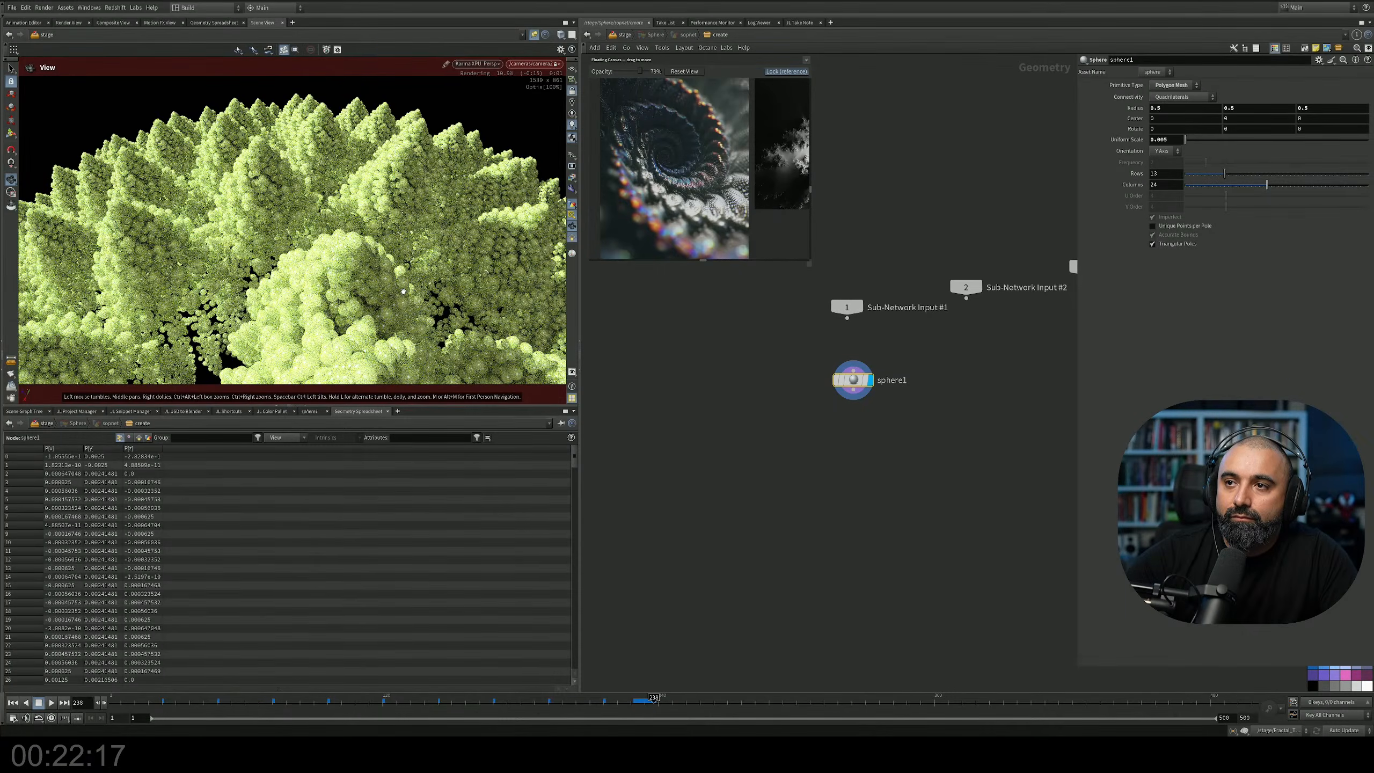
drag(403, 292, 399, 243)
scroll(335, 281, down, 4)
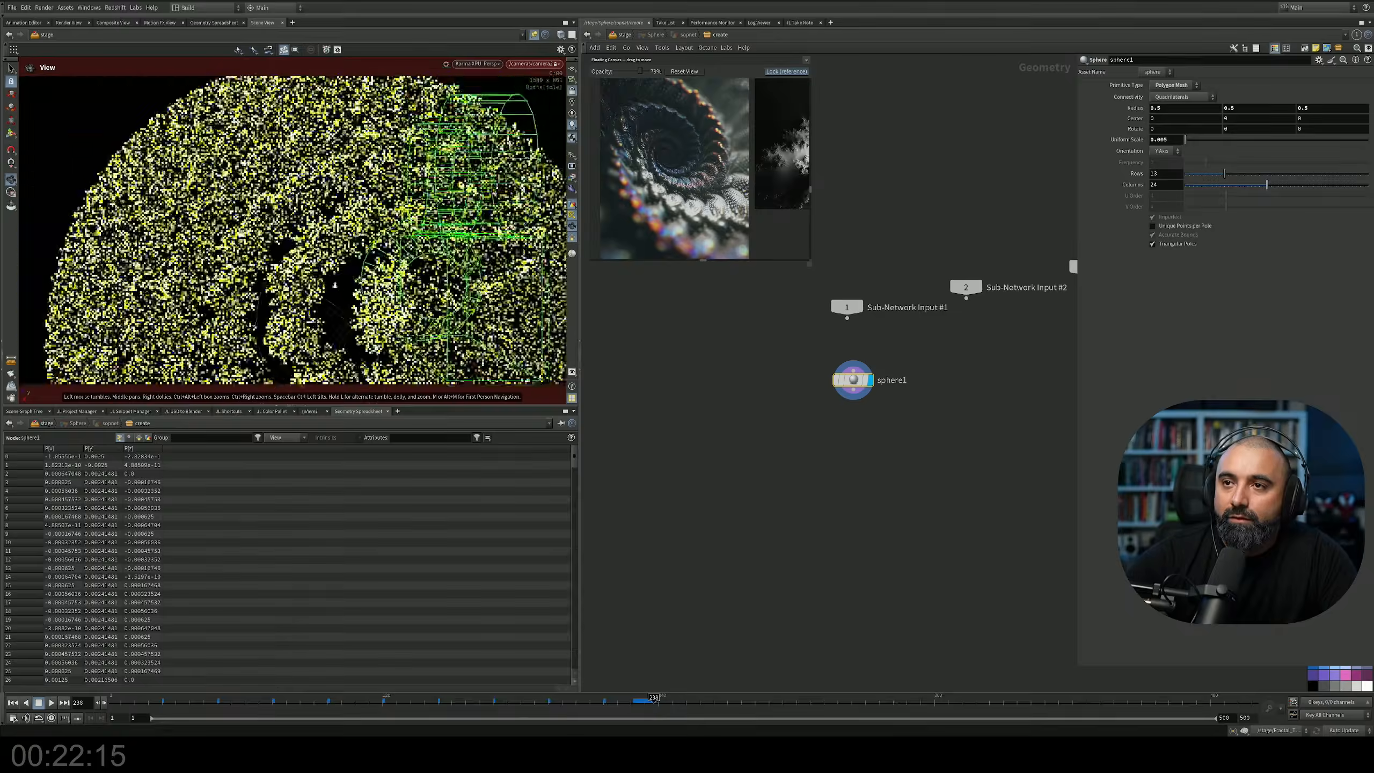
middle_drag(474, 281, 435, 214)
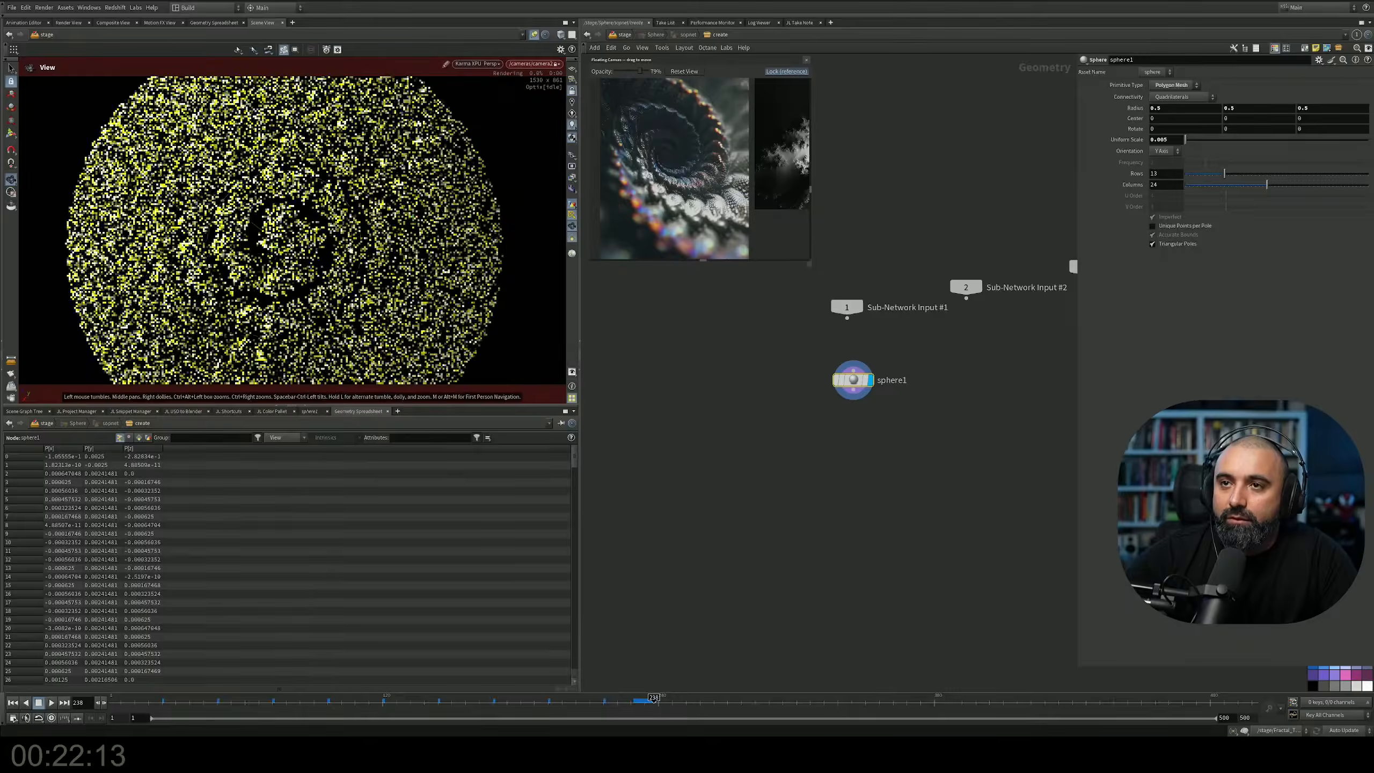
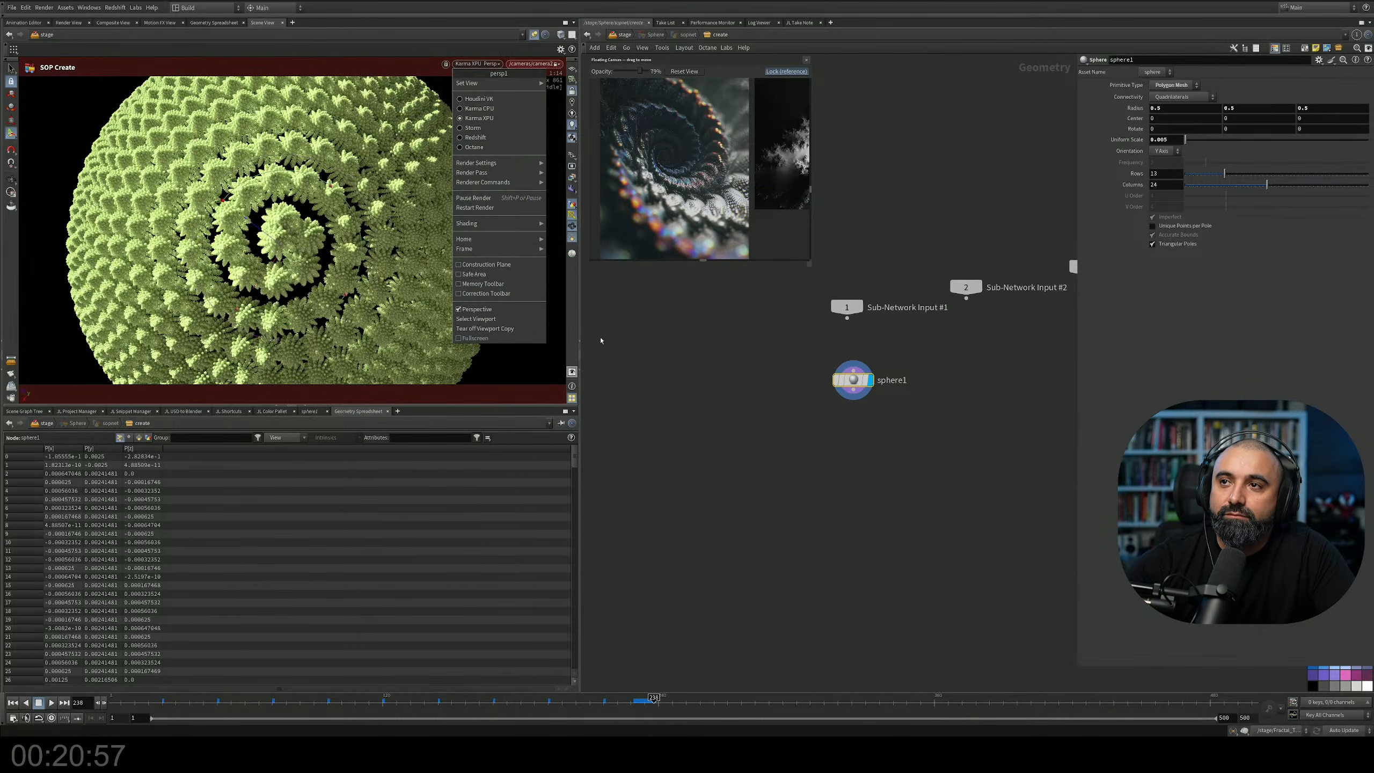
Switch the viewport renderer from Karma XPU to Houdini VK and set the scene's update mode to Manual.
click(494, 102)
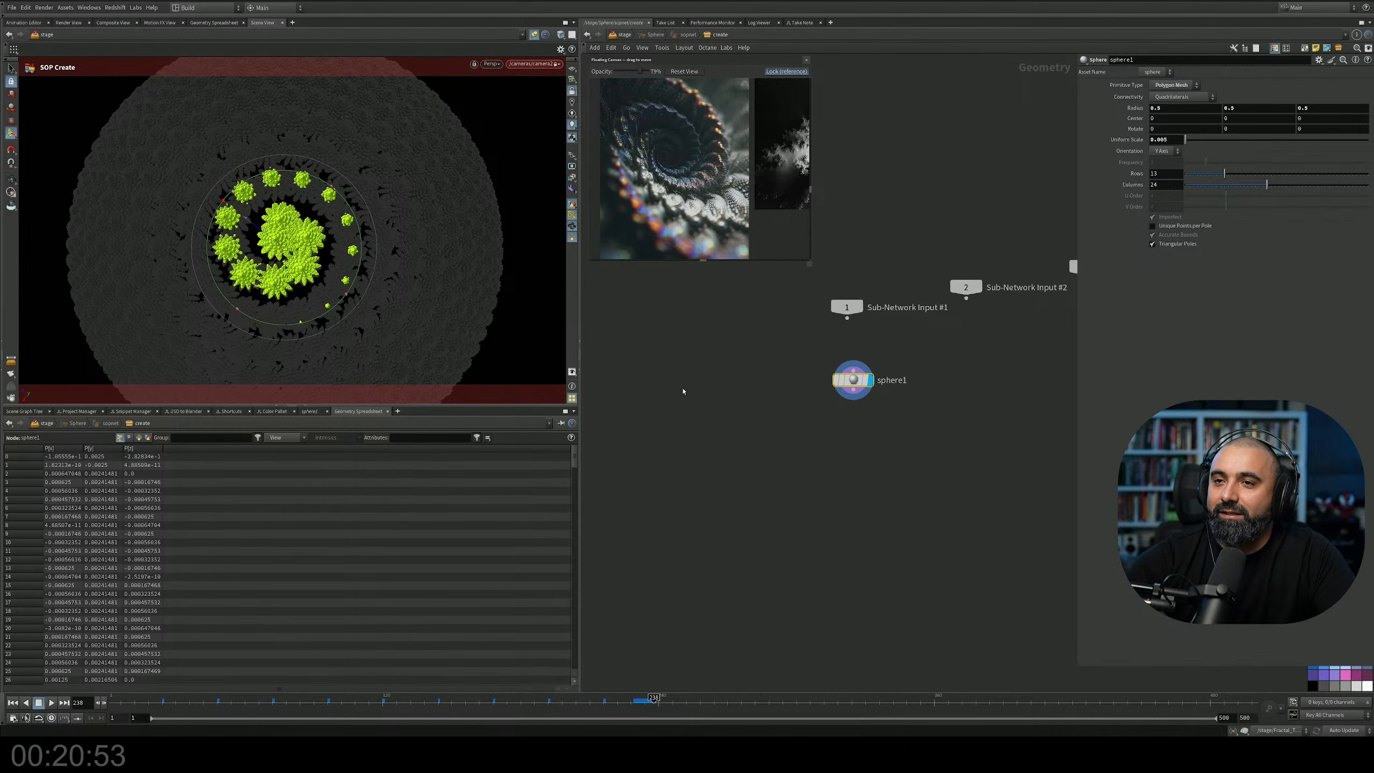
key(h)
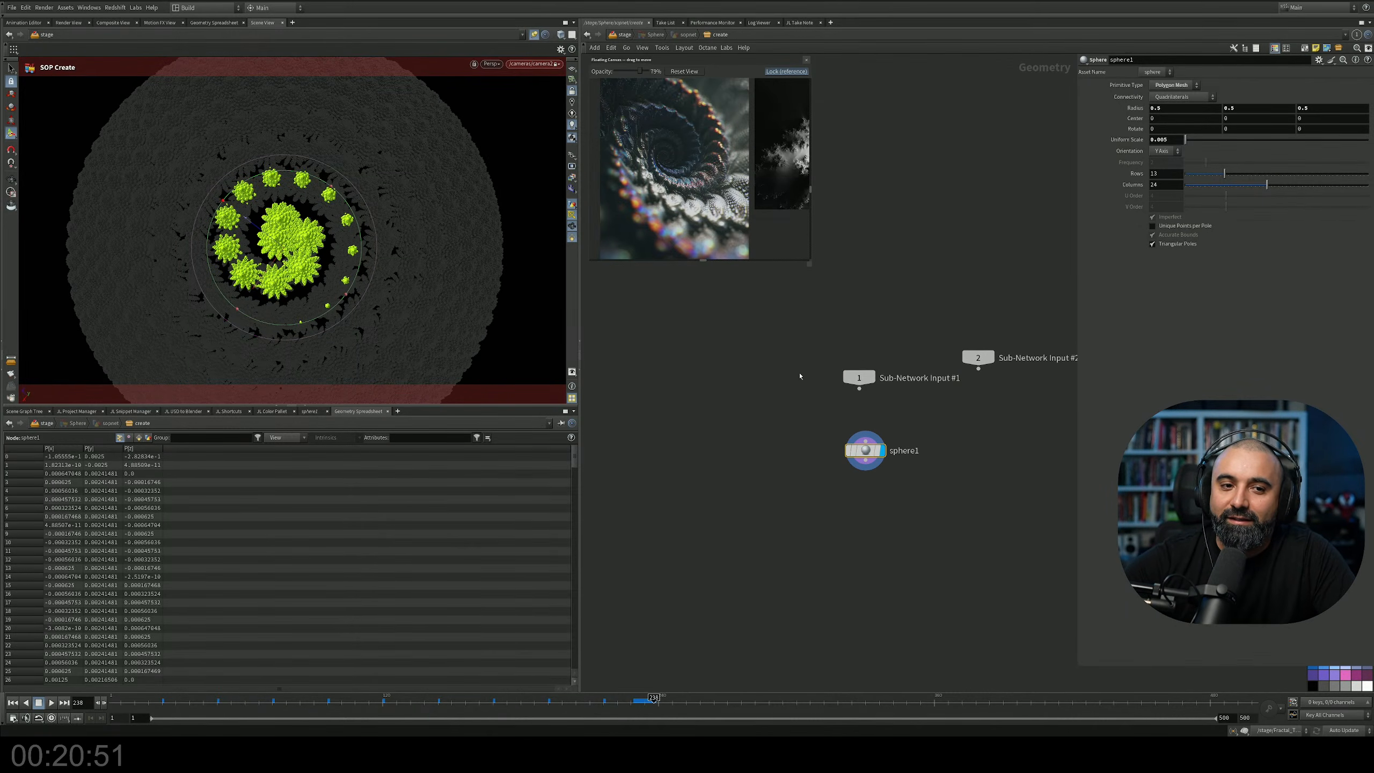
middle_drag(733, 331, 680, 350)
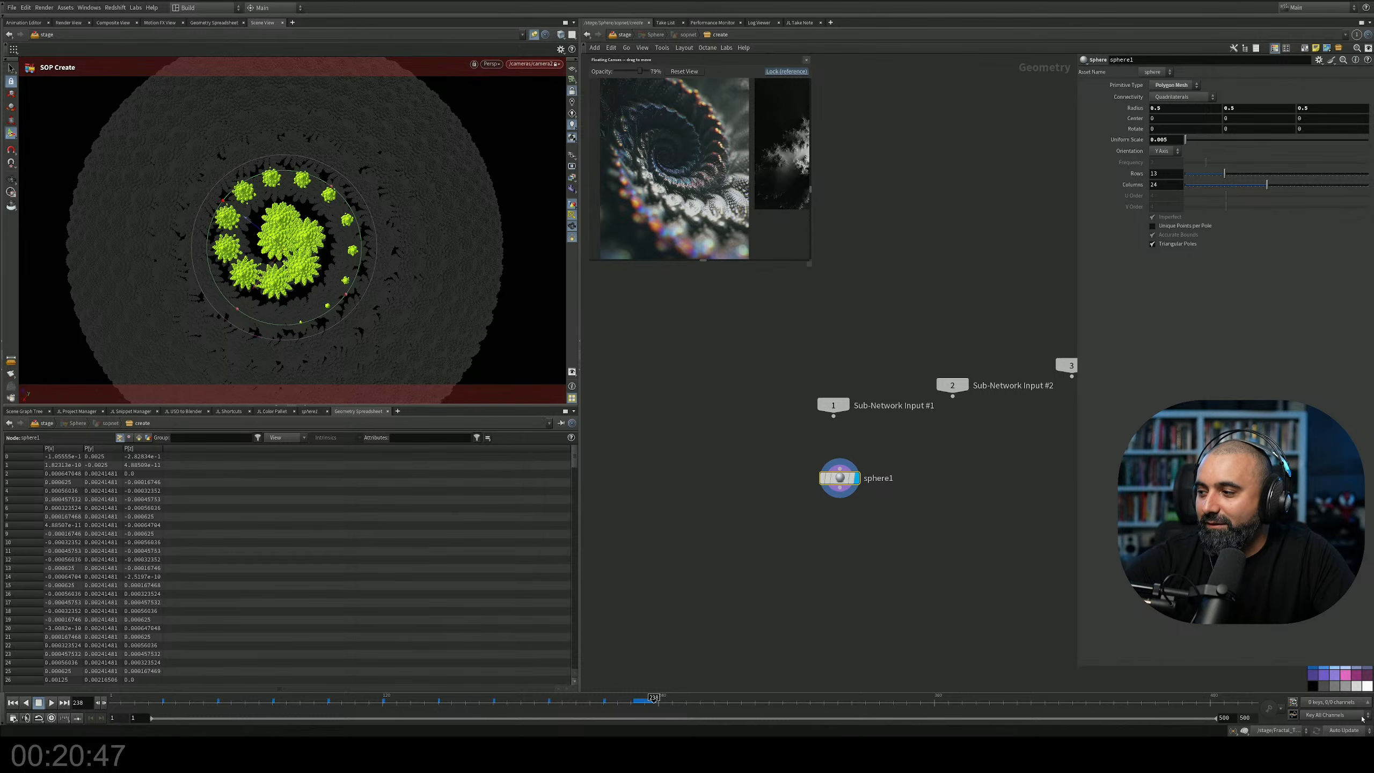
click(1344, 730)
click(1339, 729)
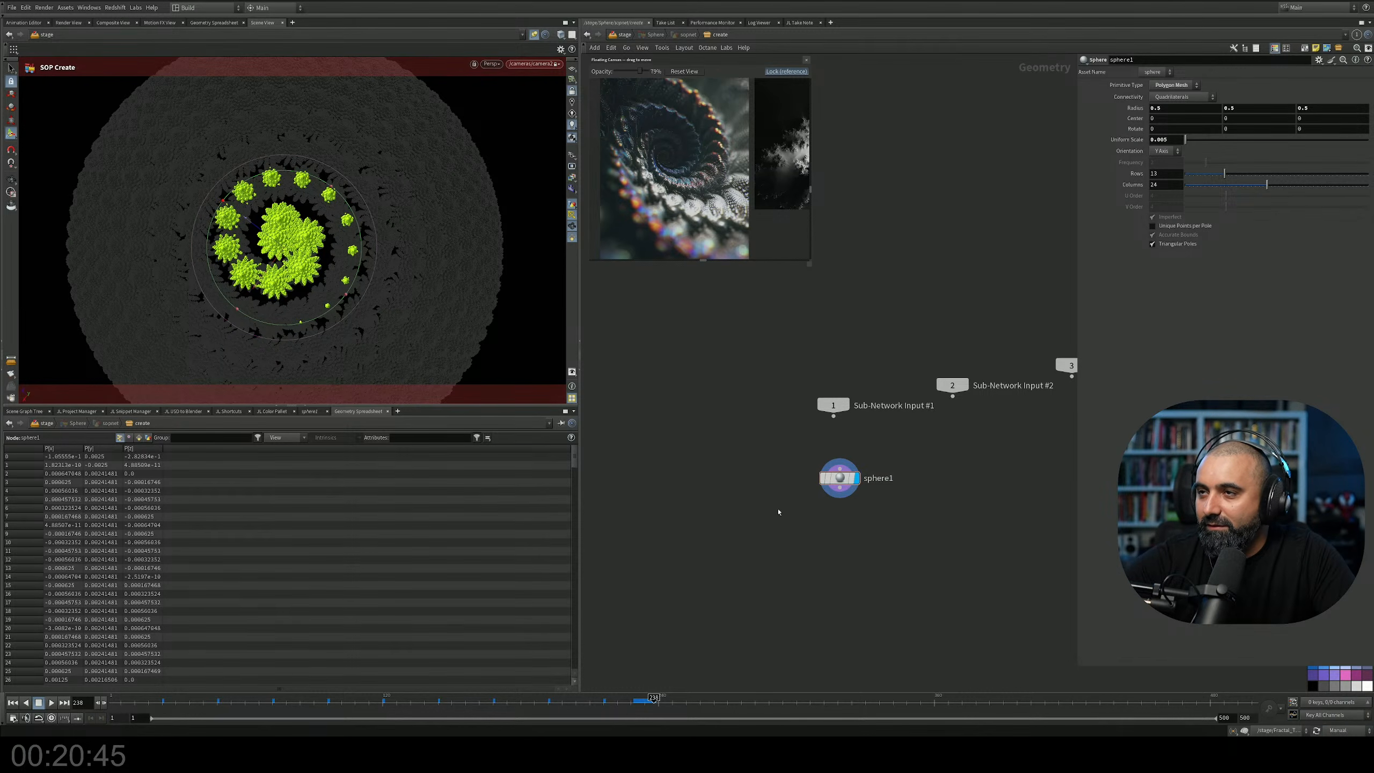
Return to the stage, go inside FractalGeo and lower the Radius Scale of spiral1 to 0.61.
middle_drag(758, 474, 760, 475)
key(u)
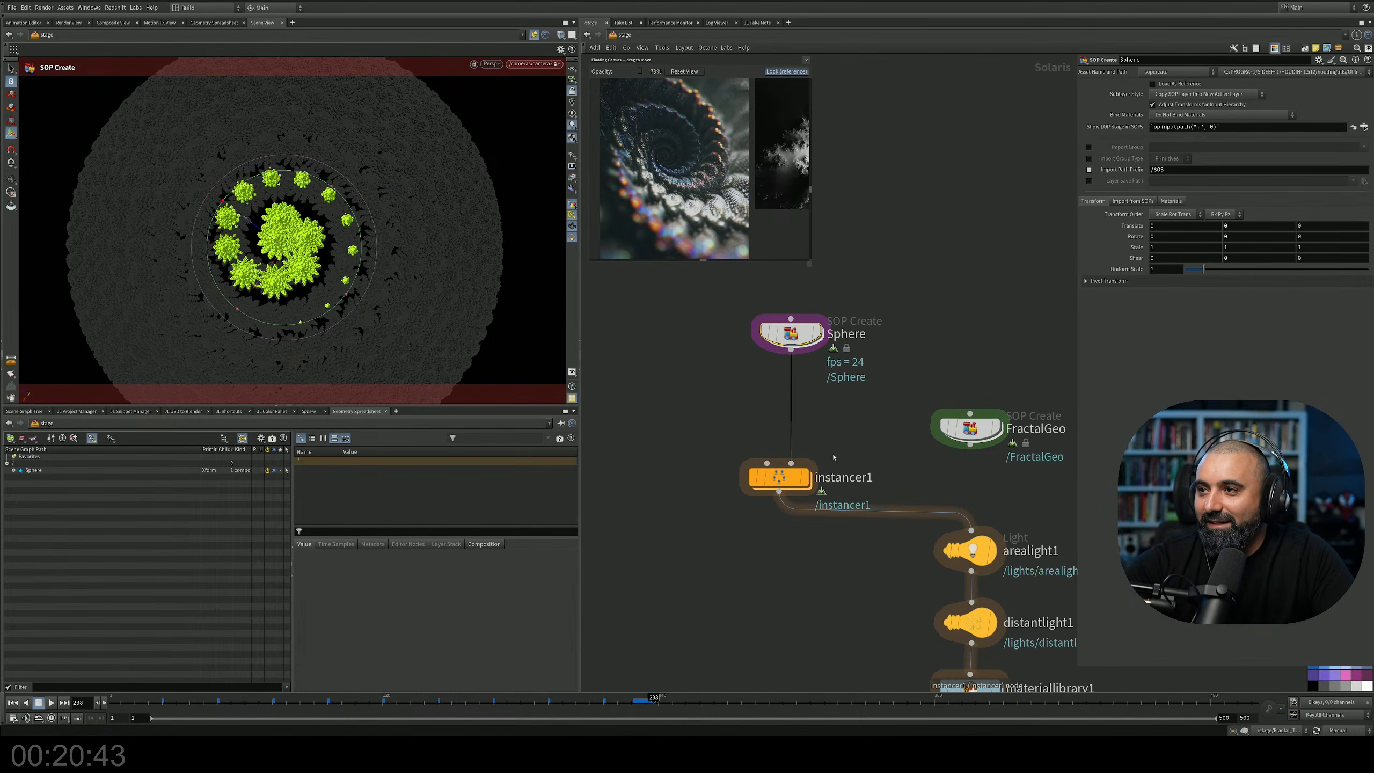
middle_drag(841, 436, 788, 375)
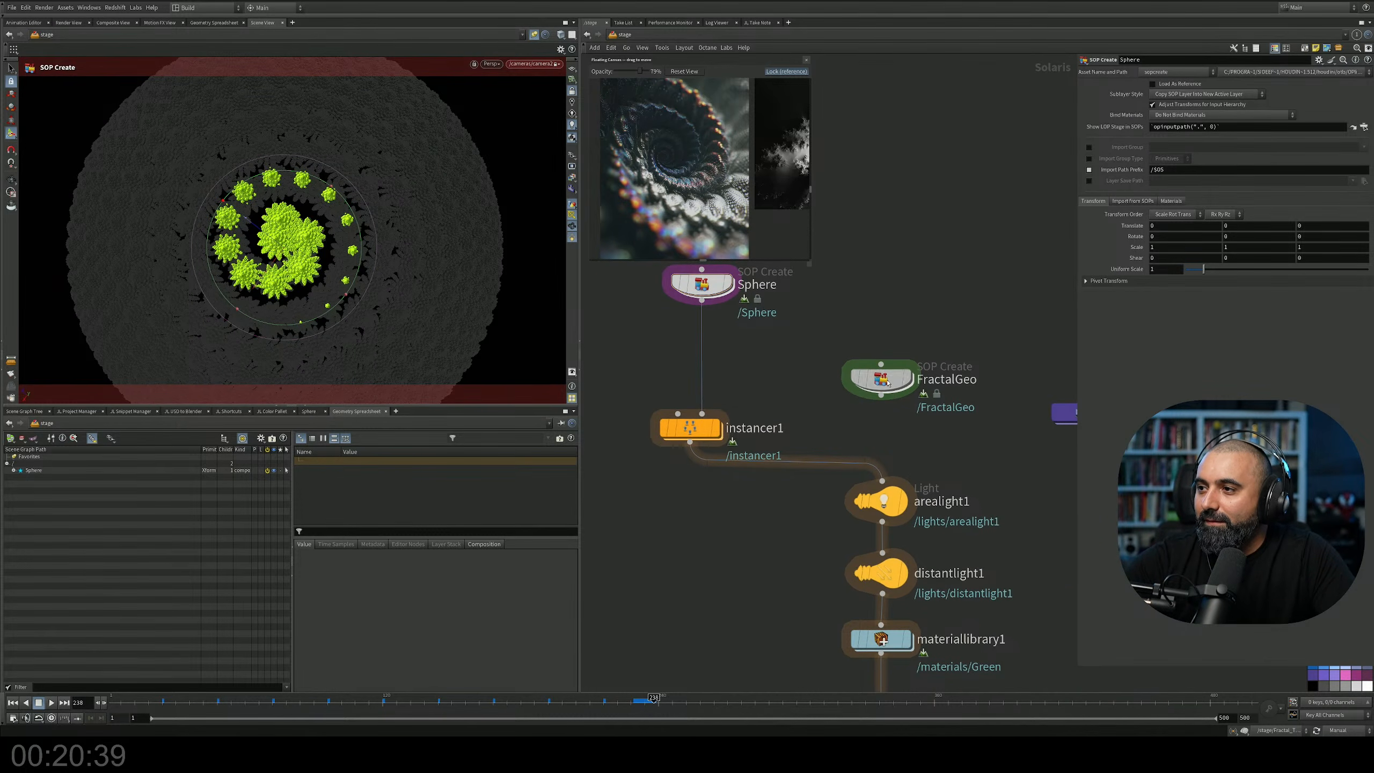
double_click(886, 380)
middle_drag(830, 417, 788, 481)
middle_drag(840, 343, 847, 438)
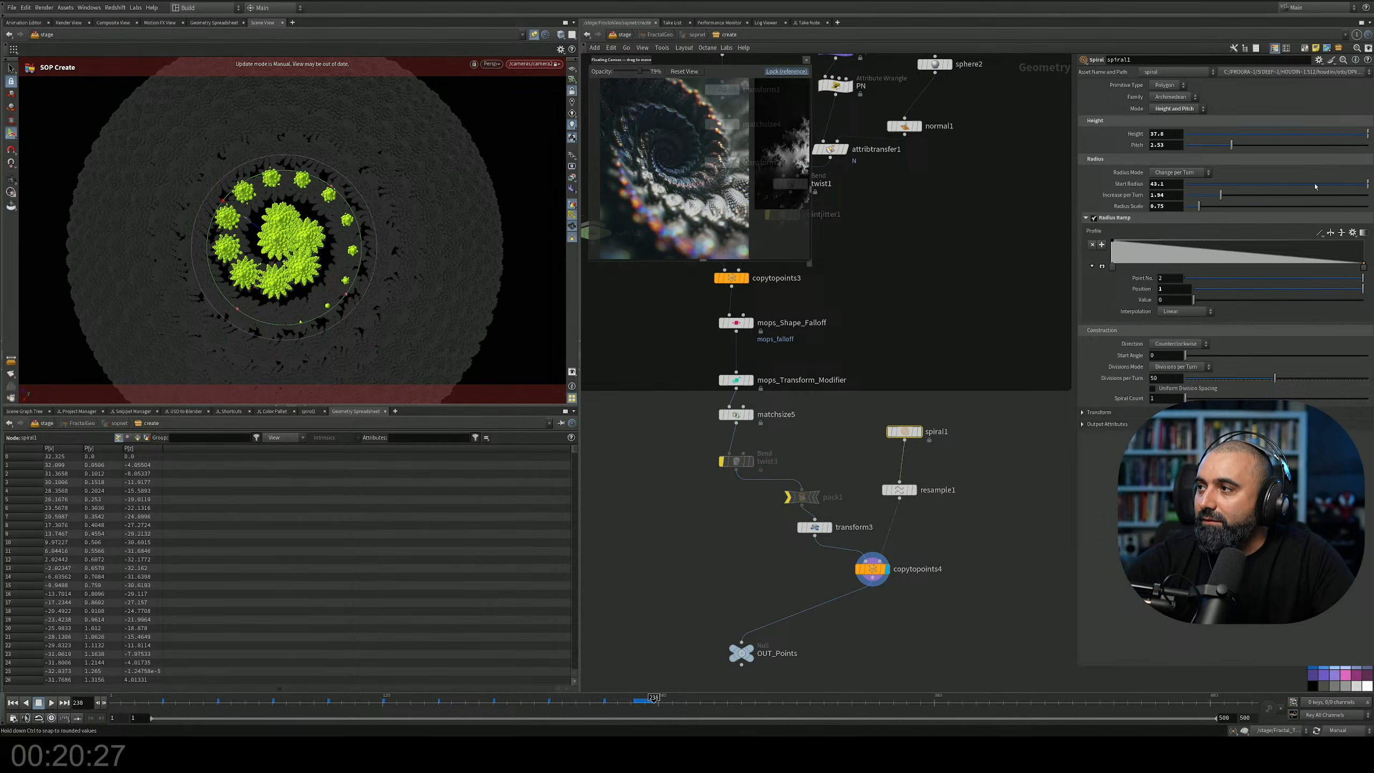
drag(1200, 210, 1199, 209)
Make the viewport follow the network into FractalGeo's geometry and frame the whole spiral fractal.
click(534, 35)
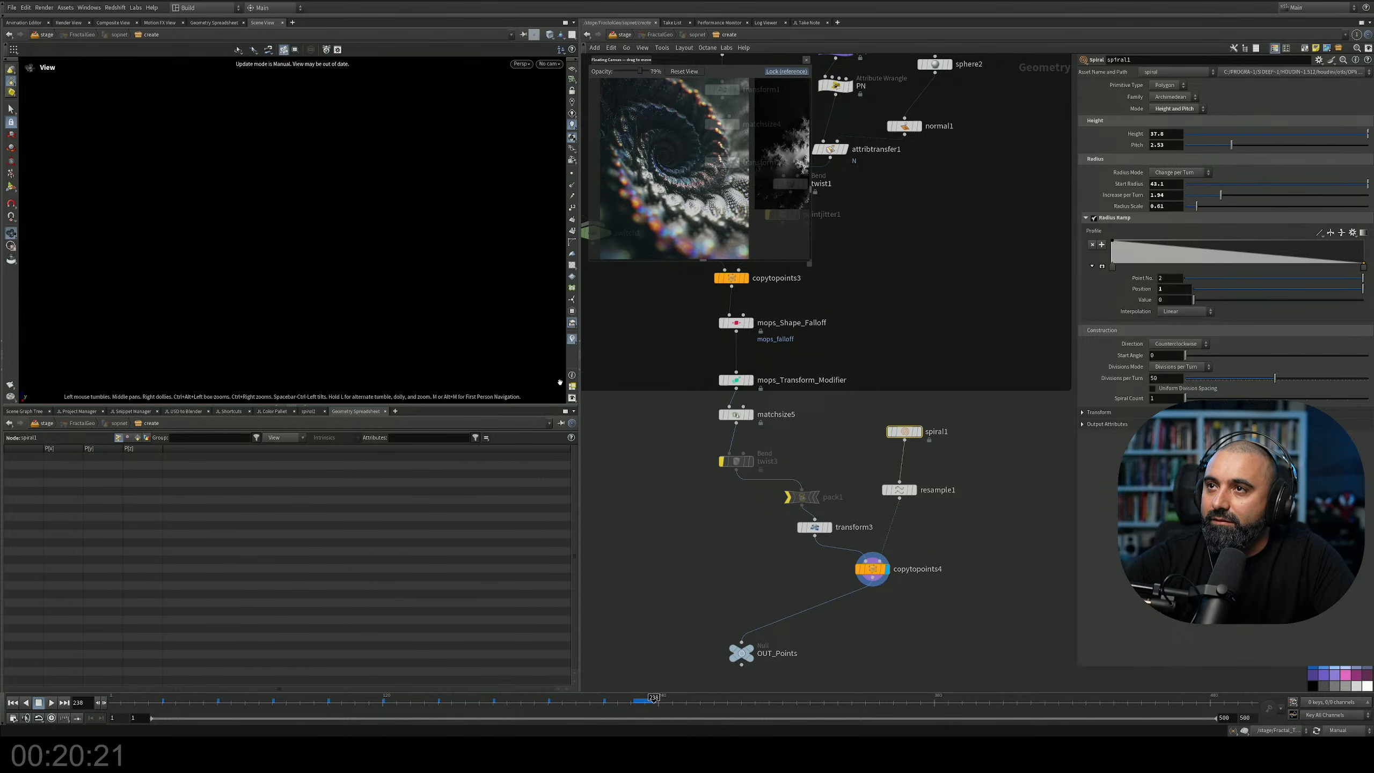
key(h)
drag(404, 225, 404, 335)
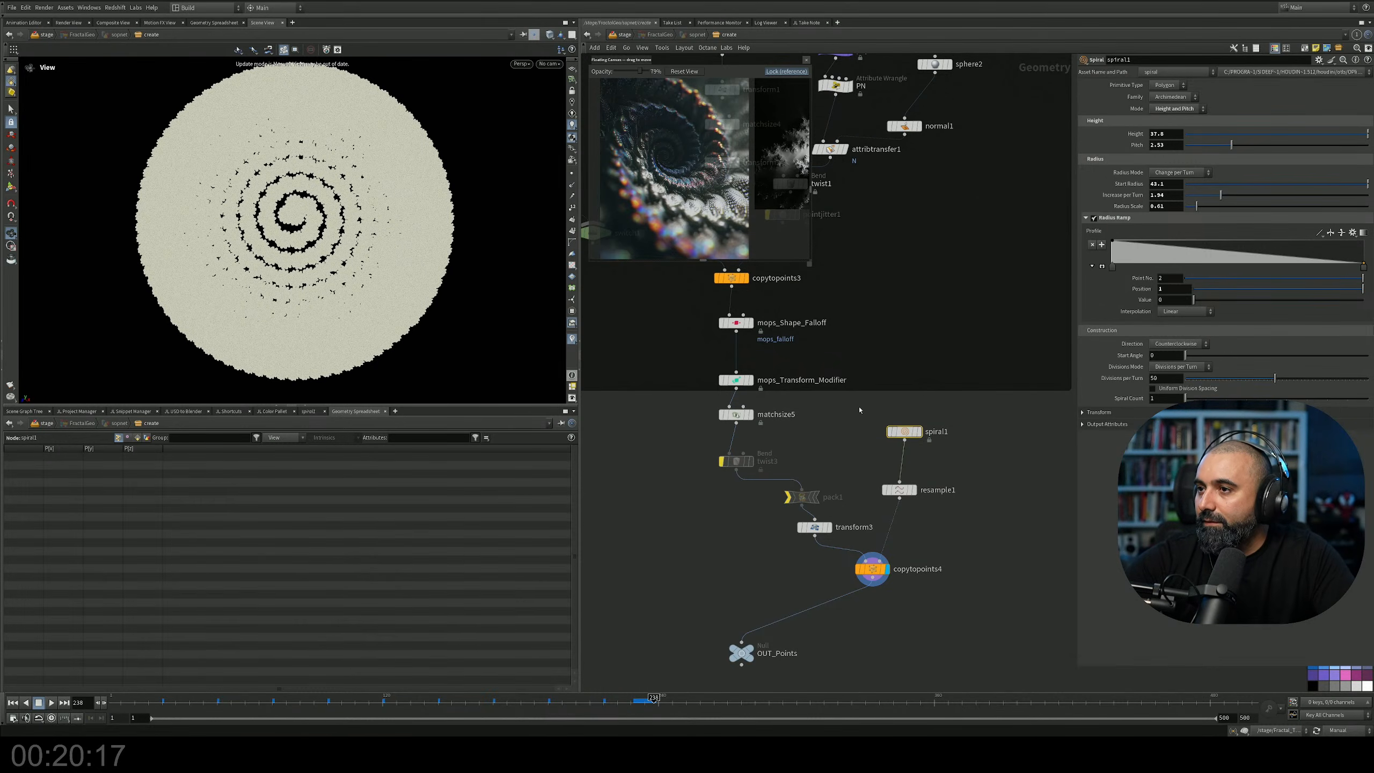
Set Select Input to 0 on switch1, the node feeding copytopoints3.
middle_drag(827, 334, 889, 403)
click(794, 347)
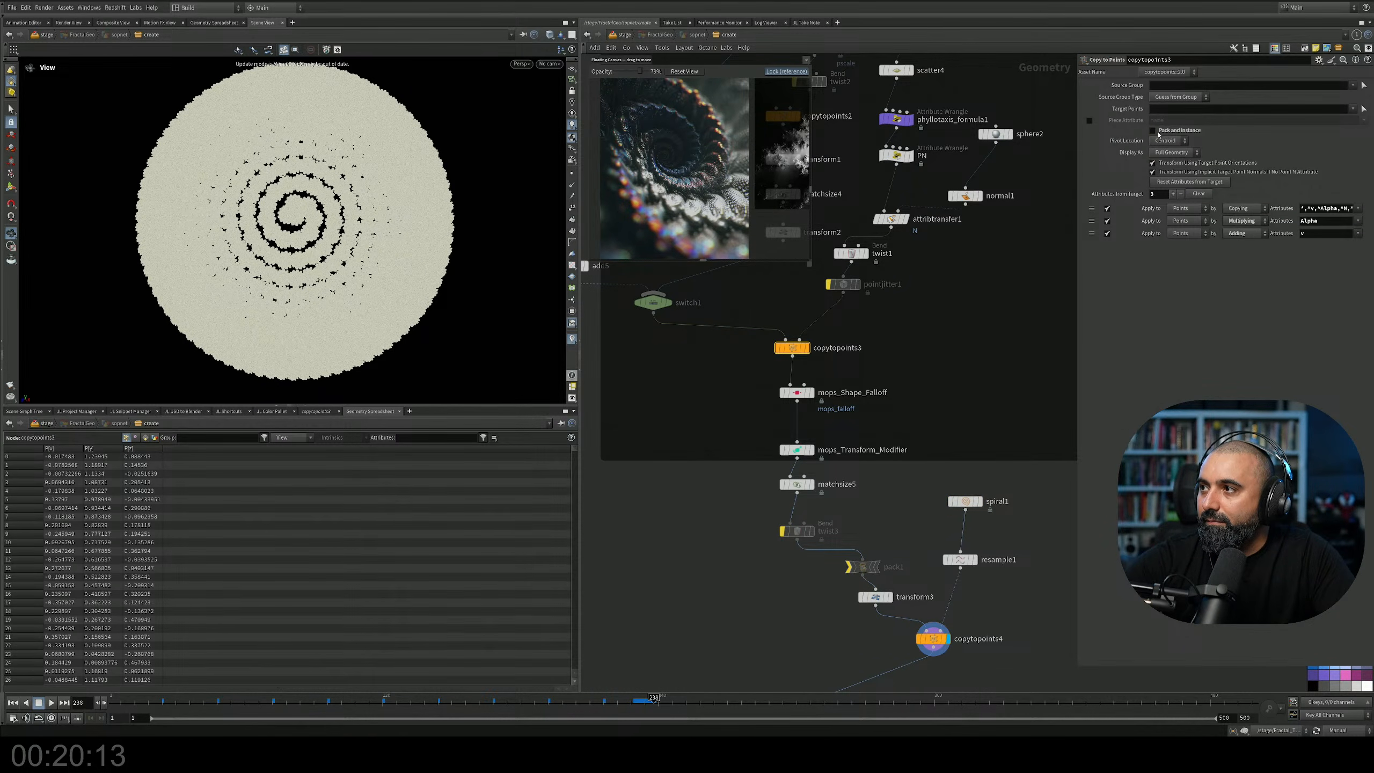
middle_drag(704, 351, 860, 468)
click(810, 418)
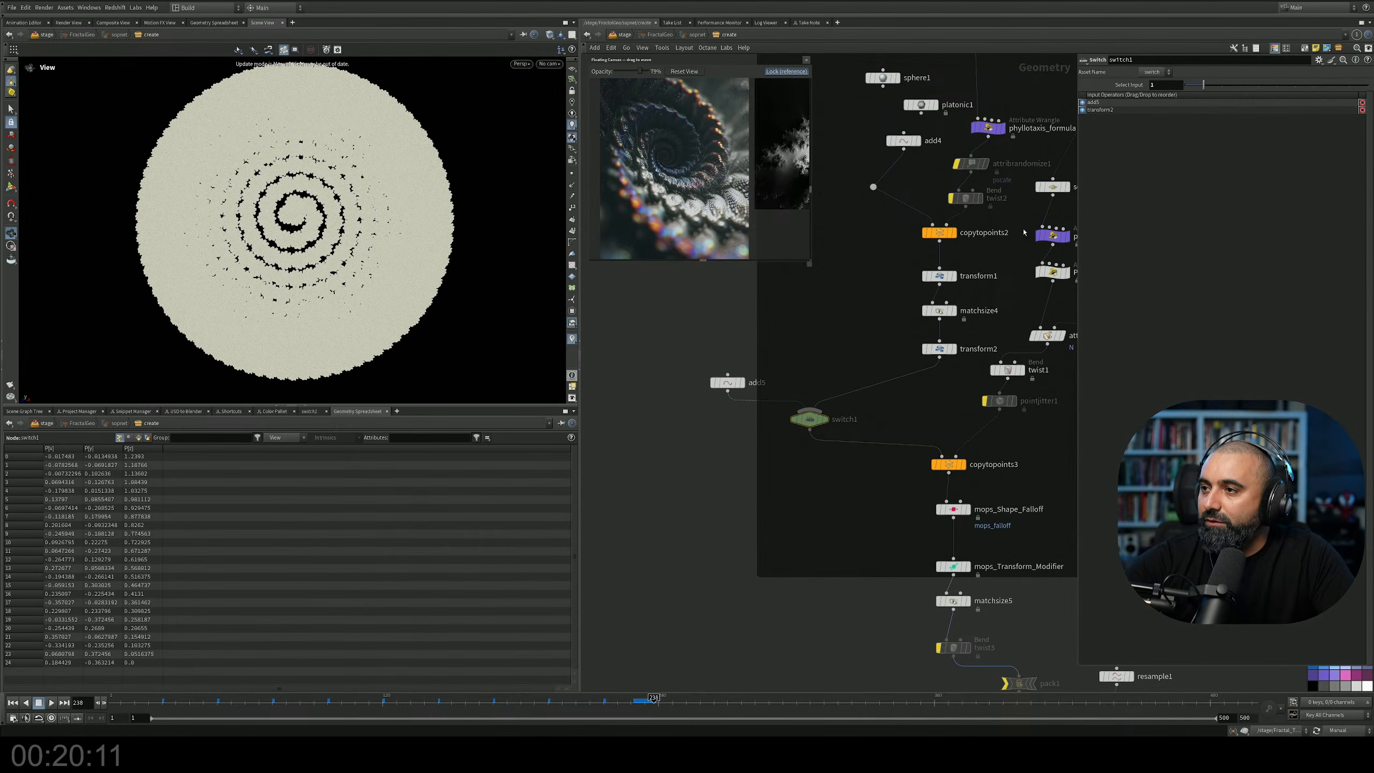
click(1186, 84)
middle_drag(885, 465, 794, 308)
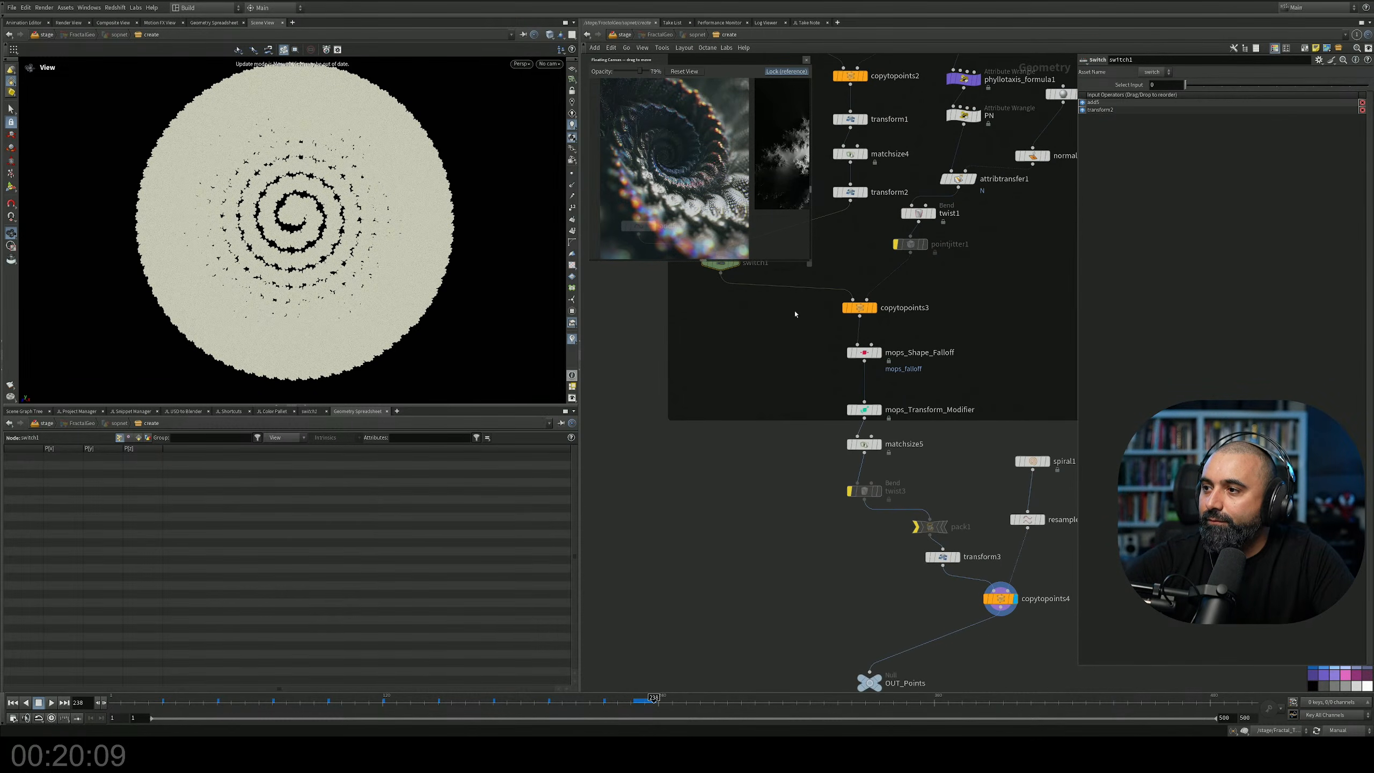
Set the scene's update mode back to Auto Update.
middle_drag(960, 464, 935, 402)
click(1339, 730)
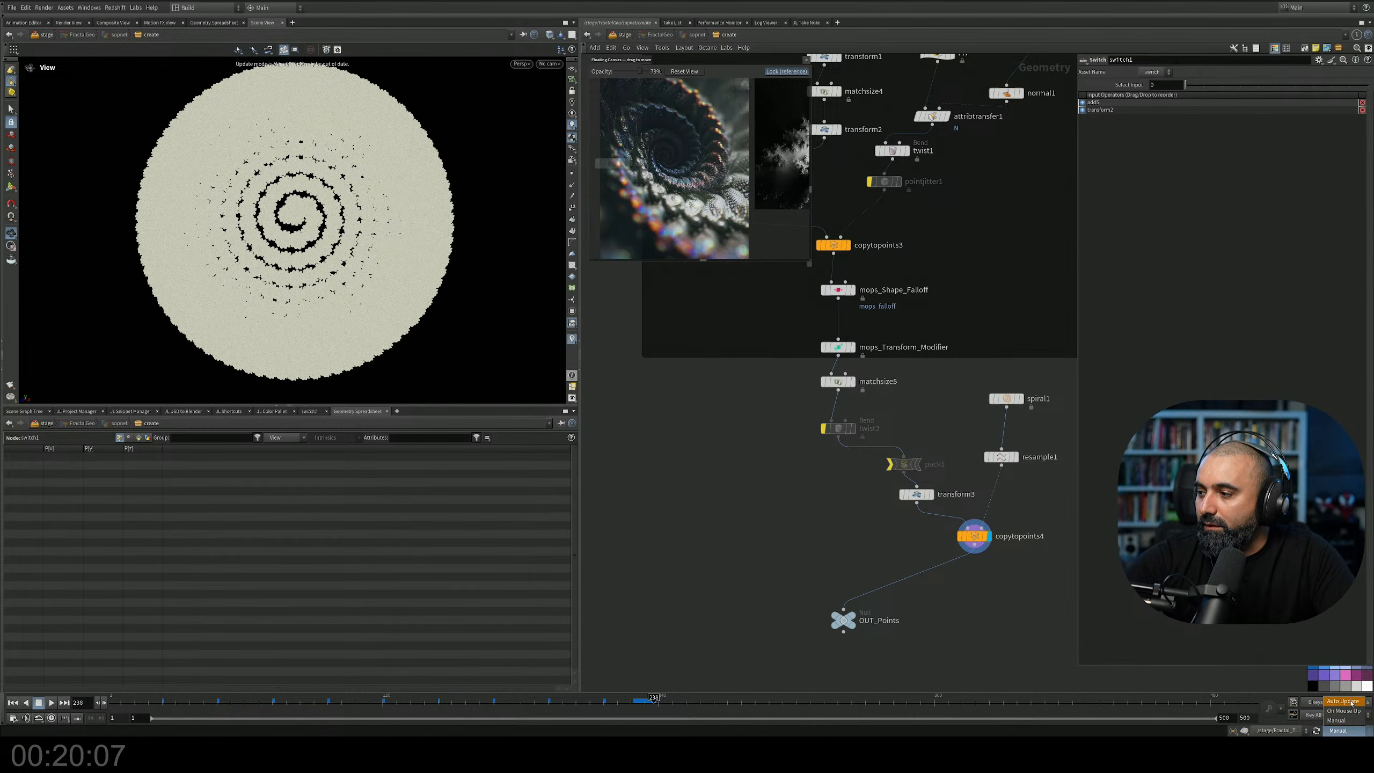
click(1343, 702)
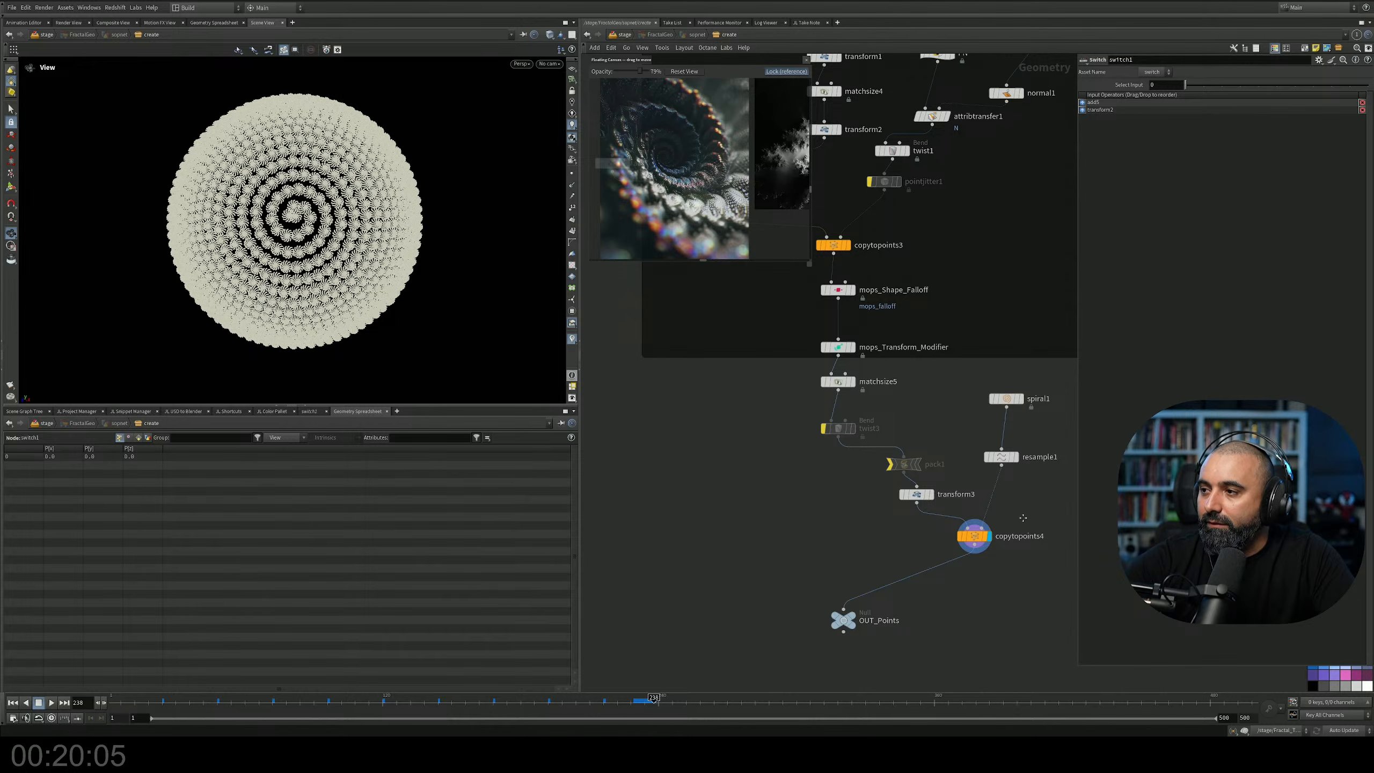
Reduce the Radius Scale of spiral1 to 0.41 to tighten the spiral.
middle_drag(1068, 478, 997, 465)
scroll(998, 465, up, 3)
scroll(364, 203, up, 3)
middle_drag(365, 202, 358, 212)
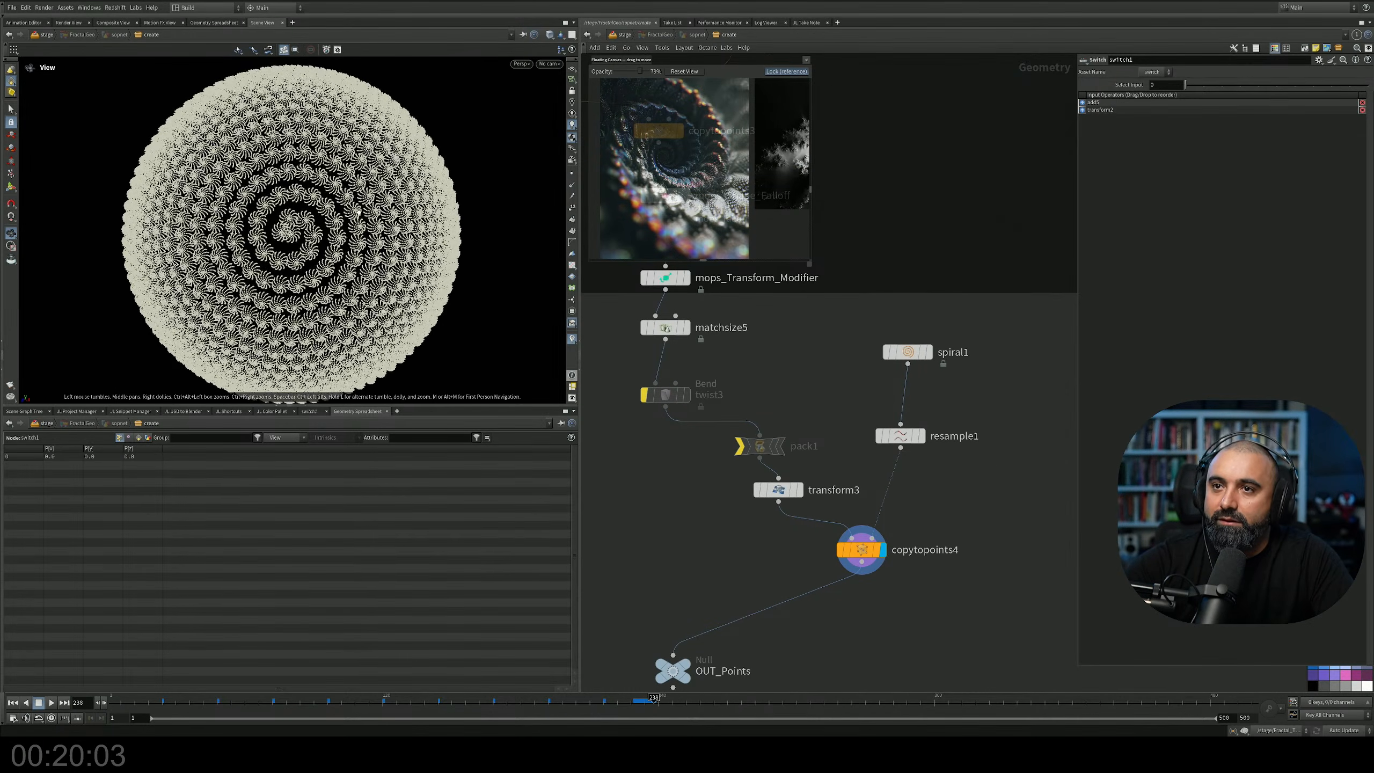
click(920, 353)
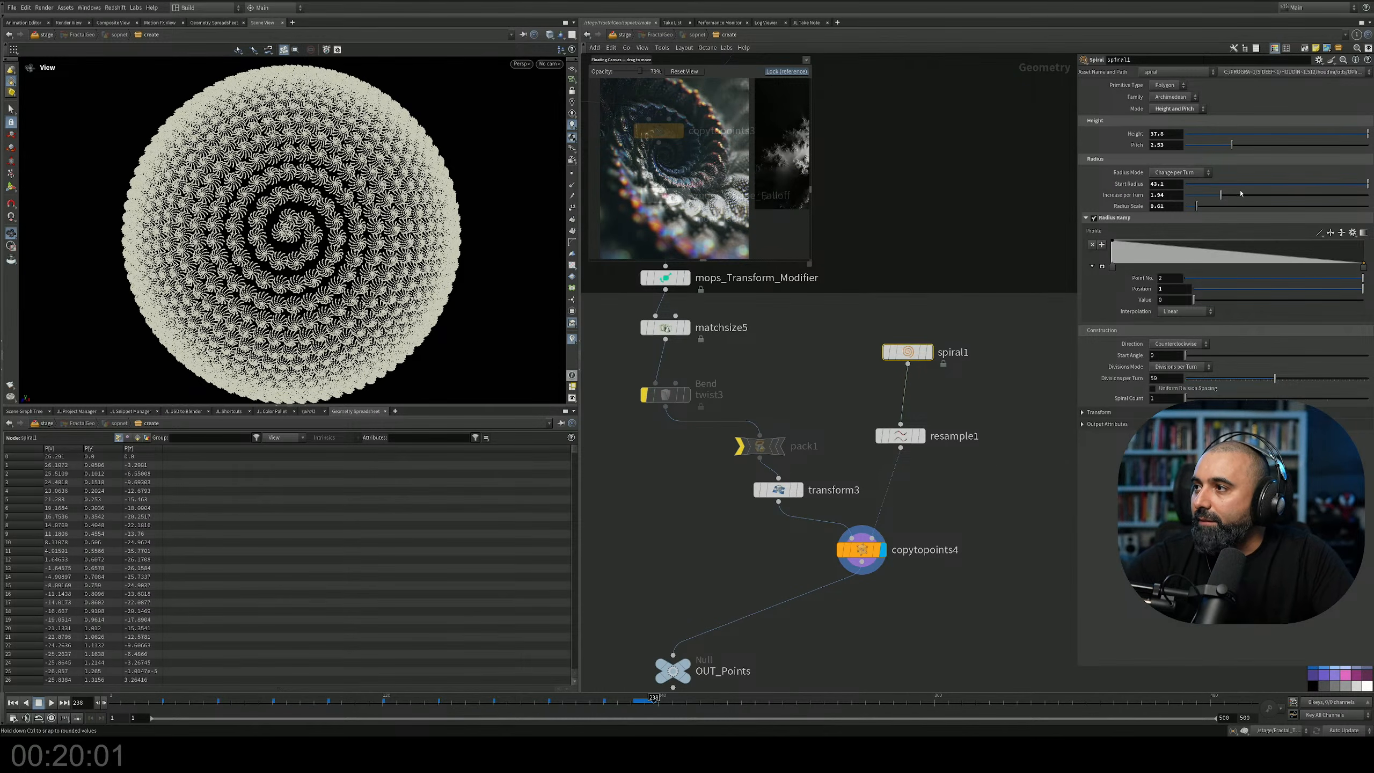
drag(1196, 206, 1193, 211)
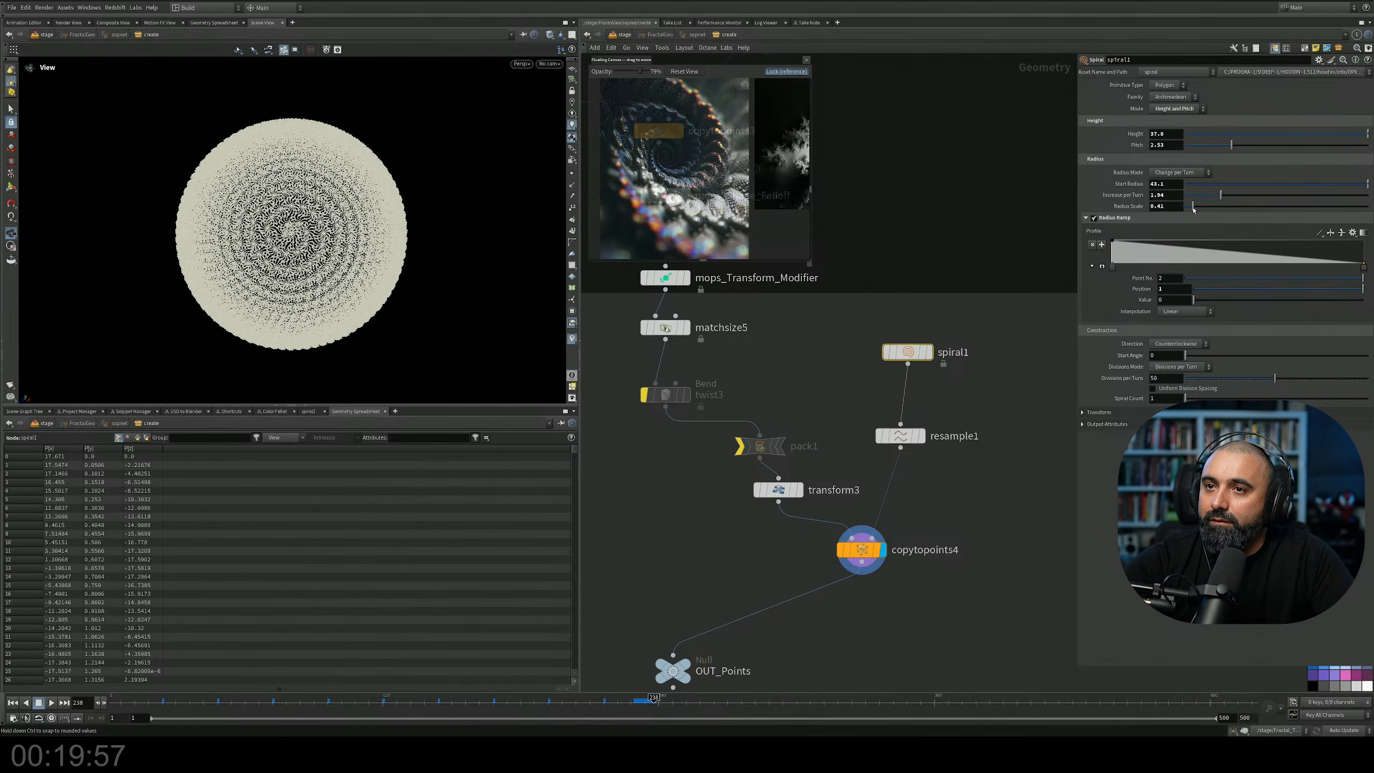
Inspect the cone from the side and try a Height of 25 on spiral1.
drag(320, 260, 293, 337)
scroll(400, 180, up, 10)
middle_drag(294, 337, 324, 259)
drag(324, 258, 327, 301)
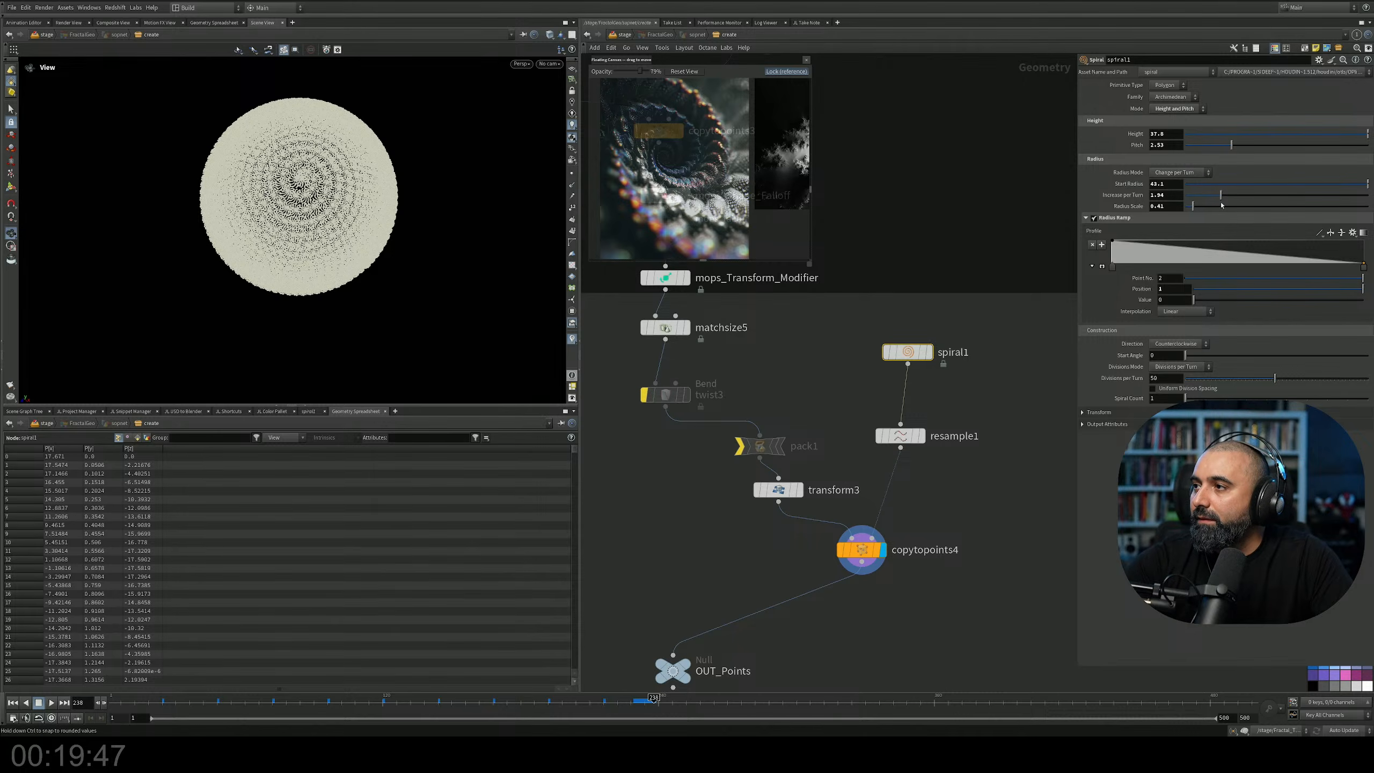
drag(448, 176, 463, 72)
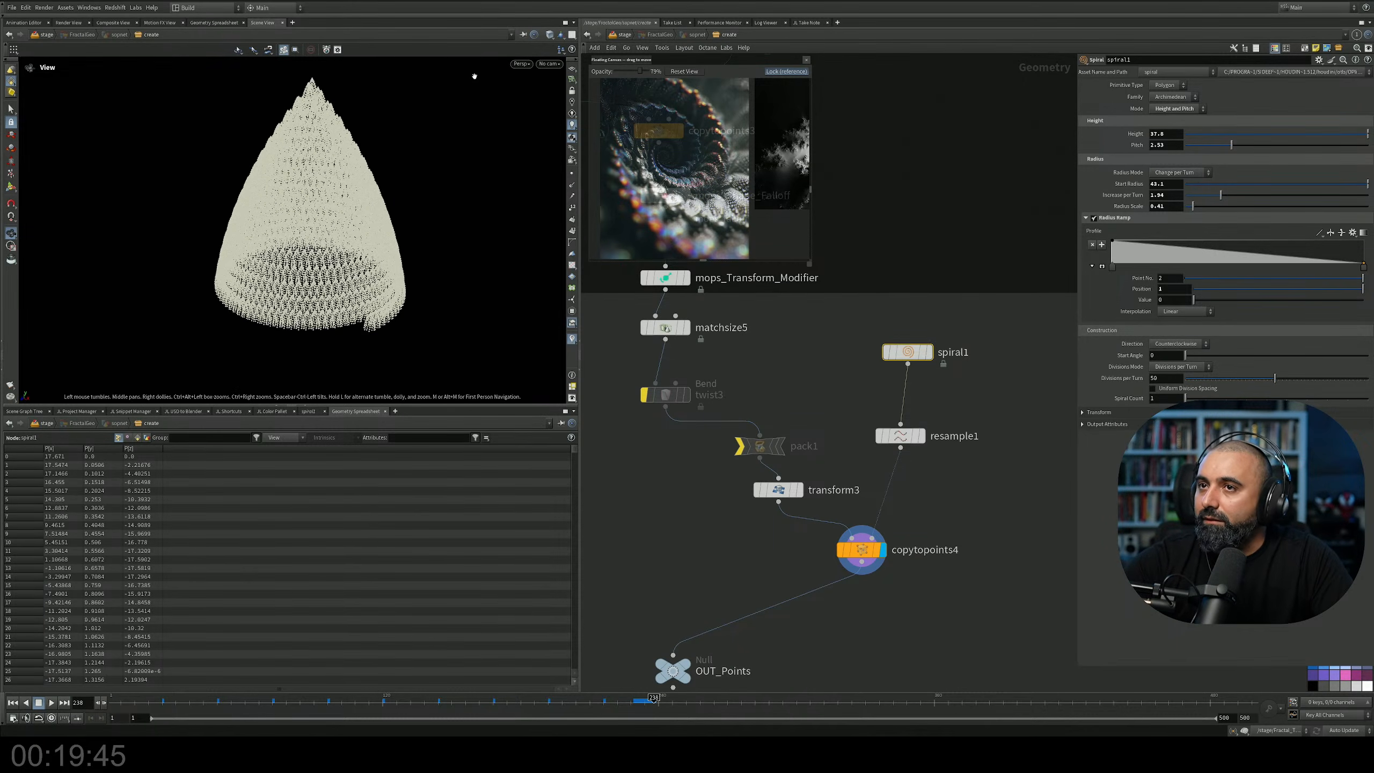
double_click(1164, 134)
text(25)
key(Return)
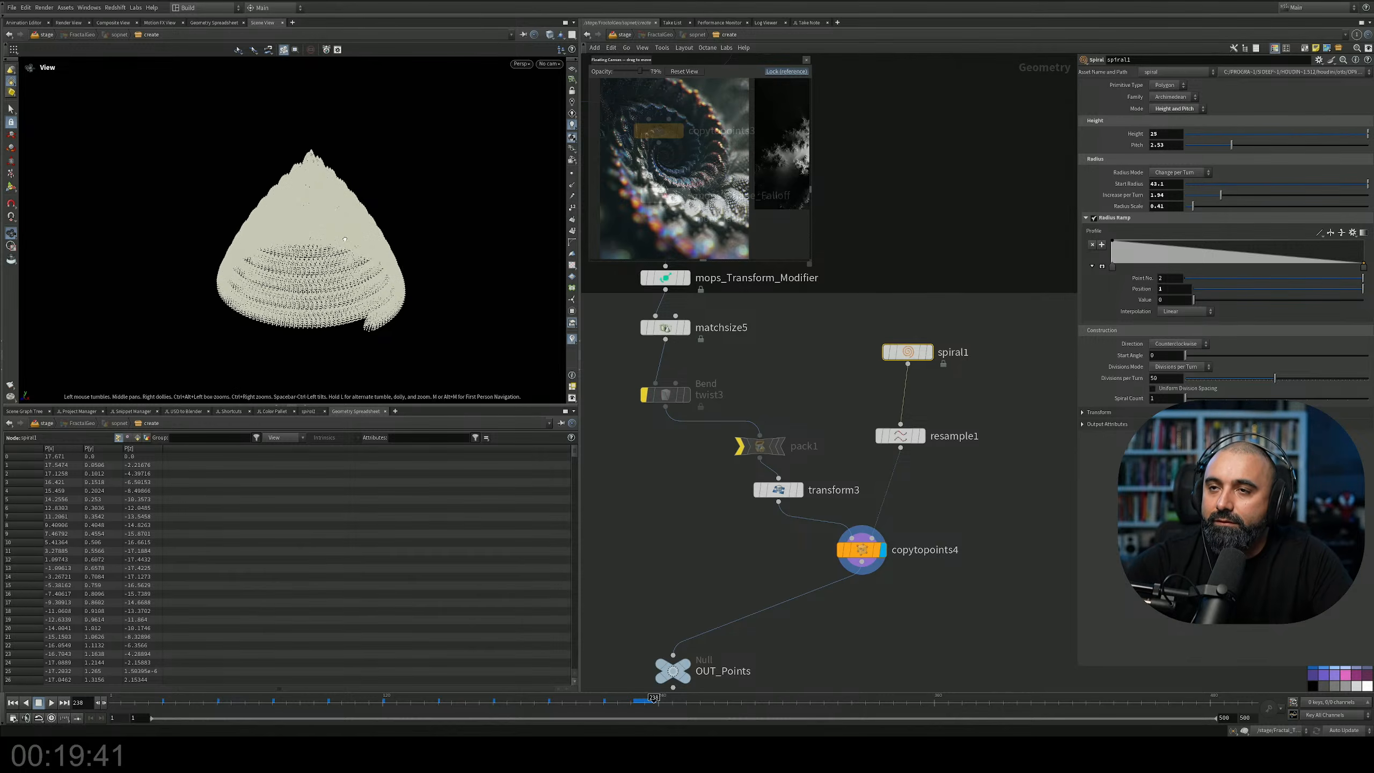
Set the Height of spiral1 to 15.
key(Tab)
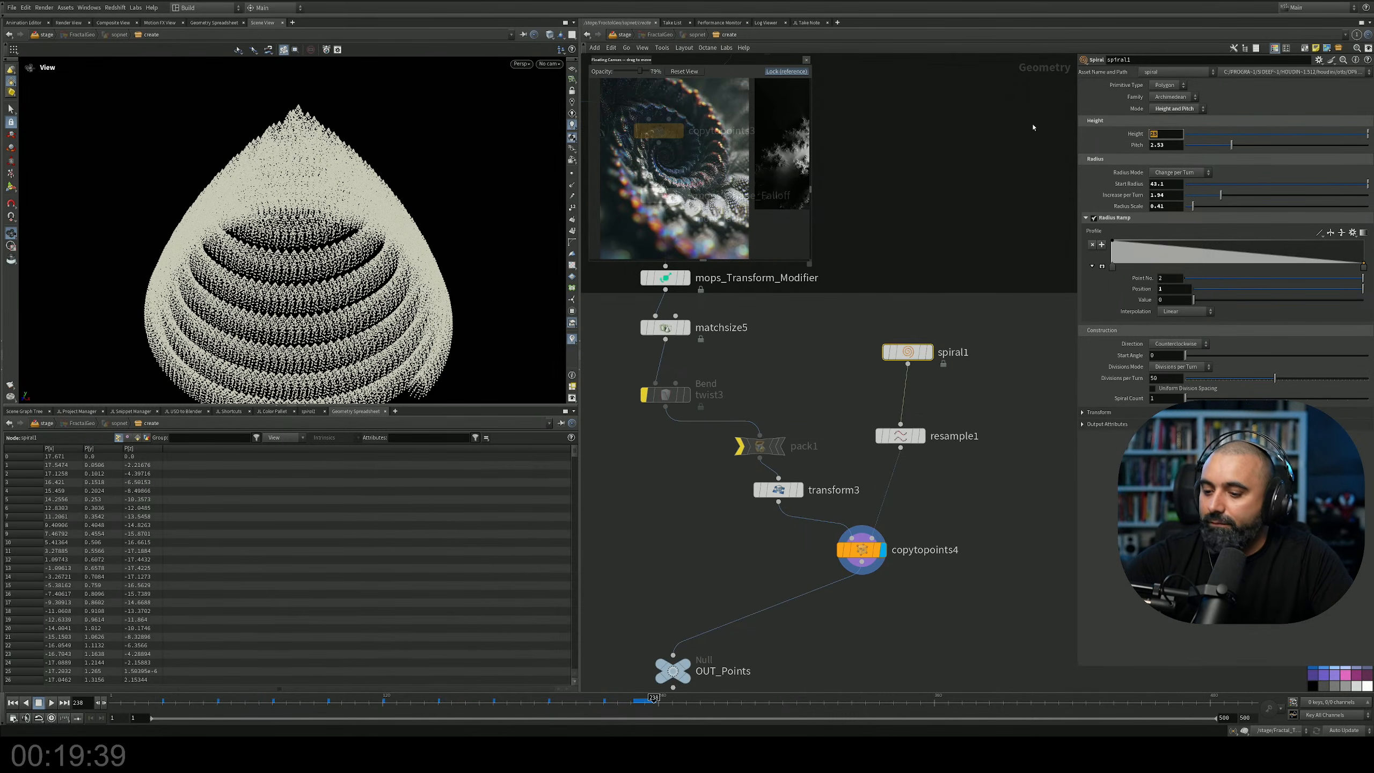
text(15)
key(Return)
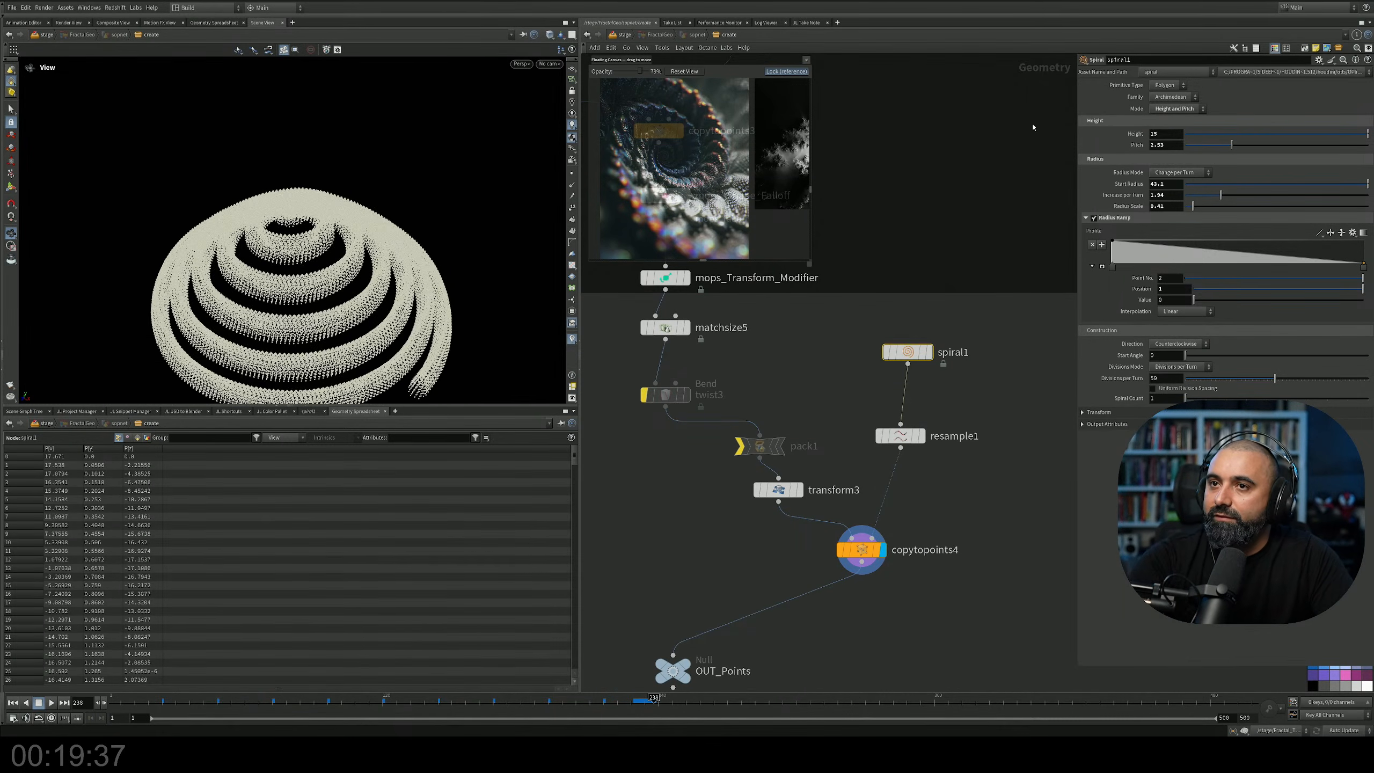
Undo the last Height change on spiral1 and inspect the top of the cone up close.
key(ctrl+z)
drag(433, 190, 438, 258)
scroll(407, 207, up, 2)
scroll(379, 198, up, 3)
scroll(396, 184, up, 2)
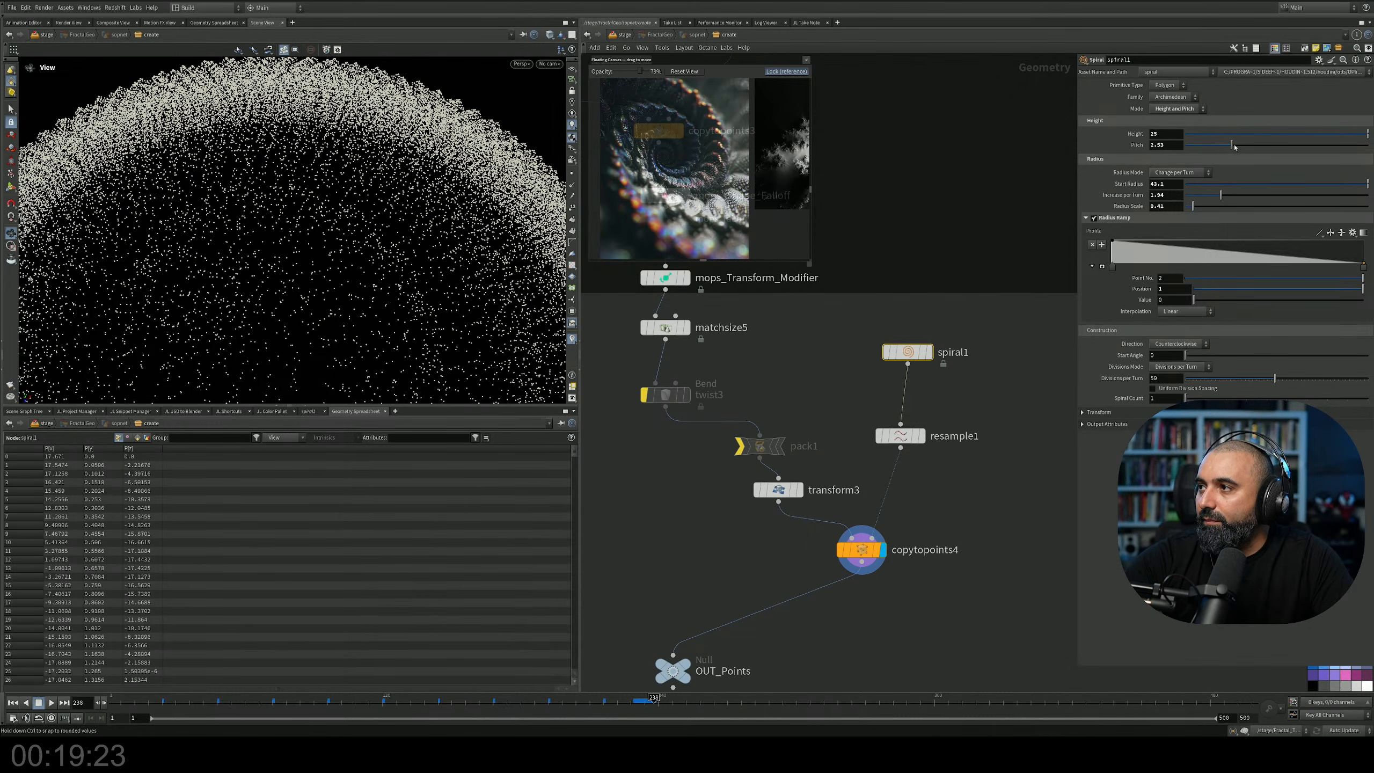
Try 65 Divisions per Turn on spiral1 and a different Segments value on resample1.
drag(1275, 378, 1303, 378)
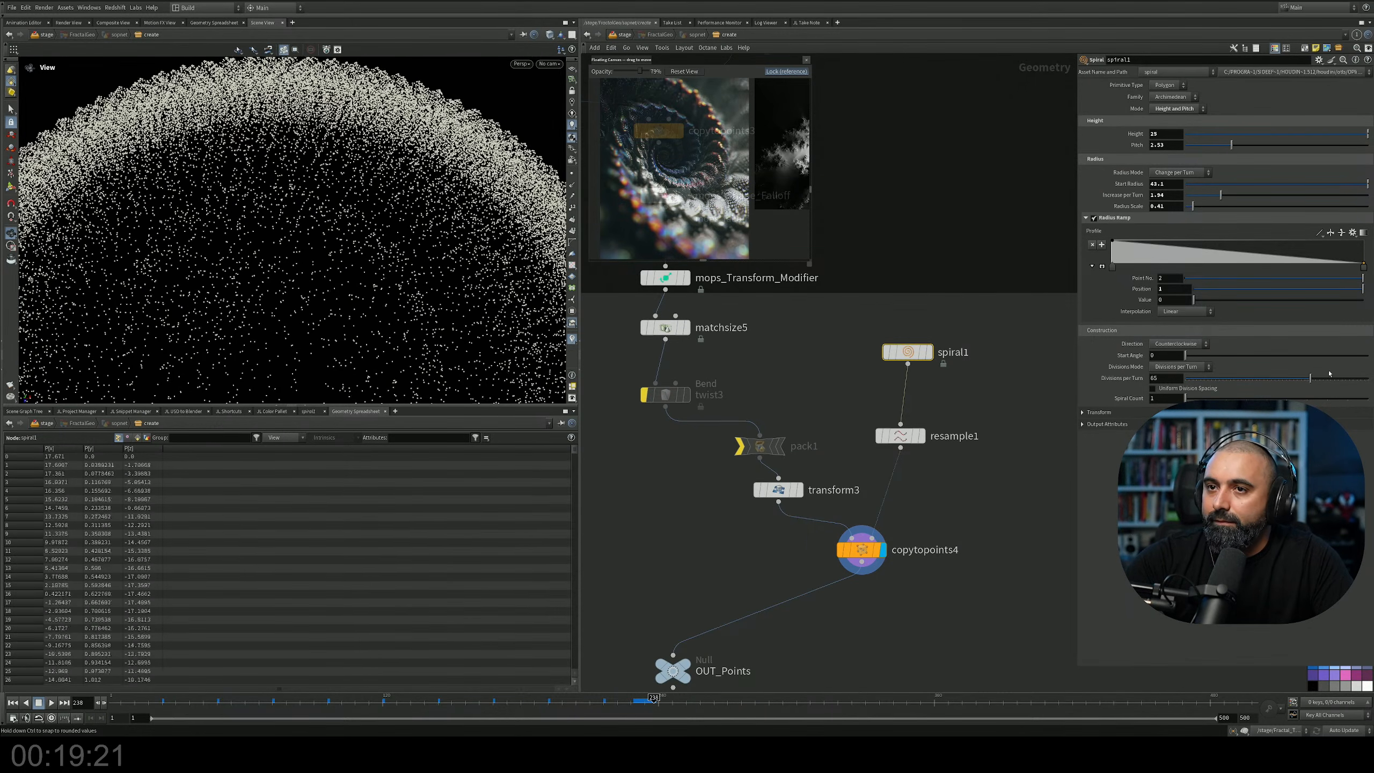
click(900, 436)
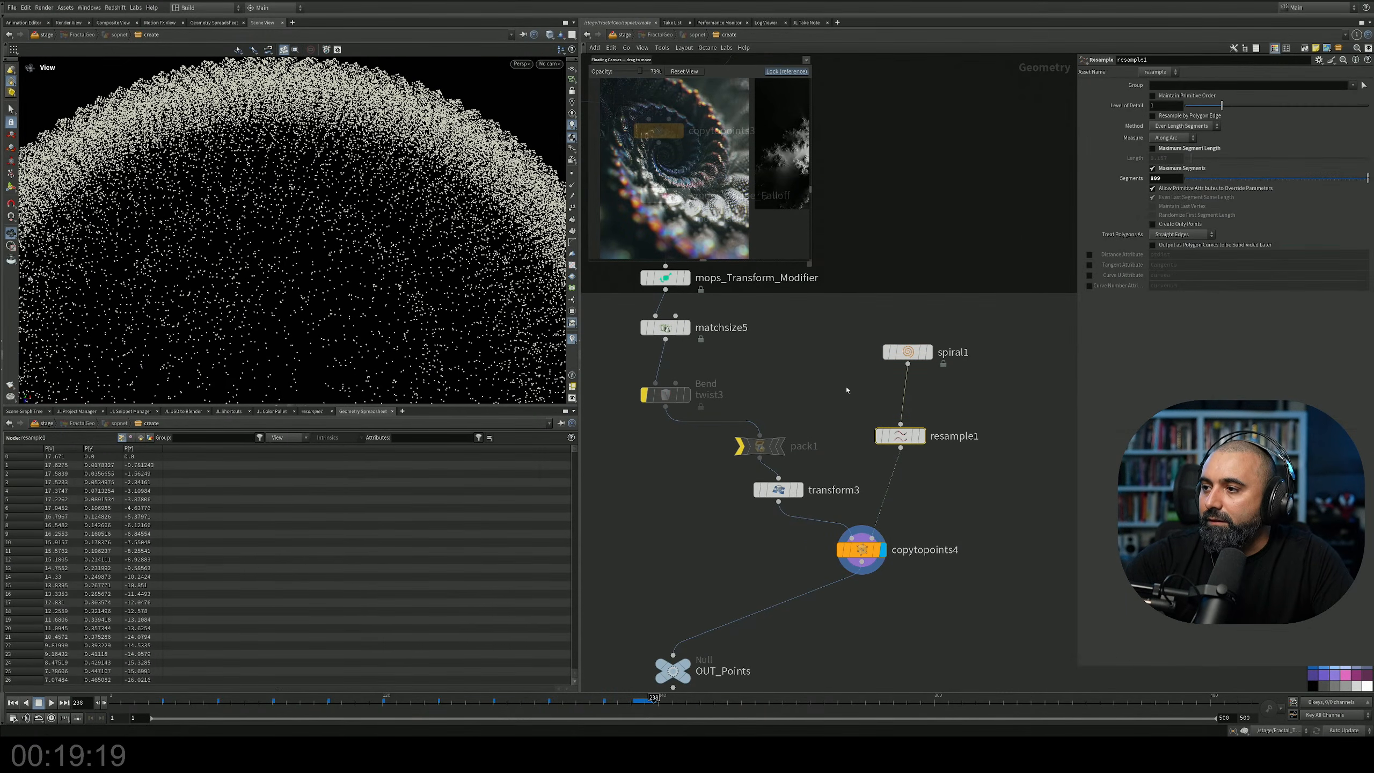
middle_drag(1161, 180, 1184, 178)
key(ctrl+z)
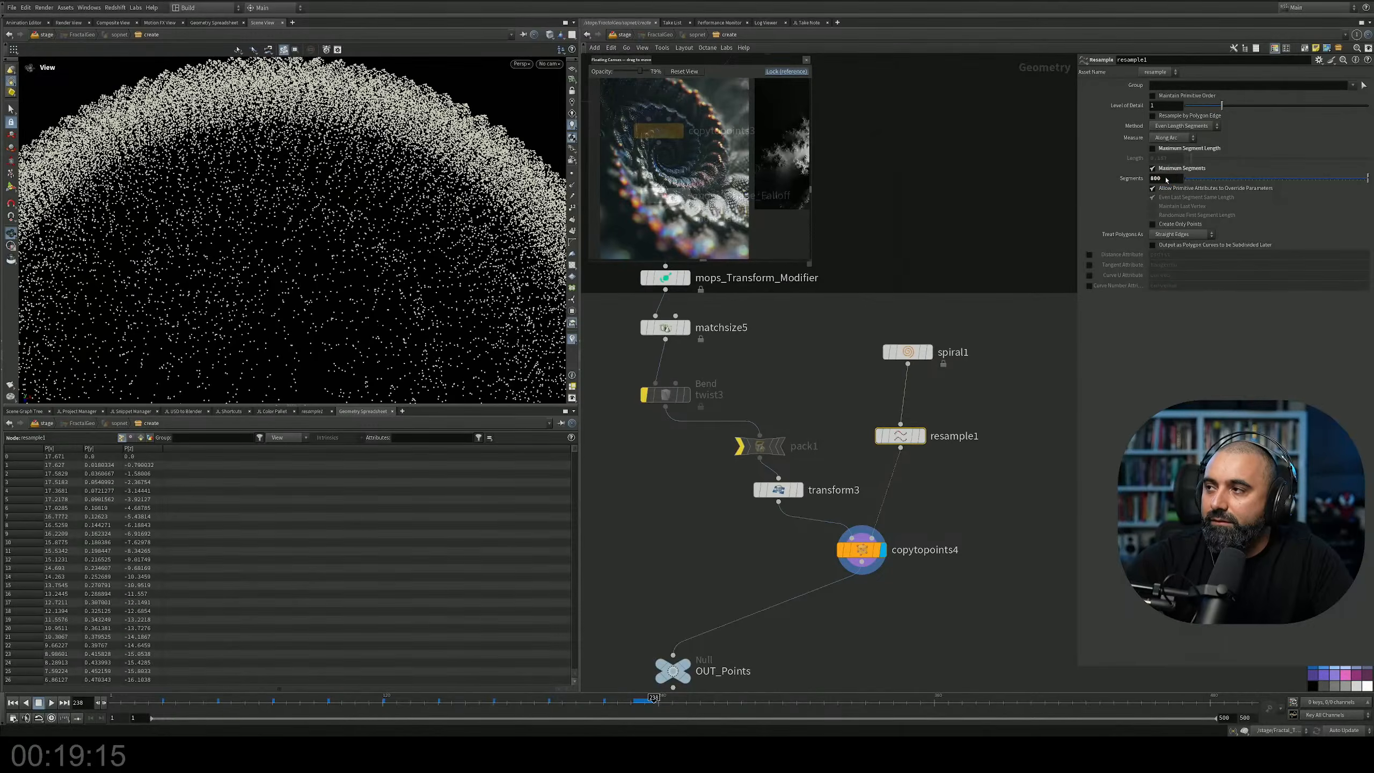
Lower the Pitch of spiral1 to 2.33.
click(908, 352)
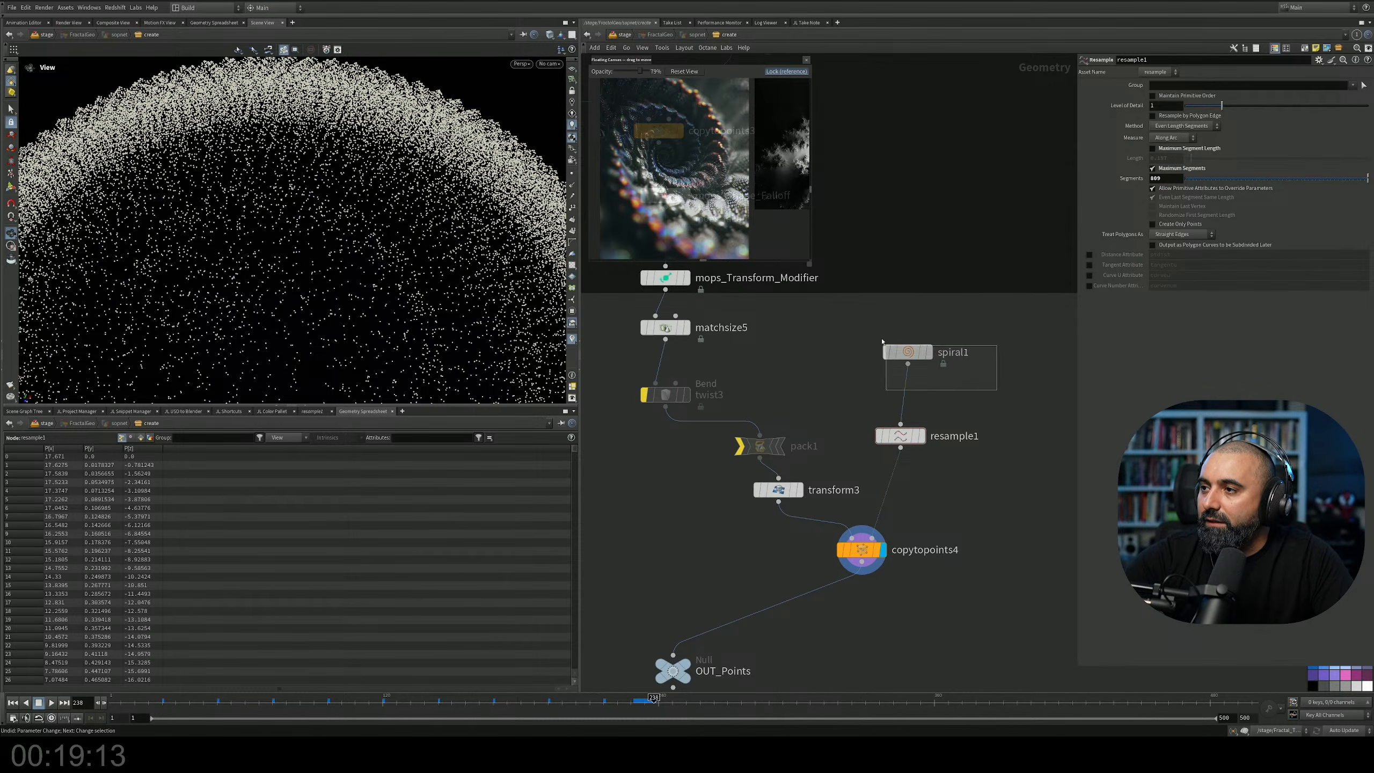
drag(1232, 145, 1228, 145)
mouse_move(338, 210)
mouse_down()
mouse_move(352, 199)
mouse_move(352, 210)
mouse_up()
Set Select Input of switch1 to 1 to feed in the transform2 branch, and save the scene.
scroll(662, 486, down, 5)
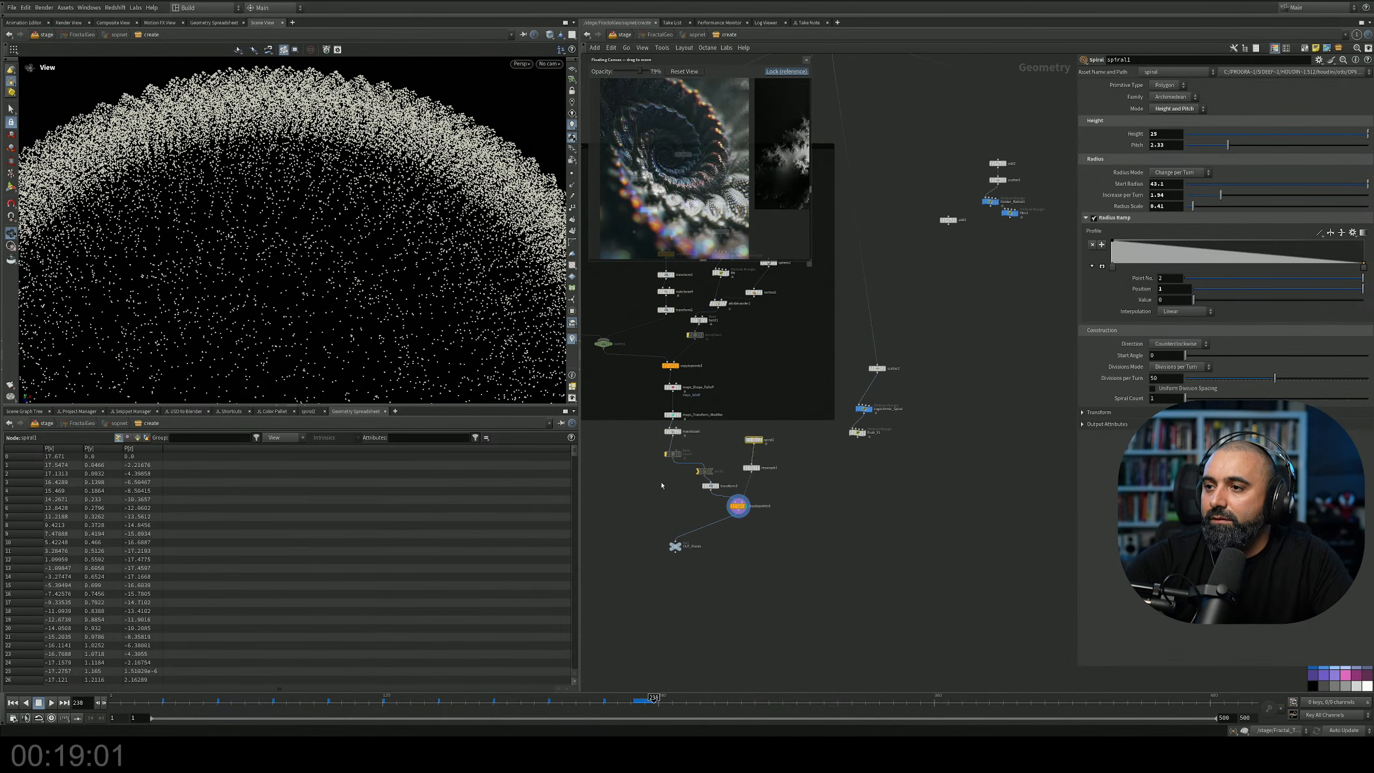
middle_drag(661, 486, 786, 542)
scroll(763, 446, up, 5)
middle_drag(759, 444, 837, 507)
drag(803, 468, 757, 396)
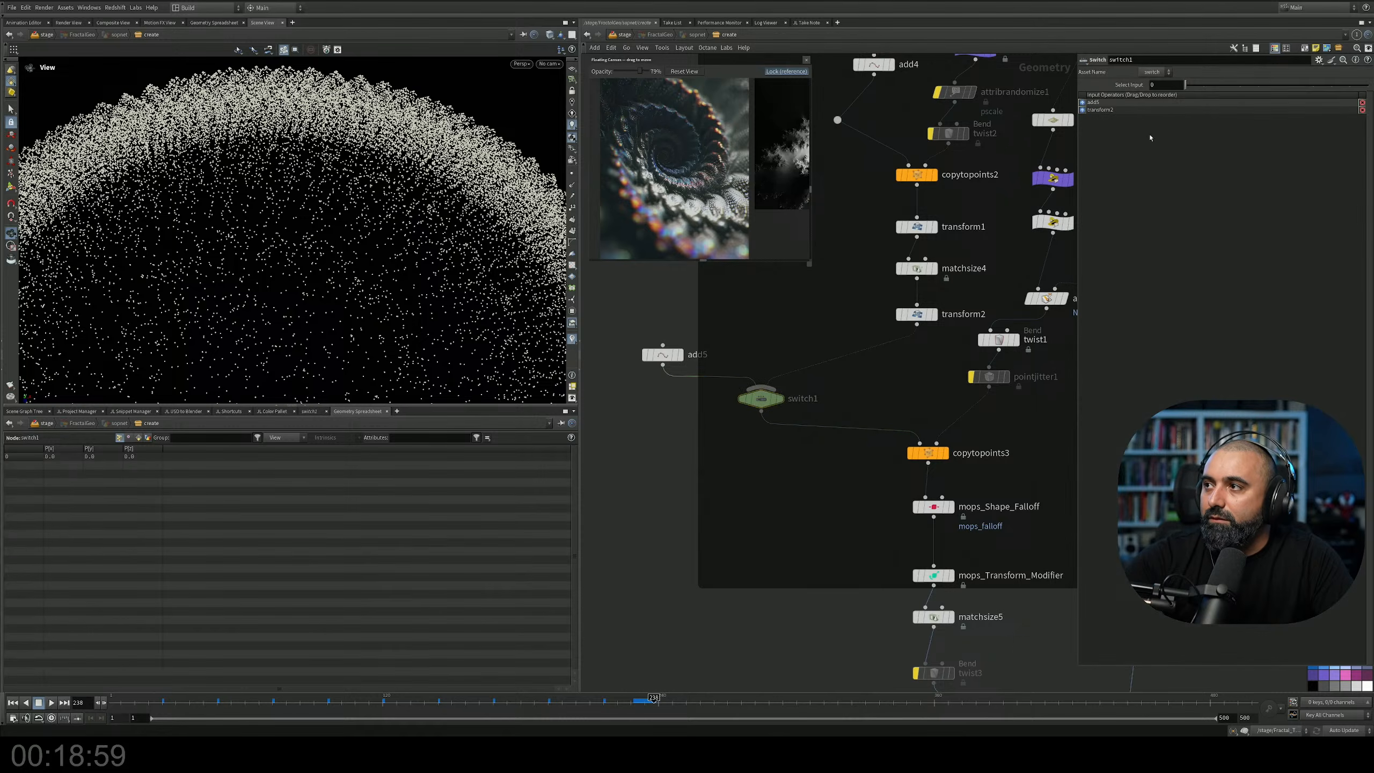
drag(1184, 84, 1203, 85)
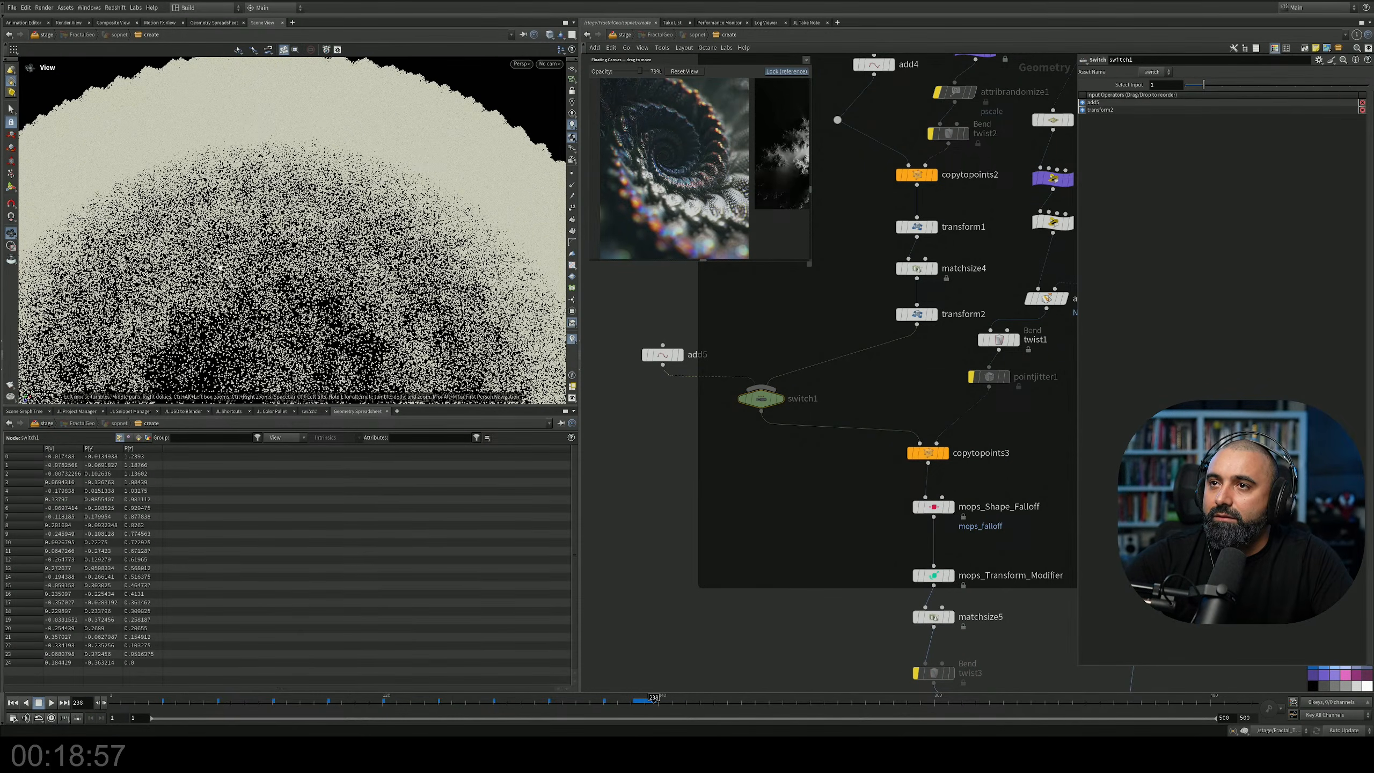
scroll(765, 472, down, 4)
key(ctrl+s)
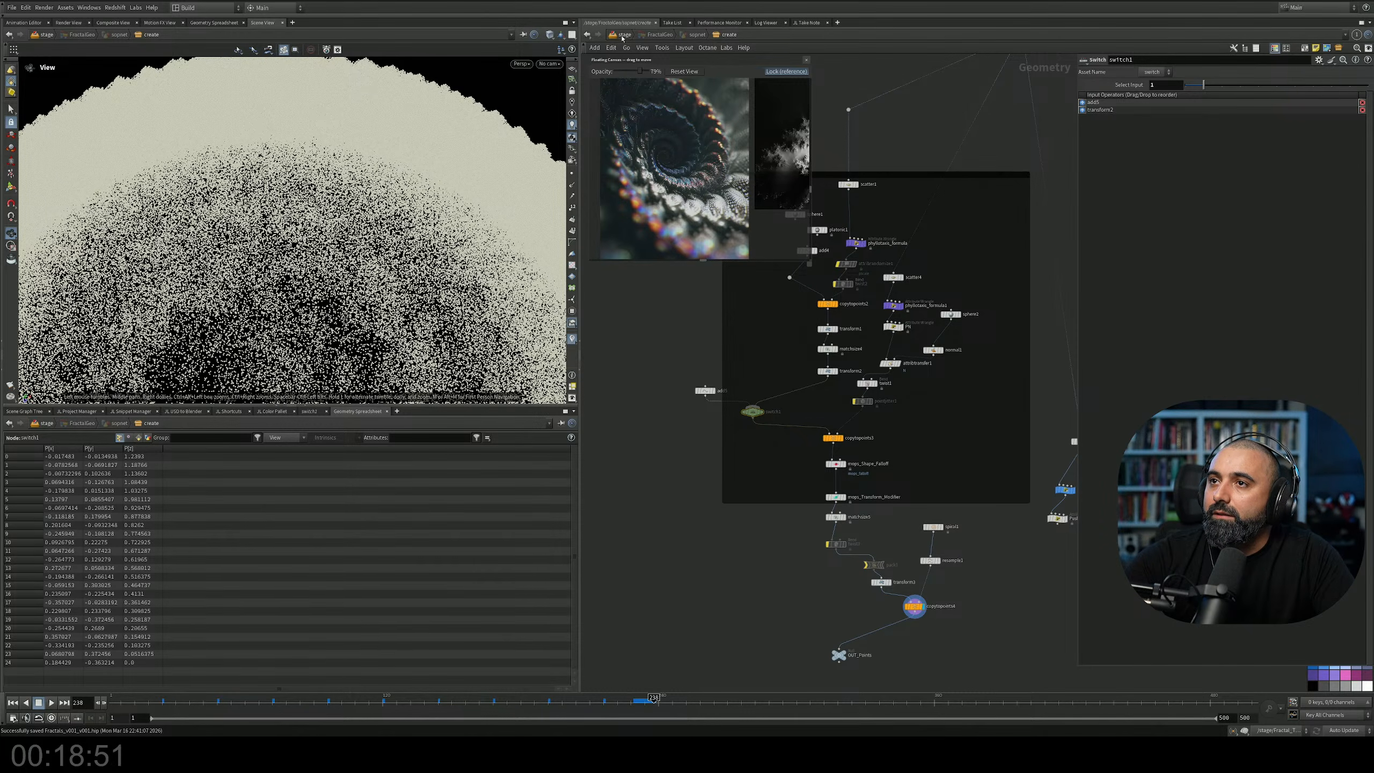
Return to the stage network and reframe camera2 close to the top of the green fractal.
click(624, 35)
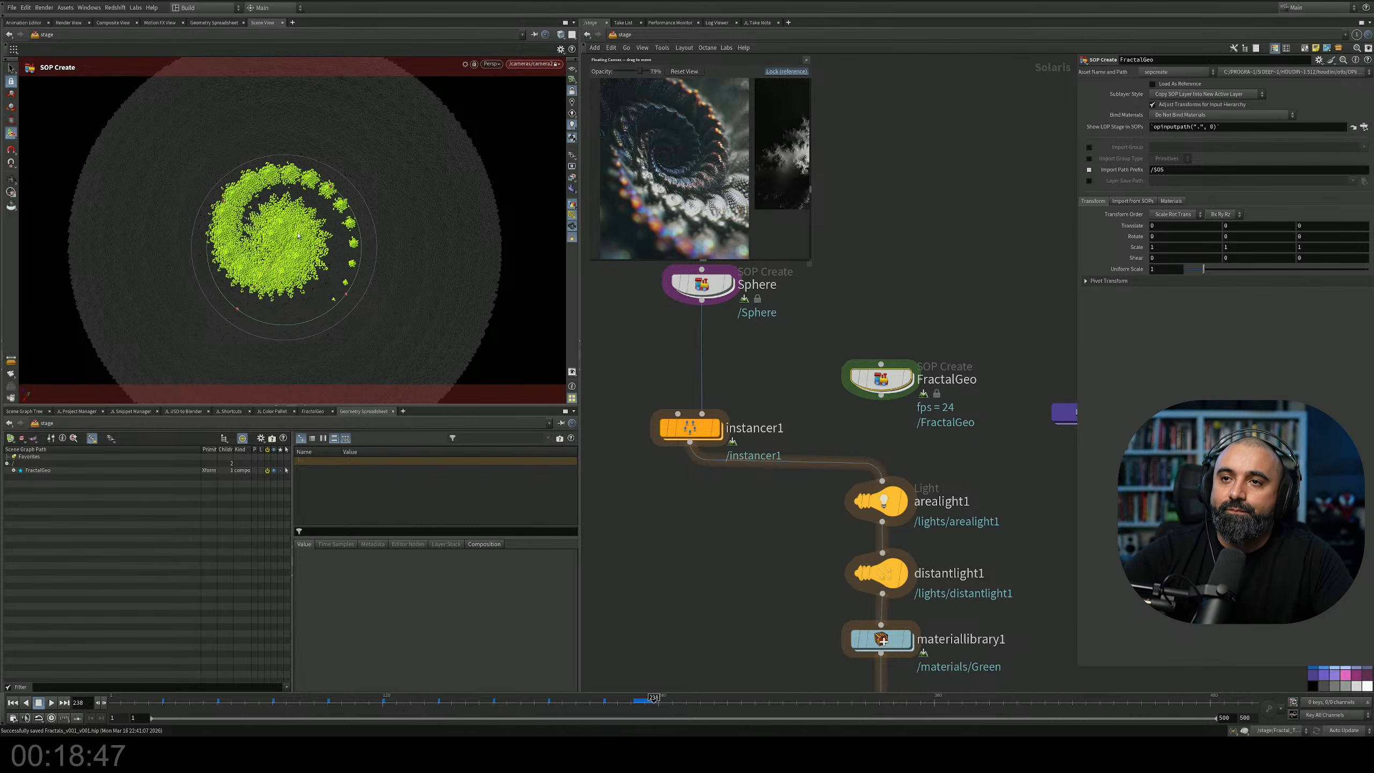
scroll(303, 228, up, 2)
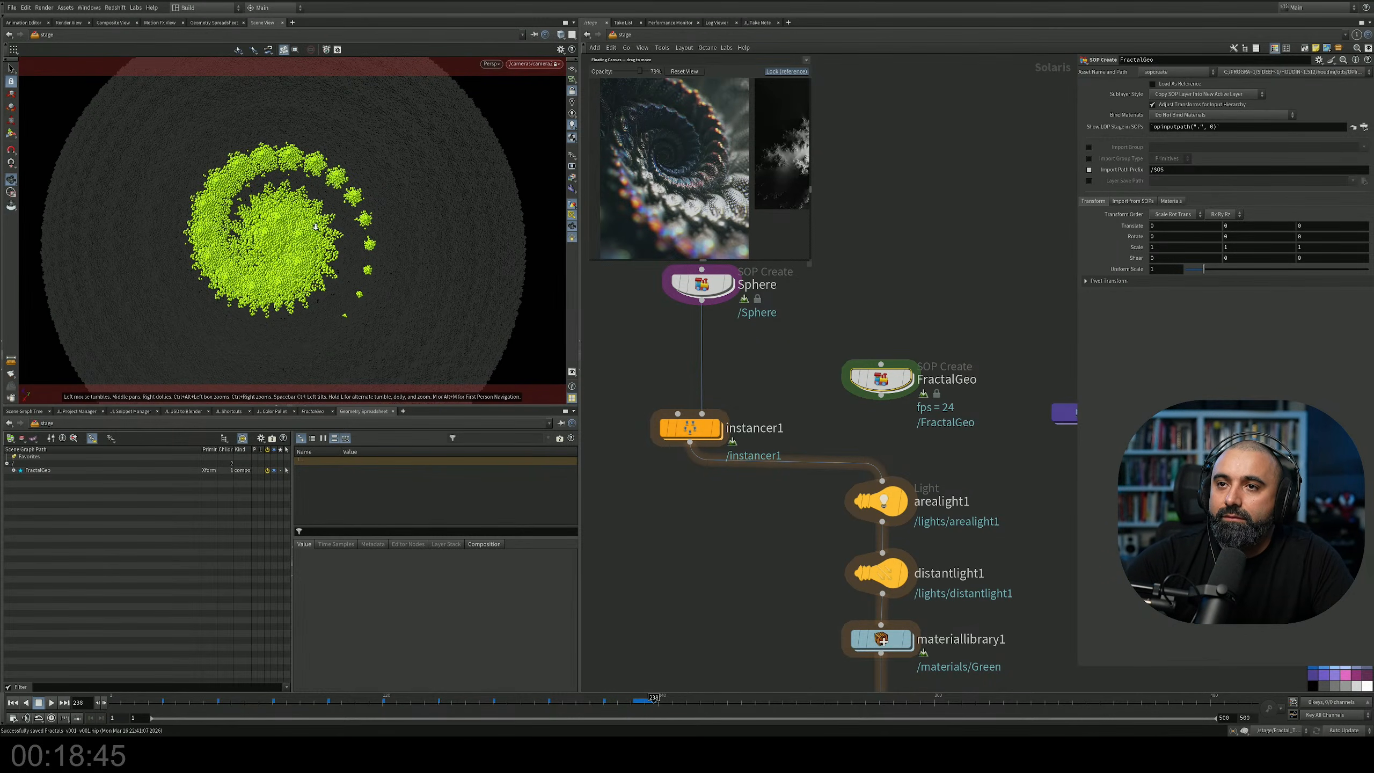
scroll(307, 216, up, 2)
drag(307, 217, 320, 245)
scroll(343, 217, up, 3)
mouse_move(319, 245)
right_down()
mouse_move(346, 234)
mouse_move(336, 240)
right_up()
drag(336, 240, 340, 235)
right_click(341, 235)
click(669, 363)
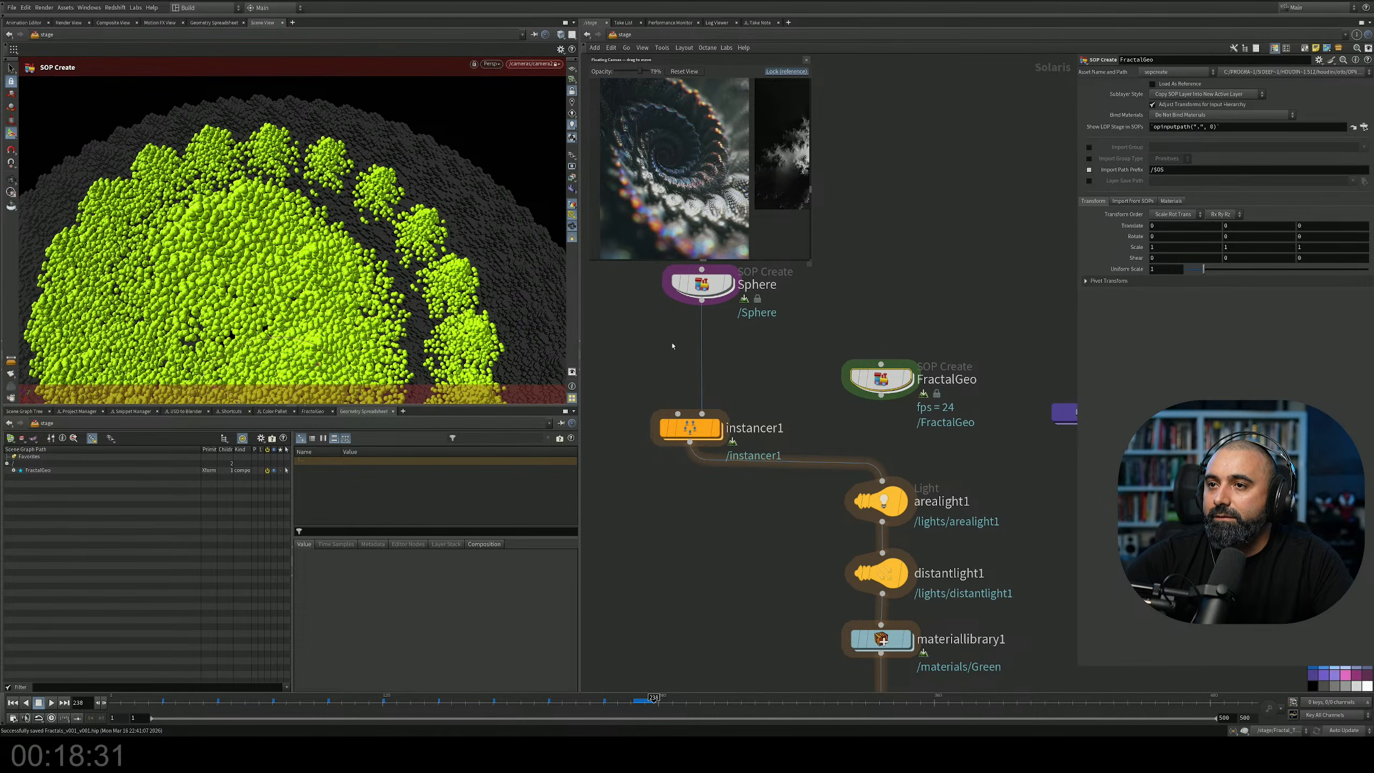
Select the camera2 node and switch the viewport renderer to Karma XPU.
scroll(673, 345, down, 3)
scroll(673, 423, down, 2)
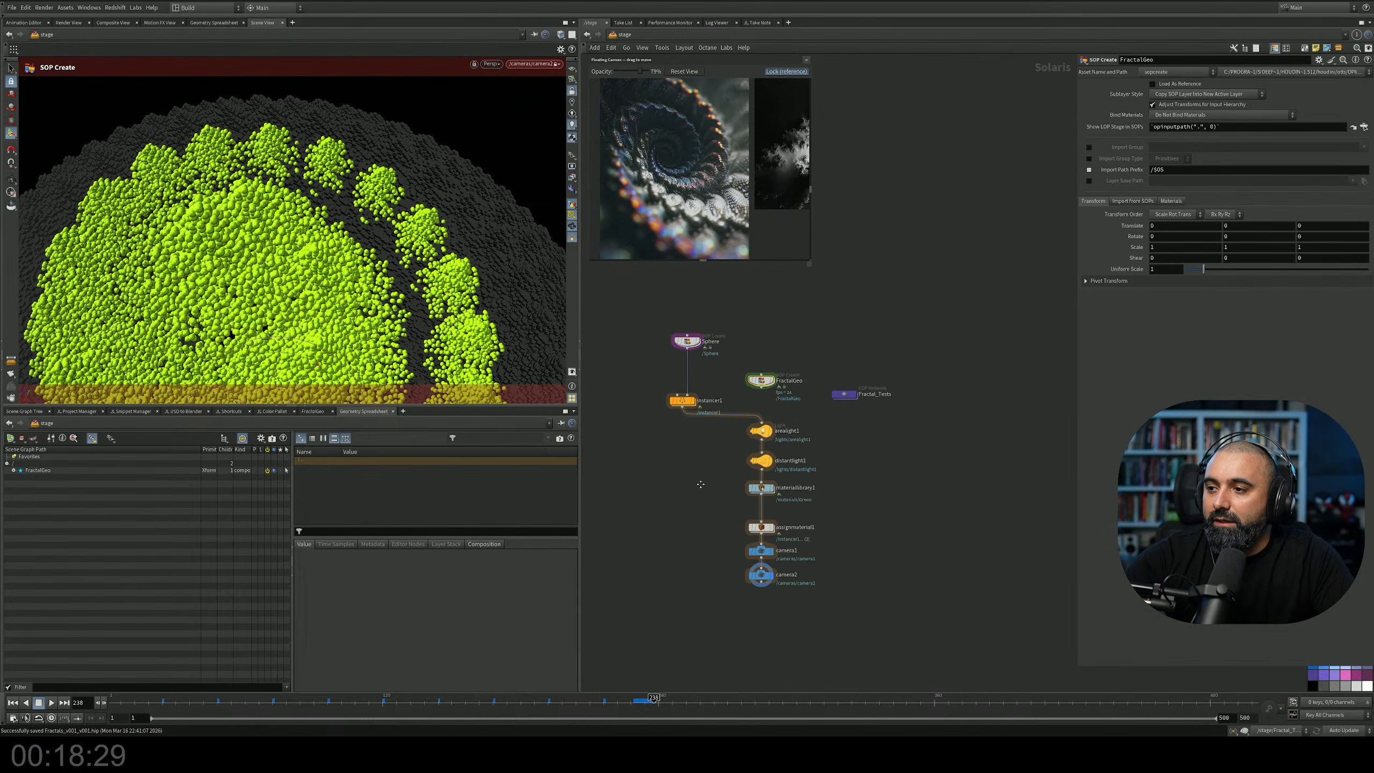
middle_drag(698, 489, 705, 463)
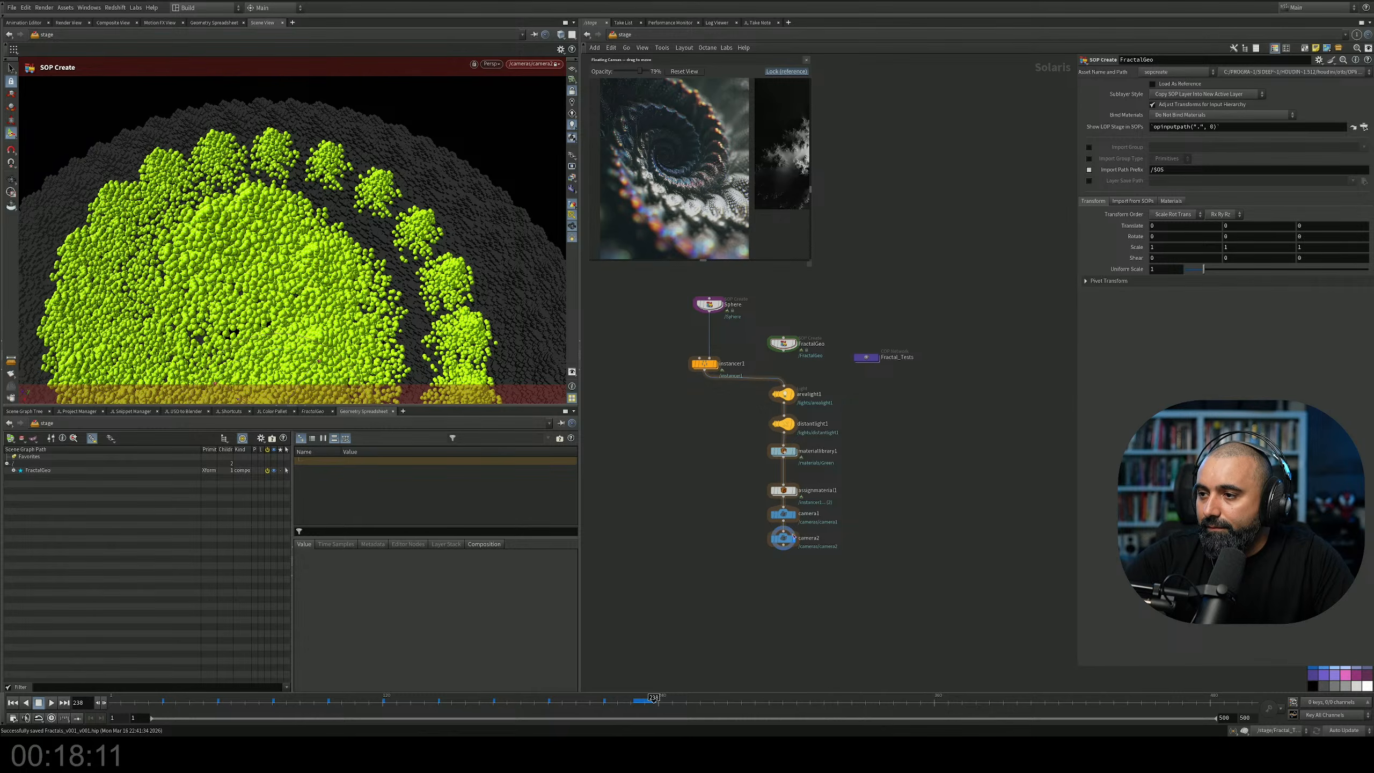
scroll(791, 541, up, 5)
drag(976, 482, 766, 576)
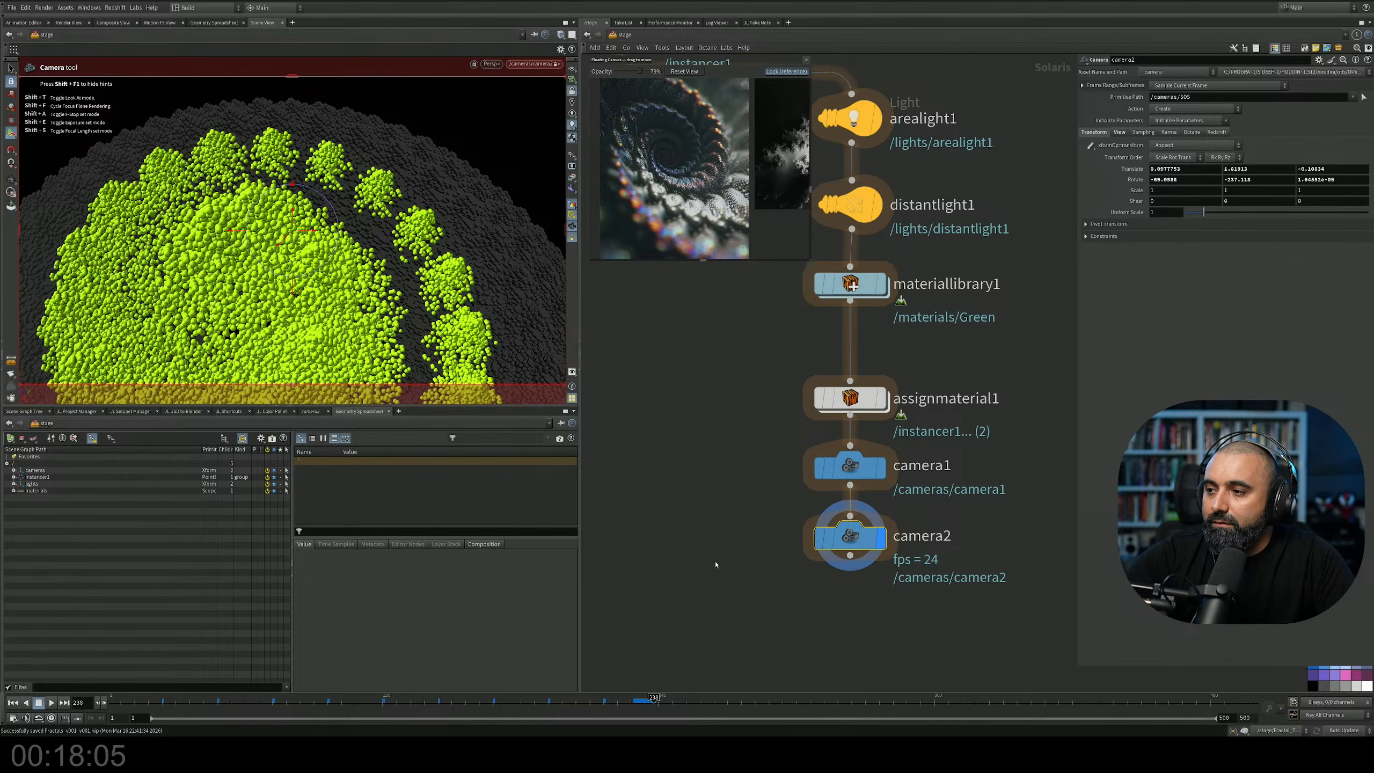
click(508, 64)
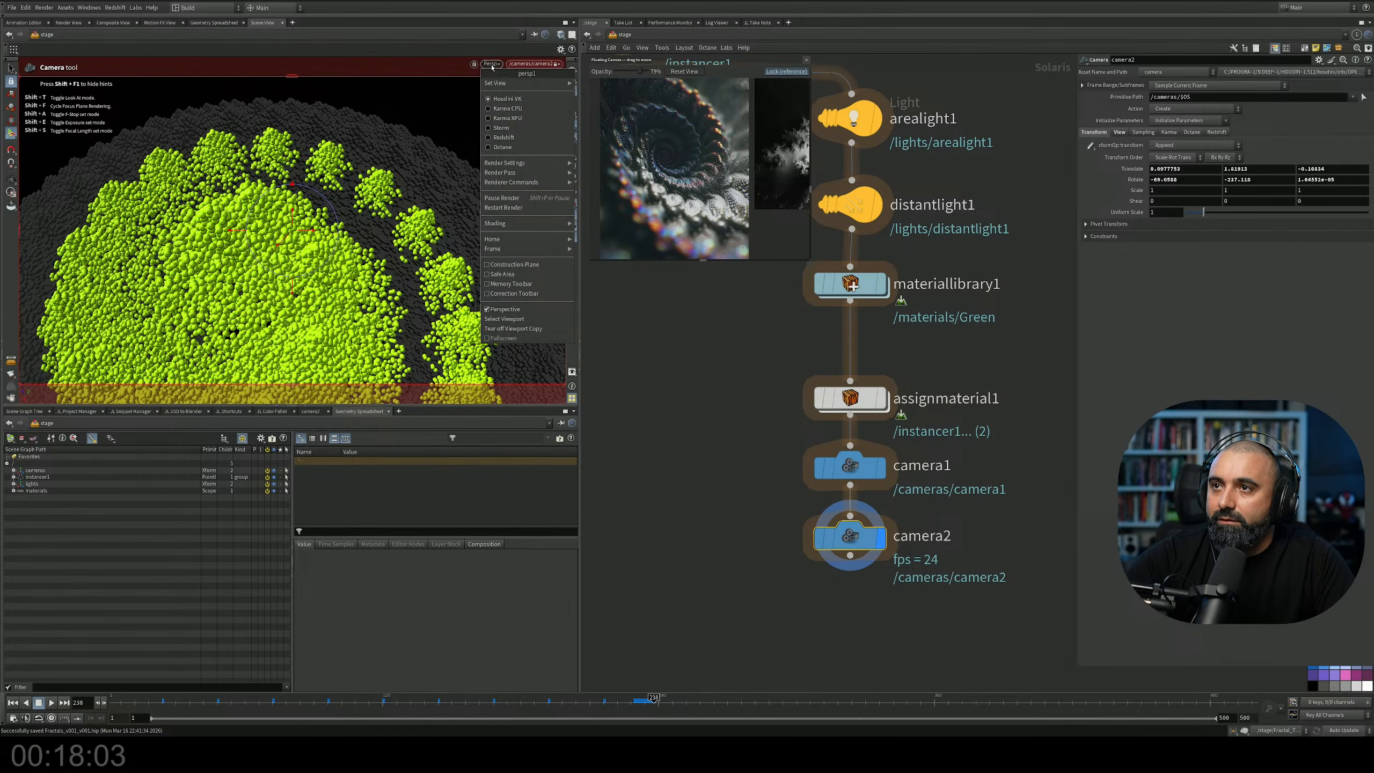
click(500, 119)
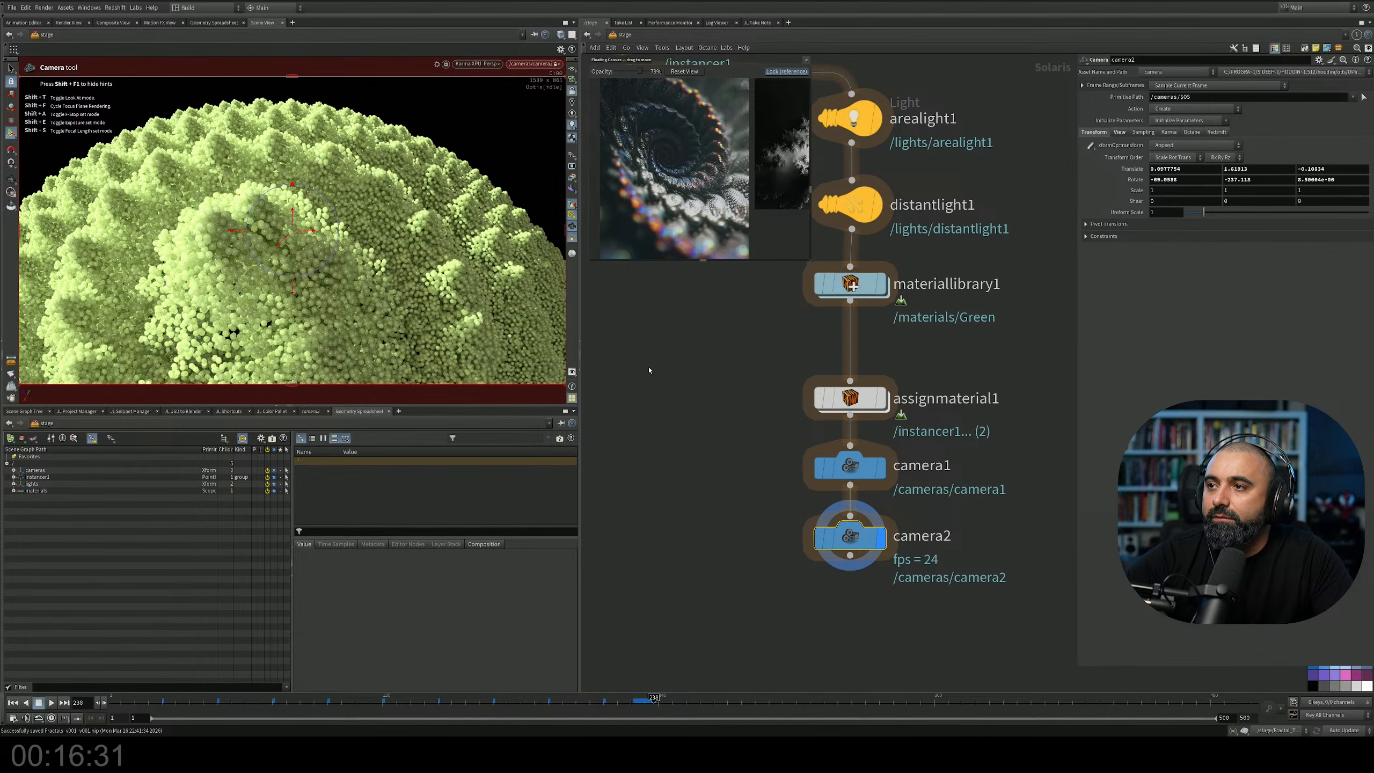
Open the Sphere network and try Uniform Scale values of 0.015 and 0.010 on sphere1, settling on 0.008.
middle_drag(807, 352, 888, 470)
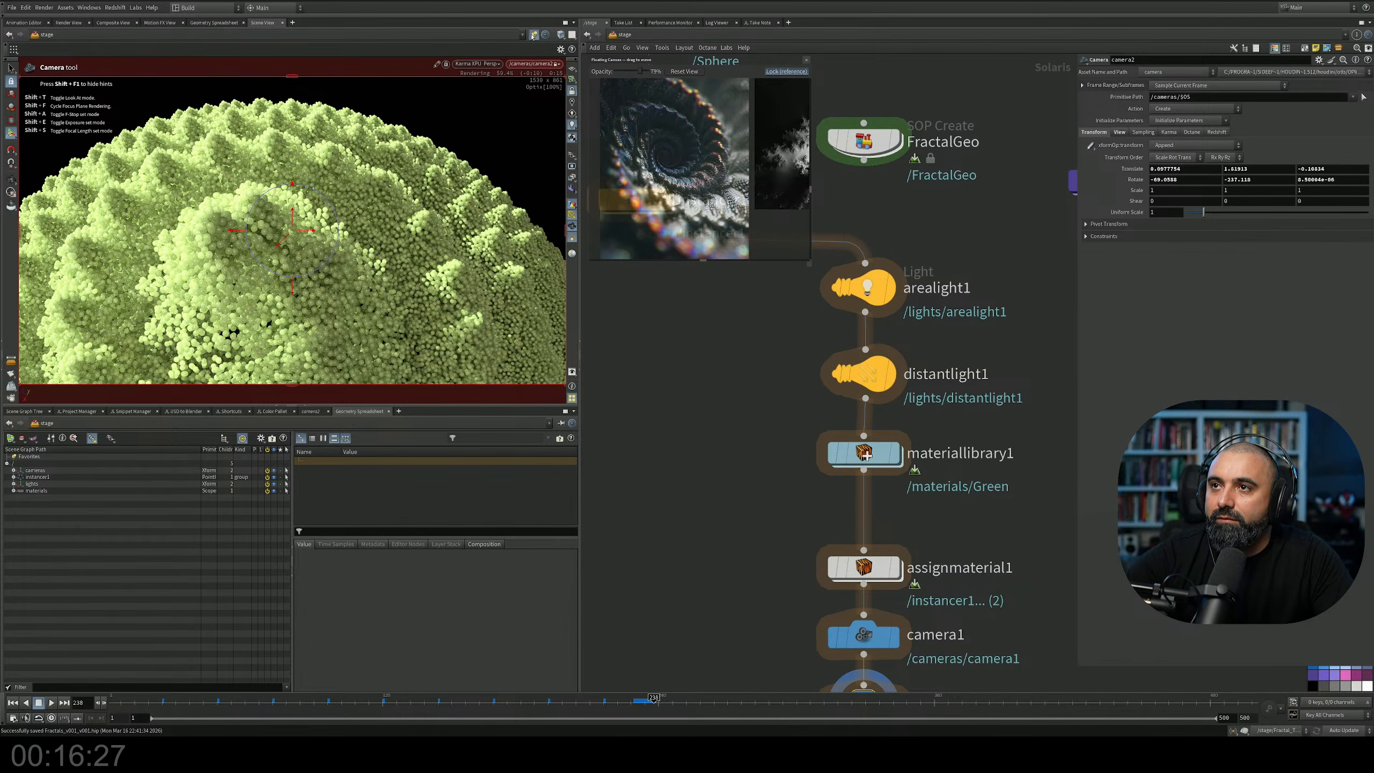
middle_drag(715, 335, 901, 520)
double_click(851, 214)
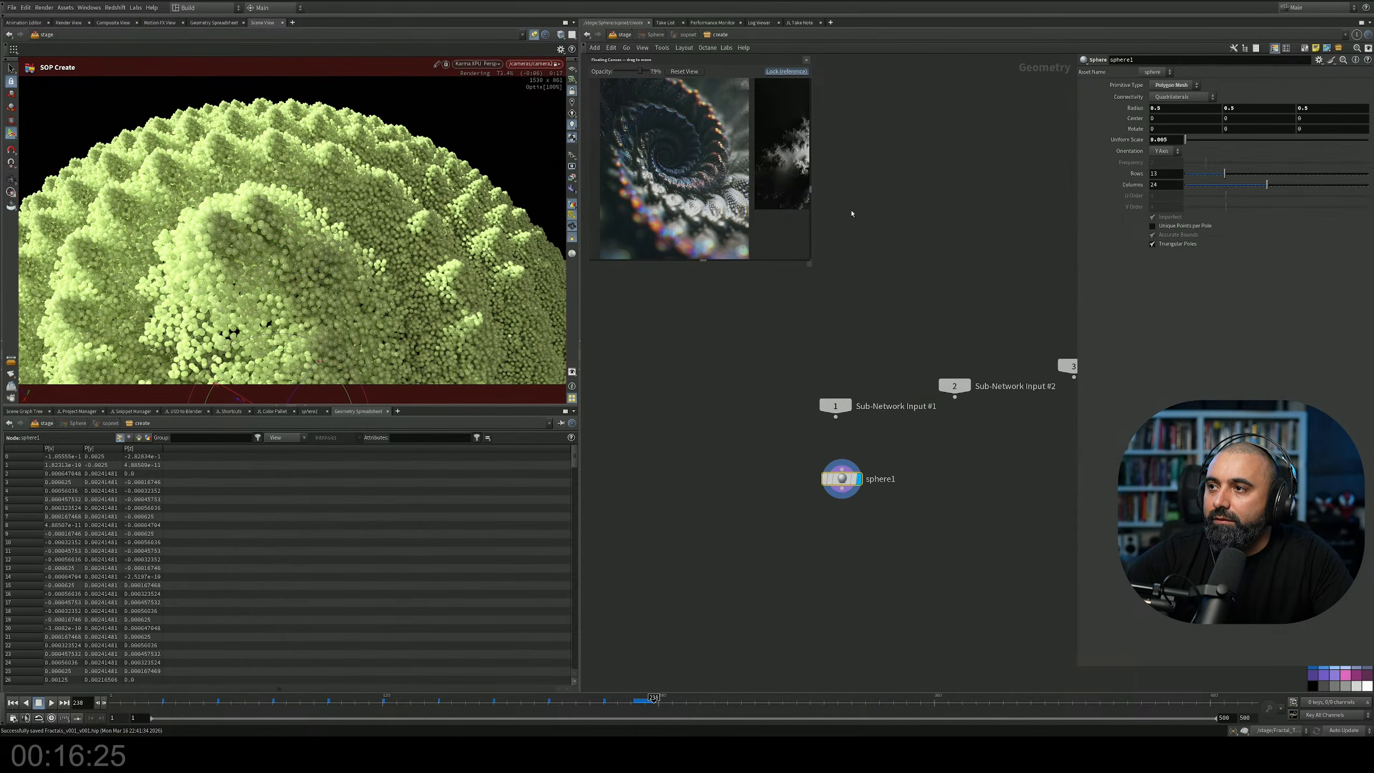
scroll(875, 442, up, 3)
click(1173, 138)
text(1)
key(Return)
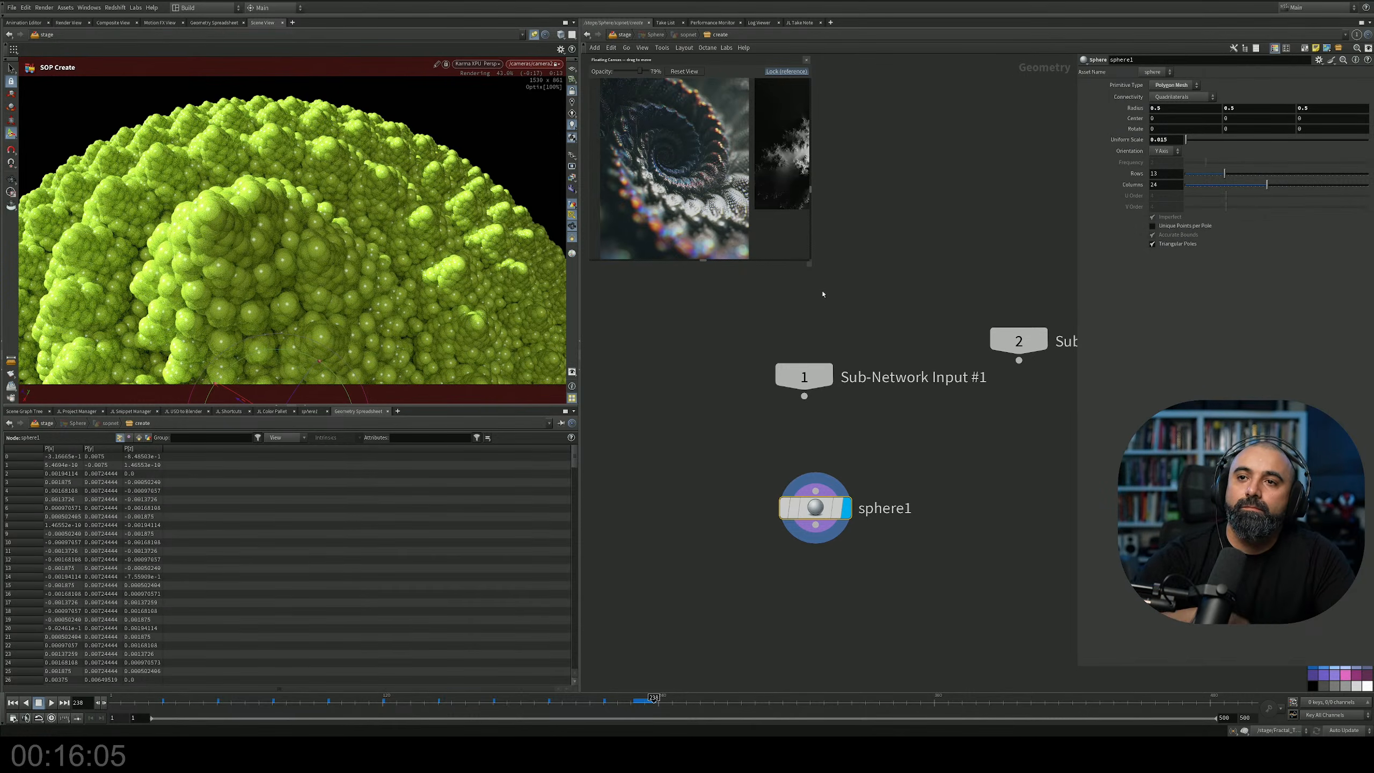
click(1170, 140)
key(BackSpace)
text(0)
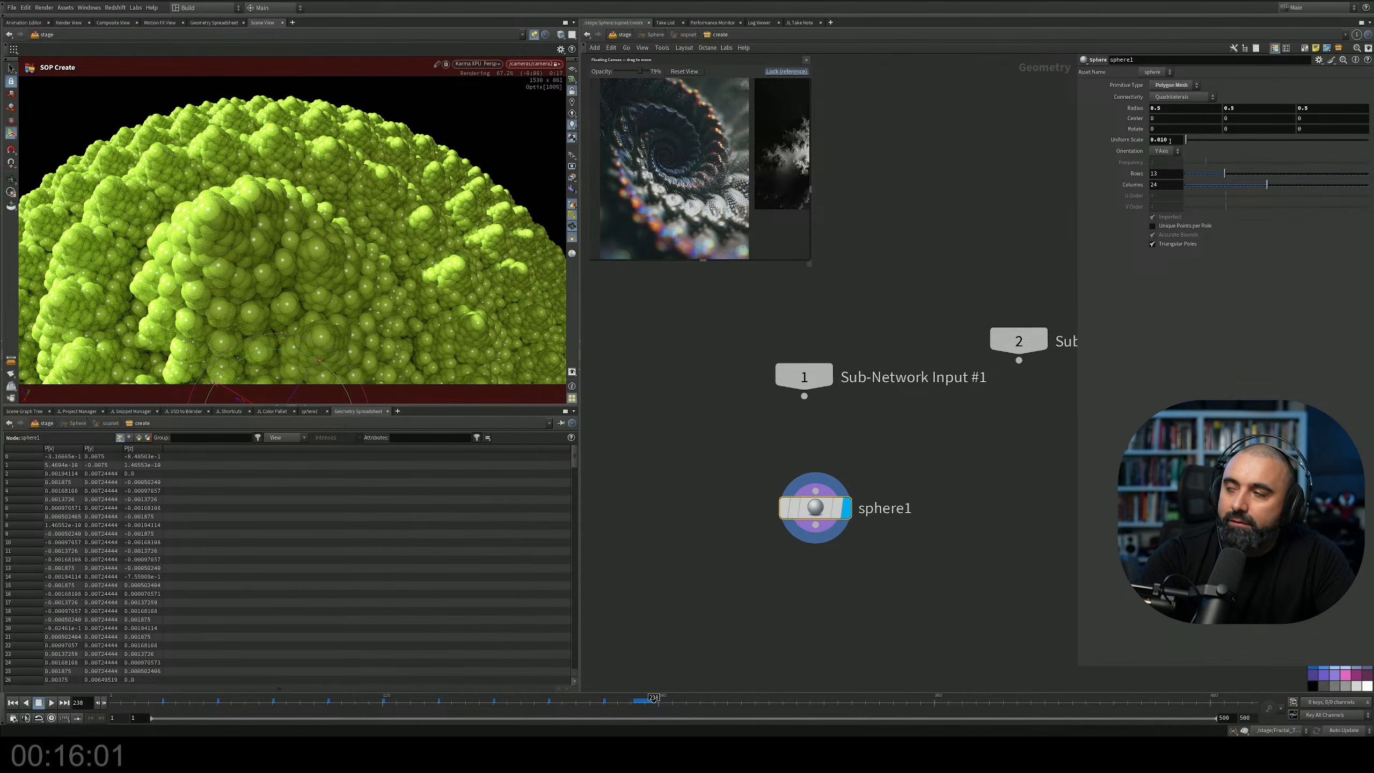
key(Return)
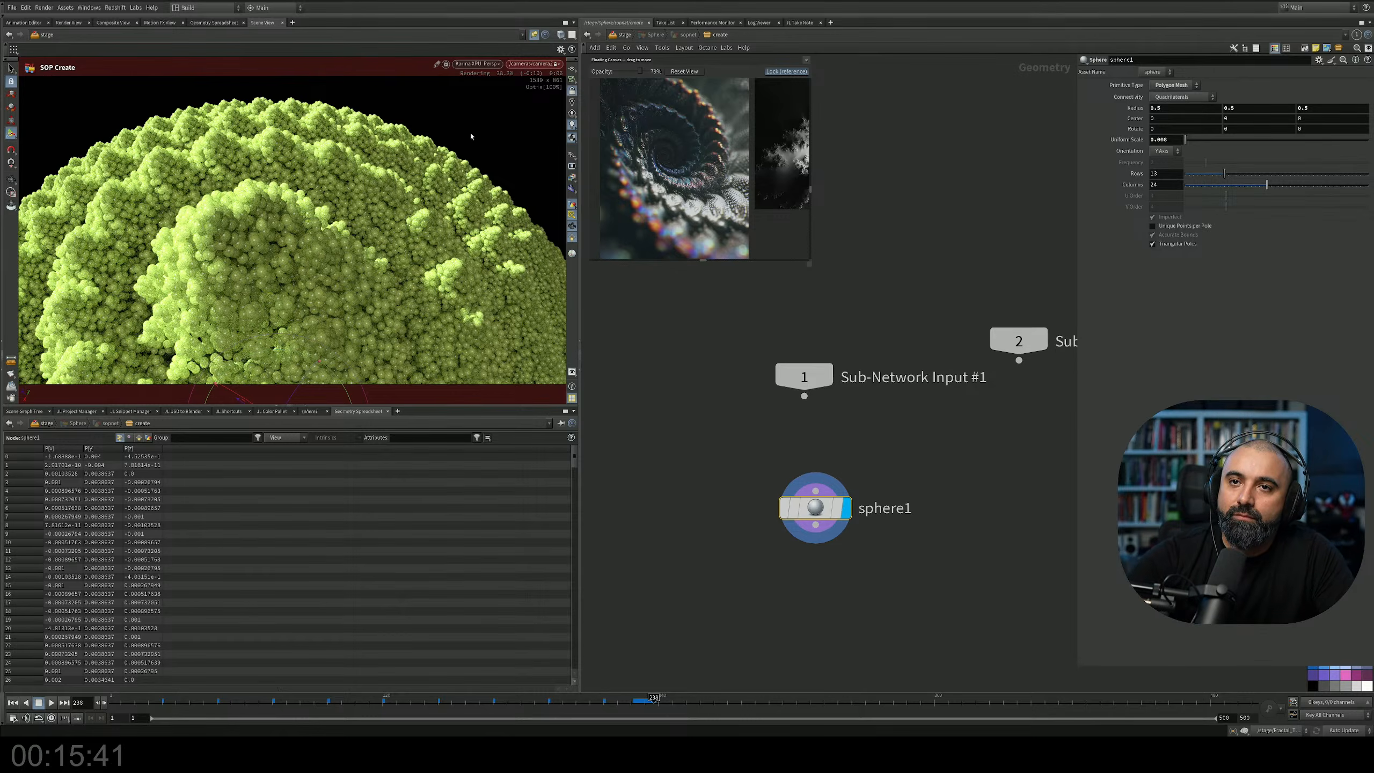
Reframe camera2 in the Karma render to show the rounded top of the fractal from a slightly different angle.
alt+drag(292, 196, 286, 231)
mouse_move(286, 231)
alt+right_down()
mouse_move(303, 176)
mouse_move(295, 217)
alt+right_up()
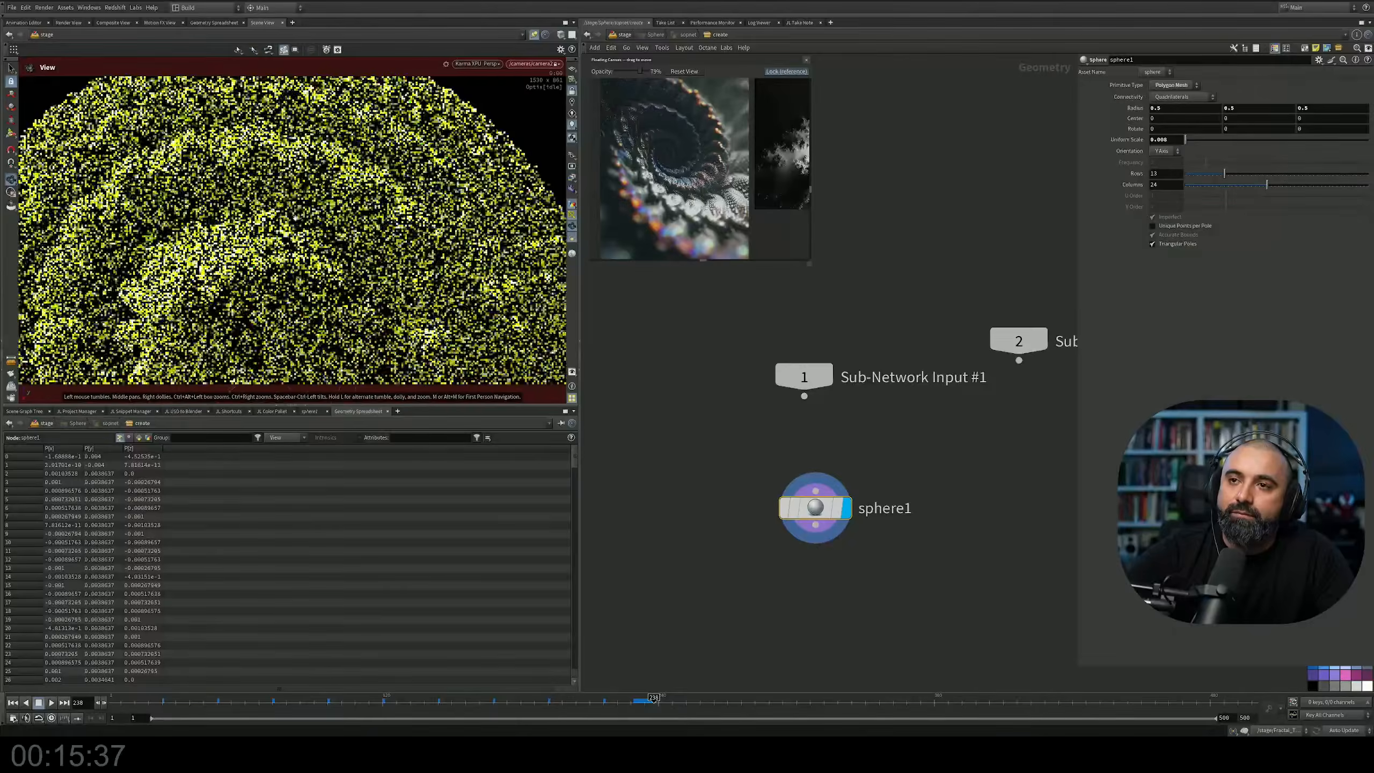
alt+drag(296, 217, 286, 243)
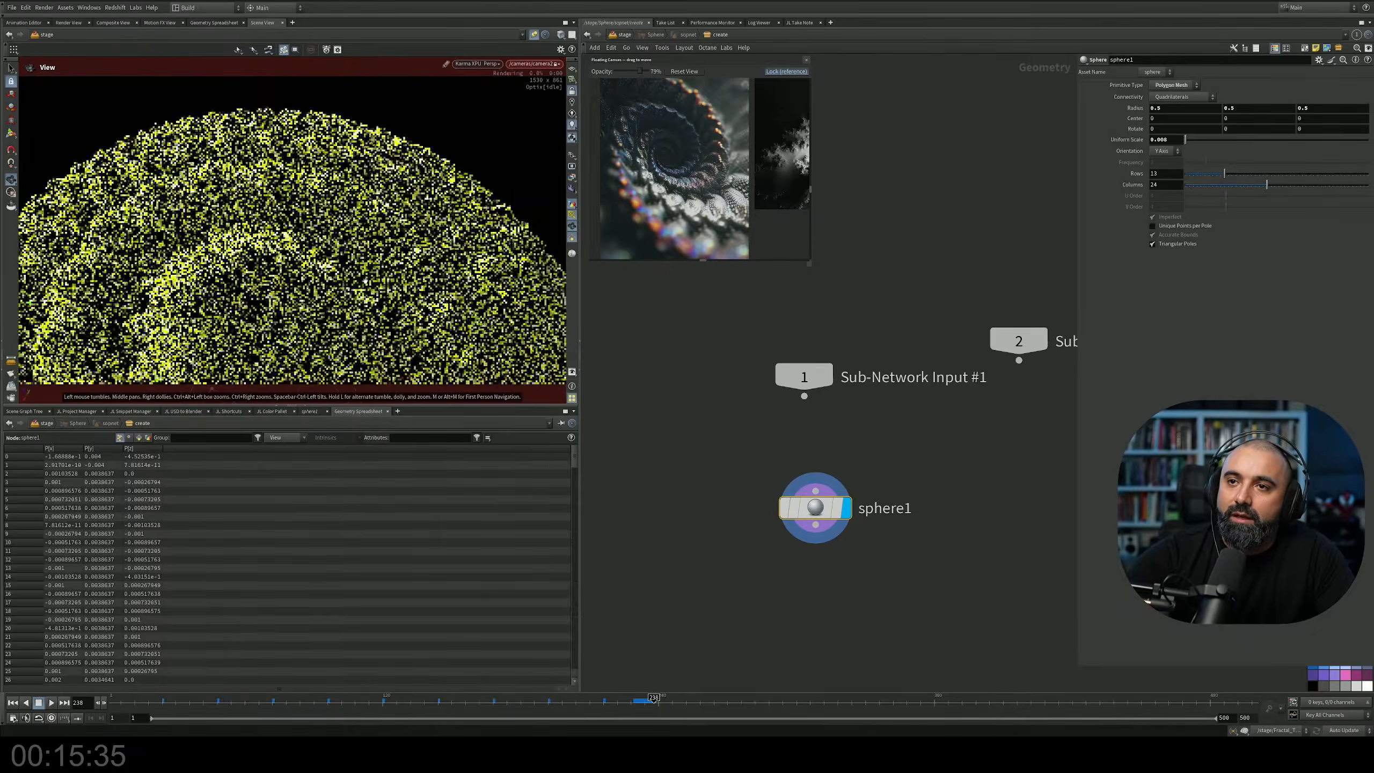
scroll(359, 327, up, 3)
scroll(360, 327, down, 3)
scroll(361, 327, down, 2)
middle_drag(361, 327, 366, 314)
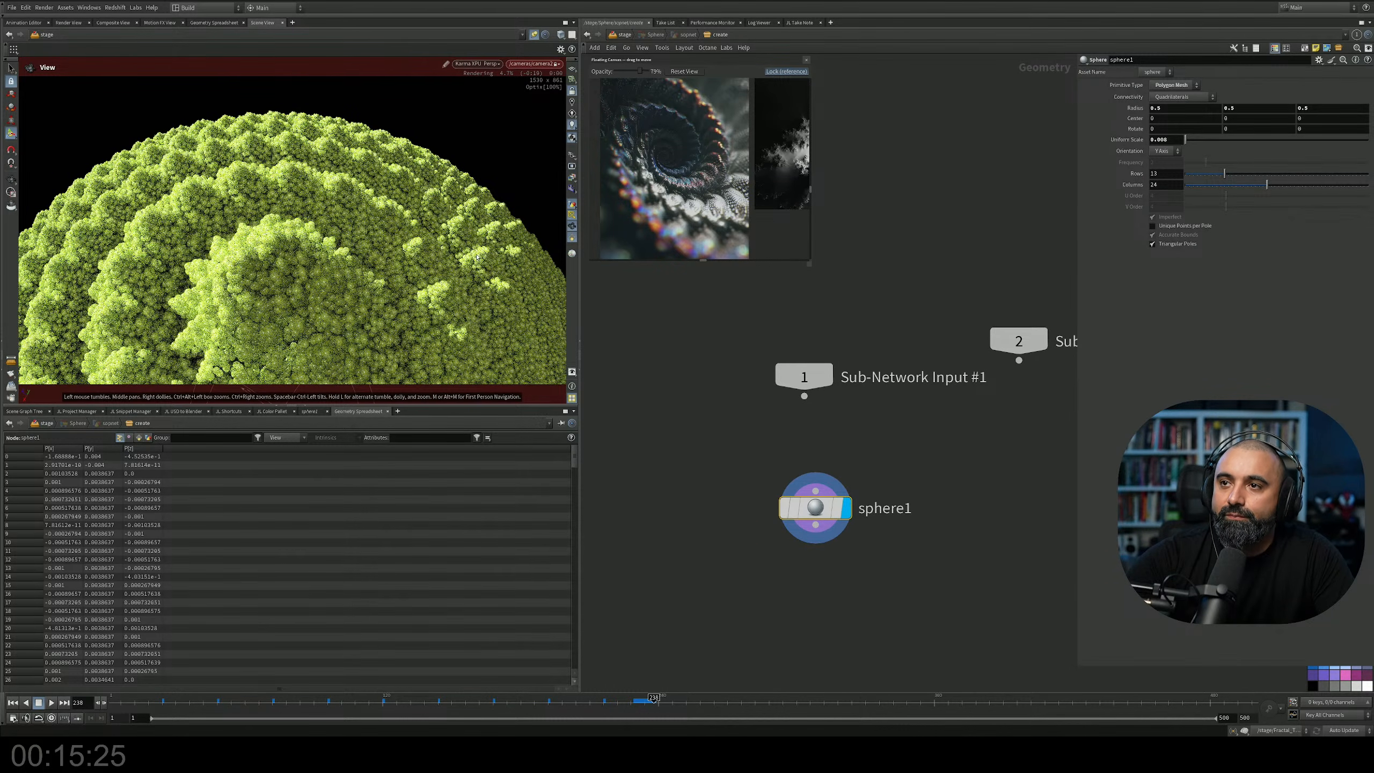
alt+drag(457, 279, 456, 282)
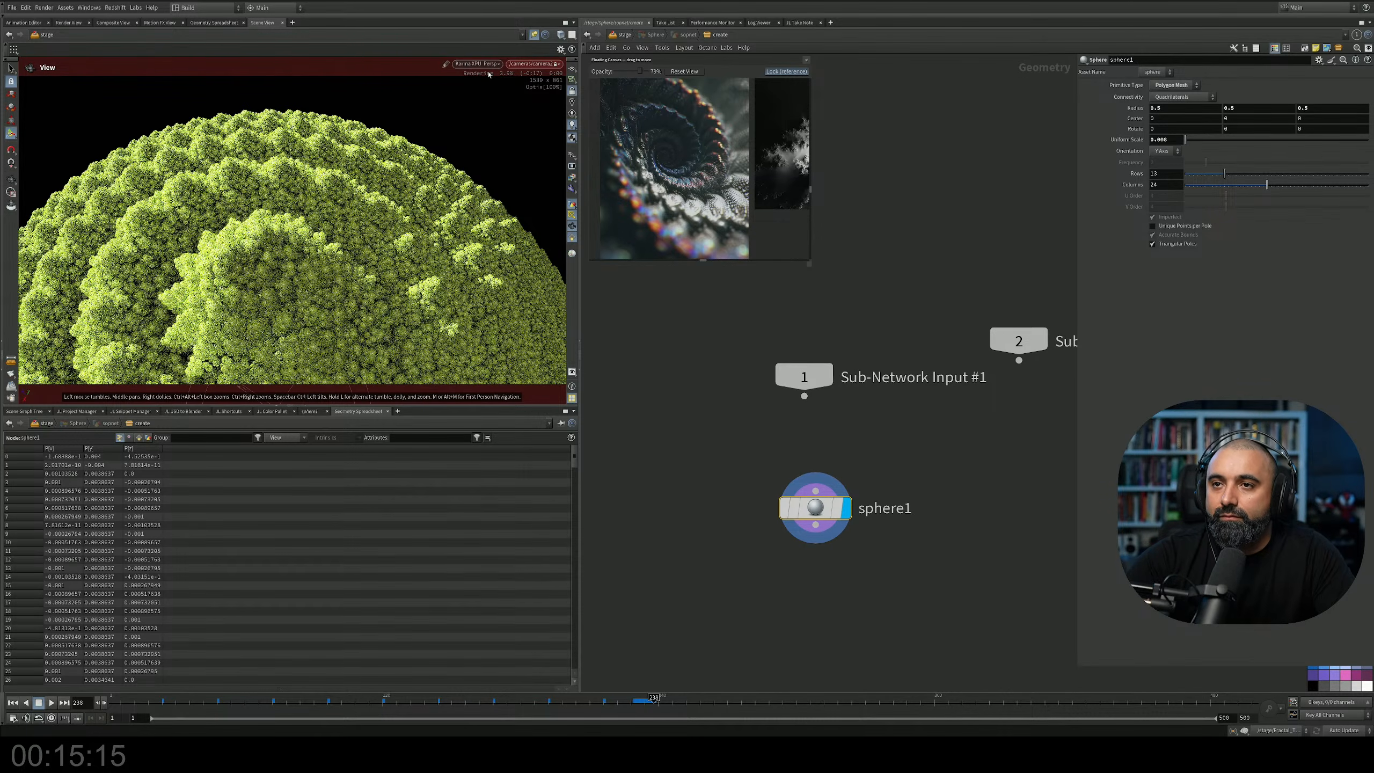
Switch the viewport renderer back to Houdini VK and open the FractalGeo network.
click(477, 64)
click(479, 98)
middle_drag(687, 405, 725, 490)
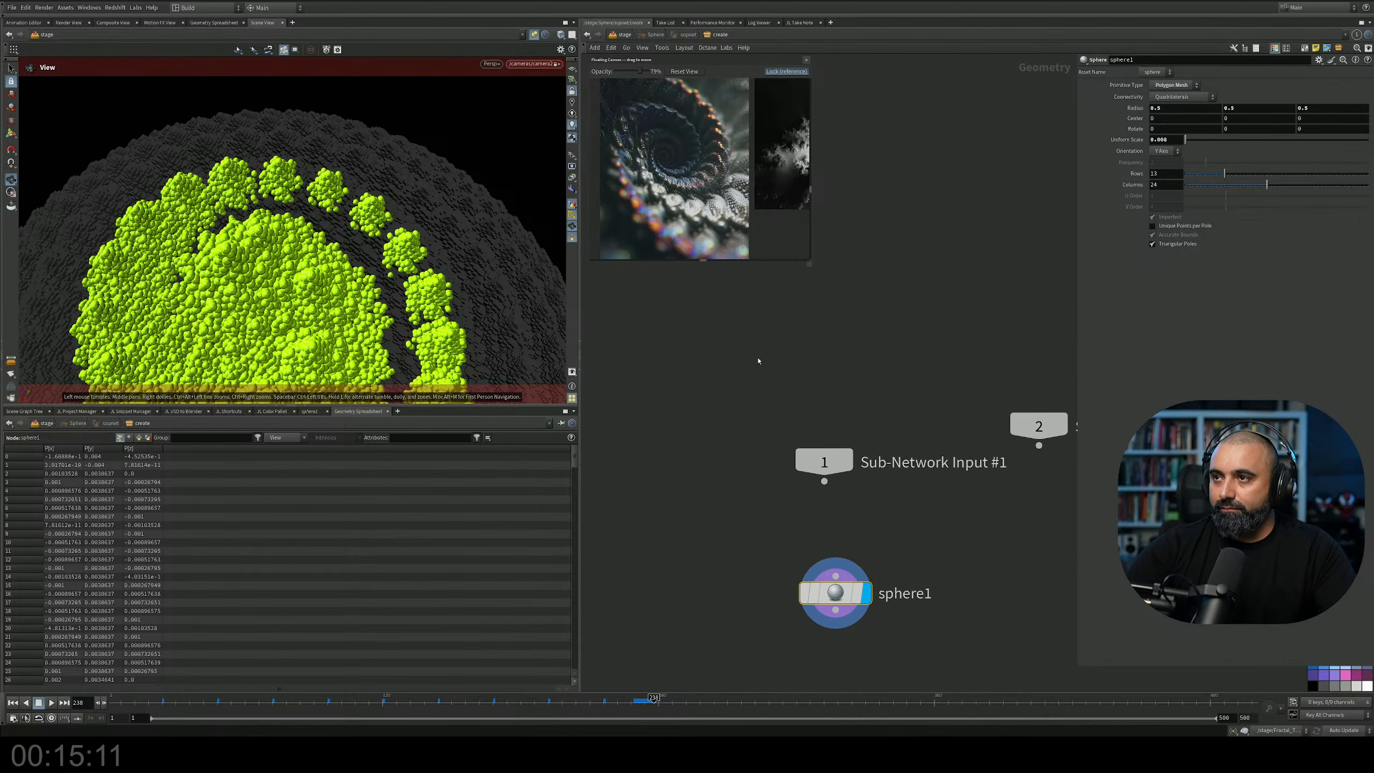
key(u)
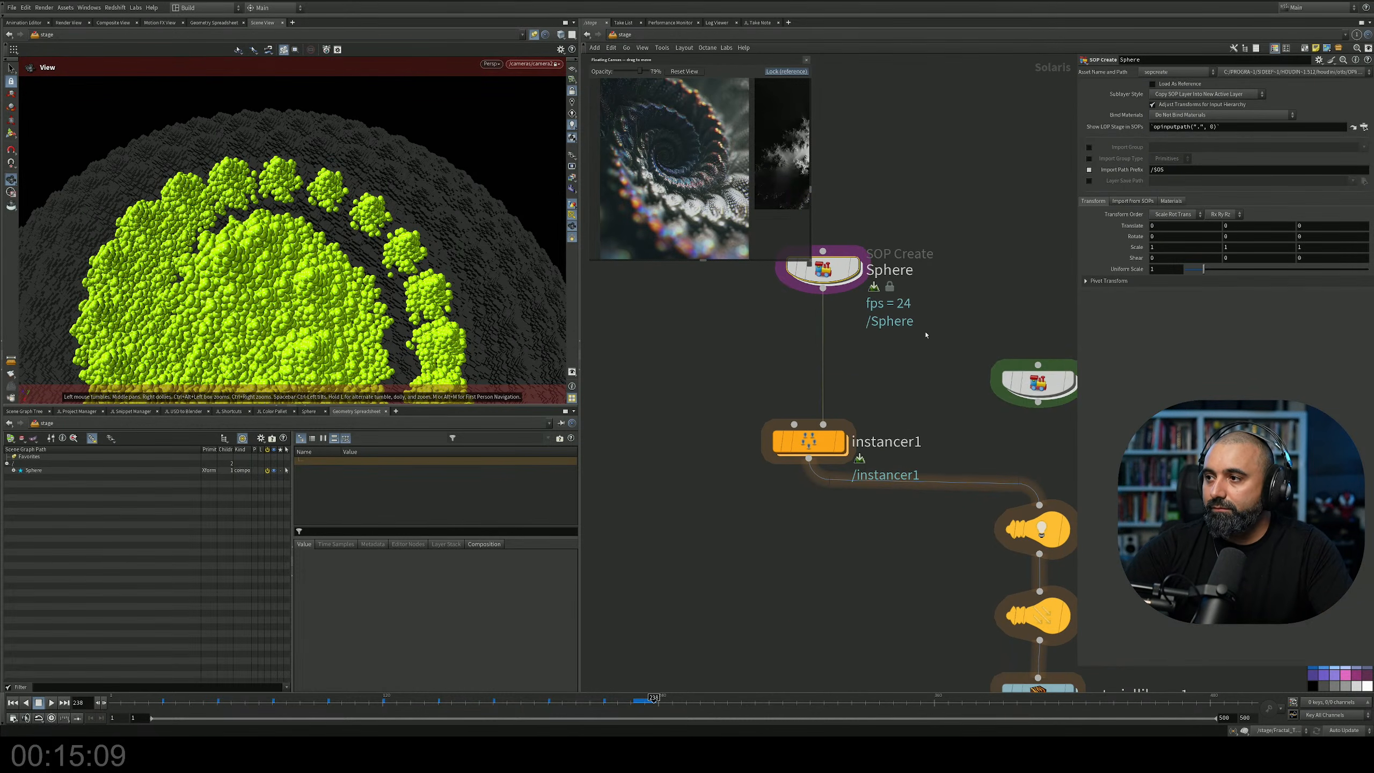
key(i)
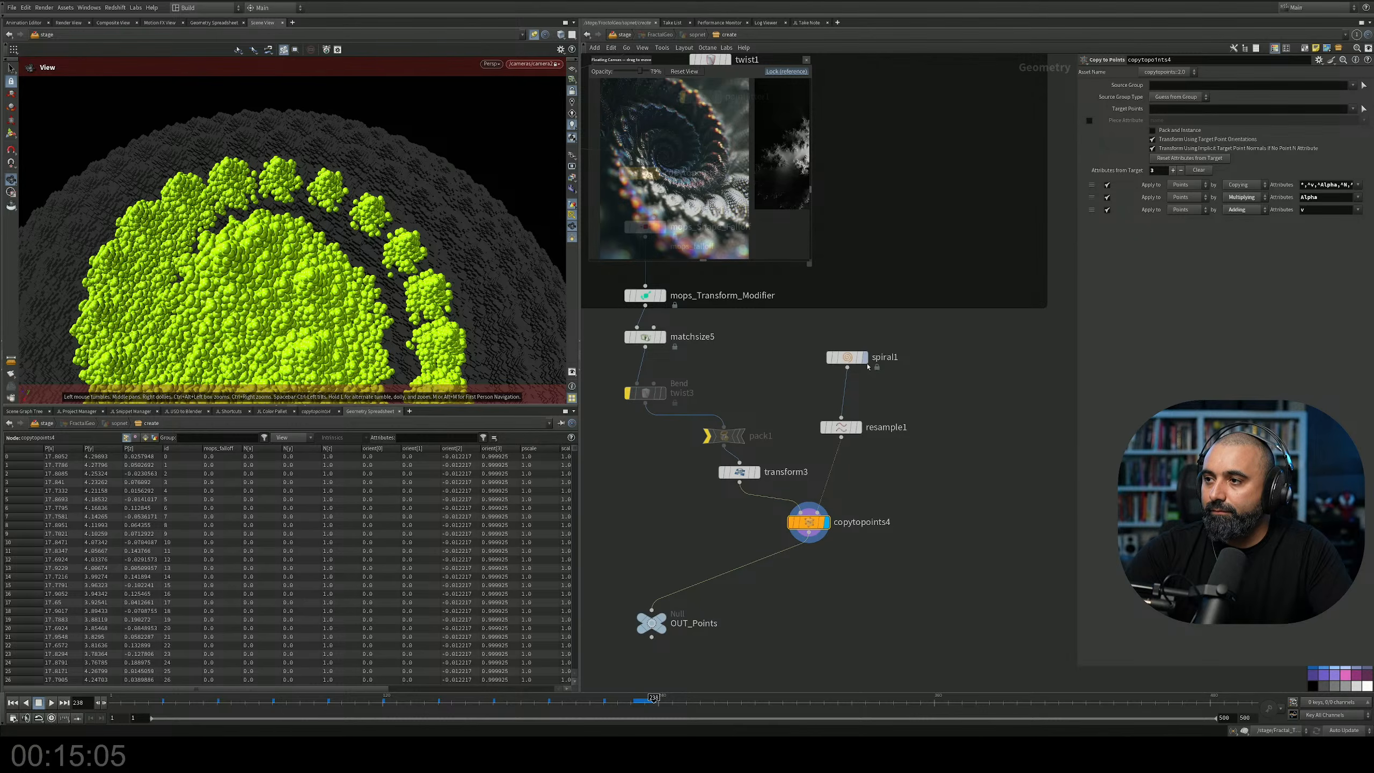
Show the FractalGeo geometry in the scene view, displaying and framing spiral1 before setting the display back to copytopoints4.
click(864, 358)
click(534, 35)
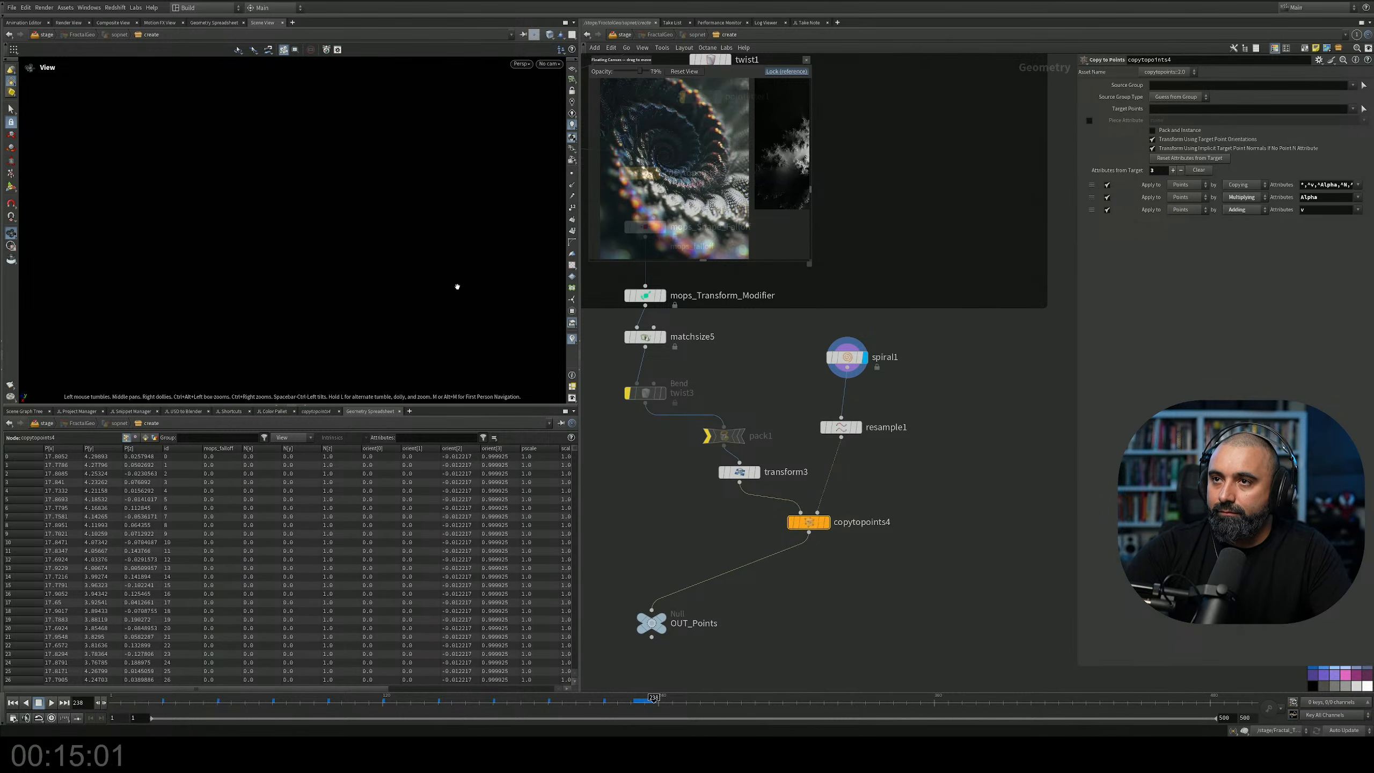
key(h)
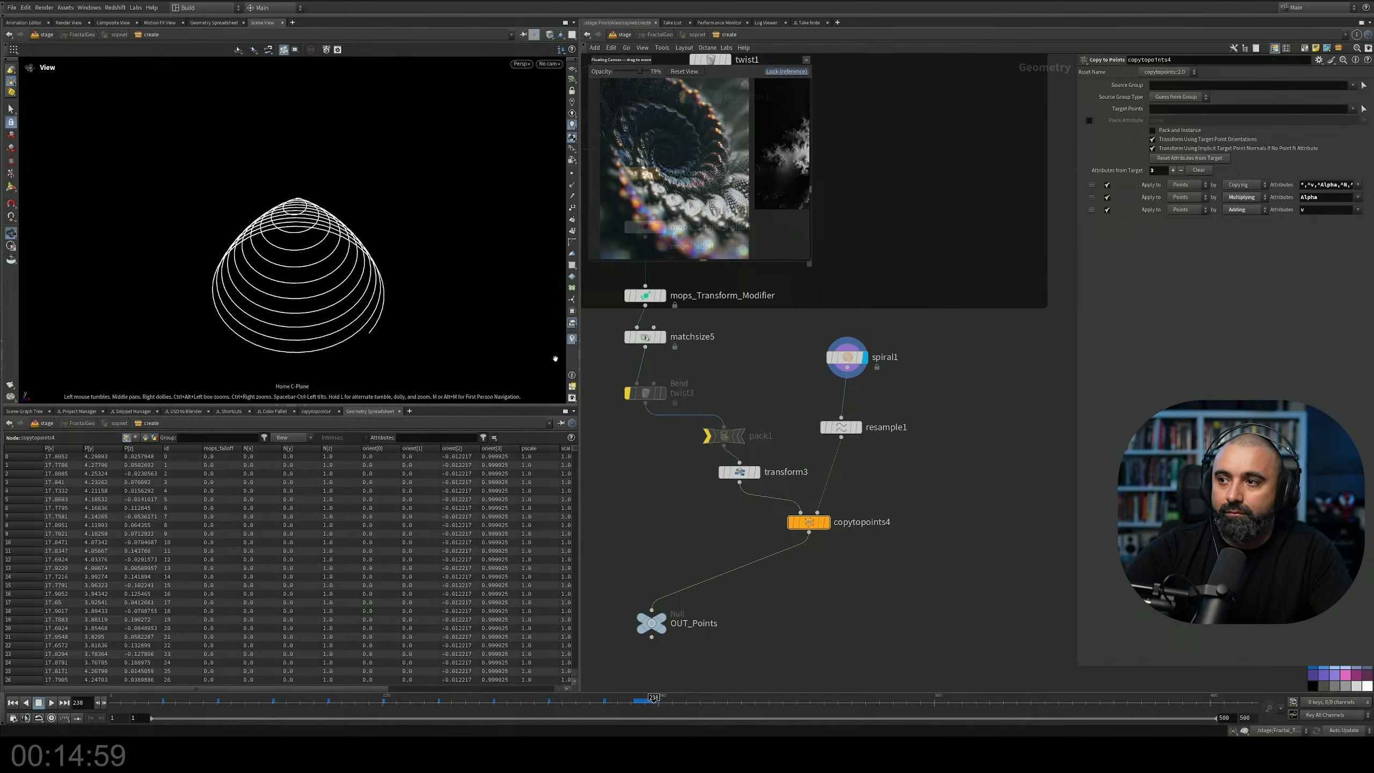
scroll(849, 459, up, 3)
click(818, 549)
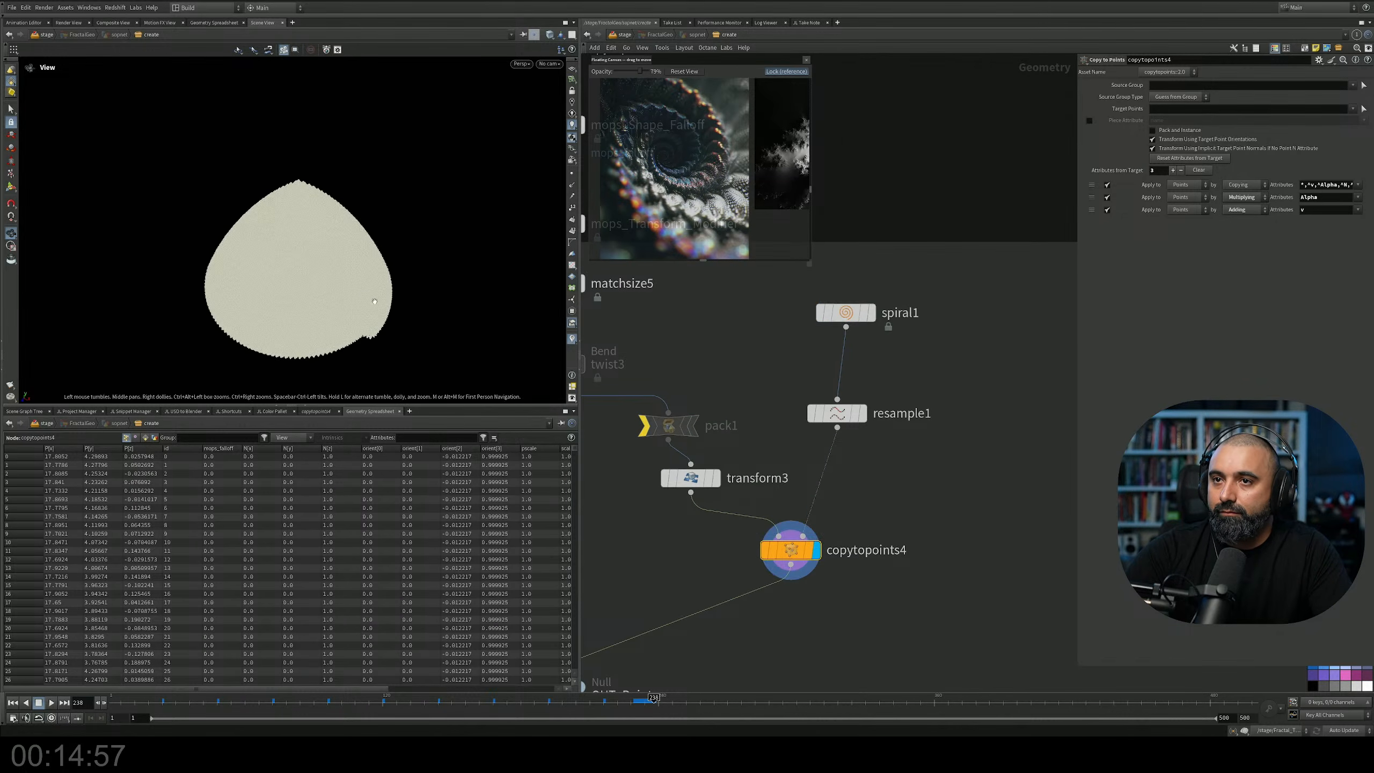
scroll(346, 208, up, 5)
Reduce the Segments of resample1 to 600 and finally to 500, checking the cone's density from above.
click(836, 412)
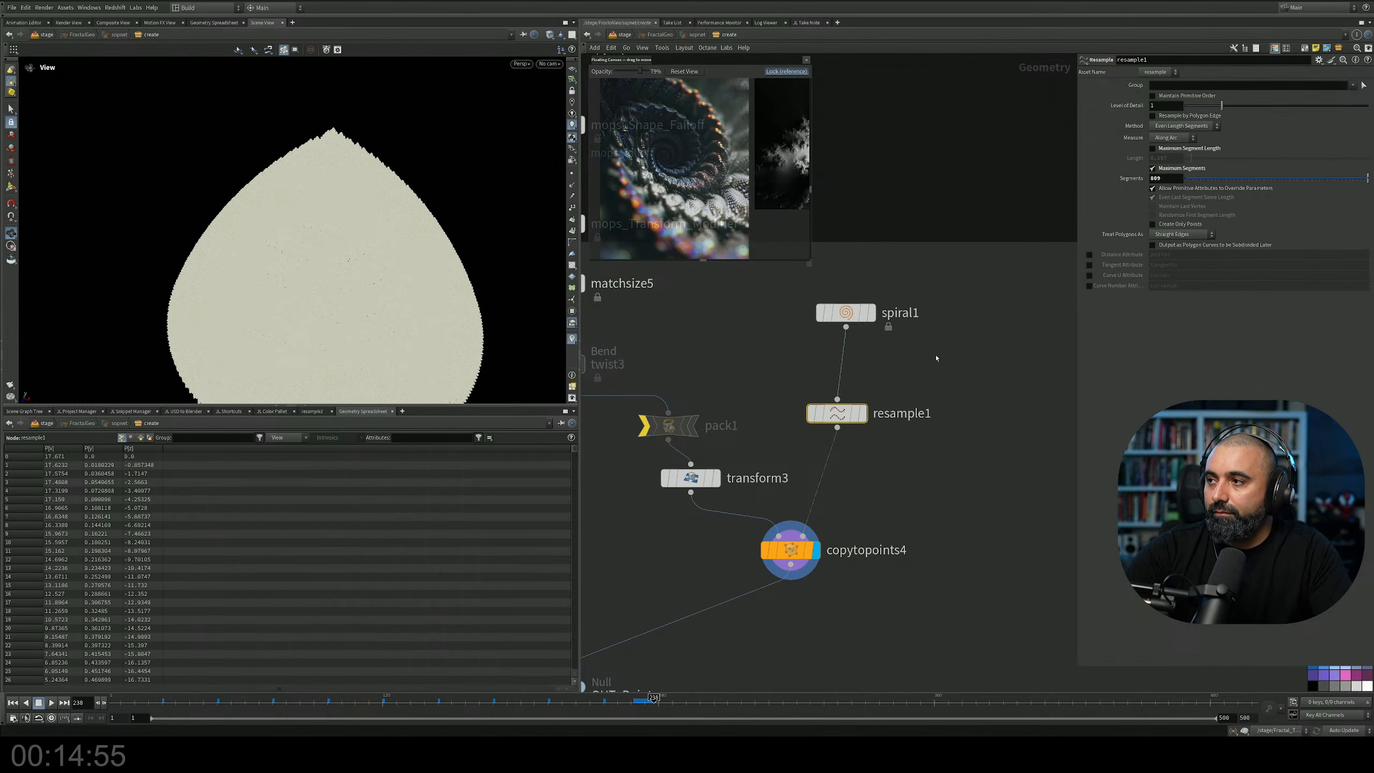
drag(1175, 179, 984, 180)
key(Return)
drag(347, 209, 467, 198)
drag(1174, 178, 915, 180)
text(600)
key(Return)
drag(296, 231, 307, 298)
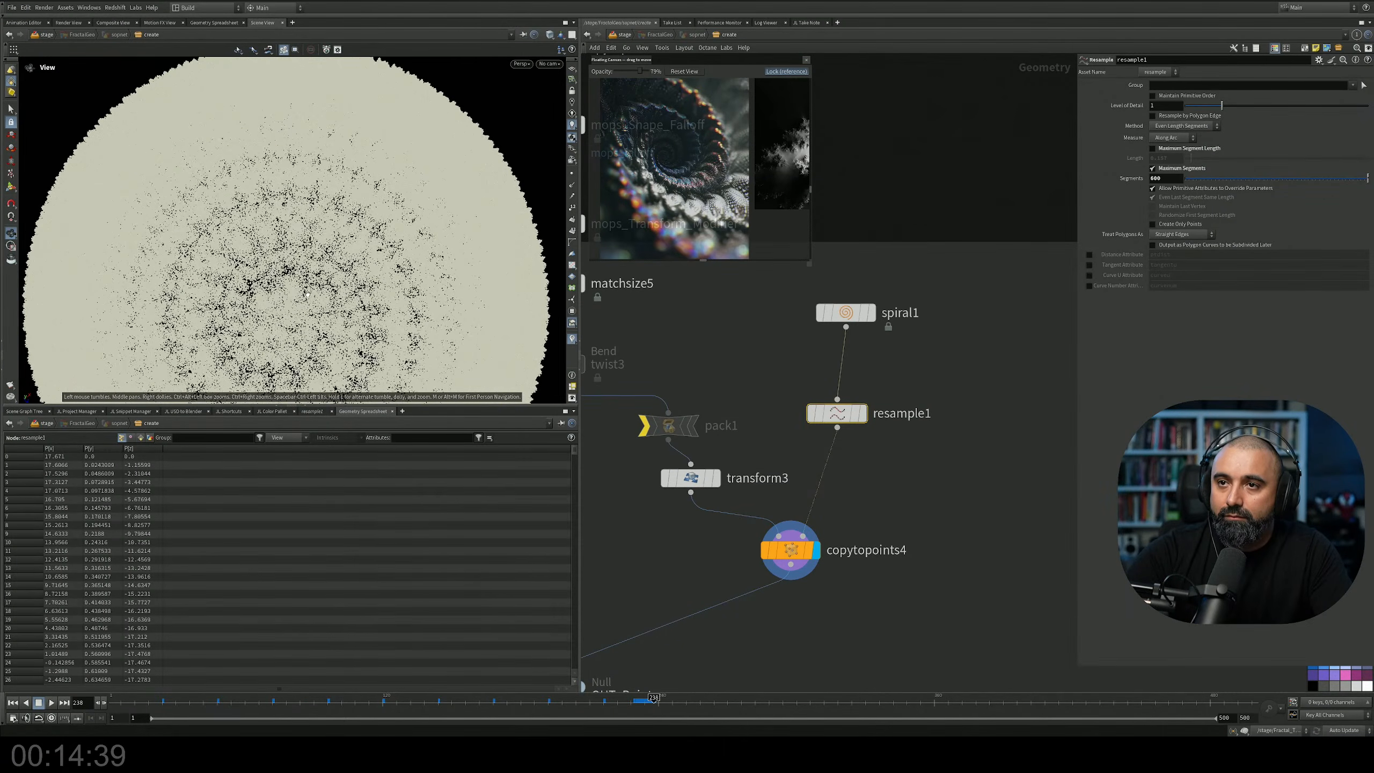
middle_drag(306, 296, 321, 283)
drag(1166, 178, 1016, 178)
text(500)
key(Return)
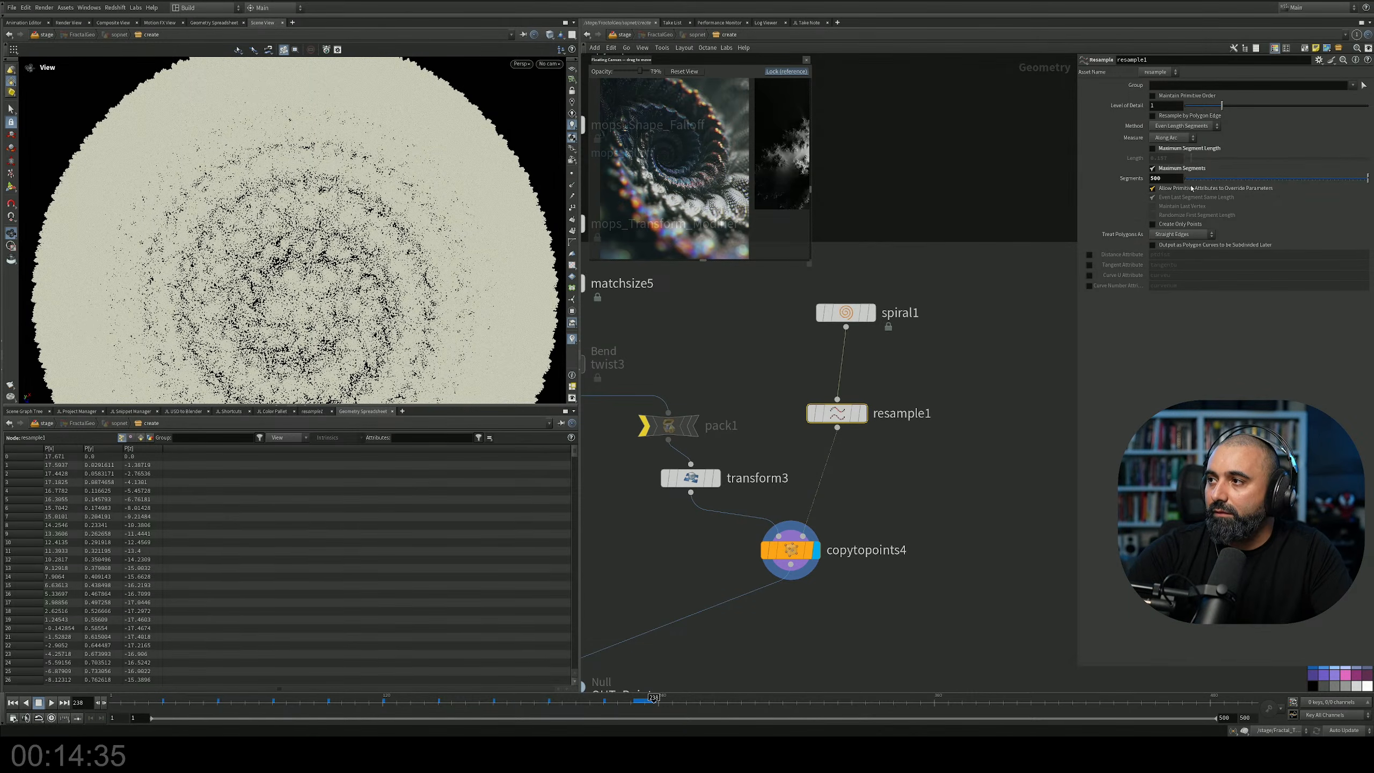
Reduce the Segments of resample1 to 350, check the cone's density from a lower angle and save the scene.
middle_drag(1175, 178, 1109, 160)
drag(398, 277, 436, 306)
key(ctrl+s)
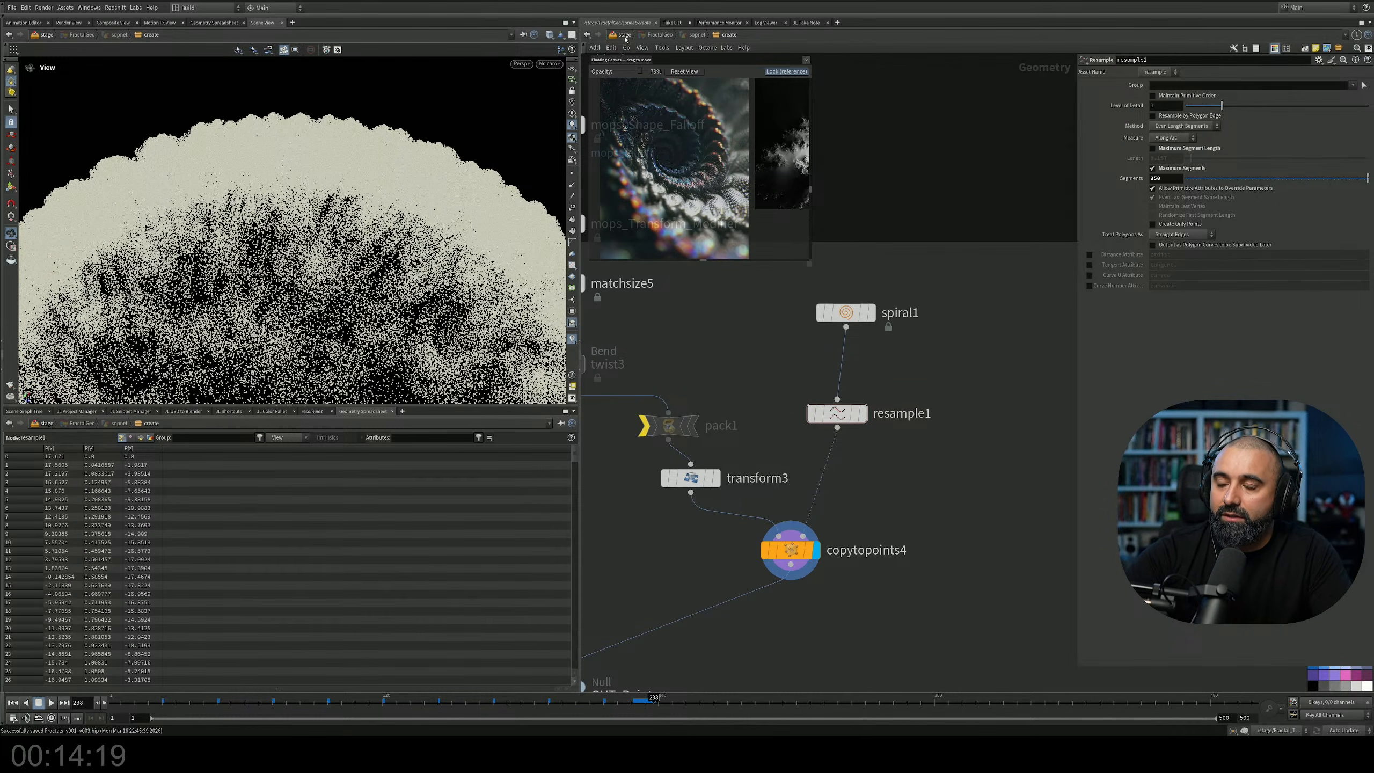
Return to the stage network, render the viewport with Karma XPU and tilt camera2 around the fractal's top.
click(624, 34)
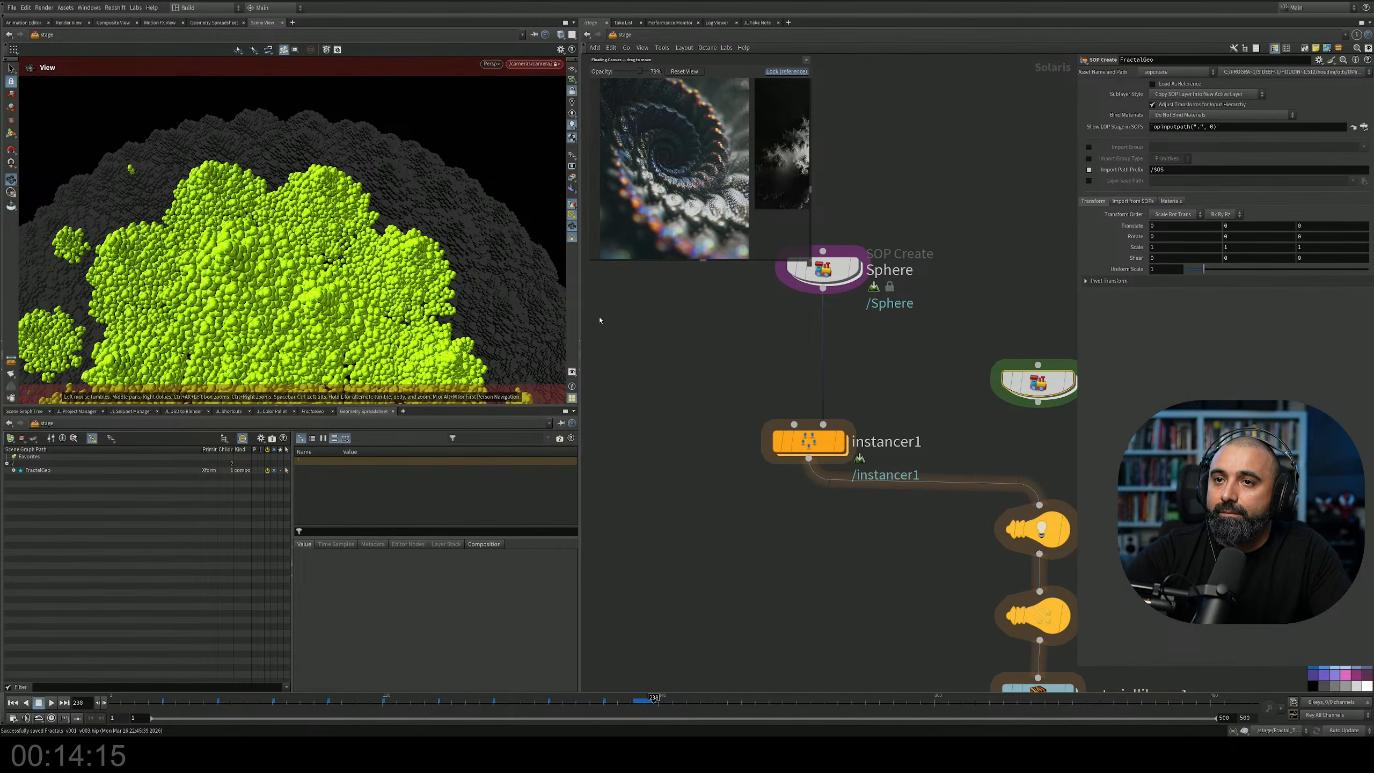
click(491, 63)
click(519, 118)
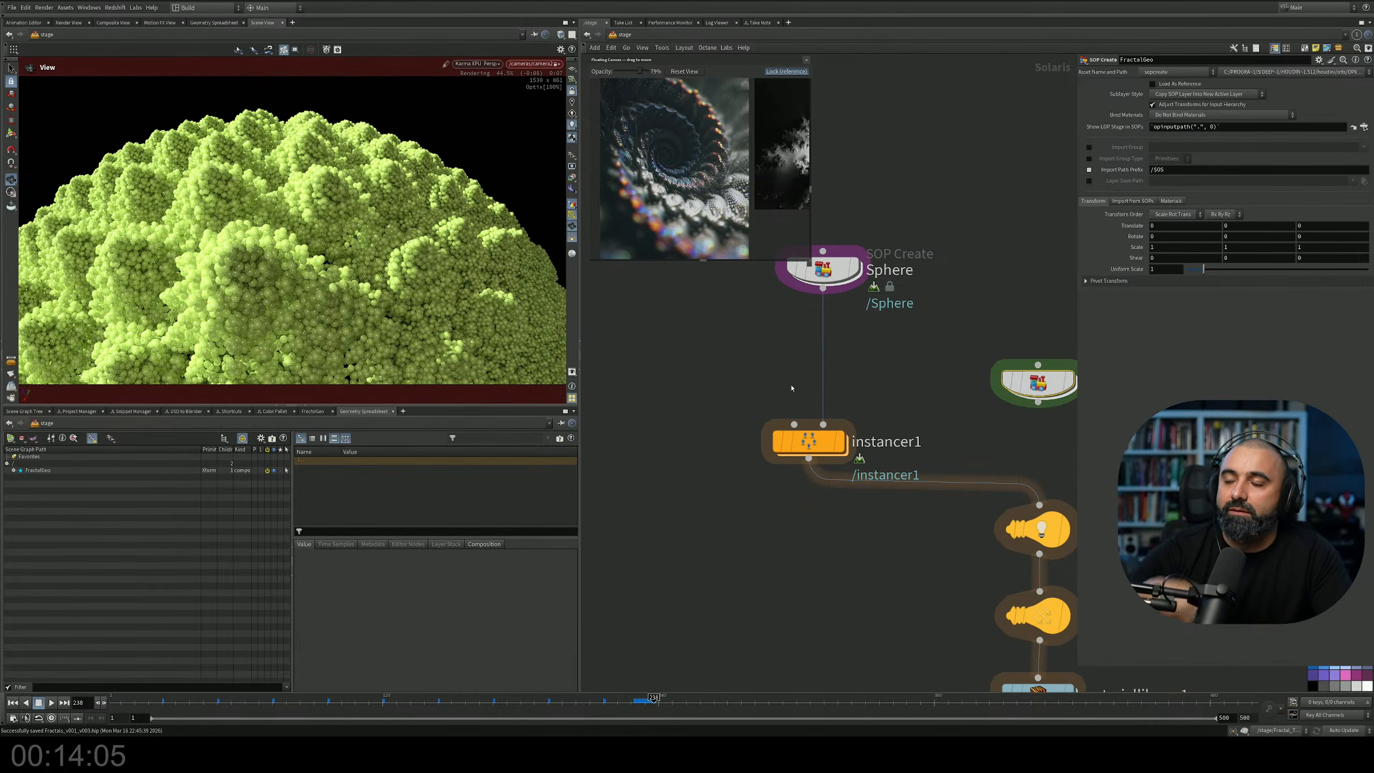
drag(338, 238, 373, 317)
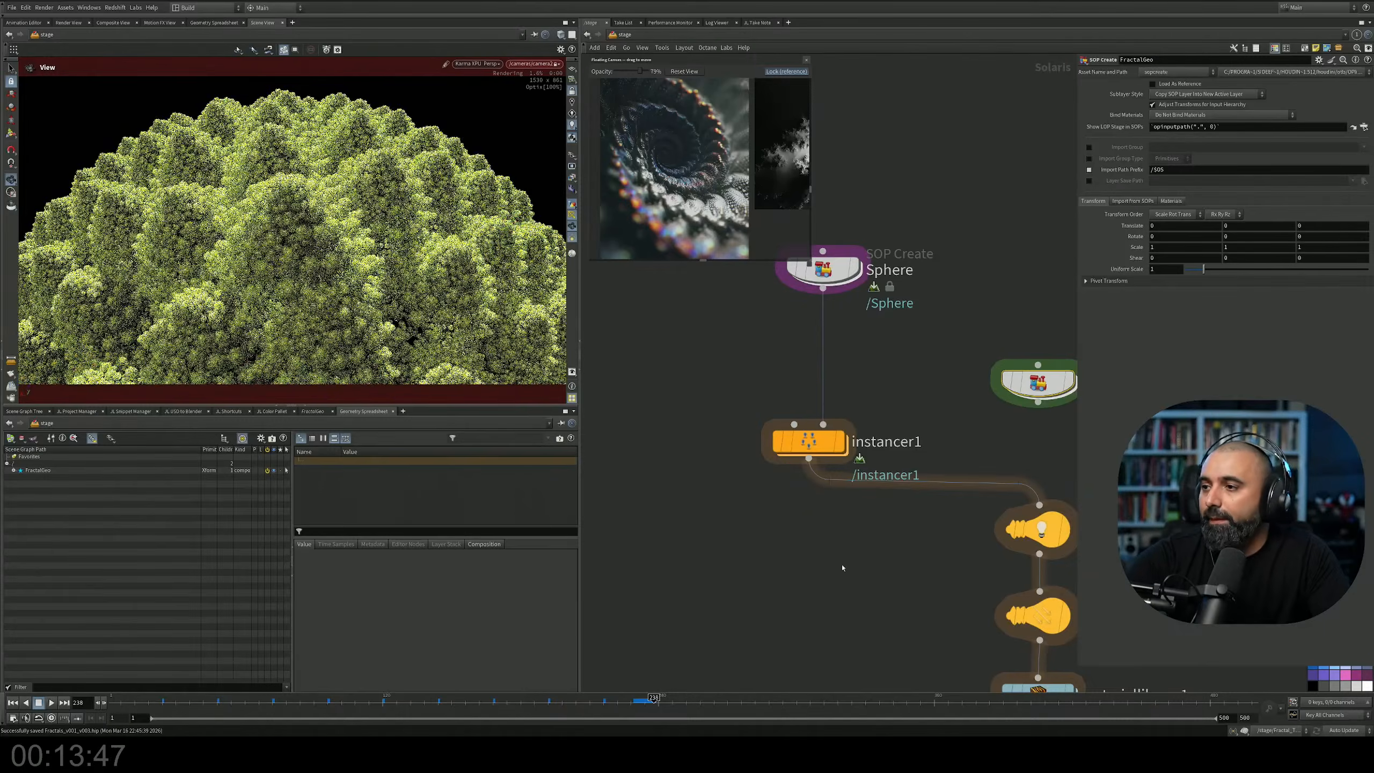
Select camera2 at the end of the stage chain and set its X and Z translation to 0.
middle_drag(834, 672, 807, 441)
middle_drag(877, 545, 840, 360)
scroll(840, 359, down, 2)
drag(868, 482, 960, 504)
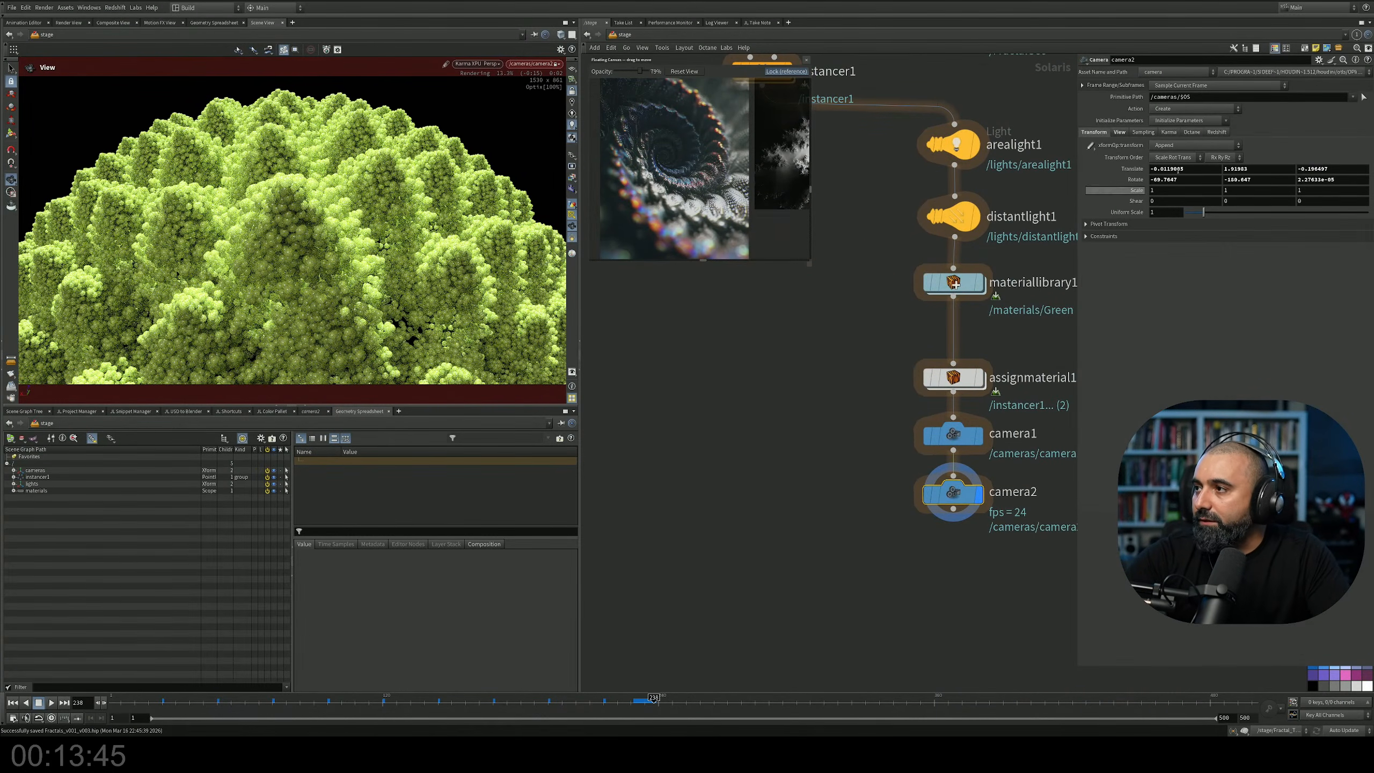
click(1214, 170)
text(0)
key(Tab)
key(Tab)
text(0)
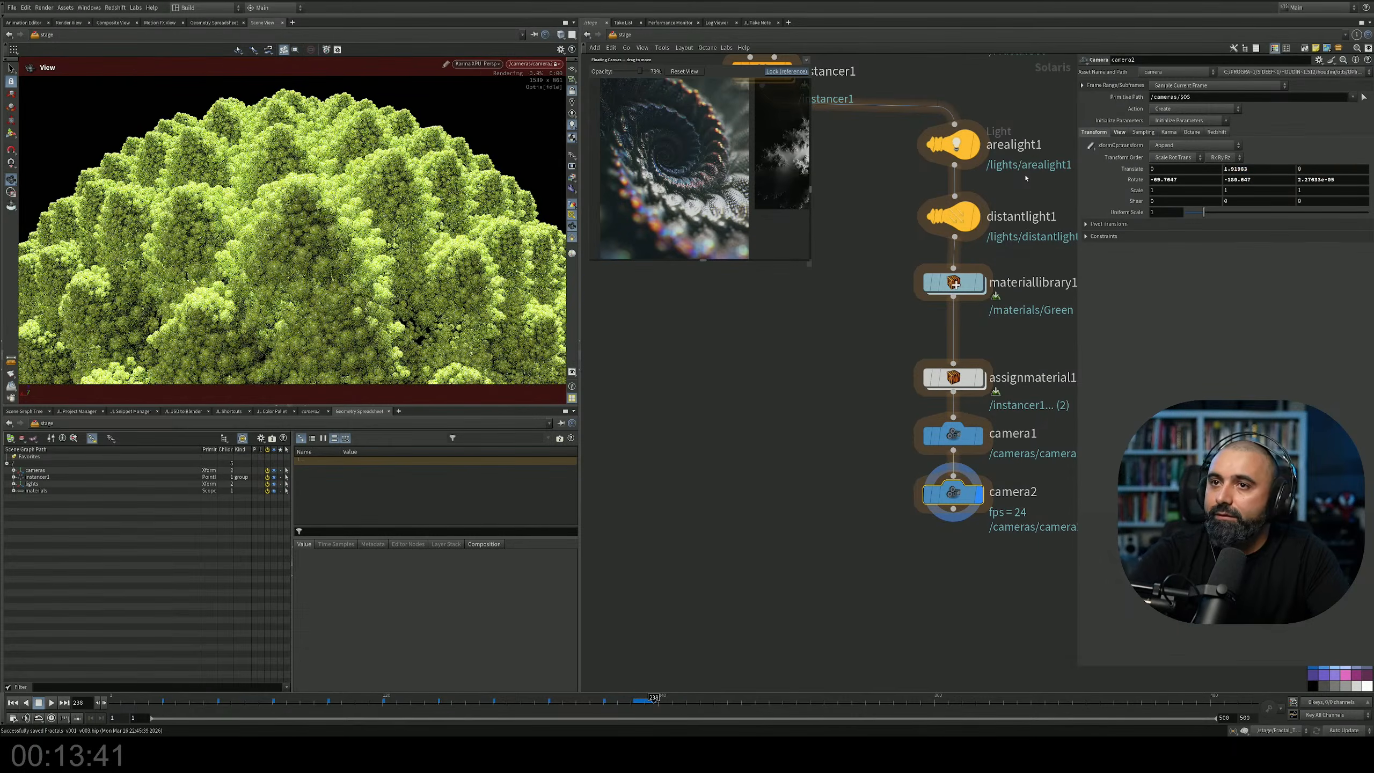
key(Return)
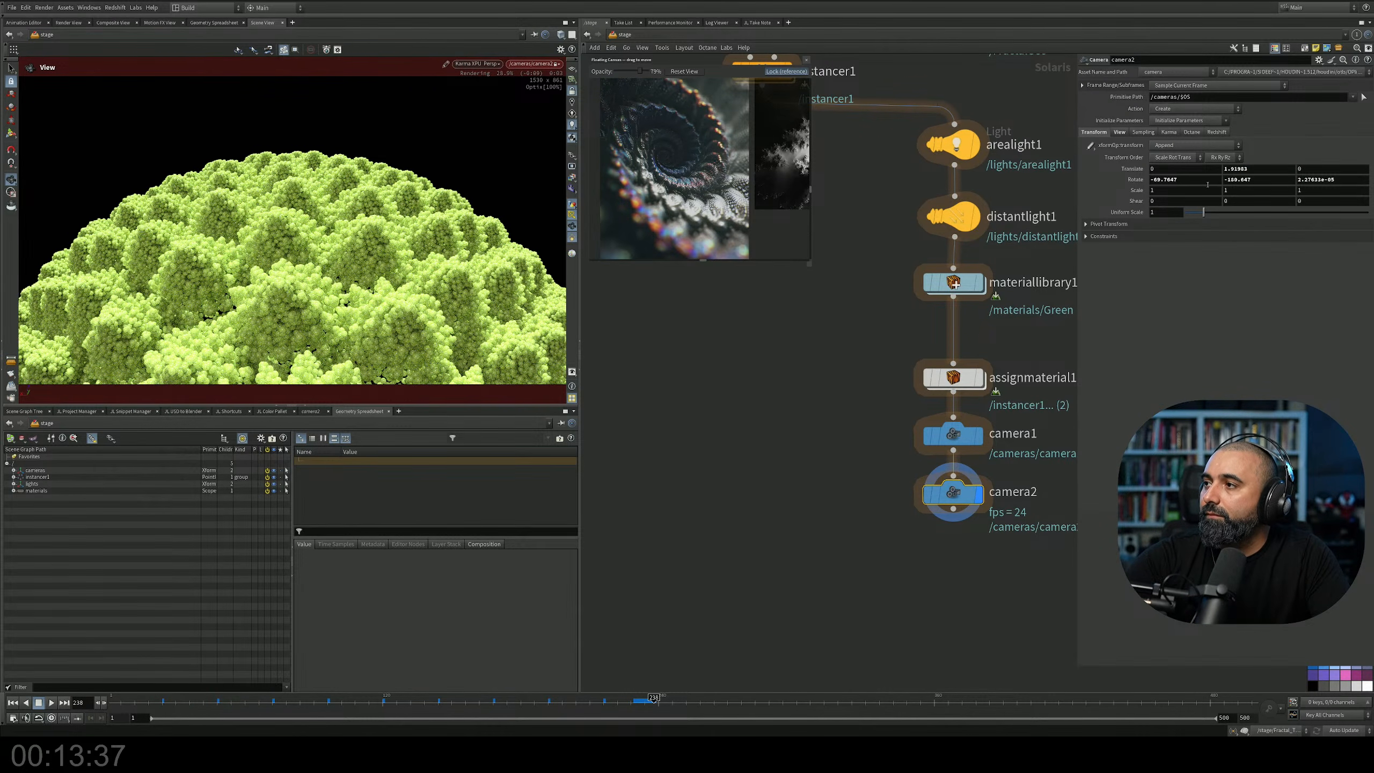
Adjust camera2's rotation and position to frame a lower view across the fractal's cones with the rounded top against black.
middle_drag(1206, 181, 1163, 194)
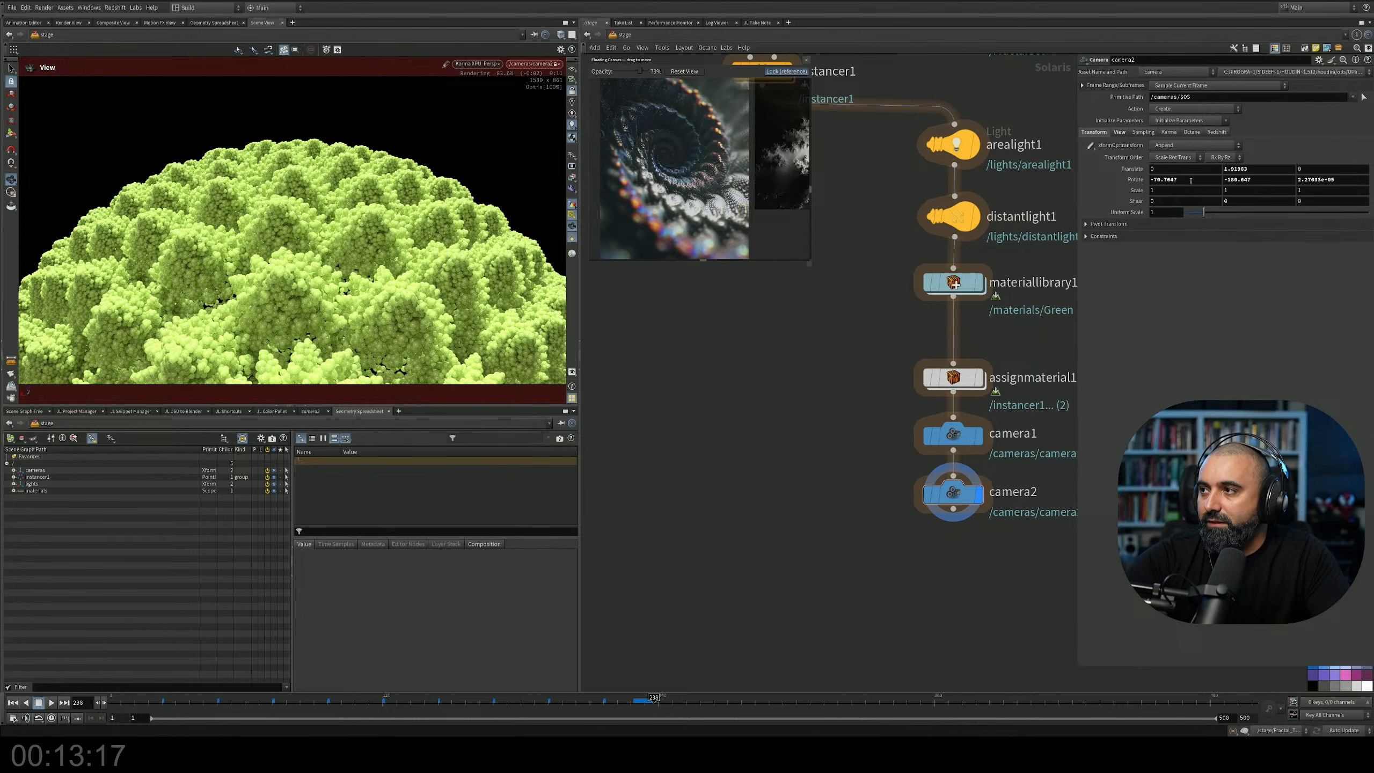
middle_drag(1180, 166, 1210, 165)
middle_drag(329, 287, 328, 284)
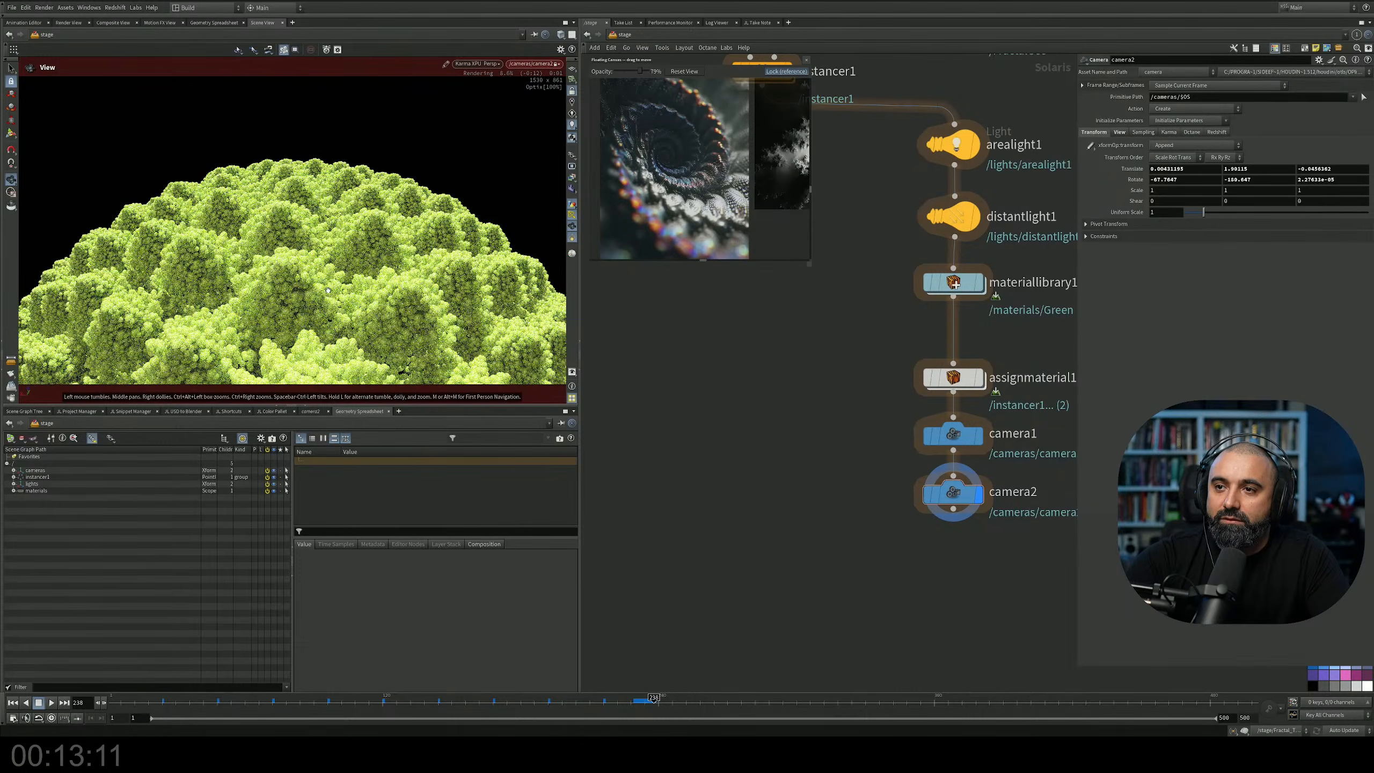
drag(329, 291, 335, 292)
middle_drag(337, 293, 338, 298)
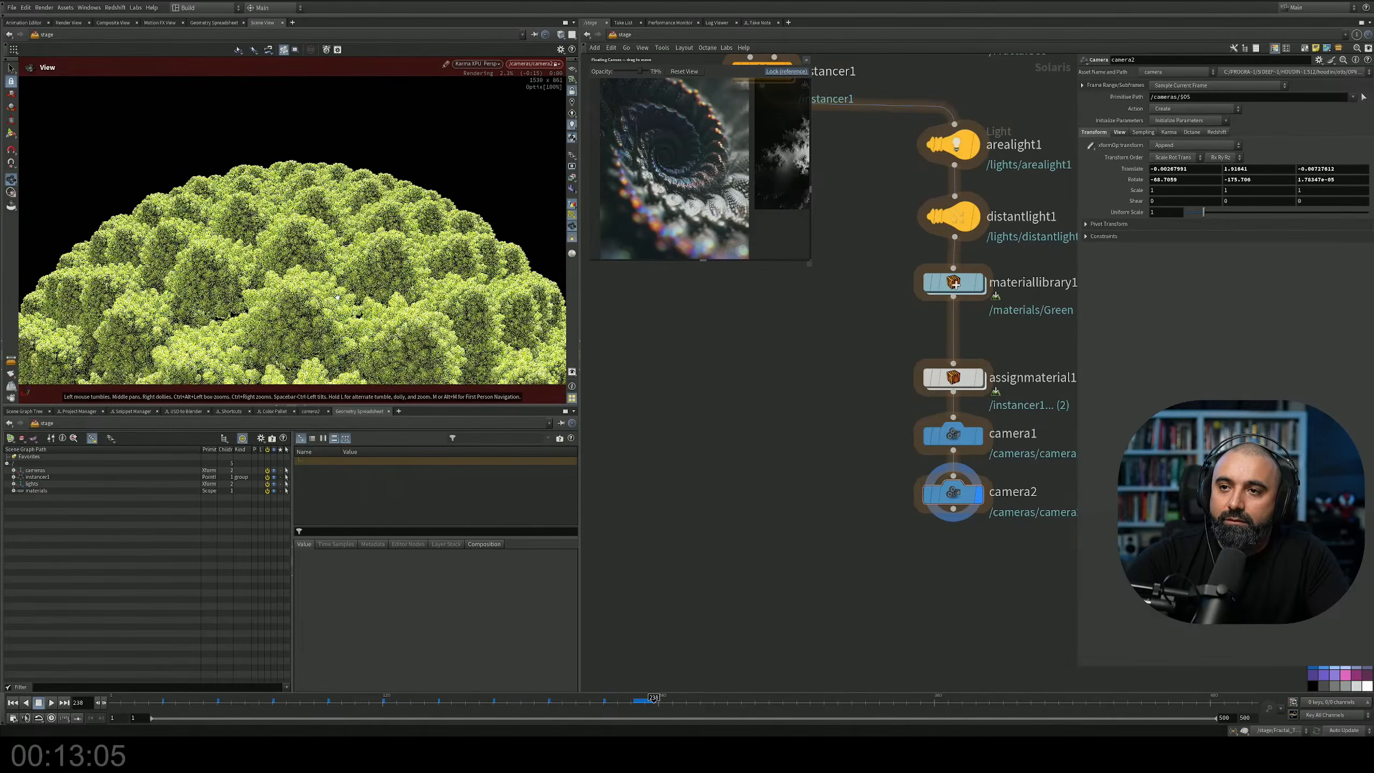
drag(337, 296, 345, 306)
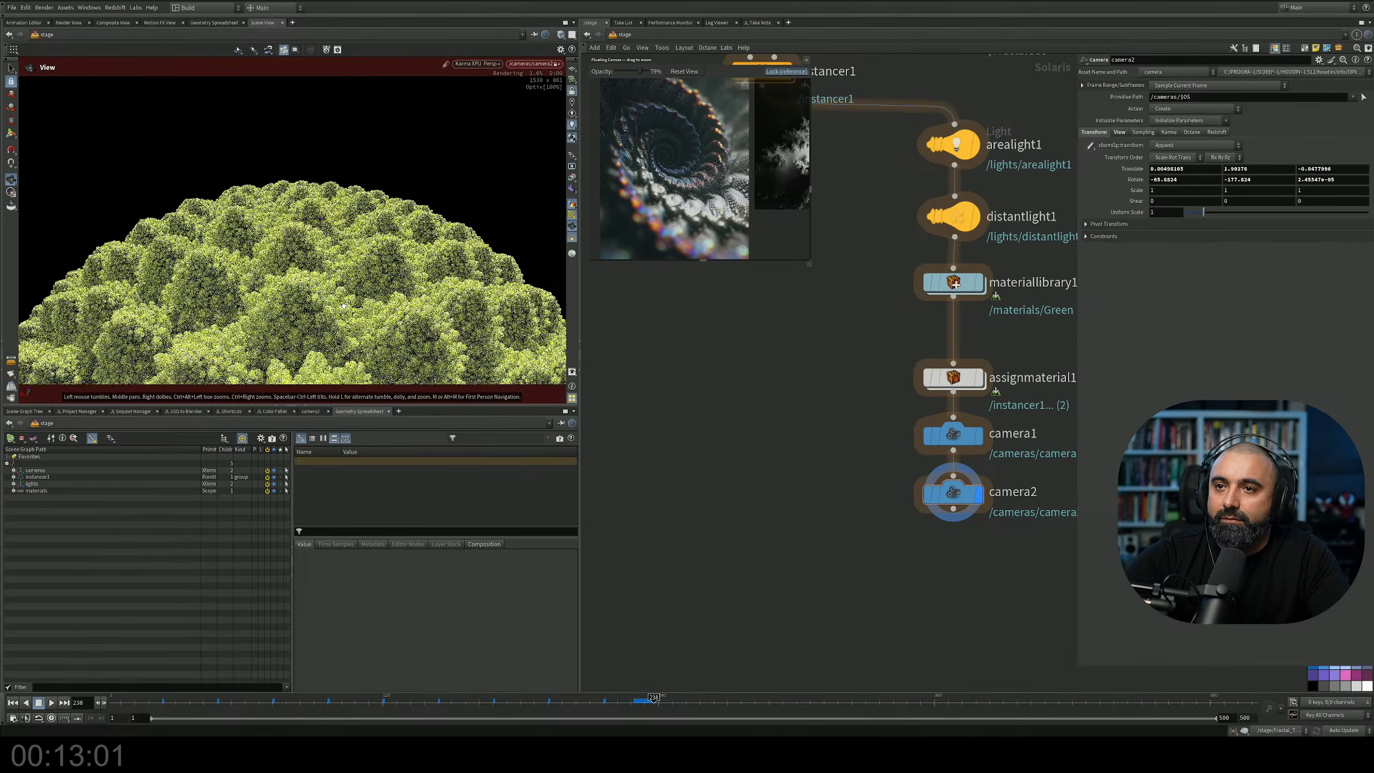
drag(346, 306, 343, 323)
middle_drag(348, 313, 351, 314)
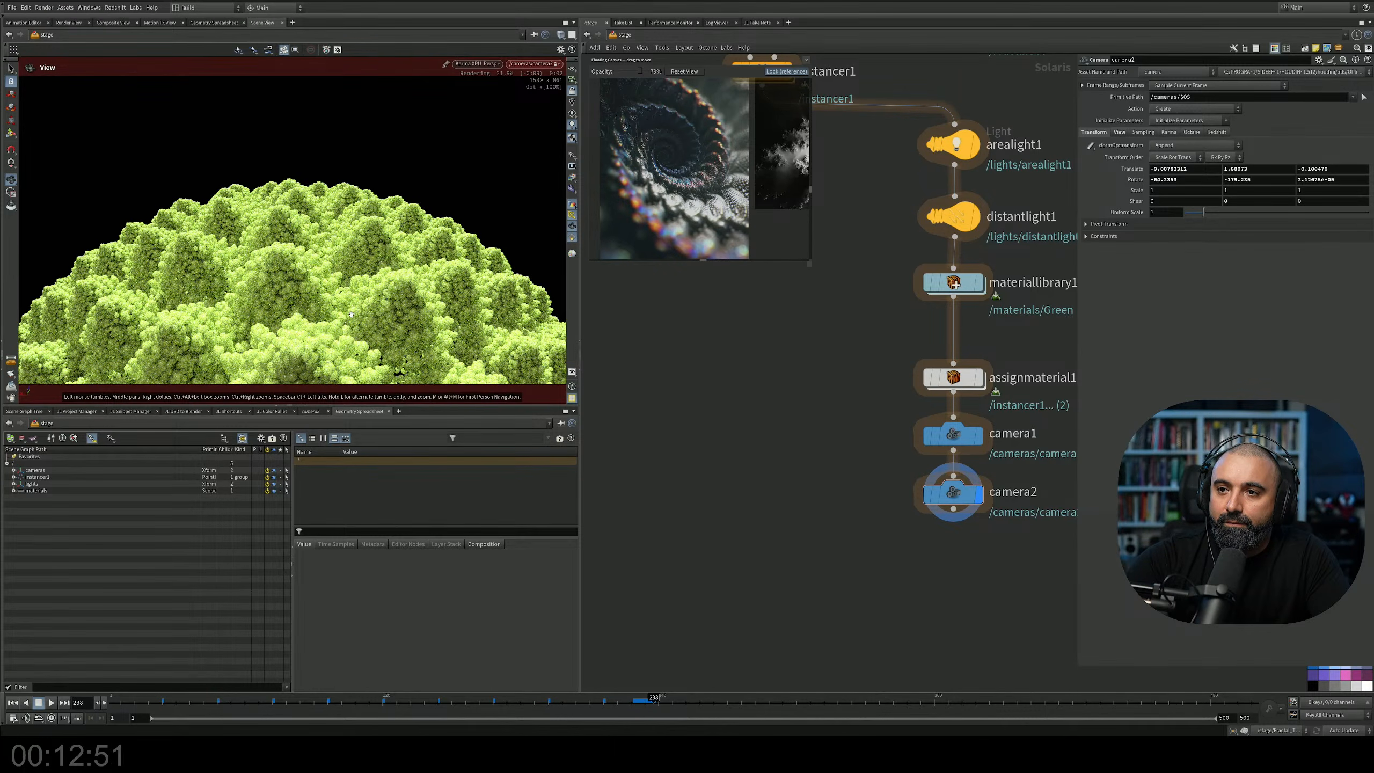
middle_drag(351, 315, 416, 387)
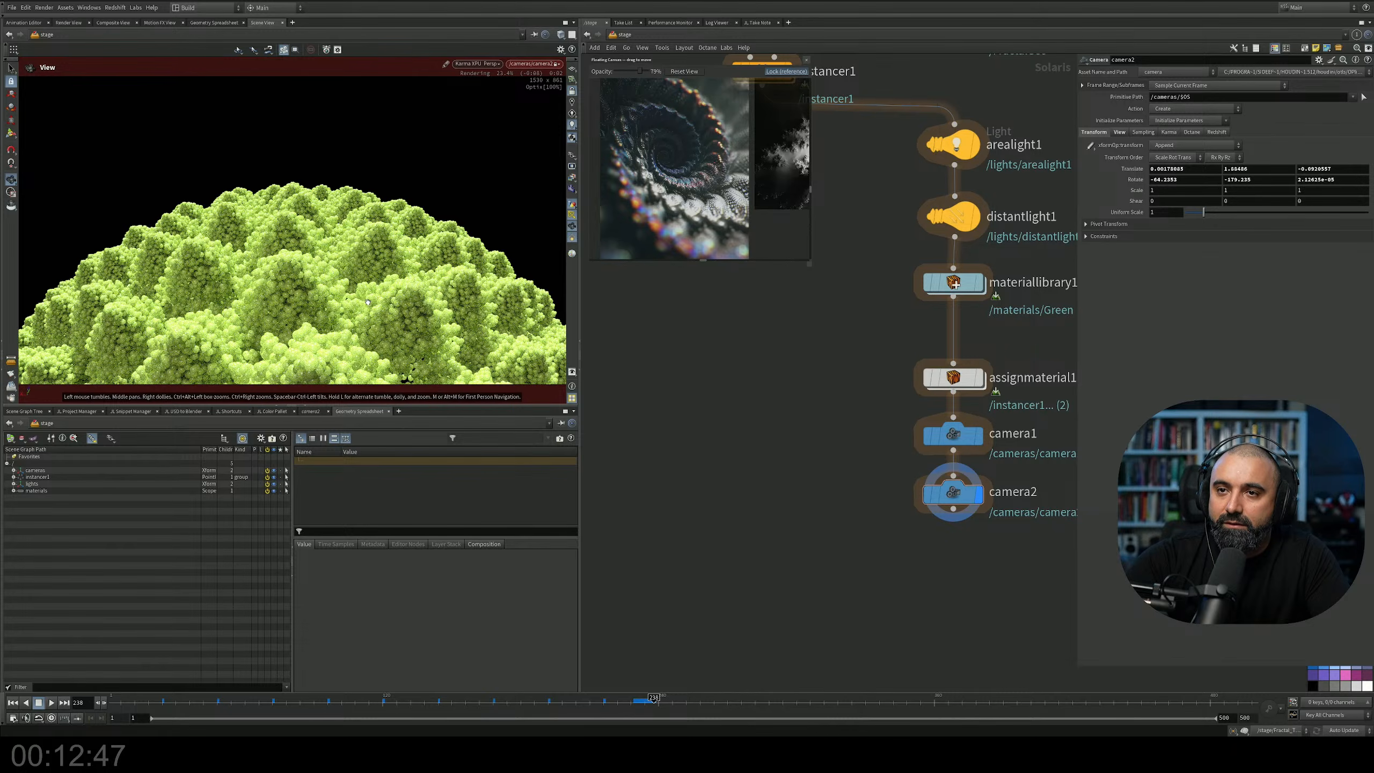
middle_drag(337, 284, 346, 281)
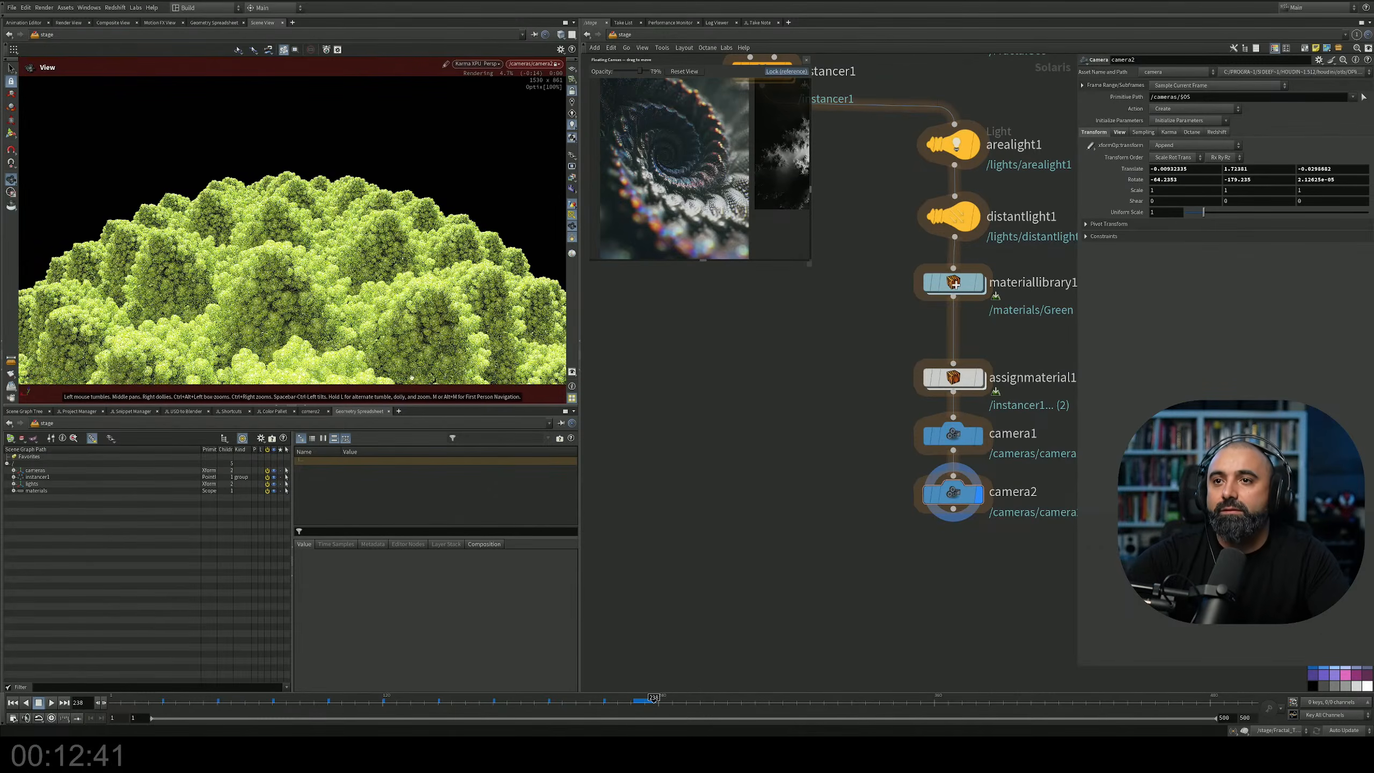
Set the intensity of distantlight1 to 7.
middle_drag(881, 276, 878, 389)
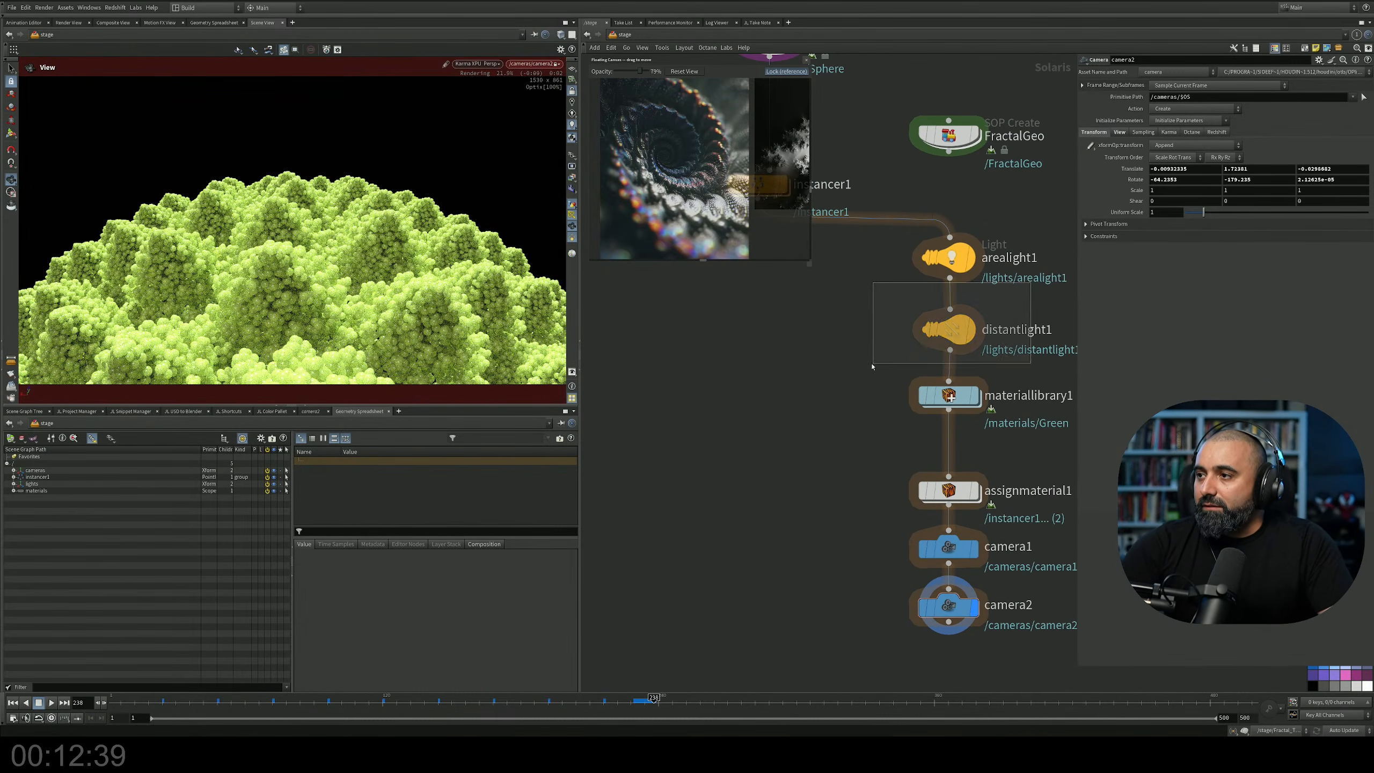
click(949, 329)
click(1293, 146)
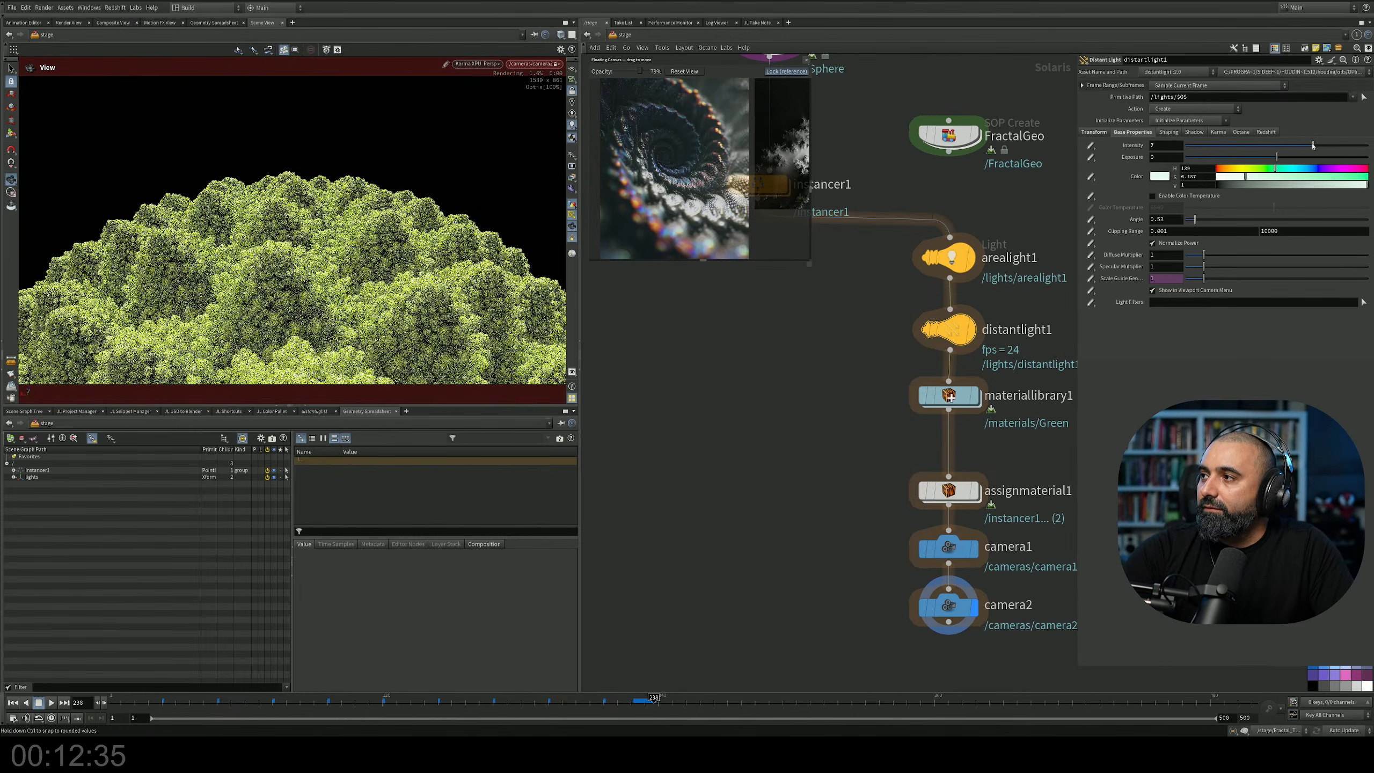
Try different intensities on arealight1, including 0, and settle on 4 for stronger contrast on the fractal.
click(949, 258)
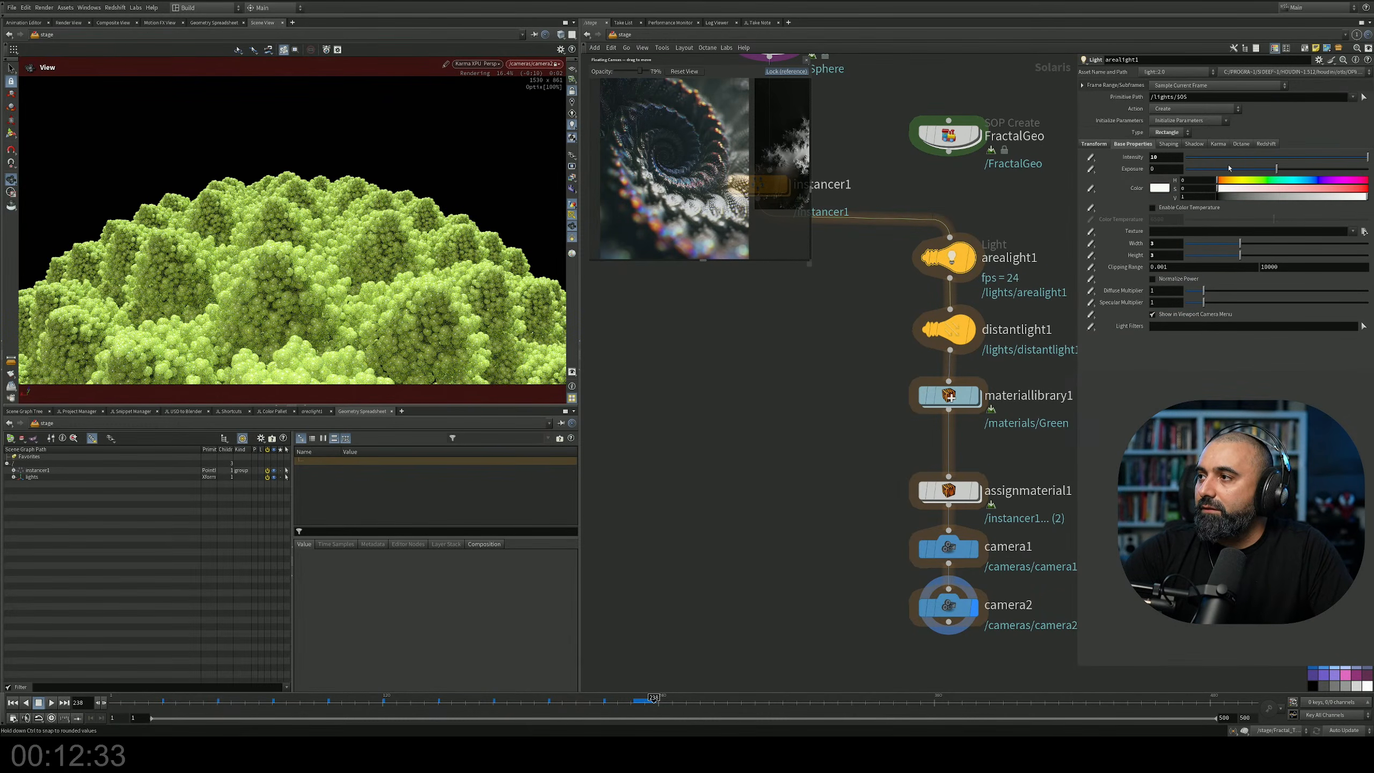
drag(1367, 157, 1154, 157)
click(1290, 158)
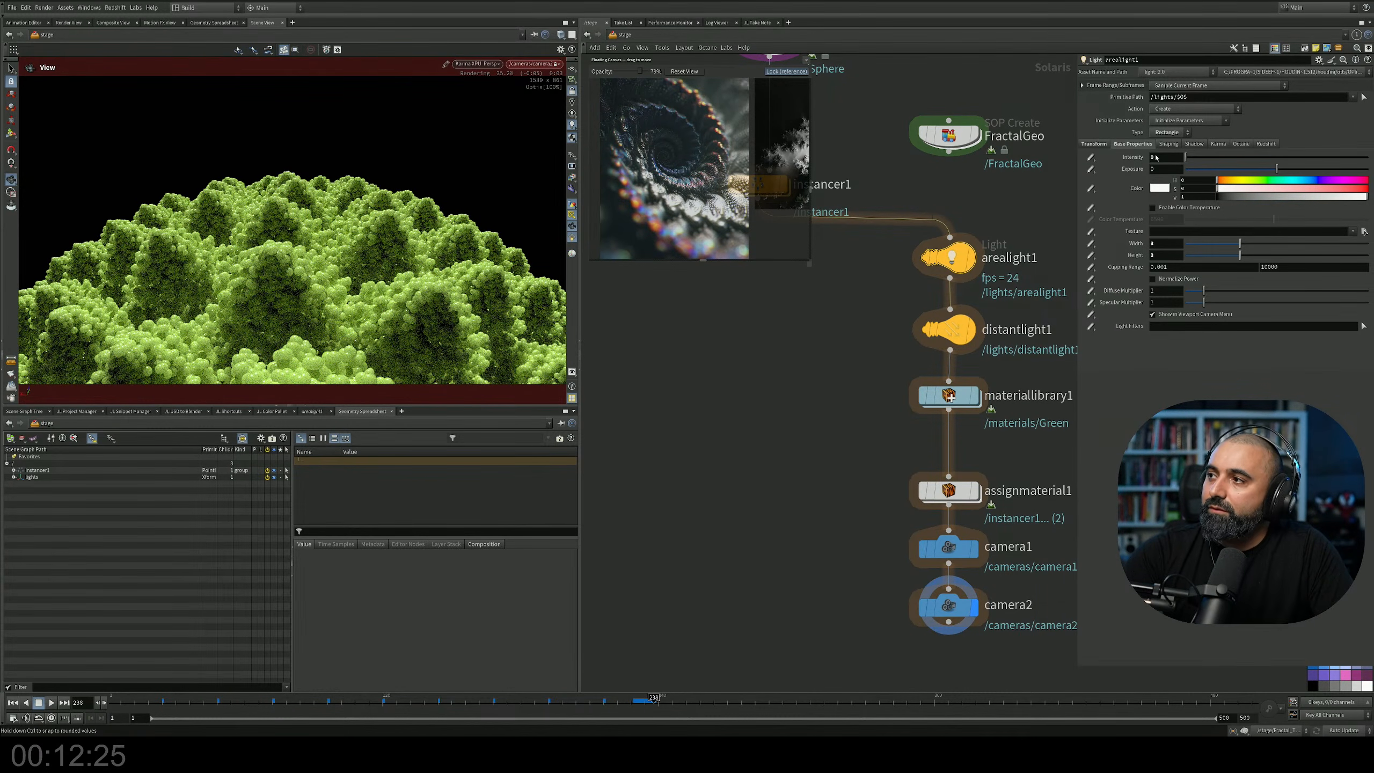
drag(1197, 160, 1266, 156)
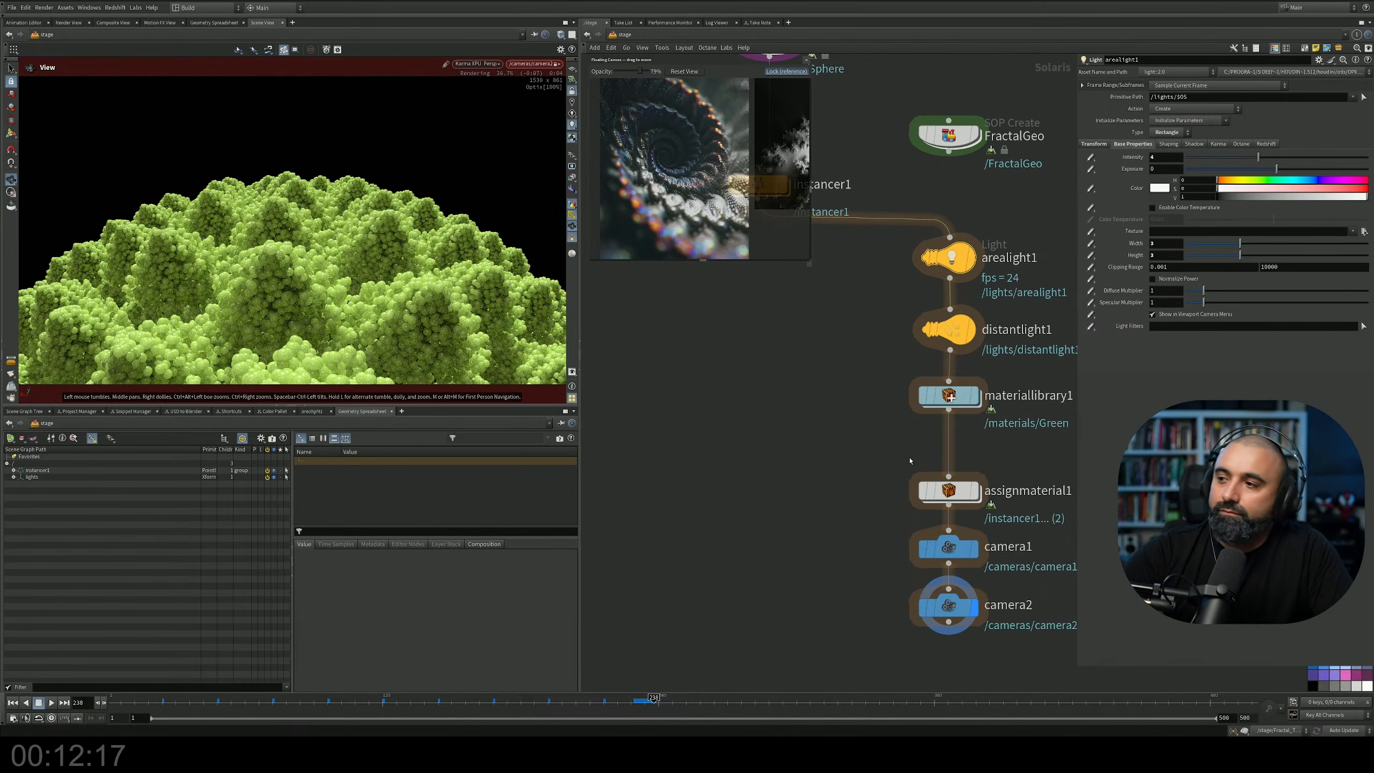
Enable depth of field on camera2 by setting its F-Stop to 1.
click(926, 607)
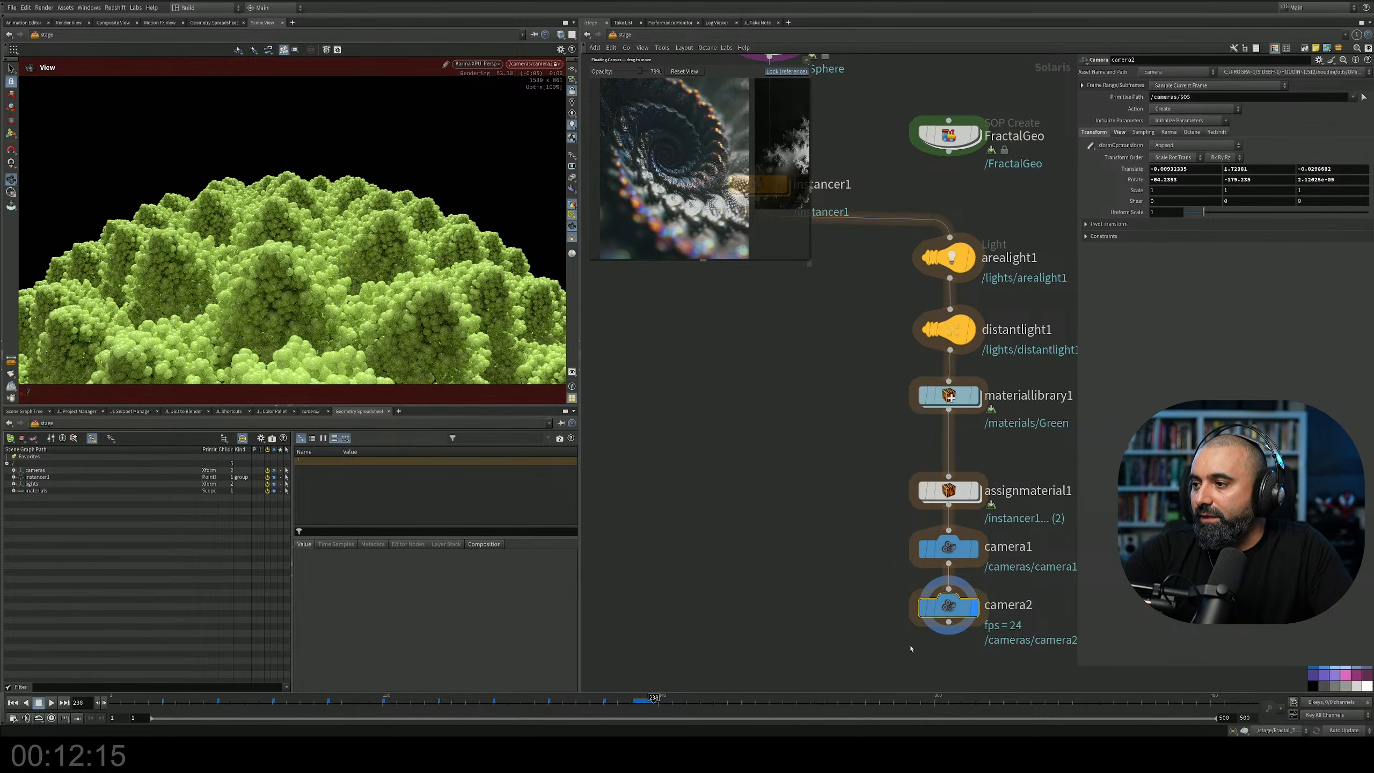
click(1144, 133)
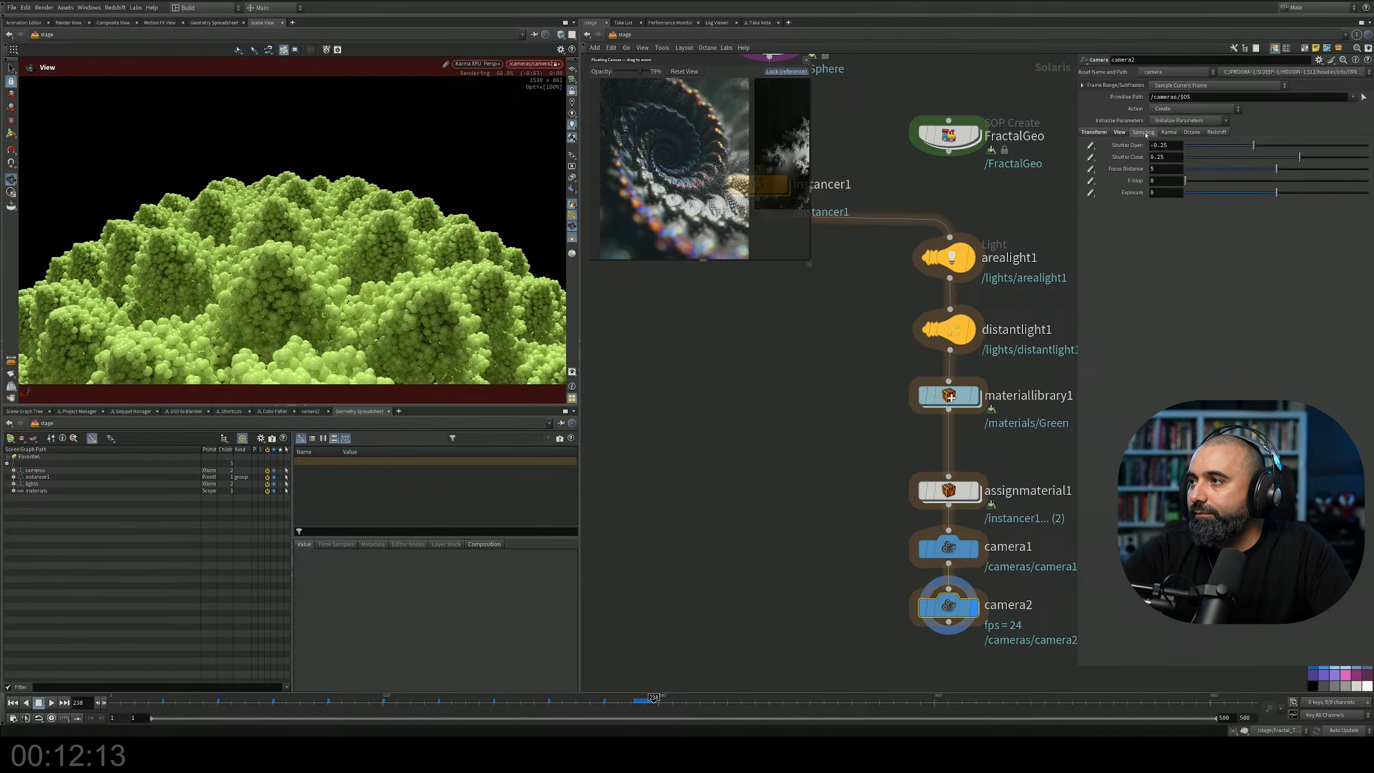
click(1198, 181)
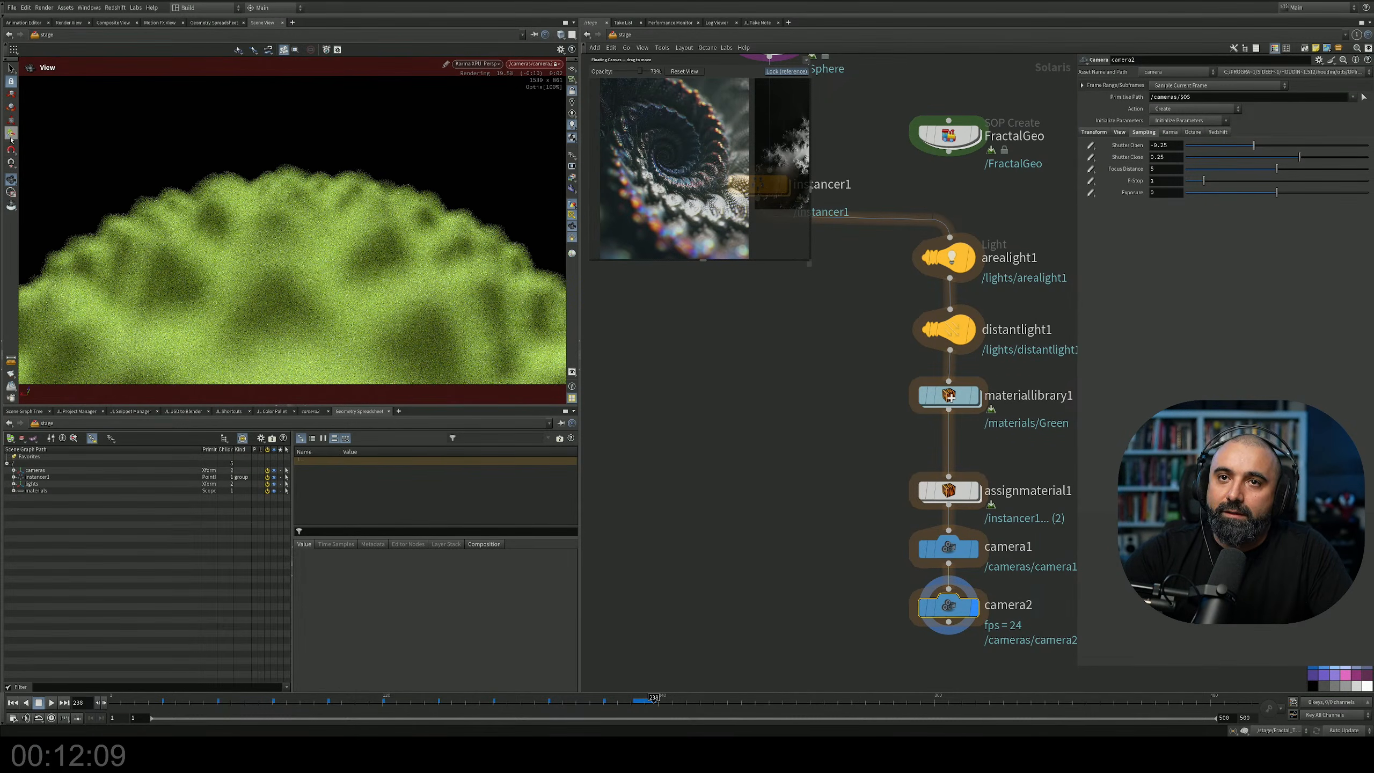
Use the Camera tool to refocus camera2, sampling several surface points until the mid-distance fractal bumps are sharp.
key(Return)
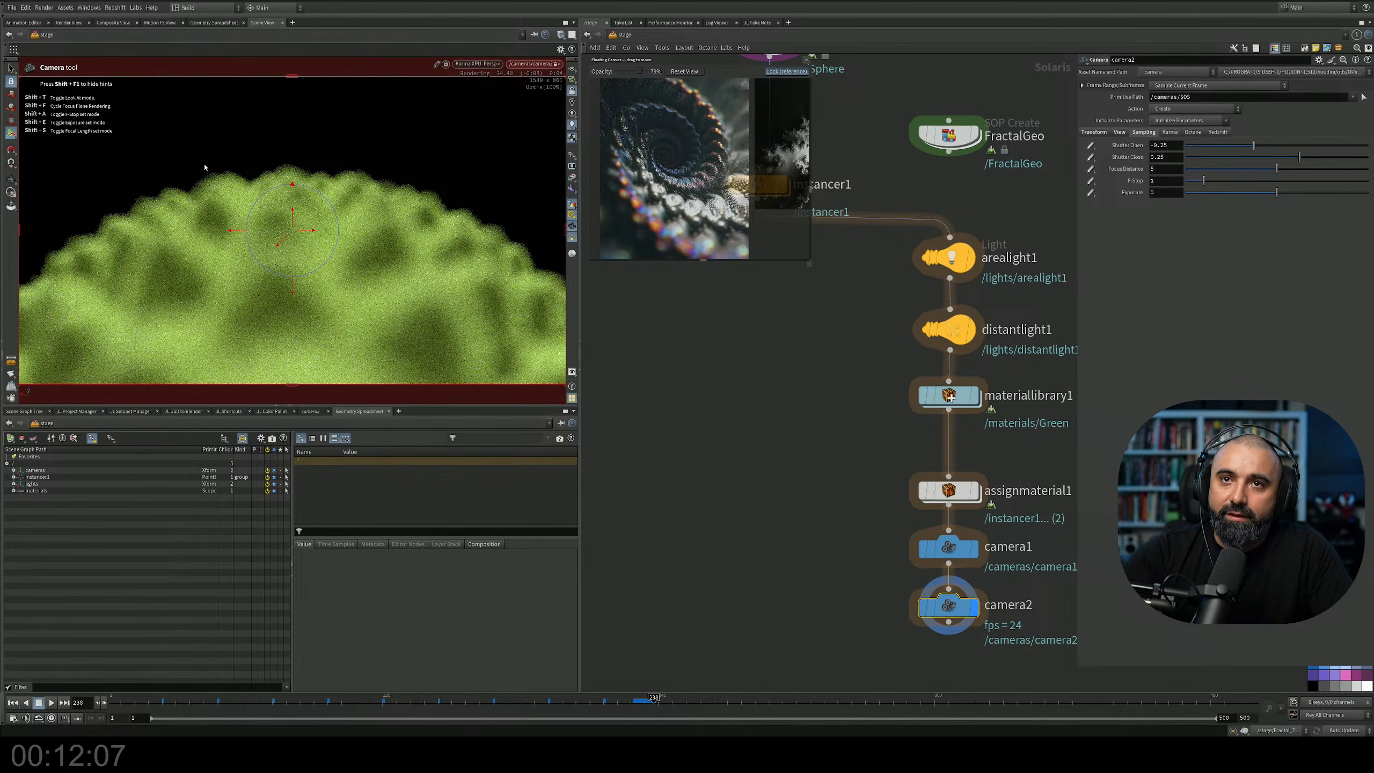
key(shift)
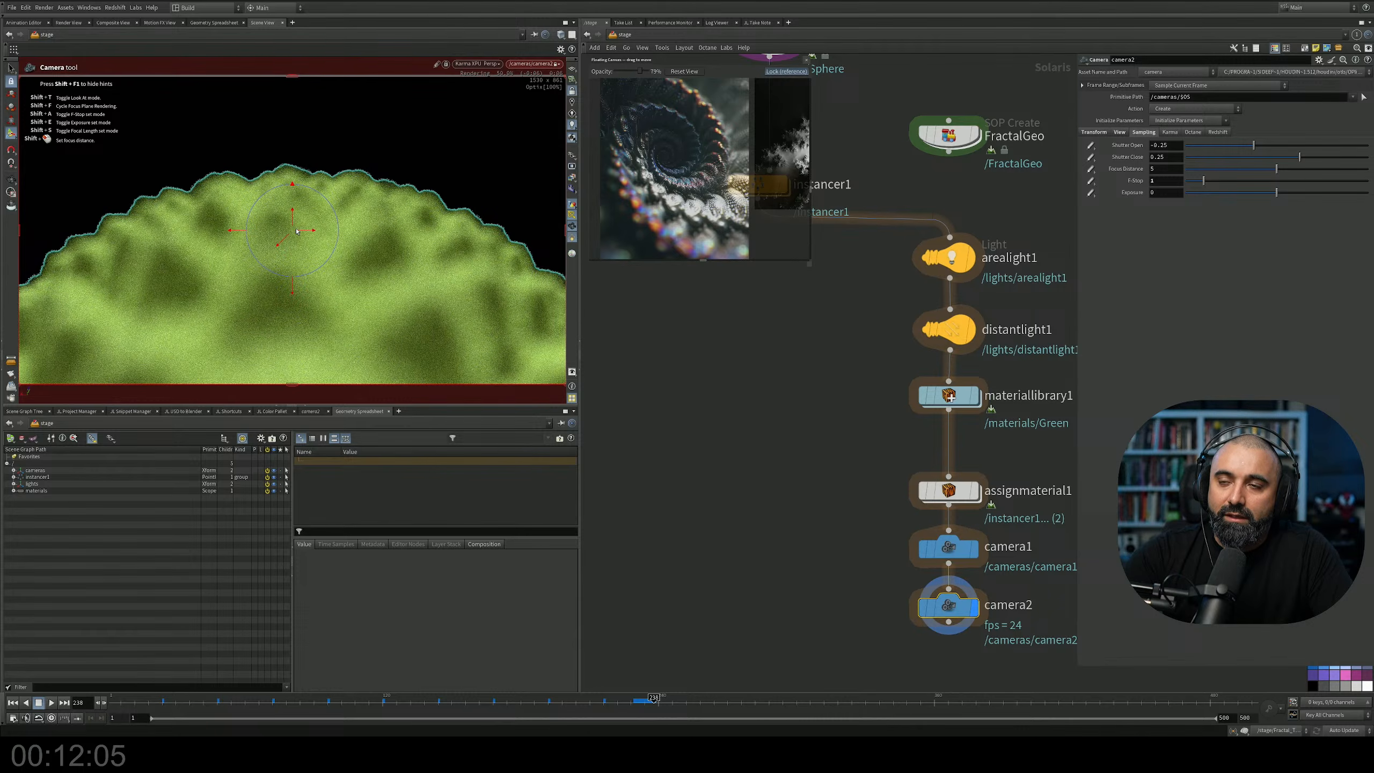
shift+click(305, 248)
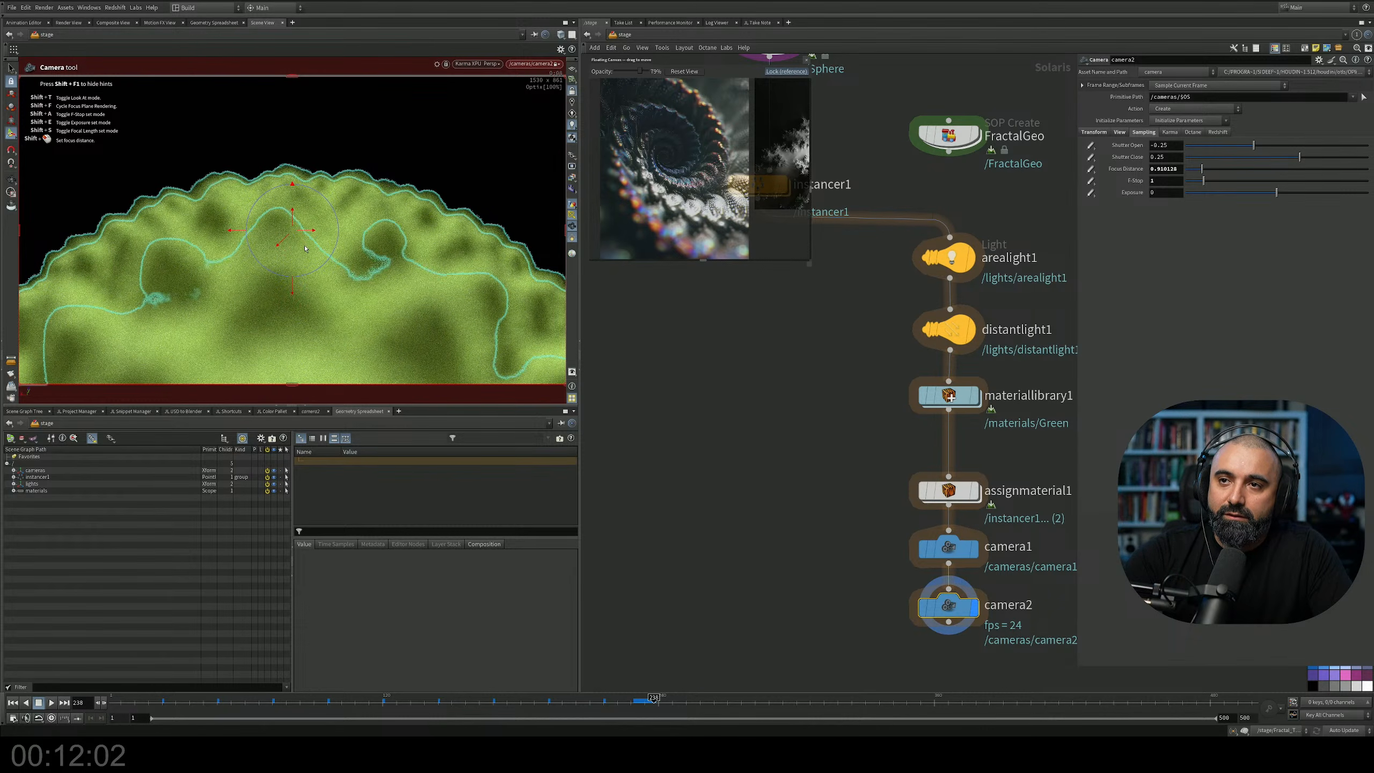
shift+click(349, 302)
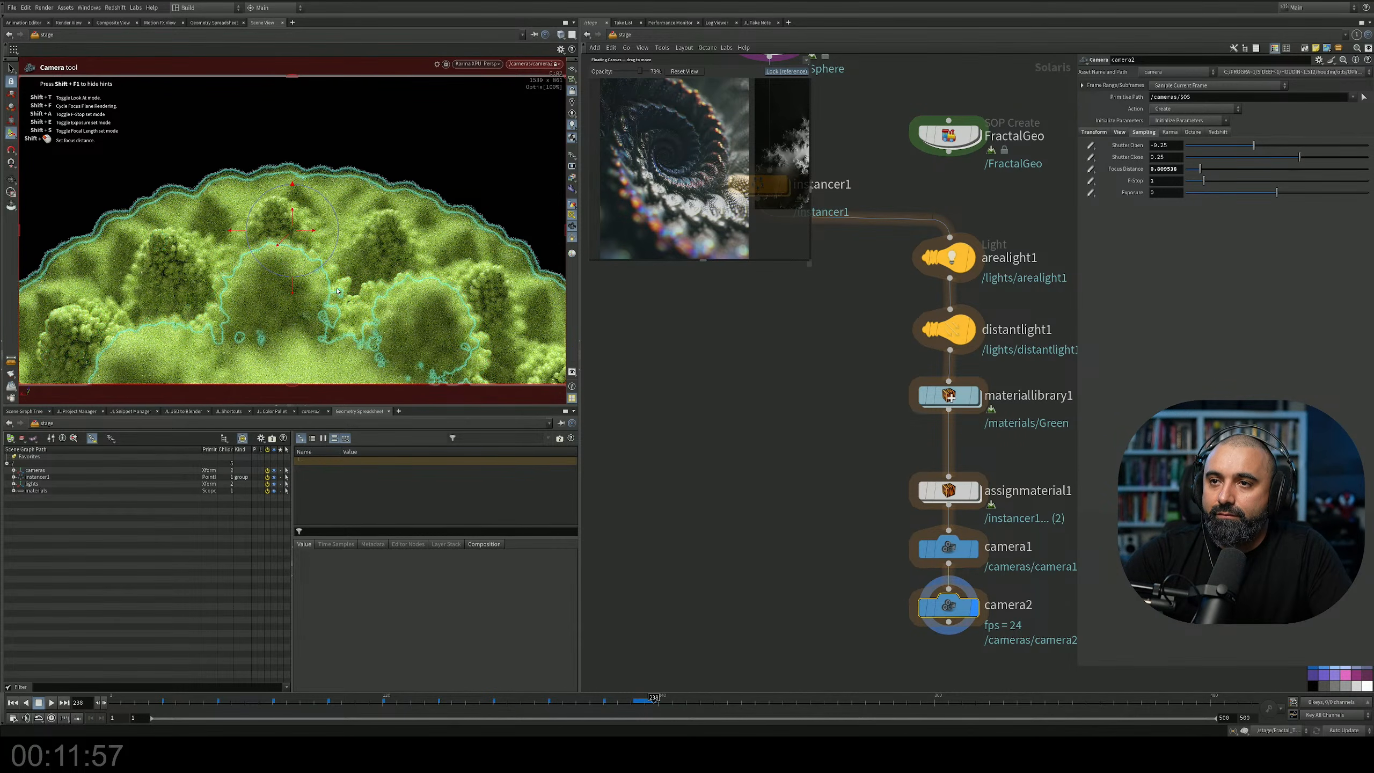
shift+click(338, 292)
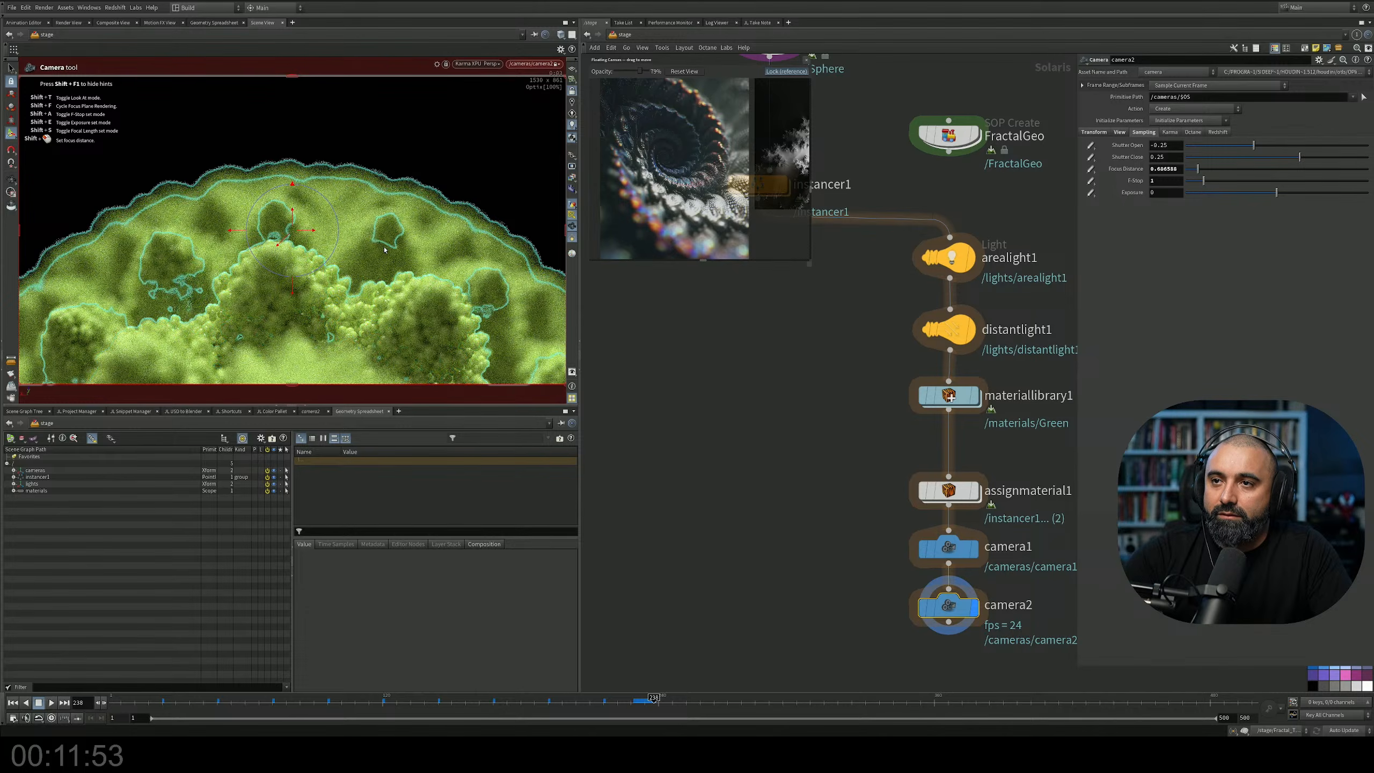
shift+click(194, 191)
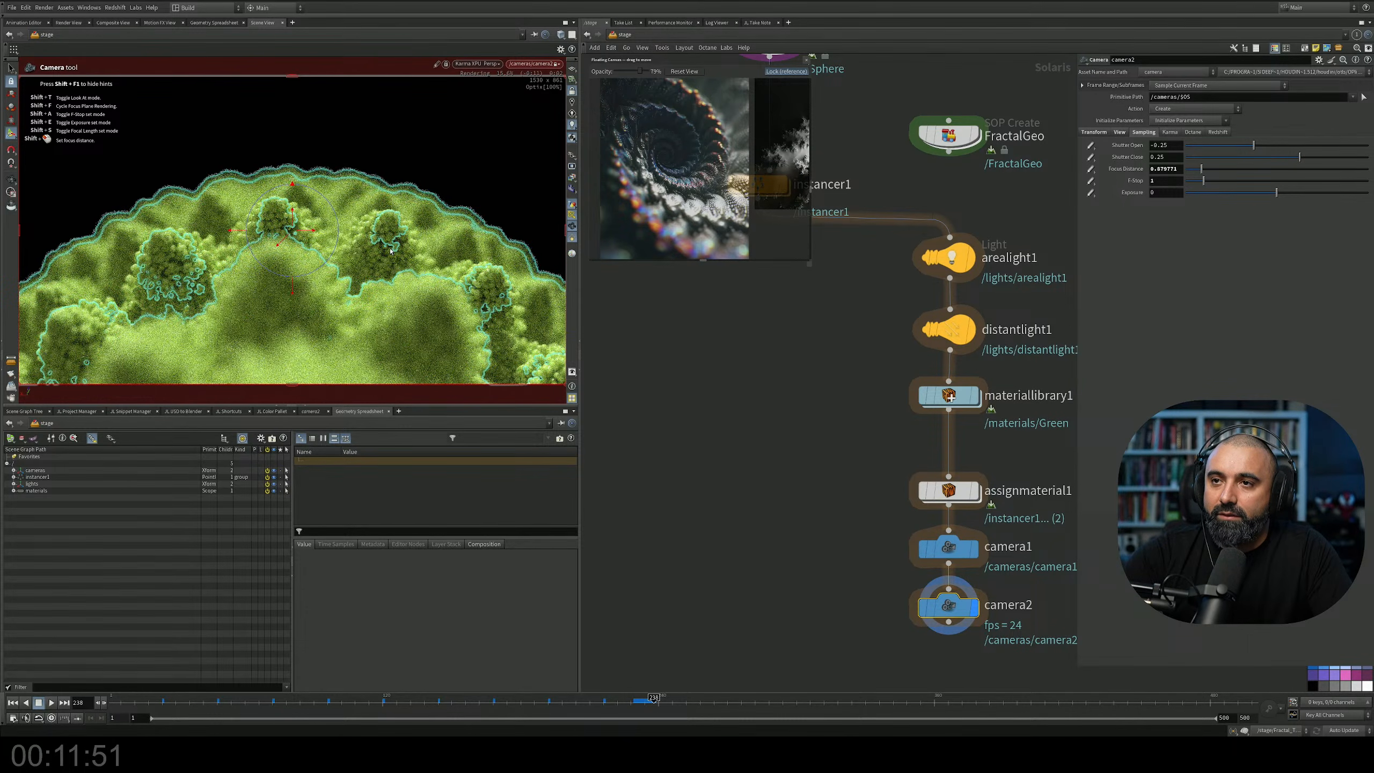
click(10, 69)
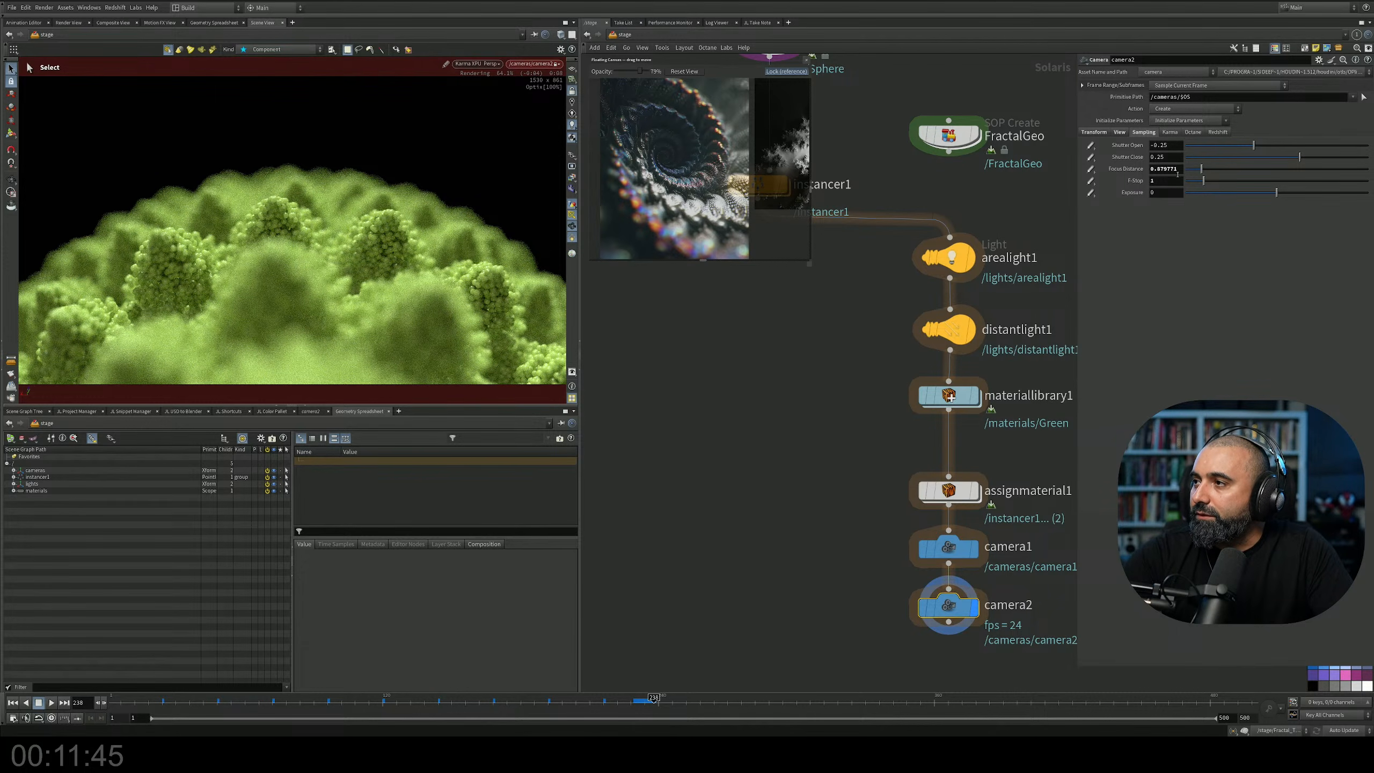
Try an F-Stop of 2.5 on camera2 and settle on an F-Stop of 3.5.
click(1163, 181)
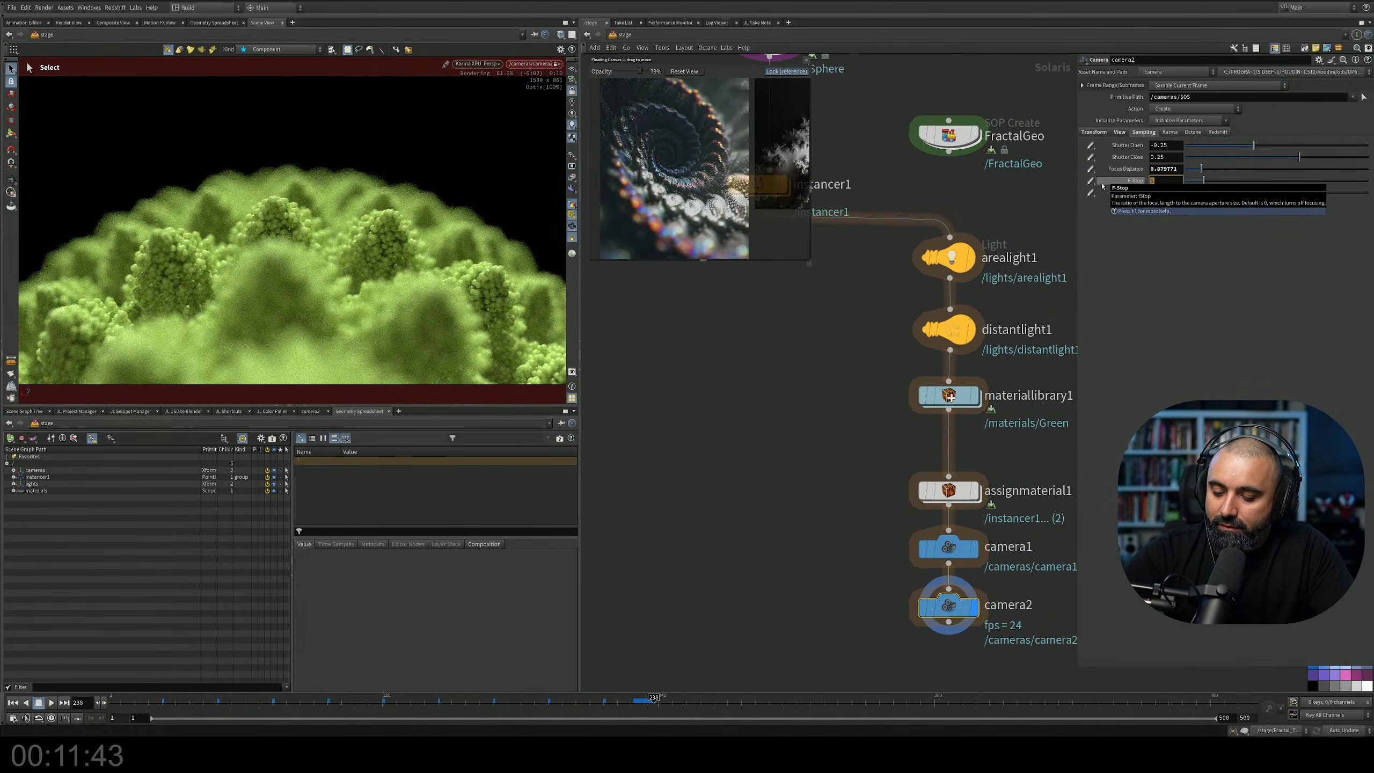
text(2.5)
key(Return)
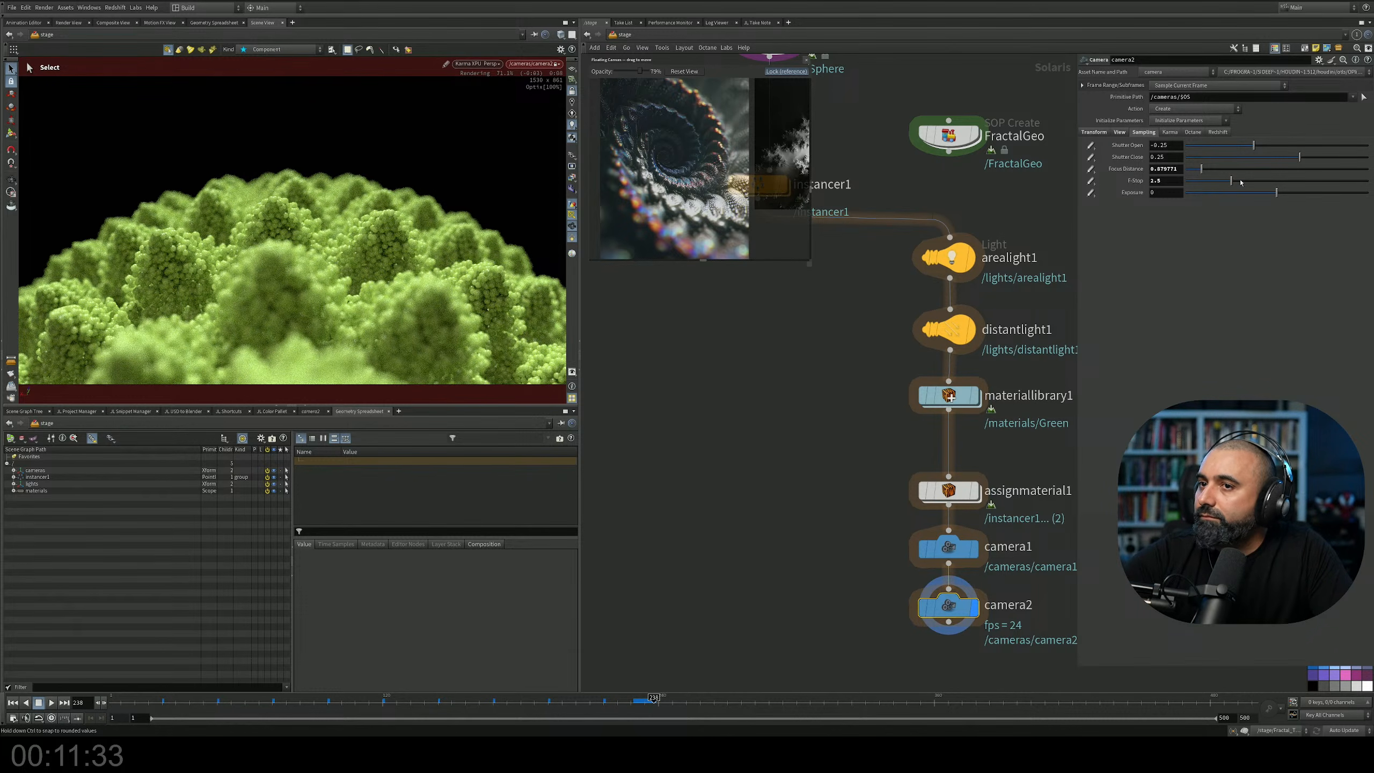
drag(1169, 181, 1004, 168)
text(3)
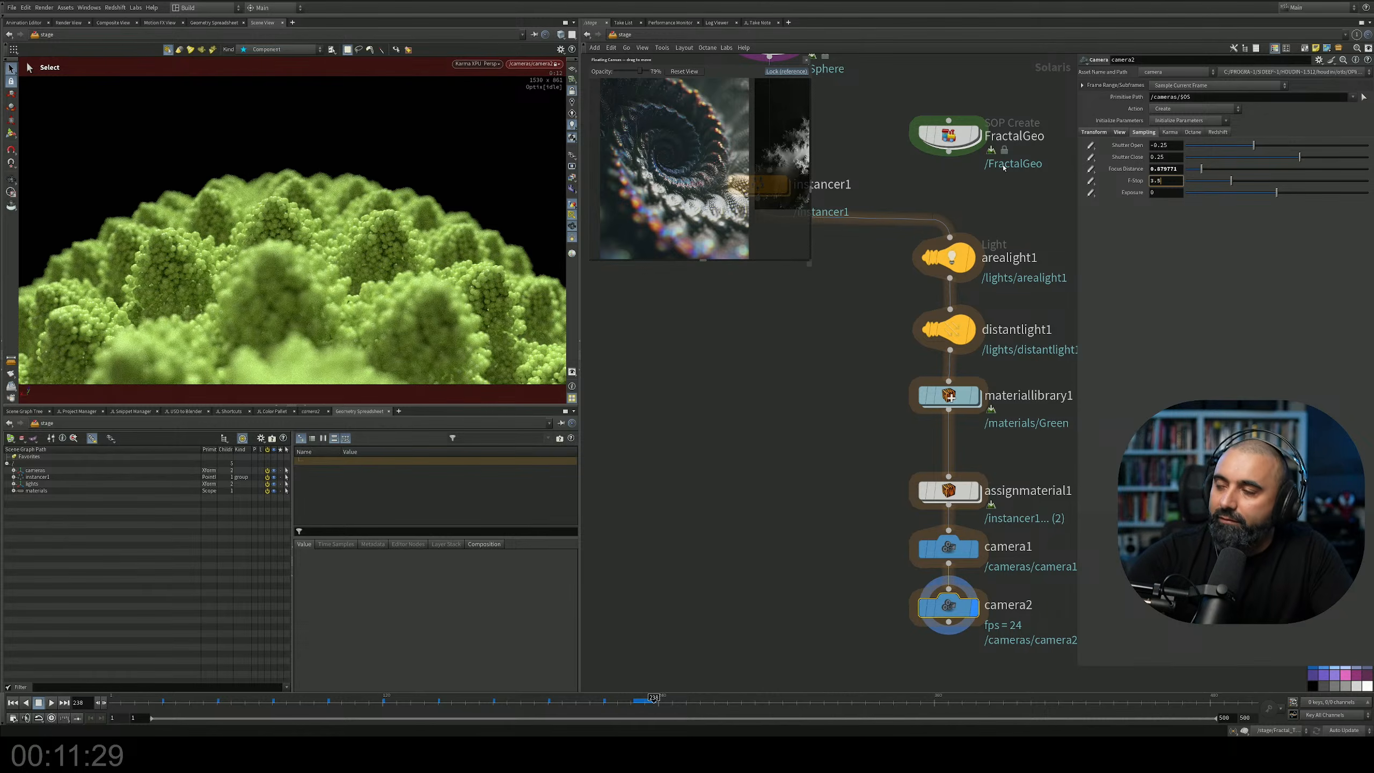
text(.5)
key(Return)
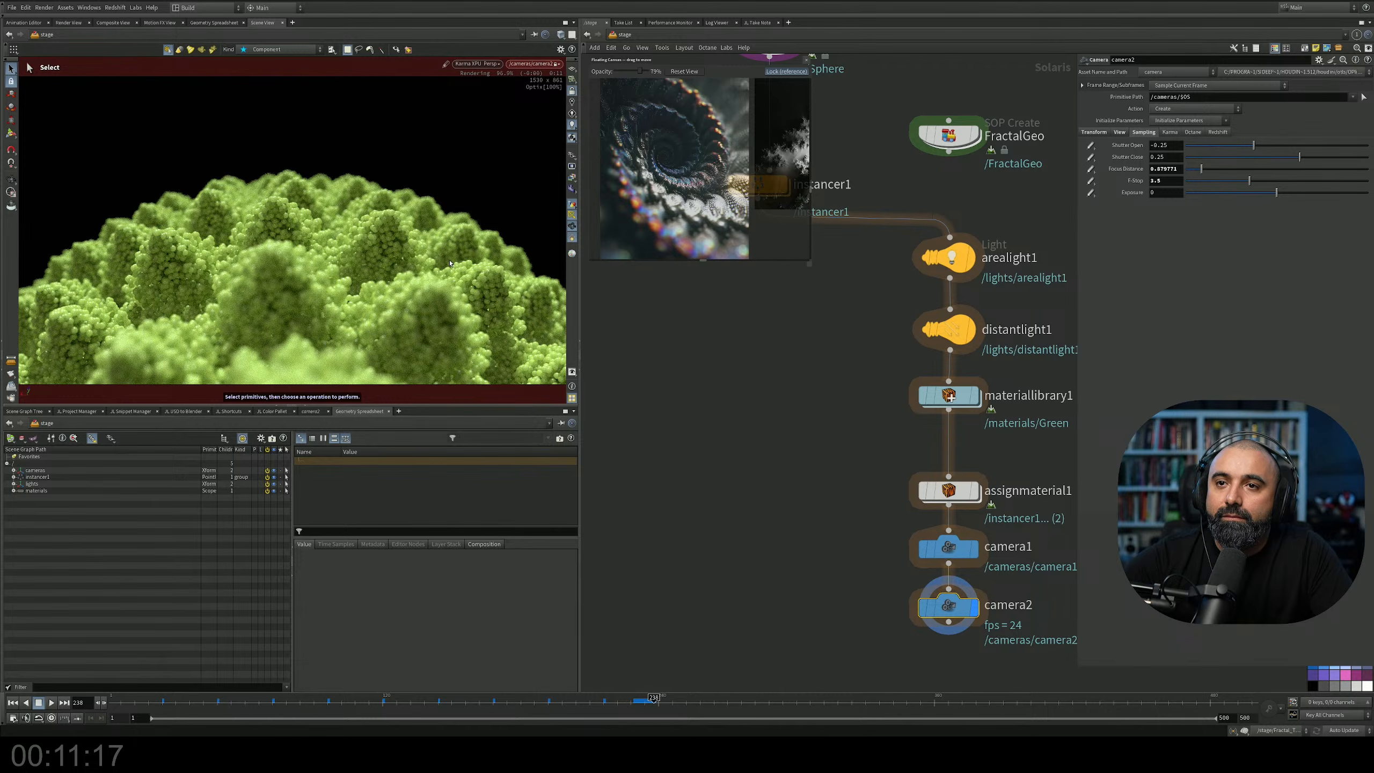
Switch the viewport renderer to Houdini VK and save the scene.
click(476, 63)
click(498, 98)
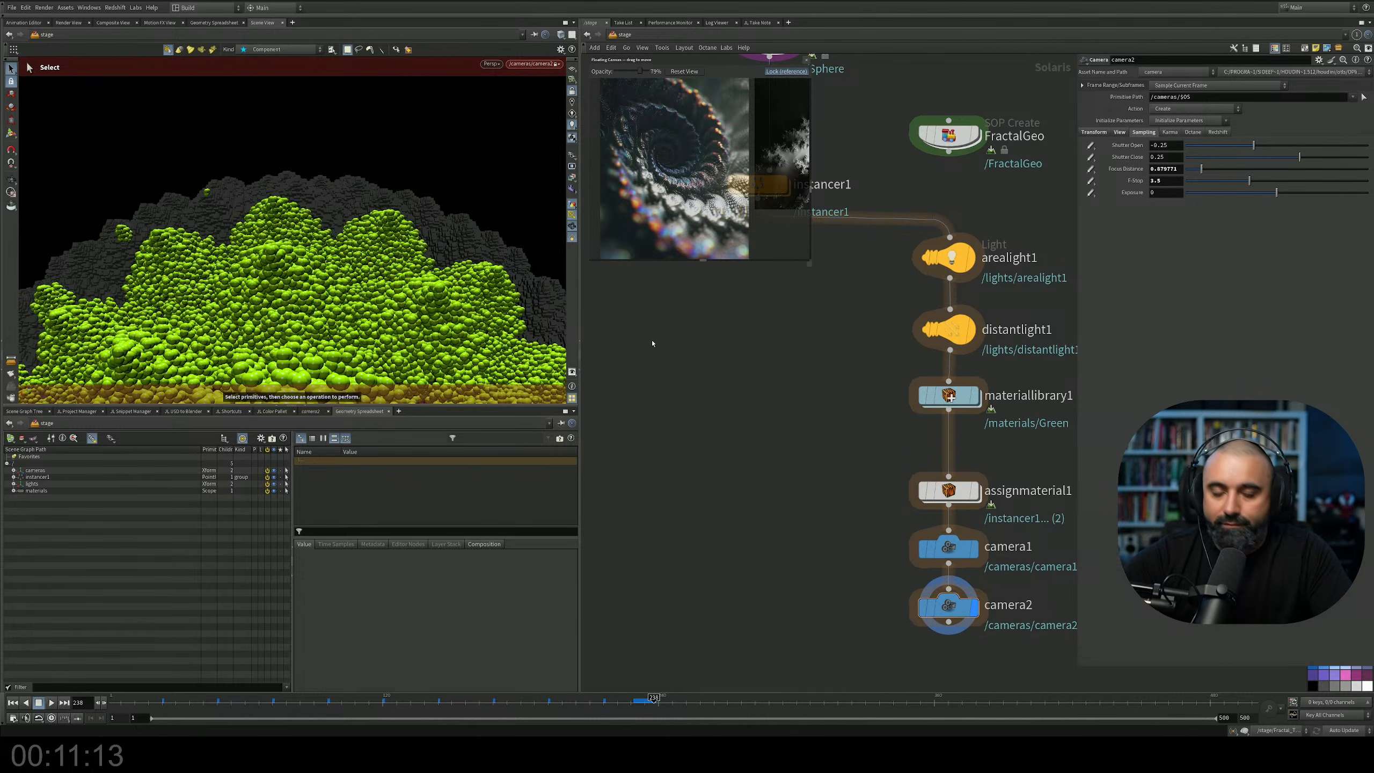
key(ctrl+s)
Add the Karma render setup below camera2 and connect camera2's output to the Karma Render Settings node.
scroll(802, 451, down, 4)
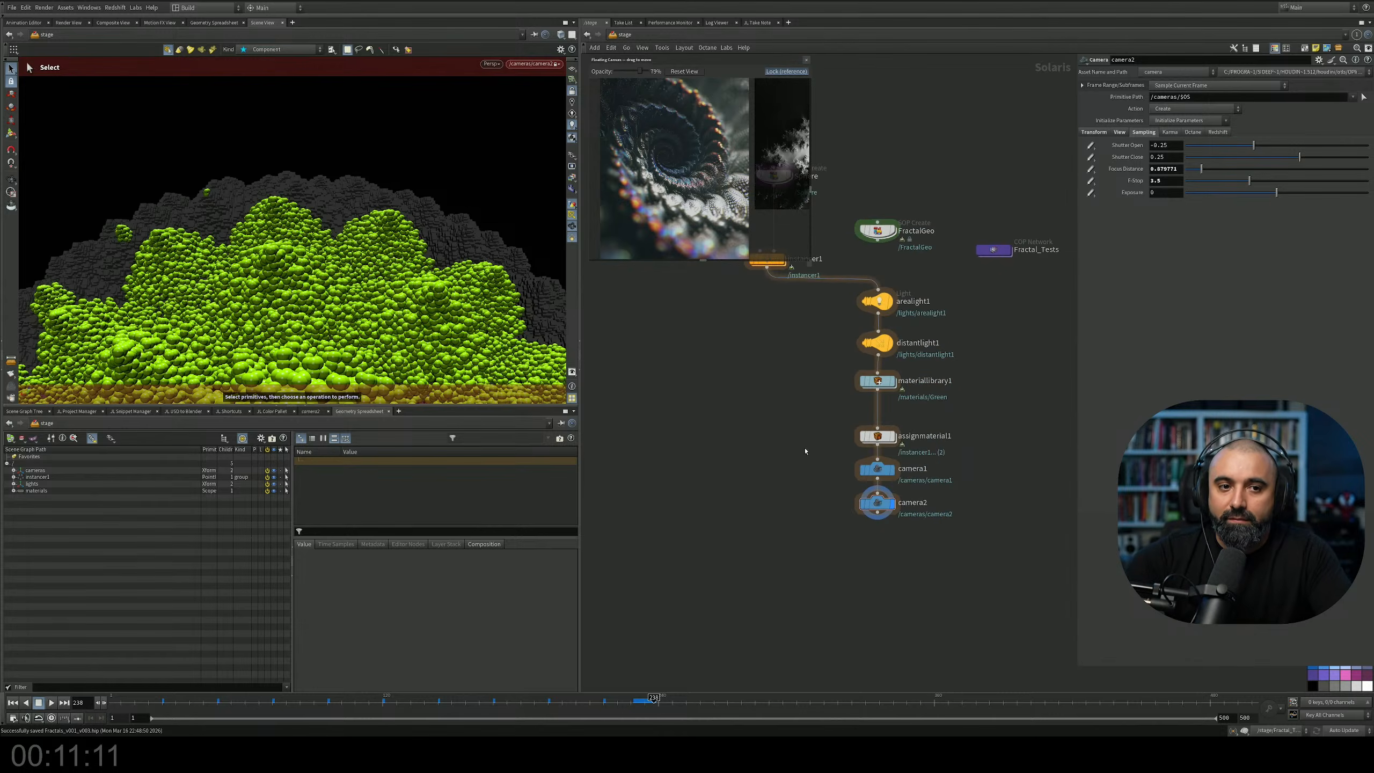
scroll(799, 412, down, 3)
middle_drag(776, 408, 711, 359)
scroll(723, 362, up, 4)
scroll(838, 464, up, 3)
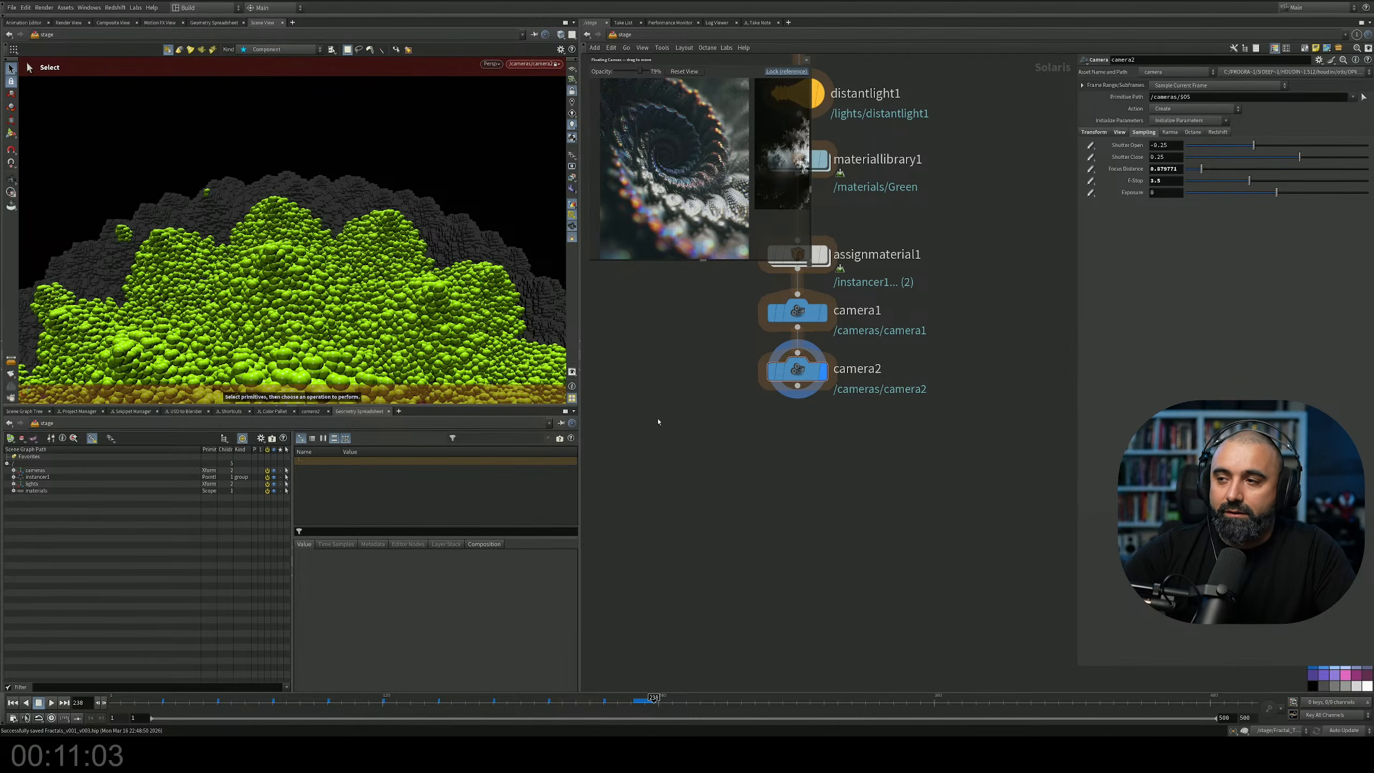
key(Tab)
text(kar)
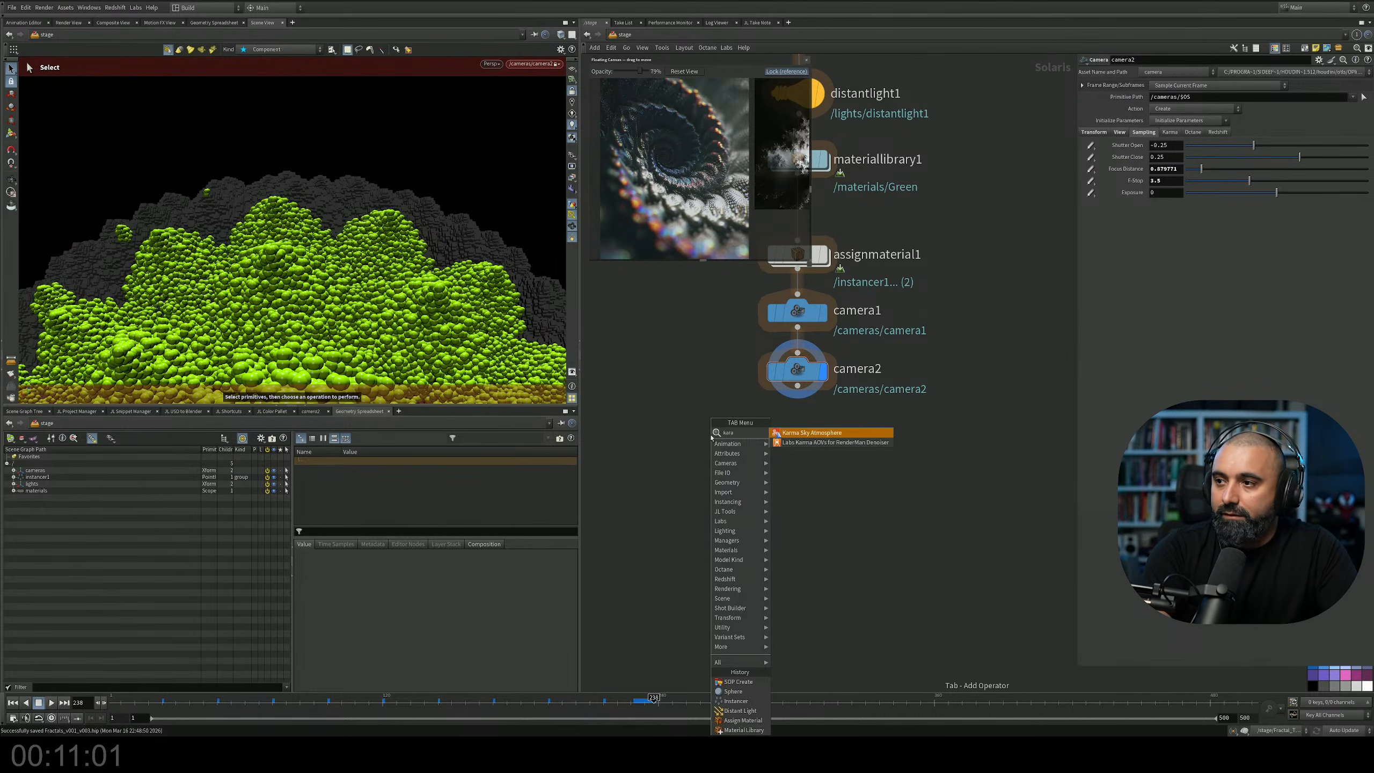
key(Return)
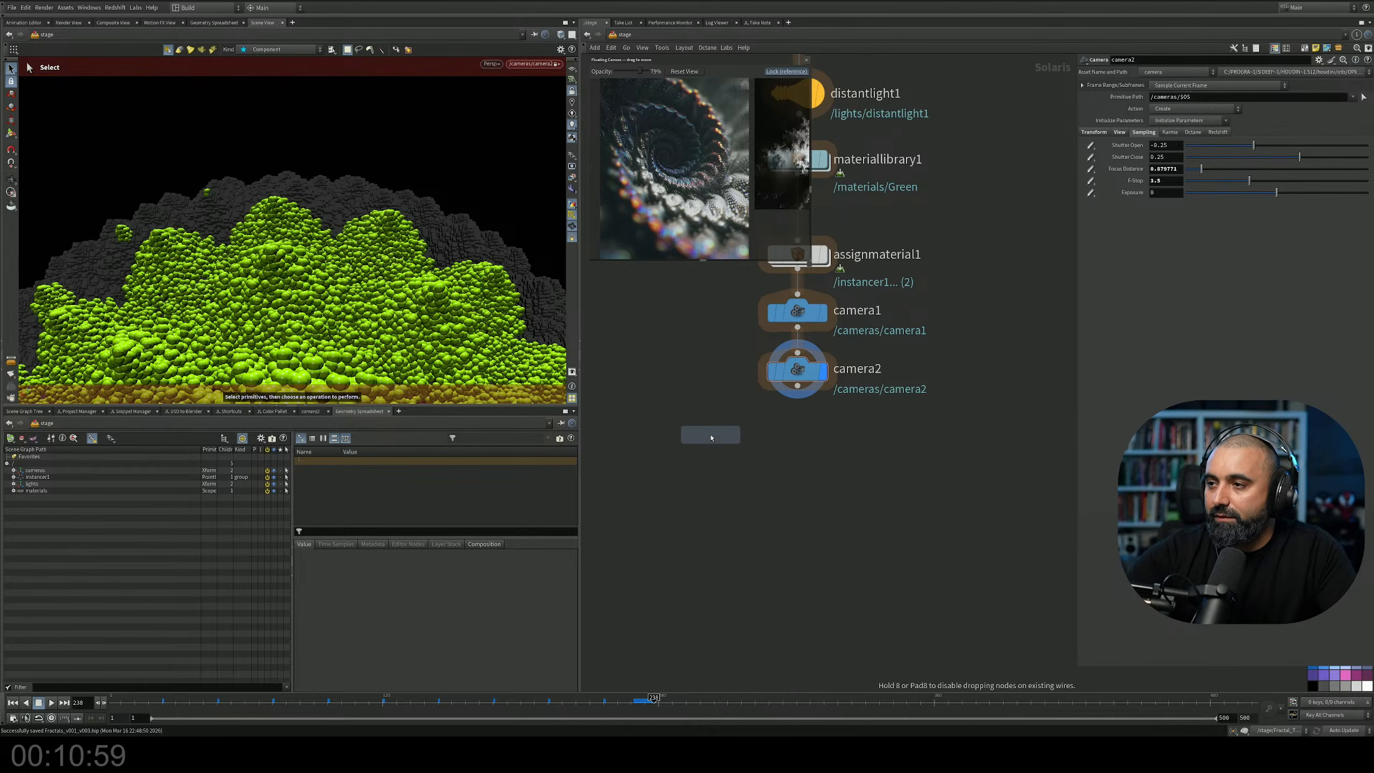
click(810, 466)
drag(798, 386, 799, 452)
double_click(911, 466)
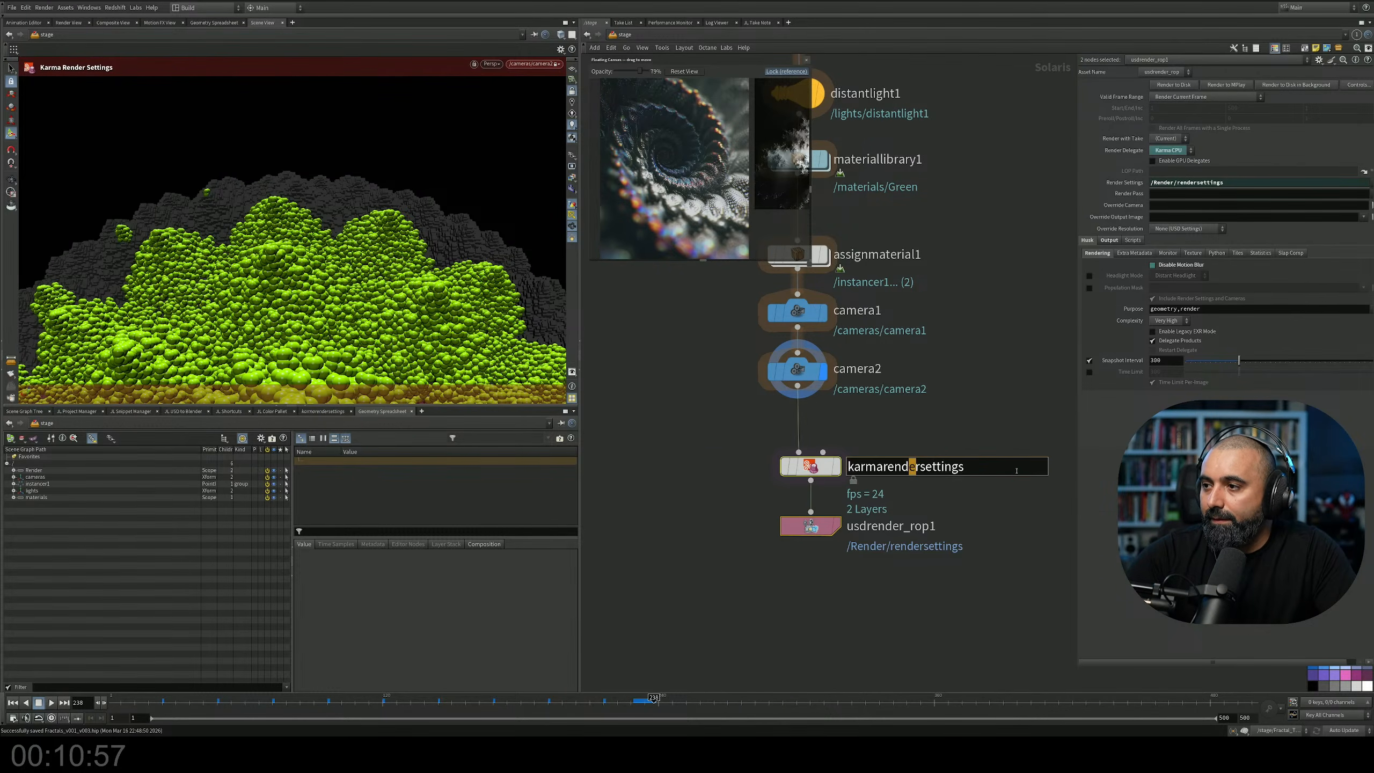
key(BackSpace)
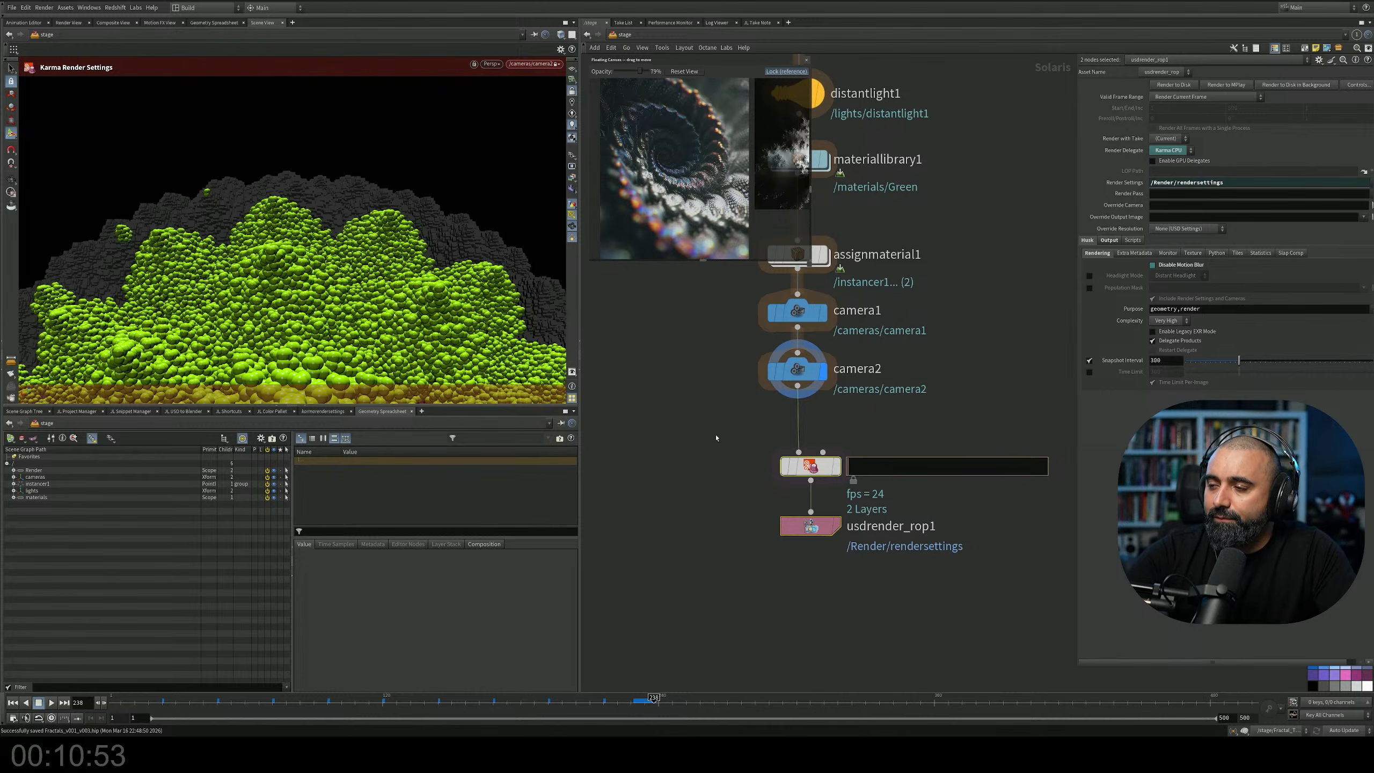
click(854, 412)
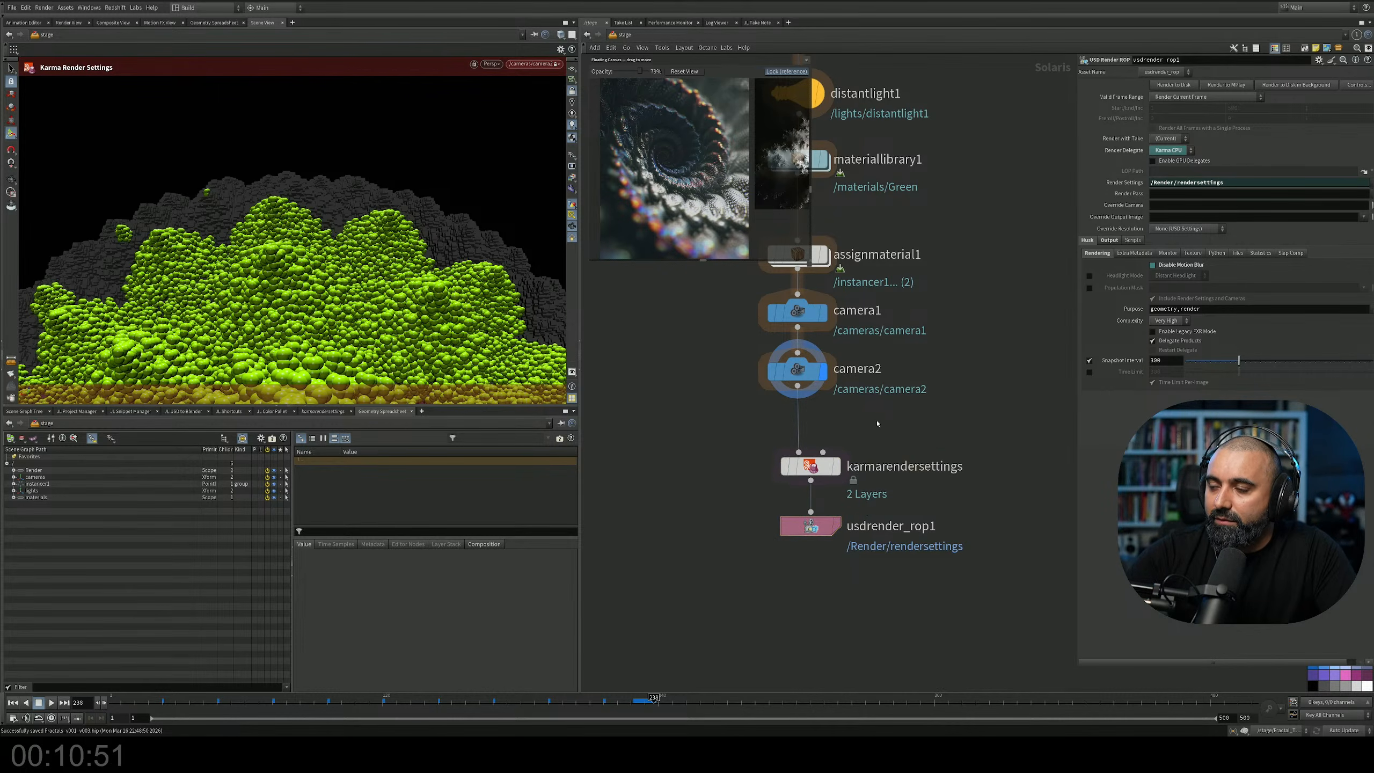
Move the Karma Render Settings and USD Render ROP nodes together slightly further down, away from camera2.
middle_drag(877, 424, 846, 464)
drag(845, 469, 706, 594)
drag(779, 506, 781, 540)
middle_drag(827, 487, 828, 496)
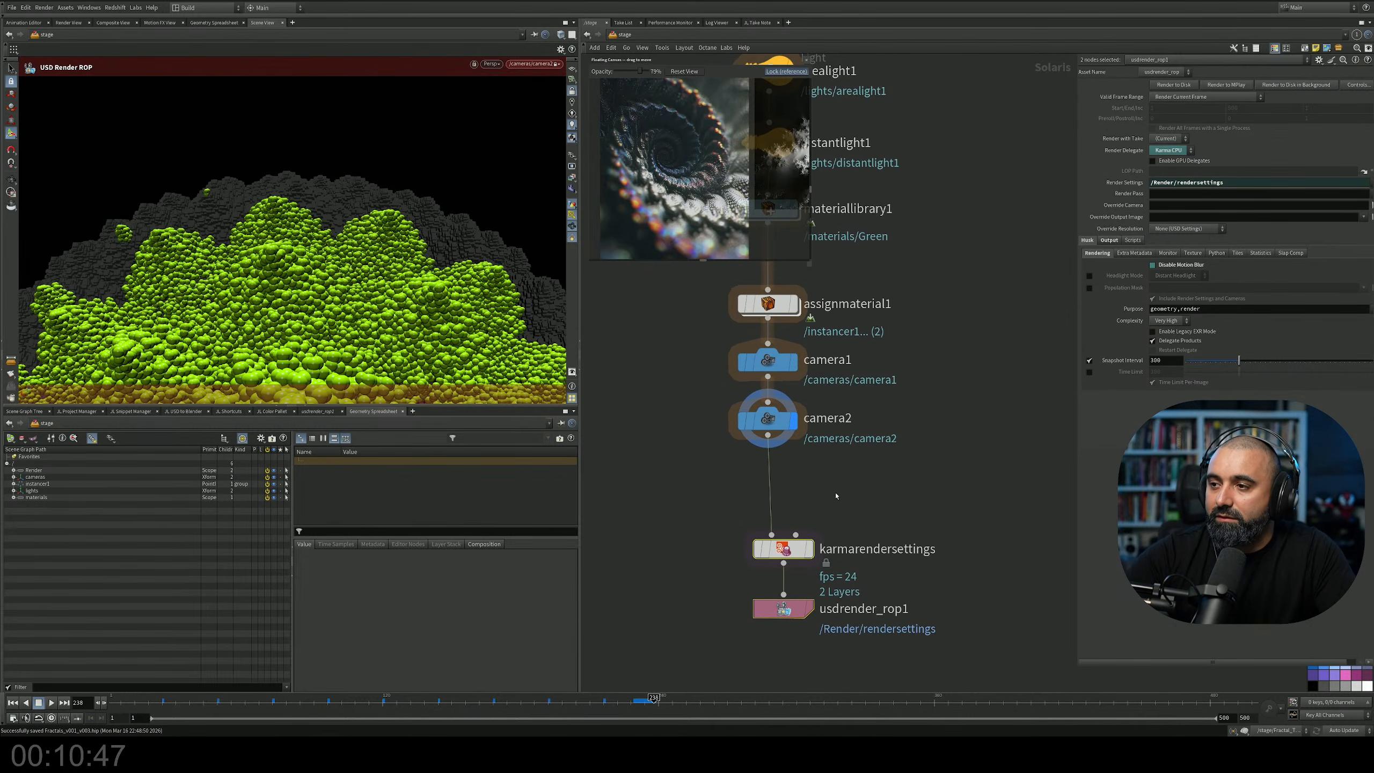
Shorten the Output Picture path of the Karma Render Settings node to $HIP/render/$OS.exr.
click(787, 548)
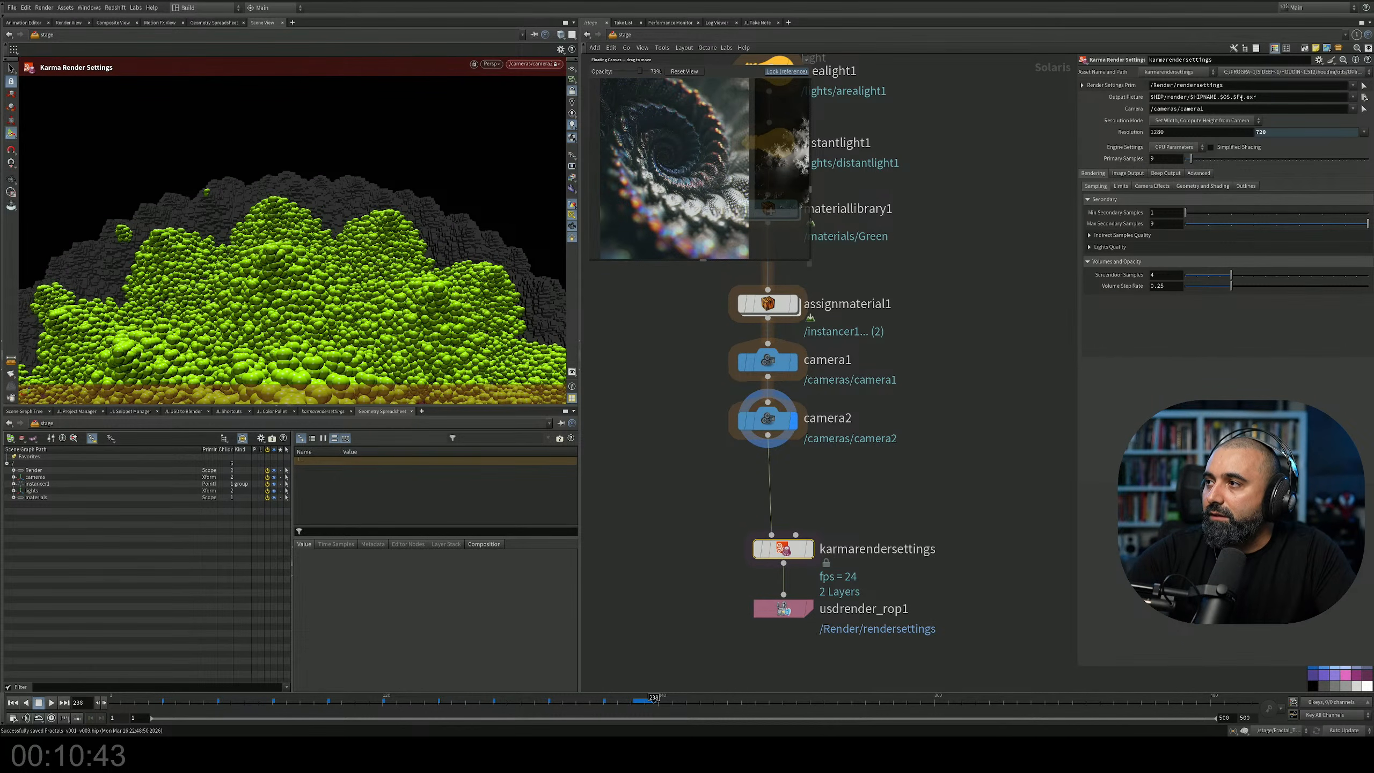
click(1221, 96)
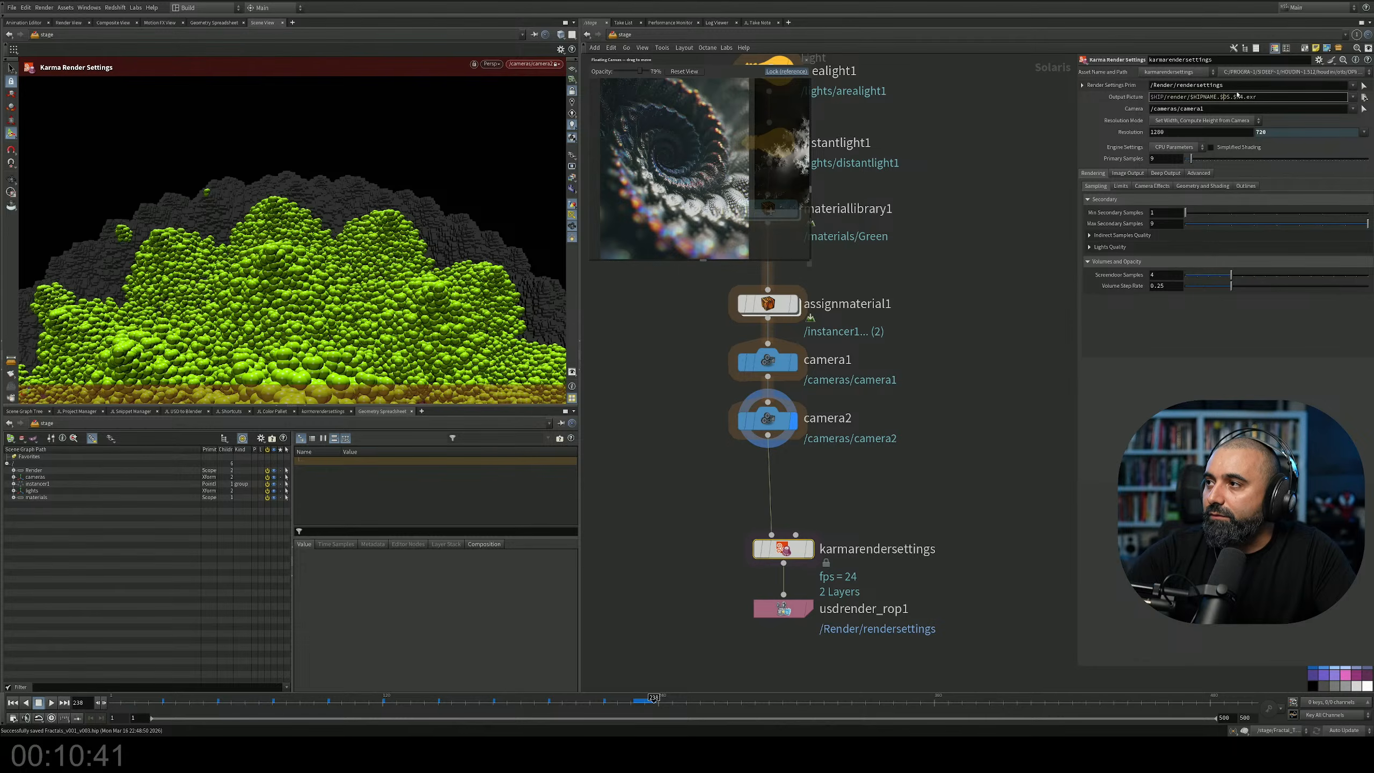
key(BackSpace)
key(BackSpace)
key(BackSpace)
key(BackSpace)
key(BackSpace)
key(BackSpace)
key(BackSpace)
key(BackSpace)
key(BackSpace)
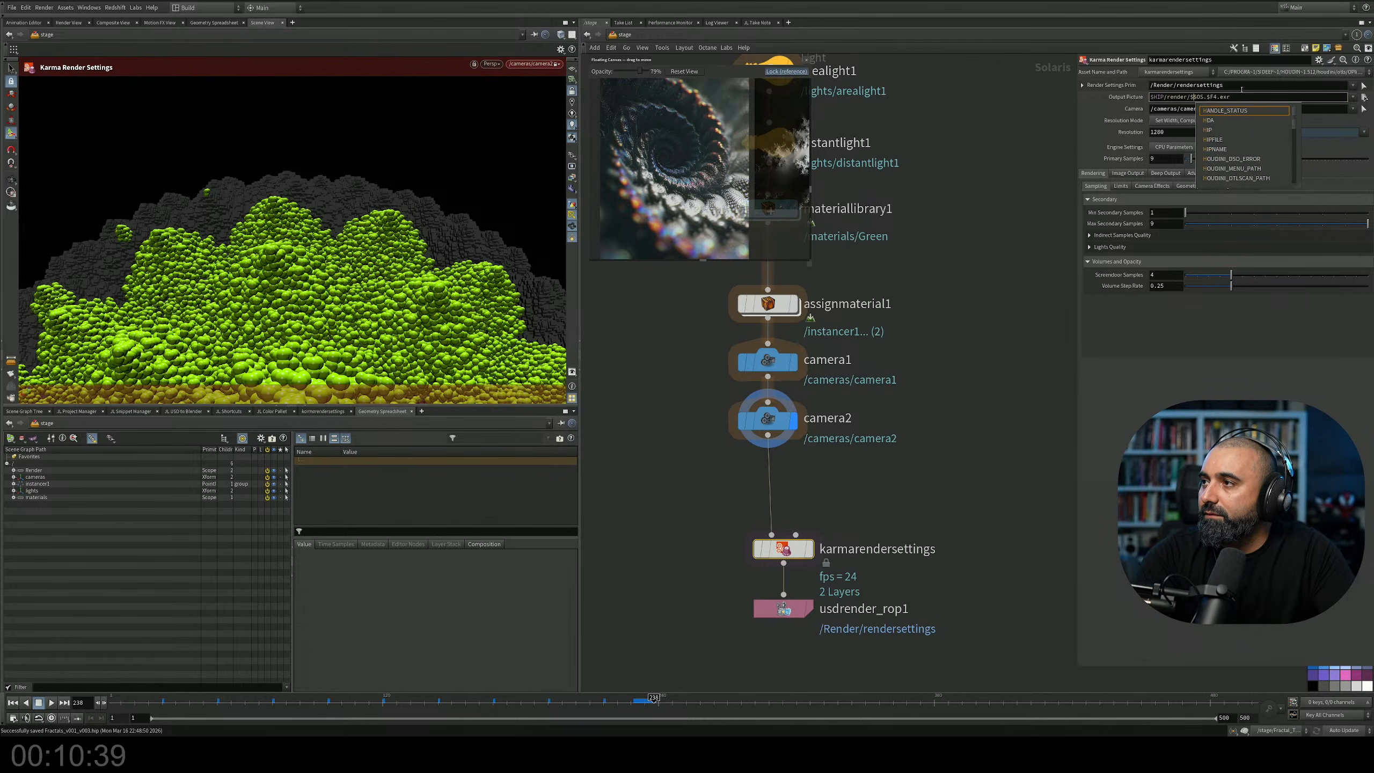
key(Delete)
key(Delete)
key(Delete)
key(Delete)
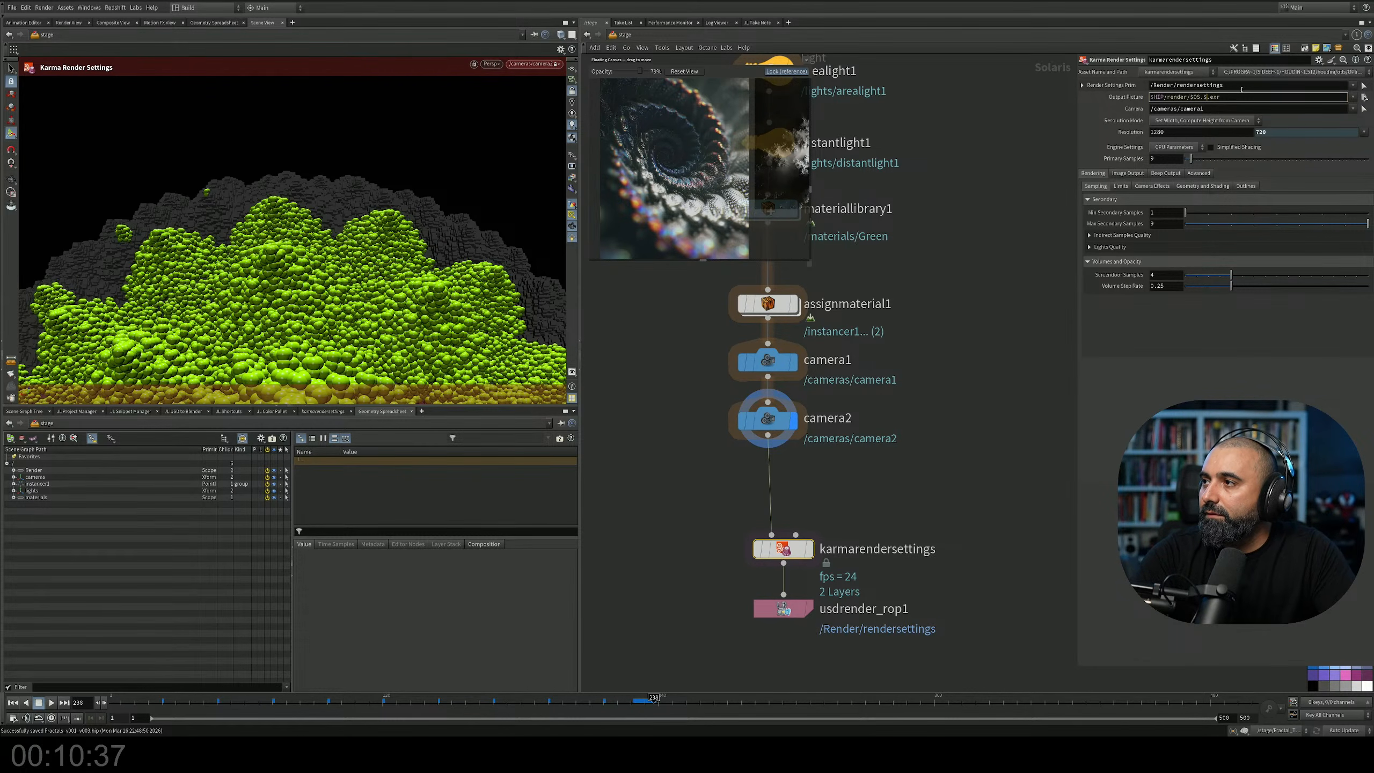
click(1217, 309)
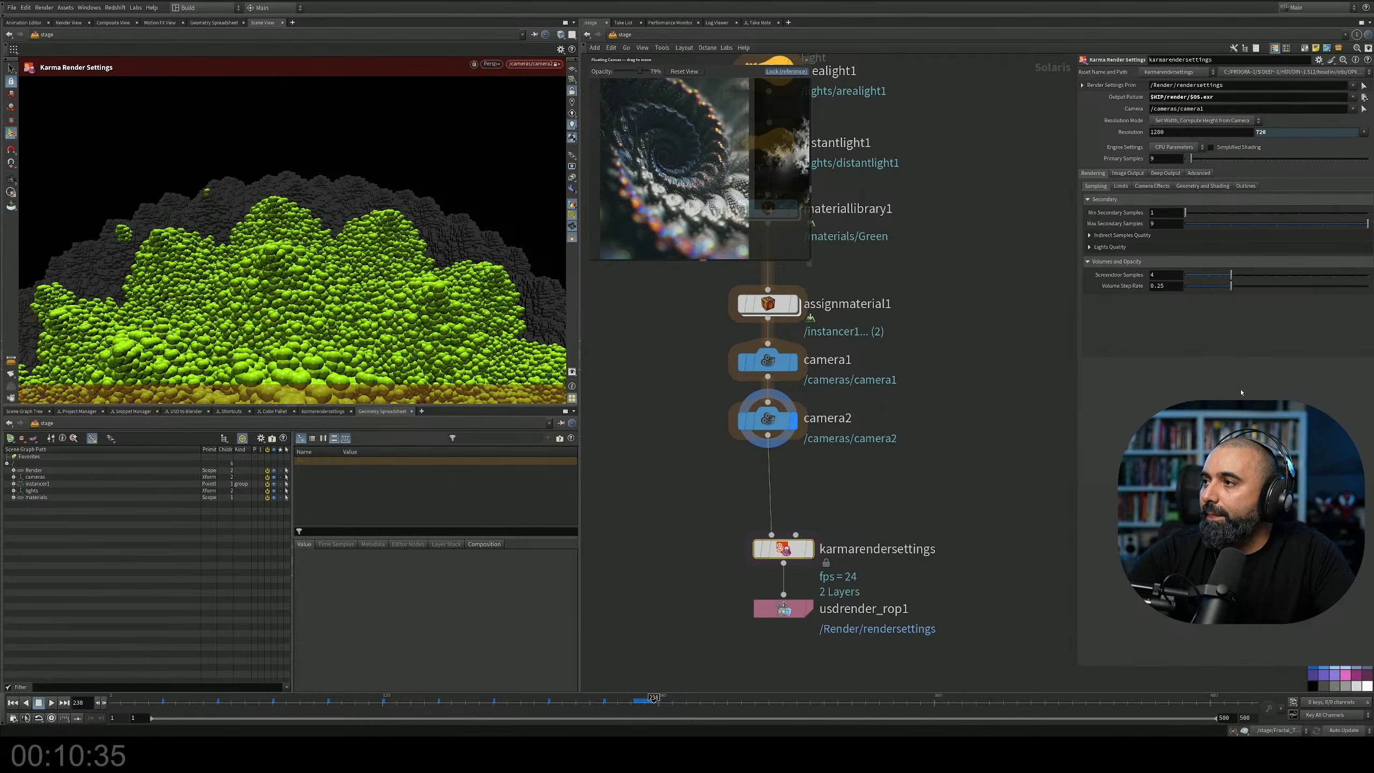
Set the Resolution Mode to Manual, try 2000 × 2000, and replace it with the HDTV 2160 (4K) preset.
click(1254, 122)
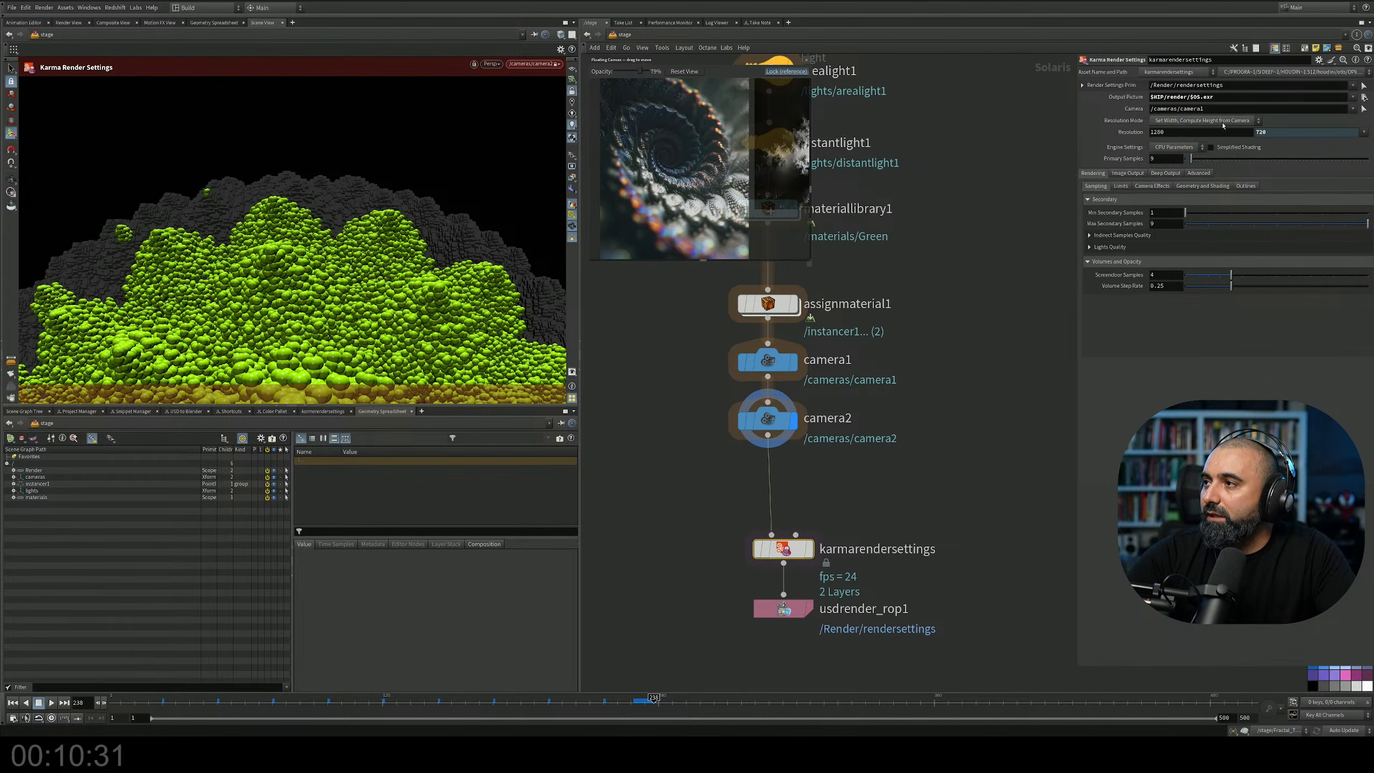
click(1172, 131)
drag(1169, 132, 1074, 126)
text(2000)
key(Tab)
text(2000)
key(Return)
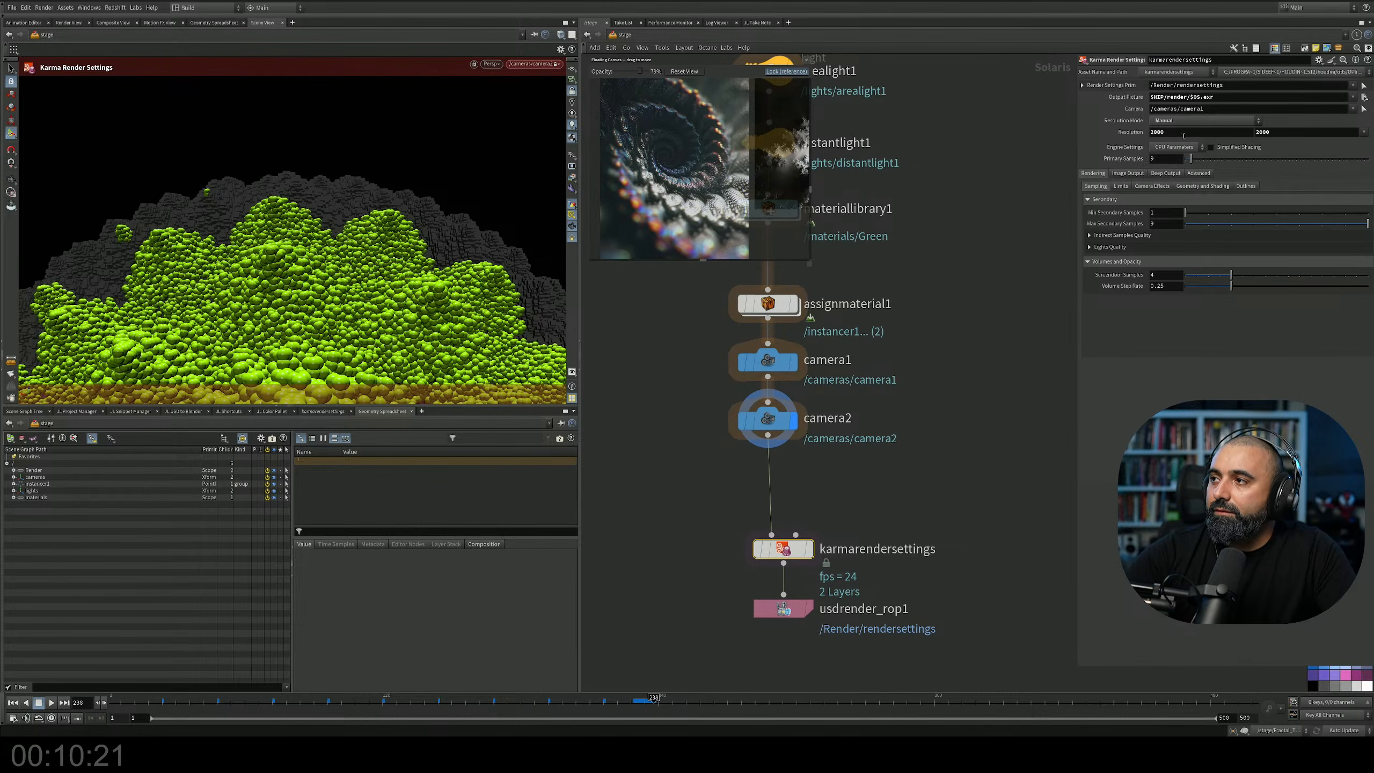
click(1364, 132)
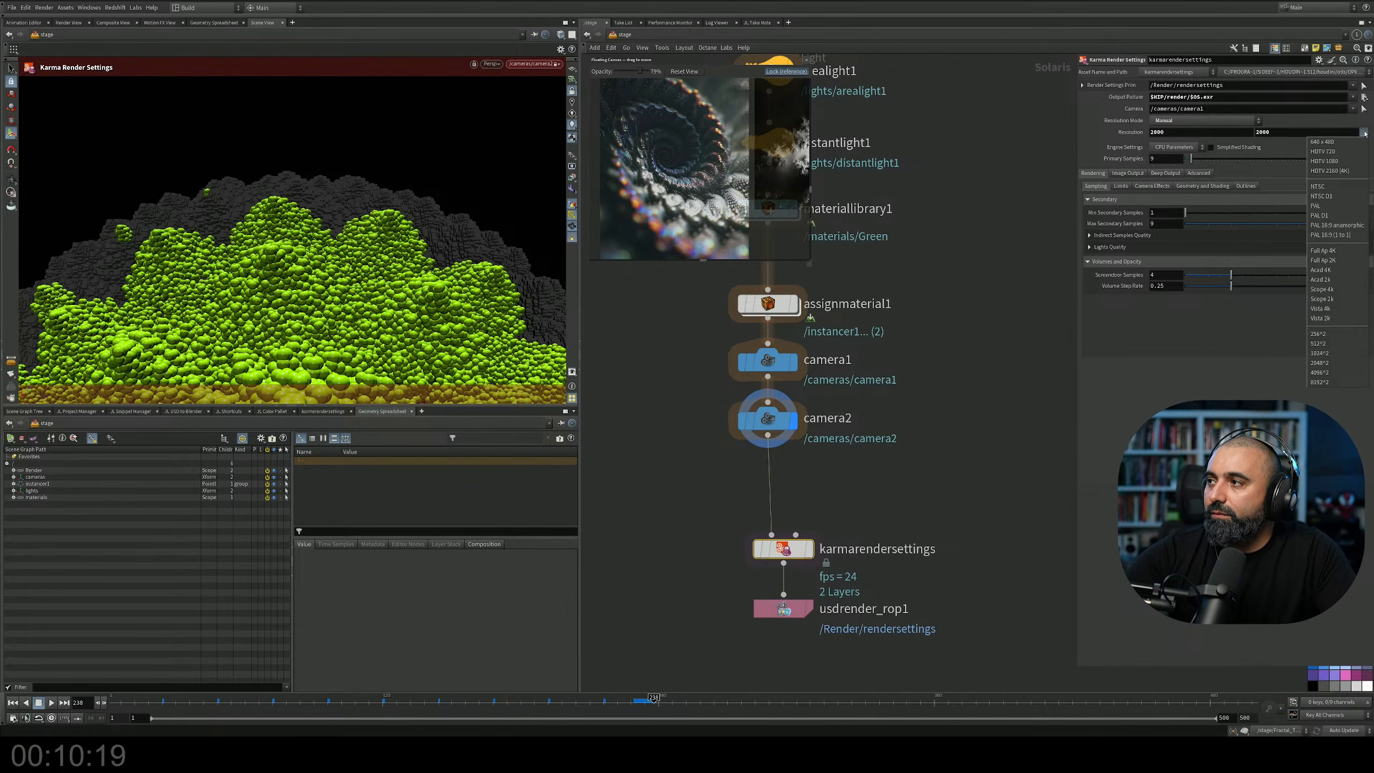
click(1351, 172)
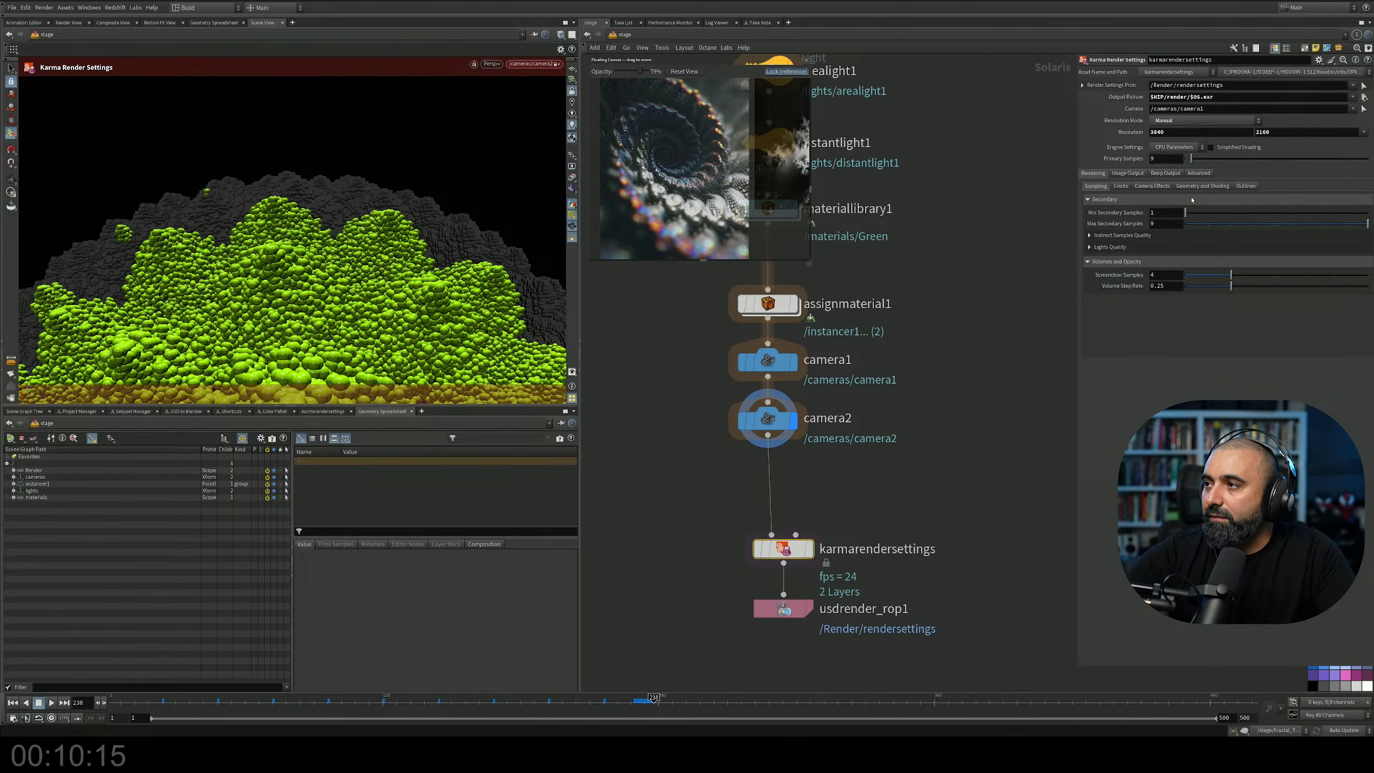
Change the Karma engine settings to XPU Parameters and save the scene.
click(1173, 147)
click(1169, 168)
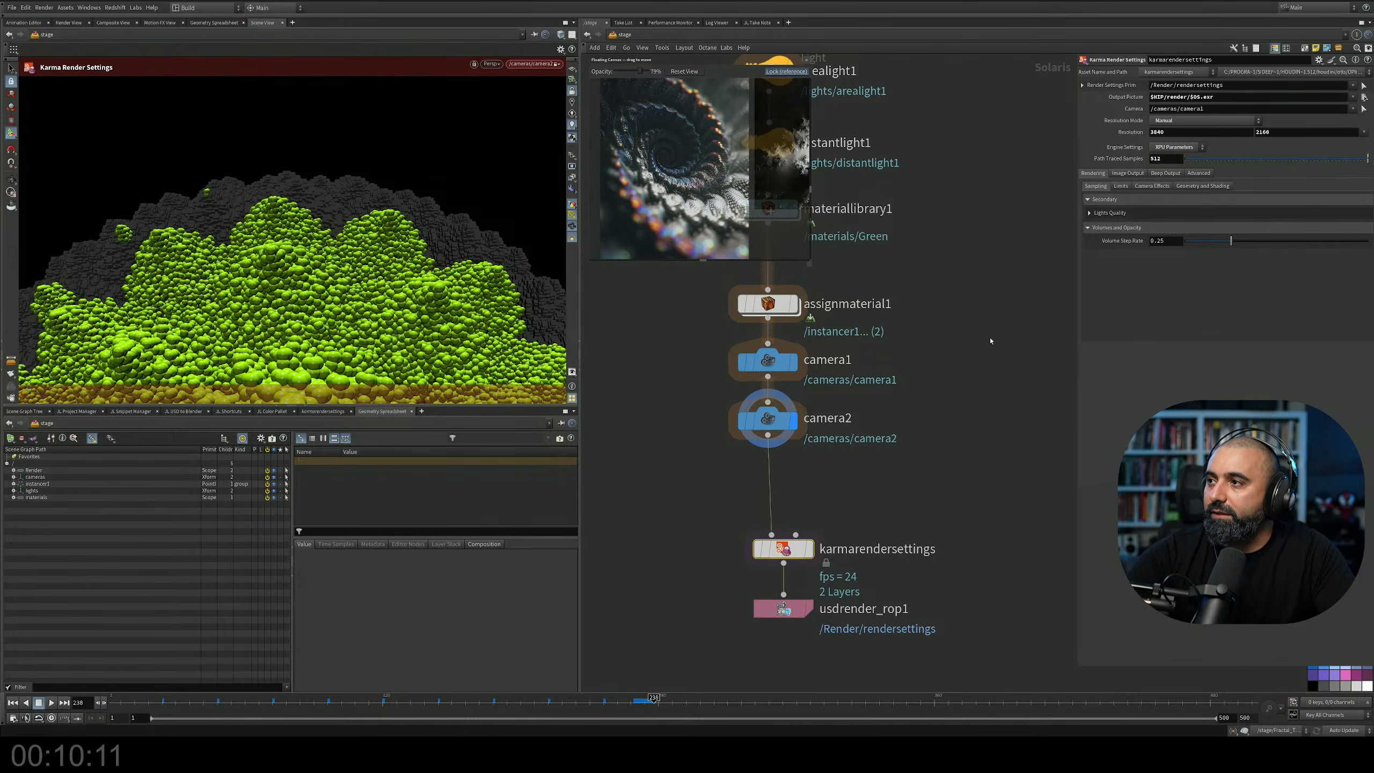
key(ctrl+s)
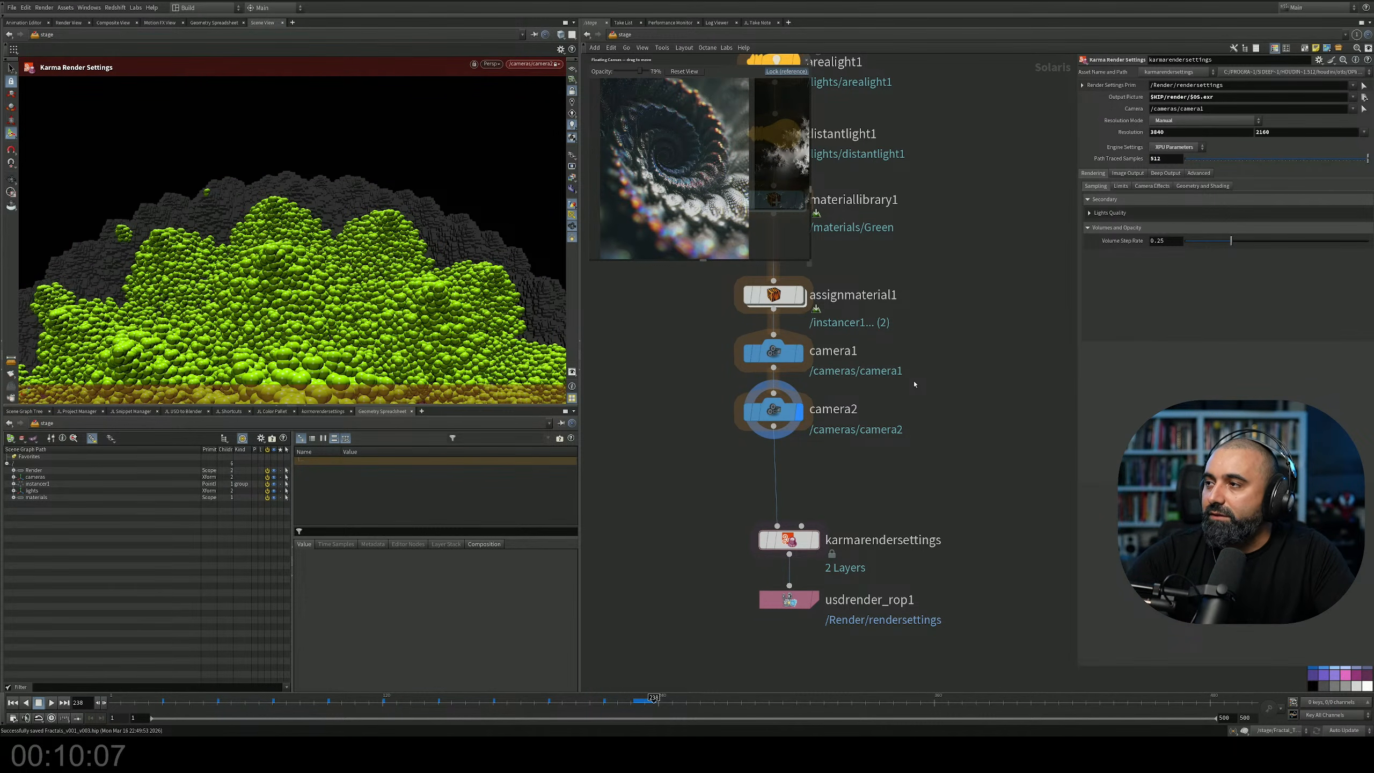
Set the render camera of the Karma Render Settings node to /cameras/camera2.
middle_drag(906, 498, 899, 451)
drag(866, 459, 713, 533)
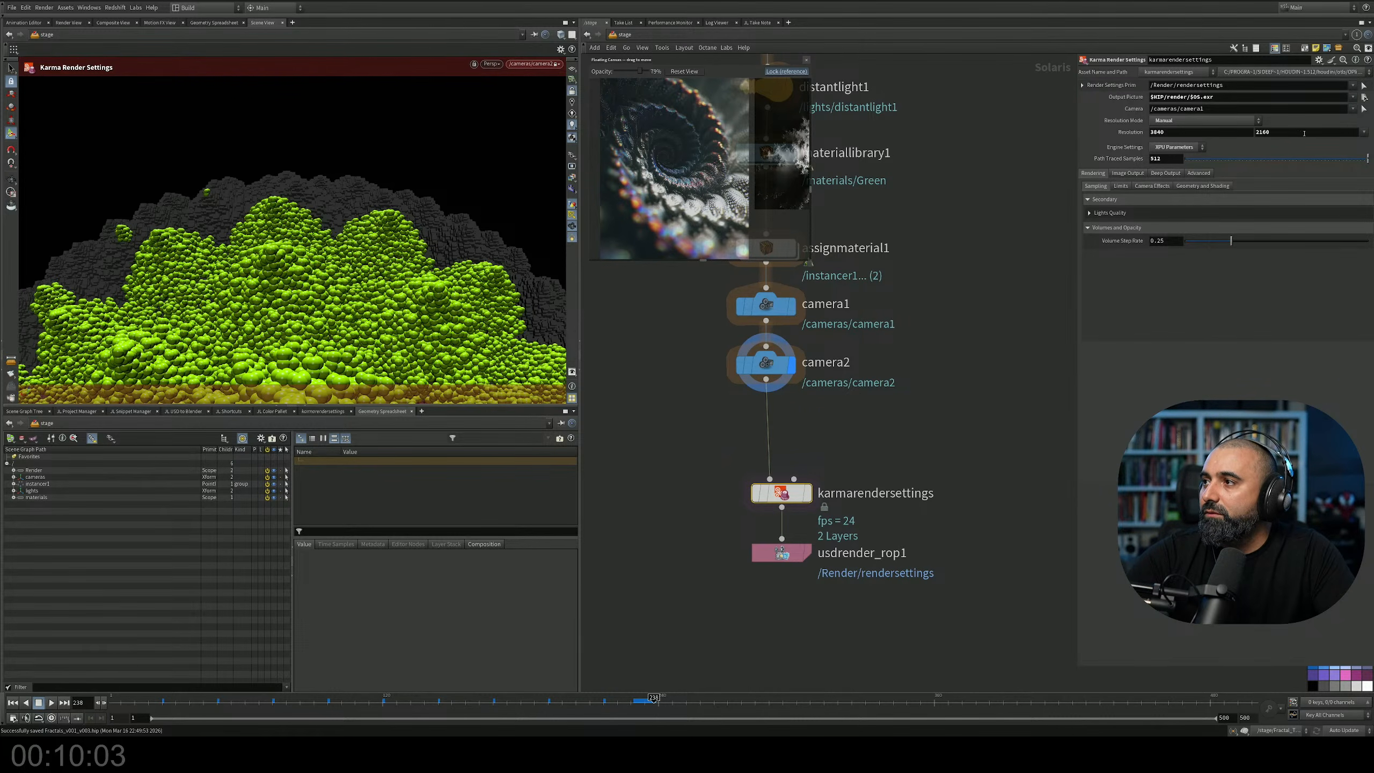
click(1353, 109)
click(1328, 129)
middle_drag(976, 330, 989, 302)
Make the Karma Render Settings node the displayed node of the stage and save the scene.
click(823, 464)
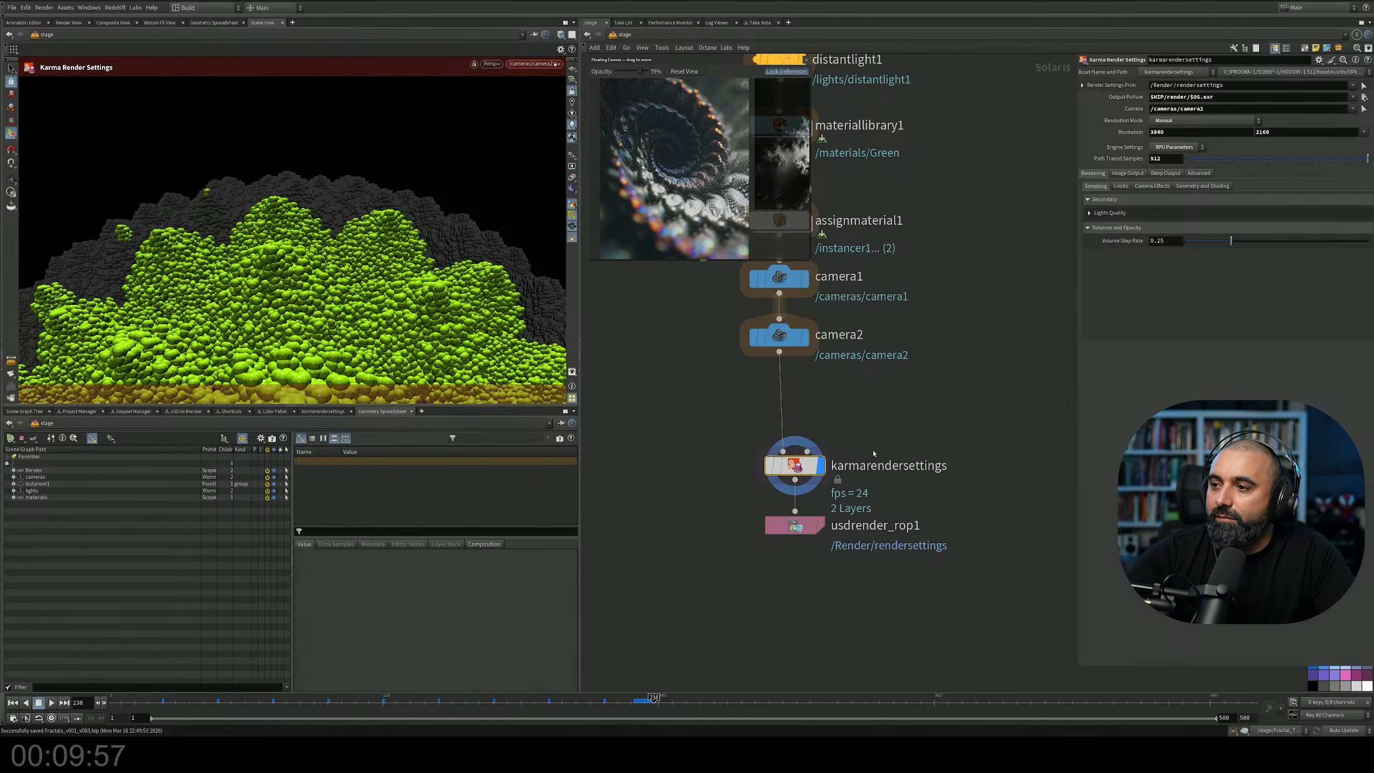
key(ctrl+s)
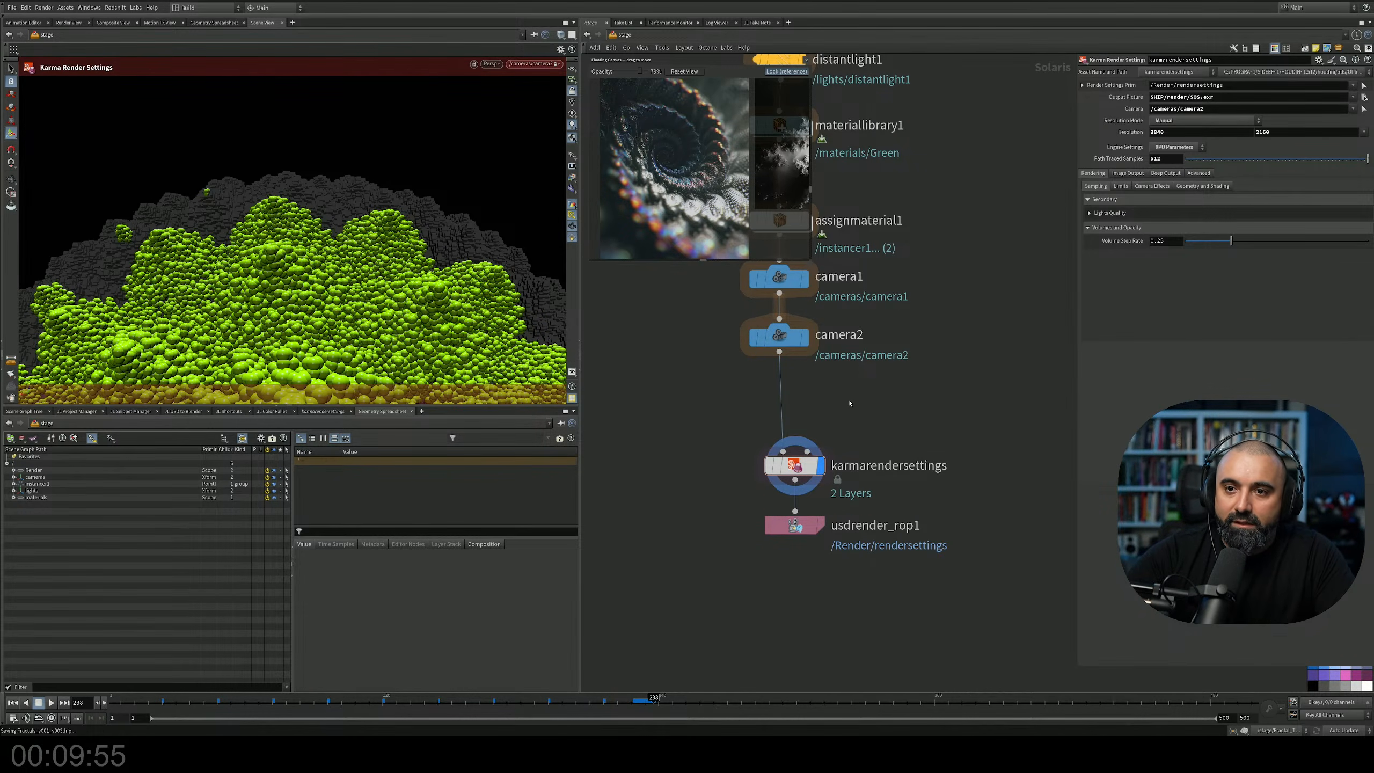
Render the viewport through camera2 with Karma XPU.
click(492, 63)
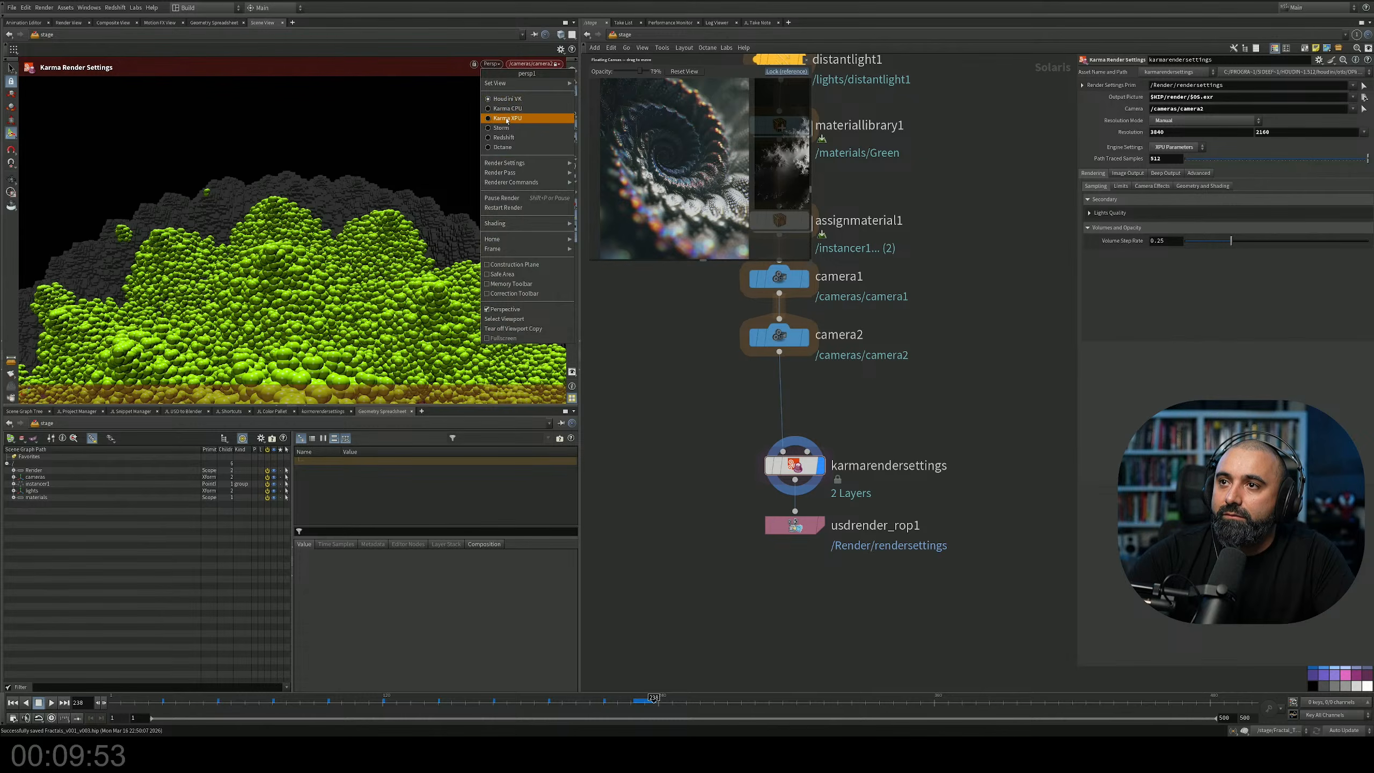
click(506, 119)
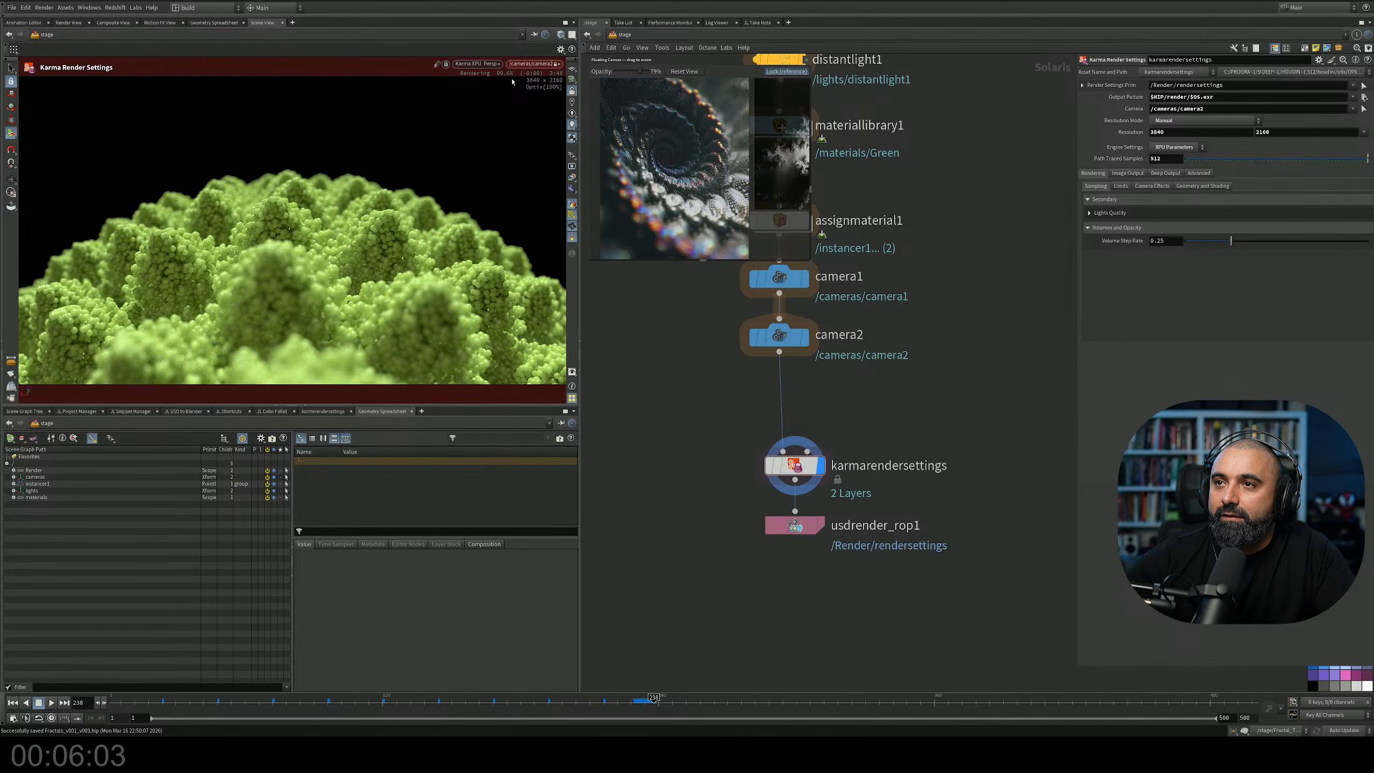
Add a COP Network node to the stage below the render nodes and go inside it.
mouse_move(692, 491)
middle_down()
mouse_move(682, 399)
mouse_move(705, 469)
middle_up()
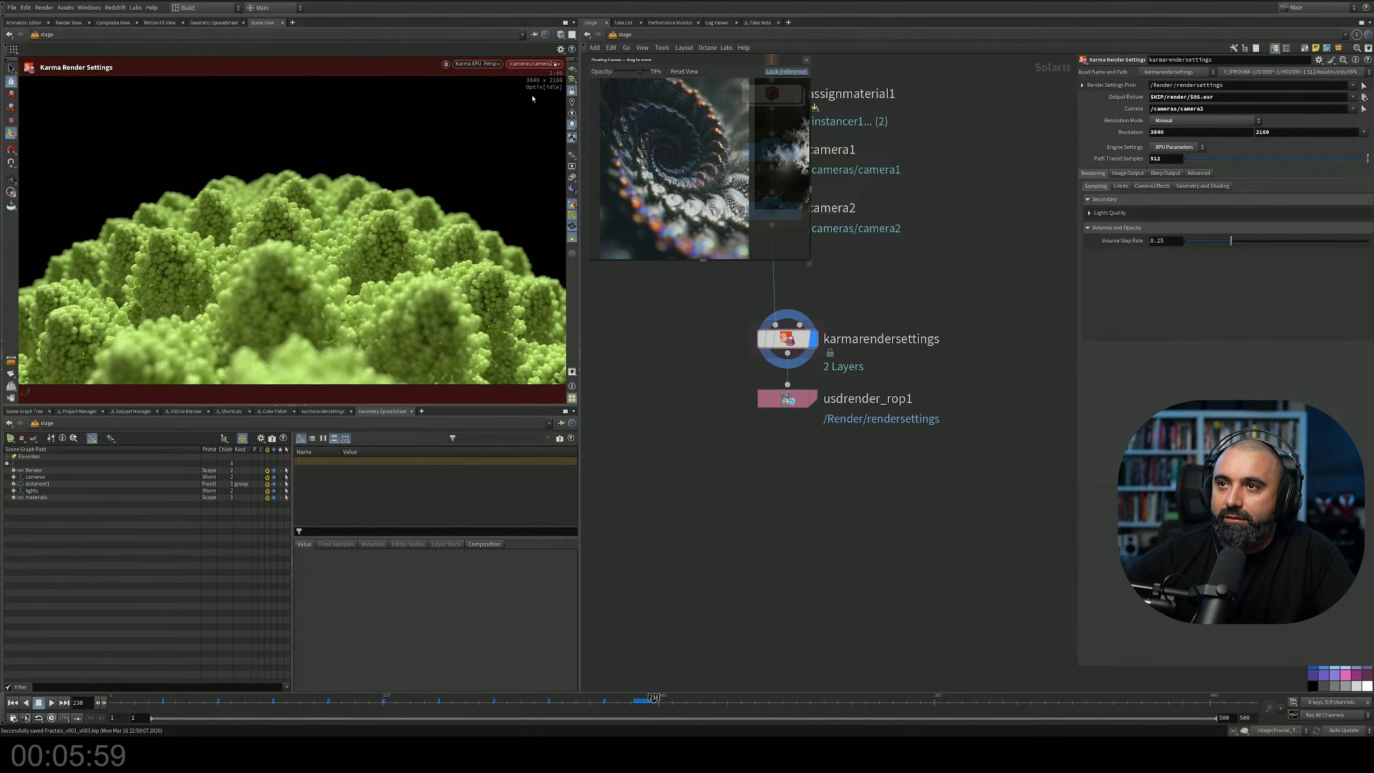
key(Tab)
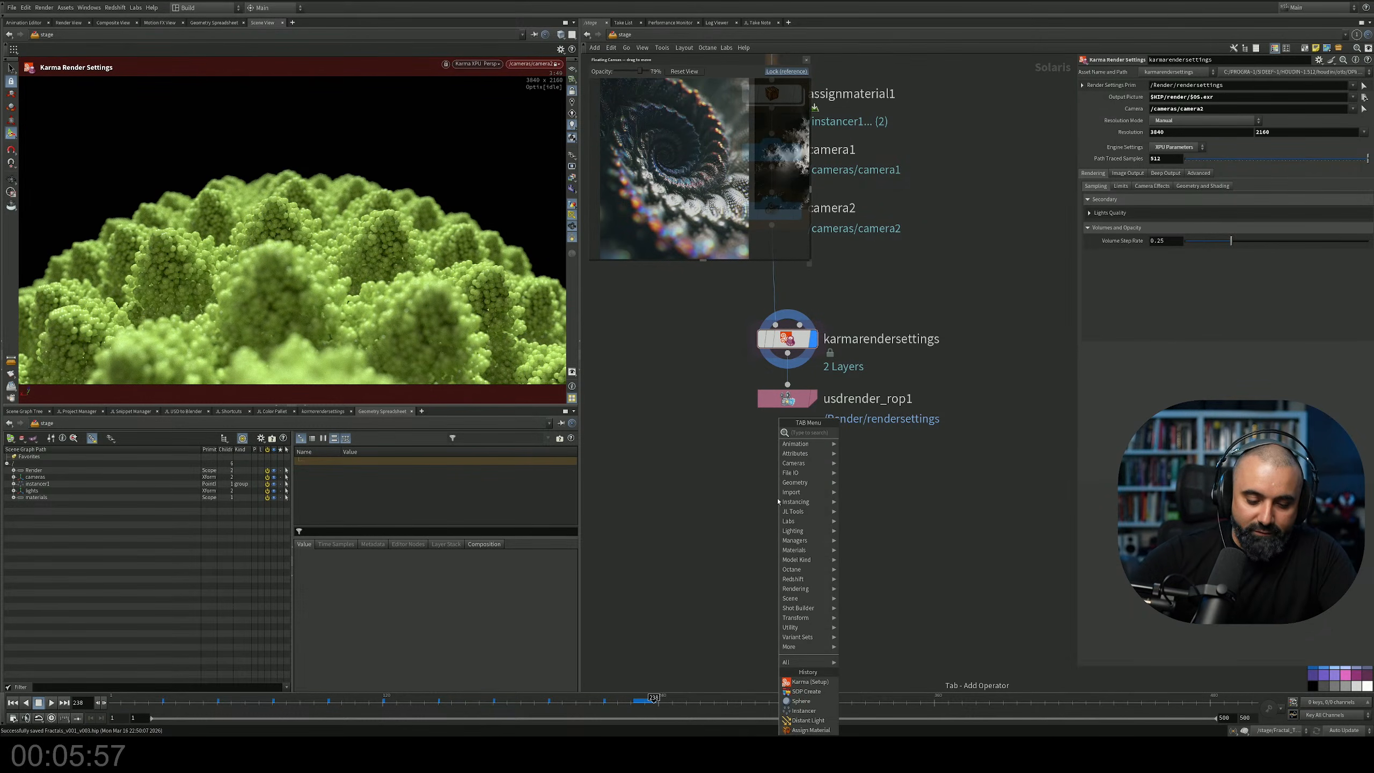
text(cop)
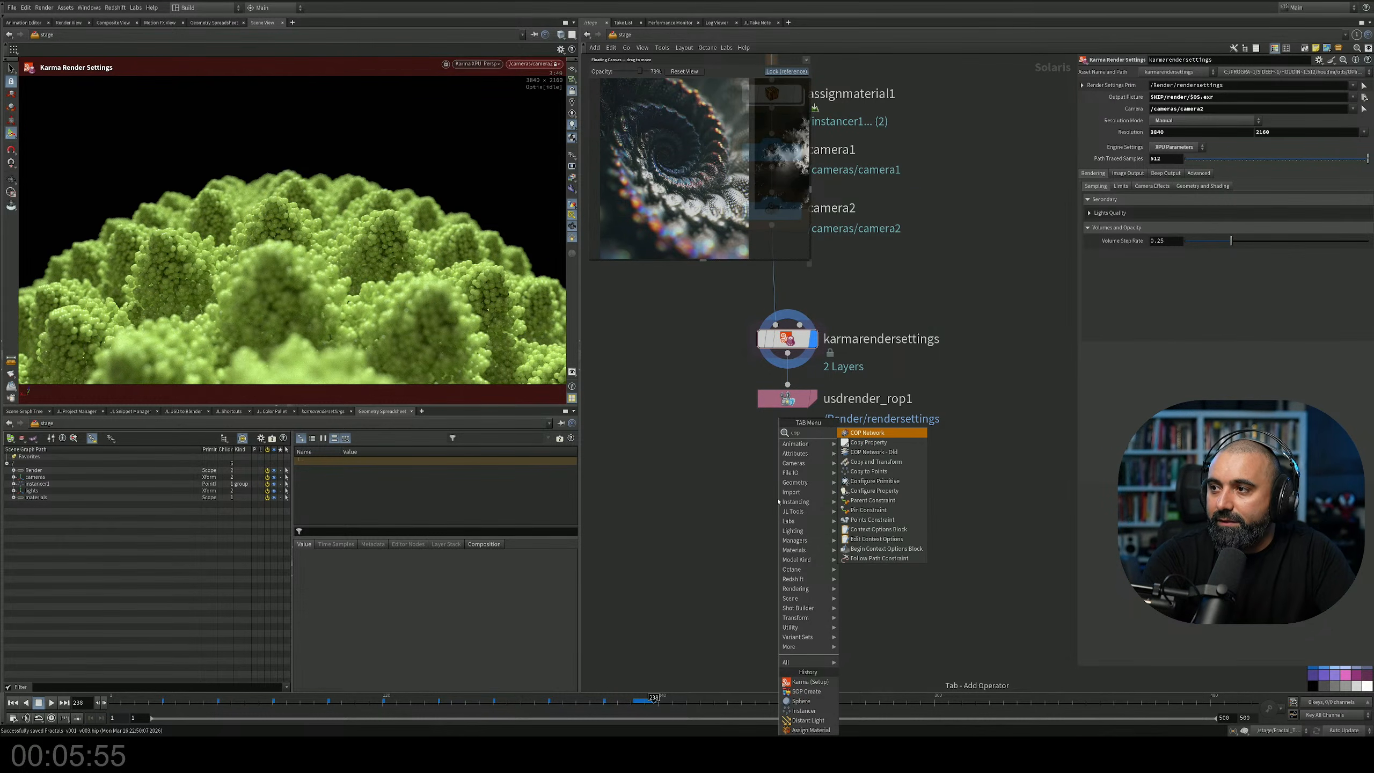
key(Return)
click(779, 498)
double_click(779, 498)
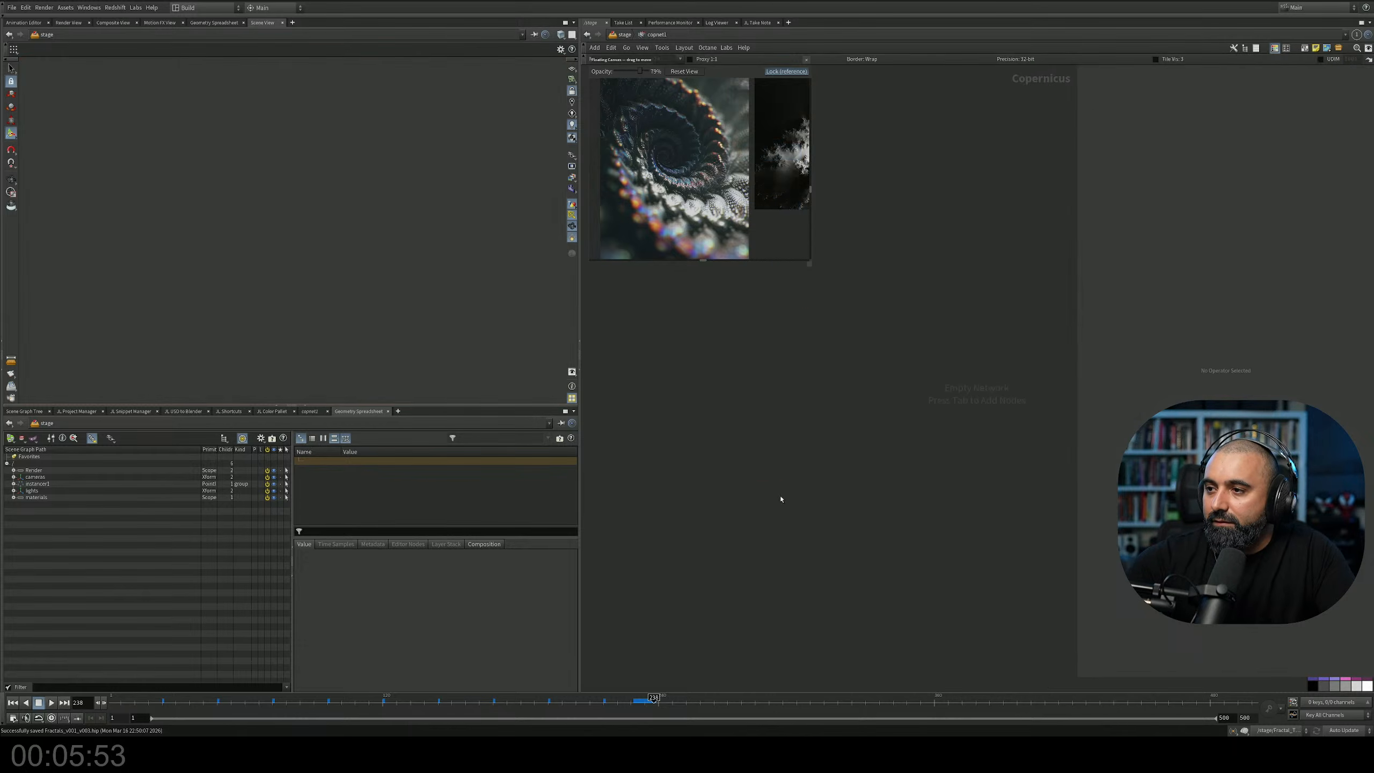
Place a Slap Comp Import node in the empty Copernicus network.
key(Tab)
text(s)
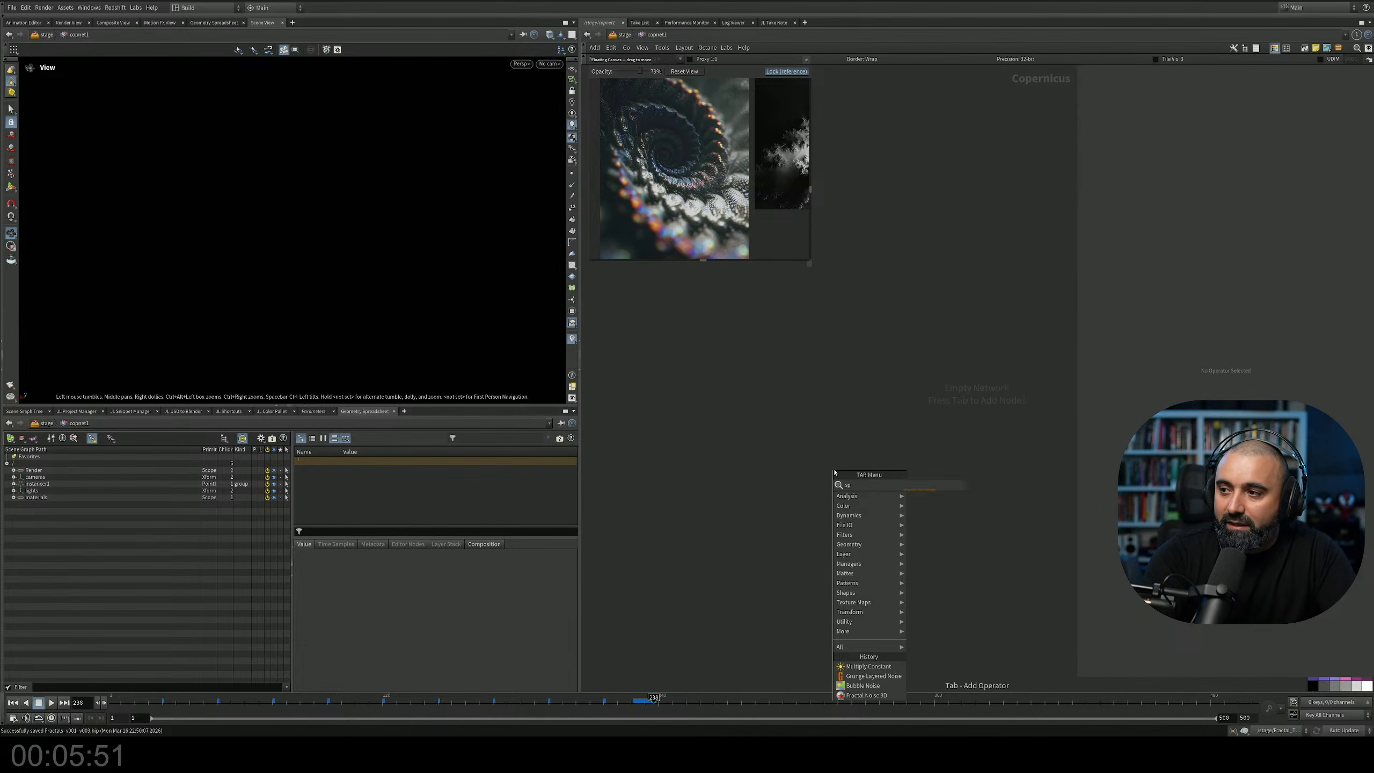
text(opi)
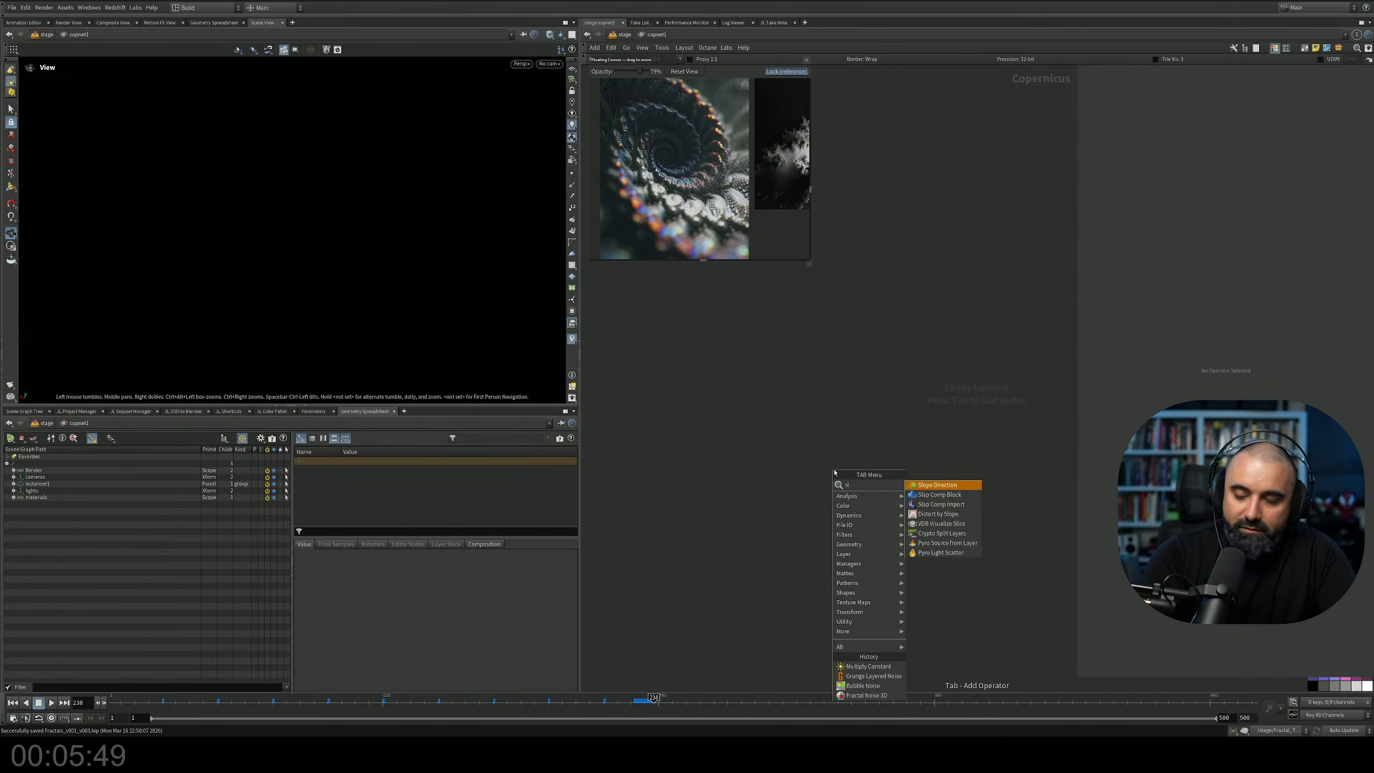
key(Down)
key(Return)
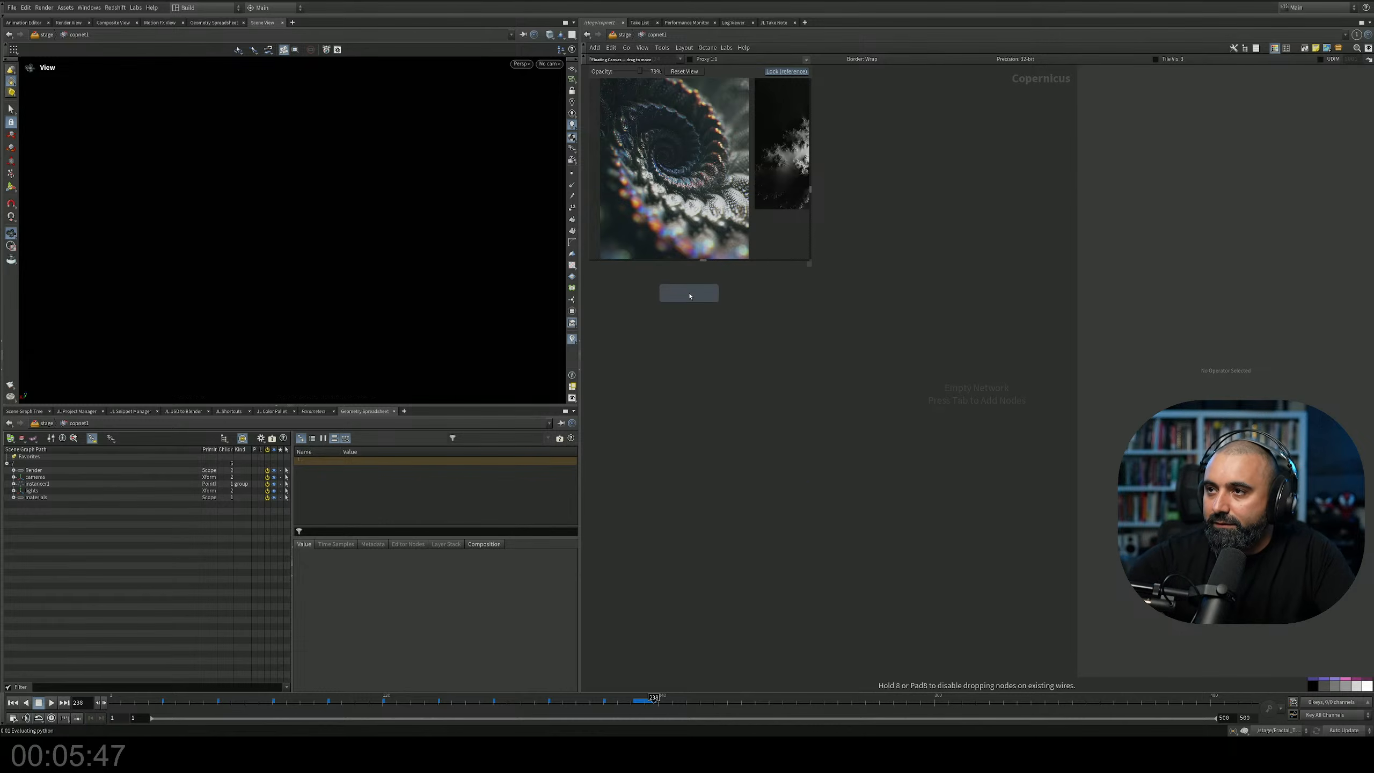
click(690, 292)
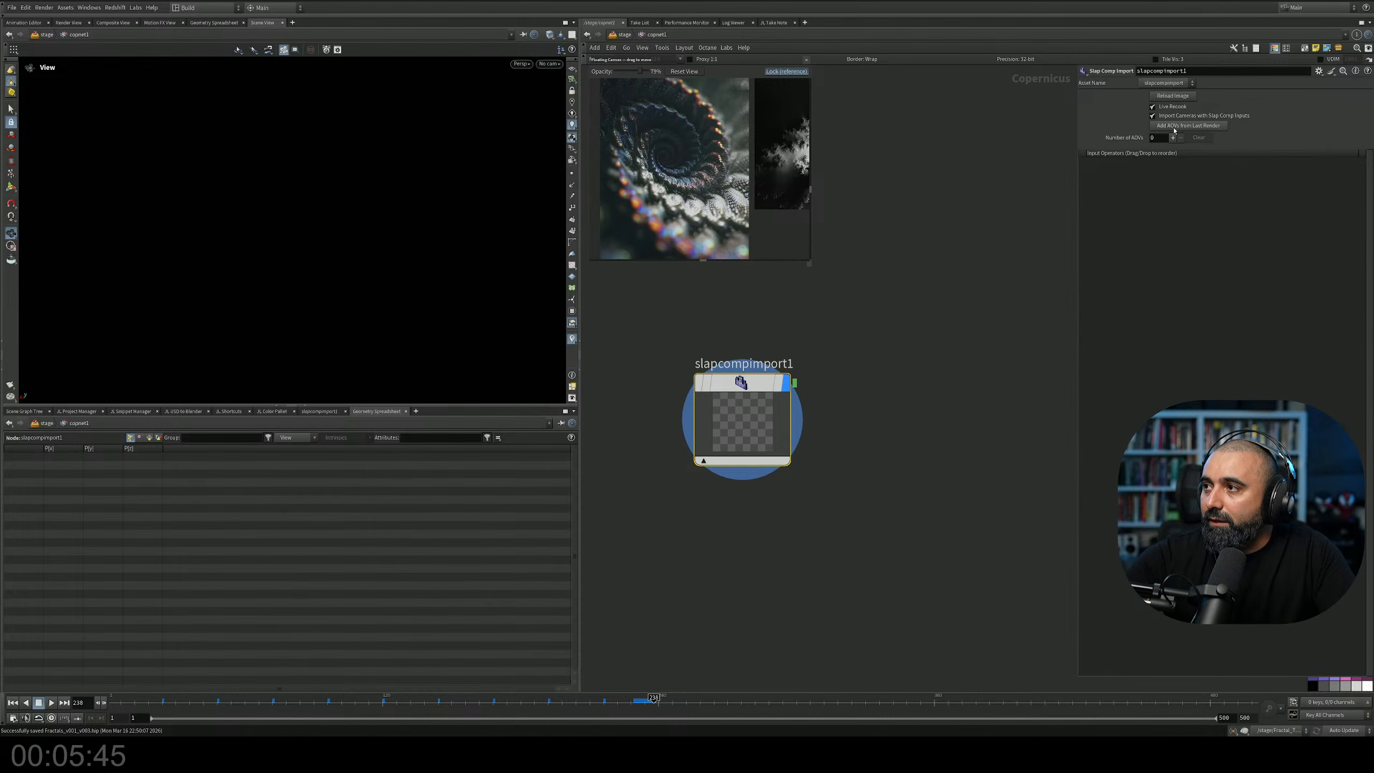
Add the AOVs from the last render to the Slap Comp Import node and turn off Live Recook.
click(1188, 126)
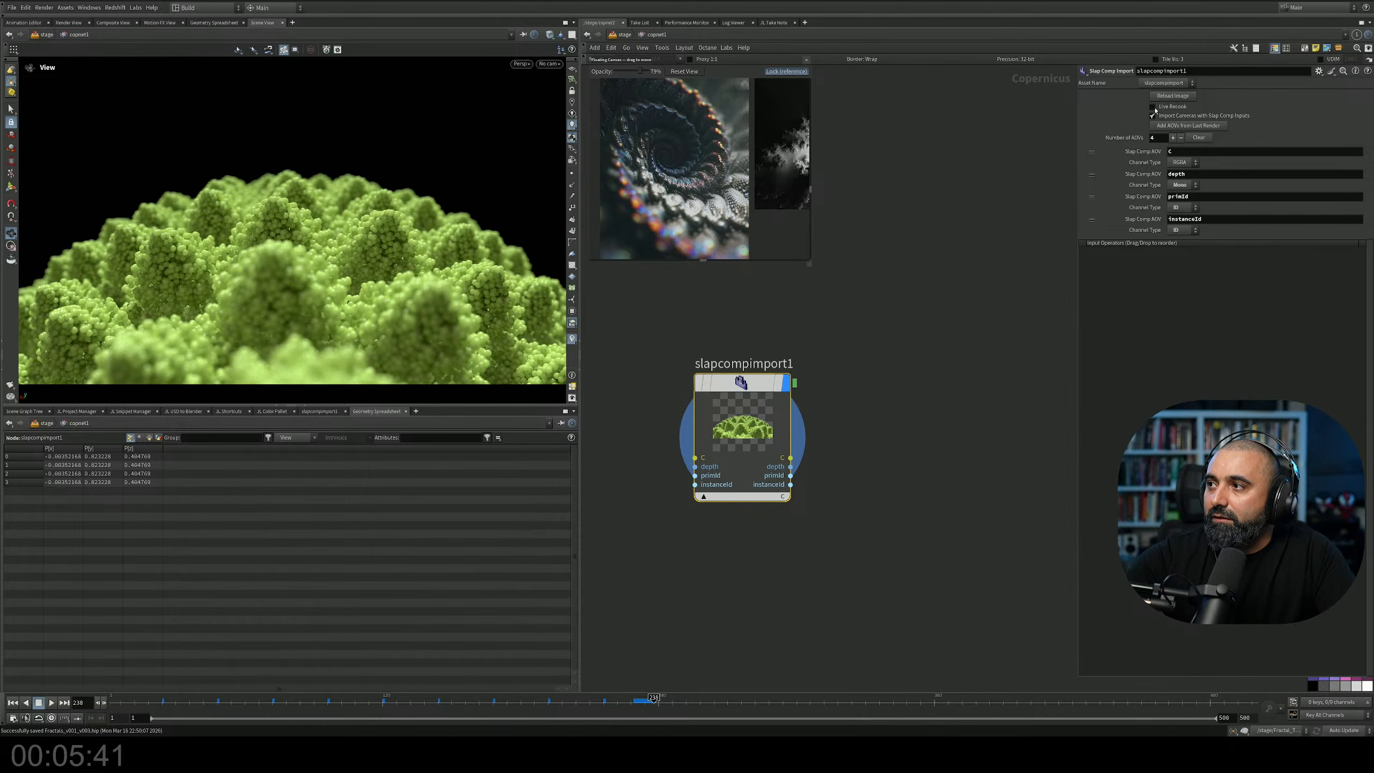
middle_drag(915, 337, 921, 328)
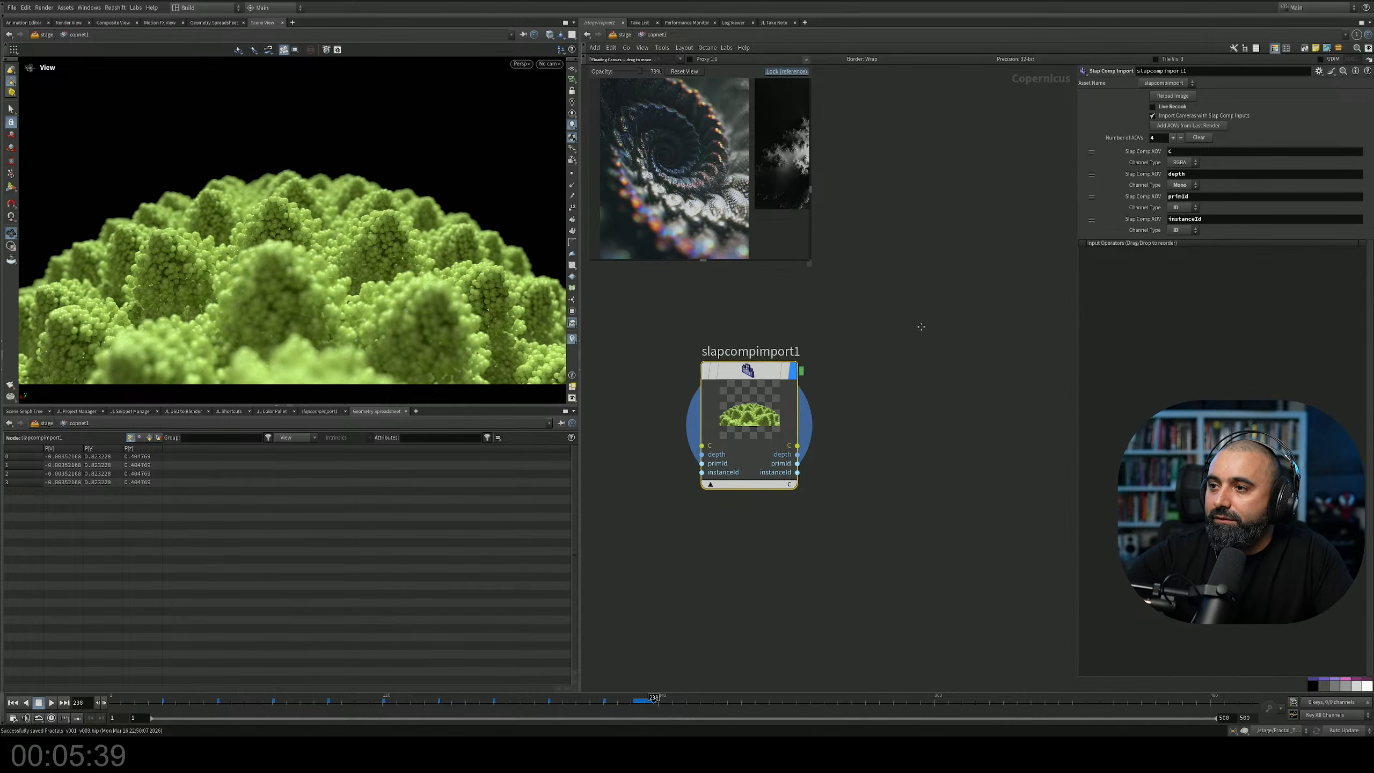
scroll(737, 414, up, 2)
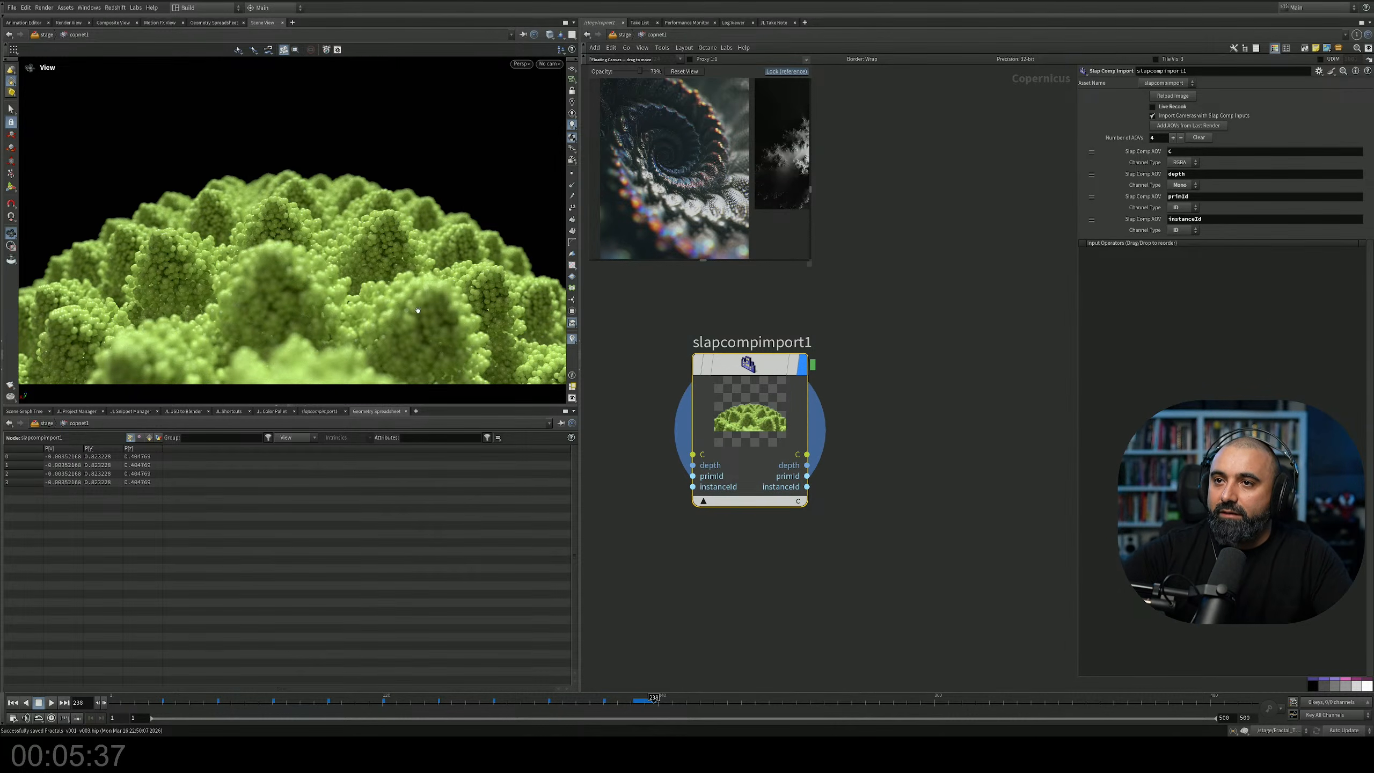
Show the imported render in the Composite View, expand the view to full height and frame the whole image.
click(109, 23)
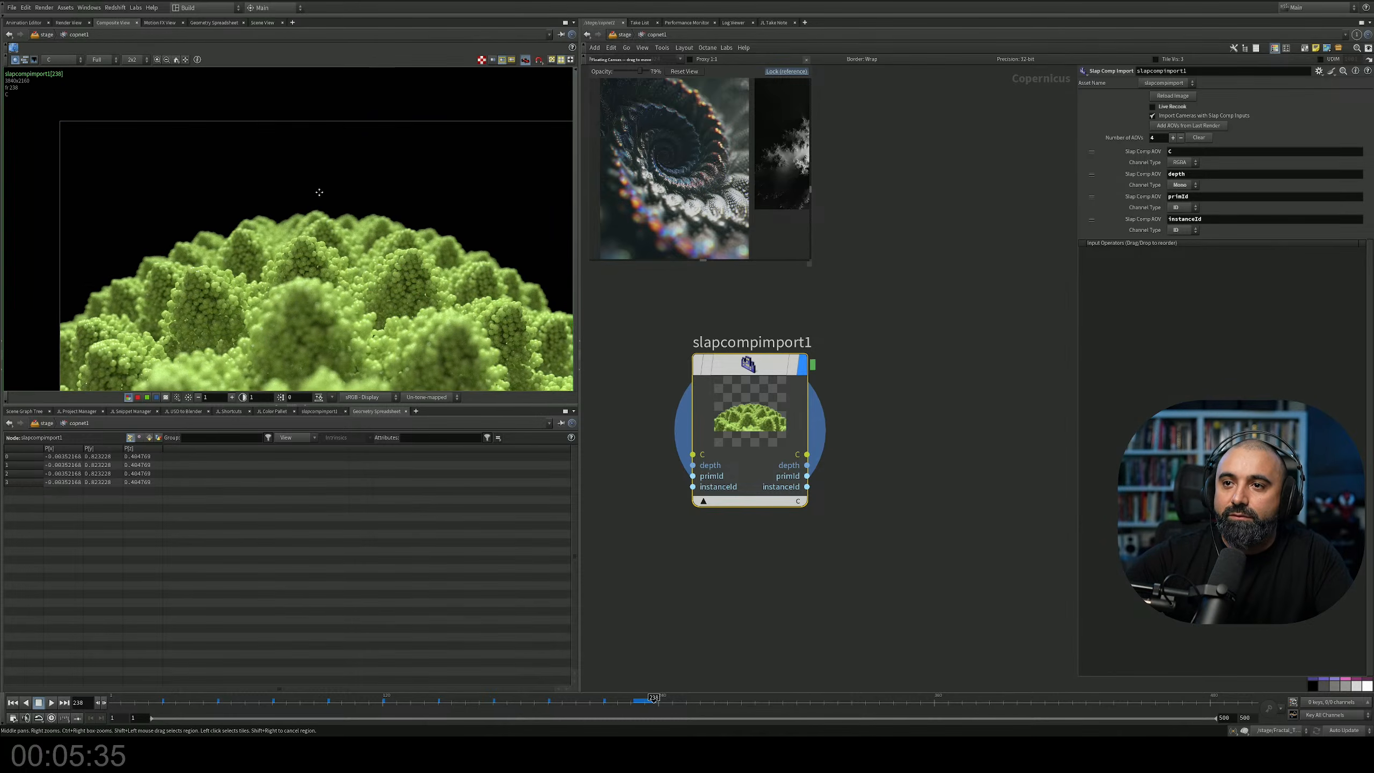
click(304, 407)
mouse_move(244, 366)
middle_down()
mouse_move(358, 386)
mouse_move(261, 378)
middle_up()
scroll(357, 387, up, 4)
scroll(358, 386, down, 6)
drag(733, 366, 723, 360)
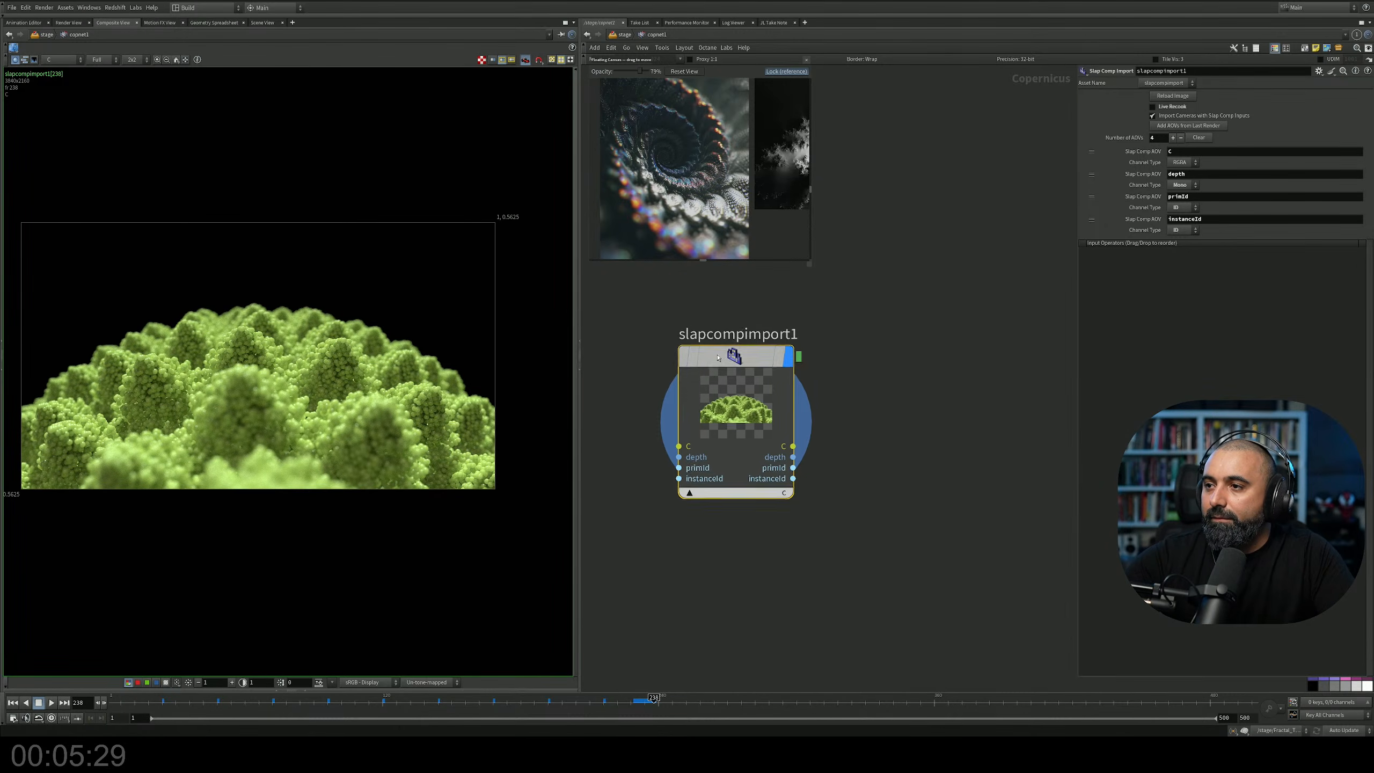
Add a Constant node and place it below the Slap Comp Import node.
key(Tab)
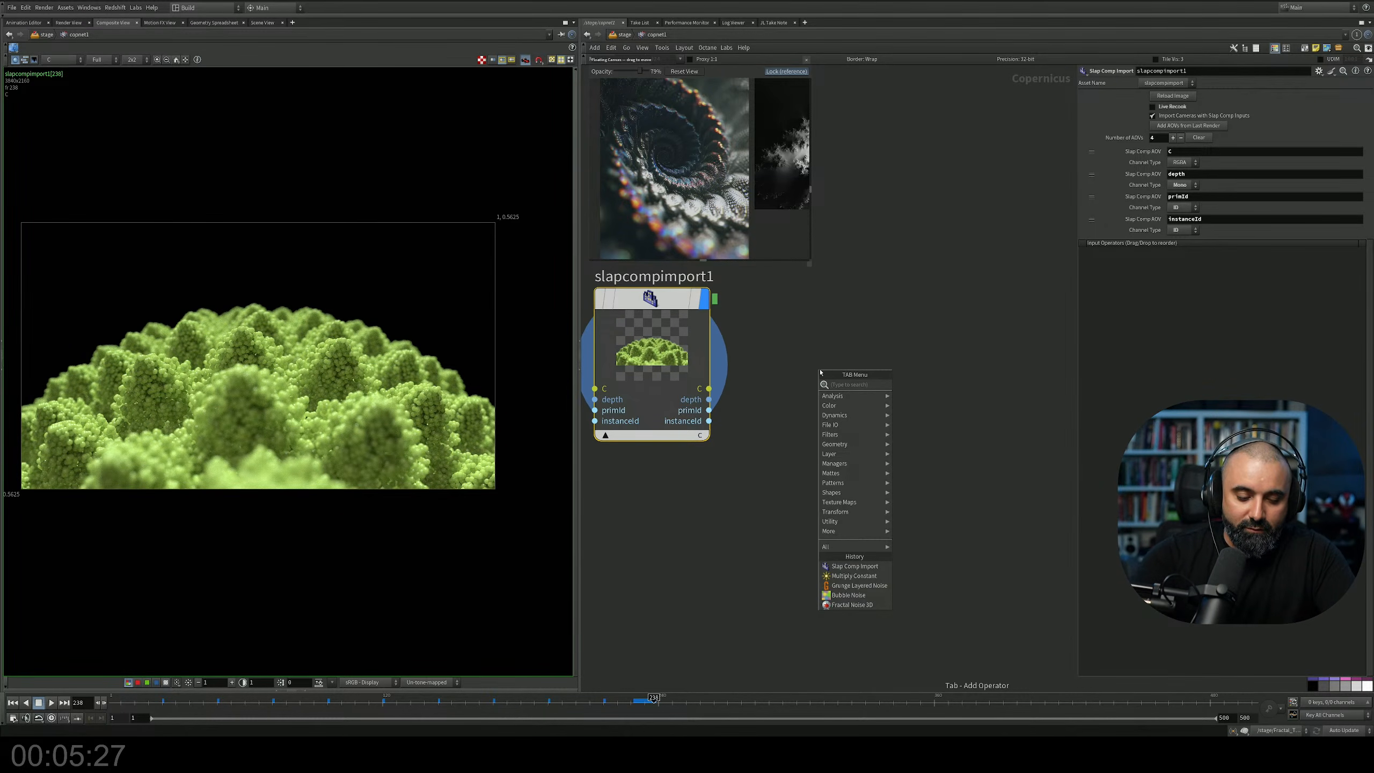
text(cons)
key(Return)
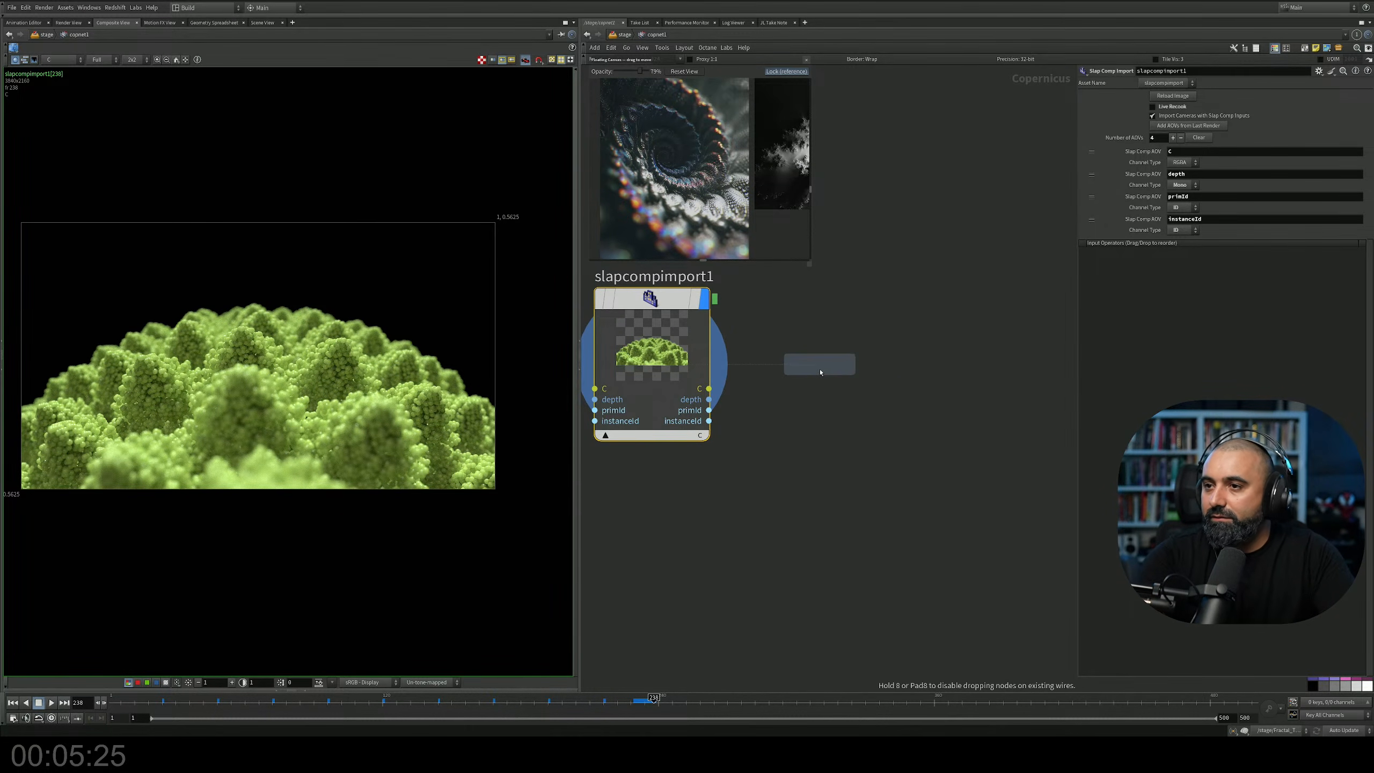
click(786, 558)
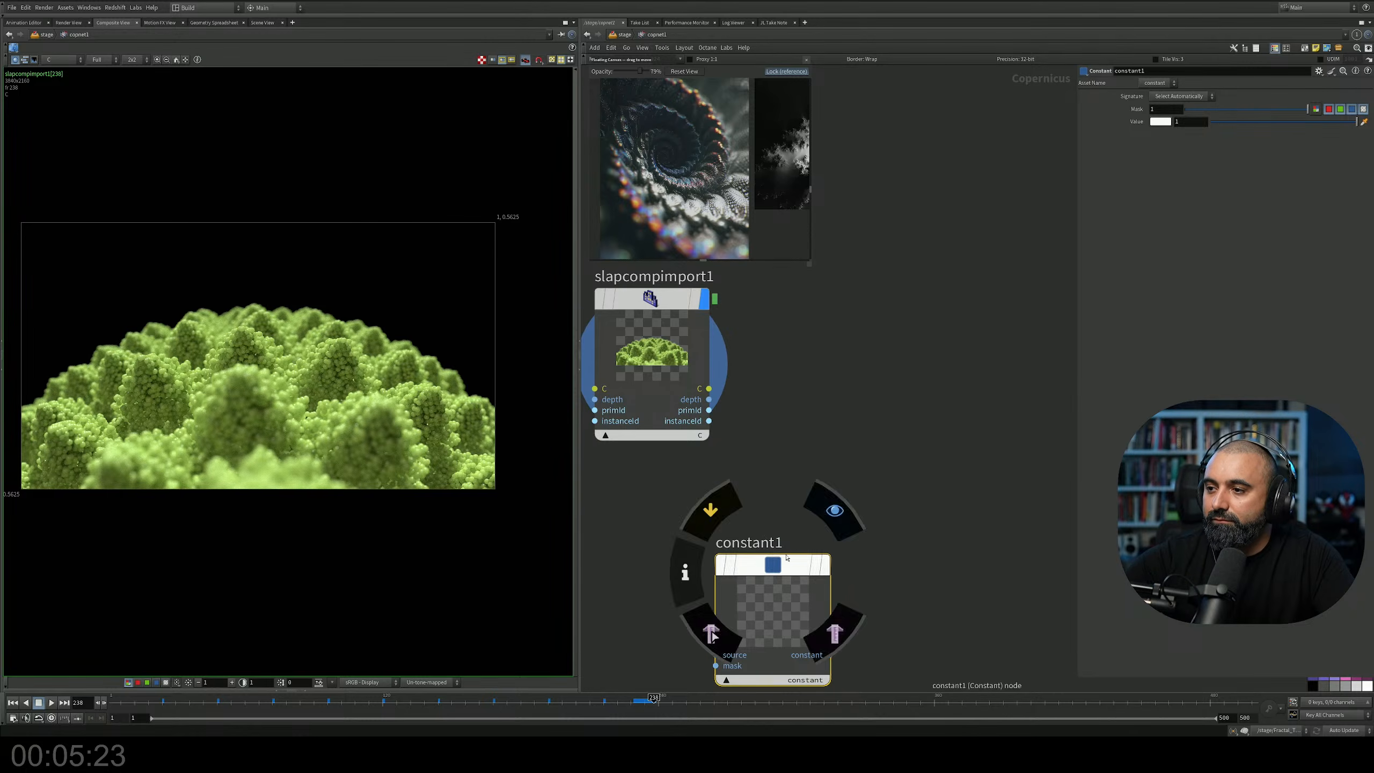
drag(787, 557, 759, 611)
middle_drag(797, 540, 844, 365)
drag(787, 443, 790, 530)
Add an SDF Shape node above the Constant node and make it the displayed node.
click(784, 433)
key(Tab)
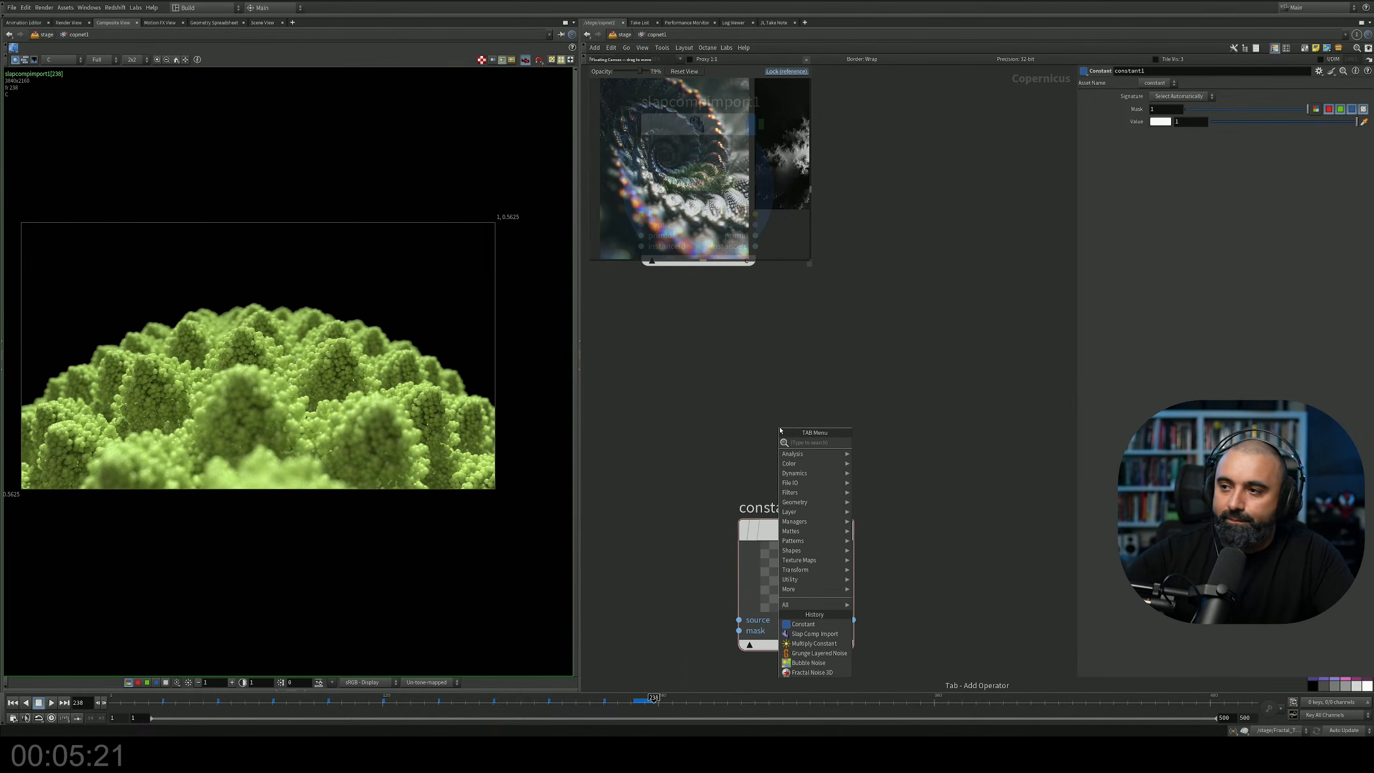
text(s)
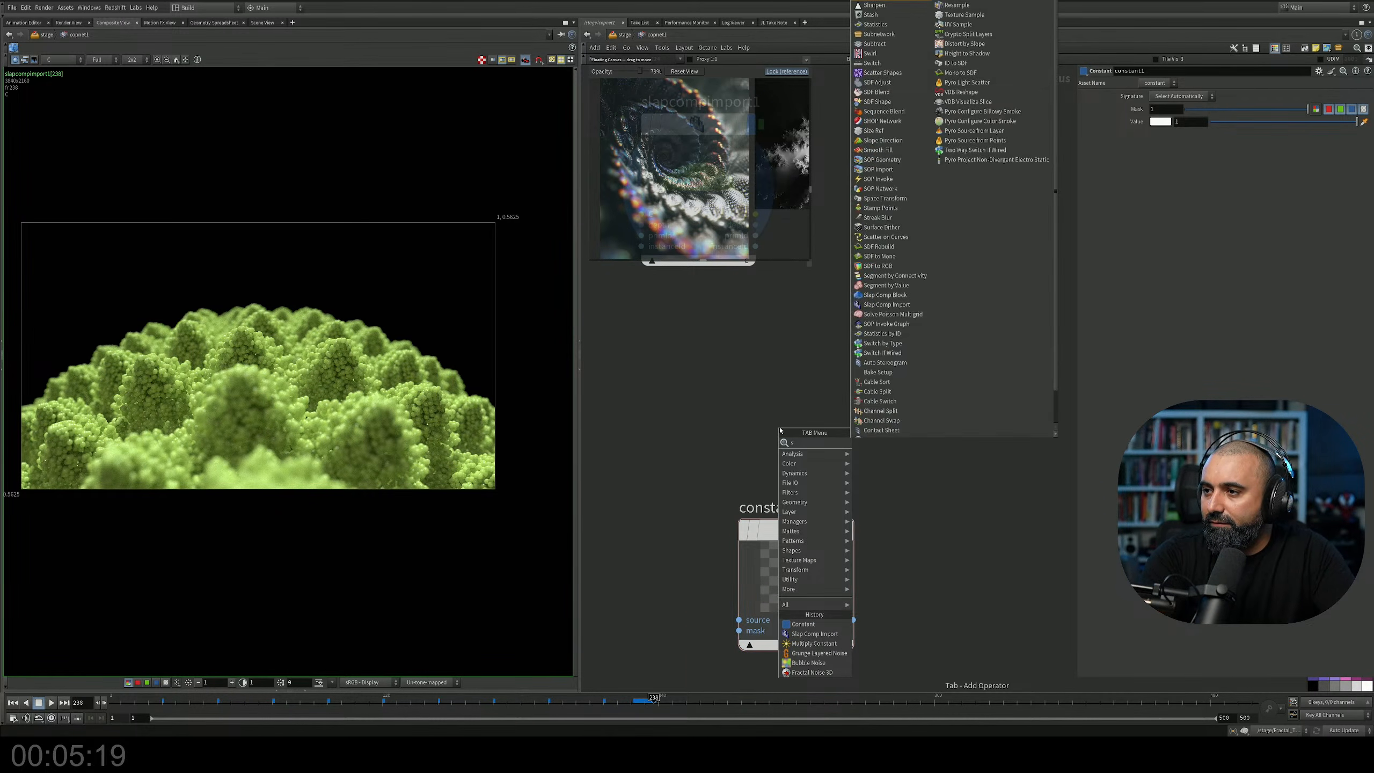
text(df)
key(Down)
key(Down)
key(Return)
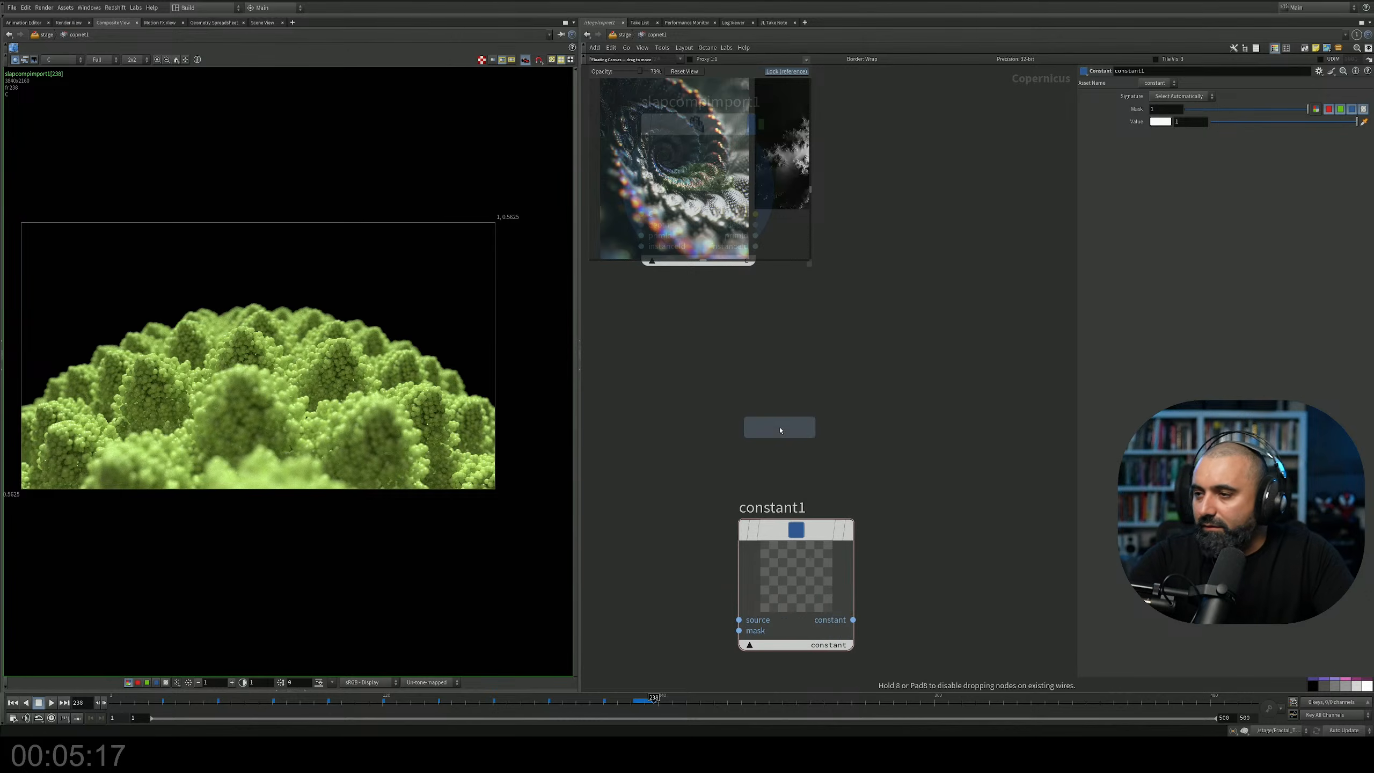
click(768, 392)
click(831, 328)
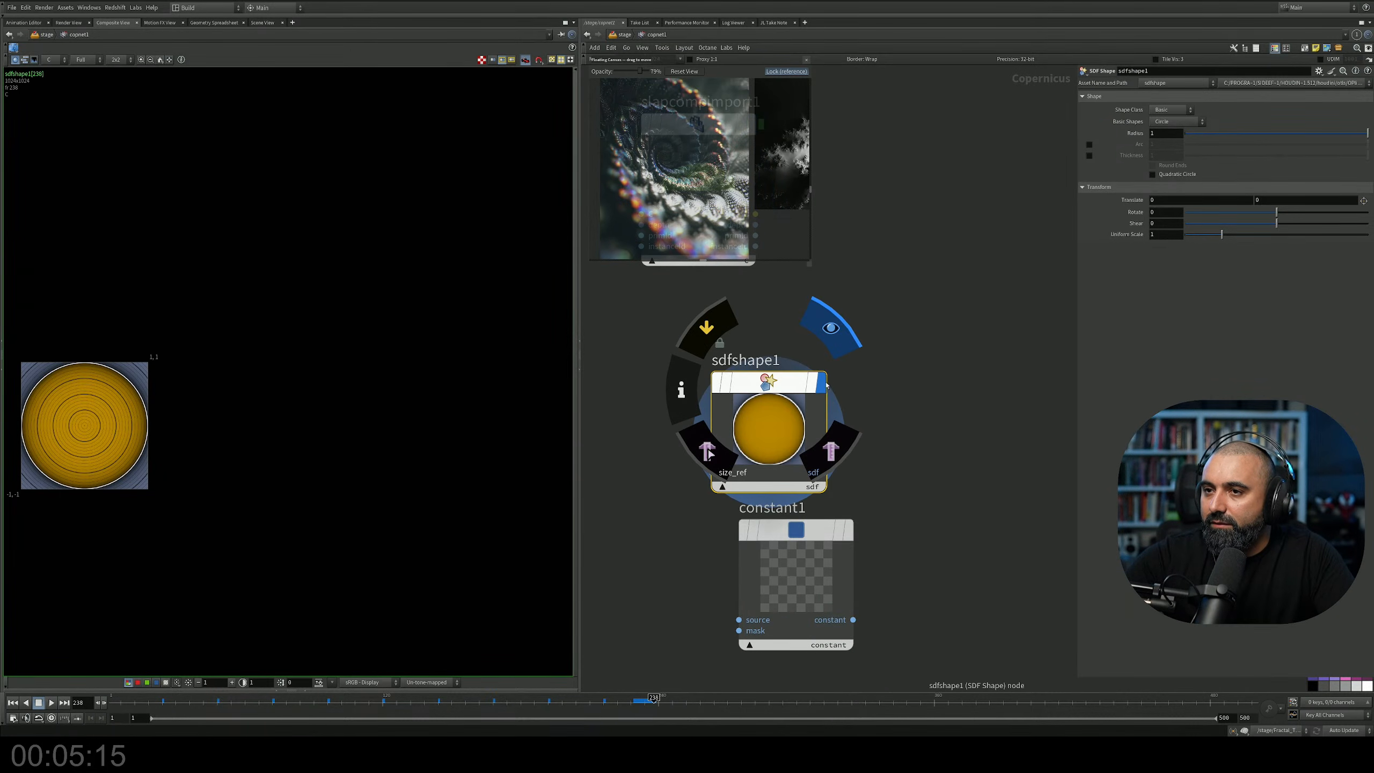
Wire the Slap Comp Import's C output into the SDF Shape's size_ref input and reduce the circle's radius to about 0.467.
scroll(776, 383, down, 3)
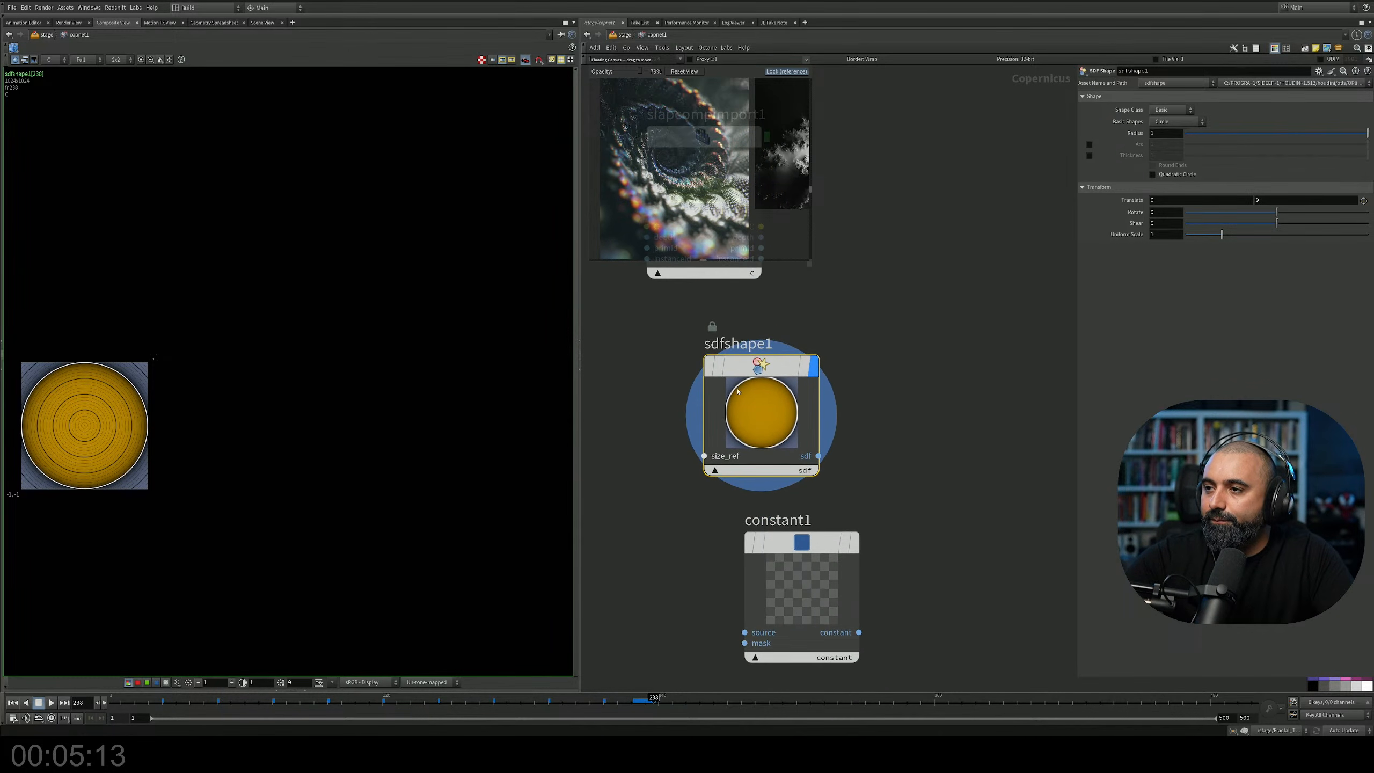
mouse_move(801, 377)
drag(800, 376, 916, 372)
scroll(789, 365, up, 2)
middle_drag(789, 366, 794, 480)
drag(765, 337, 878, 503)
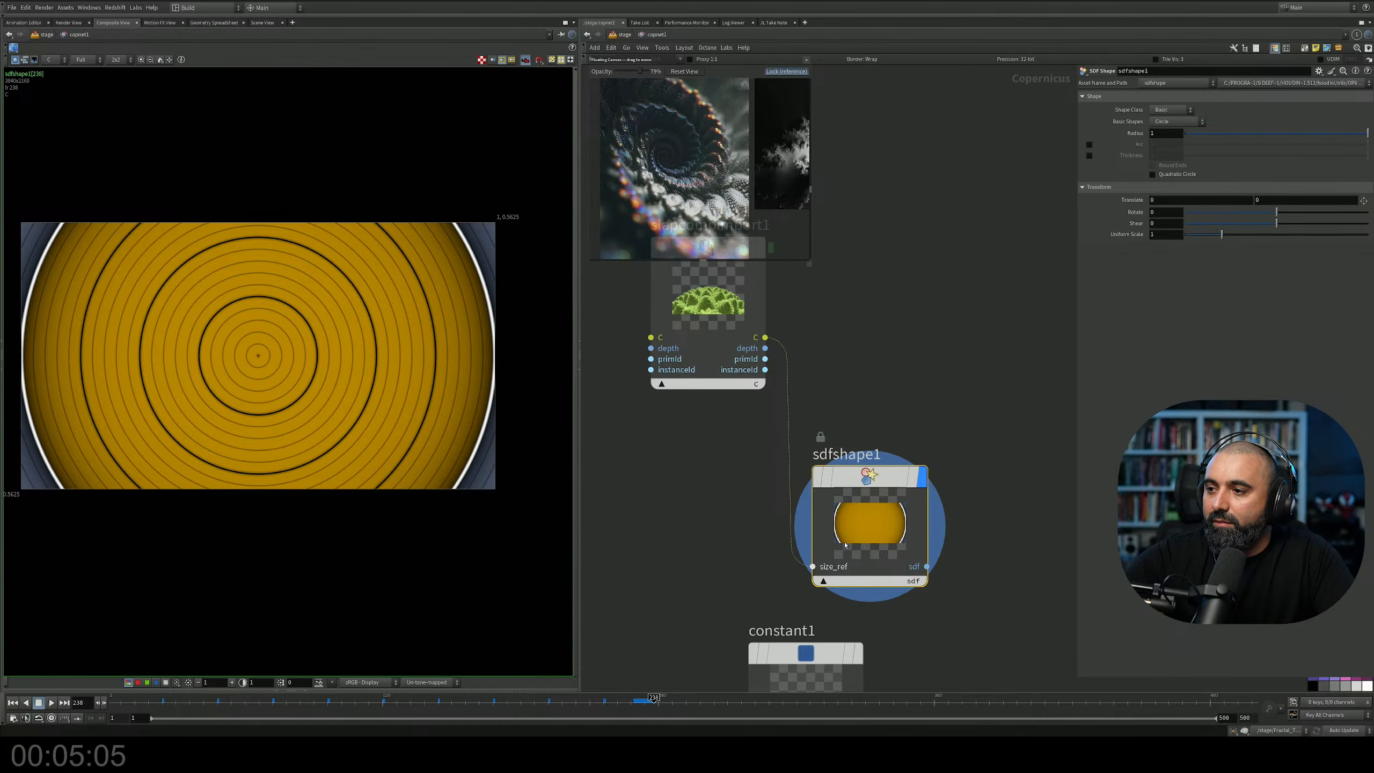
drag(857, 486, 890, 482)
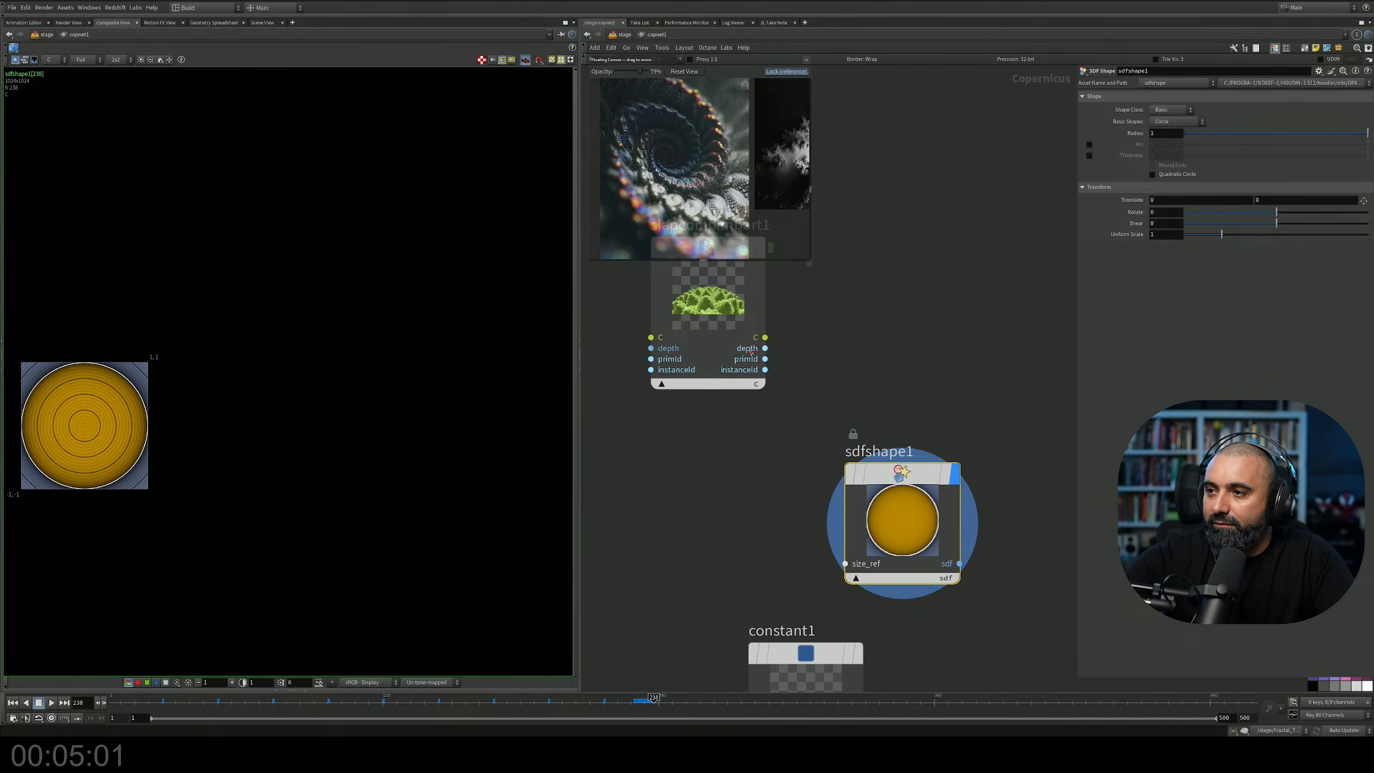
drag(765, 337, 845, 564)
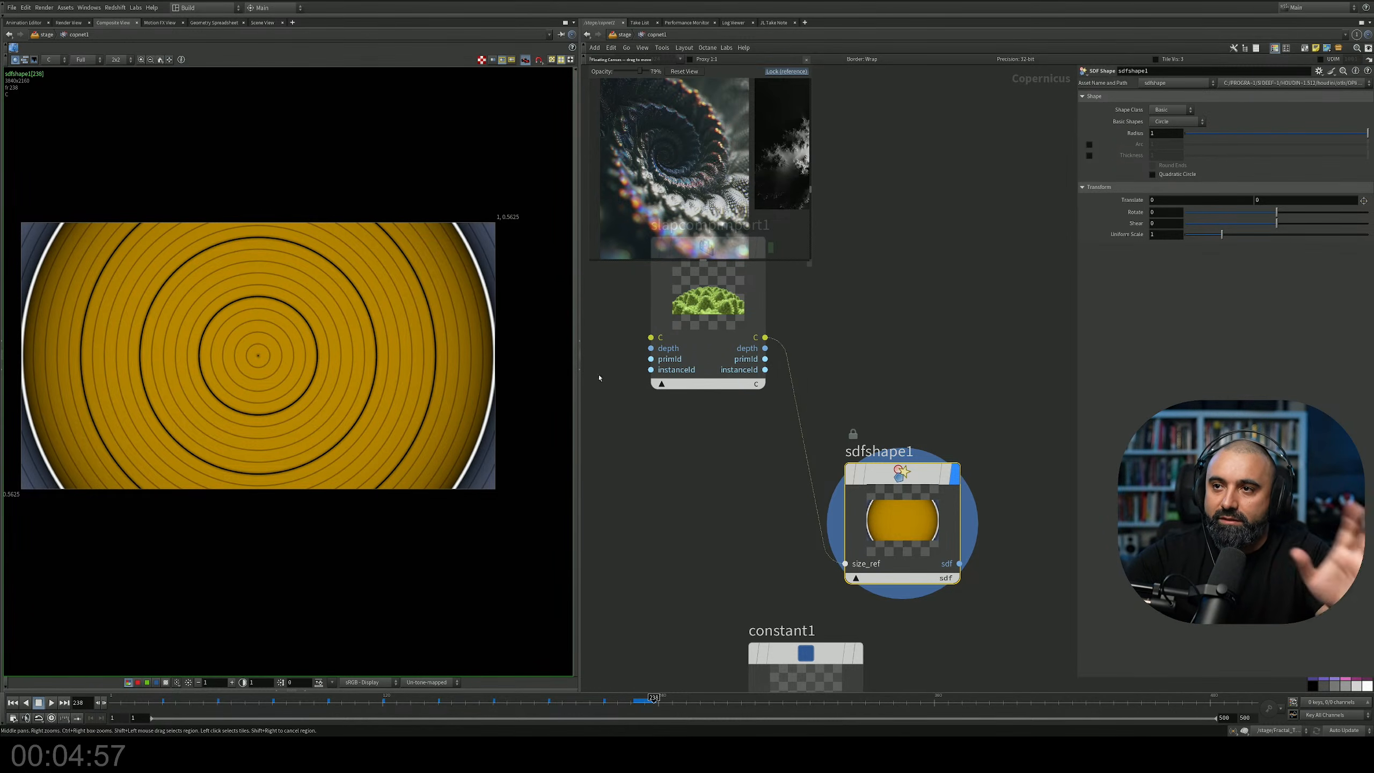
drag(1367, 133, 1271, 153)
Add an SDF to Mono node fed by the SDF Shape's sdf output and make it the displayed node.
middle_drag(1063, 454, 886, 366)
key(Tab)
text(sdf)
key(Down)
key(Down)
key(Down)
key(Down)
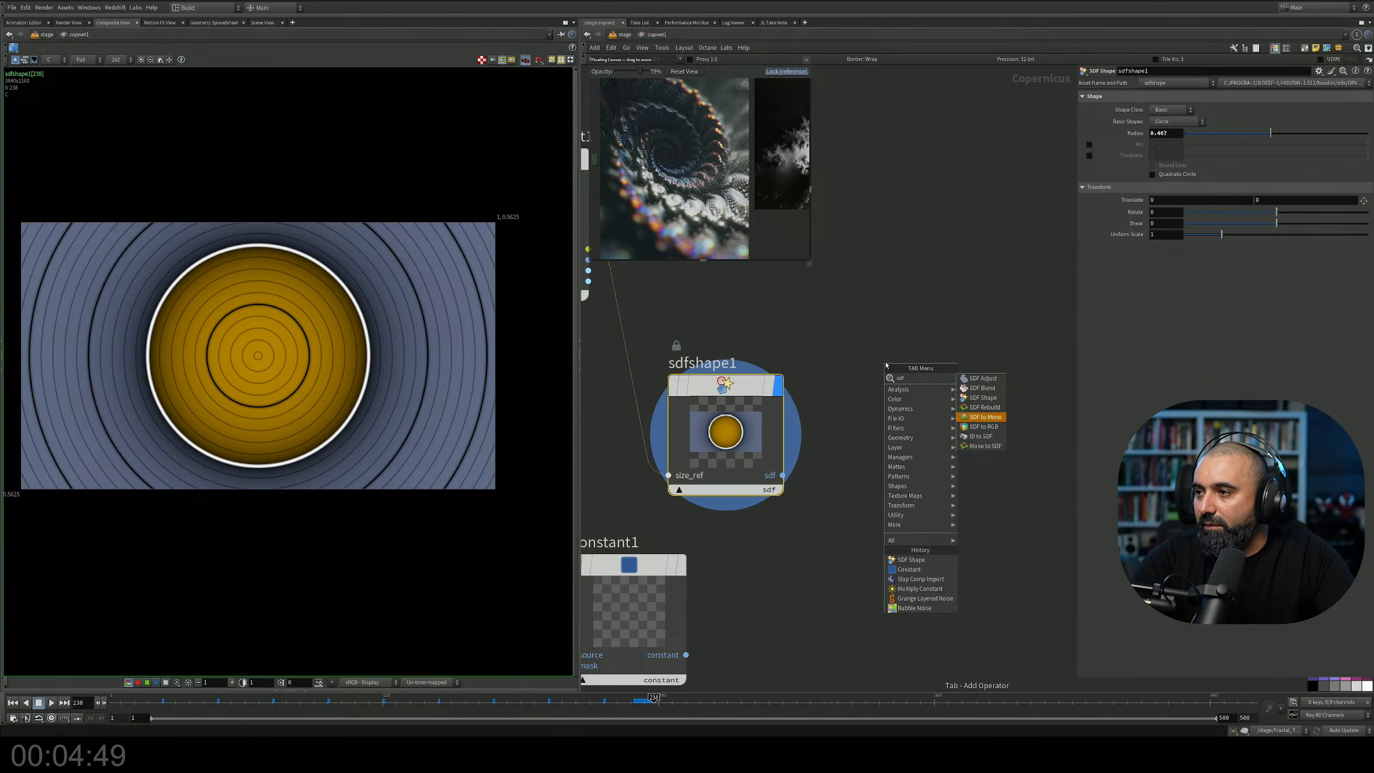
key(Return)
click(886, 368)
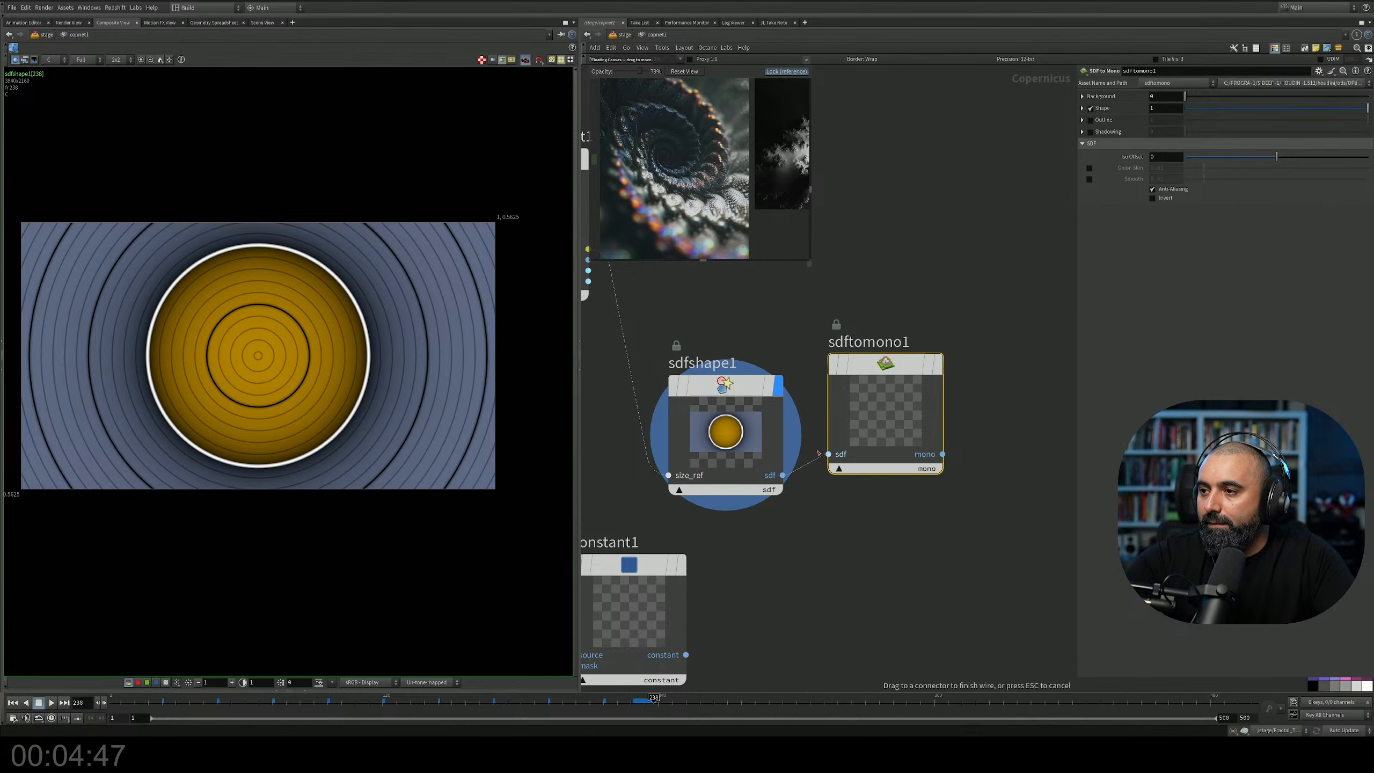
click(937, 366)
drag(909, 366, 916, 399)
Add a Blur node after the SDF to Mono node, connect the mono output to its source and display it.
middle_drag(1045, 358, 796, 372)
key(Tab)
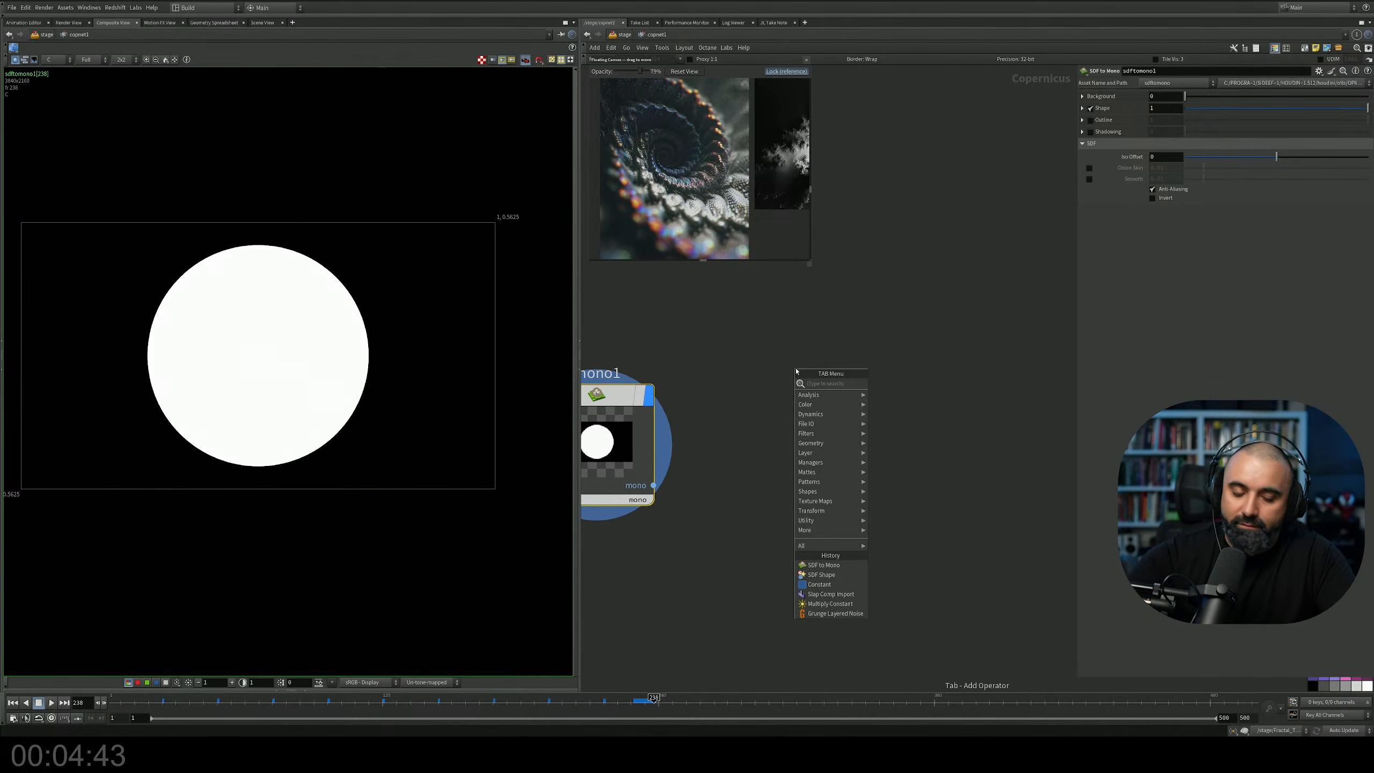
text(sp)
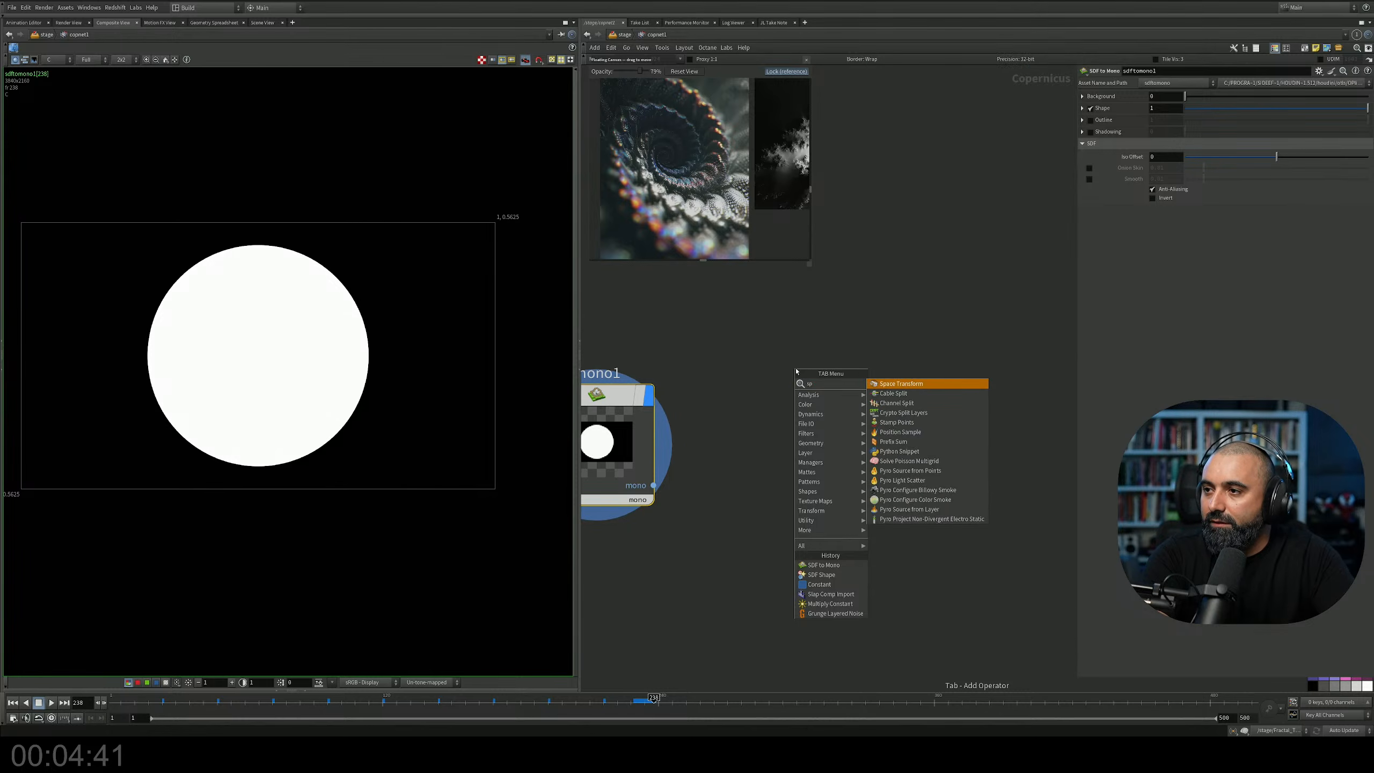
key(BackSpace)
key(BackSpace)
text(cro)
key(Return)
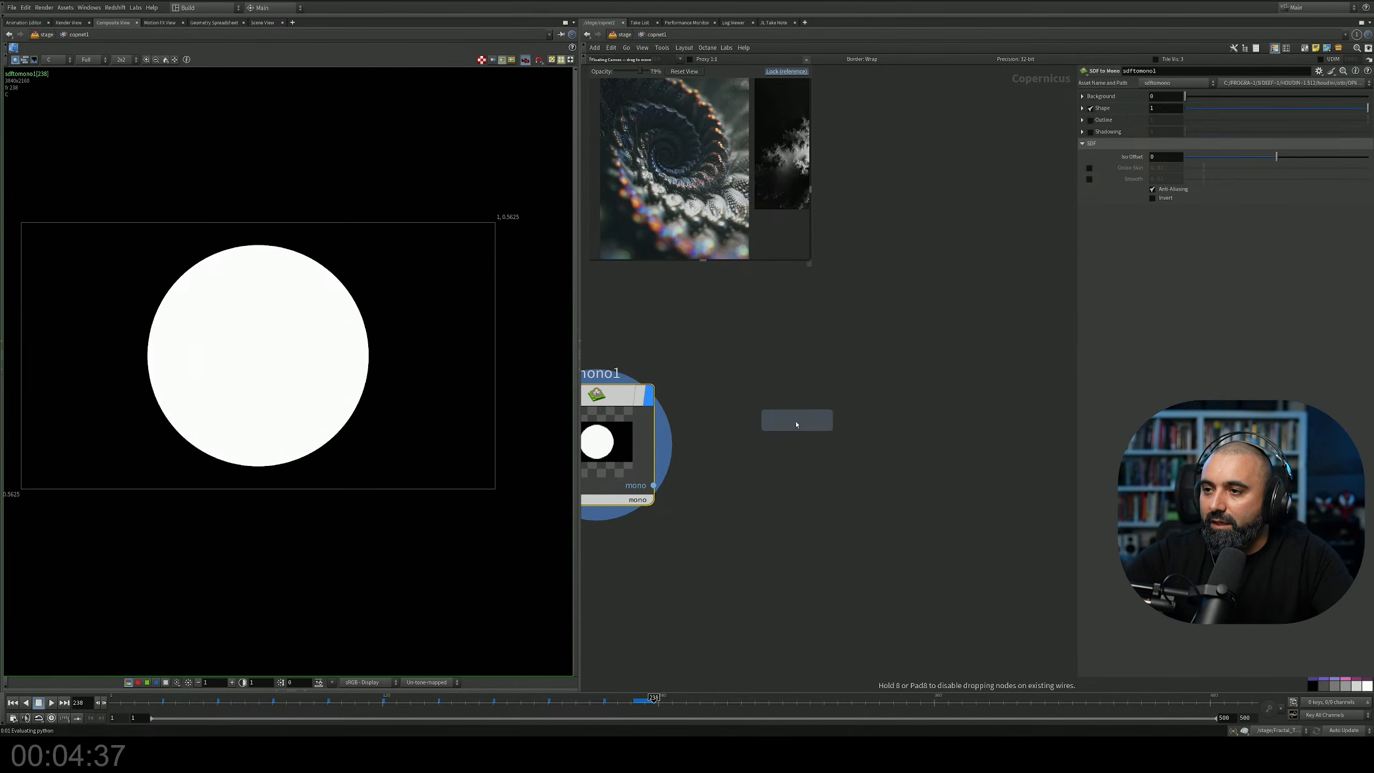
click(798, 423)
click(852, 427)
drag(904, 362, 743, 567)
Try a size of 0.8 on the Blur node.
drag(1170, 129, 1095, 131)
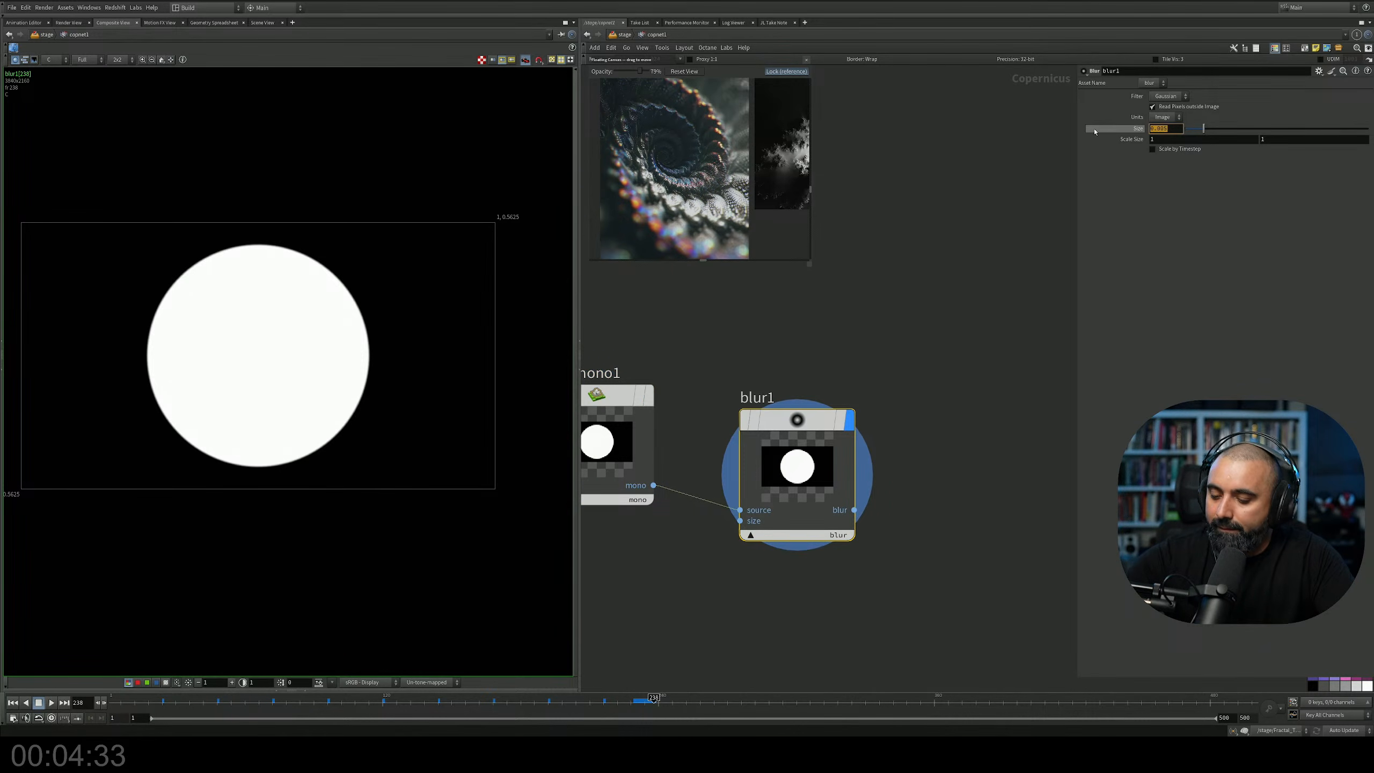
key(BackSpace)
text(.8)
key(Return)
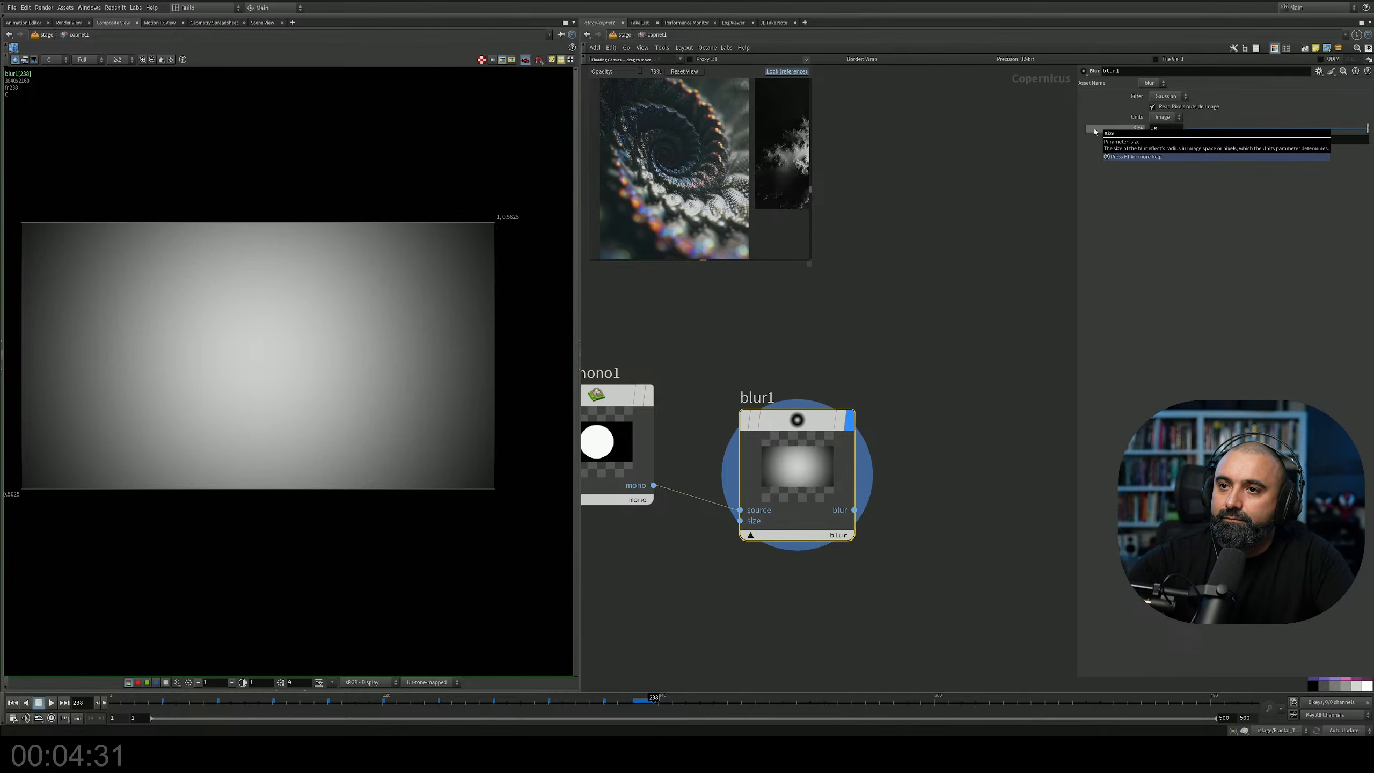
Set the Blur node's size to 0.5.
scroll(841, 298, down, 2)
scroll(841, 297, down, 1)
middle_drag(837, 298, 883, 321)
drag(1167, 129, 1080, 131)
key(Return)
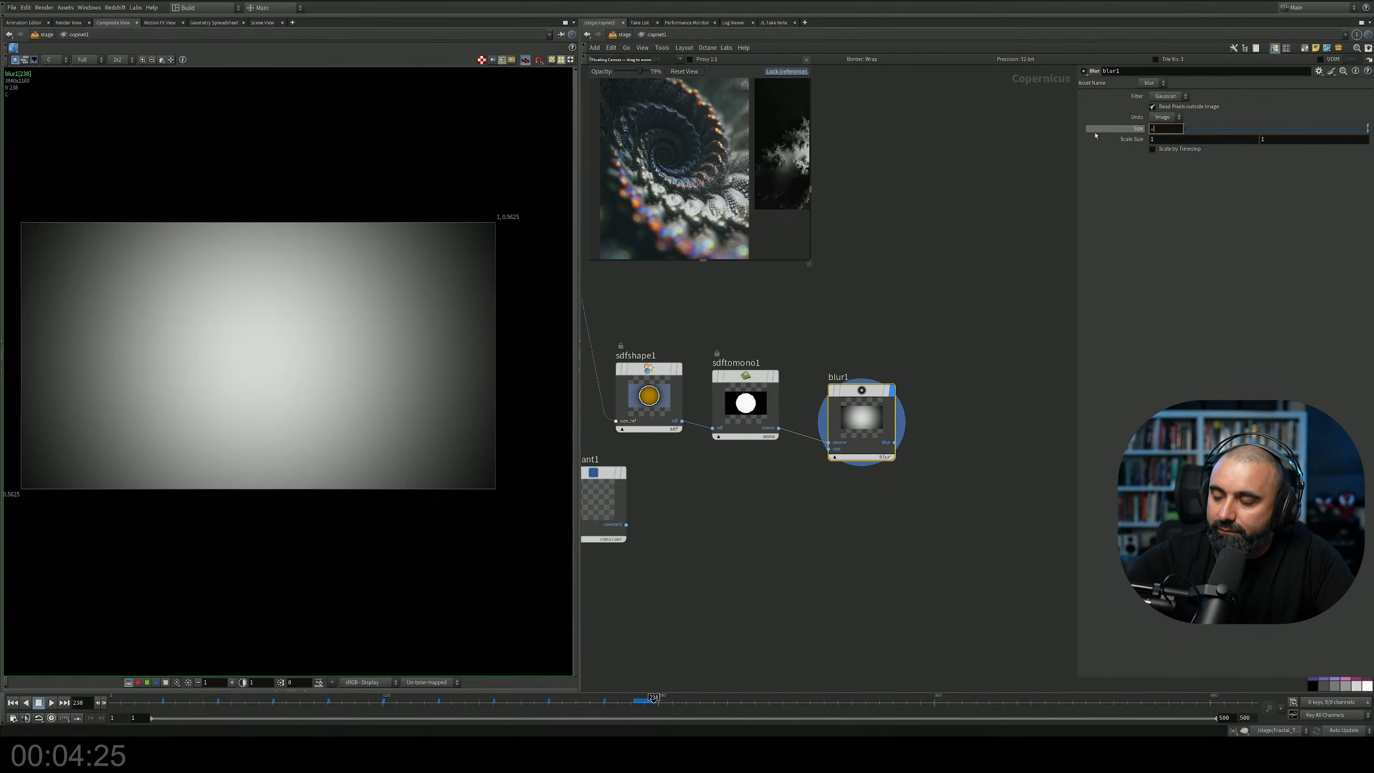
text(5)
key(Return)
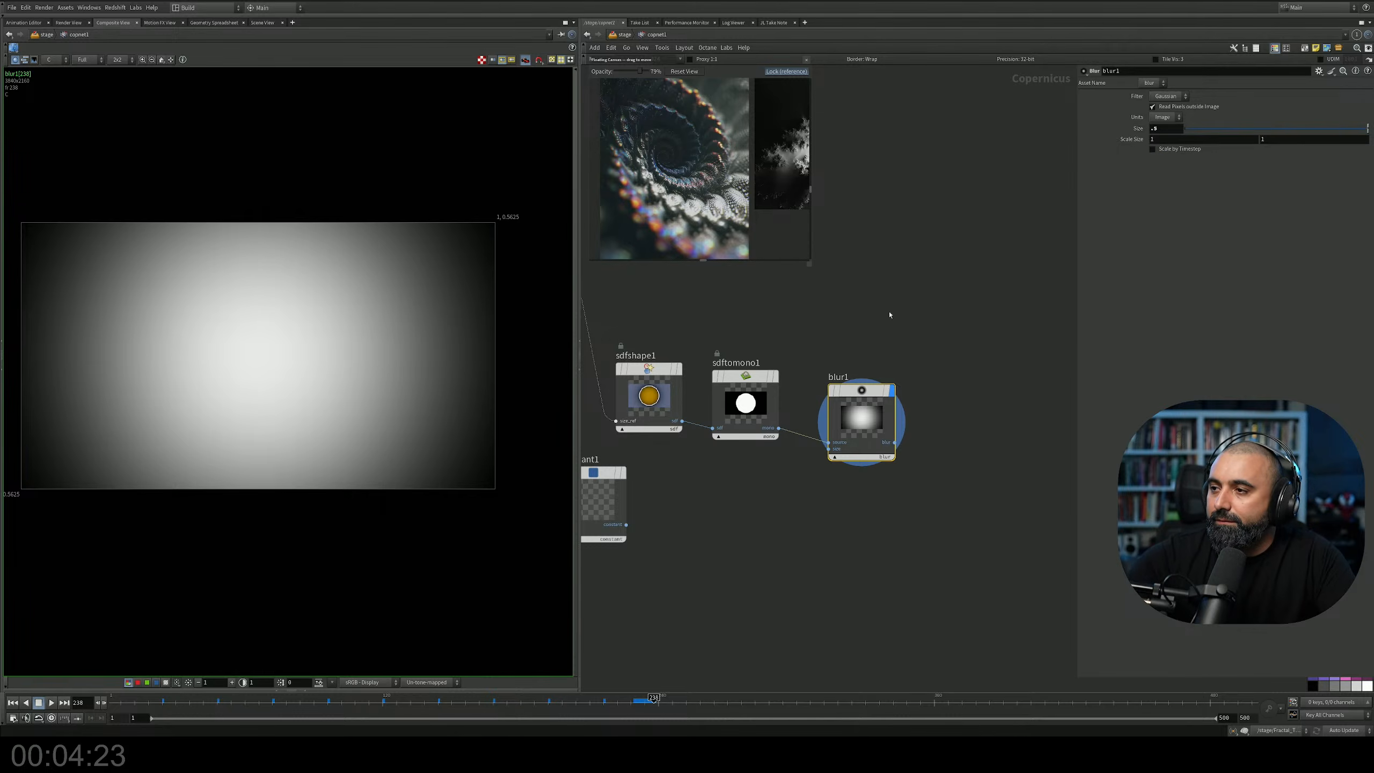
Move the Slap Comp Import node farther up from the vignette mask nodes.
middle_drag(889, 314, 894, 323)
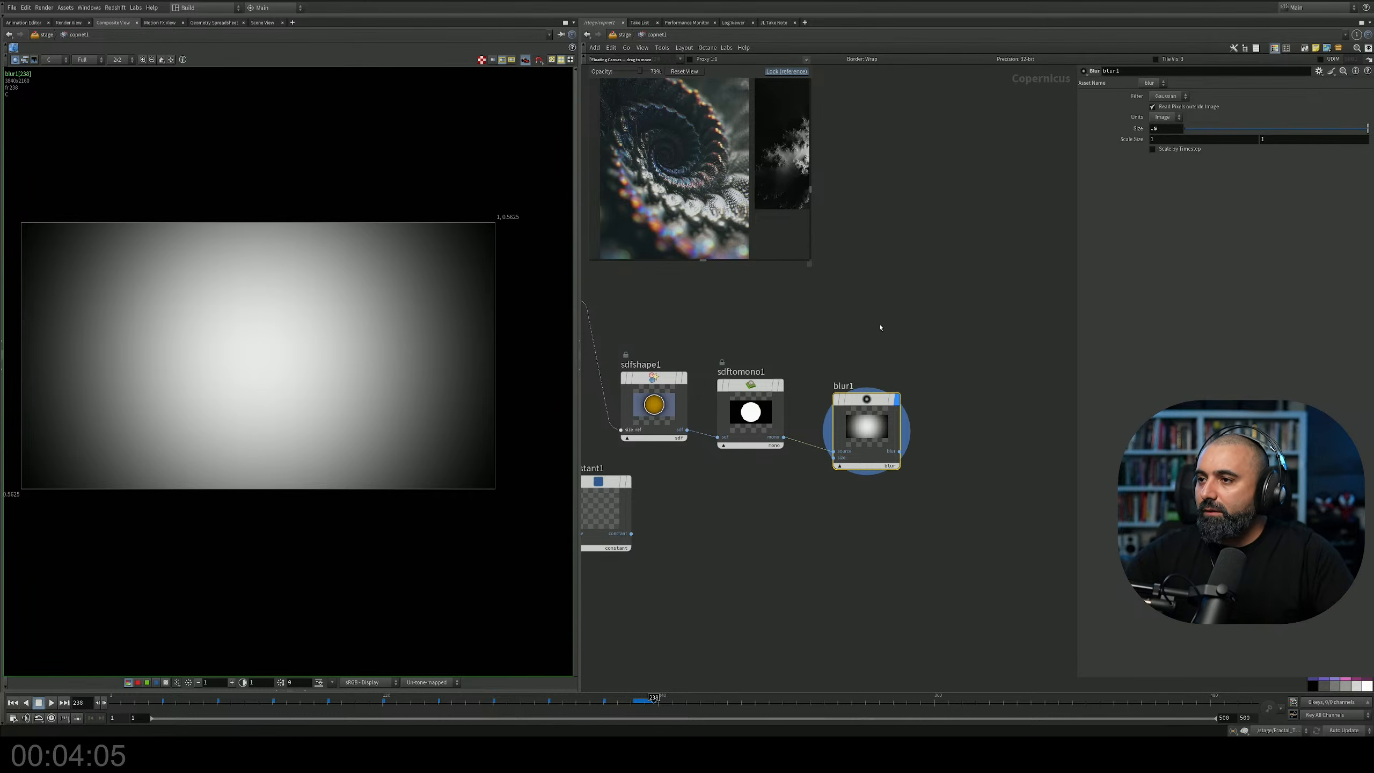
middle_drag(879, 327, 897, 412)
scroll(856, 418, down, 3)
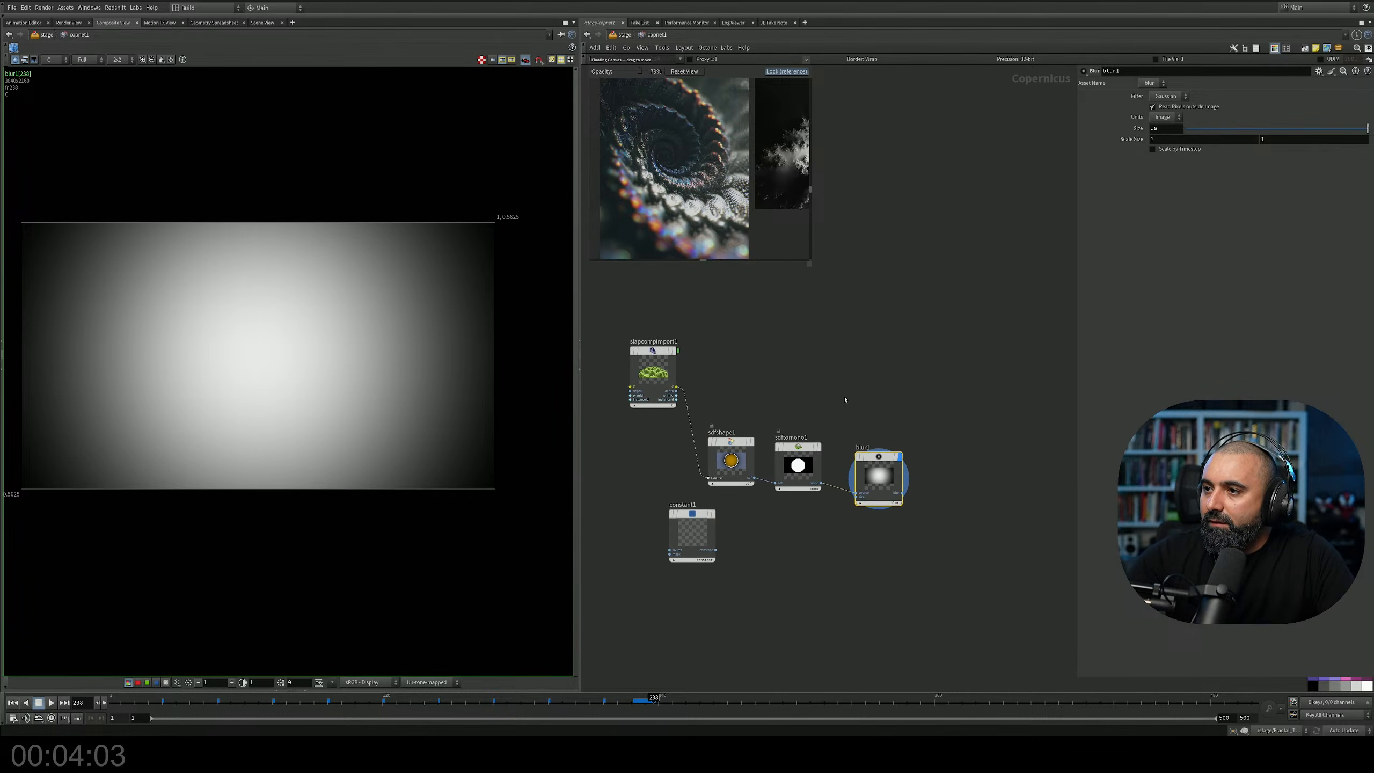
drag(665, 358, 687, 324)
middle_drag(827, 366, 801, 337)
Add an Over blend node beyond the Blur node, level with the Slap Comp Import node.
key(Tab)
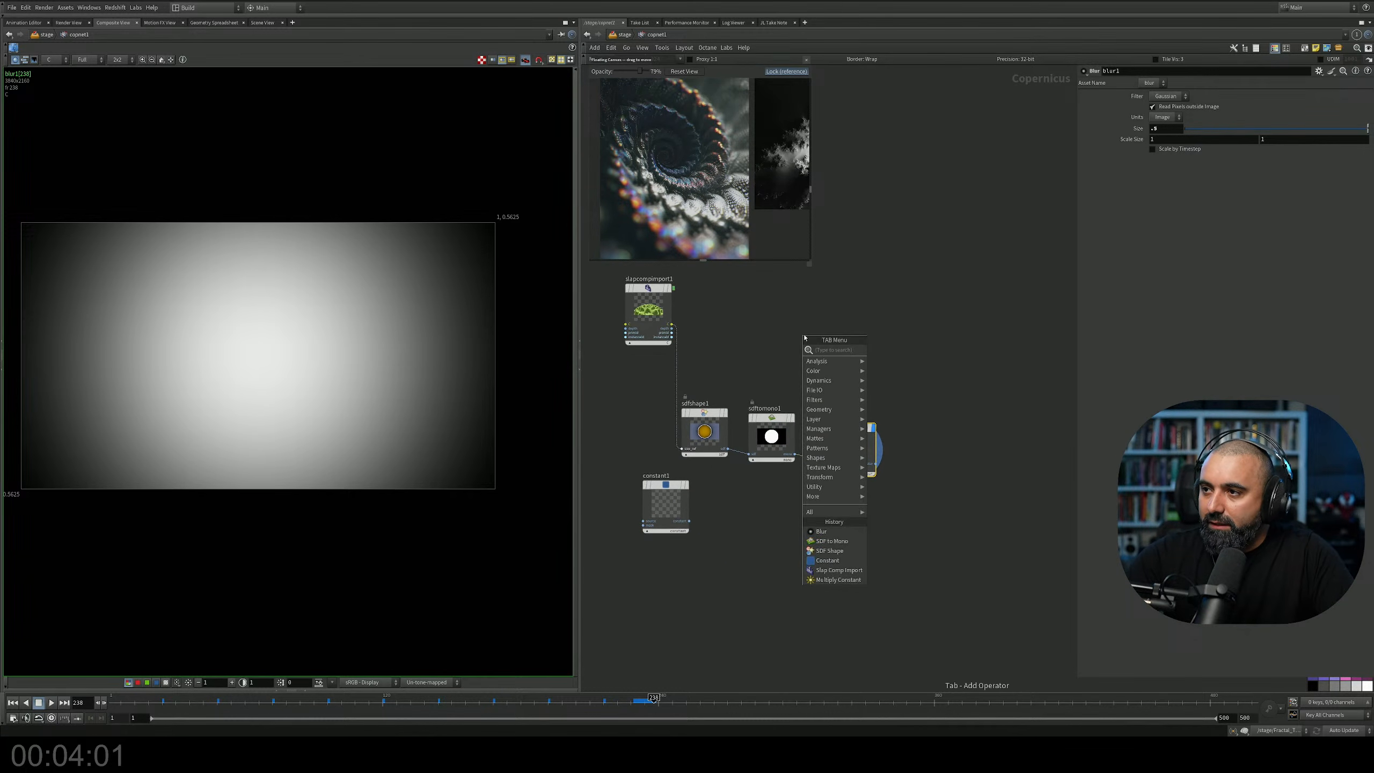
key(Escape)
scroll(795, 454, up, 5)
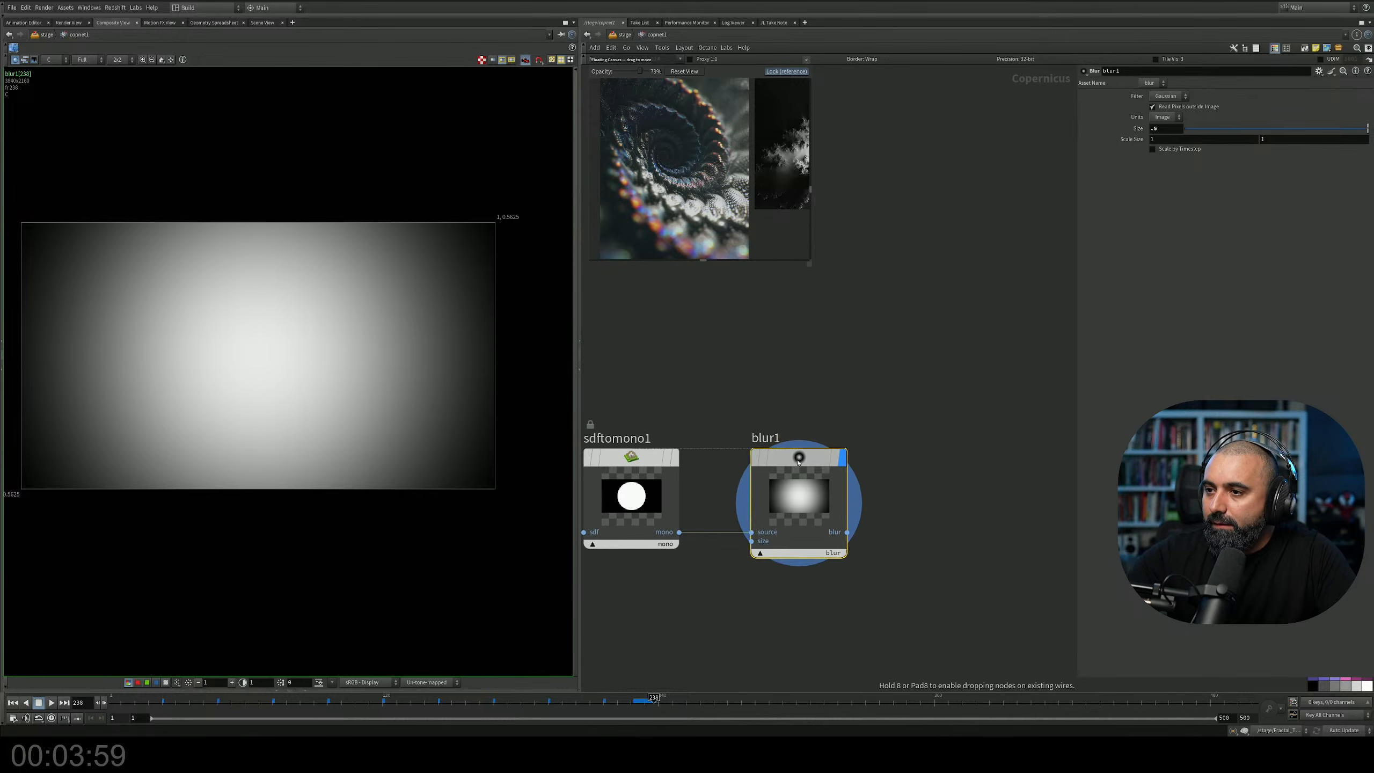
scroll(844, 455, down, 4)
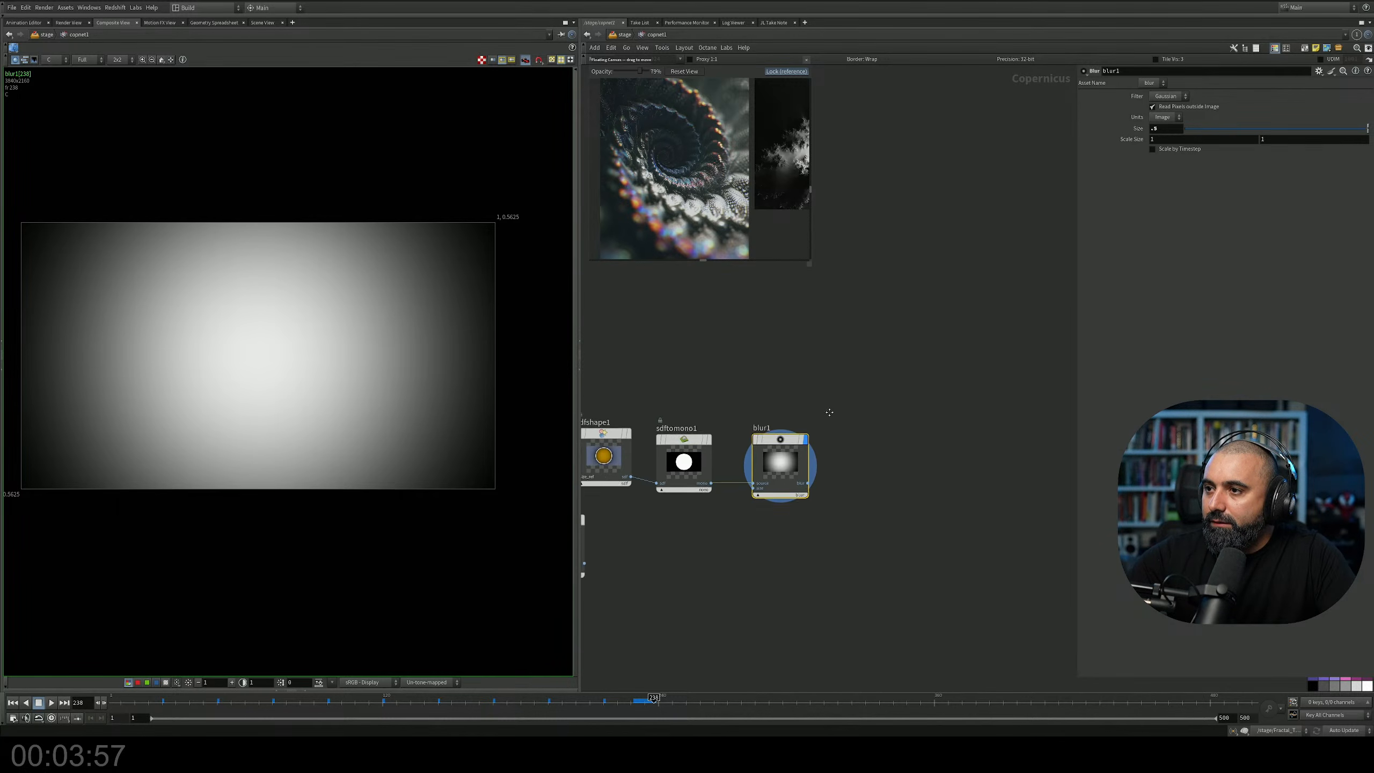
key(Tab)
text(inv)
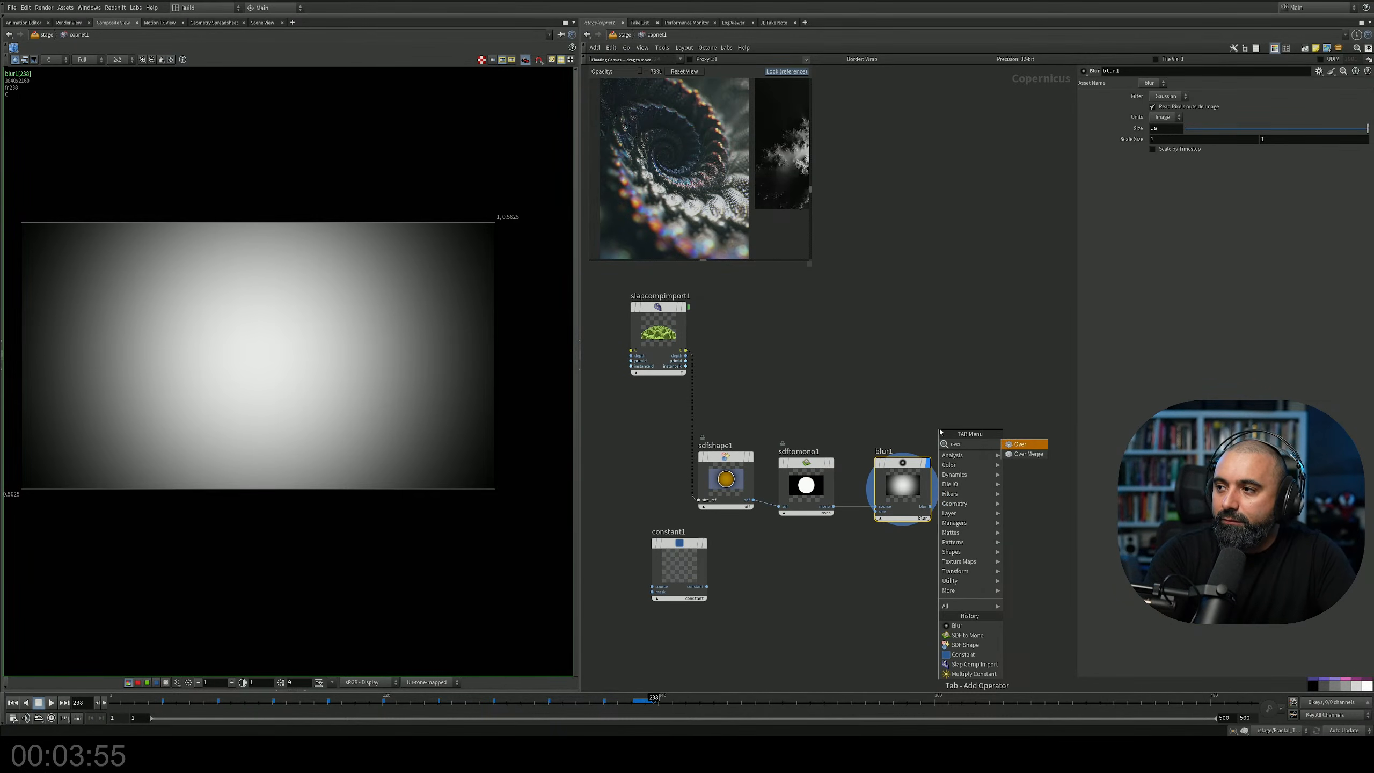
key(Return)
click(983, 359)
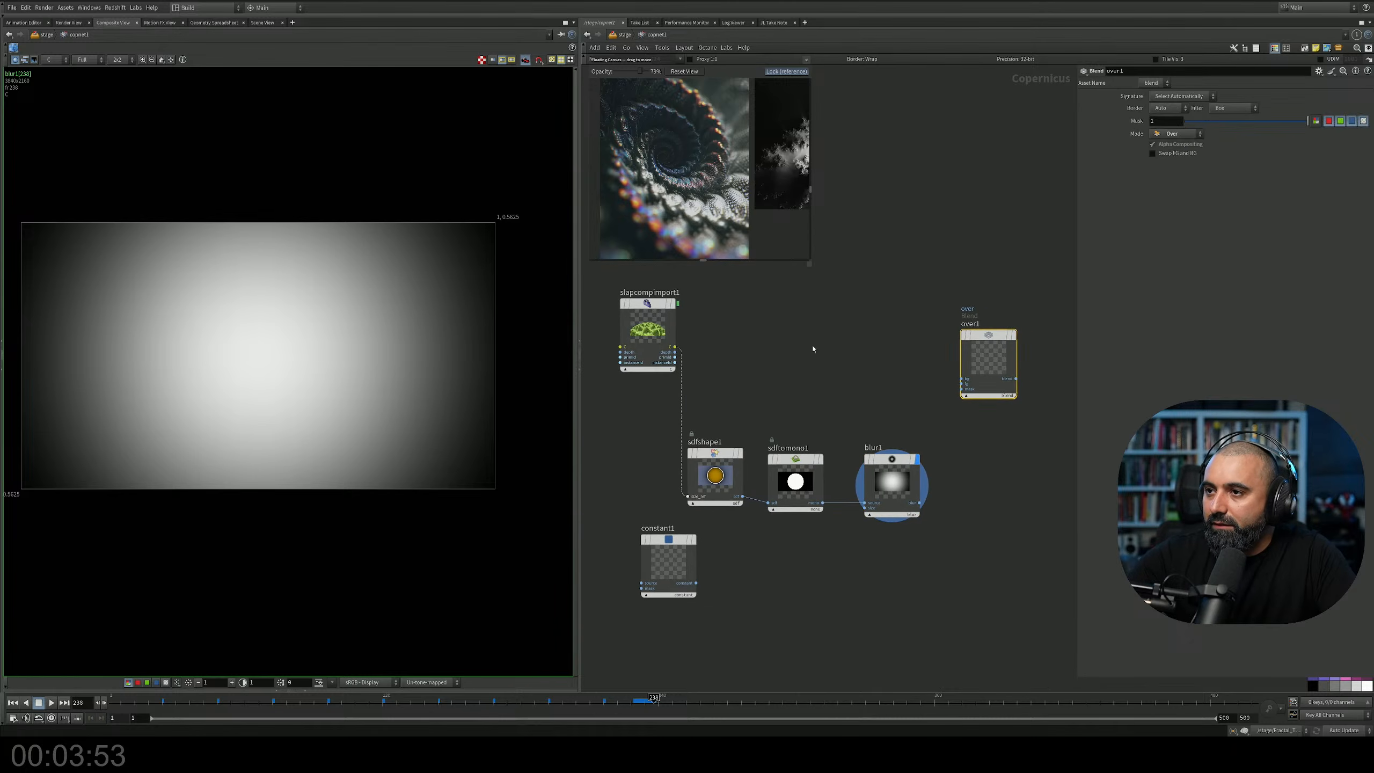
Connect the imported render to the Over node's fg and the Blur output to its bg, and display the Over node.
click(675, 346)
click(962, 378)
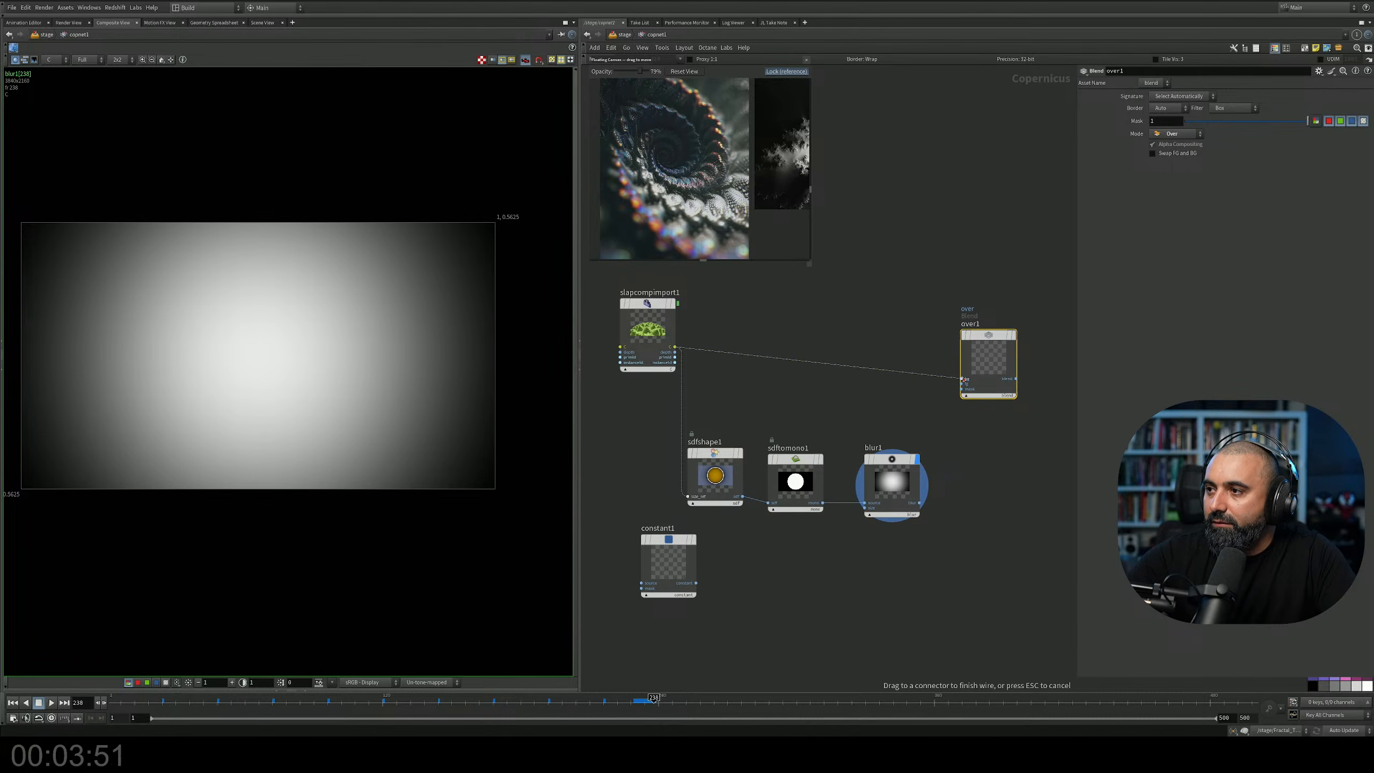
drag(999, 339, 1021, 318)
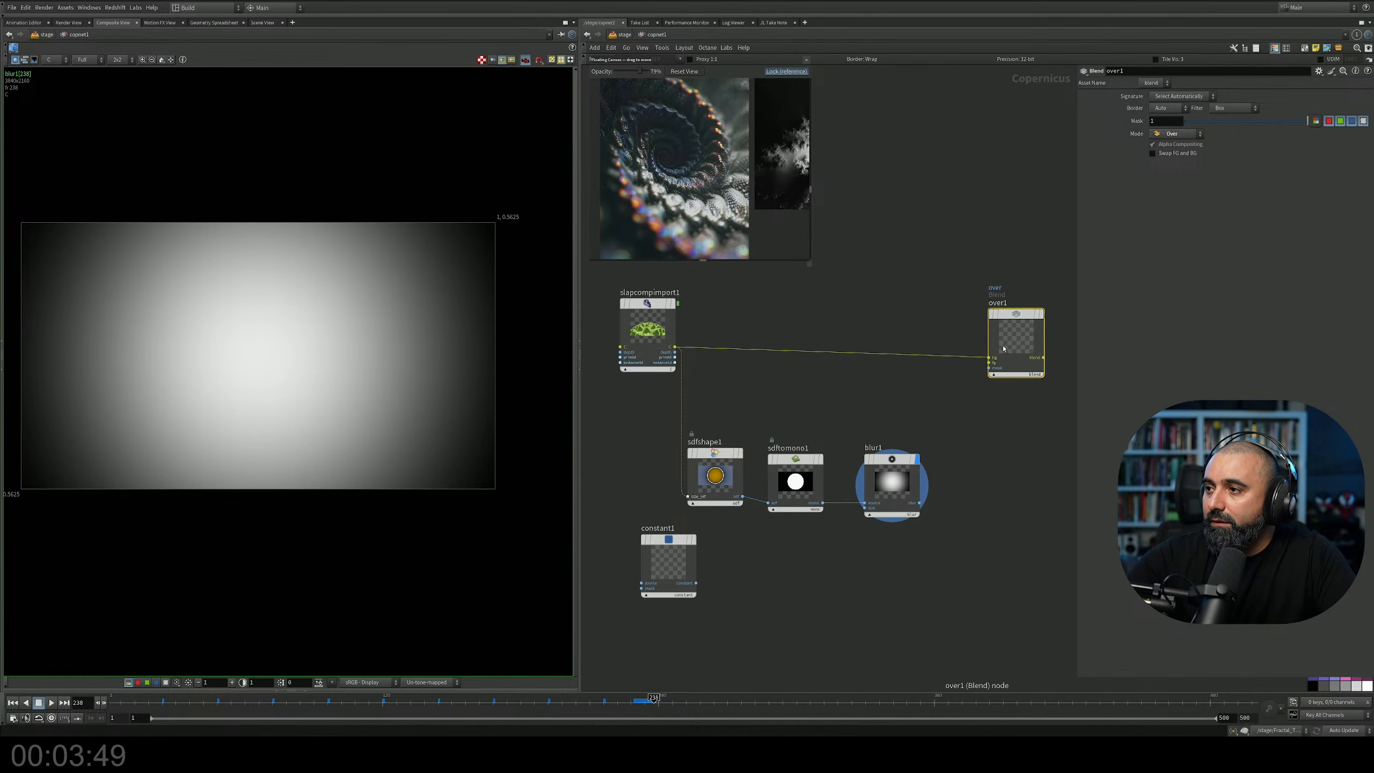
scroll(979, 360, up, 4)
click(986, 365)
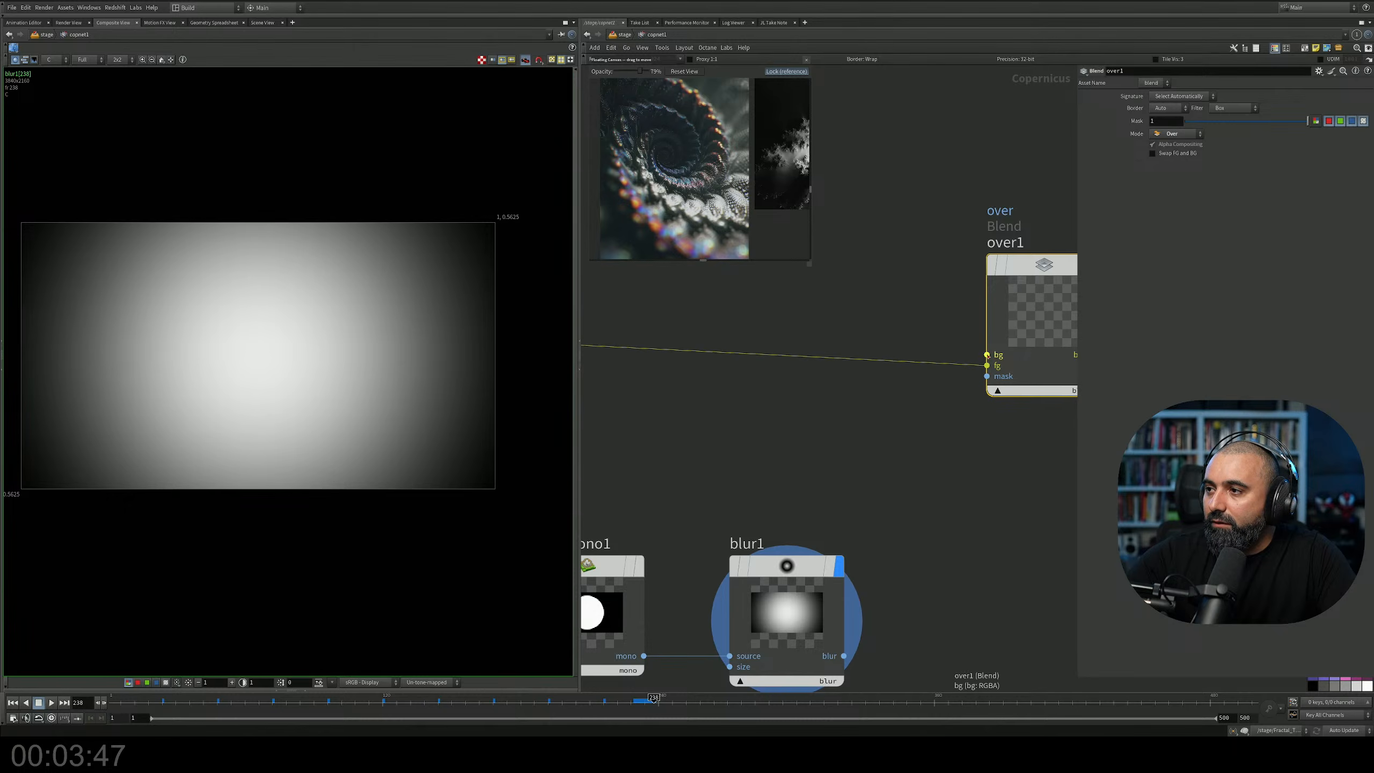
click(834, 658)
key(f)
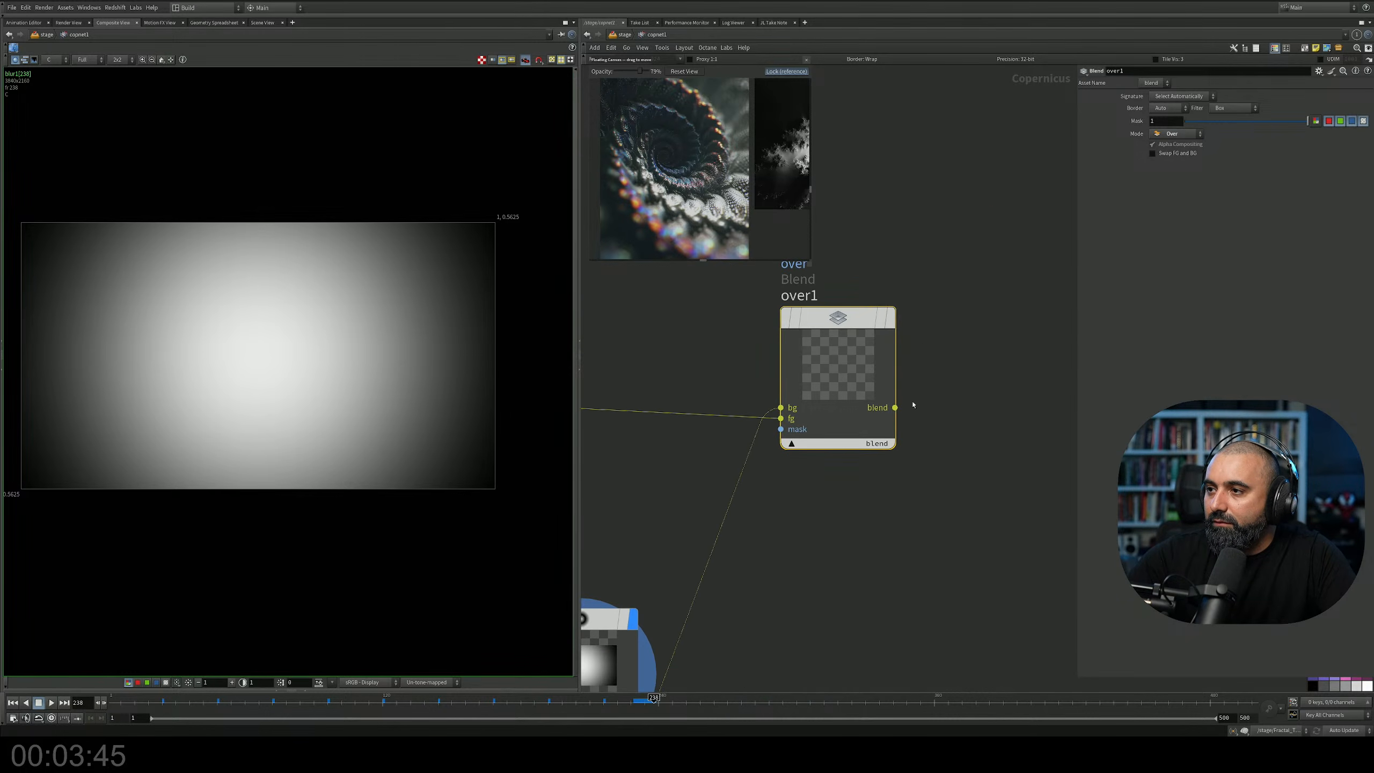
click(899, 329)
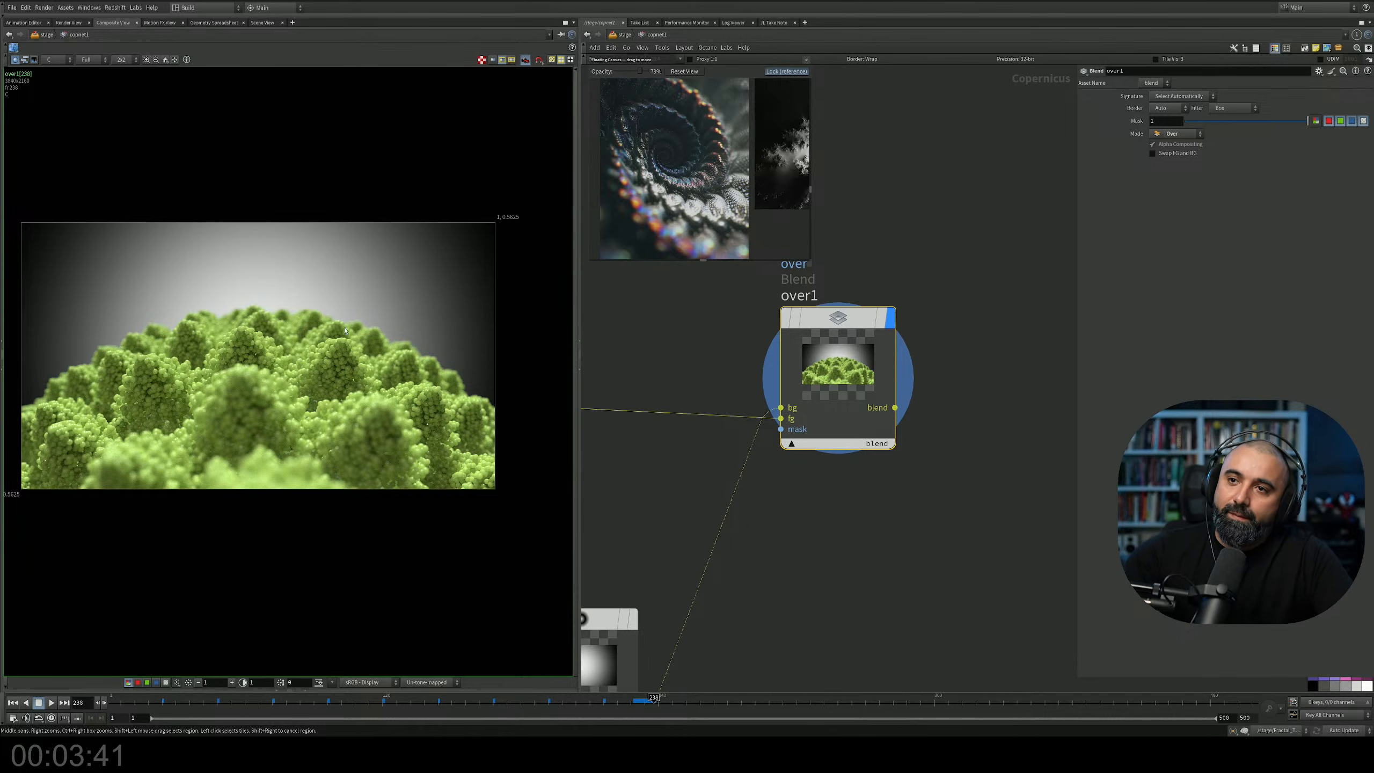
Lower the Blur node, and shift the SDF Shape, SDF to Mono and Blur nodes together away from the Over node.
middle_drag(861, 614, 1004, 508)
middle_drag(693, 469, 826, 439)
drag(849, 482, 803, 472)
click(796, 479)
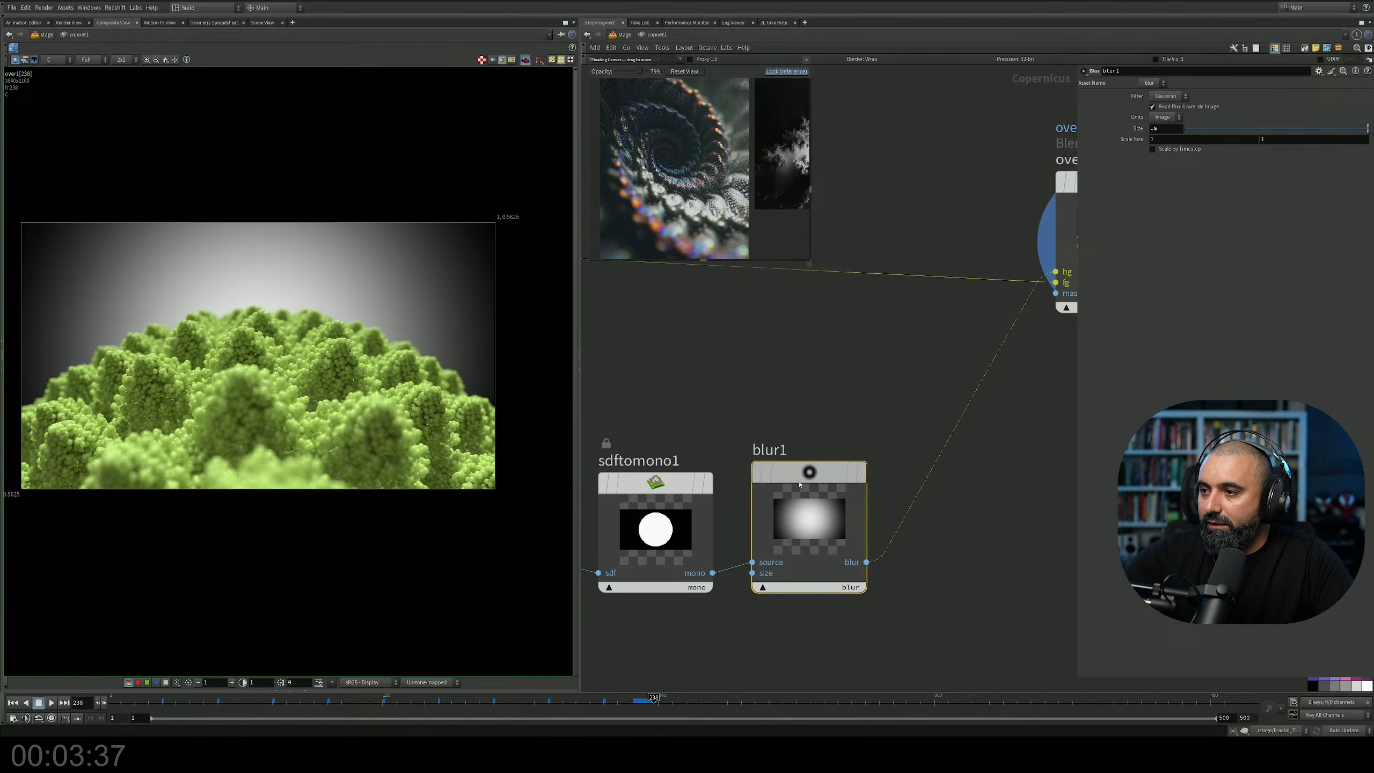
scroll(864, 398, down, 4)
middle_drag(863, 415, 810, 410)
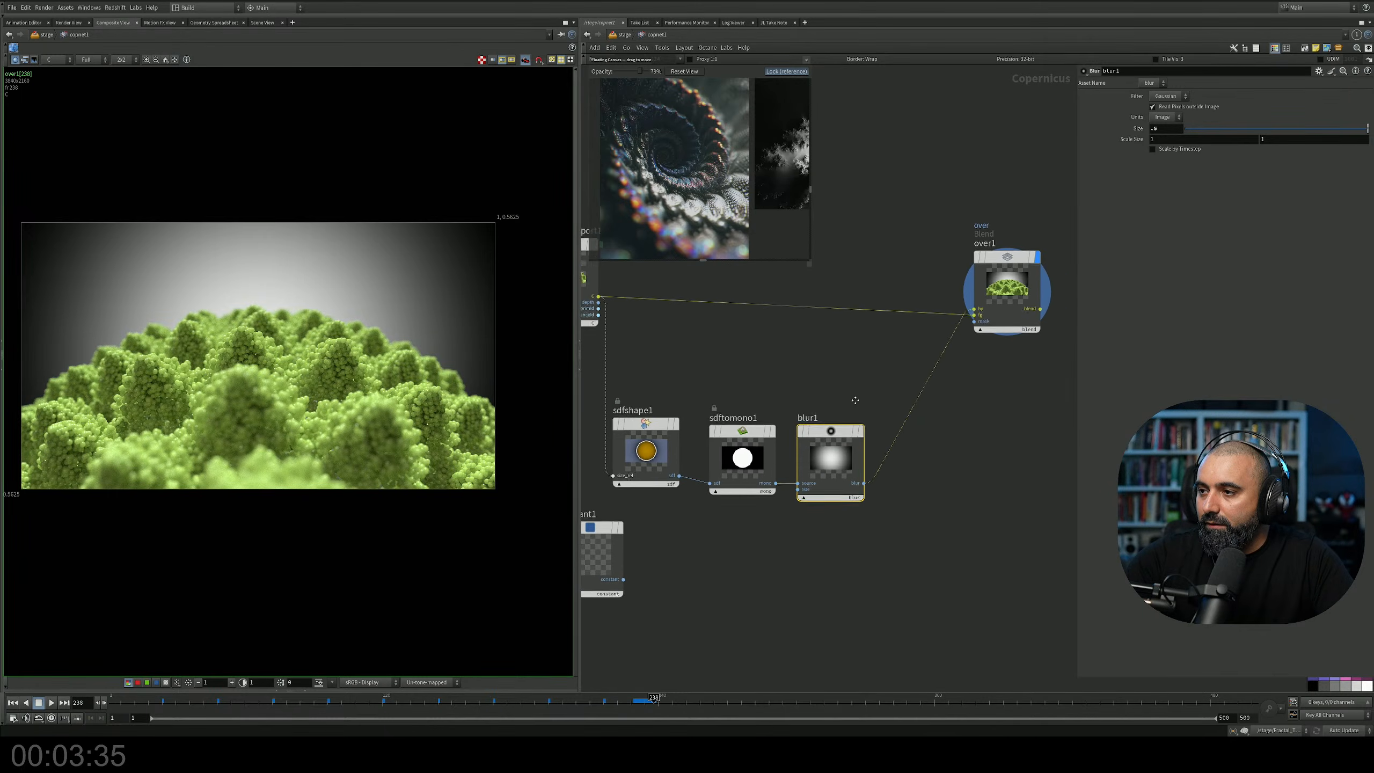
drag(818, 449, 816, 485)
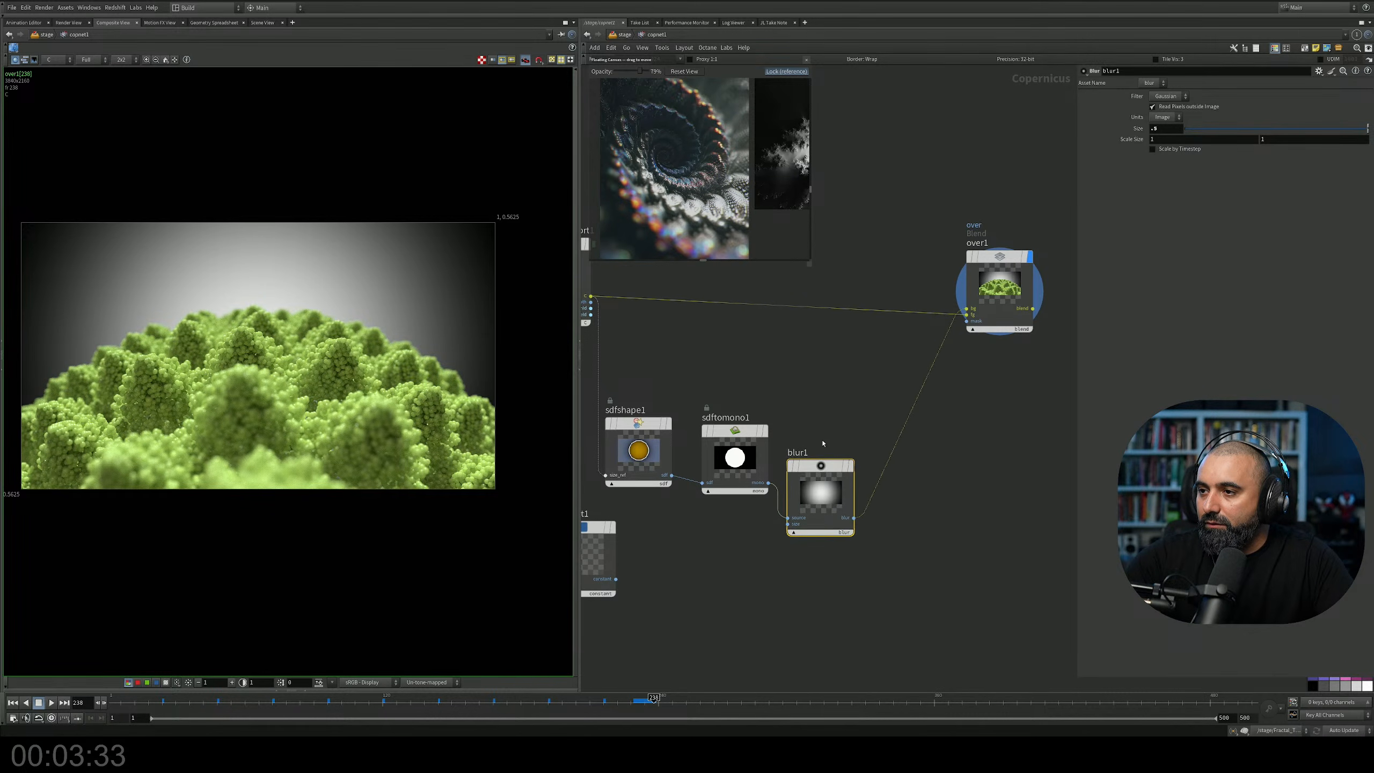
drag(856, 412, 663, 551)
drag(735, 434, 701, 460)
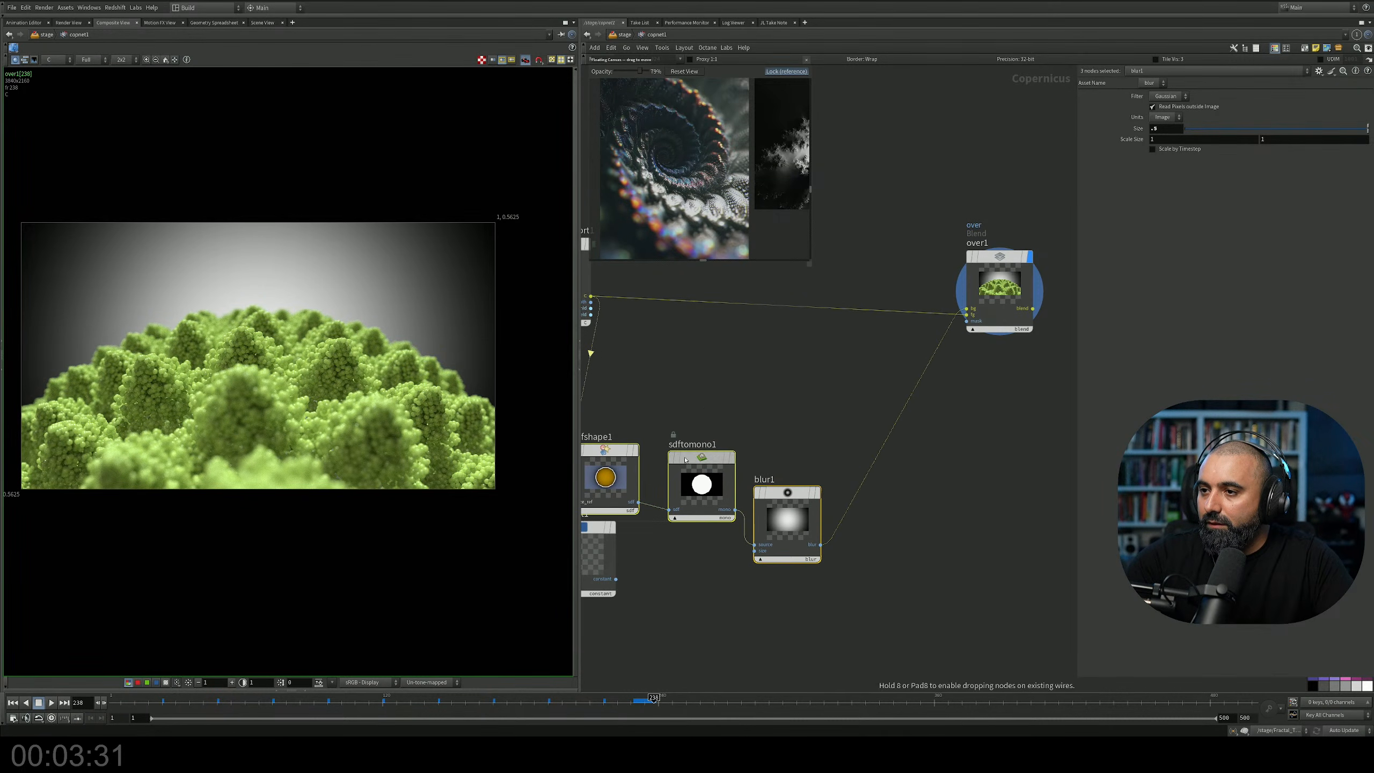
Insert an HSV Adjust node on the wire between the Blur node and the Over node.
middle_drag(793, 427, 746, 417)
key(Tab)
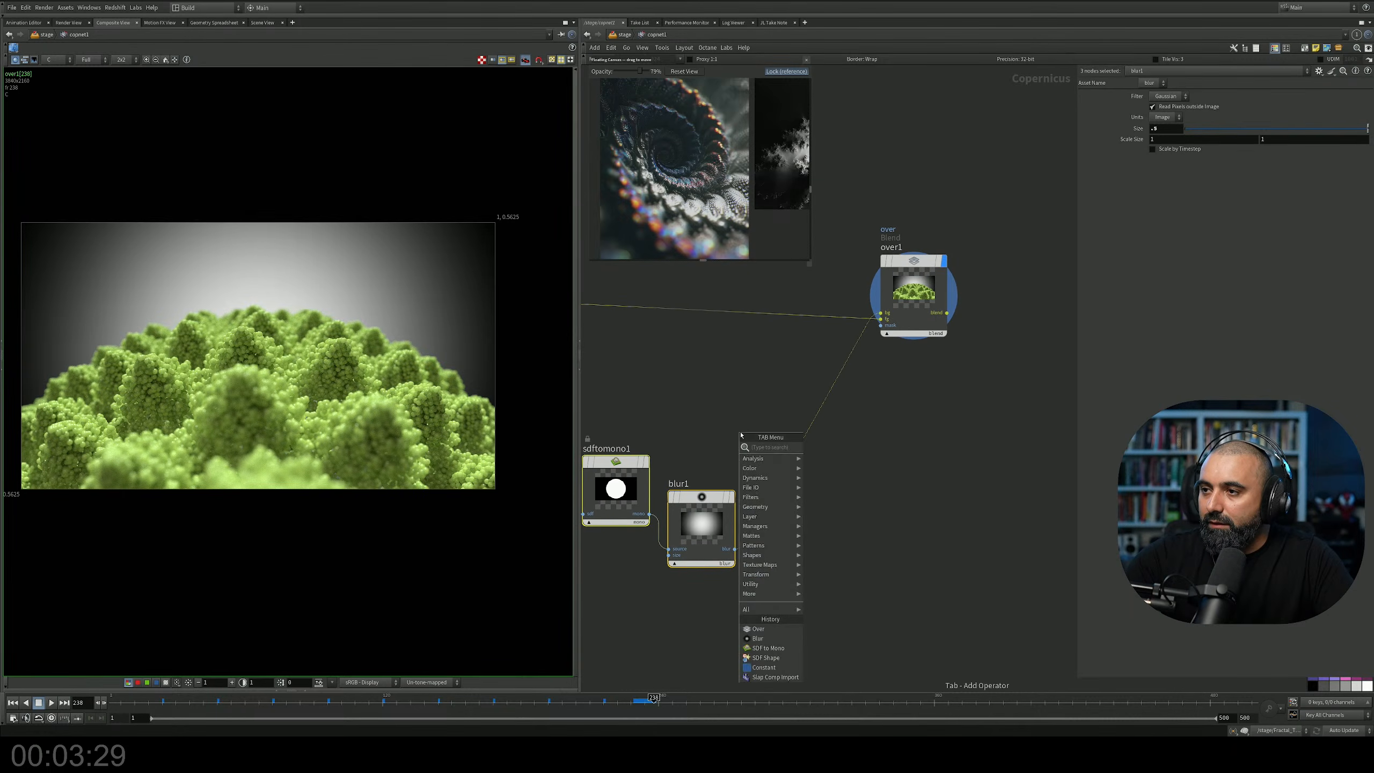
key(Escape)
key(Tab)
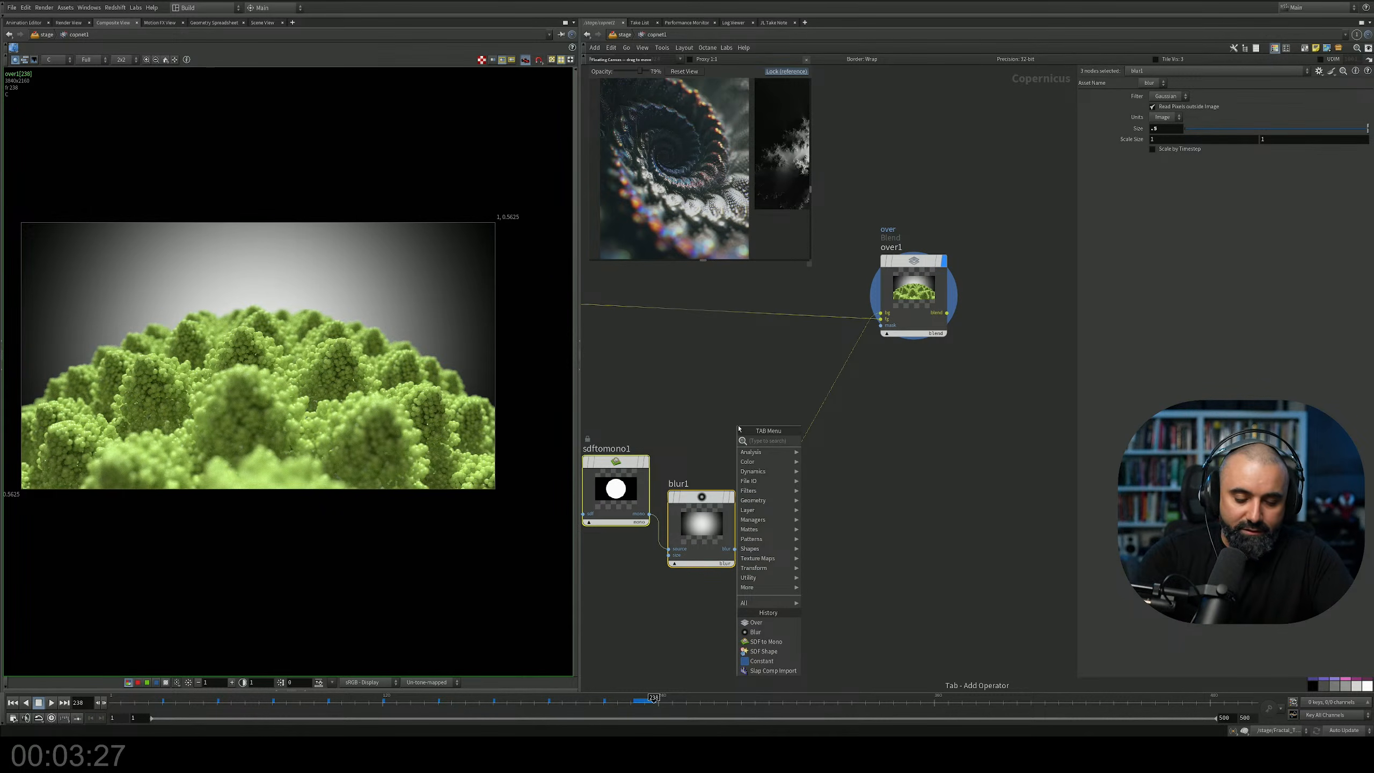
text(ad)
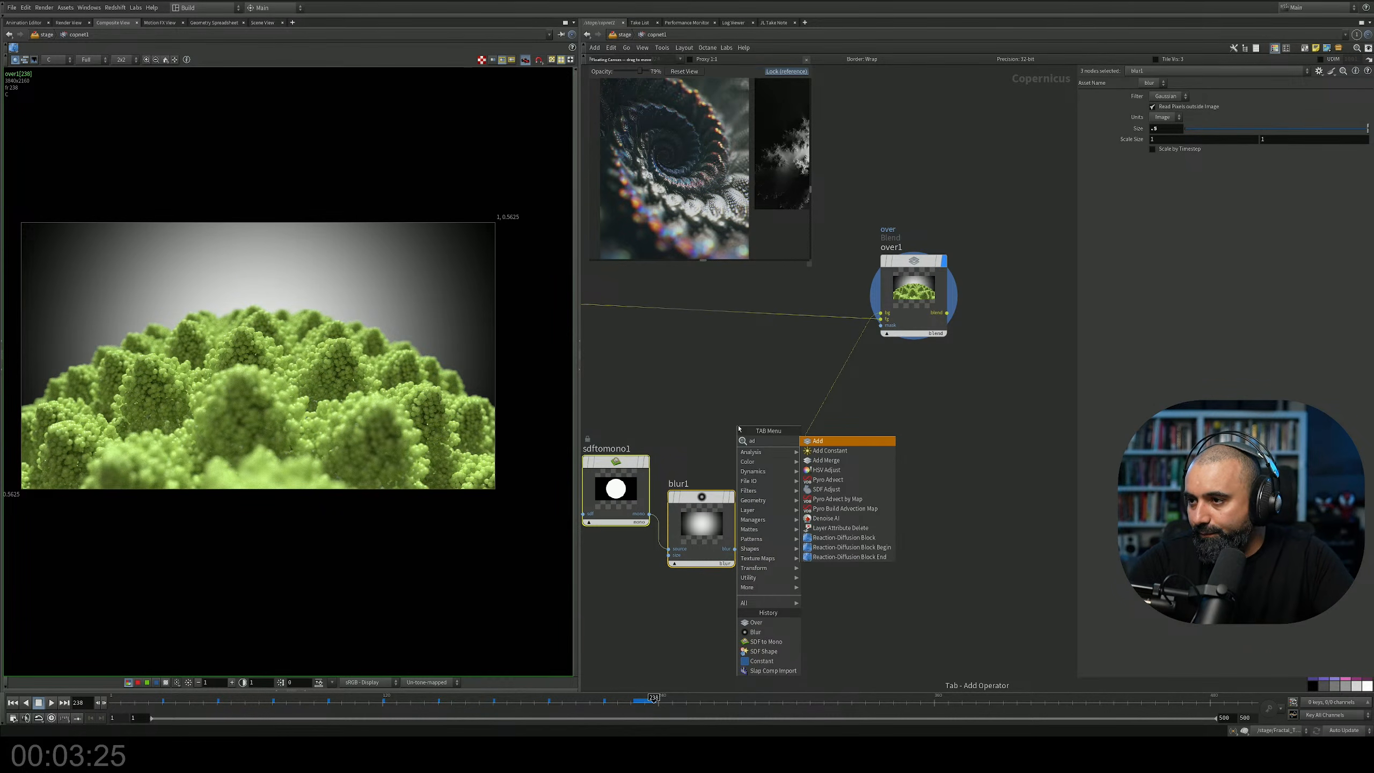
key(Return)
click(784, 430)
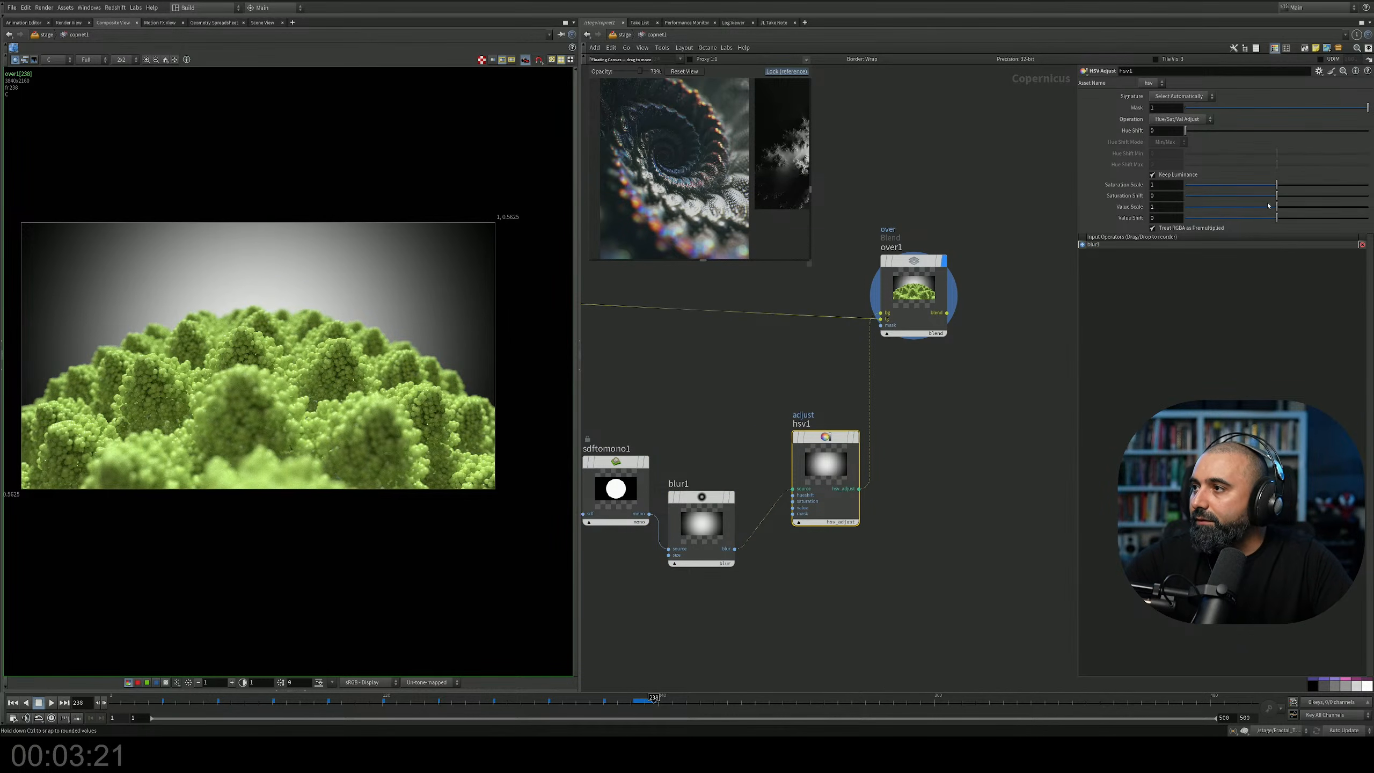
Try shifting the HSV Adjust node's hue, saturation scale to 0.859 and value shift to 0.051, and delete the node.
drag(1277, 185, 1281, 218)
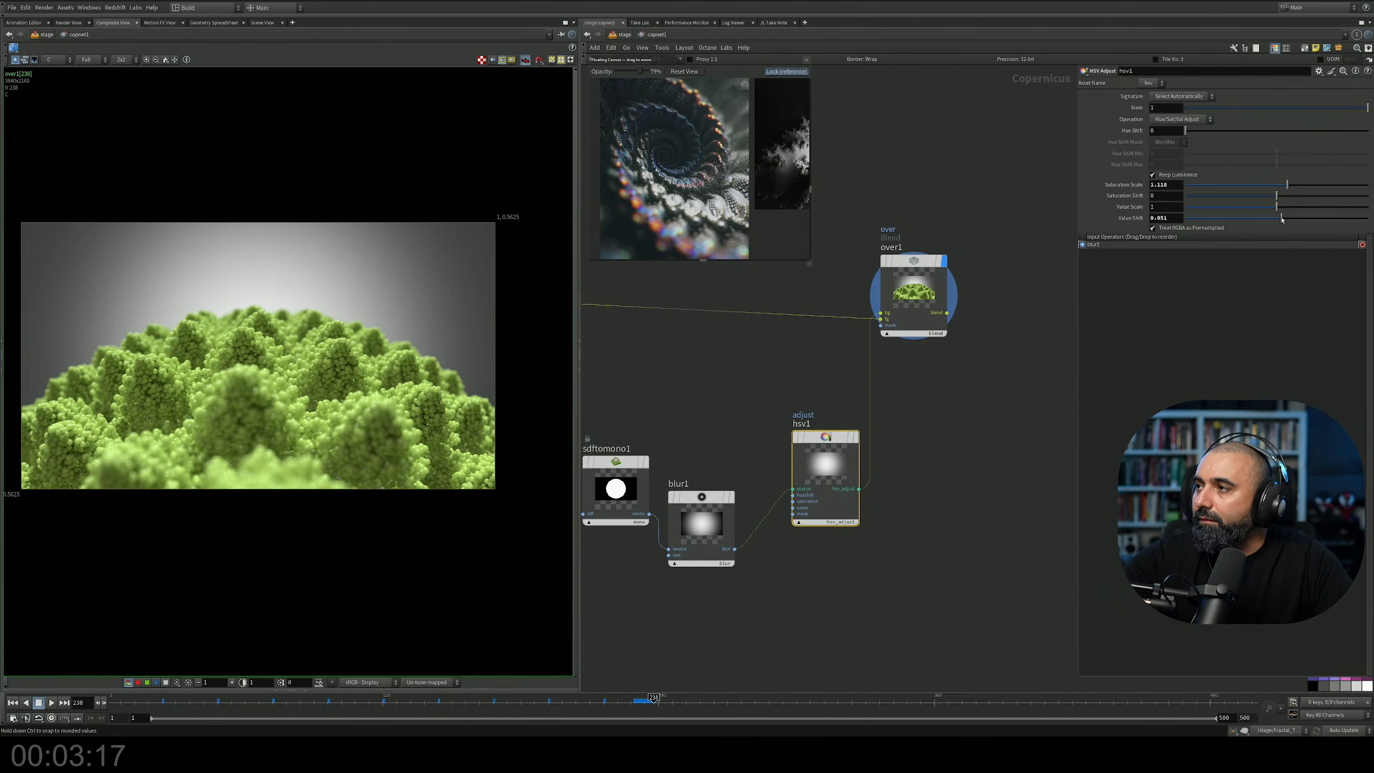
drag(1209, 130, 1282, 135)
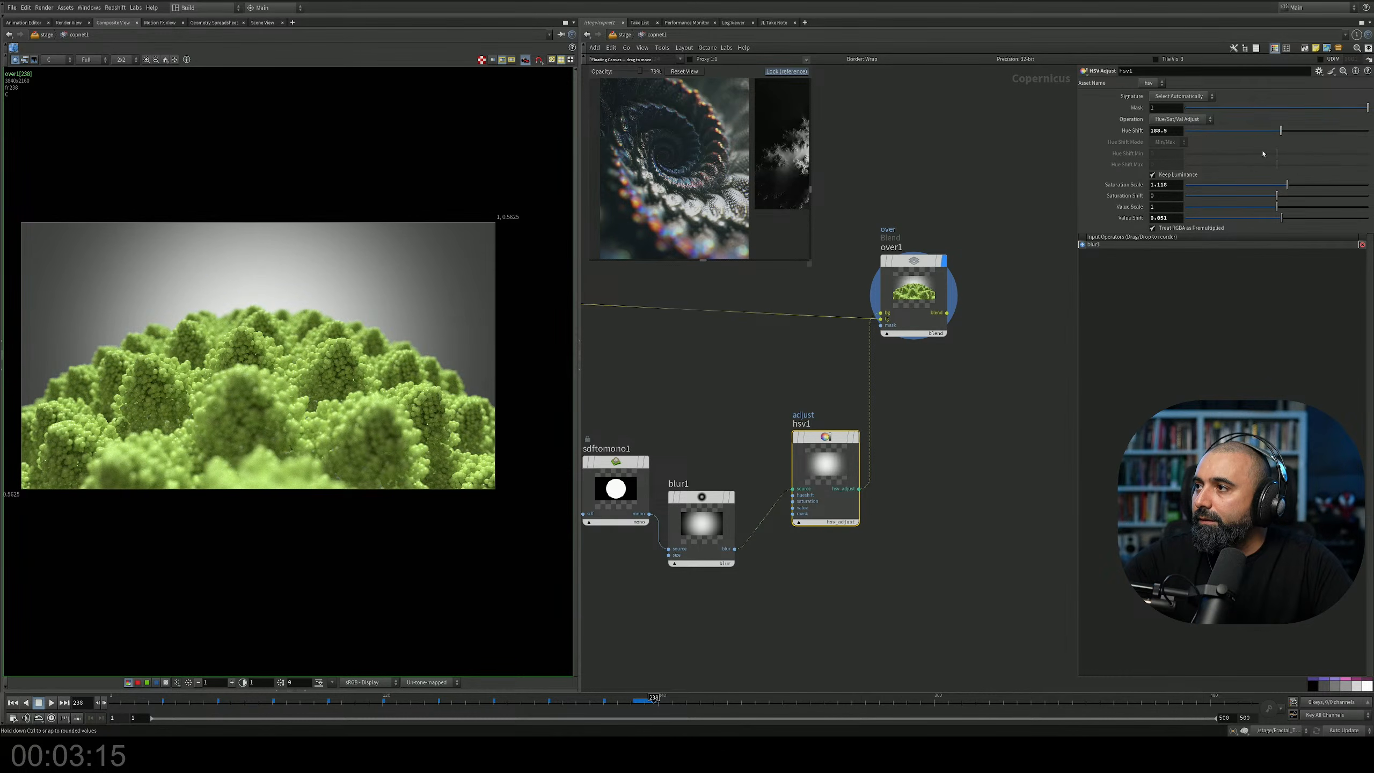
drag(1281, 186, 1263, 185)
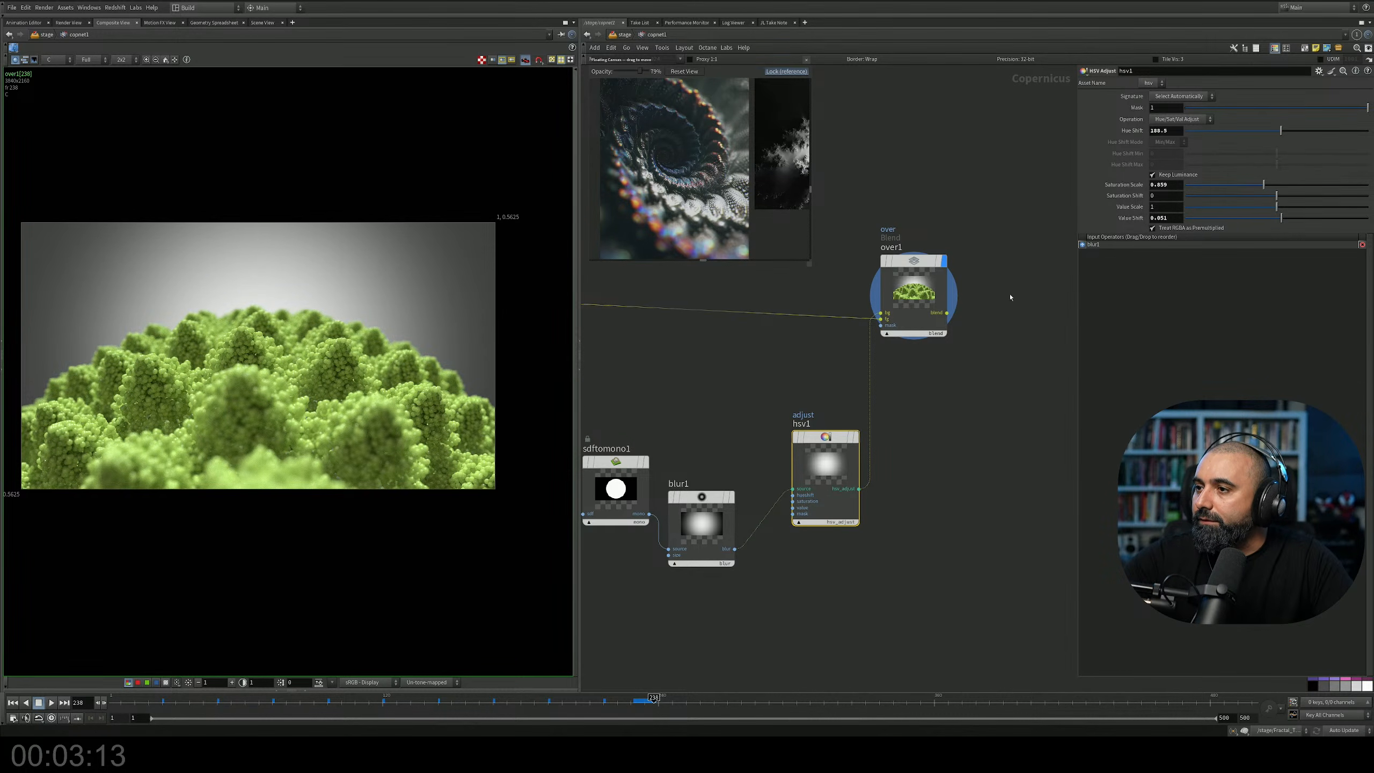
key(Delete)
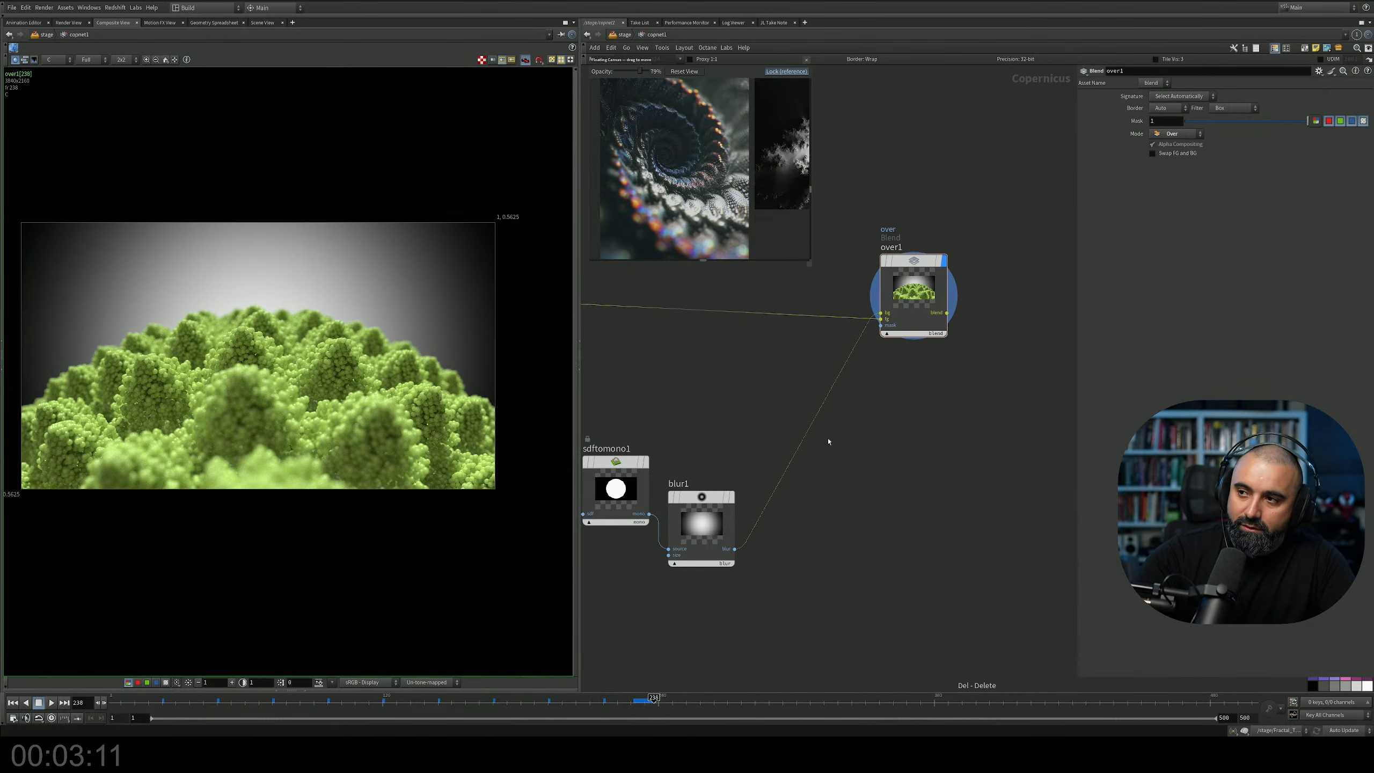
Add a Blend node after the Blur node and reroute the Blur output to the Blend's mask.
key(Tab)
text(ramp)
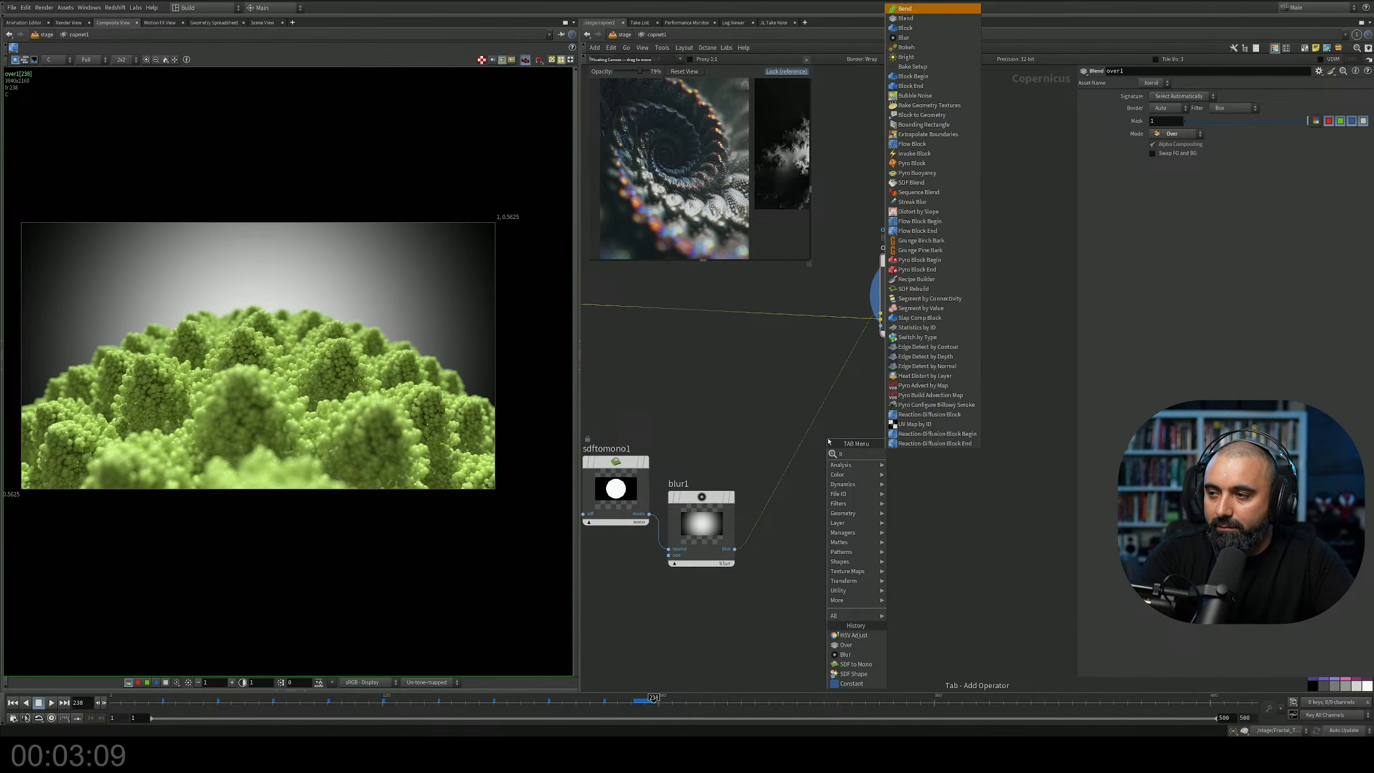
key(Return)
click(828, 441)
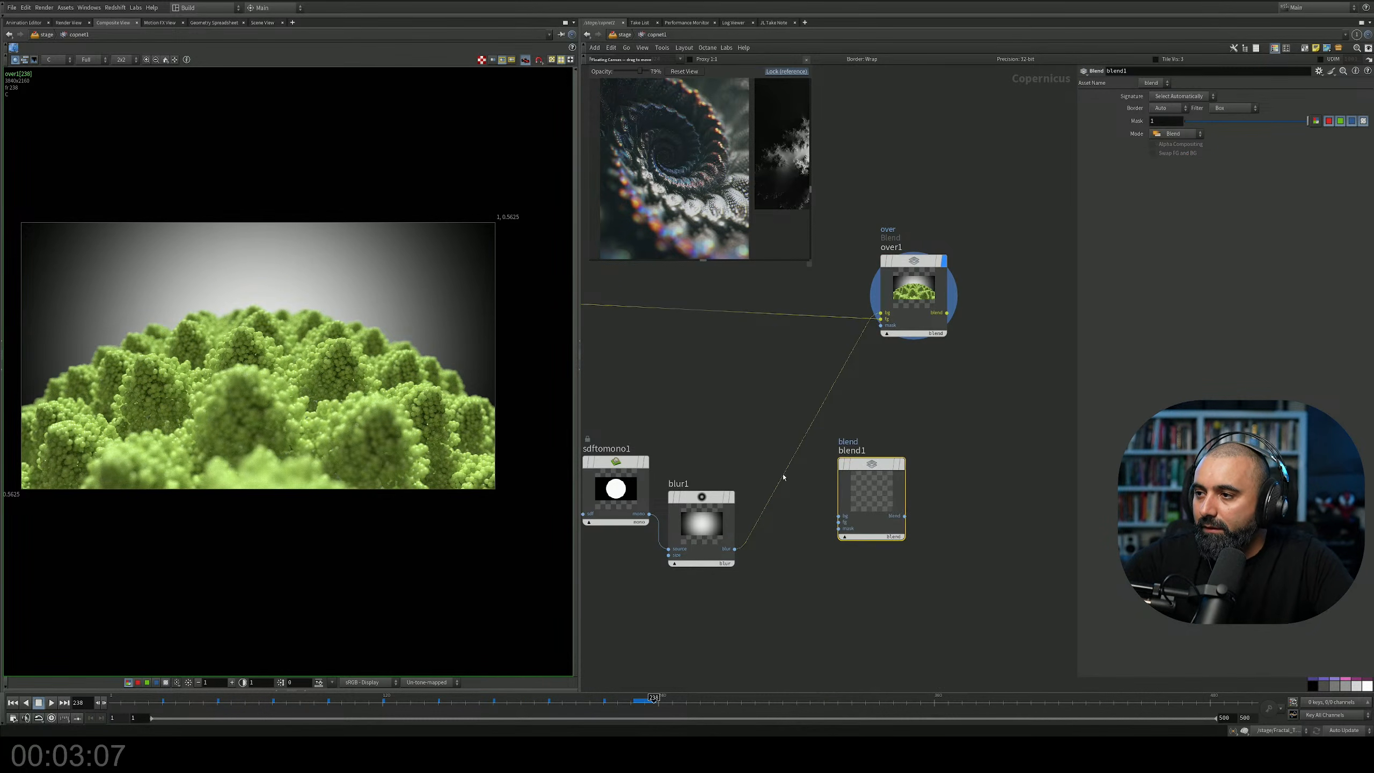
drag(756, 522, 822, 470)
Add a Constant node above the Blur node and connect it to the Blend node's bg.
key(Tab)
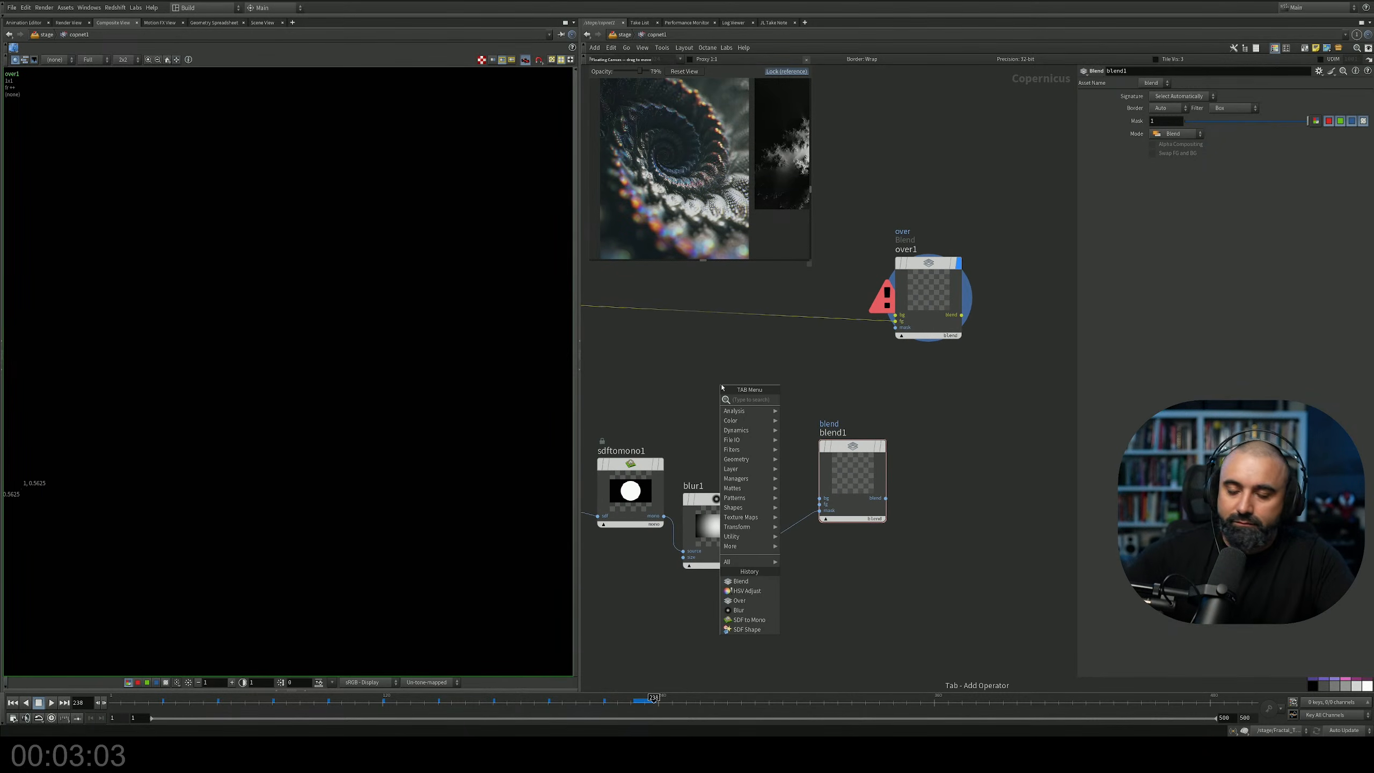
text(constant)
key(Return)
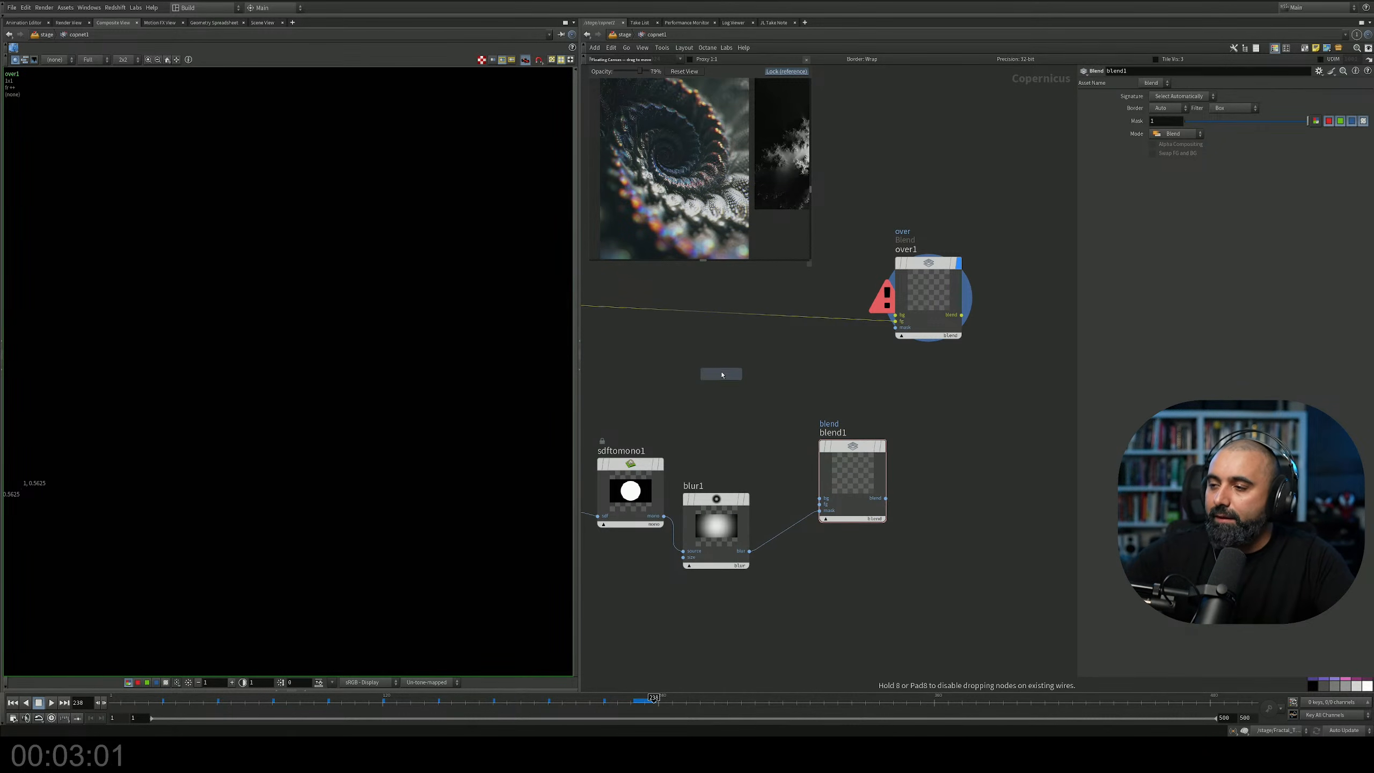
click(731, 375)
middle_drag(794, 399, 824, 374)
right_click(748, 409)
click(768, 407)
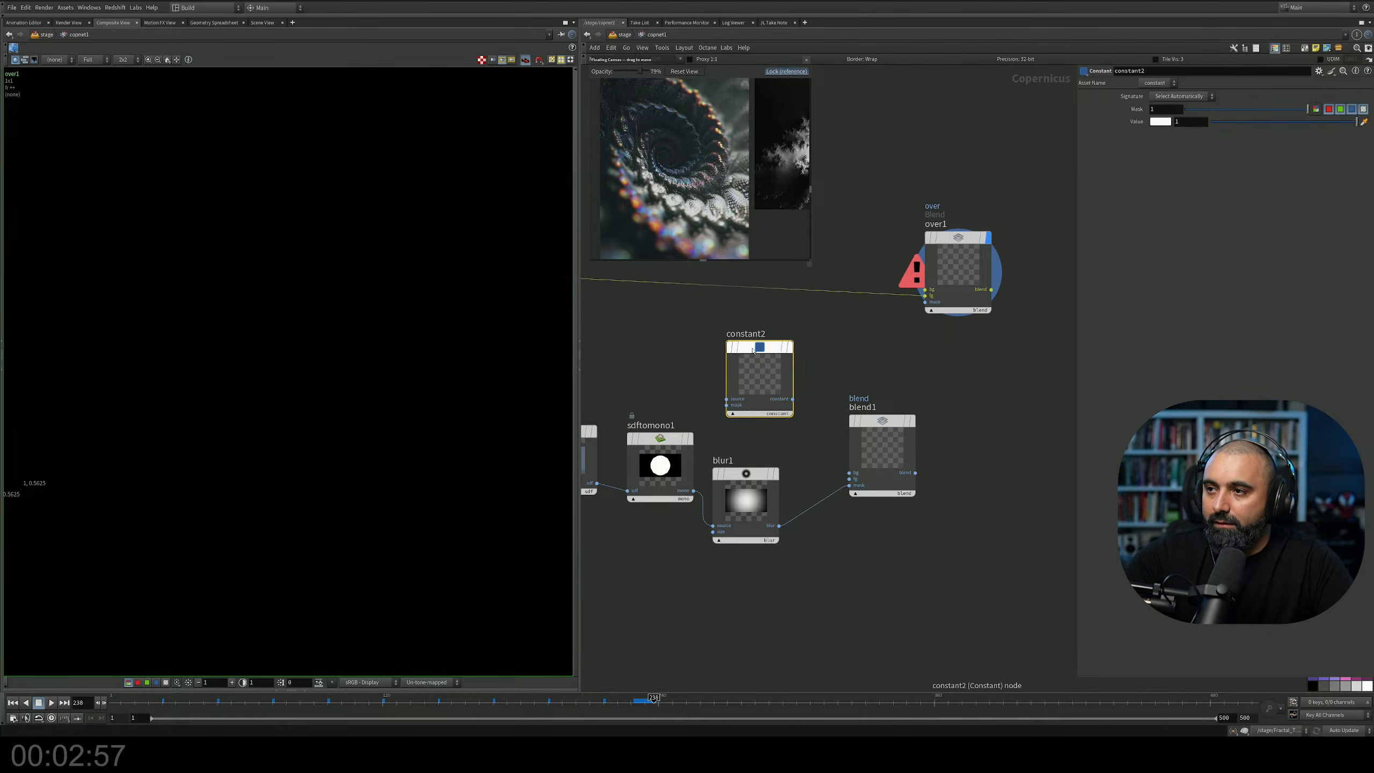
drag(748, 347, 848, 471)
Duplicate the Constant node, connect the copy to the Blend's fg, and connect the Blend output to the Over node's bg.
key(ctrl+c)
key(ctrl+v)
drag(779, 427, 918, 331)
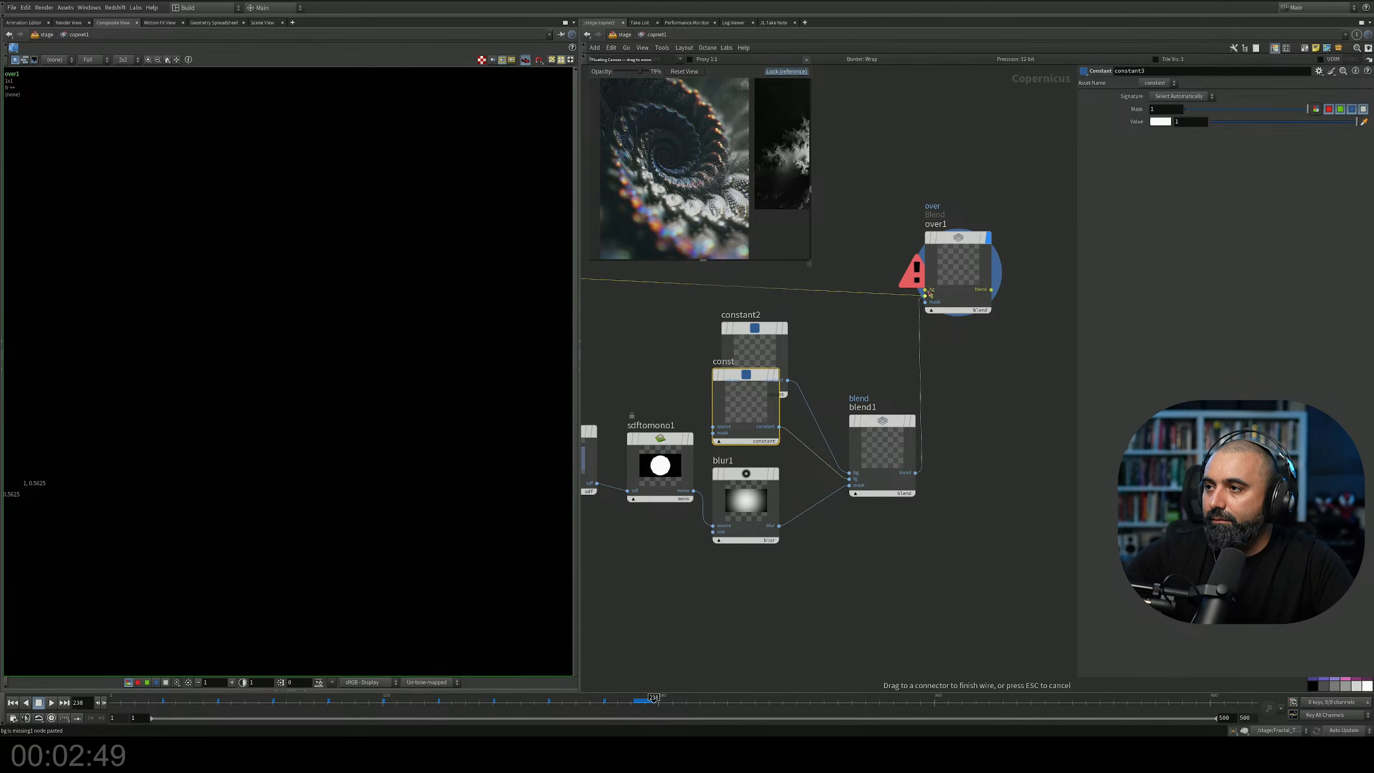
drag(970, 276, 970, 277)
Stack the two Constant nodes neatly and move the import and mask nodes away from the Blend node for more space.
middle_drag(824, 379, 865, 398)
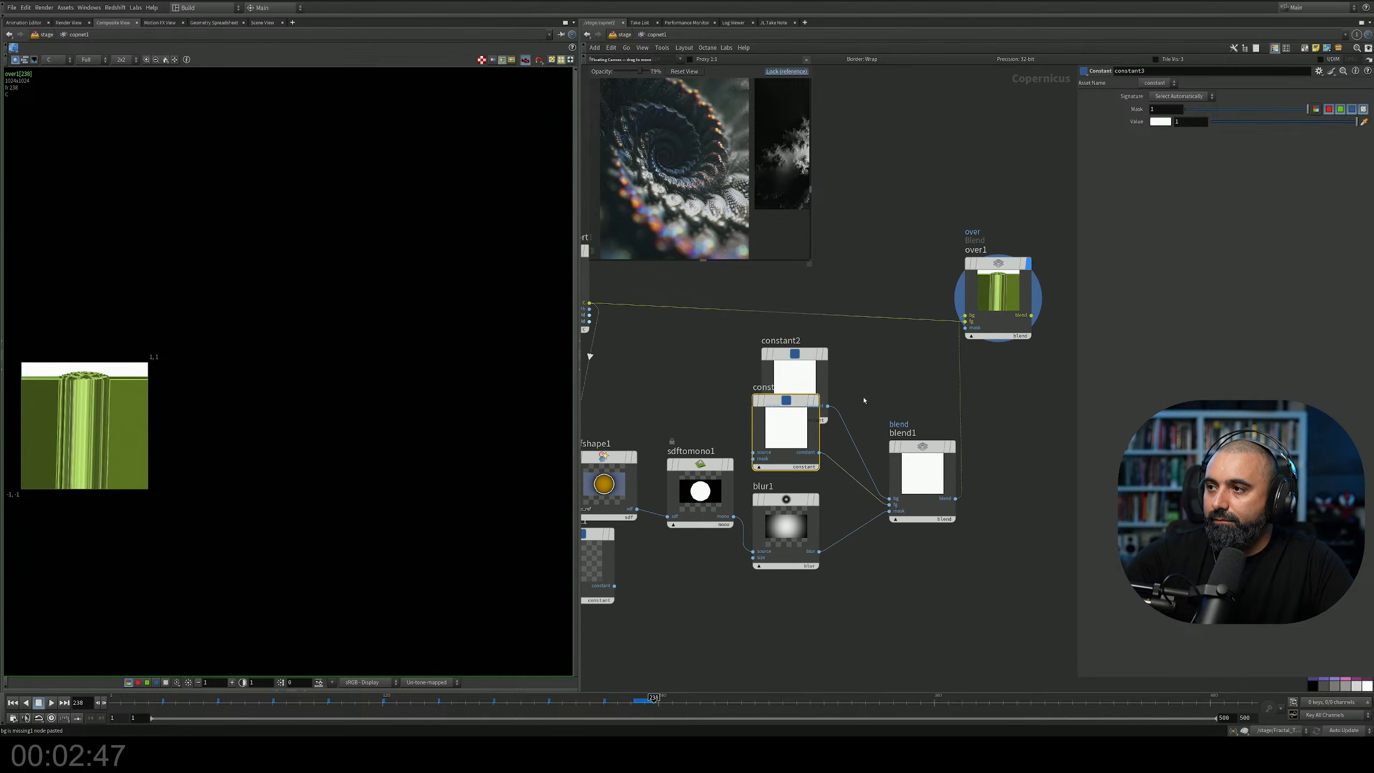
middle_drag(724, 366, 785, 384)
drag(846, 371, 854, 355)
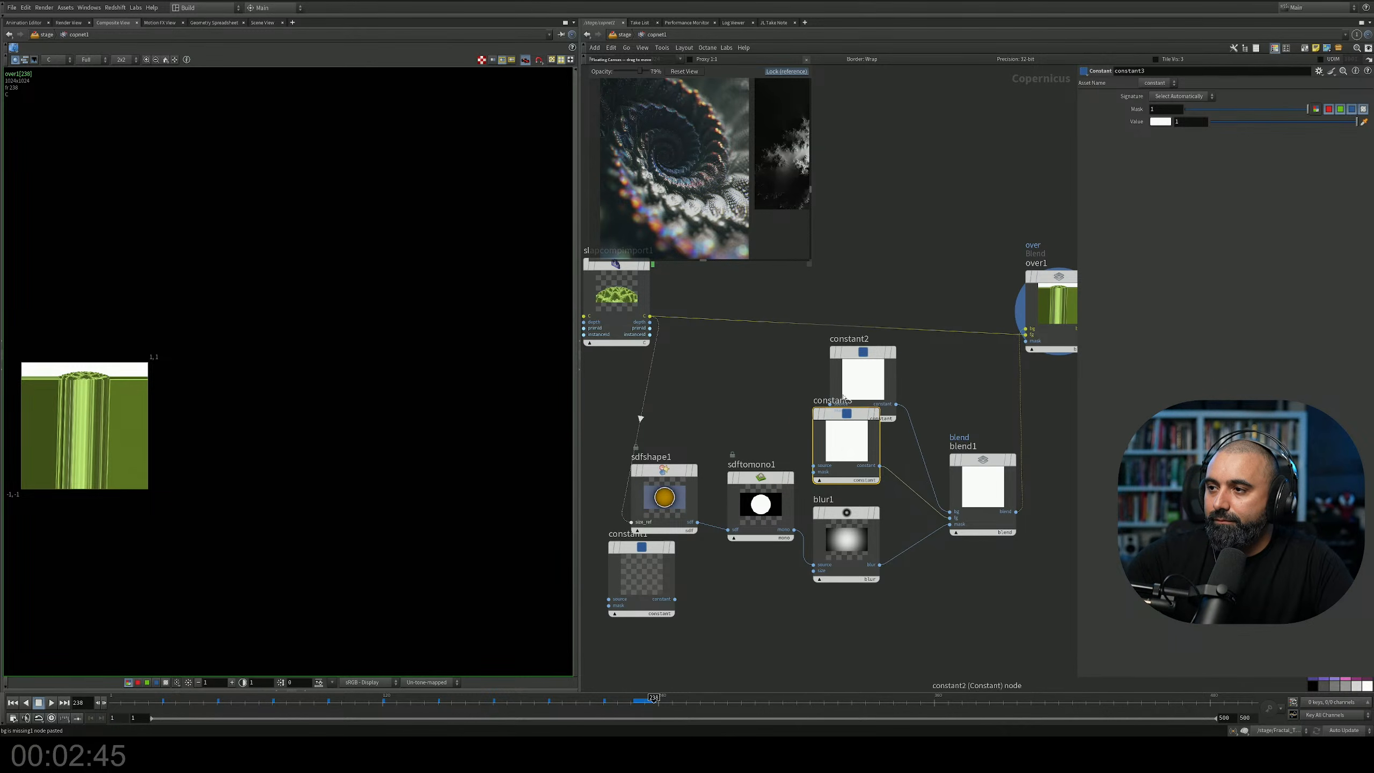
drag(838, 414, 855, 429)
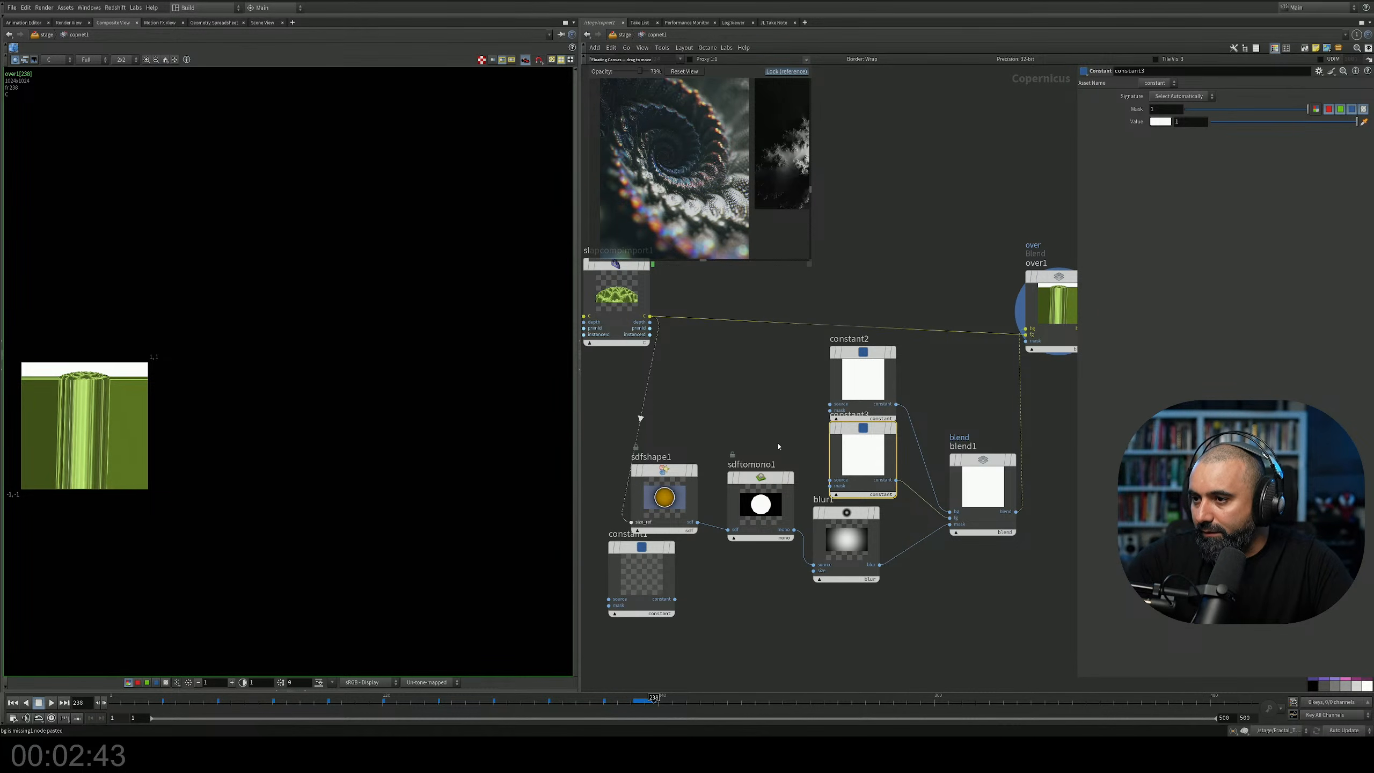
scroll(990, 454, down, 3)
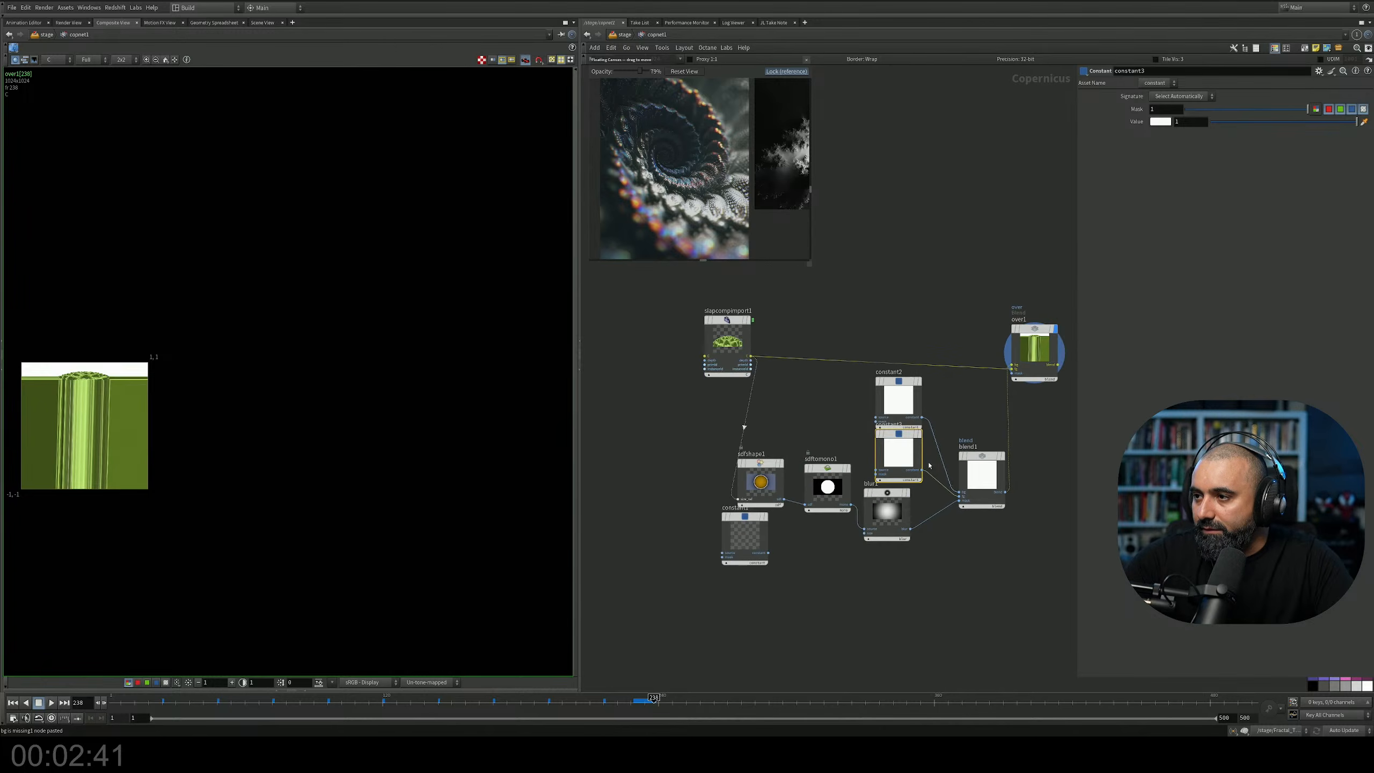
drag(673, 302, 880, 568)
drag(879, 494, 744, 496)
drag(843, 383, 754, 464)
drag(787, 390, 856, 392)
click(877, 541)
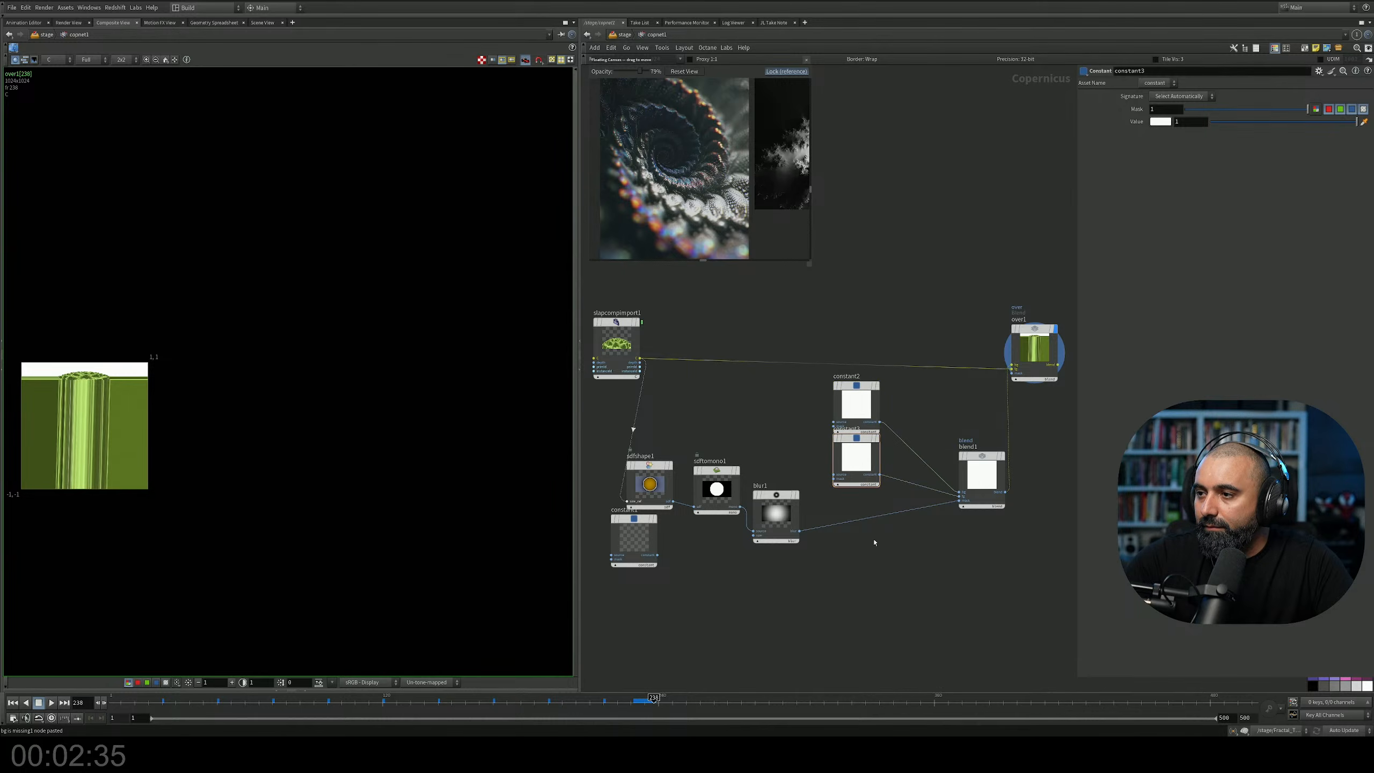
Connect the Blur output to the source inputs of constant2 and constant3, and space constant3 slightly below constant2.
scroll(813, 509, up, 3)
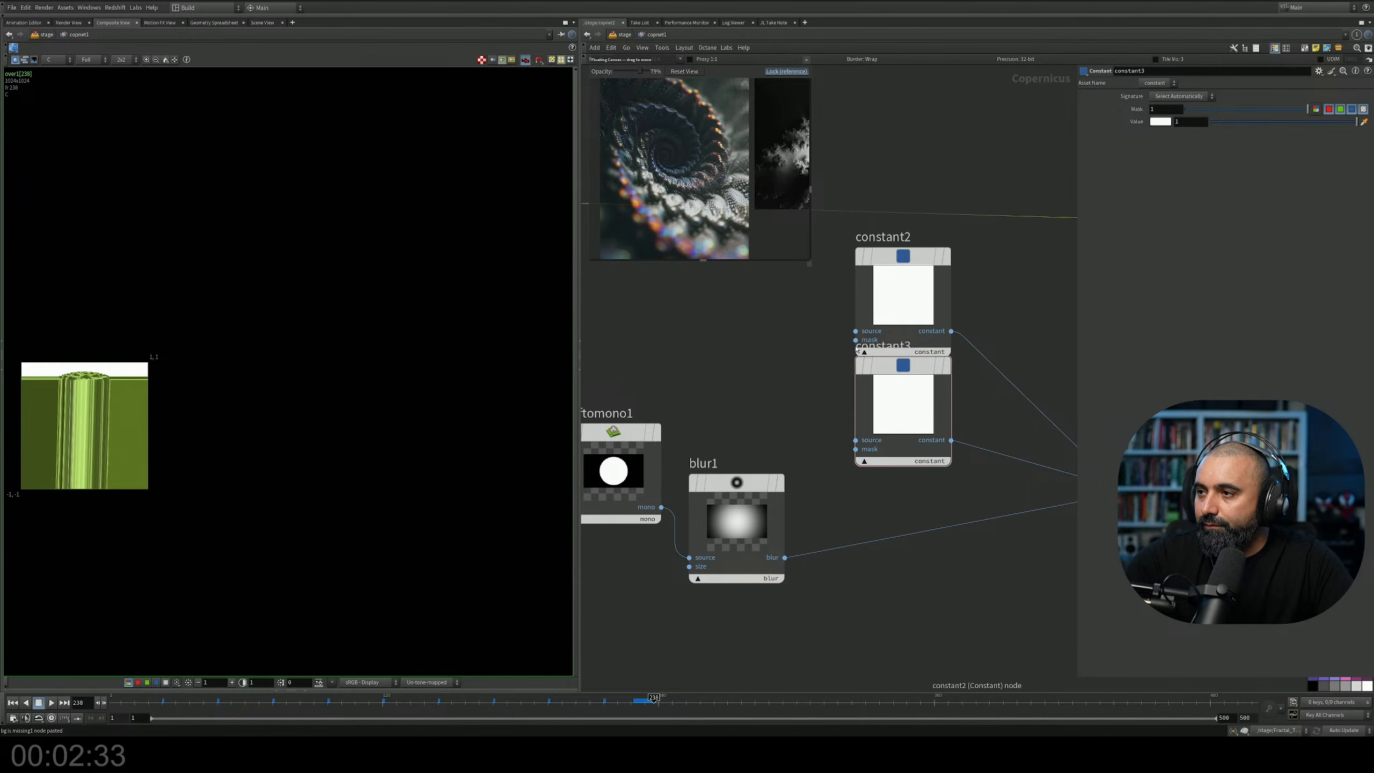
middle_drag(816, 370, 884, 464)
drag(925, 424, 854, 650)
drag(908, 552, 854, 650)
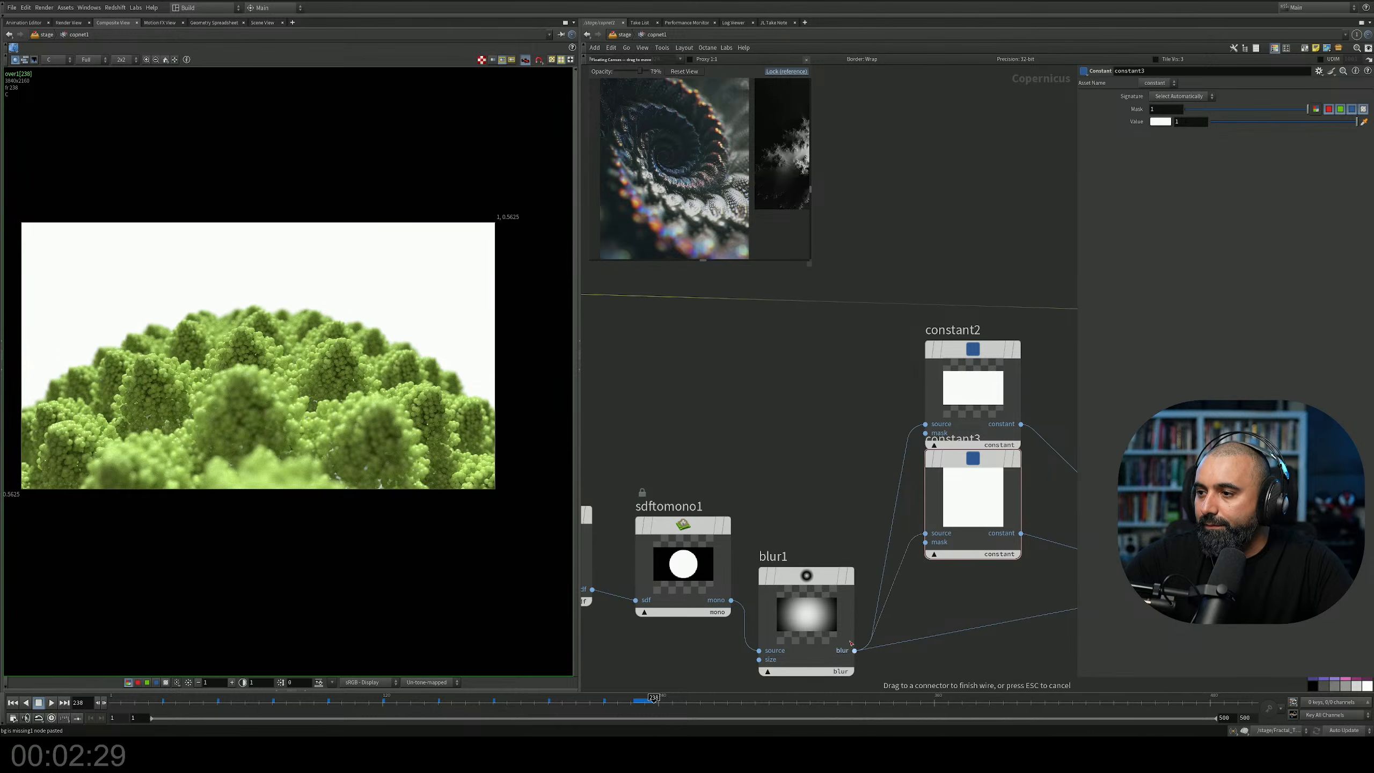
middle_drag(874, 421, 709, 405)
drag(803, 451, 803, 470)
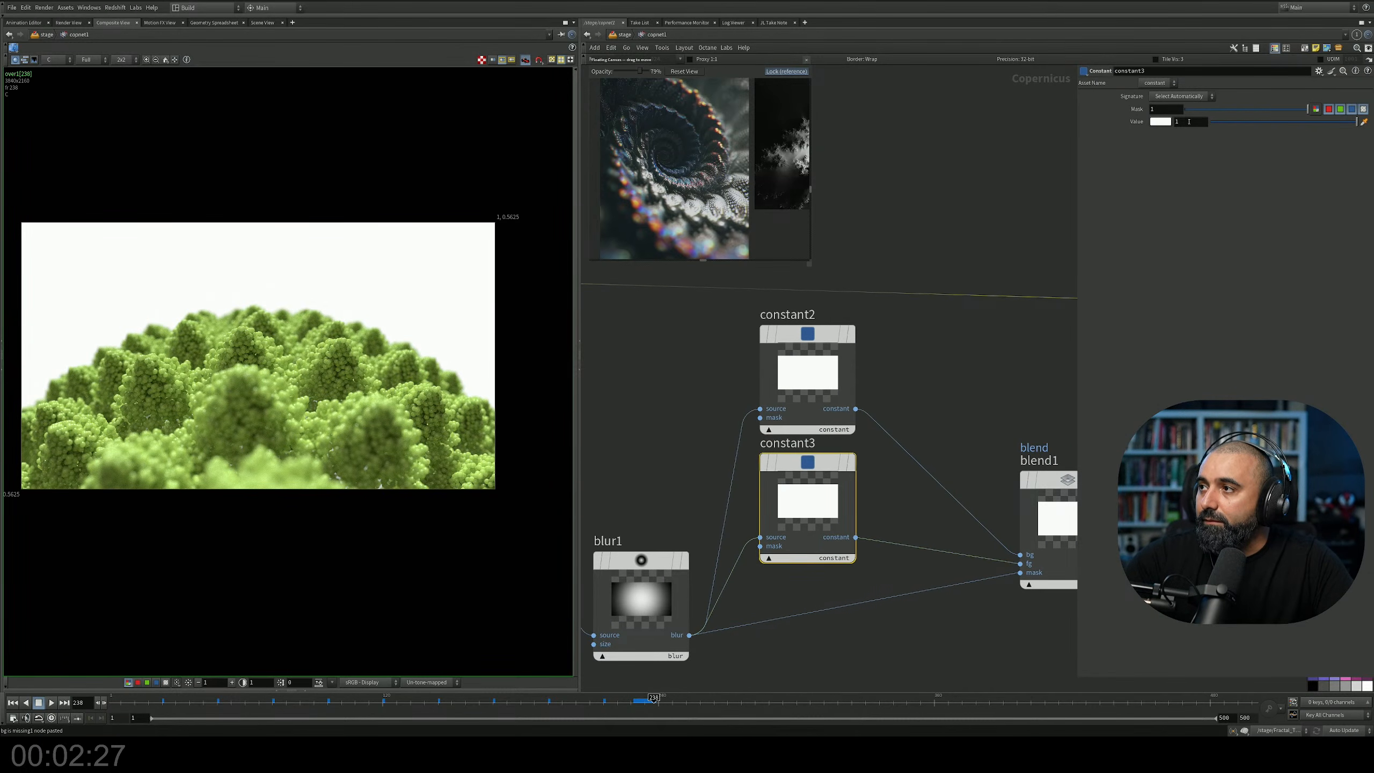
Set the mono value of constant3 to black.
click(1160, 121)
click(106, 433)
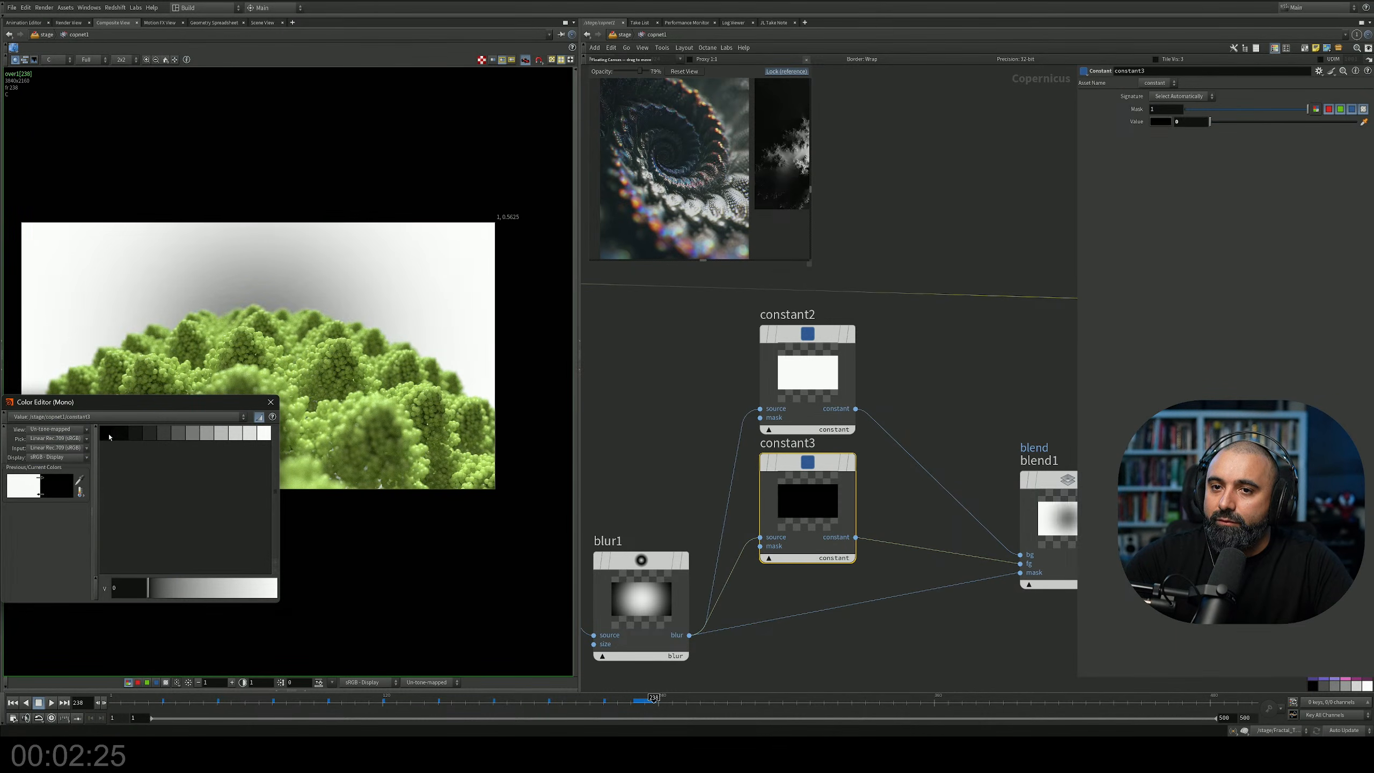
click(270, 402)
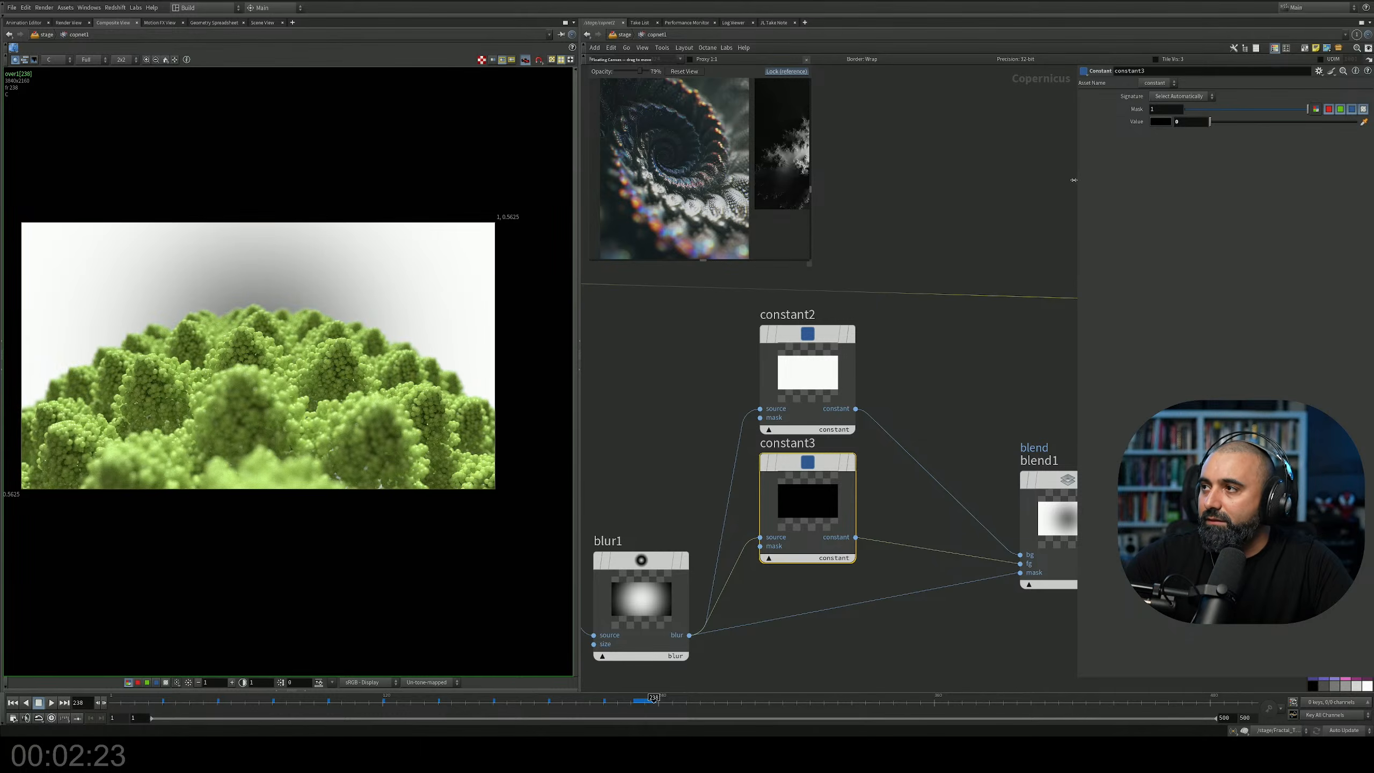
Switch constant3 to the RGB signature and sample its color from a light green area of the rendered fractal.
click(1179, 95)
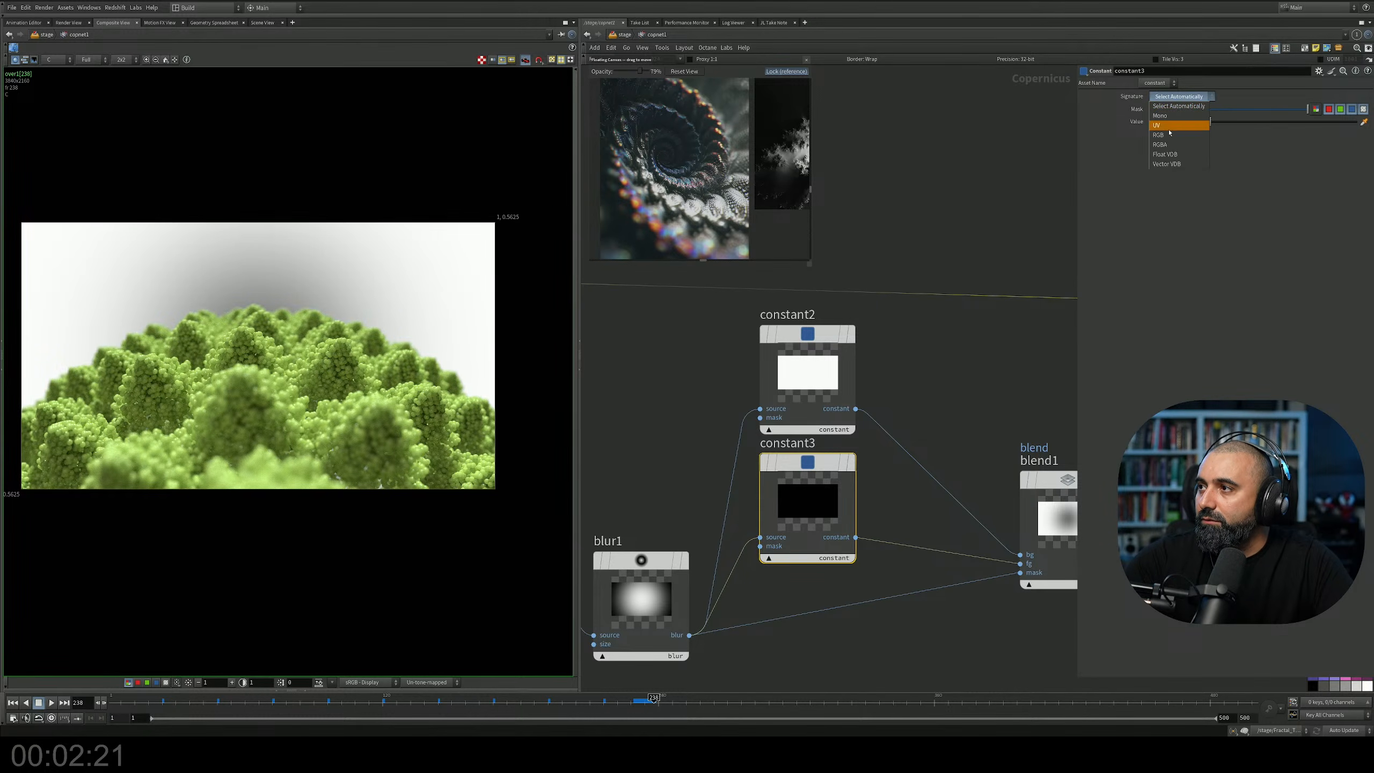
click(1210, 125)
click(1159, 121)
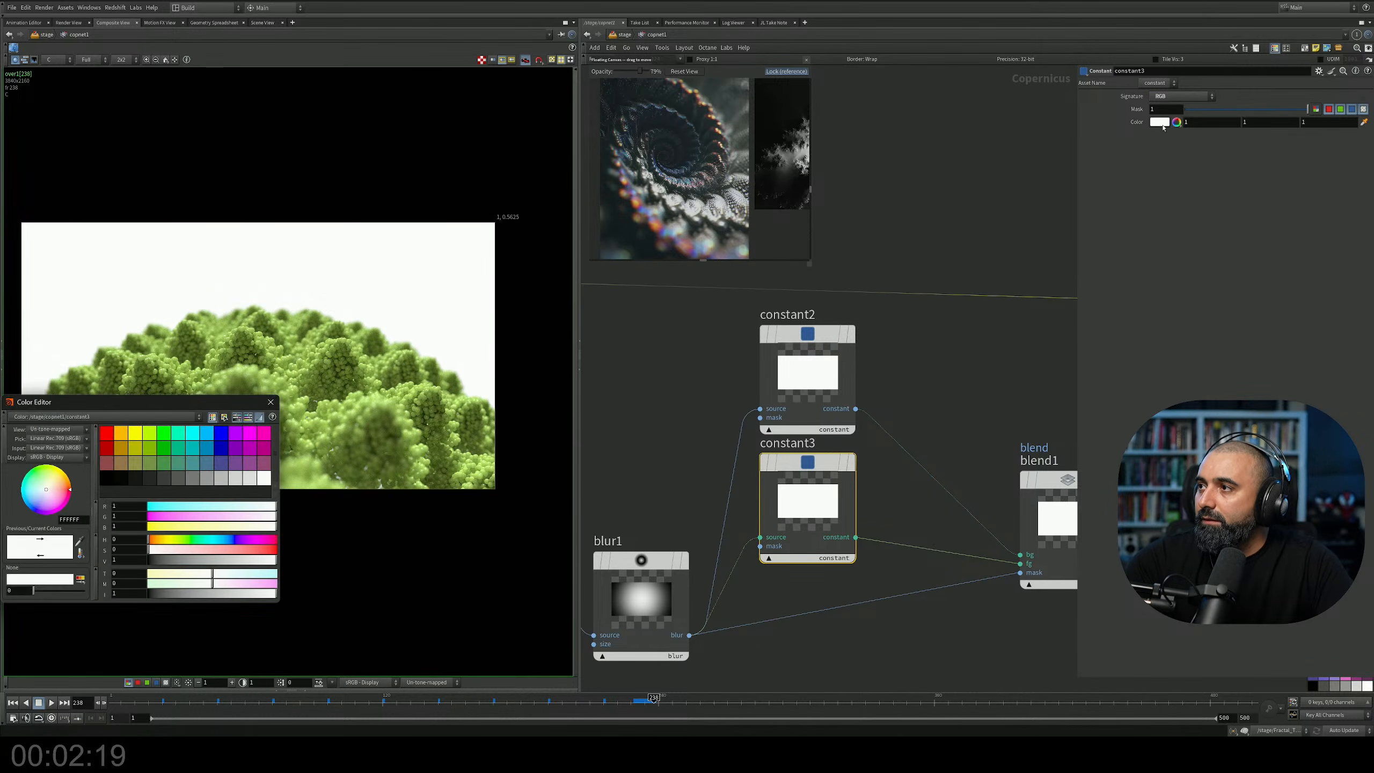
click(80, 541)
click(285, 394)
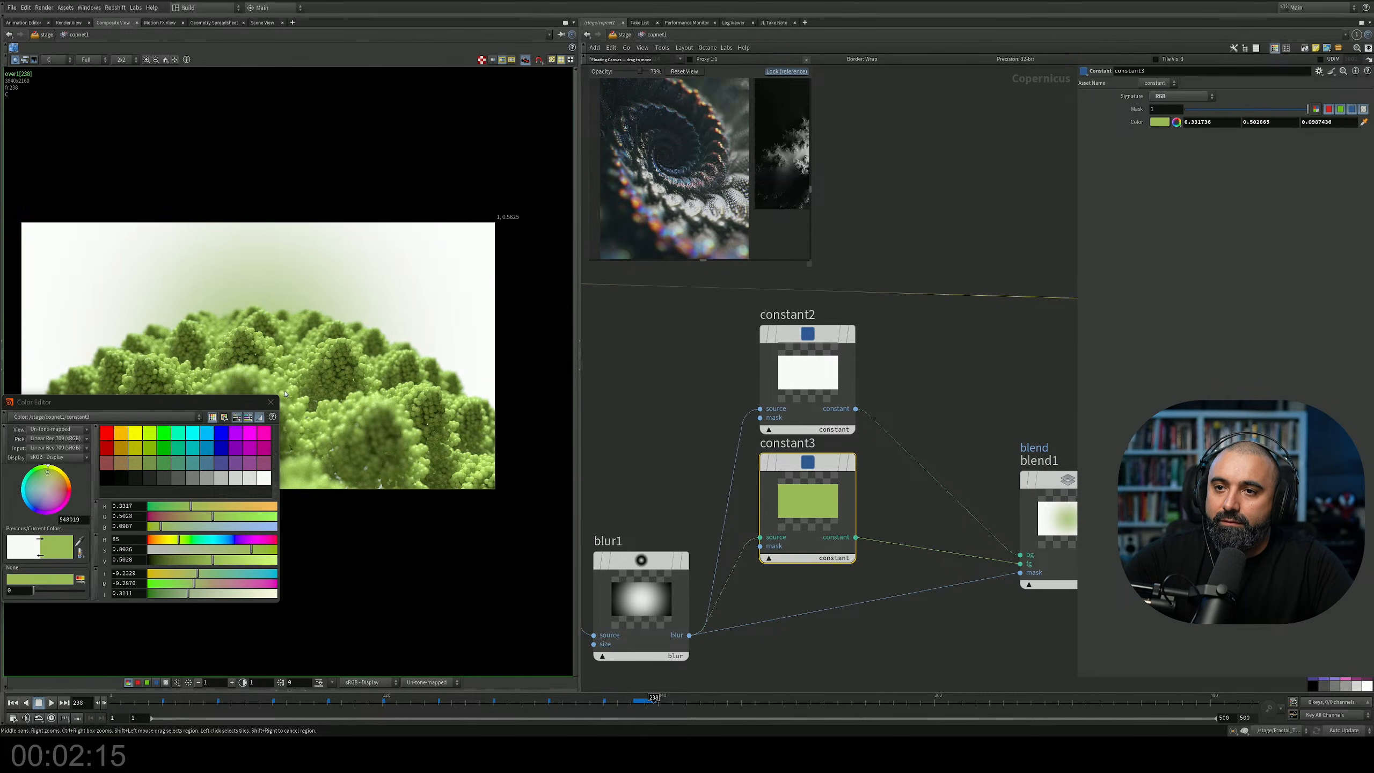
click(271, 402)
Switch constant2 to the RGB signature and sample its color from a dark green area of the rendered fractal.
click(807, 374)
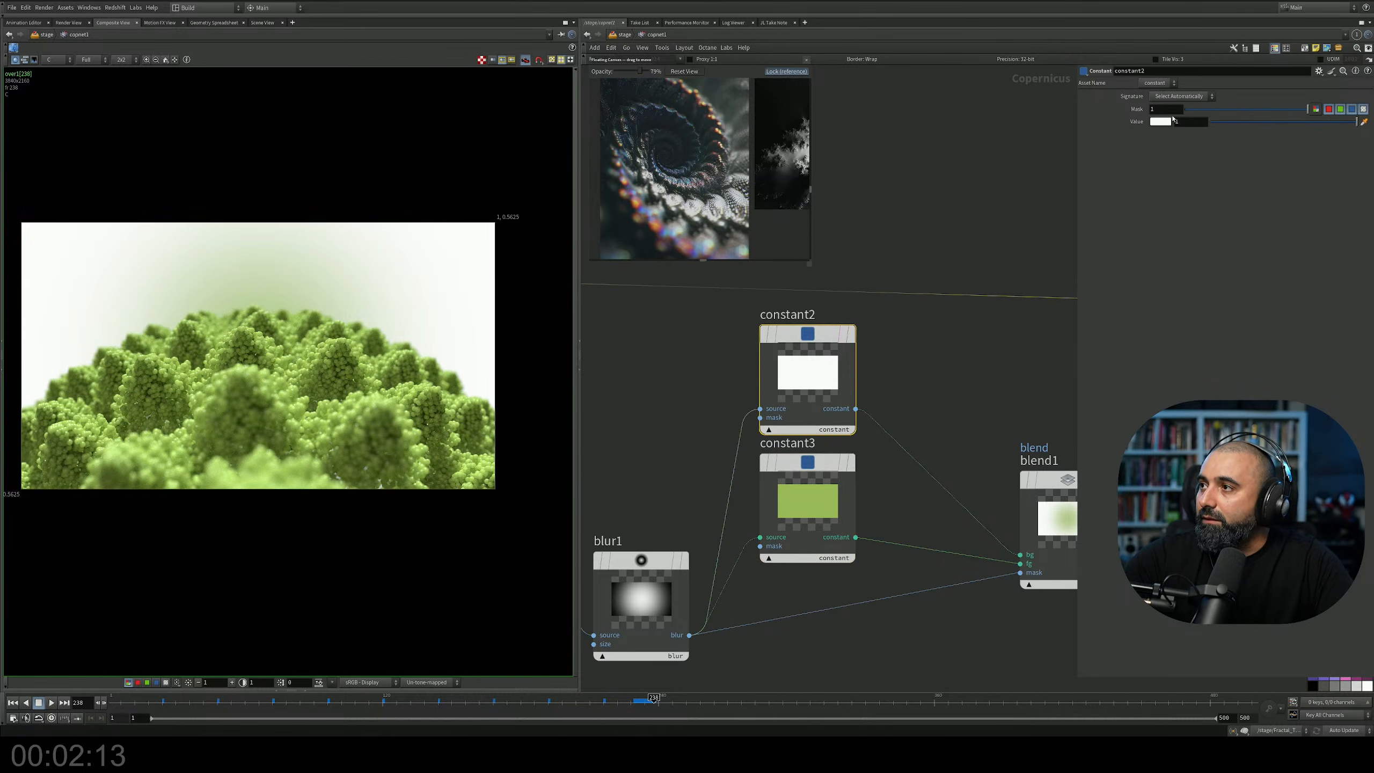
click(1173, 96)
click(1163, 134)
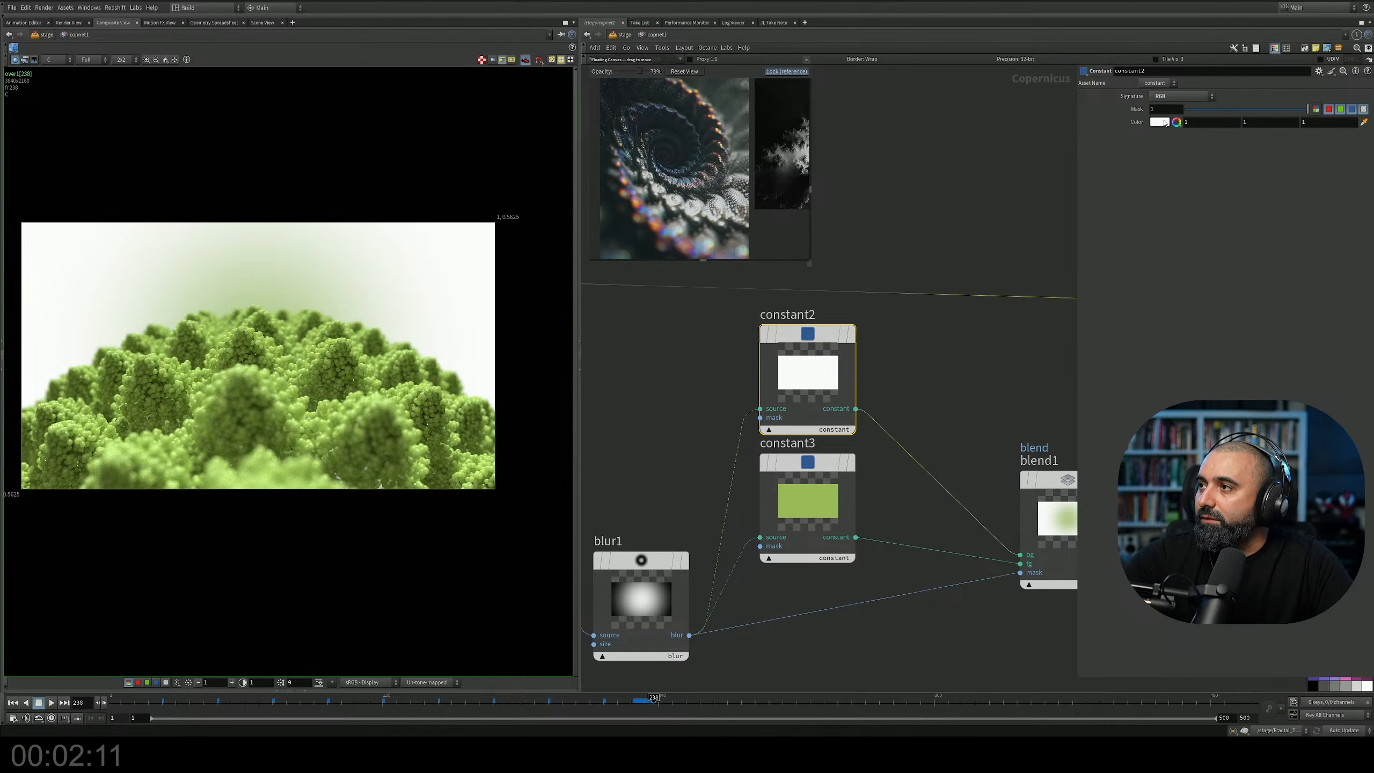
click(1159, 122)
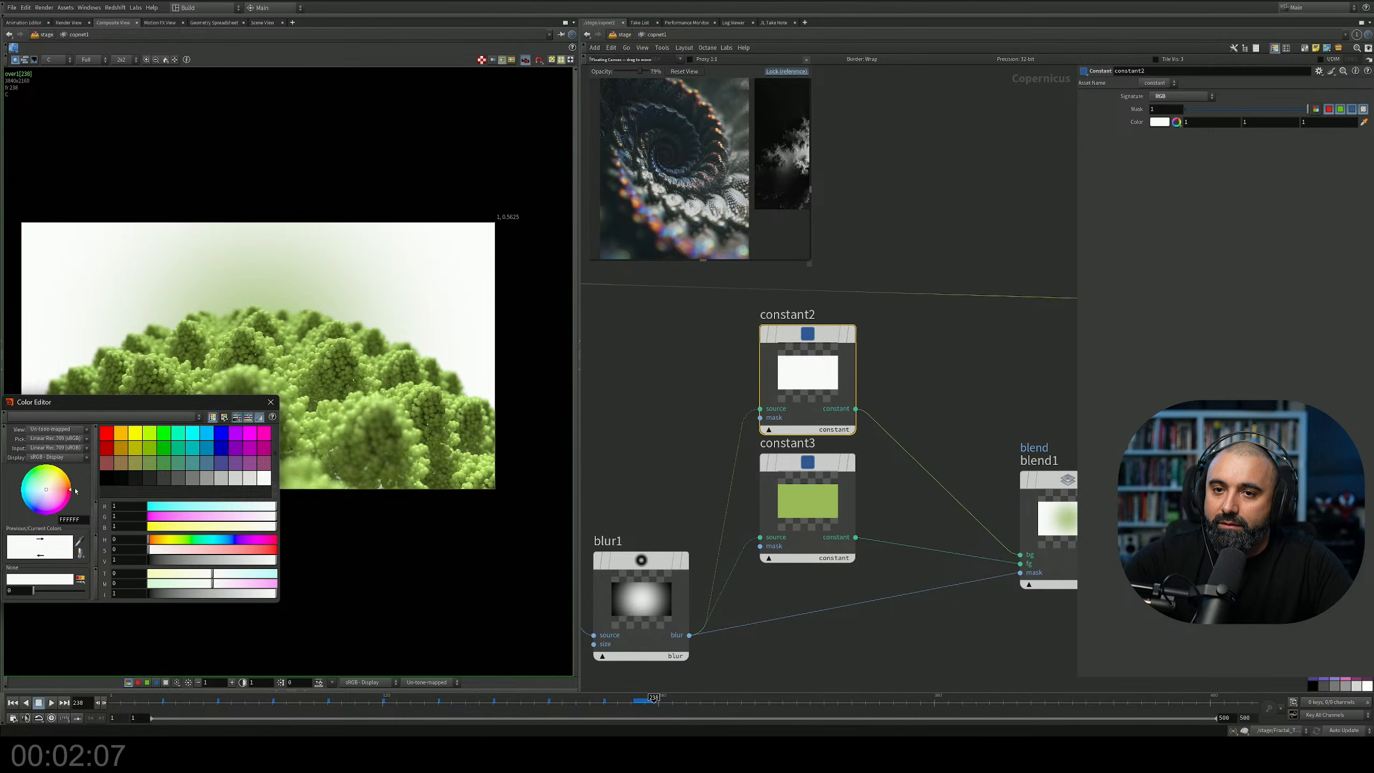
click(80, 539)
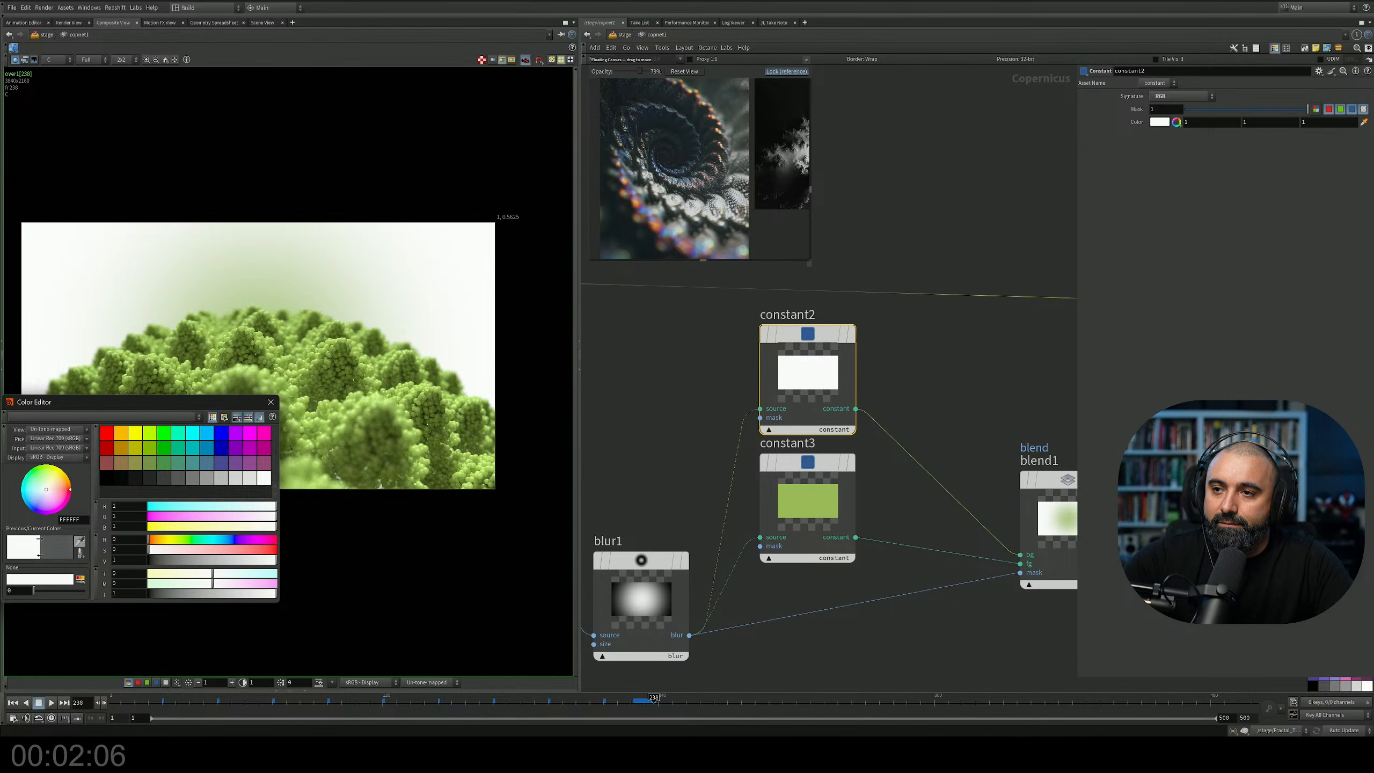
click(423, 421)
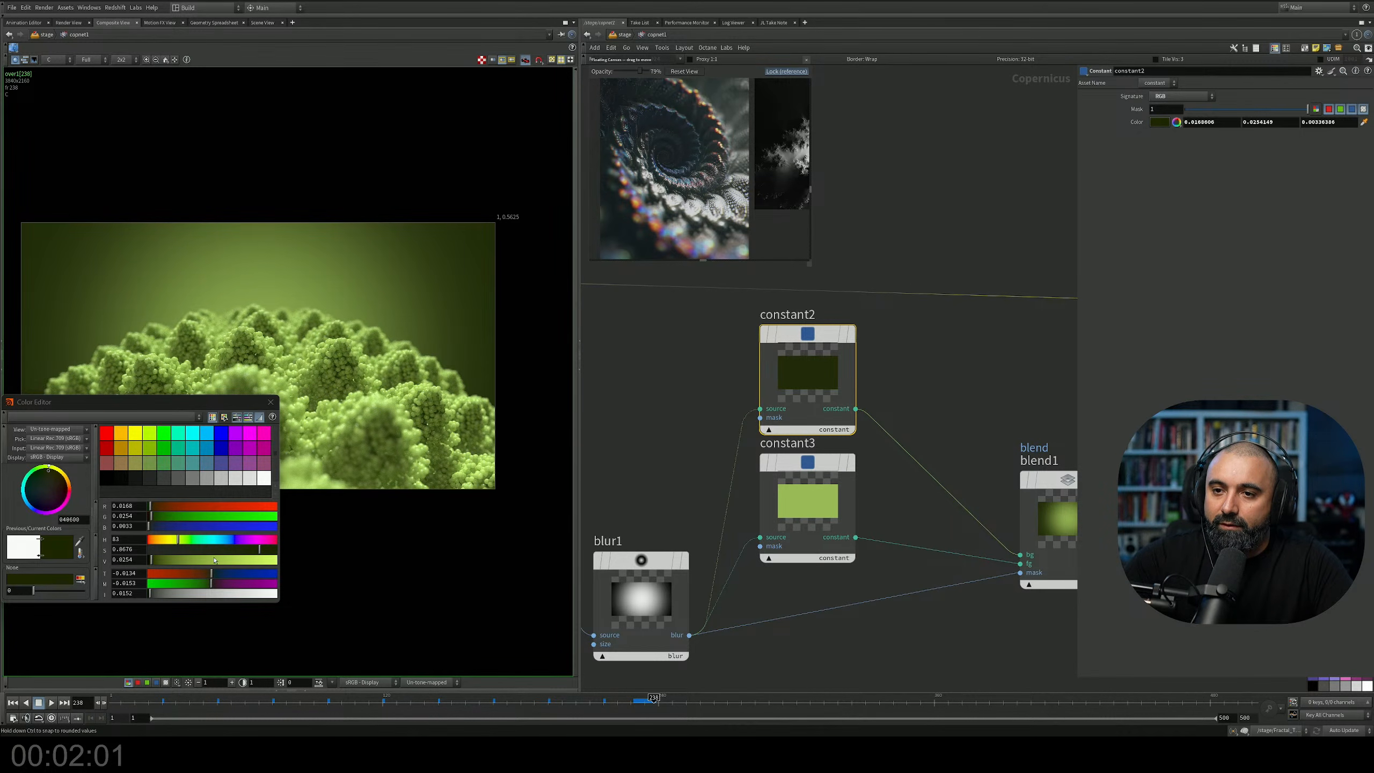
Darken constant2's green by setting its saturation to 0.947 and its value to 0.008.
drag(261, 553, 269, 551)
drag(151, 563, 151, 563)
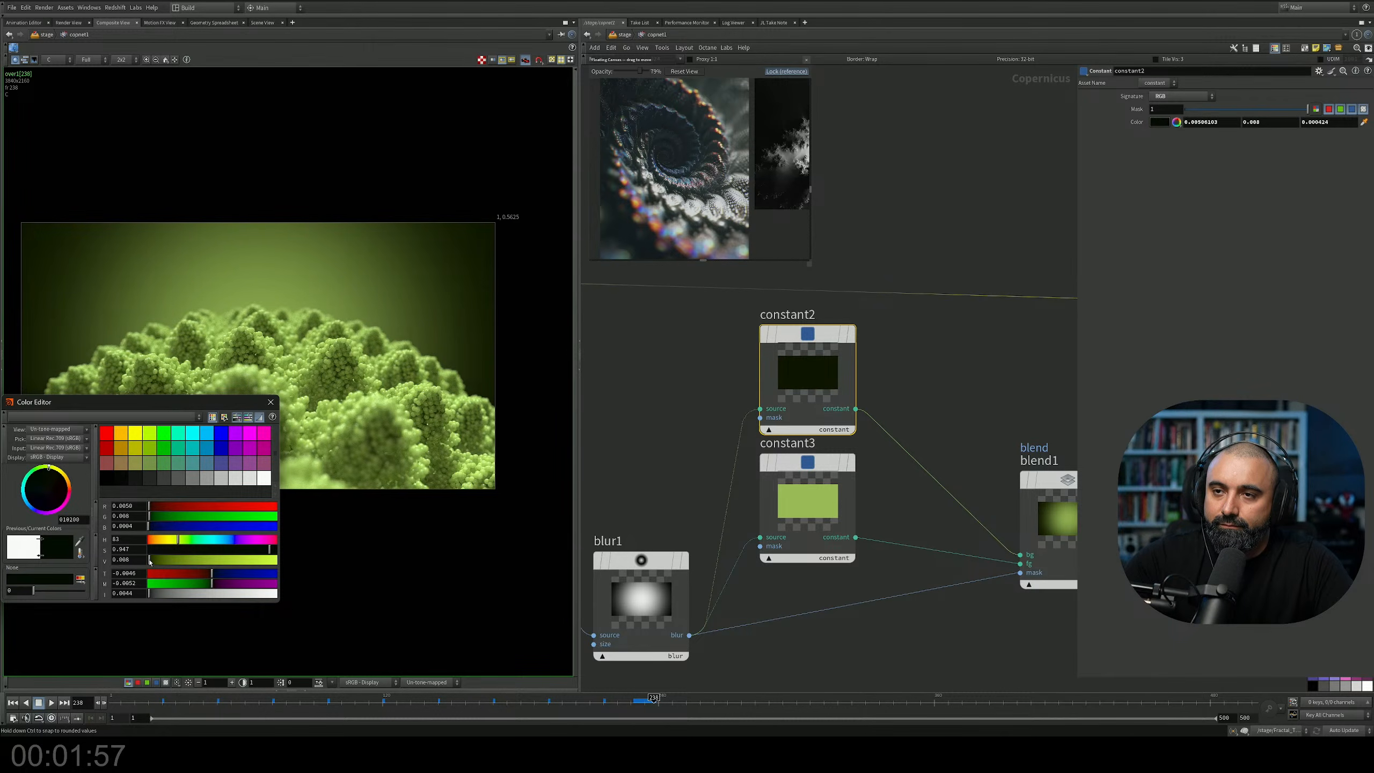
click(271, 401)
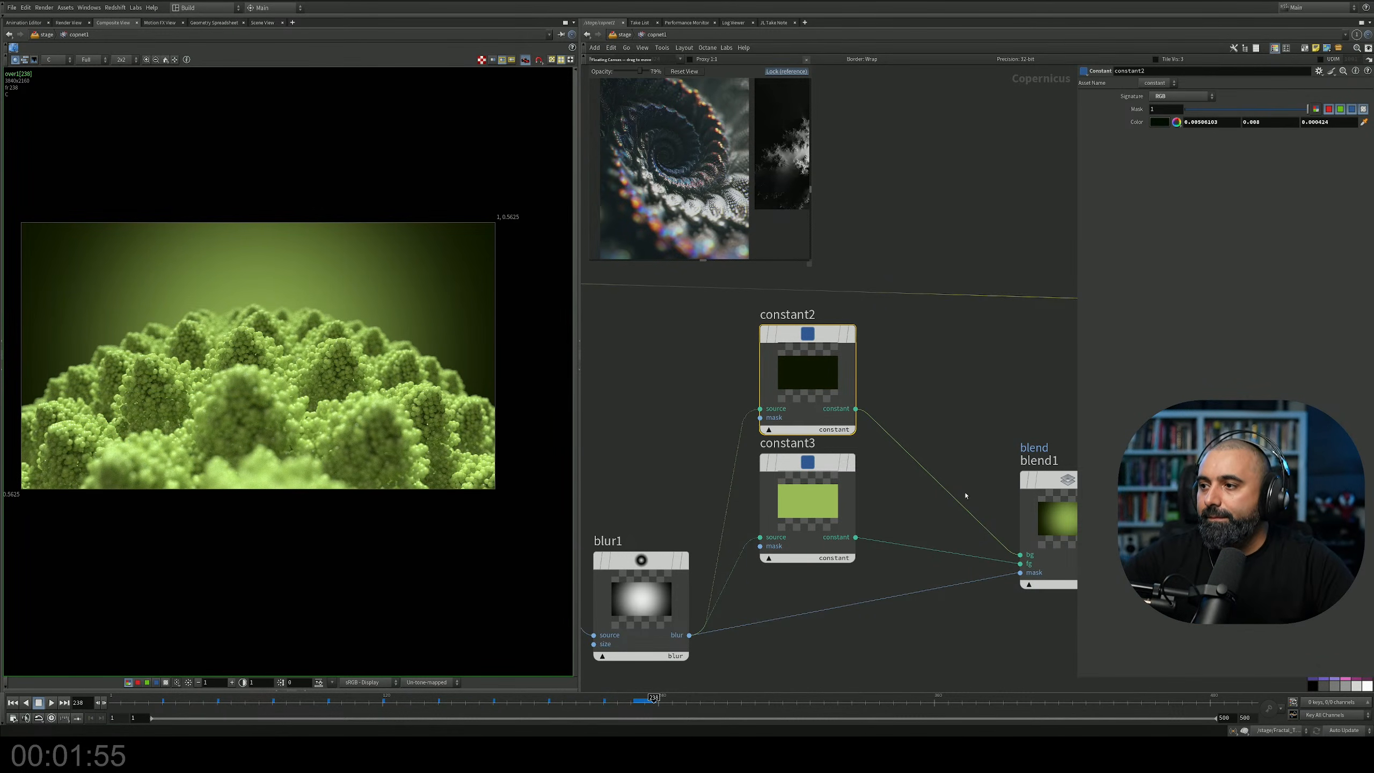
Set the vertical translation of the SDF circle shape to -0.3 to lower the vignette.
middle_drag(962, 496, 944, 496)
click(795, 463)
middle_drag(680, 423, 946, 360)
click(719, 401)
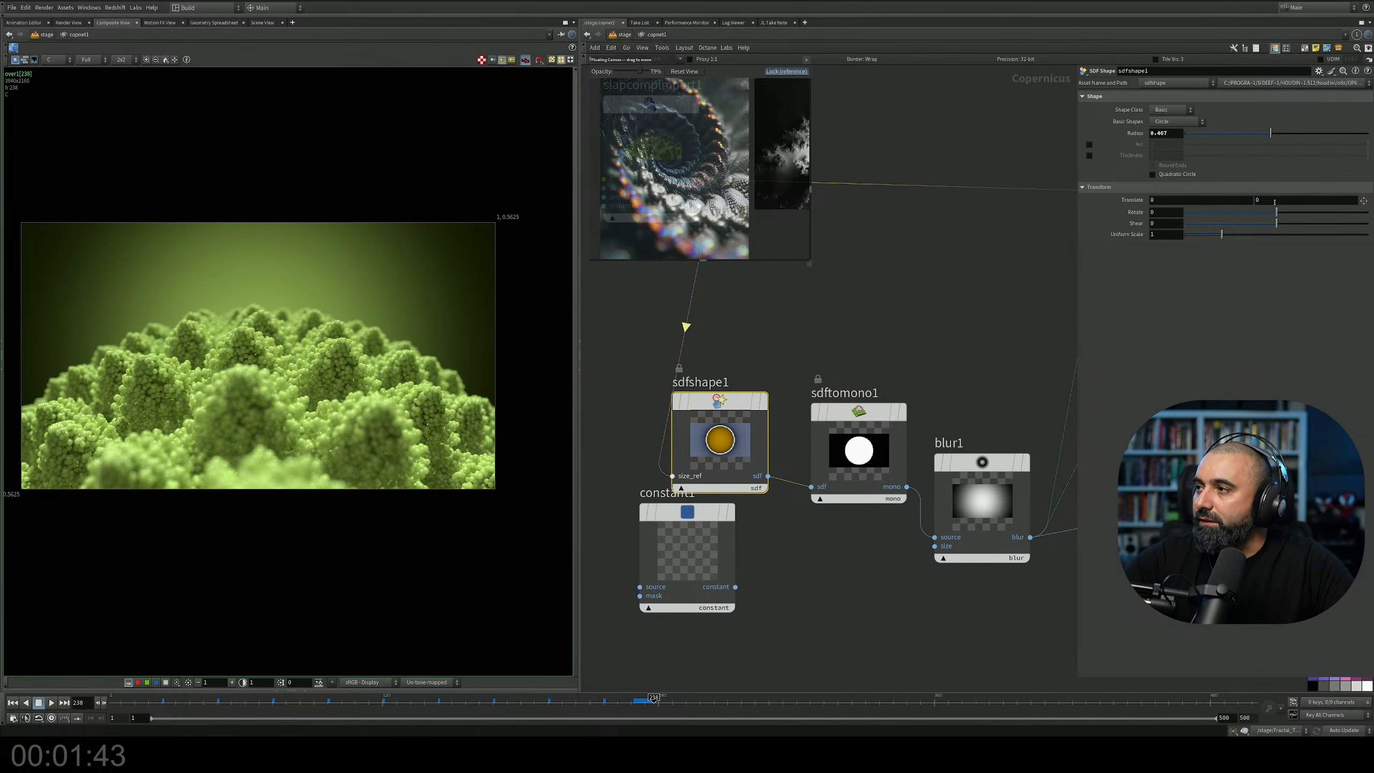
middle_drag(1274, 199, 1228, 189)
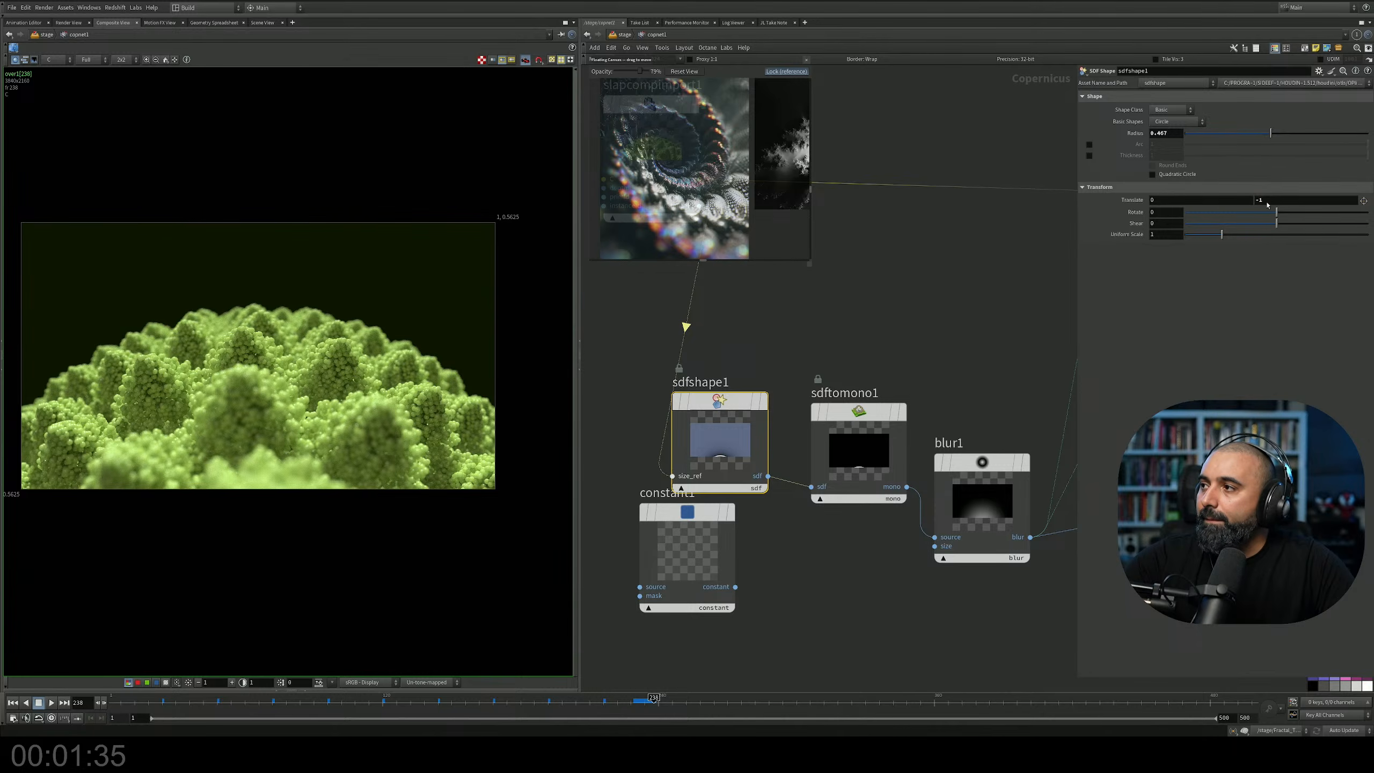
key(Return)
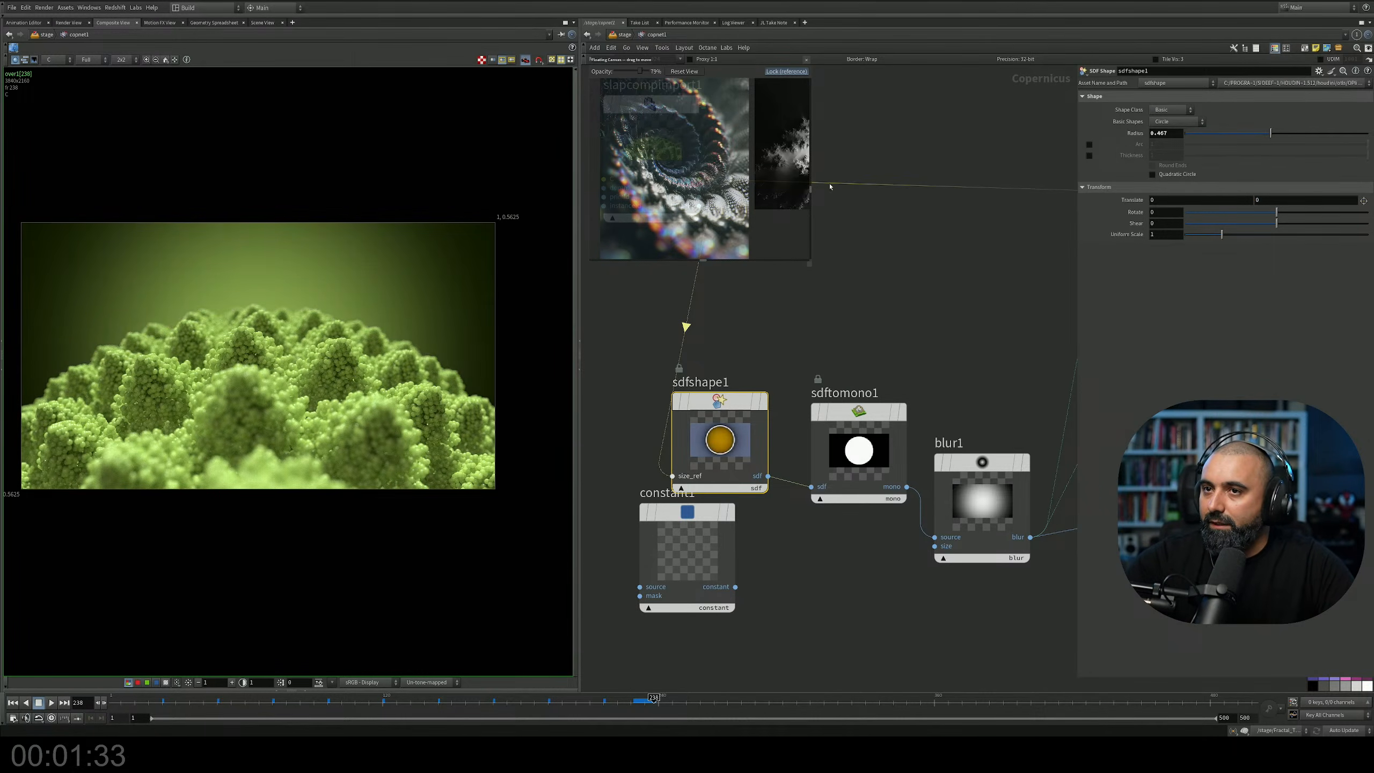
click(1278, 199)
text(-0.3)
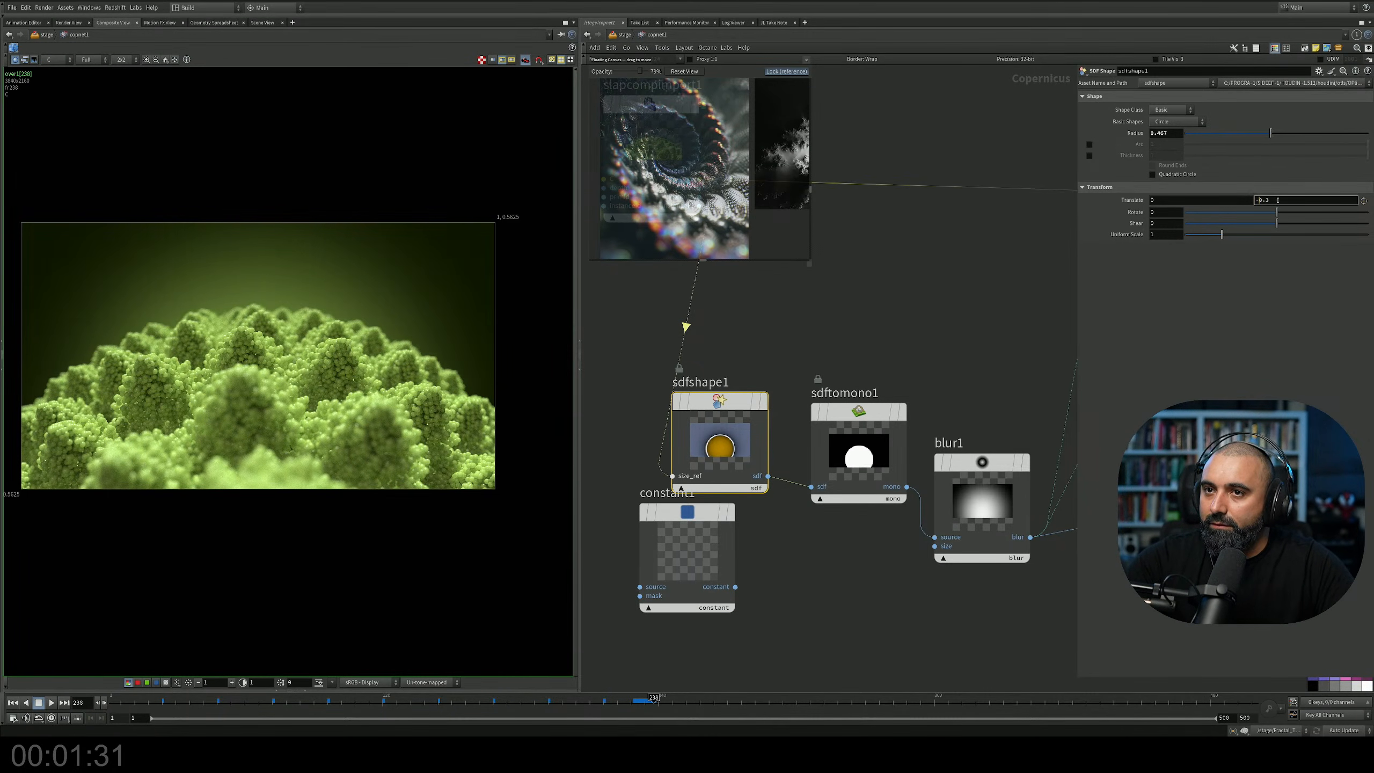
key(Return)
Set the size of the Blur node to 0.3.
middle_drag(1008, 321, 918, 286)
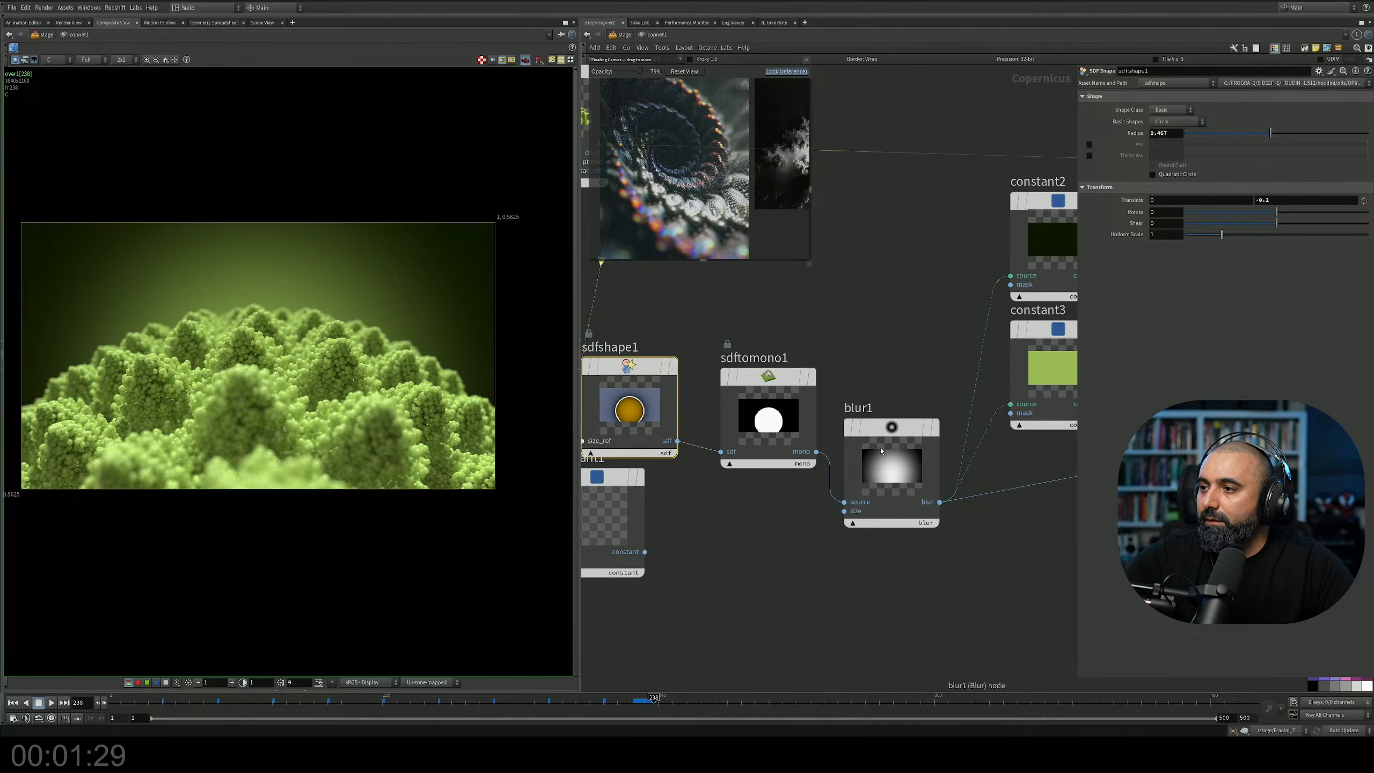
click(881, 452)
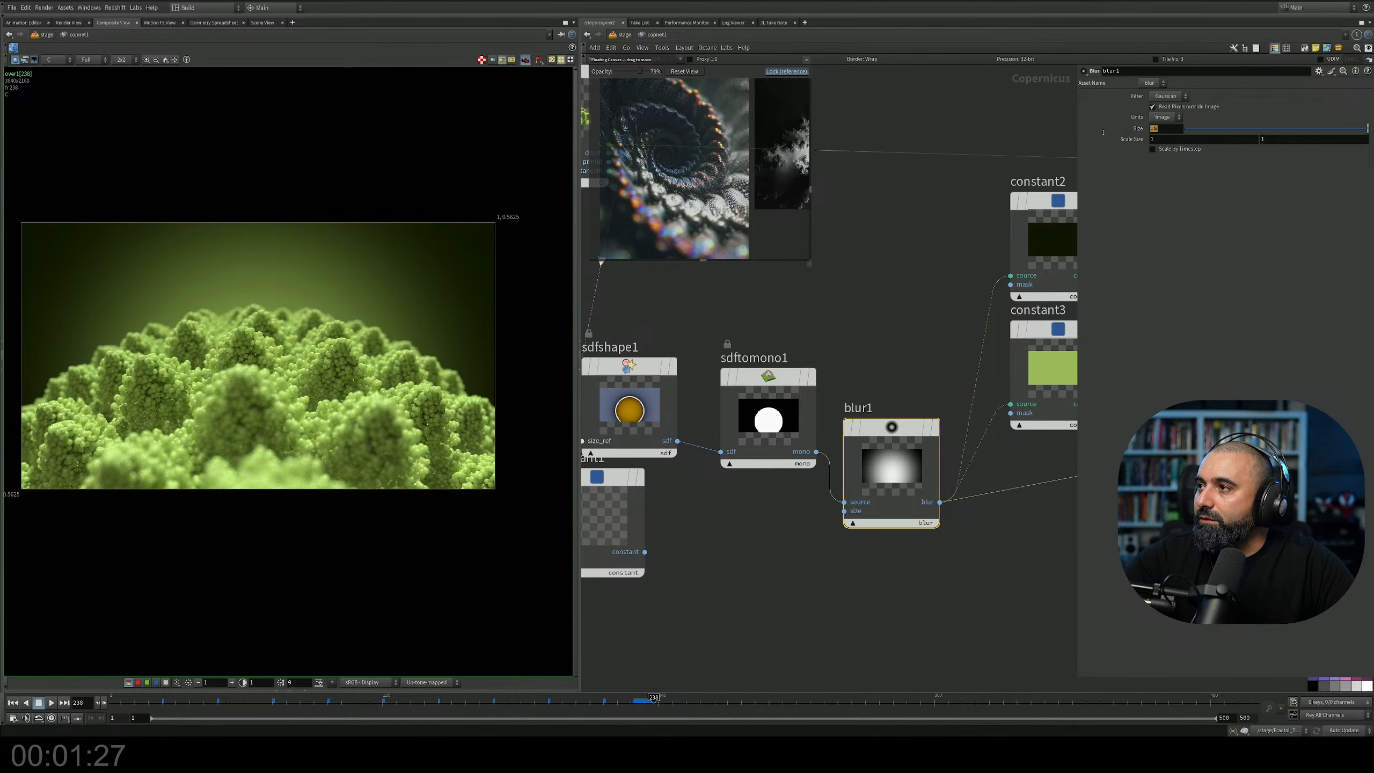
drag(1109, 132, 1091, 134)
text(.3)
key(Return)
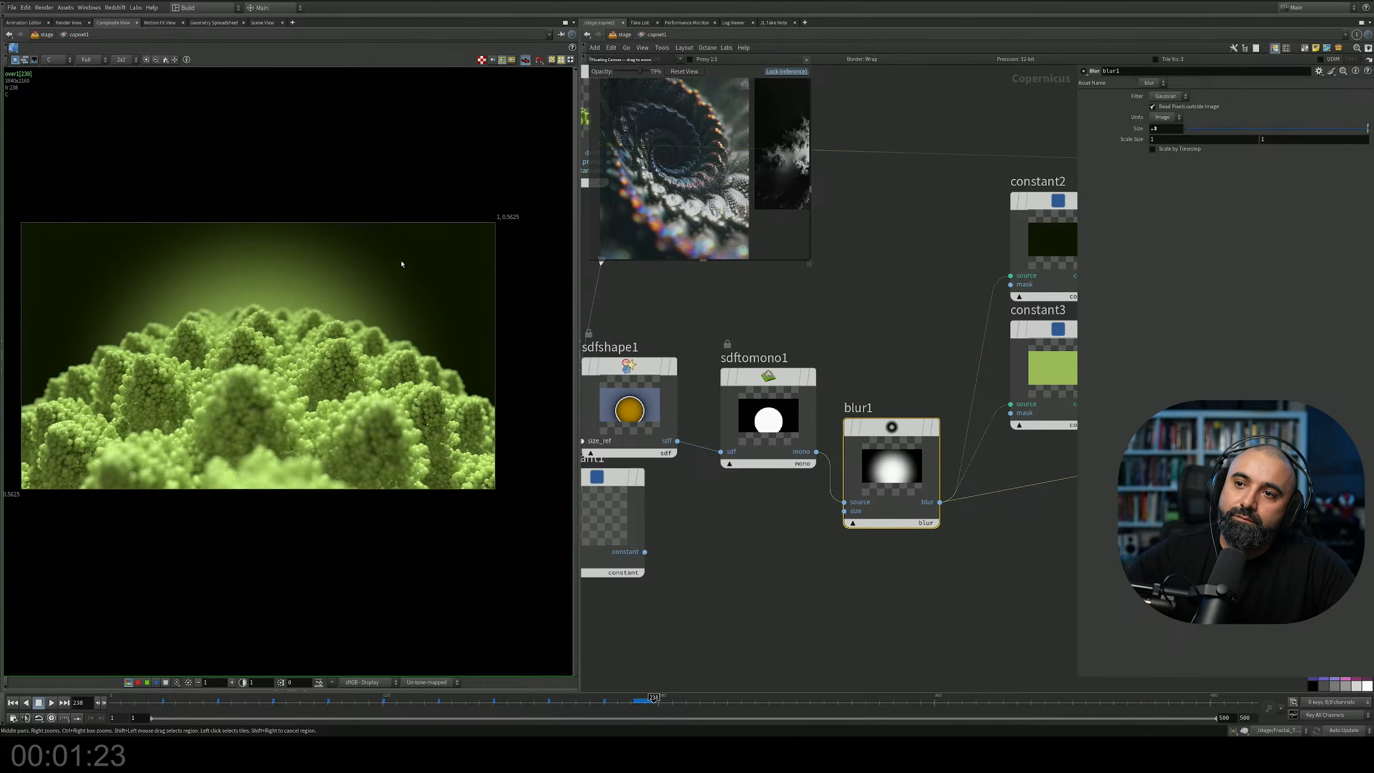
Brighten constant3's green to a value of 1 and soften its saturation, with the blue channel at 0.338.
scroll(403, 264, down, 2)
middle_drag(834, 315, 839, 352)
scroll(736, 393, up, 2)
mouse_move(838, 481)
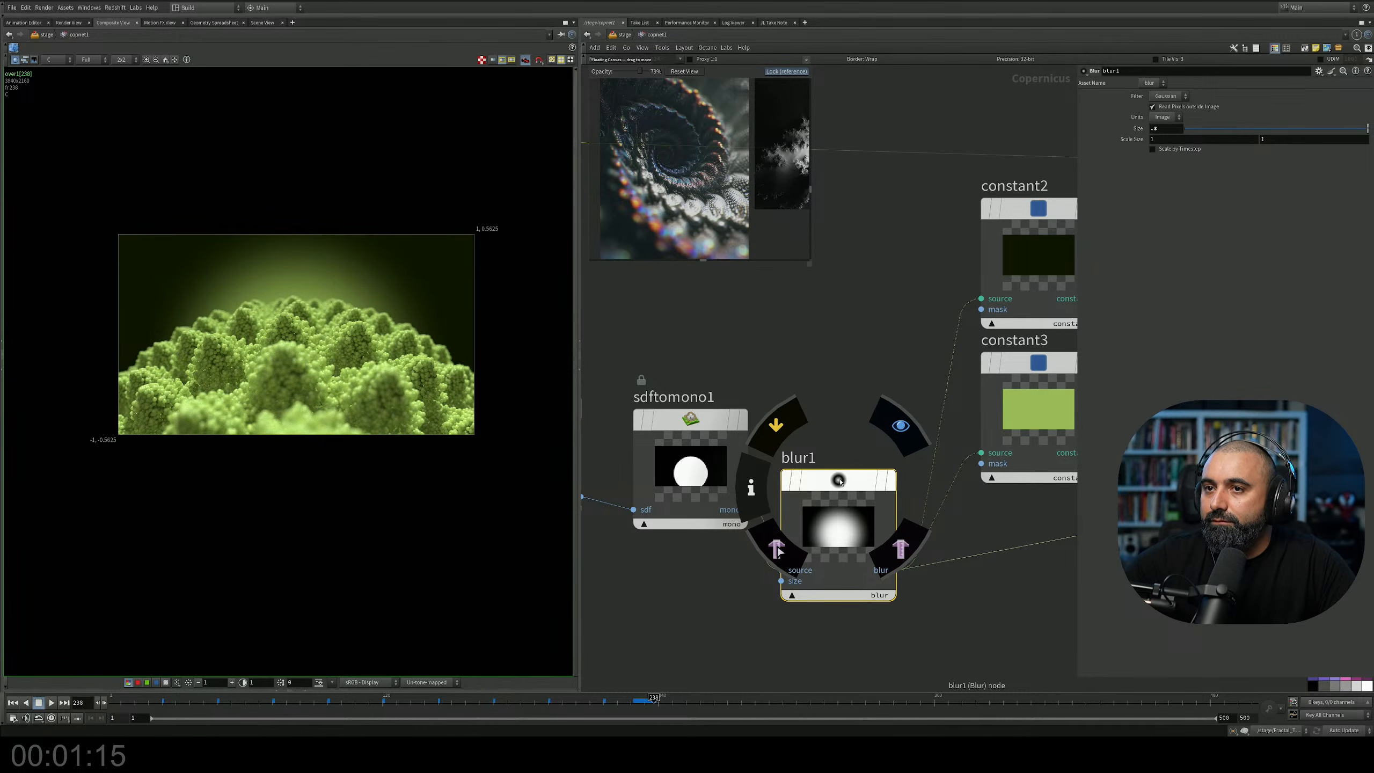
click(1012, 366)
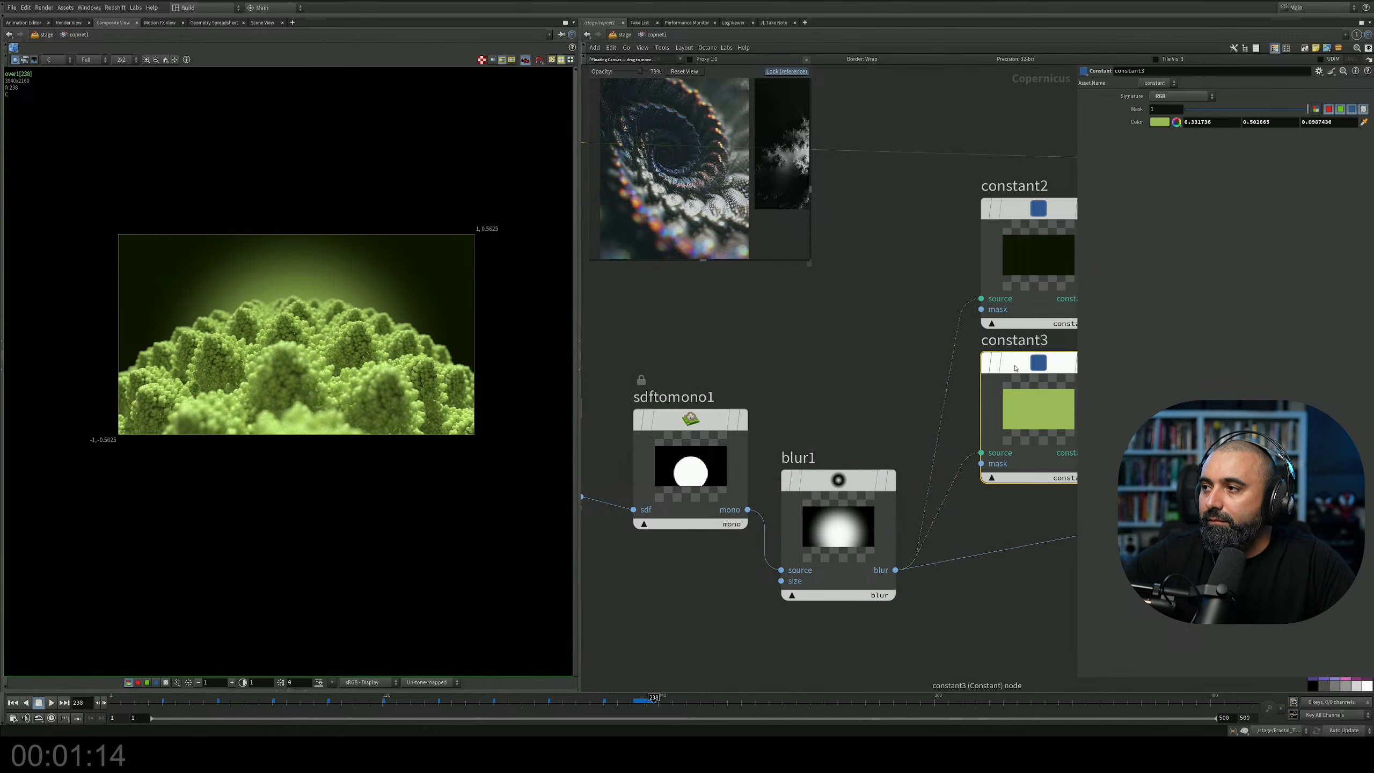
click(1160, 122)
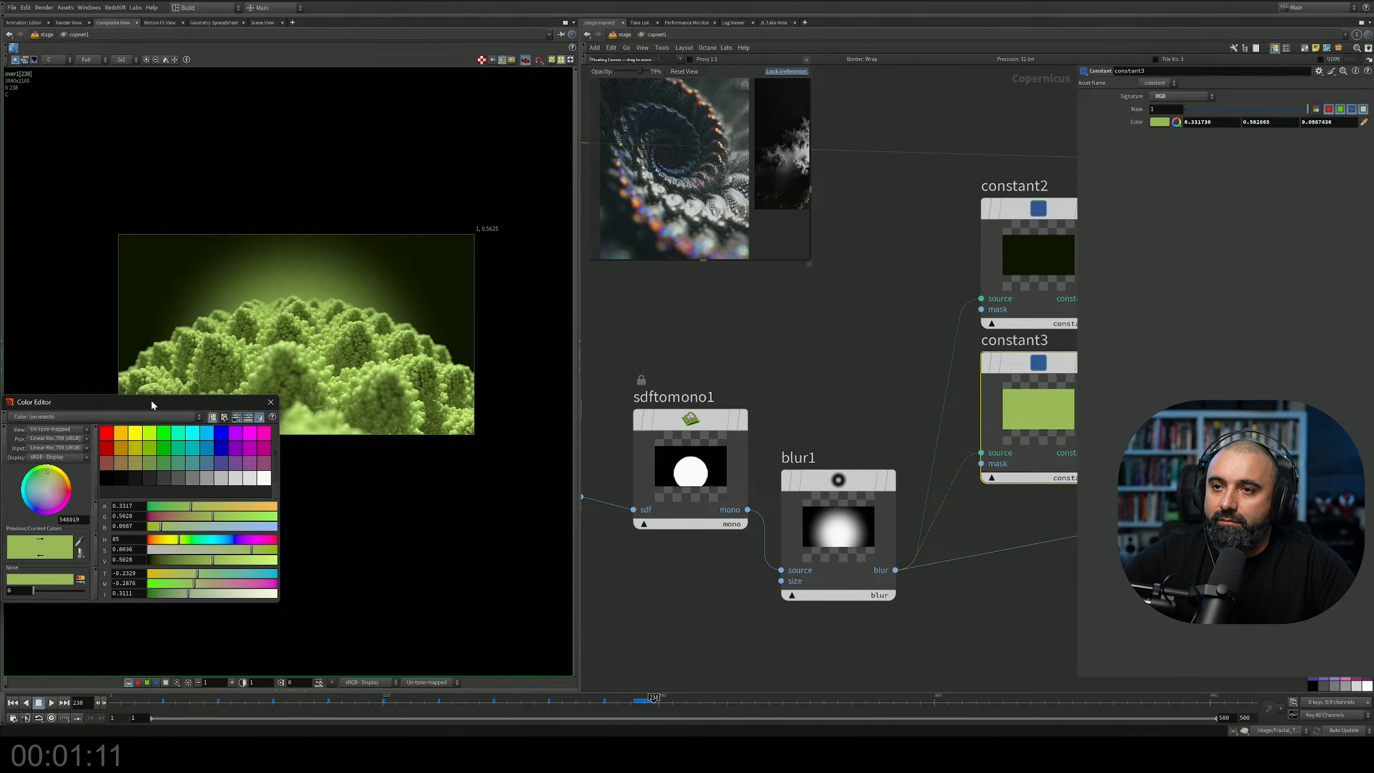
drag(149, 405, 734, 406)
drag(814, 567, 858, 565)
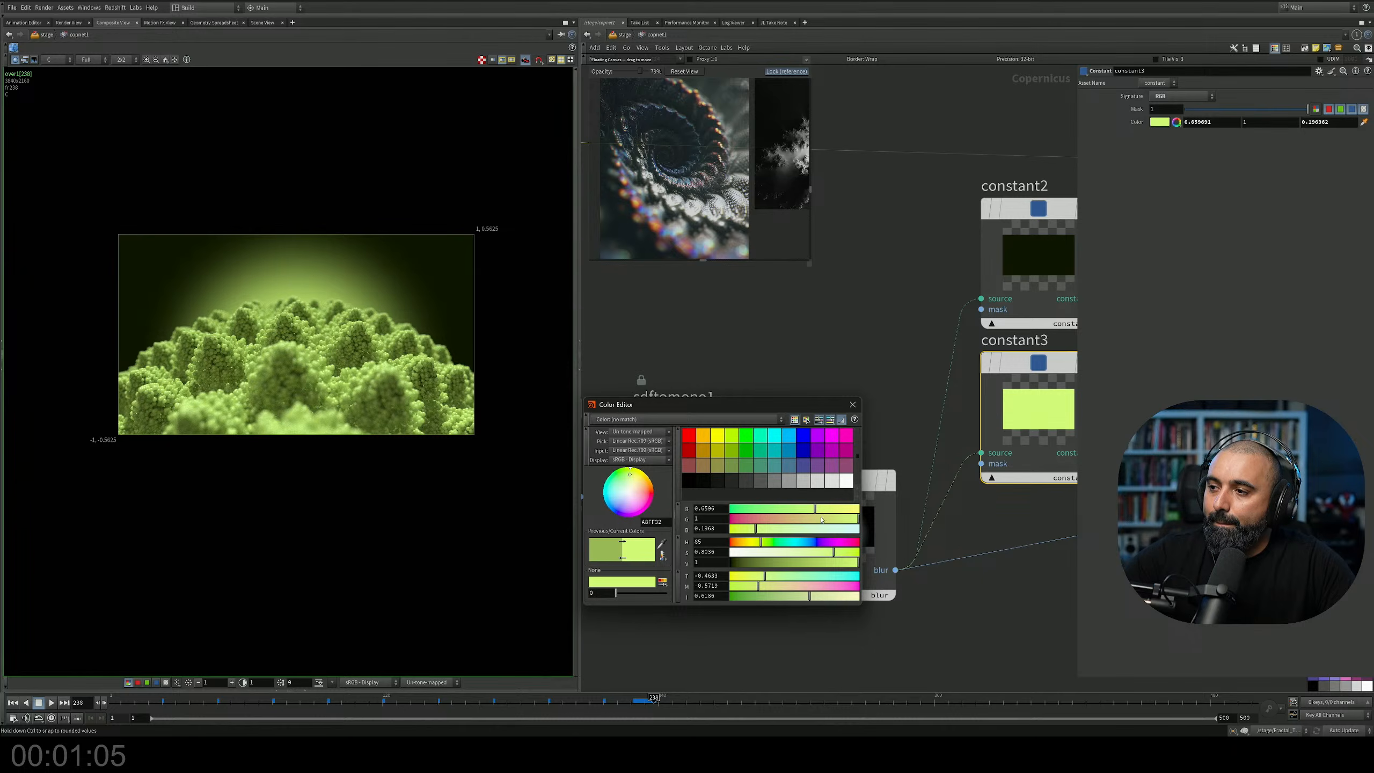
drag(837, 557, 851, 556)
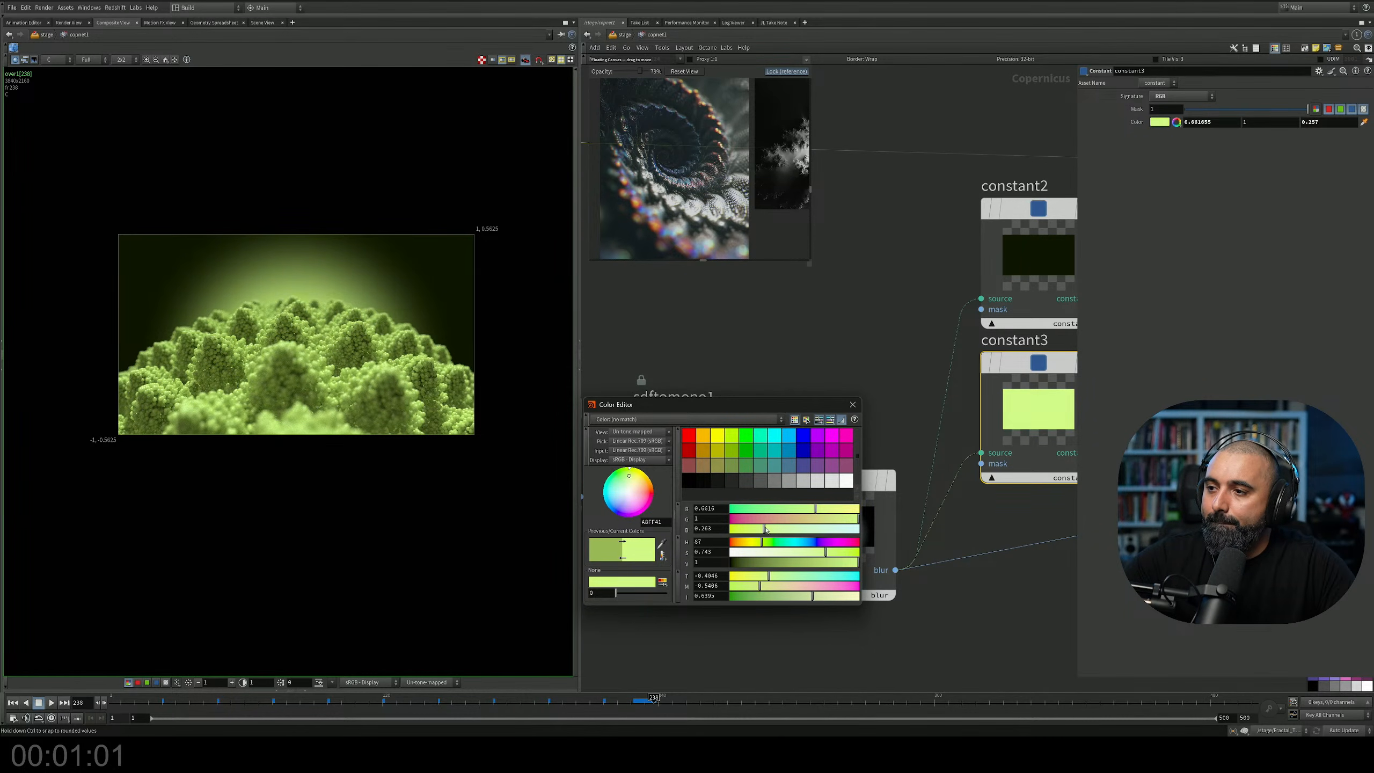
drag(778, 529, 772, 529)
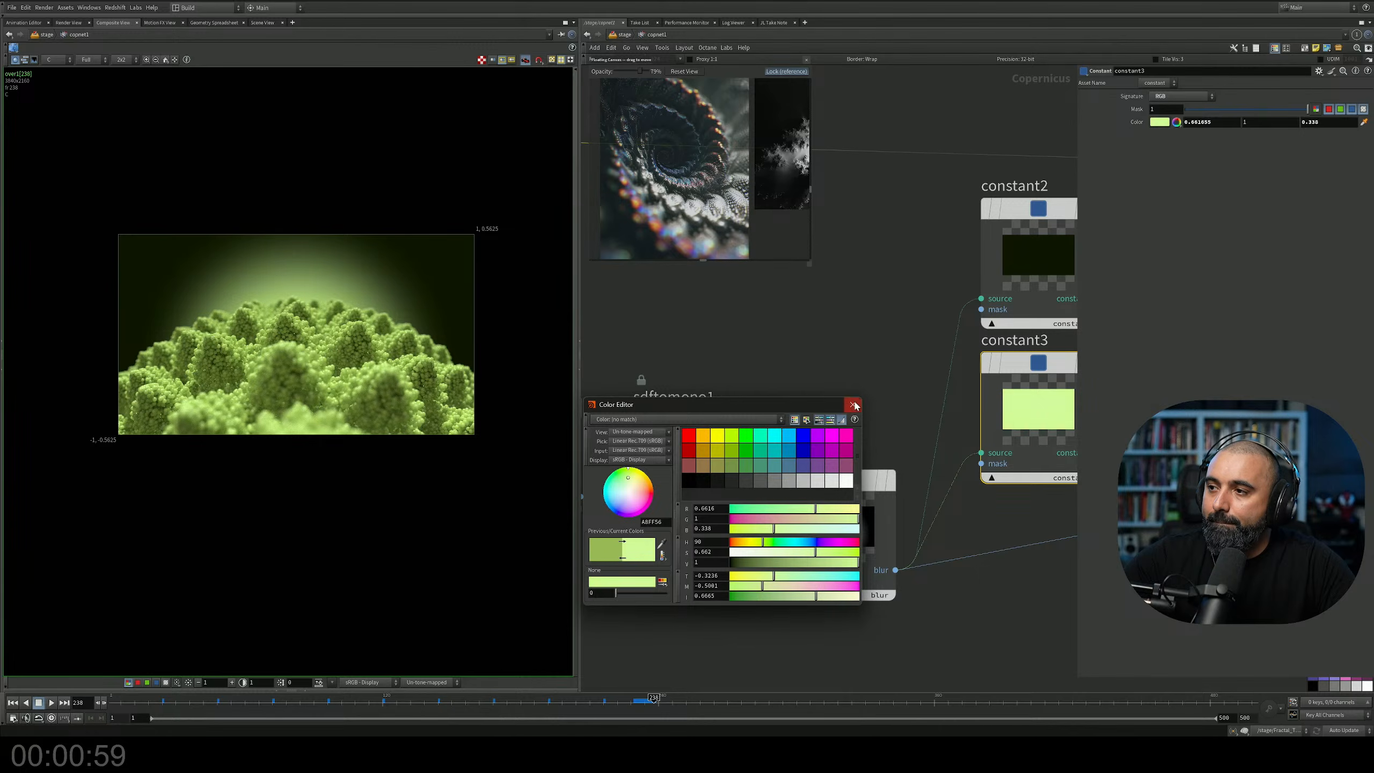
click(853, 404)
Set the size of the Blur node to 0.5 for a softer vignette.
middle_drag(857, 405, 895, 351)
click(876, 471)
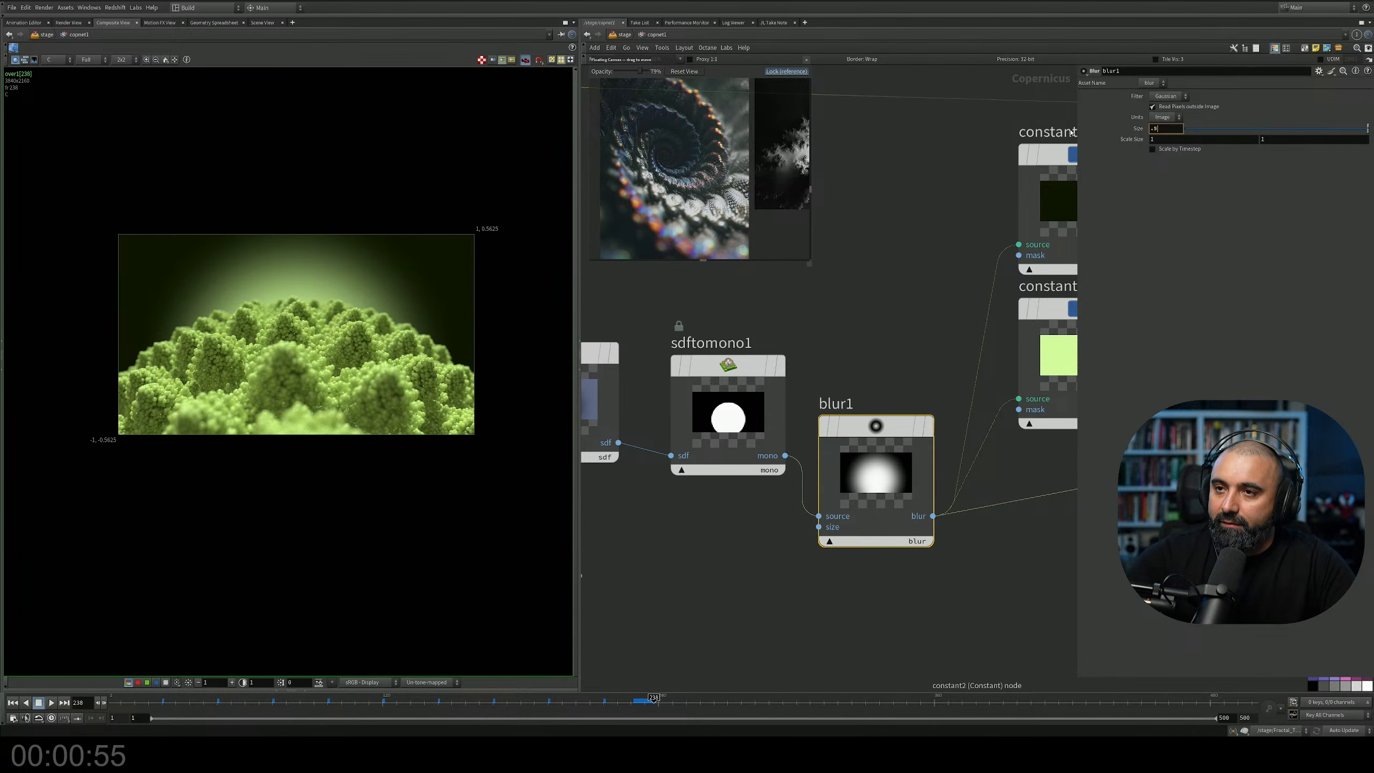
key(Return)
Add a Contrast node fed by the Over node's blend output and align it beside the Over node.
mouse_move(862, 307)
middle_down()
mouse_move(745, 338)
mouse_move(670, 419)
mouse_move(948, 307)
mouse_move(806, 433)
middle_up()
scroll(827, 406, up, 3)
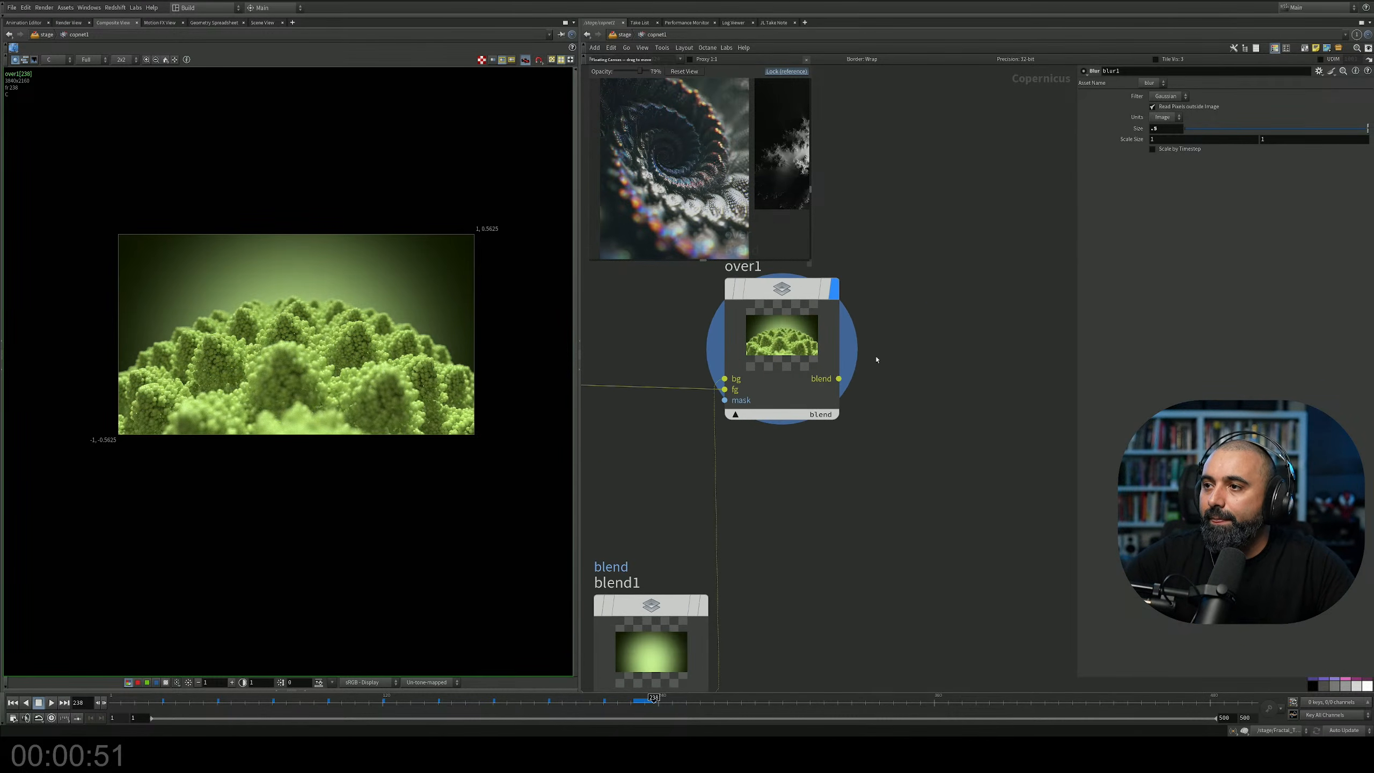
middle_drag(889, 344, 889, 423)
scroll(847, 414, down, 2)
key(Tab)
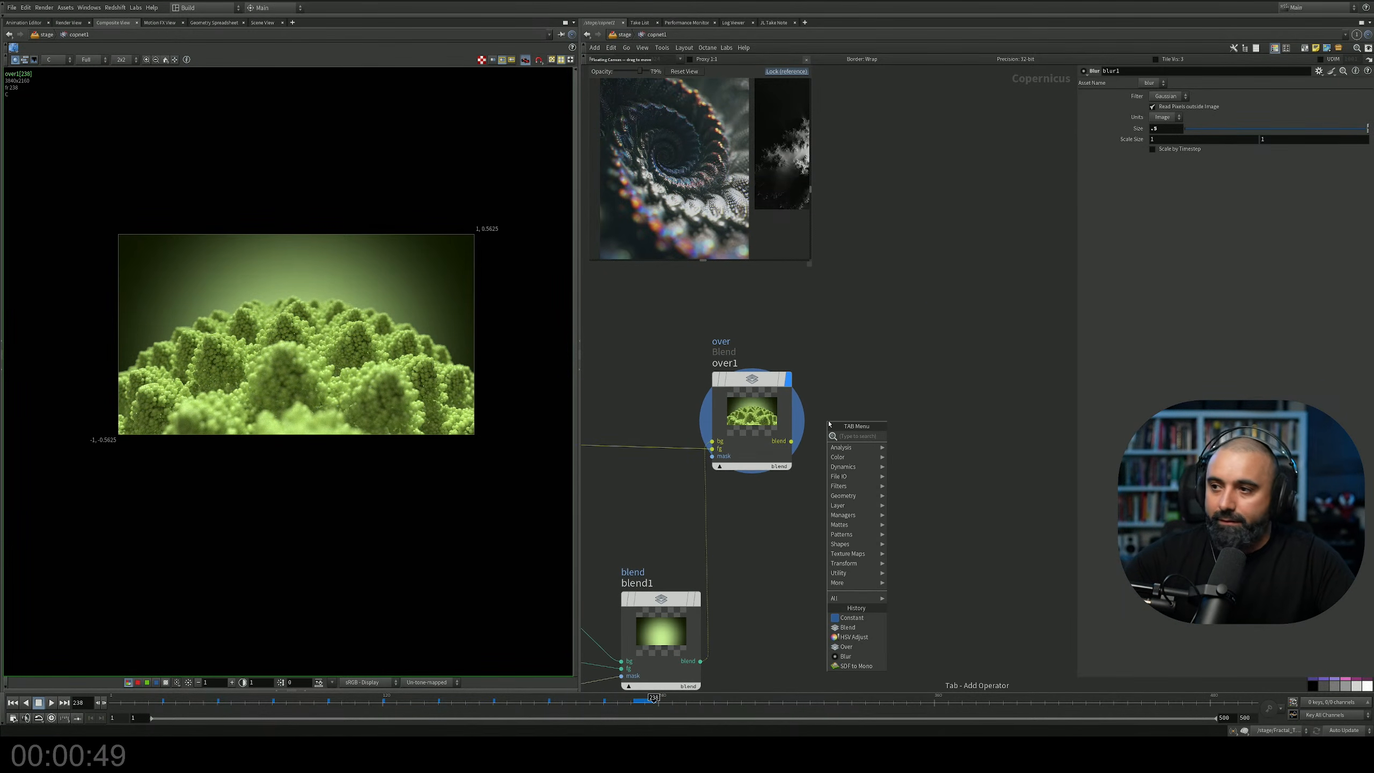
text(con)
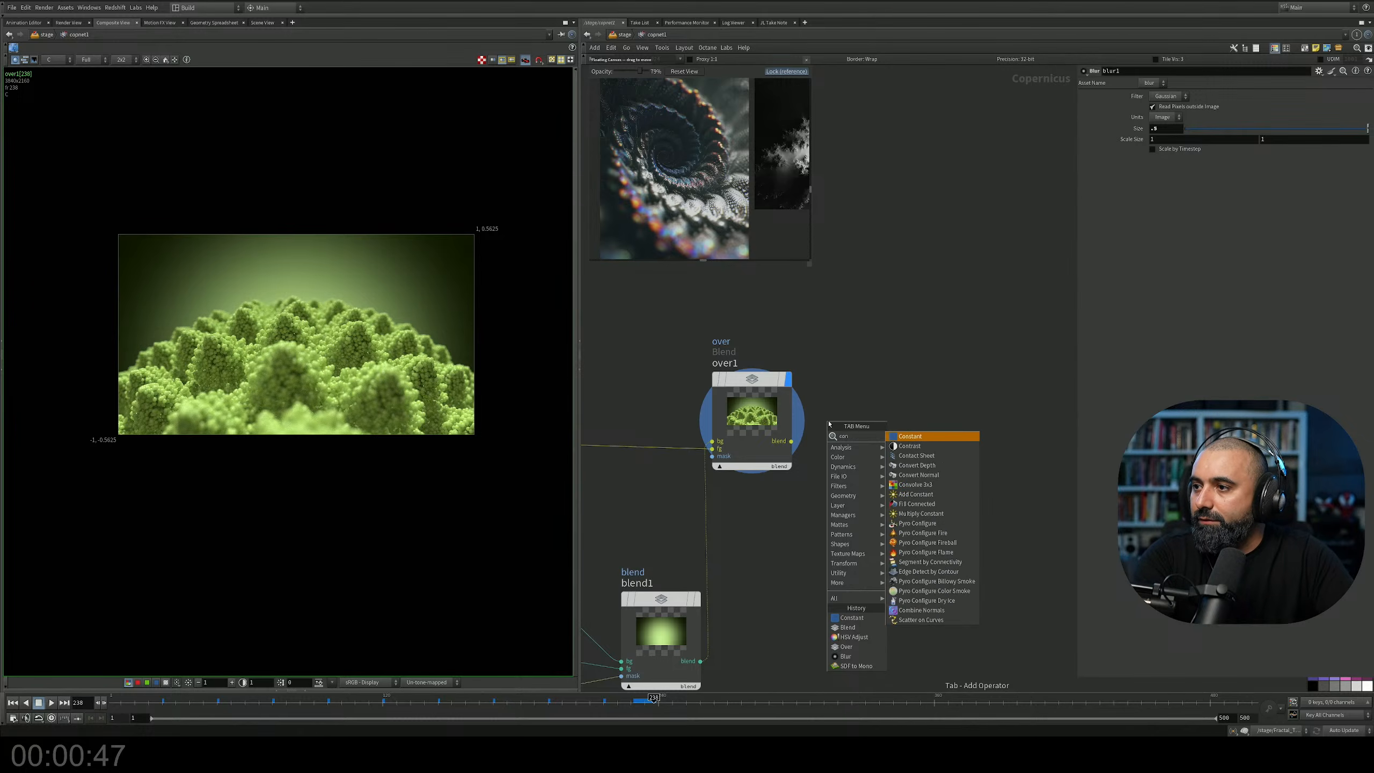
key(Down)
key(Return)
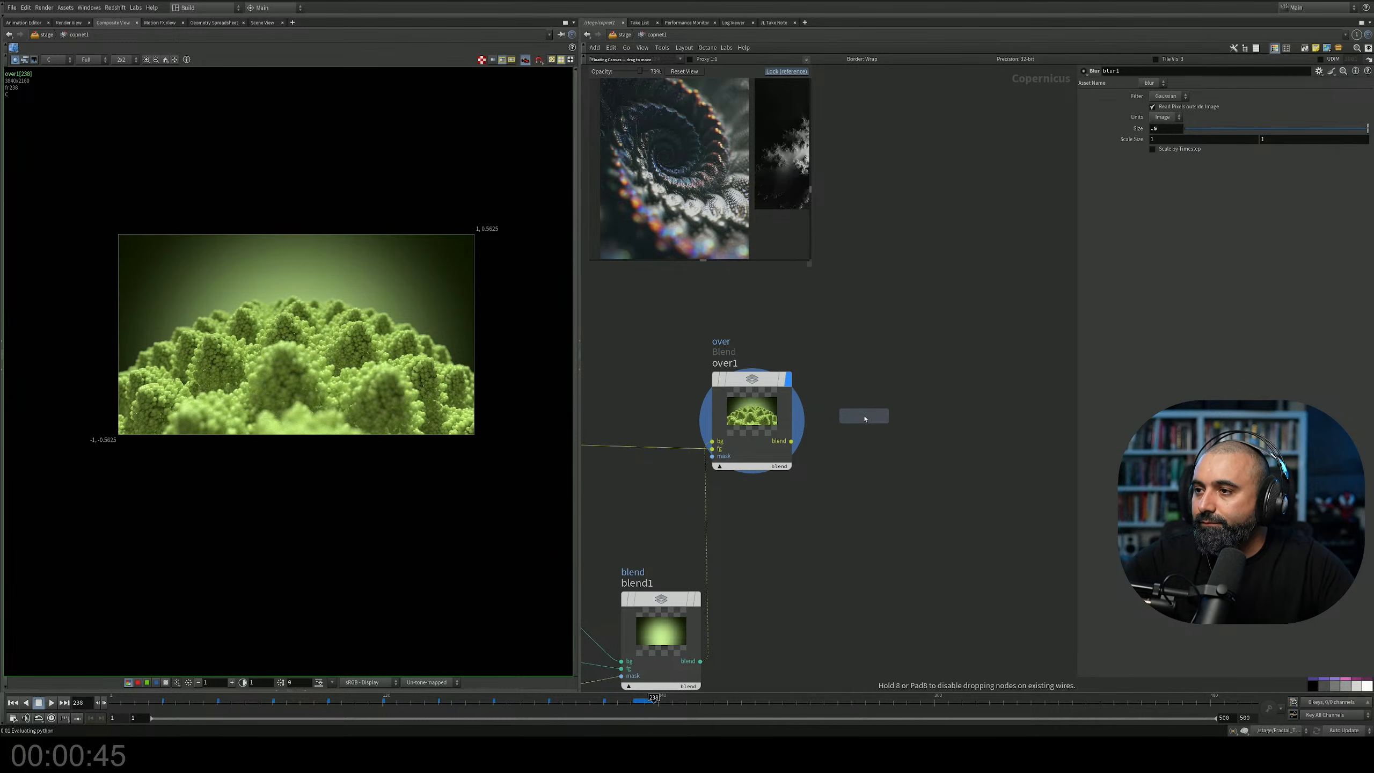
click(823, 433)
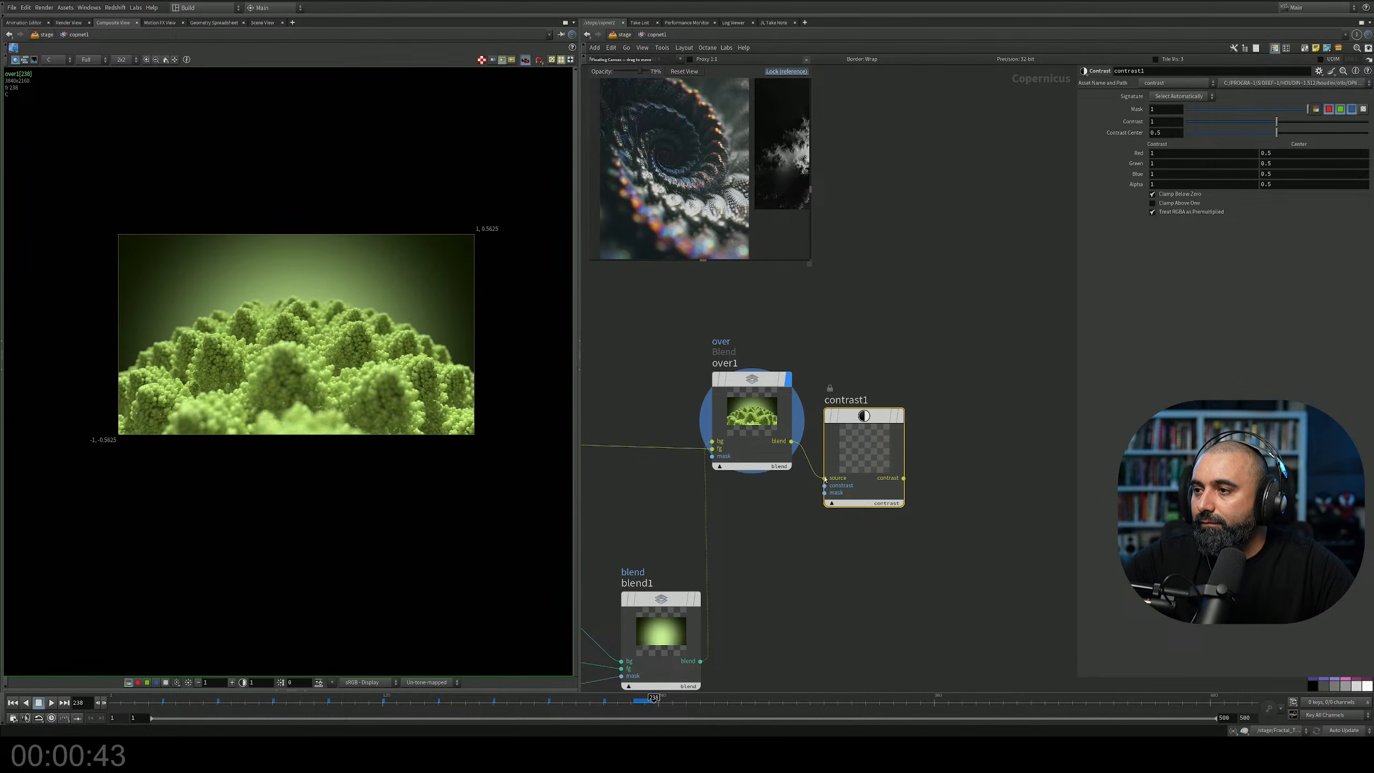
drag(862, 420, 880, 382)
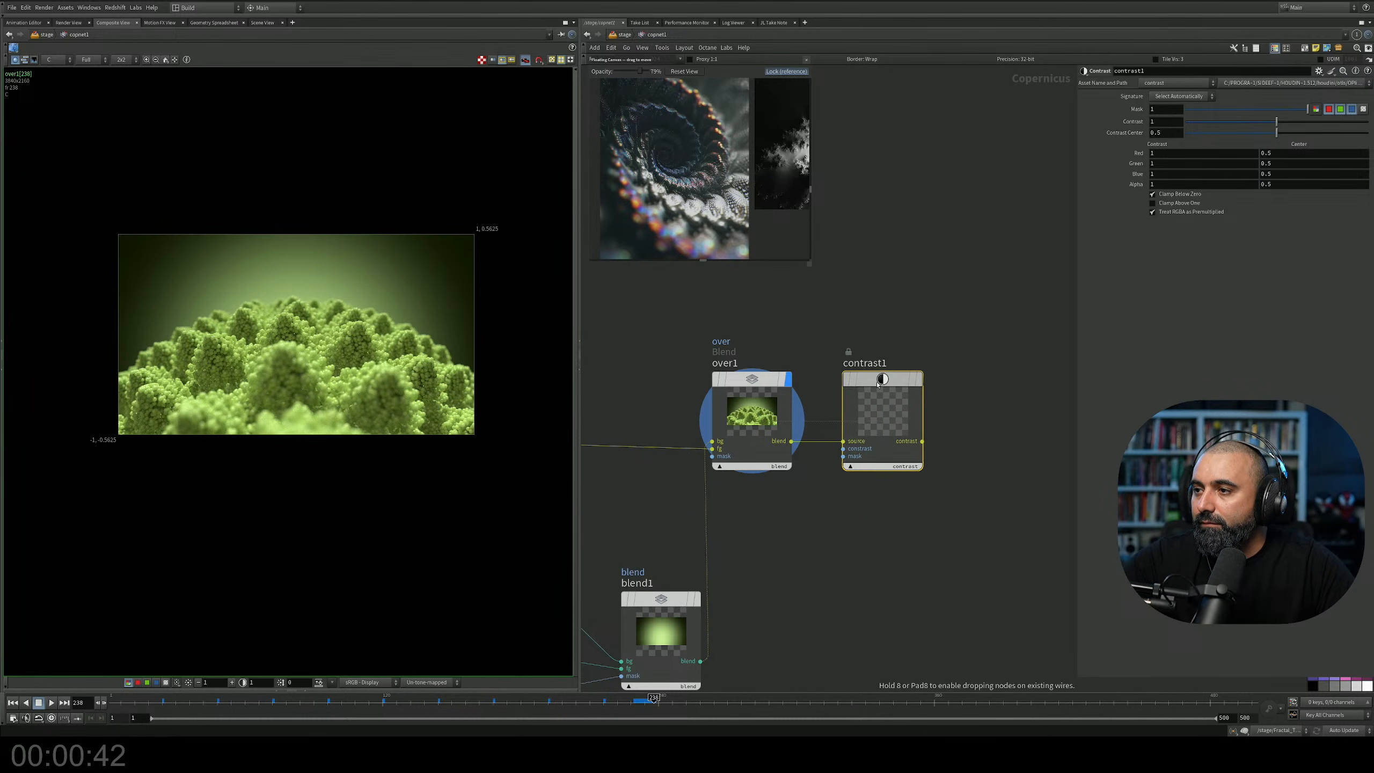
Display the Contrast node's output and raise its contrast to 1.021.
click(920, 385)
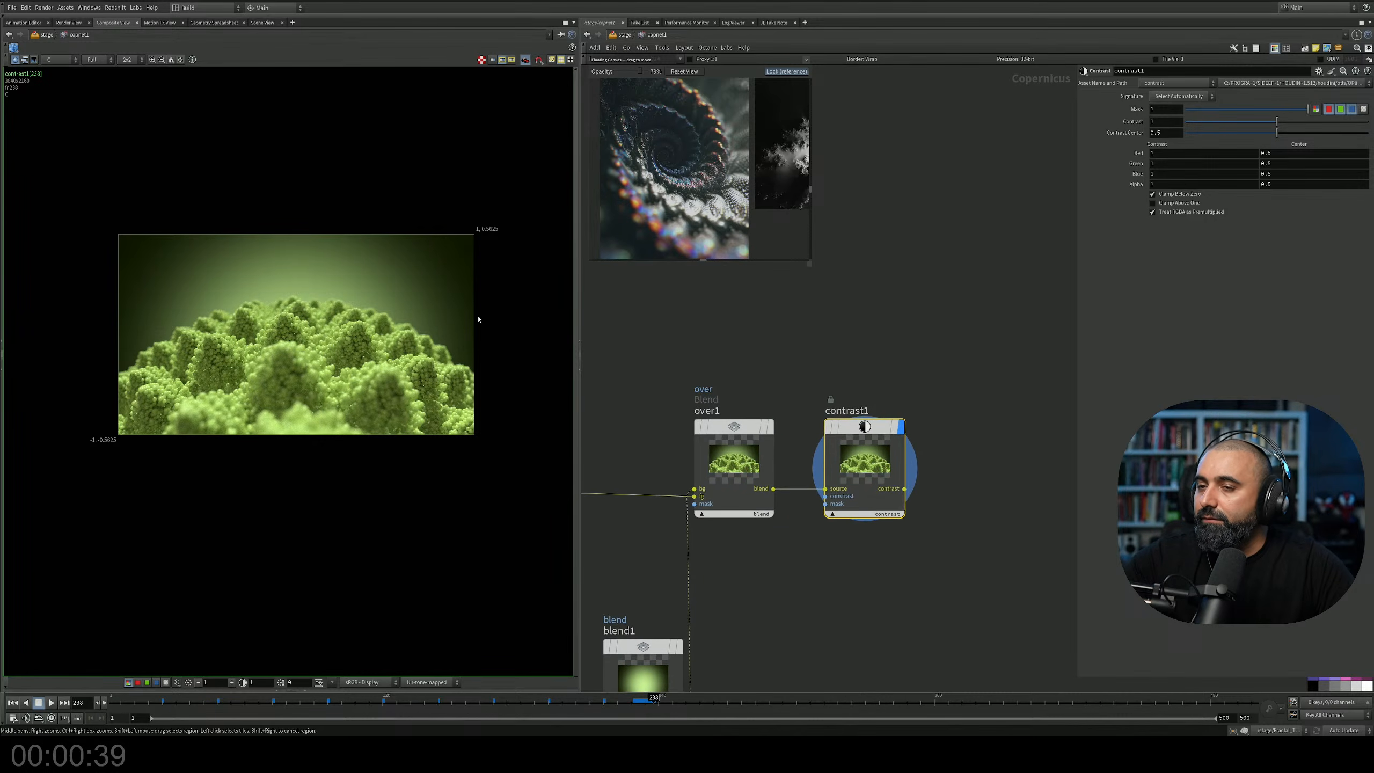
scroll(227, 314, up, 5)
middle_drag(349, 334, 307, 363)
scroll(293, 345, down, 1)
middle_drag(1173, 122, 1266, 153)
Add a Bright node fed by the Contrast node's output, align it in the row, and display it.
middle_drag(974, 332, 885, 350)
key(Tab)
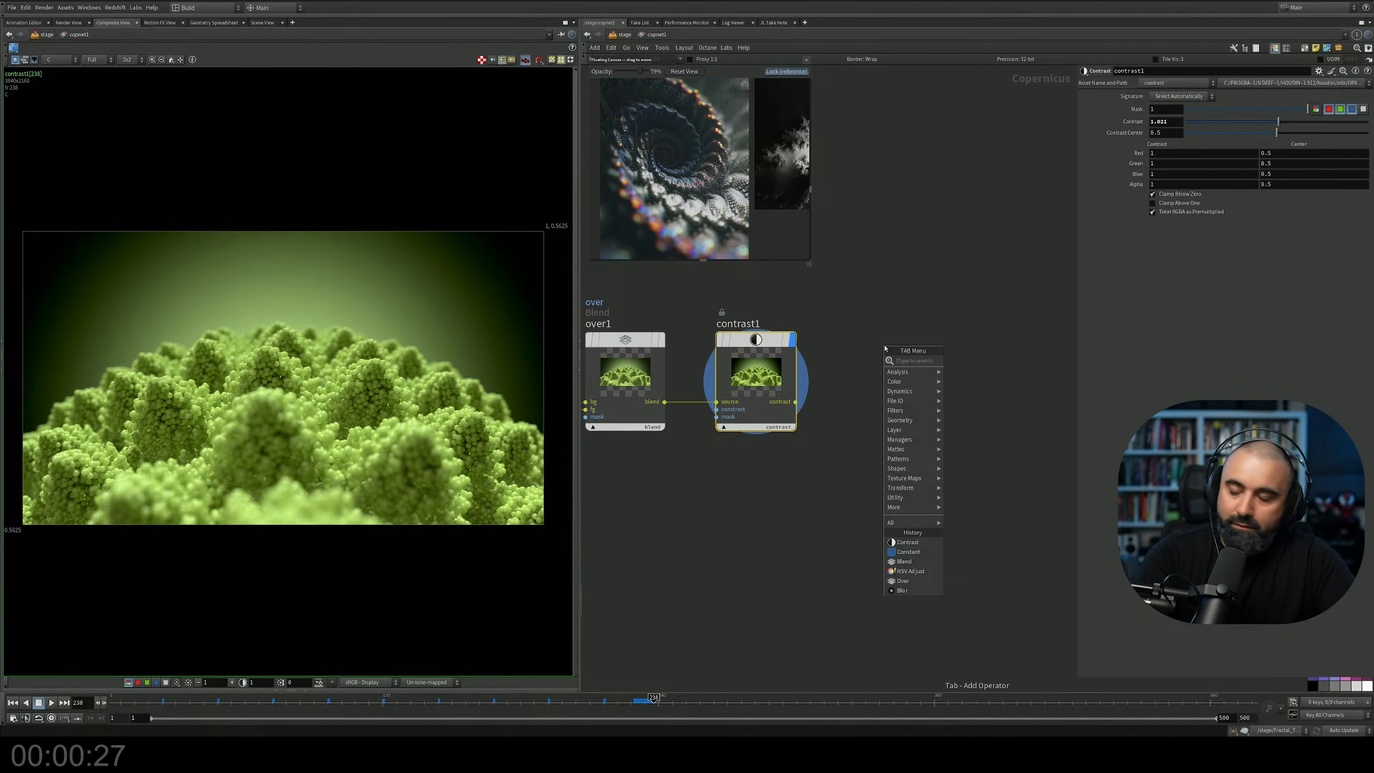
text(bi)
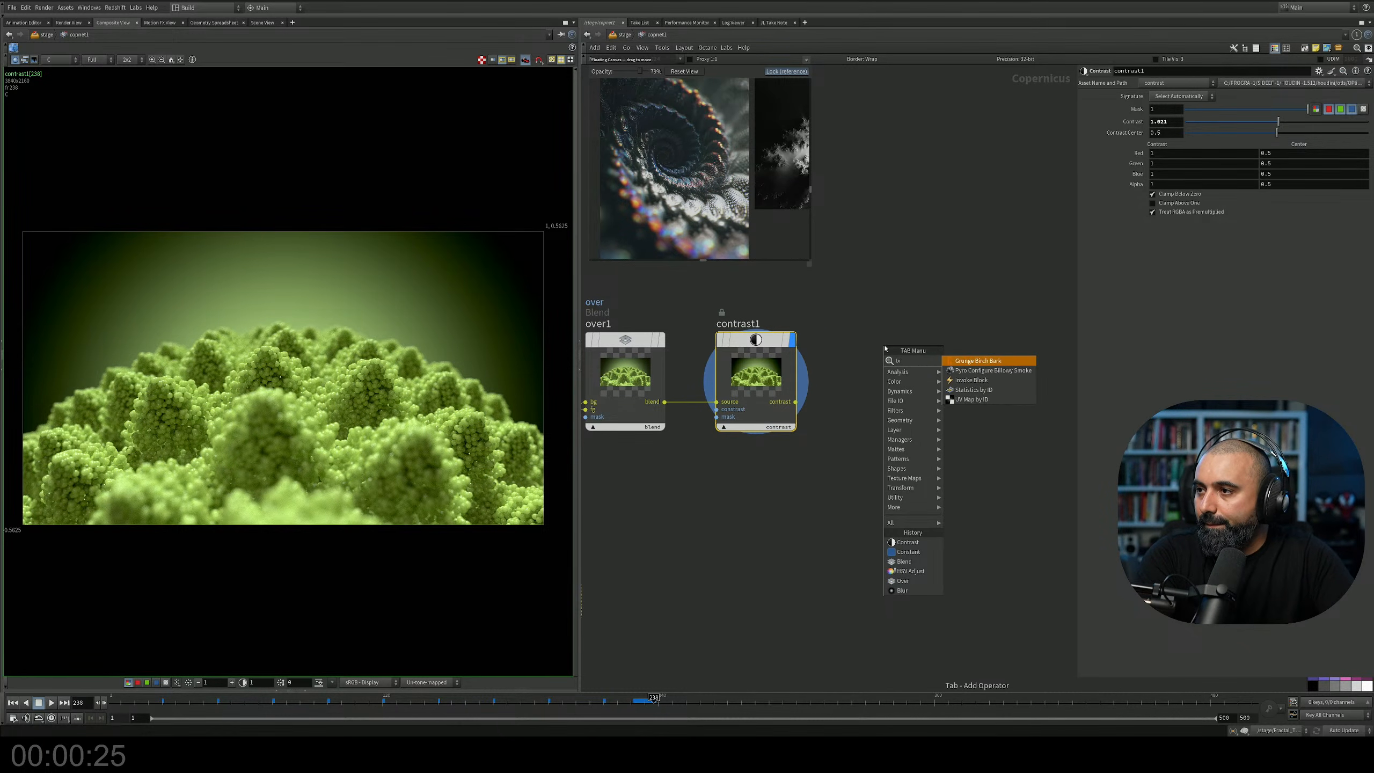
key(BackSpace)
text(ri)
key(Return)
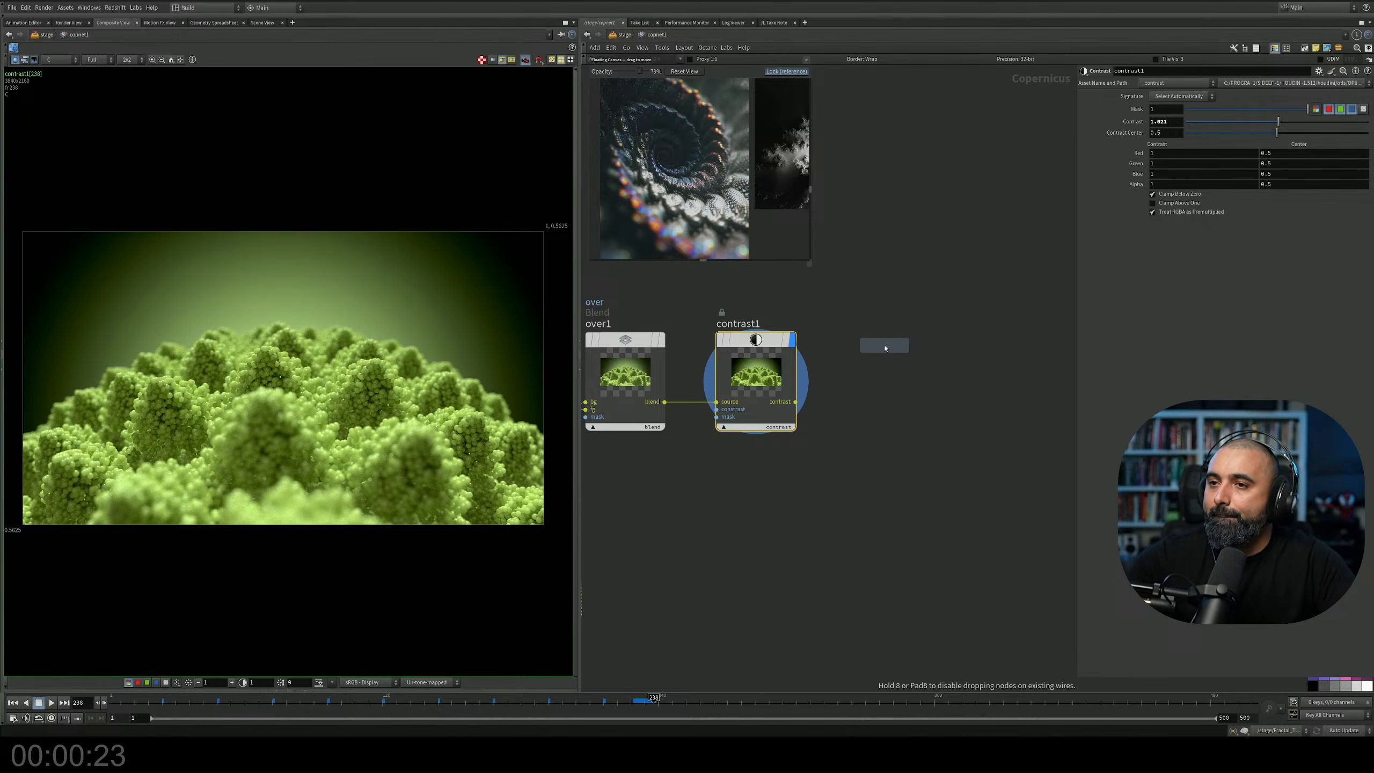
click(886, 348)
drag(796, 402, 878, 414)
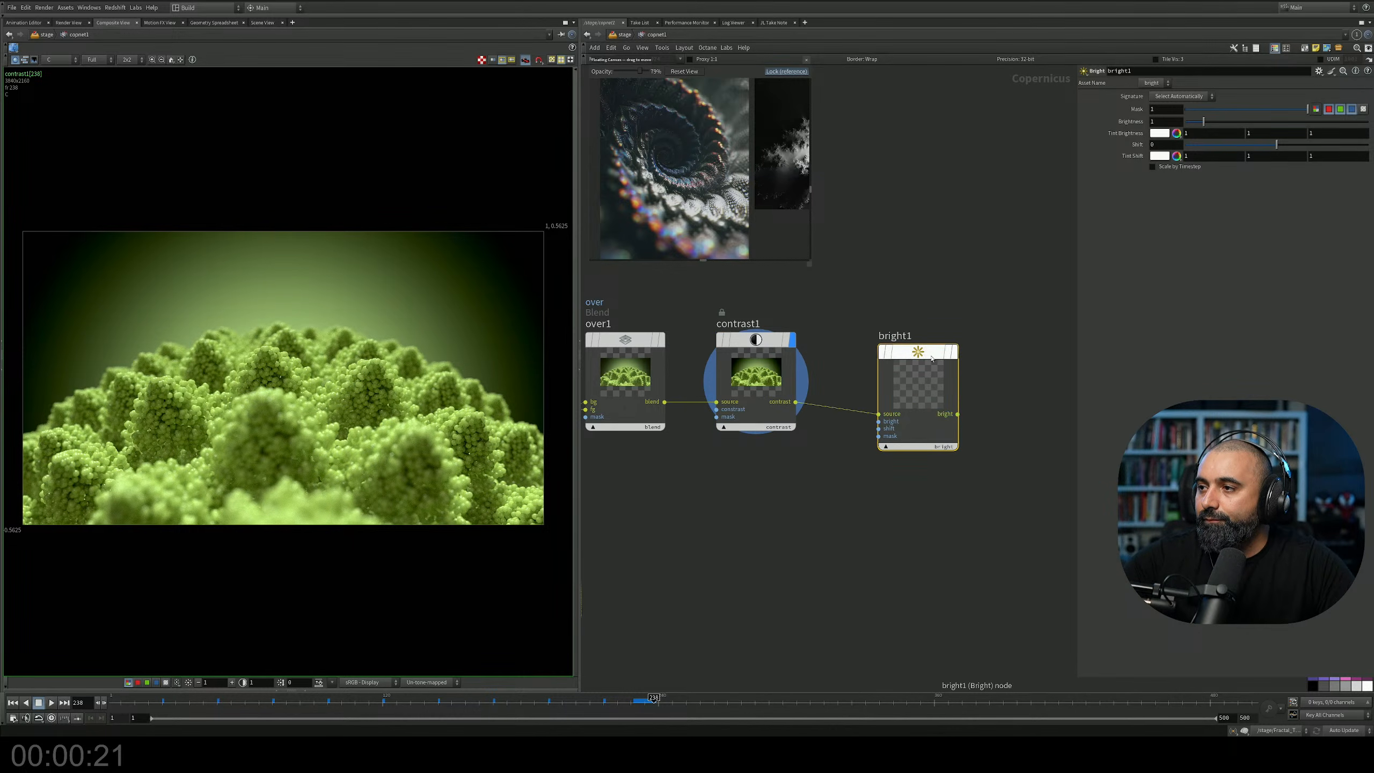
drag(918, 353, 910, 341)
click(946, 339)
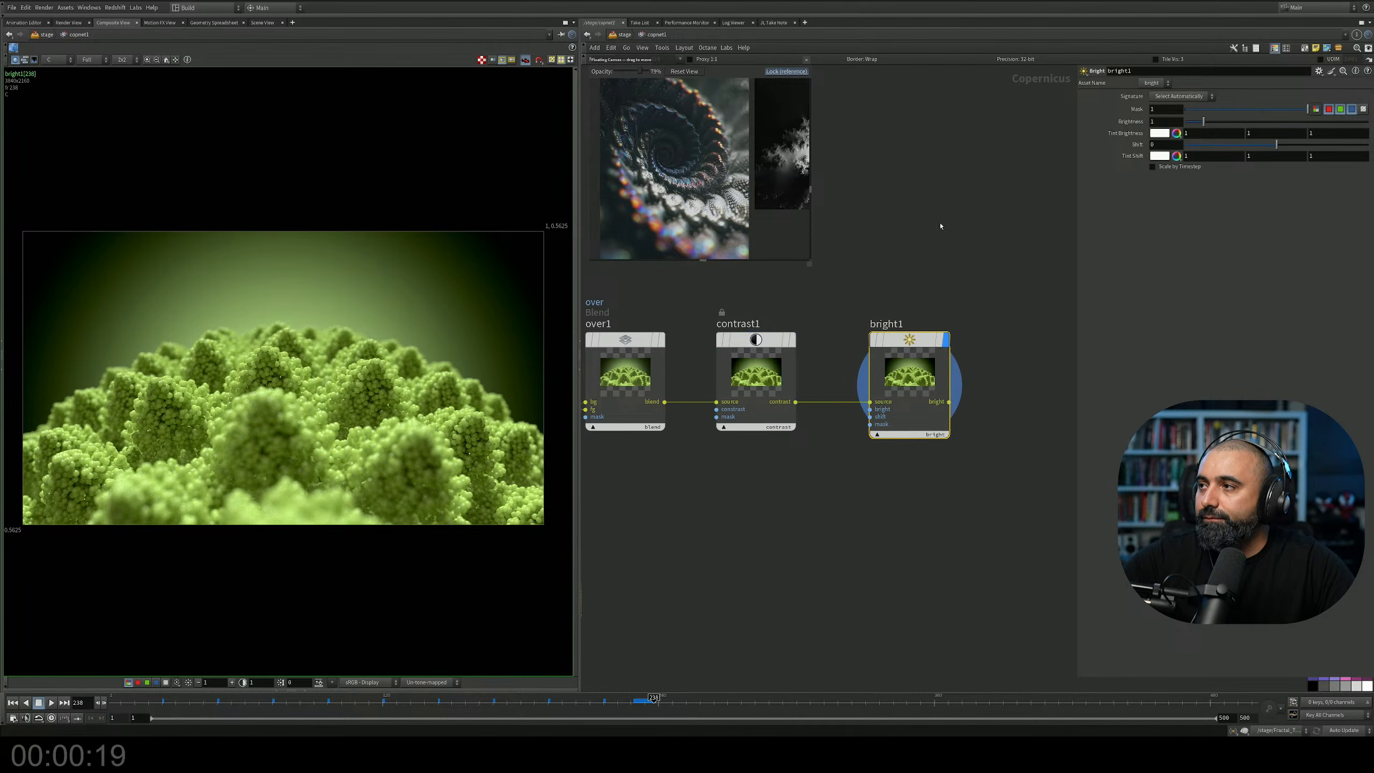
Try a different brightness value on the Bright node and undo the change.
middle_drag(1175, 122, 1180, 164)
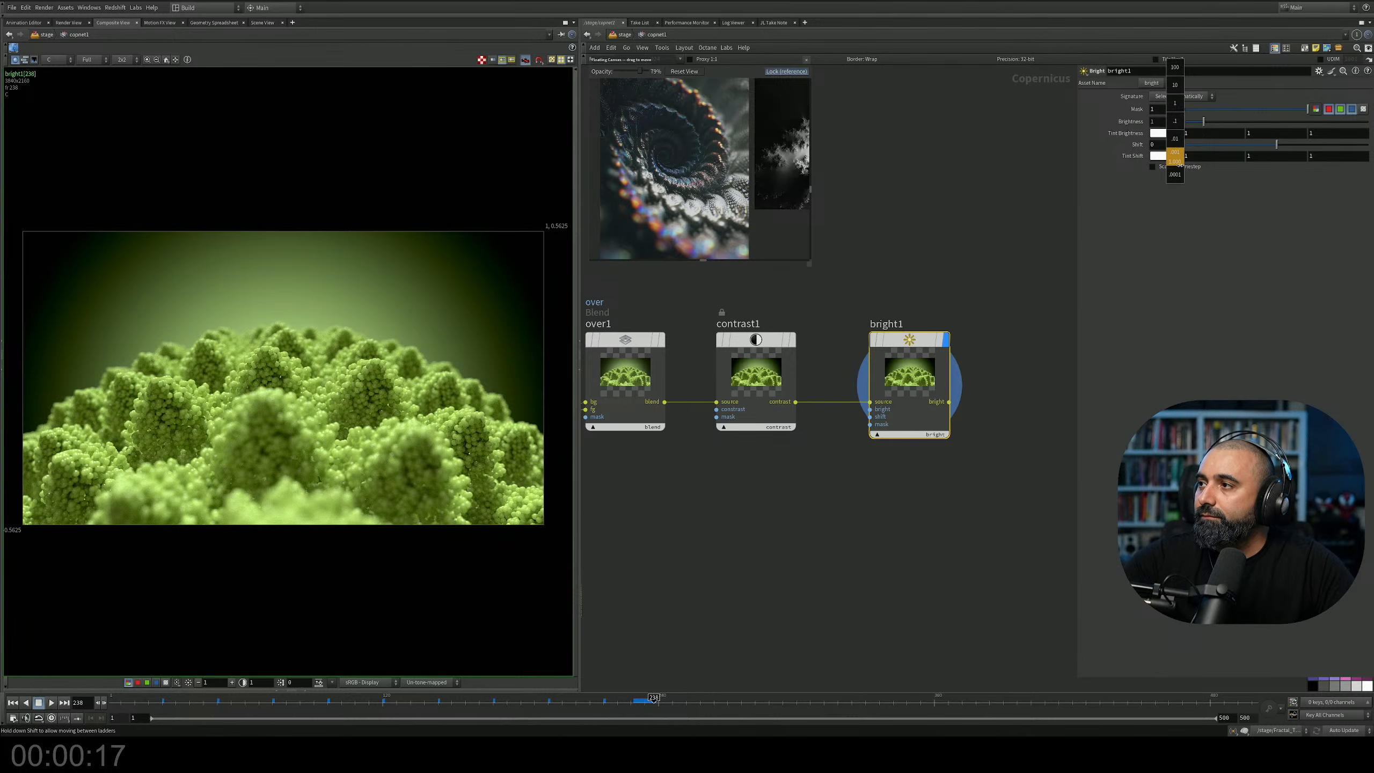
middle_drag(1094, 155, 1095, 155)
key(ctrl+z)
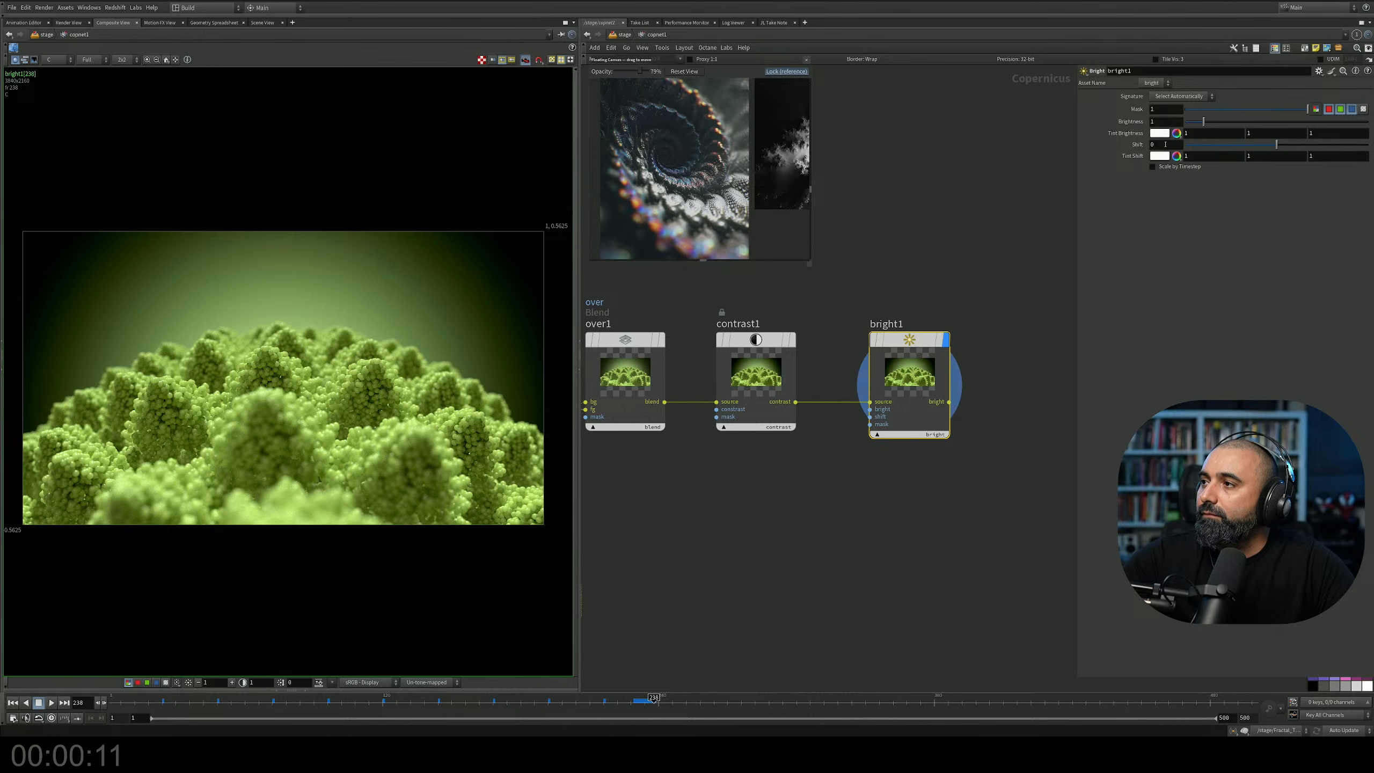
Set the Bright node's shift to -0.002 to darken the shadows slightly.
drag(1272, 144, 1278, 147)
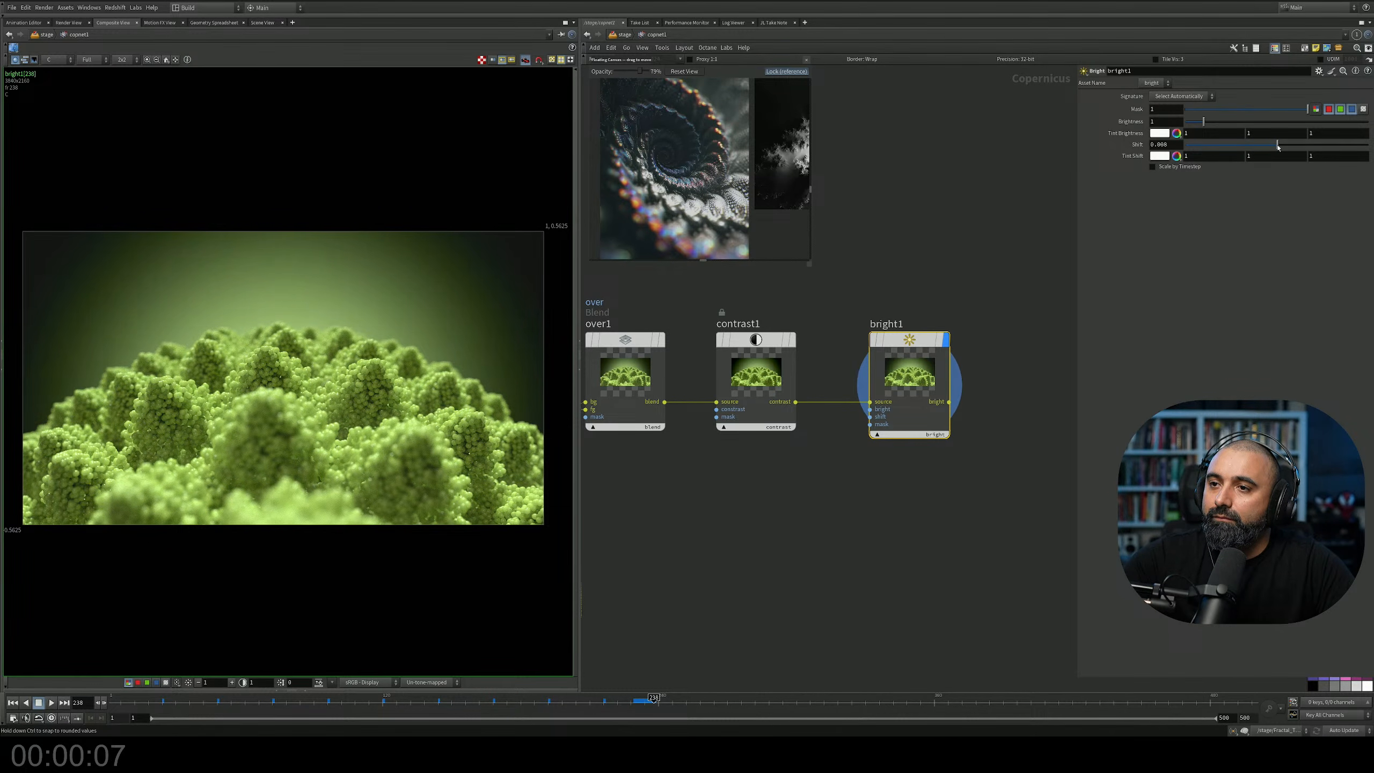
mouse_move(1169, 144)
middle_down()
mouse_move(1171, 157)
mouse_move(1138, 164)
mouse_move(1159, 157)
middle_up()
Add an HSV Adjust node fed by the Bright node and display it with a hue shift of about 121.
middle_drag(1006, 282, 838, 275)
key(Tab)
text(hs)
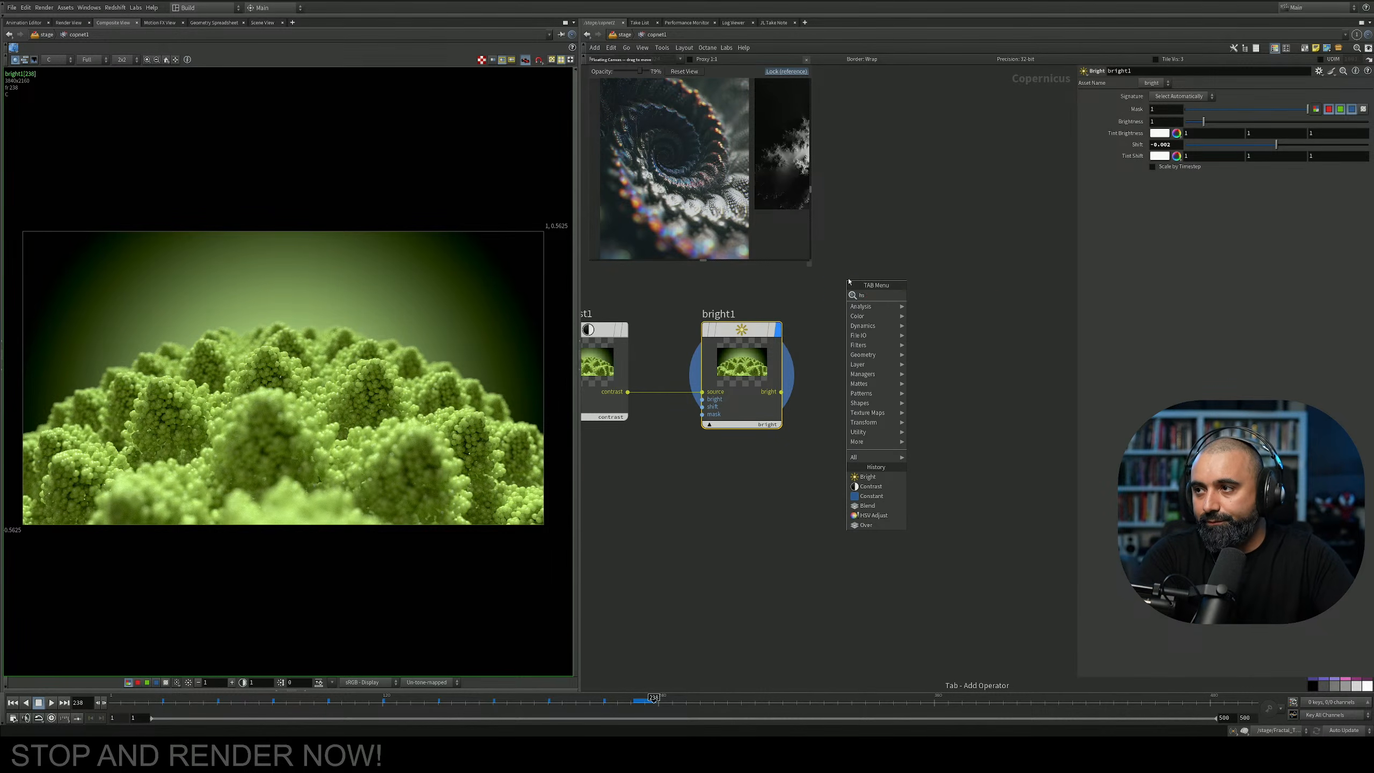
key(Return)
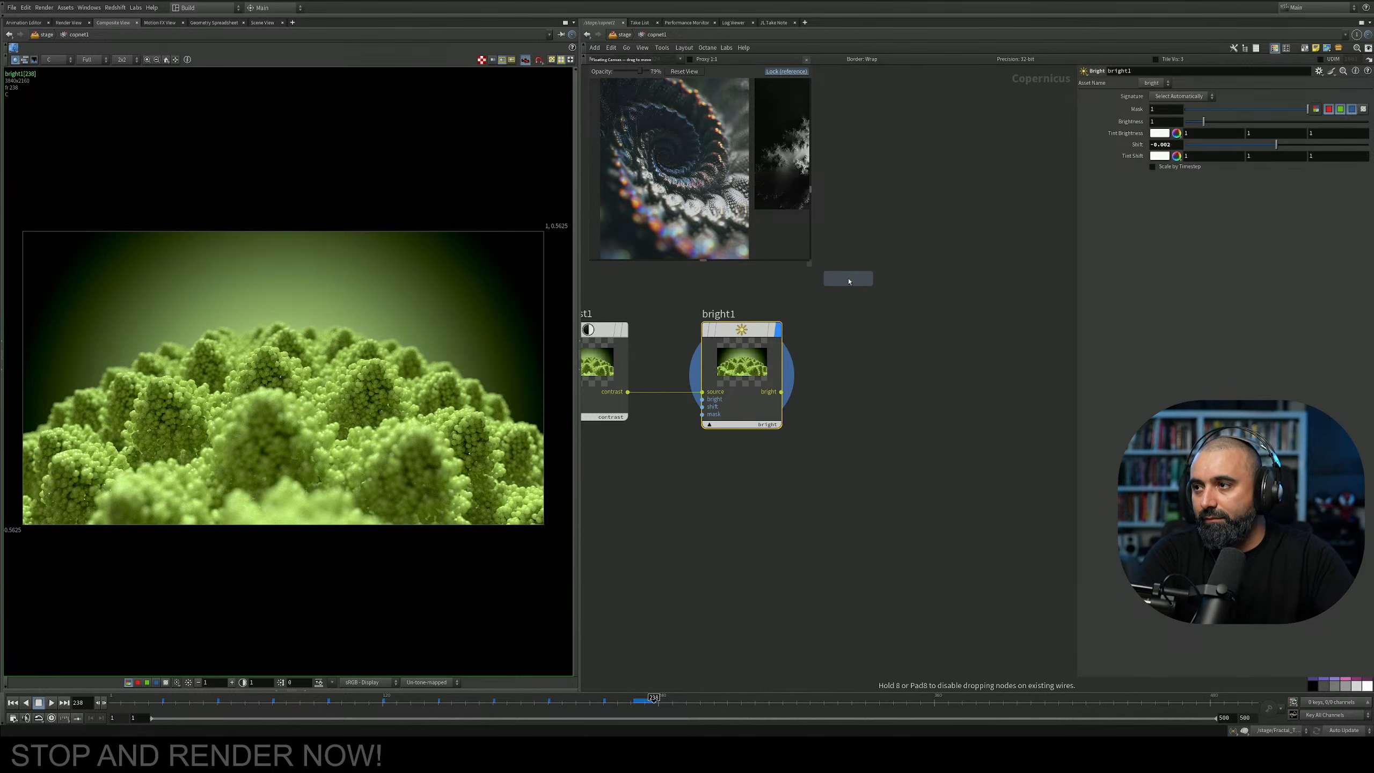
click(880, 355)
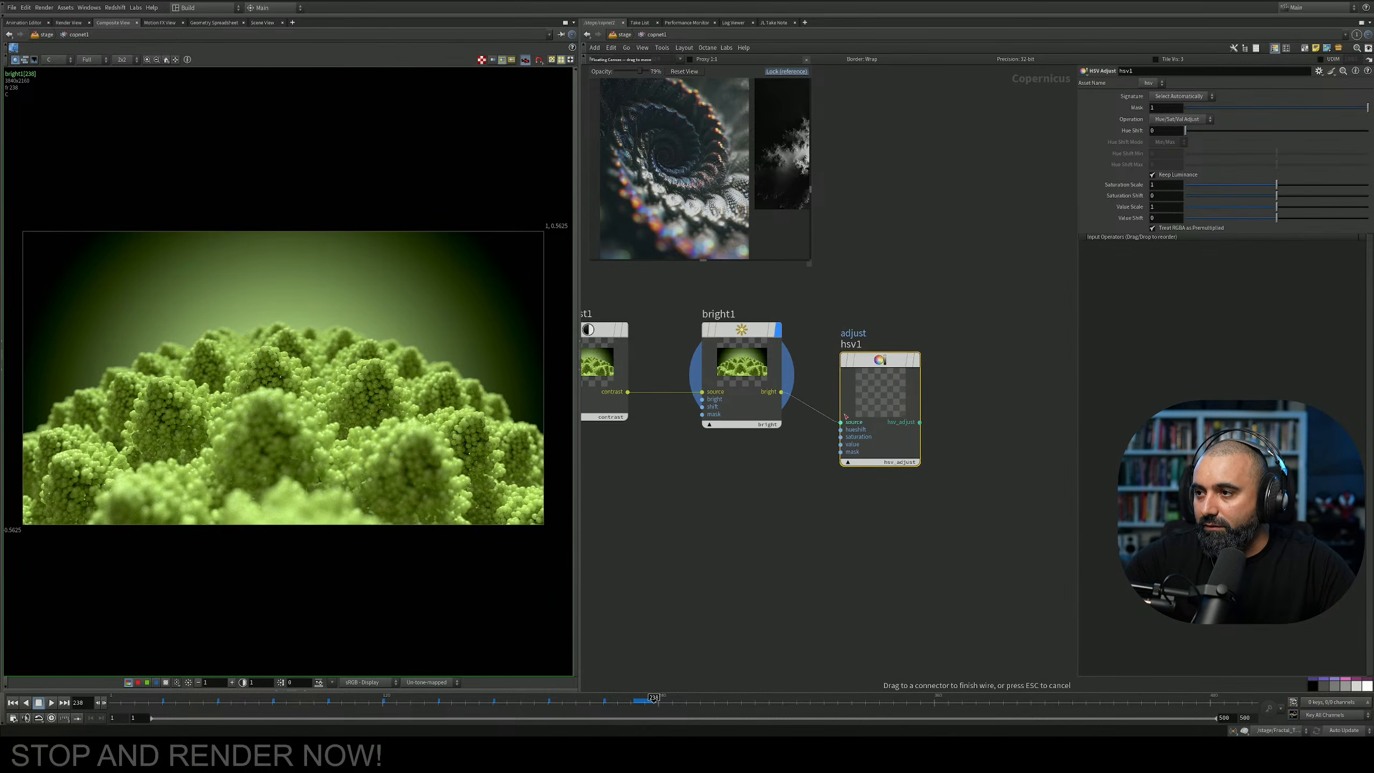
drag(869, 374, 868, 358)
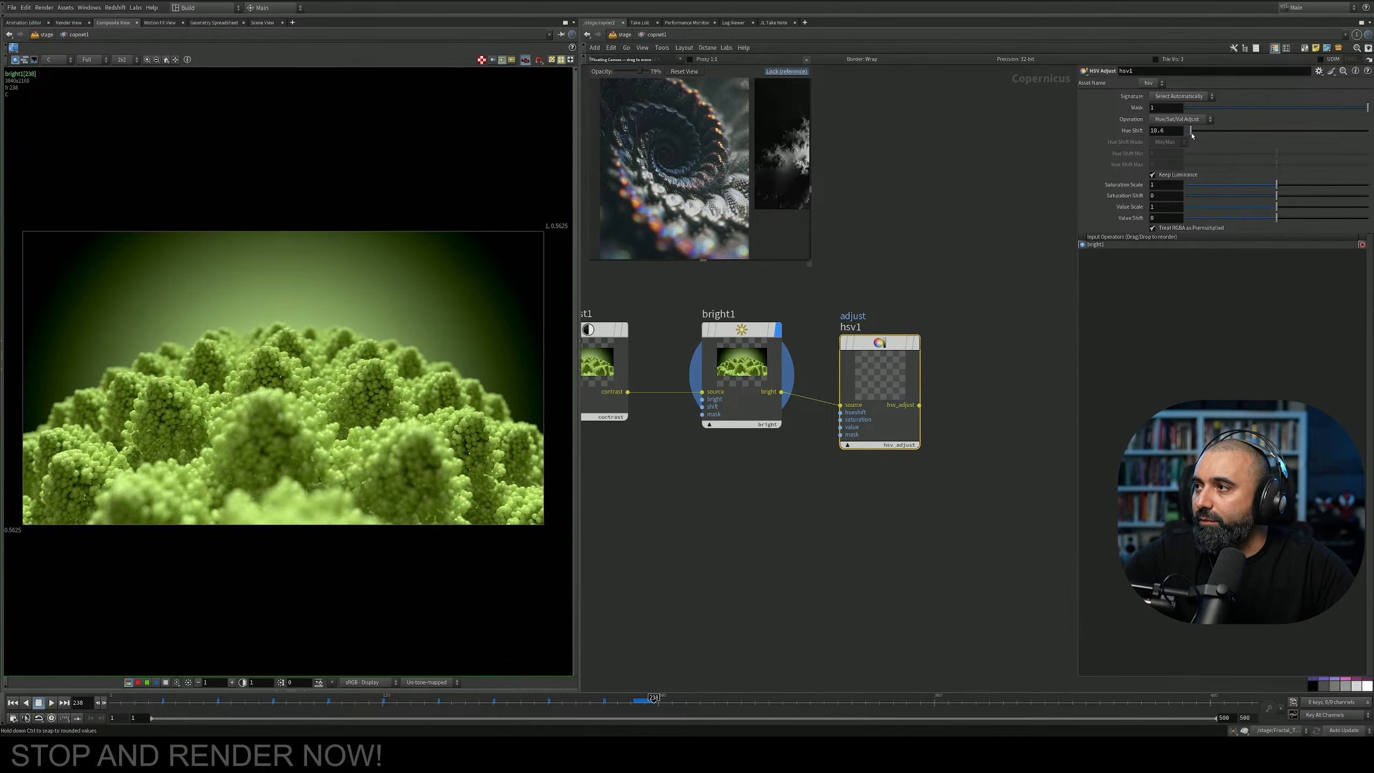
drag(1210, 130, 1248, 131)
click(916, 343)
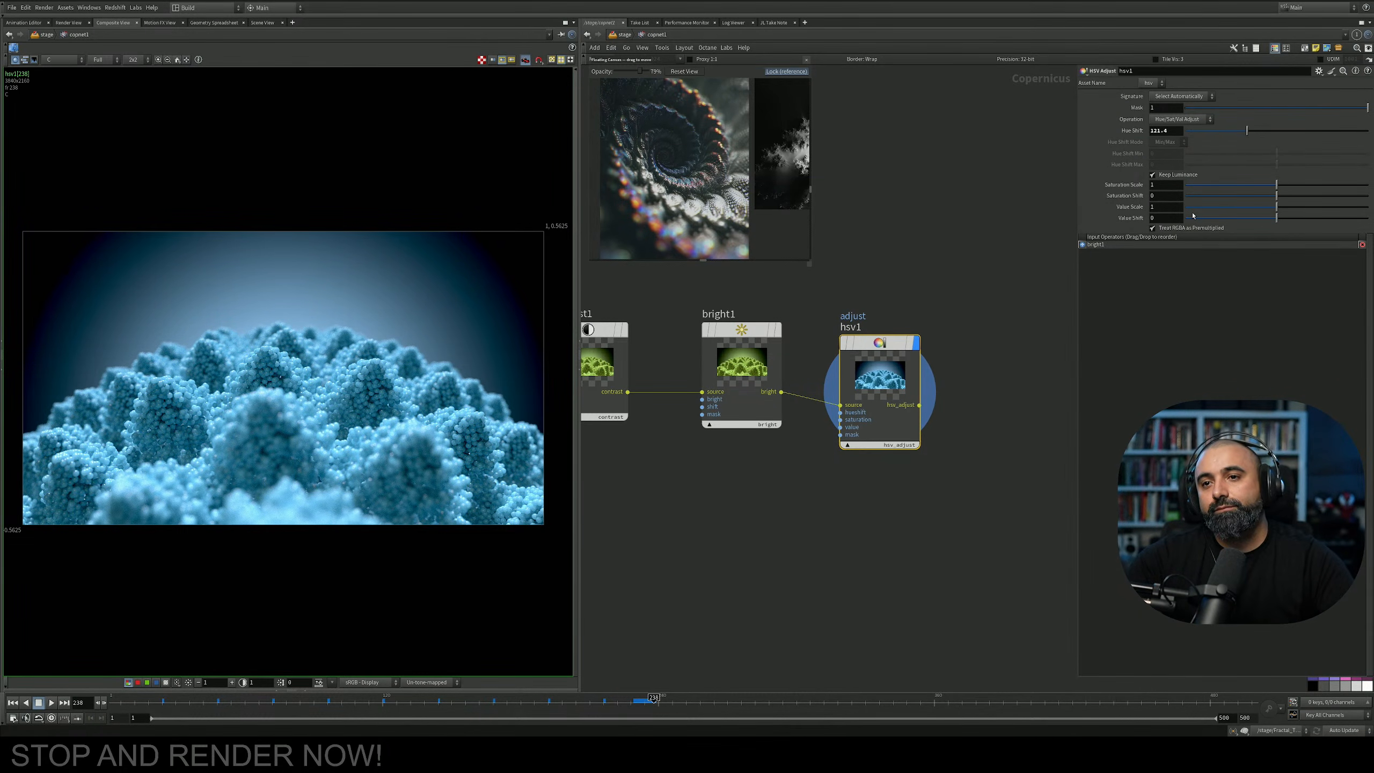
Move the HSV Adjust node down out of the way and add a Mirror node fed by the Bright node's output.
middle_drag(920, 308, 826, 268)
drag(801, 306, 817, 330)
middle_drag(889, 365, 804, 345)
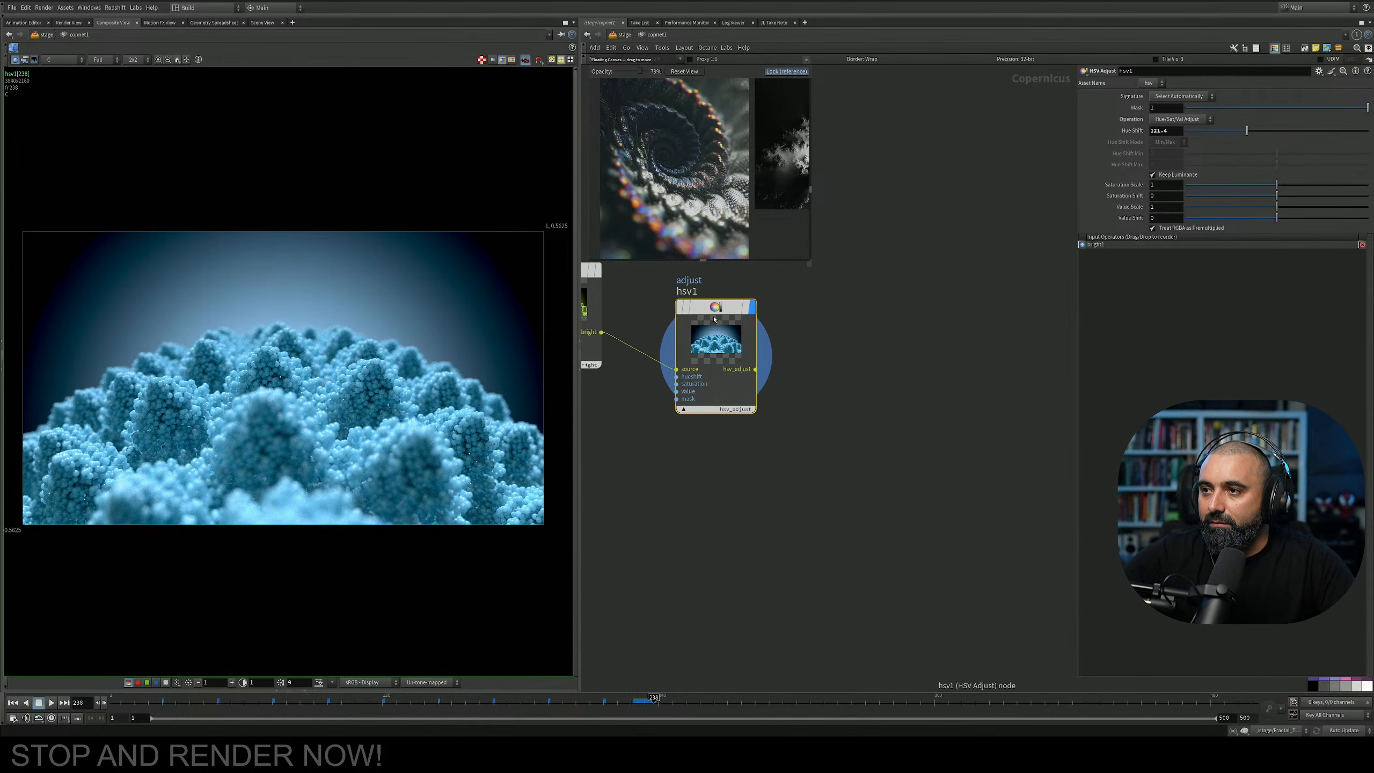
drag(714, 319, 834, 387)
middle_drag(806, 307, 823, 396)
key(Tab)
text(mi)
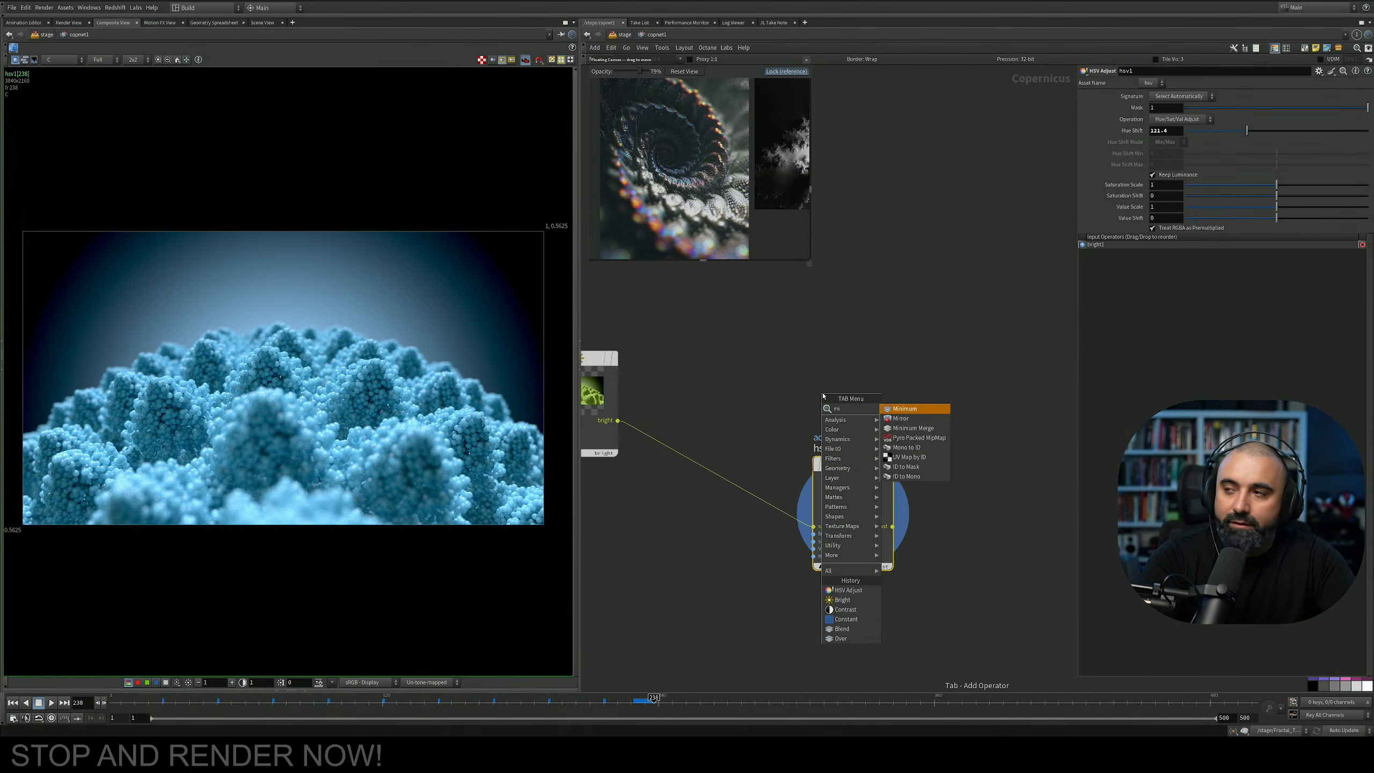
key(Return)
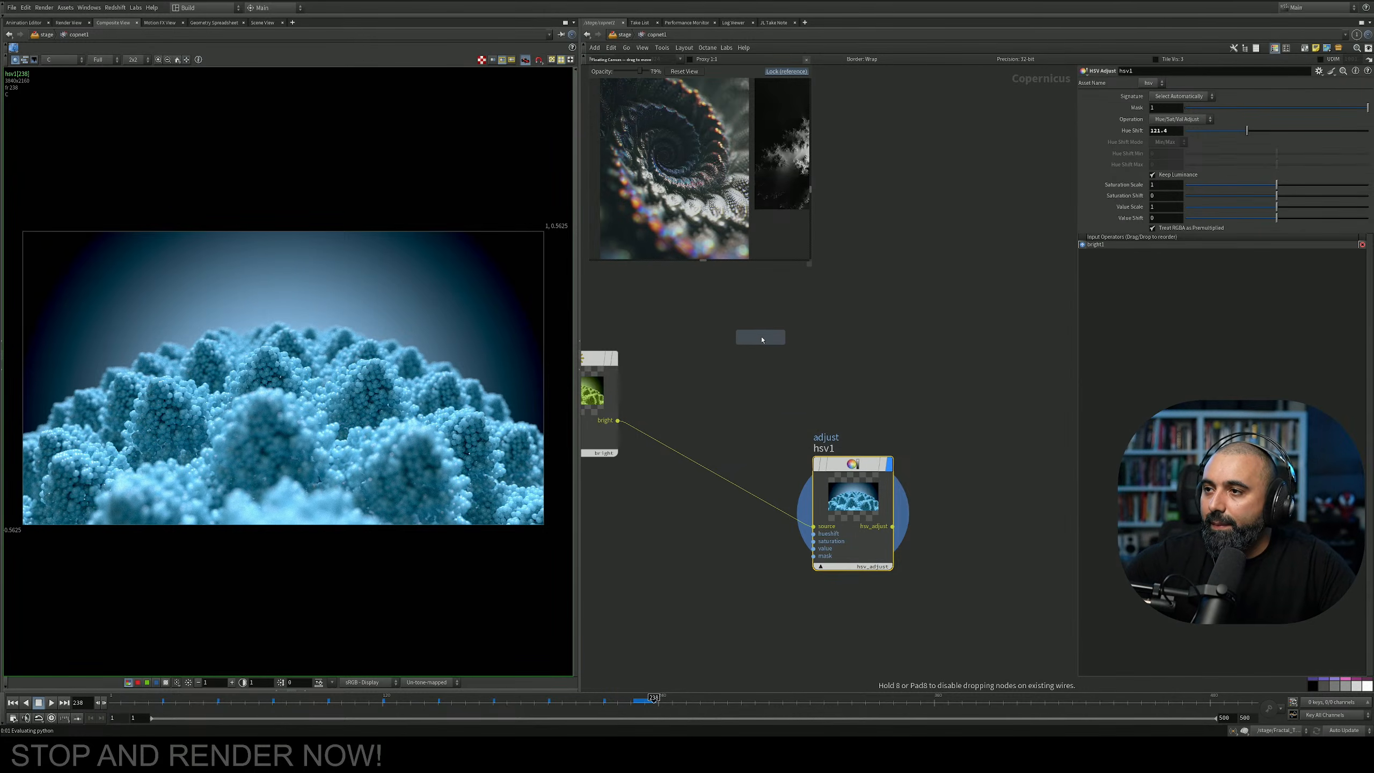
click(761, 339)
middle_drag(642, 408, 686, 394)
drag(662, 407, 764, 385)
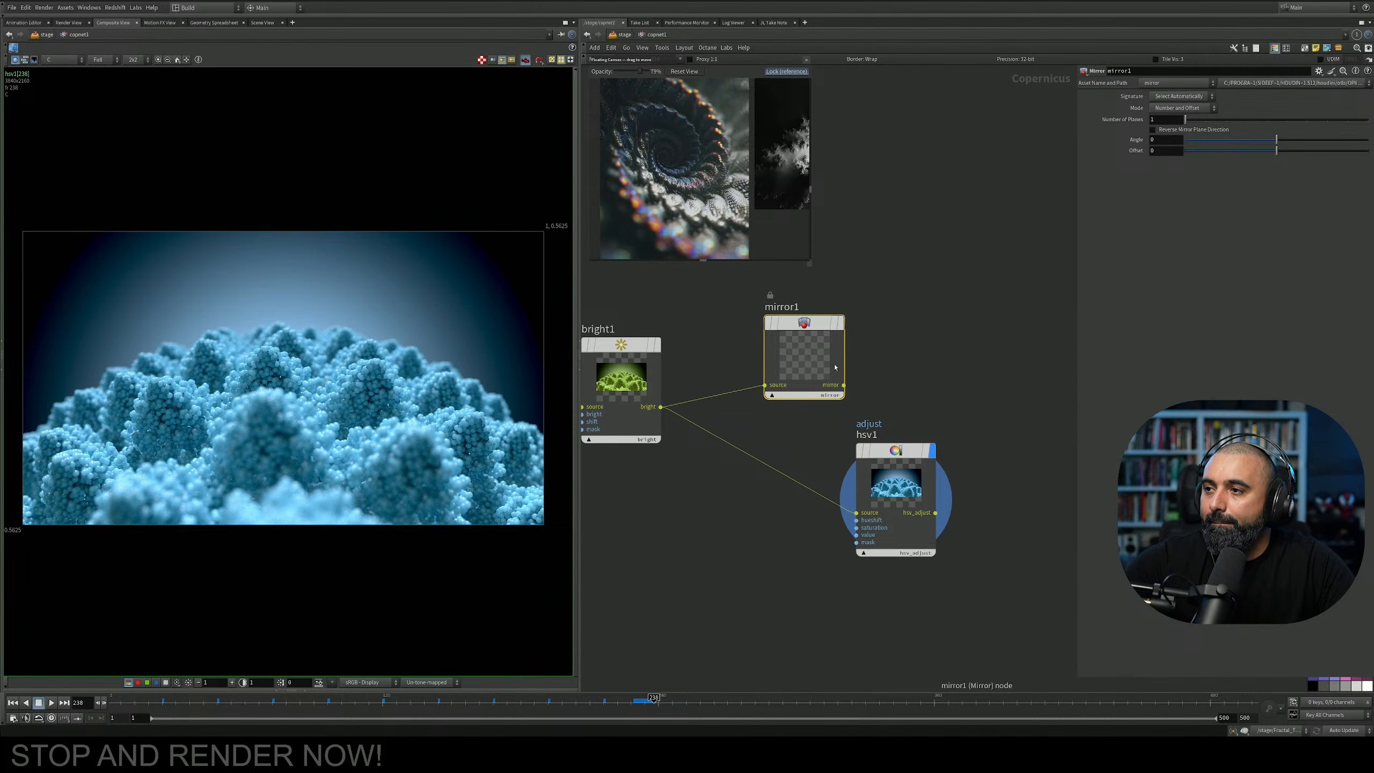
Display only the Mirror node's output and set its angle to 88.9 and its offset to 0.043.
click(838, 324)
drag(816, 323, 831, 303)
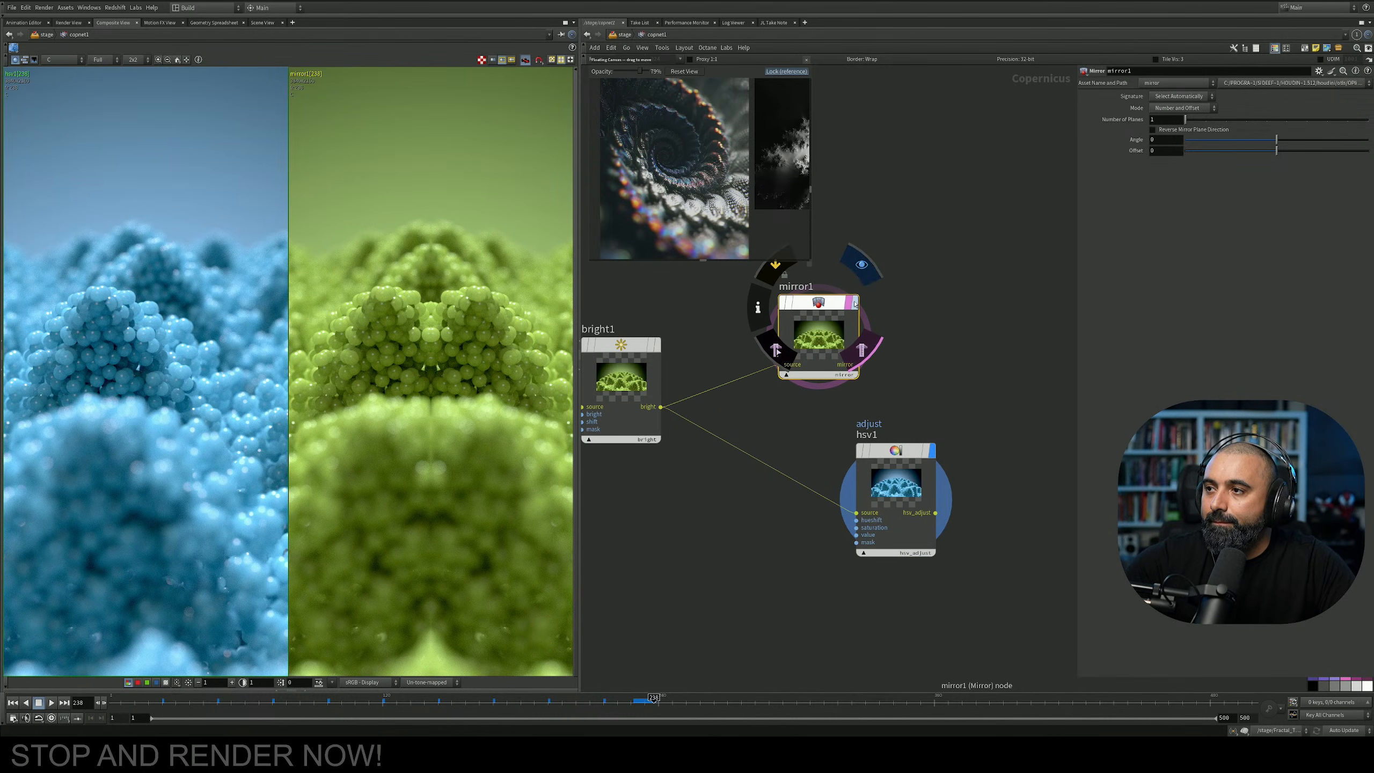
click(861, 349)
click(862, 264)
scroll(362, 338, down, 3)
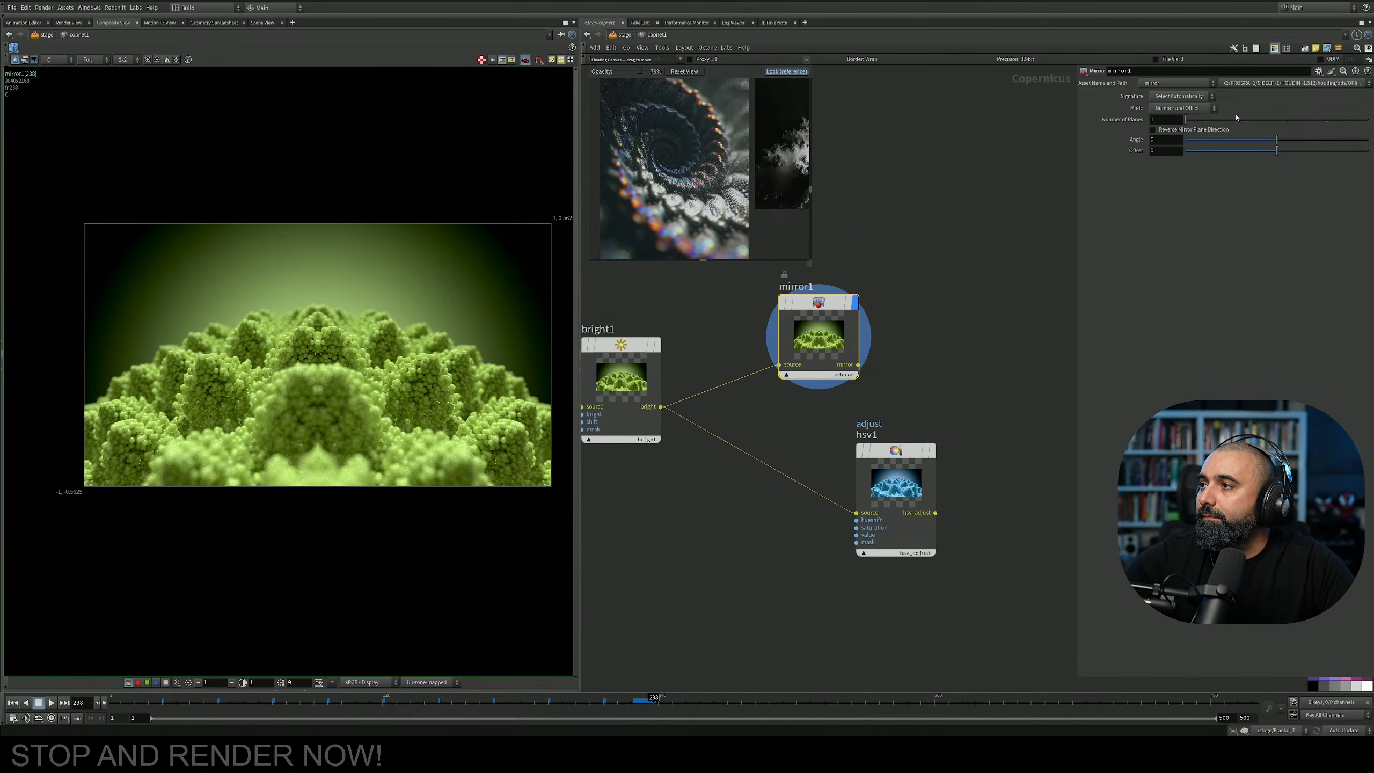
drag(1253, 140, 1280, 152)
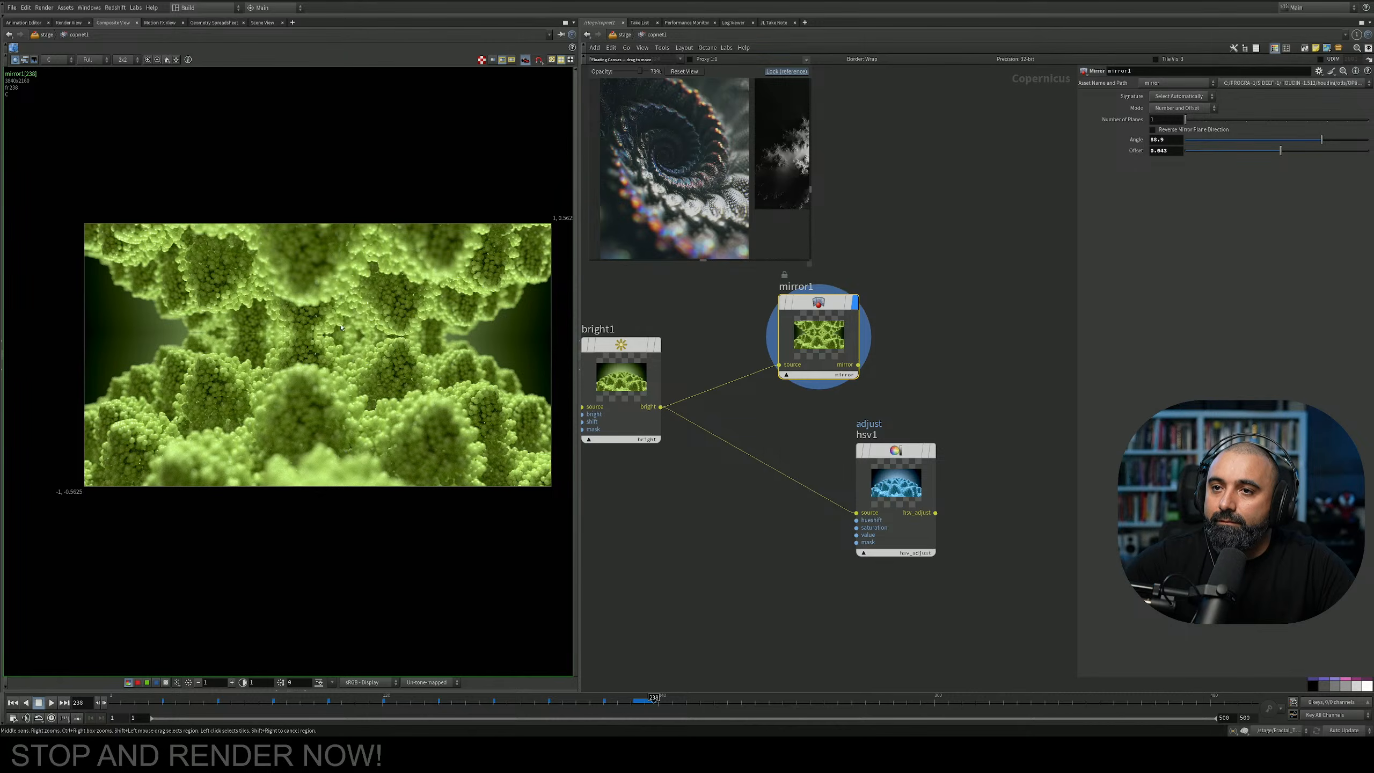
Duplicate the Mirror node, chain the copy after the original, and set its angle to 43.8 and offset to 0.231.
drag(819, 305, 960, 282)
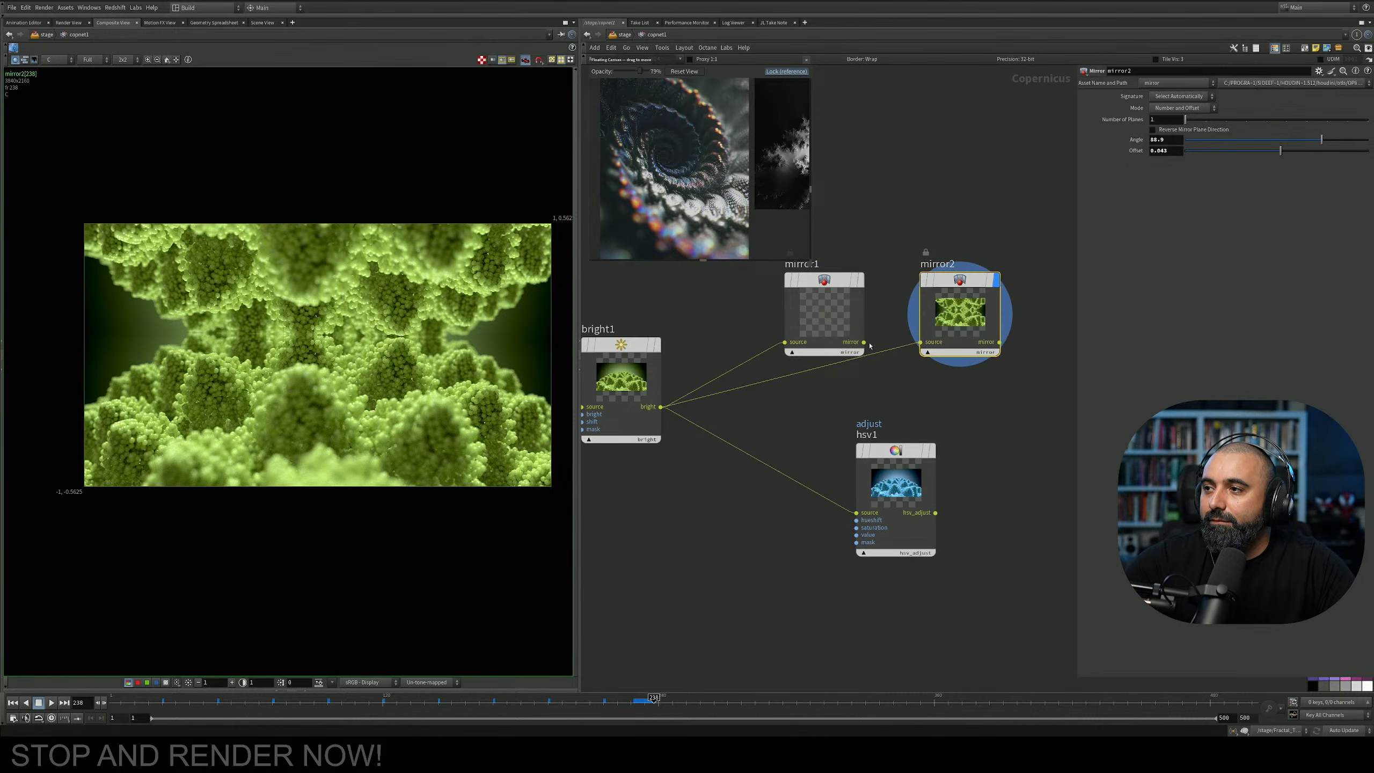
drag(921, 342, 864, 342)
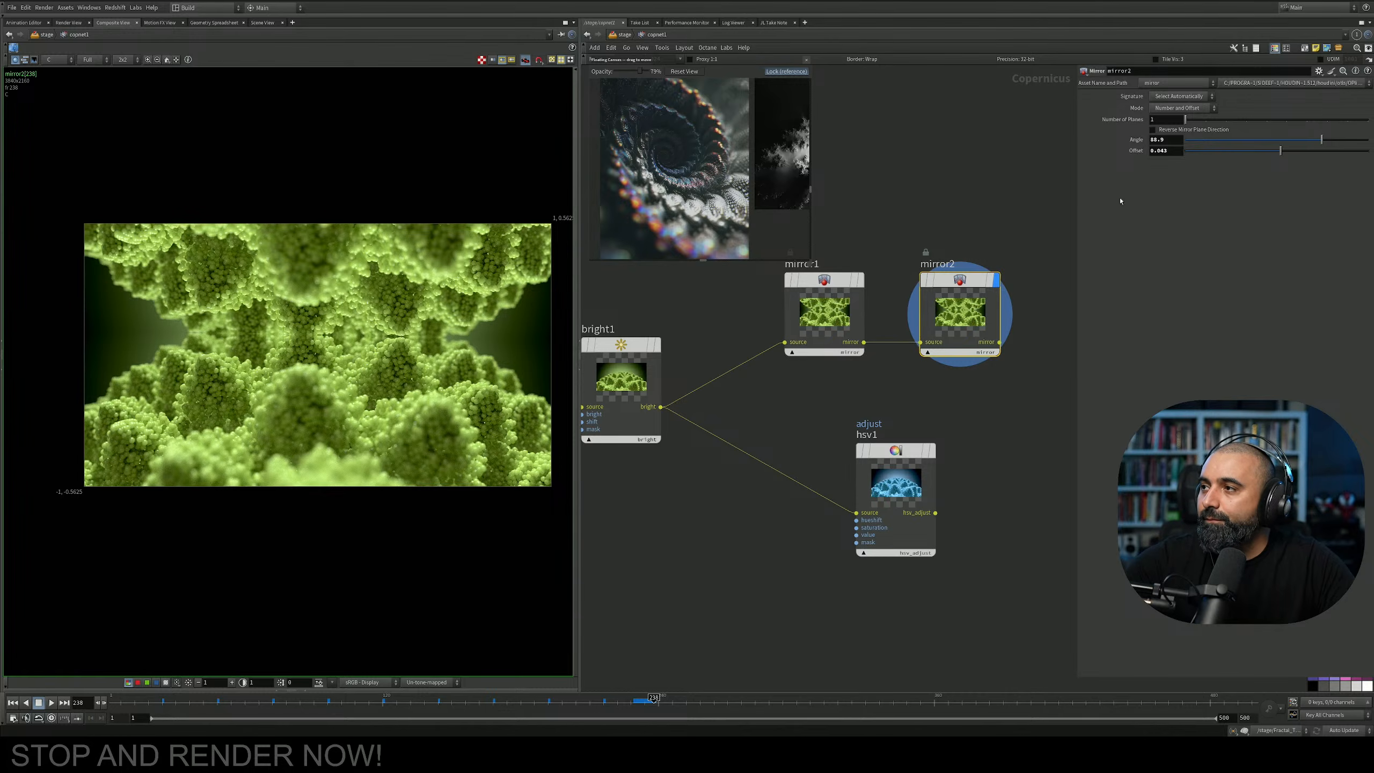
drag(1306, 143, 1298, 153)
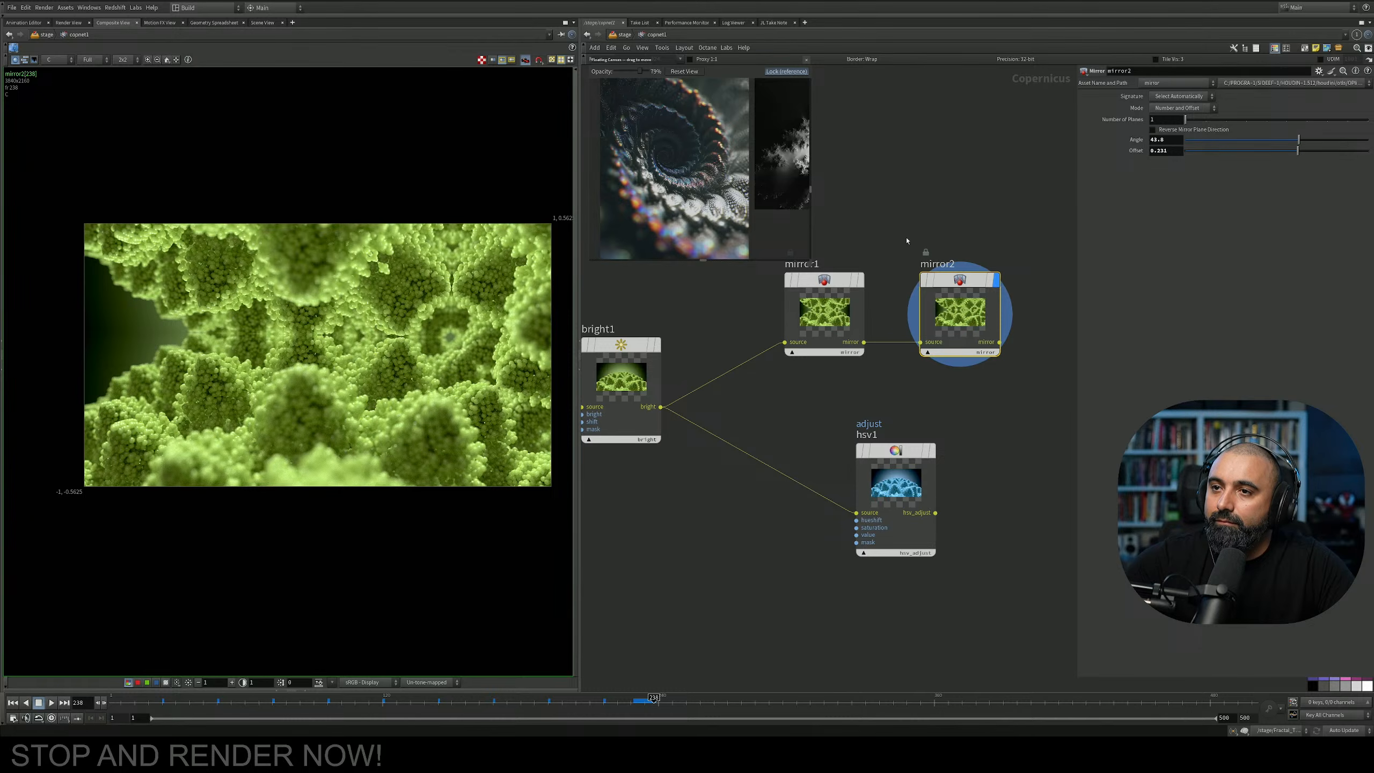
Add a third Mirror node as a copy after the second one and set its angle to -180.
middle_drag(930, 281, 748, 287)
alt+drag(773, 298, 923, 309)
drag(1281, 140, 1185, 165)
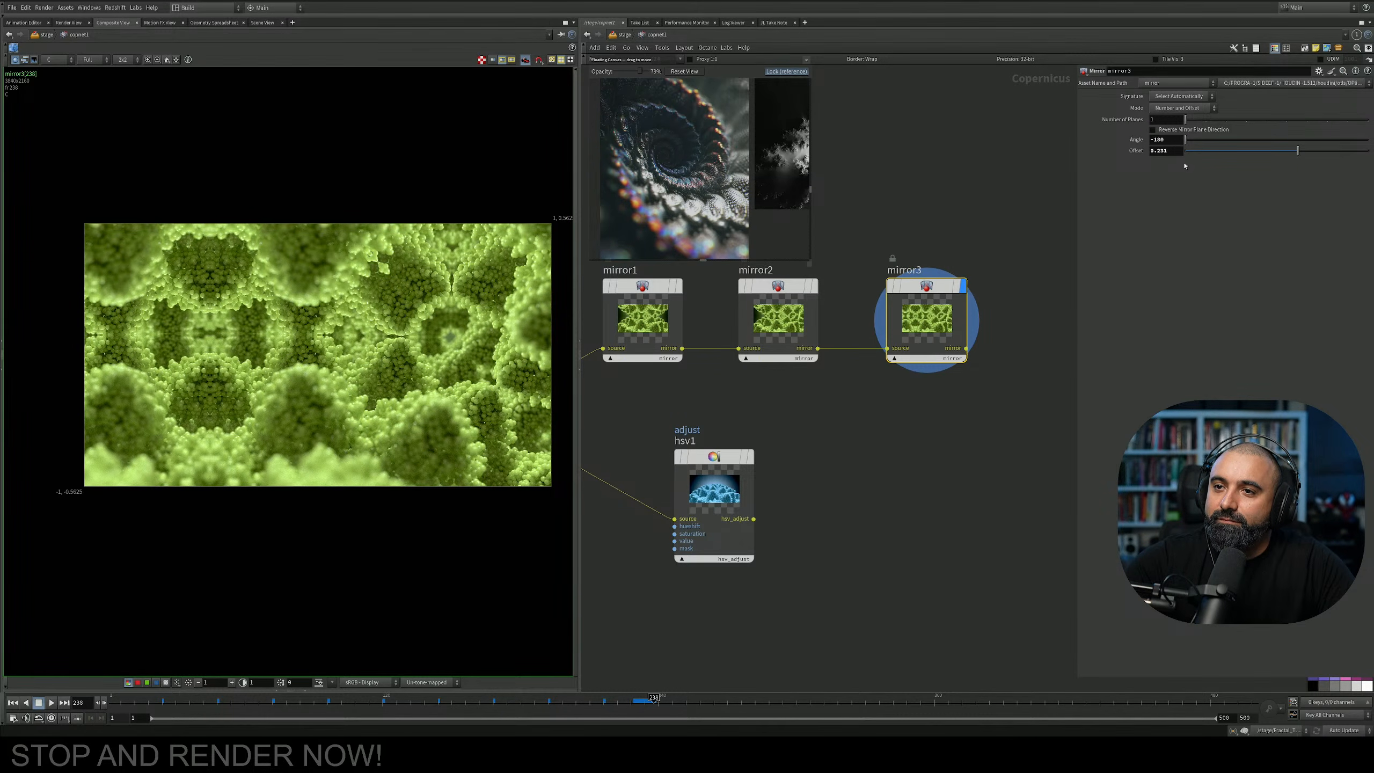
Add a Chromatic Aberration node fed by the third Mirror node and display its output.
middle_drag(794, 475, 800, 431)
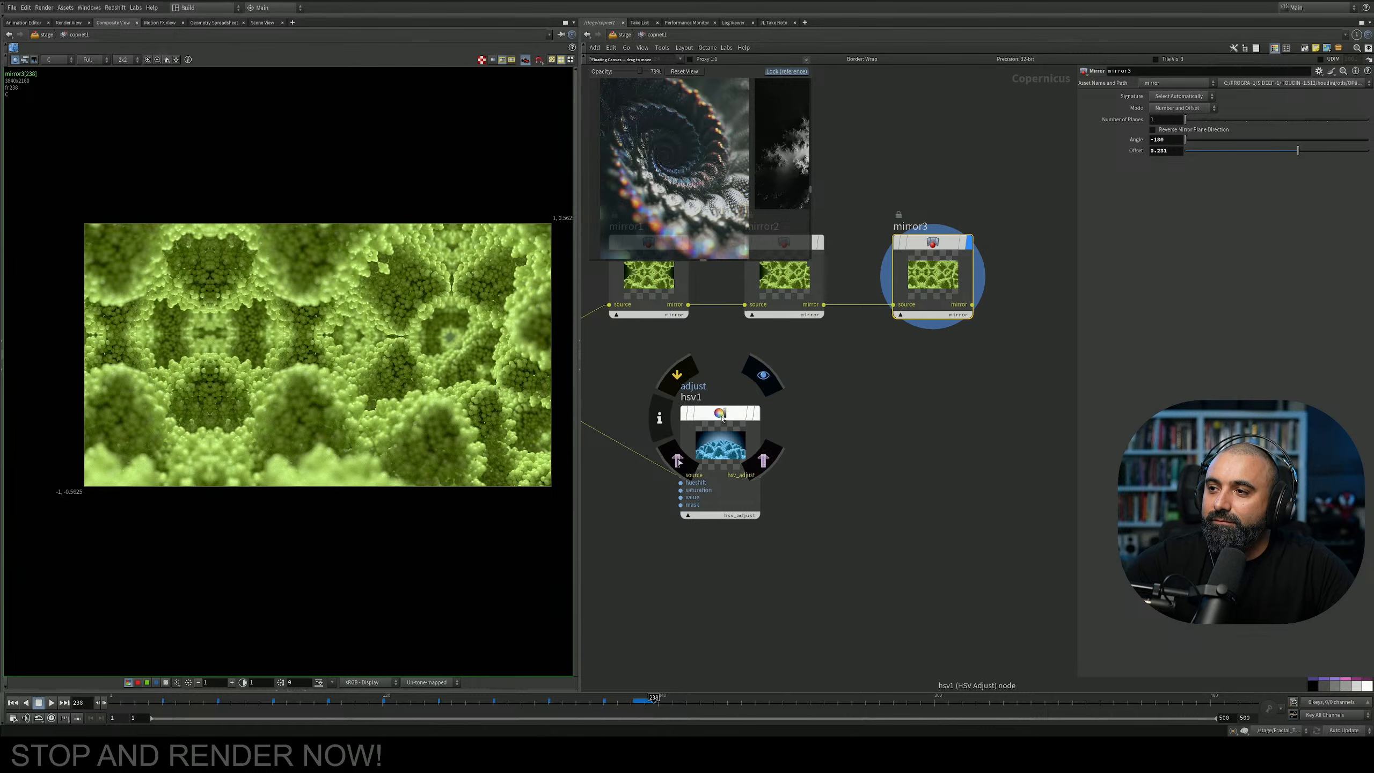
middle_drag(960, 378, 799, 399)
key(Tab)
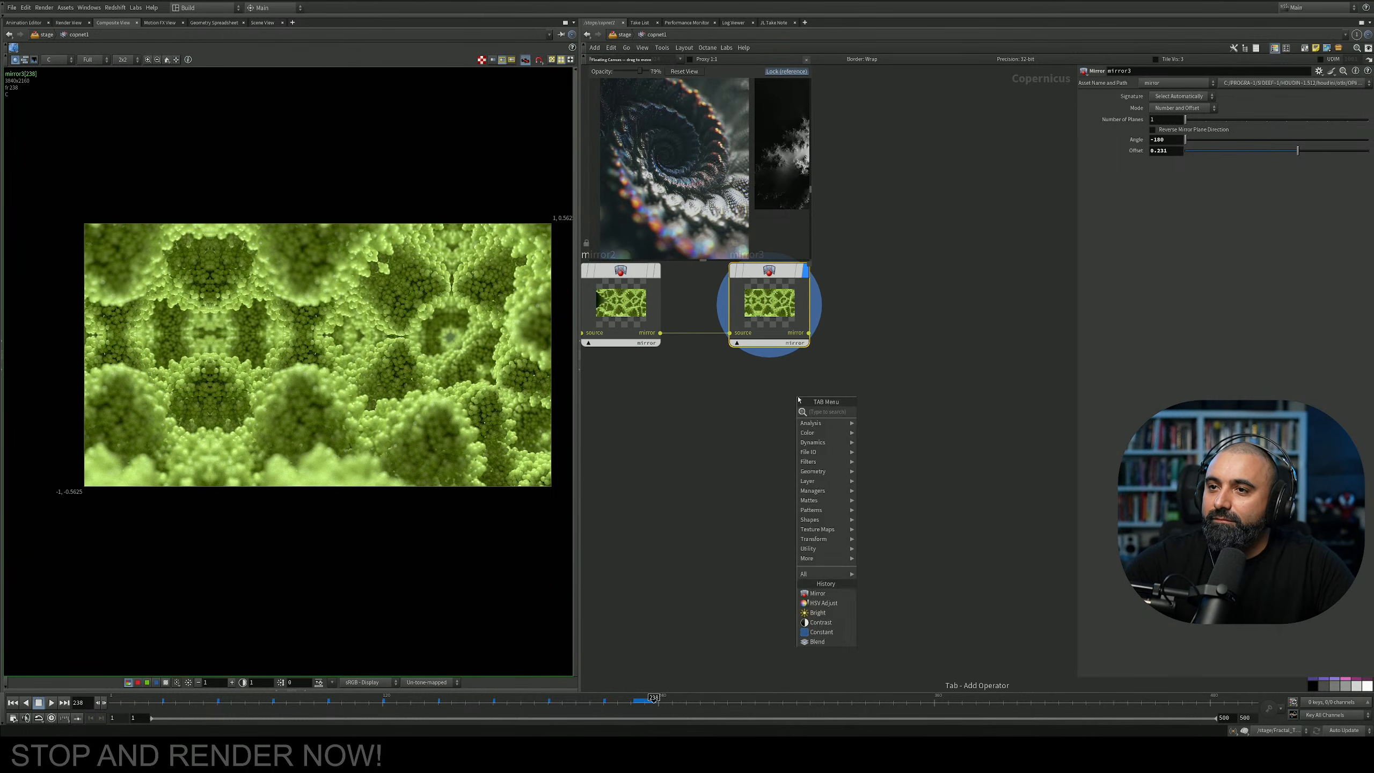
text(chro)
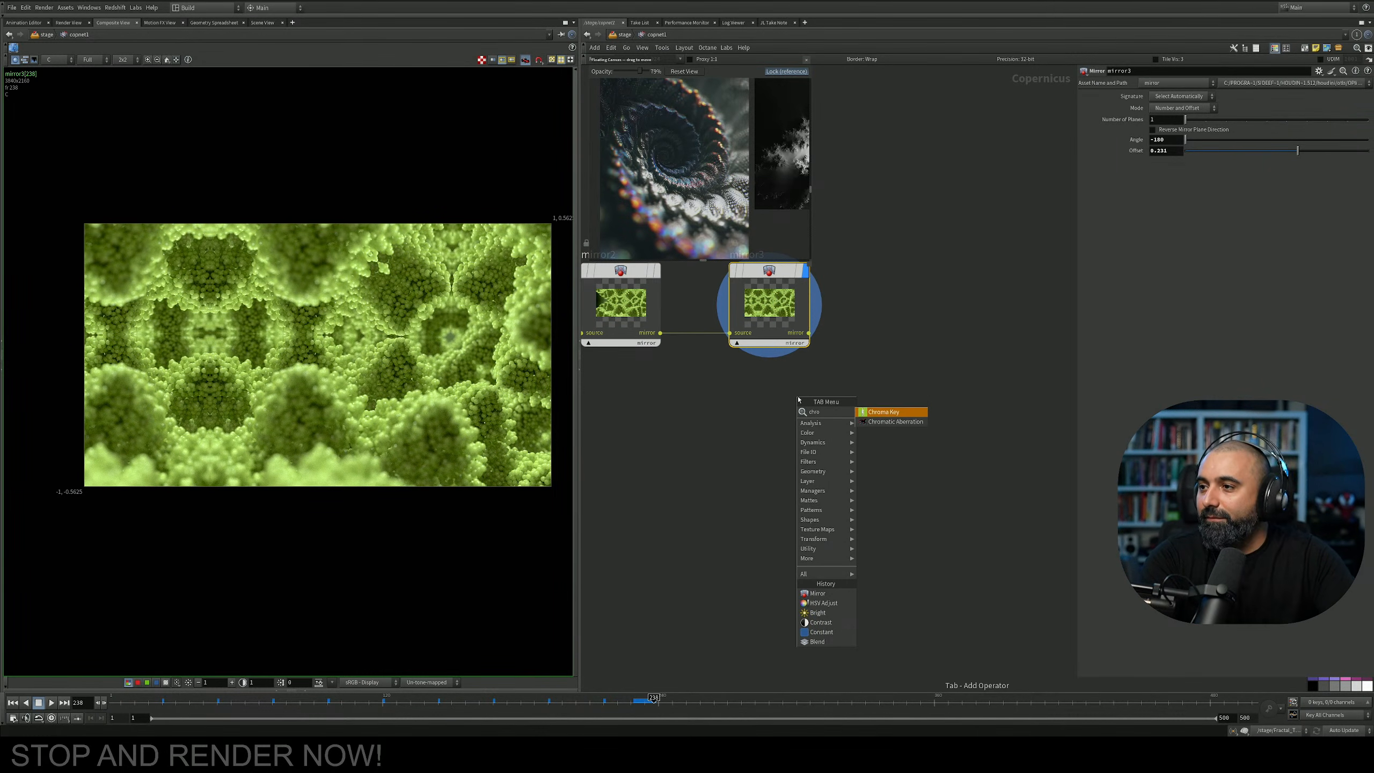
key(Down)
key(Return)
click(967, 344)
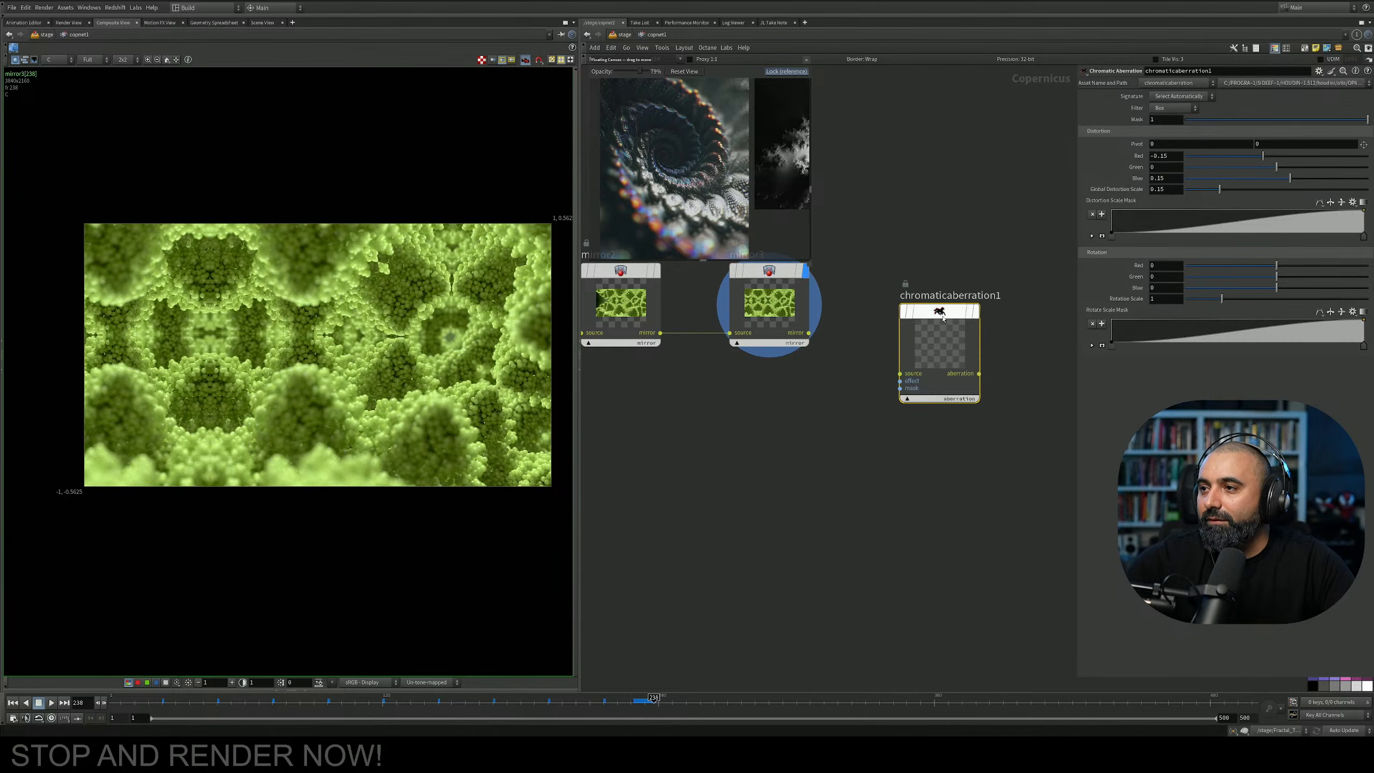
drag(809, 333, 900, 374)
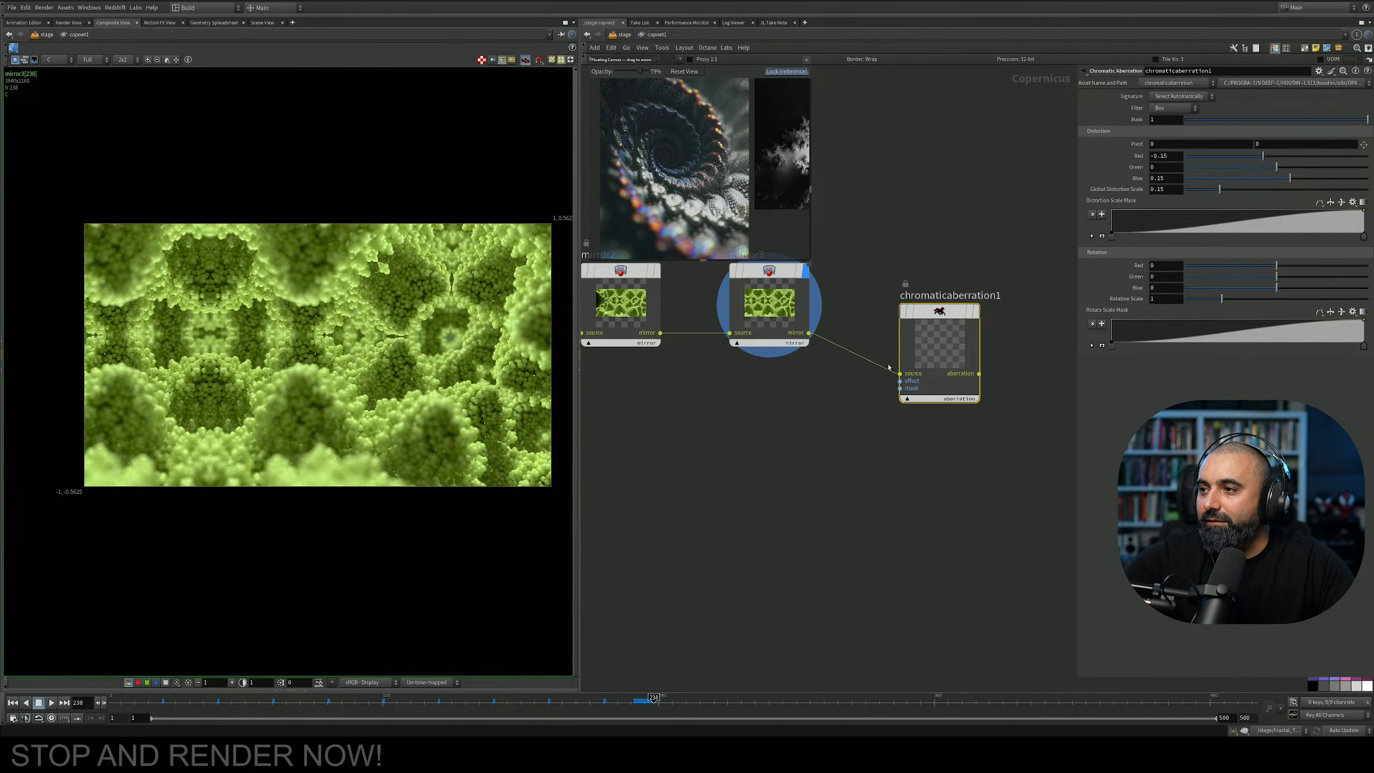
click(976, 311)
middle_drag(977, 430, 942, 399)
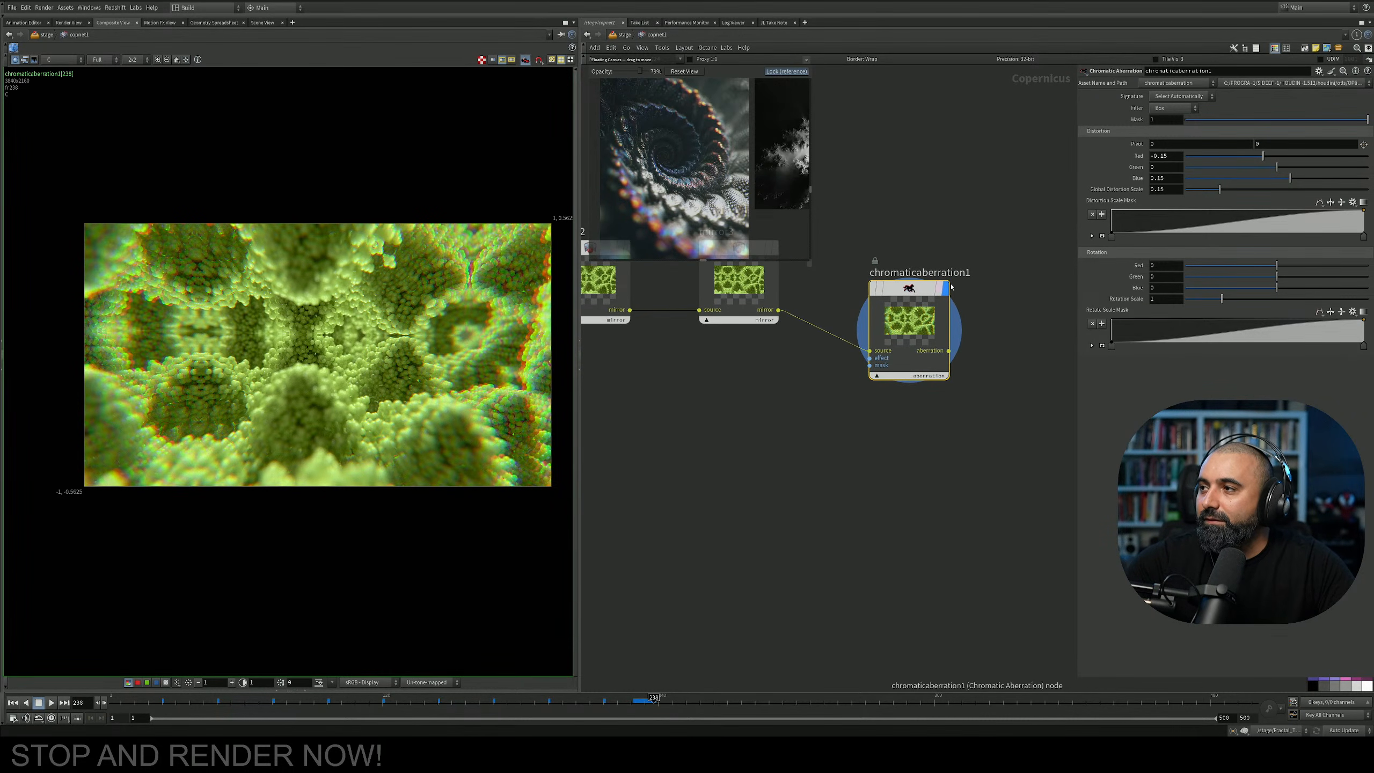
Strengthen the aberration with distortion red -0.051, blue about 0.19, a larger global scale and slightly negative red rotation, and align the node with the mirrors.
drag(1219, 189, 1294, 181)
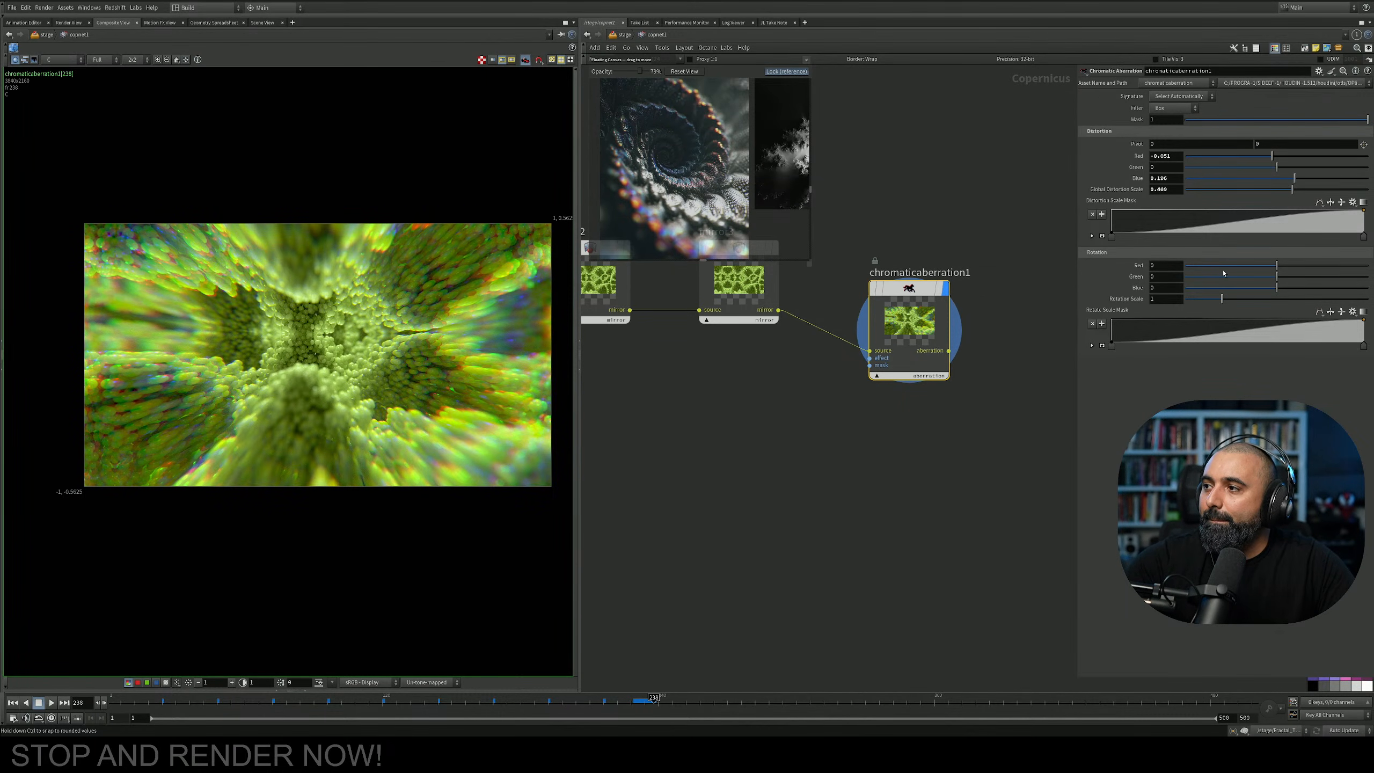
drag(1222, 299, 1257, 263)
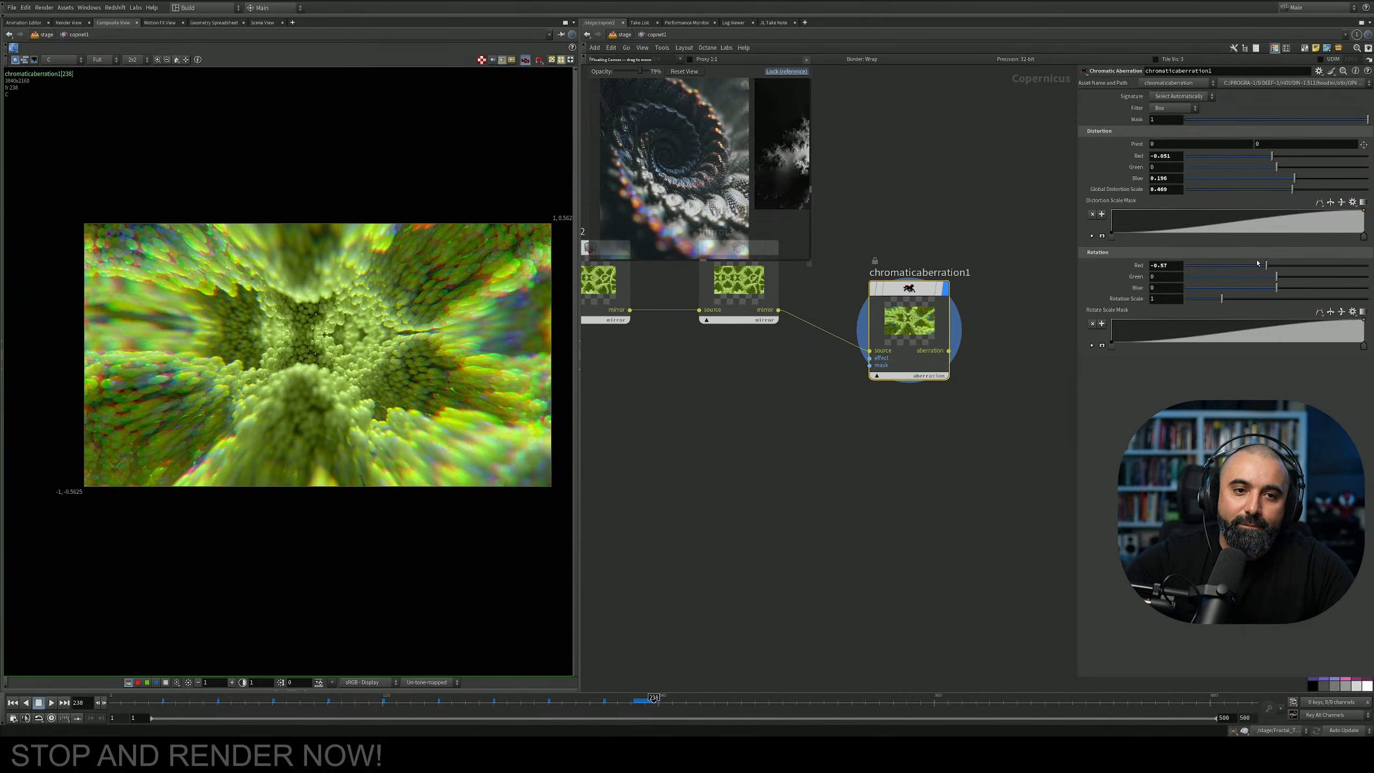
middle_drag(736, 361, 762, 431)
middle_drag(344, 338, 313, 342)
scroll(312, 343, up, 1)
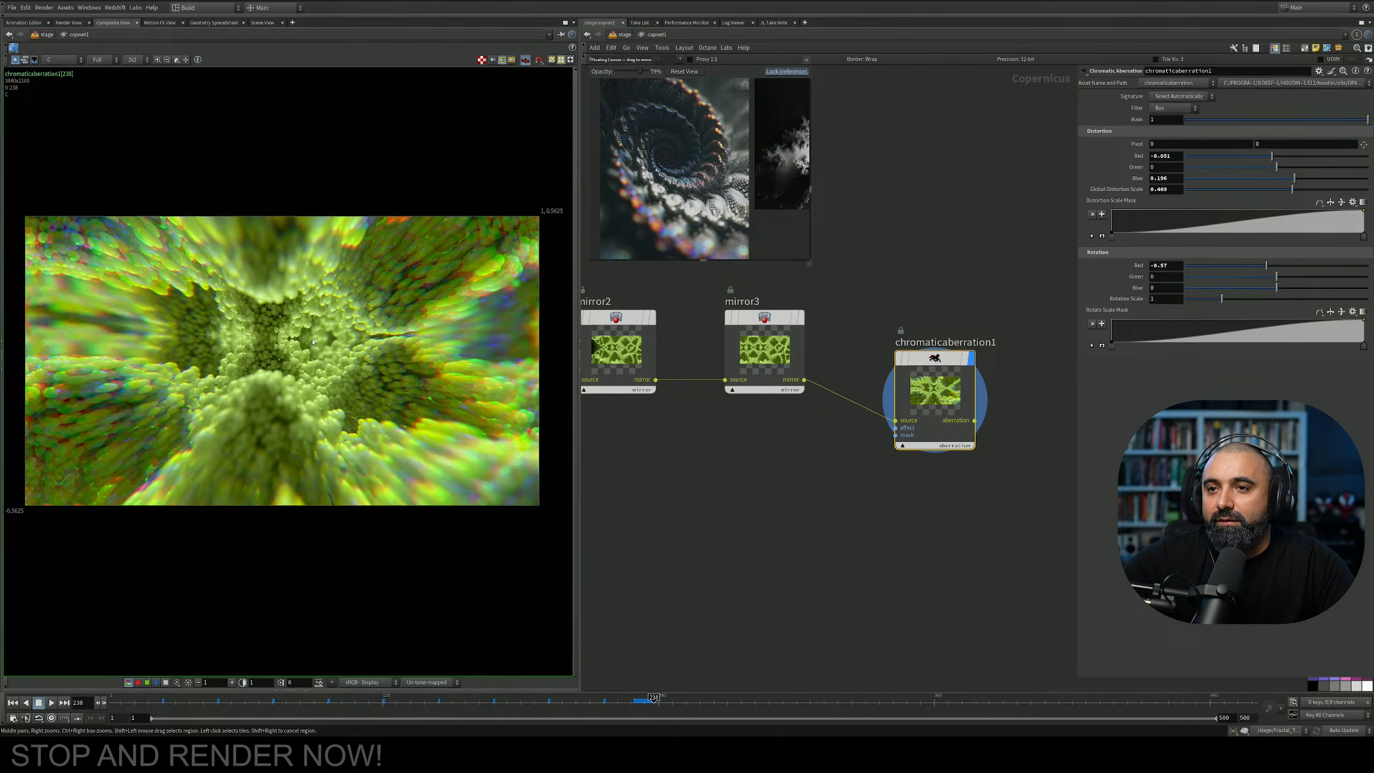
drag(943, 355, 905, 314)
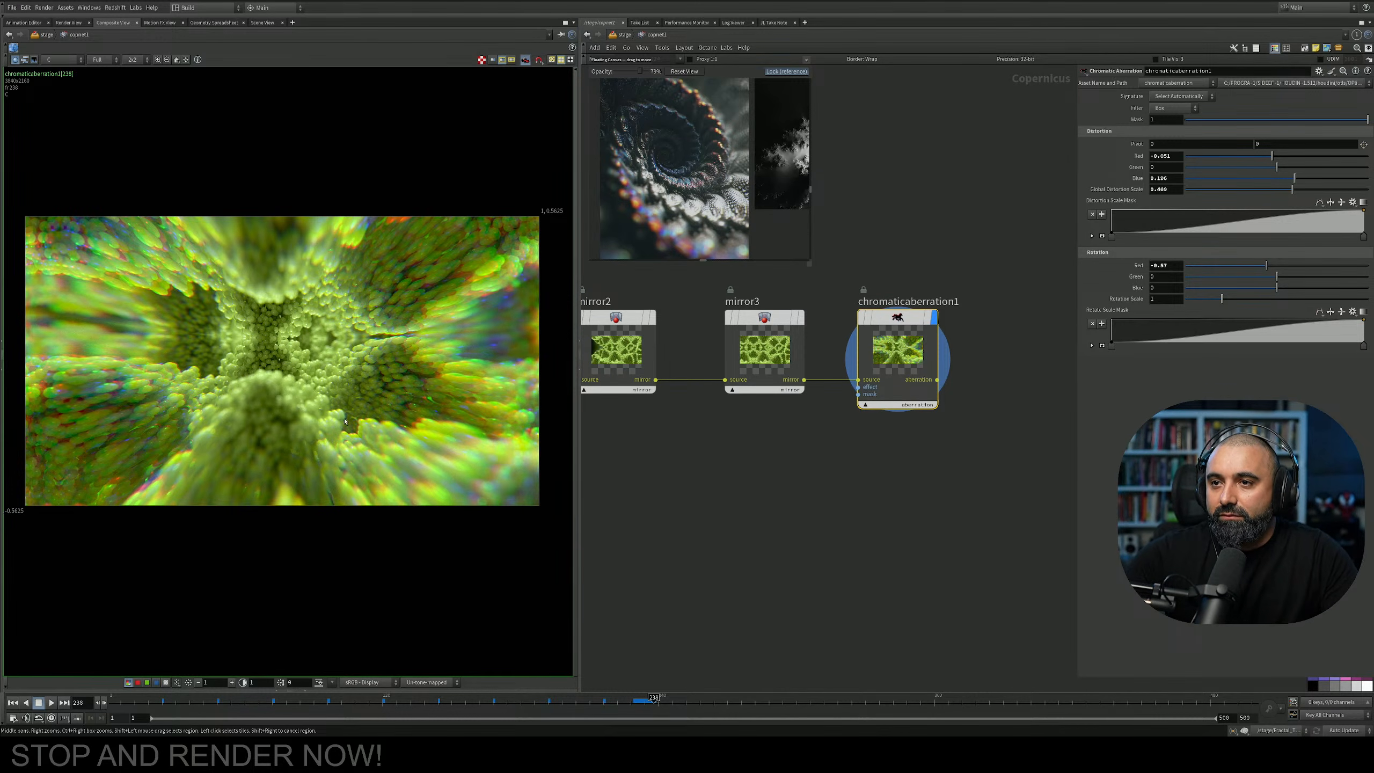
Reduce the Chromatic Aberration node's red distortion to about -0.012.
scroll(942, 430, down, 3)
scroll(851, 437, up, 4)
scroll(866, 425, down, 3)
scroll(890, 405, up, 3)
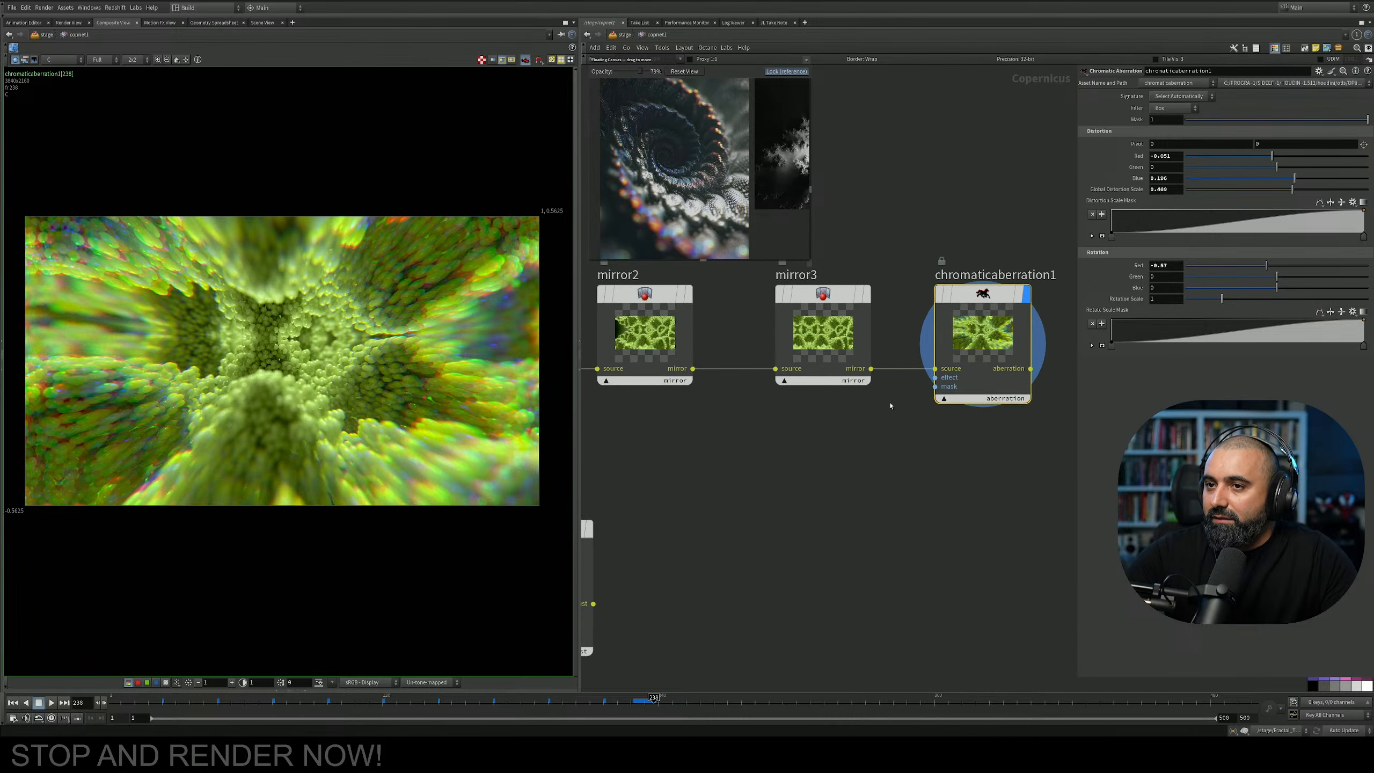
scroll(890, 406, down, 2)
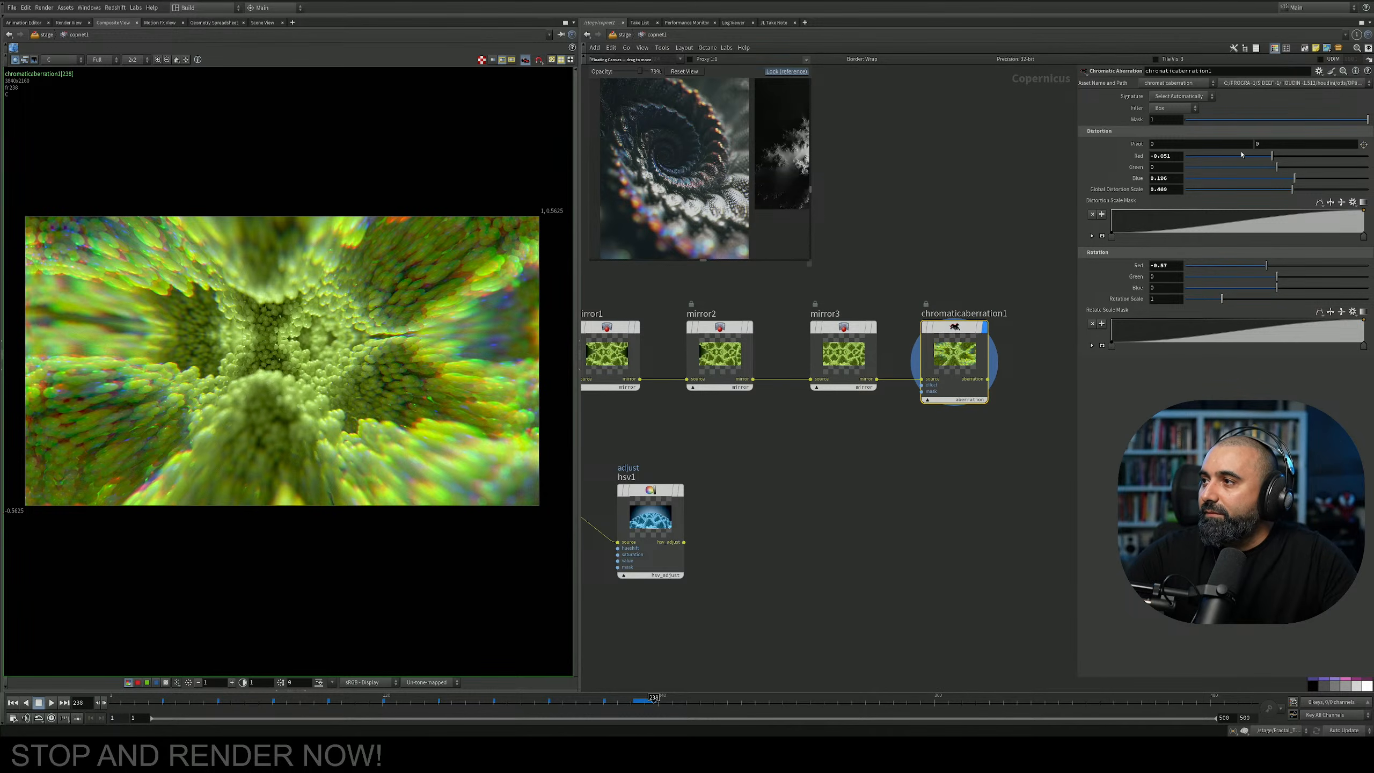
drag(1276, 160, 1276, 157)
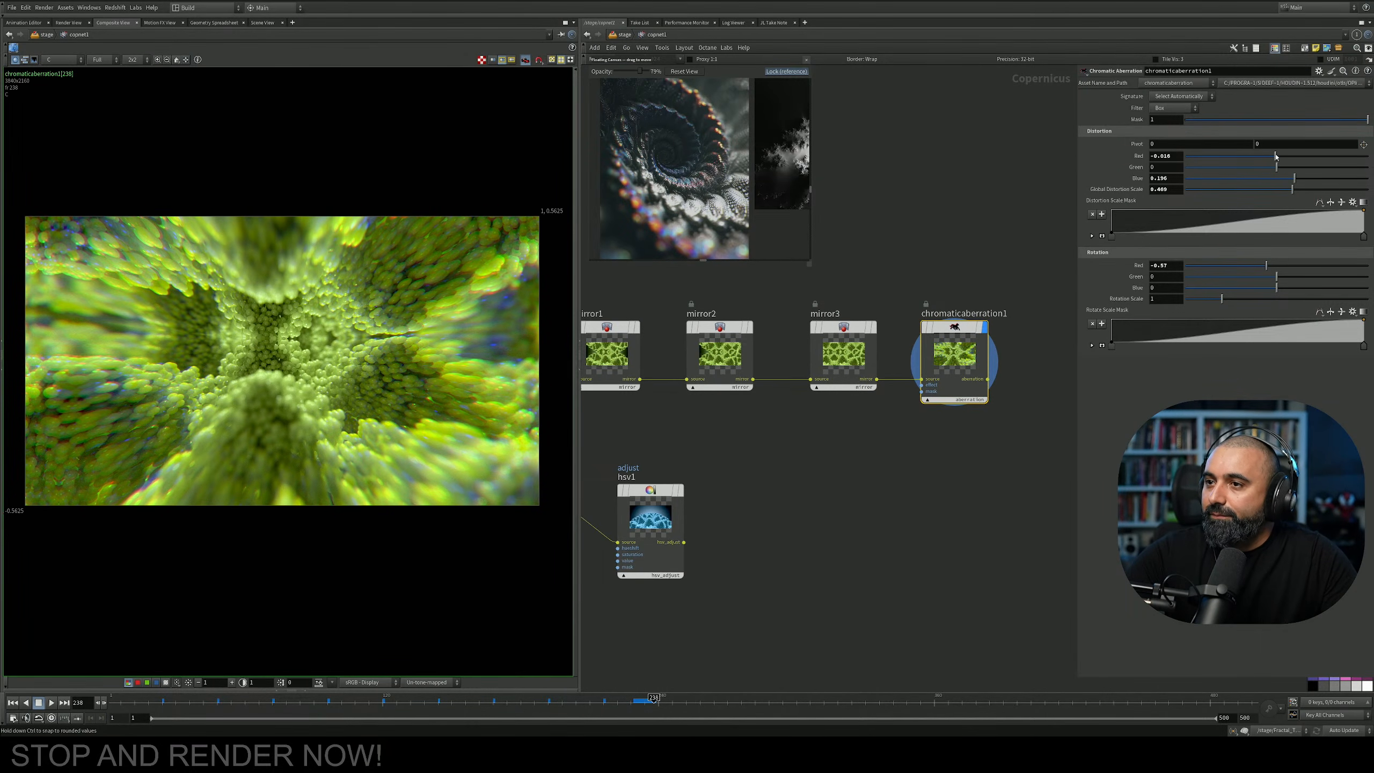
Move the HSV Adjust node lower in the network, farther from the Mirror branch.
middle_drag(717, 426, 812, 413)
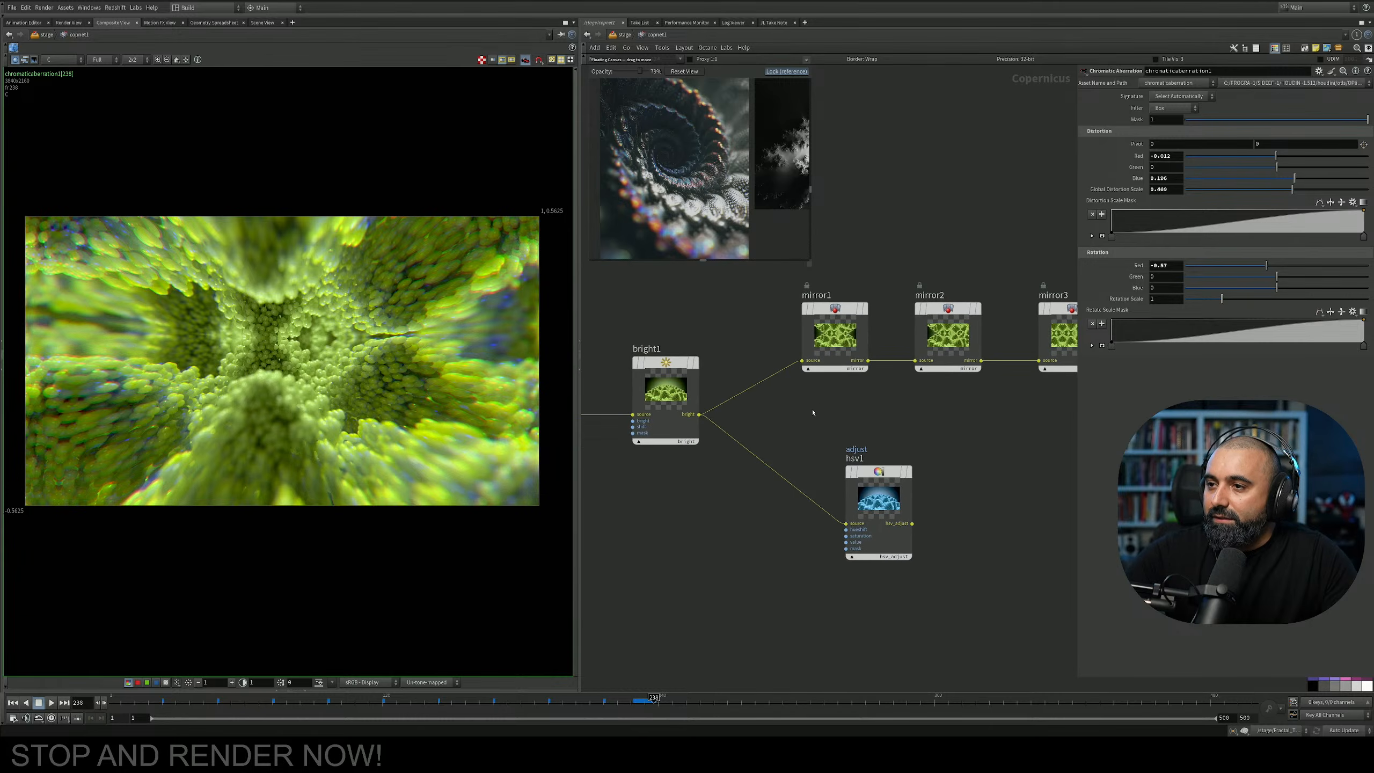
drag(862, 279, 797, 381)
drag(871, 472, 858, 522)
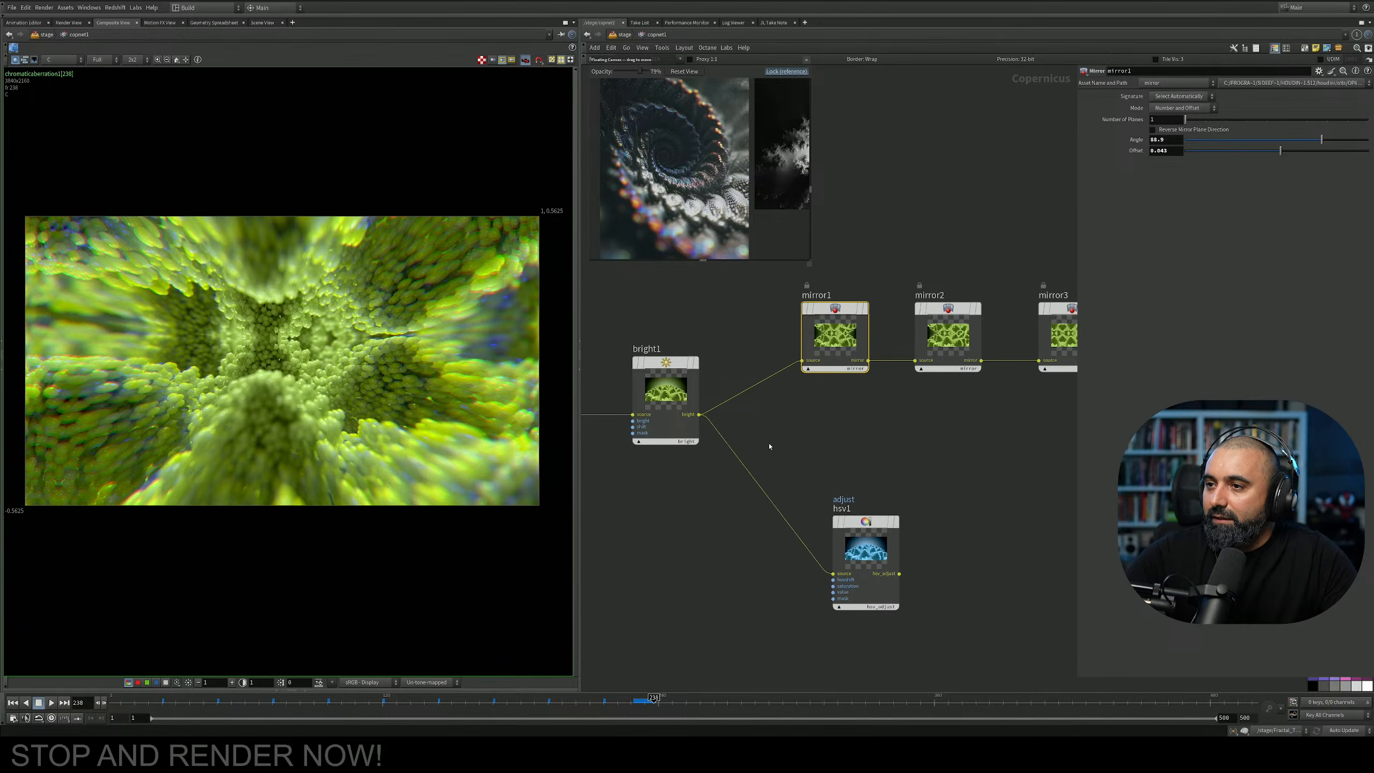
Pull the three chained Mirror nodes out from after the Bright node, place them above the Over node, and feed the first from the upstream render.
middle_drag(779, 446, 839, 465)
scroll(839, 465, up, 2)
scroll(839, 465, down, 5)
drag(1016, 389, 904, 437)
drag(938, 388, 715, 340)
middle_drag(733, 381, 660, 445)
scroll(969, 383, up, 6)
click(657, 510)
click(770, 354)
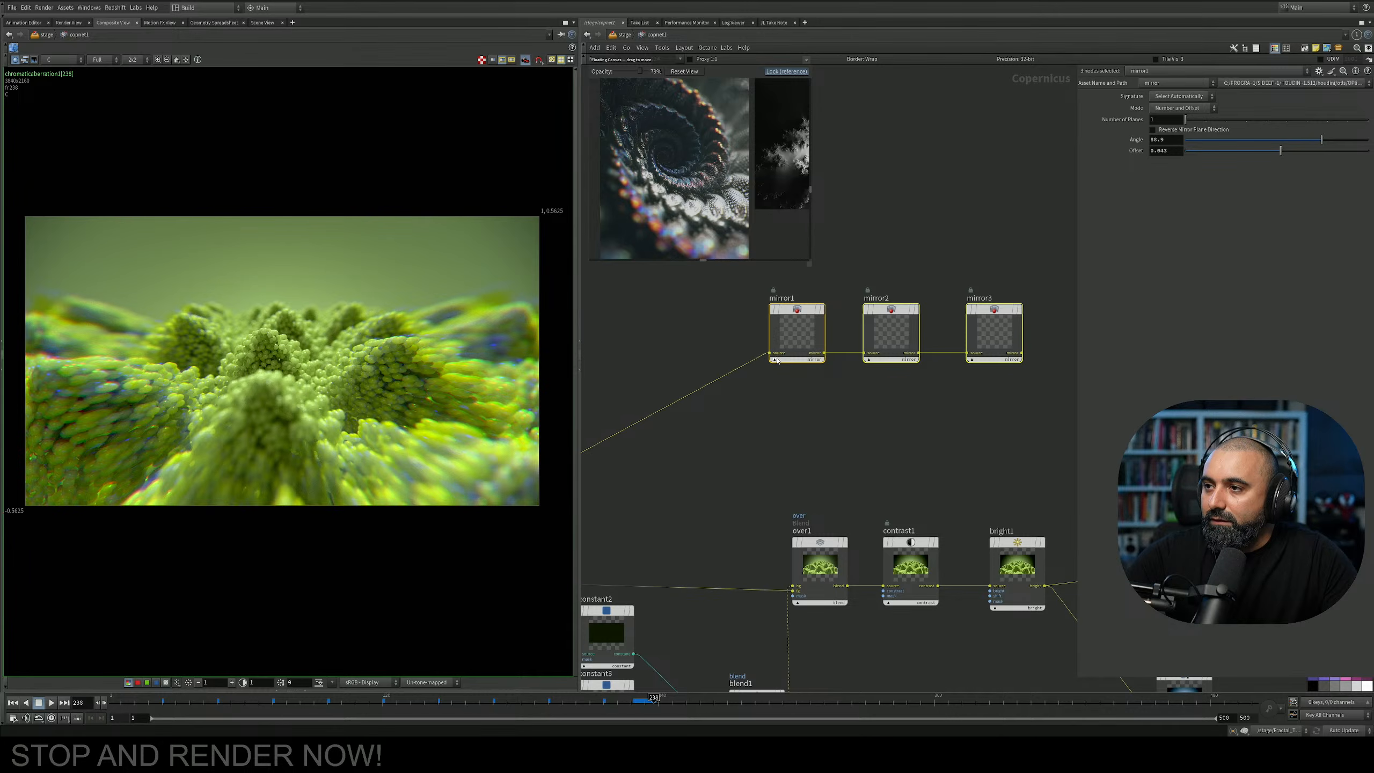
Set the first Mirror node's angle to 90 and the second Mirror node's angle to 45.
click(796, 309)
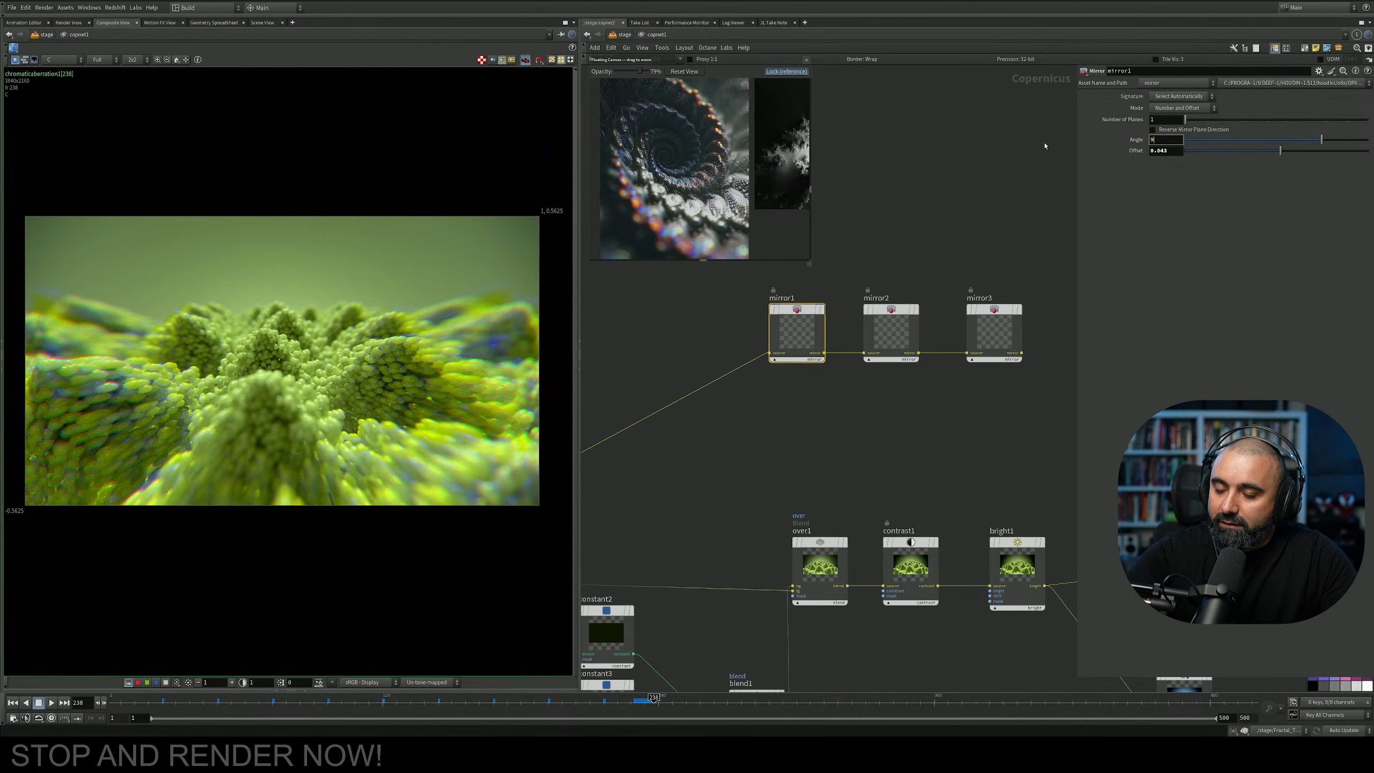
click(892, 323)
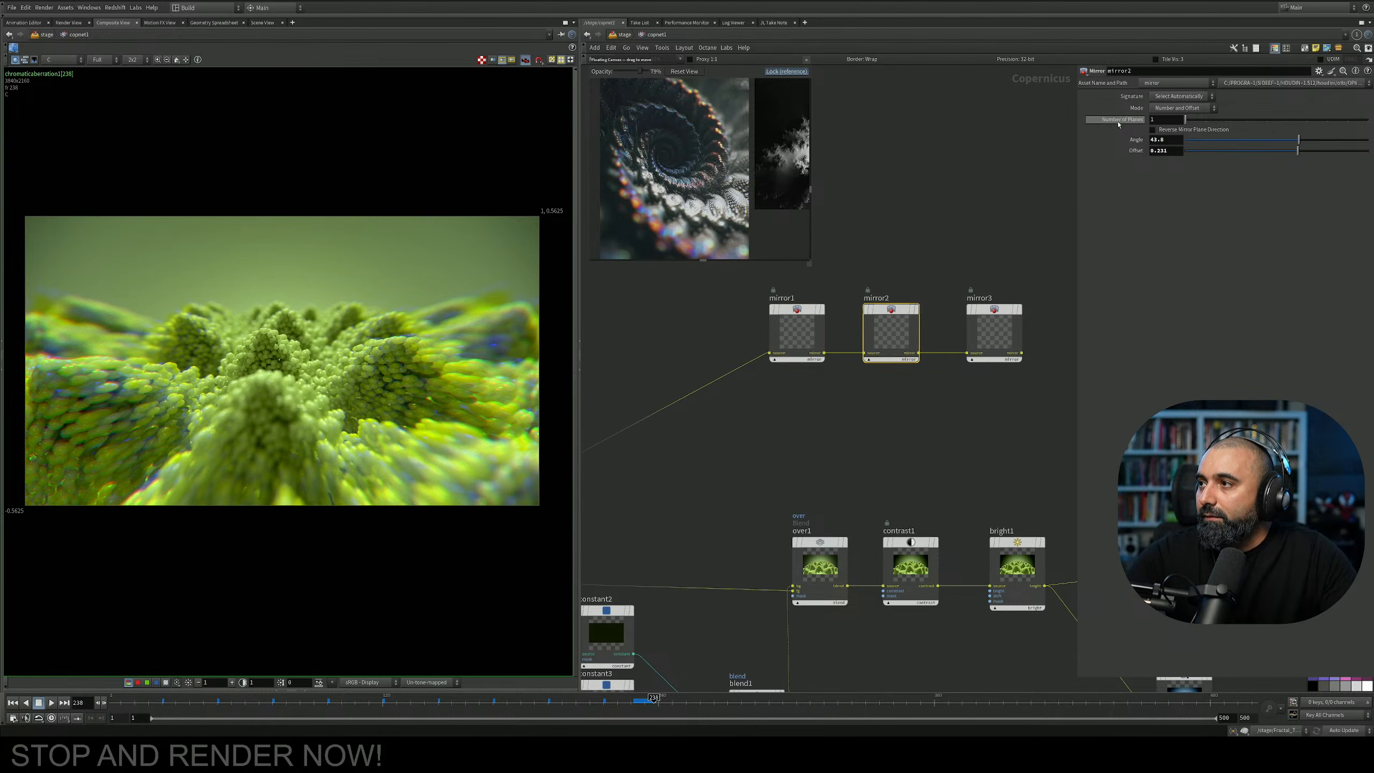
text(45)
key(Return)
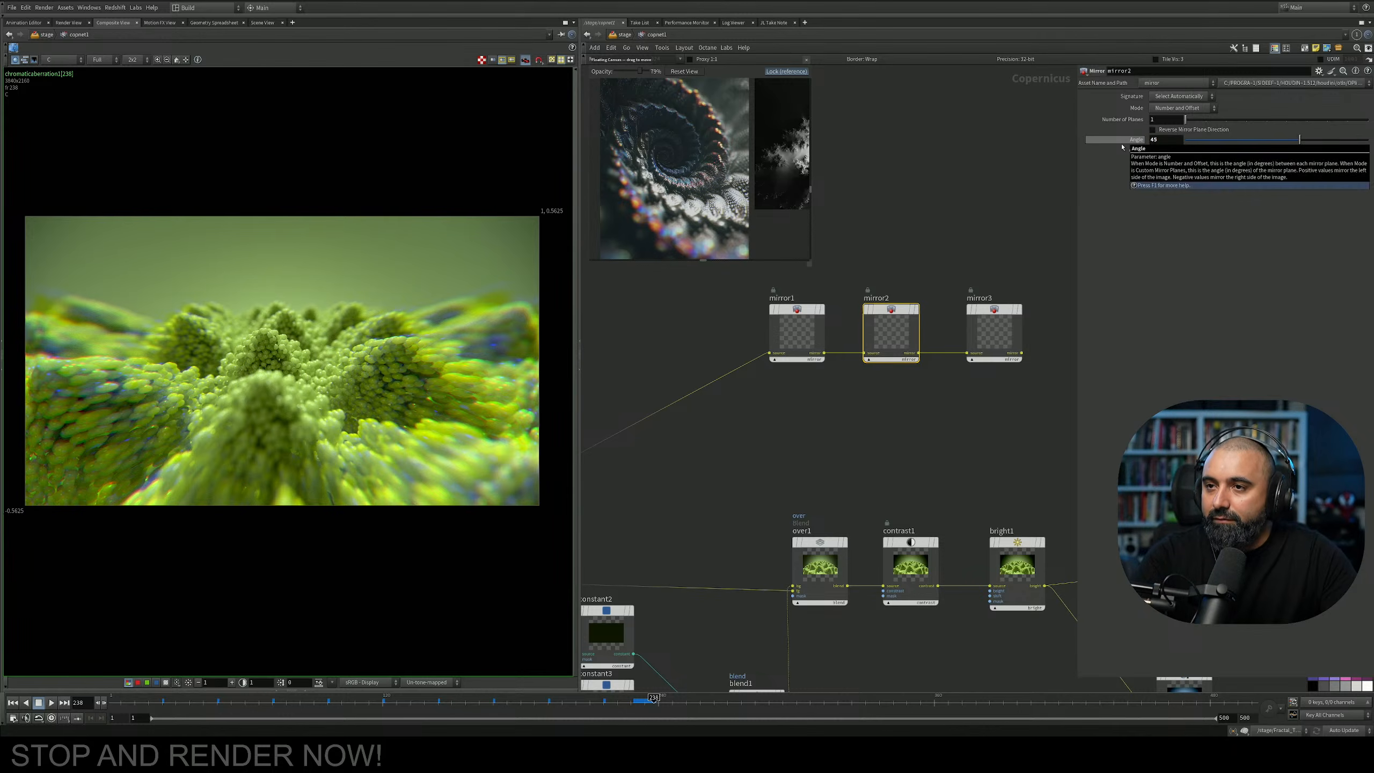
Display the third Mirror node's output and raise its offset to about 0.30.
click(994, 331)
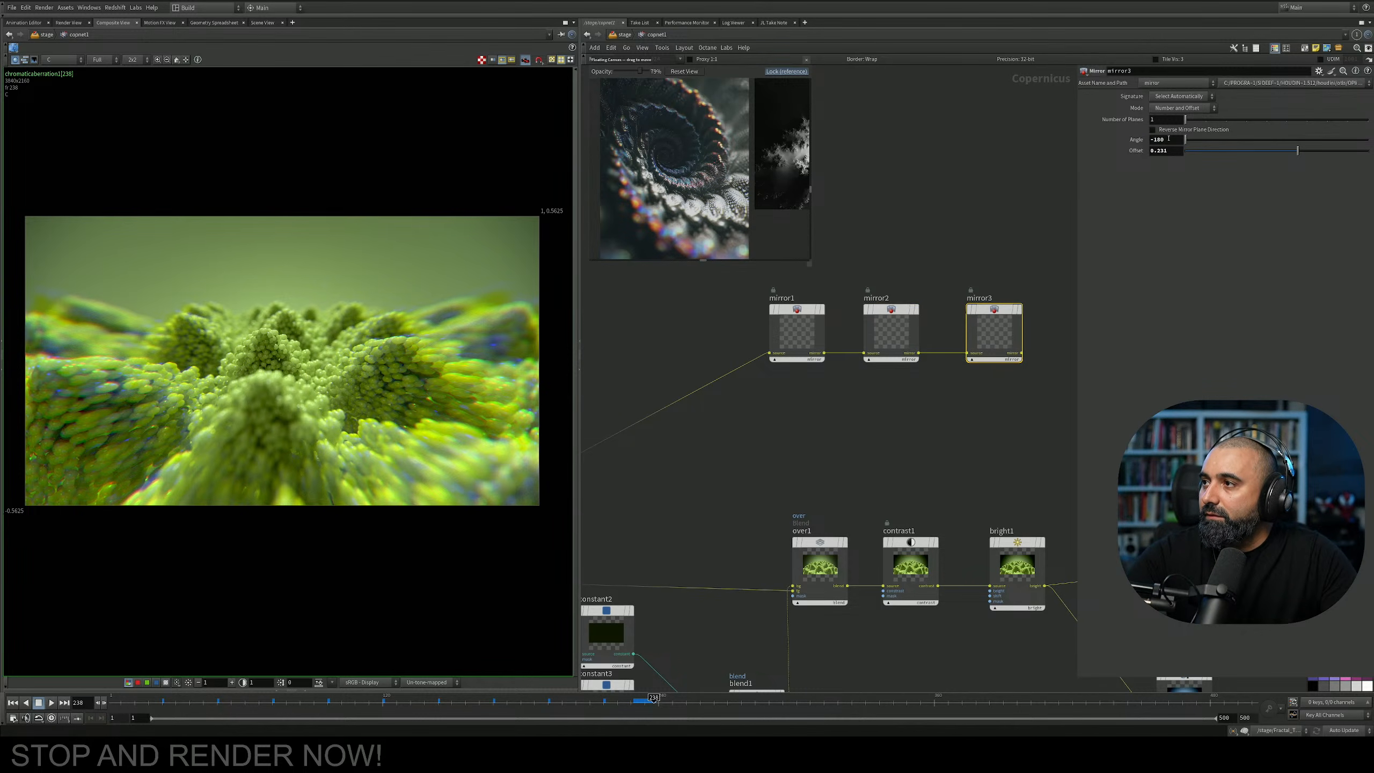
middle_drag(874, 413, 926, 395)
scroll(926, 396, down, 1)
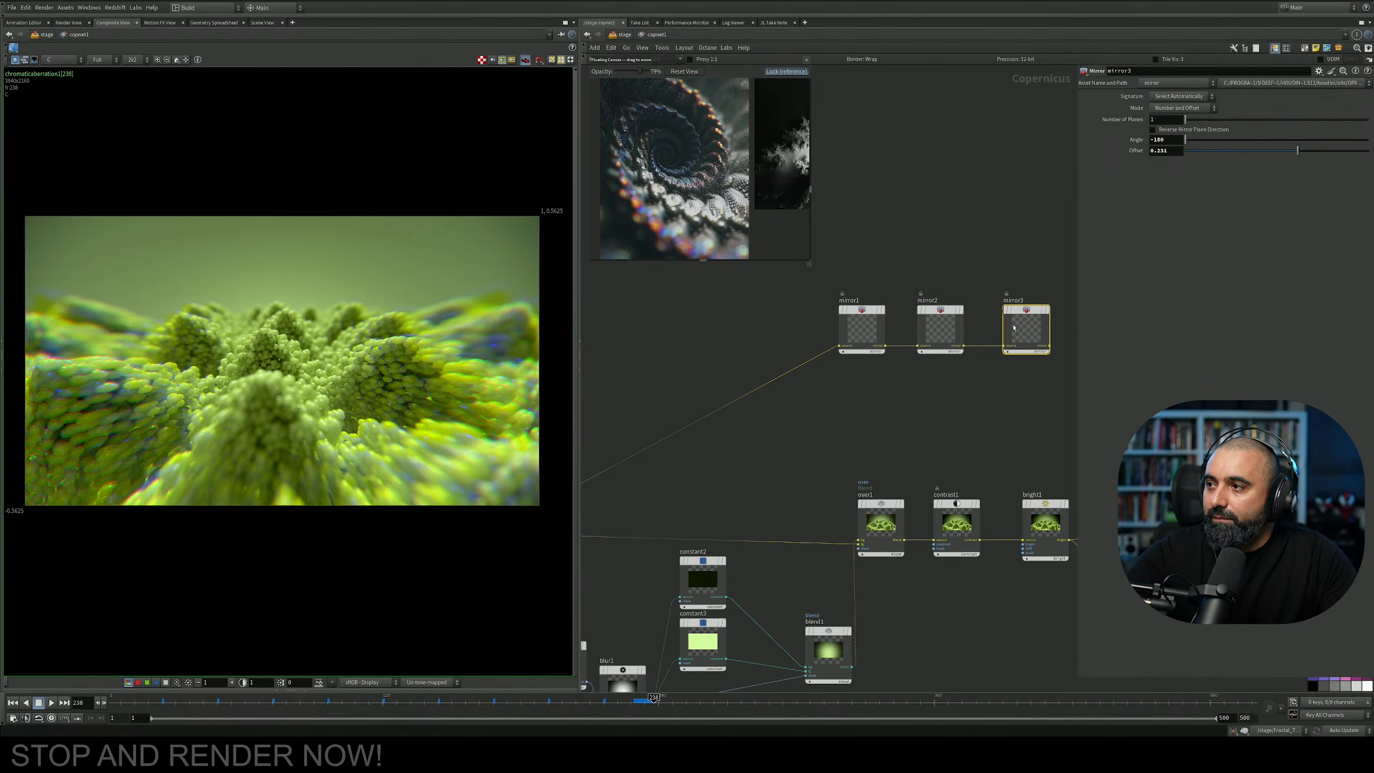
scroll(1038, 319, up, 2)
click(1054, 312)
middle_drag(1013, 394, 890, 399)
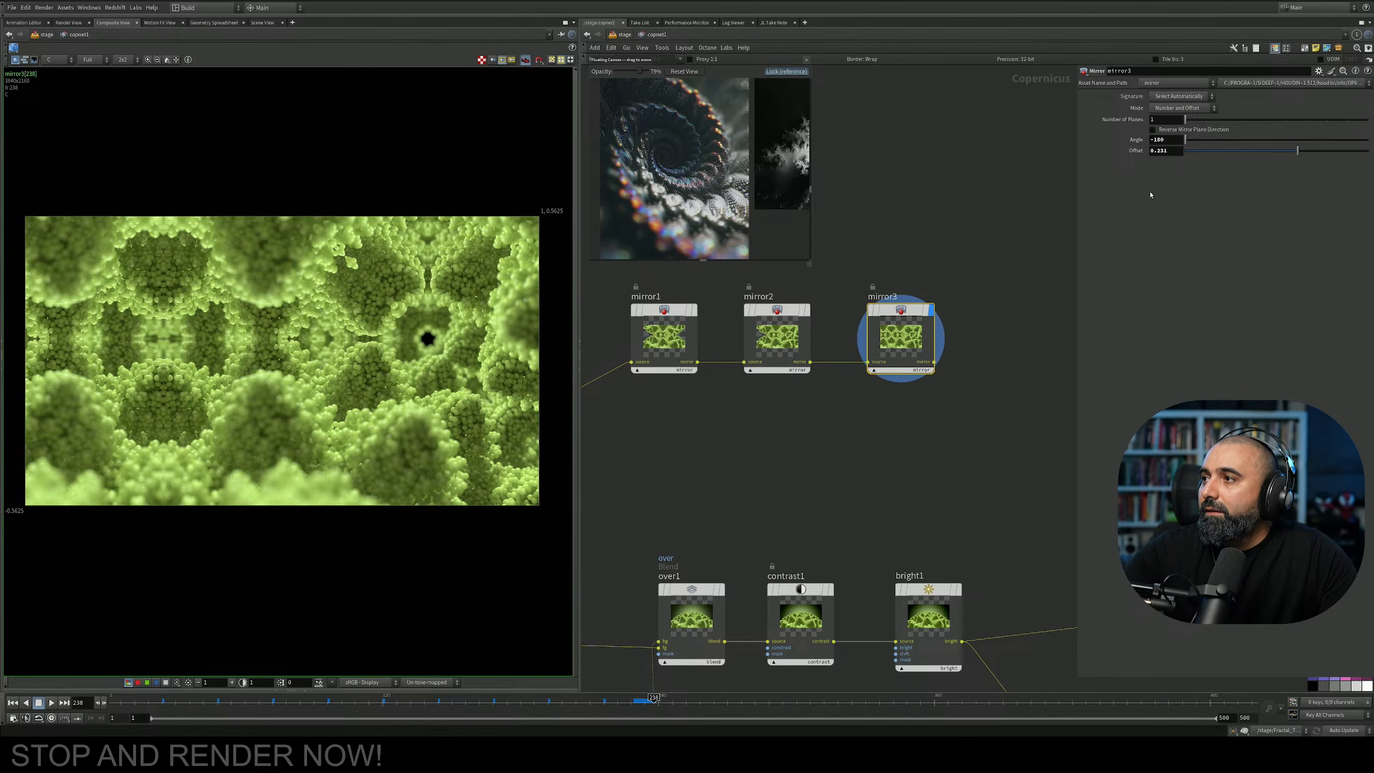
drag(1285, 154, 1305, 152)
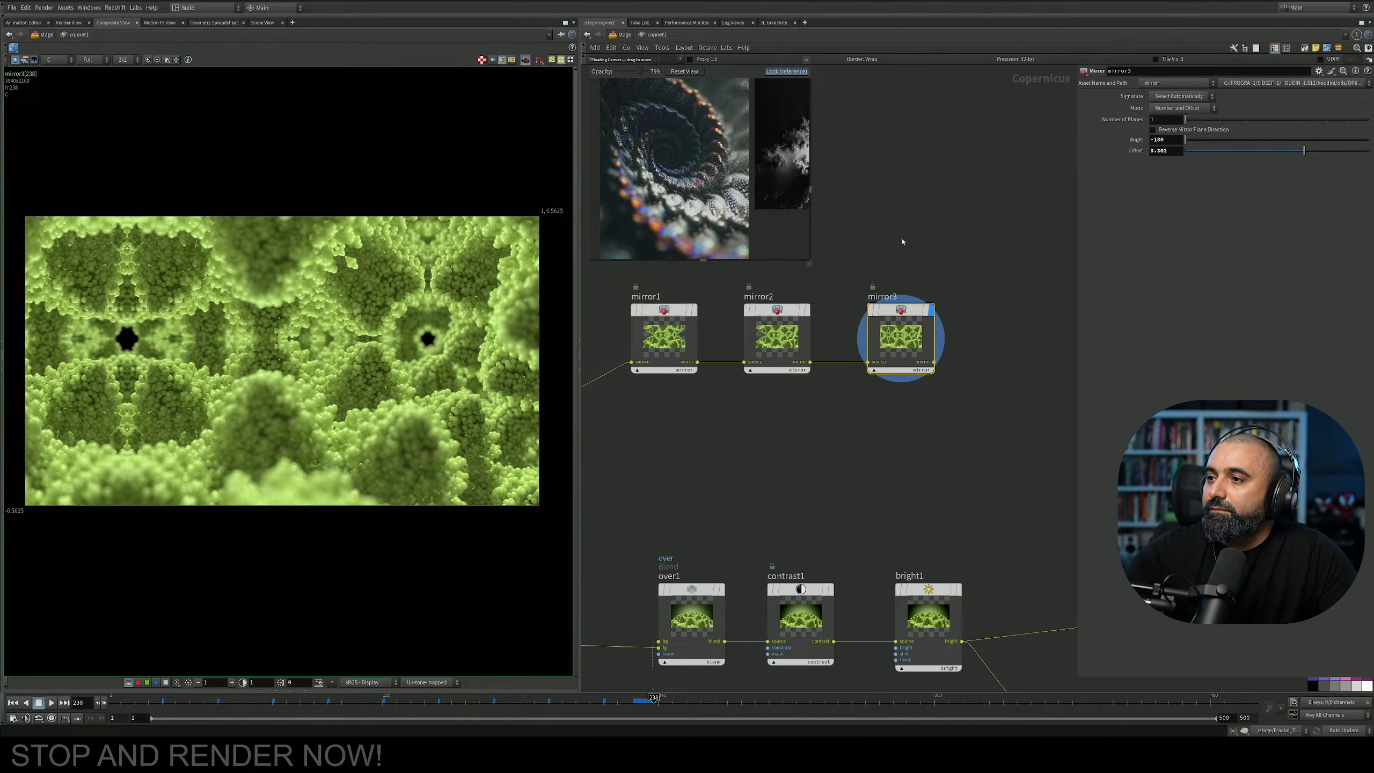
Try a different offset on the second Mirror node and undo the change.
middle_drag(804, 282, 887, 275)
click(864, 330)
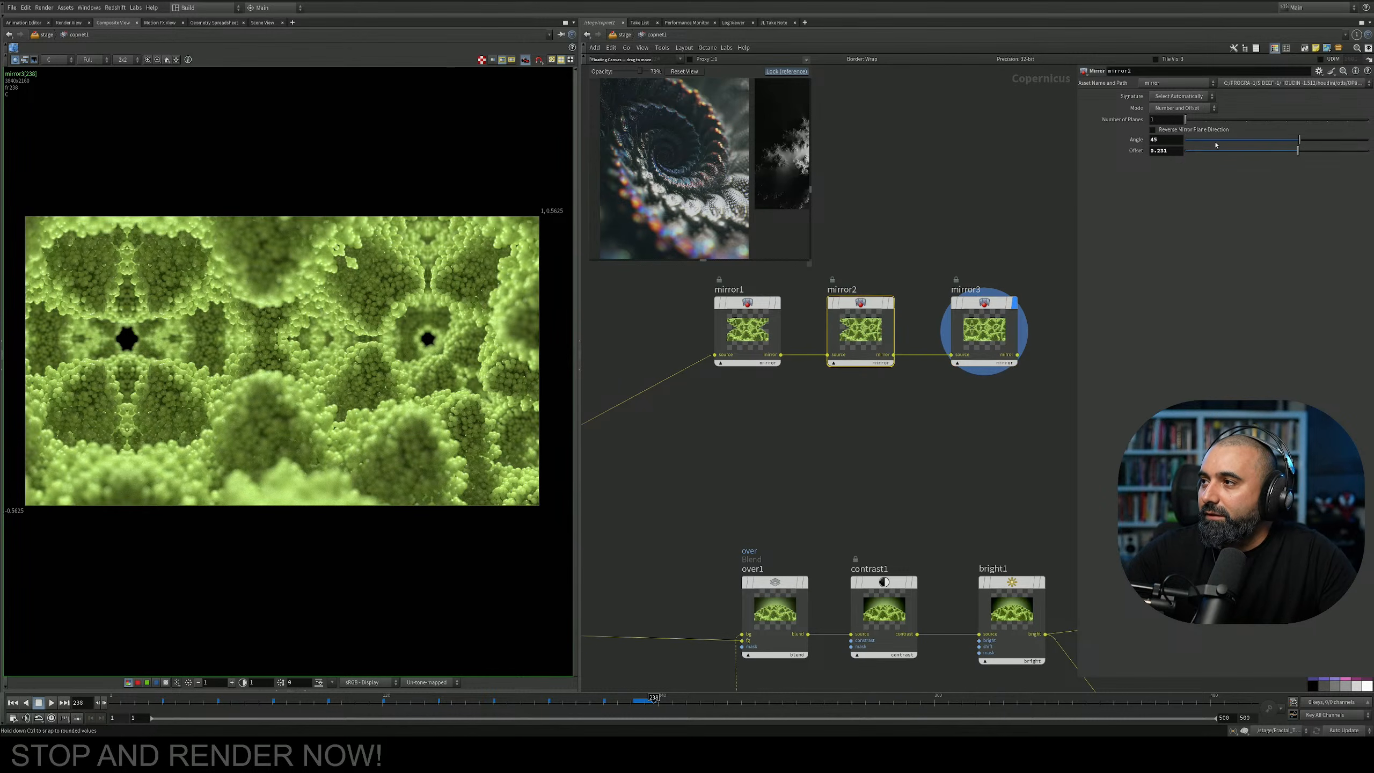
mouse_move(1300, 152)
mouse_down()
mouse_move(1277, 153)
mouse_move(1303, 156)
mouse_up()
key(ctrl+z)
Set the first Mirror node's offset to 0.114.
middle_drag(868, 360, 919, 399)
click(804, 364)
drag(1288, 150, 1288, 151)
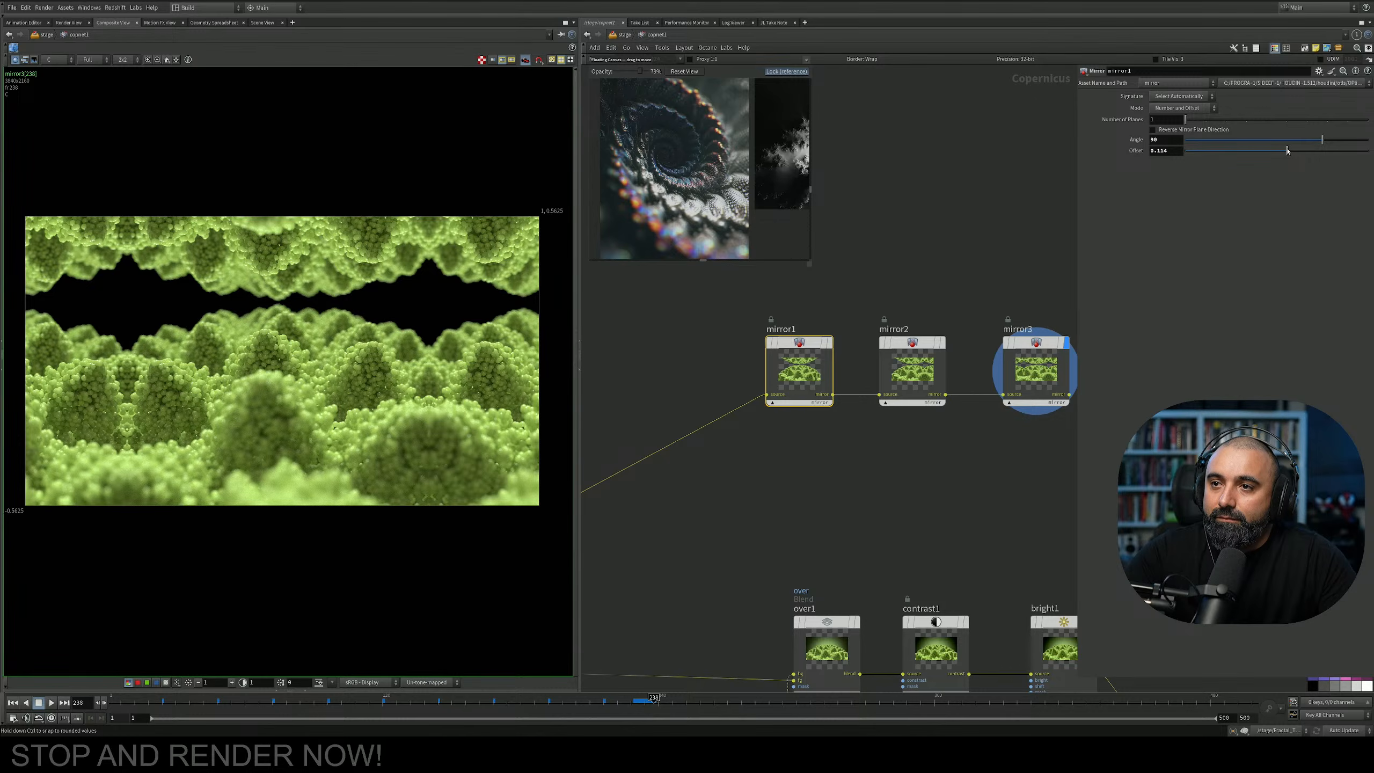
Rewire the Over node's foreground input to take the third Mirror node's output instead of the direct render connection.
middle_drag(984, 411, 844, 386)
scroll(844, 386, down, 4)
middle_drag(943, 494, 854, 430)
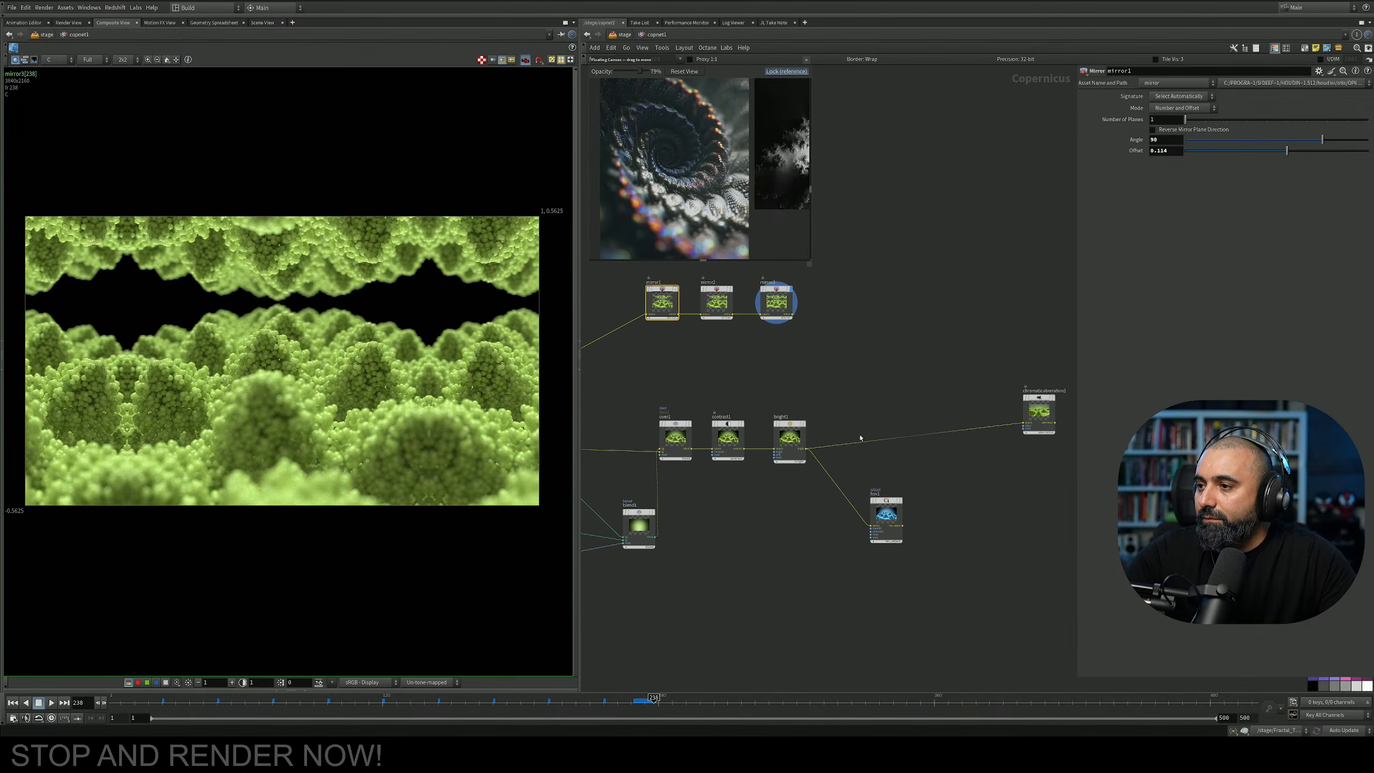
scroll(818, 378, up, 3)
scroll(812, 371, down, 3)
middle_drag(739, 372, 768, 374)
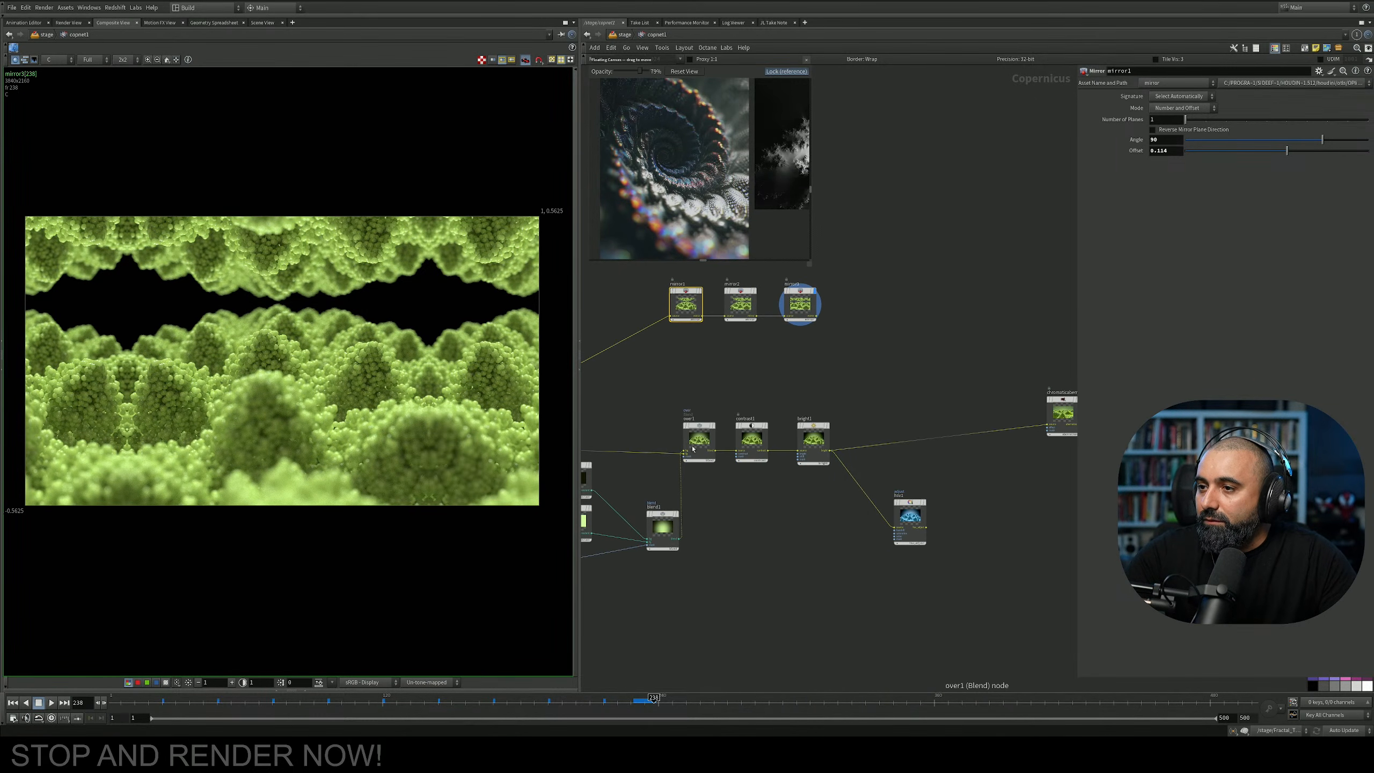
scroll(685, 453, up, 3)
middle_drag(660, 421, 970, 479)
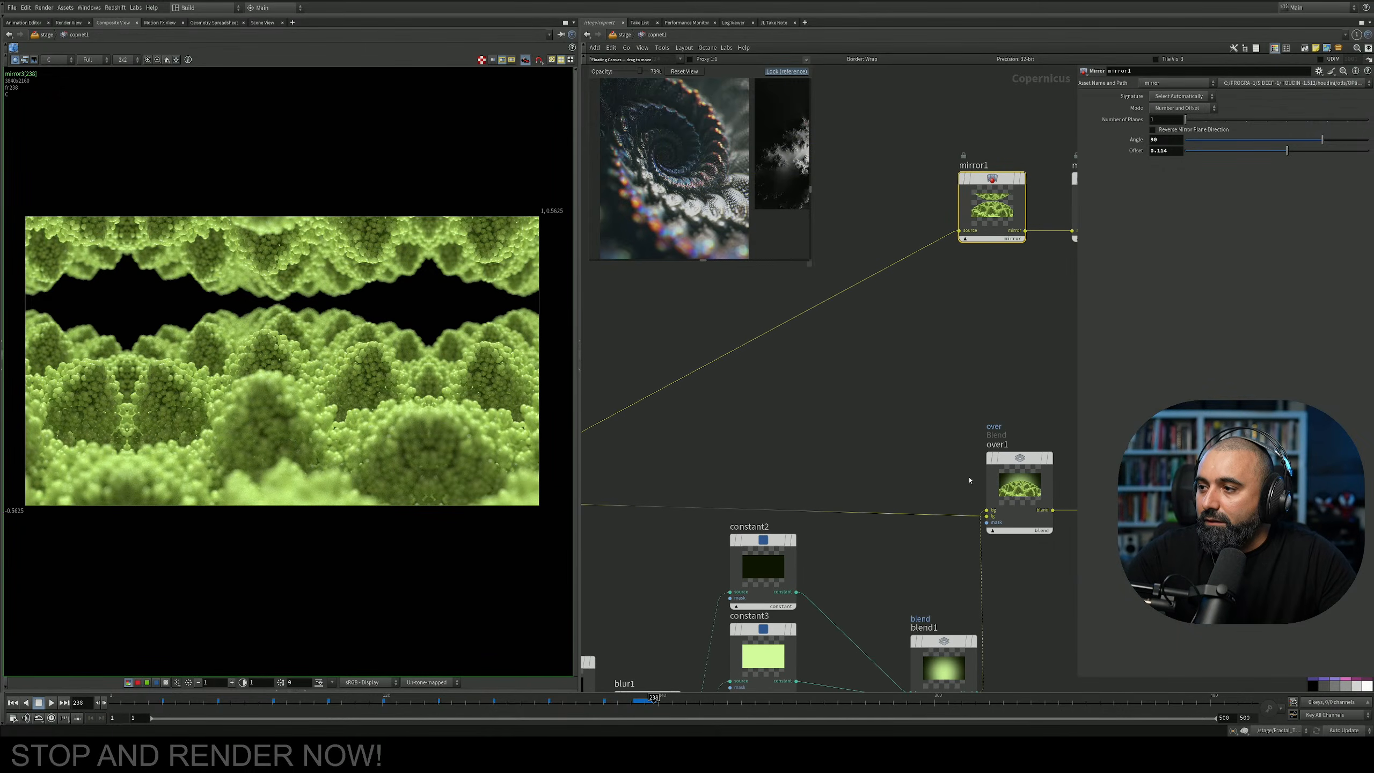
click(949, 515)
middle_drag(906, 373, 582, 415)
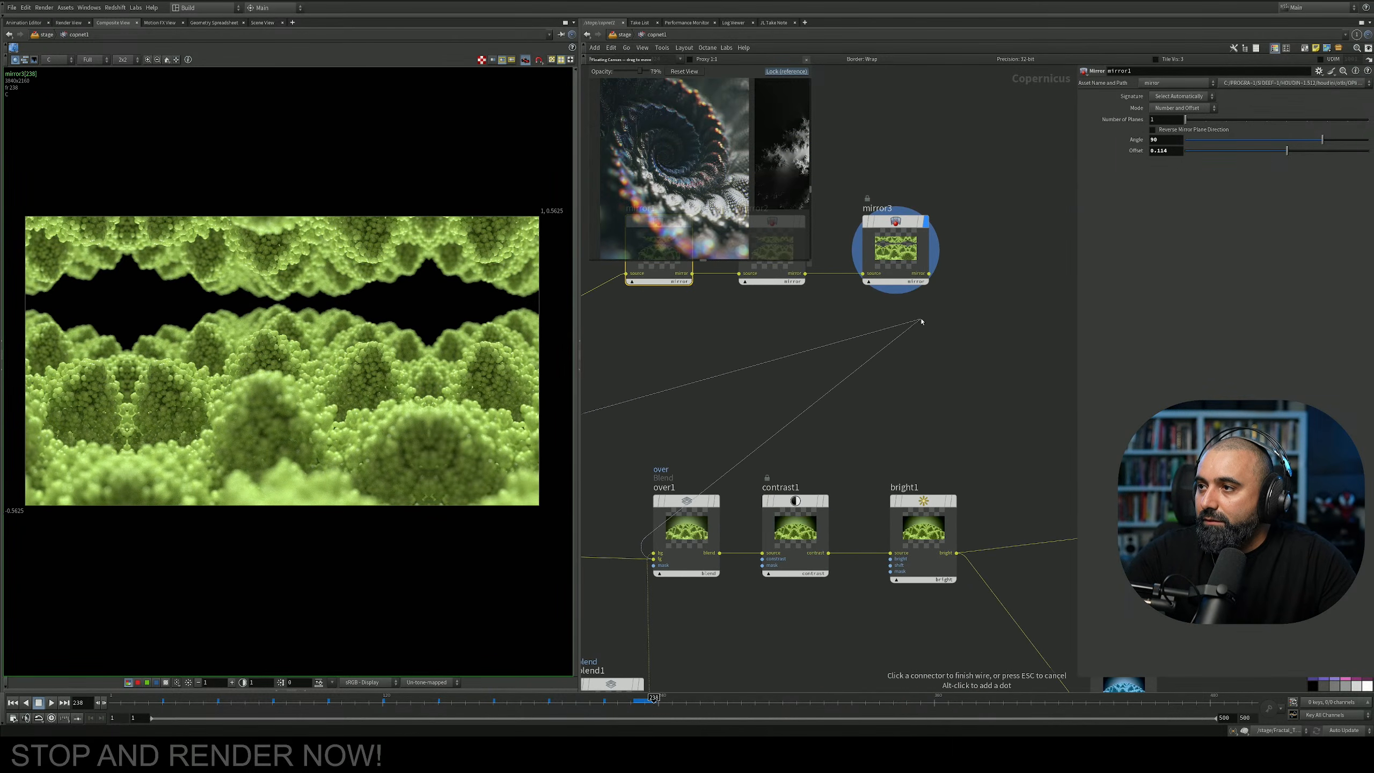
click(929, 274)
middle_drag(907, 379, 764, 314)
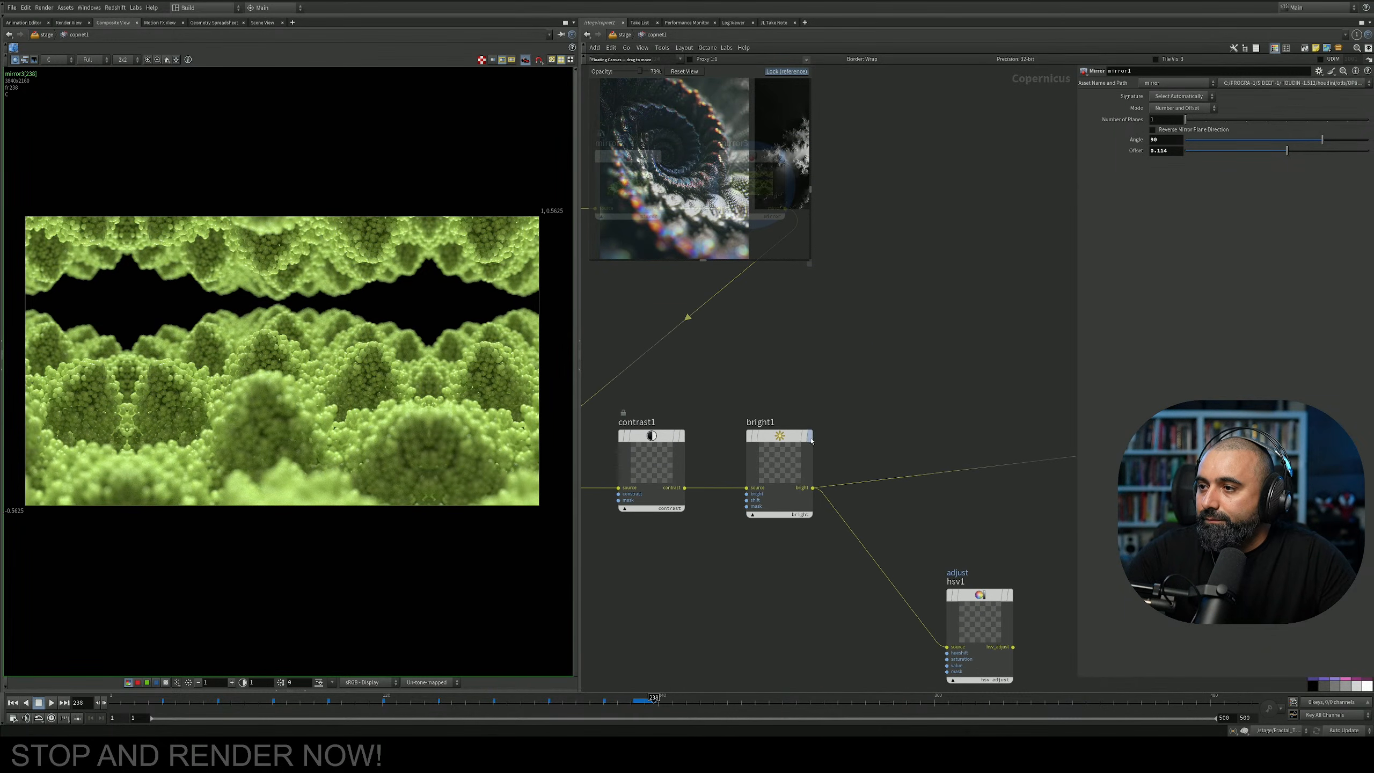
Display the Bright node's composite, followed by the Chromatic Aberration node's output.
click(811, 441)
scroll(823, 341, down, 3)
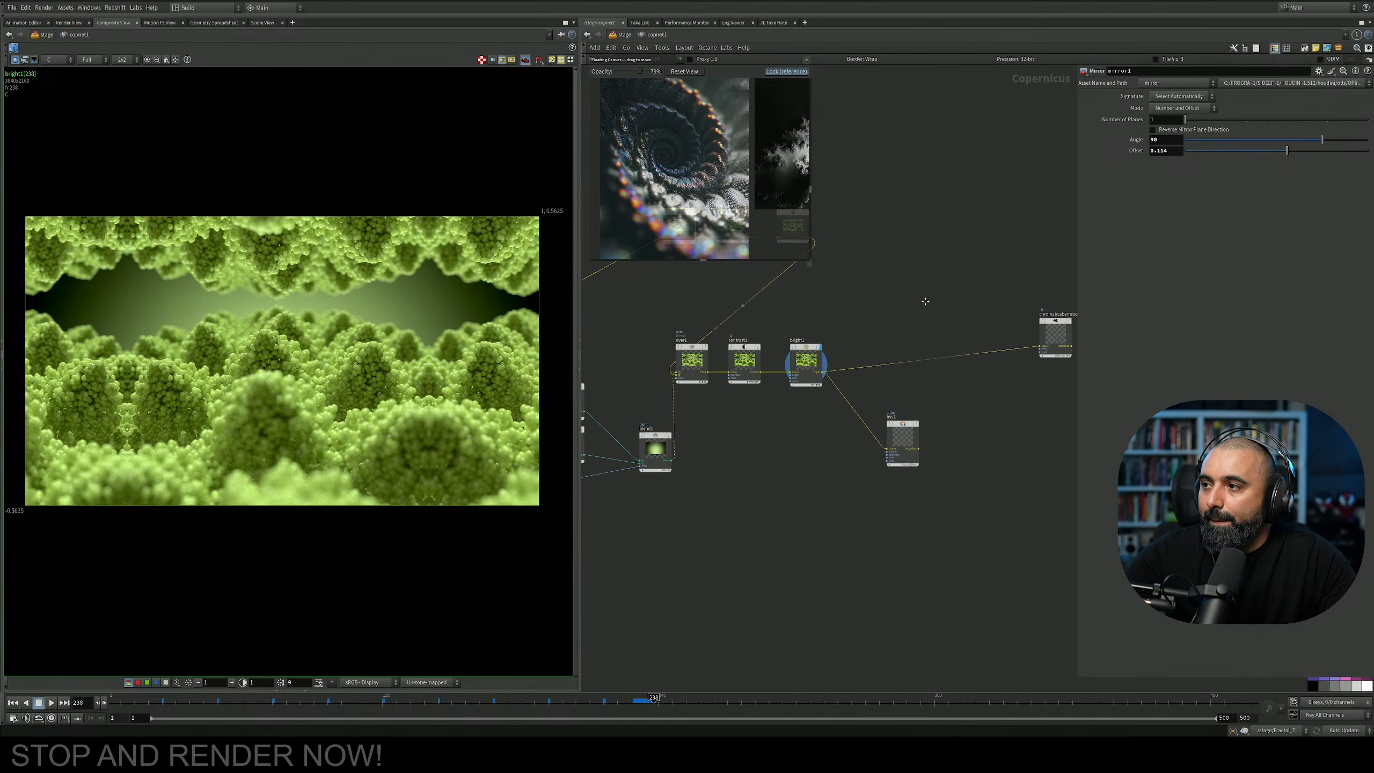
middle_drag(927, 301, 846, 328)
scroll(989, 351, up, 2)
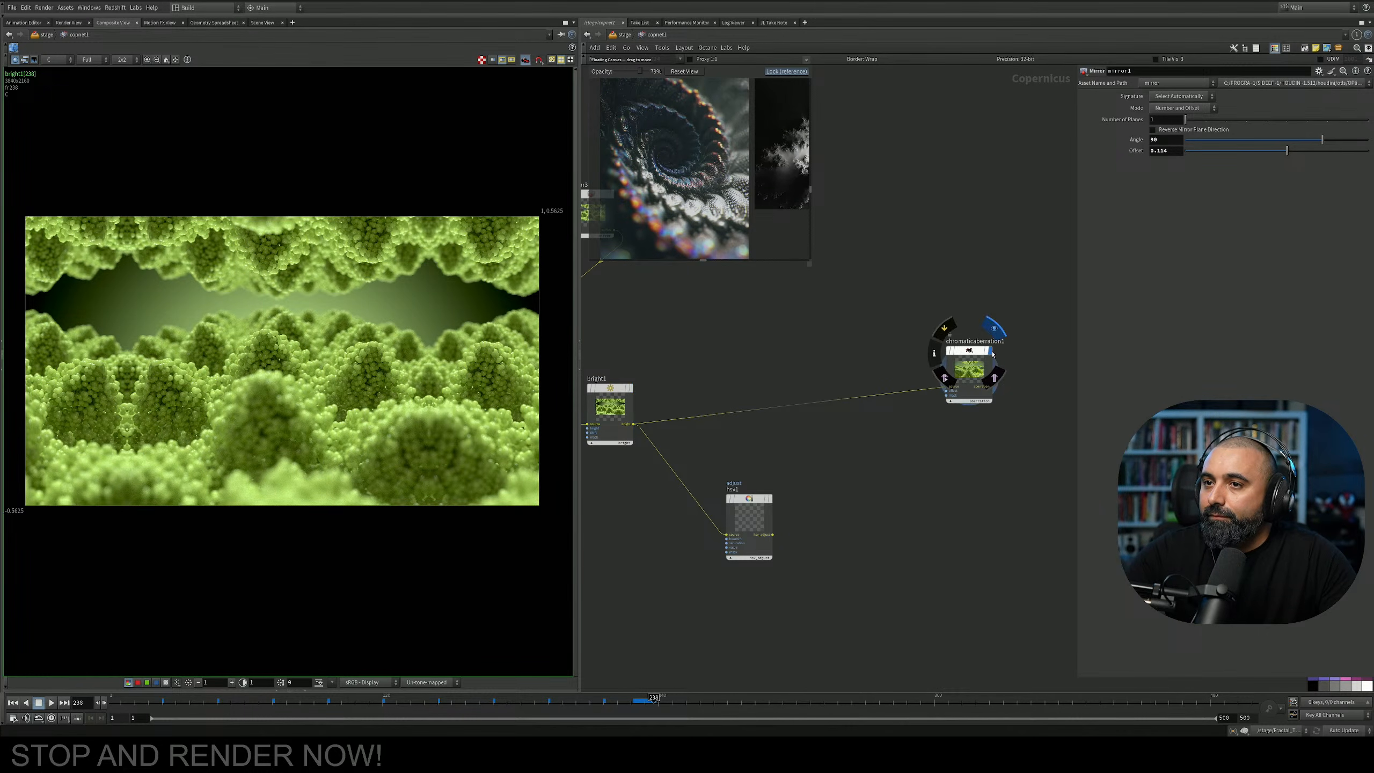
click(992, 352)
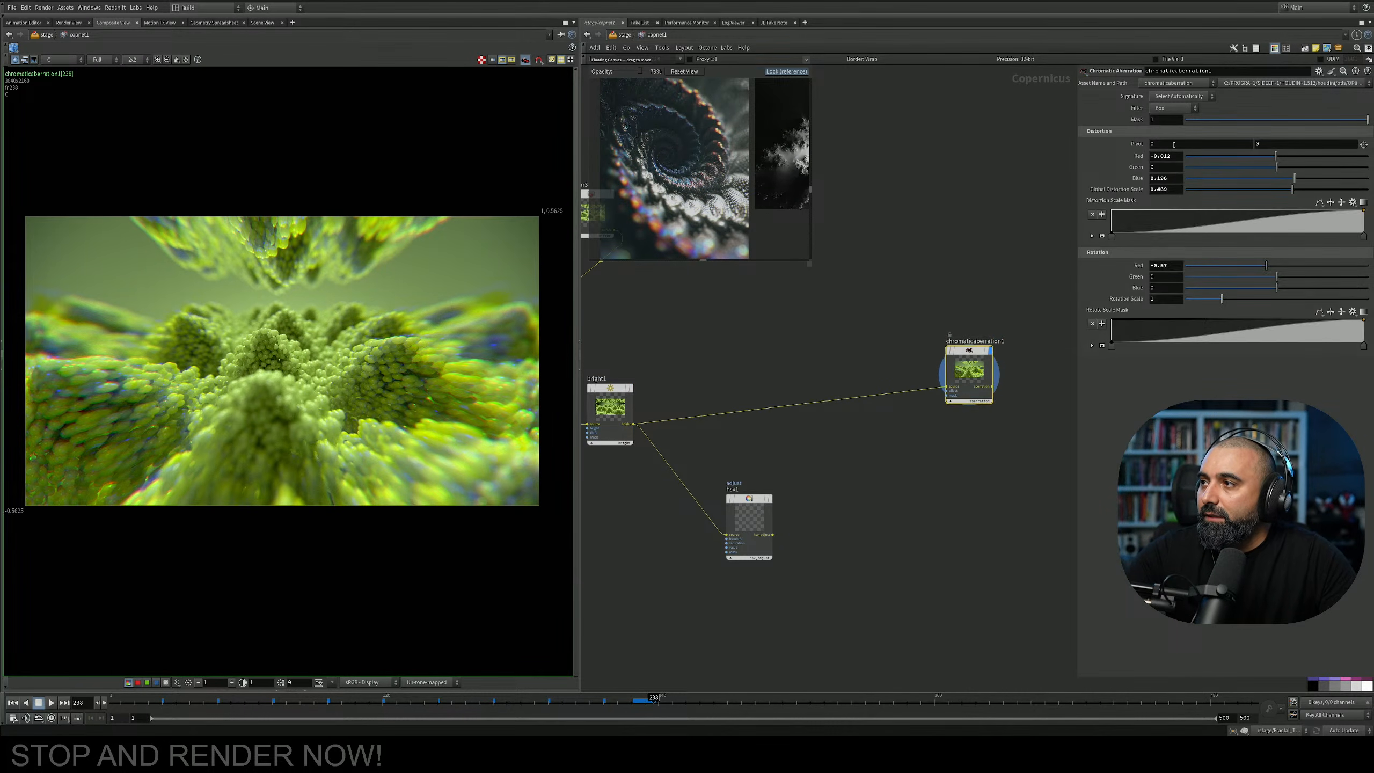
Shift the aberration's distortion pivot to 0.277, -0.14 and raise the global distortion scale to about 0.7.
middle_drag(1266, 142, 1125, 183)
middle_drag(1190, 145, 1185, 173)
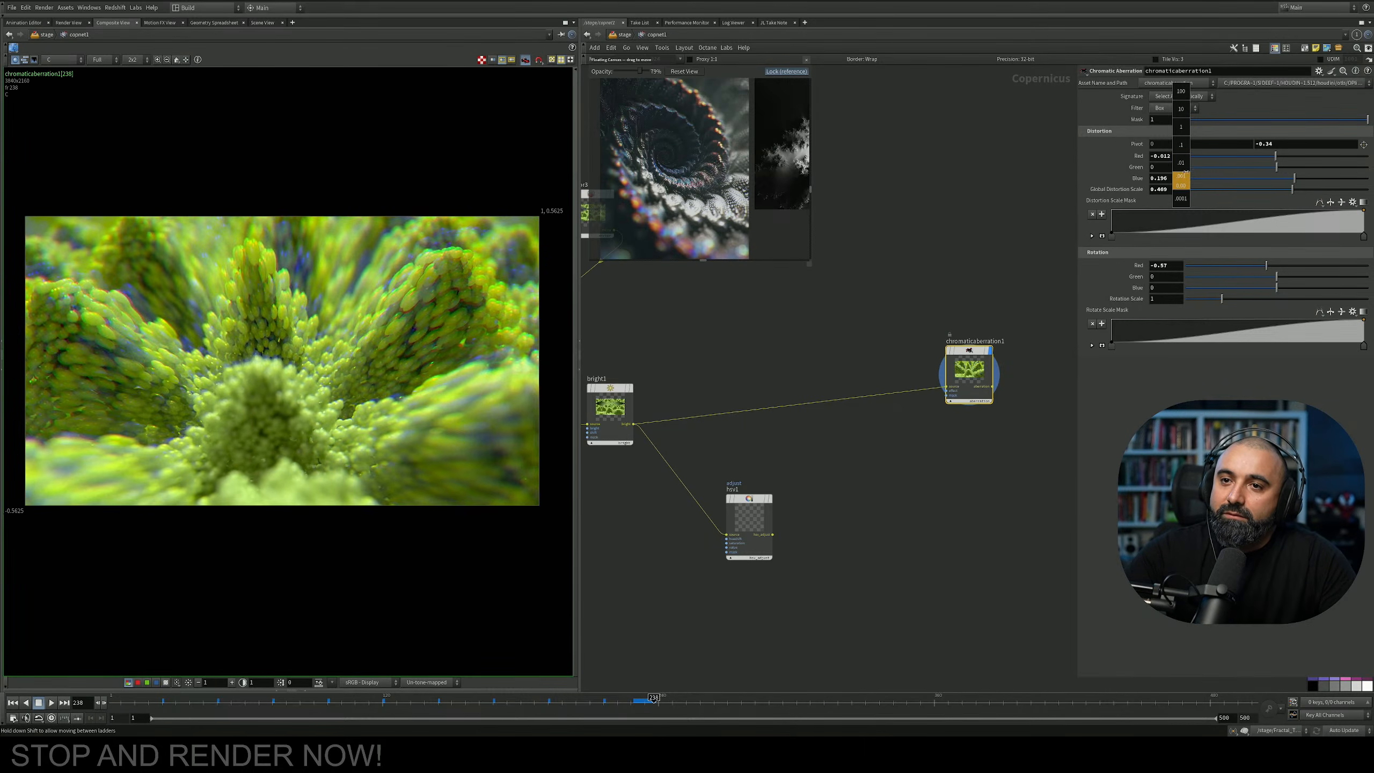
middle_drag(1079, 170, 1079, 171)
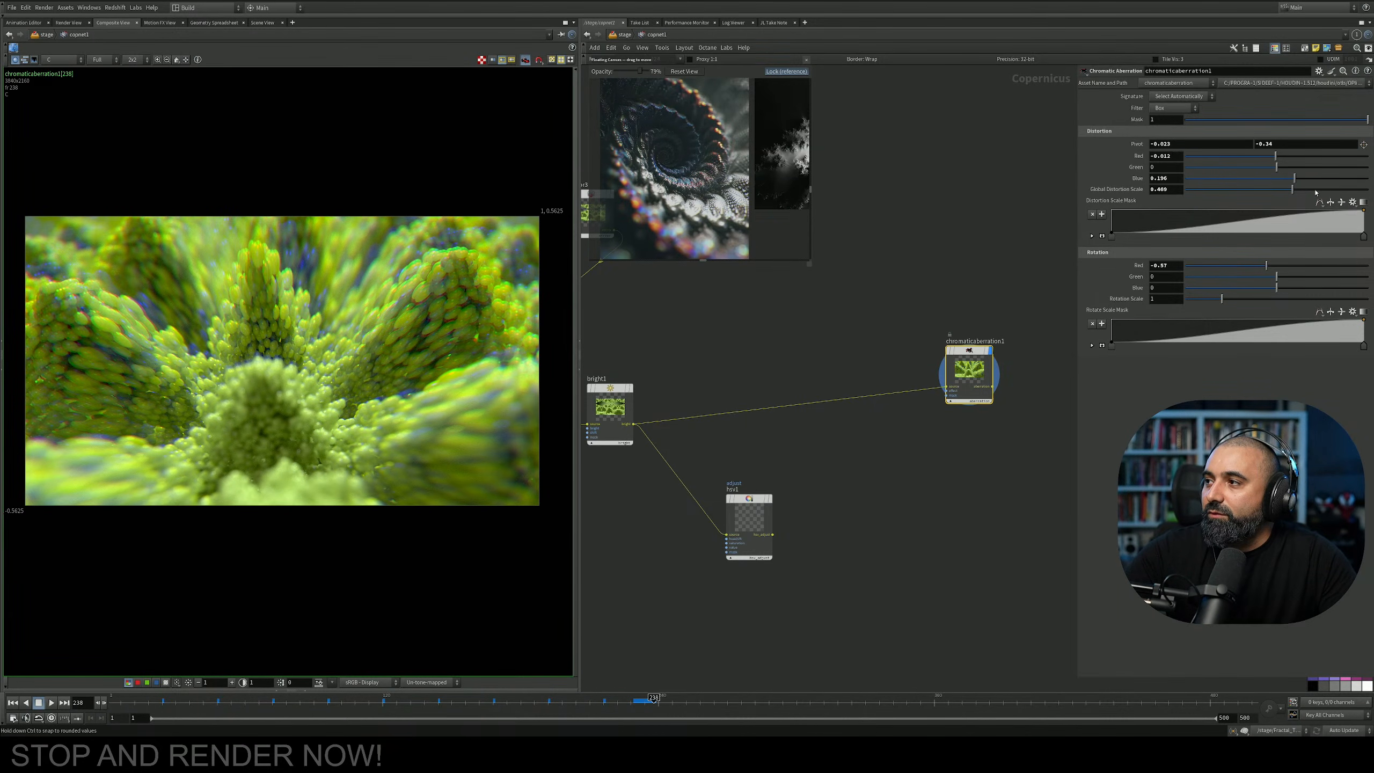
drag(1289, 191, 1346, 188)
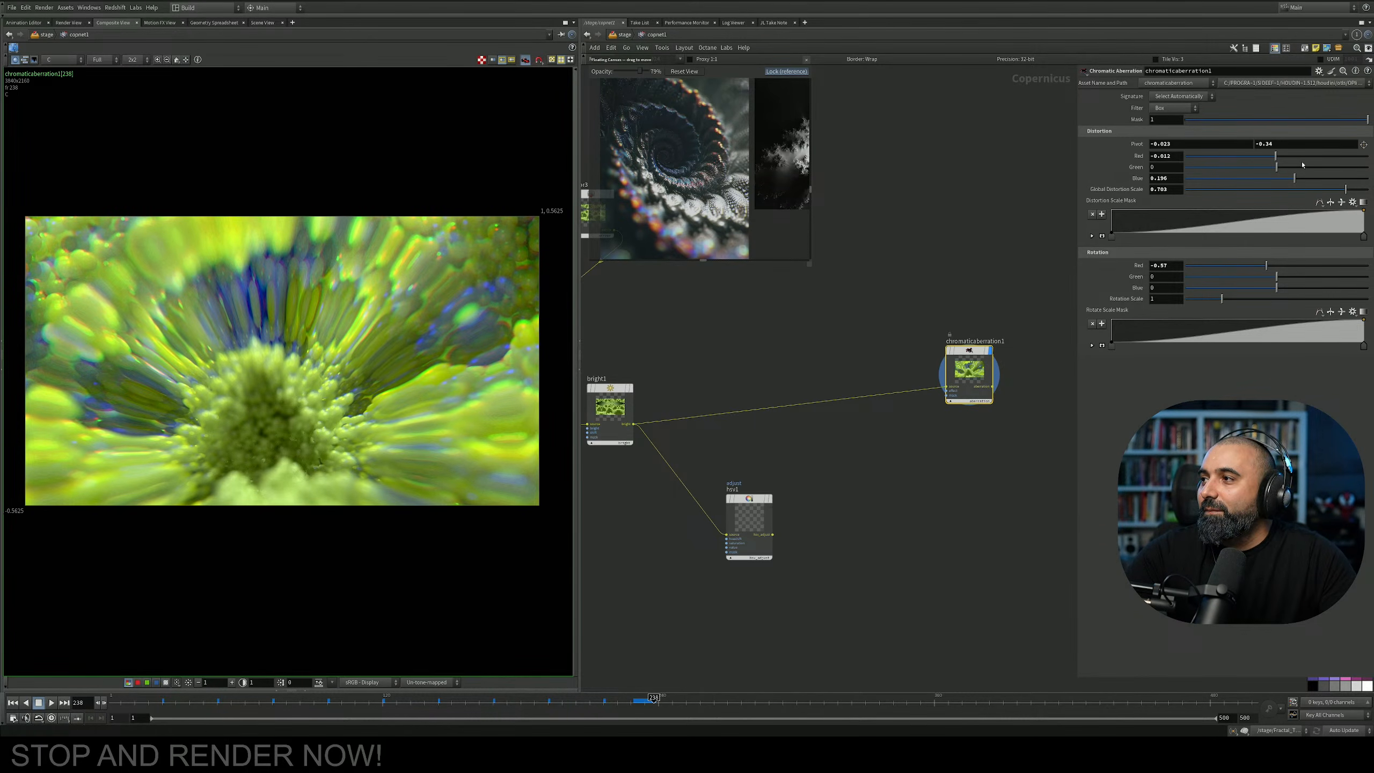
middle_drag(1283, 144, 1298, 145)
middle_drag(1215, 144, 1237, 148)
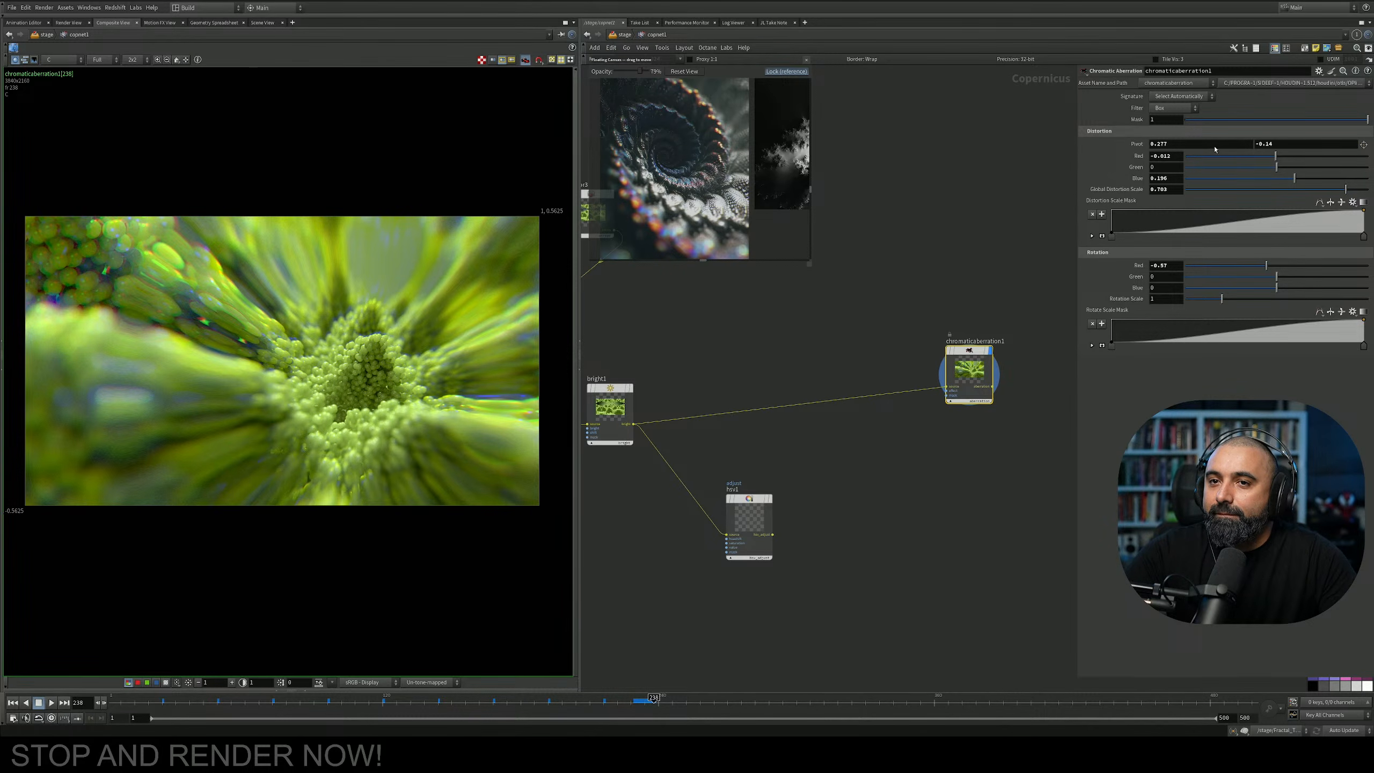
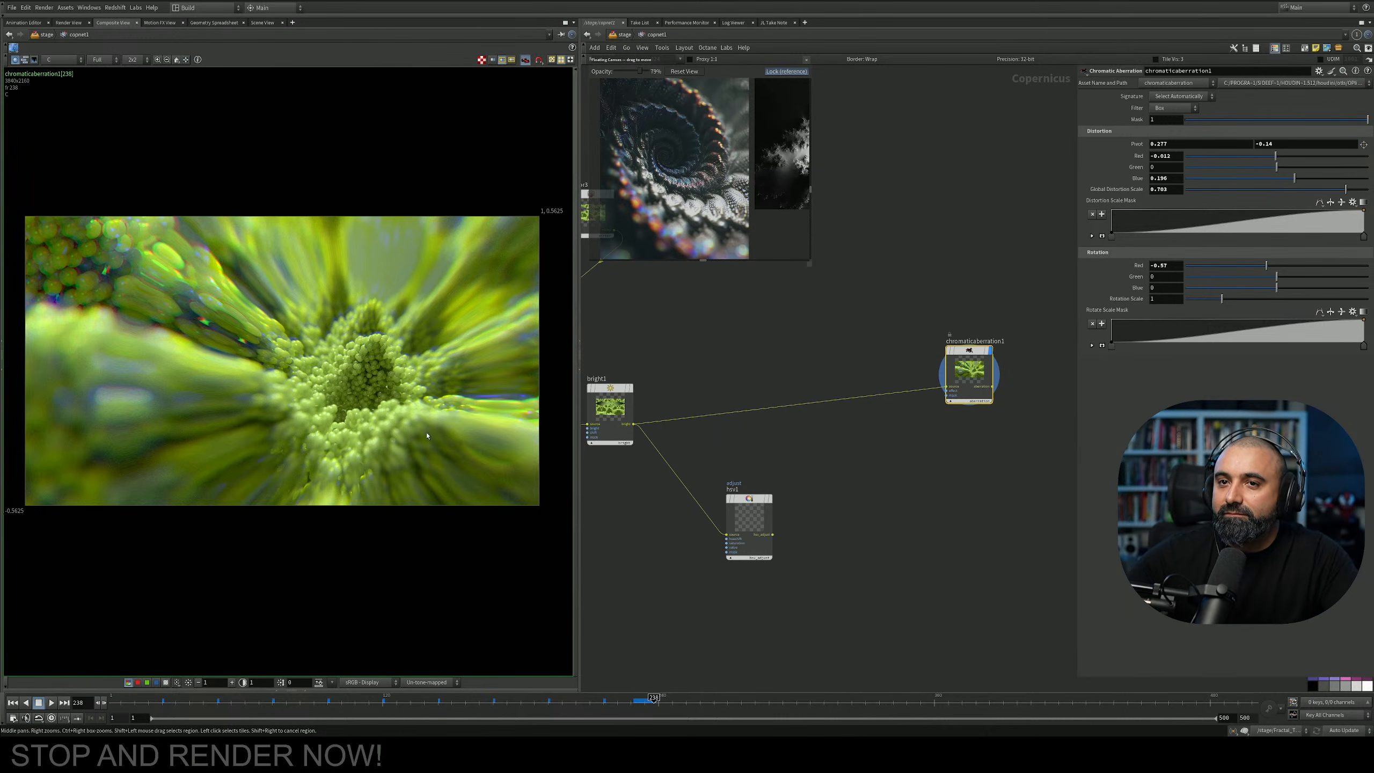
Duplicate the Chromatic Aberration node and chain the copy after the original.
key(f)
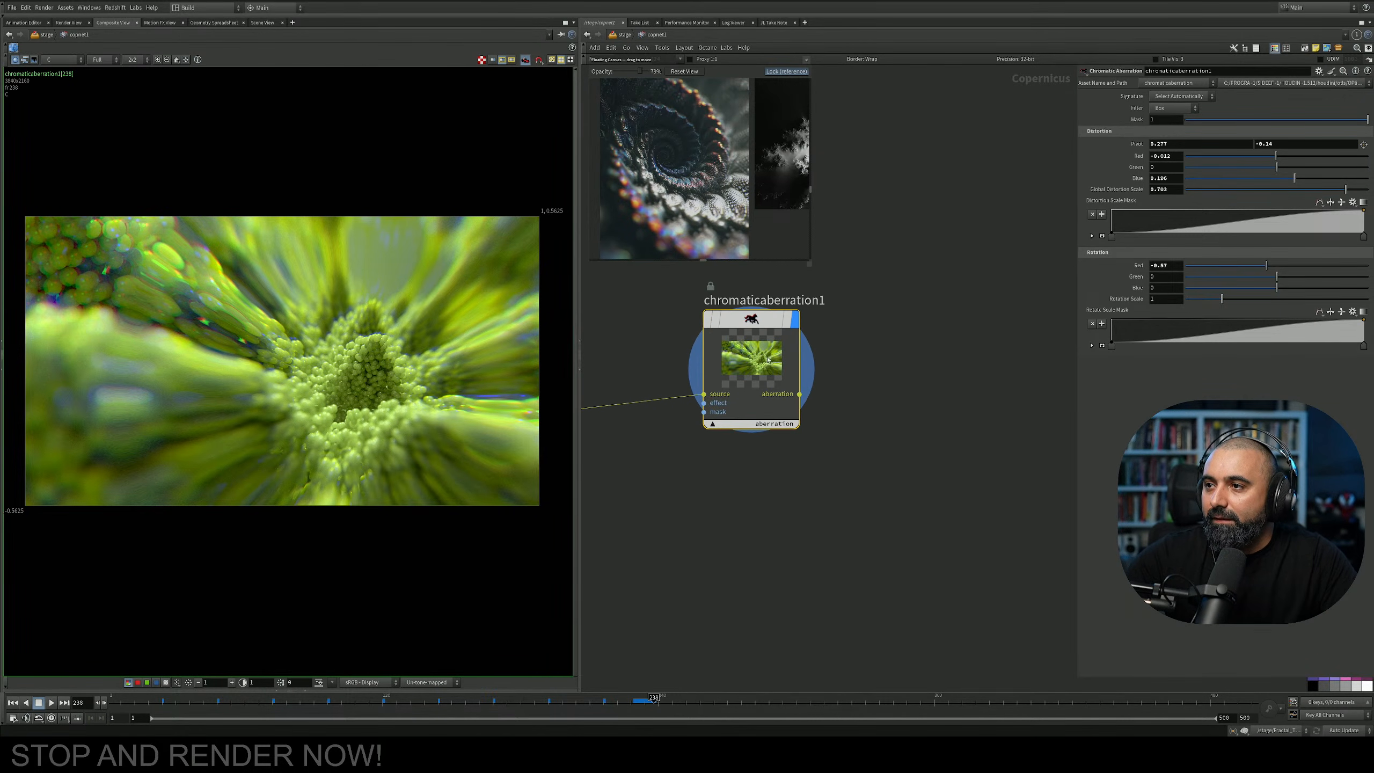
alt+drag(770, 361, 991, 386)
drag(800, 394, 926, 420)
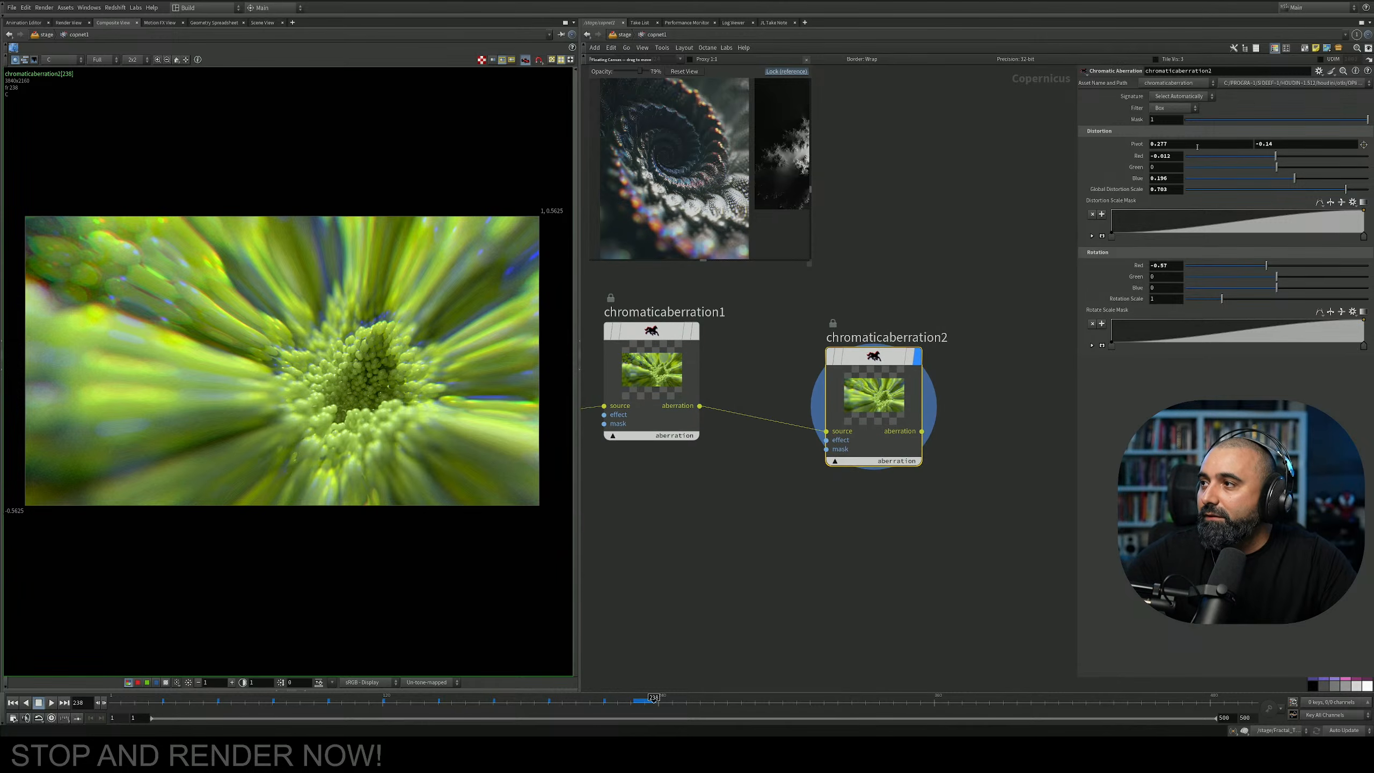
Try a much lower global distortion scale and a shifted pivot on the second Chromatic Aberration node, and delete that node.
drag(1289, 191, 1176, 200)
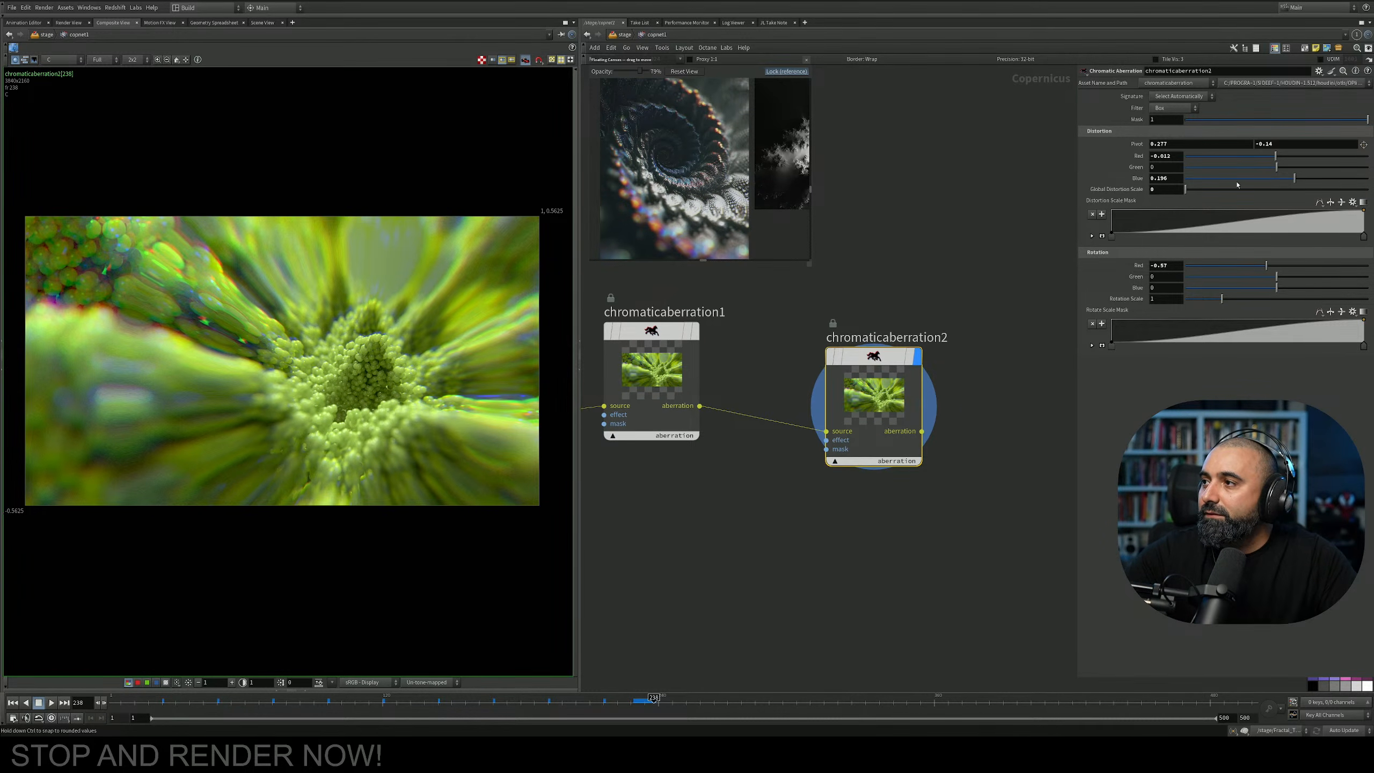
drag(1208, 190, 1205, 190)
middle_drag(1179, 145, 1212, 152)
key(ctrl+z)
key(ctrl+z)
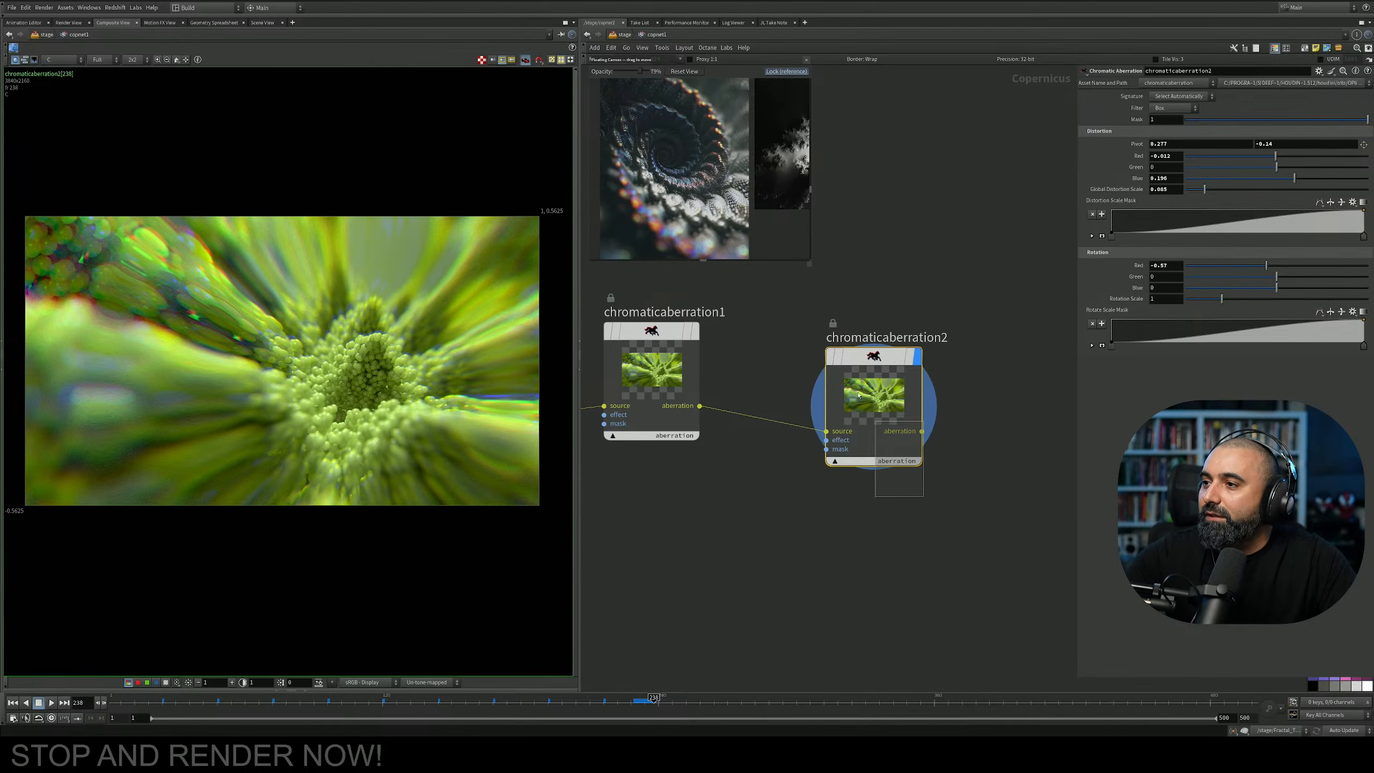
key(Delete)
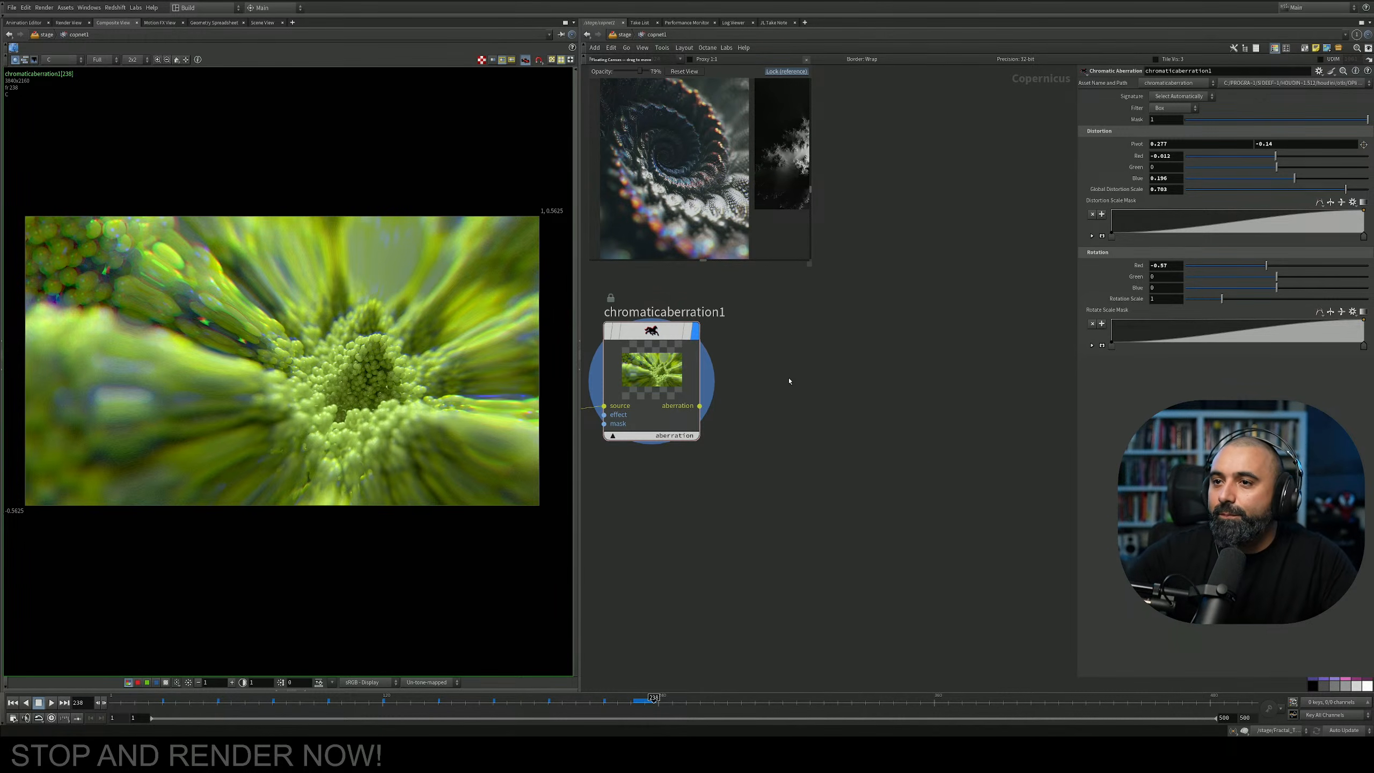
Add a Heat Distort node, feed it from the Chromatic Aberration output and display its result.
scroll(787, 382, down, 3)
scroll(834, 365, up, 3)
key(Tab)
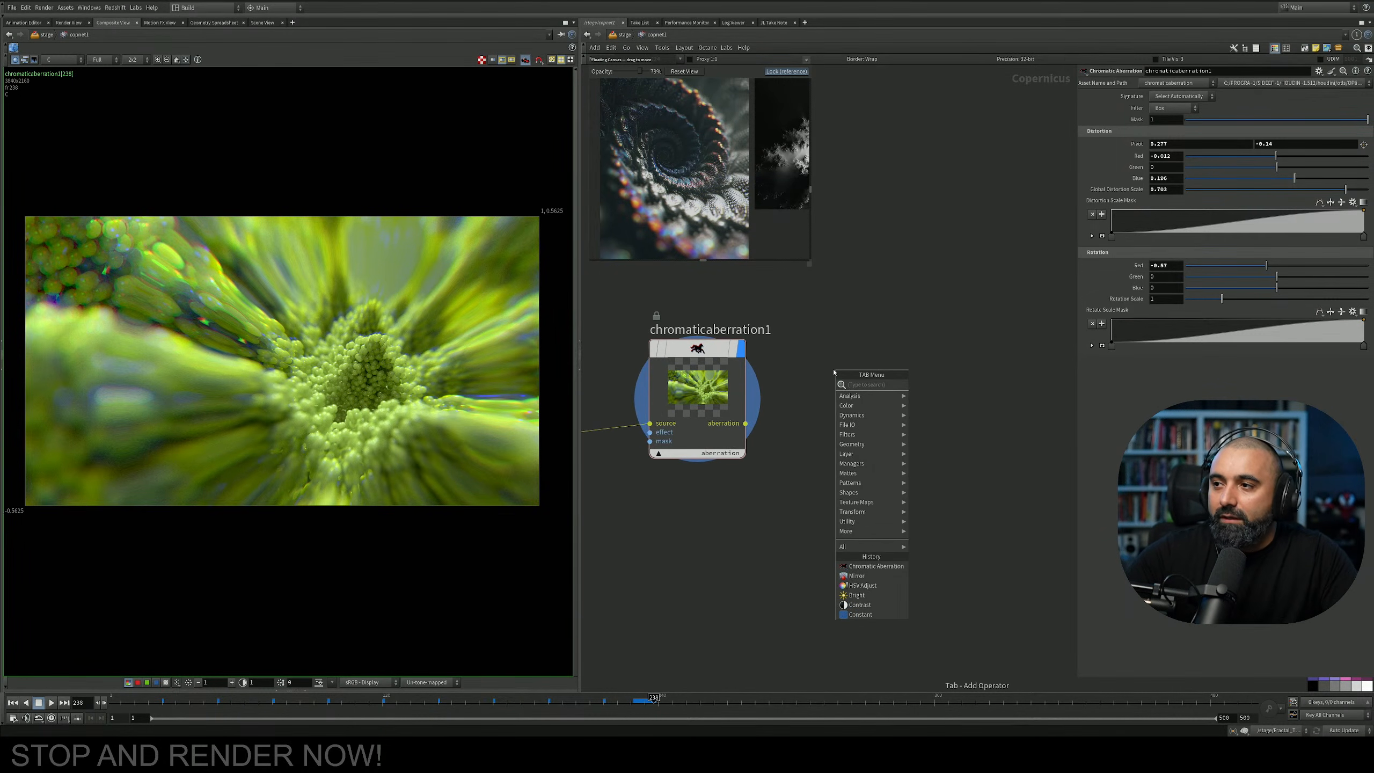
text(dis)
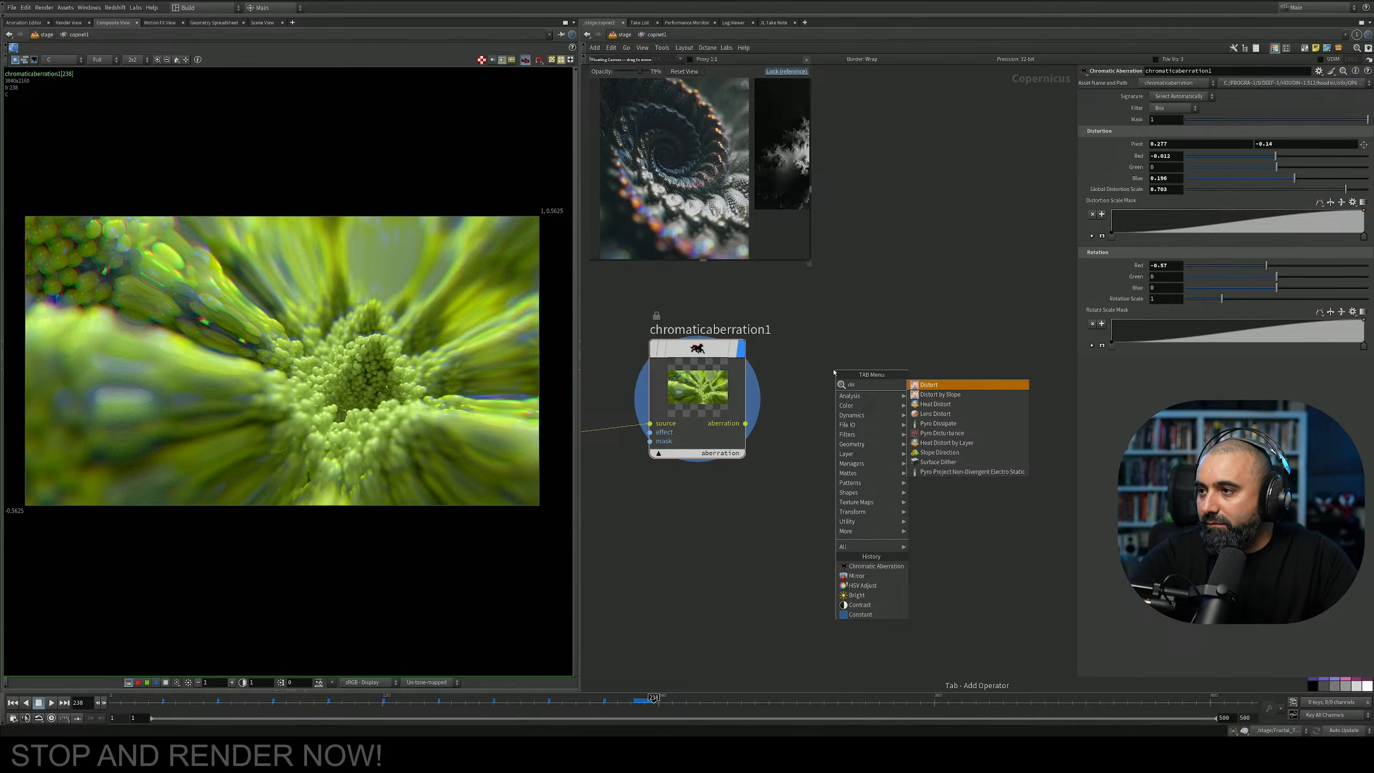
key(Down)
key(Down)
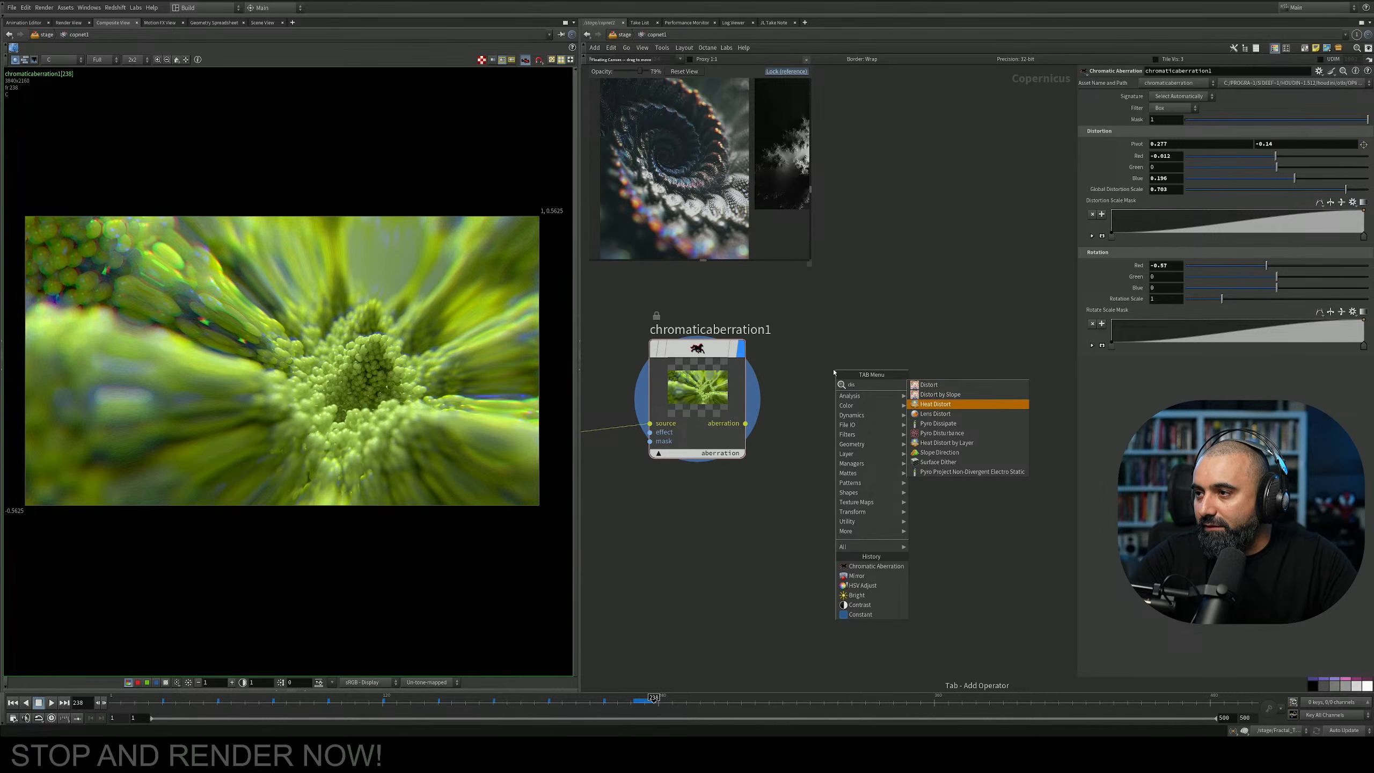
key(Return)
click(838, 441)
drag(746, 424, 816, 461)
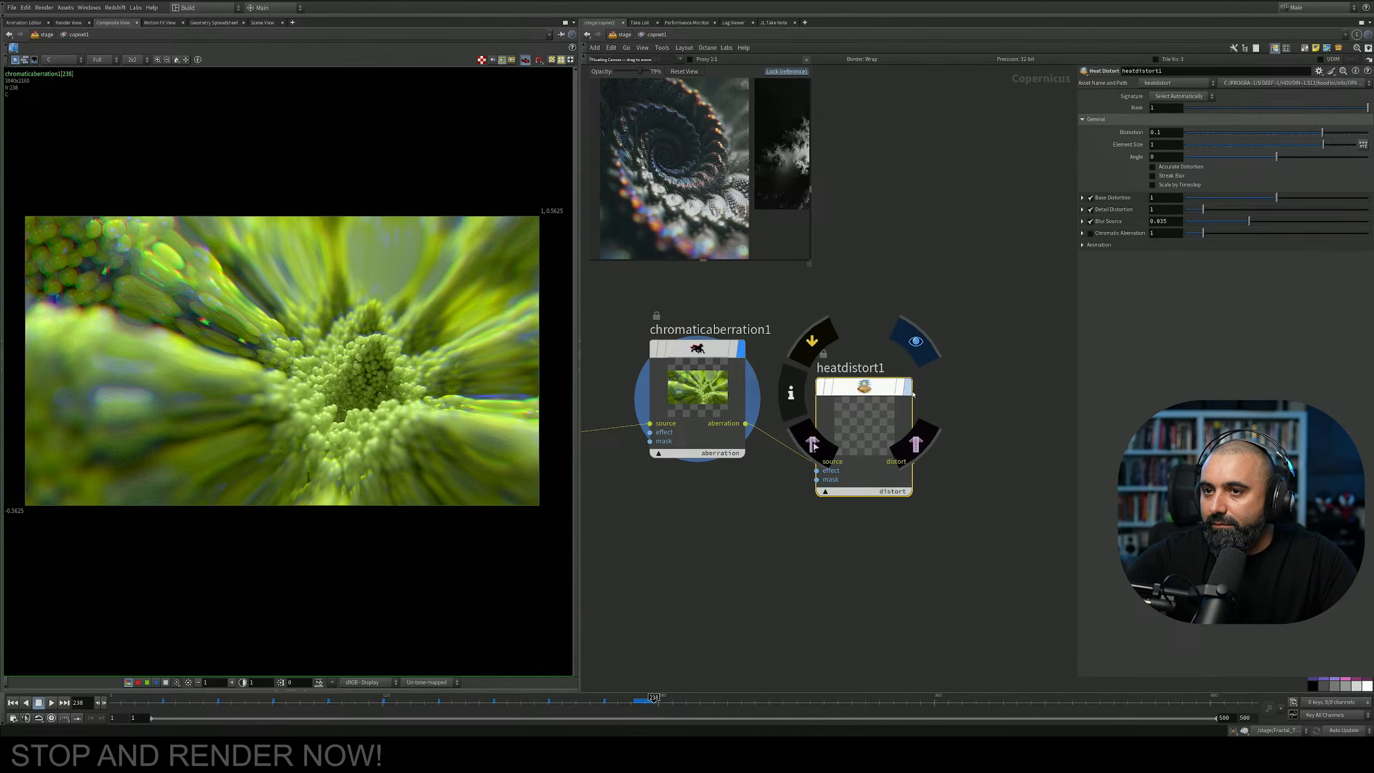
click(911, 394)
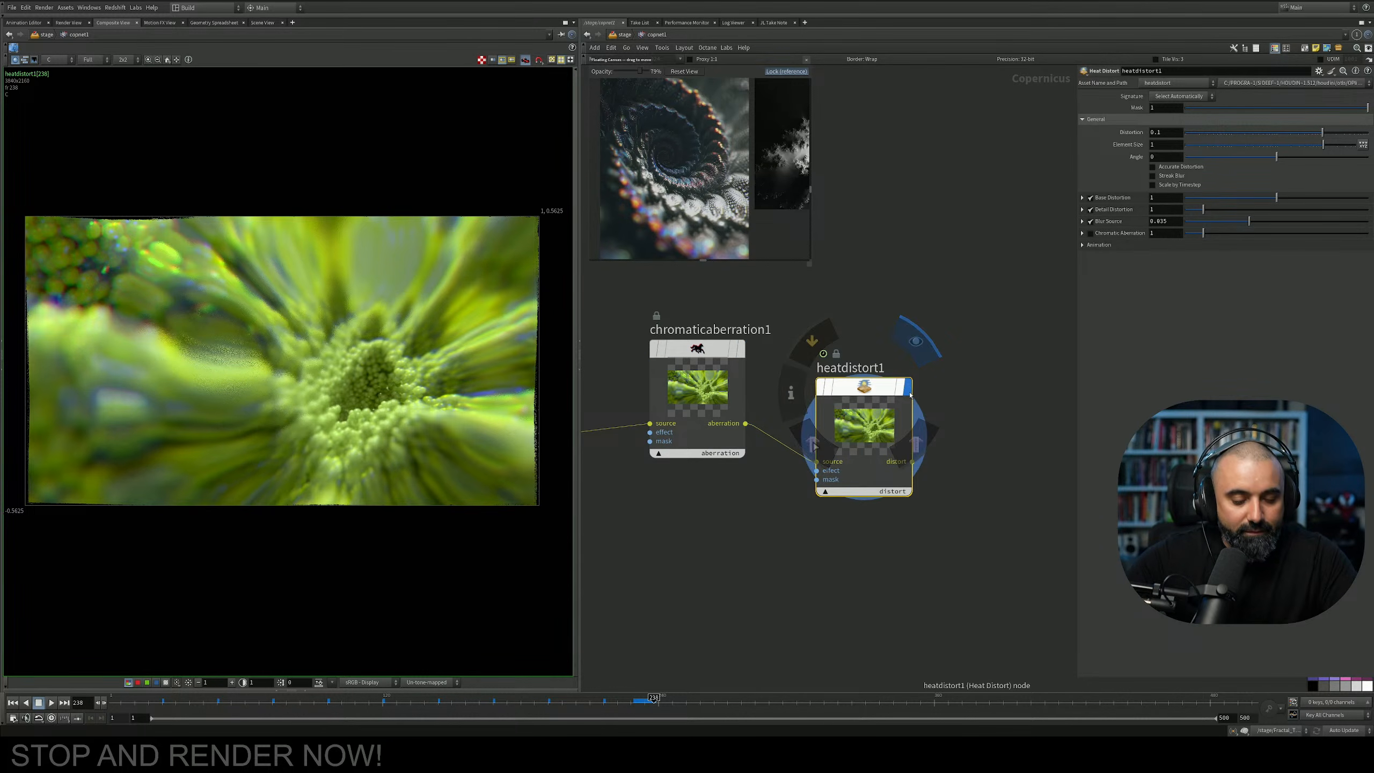
drag(878, 403, 891, 392)
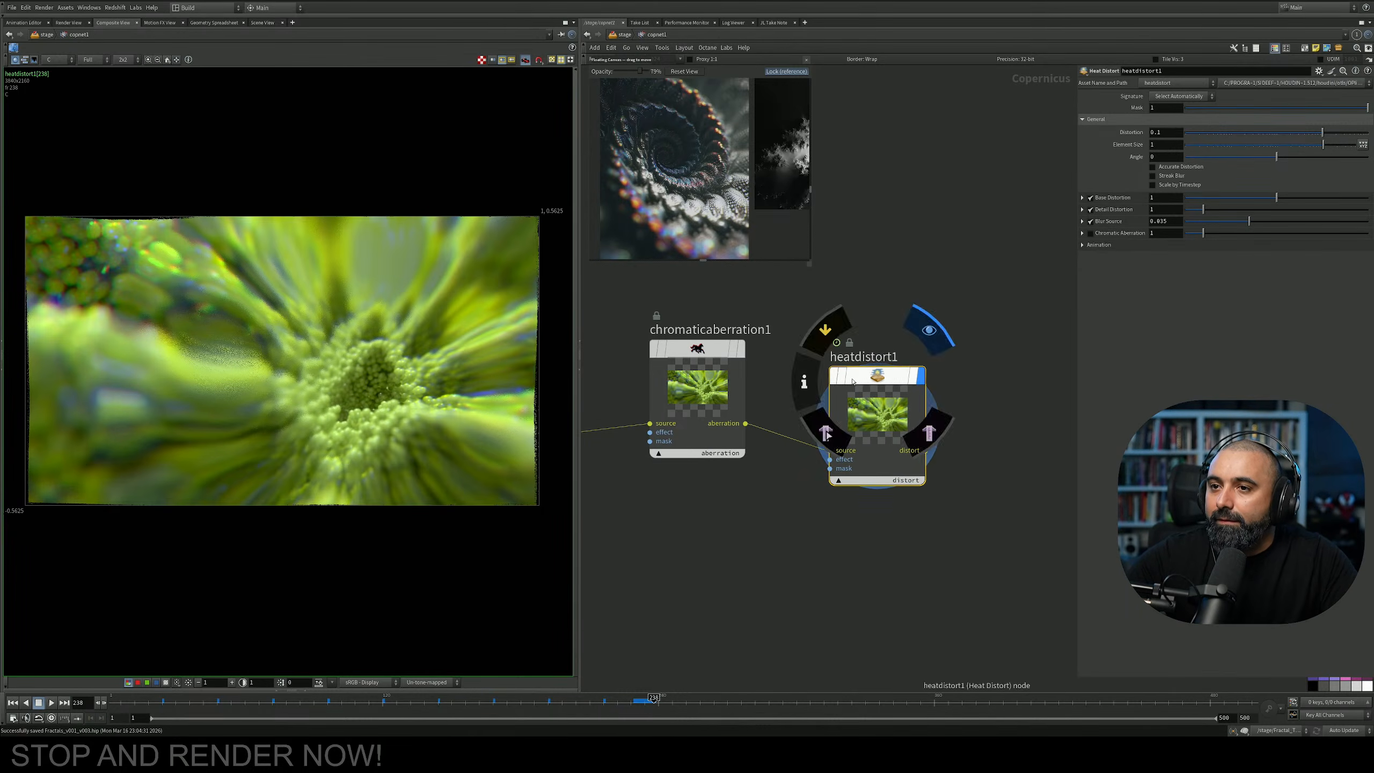
Try a lower distortion, a smaller element size and a 49.4 angle on the Heat Distort node, and delete that node.
mouse_move(1284, 134)
mouse_down()
mouse_move(1342, 130)
mouse_move(1289, 142)
mouse_up()
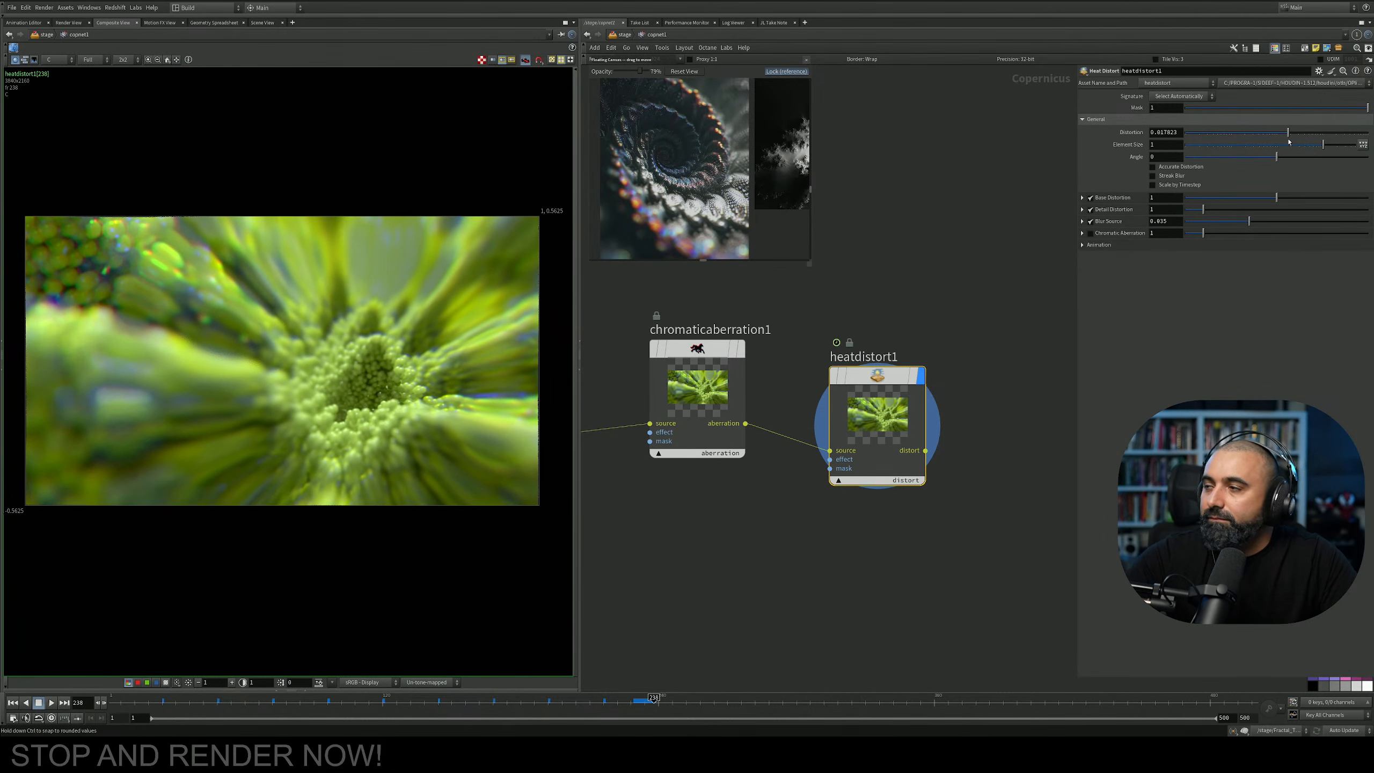
click(1286, 145)
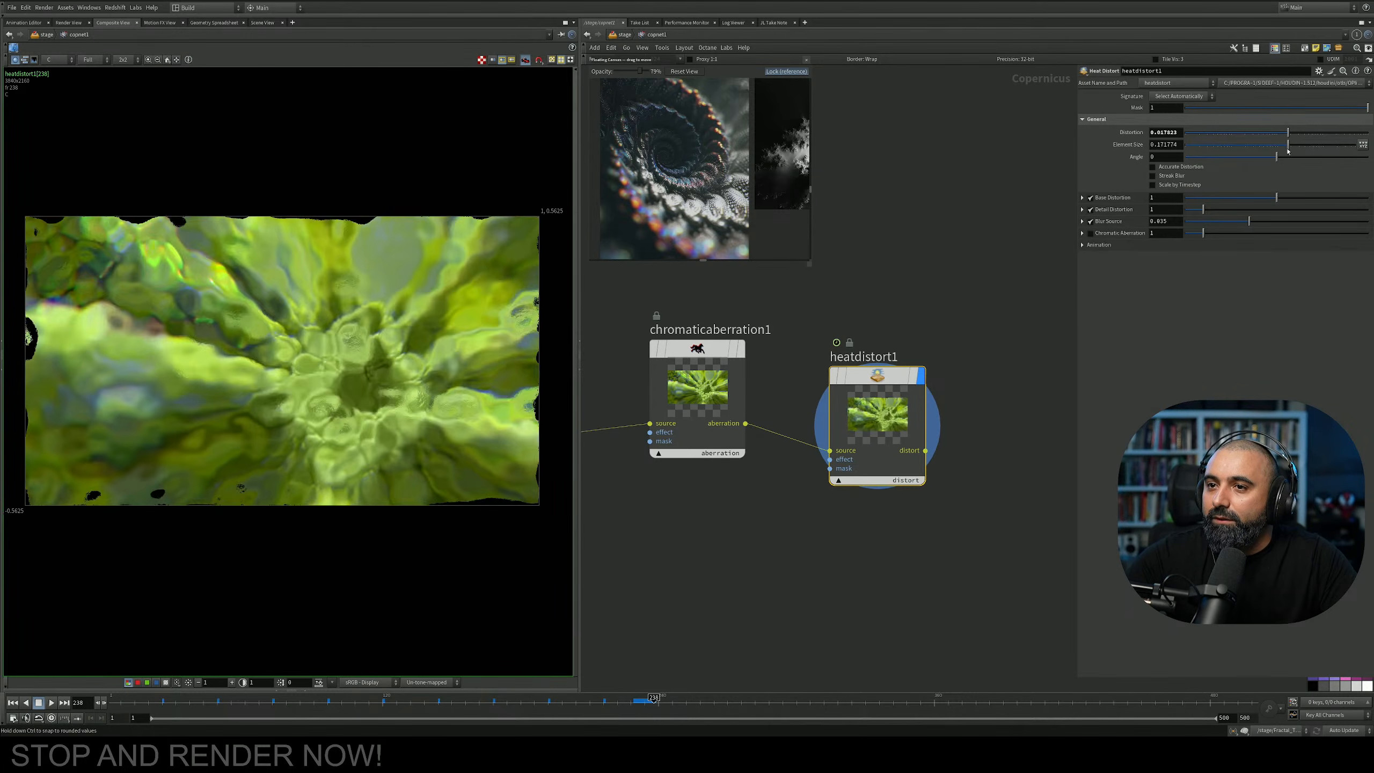
drag(1286, 151, 1329, 143)
scroll(915, 346, down, 8)
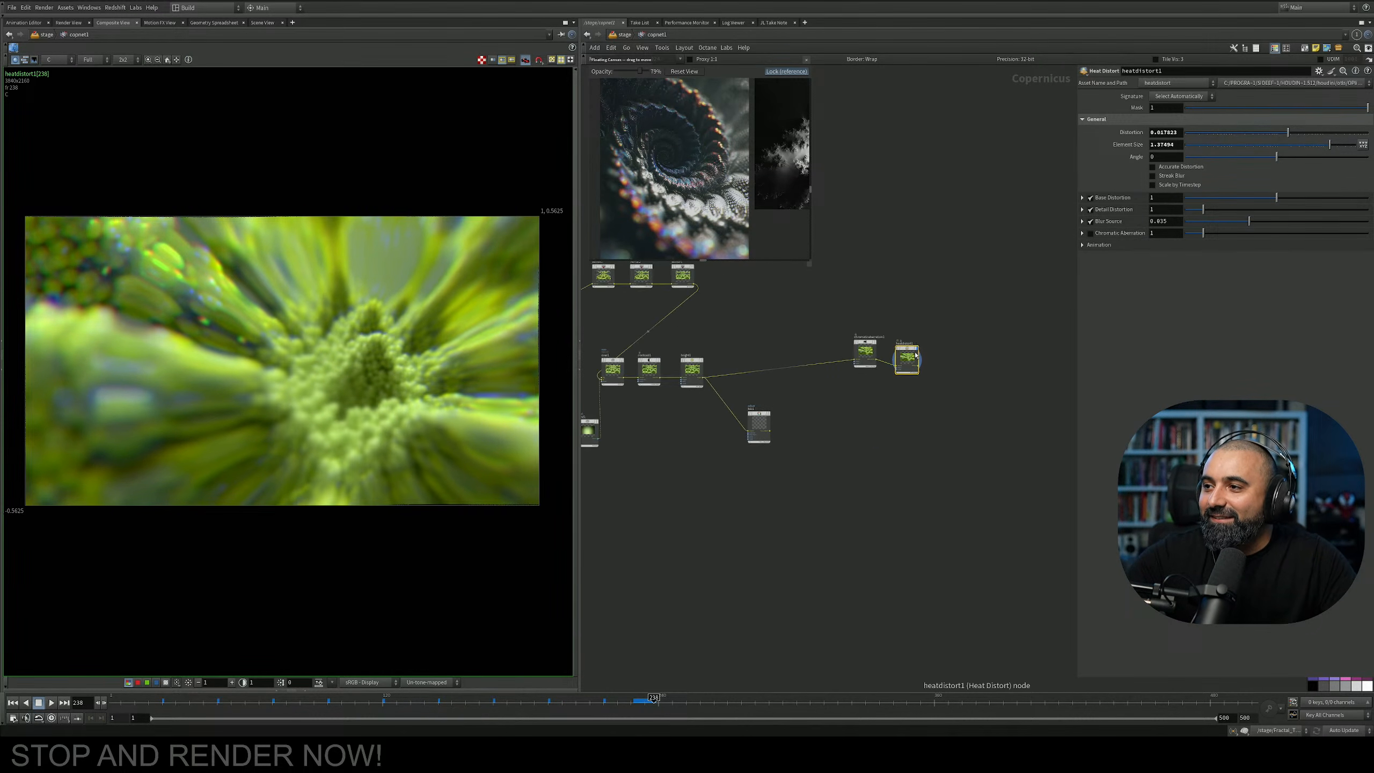
scroll(911, 367, up, 2)
scroll(912, 367, up, 8)
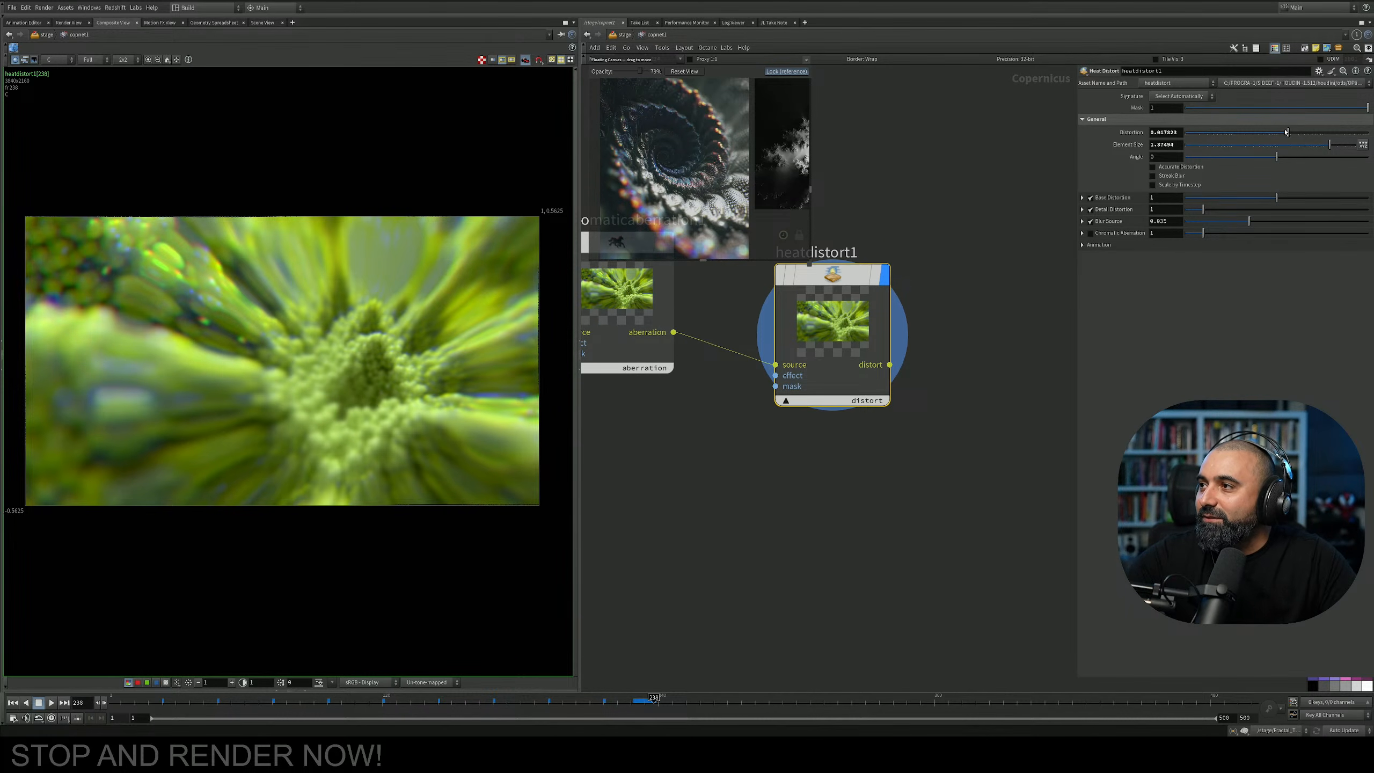
mouse_move(1277, 157)
mouse_down()
mouse_move(1305, 142)
mouse_move(1263, 138)
mouse_up()
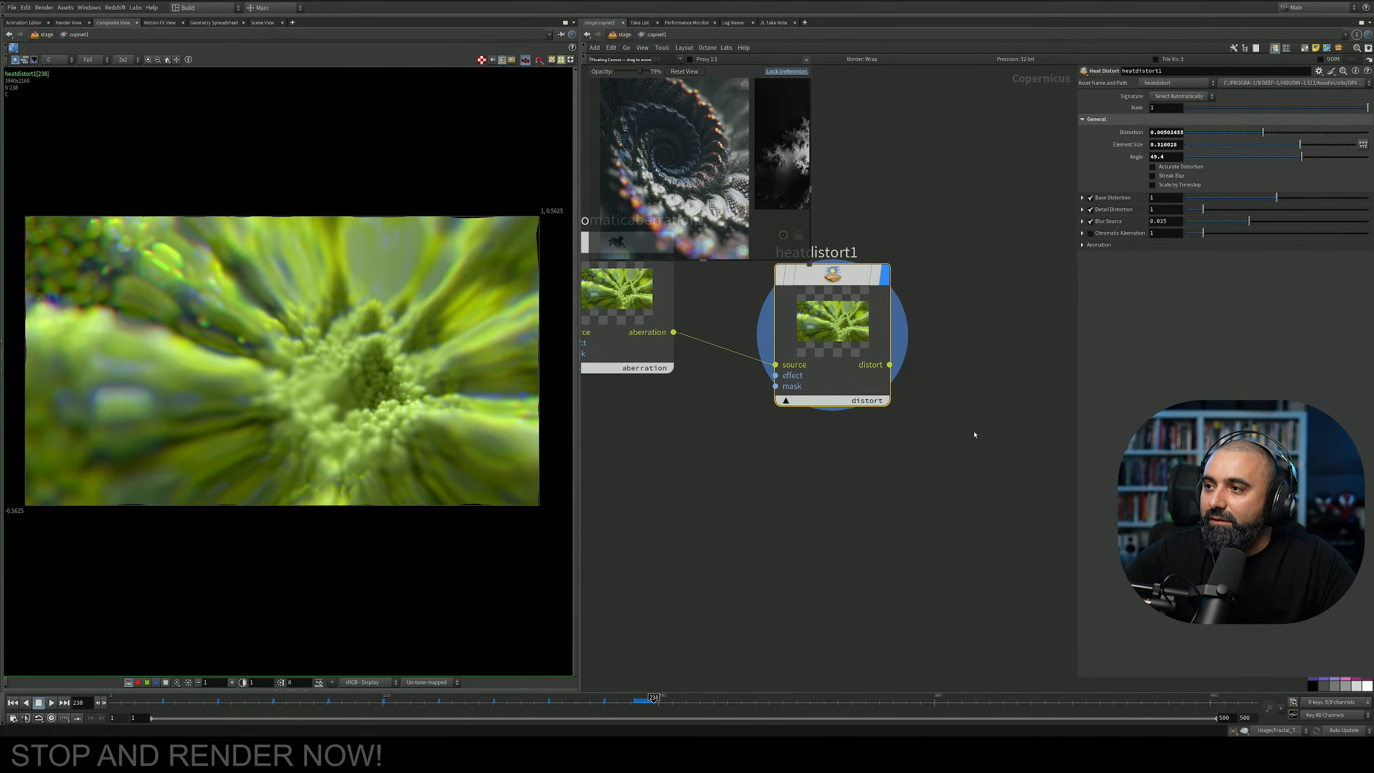
middle_drag(923, 468, 952, 506)
key(Delete)
Chain a Distort node after the Chromatic Aberration, display it, and try a negative scale with about 0.52 pixels per step.
key(Tab)
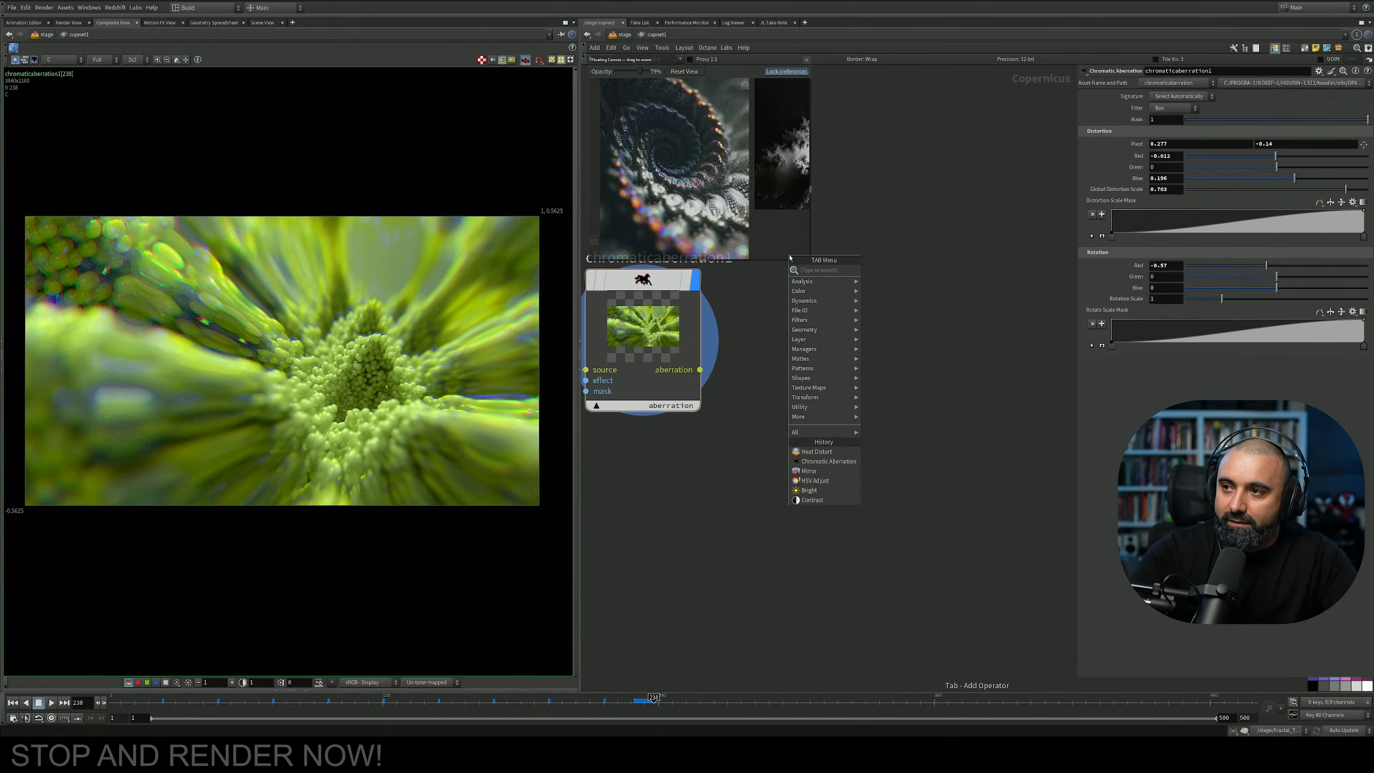
text(dis)
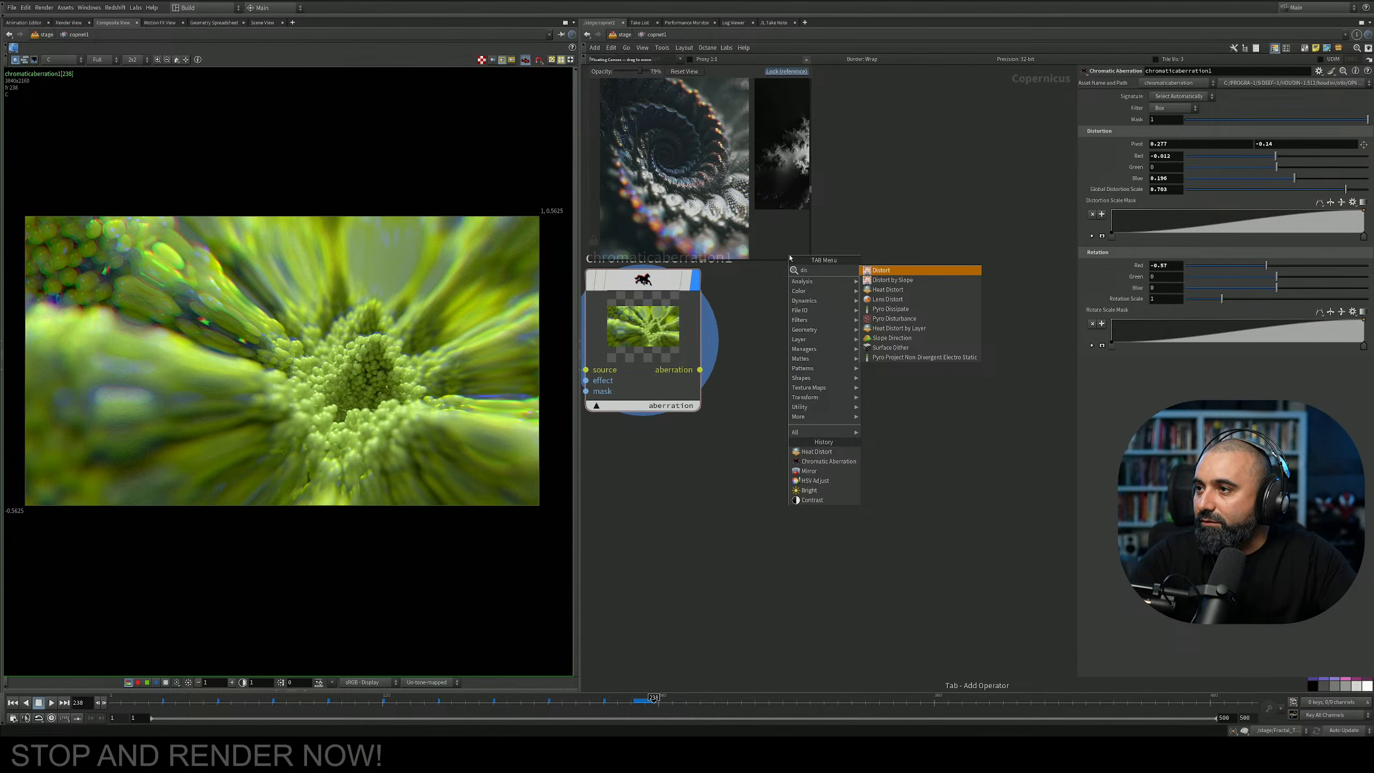
key(Return)
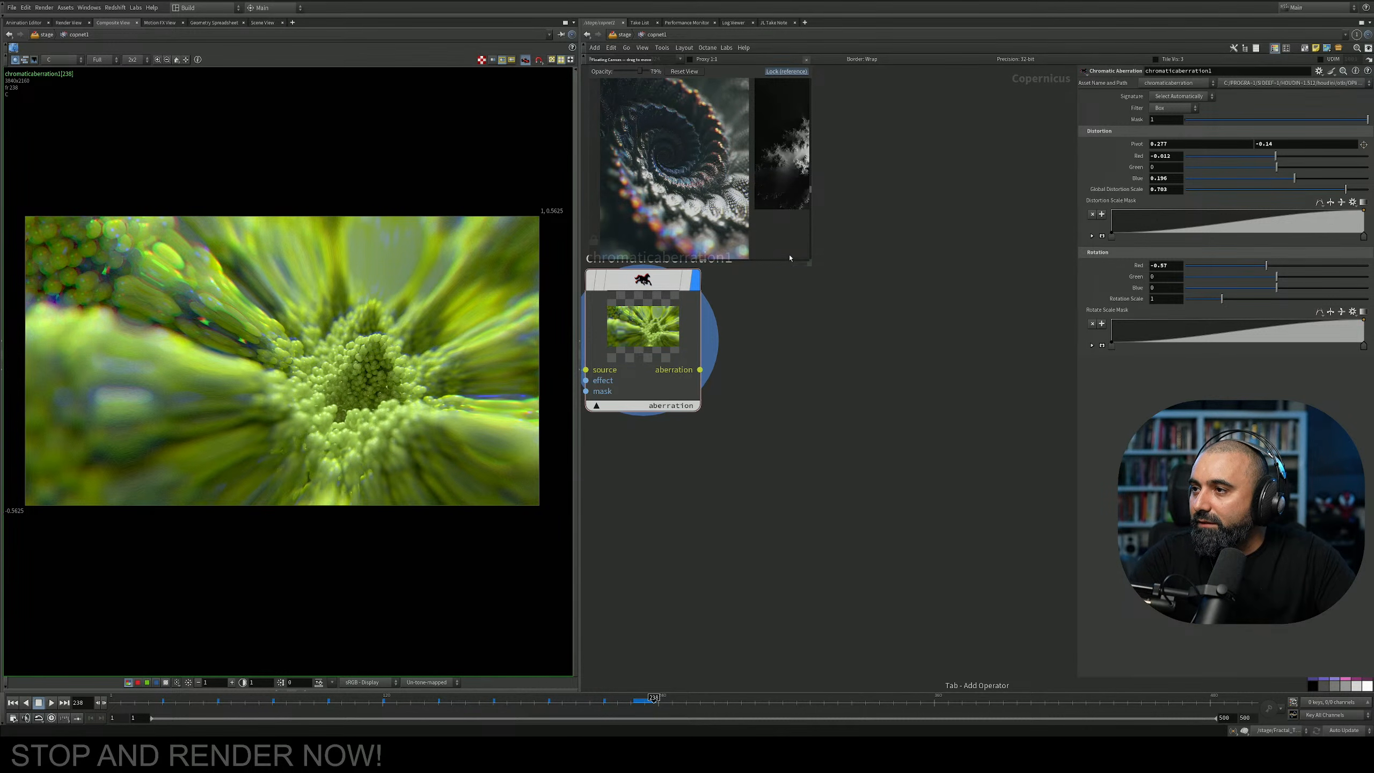
click(822, 339)
drag(699, 369, 766, 395)
click(763, 372)
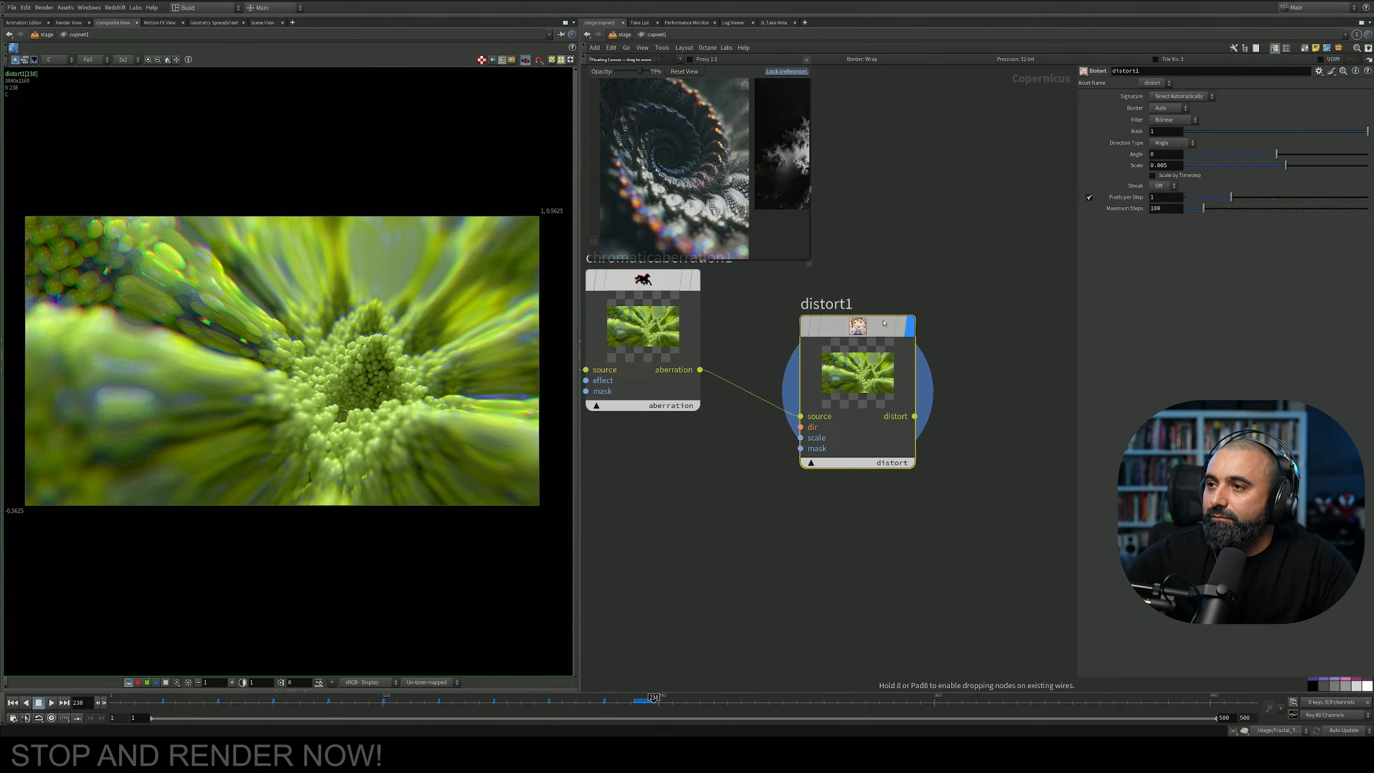
key(ctrl+z)
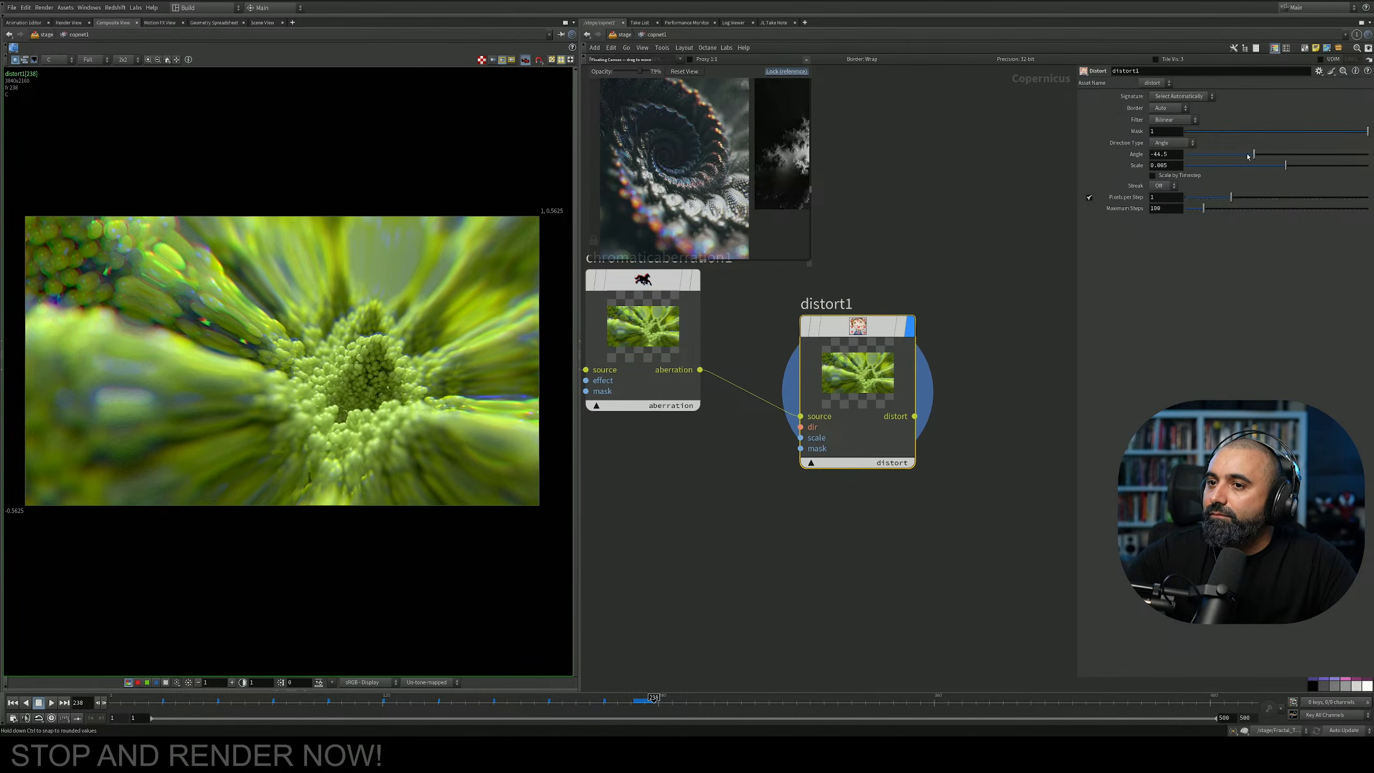
drag(1284, 165, 1242, 200)
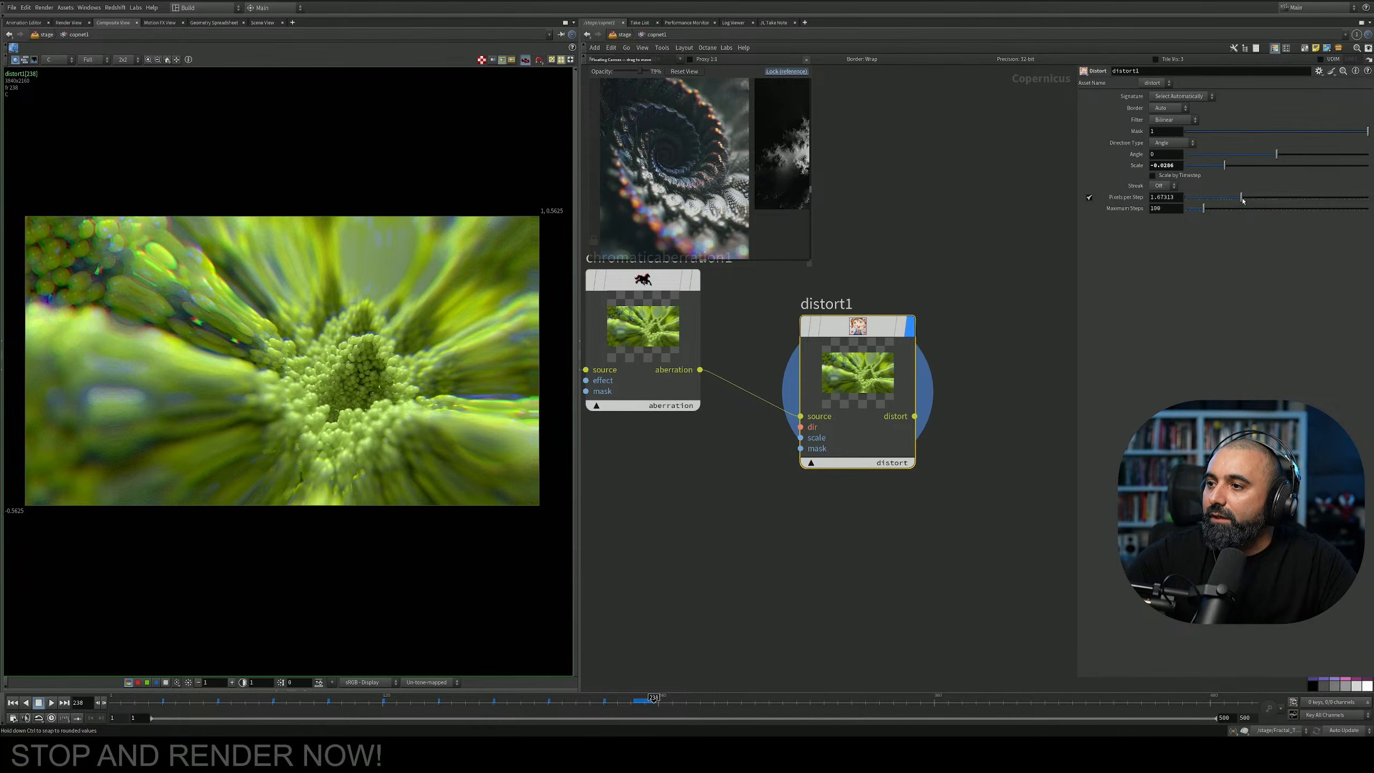
Add a Fractal Noise 3D node and wire its noise output into the Distort node's mask input.
middle_drag(741, 495, 812, 449)
key(Tab)
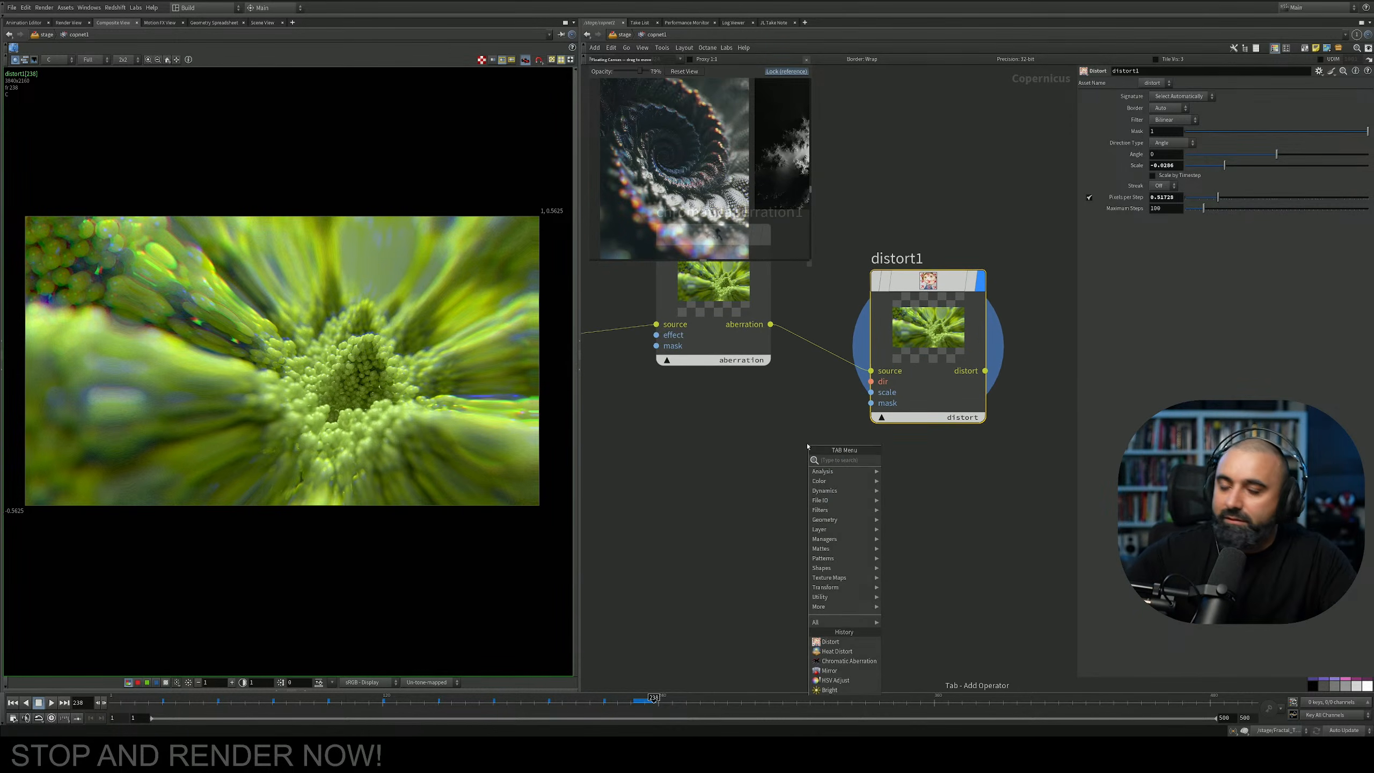
text(frac)
key(Down)
key(Return)
click(725, 477)
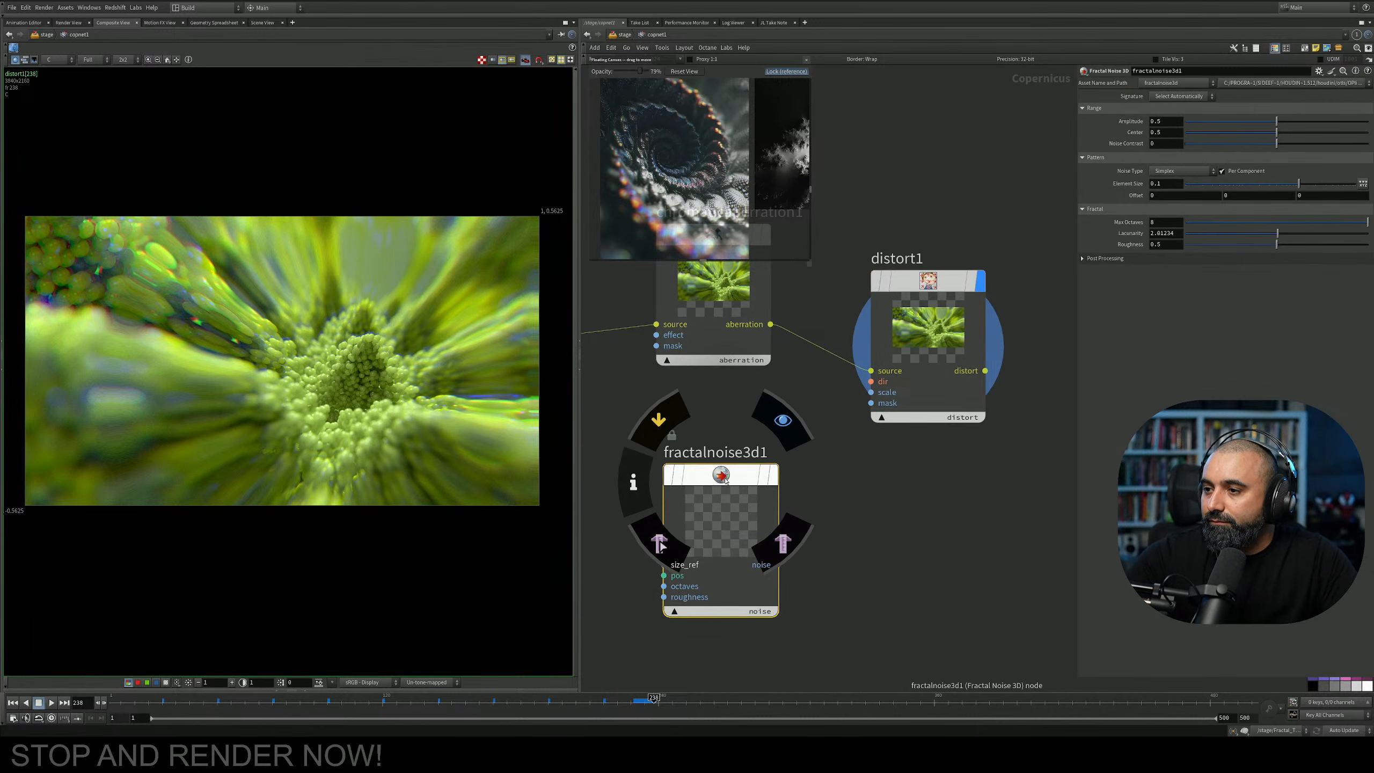
drag(870, 404, 778, 564)
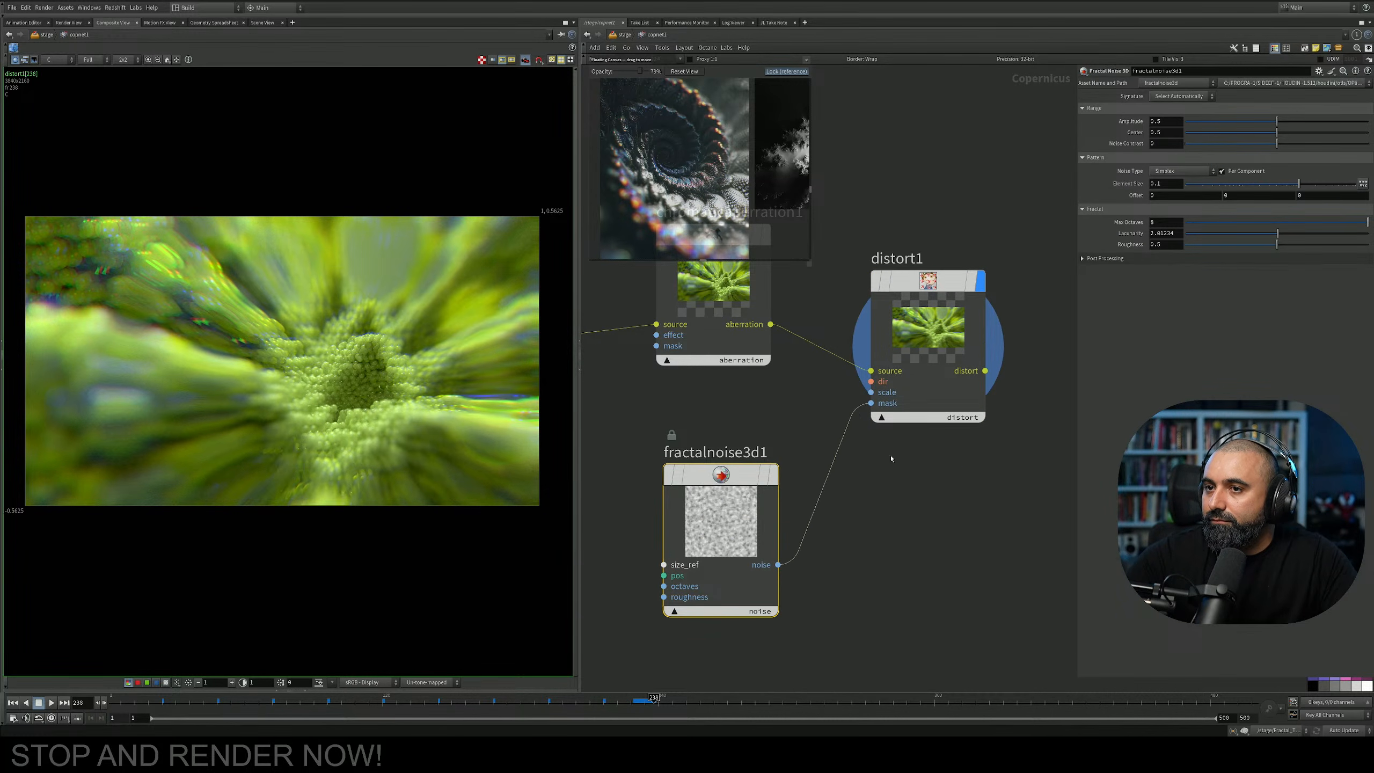
Adjust the Fractal Noise 3D element size, center and noise contrast to turn the mask into larger, high-contrast patches.
middle_drag(973, 462, 907, 509)
click(880, 369)
click(655, 563)
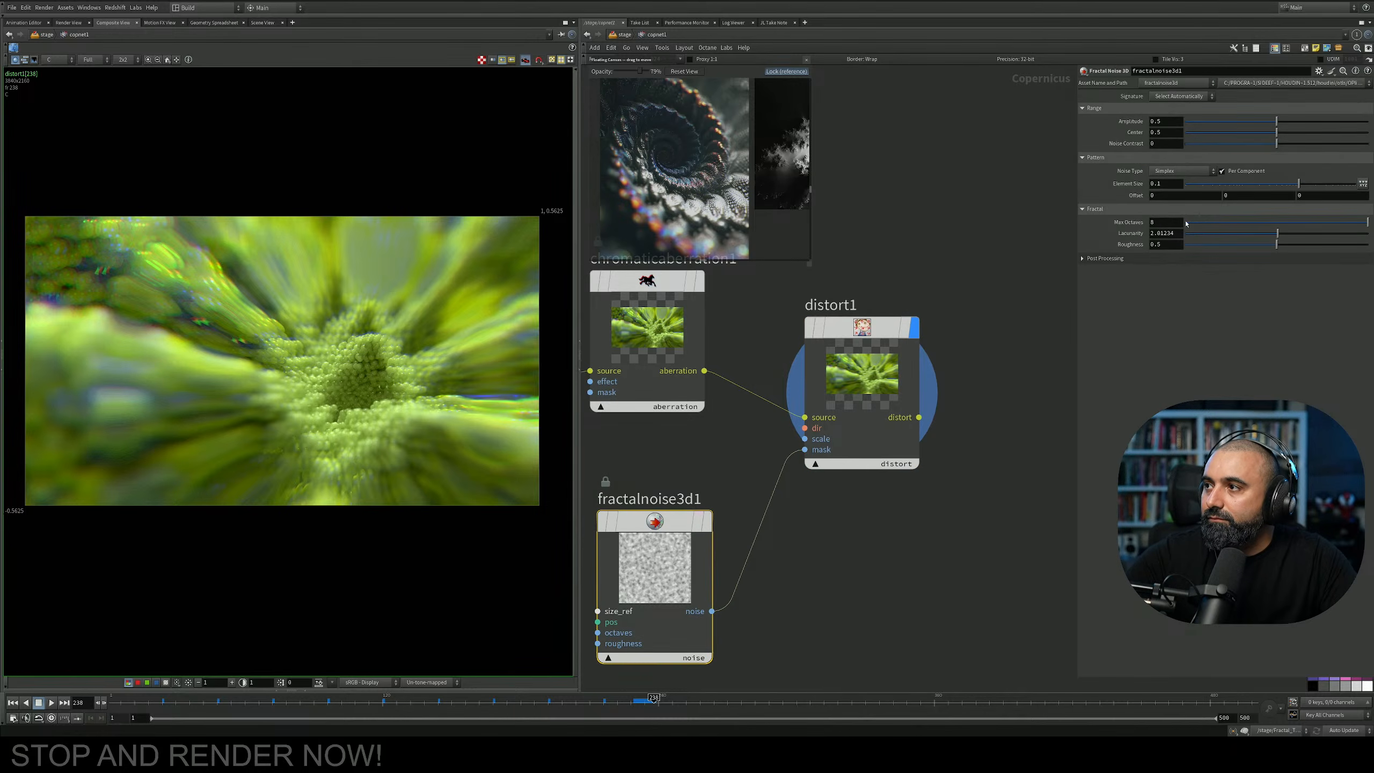
drag(1298, 183, 1370, 180)
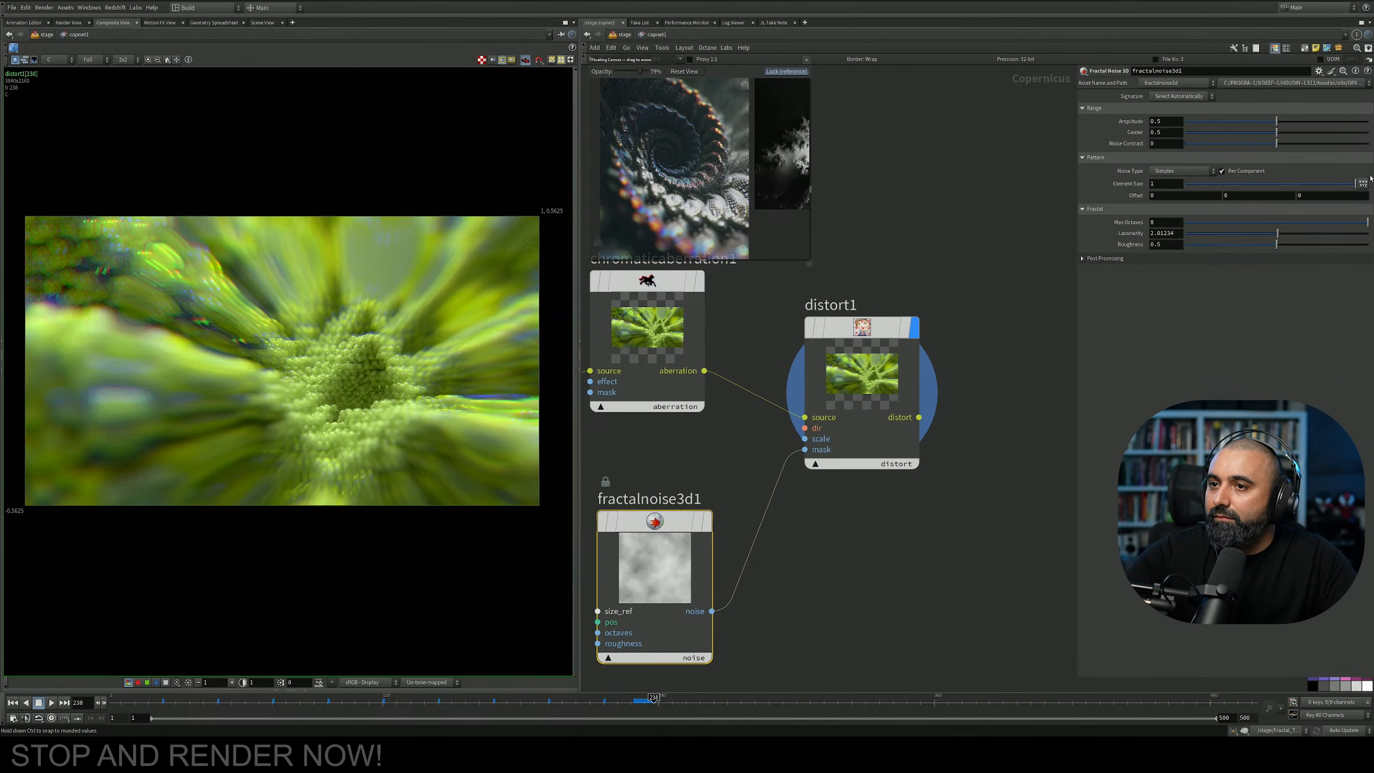
middle_drag(1172, 187, 1195, 152)
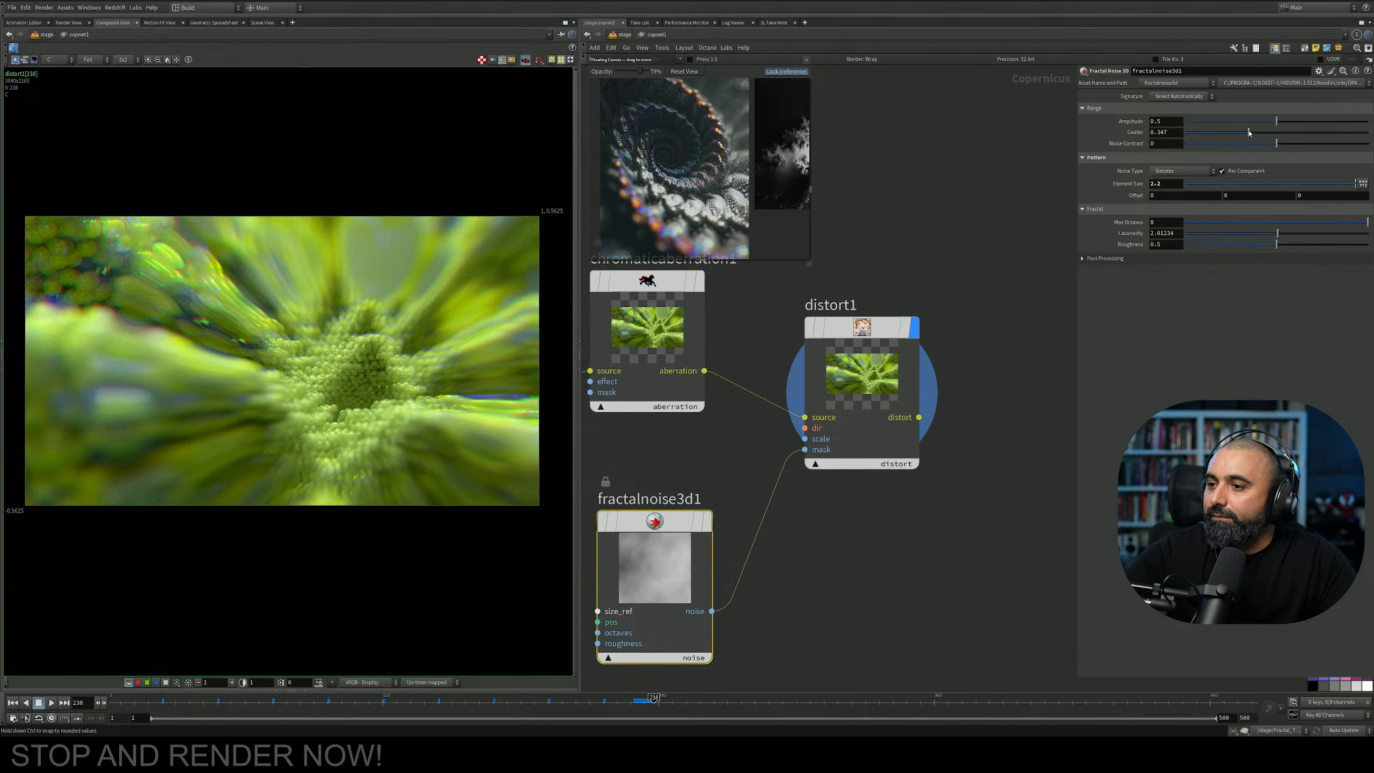
drag(1273, 132, 1331, 185)
Try an angle of -53.6 and a scale of 0.0004 on the Distort node, and delete that node.
drag(1005, 242, 872, 397)
drag(1232, 168, 1263, 156)
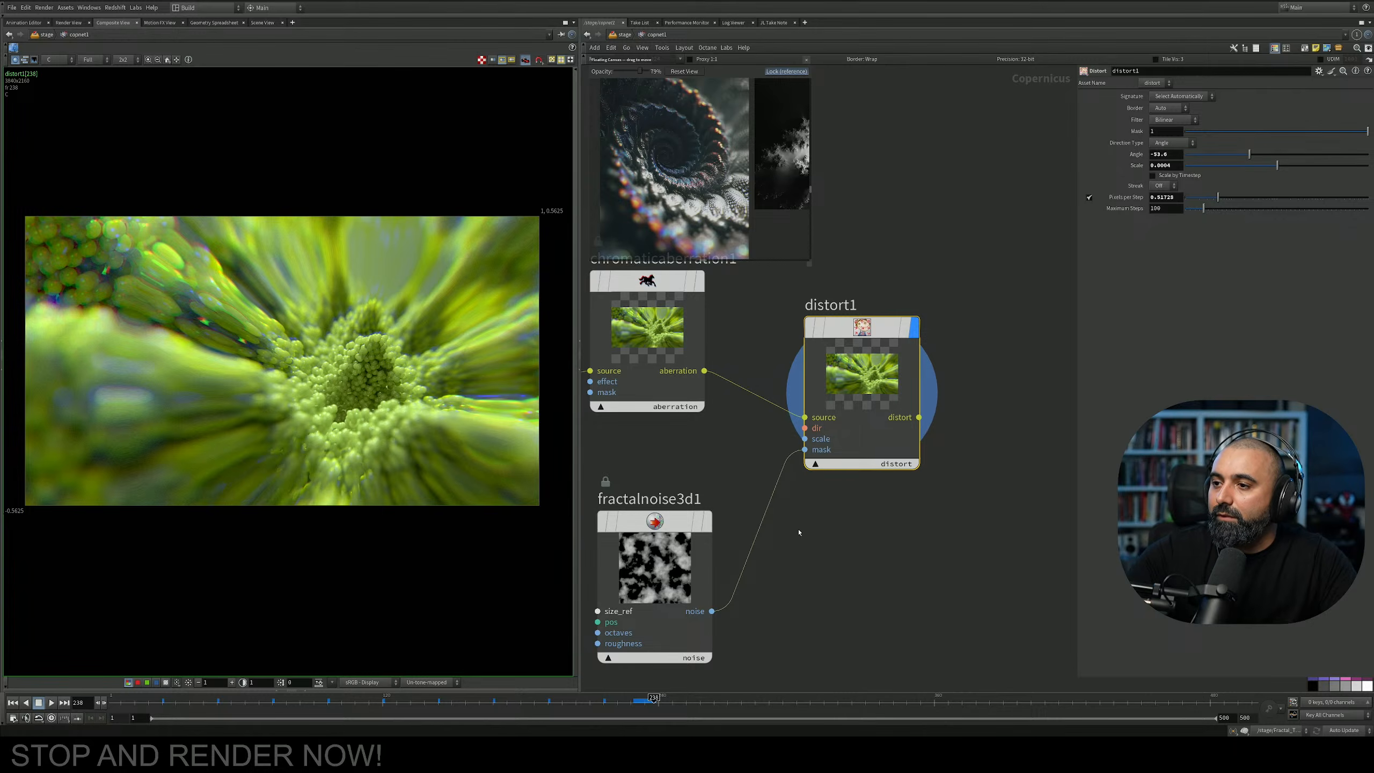
click(708, 578)
click(831, 440)
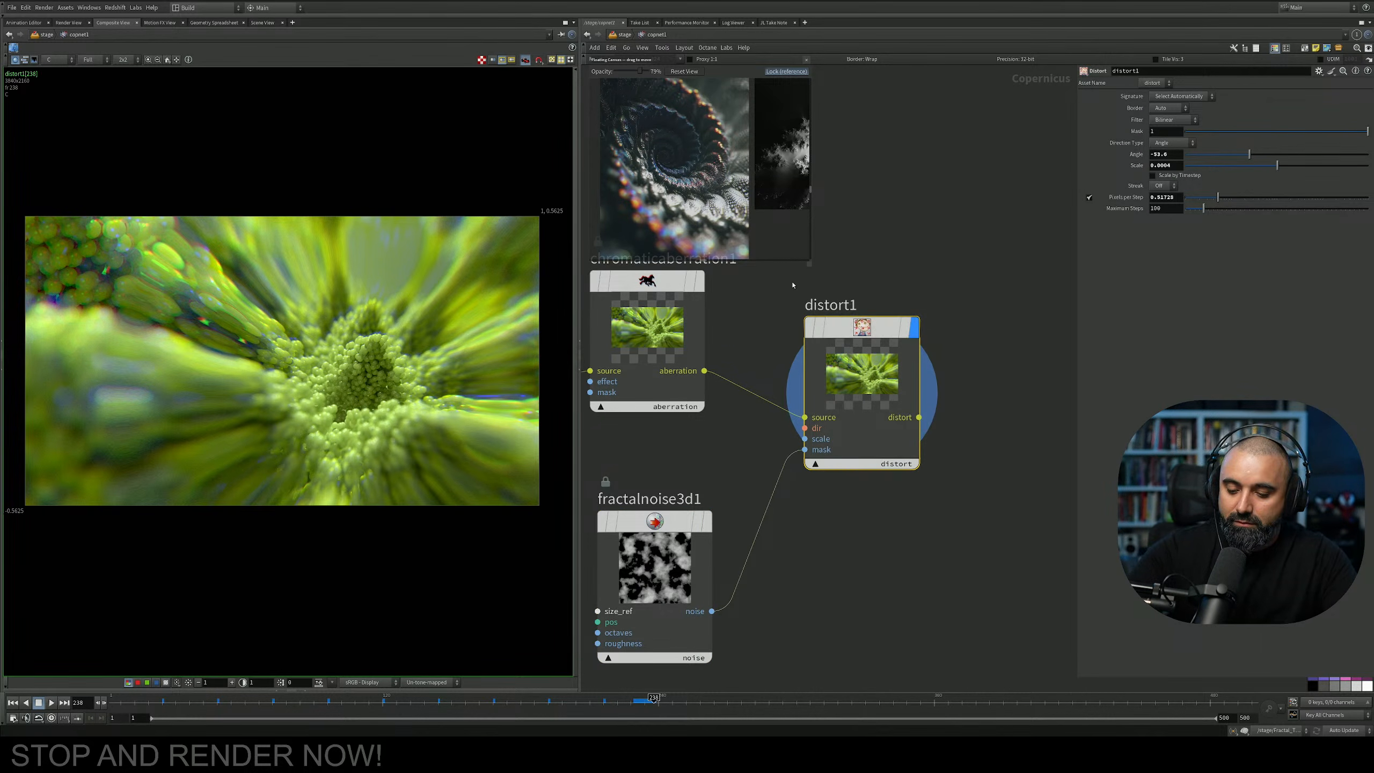
key(Delete)
Add a Lens Distort node, feed it from the Chromatic Aberration output and display its result.
key(Tab)
text(dis)
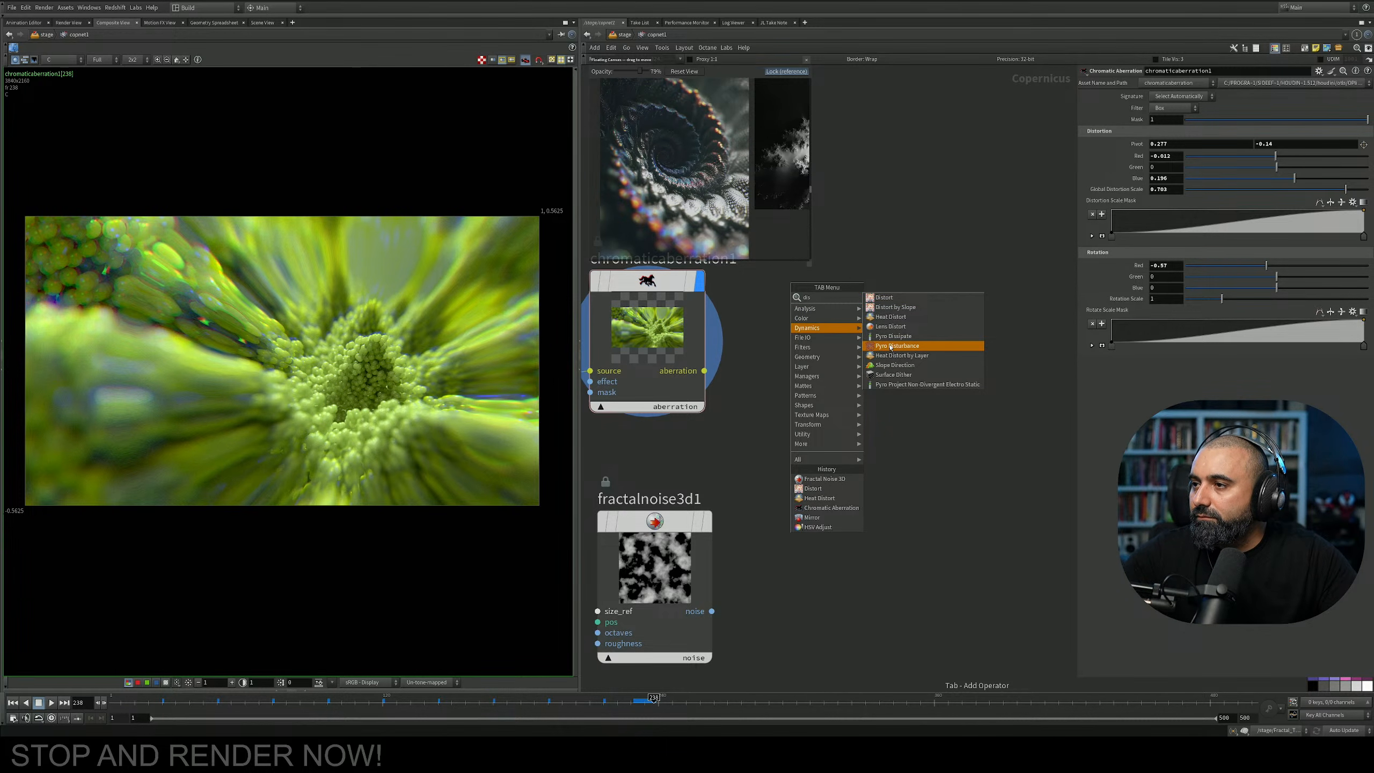
click(890, 326)
click(882, 338)
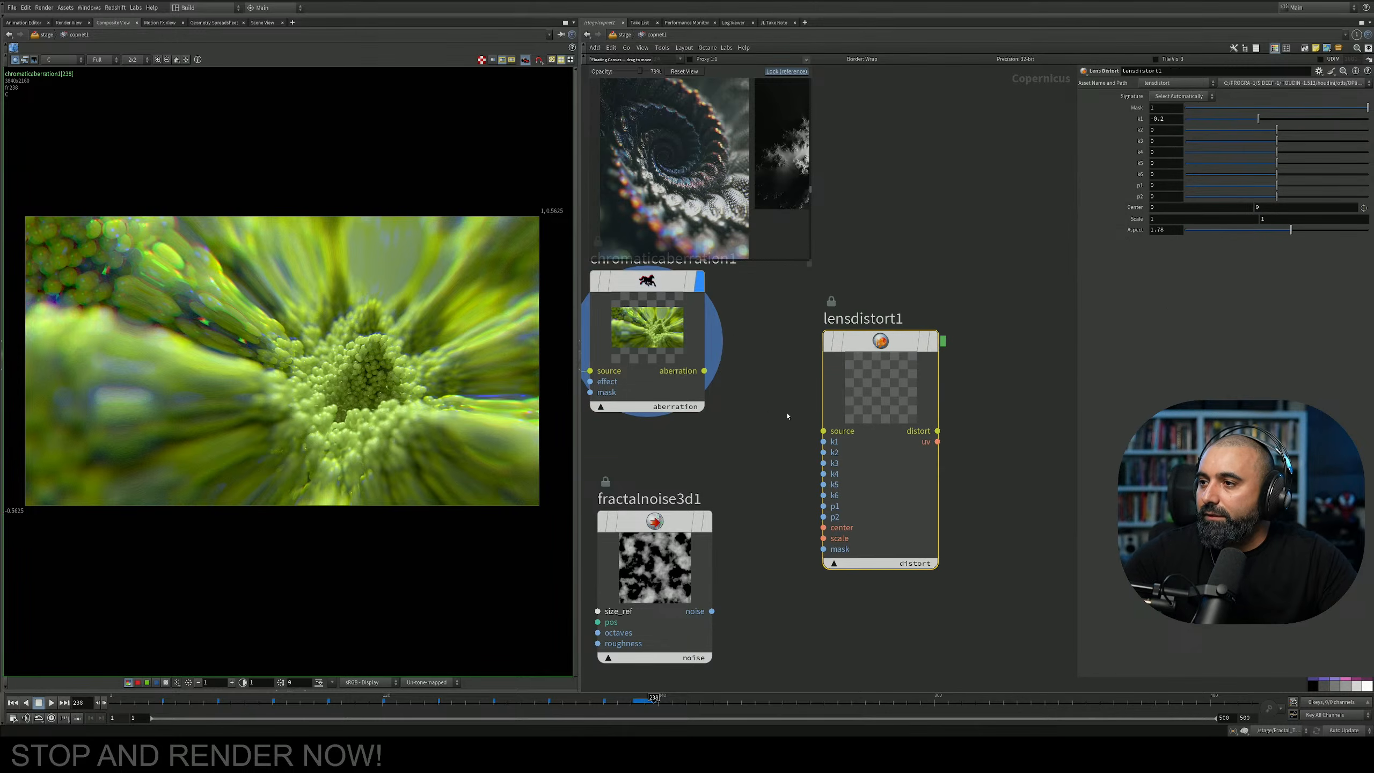
drag(704, 371, 823, 431)
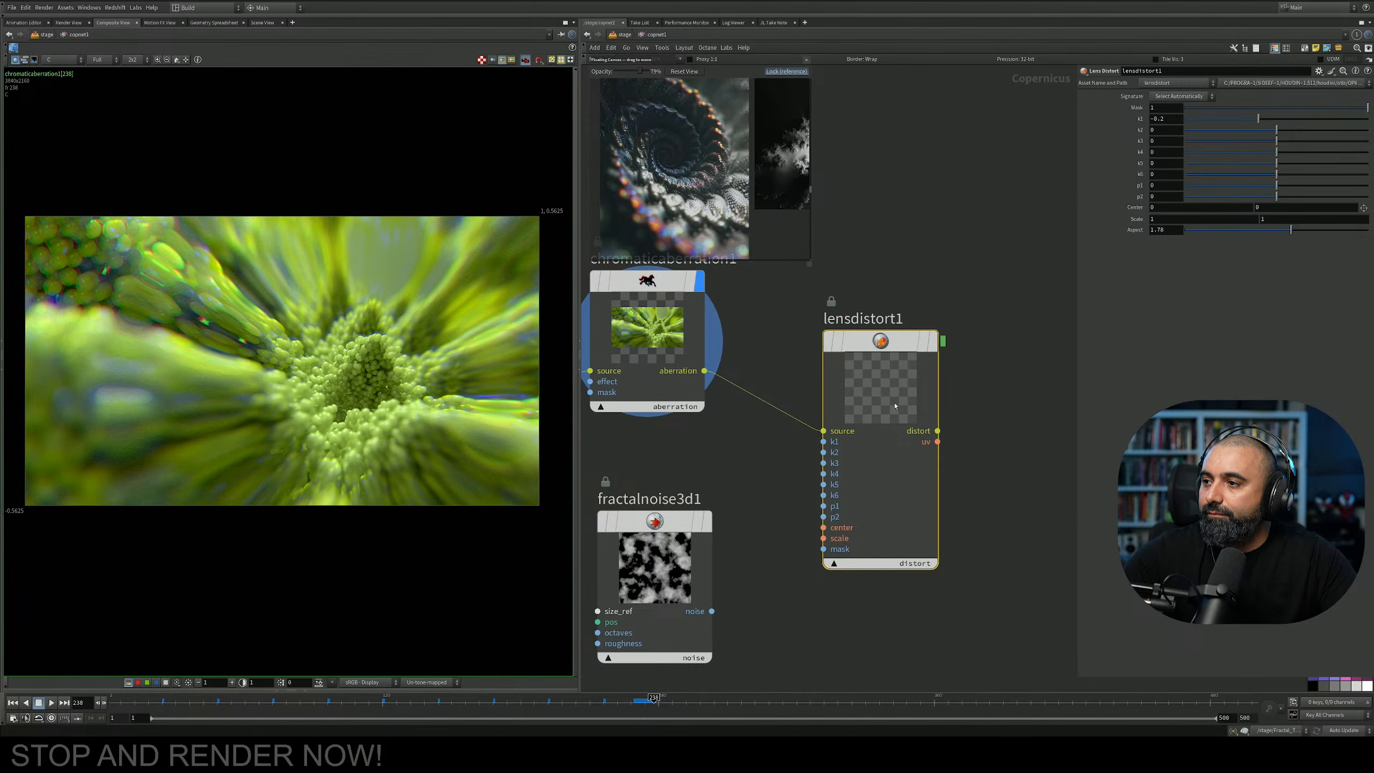
click(934, 341)
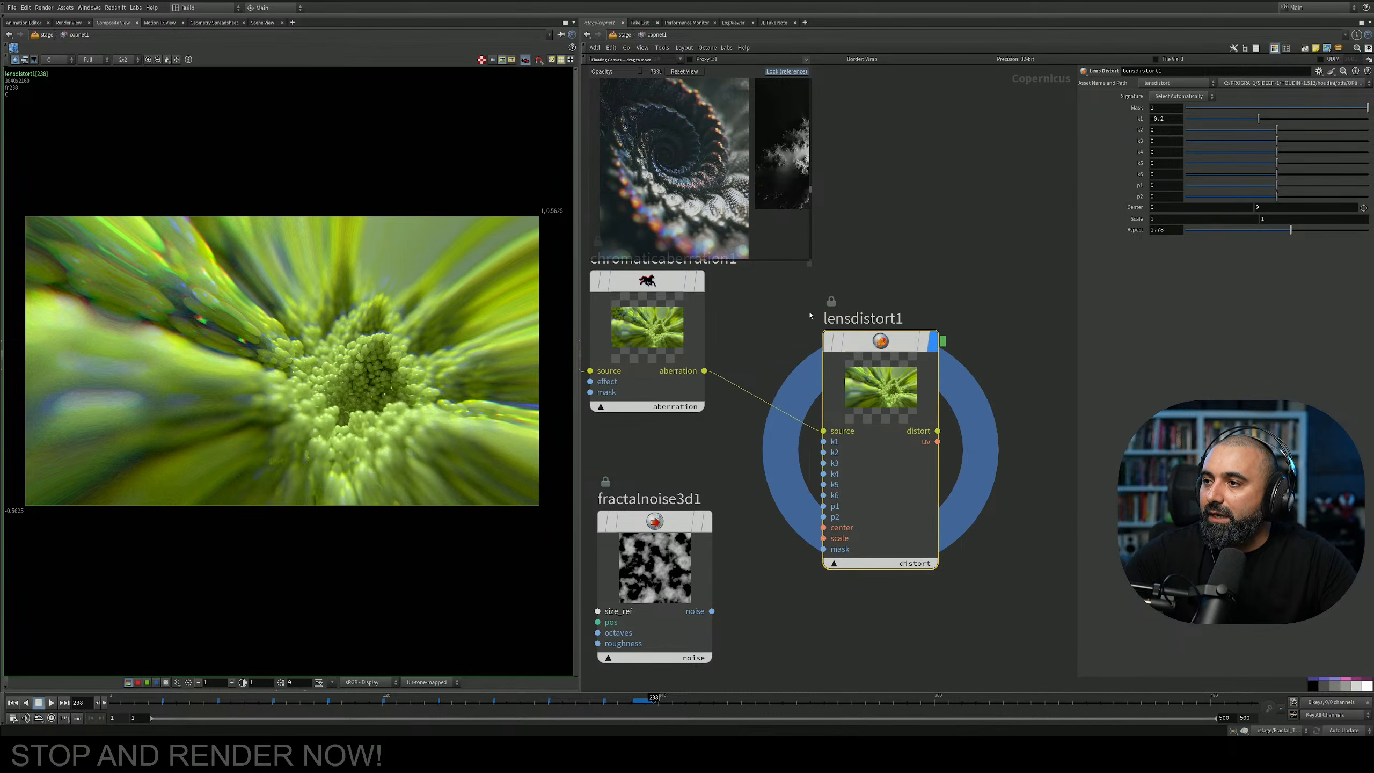
Tune the lens distortion coefficients, with k1 at -0.29, k2 at -0.122, k4 at -0.02, and small k3, k5, k6, p1 and p2 offsets.
drag(1254, 118, 1245, 156)
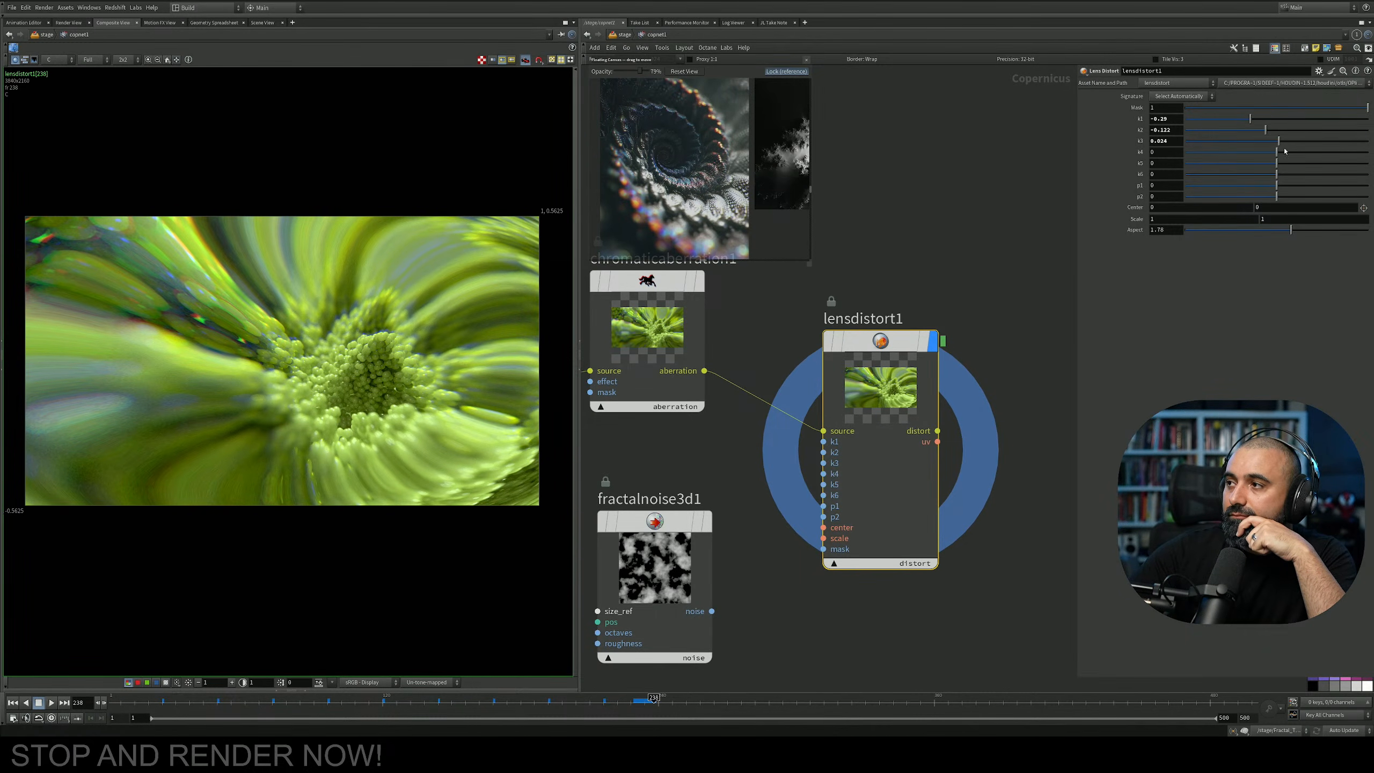
drag(1294, 153, 1275, 191)
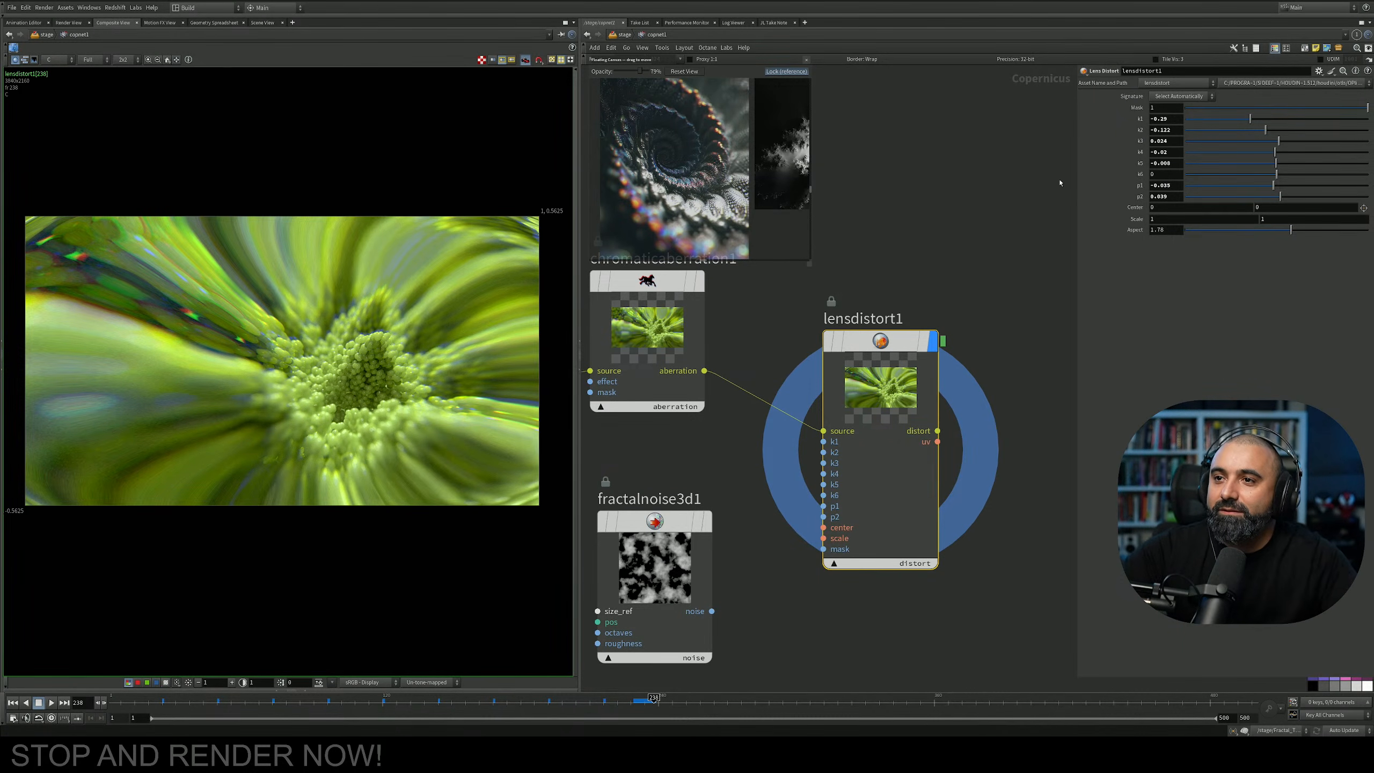
drag(1282, 196, 1275, 176)
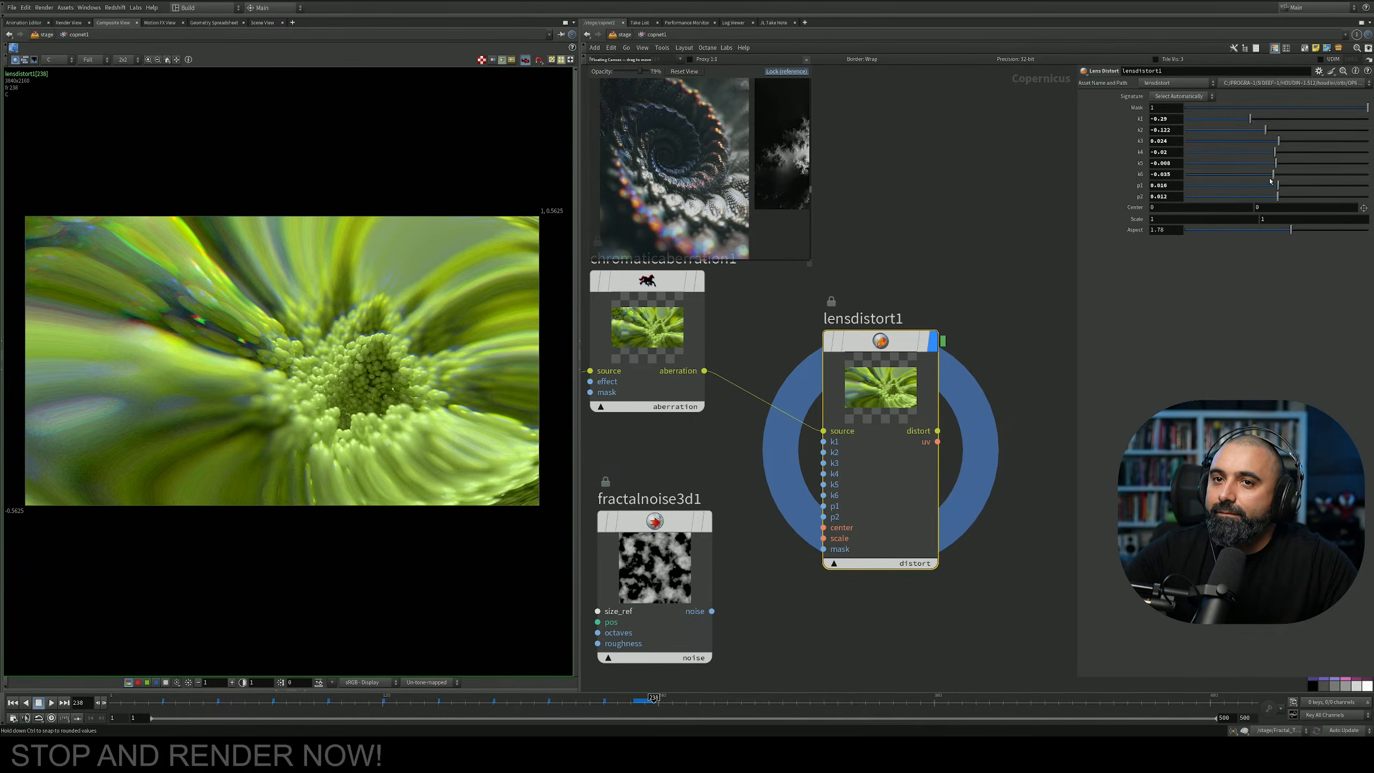
Move the Chromatic Aberration and Lens Distort nodes closer to the end of the grading chain.
scroll(866, 423, down, 5)
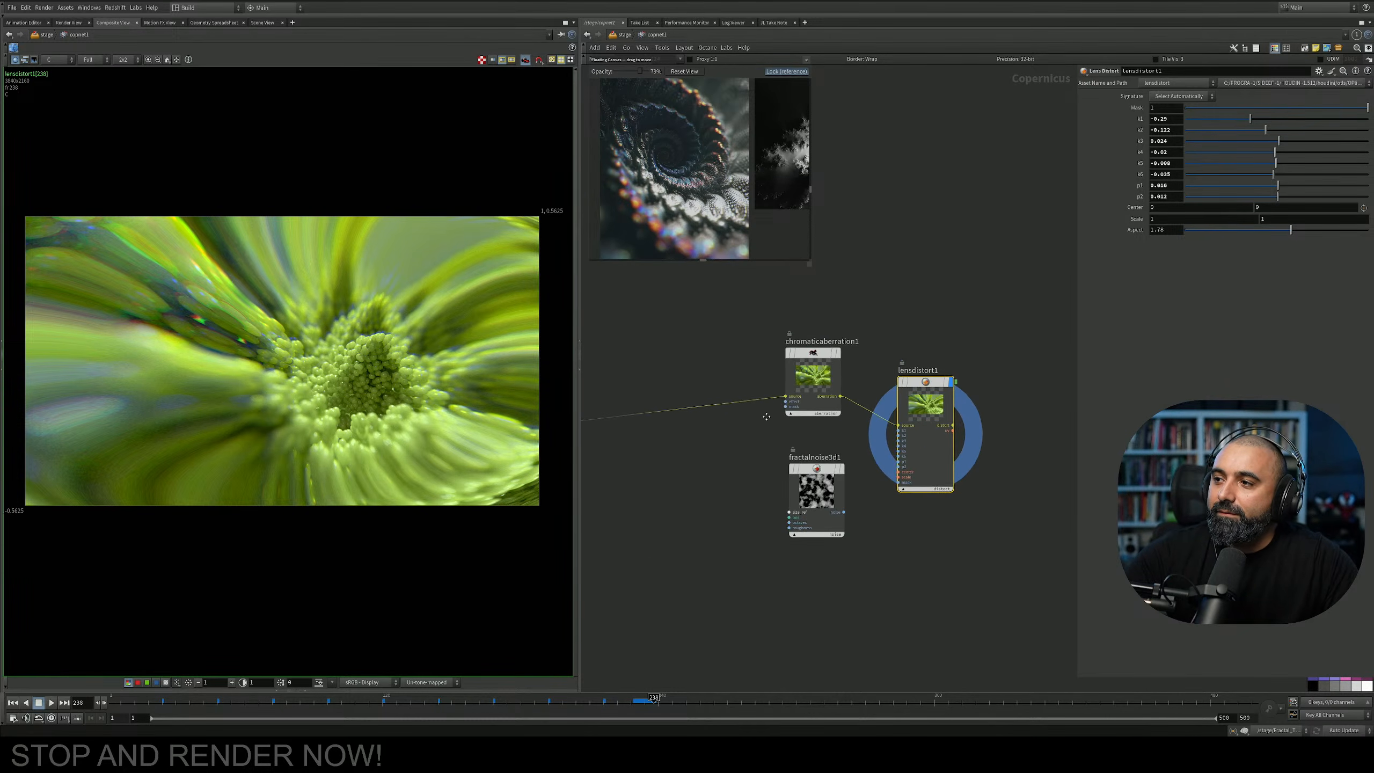
middle_drag(754, 416, 904, 409)
scroll(887, 409, down, 5)
drag(929, 387, 813, 378)
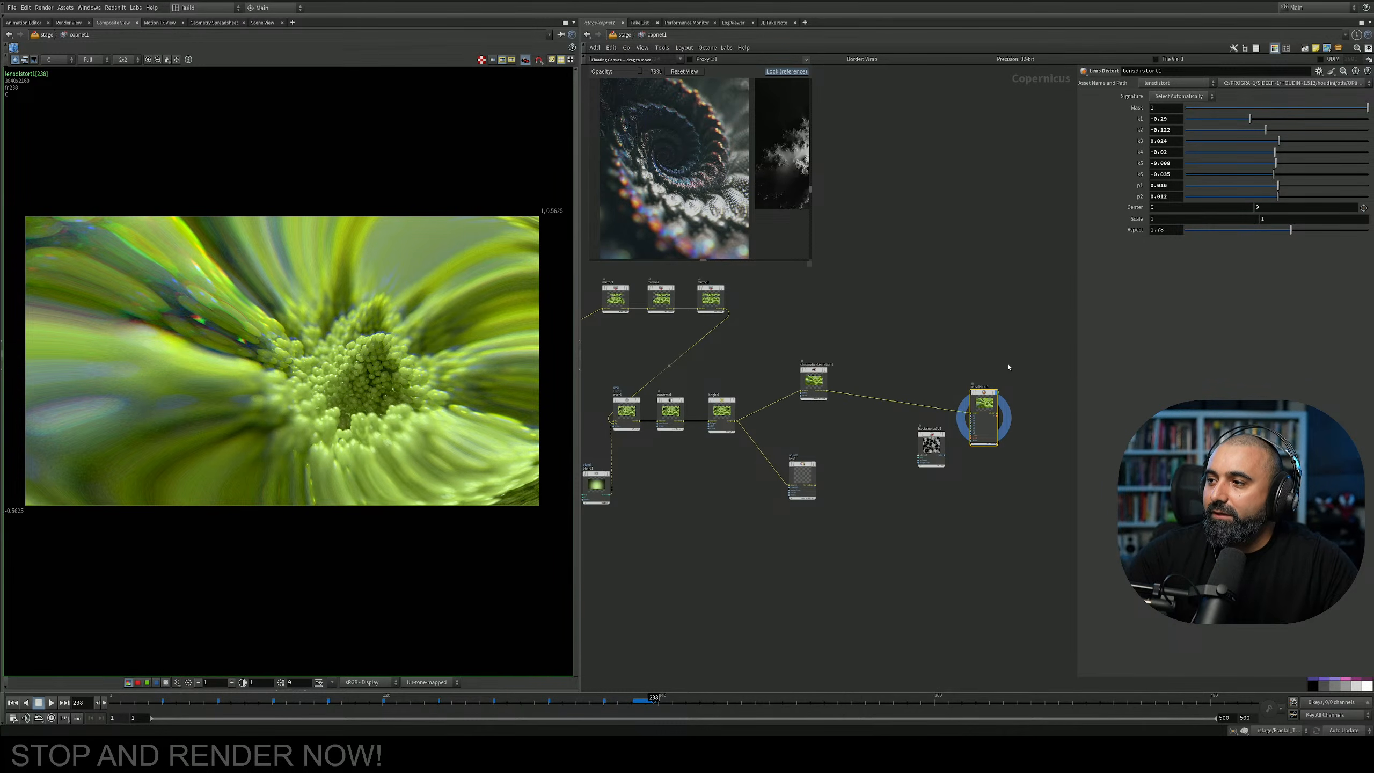
drag(983, 404, 880, 375)
middle_drag(648, 308, 810, 340)
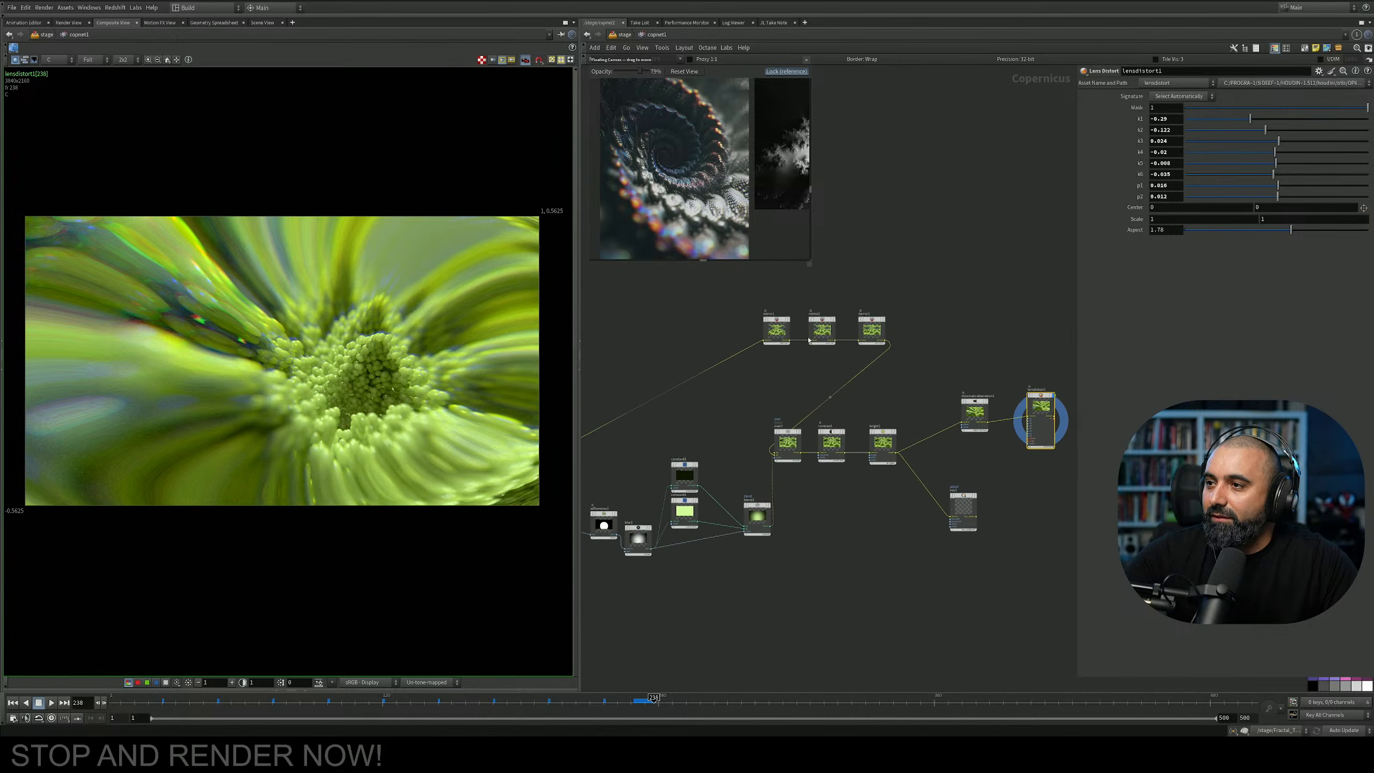
Select the mirror1, mirror2 and mirror3 nodes together and bypass all three.
scroll(810, 340, up, 5)
middle_drag(737, 374, 763, 392)
drag(696, 293, 1067, 391)
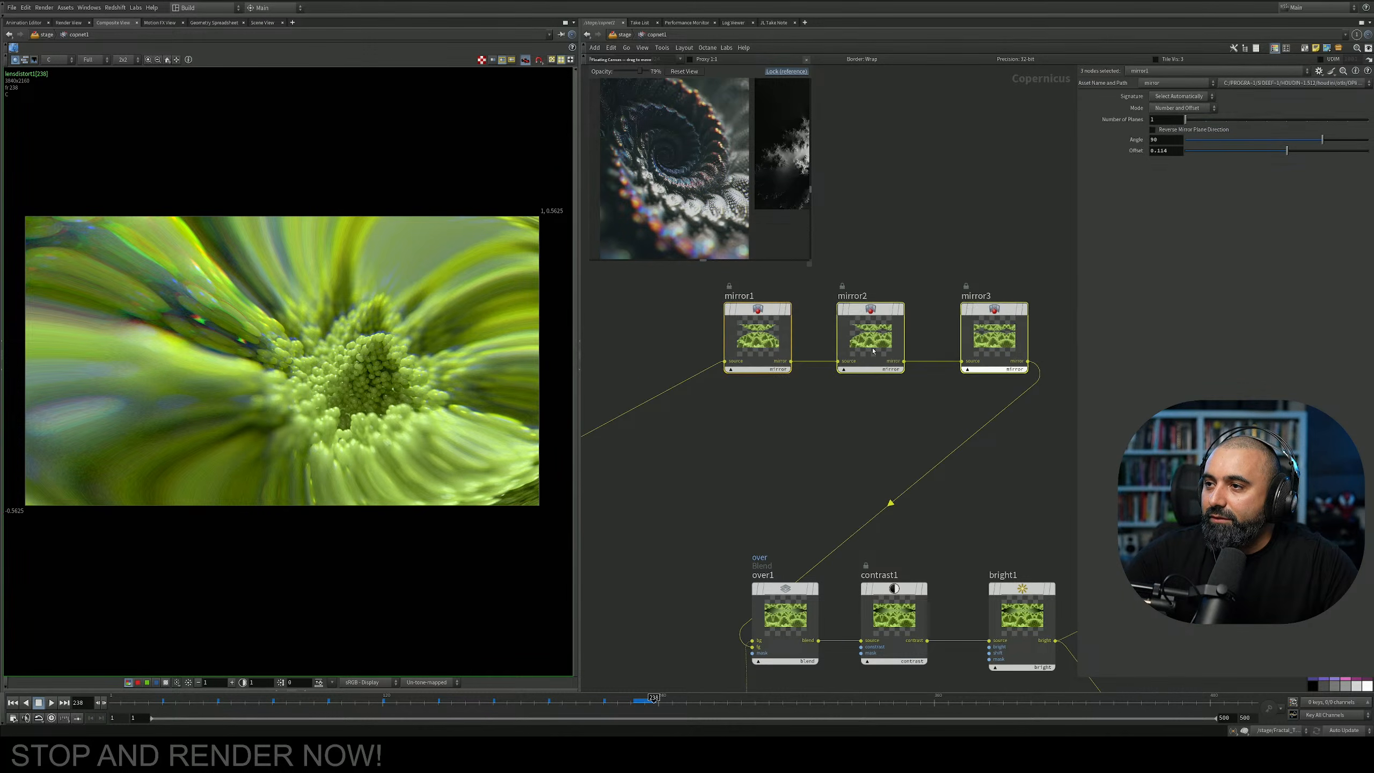
click(728, 310)
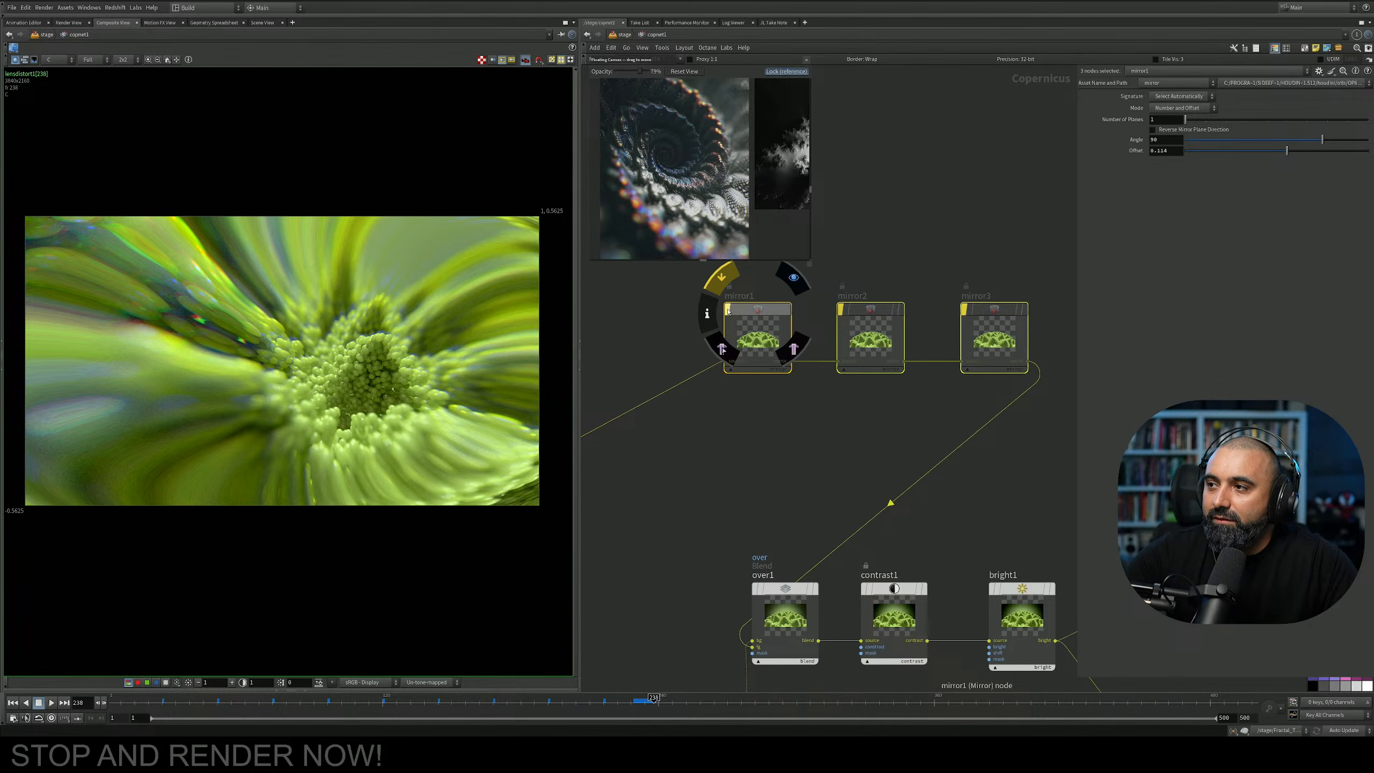
scroll(739, 346, down, 3)
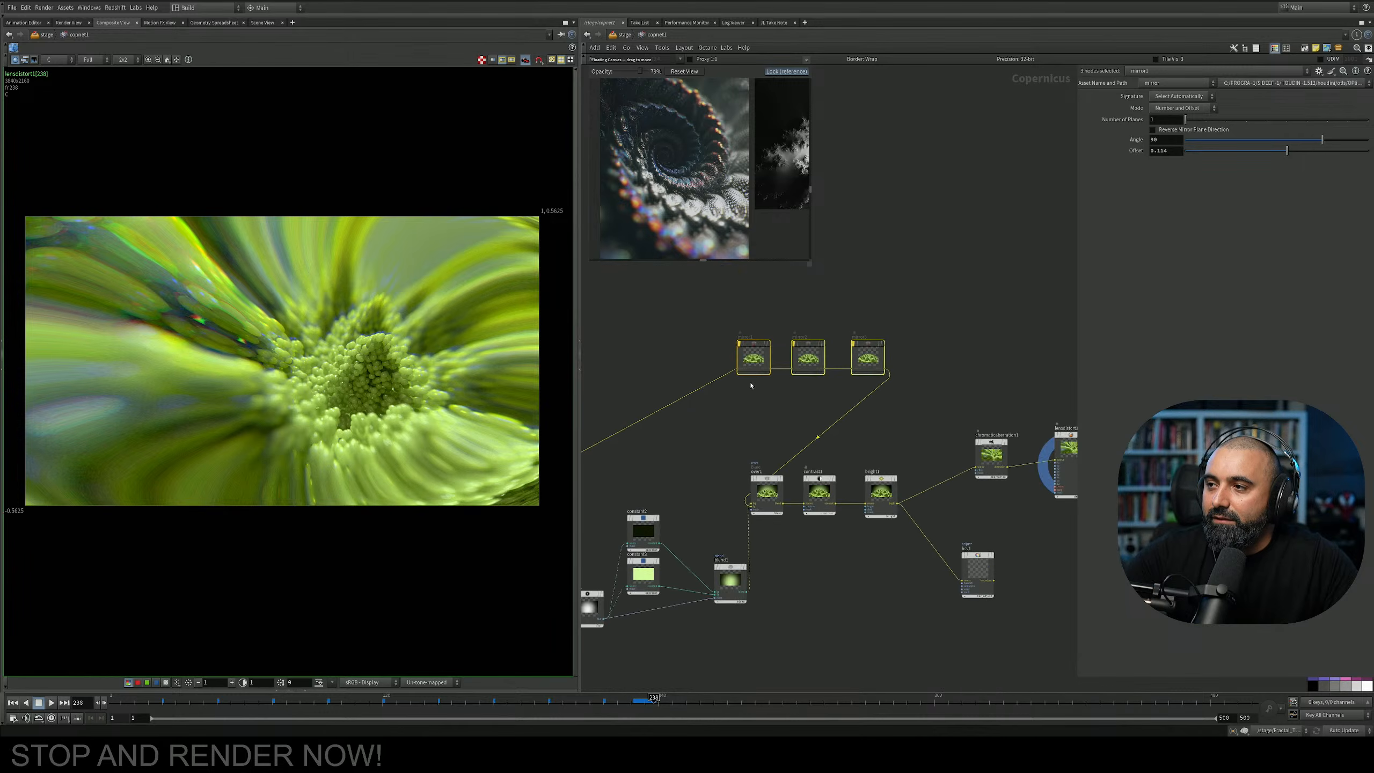
scroll(783, 428, up, 4)
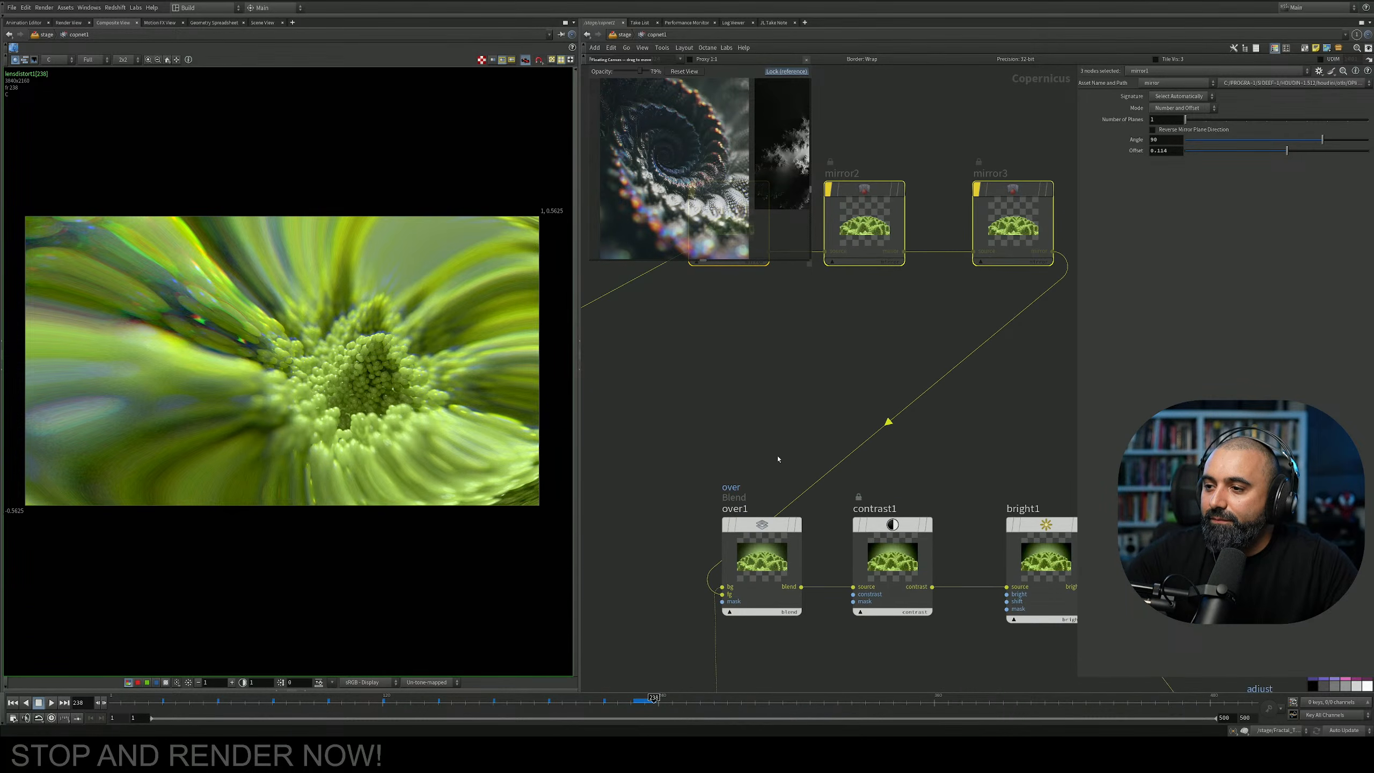
scroll(778, 459, down, 3)
scroll(766, 451, up, 3)
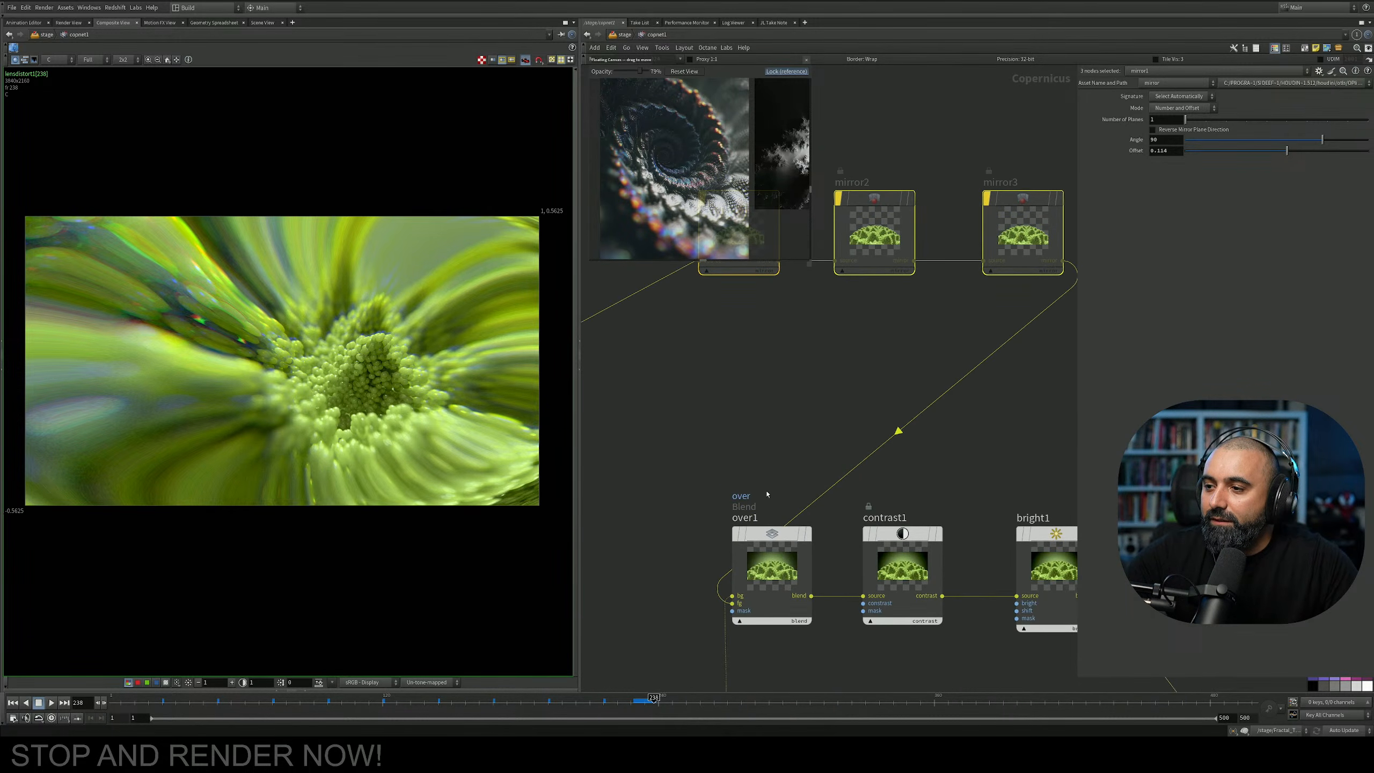
Display the over1 blend and toggle the three mirrors' bypass to compare the composite, leaving the mirrors enabled.
click(812, 495)
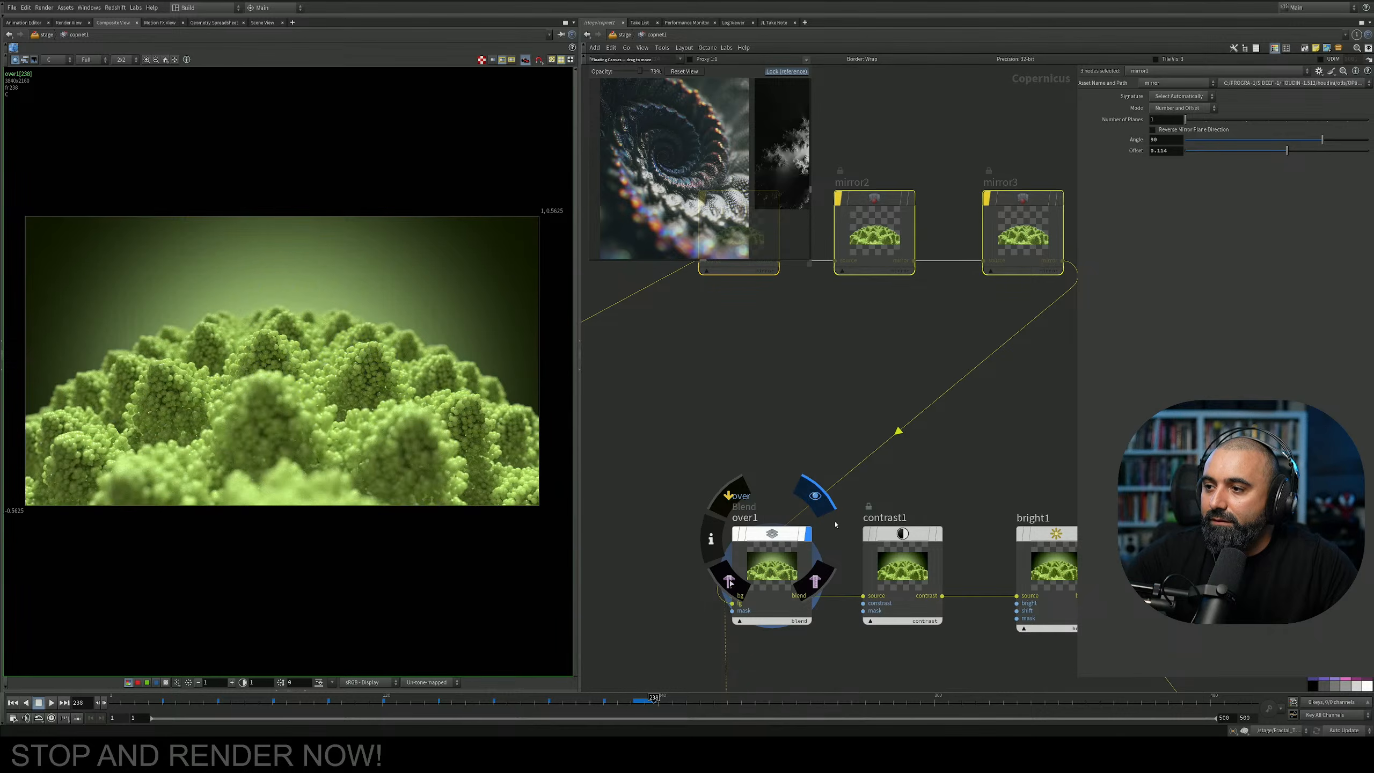
middle_drag(912, 476, 913, 560)
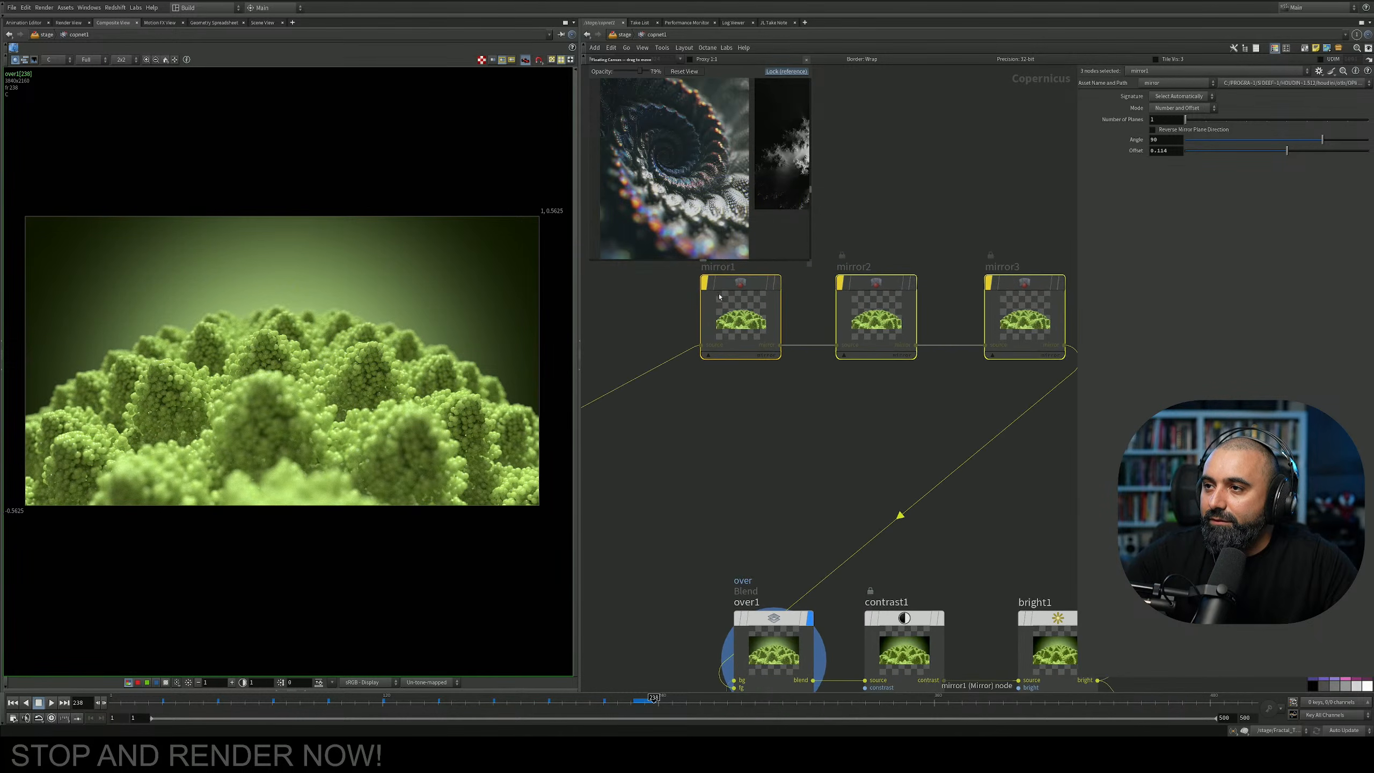
click(704, 282)
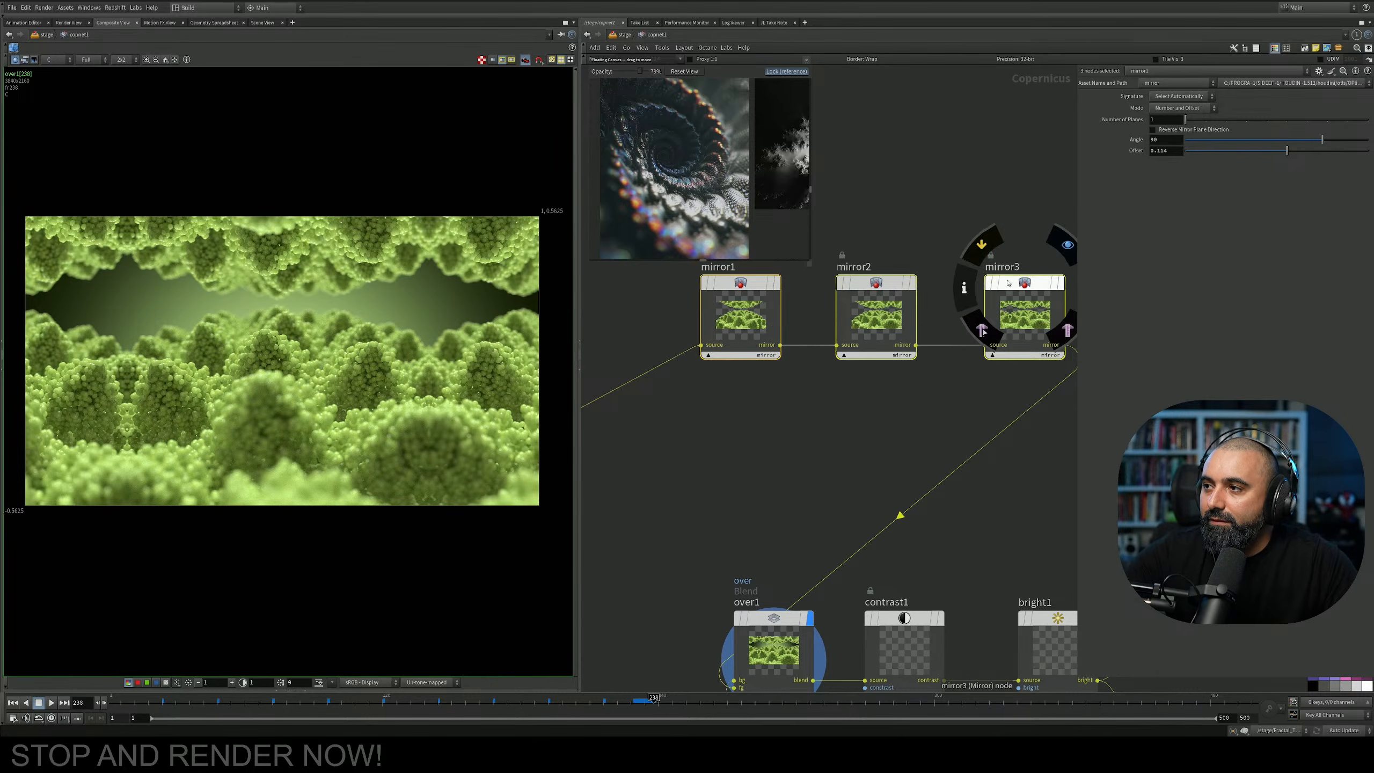
click(840, 282)
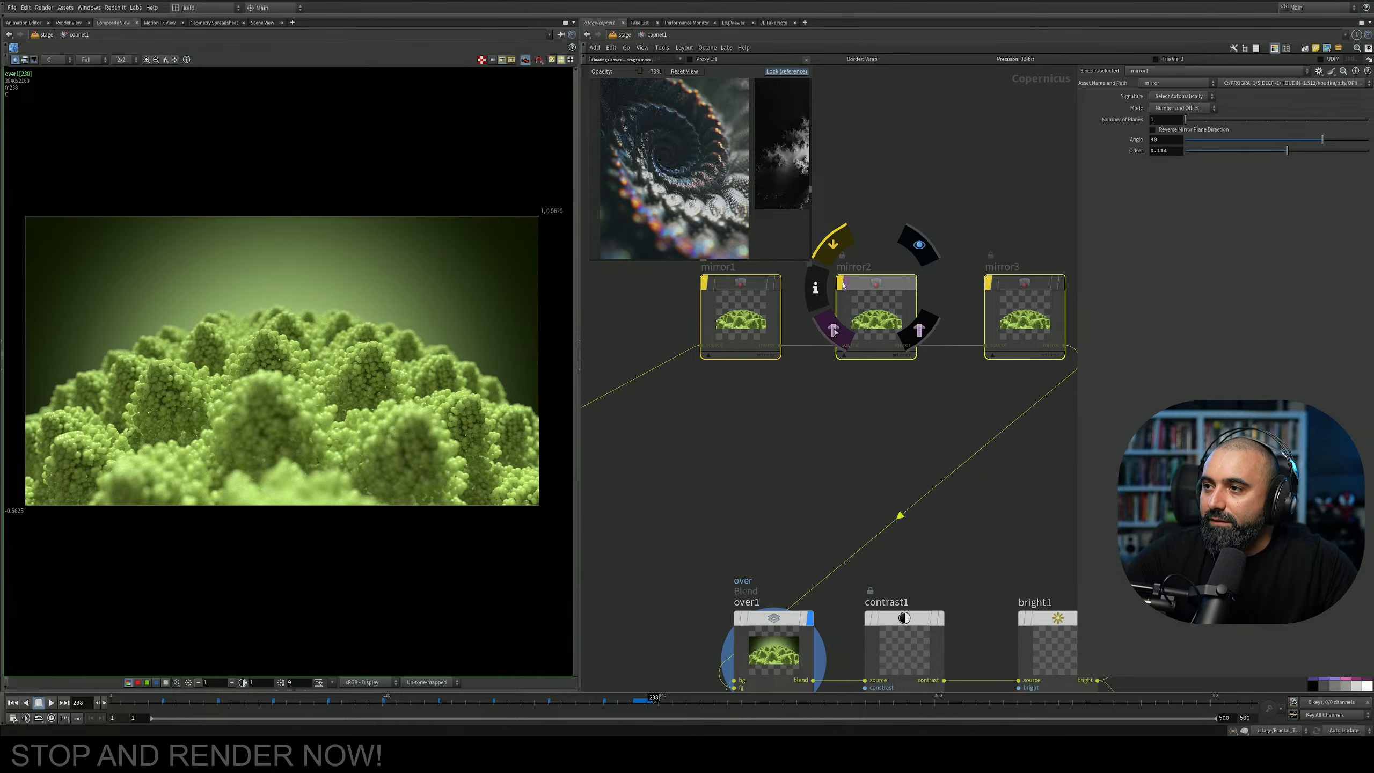
click(842, 283)
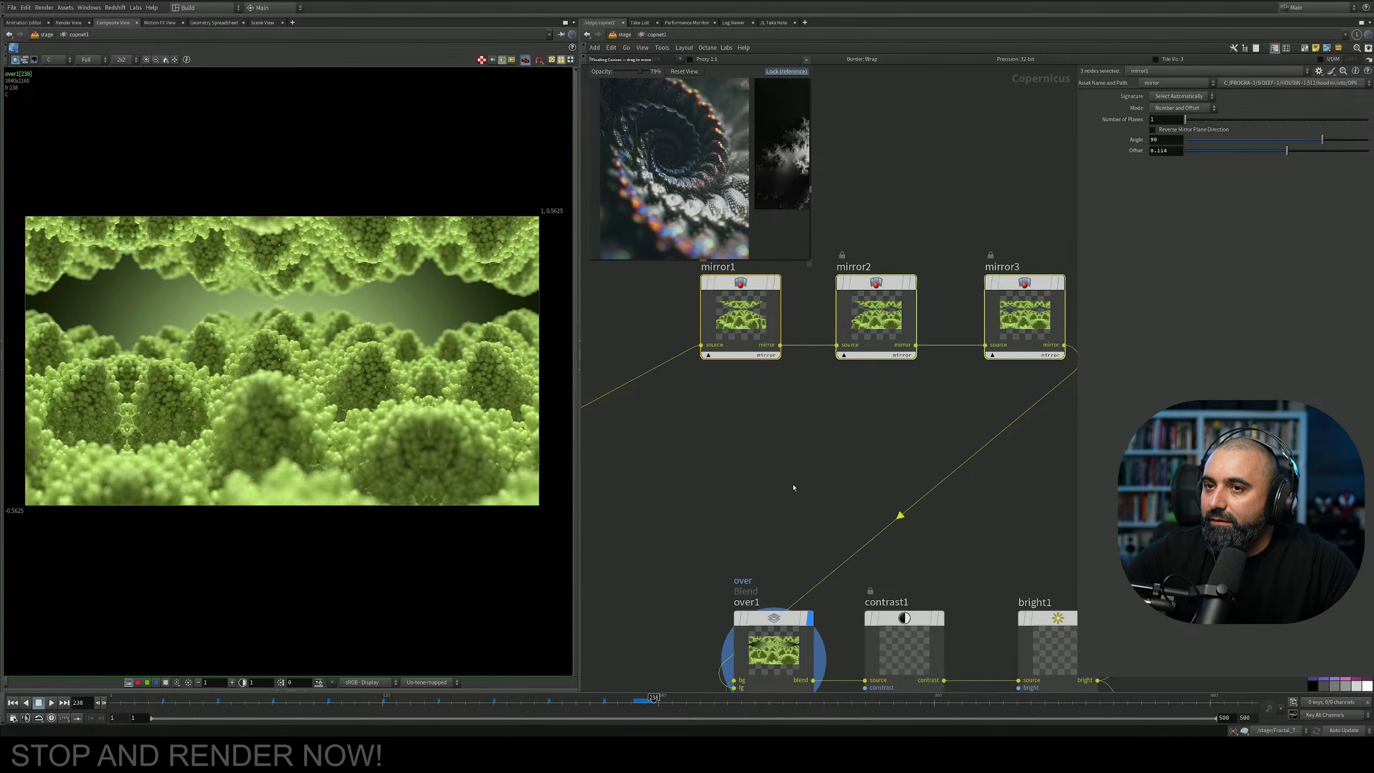
Try feeding contrast1 directly from mirror3 instead of over1 and display the contrast1 result.
scroll(794, 488, down, 3)
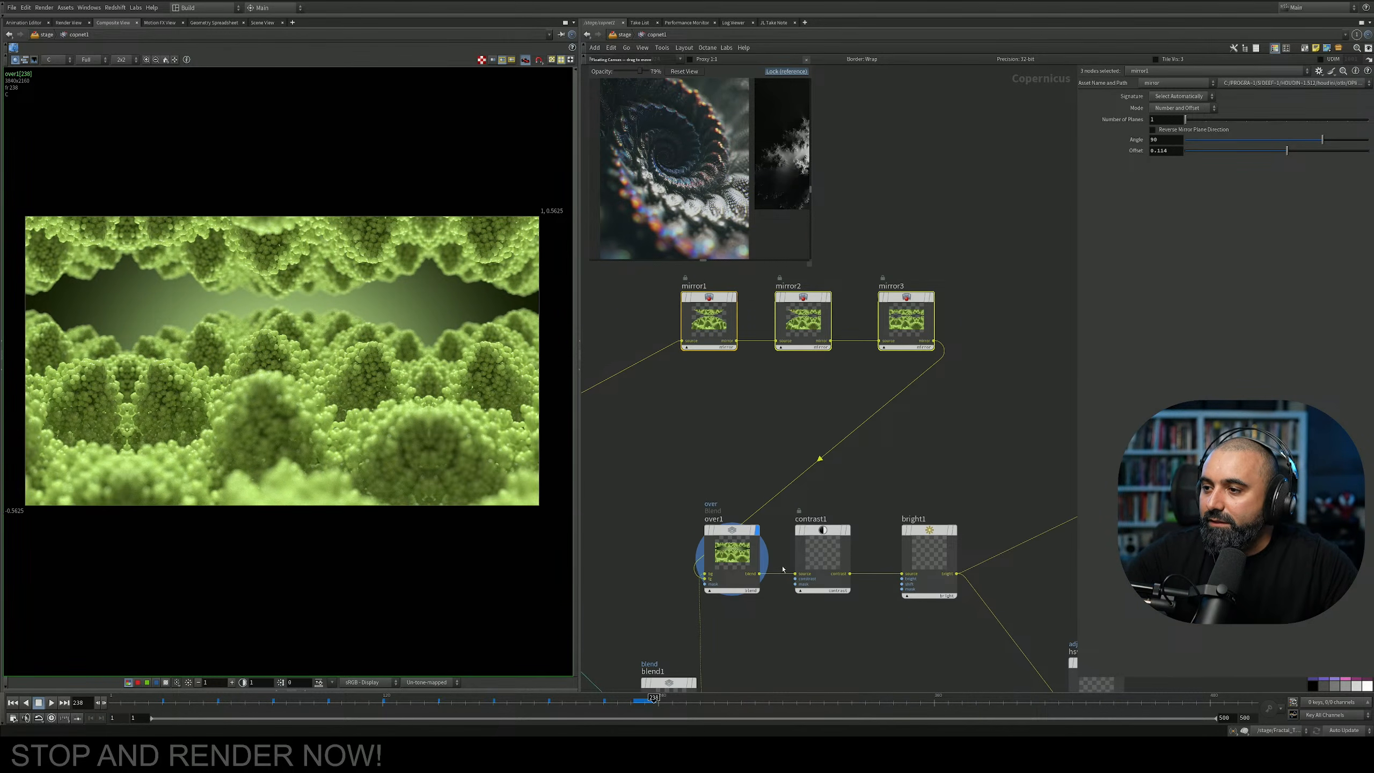
drag(793, 570, 928, 364)
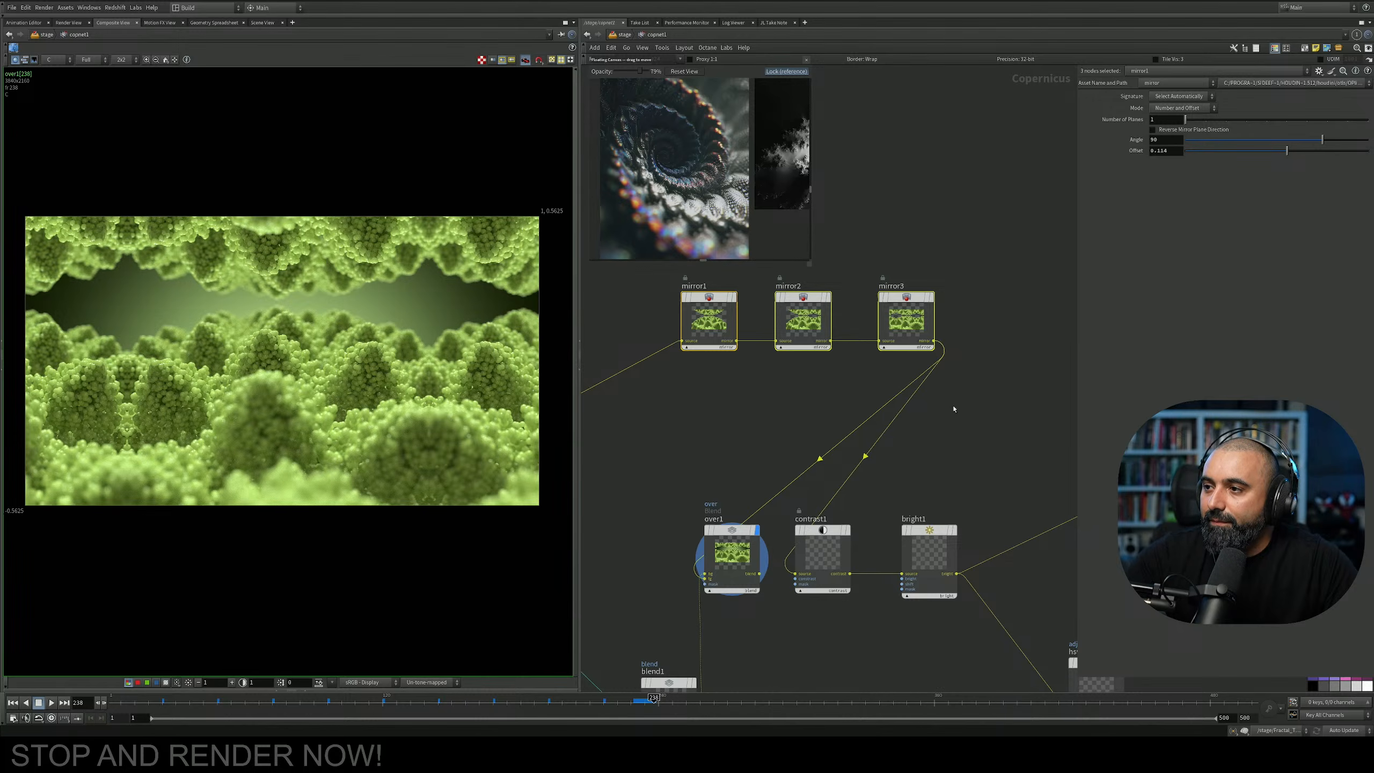
middle_drag(950, 409, 886, 409)
click(782, 531)
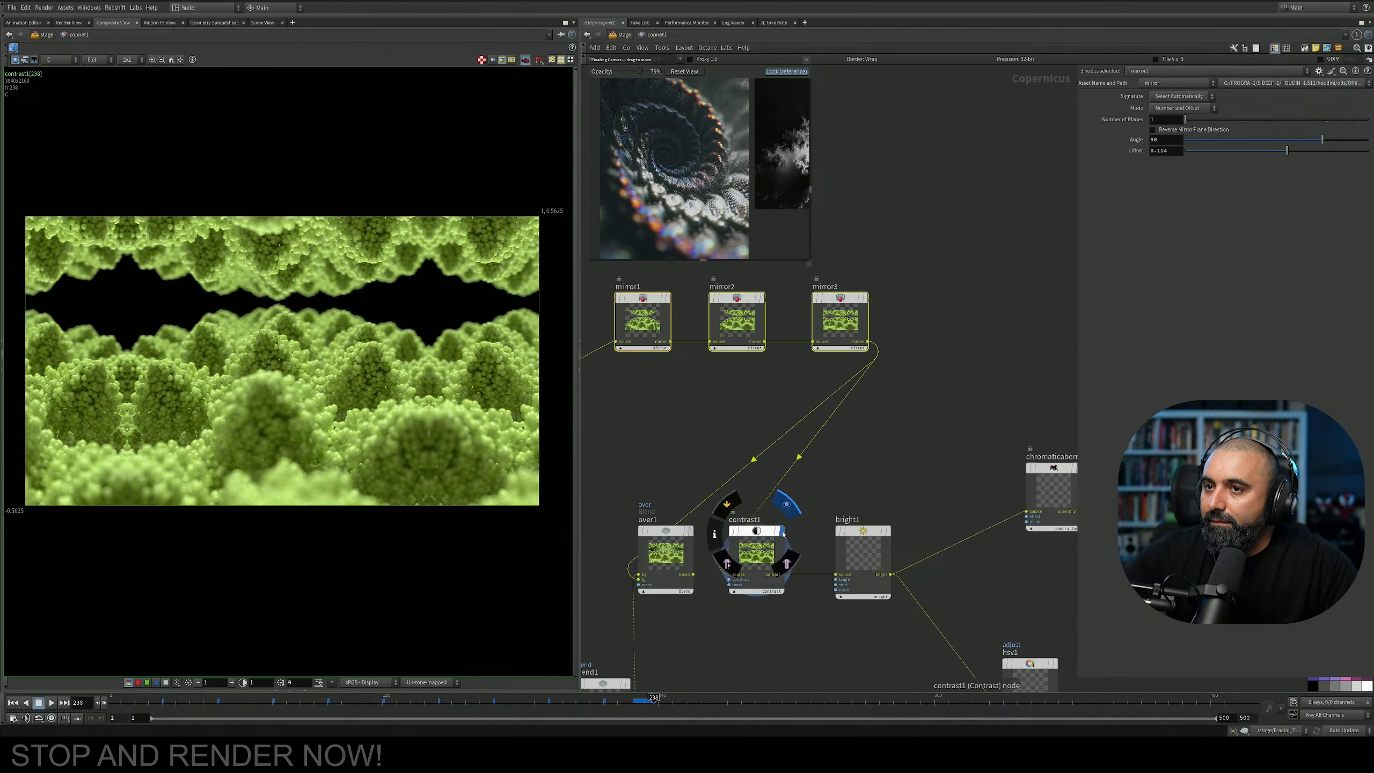
Display over1 and reconnect its blend output to the contrast1 source input.
middle_drag(720, 502, 842, 410)
scroll(817, 417, up, 3)
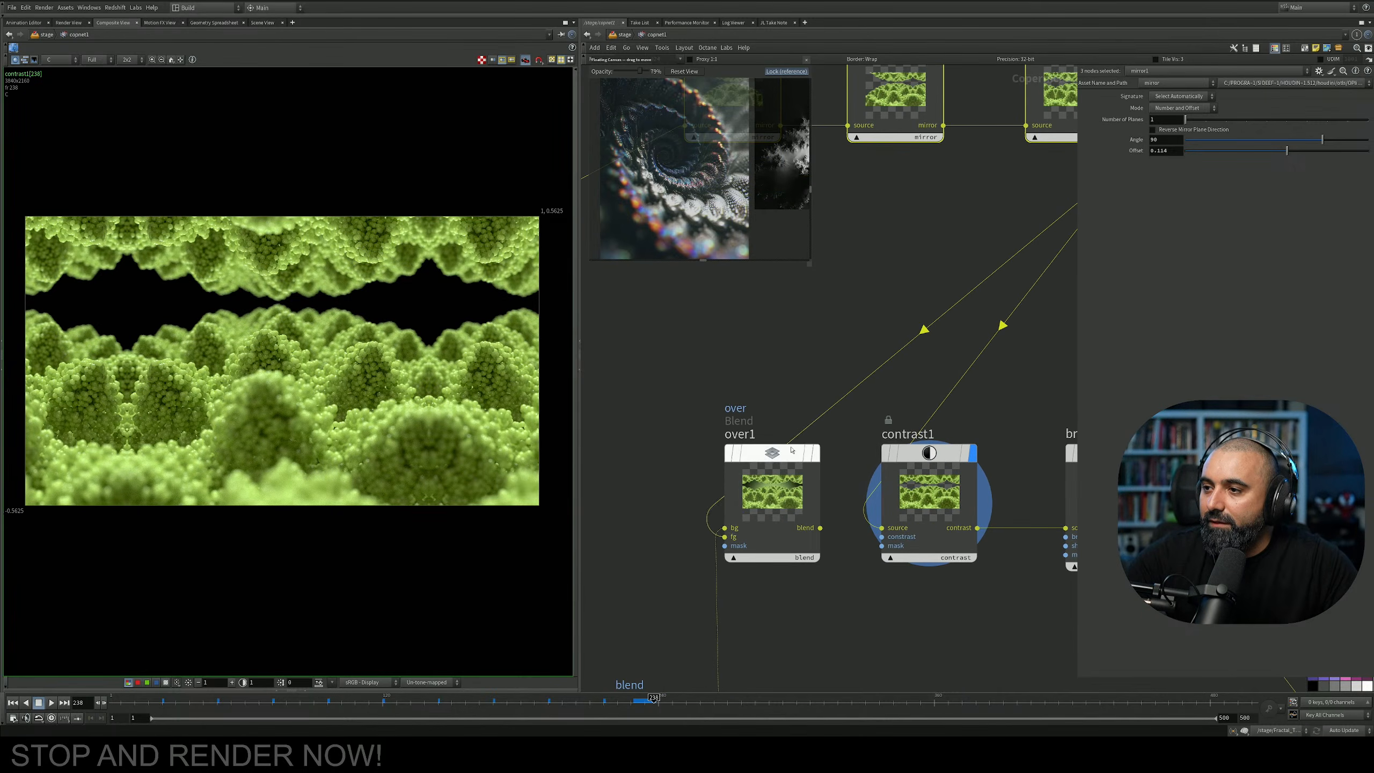
click(818, 457)
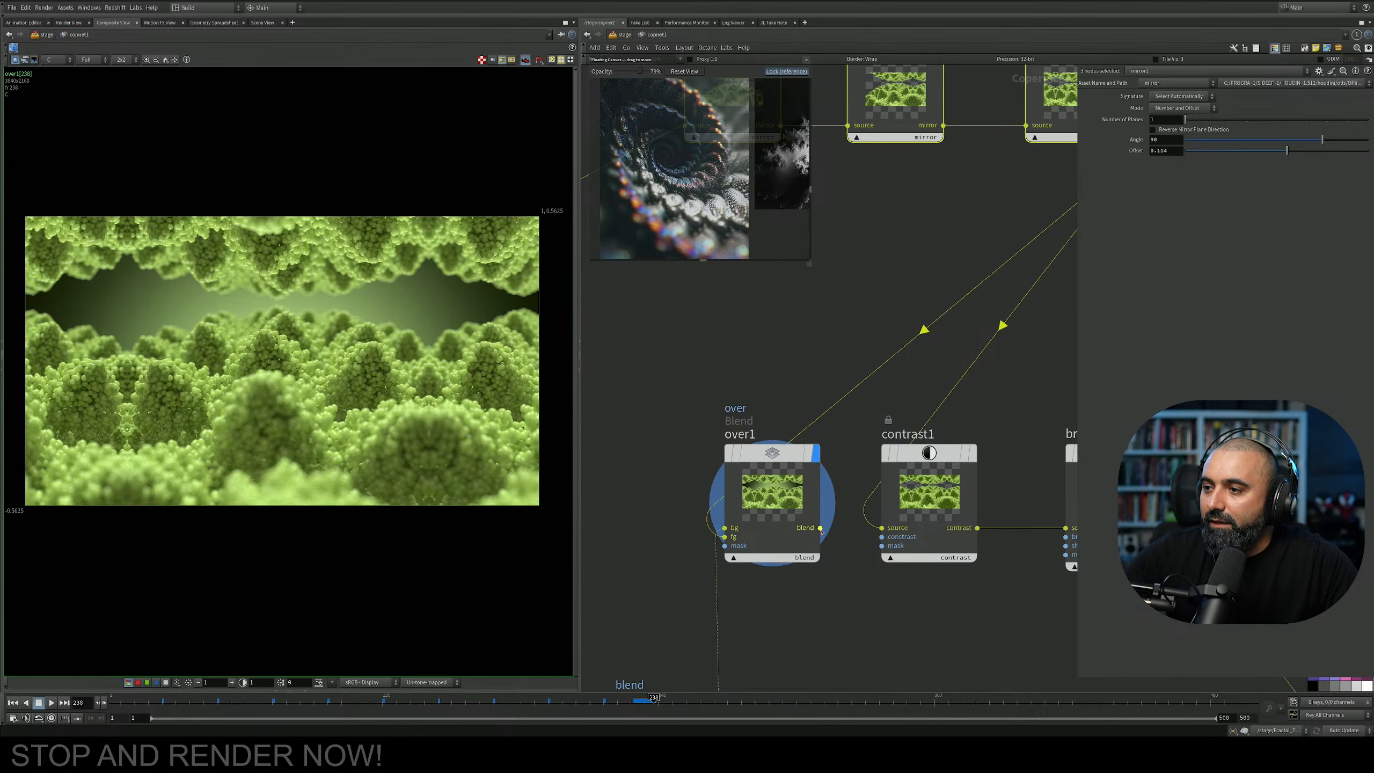
drag(820, 527, 882, 528)
Display contrast1, bright1 and chromaticaberration1 in turn to examine each stage of the grading chain.
click(973, 453)
middle_drag(973, 453, 709, 430)
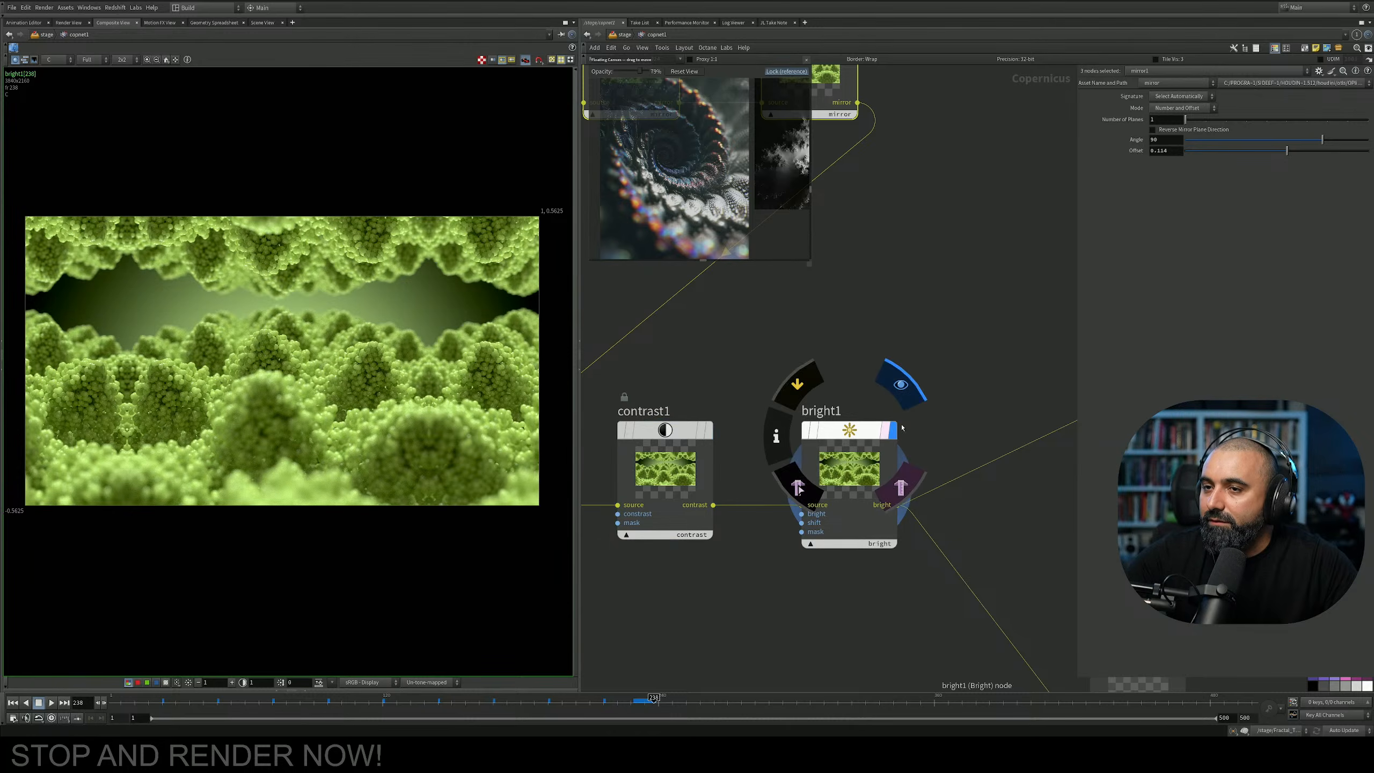
click(901, 386)
middle_drag(958, 385, 672, 407)
click(953, 368)
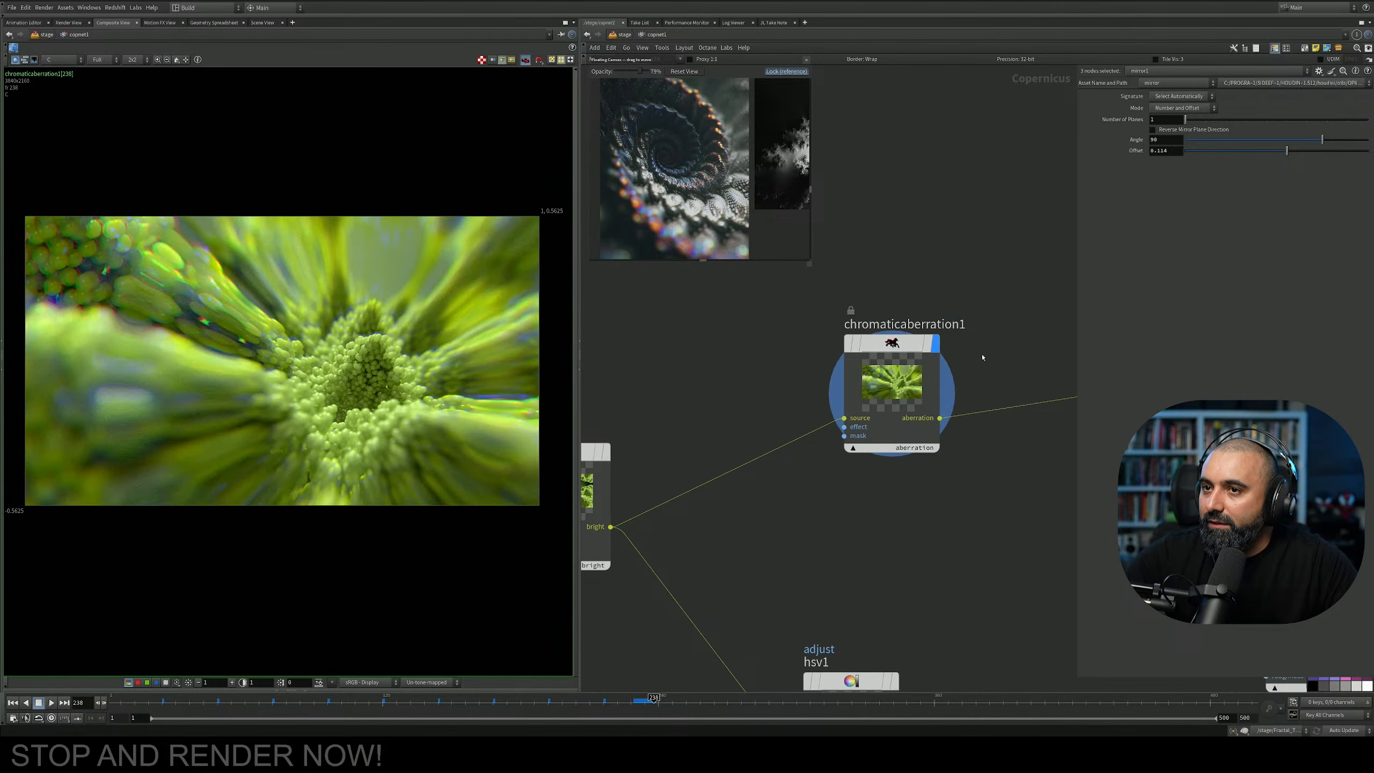
Duplicate the chromaticaberration1 node above the original as a backup variation and display the original.
middle_drag(984, 357, 923, 366)
drag(936, 286, 724, 543)
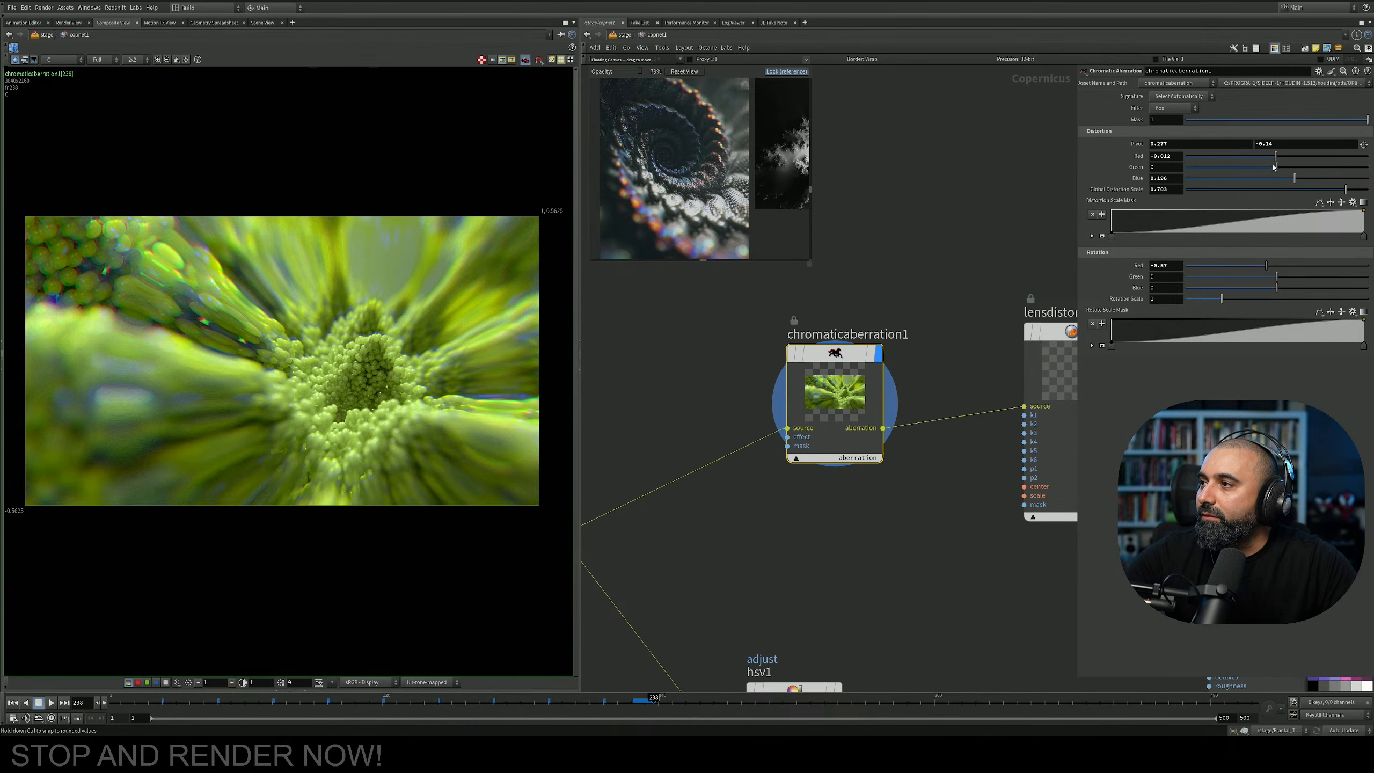
drag(837, 359, 825, 400)
alt+drag(825, 400, 861, 194)
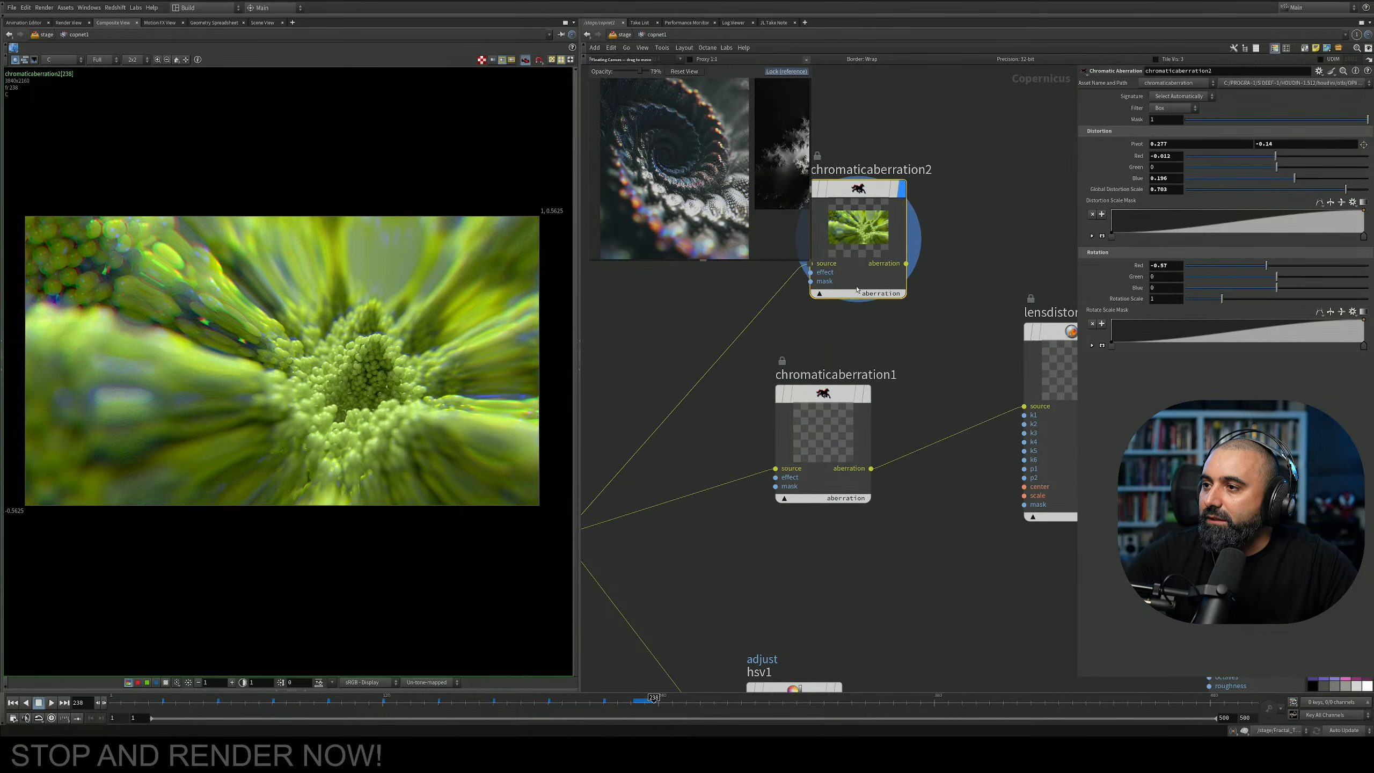
click(866, 399)
click(867, 399)
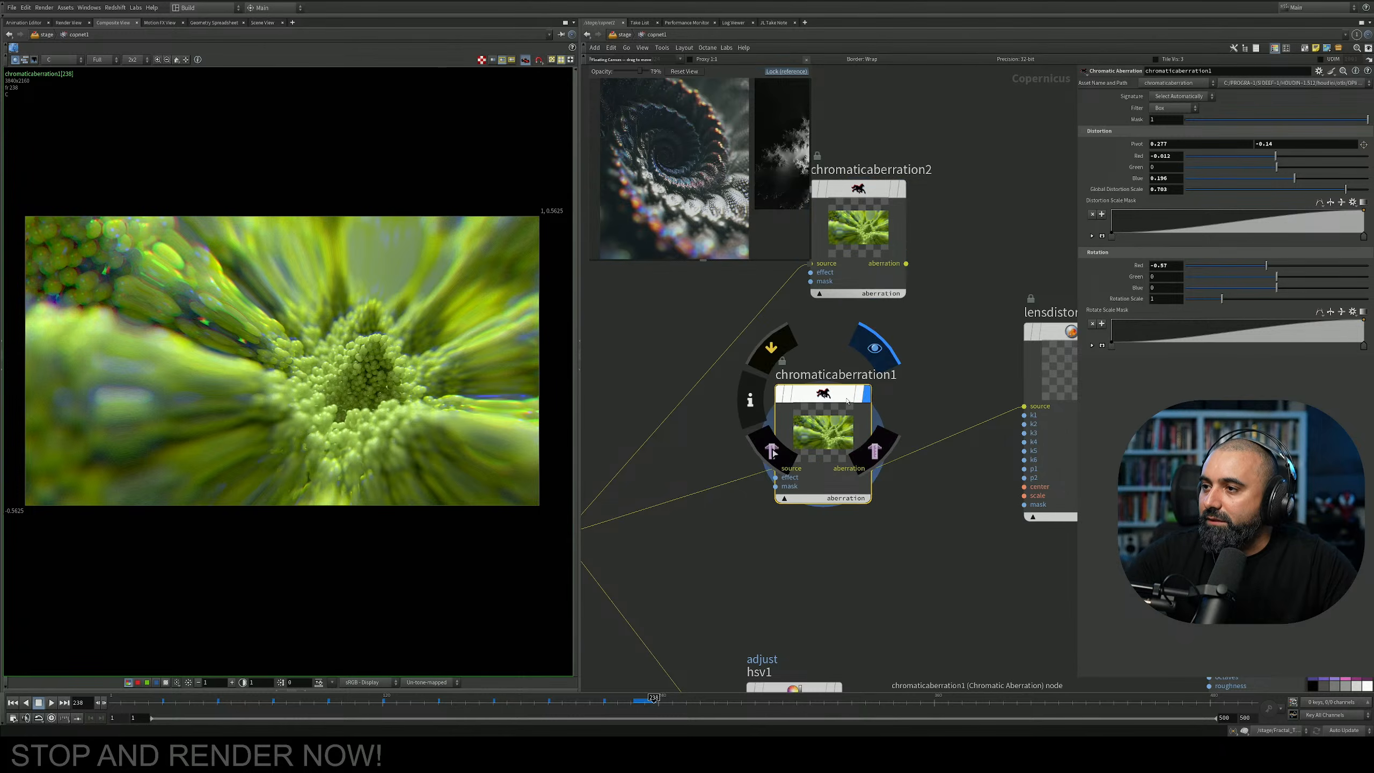
Retune chromaticaberration1's distortion: pivot X -0.073, red and green -0.145, blue about -0.088, and global distortion scale 0.755.
middle_drag(1217, 147, 1180, 155)
mouse_move(1277, 169)
mouse_down()
mouse_move(1236, 172)
mouse_move(1276, 158)
mouse_move(1263, 159)
mouse_up()
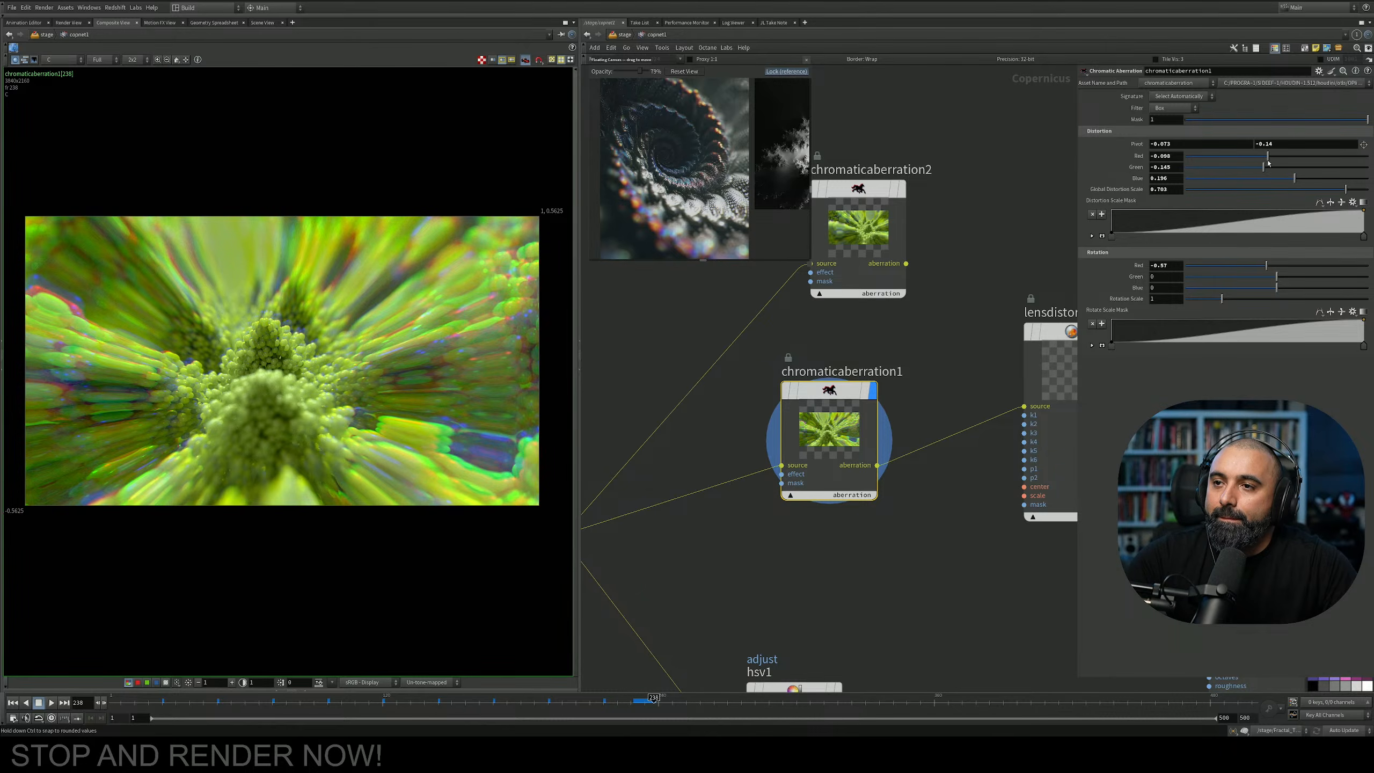
drag(1288, 182, 1358, 176)
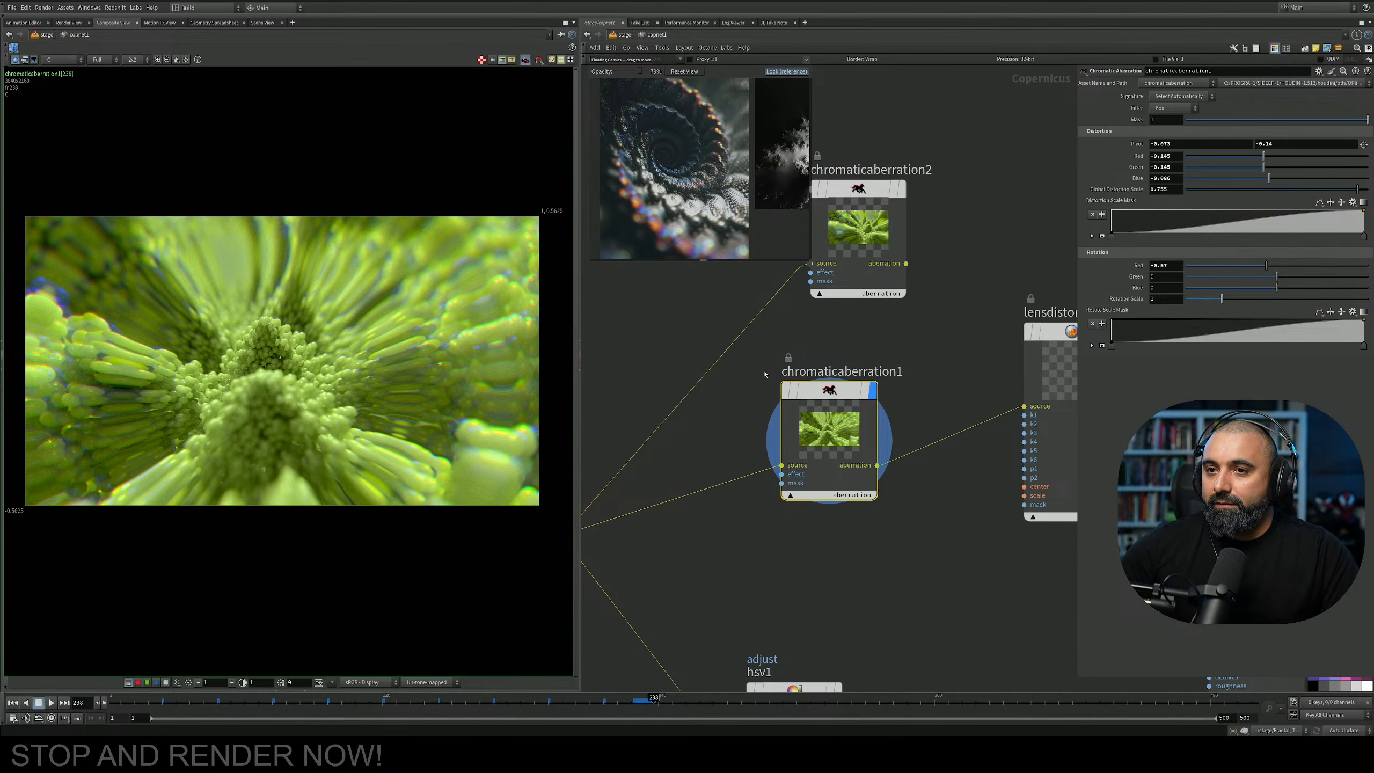
Compare the bright1 image with the results of the two Chromatic Aberration variations.
middle_drag(870, 314, 889, 362)
middle_drag(658, 321, 1019, 423)
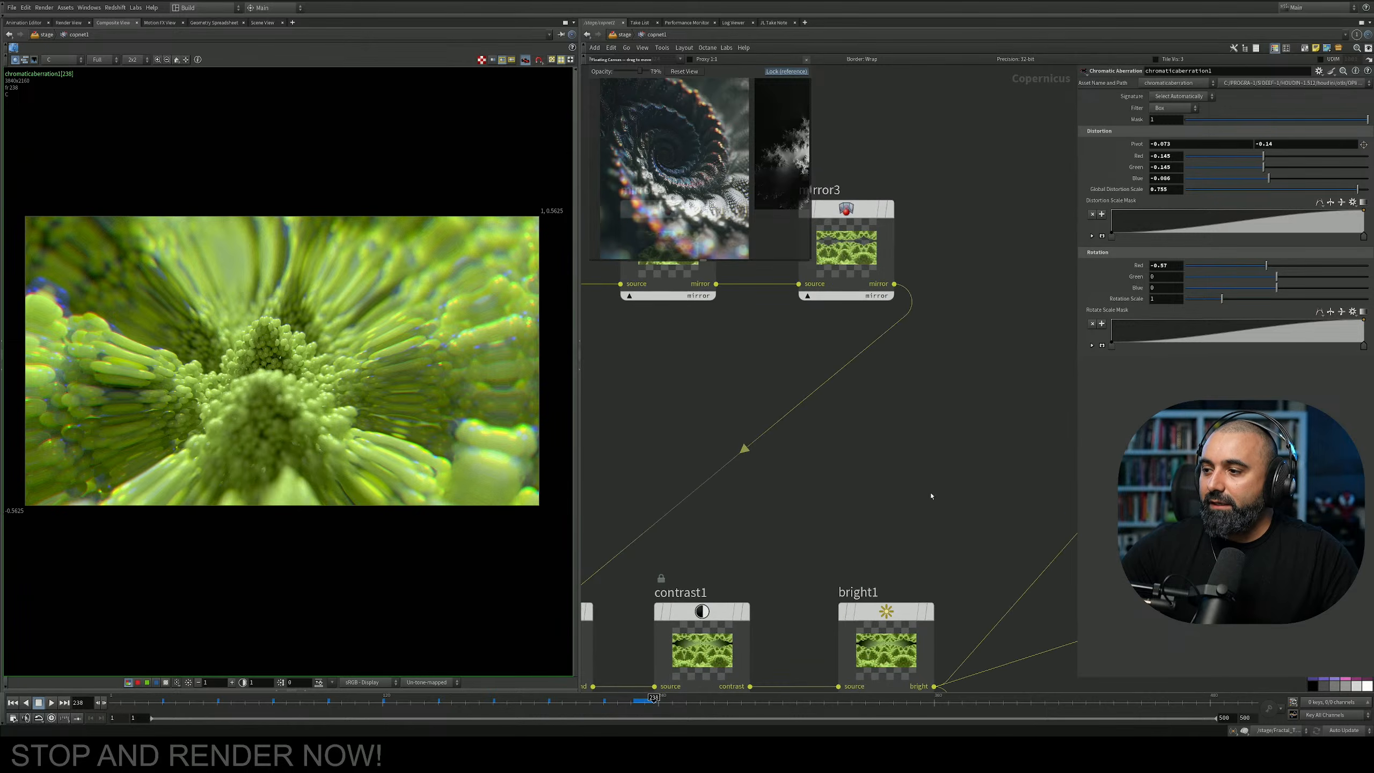
middle_drag(928, 494, 923, 332)
click(926, 450)
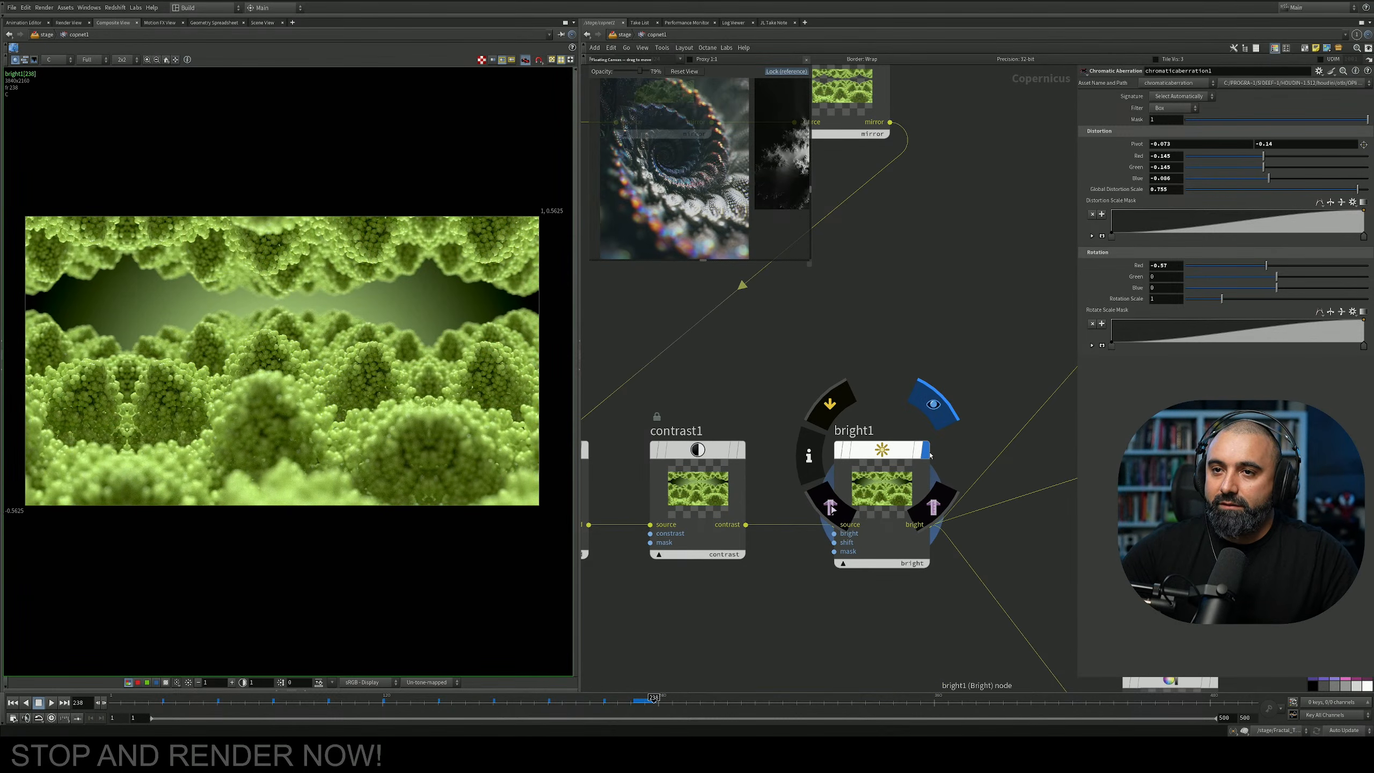
middle_drag(970, 364, 659, 394)
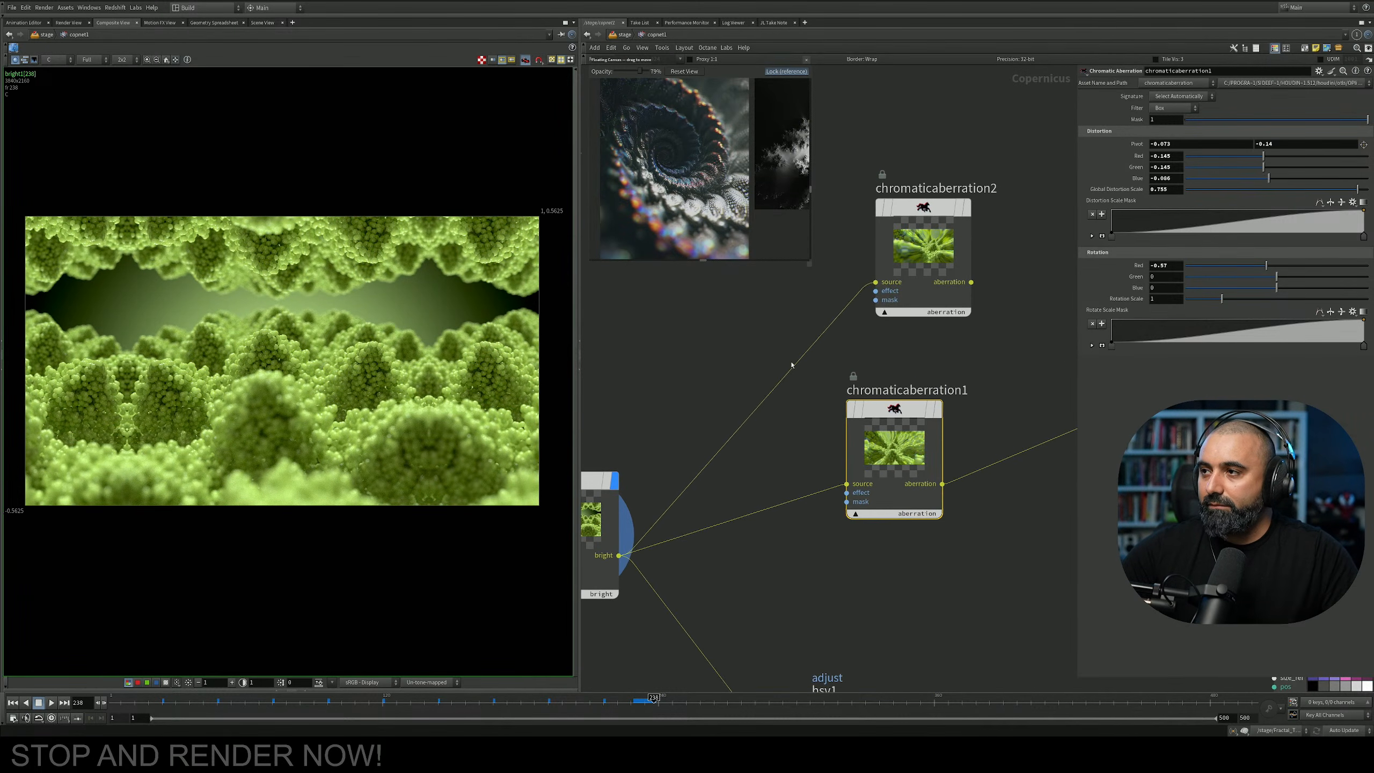
click(970, 211)
click(939, 409)
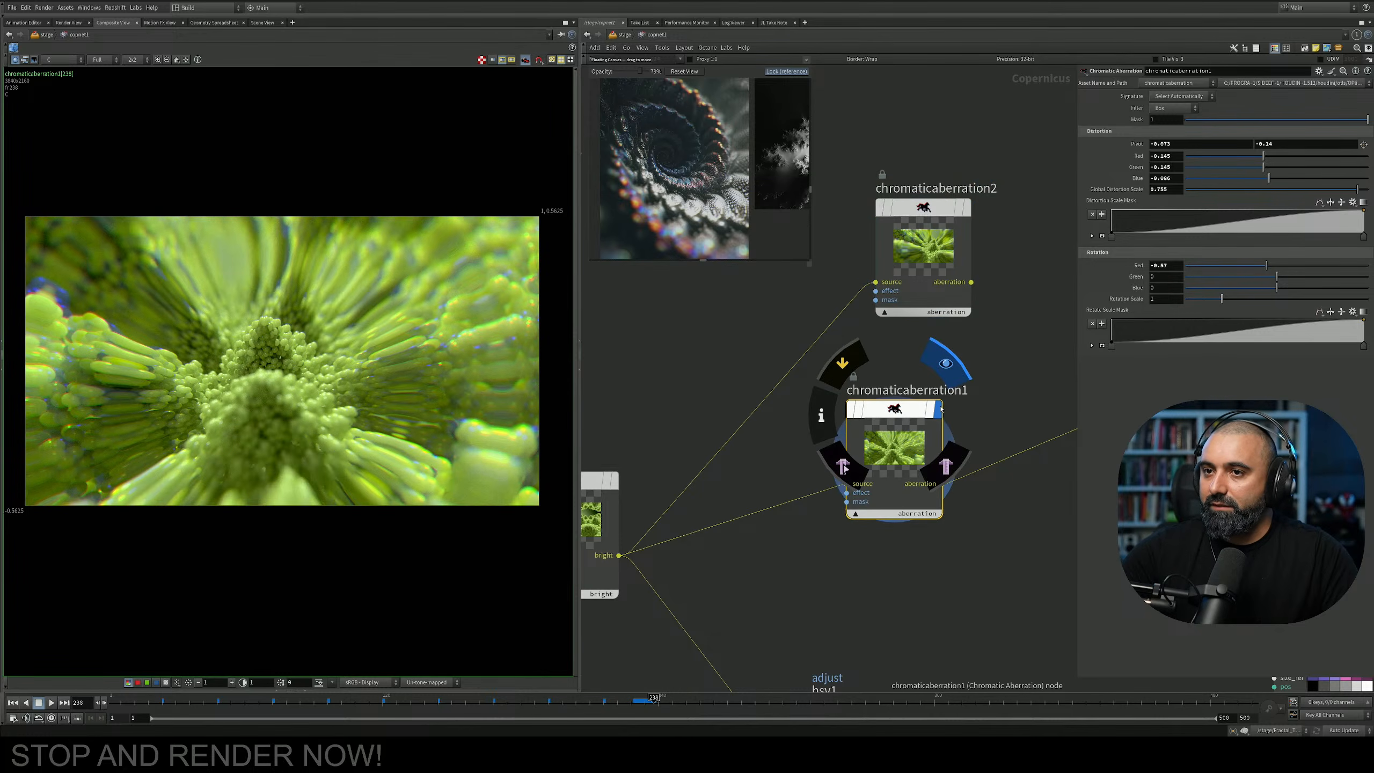
middle_drag(943, 409, 905, 436)
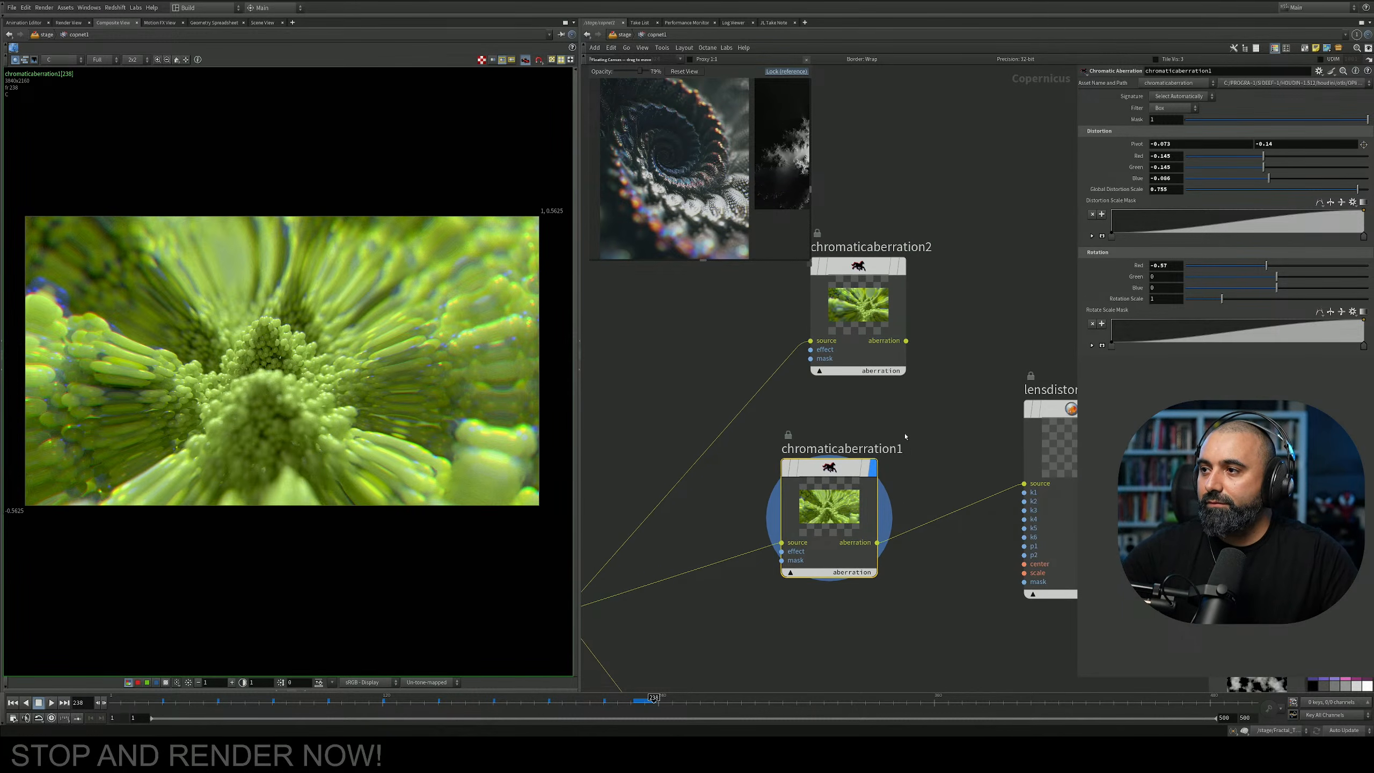
Try chaining the effects by placing chromaticaberration2 before chromaticaberration1 and wiring its output into chromaticaberration1's source.
drag(861, 303, 671, 387)
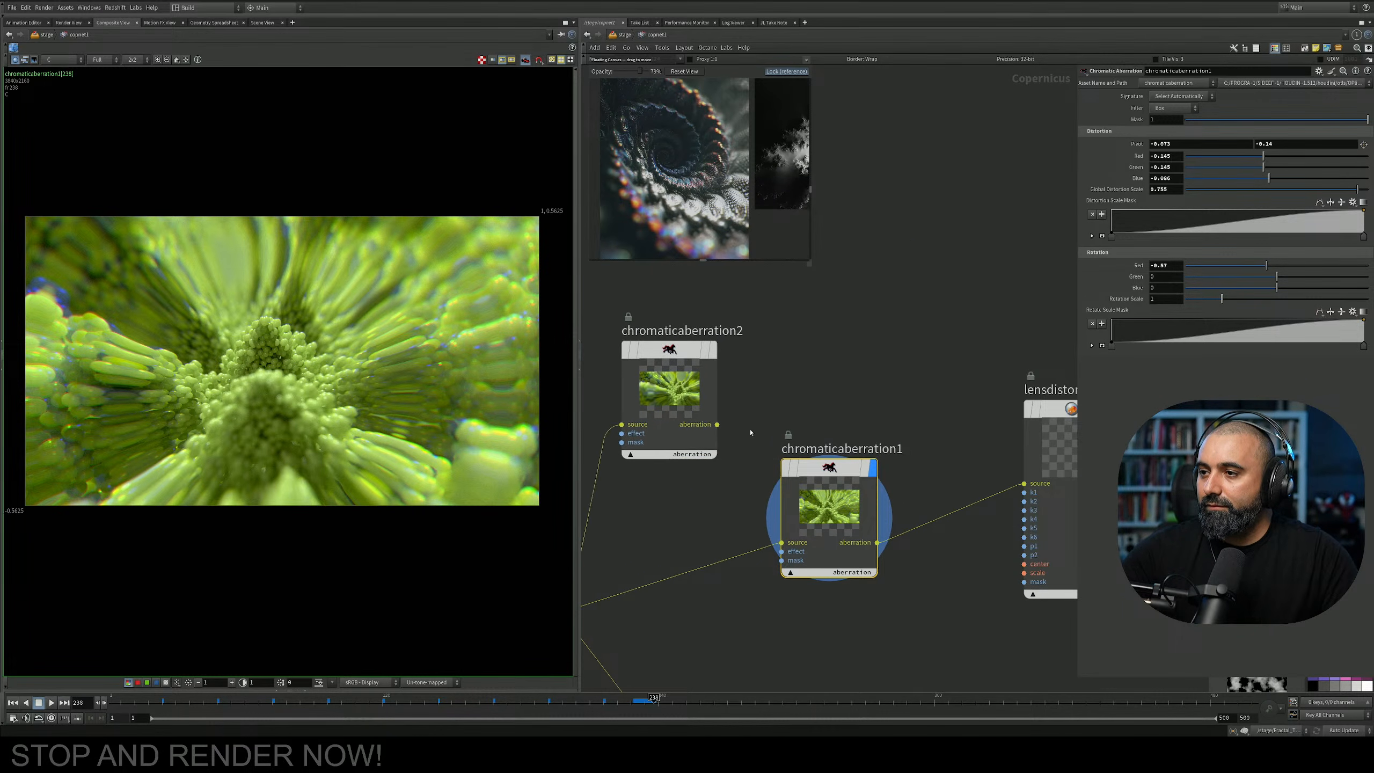
drag(719, 429, 772, 530)
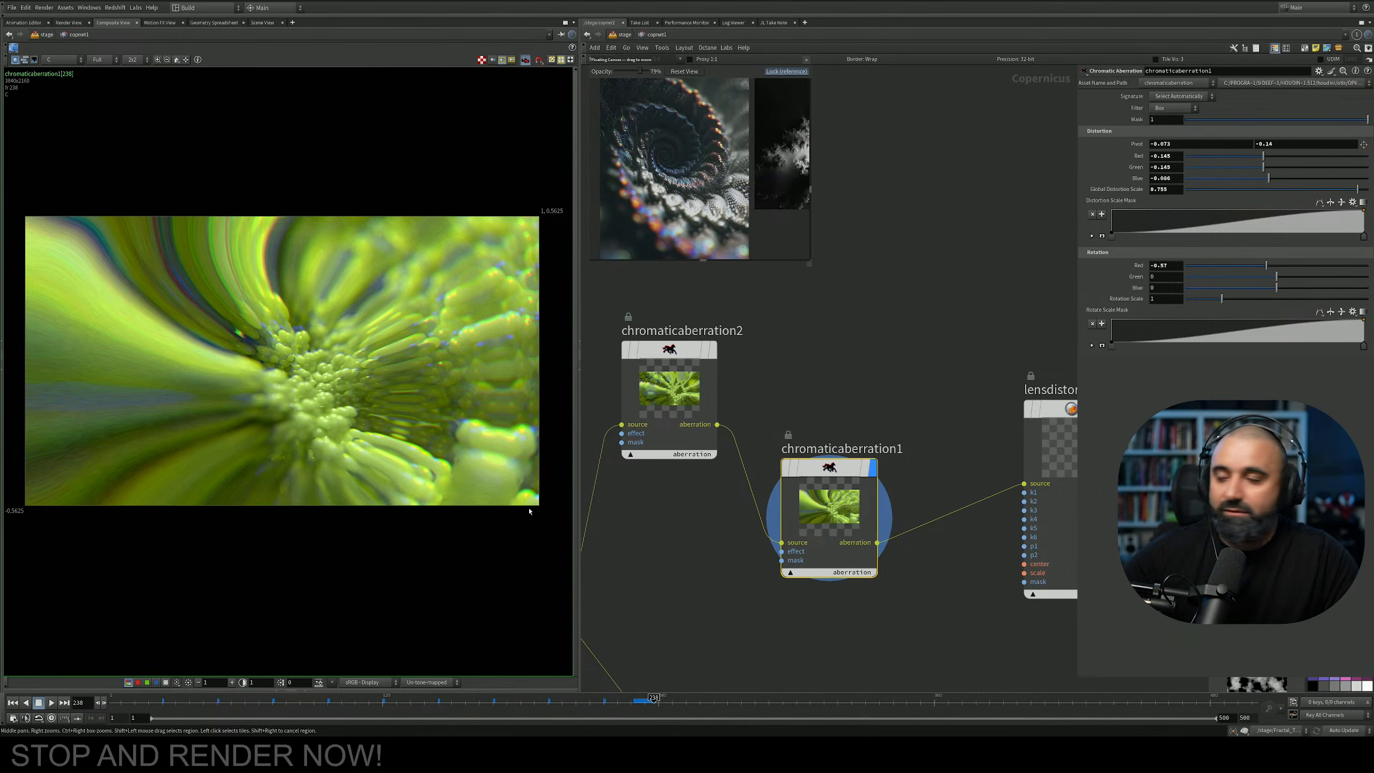
middle_drag(655, 371, 746, 384)
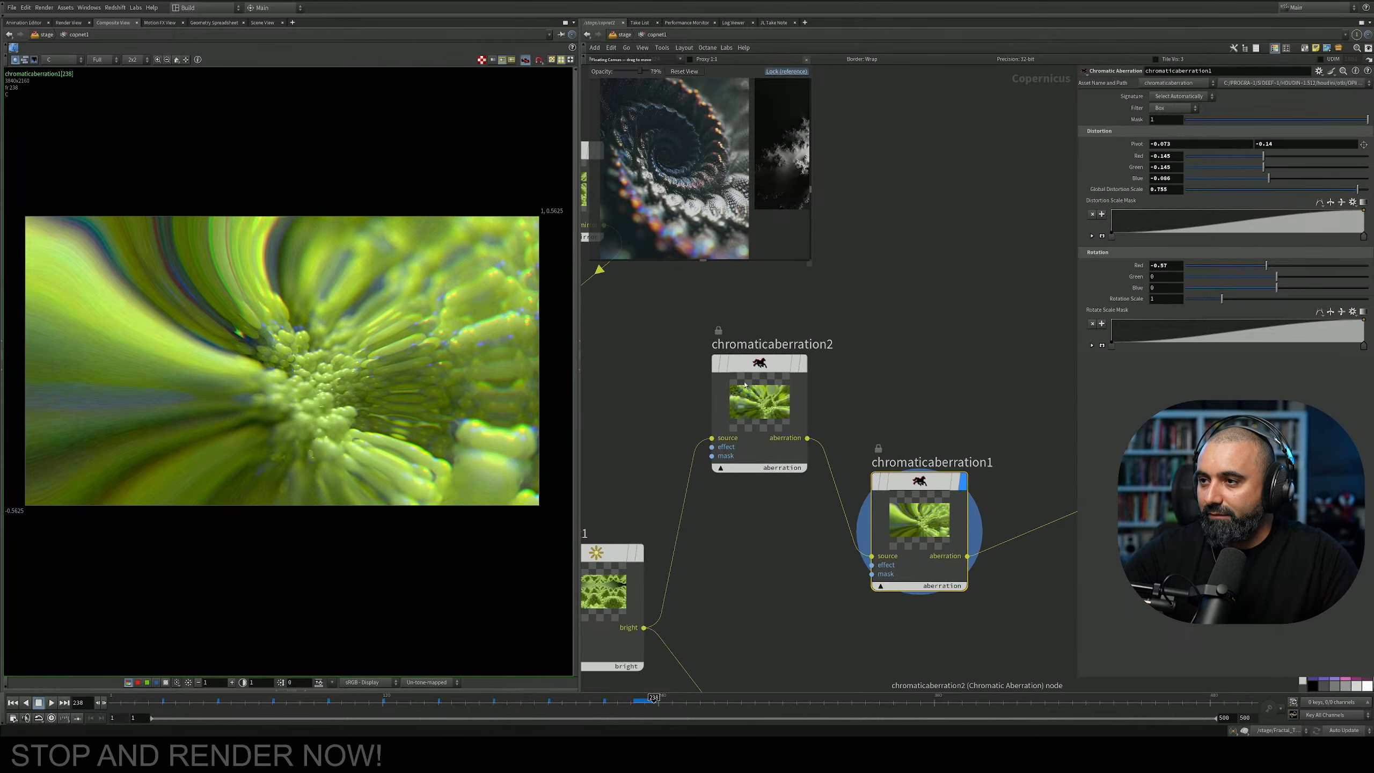
Move chromaticaberration2 back out of the chain and feed chromaticaberration1 directly from bright1 again.
drag(755, 368, 915, 293)
middle_drag(842, 384, 786, 352)
click(814, 332)
middle_drag(693, 431, 786, 394)
click(684, 557)
Display lensdistort1 and set its k1 to -0.231 and k2 to -0.012, with slight adjustments to k4 and k6.
middle_drag(990, 388, 755, 436)
scroll(755, 436, down, 5)
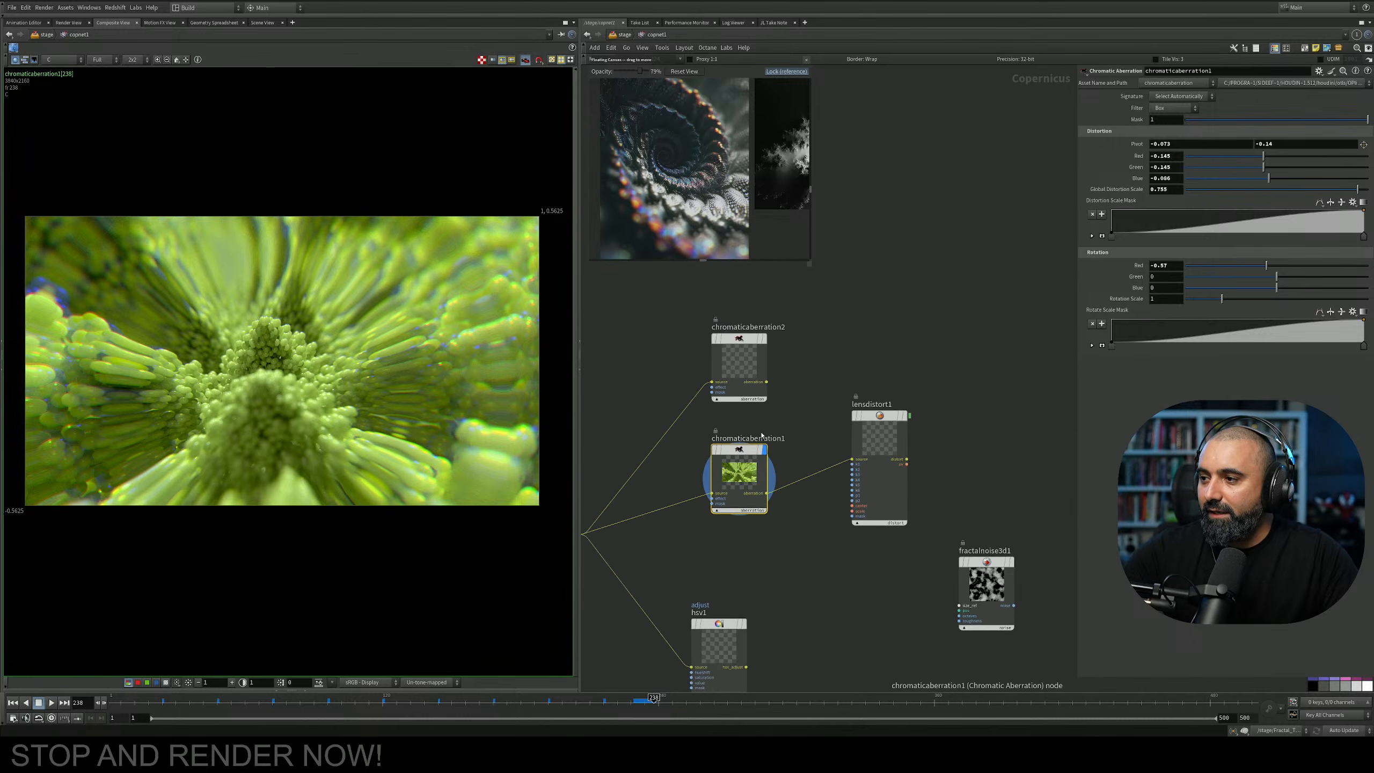
scroll(882, 492, up, 5)
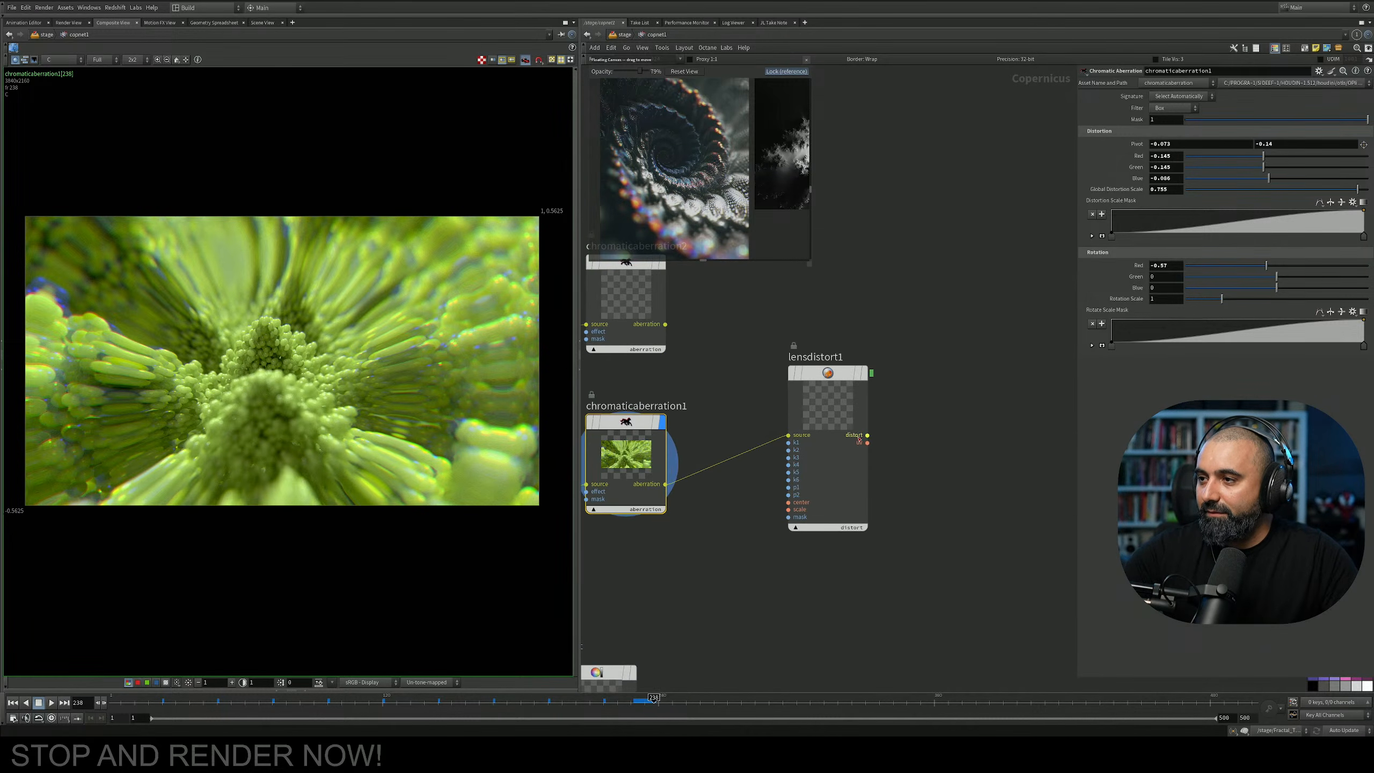
click(868, 373)
drag(908, 557, 747, 318)
drag(1249, 119, 1279, 130)
drag(1290, 130, 1277, 177)
click(1279, 151)
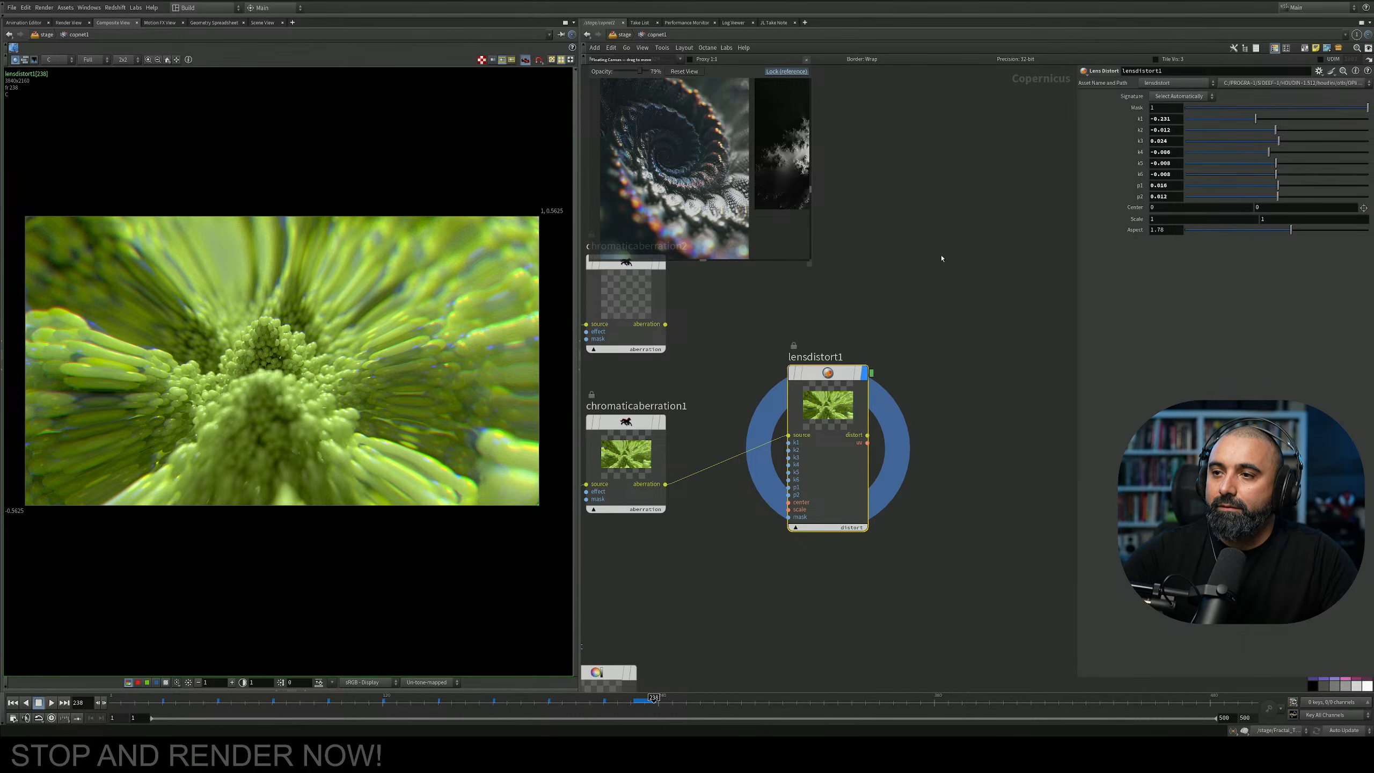
scroll(957, 260, down, 5)
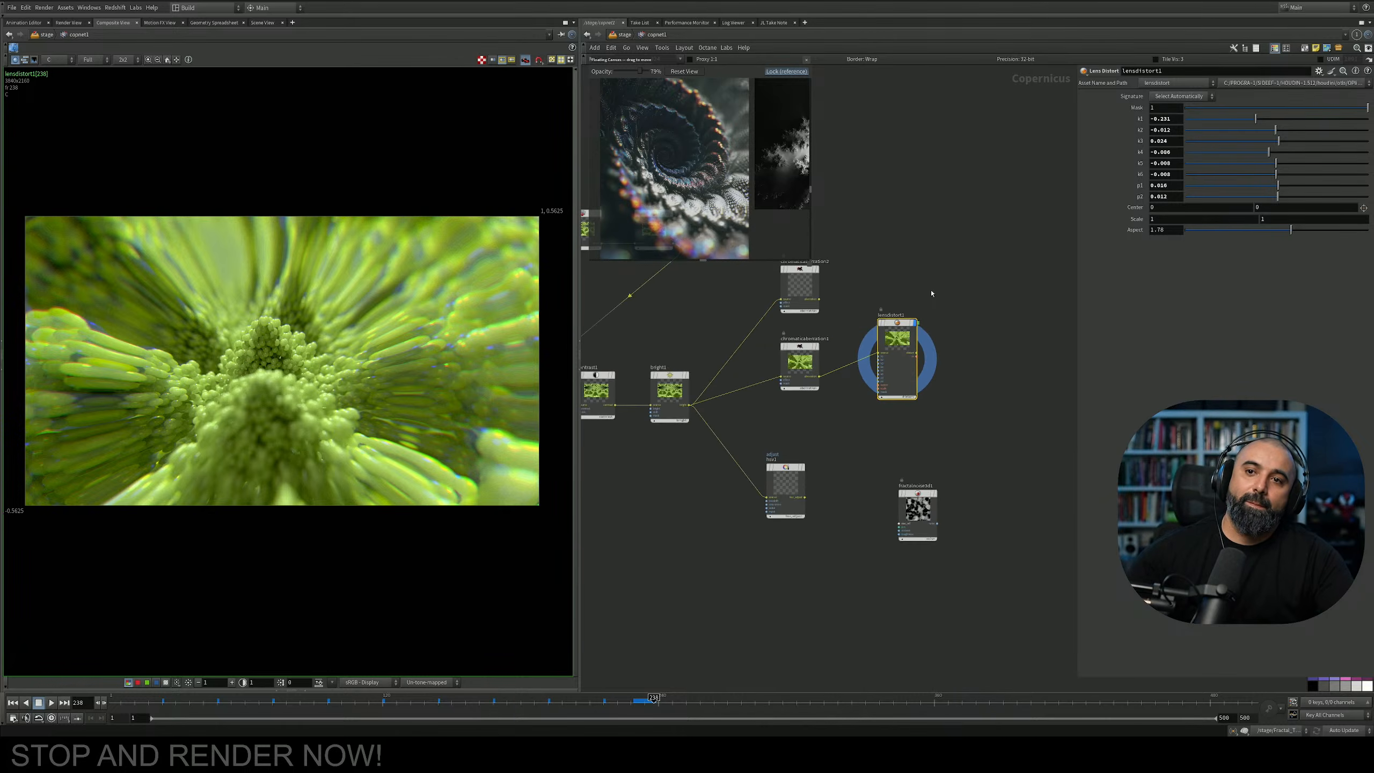
scroll(769, 398, up, 2)
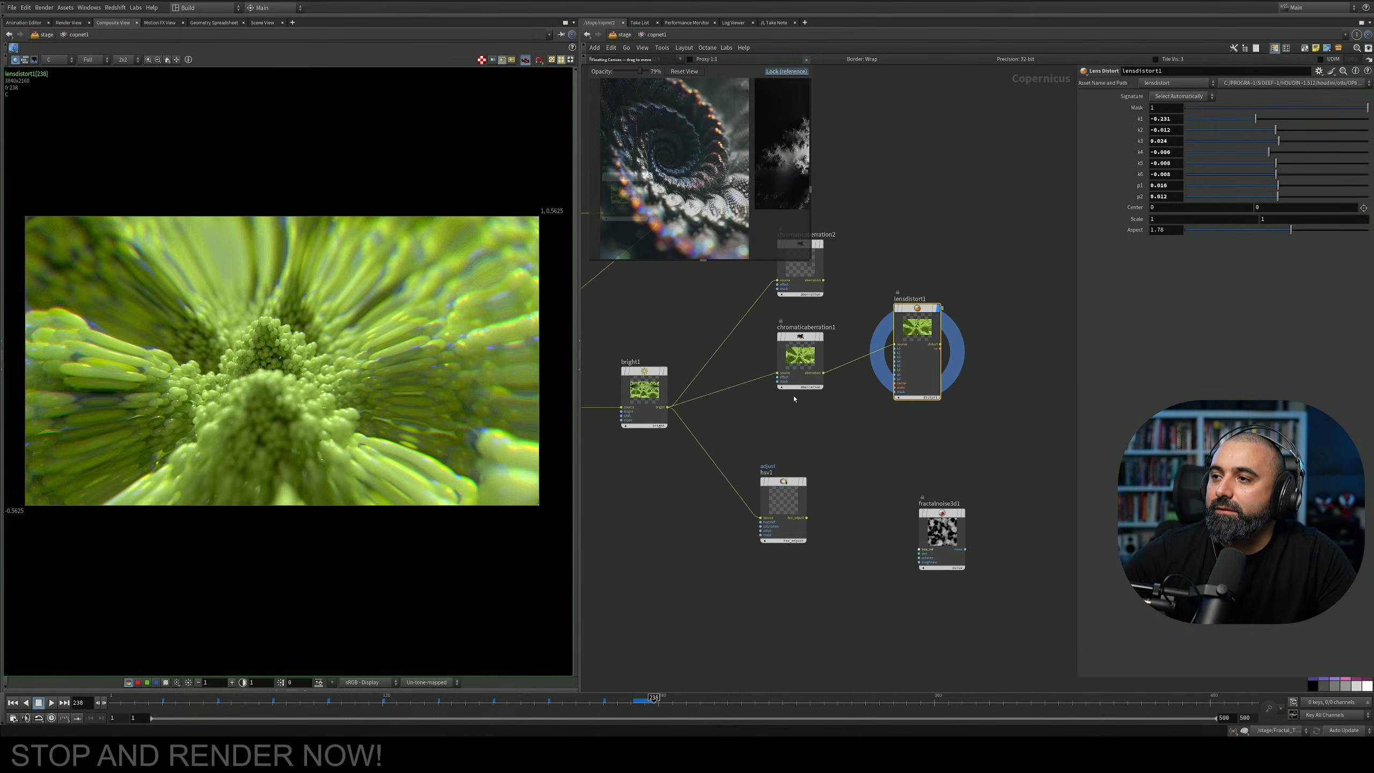
Set the Global Distortion Scale of chromaticaberration1 to 0.8, trying a lower value of 0.717 on the way.
click(800, 357)
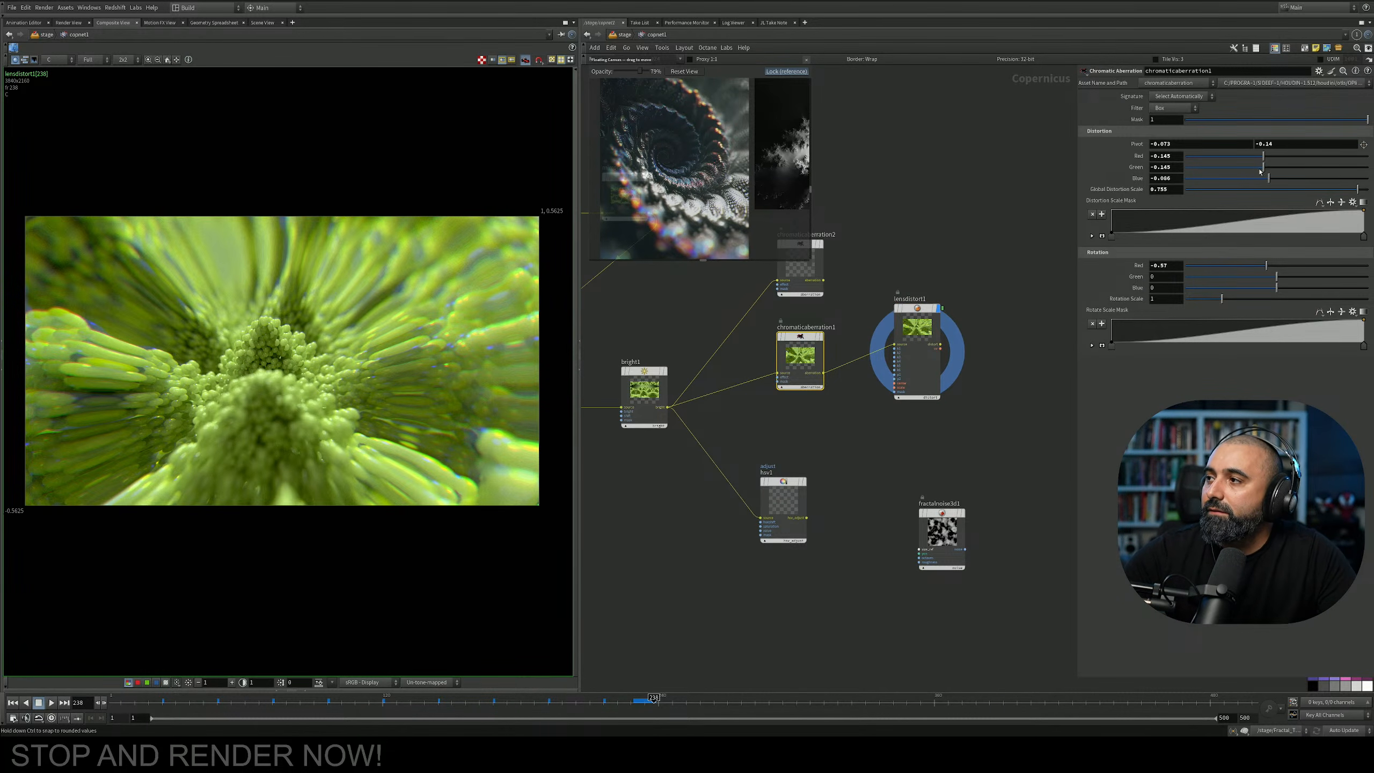
mouse_move(1350, 191)
mouse_down()
mouse_move(1305, 195)
mouse_move(1349, 180)
mouse_up()
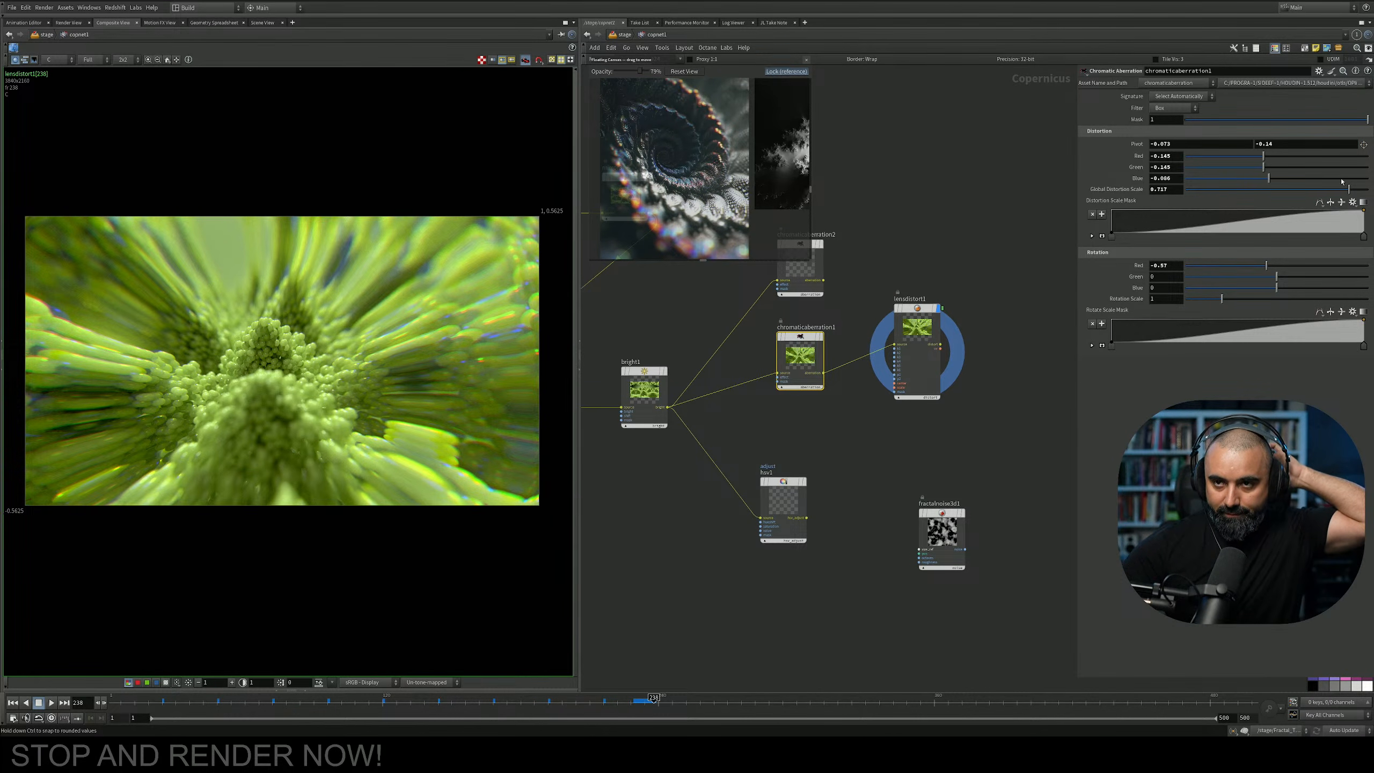
drag(1349, 189, 1371, 187)
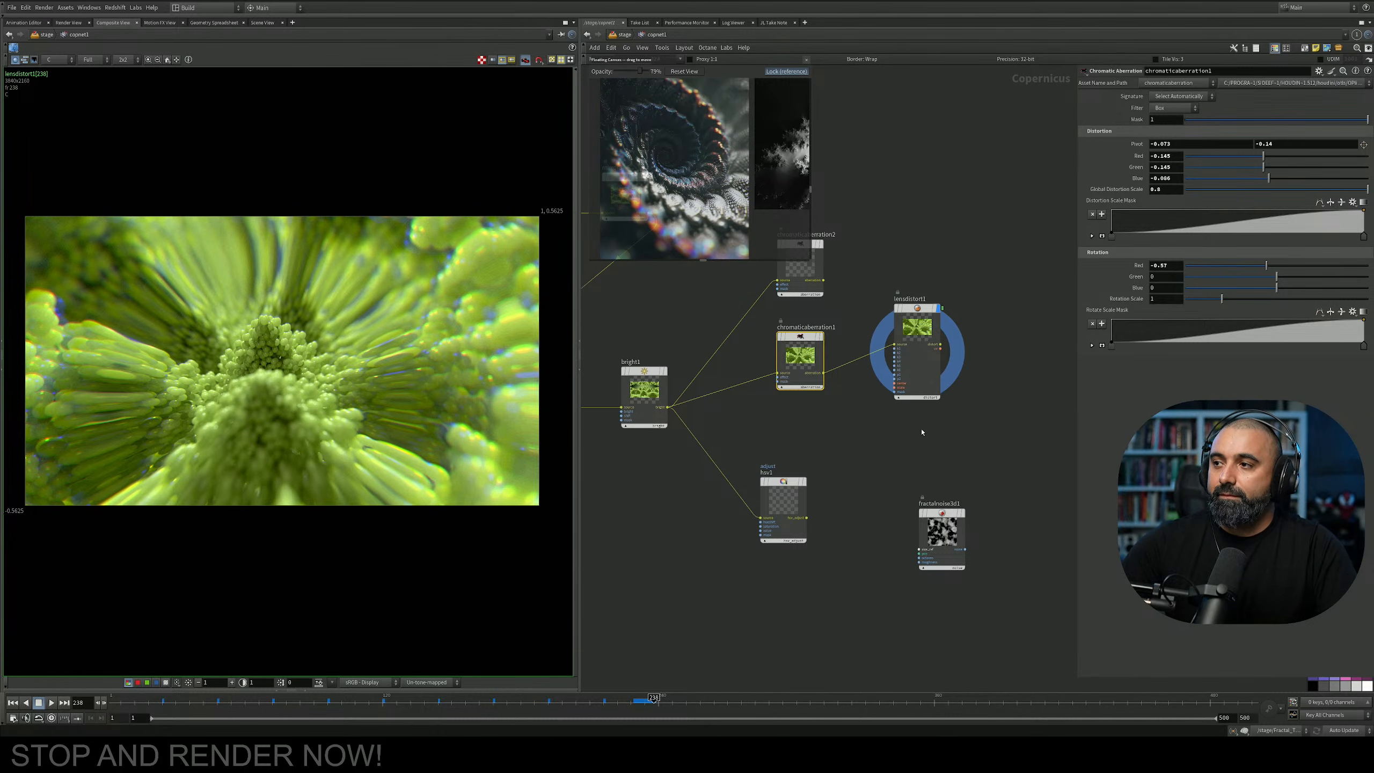
Line up lensdistort1 with the chain and delete the unused fractal noise node and the hsv1 adjustment node.
middle_drag(890, 432, 837, 432)
drag(889, 537, 915, 564)
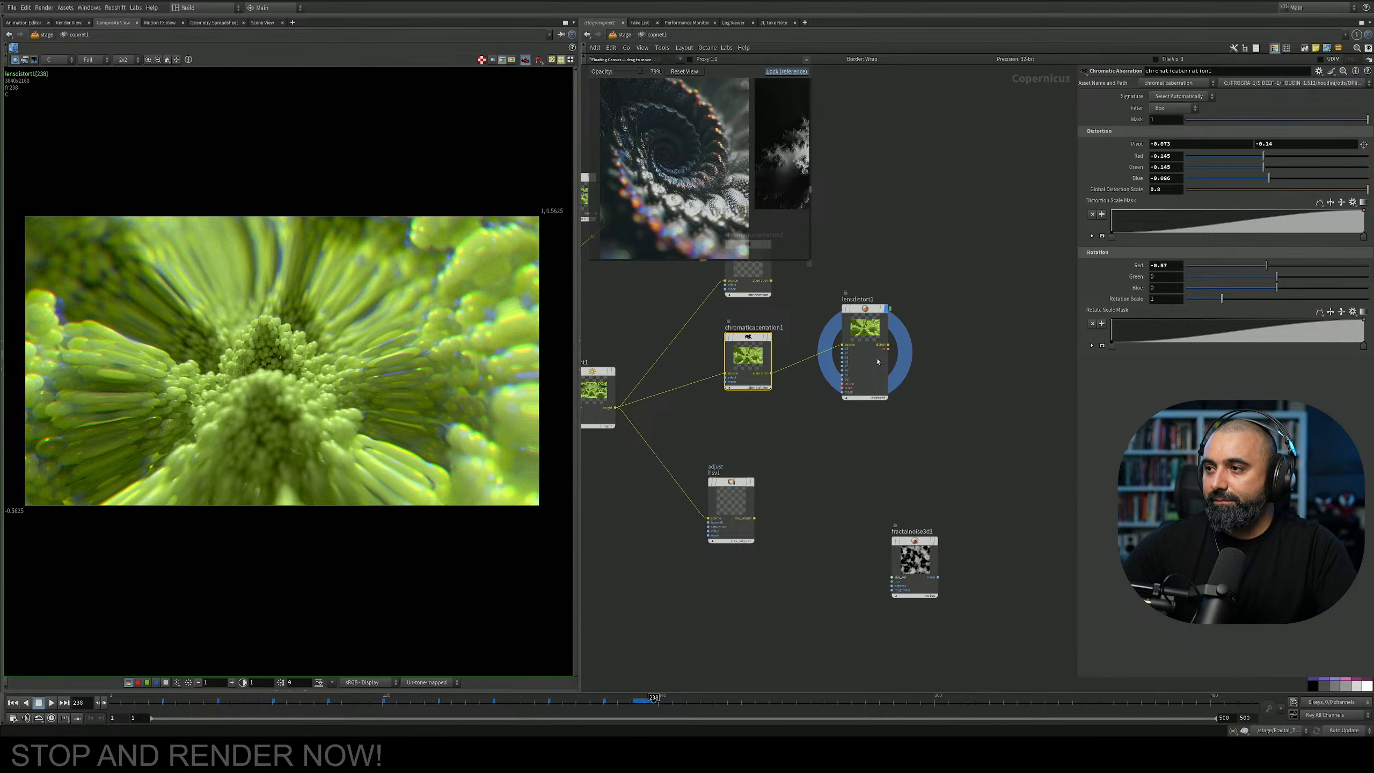
drag(869, 310, 869, 339)
scroll(763, 466, down, 3)
scroll(865, 479, up, 3)
drag(953, 436, 724, 571)
key(Delete)
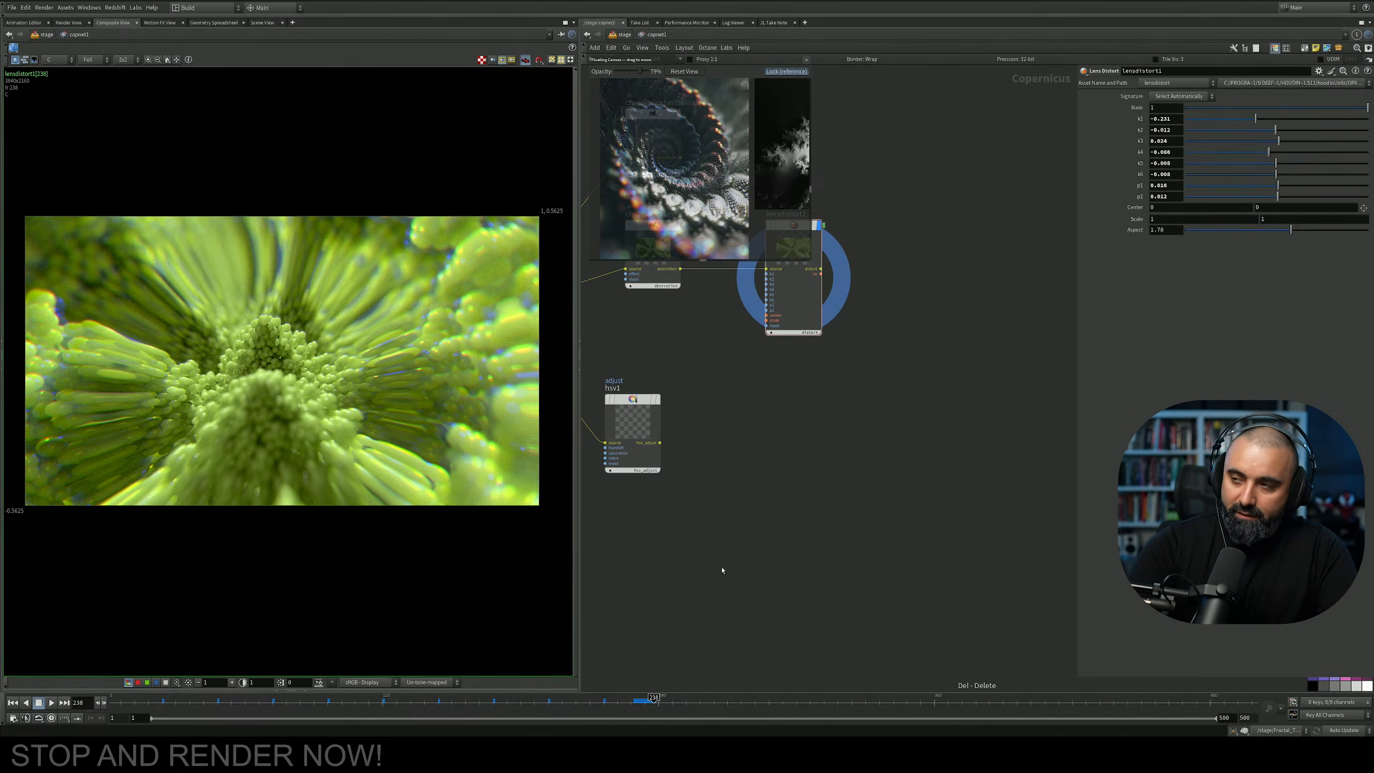
middle_drag(809, 474, 1081, 590)
drag(967, 464, 814, 634)
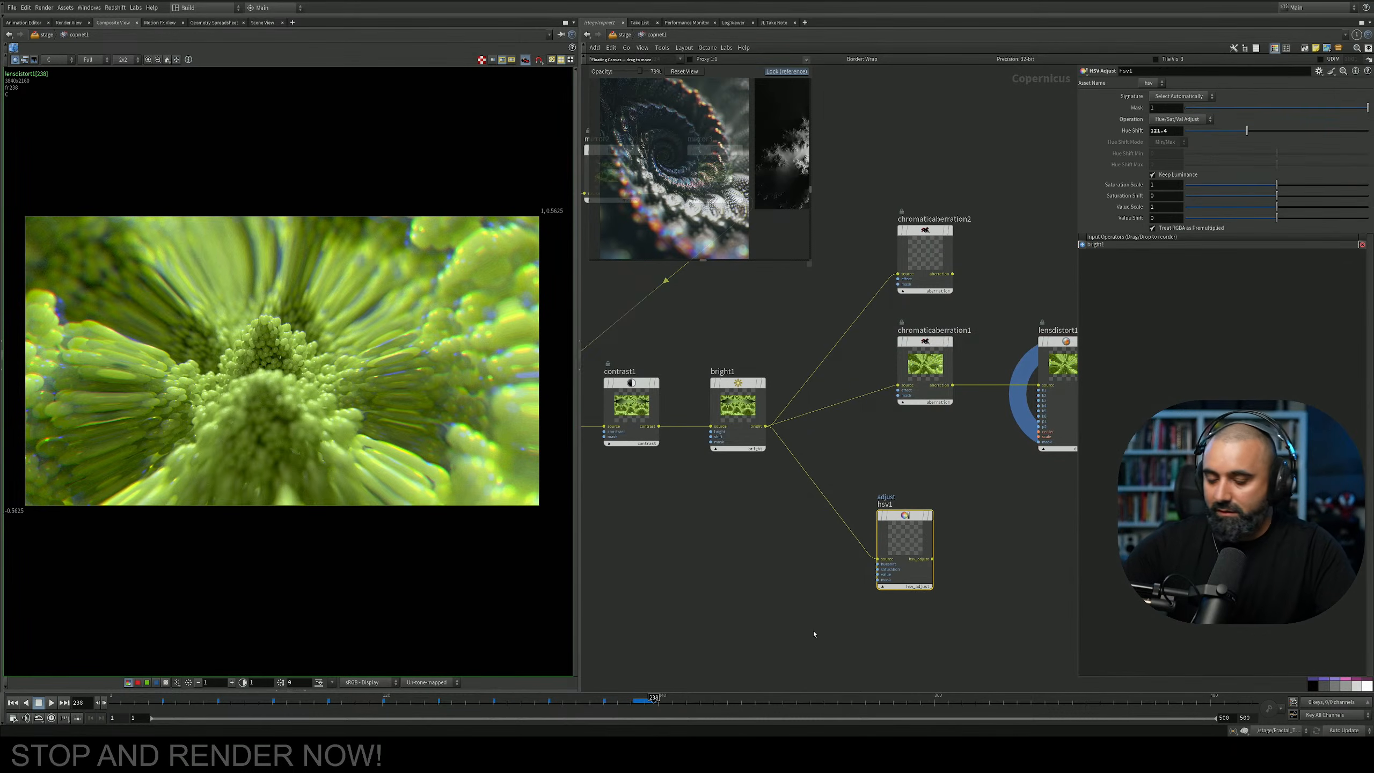
key(Delete)
Tidy the network by aligning chromaticaberration1, lensdistort1 and the upstream mirror and input nodes along their wires.
drag(924, 364, 908, 406)
middle_drag(956, 359, 830, 366)
drag(940, 362, 940, 403)
middle_drag(873, 336, 1002, 463)
scroll(1003, 463, down, 3)
middle_drag(657, 360, 861, 333)
drag(861, 333, 879, 418)
middle_drag(643, 498, 672, 334)
drag(672, 333, 623, 335)
Delete the unconnected Constant node beneath the vignette branch and save the scene.
drag(681, 448, 691, 490)
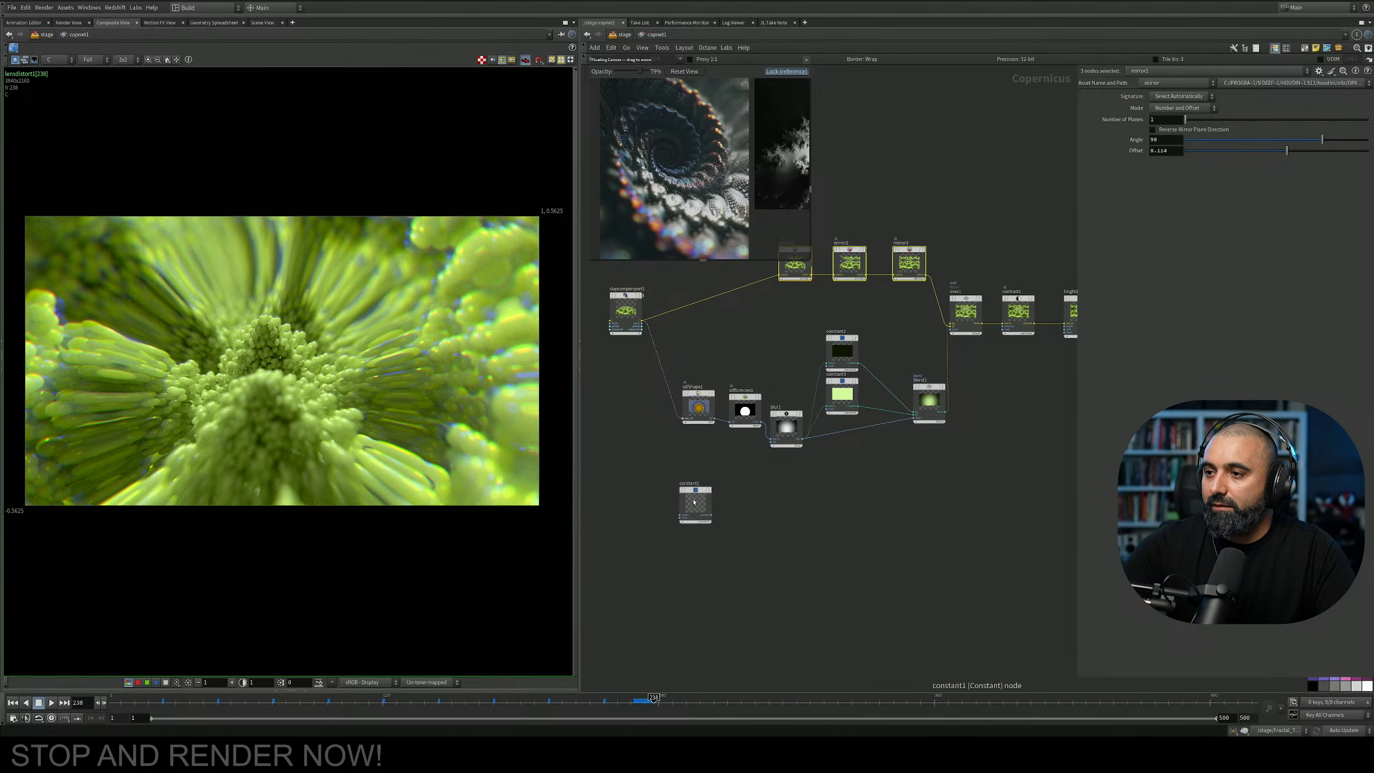
key(Delete)
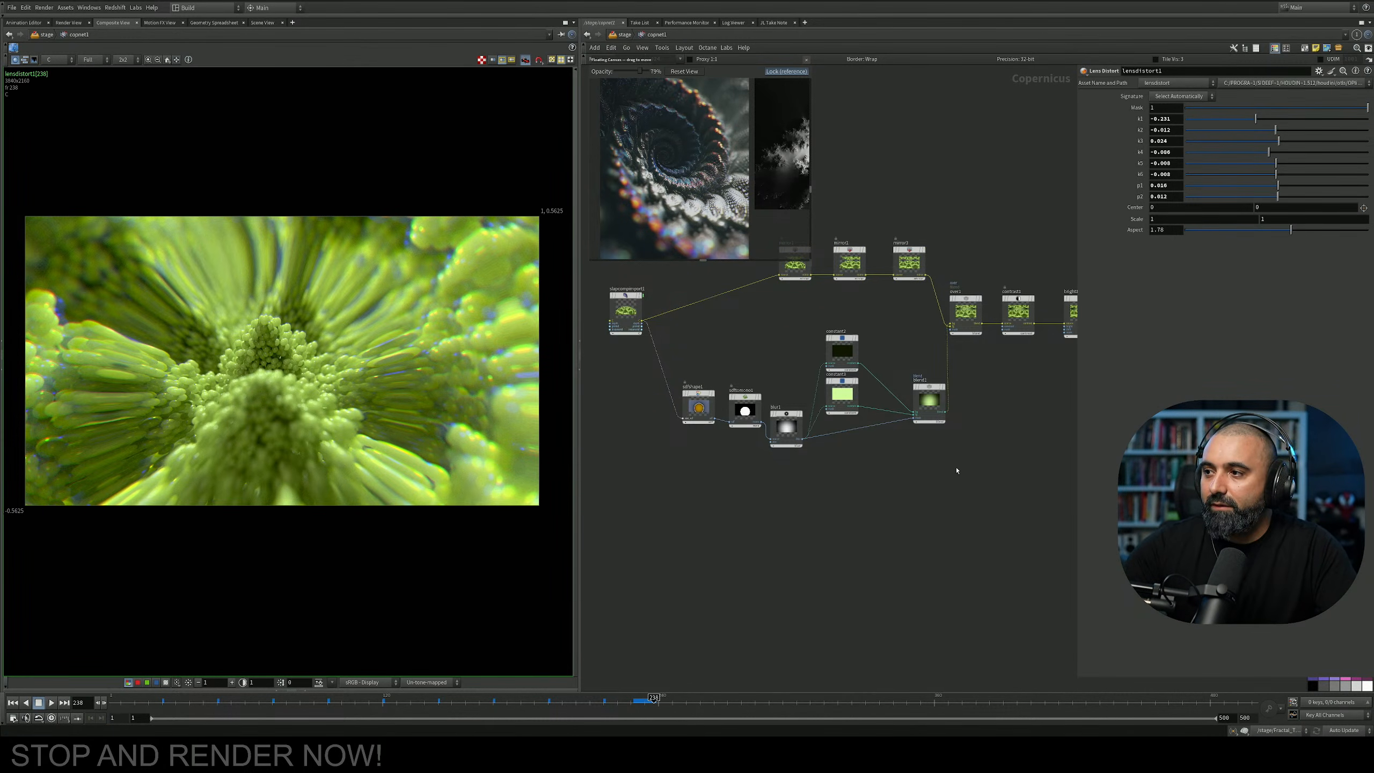
key(f)
key(ctrl+s)
Add a ROP Image Output node after lensdistort1 and feed it from lensdistort1's distort output.
middle_drag(893, 428, 895, 408)
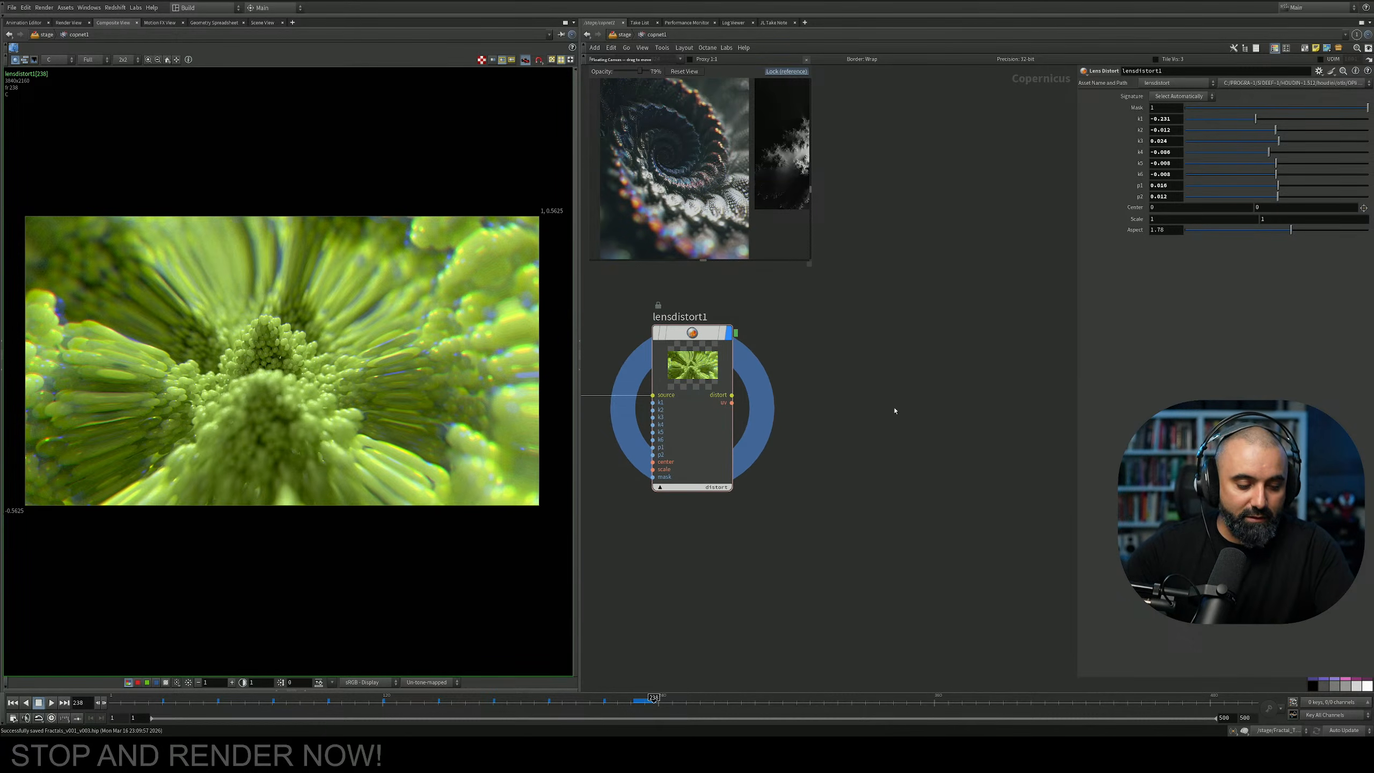
key(Tab)
text(ra)
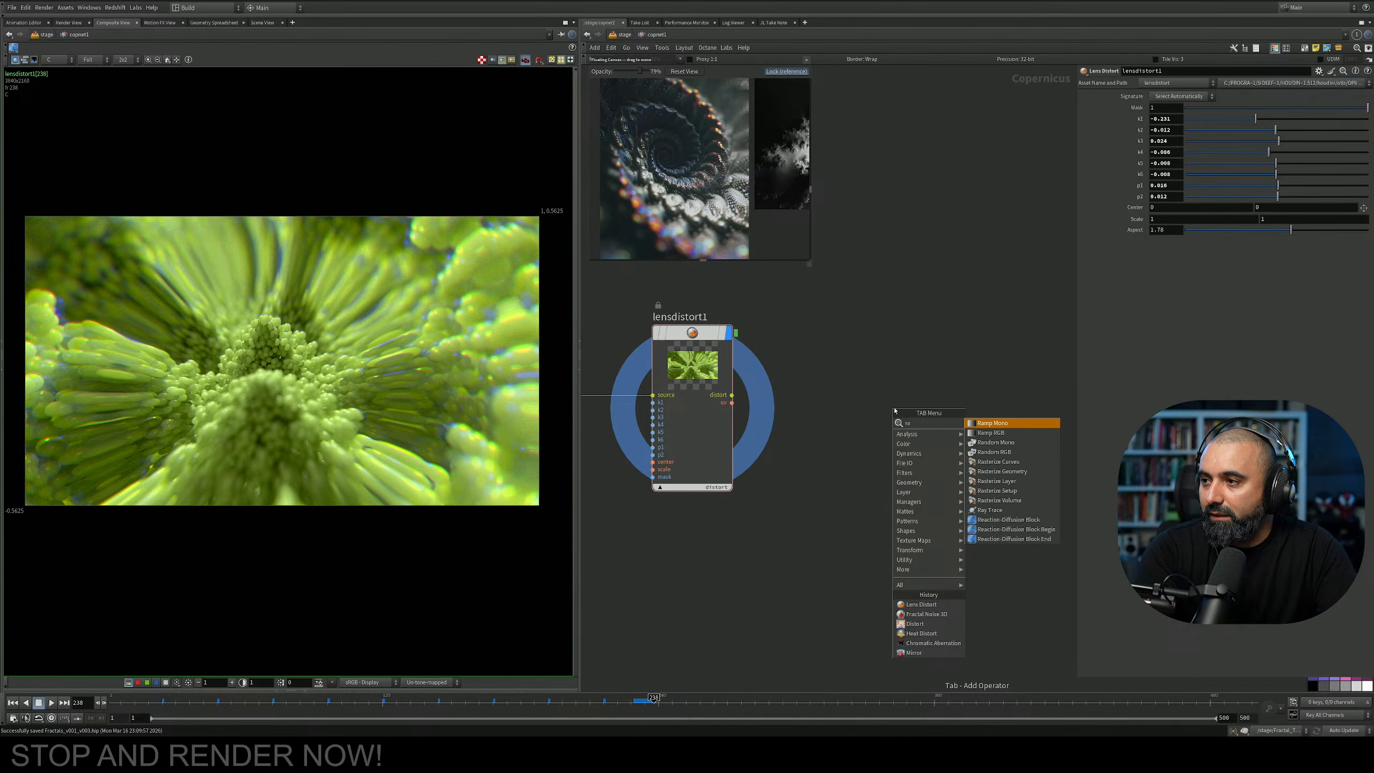
key(BackSpace)
text(op)
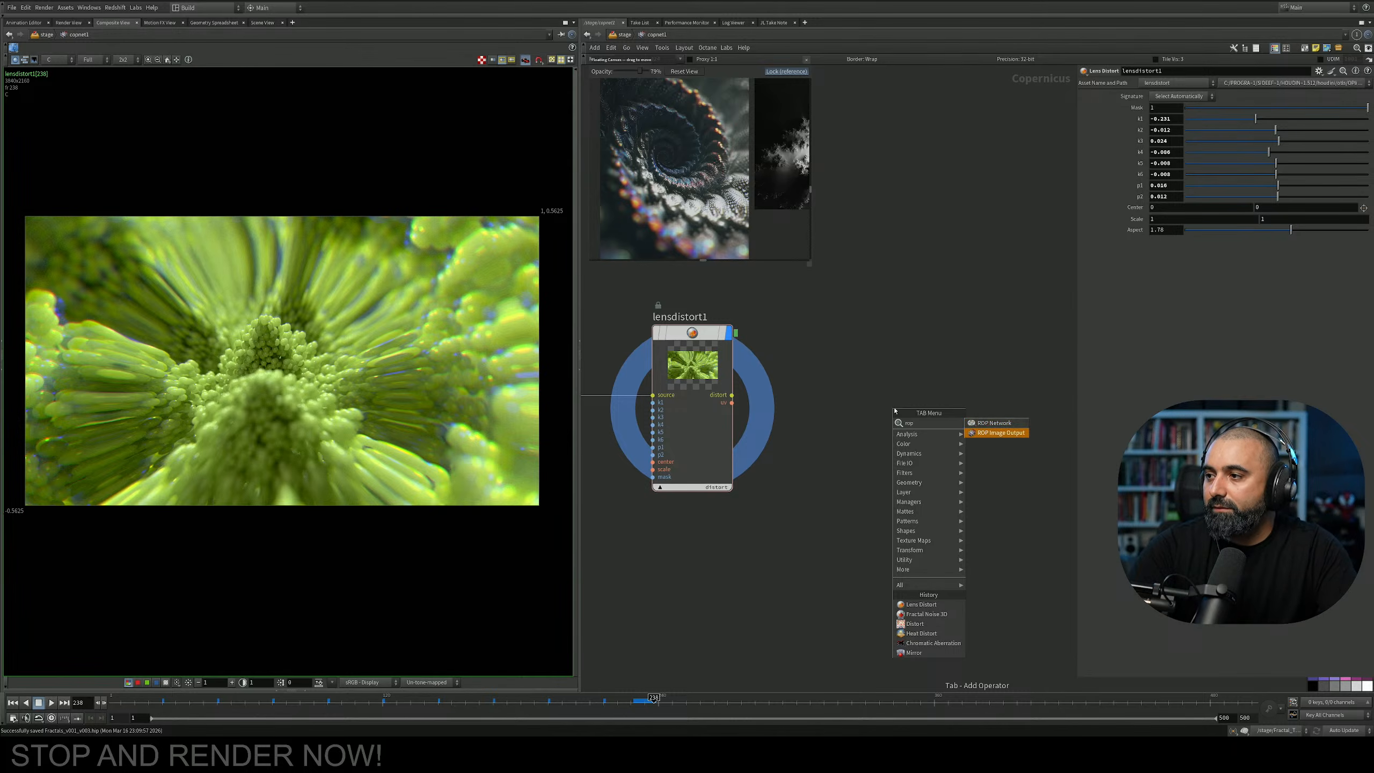
key(Return)
click(893, 407)
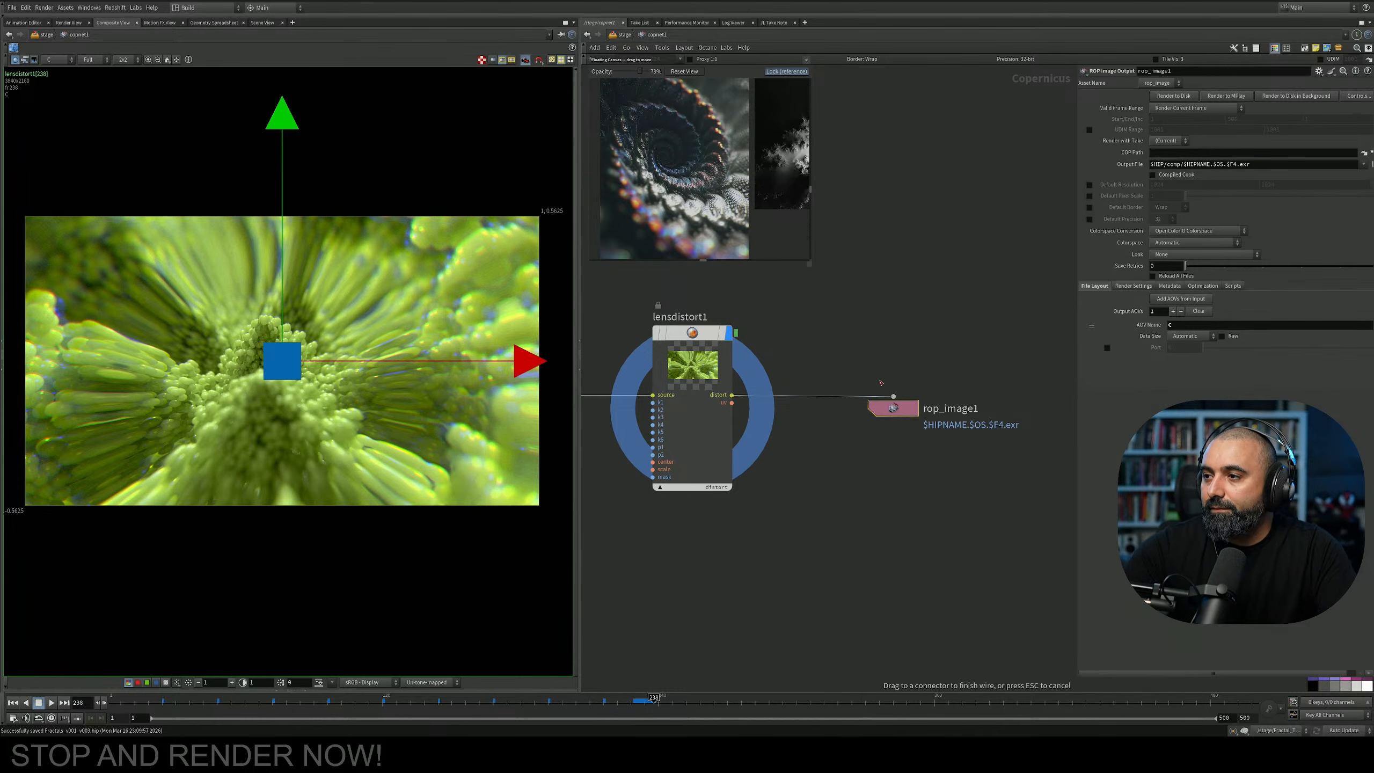
click(893, 396)
Rename the ROP Image Output node as JL_Day_16_Fractal_Final.
click(977, 408)
drag(979, 408, 723, 401)
text(JL_Day_16_Fractal_Final)
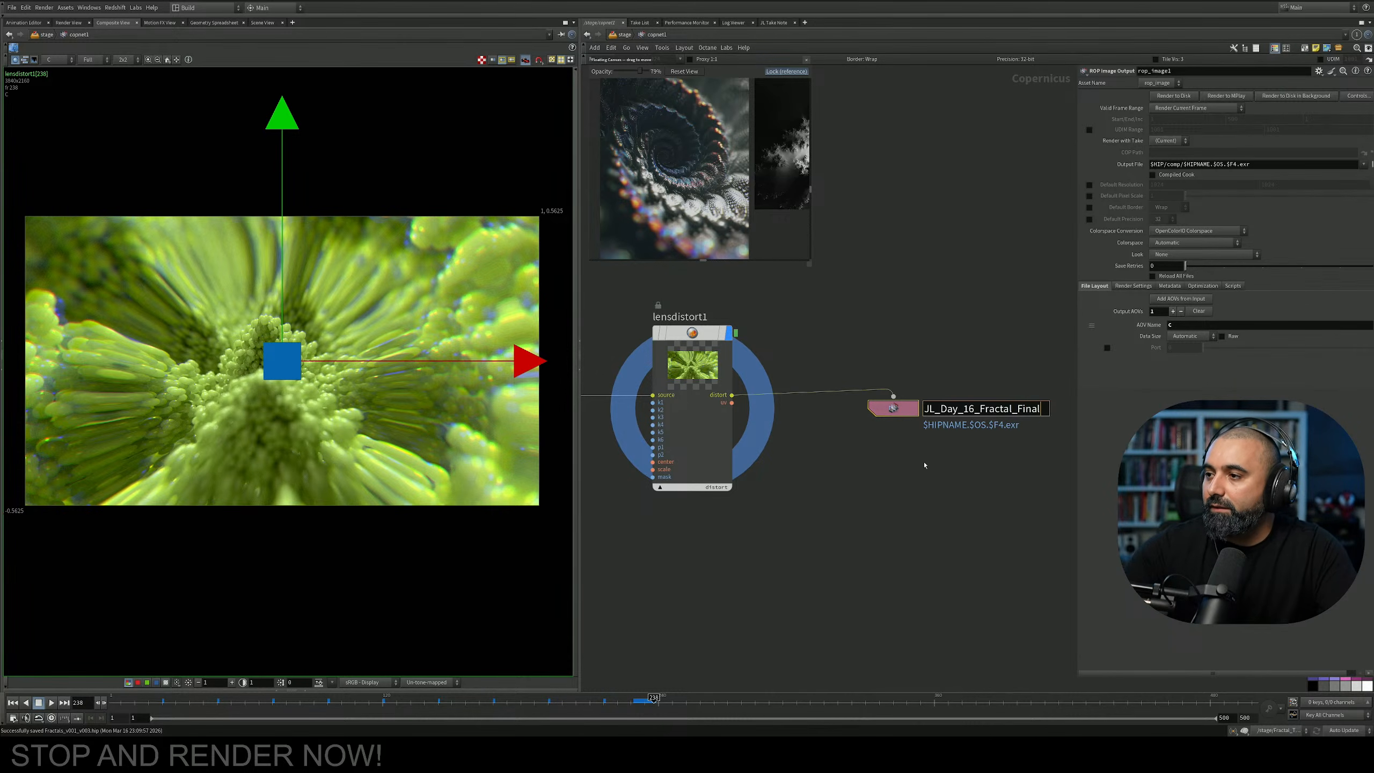
key(Return)
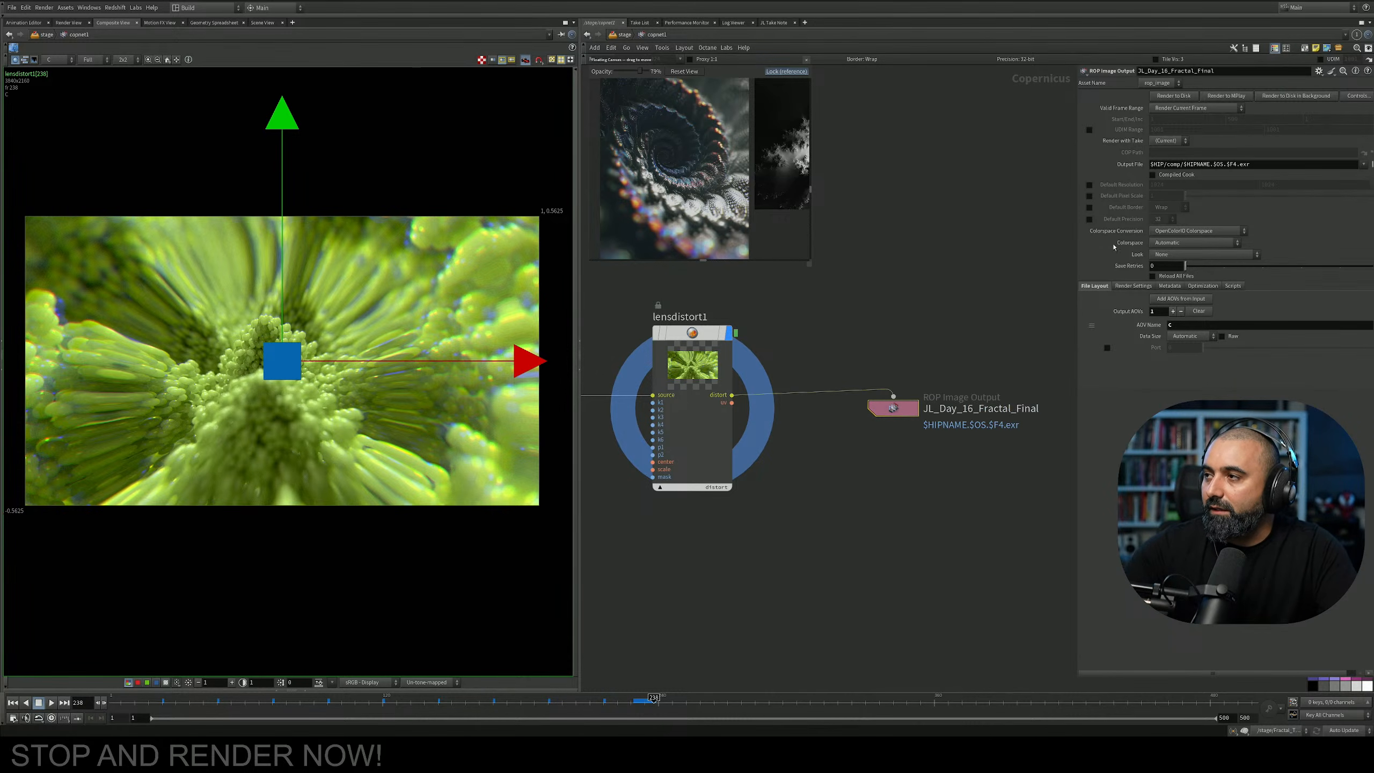
Set the output file to $HIP/comp/$OS.png and render the current frame to disk.
click(1218, 165)
key(BackSpace)
key(BackSpace)
key(BackSpace)
key(BackSpace)
key(BackSpace)
key(BackSpace)
key(BackSpace)
key(BackSpace)
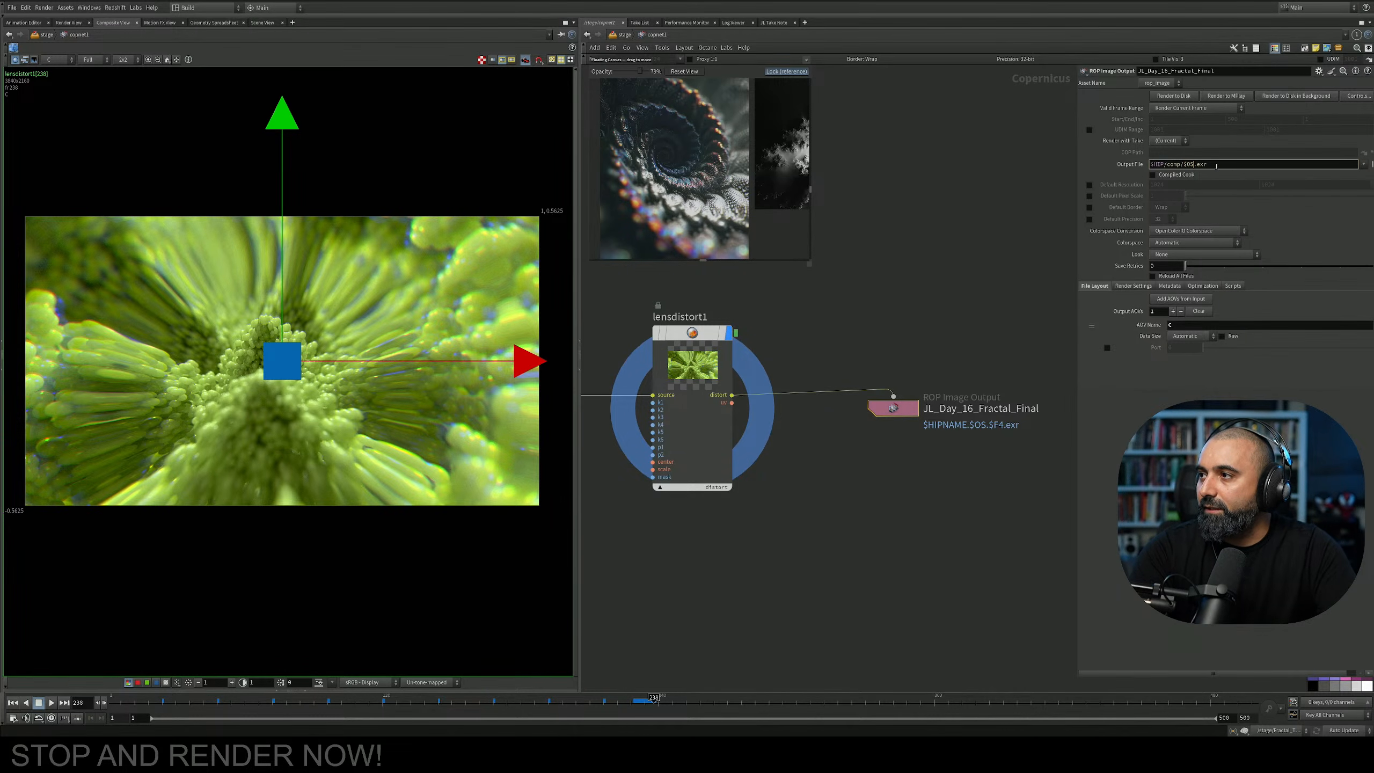
key(Right)
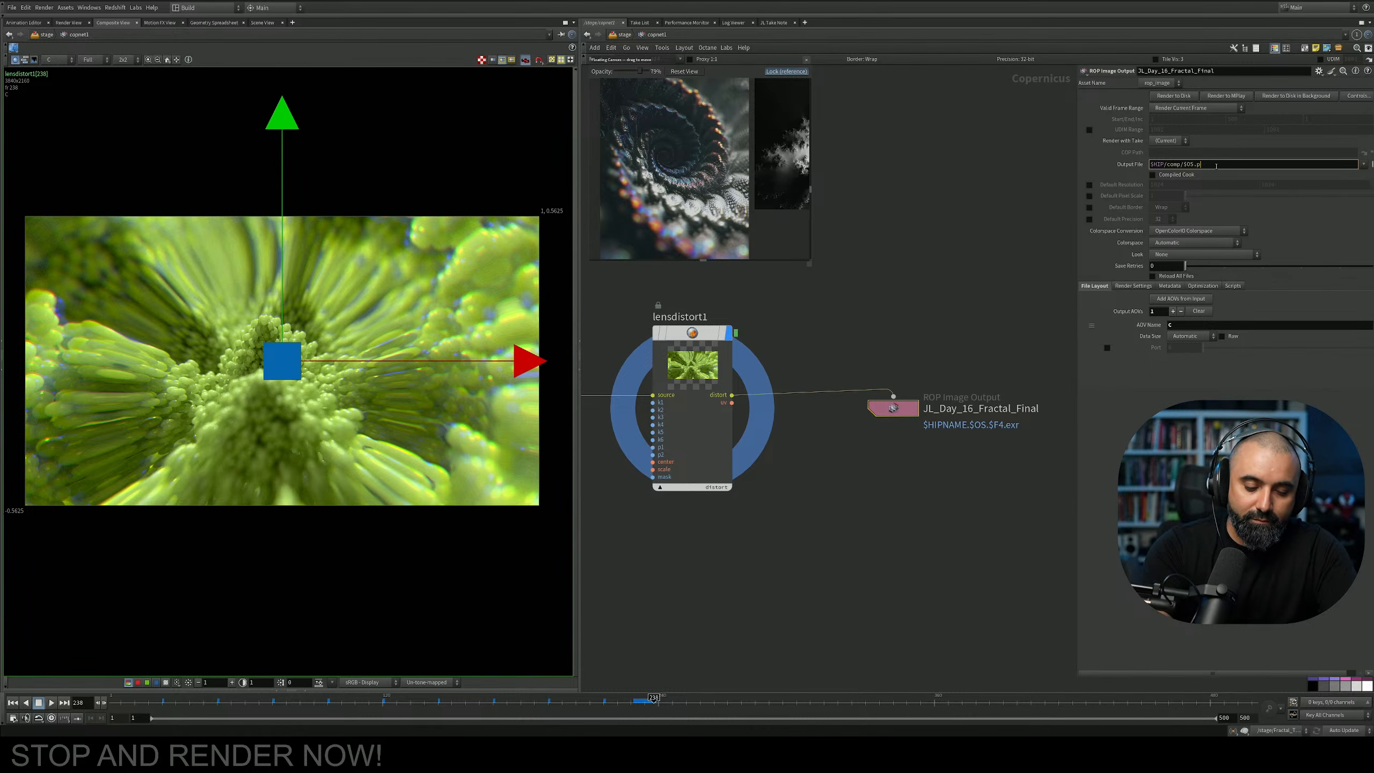
text(png)
key(Return)
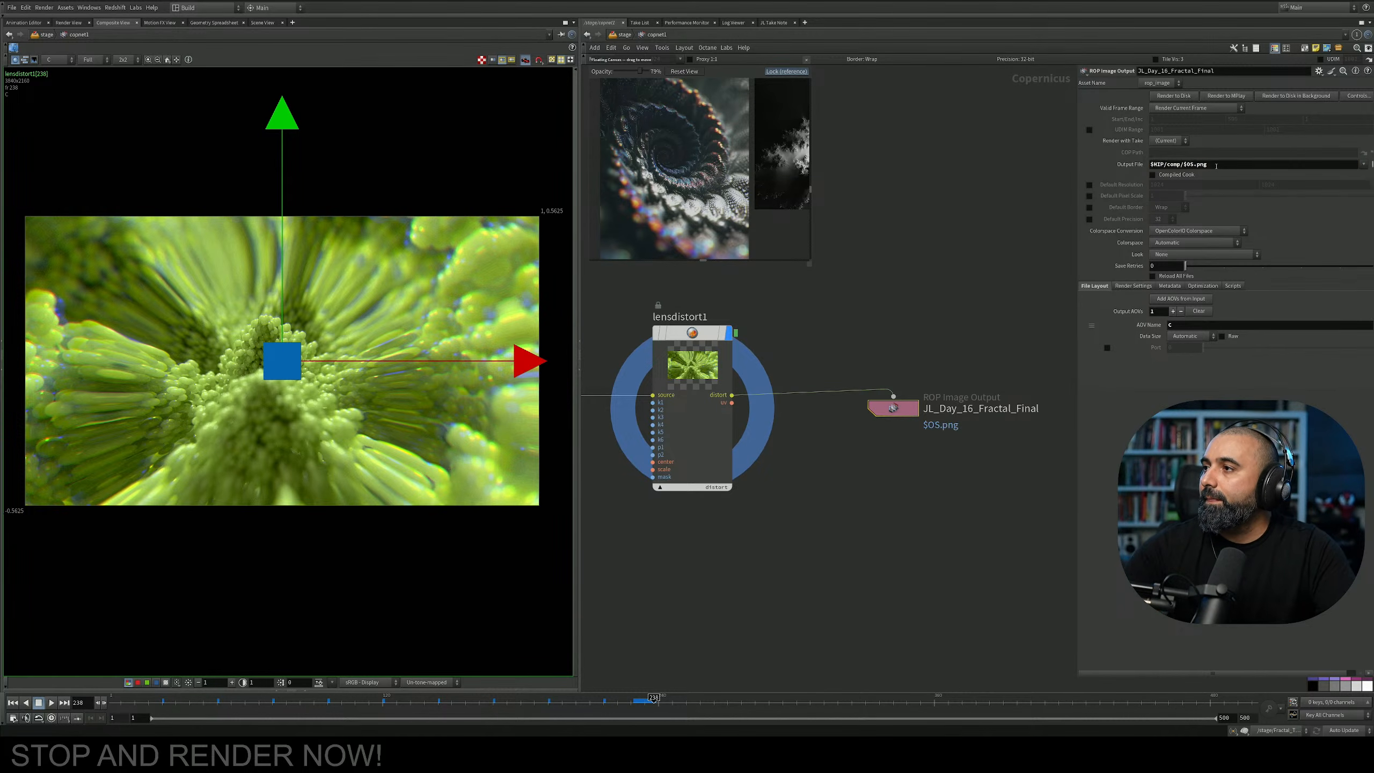
click(1174, 96)
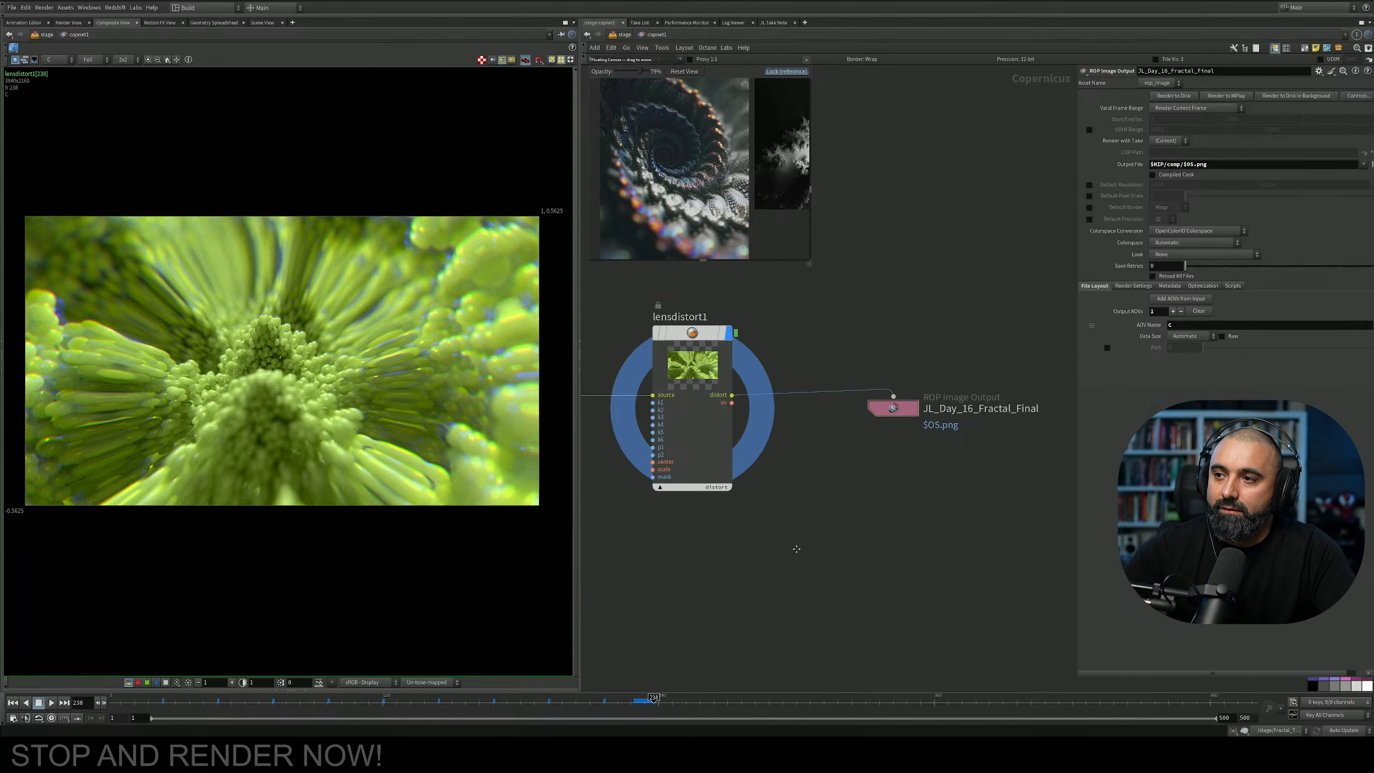
Switch to the djv viewer and view the rendered JL_Day_16_Fractal_Final.png at full window size.
middle_drag(788, 553, 871, 546)
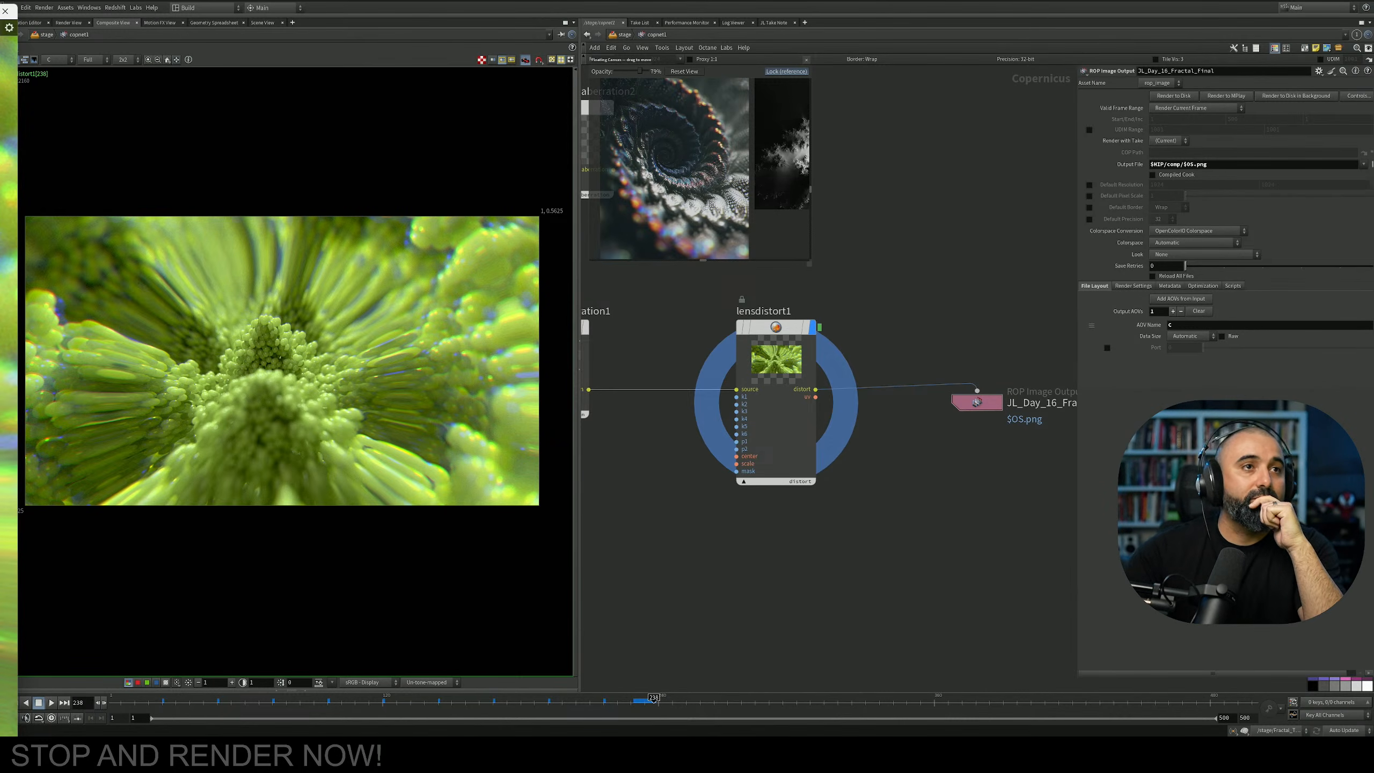
drag(0, 15, 841, 72)
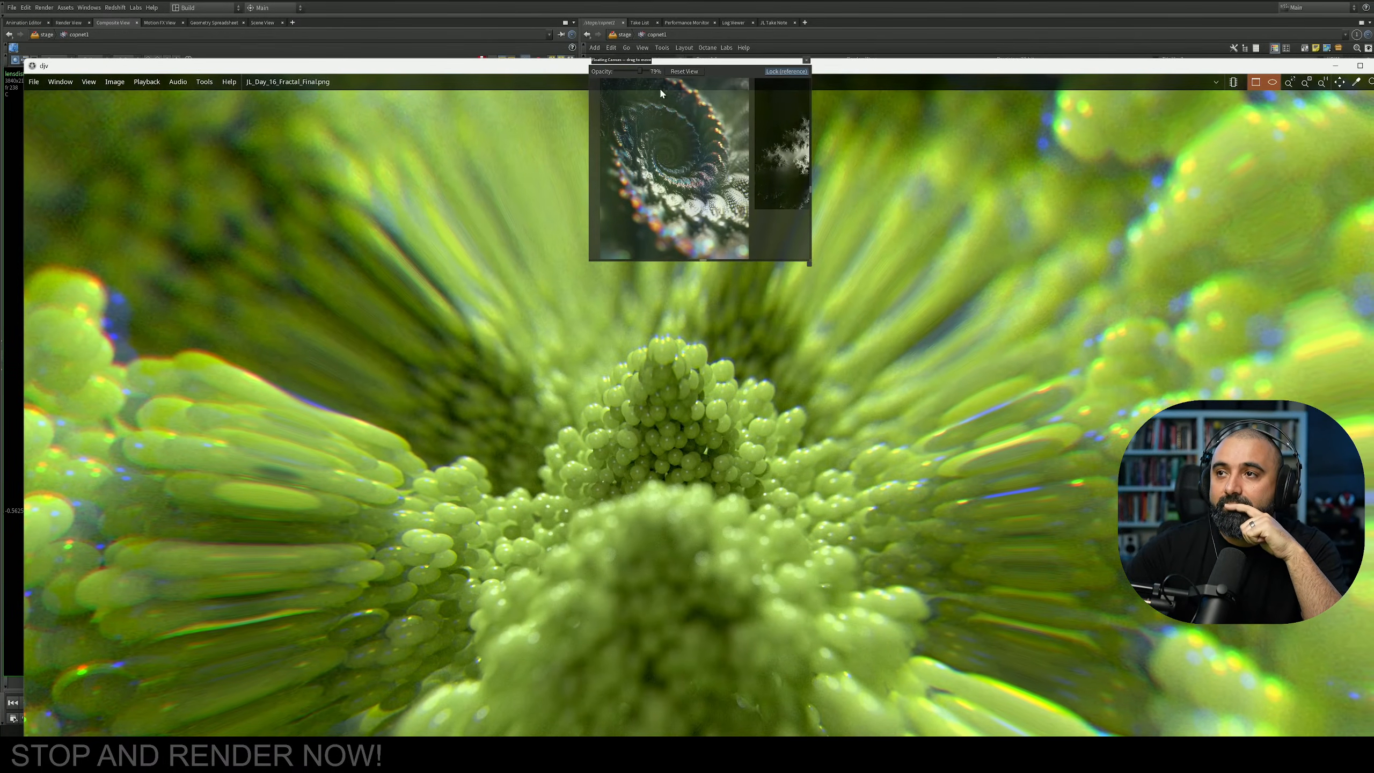
key(ctrl+u)
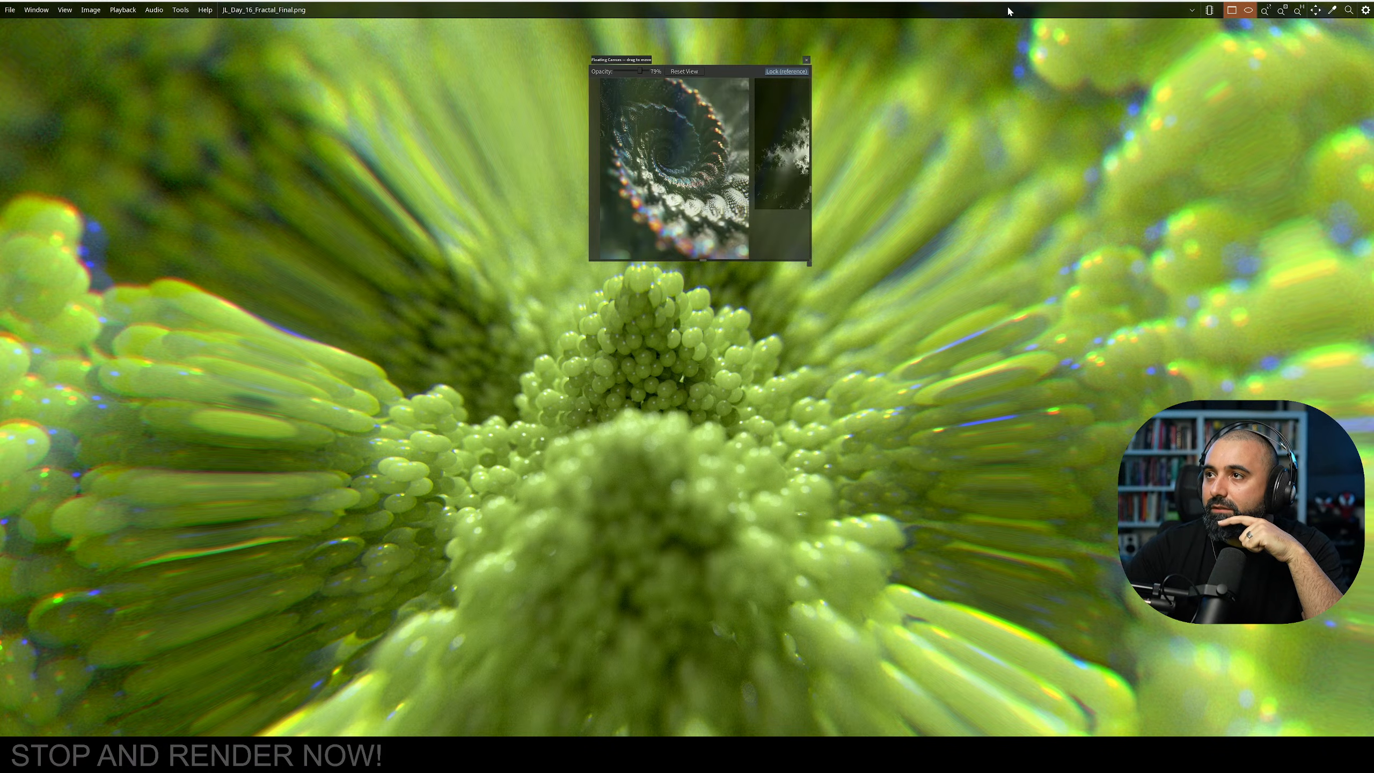
click(1310, 2)
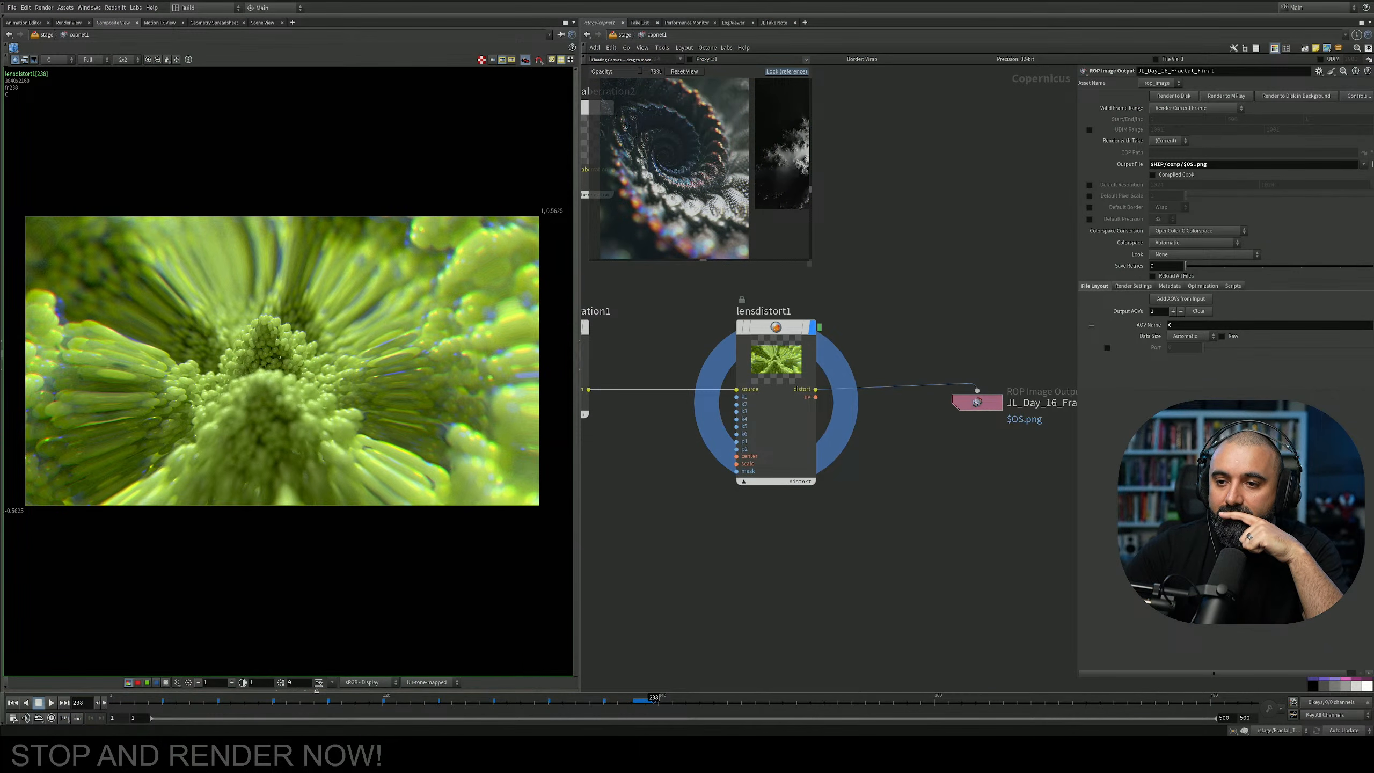
Expand the lower pane in Houdini, show the palette board with the reference images, and close the floating reference canvas.
click(319, 691)
click(274, 410)
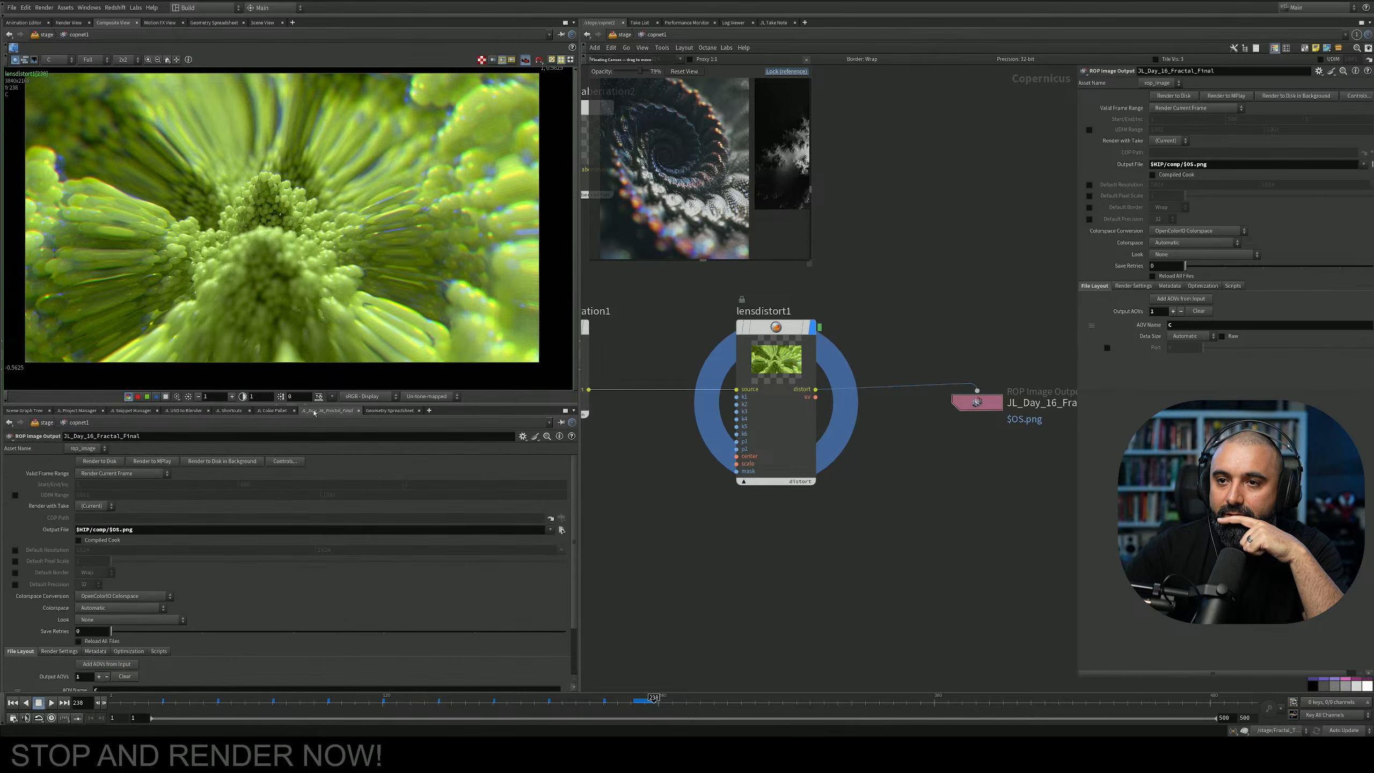
click(286, 442)
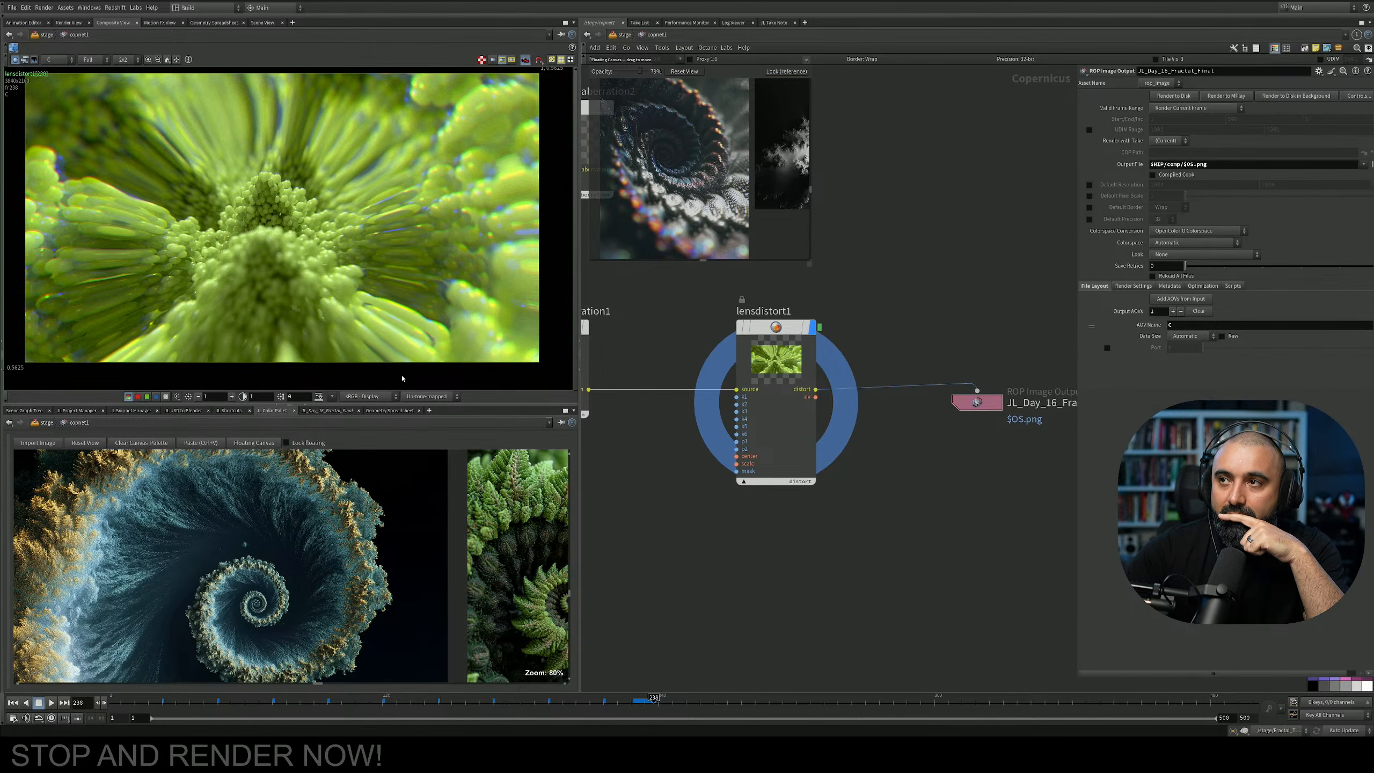
click(806, 60)
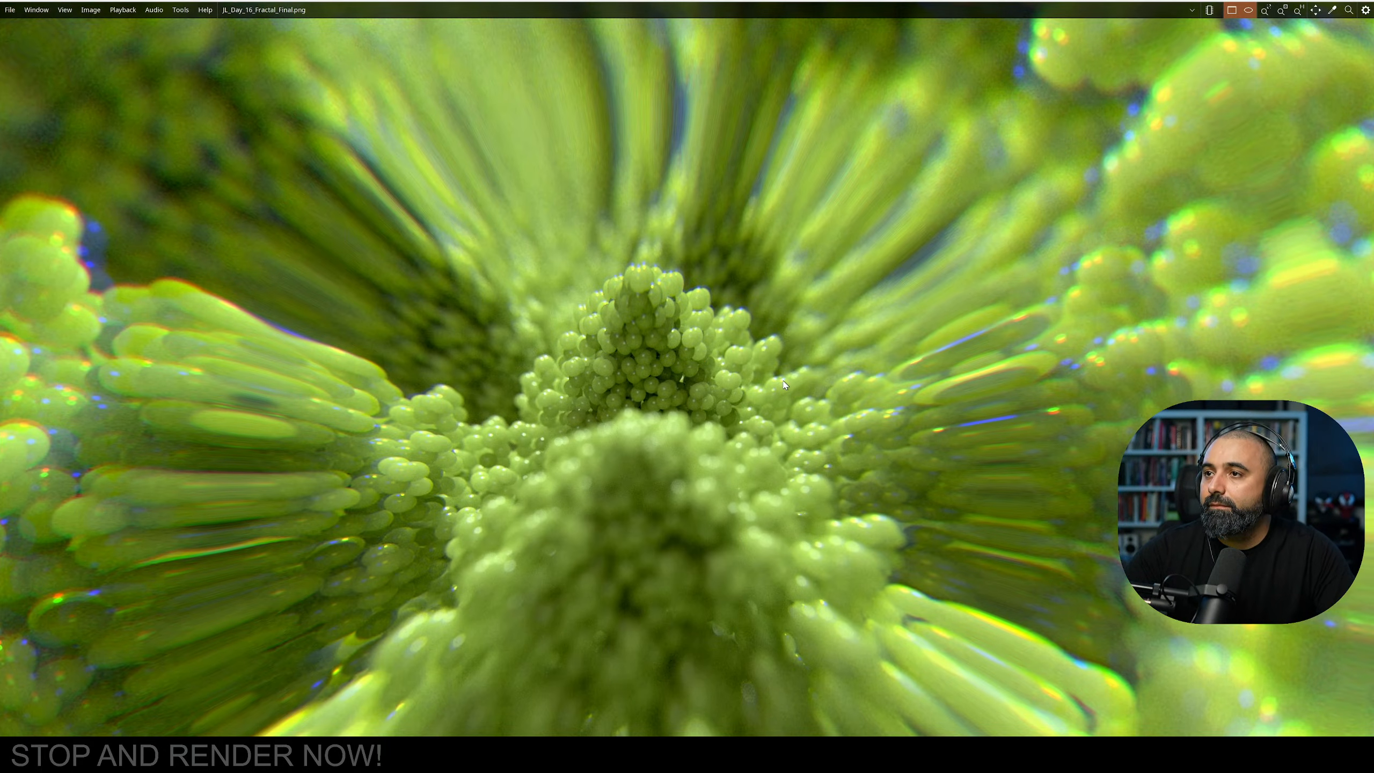
Examine the rendered fractal PNG in djv, checking the blurred background petals up close and the whole composition.
scroll(758, 388, down, 3)
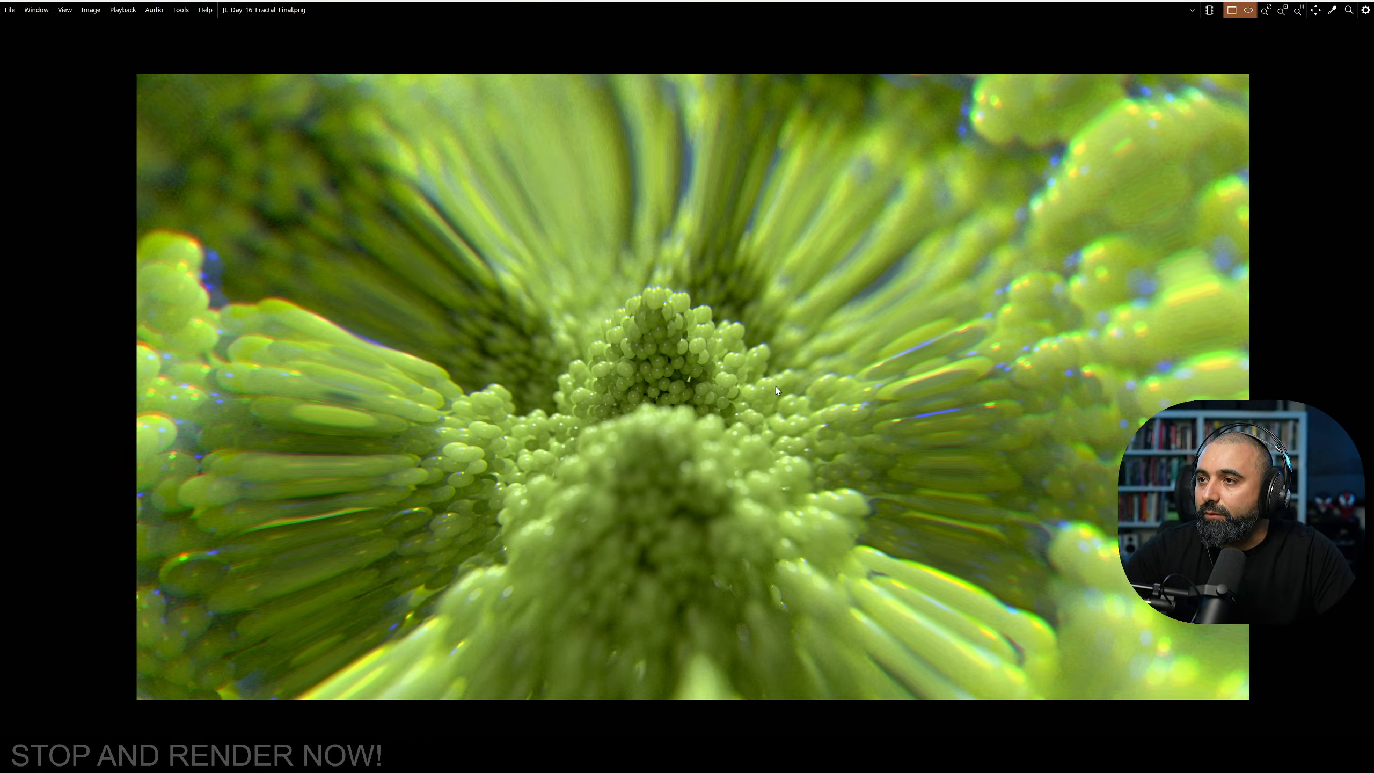
scroll(775, 387, up, 2)
scroll(547, 179, up, 1)
scroll(449, 197, up, 1)
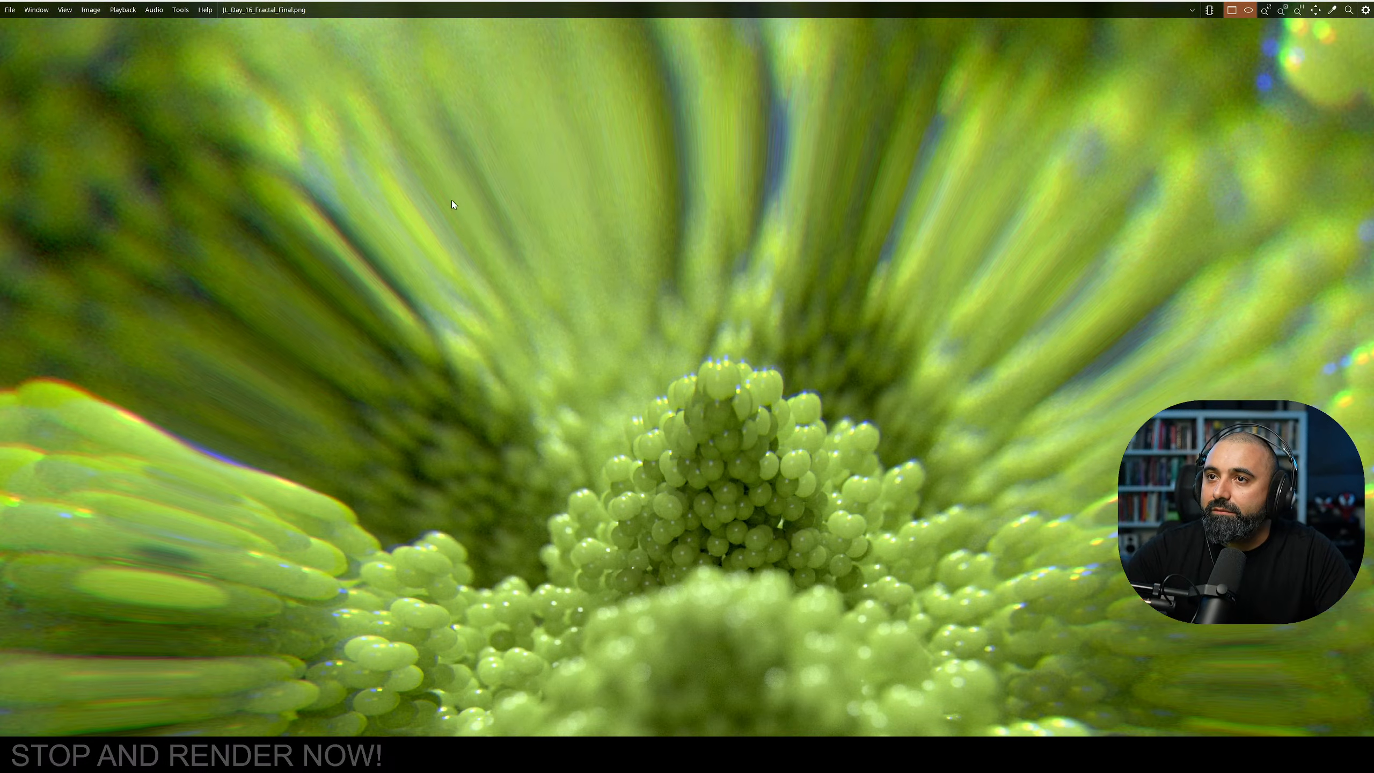
scroll(530, 319, up, 1)
scroll(591, 274, up, 1)
scroll(573, 395, up, 1)
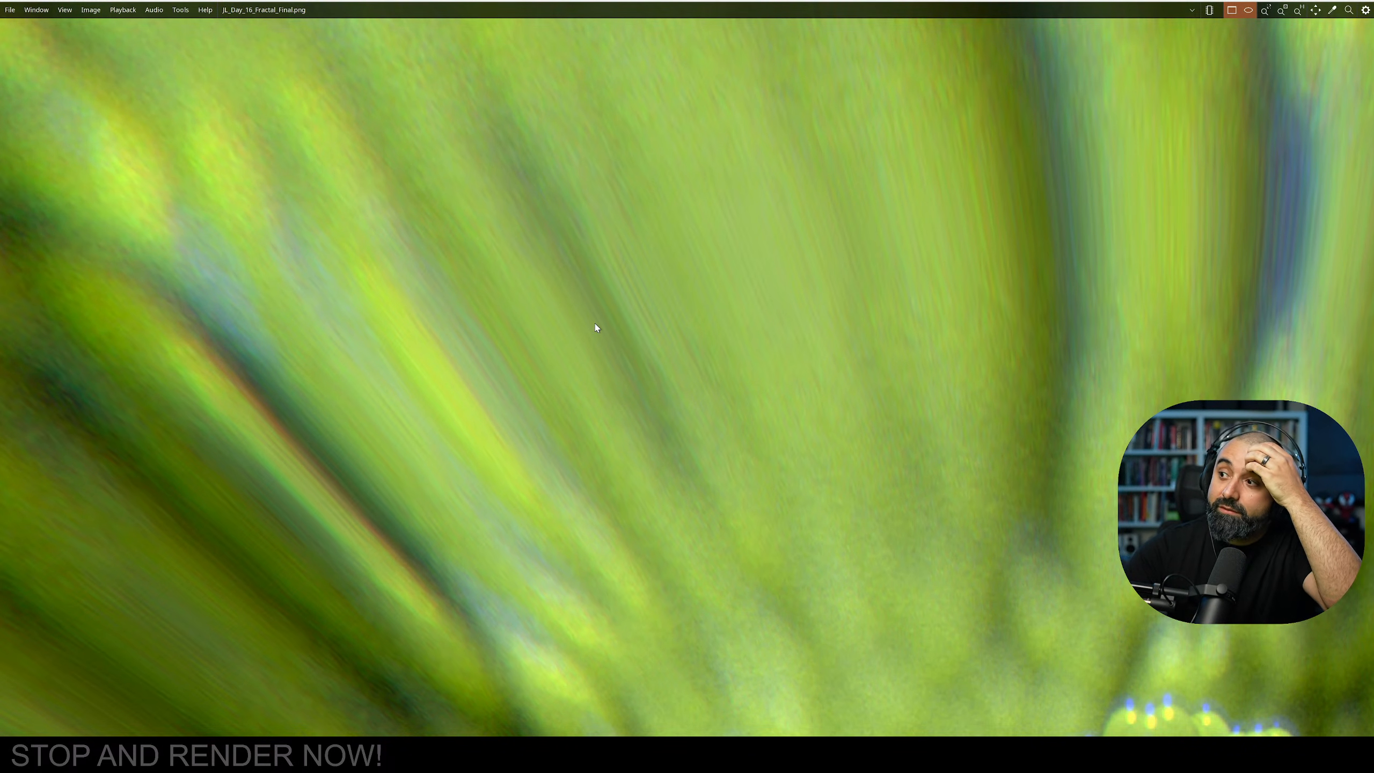
scroll(599, 331, down, 1)
scroll(599, 332, down, 3)
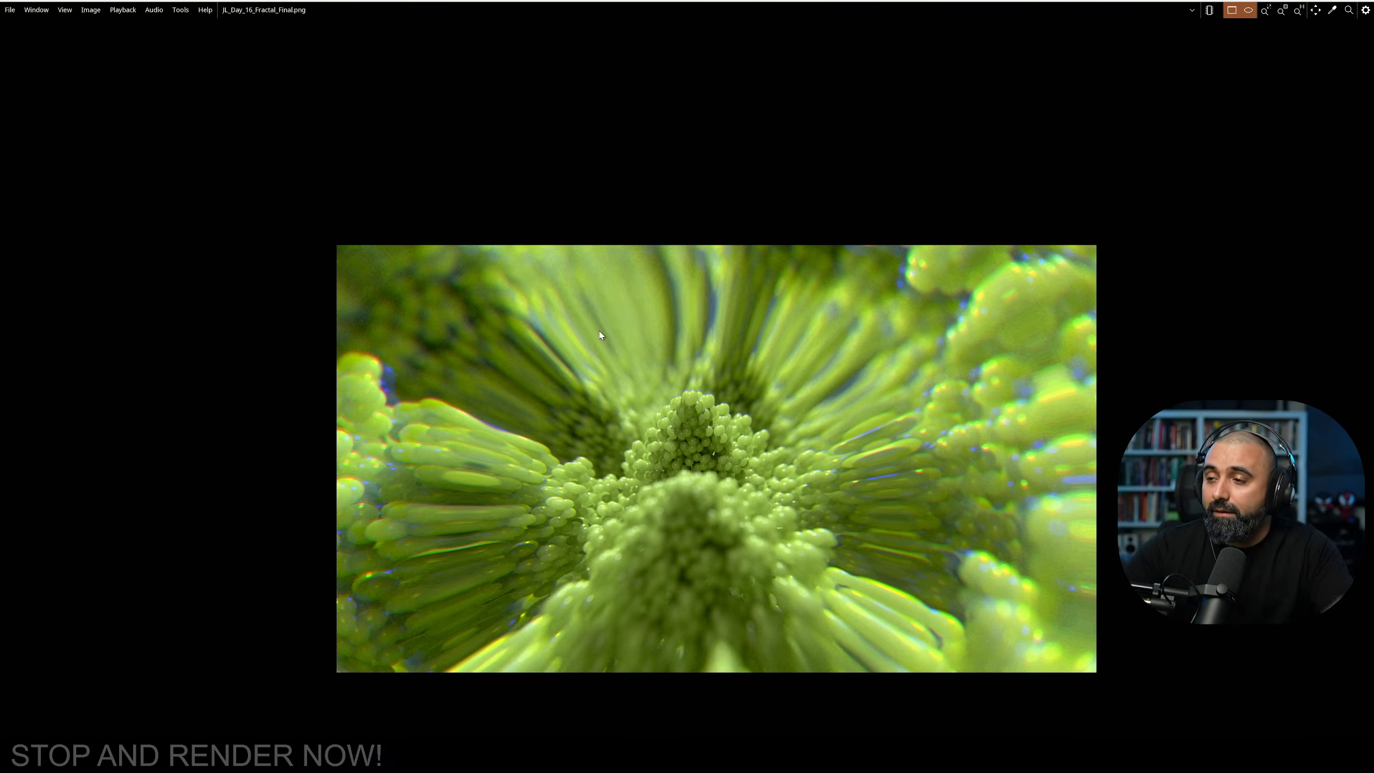
scroll(720, 415, up, 1)
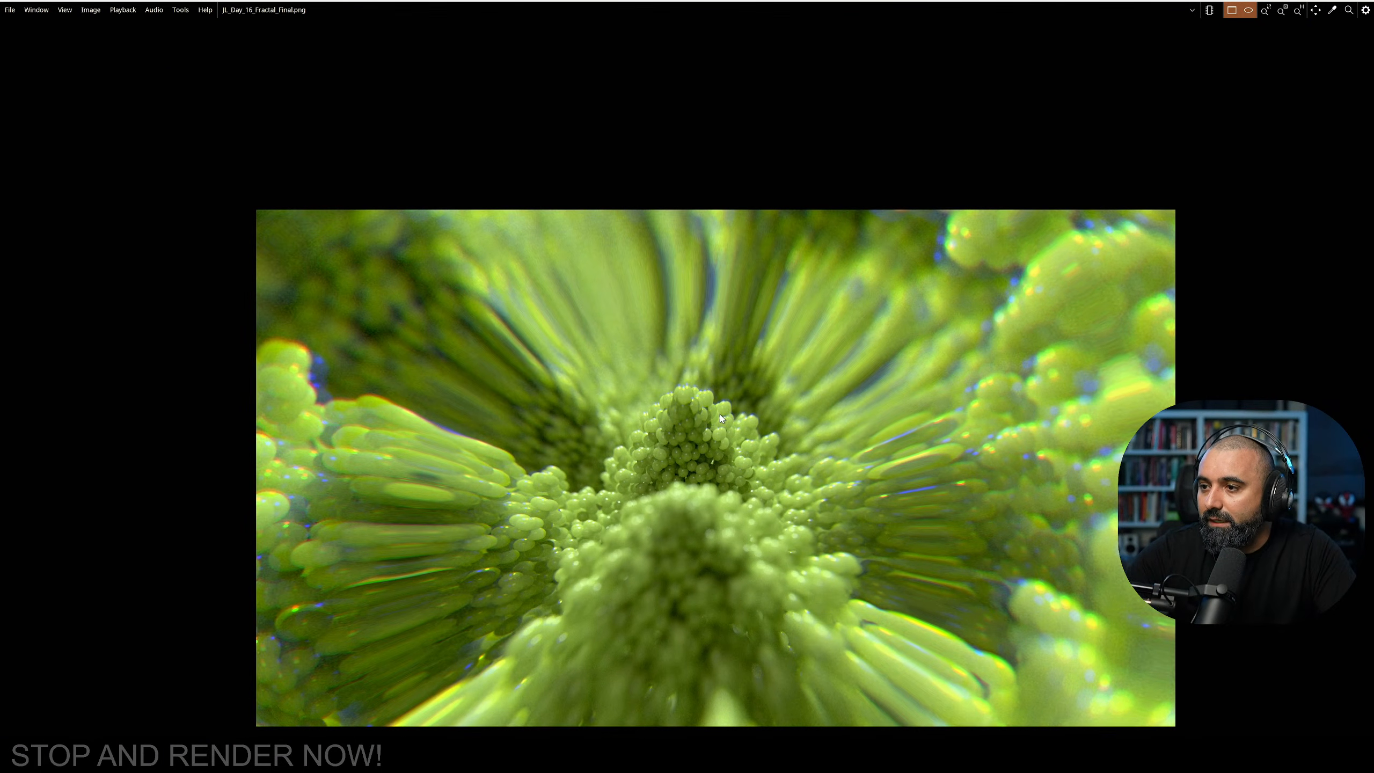
middle_drag(744, 434, 742, 407)
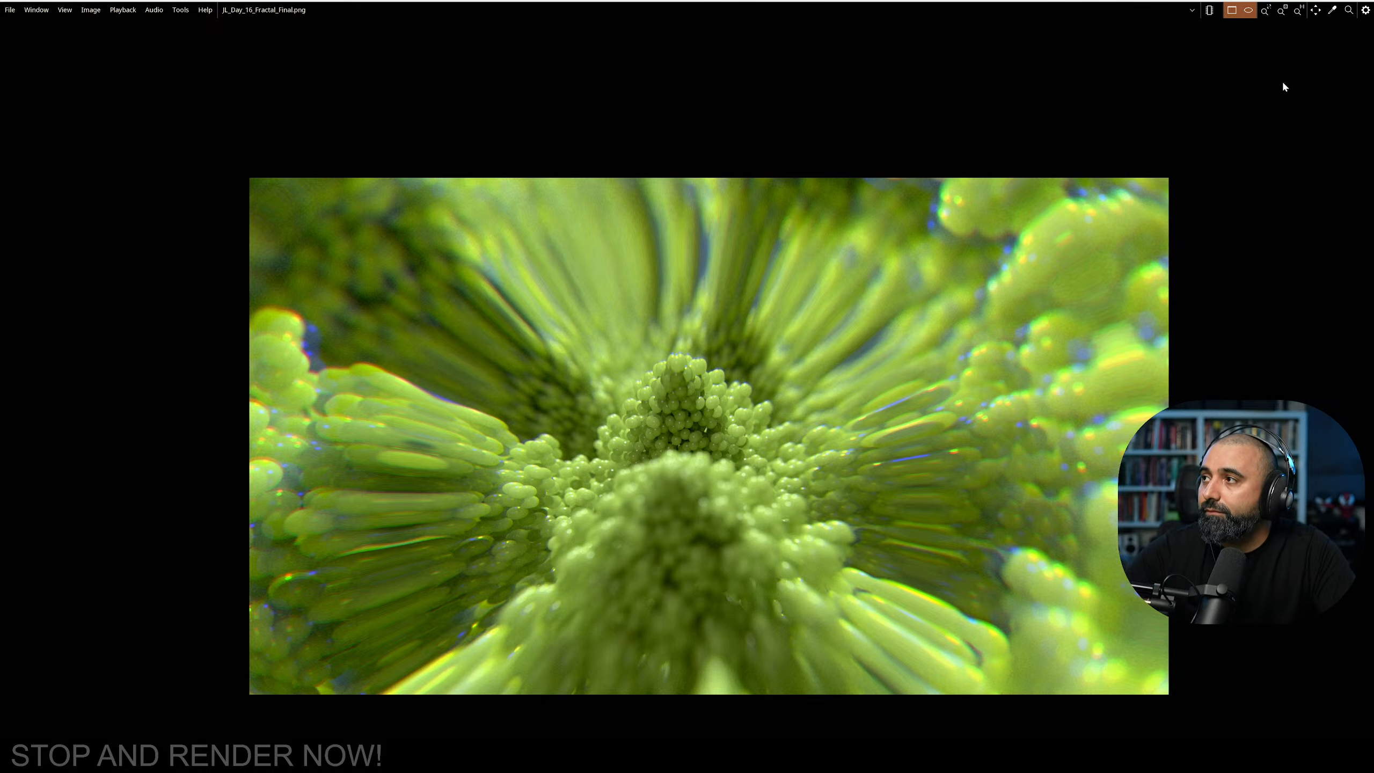
scroll(1079, 268, up, 1)
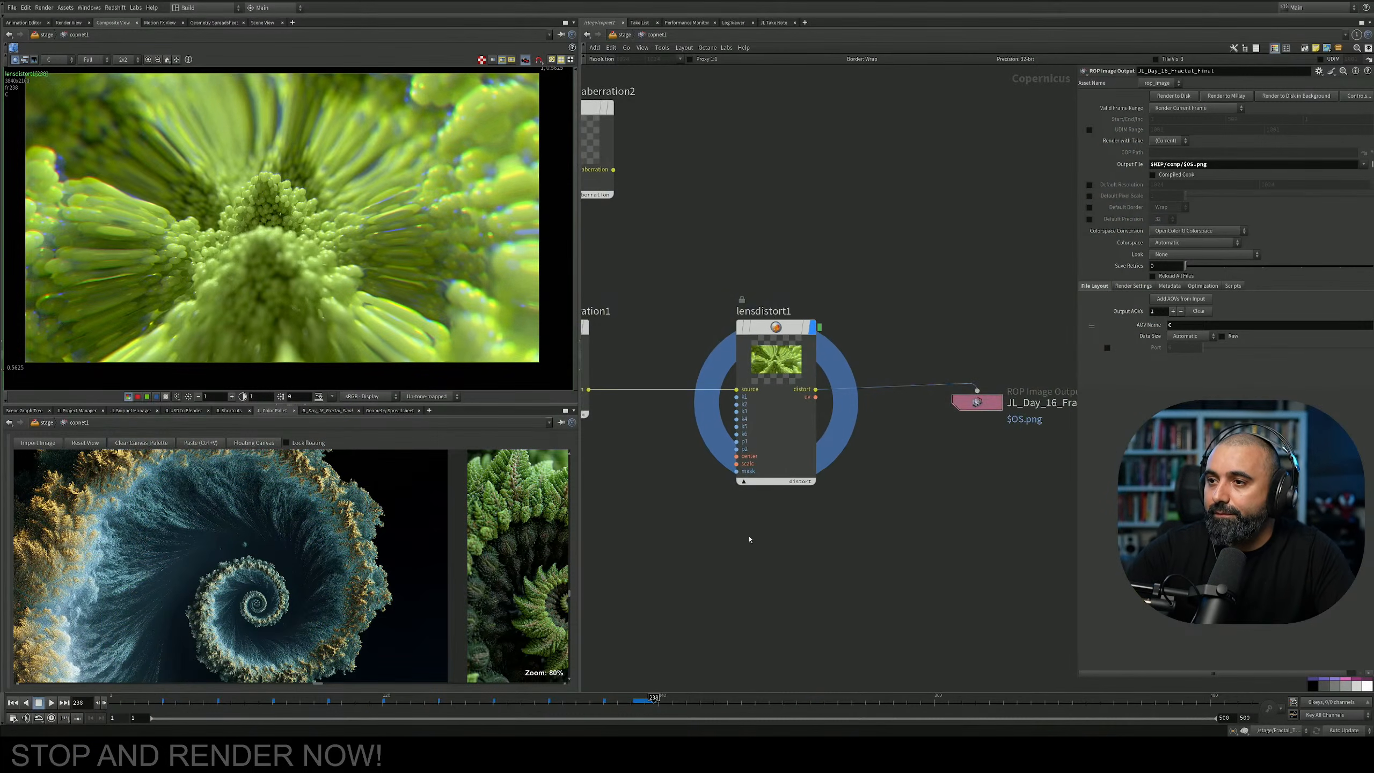
Add a Defocus node in the empty area below the lensdistort1 node.
scroll(813, 507, down, 2)
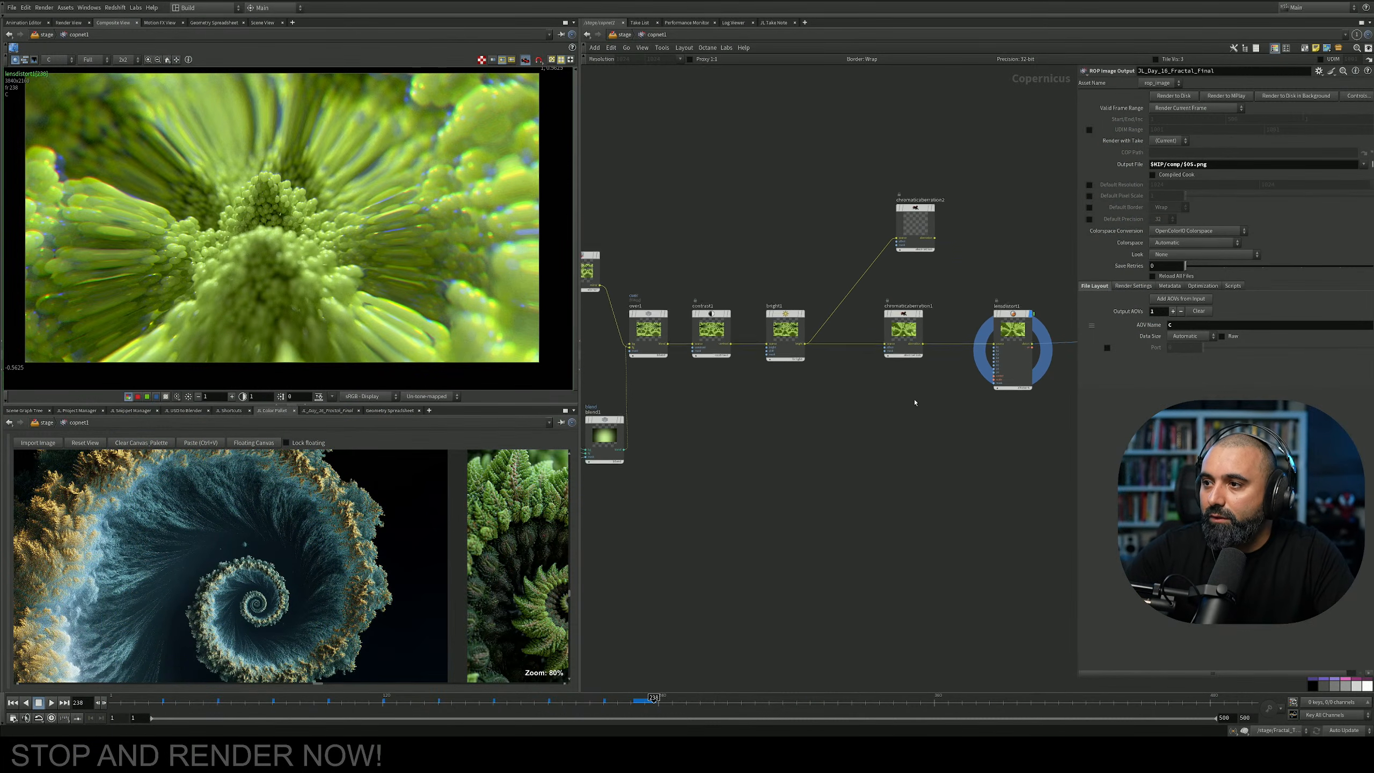
middle_drag(901, 409, 668, 399)
key(Tab)
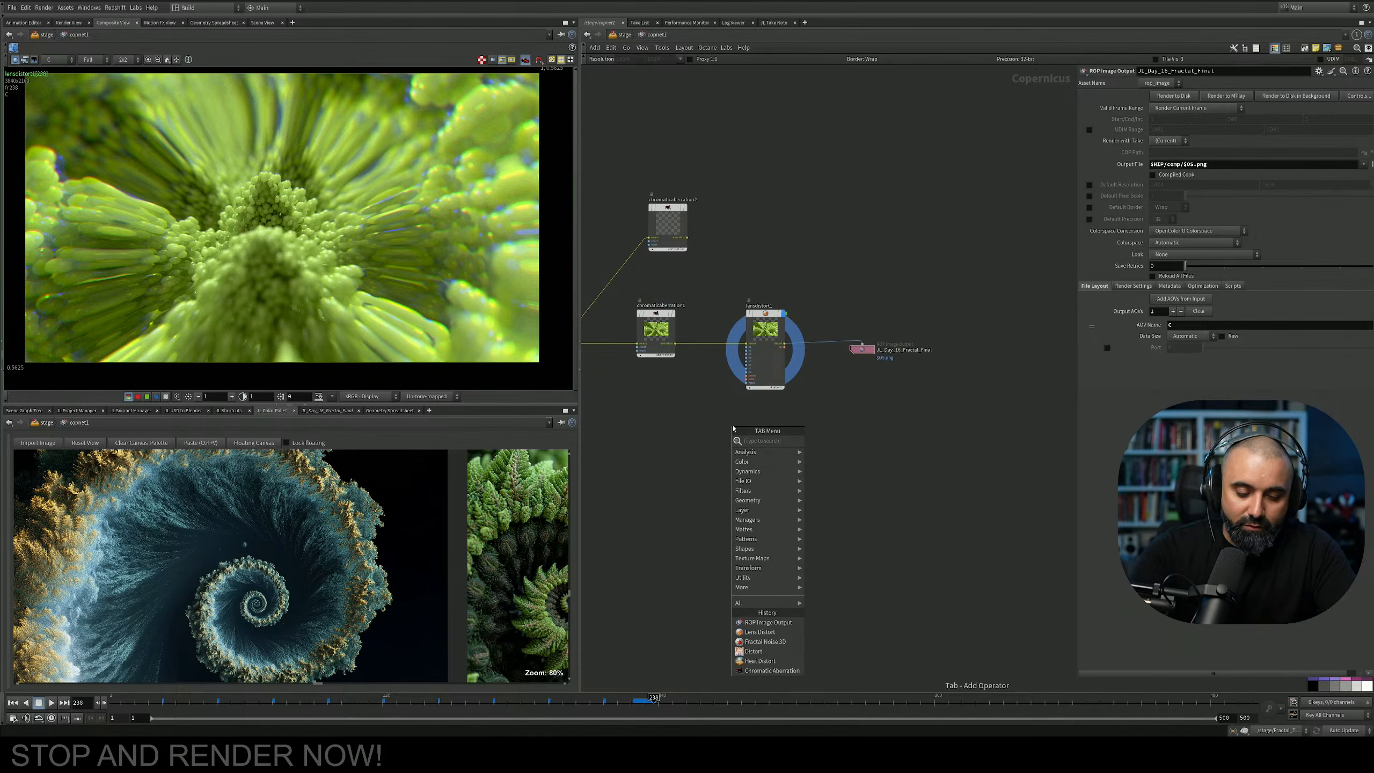
text(de)
key(Return)
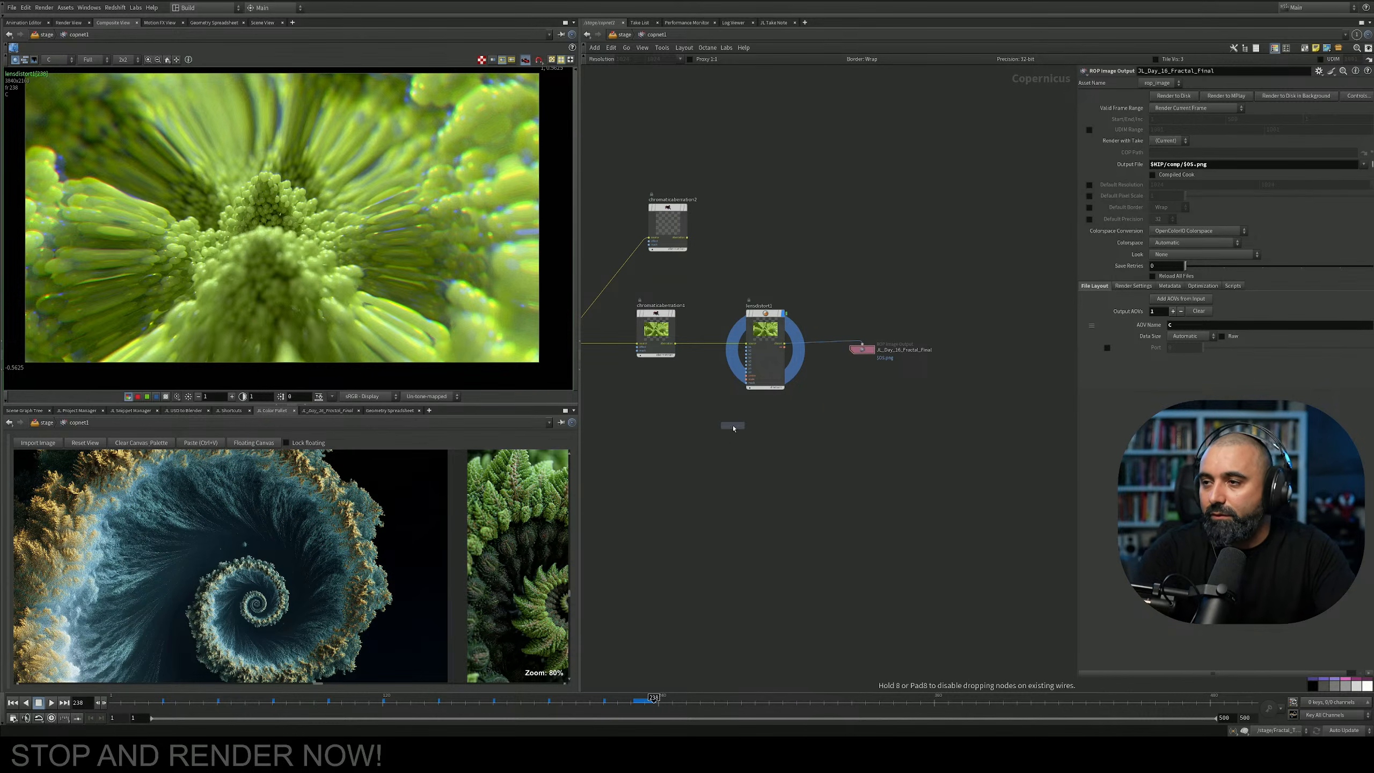
click(757, 425)
scroll(783, 409, up, 5)
middle_drag(847, 376, 952, 465)
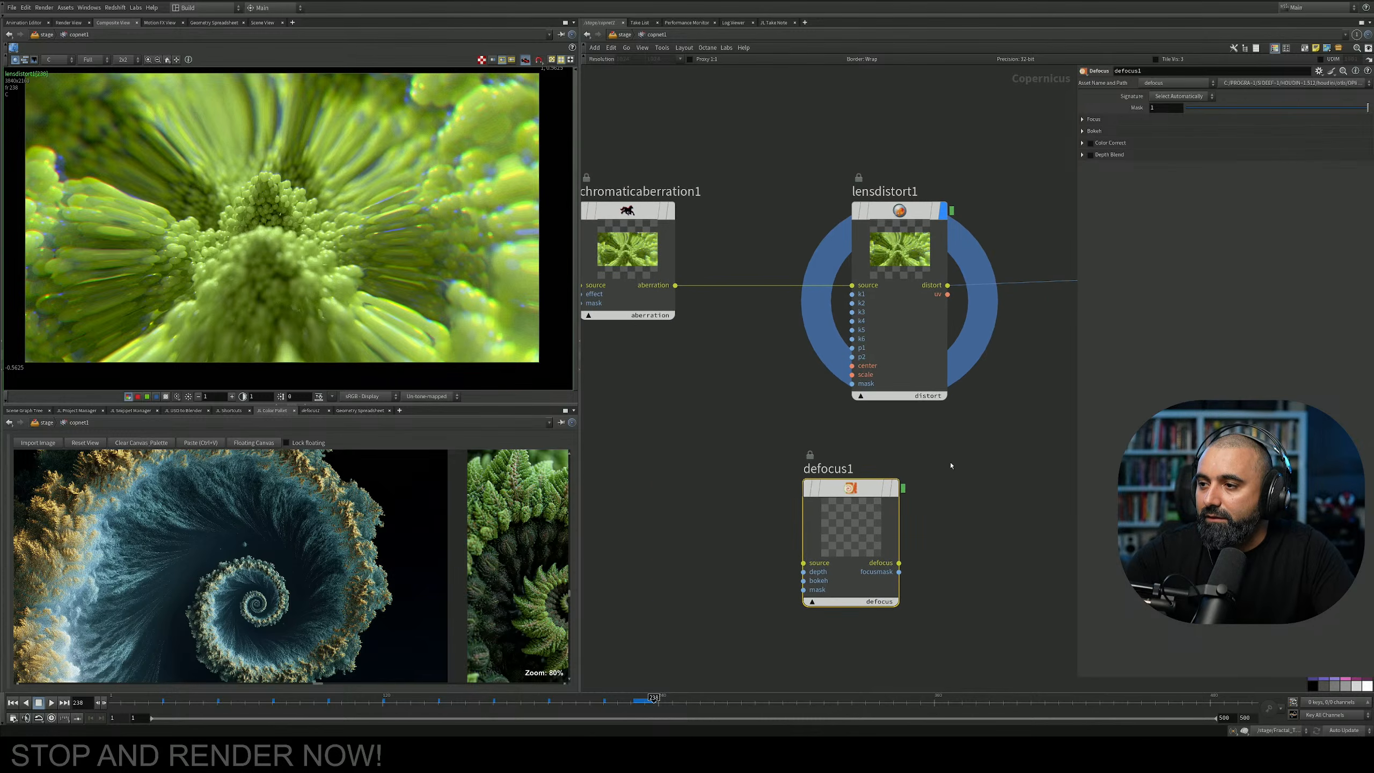
Feed the distorted image from lensdistort1 into defocus1's source input and display defocus1 in the viewer.
drag(867, 491, 1018, 519)
middle_drag(950, 434, 732, 396)
drag(739, 545, 732, 248)
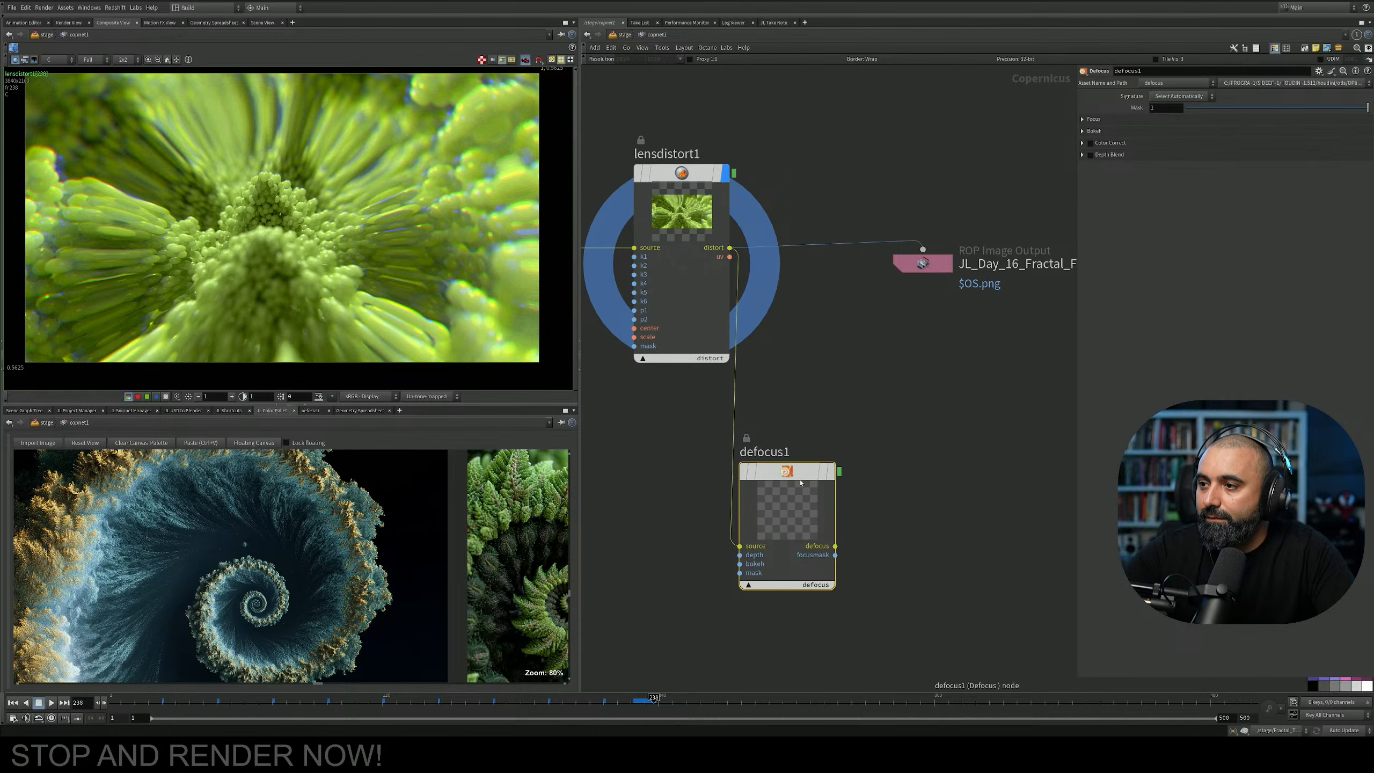
drag(793, 485, 813, 468)
click(848, 456)
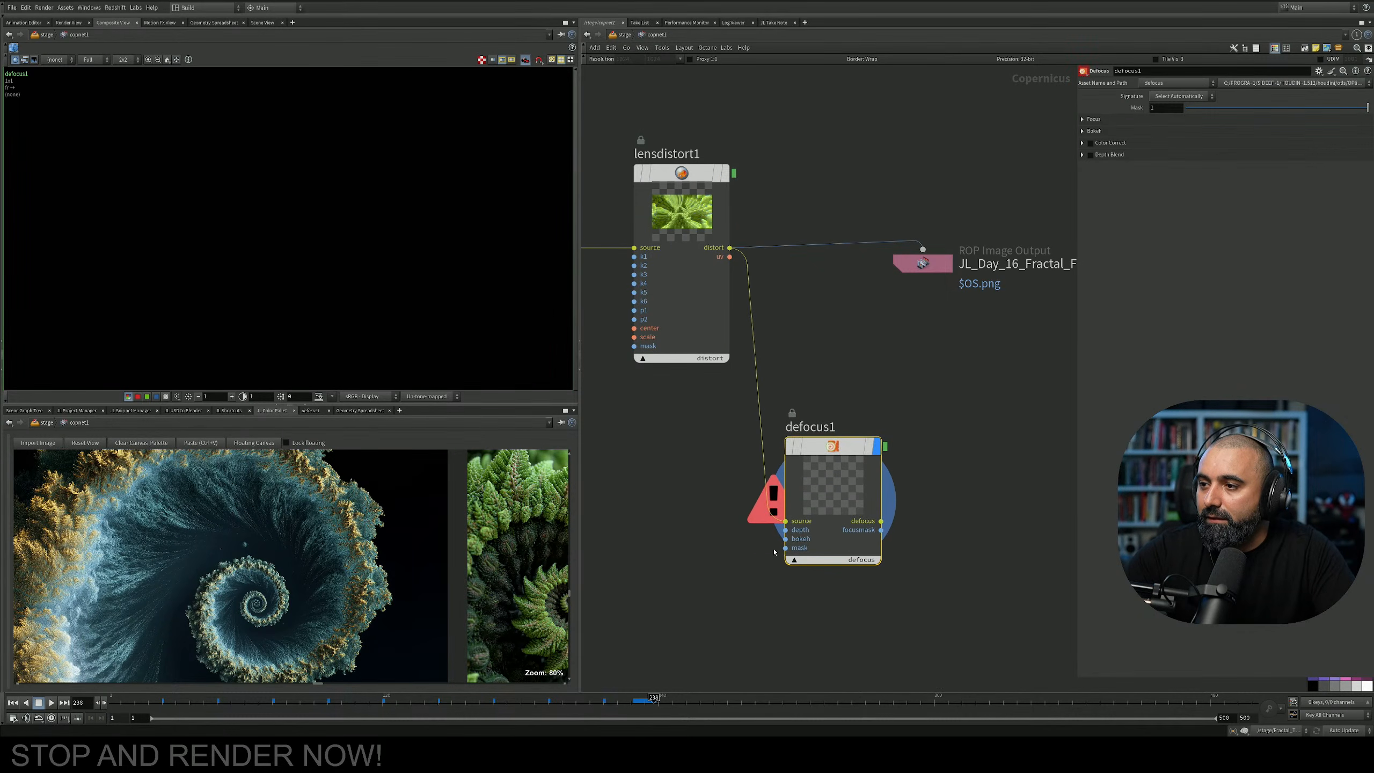
Connect the output of the blur1 node to defocus1's depth input.
middle_drag(584, 536, 903, 520)
scroll(892, 516, down, 4)
middle_drag(610, 451, 1090, 326)
click(748, 413)
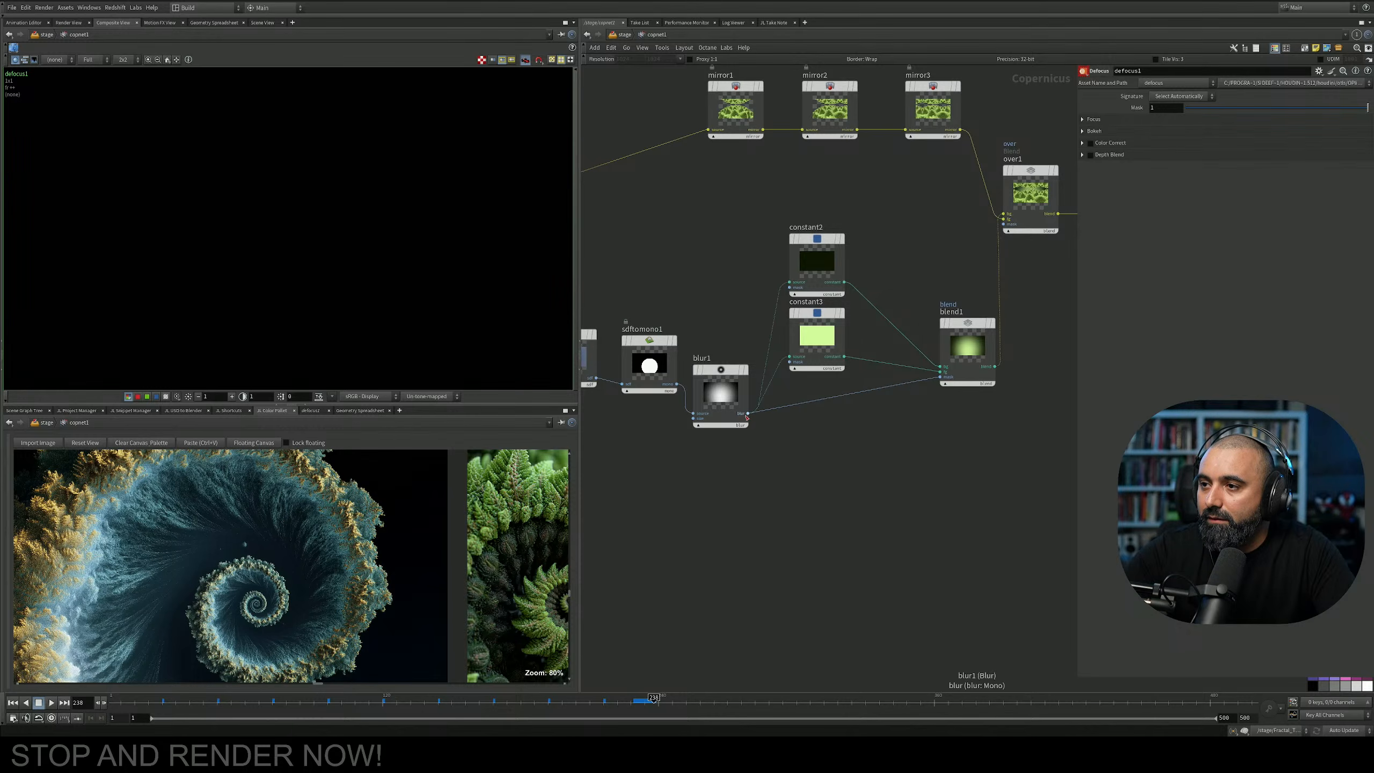
middle_drag(1031, 390, 736, 397)
scroll(901, 352, up, 4)
middle_drag(912, 347, 843, 382)
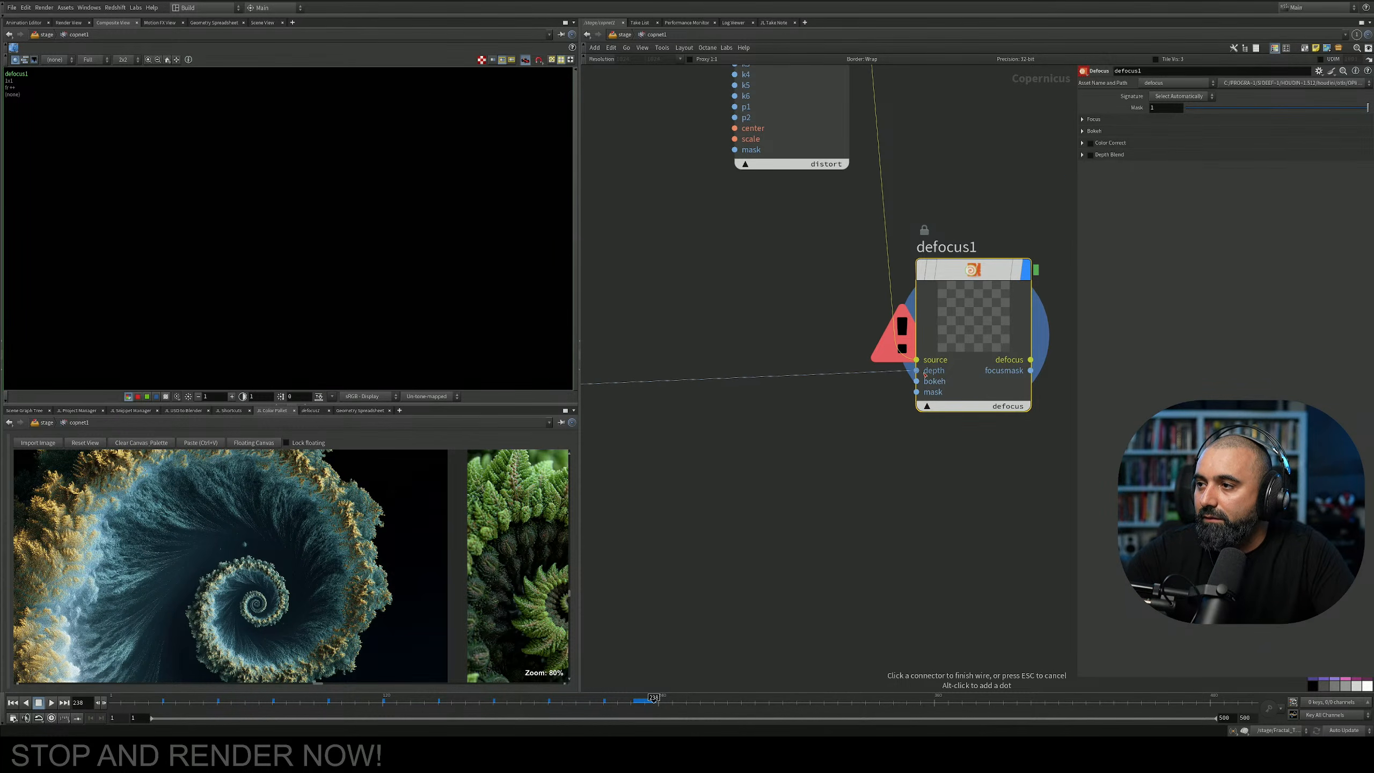
middle_drag(1008, 442, 961, 510)
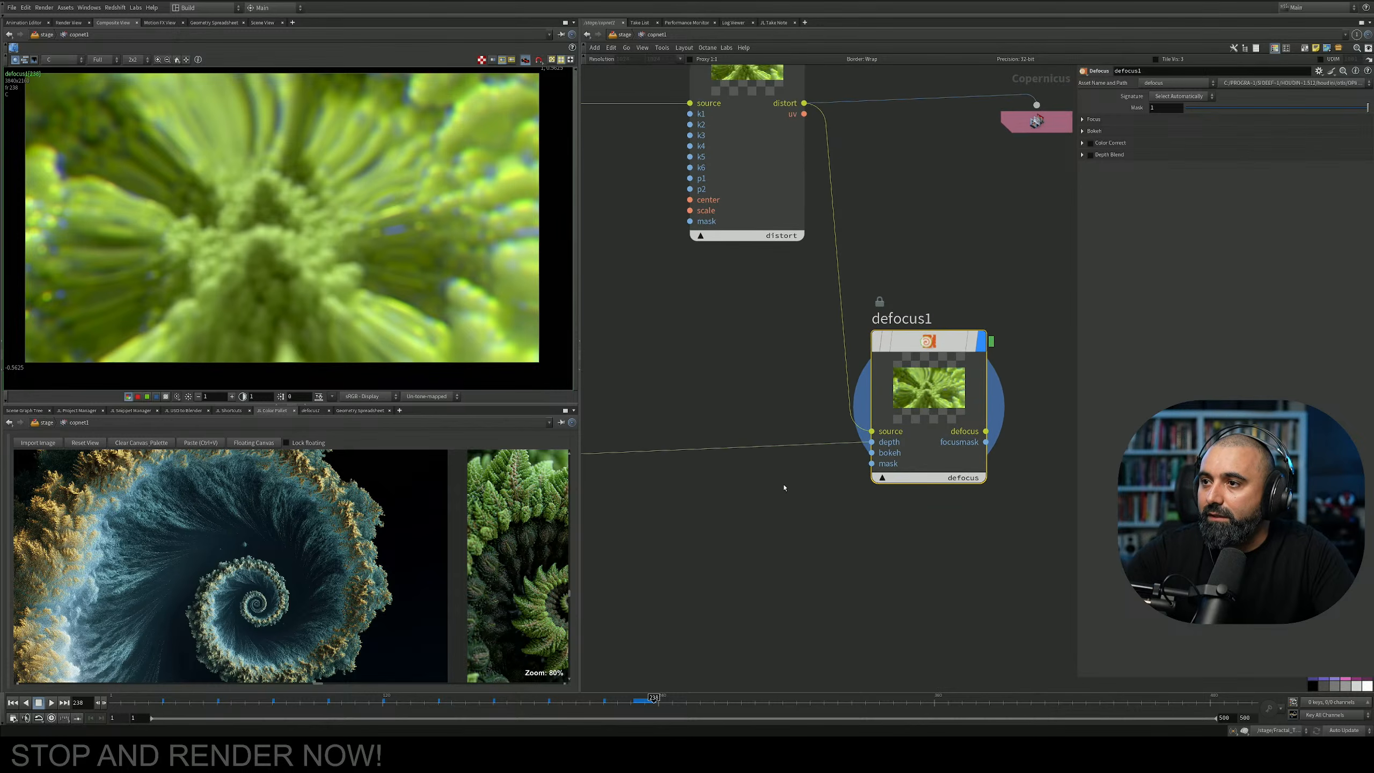
Insert an Invert node on the connection between blur1 and defocus1's depth input.
middle_drag(784, 488, 967, 463)
key(Tab)
text(remap)
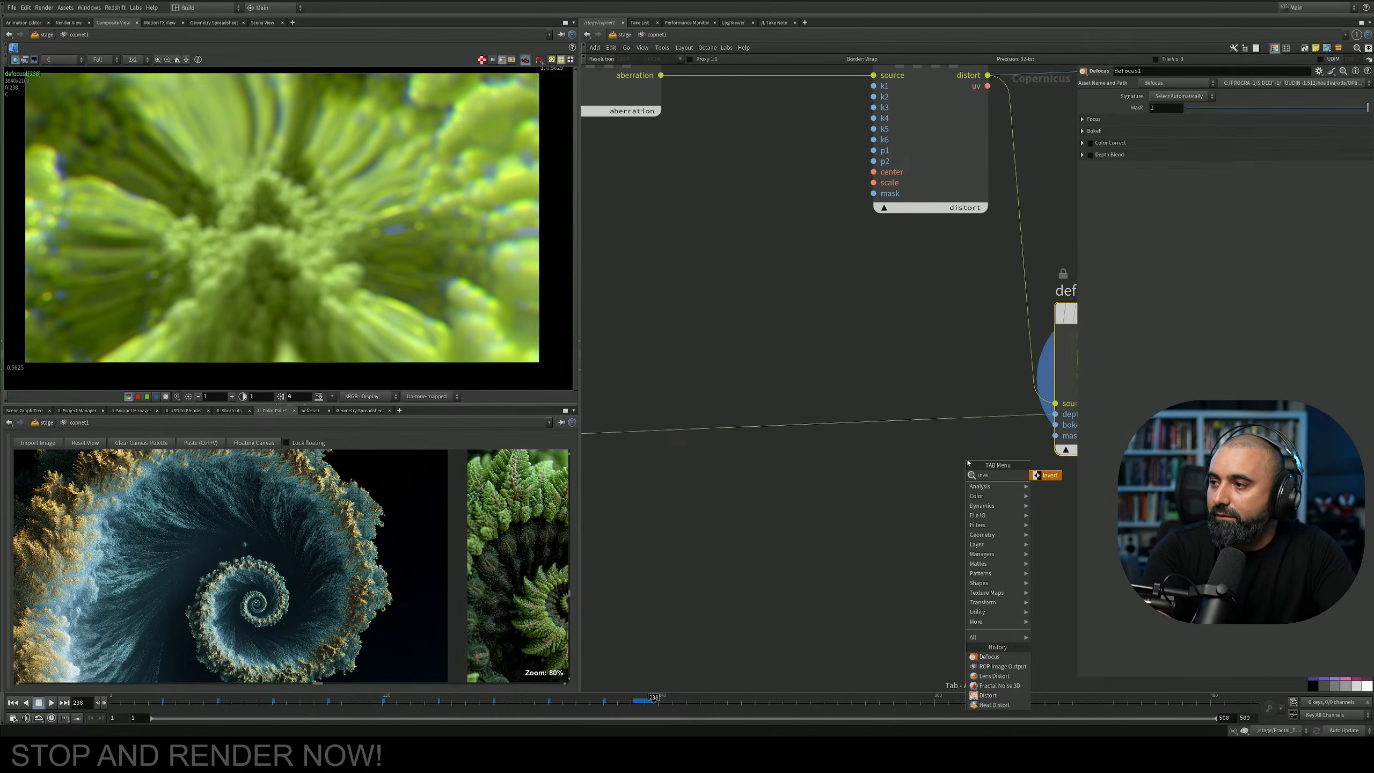
key(Return)
click(876, 425)
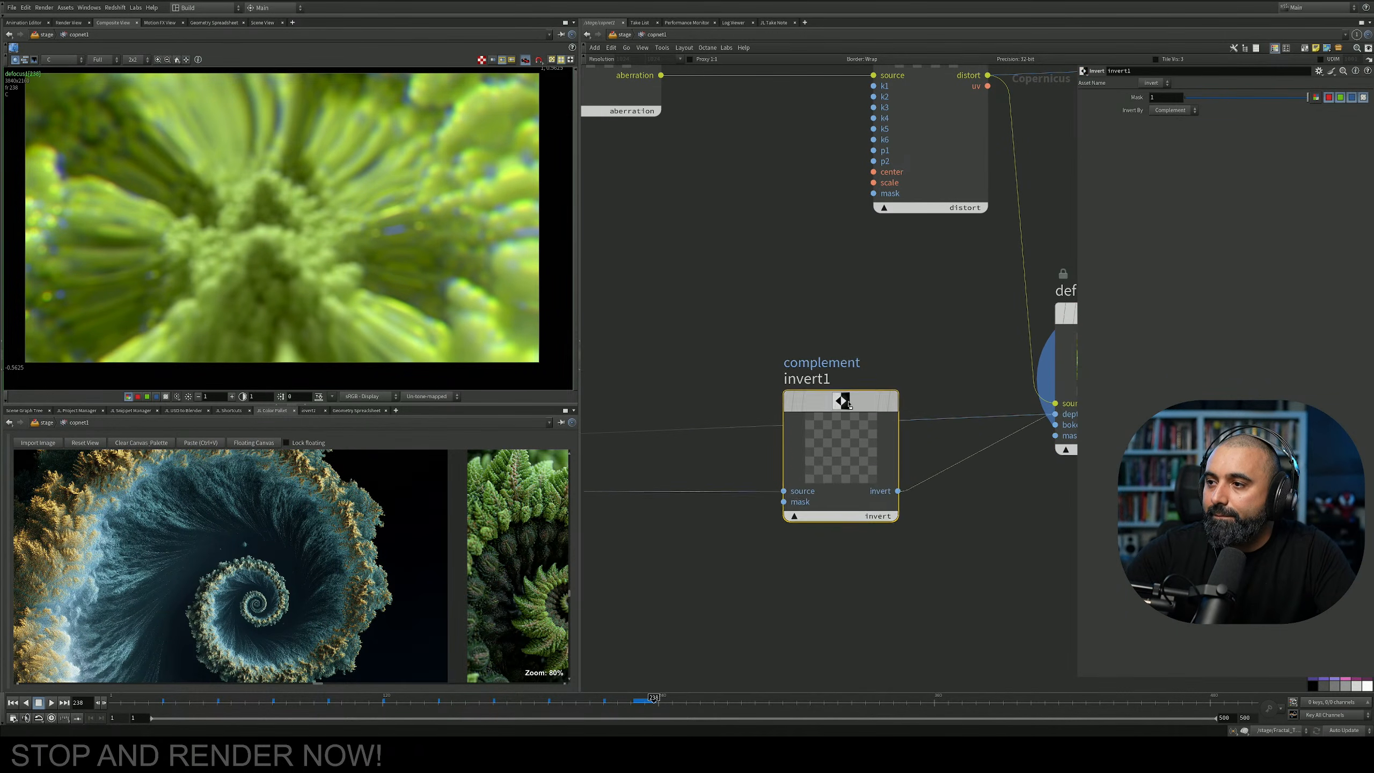
middle_drag(1018, 392, 798, 387)
drag(947, 497, 866, 275)
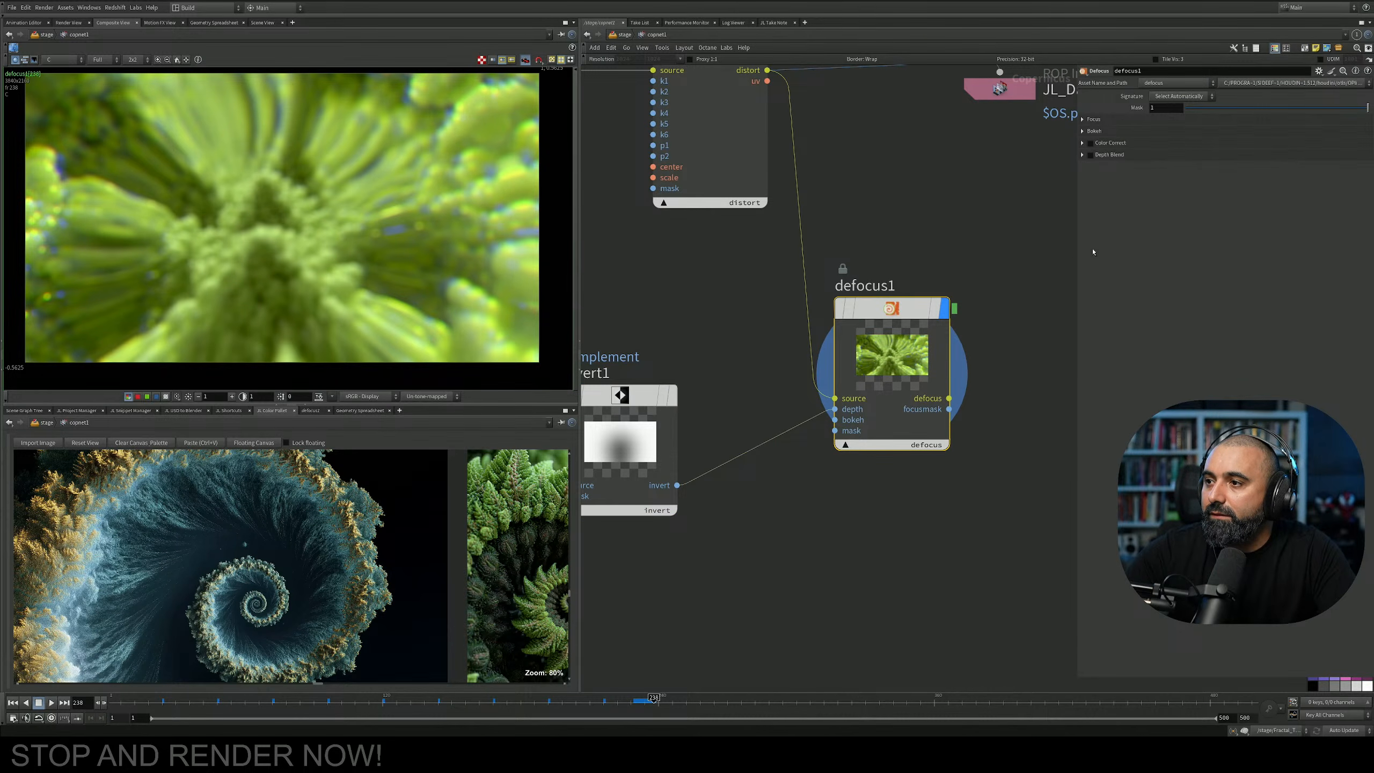
Rewire invert1's source so it takes the unblurred circle from sdftomono1 instead of blur1.
scroll(655, 326, down, 2)
middle_drag(655, 325, 1147, 261)
scroll(897, 310, down, 2)
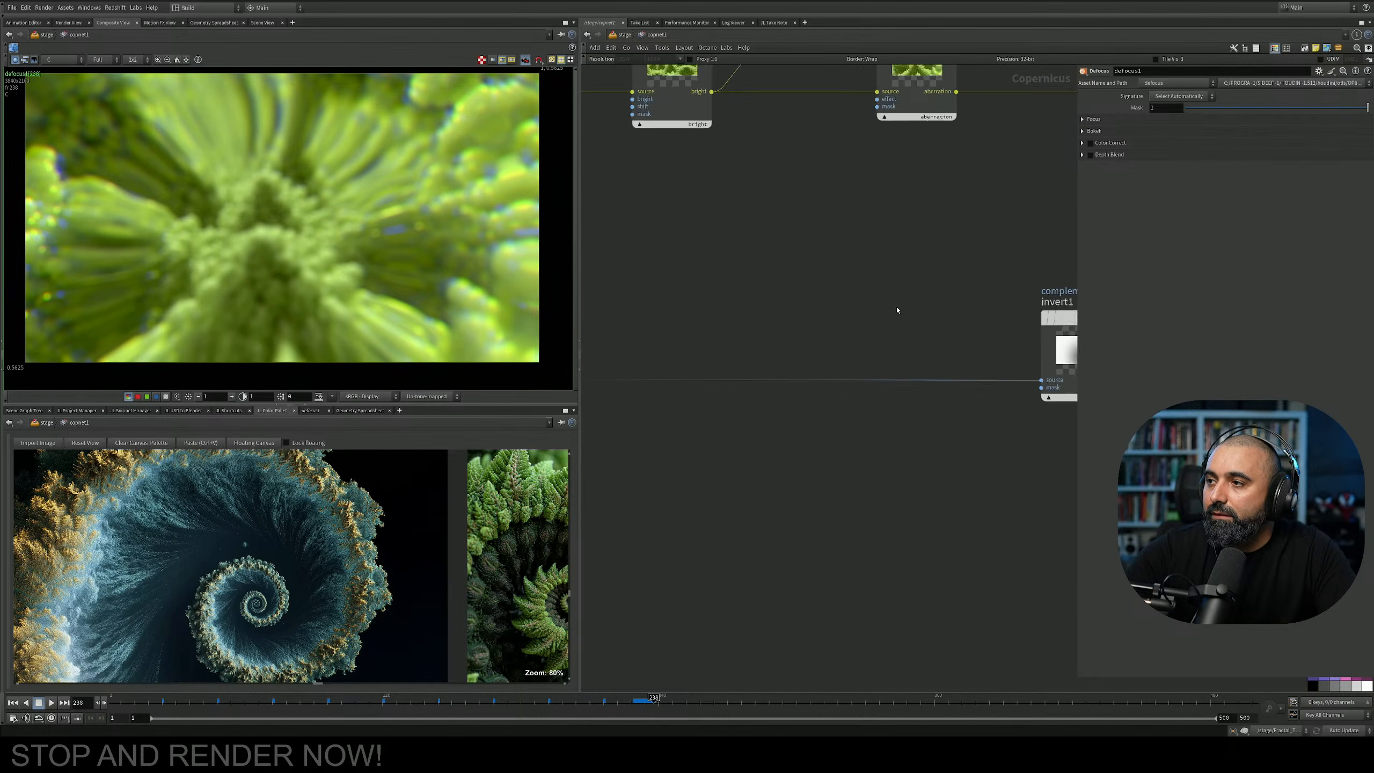
scroll(837, 326, down, 4)
middle_drag(779, 333, 971, 333)
scroll(738, 346, up, 2)
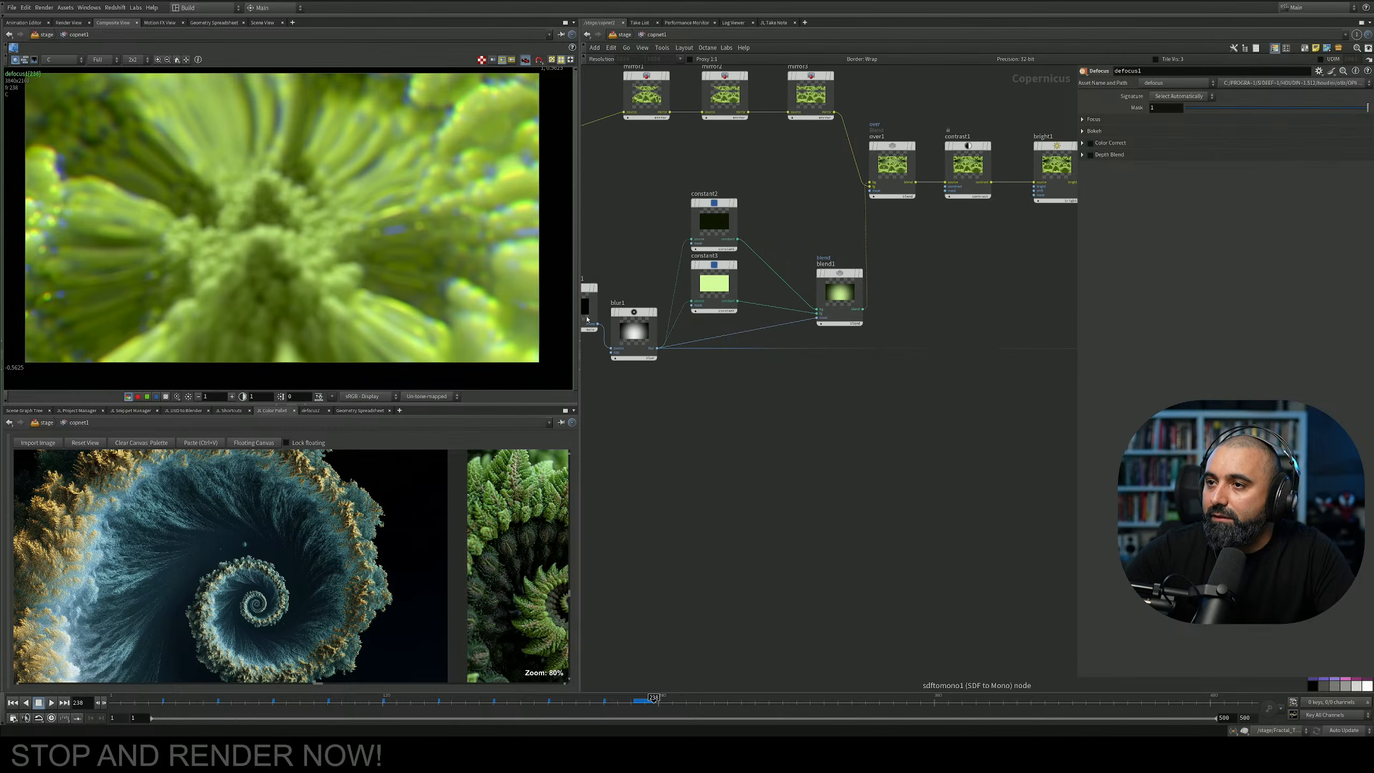
middle_drag(607, 278, 650, 239)
drag(622, 270, 615, 336)
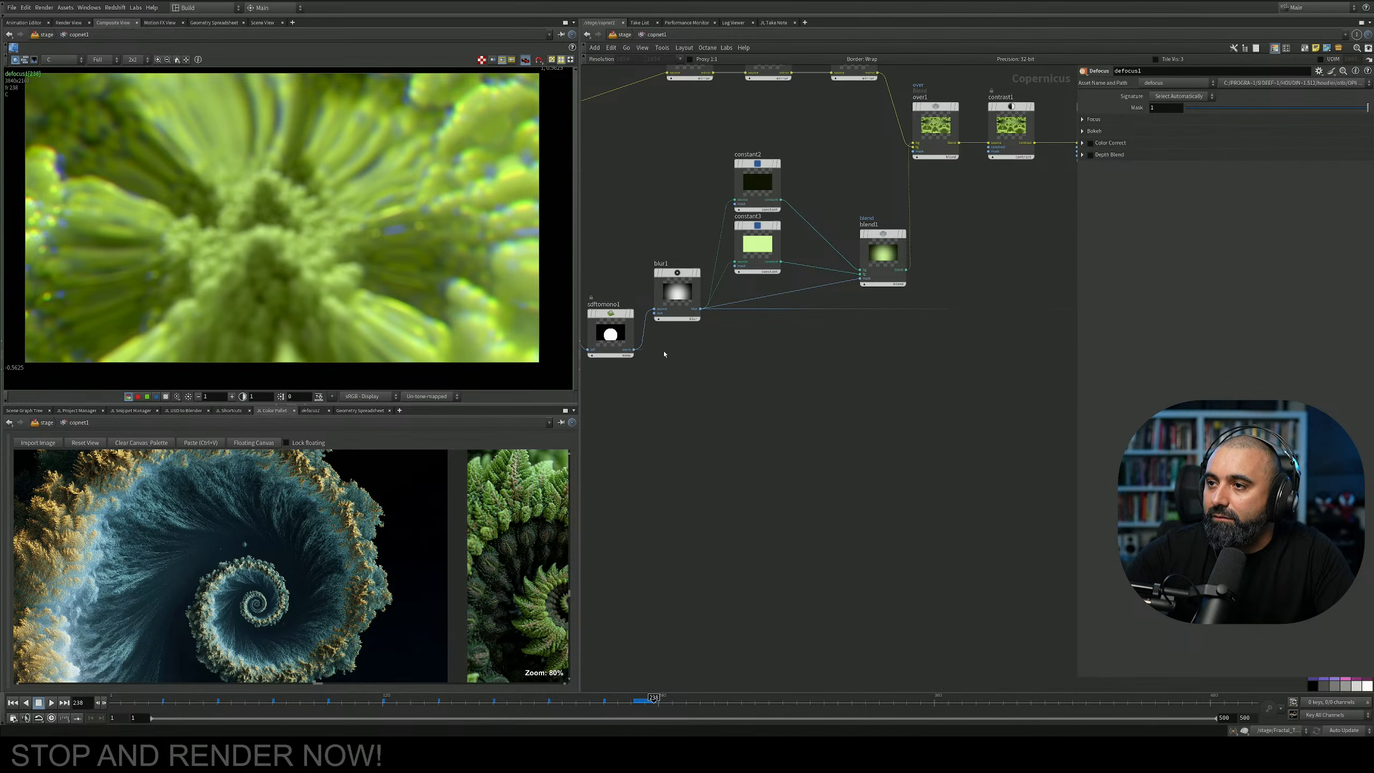
click(634, 349)
middle_drag(1005, 376, 669, 399)
click(975, 334)
middle_drag(897, 382, 785, 421)
scroll(982, 330, up, 4)
middle_drag(1054, 412, 941, 435)
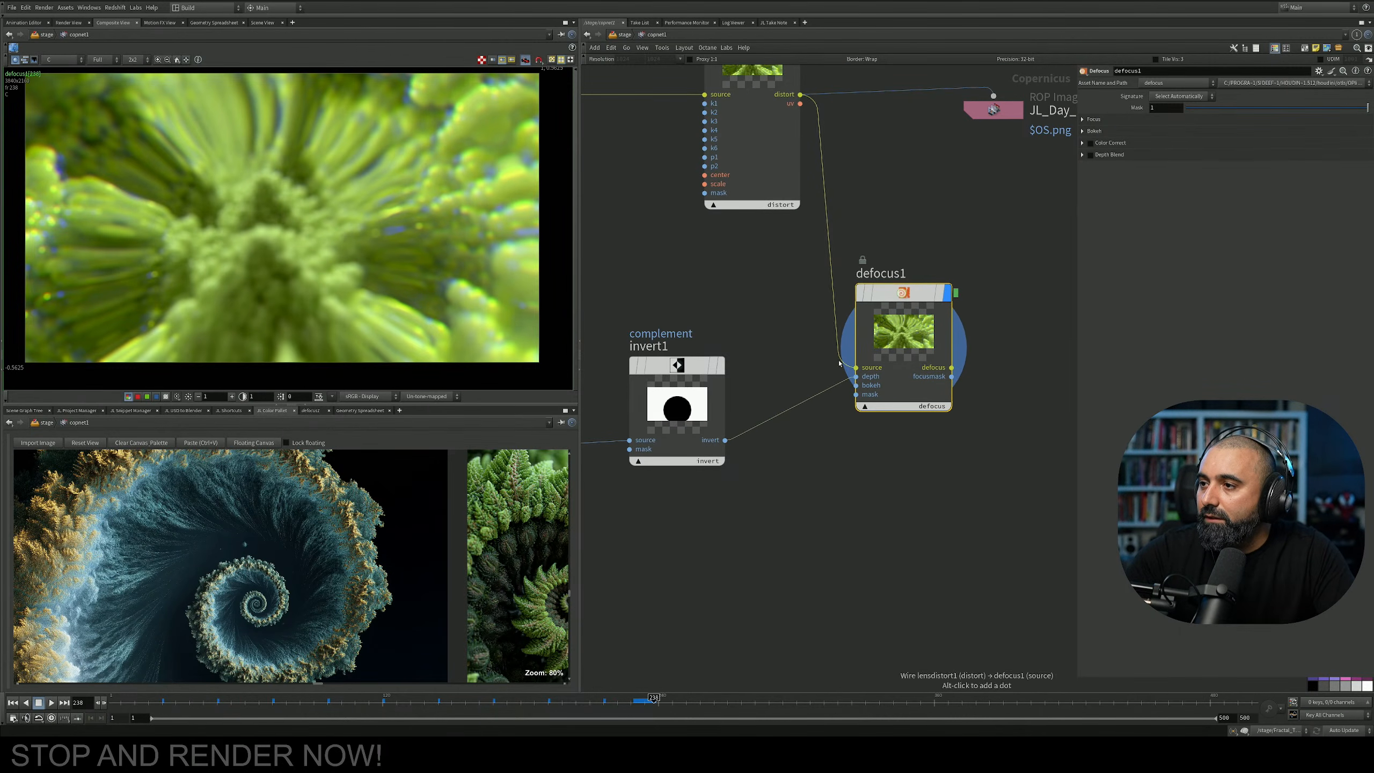
Expand defocus1's focus settings, adjust the focal length and raise the focus distance to about 3.
scroll(842, 372, up, 2)
mouse_move(906, 288)
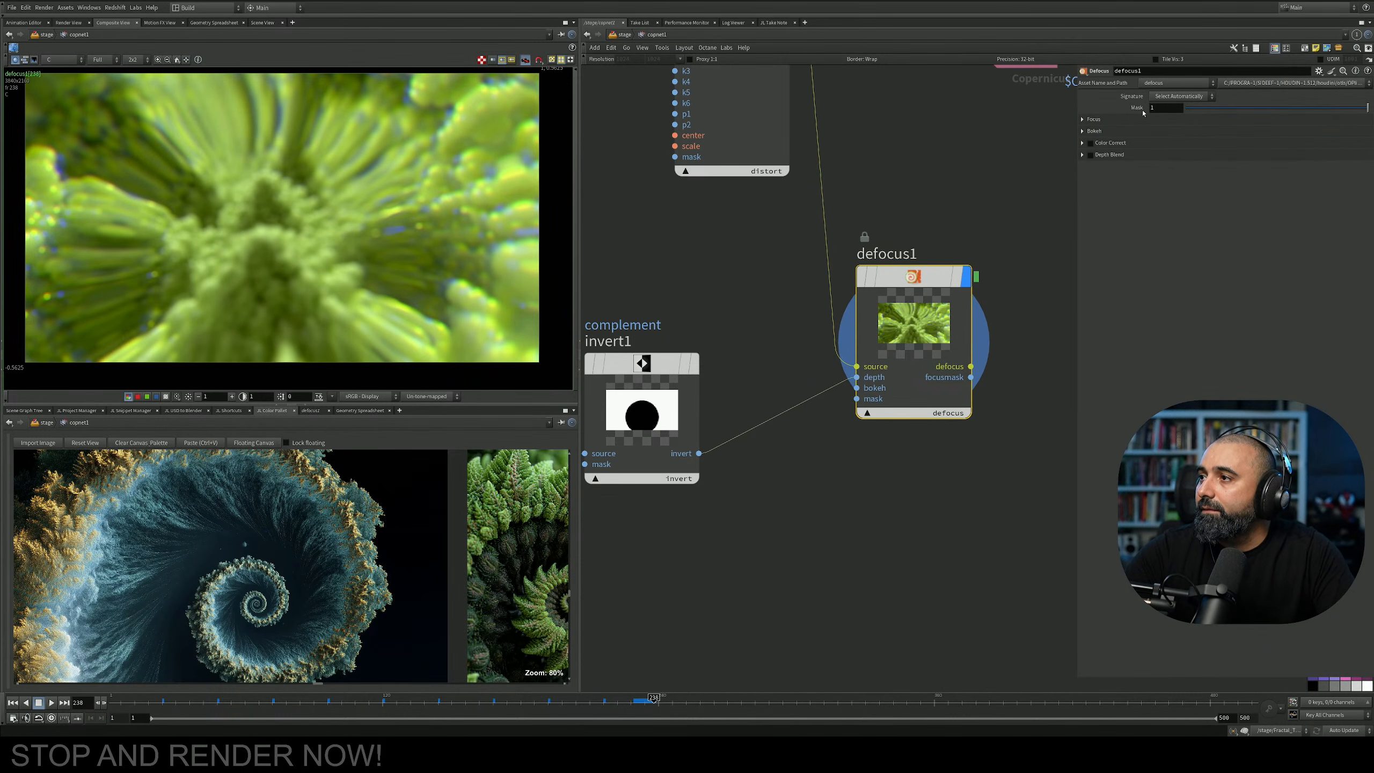
click(1253, 119)
drag(1231, 136, 1163, 138)
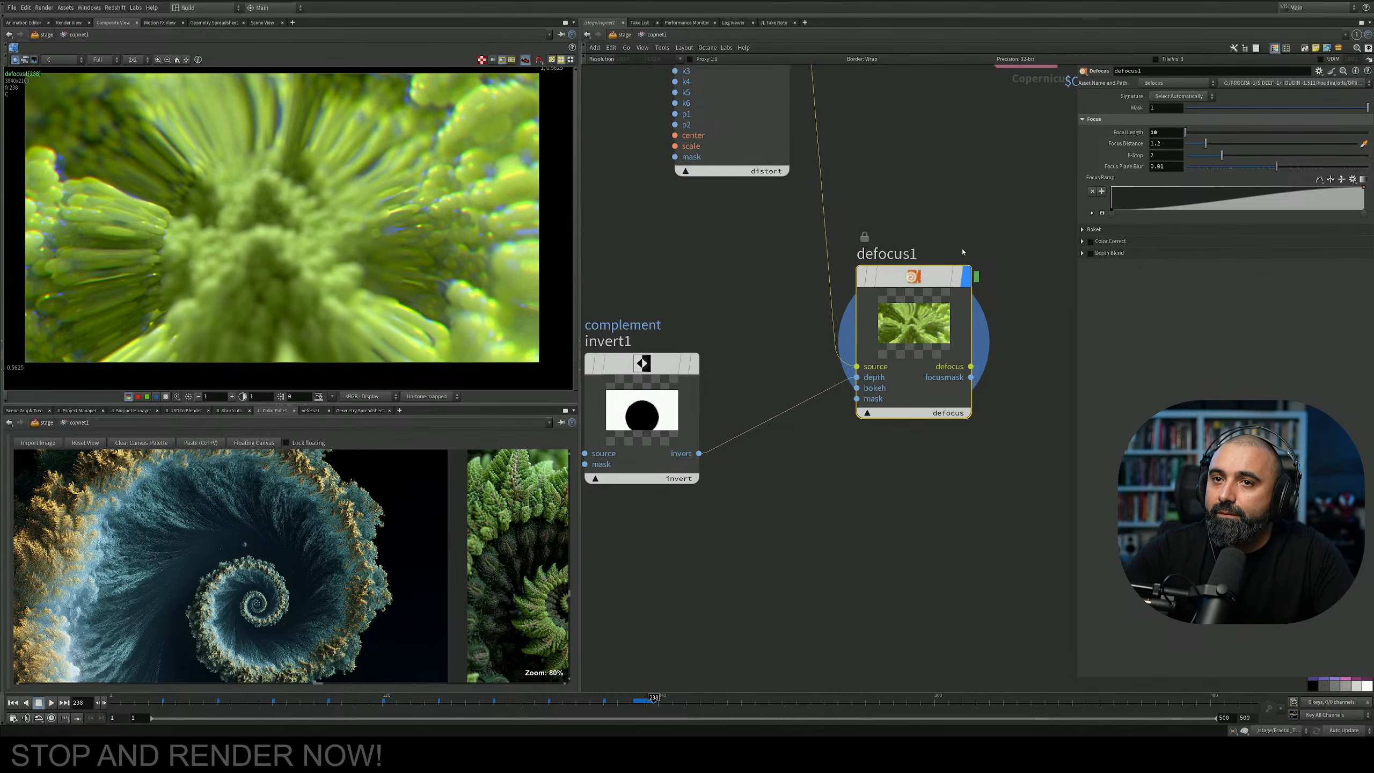
middle_drag(659, 282, 741, 289)
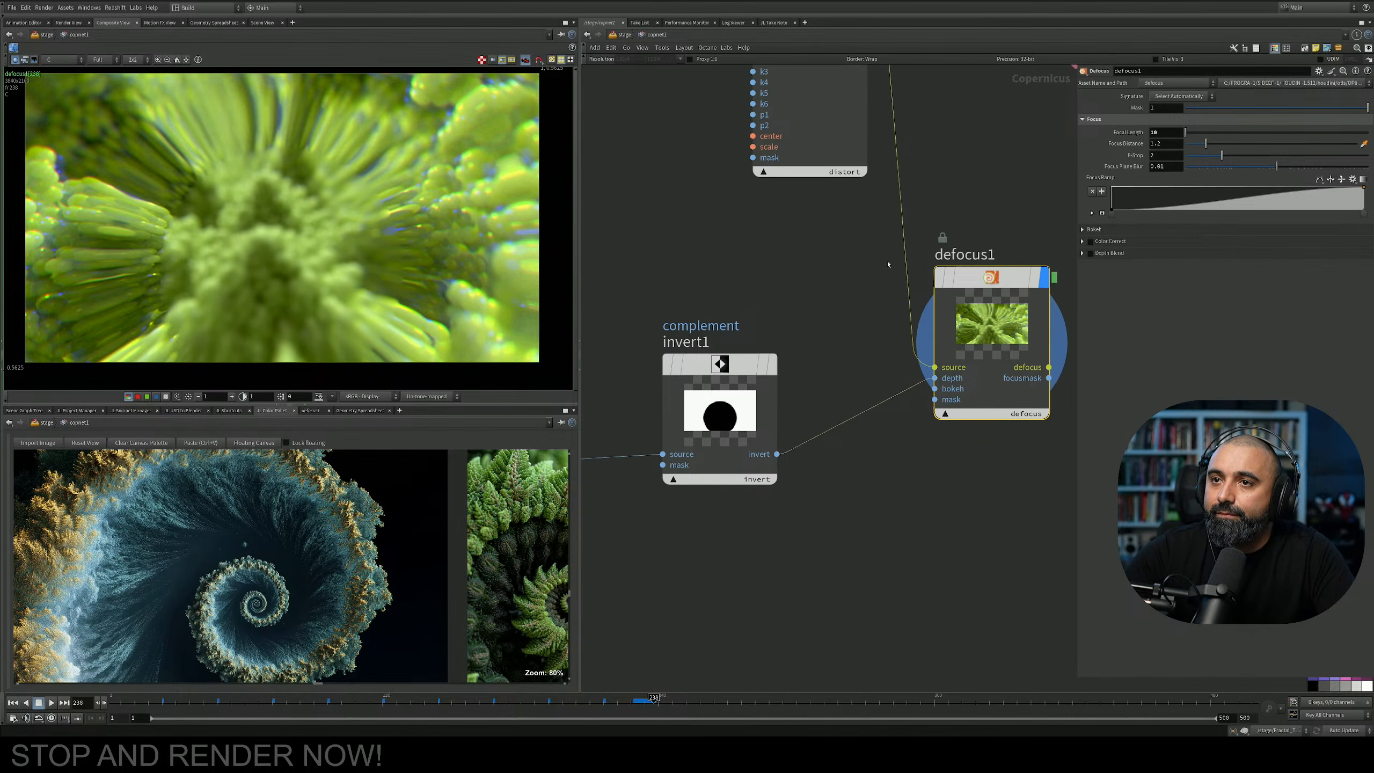
drag(1185, 132, 1238, 143)
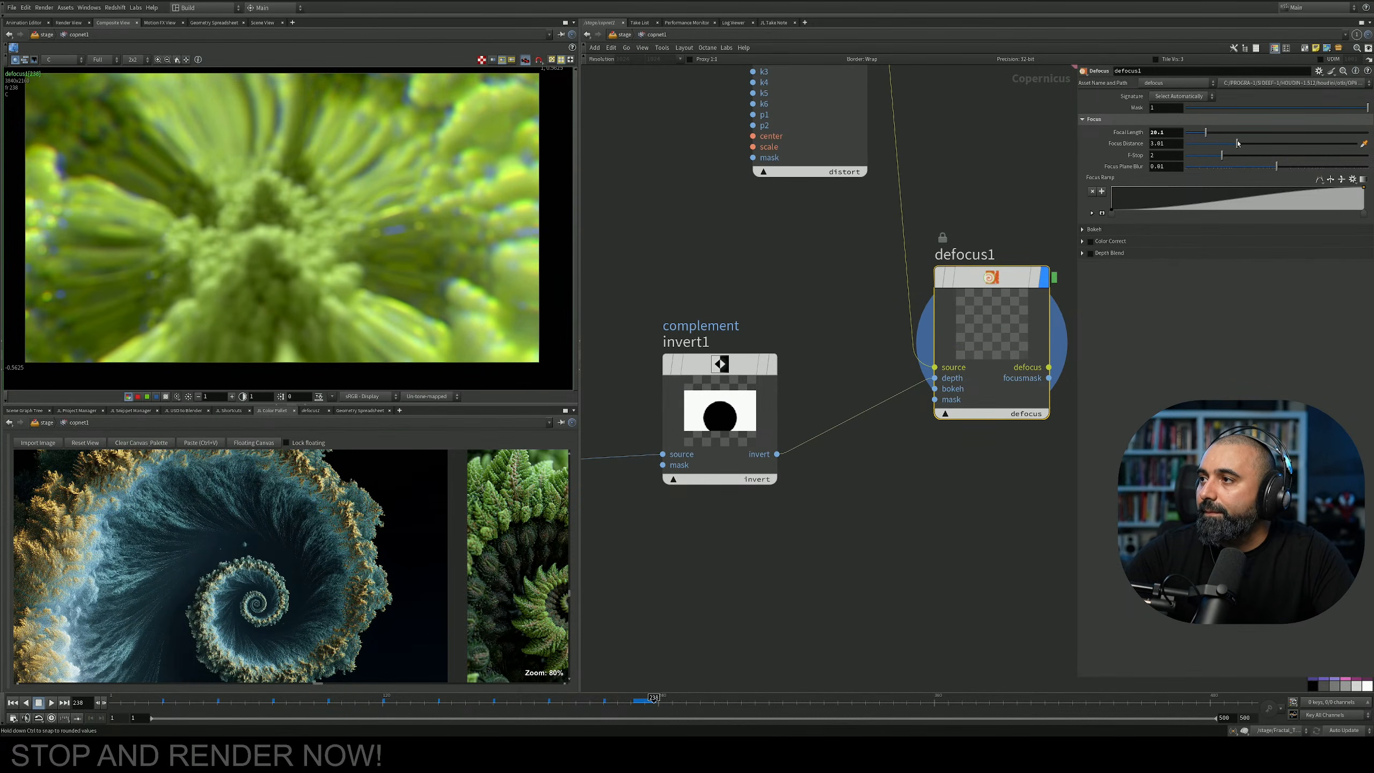
Insert a second Invert node between invert1 and defocus1's depth input.
middle_drag(797, 256, 961, 218)
drag(881, 323, 776, 340)
key(Tab)
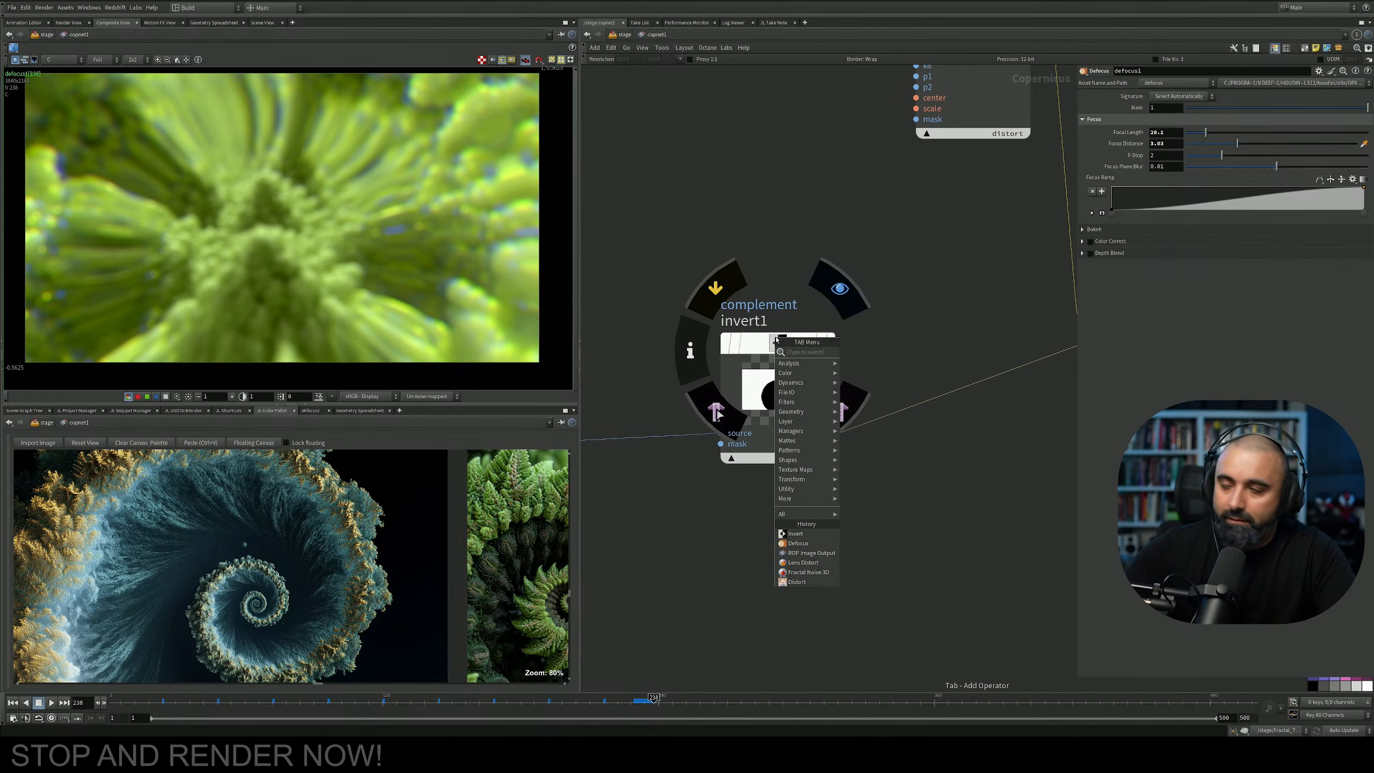
text(blur)
key(Return)
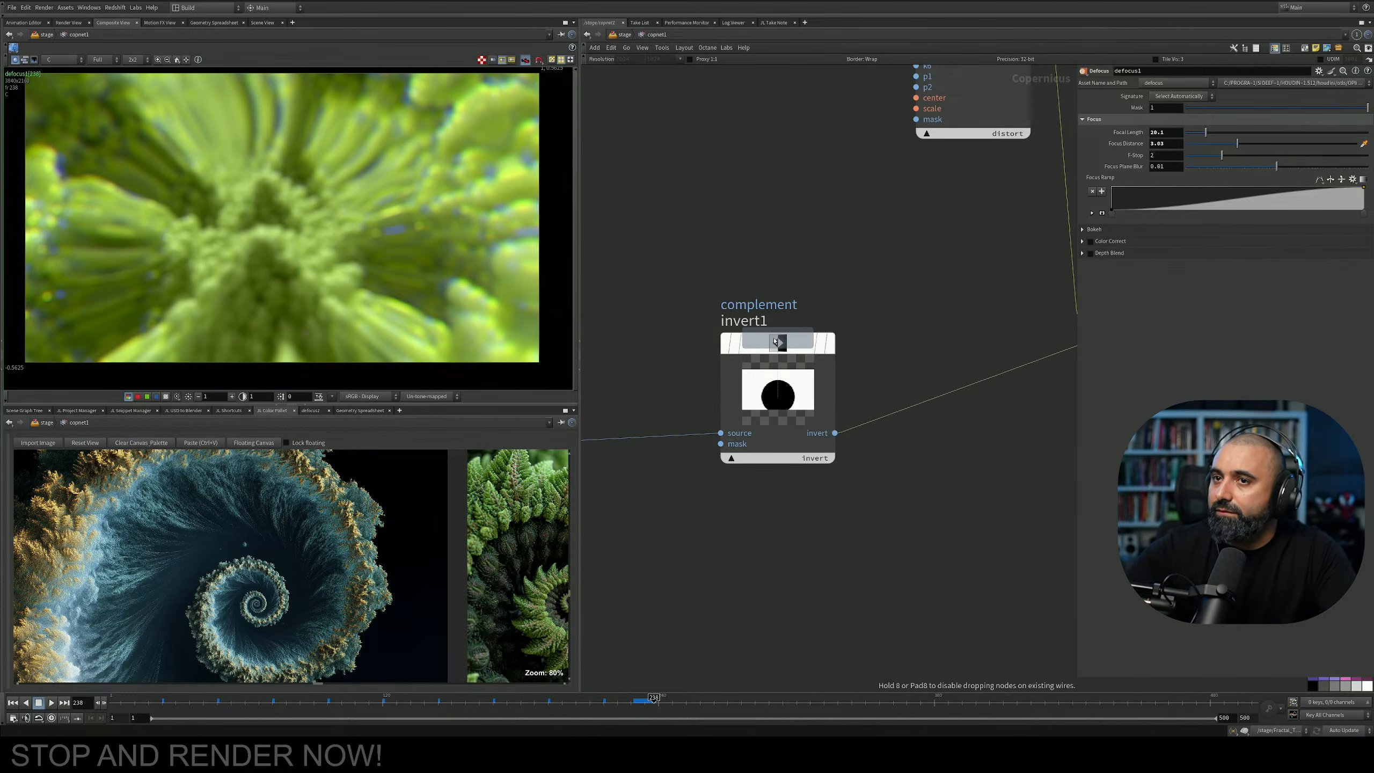
click(952, 344)
drag(952, 346, 999, 346)
middle_drag(945, 288, 699, 322)
click(961, 319)
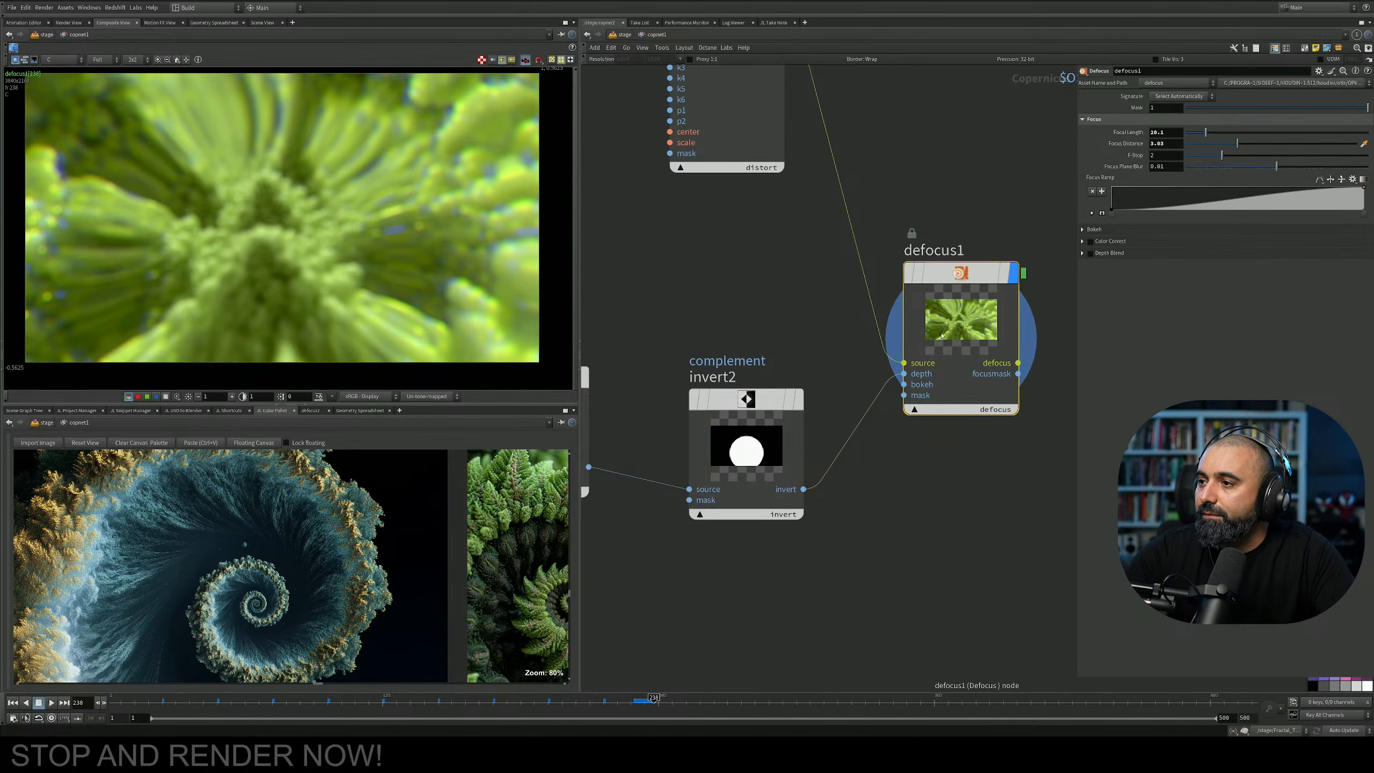
Move the inverted circle's connection from defocus1's depth input to its mask input and delete the invert2 node.
drag(891, 388, 903, 399)
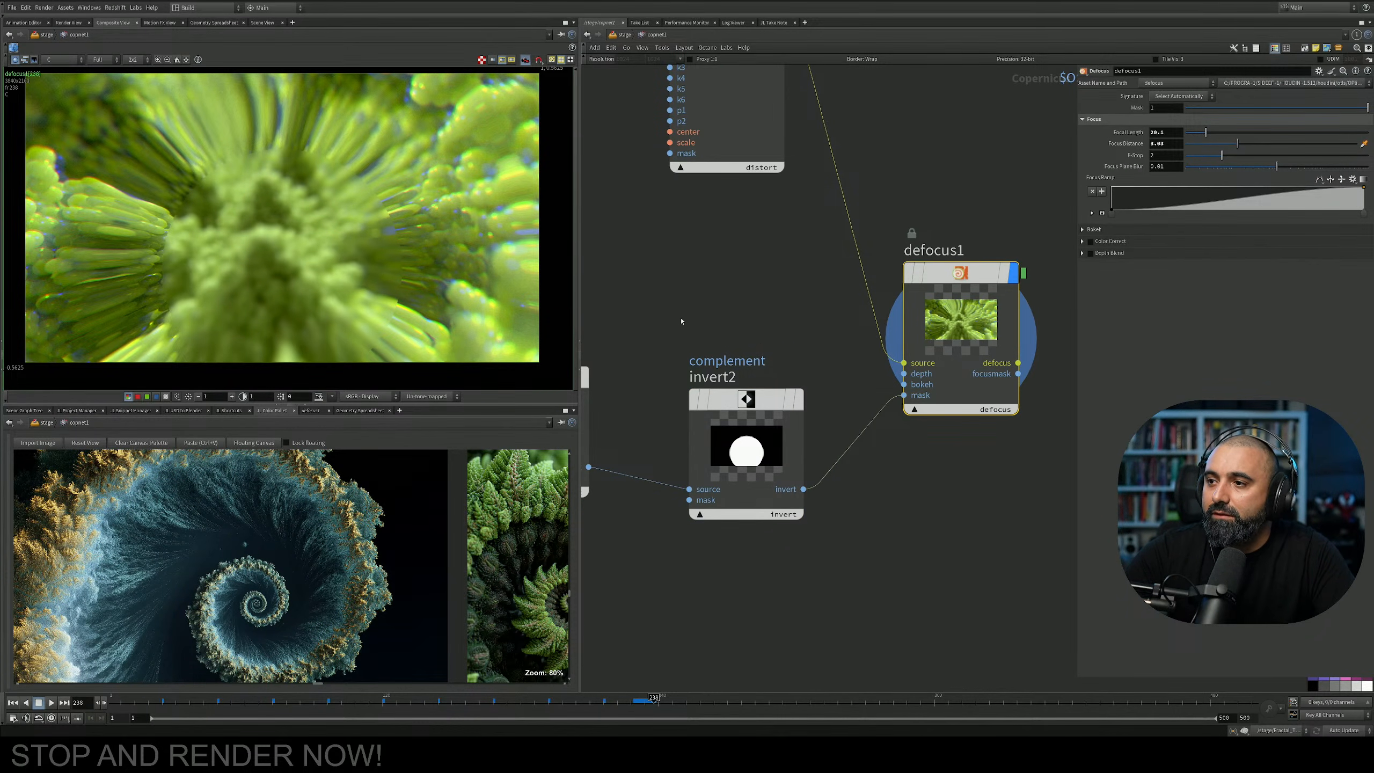
middle_drag(678, 320, 805, 282)
click(870, 366)
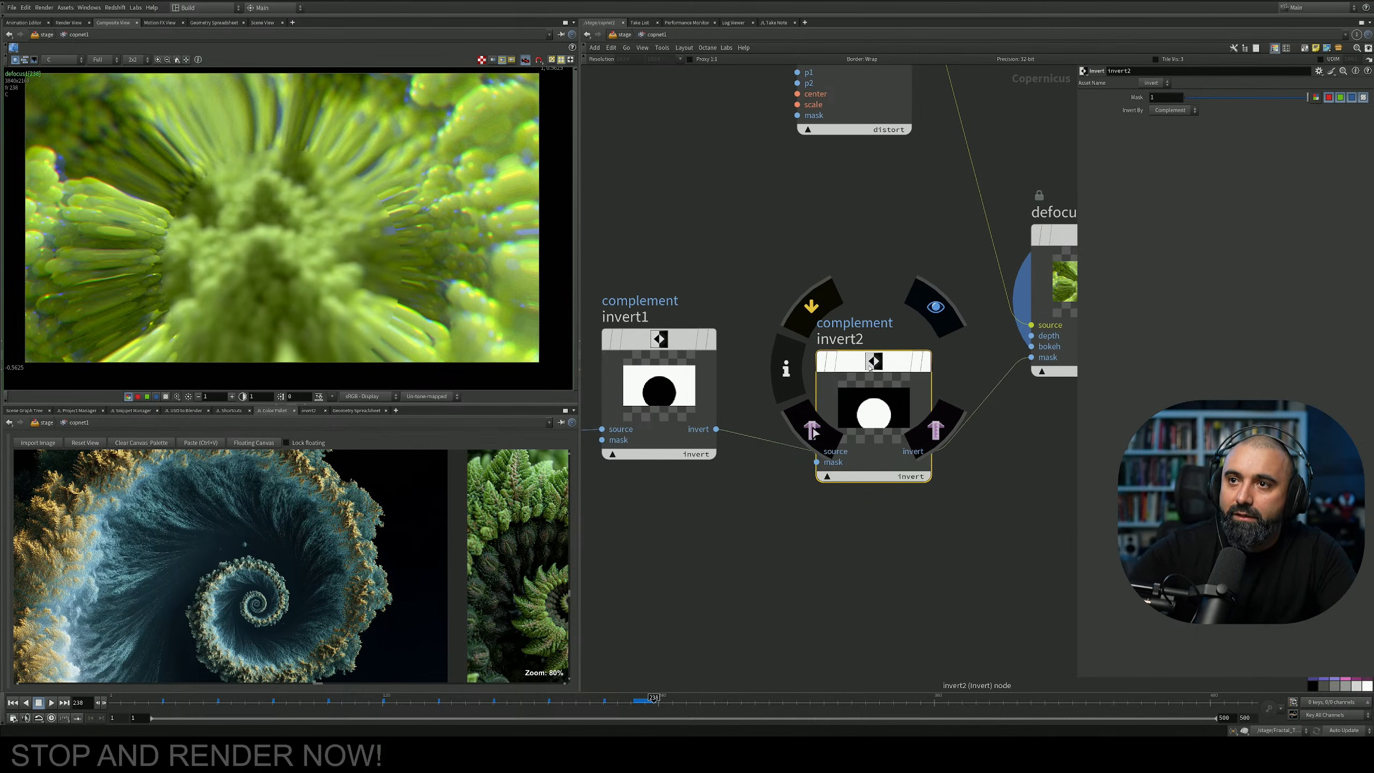
key(Delete)
Insert a Blur node between invert1 and defocus1's mask input and set its size to 0.4.
middle_drag(816, 329, 920, 322)
key(Tab)
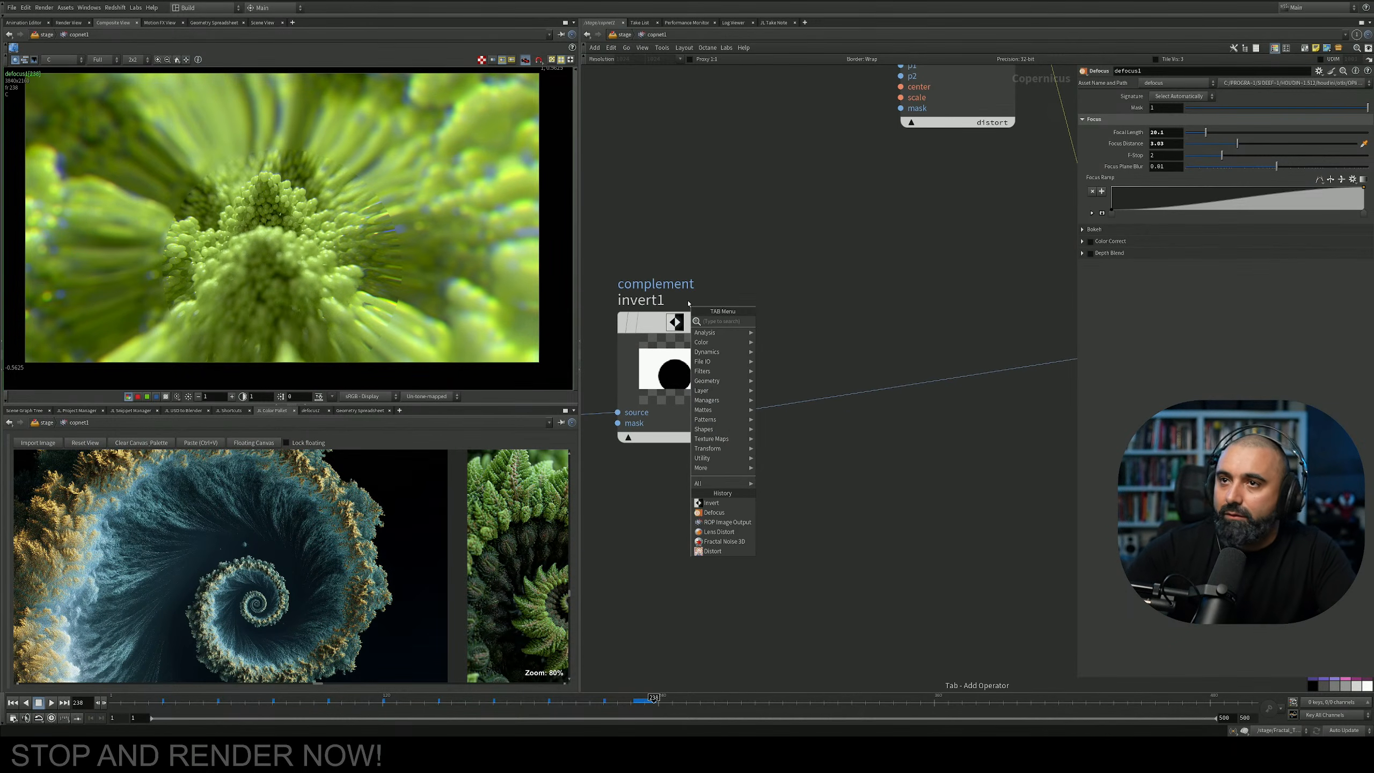
text(blur)
key(Return)
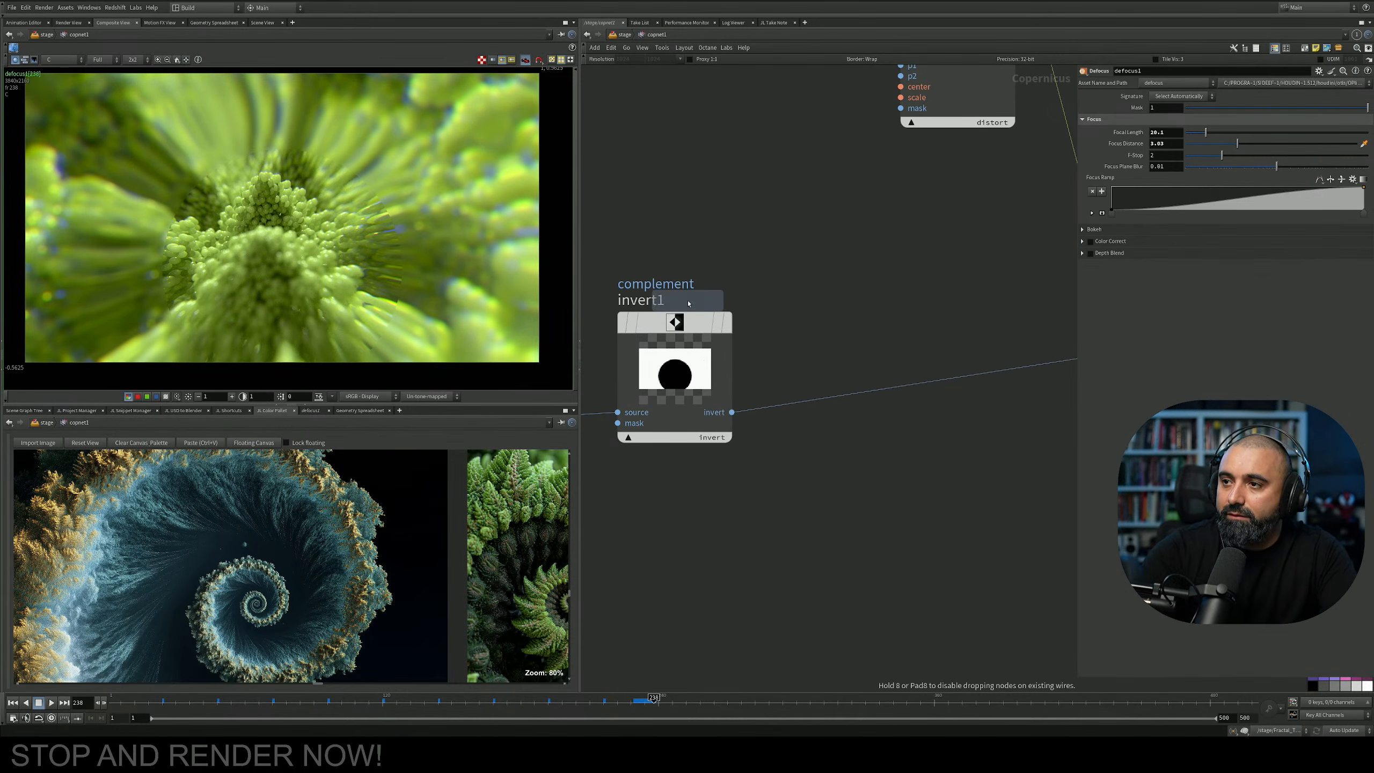
click(885, 361)
drag(886, 361, 886, 381)
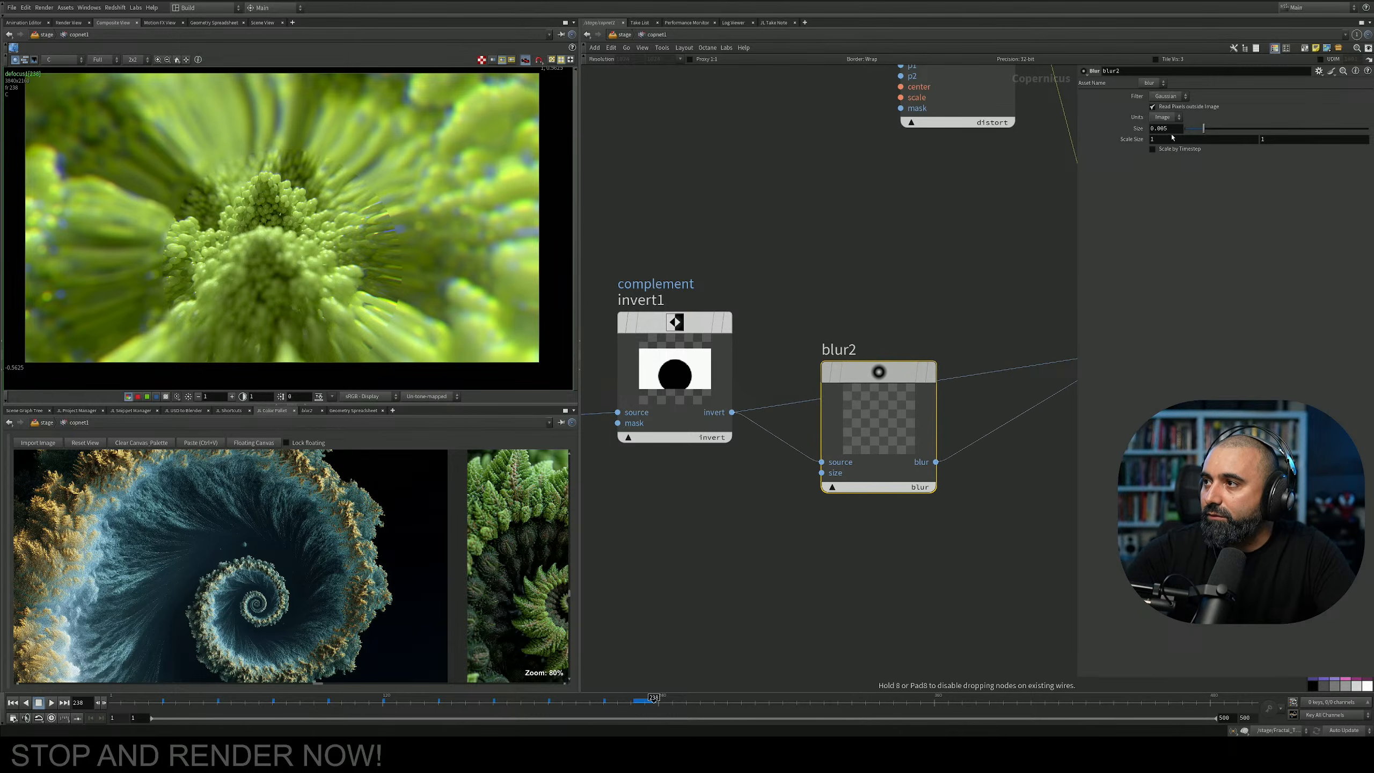
drag(1171, 129, 1057, 125)
key(Return)
middle_drag(955, 154, 690, 246)
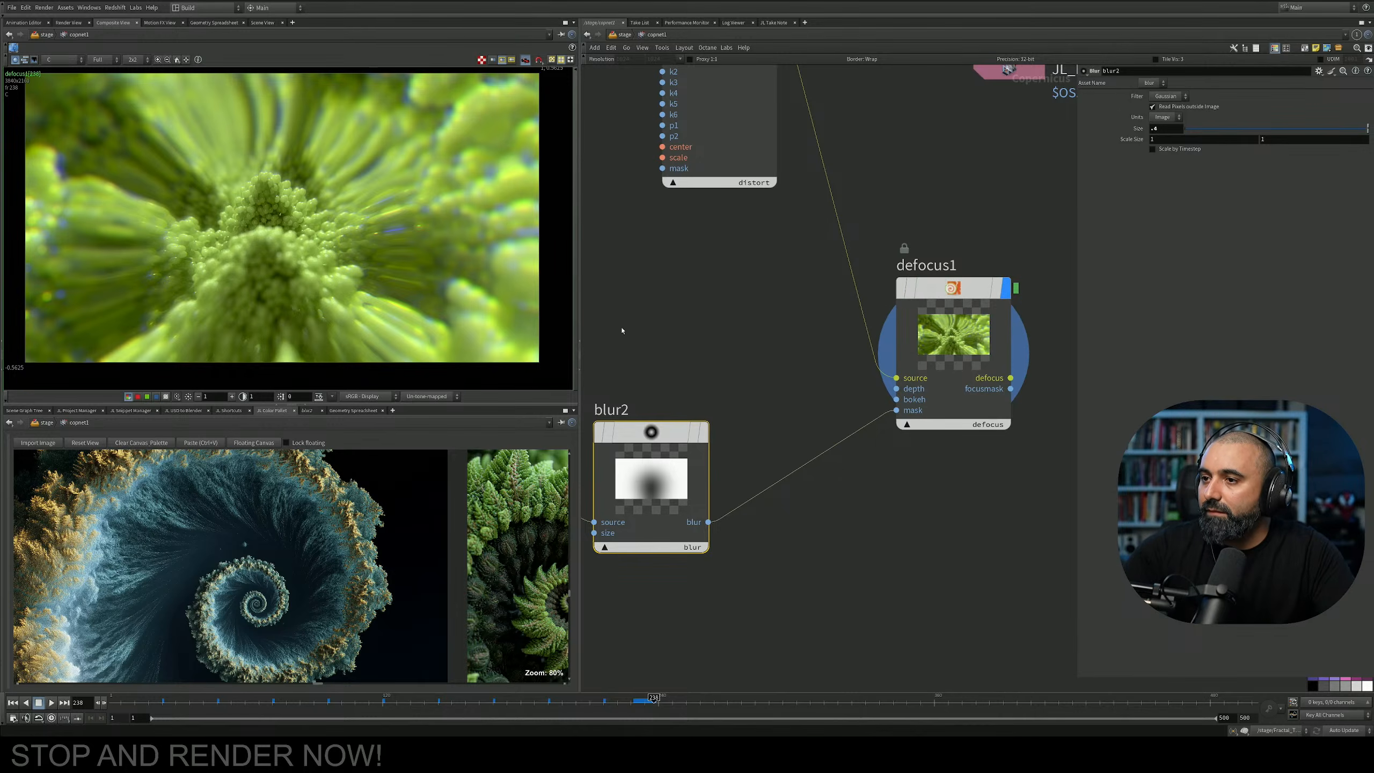
Insert a Transform 2D node between invert1 and blur2 and increase its X and Y scale equally to enlarge the circle.
middle_drag(619, 331, 837, 279)
middle_drag(757, 322, 883, 298)
drag(782, 319, 678, 340)
key(Tab)
text(tras)
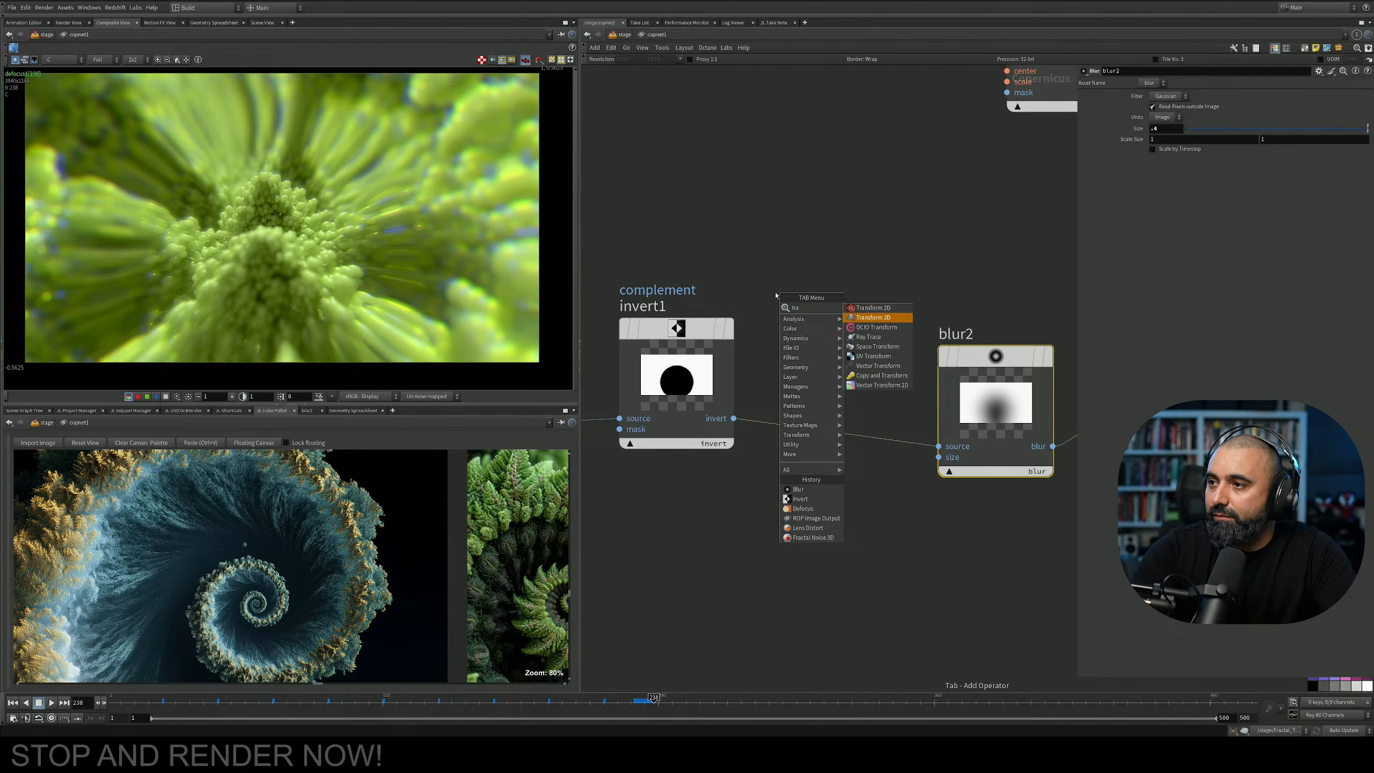
key(Return)
click(828, 428)
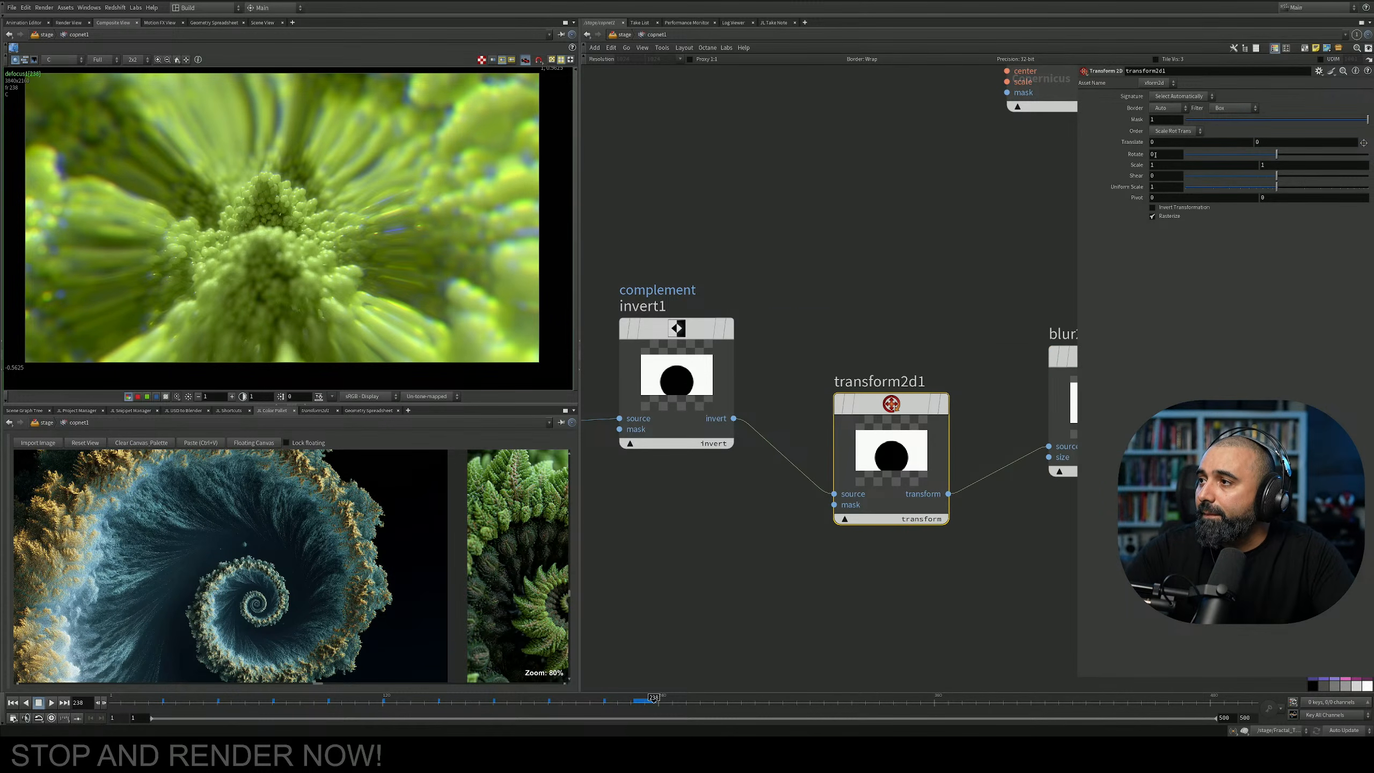
middle_drag(1134, 166, 1164, 167)
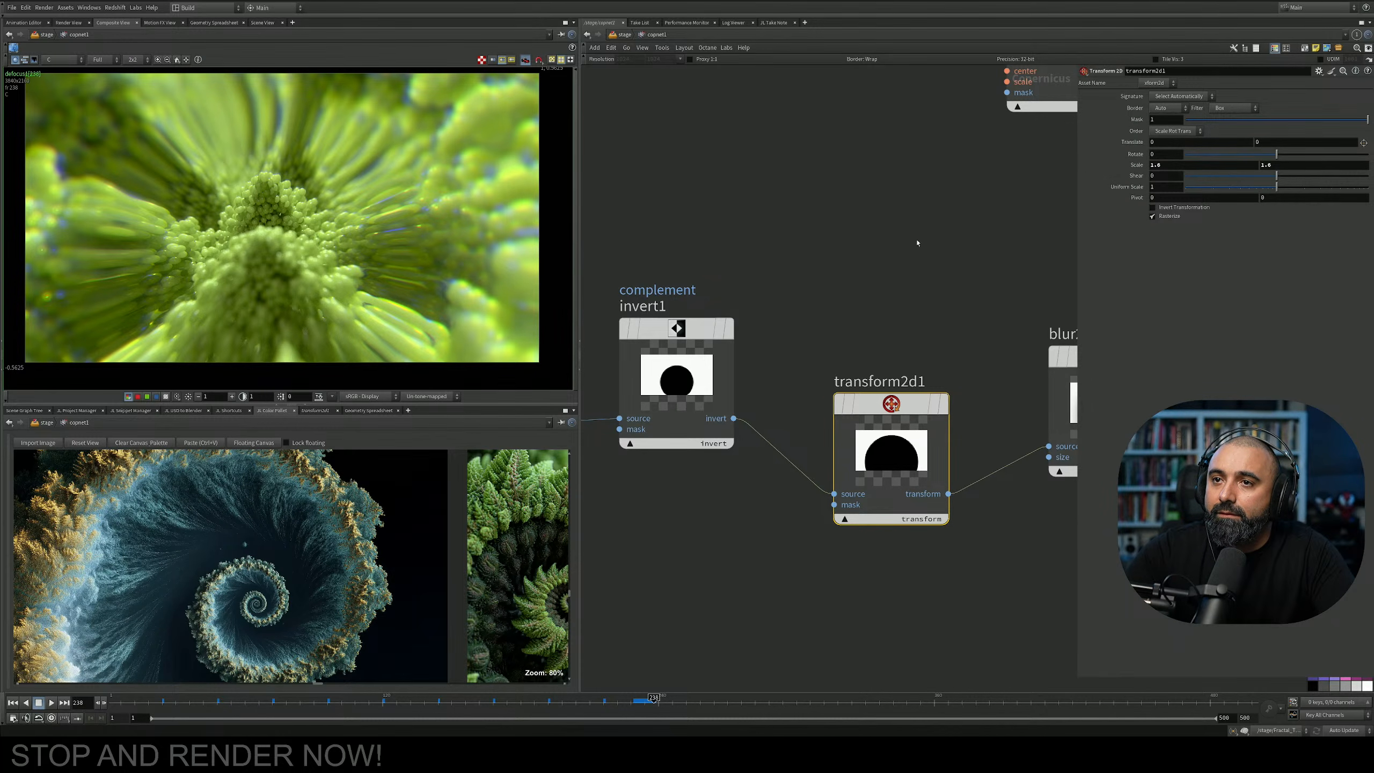
Connect defocus1's output to the JL_Day_16_Fractal_Final image output node and place that node beside defocus1.
middle_drag(916, 244, 780, 251)
middle_drag(1048, 248, 775, 279)
middle_drag(989, 196, 914, 251)
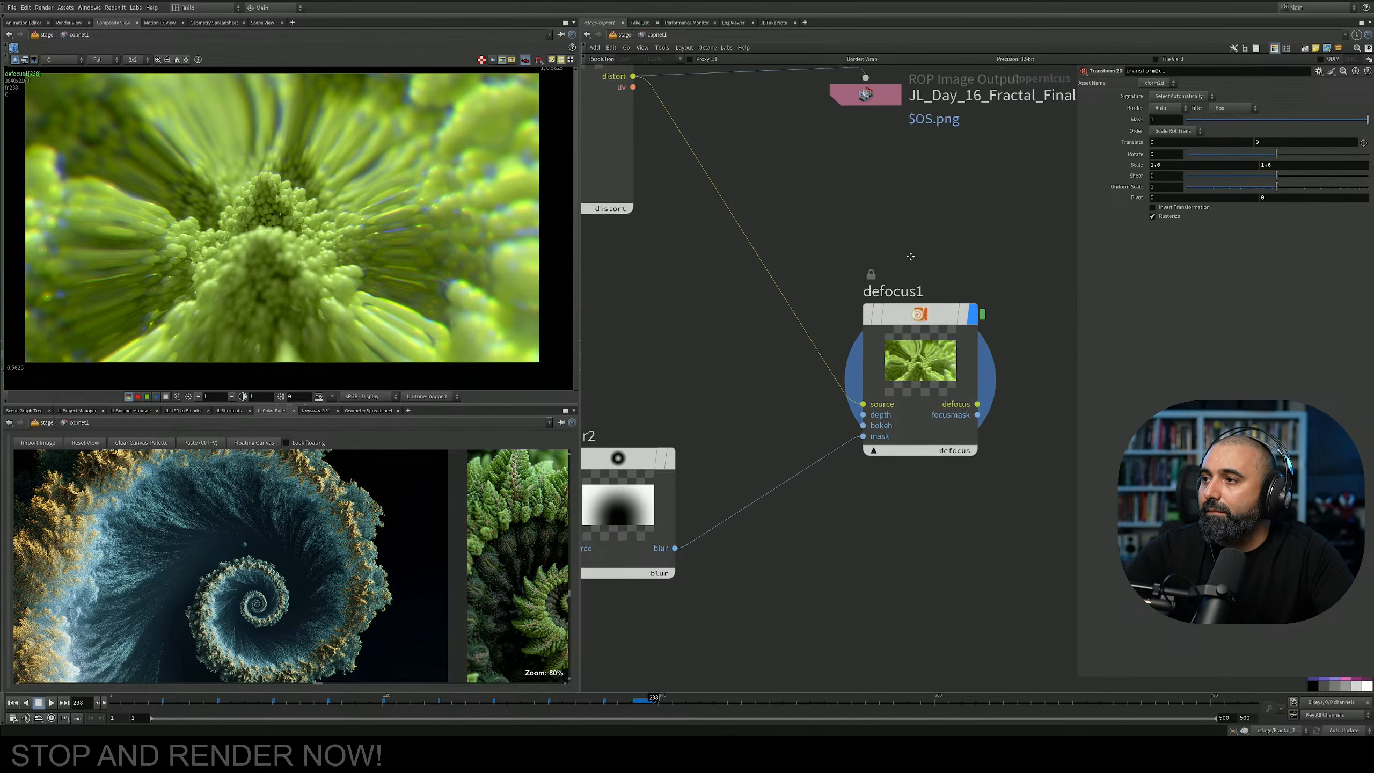
scroll(914, 250, down, 4)
drag(884, 193, 997, 239)
middle_drag(911, 242, 917, 269)
drag(1004, 259, 944, 369)
middle_drag(1006, 329, 926, 363)
drag(924, 299, 982, 425)
middle_drag(940, 286, 962, 295)
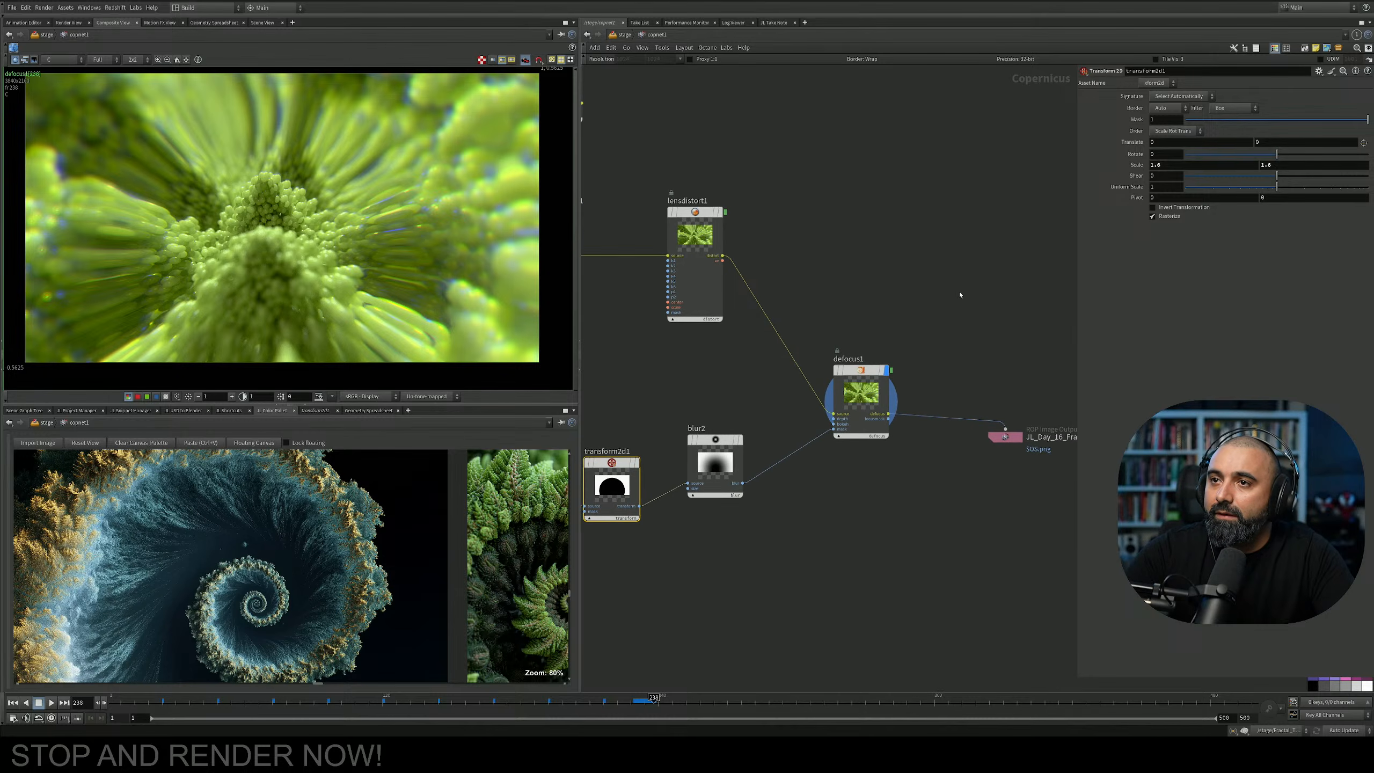
Examine the defocused petals behind the central fractal up close in the composite view.
scroll(313, 184, up, 5)
middle_drag(135, 113, 339, 148)
scroll(322, 175, up, 1)
middle_drag(352, 219, 186, 231)
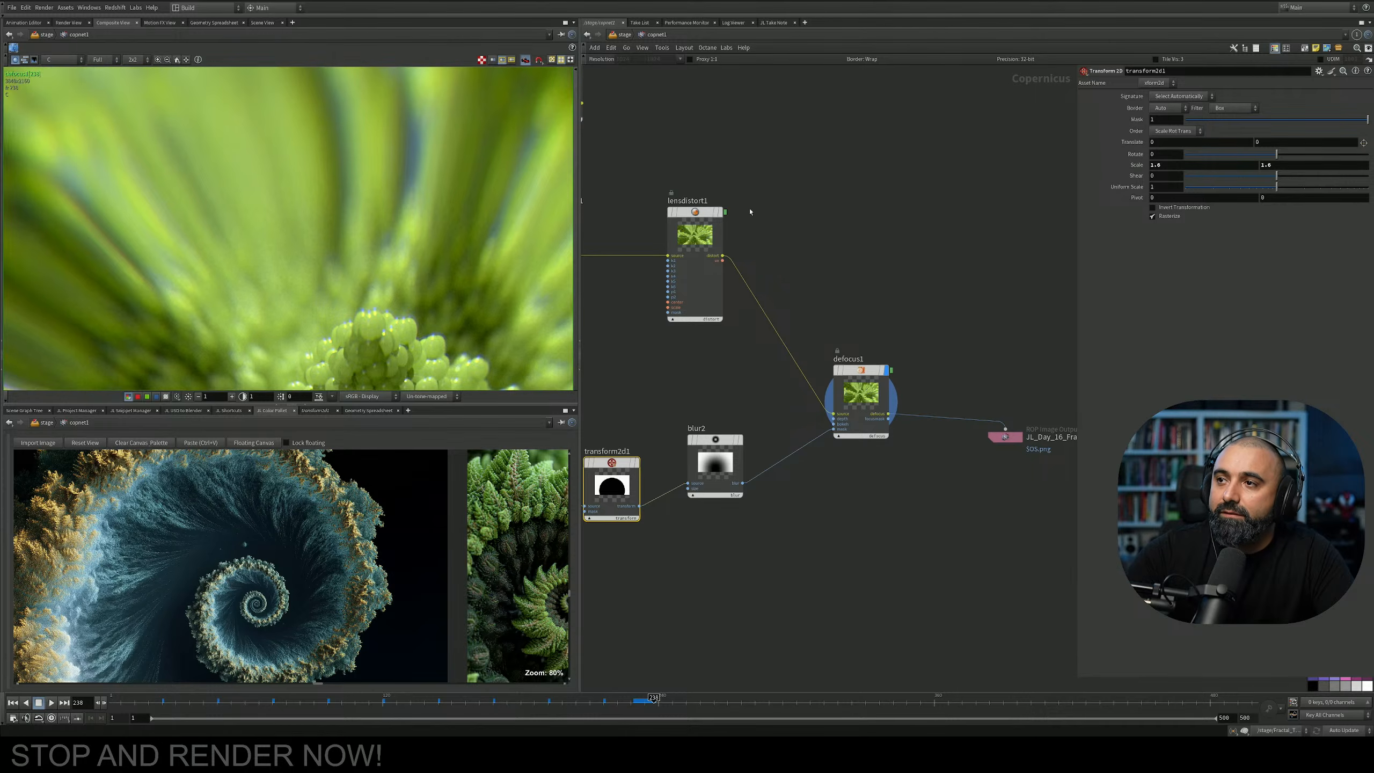
Compare the outputs of lensdistort1 and defocus1 up close on the petals behind the central fractal.
click(722, 212)
scroll(325, 207, up, 3)
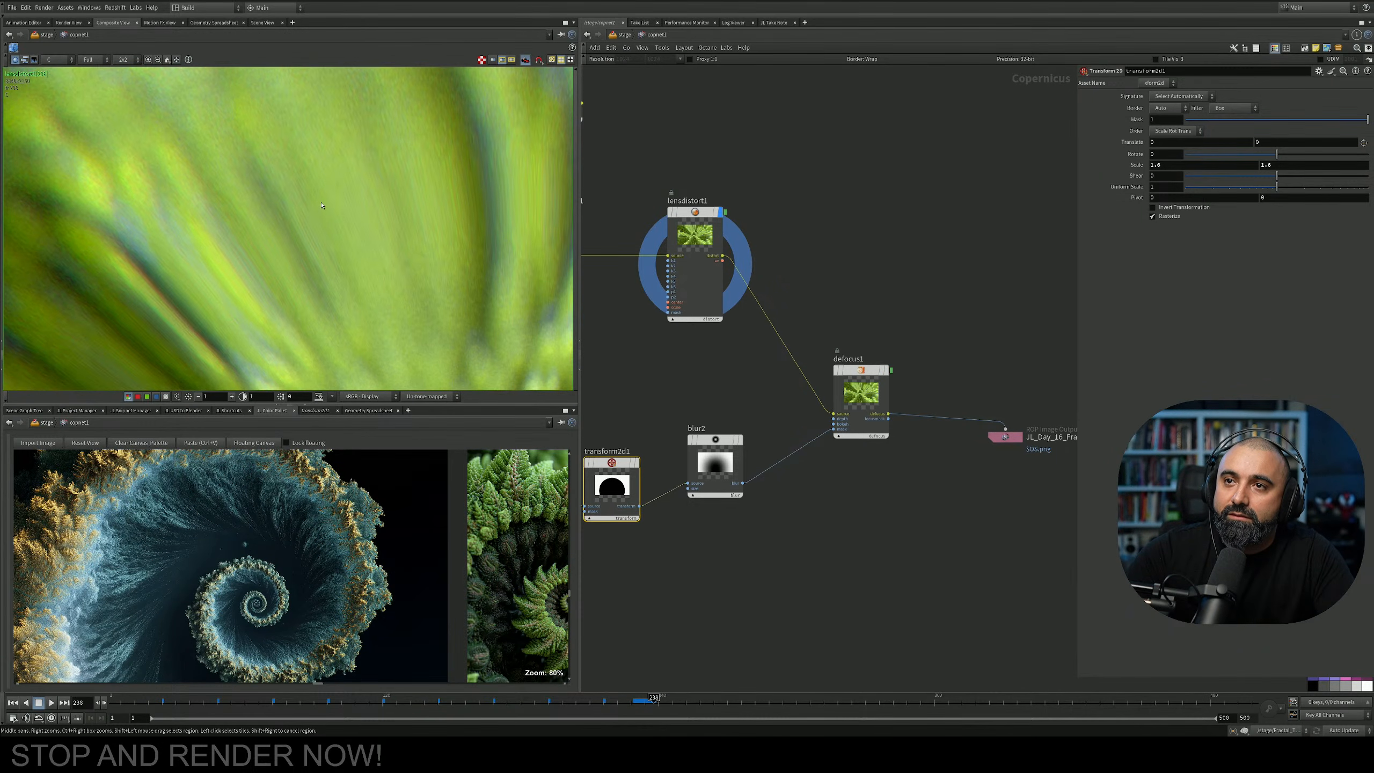
click(886, 371)
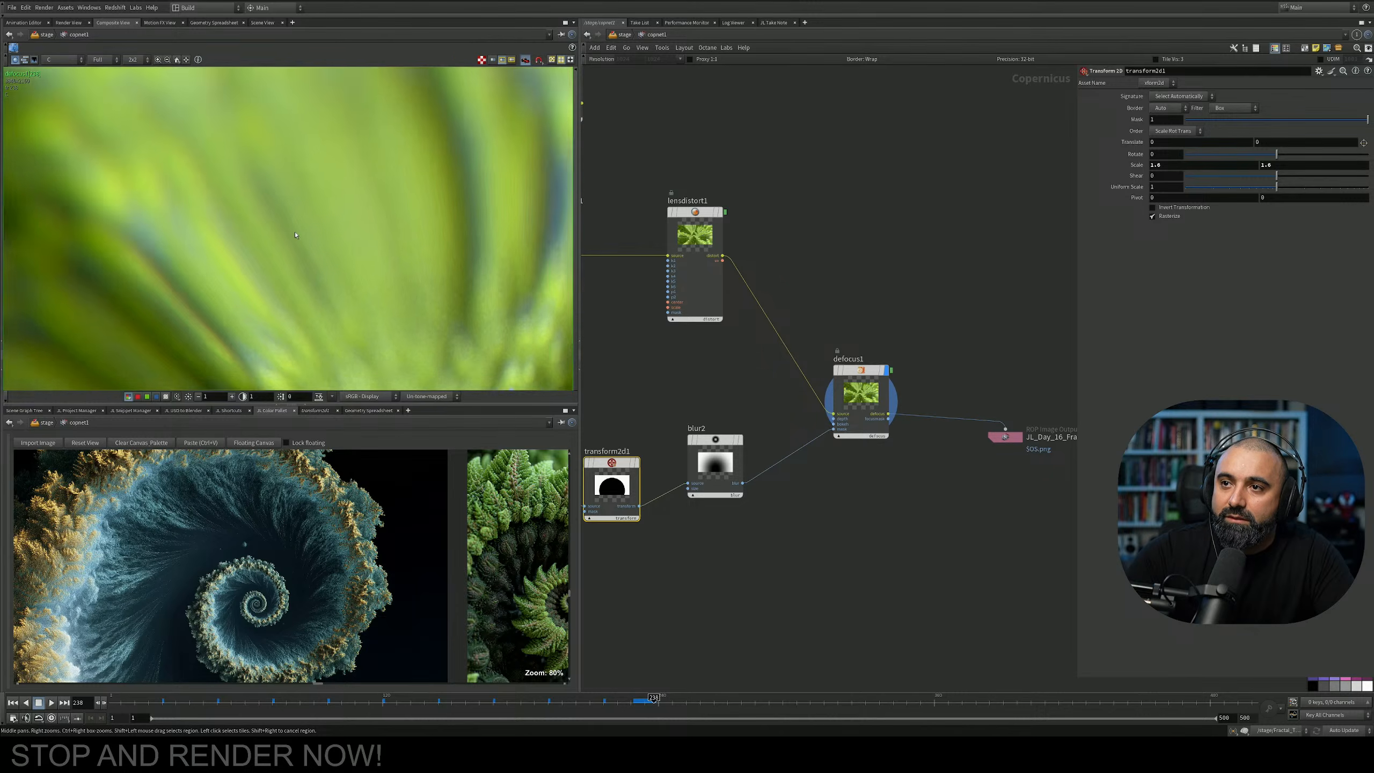
scroll(353, 178, down, 1)
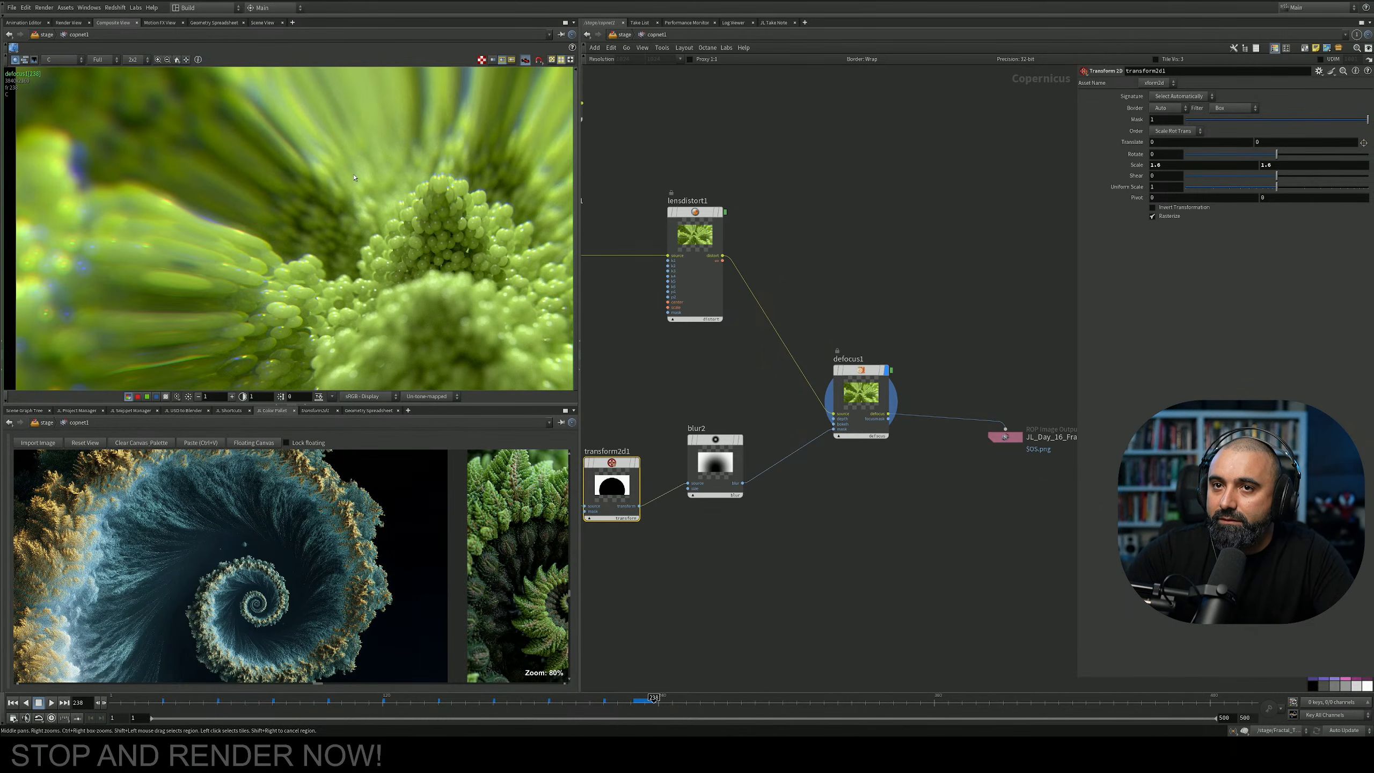
scroll(325, 249, down, 3)
scroll(282, 163, up, 3)
Tidy the network by shifting the invert1, transform2d1 and blur2 mask nodes together and placing defocus1 below lensdistort1.
middle_drag(686, 313, 883, 350)
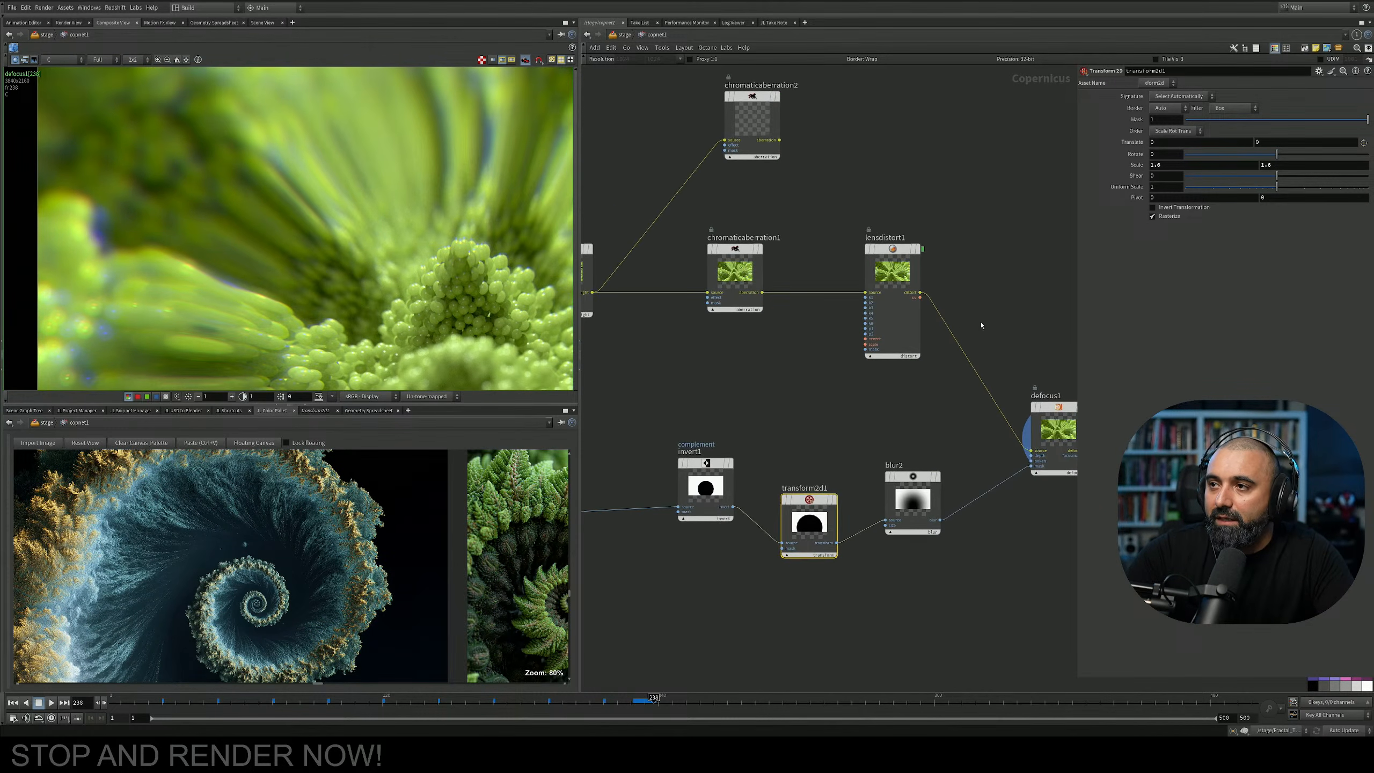
middle_drag(982, 326, 984, 297)
scroll(977, 307, down, 1)
drag(729, 372, 922, 506)
drag(933, 449, 788, 483)
drag(1050, 384, 951, 440)
middle_drag(892, 363, 806, 390)
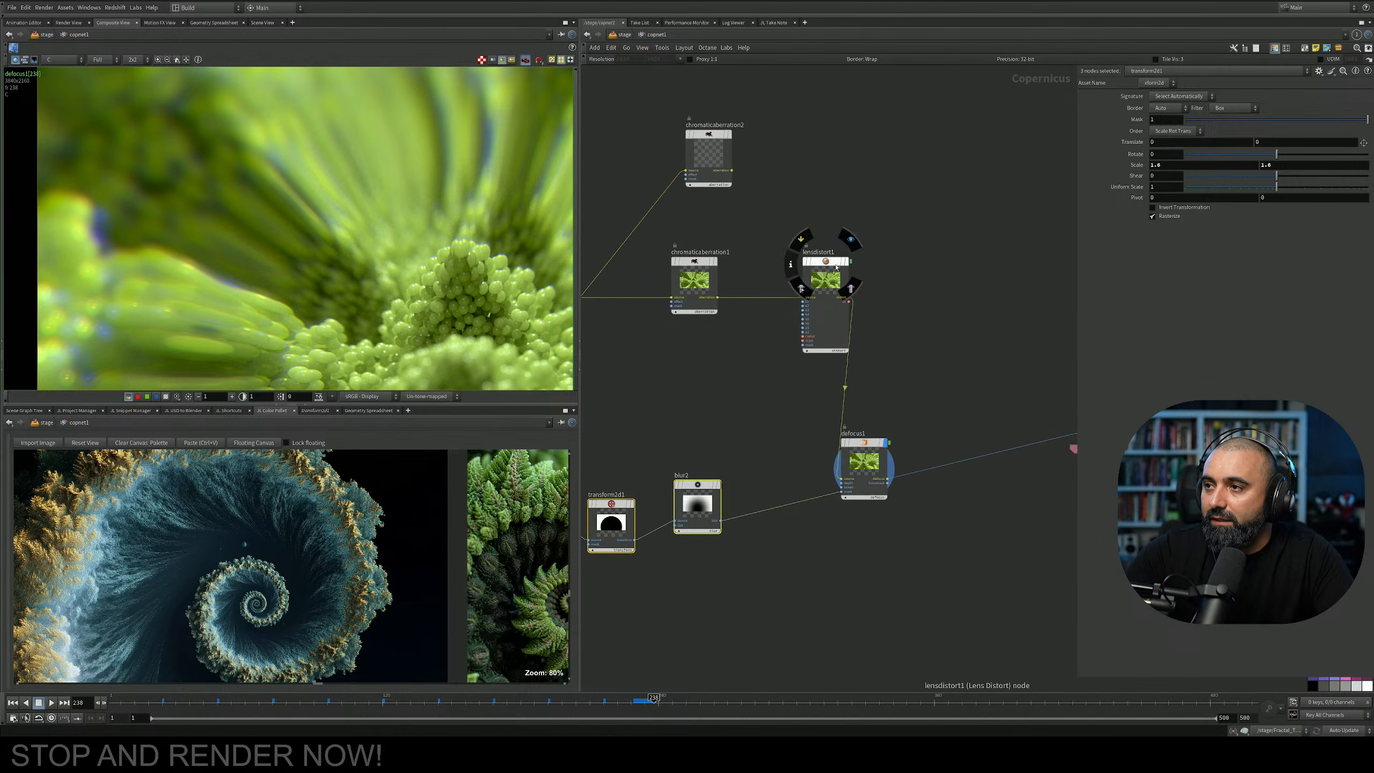
drag(826, 262, 838, 253)
middle_drag(907, 357, 972, 343)
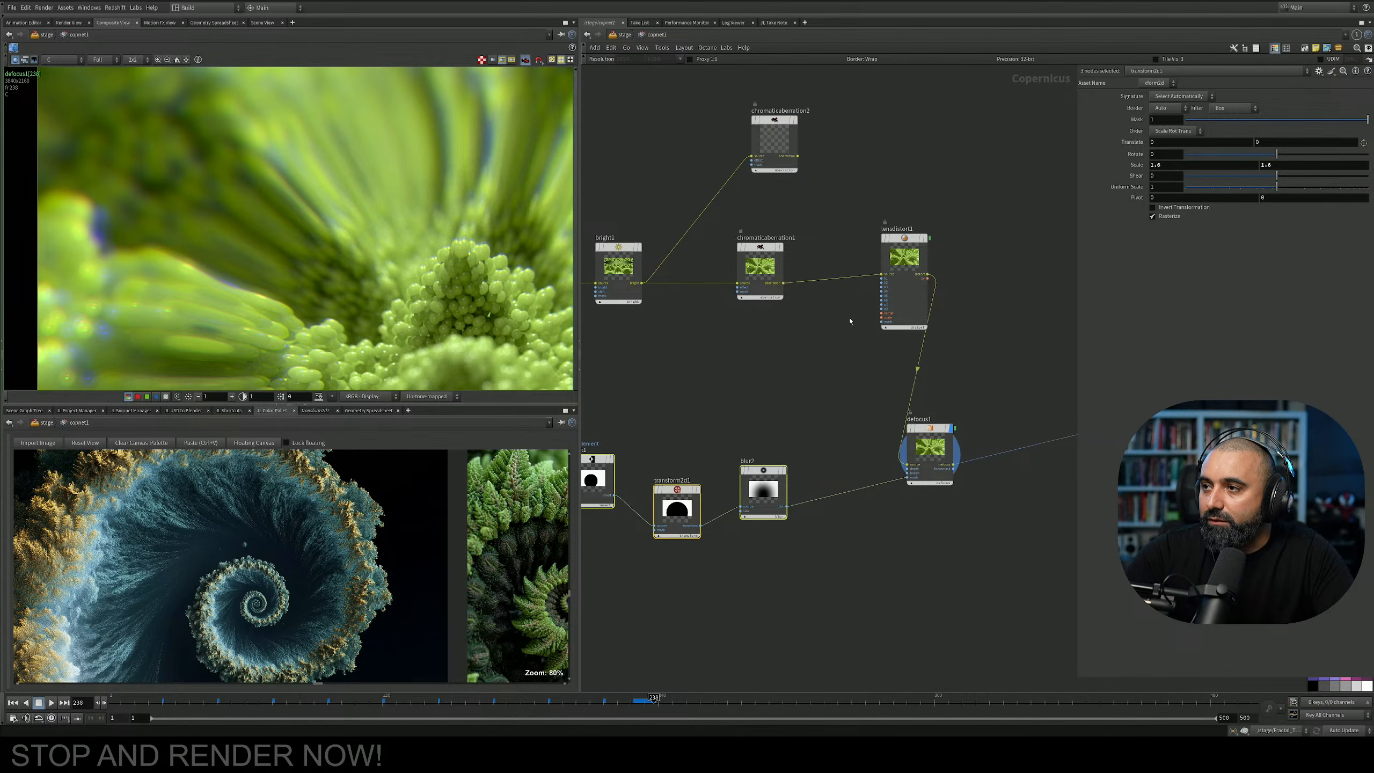
Compare the outputs of chromaticaberration1 and lensdistort1 in the composite view.
scroll(848, 326, up, 3)
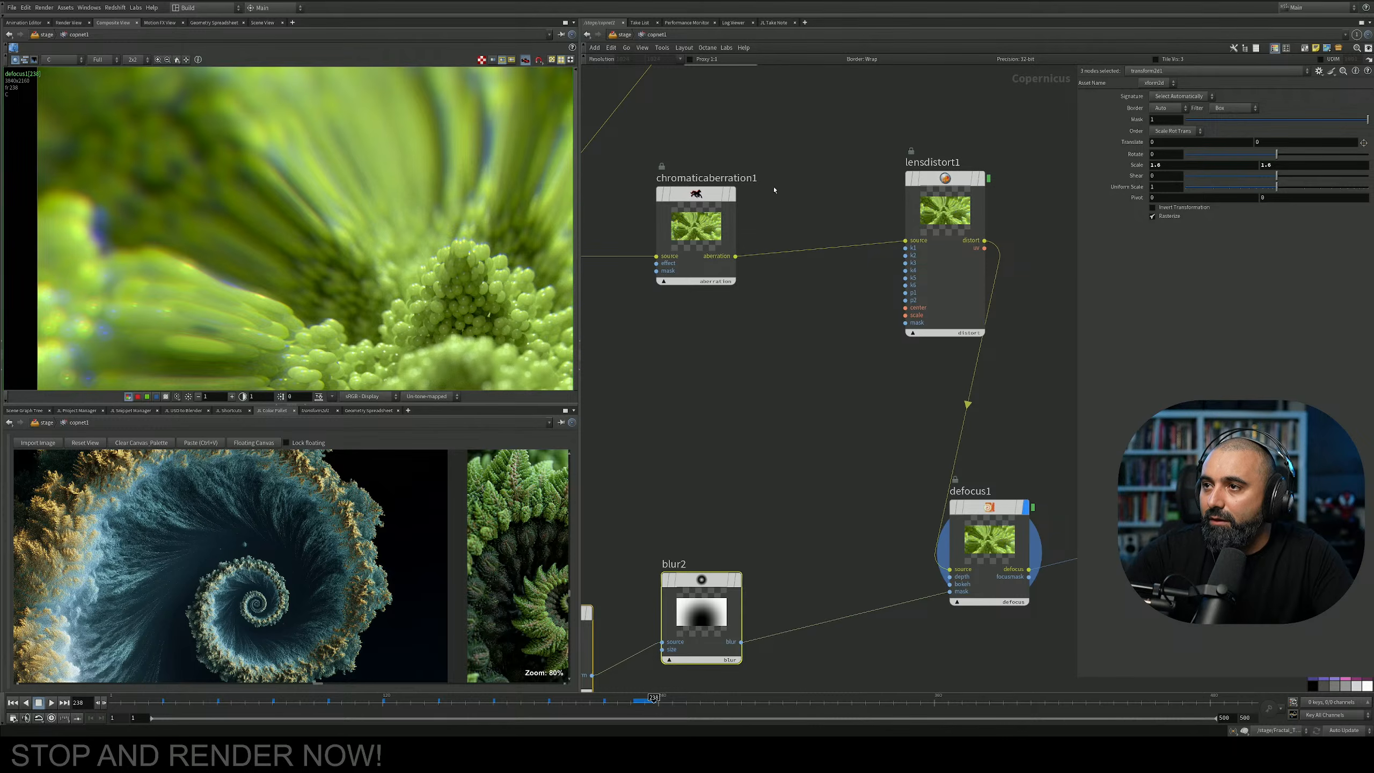
mouse_move(714, 194)
click(739, 155)
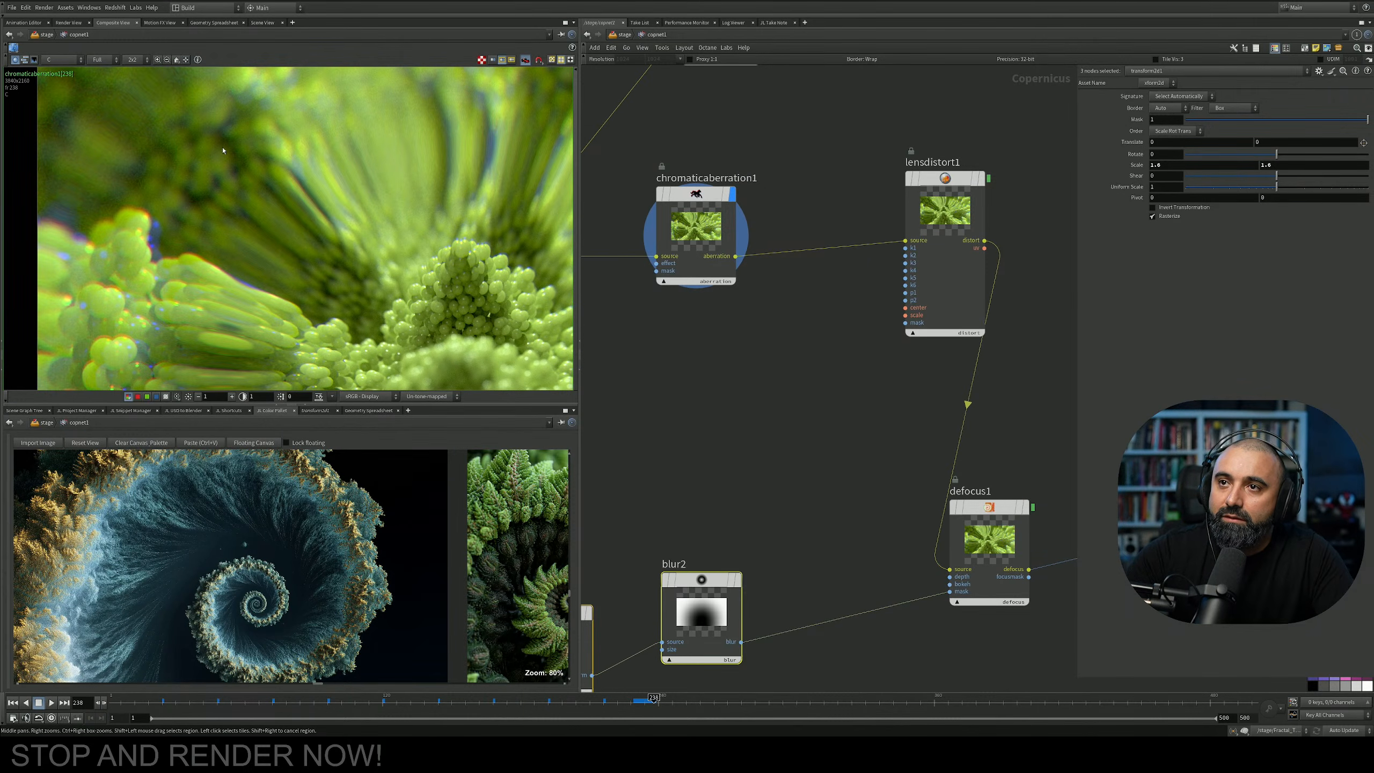
click(982, 182)
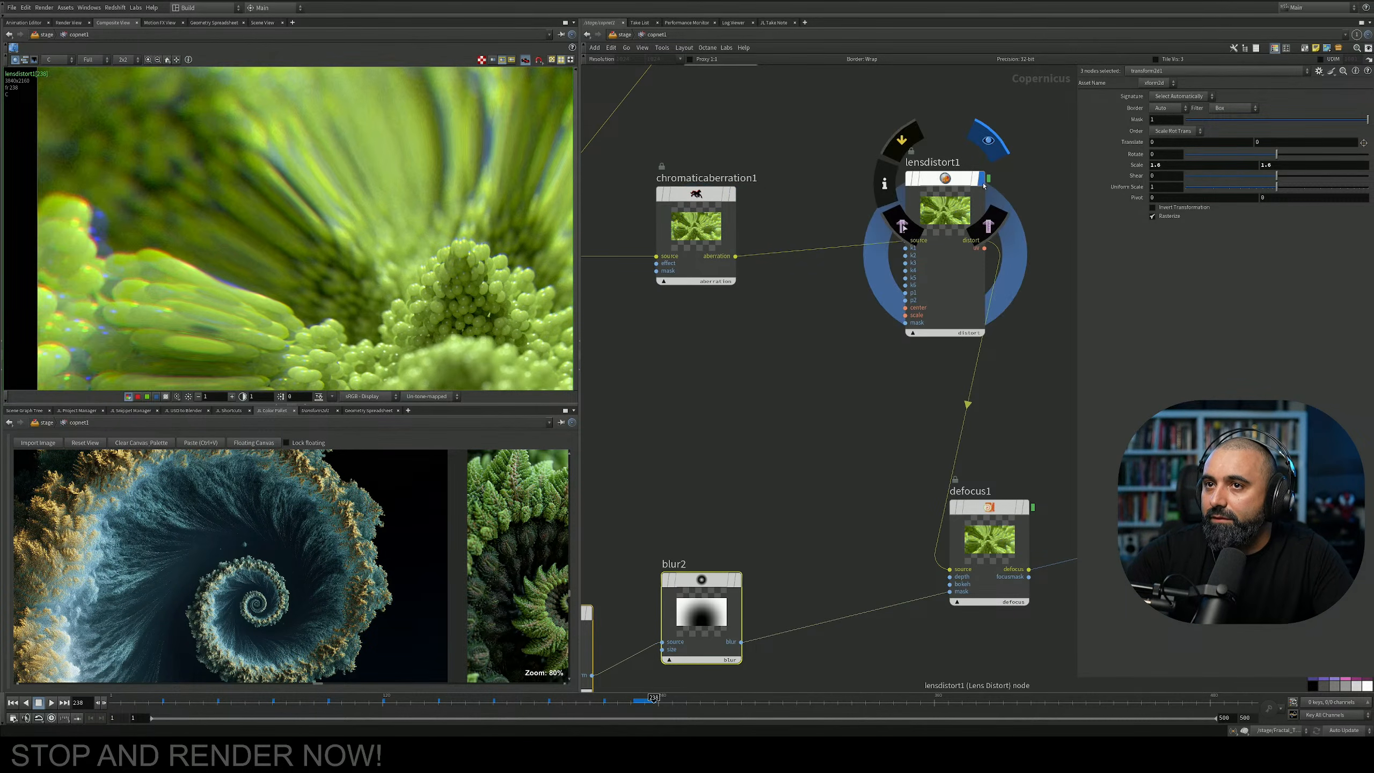
Connect chromaticaberration1's output to defocus1's source and reinsert lensdistort1 between defocus1 and the image output node.
drag(737, 262, 950, 569)
middle_drag(990, 442, 855, 420)
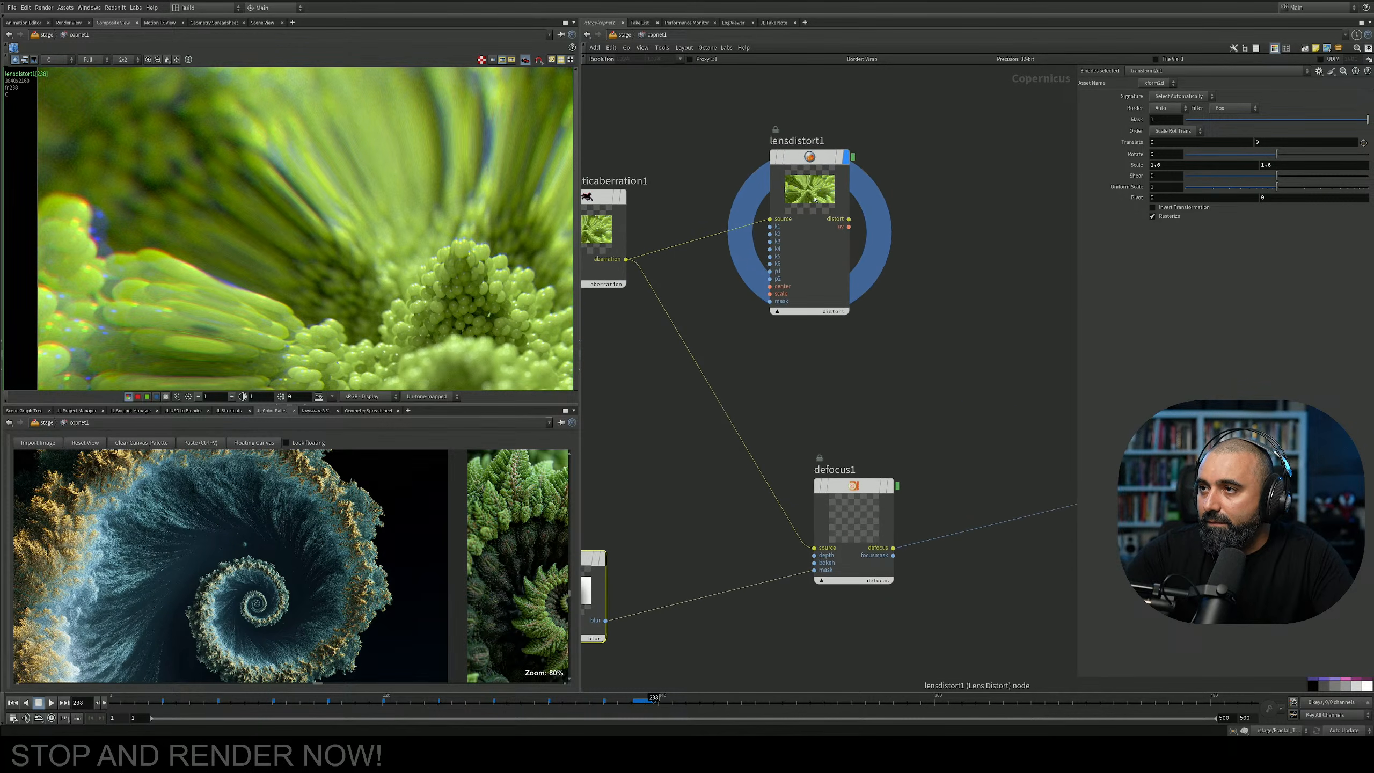
drag(810, 178, 1183, 299)
drag(1035, 264, 1037, 471)
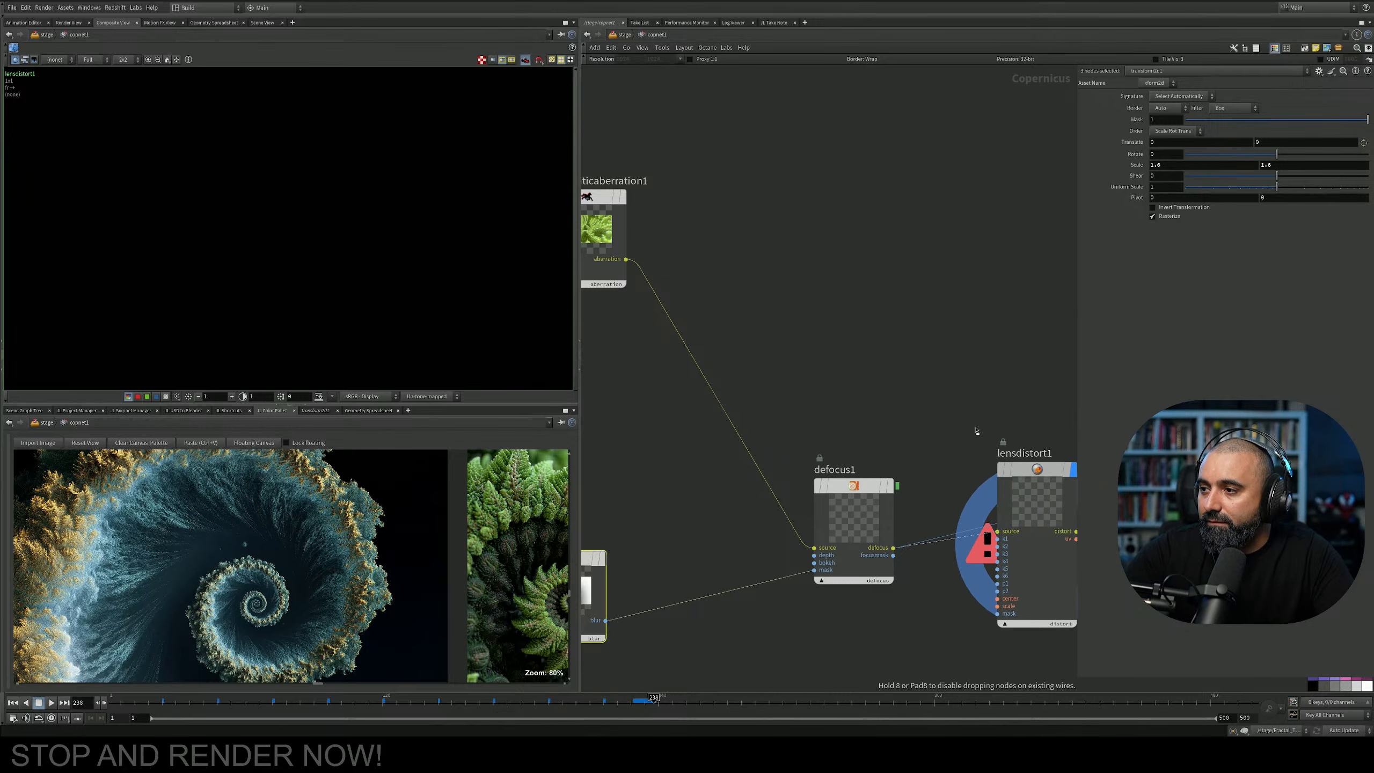
middle_drag(978, 430, 832, 405)
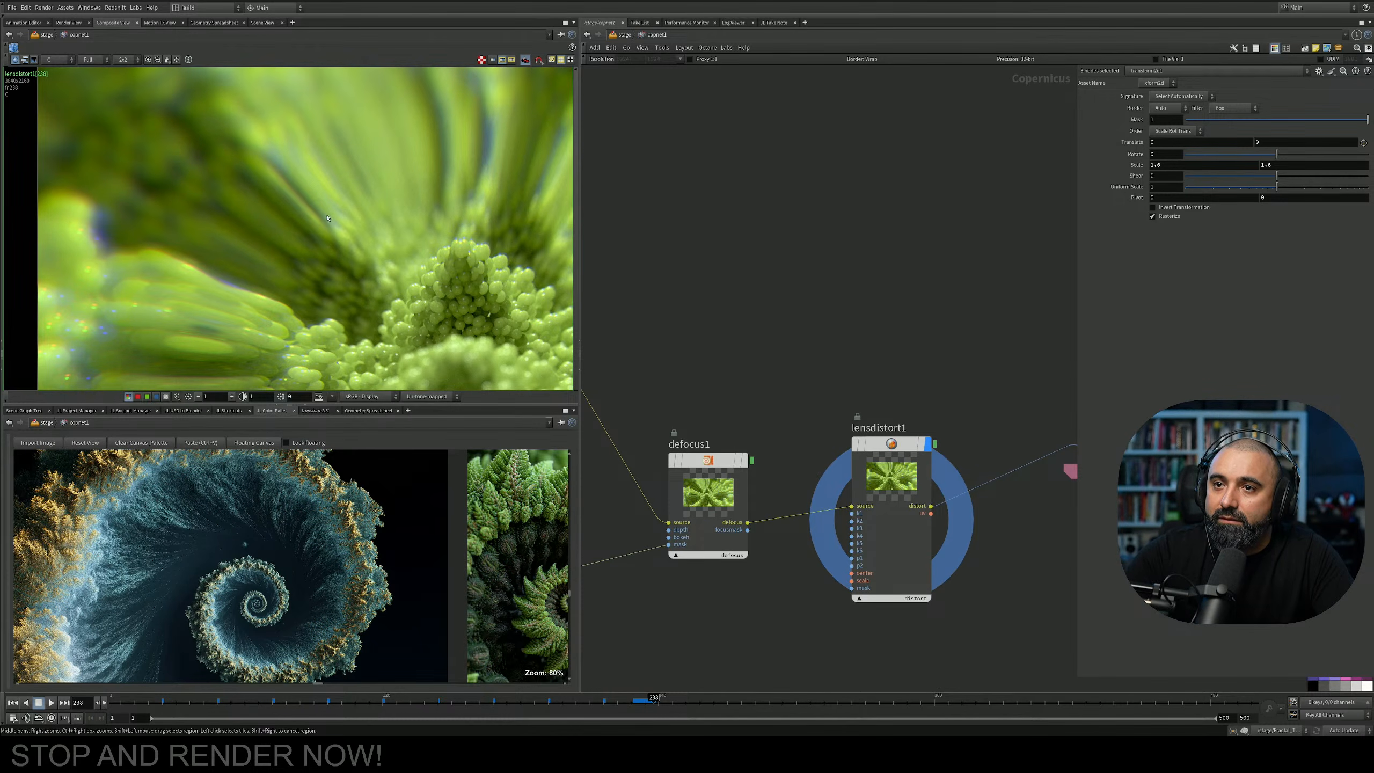
Compare the defocus1 result with the lensdistort1 result up close, finishing with lensdistort1 displayed.
middle_drag(746, 381, 825, 377)
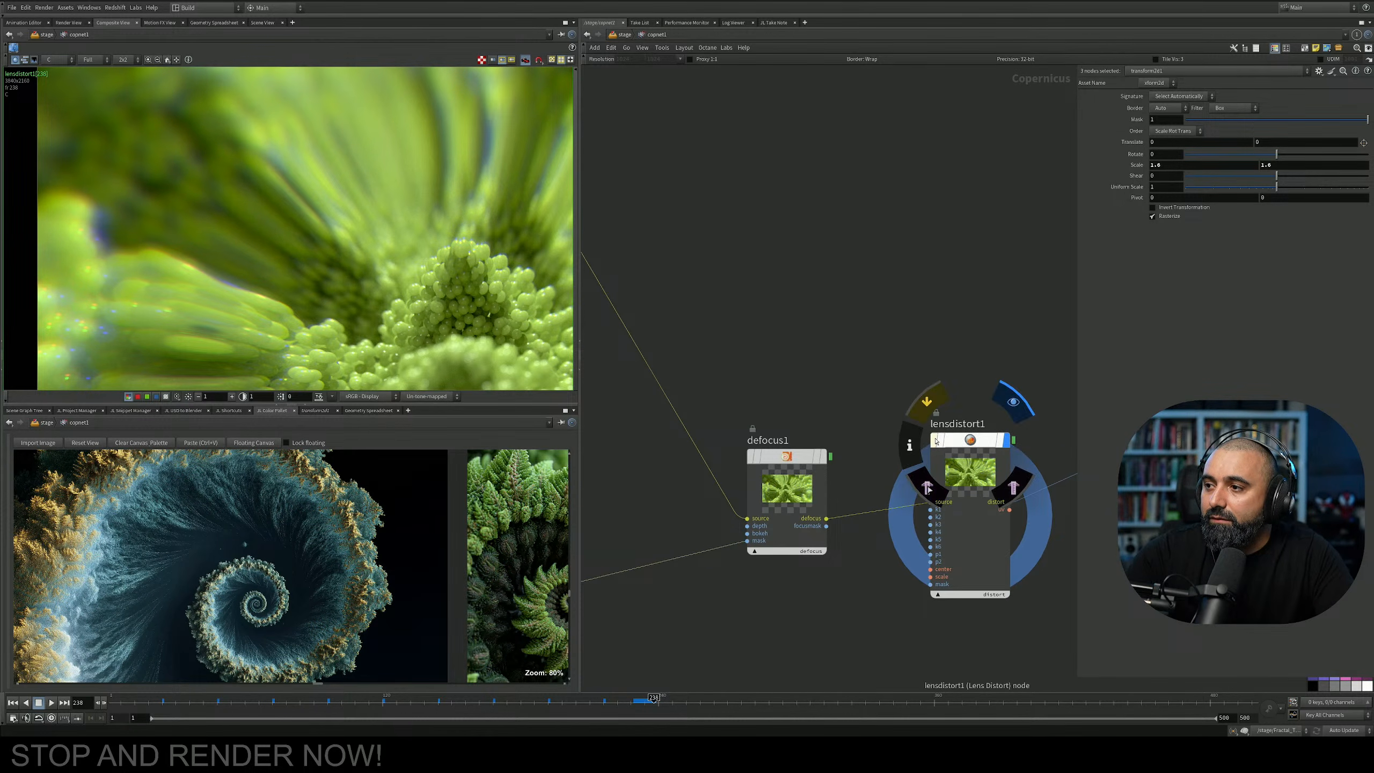
click(823, 457)
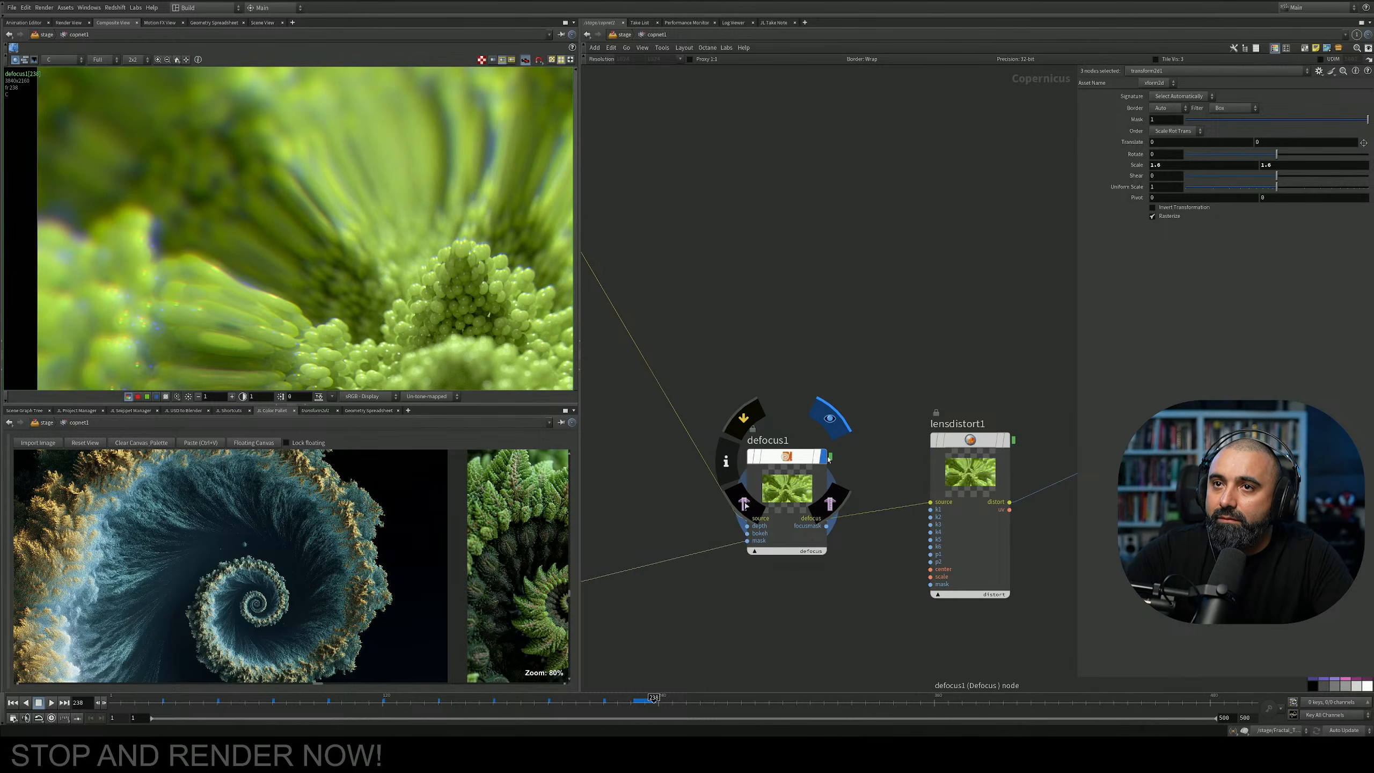
click(1008, 441)
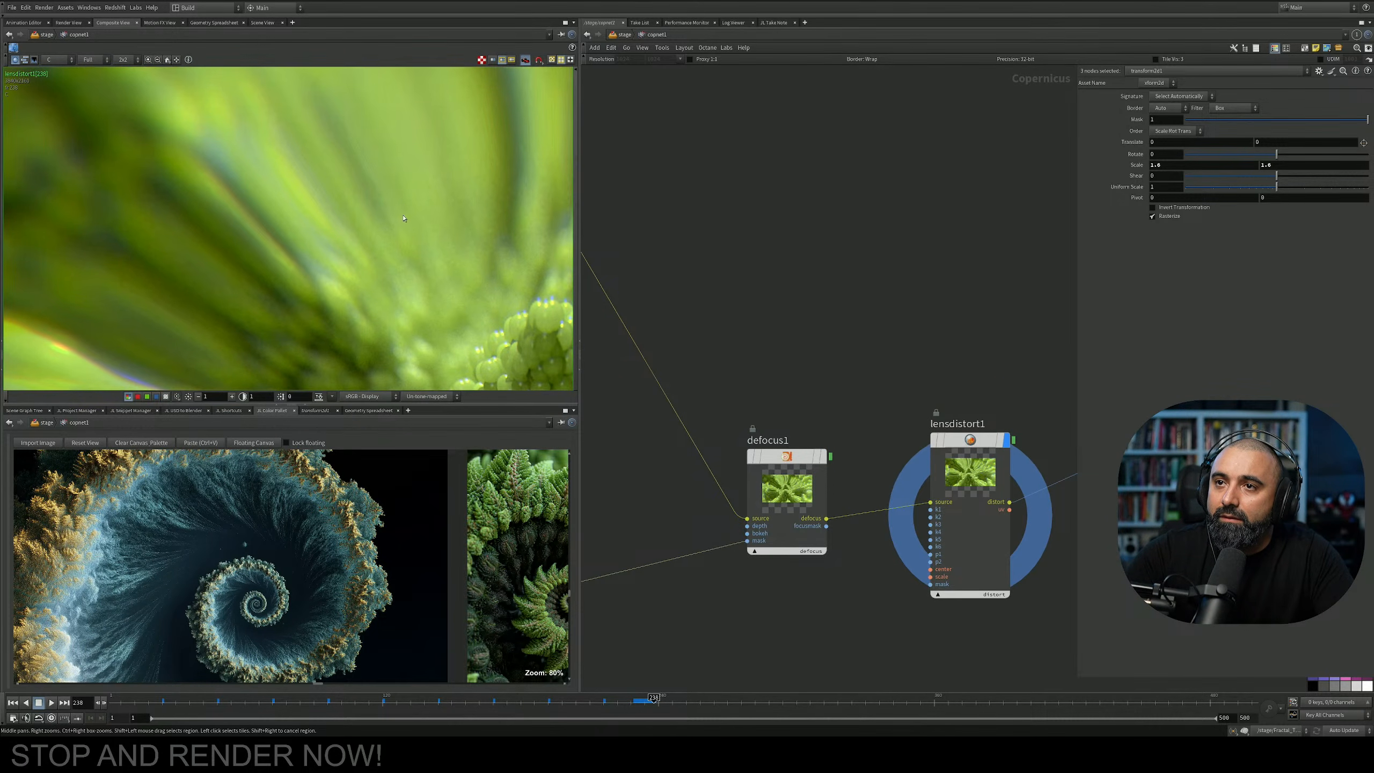
click(823, 457)
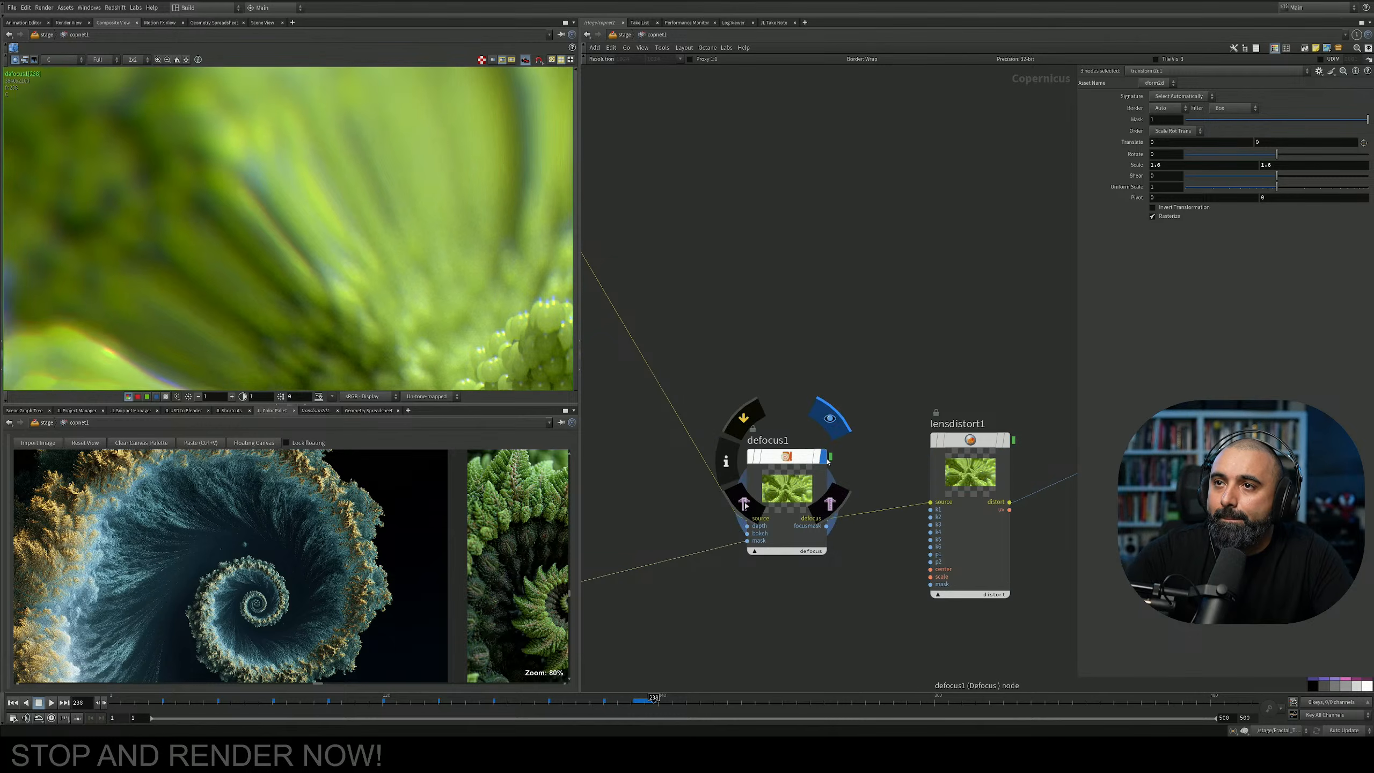
click(1013, 440)
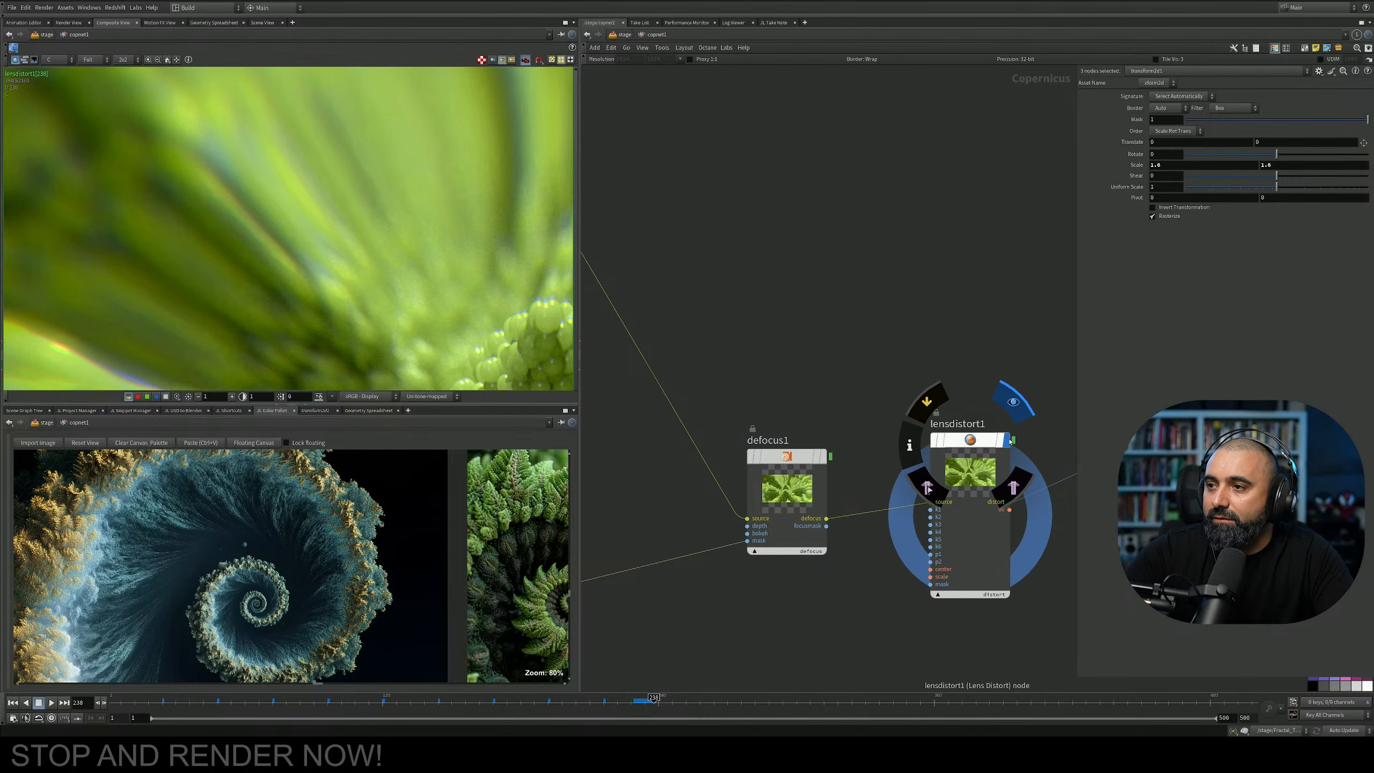
Render the current frame to disk from the JL_Day_16_Fractal_Final image output node.
scroll(746, 295, down, 4)
click(847, 365)
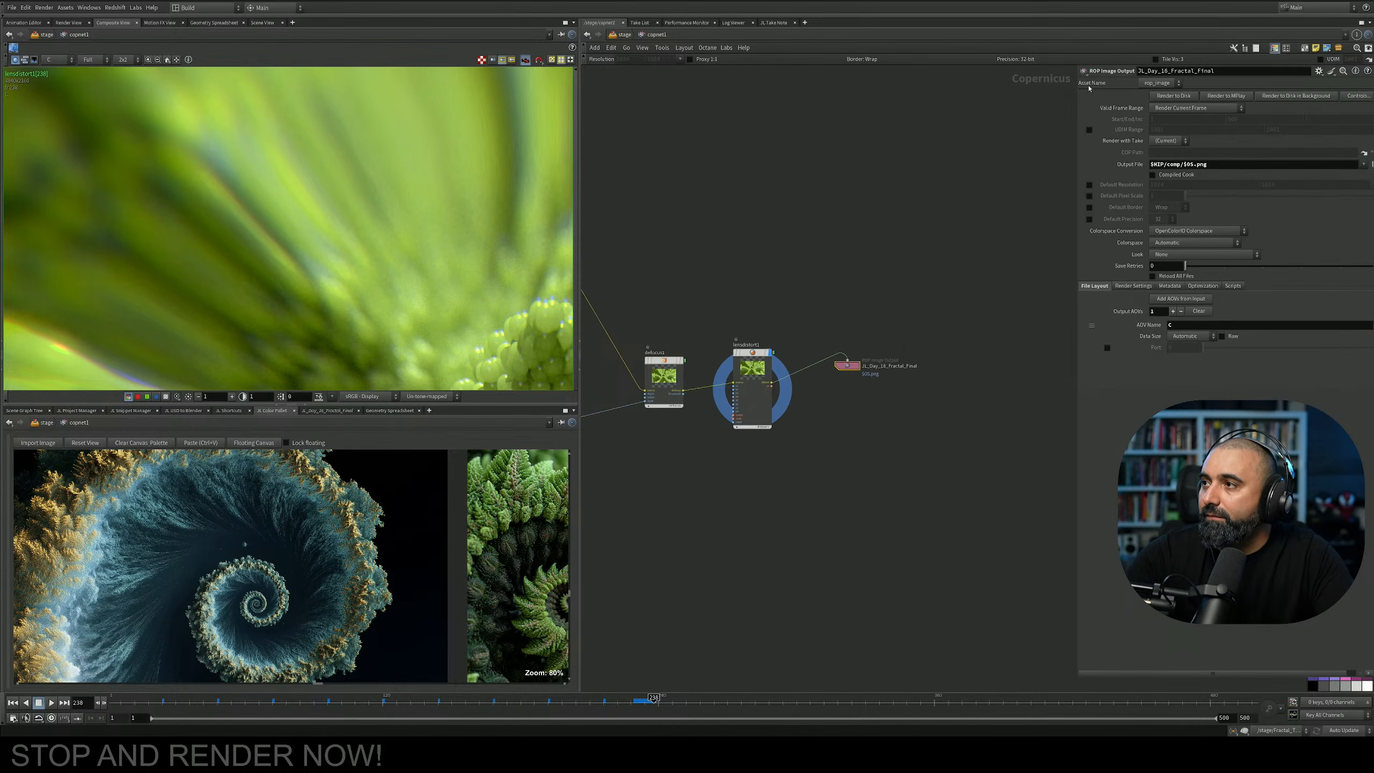
click(1166, 97)
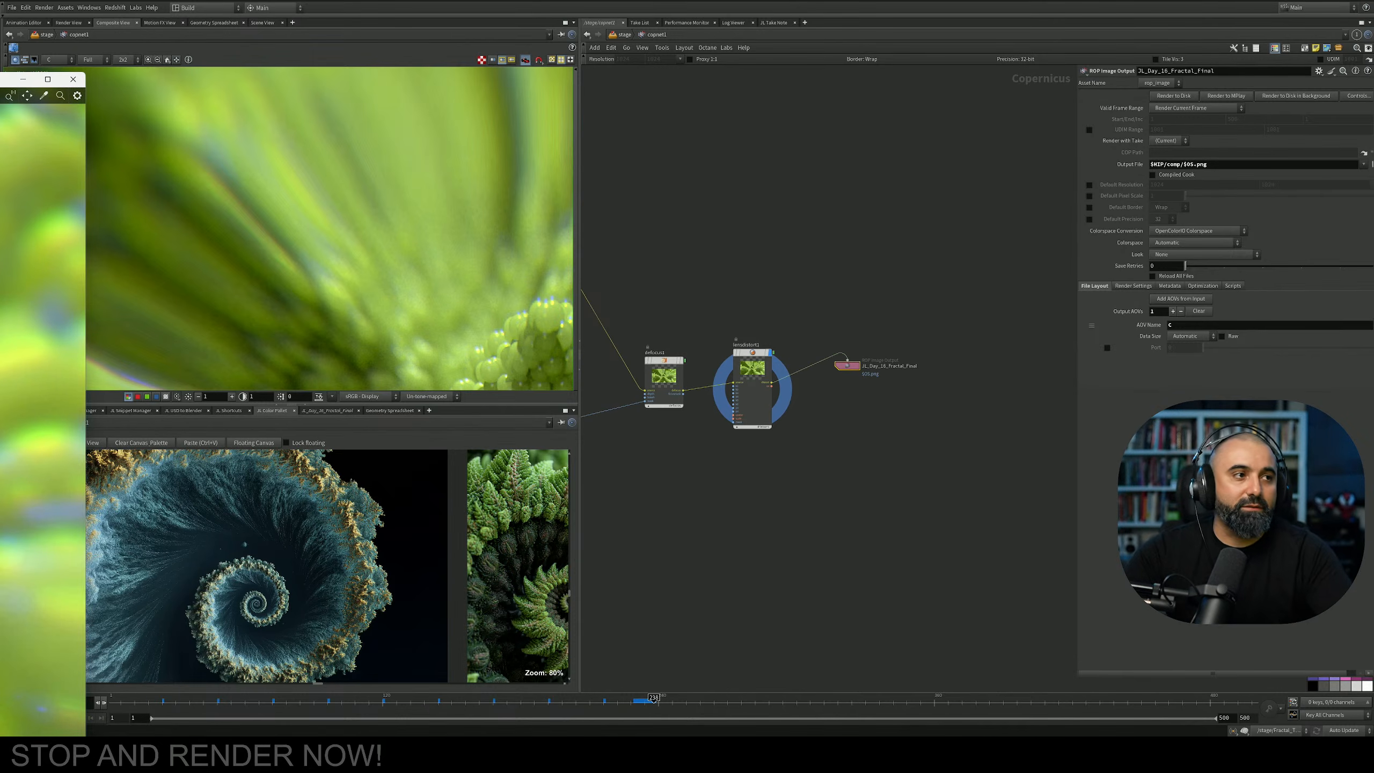
Inspect the whole JL_Day_16_Fractal_Final.png image in the maximized djv viewer.
drag(0, 79, 699, 29)
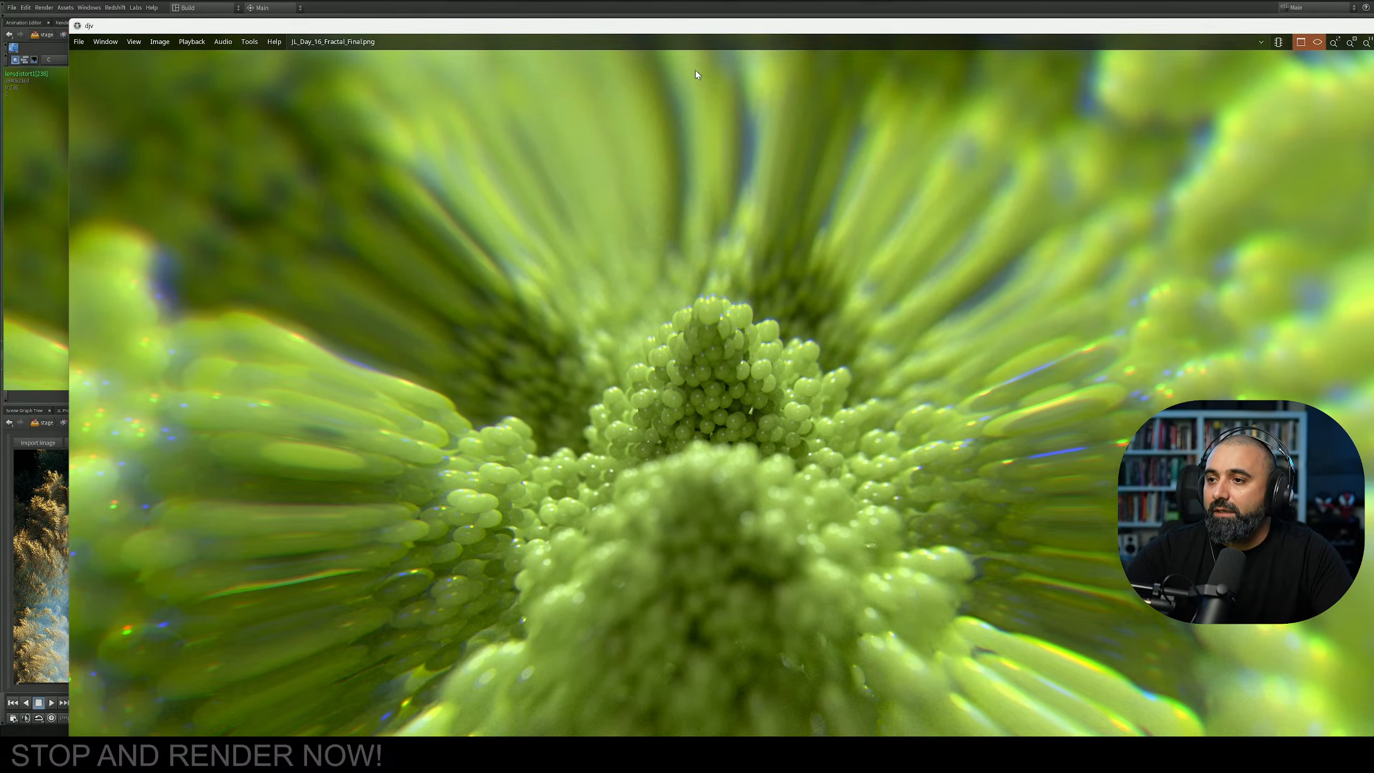
scroll(653, 267, down, 3)
scroll(817, 328, down, 1)
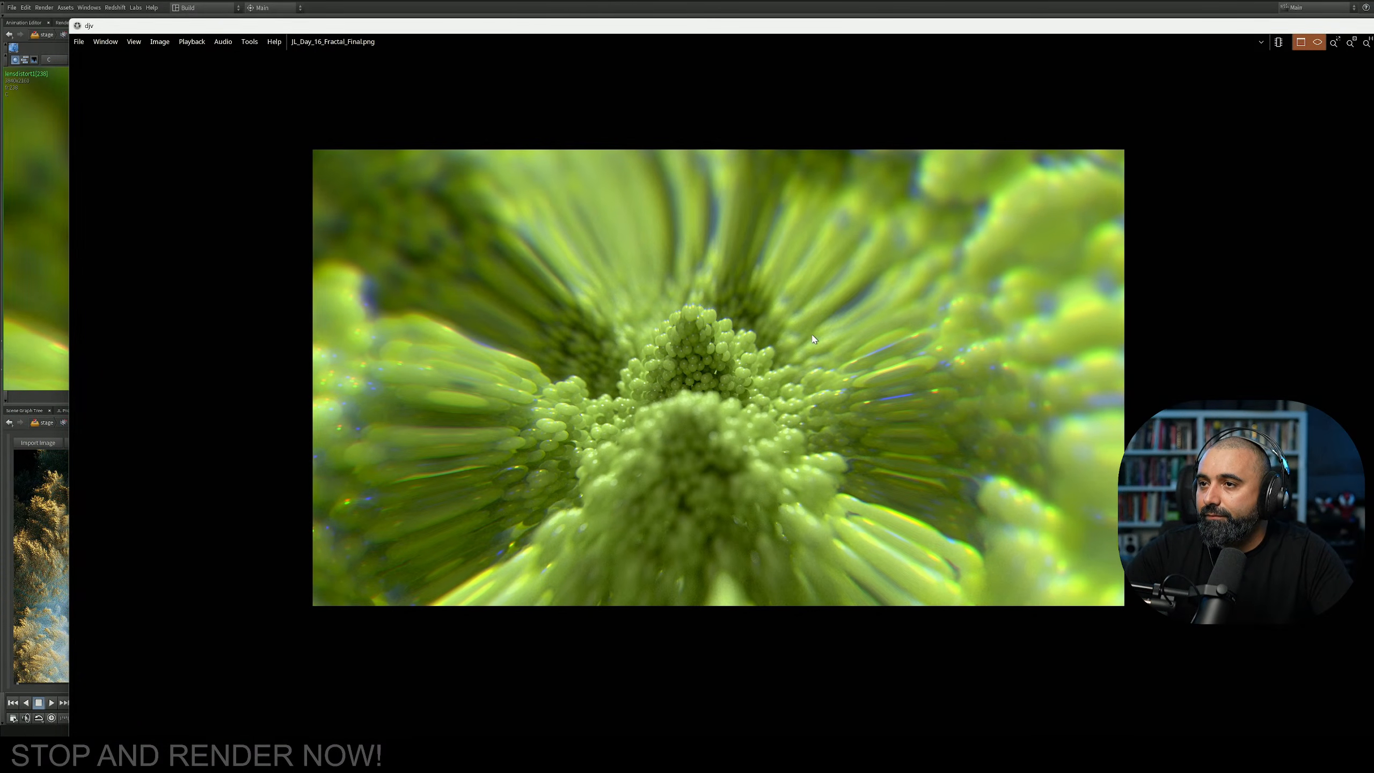
scroll(816, 340, up, 1)
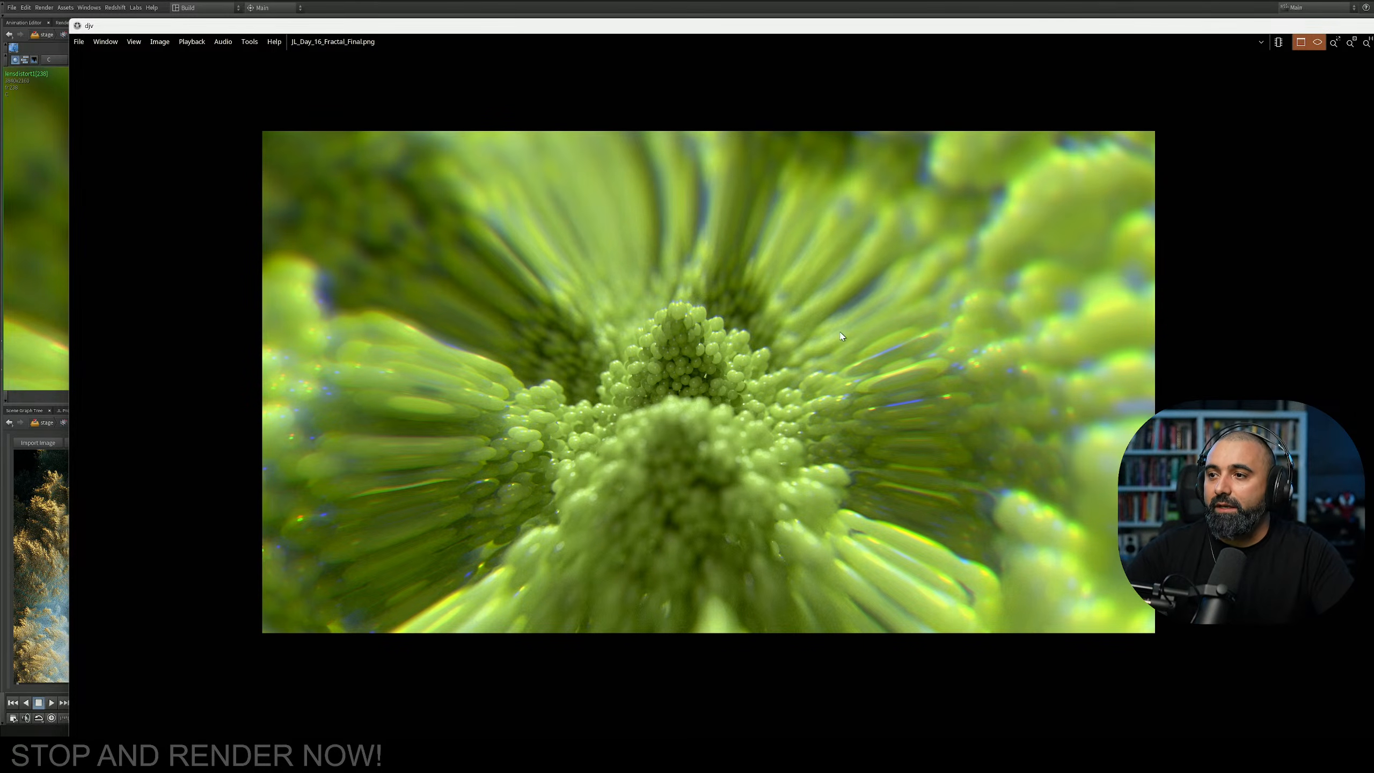
scroll(880, 376, up, 1)
double_click(1162, 27)
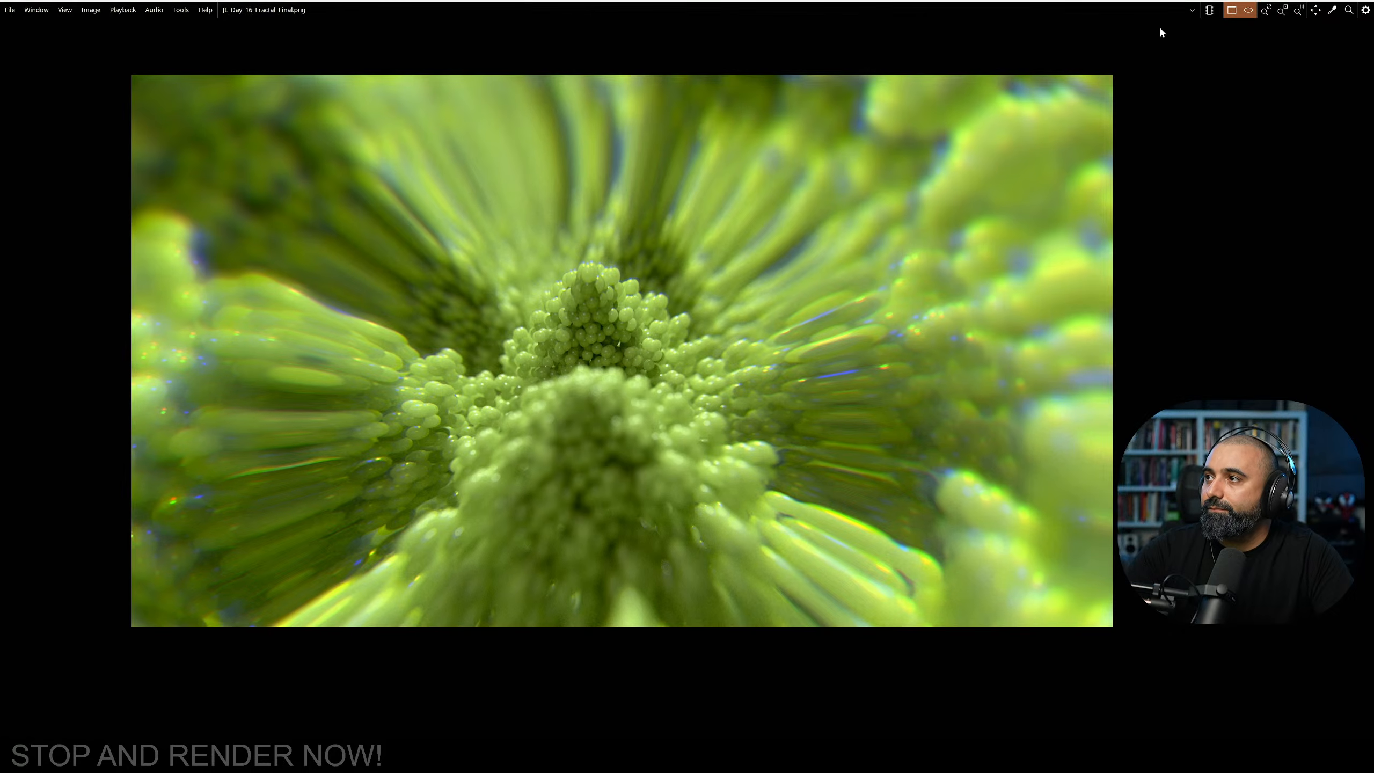
middle_drag(907, 229, 972, 248)
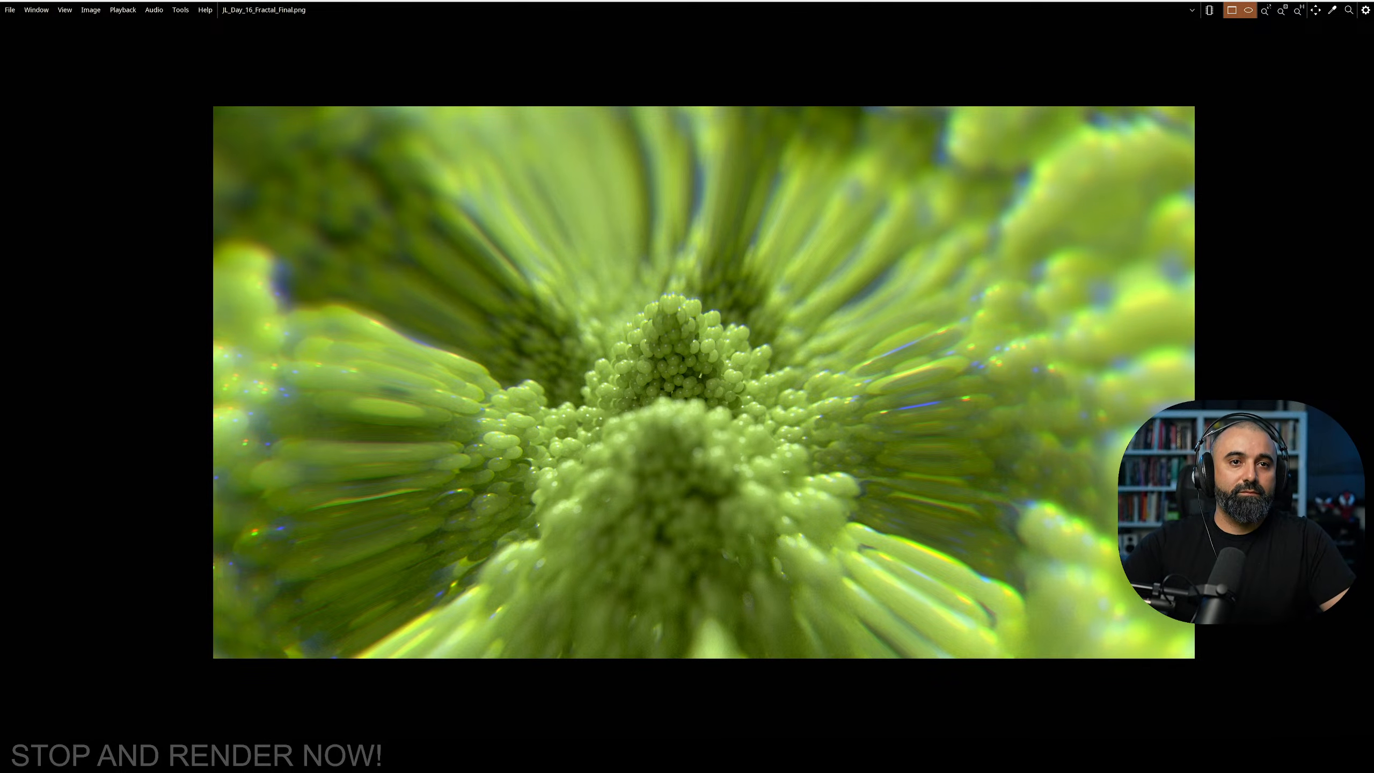